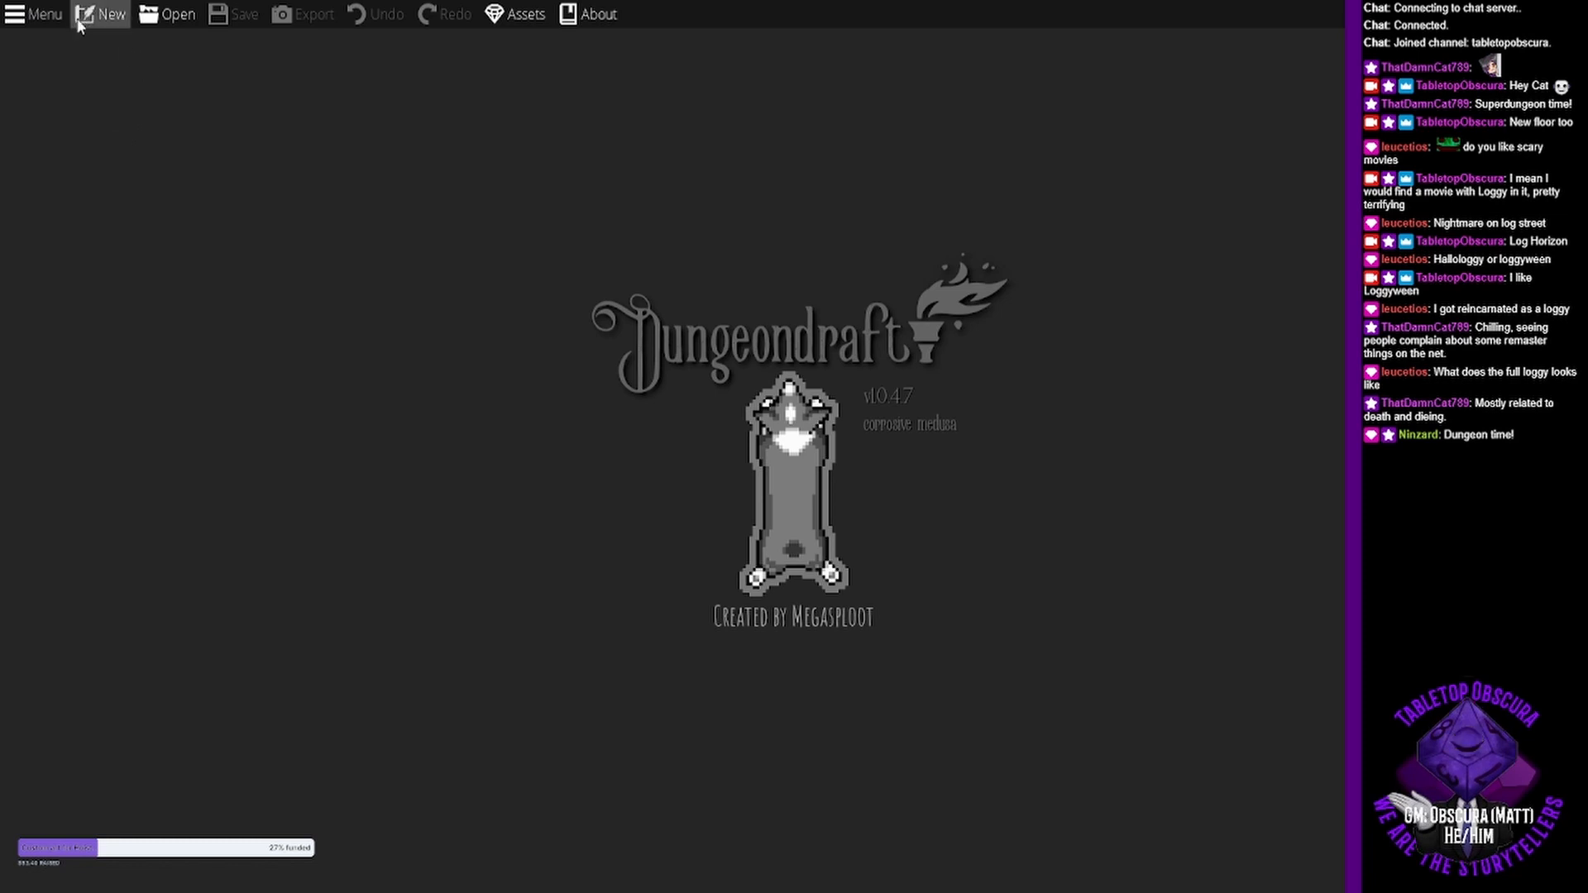
# - Create a new map 100 tiles wide and 100 tiles high
pyautogui.click(101, 14)
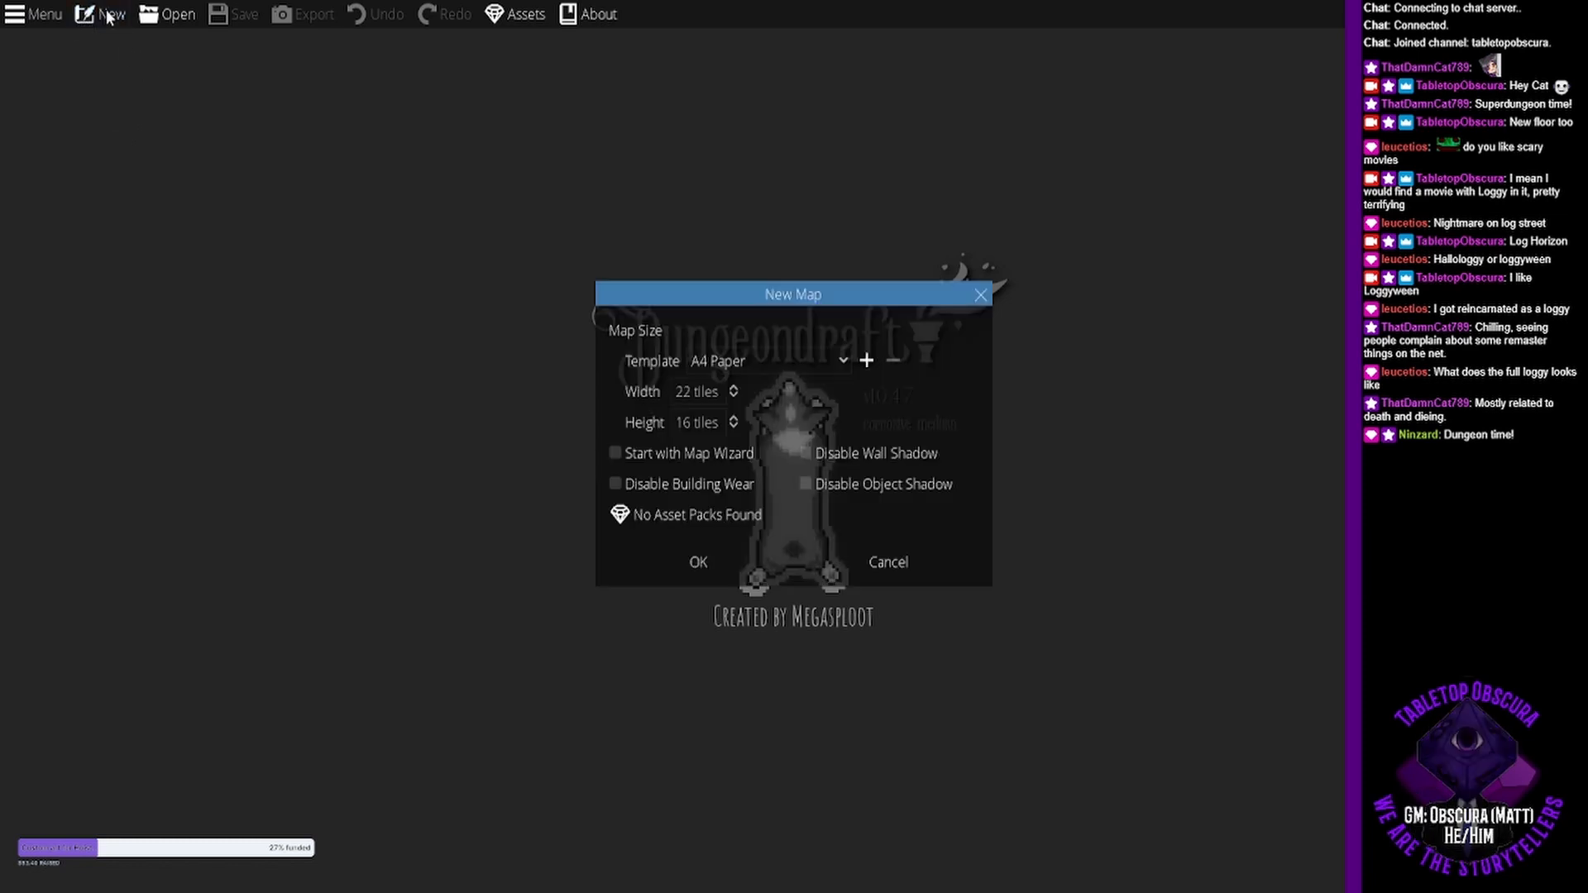
pyautogui.doubleClick(698, 389)
pyautogui.write('100')
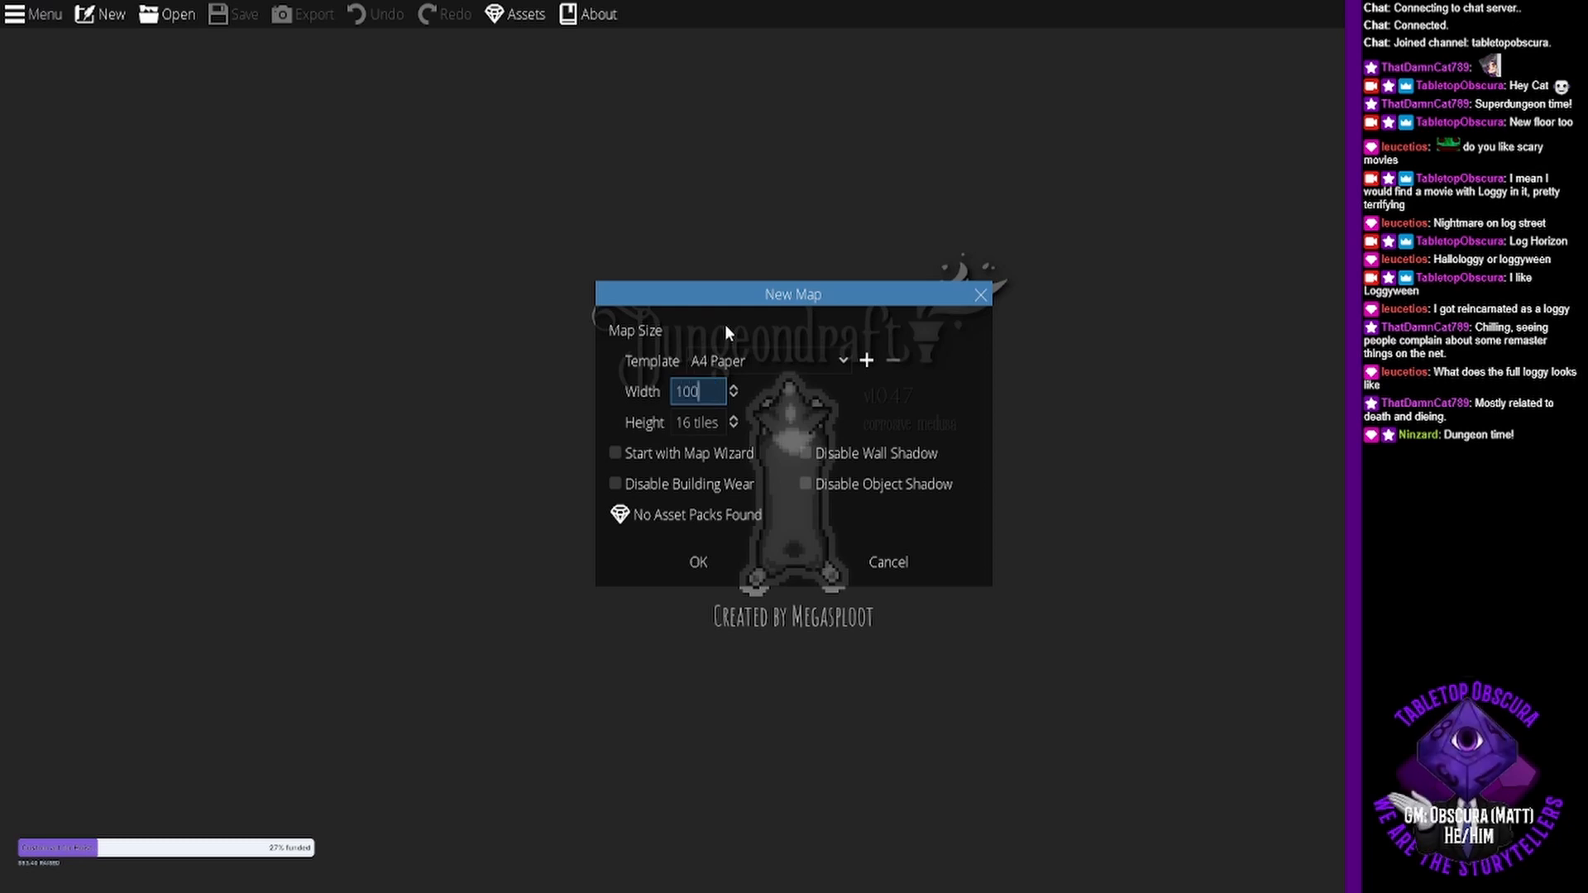
pyautogui.doubleClick(675, 423)
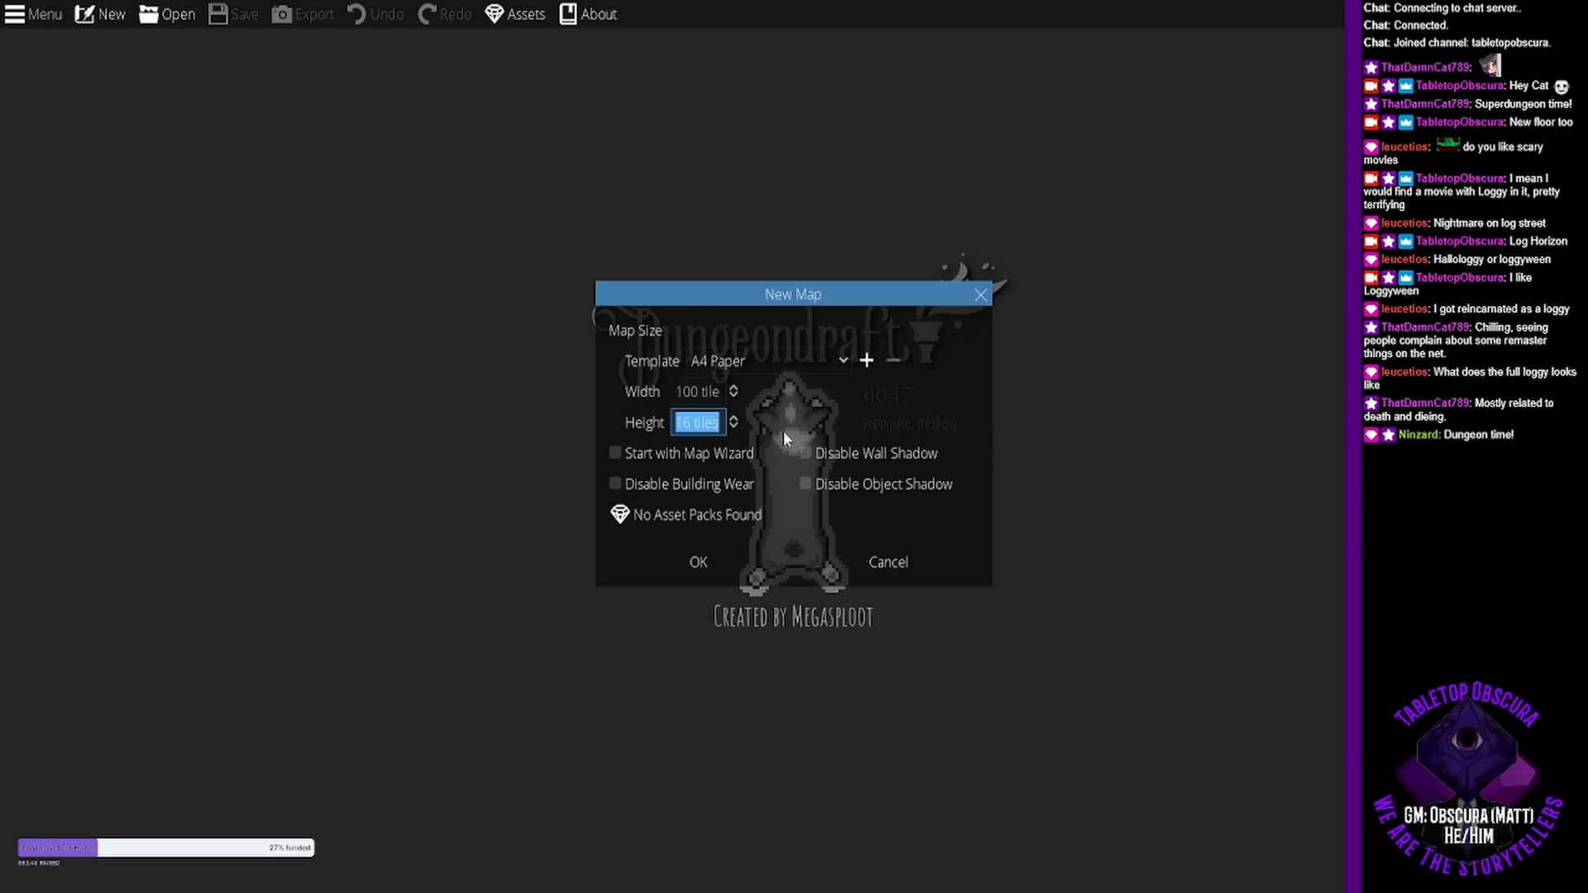
pyautogui.write('100')
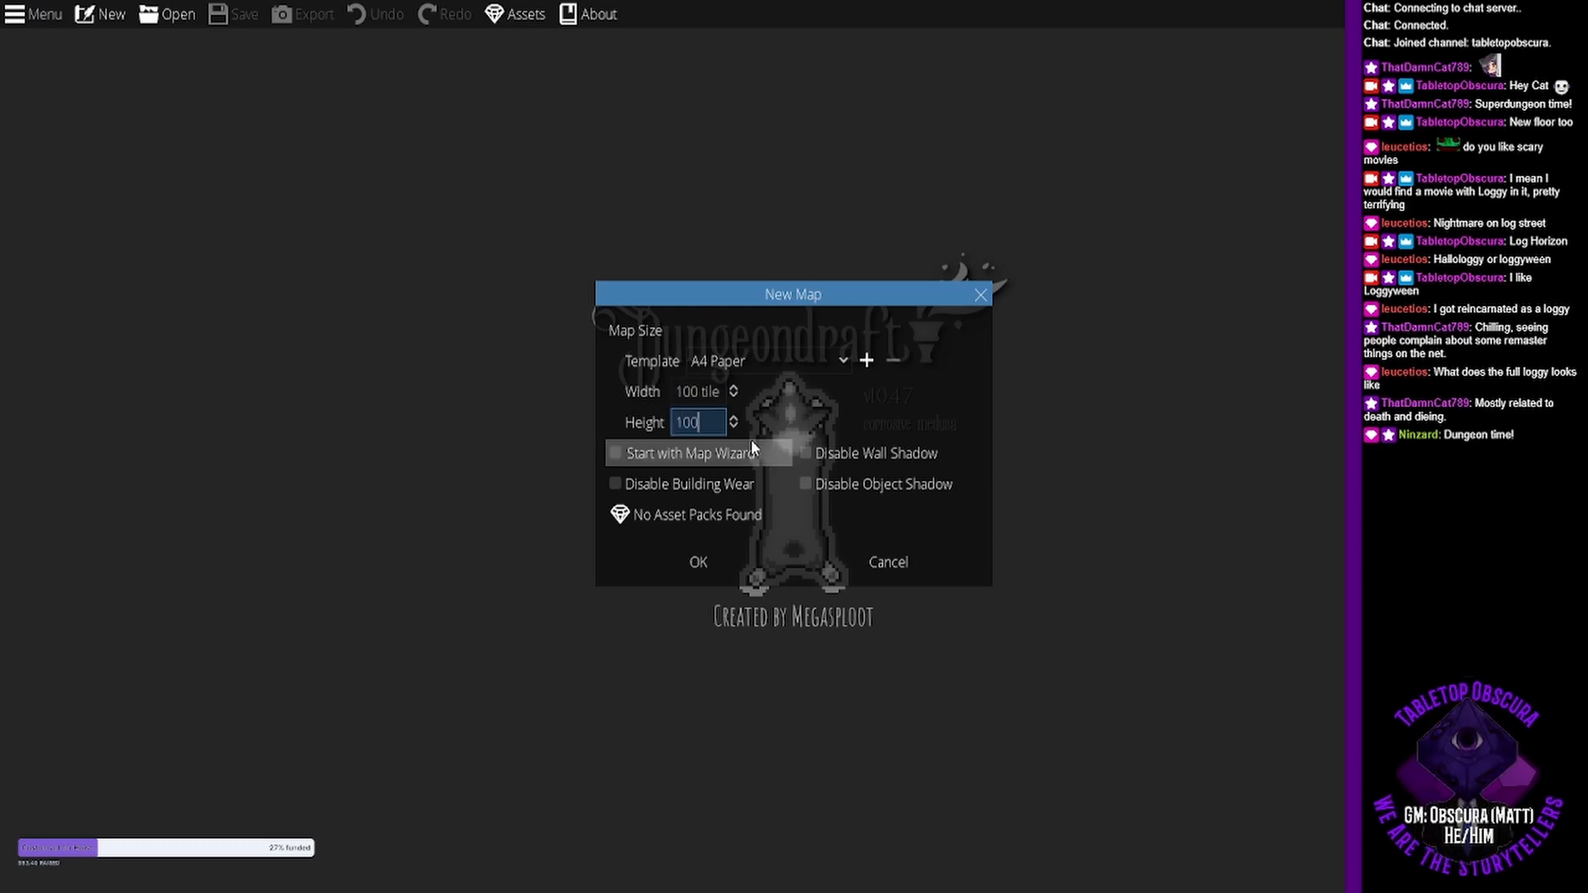
pyautogui.click(720, 566)
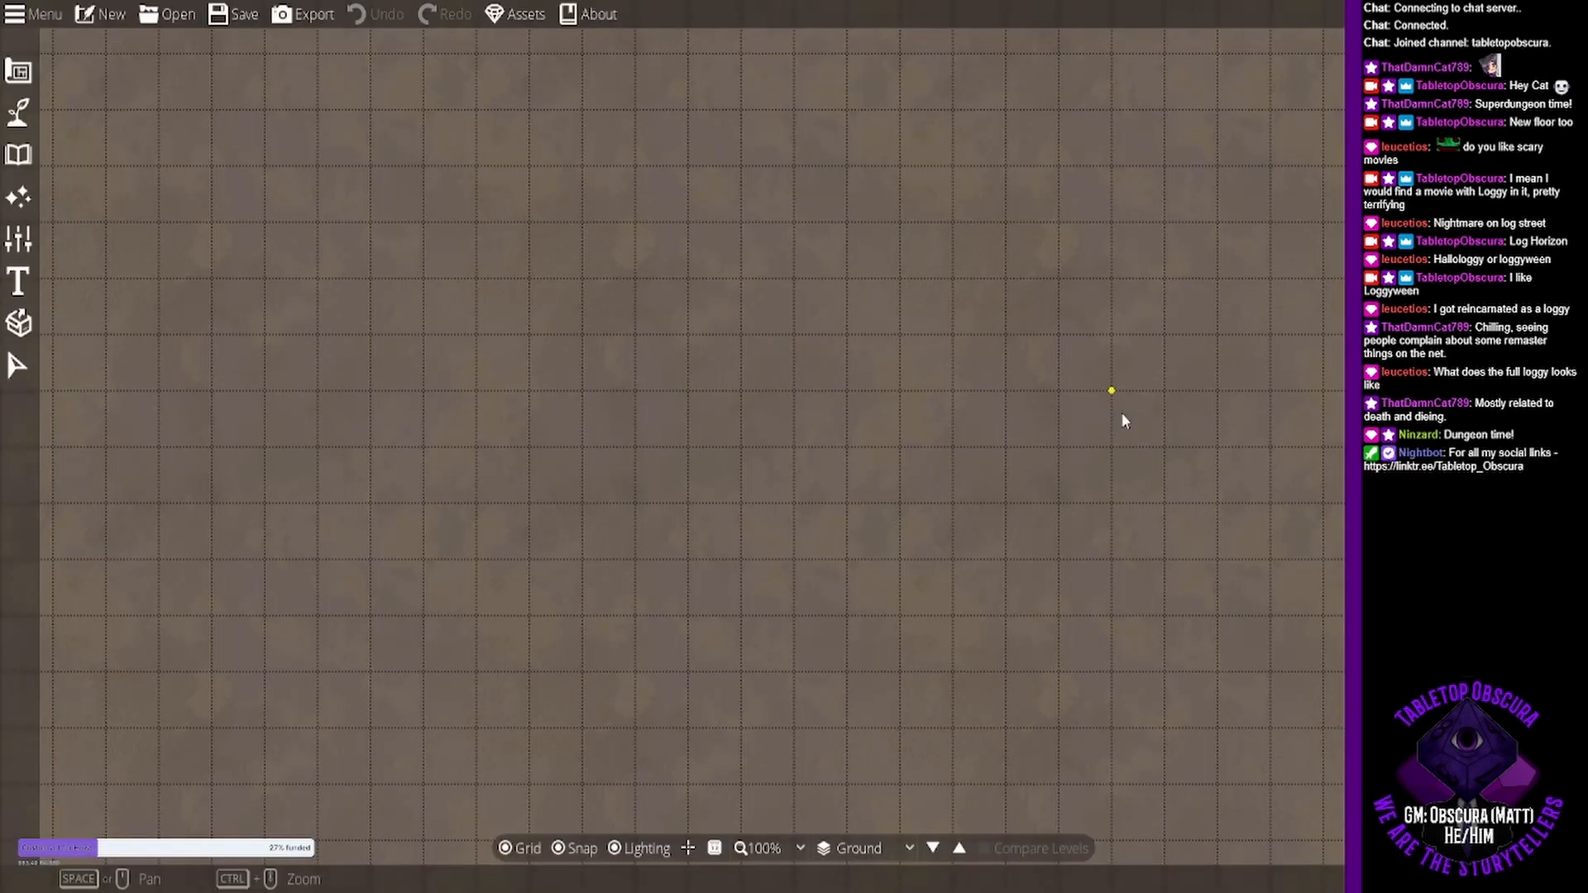
pyautogui.scroll(-10, 1076, 480)
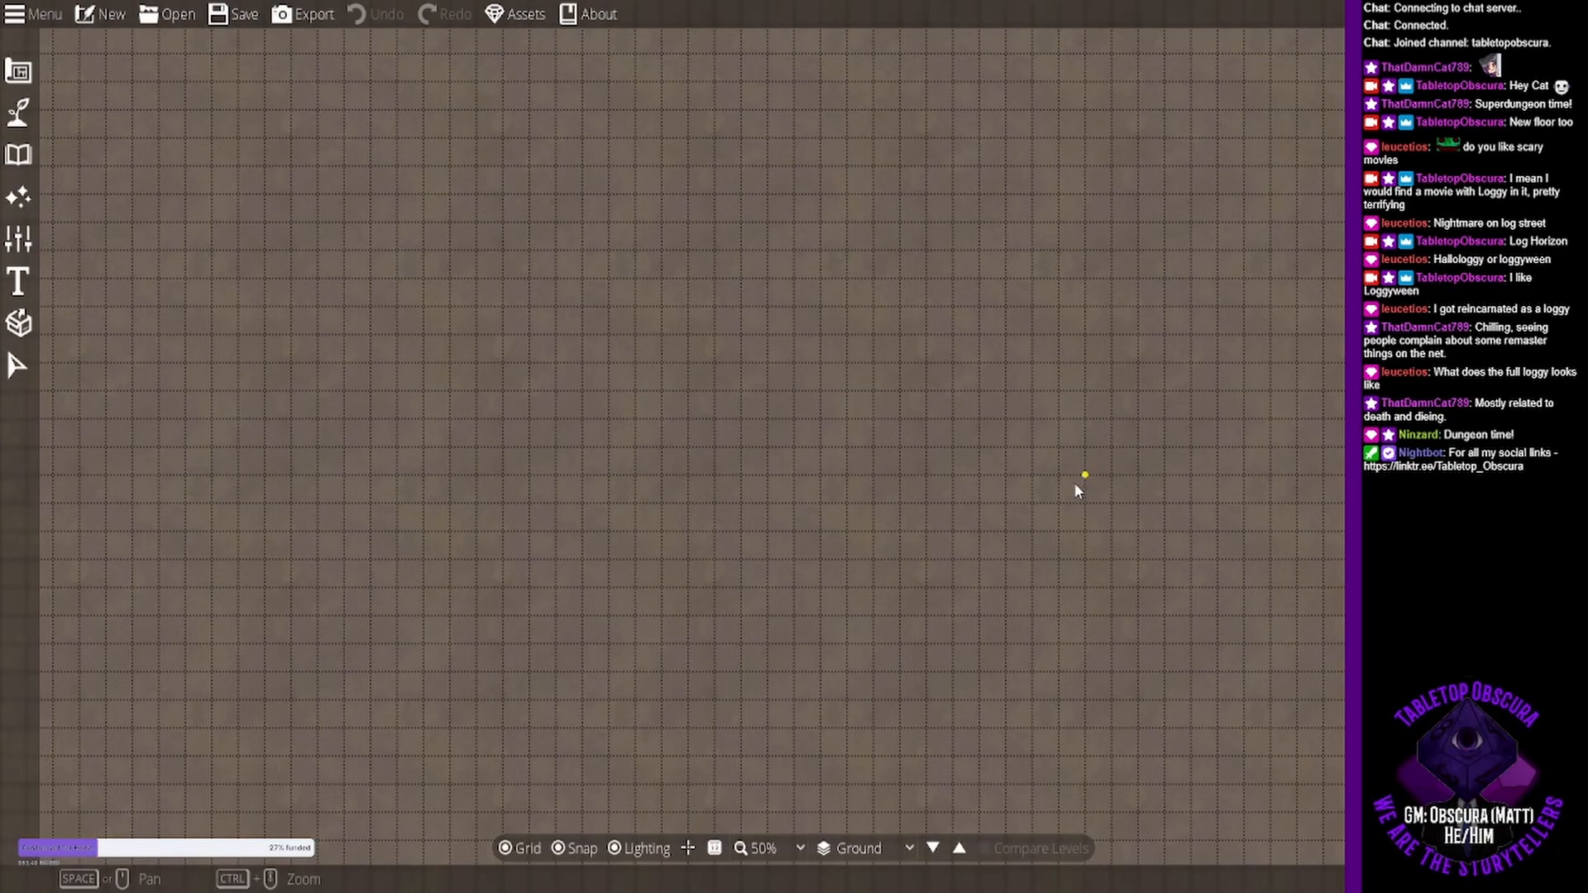
pyautogui.moveTo(814, 574); pyautogui.dragTo(825, 493)
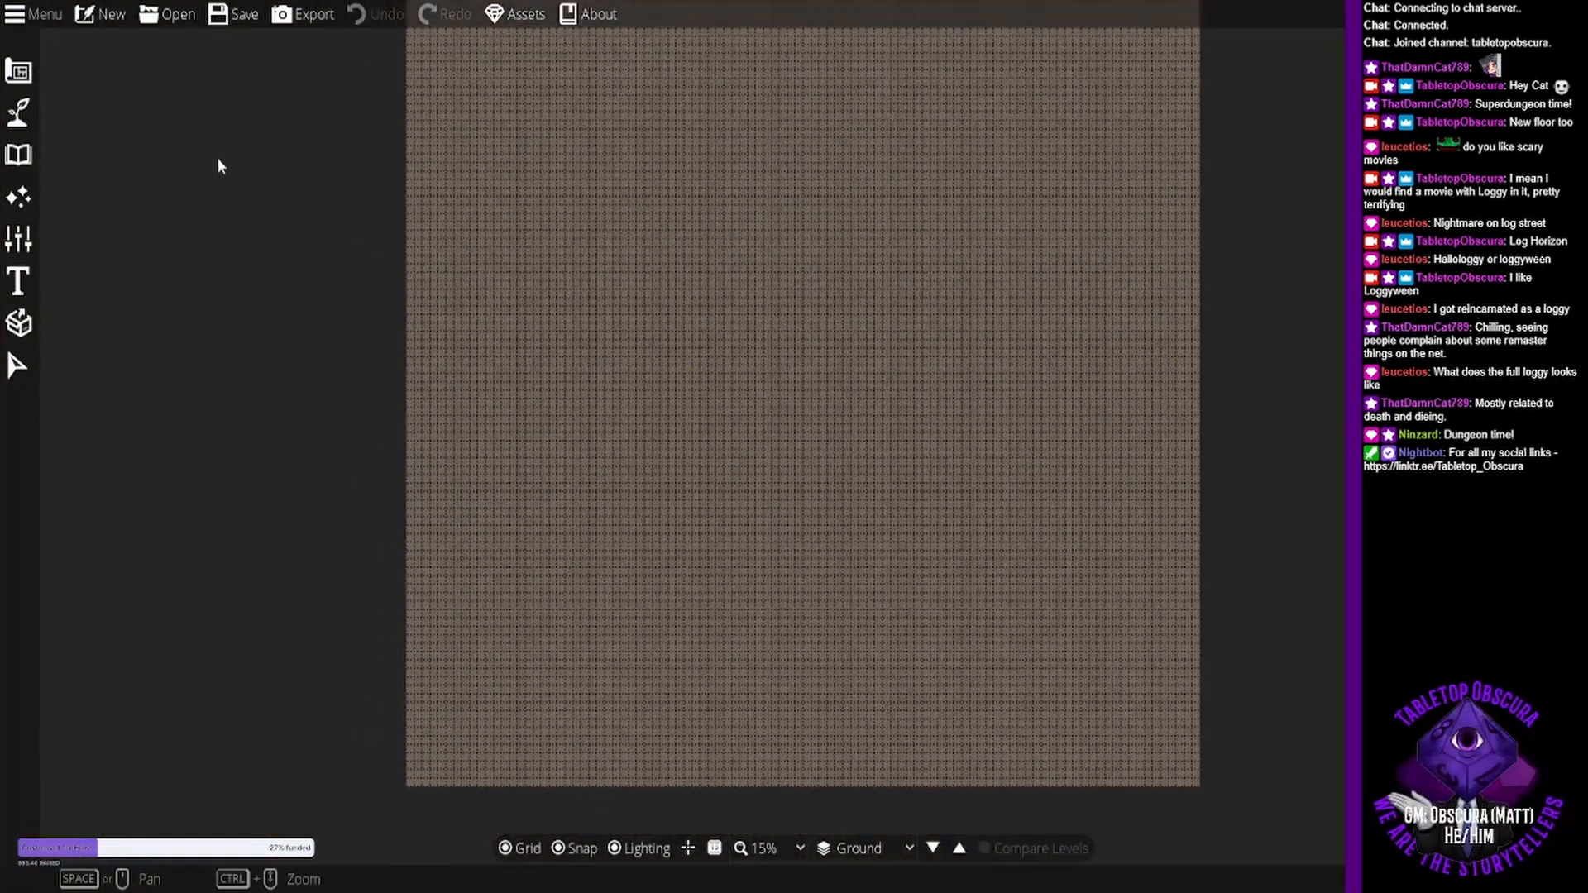
pyautogui.click(19, 72)
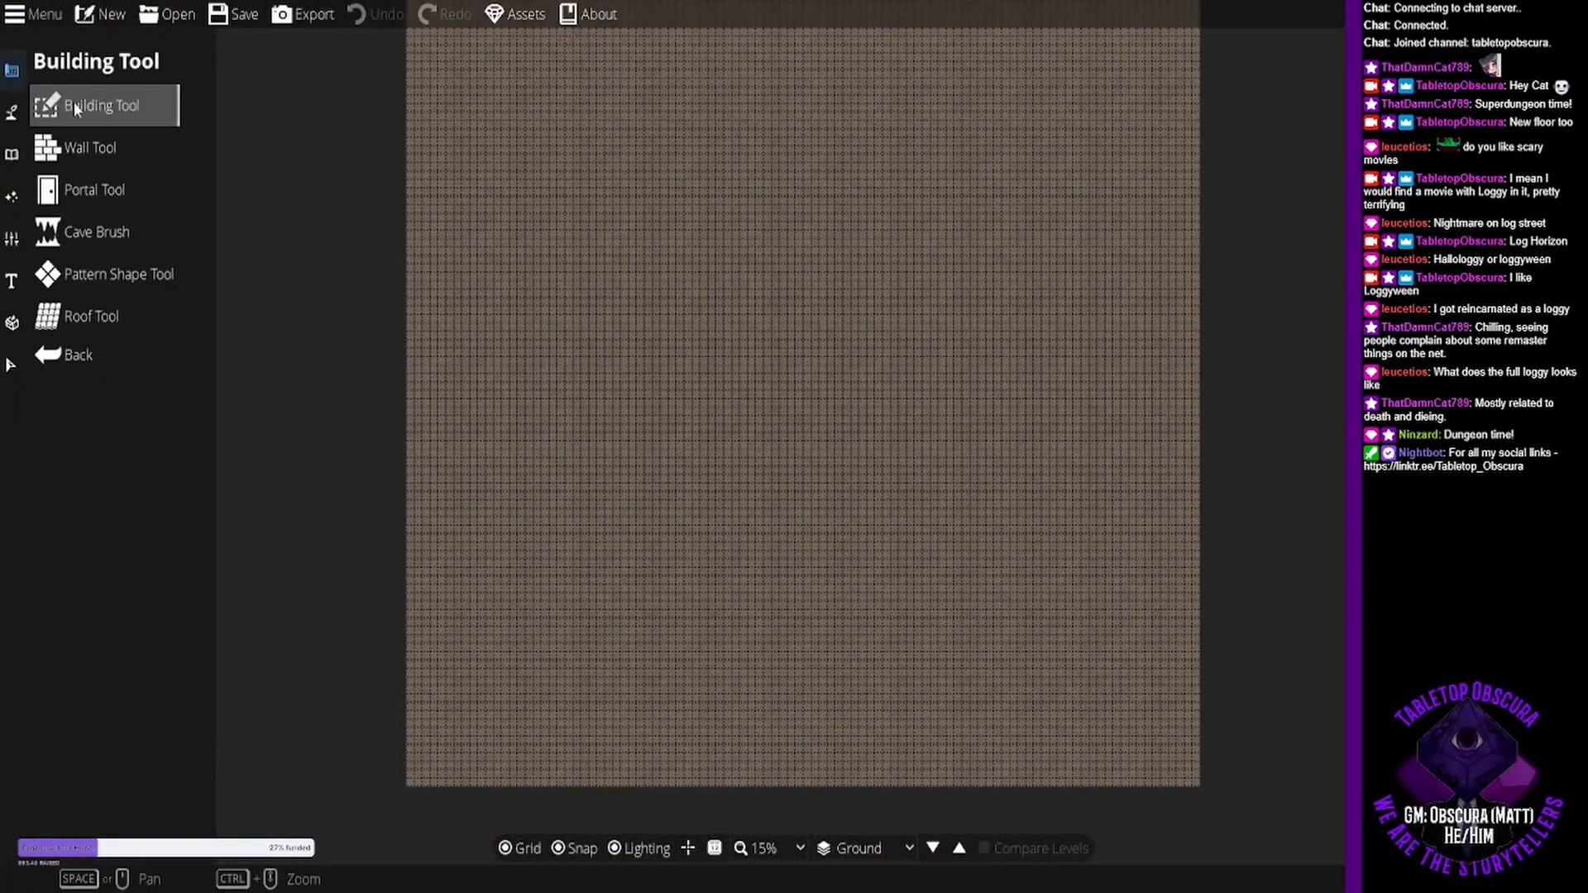
pyautogui.click(13, 197)
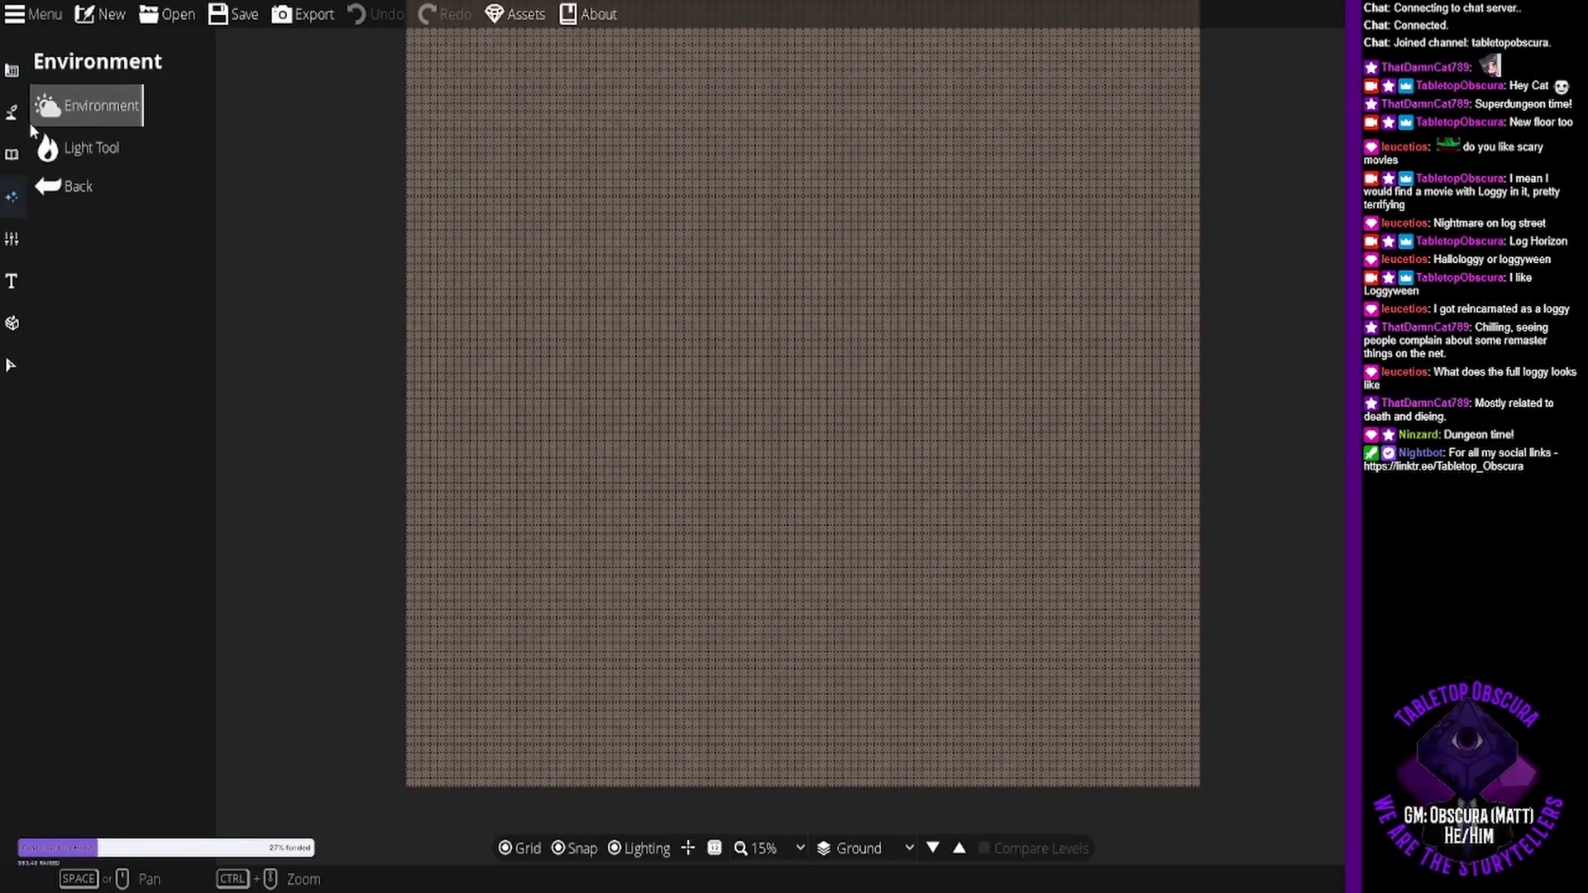
pyautogui.click(11, 154)
pyautogui.click(11, 112)
pyautogui.click(91, 146)
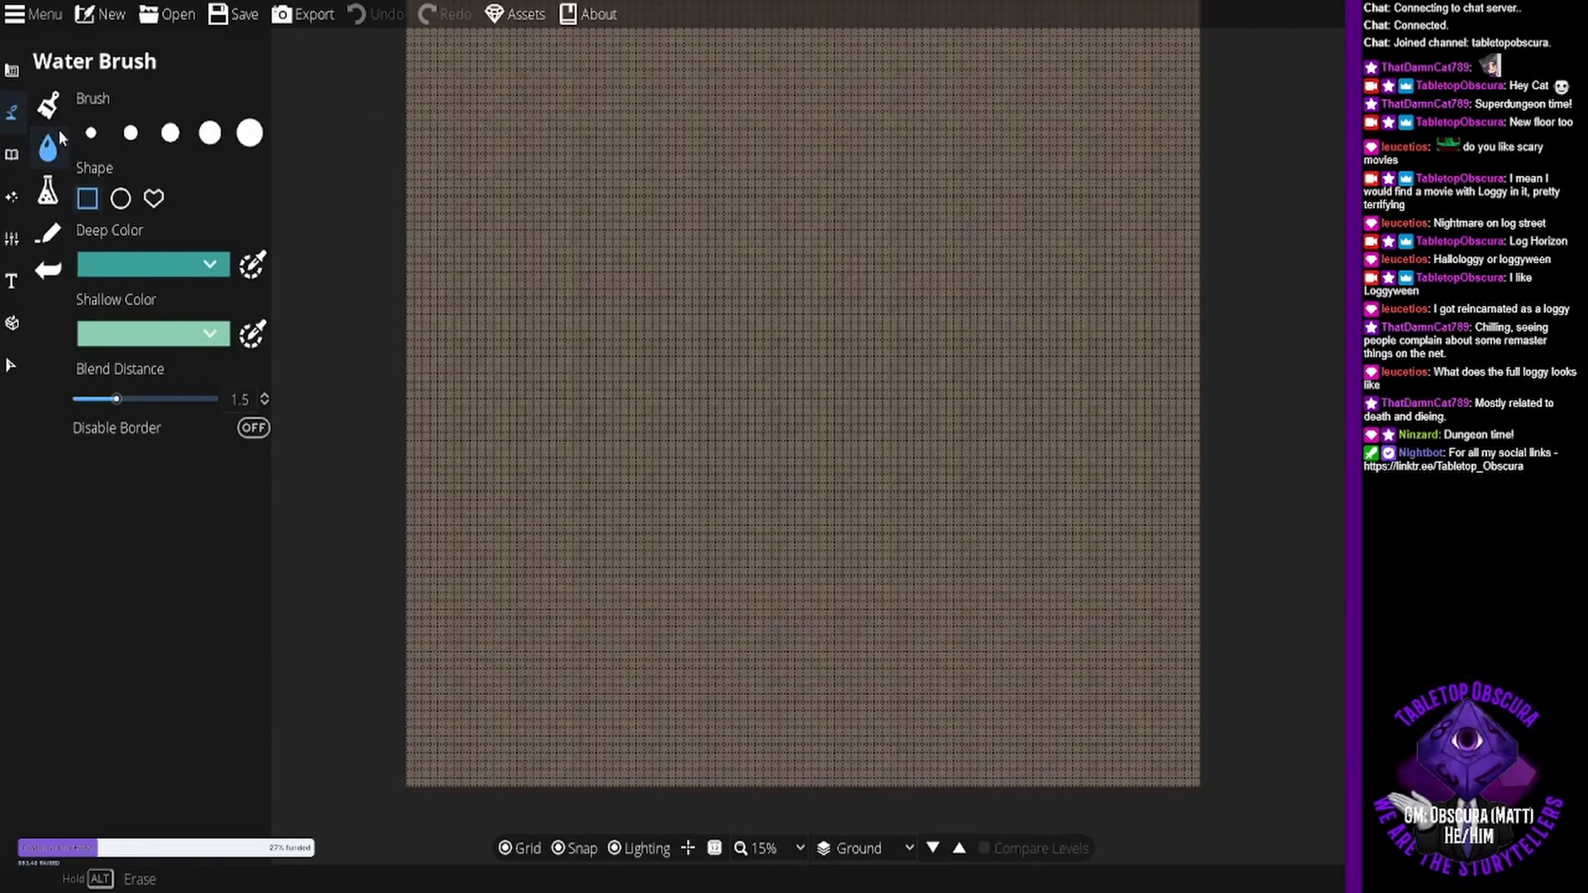
pyautogui.click(47, 184)
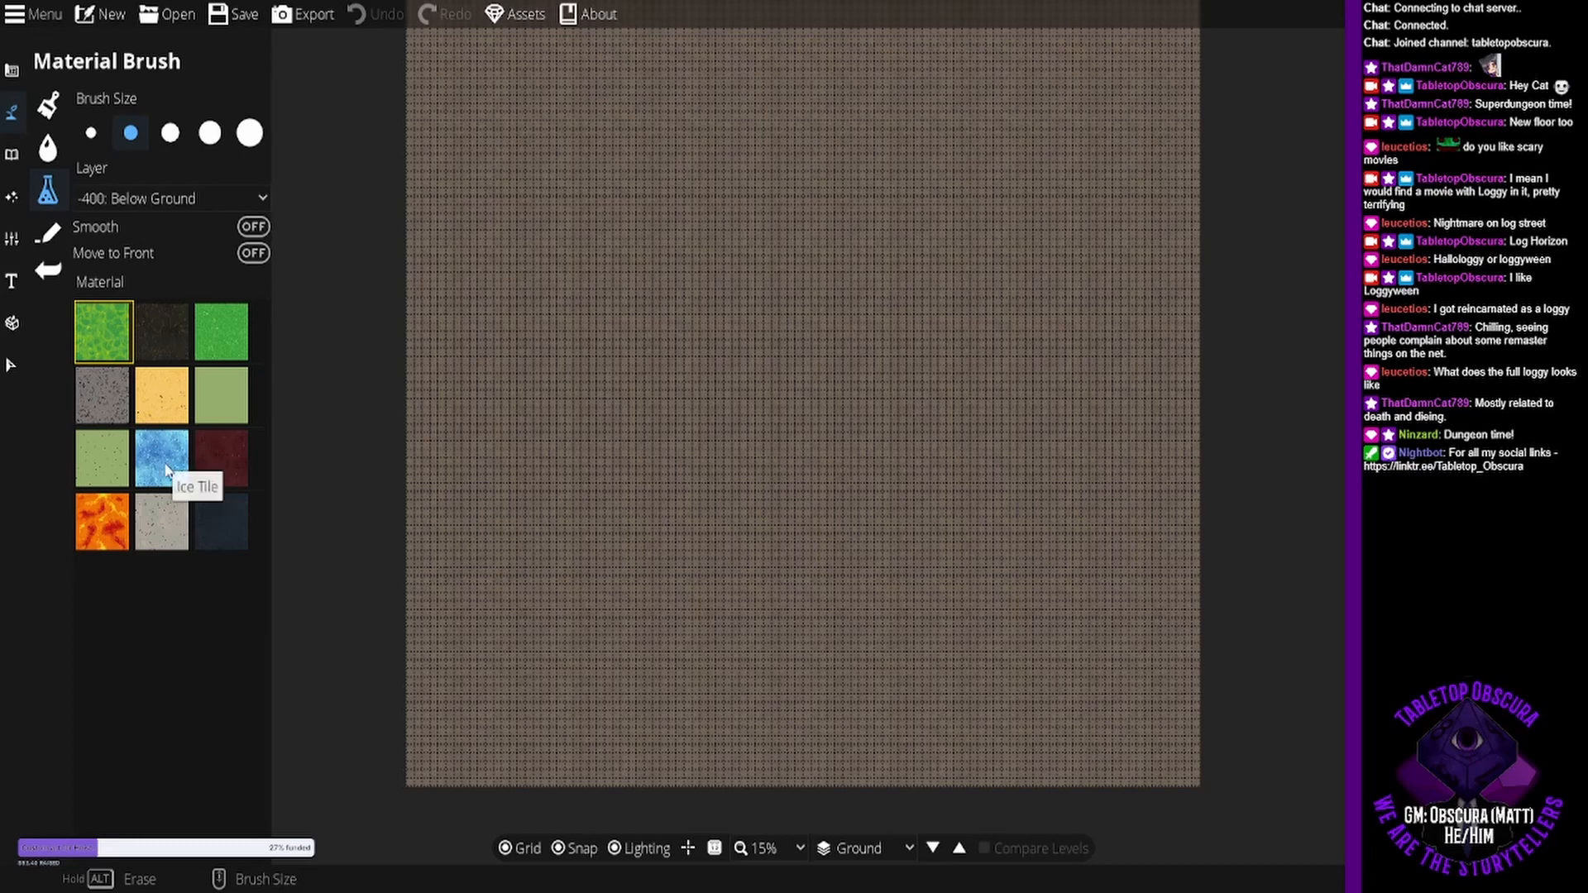
# - Paint a freehand patch of water in the map's lower-left corner using the largest Water Brush size
pyautogui.click(47, 147)
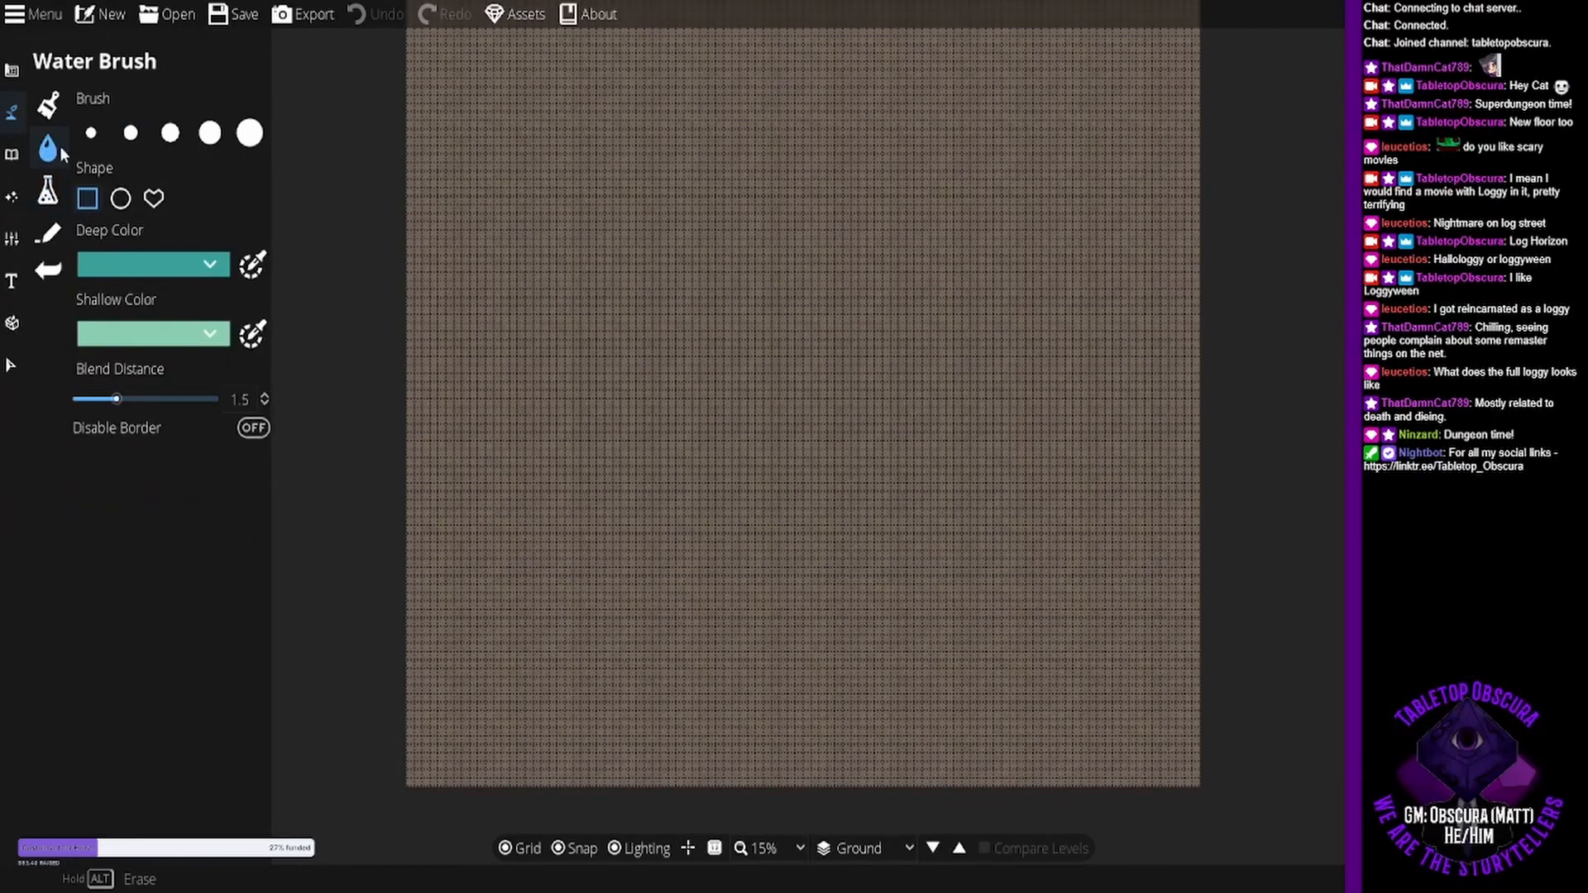
pyautogui.click(250, 132)
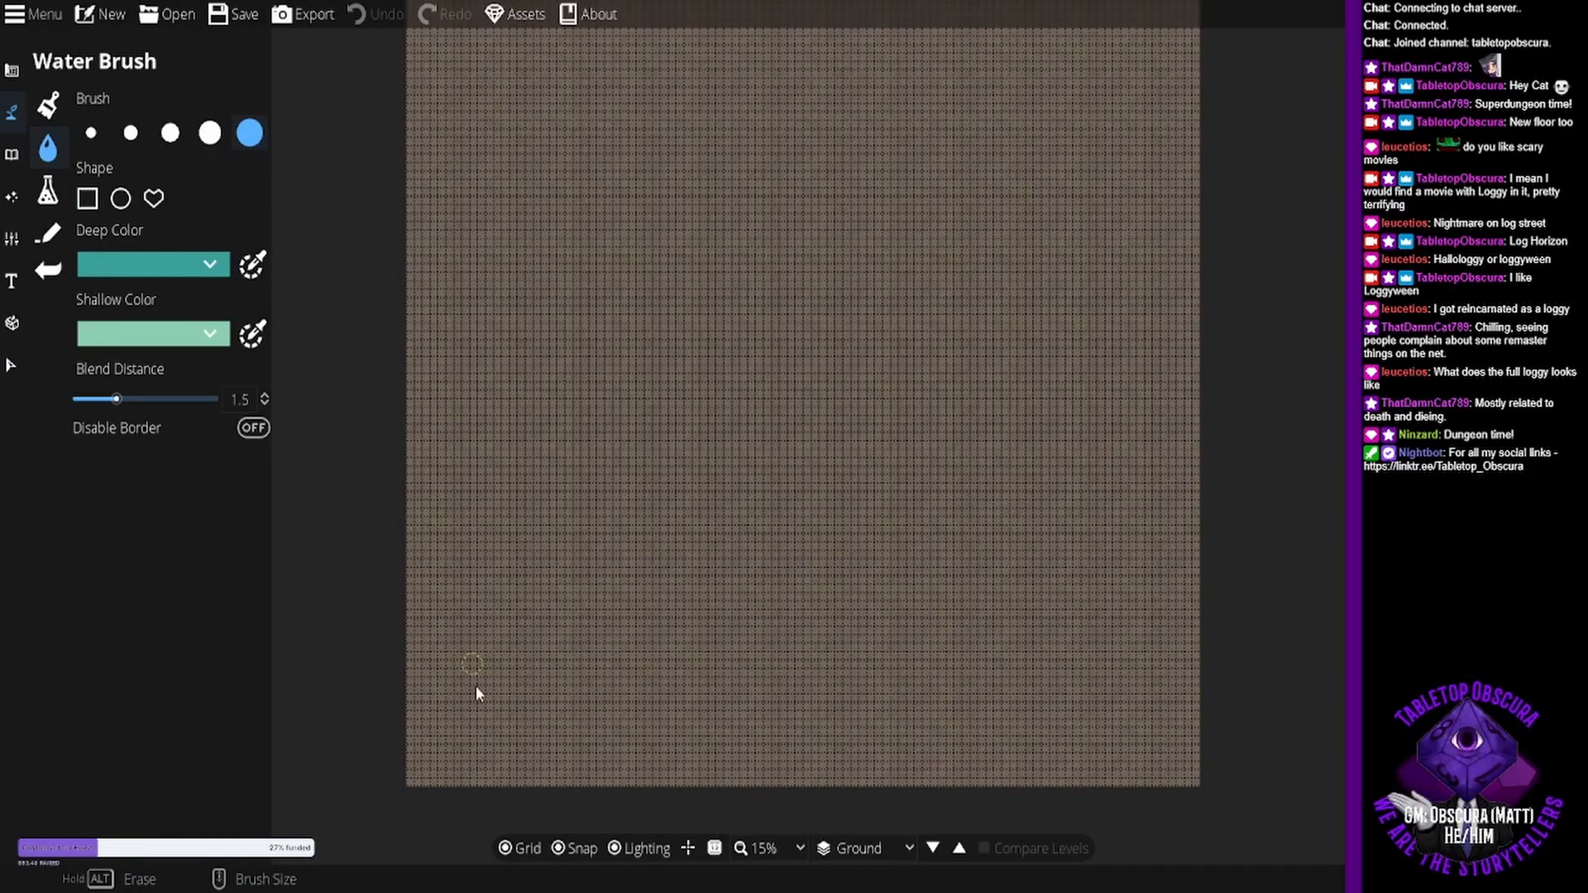
pyautogui.moveTo(463, 734)
pyautogui.mouseDown()
pyautogui.moveTo(360, 729)
pyautogui.moveTo(413, 724)
pyautogui.moveTo(463, 773)
pyautogui.mouseUp()
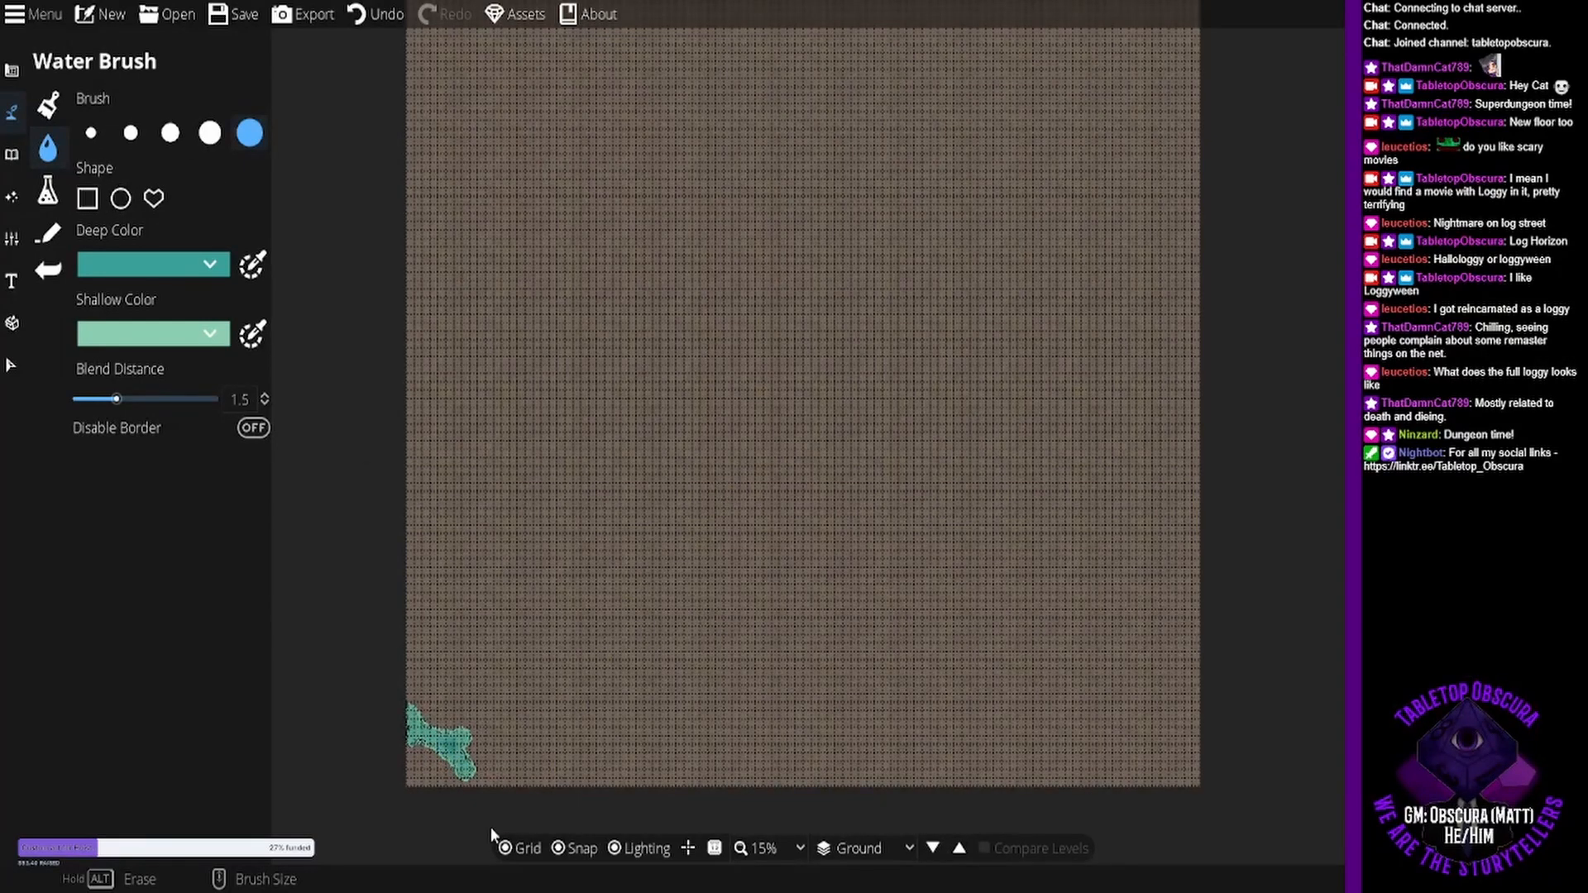
pyautogui.moveTo(461, 781)
pyautogui.mouseDown()
pyautogui.moveTo(426, 748)
pyautogui.moveTo(407, 761)
pyautogui.moveTo(425, 761)
pyautogui.moveTo(385, 751)
pyautogui.mouseUp()
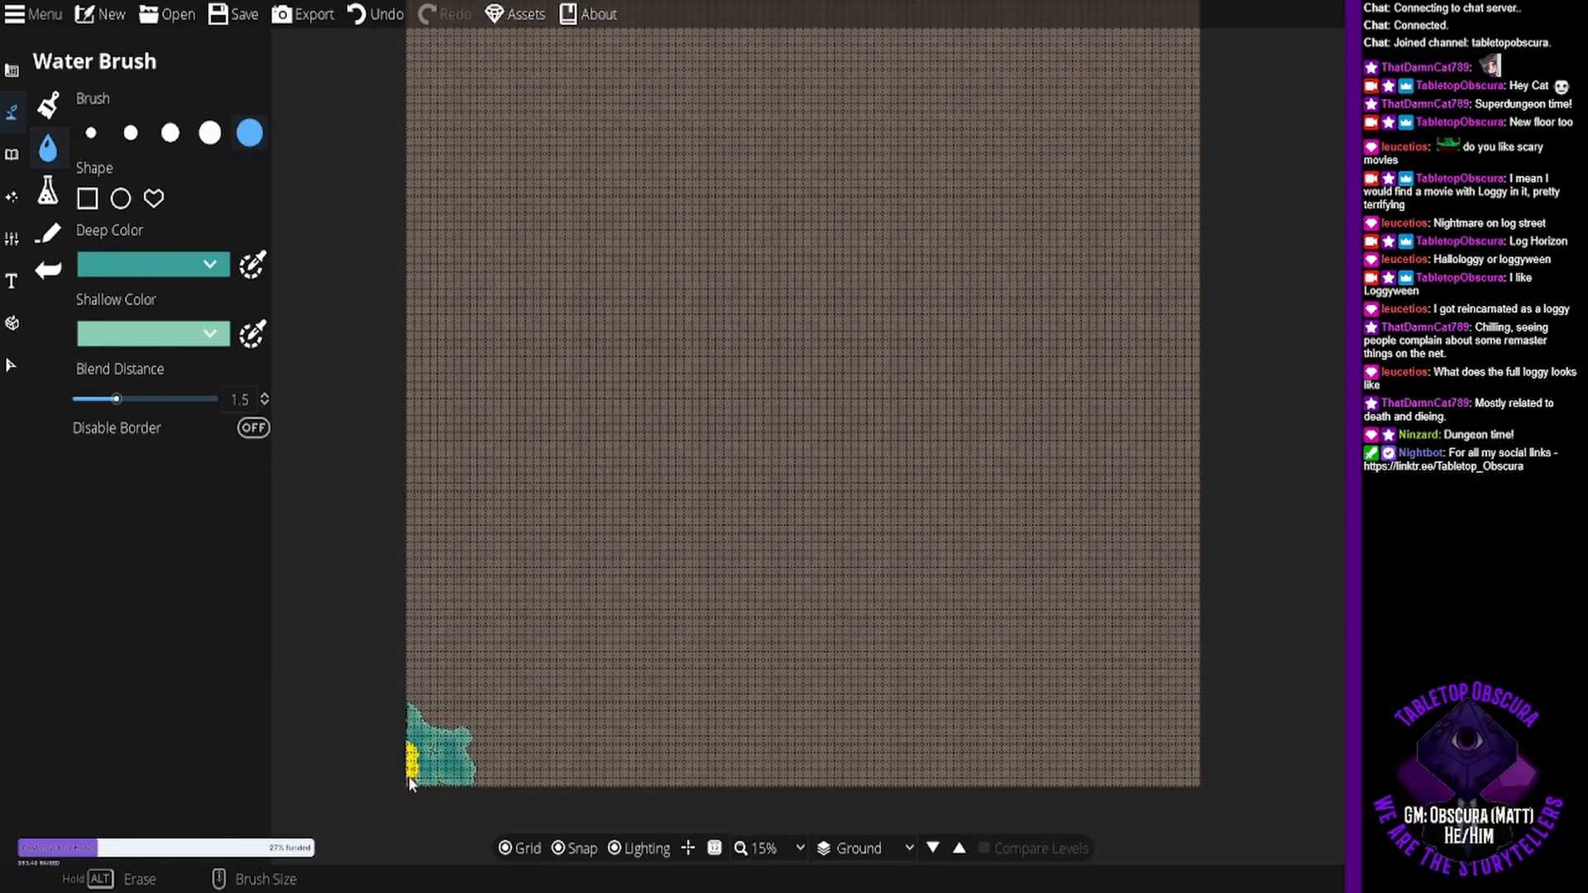
pyautogui.scroll(5, 435, 761)
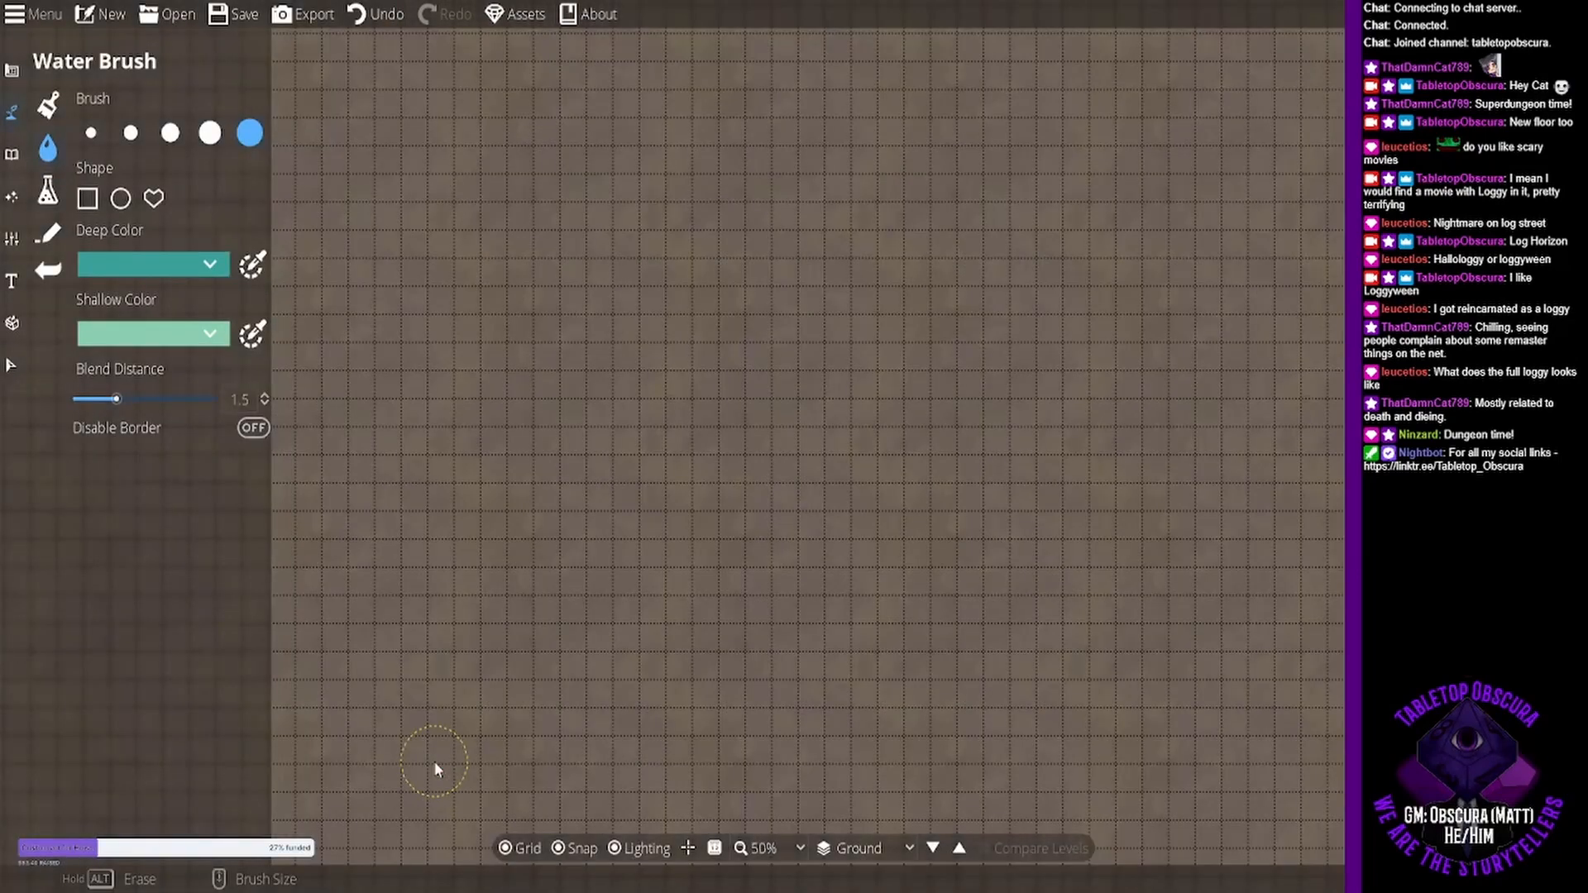
pyautogui.moveTo(368, 632); pyautogui.dragTo(695, 461)
pyautogui.moveTo(506, 571)
pyautogui.mouseDown()
pyautogui.moveTo(525, 533)
pyautogui.moveTo(563, 533)
pyautogui.mouseUp()
# - Undo all the water strokes painted in the map's lower-left corner
pyautogui.hotkey('ctrl', 'z')
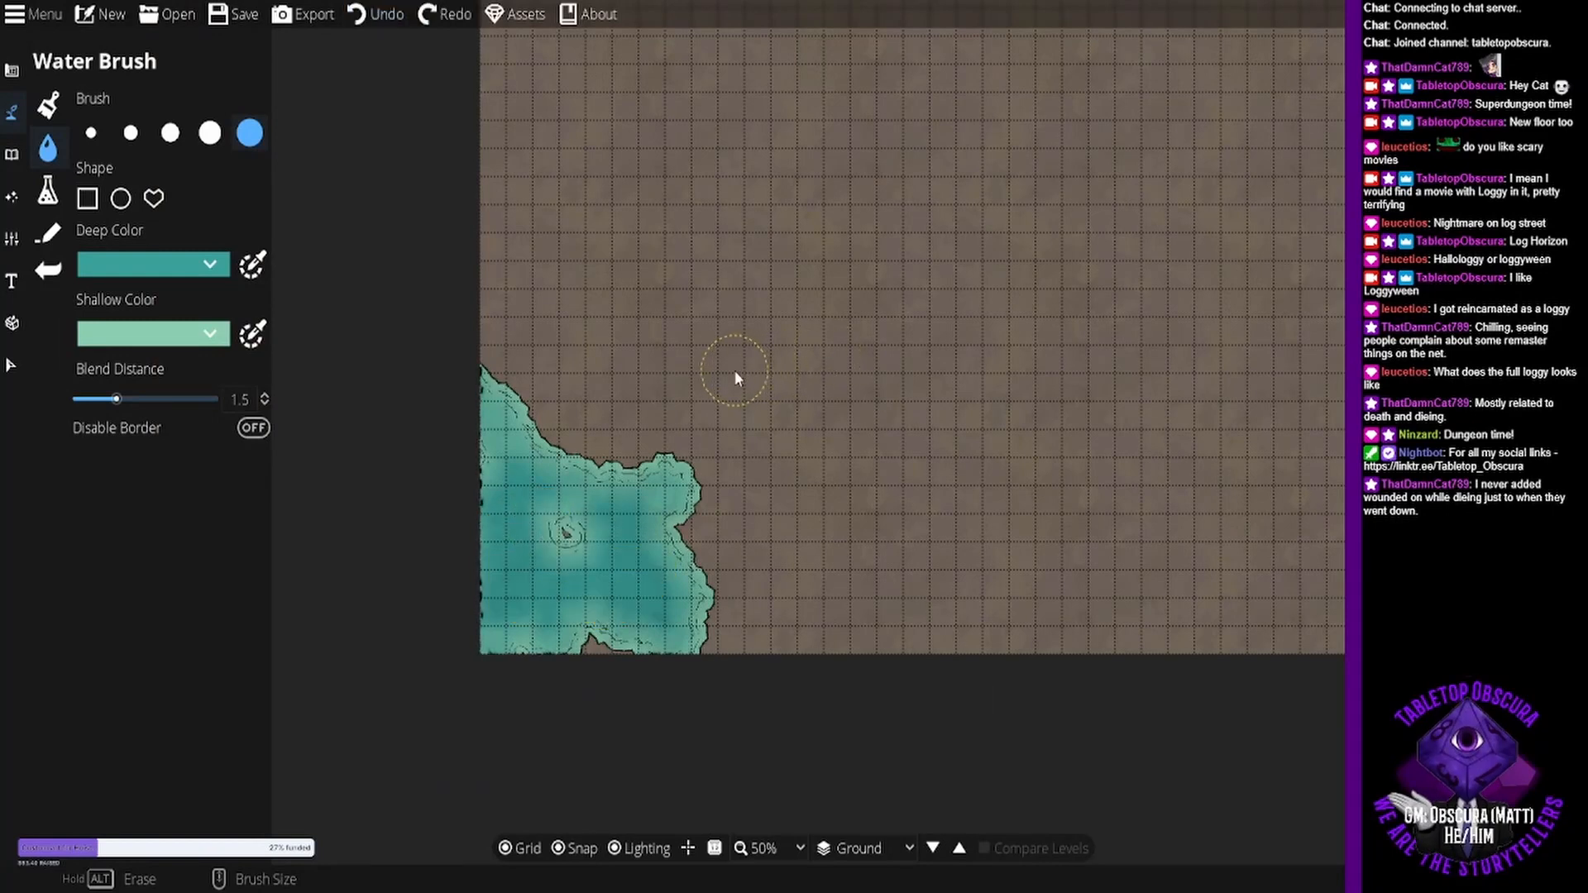
pyautogui.hotkey('ctrl', 'z')
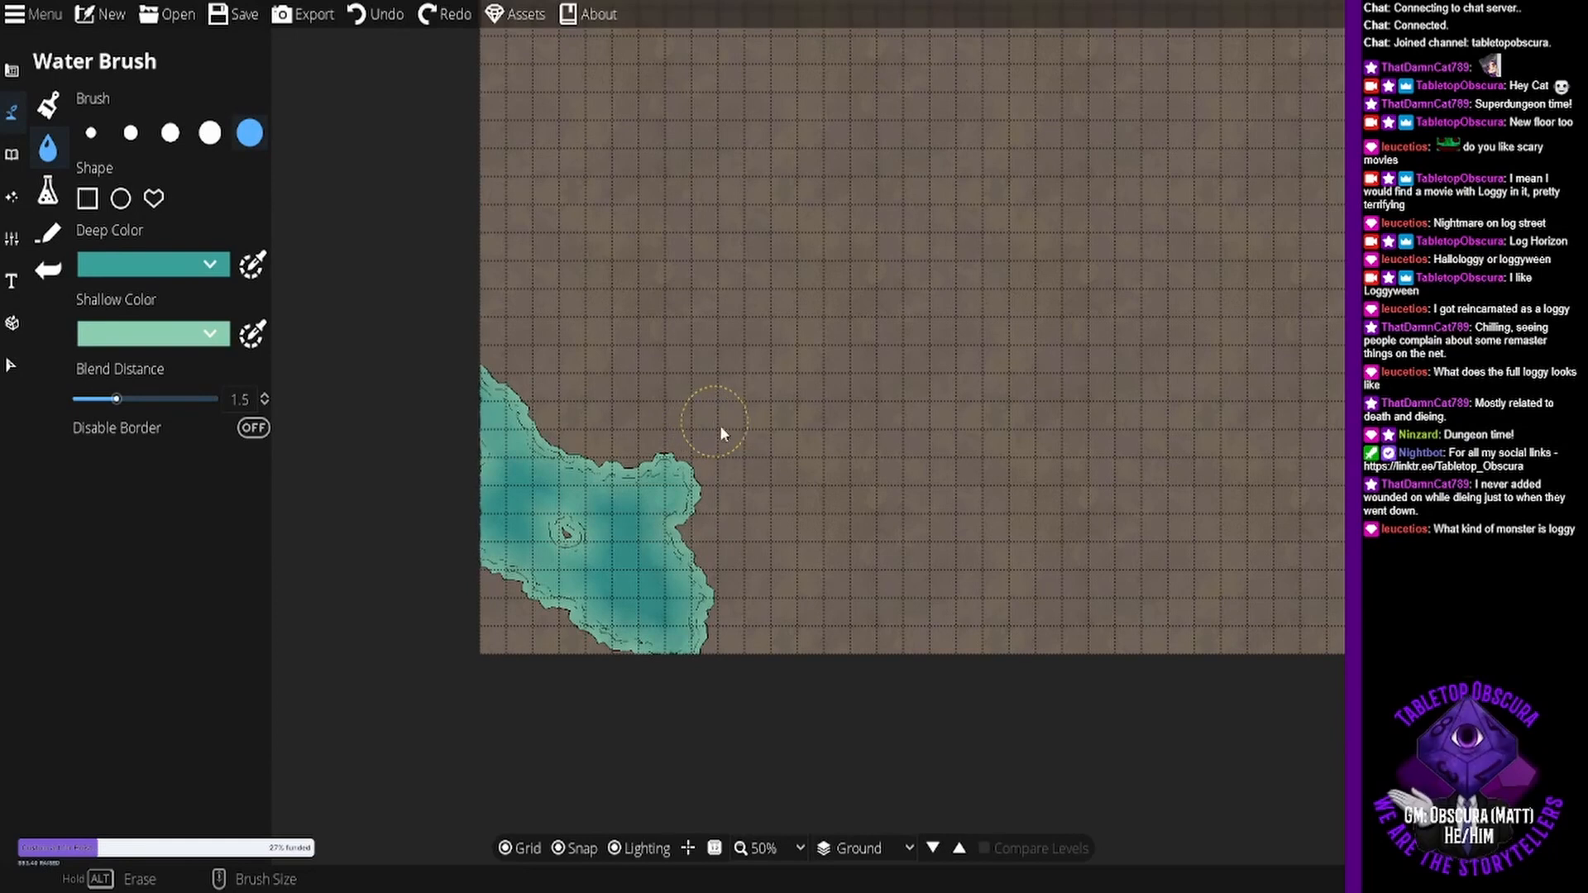
pyautogui.hotkey('ctrl', 'z')
pyautogui.hotkey('ctrl', 'z')
pyautogui.hotkey('ctrl', 'z')
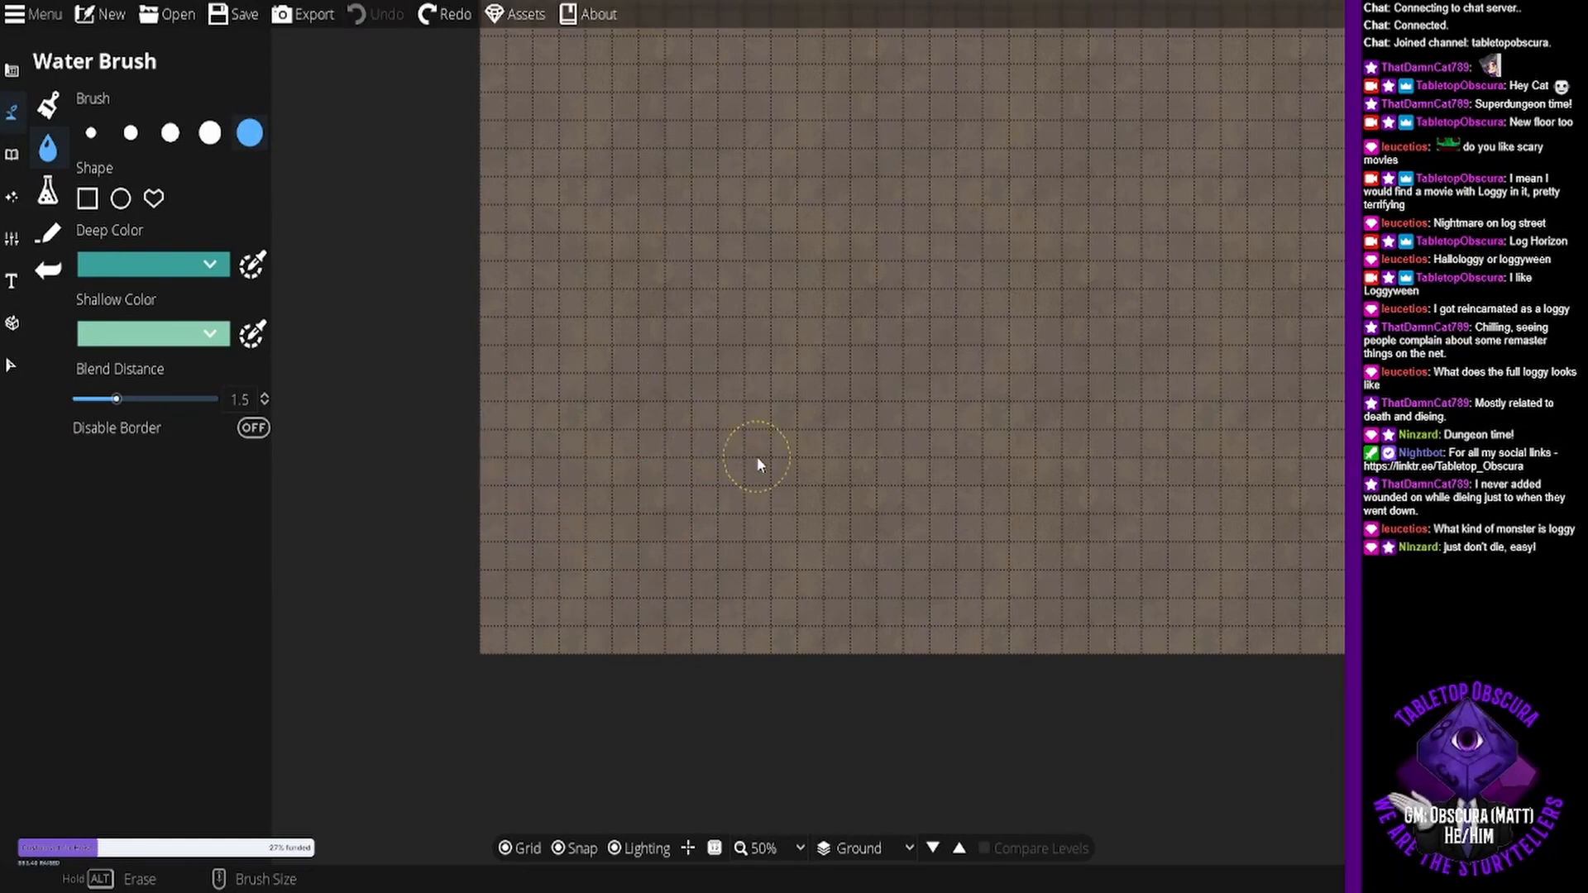
# - Look through the design, object and terrain tools, including the textures offered for the Terrain Gravel slot
pyautogui.scroll(-2, 757, 456)
pyautogui.scroll(-1, 867, 407)
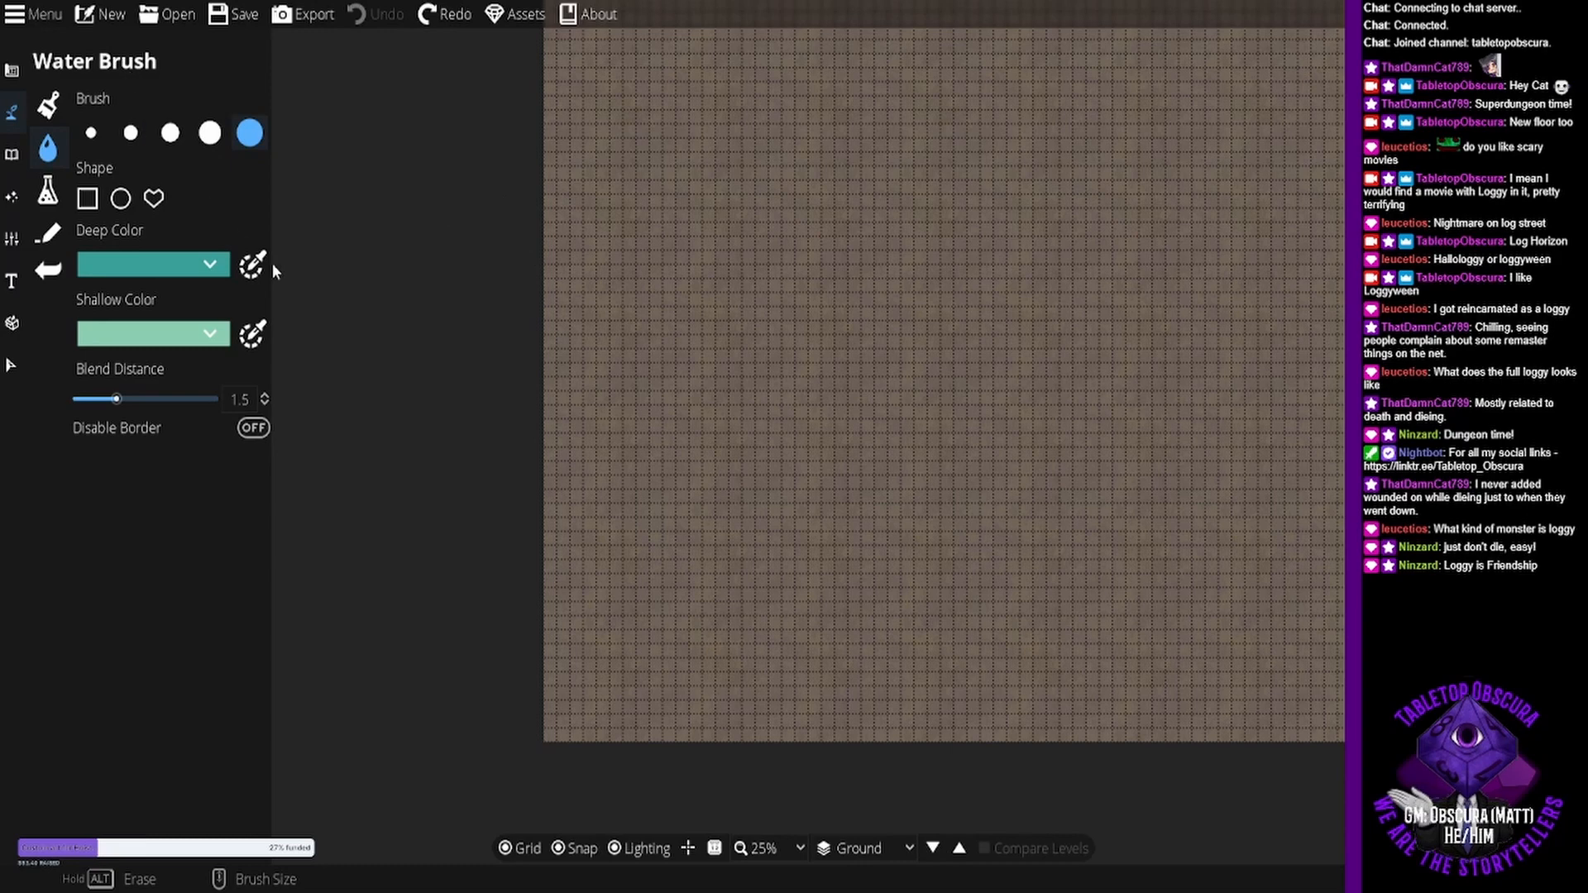
pyautogui.click(14, 68)
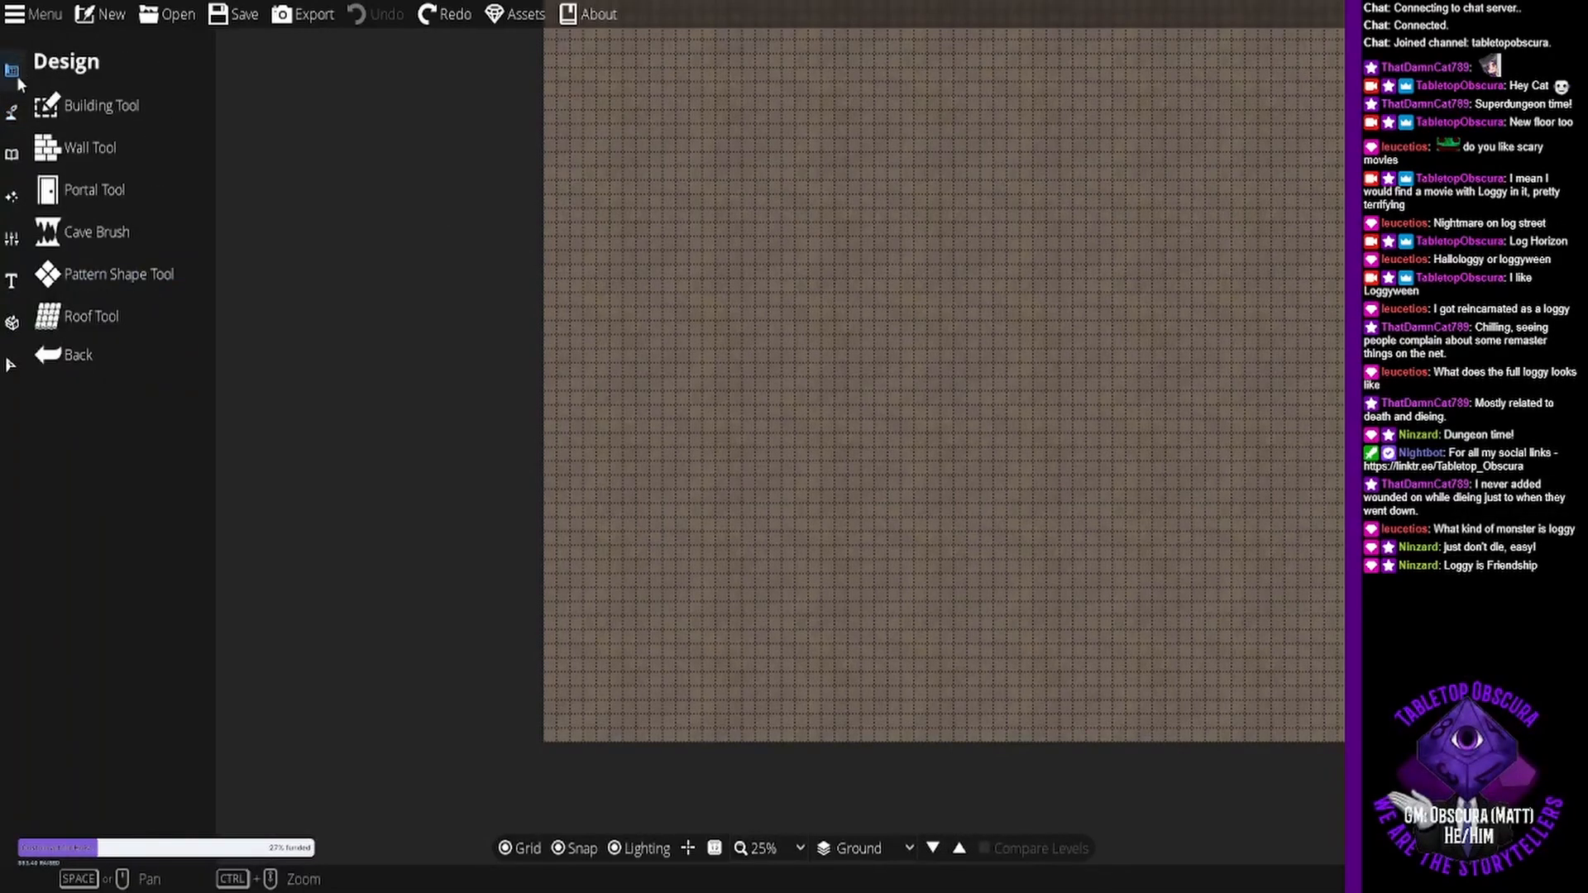
pyautogui.click(12, 154)
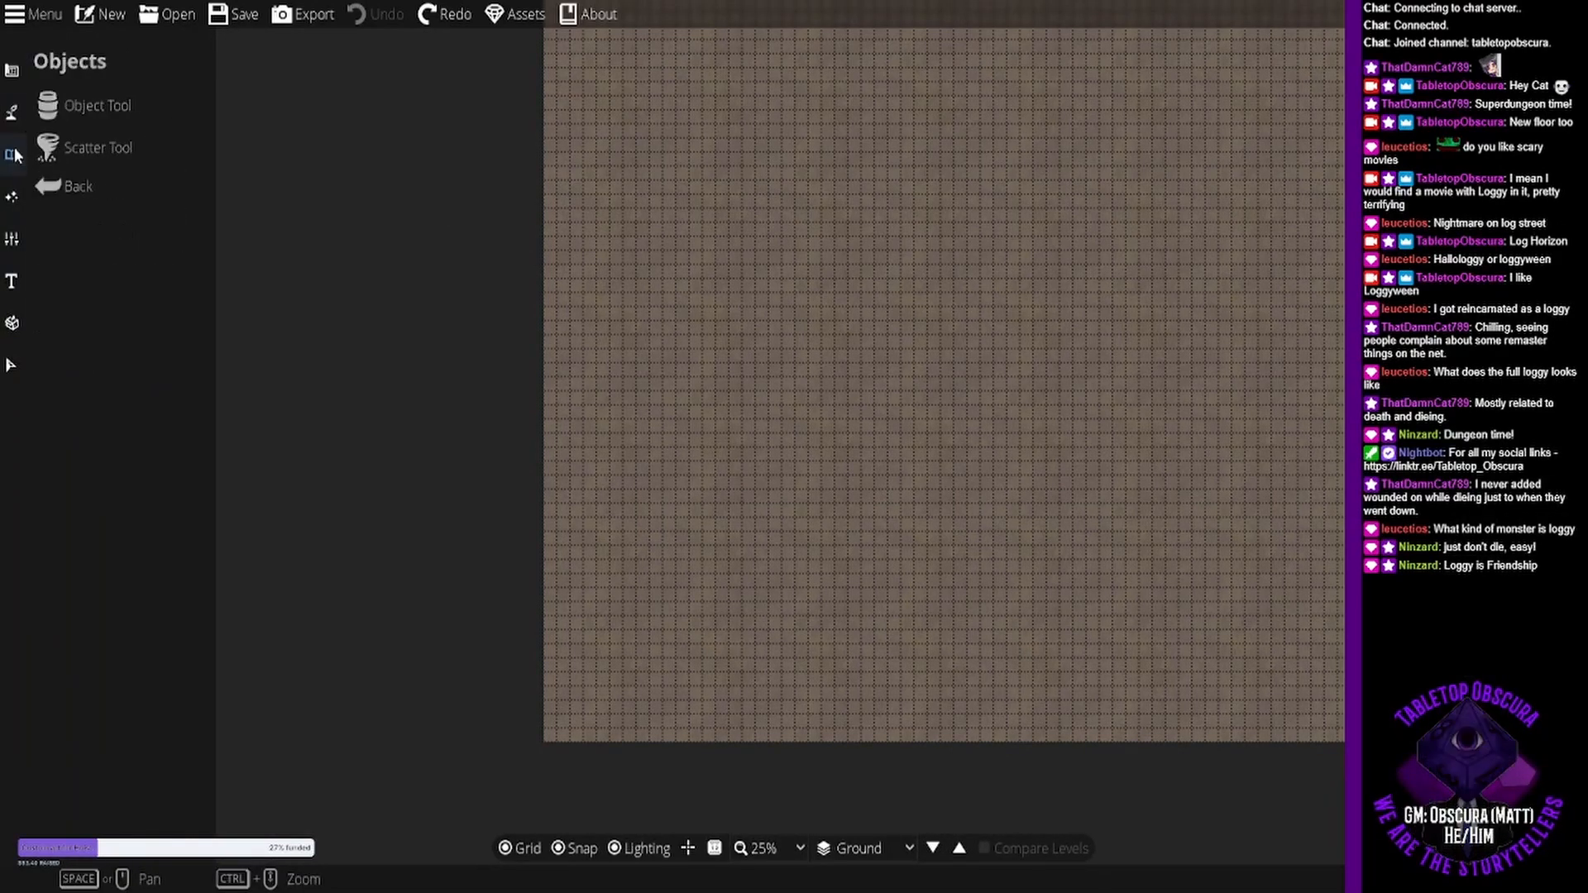
pyautogui.click(23, 73)
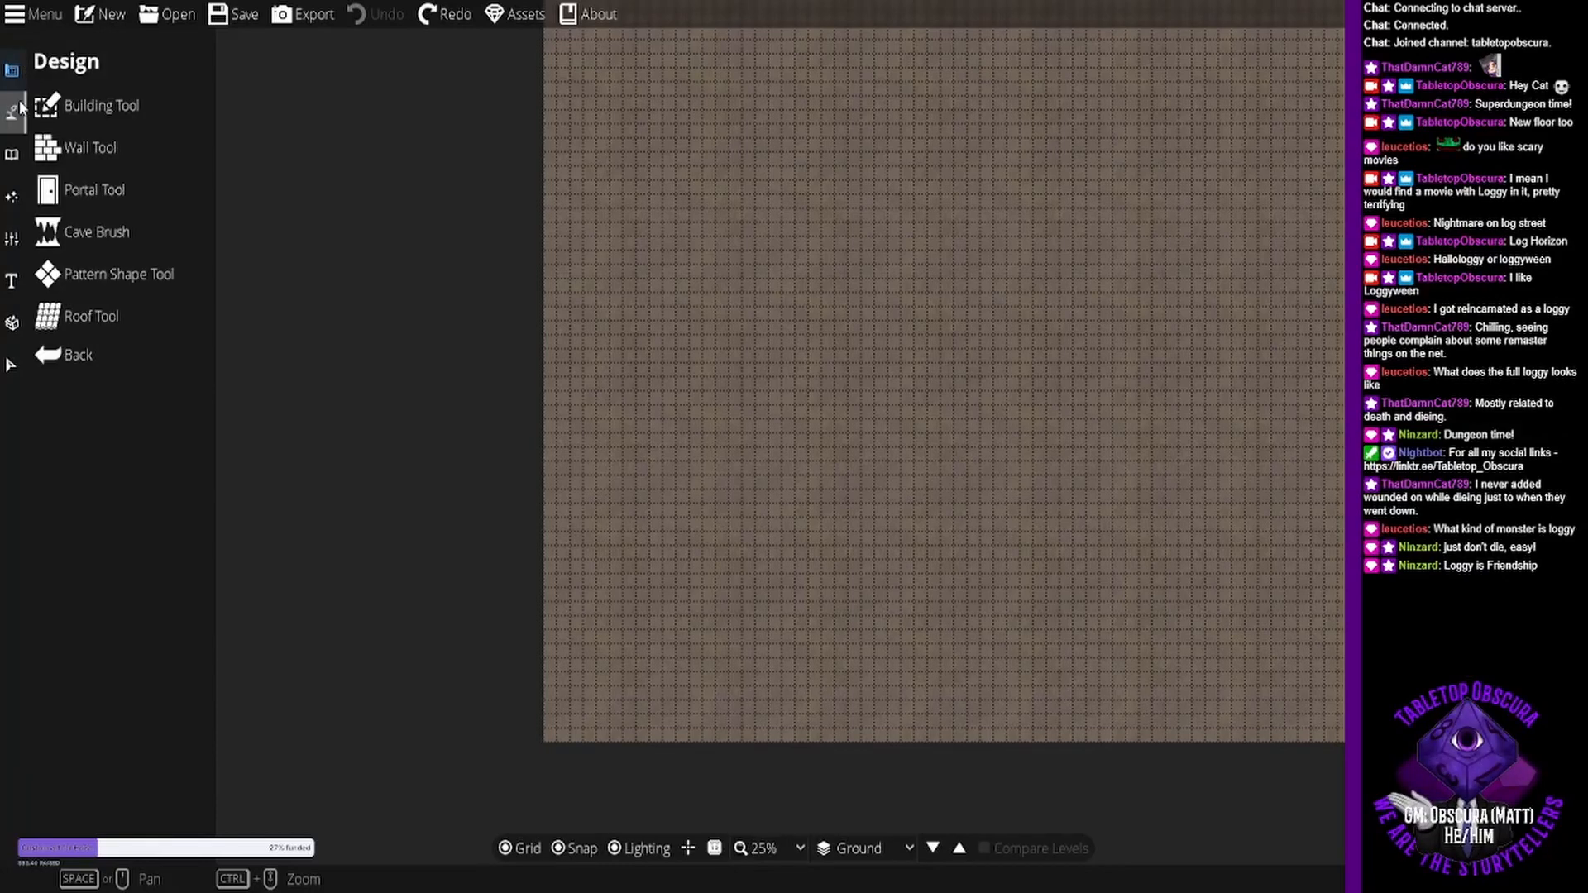
pyautogui.click(11, 113)
pyautogui.click(92, 112)
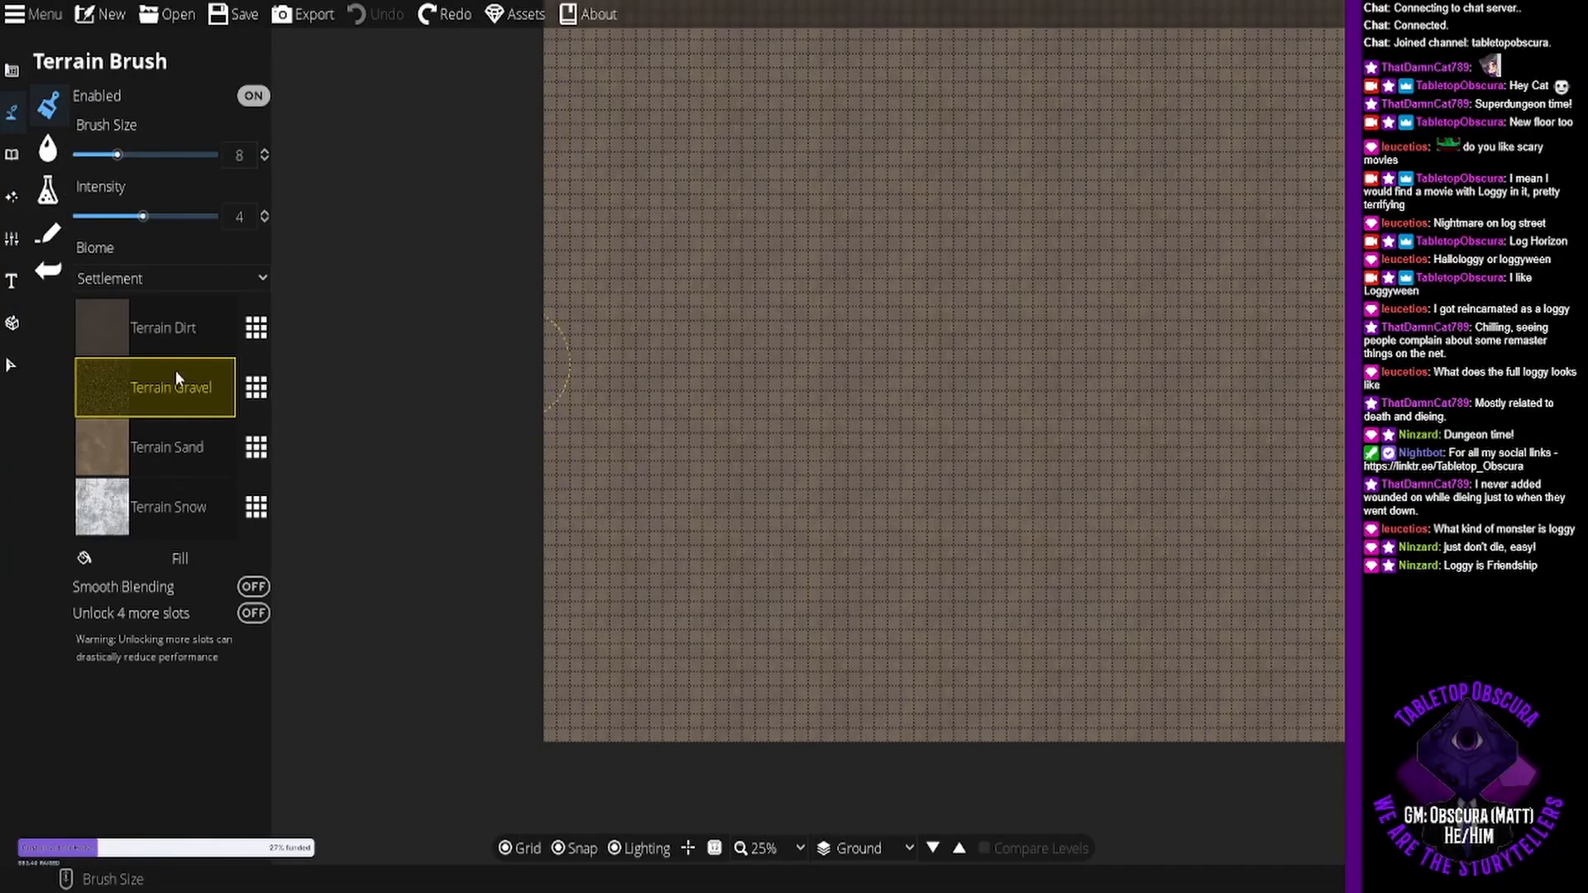
pyautogui.click(256, 385)
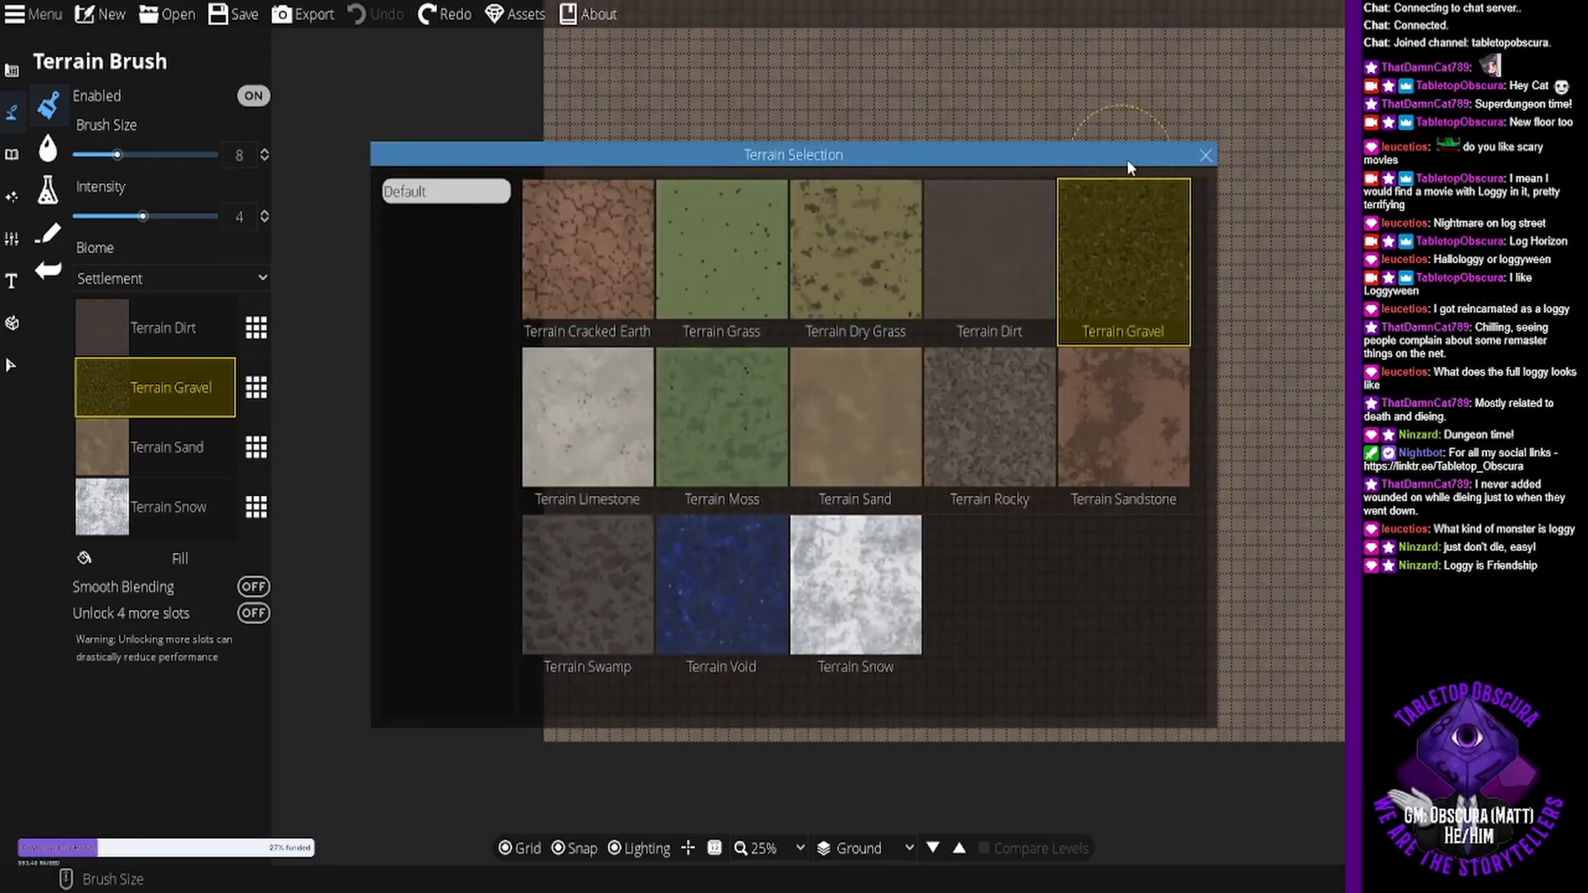
pyautogui.click(1203, 157)
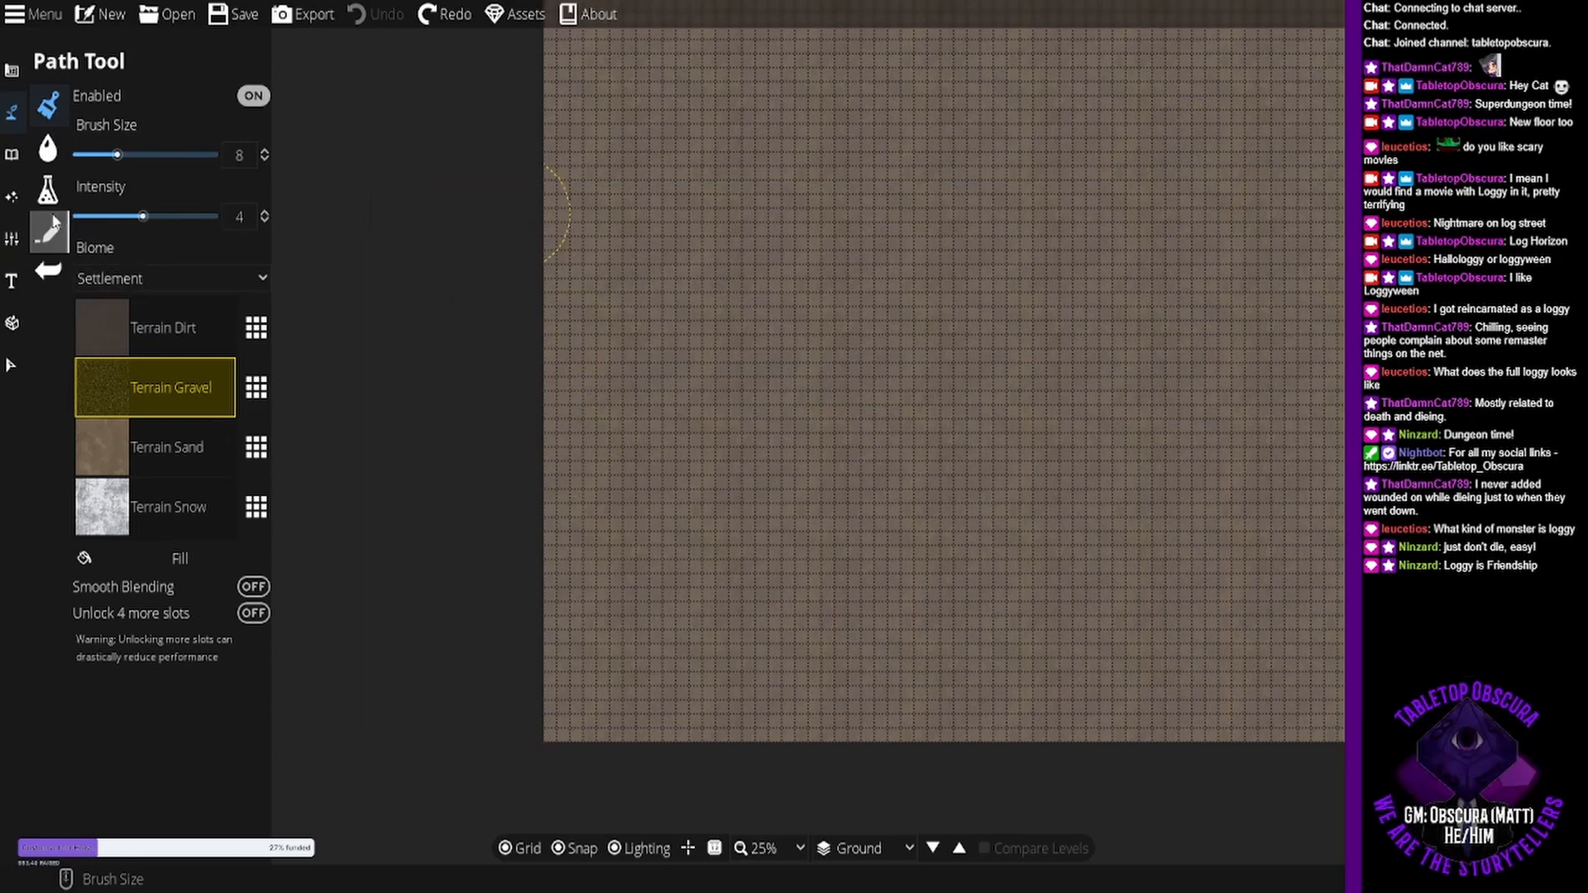
pyautogui.click(15, 185)
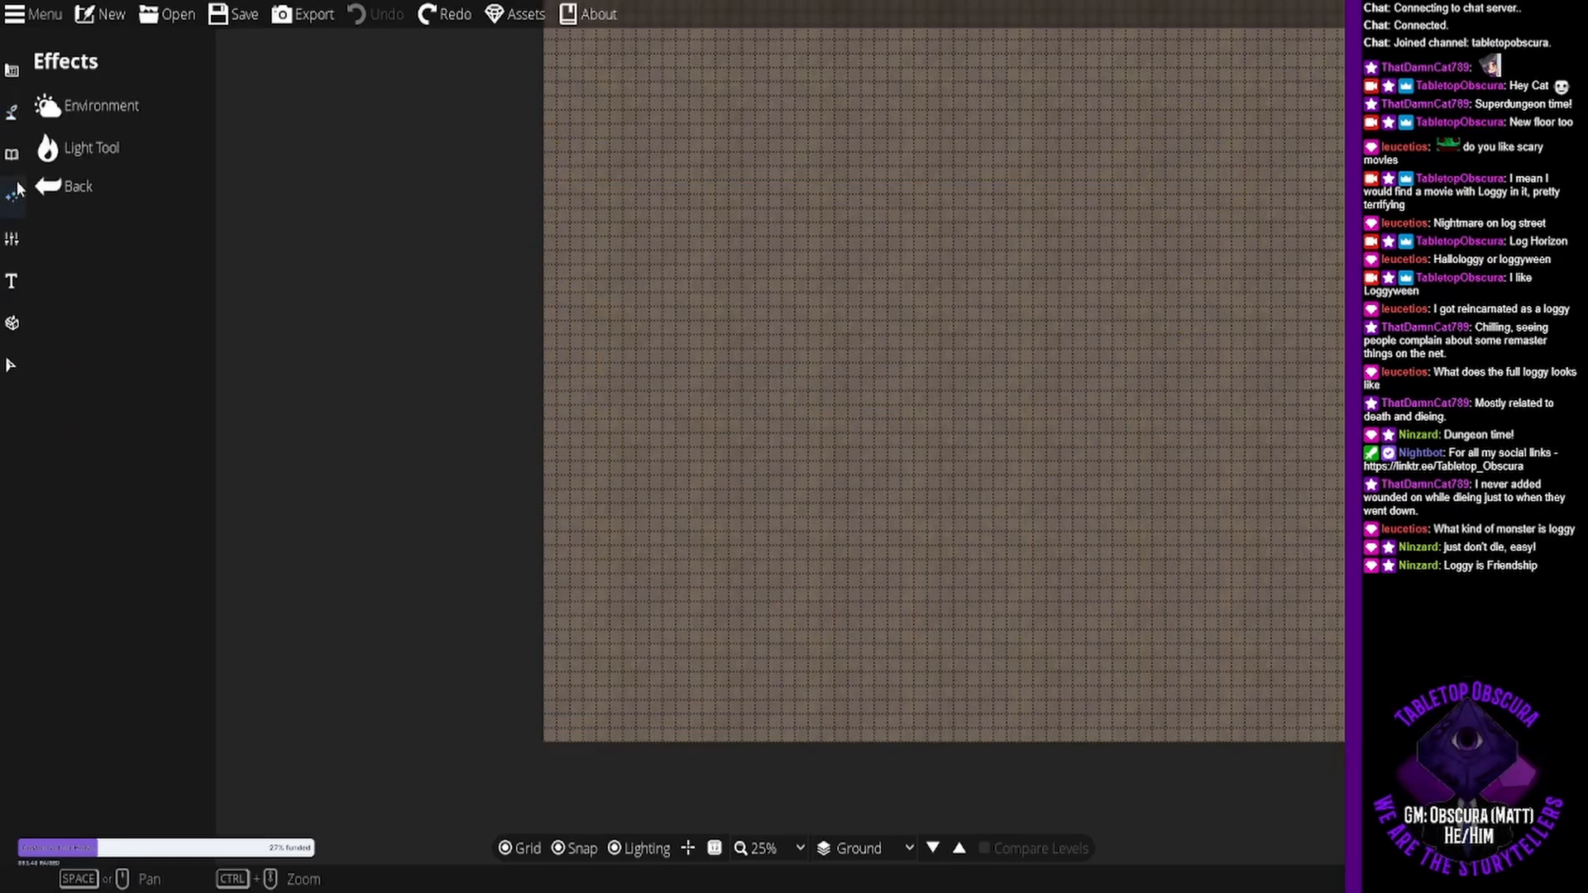
# - Fill the left half of the map with water from bottom to top, using the Water Brush's rectangle shape
pyautogui.click(12, 129)
pyautogui.click(62, 149)
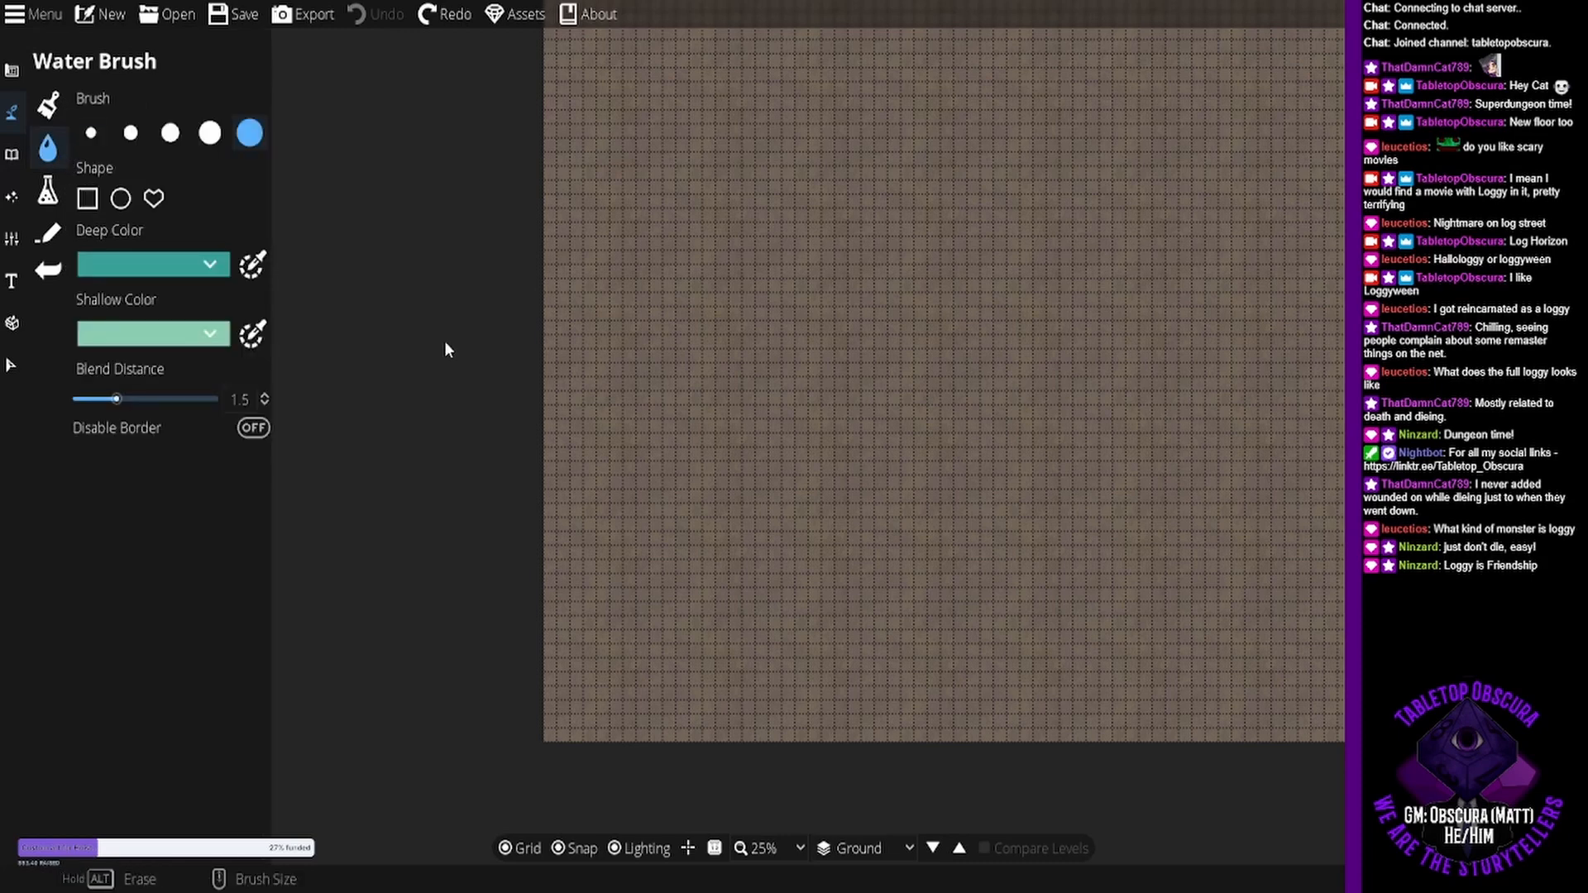
pyautogui.click(249, 133)
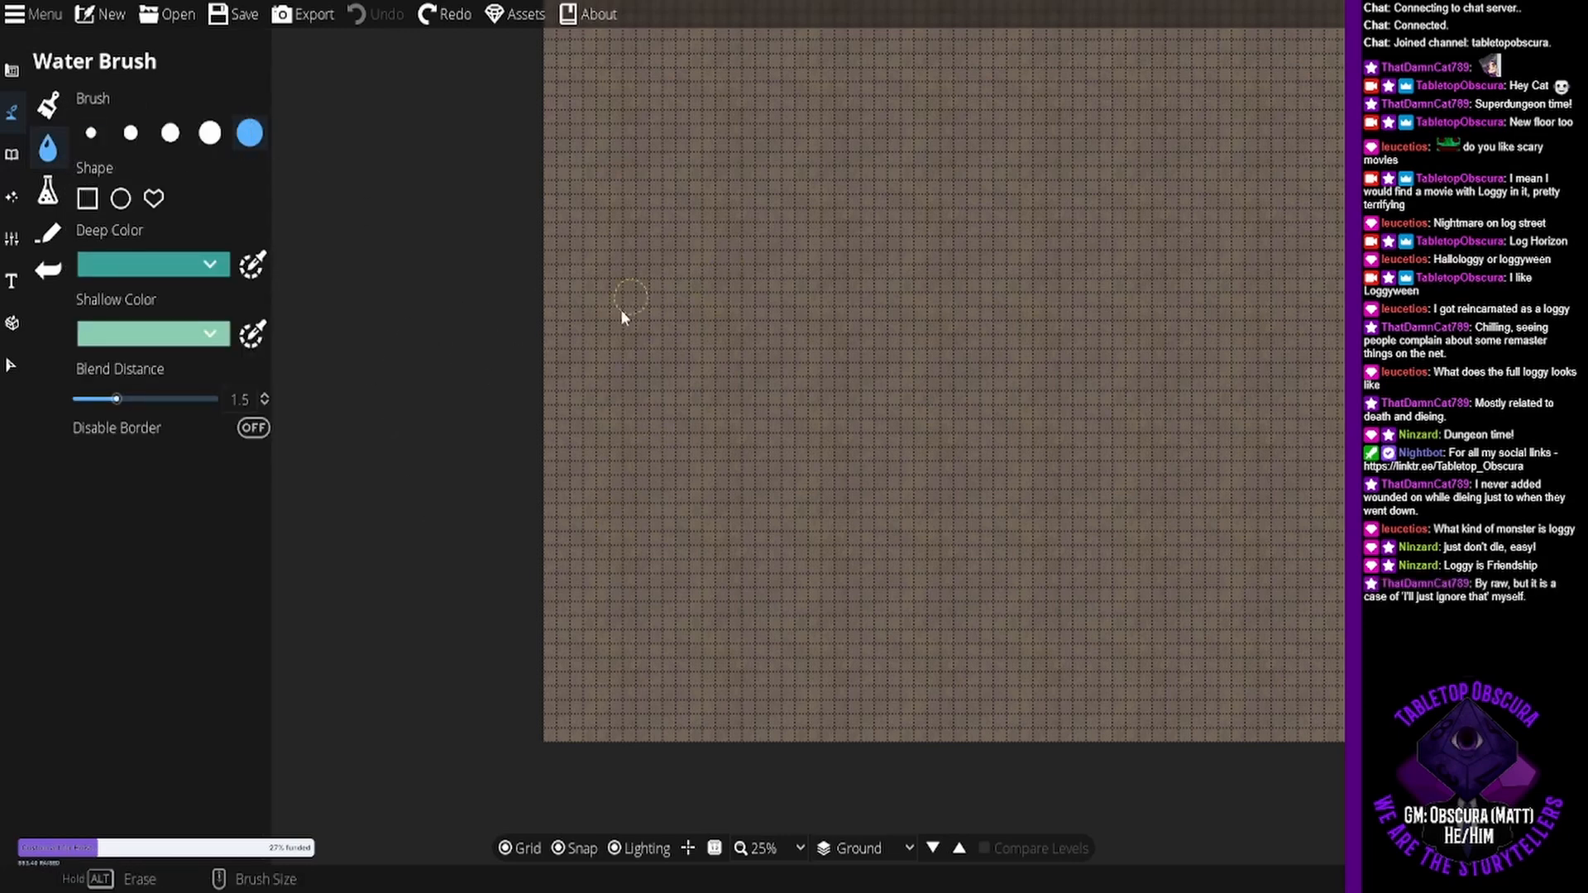
pyautogui.scroll(-2, 905, 458)
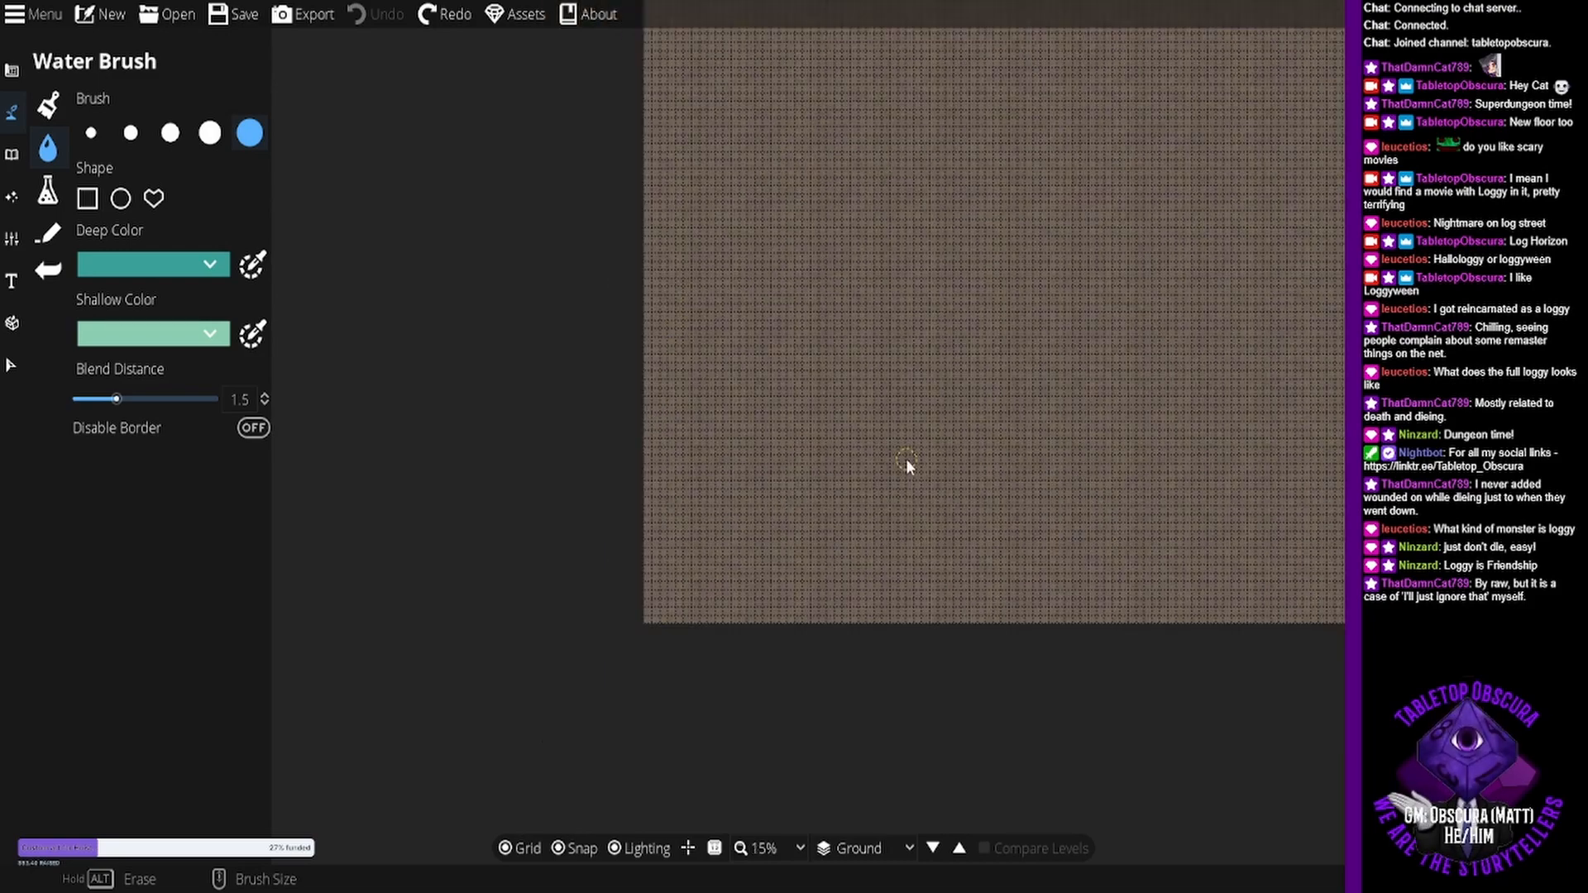
pyautogui.moveTo(898, 415); pyautogui.dragTo(777, 564)
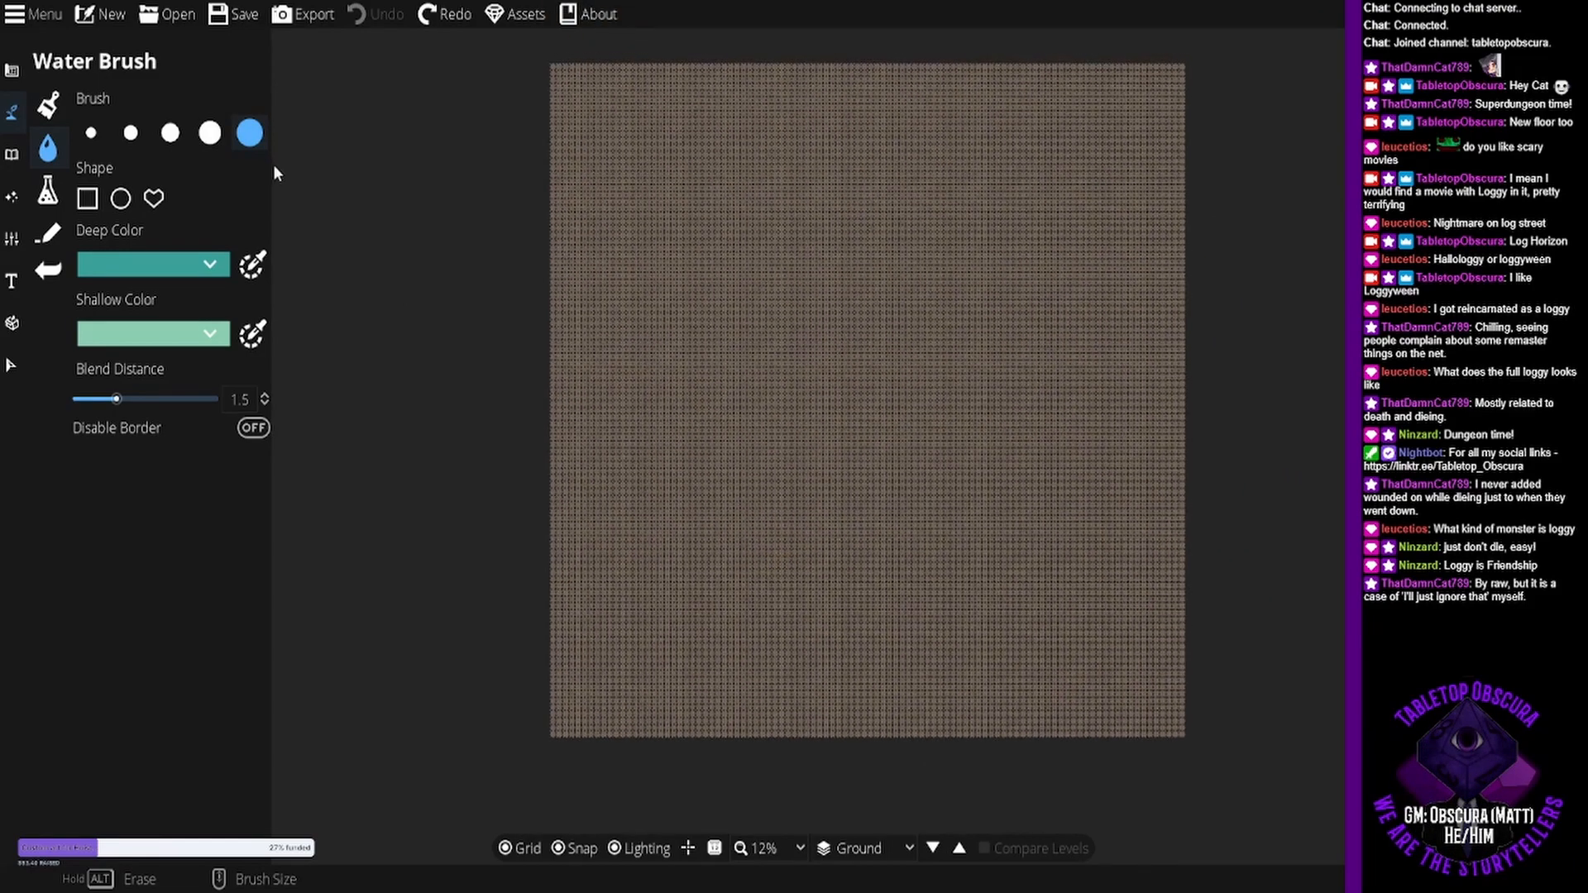
pyautogui.click(87, 198)
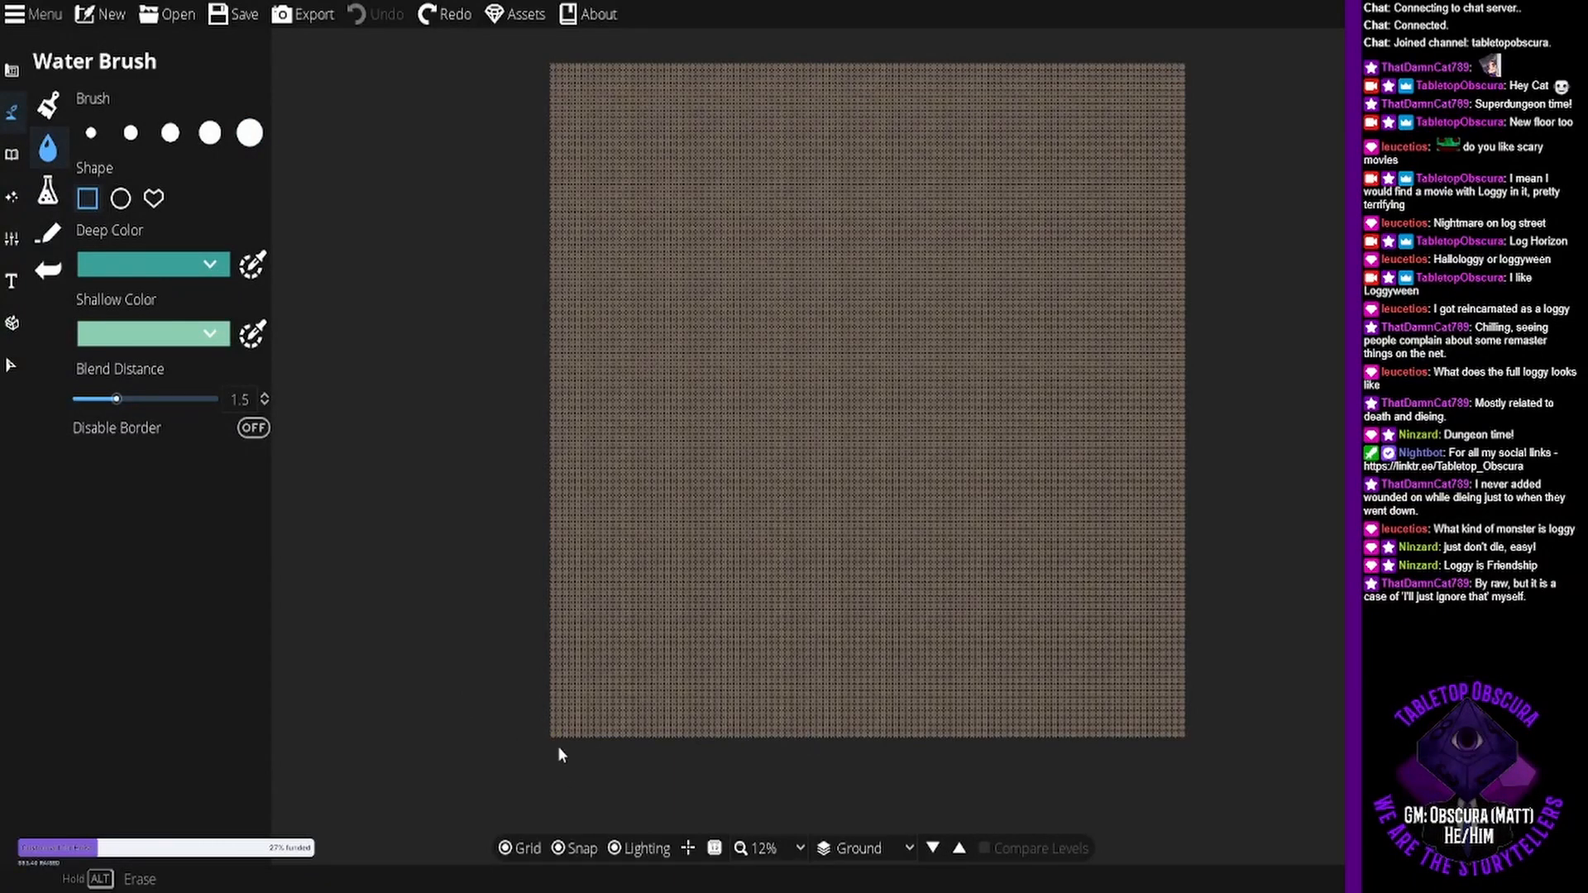
pyautogui.moveTo(549, 736)
pyautogui.mouseDown()
pyautogui.moveTo(664, 436)
pyautogui.moveTo(696, 272)
pyautogui.moveTo(755, 131)
pyautogui.moveTo(807, 85)
pyautogui.moveTo(751, 67)
pyautogui.moveTo(867, 65)
pyautogui.mouseUp()
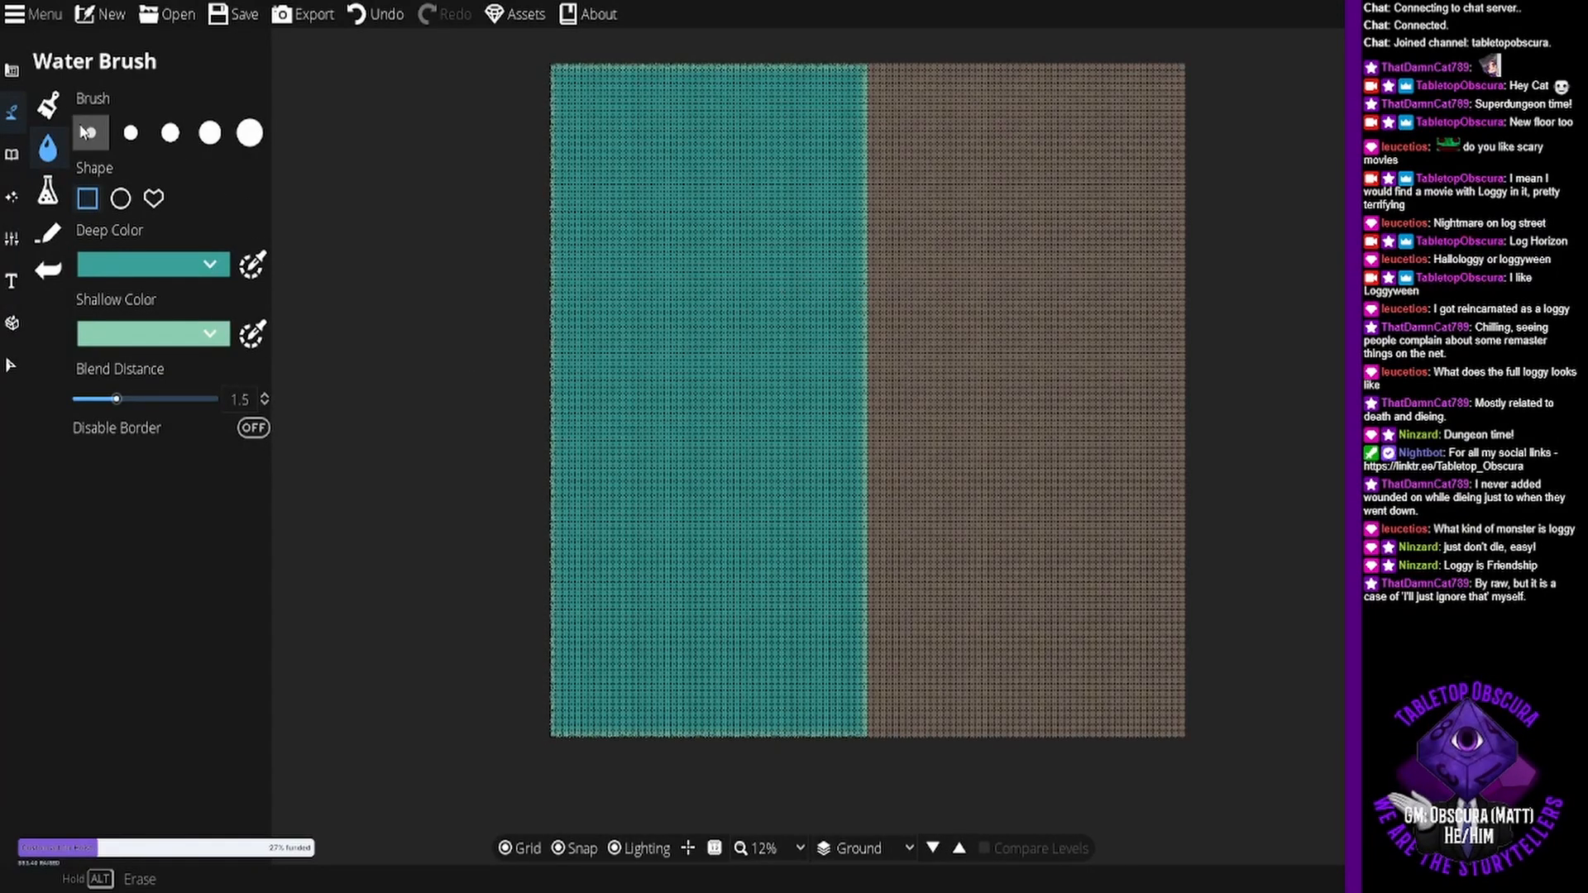
# - Paint water with the largest Water Brush size at the shoreline's lower end, extending it onto the land along the map's bottom edge
pyautogui.click(249, 132)
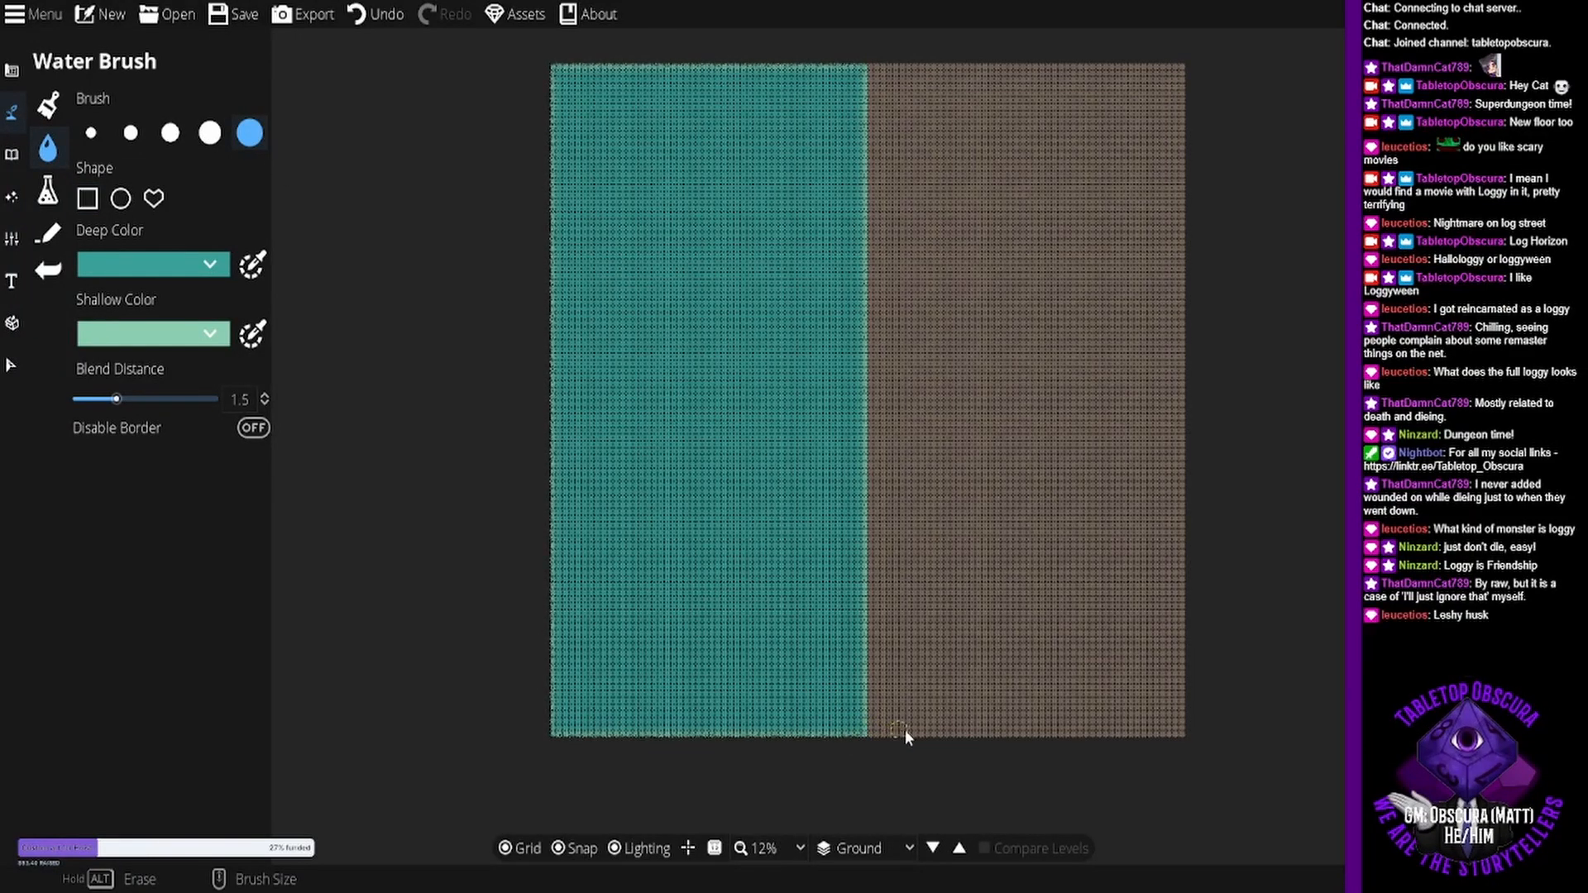
pyautogui.moveTo(916, 731)
pyautogui.mouseDown()
pyautogui.moveTo(874, 721)
pyautogui.moveTo(835, 616)
pyautogui.moveTo(860, 713)
pyautogui.moveTo(878, 736)
pyautogui.moveTo(858, 641)
pyautogui.mouseUp()
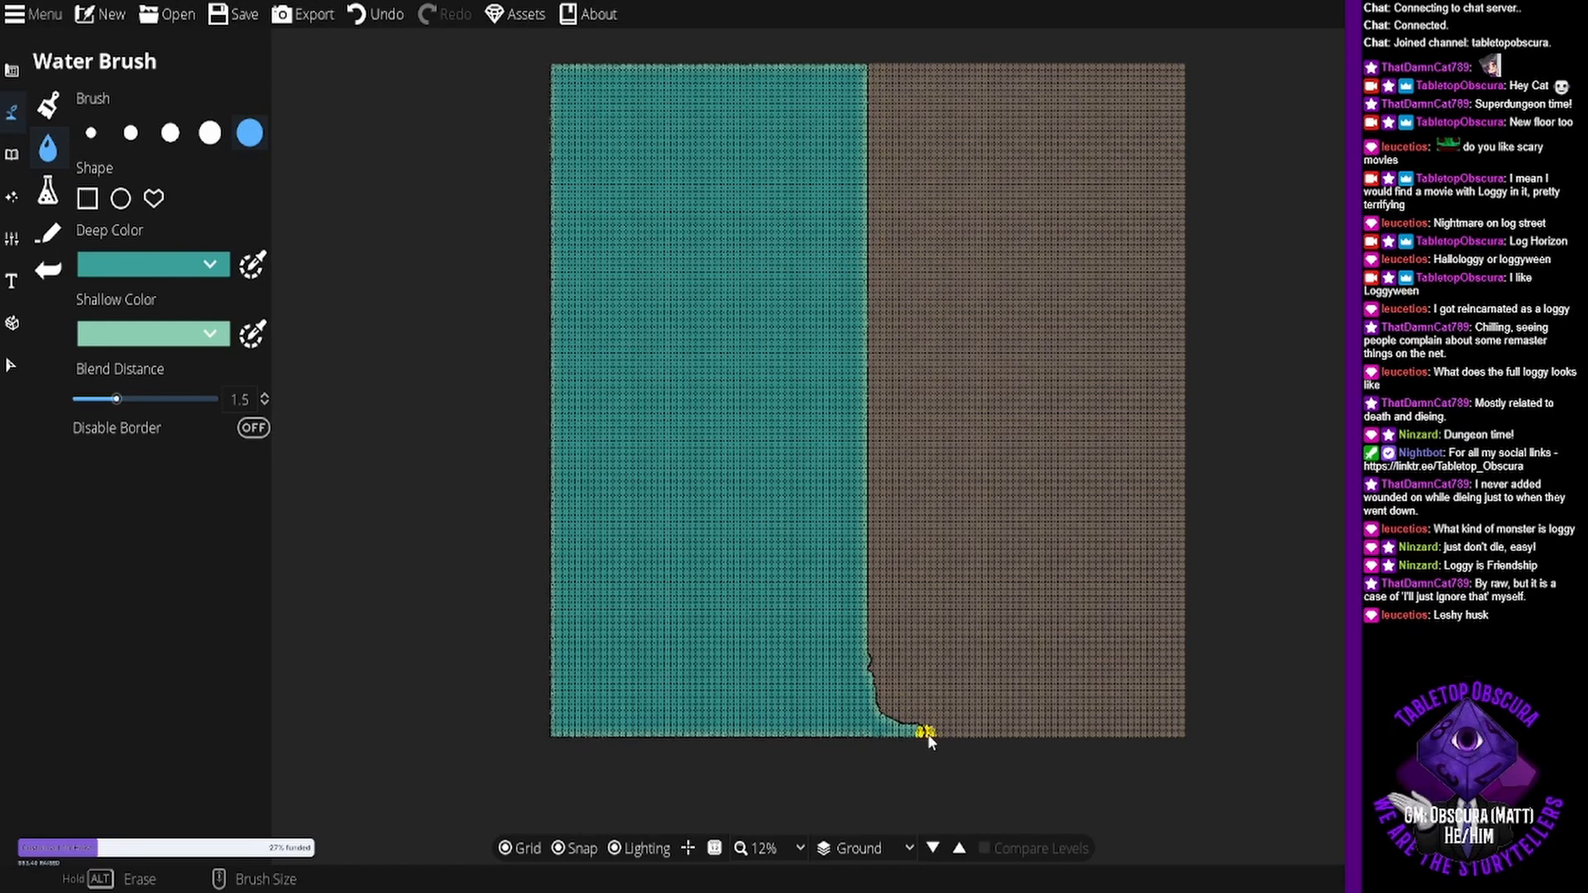
pyautogui.moveTo(927, 735); pyautogui.dragTo(938, 743)
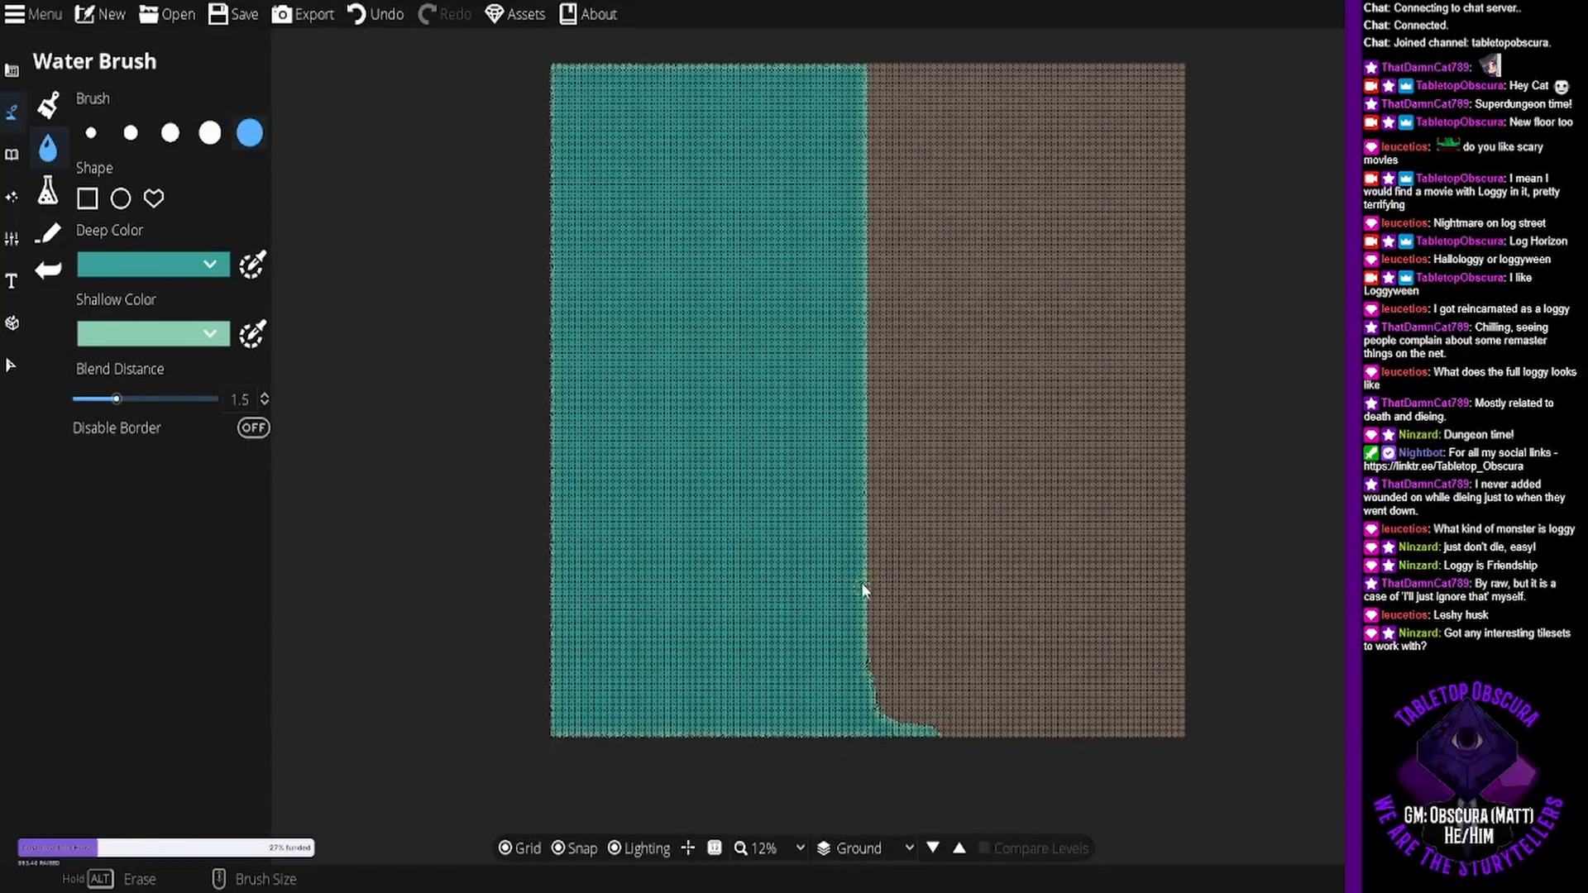
# - Roughen the rest of the straight shoreline up to the map's top edge with uneven freehand water strokes
pyautogui.scroll(4, 862, 583)
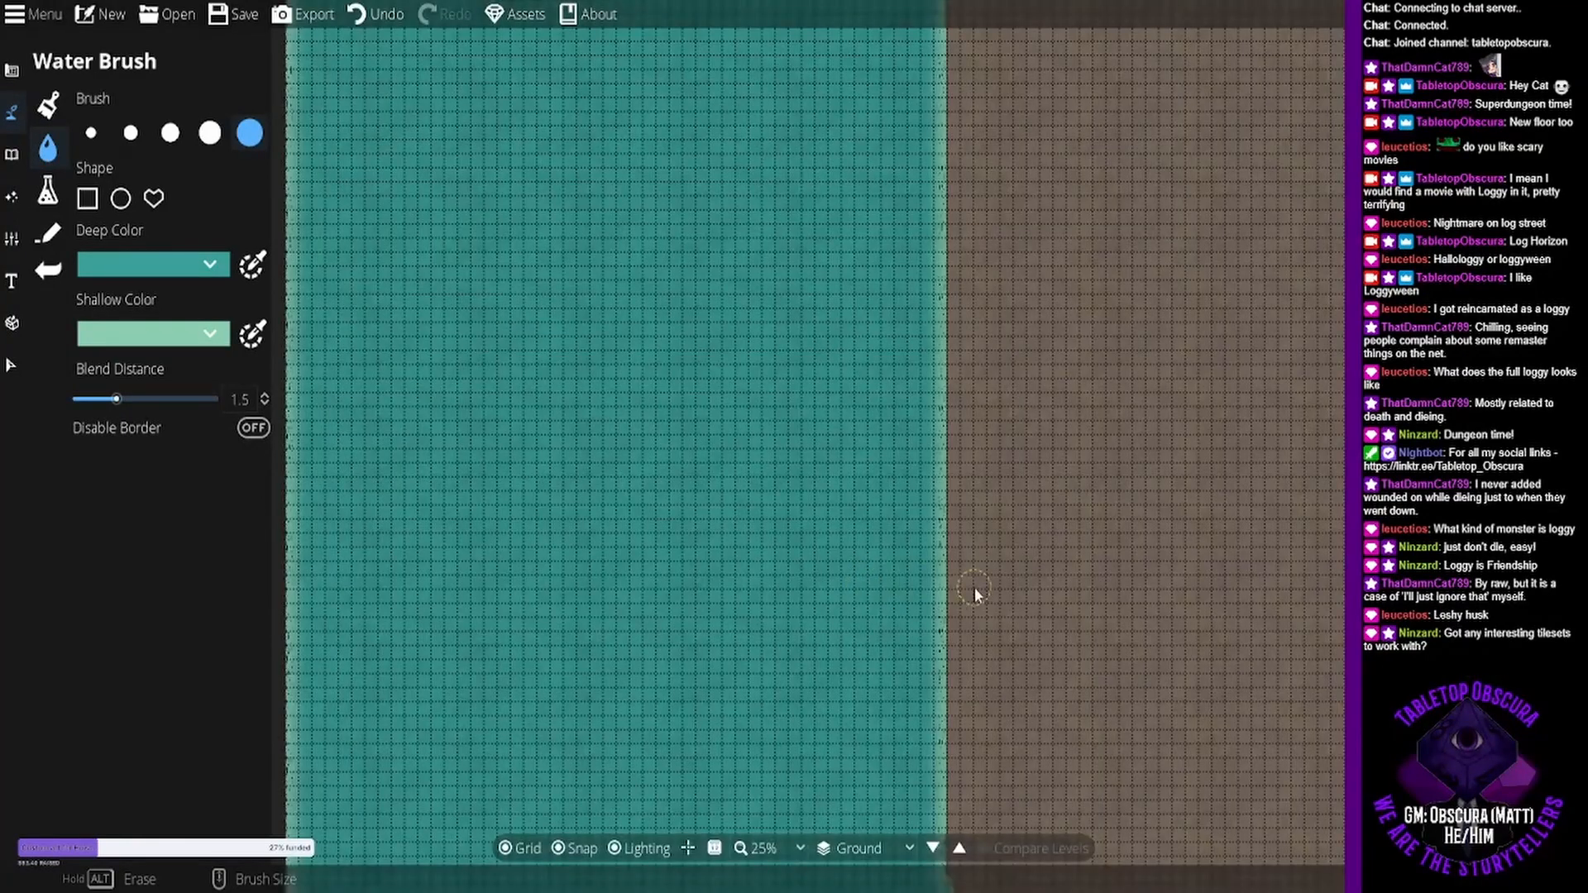
pyautogui.moveTo(802, 652); pyautogui.dragTo(834, 577)
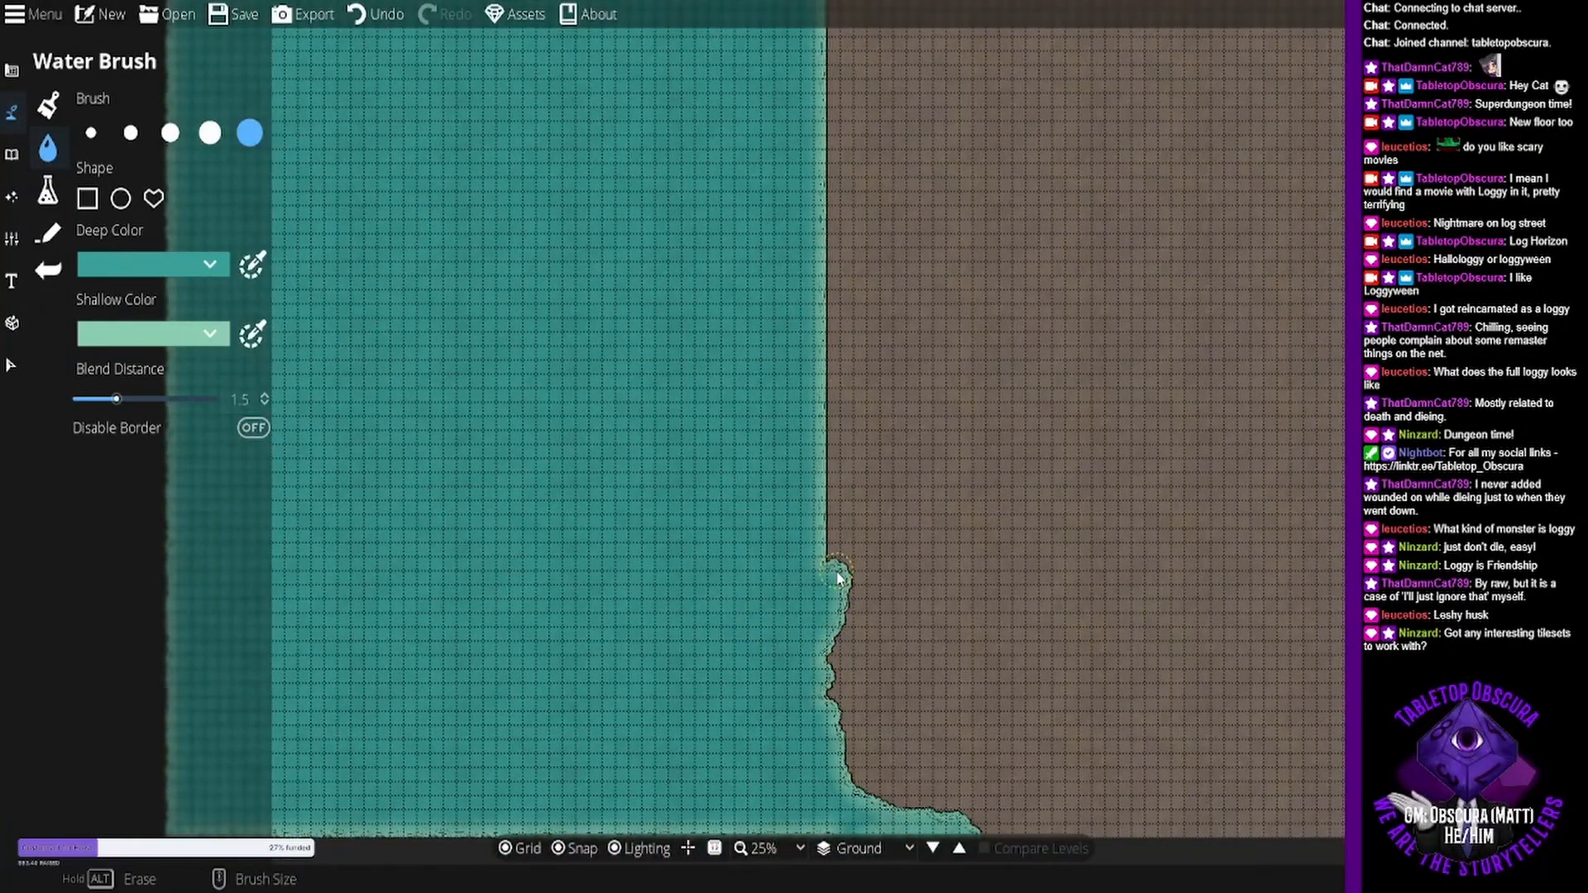
pyautogui.moveTo(826, 523)
pyautogui.mouseDown()
pyautogui.moveTo(813, 450)
pyautogui.moveTo(840, 575)
pyautogui.moveTo(817, 121)
pyautogui.moveTo(787, 678)
pyautogui.moveTo(817, 488)
pyautogui.moveTo(801, 374)
pyautogui.mouseUp()
pyautogui.moveTo(807, 445); pyautogui.dragTo(798, 529)
pyautogui.moveTo(785, 341)
pyautogui.mouseDown()
pyautogui.moveTo(746, 566)
pyautogui.moveTo(762, 583)
pyautogui.moveTo(757, 217)
pyautogui.mouseUp()
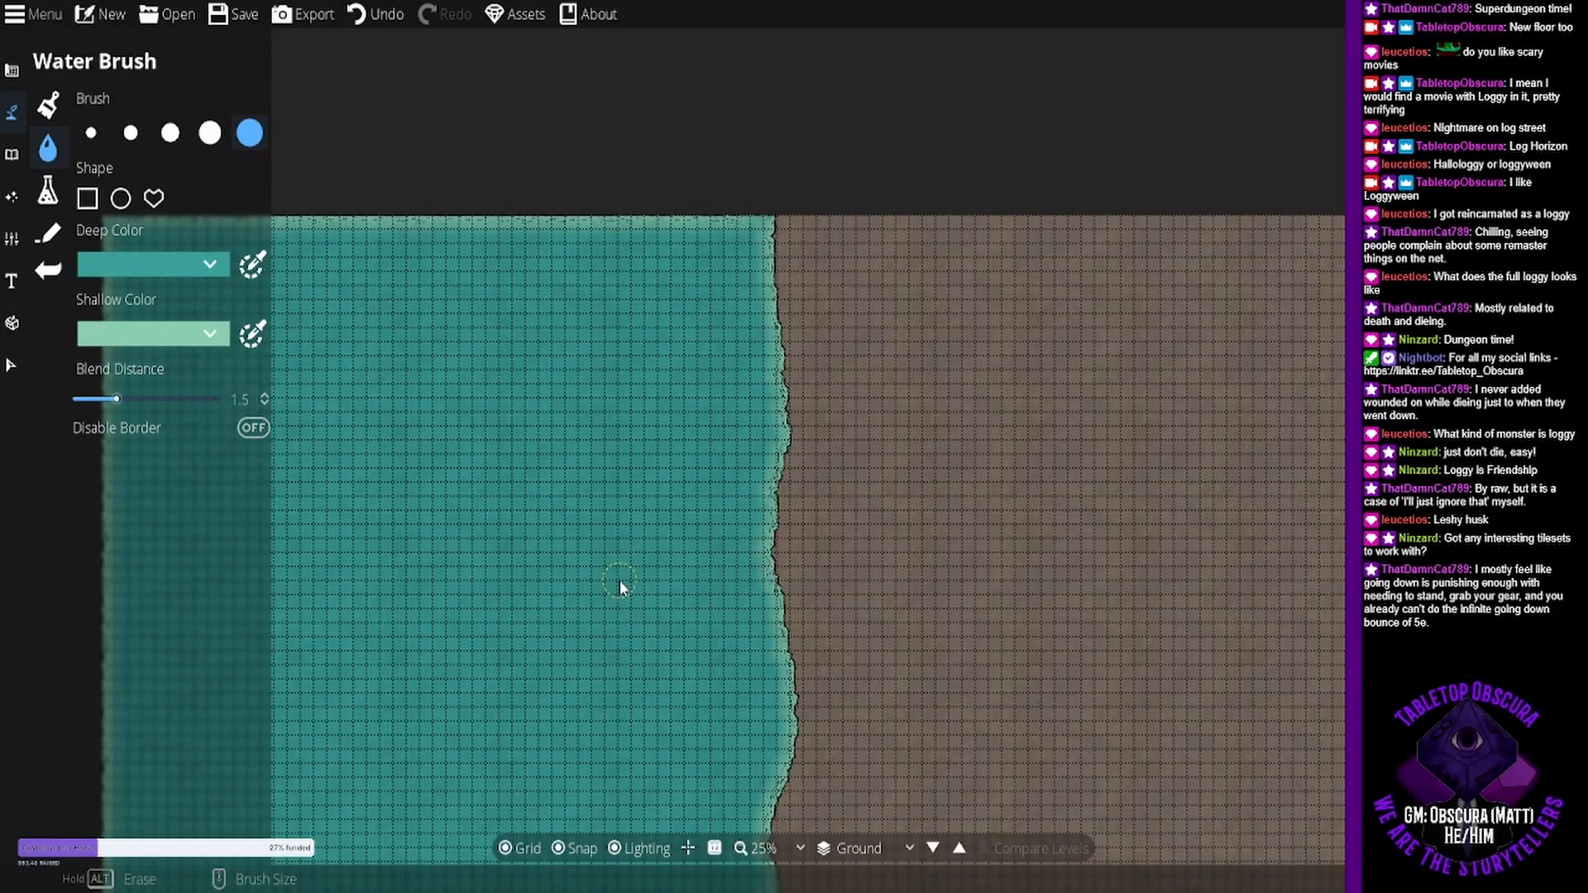
pyautogui.scroll(-3, 618, 578)
pyautogui.moveTo(744, 663); pyautogui.dragTo(723, 290)
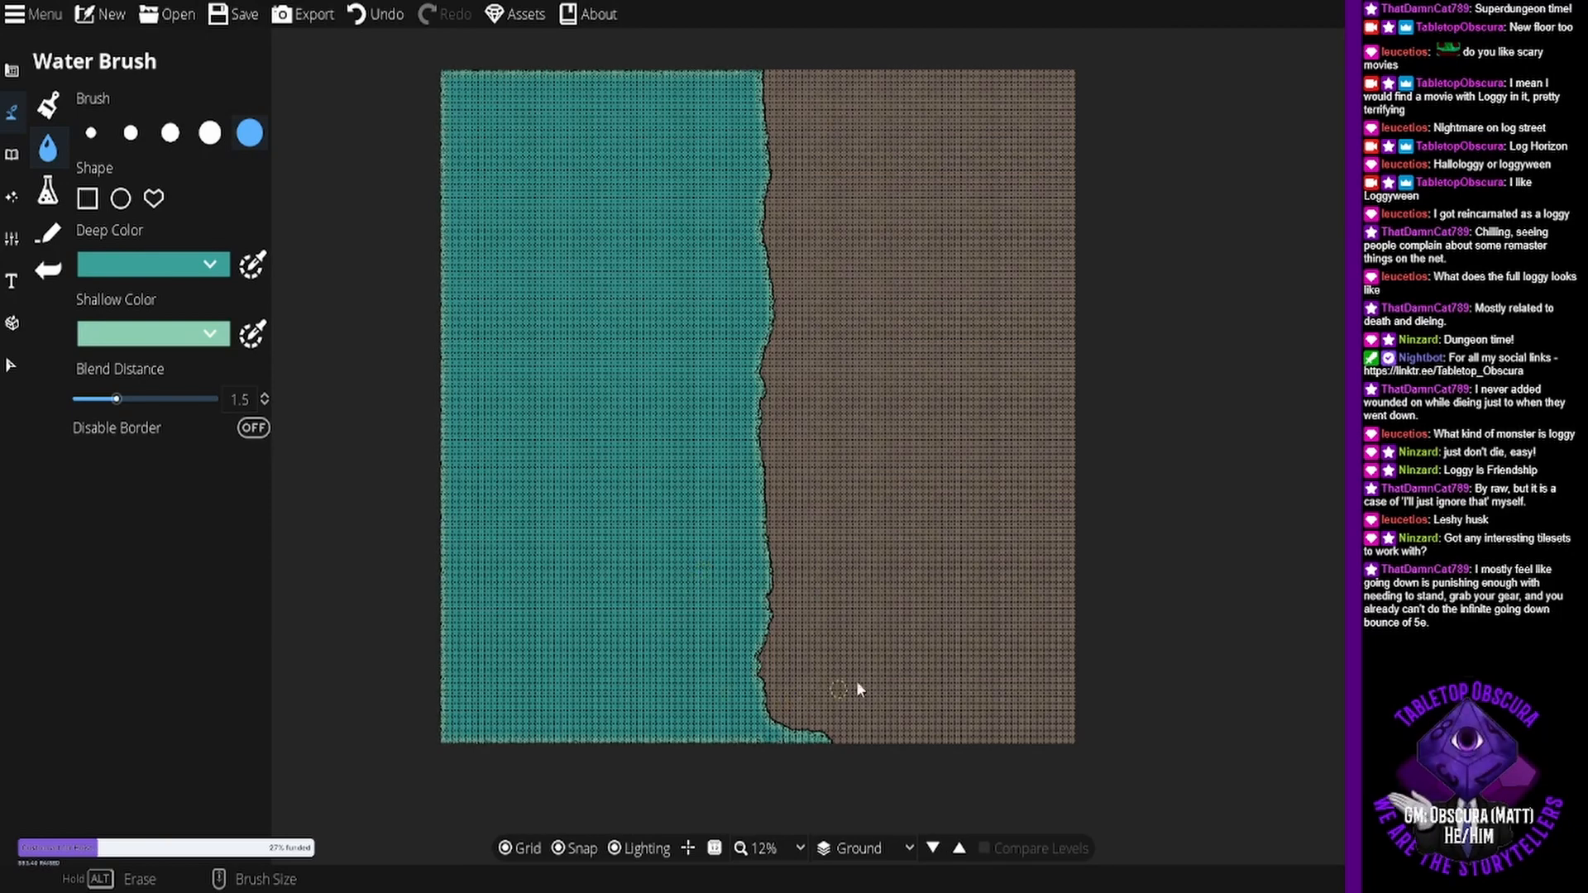
pyautogui.moveTo(749, 467); pyautogui.dragTo(751, 410)
pyautogui.moveTo(783, 326); pyautogui.dragTo(787, 455)
pyautogui.scroll(1, 787, 453)
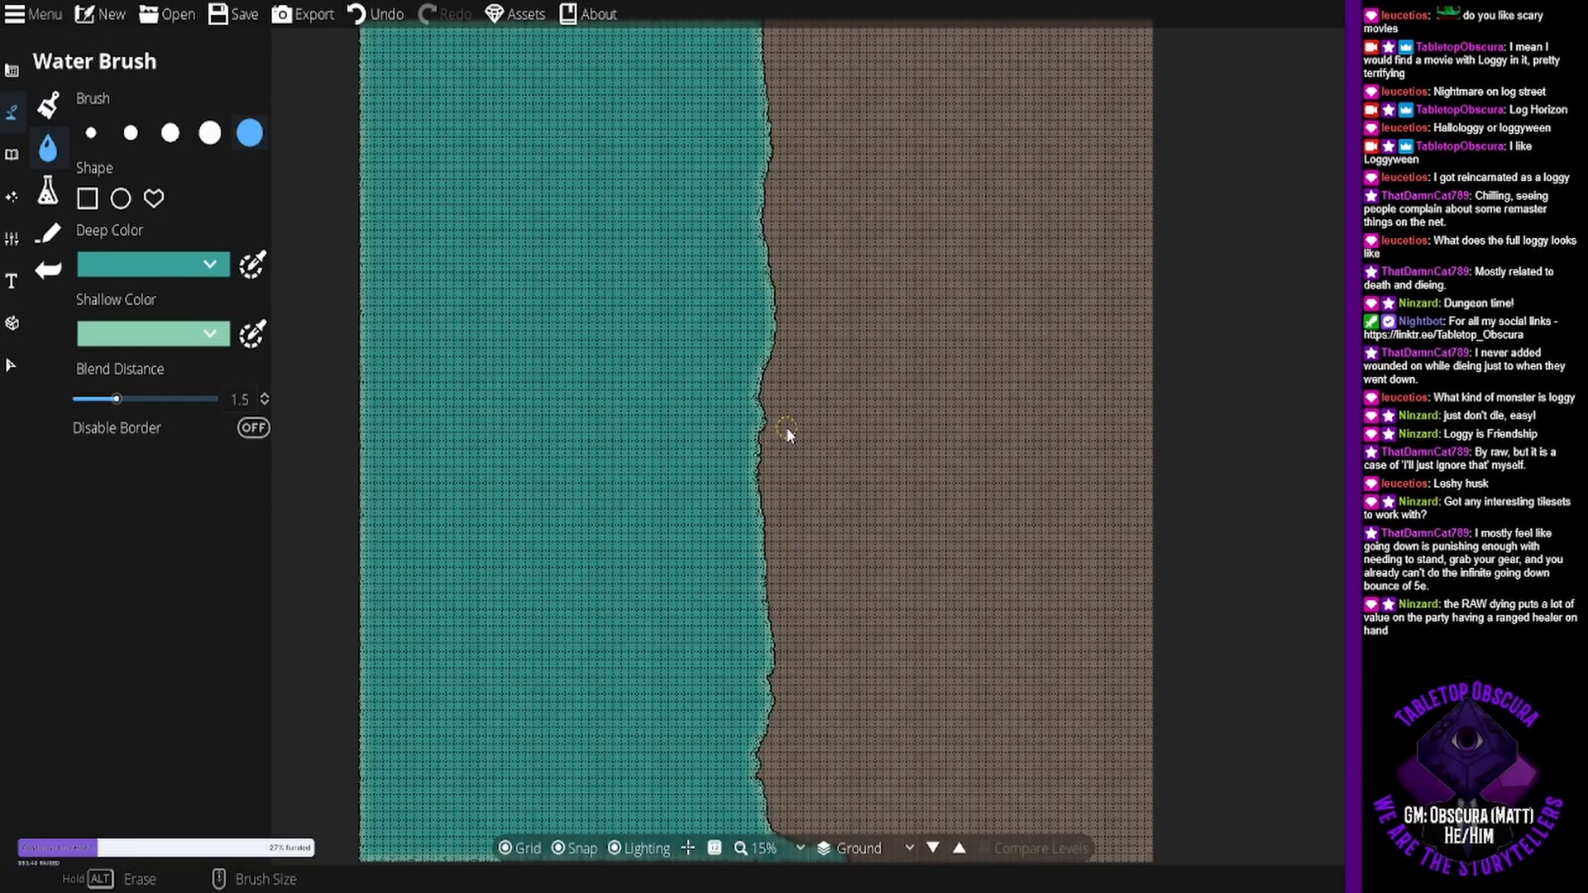
pyautogui.moveTo(806, 514); pyautogui.dragTo(758, 493)
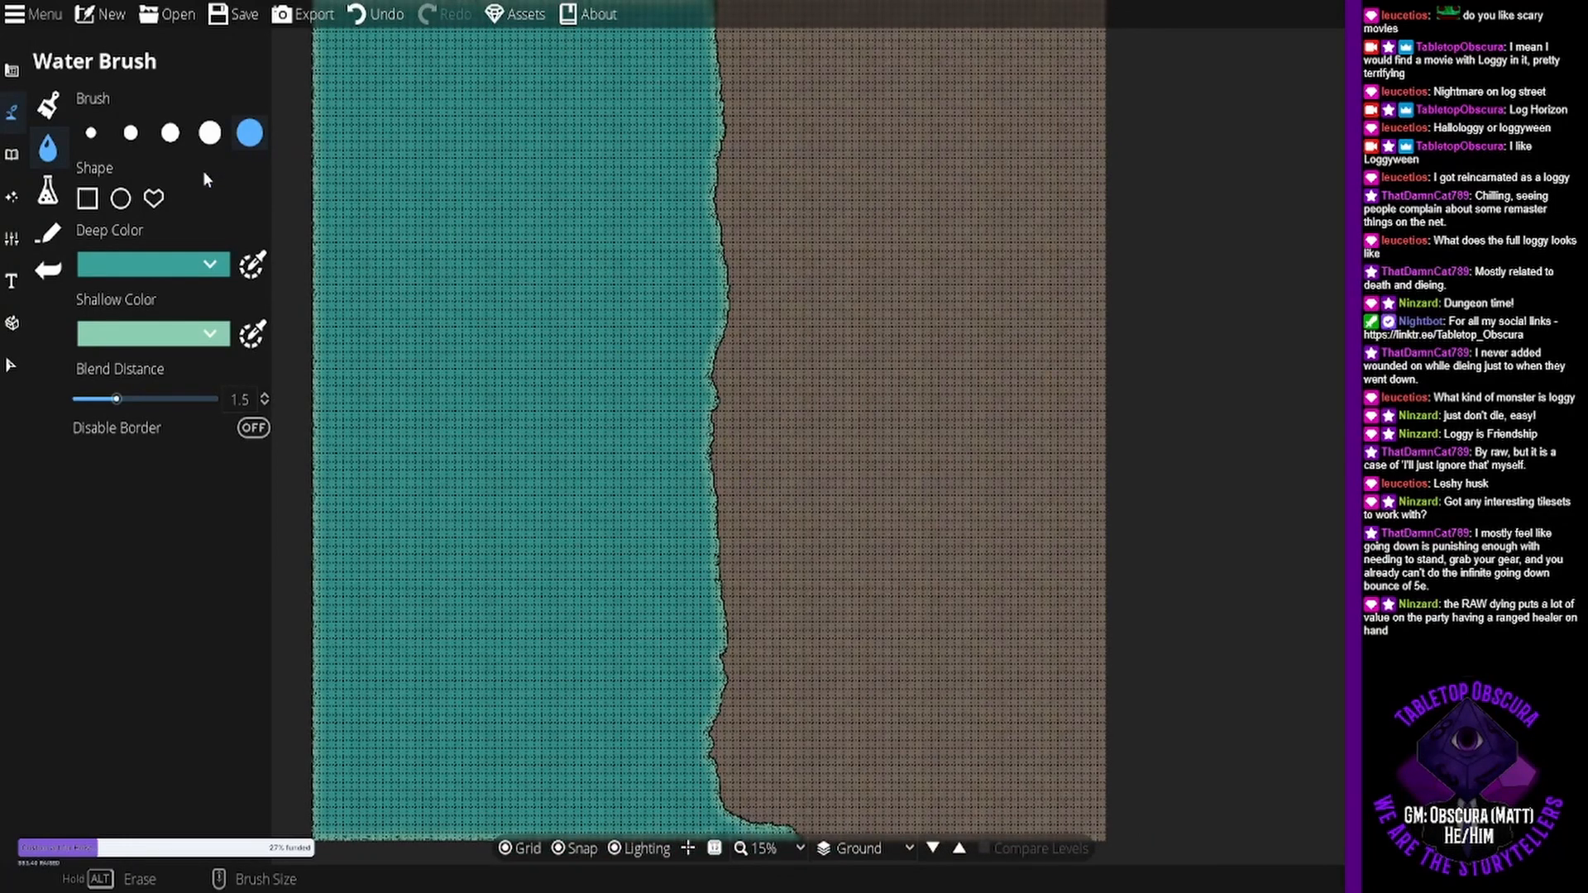
# - Paint a narrow strip of Terrain Sand with the Terrain Brush along the land side of the whole shoreline
pyautogui.click(50, 108)
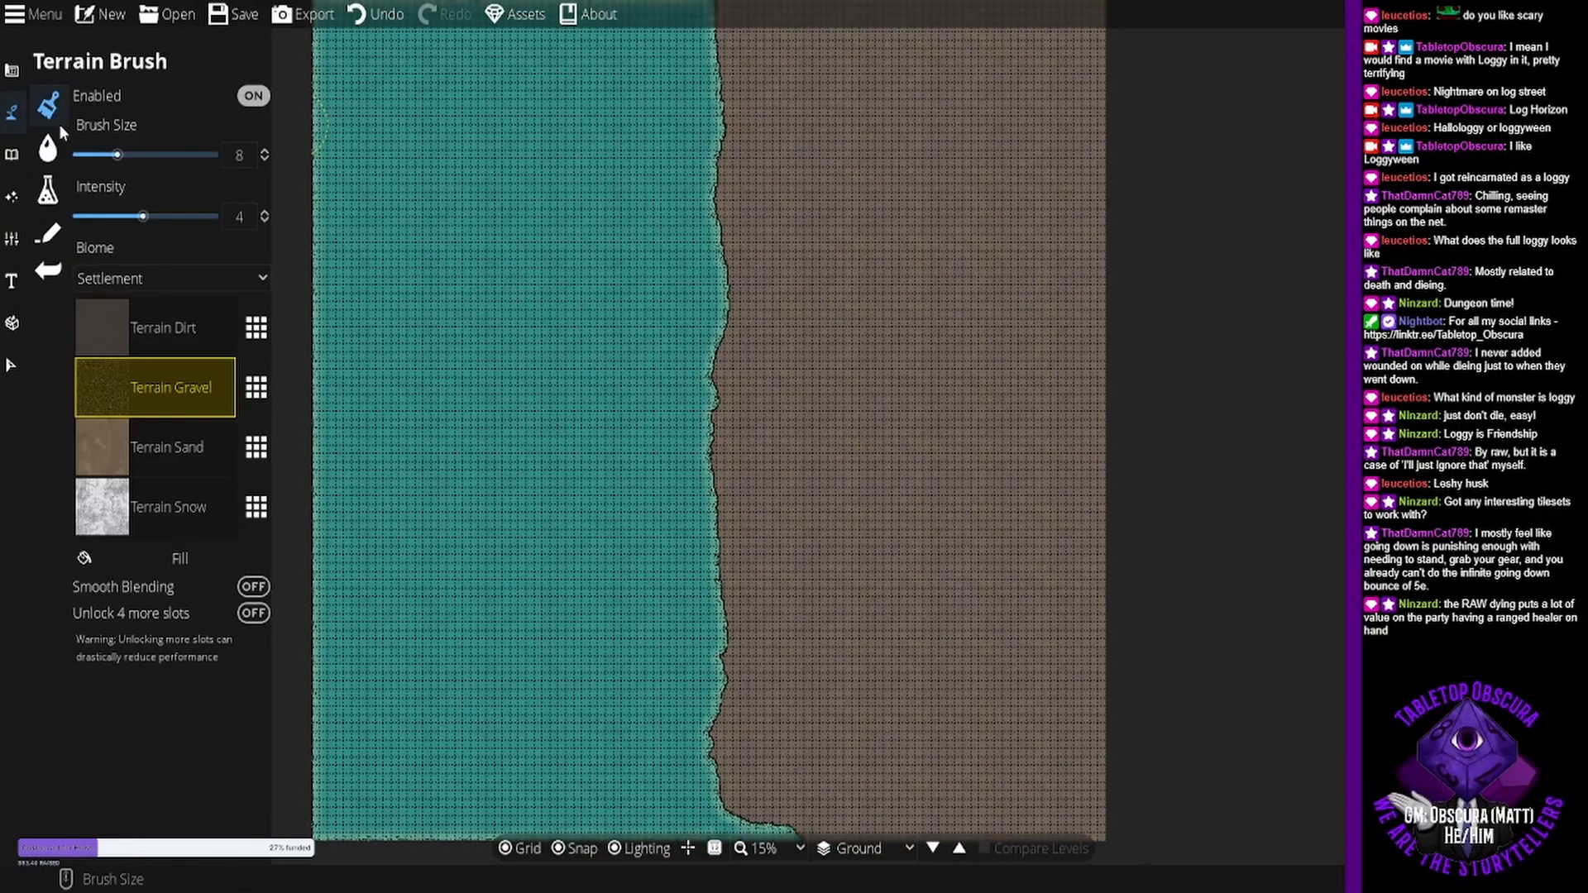
pyautogui.click(154, 448)
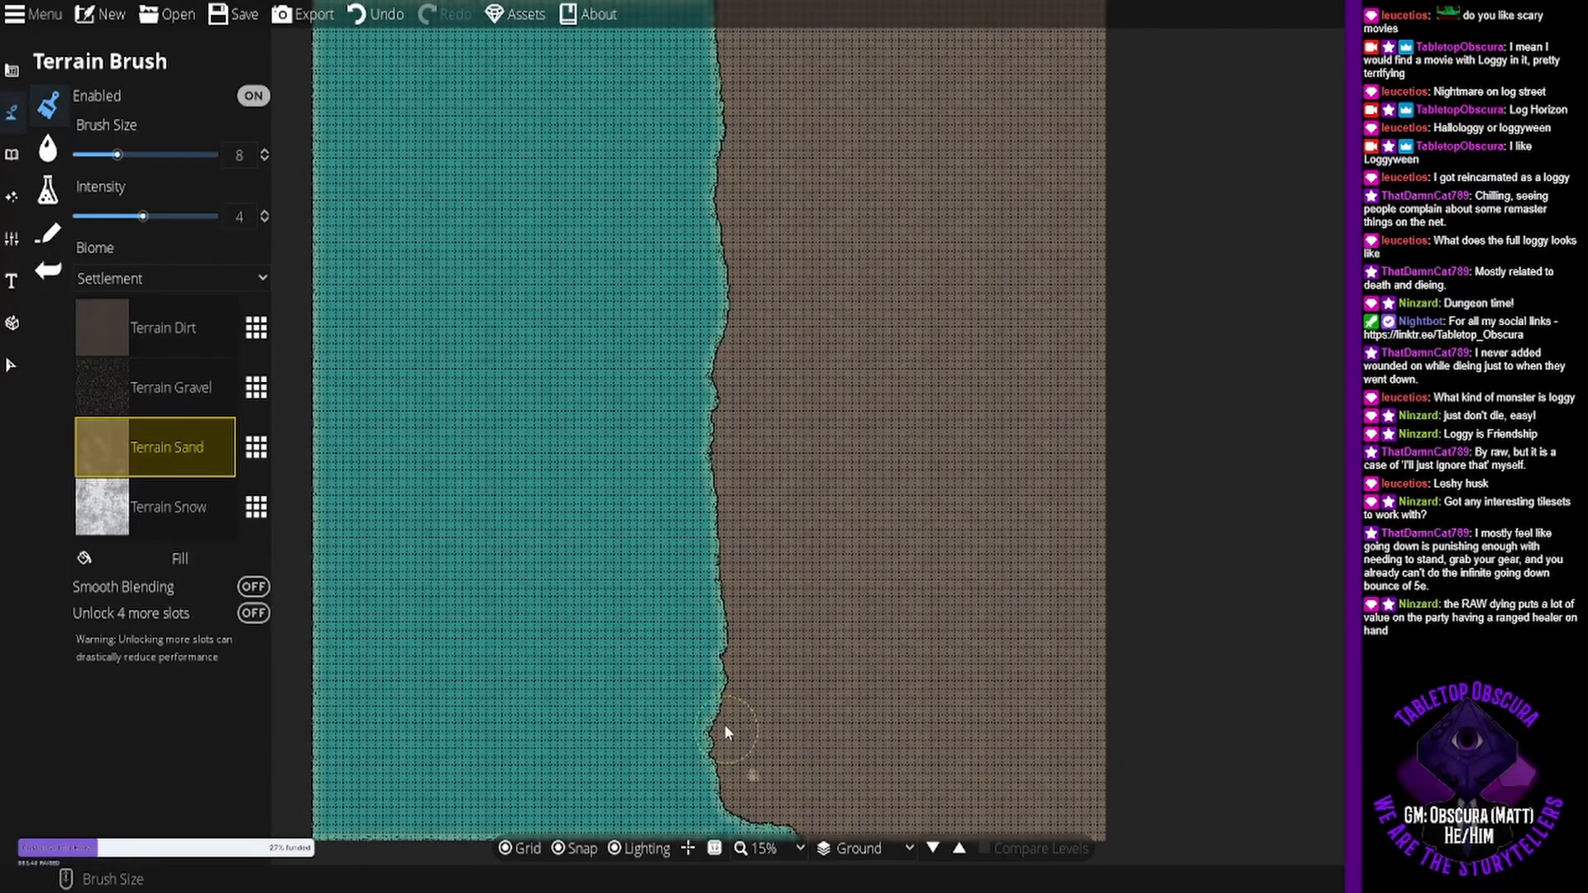
pyautogui.moveTo(735, 754)
pyautogui.mouseDown()
pyautogui.moveTo(695, 783)
pyautogui.moveTo(716, 768)
pyautogui.moveTo(736, 606)
pyautogui.mouseUp()
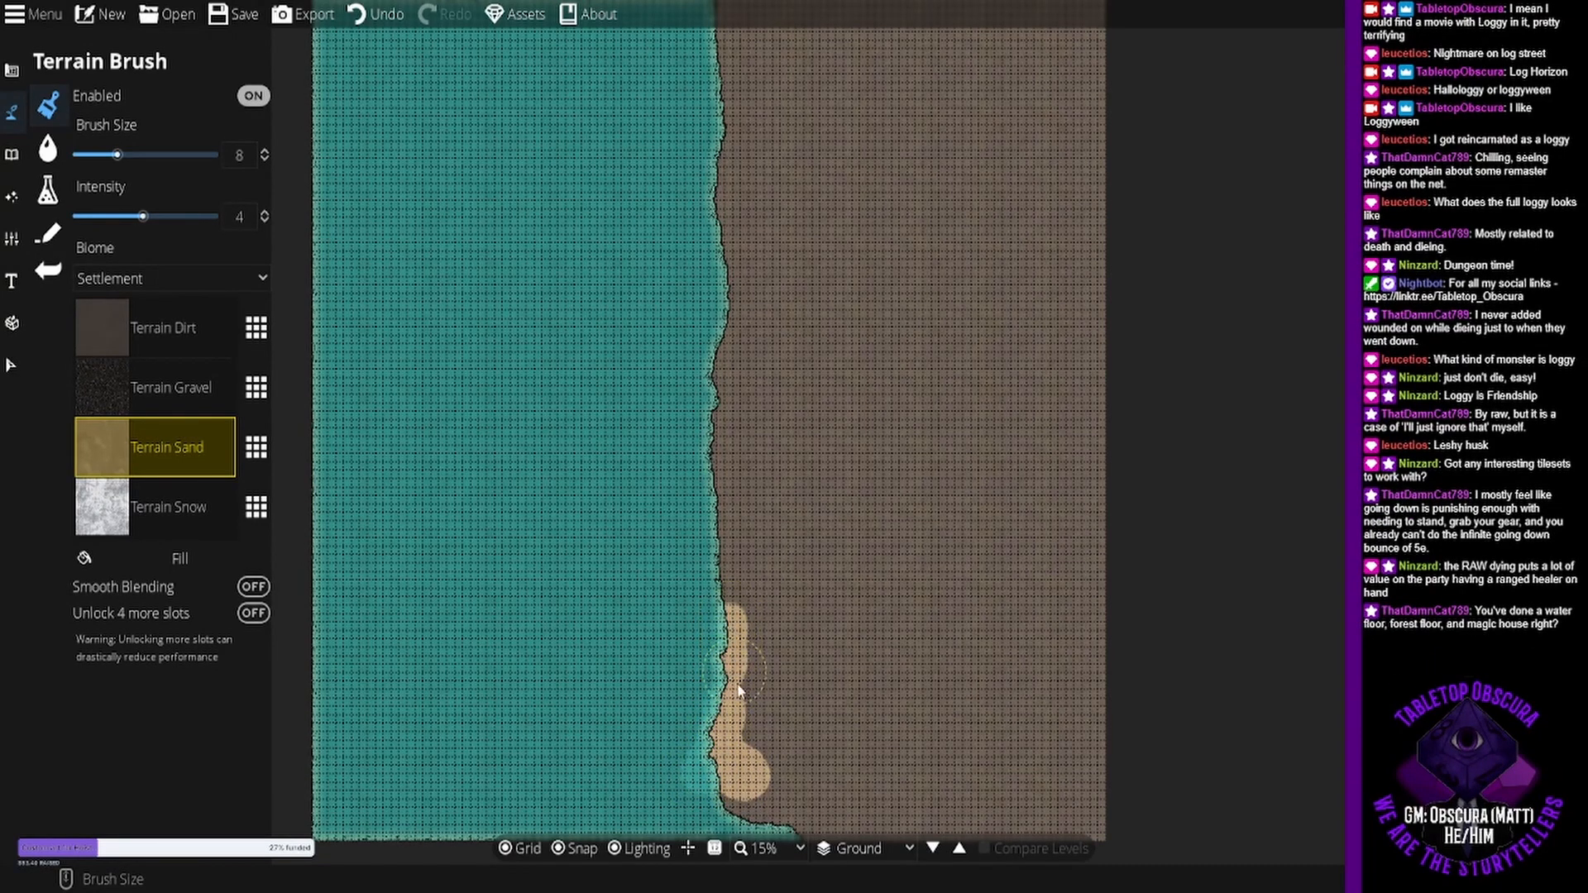
pyautogui.click(763, 783)
pyautogui.moveTo(760, 725); pyautogui.dragTo(726, 529)
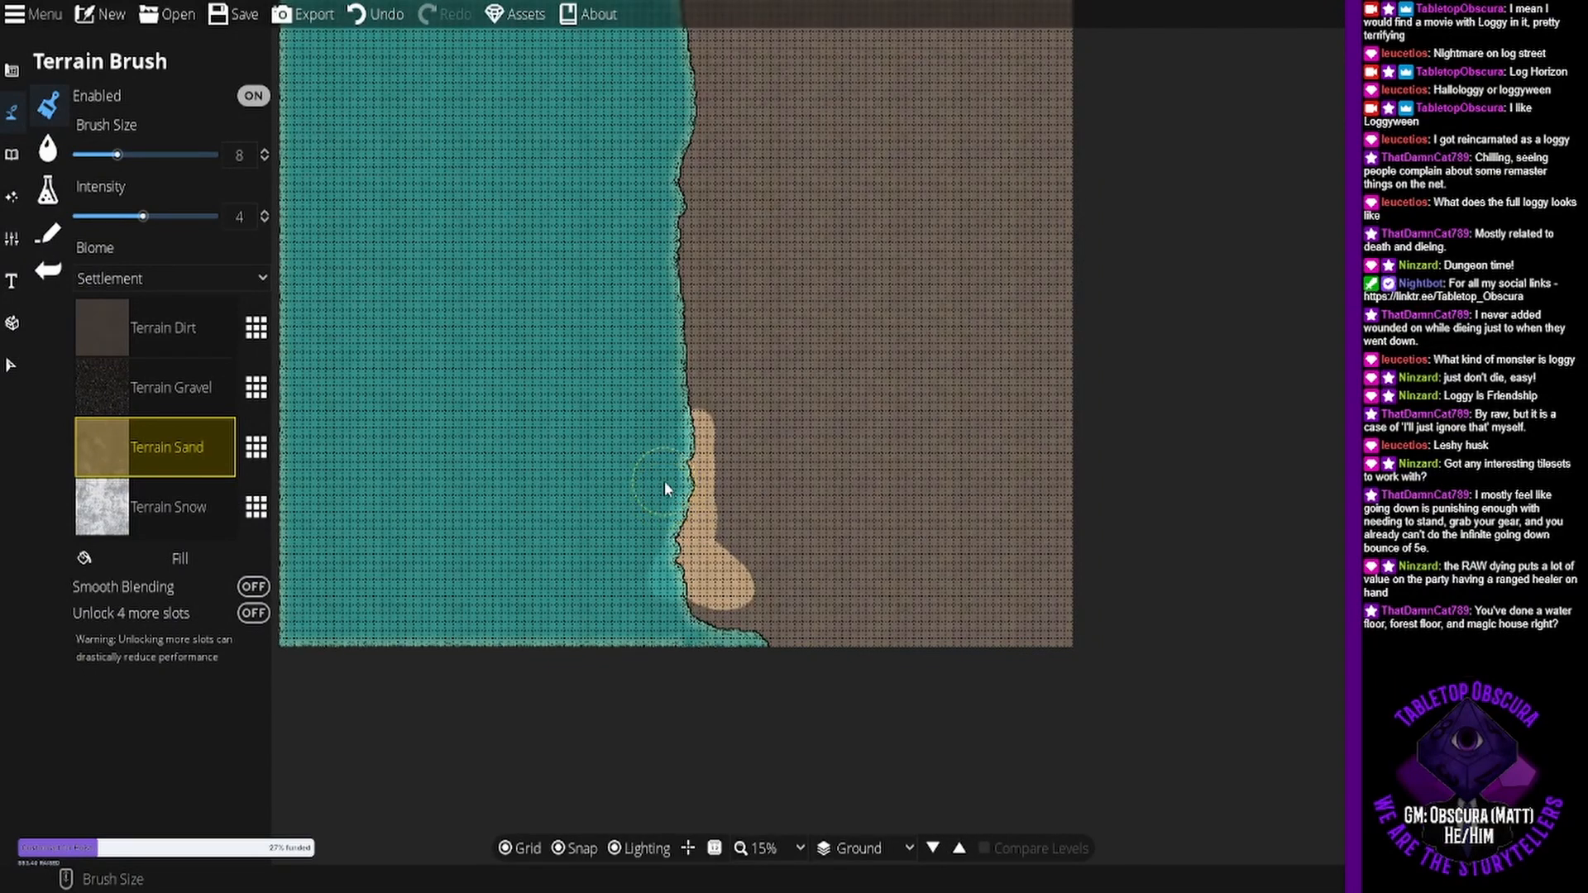
pyautogui.moveTo(672, 546)
pyautogui.mouseDown()
pyautogui.moveTo(762, 629)
pyautogui.moveTo(722, 640)
pyautogui.moveTo(760, 632)
pyautogui.moveTo(772, 668)
pyautogui.moveTo(721, 619)
pyautogui.moveTo(733, 663)
pyautogui.moveTo(695, 627)
pyautogui.mouseUp()
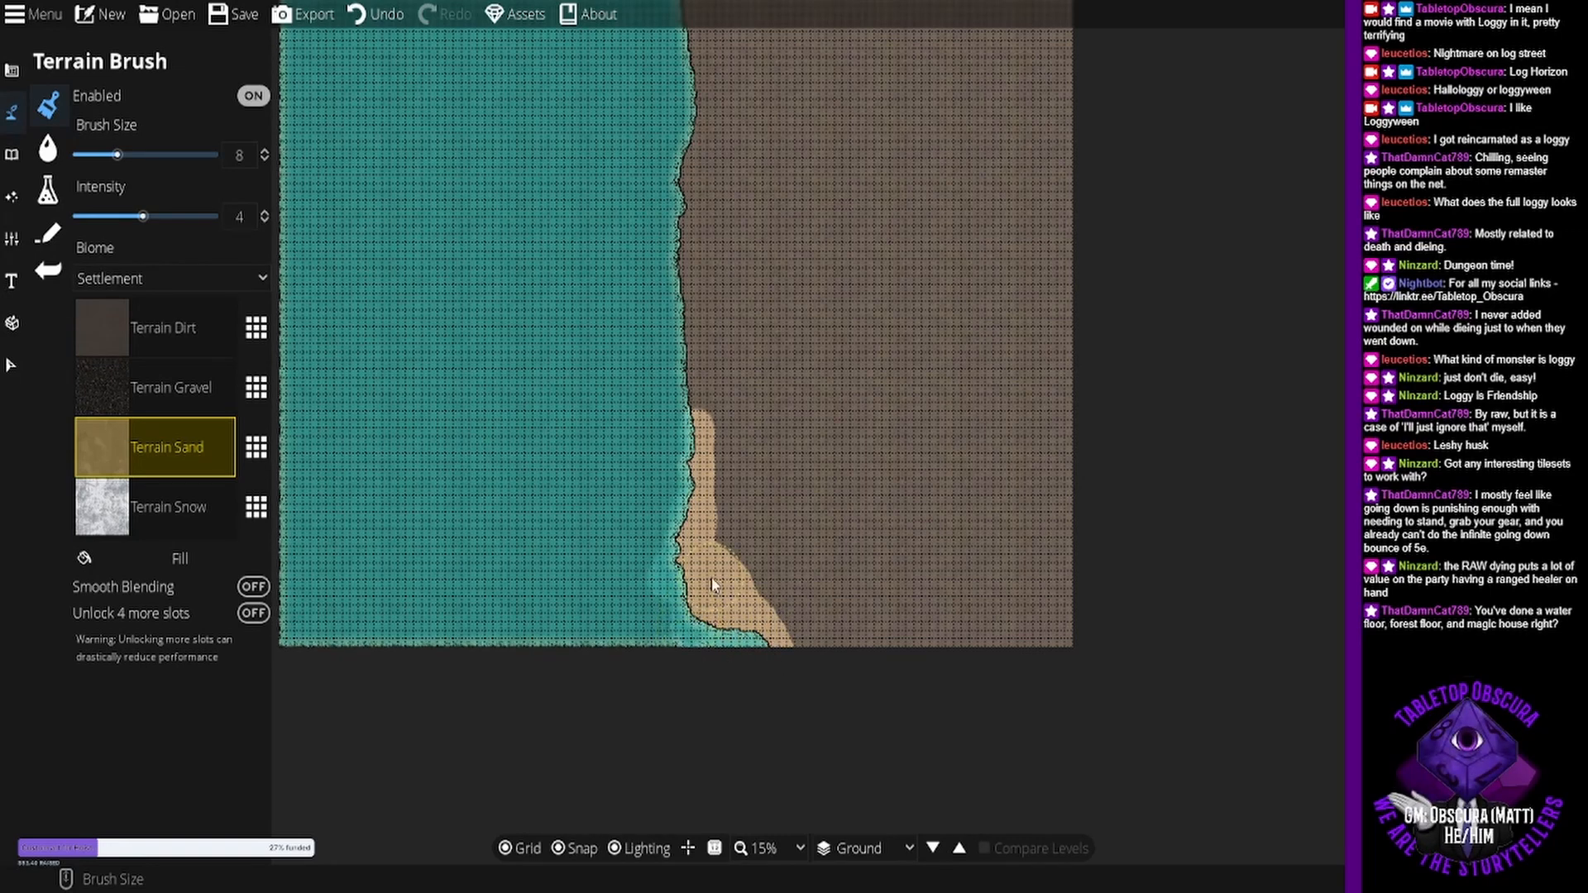
pyautogui.moveTo(690, 349)
pyautogui.mouseDown()
pyautogui.moveTo(716, 413)
pyautogui.moveTo(703, 447)
pyautogui.moveTo(675, 291)
pyautogui.moveTo(693, 459)
pyautogui.moveTo(692, 353)
pyautogui.mouseUp()
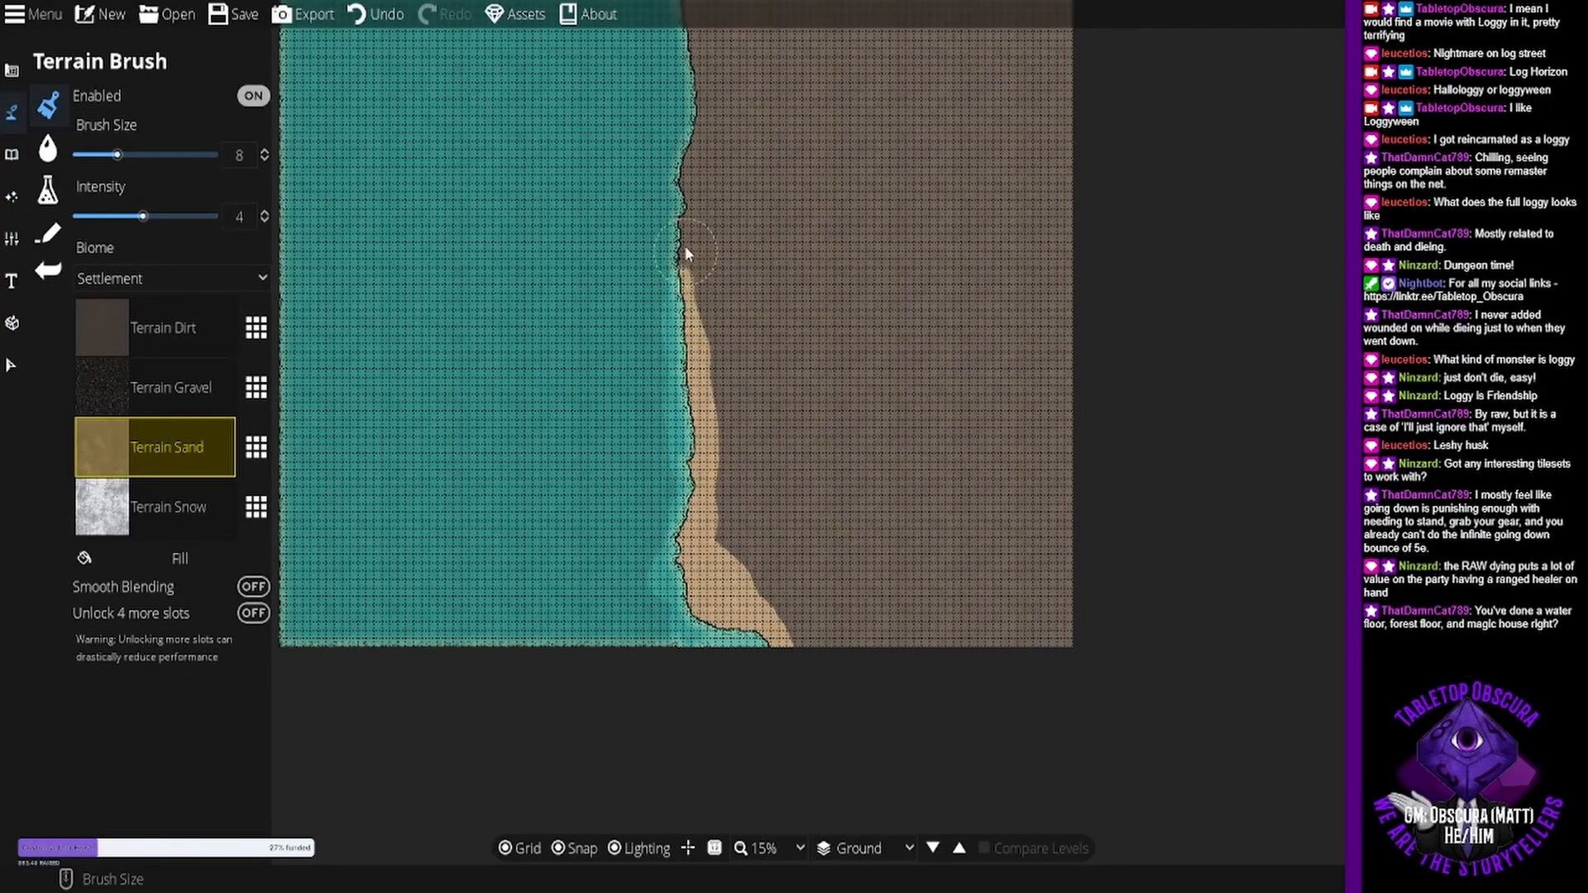
pyautogui.moveTo(687, 210)
pyautogui.mouseDown()
pyautogui.moveTo(668, 444)
pyautogui.moveTo(687, 519)
pyautogui.moveTo(663, 357)
pyautogui.moveTo(662, 480)
pyautogui.moveTo(660, 357)
pyautogui.moveTo(667, 329)
pyautogui.moveTo(667, 411)
pyautogui.moveTo(682, 316)
pyautogui.moveTo(684, 450)
pyautogui.moveTo(688, 413)
pyautogui.moveTo(689, 319)
pyautogui.moveTo(670, 292)
pyautogui.moveTo(690, 412)
pyautogui.moveTo(680, 217)
pyautogui.moveTo(659, 313)
pyautogui.moveTo(671, 68)
pyautogui.mouseUp()
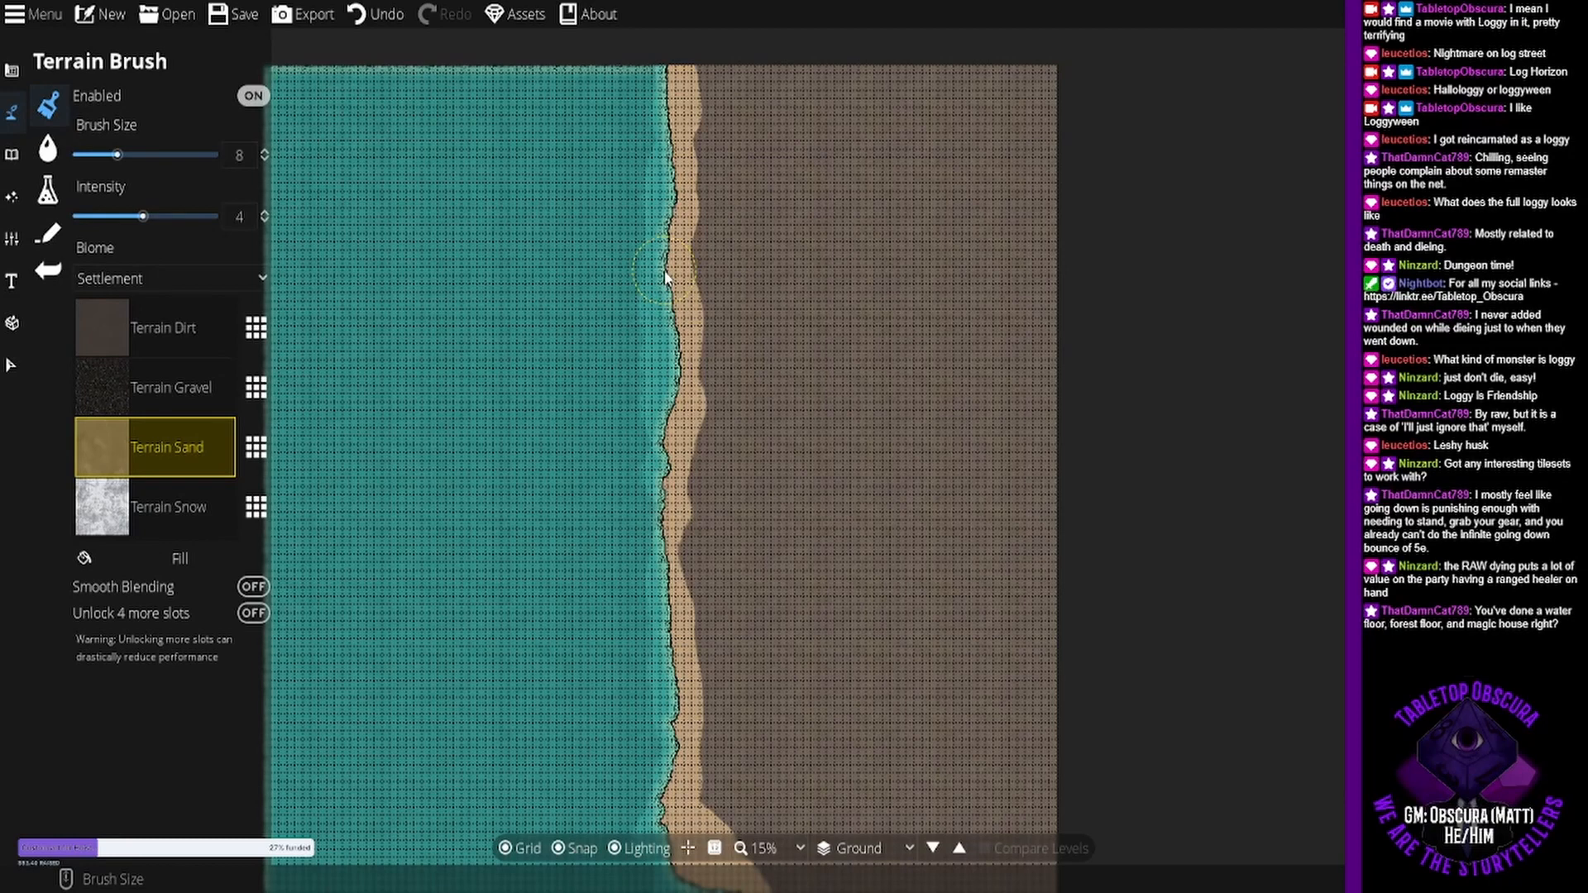
# - Paint Terrain Sand beneath the water along the middle and upper shoreline to form a band of shallows
pyautogui.moveTo(665, 538)
pyautogui.mouseDown()
pyautogui.moveTo(673, 608)
pyautogui.moveTo(660, 536)
pyautogui.mouseUp()
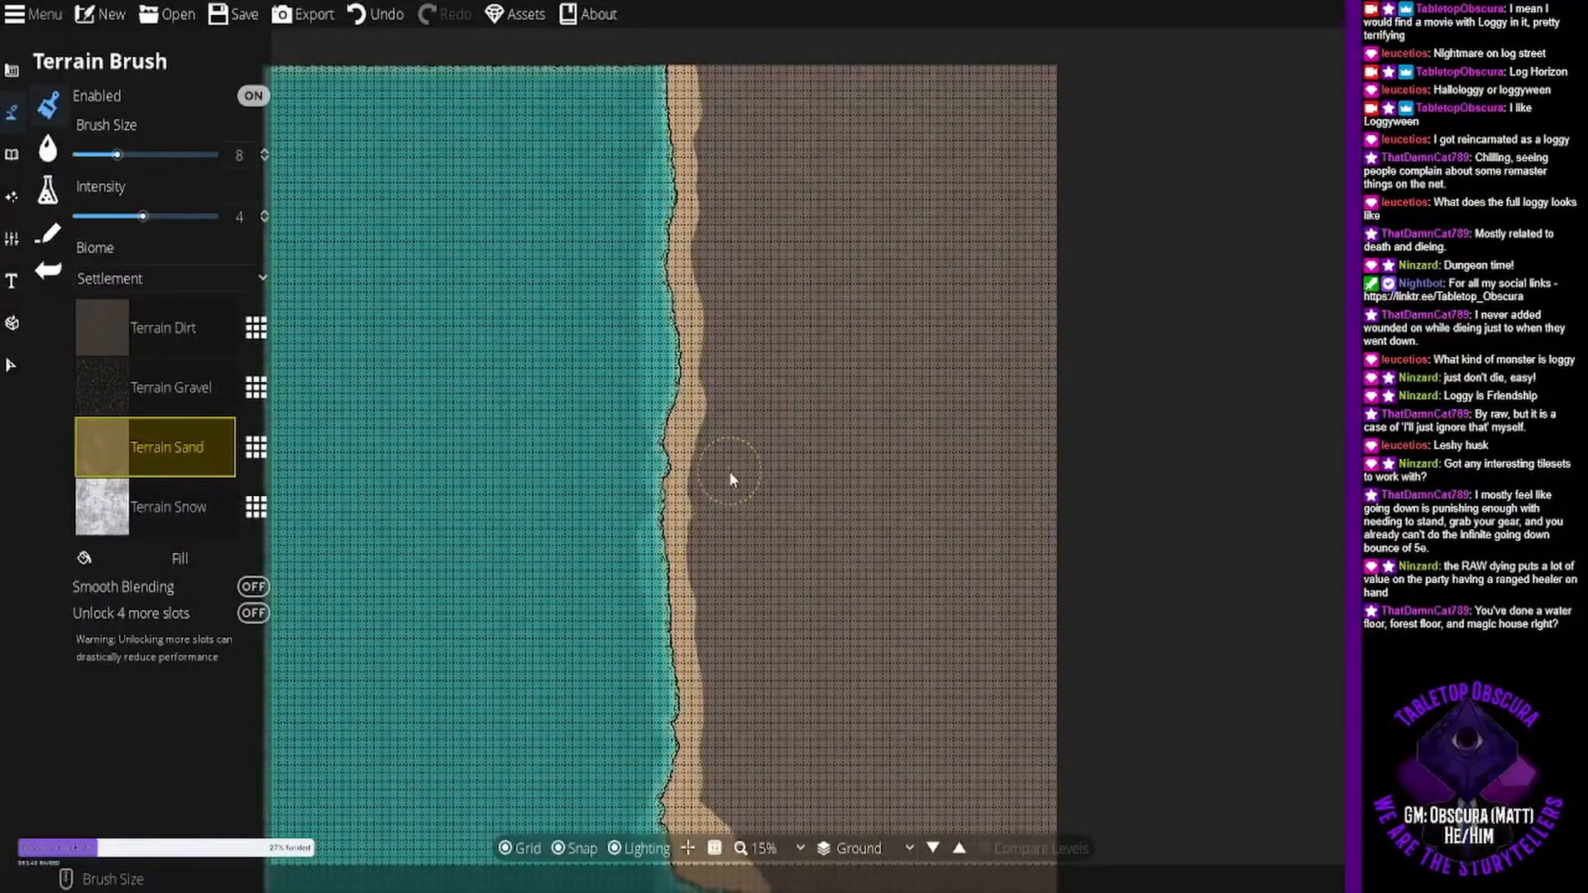
pyautogui.moveTo(692, 570); pyautogui.dragTo(683, 431)
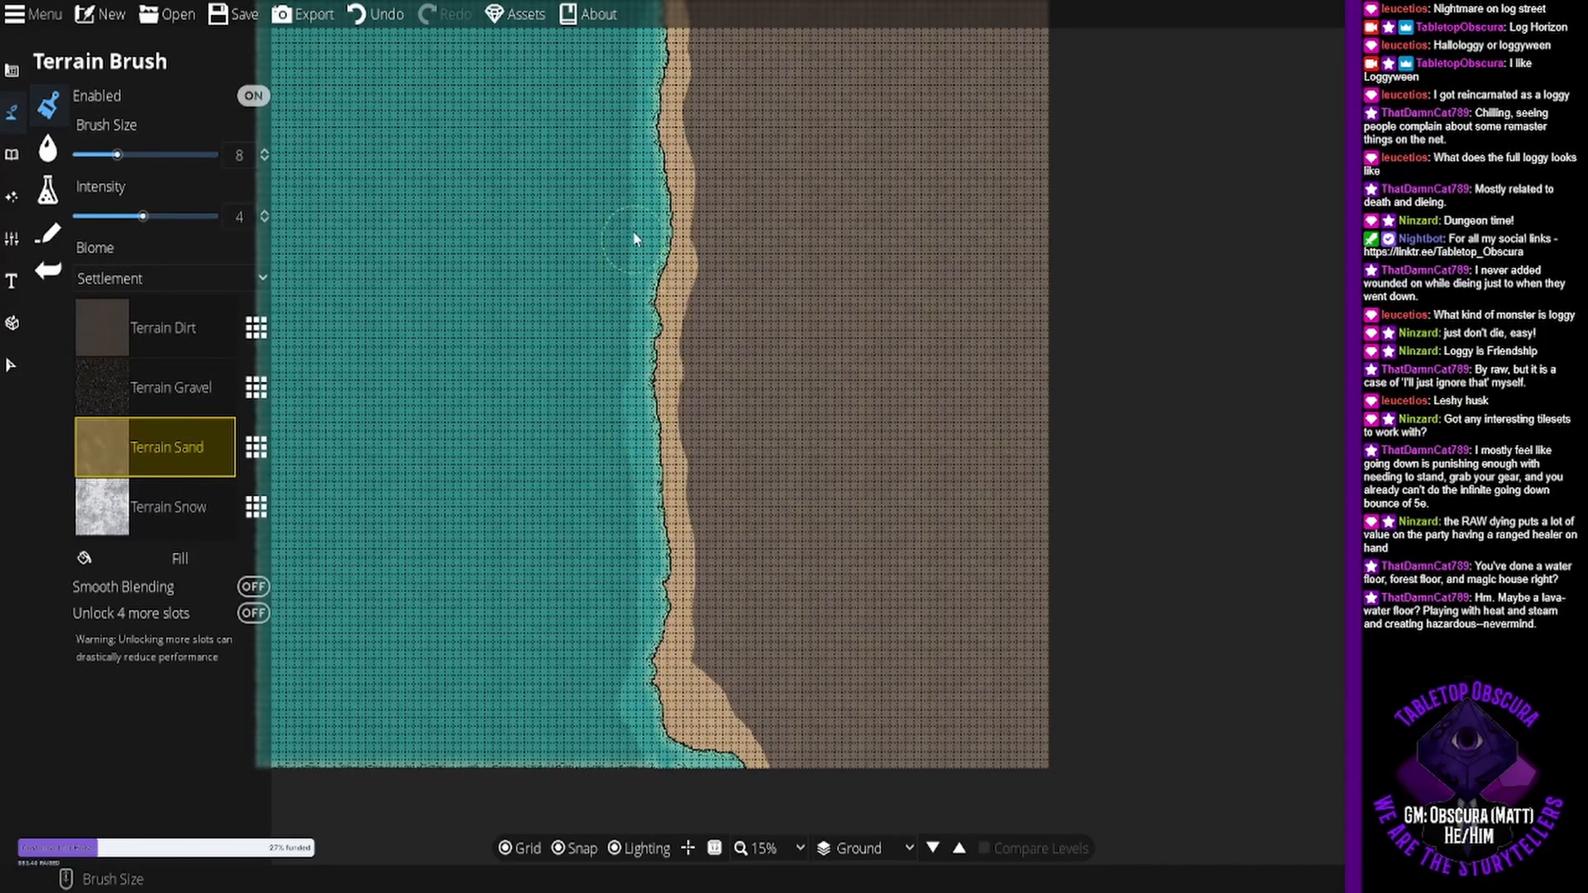
pyautogui.moveTo(632, 188); pyautogui.dragTo(632, 452)
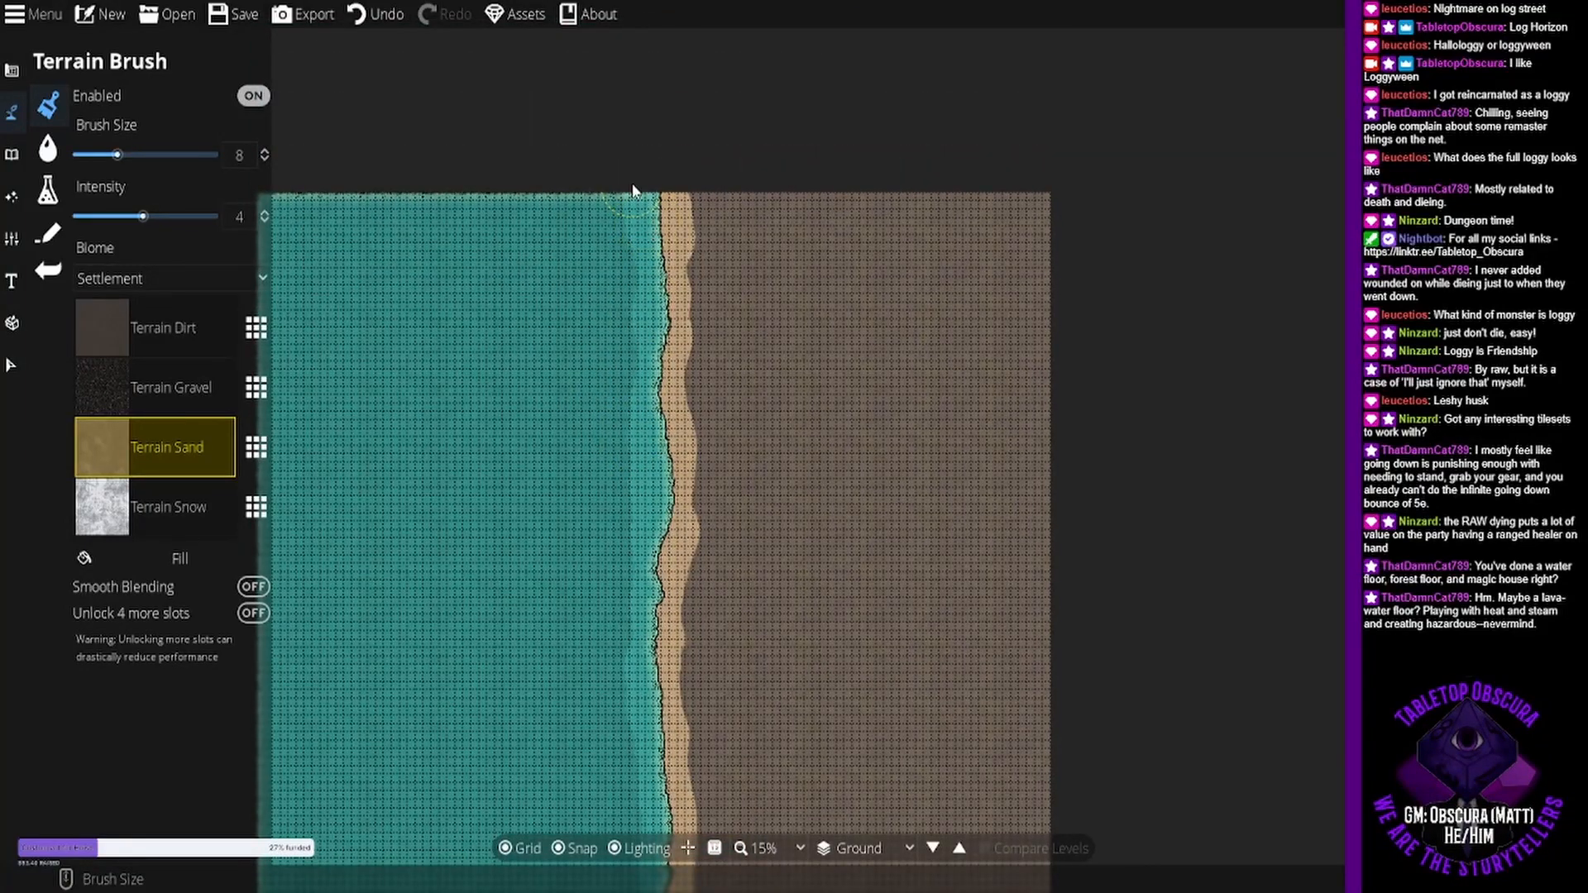
pyautogui.moveTo(634, 415); pyautogui.dragTo(643, 300)
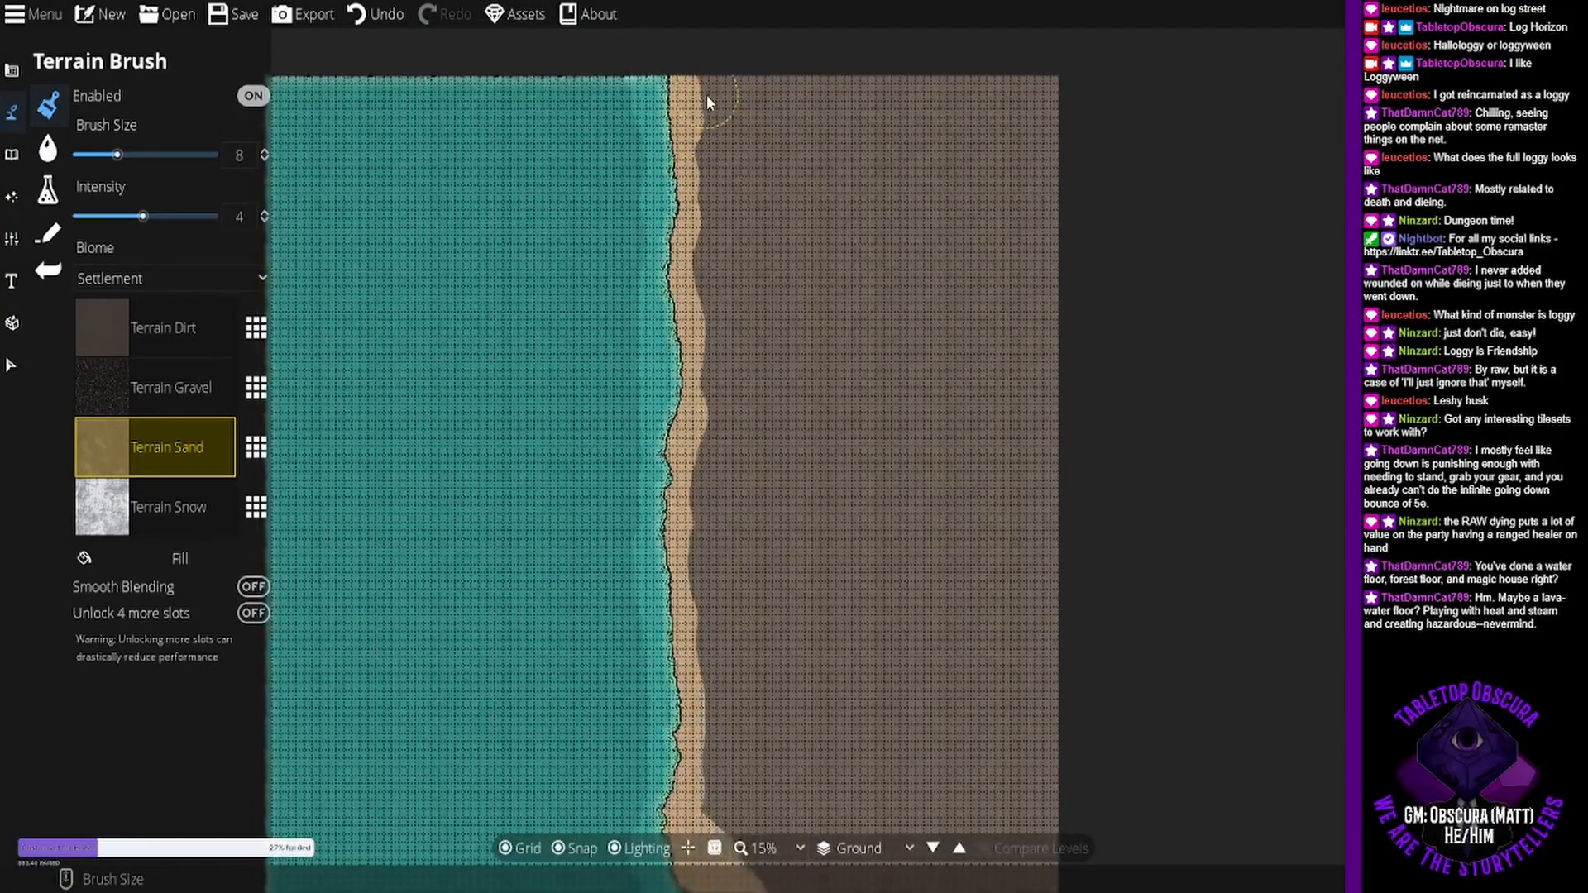
# - Widen the sand beach inland along the whole shoreline, broadening it most toward the map's bottom edge
pyautogui.moveTo(711, 284)
pyautogui.mouseDown()
pyautogui.moveTo(701, 111)
pyautogui.moveTo(699, 419)
pyautogui.mouseUp()
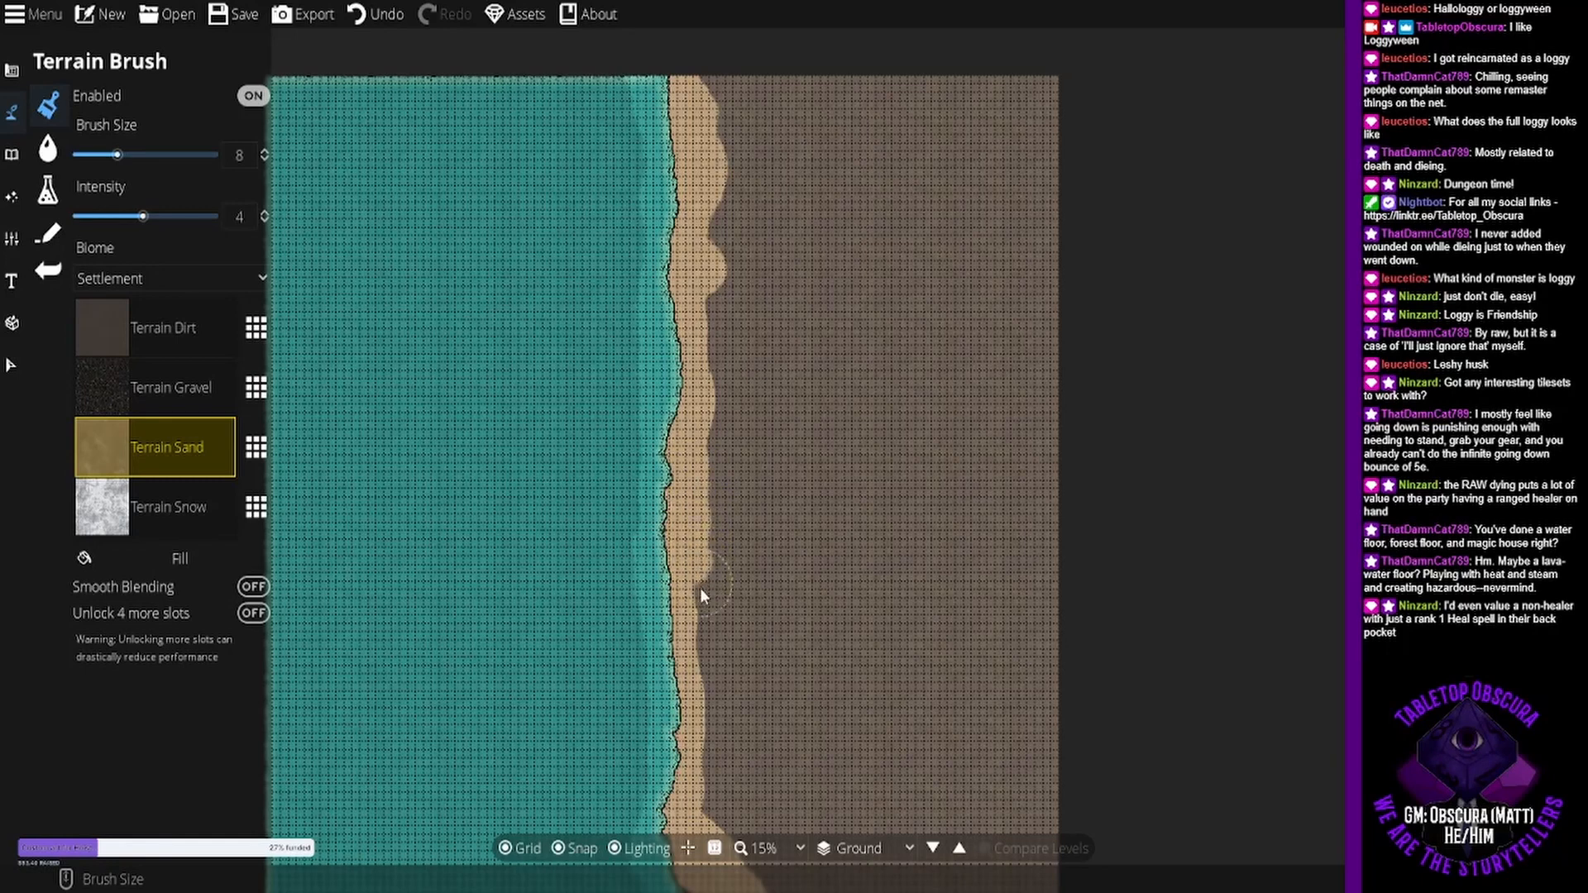
pyautogui.moveTo(700, 588); pyautogui.dragTo(700, 453)
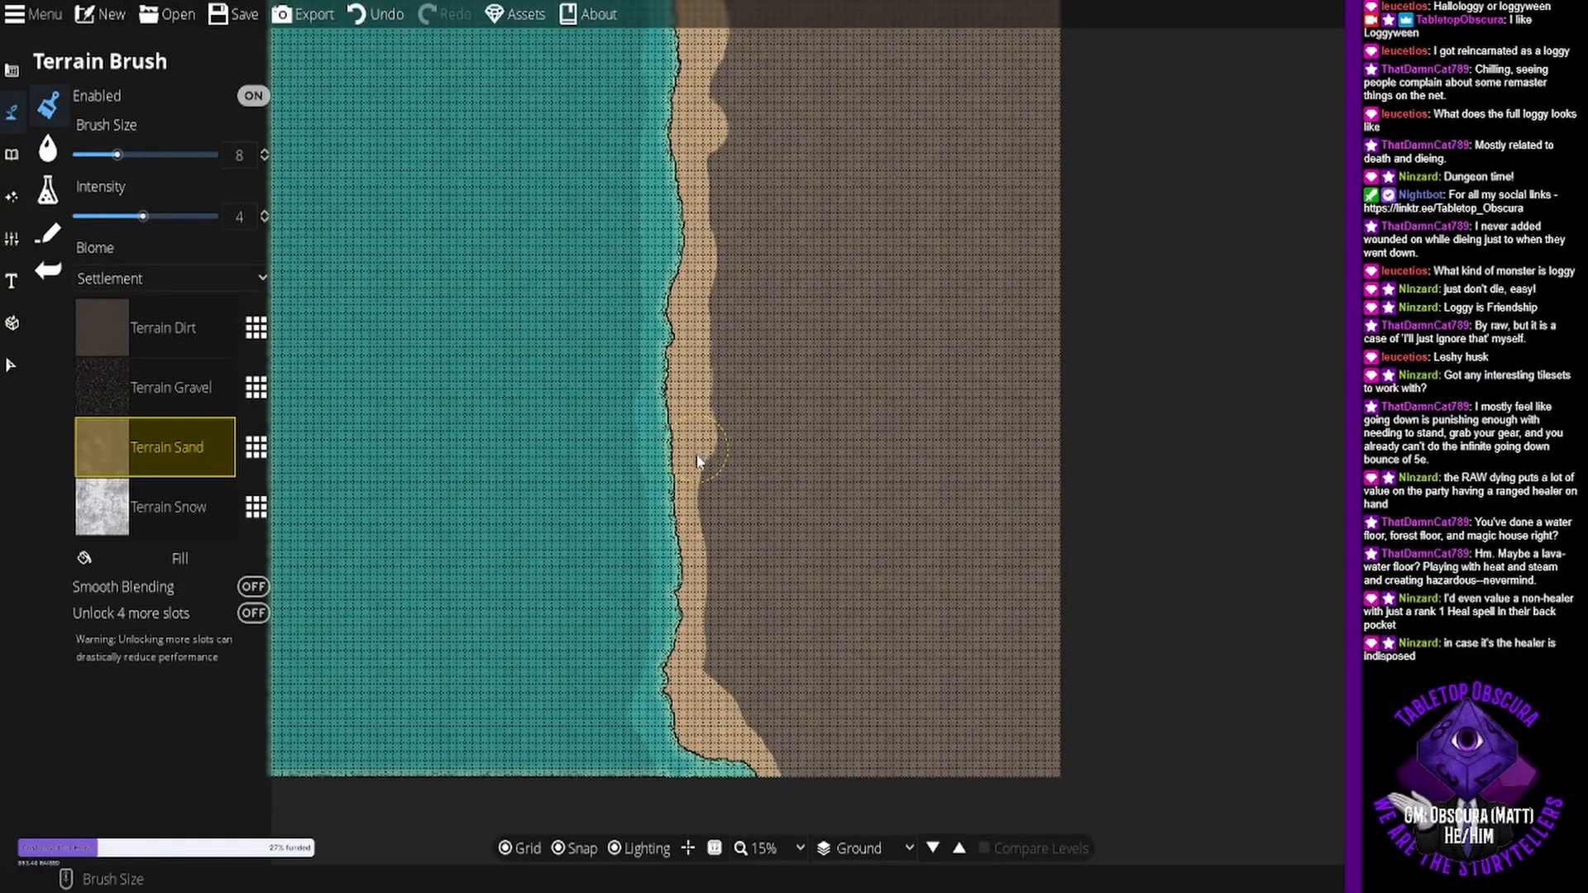
pyautogui.moveTo(713, 582); pyautogui.dragTo(716, 622)
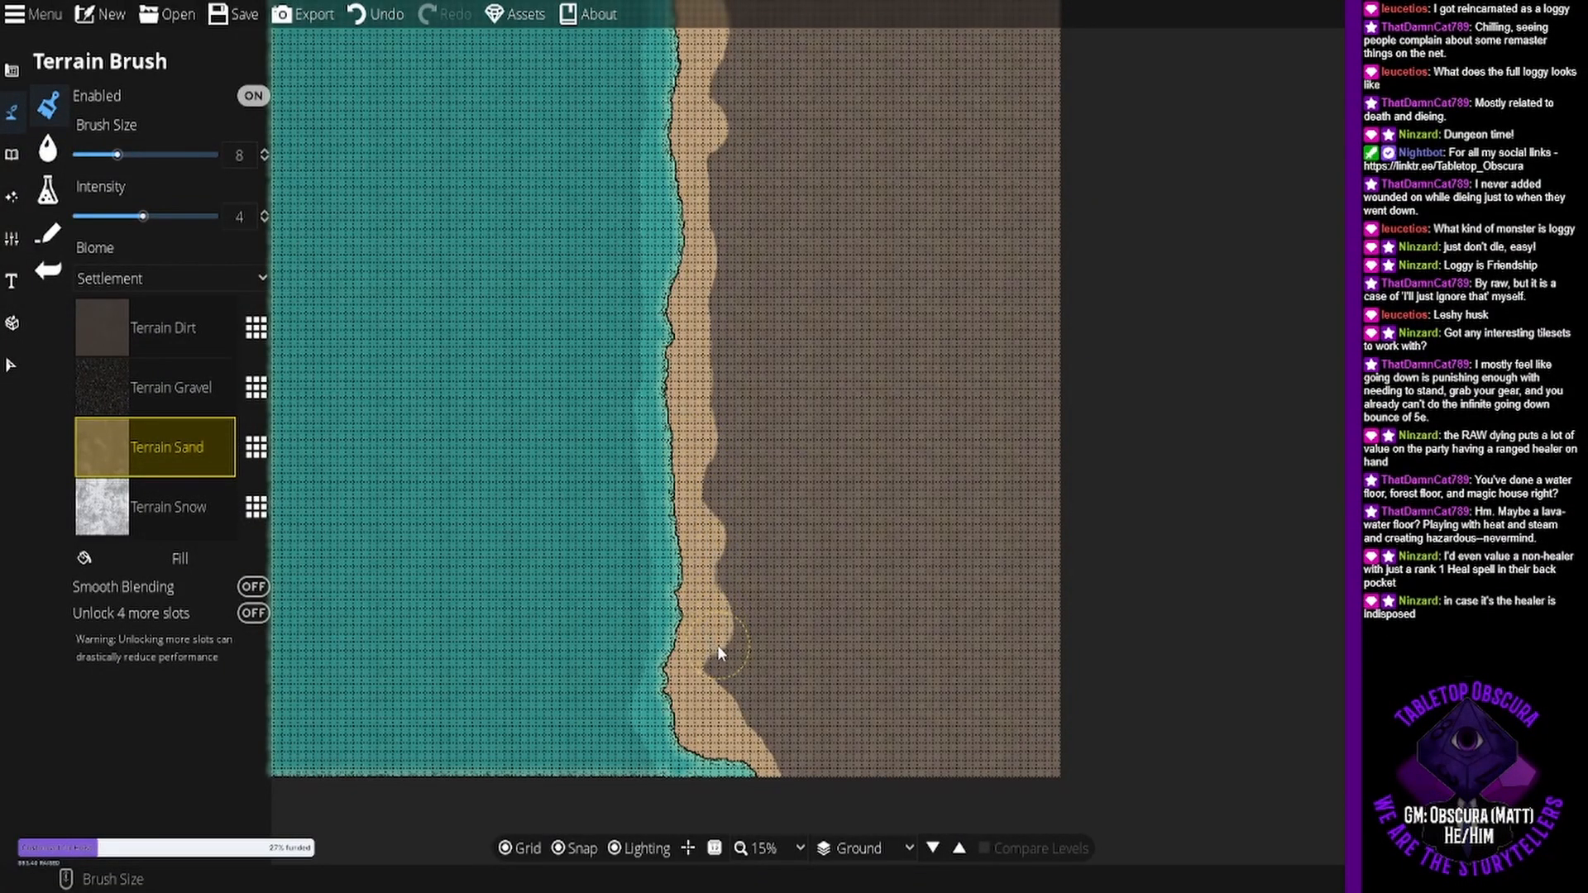
pyautogui.moveTo(729, 680); pyautogui.dragTo(768, 744)
pyautogui.click(794, 781)
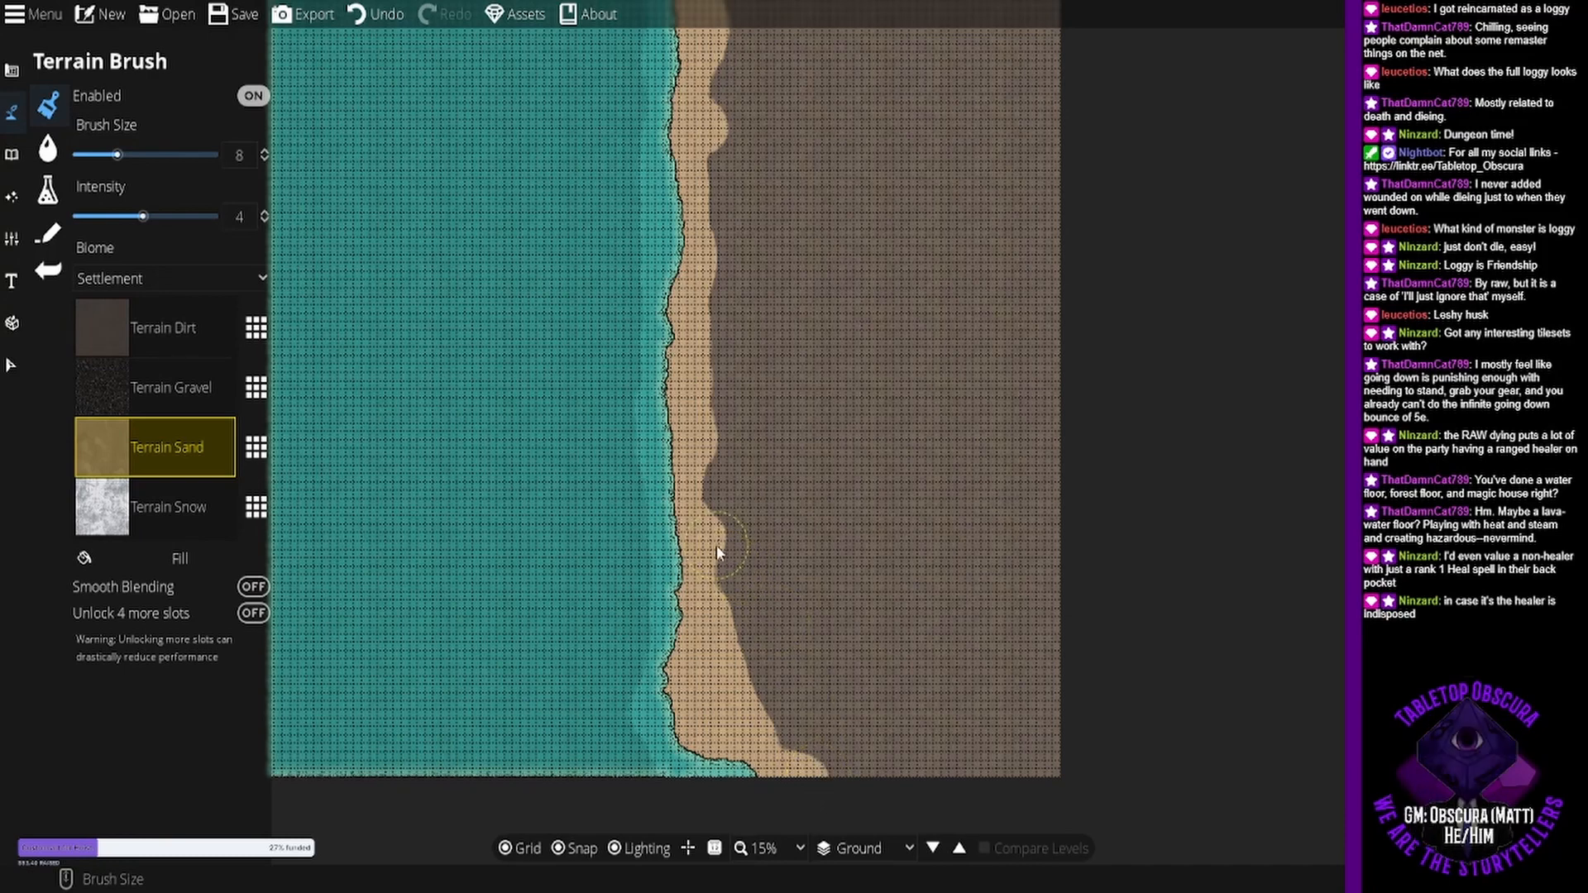
# - Smooth the bumps in the beach's inland edge with more Terrain Sand along its middle and lower end
pyautogui.moveTo(716, 544); pyautogui.dragTo(704, 476)
pyautogui.moveTo(703, 289); pyautogui.dragTo(714, 471)
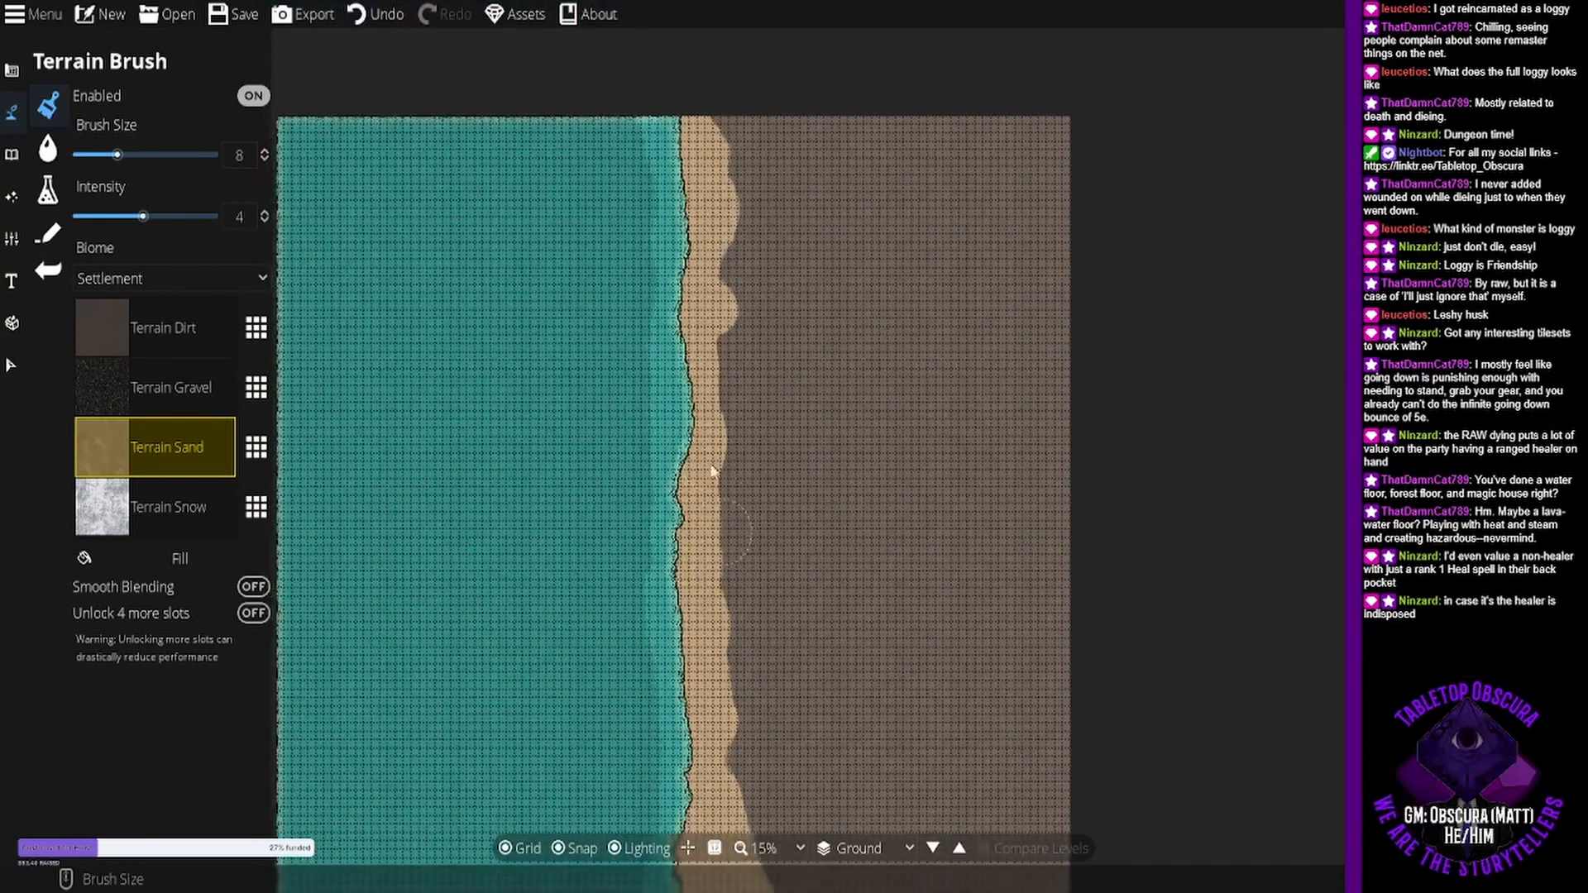
pyautogui.moveTo(721, 407); pyautogui.dragTo(730, 213)
pyautogui.moveTo(752, 398); pyautogui.dragTo(753, 140)
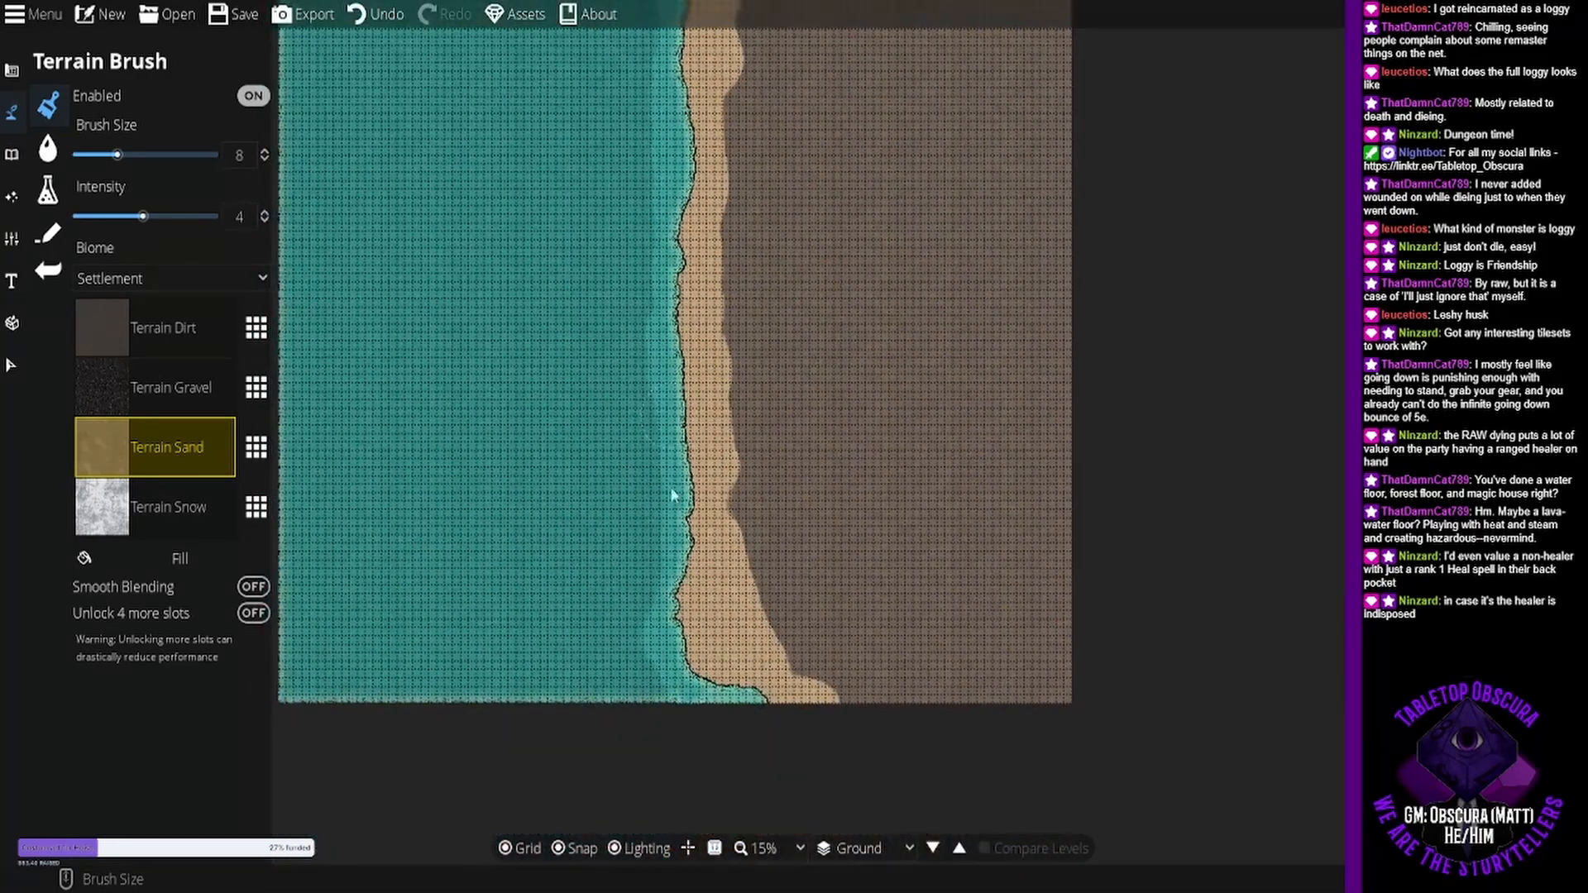
pyautogui.moveTo(715, 513)
pyautogui.mouseDown()
pyautogui.moveTo(659, 582)
pyautogui.moveTo(719, 453)
pyautogui.moveTo(692, 547)
pyautogui.mouseUp()
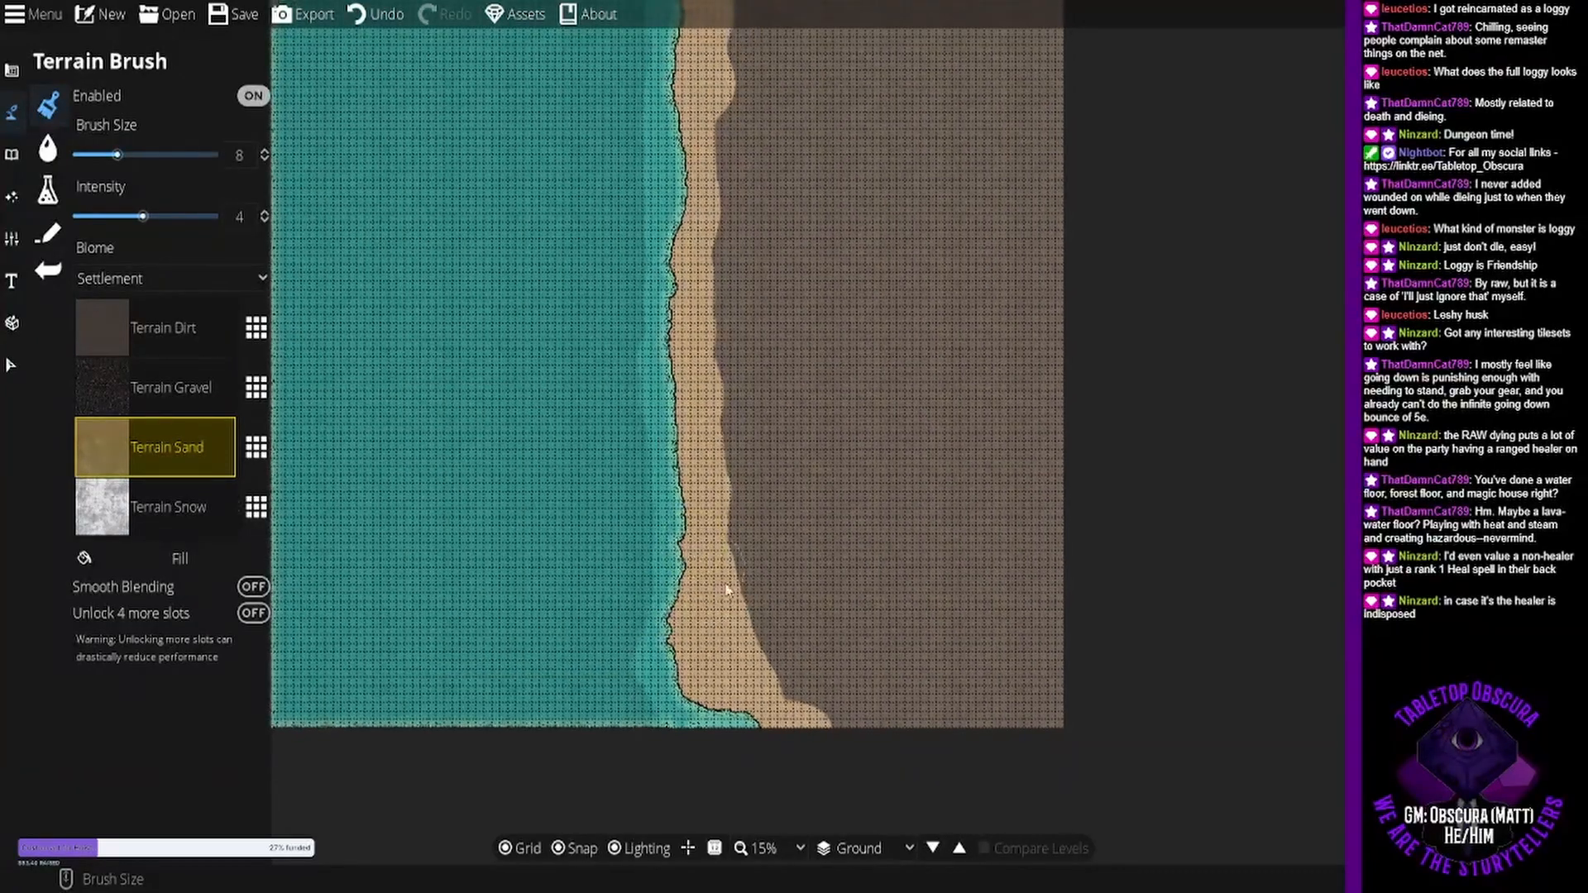
pyautogui.moveTo(795, 699)
pyautogui.mouseDown()
pyautogui.moveTo(782, 708)
pyautogui.moveTo(830, 729)
pyautogui.mouseUp()
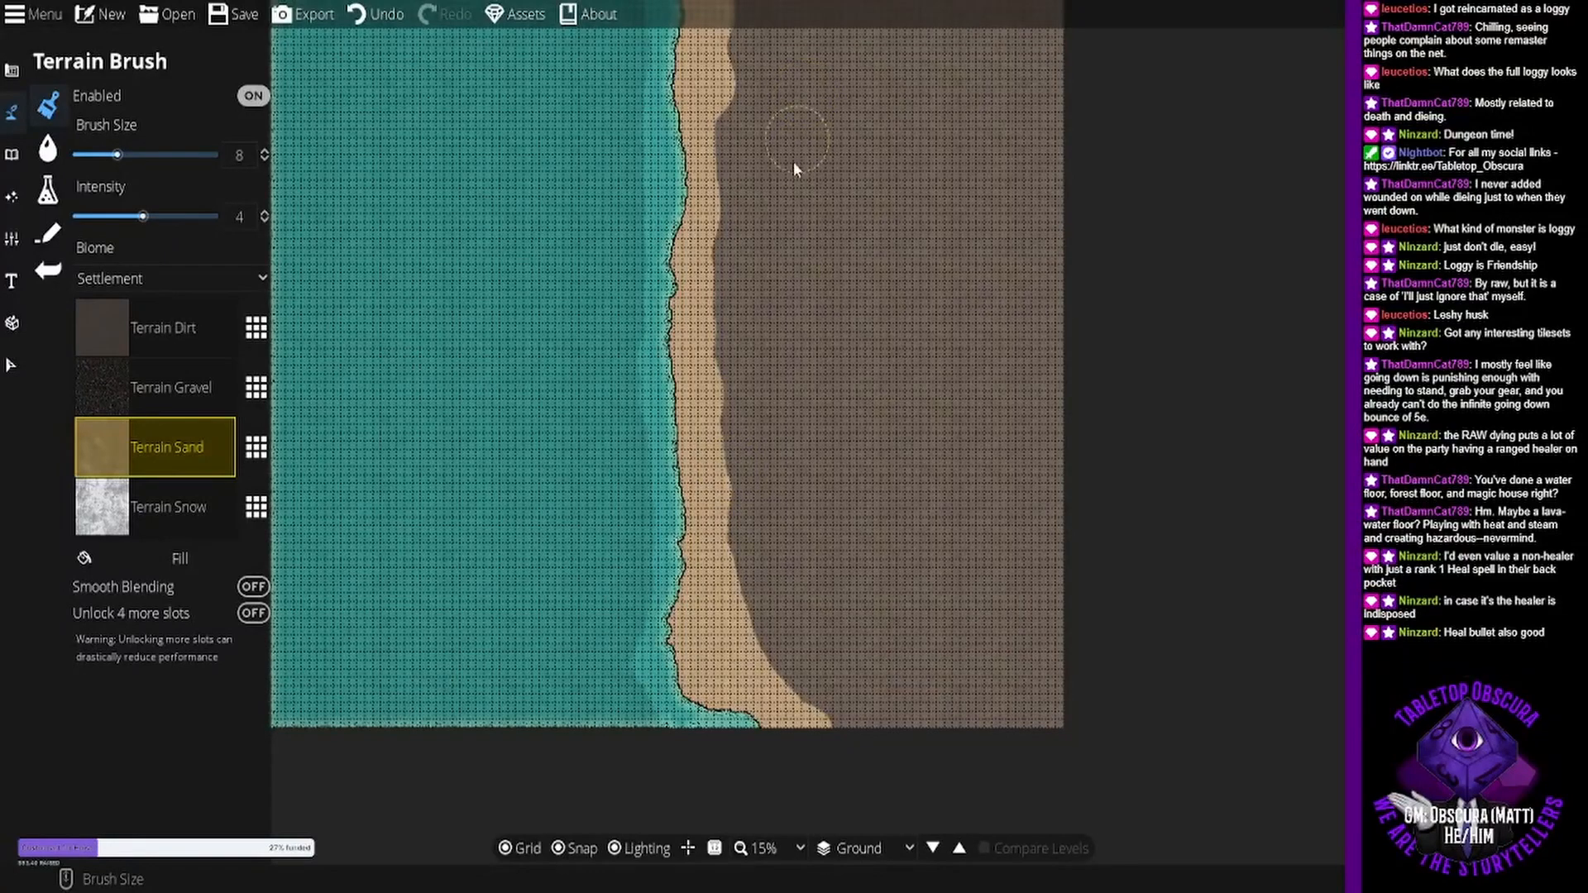
# - Widen the underwater sand along the shoreline, spreading it farther out into the water at the map's bottom edge
pyautogui.moveTo(792, 161); pyautogui.dragTo(766, 308)
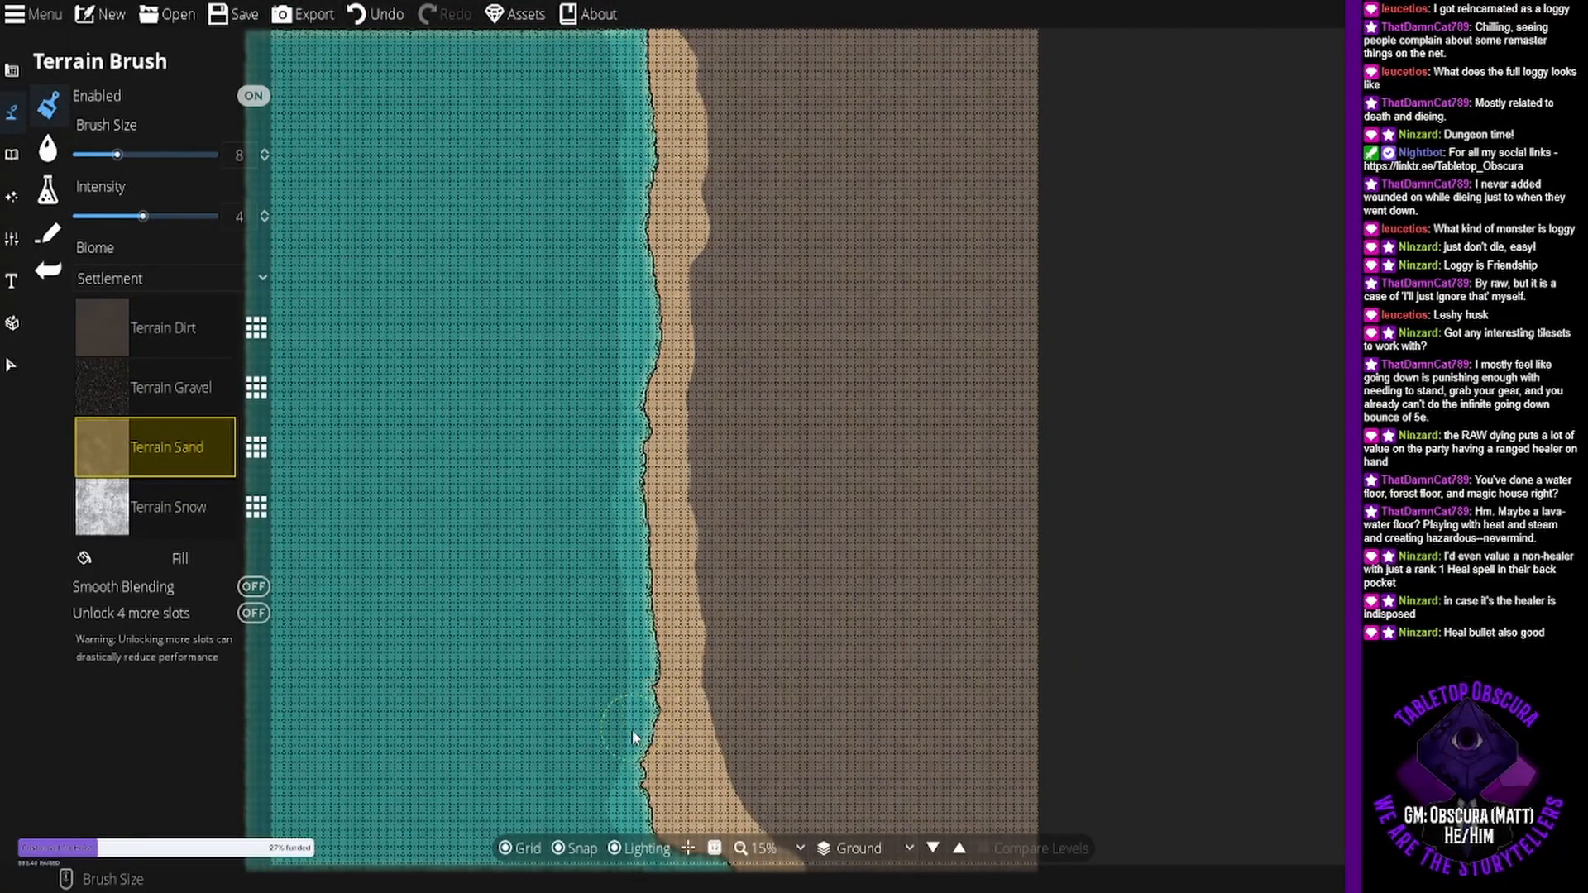
pyautogui.moveTo(610, 804)
pyautogui.mouseDown()
pyautogui.moveTo(624, 568)
pyautogui.moveTo(659, 578)
pyautogui.mouseUp()
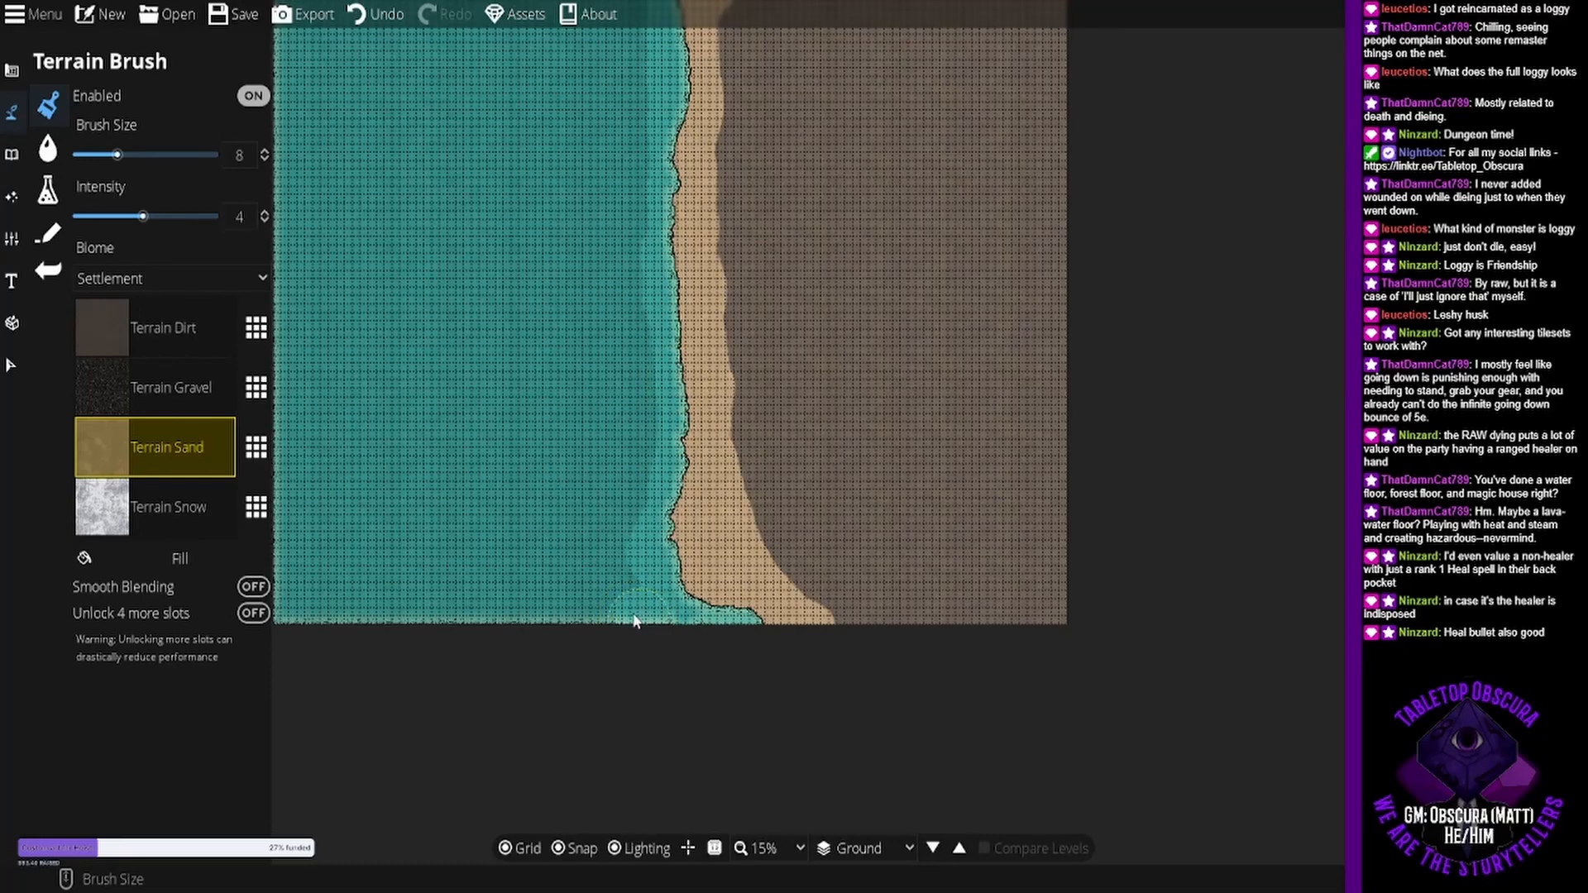
pyautogui.moveTo(652, 451); pyautogui.dragTo(634, 637)
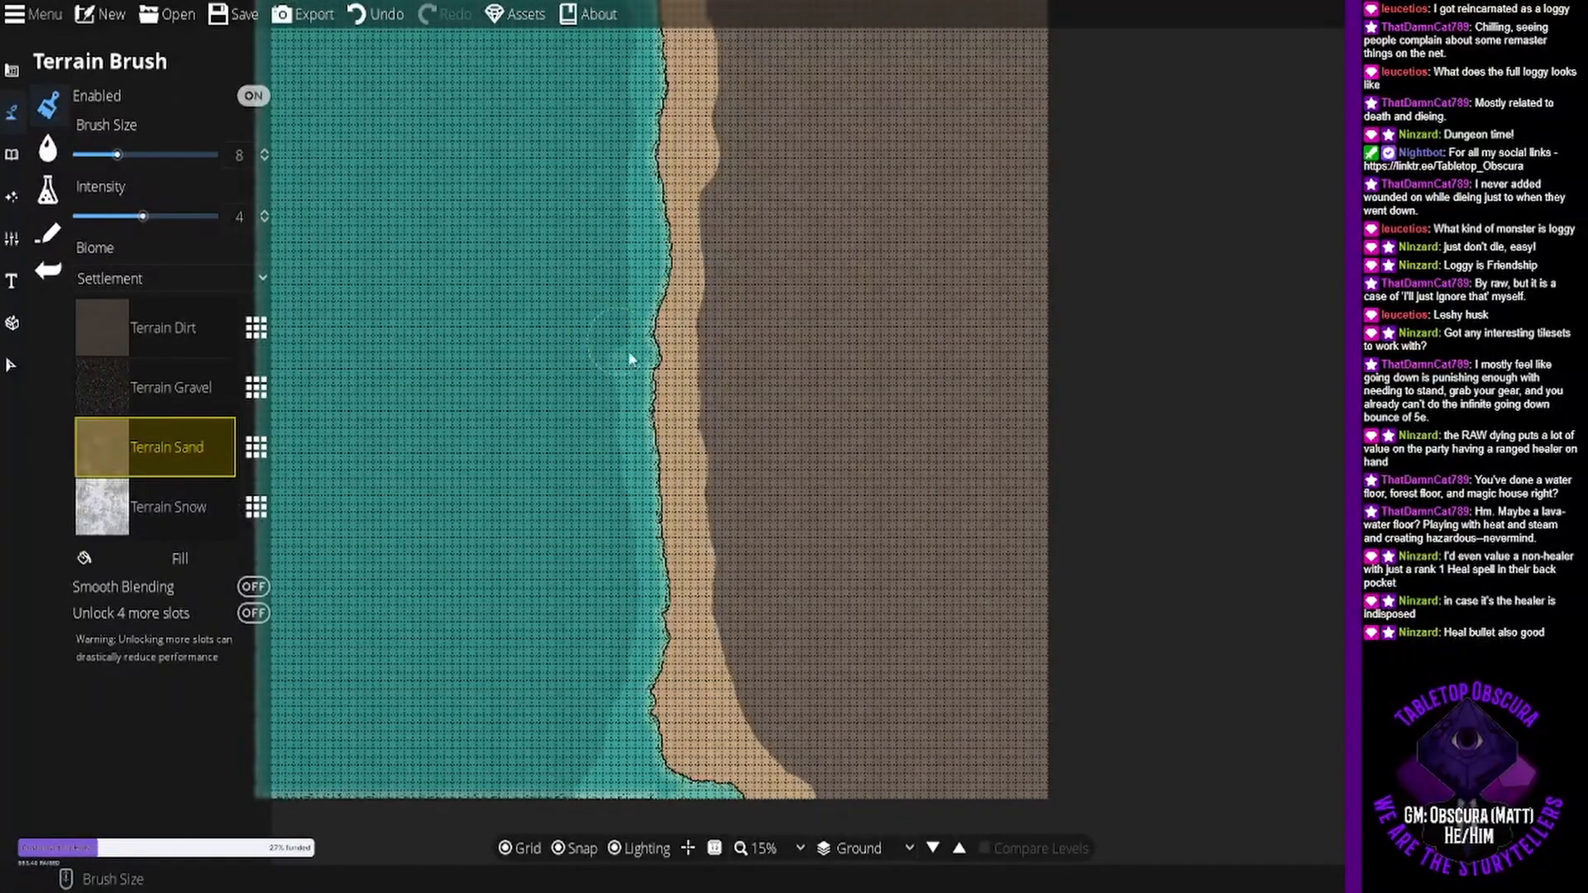
pyautogui.moveTo(613, 254); pyautogui.dragTo(651, 370)
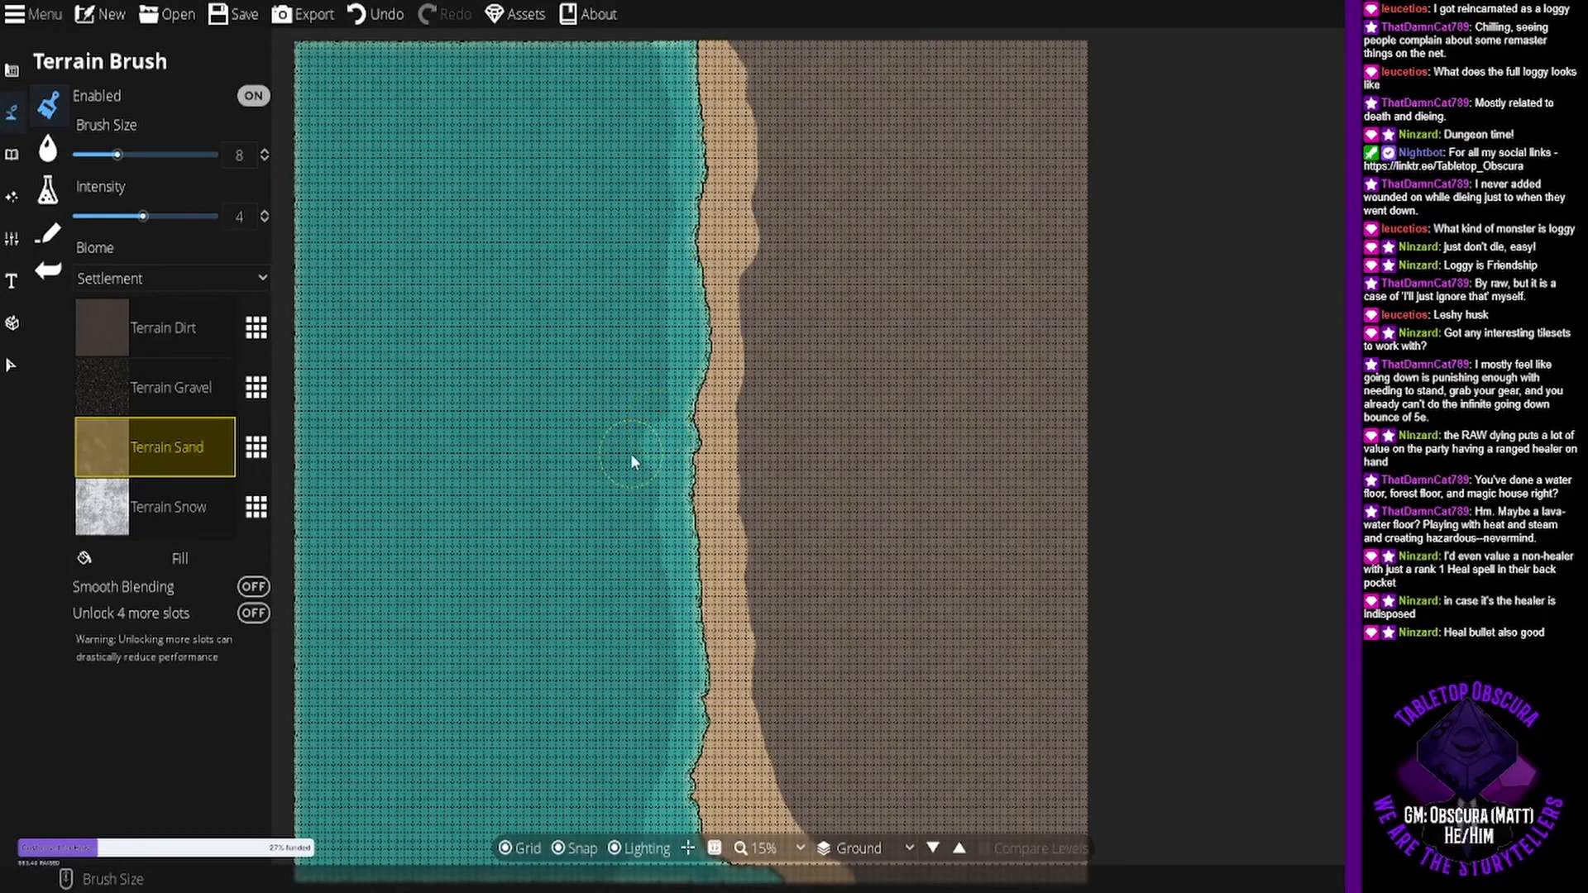
# - Paint an irregular Terrain Sand shoal beneath the water, reaching out from the middle of the shoreline
pyautogui.scroll(2, 631, 453)
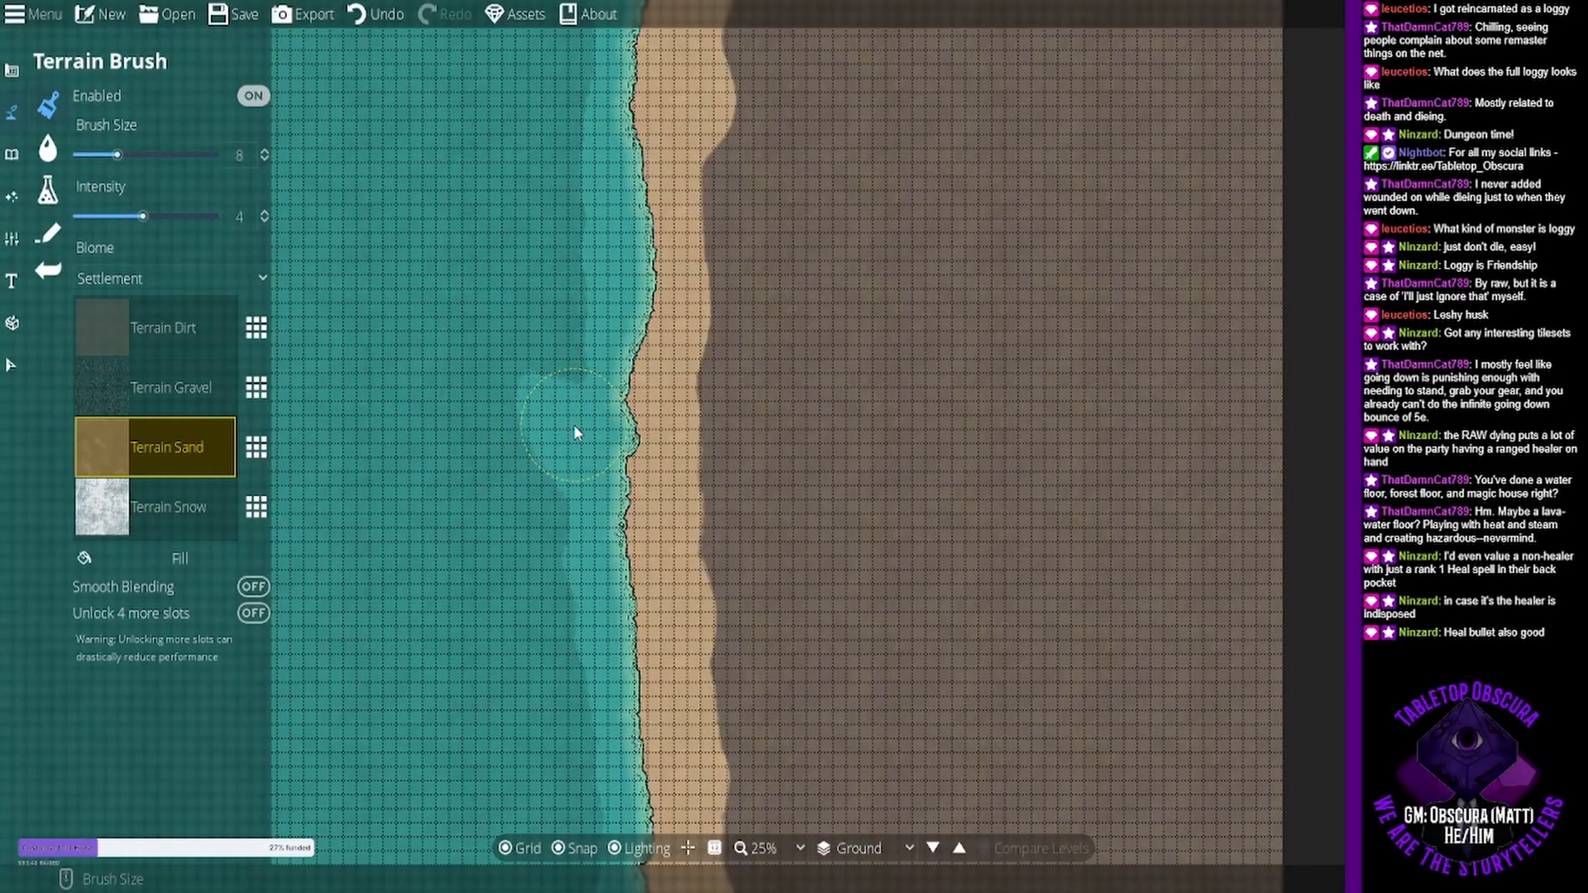
pyautogui.moveTo(523, 451)
pyautogui.mouseDown()
pyautogui.moveTo(480, 394)
pyautogui.moveTo(454, 497)
pyautogui.moveTo(453, 474)
pyautogui.moveTo(763, 455)
pyautogui.moveTo(844, 429)
pyautogui.mouseUp()
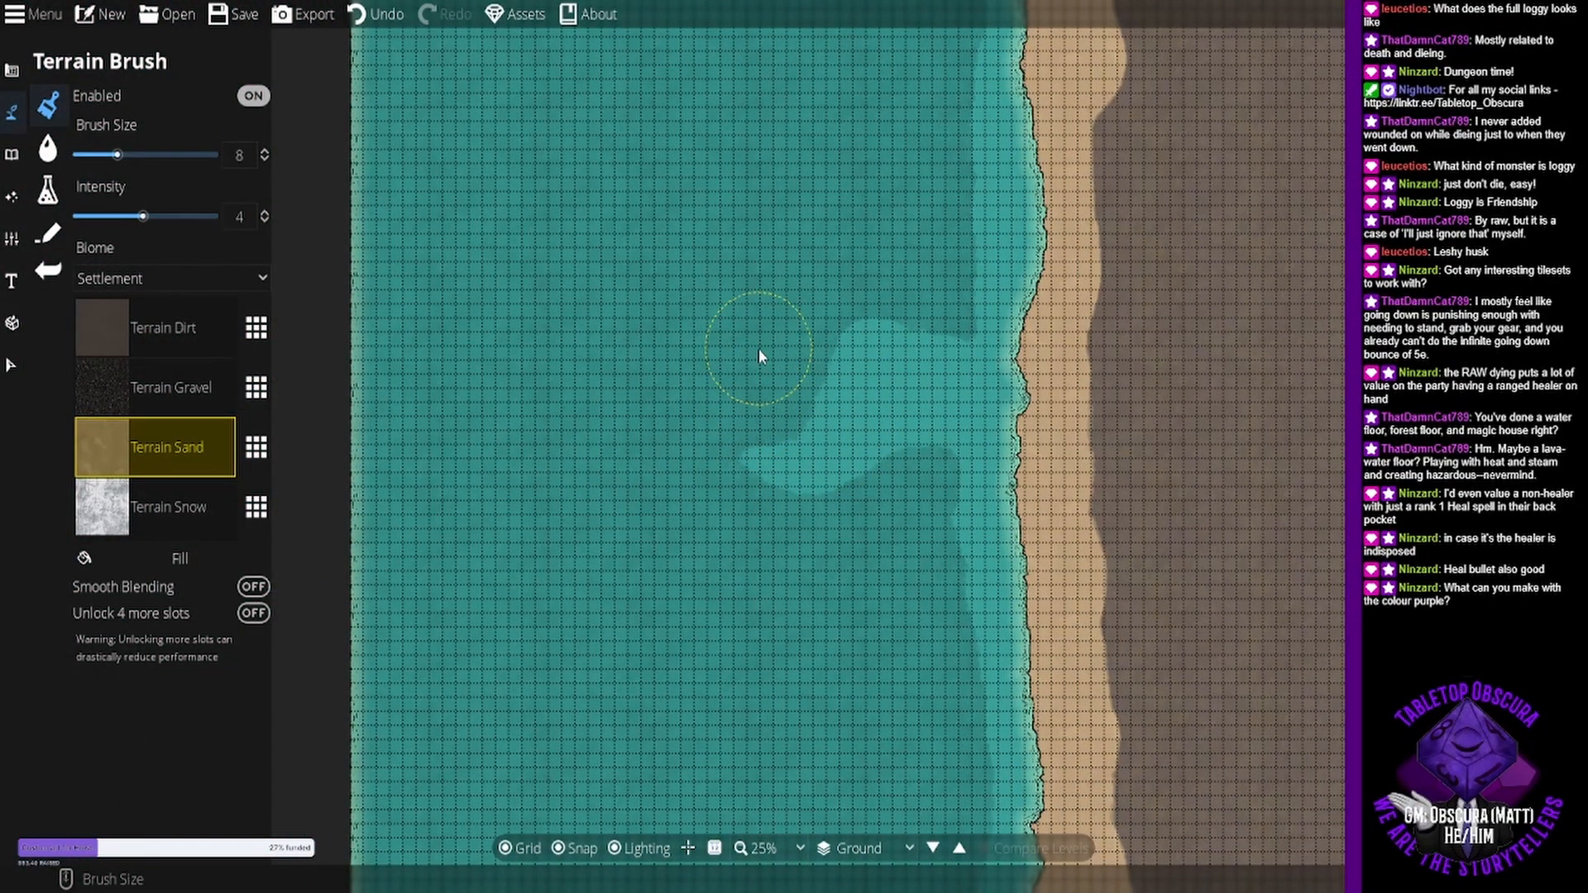
pyautogui.click(255, 387)
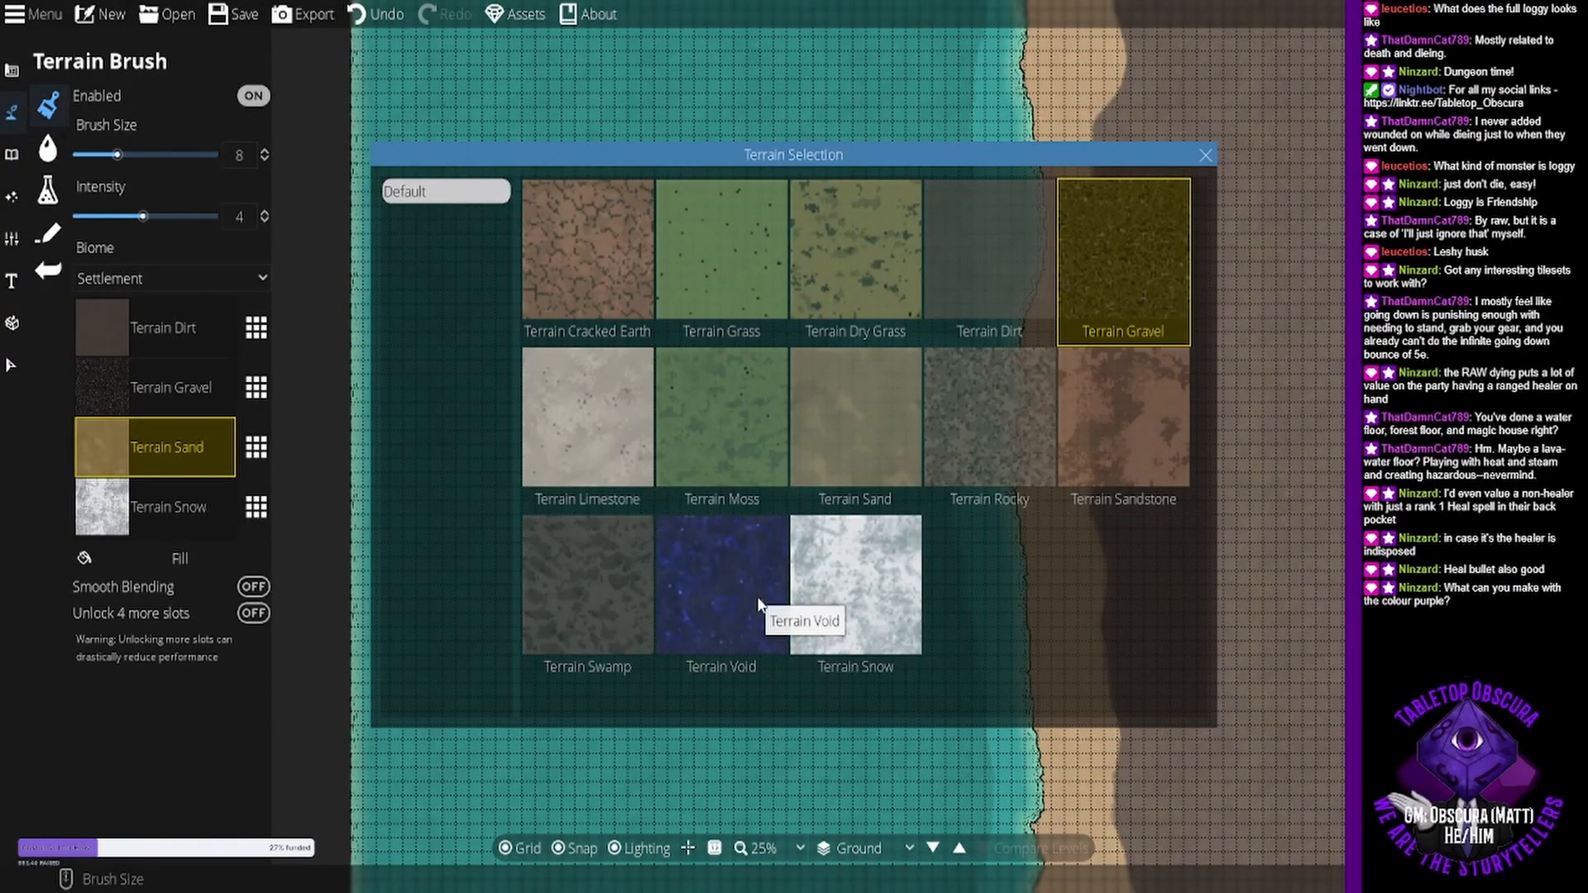
pyautogui.click(1206, 156)
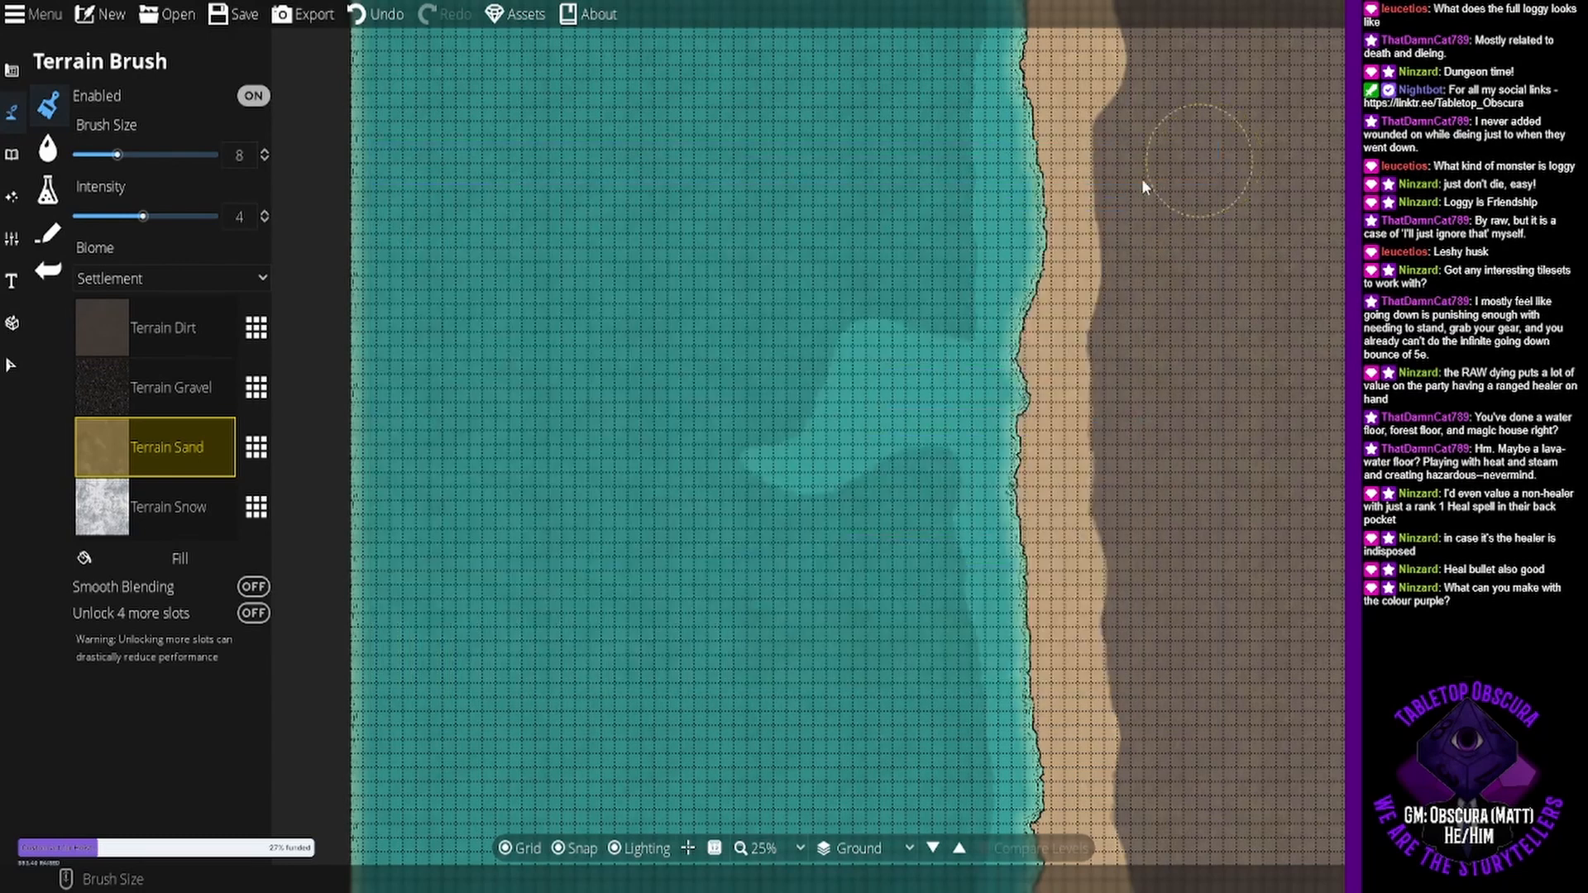
pyautogui.click(12, 158)
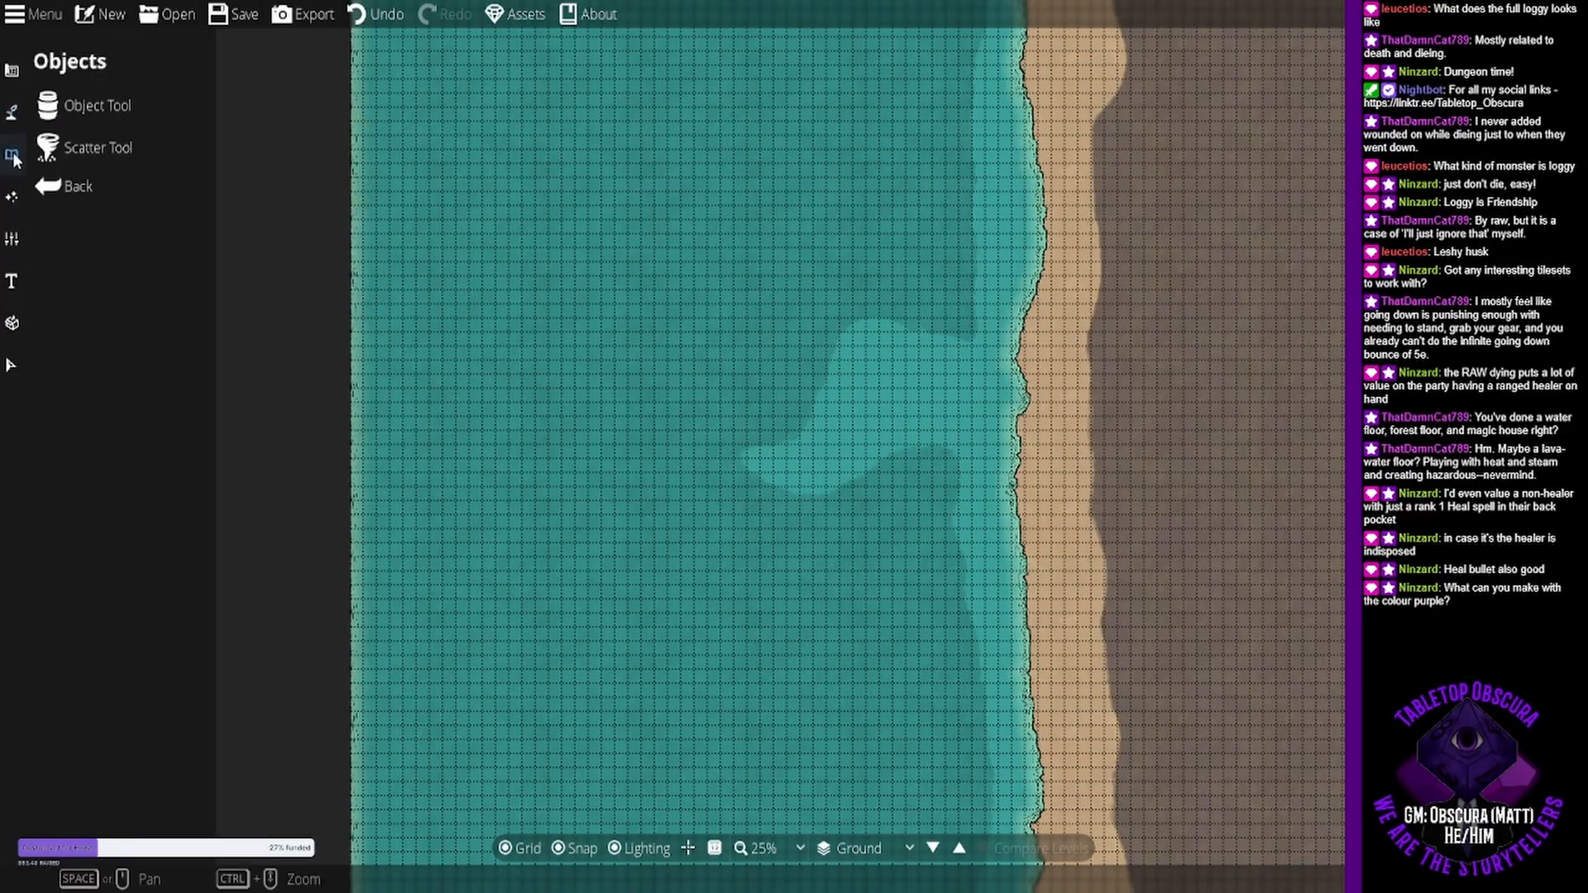
pyautogui.click(12, 72)
pyautogui.click(79, 106)
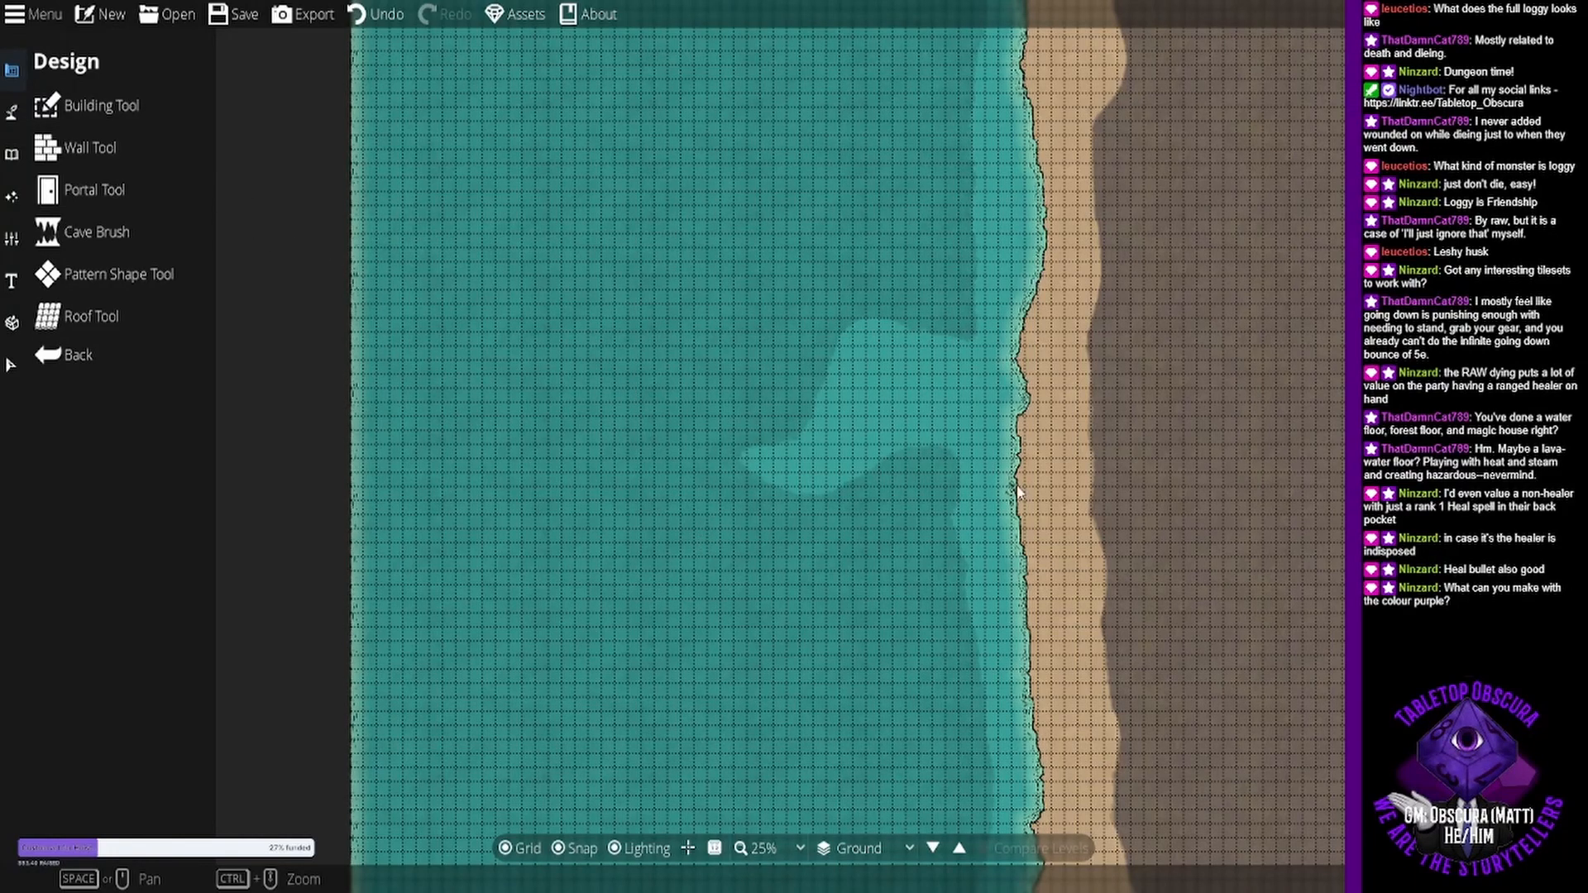
pyautogui.moveTo(1012, 518); pyautogui.dragTo(917, 531)
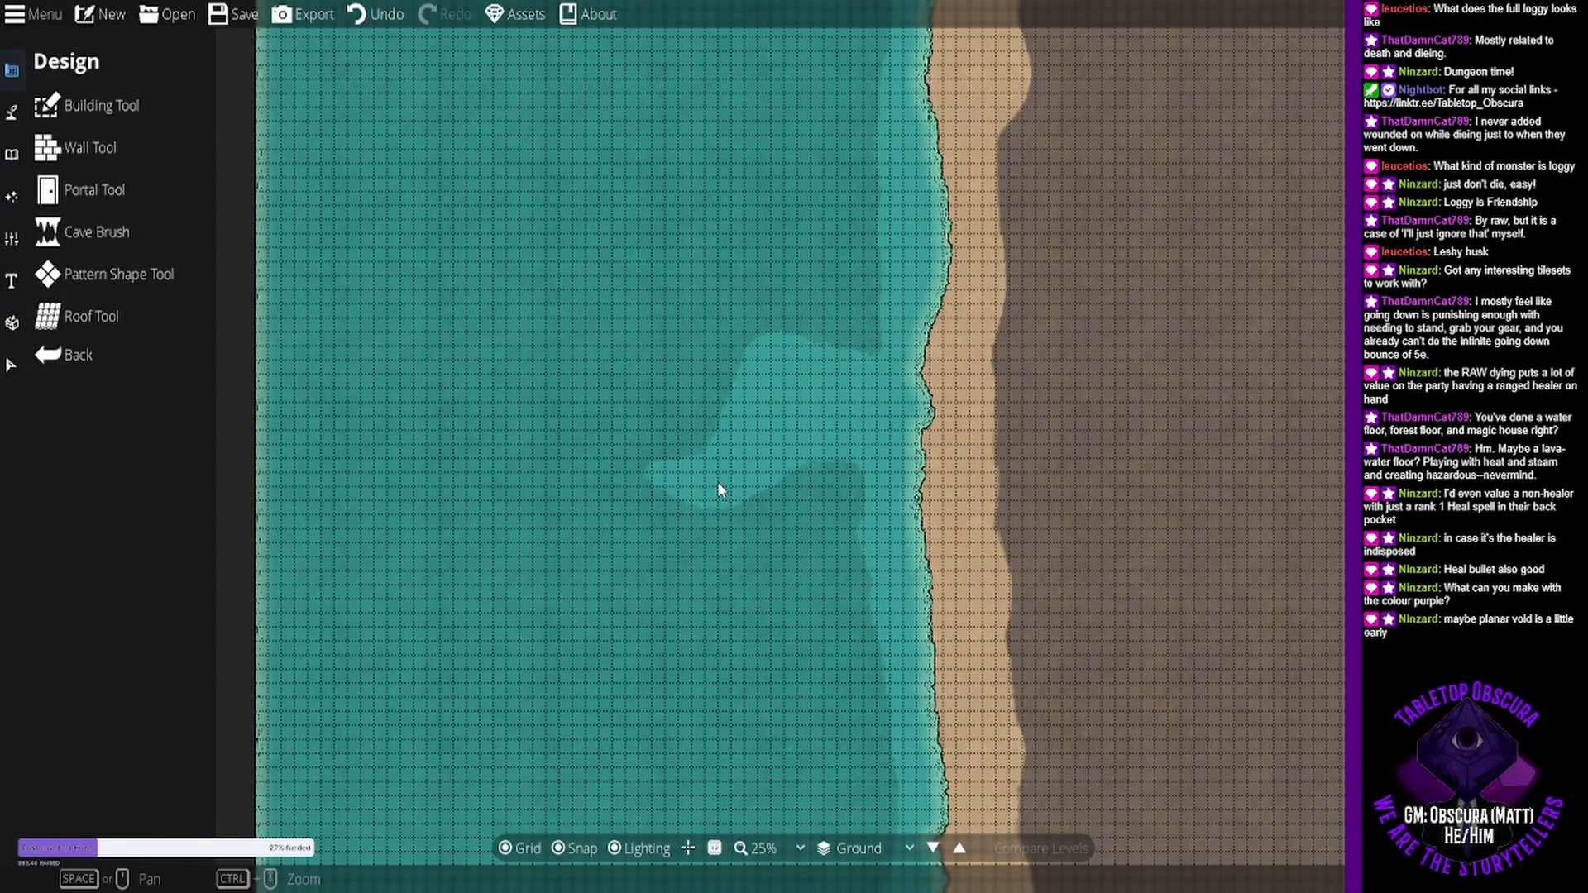
pyautogui.moveTo(718, 491); pyautogui.dragTo(654, 501)
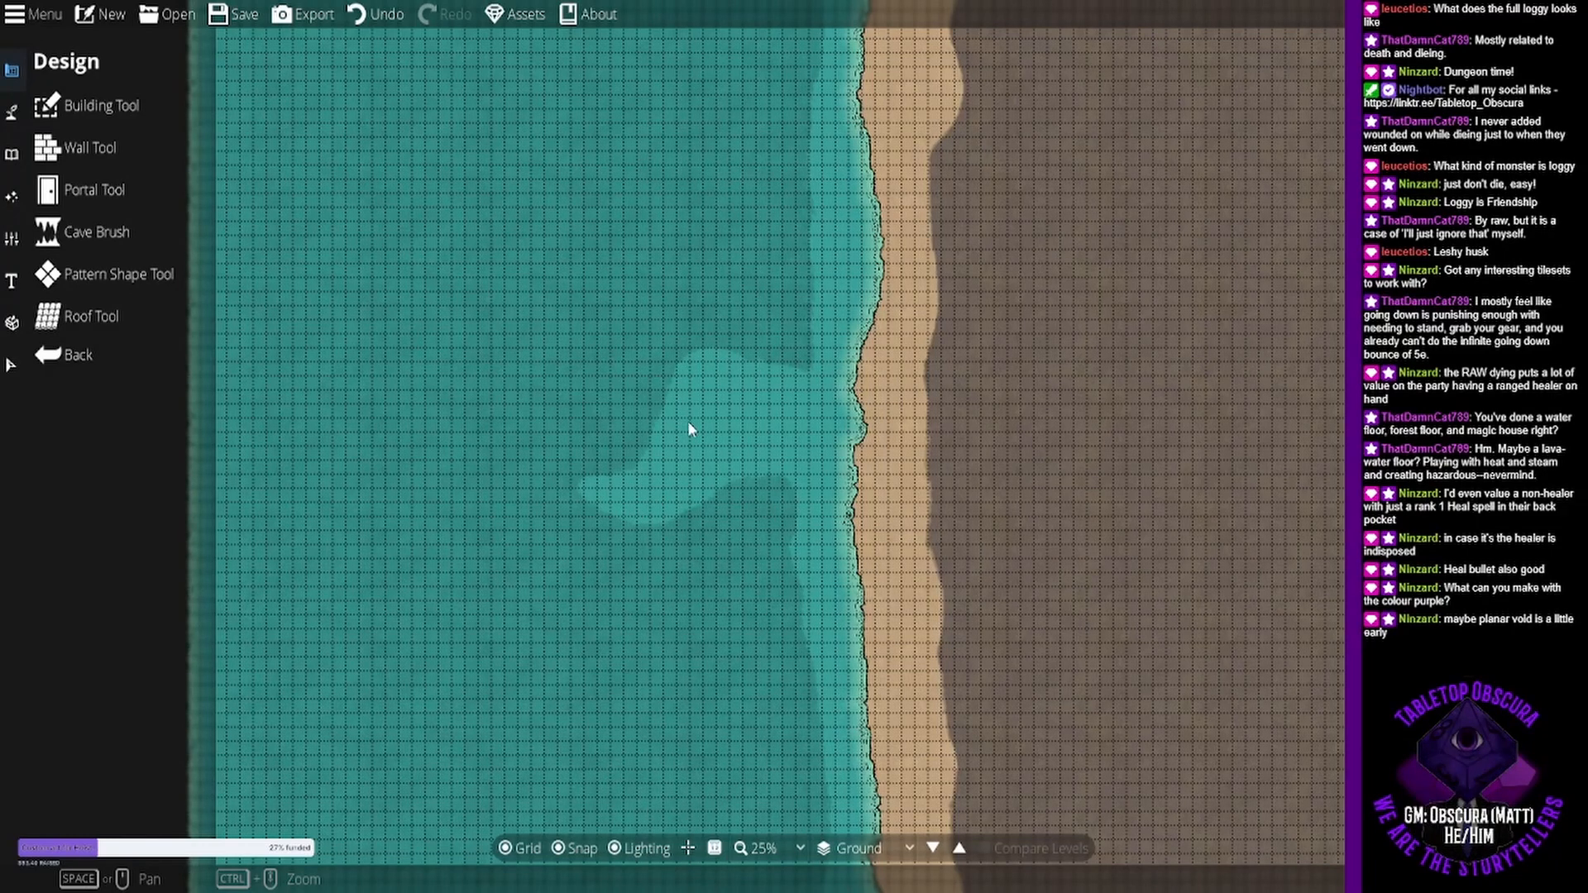
pyautogui.click(89, 147)
pyautogui.click(12, 197)
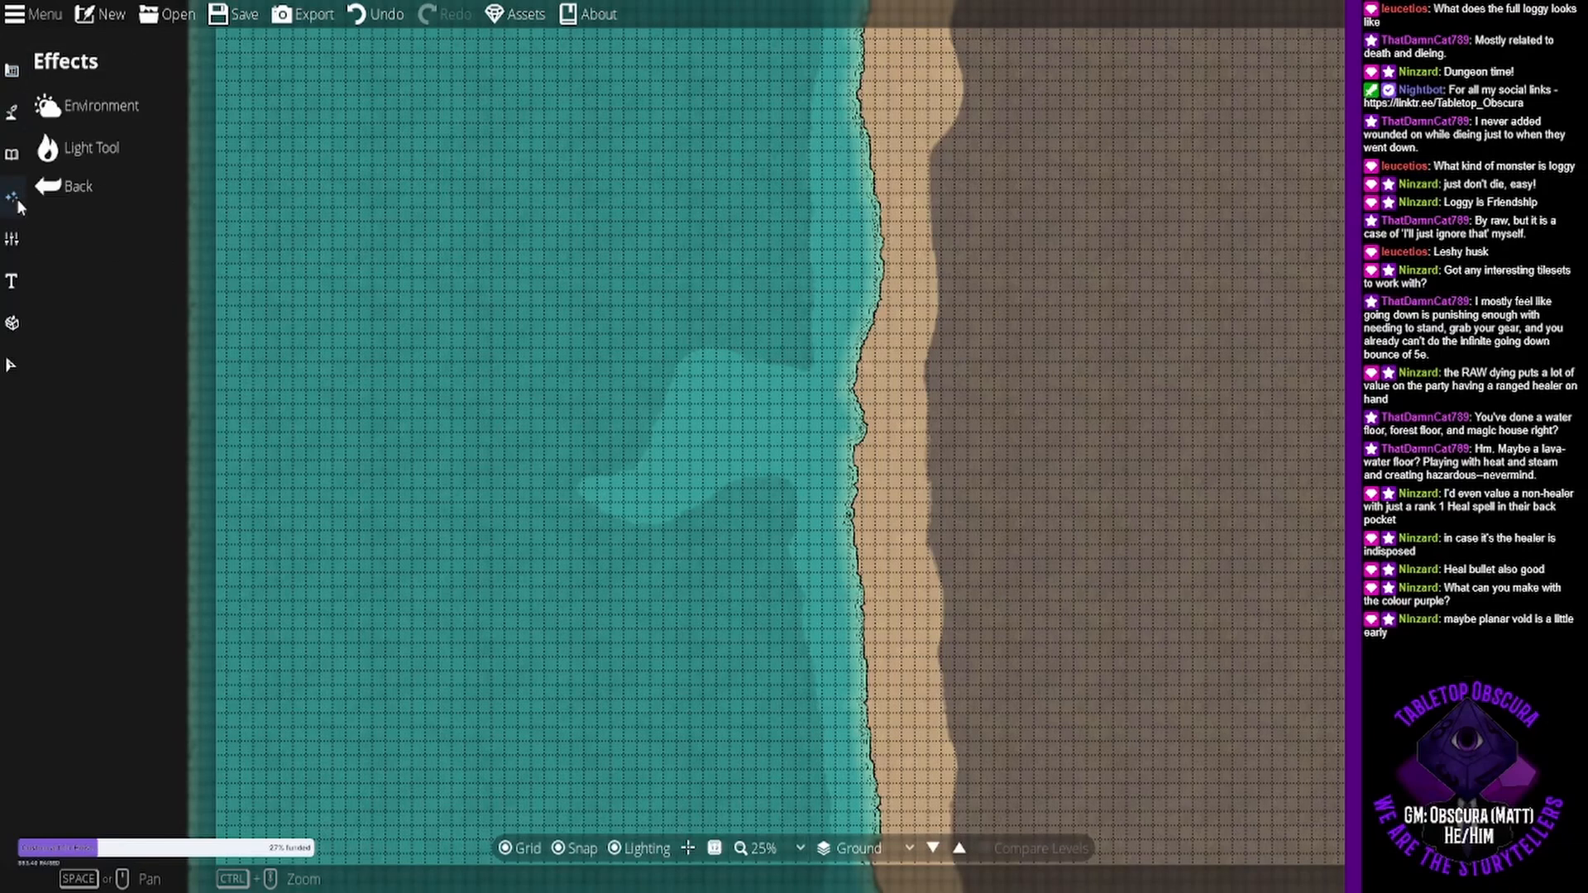
pyautogui.click(12, 157)
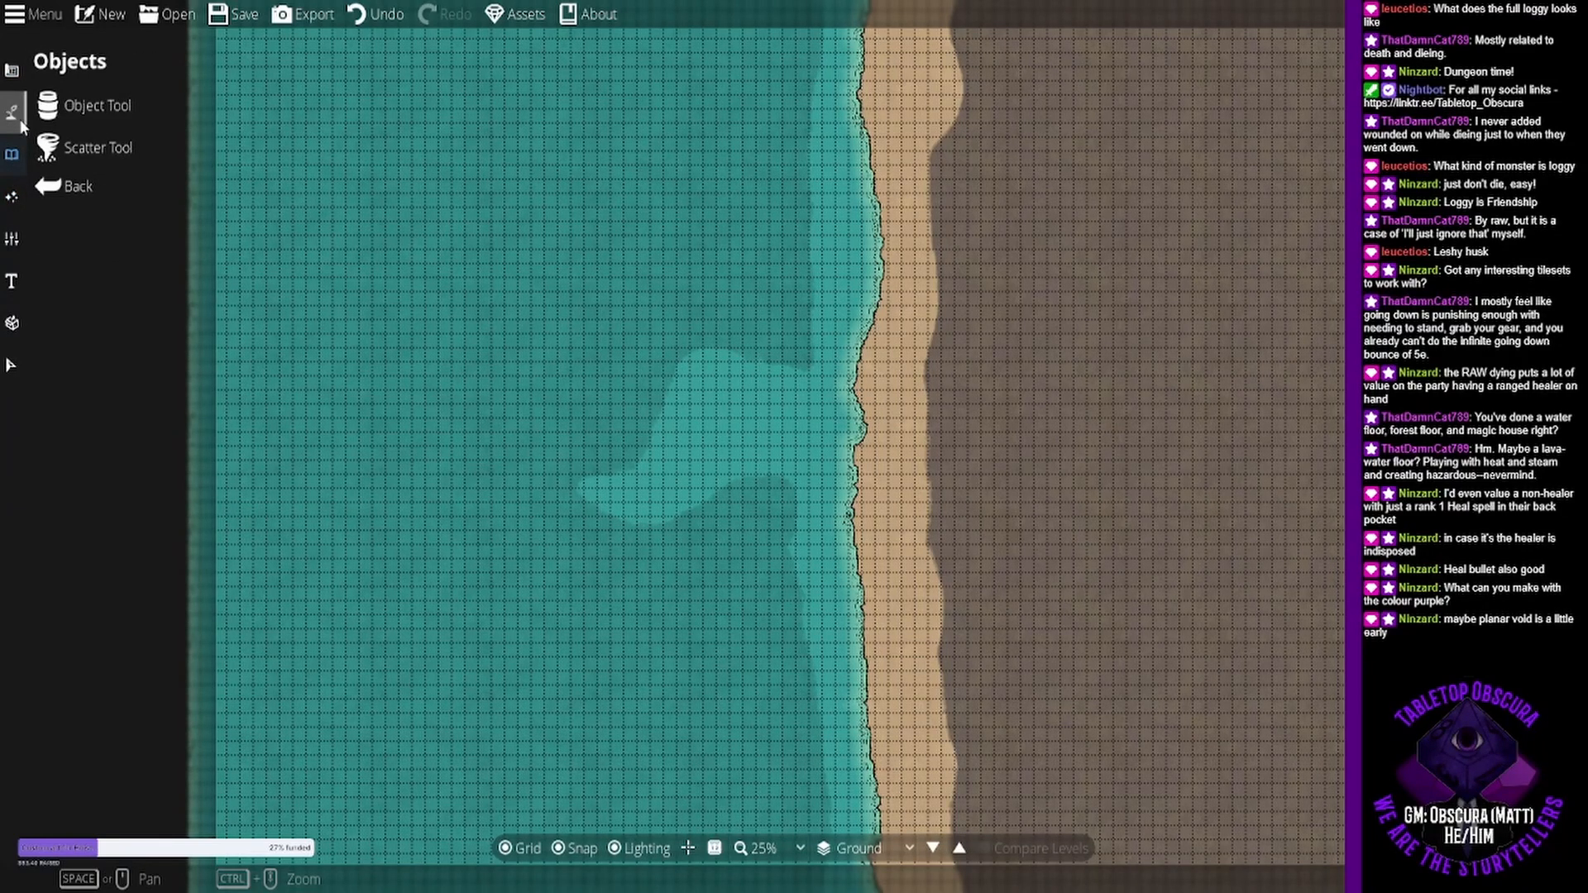
# - Draw a circular walled building with a plank floor, about 10 tiles across, in the water just beyond the shoal's tip
pyautogui.click(11, 70)
pyautogui.click(63, 133)
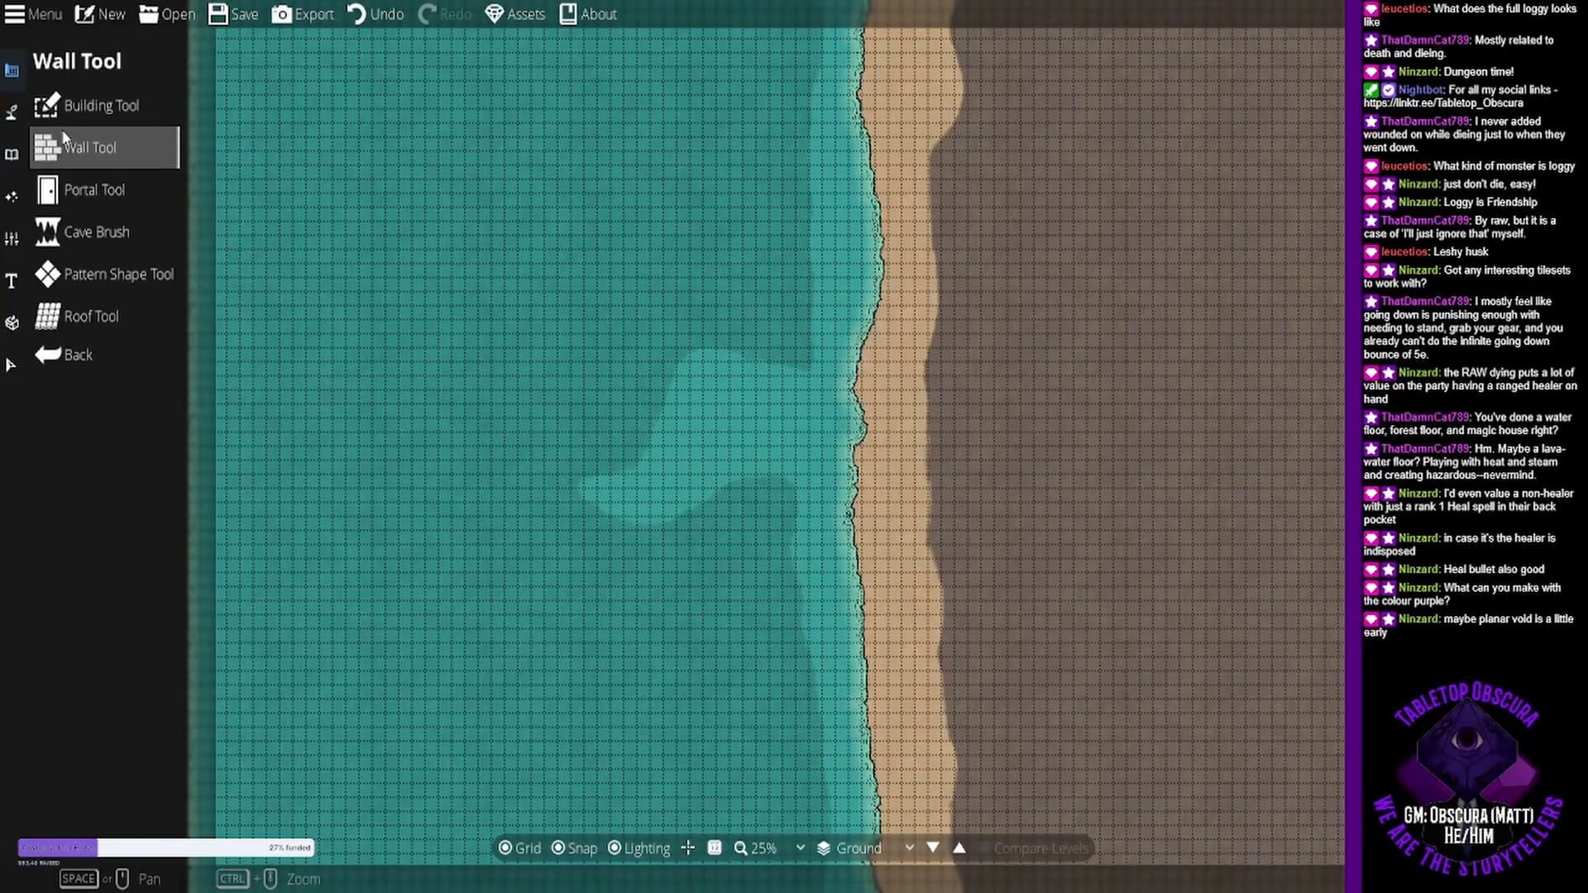
pyautogui.click(72, 119)
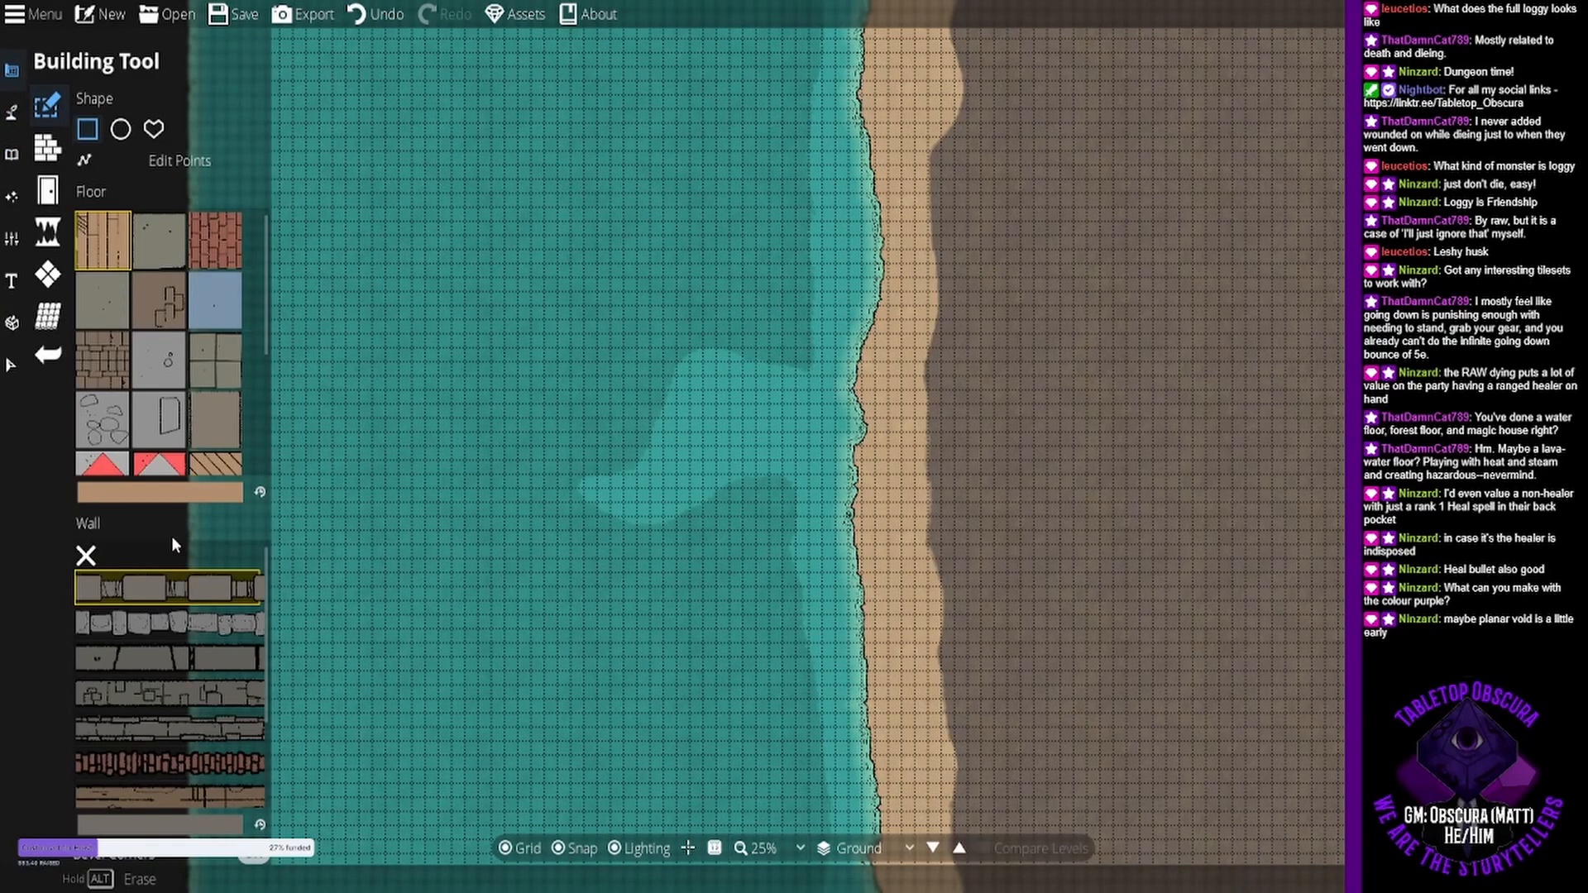
pyautogui.click(120, 129)
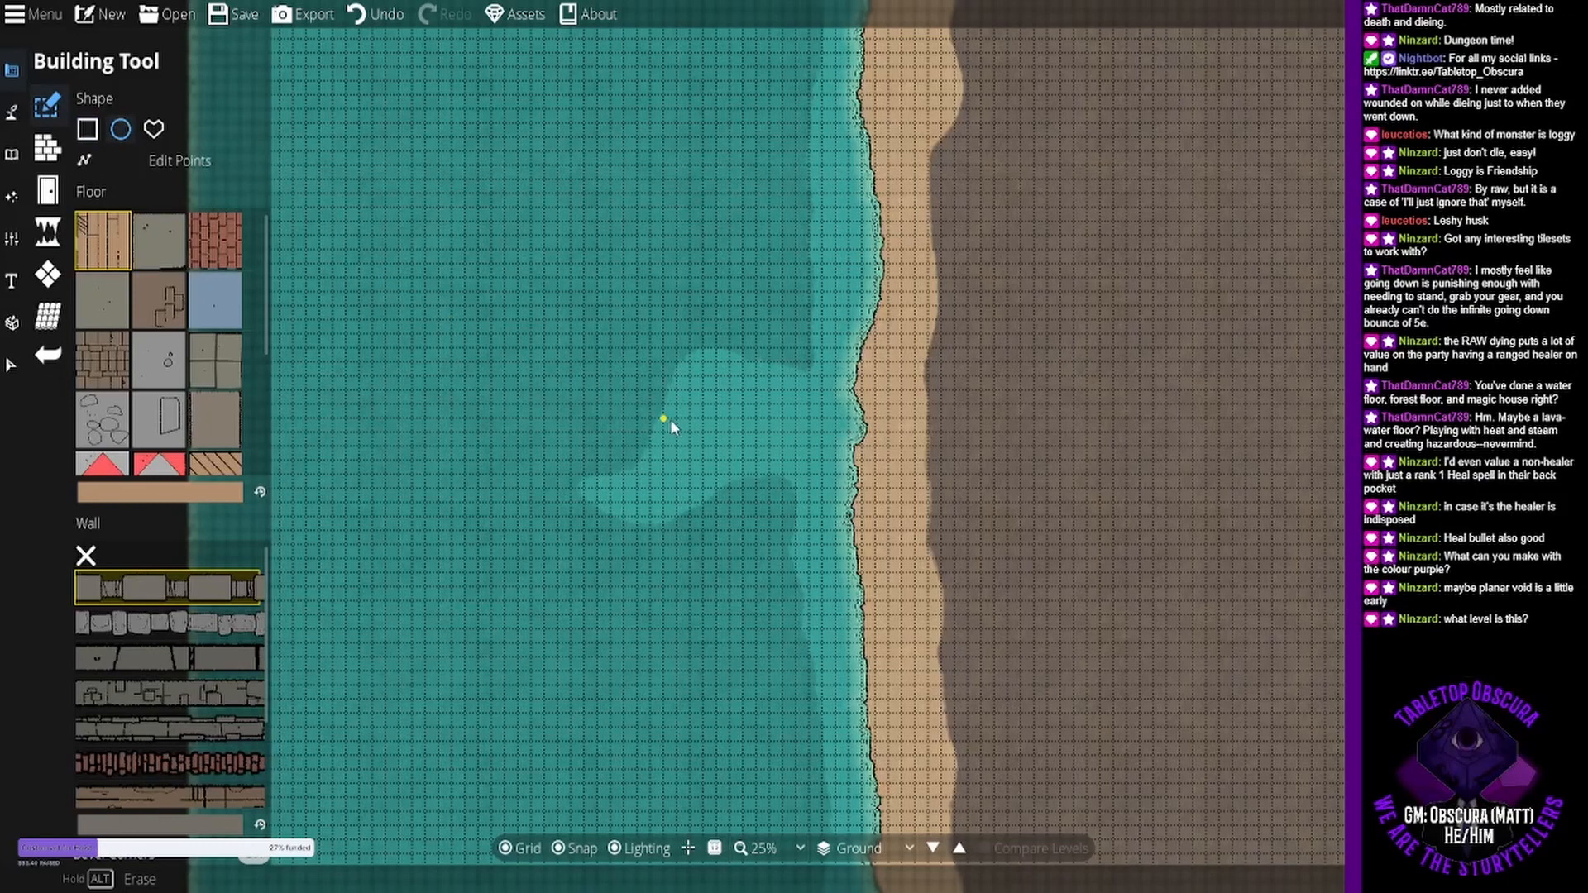
pyautogui.moveTo(772, 509); pyautogui.dragTo(913, 523)
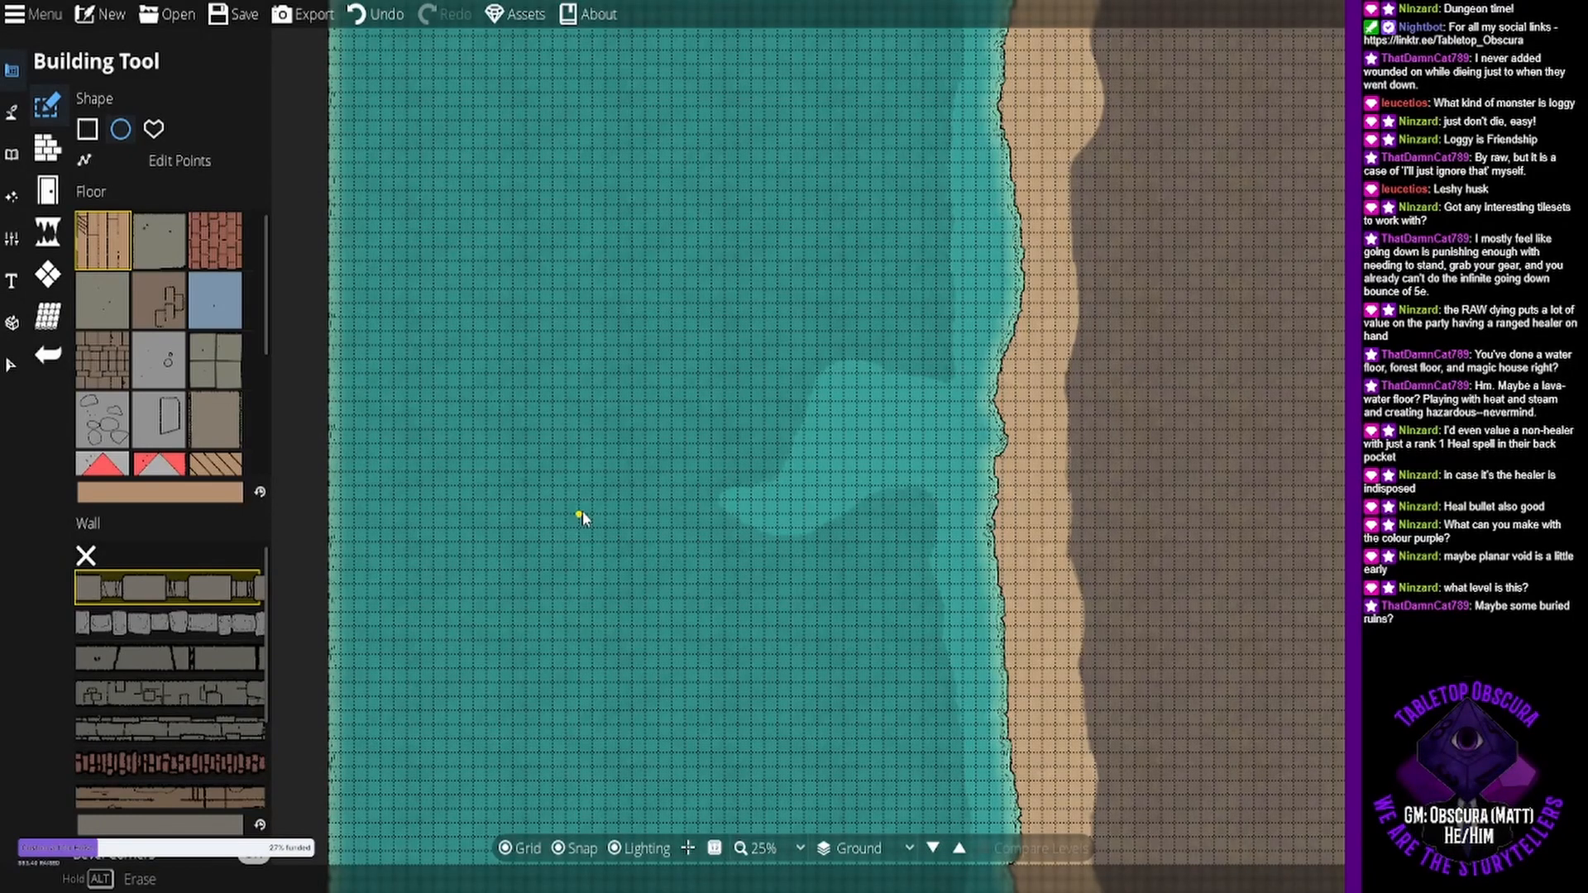
pyautogui.moveTo(579, 512); pyautogui.dragTo(707, 376)
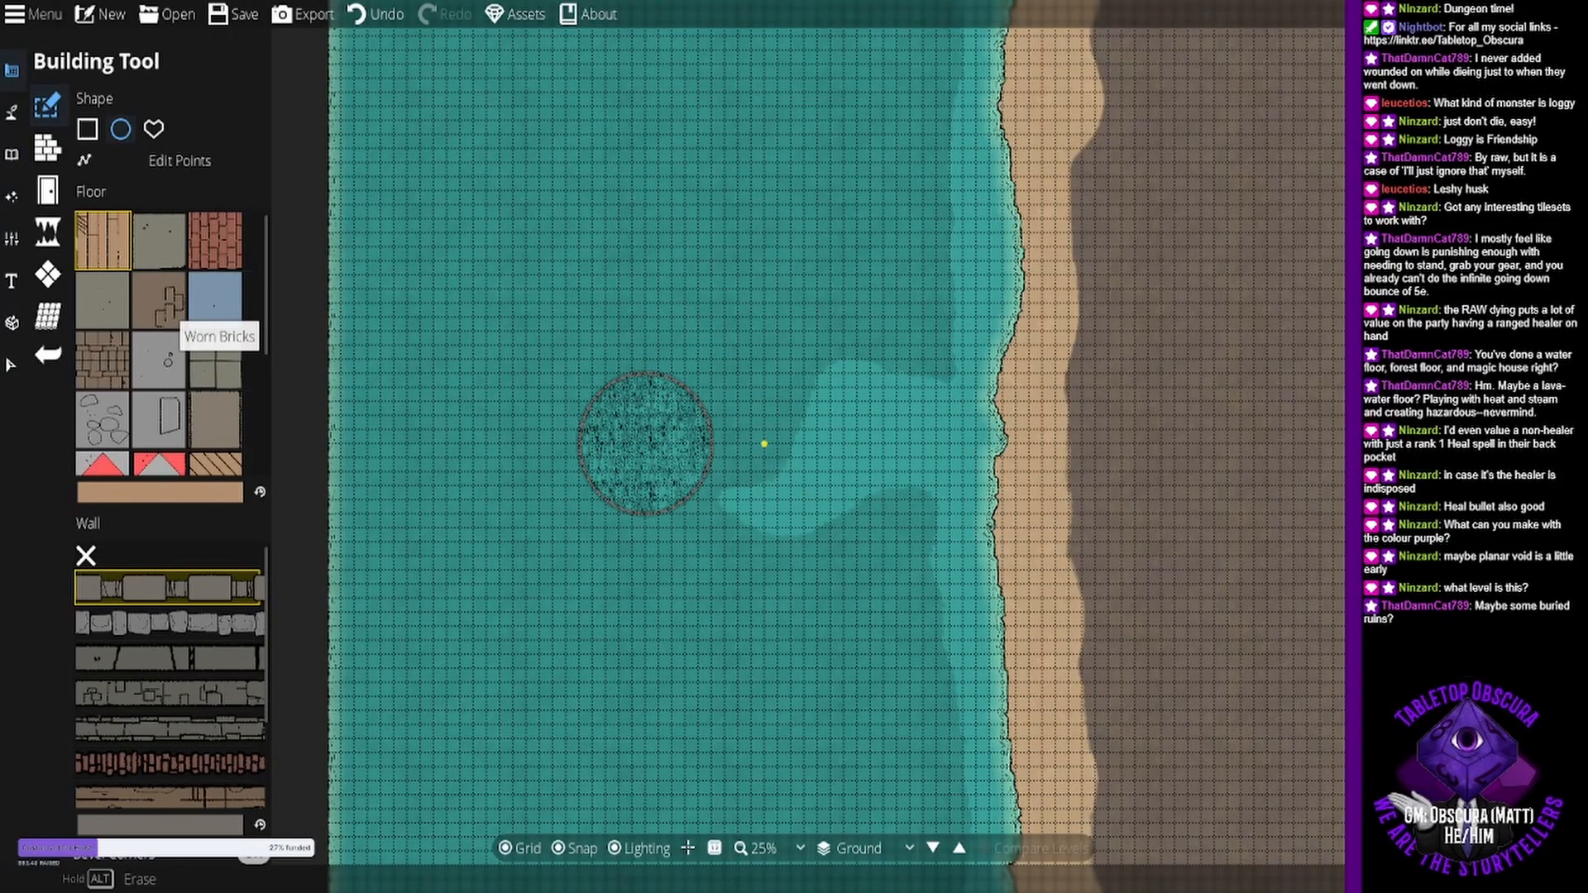
# - Try painting Gold Tile material from the shoal to the circular building, set the brush to its largest size, and undo the stroke
pyautogui.scroll(2, 764, 472)
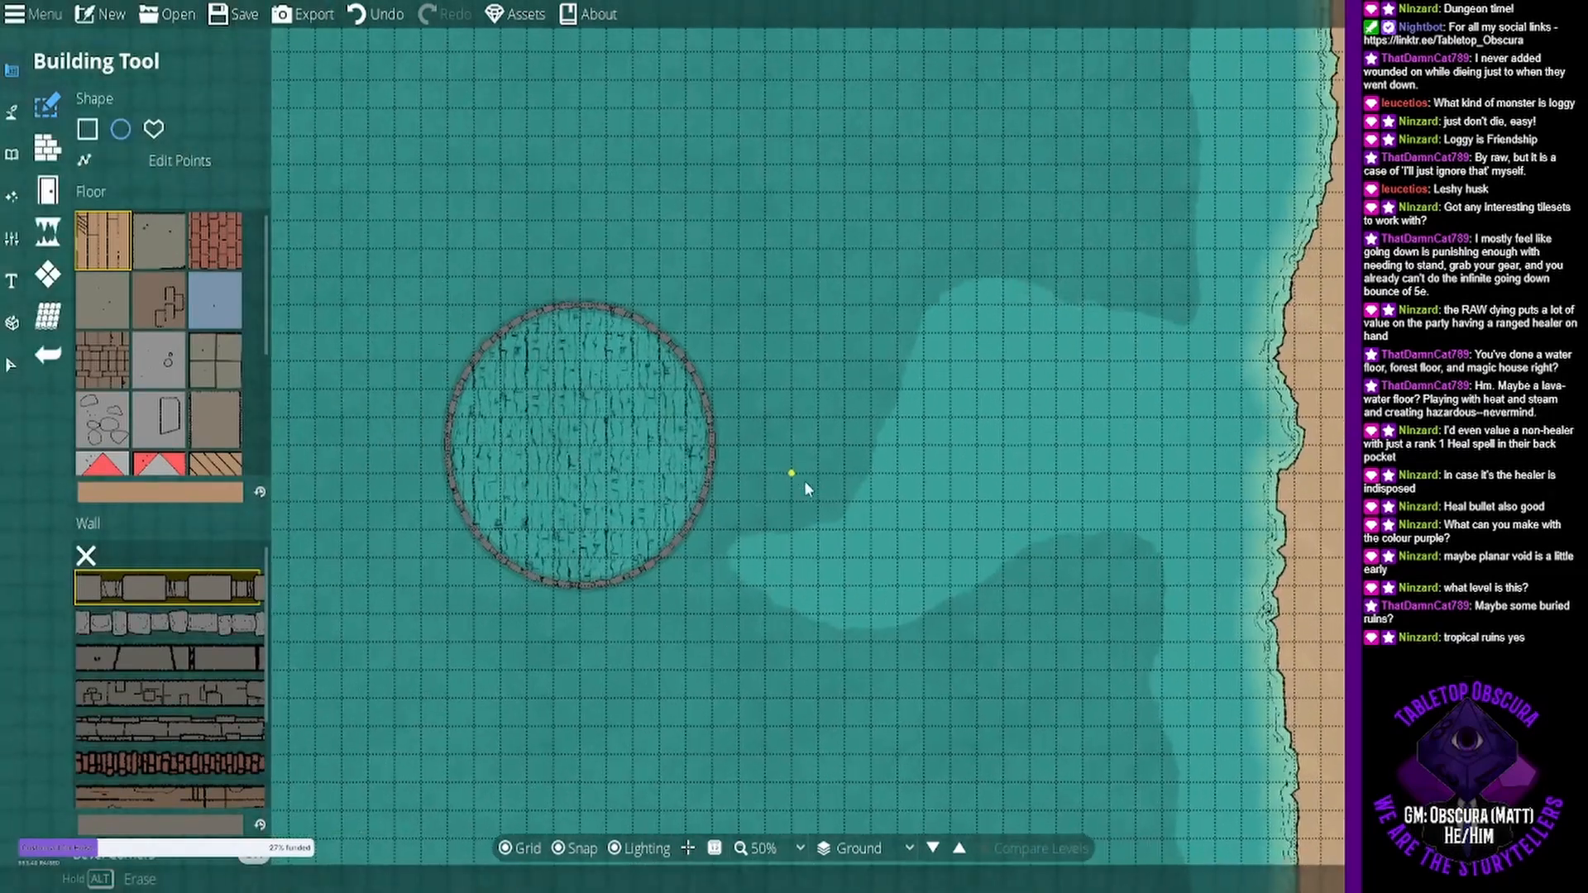
pyautogui.moveTo(805, 482); pyautogui.dragTo(952, 451)
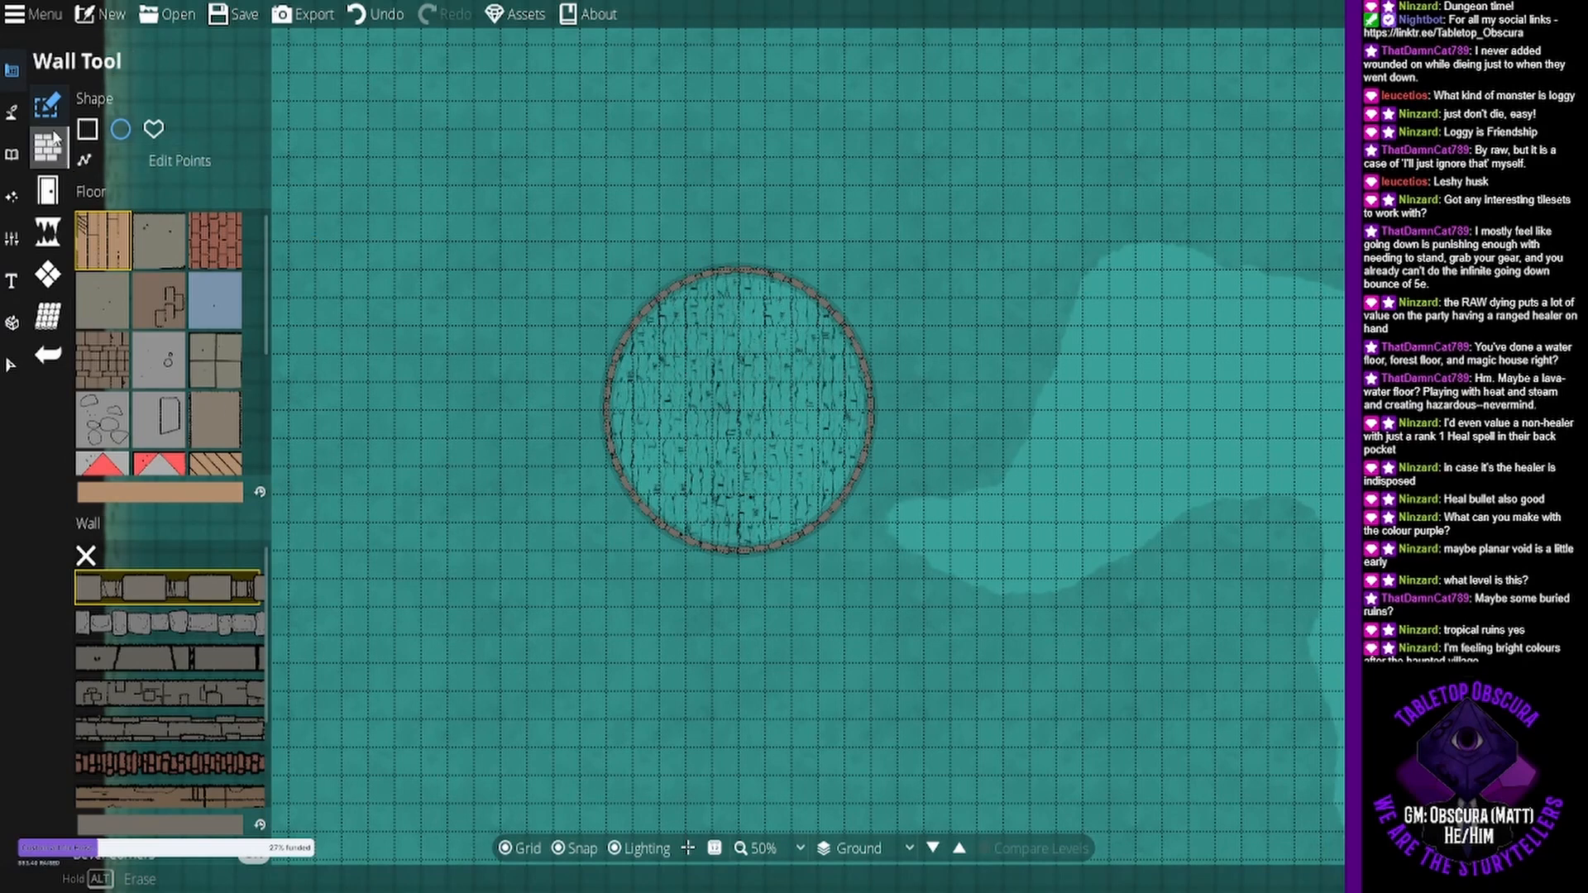
pyautogui.click(12, 111)
pyautogui.click(91, 160)
pyautogui.click(98, 177)
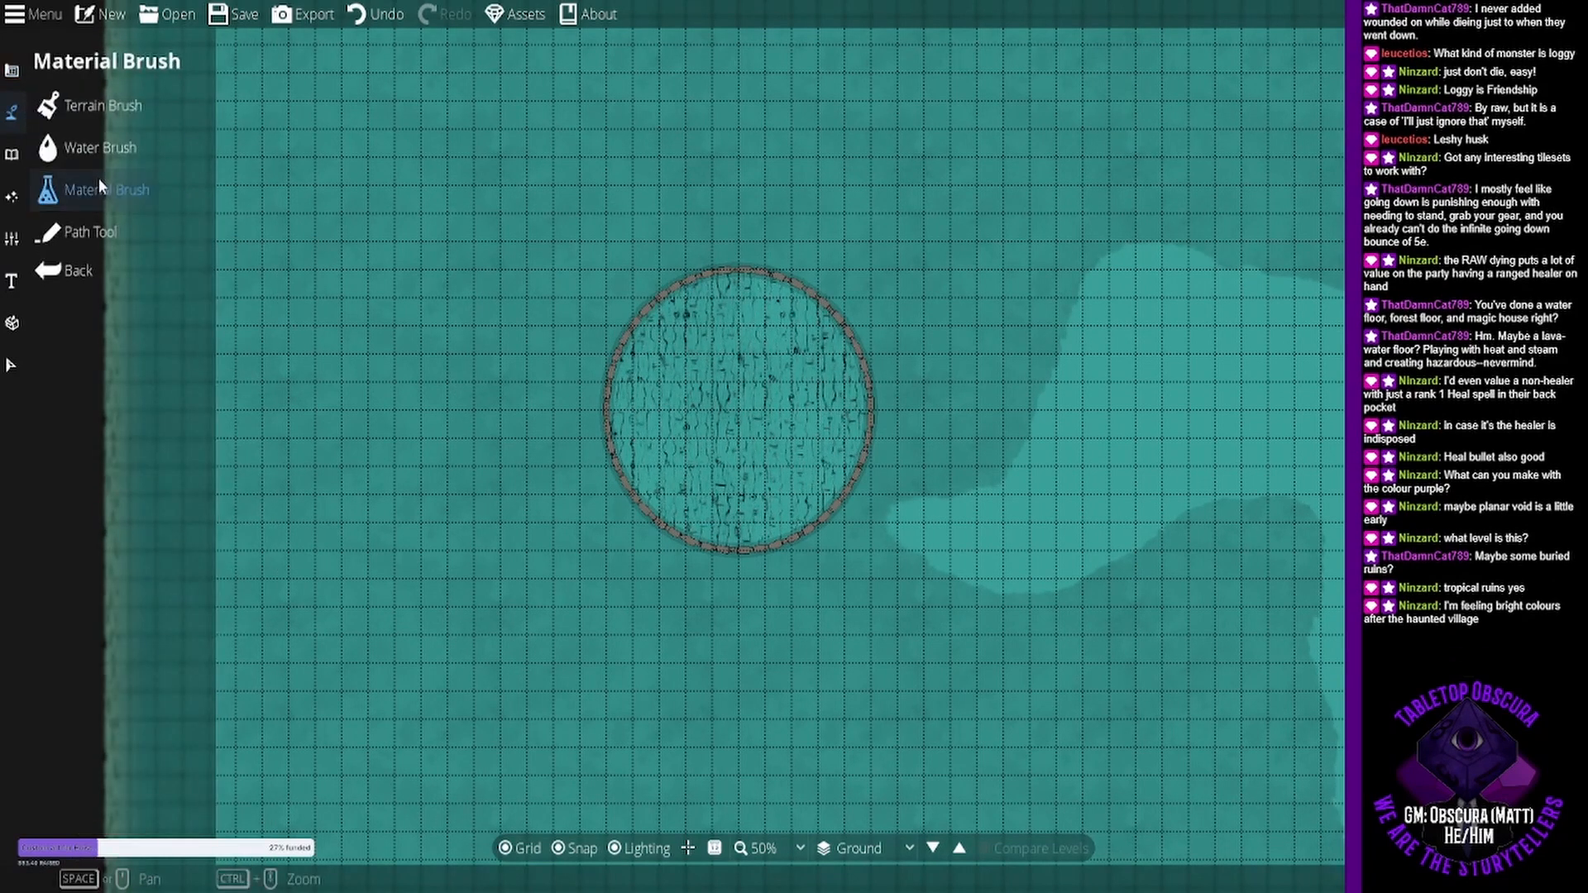
pyautogui.click(172, 383)
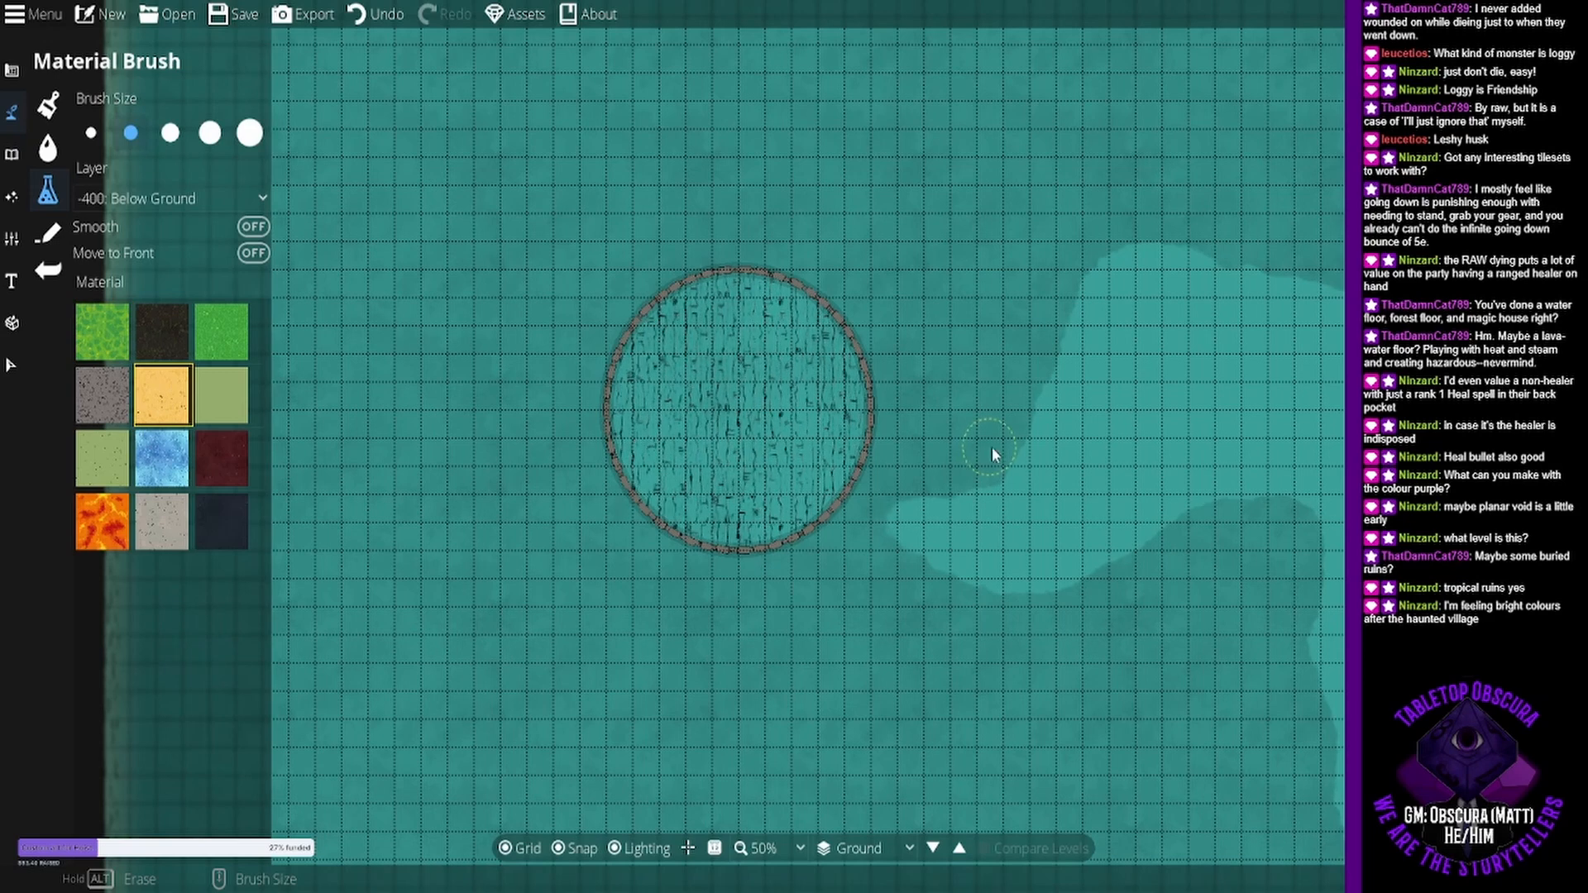
pyautogui.moveTo(989, 517); pyautogui.dragTo(767, 530)
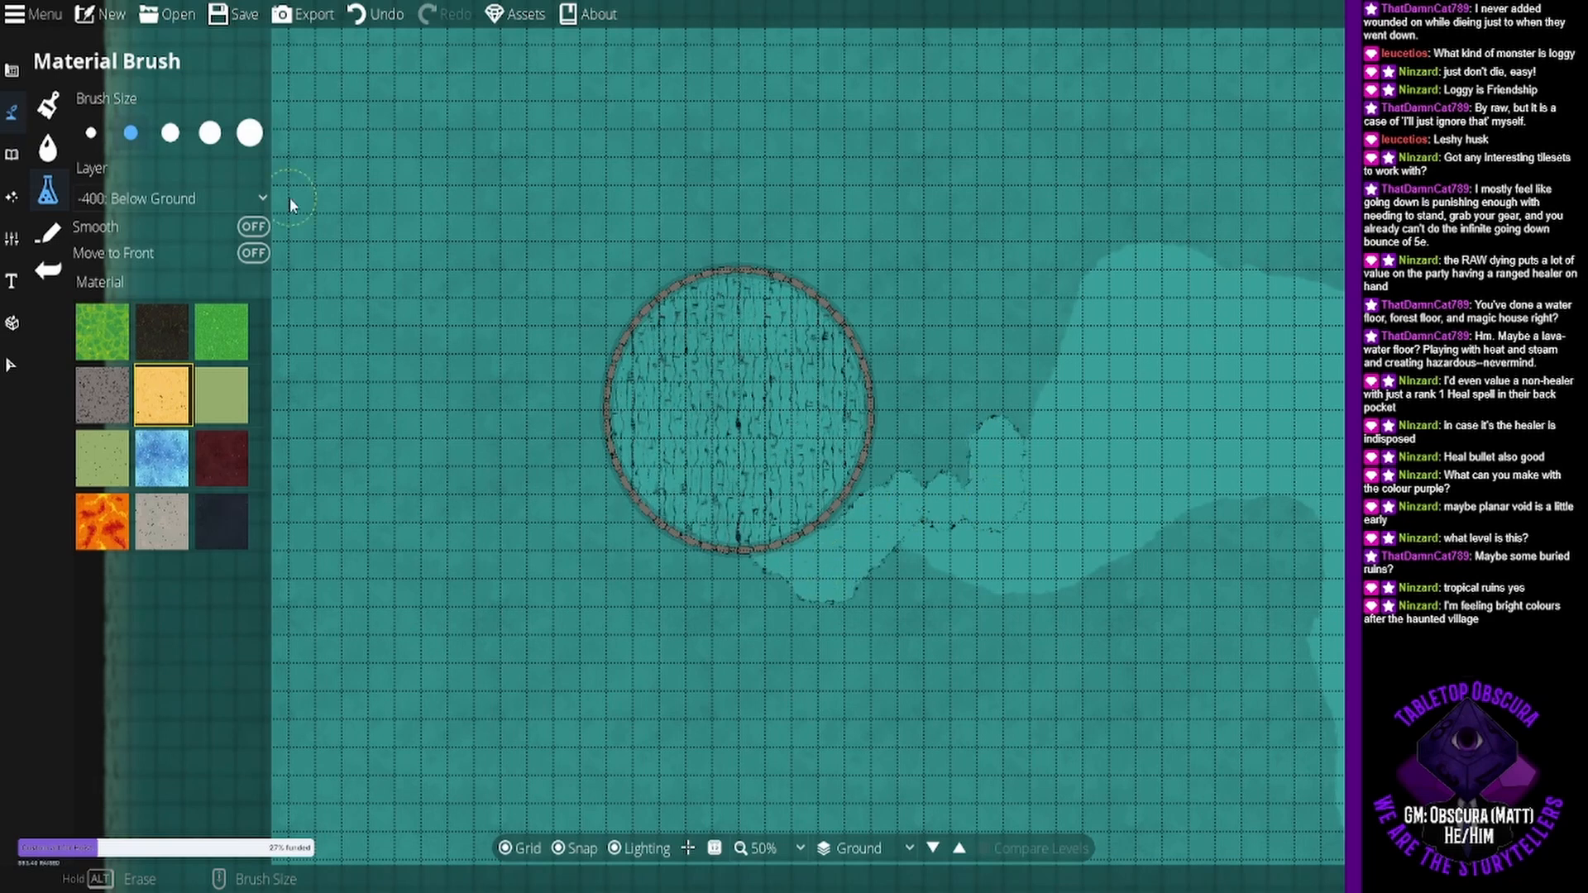
pyautogui.click(251, 136)
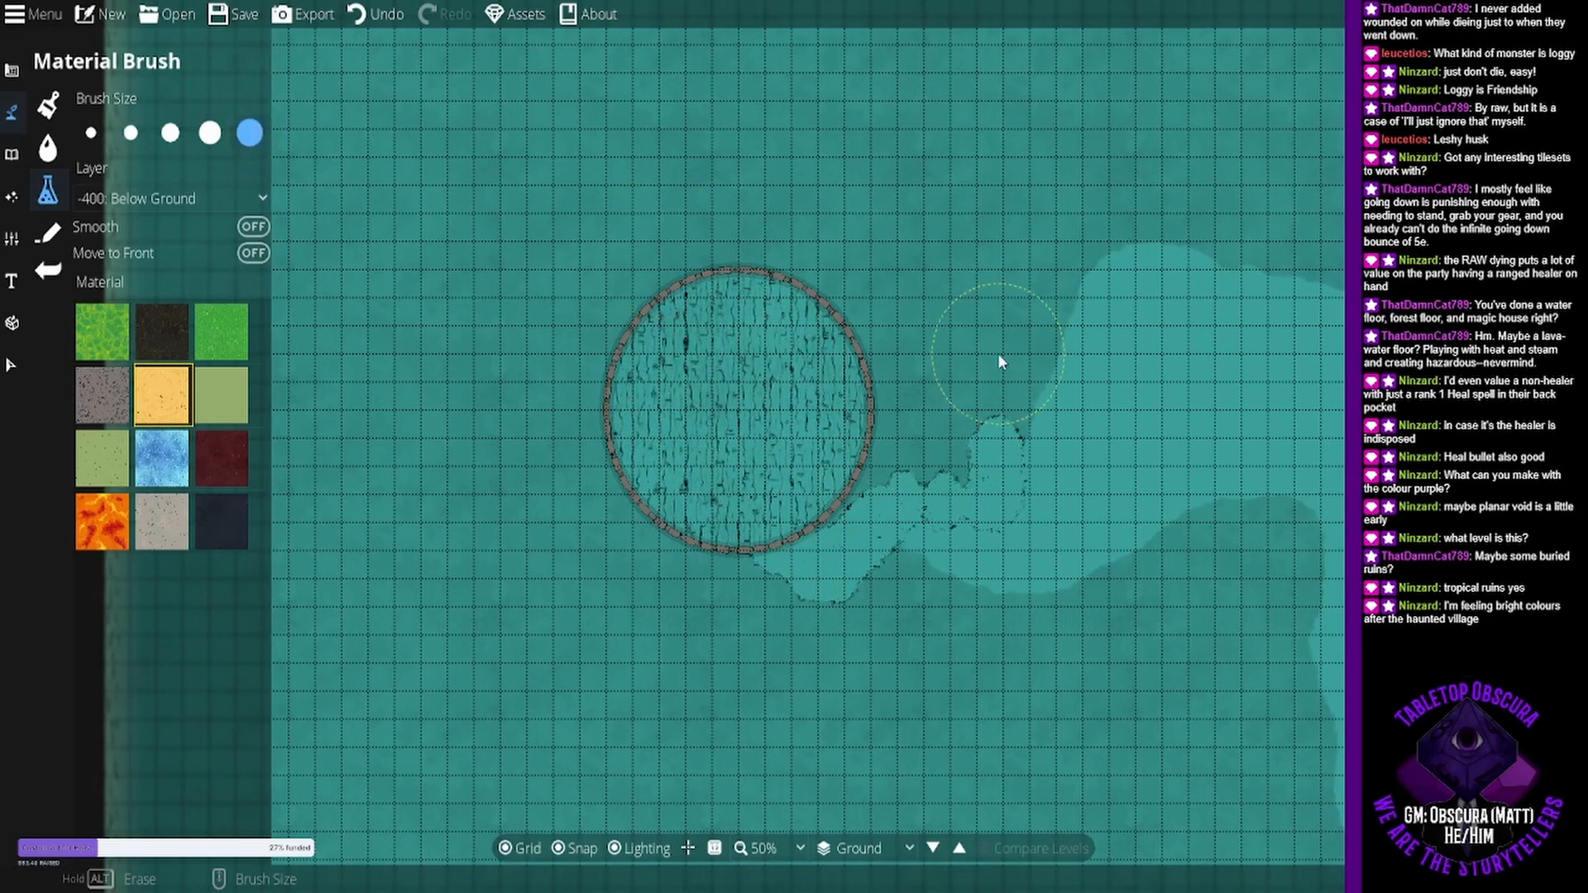
pyautogui.hotkey('ctrl', 'z')
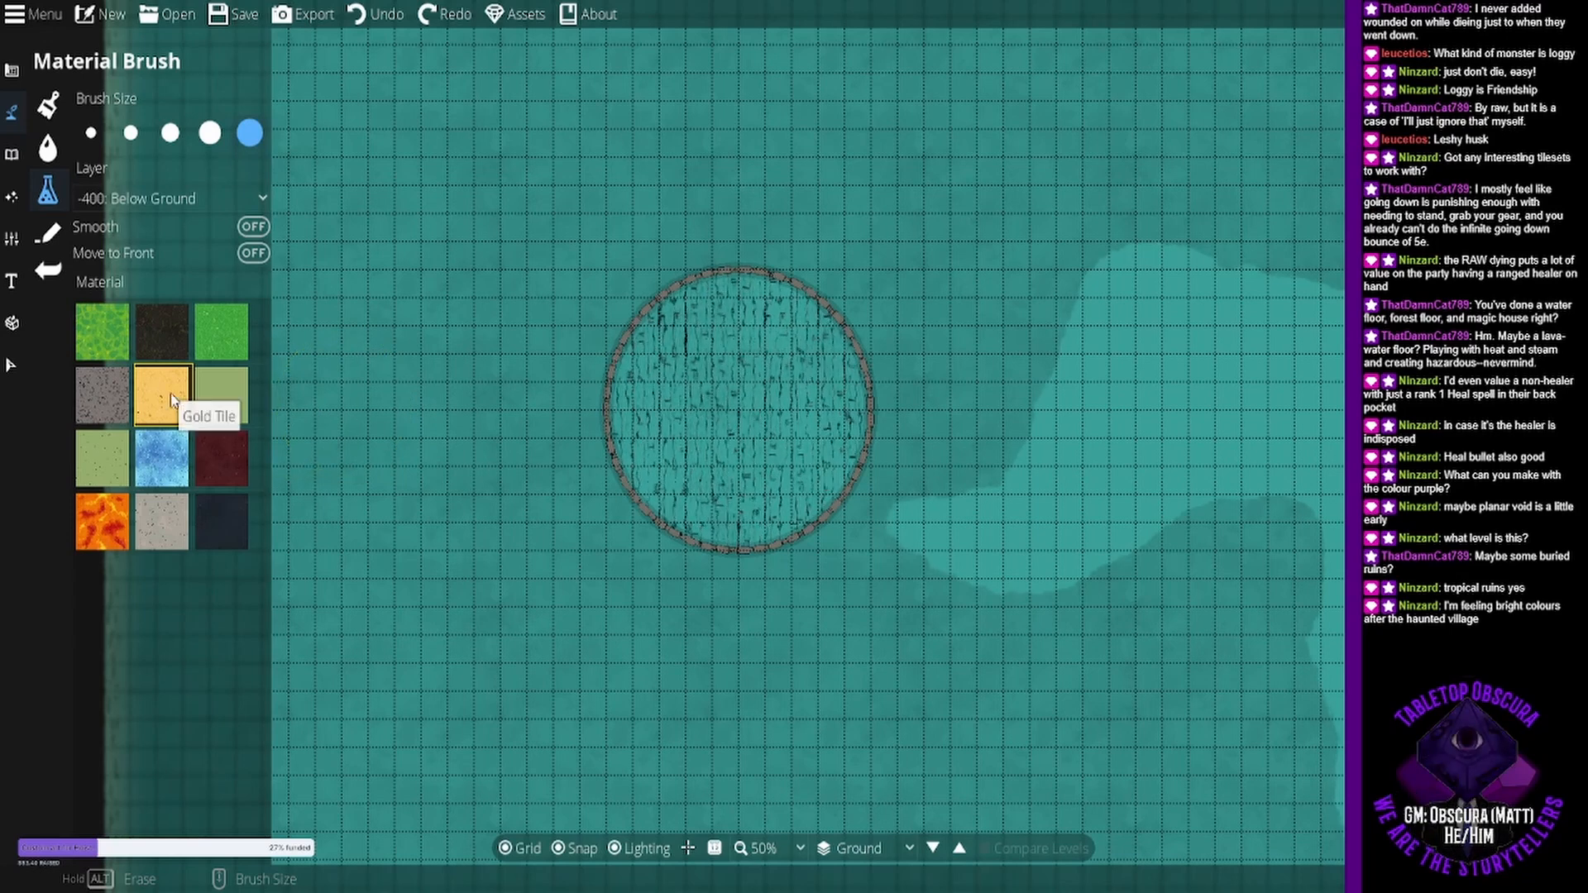
# - Paint Terrain Sand beneath the water all around the circular building and join it broadly to the shoal
pyautogui.click(51, 107)
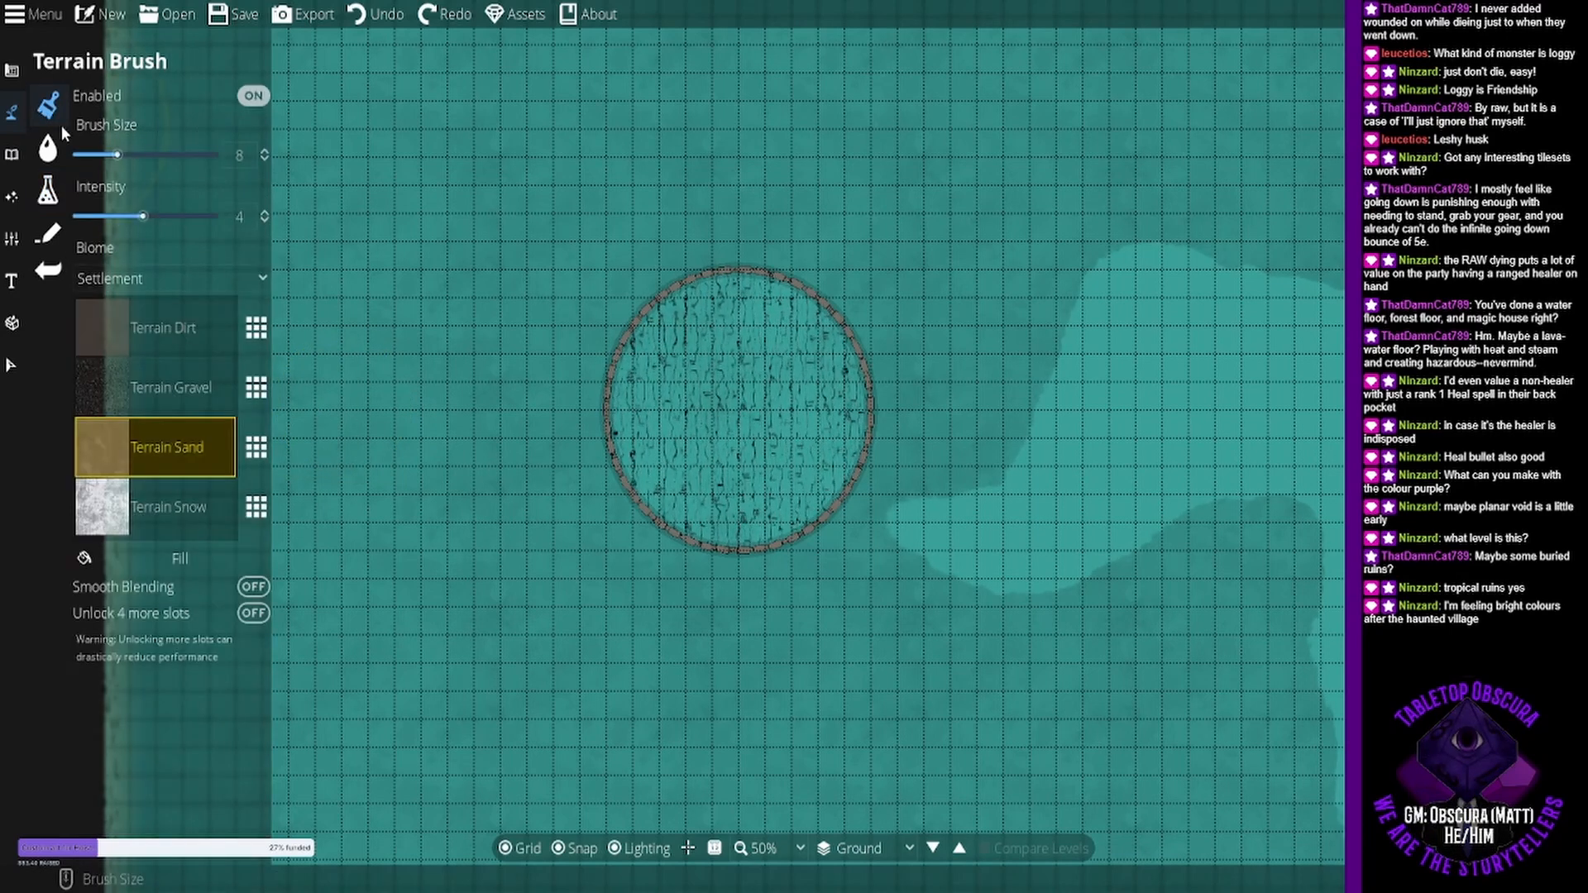
pyautogui.moveTo(922, 491)
pyautogui.mouseDown()
pyautogui.moveTo(822, 489)
pyautogui.moveTo(721, 514)
pyautogui.mouseUp()
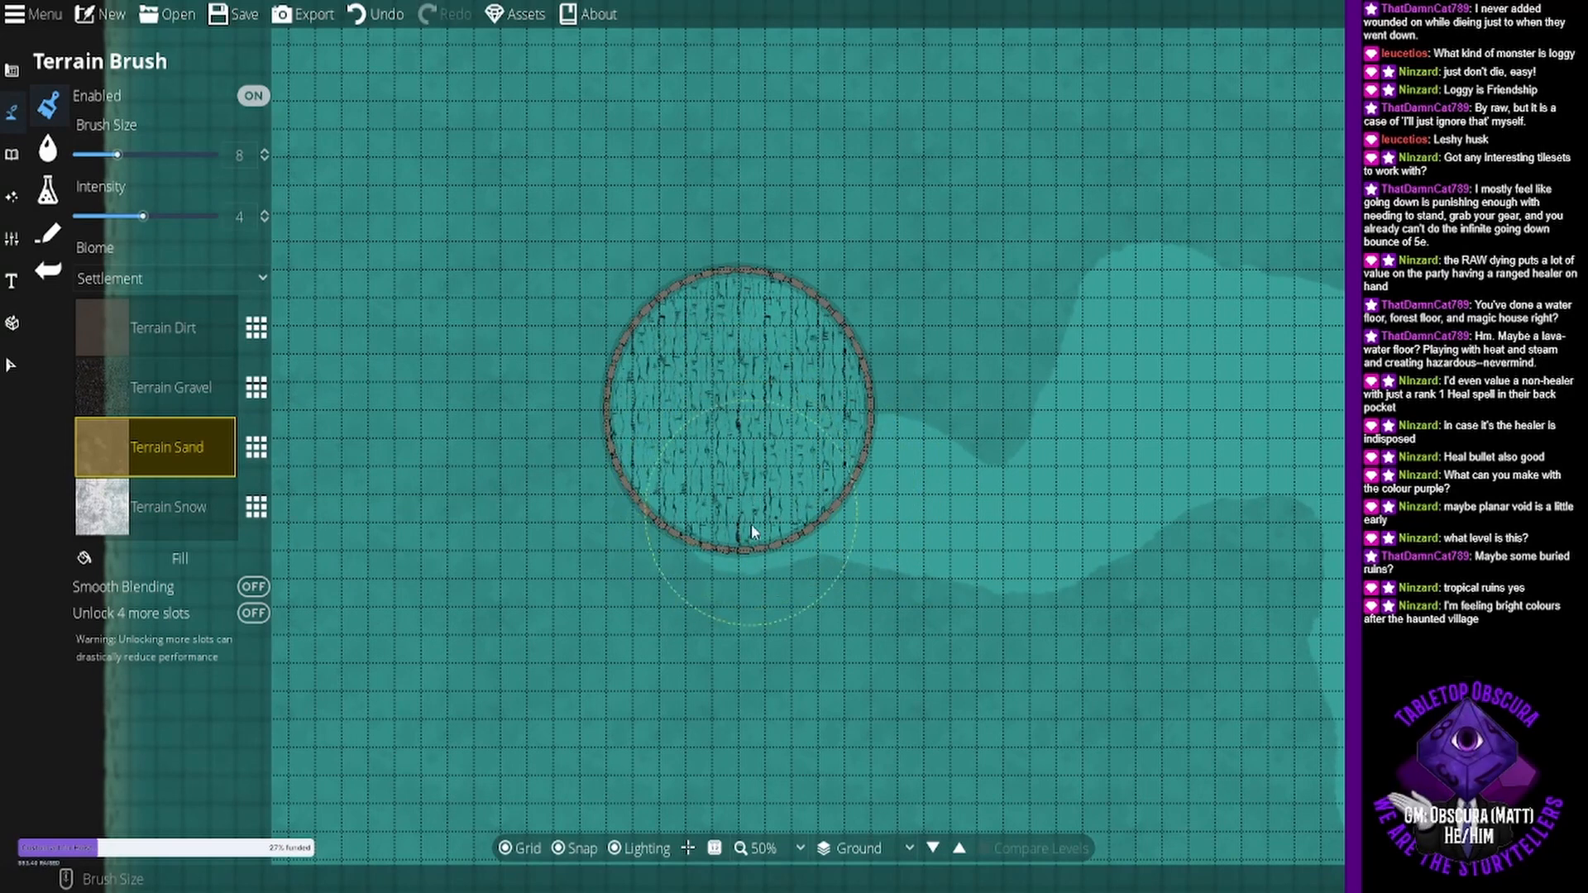
pyautogui.moveTo(763, 556)
pyautogui.mouseDown()
pyautogui.moveTo(661, 536)
pyautogui.moveTo(633, 489)
pyautogui.moveTo(589, 380)
pyautogui.moveTo(618, 313)
pyautogui.moveTo(799, 268)
pyautogui.moveTo(865, 315)
pyautogui.moveTo(896, 362)
pyautogui.moveTo(893, 430)
pyautogui.moveTo(837, 519)
pyautogui.moveTo(929, 426)
pyautogui.moveTo(1048, 410)
pyautogui.moveTo(1022, 388)
pyautogui.mouseUp()
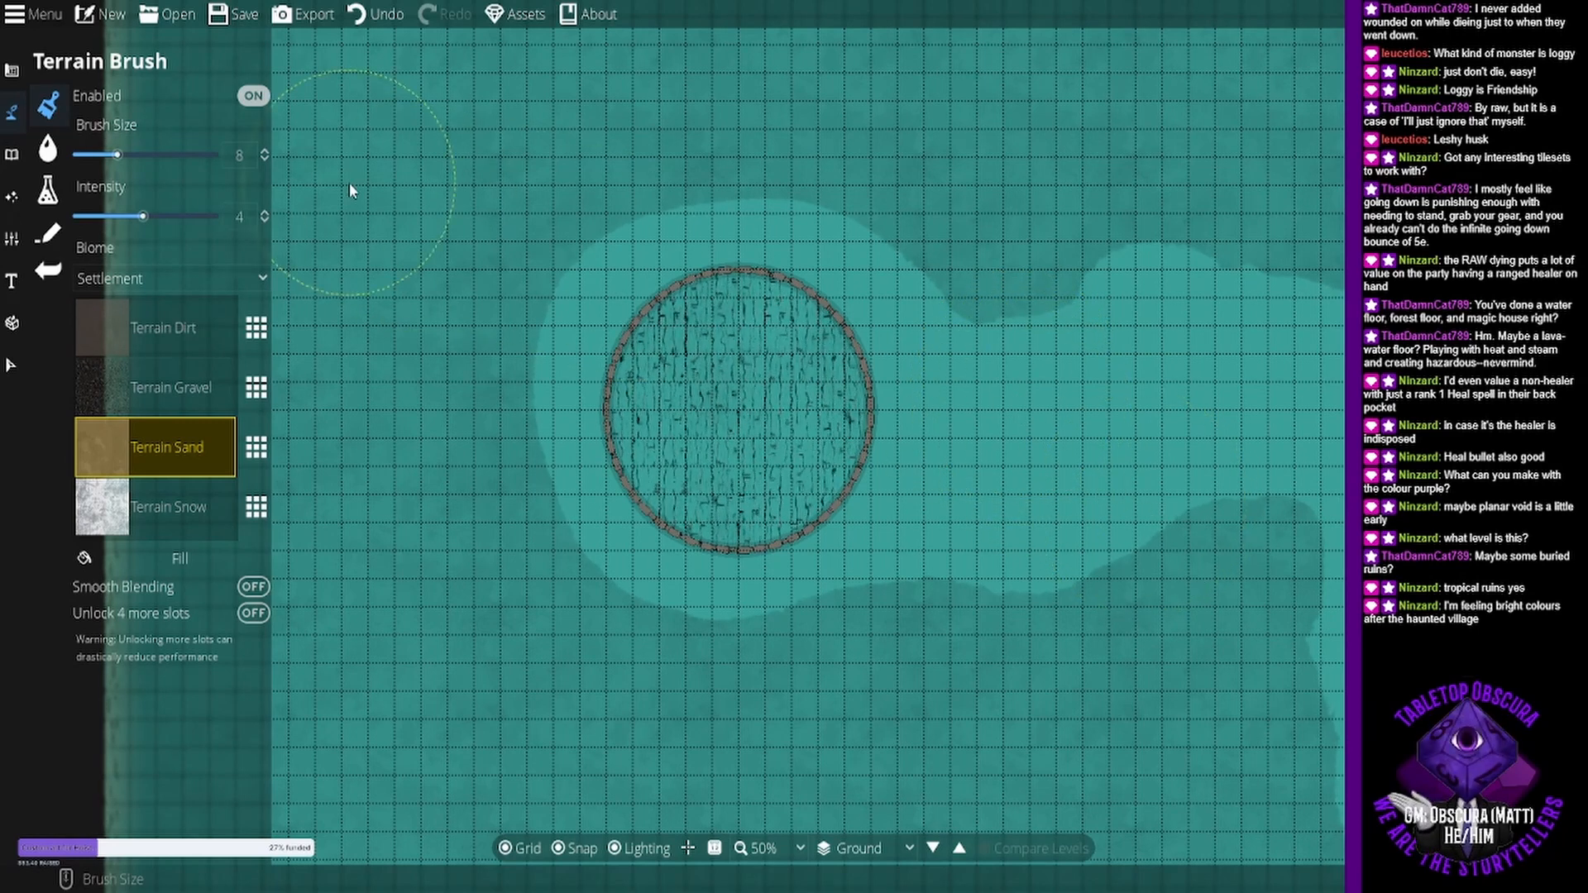
pyautogui.click(53, 134)
pyautogui.click(53, 127)
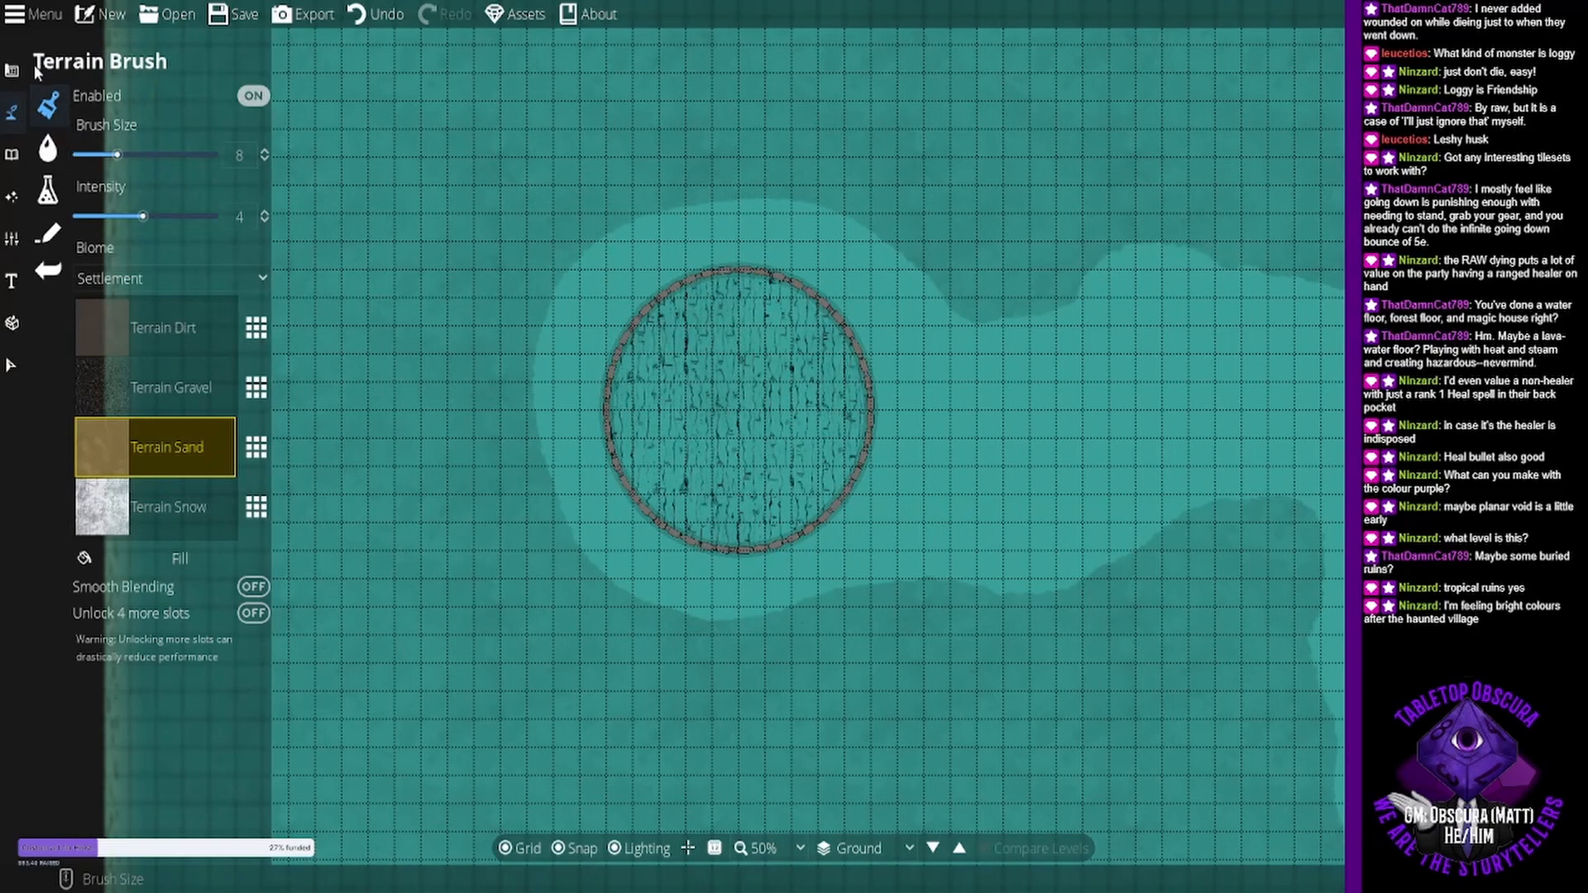
pyautogui.click(12, 71)
pyautogui.click(76, 163)
pyautogui.click(76, 106)
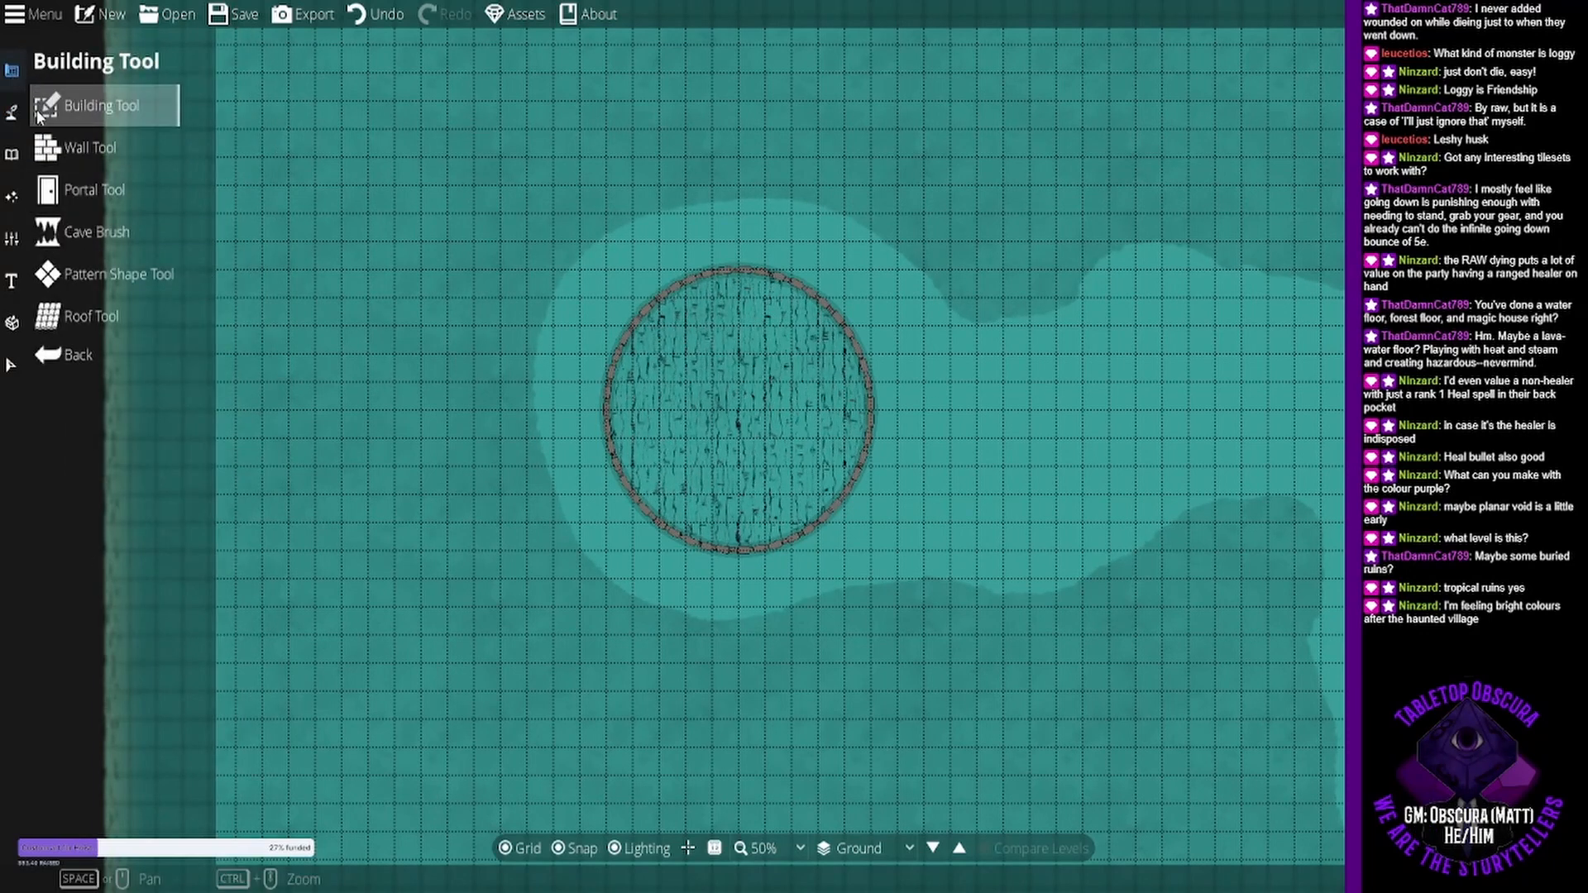
# - Try painting the light grey stone material around the circular building's edge on the Below Ground layer, and undo it
pyautogui.click(11, 113)
pyautogui.click(33, 184)
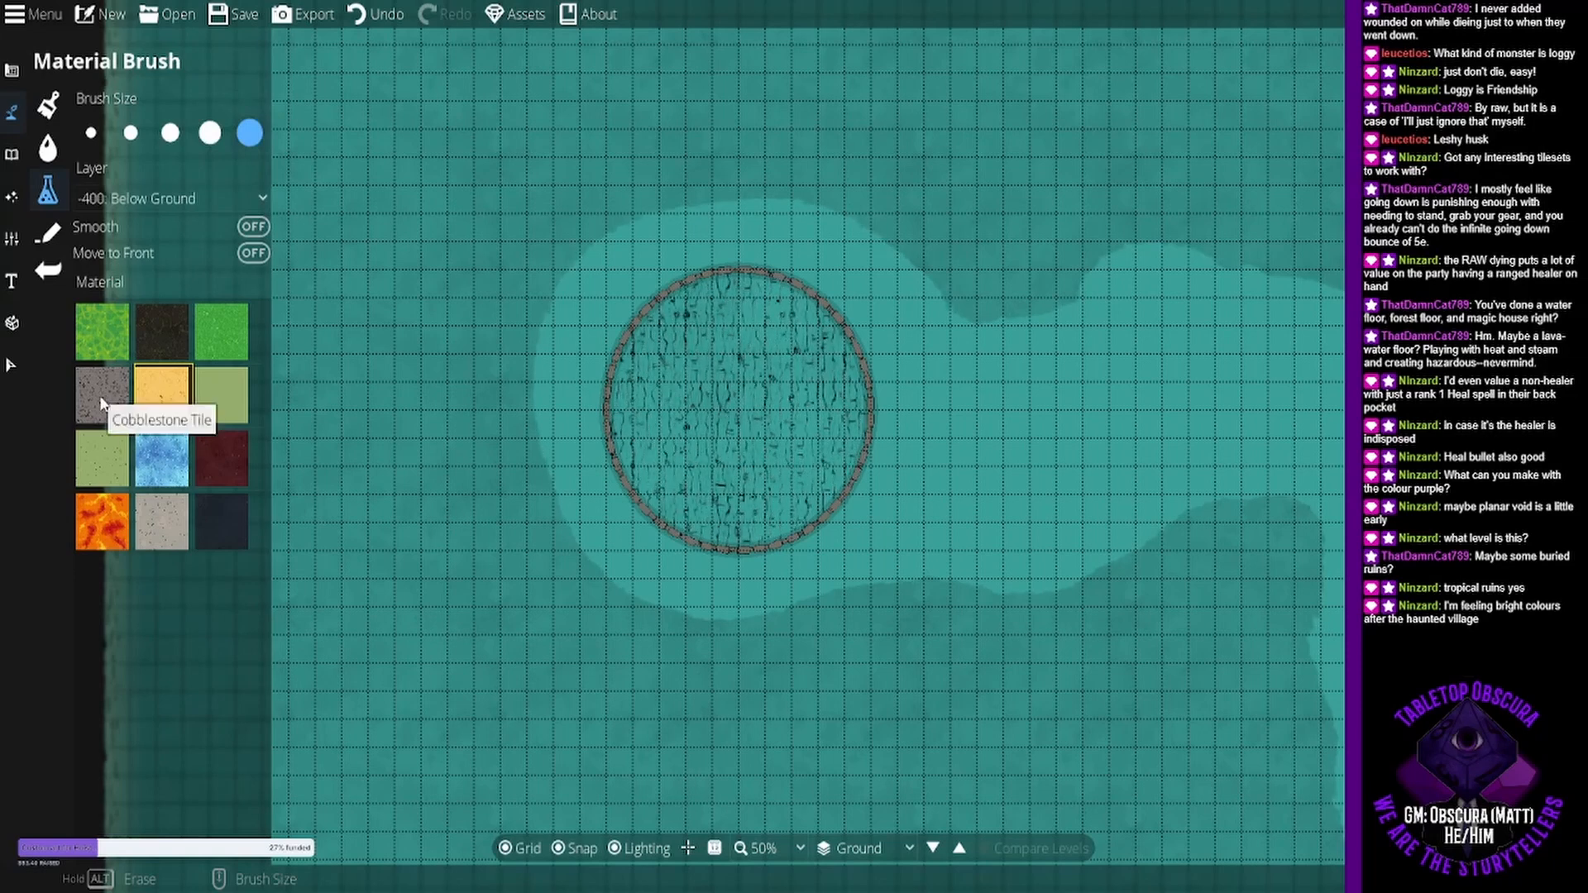
pyautogui.click(151, 529)
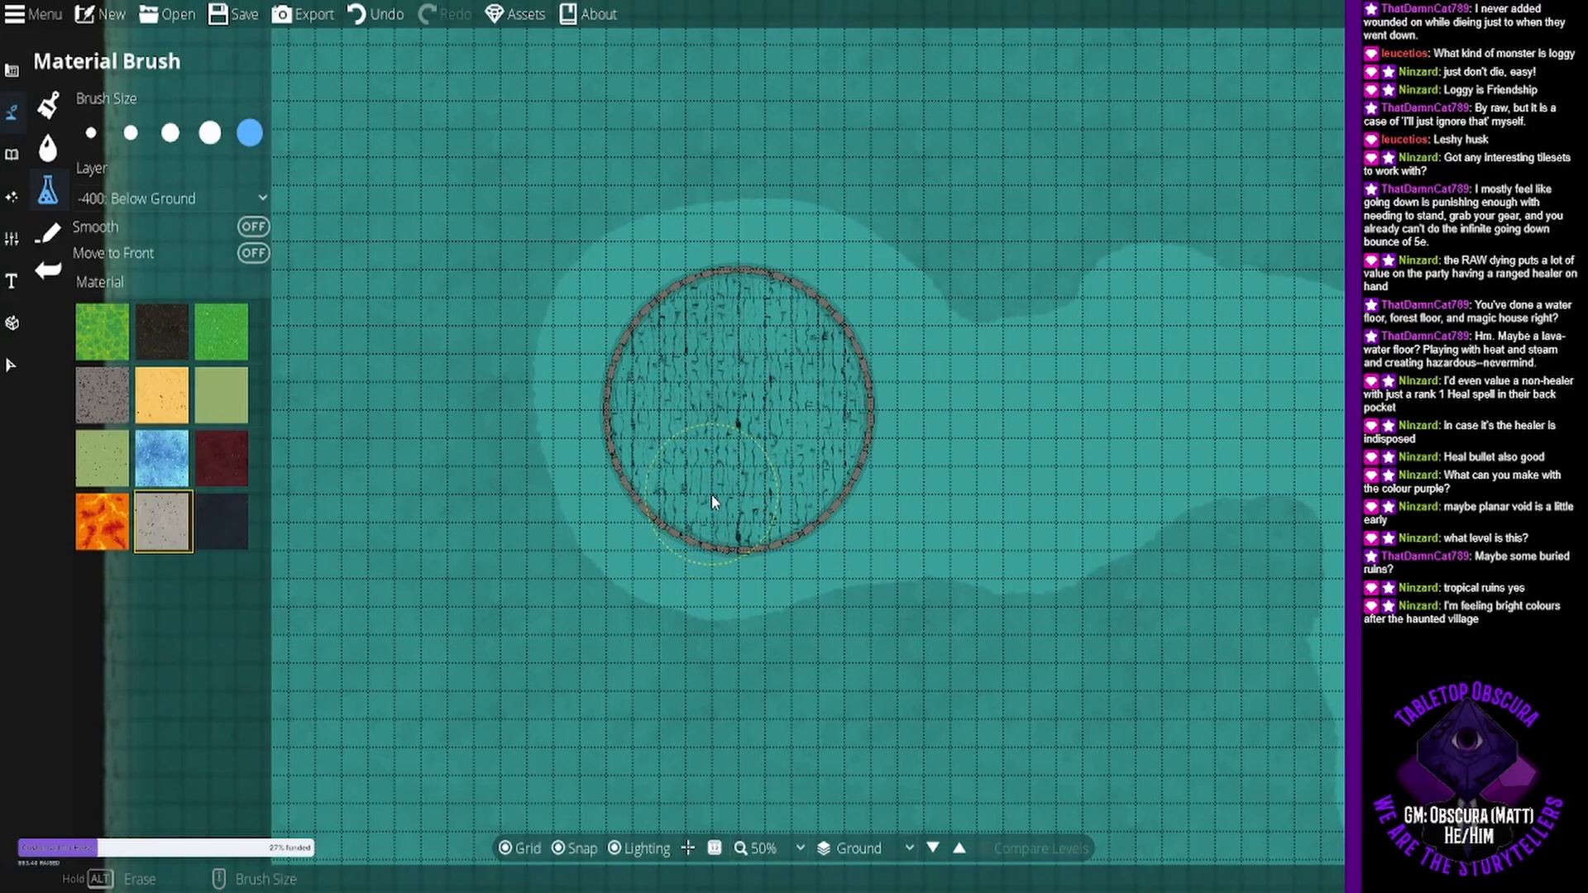
pyautogui.moveTo(635, 382)
pyautogui.mouseDown()
pyautogui.moveTo(671, 337)
pyautogui.moveTo(490, 234)
pyautogui.moveTo(588, 290)
pyautogui.moveTo(636, 352)
pyautogui.mouseUp()
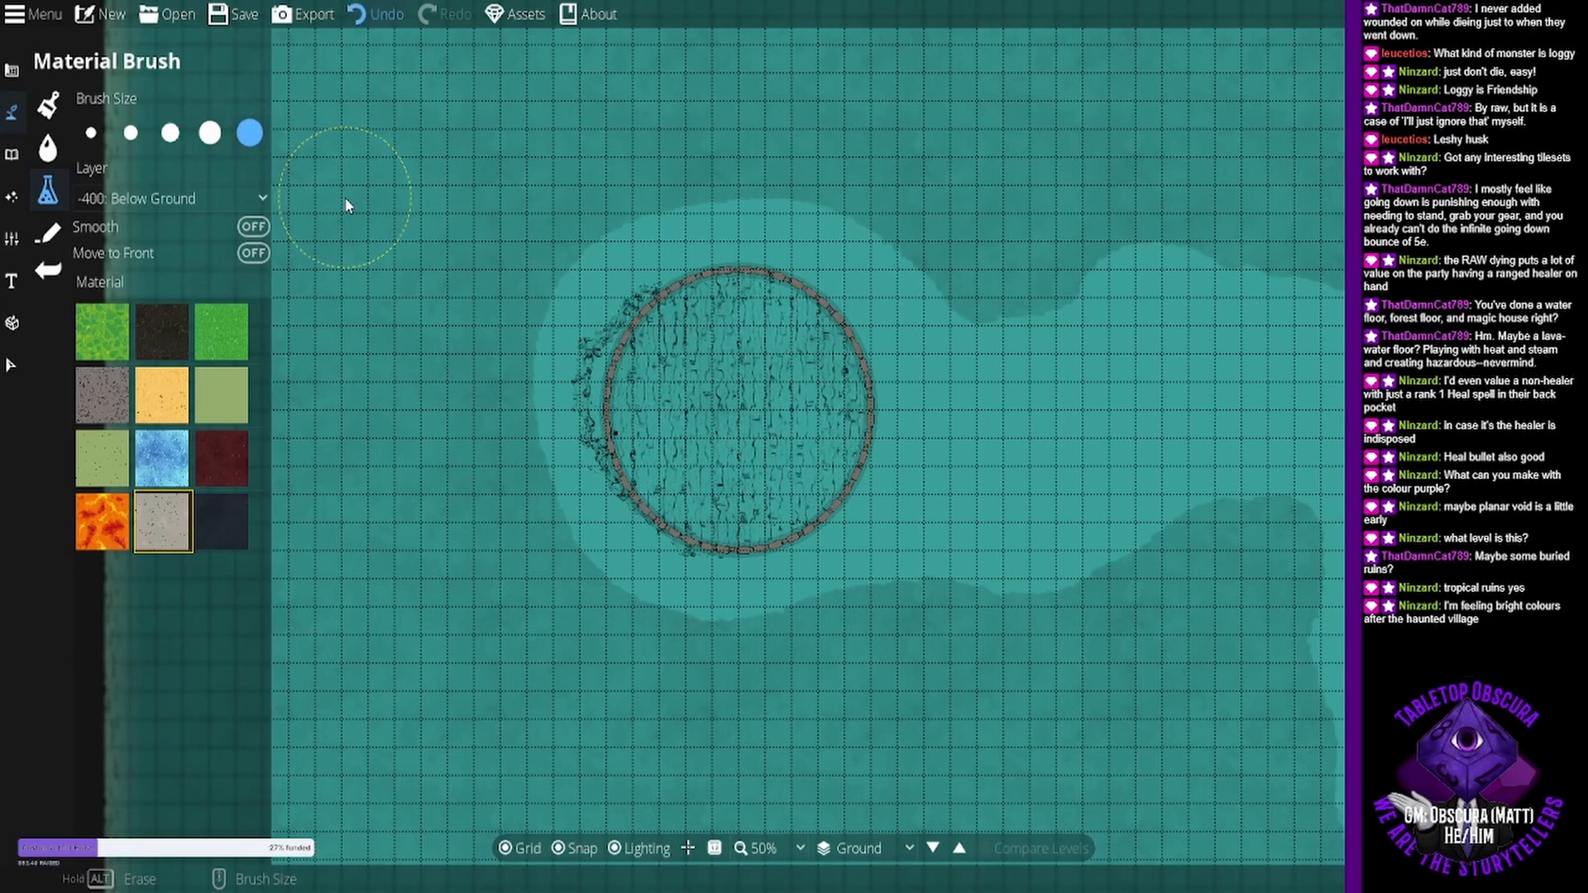
pyautogui.hotkey('ctrl', 'z')
# - Try the light grey stone material on the -100: Below Water layer along the building's edge, and undo it
pyautogui.click(231, 192)
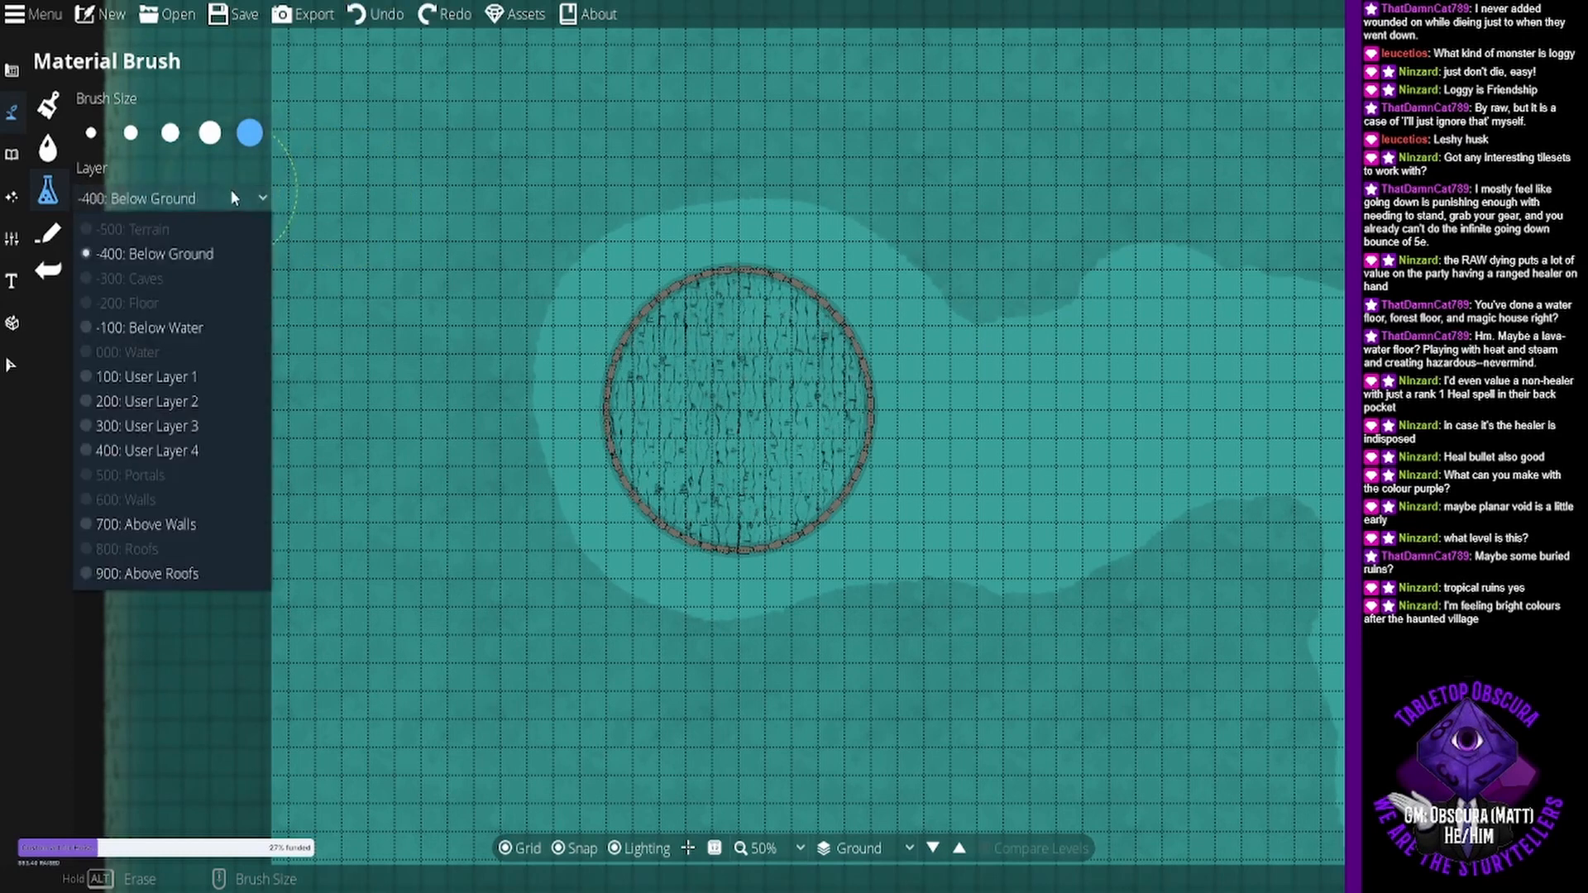
pyautogui.click(176, 327)
pyautogui.moveTo(653, 496)
pyautogui.mouseDown()
pyautogui.moveTo(620, 446)
pyautogui.moveTo(578, 471)
pyautogui.mouseUp()
pyautogui.hotkey('ctrl', 'z')
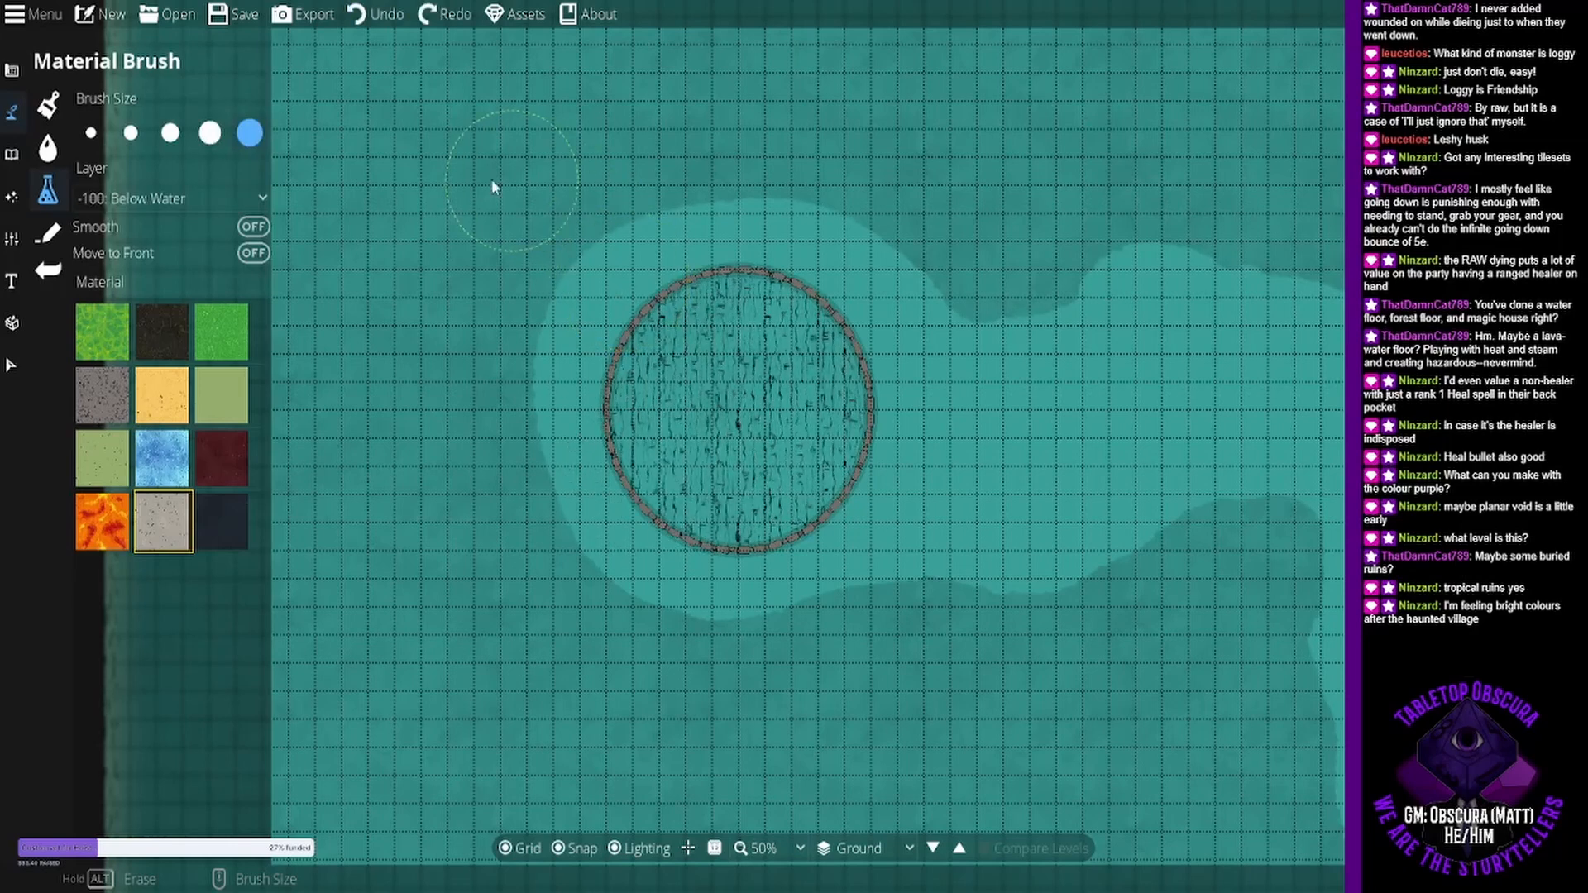
# - Paint light grey stone on layer 100: User Layer 1 over the whole circular building and slightly past its wall, forming a ragged rock platform
pyautogui.click(214, 190)
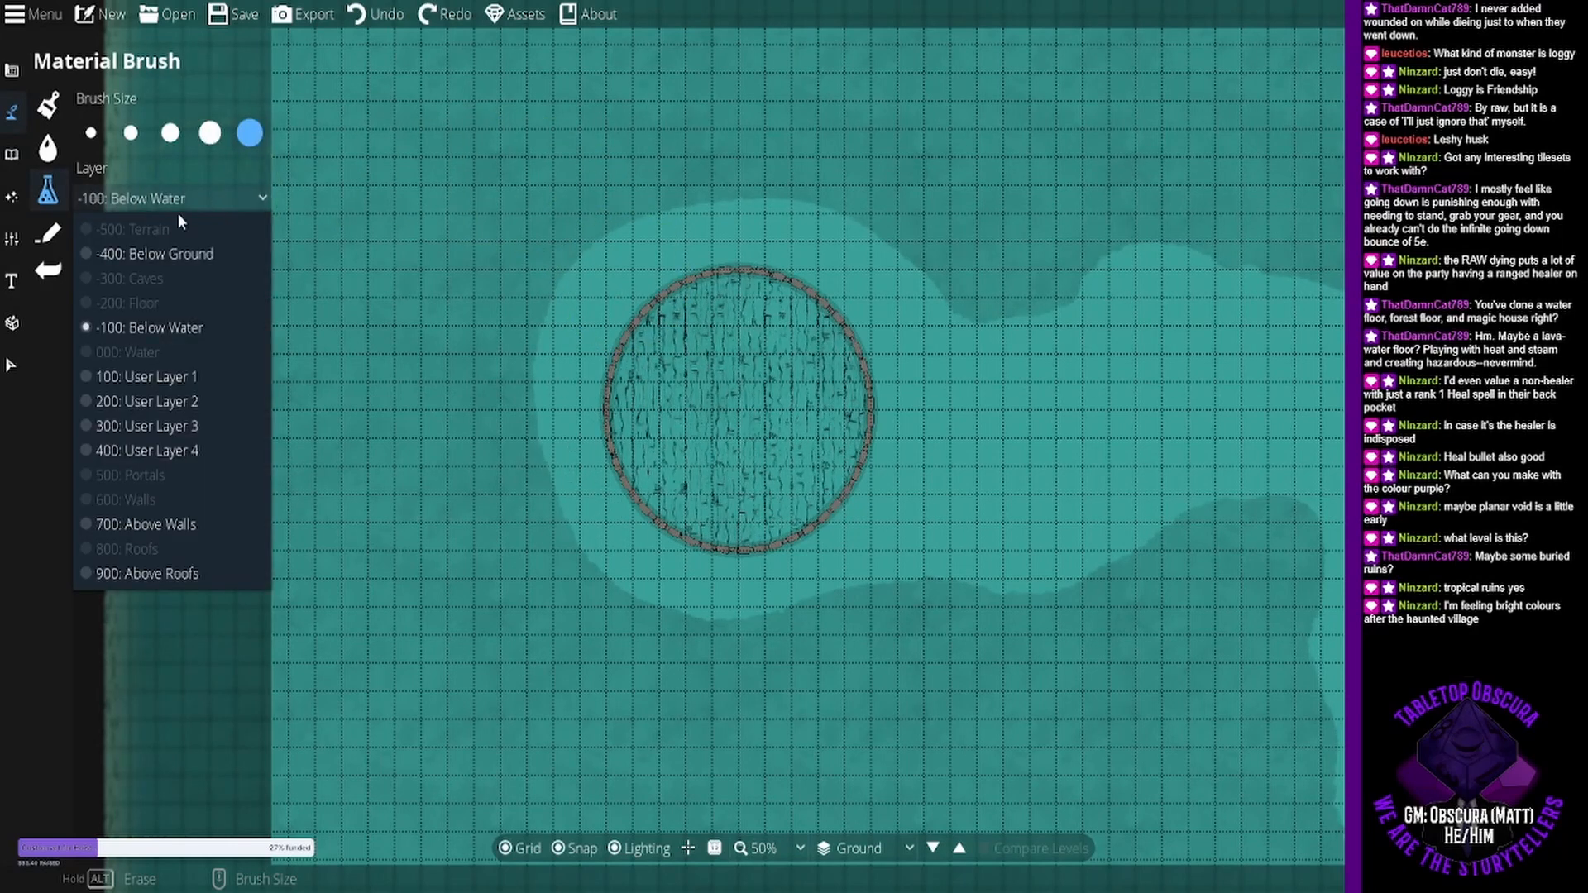
pyautogui.click(165, 377)
pyautogui.moveTo(766, 527)
pyautogui.mouseDown()
pyautogui.moveTo(638, 483)
pyautogui.moveTo(604, 420)
pyautogui.moveTo(617, 355)
pyautogui.moveTo(784, 269)
pyautogui.moveTo(822, 326)
pyautogui.moveTo(851, 437)
pyautogui.moveTo(811, 484)
pyautogui.moveTo(755, 461)
pyautogui.moveTo(709, 411)
pyautogui.moveTo(692, 418)
pyautogui.moveTo(748, 352)
pyautogui.moveTo(729, 407)
pyautogui.mouseUp()
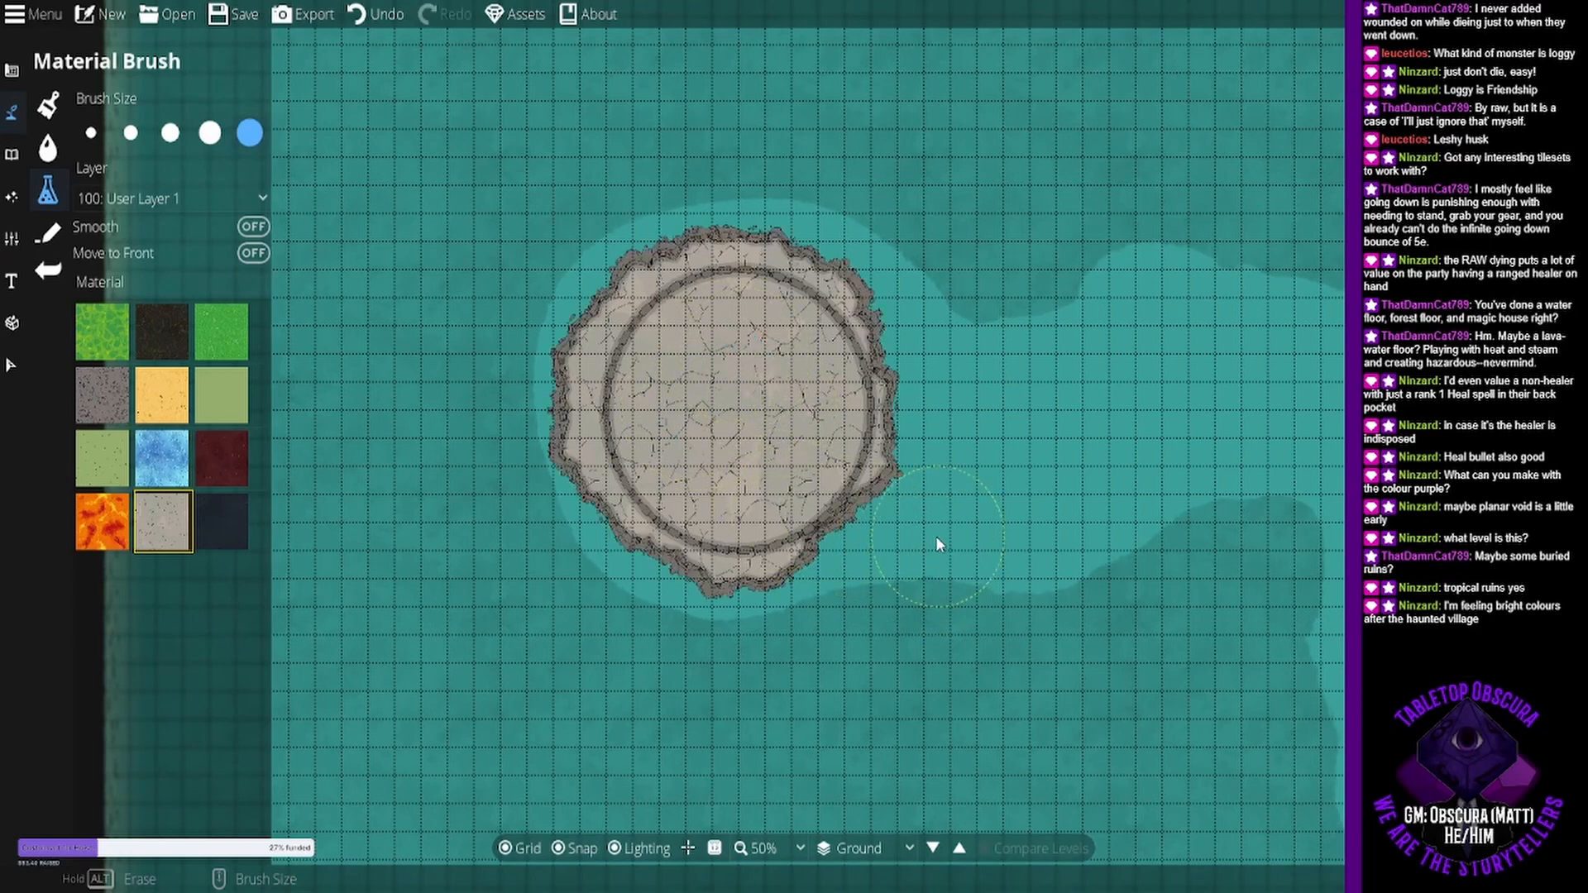
pyautogui.moveTo(827, 511)
pyautogui.mouseDown()
pyautogui.moveTo(872, 459)
pyautogui.moveTo(855, 339)
pyautogui.moveTo(862, 401)
pyautogui.mouseUp()
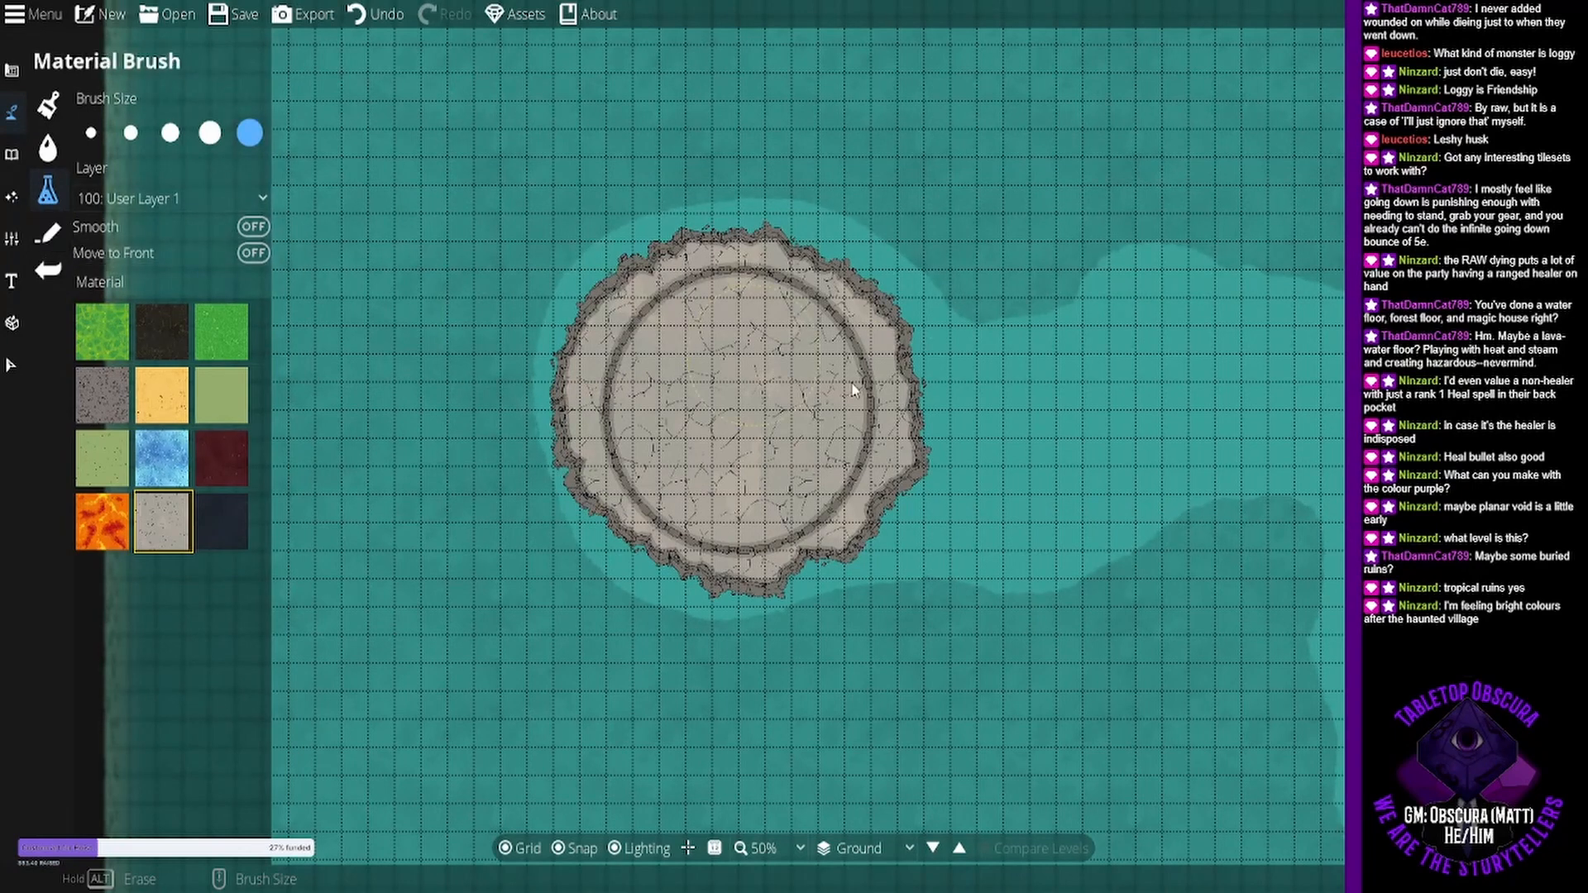
# - Widen the submerged Terrain Sand around the ragged rock platform with the size 8 Terrain Brush, forming a broader ring of shallows
pyautogui.moveTo(1012, 424); pyautogui.dragTo(944, 357)
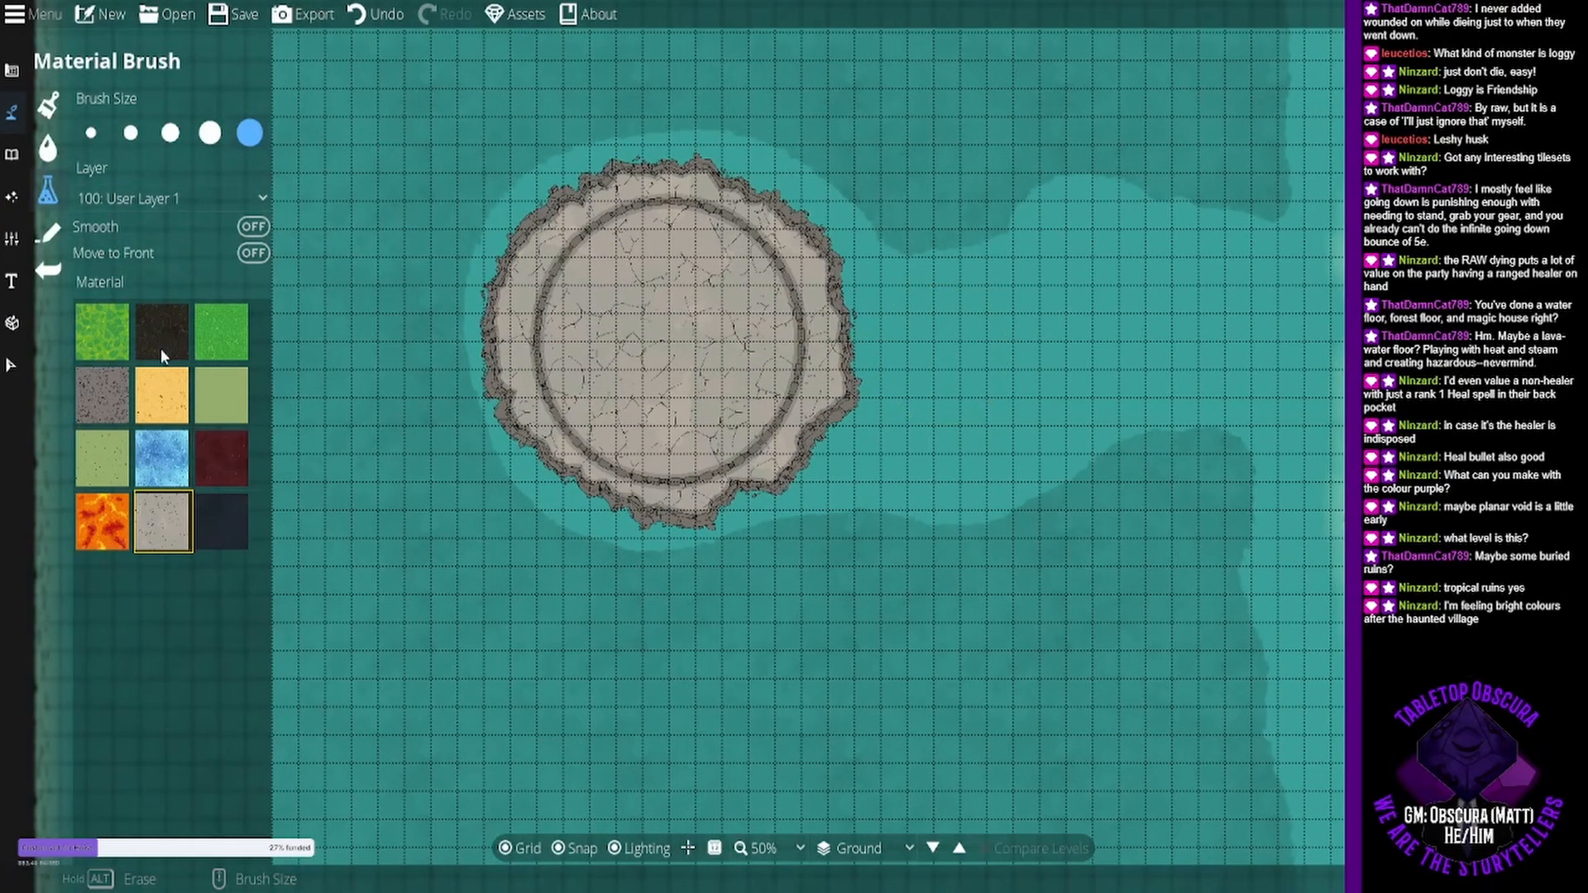
pyautogui.click(49, 106)
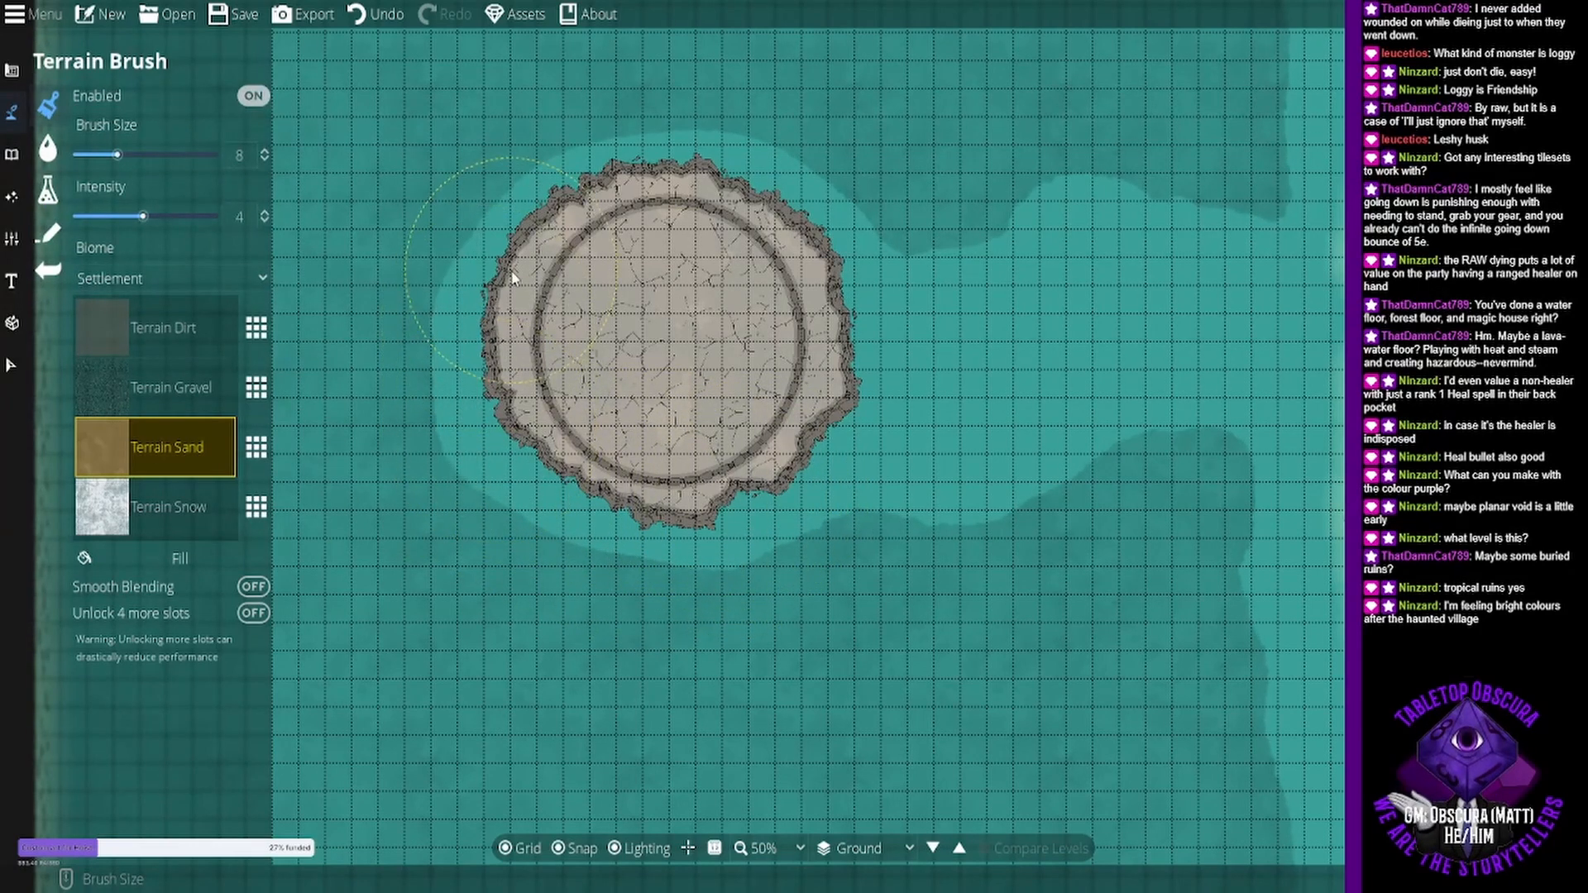
pyautogui.moveTo(511, 272)
pyautogui.mouseDown()
pyautogui.moveTo(606, 179)
pyautogui.moveTo(681, 167)
pyautogui.moveTo(724, 189)
pyautogui.moveTo(748, 352)
pyautogui.moveTo(720, 481)
pyautogui.moveTo(696, 499)
pyautogui.moveTo(587, 505)
pyautogui.moveTo(530, 460)
pyautogui.moveTo(497, 309)
pyautogui.moveTo(584, 232)
pyautogui.mouseUp()
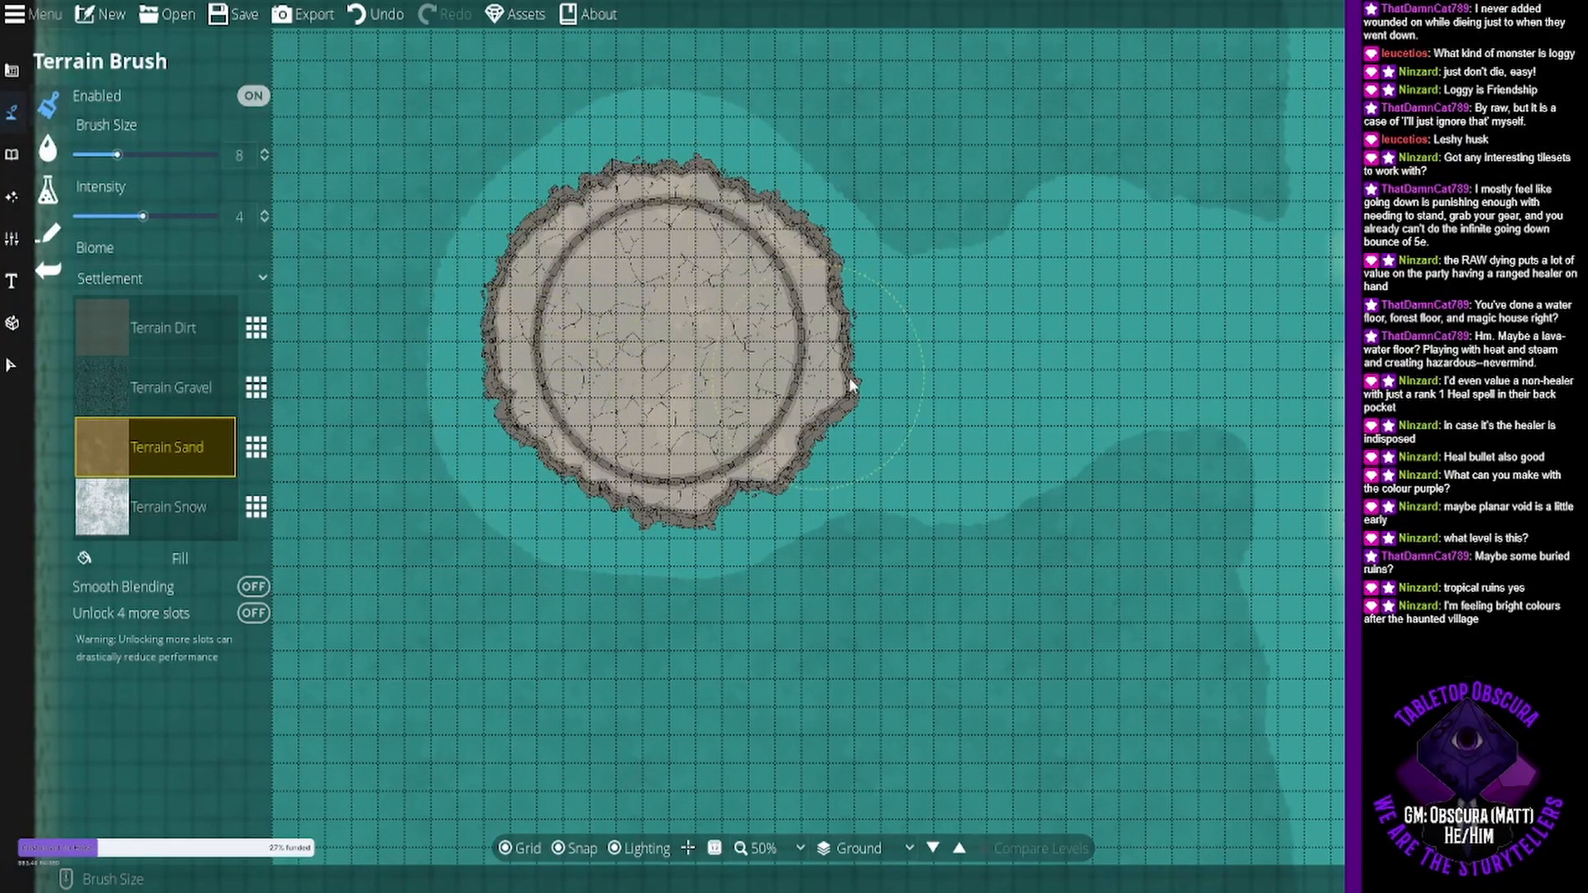
pyautogui.moveTo(985, 360); pyautogui.dragTo(917, 369)
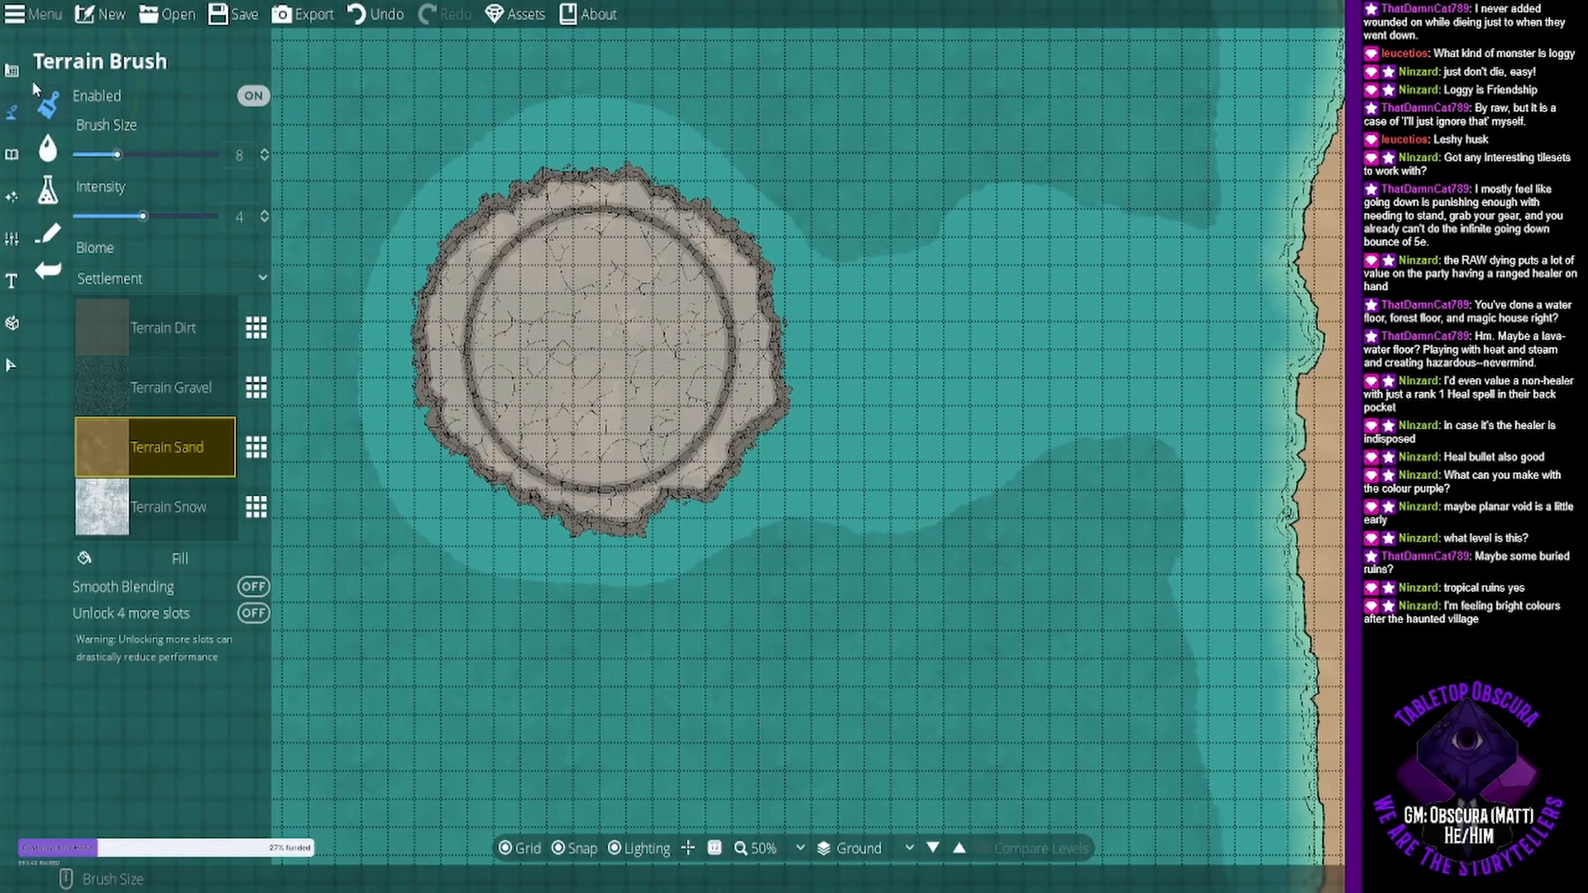
pyautogui.click(12, 71)
pyautogui.click(121, 83)
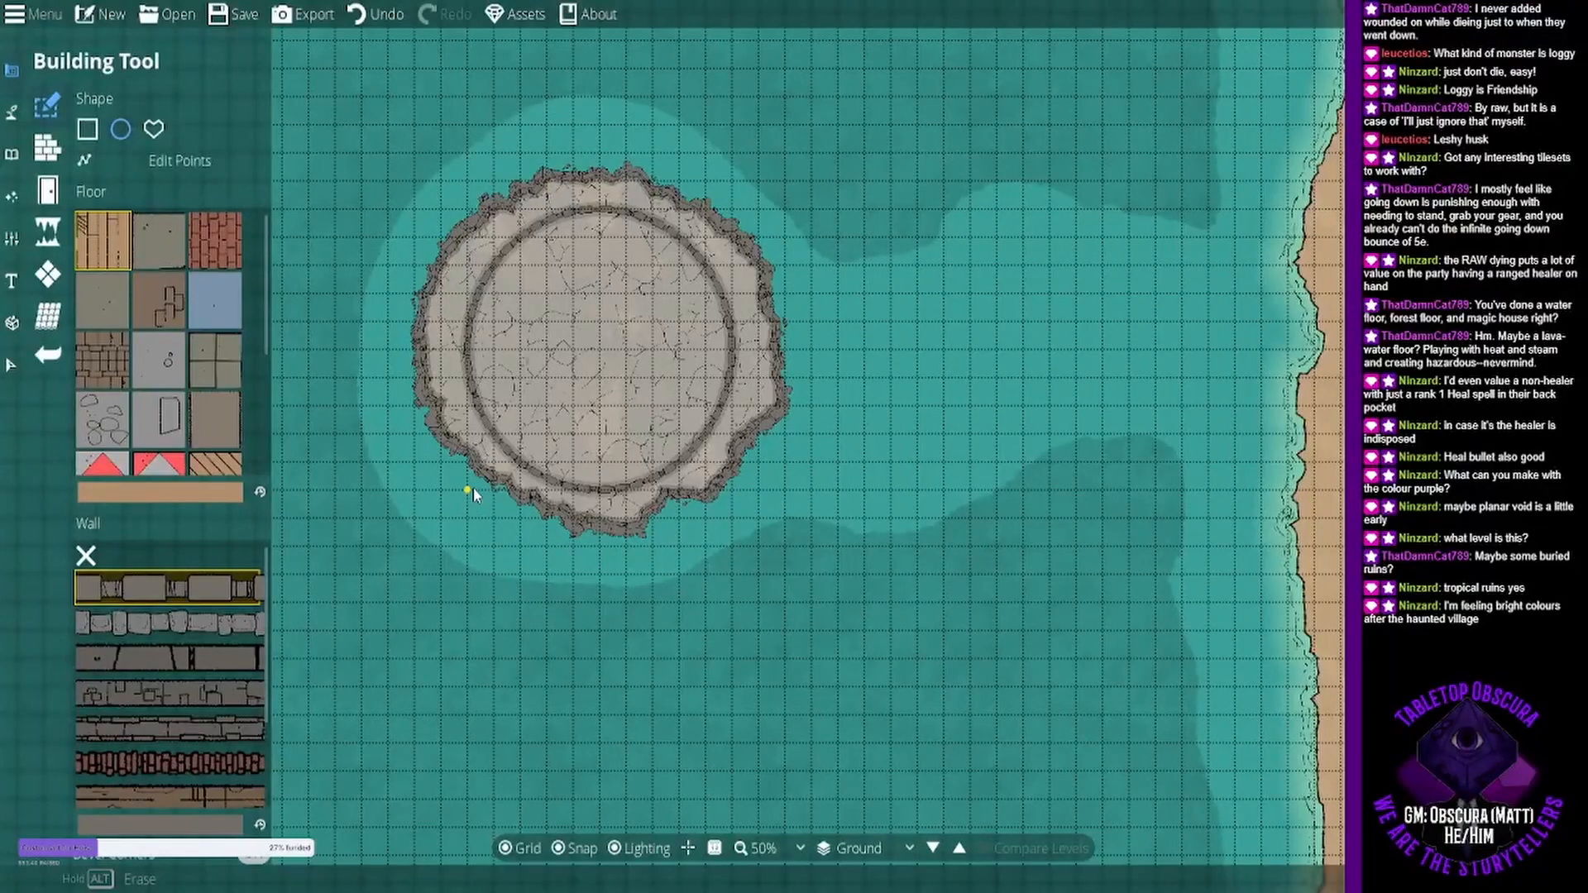
pyautogui.moveTo(473, 488); pyautogui.dragTo(734, 208)
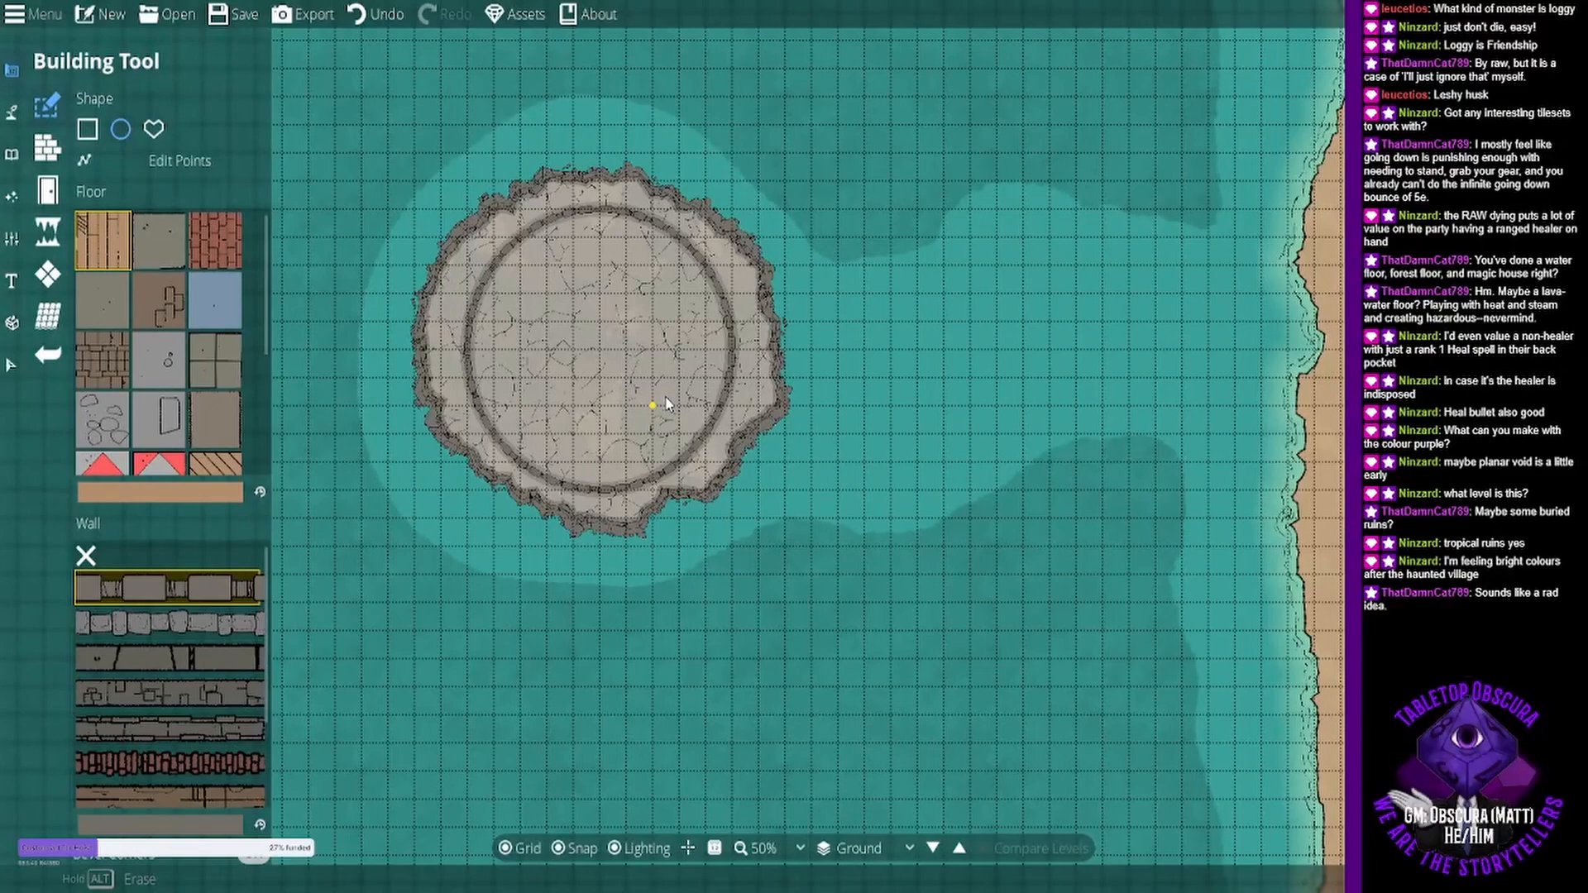
pyautogui.moveTo(907, 397); pyautogui.dragTo(1099, 405)
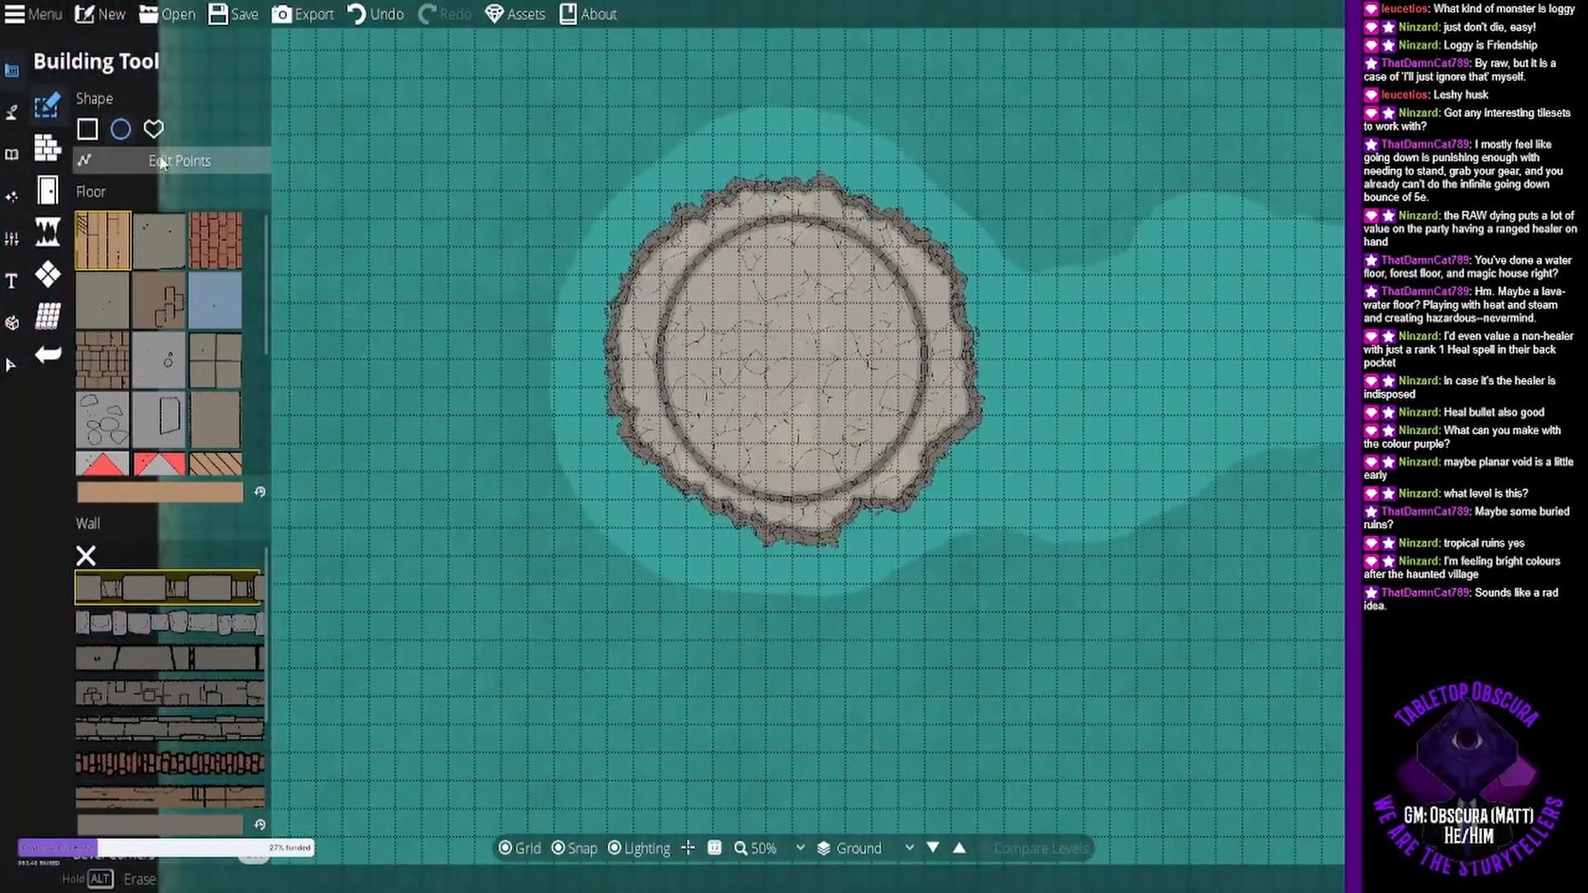
# - Save the coastal map and create a new map from the A4 Paper template, 11 by 8 tiles
pyautogui.click(51, 15)
pyautogui.click(225, 13)
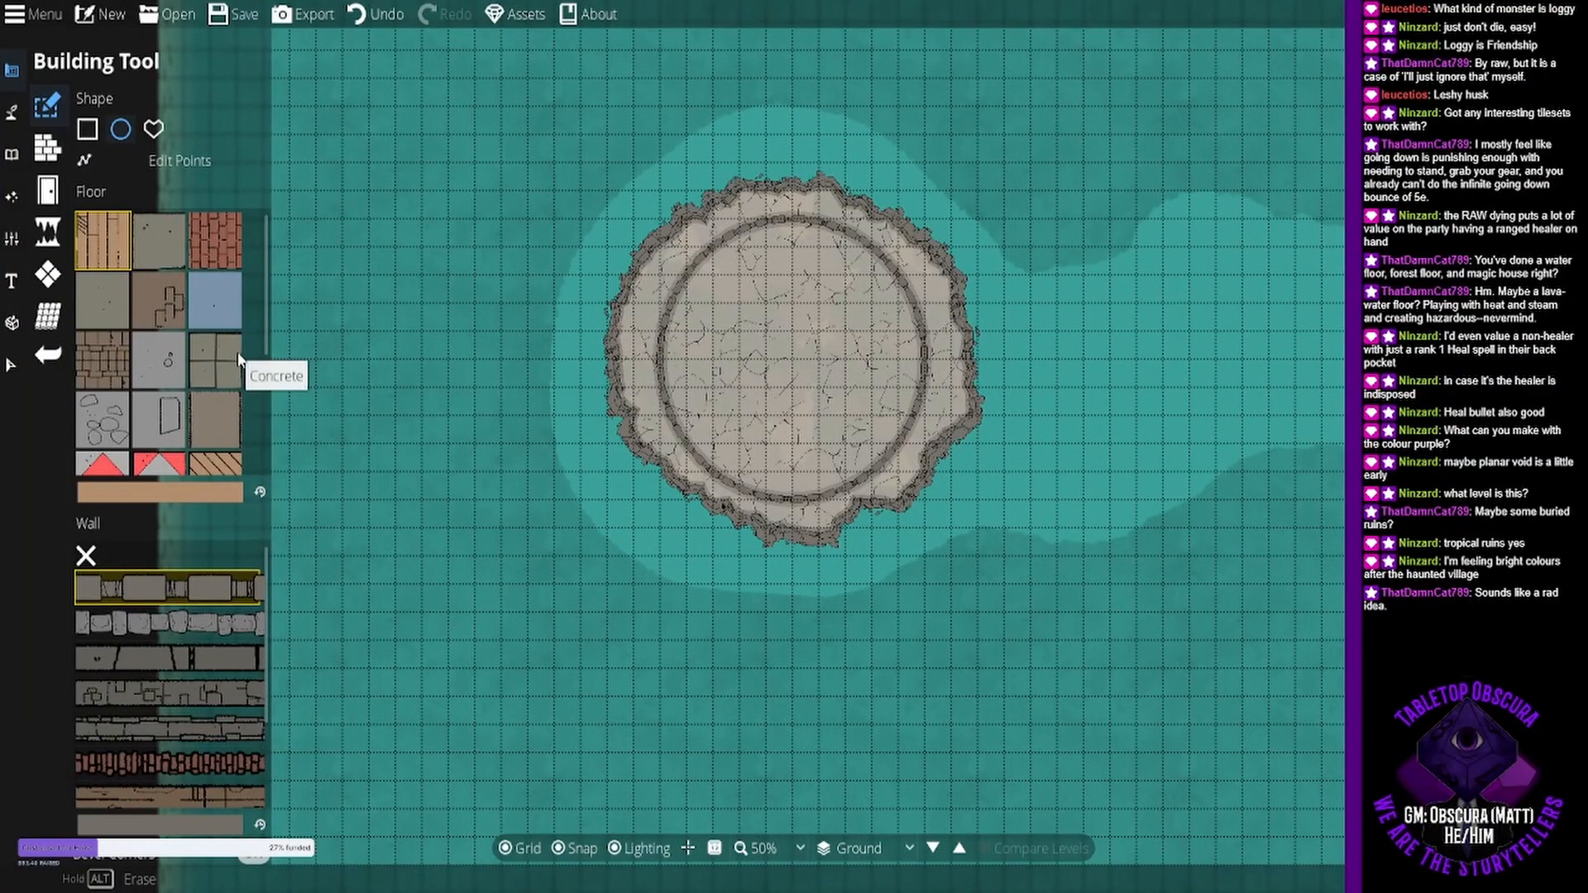
pyautogui.click(108, 15)
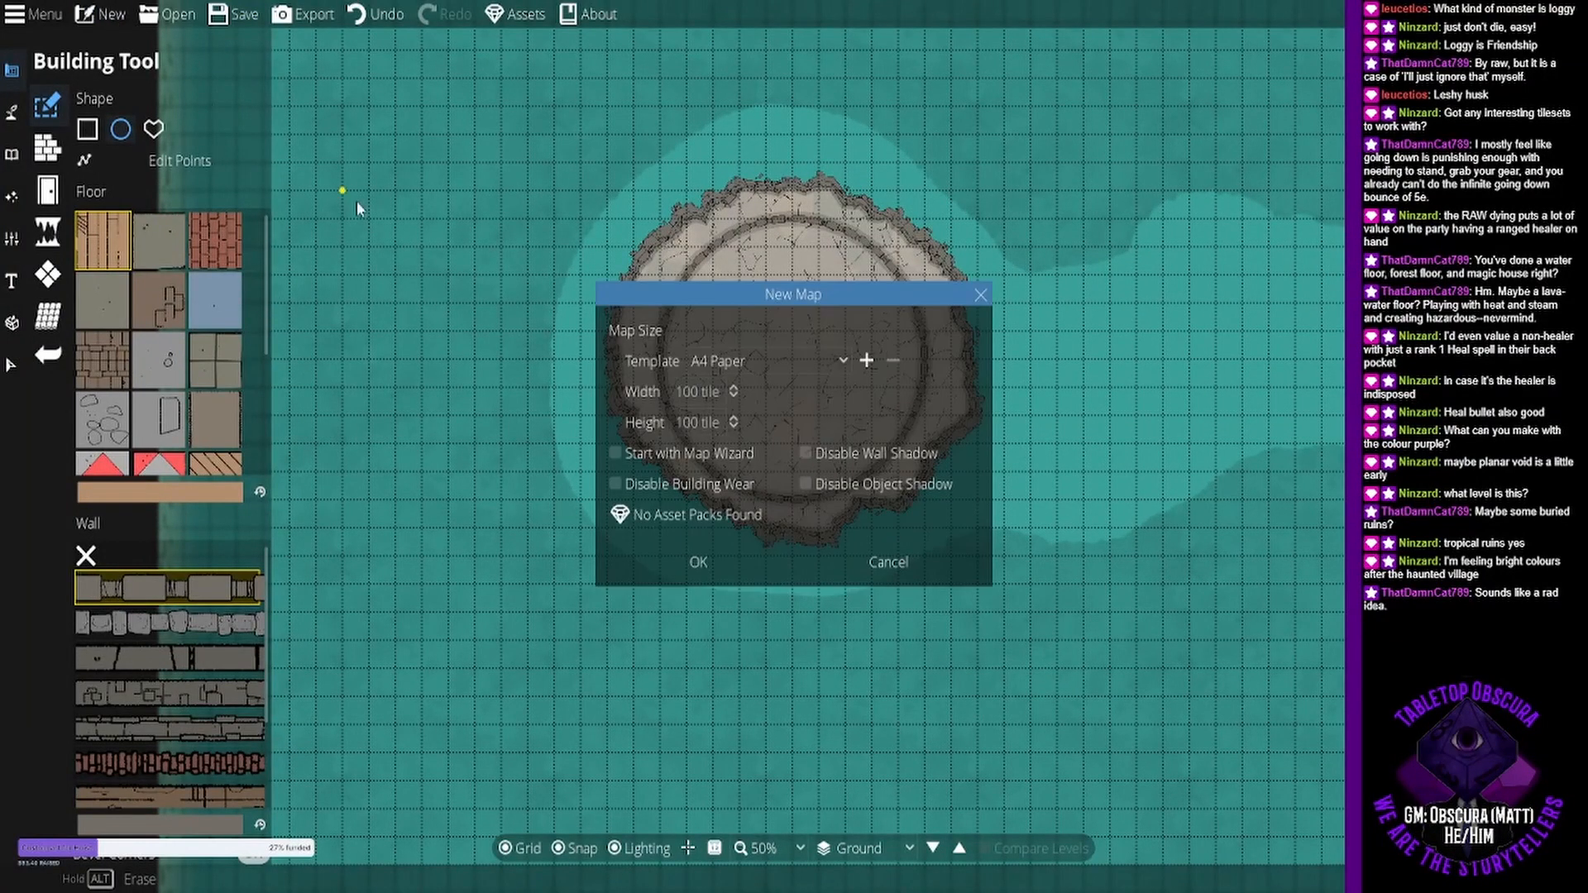
pyautogui.click(779, 361)
pyautogui.click(767, 389)
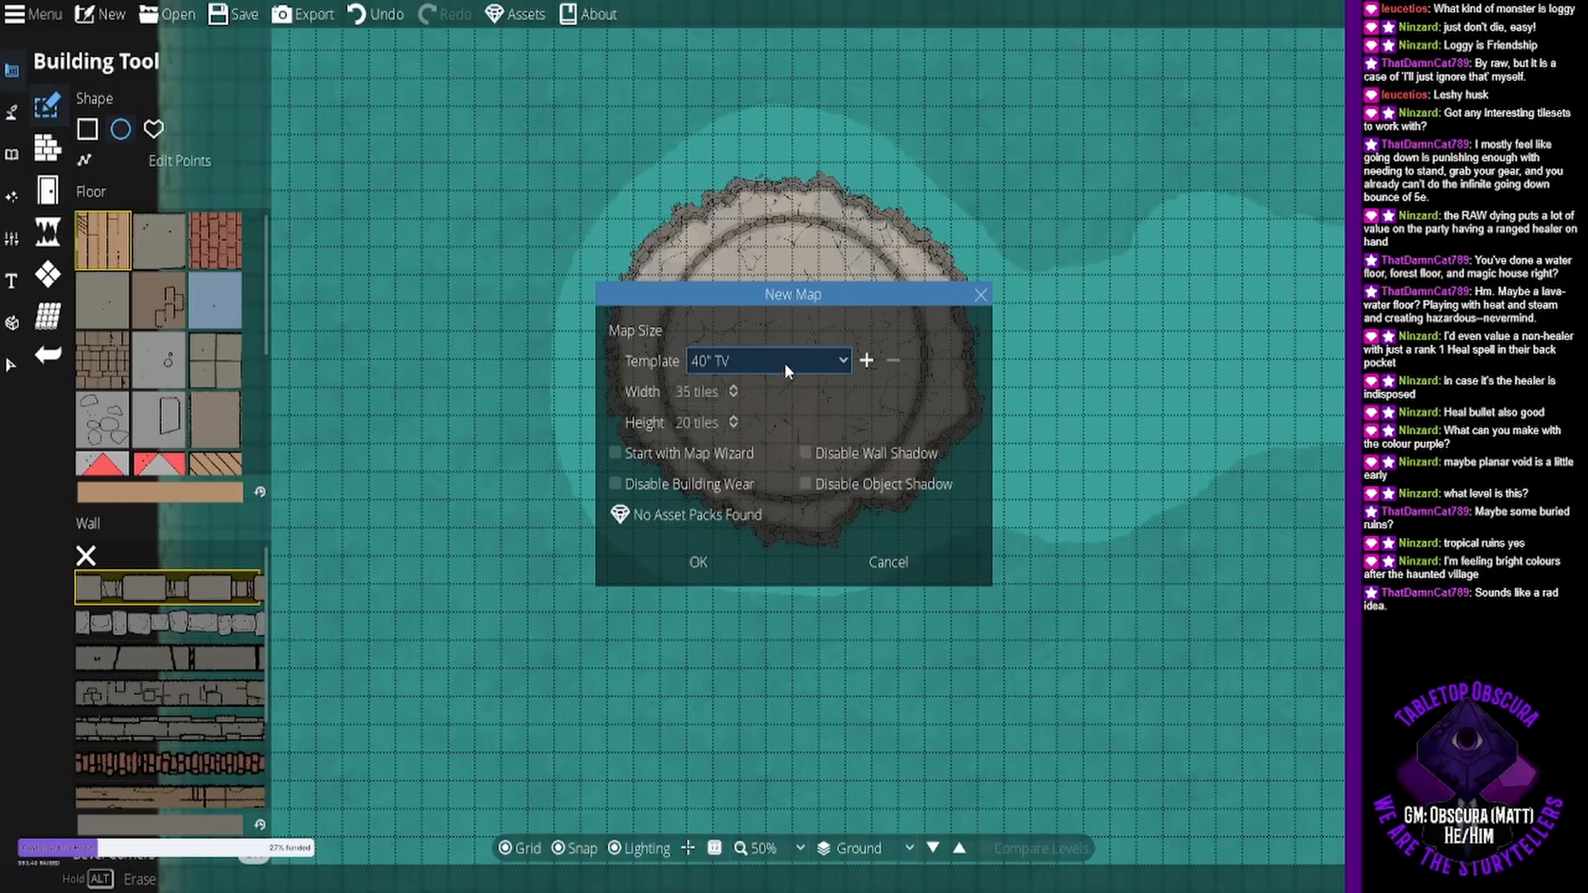
pyautogui.click(784, 364)
pyautogui.click(784, 388)
pyautogui.click(778, 369)
pyautogui.click(755, 430)
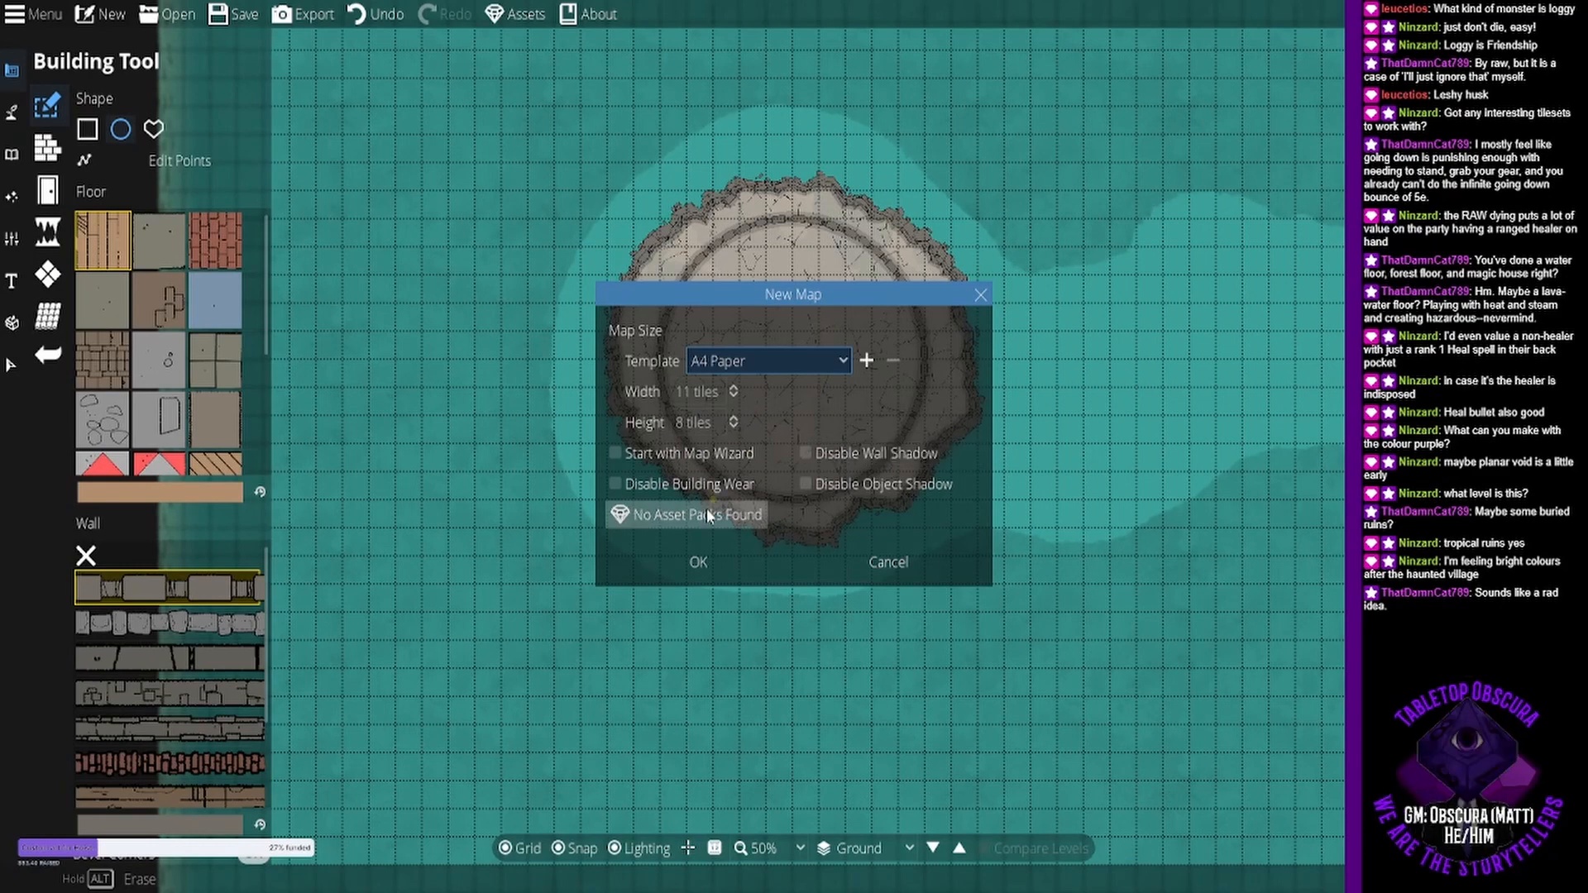
pyautogui.click(672, 562)
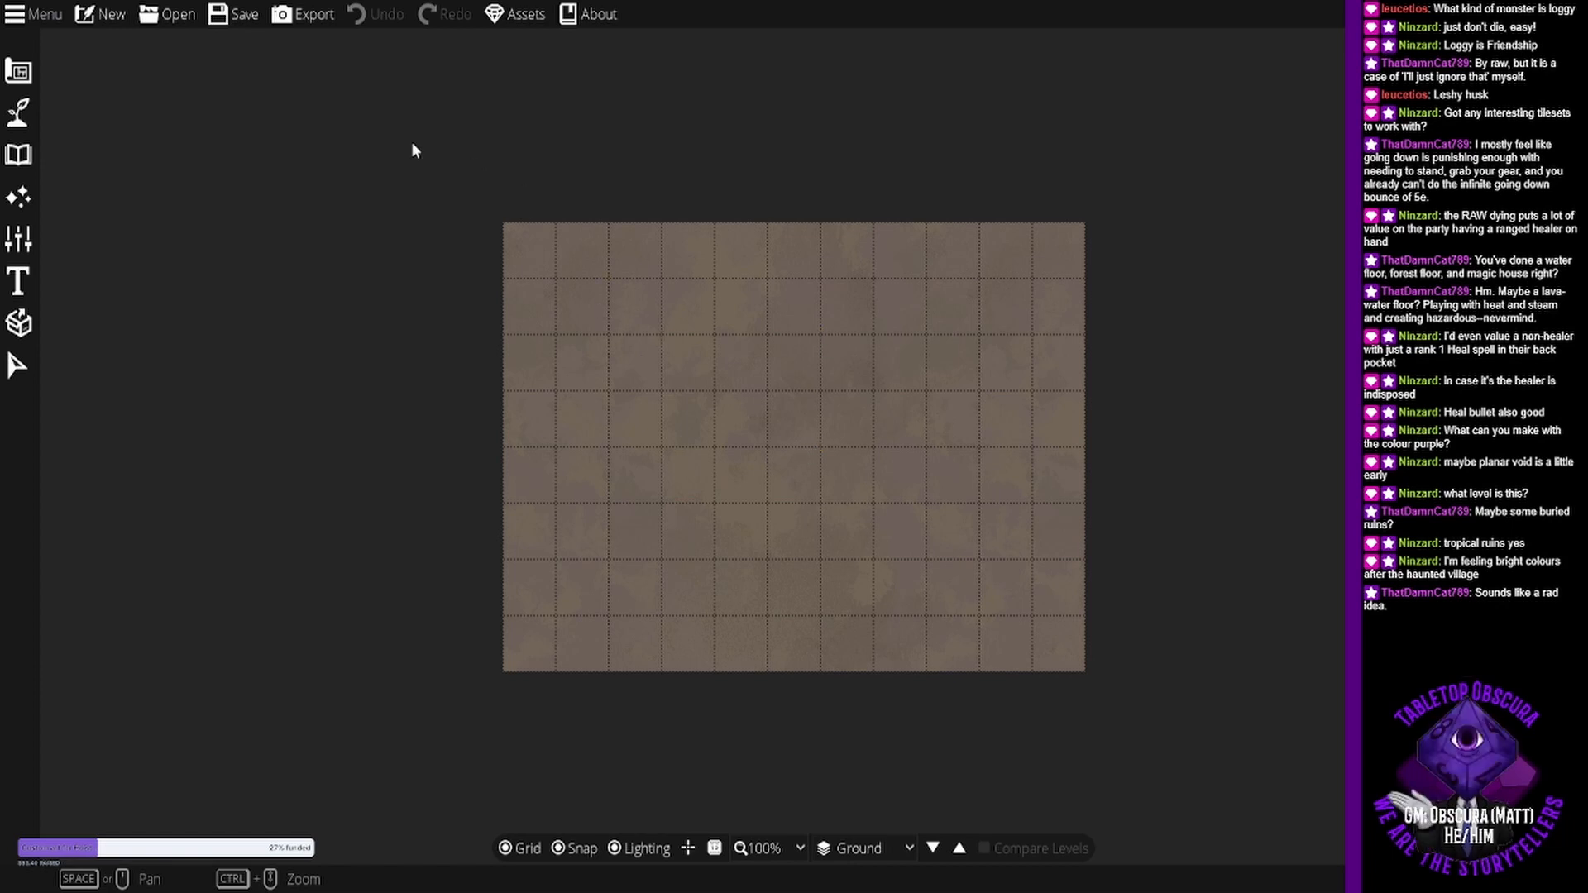
# - Set the Building Tool to a rectangular shape with the grey scattered-stone floor and the grey wall of irregular stone blocks
pyautogui.click(31, 73)
pyautogui.click(58, 106)
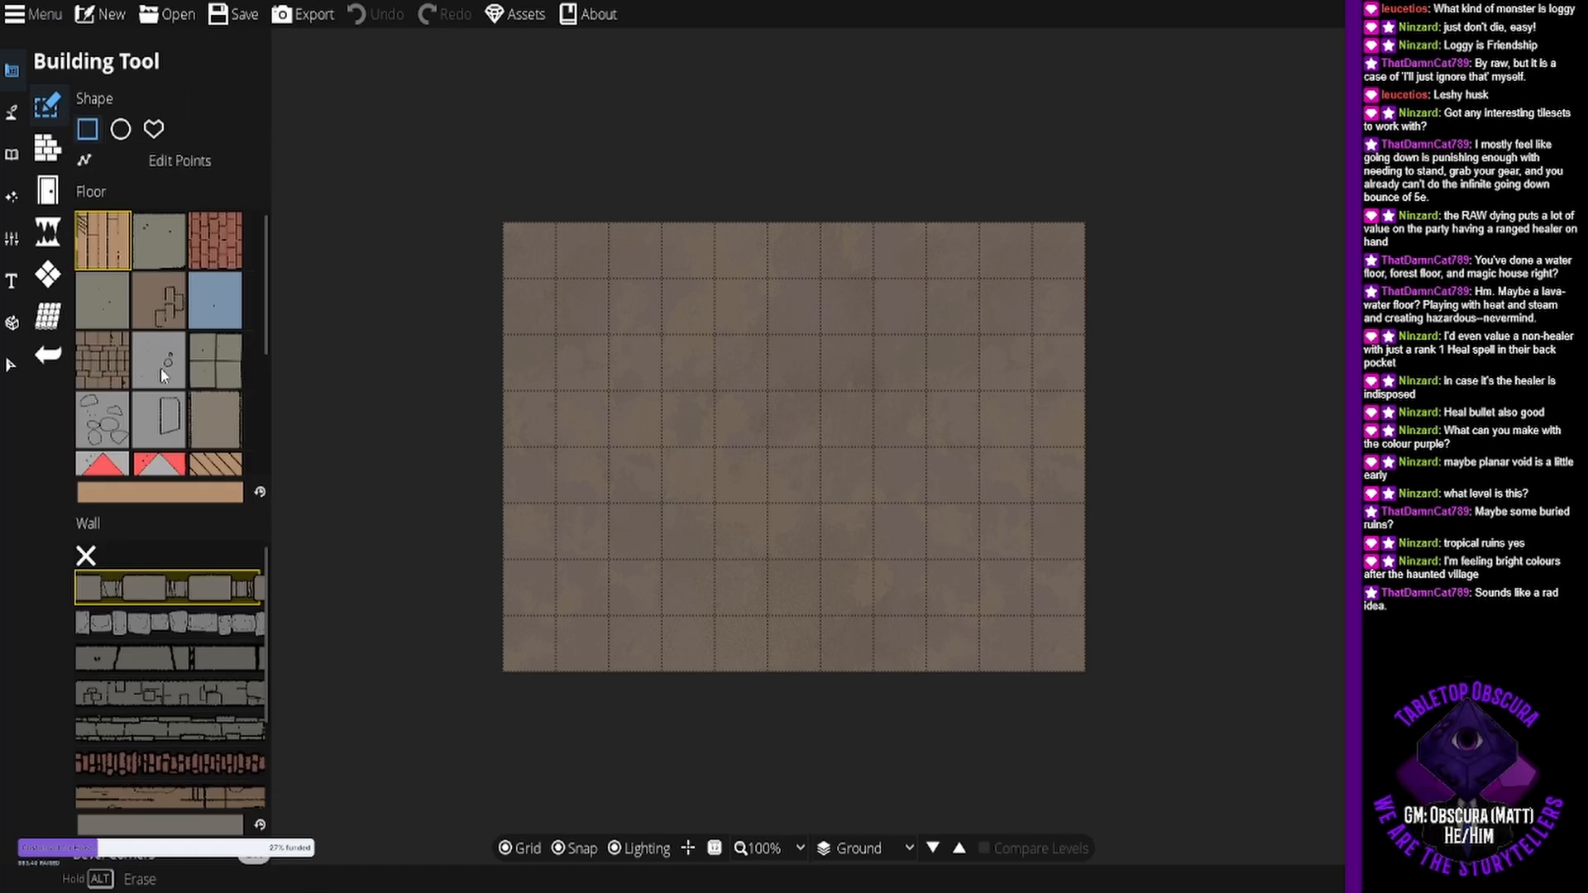
pyautogui.click(100, 442)
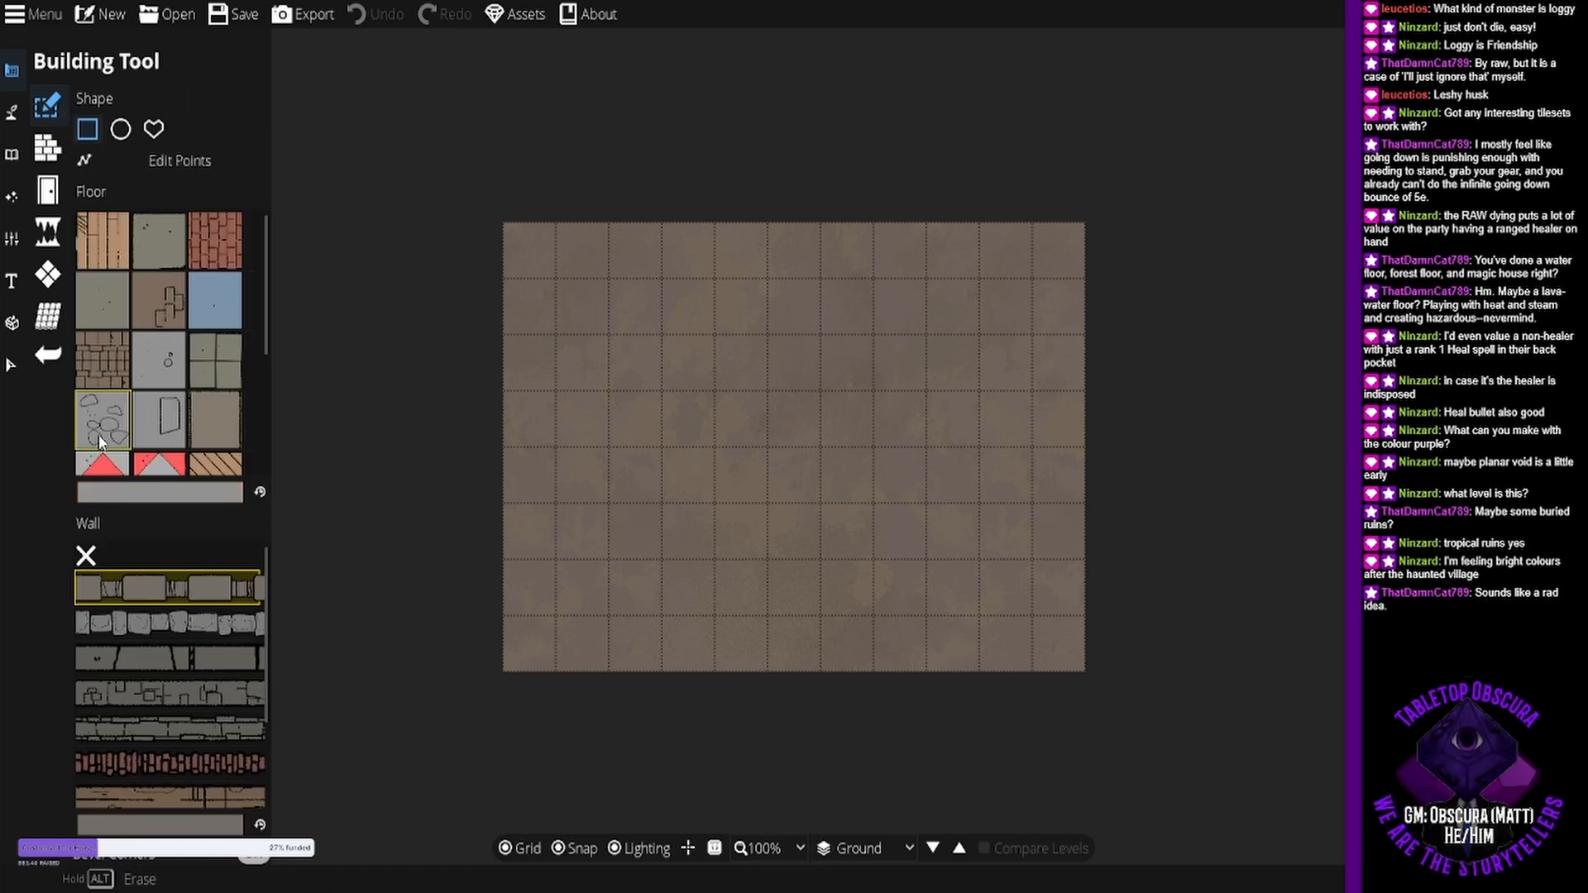
pyautogui.scroll(-3, 150, 397)
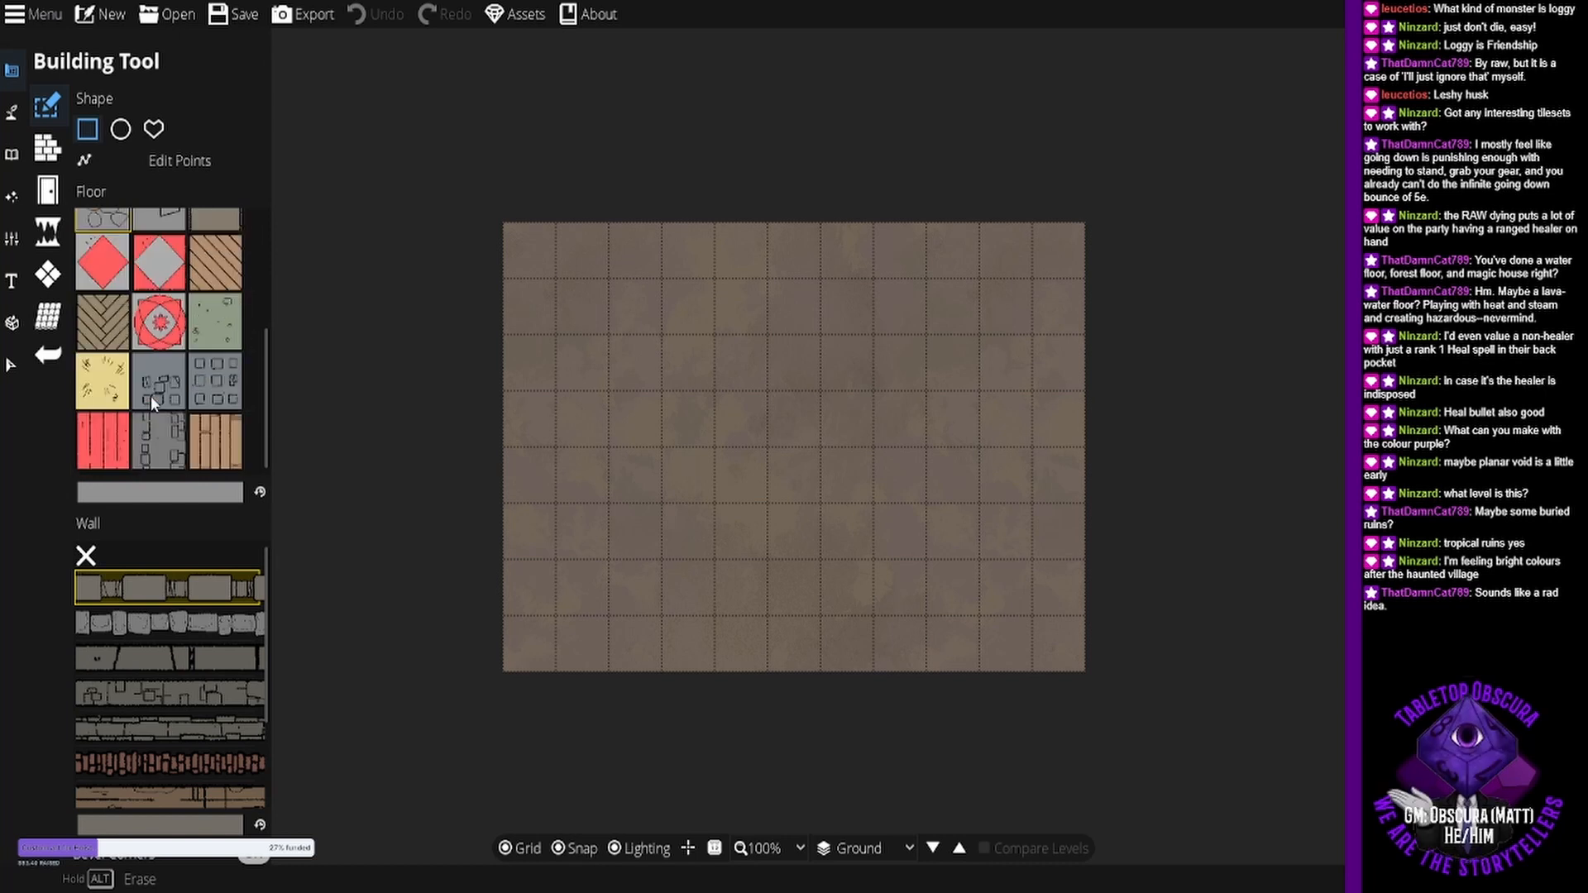
pyautogui.scroll(4, 149, 397)
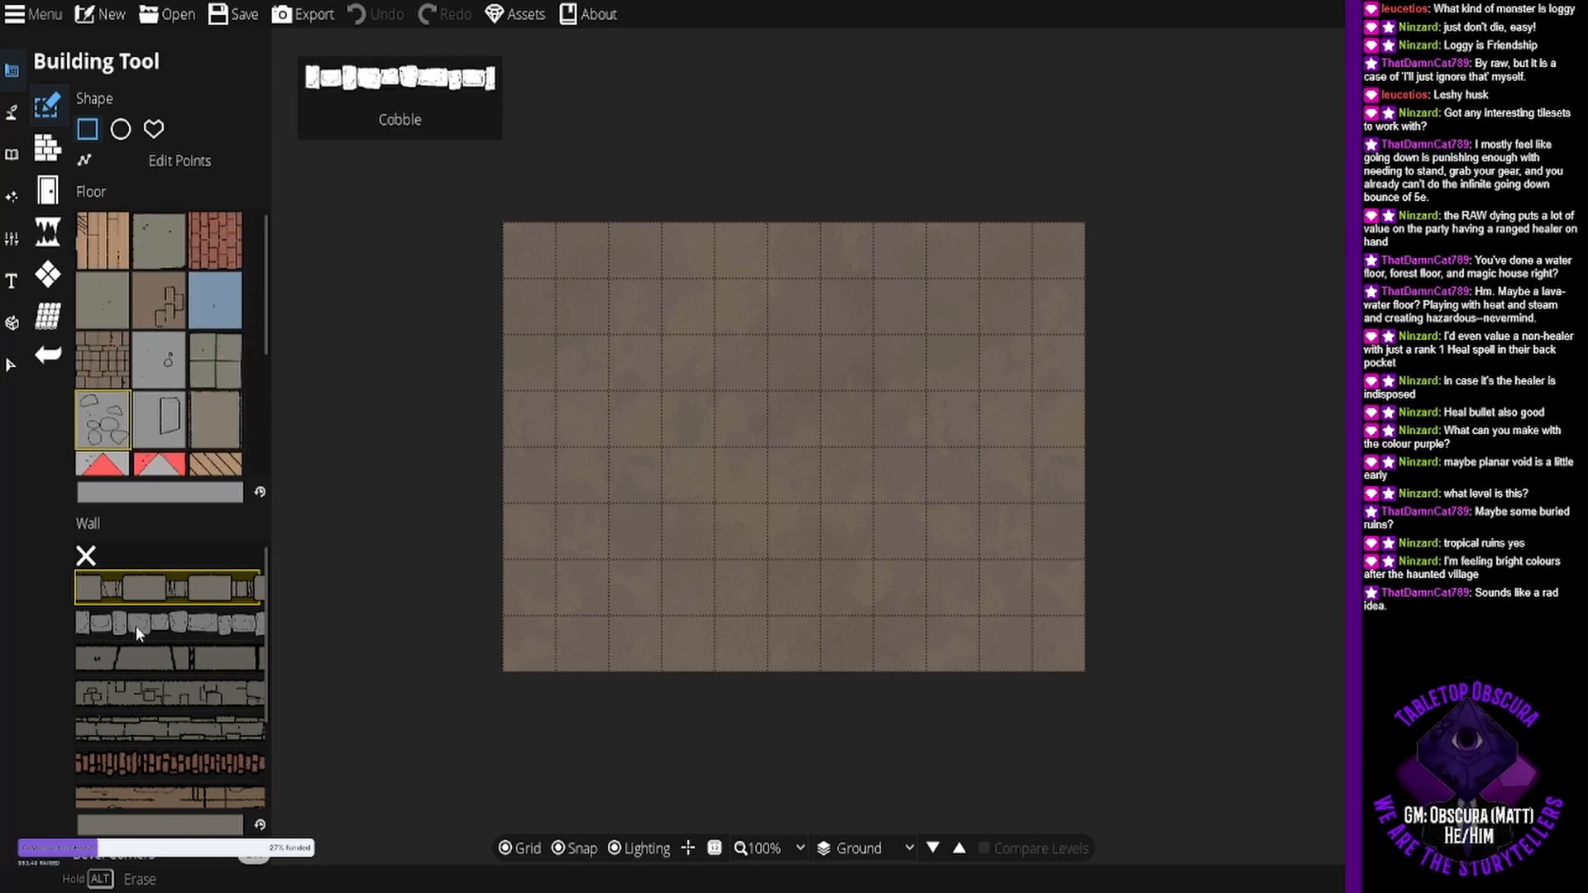
pyautogui.click(162, 693)
pyautogui.scroll(-2, 160, 703)
pyautogui.scroll(-2, 149, 703)
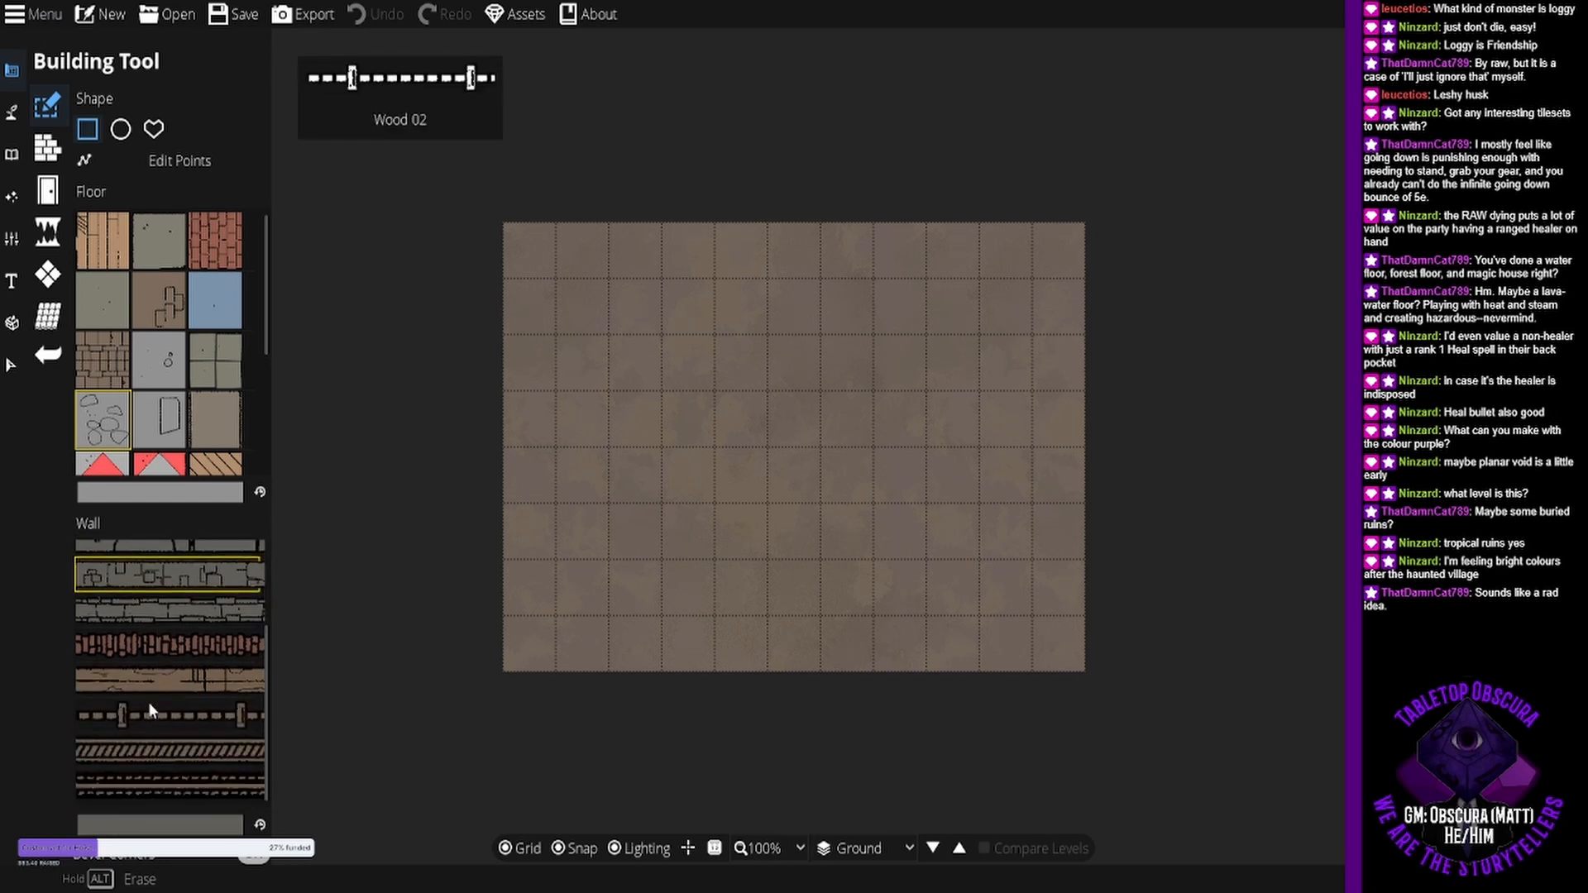
pyautogui.click(165, 823)
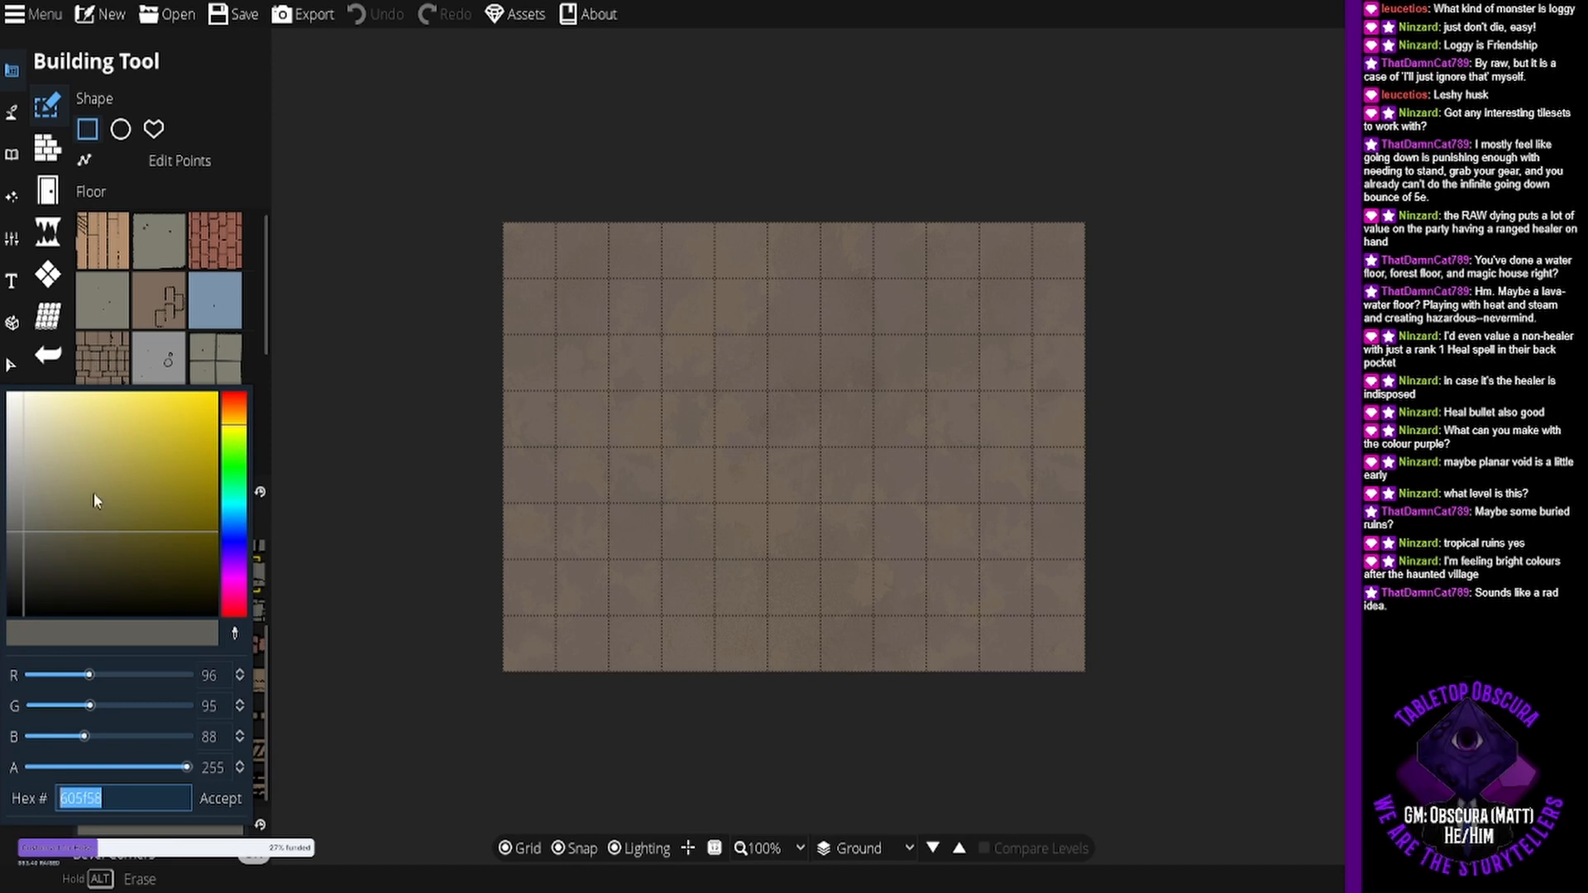
pyautogui.click(370, 579)
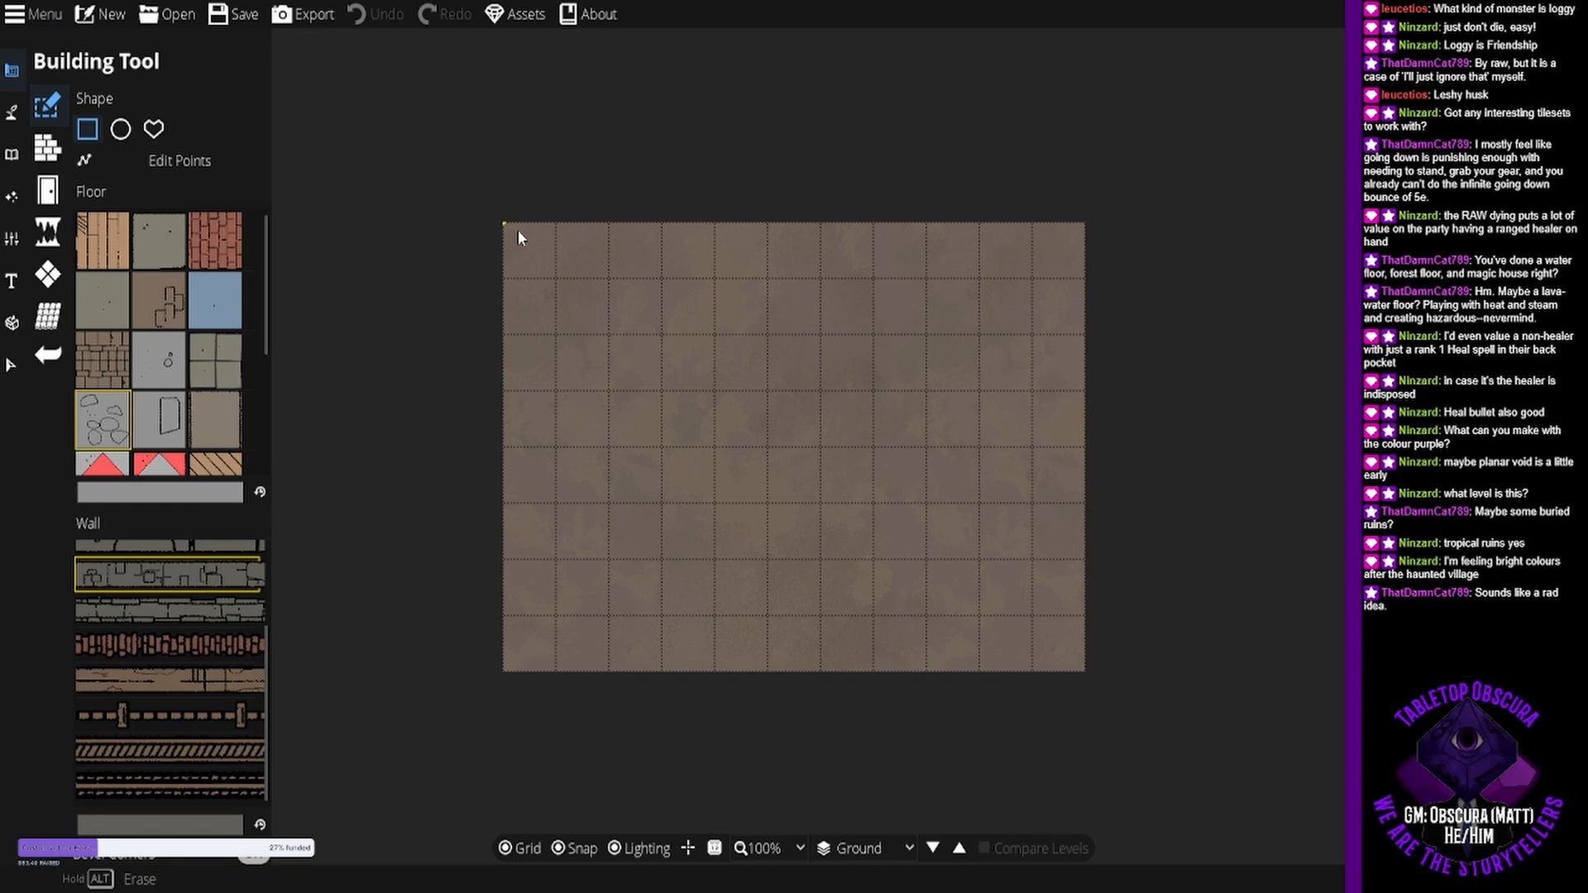
# - Draw 3 by 4 tile rooms in the map's two upper corners and join them with a two-tile-deep strip along the upper edge
pyautogui.moveTo(518, 230); pyautogui.dragTo(678, 444)
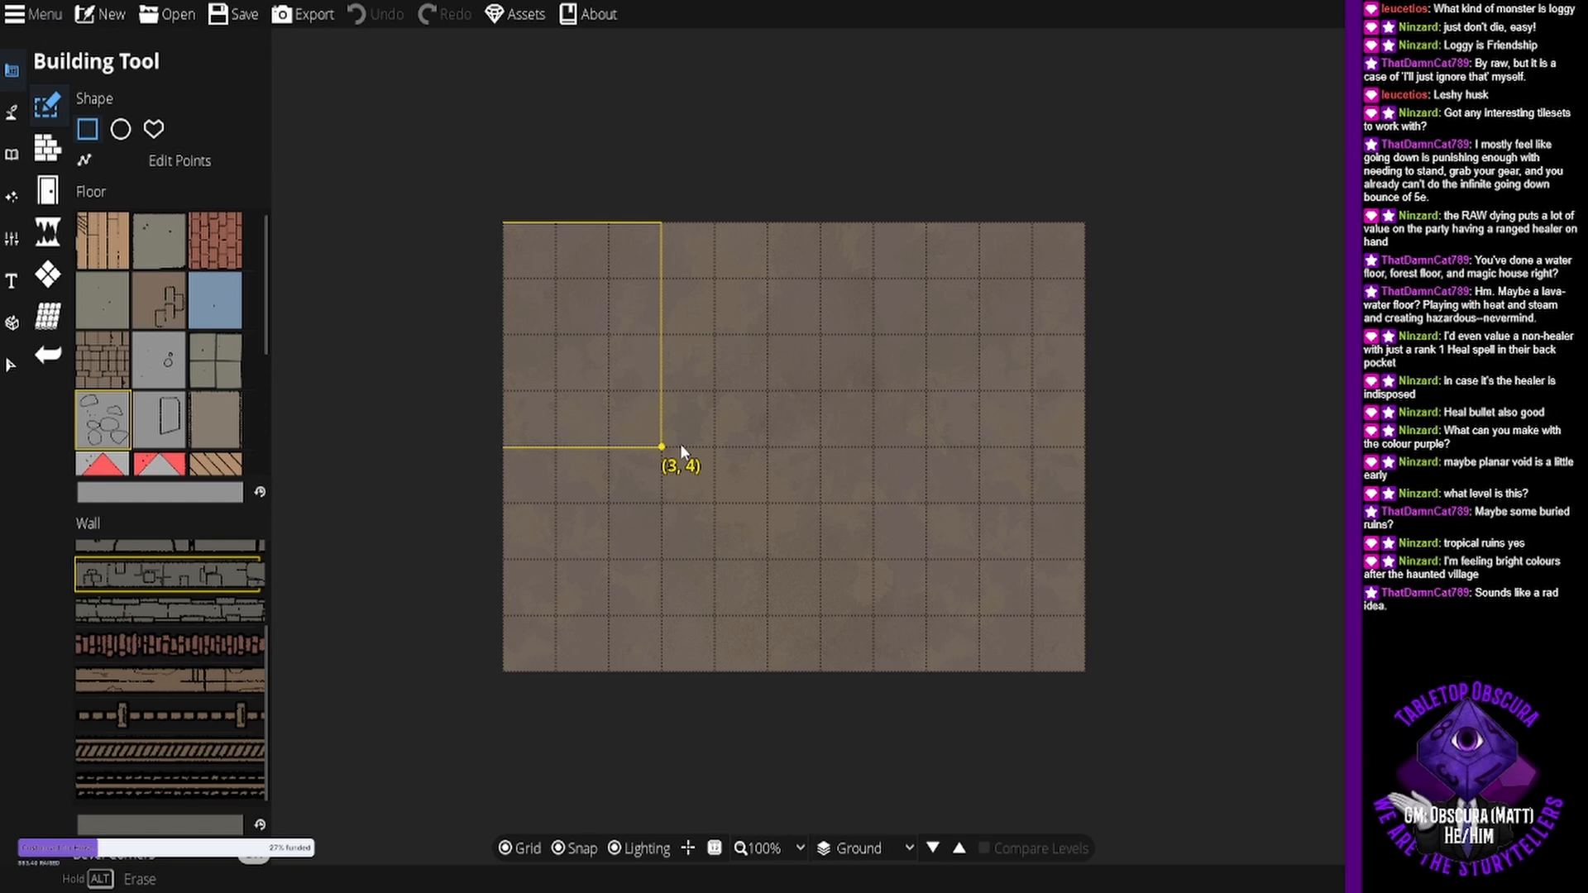
pyautogui.moveTo(679, 443); pyautogui.dragTo(680, 443)
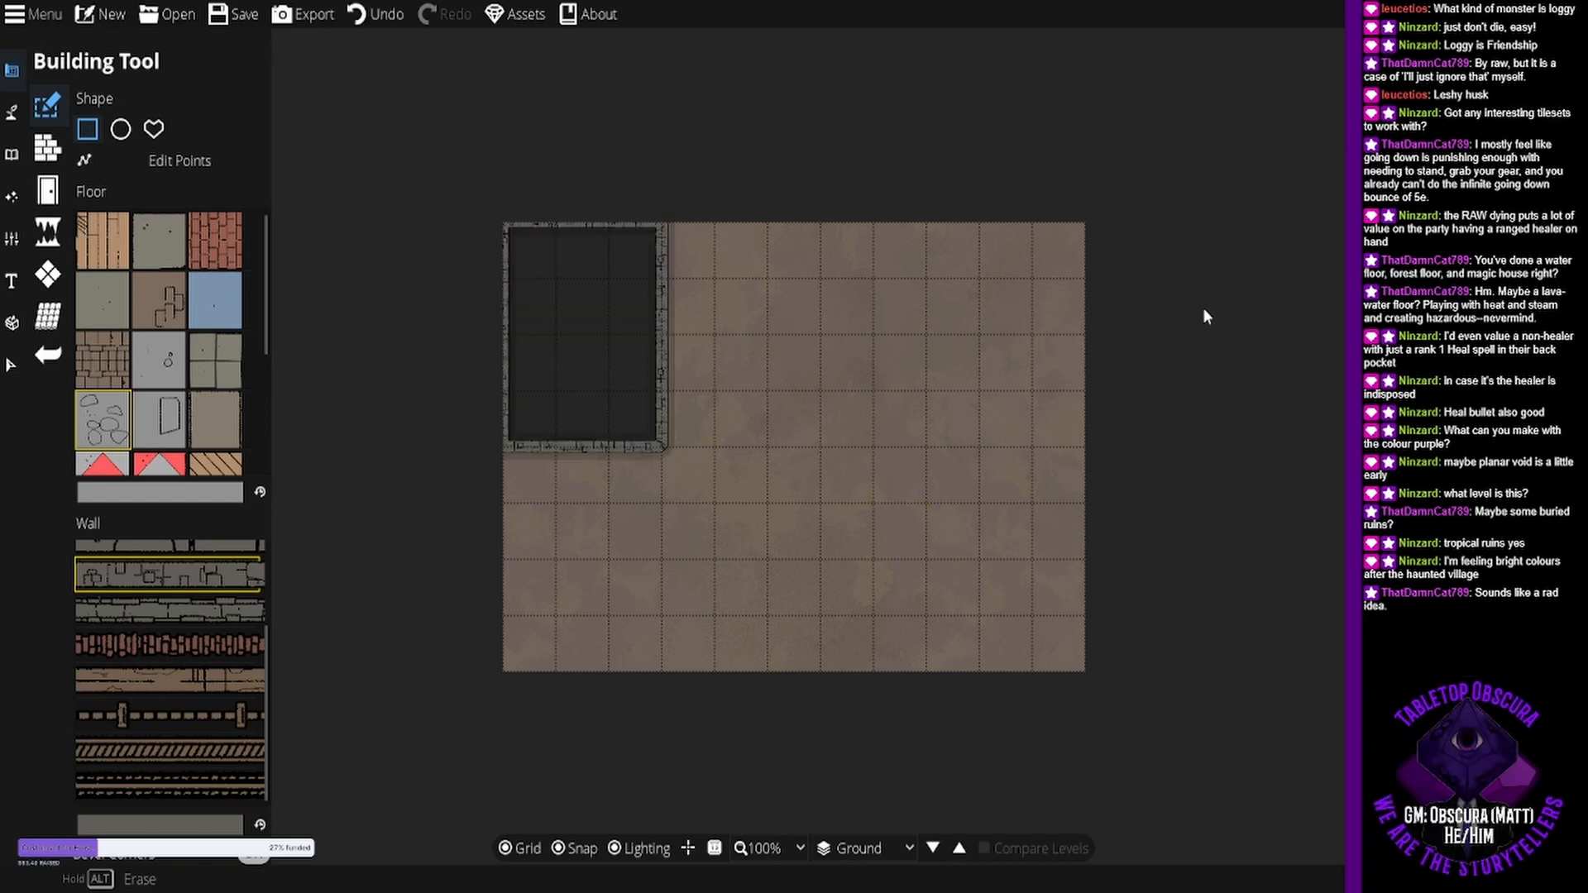
pyautogui.moveTo(1077, 247); pyautogui.dragTo(933, 437)
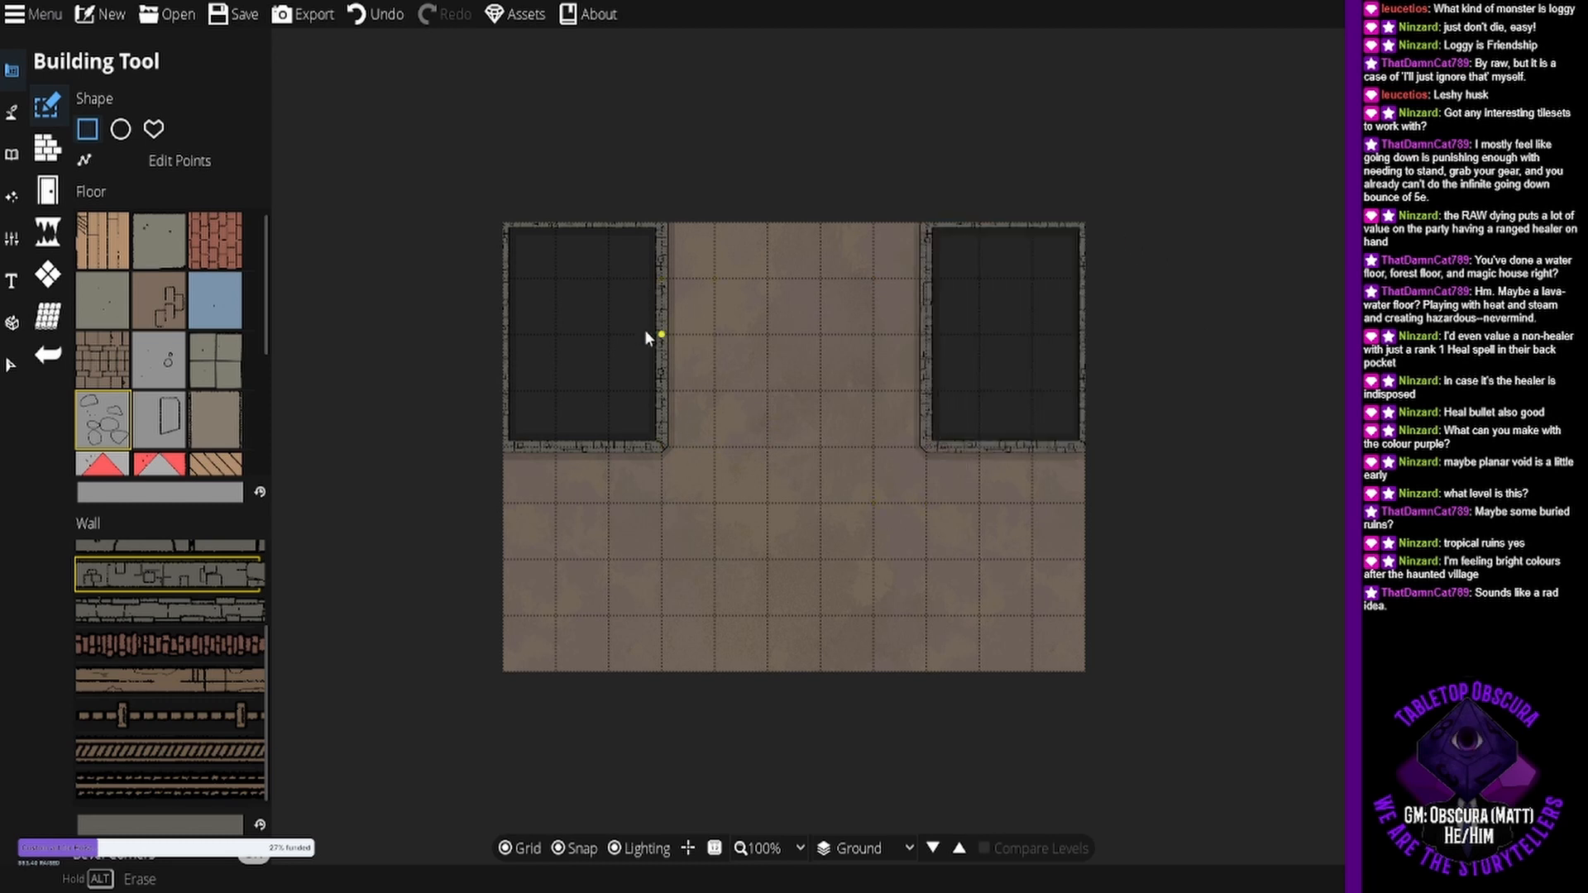
pyautogui.moveTo(623, 328); pyautogui.dragTo(964, 236)
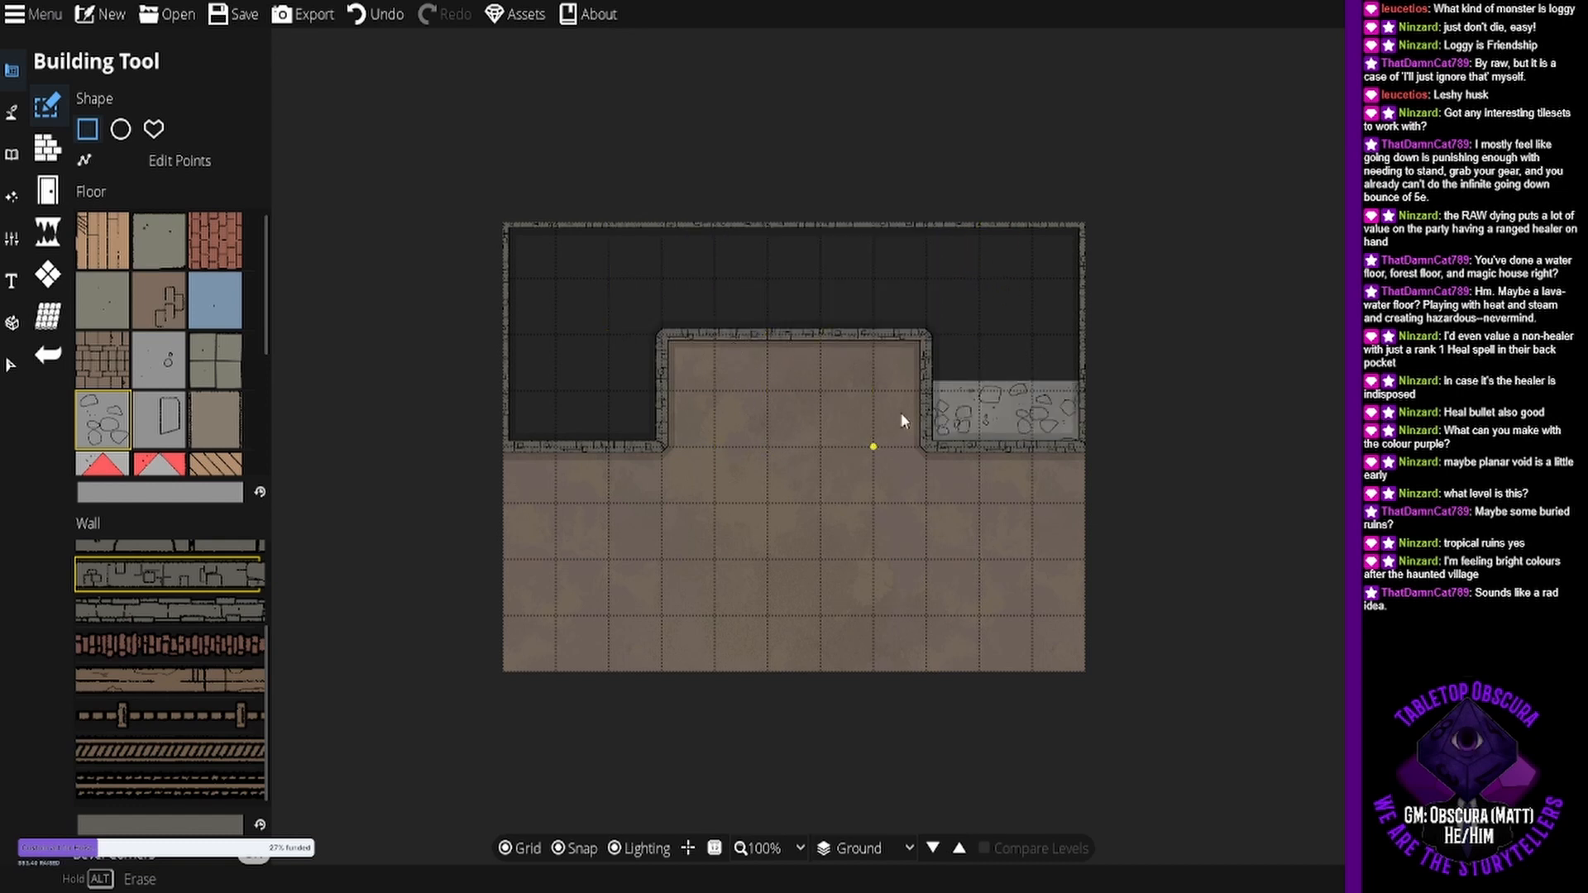
pyautogui.moveTo(971, 401); pyautogui.dragTo(959, 356)
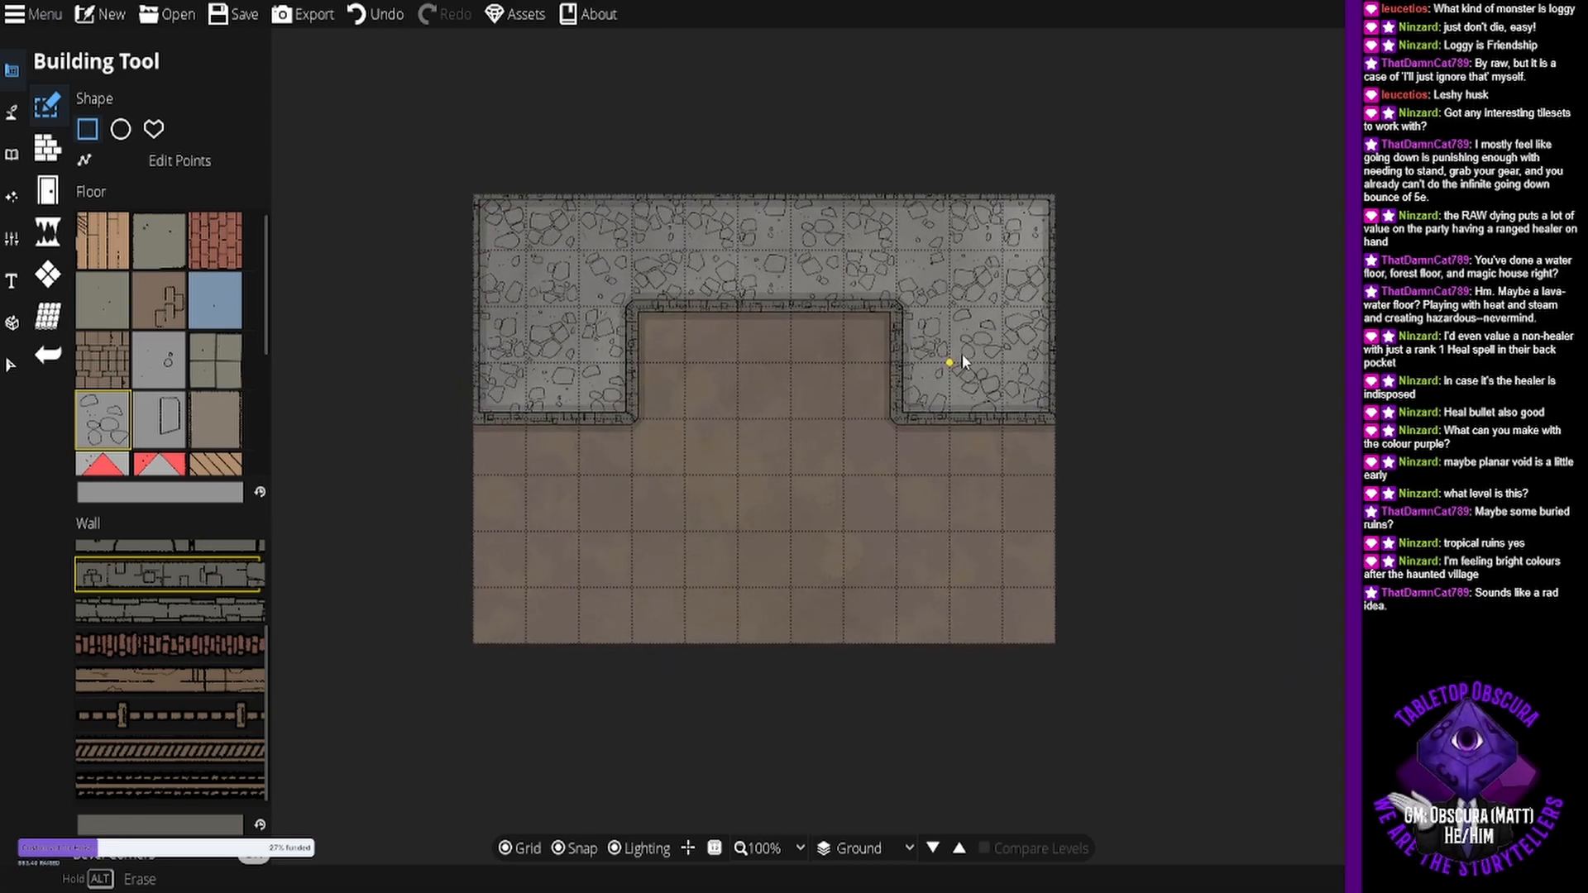
pyautogui.moveTo(716, 238); pyautogui.dragTo(693, 325)
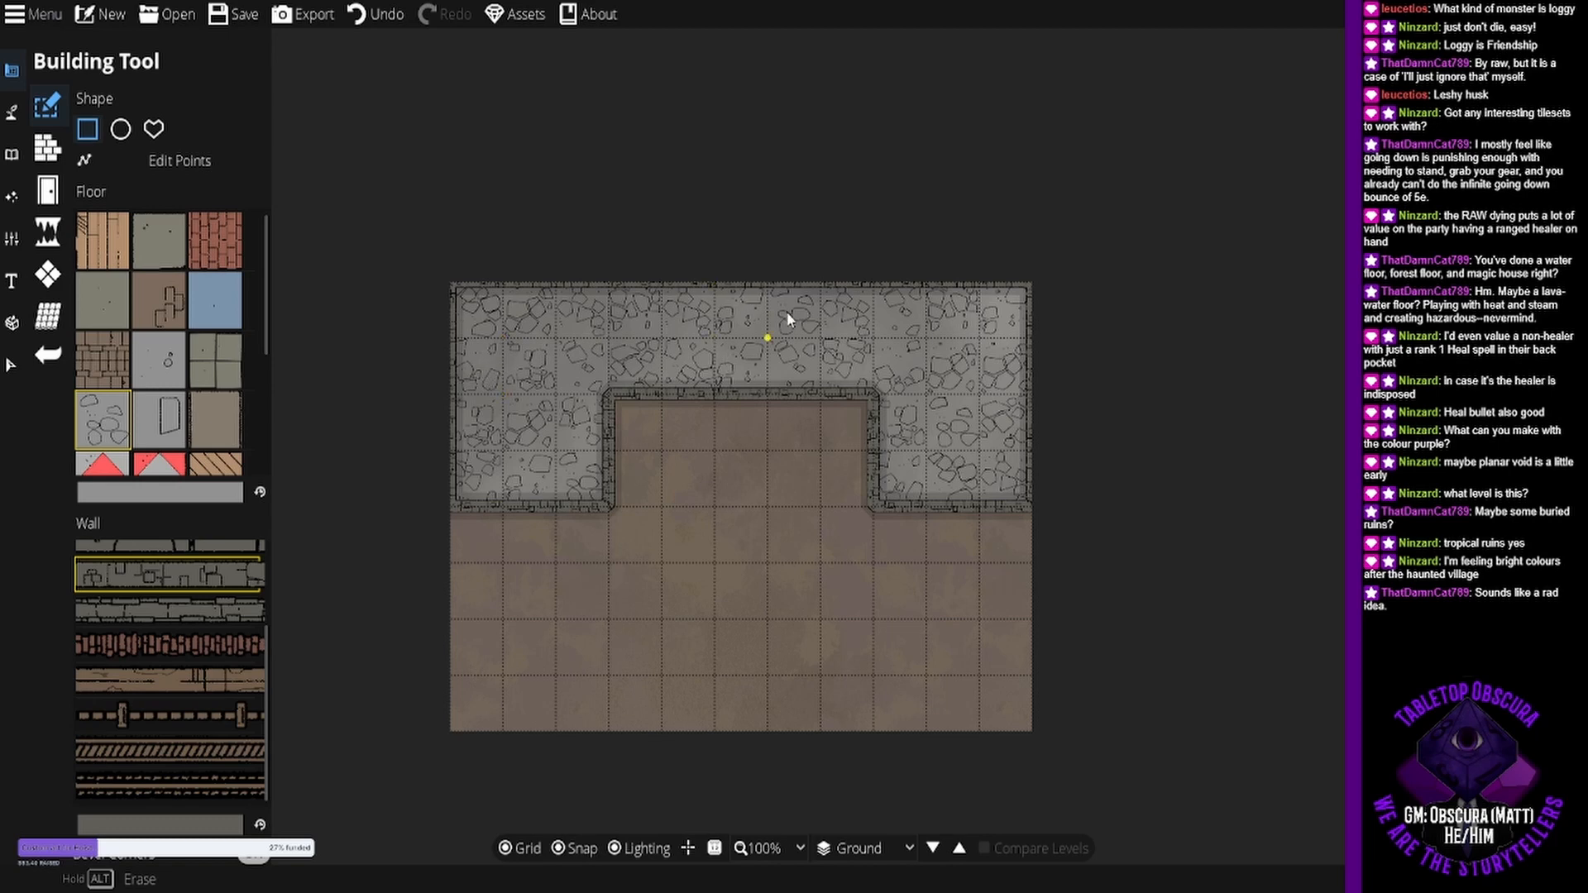
pyautogui.scroll(-2, 751, 519)
pyautogui.click(55, 237)
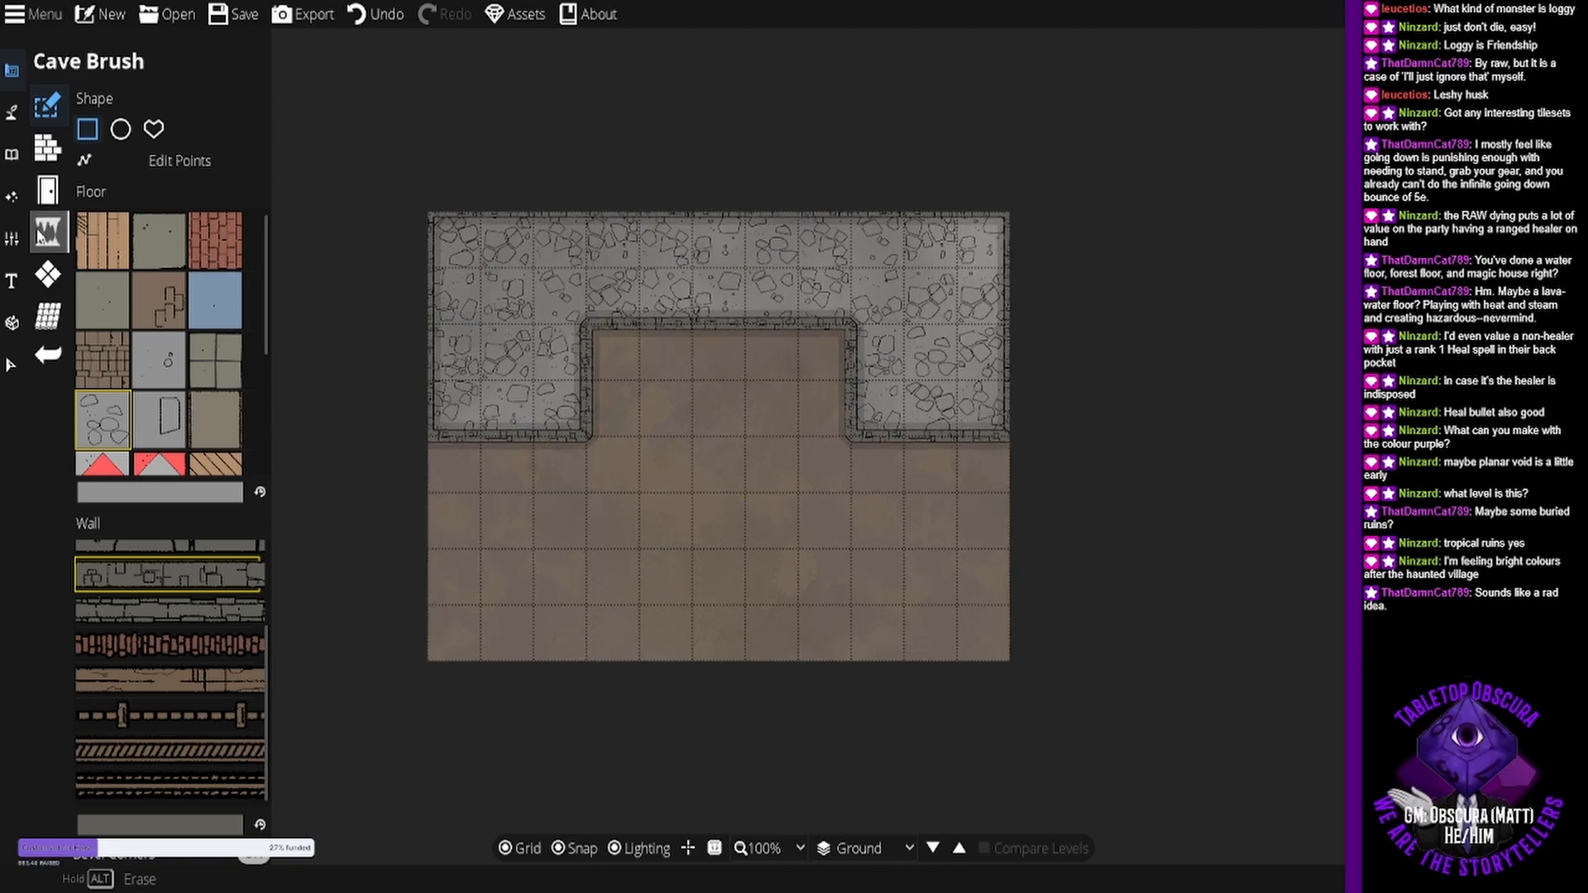
pyautogui.click(47, 273)
pyautogui.click(47, 147)
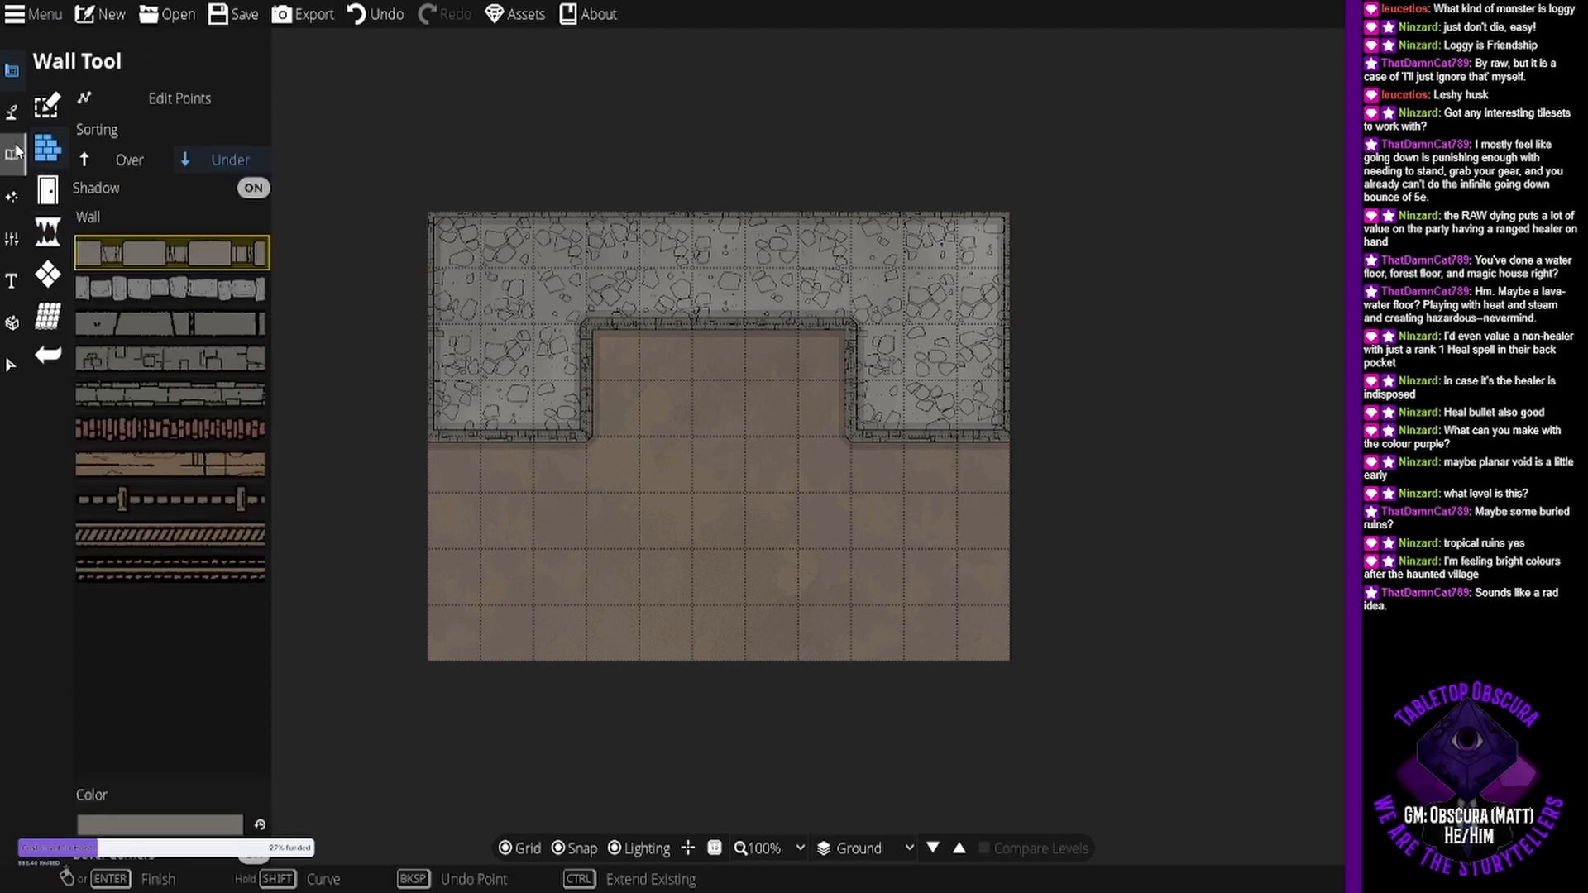
# - Replace the Terrain Gravel slot with Terrain Grass and paint grass over all the open ground outside the building
pyautogui.click(13, 112)
pyautogui.click(15, 116)
pyautogui.click(79, 144)
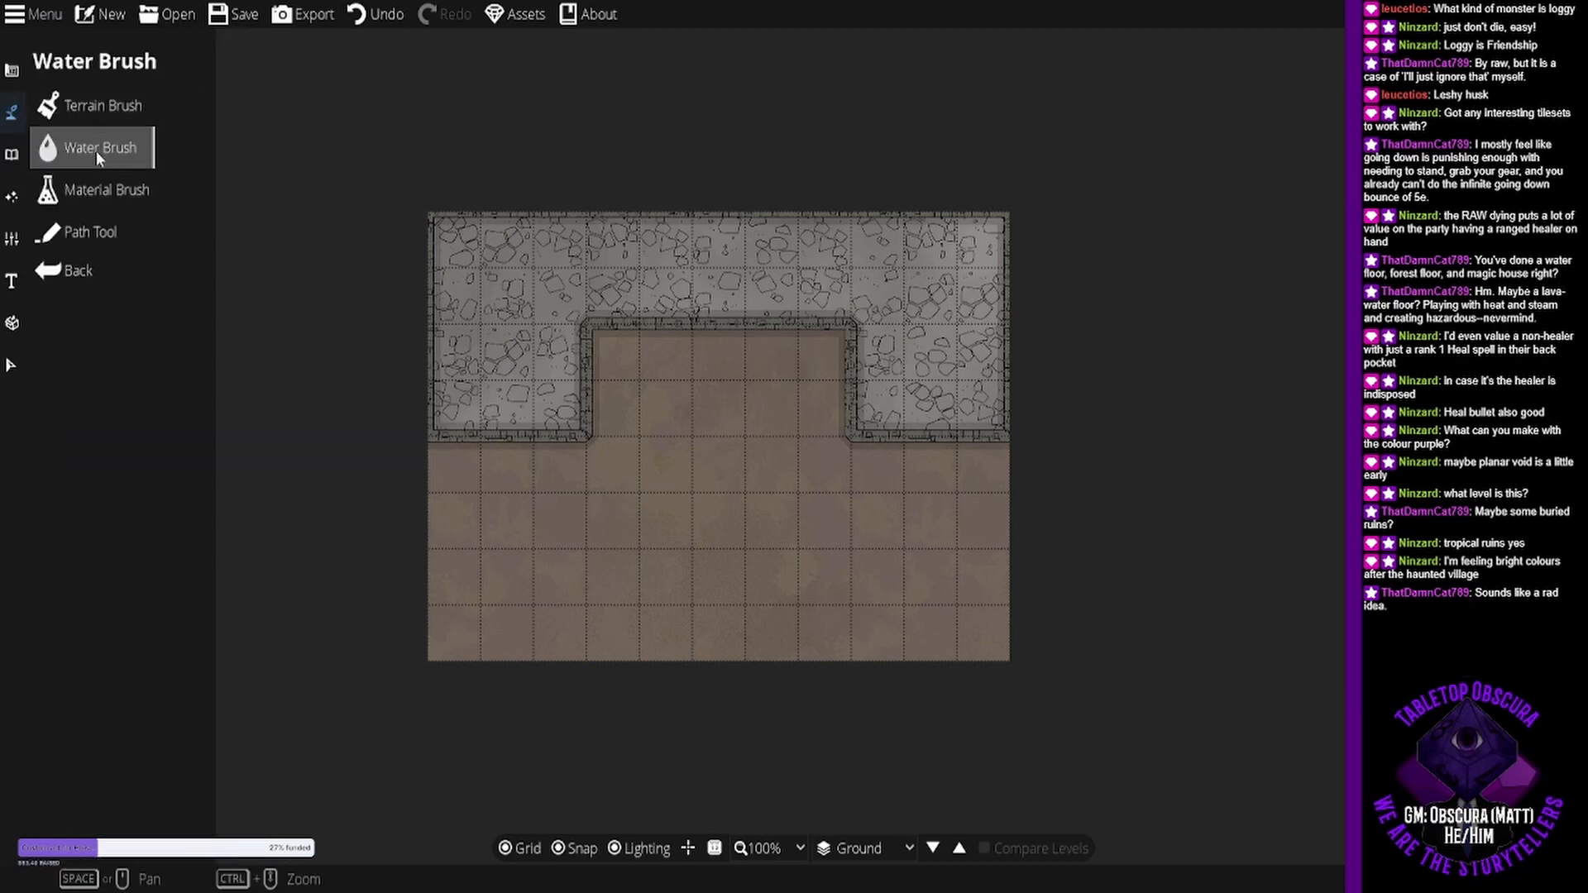
pyautogui.click(107, 108)
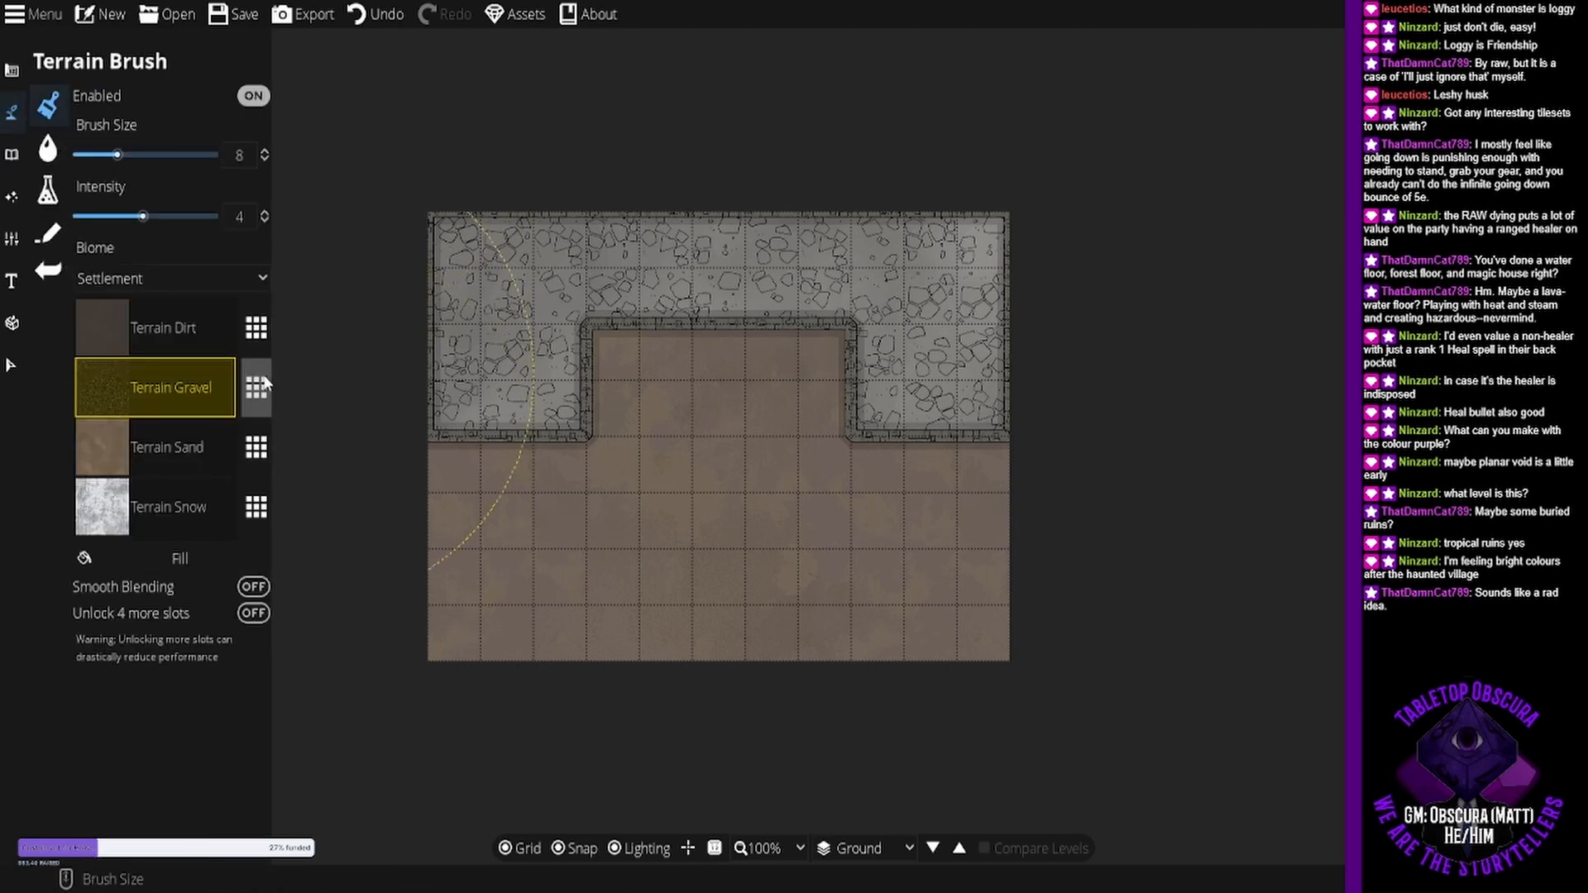
pyautogui.click(255, 389)
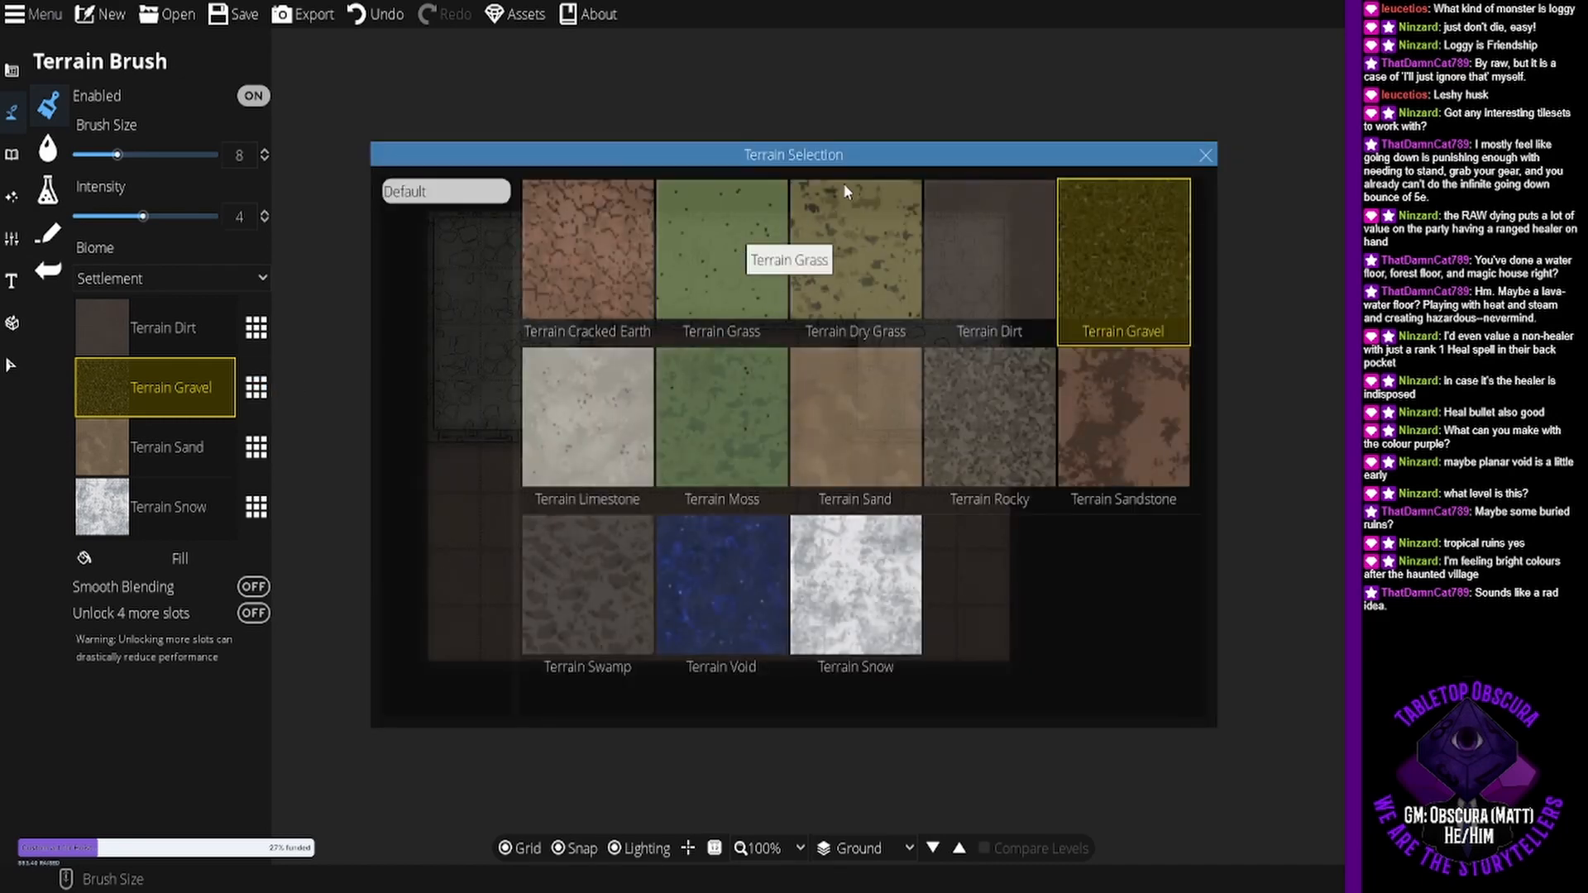
pyautogui.click(740, 263)
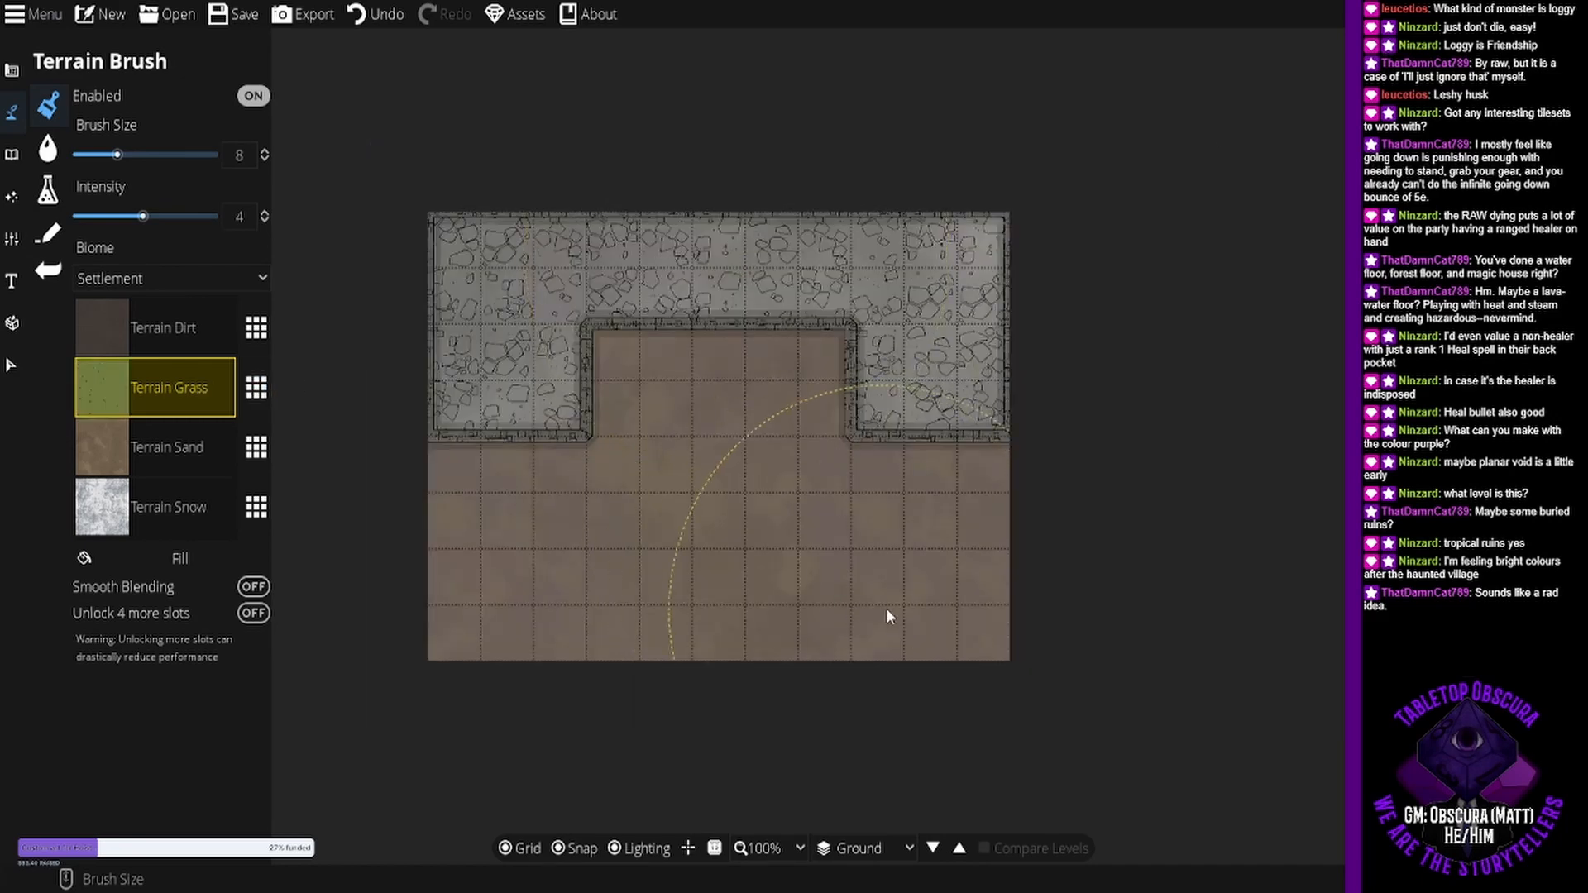
pyautogui.moveTo(943, 614)
pyautogui.mouseDown()
pyautogui.moveTo(890, 523)
pyautogui.moveTo(736, 439)
pyautogui.moveTo(572, 456)
pyautogui.moveTo(474, 530)
pyautogui.moveTo(454, 611)
pyautogui.moveTo(493, 659)
pyautogui.moveTo(670, 673)
pyautogui.moveTo(972, 641)
pyautogui.moveTo(742, 683)
pyautogui.mouseUp()
# - Draw a straight width 5 path on 100: User Layer 1 from the map's lower edge up to the middle of the building's wall
pyautogui.click(48, 234)
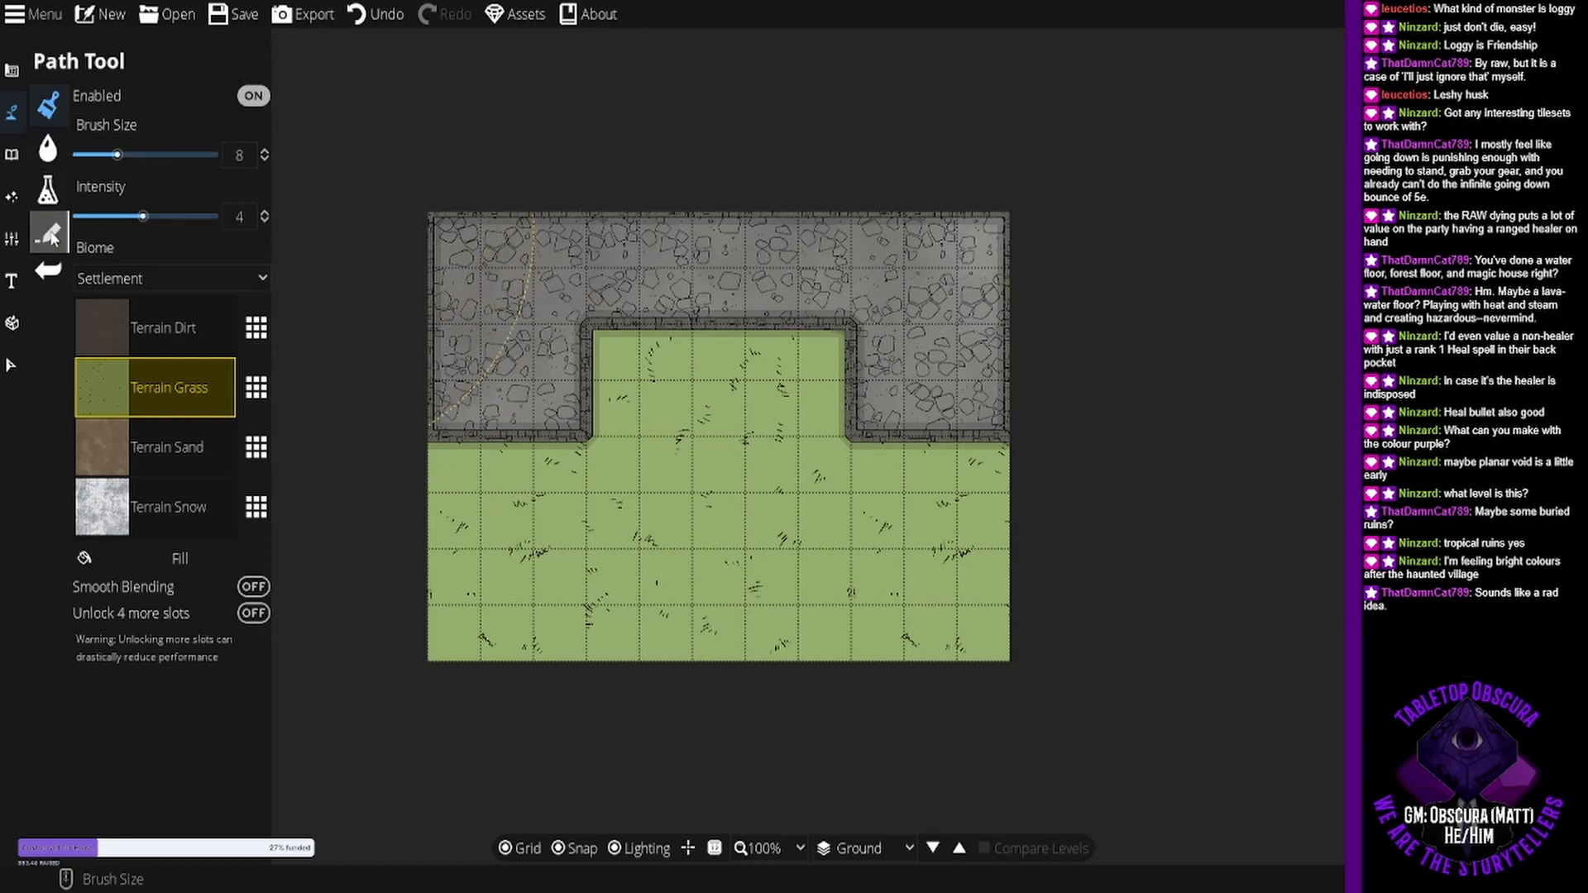
pyautogui.click(708, 661)
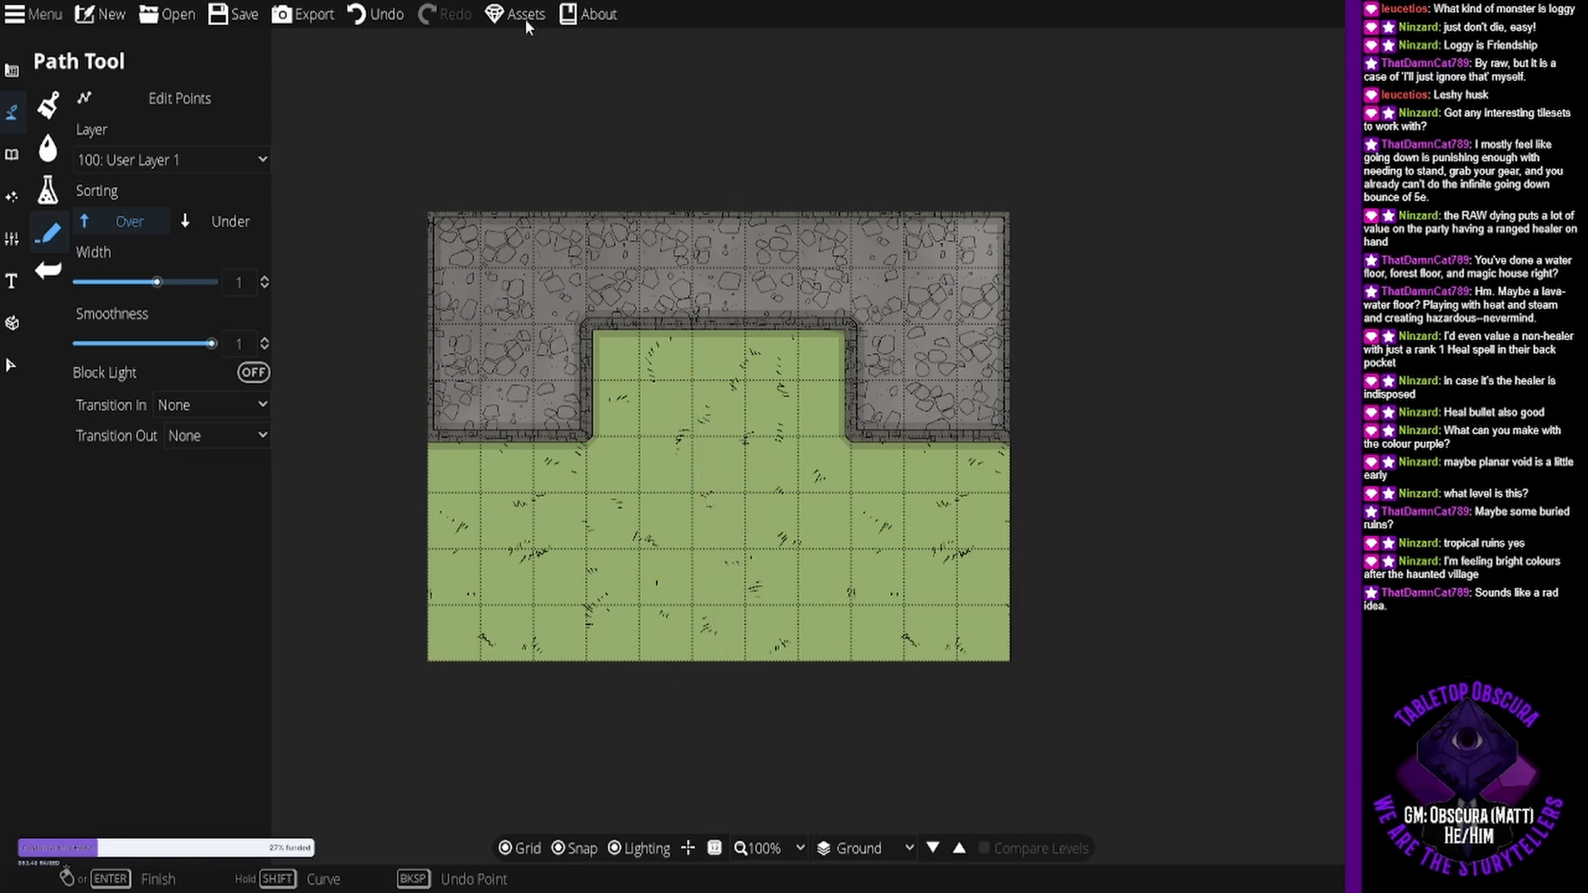
pyautogui.moveTo(171, 282); pyautogui.dragTo(217, 283)
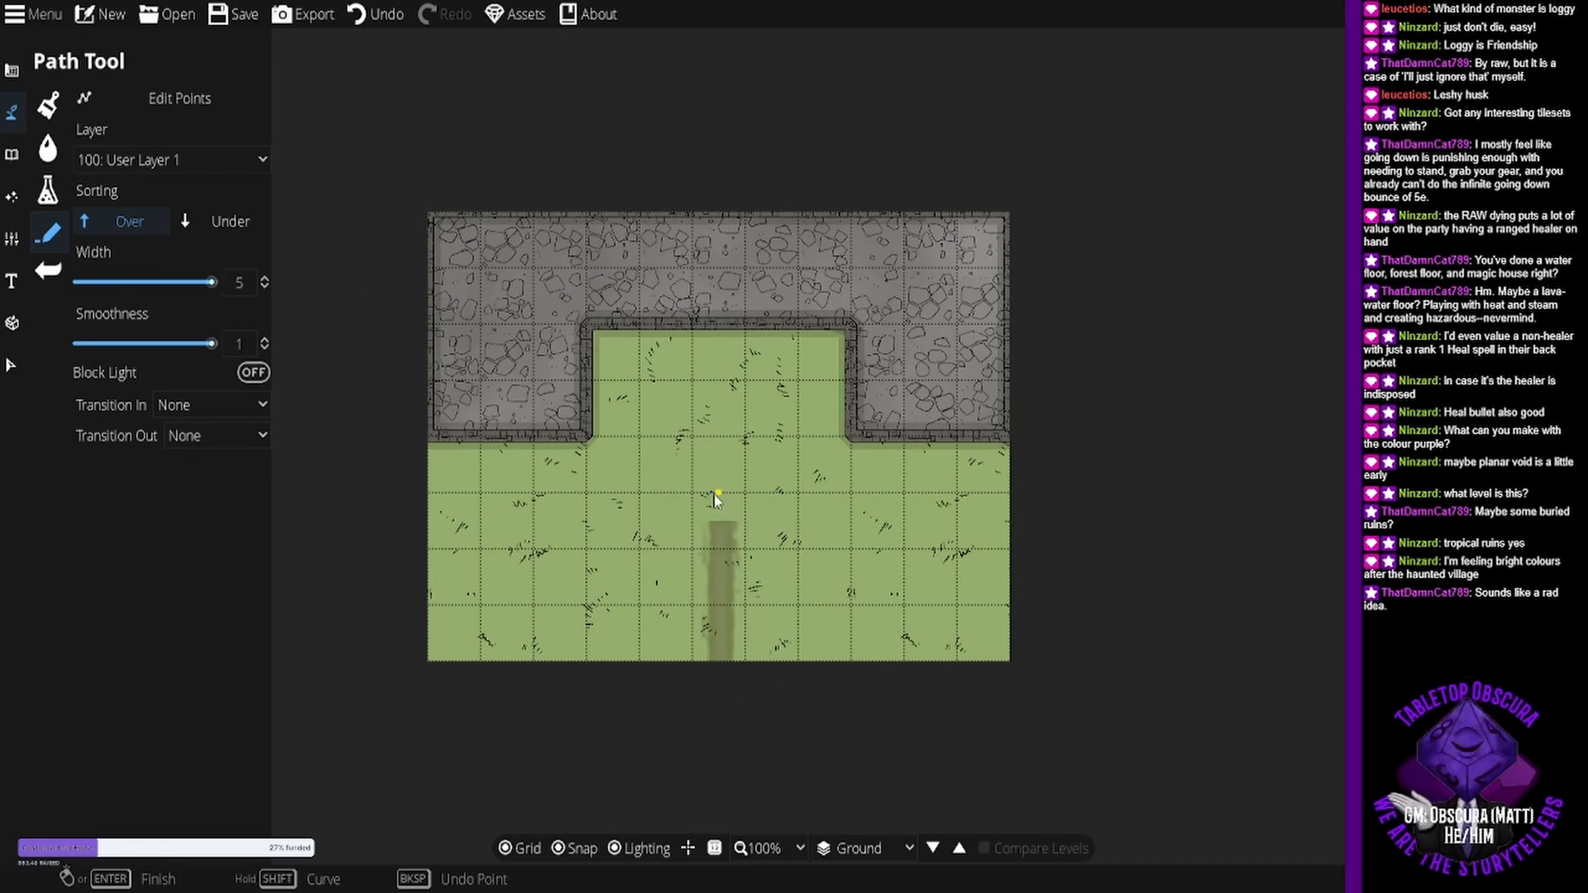
pyautogui.rightClick(721, 329)
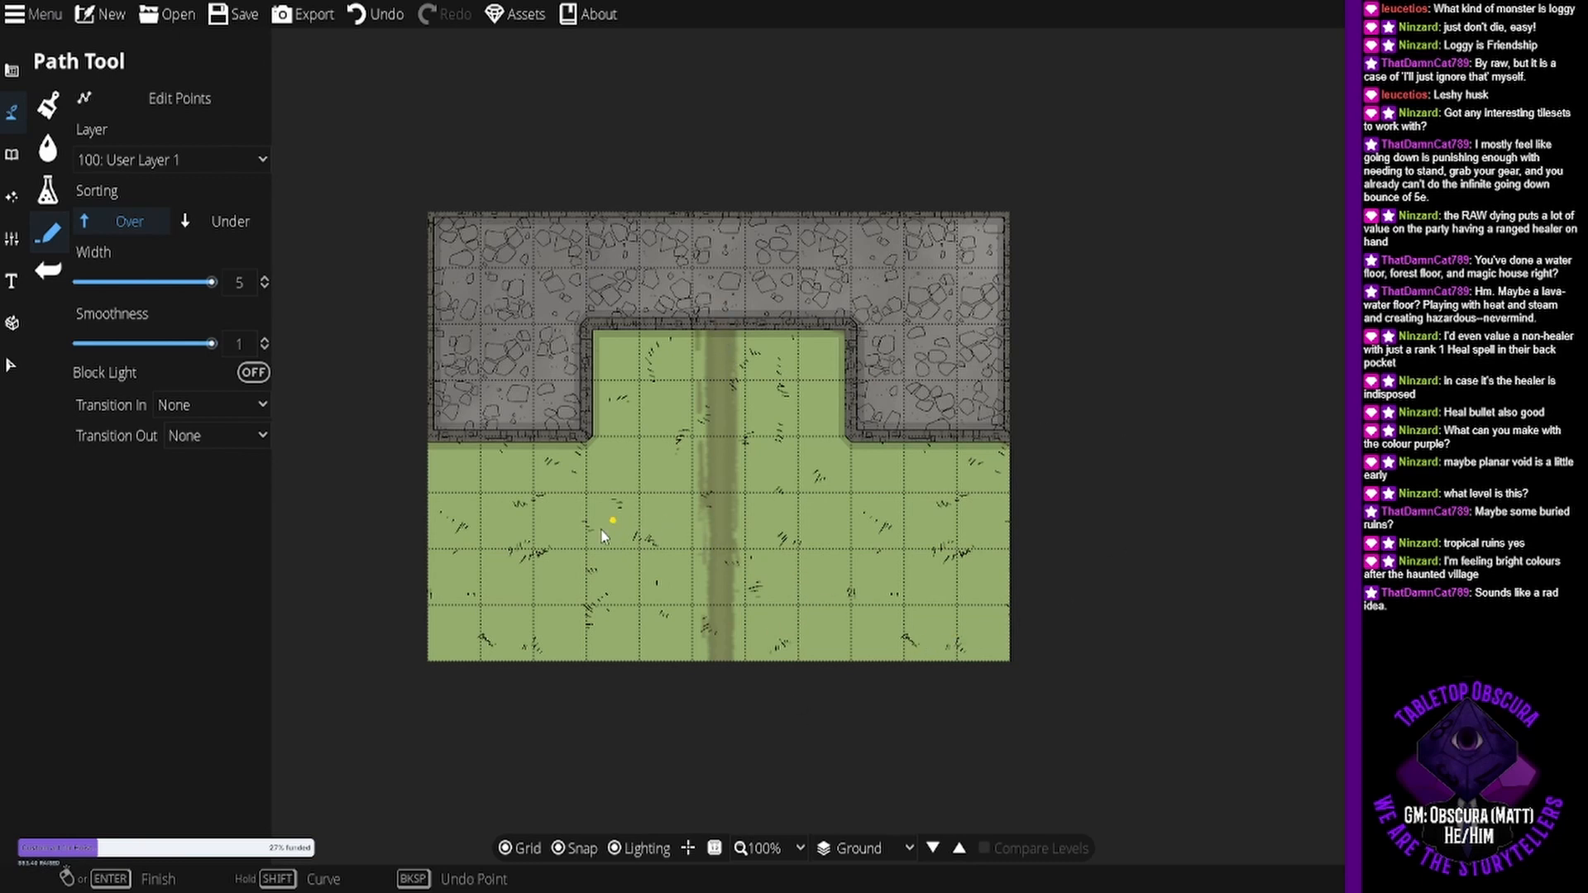
# - Overlay two more straight width 5 paths on the existing path, from the map's lower edge up to the building's wall
pyautogui.click(721, 665)
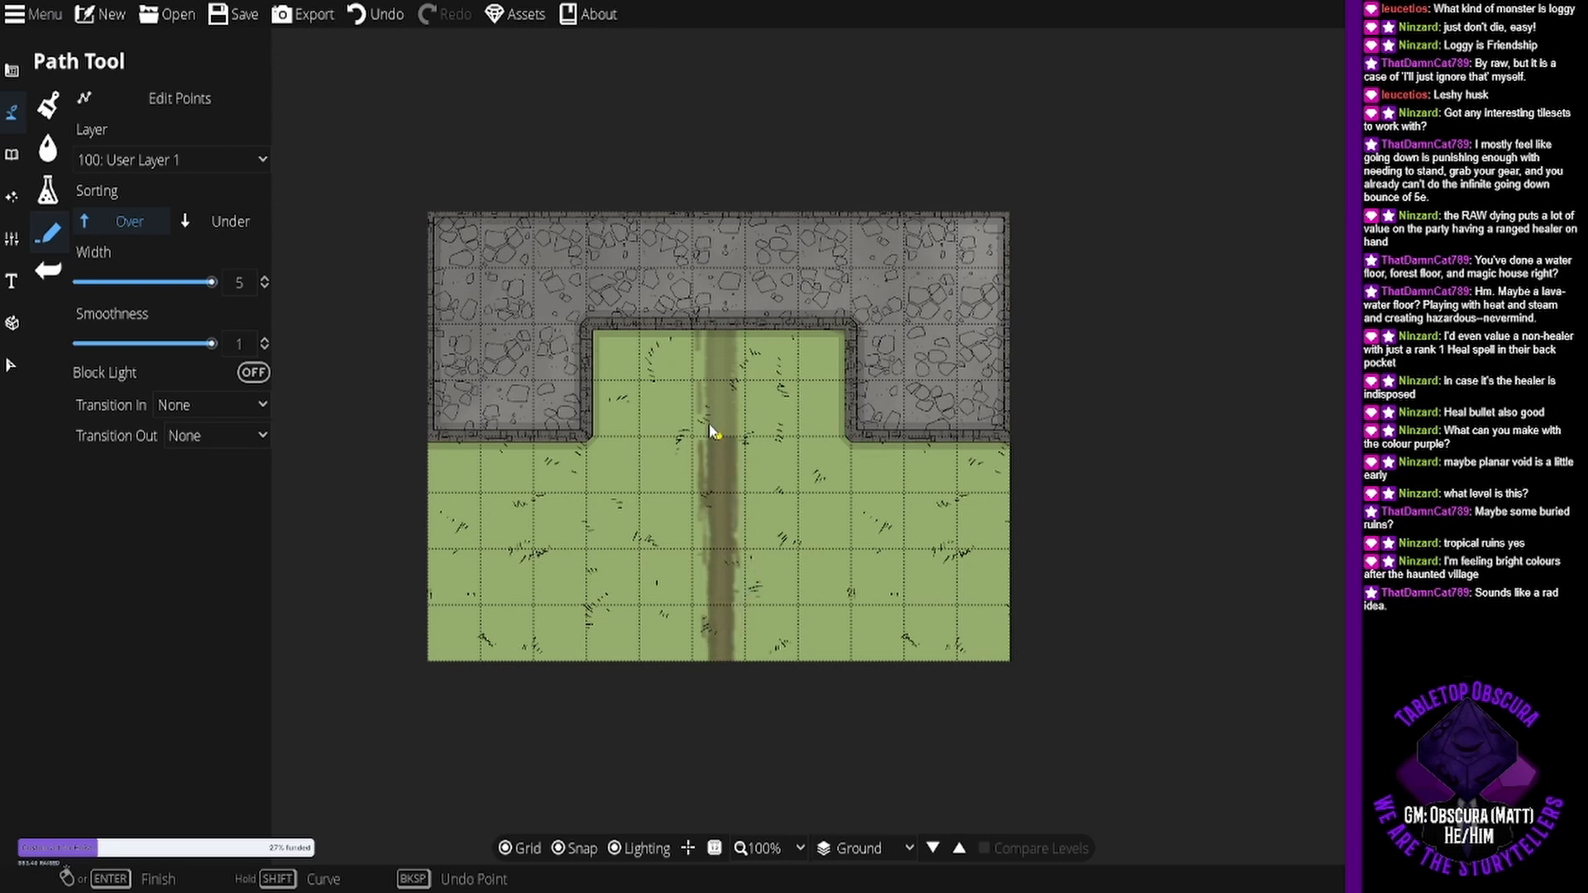
pyautogui.rightClick(724, 332)
pyautogui.click(725, 659)
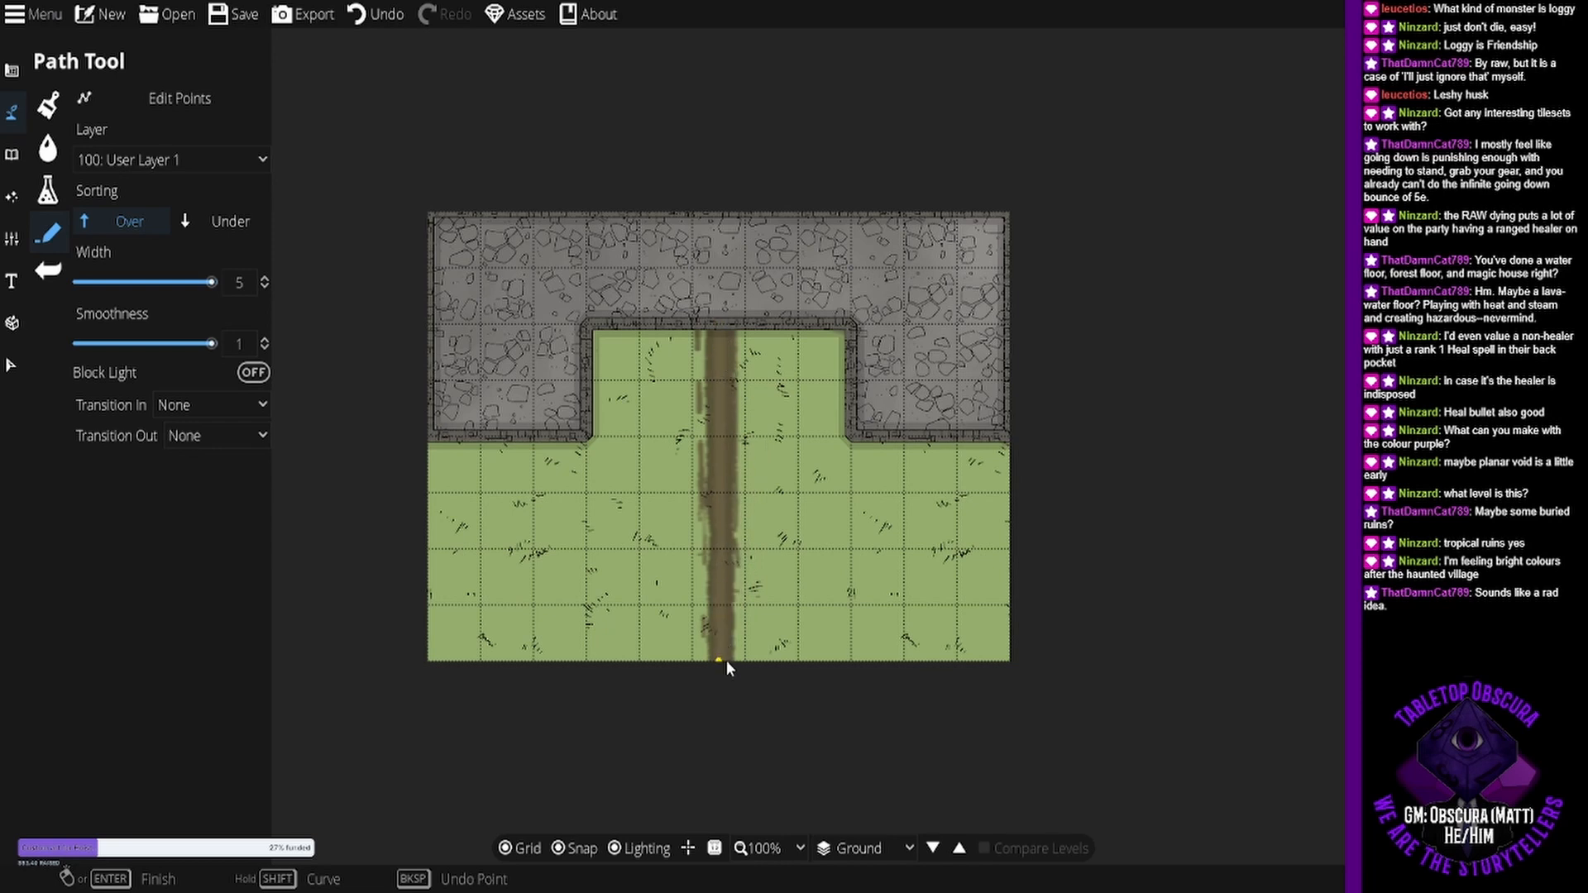
pyautogui.rightClick(722, 315)
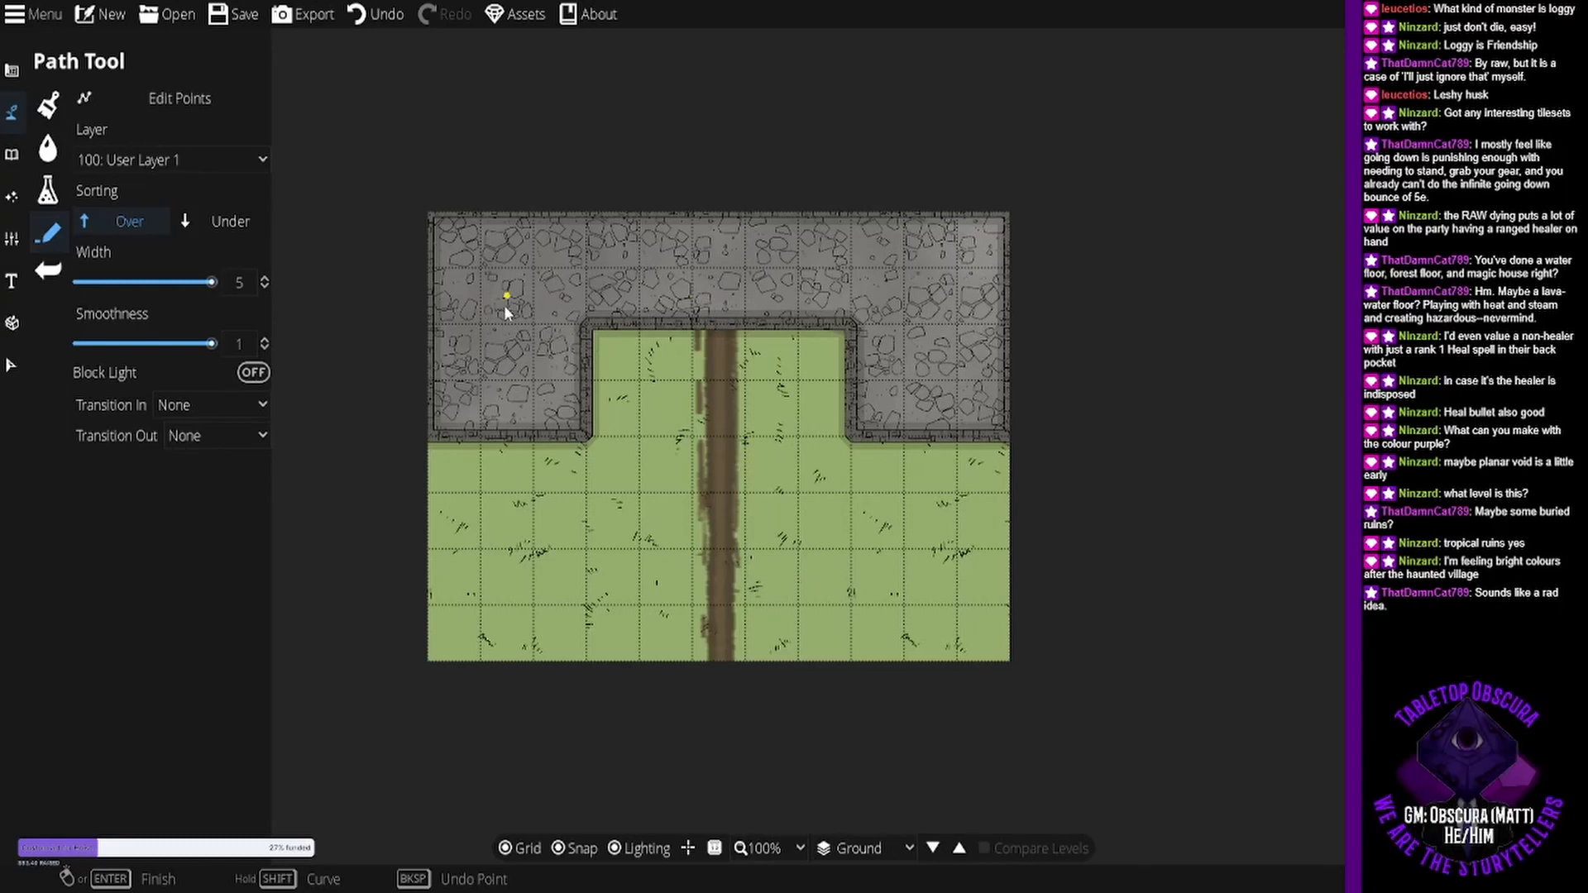
pyautogui.click(12, 153)
pyautogui.click(80, 116)
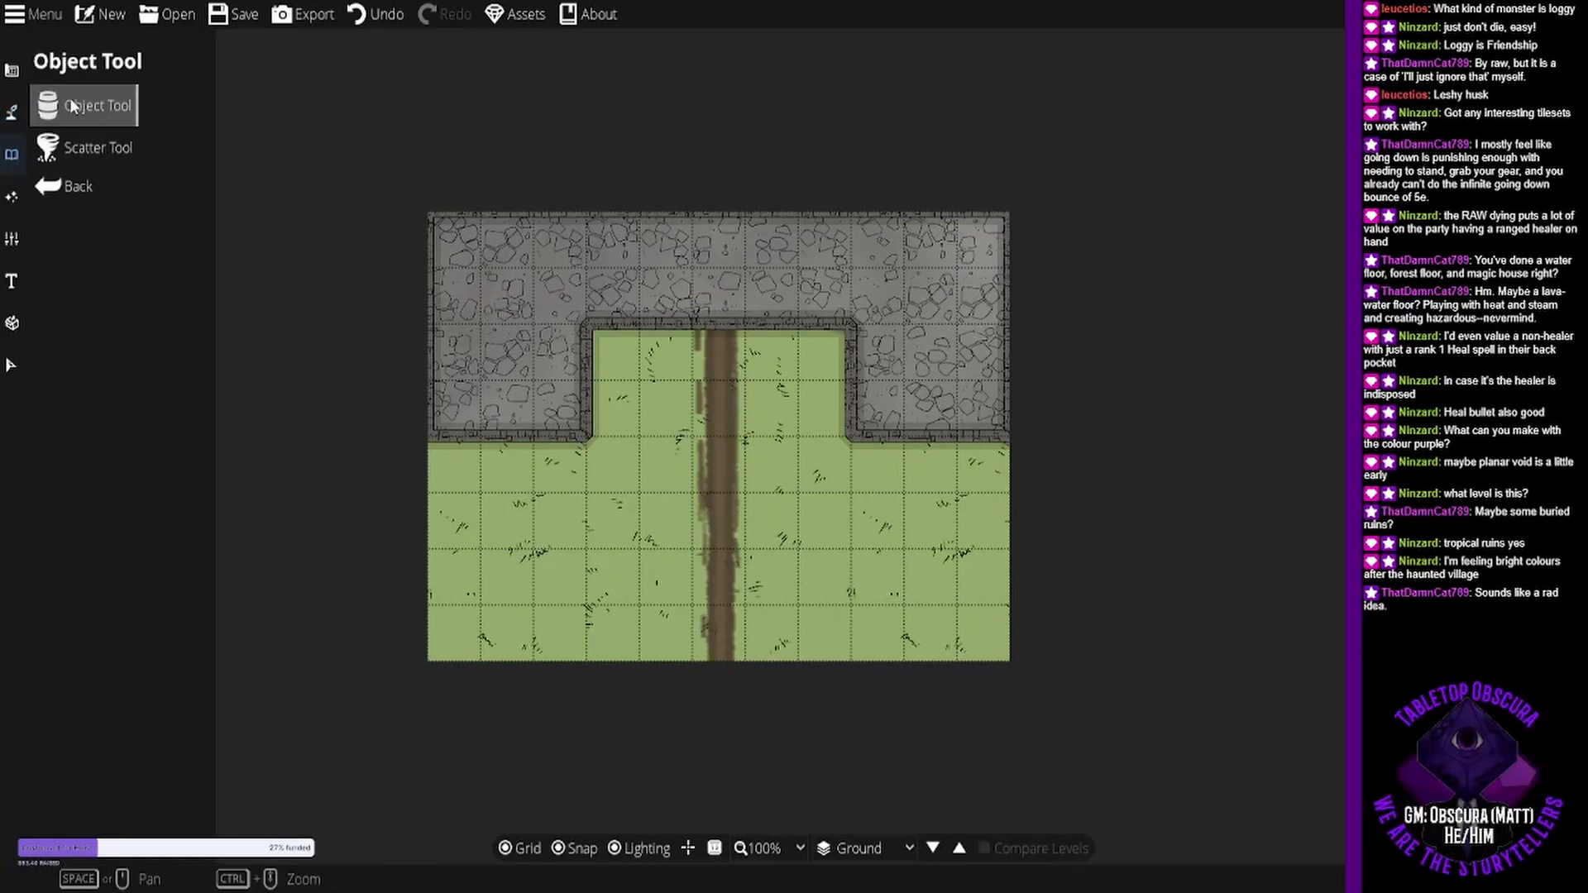
pyautogui.click(80, 141)
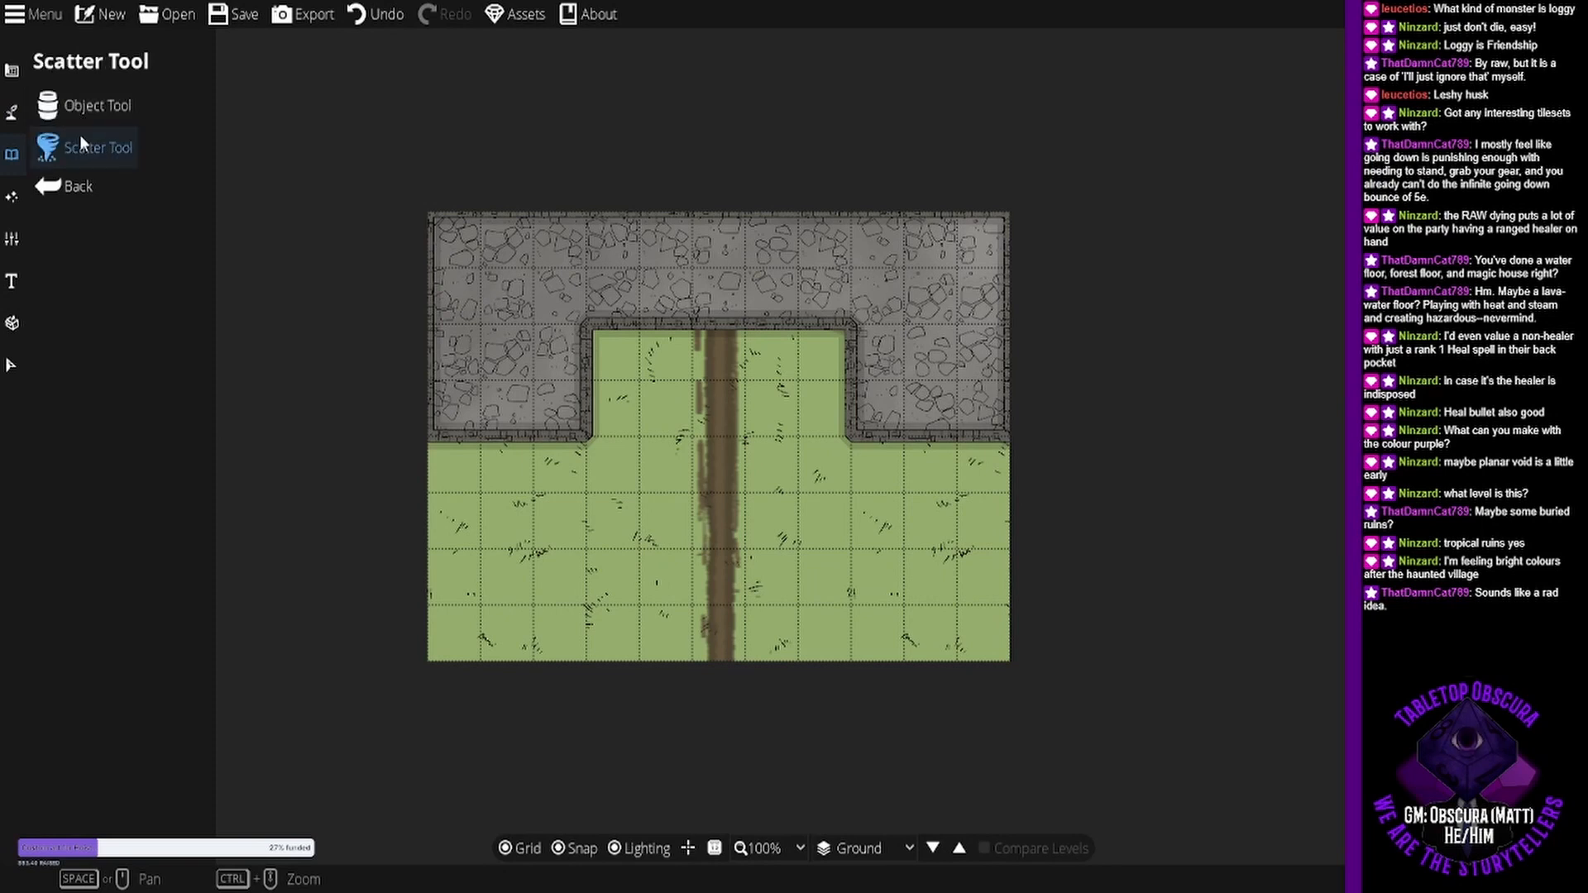
pyautogui.click(10, 111)
# - Place a light-blocking grey stone-framed door in the building's middle wall section, directly at the upper end of the path
pyautogui.click(11, 71)
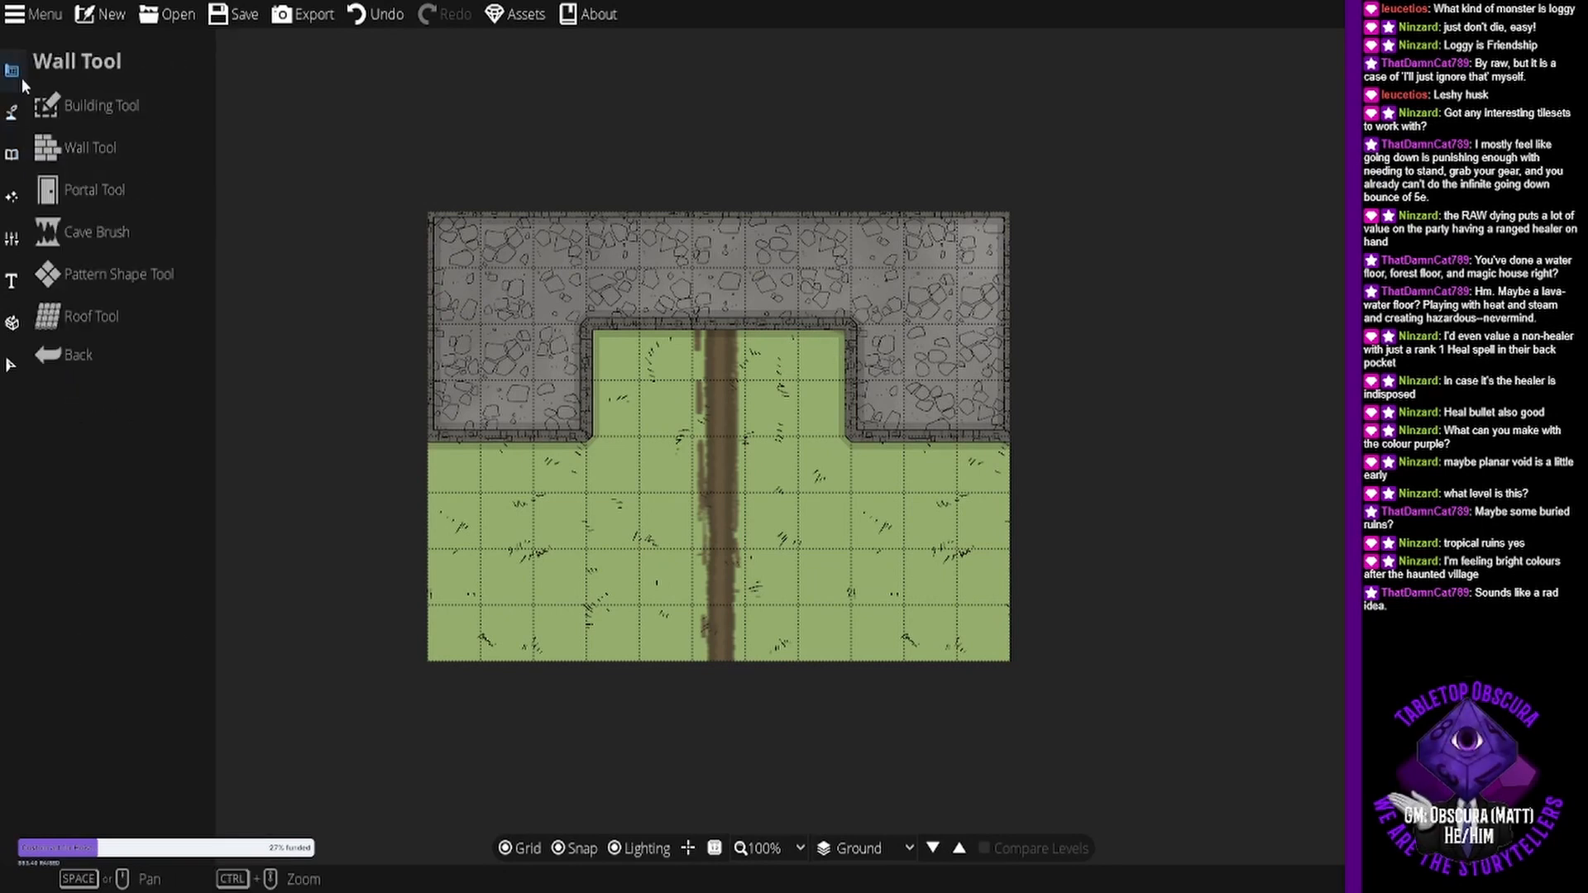
pyautogui.click(72, 202)
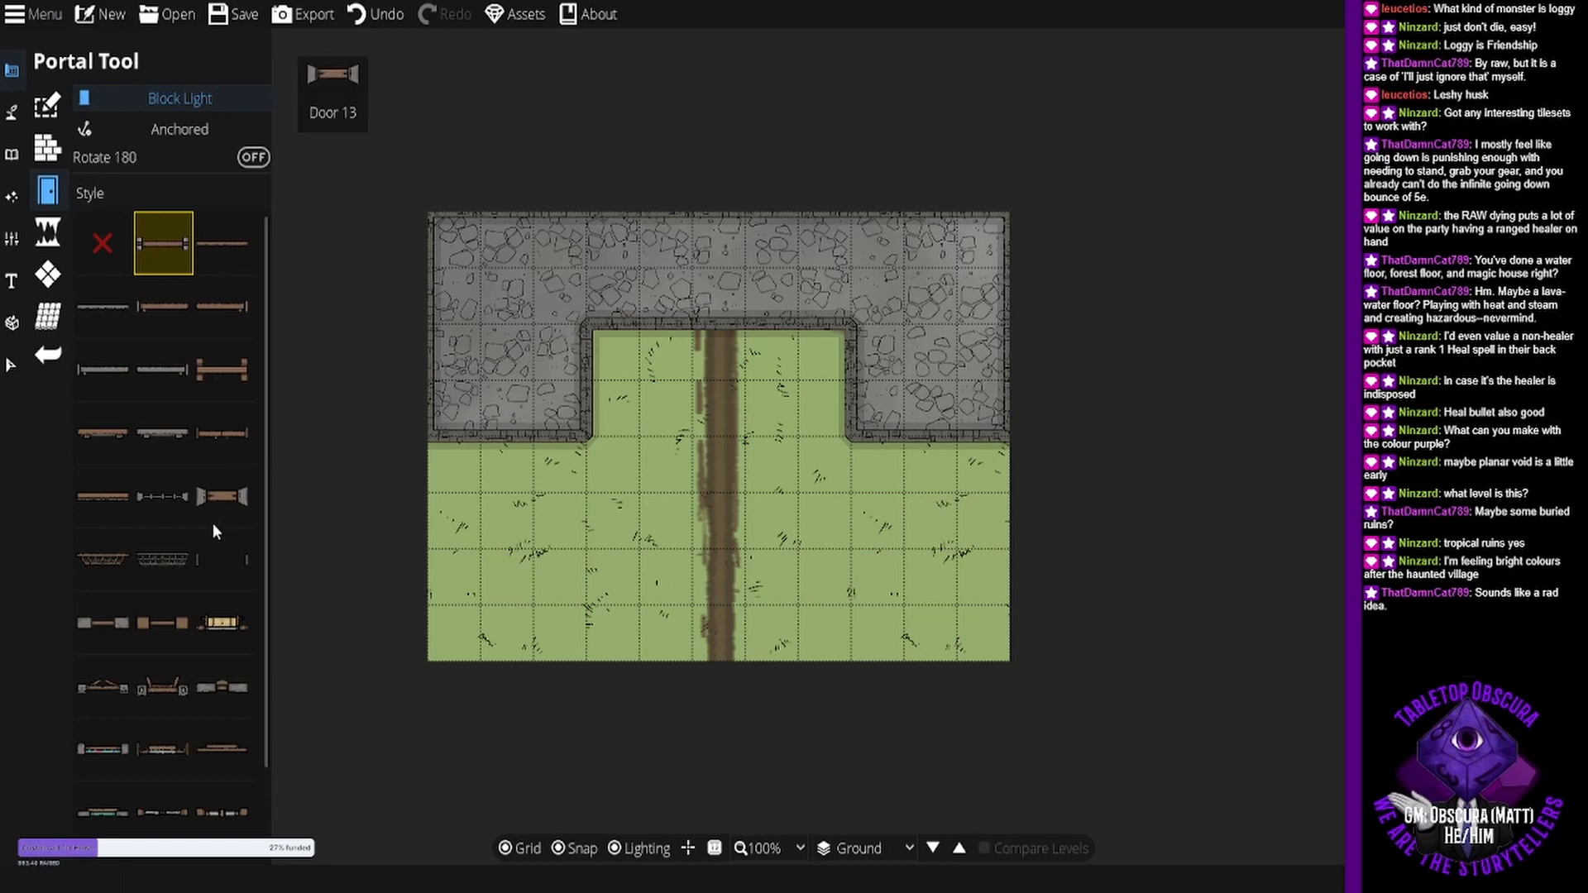
pyautogui.click(161, 434)
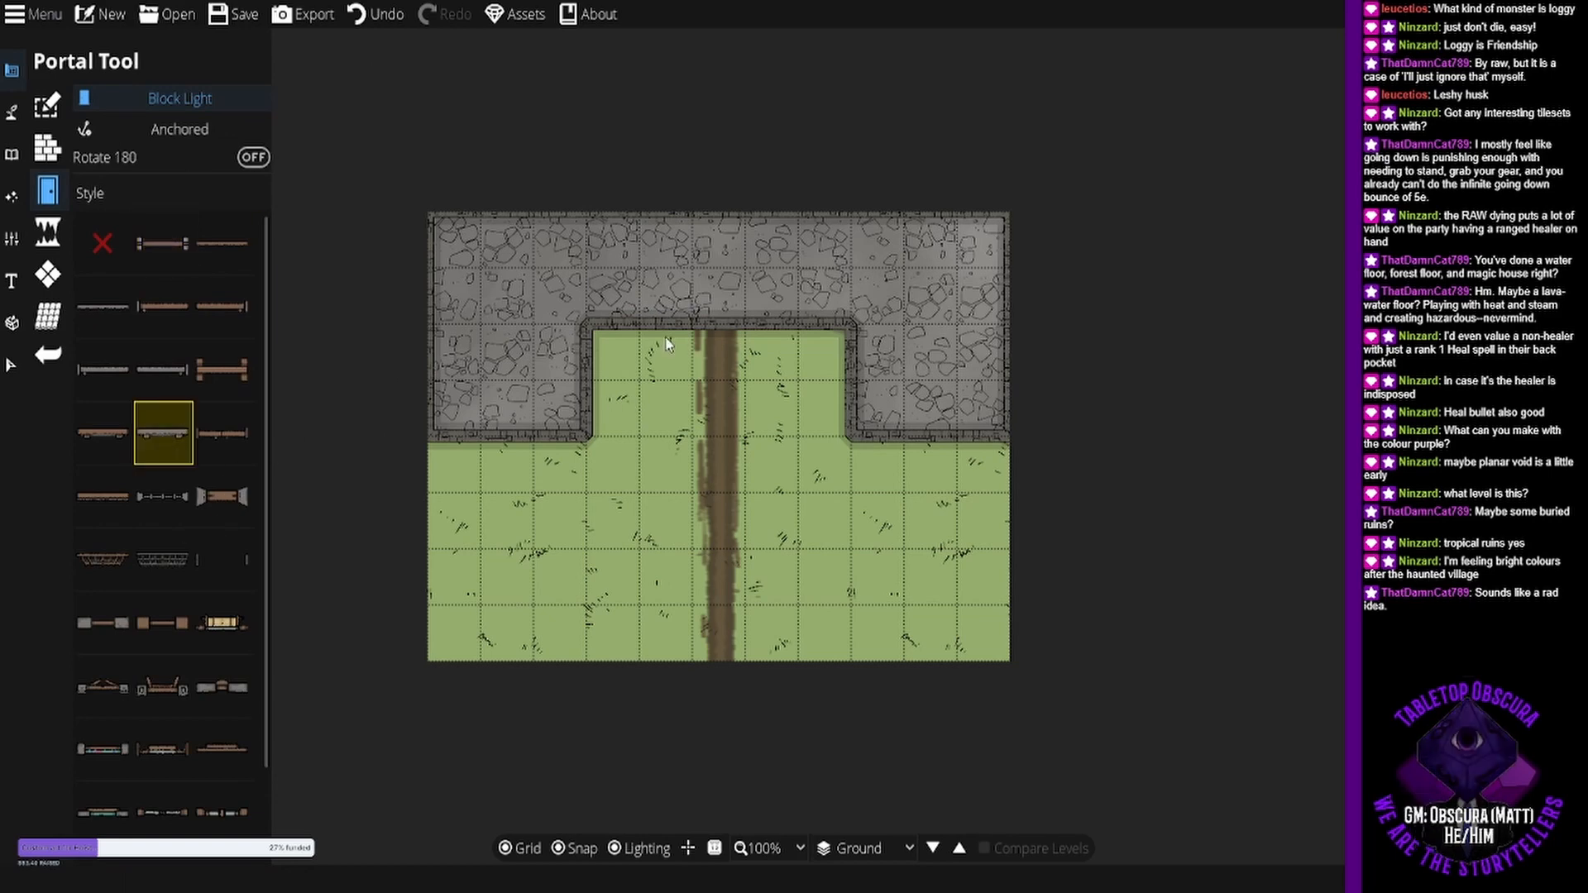
pyautogui.click(716, 329)
pyautogui.moveTo(839, 551); pyautogui.dragTo(729, 509)
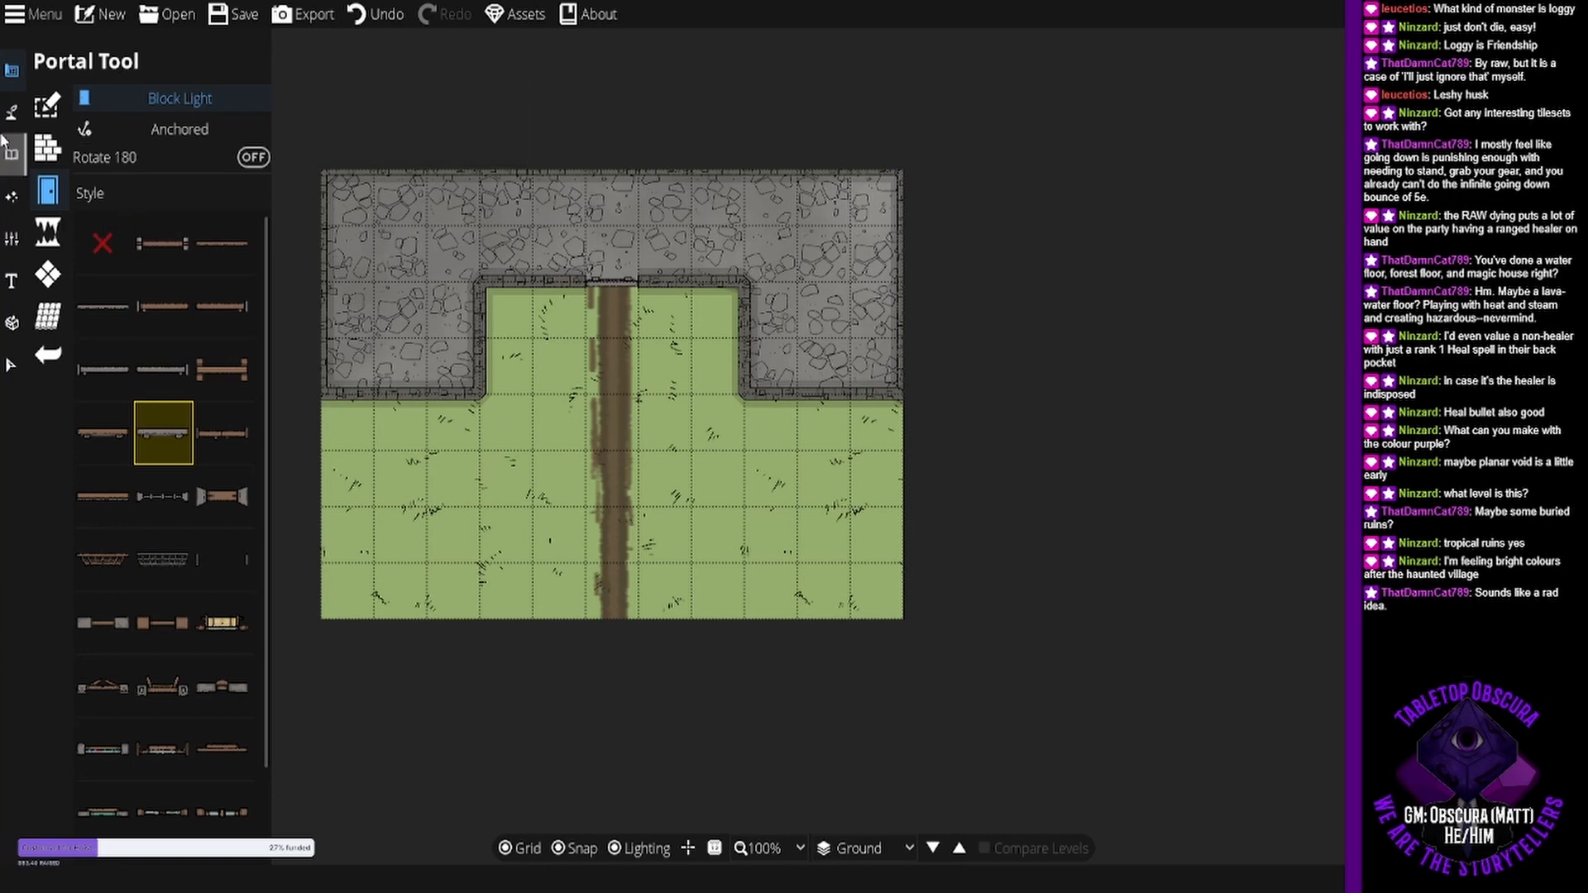
# - Switch from the Portal Tool to the Object Tool
pyautogui.click(13, 112)
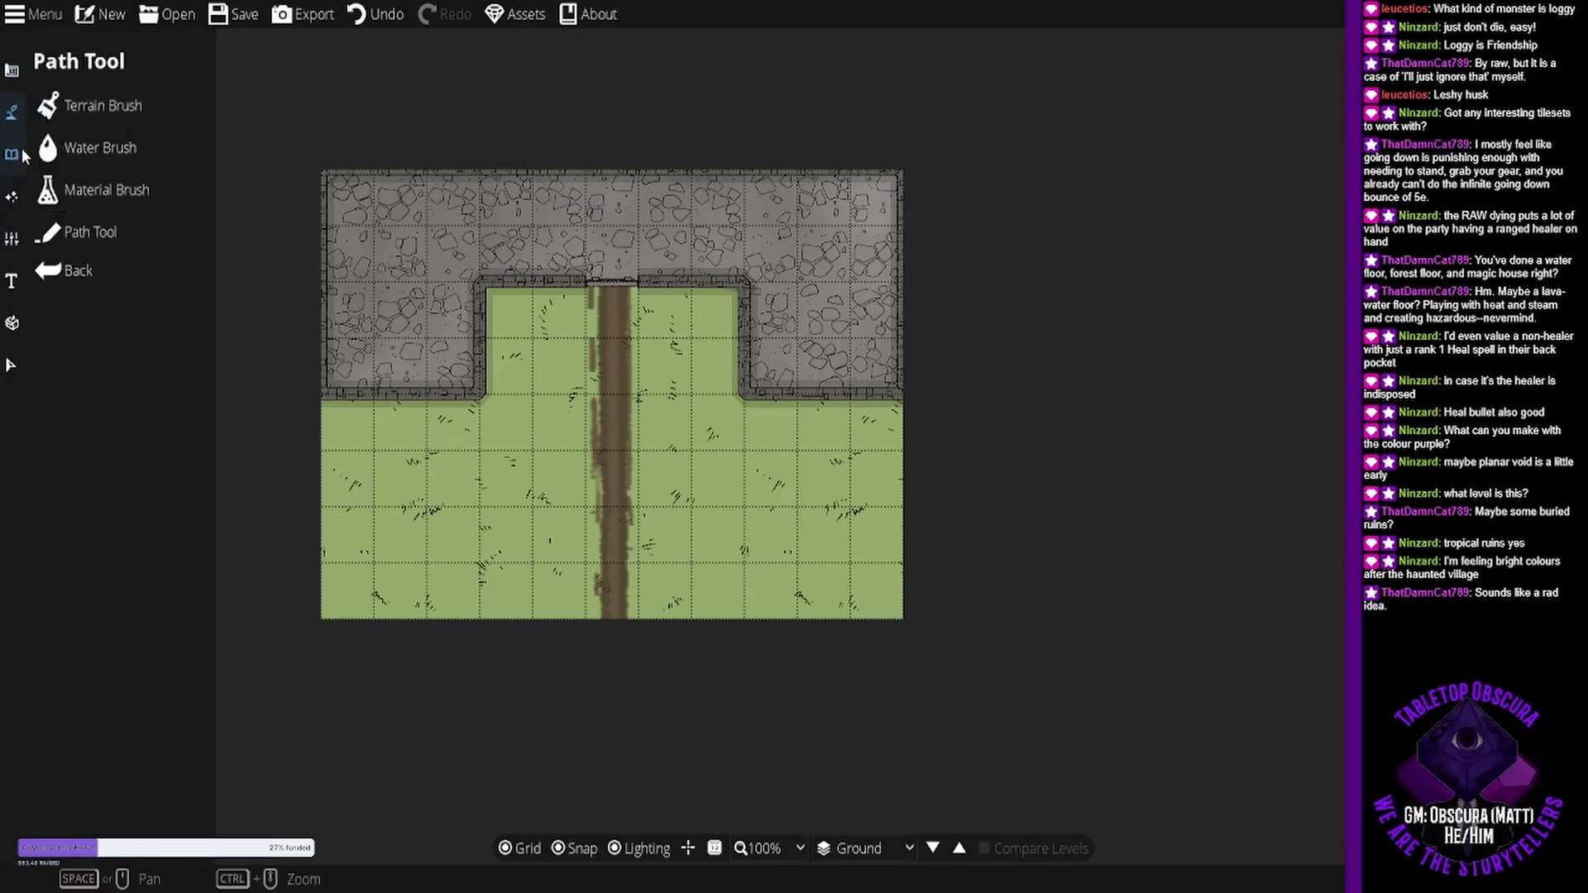
pyautogui.click(14, 153)
pyautogui.click(98, 106)
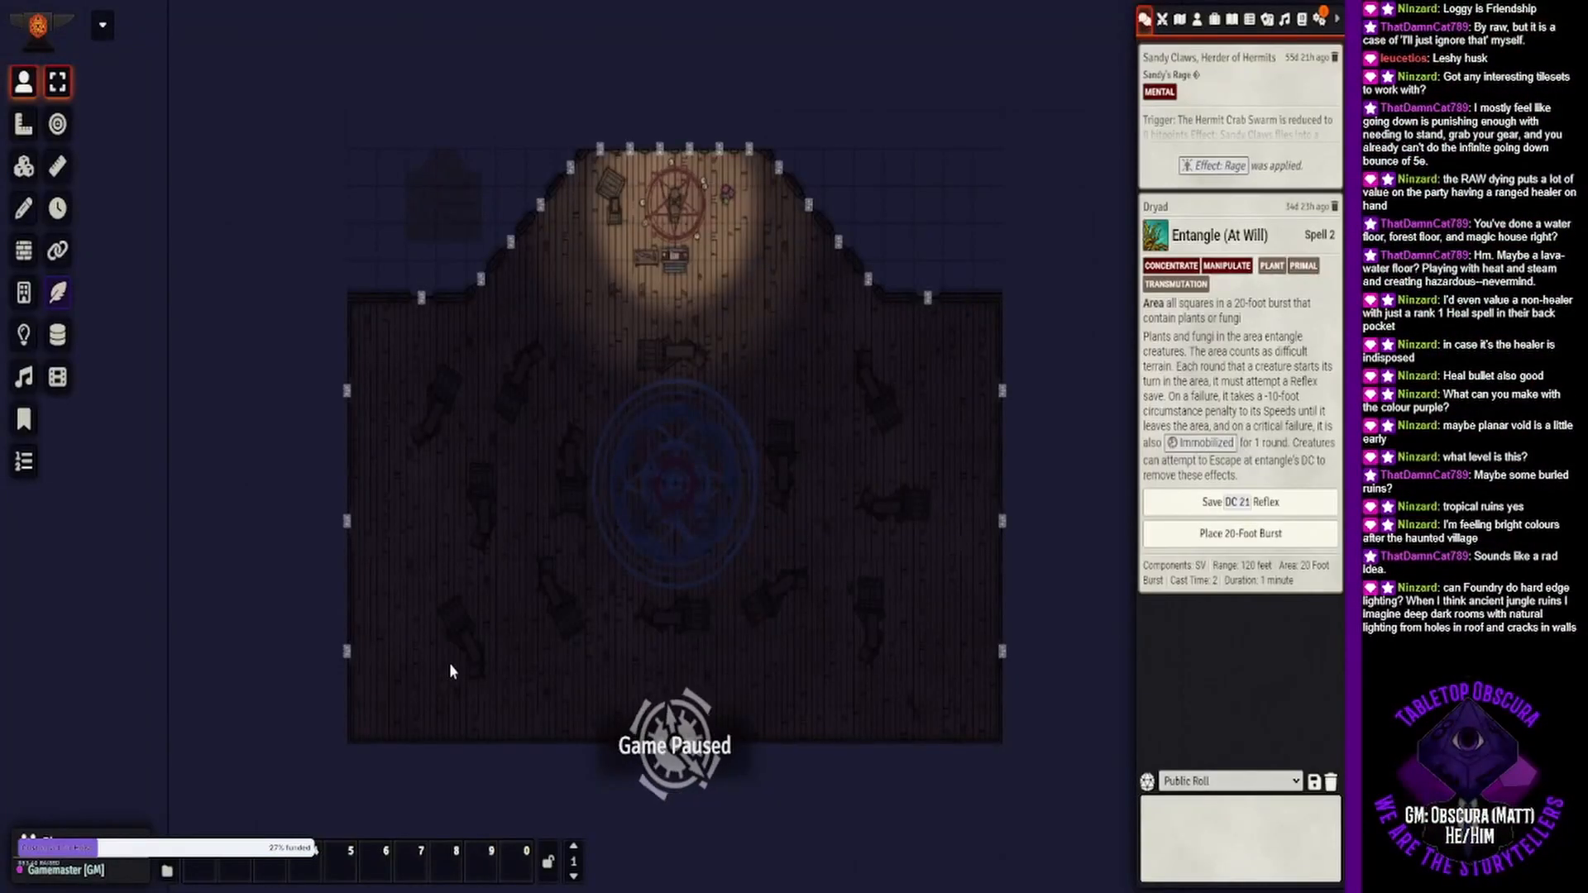
# - In the Foundry scene, place an ambient light in the hall's lower-left area with about 27 ft dim and 14 ft bright radius
pyautogui.scroll(5, 449, 663)
pyautogui.moveTo(497, 603); pyautogui.dragTo(683, 374)
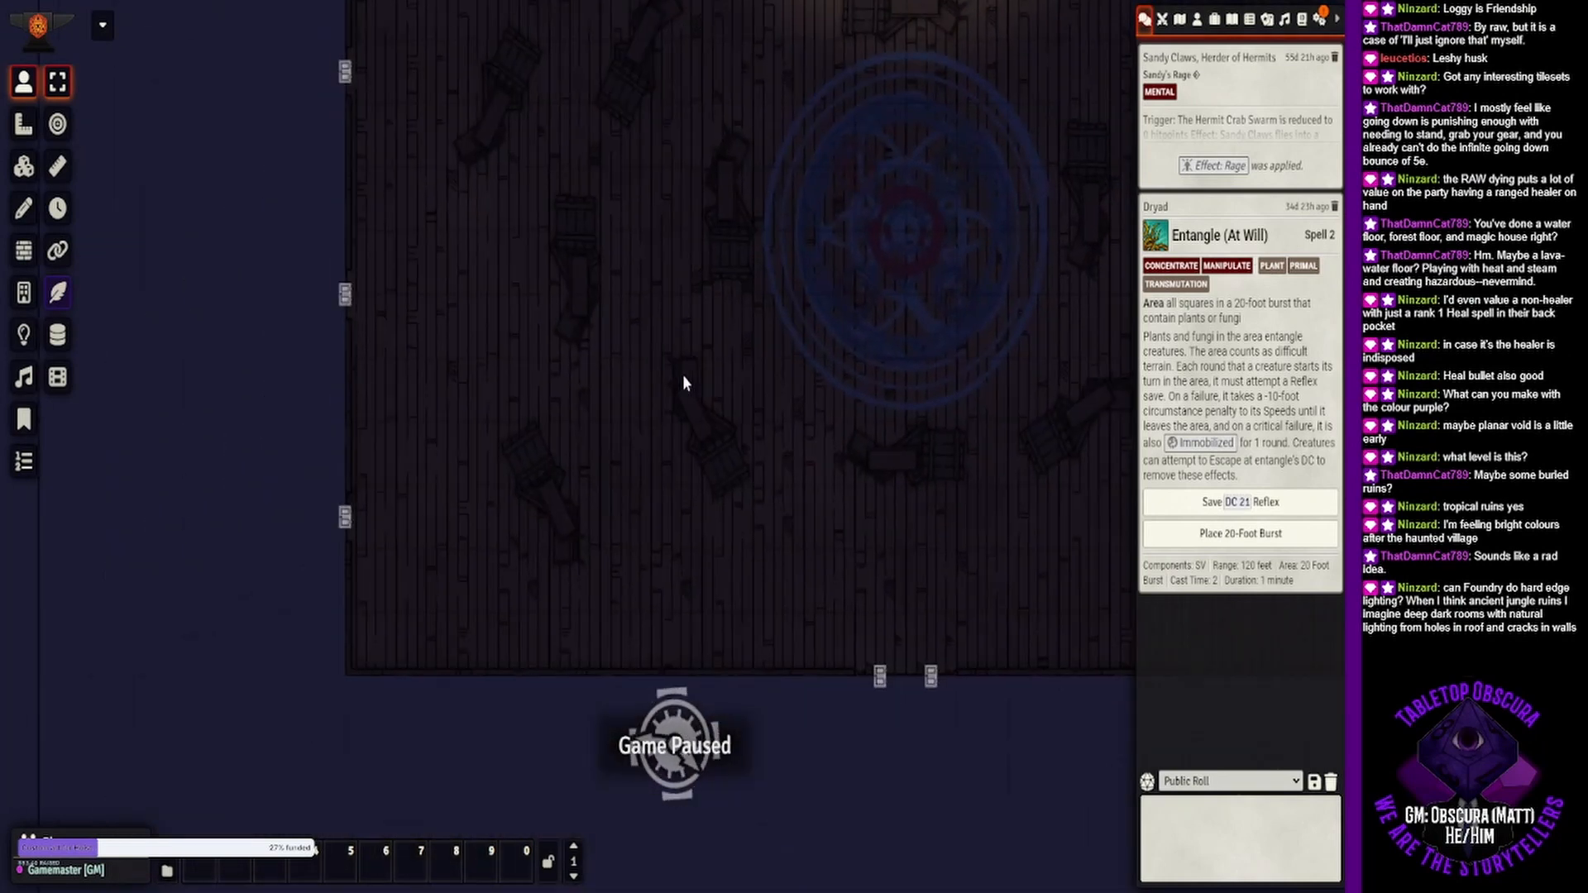
pyautogui.scroll(2, 614, 447)
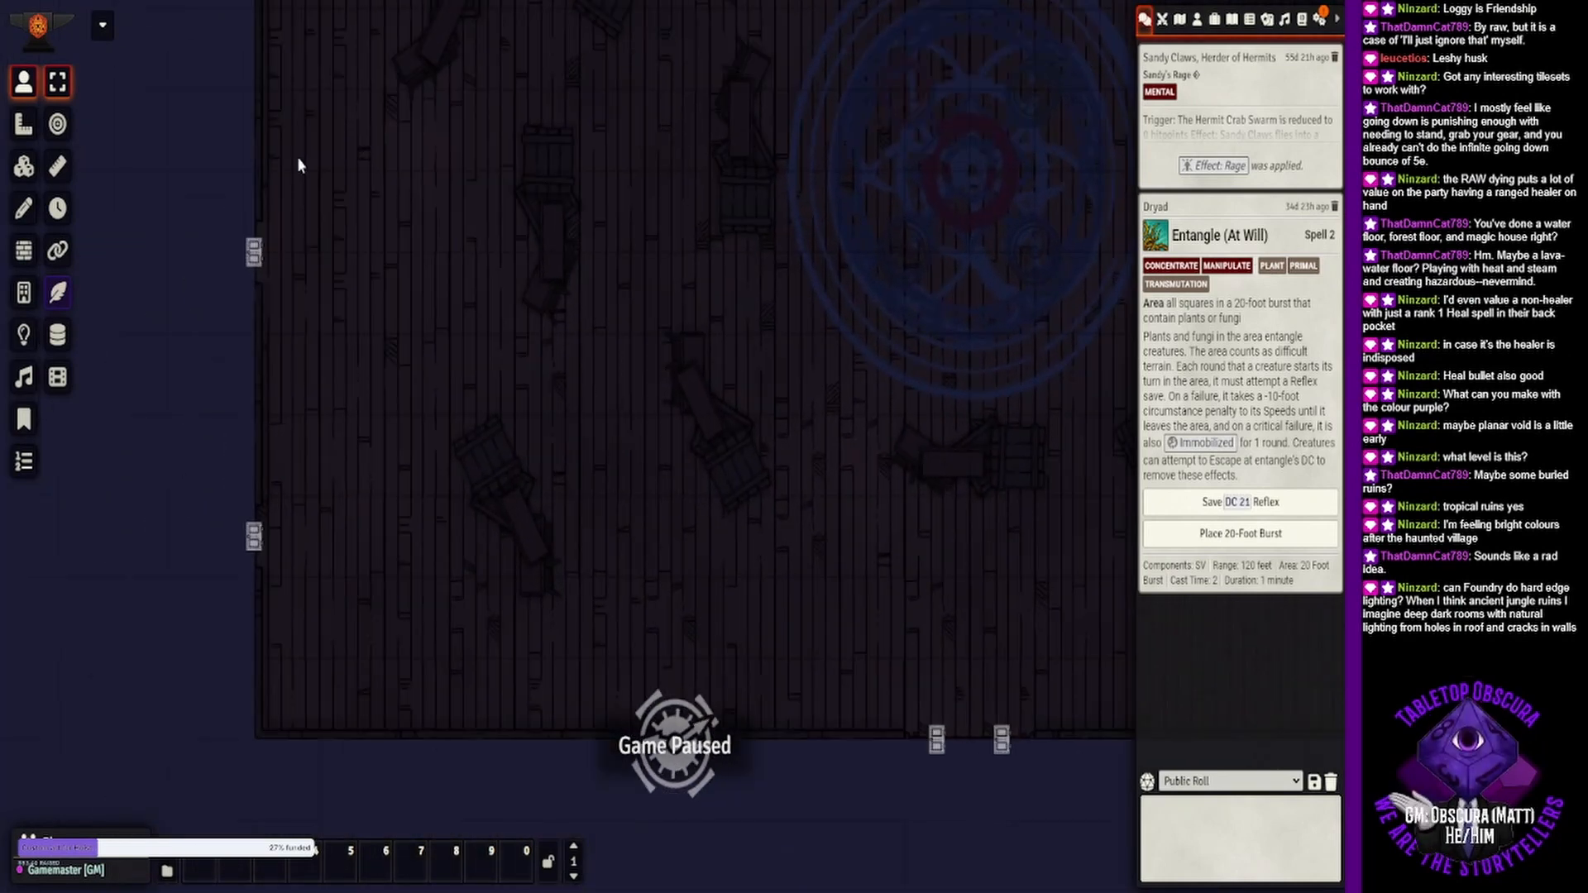
pyautogui.click(23, 335)
pyautogui.moveTo(552, 460); pyautogui.dragTo(777, 619)
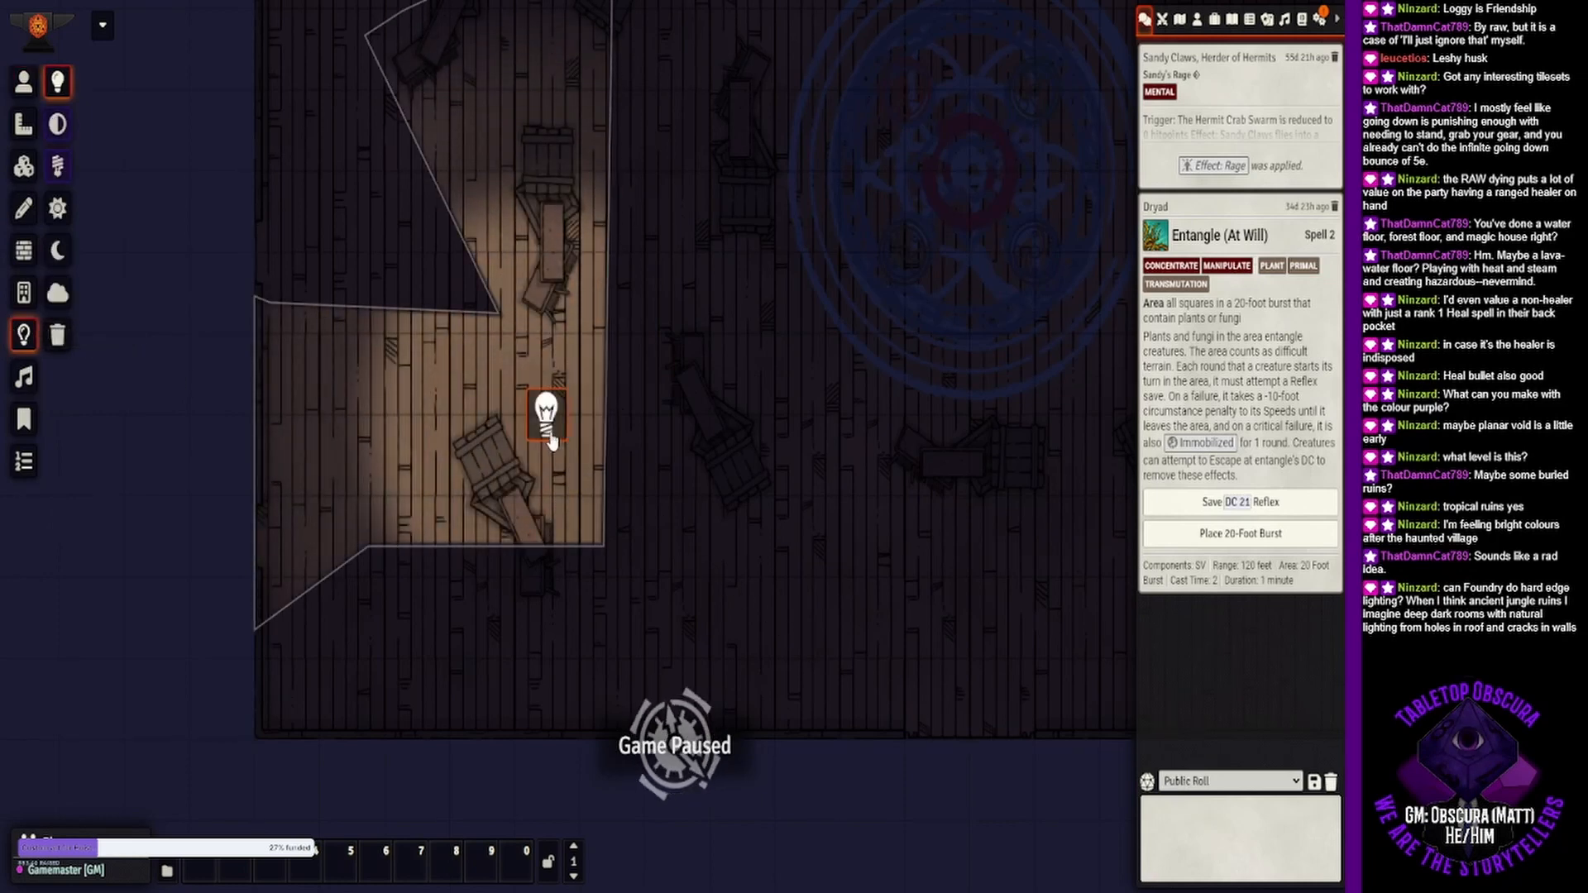
# - Narrow the new ambient light's emission angle to a right-angle cone of about 90 degrees and update the light source
pyautogui.doubleClick(548, 422)
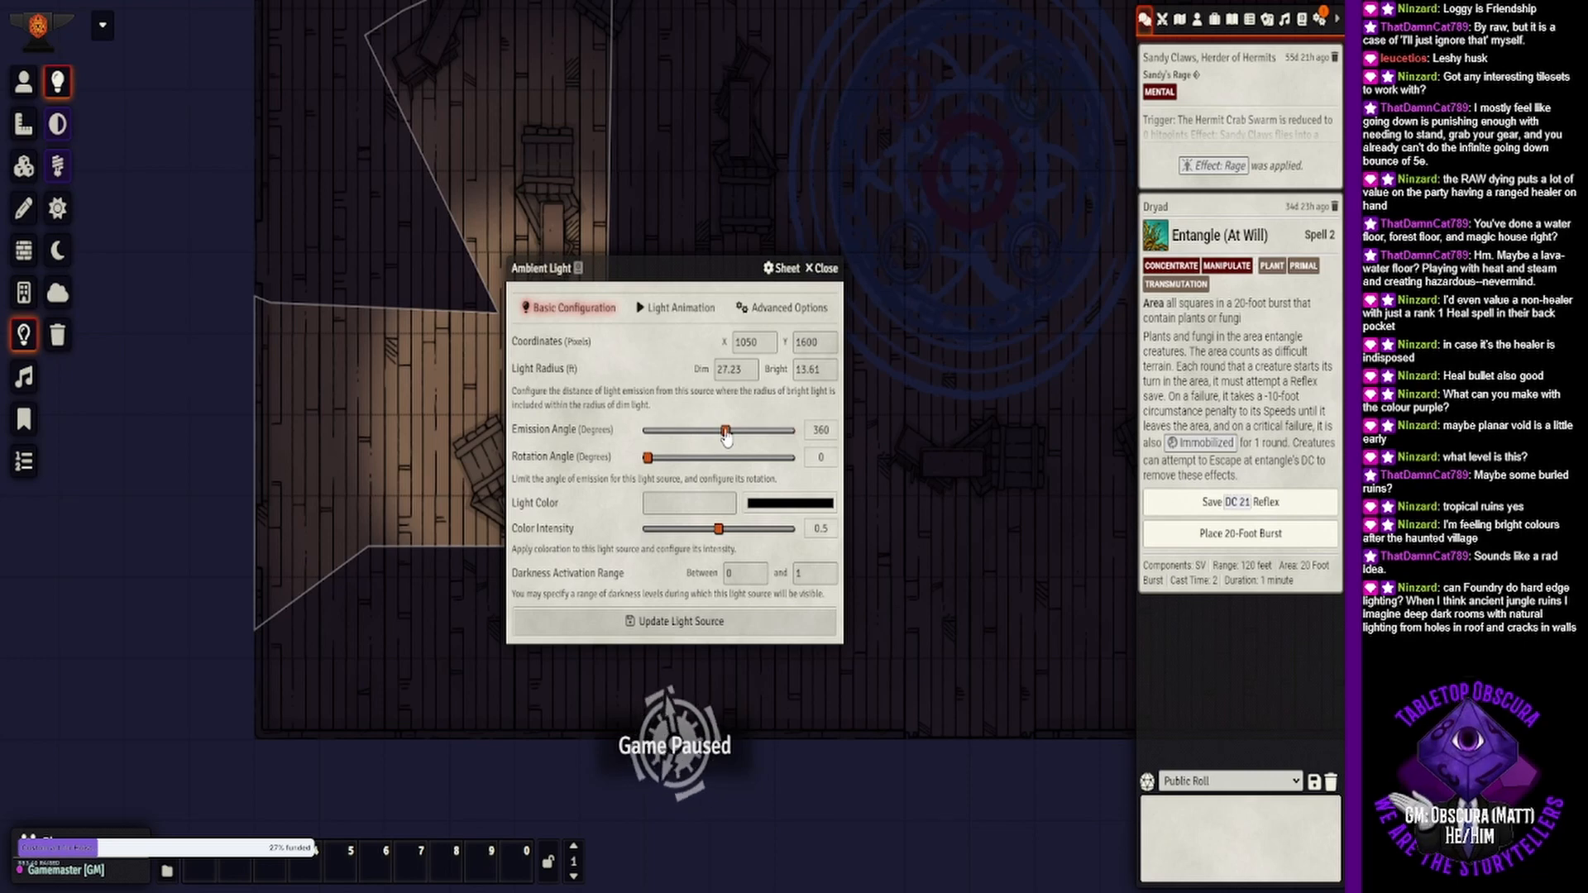
pyautogui.click(726, 431)
pyautogui.moveTo(726, 431); pyautogui.dragTo(679, 442)
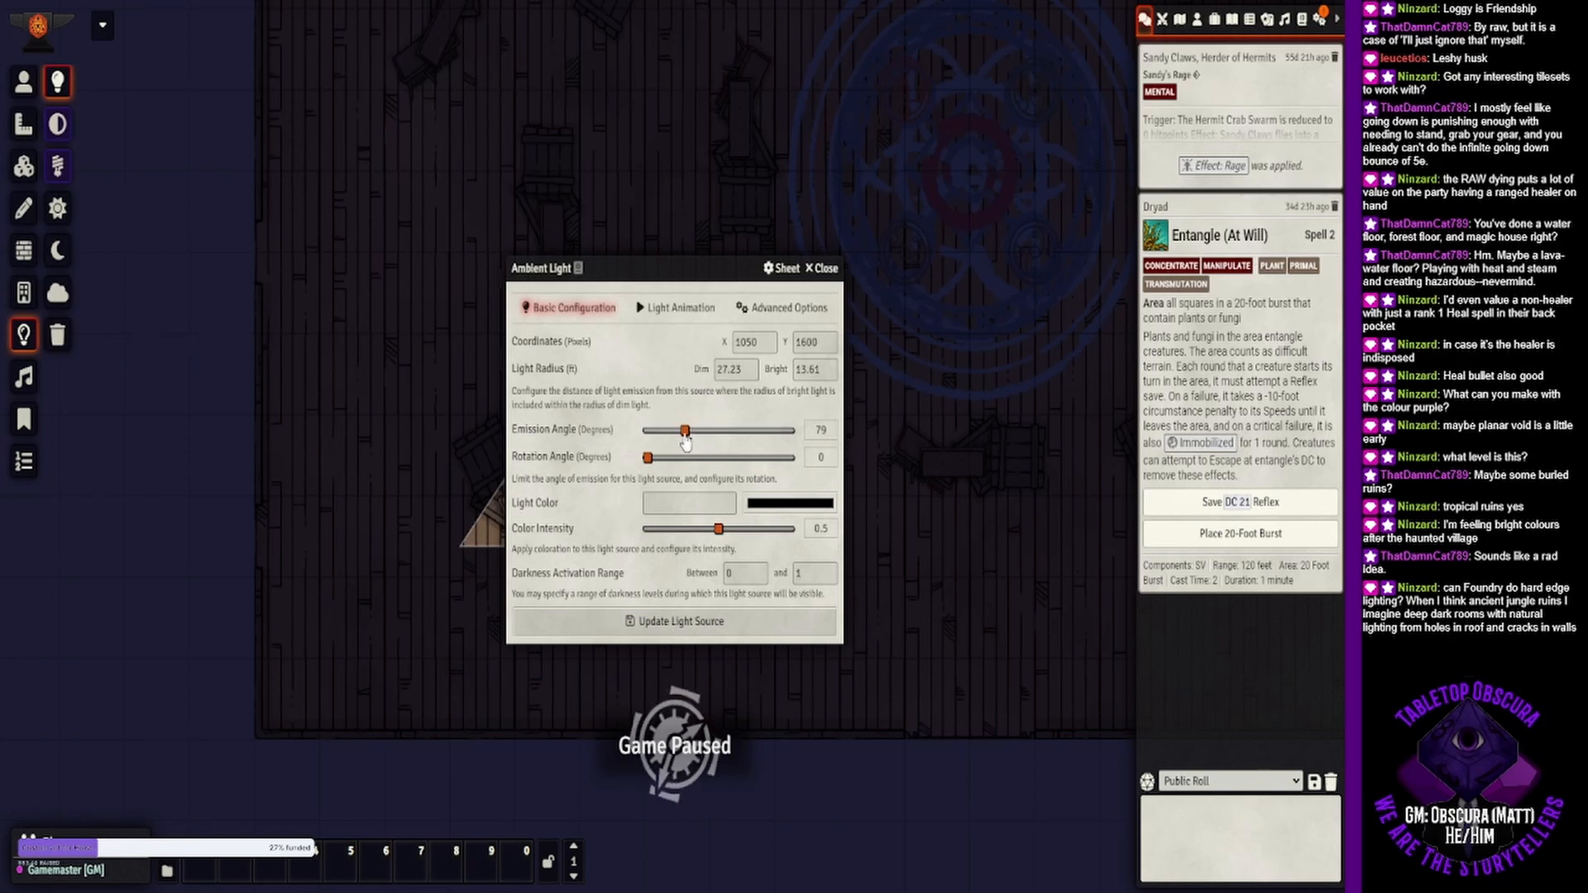
pyautogui.moveTo(685, 438); pyautogui.dragTo(687, 438)
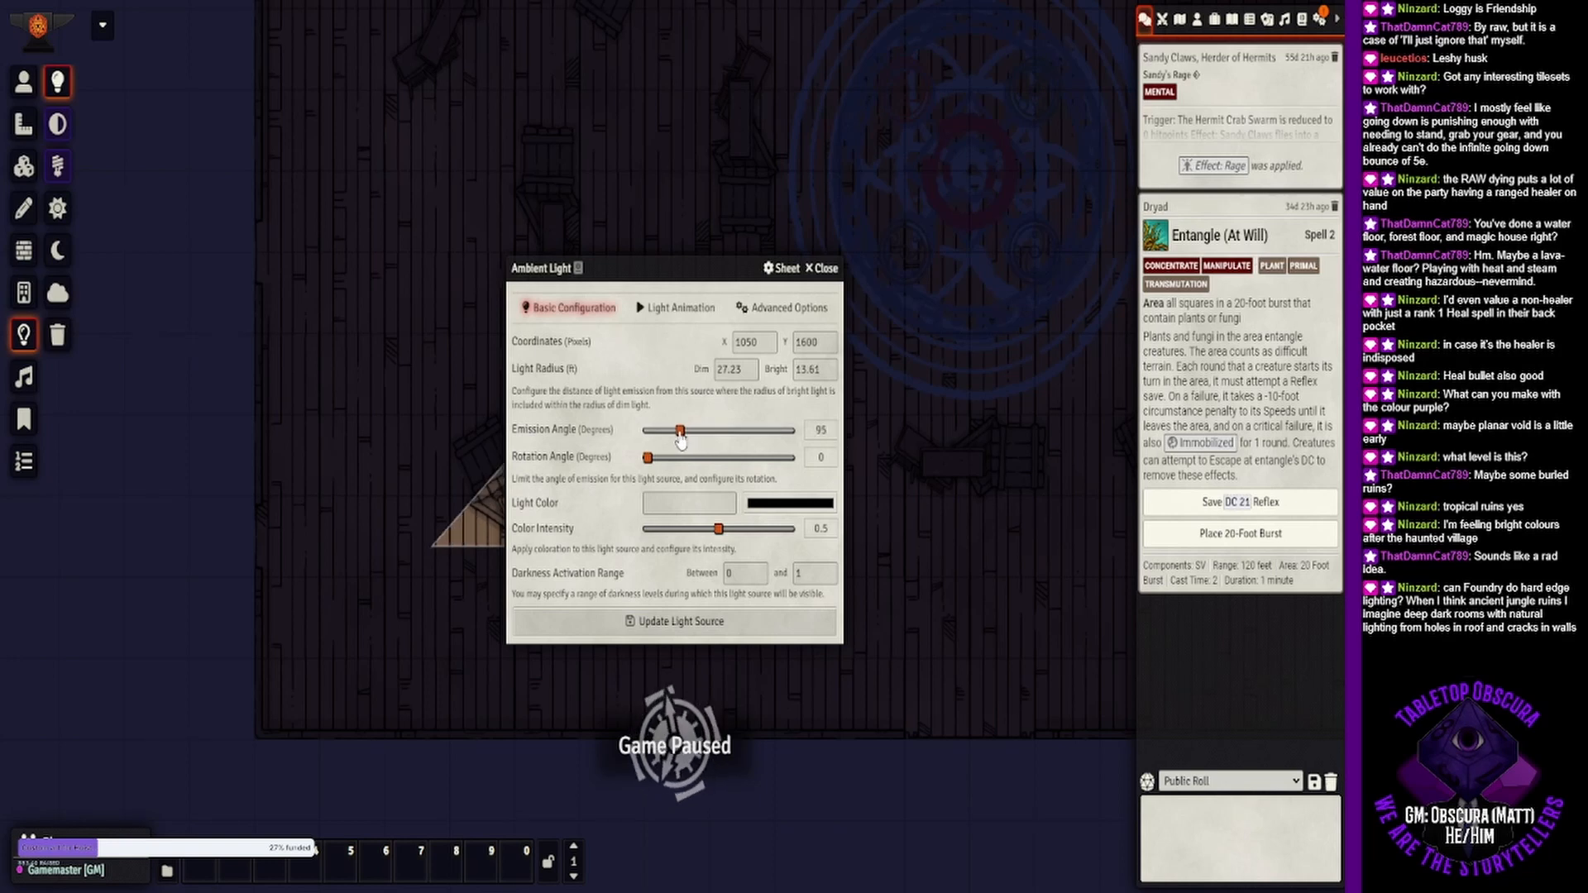
pyautogui.moveTo(680, 438); pyautogui.dragTo(688, 437)
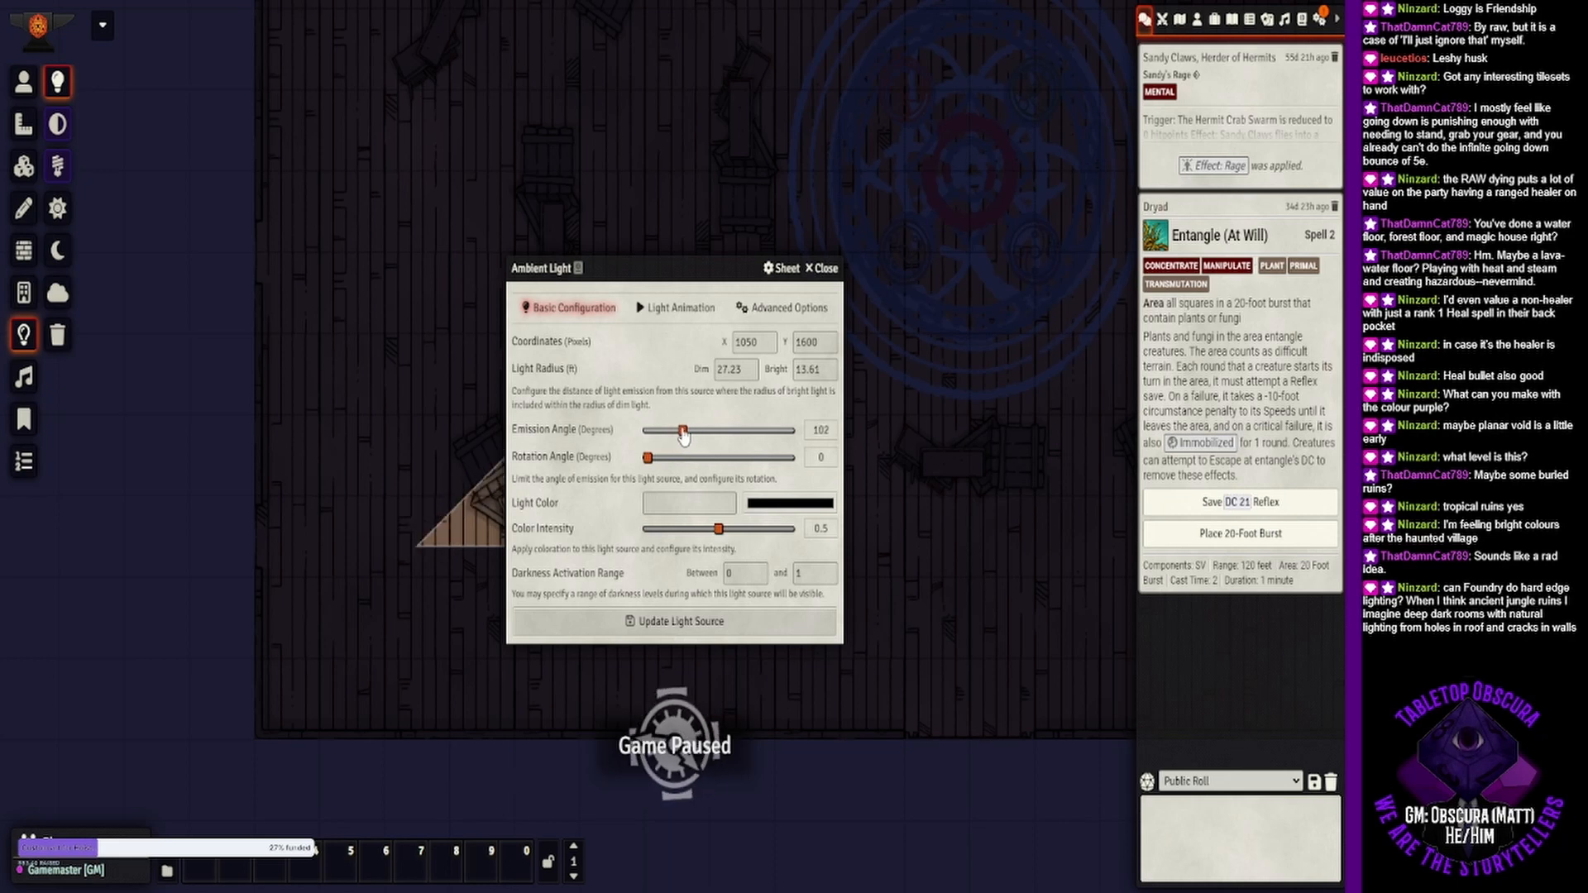
pyautogui.click(674, 621)
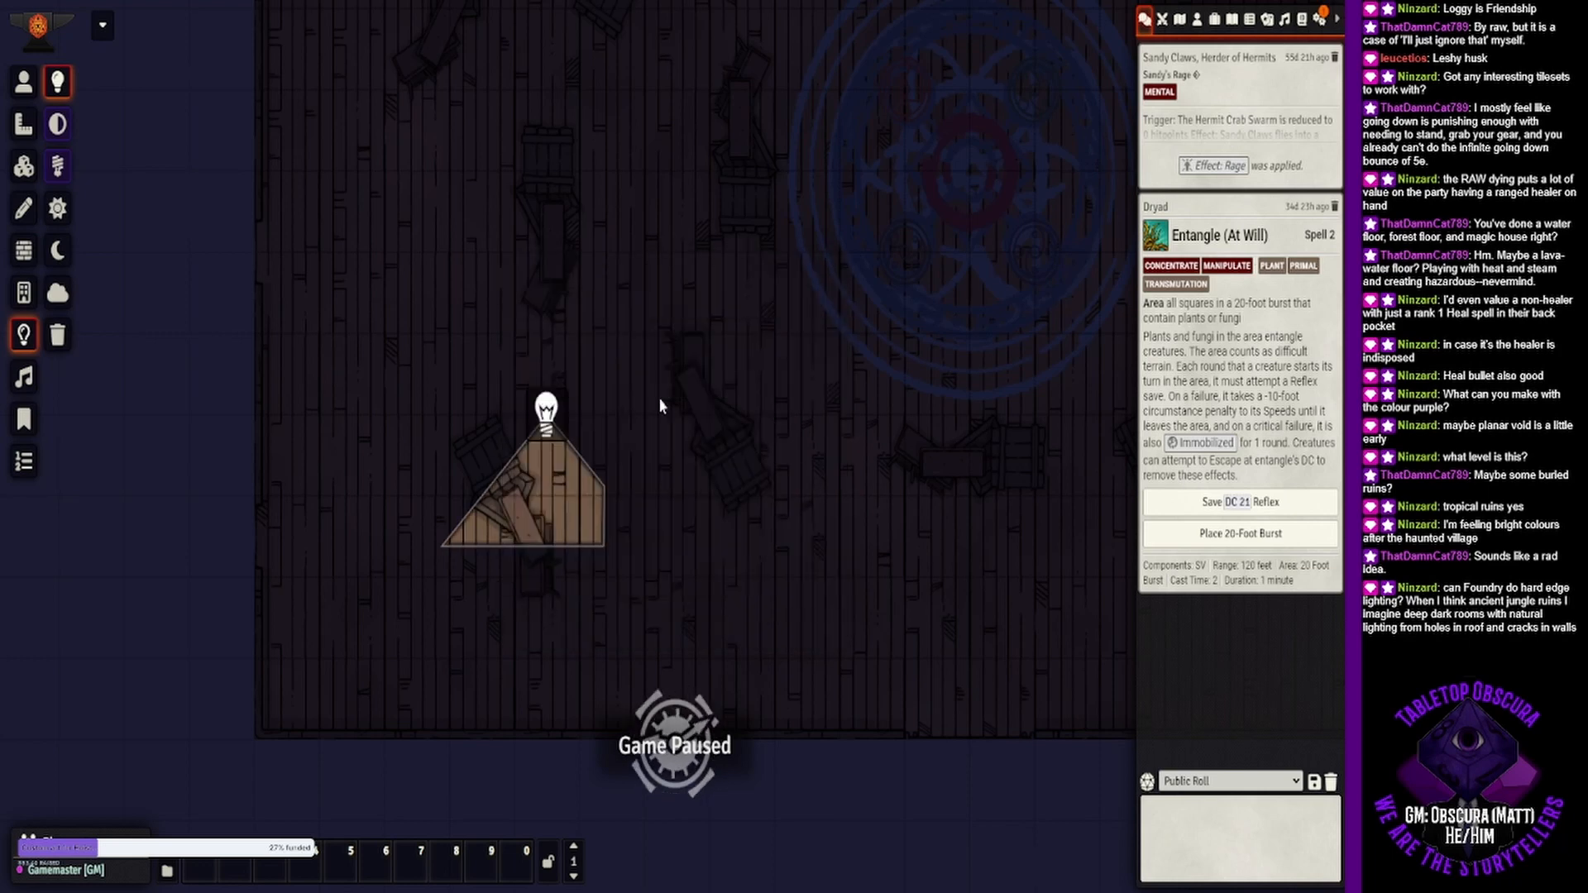
# - Move the cone light down and right onto open floor and rotate it so its beam opens toward the upper left
pyautogui.moveTo(557, 406); pyautogui.dragTo(676, 571)
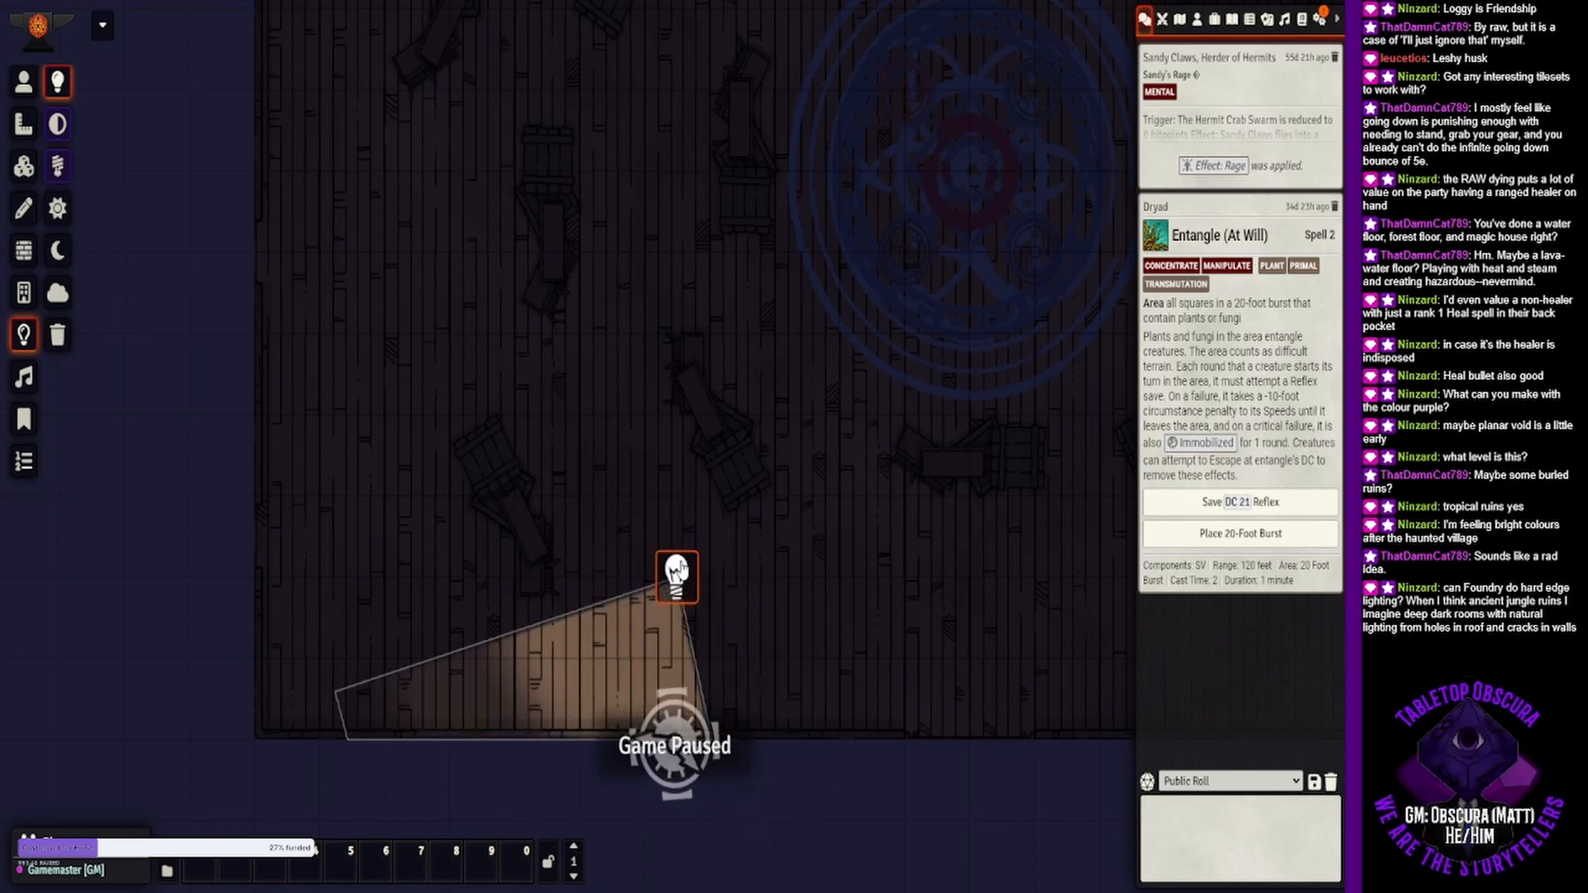
pyautogui.scroll(-6, 682, 568)
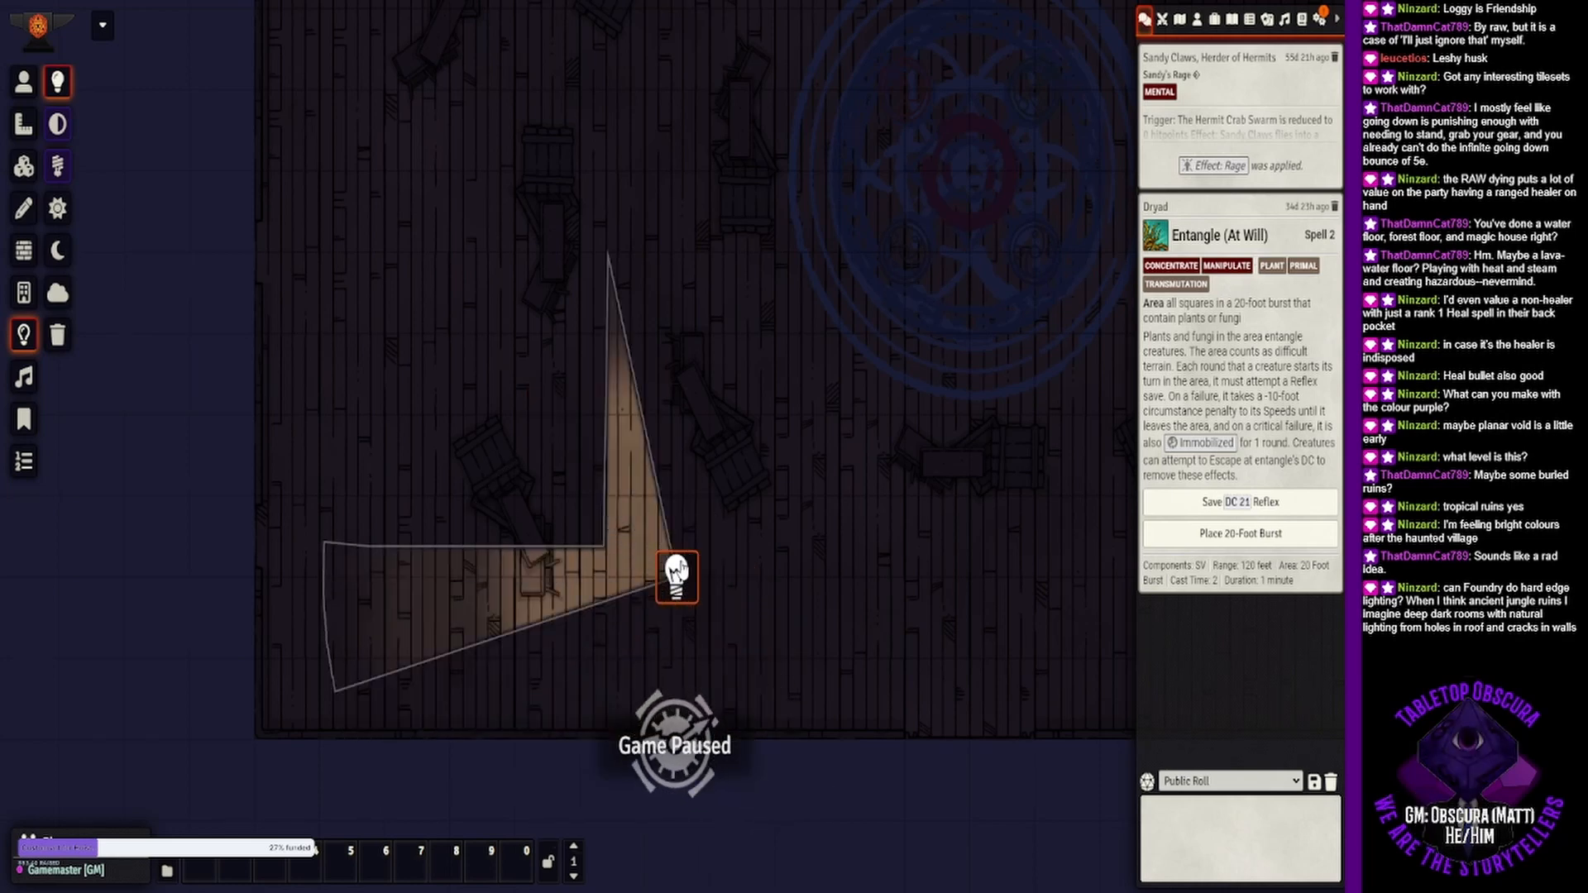
pyautogui.scroll(-1, 676, 571)
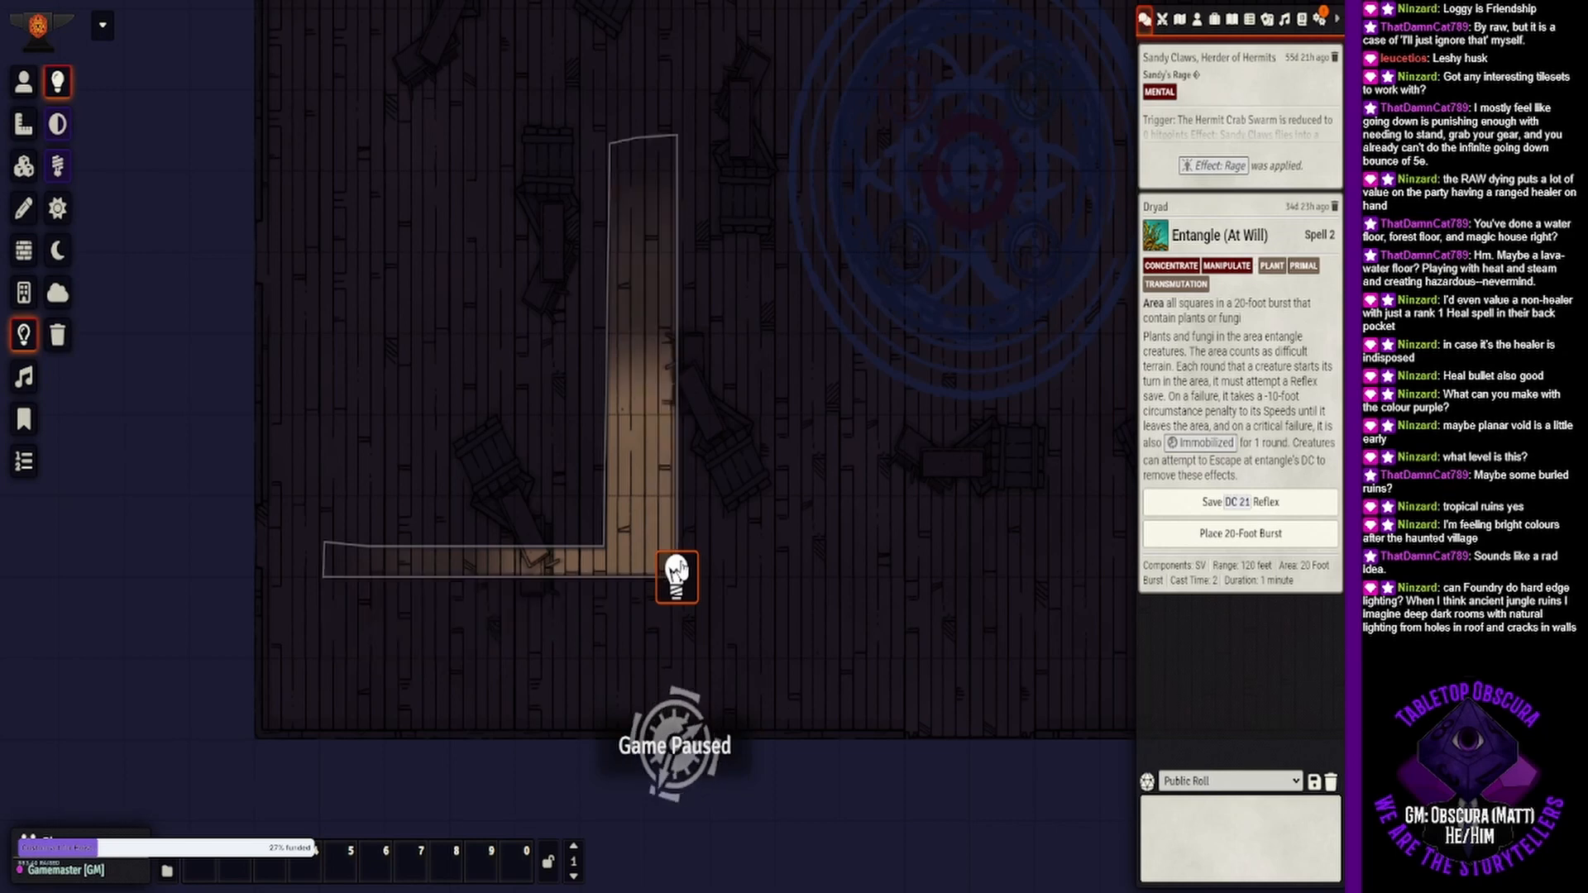
# - Turn off the existing light on the red pentagram and move the cone light to the floor below and right of the pentagram
pyautogui.moveTo(979, 518); pyautogui.dragTo(539, 608)
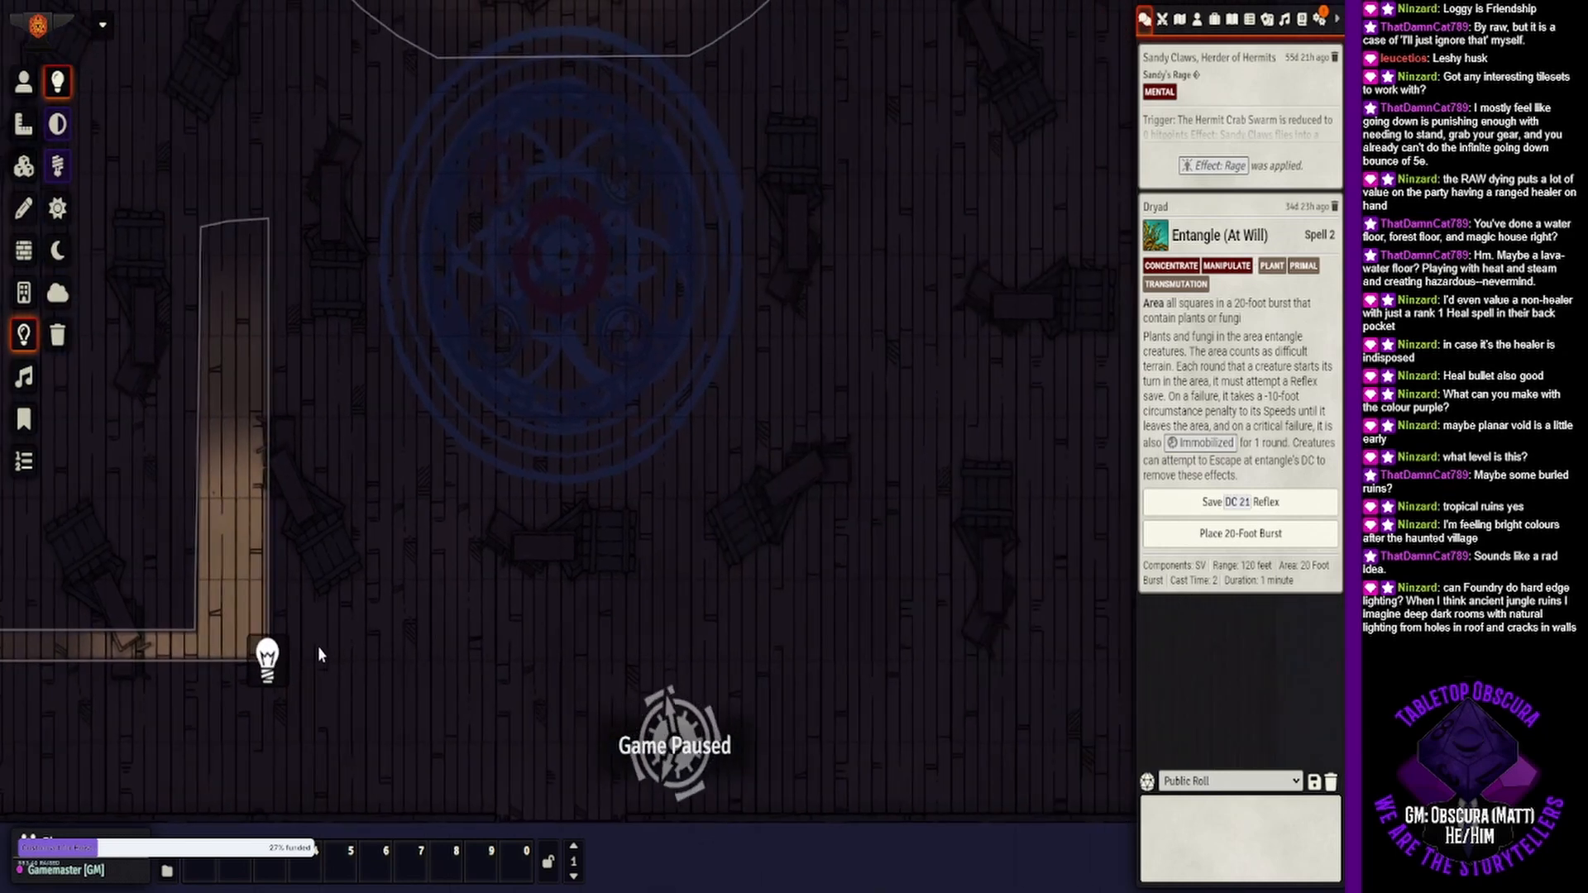
pyautogui.moveTo(267, 659); pyautogui.dragTo(597, 260)
pyautogui.moveTo(645, 169); pyautogui.dragTo(756, 661)
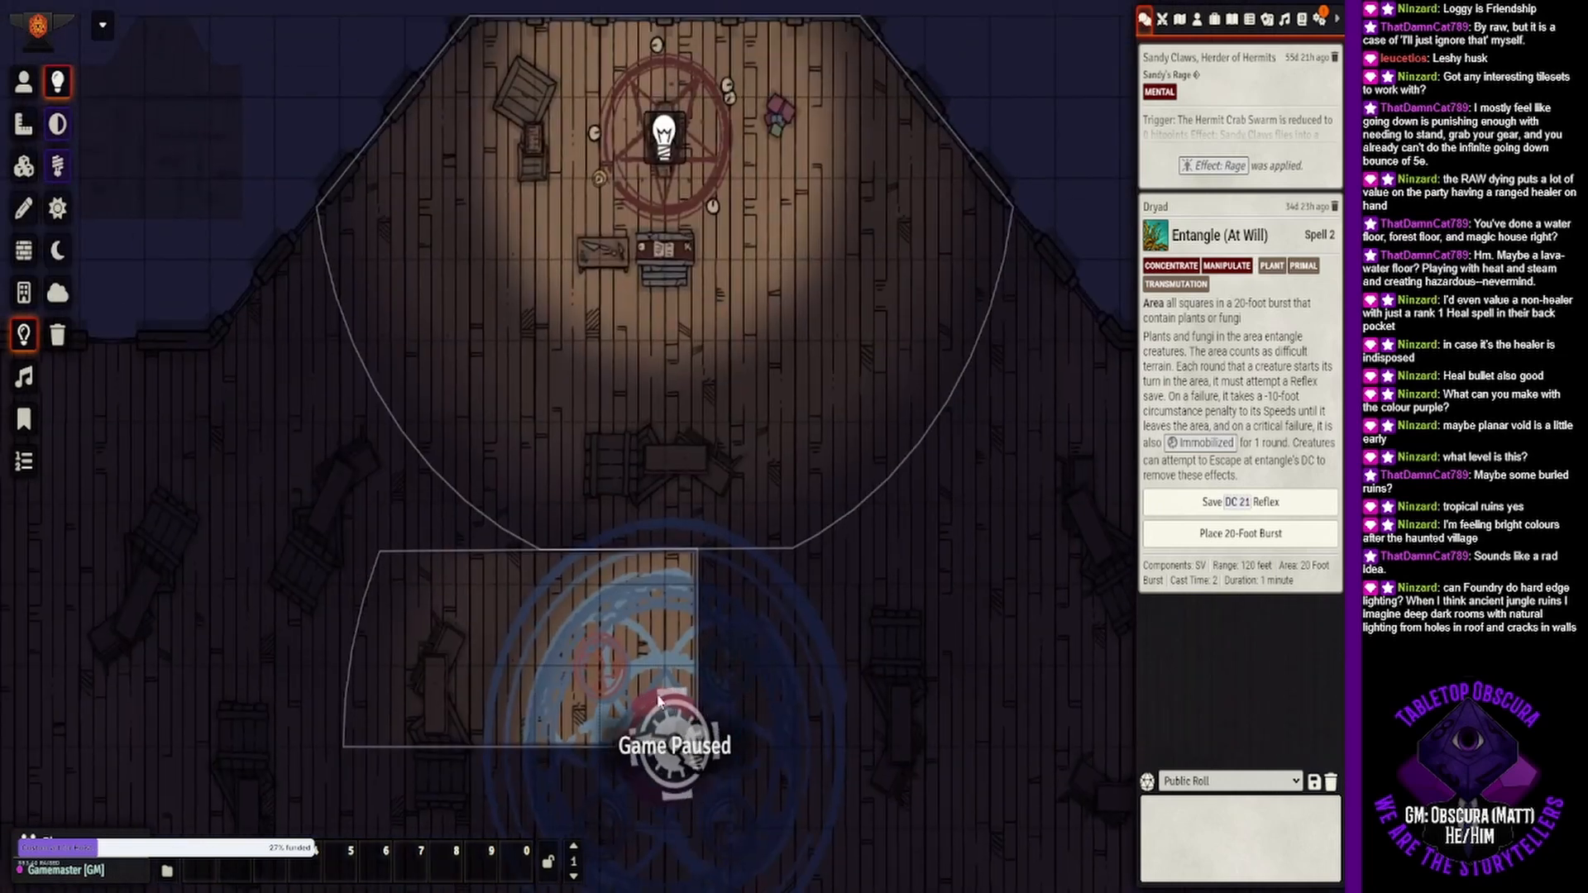
pyautogui.moveTo(755, 576); pyautogui.dragTo(667, 460)
pyautogui.rightClick(576, 26)
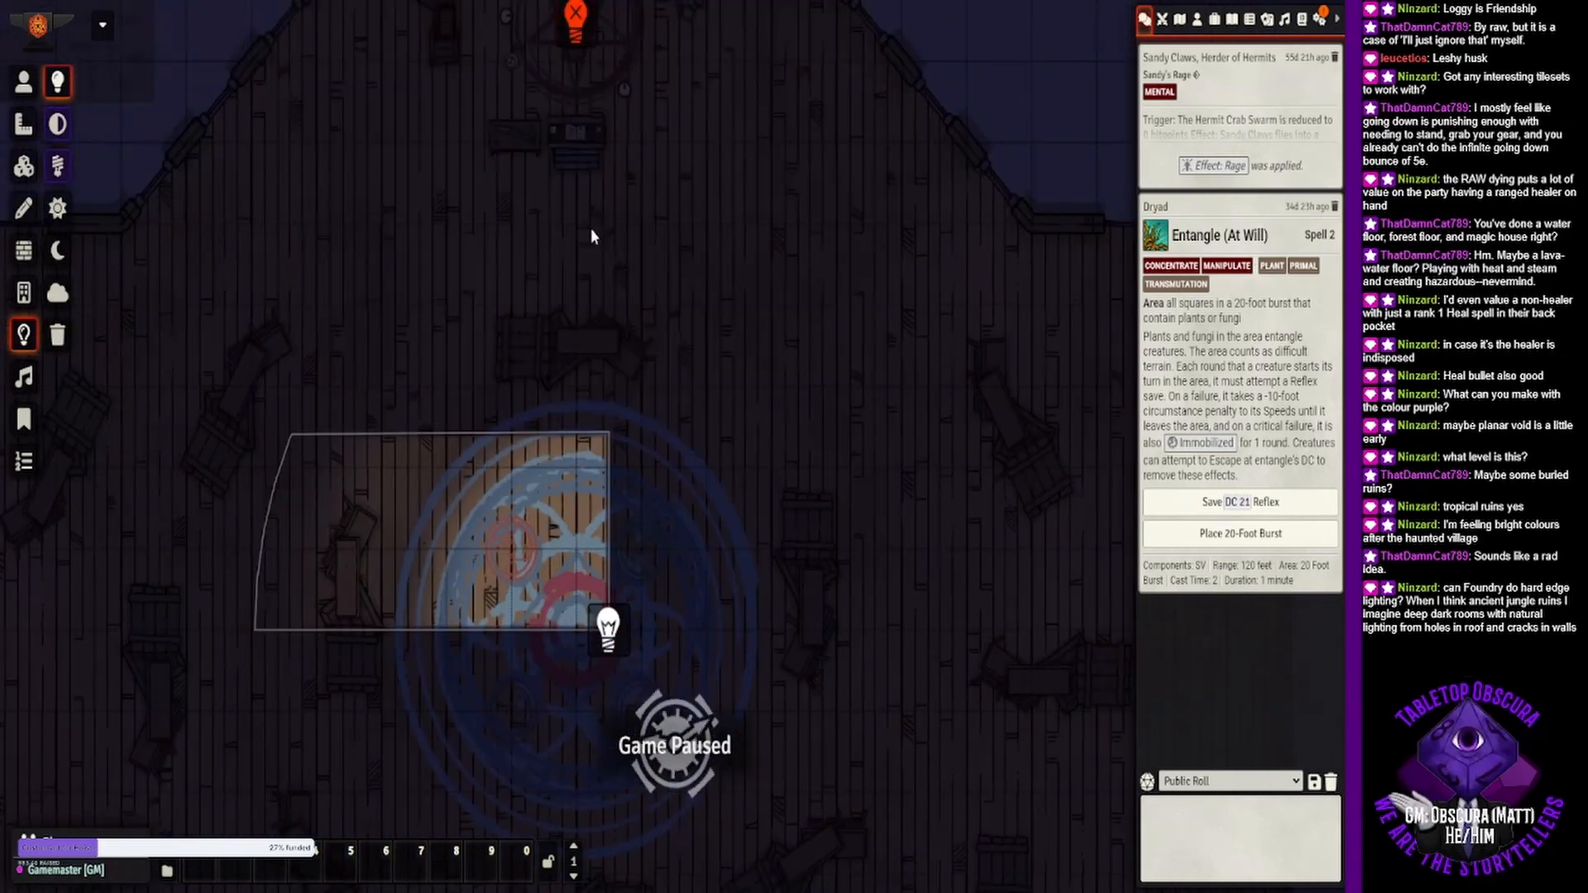
pyautogui.moveTo(610, 630); pyautogui.dragTo(678, 308)
pyautogui.moveTo(782, 235); pyautogui.dragTo(819, 436)
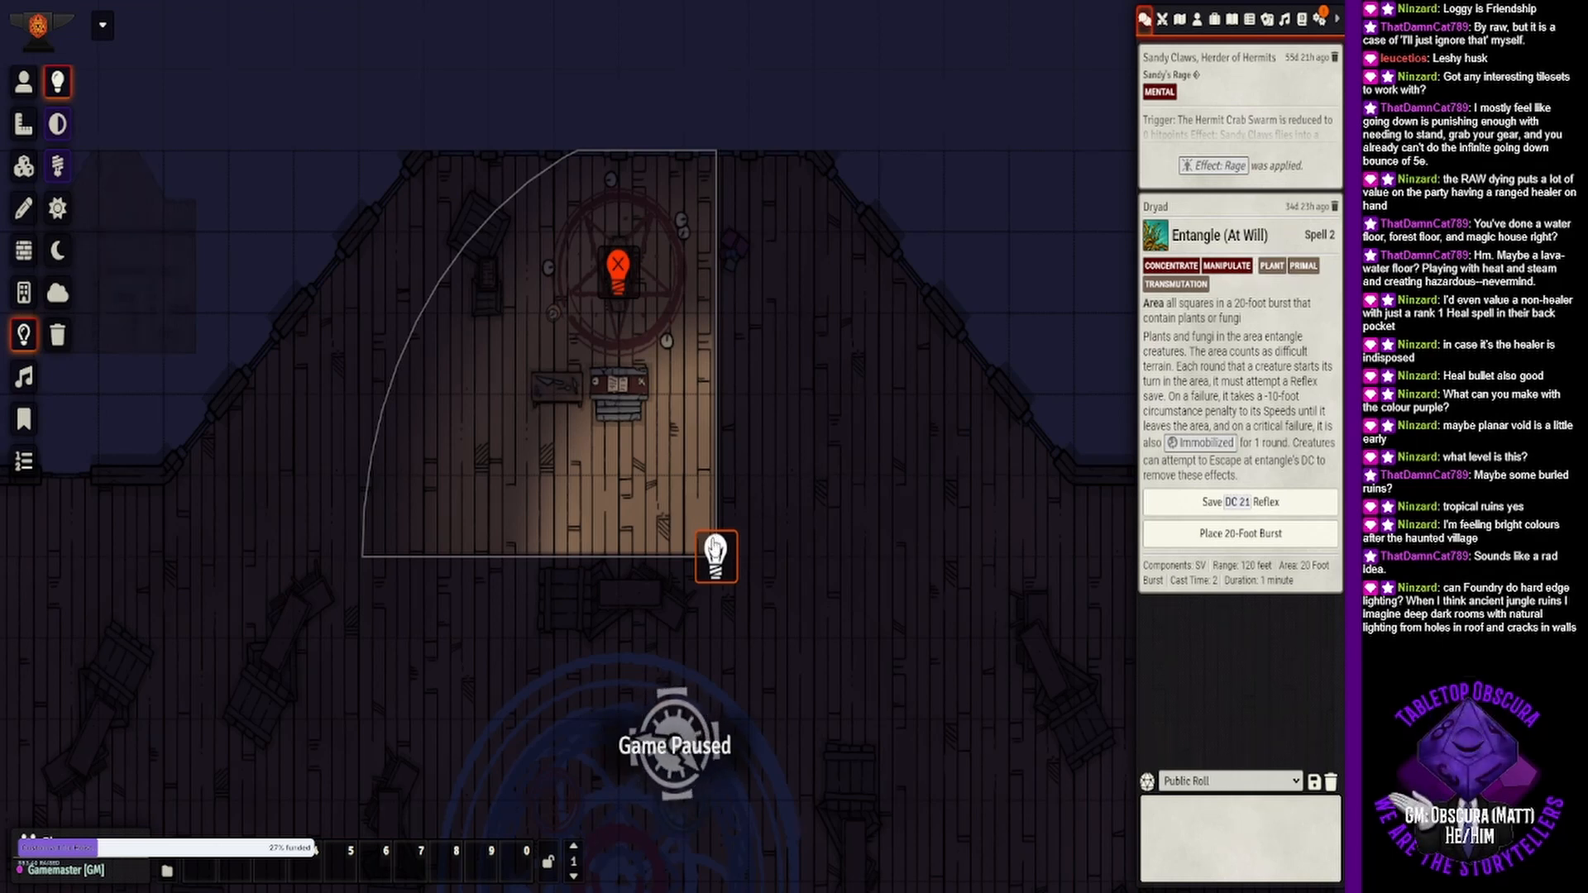
# - Paste copies of the cone light to its left and set one level with the original, its beam opening toward the upper right
pyautogui.hotkey('ctrl', 'c')
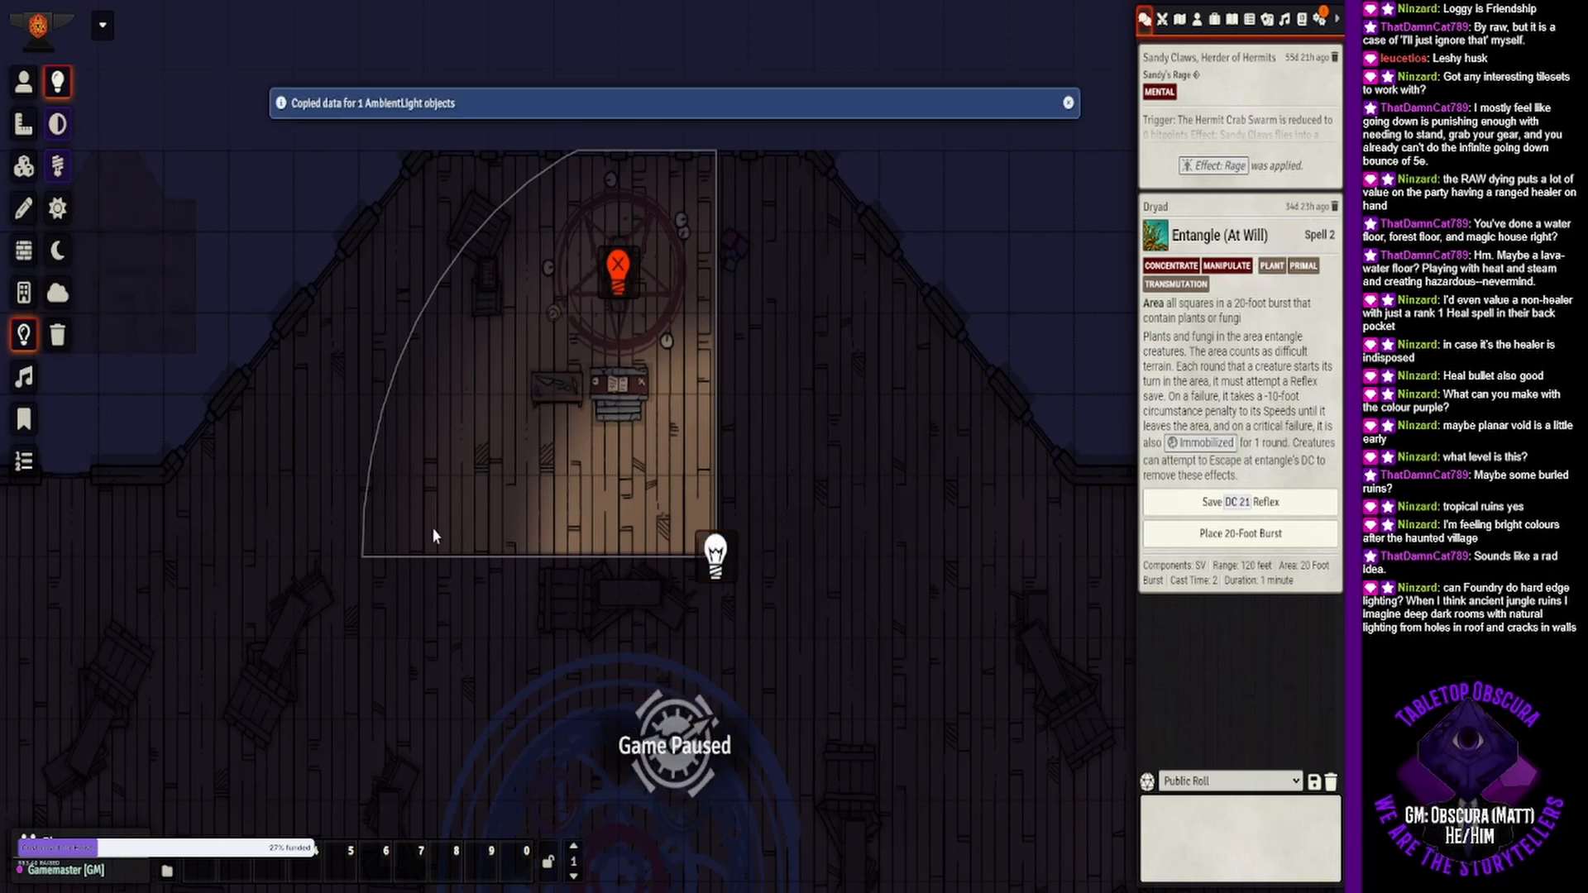
pyautogui.hotkey('ctrl', 'v')
pyautogui.hotkey('ctrl', 'v')
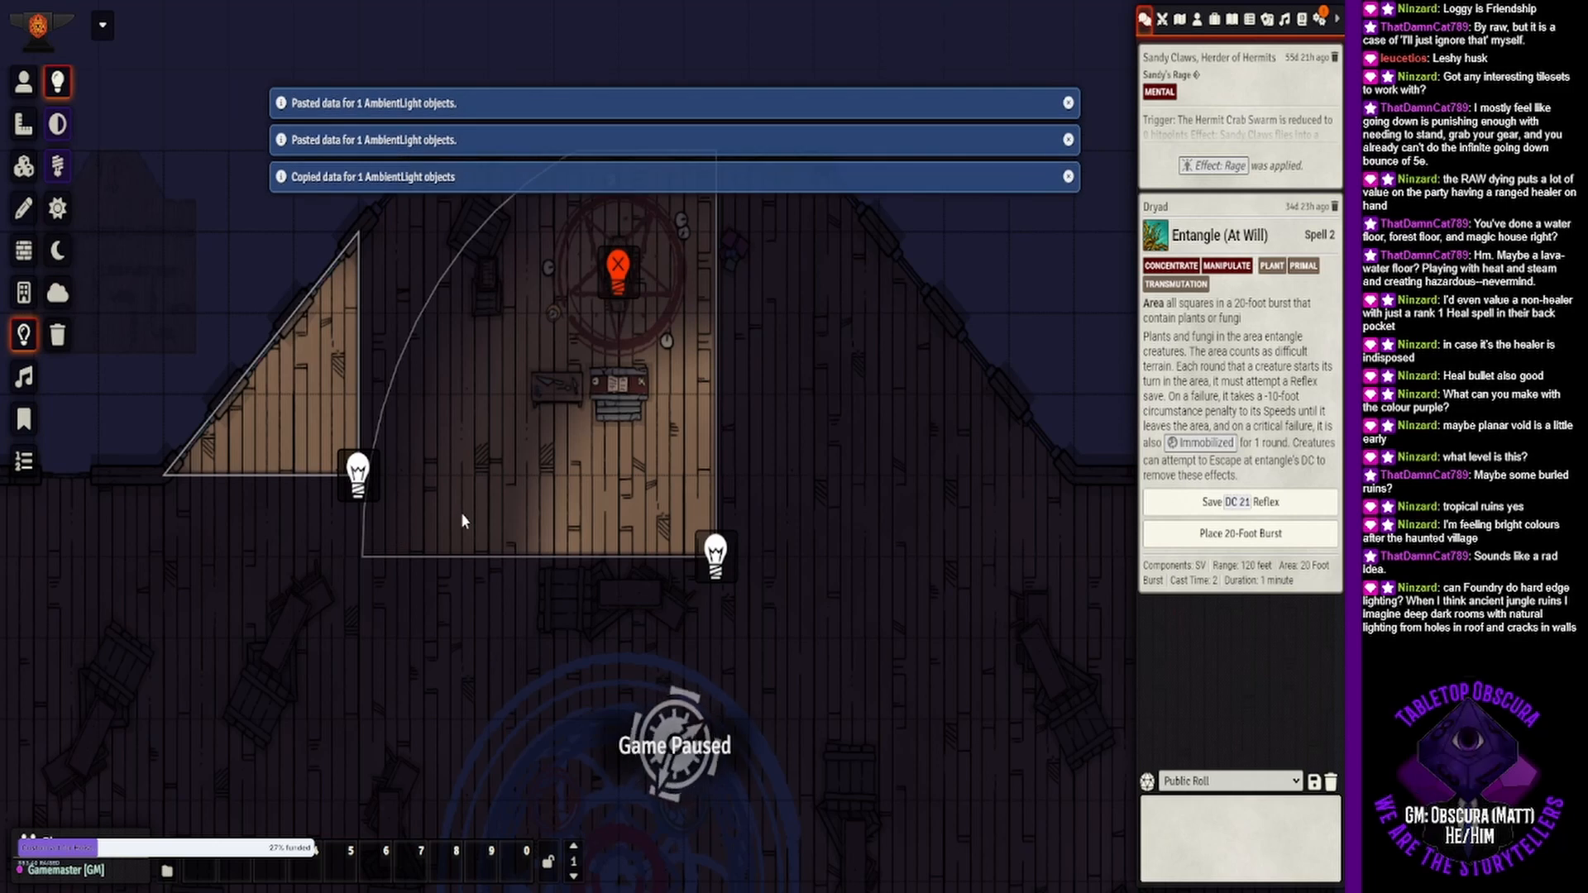
pyautogui.moveTo(358, 473); pyautogui.dragTo(358, 564)
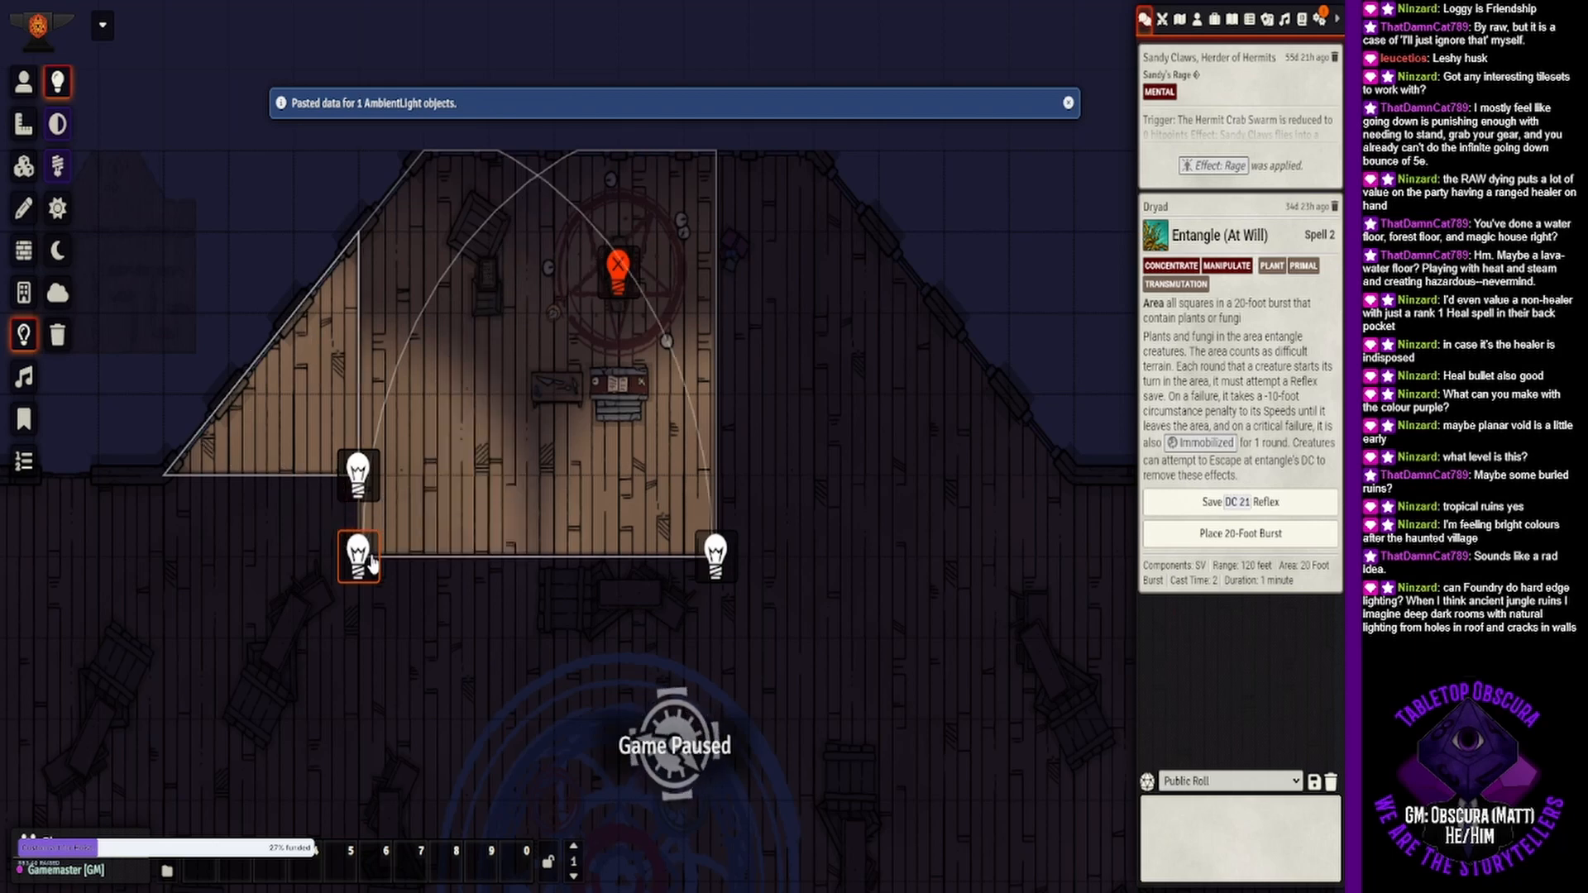
pyautogui.moveTo(372, 565); pyautogui.dragTo(417, 557)
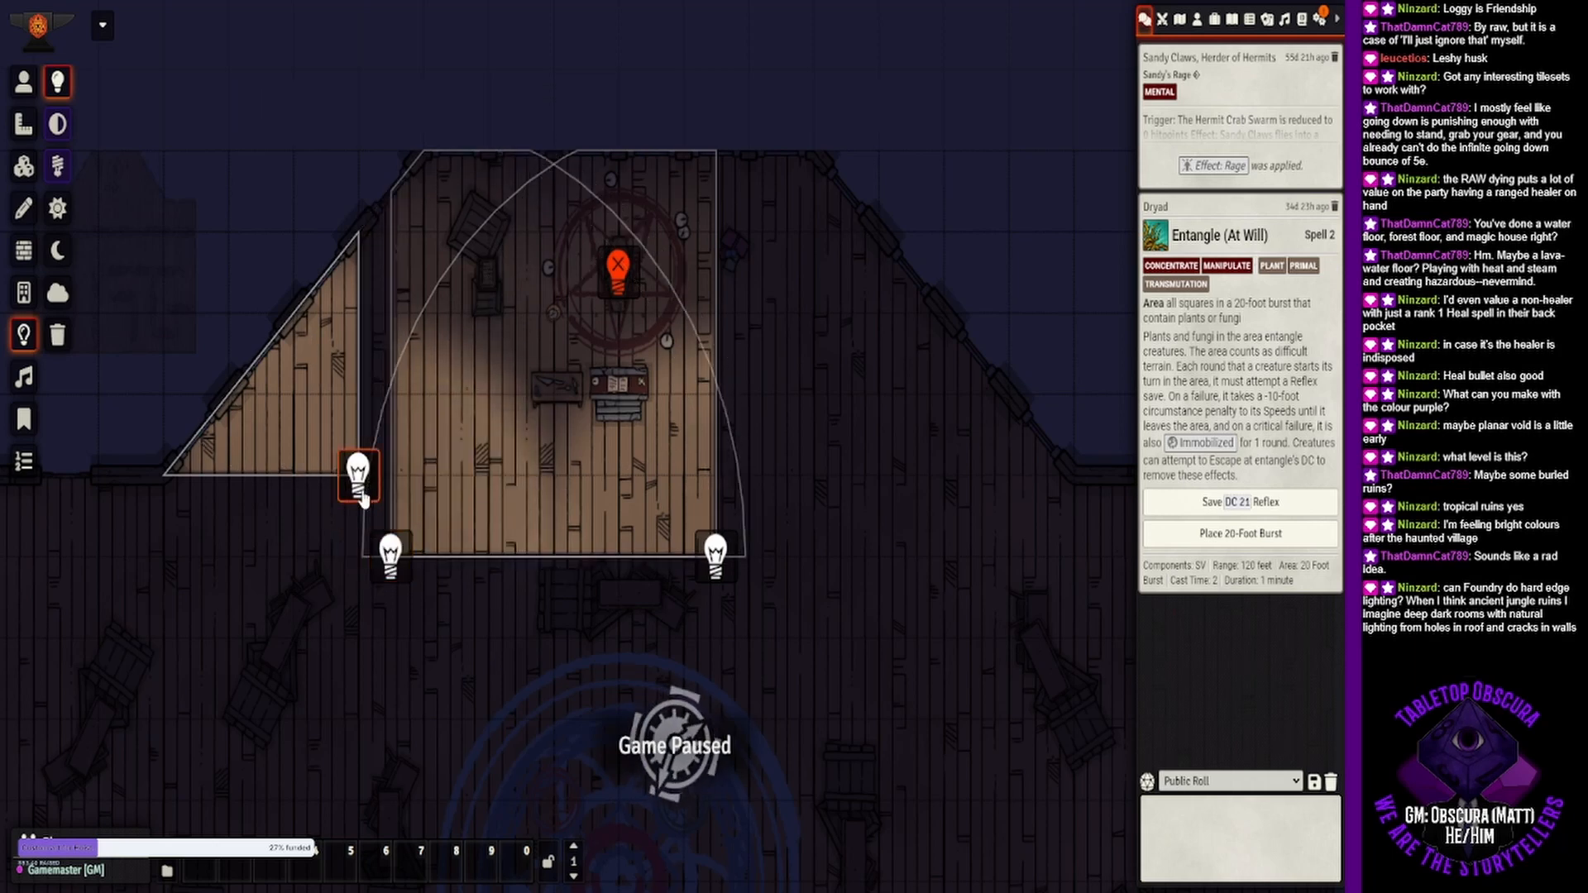
# - Rotate a pasted light to open toward the lower right and place it straight above the lower-left light, forming the square's upper-left corner
pyautogui.scroll(-7, 364, 499)
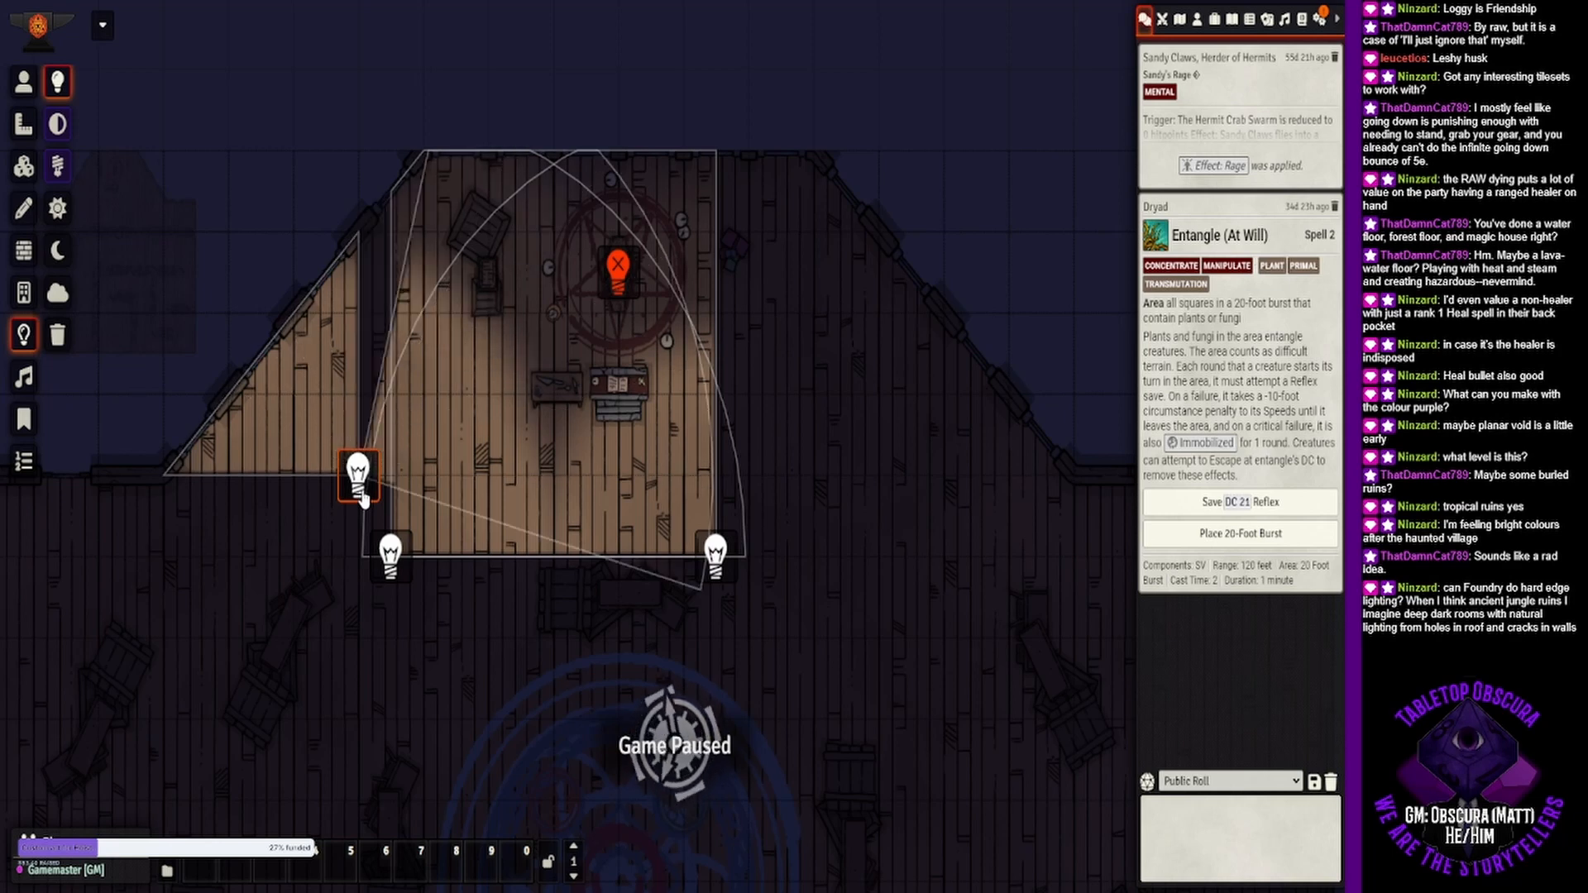
pyautogui.scroll(-5, 364, 499)
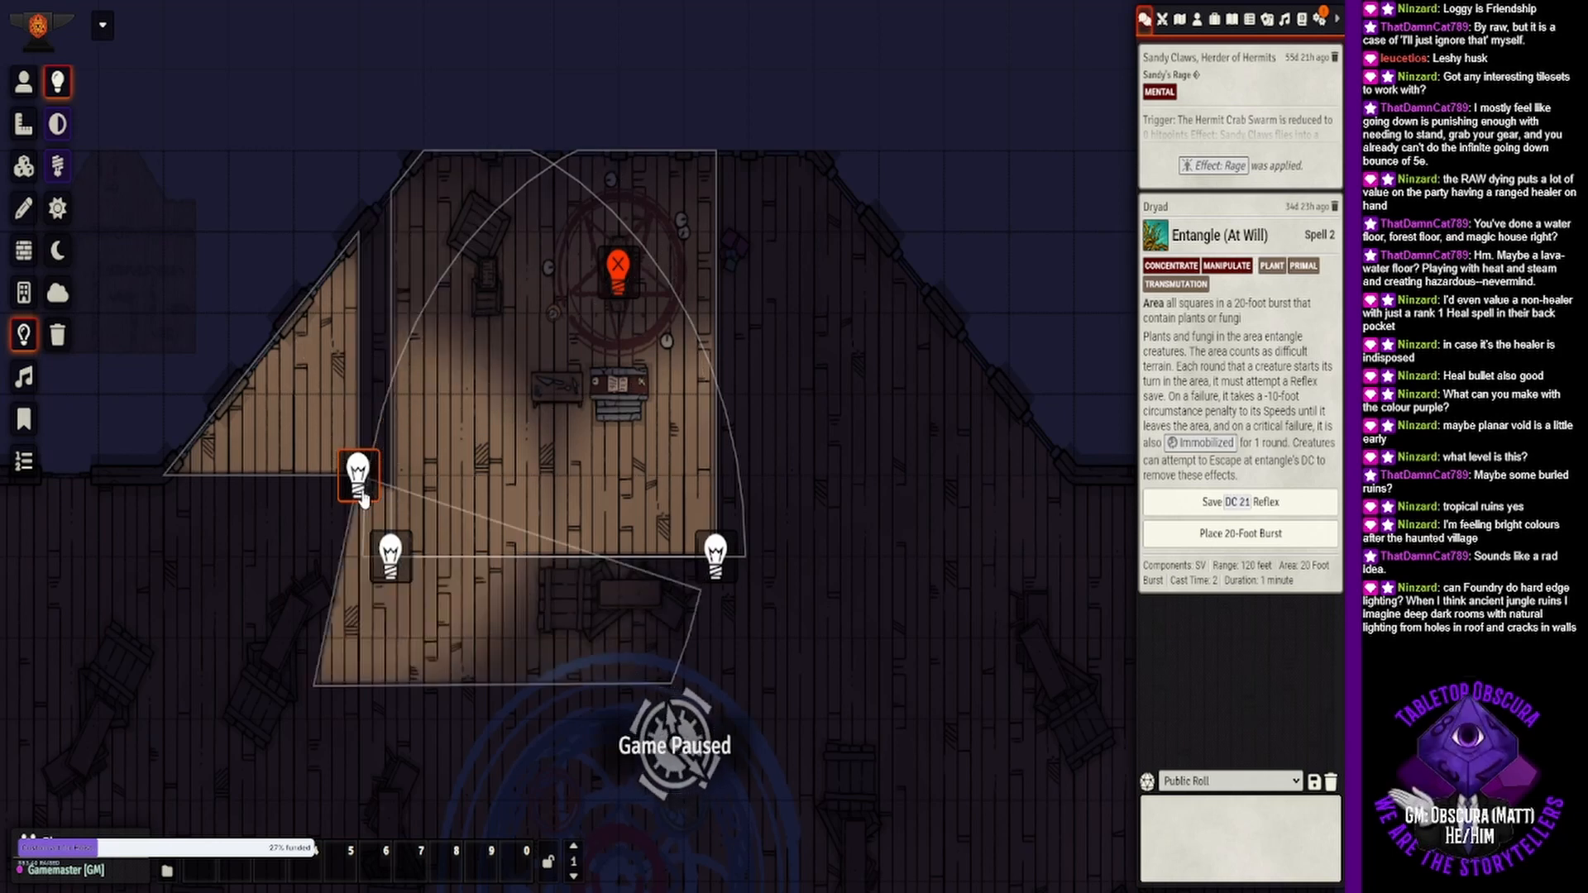
pyautogui.moveTo(364, 496); pyautogui.dragTo(390, 249)
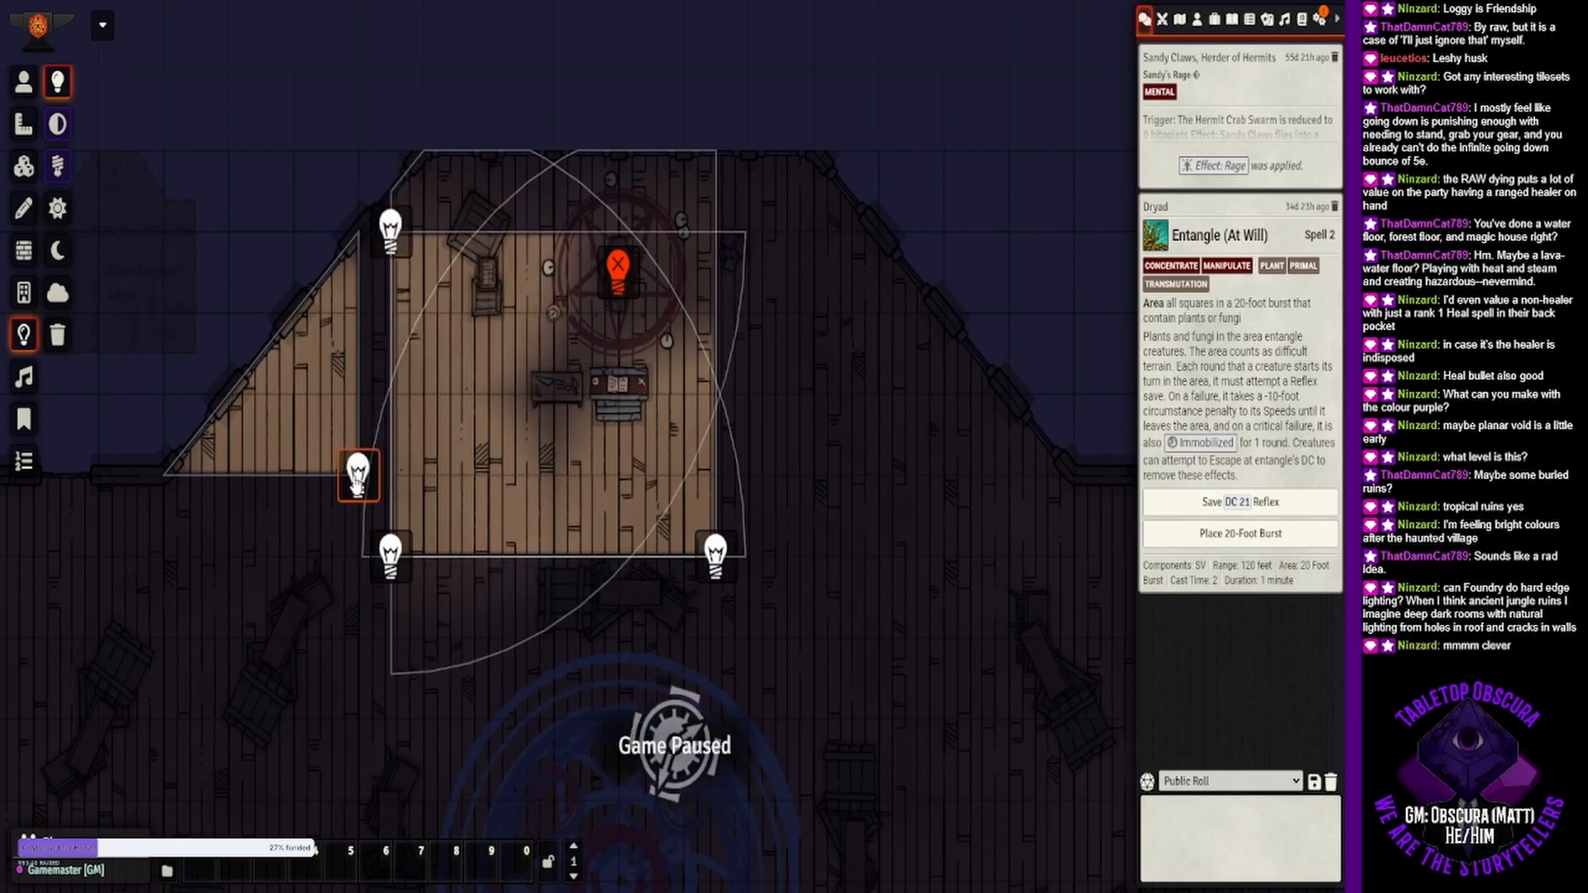
# - Move the remaining pasted light to the square's upper-right corner and rotate its beam to open toward the lower left
pyautogui.moveTo(357, 484); pyautogui.dragTo(713, 252)
pyautogui.scroll(8, 713, 252)
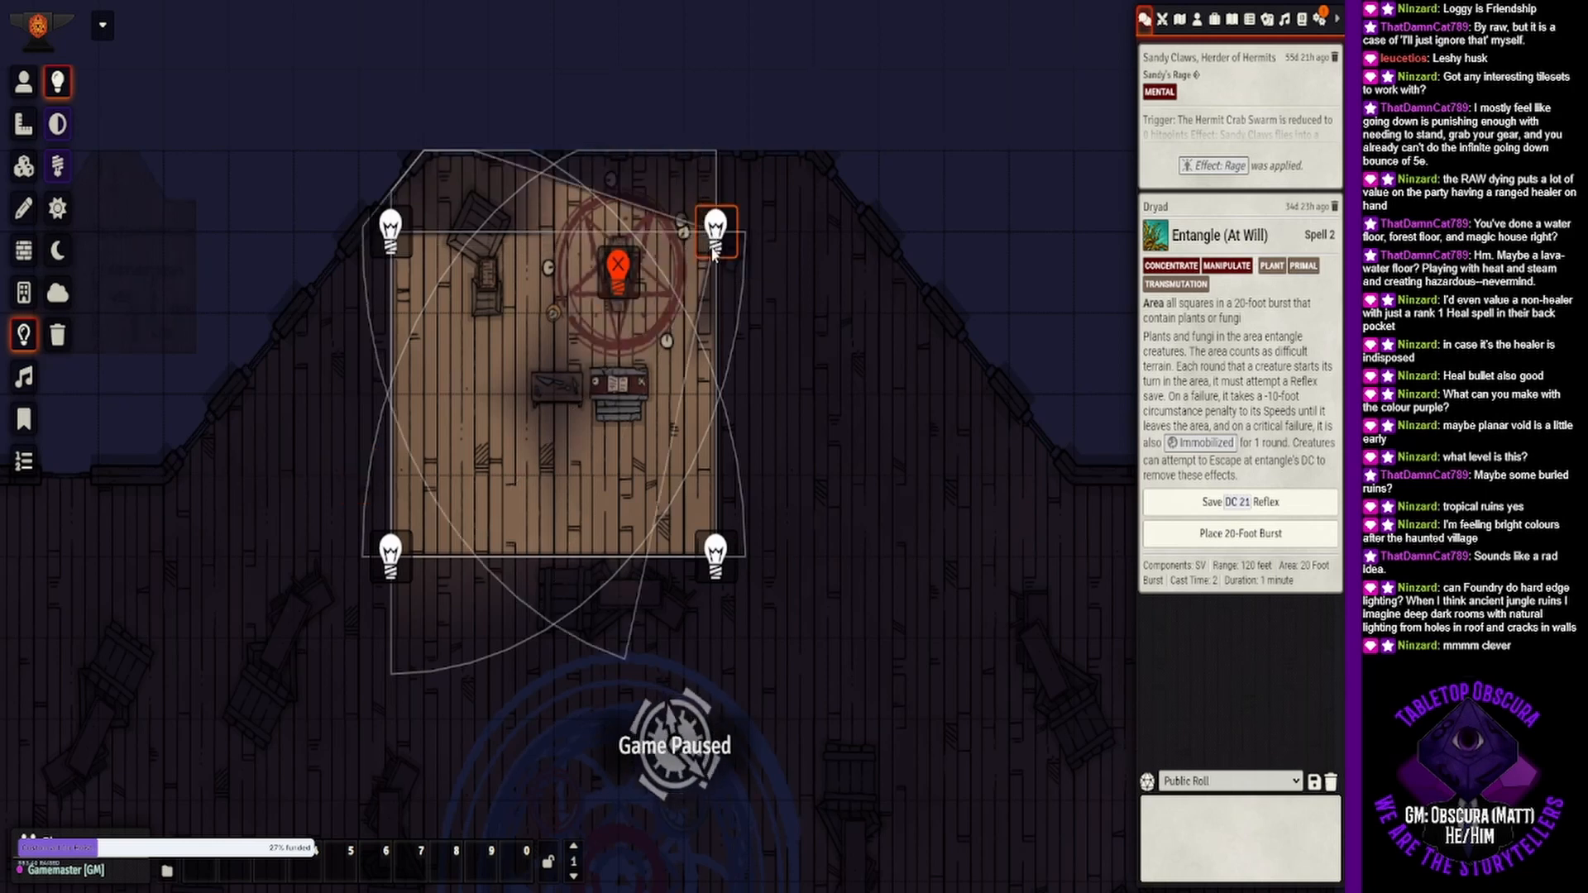
pyautogui.scroll(2, 712, 252)
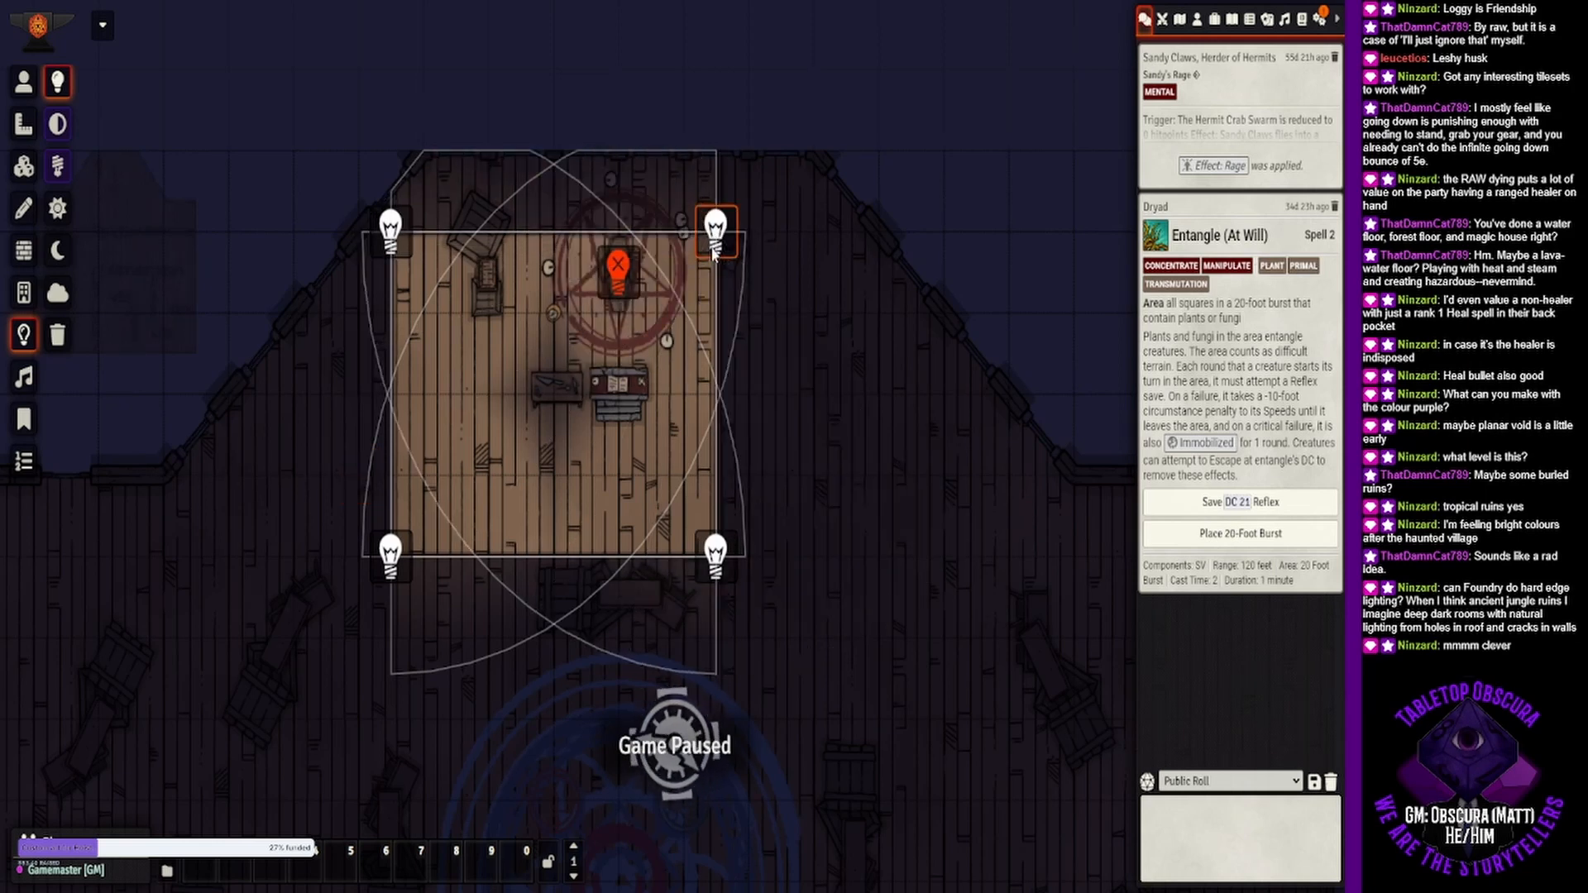
# - Narrow the lit rectangle by moving both right-hand cone lights left, keeping the upper one straight above the lower one
pyautogui.moveTo(713, 252); pyautogui.dragTo(680, 252)
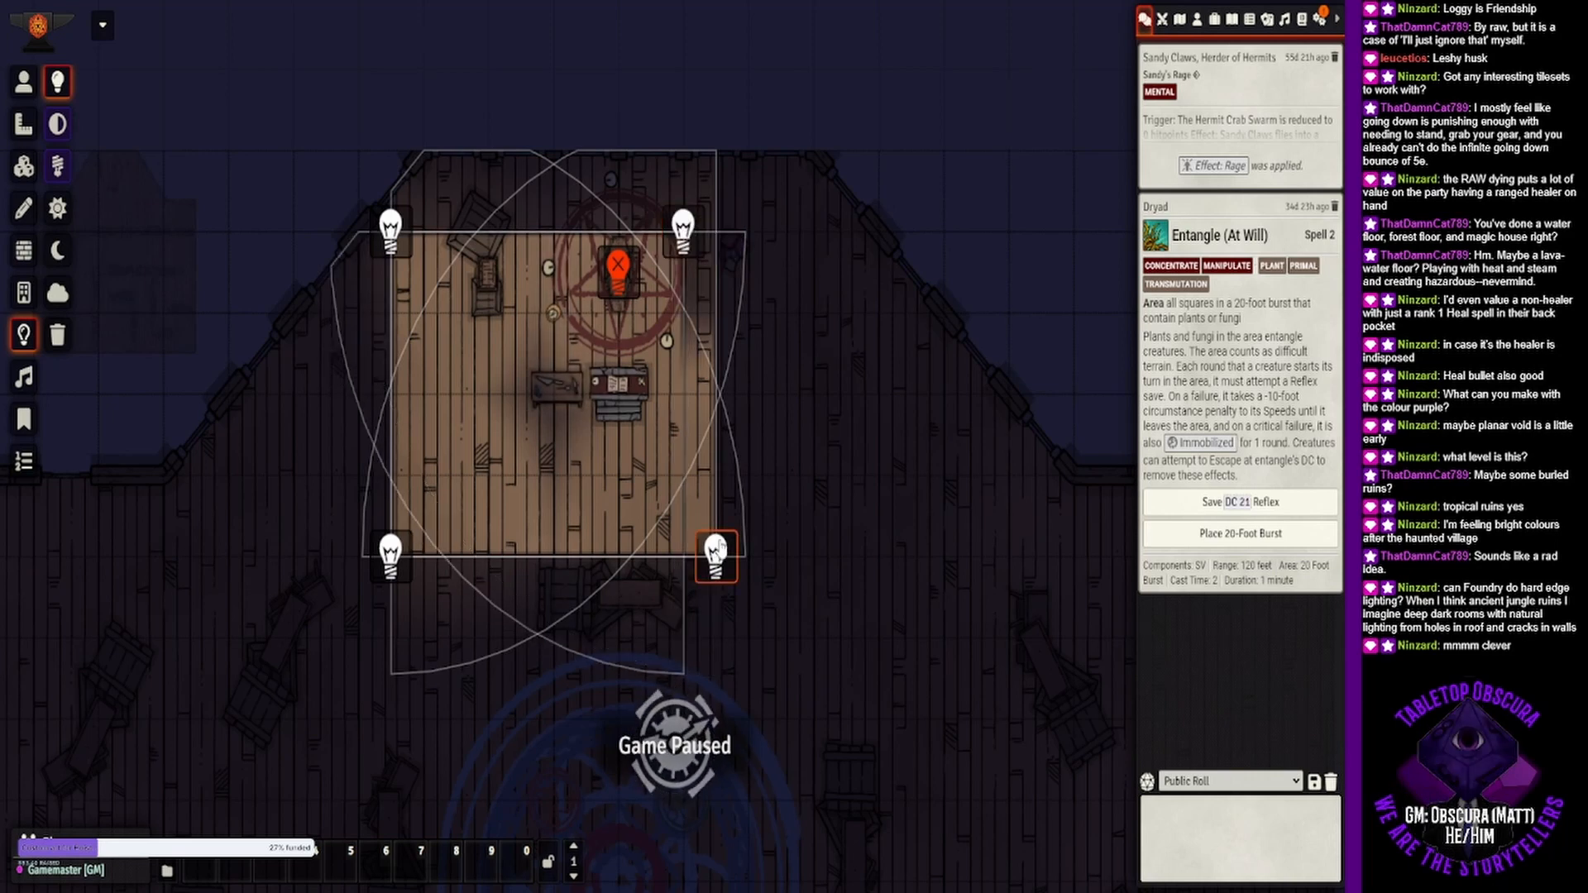
pyautogui.moveTo(716, 550); pyautogui.dragTo(654, 552)
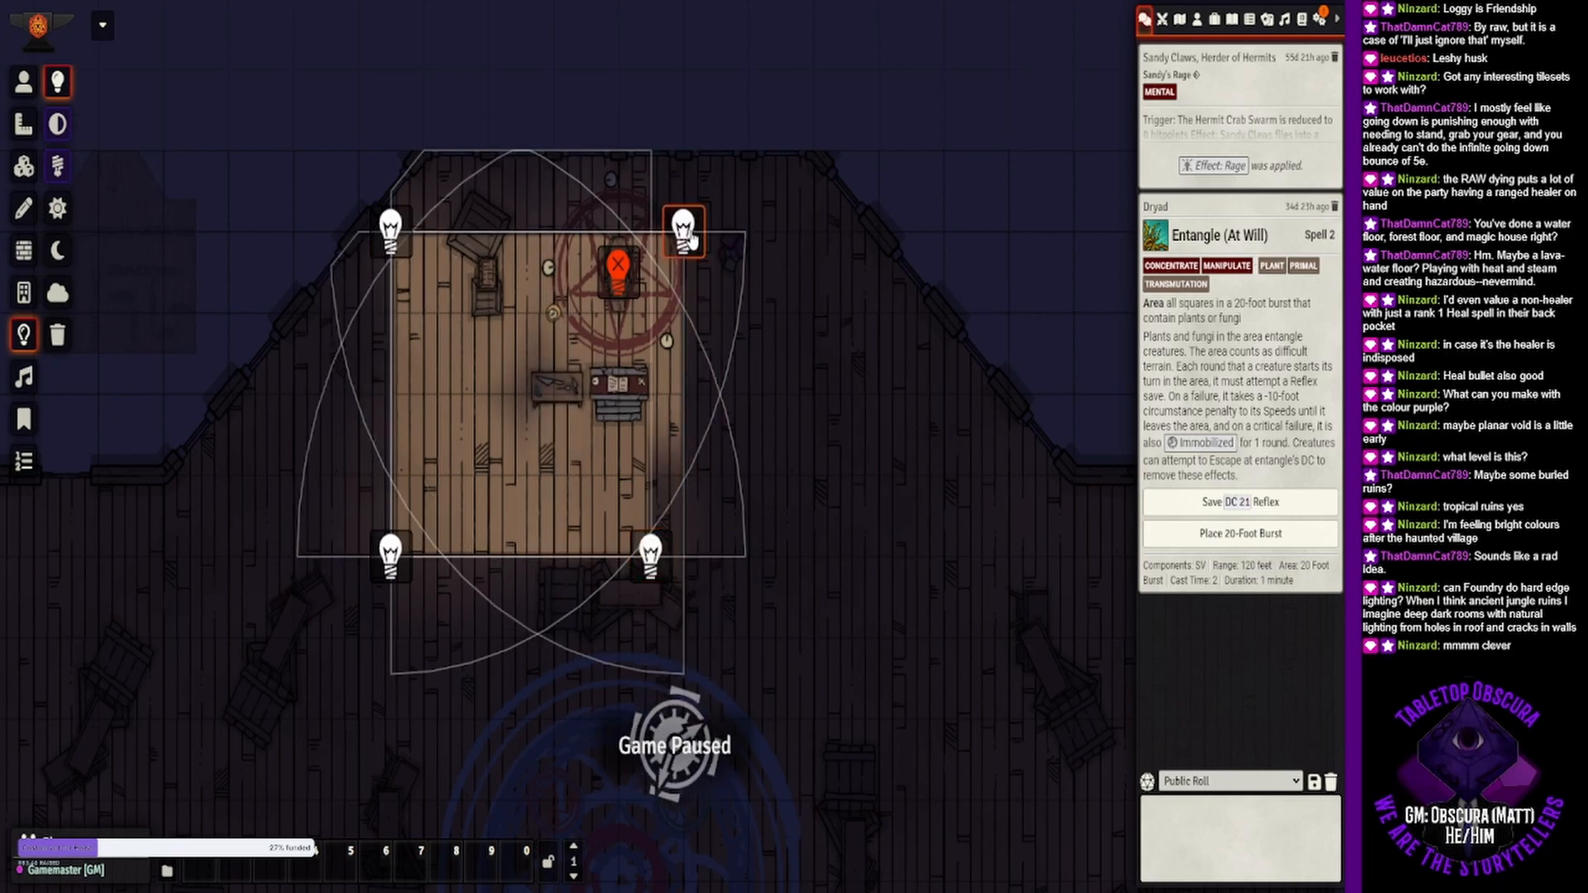
pyautogui.moveTo(693, 238); pyautogui.dragTo(659, 238)
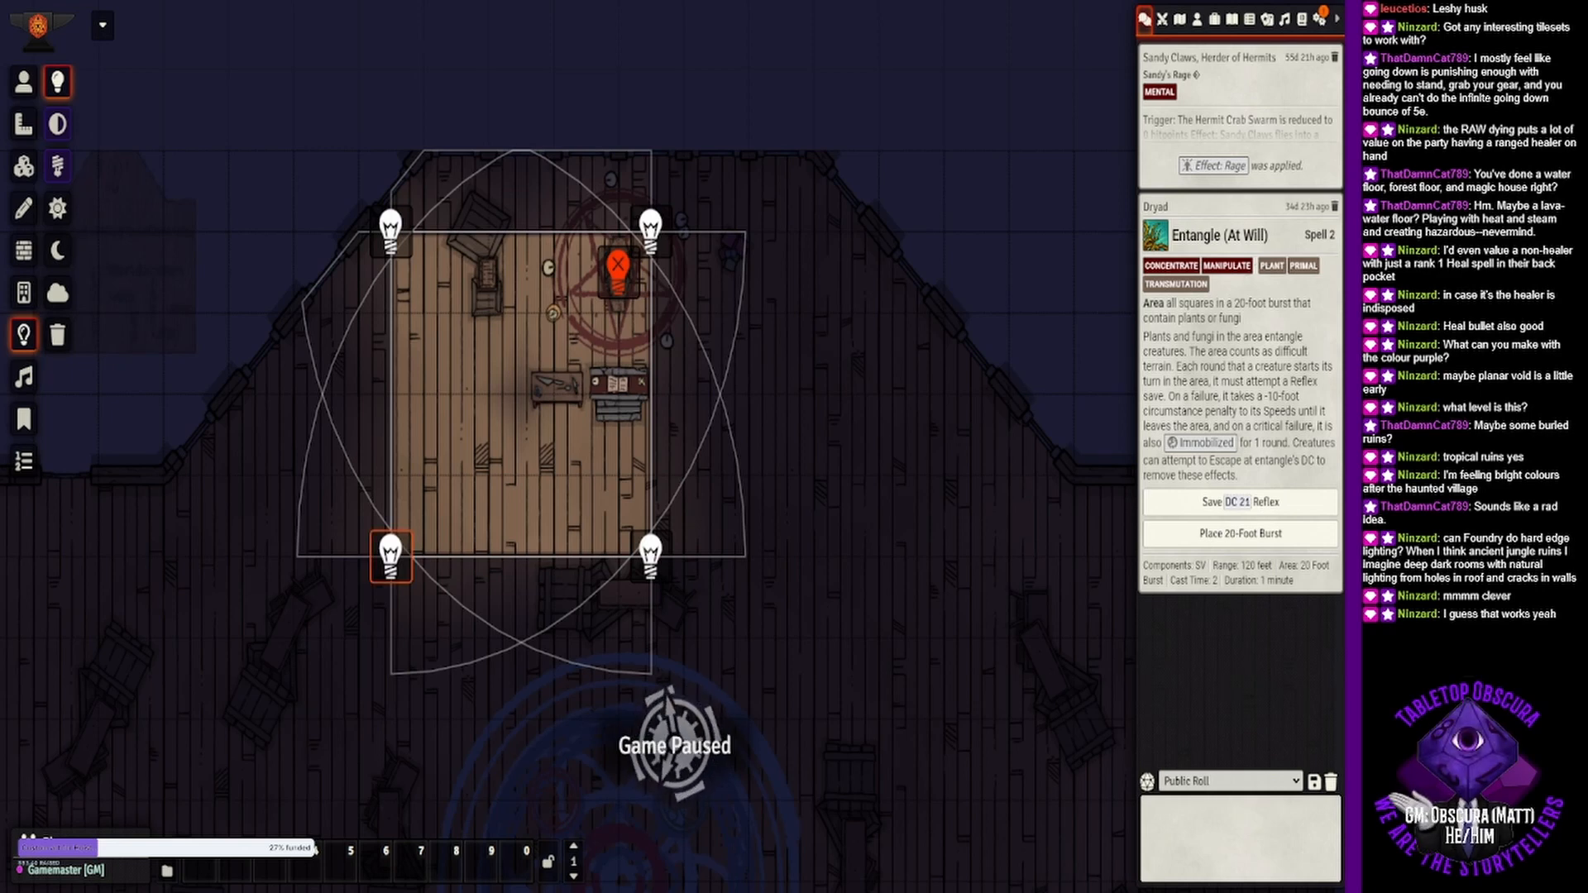
# - Review the lower-left cone light's basic configuration and advanced options, leaving its settings as they are
pyautogui.doubleClick(387, 580)
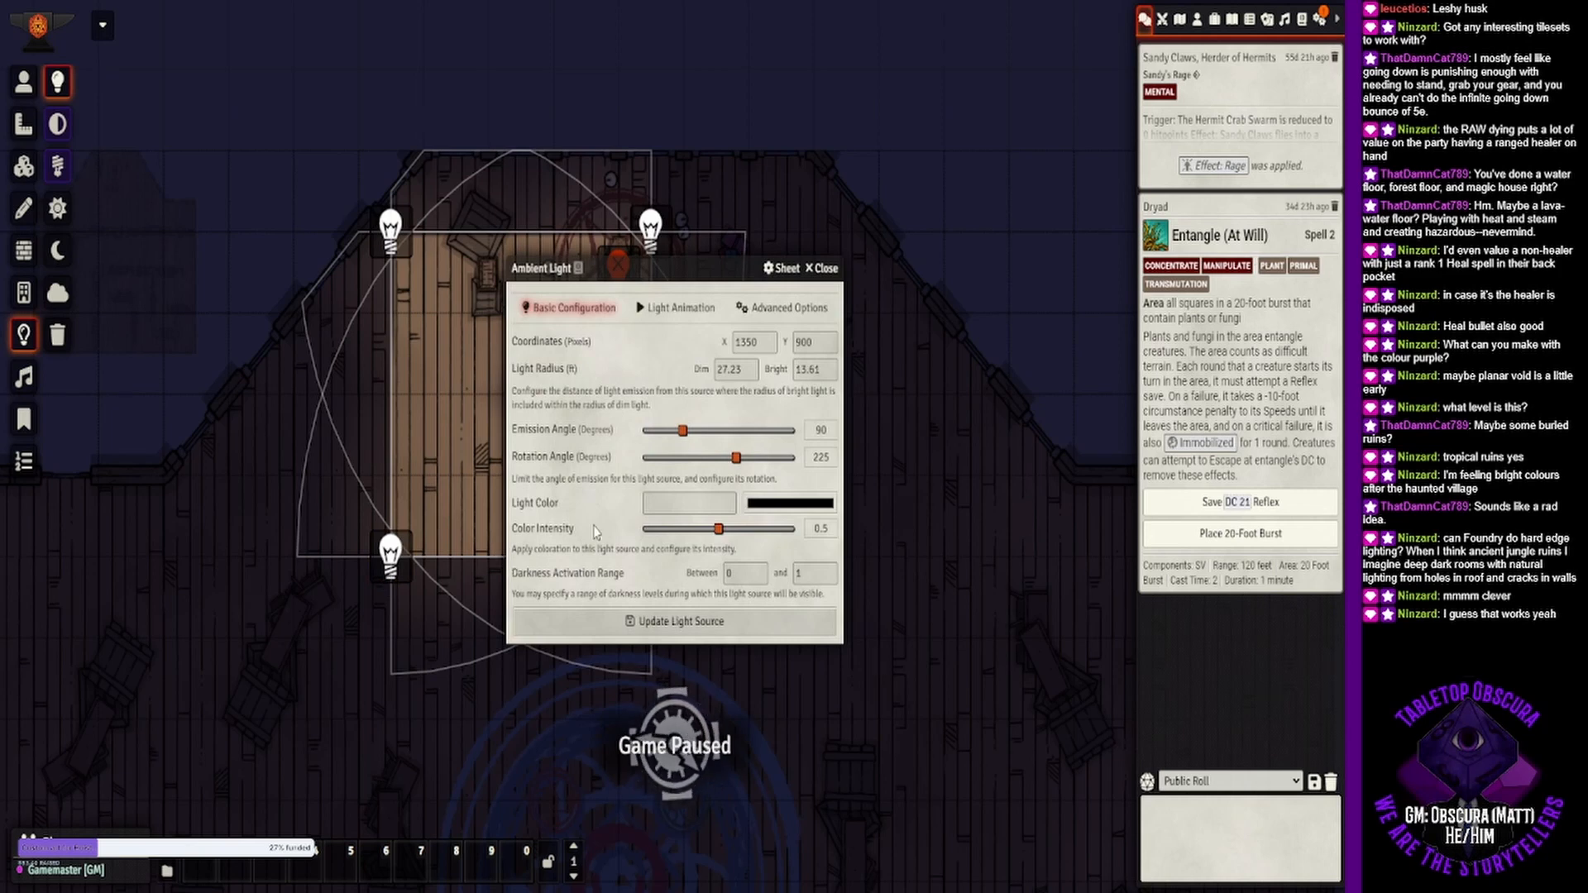
pyautogui.click(757, 309)
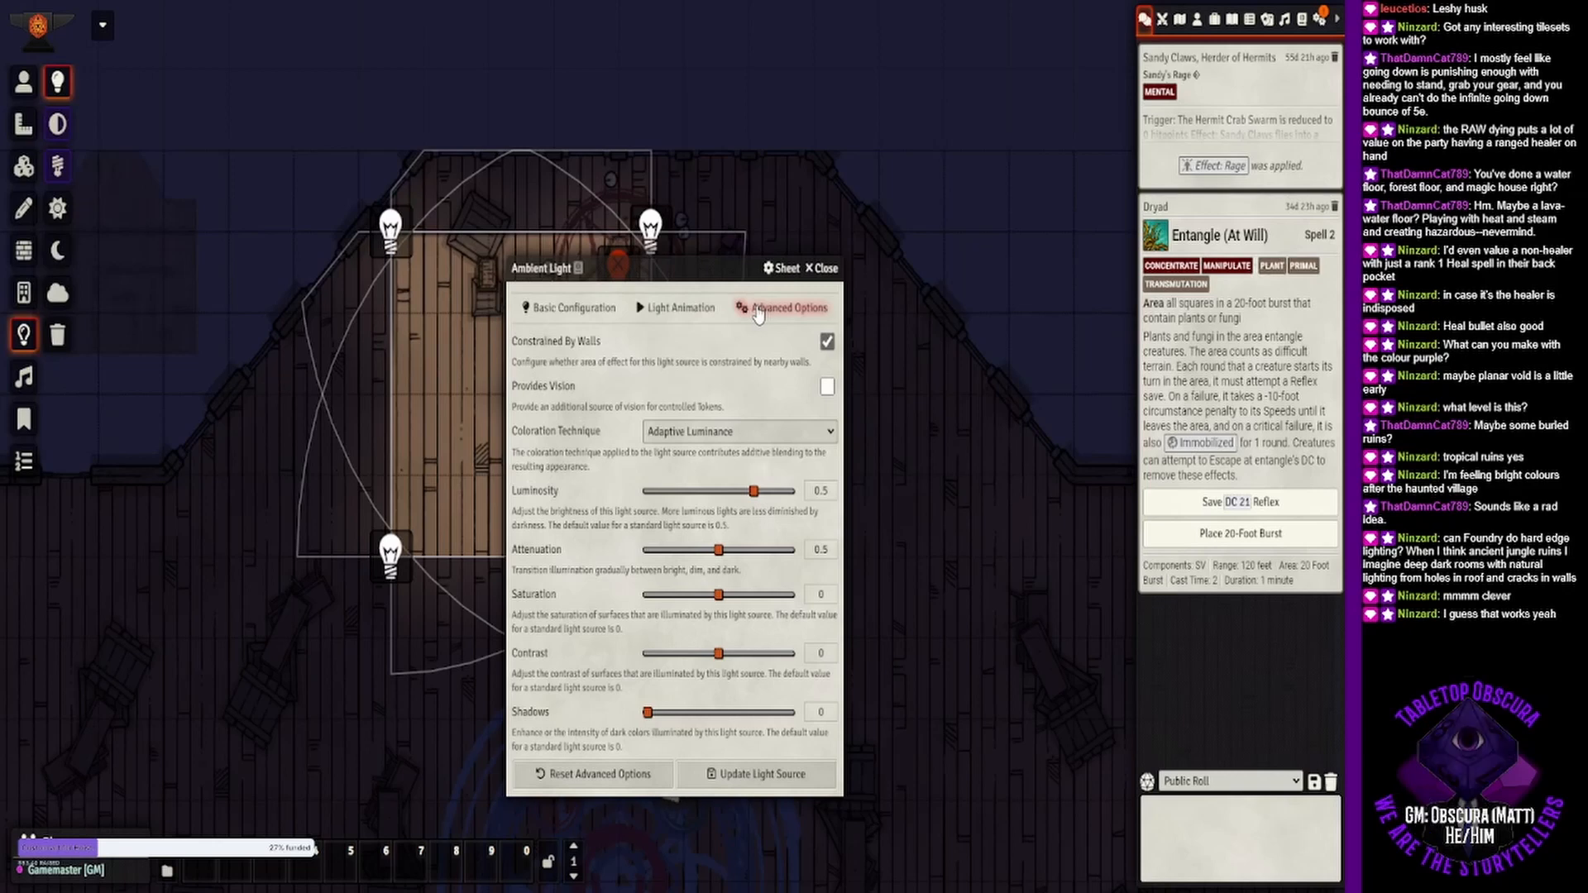
pyautogui.click(592, 319)
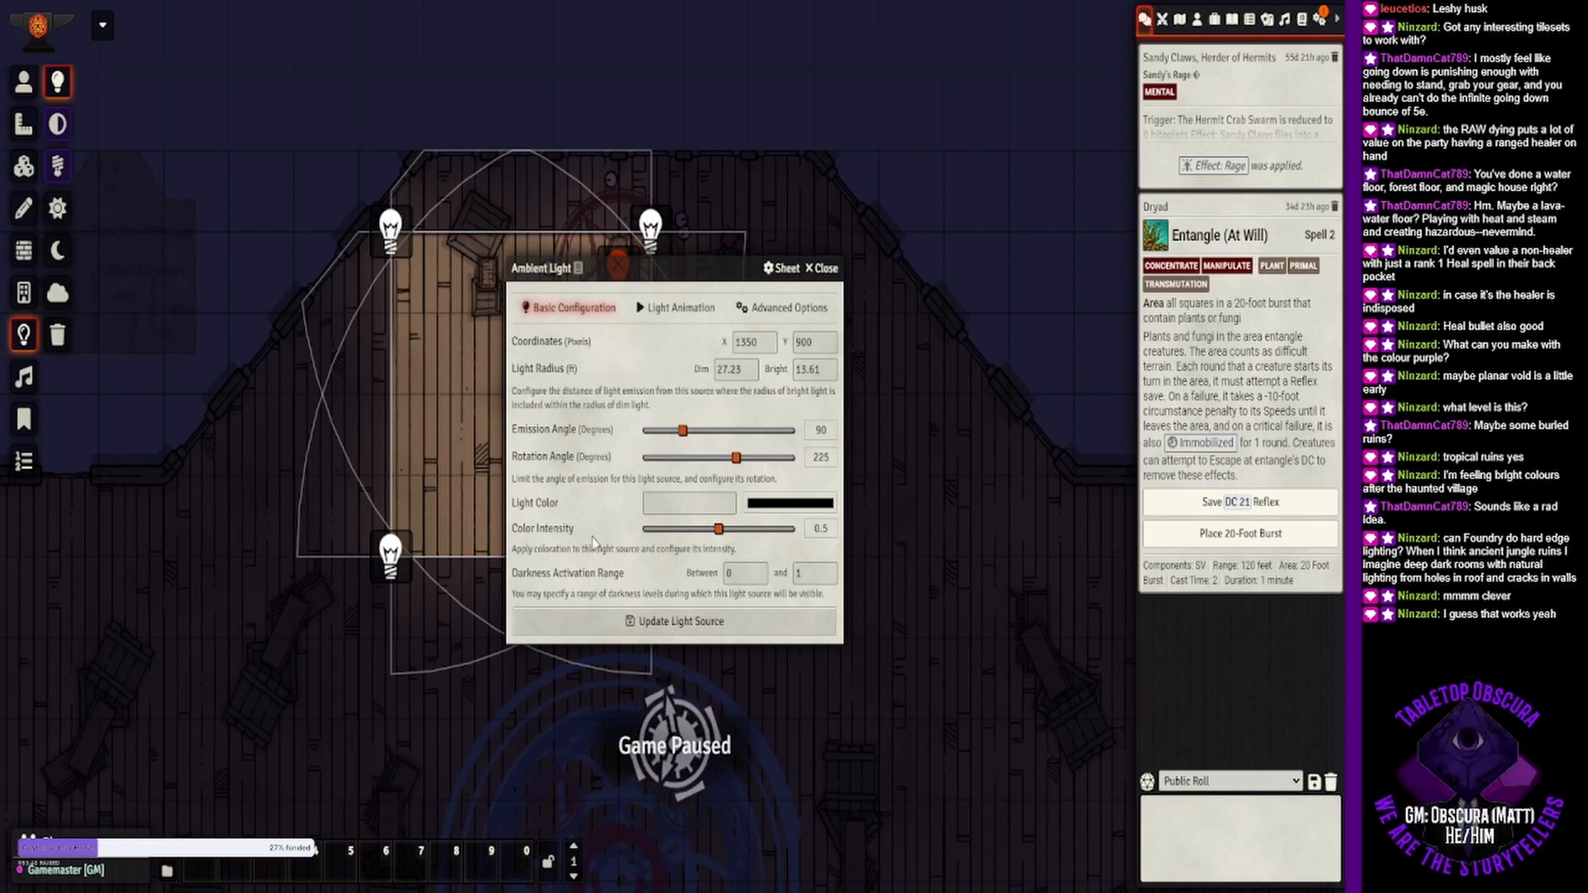
pyautogui.click(826, 268)
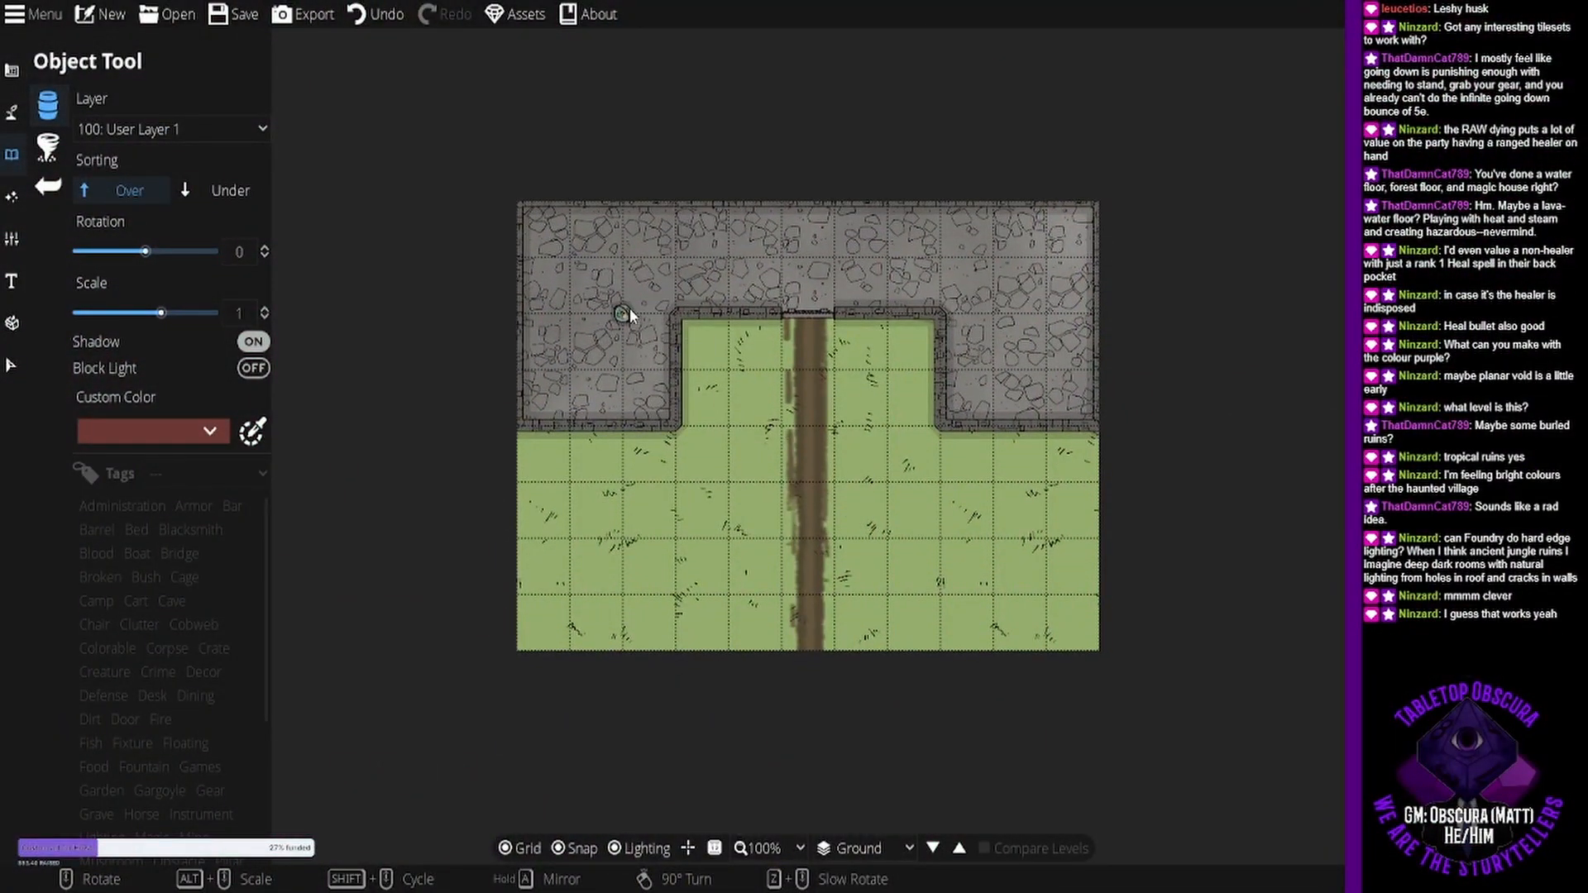
# - Switch back to Dungeondraft and bring up the Object Tool for the building map
pyautogui.moveTo(733, 409); pyautogui.dragTo(722, 518)
pyautogui.scroll(3, 854, 573)
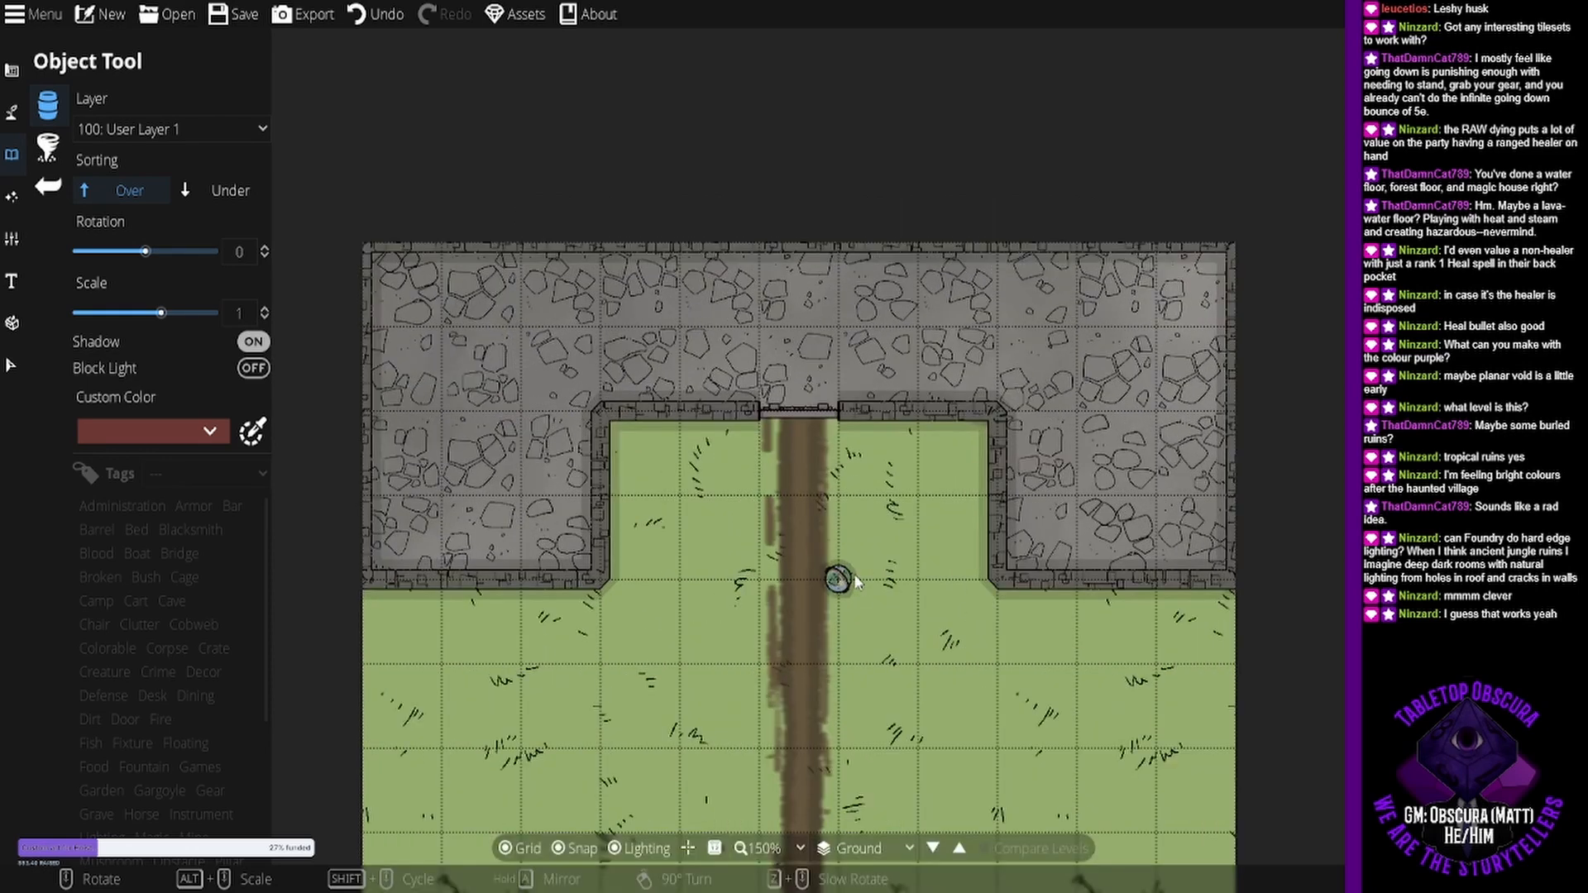
pyautogui.moveTo(916, 706); pyautogui.dragTo(913, 583)
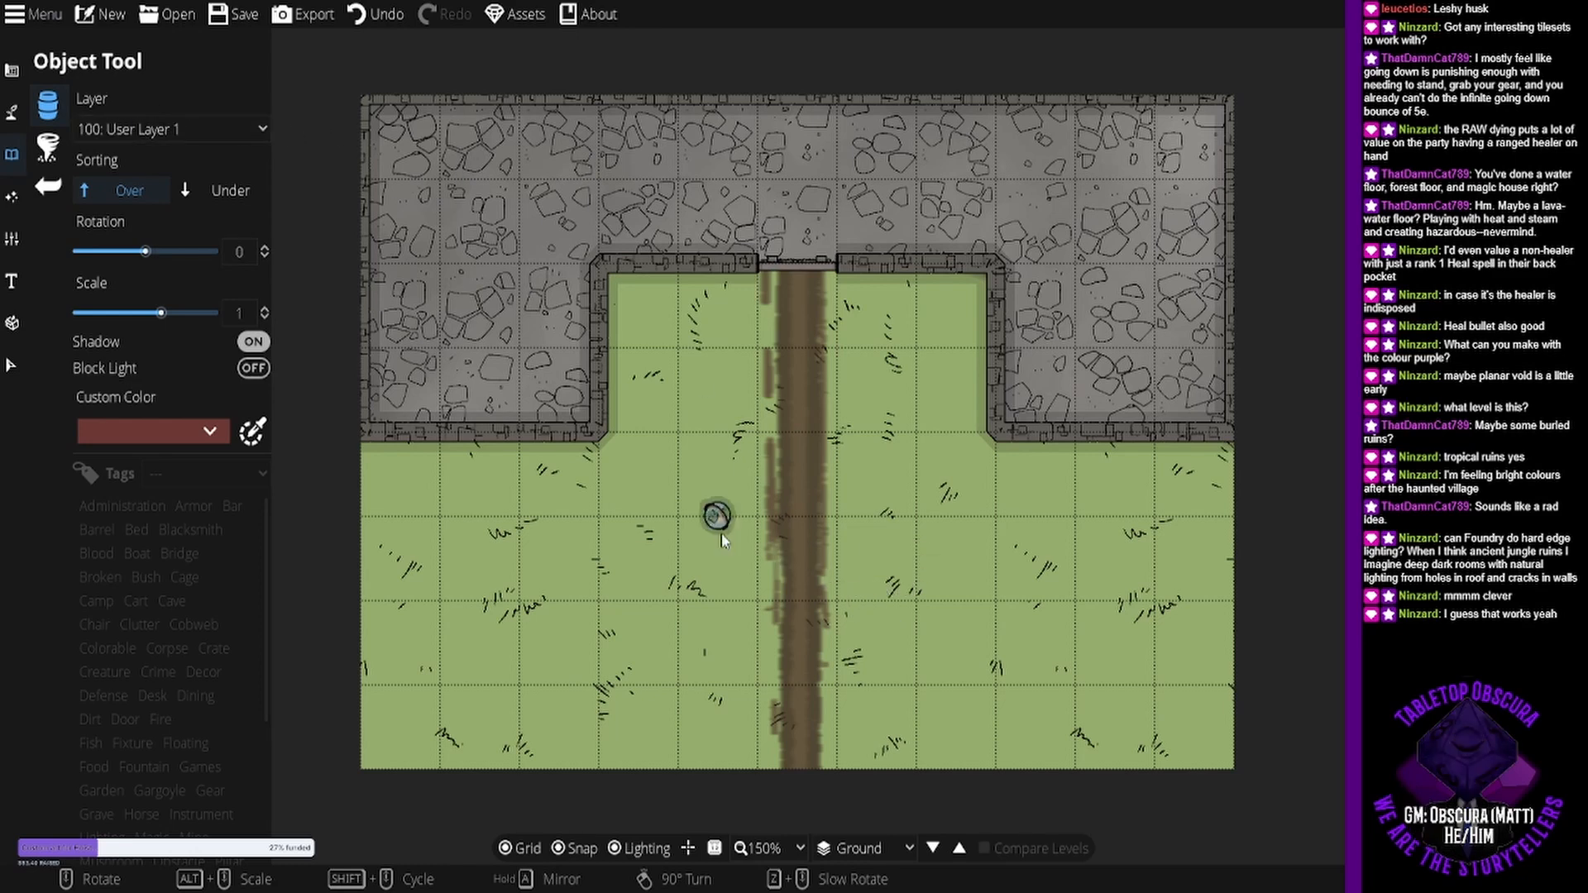
pyautogui.moveTo(756, 558); pyautogui.dragTo(698, 507)
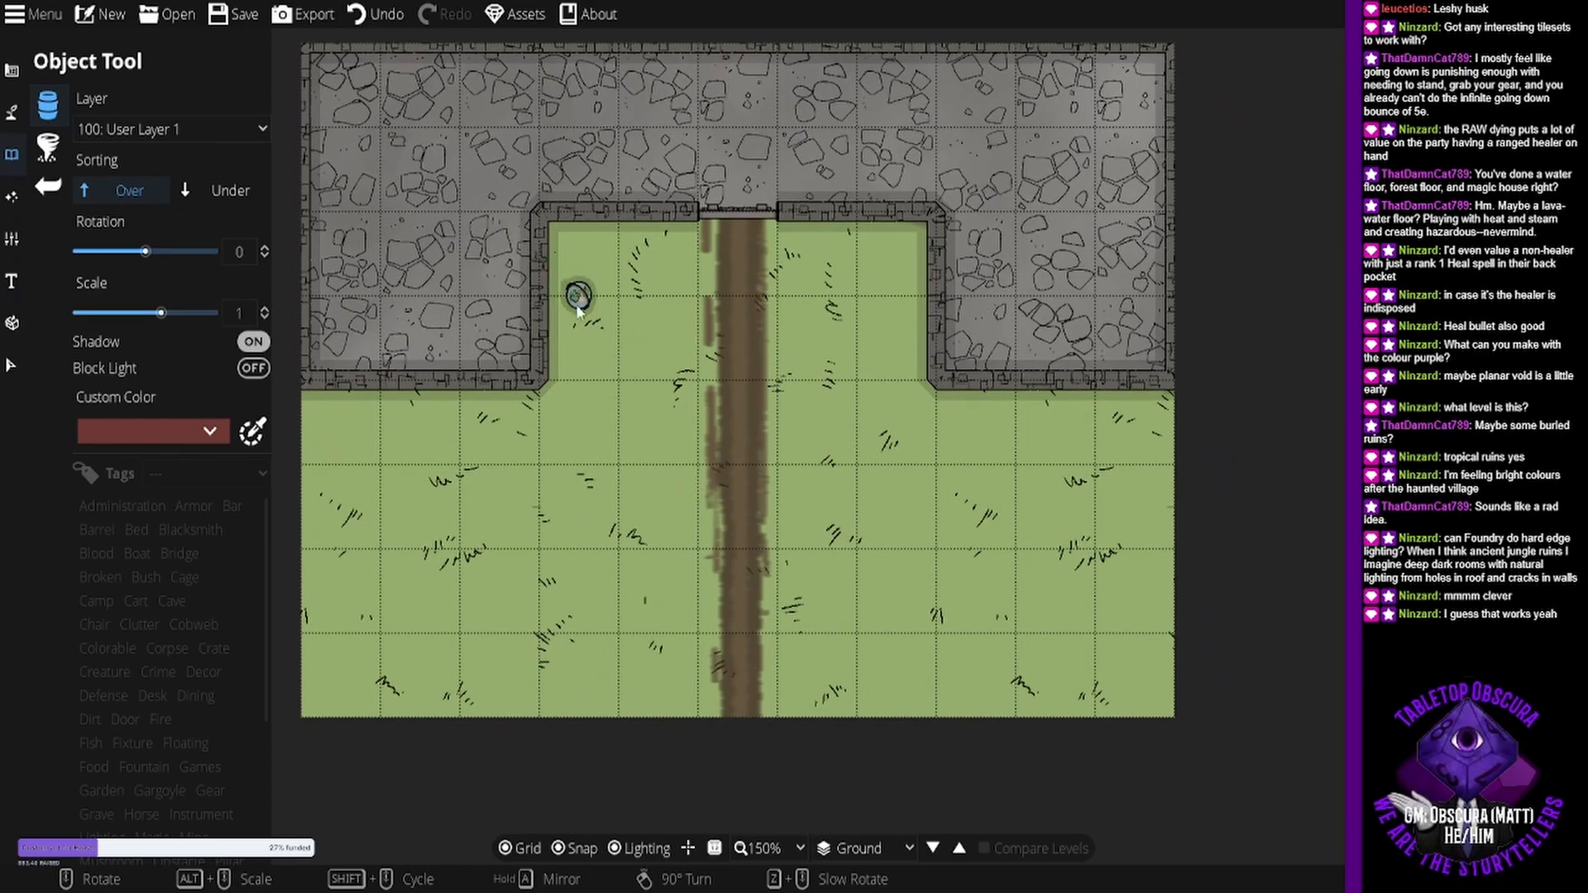
pyautogui.click(12, 106)
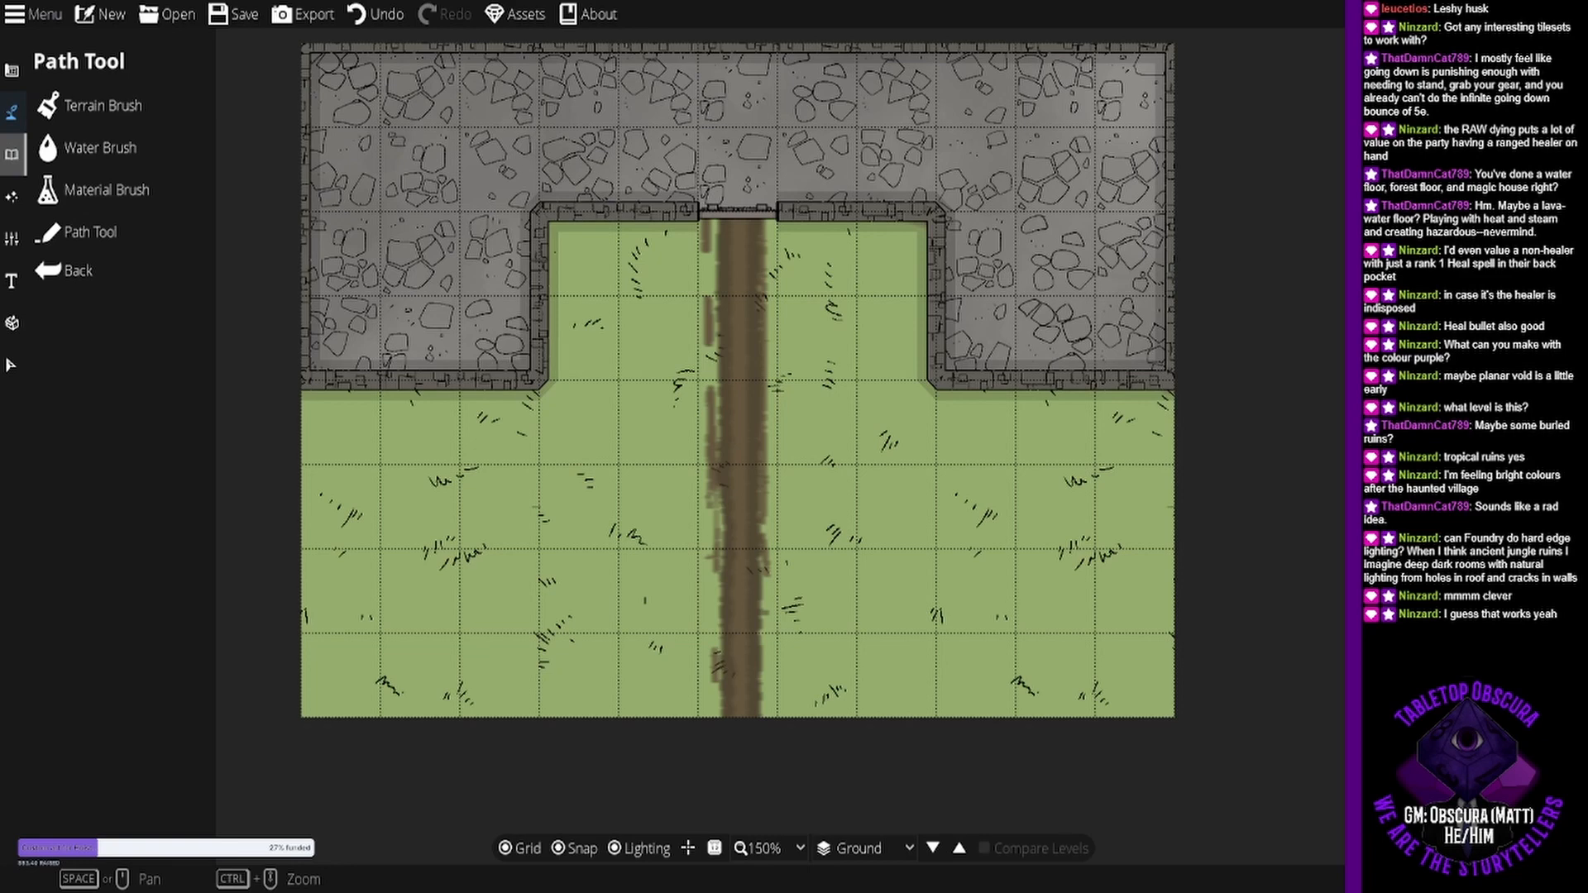
pyautogui.click(12, 154)
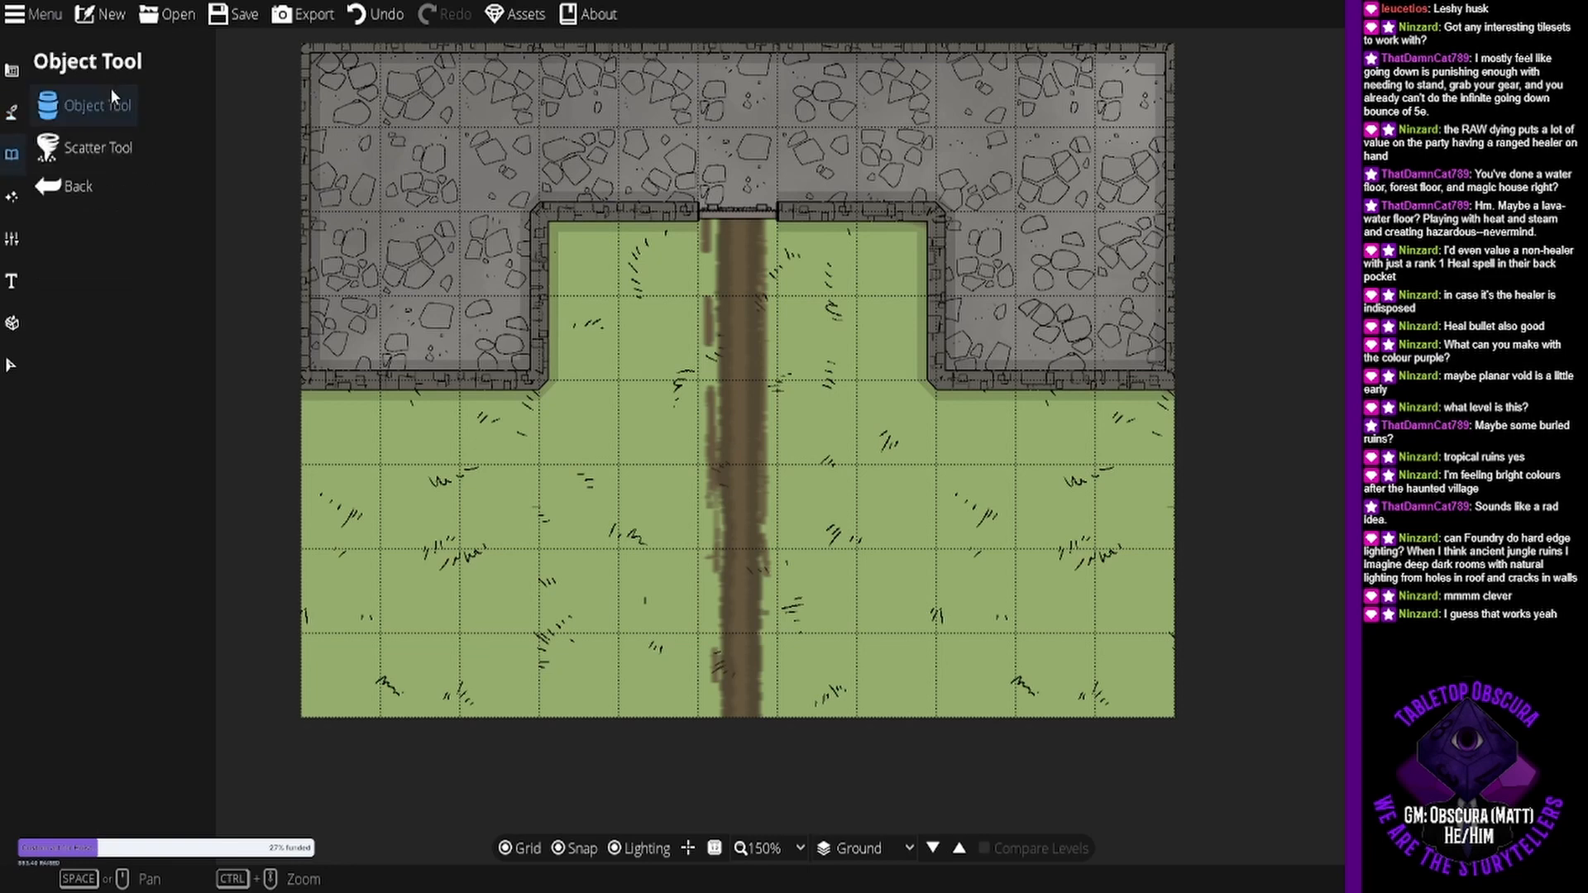
pyautogui.click(82, 106)
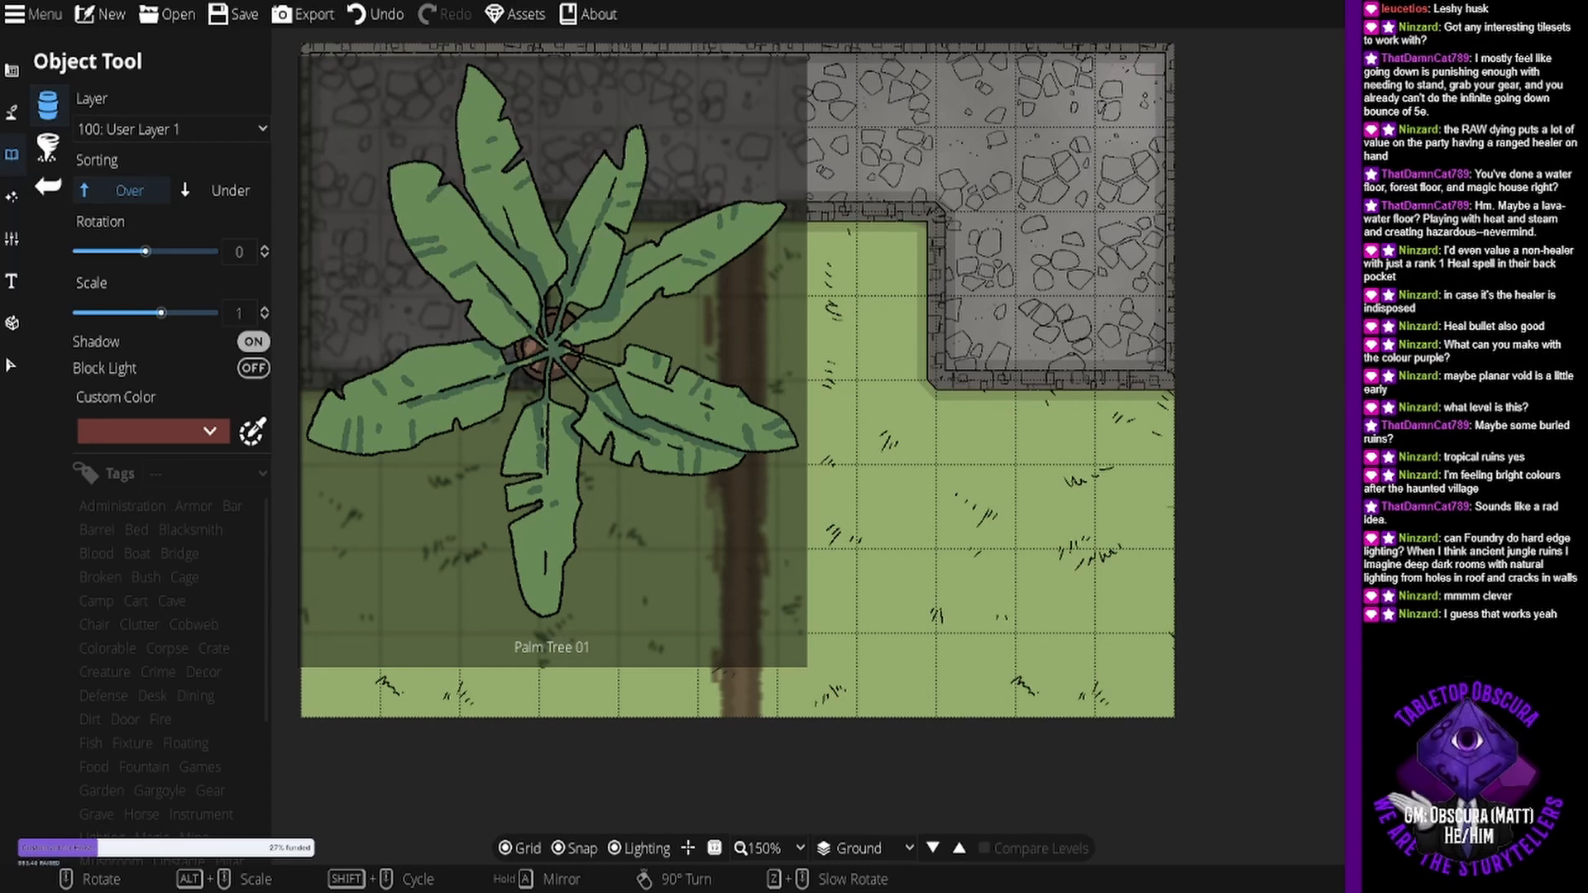
# - Place a palm tree rotated 135 degrees on User Layer 1, on the grass just below the building's right wing
pyautogui.click(1439, 637)
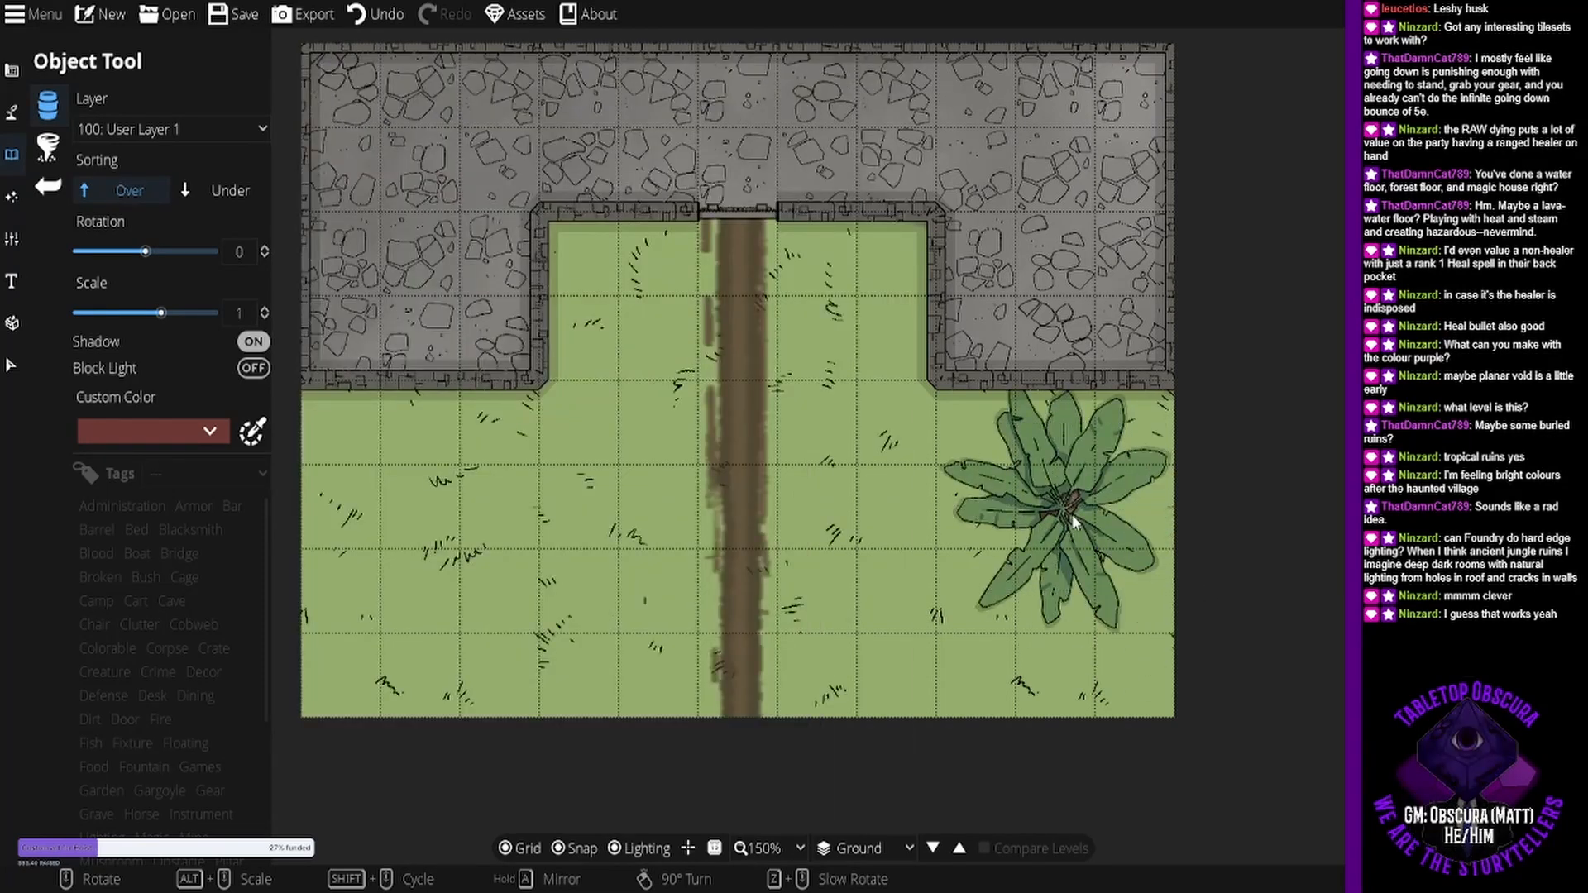
pyautogui.scroll(-4, 1073, 517)
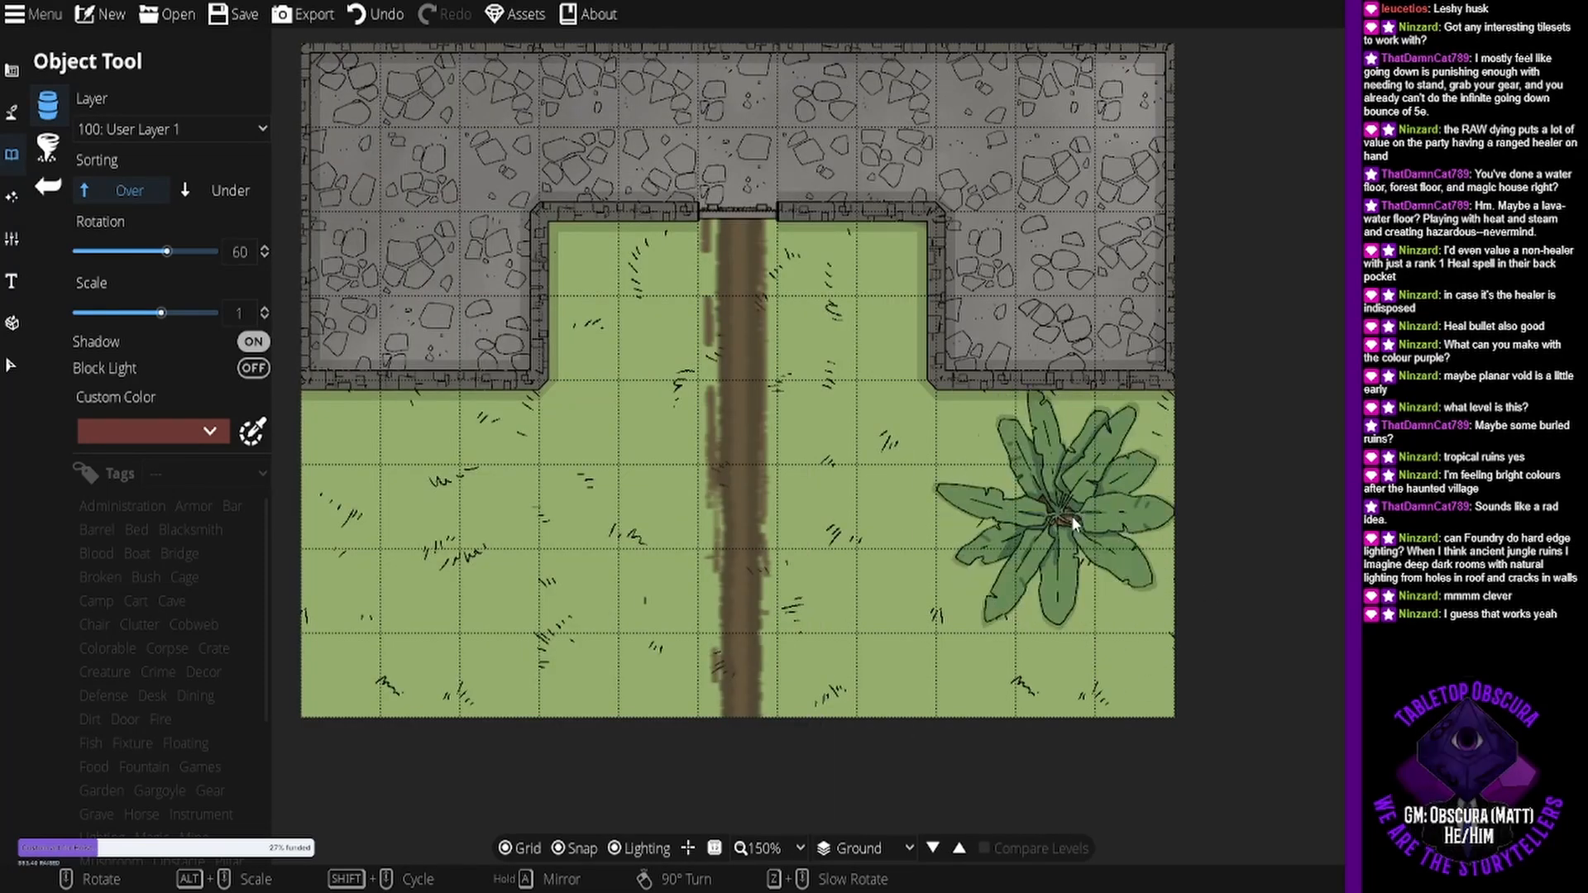
pyautogui.scroll(-2, 1073, 515)
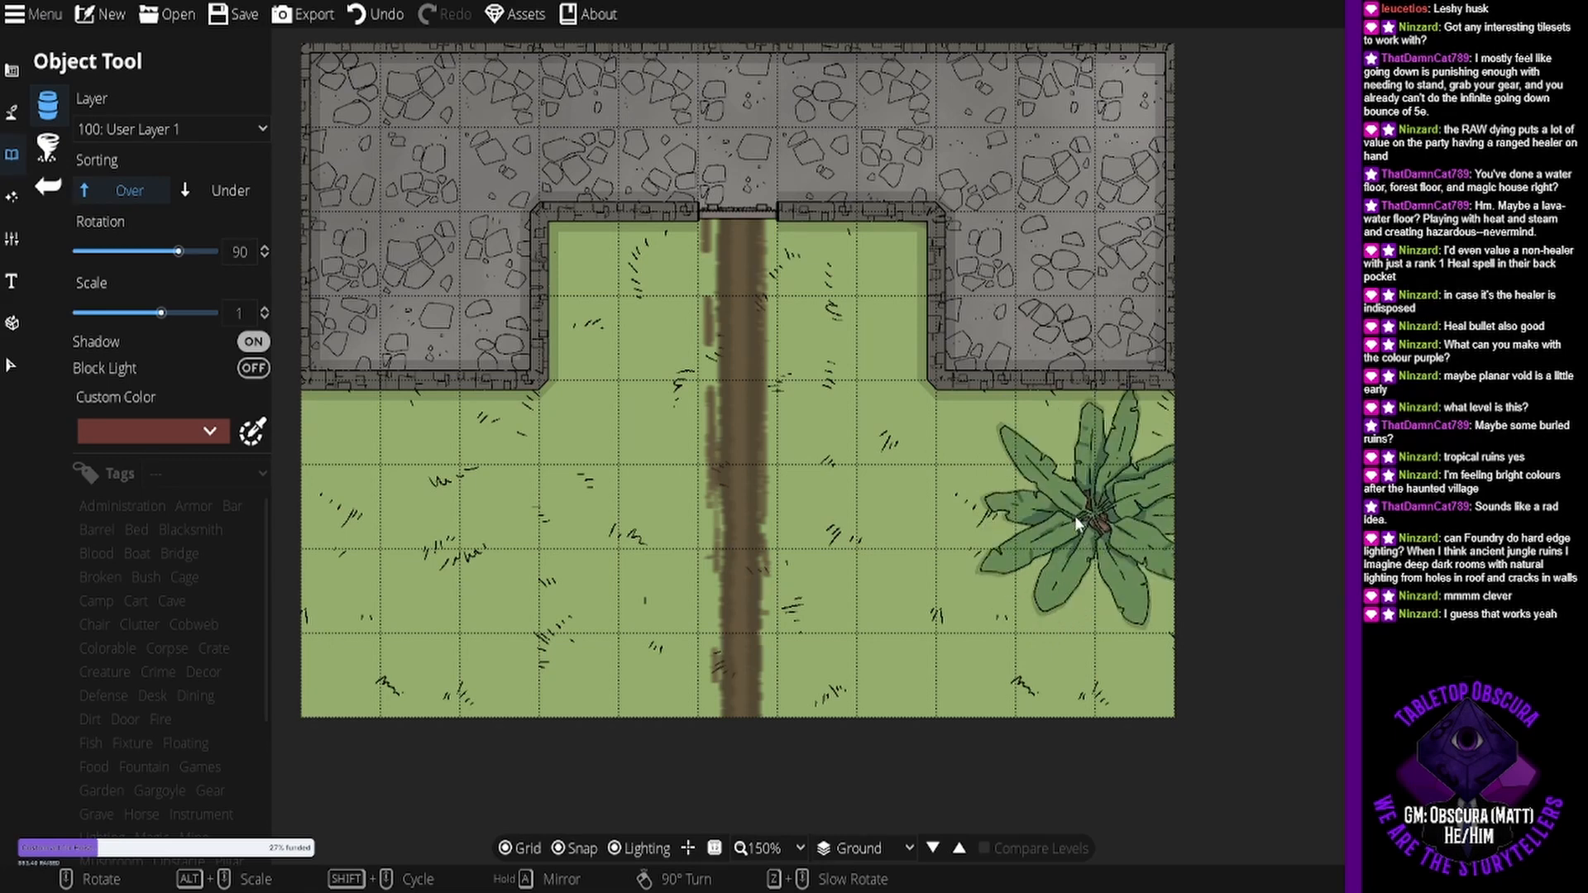
pyautogui.scroll(-3, 1074, 515)
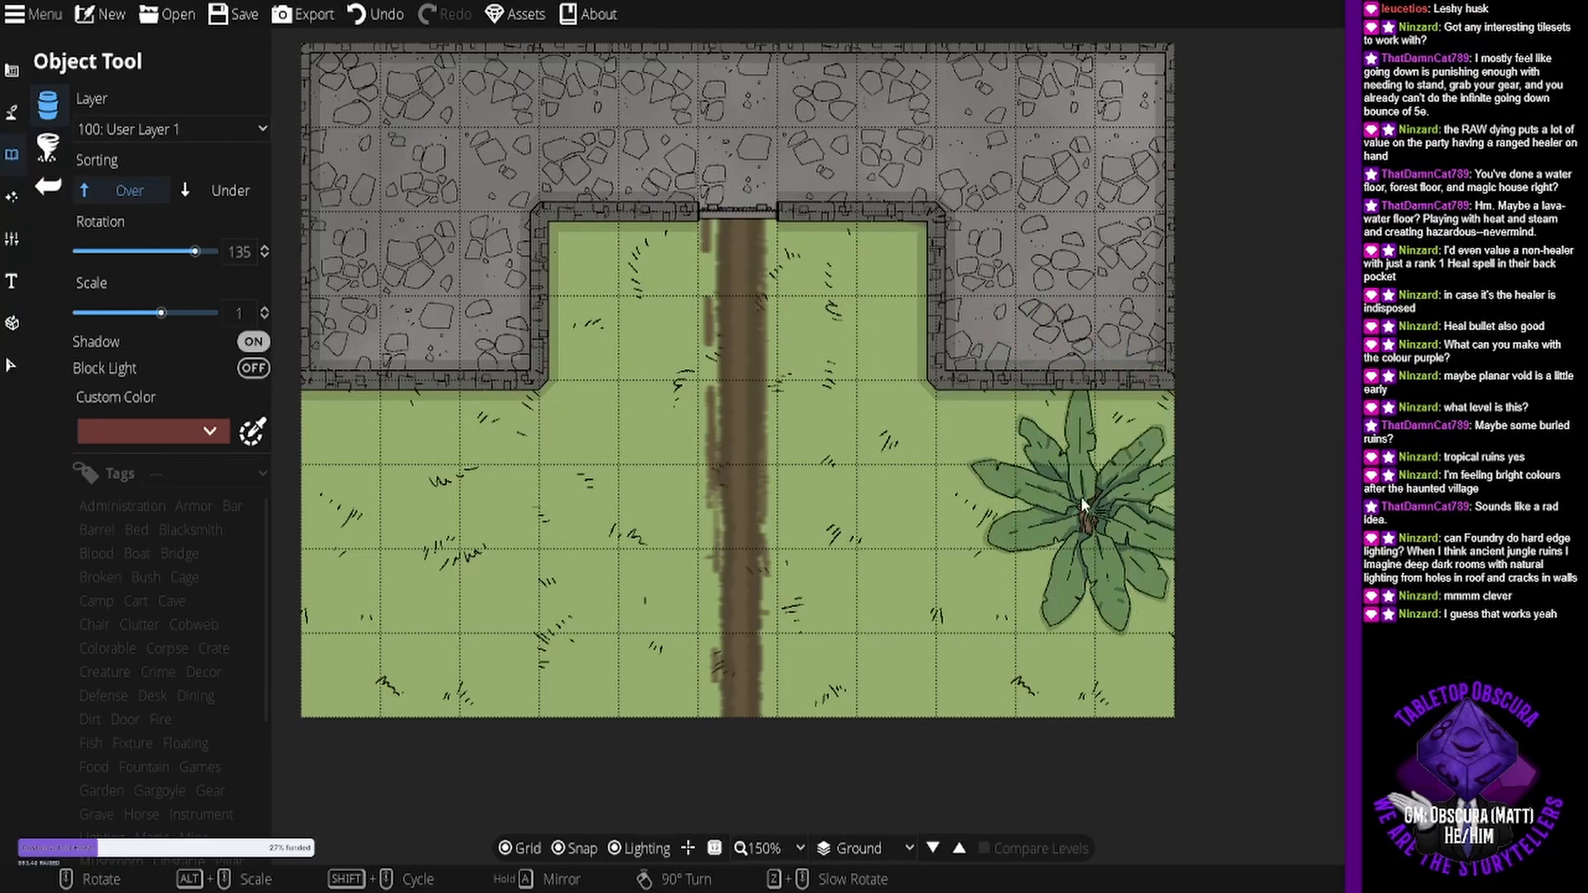
pyautogui.click(211, 134)
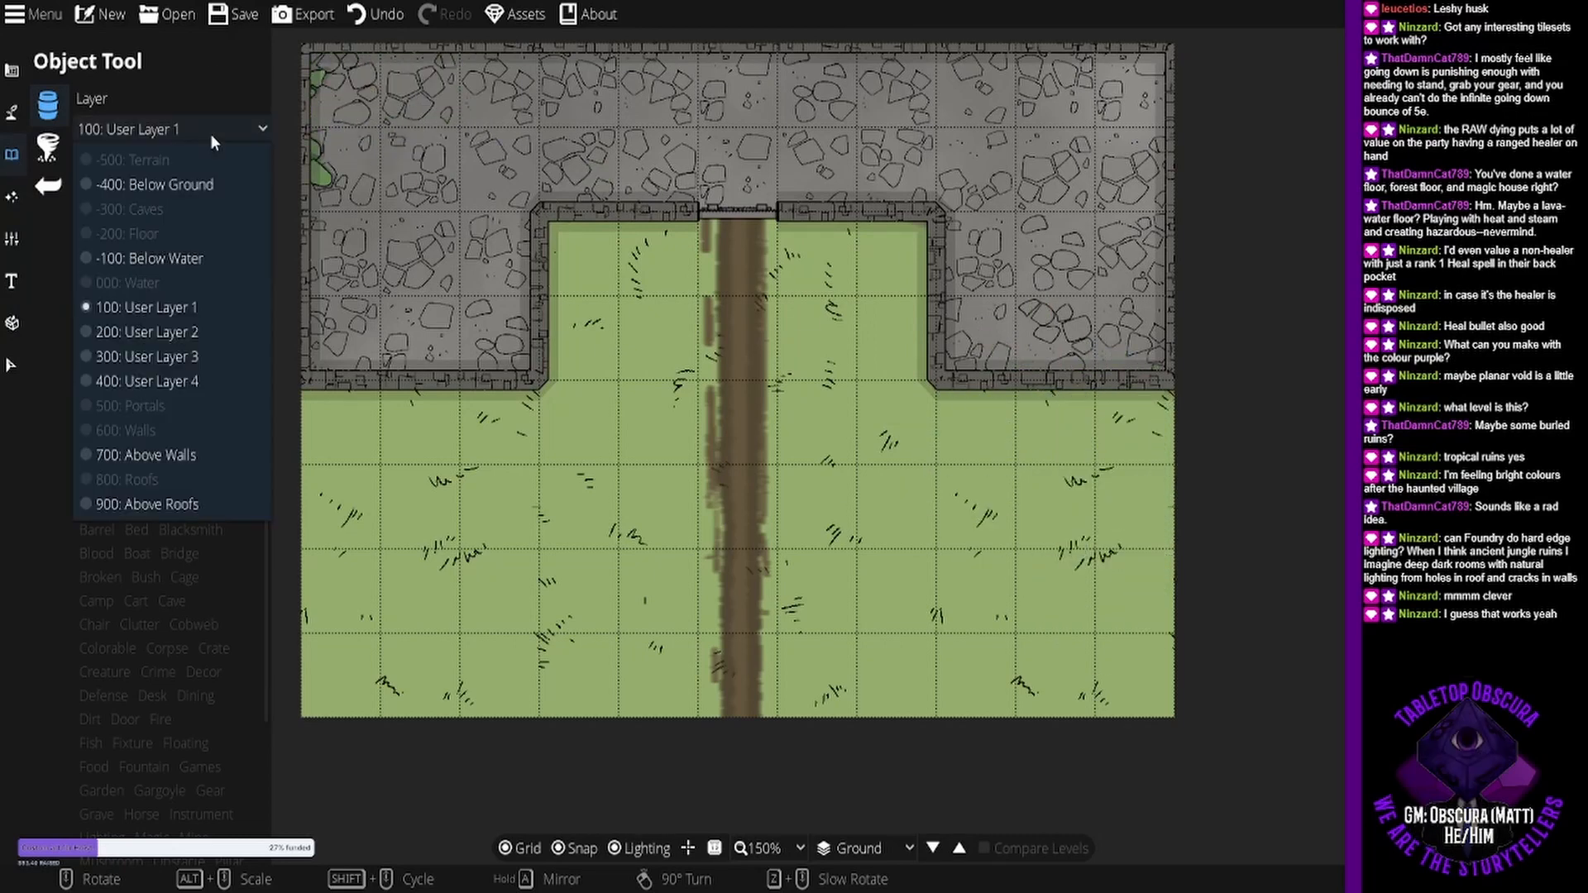
pyautogui.click(210, 132)
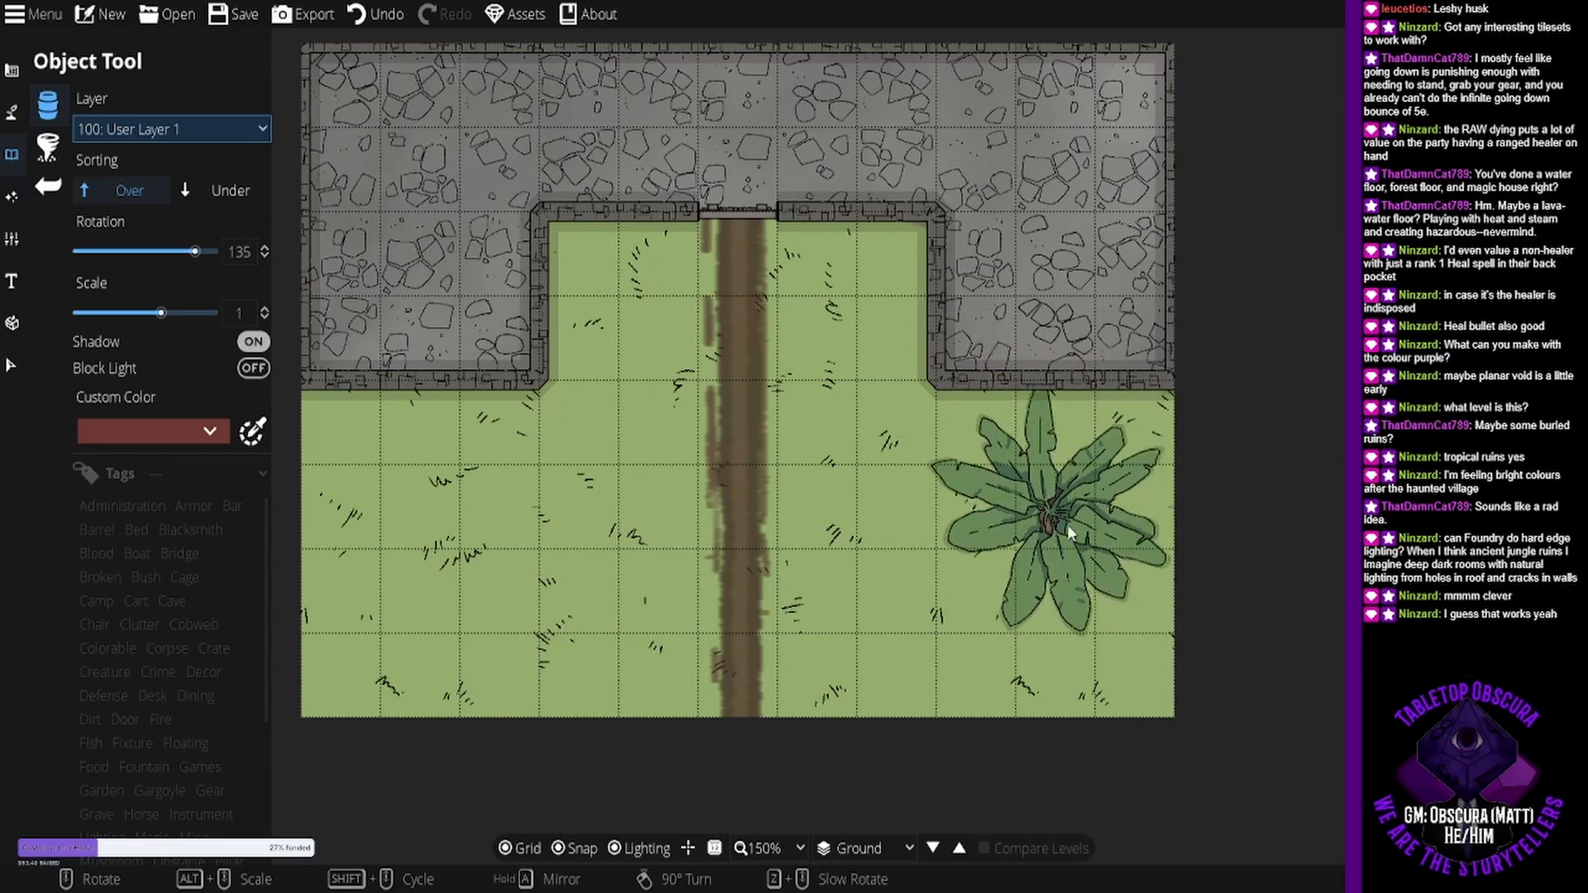
pyautogui.click(1049, 488)
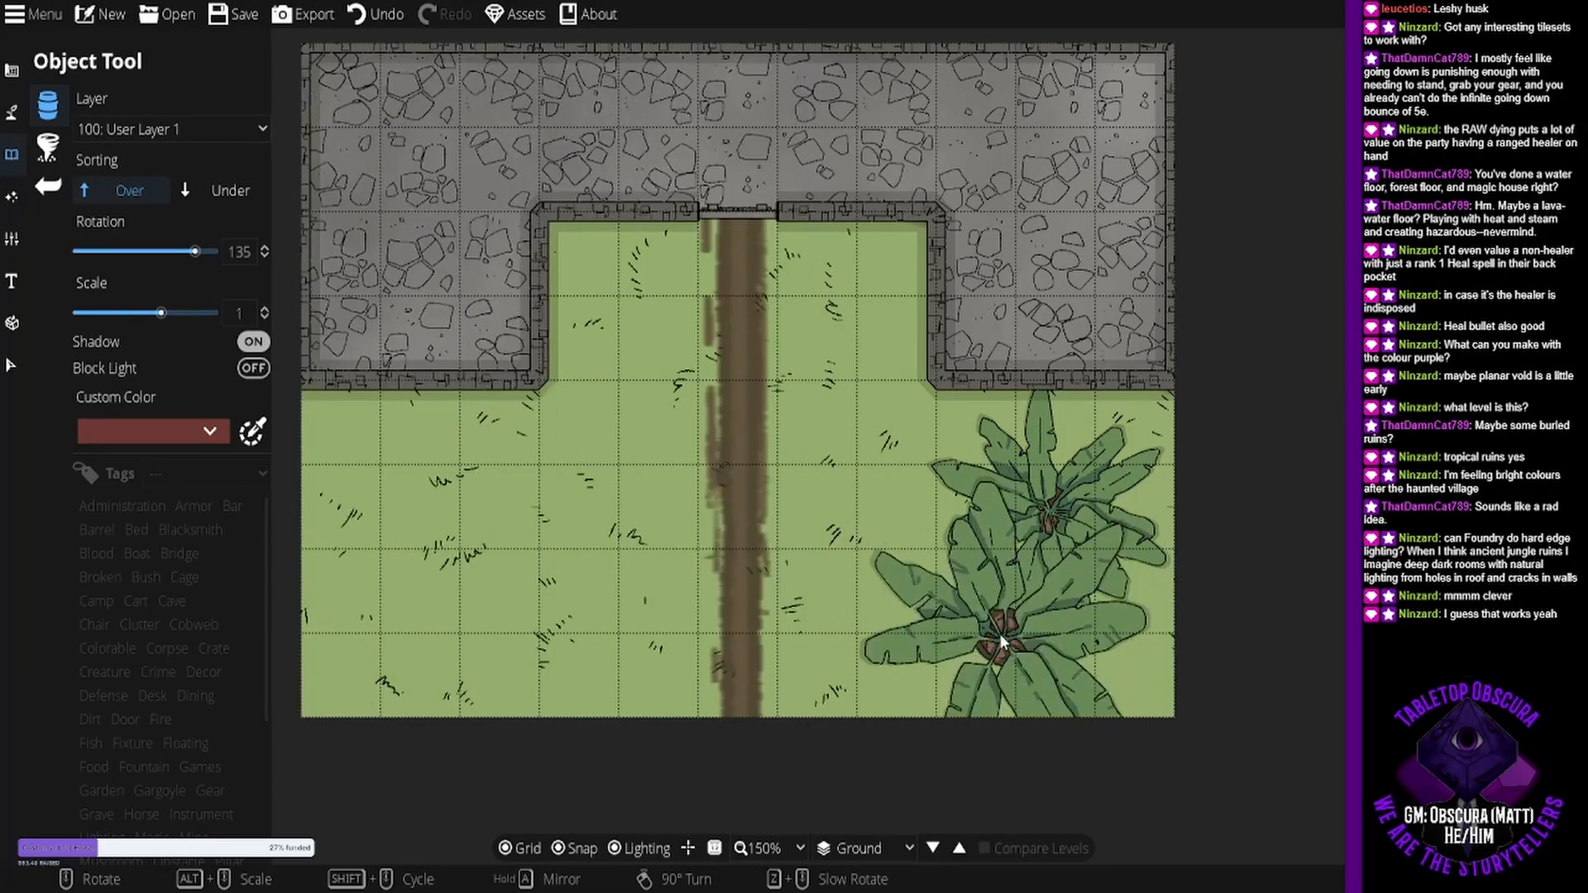
# - Place two more palm trees in different rotations below the first one, in the grass right of the path
pyautogui.scroll(-4, 981, 651)
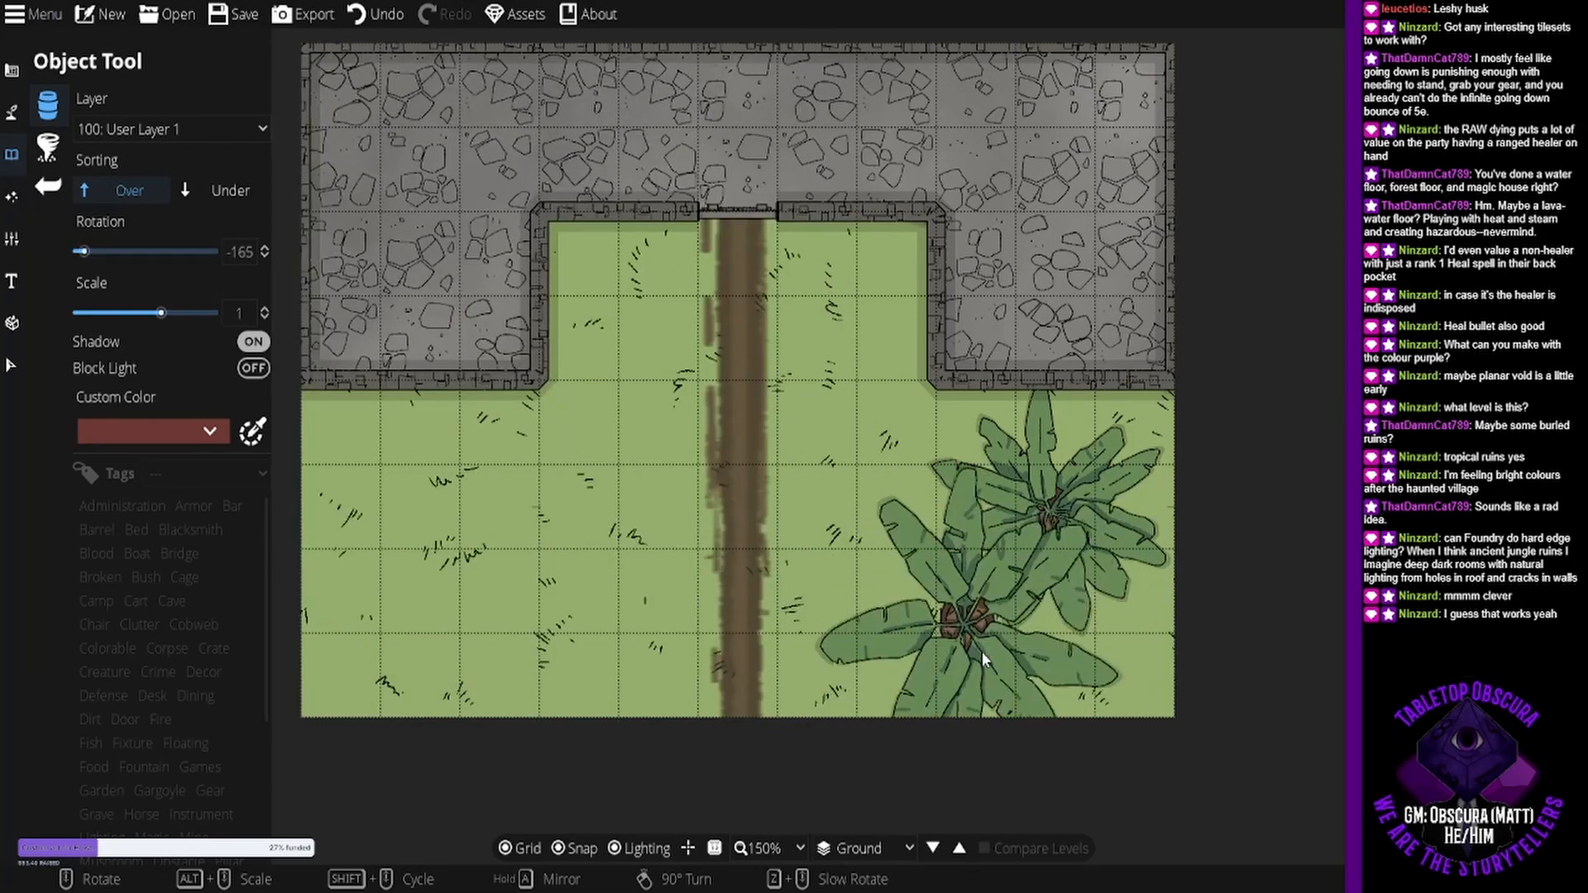
pyautogui.scroll(-3, 1069, 633)
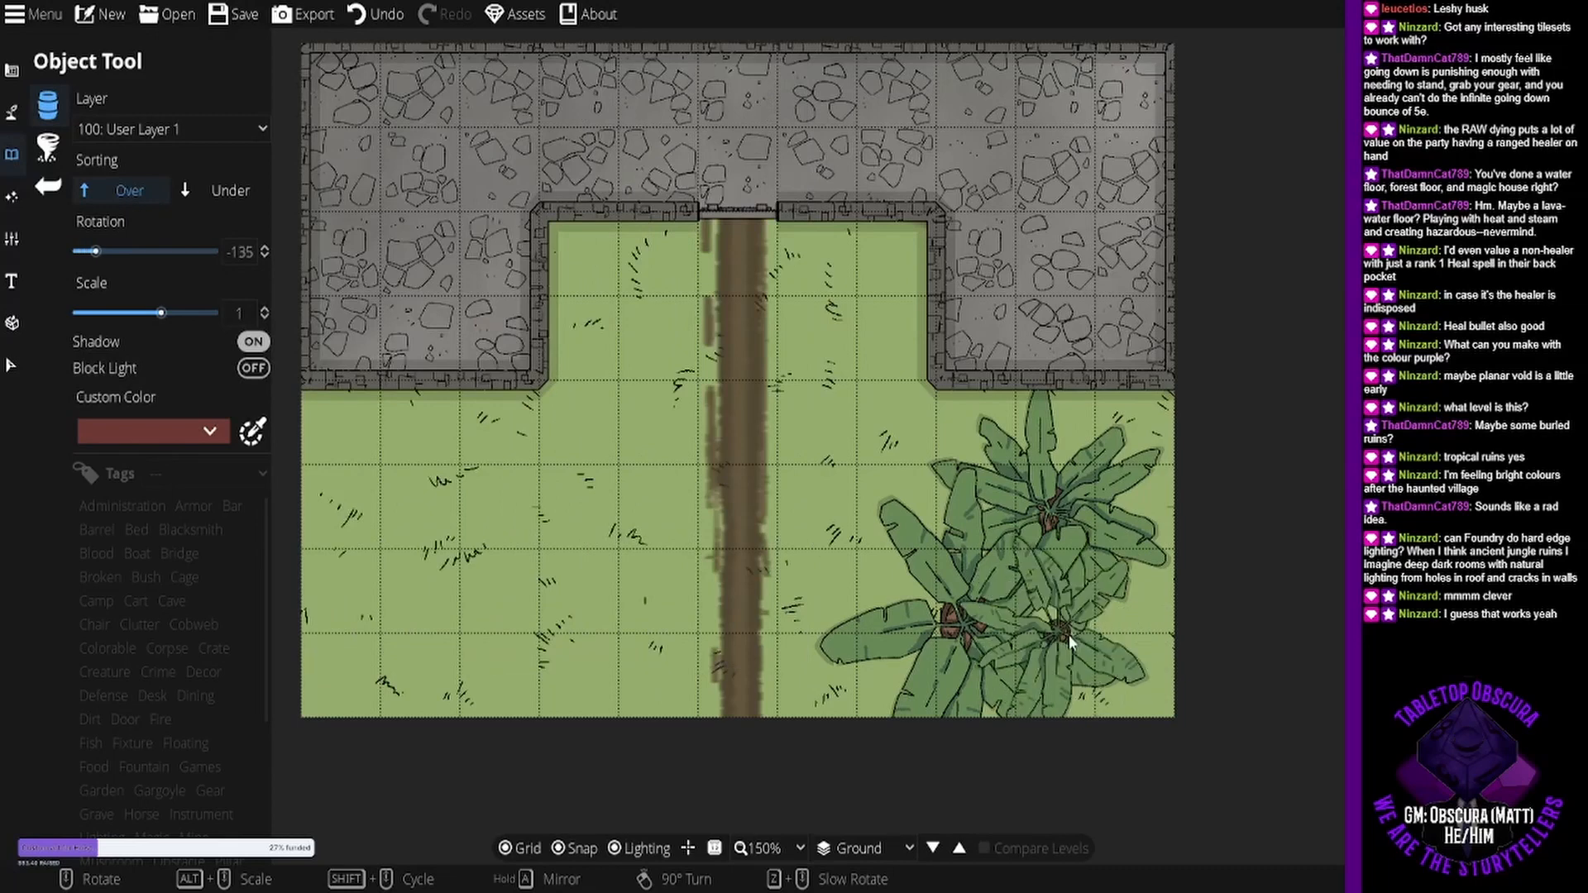
pyautogui.click(1069, 633)
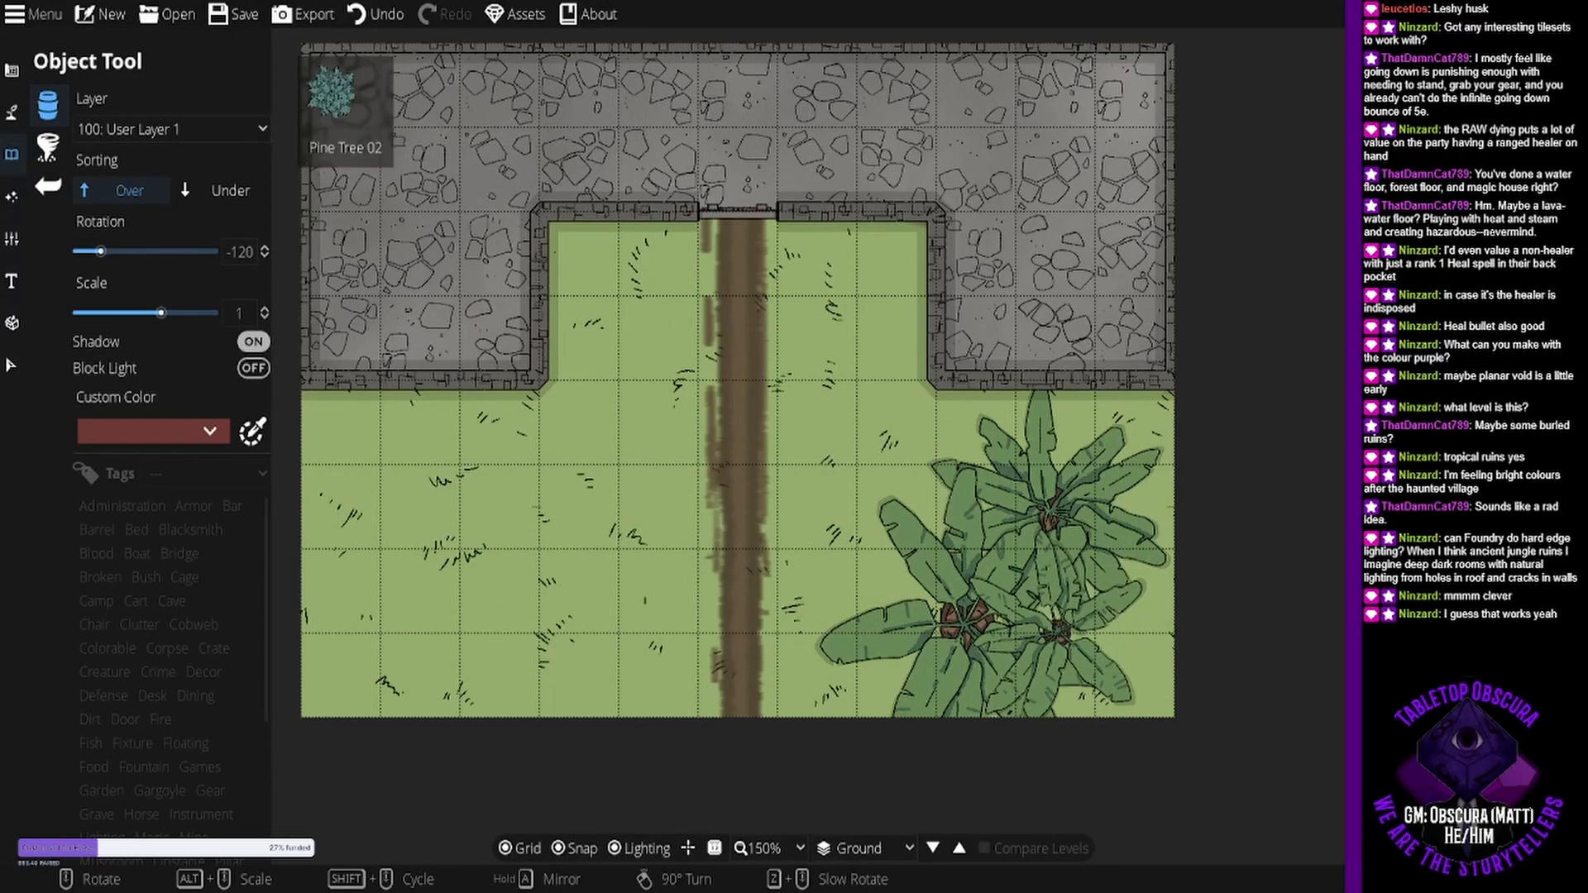
# - Place two palm trees rotated -45 degrees along the map's right edge, one beside the first palm and one near the bottom corner
pyautogui.scroll(-5, 1138, 502)
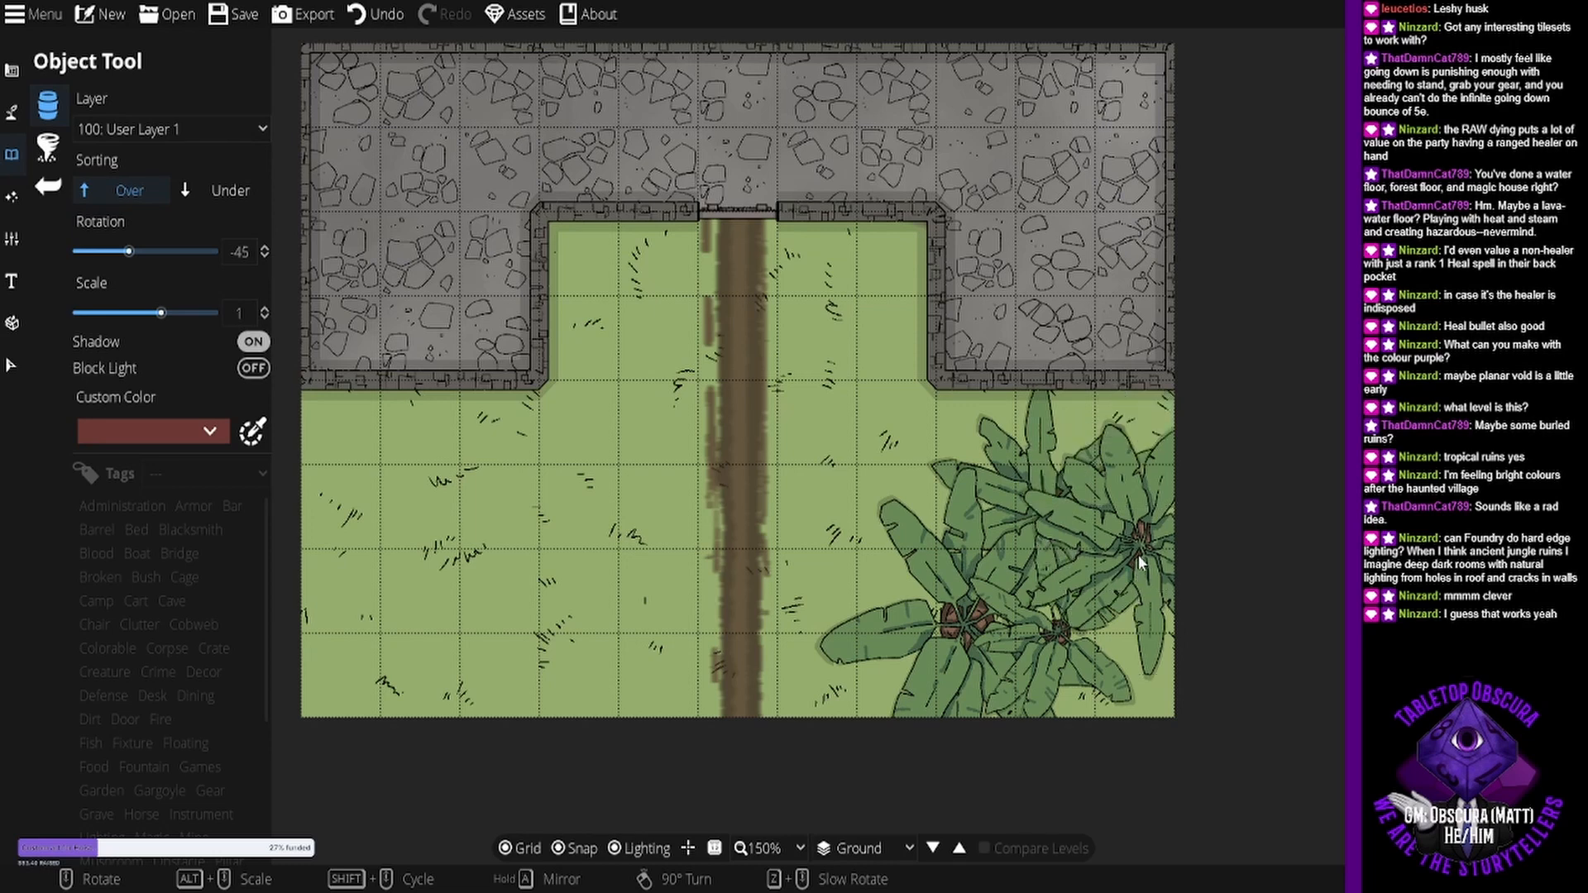
pyautogui.click(1128, 526)
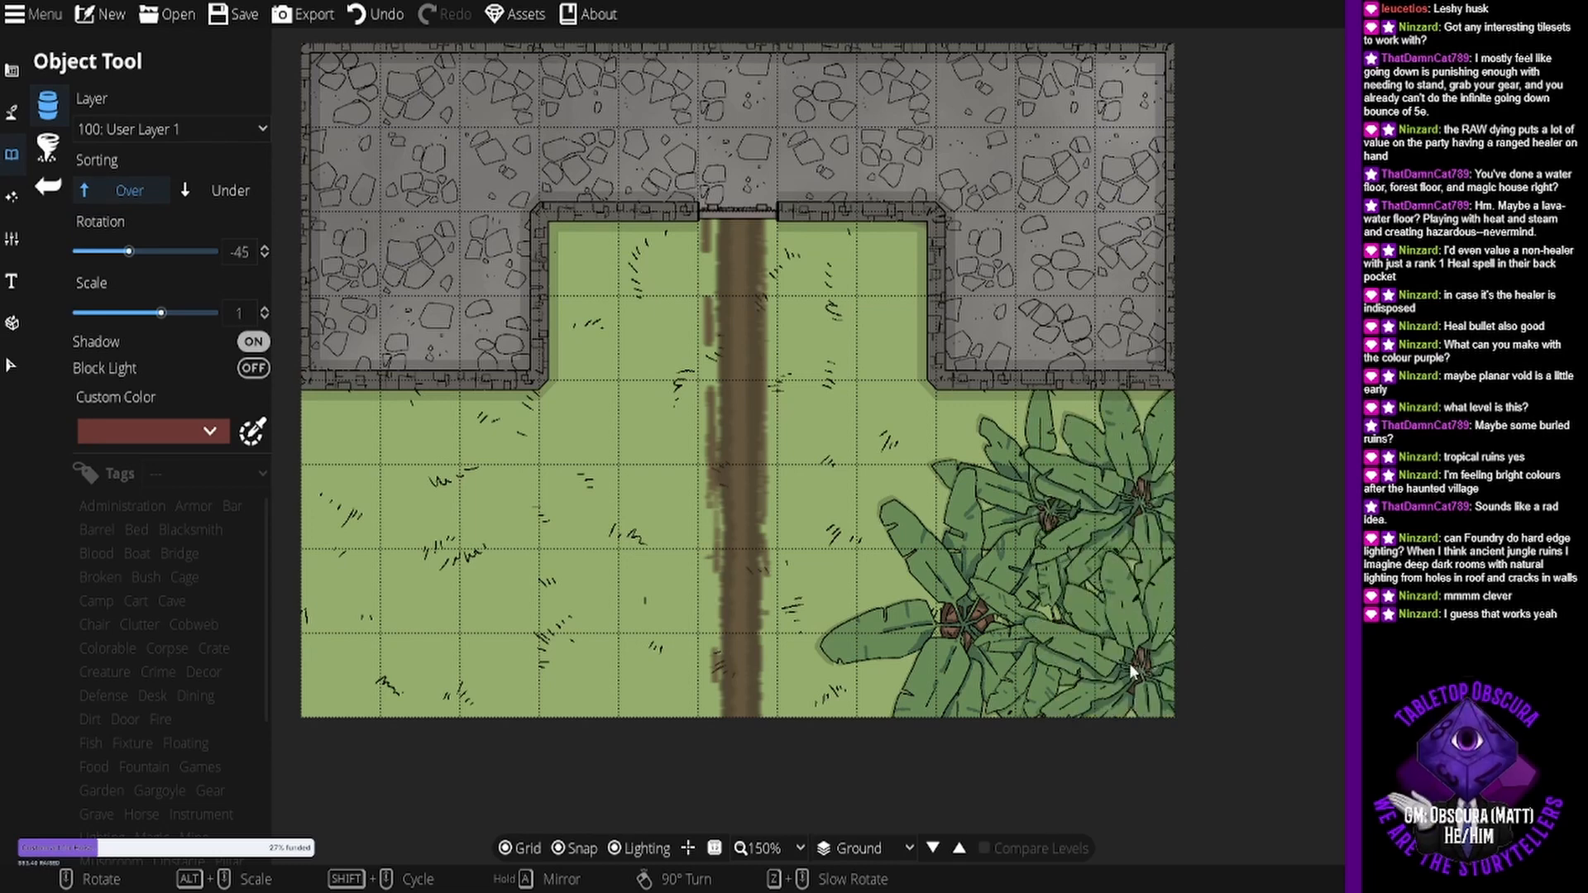
pyautogui.click(1129, 663)
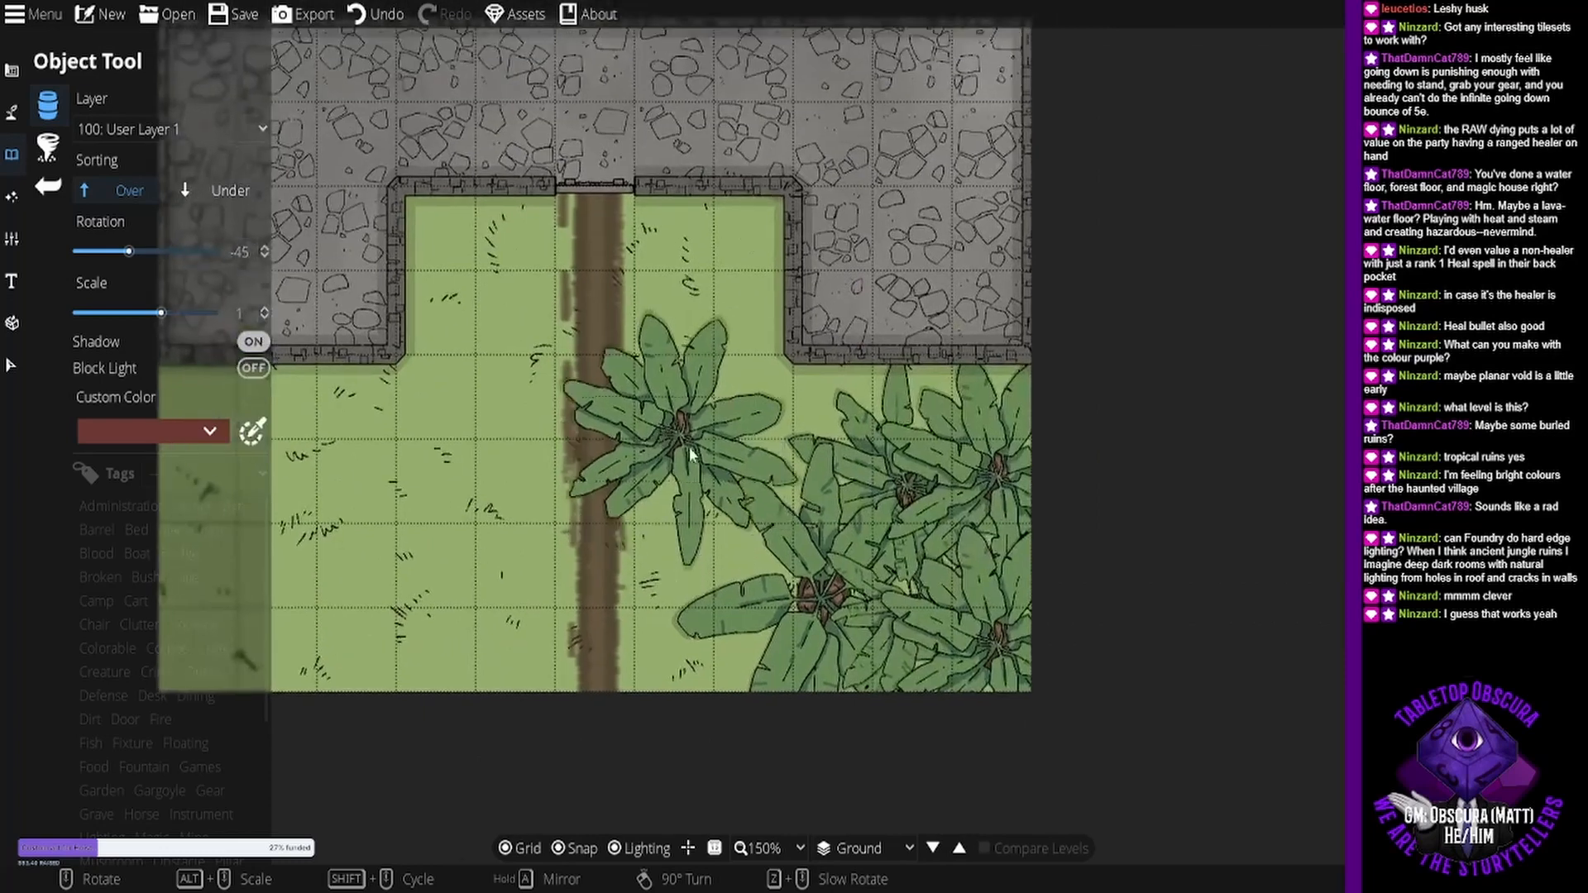
# - Place two palm trees along the map's left edge below the building, the upper one at 0 degrees rotation
pyautogui.moveTo(517, 456); pyautogui.dragTo(764, 402)
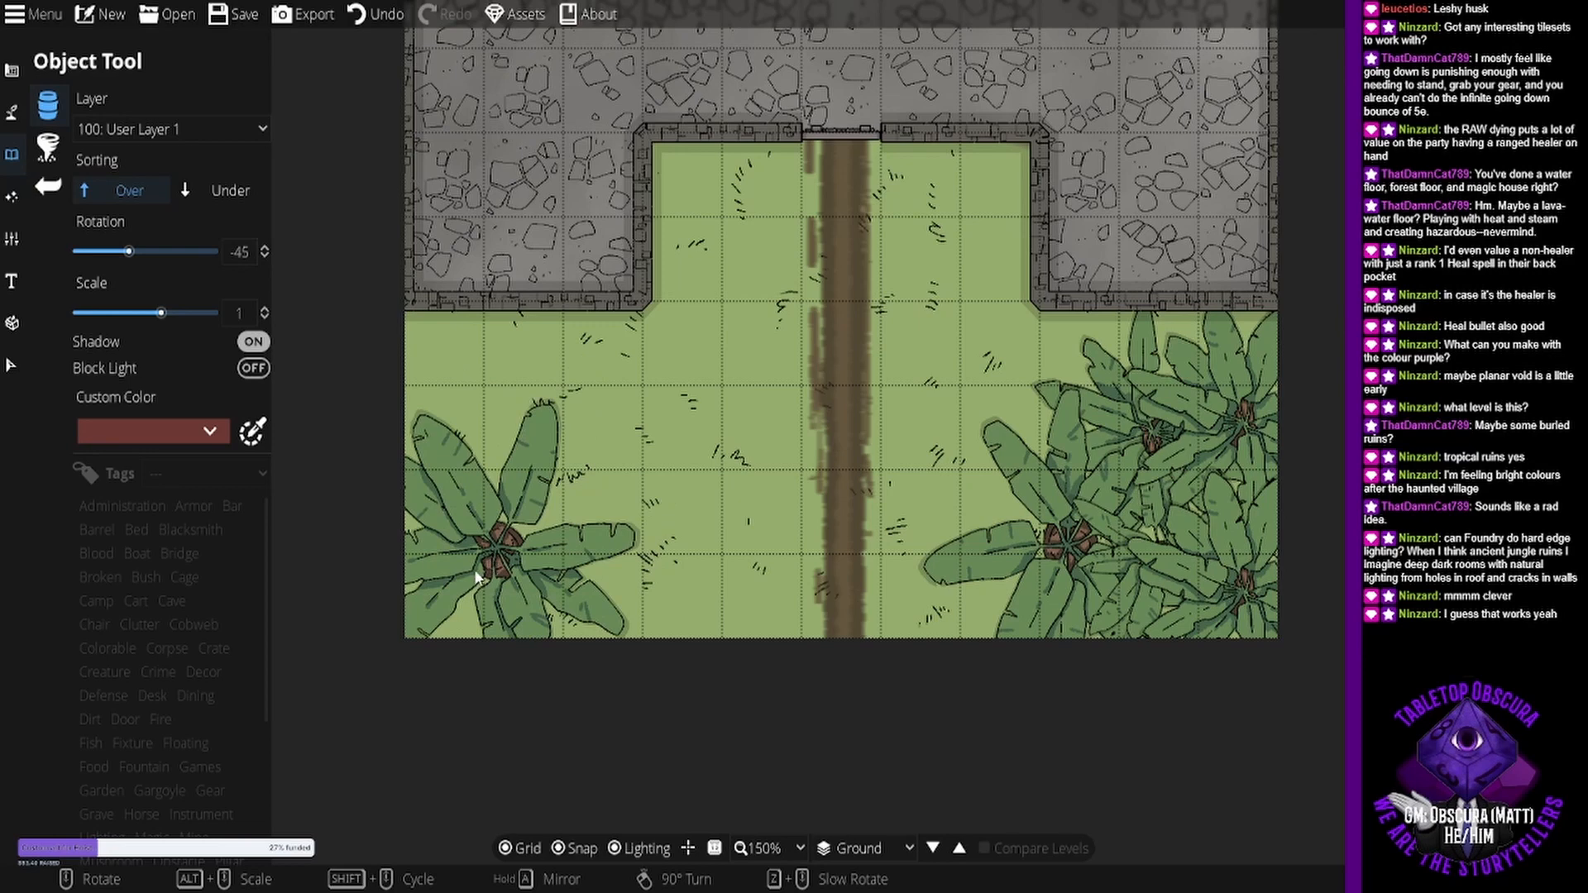
pyautogui.click(450, 588)
pyautogui.scroll(-1, 514, 522)
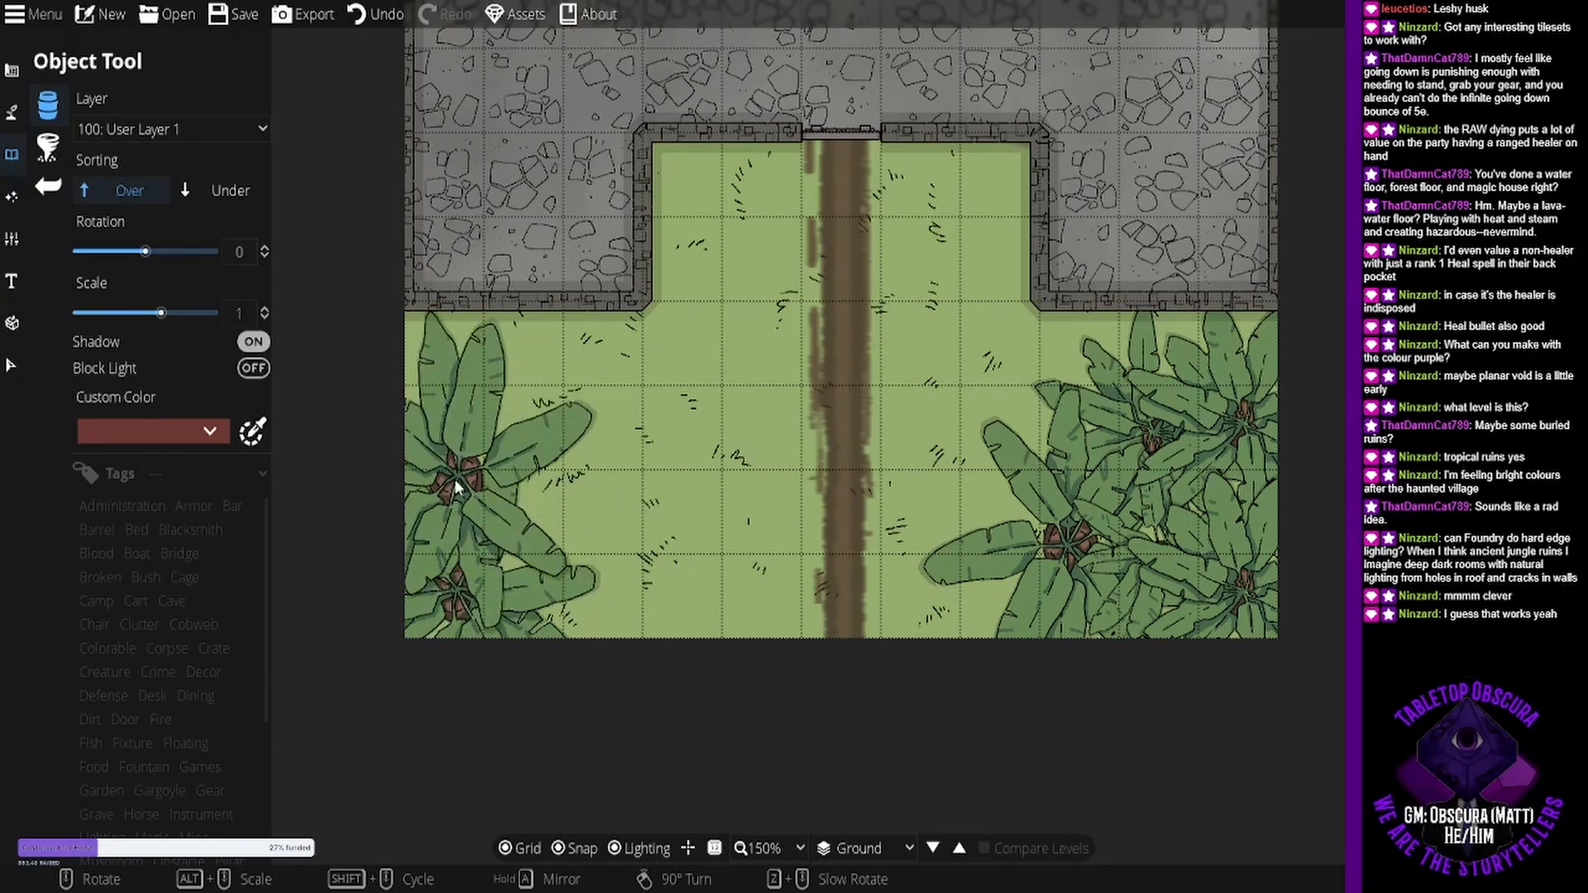
pyautogui.click(458, 478)
# - Add two Palm Tree 02 objects to the left thicket, the lower rotated 90 degrees and the upper rotated 150 degrees
pyautogui.moveTo(1405, 496)
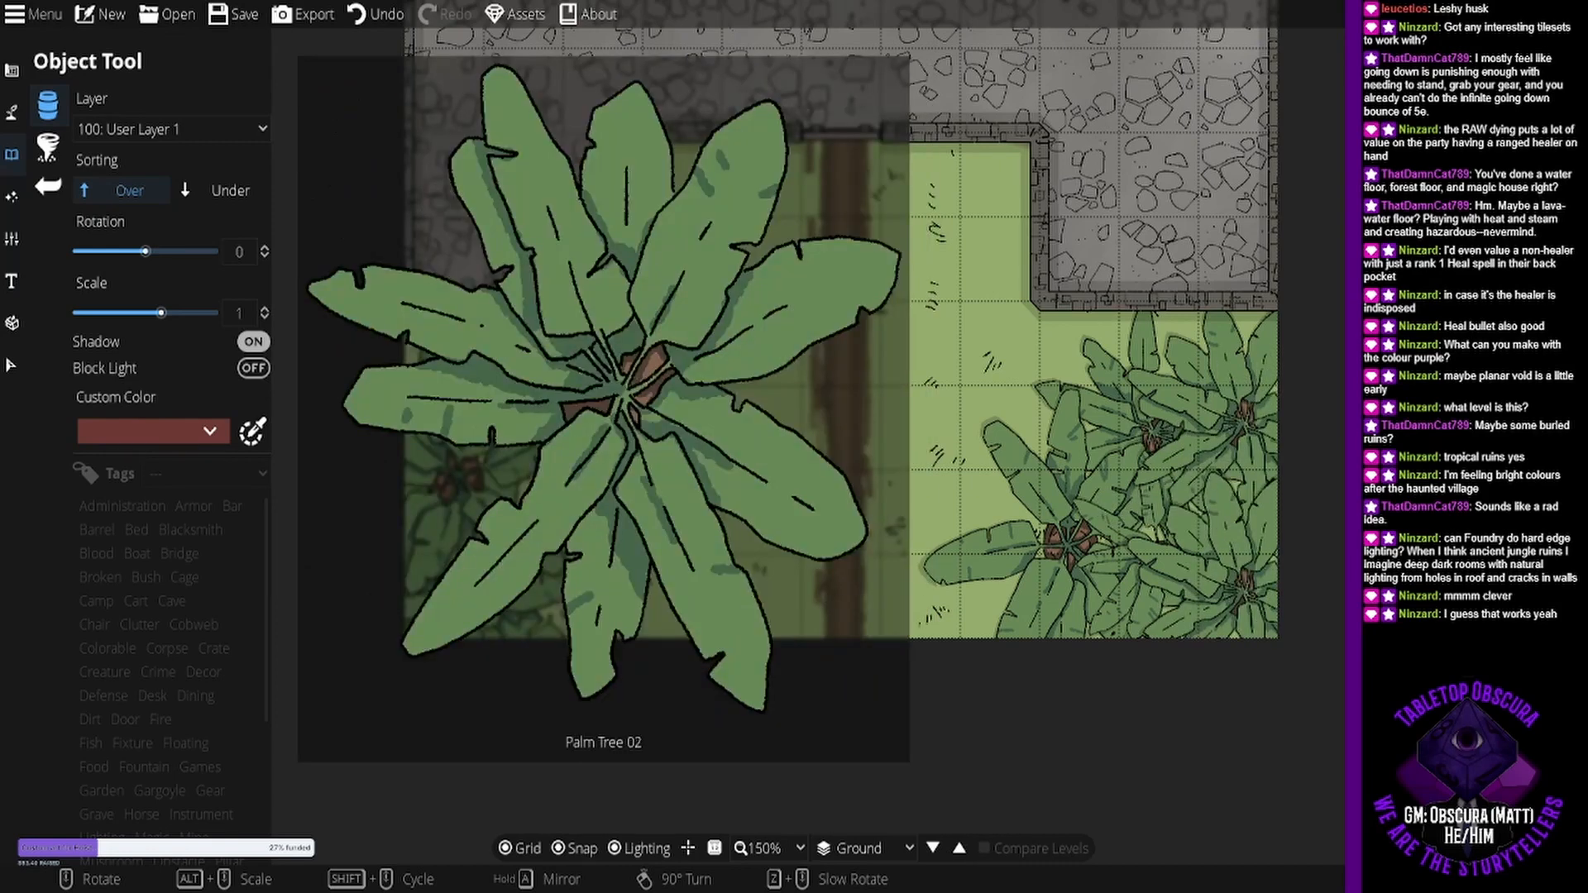
pyautogui.scroll(2, 610, 558)
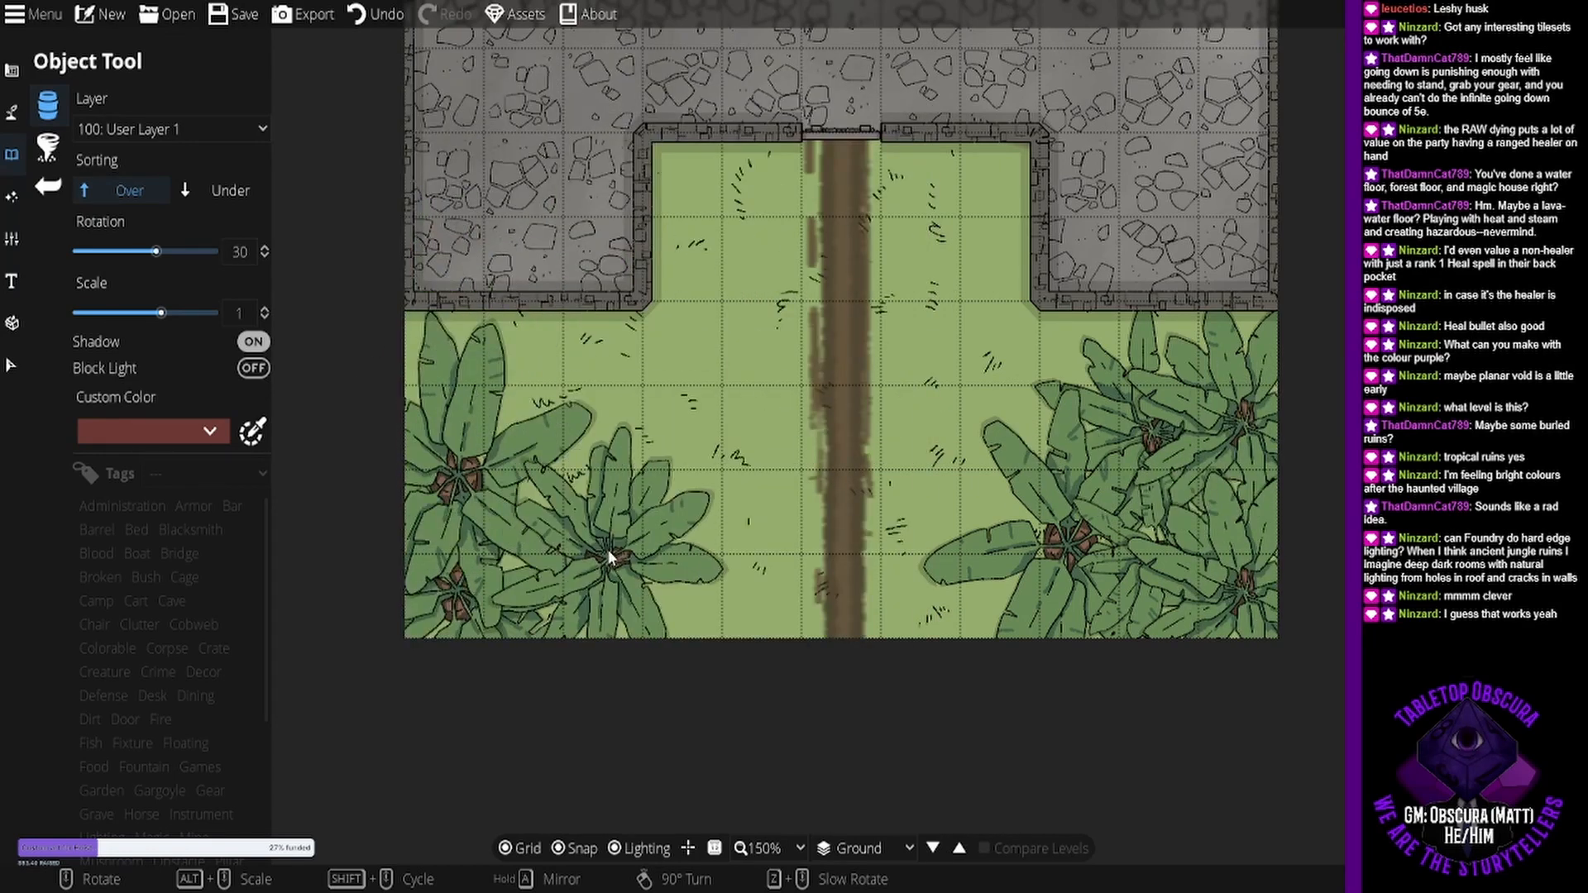
pyautogui.scroll(4, 610, 558)
pyautogui.click(605, 543)
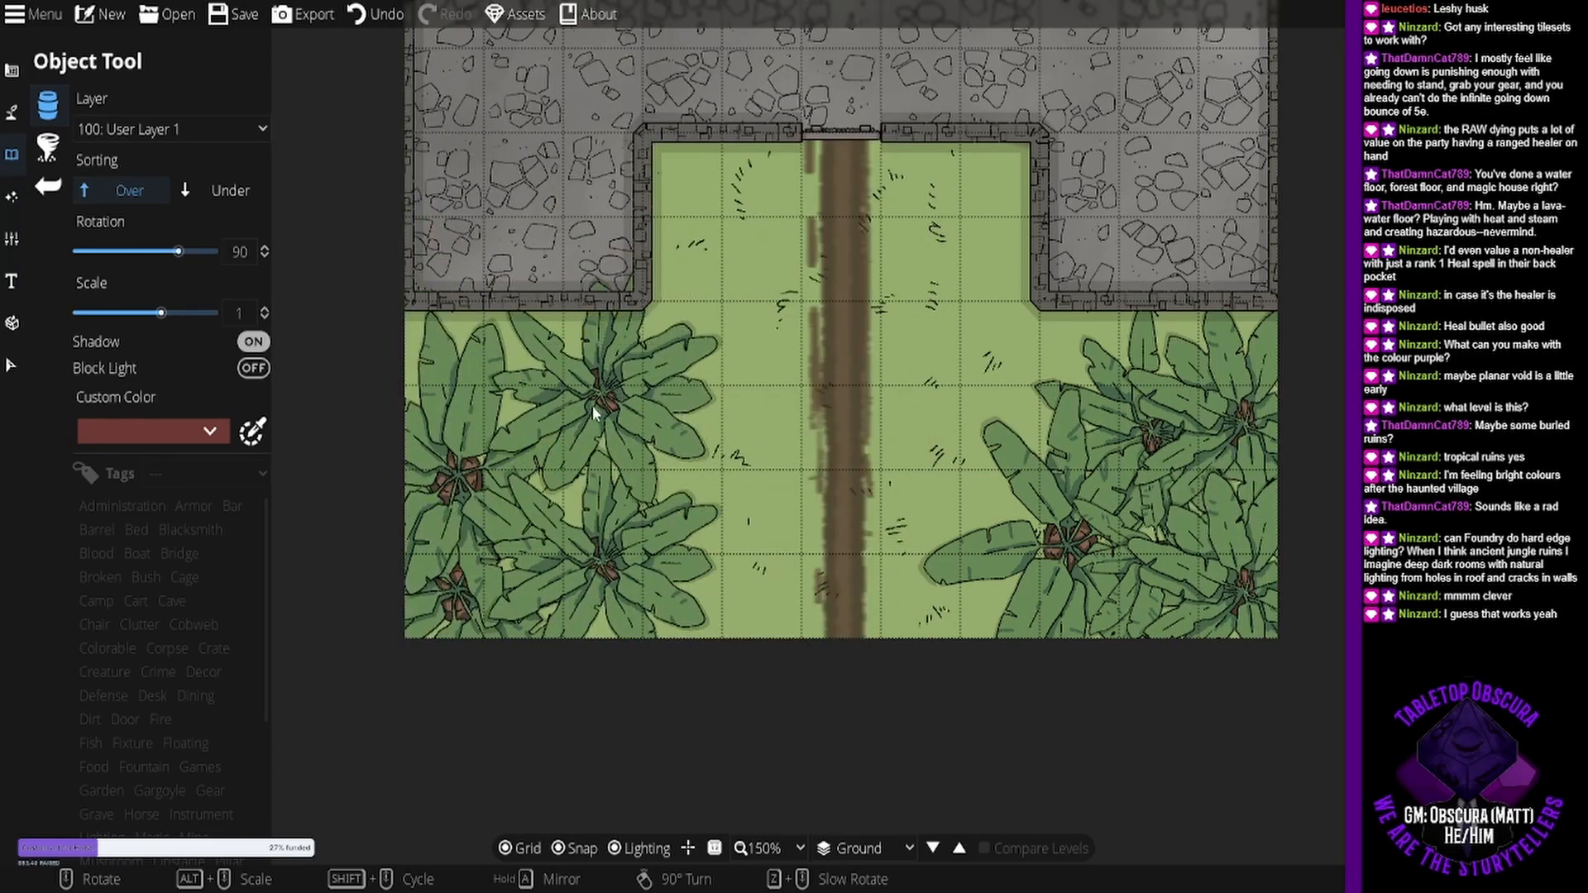
pyautogui.scroll(4, 573, 411)
pyautogui.click(573, 412)
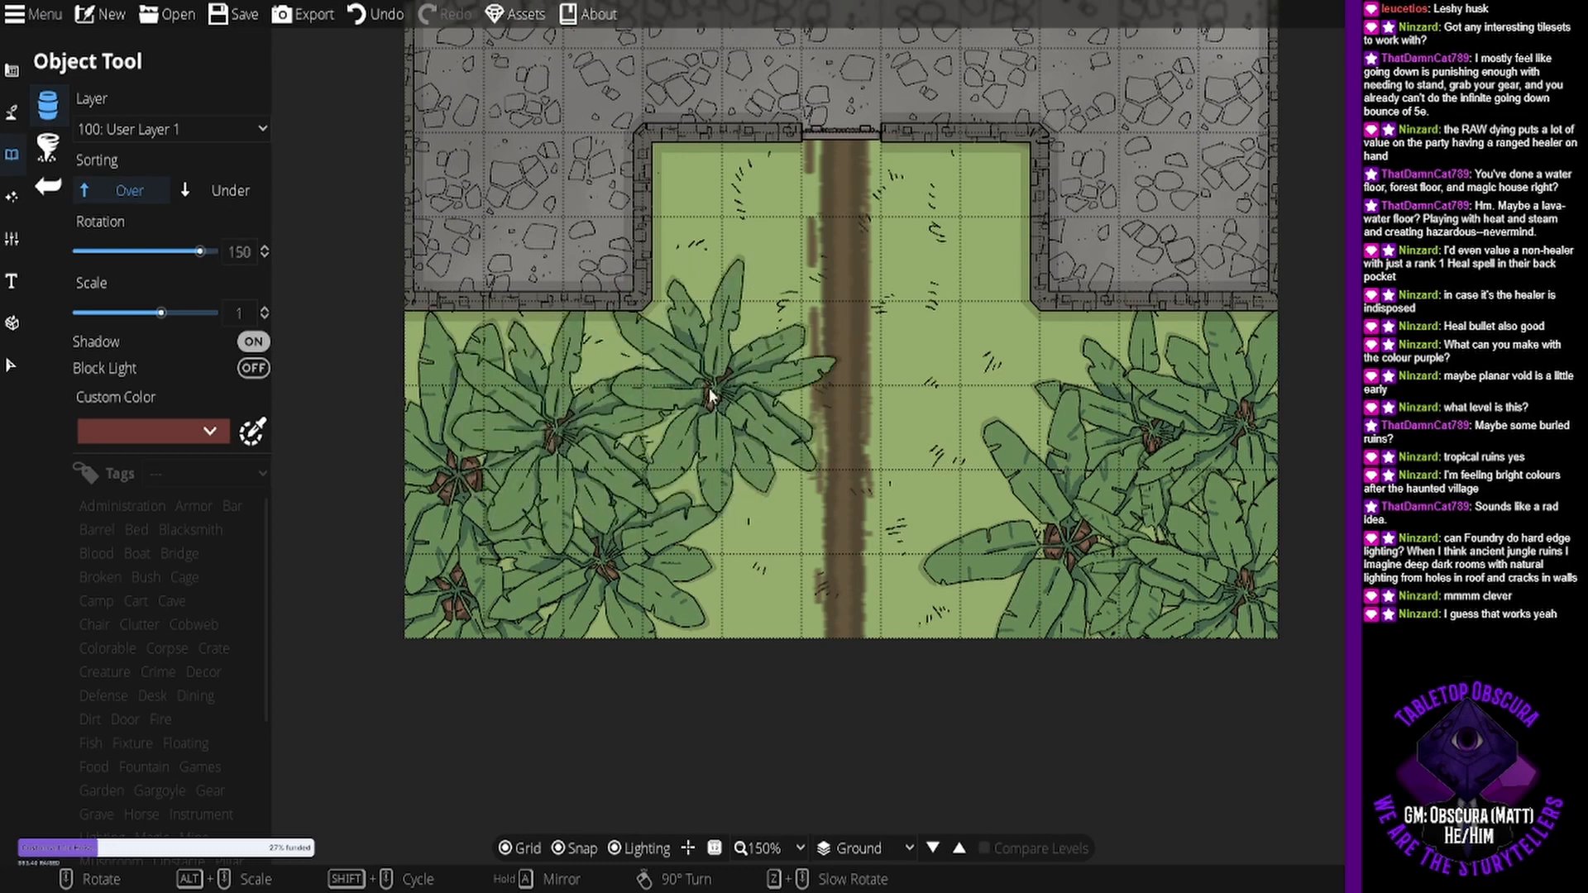
# - Thicken the left thicket's path-side edge with two more palm trees, one above the other, rotated -180 degrees
pyautogui.scroll(1, 673, 377)
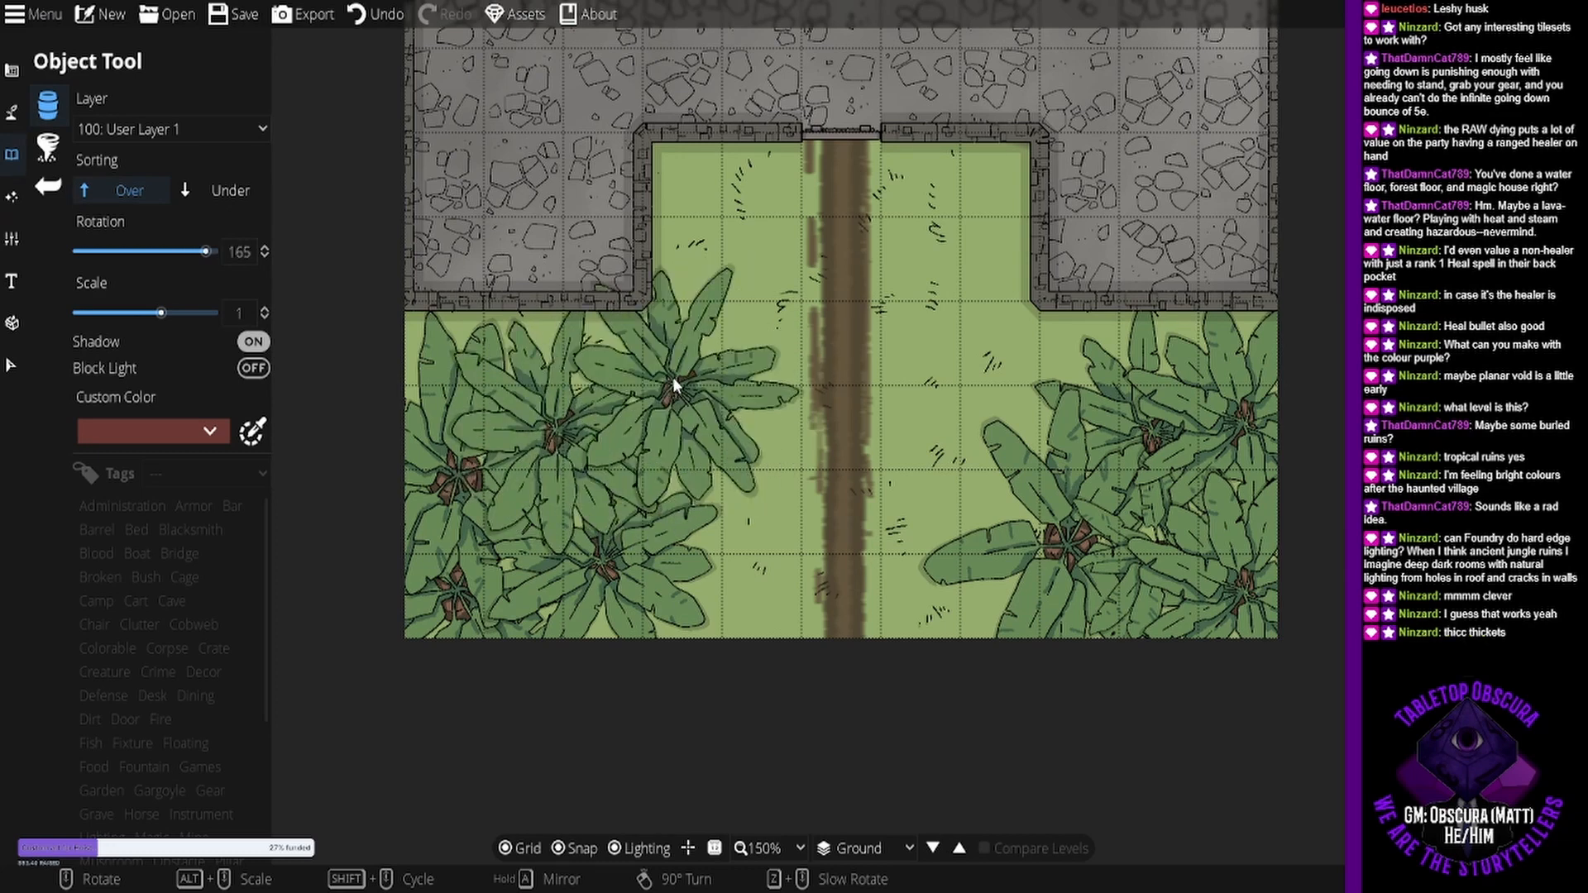
pyautogui.scroll(1, 663, 428)
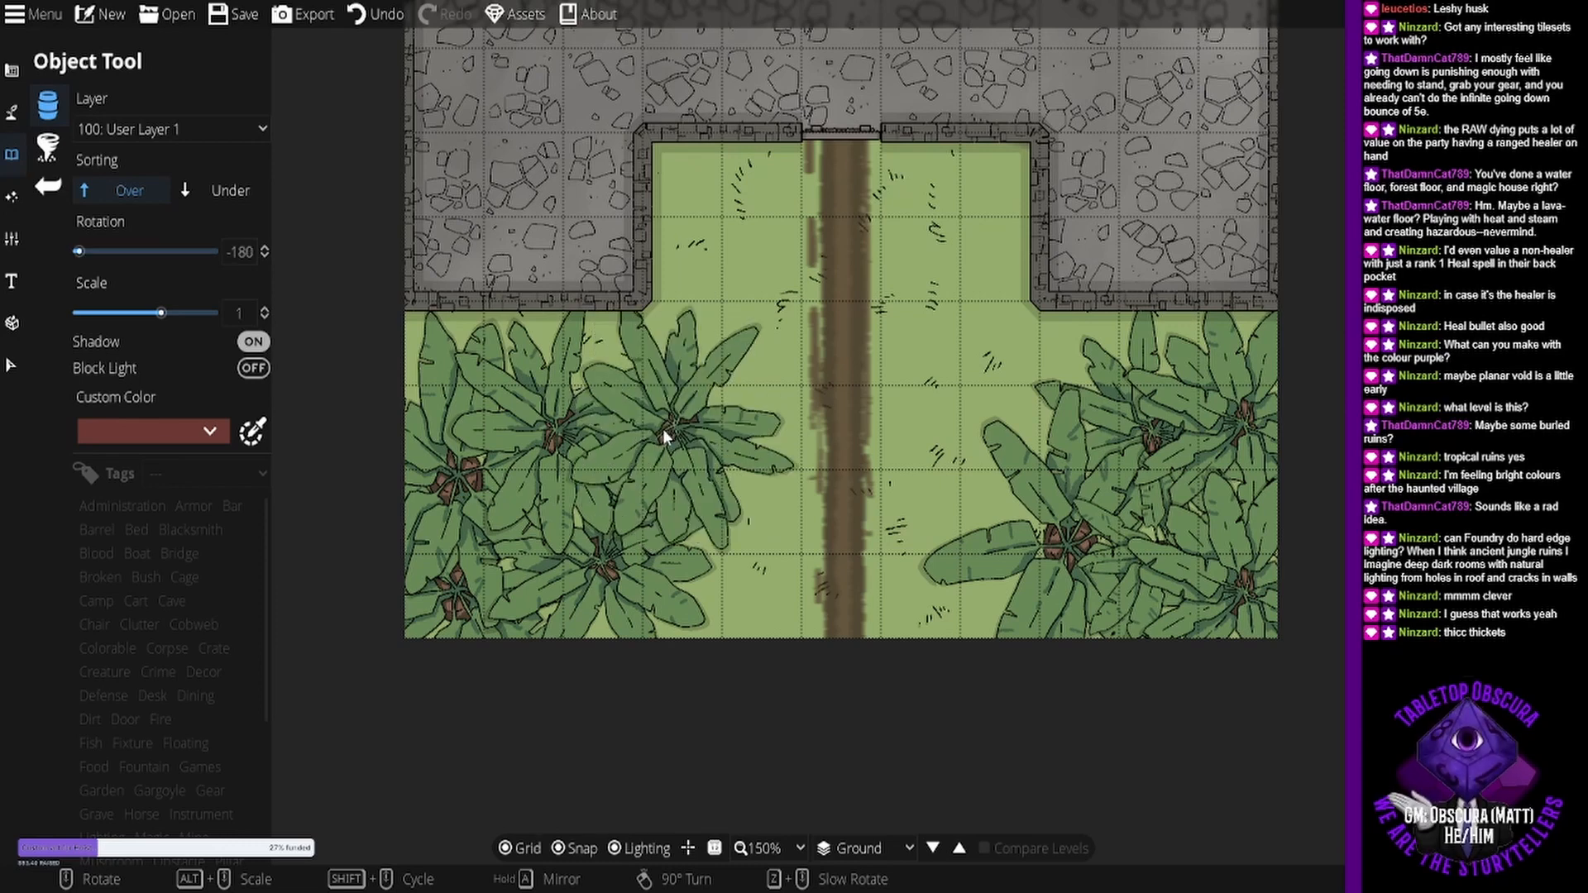
pyautogui.click(648, 548)
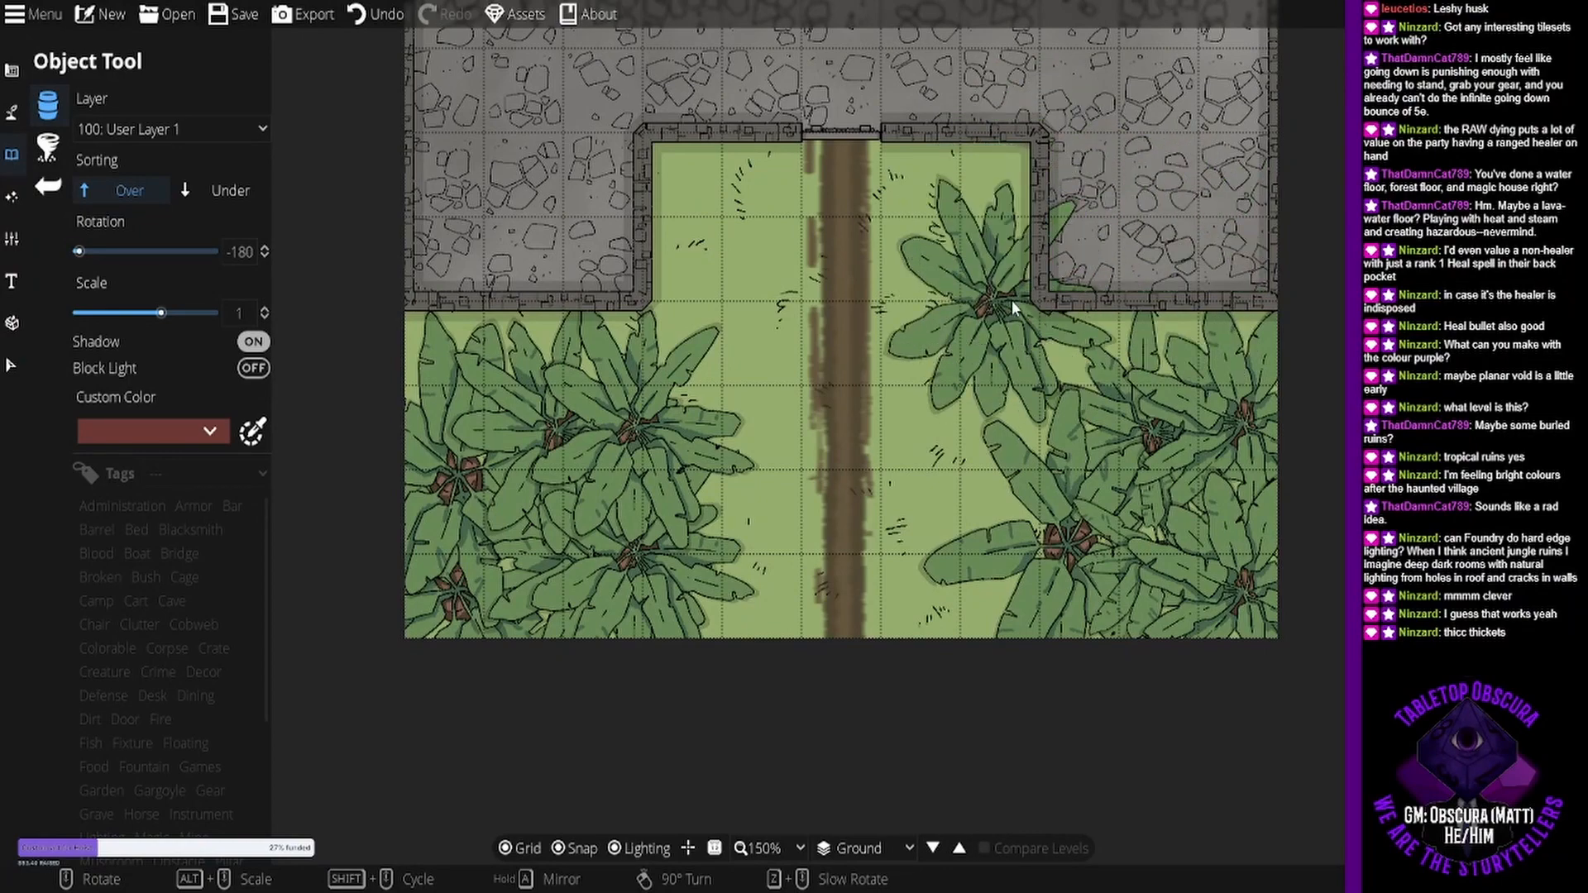
pyautogui.moveTo(903, 339); pyautogui.dragTo(811, 466)
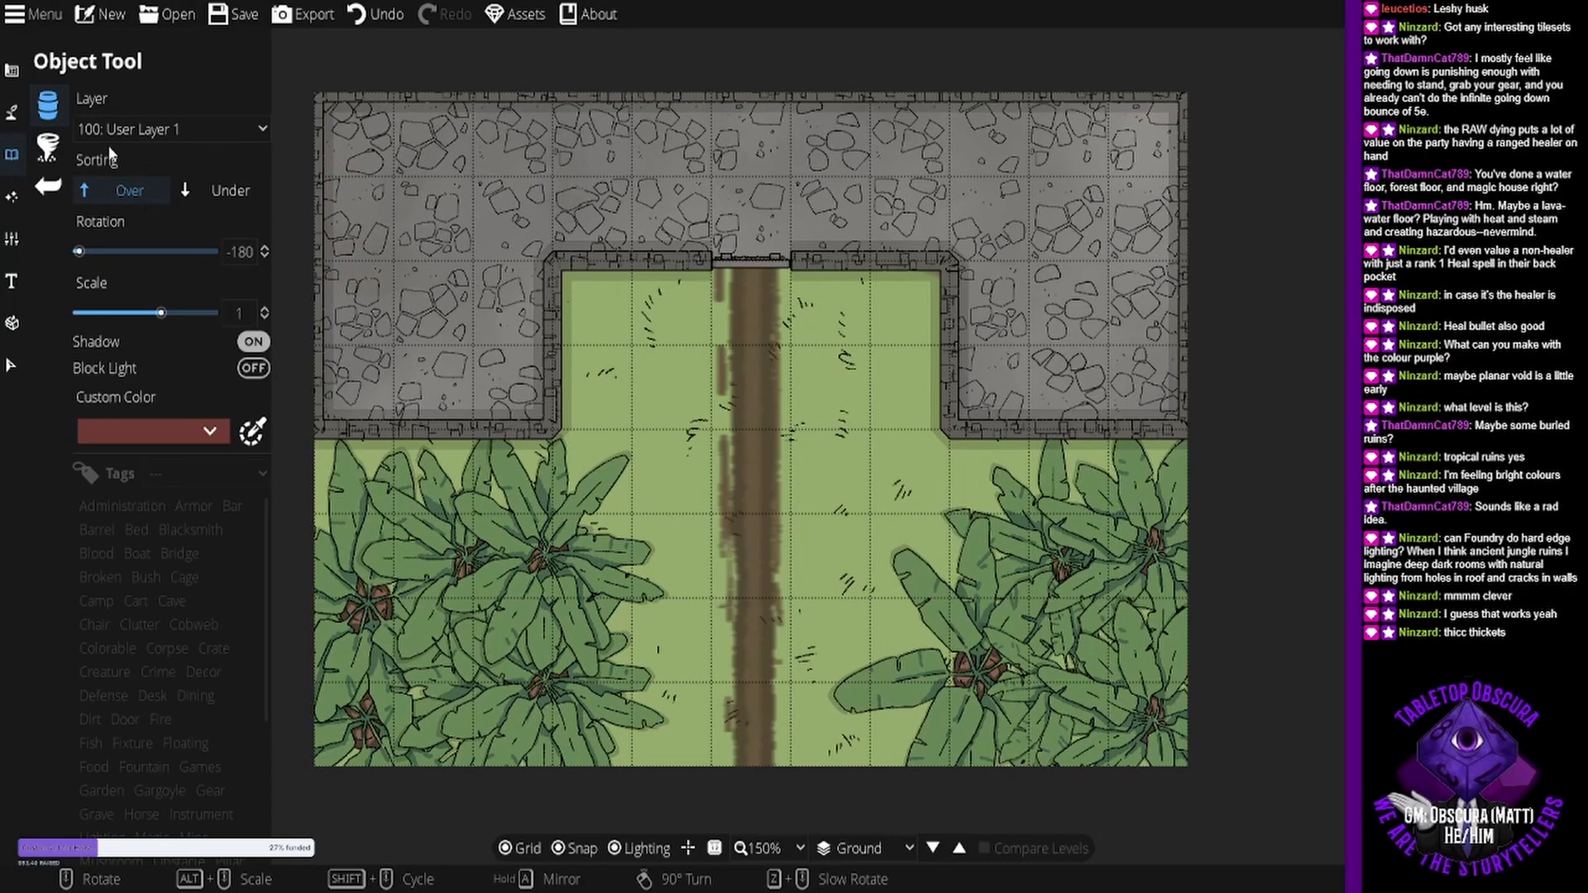
pyautogui.click(13, 109)
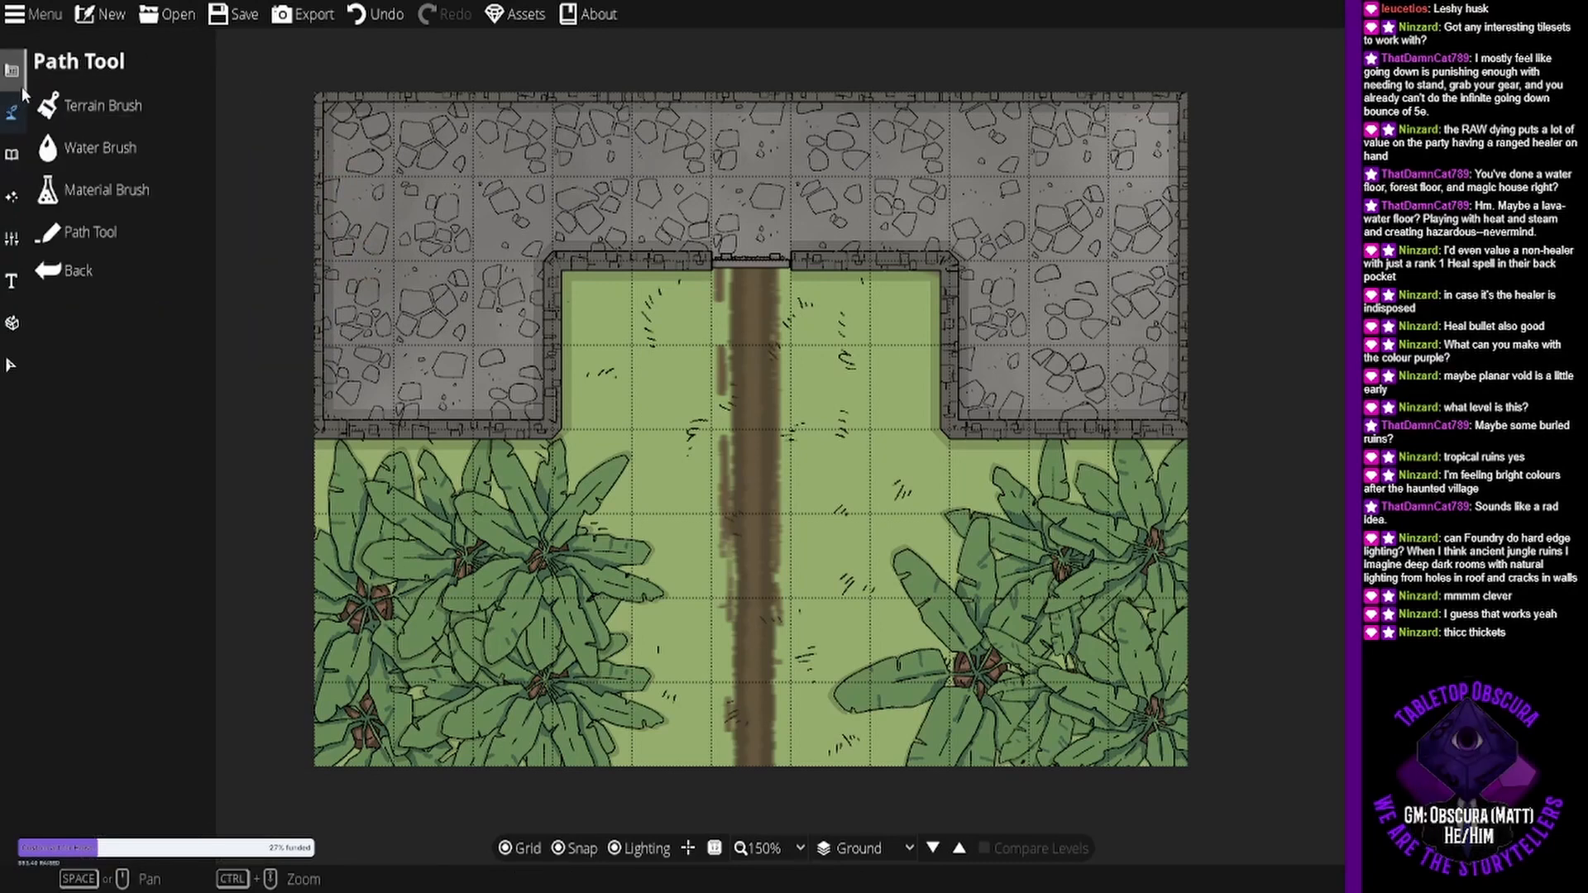
pyautogui.click(19, 71)
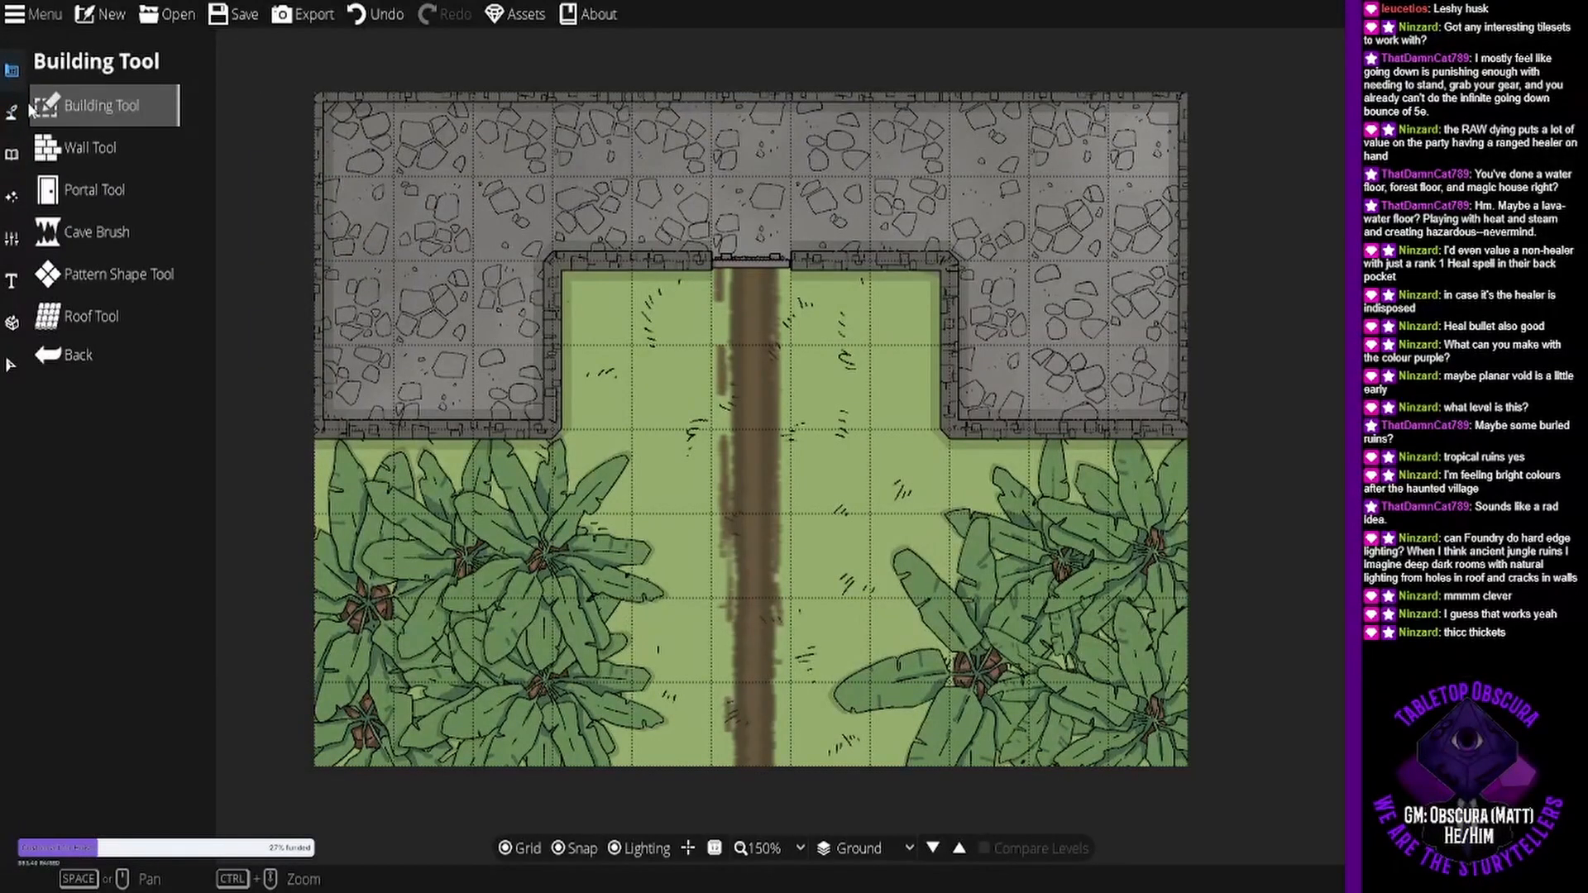
pyautogui.click(13, 113)
pyautogui.click(14, 154)
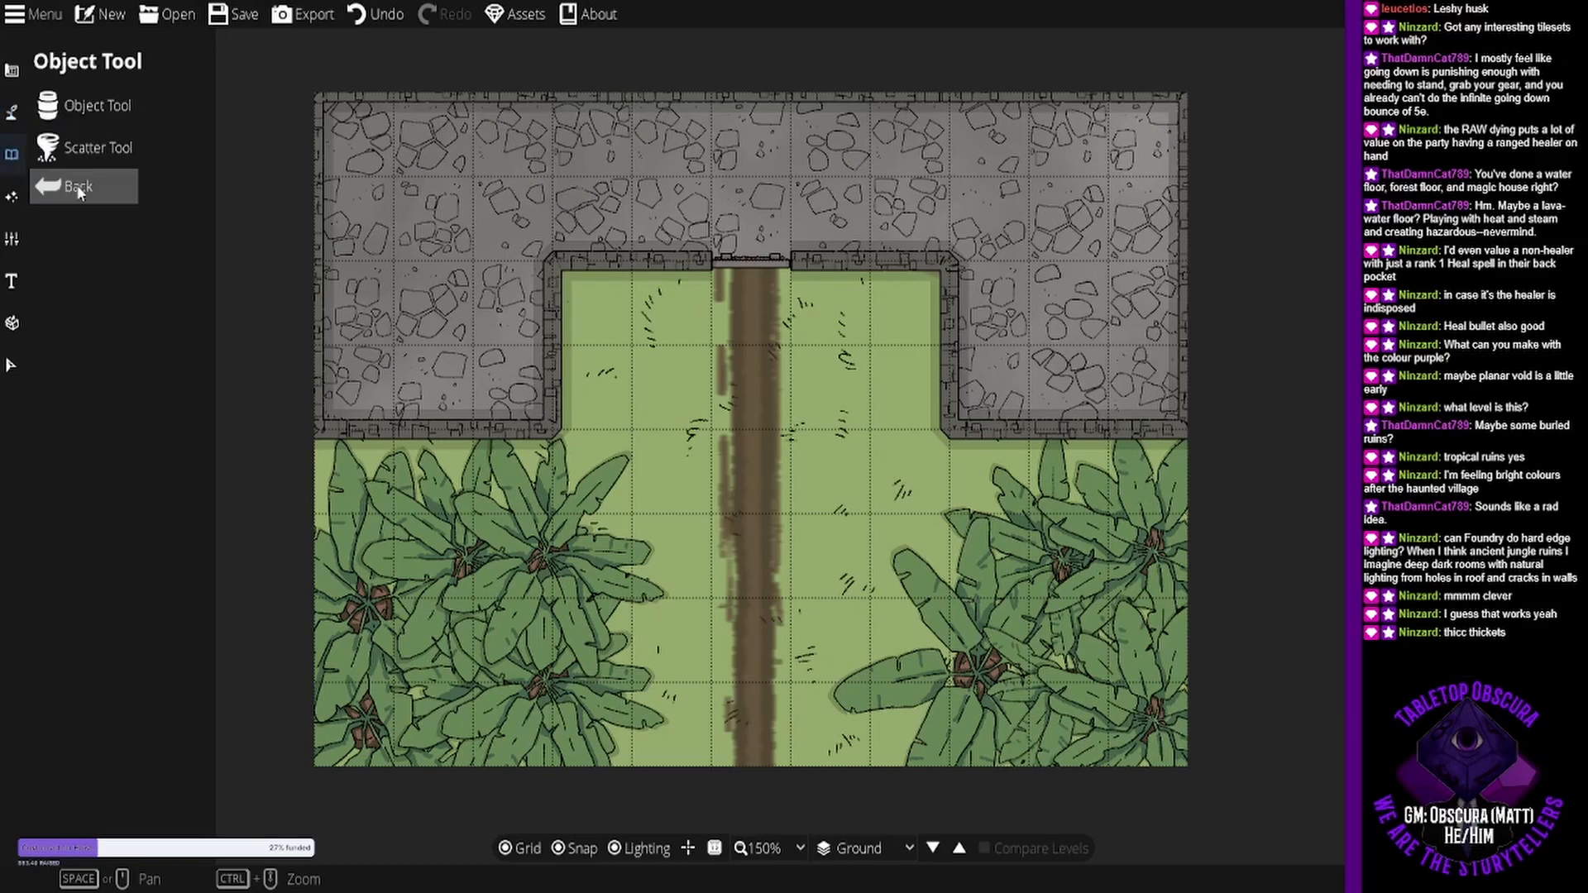
# - Set the Object Tool's custom color to the slate-blue swatch
pyautogui.click(97, 104)
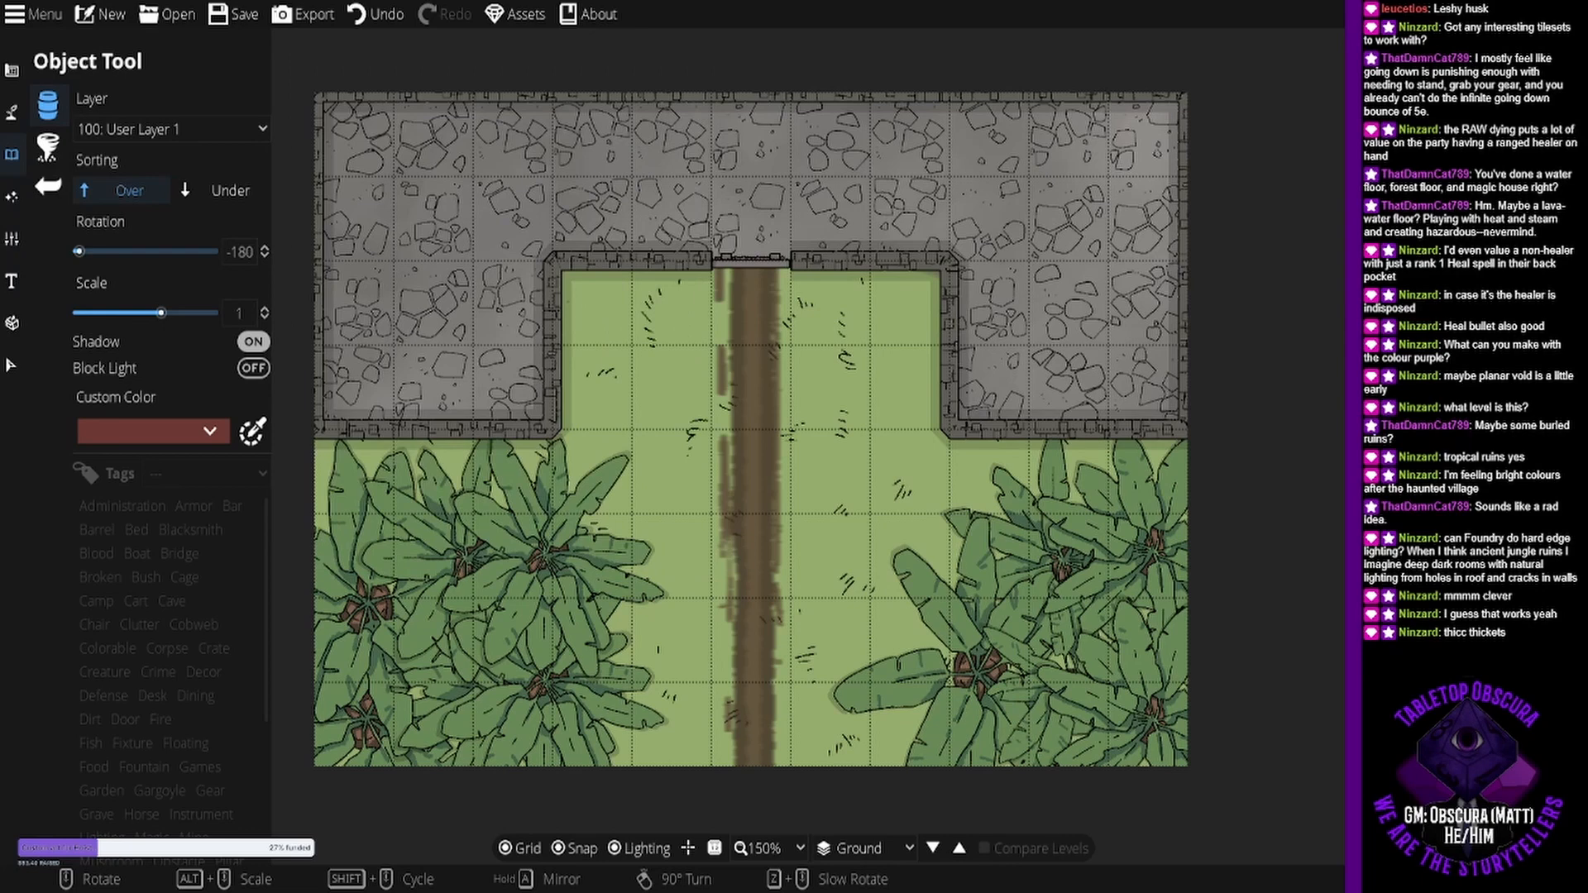
pyautogui.click(152, 438)
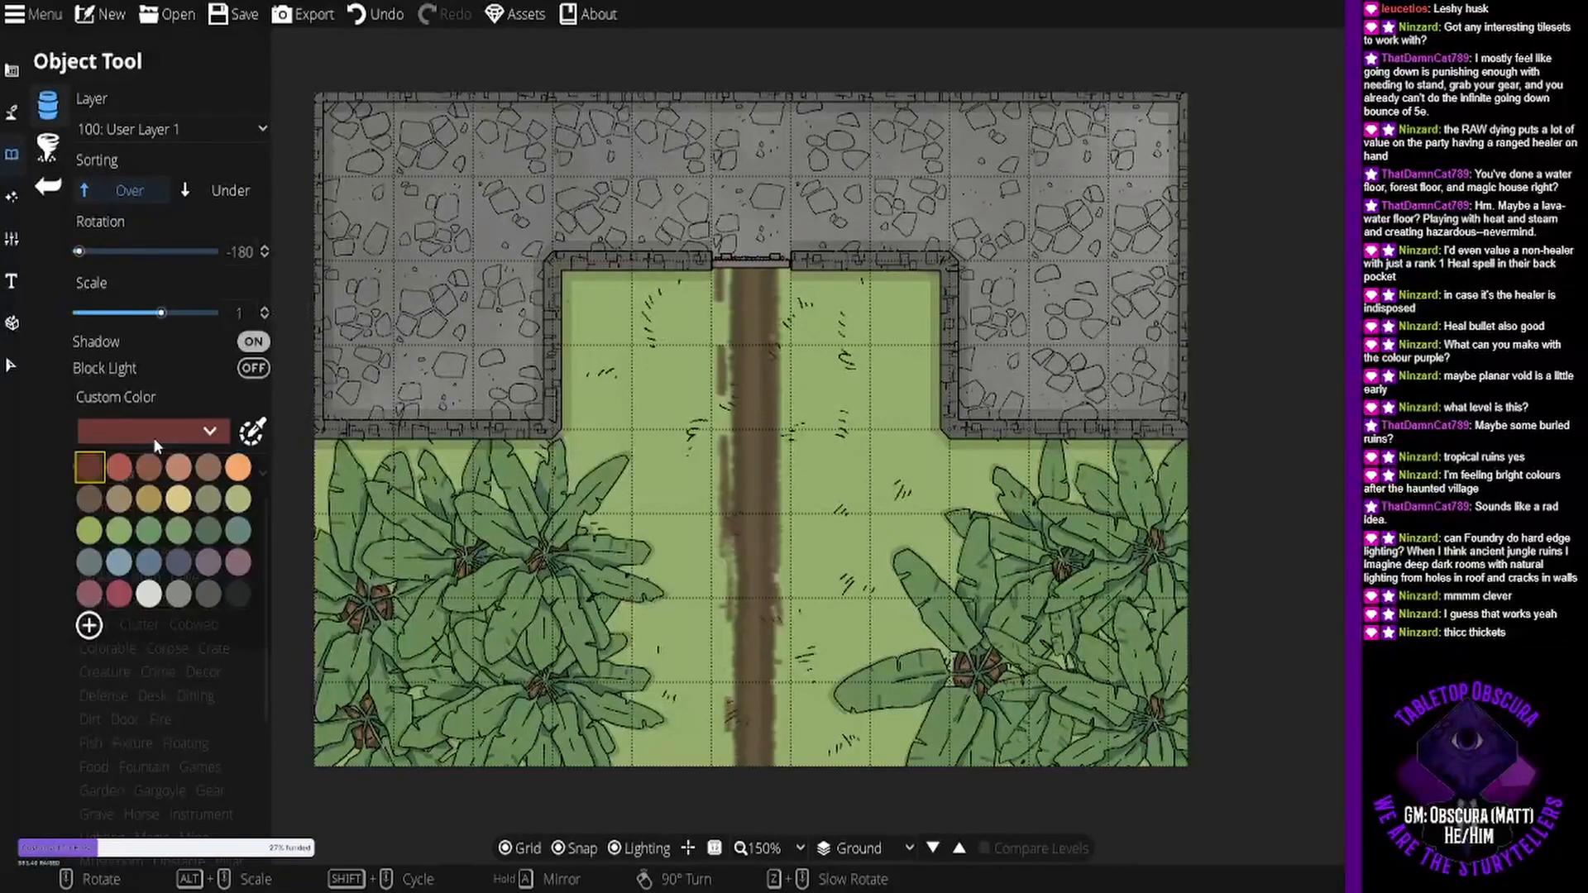
pyautogui.click(156, 560)
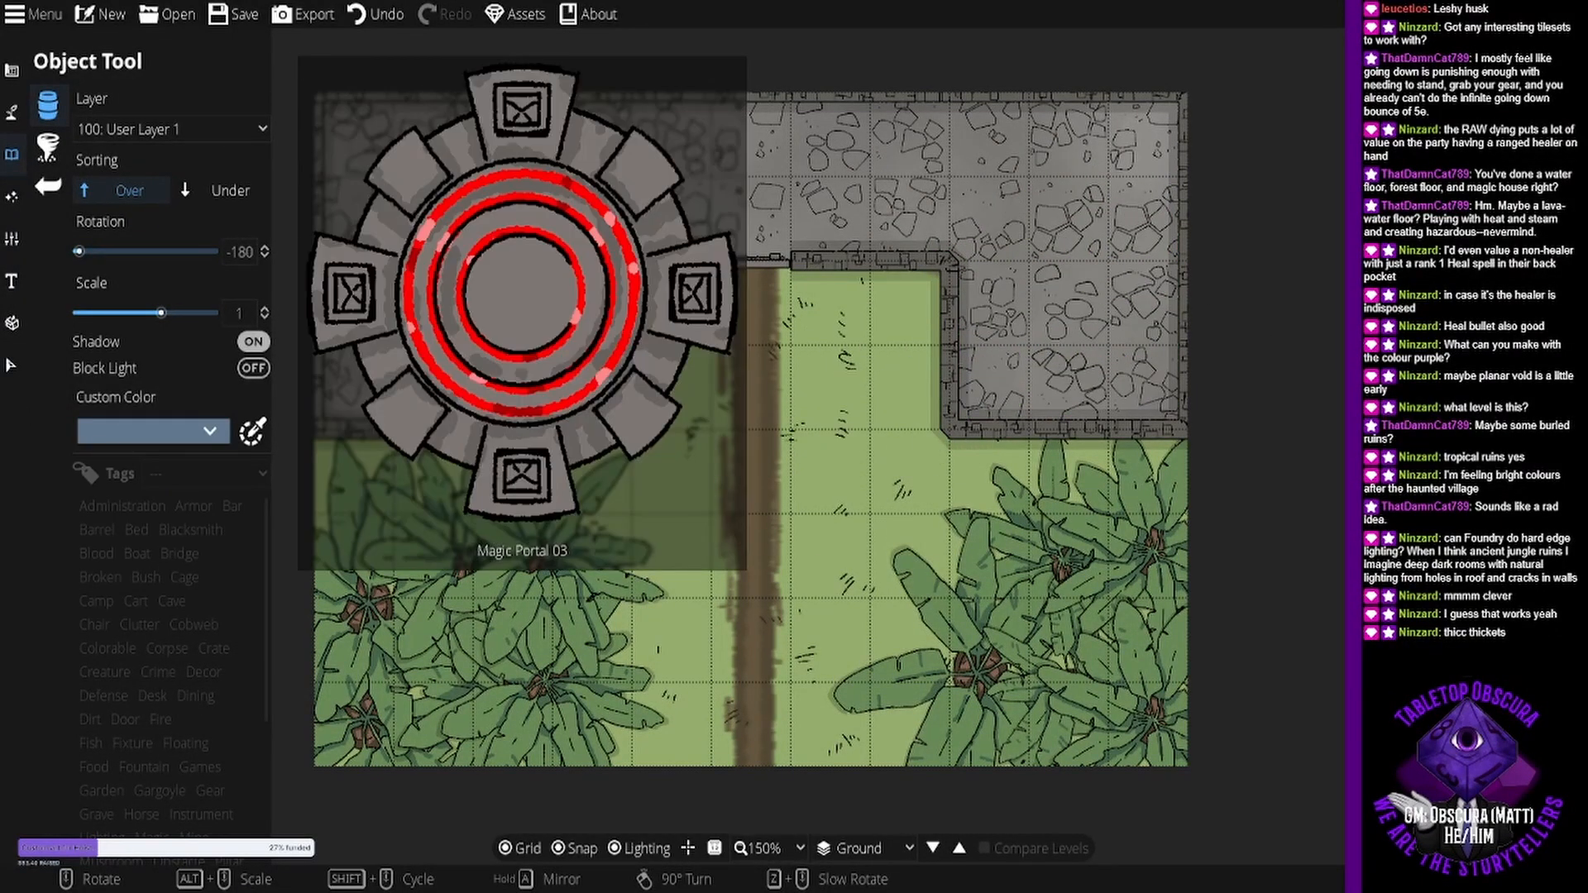
# - Place the broken, vine-covered stone statue on the dirt path at the map's bottom edge
pyautogui.click(1441, 166)
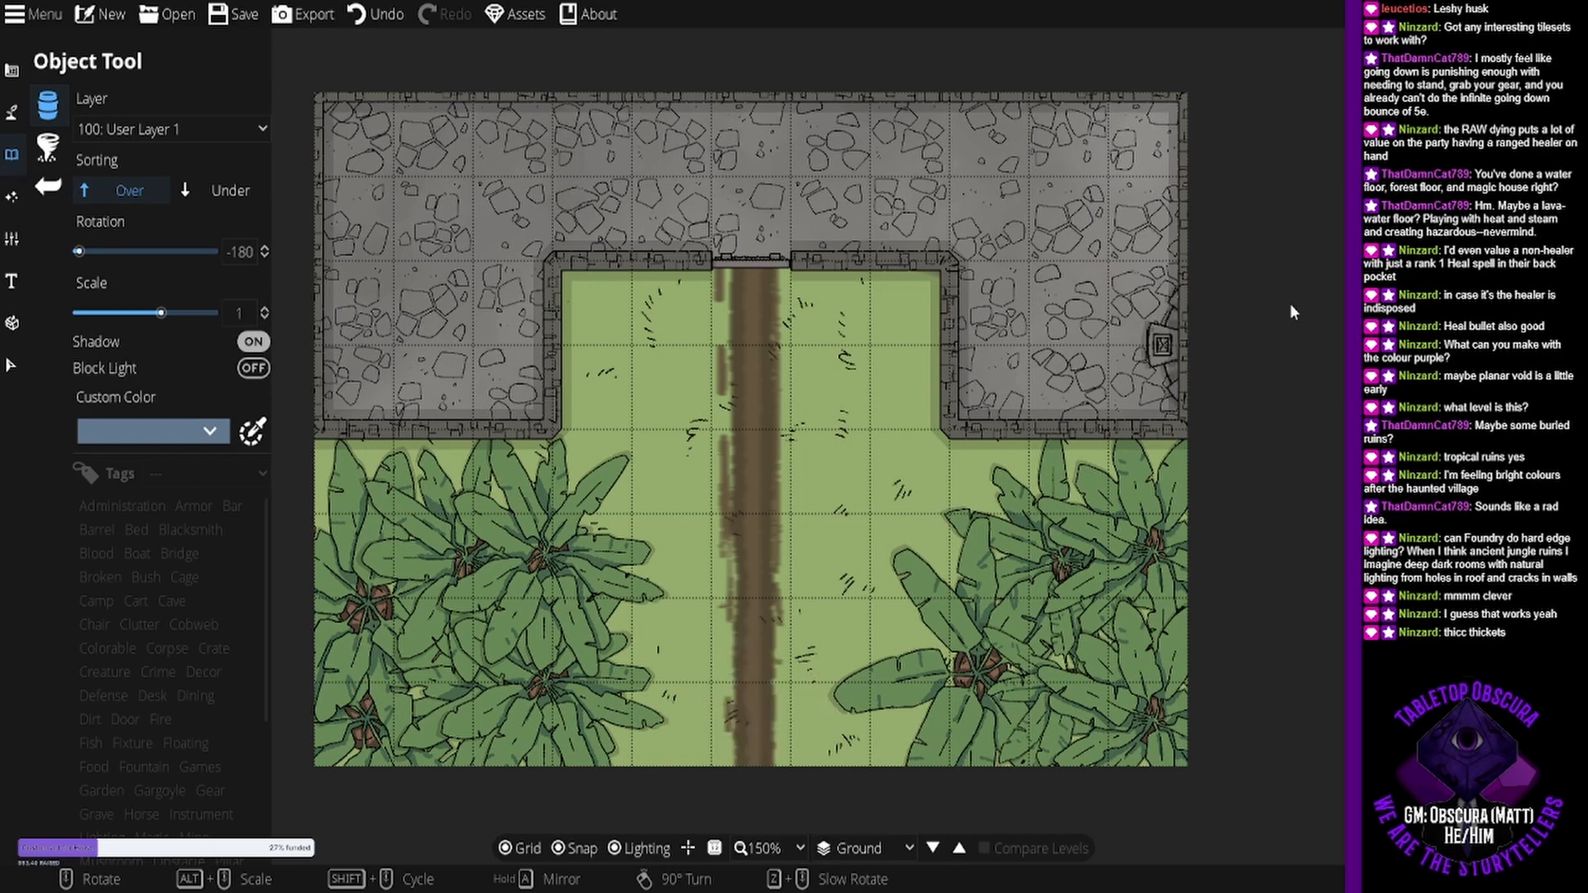
pyautogui.click(1418, 202)
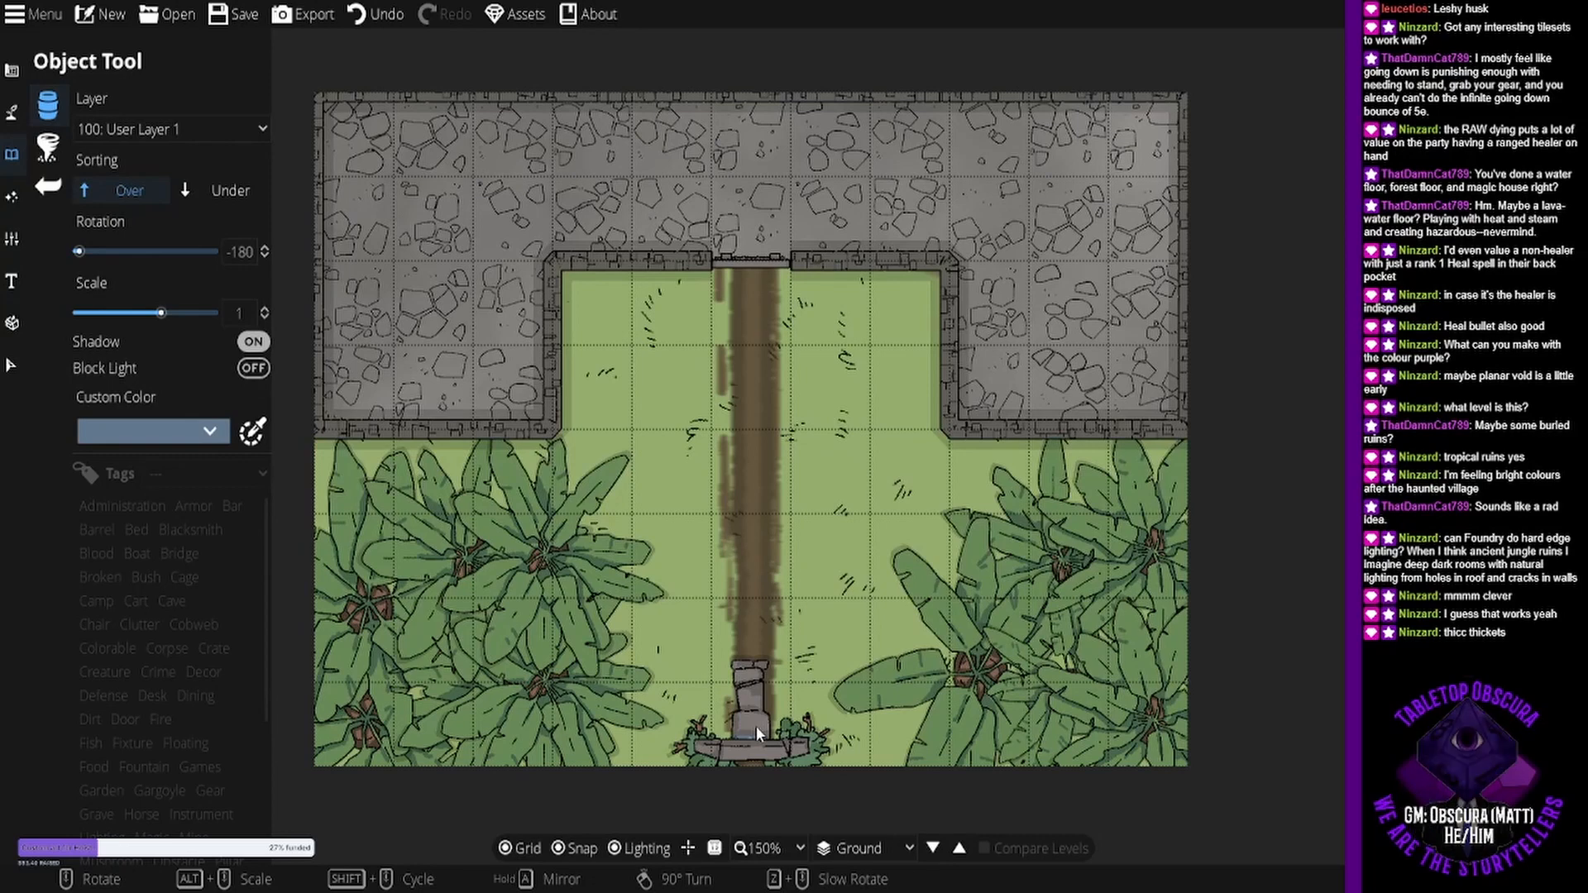
pyautogui.click(756, 726)
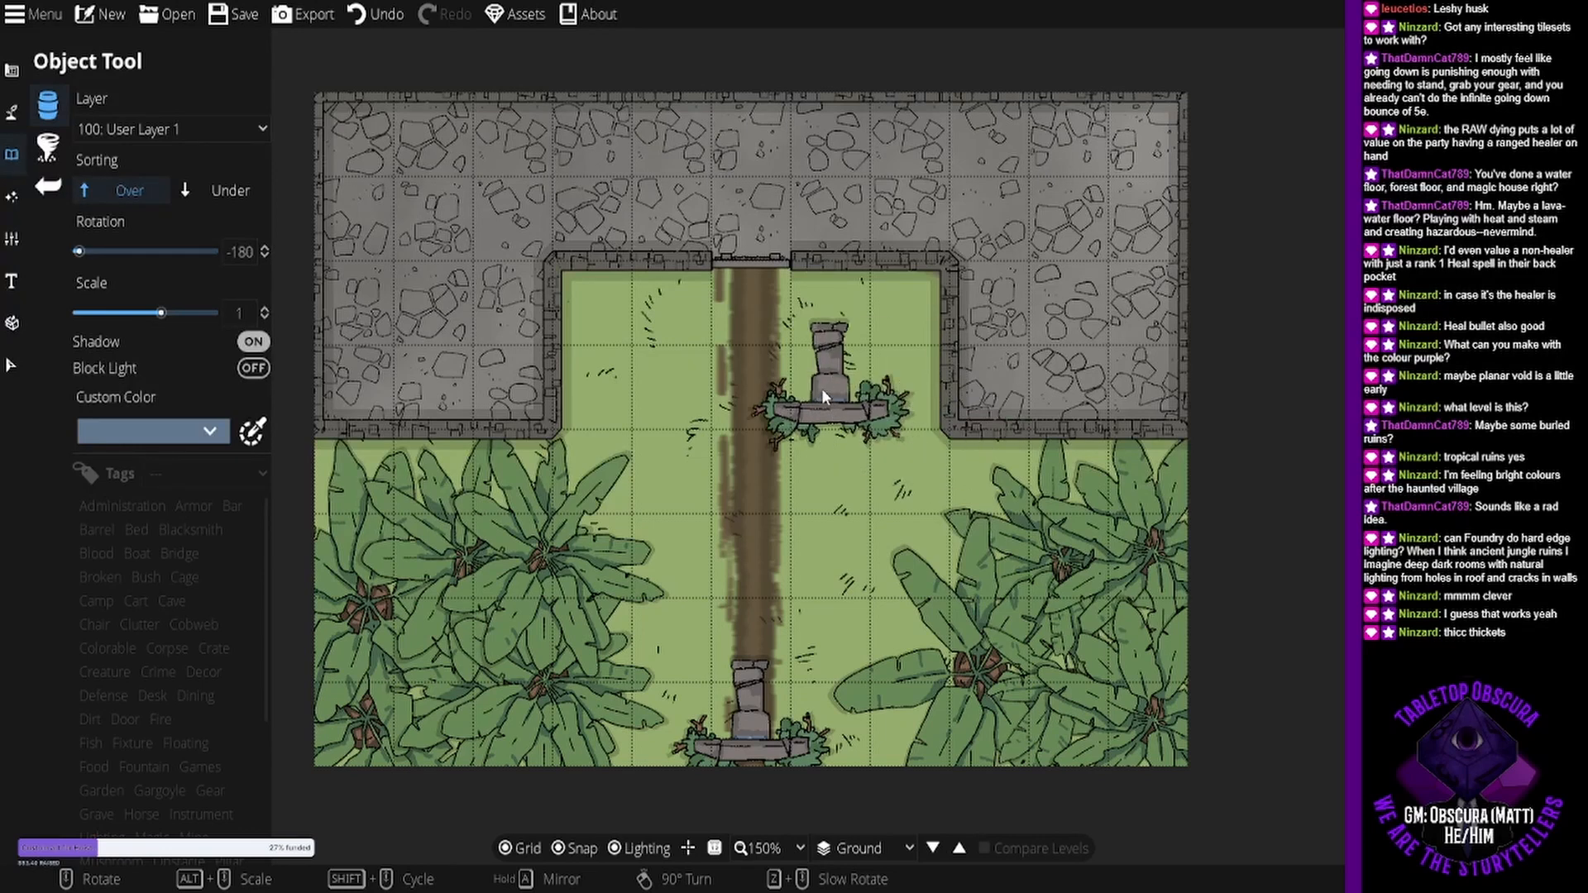
pyautogui.moveTo(821, 389); pyautogui.dragTo(769, 559)
pyautogui.moveTo(729, 648); pyautogui.dragTo(753, 442)
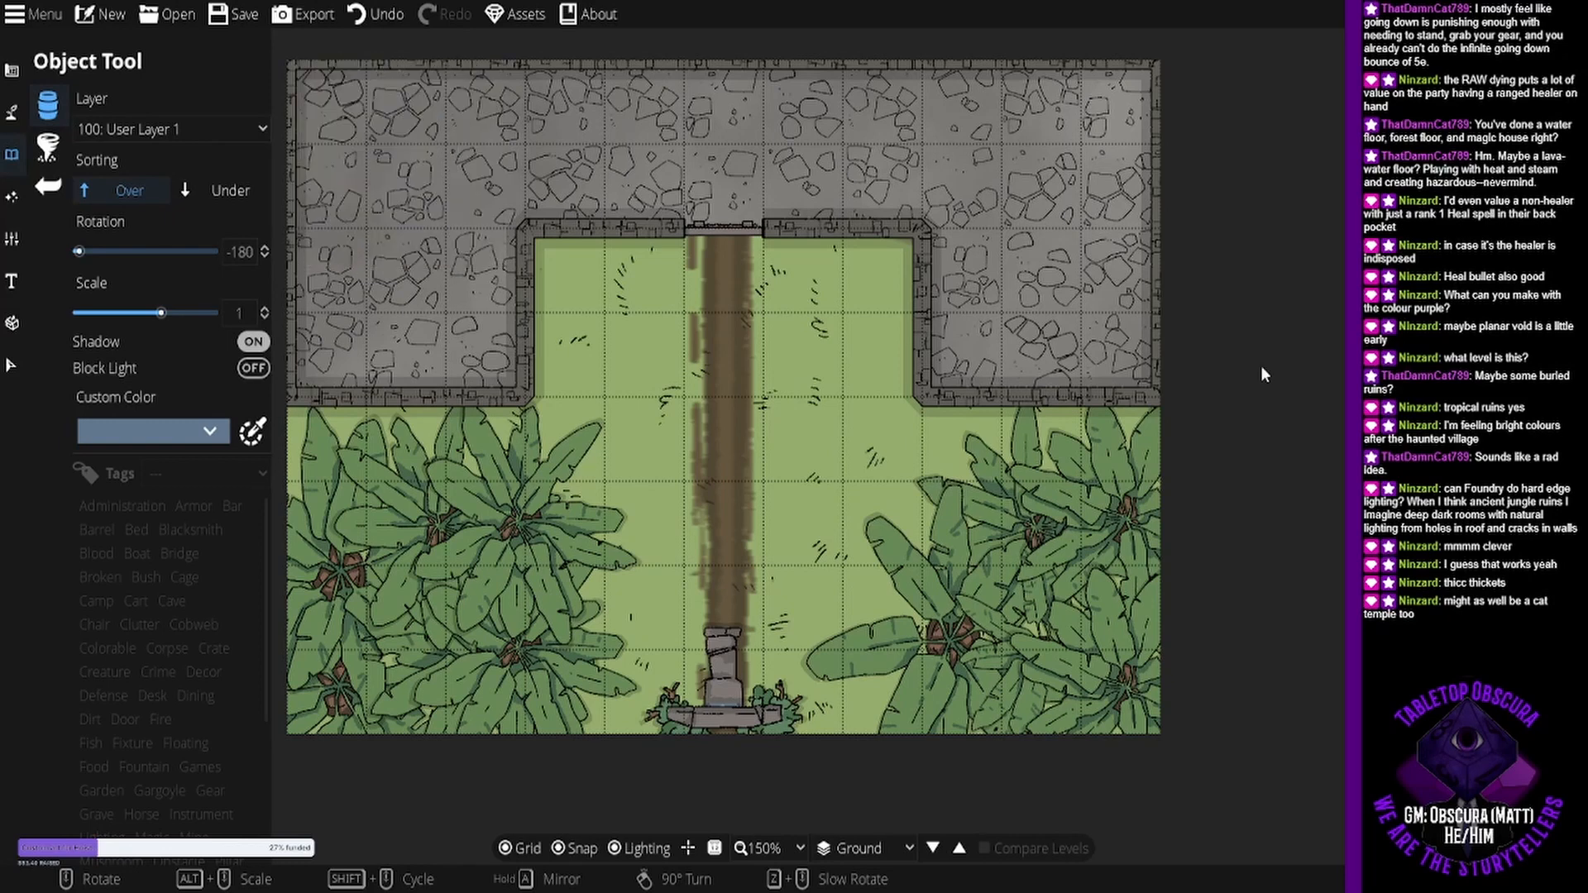
# - Try a blue winged statue on the grass left of the path near the entrance, rotated -45 degrees
pyautogui.scroll(8, 632, 346)
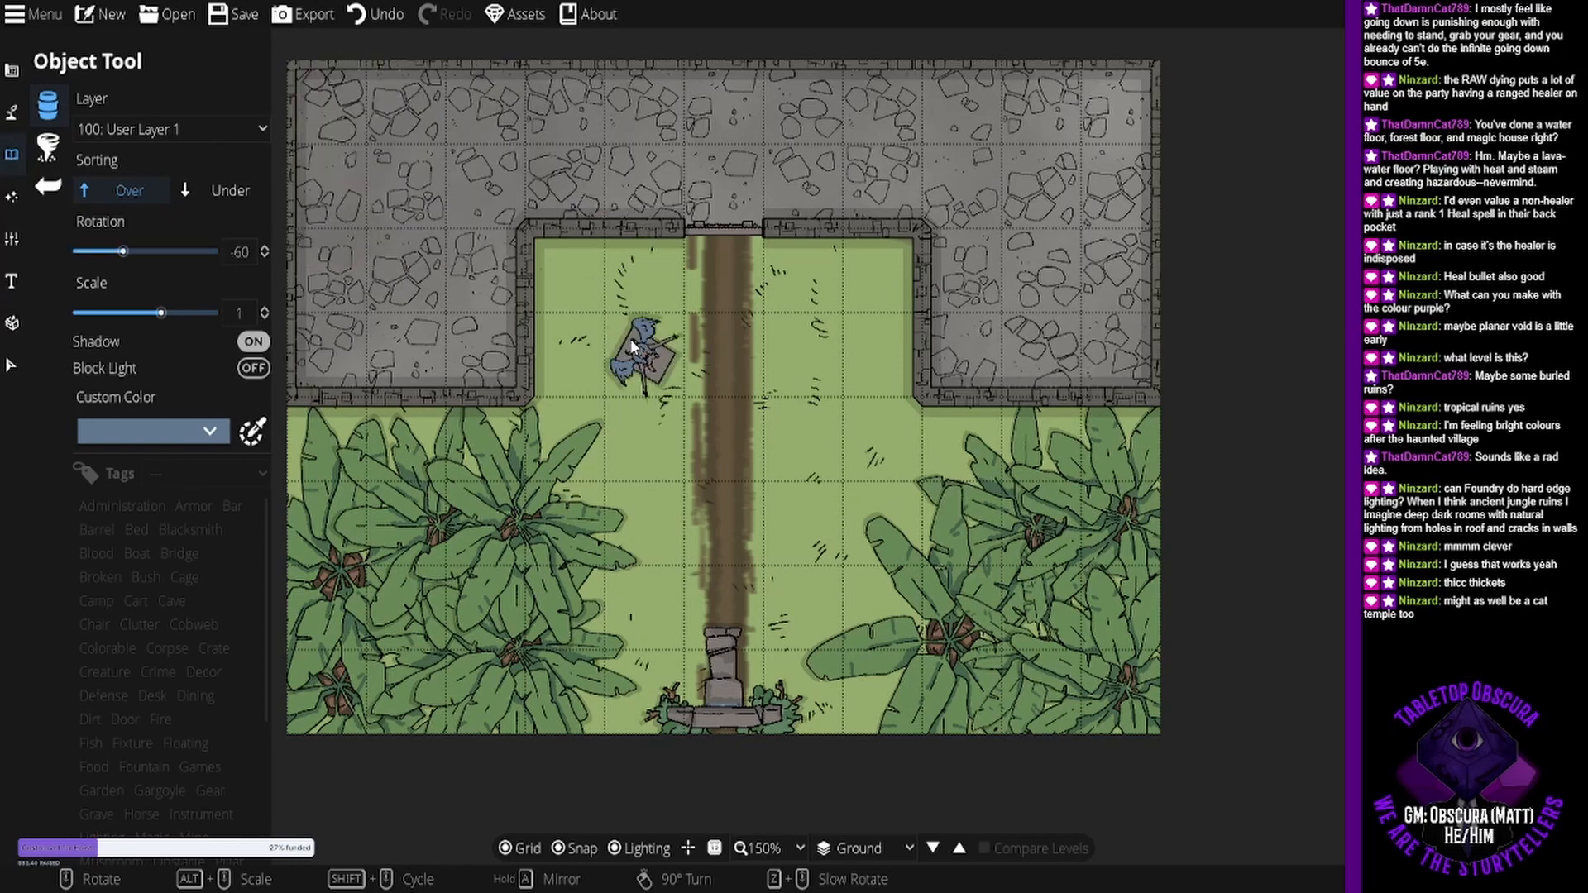
pyautogui.scroll(4, 633, 346)
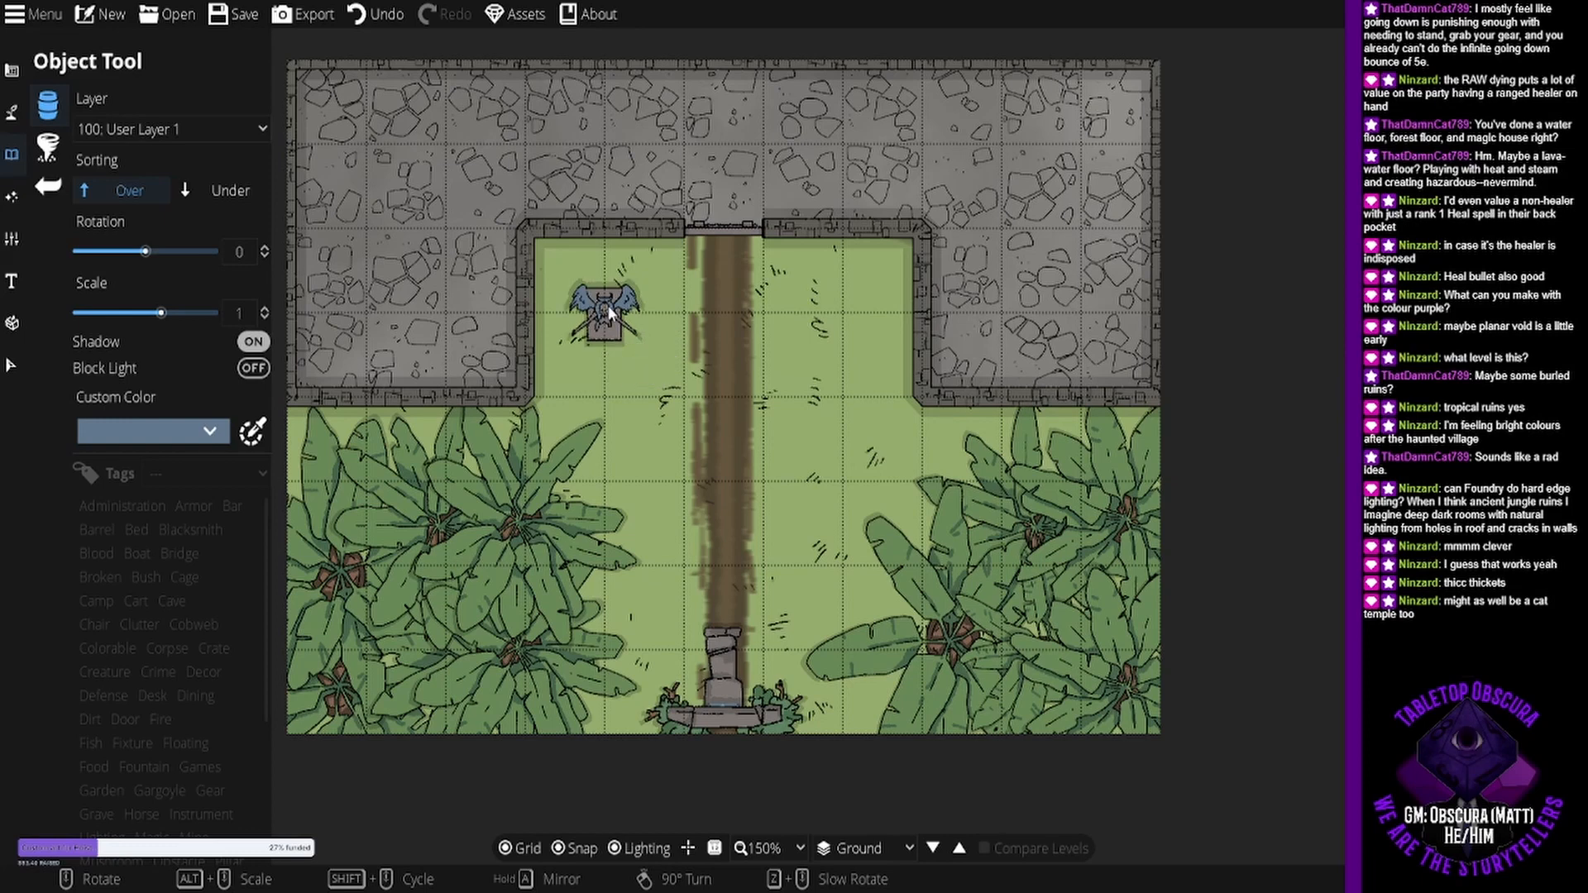
pyautogui.scroll(-2, 608, 305)
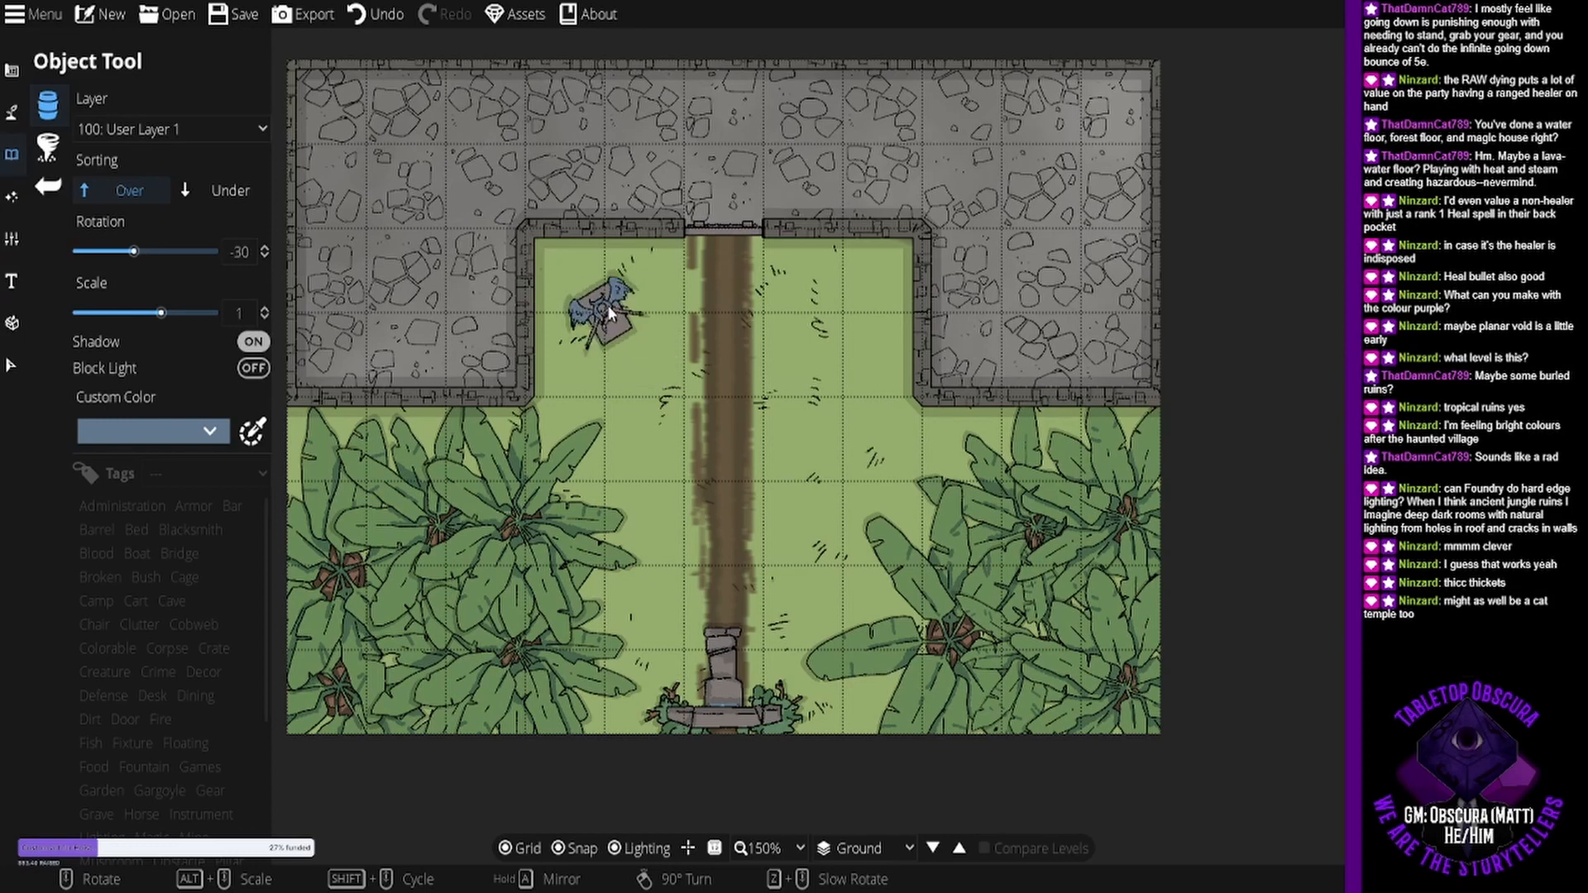
pyautogui.scroll(-1, 608, 305)
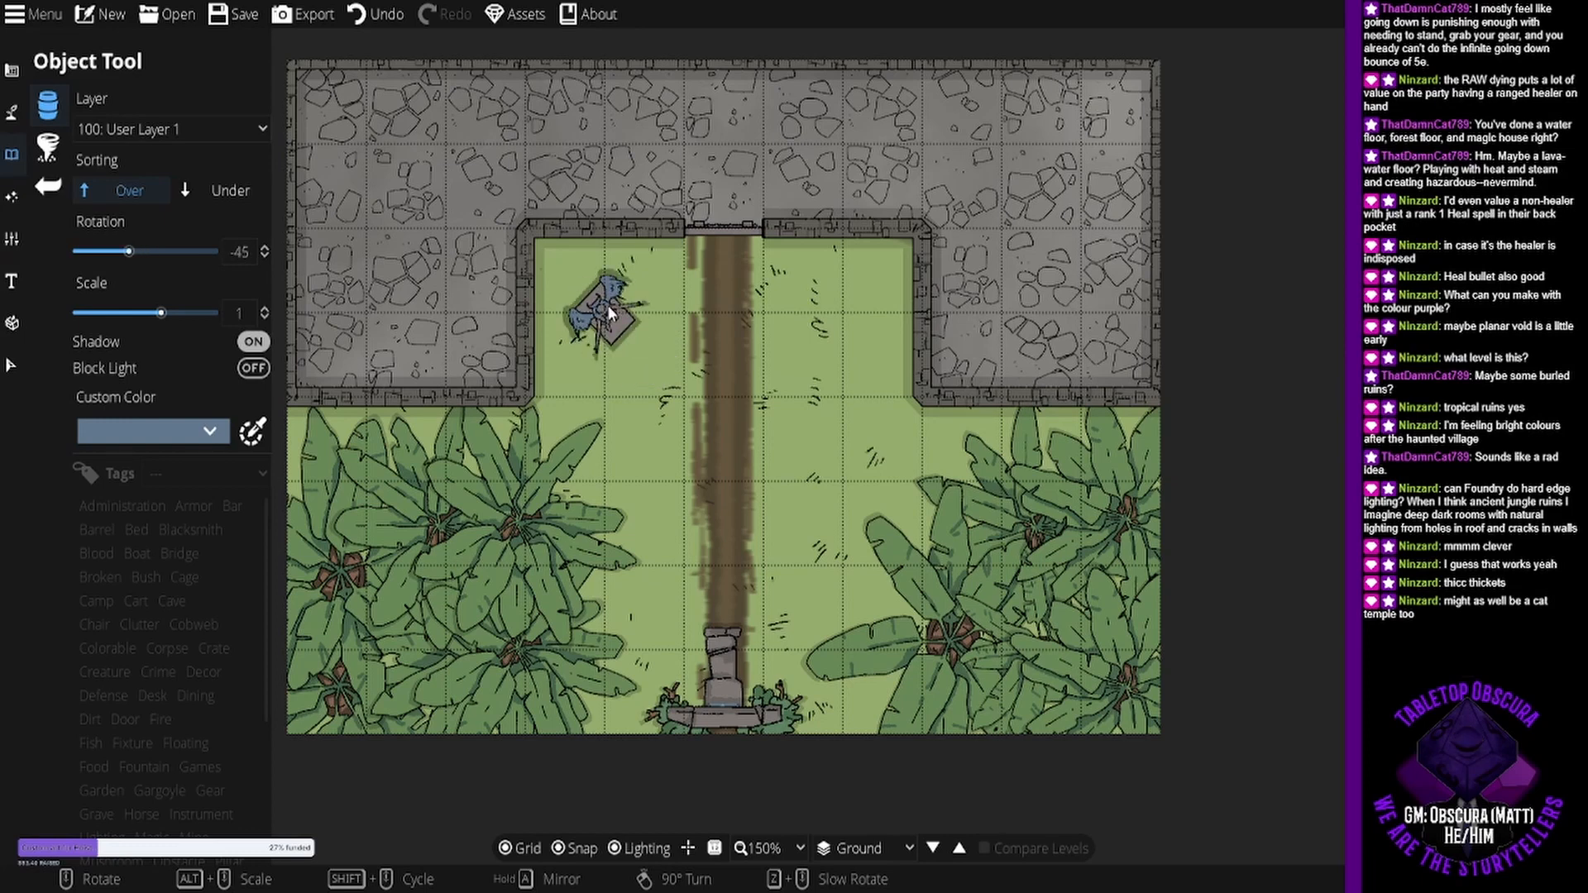
pyautogui.click(607, 305)
# - Try a matching winged statue right of the path, rotated 45 degrees, and undo both winged statues
pyautogui.scroll(-9, 844, 314)
pyautogui.scroll(12, 848, 316)
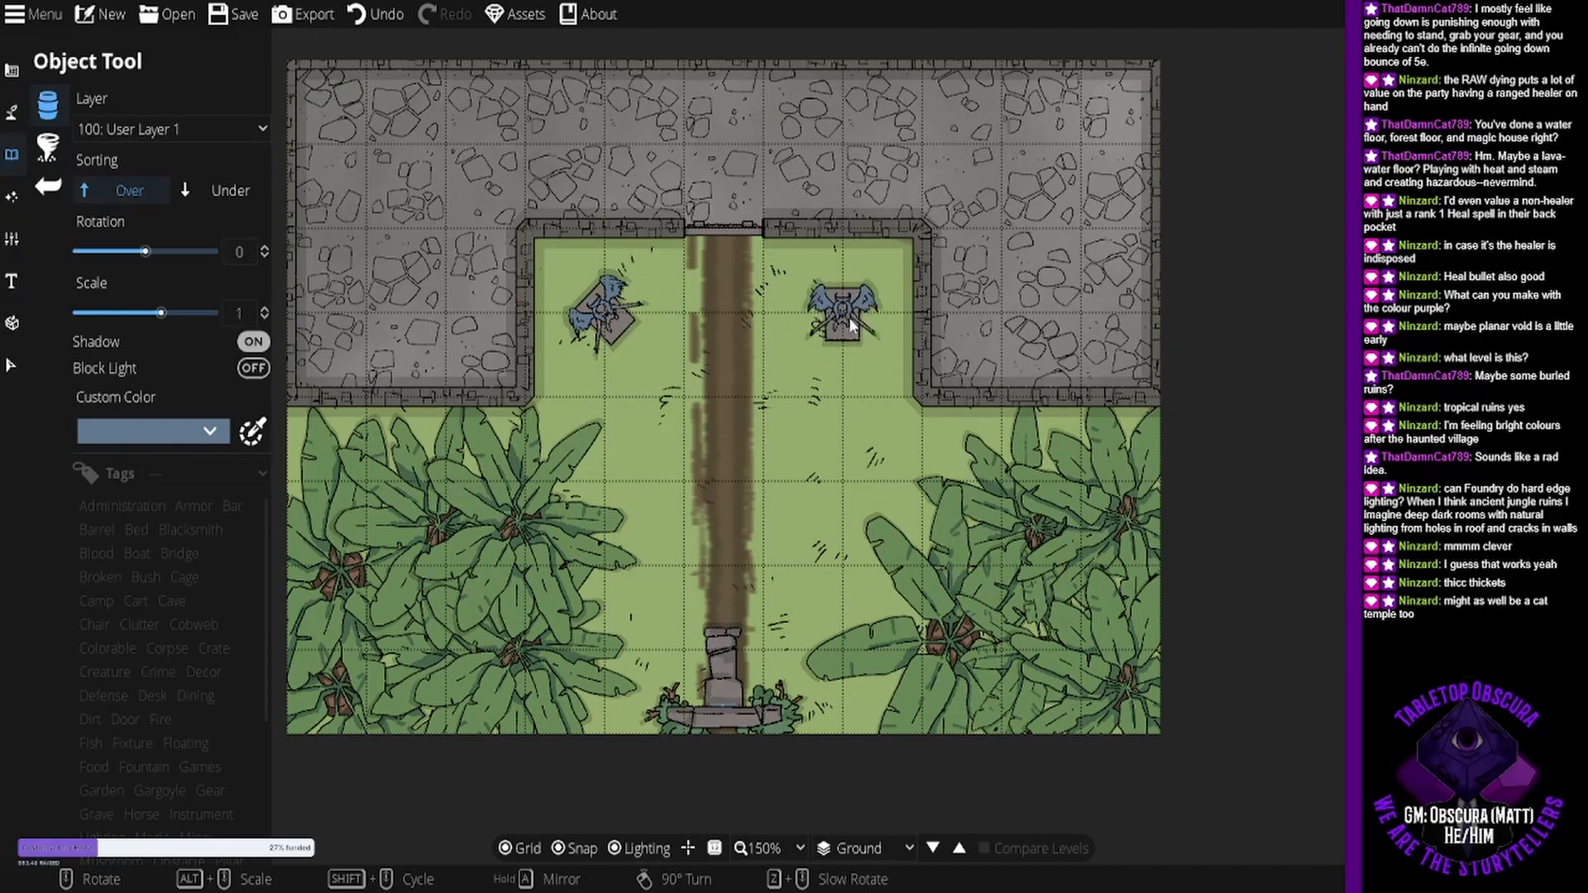
pyautogui.scroll(3, 852, 324)
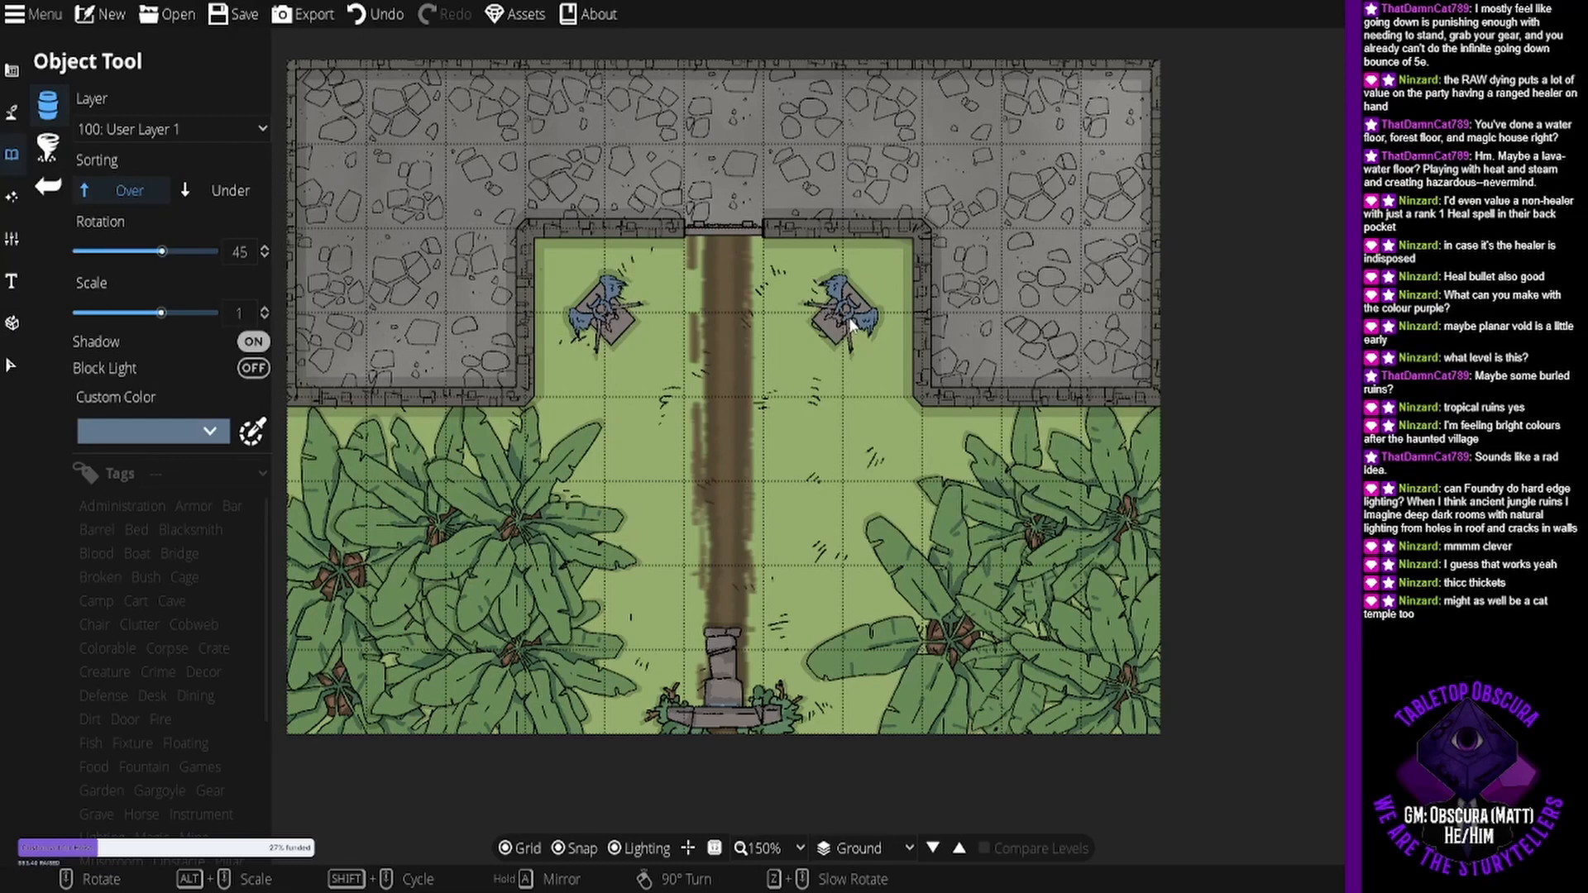
pyautogui.click(851, 324)
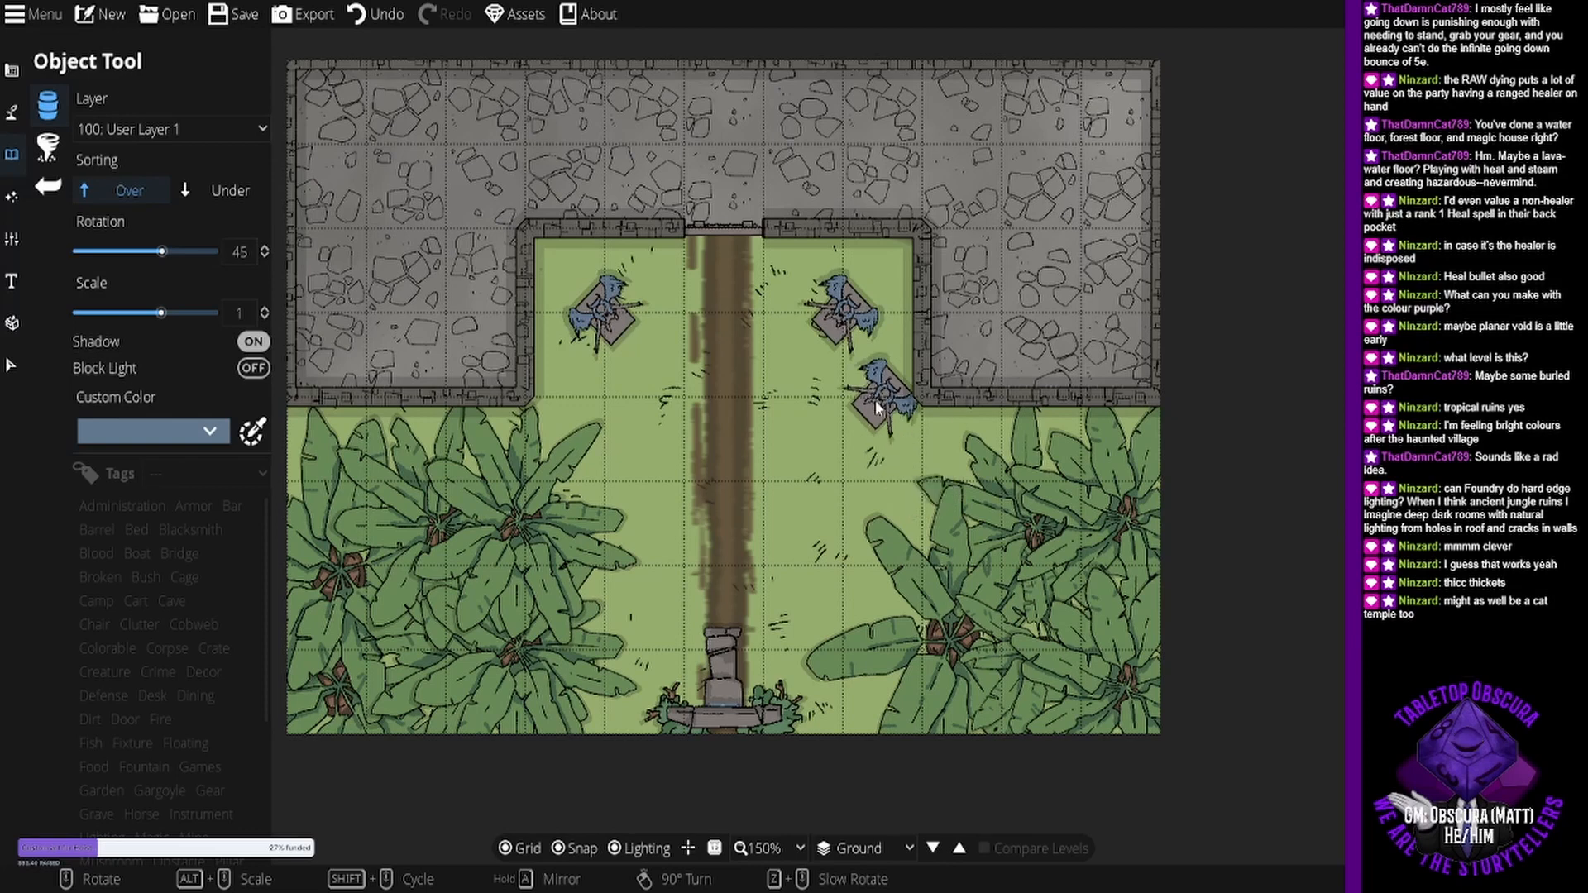
pyautogui.hotkey('ctrl', 'z')
pyautogui.hotkey('ctrl', 'z')
# - Try winged statues facing away from the path on both sides, the left one rotated -90 degrees, and undo both
pyautogui.scroll(3, 841, 311)
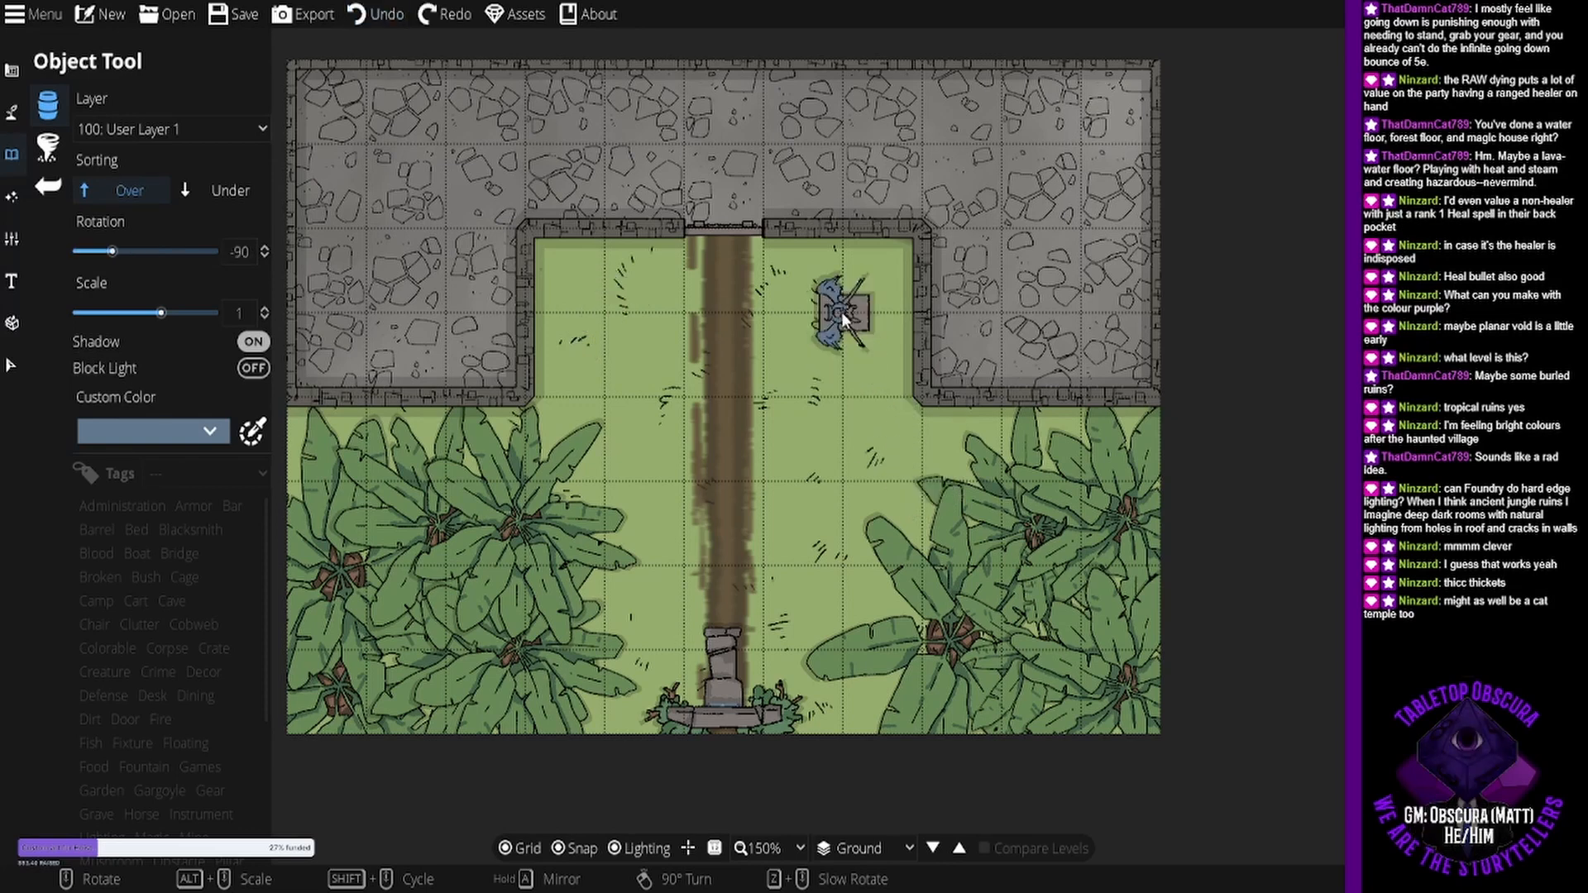
pyautogui.click(841, 314)
pyautogui.rightClick(618, 328)
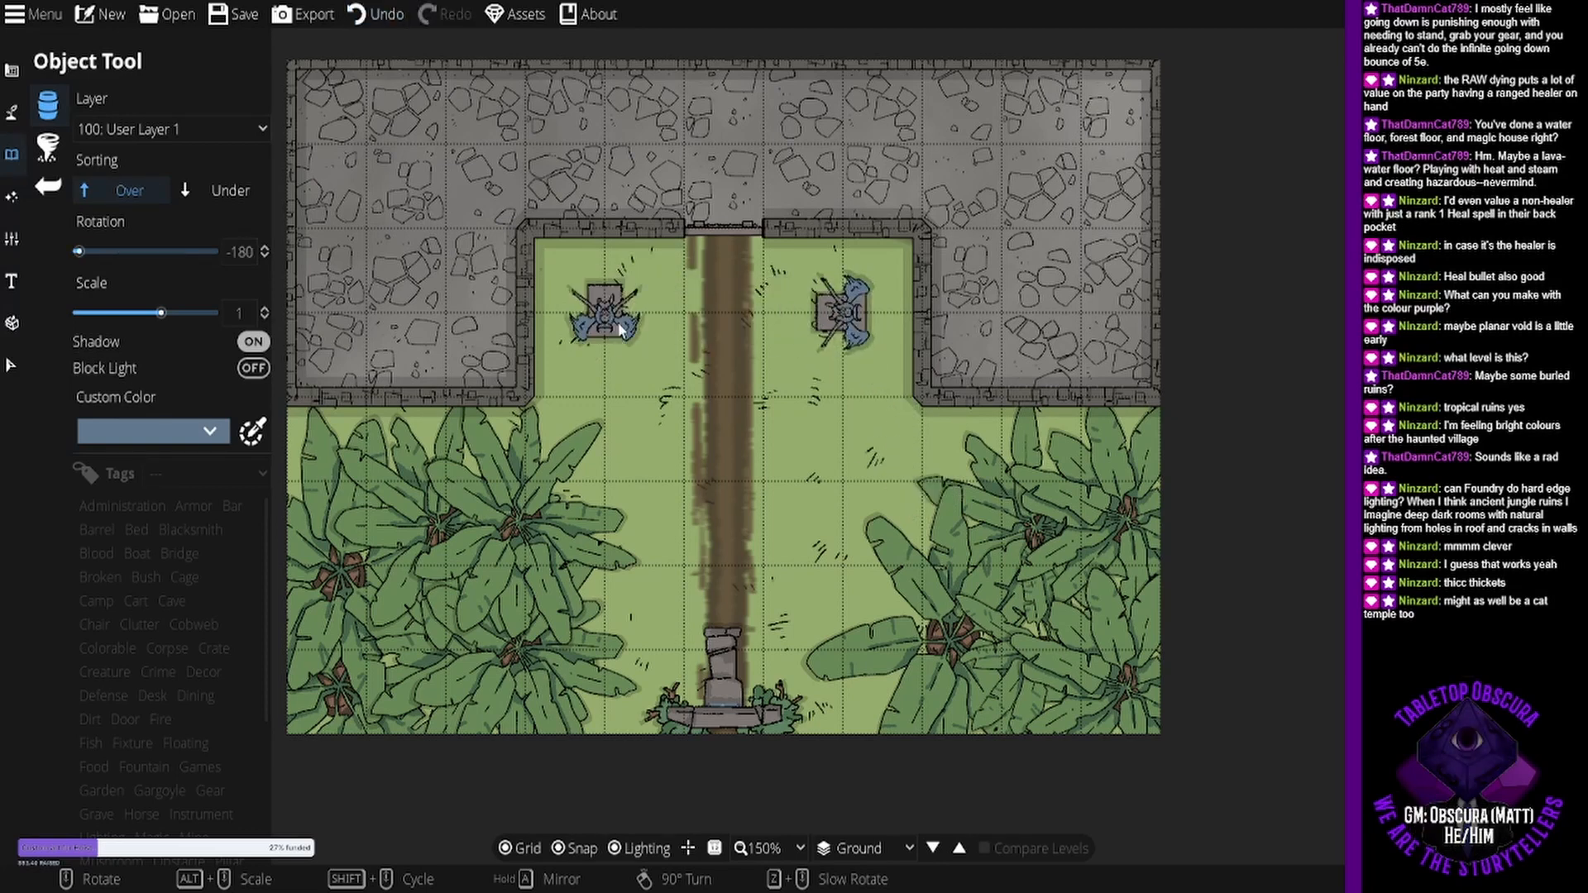
pyautogui.rightClick(620, 329)
pyautogui.click(619, 327)
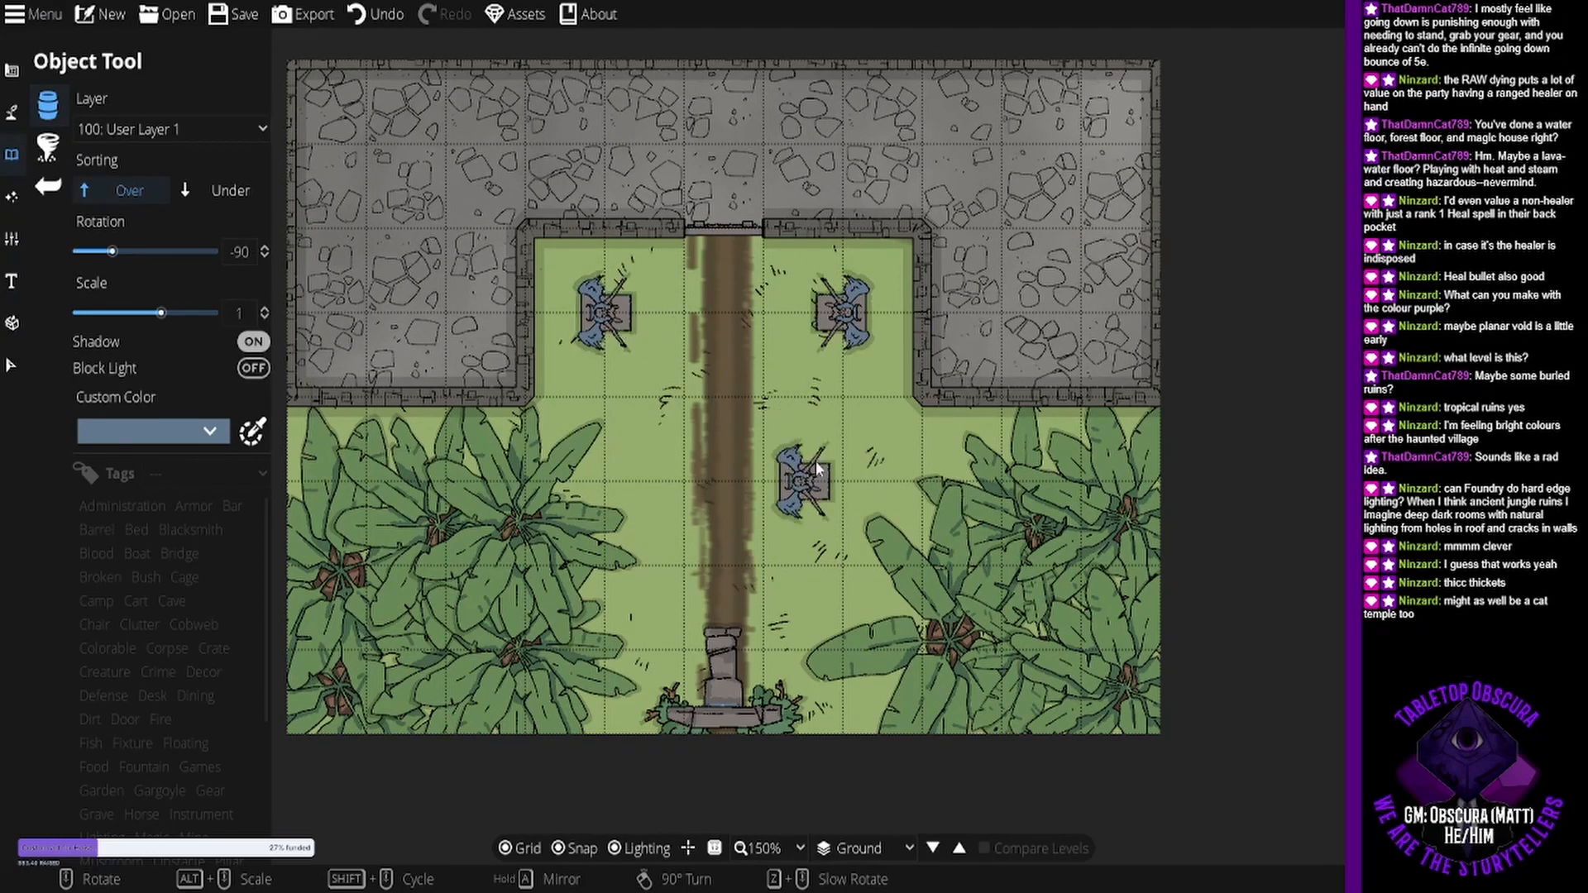
pyautogui.hotkey('ctrl', 'z')
pyautogui.hotkey('ctrl', 'z')
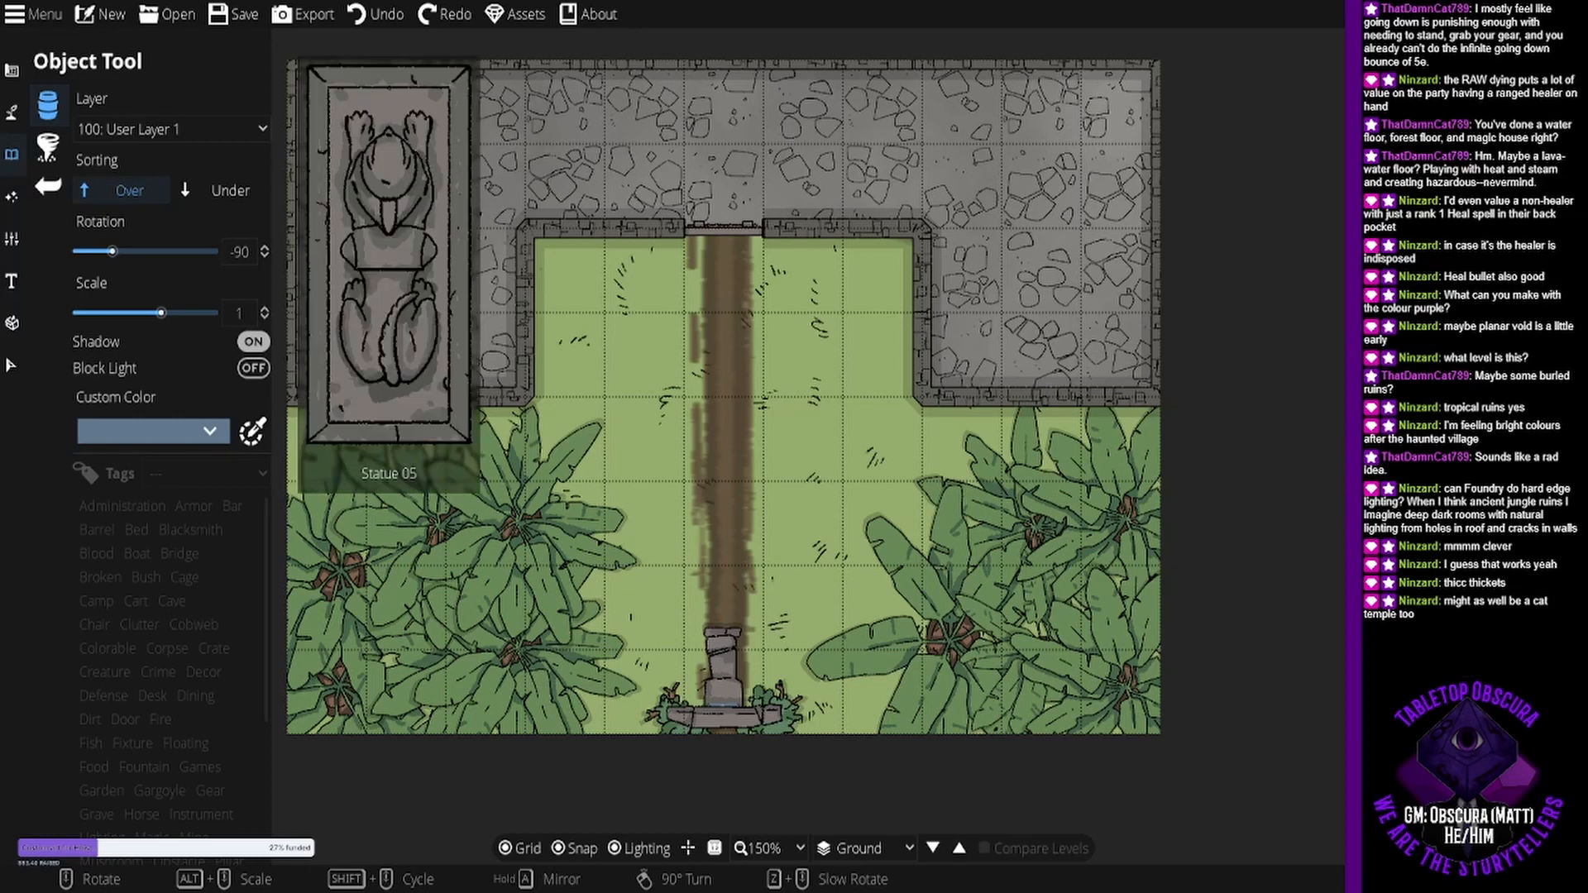
# - Place two Statue 05 objects rotated -180 degrees in the courtyard, one on each side of the path
pyautogui.rightClick(804, 339)
pyautogui.rightClick(805, 339)
pyautogui.rightClick(804, 339)
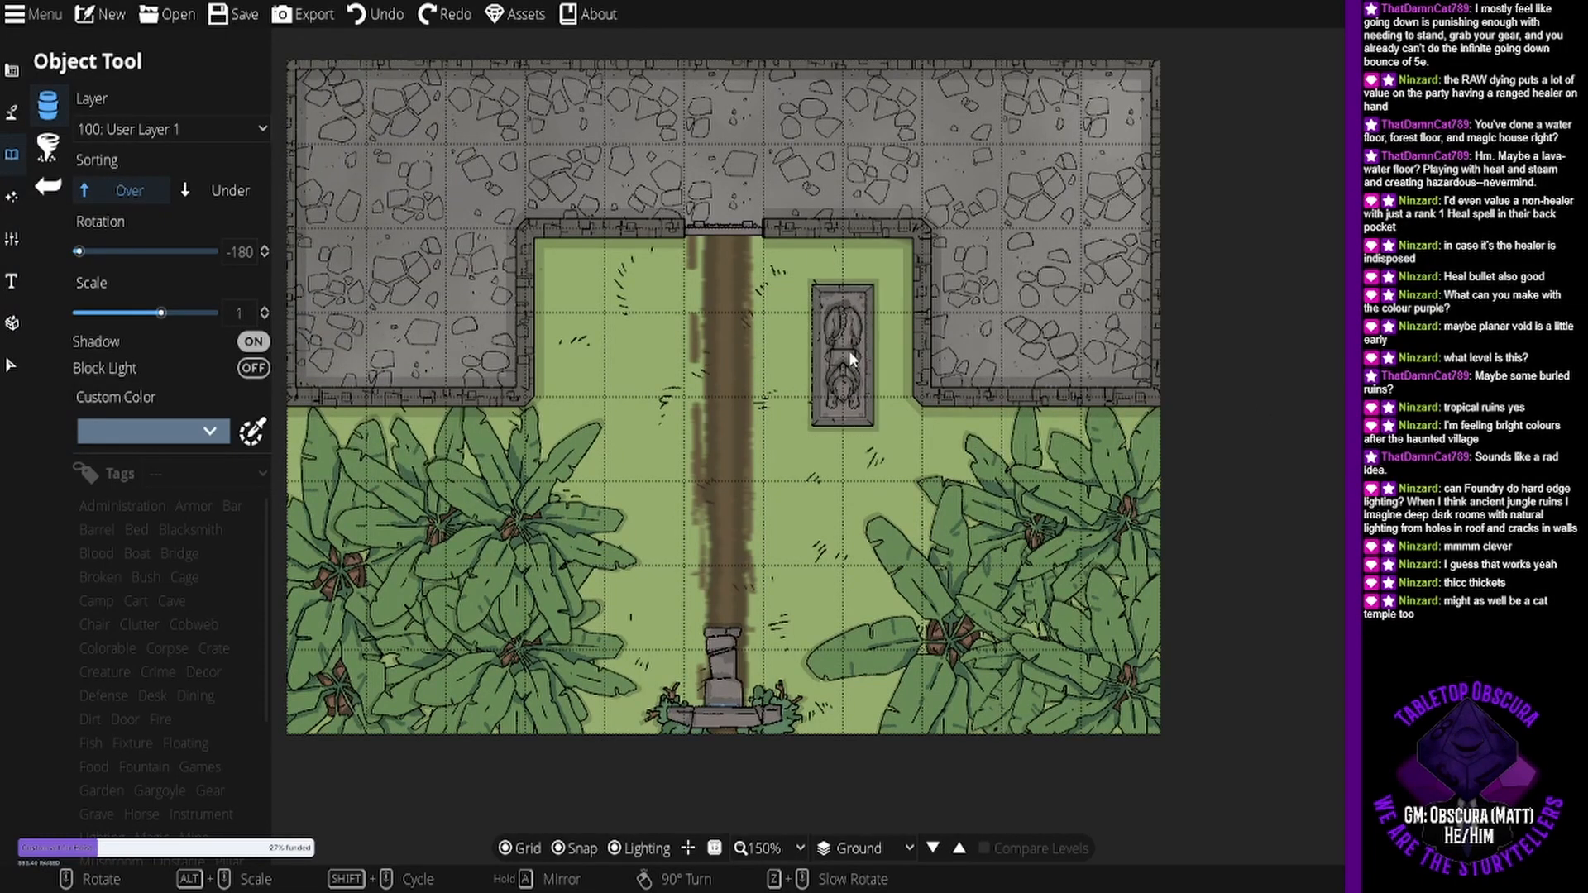
pyautogui.click(849, 351)
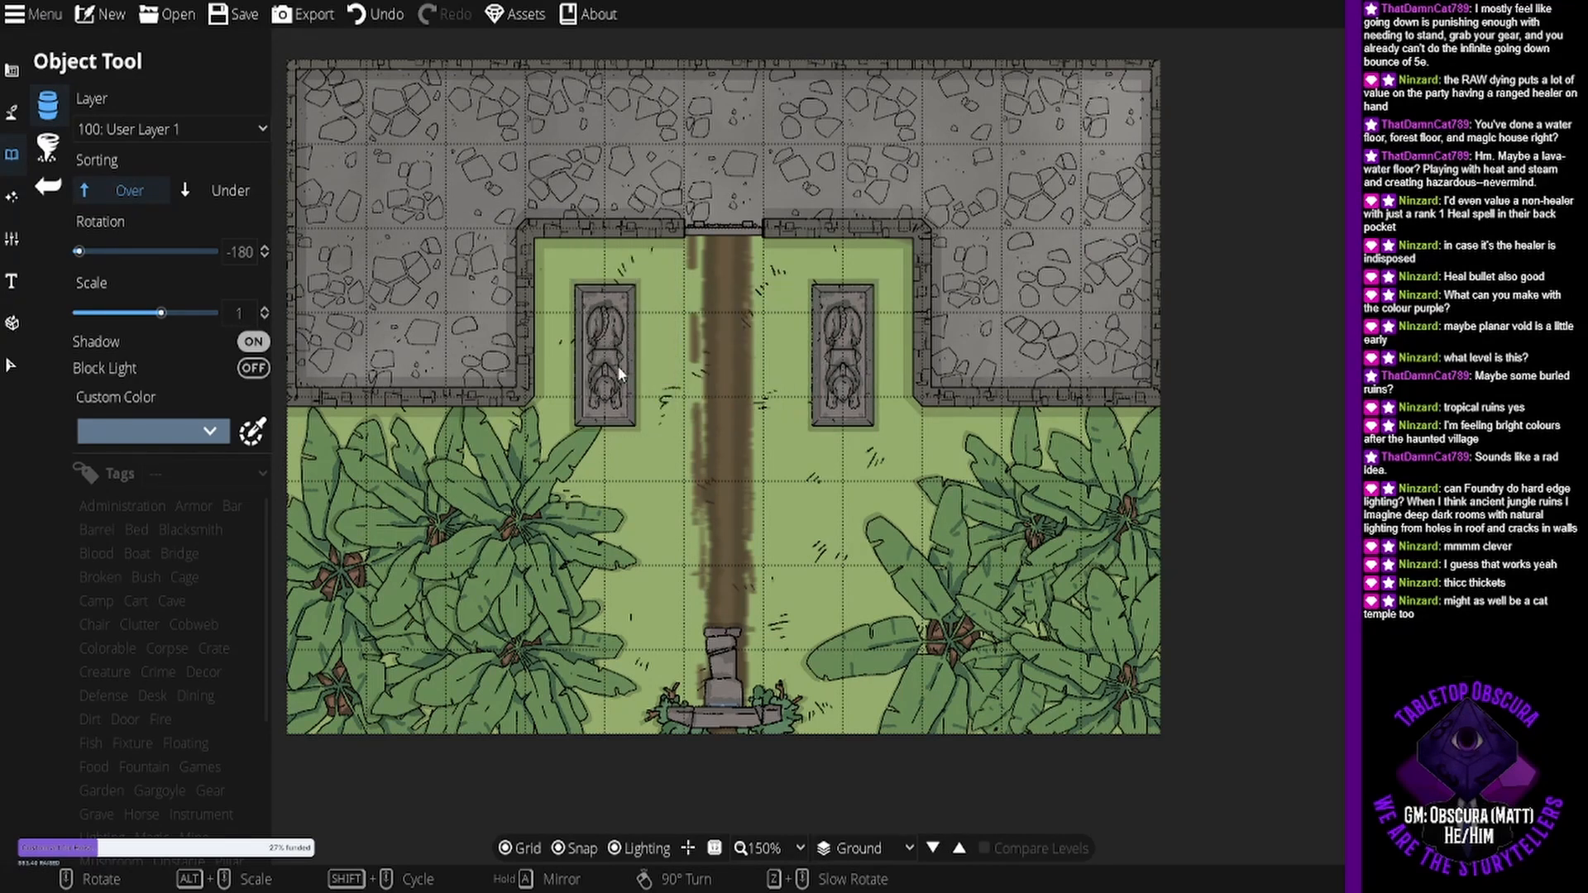
pyautogui.scroll(6, 618, 365)
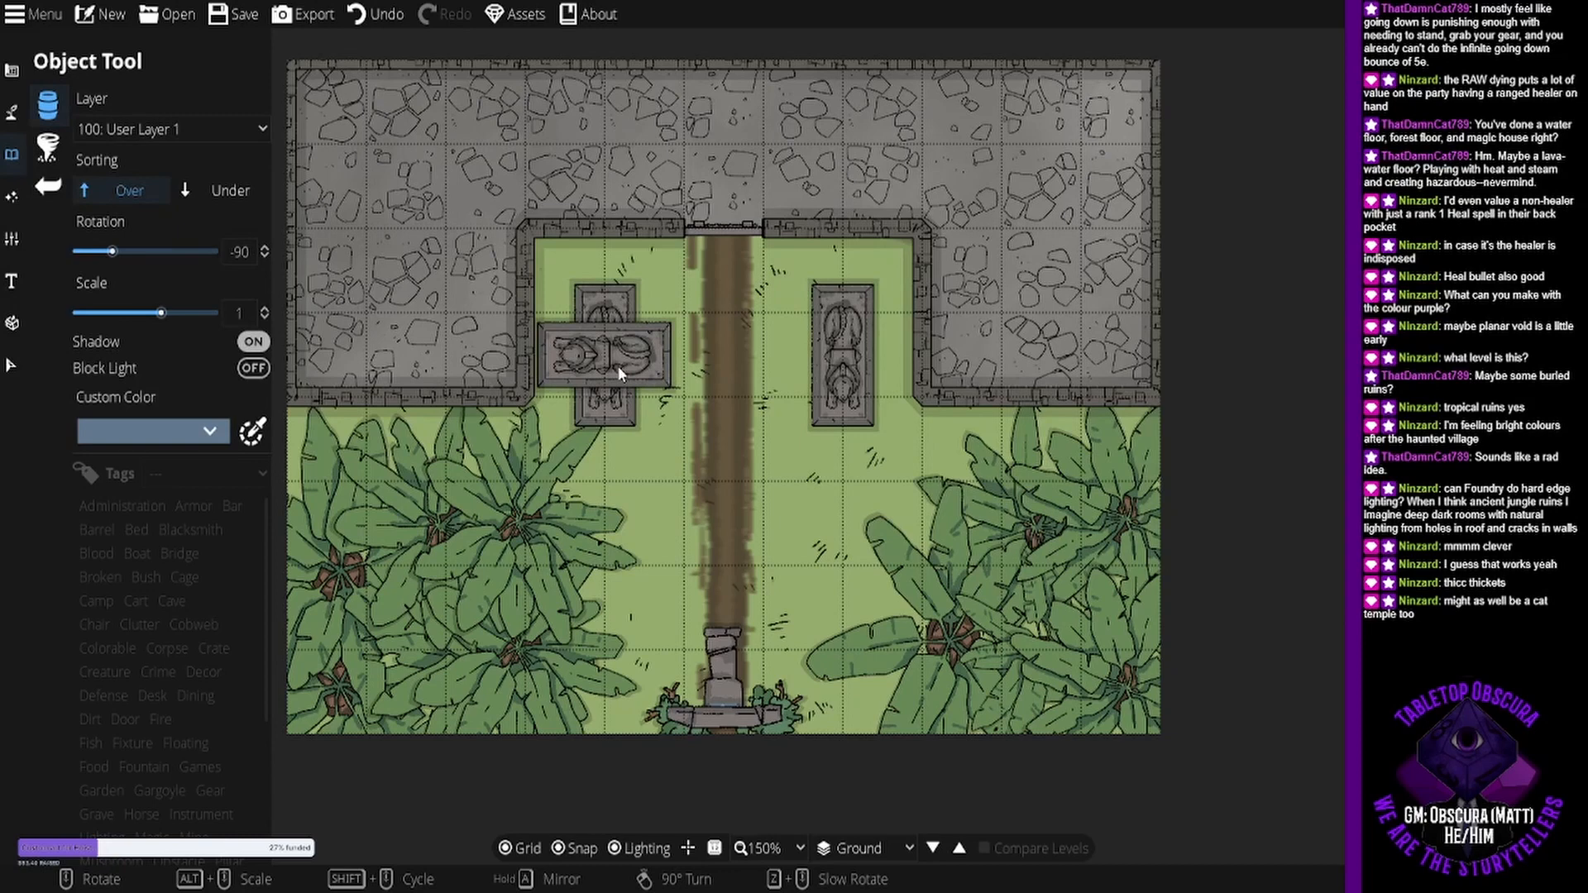
pyautogui.press('Escape')
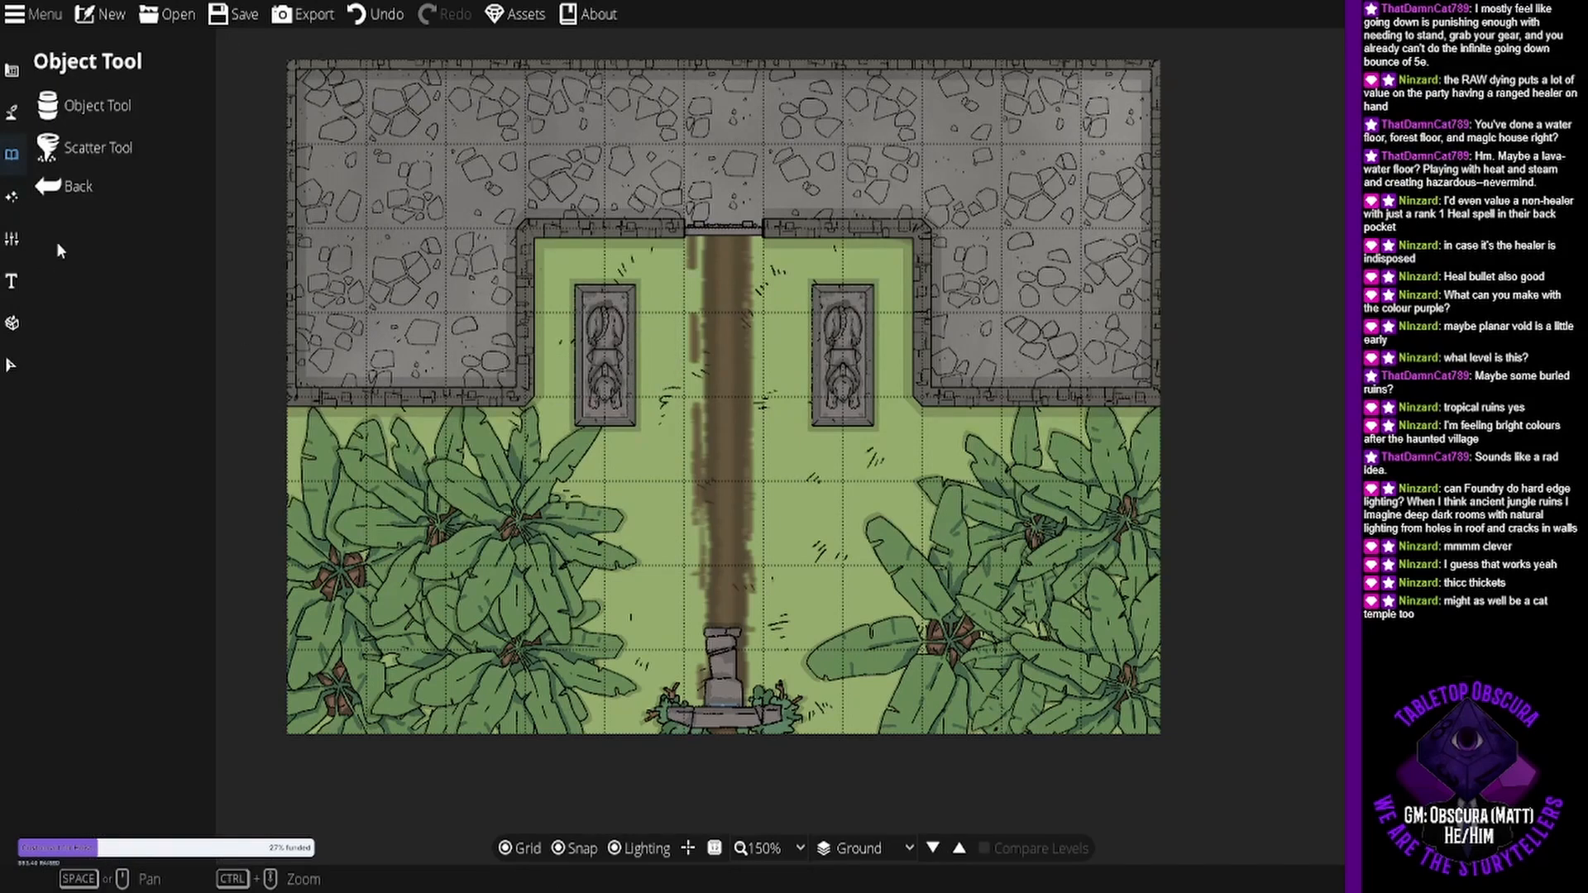
pyautogui.click(11, 365)
pyautogui.click(610, 364)
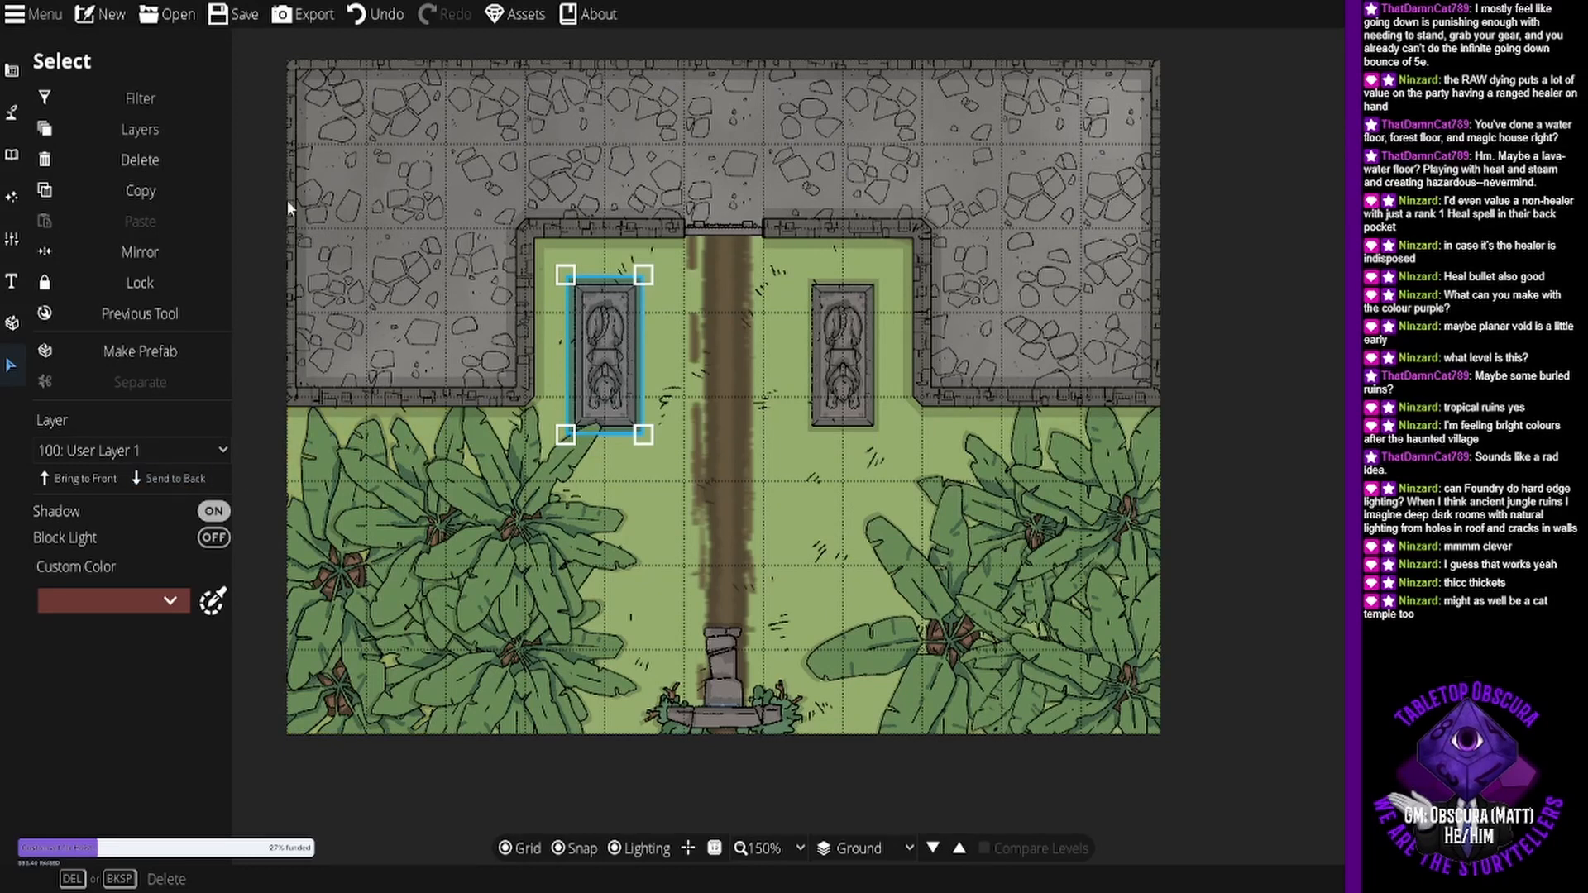
# - Use the Portal Tool with Door 09 to add doors in the building's left and right outer walls
pyautogui.click(12, 70)
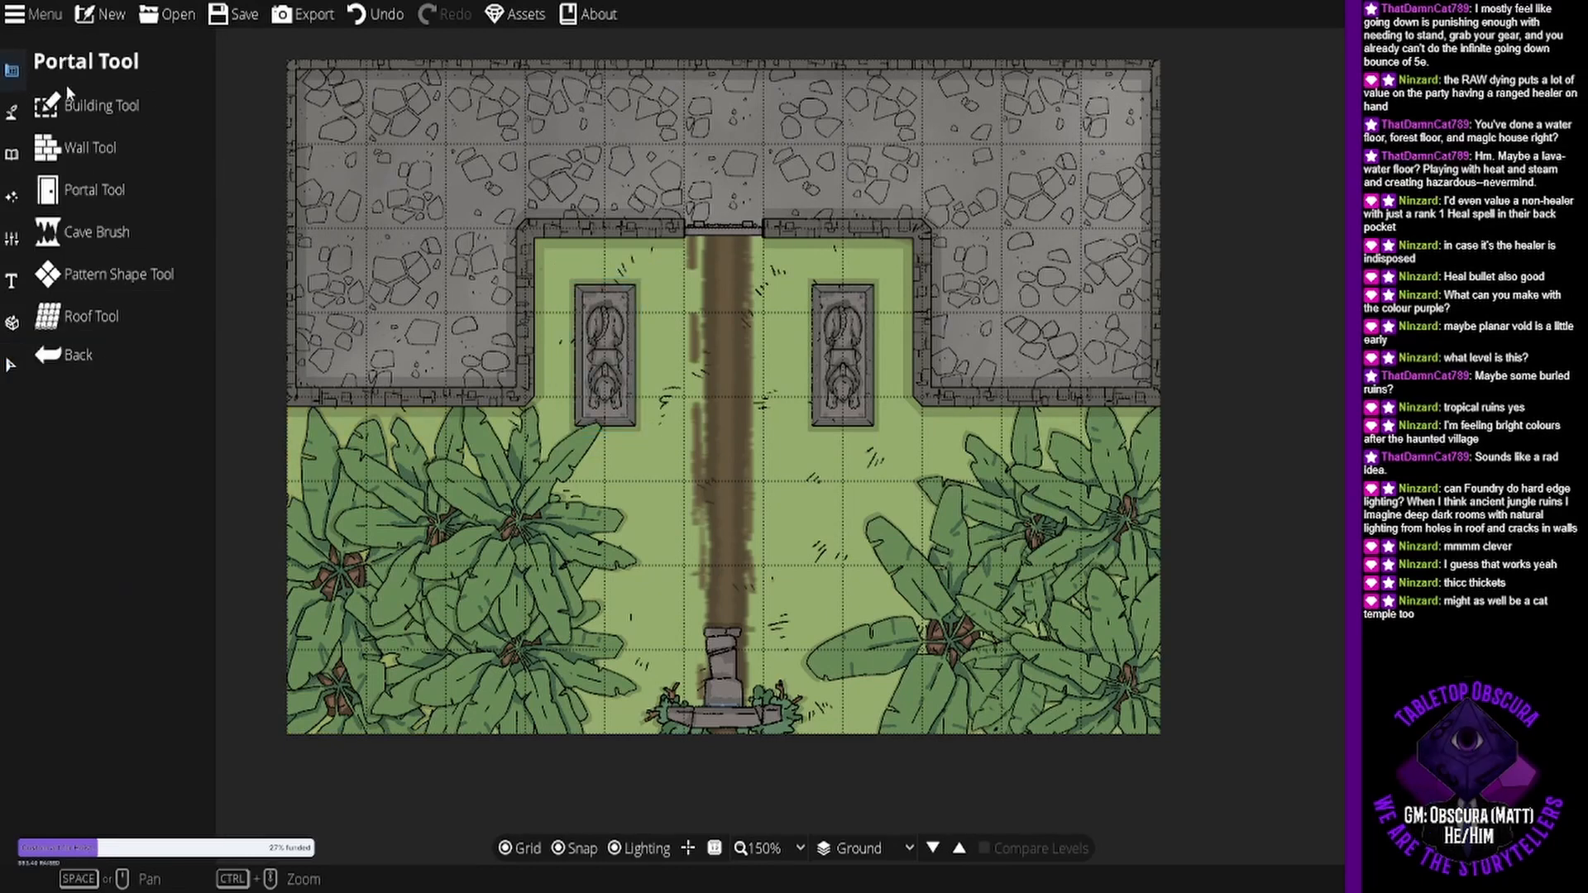
pyautogui.click(79, 189)
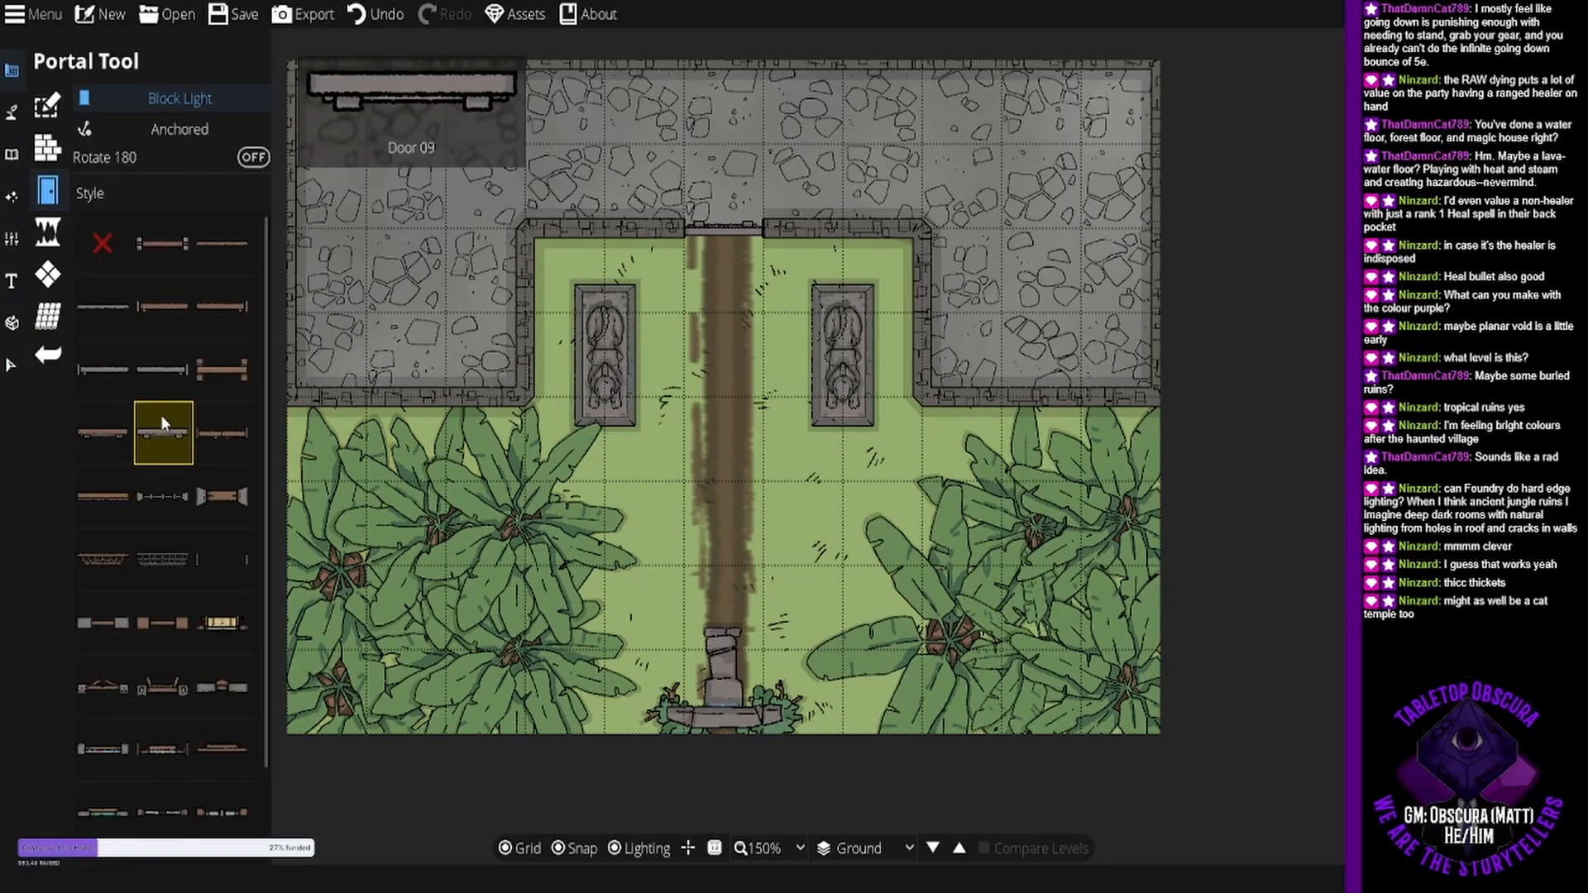
pyautogui.moveTo(839, 228); pyautogui.dragTo(828, 437)
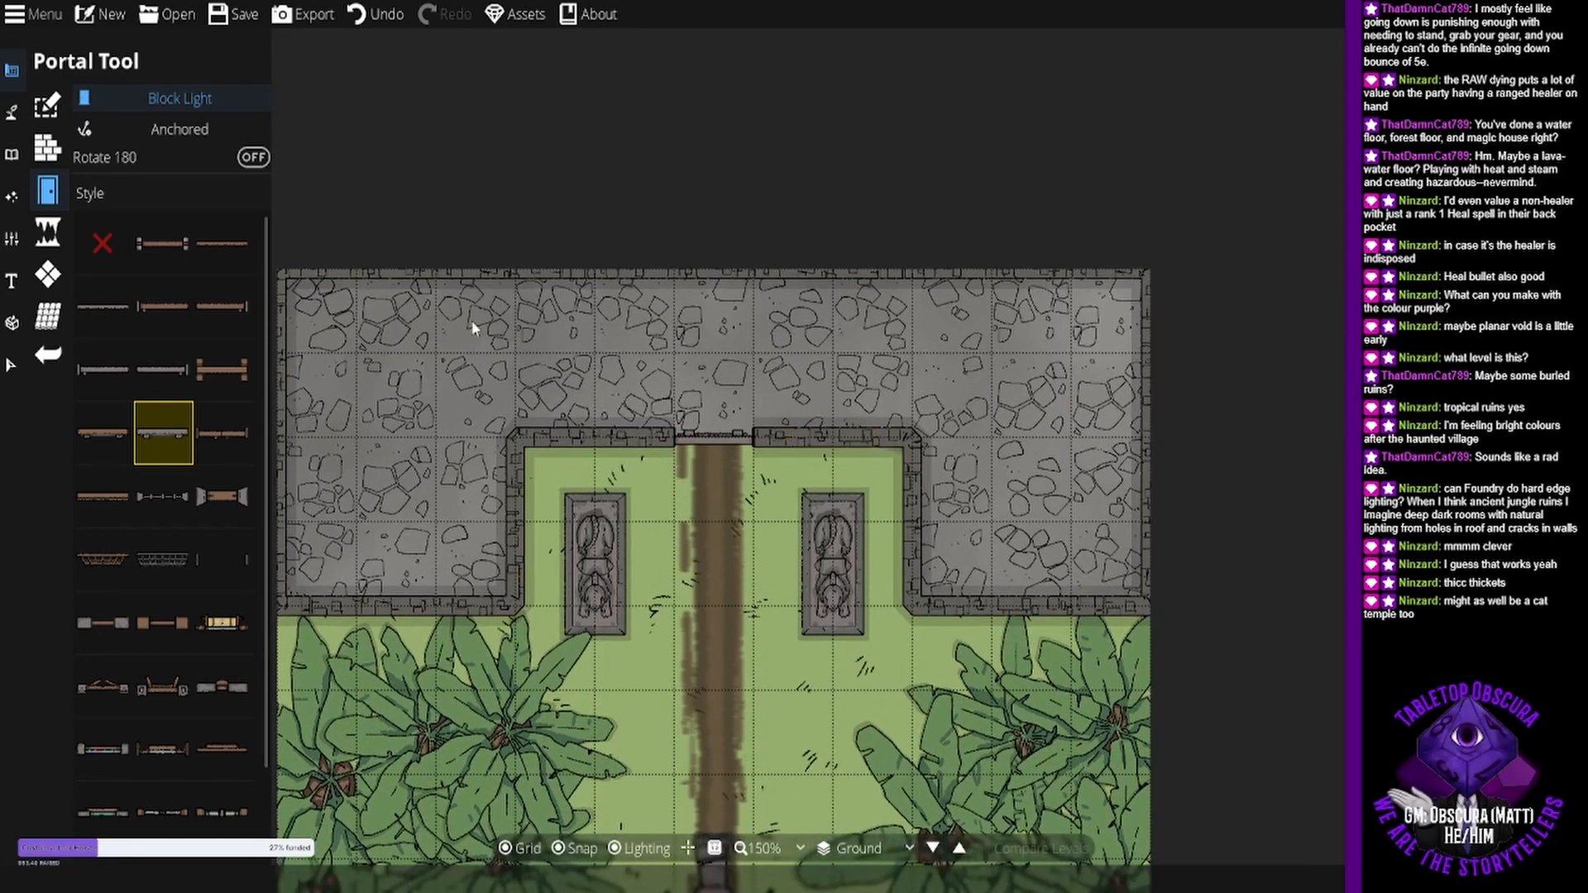
pyautogui.moveTo(345, 387); pyautogui.dragTo(546, 340)
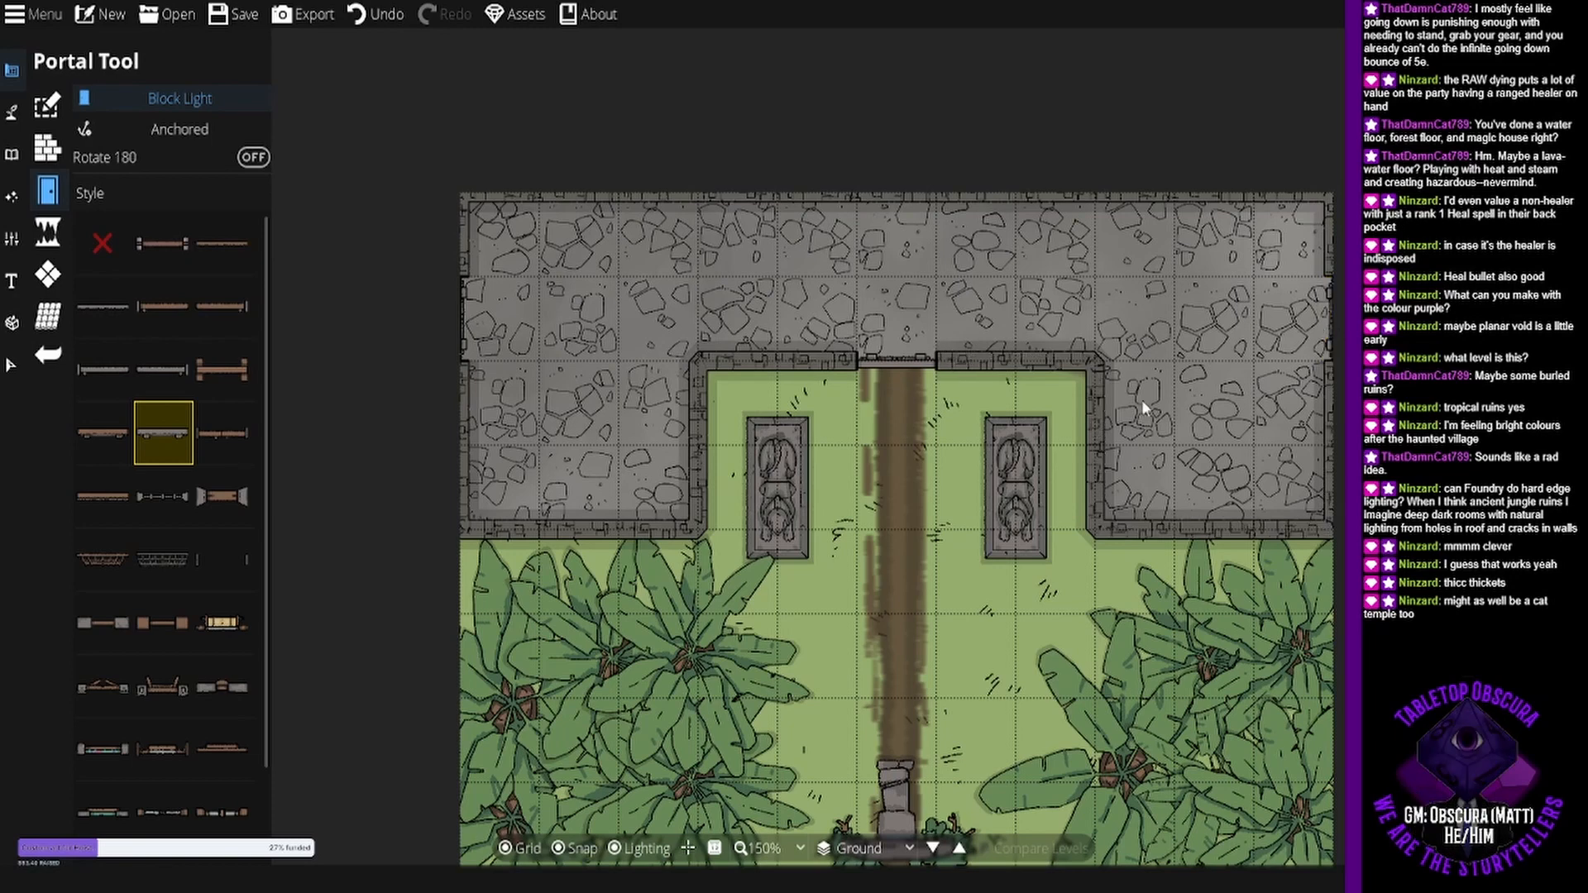
pyautogui.moveTo(1141, 400); pyautogui.dragTo(910, 364)
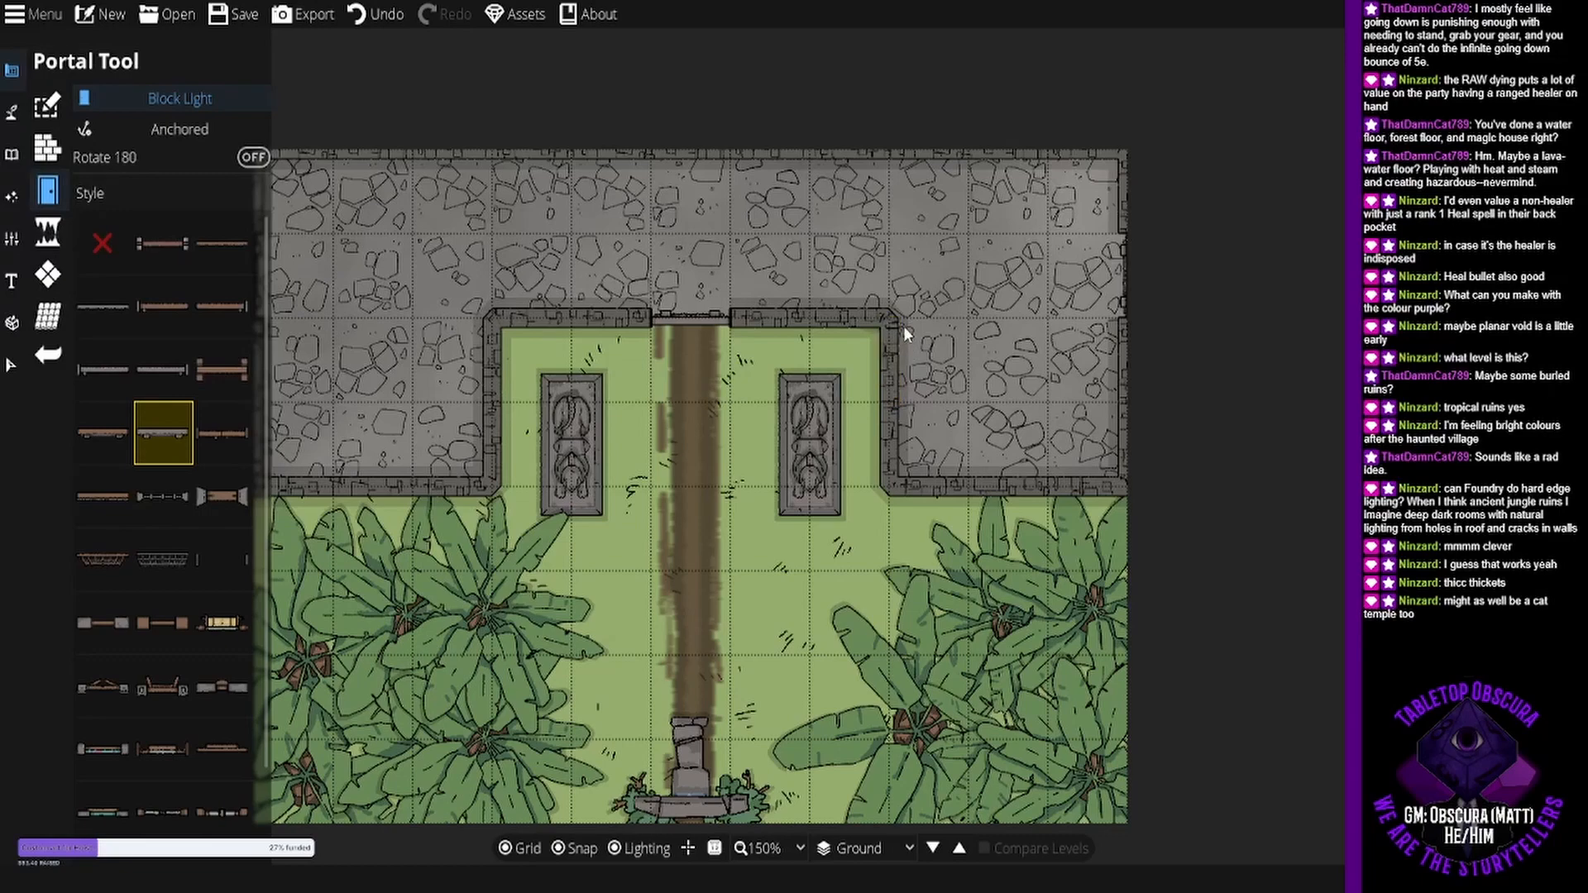
pyautogui.moveTo(834, 457); pyautogui.dragTo(890, 384)
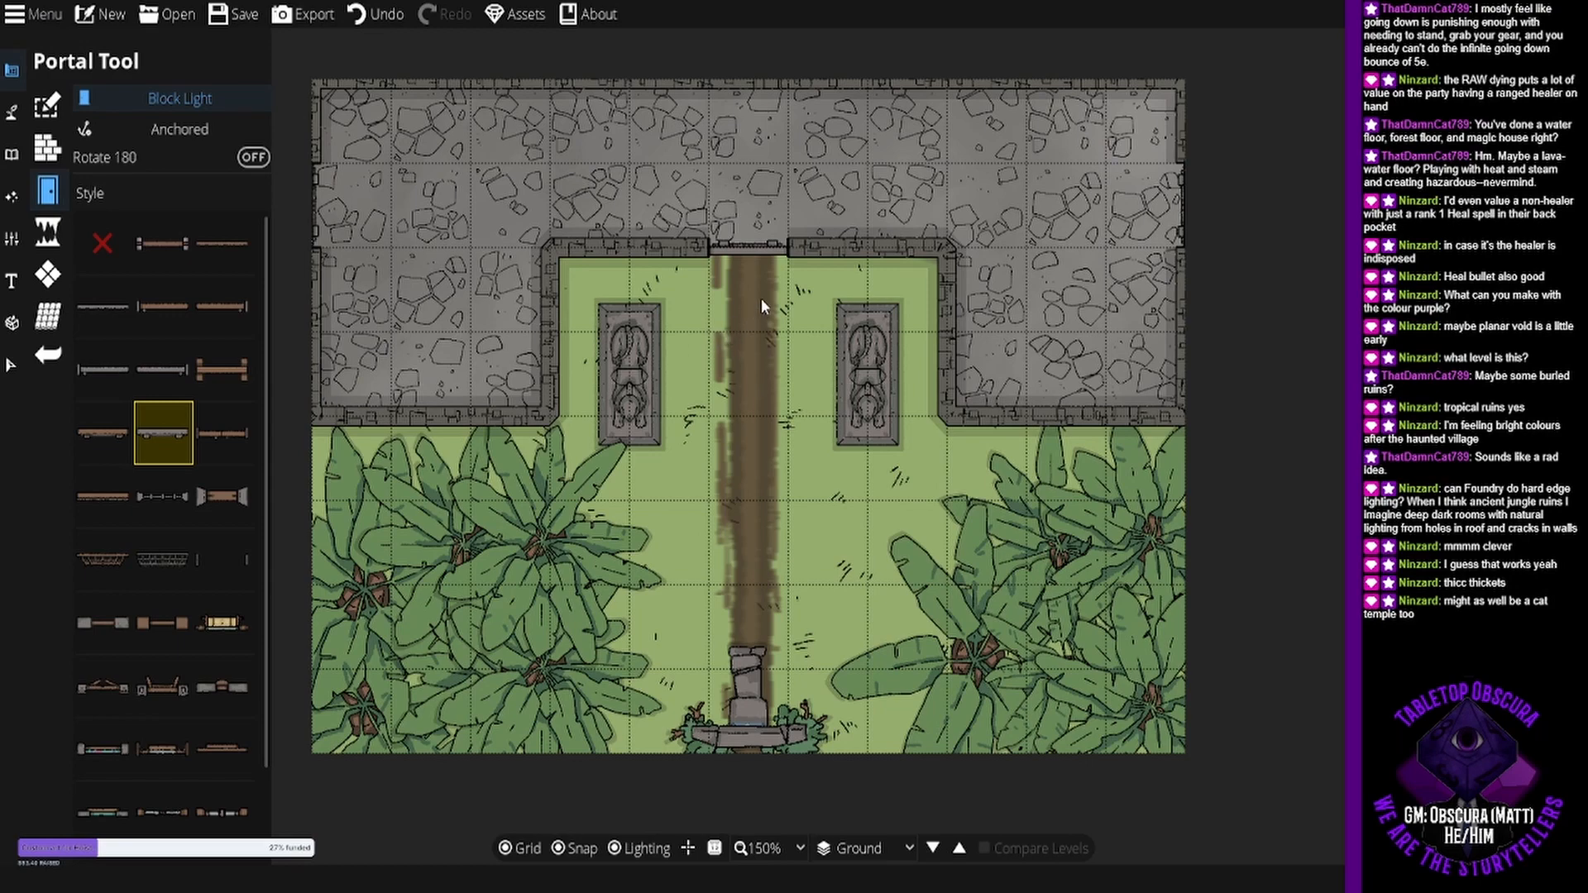
pyautogui.moveTo(761, 301); pyautogui.dragTo(755, 350)
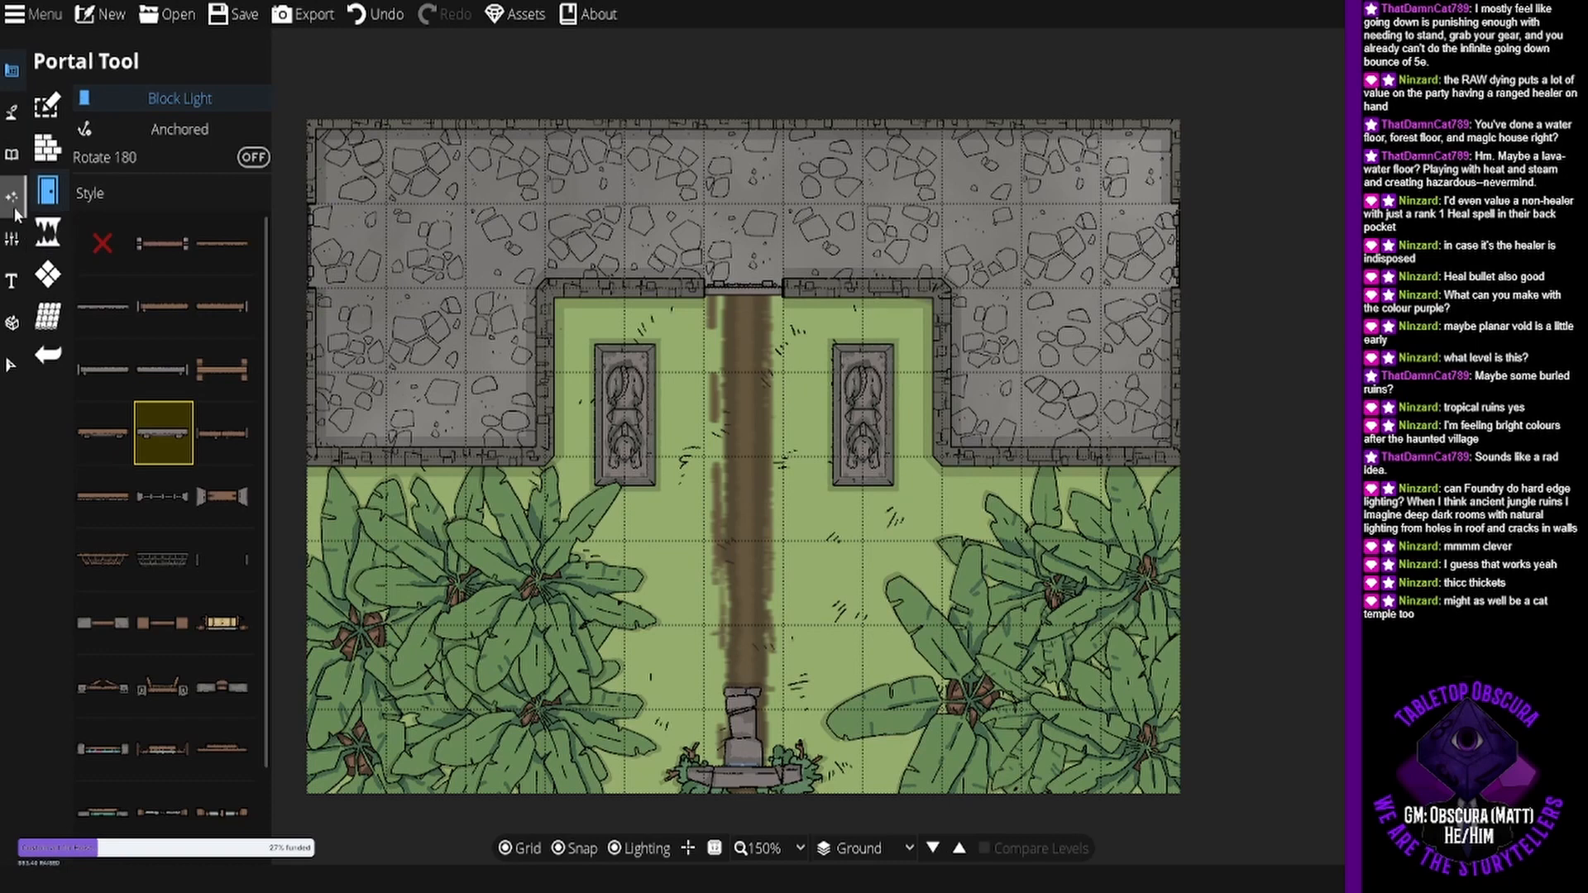
pyautogui.click(18, 121)
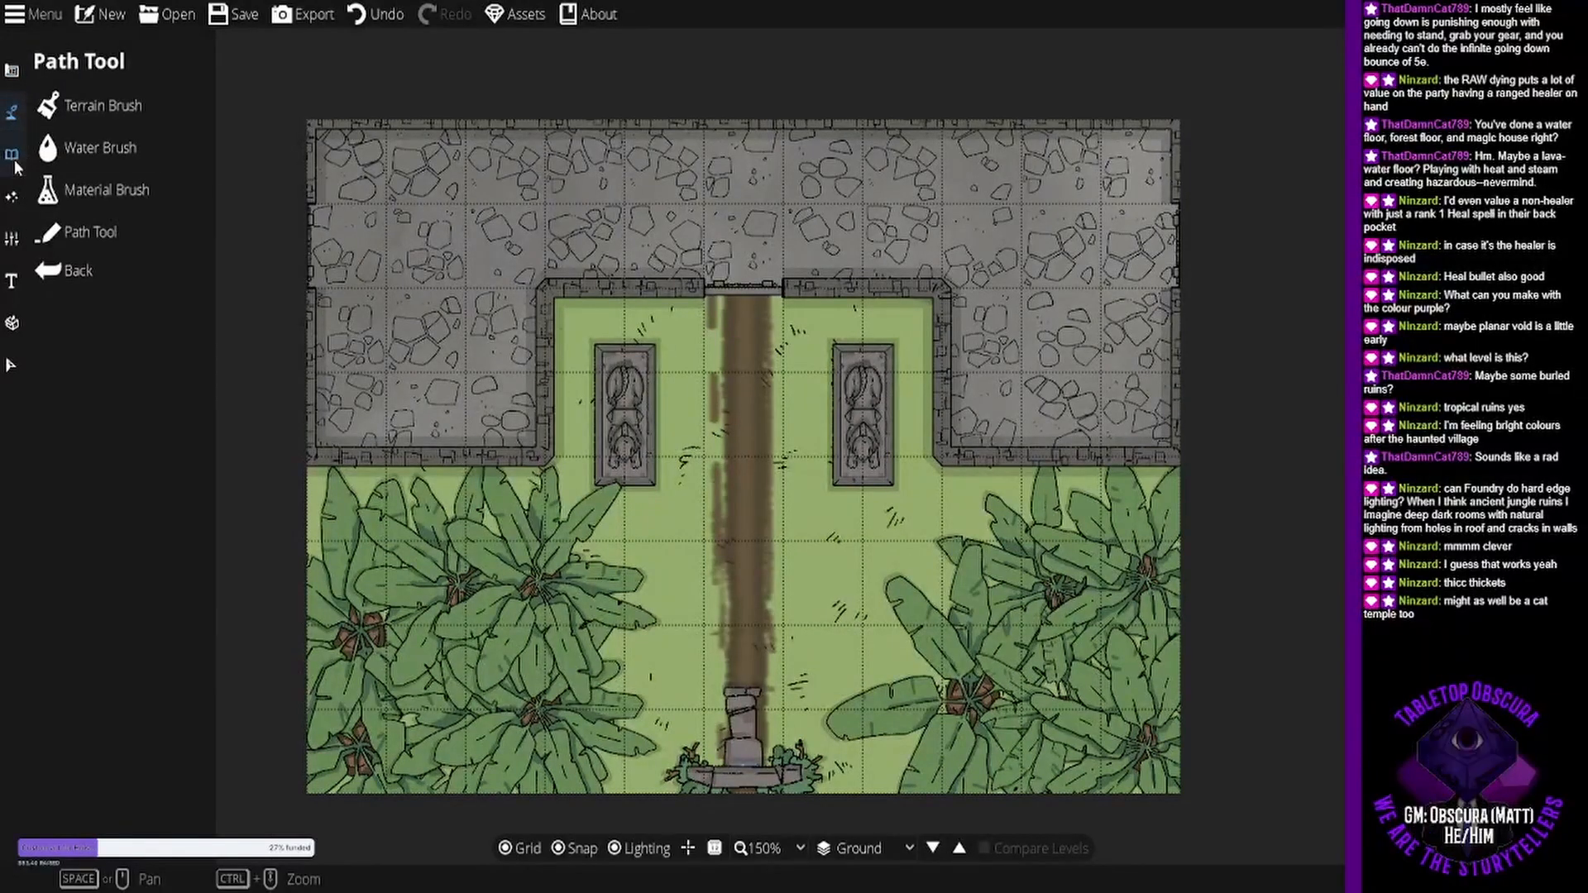
pyautogui.click(10, 157)
pyautogui.click(11, 72)
pyautogui.click(80, 151)
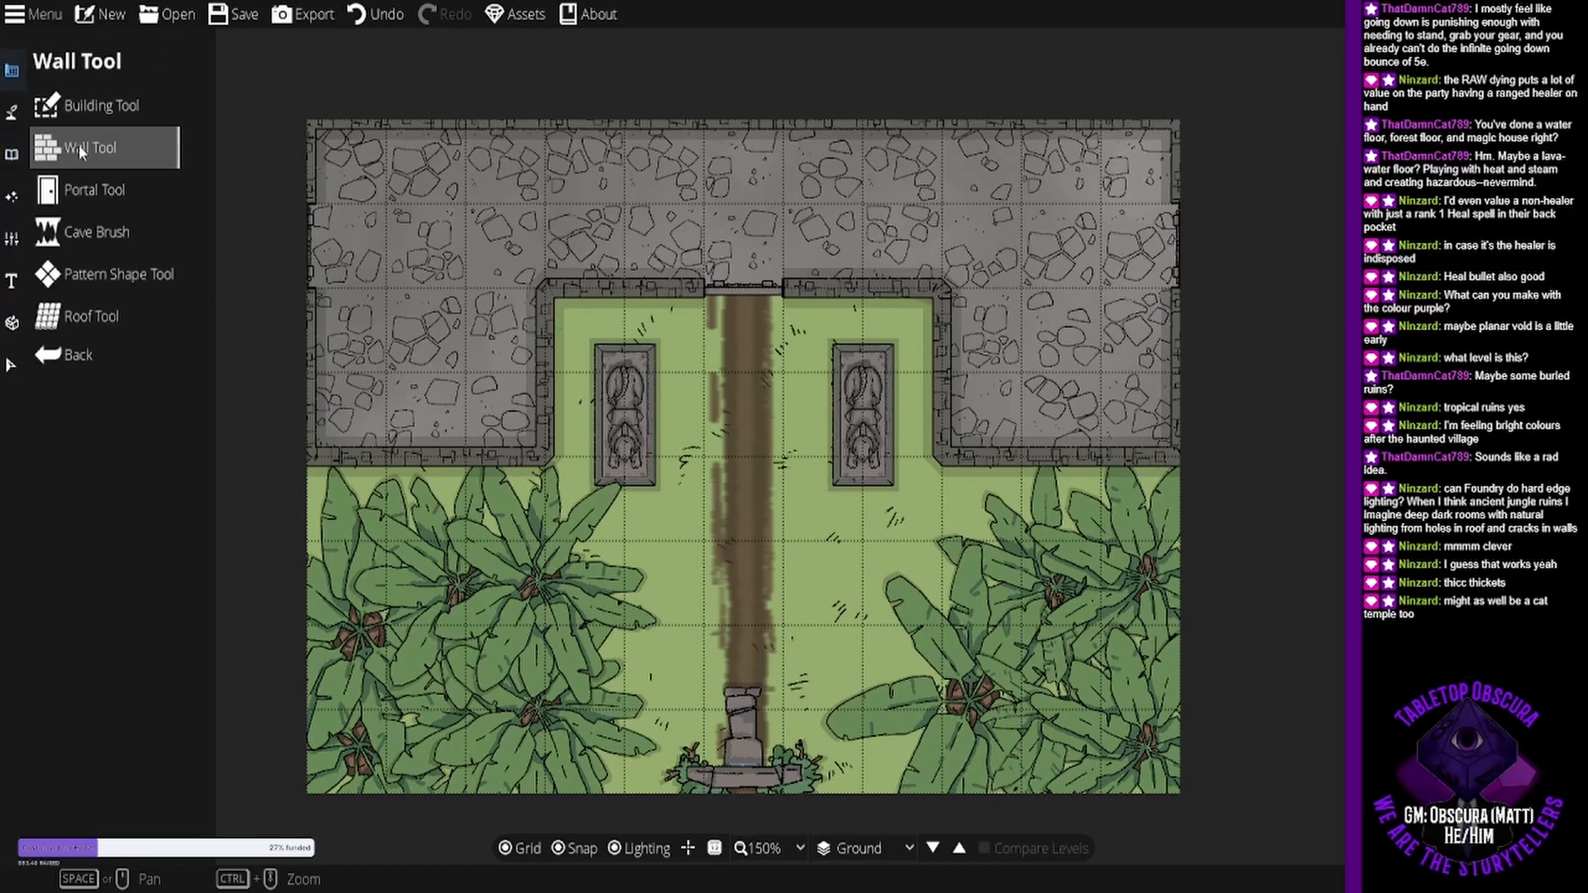
pyautogui.click(11, 154)
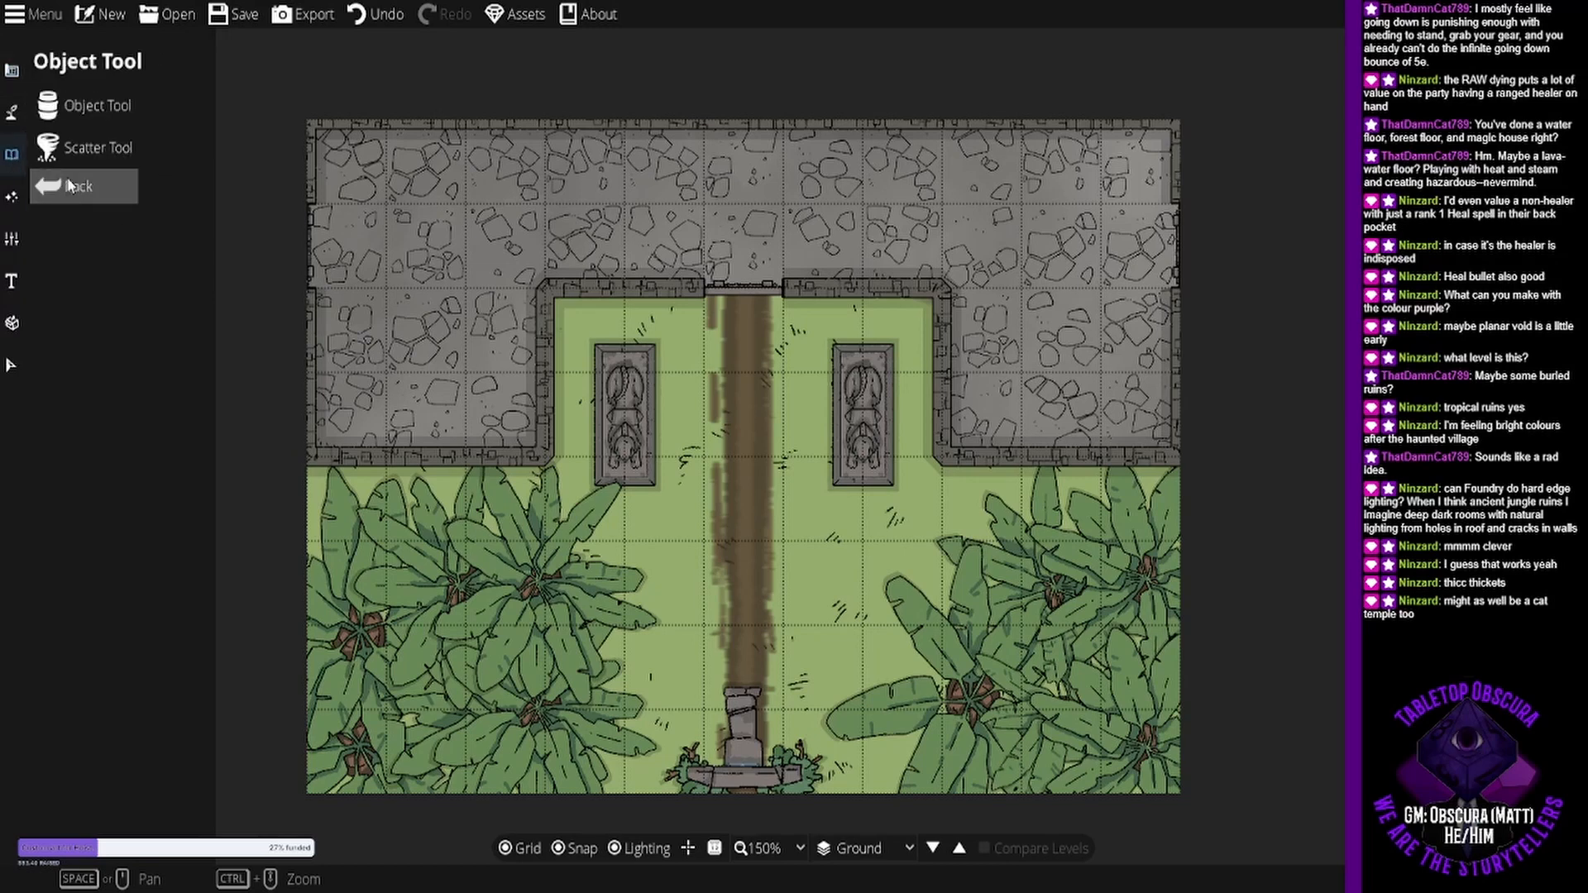
pyautogui.click(50, 149)
# - Choose the circular star tile for the Pattern Shape Tool and set its color to purple 89379d
pyautogui.click(11, 71)
pyautogui.click(118, 277)
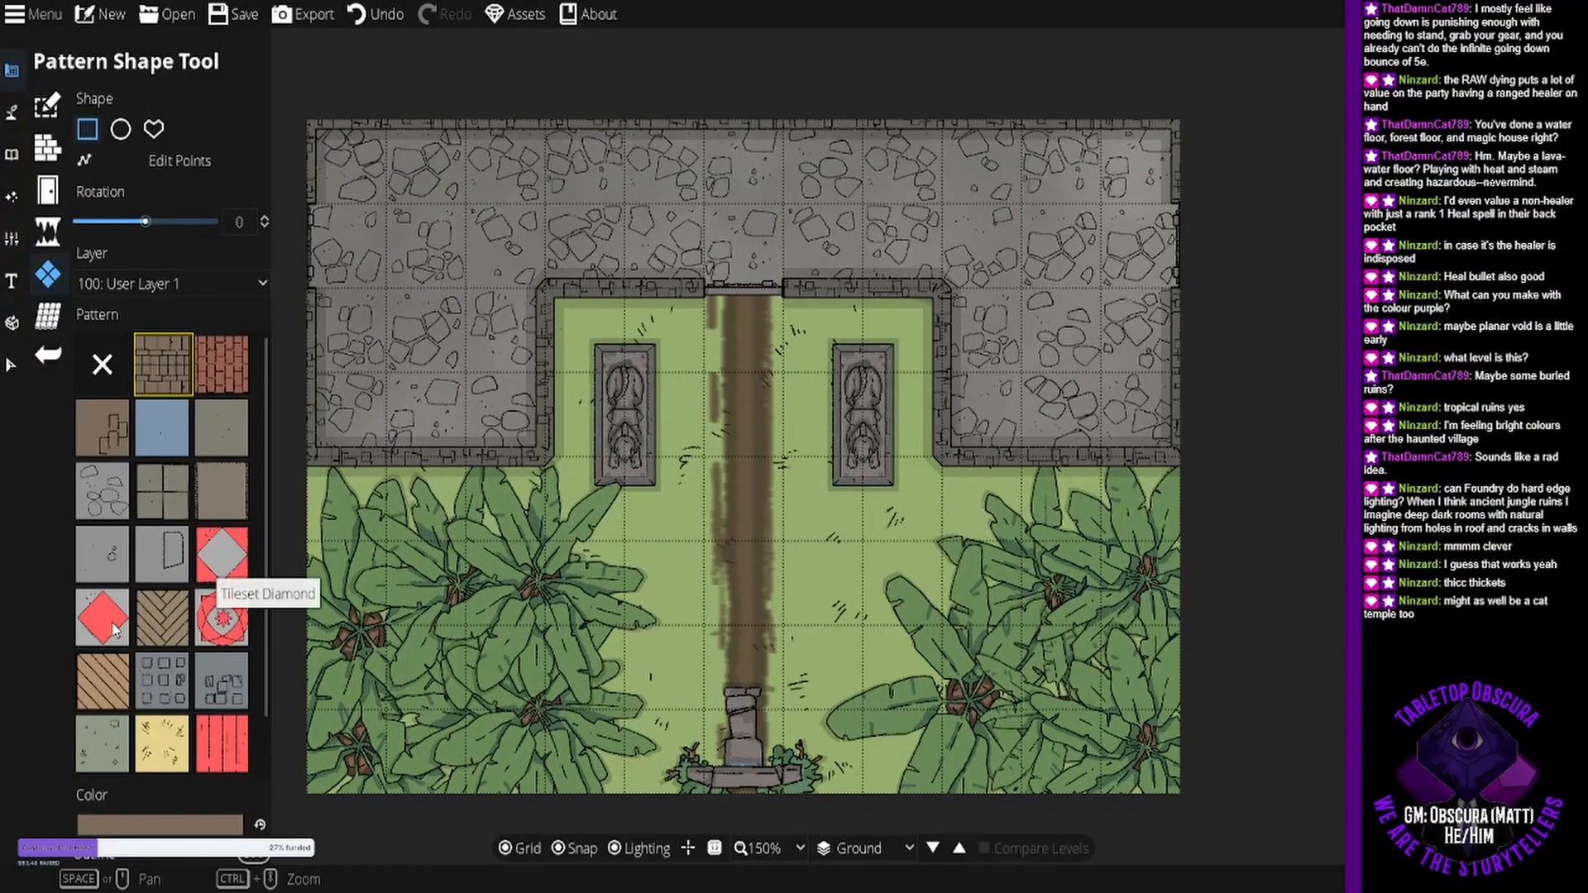
pyautogui.click(225, 628)
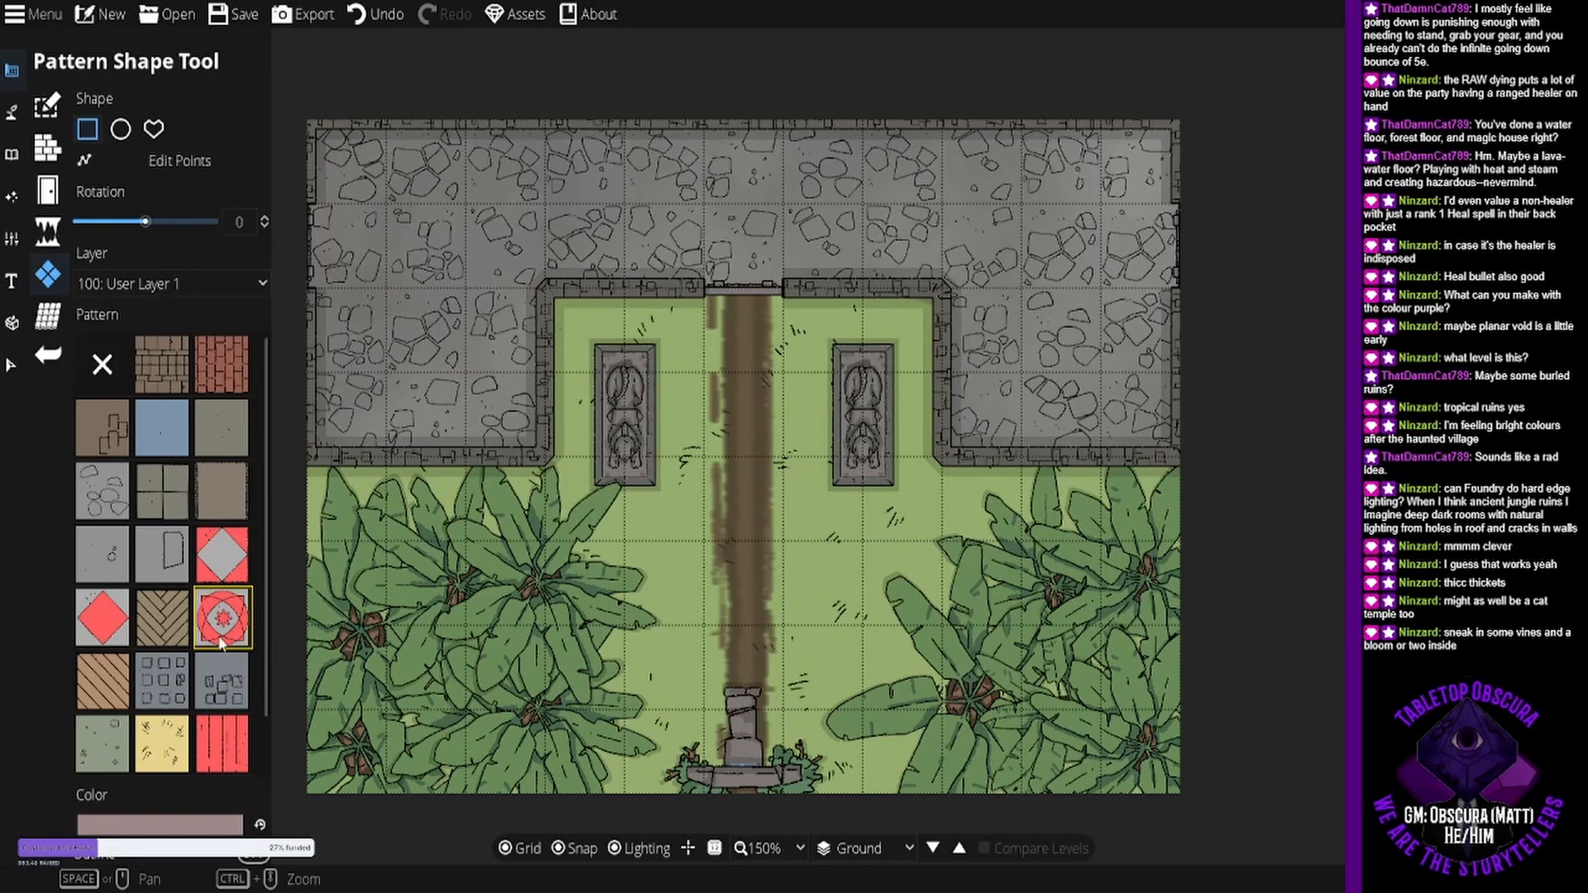
pyautogui.click(193, 825)
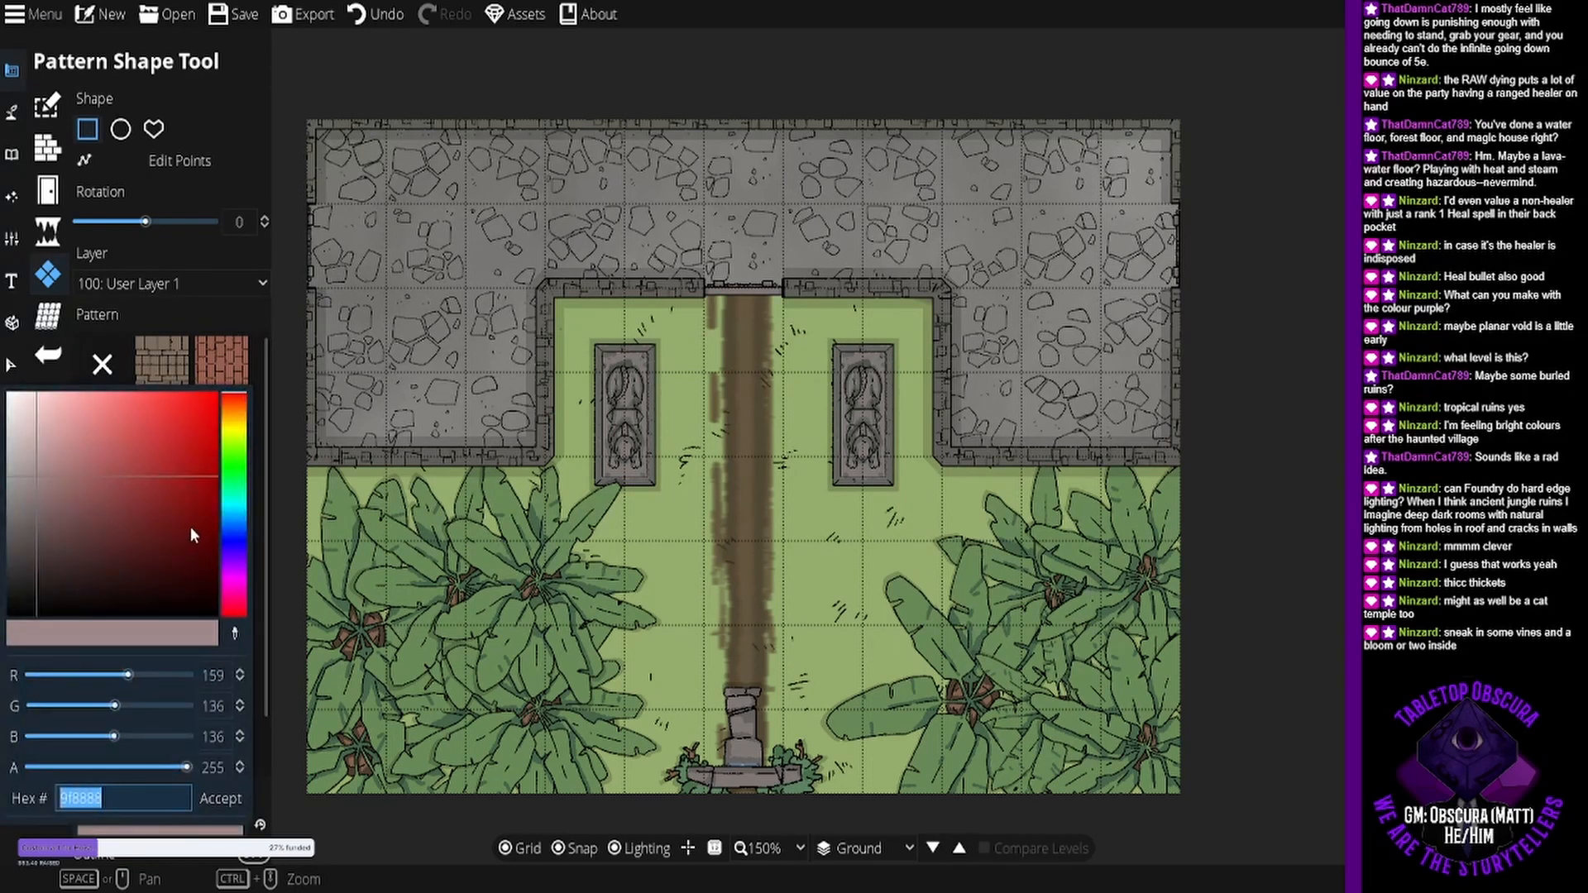
pyautogui.click(224, 533)
pyautogui.moveTo(191, 505); pyautogui.dragTo(137, 477)
pyautogui.moveTo(234, 554); pyautogui.dragTo(230, 572)
pyautogui.moveTo(111, 478); pyautogui.dragTo(146, 487)
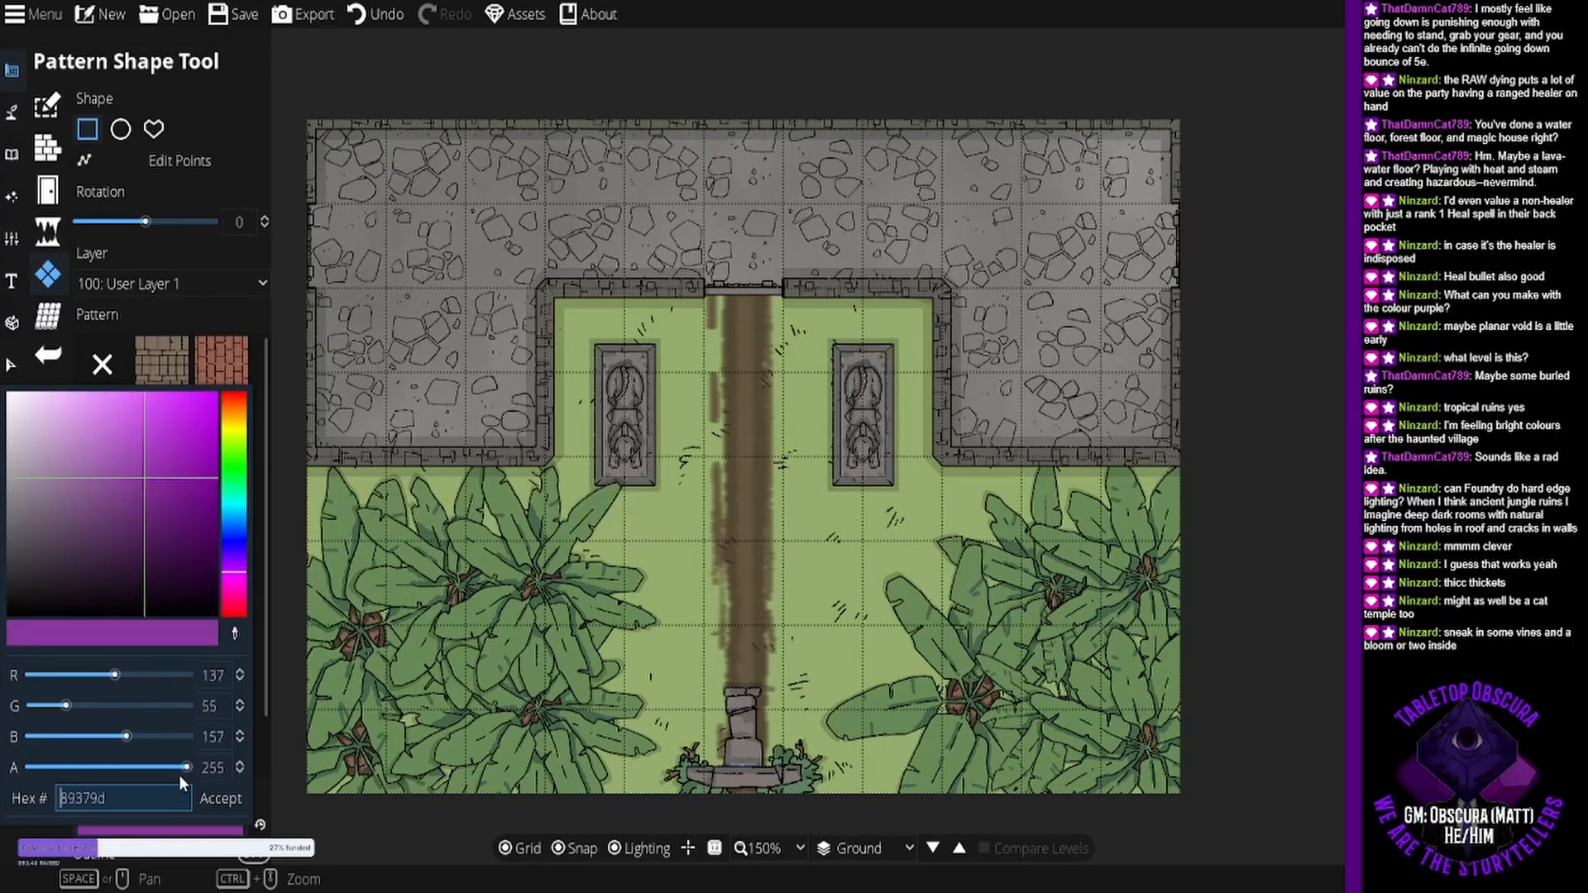
pyautogui.click(217, 793)
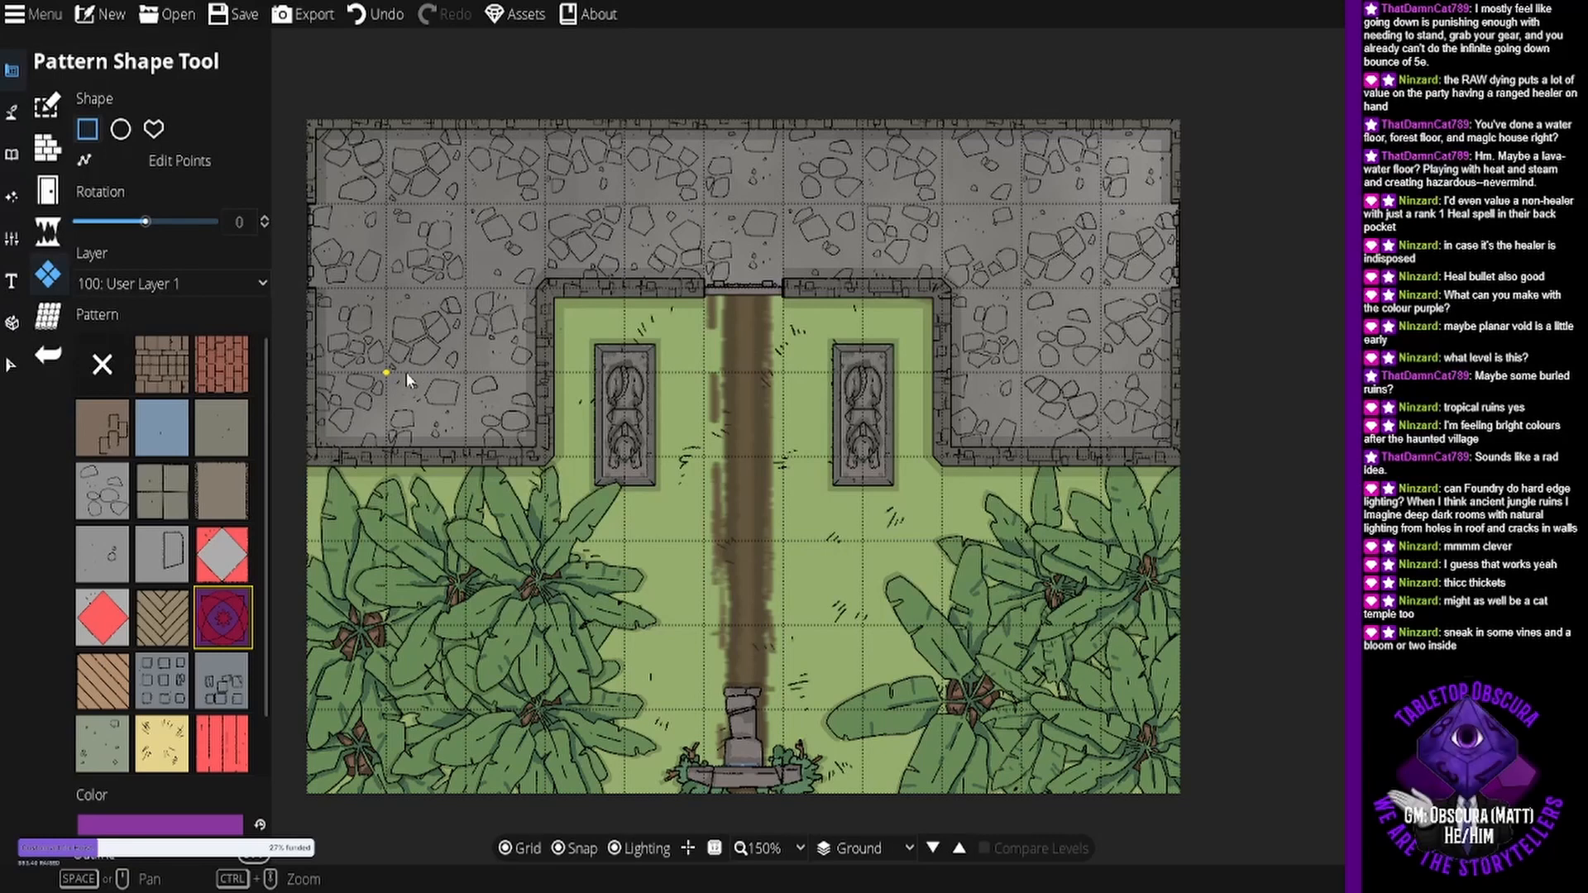
# - Draw four one-square purple star tiles on the cobbled floor, two in each wing with a one-square gap between them
pyautogui.moveTo(405, 366); pyautogui.dragTo(474, 291)
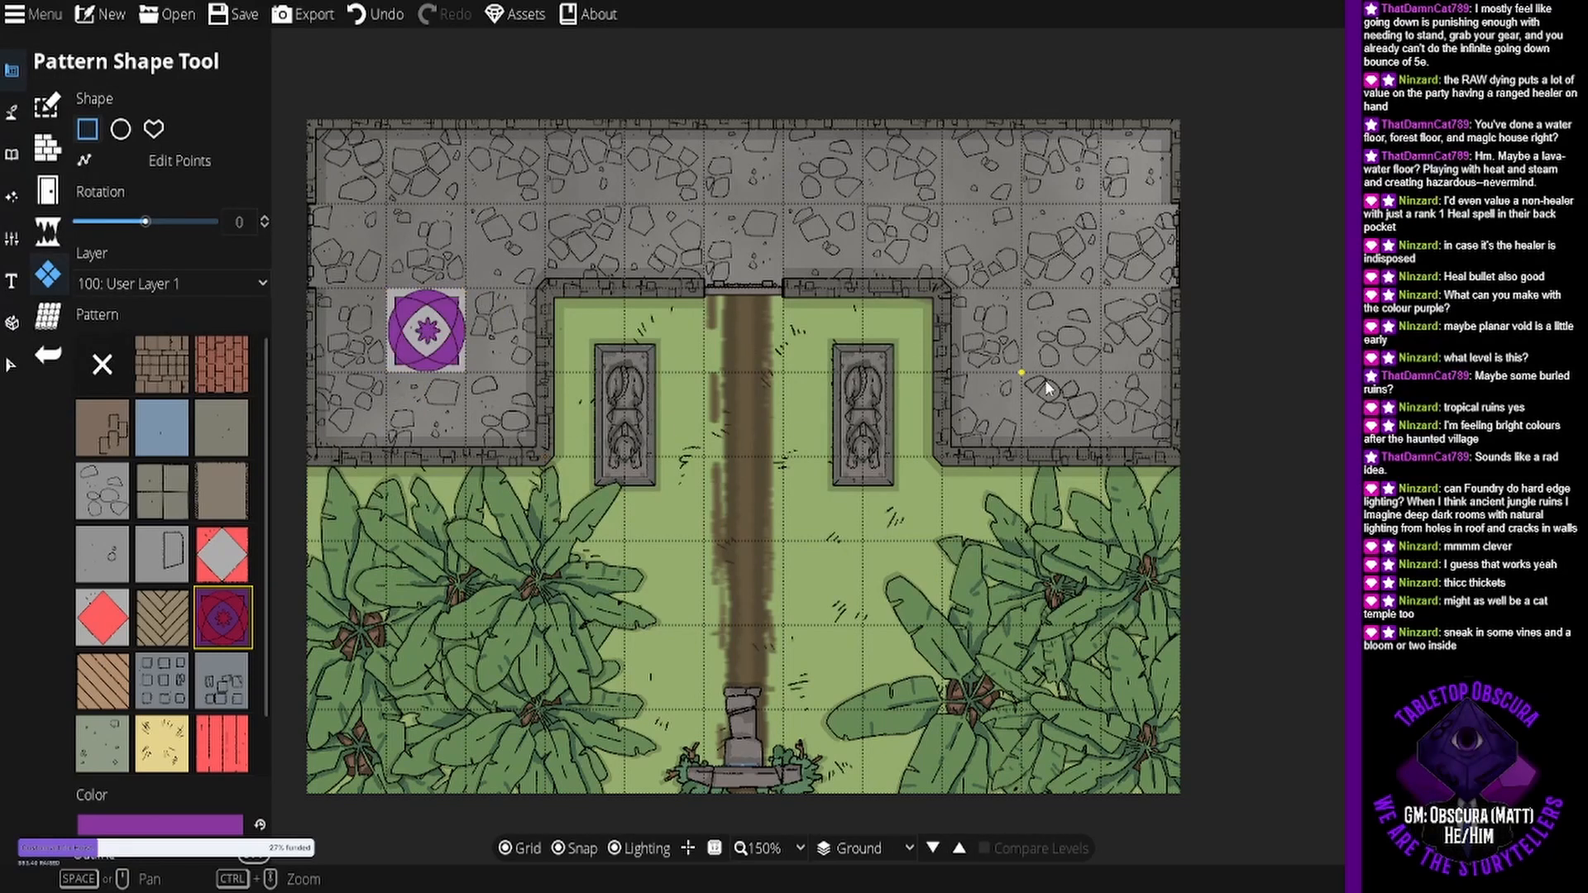
pyautogui.moveTo(1045, 380); pyautogui.dragTo(1117, 294)
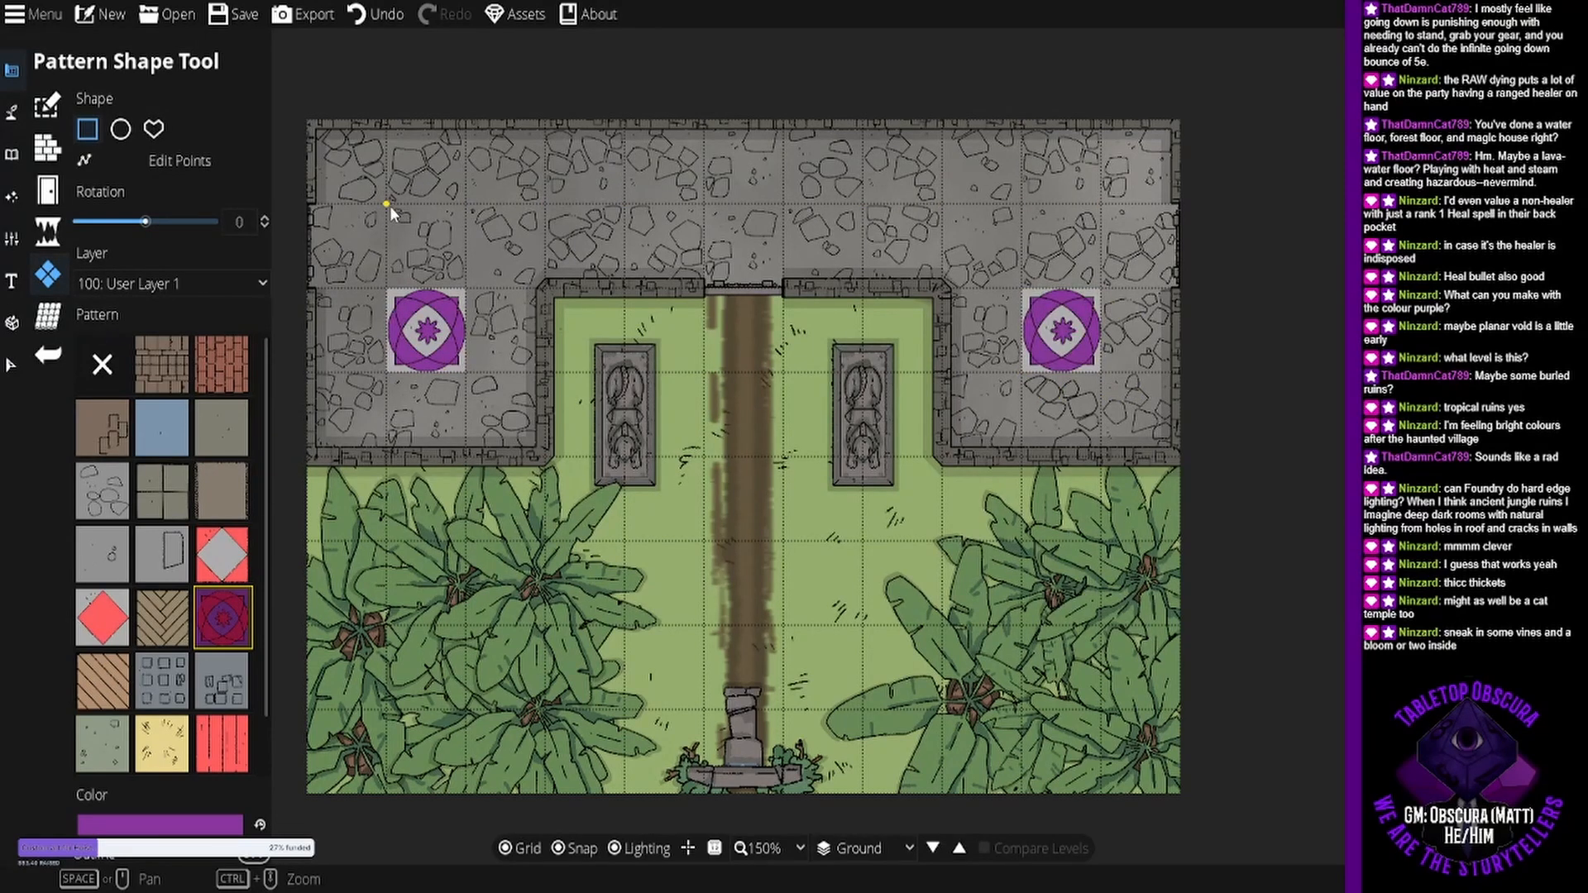
pyautogui.moveTo(389, 206); pyautogui.dragTo(463, 145)
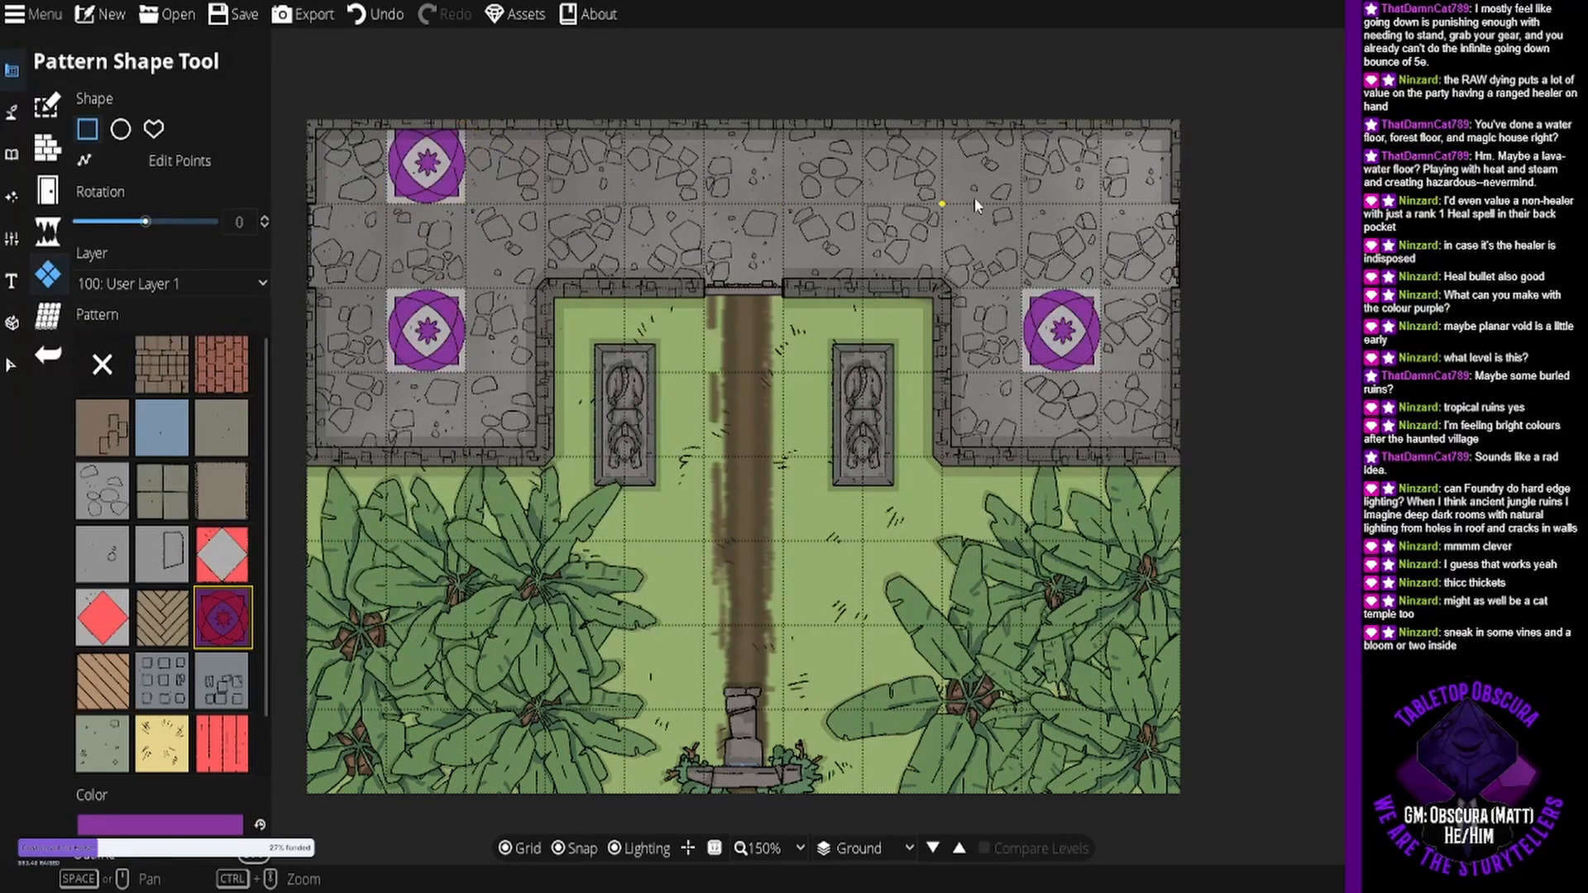
pyautogui.moveTo(1004, 202); pyautogui.dragTo(1088, 159)
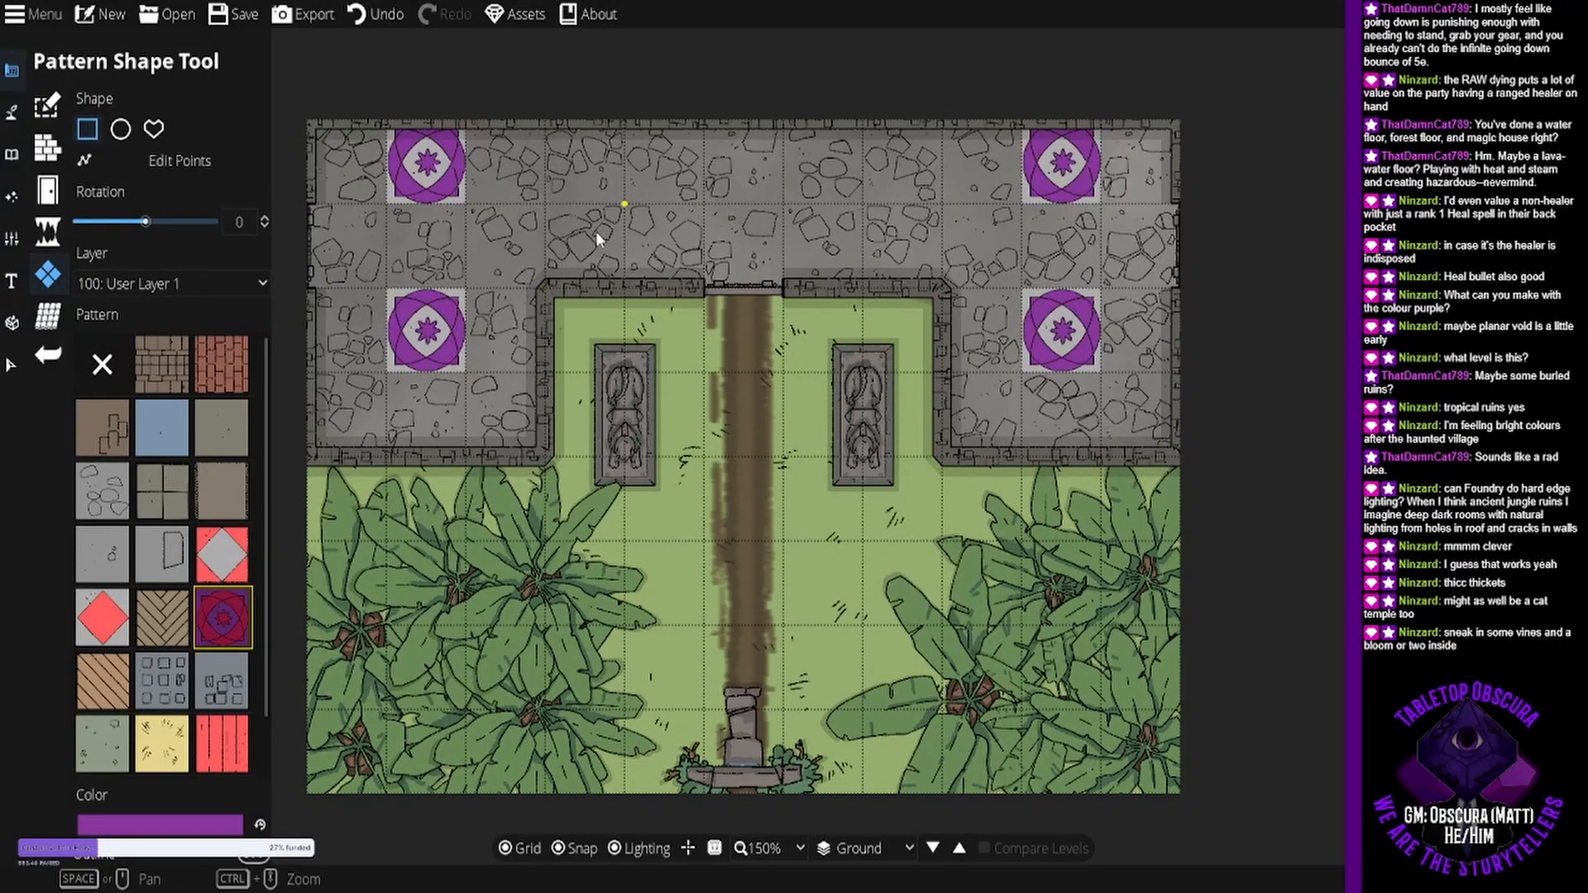
# - Try a single square of the Tileset Concrete Slab pattern beside the left wing's inner corner and undo it
pyautogui.scroll(-1, 125, 537)
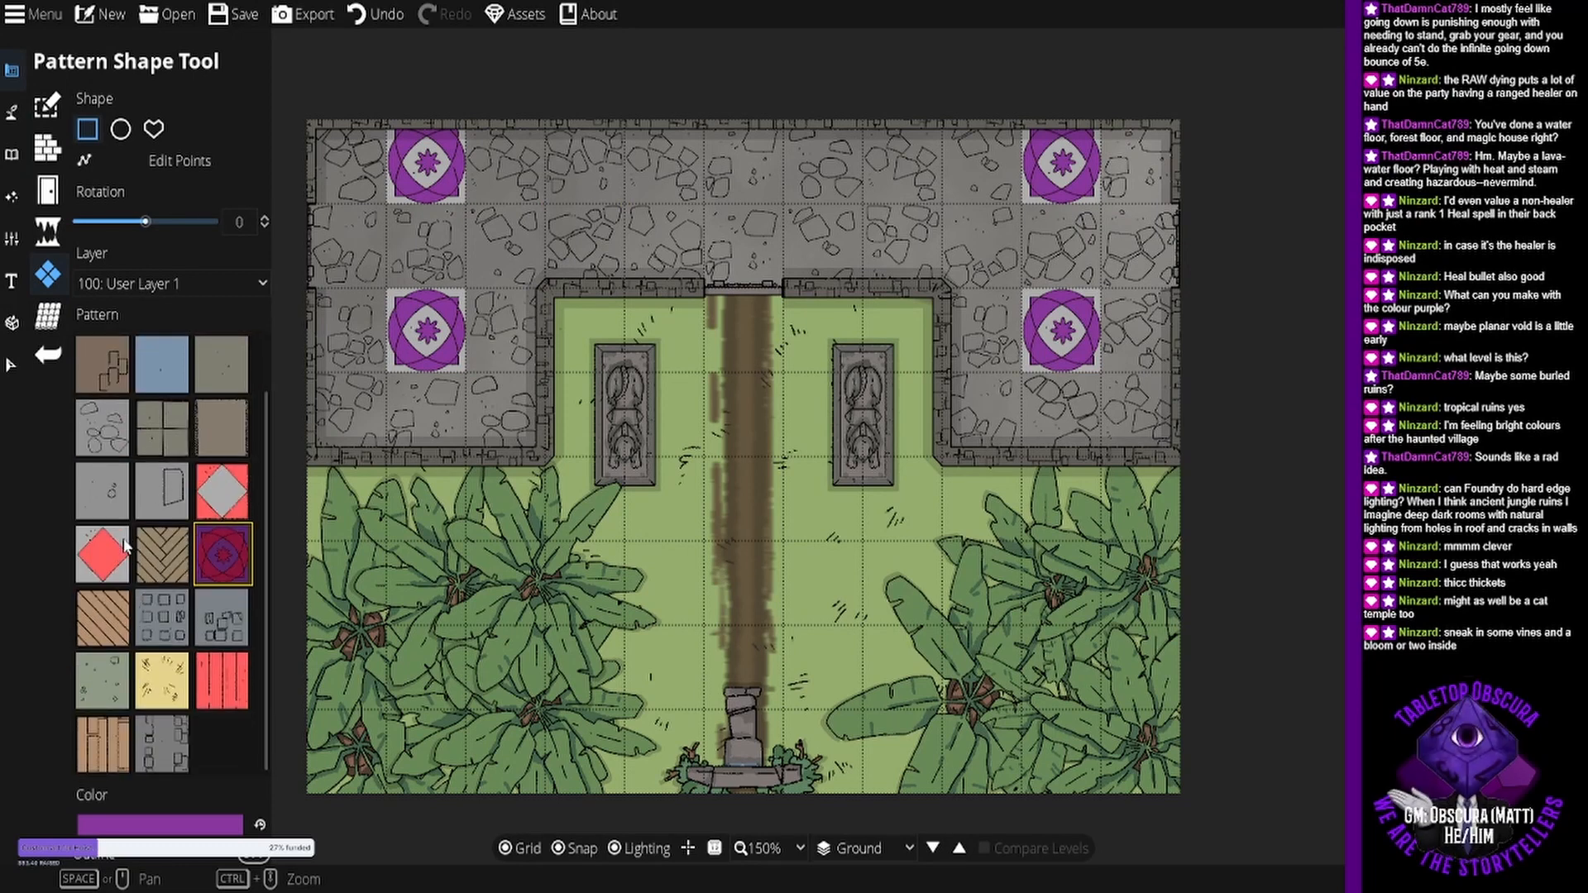
pyautogui.scroll(1, 124, 542)
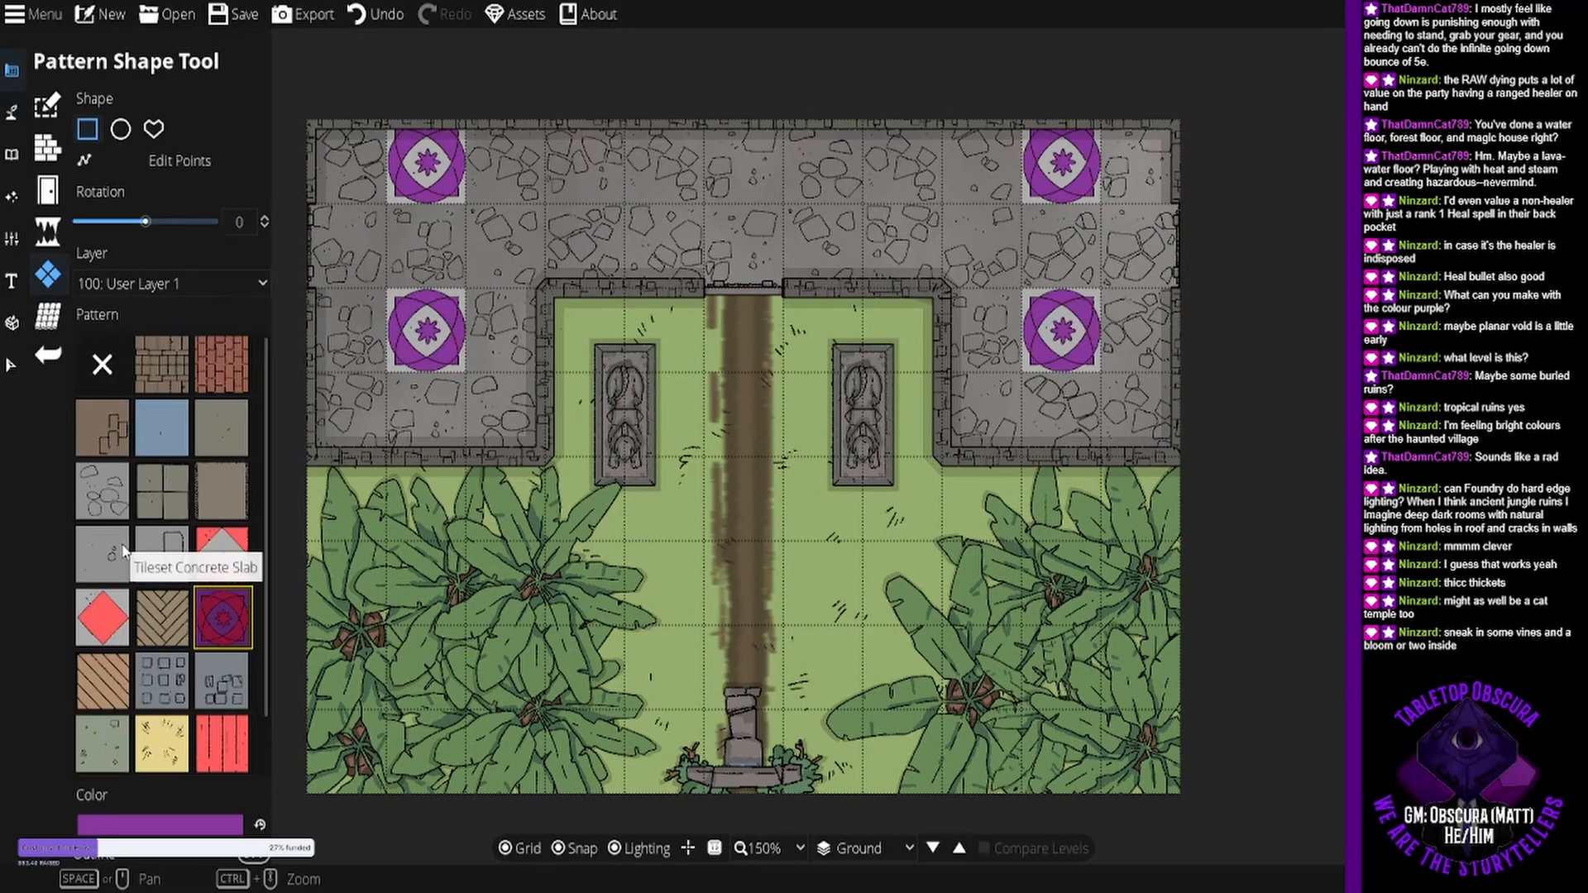
pyautogui.click(123, 549)
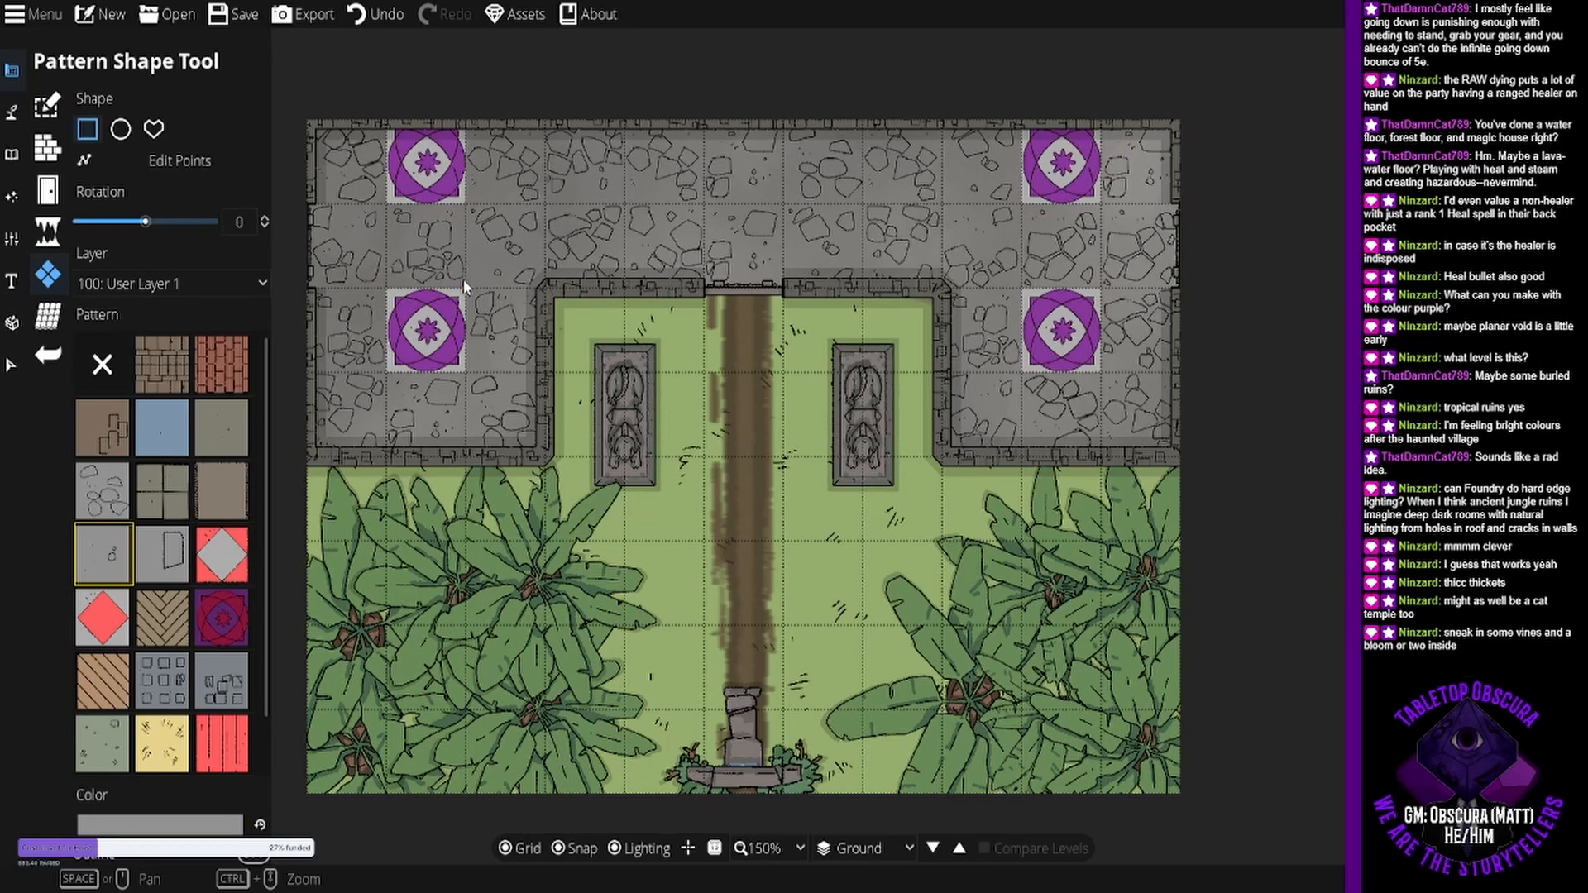
pyautogui.moveTo(463, 279); pyautogui.dragTo(559, 191)
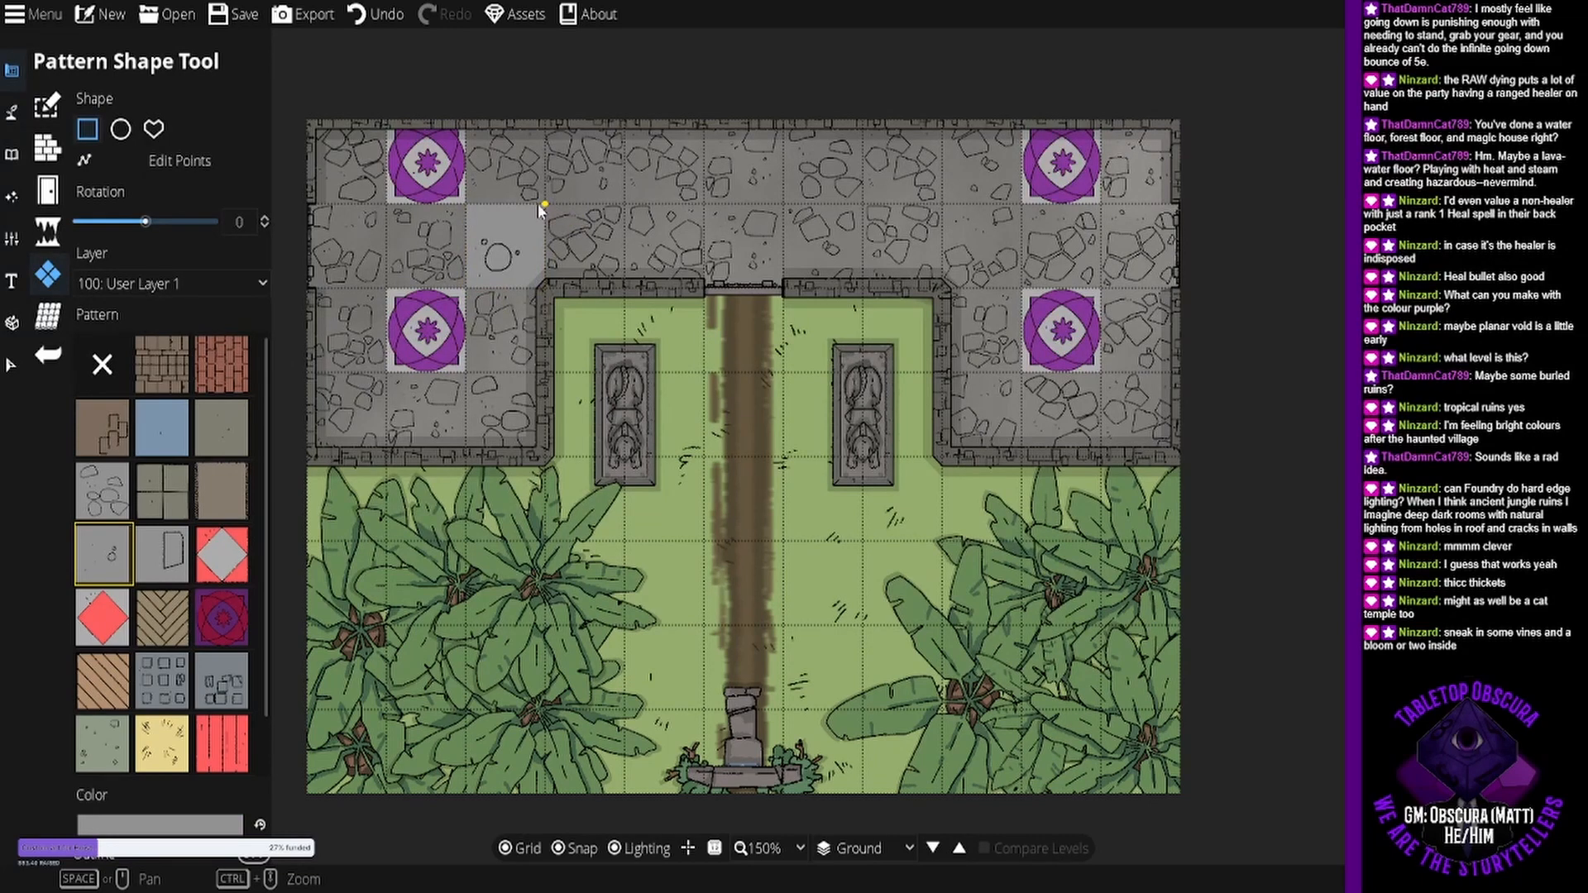
pyautogui.hotkey('ctrl', 'z')
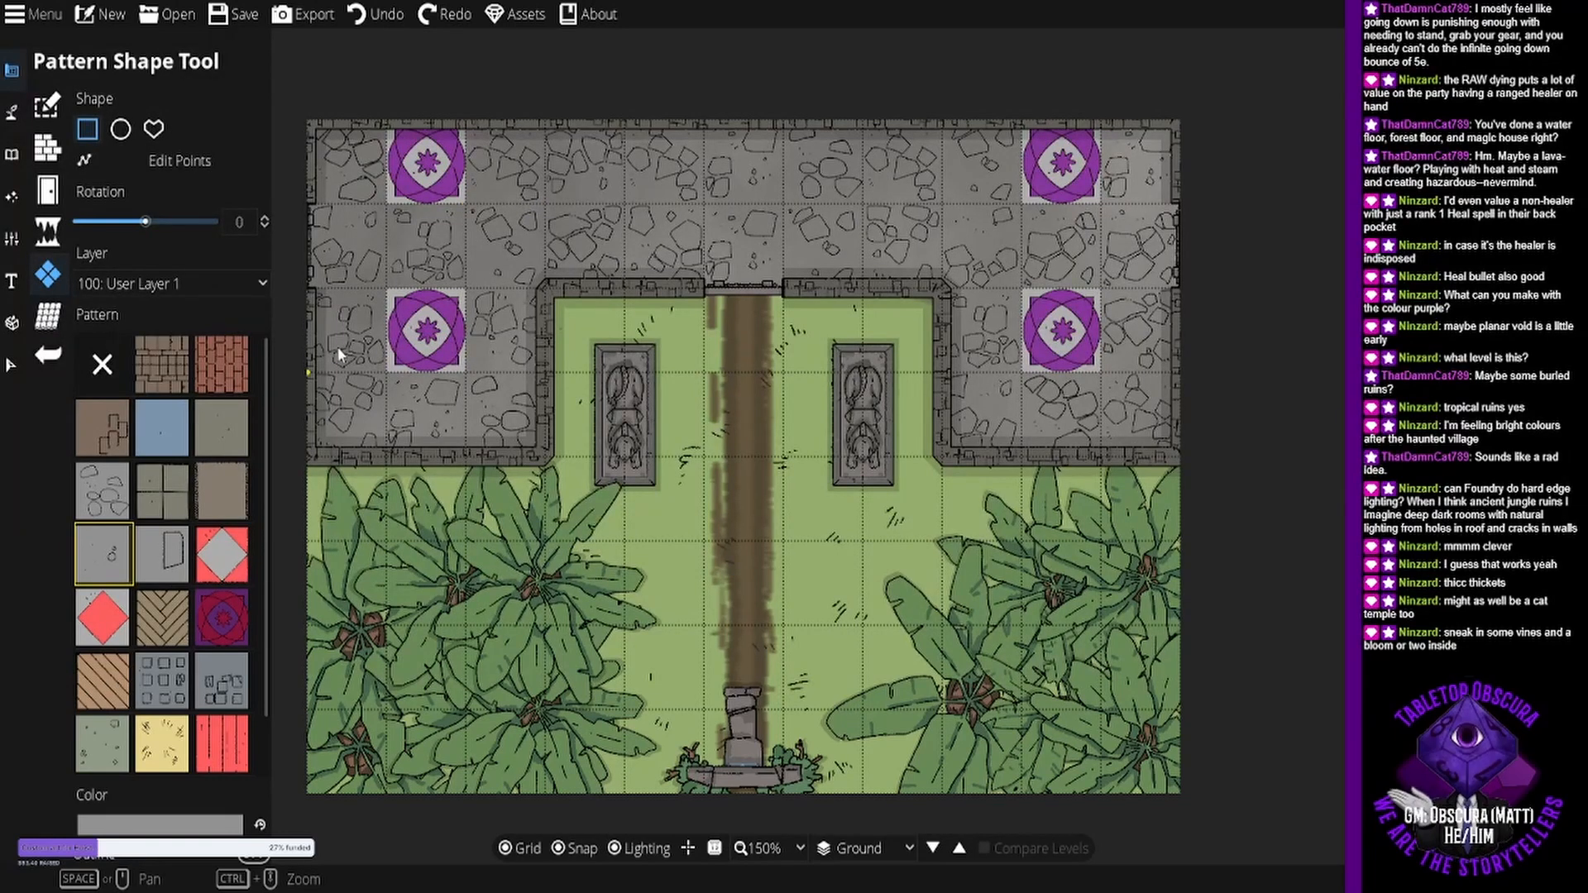
pyautogui.click(47, 148)
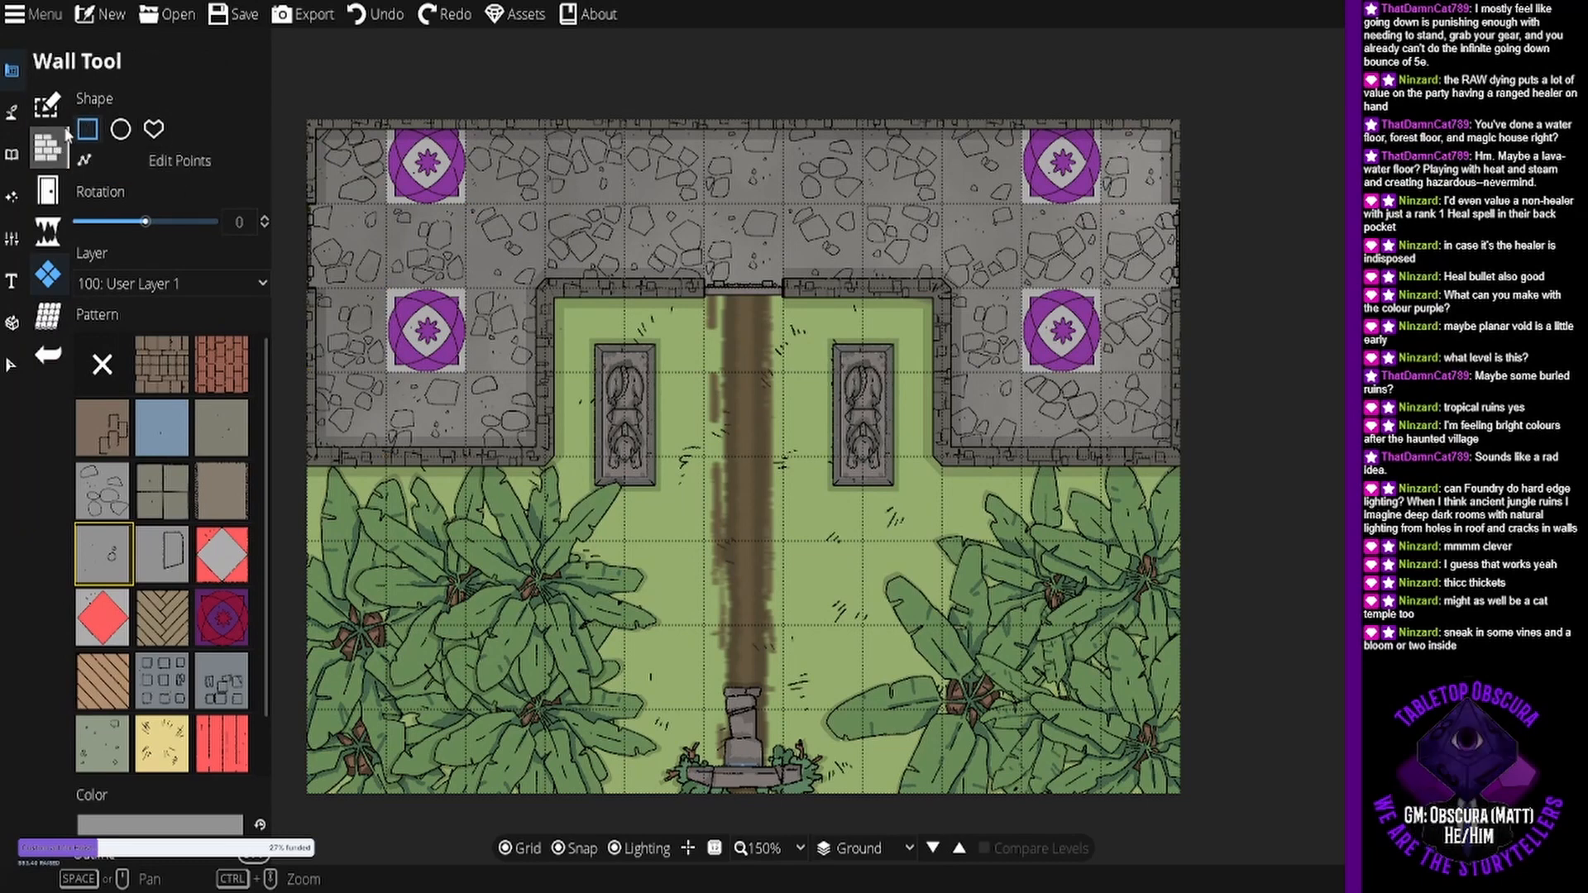
pyautogui.click(47, 105)
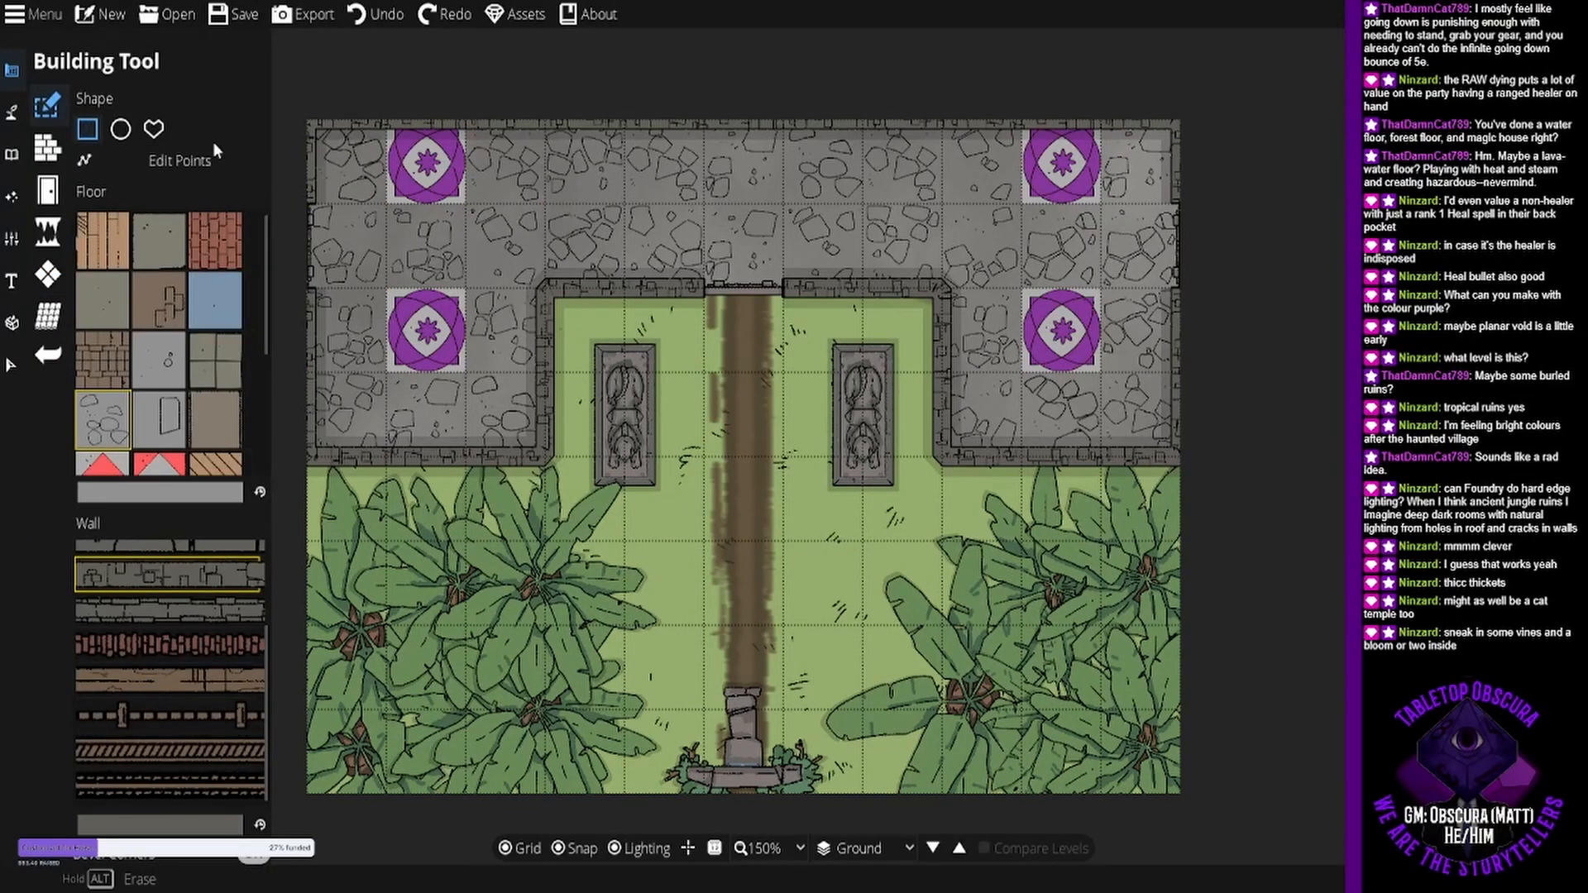
pyautogui.click(219, 161)
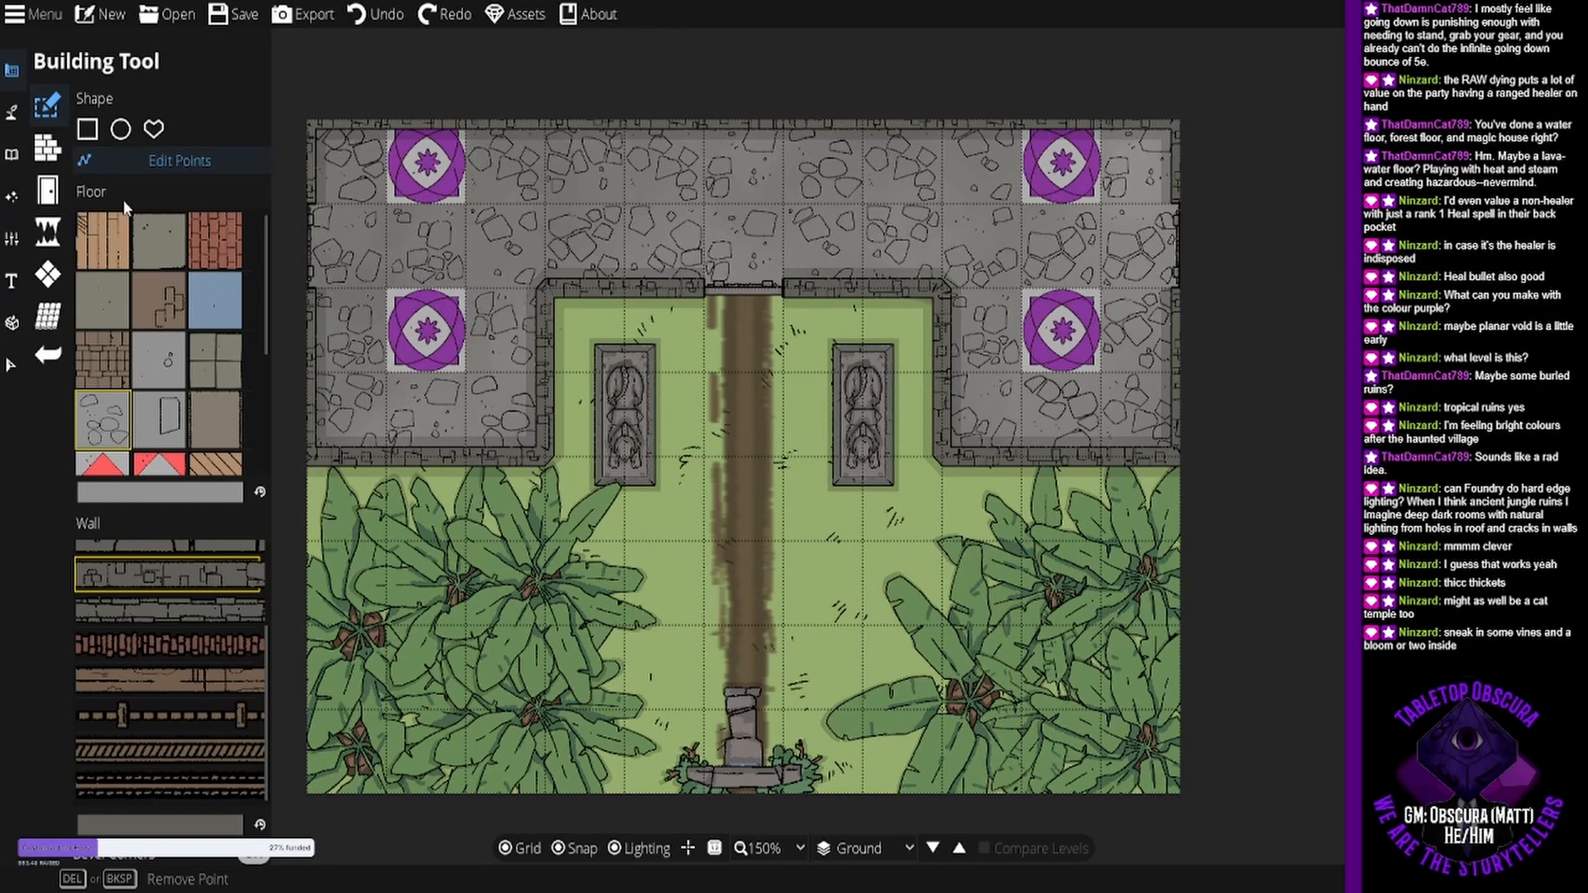
pyautogui.click(157, 382)
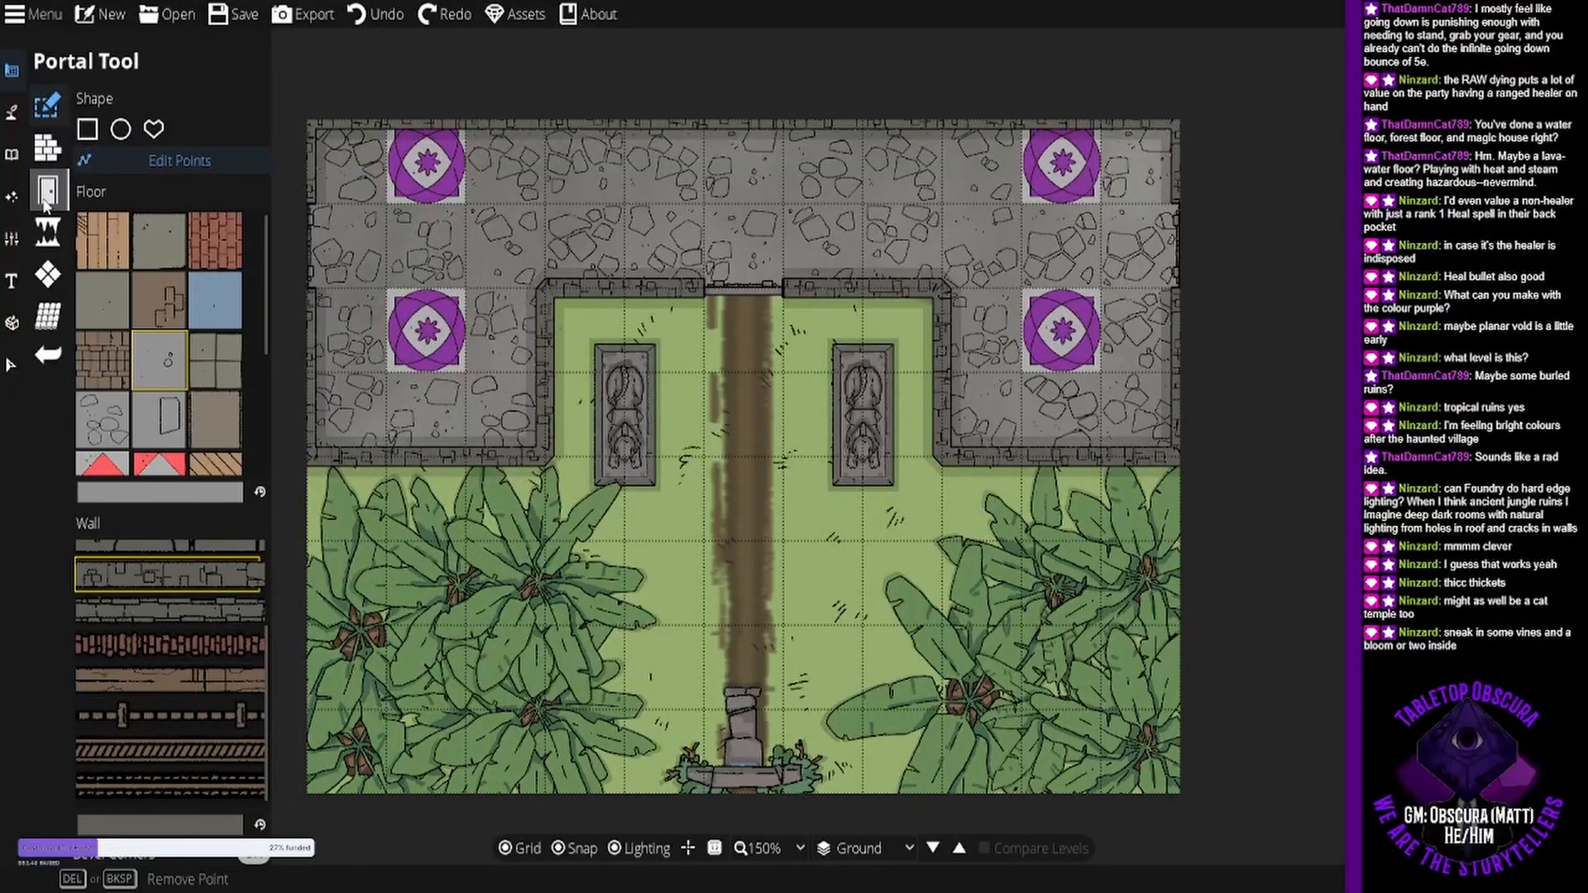
# - Use the Pattern Shape Tool to cover the whole temple floor with Tileset Concrete Slab, using three rectangles for both wings and the hall
pyautogui.click(63, 279)
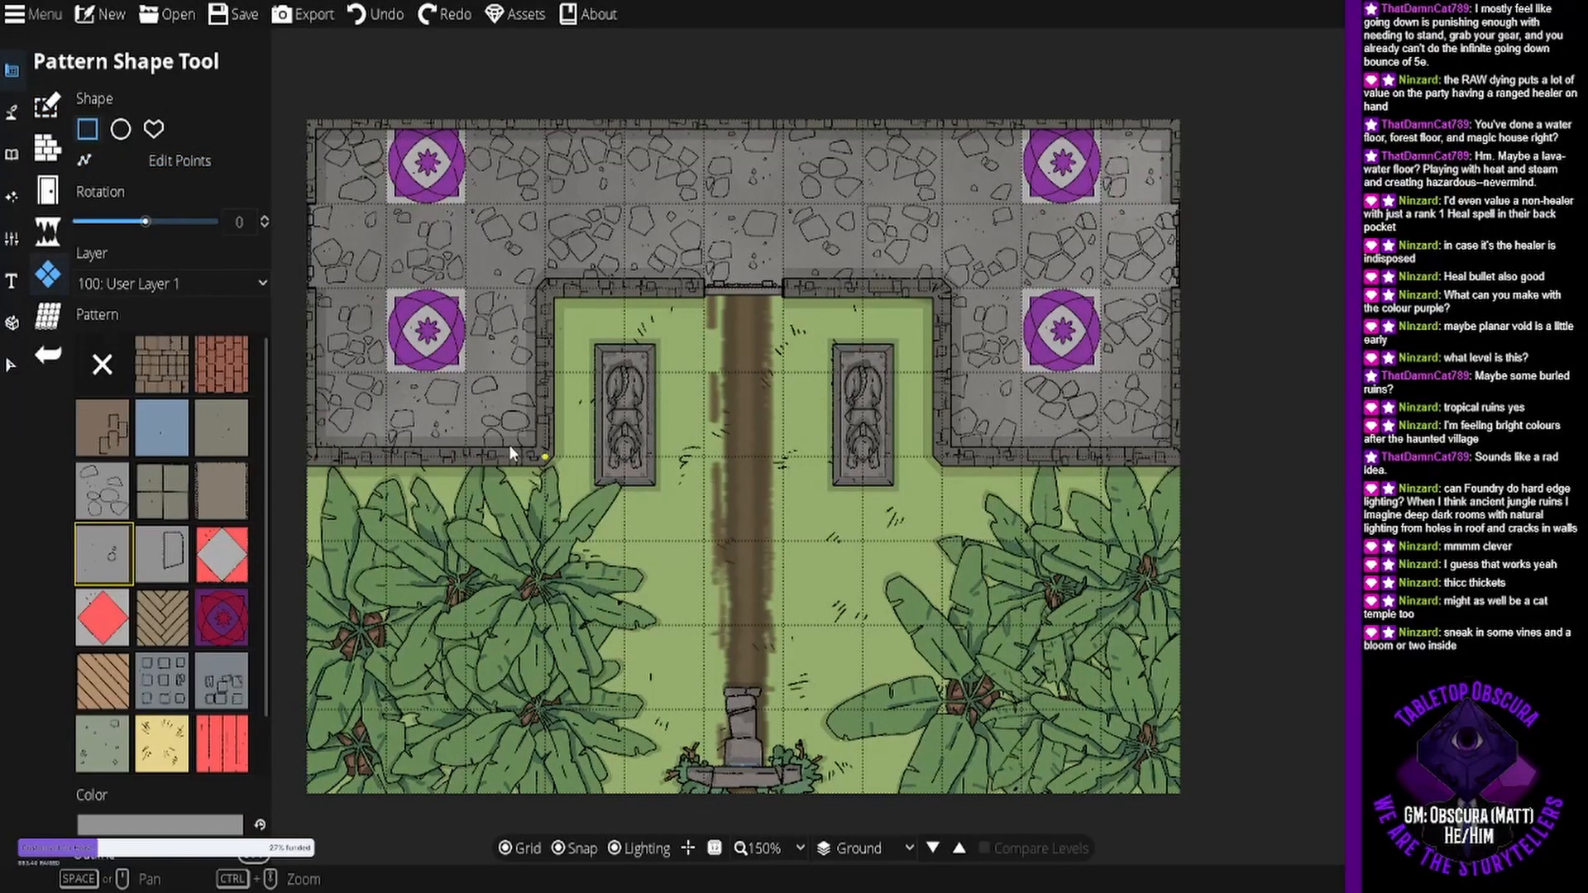
pyautogui.moveTo(508, 445); pyautogui.dragTo(321, 161)
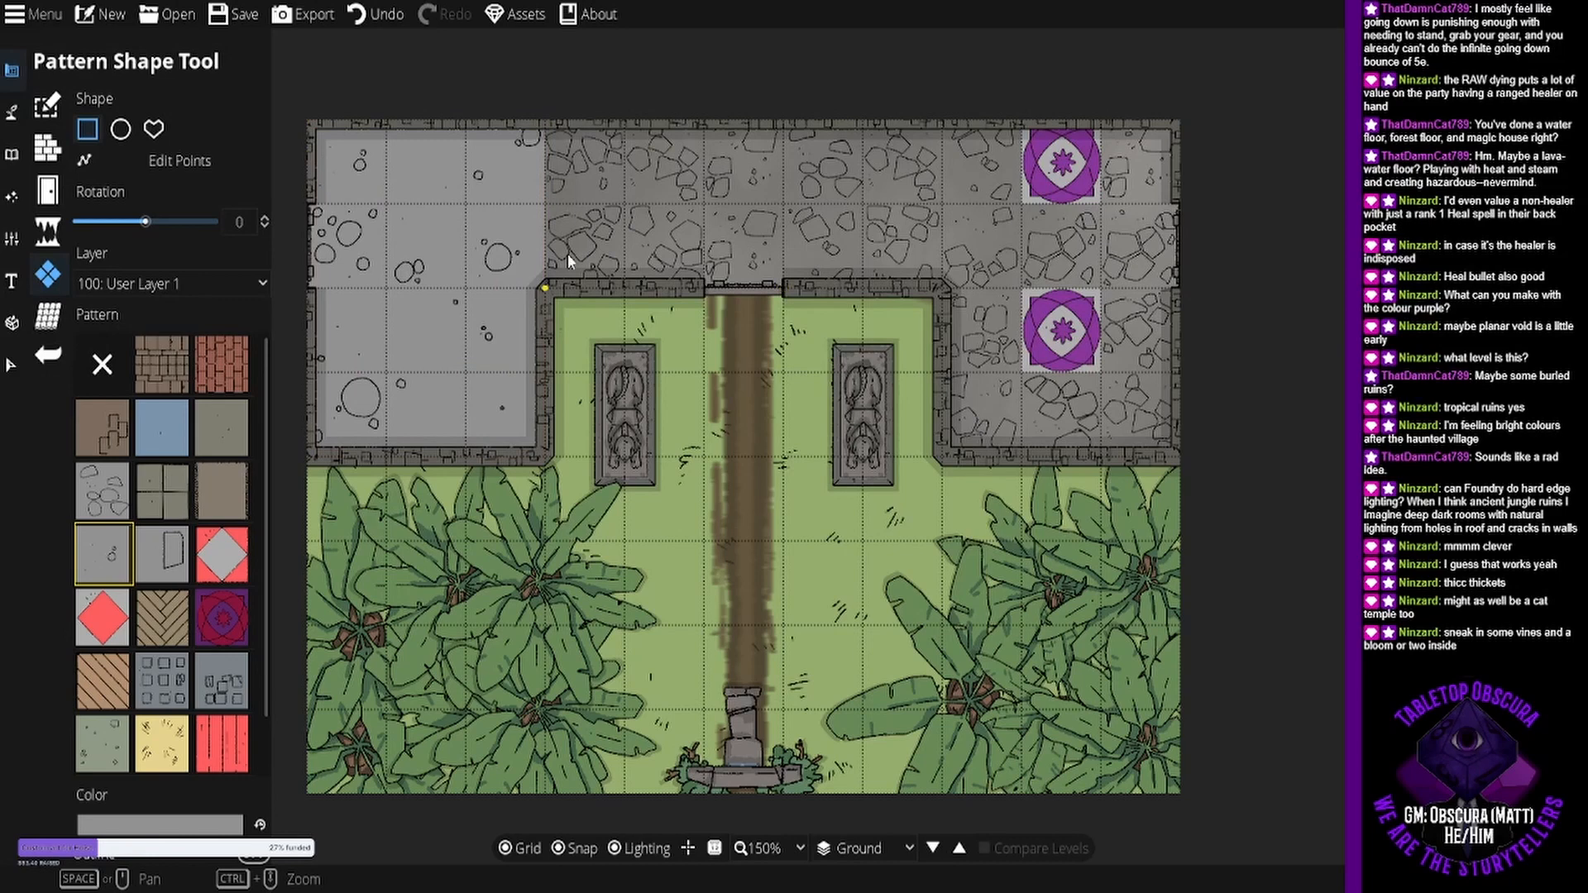
pyautogui.moveTo(568, 253); pyautogui.dragTo(1148, 149)
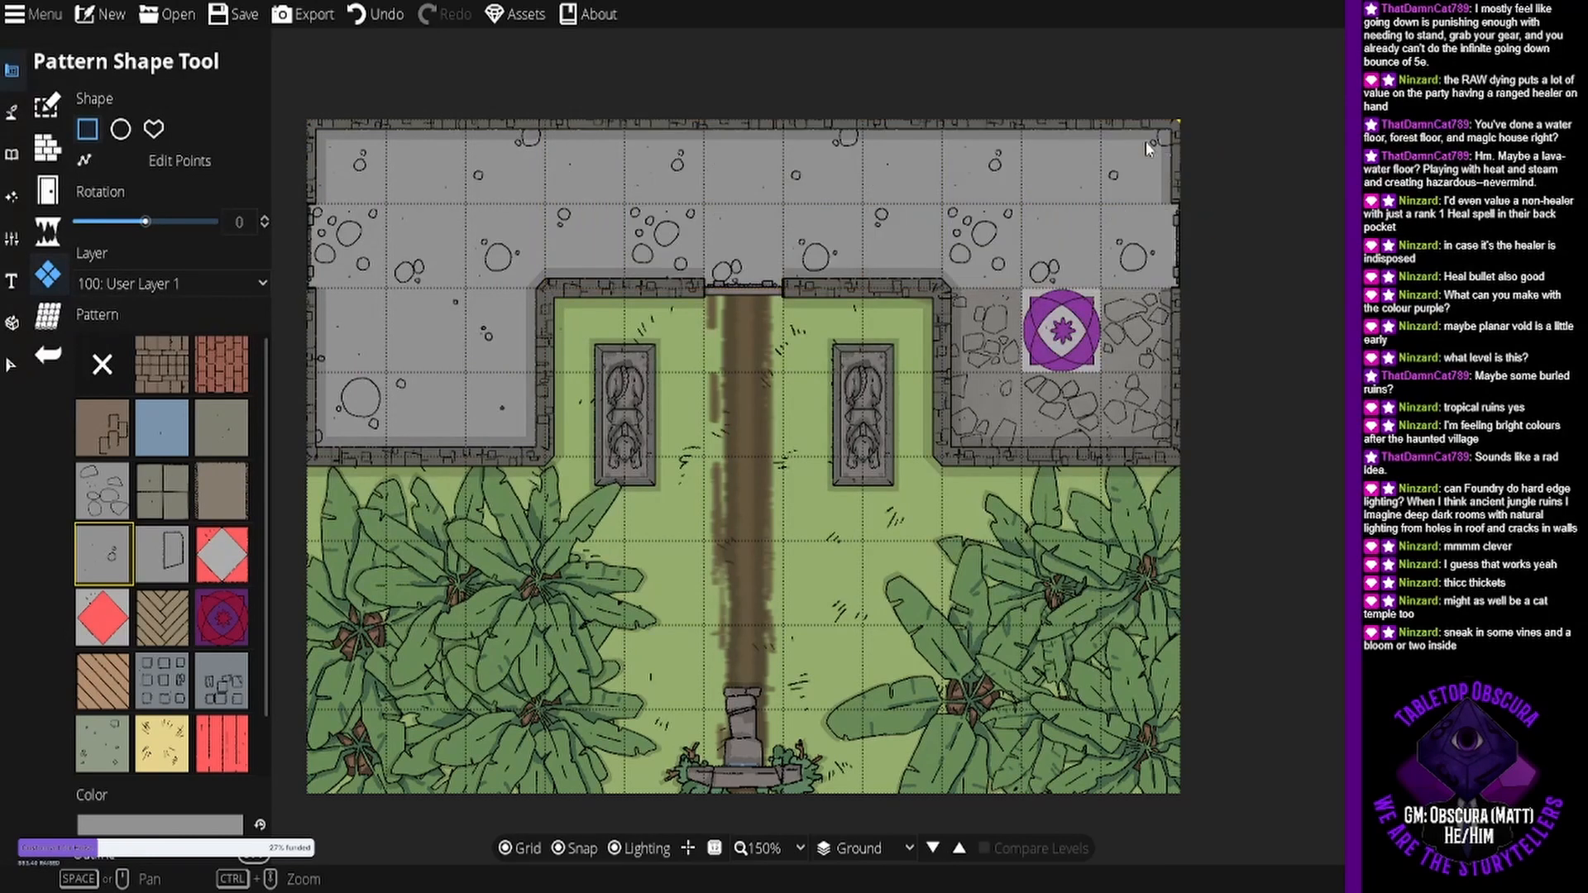
pyautogui.moveTo(1158, 438); pyautogui.dragTo(951, 297)
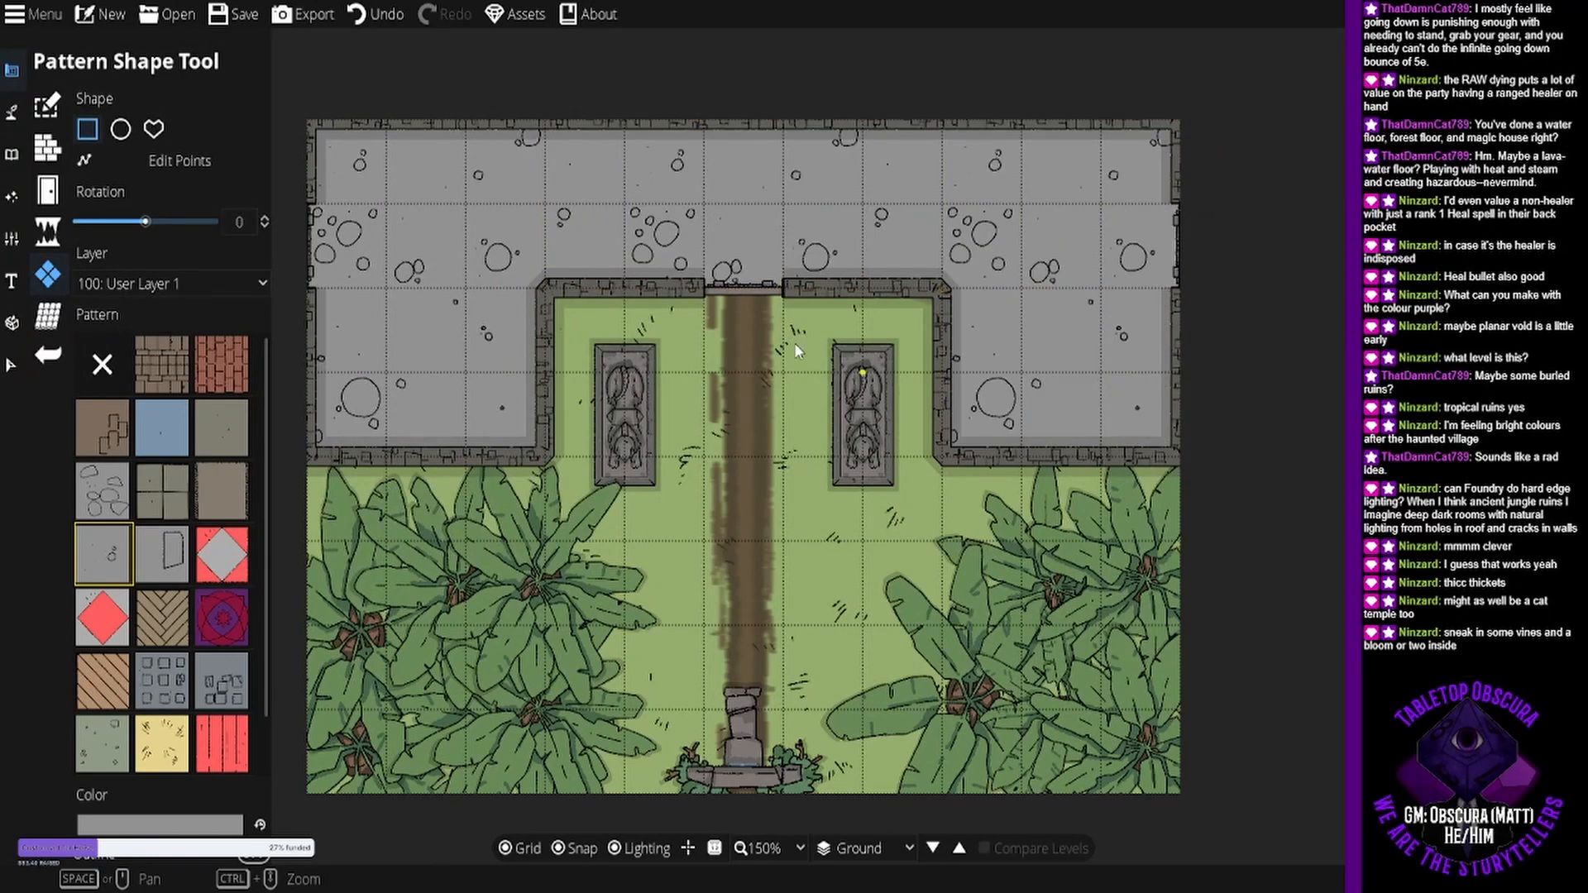
# - Try two vertically adjacent purple star tiles in each wing over the slab floor and undo both pairs
pyautogui.click(222, 615)
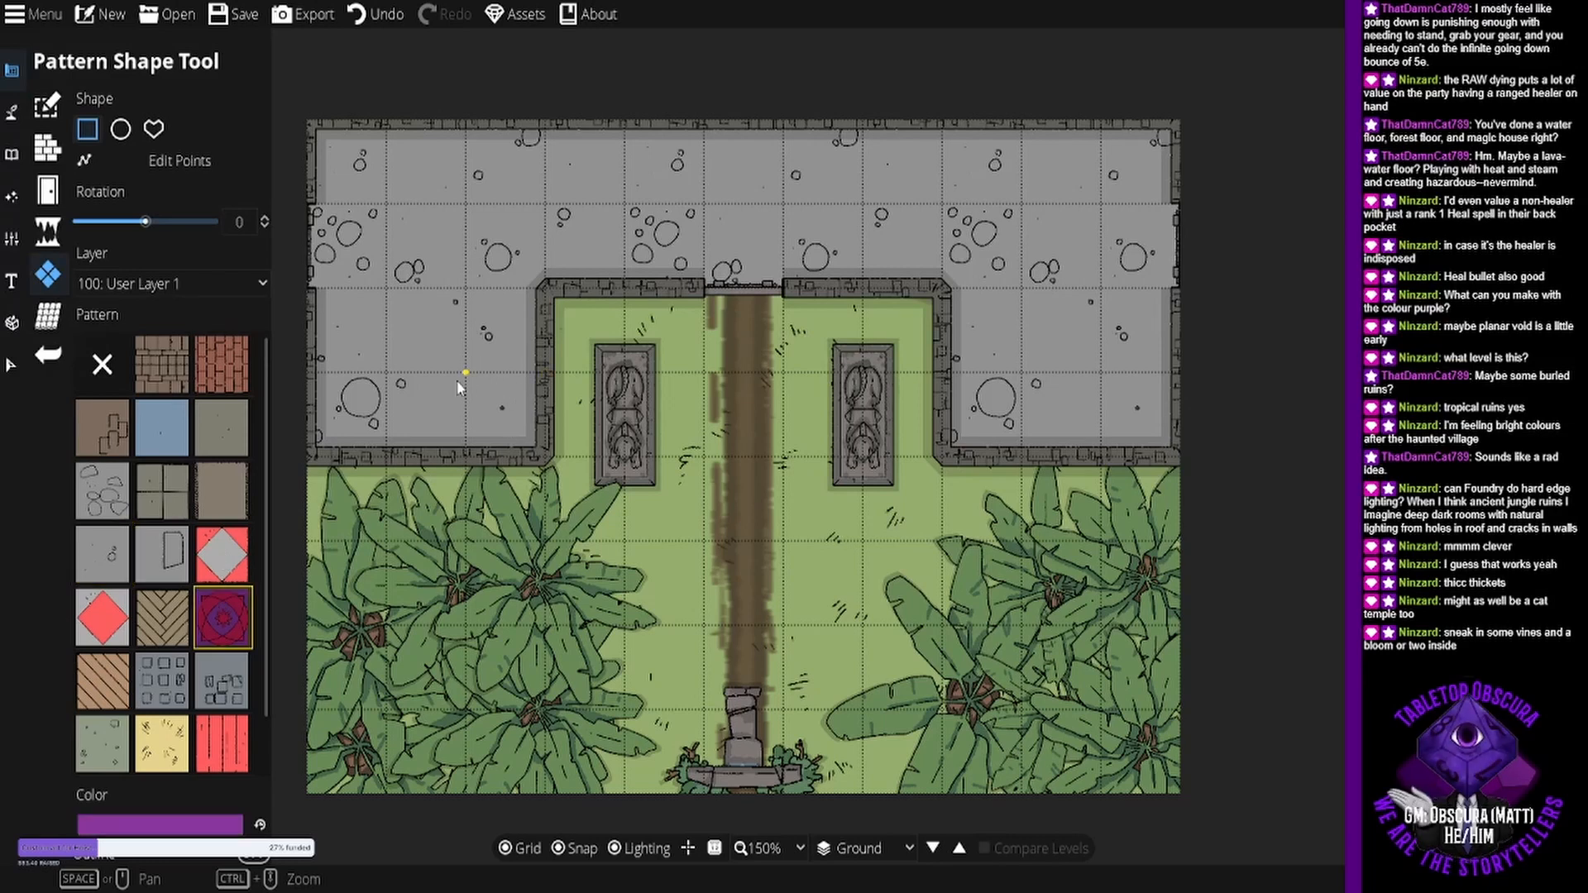
pyautogui.moveTo(461, 376); pyautogui.dragTo(407, 230)
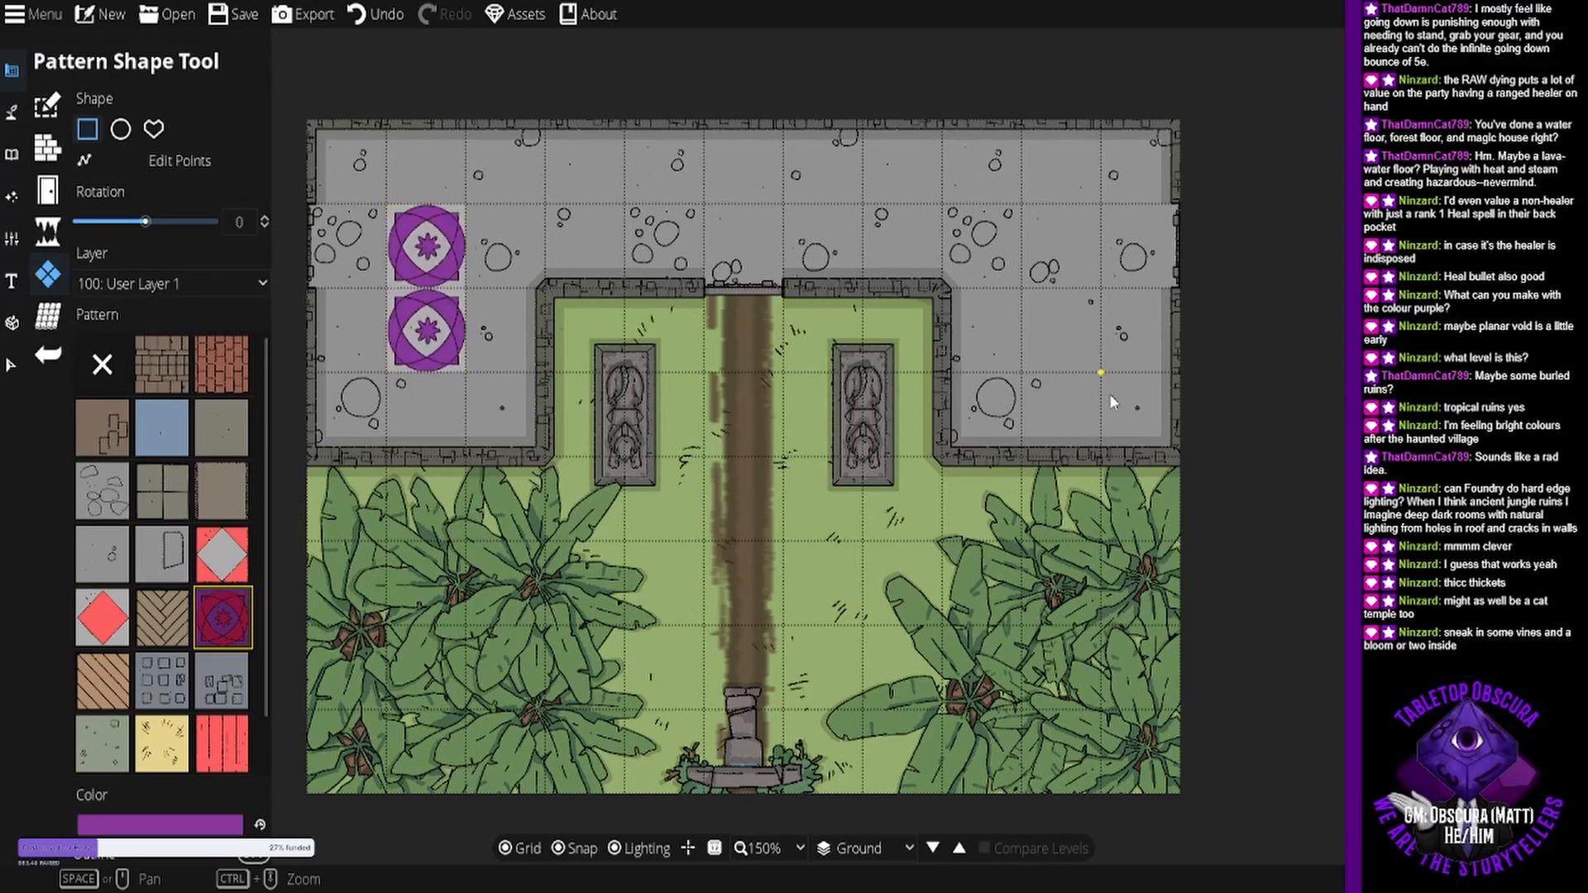
pyautogui.moveTo(1046, 361); pyautogui.dragTo(1084, 338)
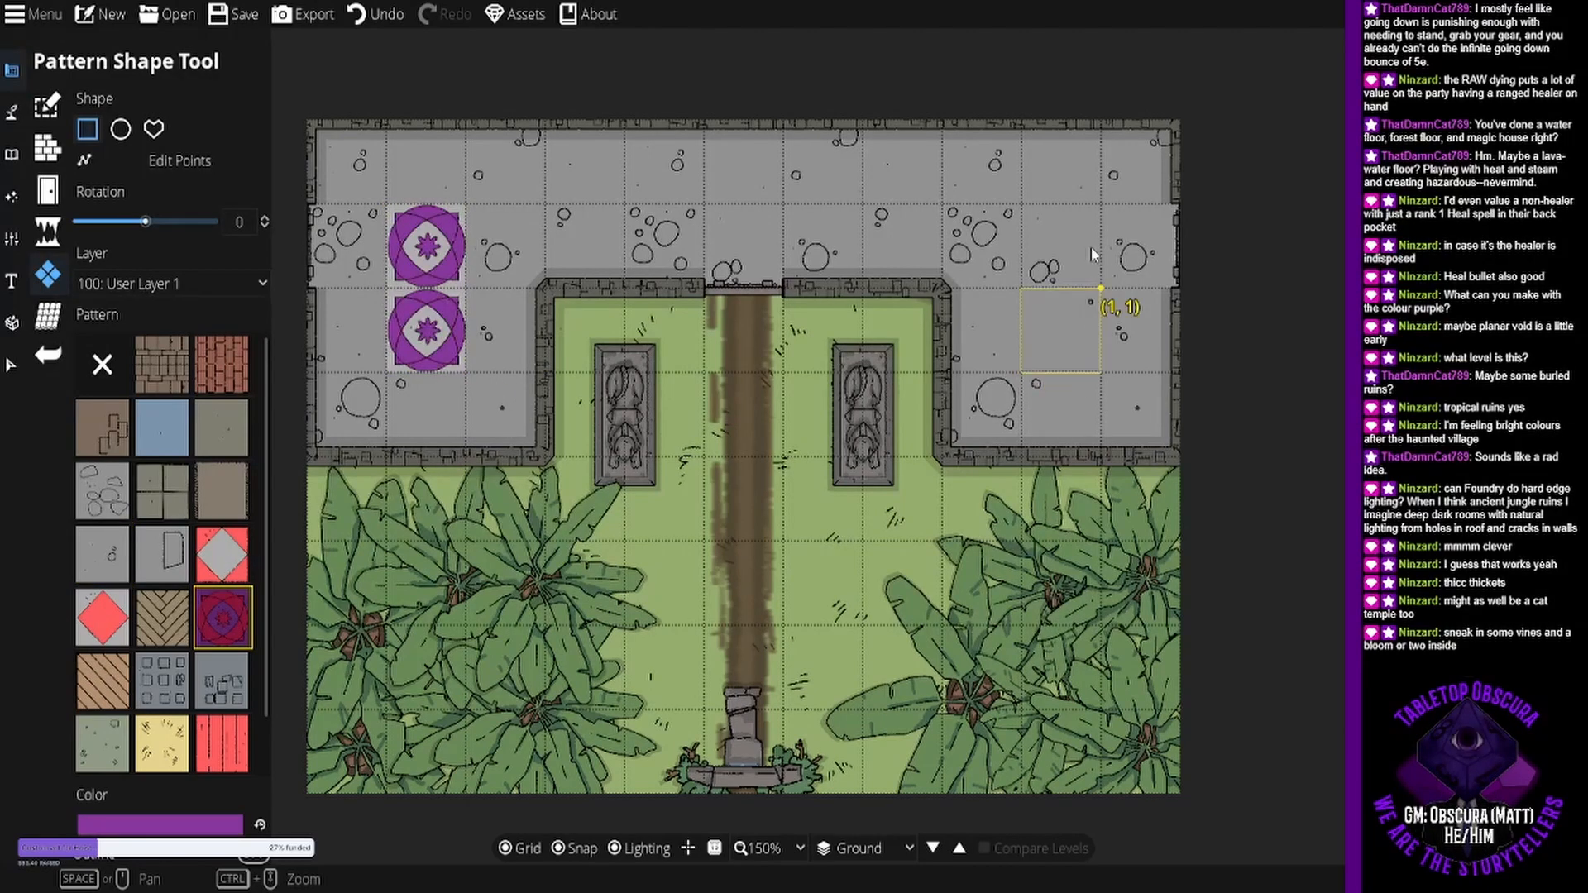
pyautogui.moveTo(1092, 254); pyautogui.dragTo(1067, 240)
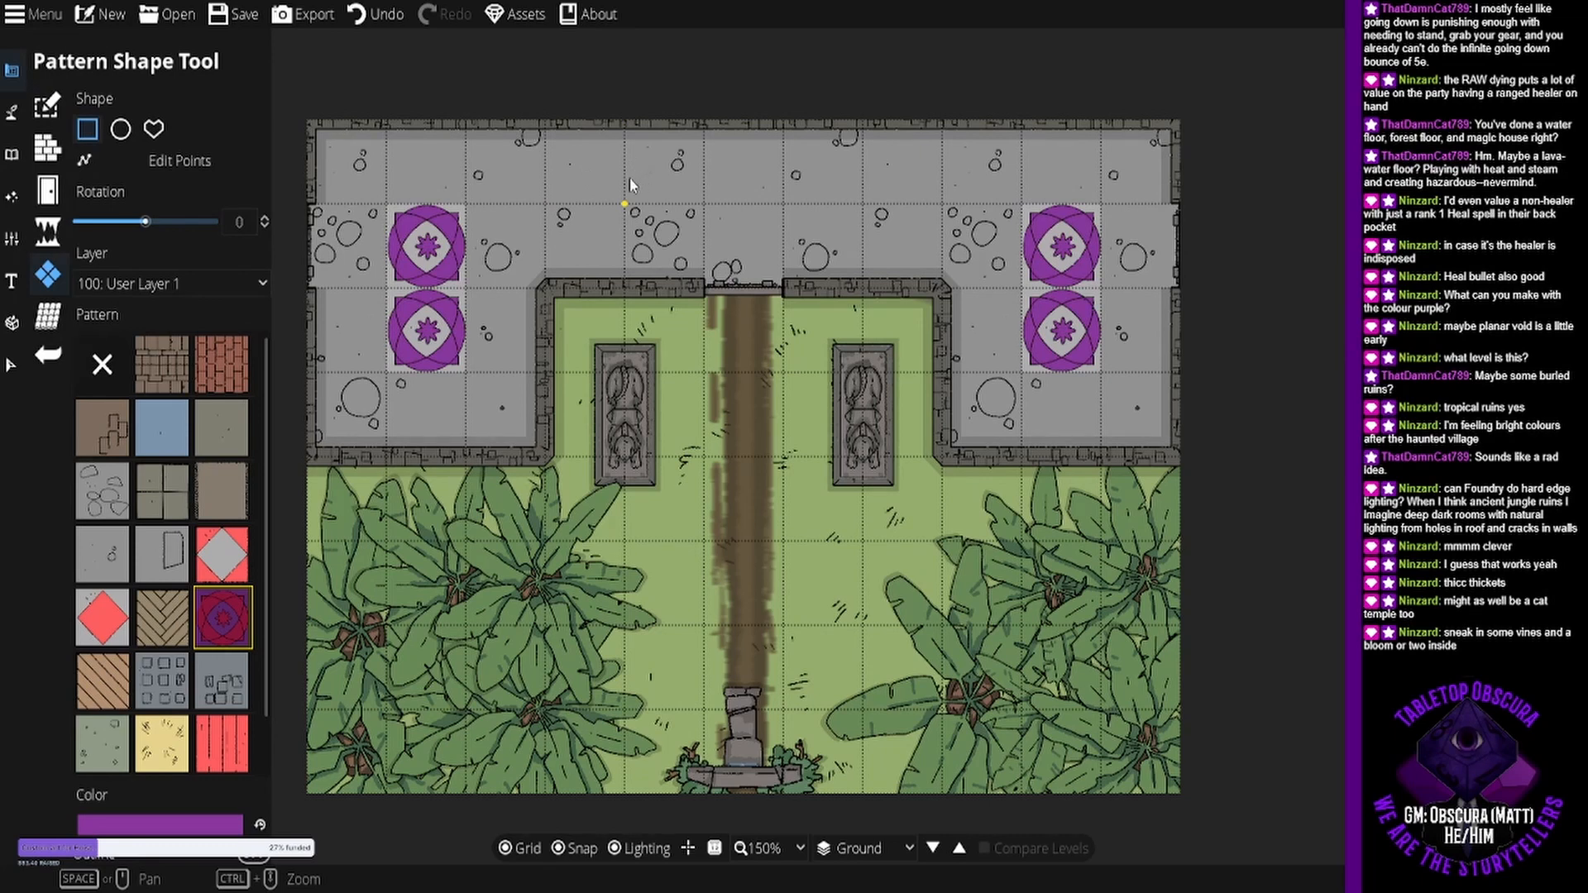
pyautogui.hotkey('ctrl', 'z')
pyautogui.hotkey('ctrl', 'z')
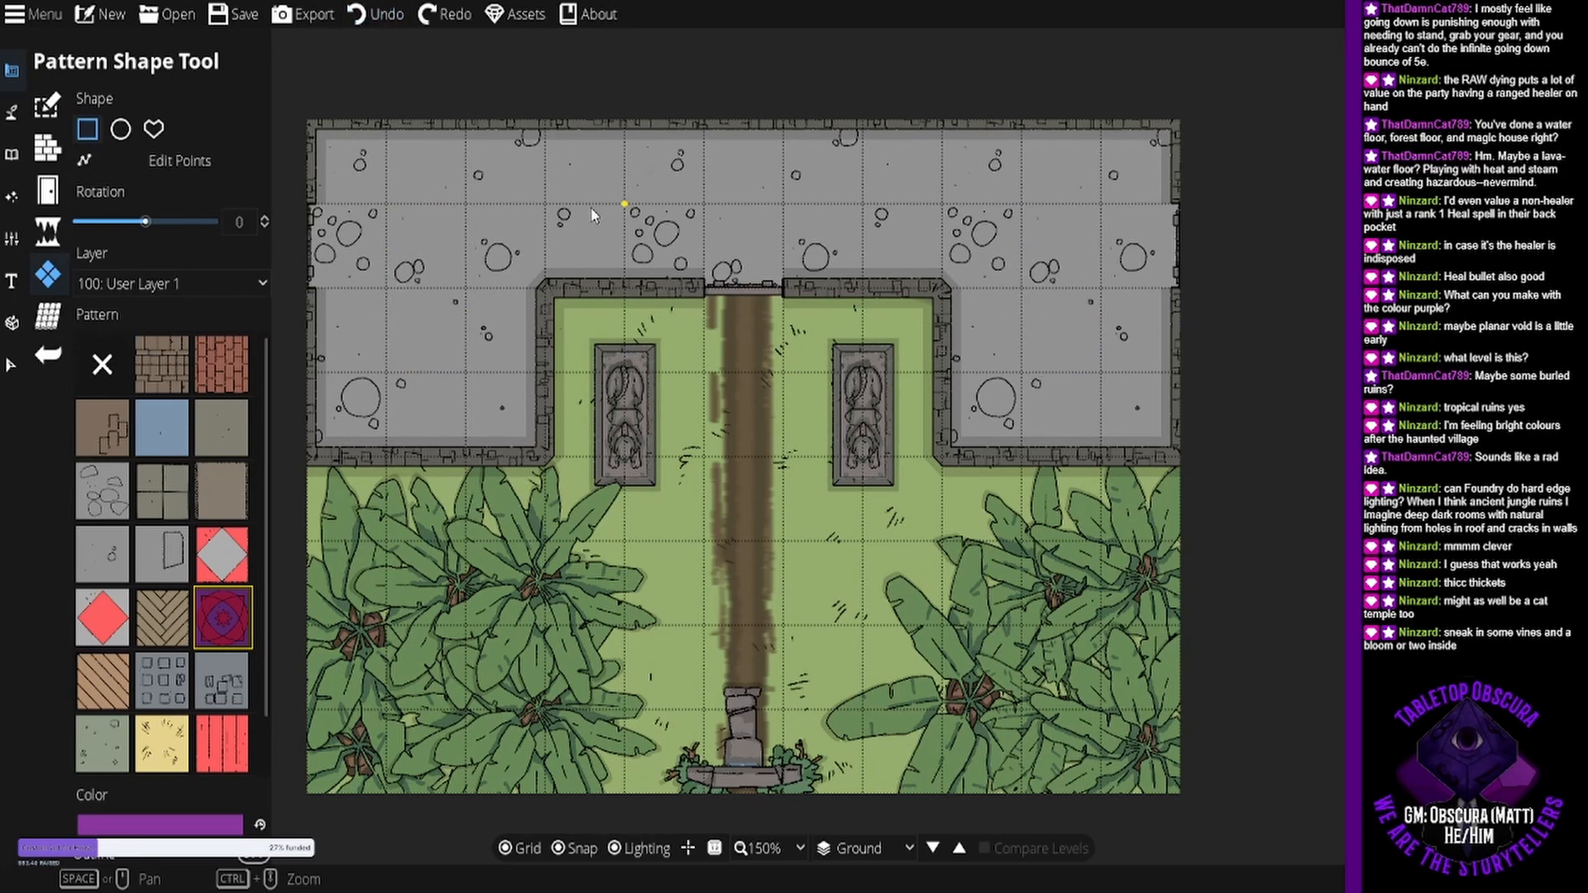
# - Place four one-square purple star tiles on the slab floor, two per wing, one against the back wall and one two squares below
pyautogui.moveTo(387, 290)
pyautogui.mouseDown()
pyautogui.moveTo(451, 377)
pyautogui.moveTo(465, 369)
pyautogui.mouseUp()
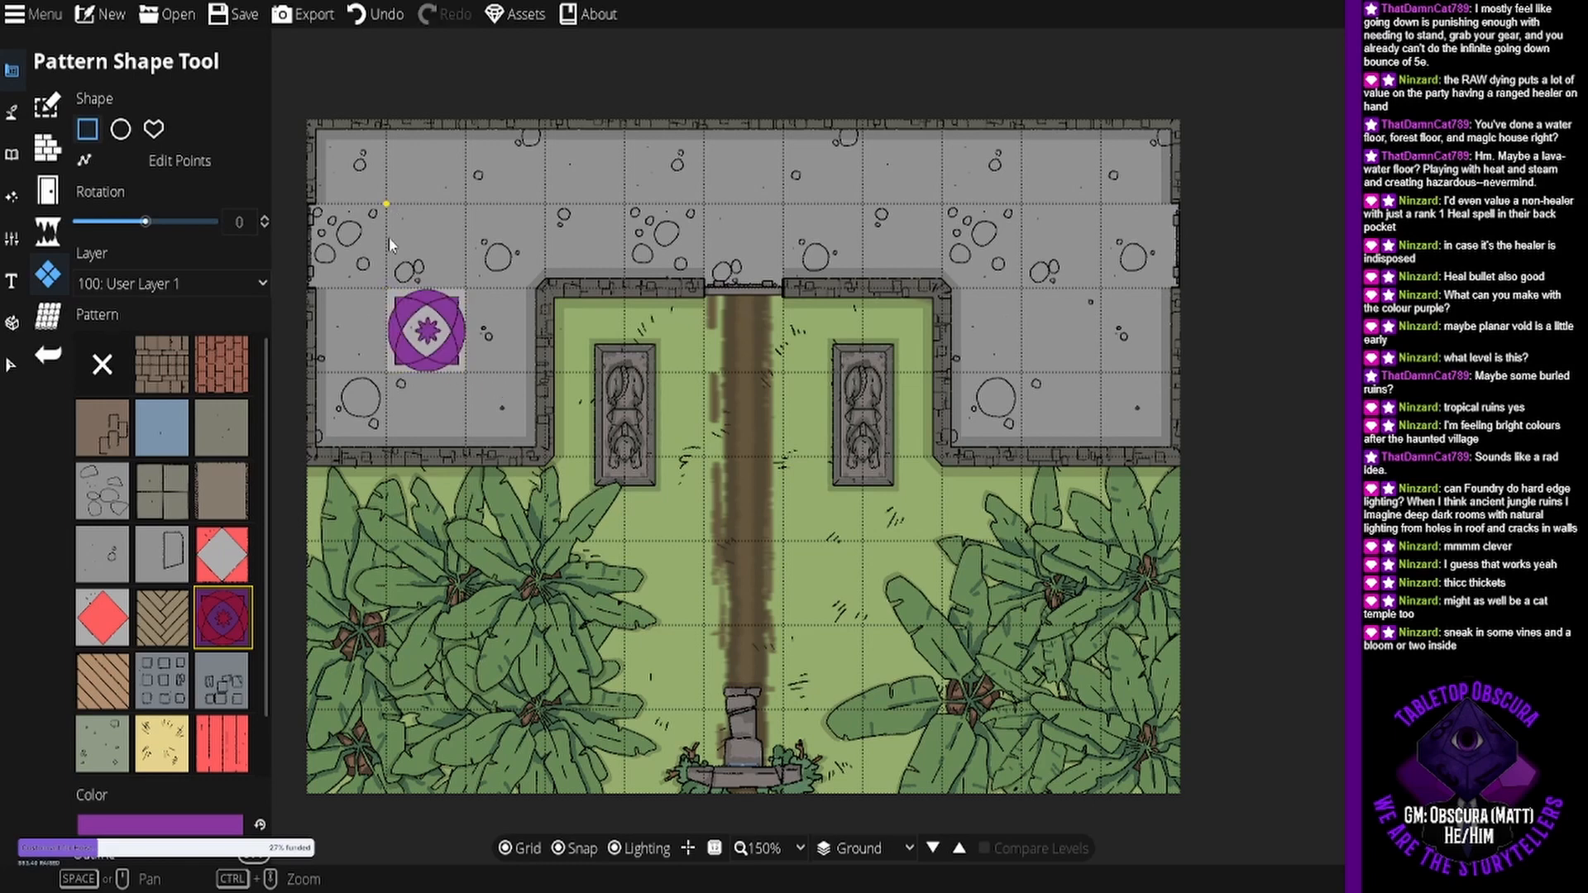
pyautogui.moveTo(387, 205)
pyautogui.mouseDown()
pyautogui.moveTo(463, 151)
pyautogui.moveTo(466, 126)
pyautogui.mouseUp()
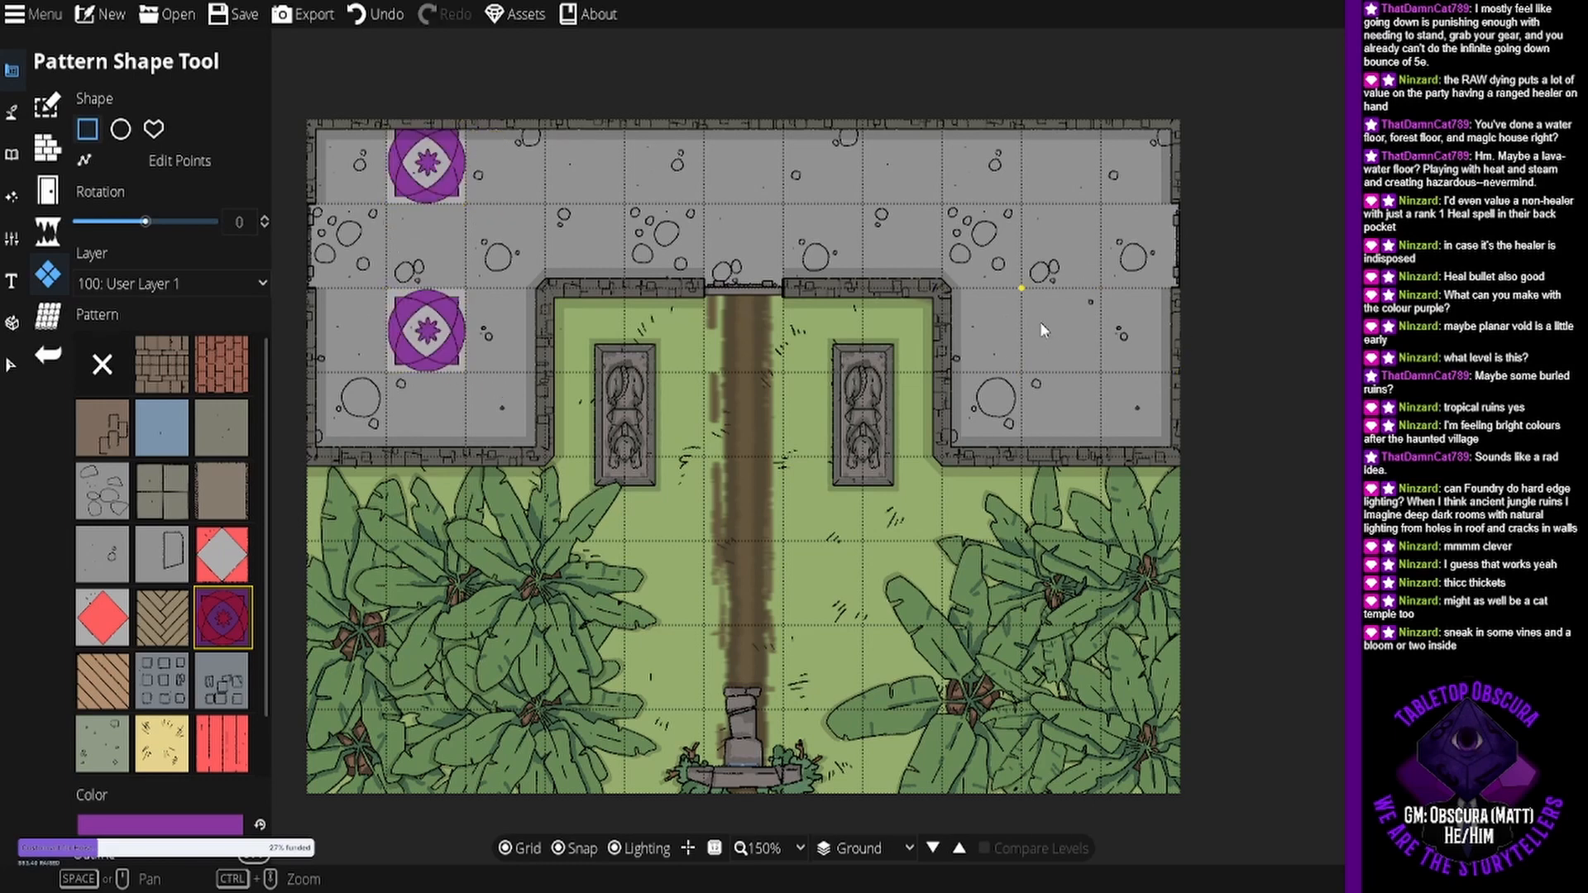
pyautogui.moveTo(1039, 321); pyautogui.dragTo(1100, 382)
pyautogui.moveTo(1018, 196); pyautogui.dragTo(1100, 126)
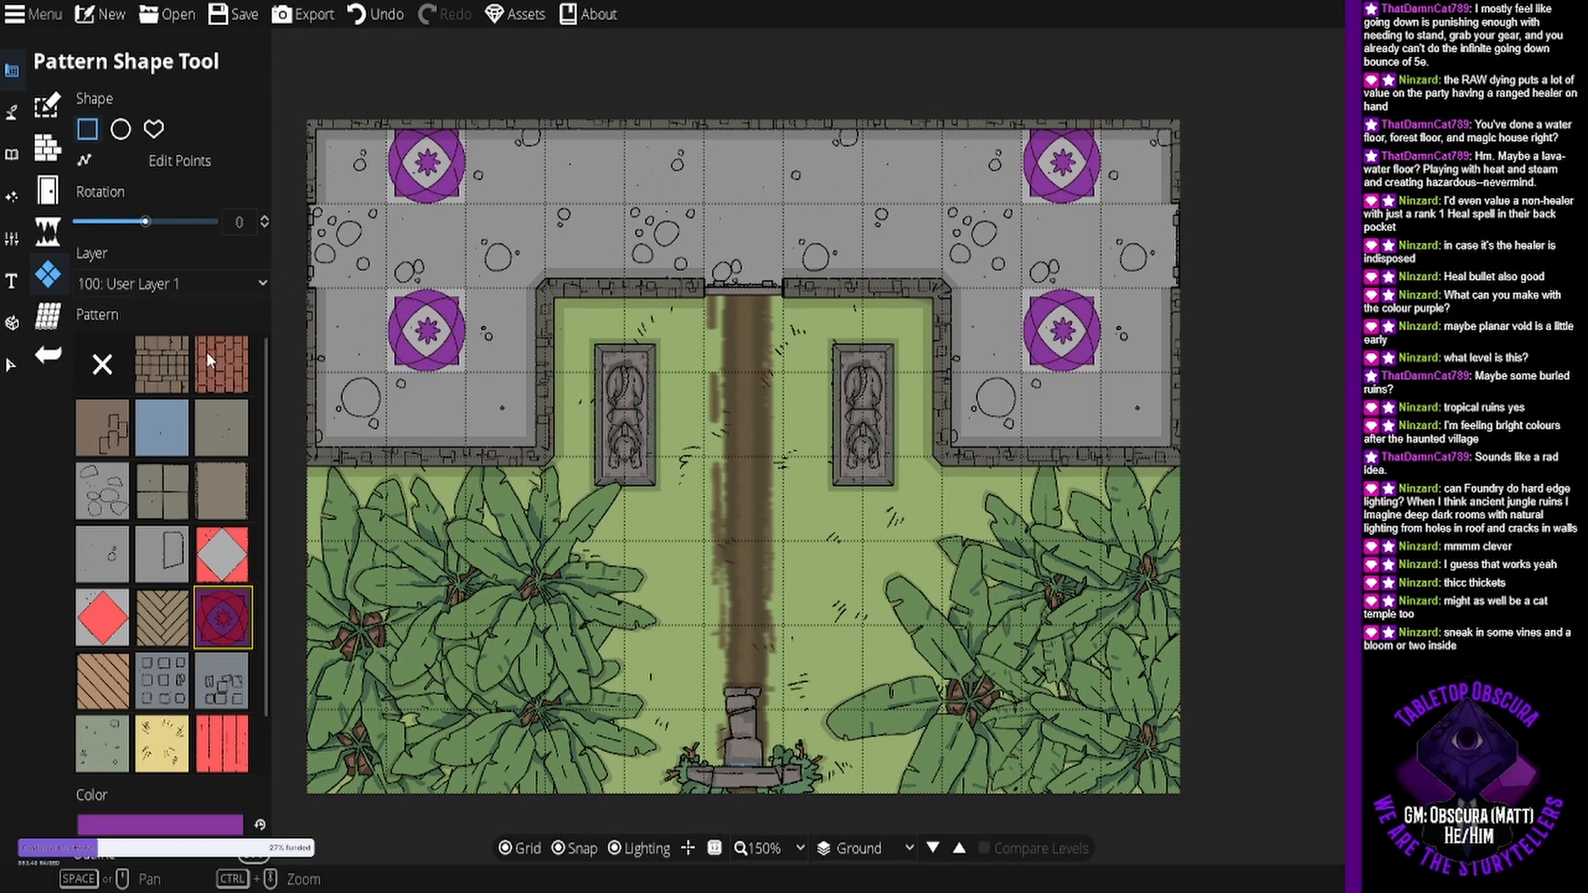
# - Use the Object Tool to place the round stone object at scale 1.5 against the hall's back wall, centred opposite the entrance
pyautogui.click(23, 119)
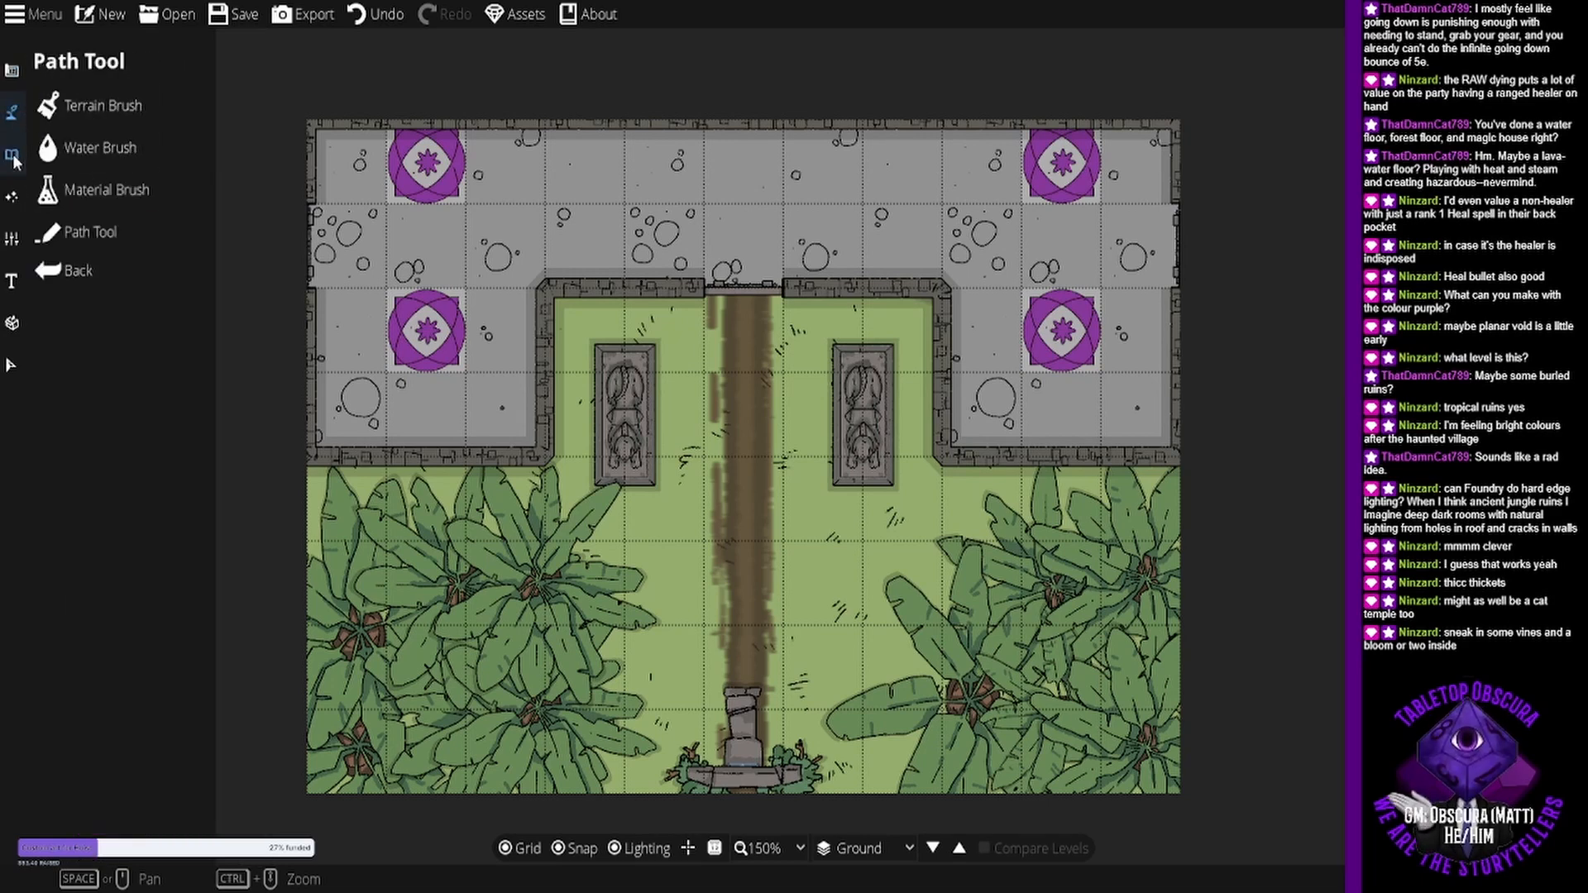
pyautogui.click(11, 154)
pyautogui.click(87, 105)
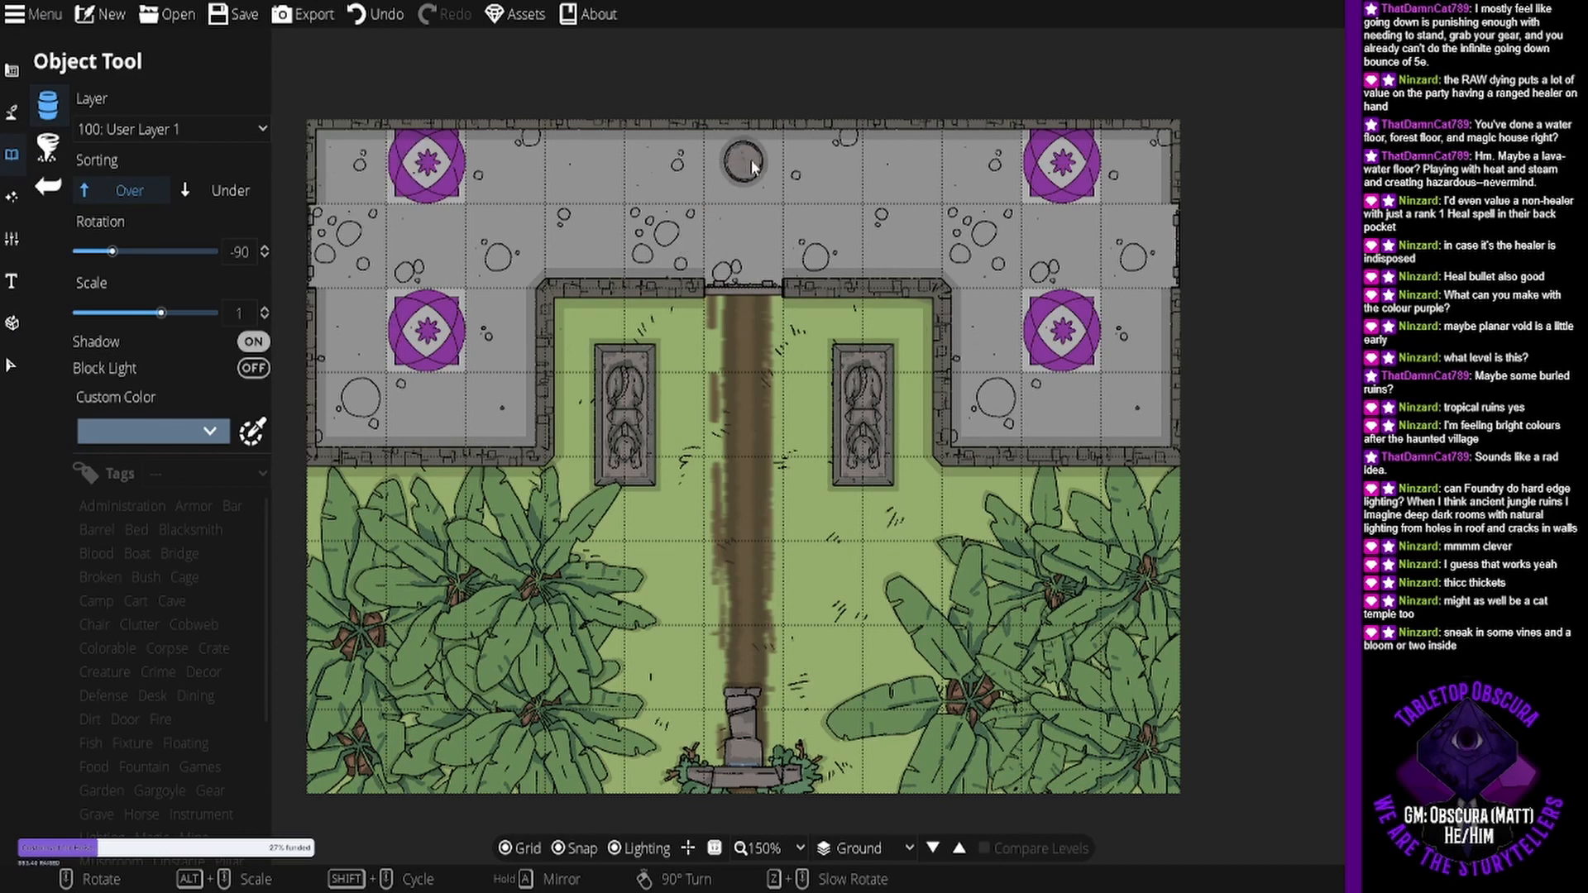
pyautogui.scroll(4, 753, 165)
pyautogui.scroll(3, 750, 160)
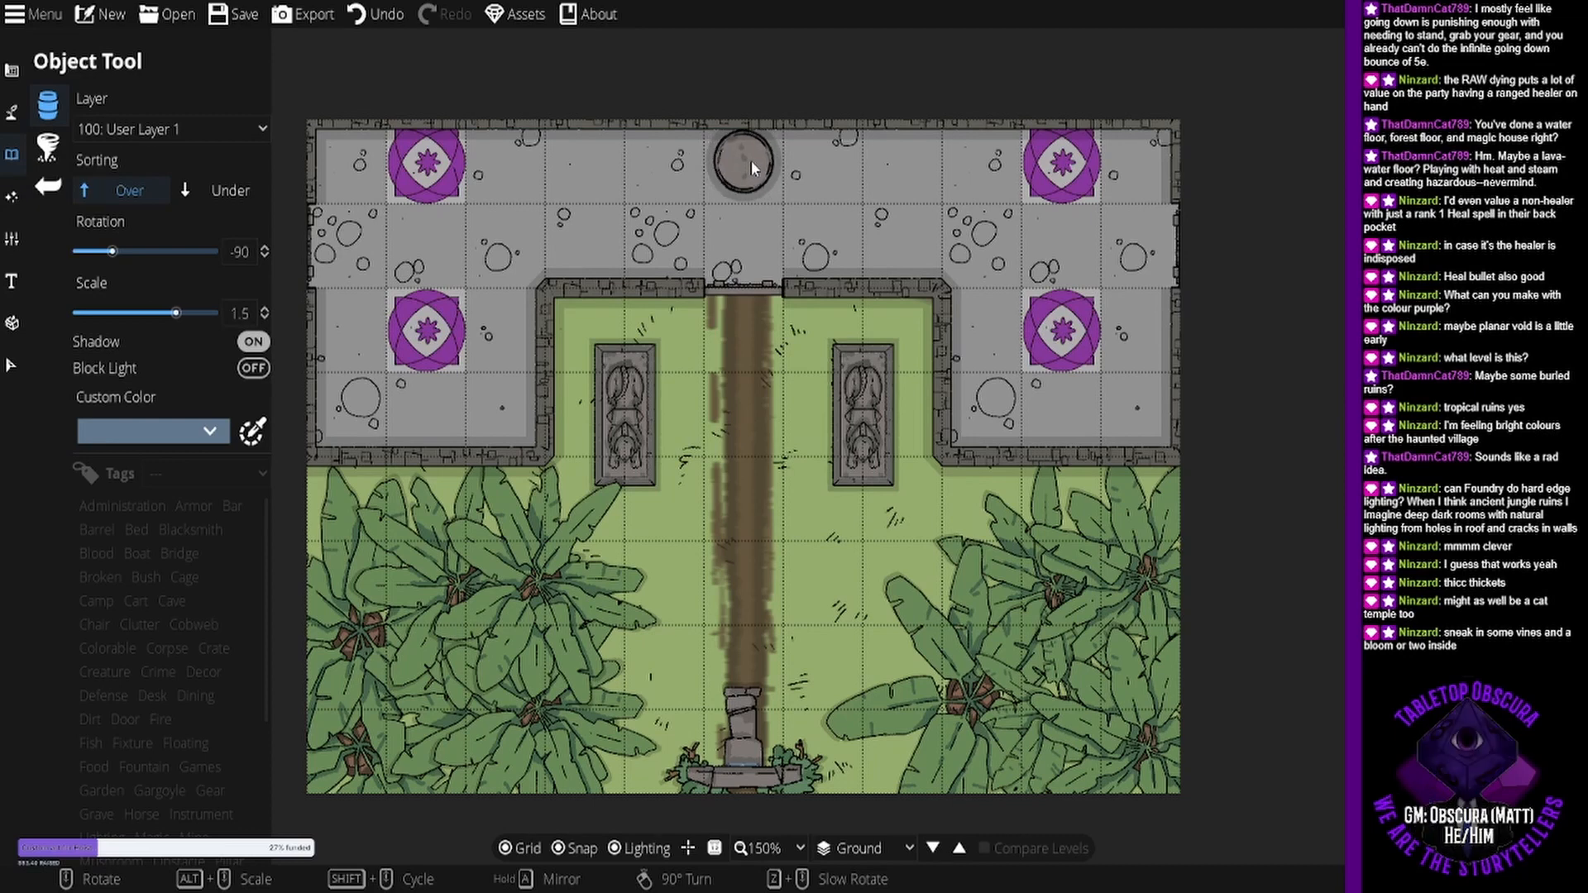
pyautogui.click(751, 160)
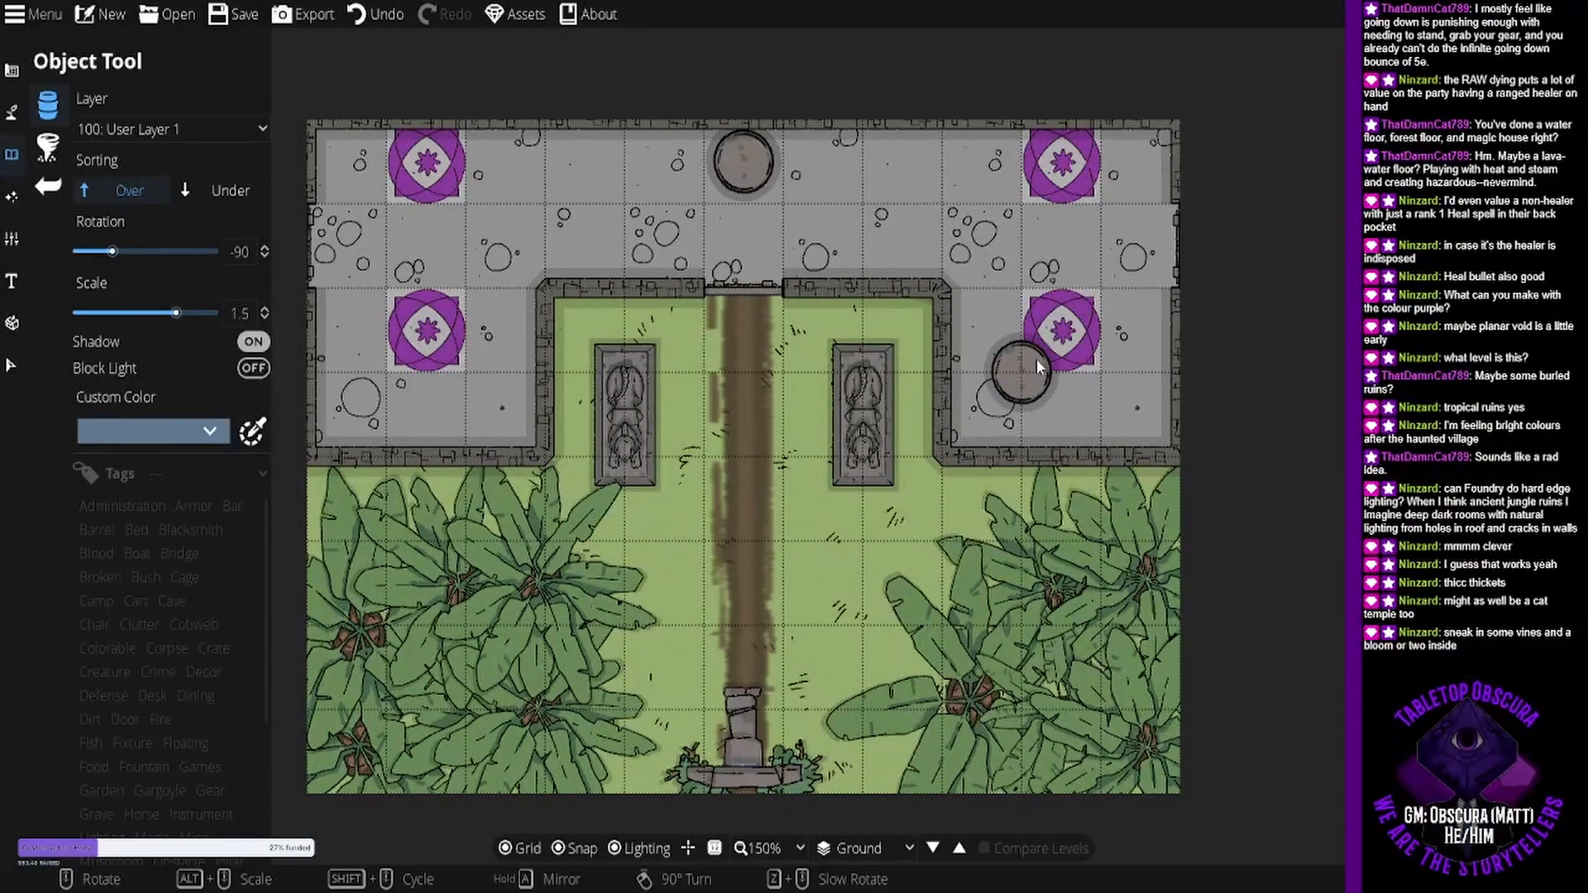
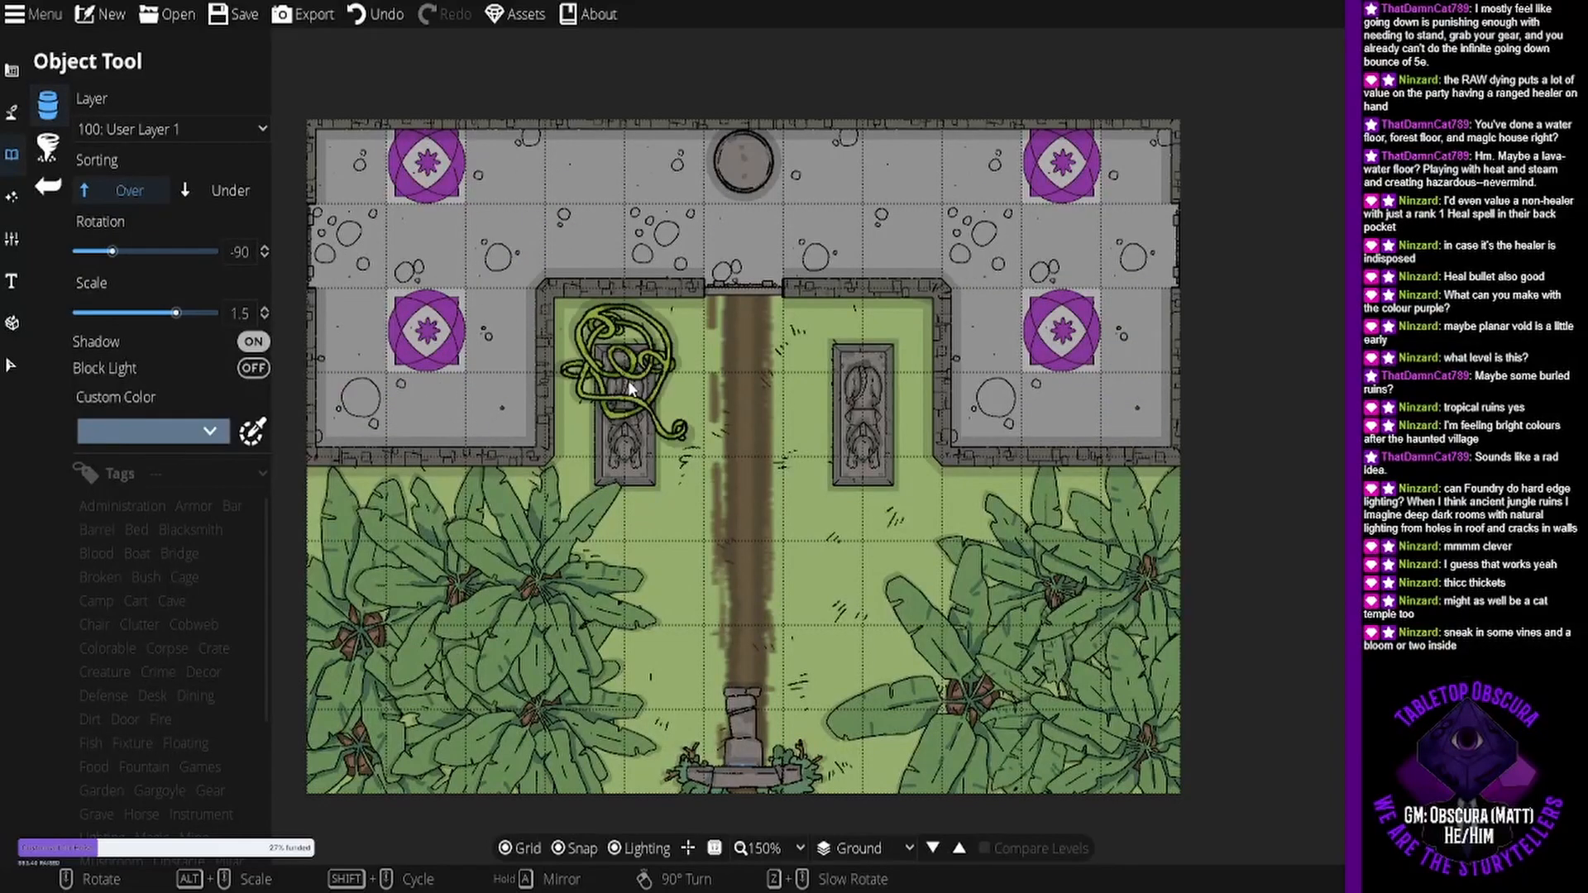
# - Try two overlapping tangled tendrils at scale 1 over the upper part of the right palm thicket
pyautogui.keyDown('alt'); pyautogui.scroll(-5, 747, 468); pyautogui.keyUp('alt')
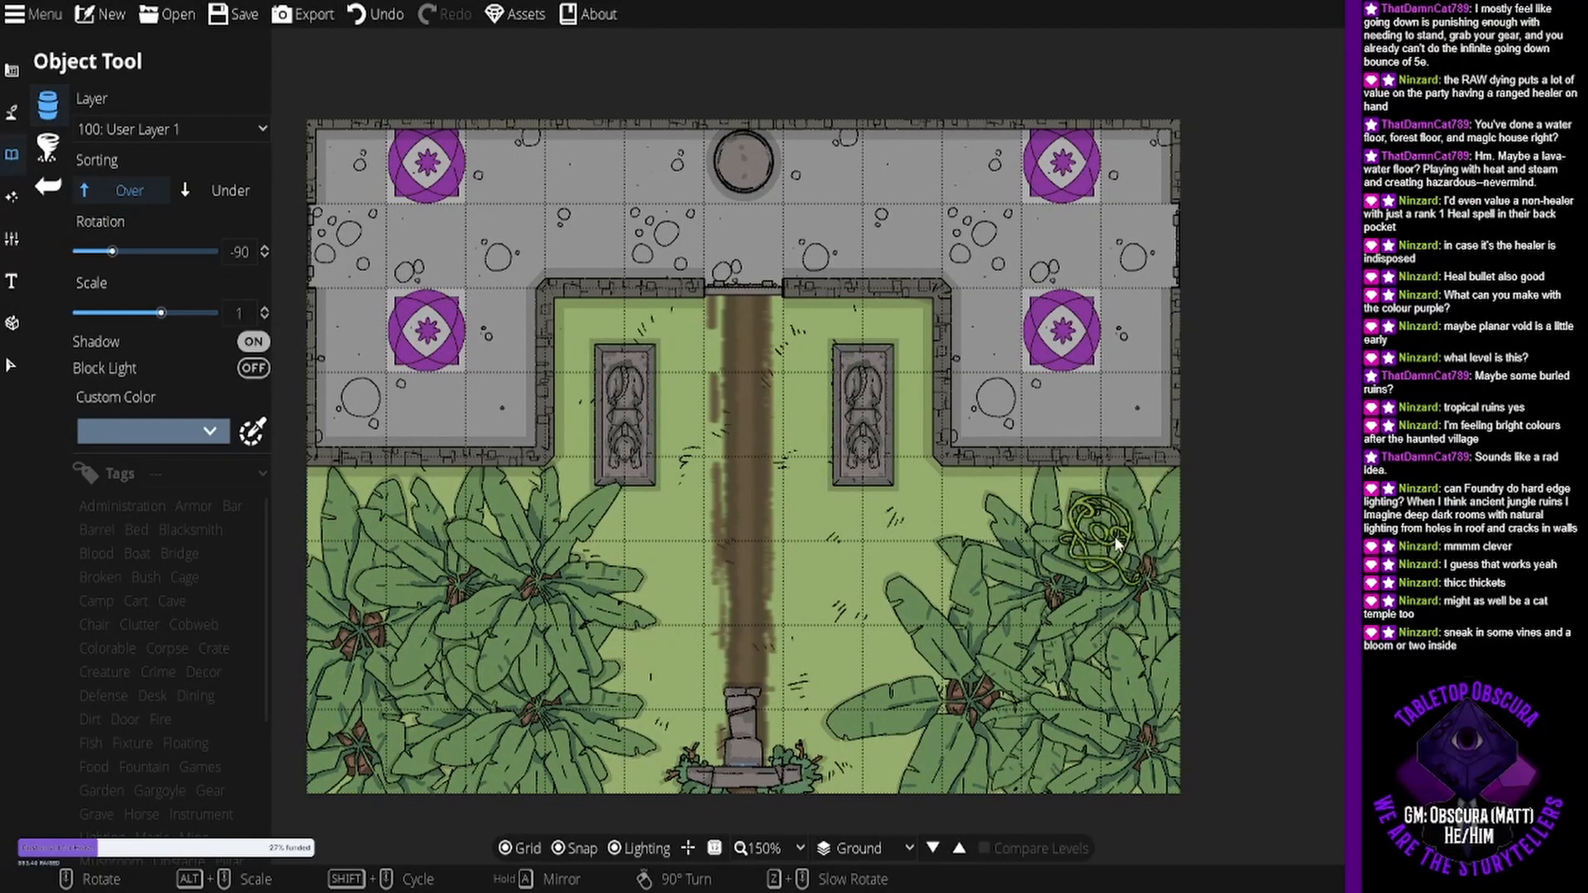
pyautogui.click(1114, 536)
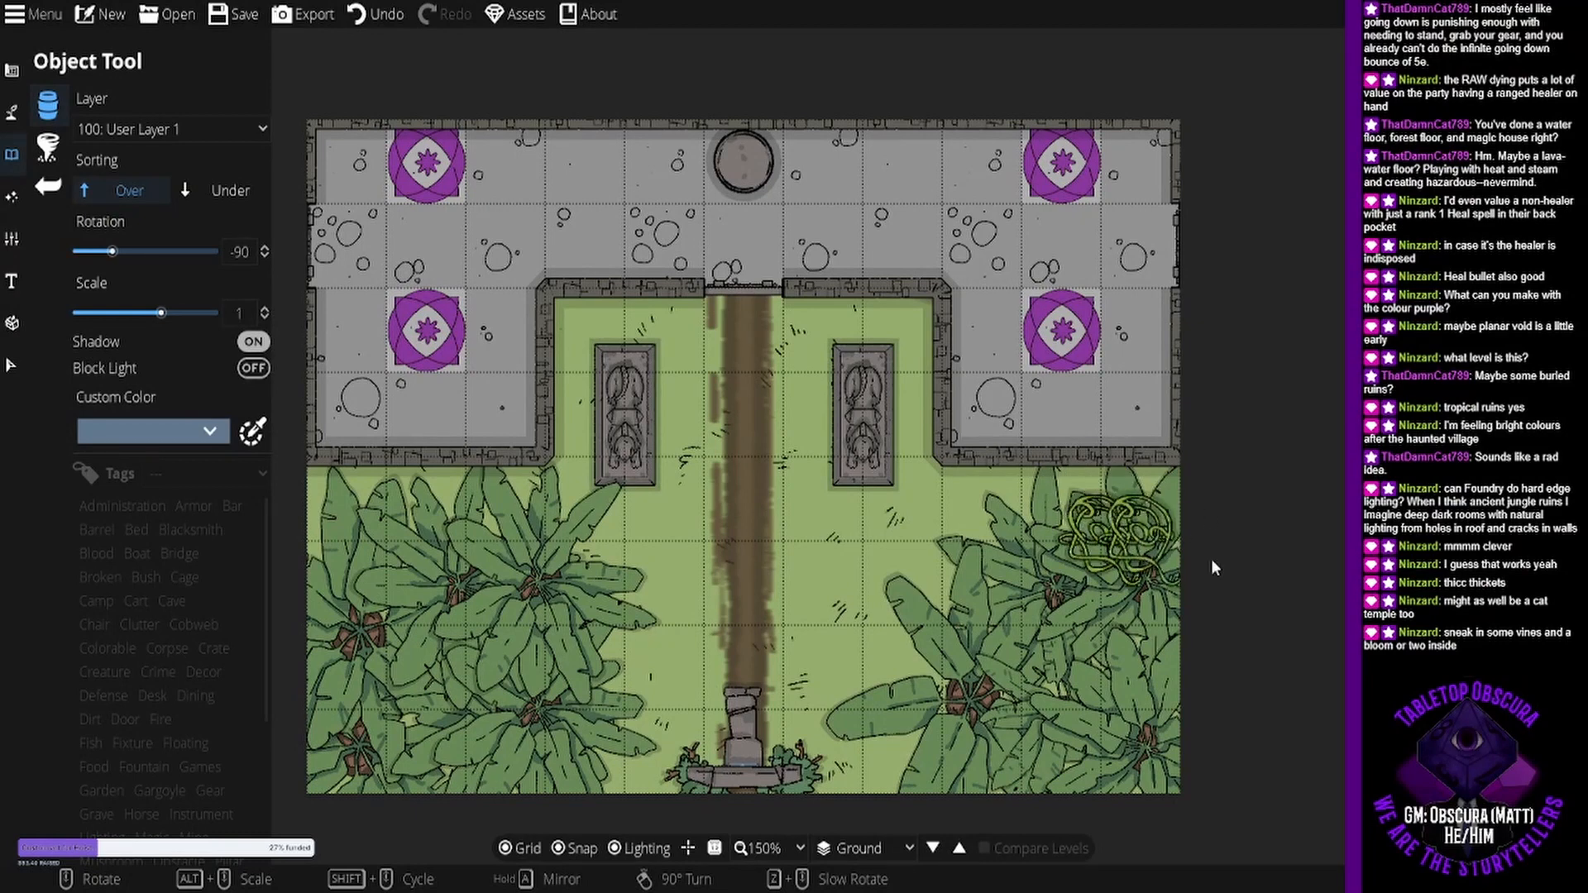
pyautogui.scroll(8, 1146, 582)
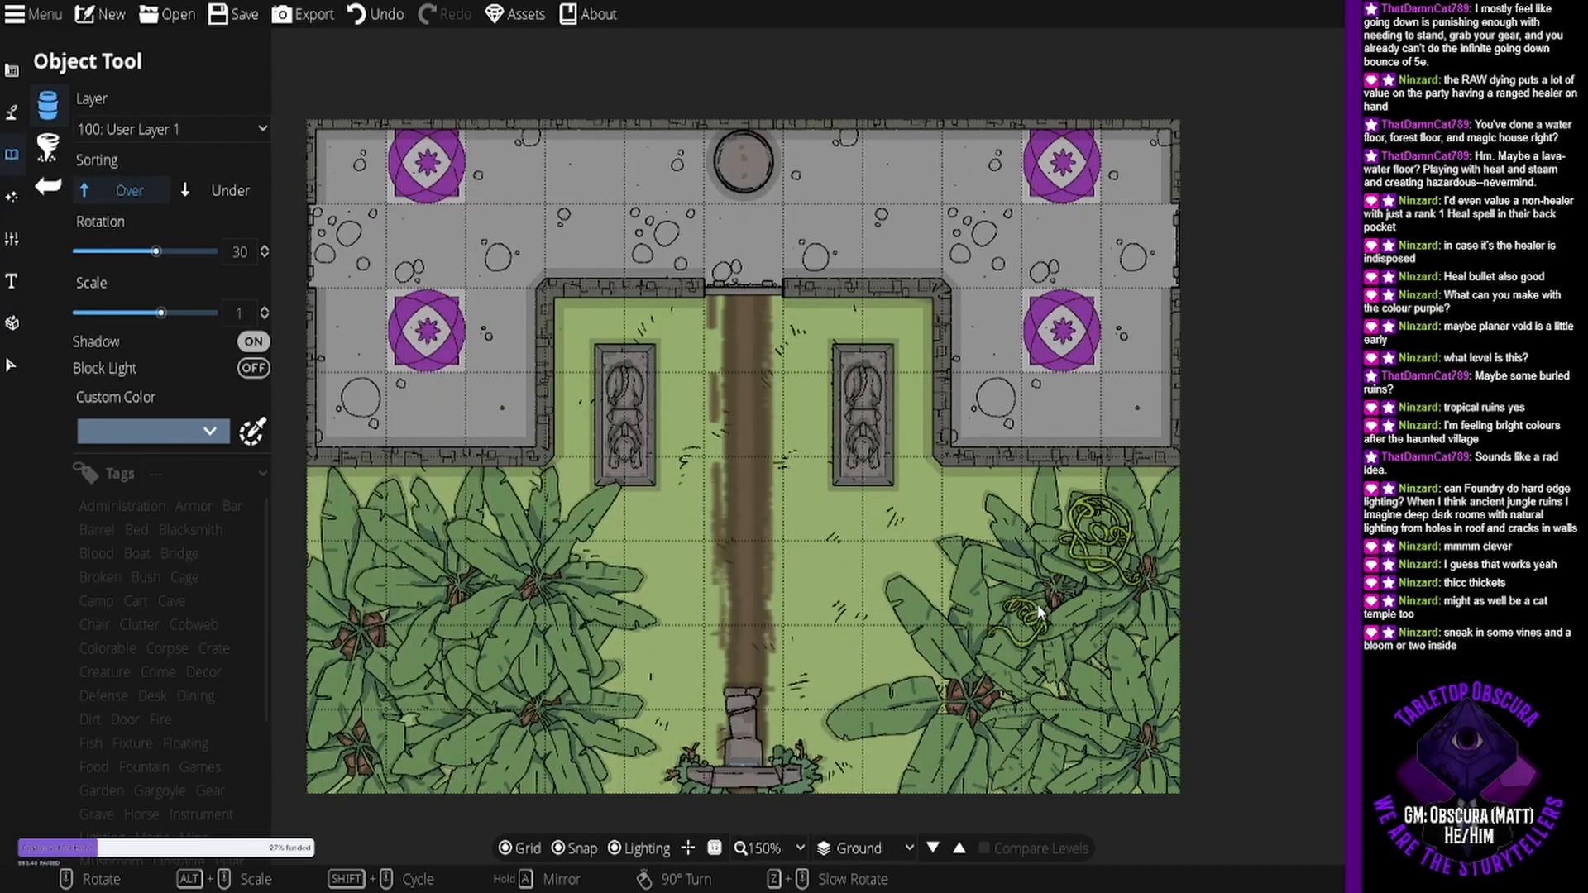
pyautogui.scroll(1, 1129, 616)
pyautogui.scroll(1, 1113, 597)
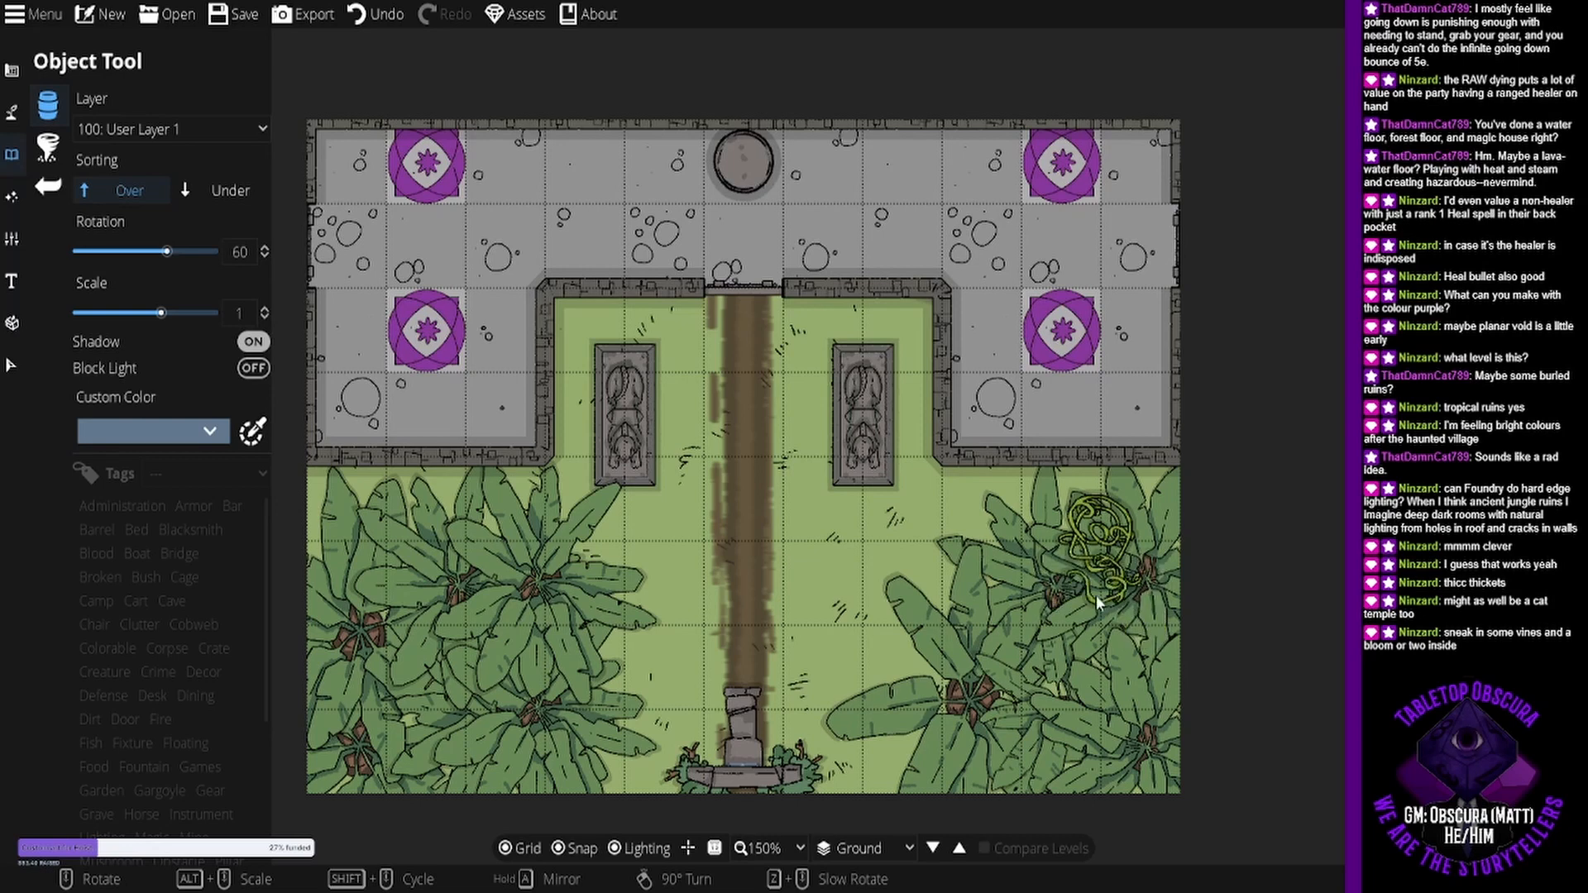
pyautogui.click(1096, 598)
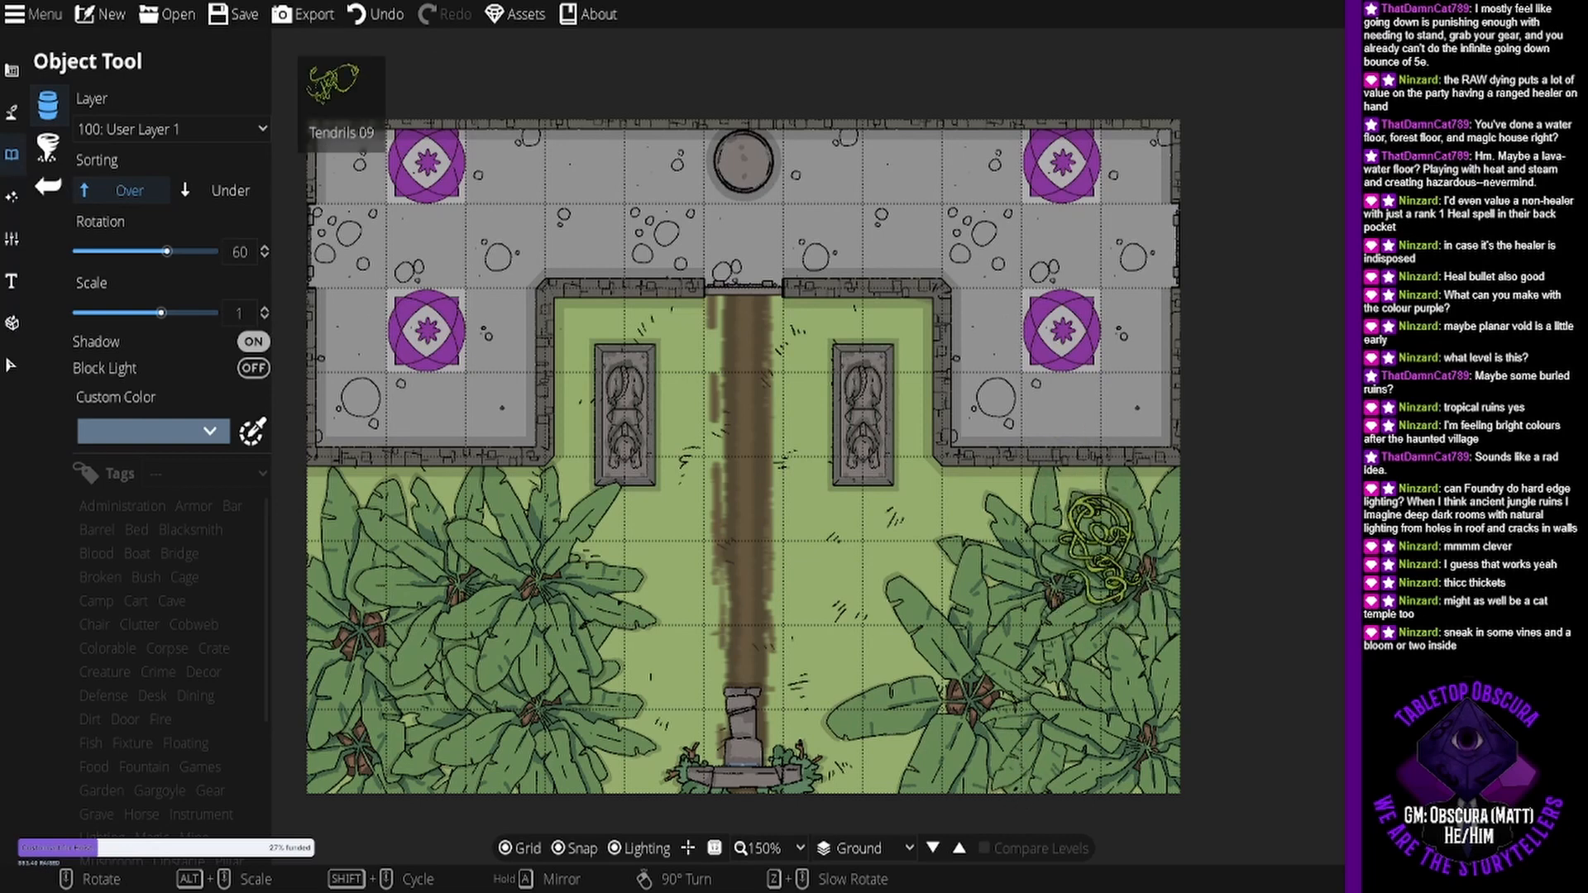
pyautogui.click(1406, 331)
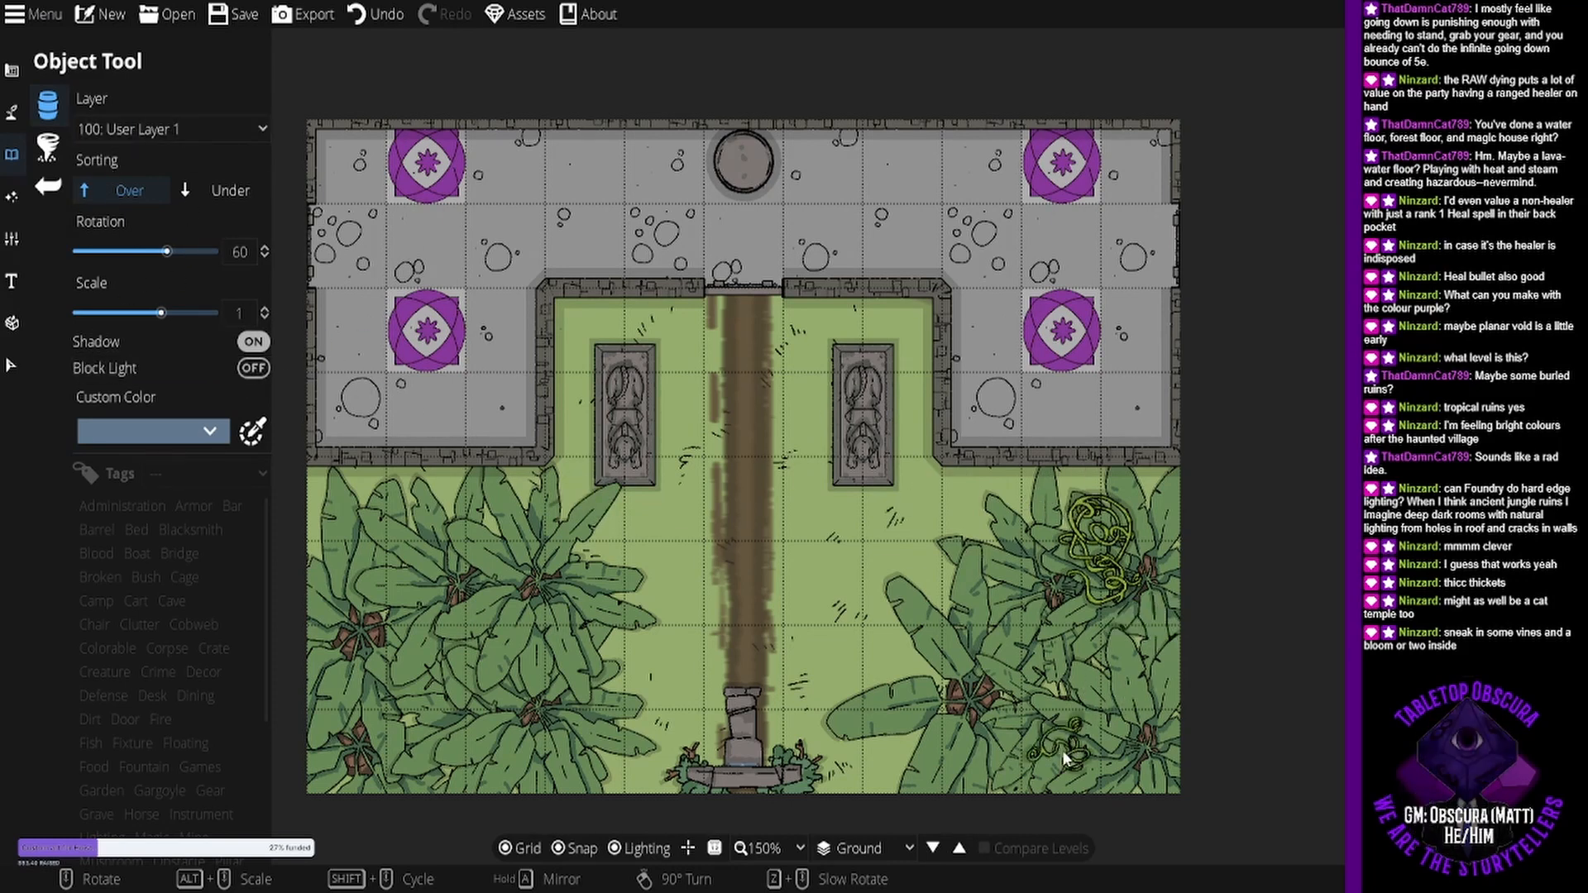
# - Try three more tendrils down the right palm thicket, varying their rotation, and undo all the tendrils placed there
pyautogui.click(1062, 751)
pyautogui.scroll(-5, 1052, 699)
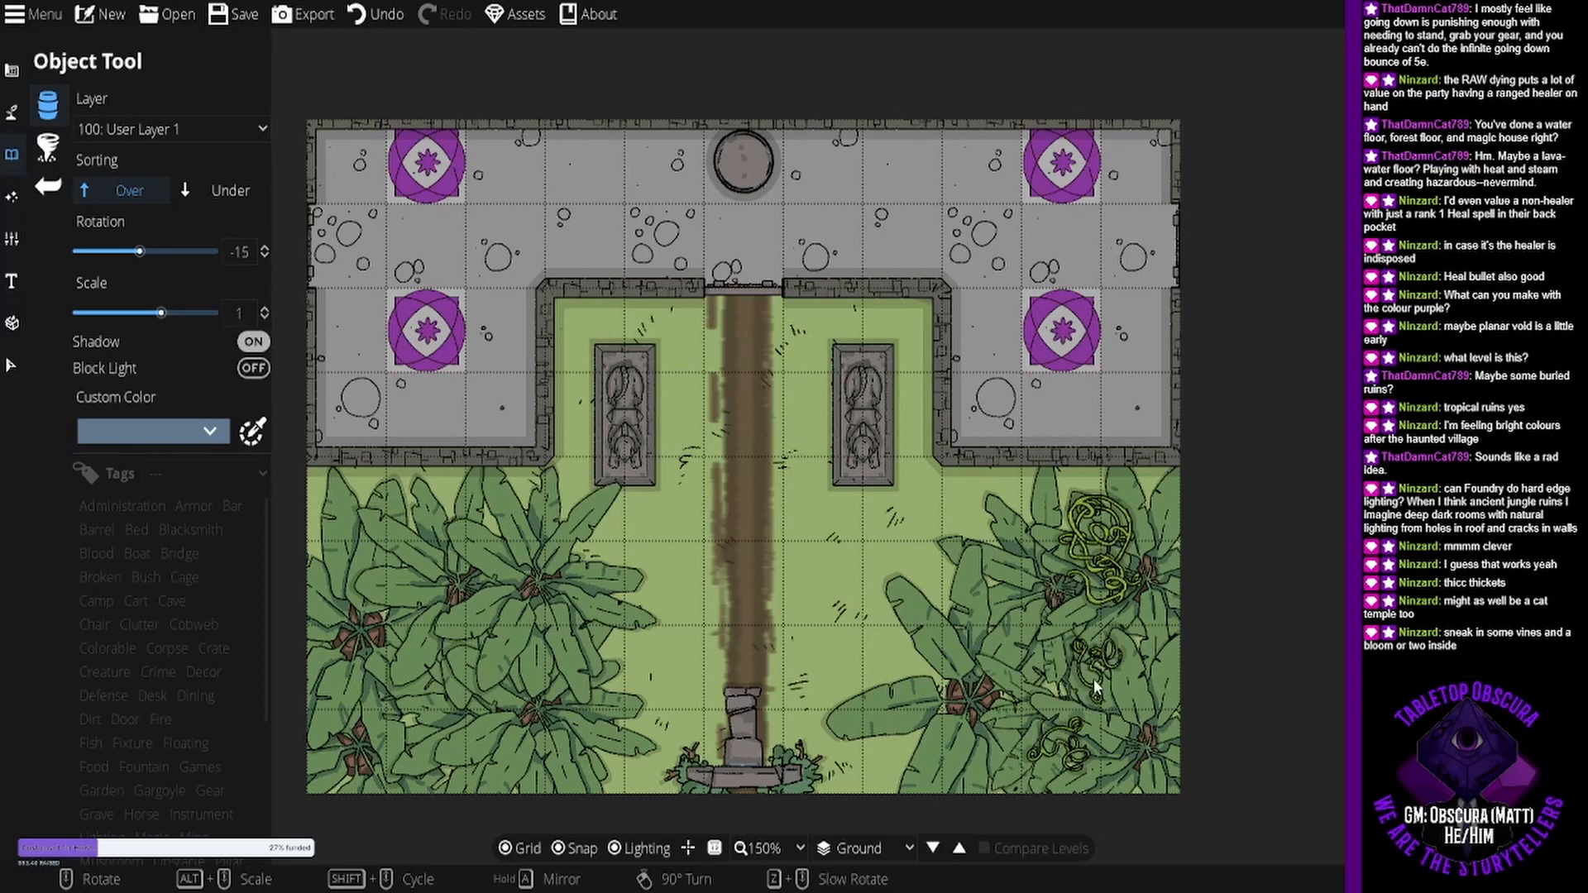
pyautogui.click(1093, 678)
pyautogui.click(1016, 618)
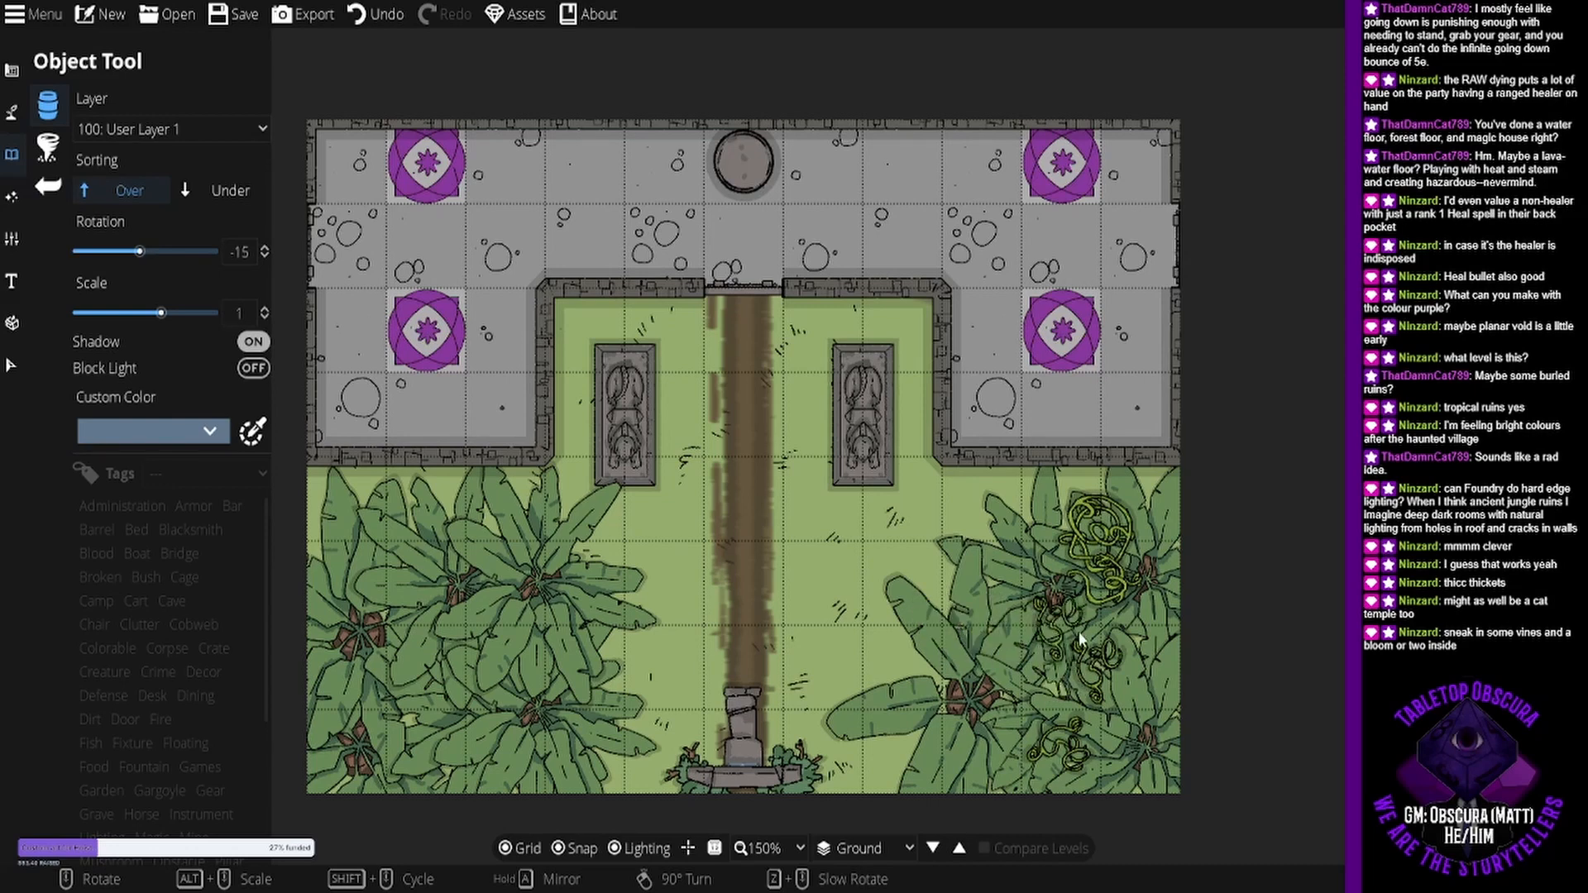
pyautogui.hotkey('ctrl', 'z')
pyautogui.hotkey('ctrl', 'z')
pyautogui.hotkey('ctrl', 'z')
pyautogui.hotkey('ctrl', 'z')
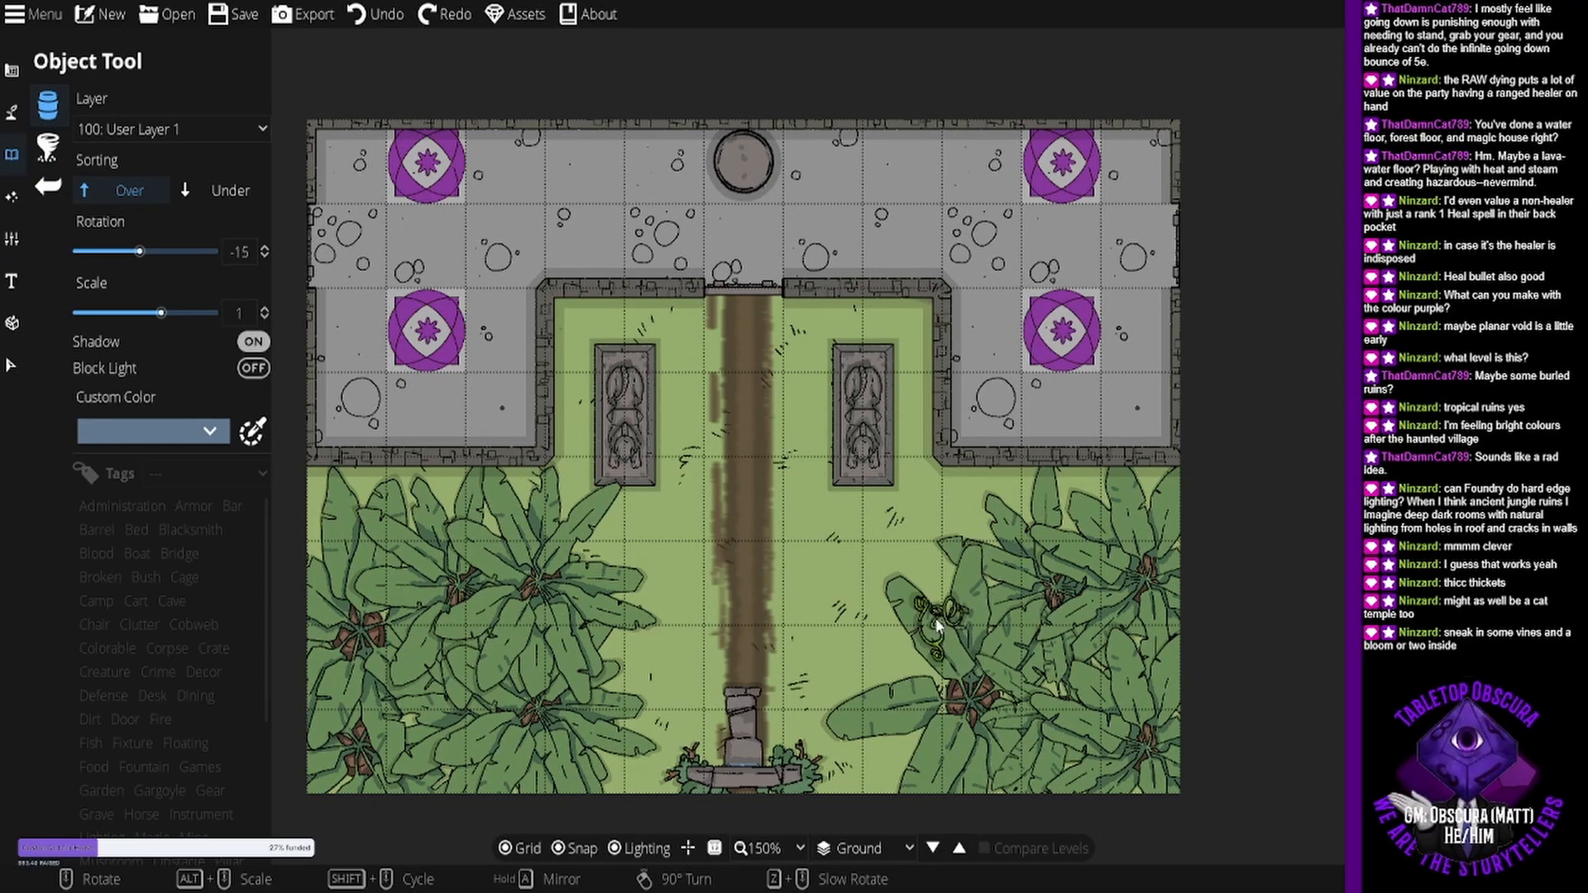
# - Place a tendril on the right thicket's path-side edge and a larger tangle rotated 45 degrees below the right wing's front wall
pyautogui.click(936, 615)
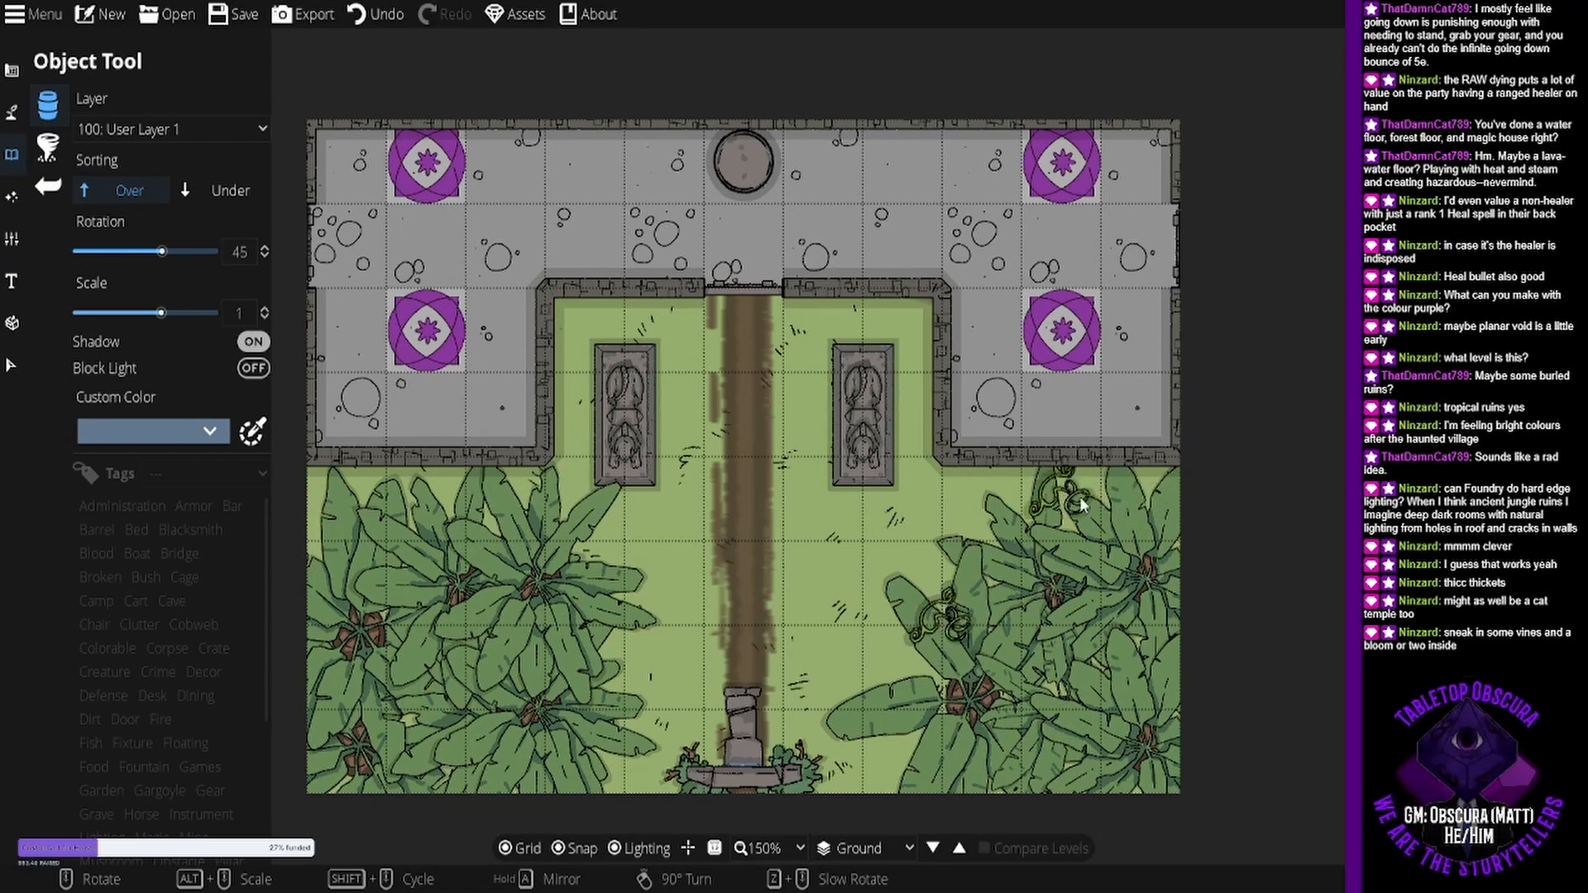
pyautogui.scroll(-3, 1083, 497)
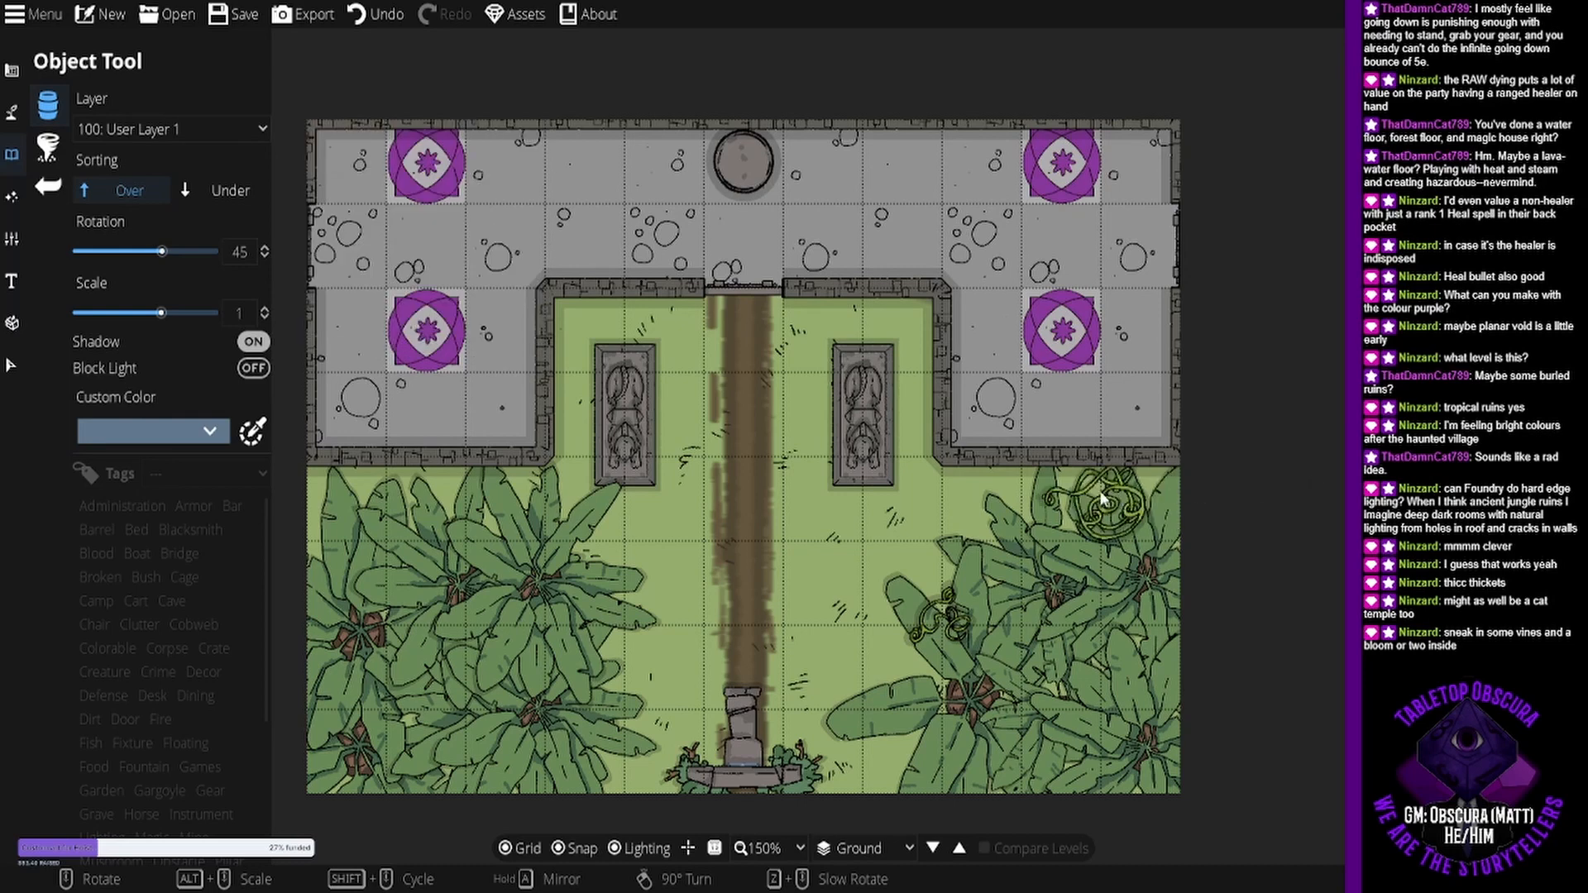
pyautogui.click(1070, 502)
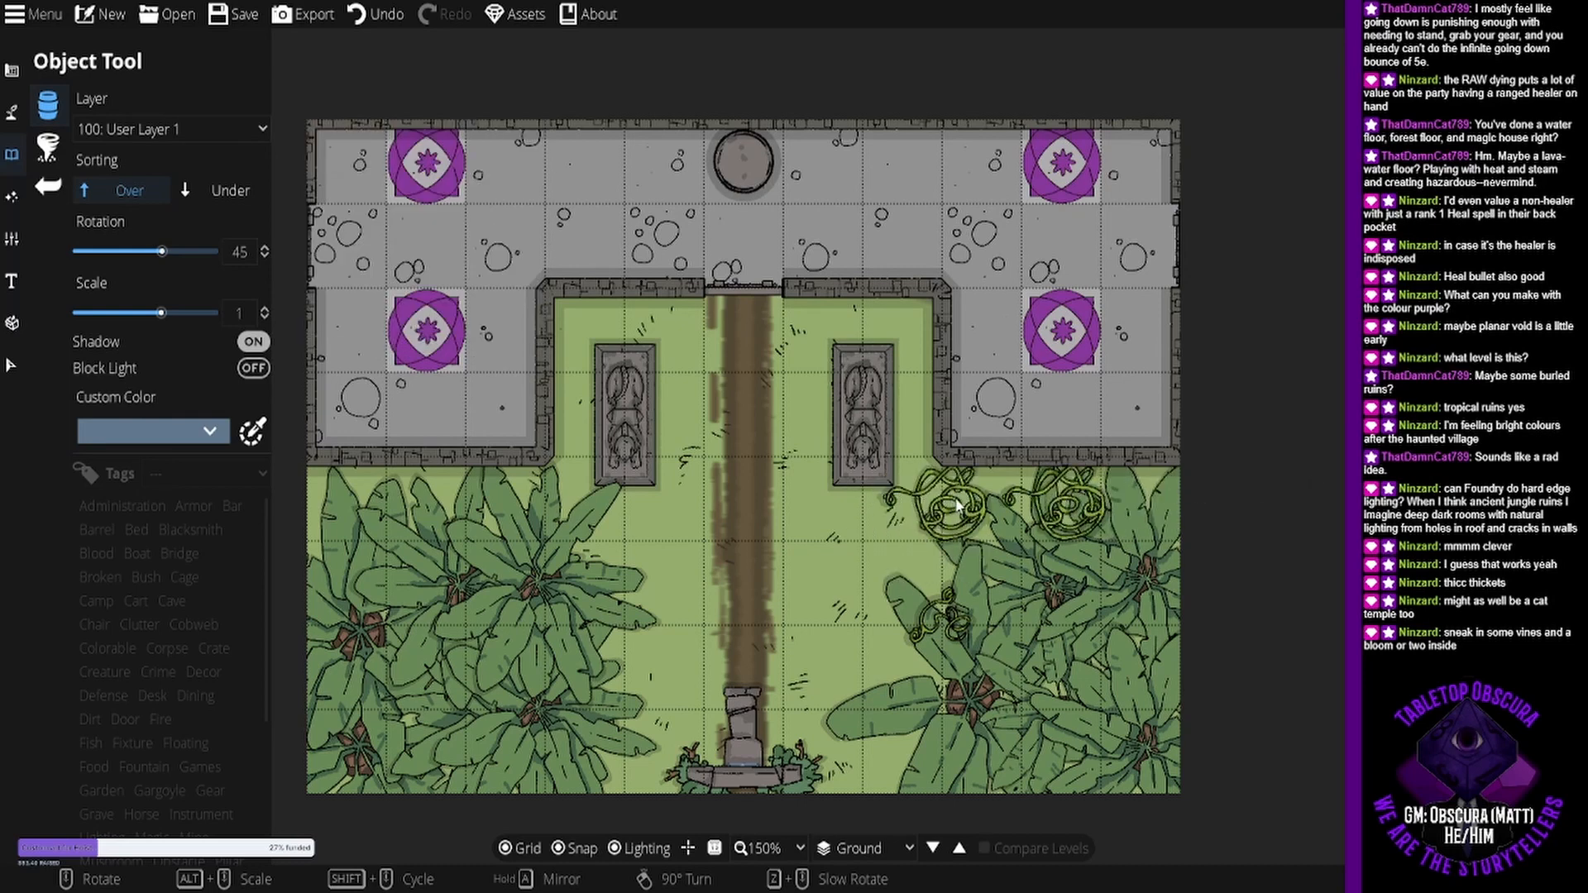
# - Cycle through the tendril variants and place a small one rotated 150 degrees near the outer end of the right wing's front wall
pyautogui.scroll(-2, 967, 502)
pyautogui.scroll(-1, 1025, 503)
pyautogui.scroll(-3, 1157, 570)
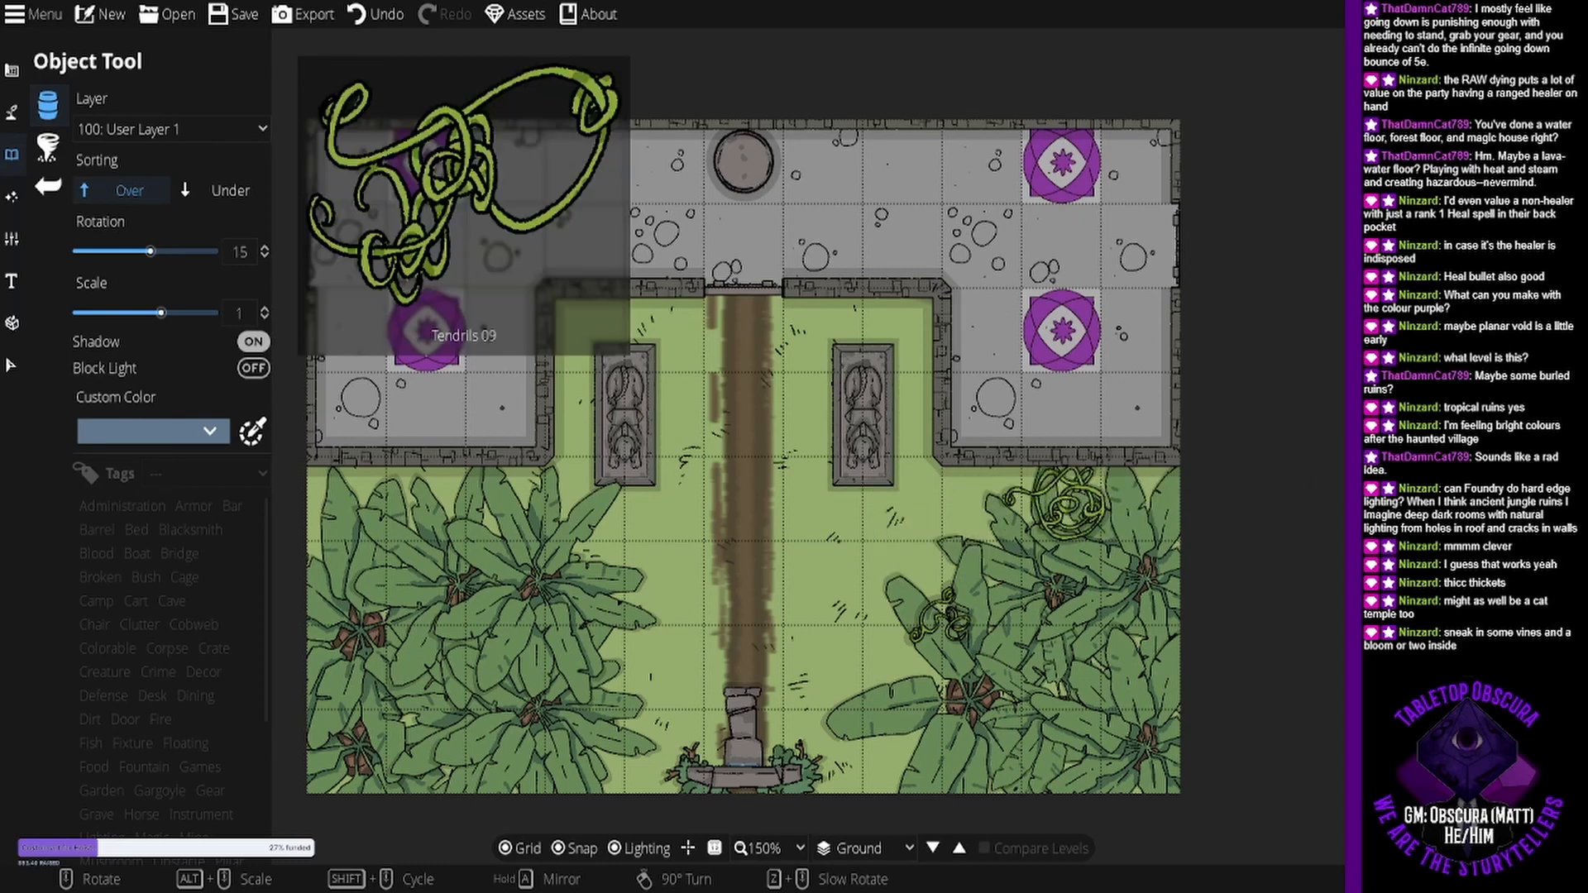
pyautogui.scroll(-13, 1072, 501)
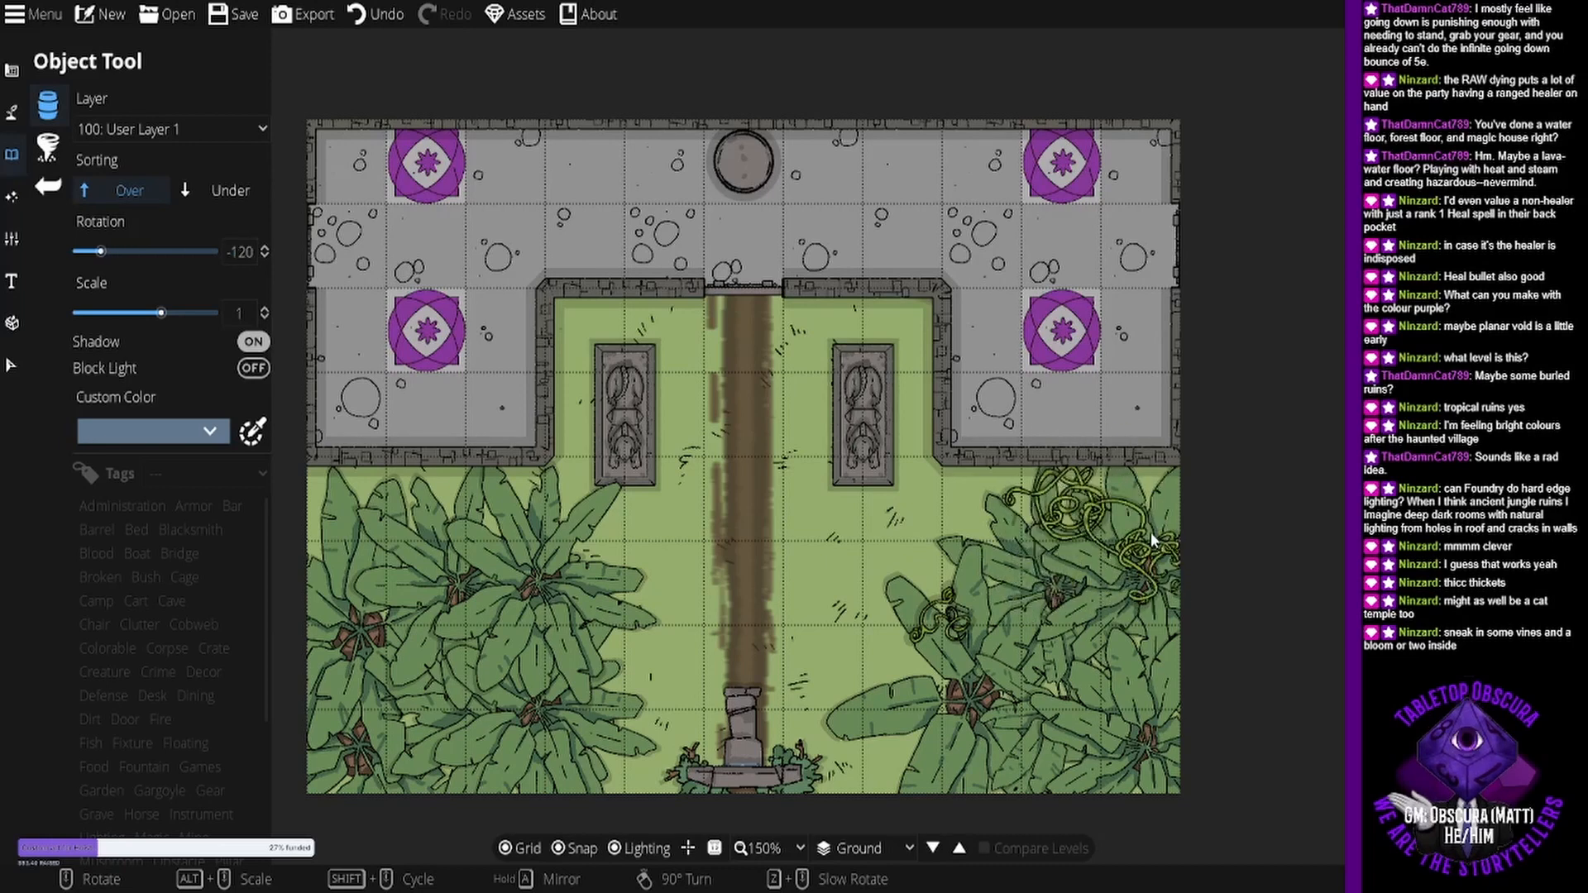
pyautogui.scroll(-2, 1117, 499)
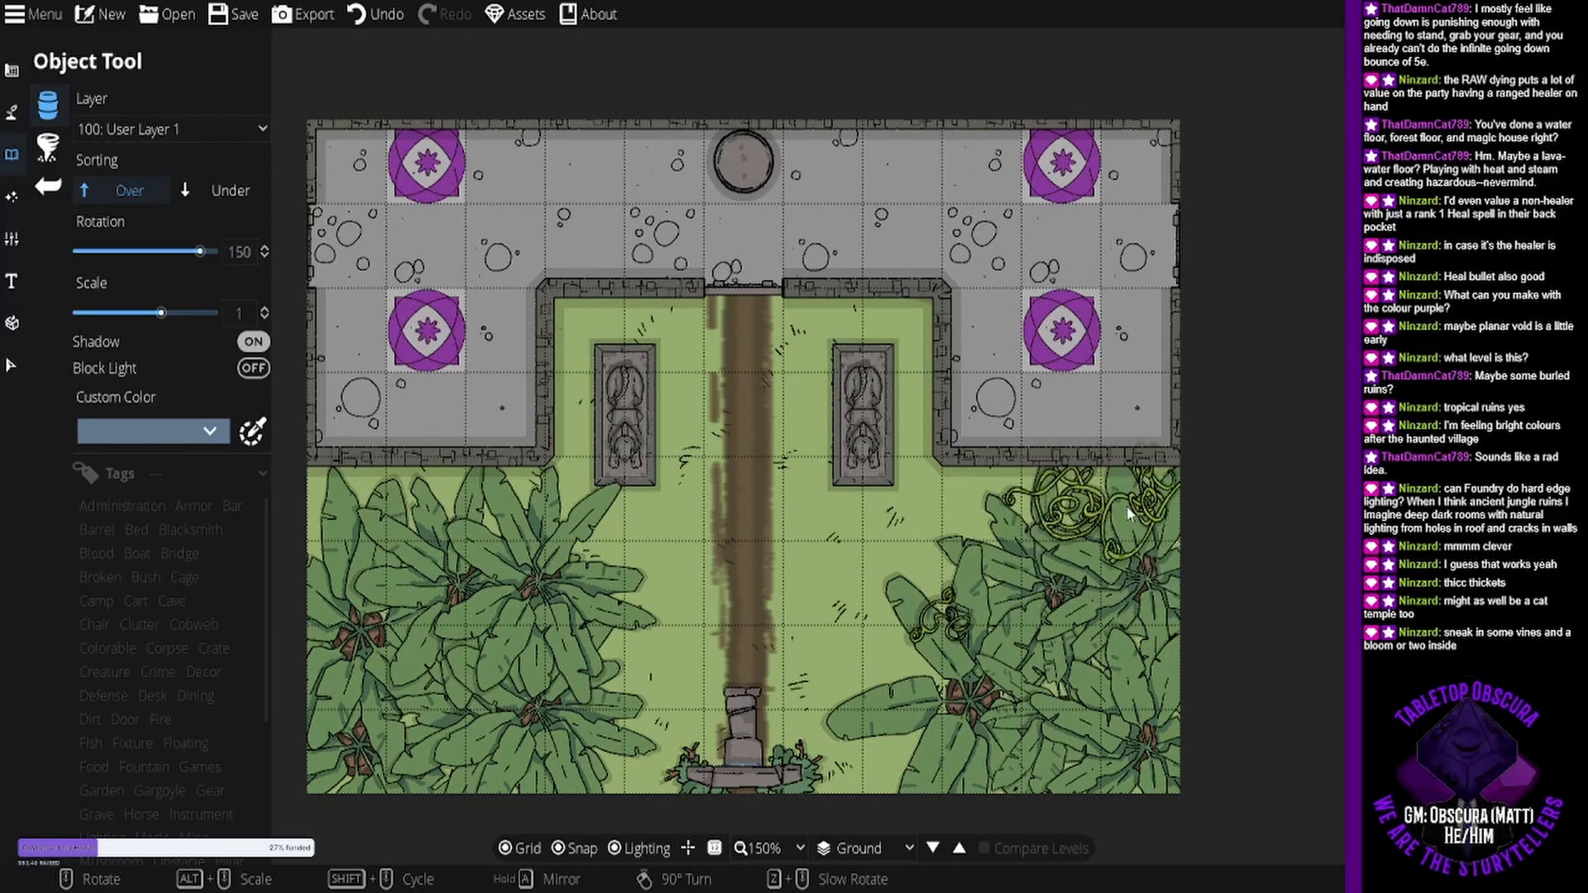
pyautogui.scroll(-3, 1126, 542)
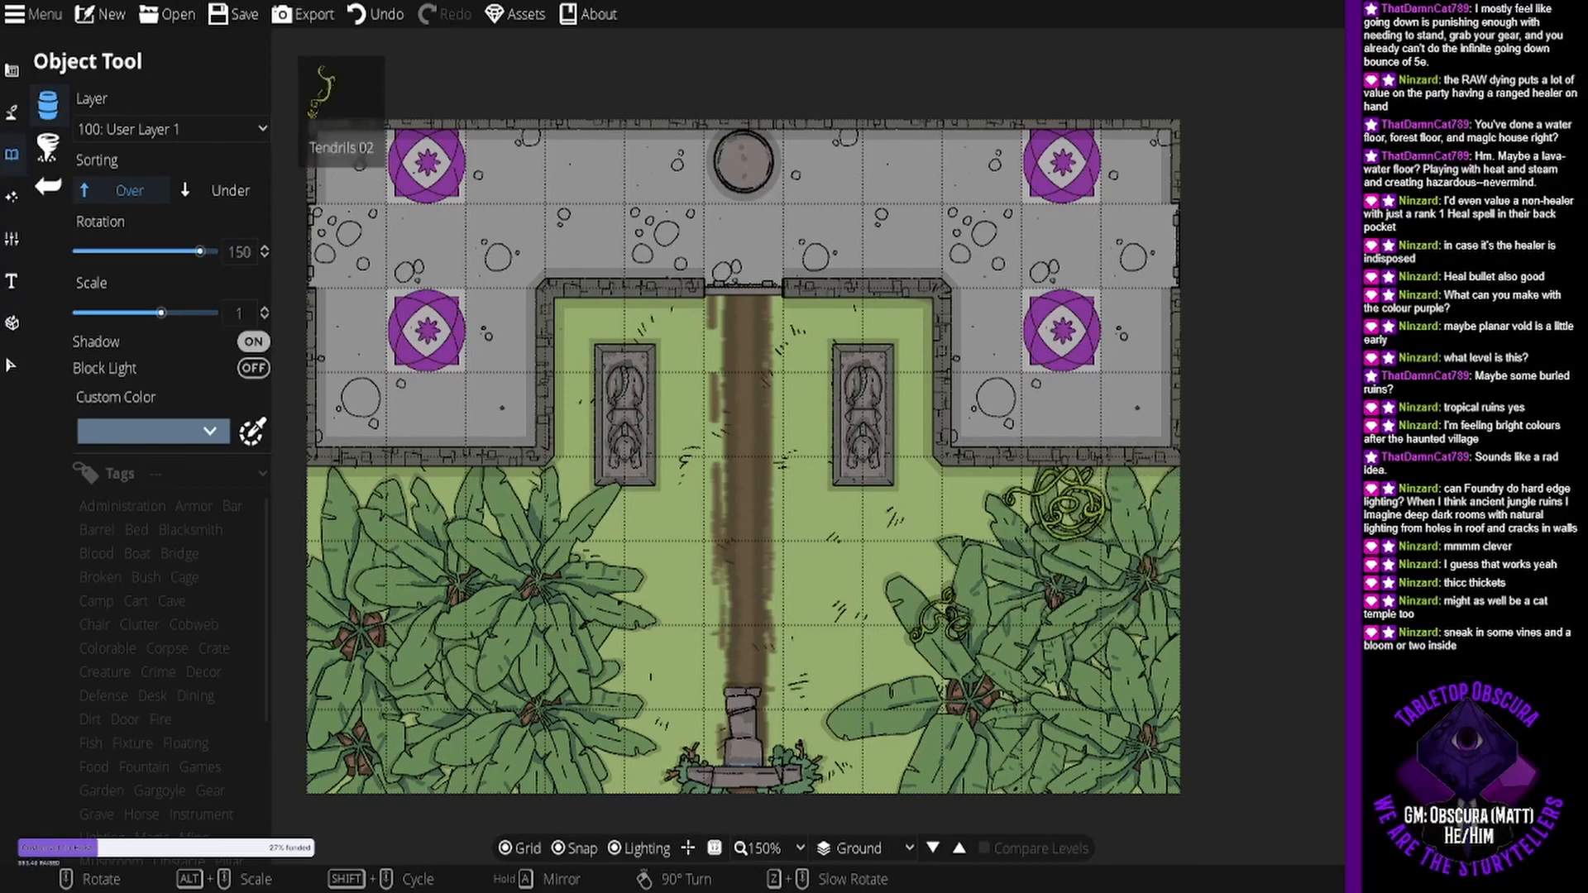
pyautogui.scroll(2, 1126, 542)
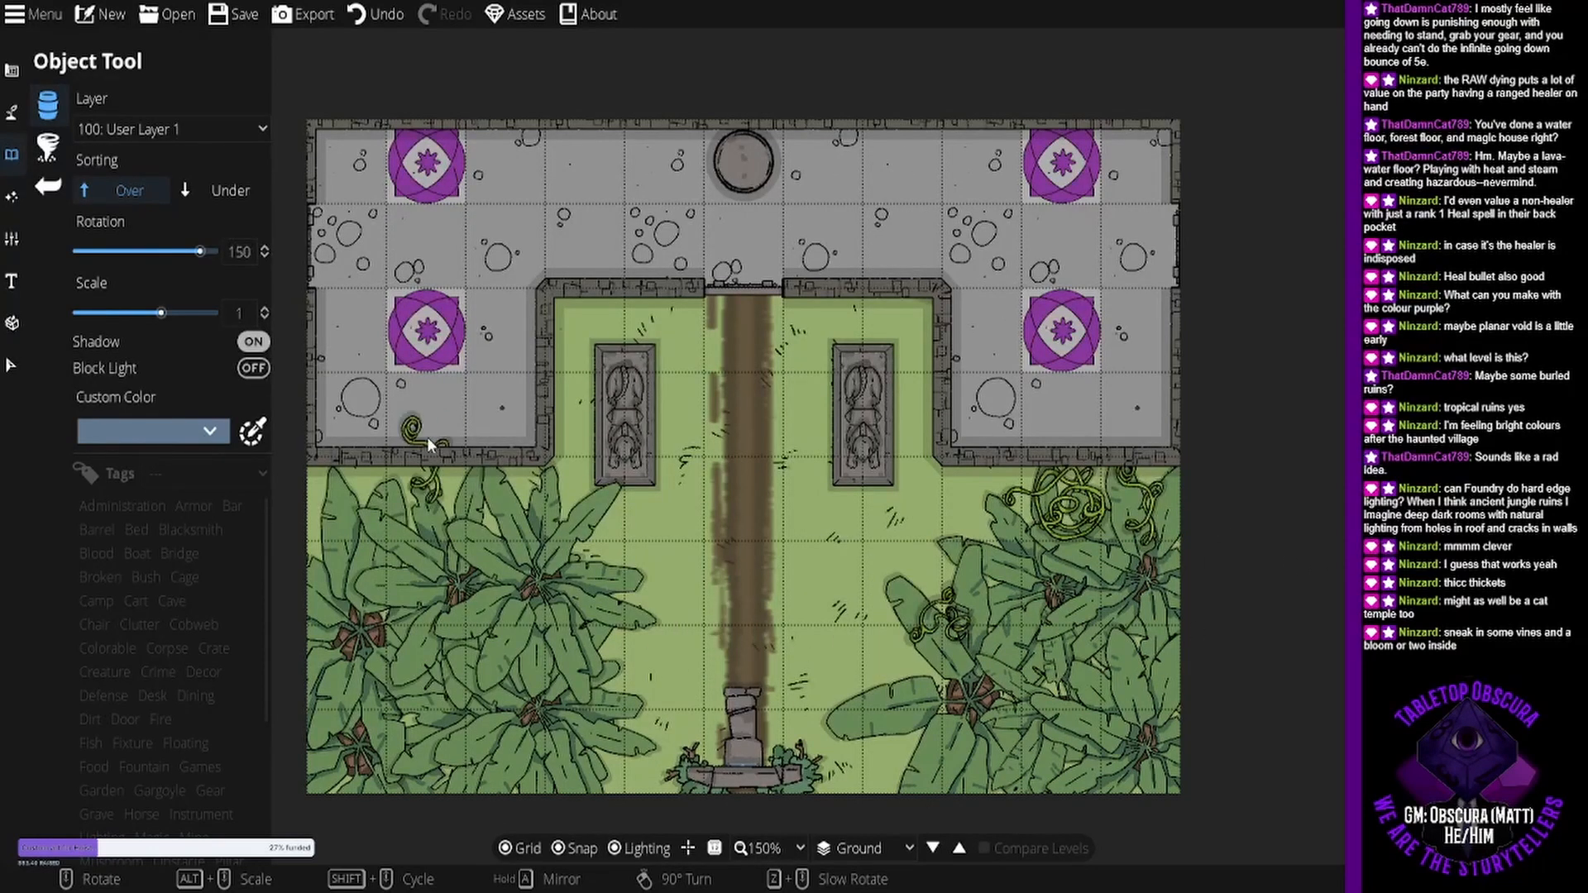
# - Set the object layer to 700: Above Walls and, with snapping off, place a tendril over the left wing's front wall near its inner corner
pyautogui.click(166, 129)
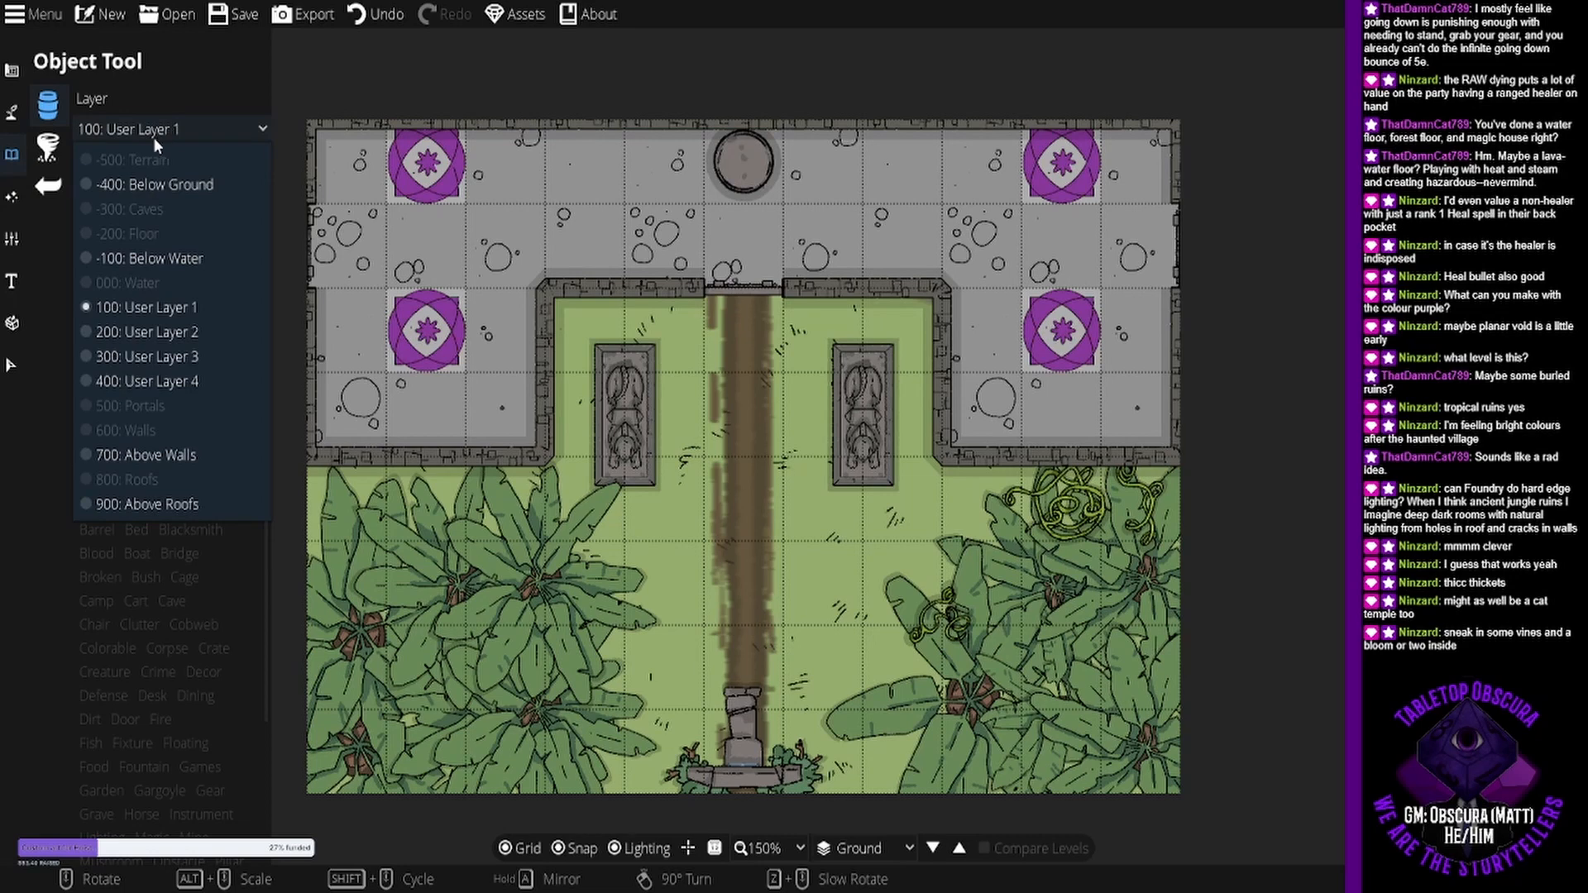
pyautogui.click(170, 455)
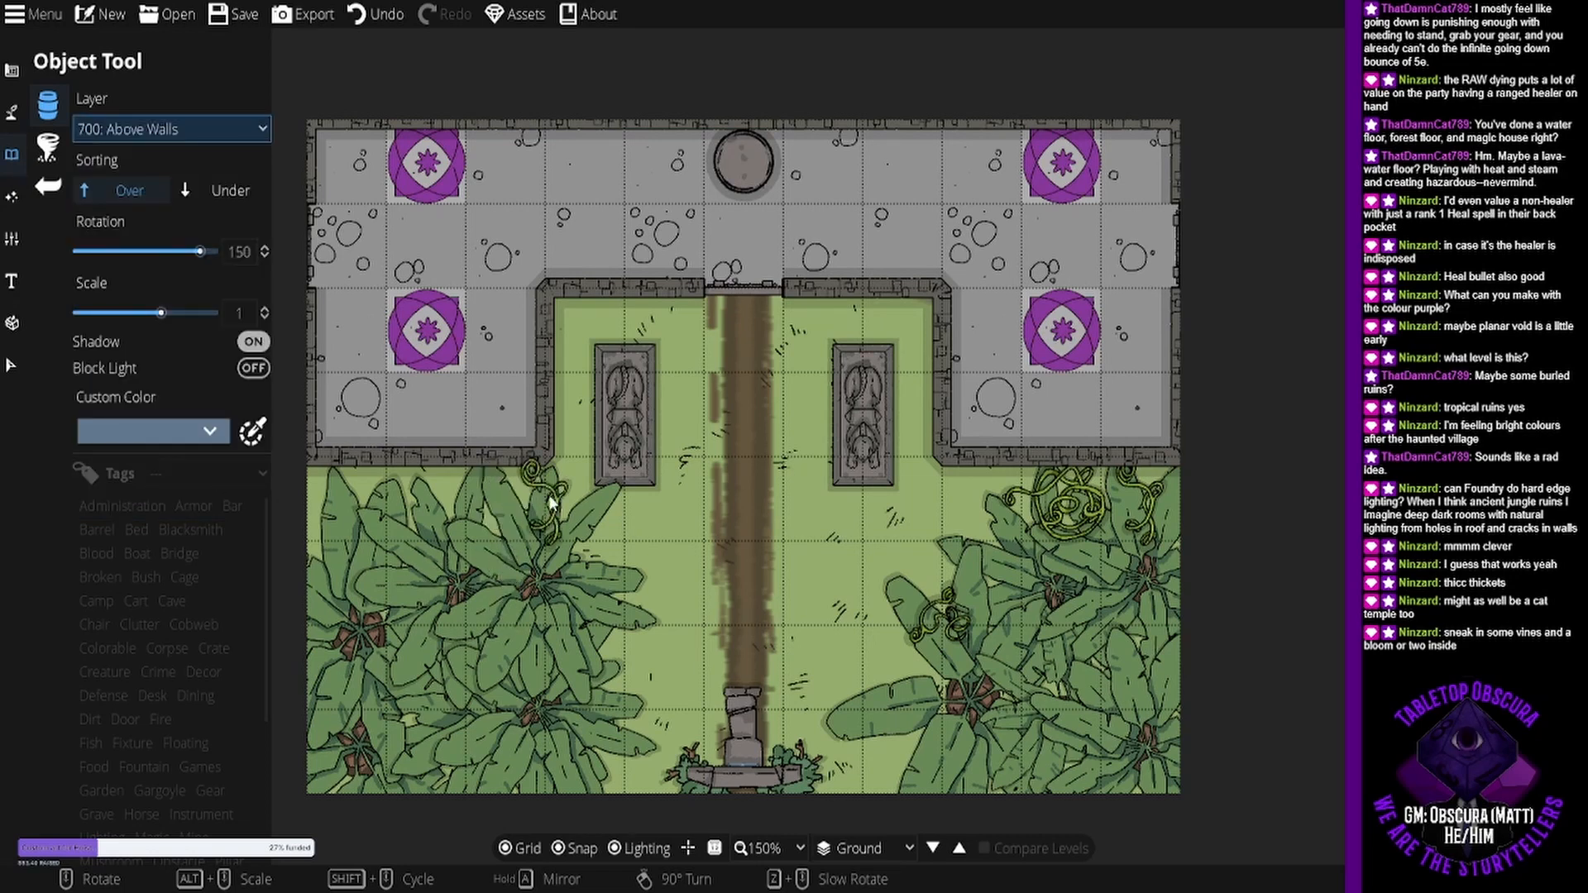
pyautogui.scroll(-3, 530, 496)
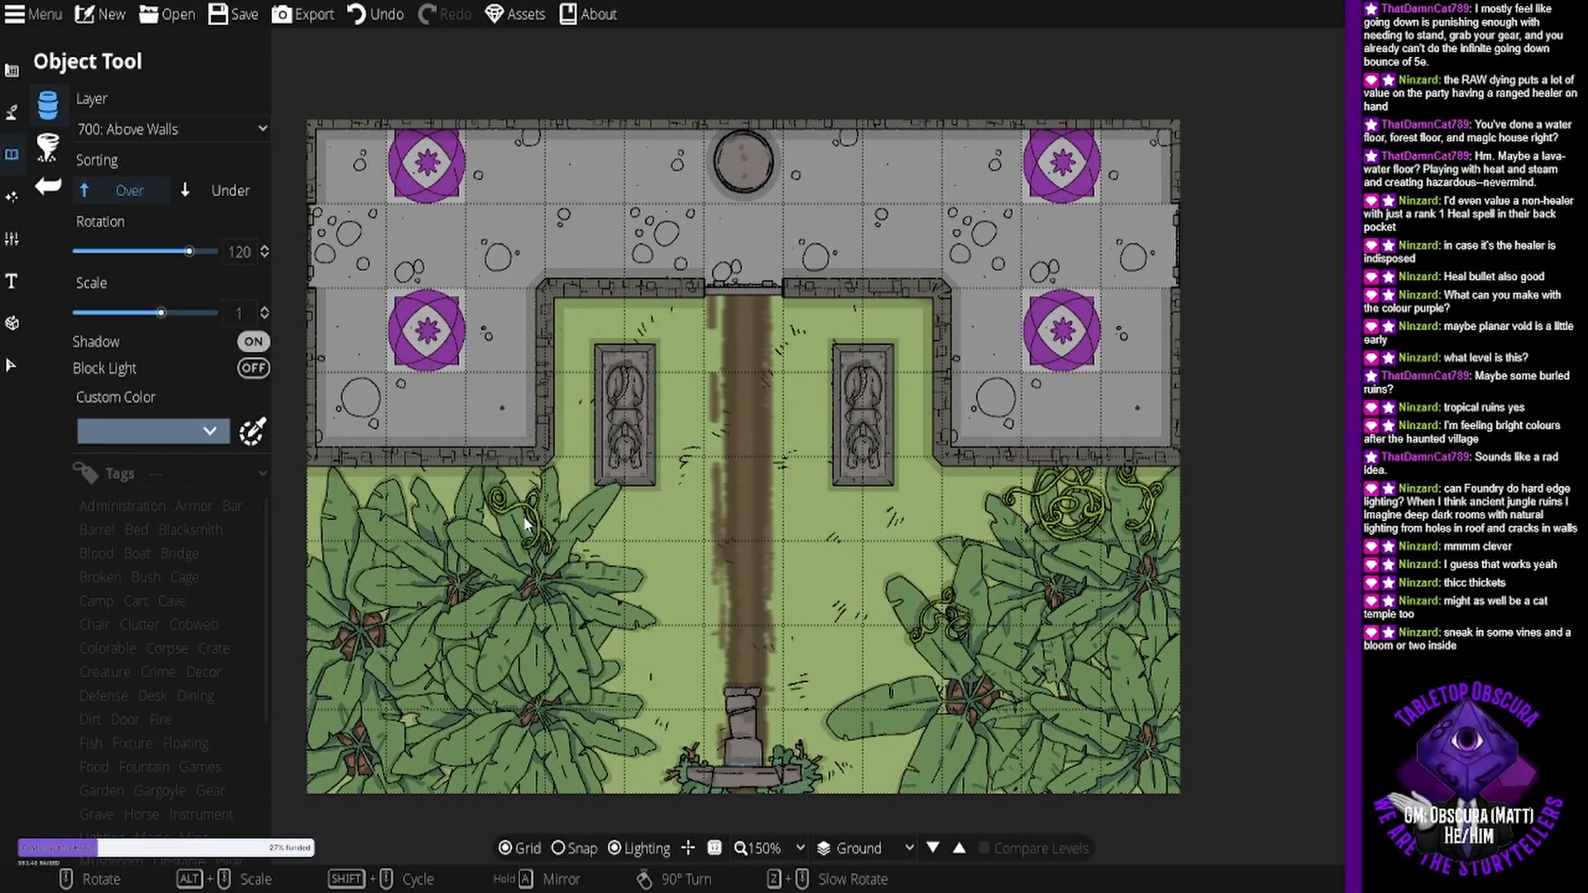
pyautogui.scroll(2, 518, 508)
pyautogui.click(514, 500)
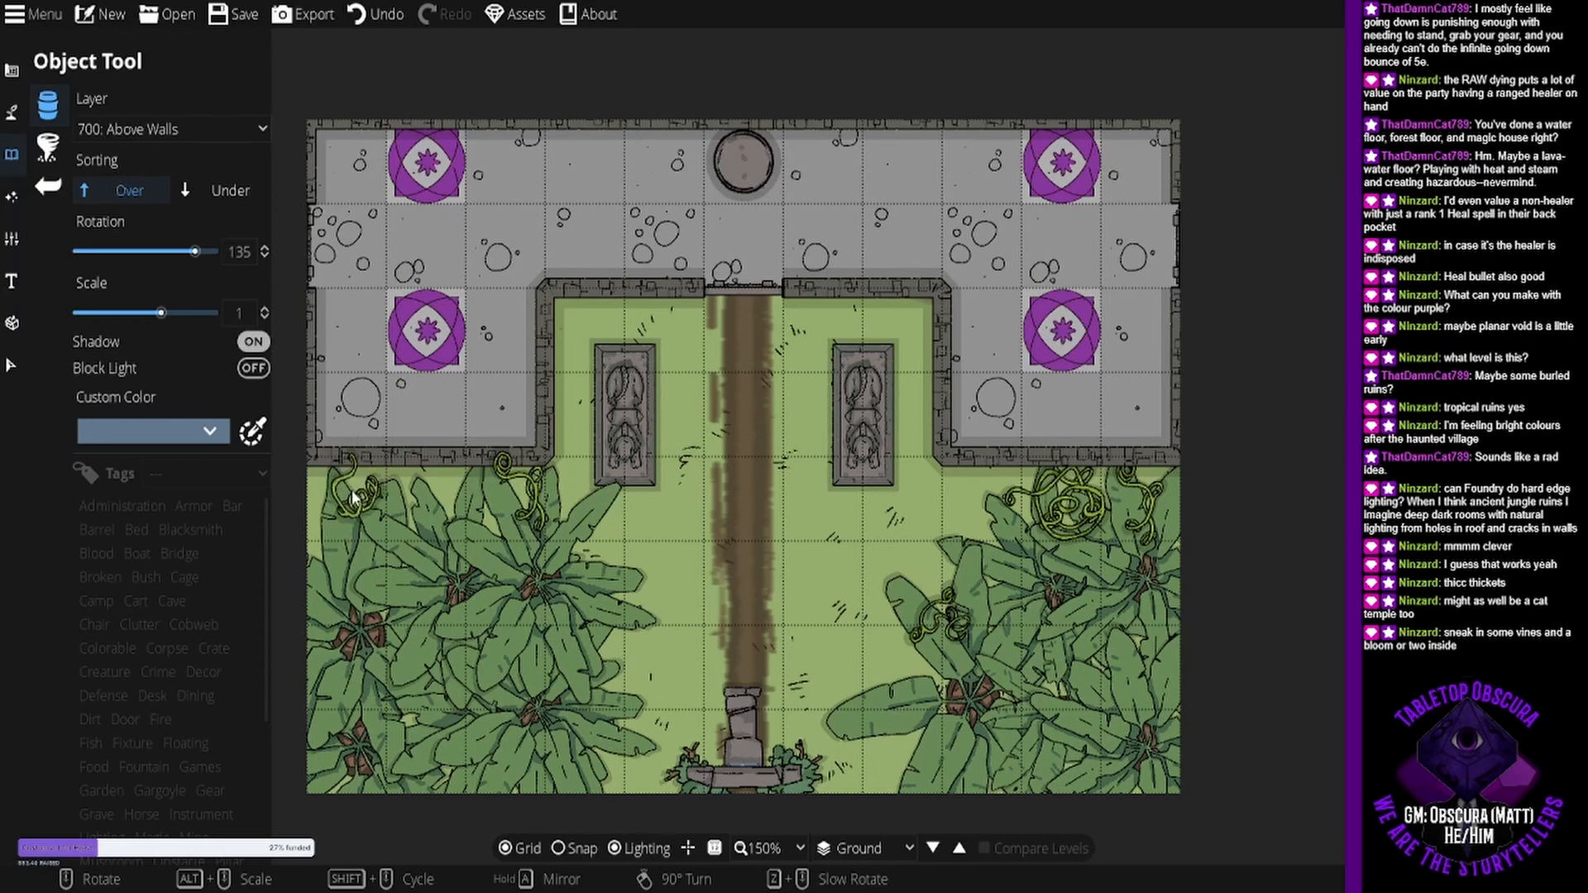
# - Place two more tendrils over the left wing's front wall, one at the outer end and one mid-wall rotated 30 degrees
pyautogui.scroll(2, 356, 492)
pyautogui.scroll(-11, 353, 496)
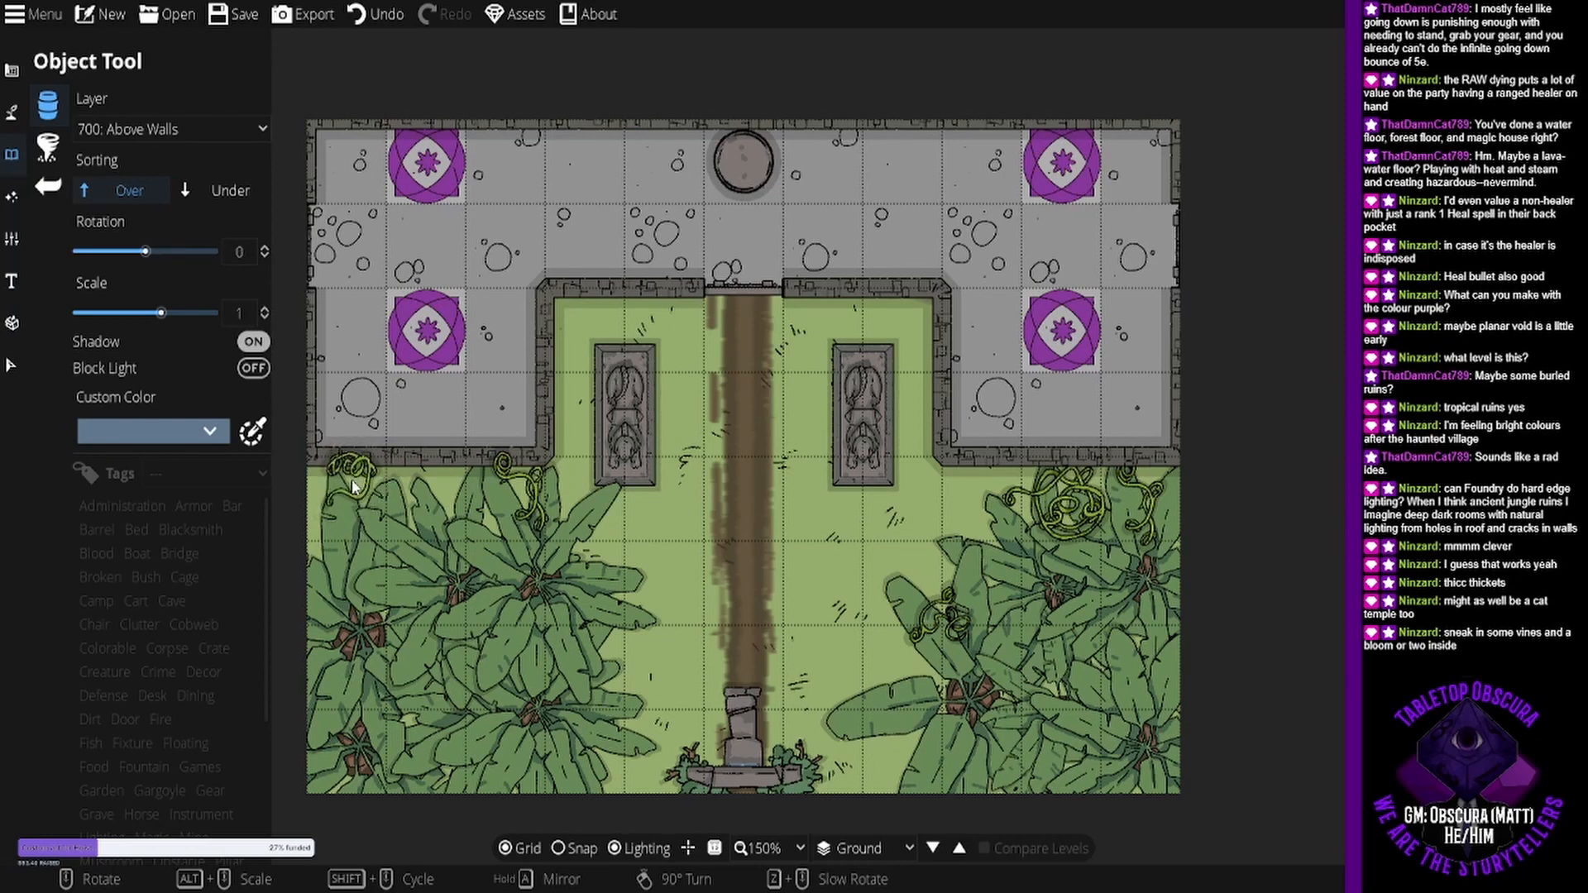
pyautogui.keyDown('shift'); pyautogui.scroll(-3, 350, 479); pyautogui.keyUp('shift')
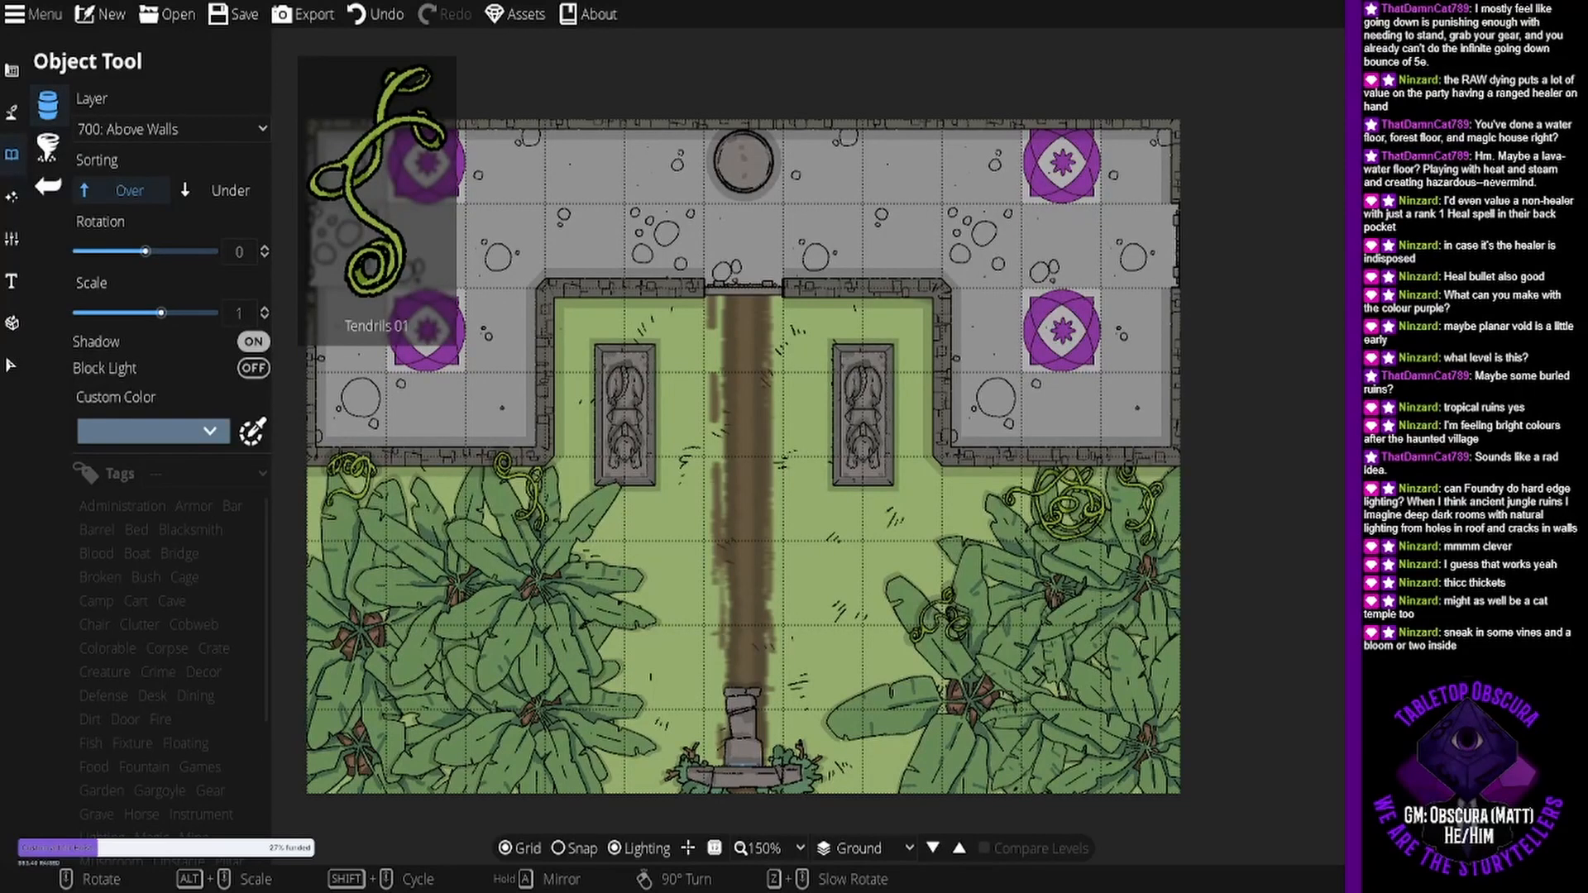
pyautogui.scroll(1, 413, 489)
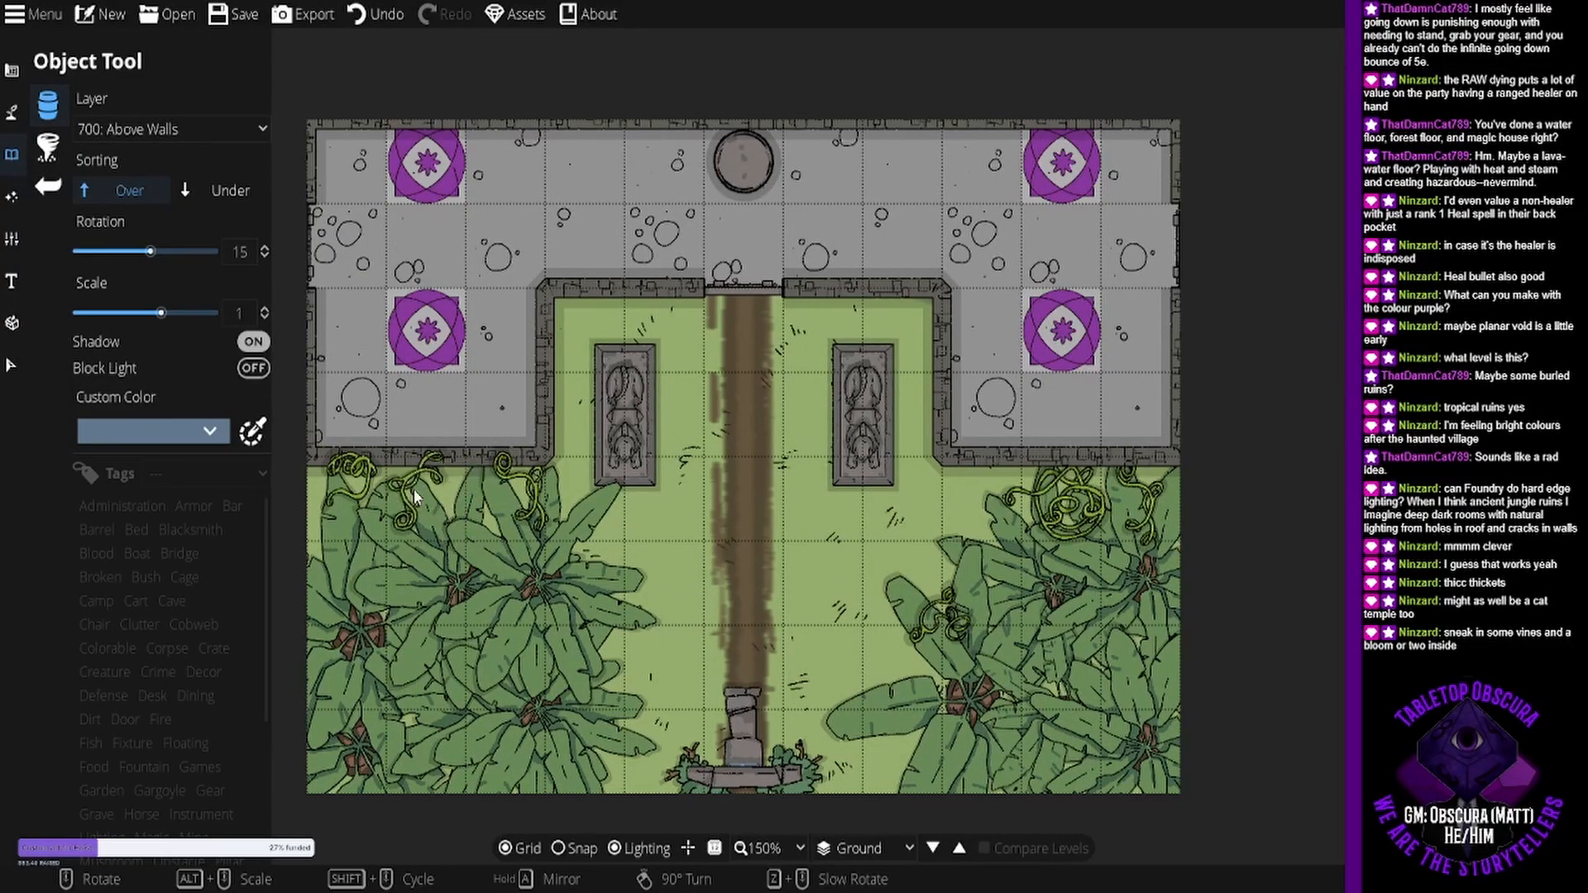
pyautogui.scroll(1, 413, 489)
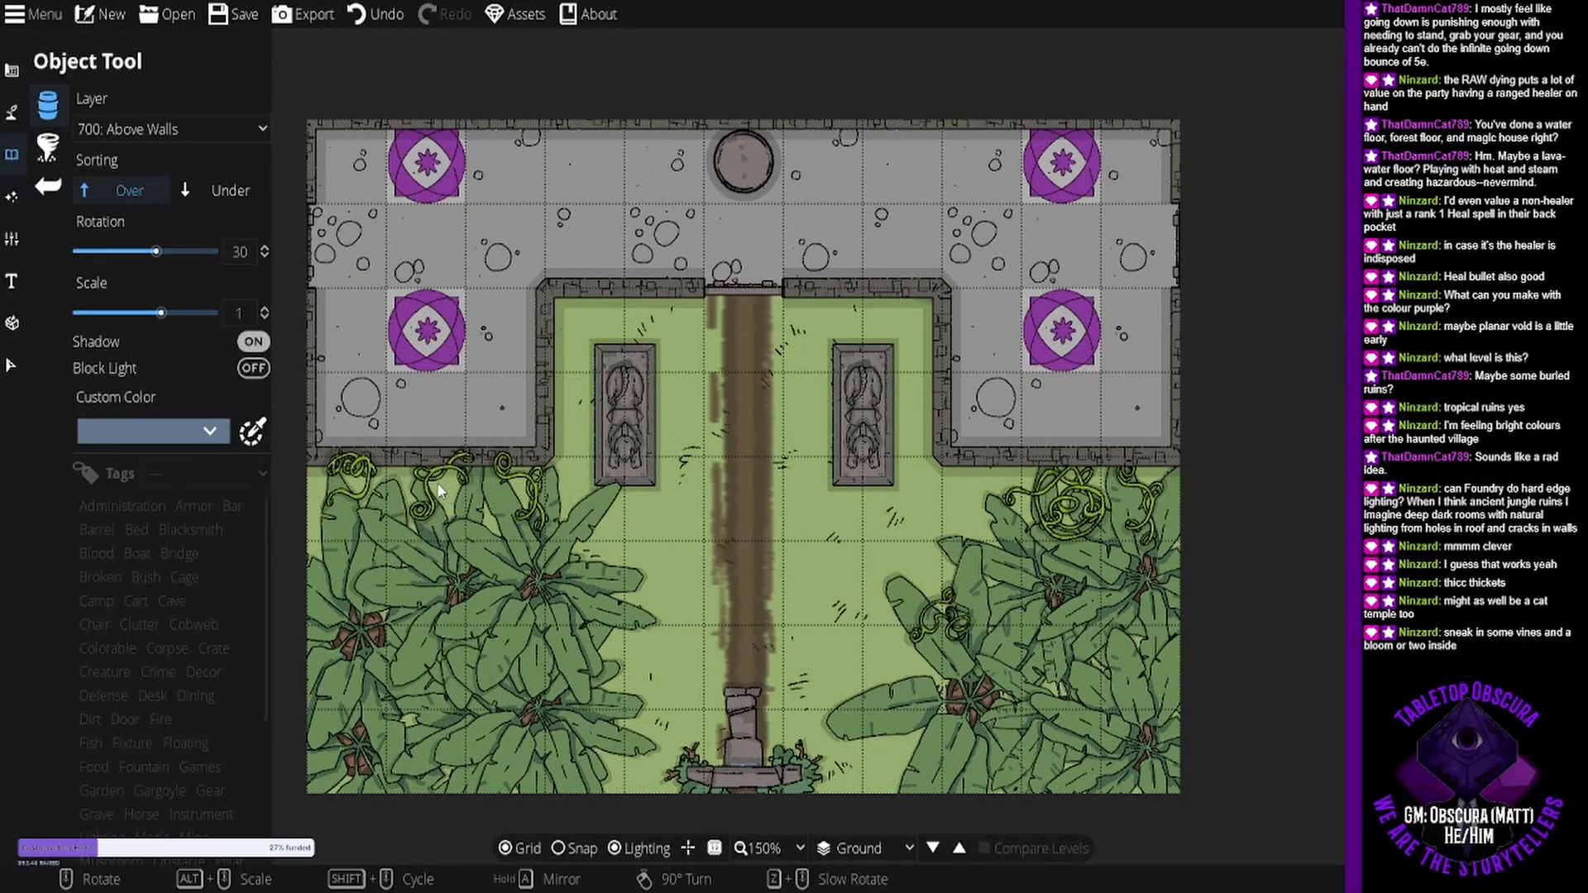
pyautogui.click(441, 483)
# - Add tendrils over the right wing's front wall, filling the stretch from the existing tangle to the inner corner
pyautogui.scroll(-12, 1110, 472)
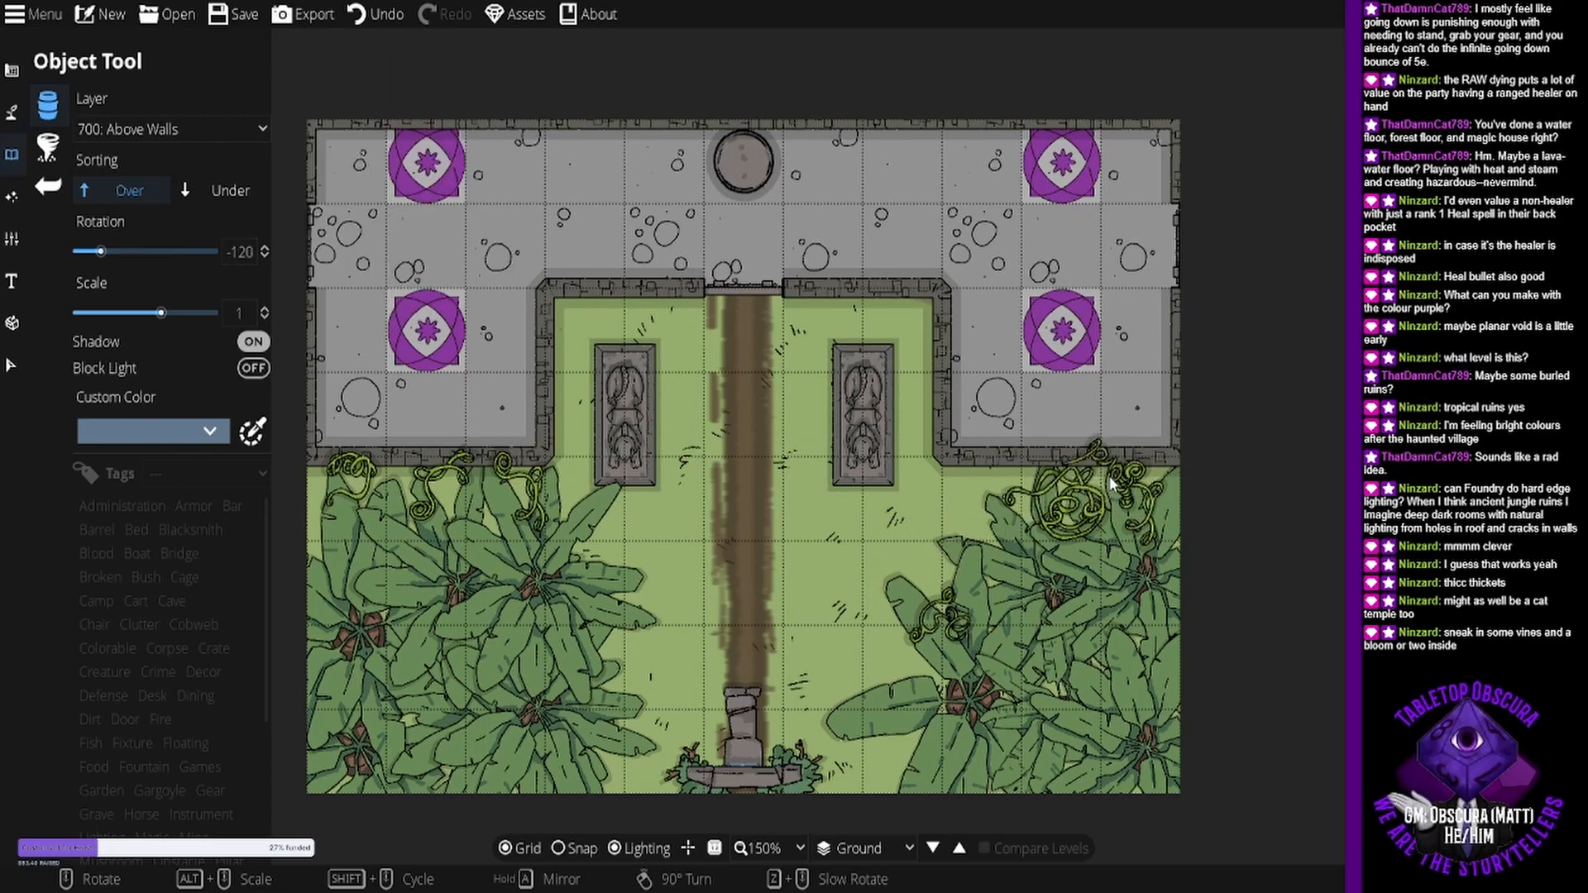
pyautogui.click(1109, 486)
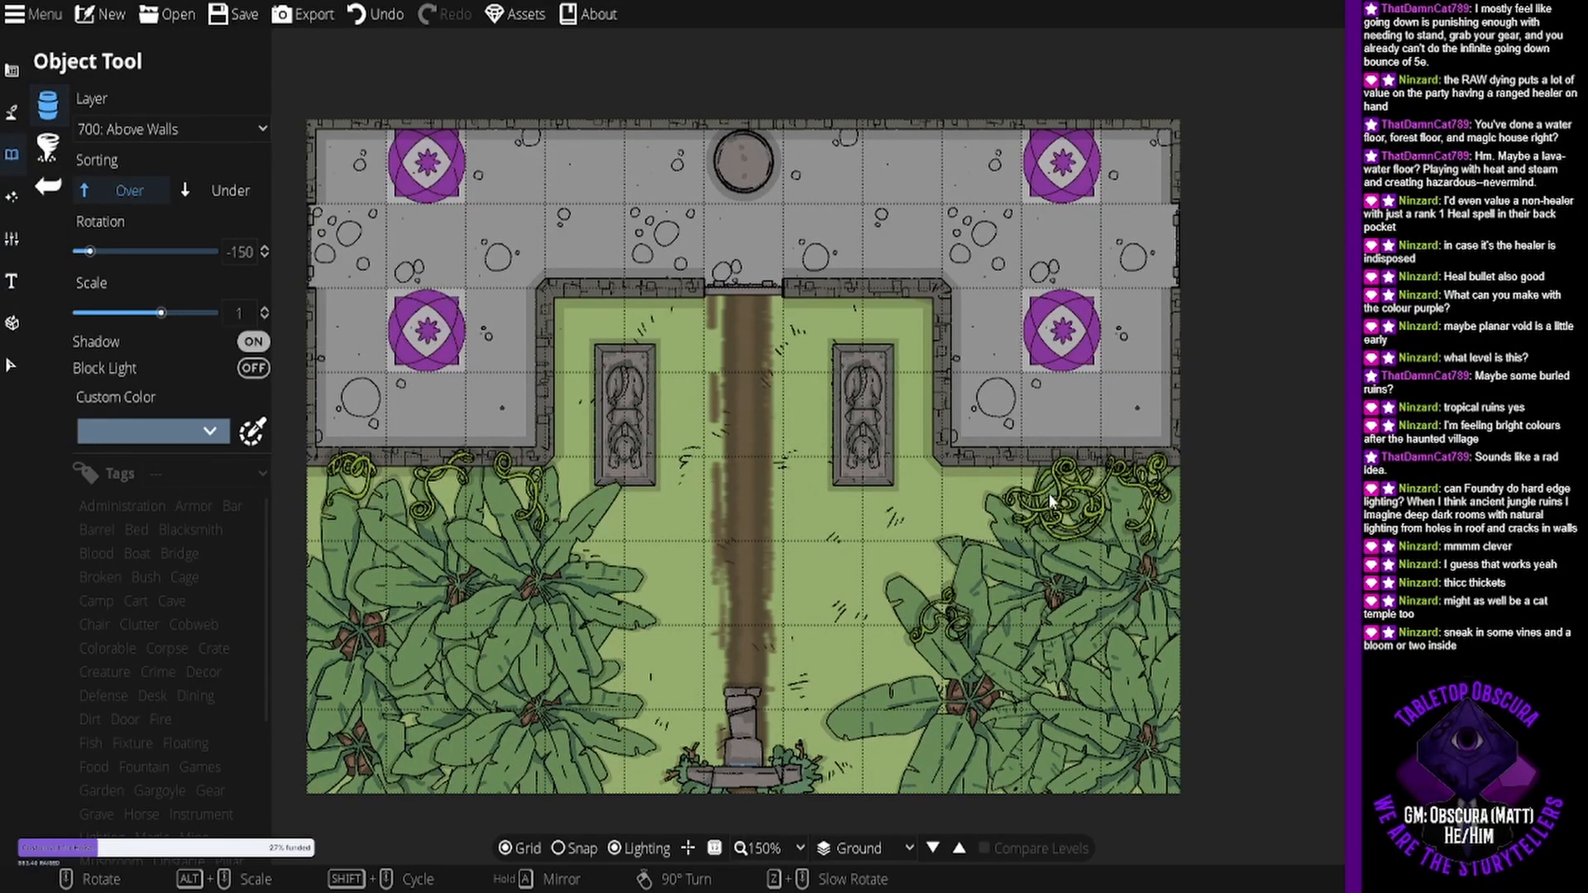
pyautogui.scroll(4, 1049, 493)
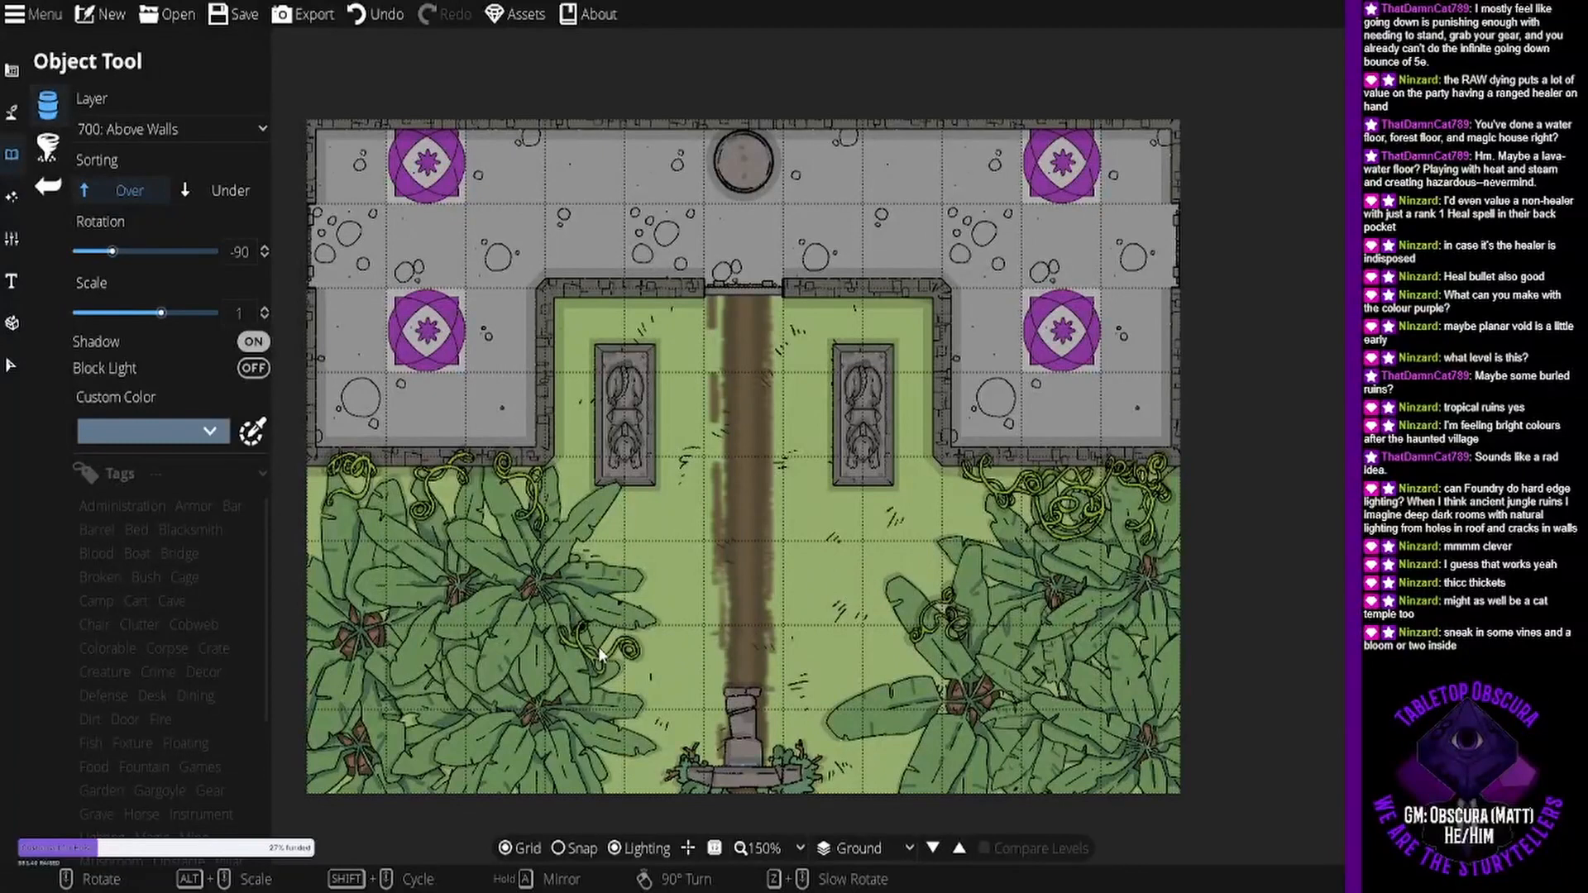
# - Place two more tendrils along the left thicket's inner edge, the upper one rotated -120 degrees
pyautogui.scroll(6, 598, 646)
pyautogui.click(602, 650)
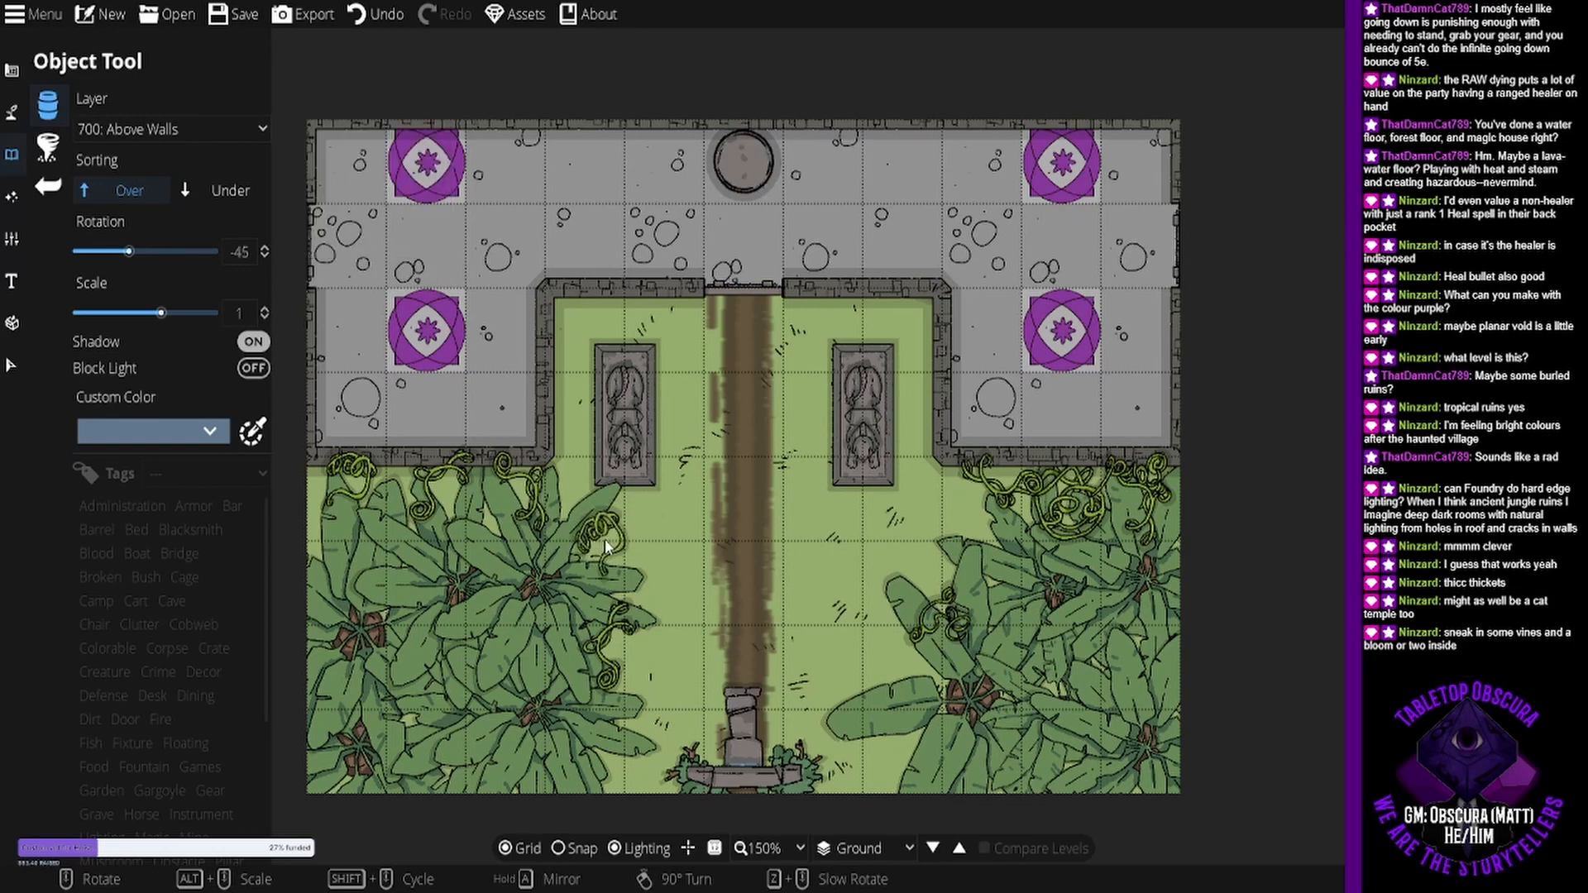
pyautogui.scroll(-8, 604, 538)
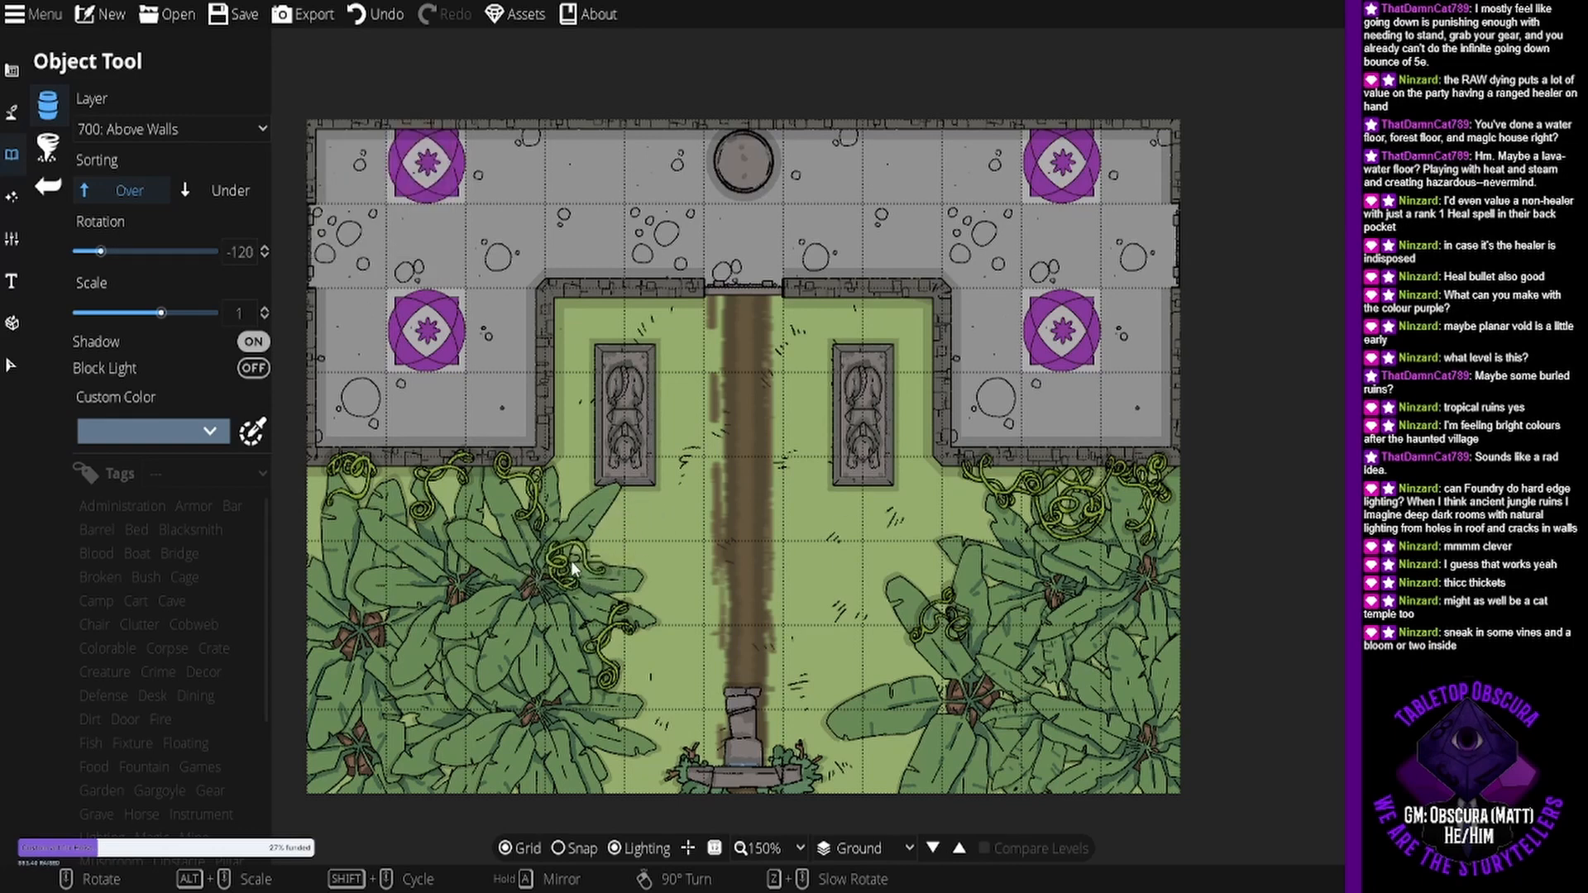
pyautogui.click(577, 564)
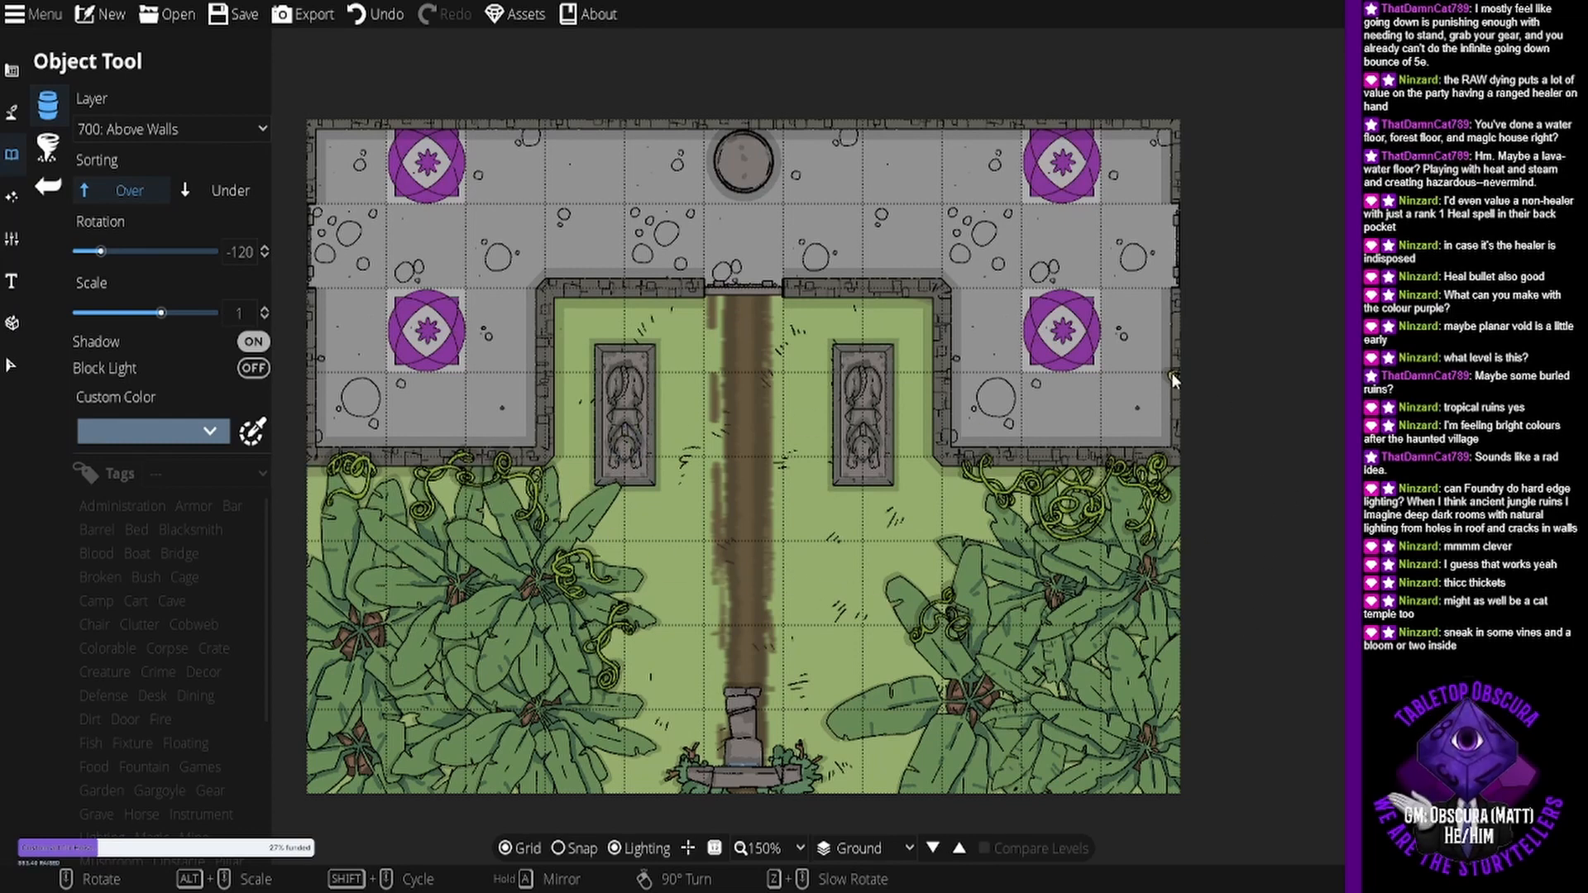
# - Bring the left thicket's upper middle palm to the front and move it to layer 700: Above Walls
pyautogui.click(11, 368)
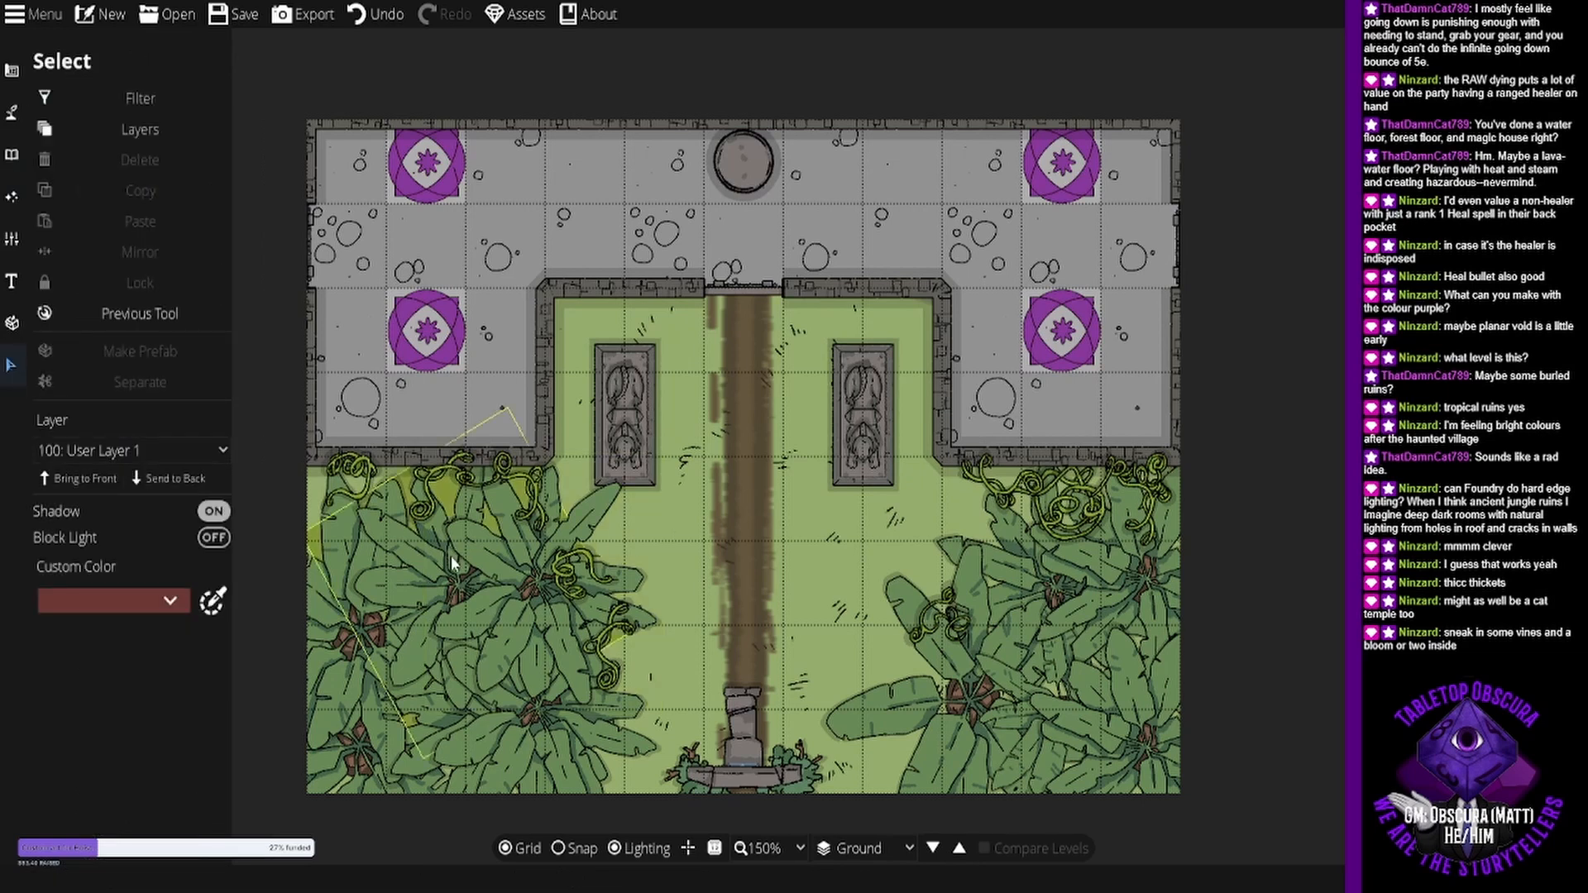
pyautogui.click(449, 556)
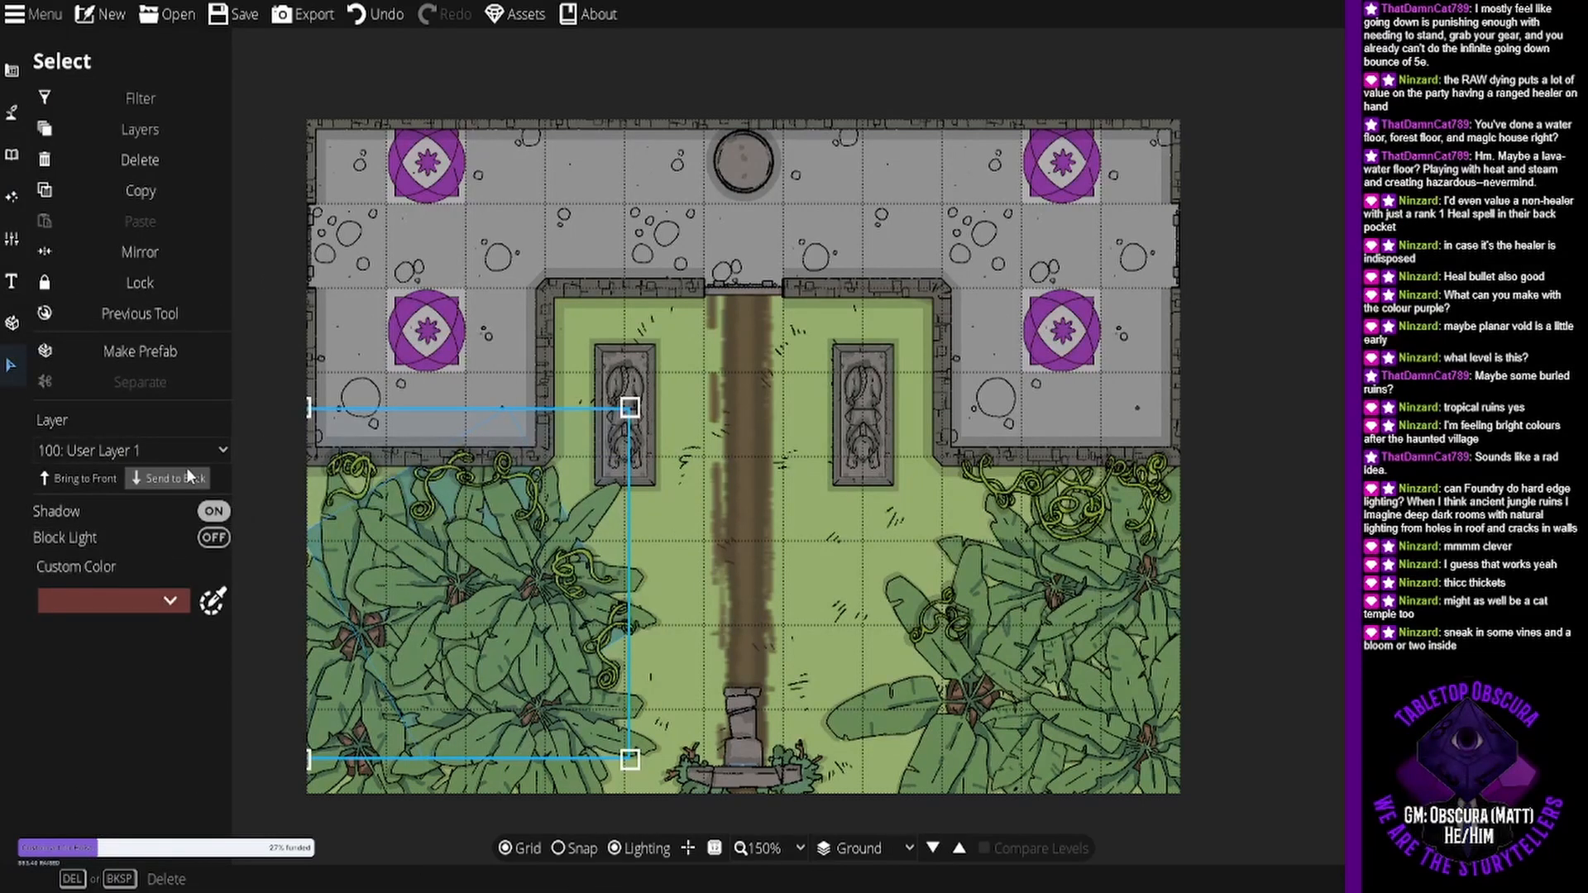
pyautogui.click(101, 478)
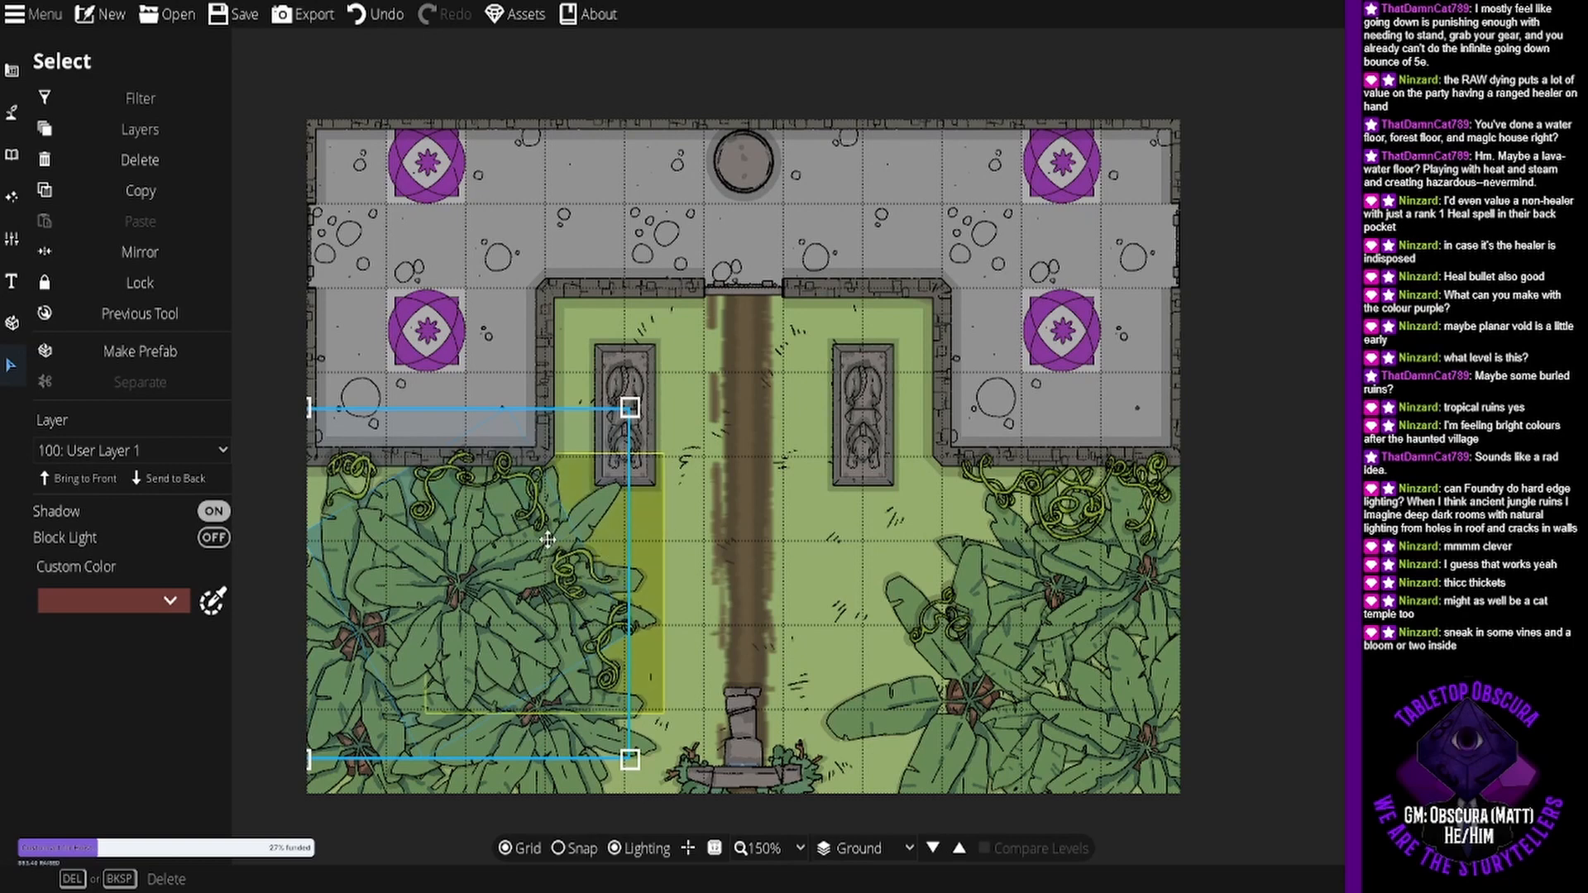
pyautogui.click(149, 443)
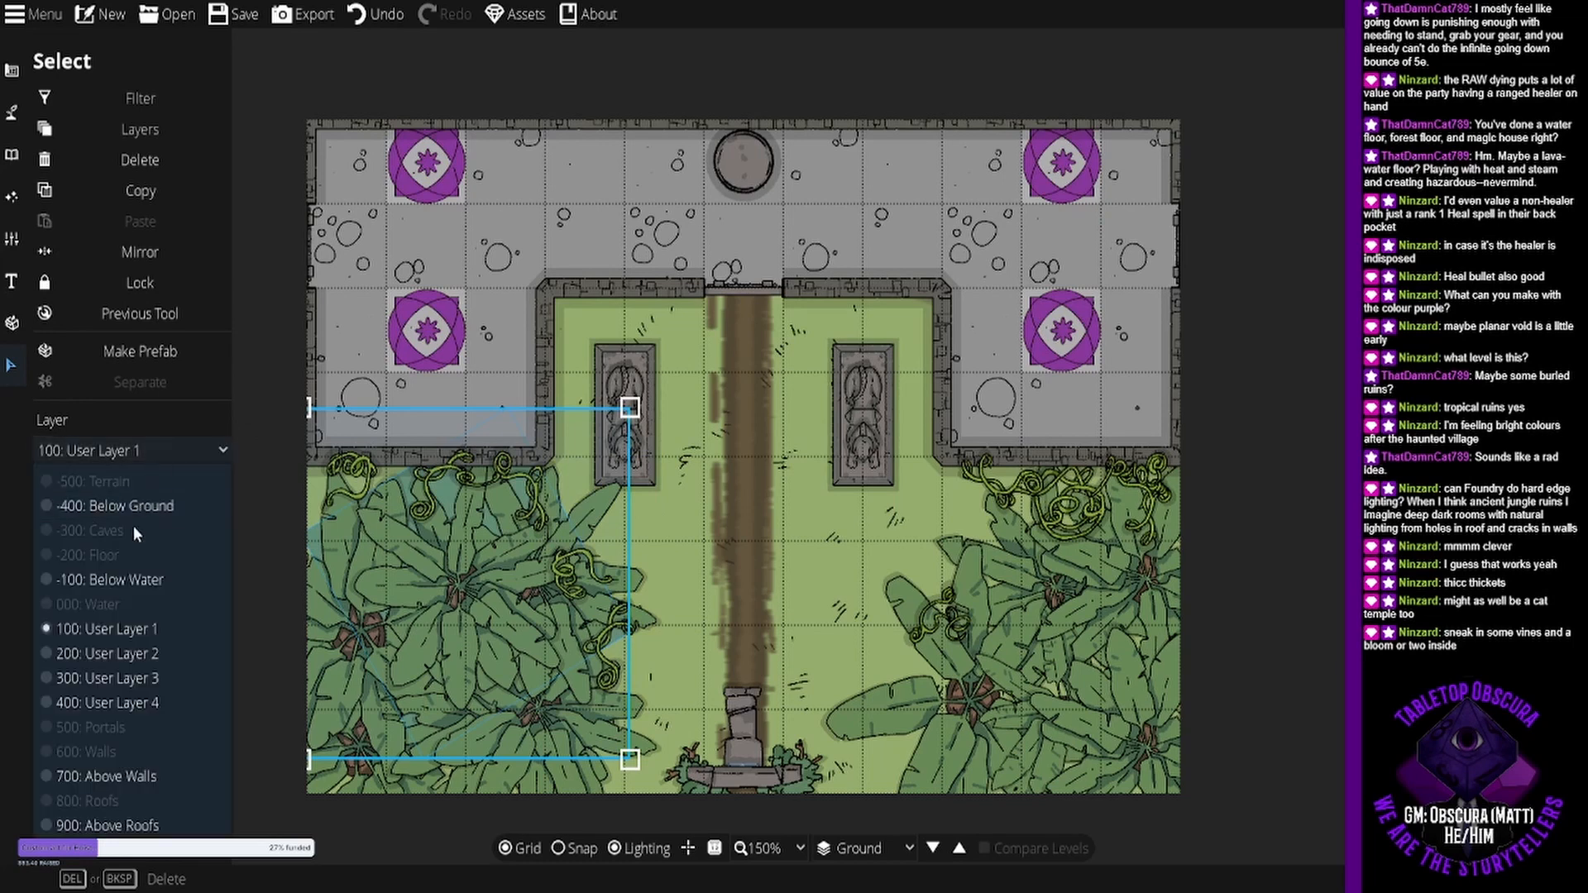
pyautogui.click(122, 775)
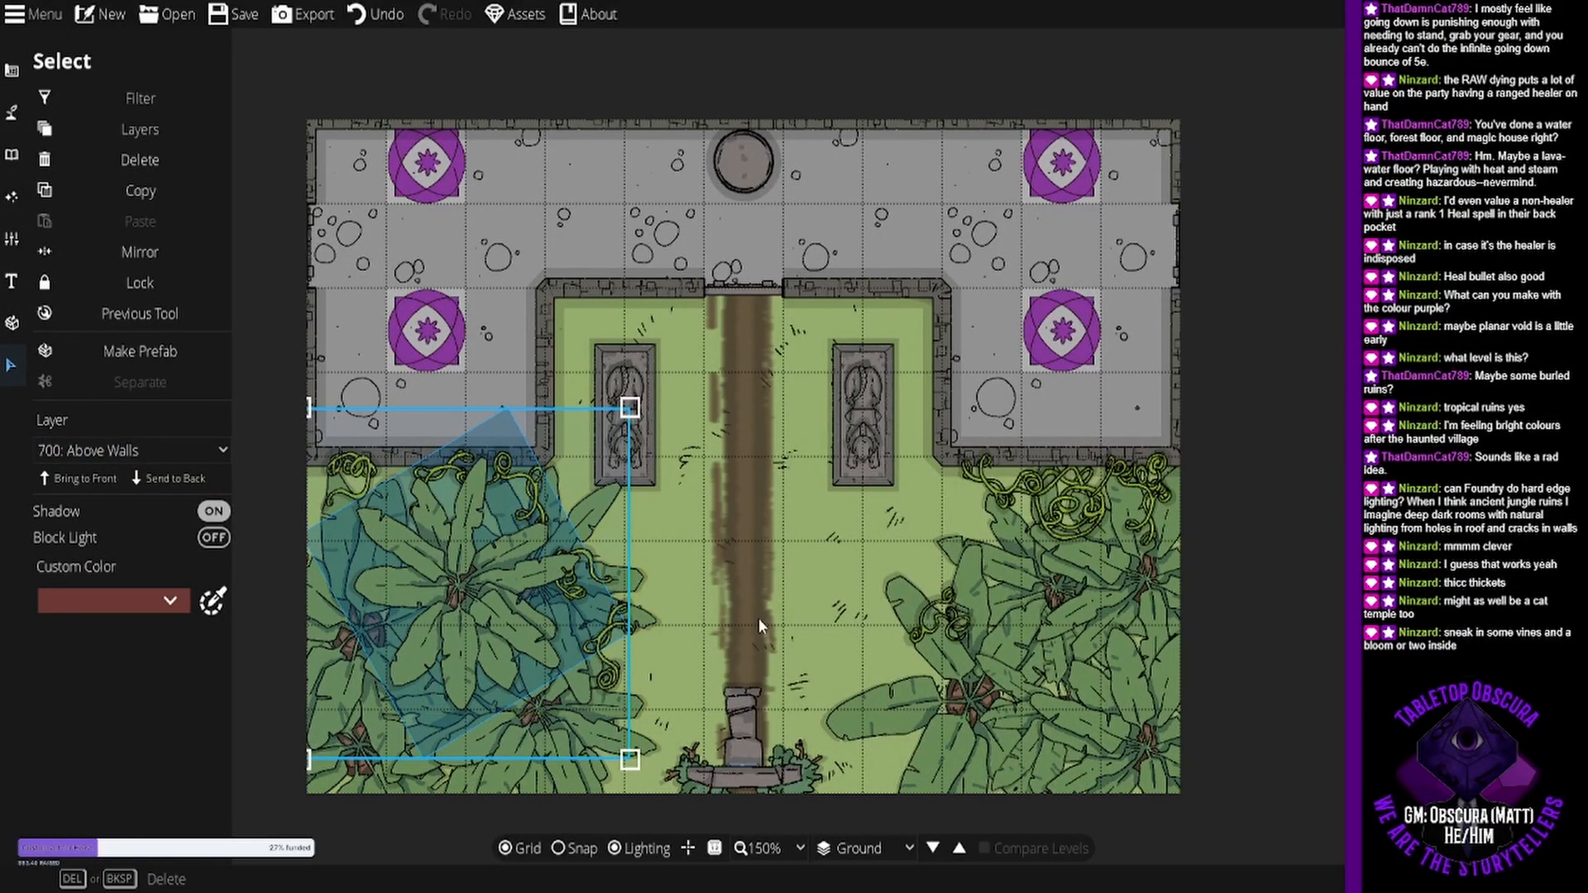
# - Move the left thicket's palm nearest the path and its outer palm by the map edge to layer 700: Above Walls
pyautogui.click(641, 589)
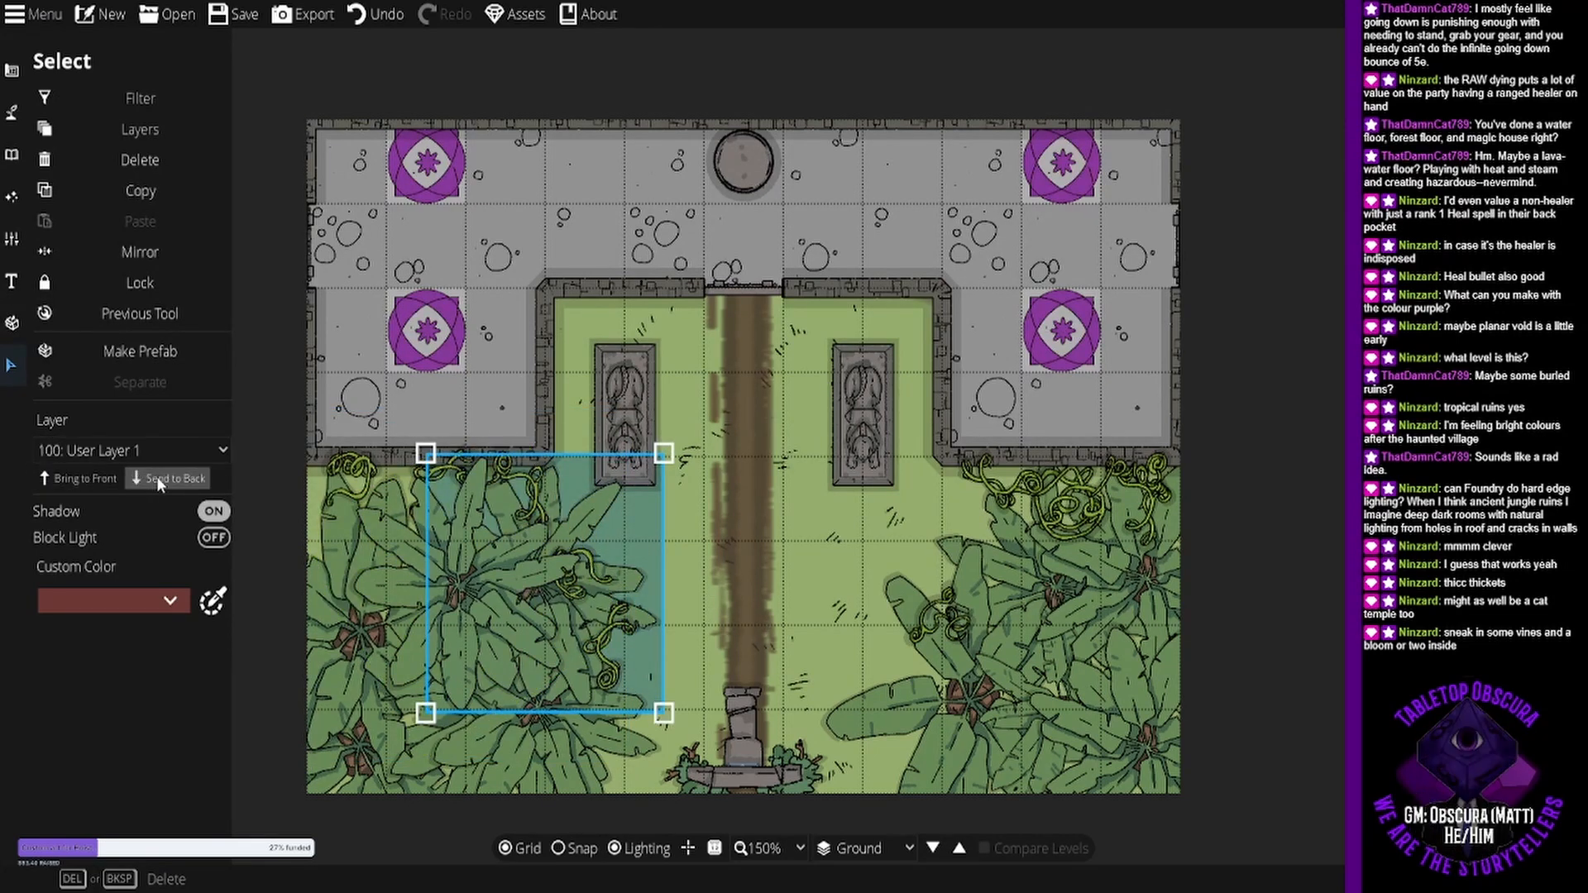
pyautogui.click(172, 452)
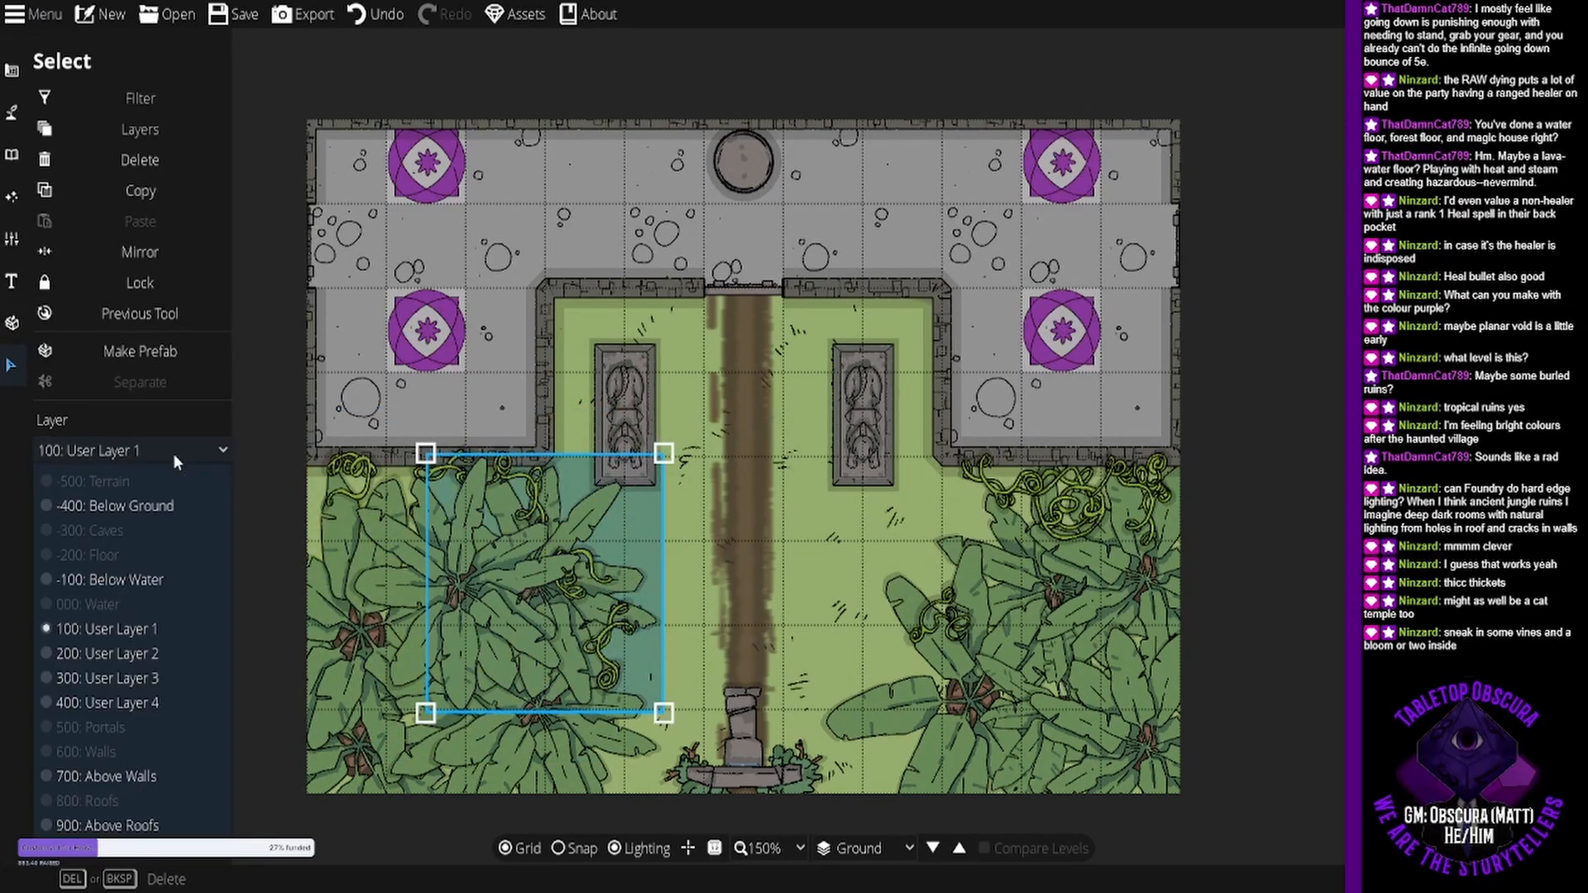
pyautogui.click(166, 768)
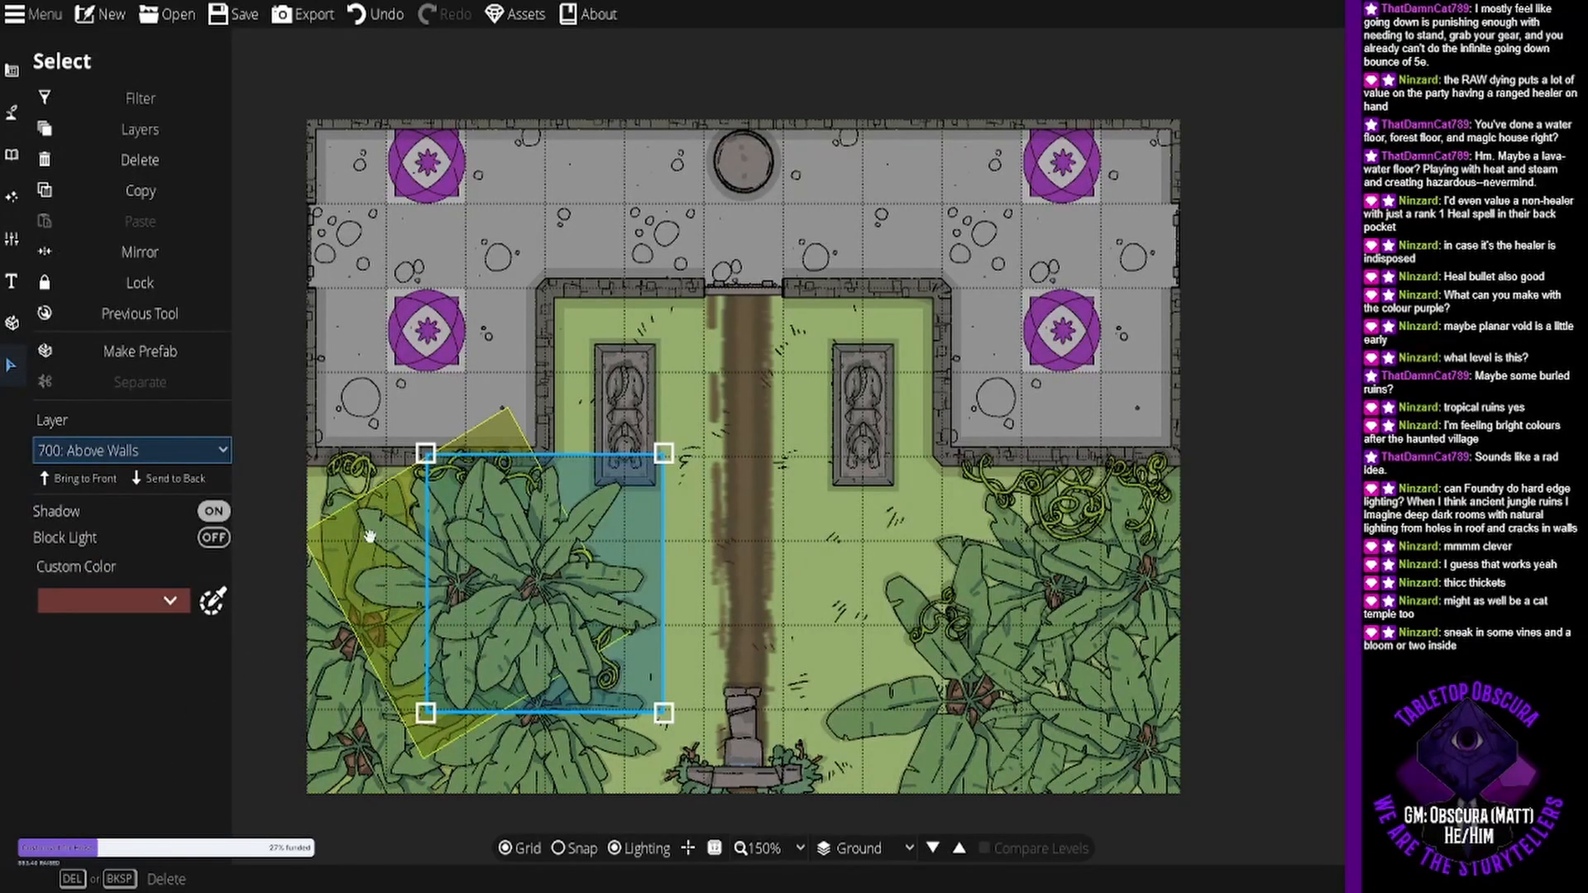
pyautogui.click(347, 540)
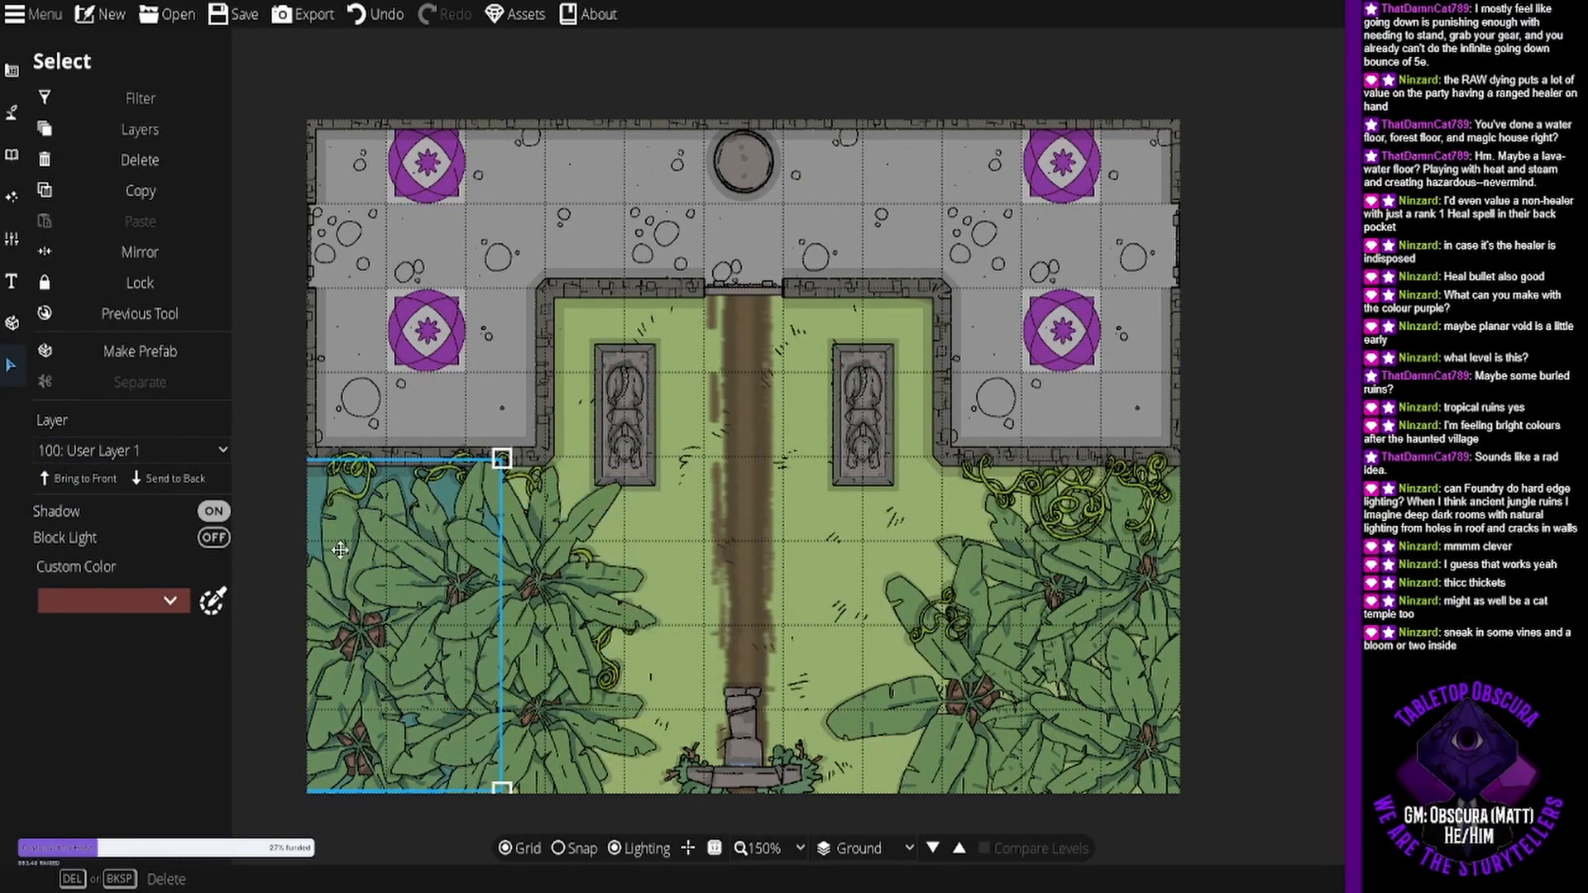
pyautogui.click(187, 454)
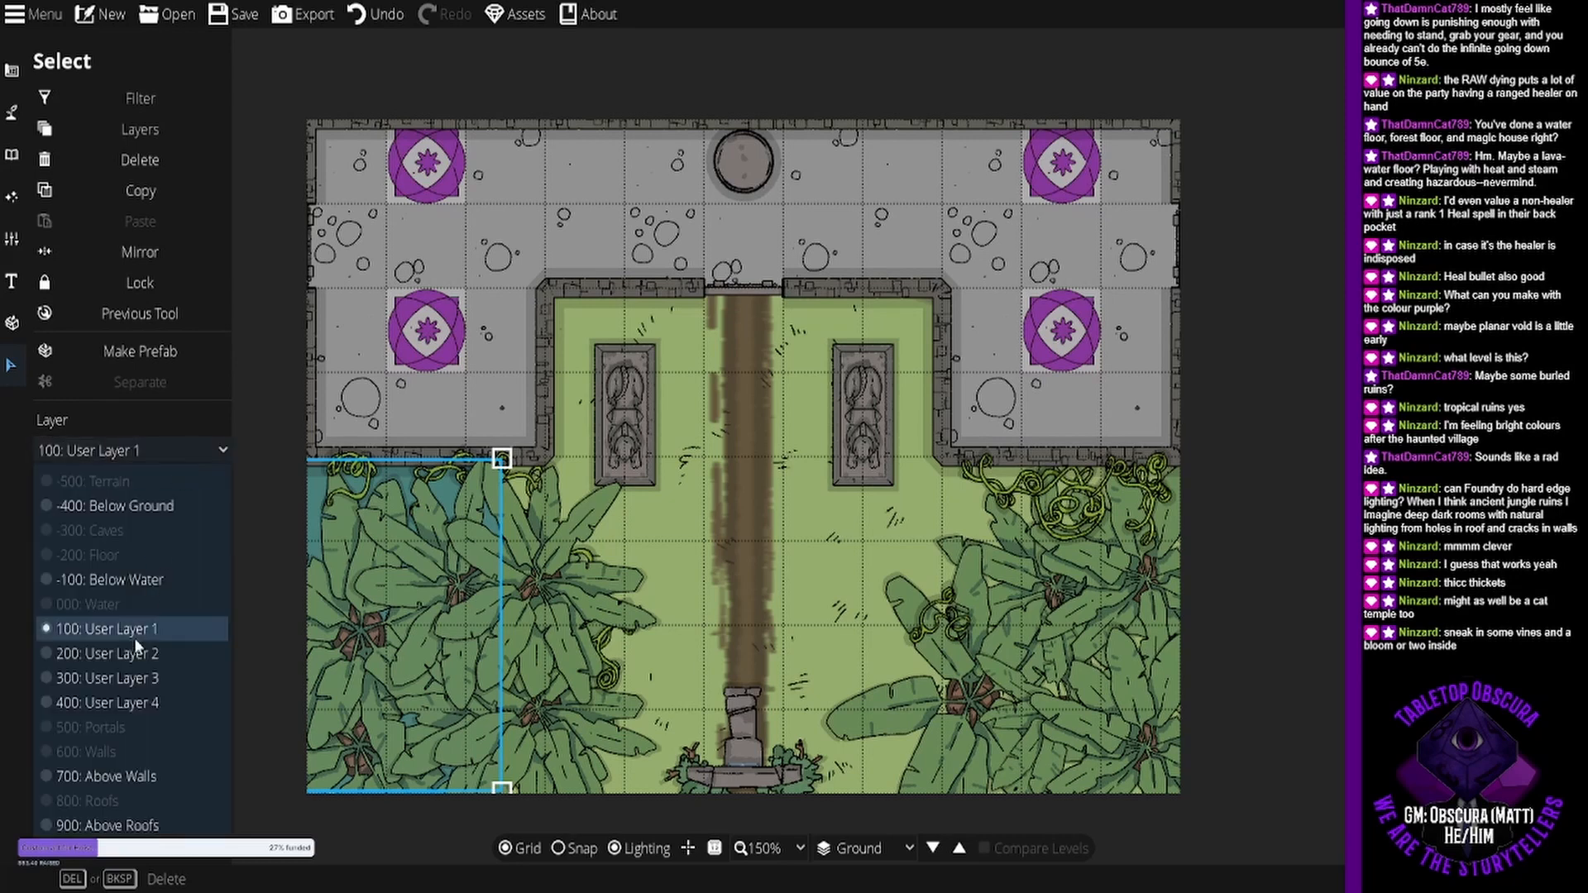
pyautogui.click(127, 775)
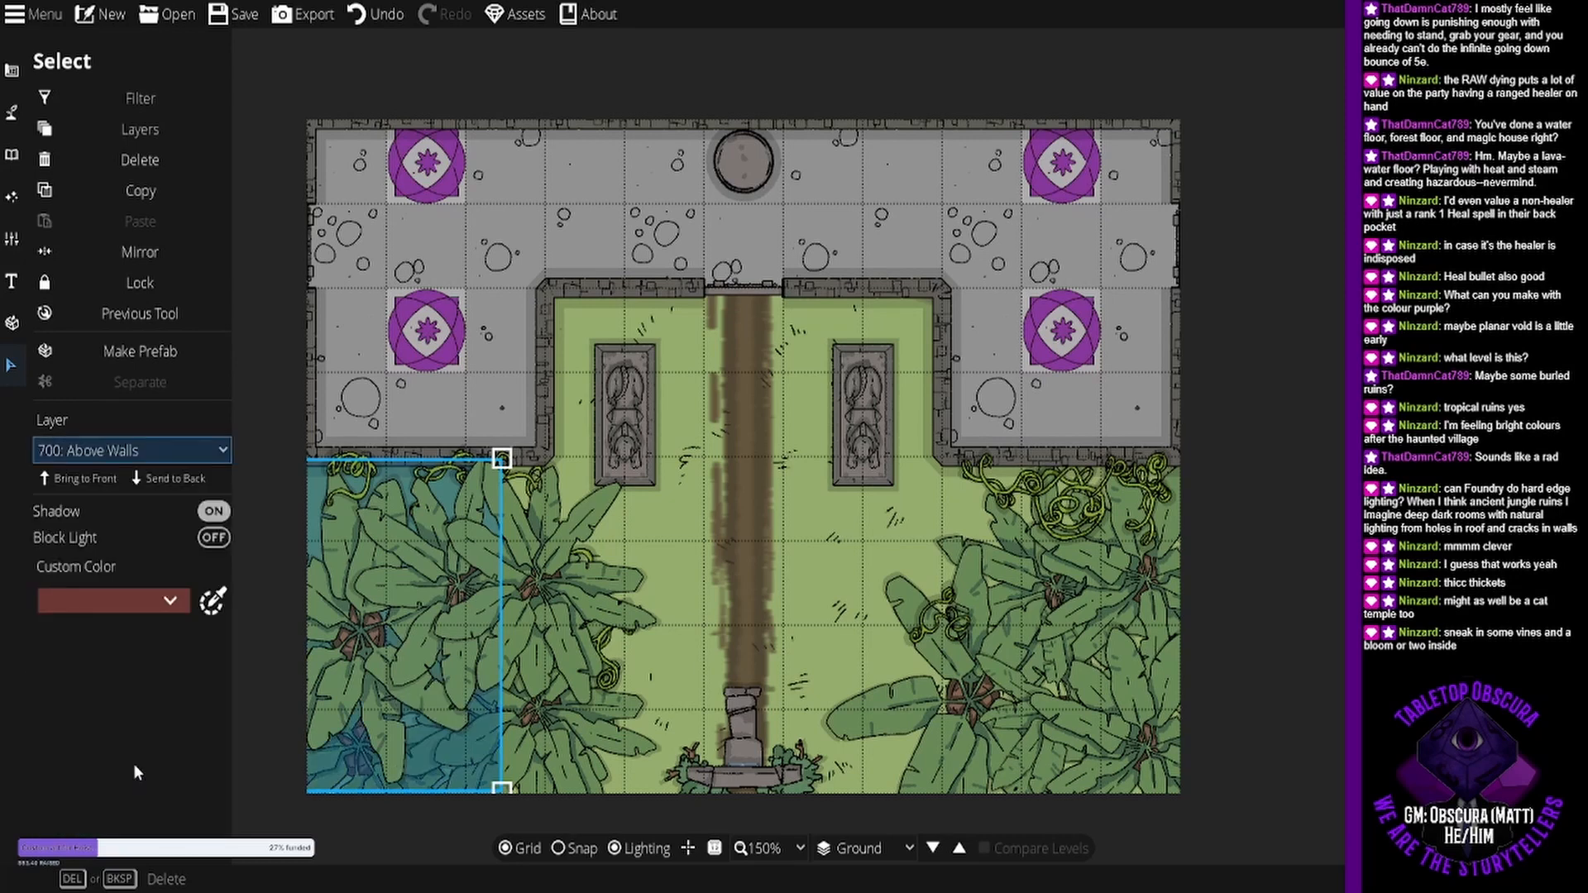
# - Bring the left thicket's outer palm to the front of its layer
pyautogui.click(767, 538)
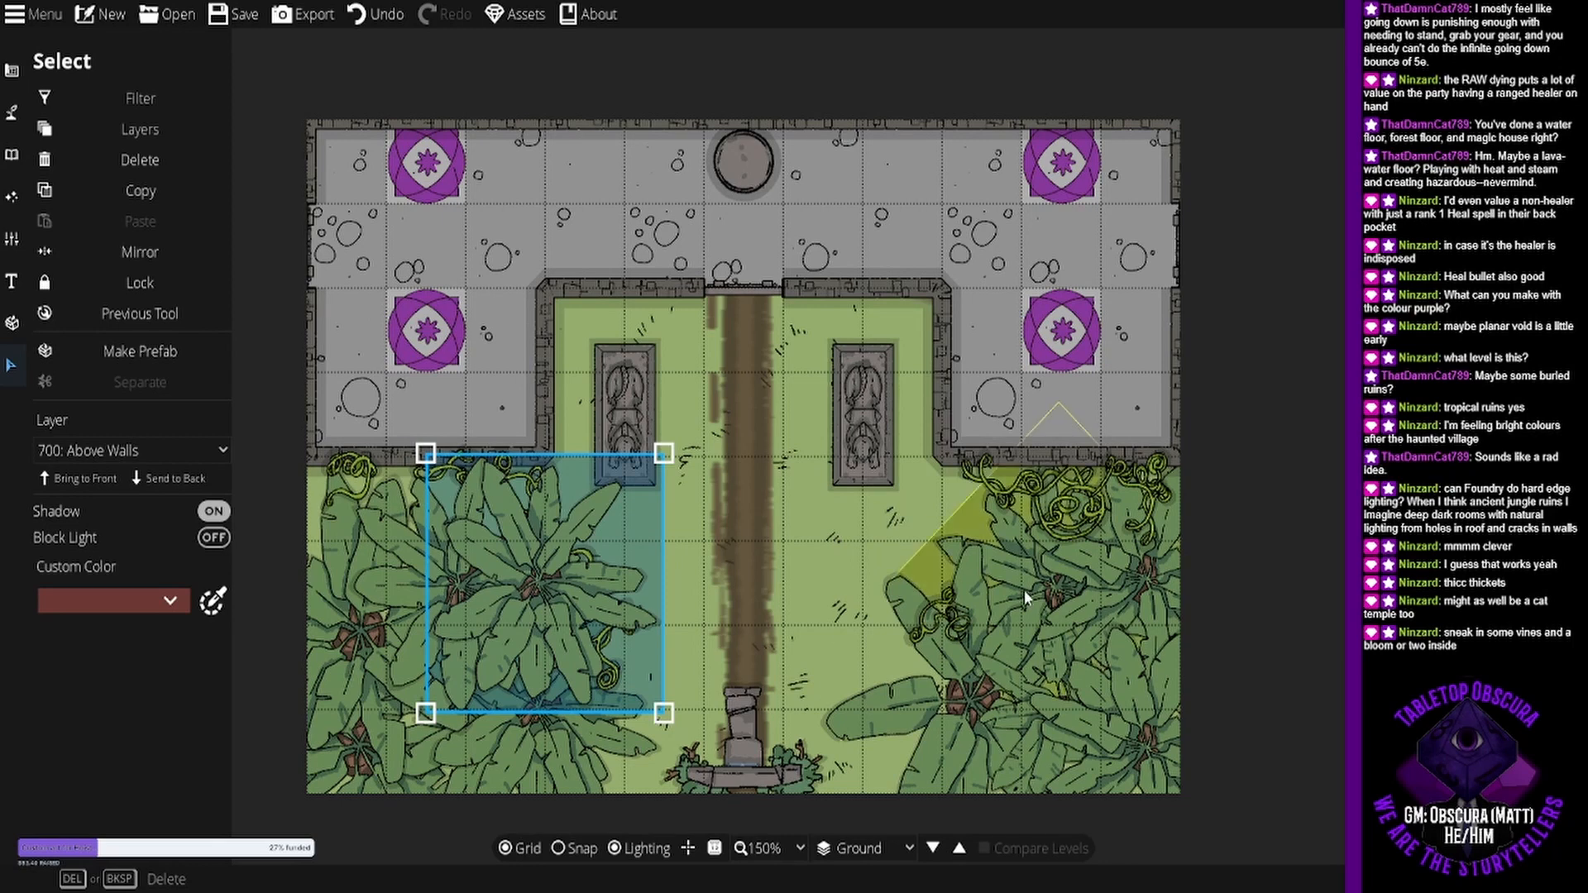
pyautogui.click(346, 594)
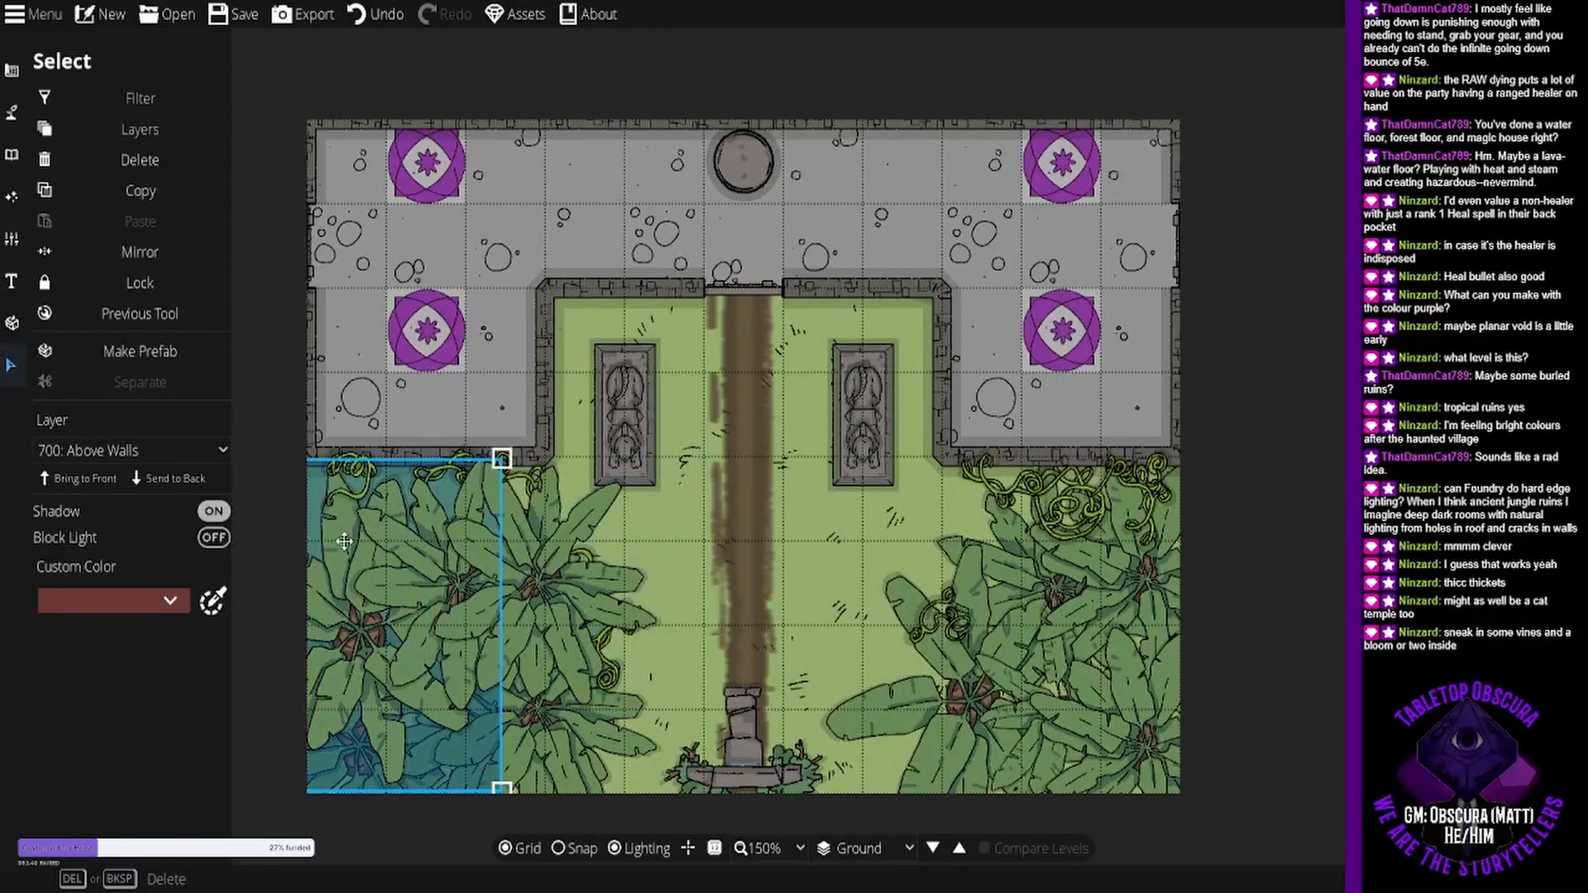
pyautogui.click(97, 480)
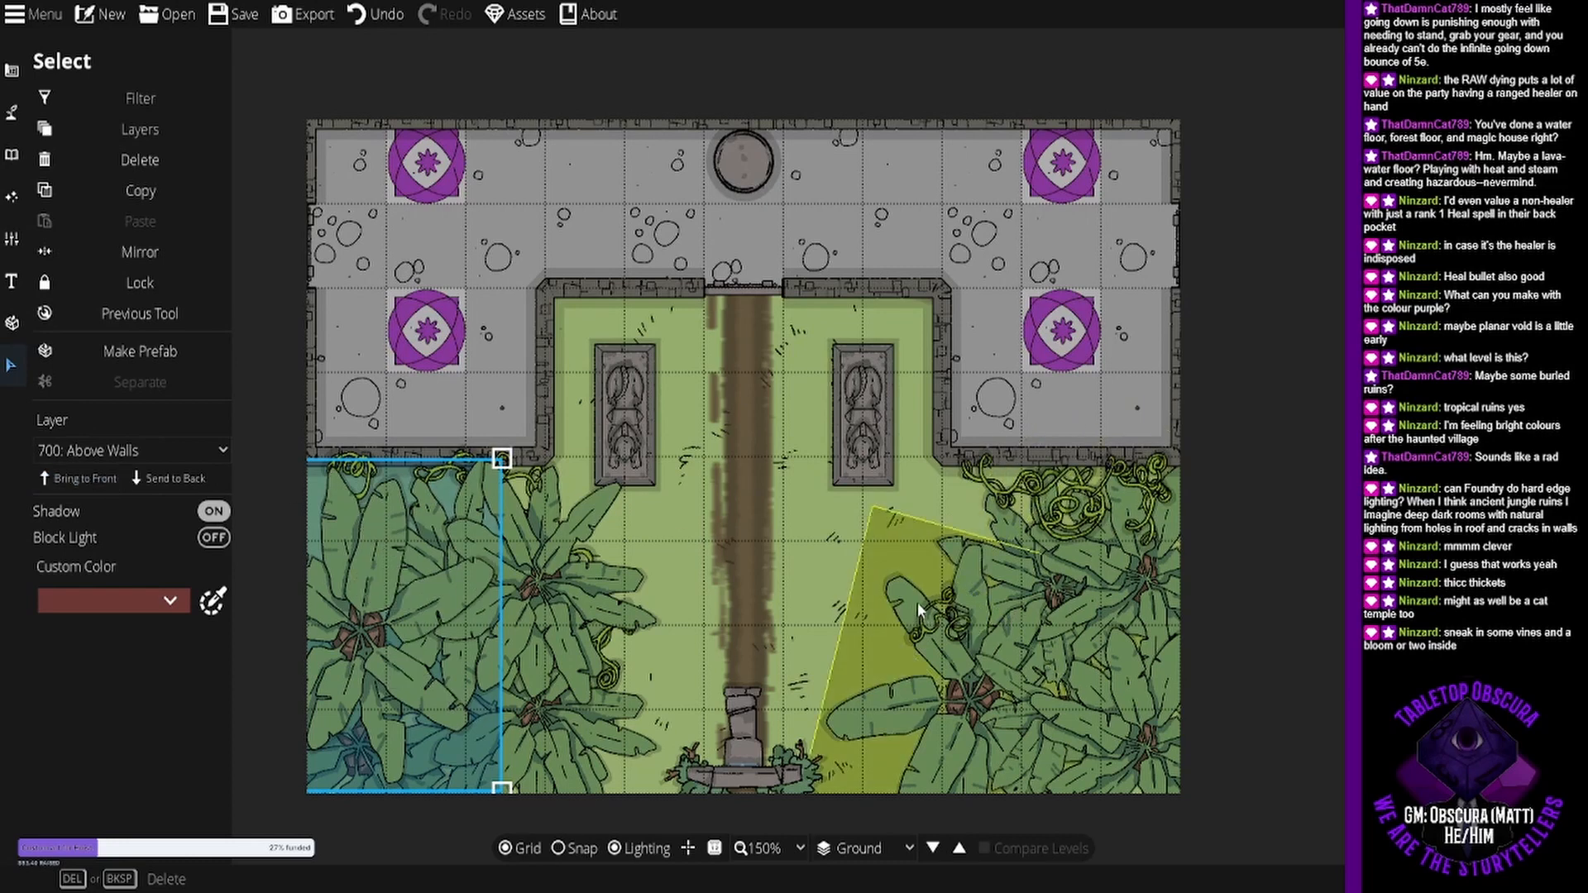
# - Move the two upper palms of the right thicket, outer and inner, to layer 700: Above Walls
pyautogui.click(1086, 565)
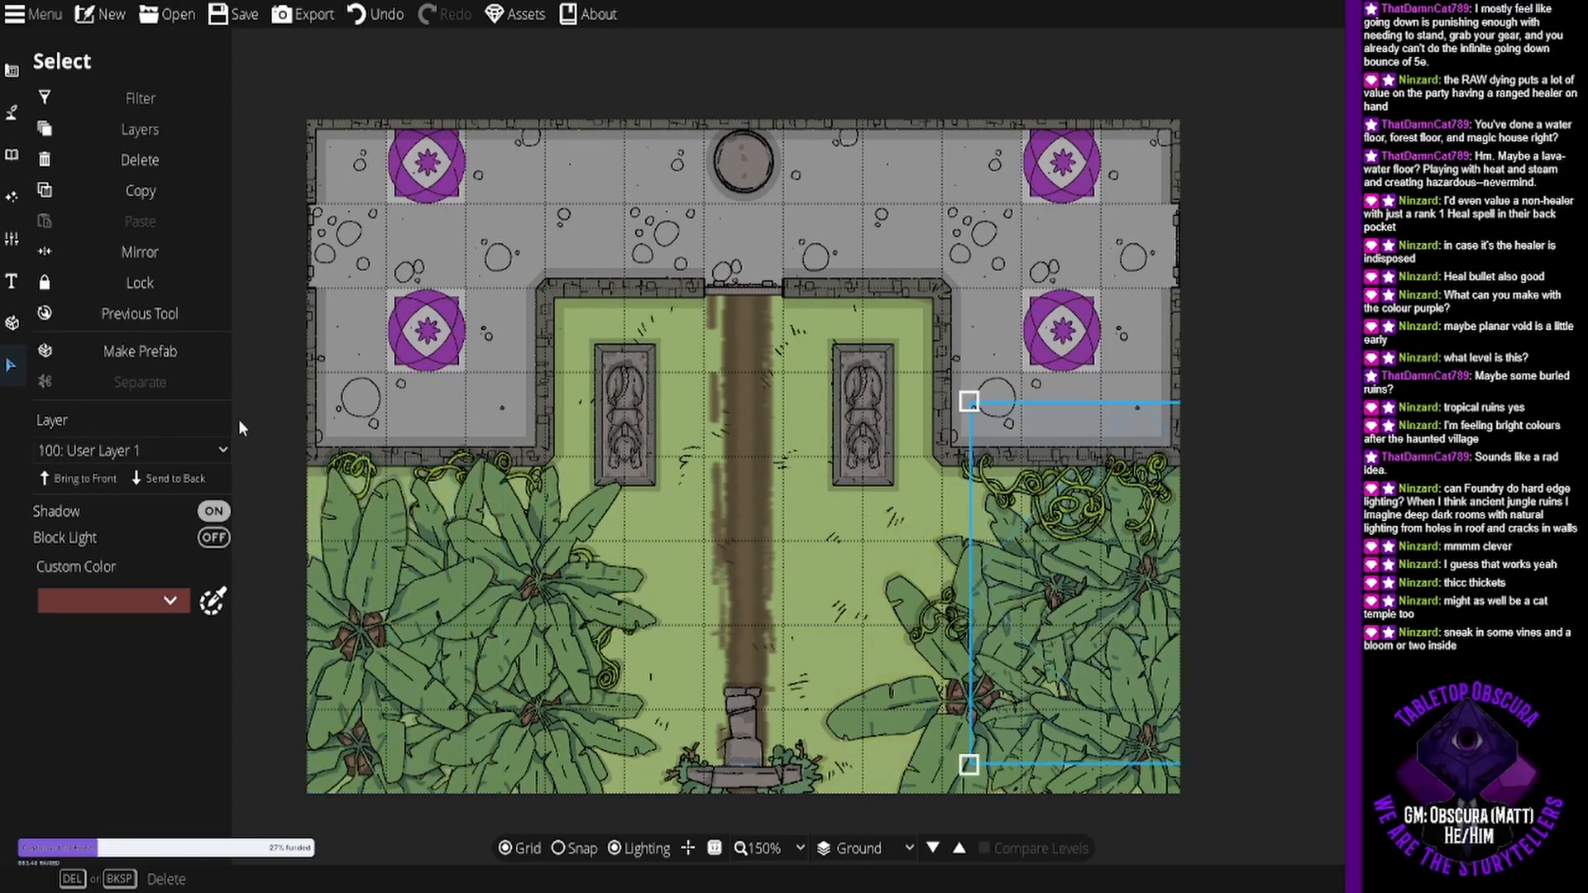
pyautogui.click(190, 450)
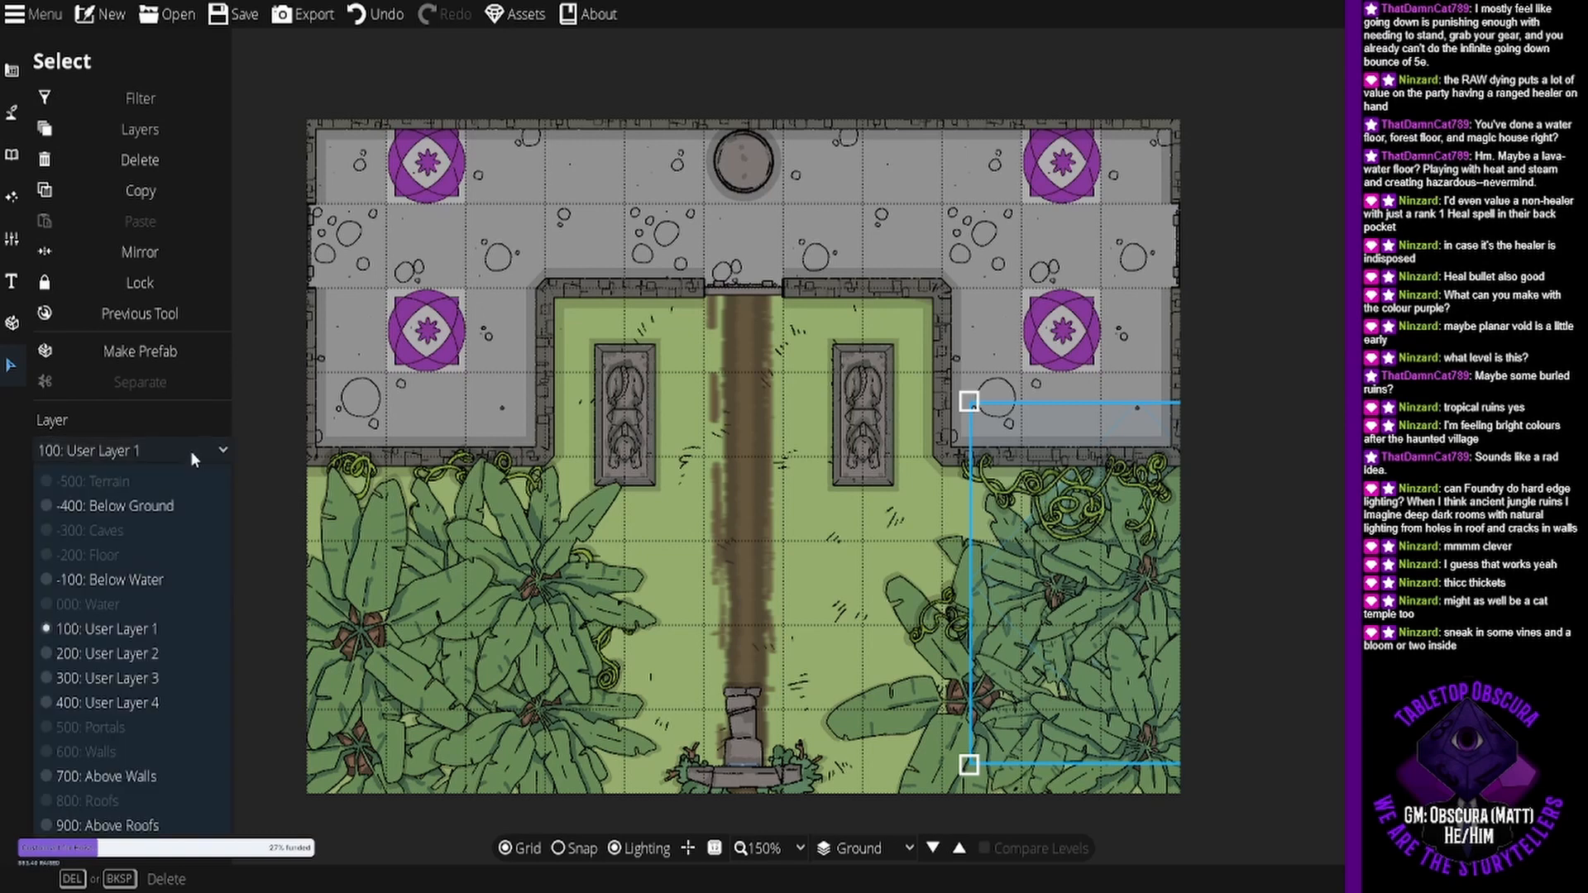
pyautogui.click(131, 771)
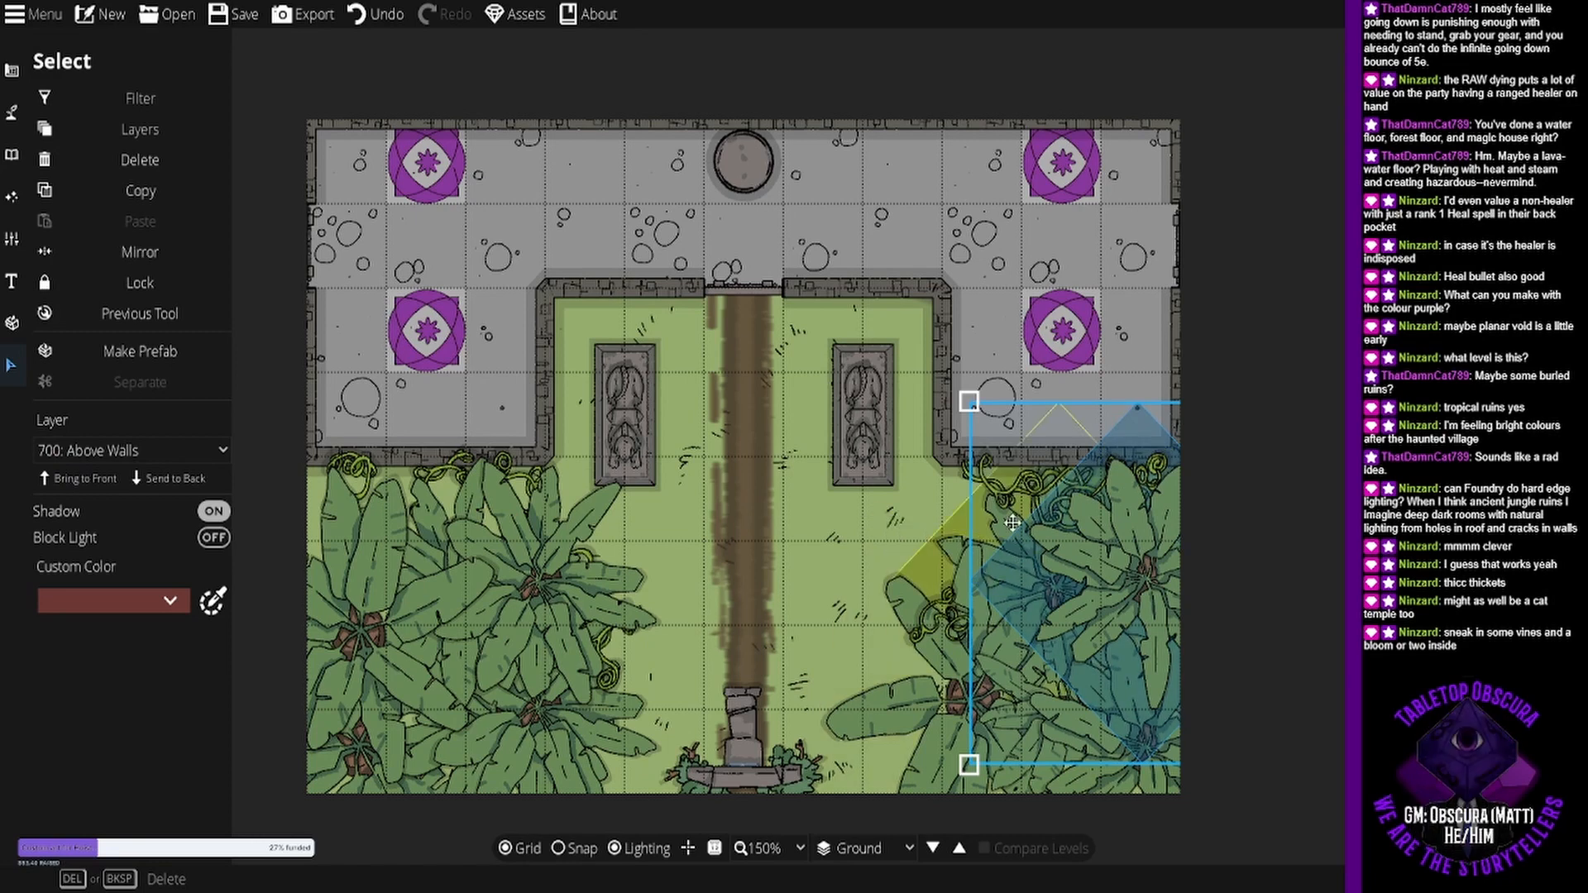
pyautogui.click(976, 519)
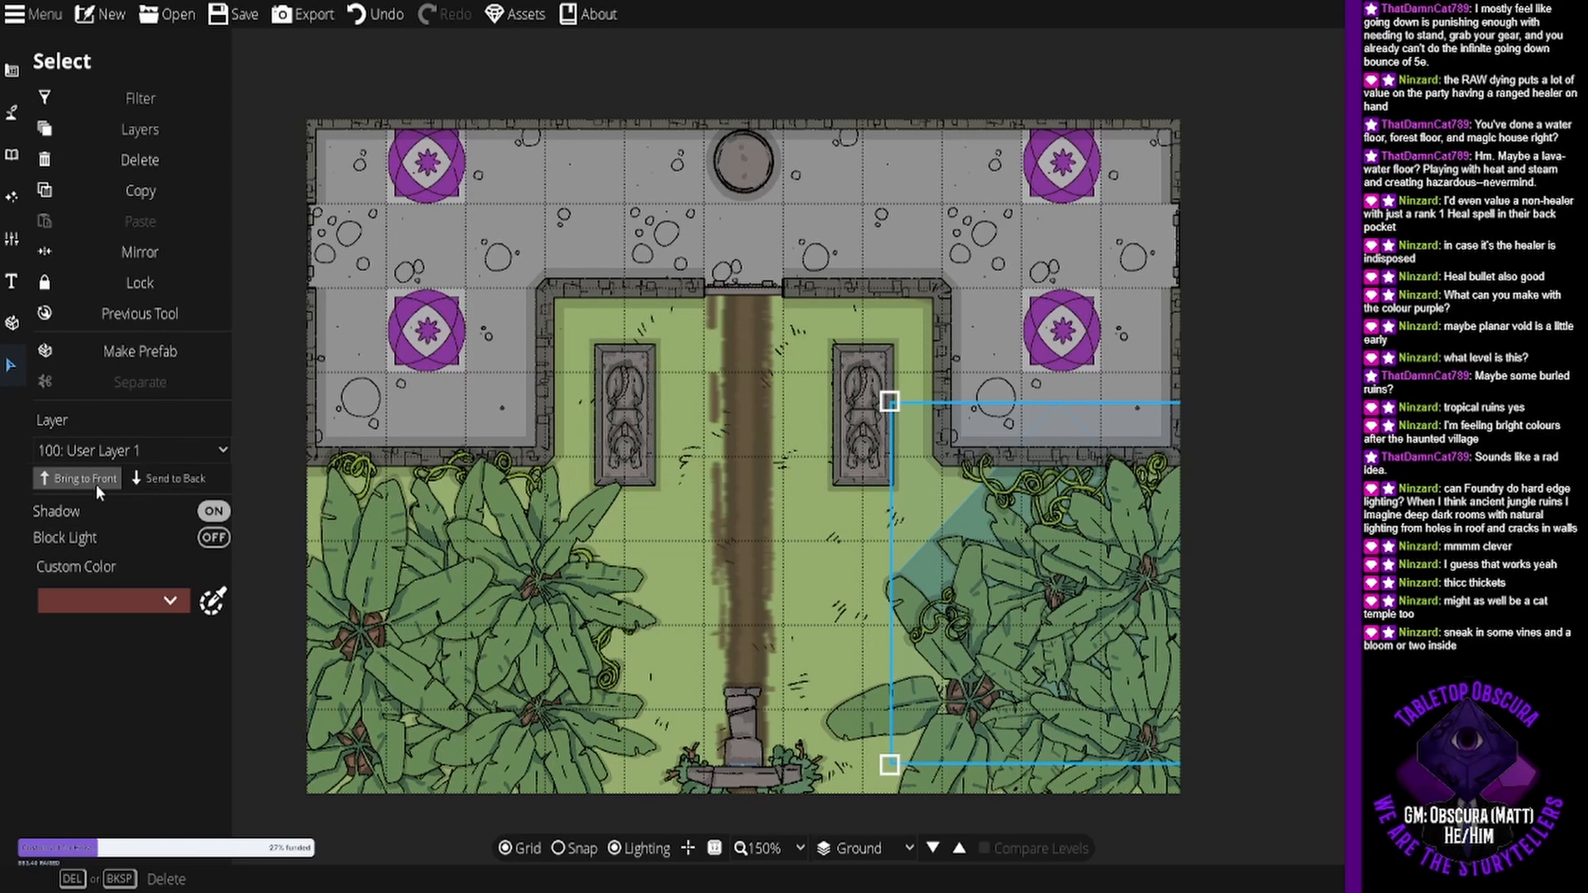
pyautogui.click(135, 461)
pyautogui.click(155, 774)
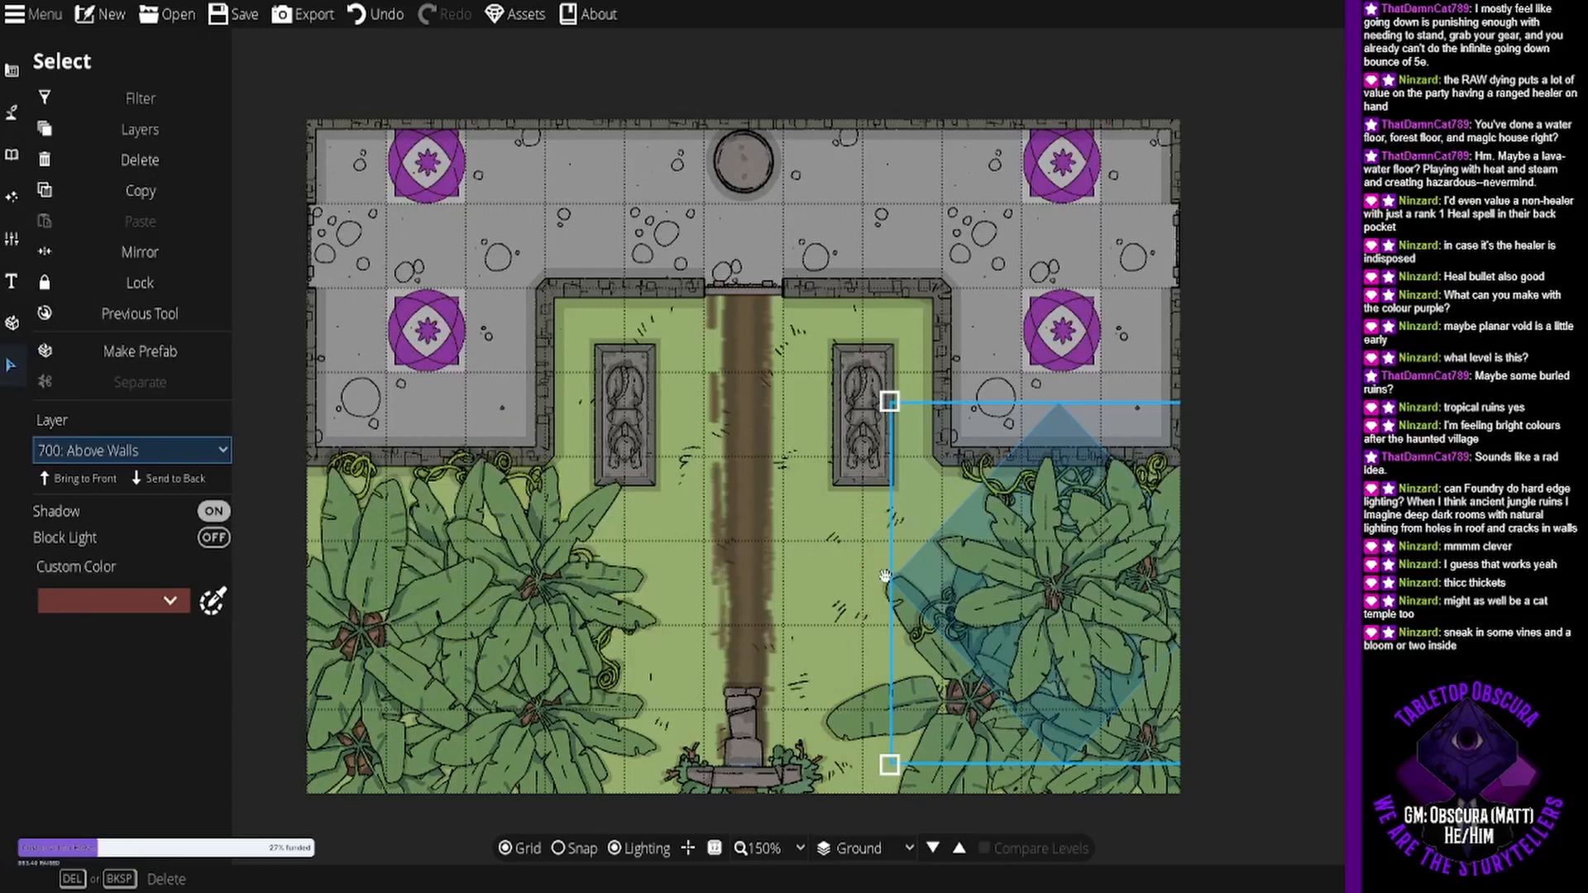
pyautogui.click(811, 587)
pyautogui.click(686, 480)
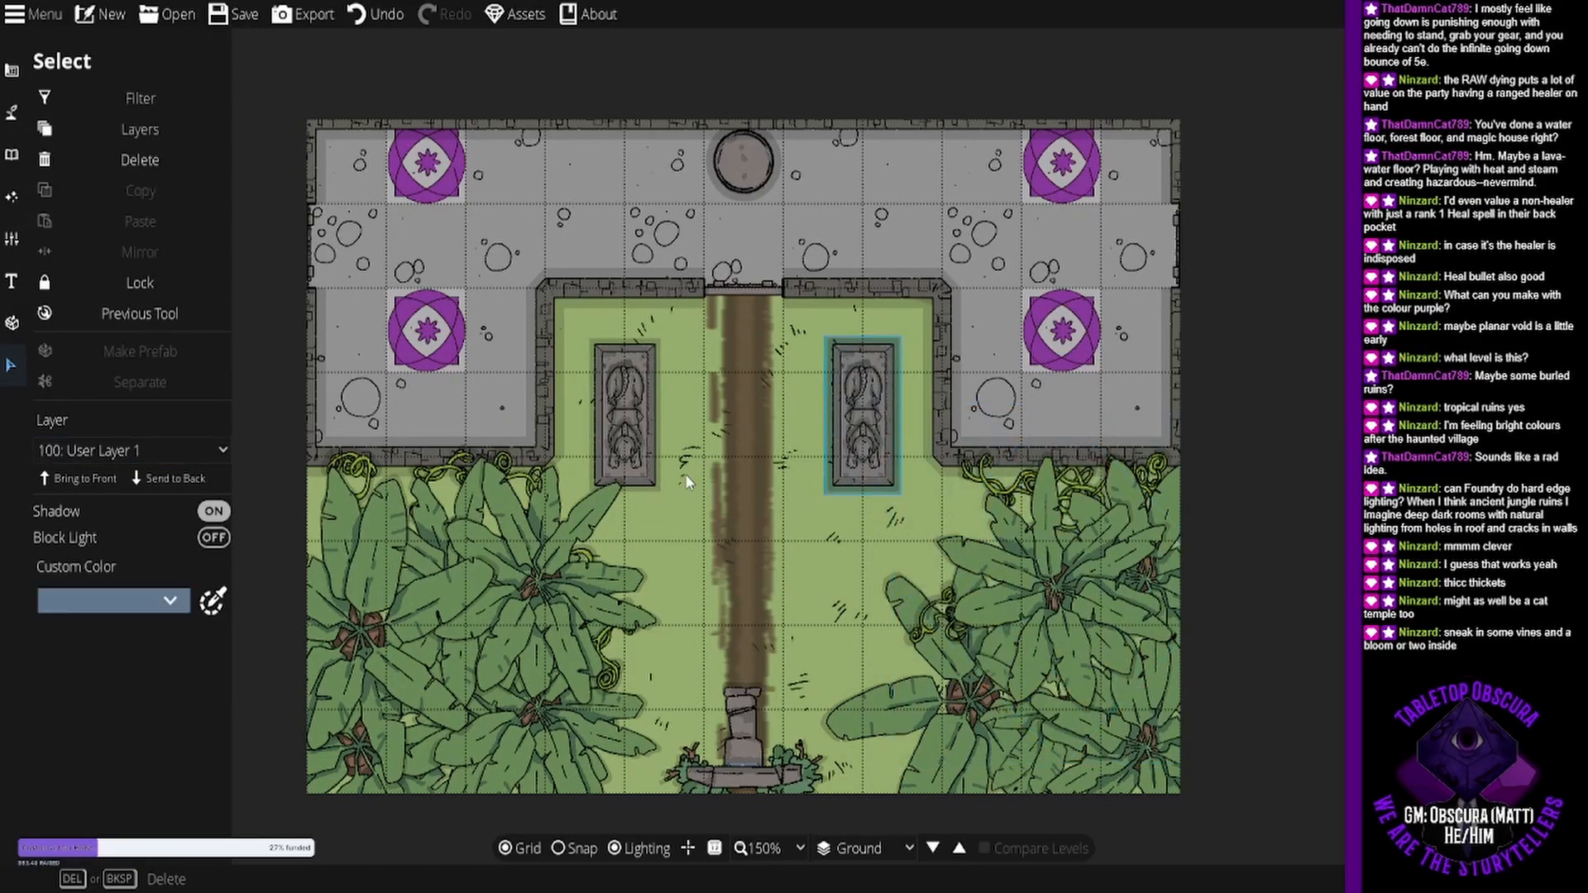
# - Return to the Object Tool and set its custom color to dusty mauve
pyautogui.click(12, 112)
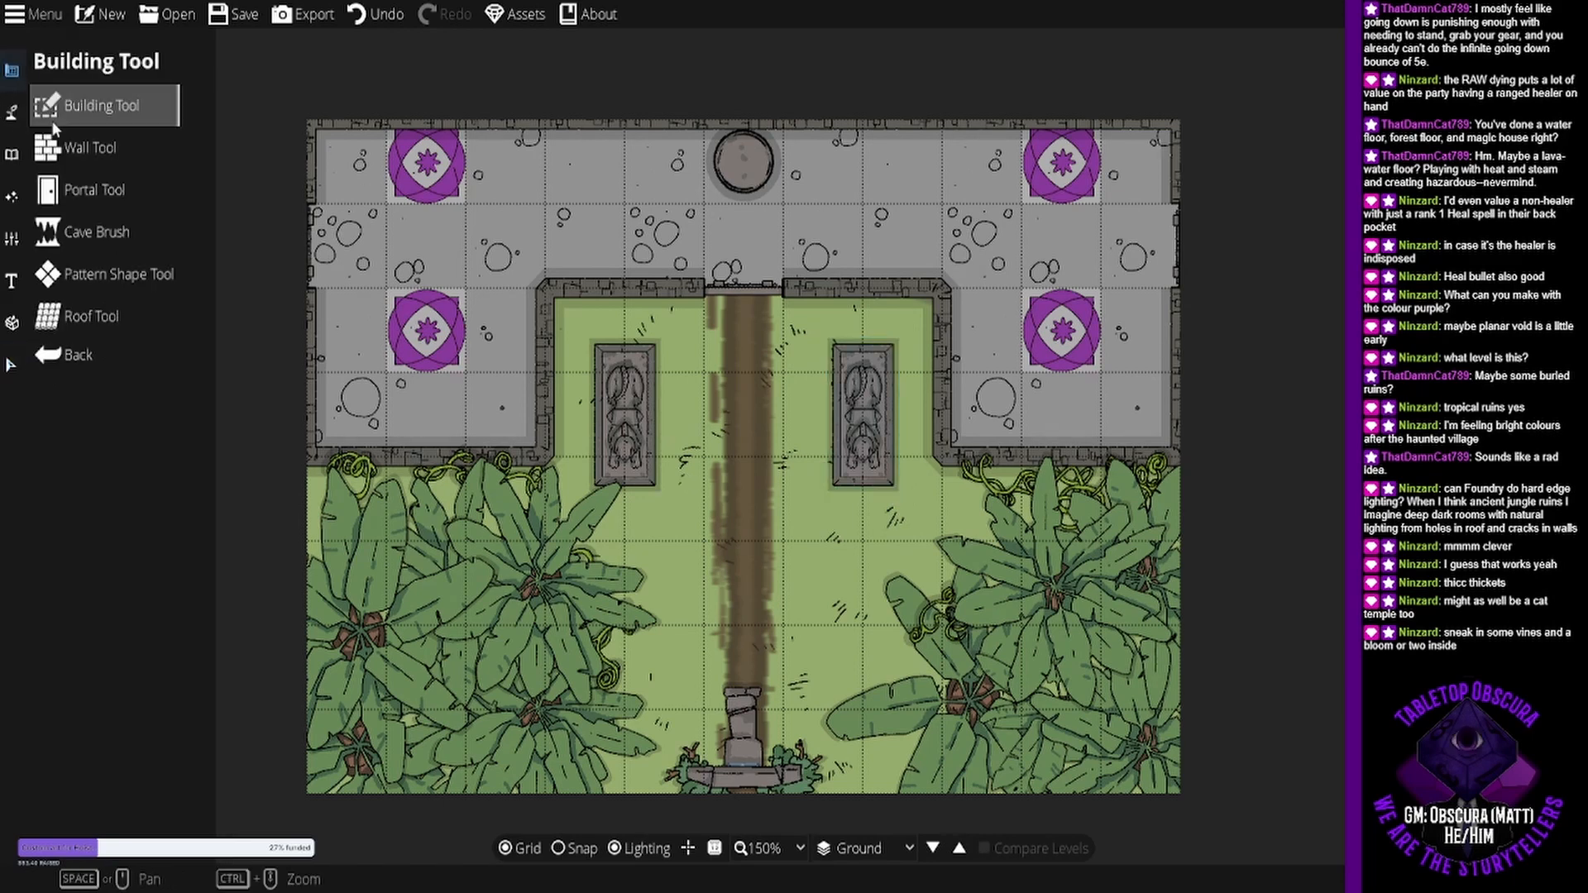
pyautogui.click(20, 113)
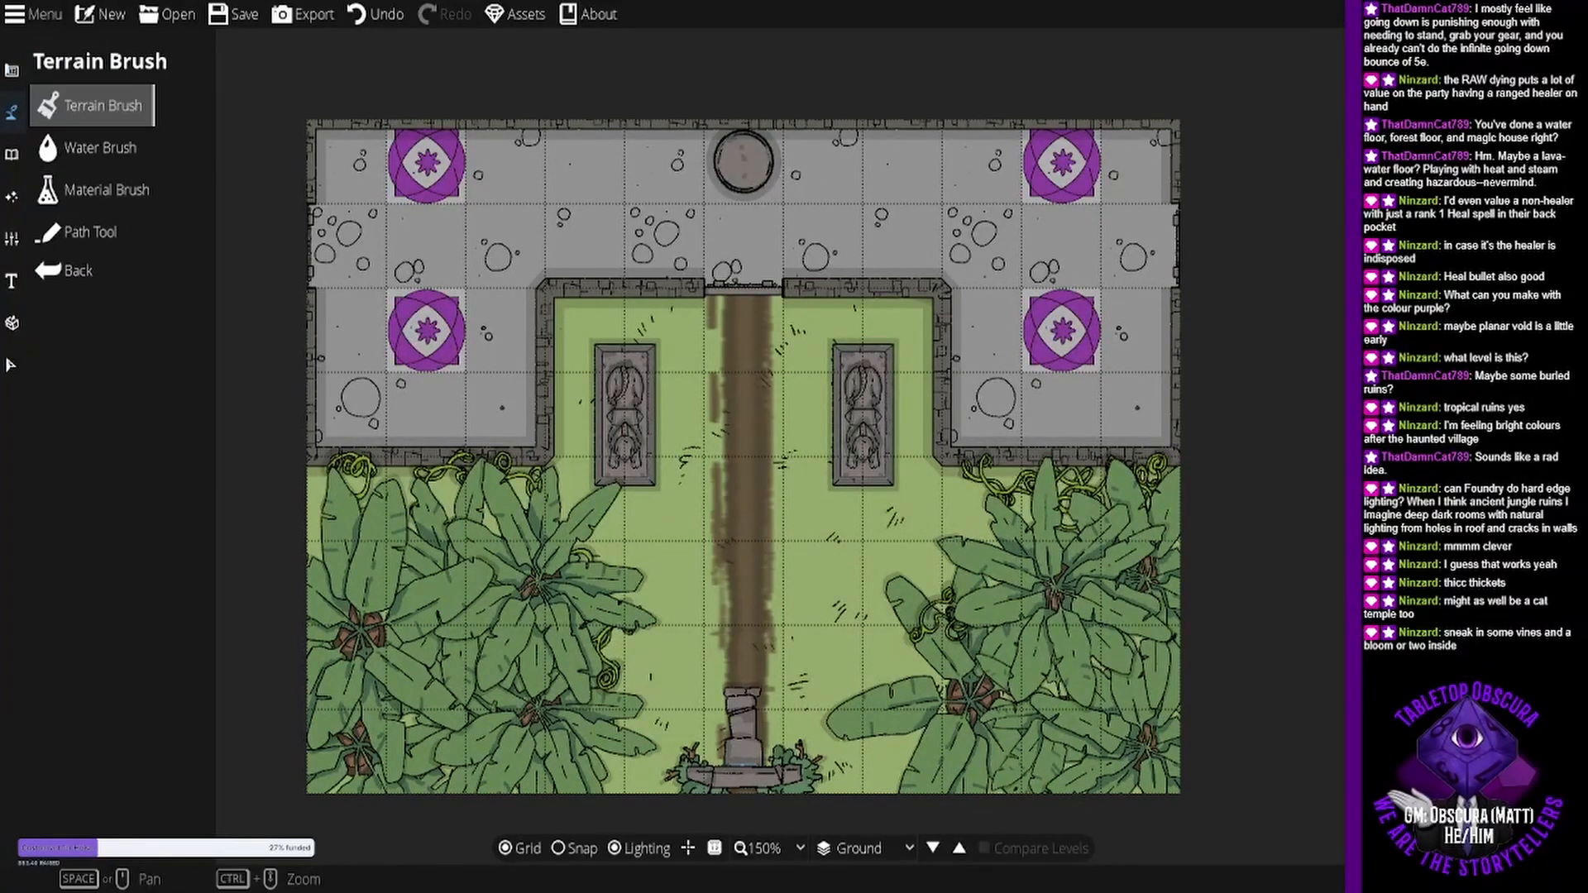
pyautogui.click(13, 155)
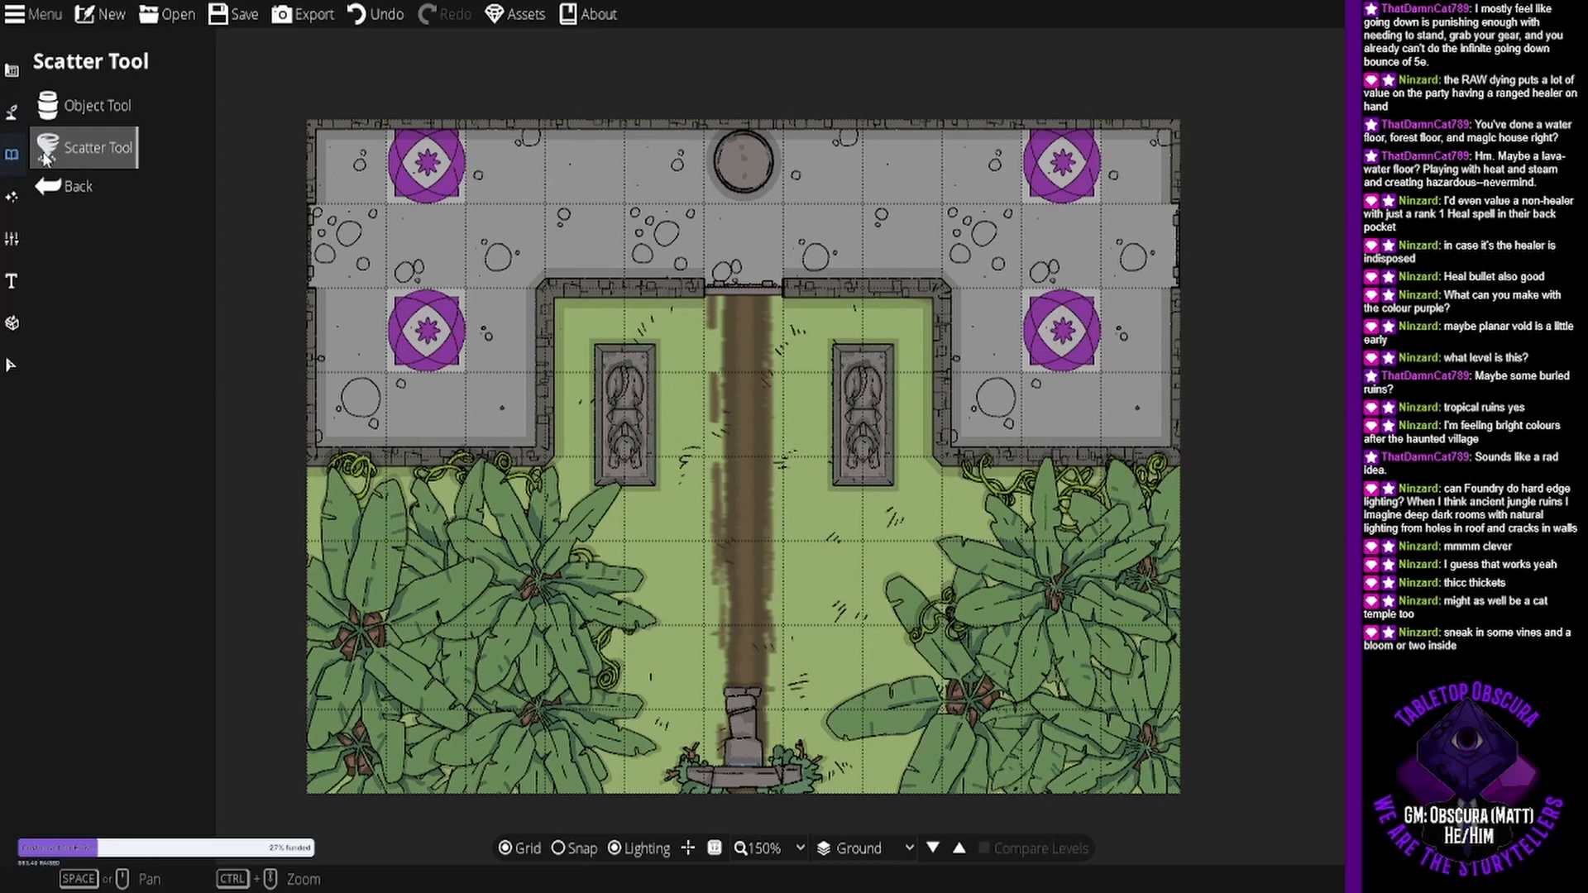
pyautogui.click(70, 101)
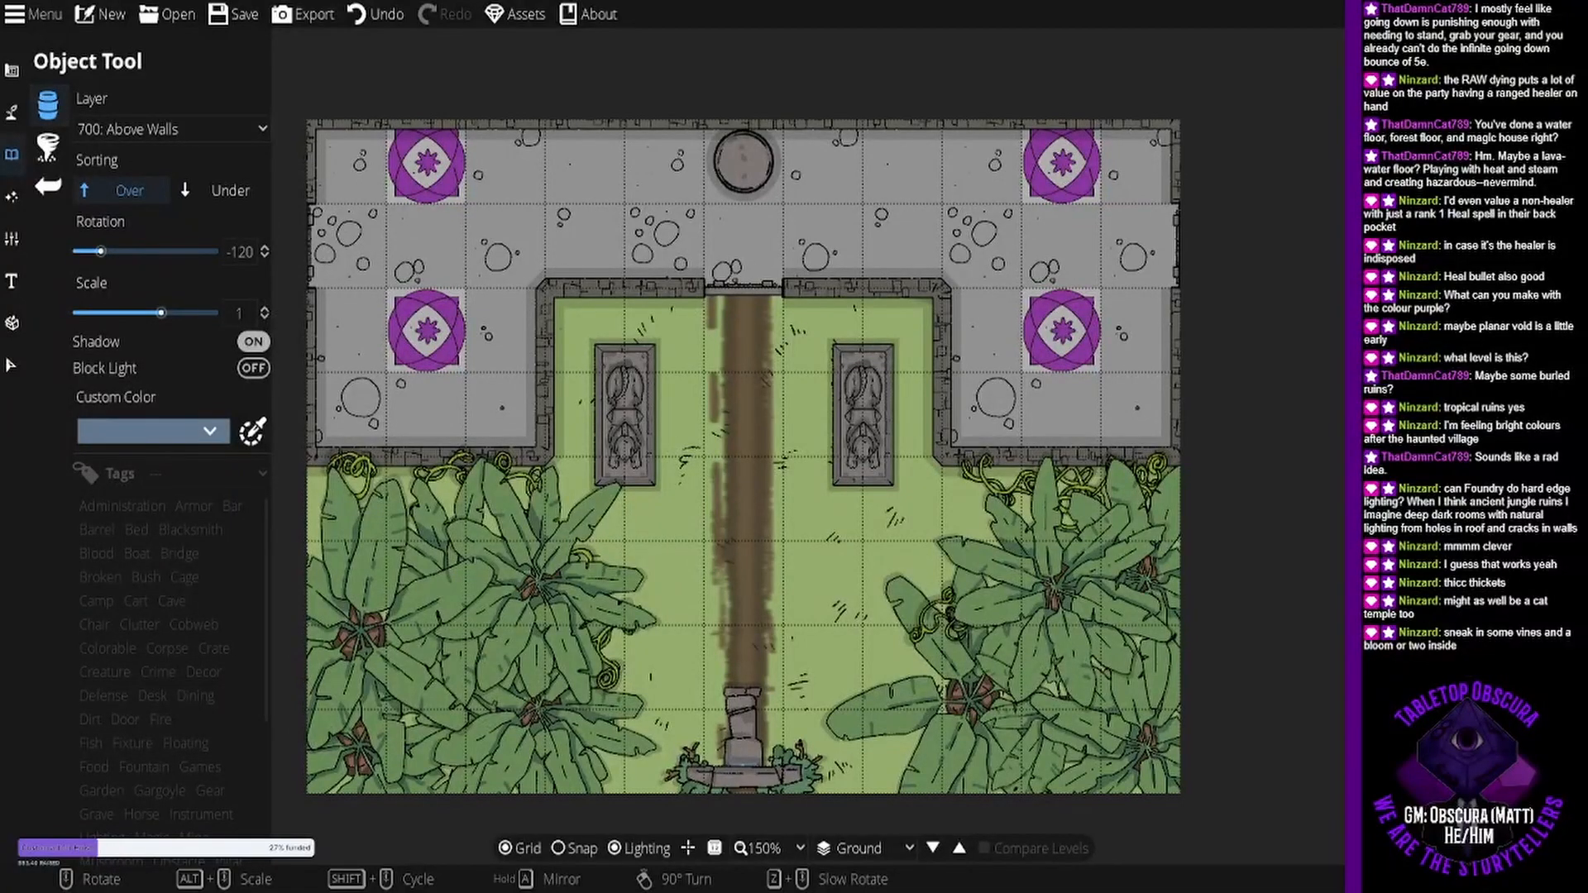
pyautogui.click(155, 437)
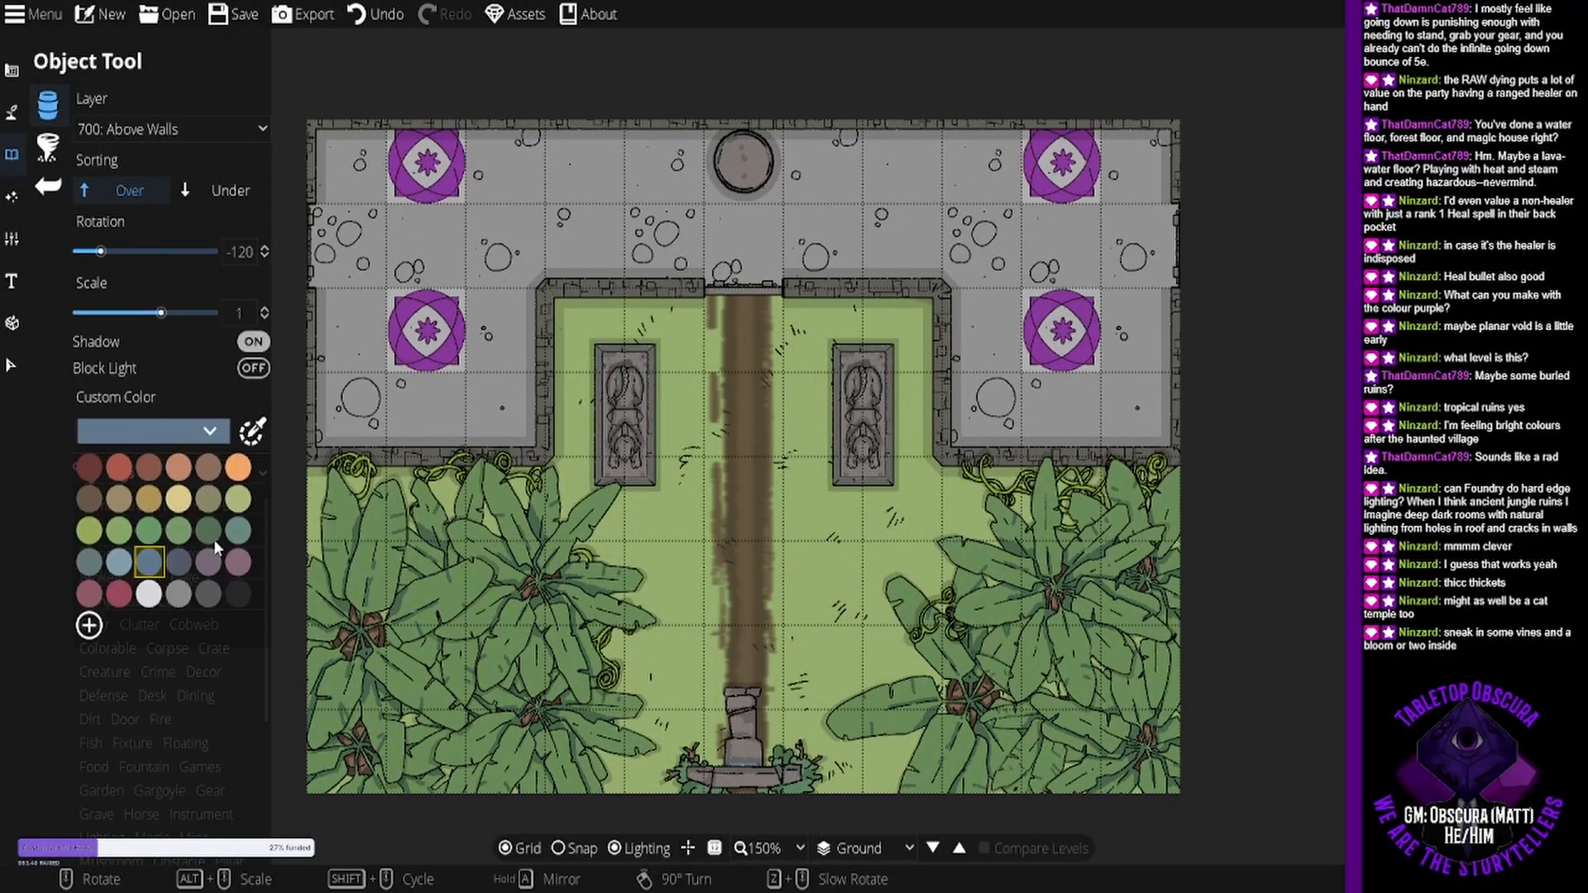
pyautogui.click(236, 569)
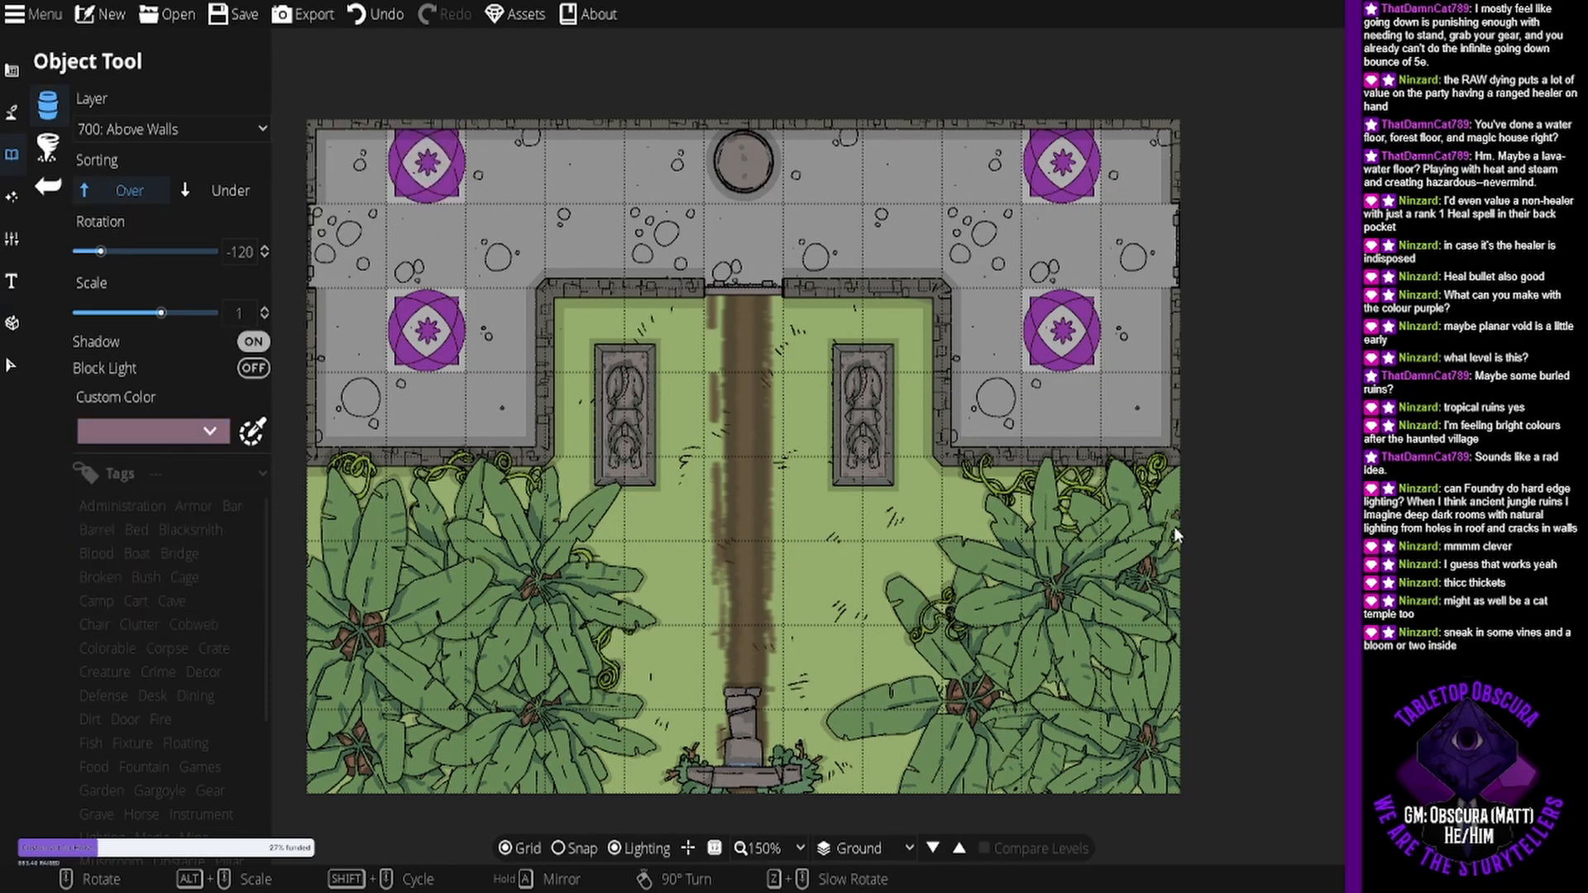
# - Place a mauve flower cluster rotated -105 degrees on the vines along the right wing's front wall, near its inner corner
pyautogui.scroll(5, 1088, 494)
pyautogui.scroll(-2, 1007, 499)
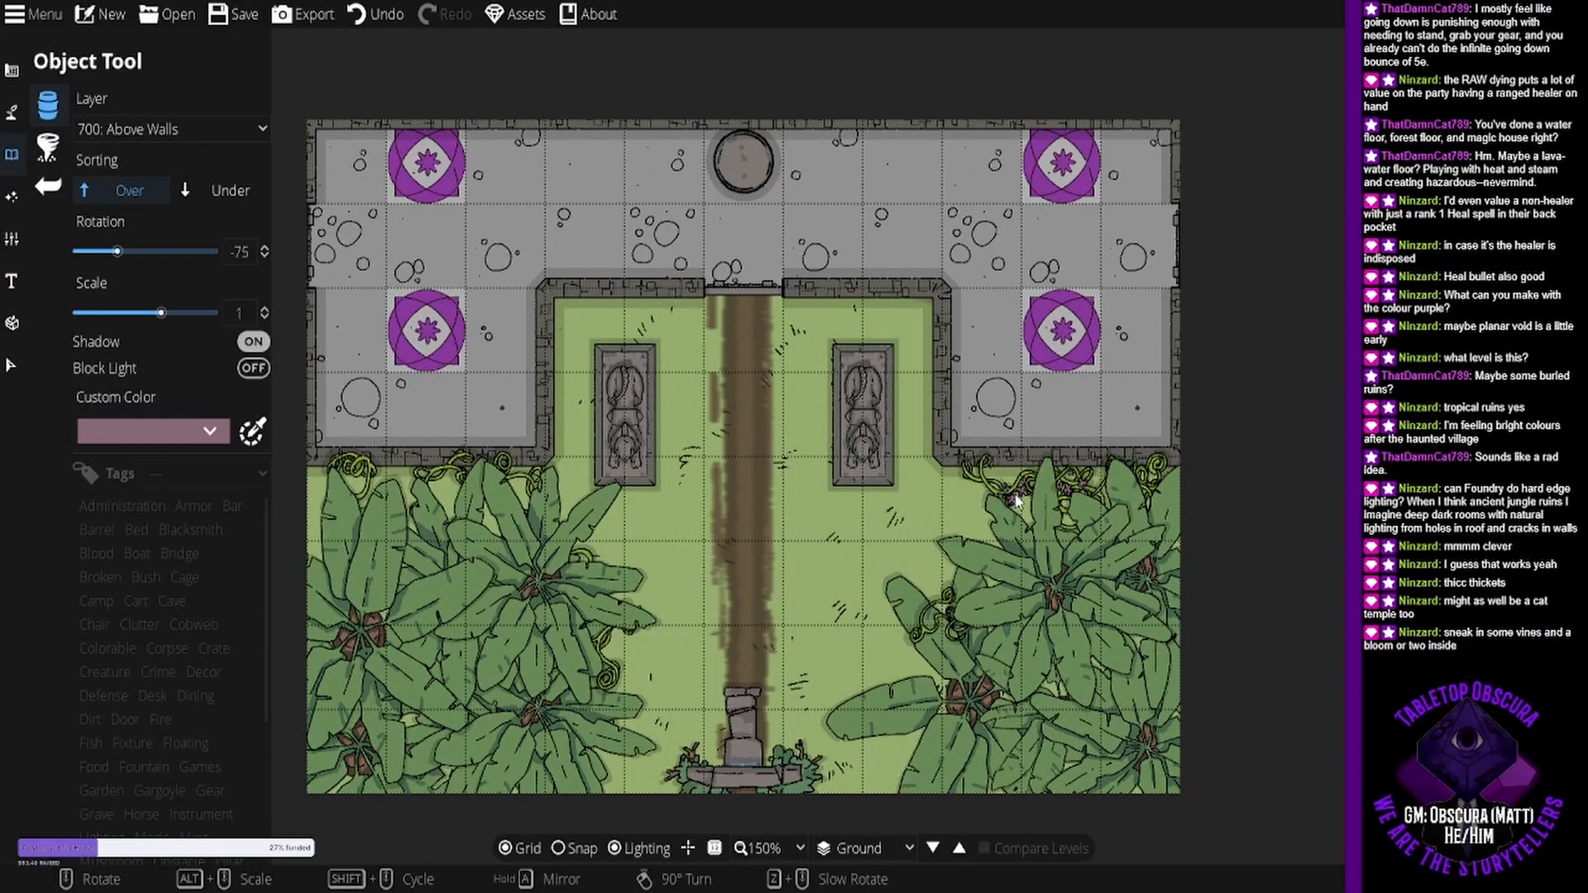
pyautogui.scroll(-2, 1013, 497)
pyautogui.click(1014, 498)
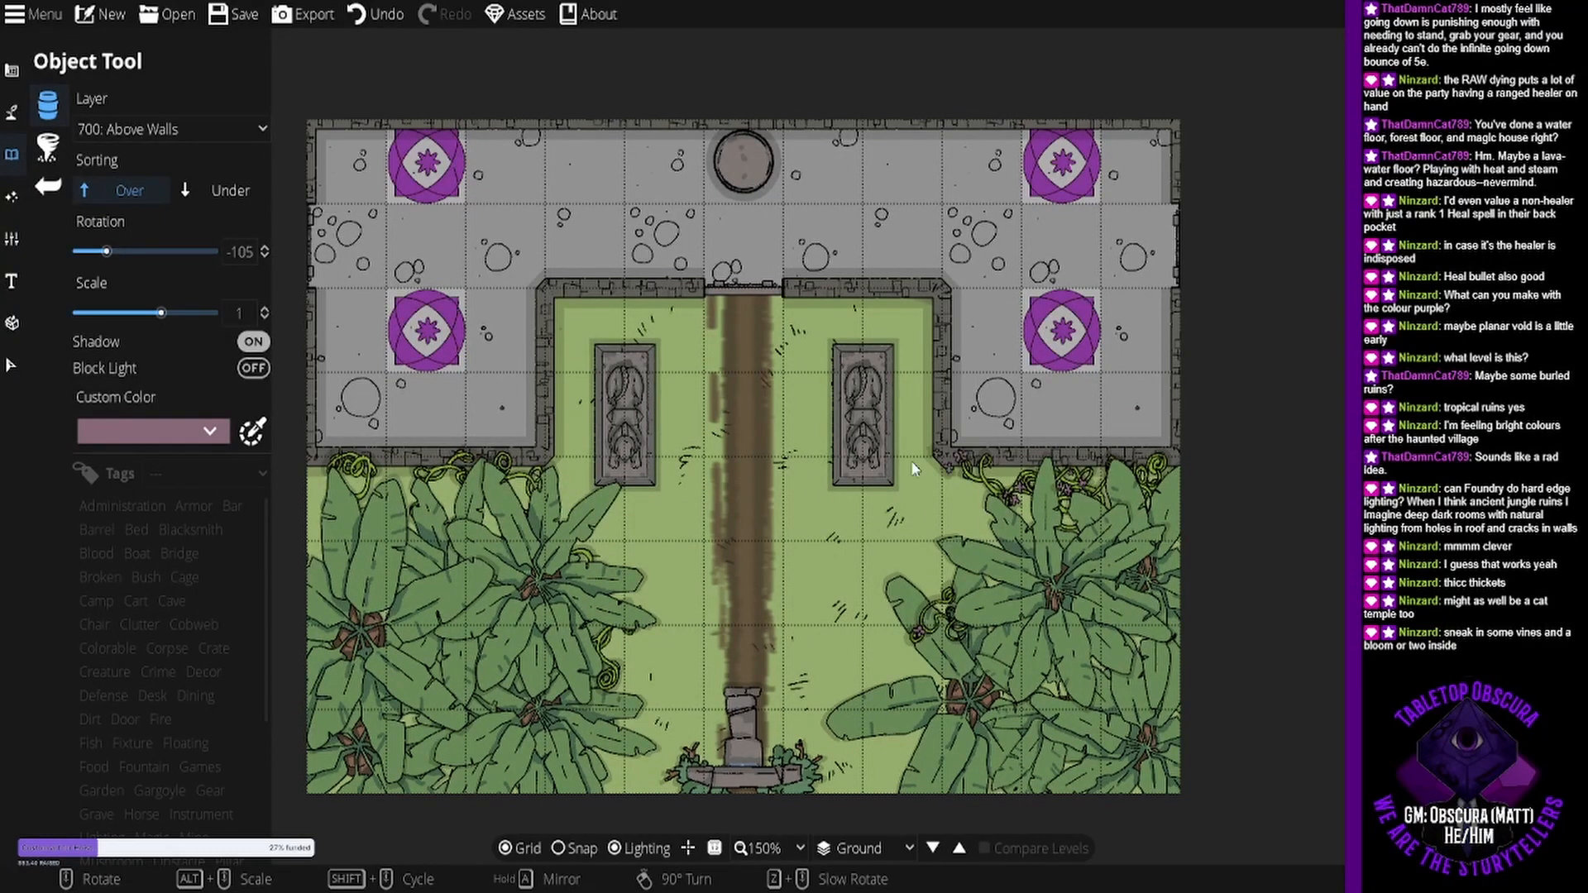
# - Add flower clusters to the left wing's front wall vines, one at the outer end rotated -90 degrees and one near the inner corner rotated -135
pyautogui.scroll(1, 361, 499)
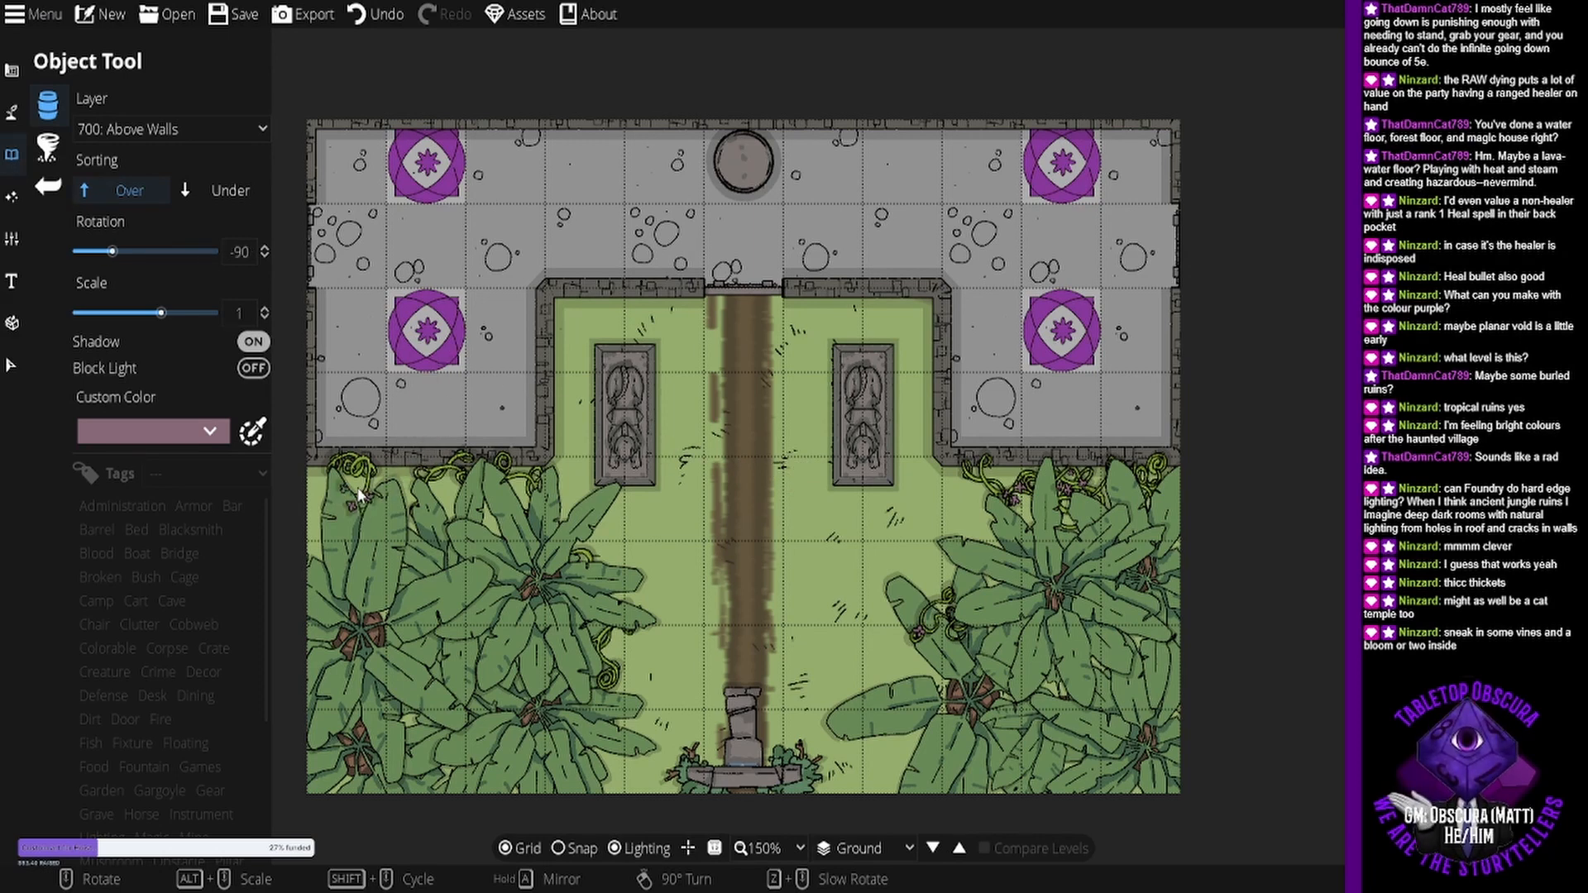
pyautogui.click(357, 474)
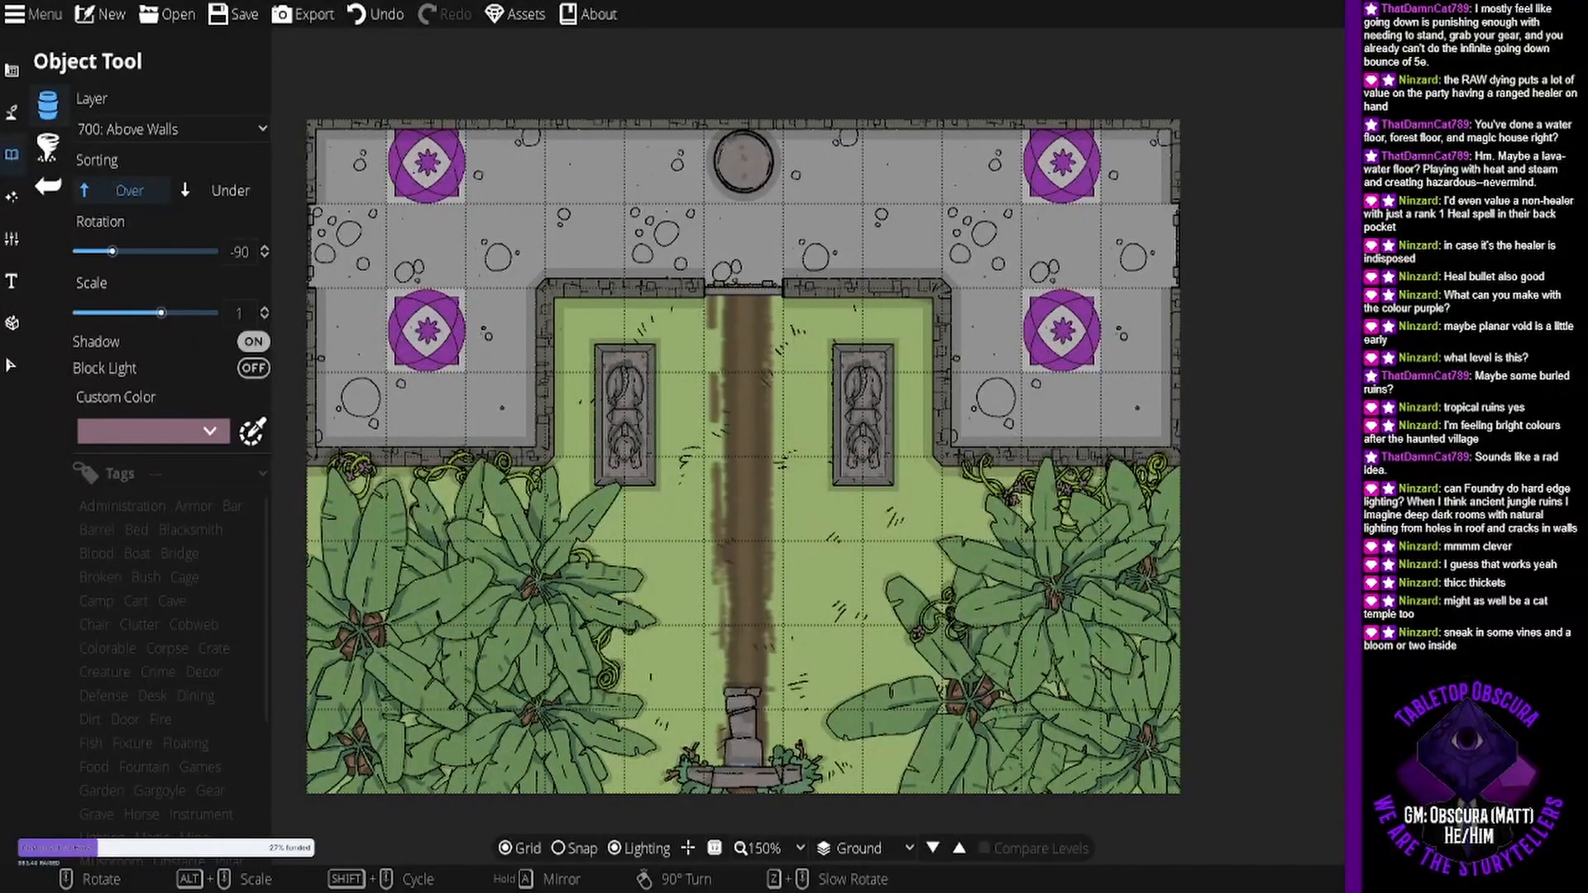
pyautogui.scroll(-2, 1026, 470)
pyautogui.moveTo(1406, 406)
pyautogui.scroll(-3, 527, 488)
pyautogui.scroll(1, 528, 483)
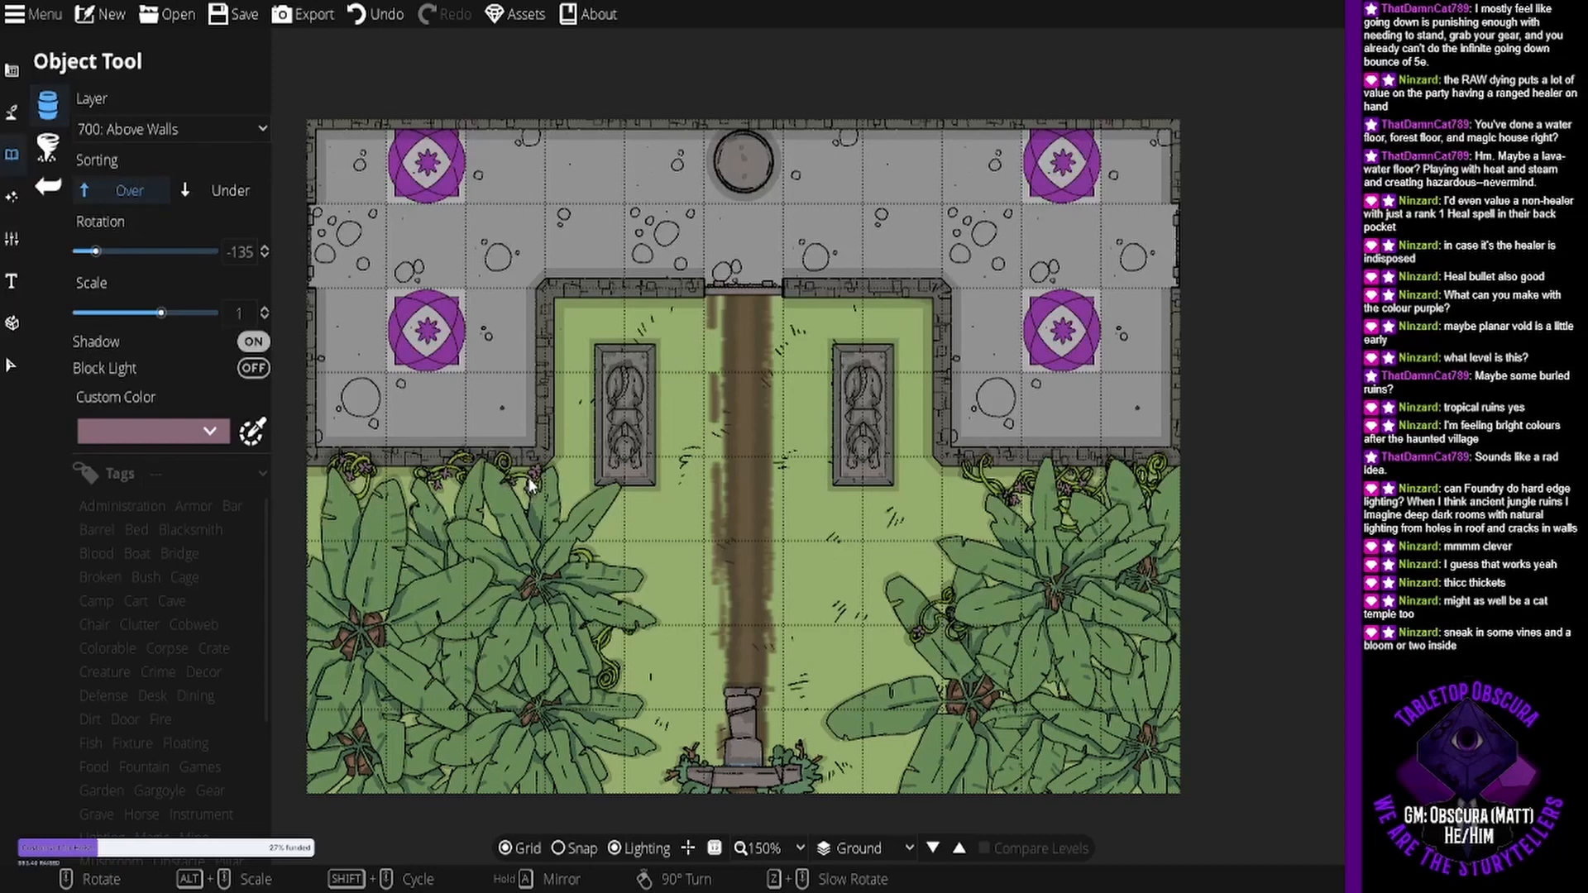
pyautogui.click(529, 484)
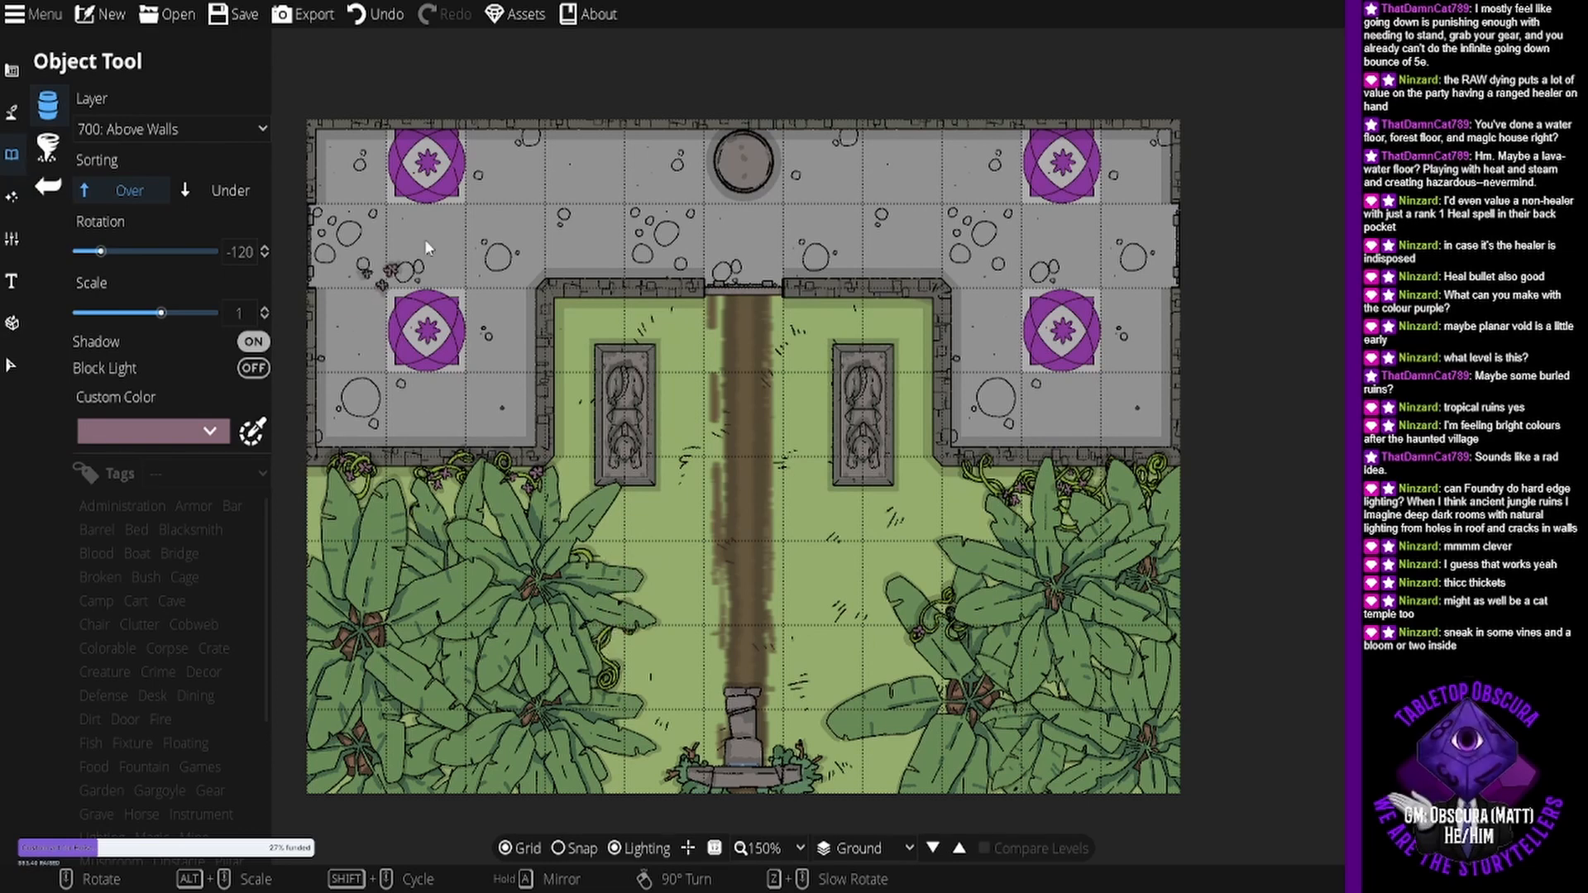
pyautogui.scroll(-7, 638, 662)
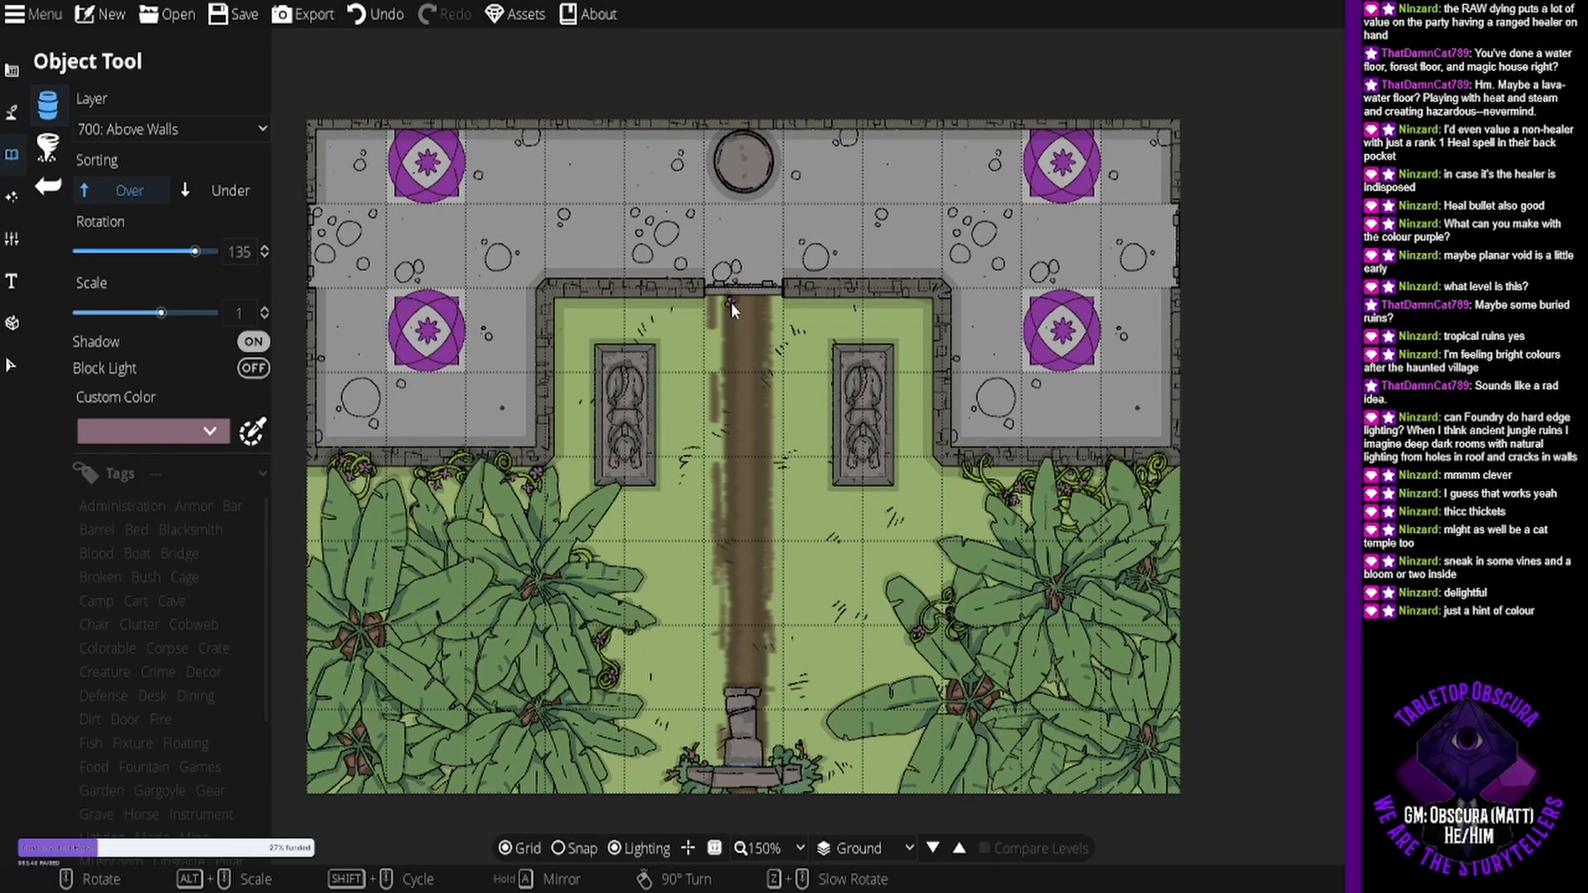
pyautogui.moveTo(731, 303); pyautogui.dragTo(852, 397)
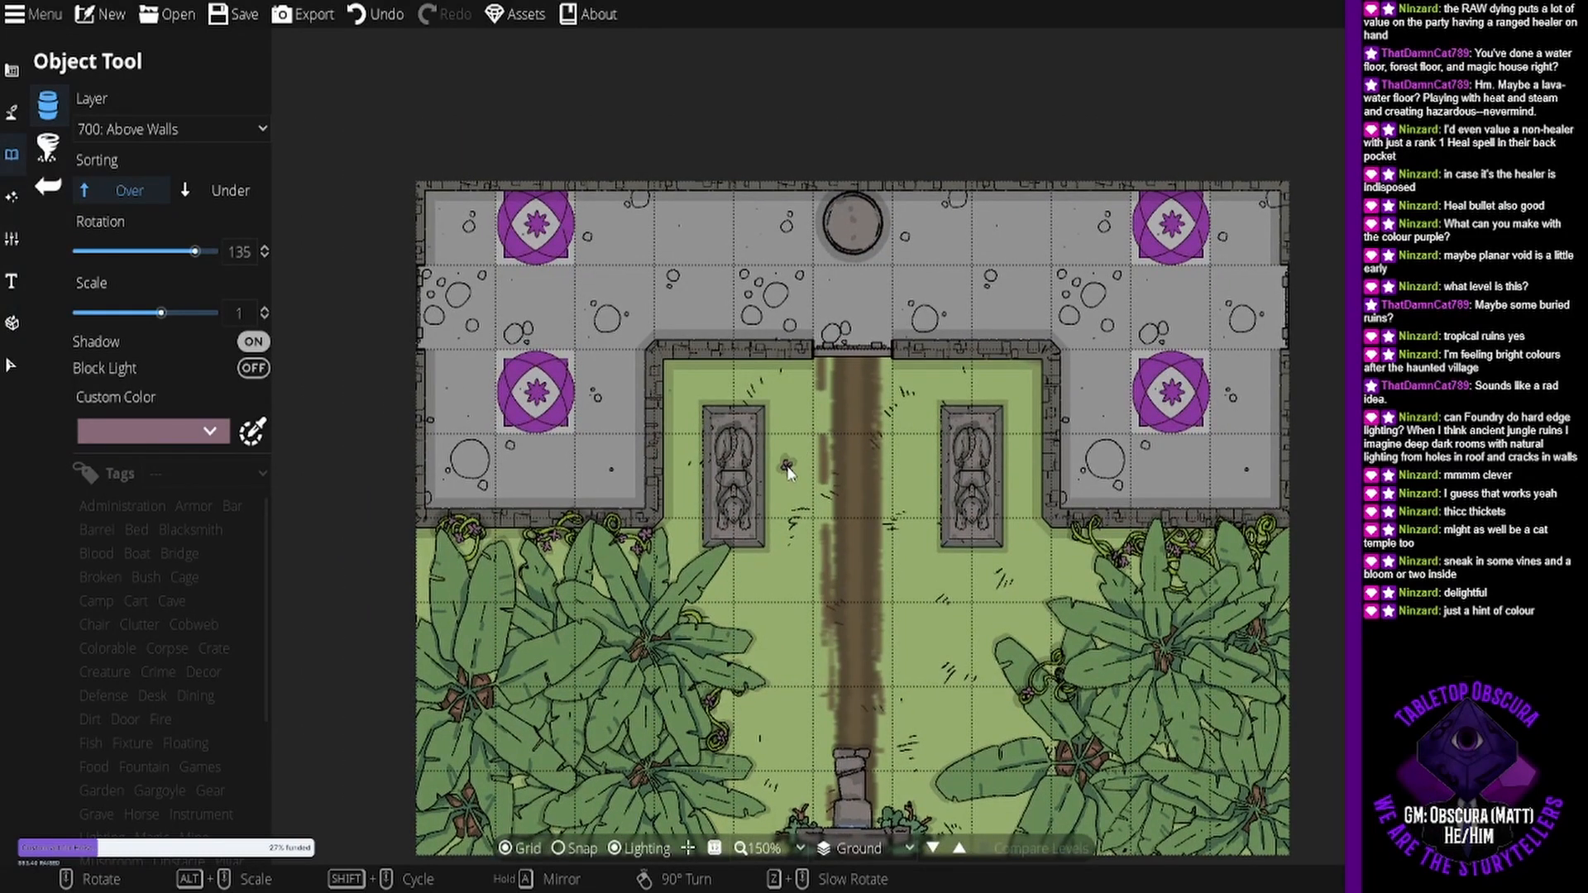
pyautogui.moveTo(945, 589); pyautogui.dragTo(917, 409)
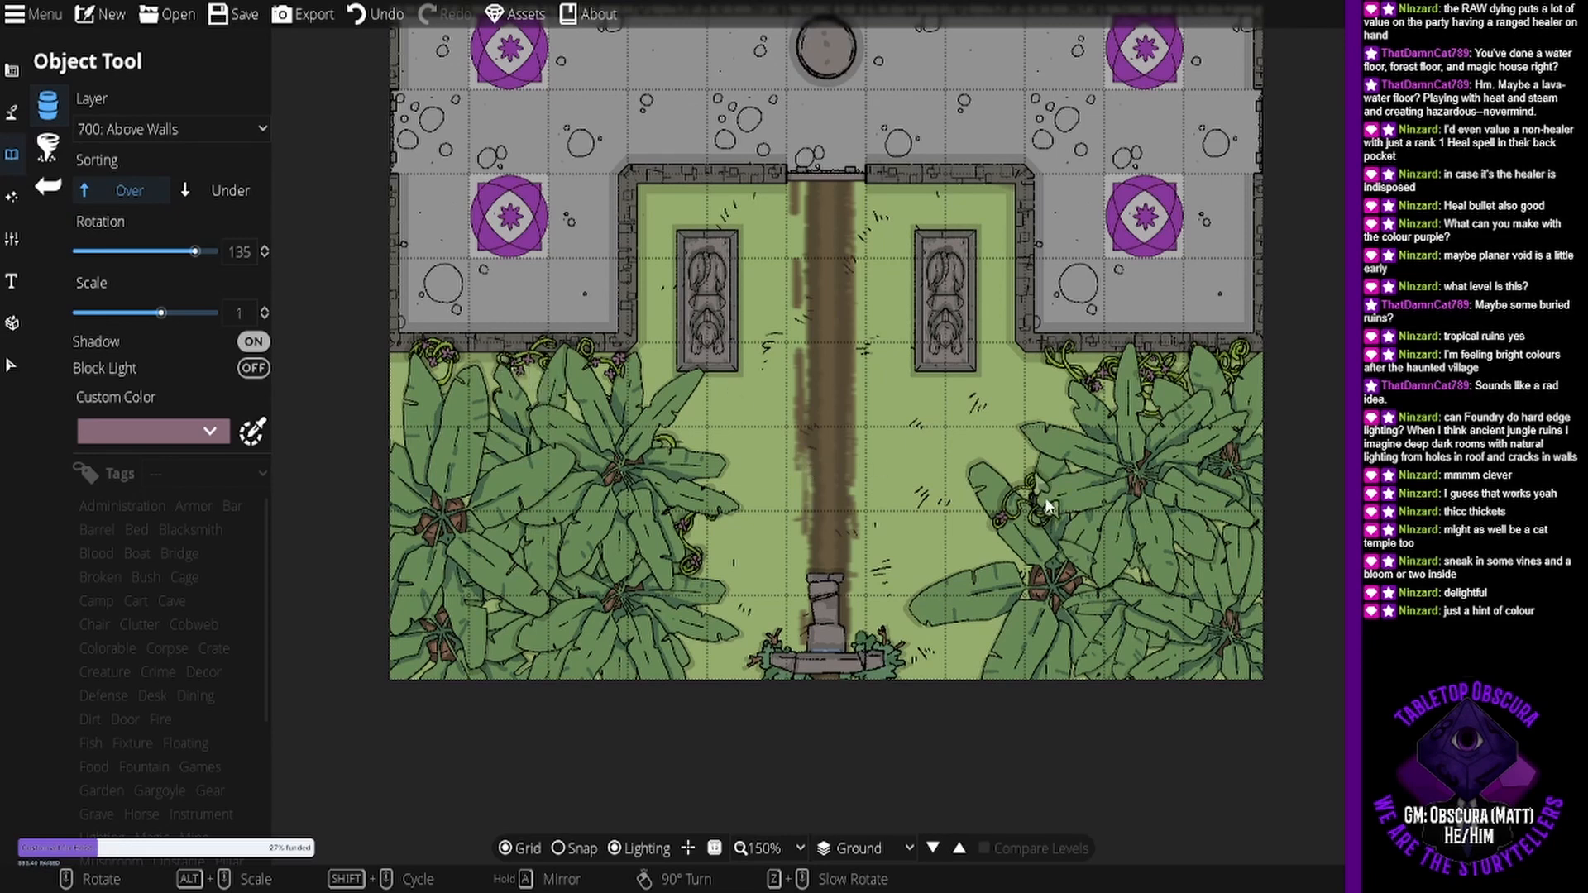
# - Scatter three Leaves 01 clusters without shadows, one right and two left of the path, at 150 or -165 degrees, and re-enable shadows
pyautogui.click(253, 341)
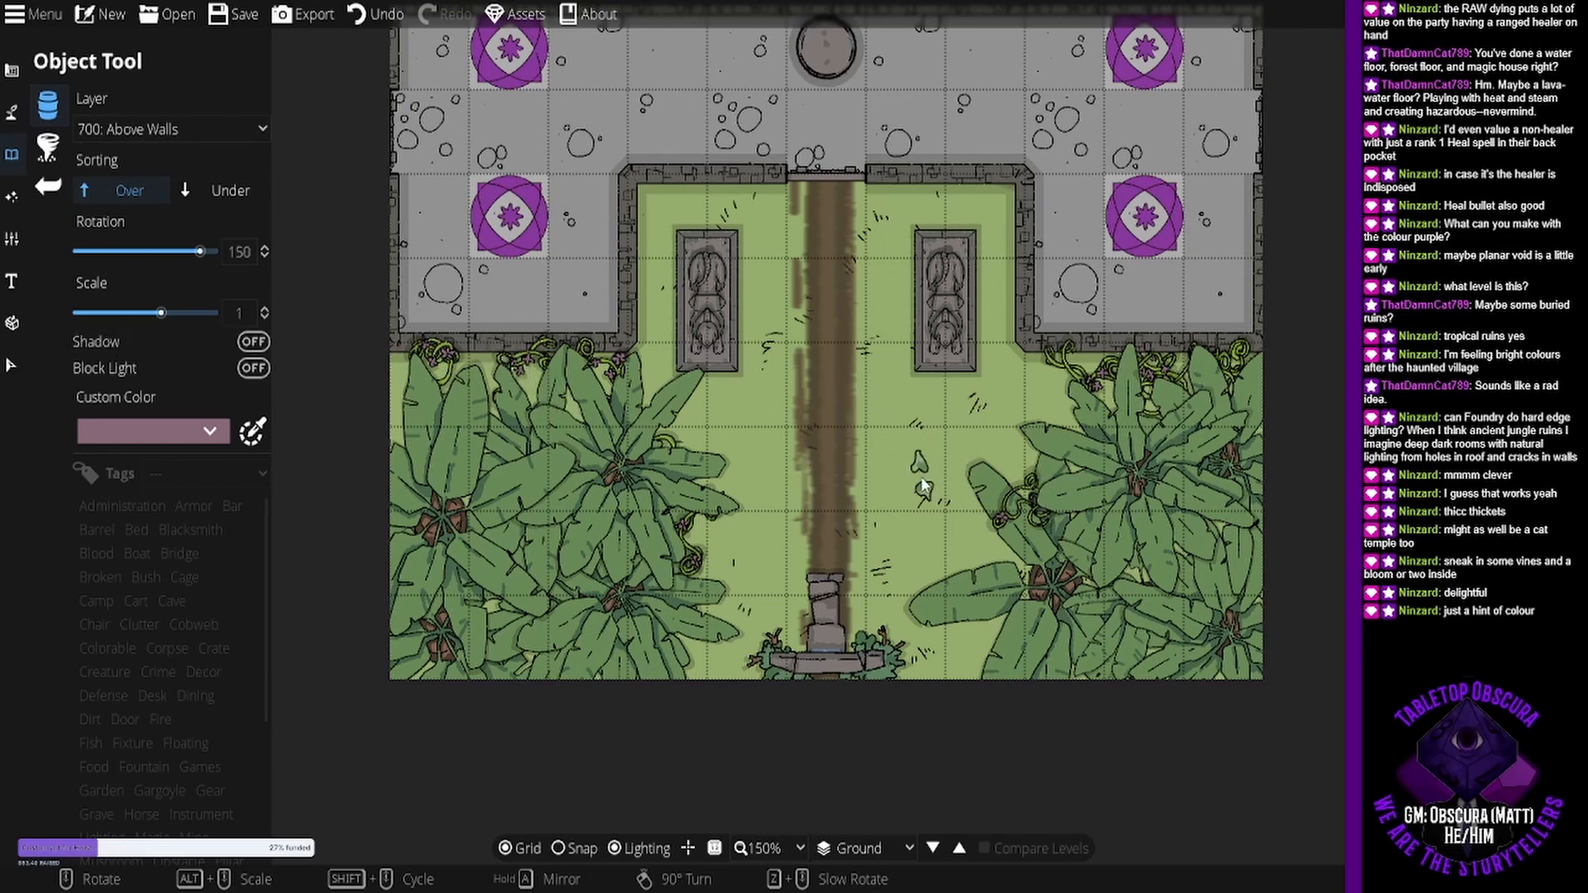
pyautogui.scroll(4, 922, 478)
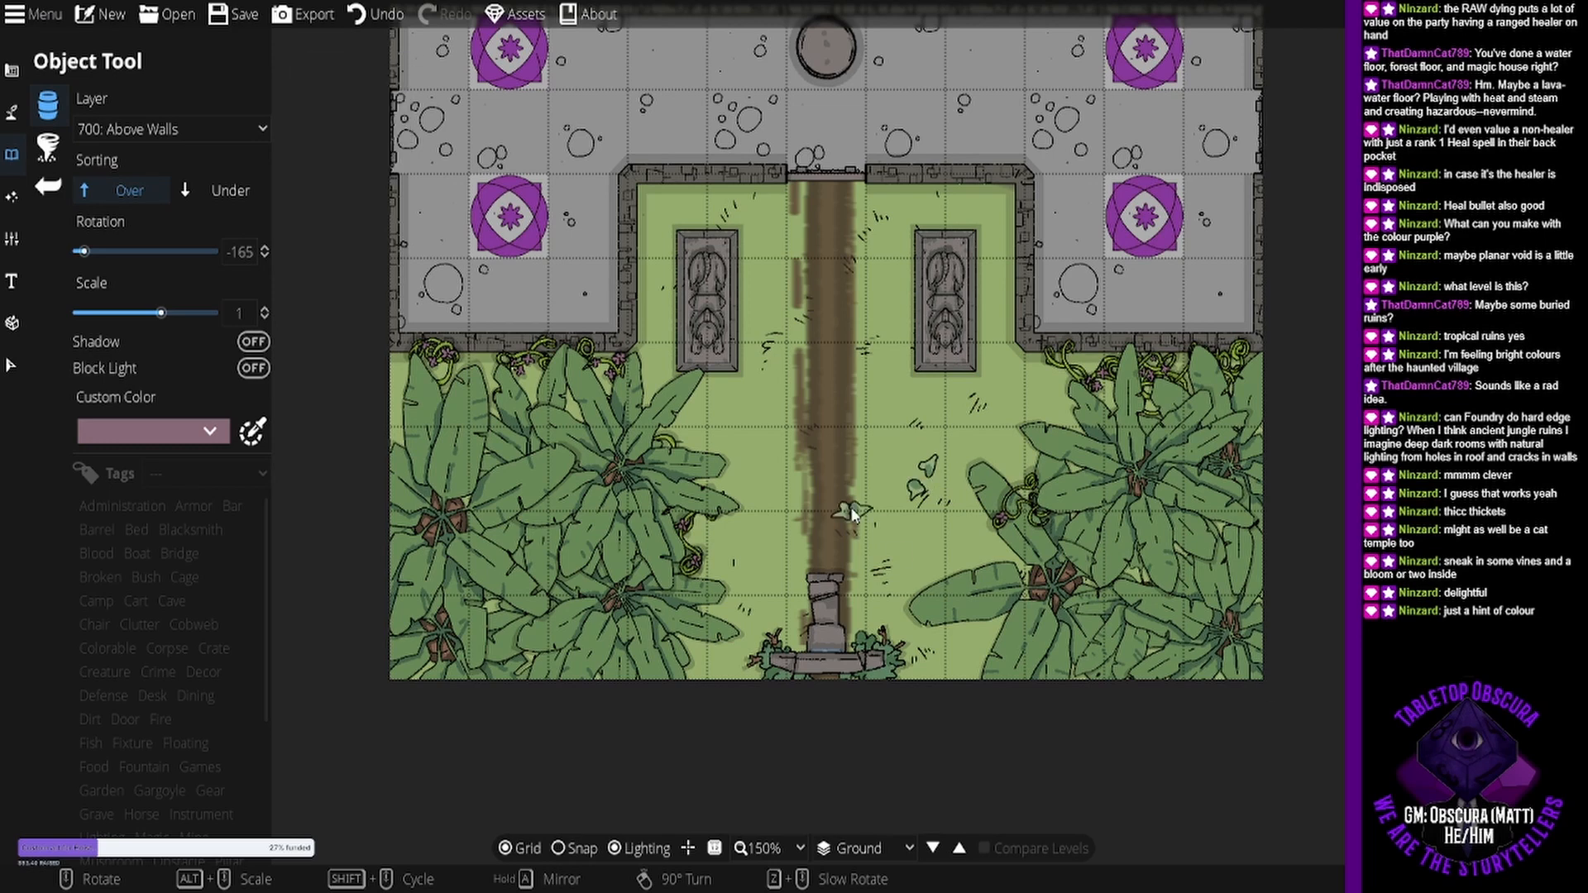
pyautogui.scroll(-2, 728, 357)
pyautogui.scroll(-1, 735, 434)
pyautogui.click(734, 435)
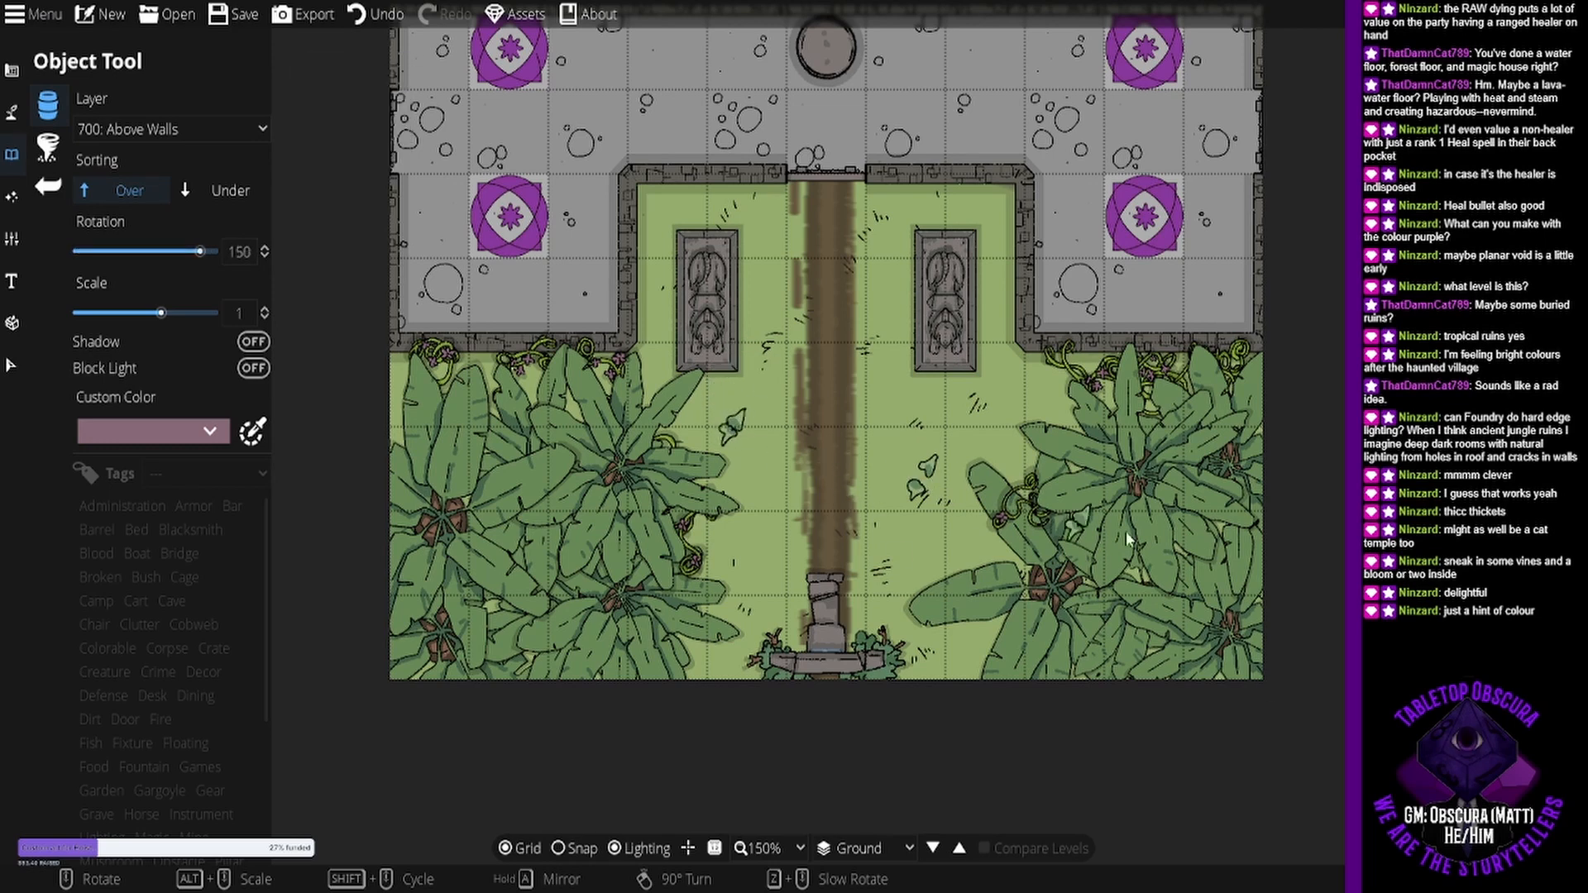
pyautogui.scroll(3, 744, 533)
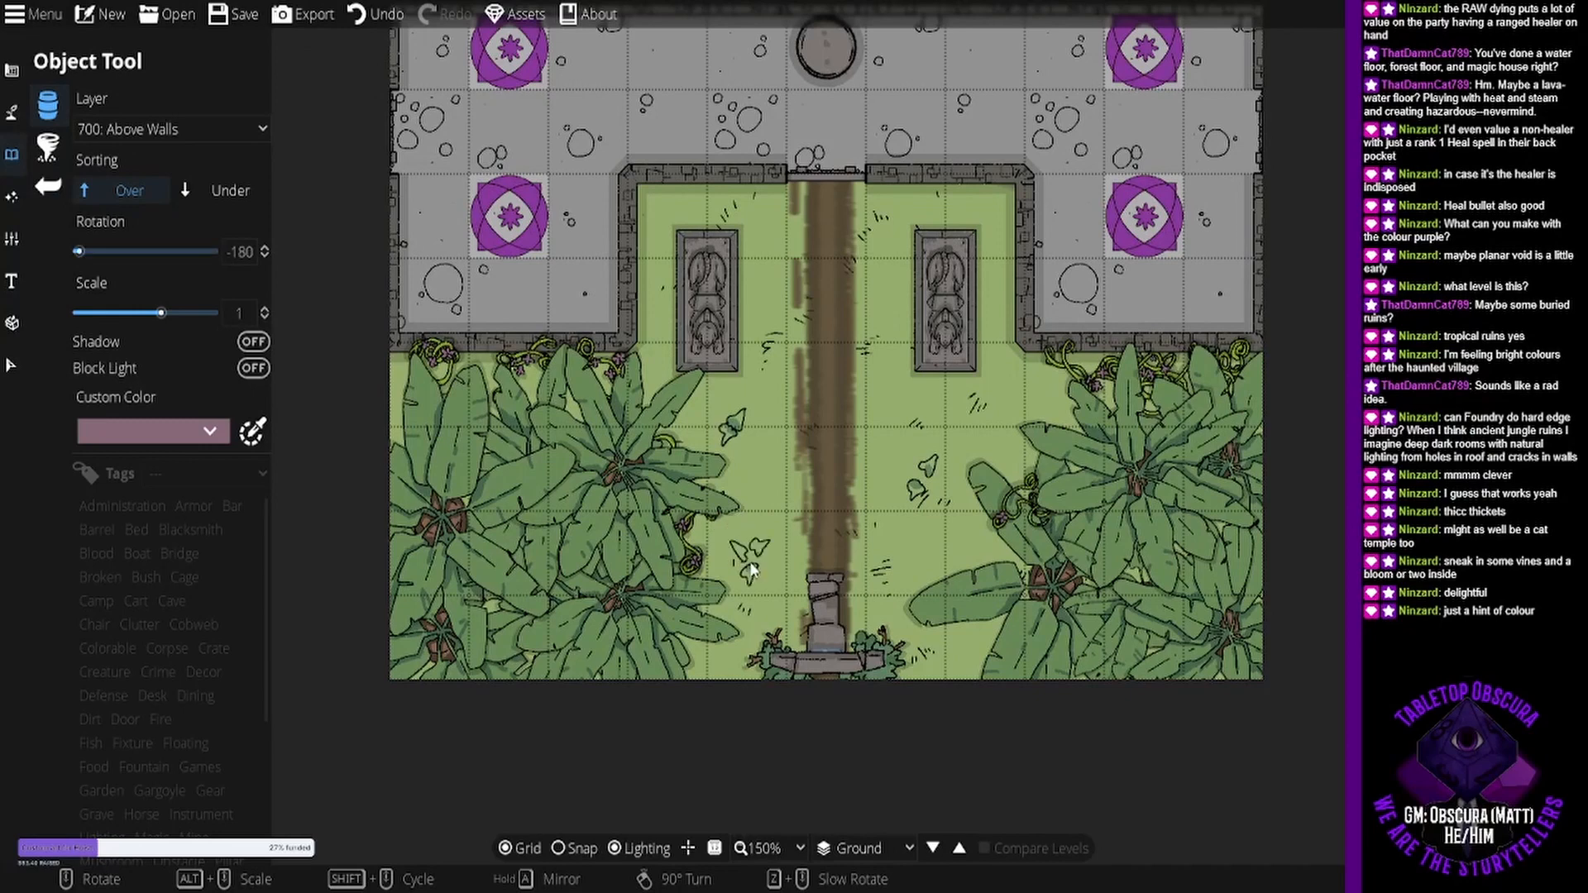
pyautogui.click(759, 569)
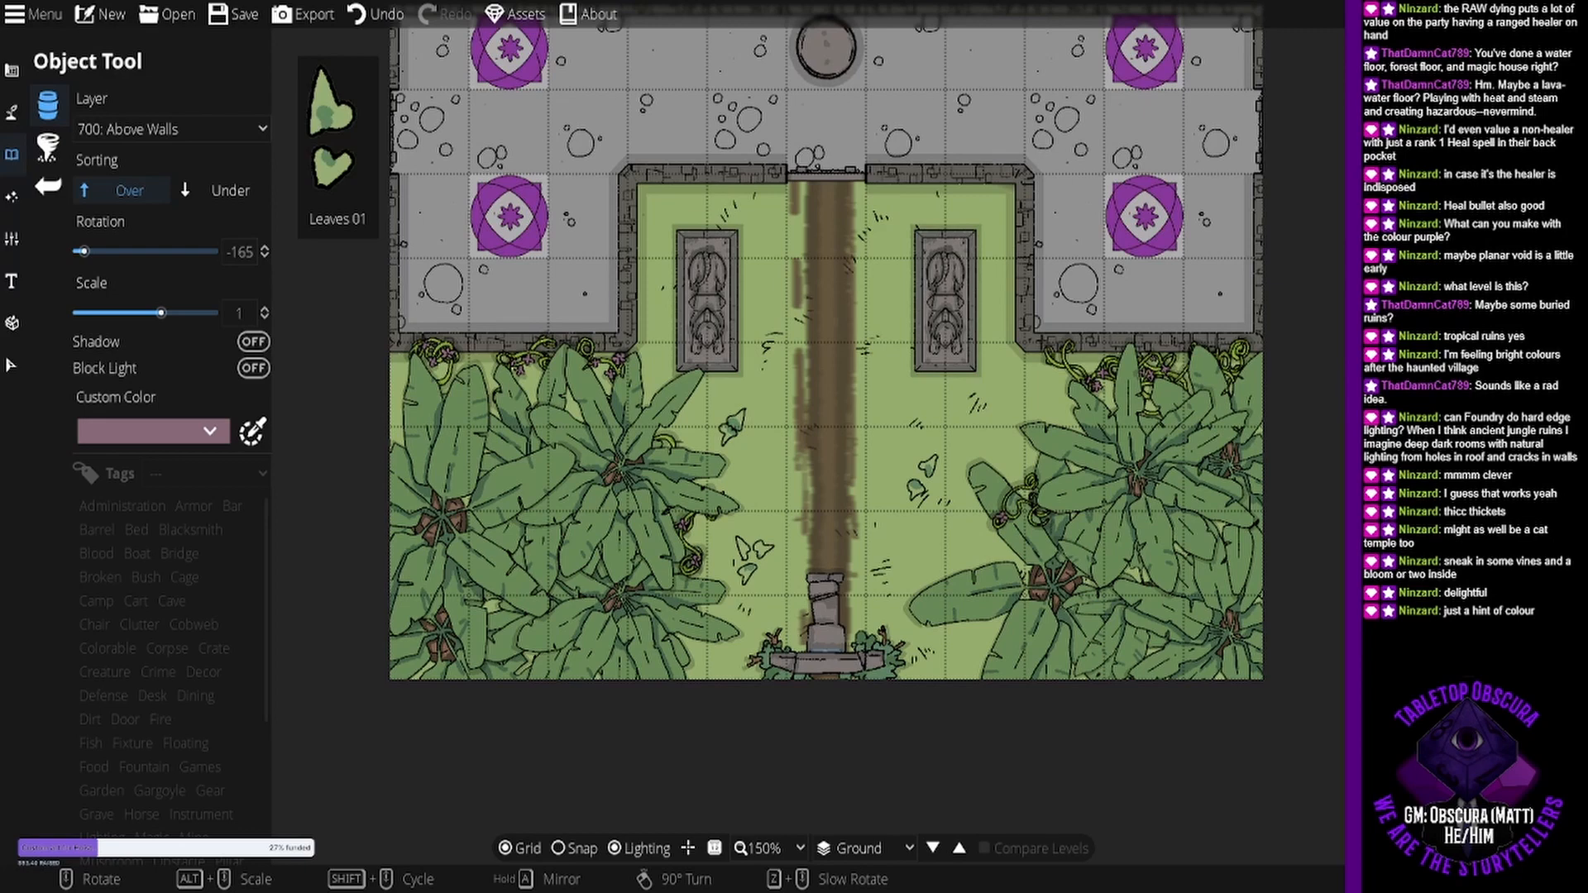
pyautogui.moveTo(804, 414); pyautogui.dragTo(784, 520)
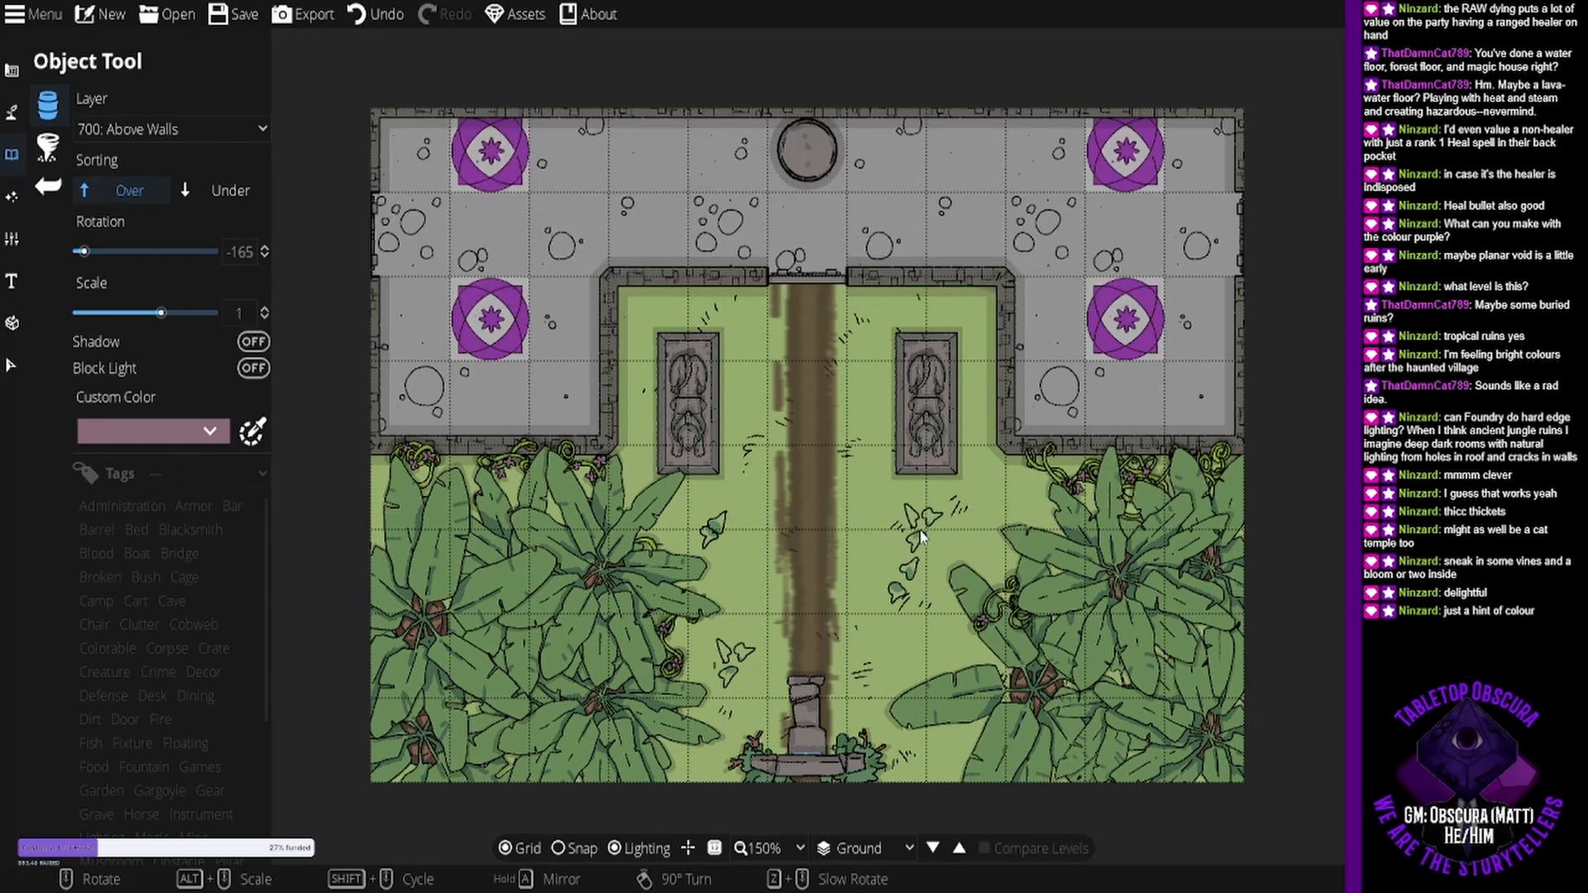
pyautogui.click(252, 342)
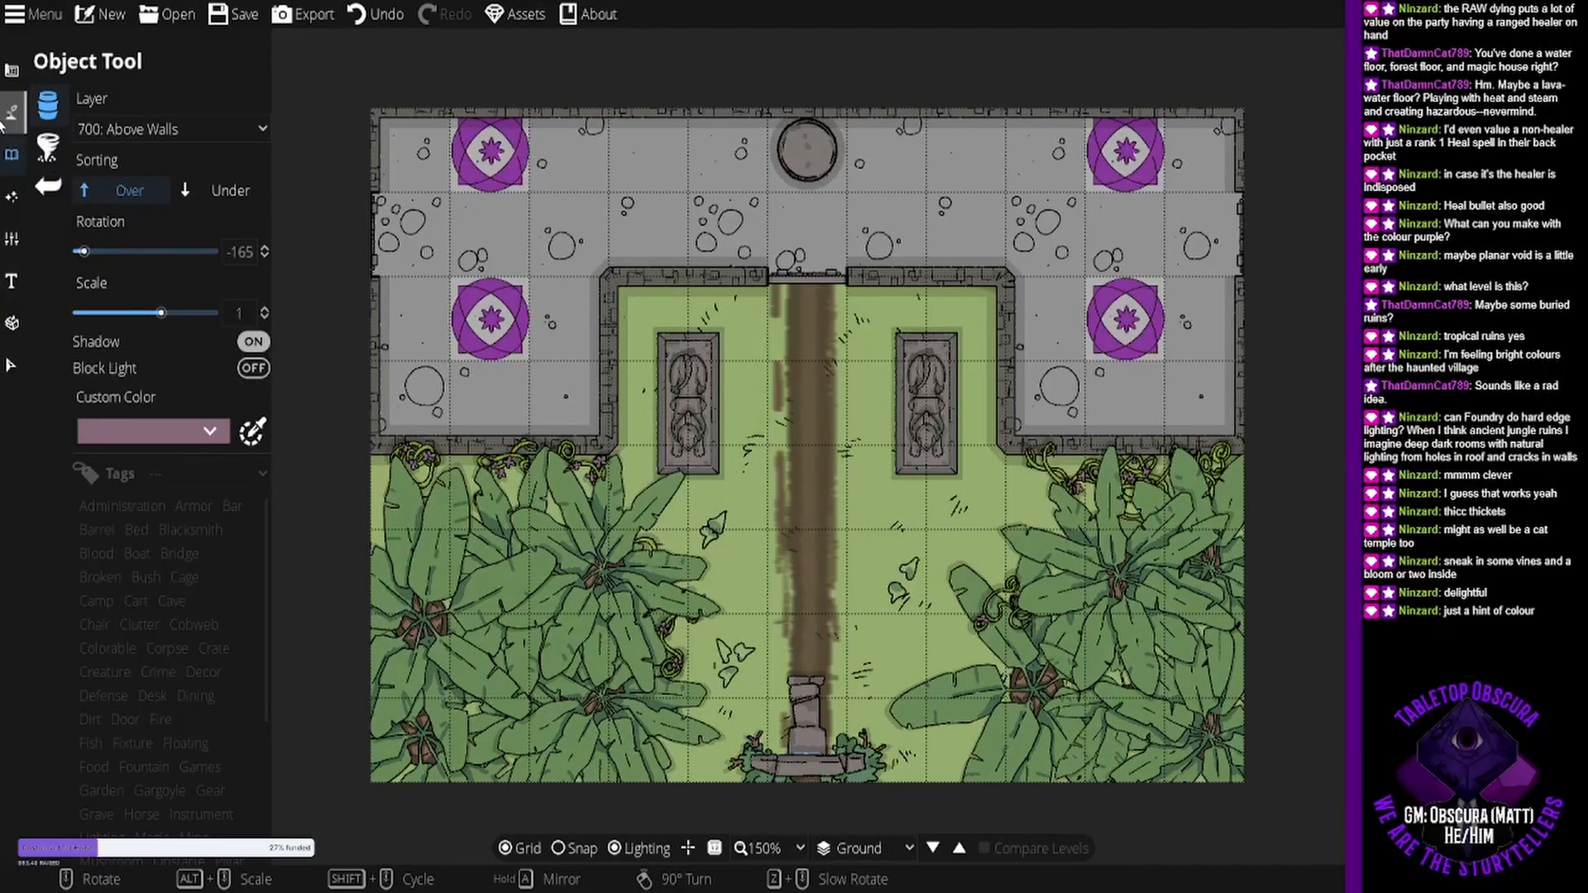
# - With snapping on, lay three single purple medallion pattern tiles along the temple's back wall, one under the round centrepiece and one on either side
pyautogui.click(12, 70)
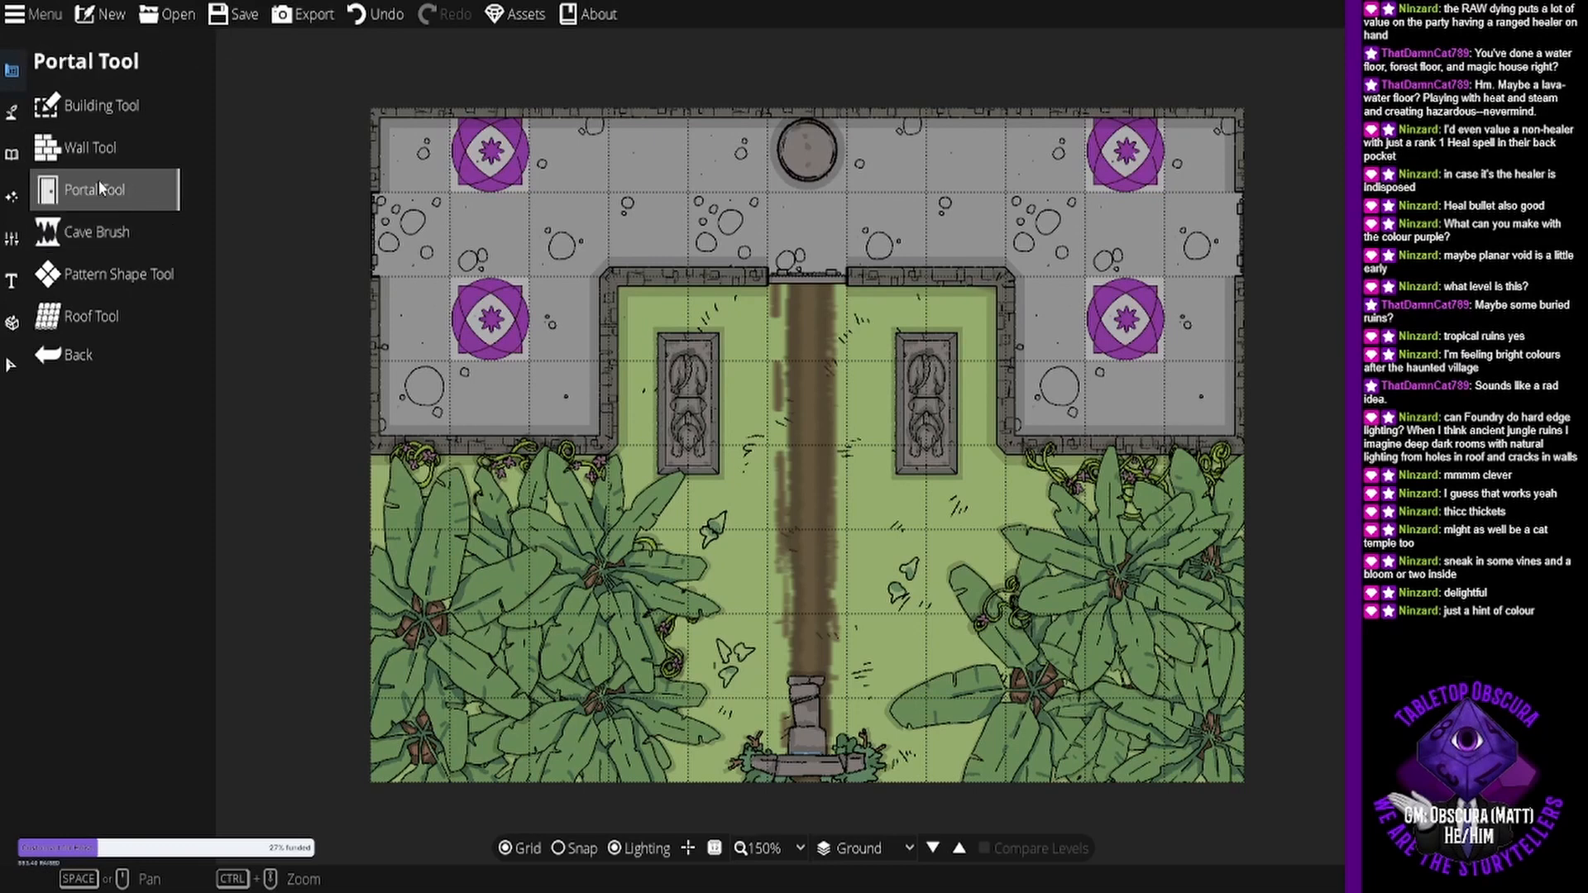
pyautogui.click(116, 275)
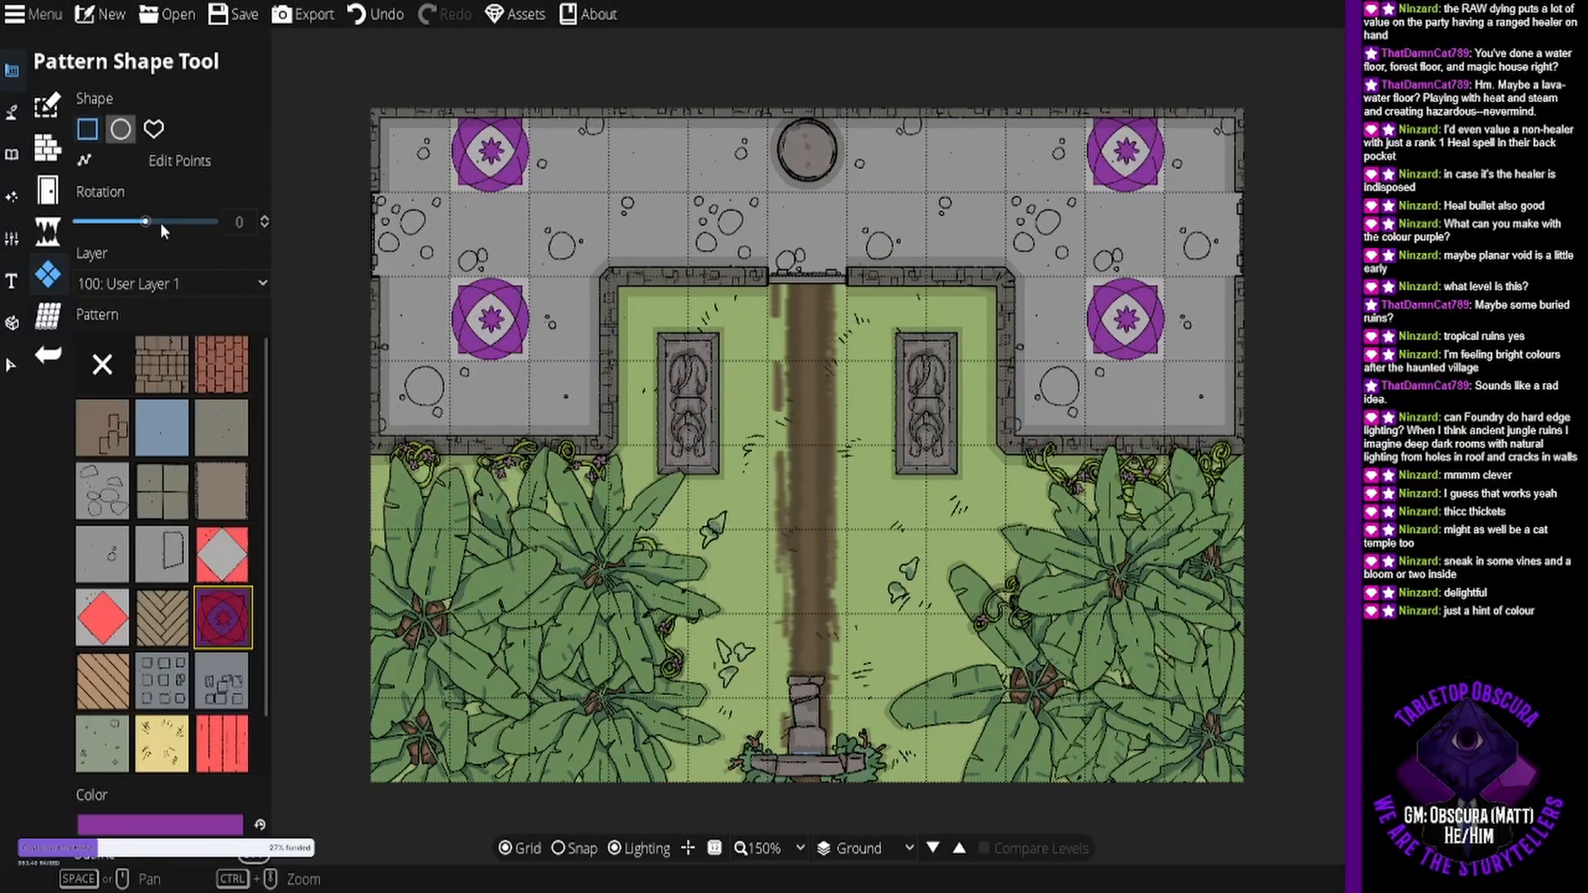
pyautogui.click(559, 848)
pyautogui.moveTo(534, 218); pyautogui.dragTo(1093, 136)
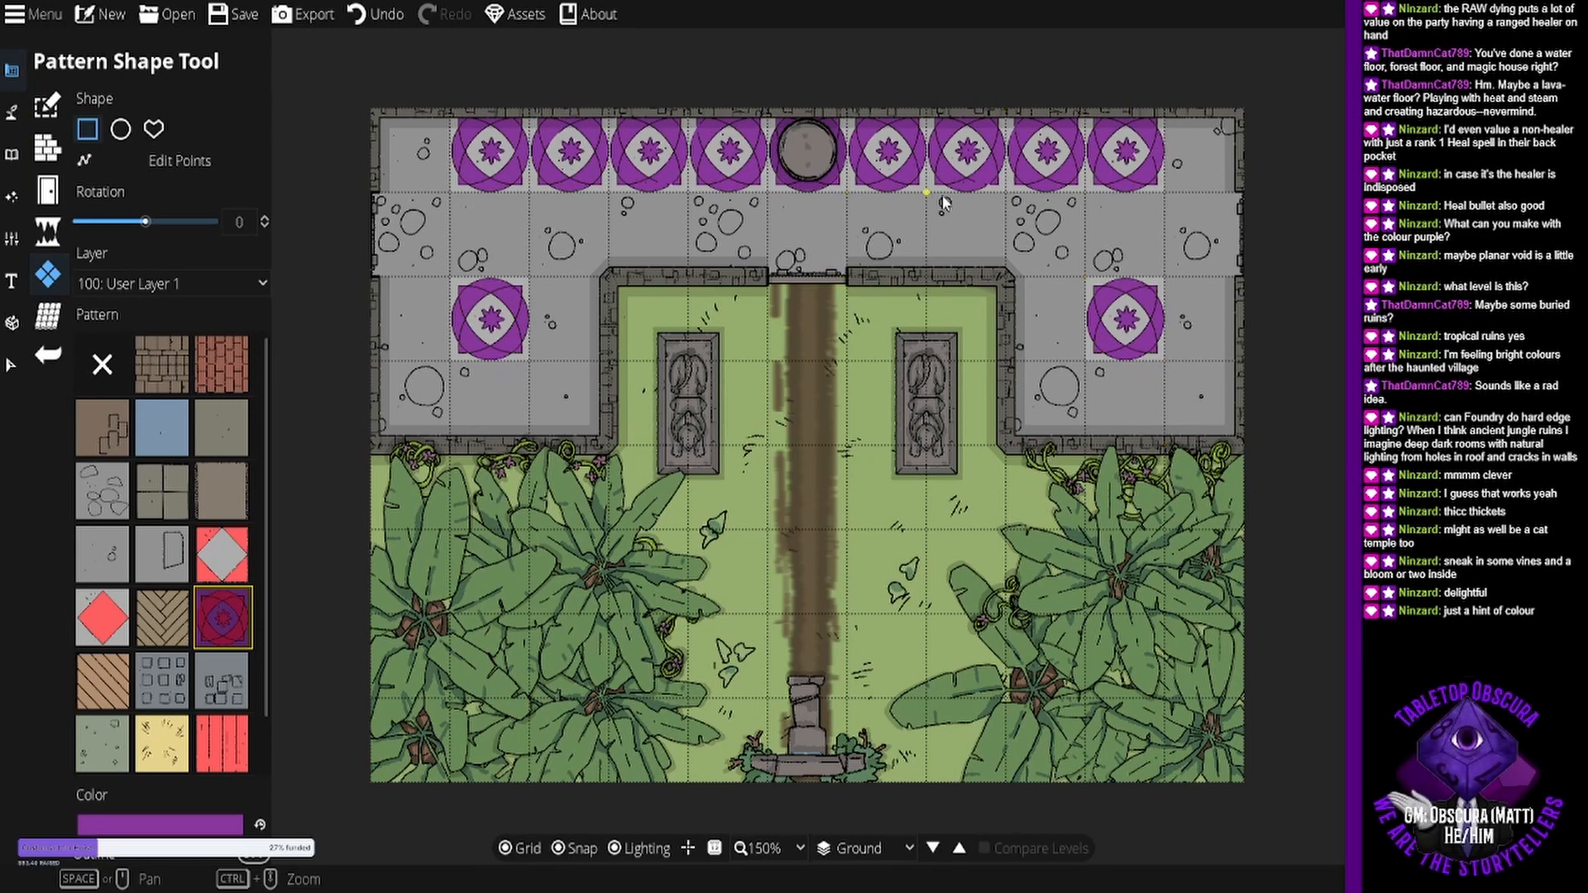
pyautogui.hotkey('ctrl', 'z')
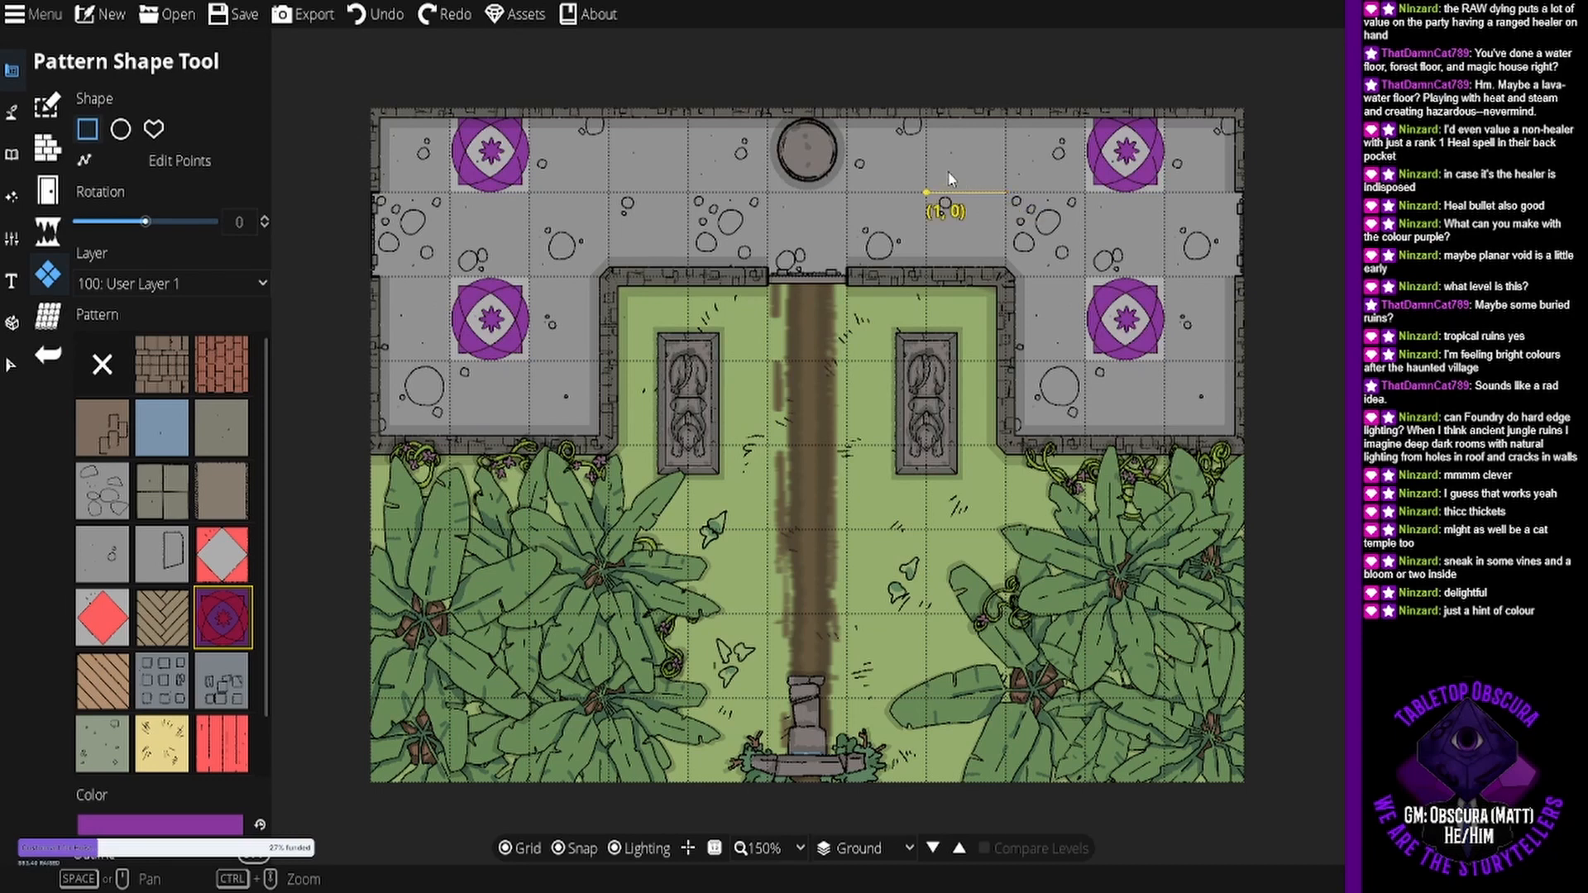
pyautogui.moveTo(973, 195); pyautogui.dragTo(928, 141)
pyautogui.moveTo(850, 202); pyautogui.dragTo(771, 131)
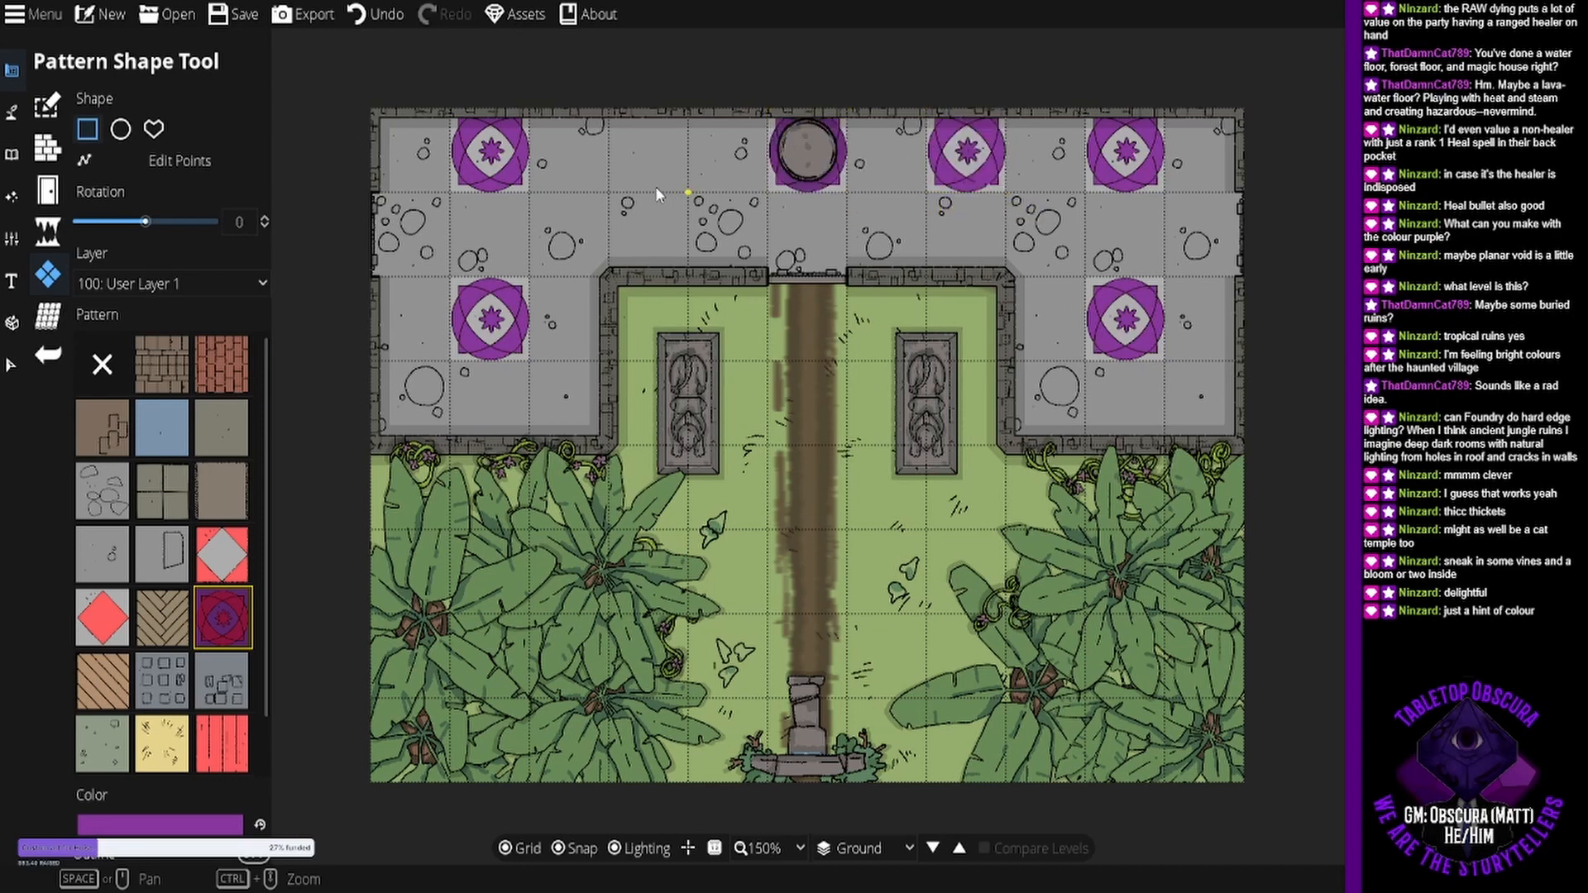
pyautogui.moveTo(654, 186); pyautogui.dragTo(616, 133)
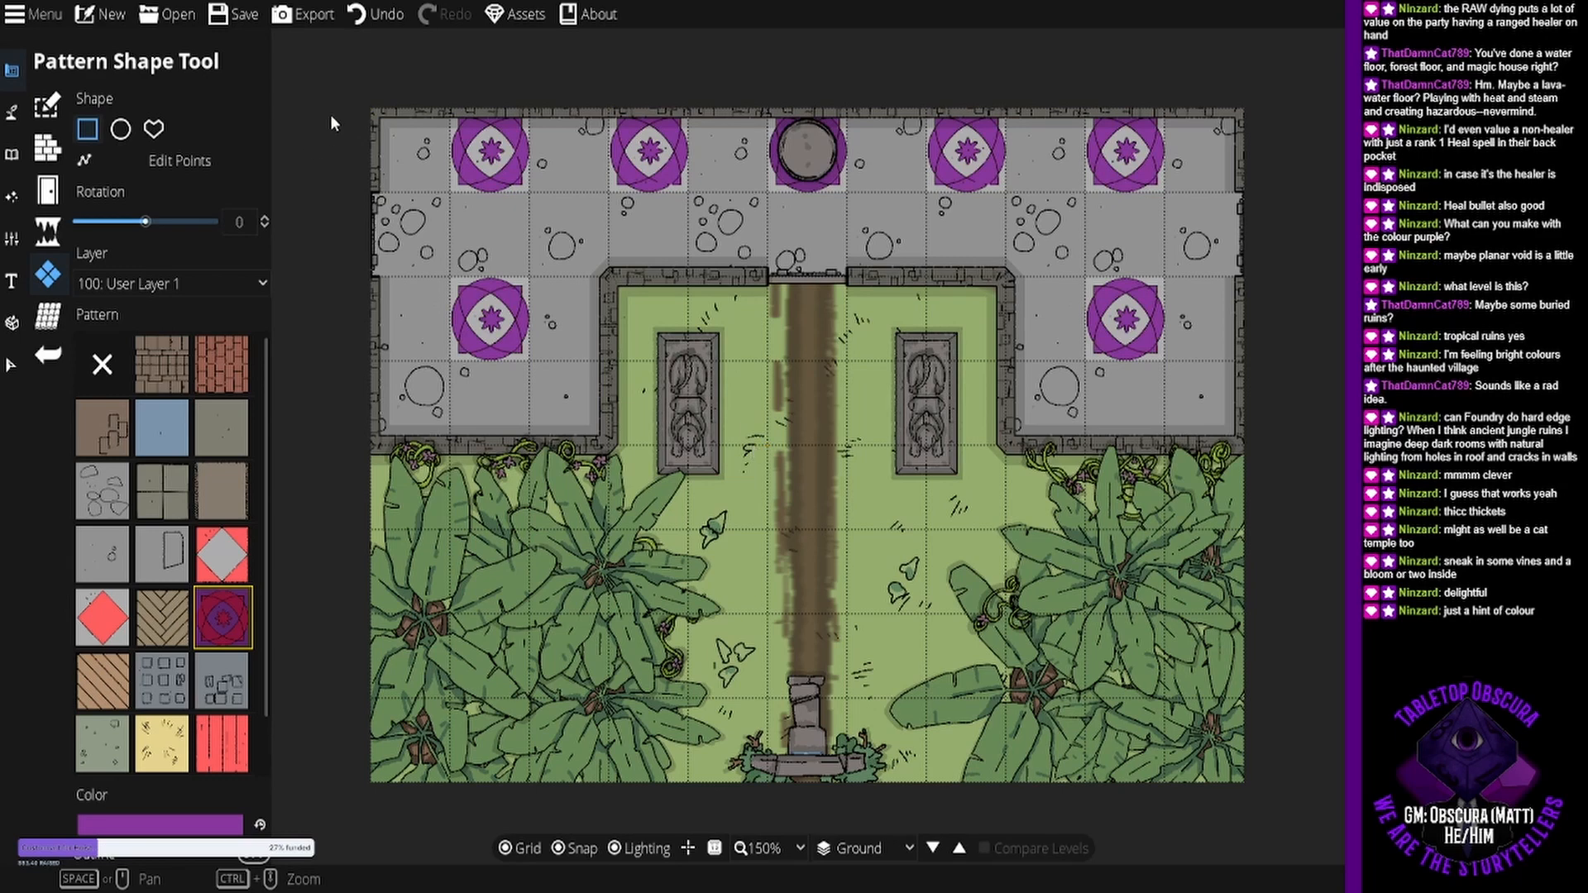
# - Save the finished temple map
pyautogui.click(12, 112)
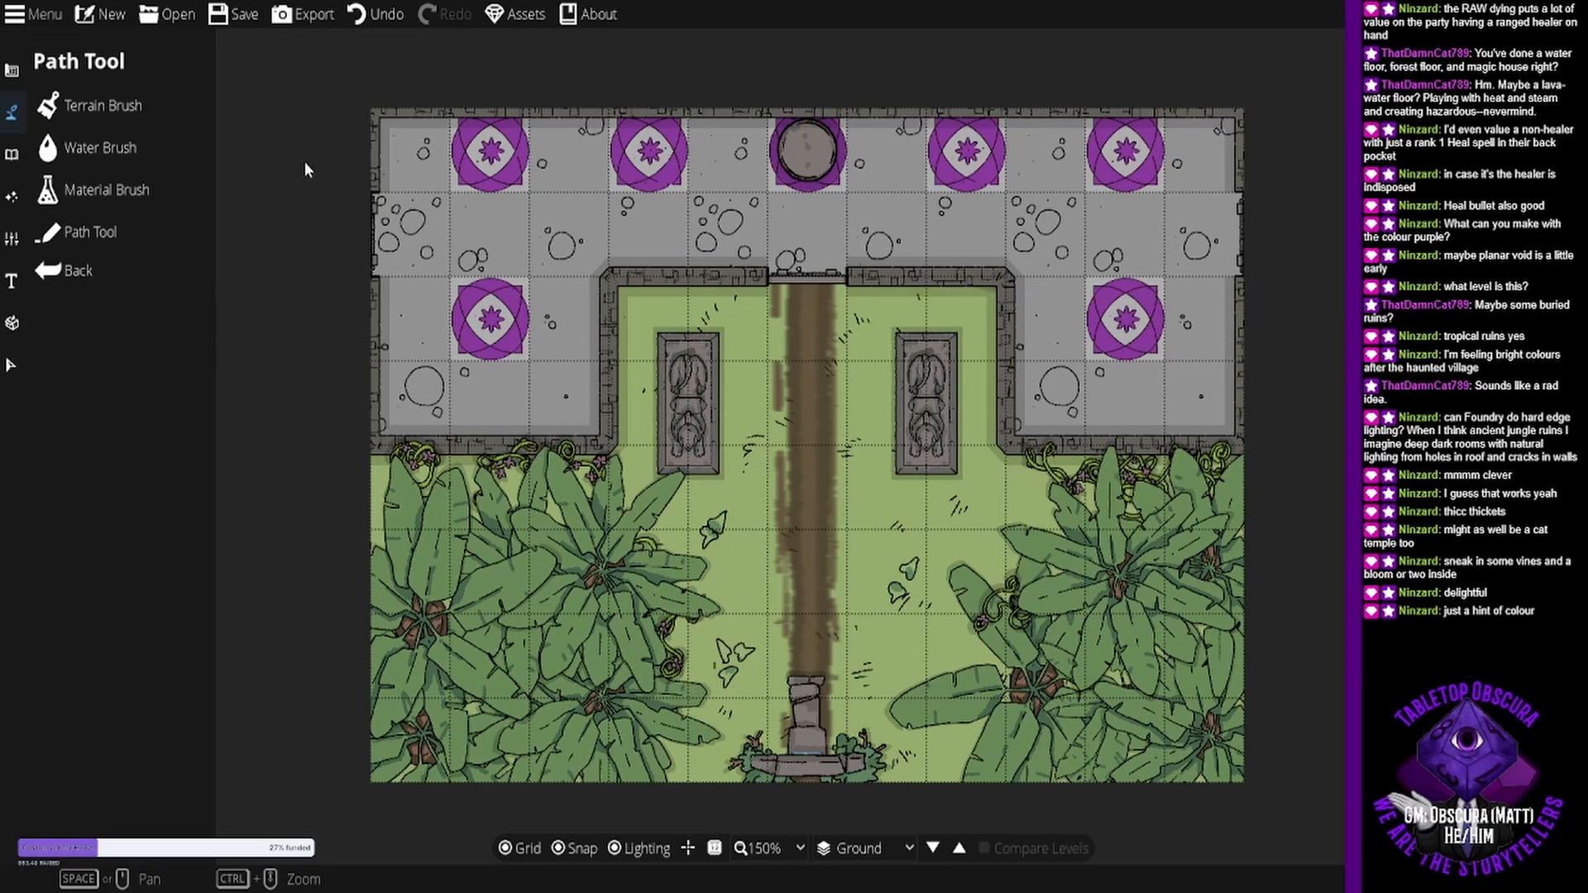
pyautogui.click(244, 14)
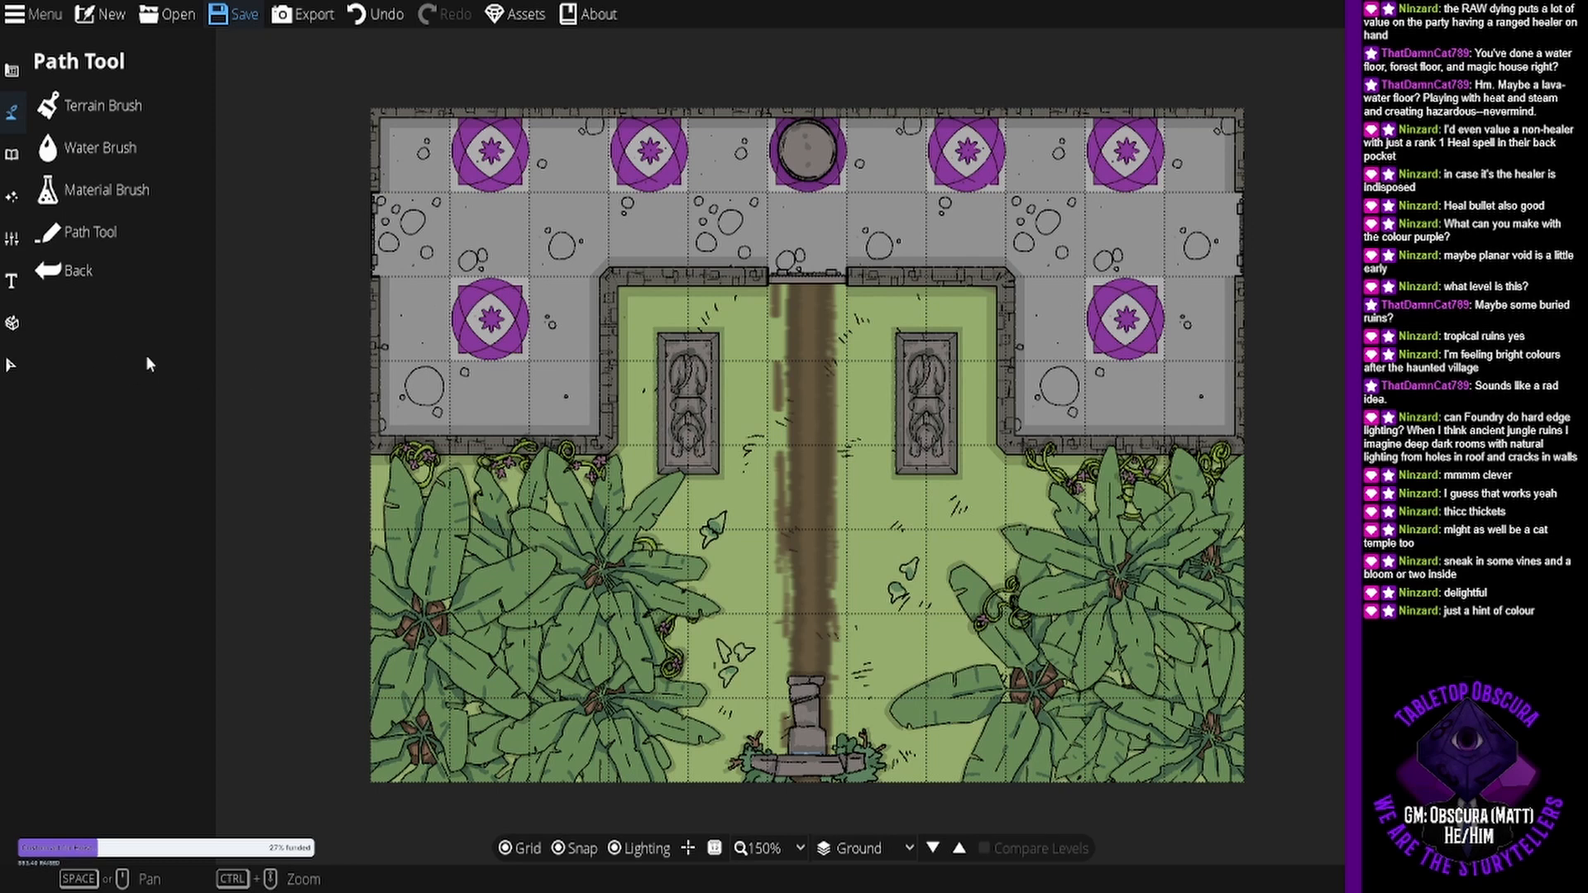
pyautogui.hotkey('ctrl', 's')
# - Export the map with grid and lighting on, once as Universal VTT and once as PNG, and close the export options
pyautogui.click(321, 16)
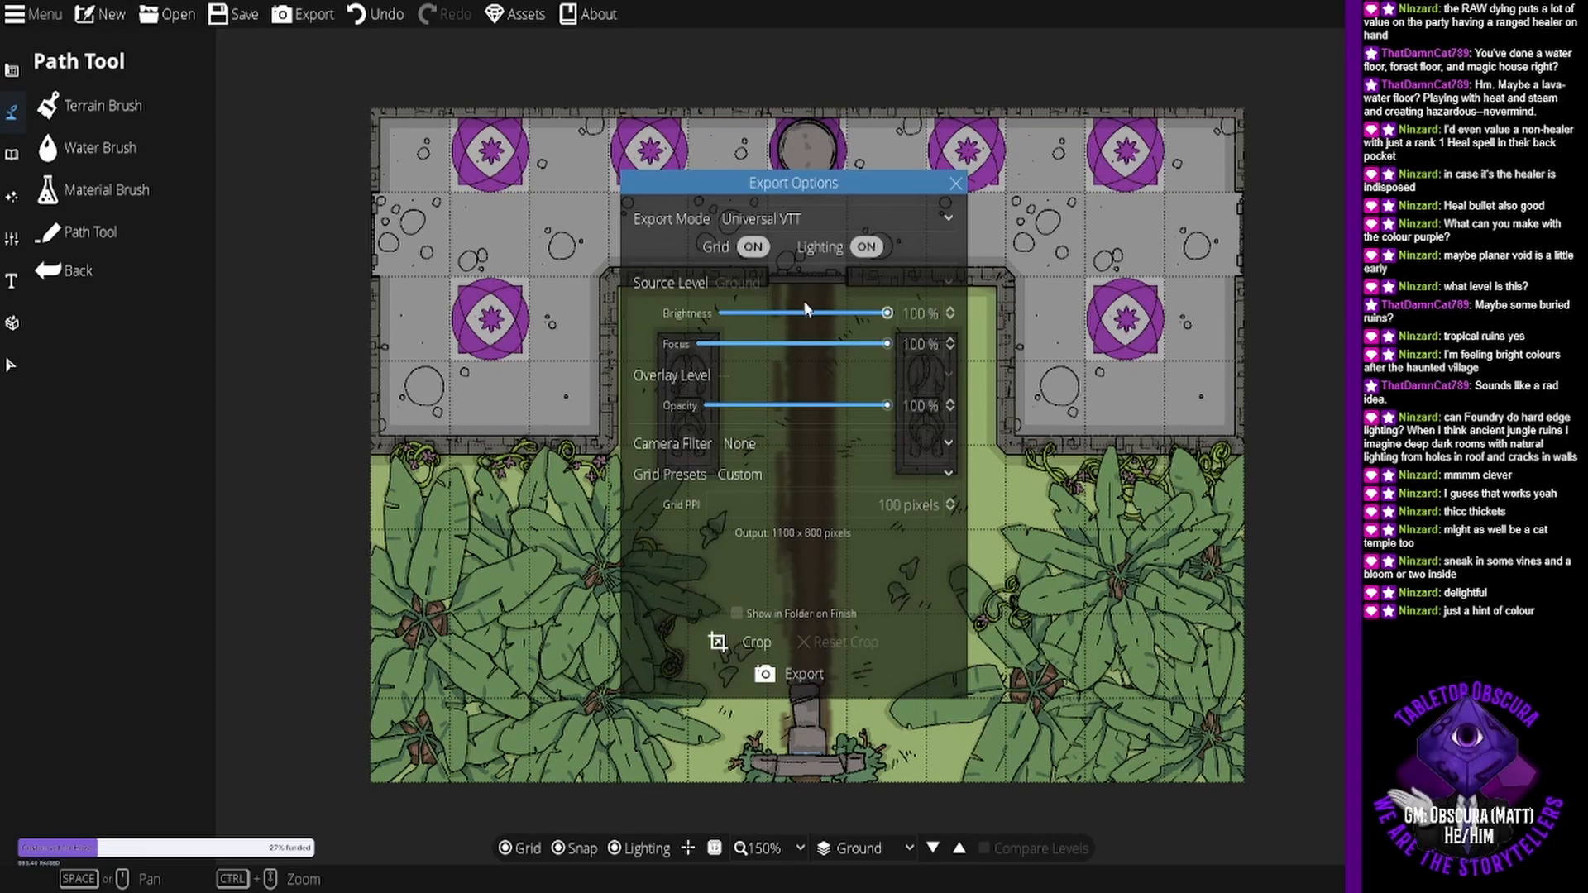
pyautogui.click(790, 673)
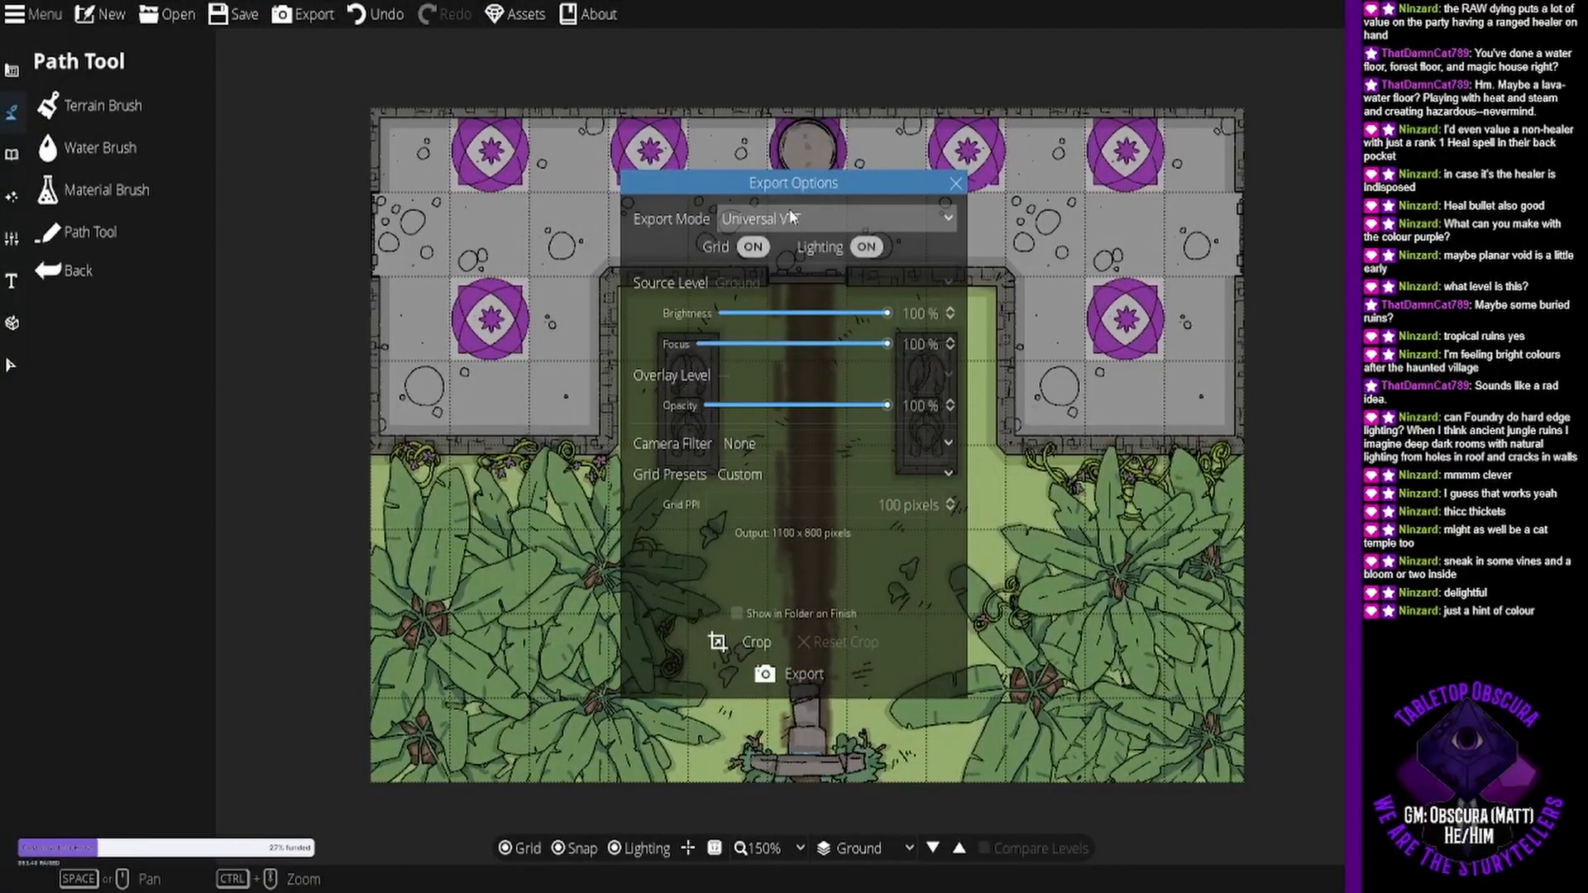
pyautogui.click(781, 219)
pyautogui.click(787, 253)
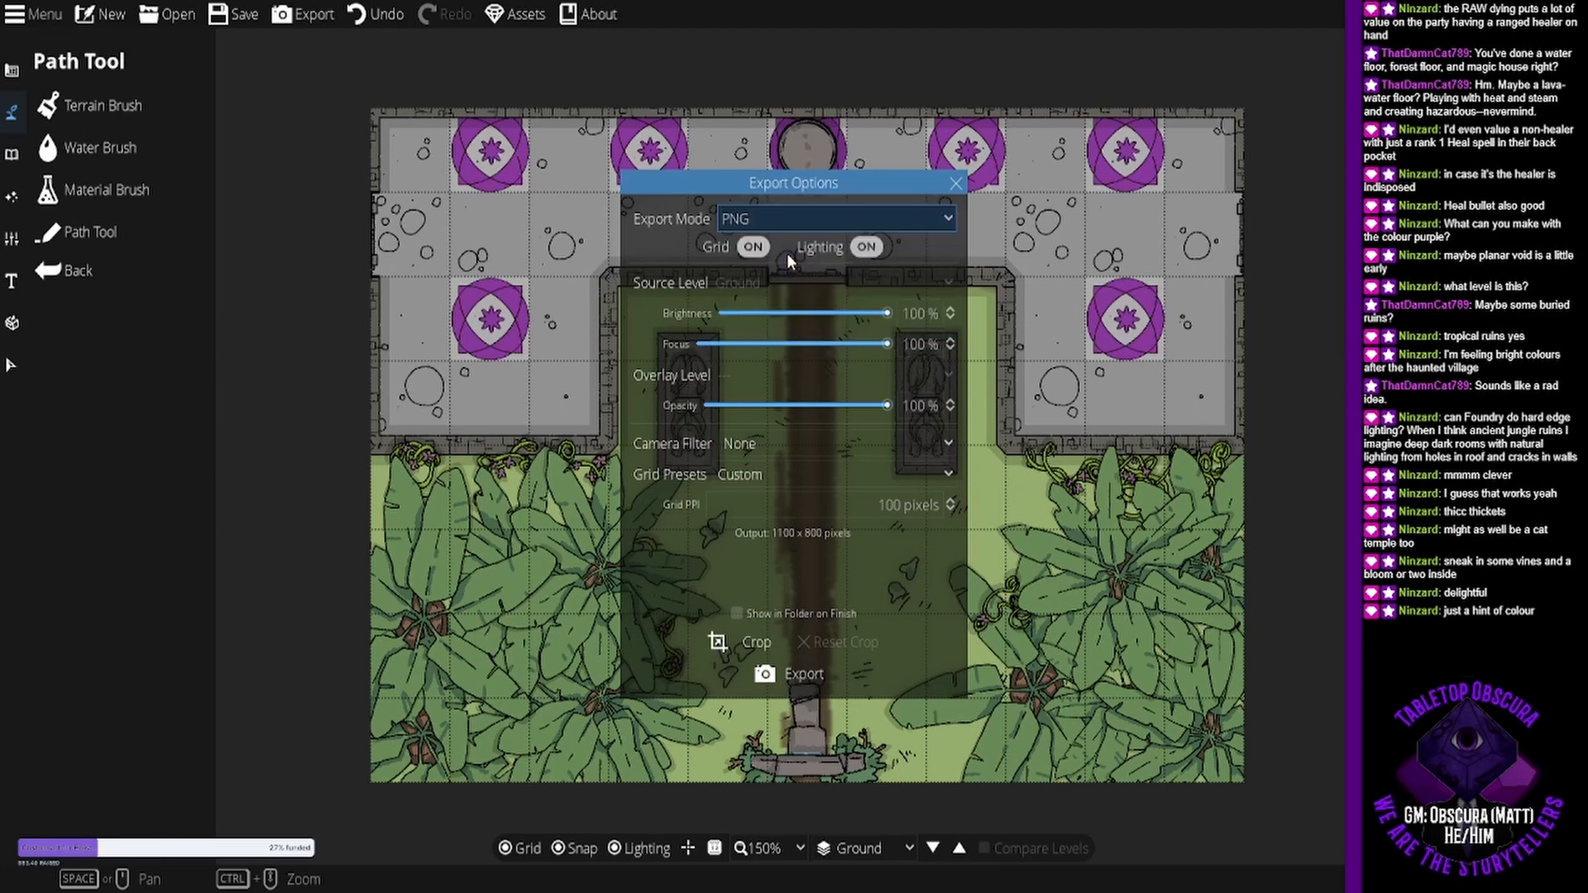
pyautogui.click(794, 678)
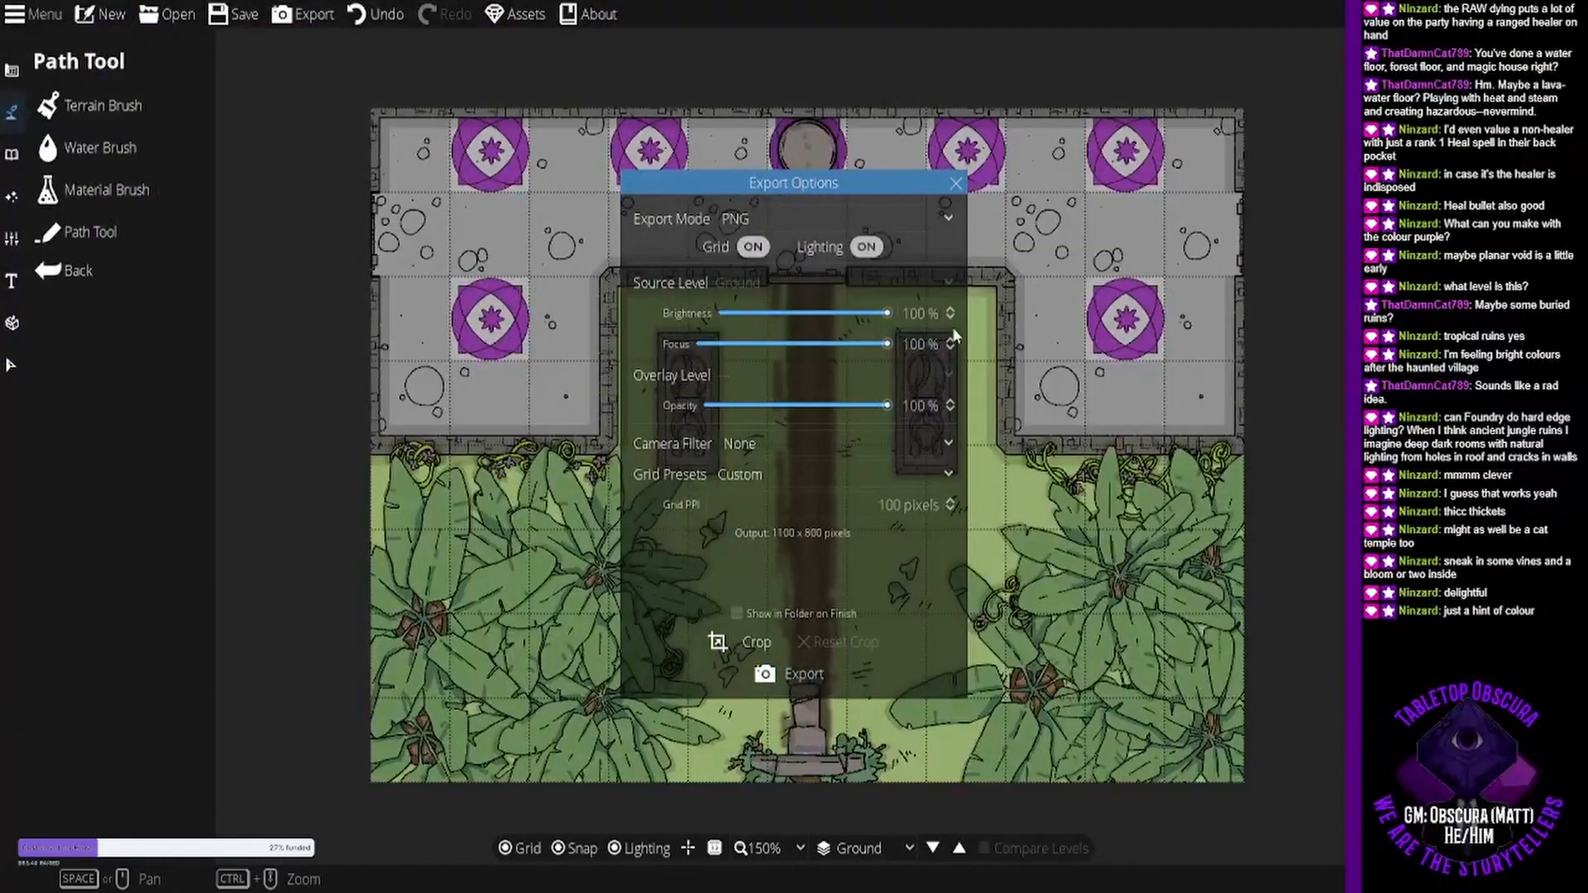
pyautogui.click(956, 182)
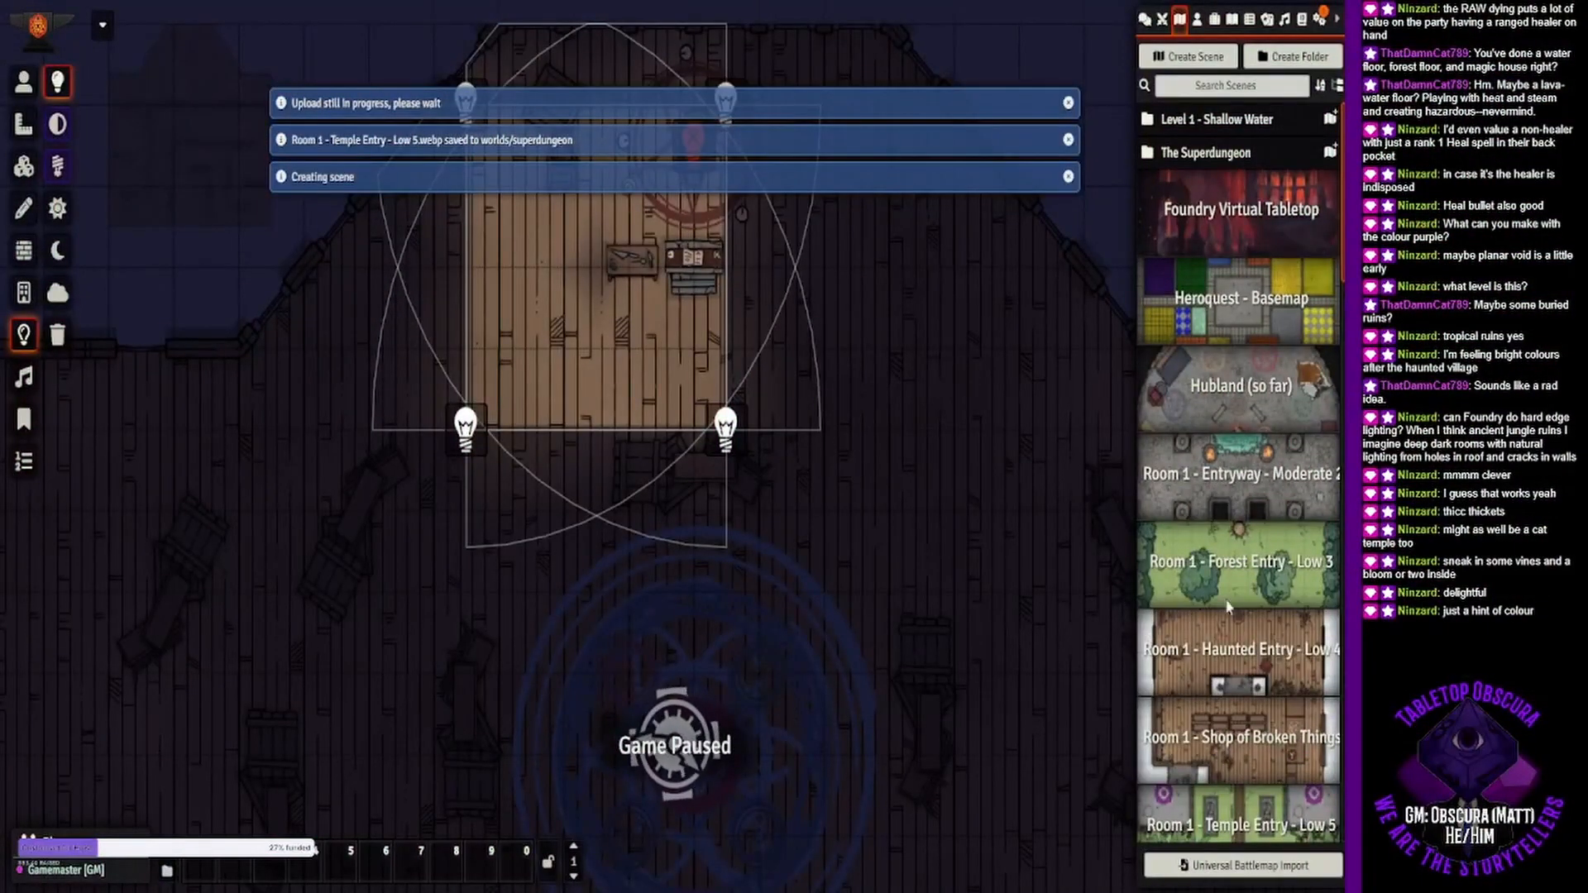
# - In Foundry Virtual Tabletop, activate the imported scene Room 1 - Temple Entry - Low 5 and bring the map into view
pyautogui.scroll(-2, 1265, 589)
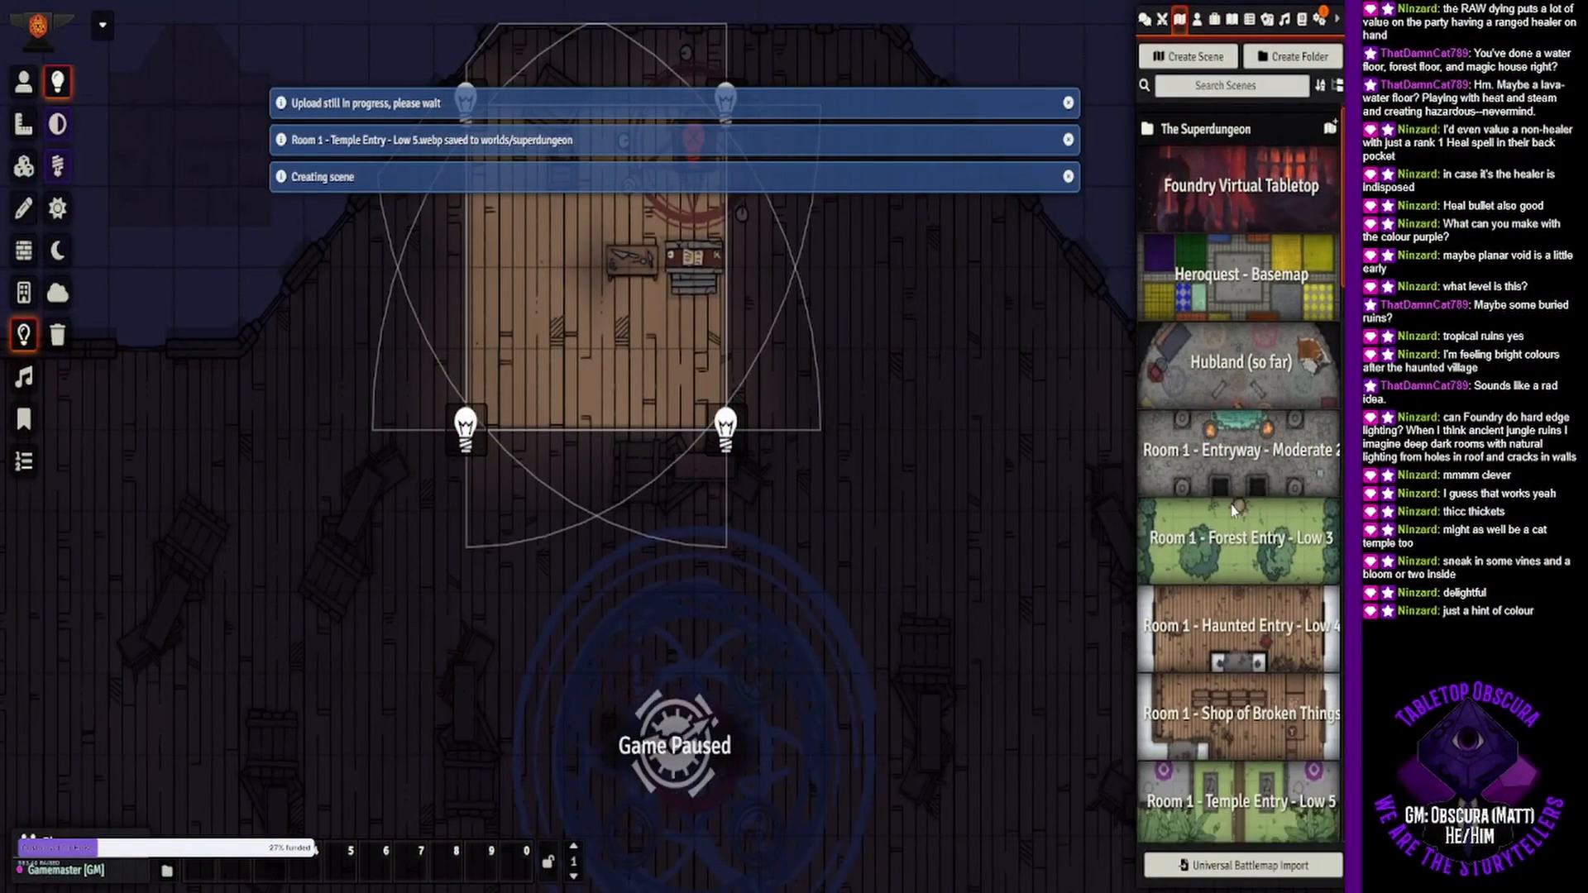
pyautogui.rightClick(1208, 656)
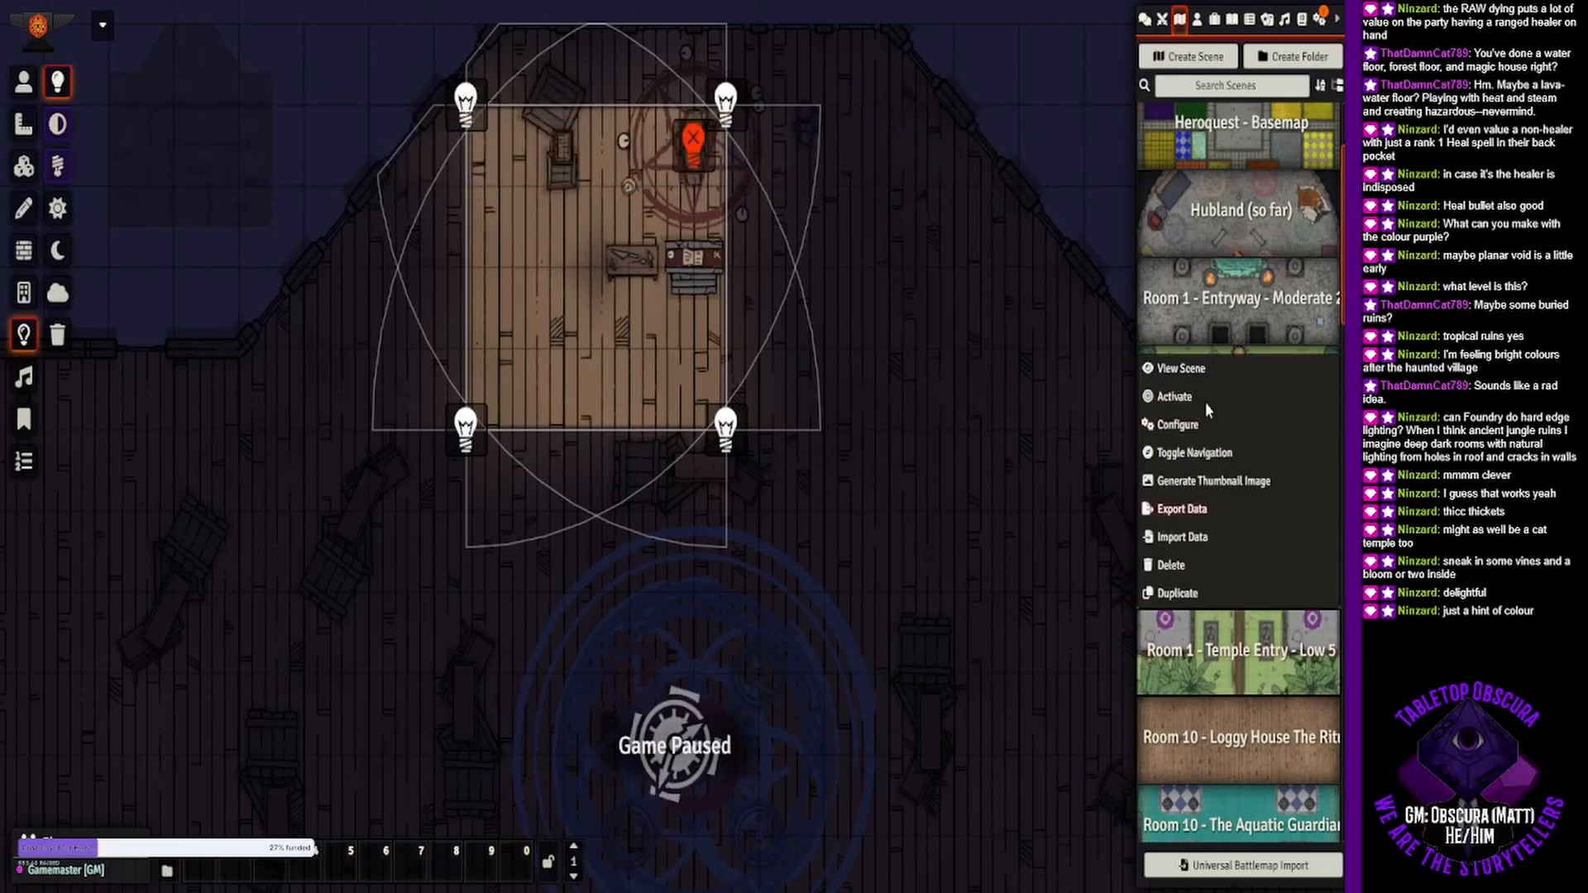
pyautogui.click(1194, 395)
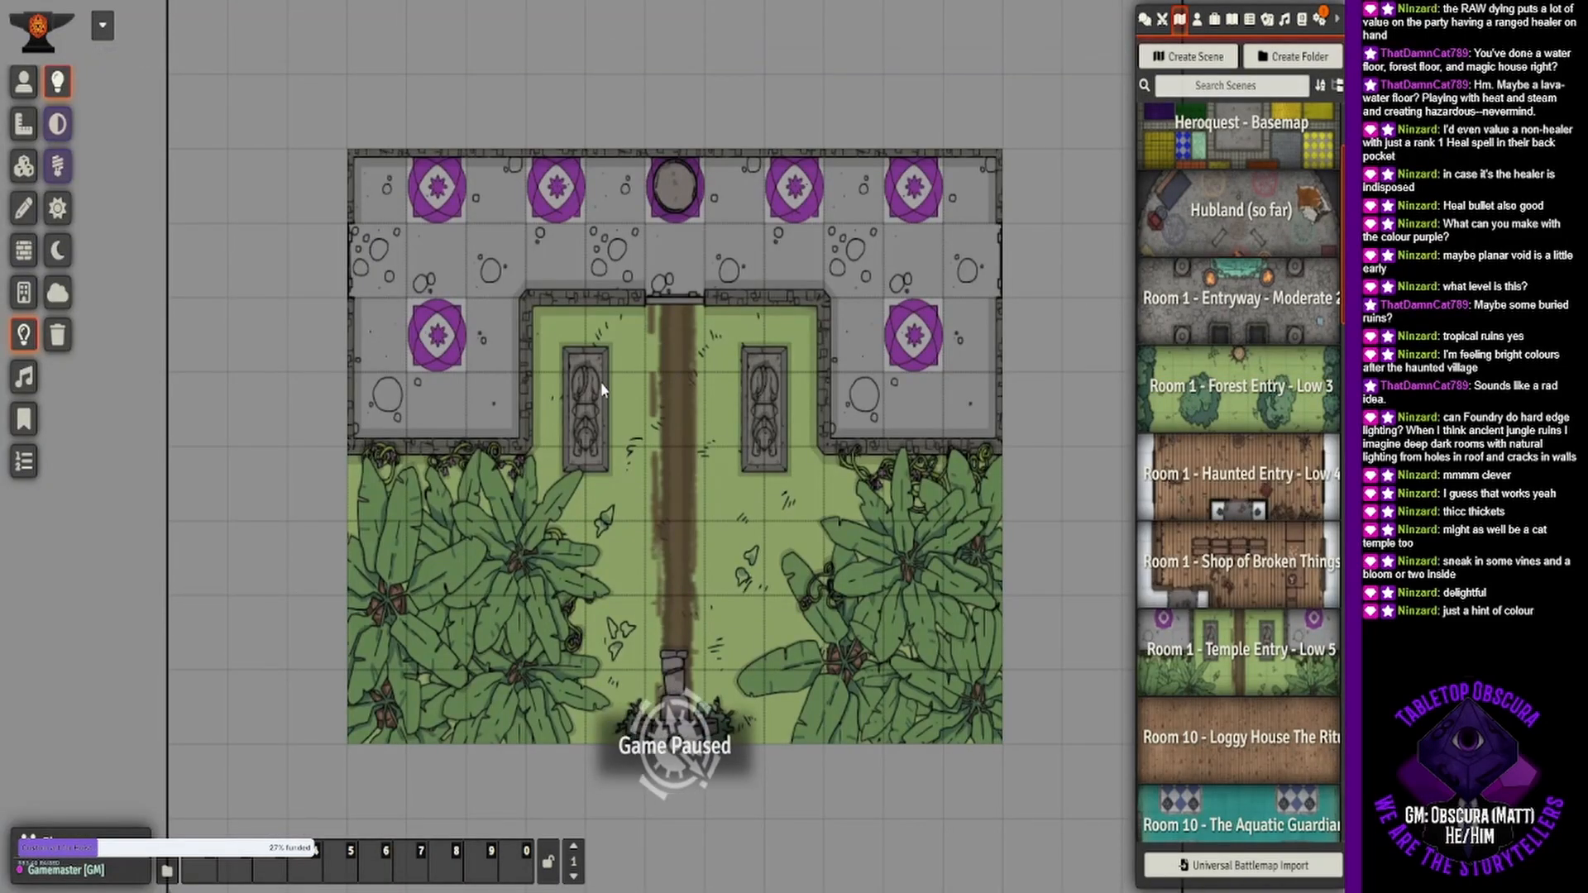
pyautogui.scroll(2, 614, 451)
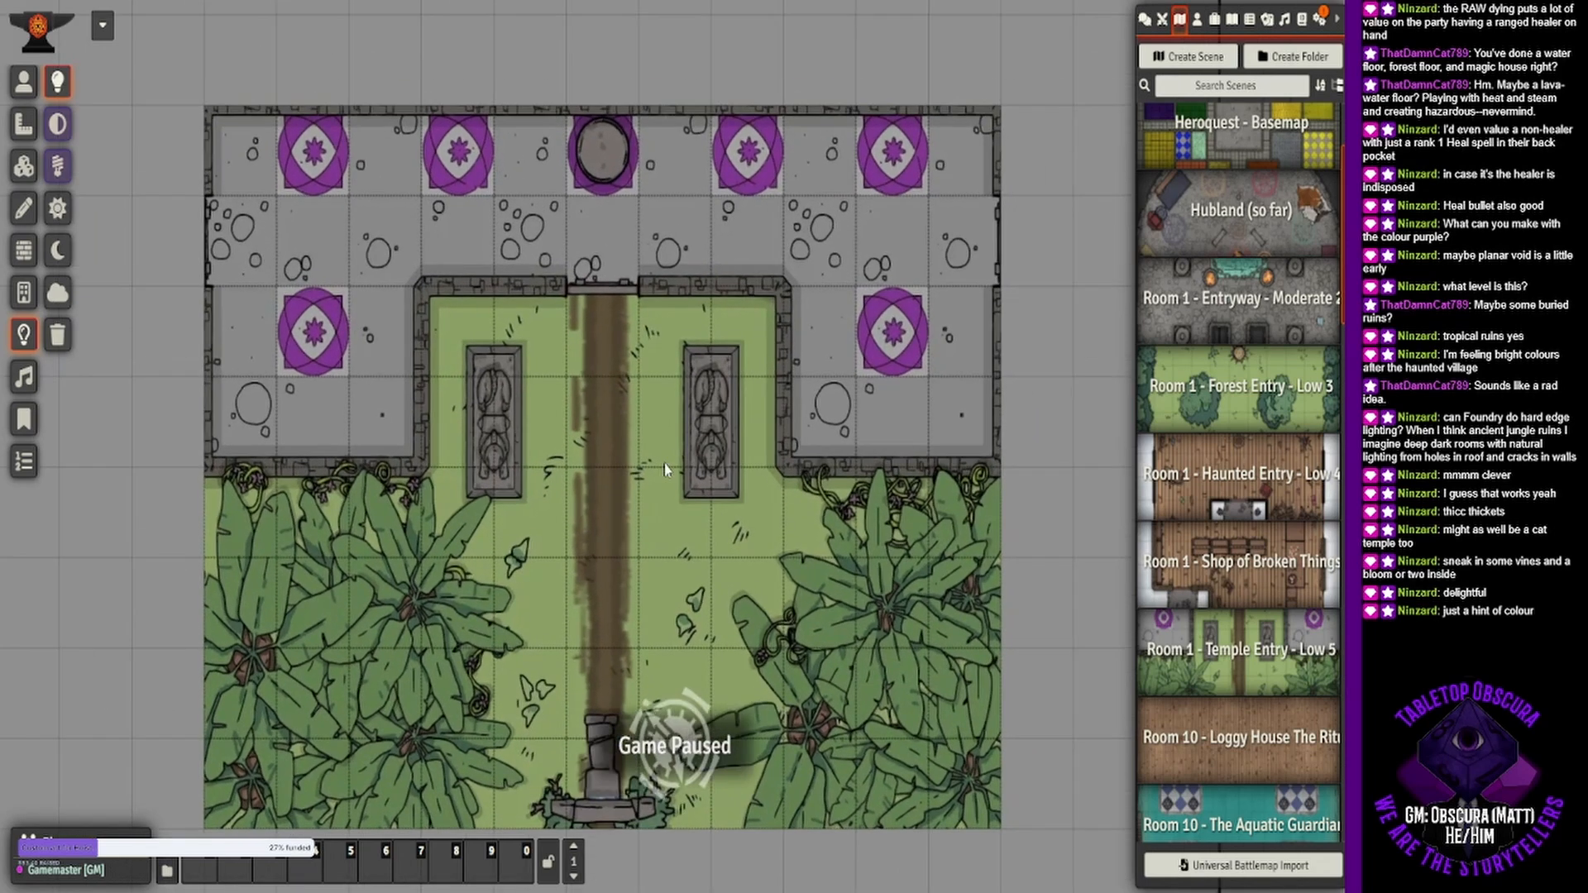
pyautogui.moveTo(741, 451); pyautogui.dragTo(663, 473)
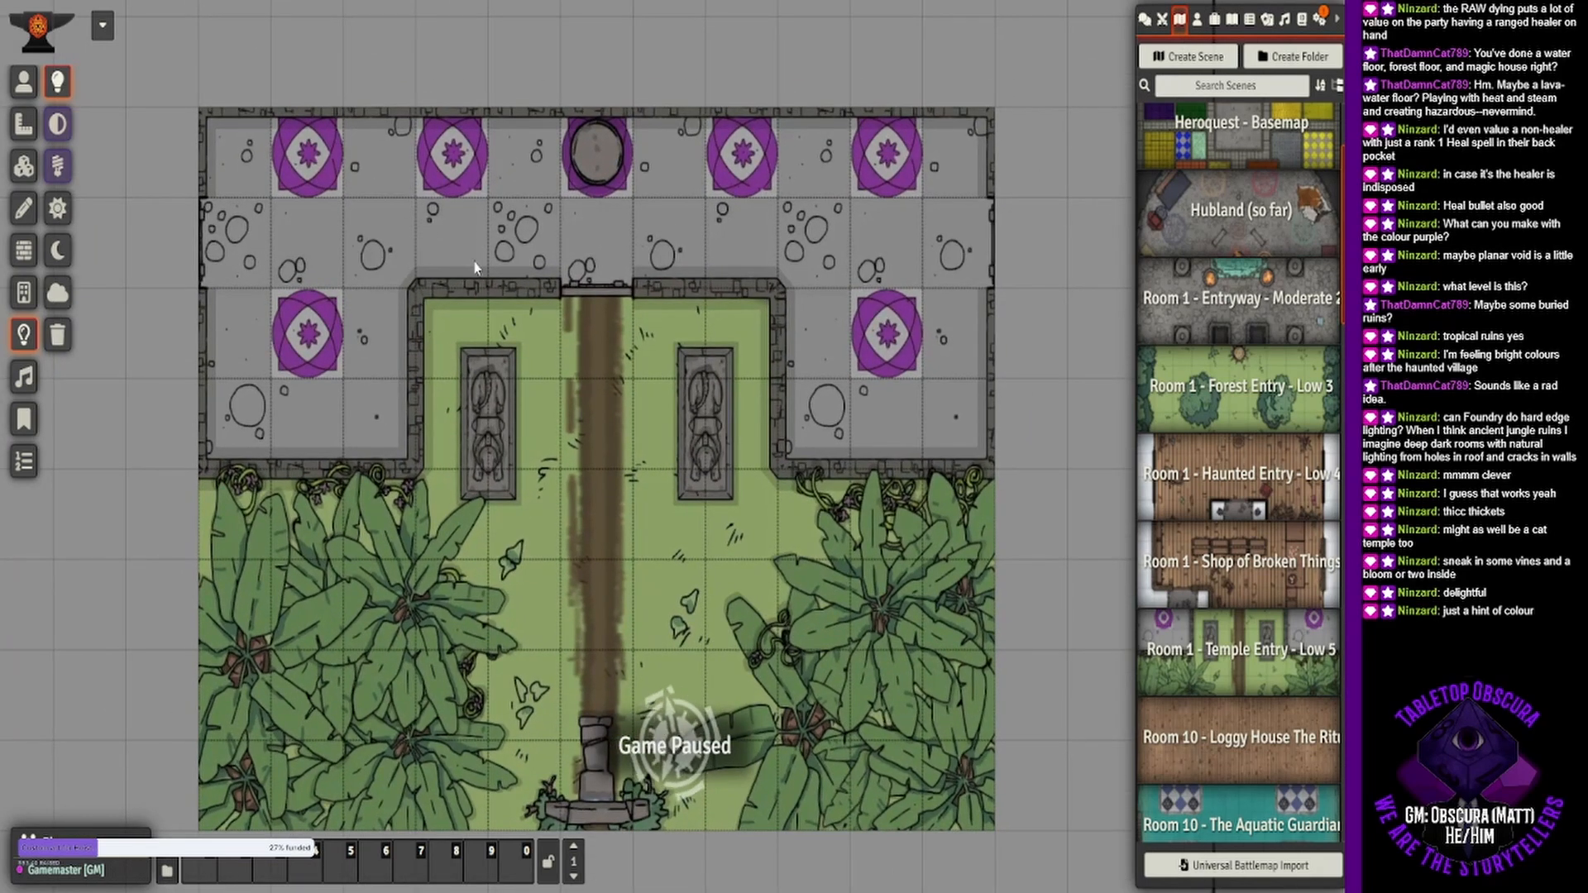
# - Place the Test actor's token at the temple doorway, shift it one square back along the path to test line of sight, and deselect it
pyautogui.click(24, 81)
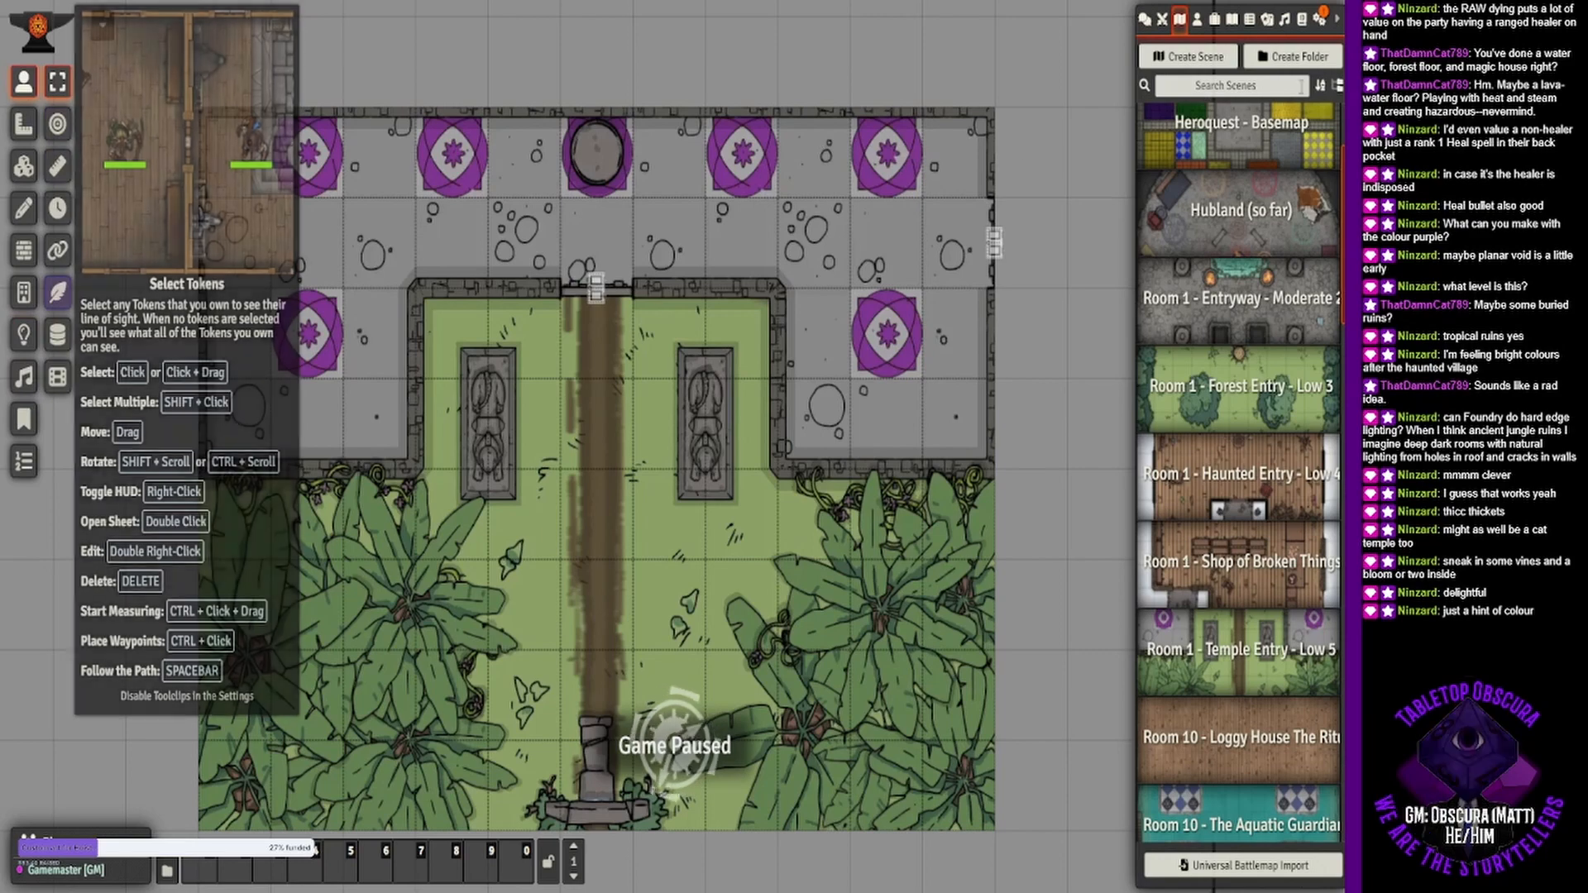
pyautogui.click(1196, 18)
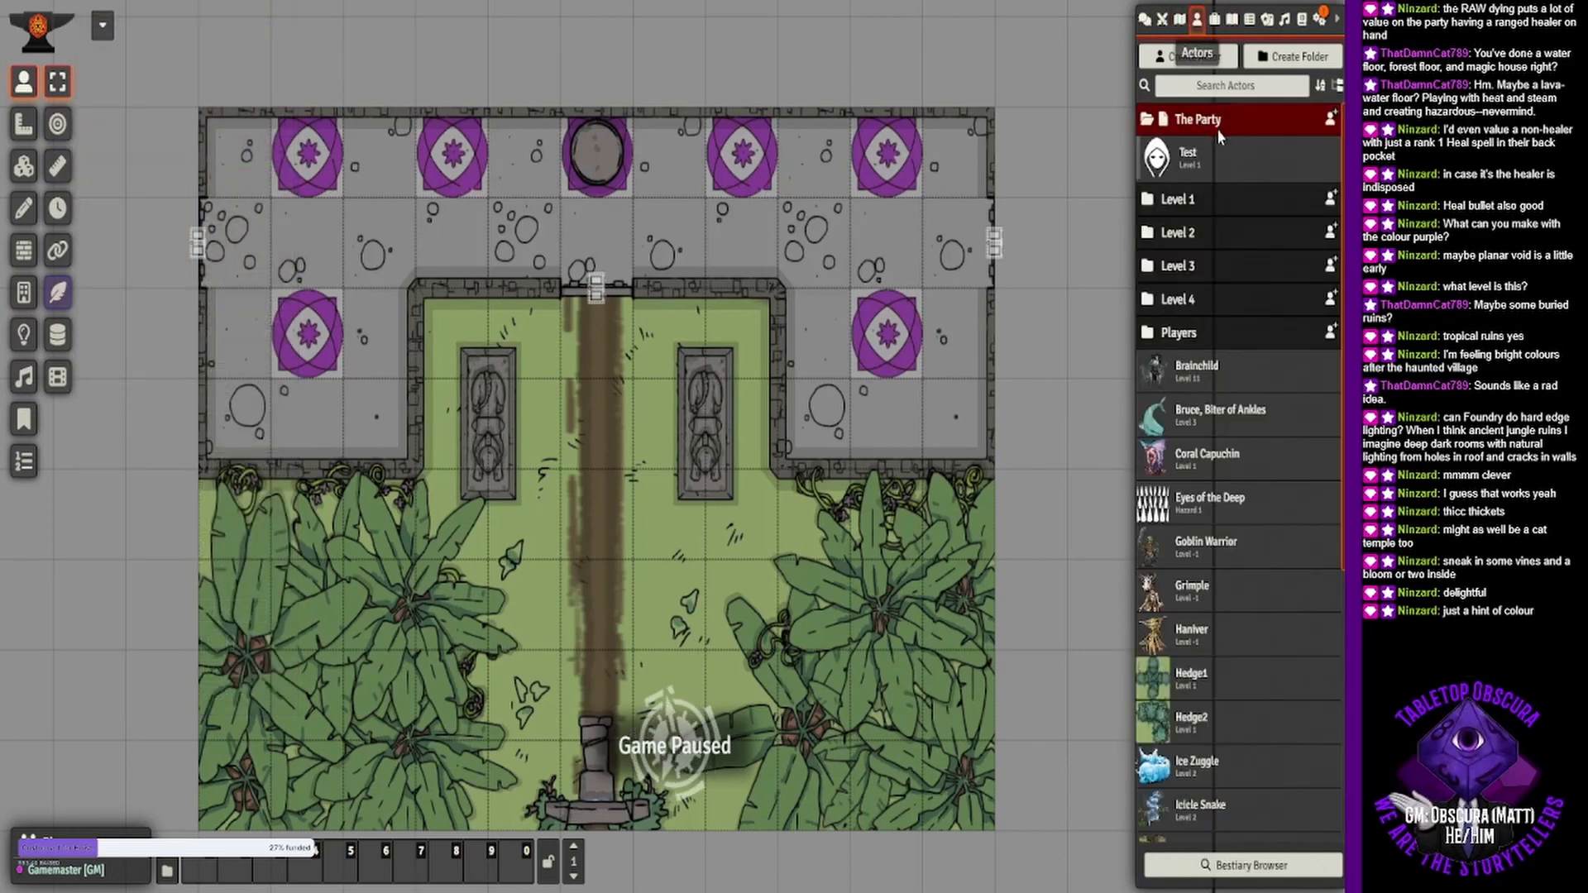
pyautogui.moveTo(589, 501); pyautogui.dragTo(602, 284)
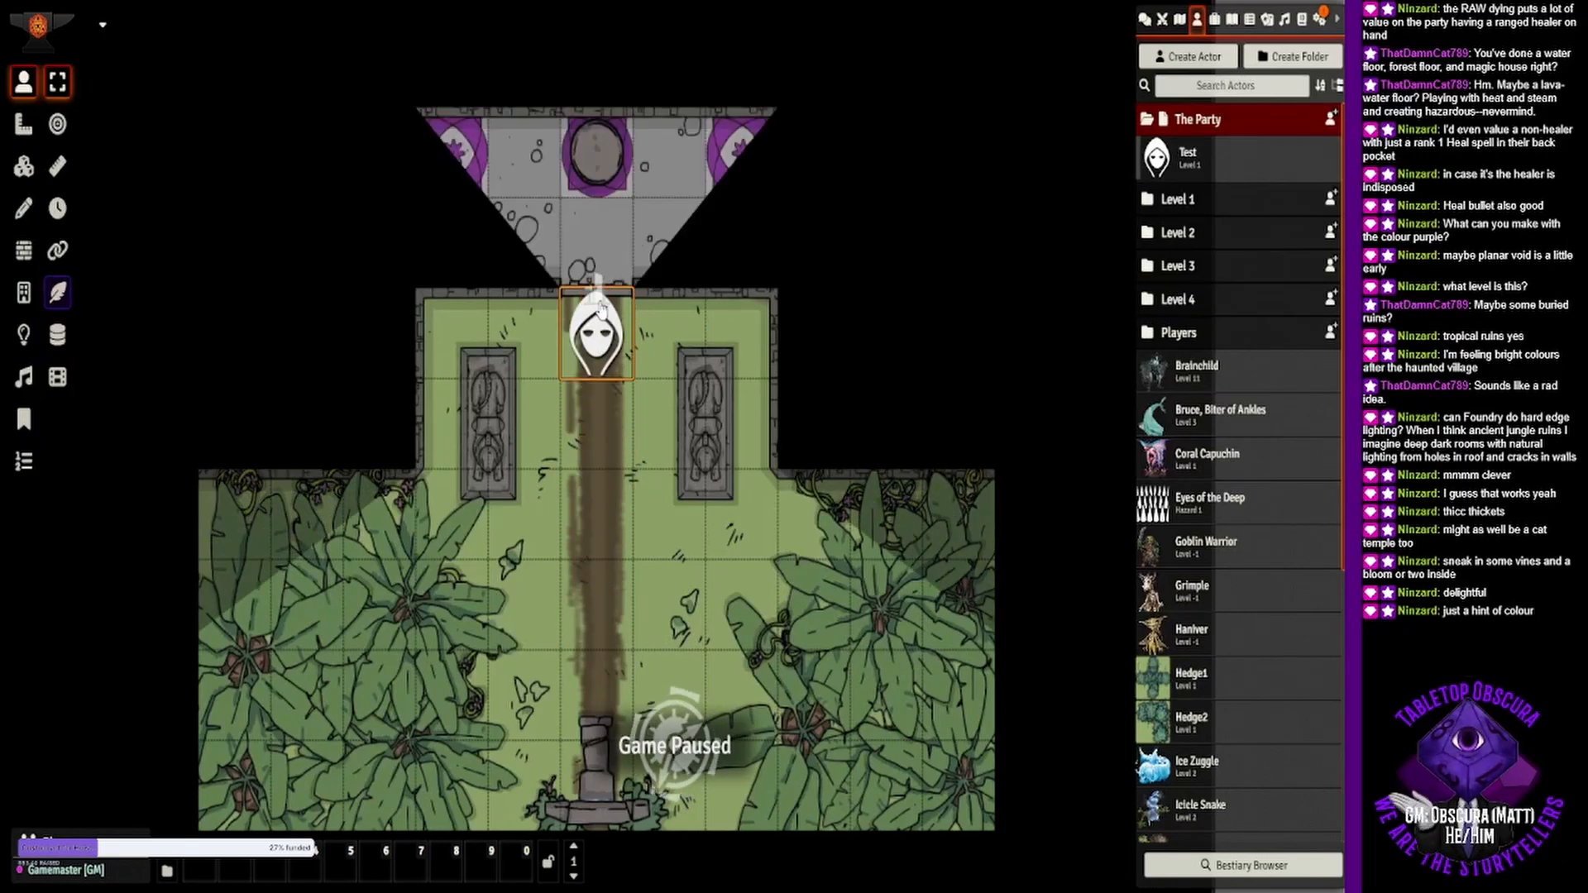
pyautogui.click(599, 303)
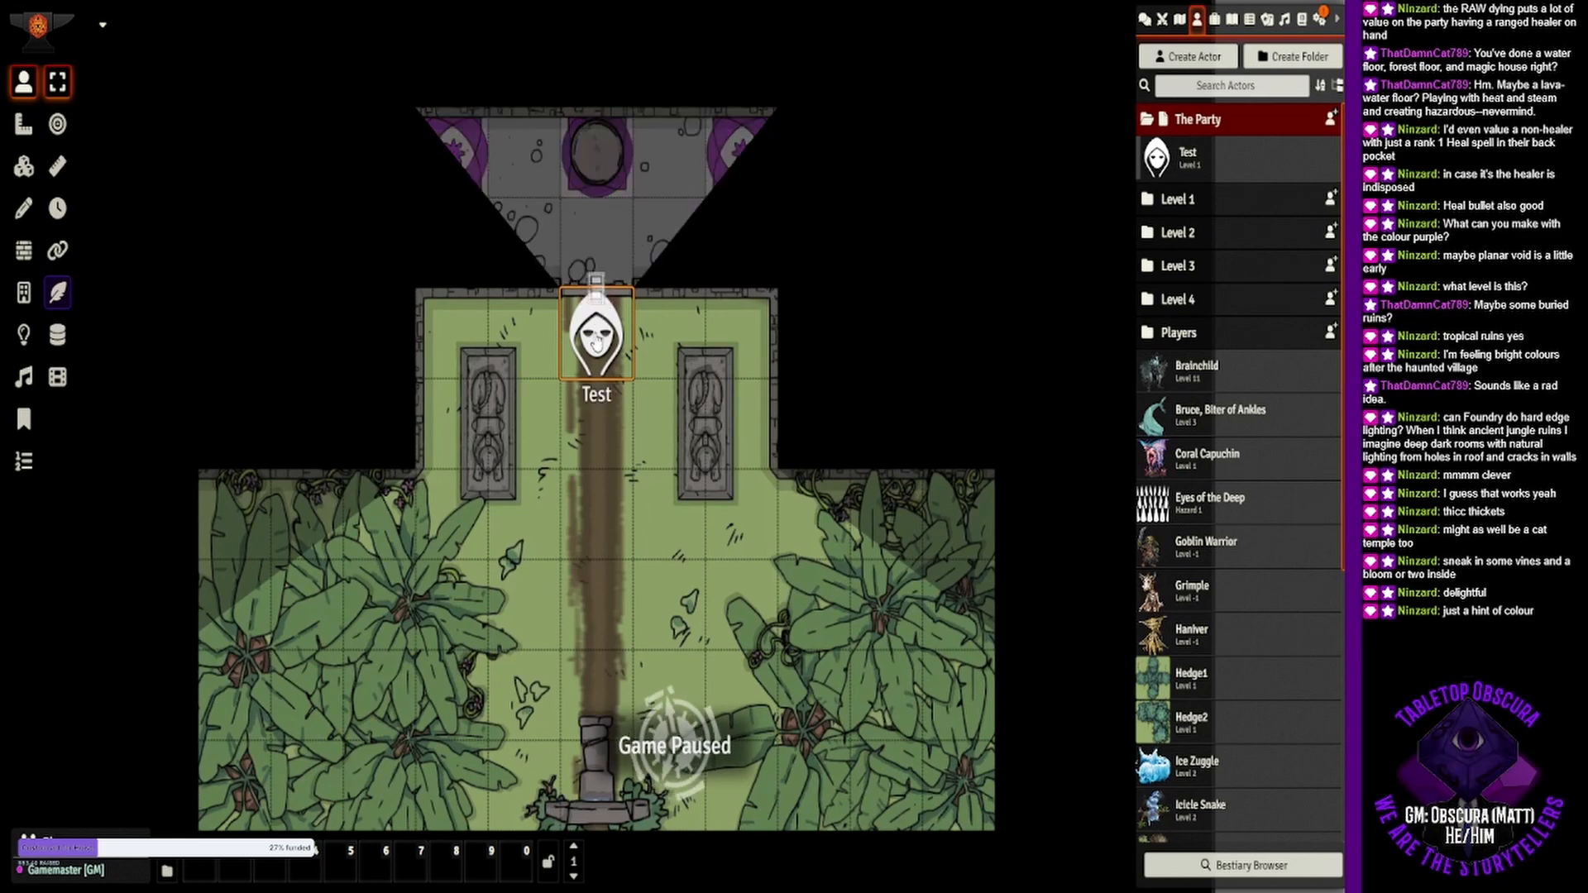
pyautogui.moveTo(599, 308); pyautogui.dragTo(594, 463)
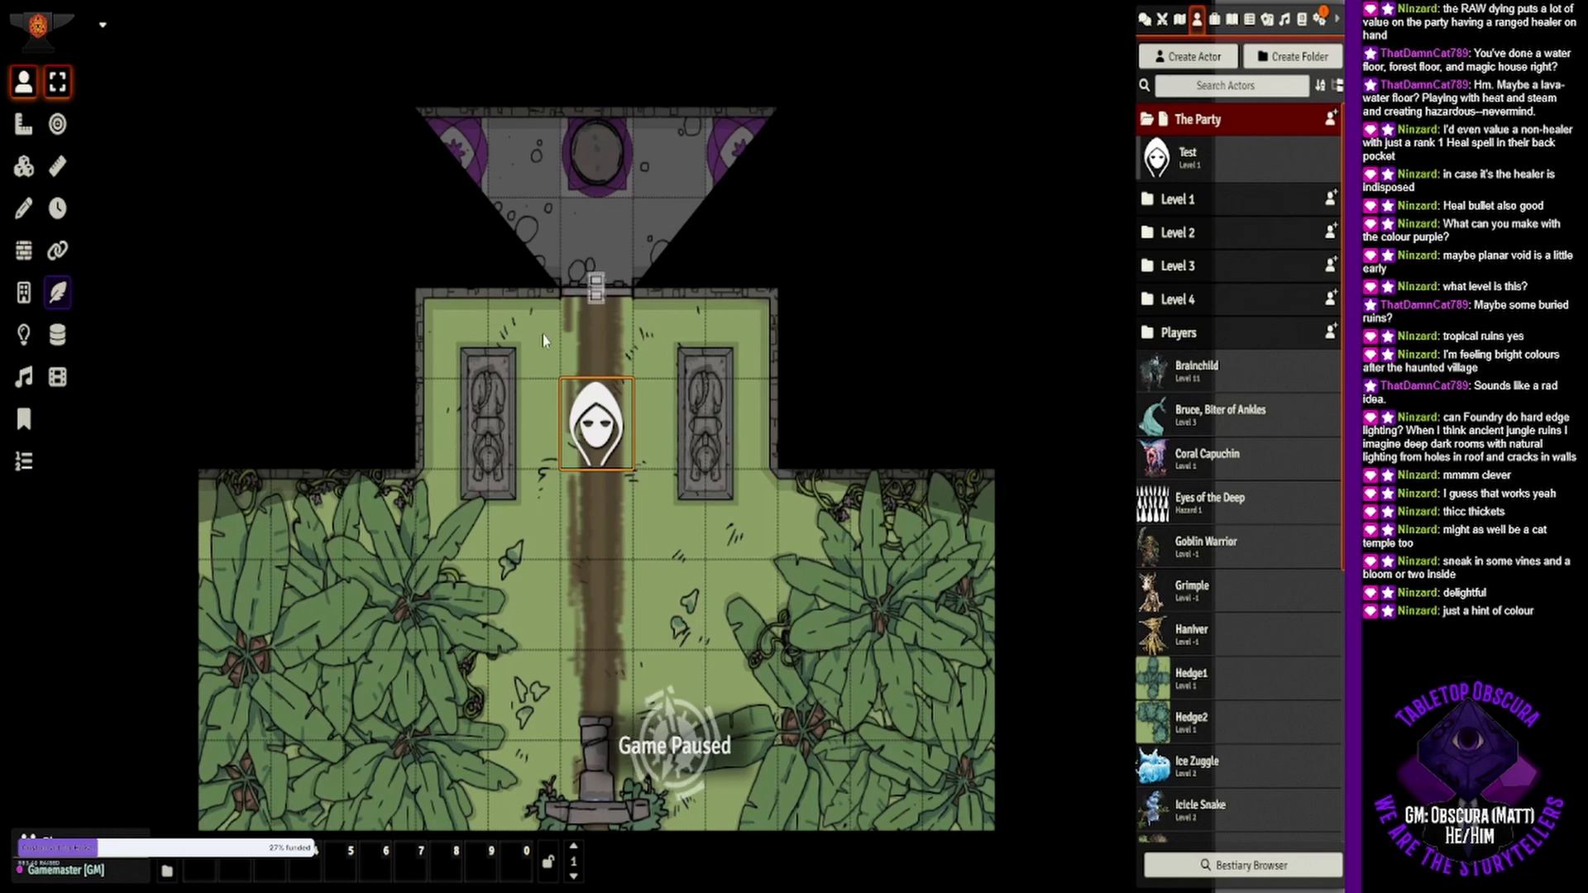
pyautogui.moveTo(715, 331); pyautogui.dragTo(557, 361)
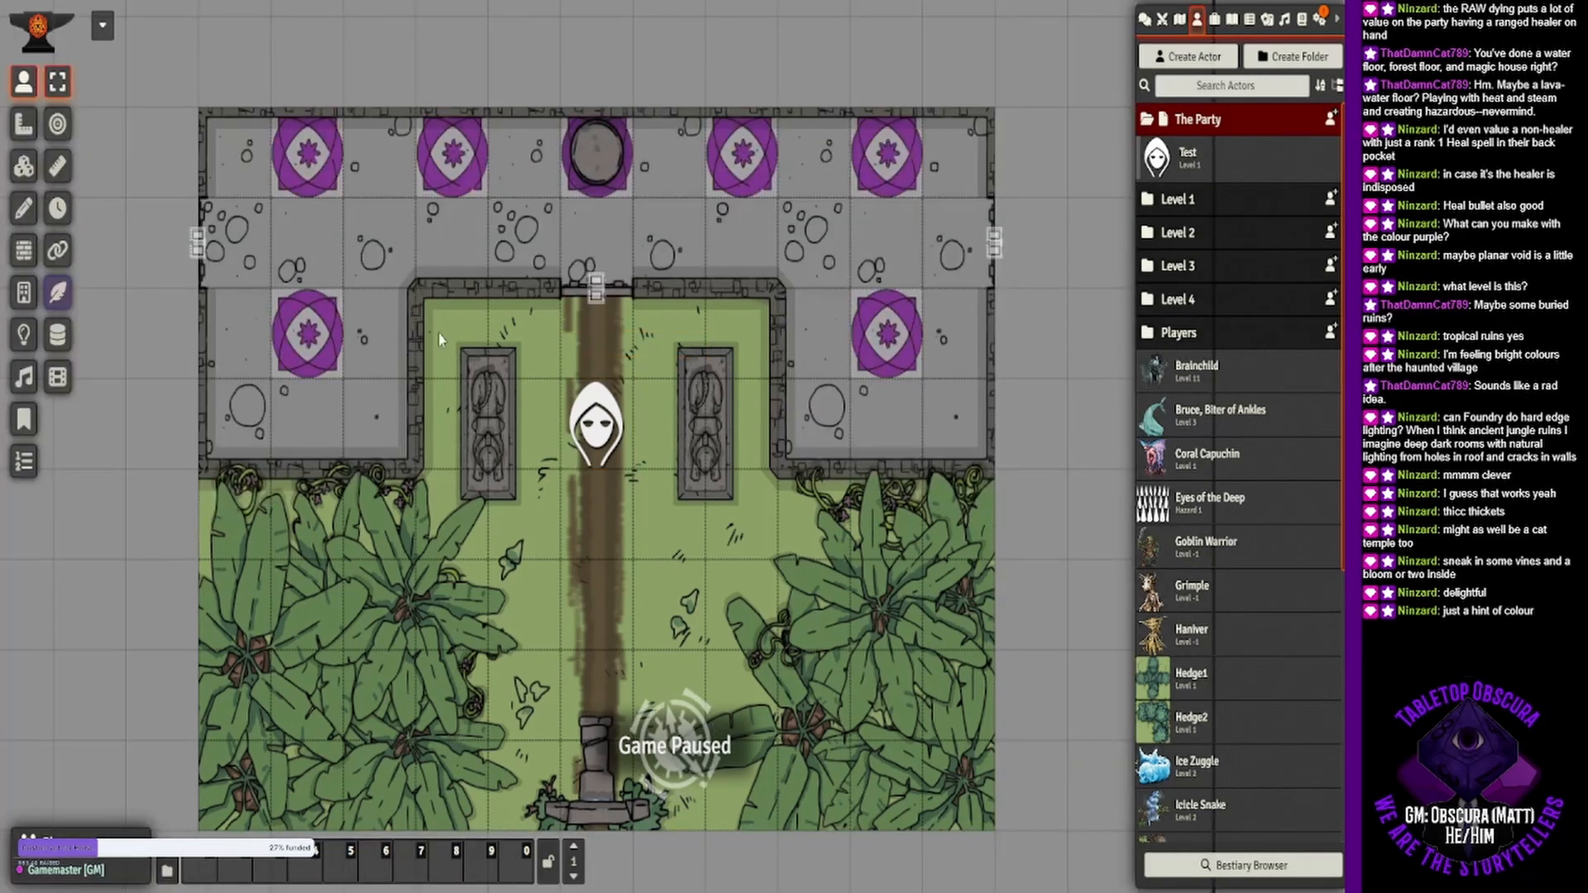
# - Enclose the floor square between the two purple tiles at the temple's west end with ethereal walls, placing a light source inside it
pyautogui.moveTo(440, 334); pyautogui.dragTo(775, 439)
pyautogui.click(24, 334)
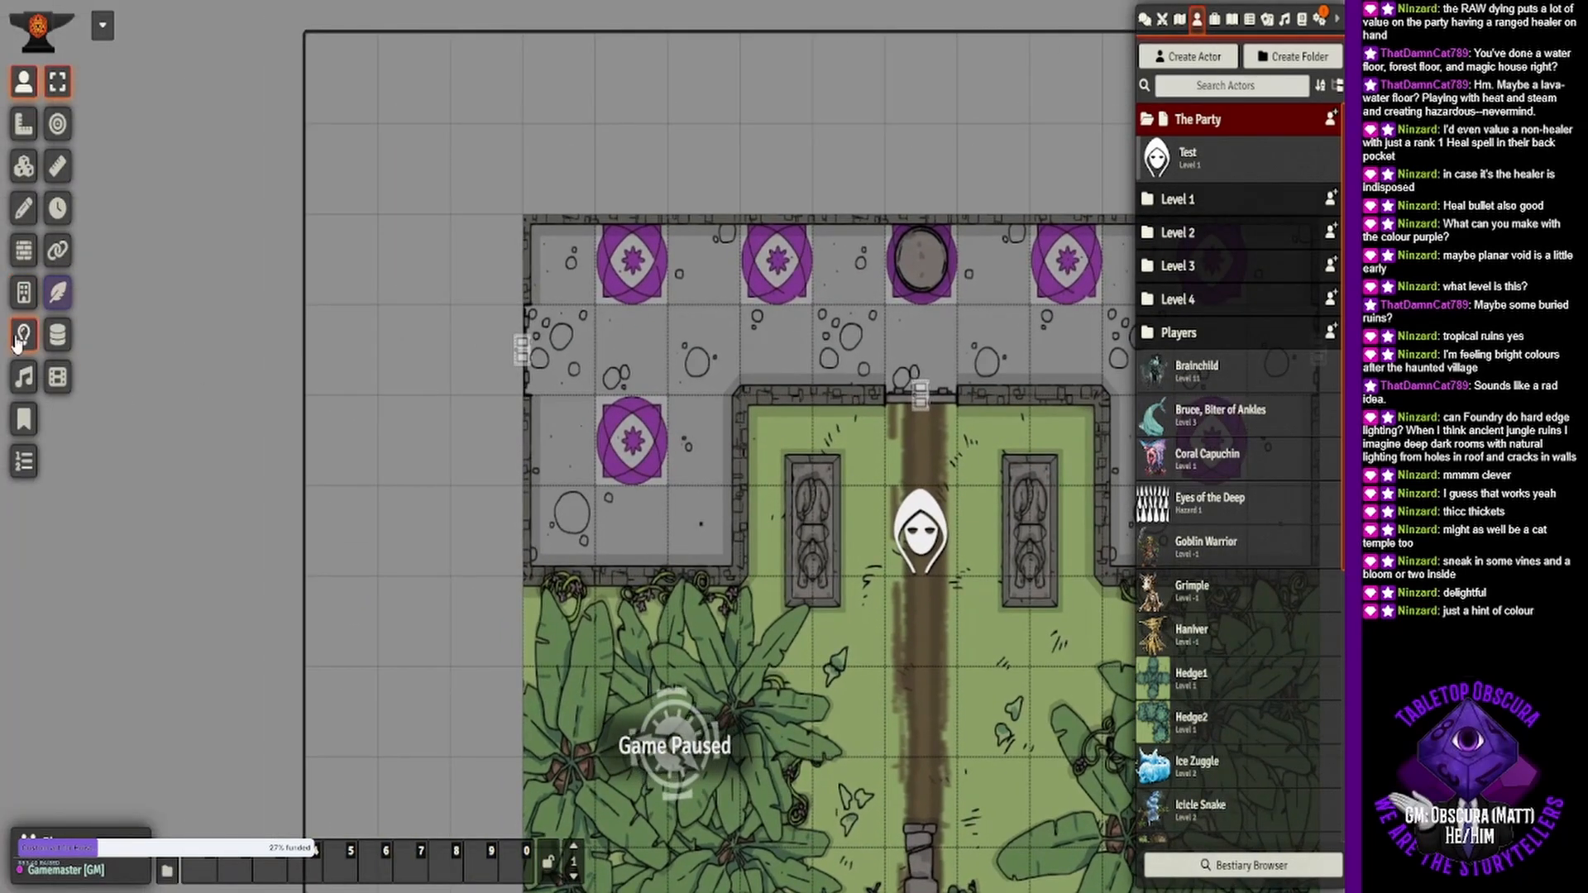
pyautogui.click(24, 249)
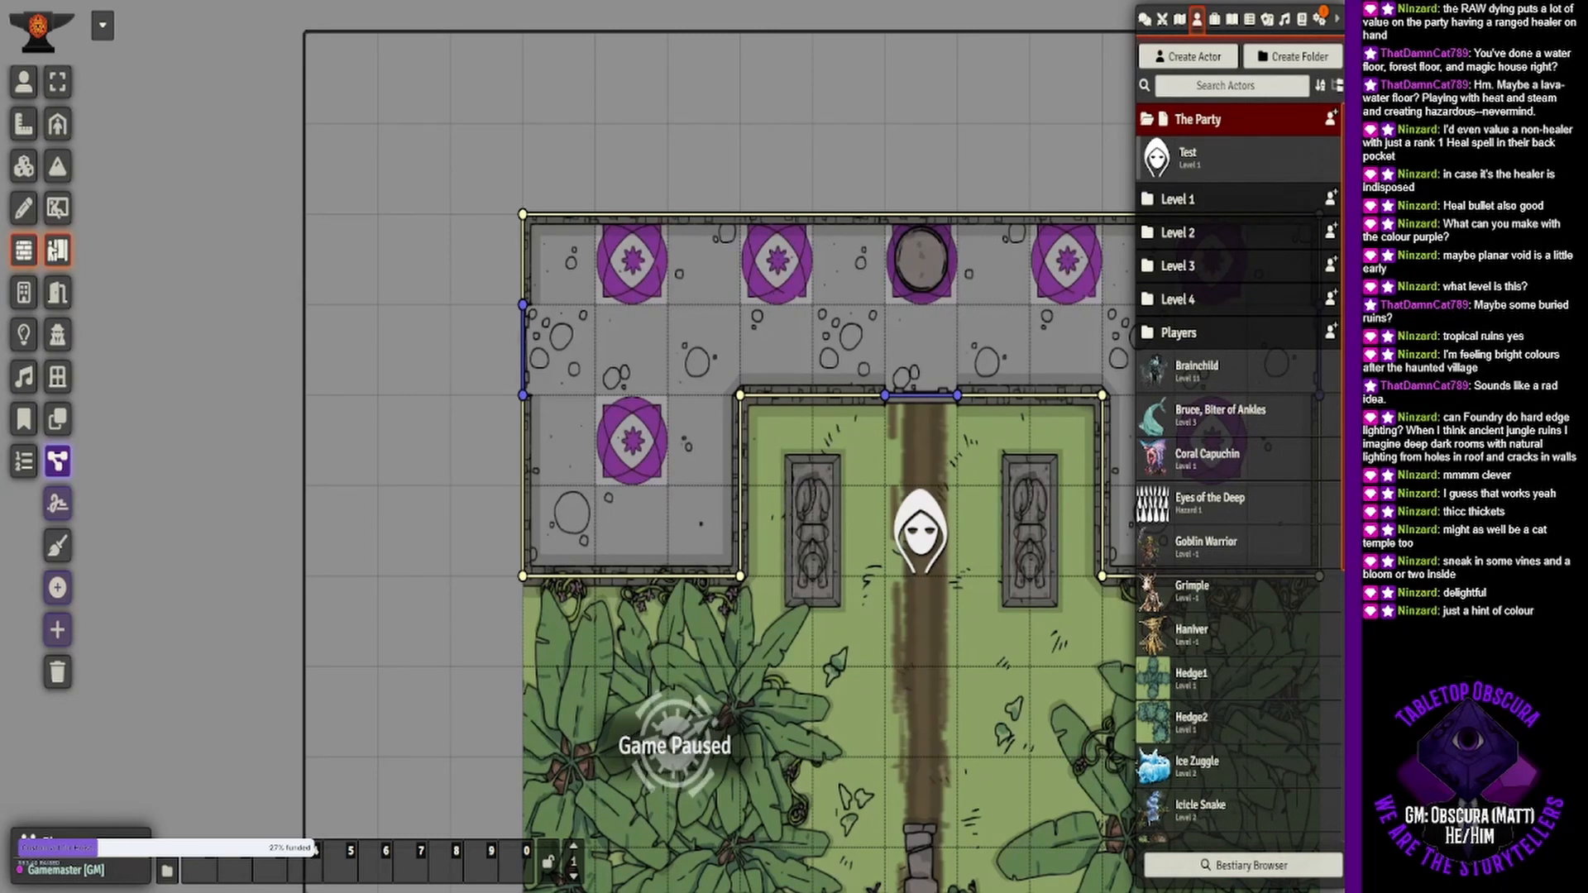
pyautogui.moveTo(616, 401)
pyautogui.mouseDown()
pyautogui.moveTo(676, 402)
pyautogui.moveTo(671, 305)
pyautogui.moveTo(596, 306)
pyautogui.moveTo(596, 395)
pyautogui.mouseUp()
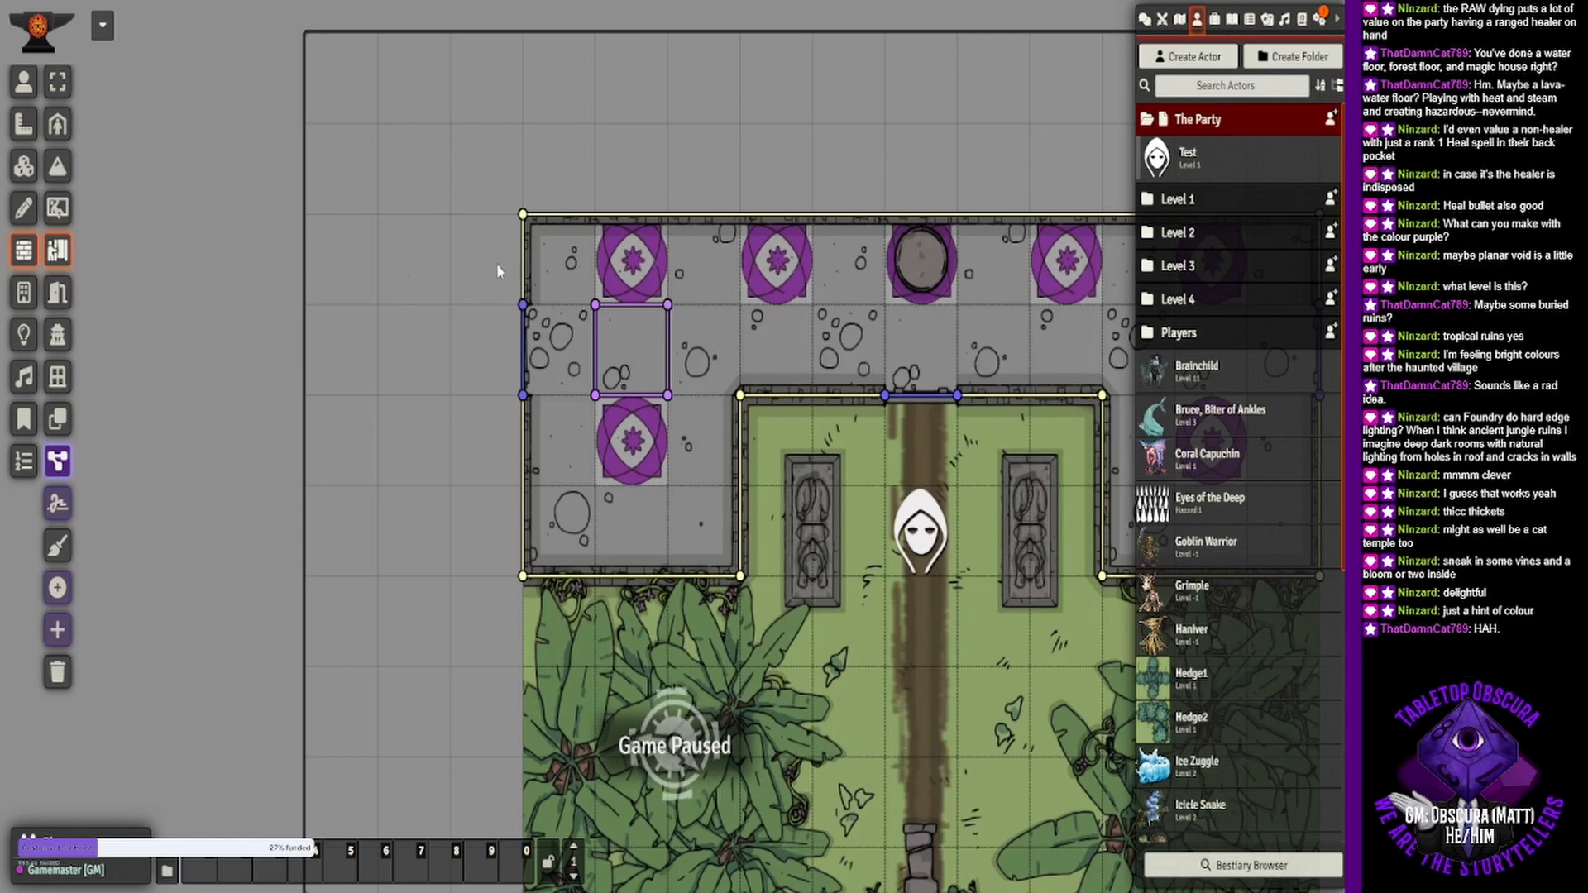
pyautogui.click(24, 334)
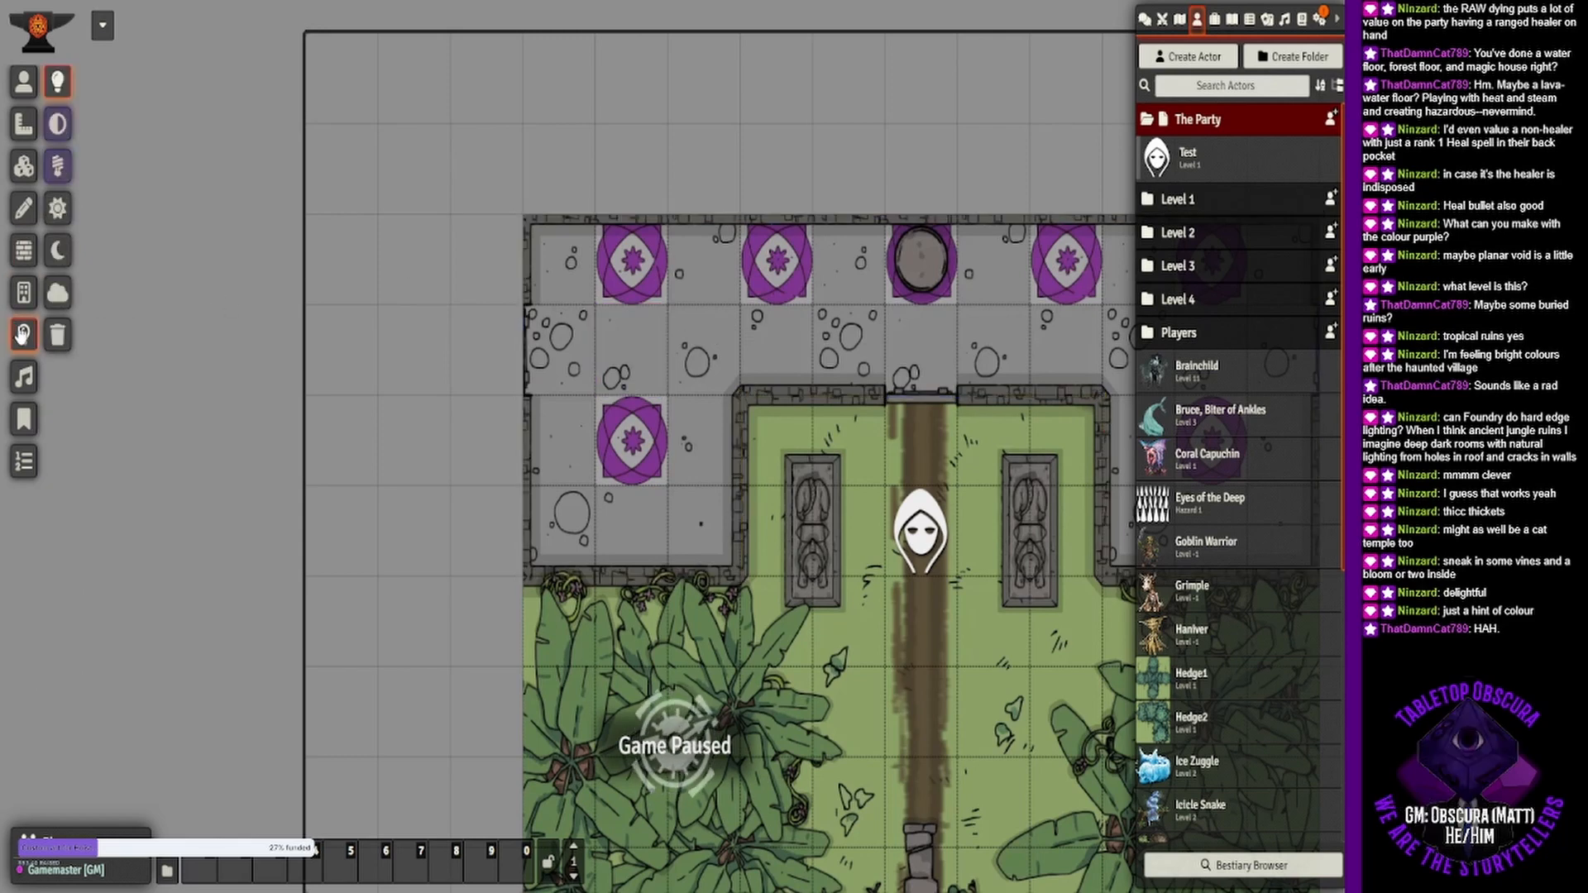
pyautogui.click(637, 349)
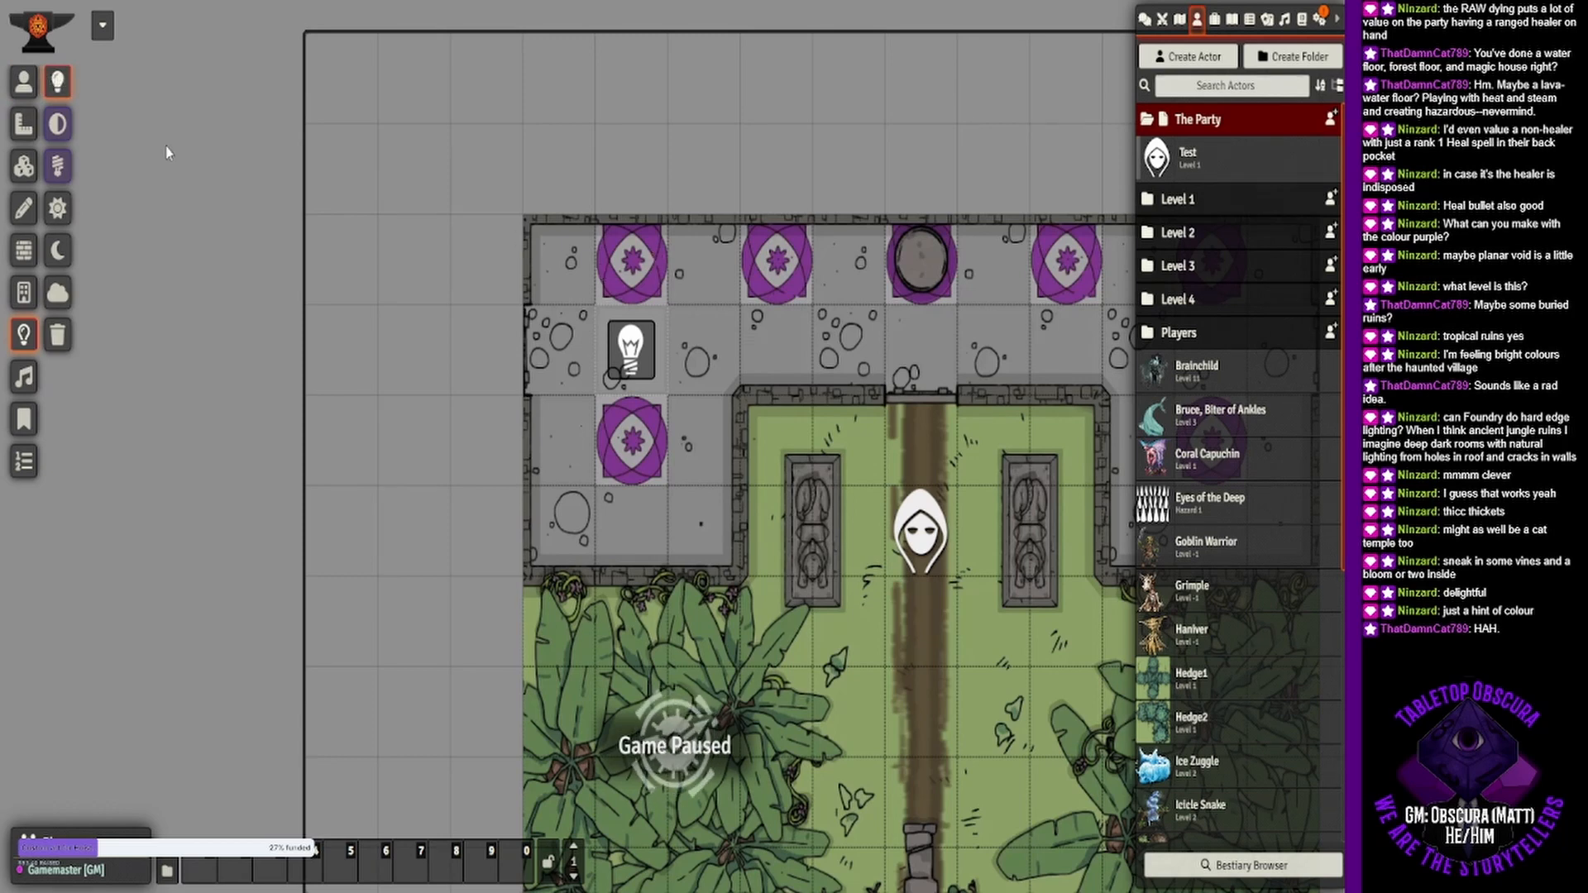
pyautogui.click(24, 249)
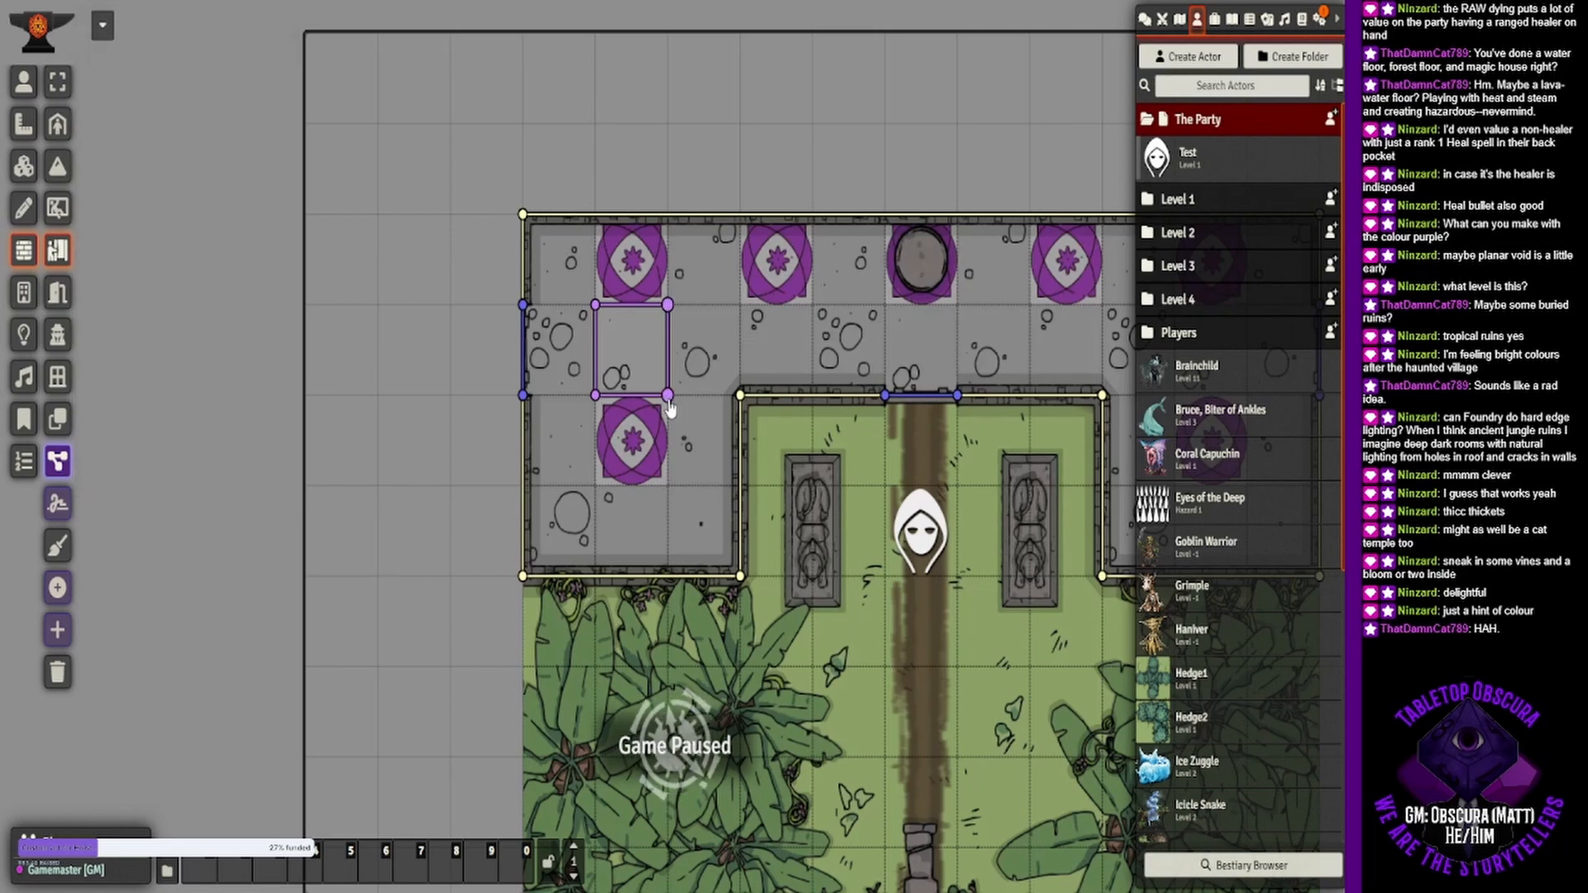
pyautogui.doubleClick(669, 403)
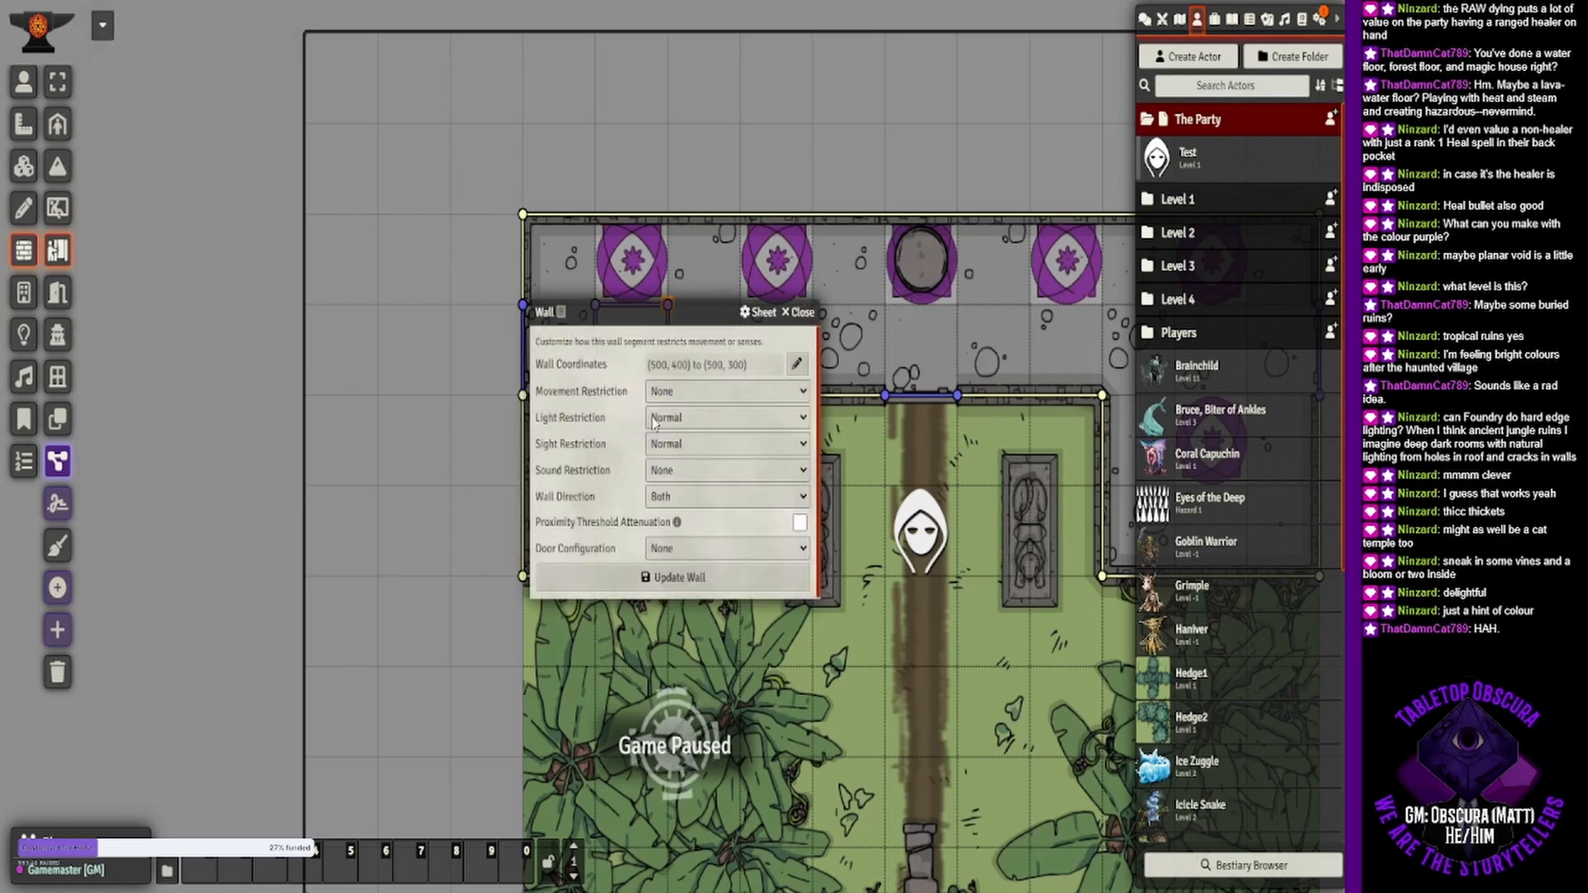
pyautogui.click(687, 447)
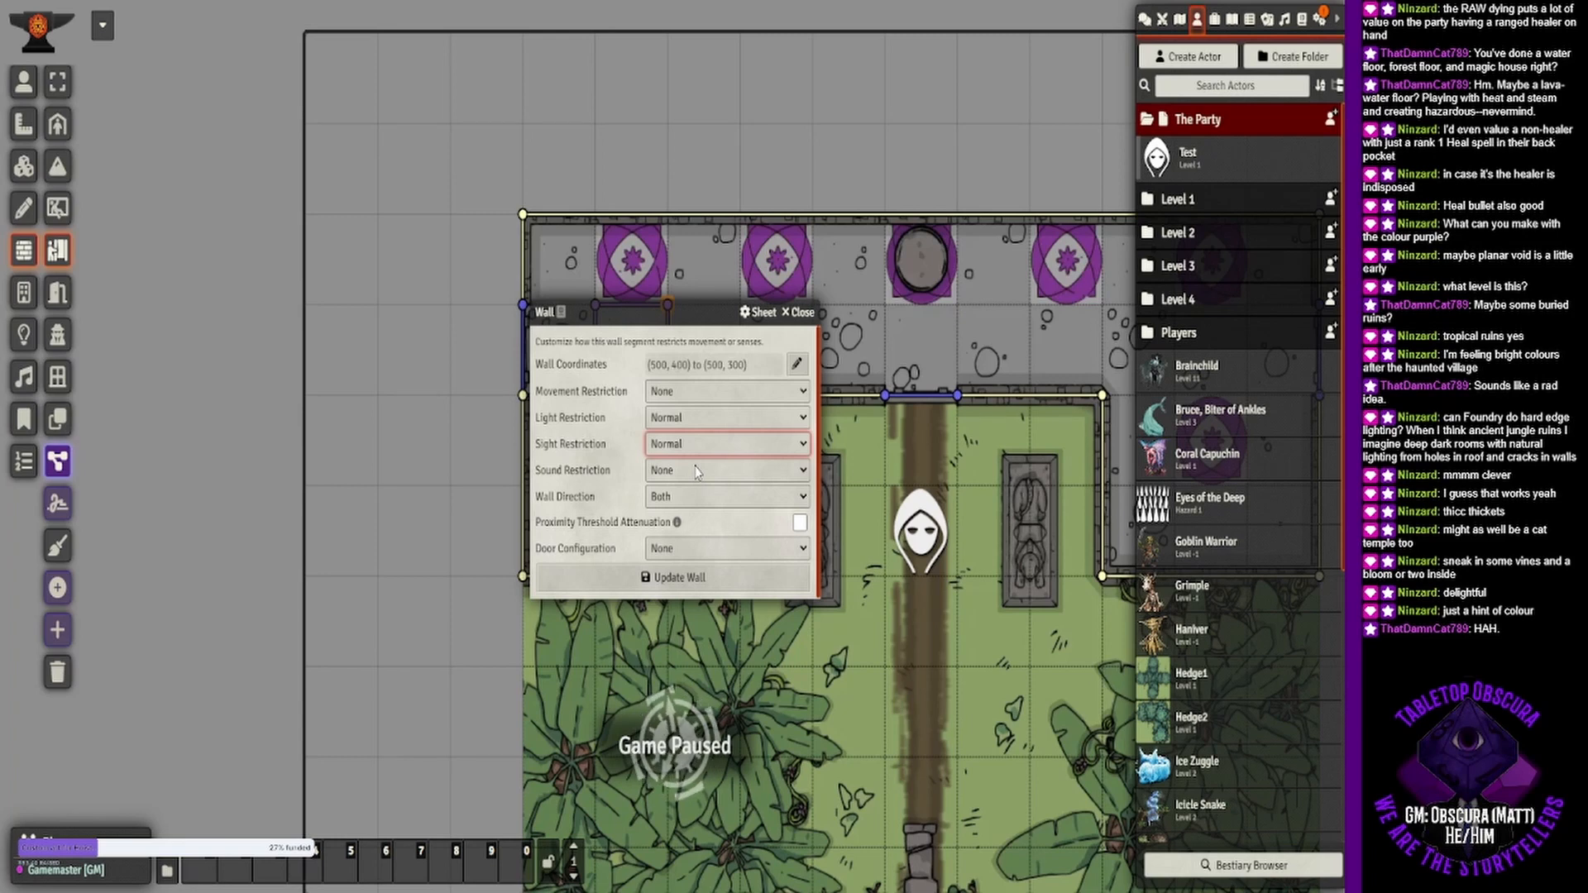
pyautogui.click(807, 314)
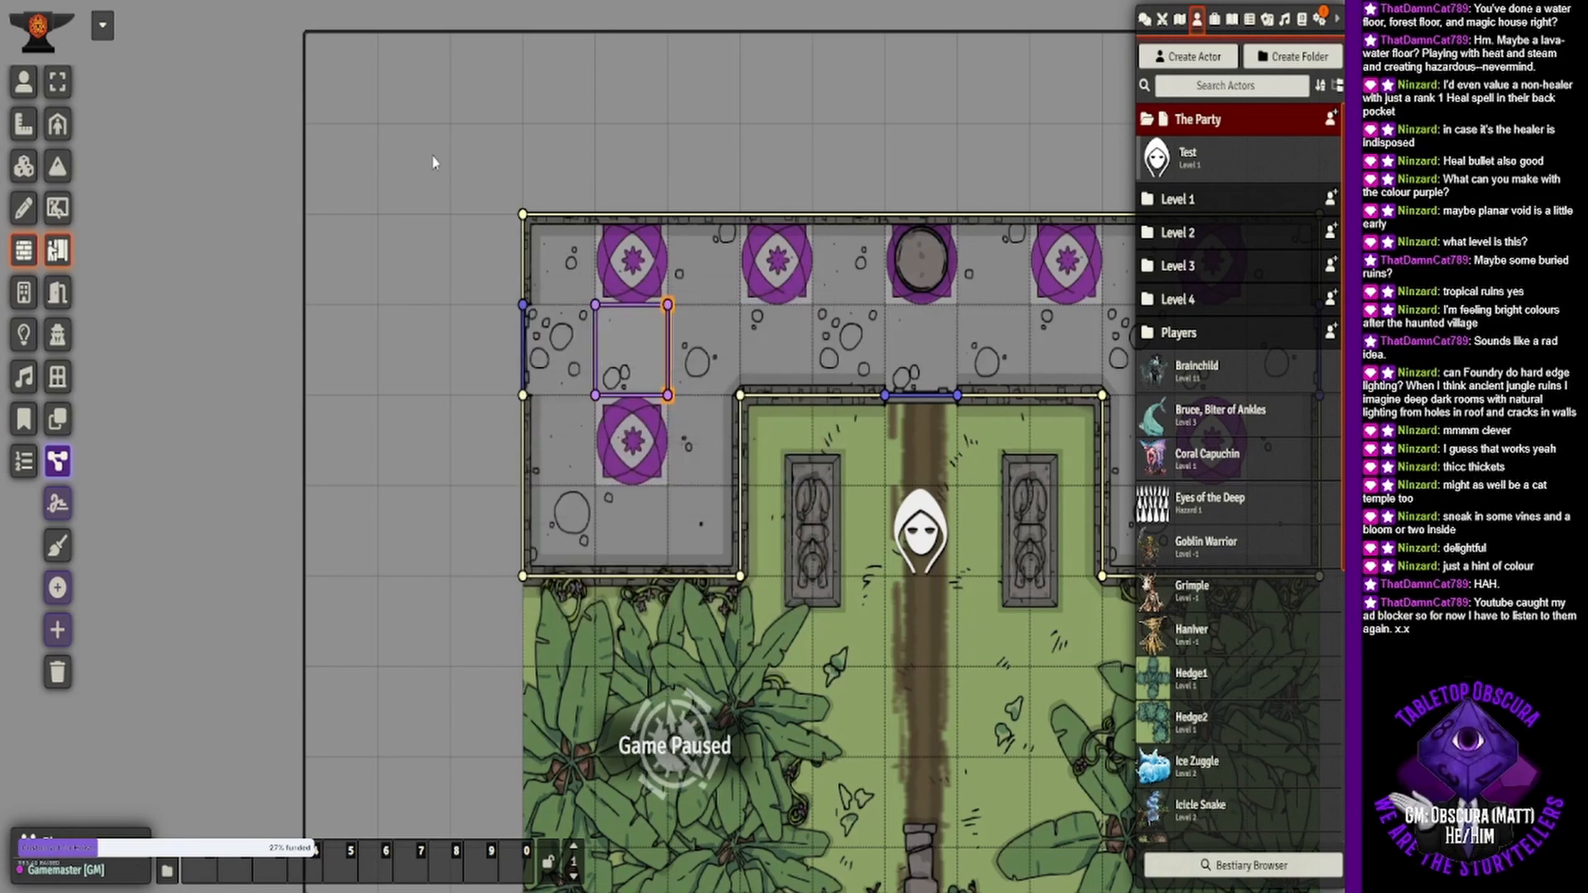
# - Set the sight restriction to None for all four walls around the light's floor square at once
pyautogui.click(57, 81)
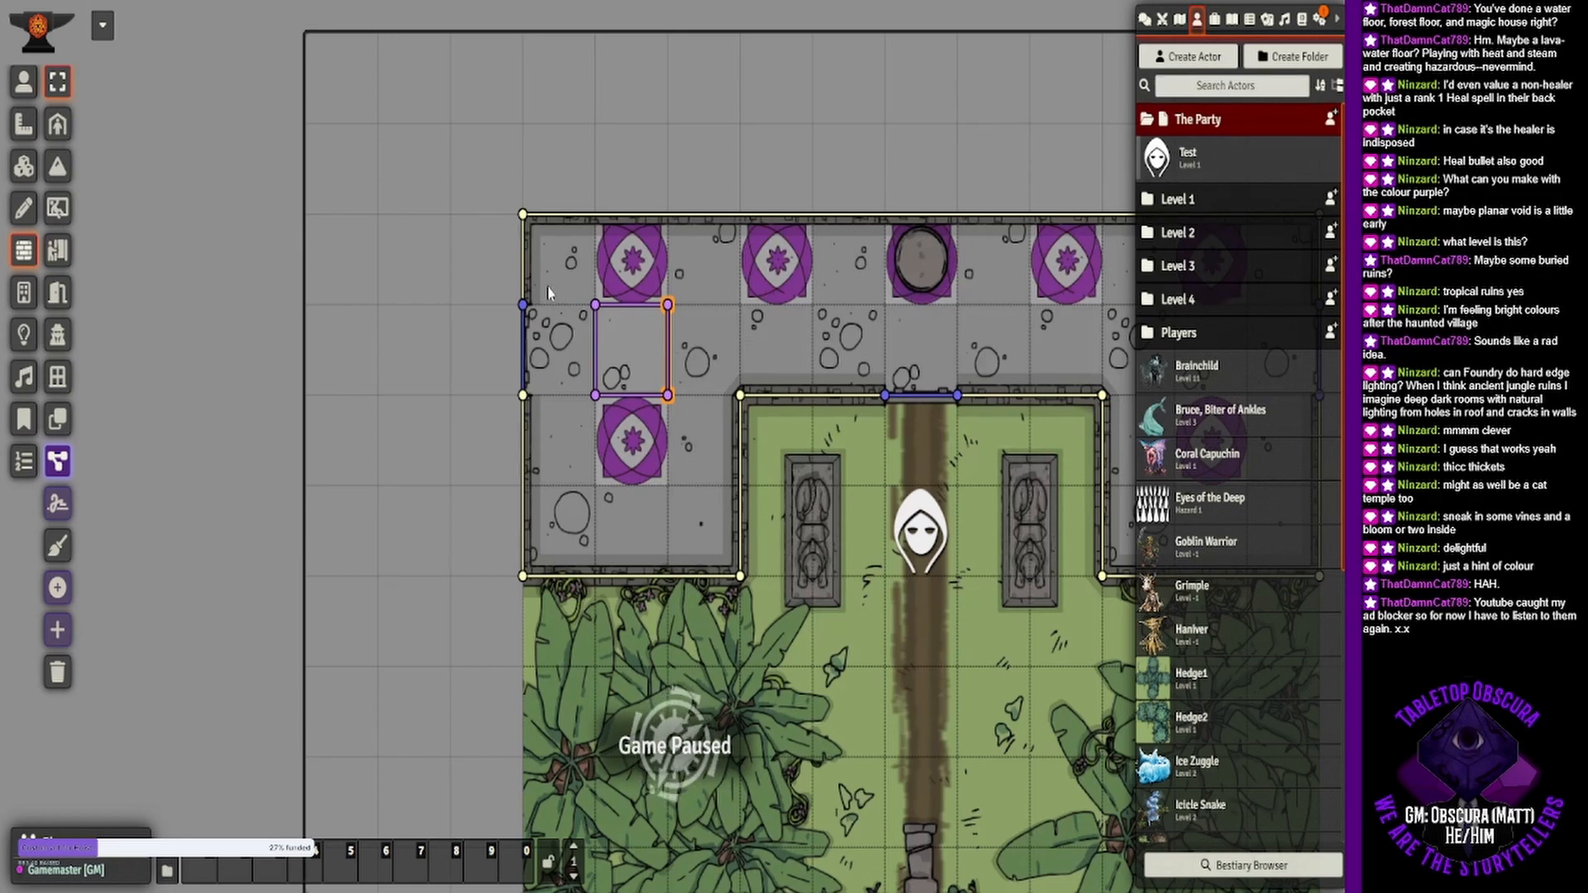
pyautogui.moveTo(563, 287); pyautogui.dragTo(706, 449)
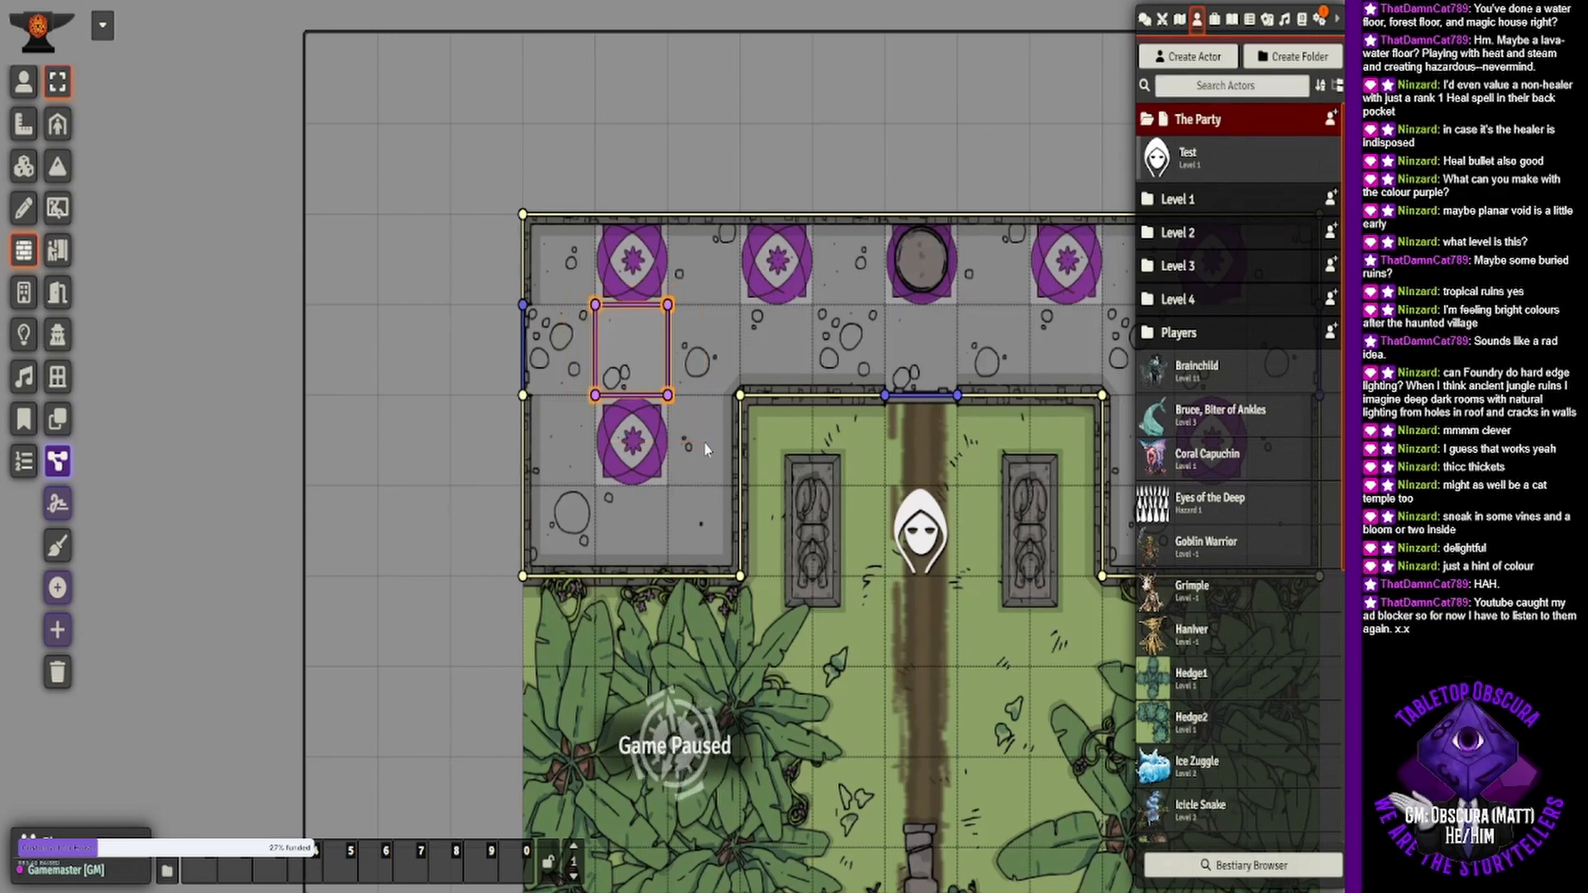
pyautogui.doubleClick(669, 401)
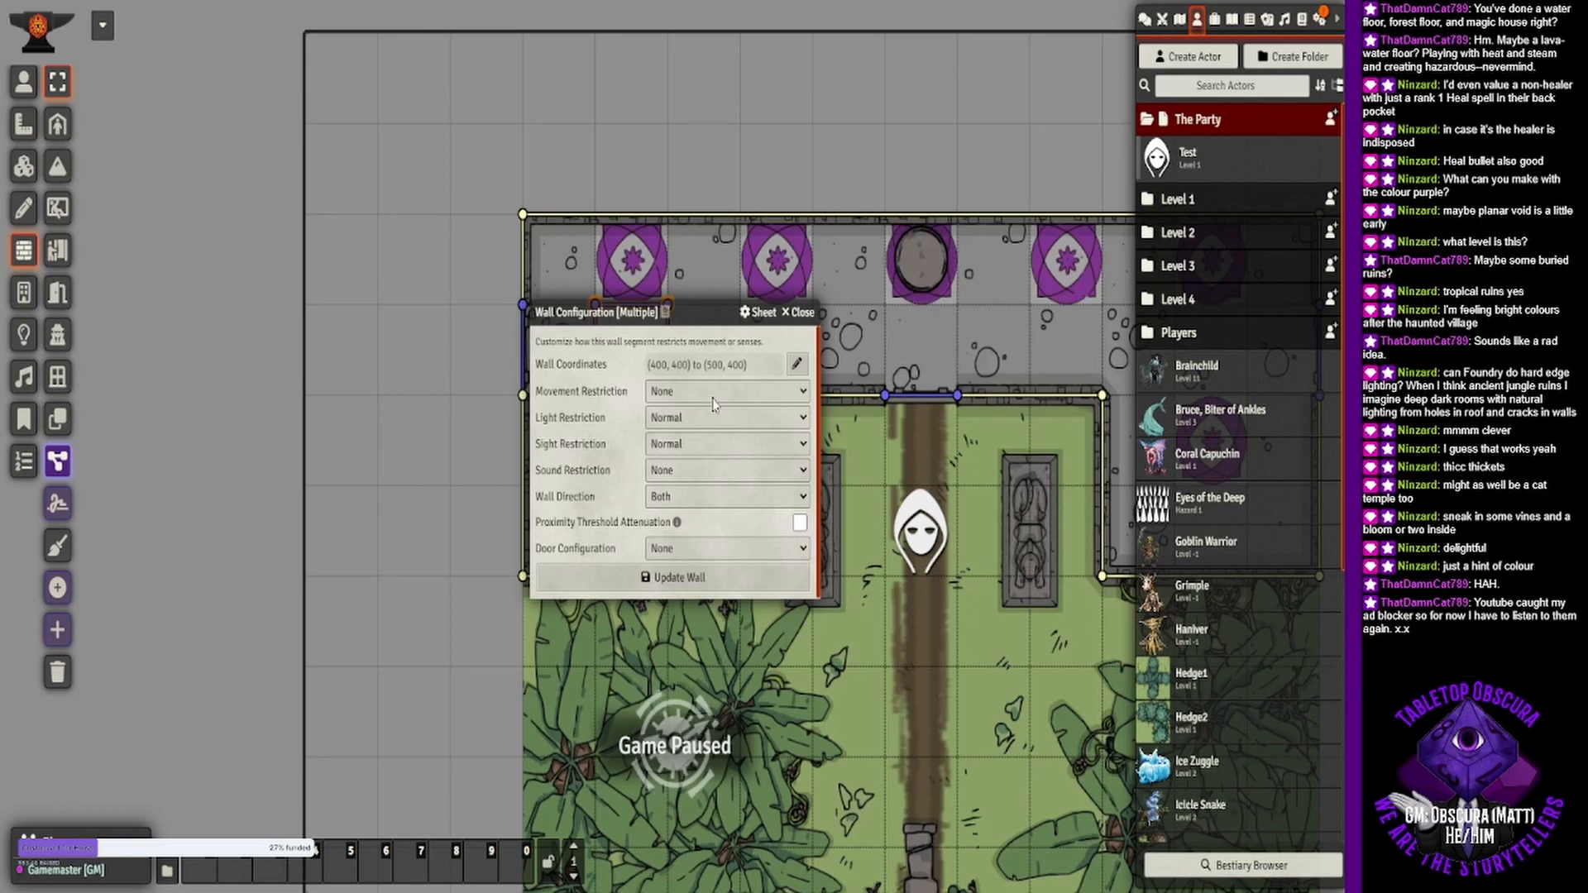
pyautogui.click(719, 449)
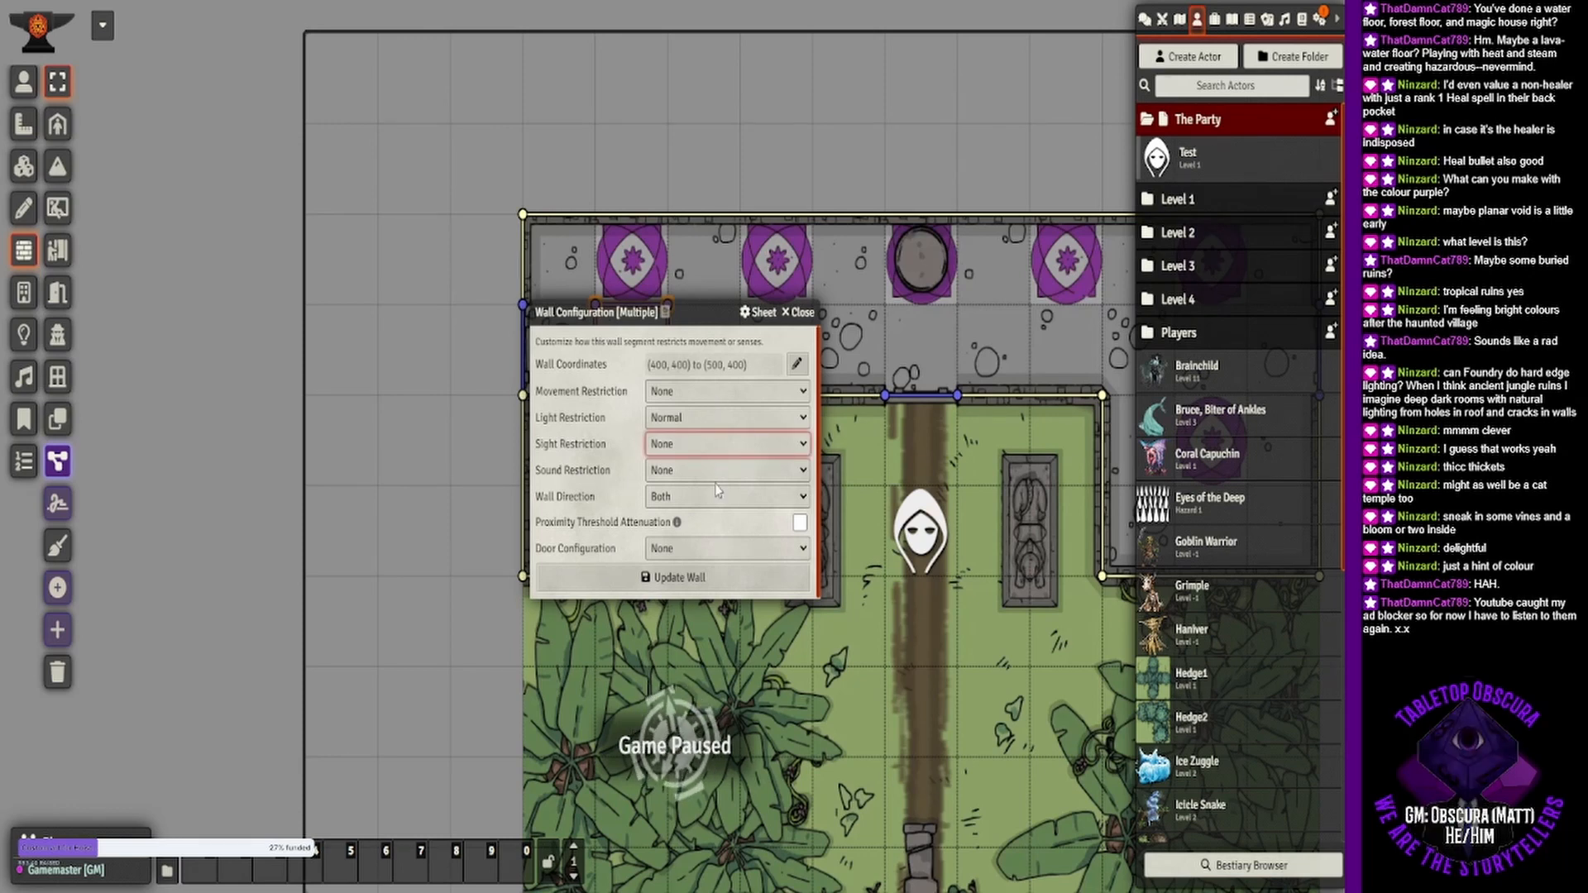
pyautogui.click(670, 579)
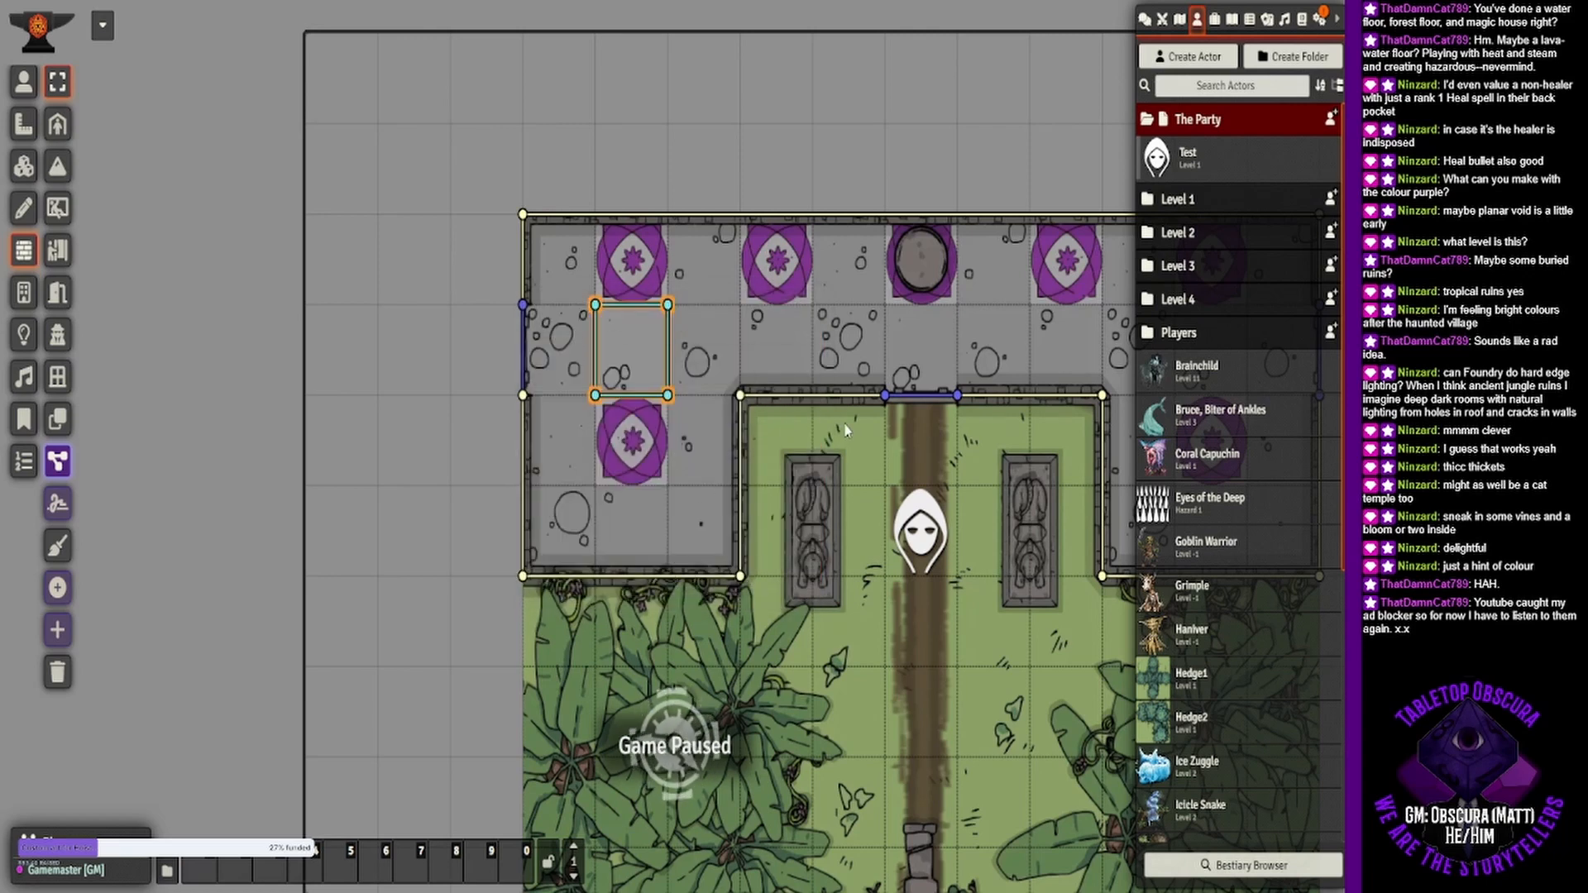
pyautogui.moveTo(926, 453); pyautogui.dragTo(693, 432)
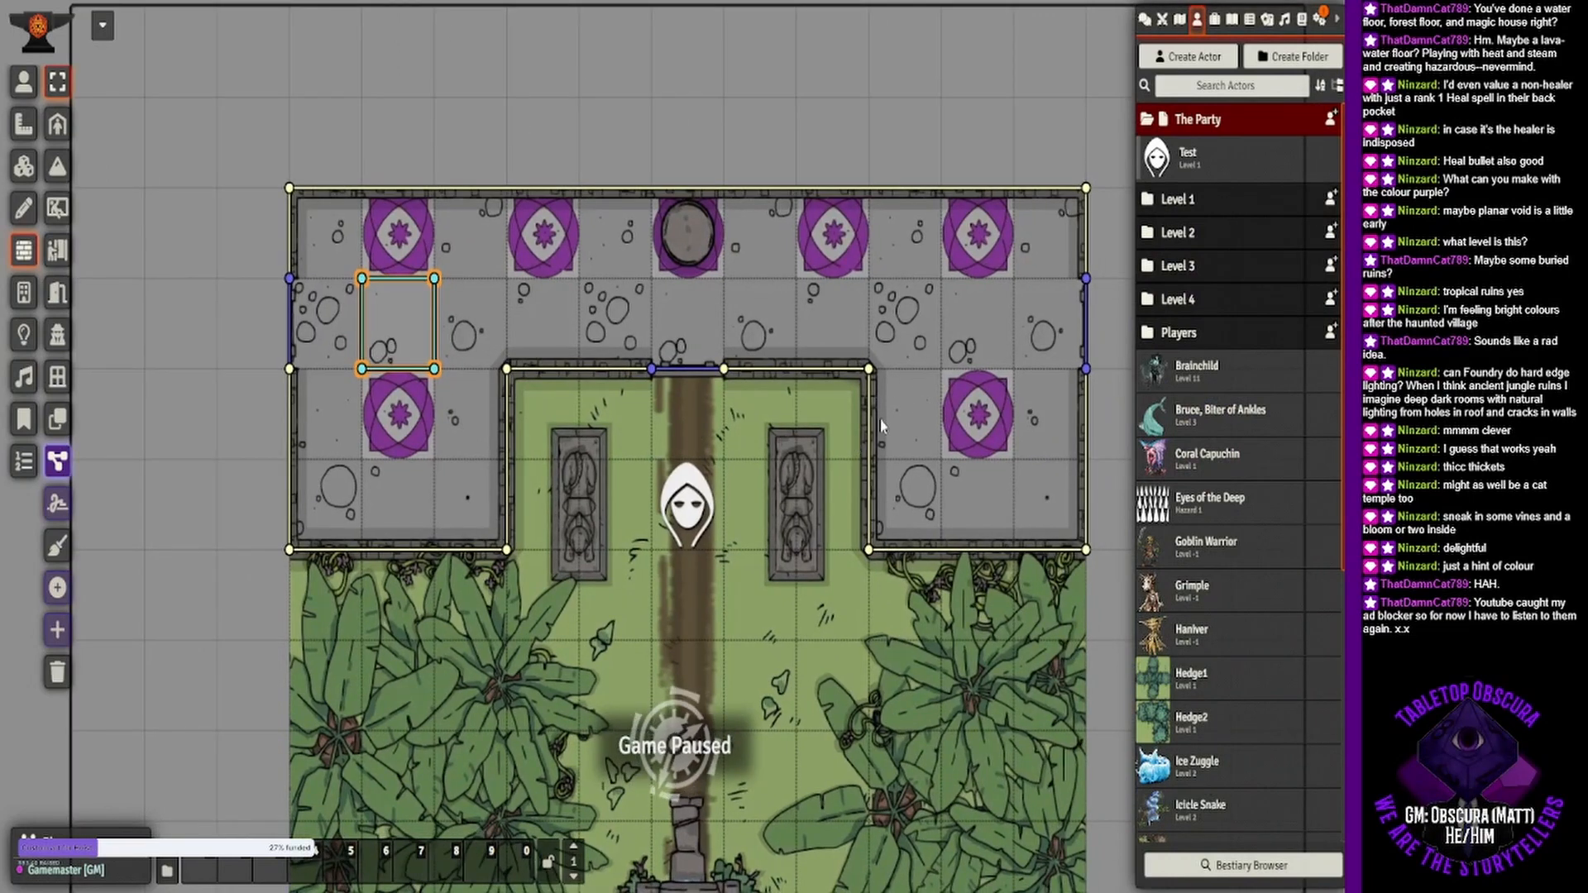
# - Duplicate the selected four-wall square and place the copy around the matching floor tile in the hall's east end
pyautogui.hotkey('ctrl', 'c')
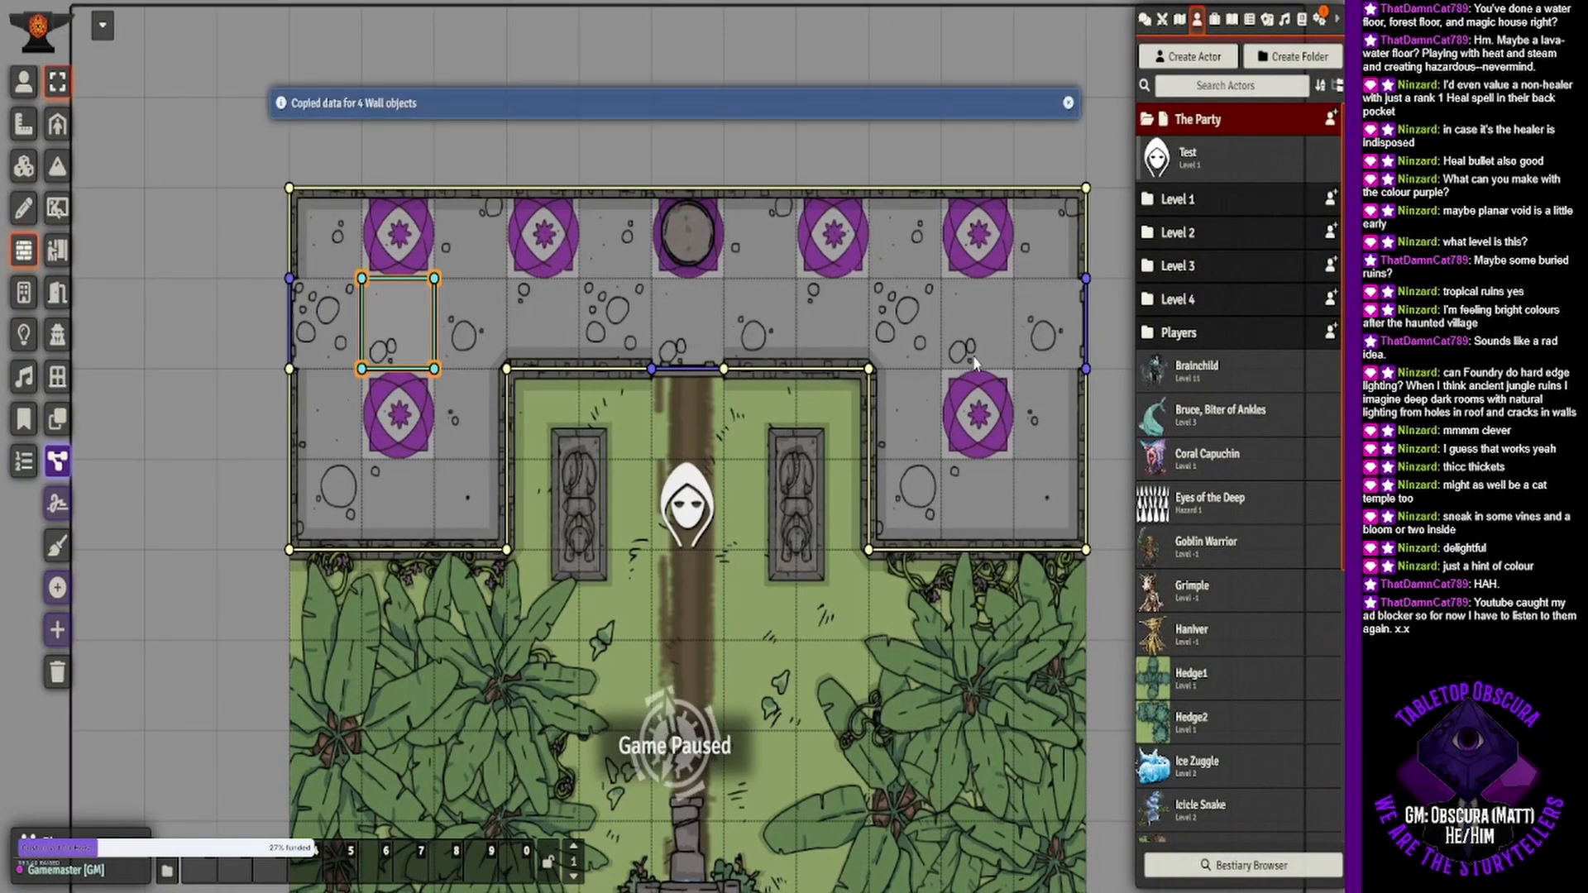
pyautogui.hotkey('ctrl', 'v')
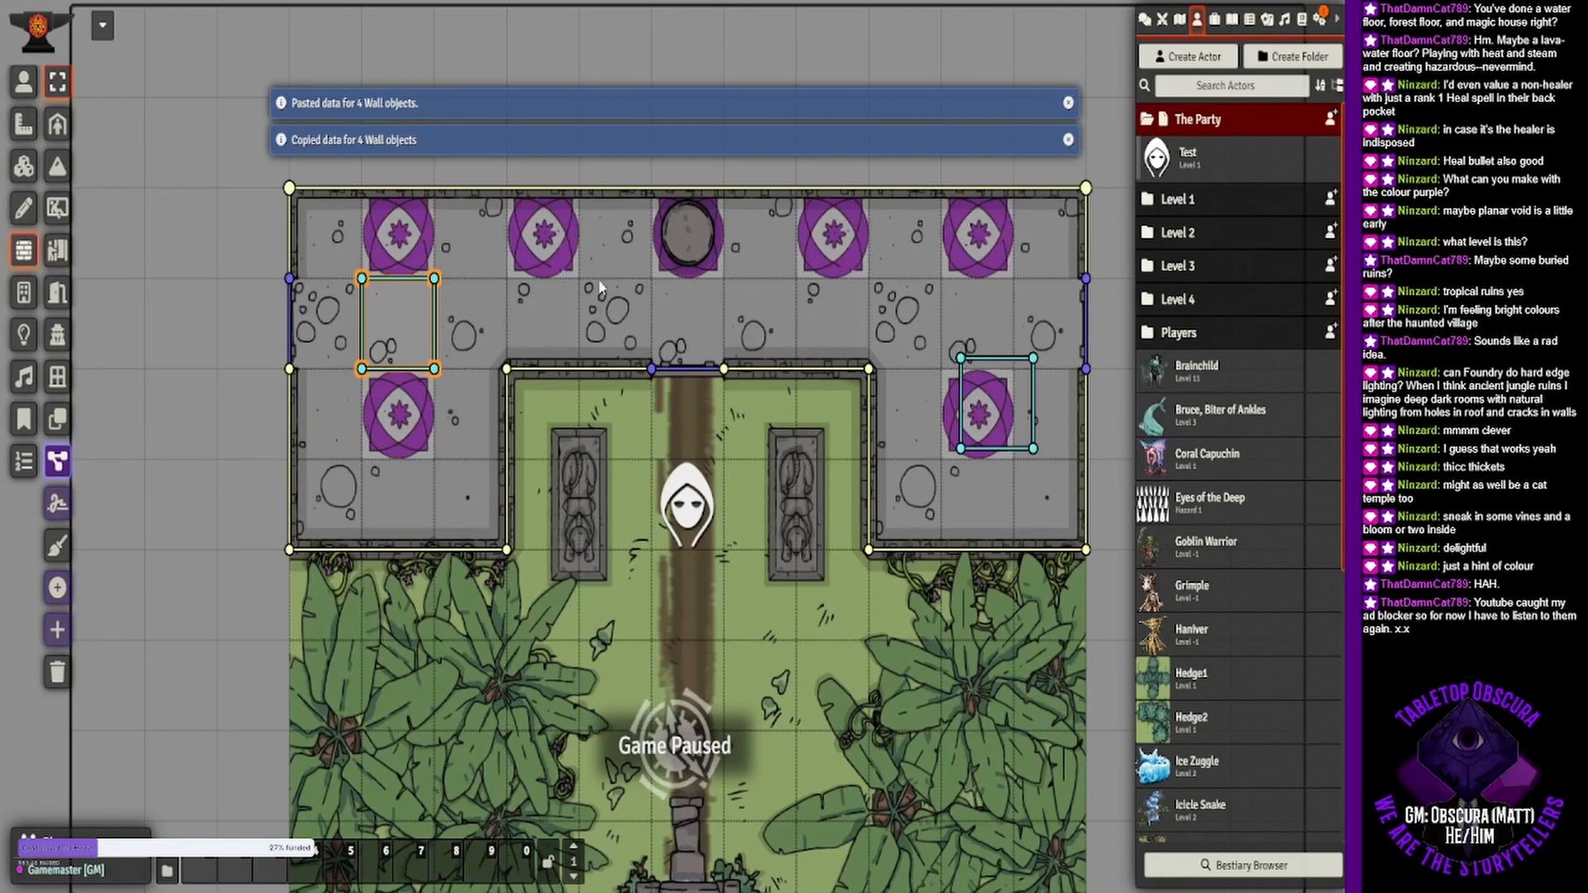
pyautogui.click(968, 376)
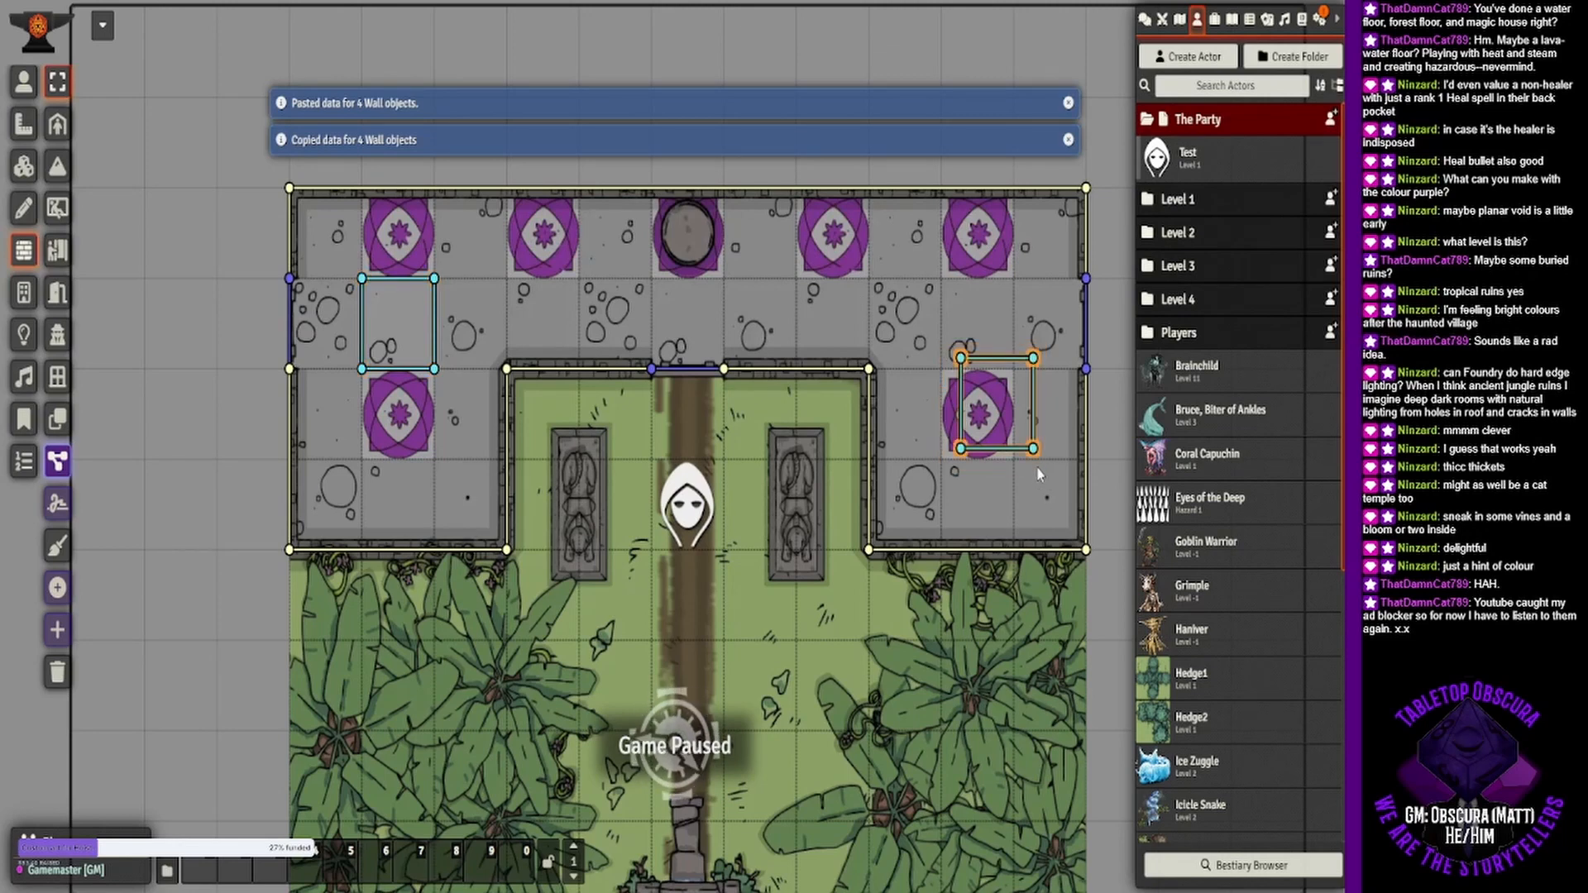
pyautogui.moveTo(1033, 451); pyautogui.dragTo(1014, 373)
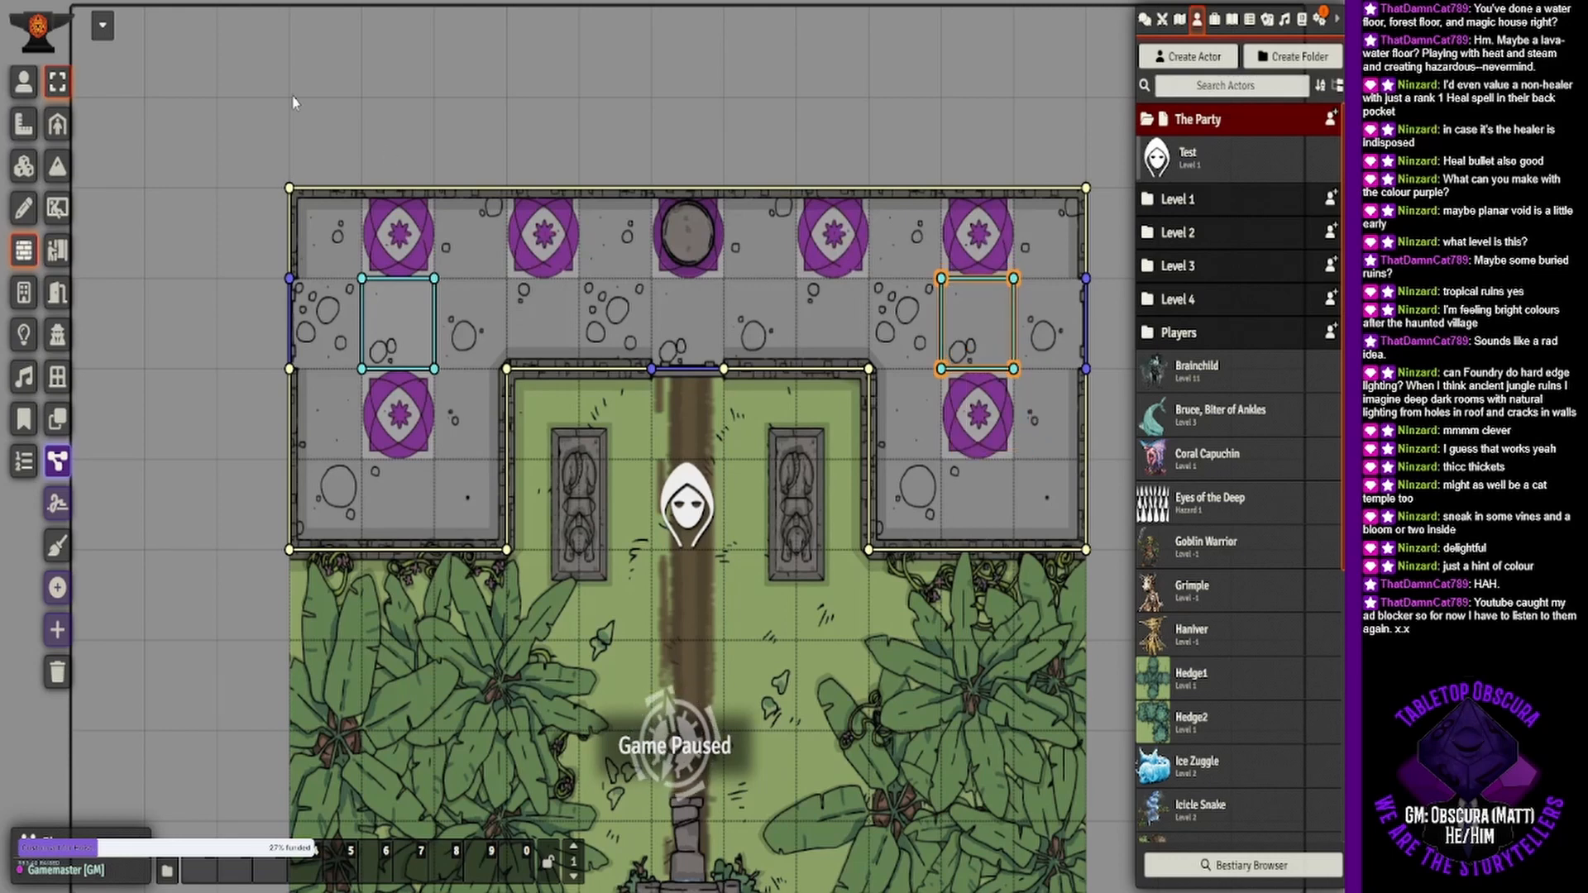
# - Test the hooded token's line of sight from inside the hall, then return it to the path between the statues
pyautogui.click(23, 81)
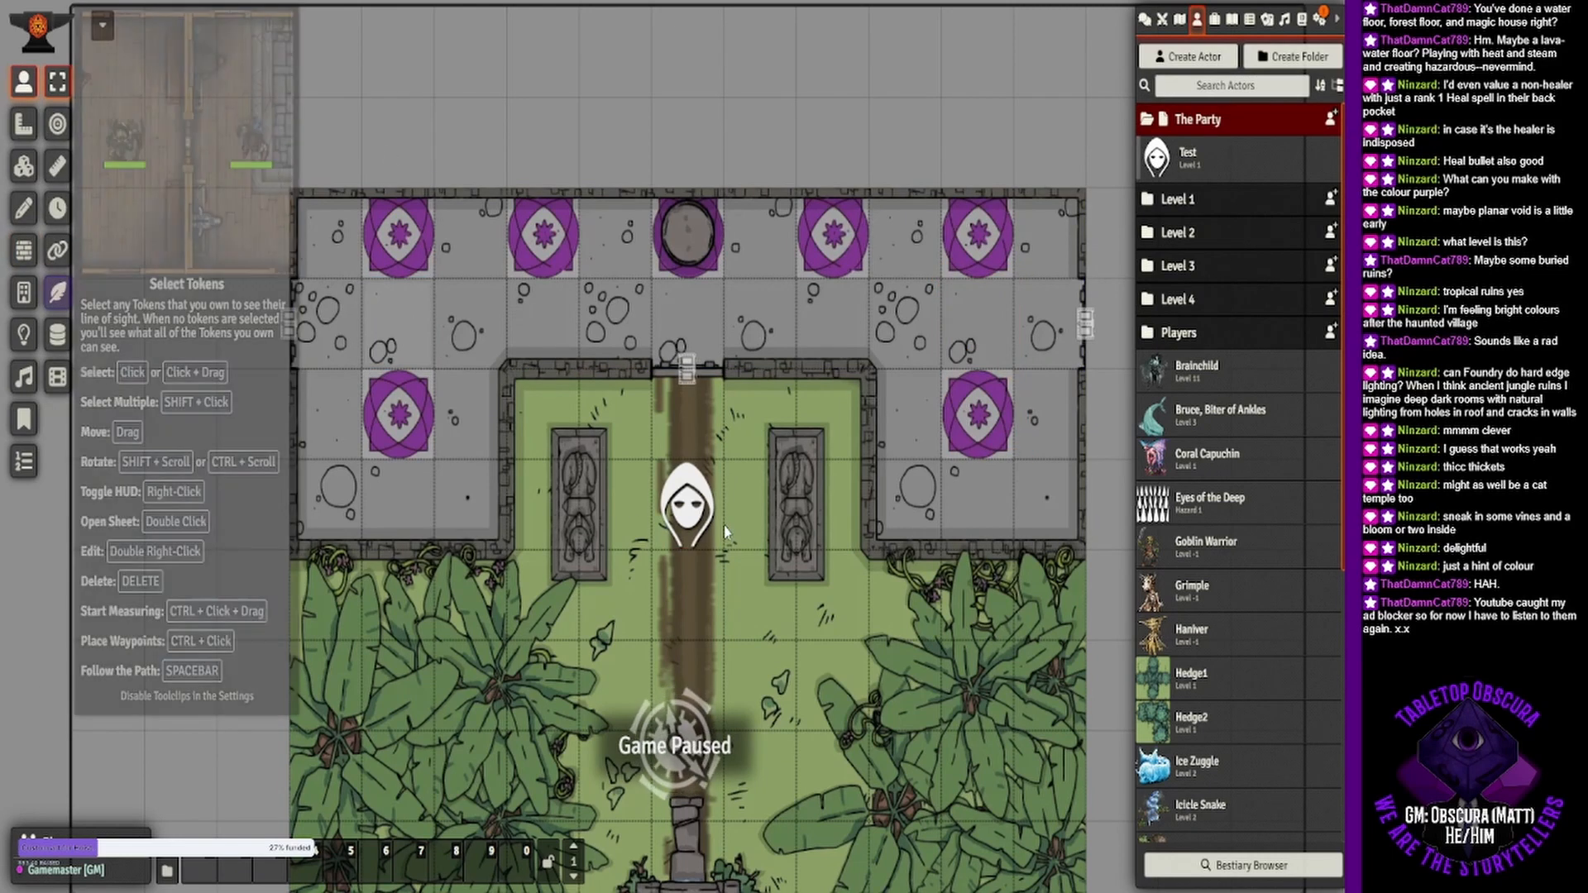
pyautogui.click(702, 526)
pyautogui.moveTo(702, 526); pyautogui.dragTo(699, 324)
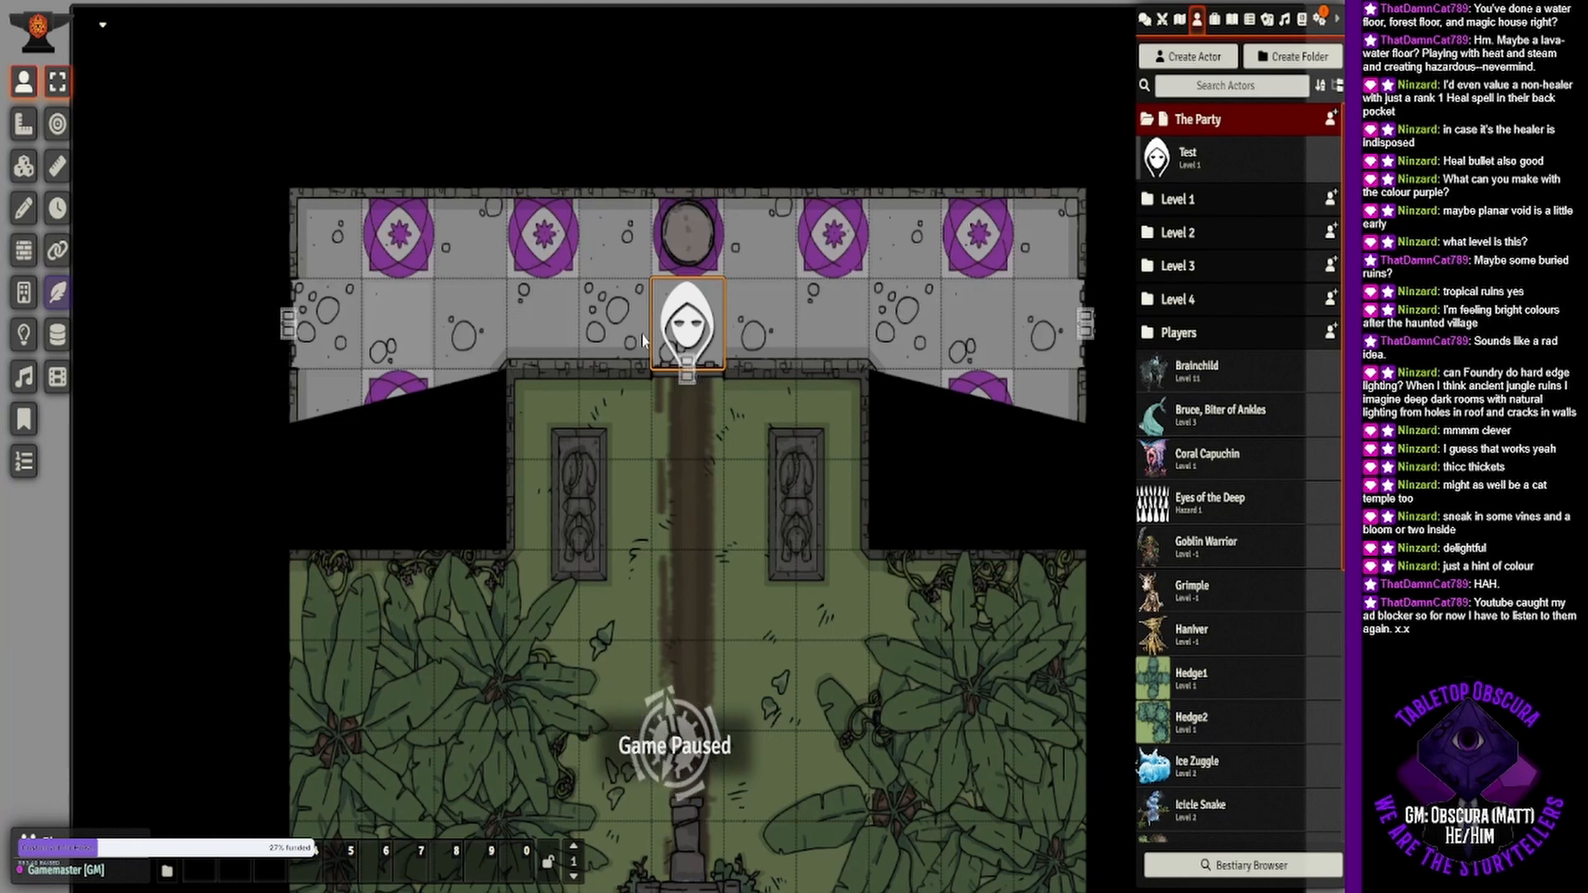
pyautogui.moveTo(674, 333); pyautogui.dragTo(673, 488)
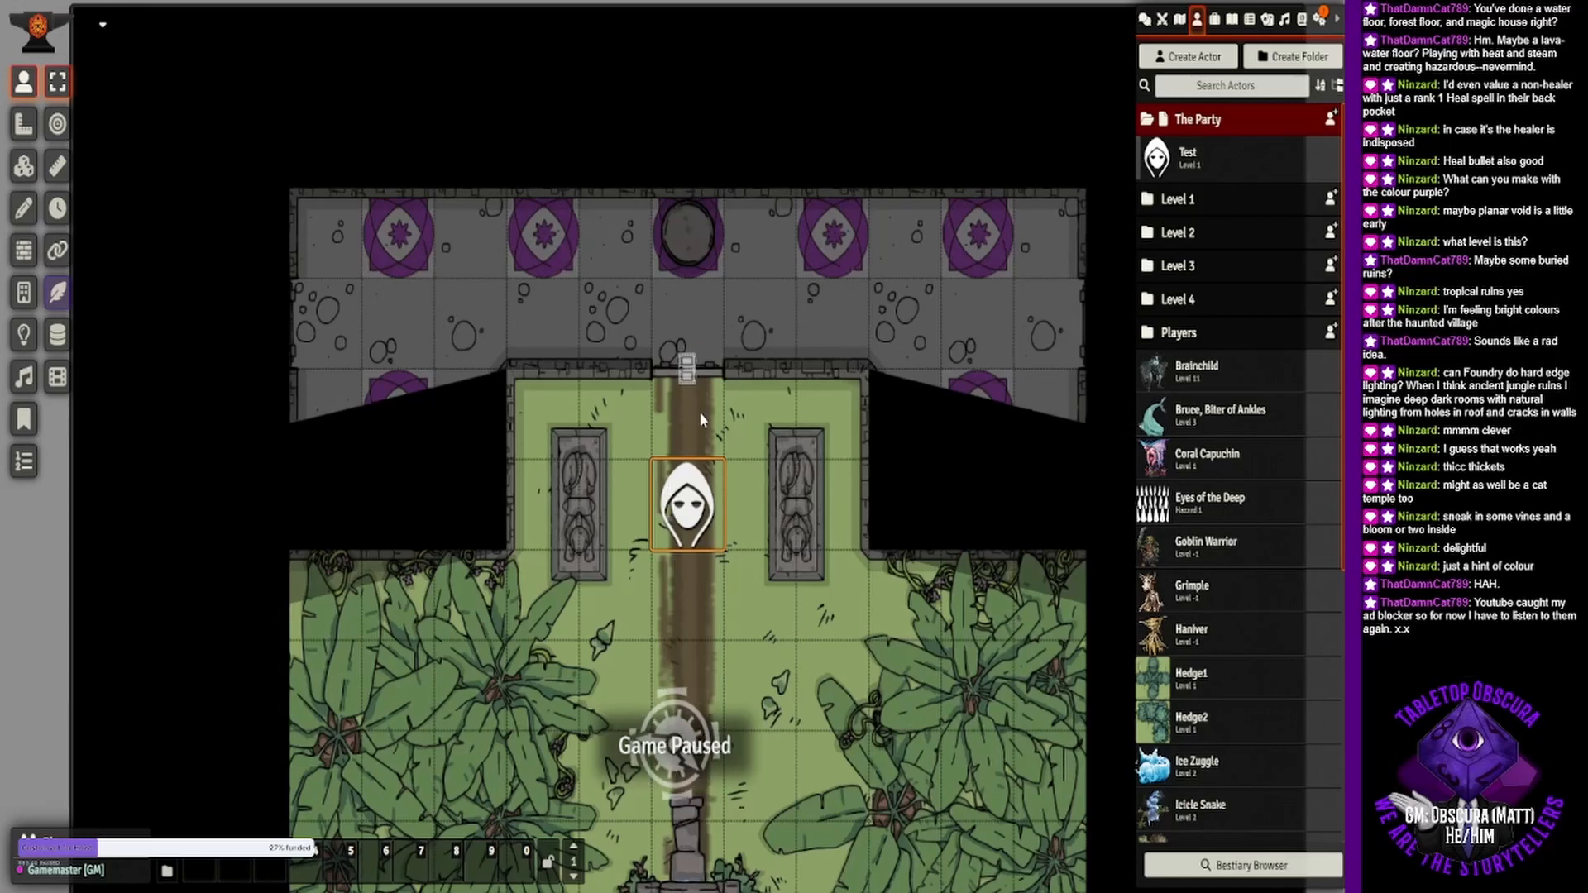
pyautogui.moveTo(686, 500)
pyautogui.mouseDown()
pyautogui.moveTo(684, 323)
pyautogui.moveTo(687, 502)
pyautogui.mouseUp()
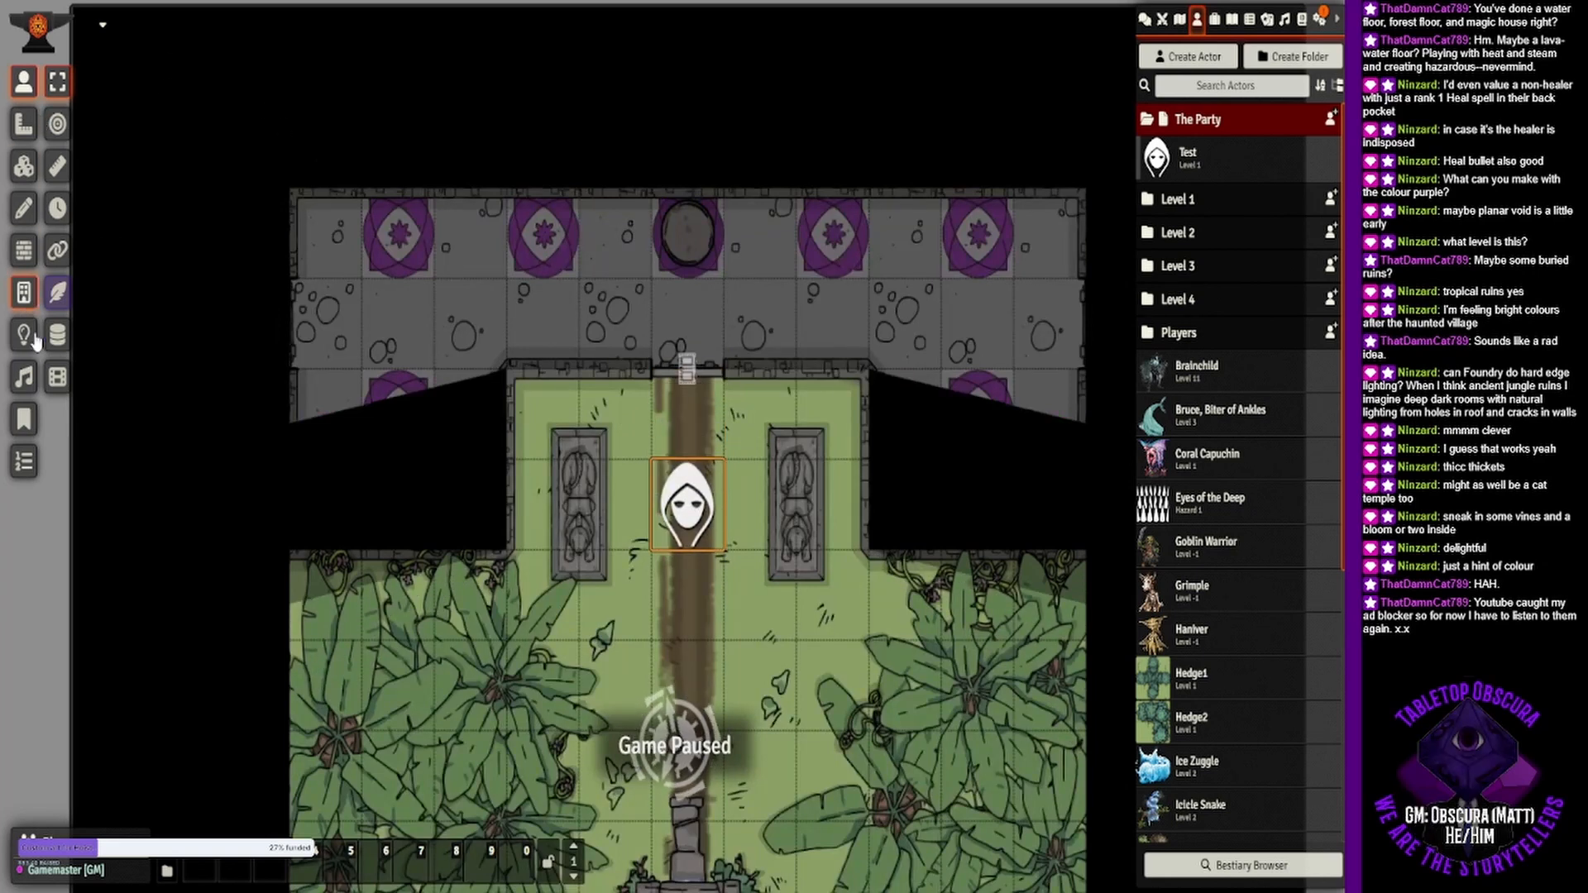
# - Darken the scene to night and move the hooded token into the hall, one square east of the doorway
pyautogui.click(23, 334)
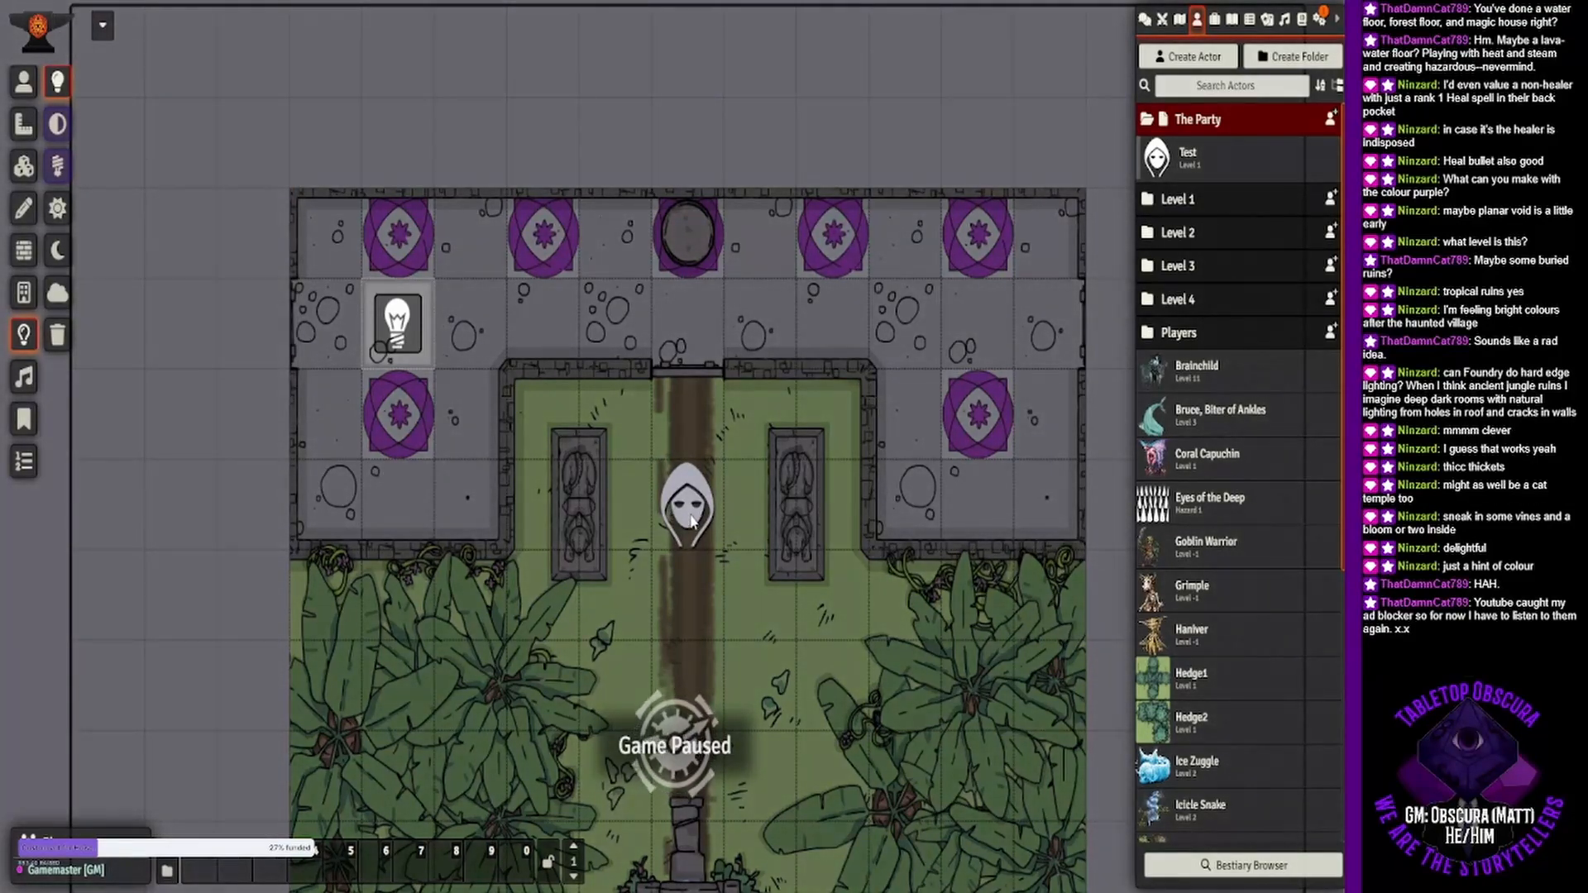
pyautogui.click(13, 84)
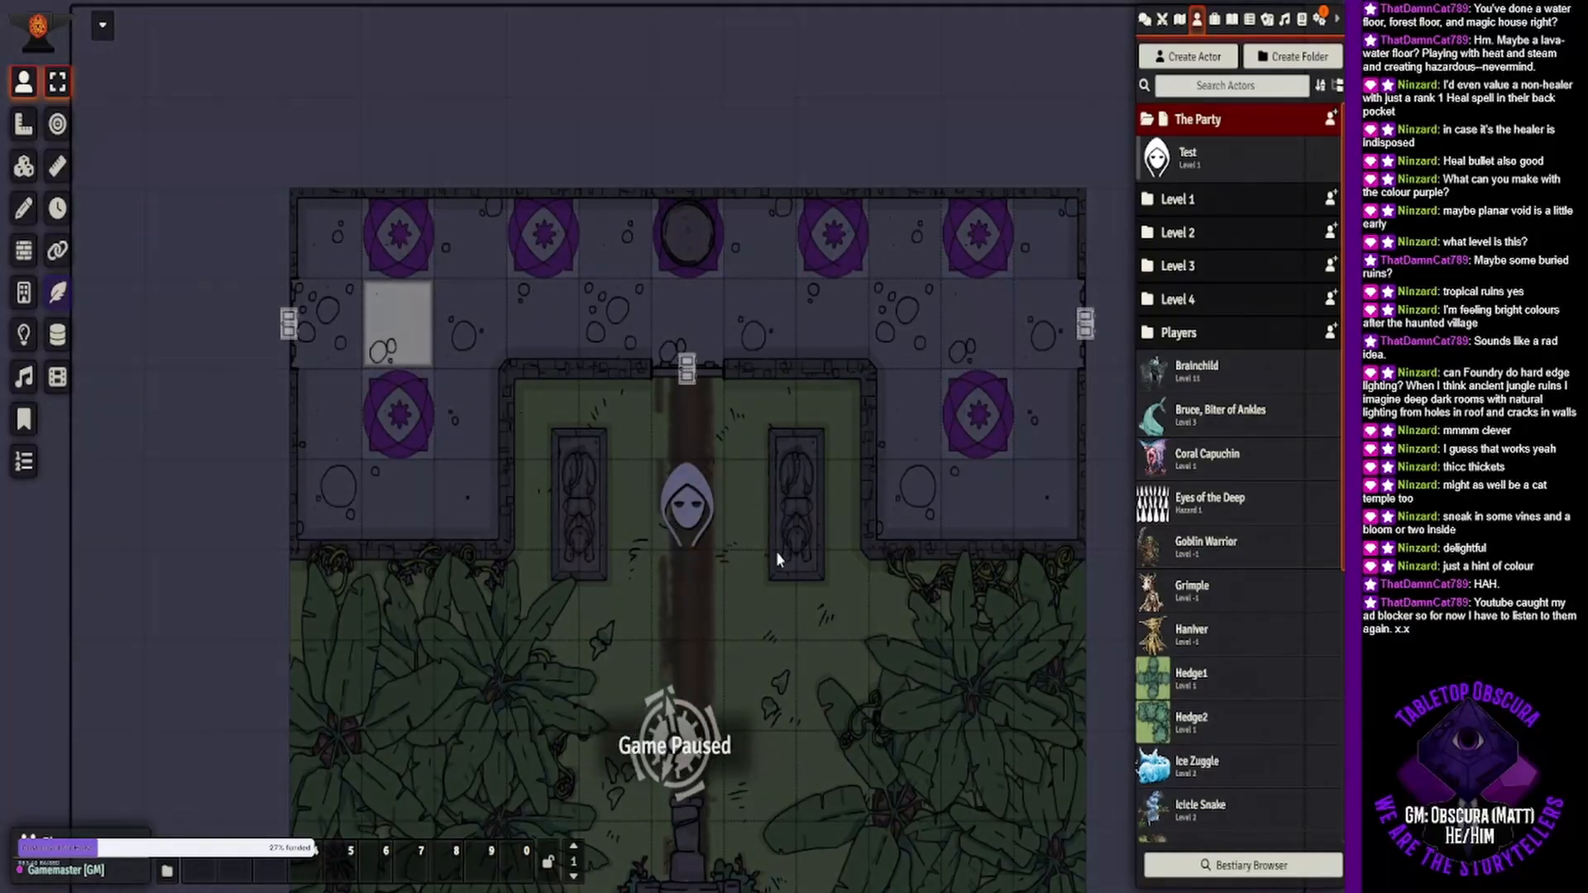
pyautogui.moveTo(690, 506); pyautogui.dragTo(776, 341)
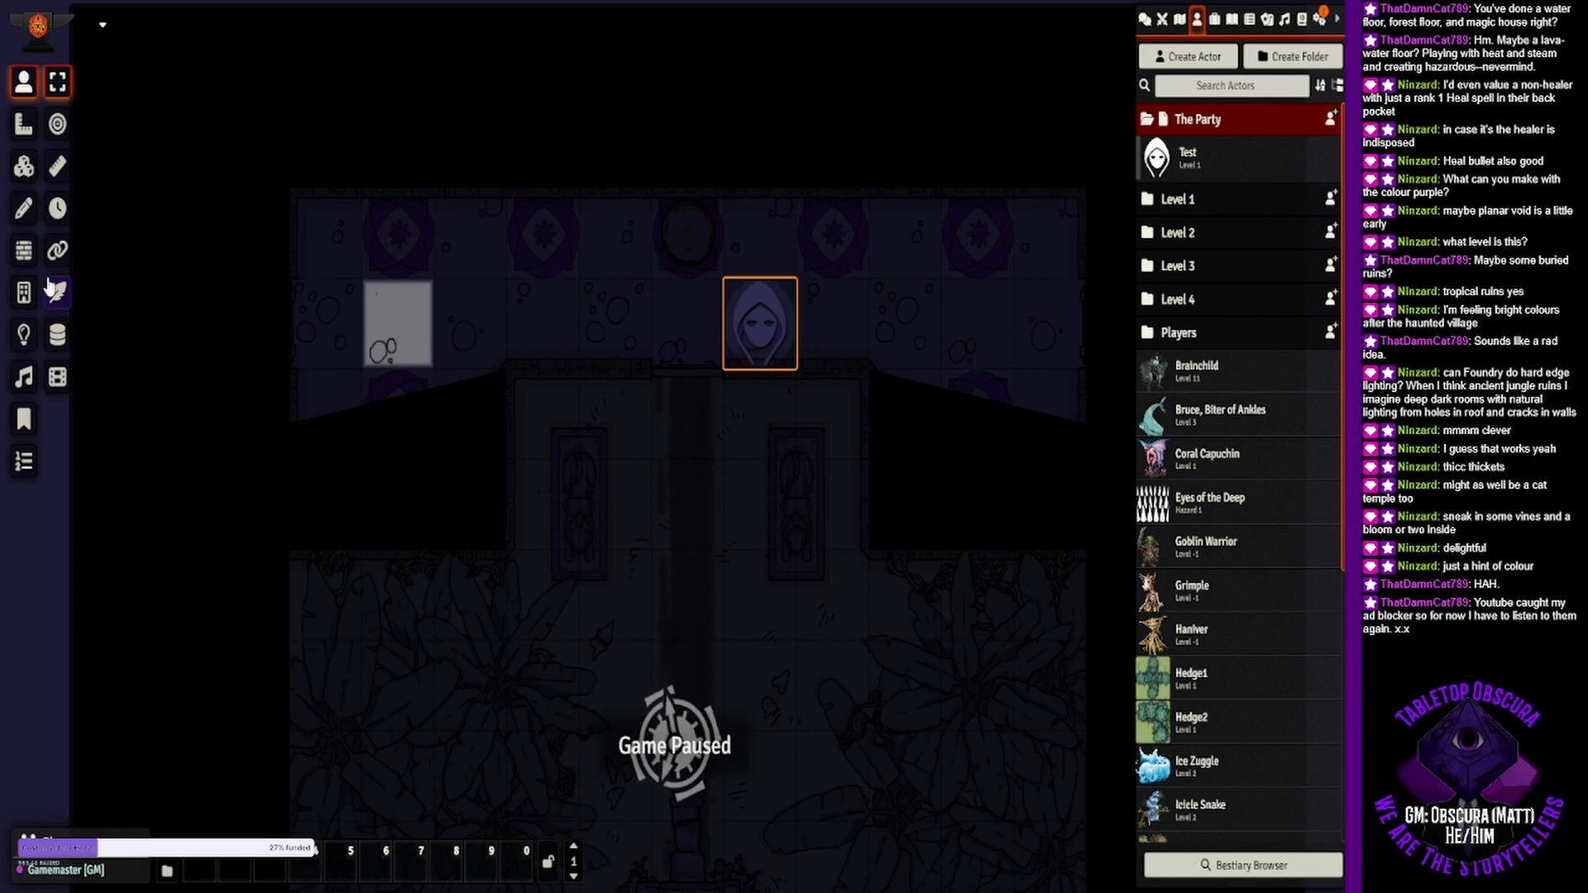
# - Draw a large ambient light centred on the path at the map's south edge, reaching up to the hall
pyautogui.click(24, 334)
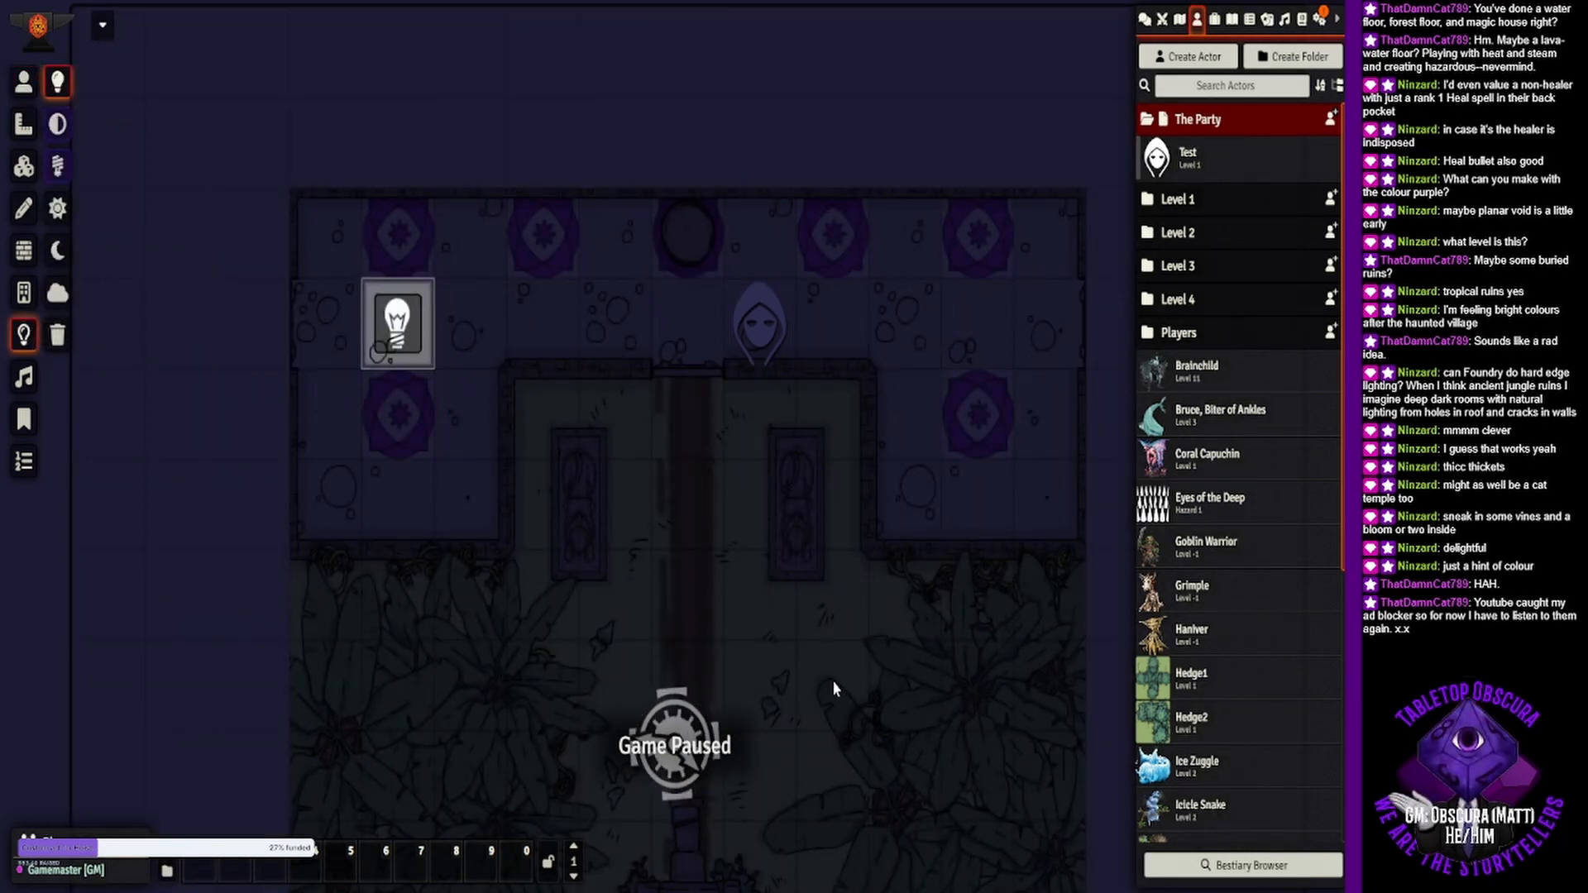
pyautogui.moveTo(833, 692); pyautogui.dragTo(844, 443)
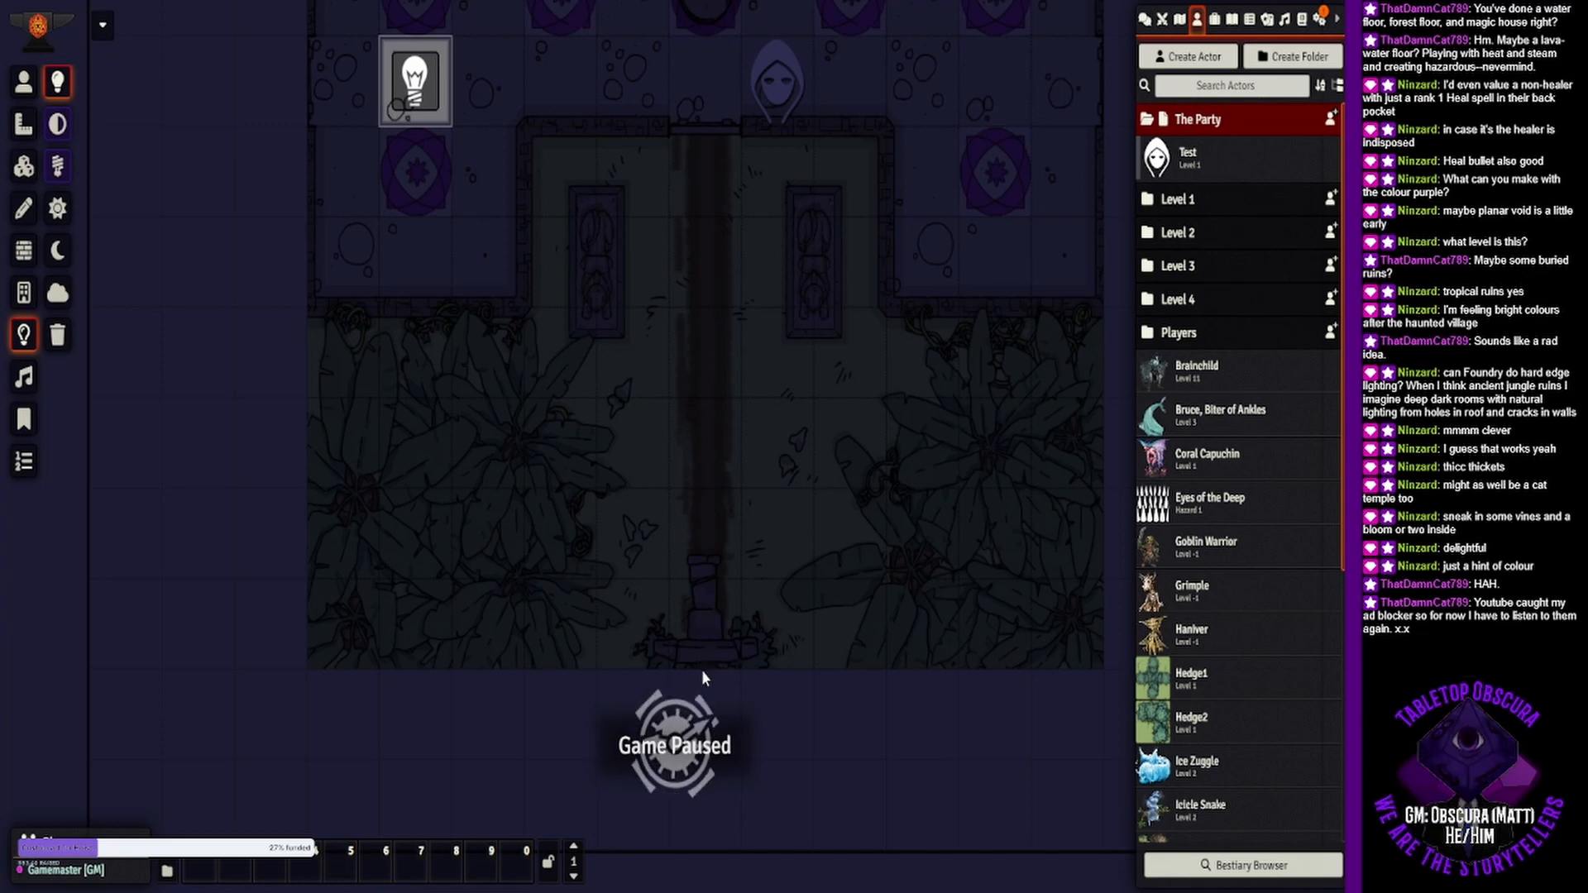
pyautogui.moveTo(703, 667); pyautogui.dragTo(773, 98)
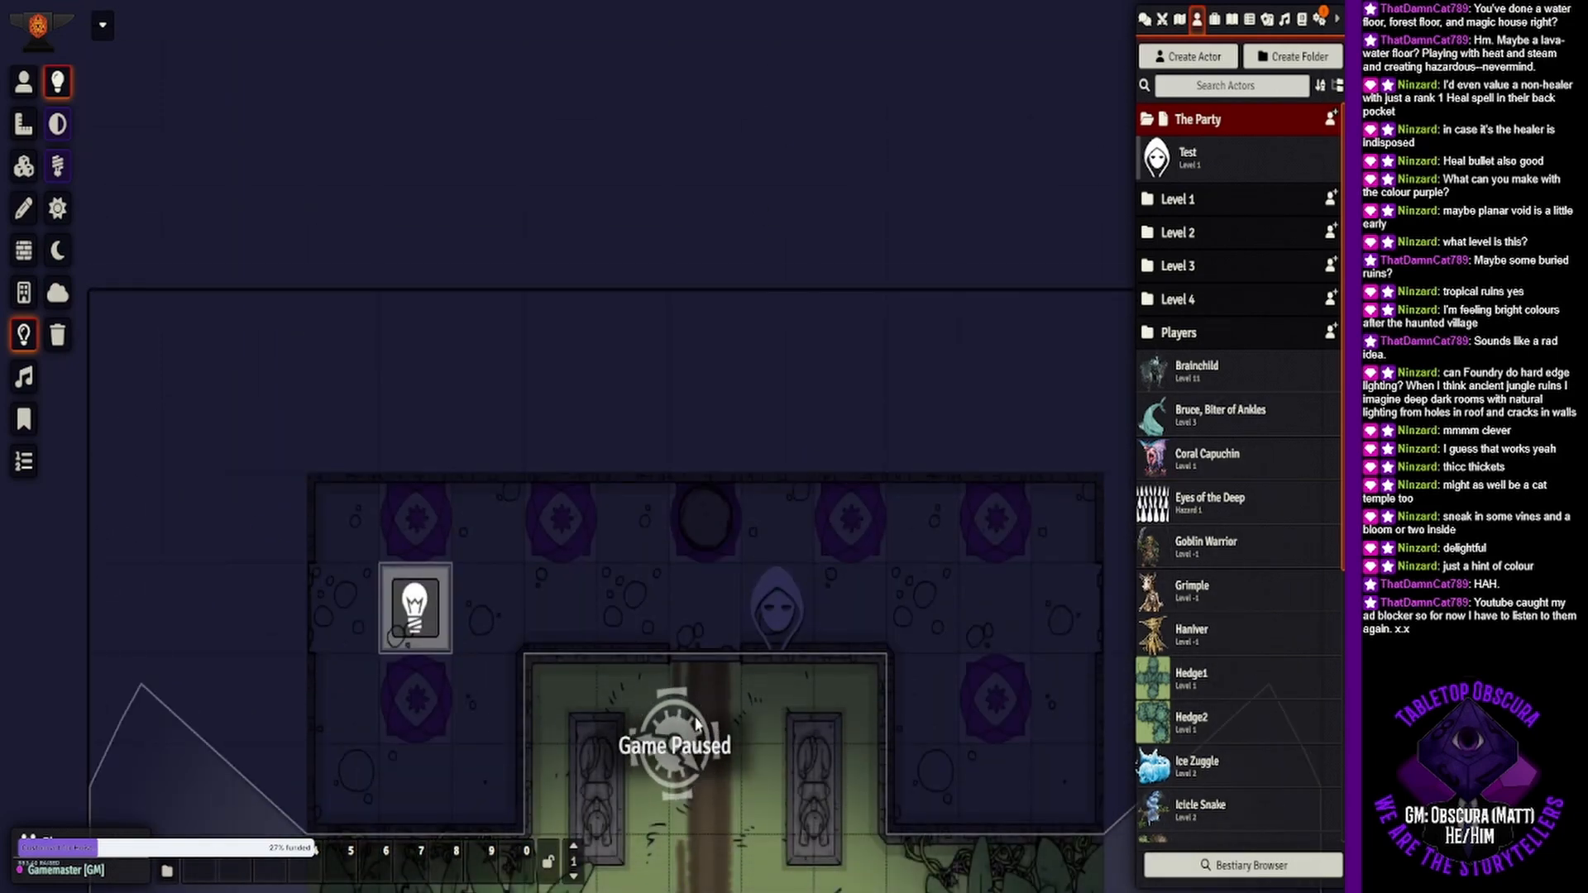
pyautogui.moveTo(656, 547); pyautogui.dragTo(652, 79)
pyautogui.moveTo(764, 564); pyautogui.dragTo(750, 463)
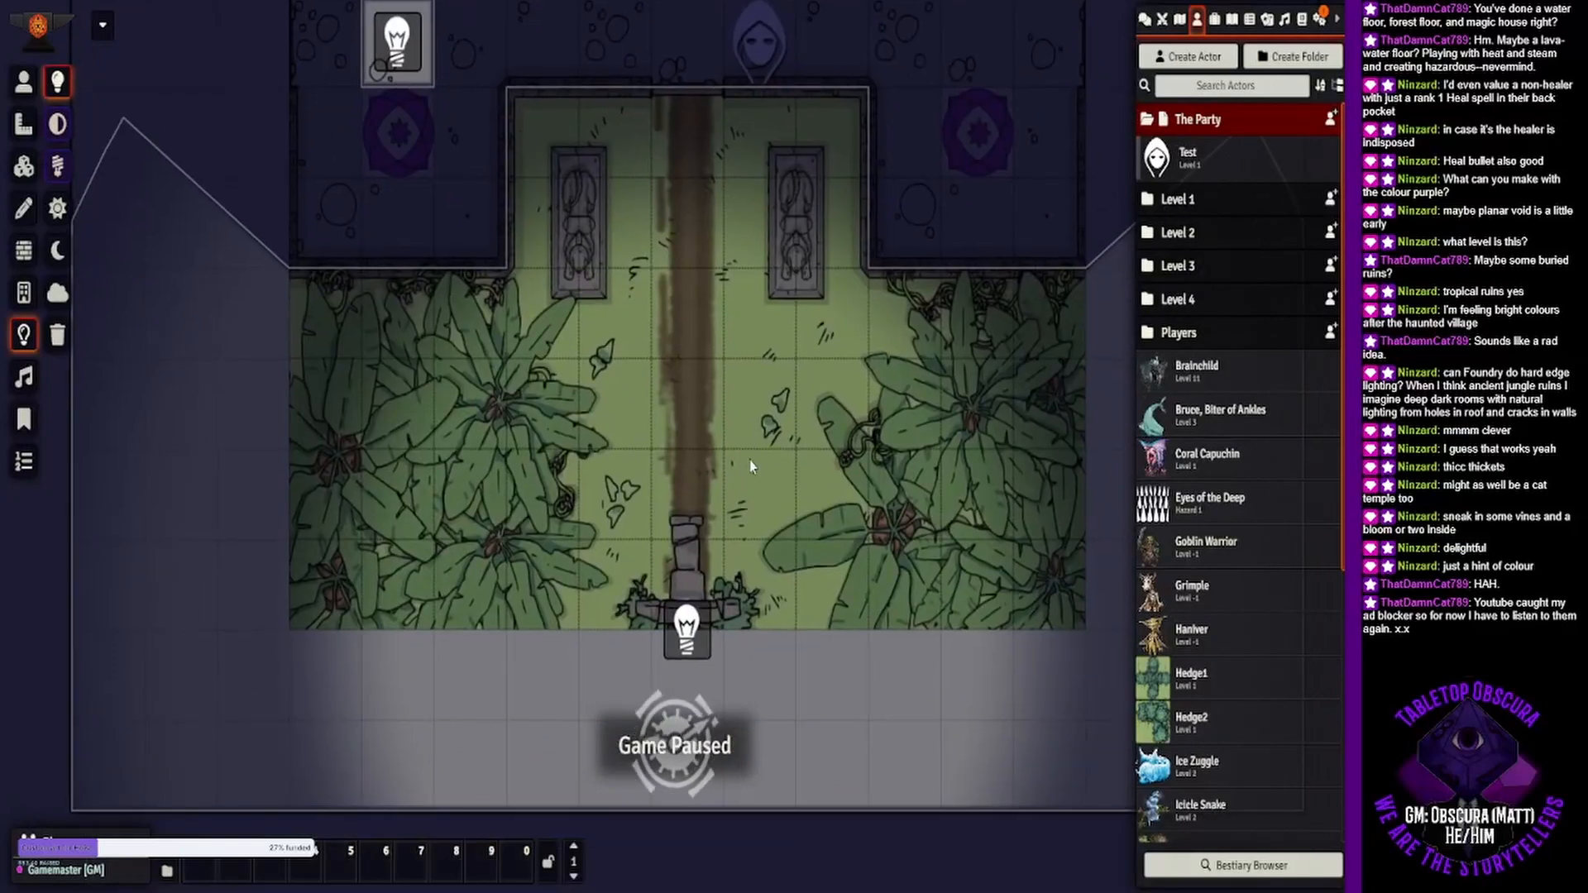
# - Set the south-edge light's dim radius to 0 ft and bright radius to 100 ft, and update it
pyautogui.doubleClick(693, 658)
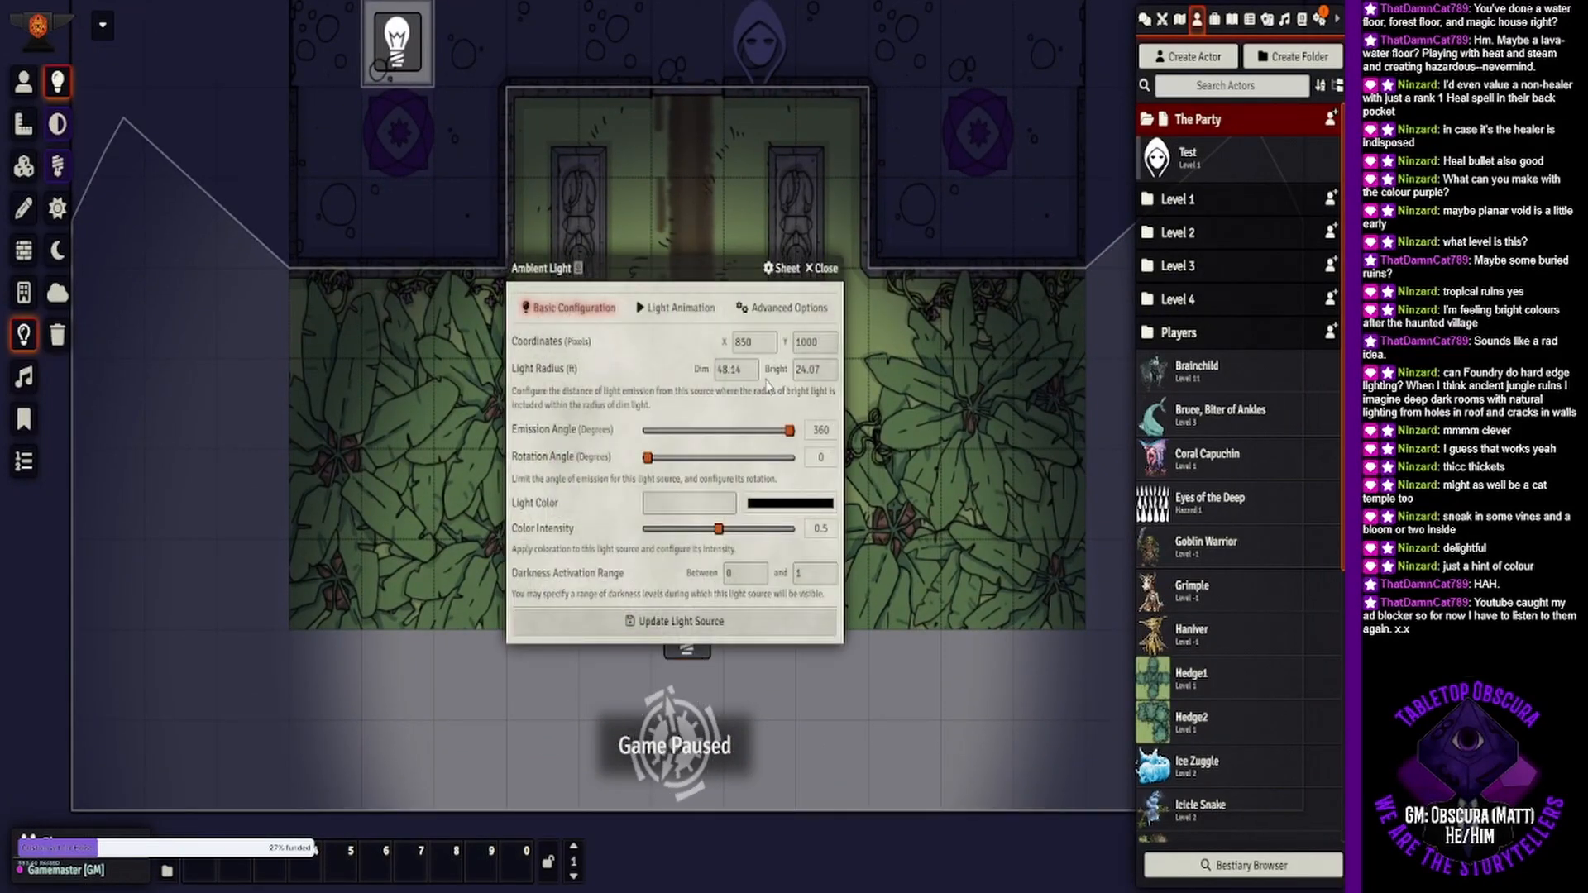
pyautogui.doubleClick(736, 369)
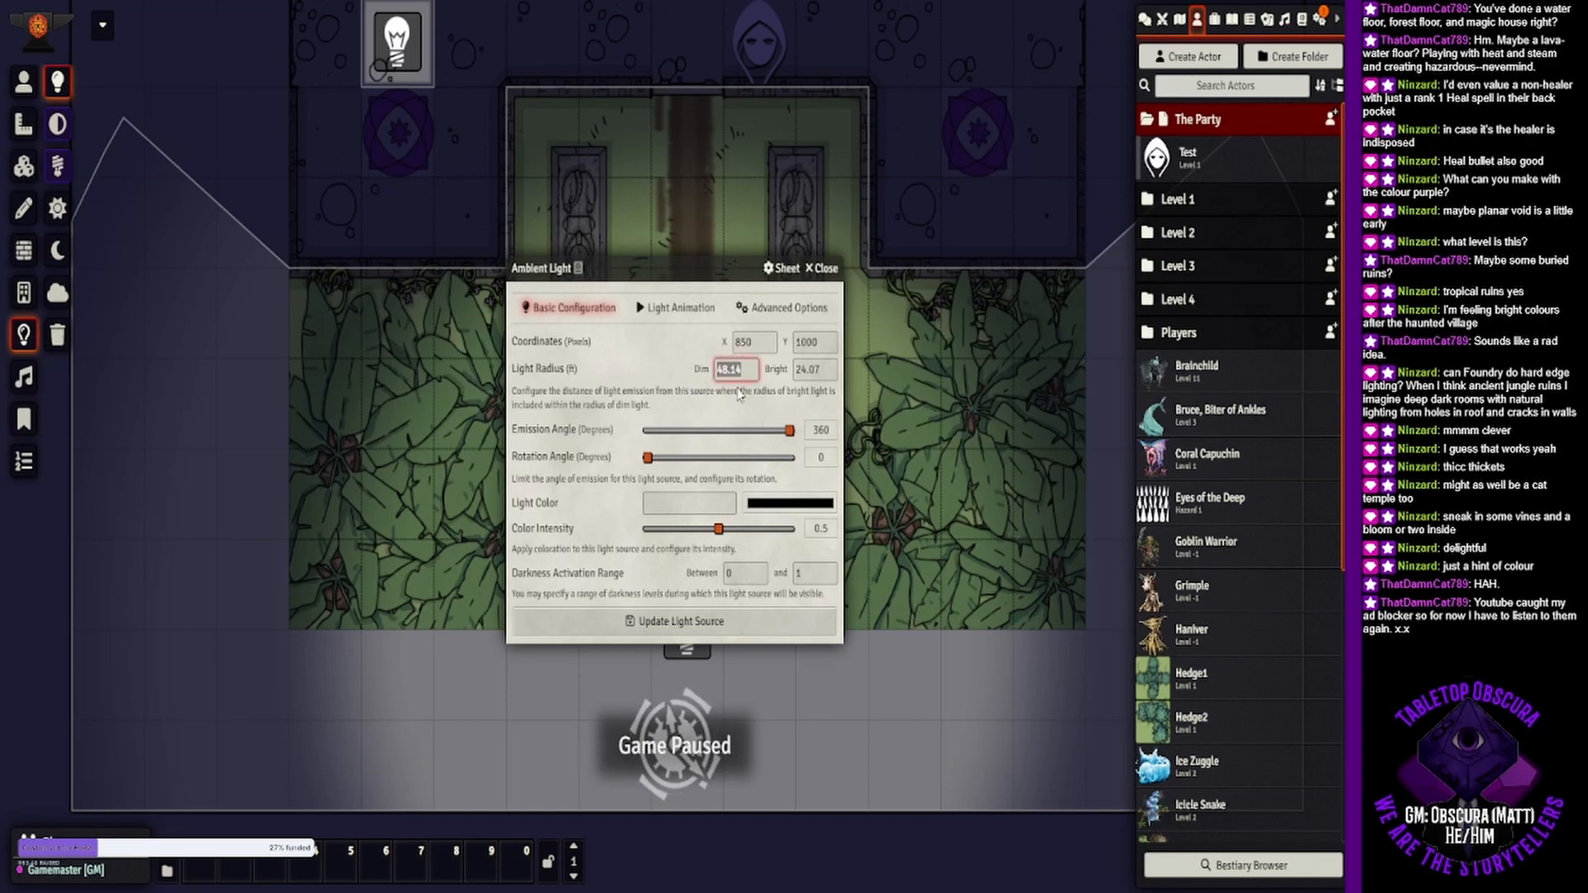
pyautogui.write('0')
pyautogui.press('Tab')
pyautogui.write('100')
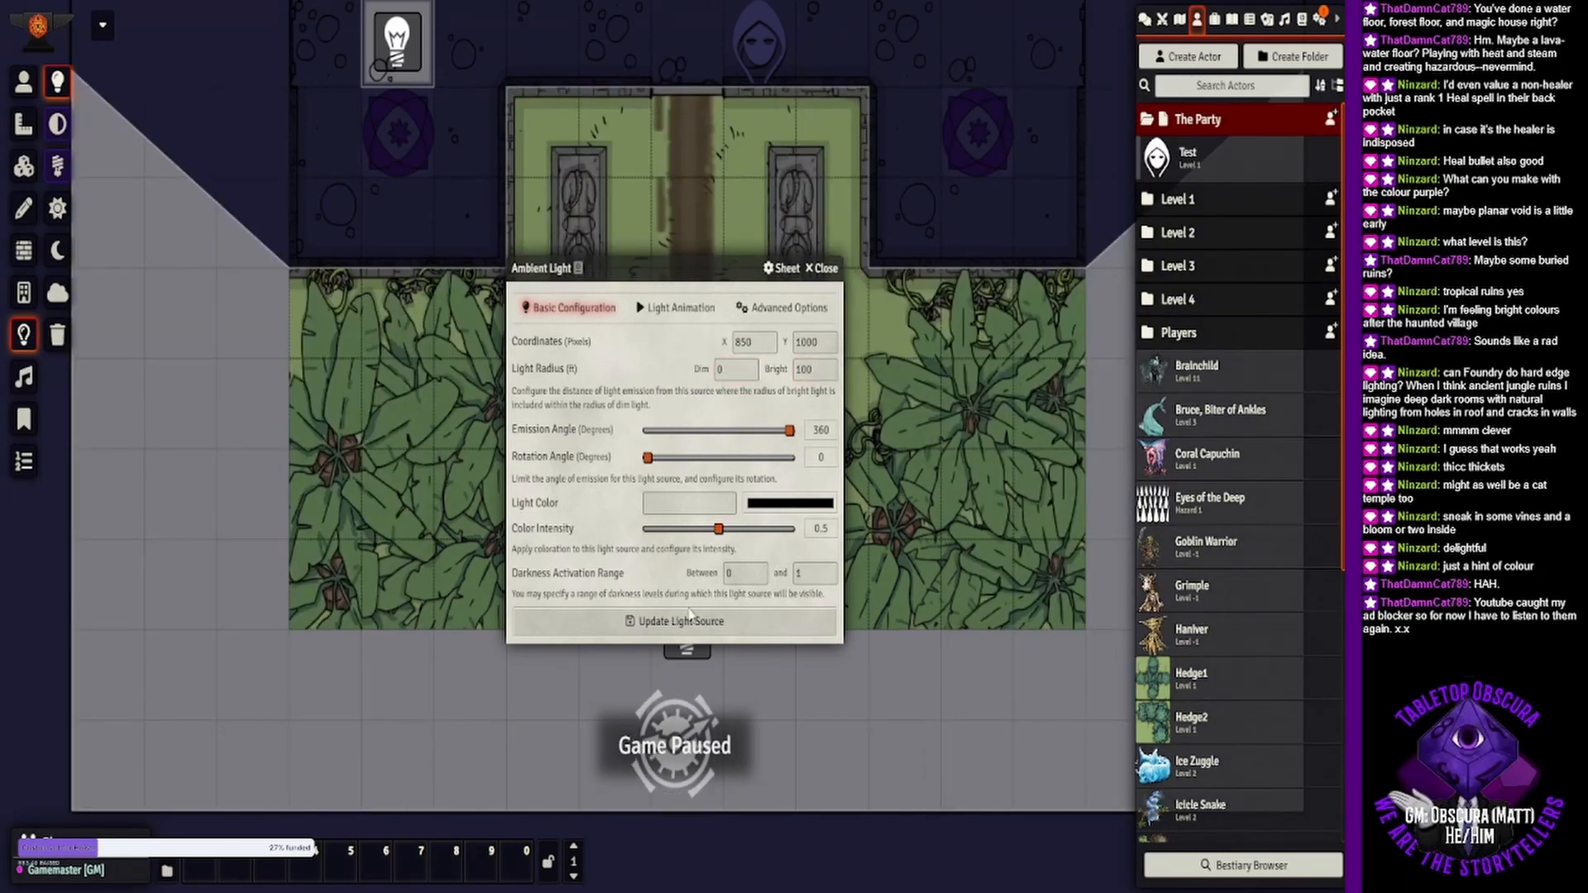
pyautogui.click(674, 621)
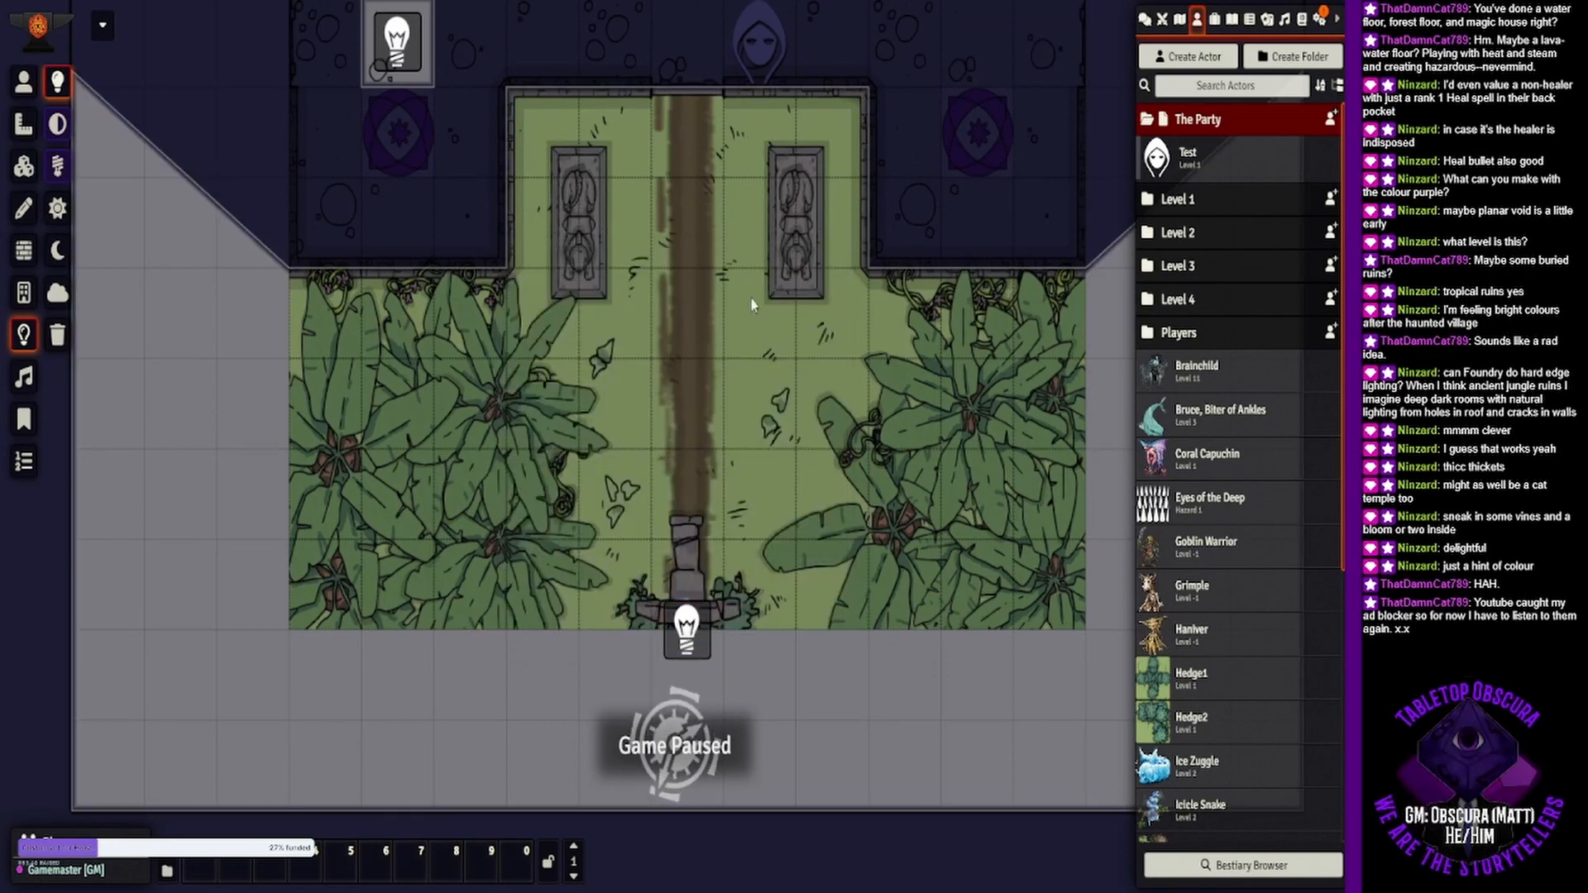
# - Place a copy of the west tile's light inside the walled square in the hall's east end
pyautogui.moveTo(750, 302); pyautogui.dragTo(733, 624)
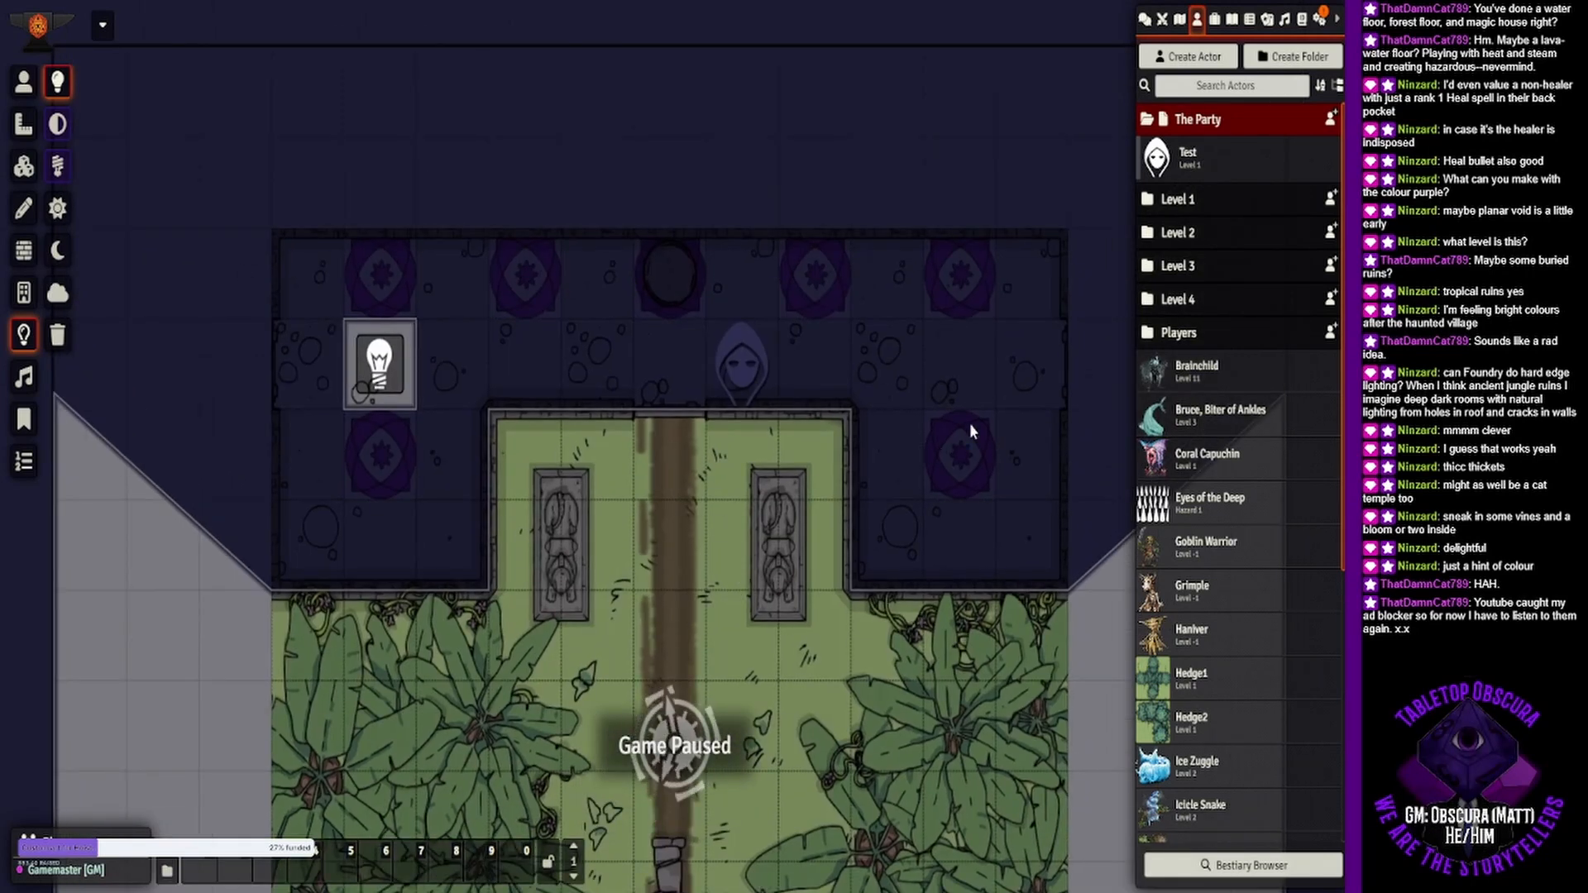
pyautogui.click(949, 377)
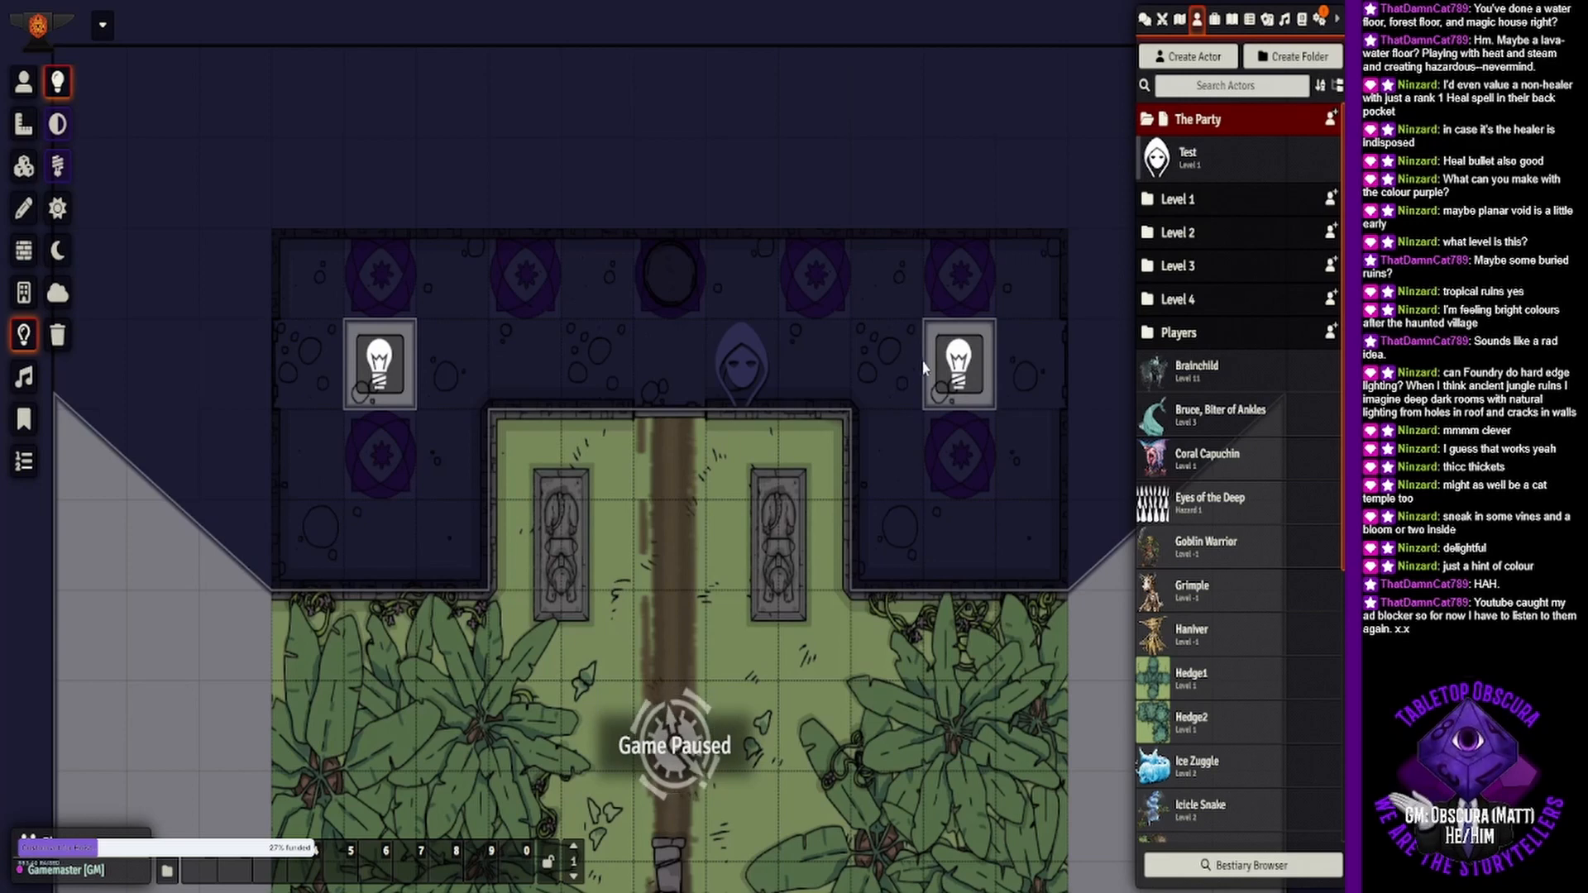
# - Select the hooded token and move it around the hall's centre to check how both lit tiles look from there
pyautogui.click(23, 81)
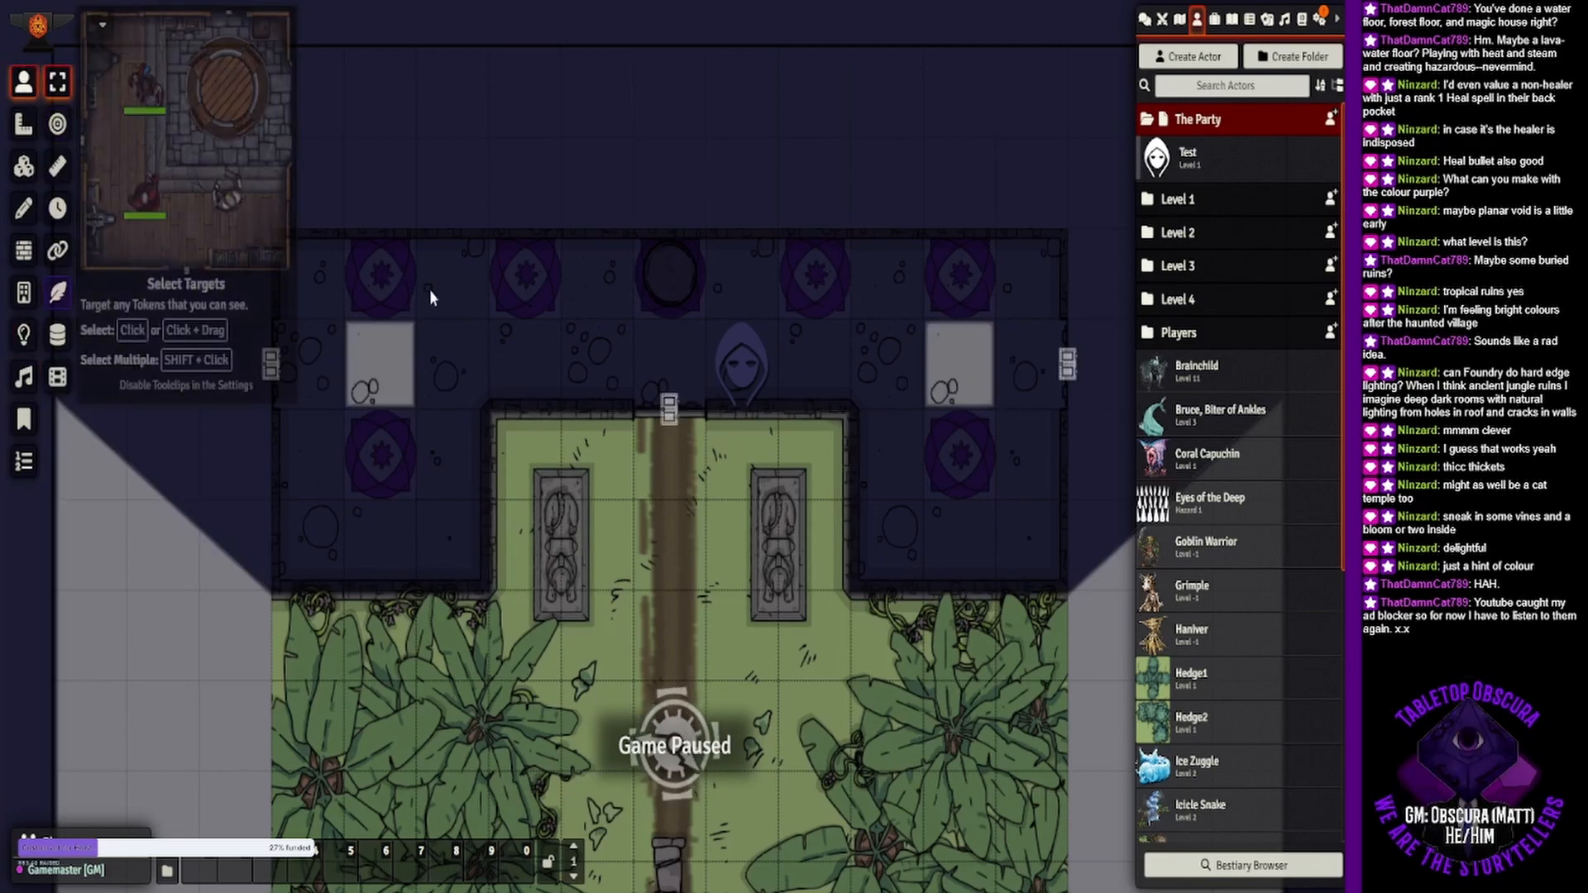
pyautogui.click(741, 377)
pyautogui.click(741, 379)
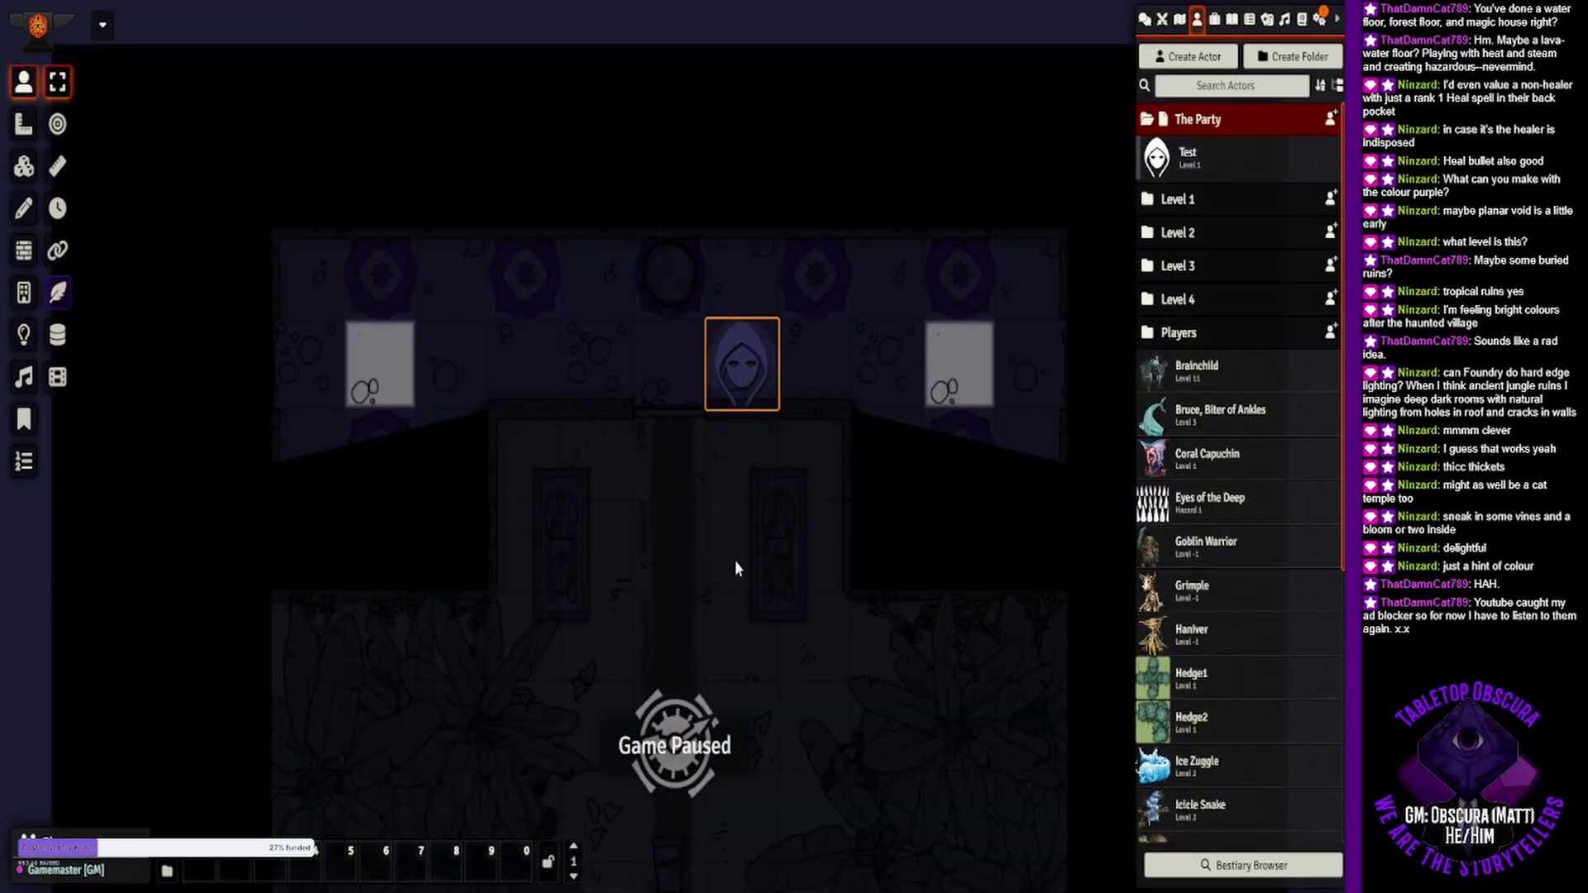
pyautogui.press('Up')
pyautogui.press('Left')
pyautogui.press('Left')
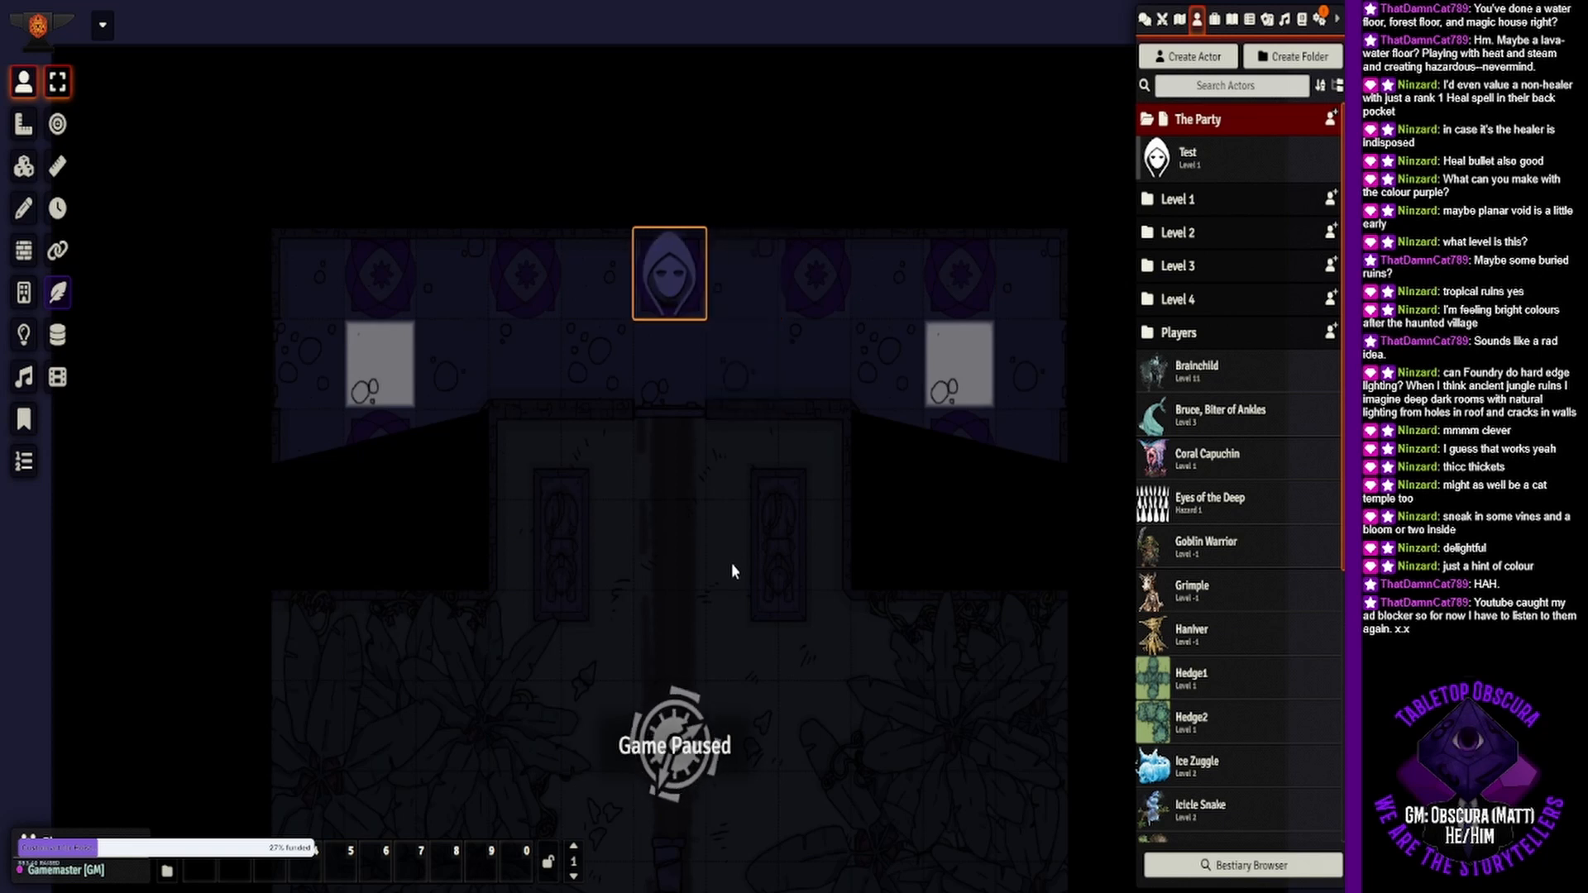
pyautogui.press('Down')
pyautogui.press('Right')
pyautogui.press('Right')
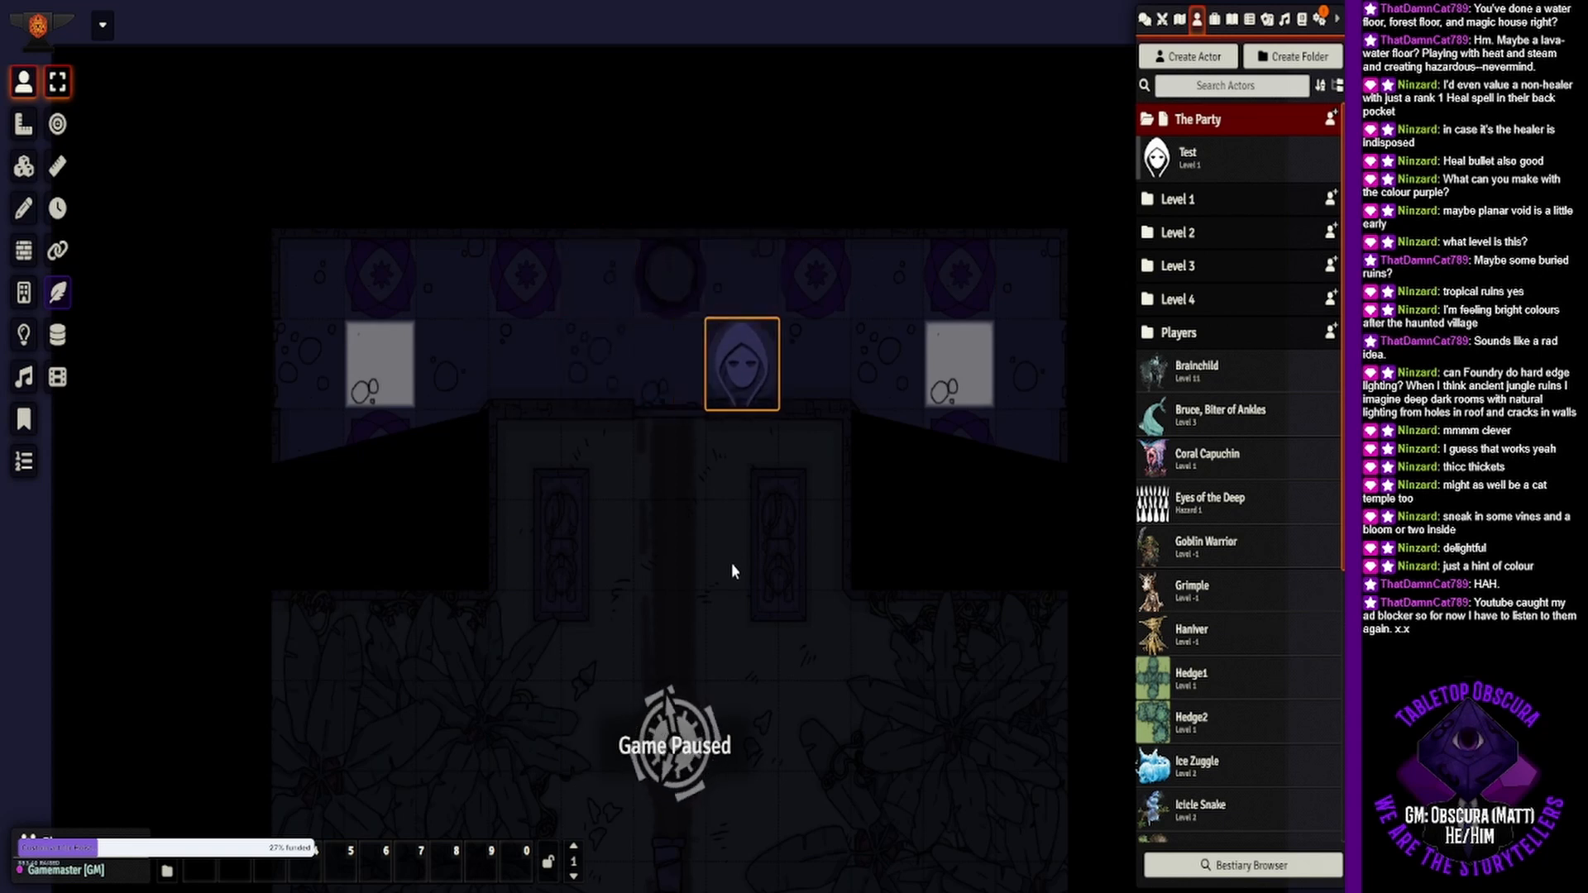
# - Walk the hooded token to the west lit tile and around it to check the light and vision
pyautogui.press('Left')
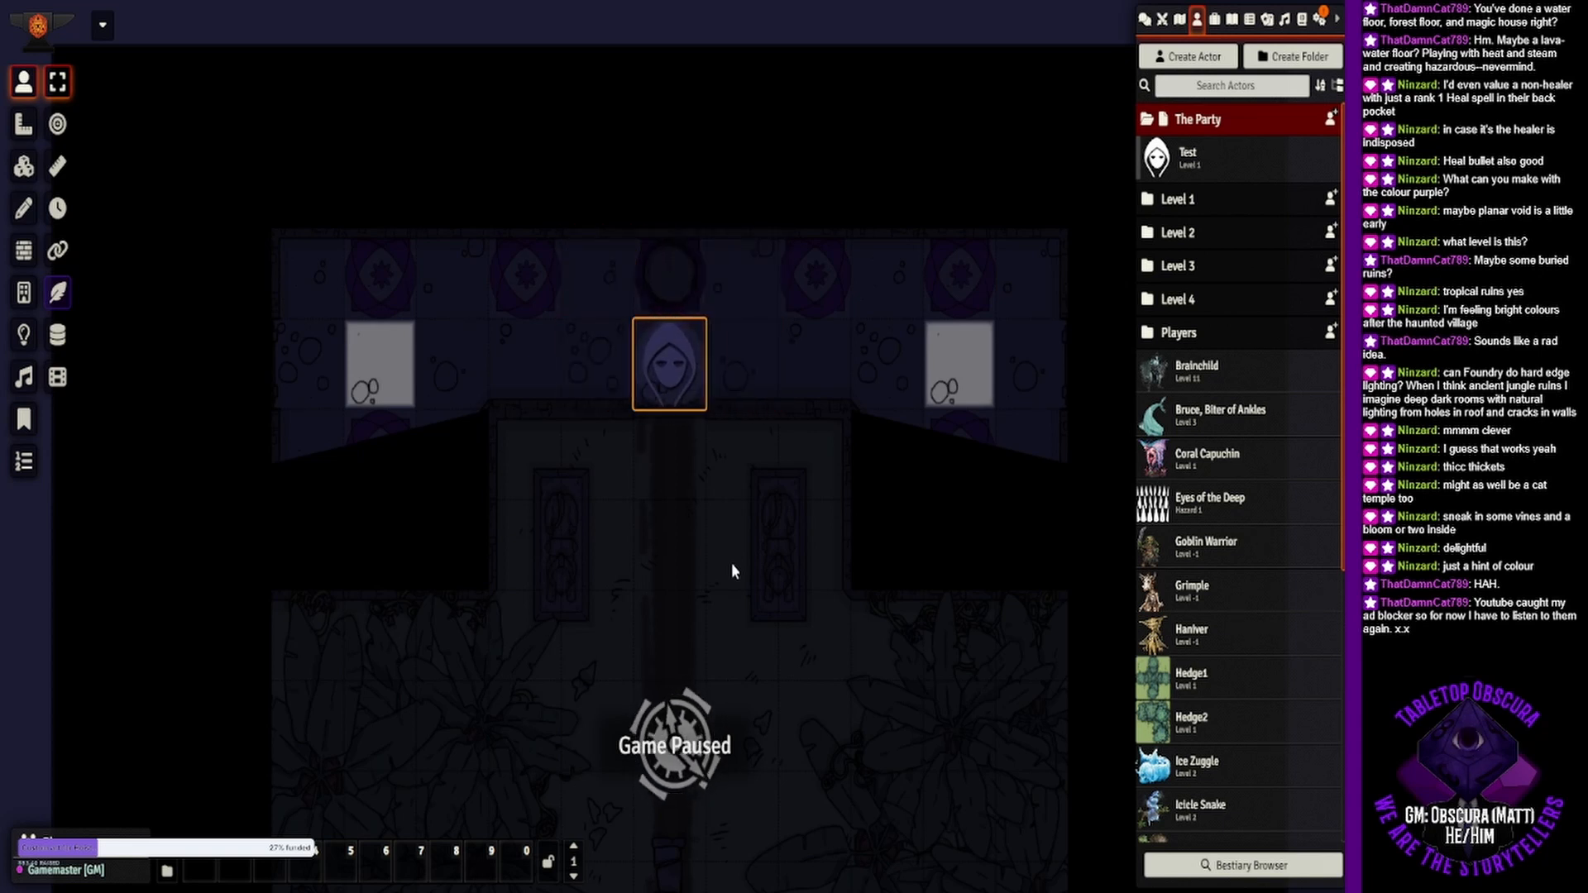
pyautogui.press('Left')
pyautogui.press('Left')
pyautogui.press('Left')
pyautogui.press('Left')
pyautogui.press('Down')
pyautogui.press('Down')
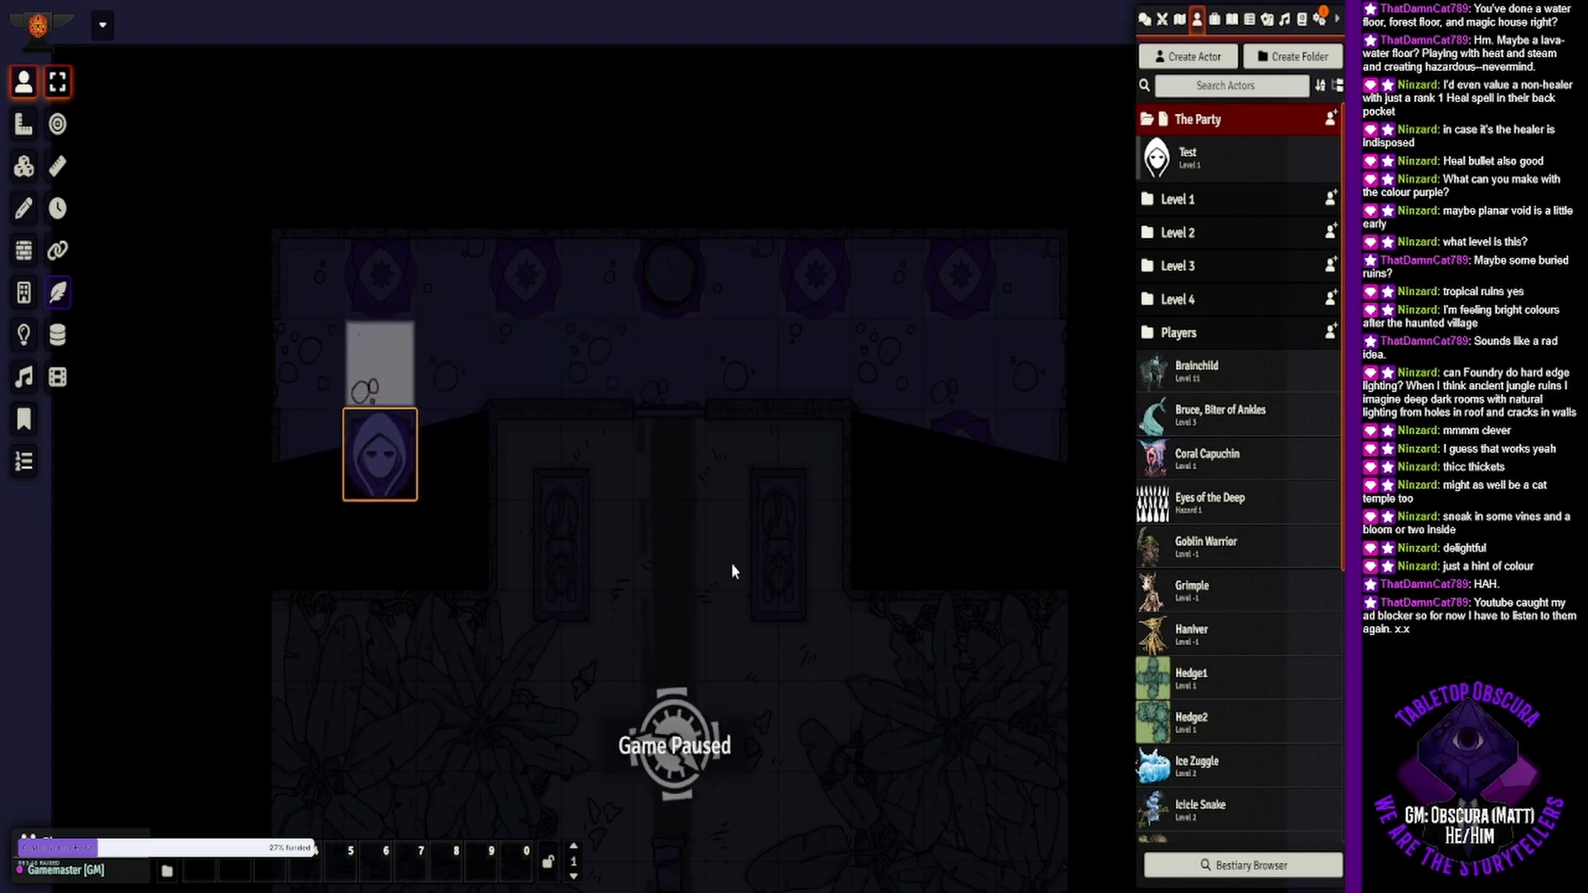
pyautogui.press('Up')
pyautogui.press('Right')
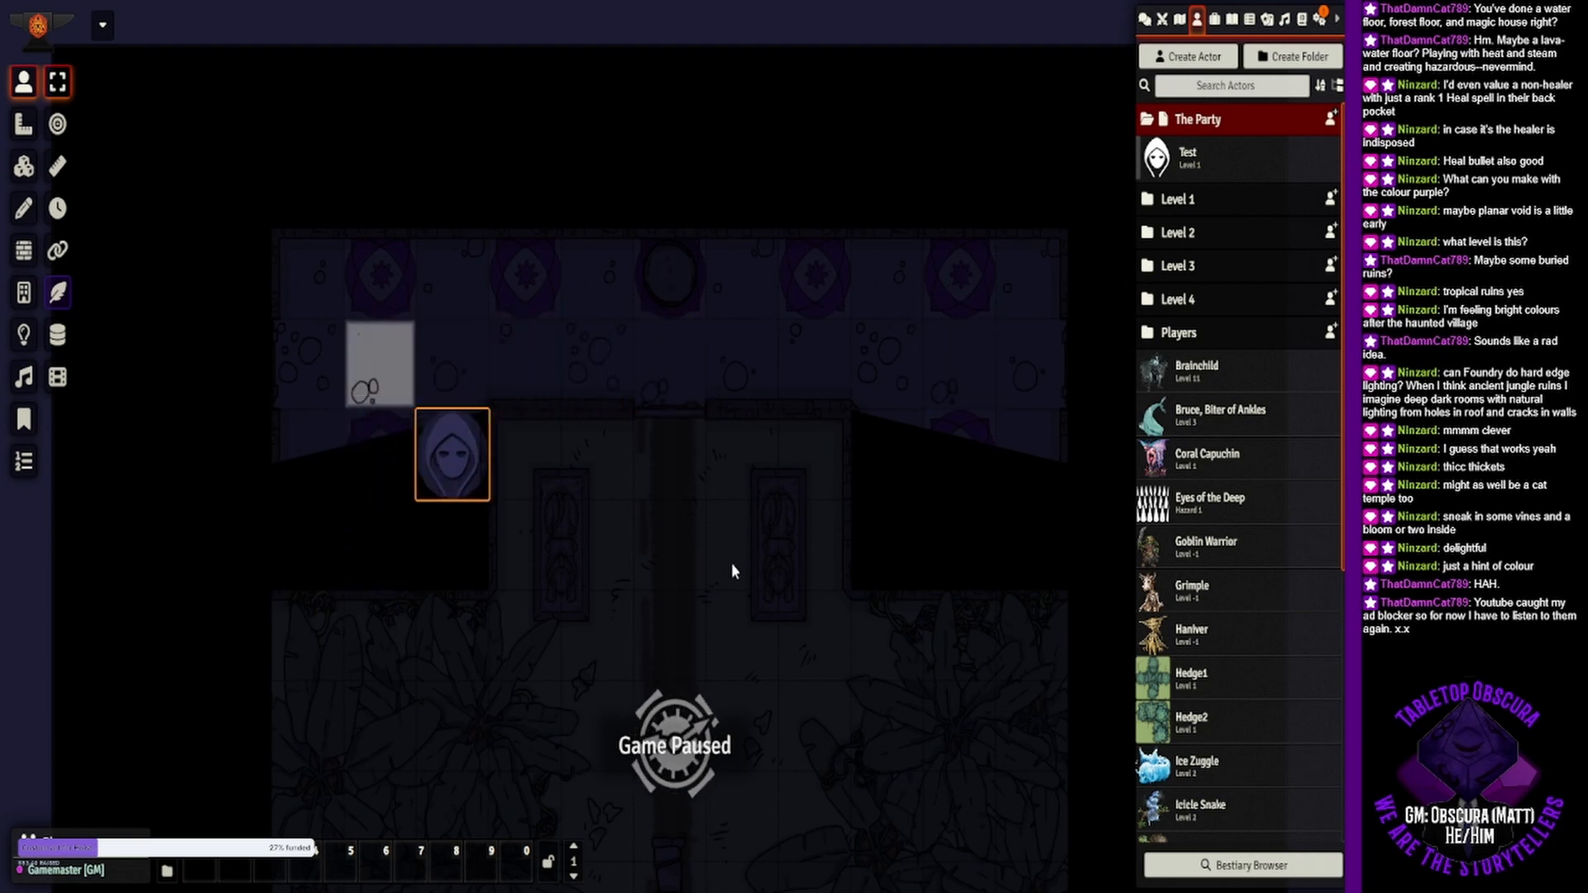
pyautogui.press('Up')
pyautogui.press('Down')
pyautogui.press('Up')
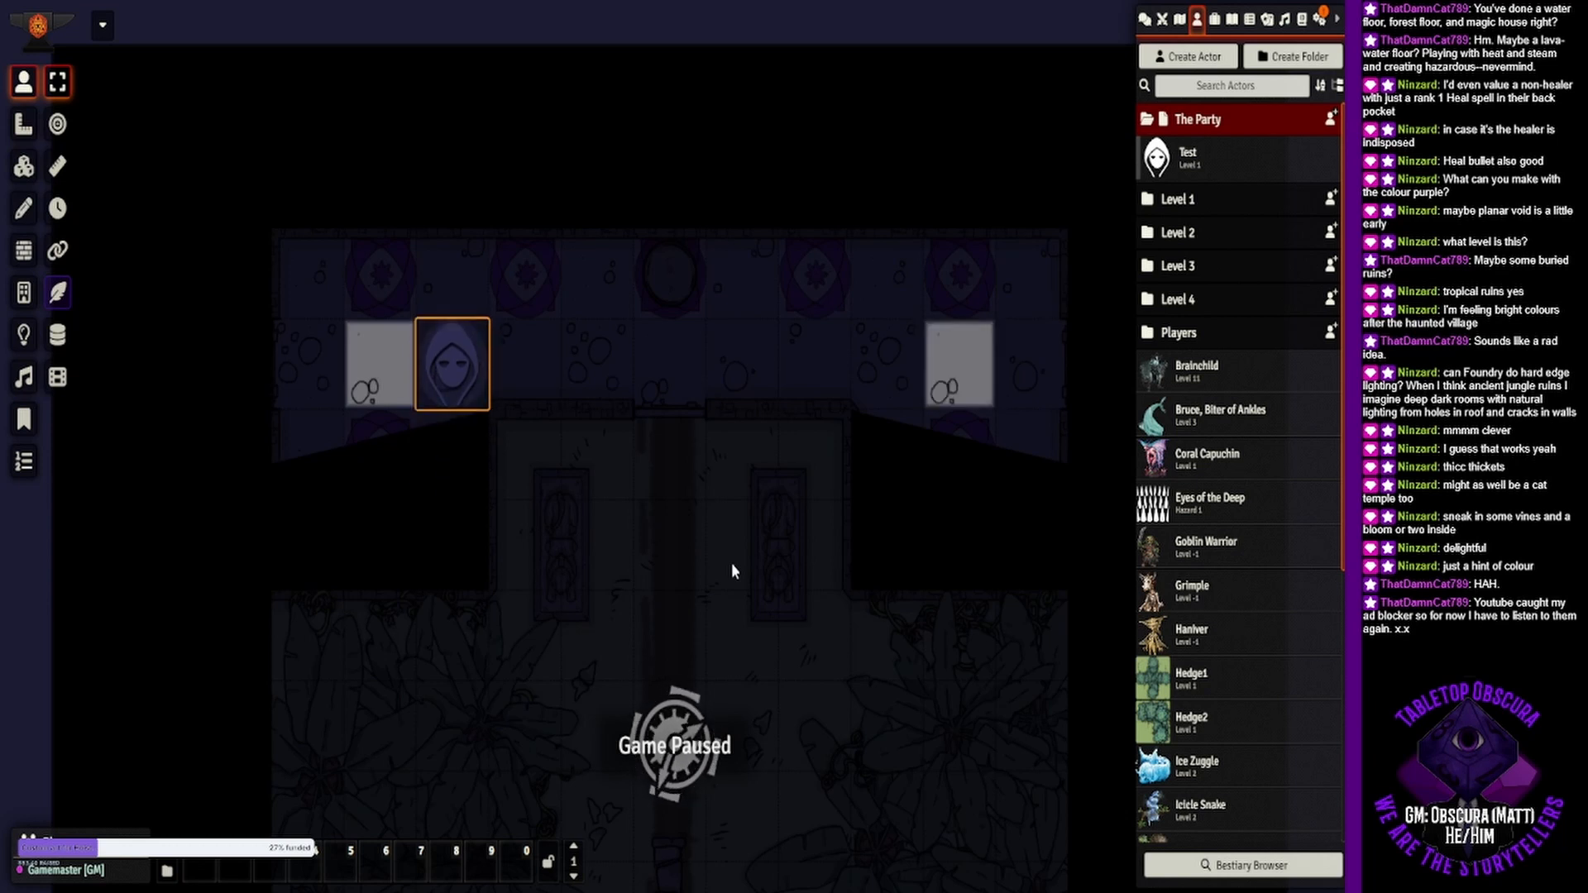
pyautogui.press('Down')
pyautogui.press('Up')
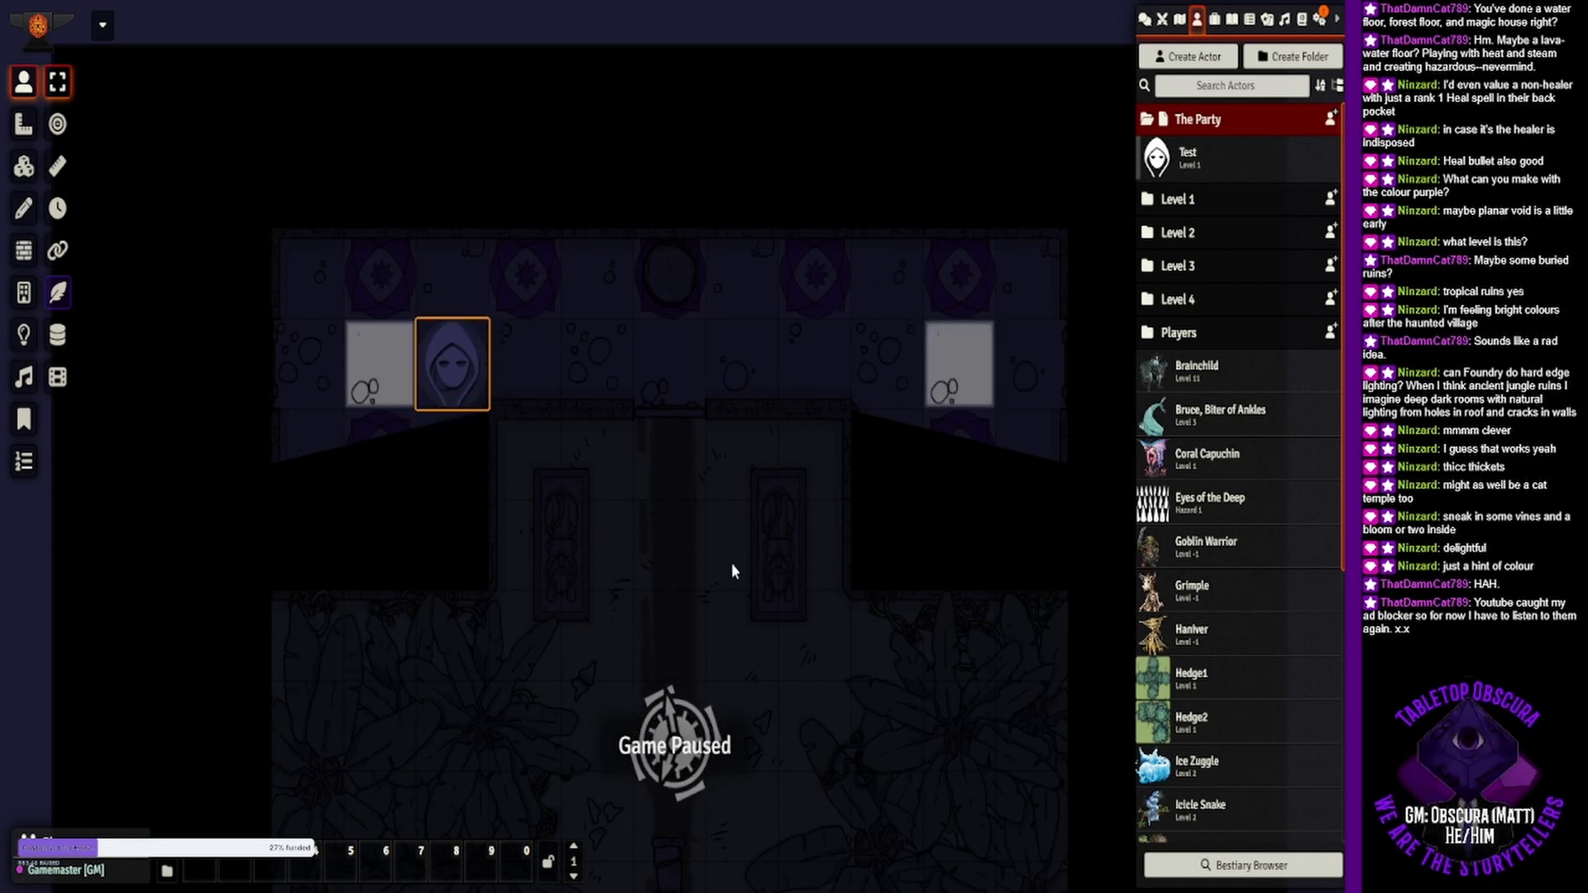
# - Walk the hooded token east along the hall and step it south and back beside the east lit tile
pyautogui.press('Right')
pyautogui.press('Right')
pyautogui.press('Right')
pyautogui.press('Right')
pyautogui.press('Right')
pyautogui.press('Right')
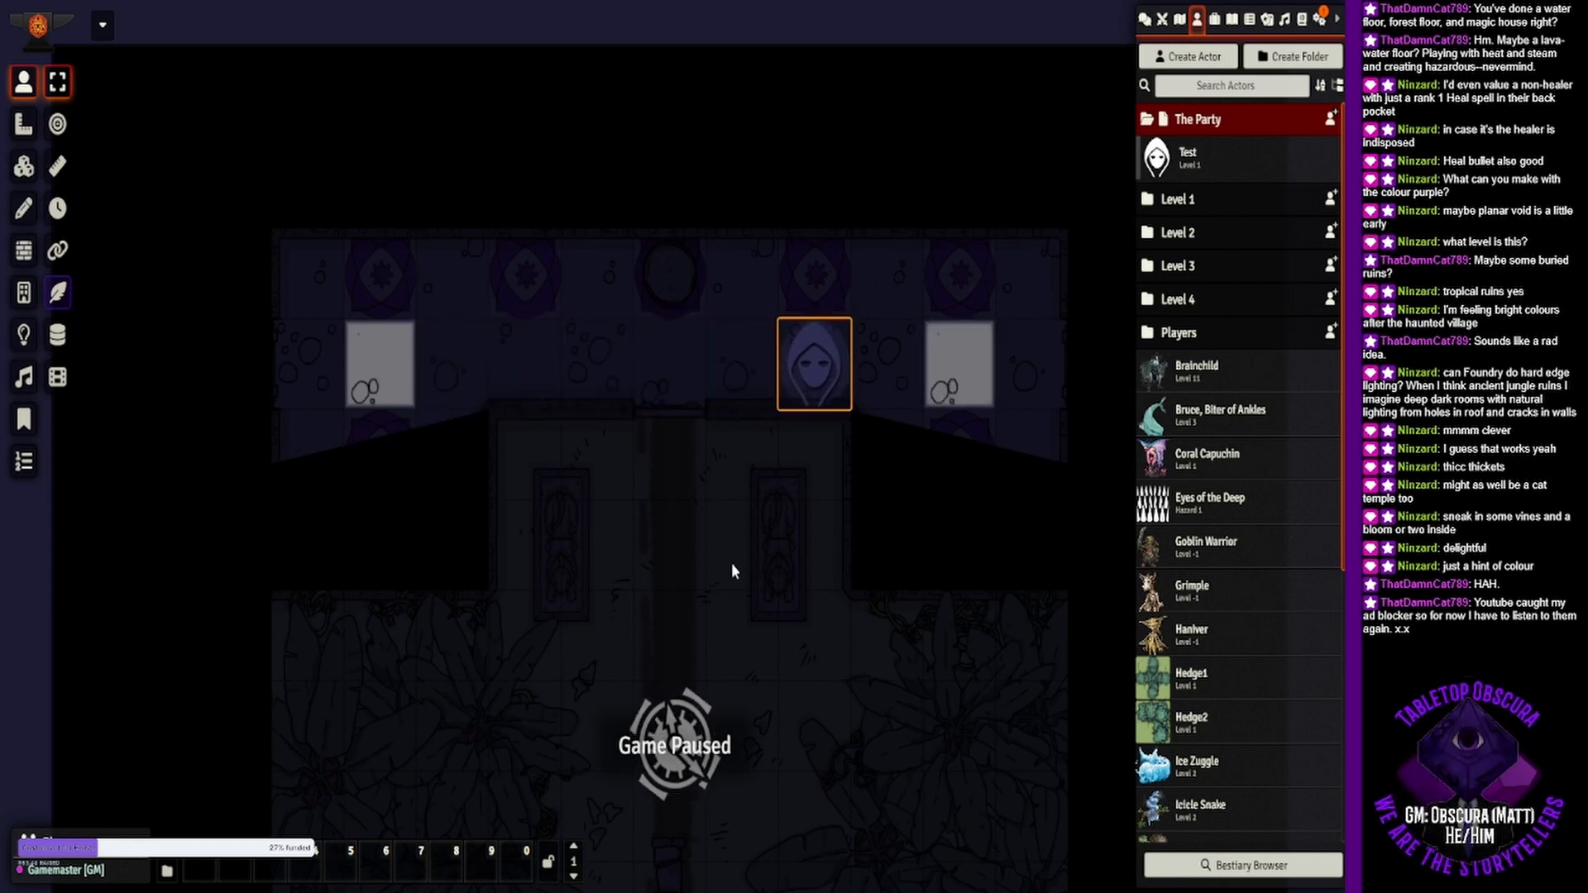
pyautogui.press('Down')
pyautogui.press('Up')
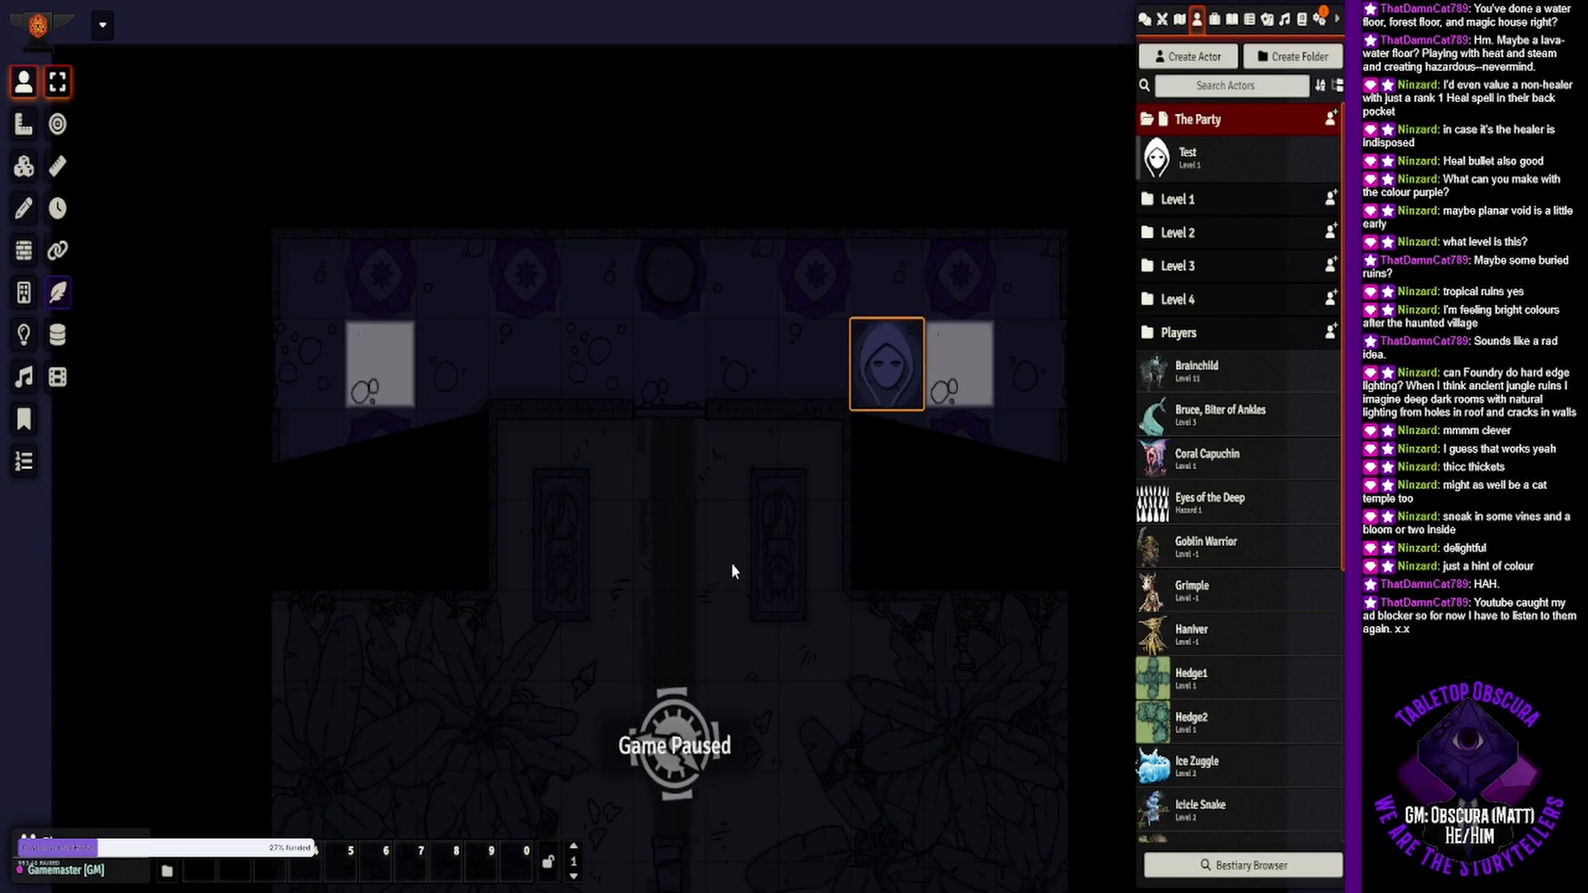
pyautogui.press('Down')
pyautogui.press('Up')
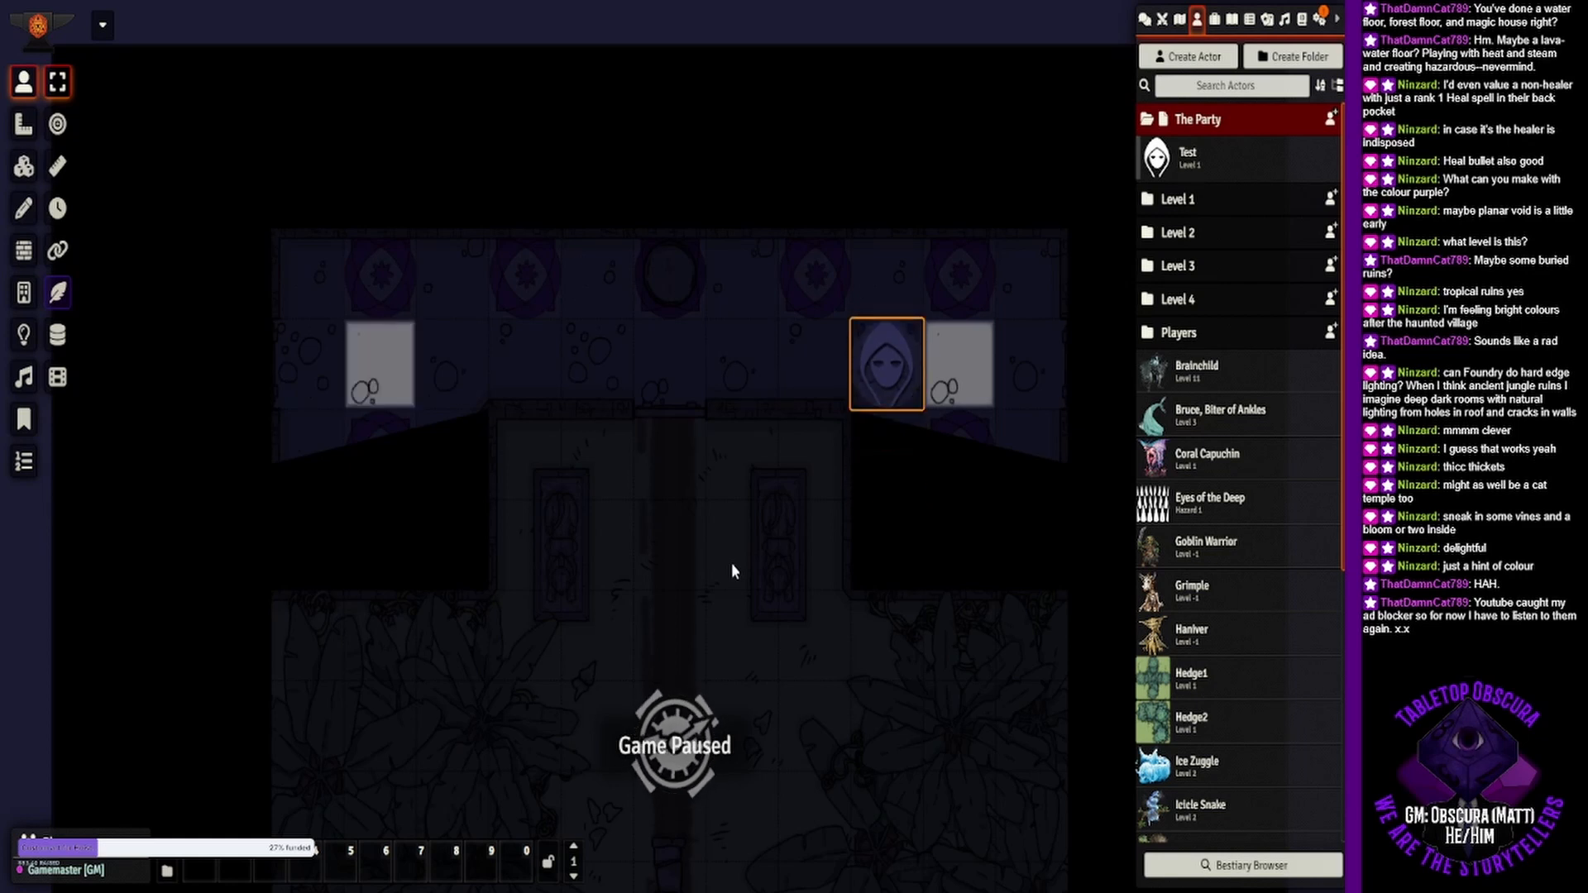
# - Move the hooded token back to the hall's centre and east again to compare the two lit tiles
pyautogui.press('Left')
pyautogui.press('Left')
pyautogui.press('Left')
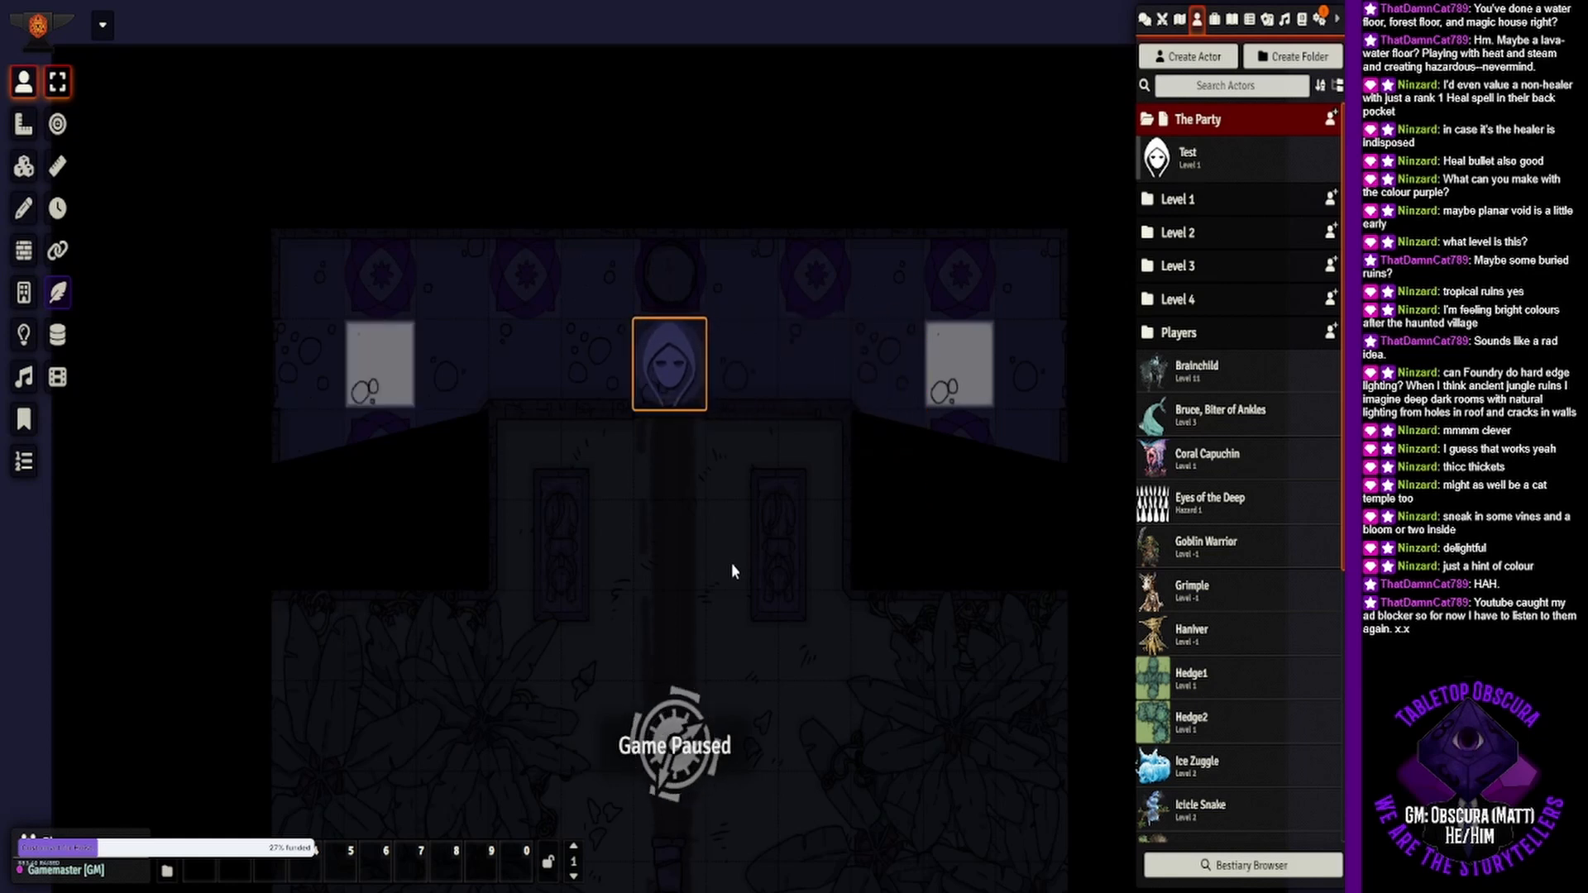
pyautogui.press('Right')
pyautogui.press('Right')
pyautogui.press('Right')
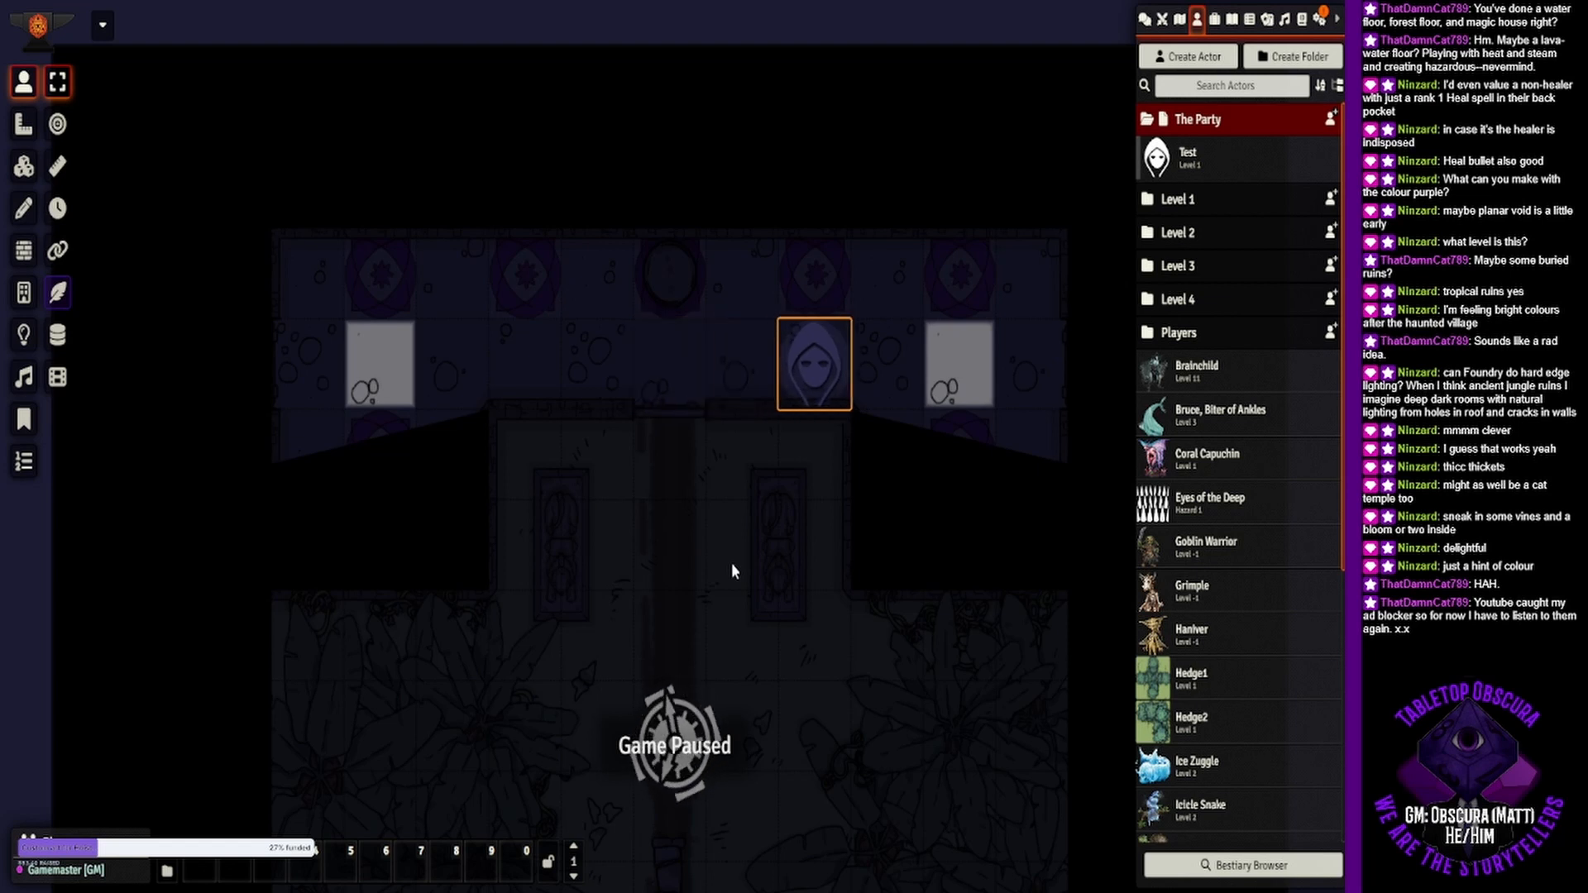
# - Step the hooded token south and back north beside the east lit tile to recheck its light and vision
pyautogui.press('Down')
pyautogui.press('Down')
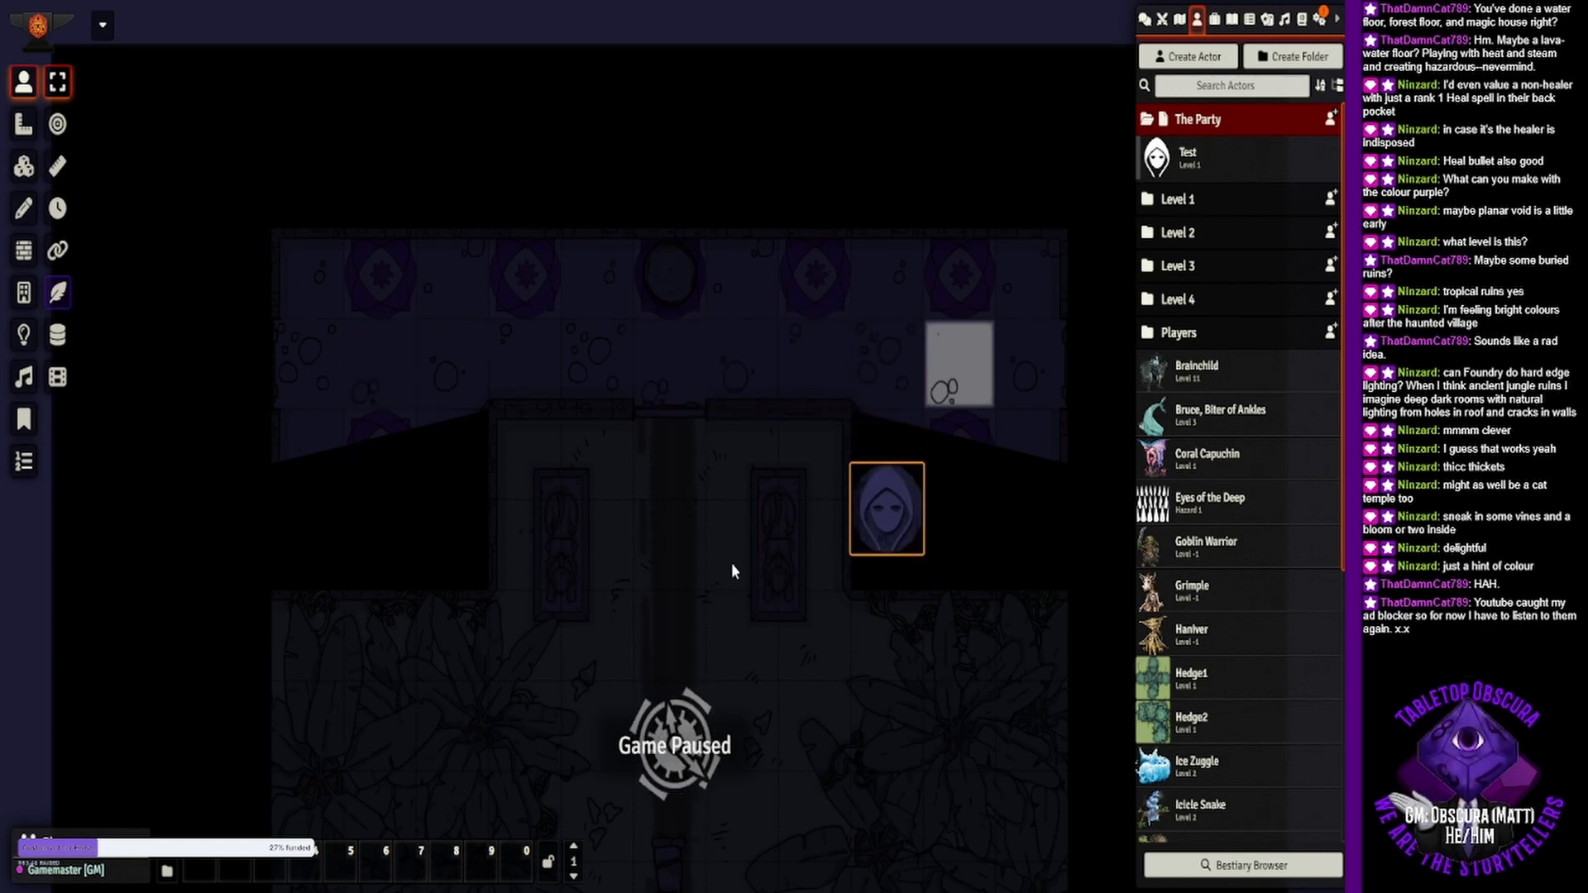
pyautogui.press('Right')
pyautogui.press('Up')
pyautogui.press('Left')
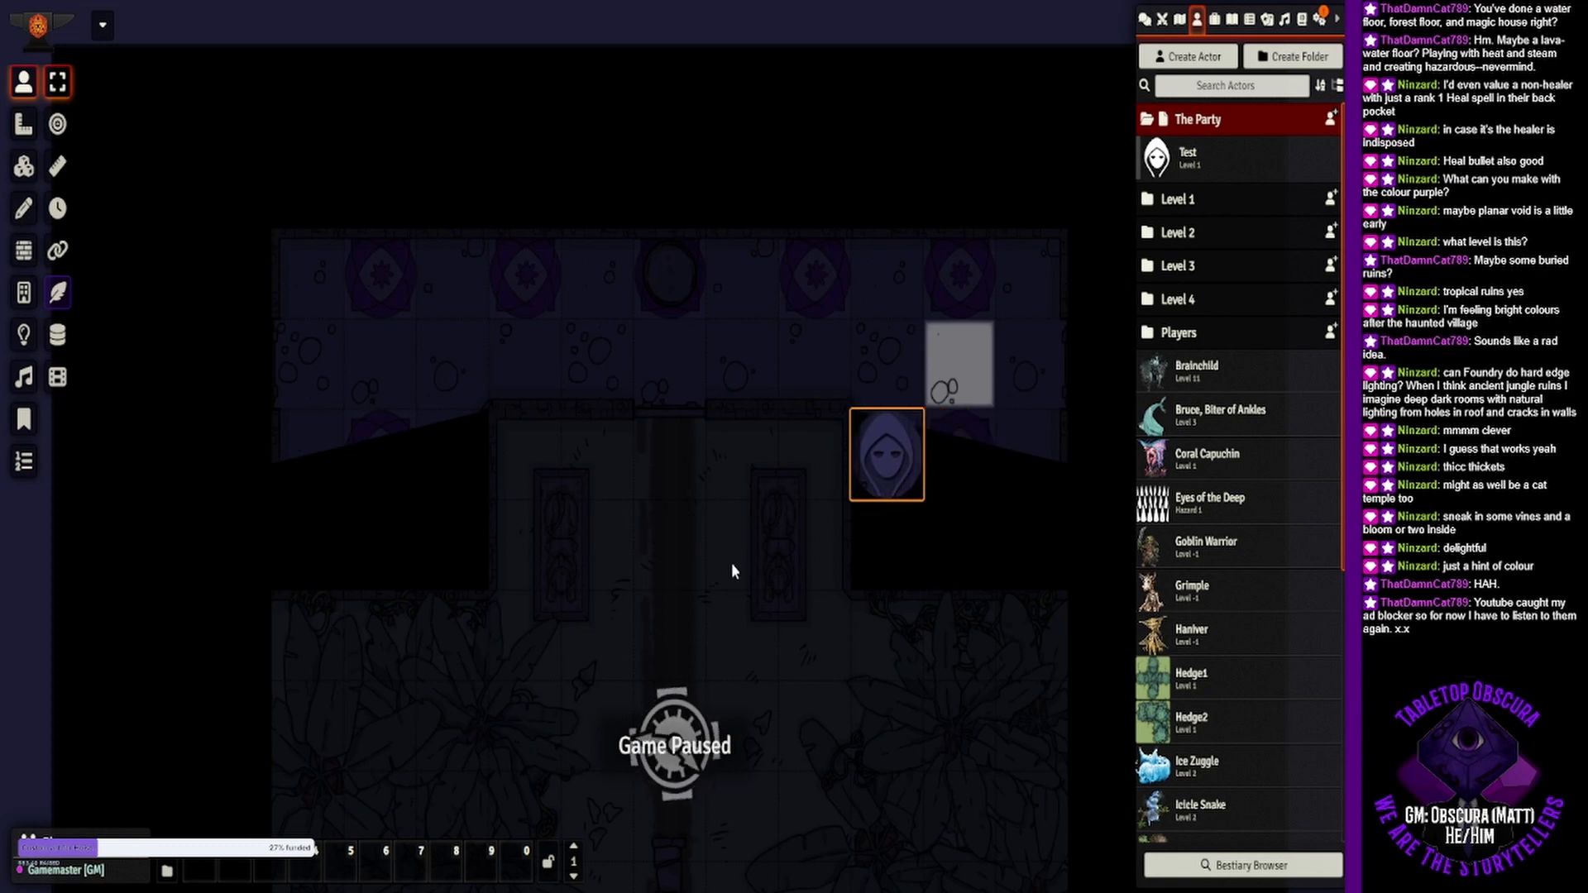
pyautogui.press('Up')
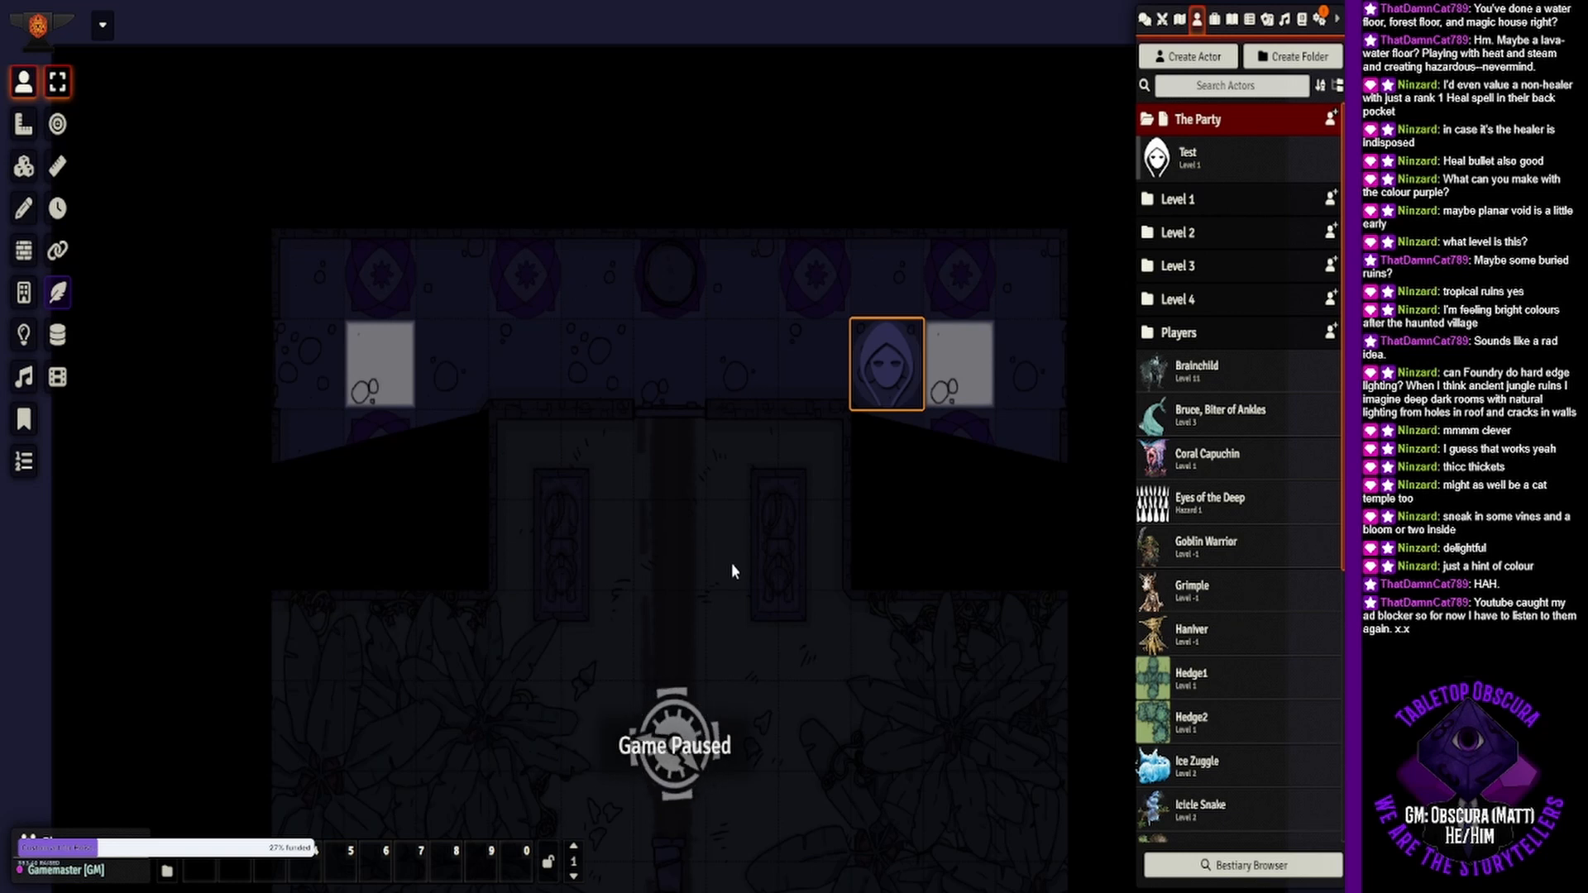
pyautogui.press('Down')
pyautogui.press('Up')
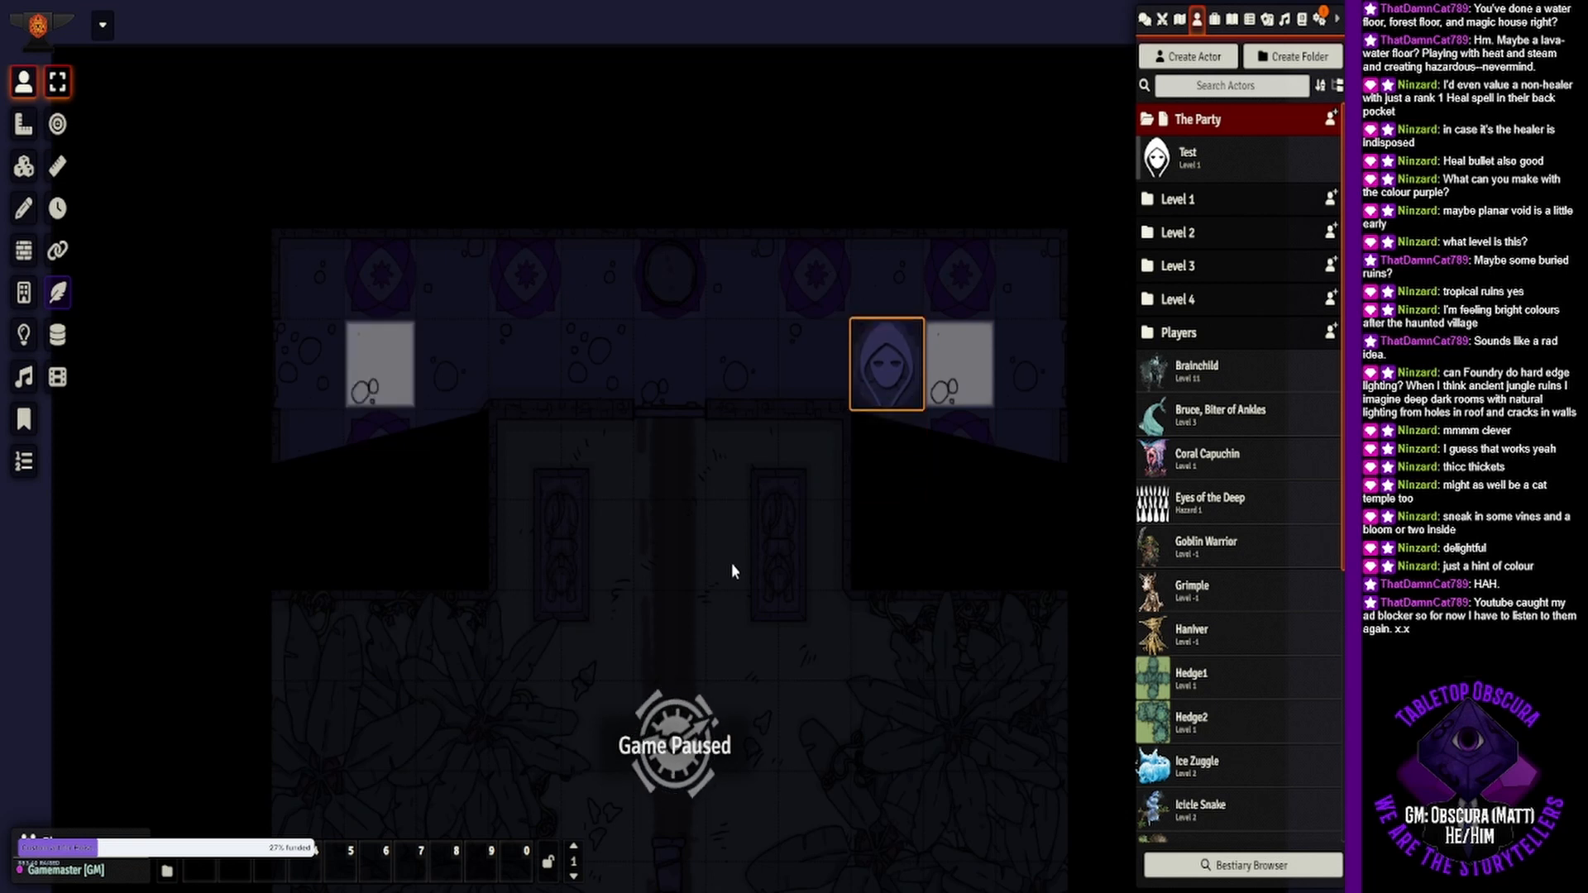
# - Walk the hooded token west past the hall's centre and return it to the square north of the closed door
pyautogui.press('Left')
pyautogui.press('Left')
pyautogui.press('Left')
pyautogui.press('Left')
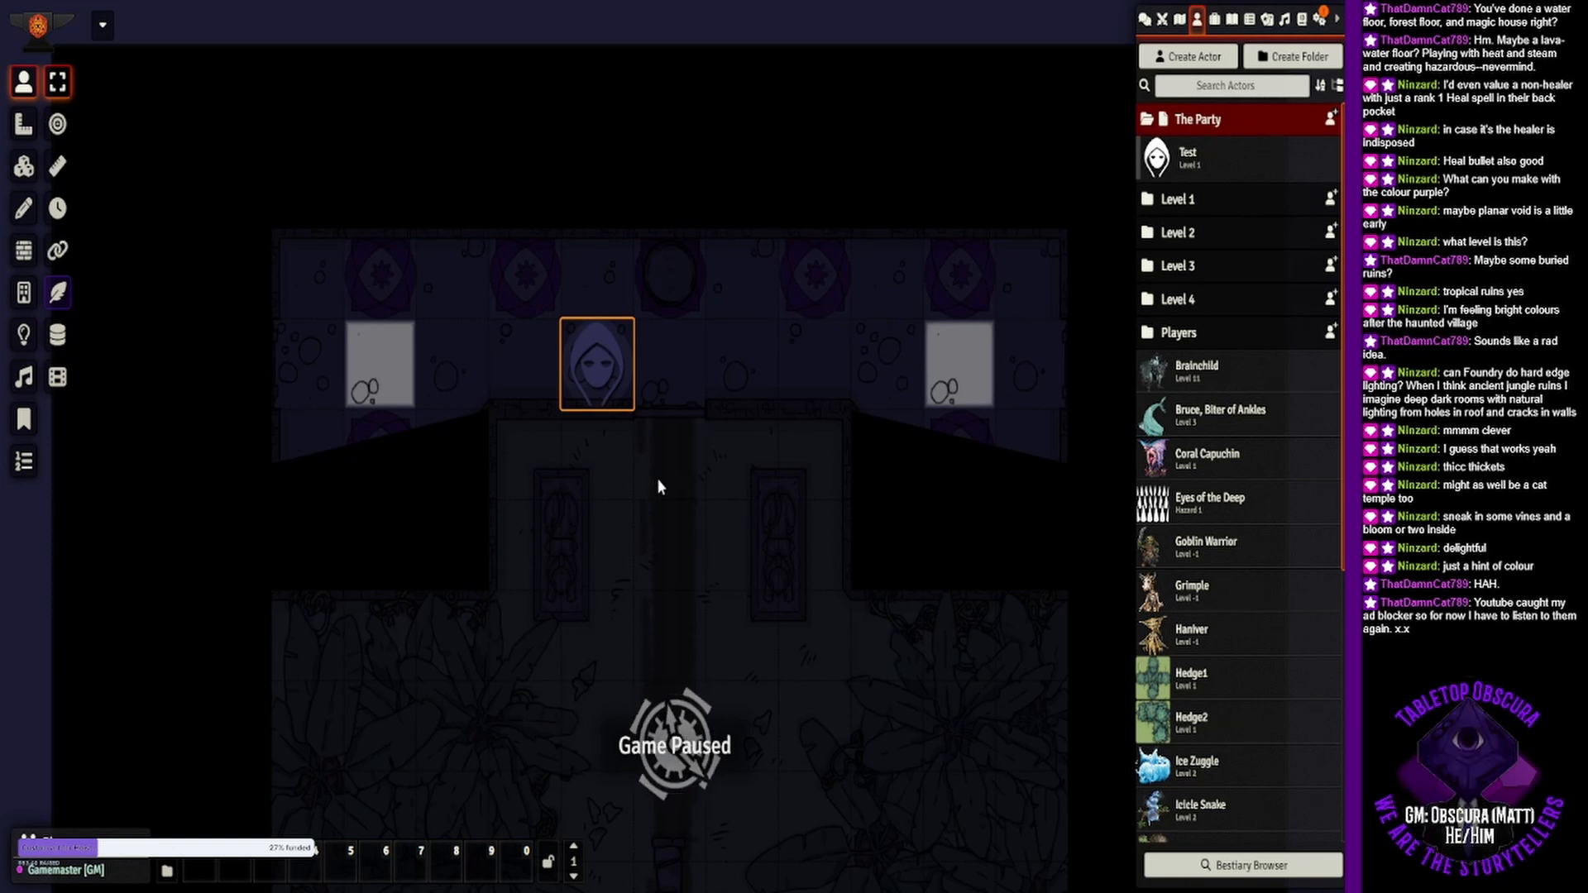
pyautogui.press('Right')
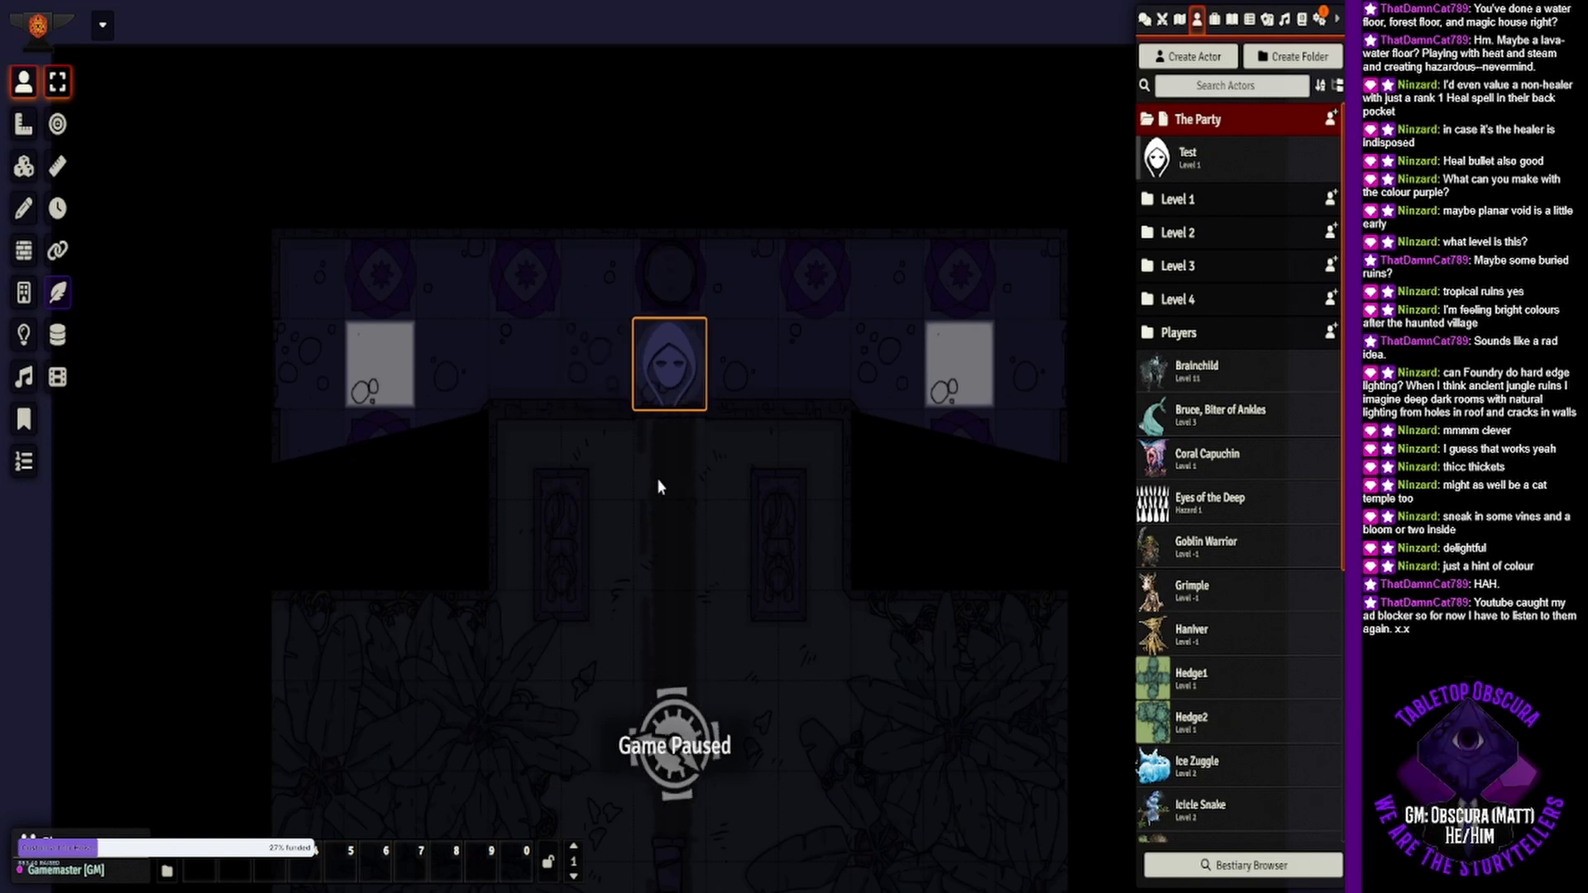
# - Open the door in the hall's south wall and reselect the hooded token
pyautogui.click(708, 478)
pyautogui.click(661, 409)
pyautogui.click(662, 389)
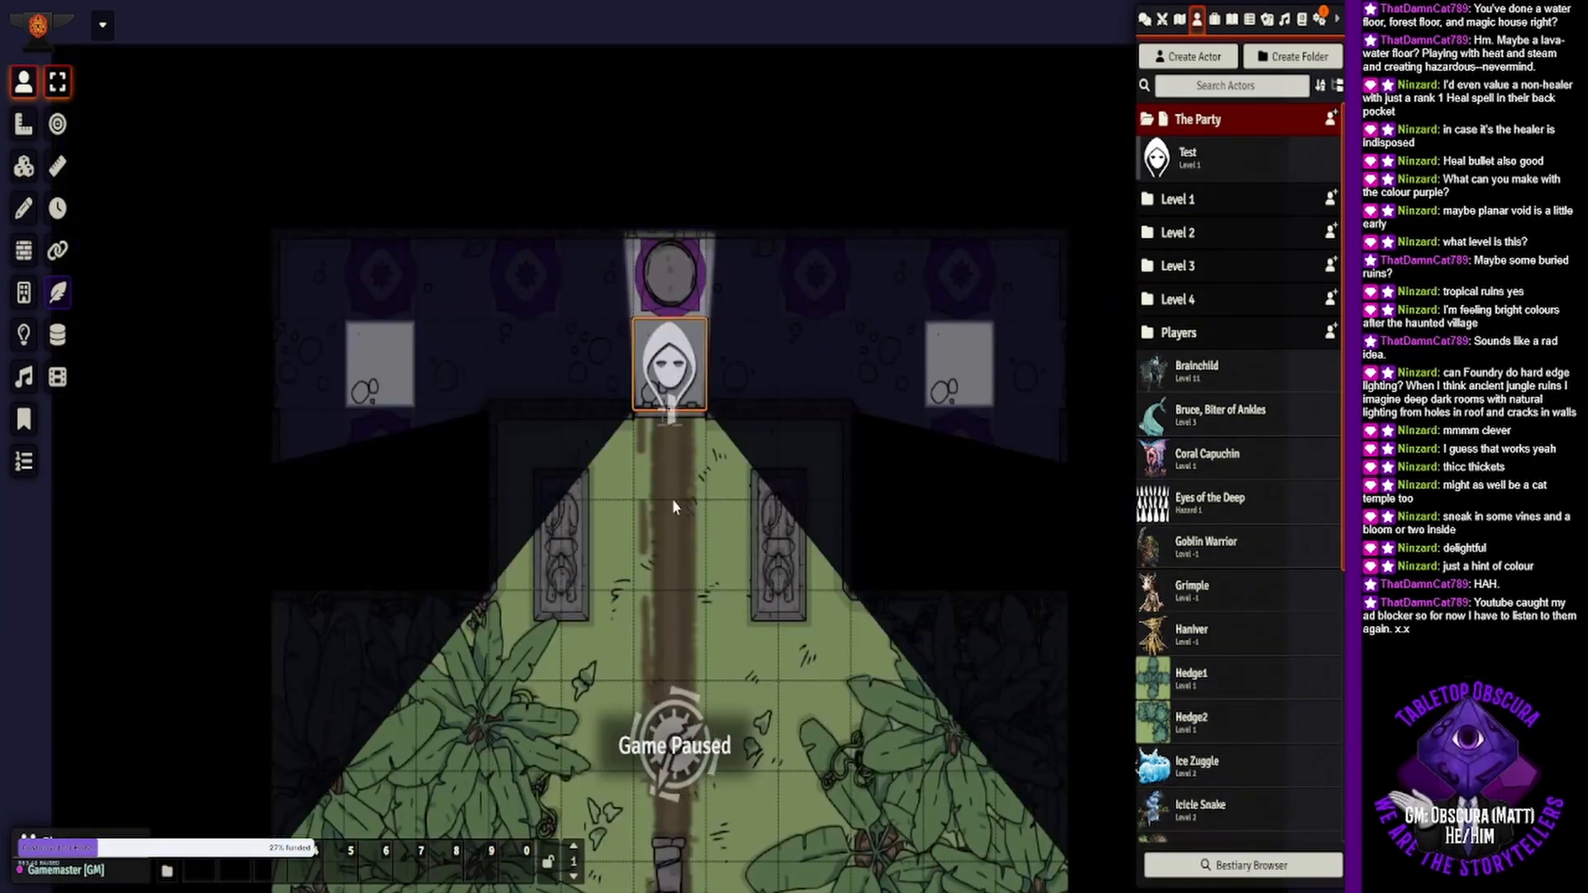
# - Walk the hooded token out through the open door, down the path and back inside to check the incoming daylight
pyautogui.press('Down')
pyautogui.press('Down')
pyautogui.press('Down')
pyautogui.press('Down')
pyautogui.press('Down')
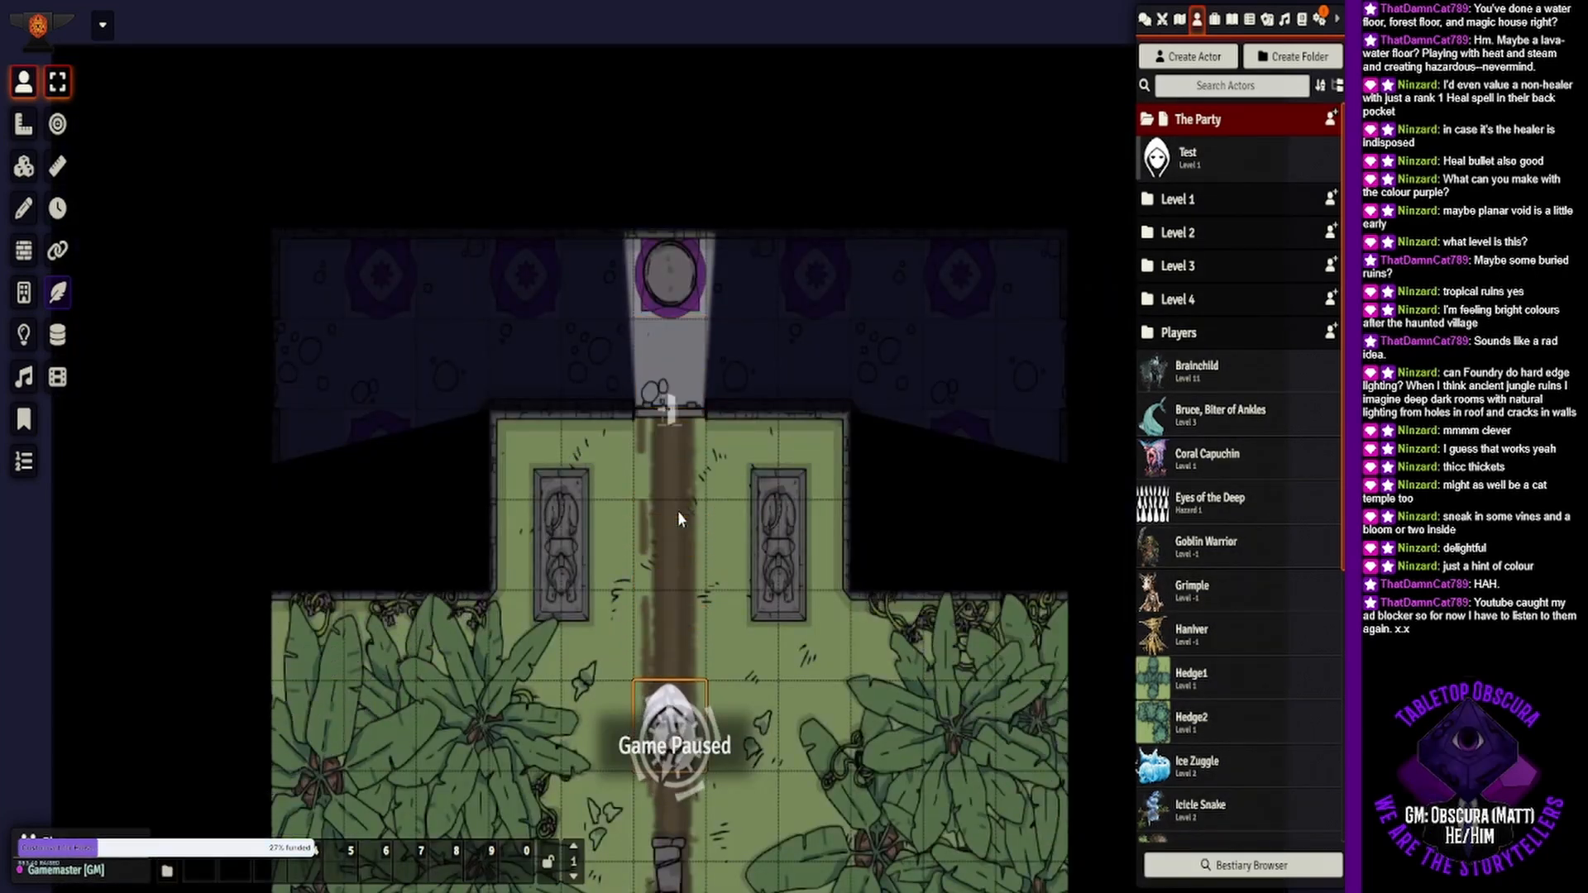
pyautogui.press('Up')
pyautogui.press('Up')
pyautogui.press('Up')
pyautogui.press('Up')
pyautogui.press('Up')
pyautogui.press('Up')
pyautogui.press('Up')
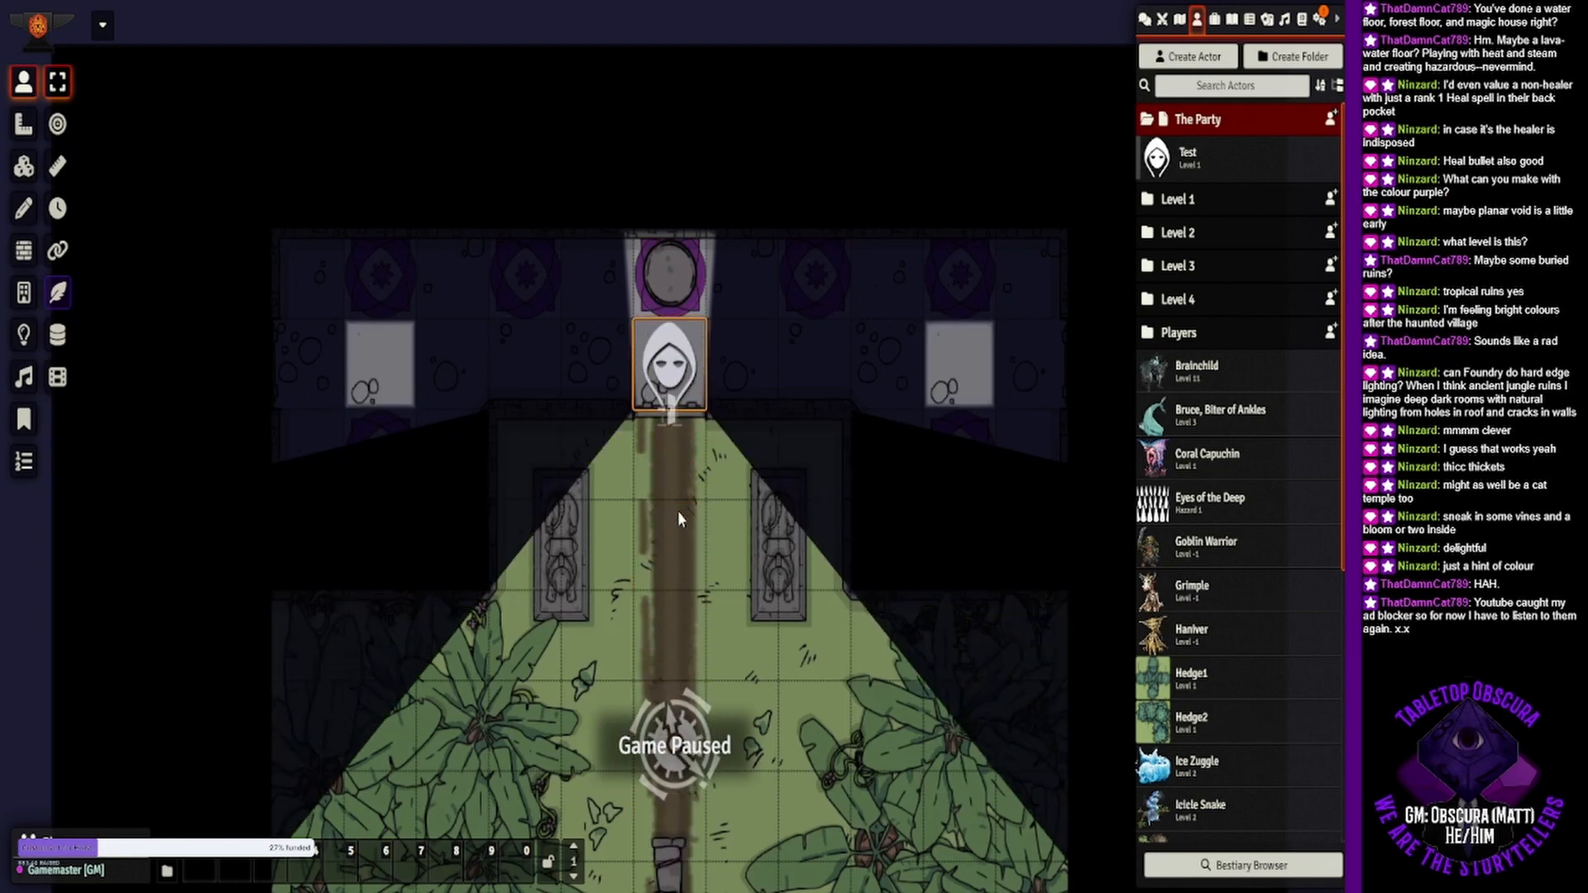
pyautogui.press('Down')
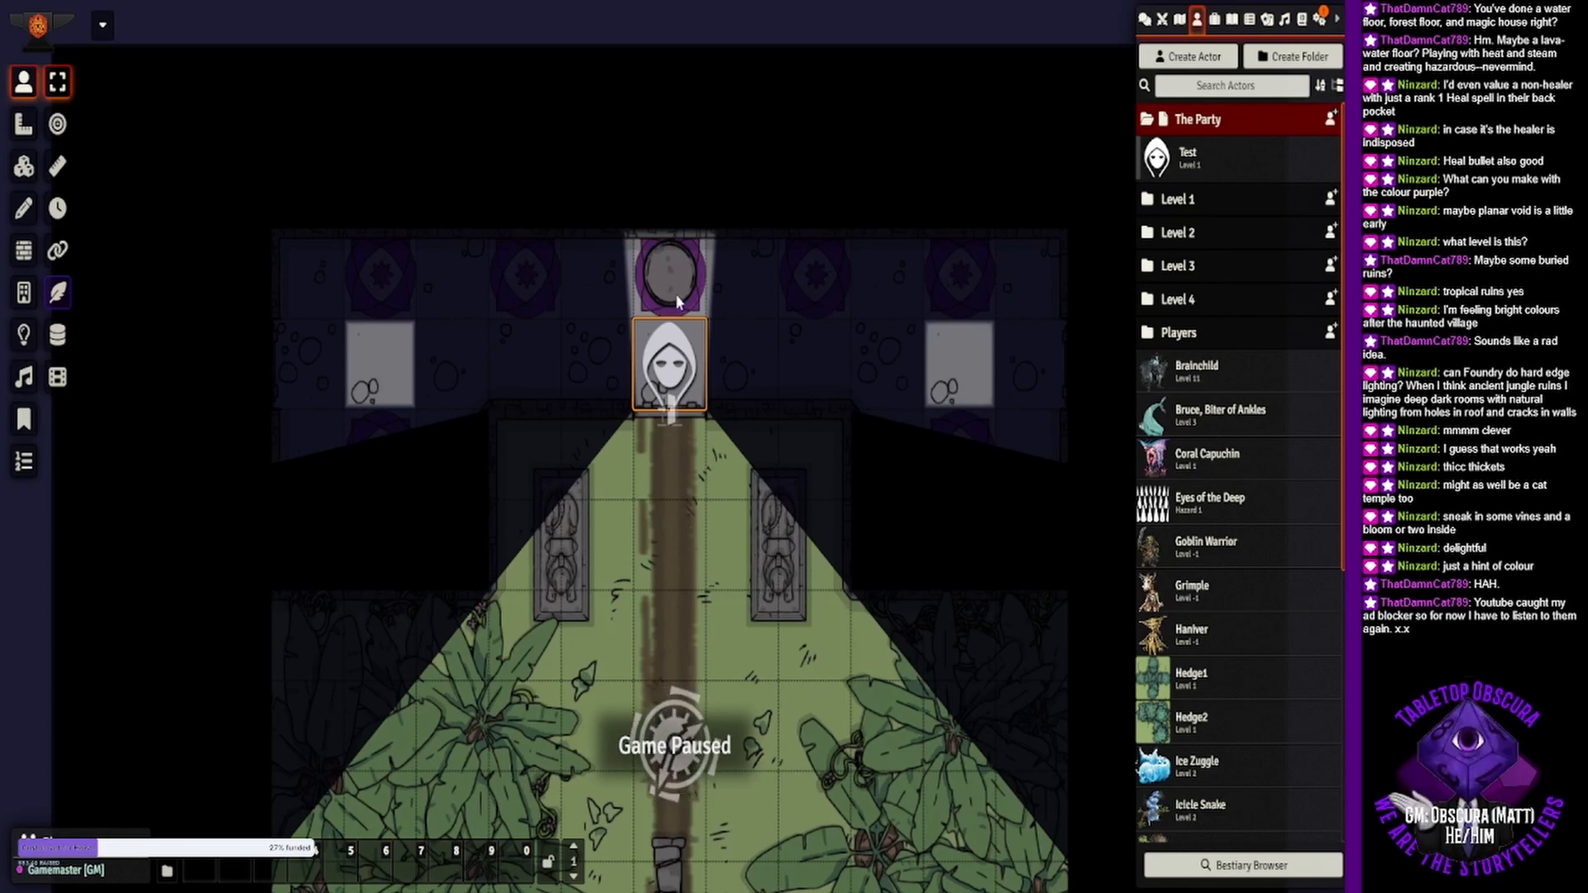
# - Enlarge the wall rectangle around the west lit tile by moving its four corners slightly outside the grid square
pyautogui.click(497, 372)
pyautogui.click(23, 250)
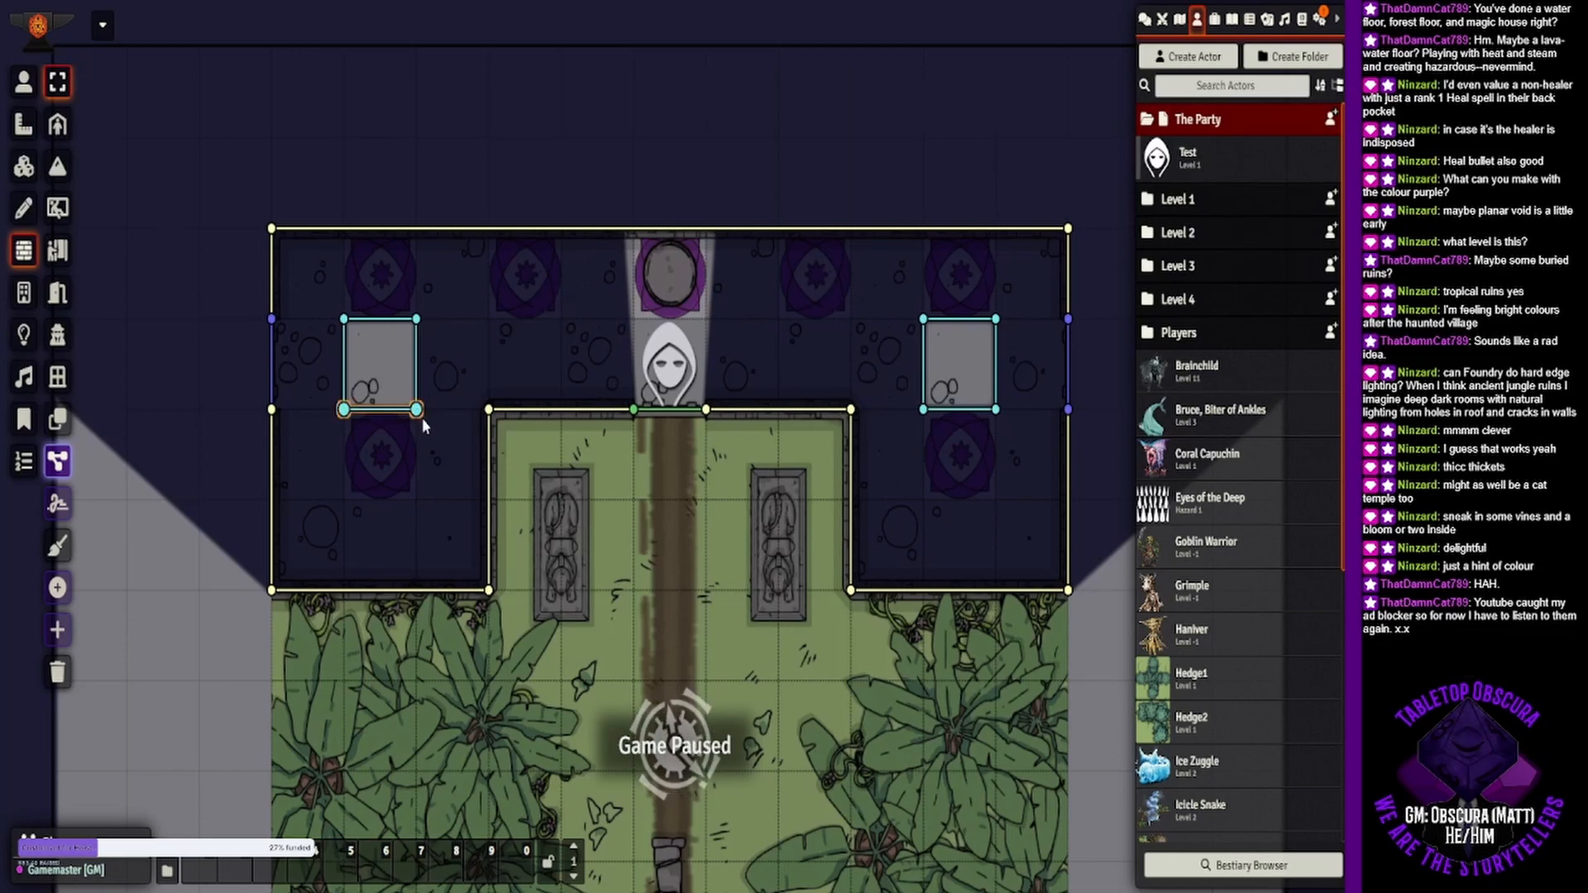
pyautogui.moveTo(422, 418); pyautogui.dragTo(433, 438)
pyautogui.moveTo(425, 429); pyautogui.dragTo(425, 432)
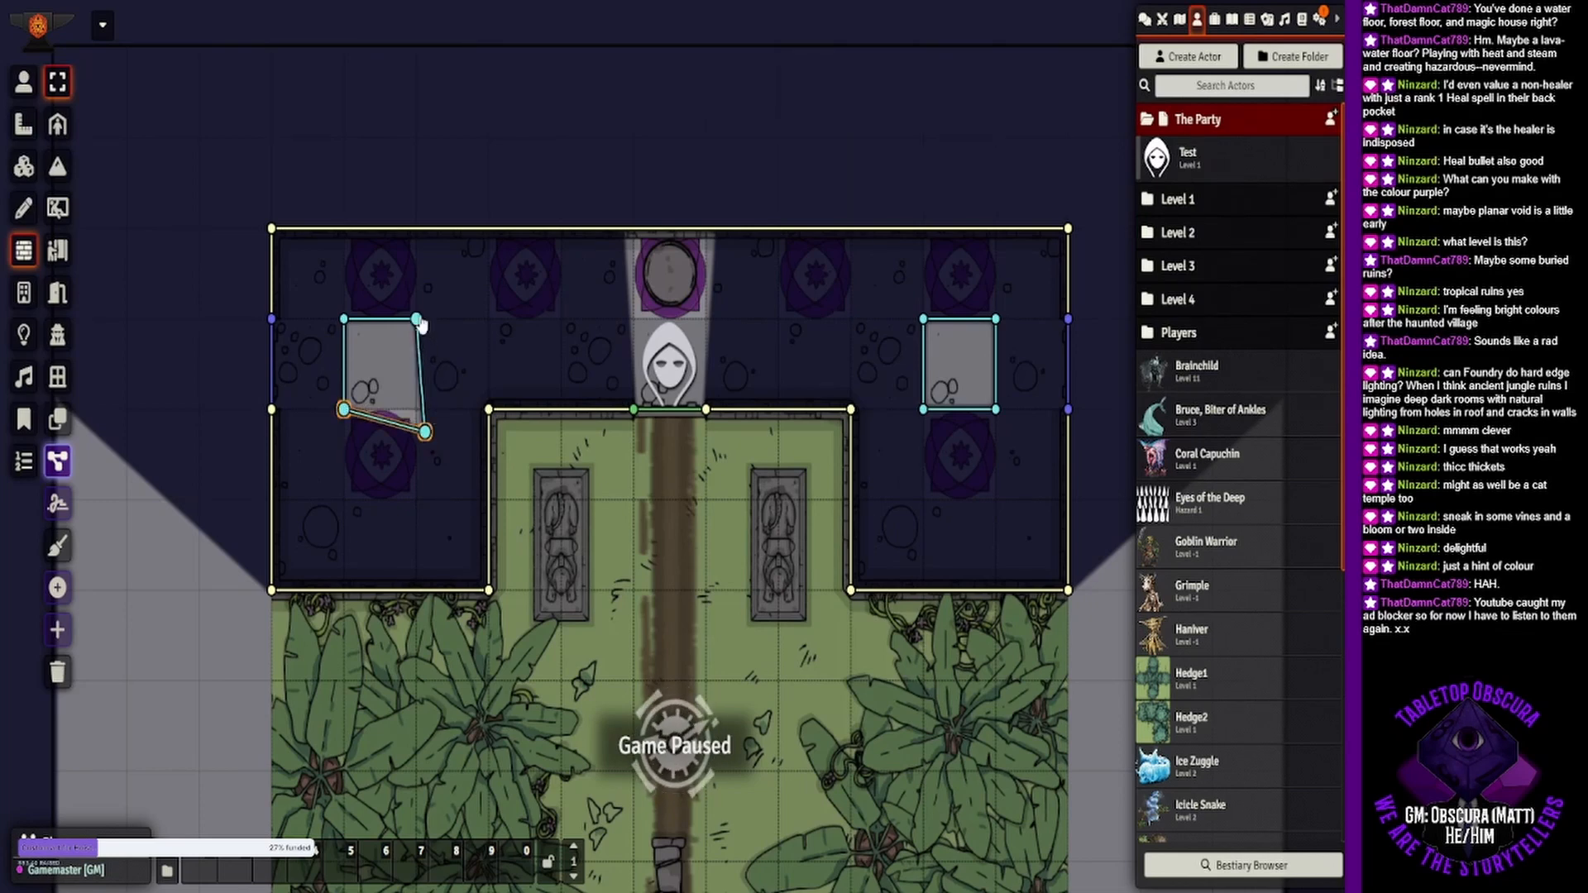
pyautogui.moveTo(421, 324); pyautogui.dragTo(342, 307)
pyautogui.click(344, 318)
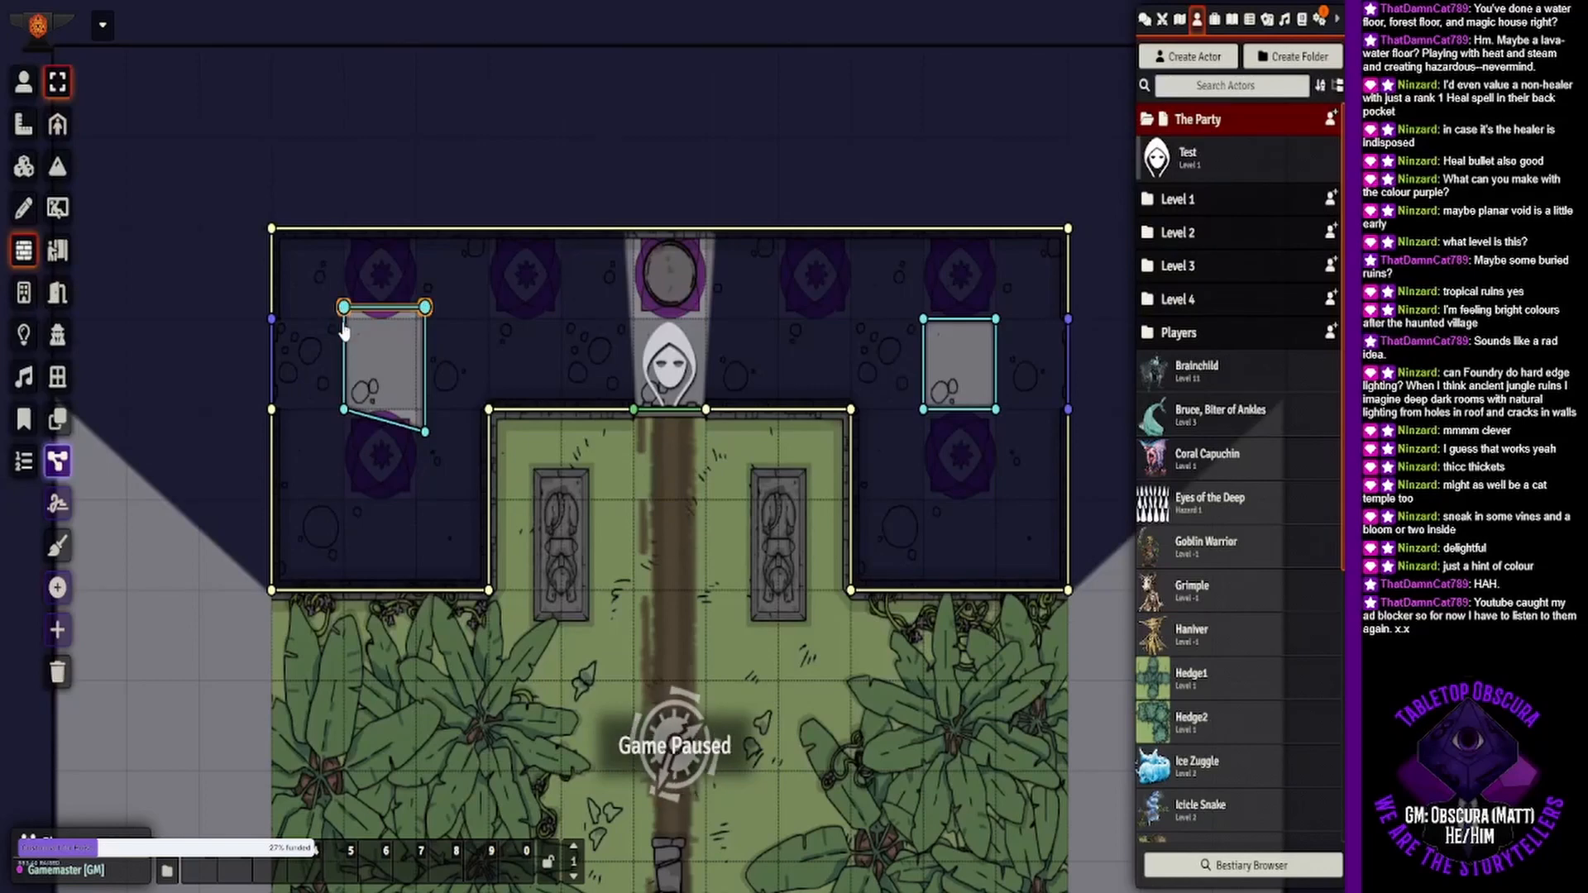
pyautogui.click(346, 414)
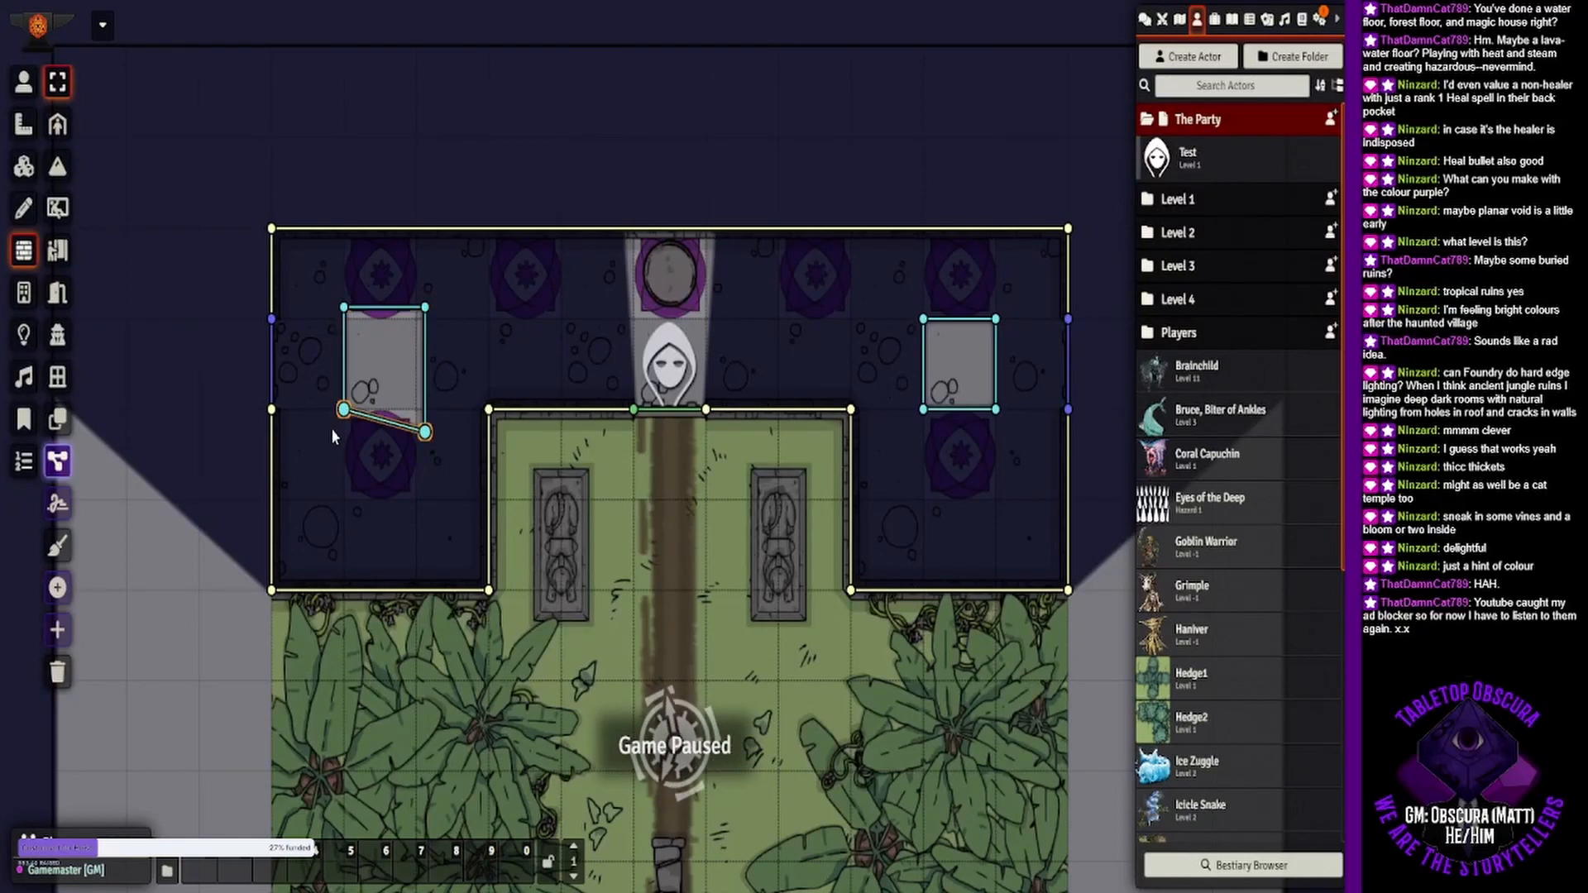
pyautogui.moveTo(333, 436); pyautogui.dragTo(333, 436)
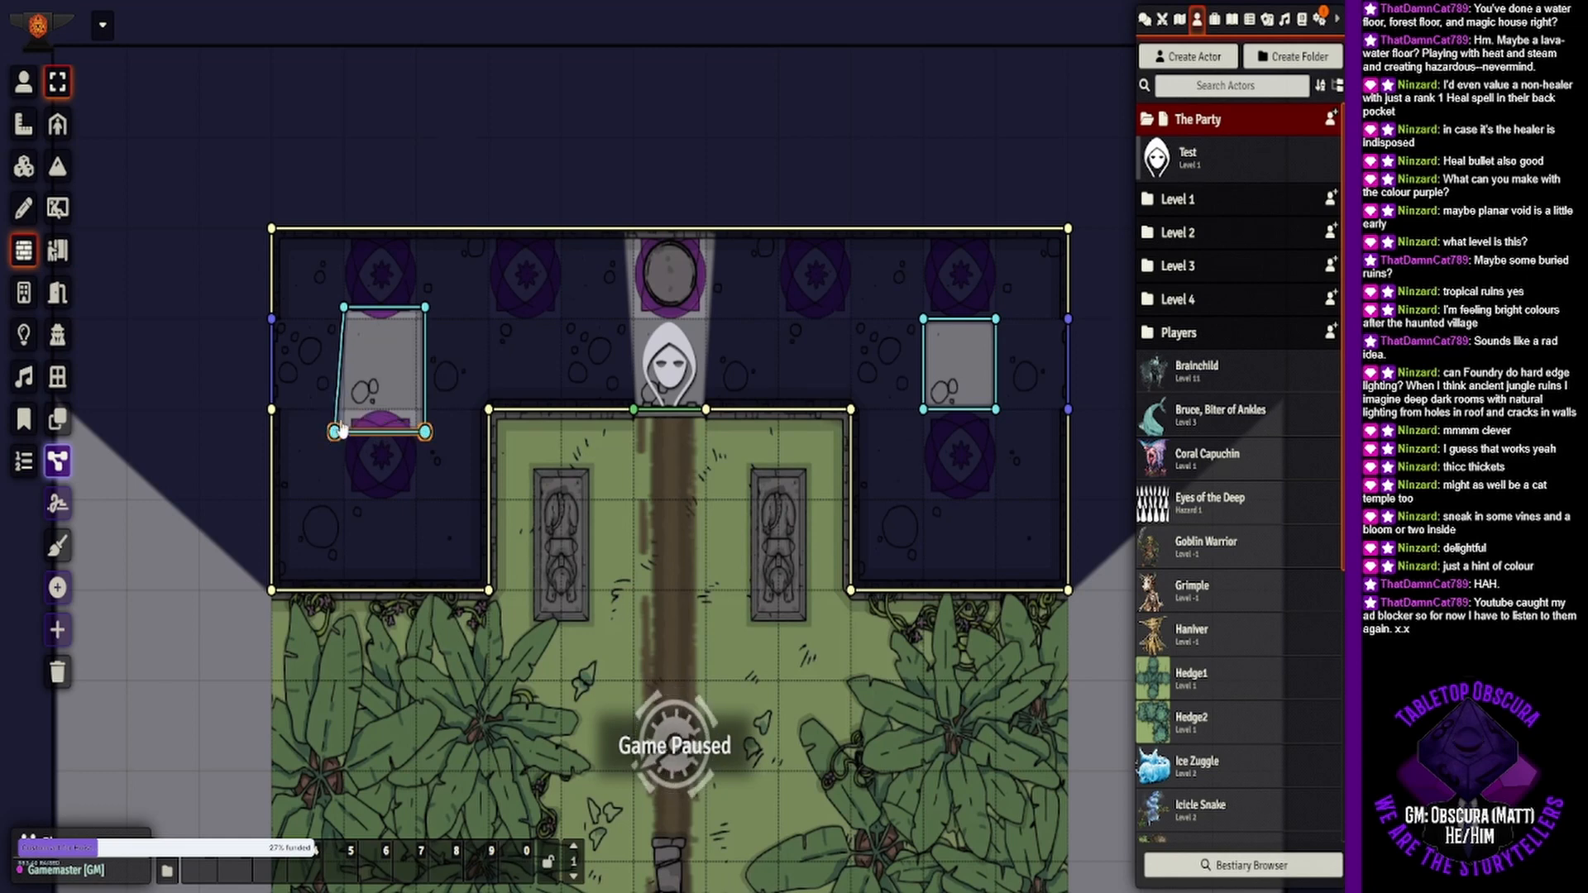
pyautogui.click(342, 318)
pyautogui.moveTo(344, 308)
pyautogui.mouseDown()
pyautogui.moveTo(323, 318)
pyautogui.moveTo(338, 316)
pyautogui.mouseUp()
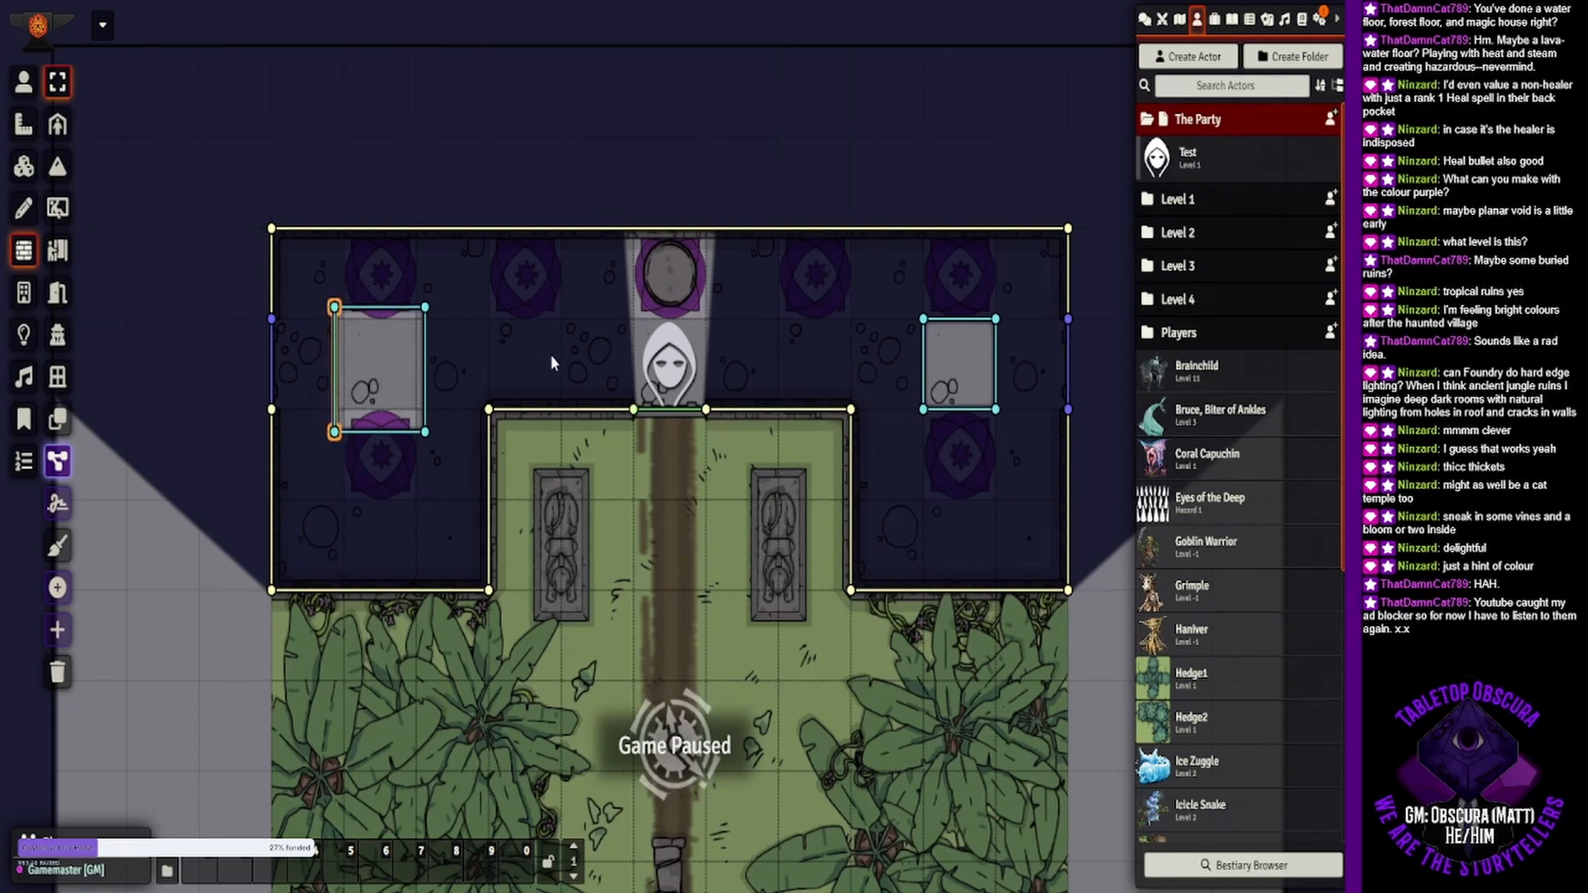
pyautogui.click(22, 86)
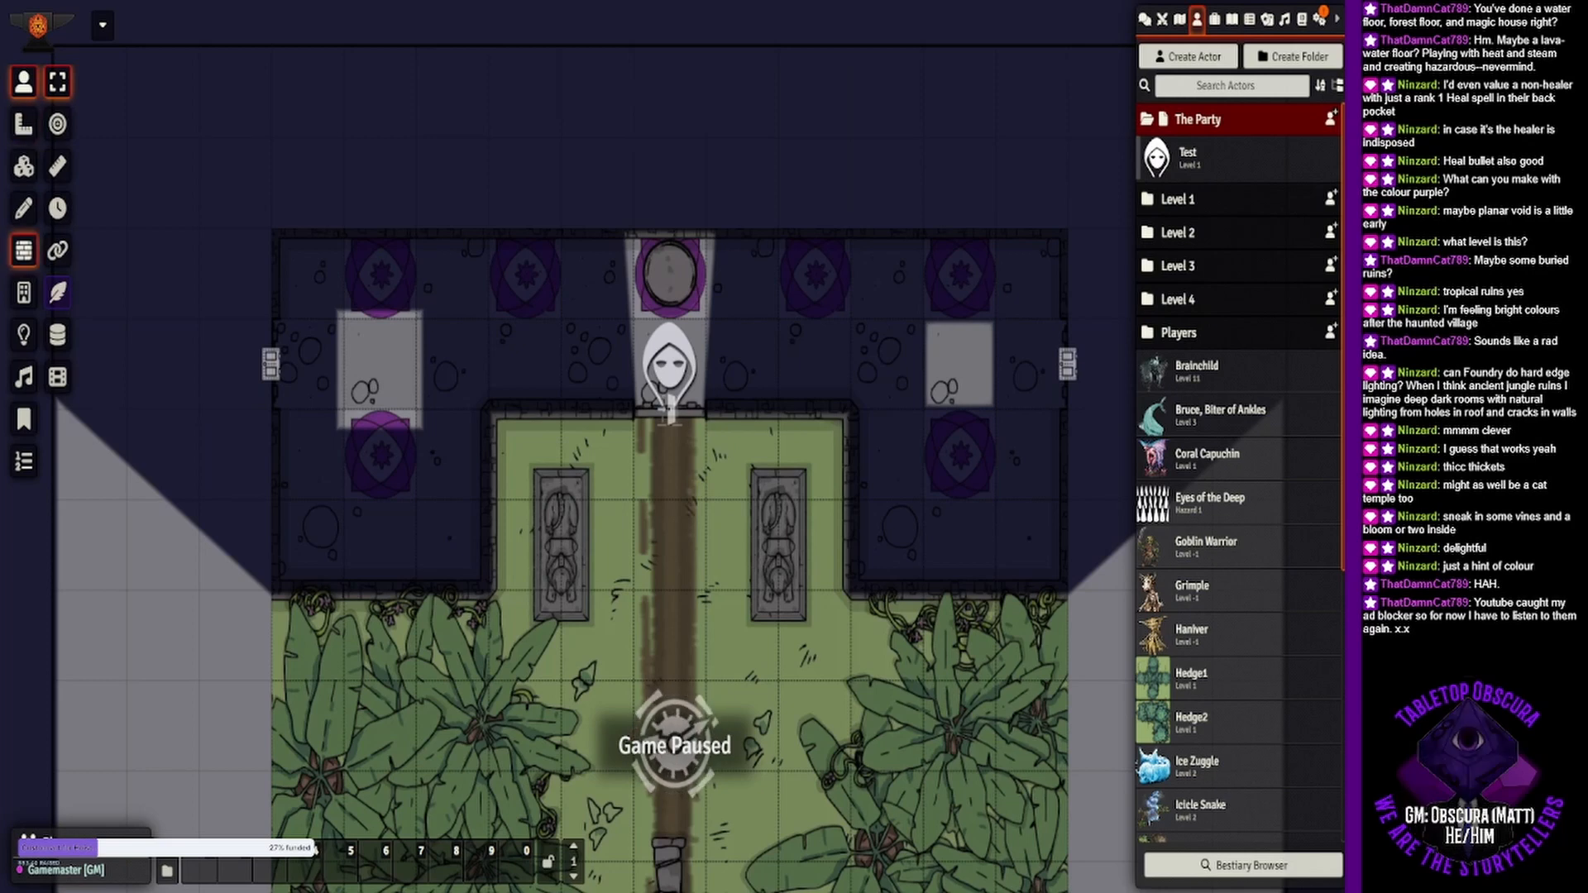
# - Delete the four walls around the east lit tile
pyautogui.click(23, 250)
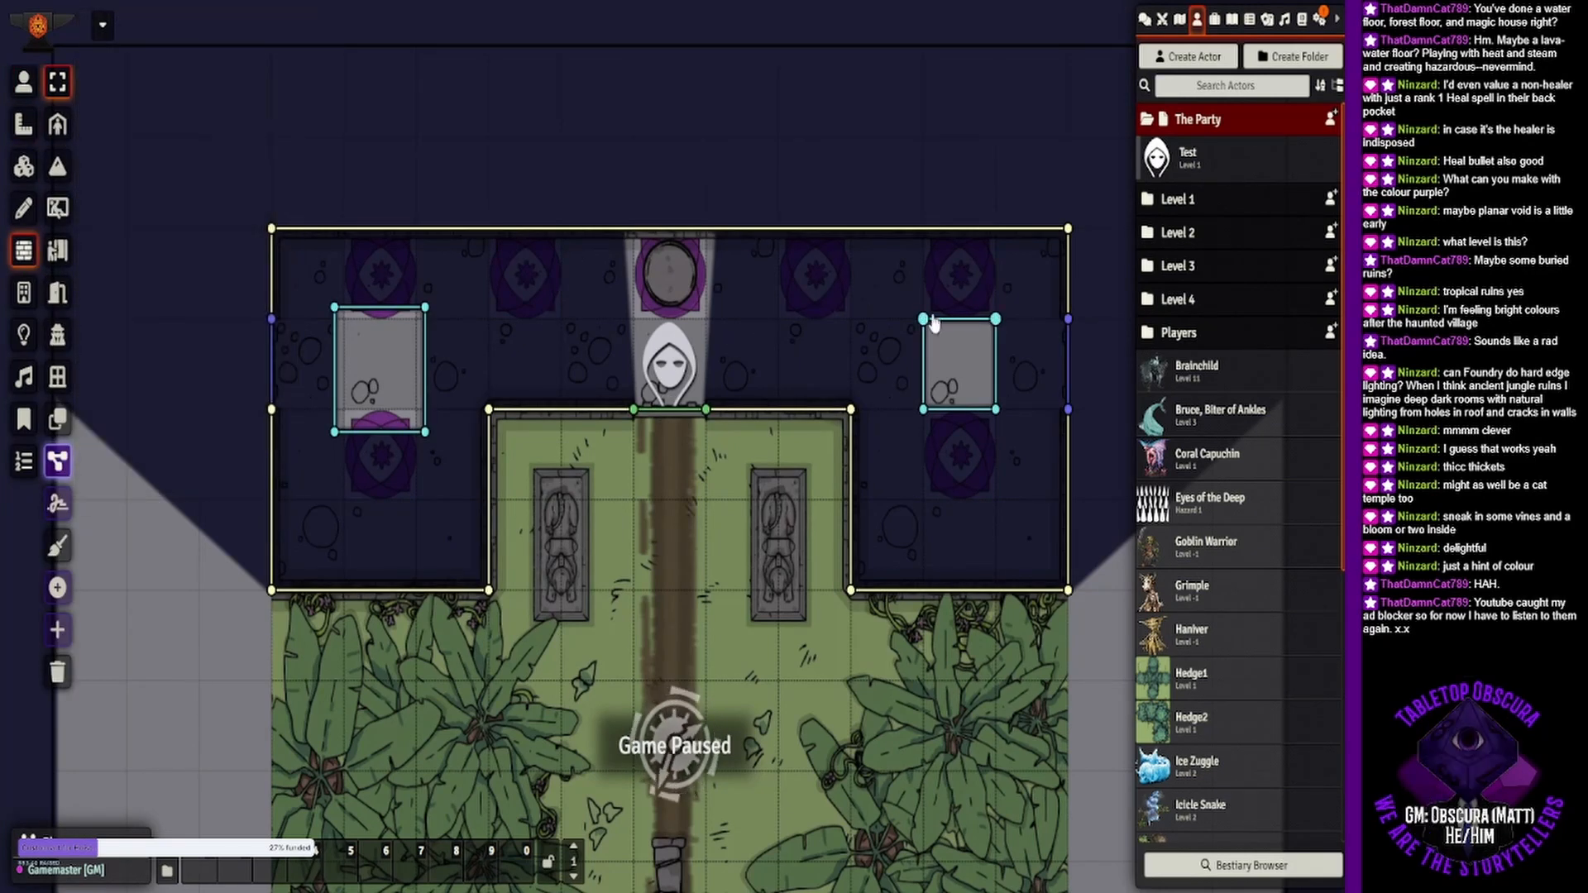
pyautogui.moveTo(907, 301); pyautogui.dragTo(1038, 477)
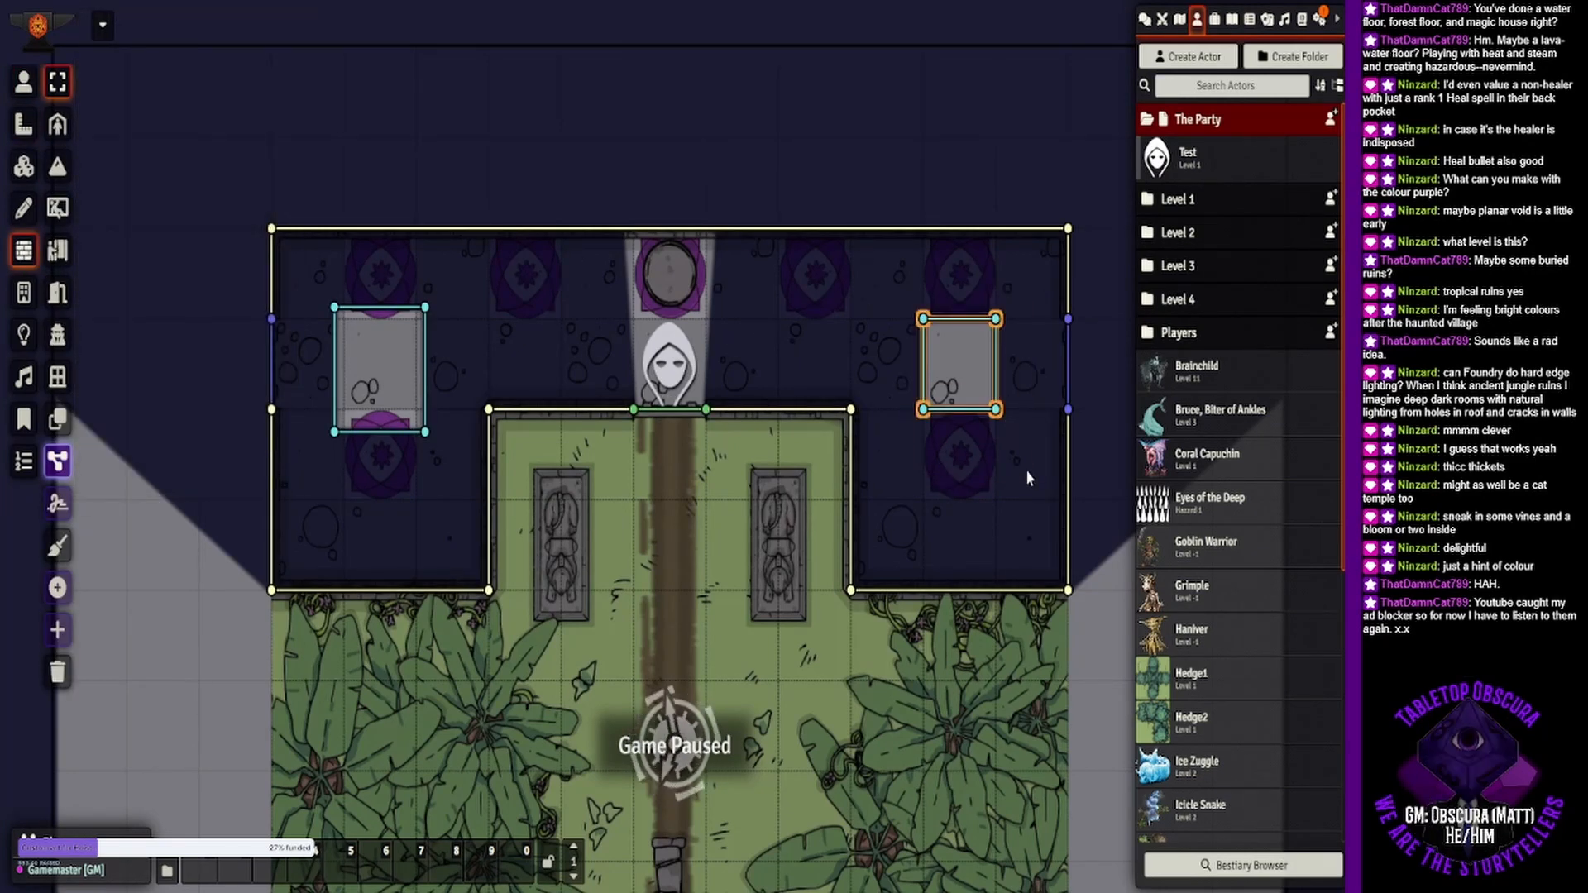
pyautogui.press('Delete')
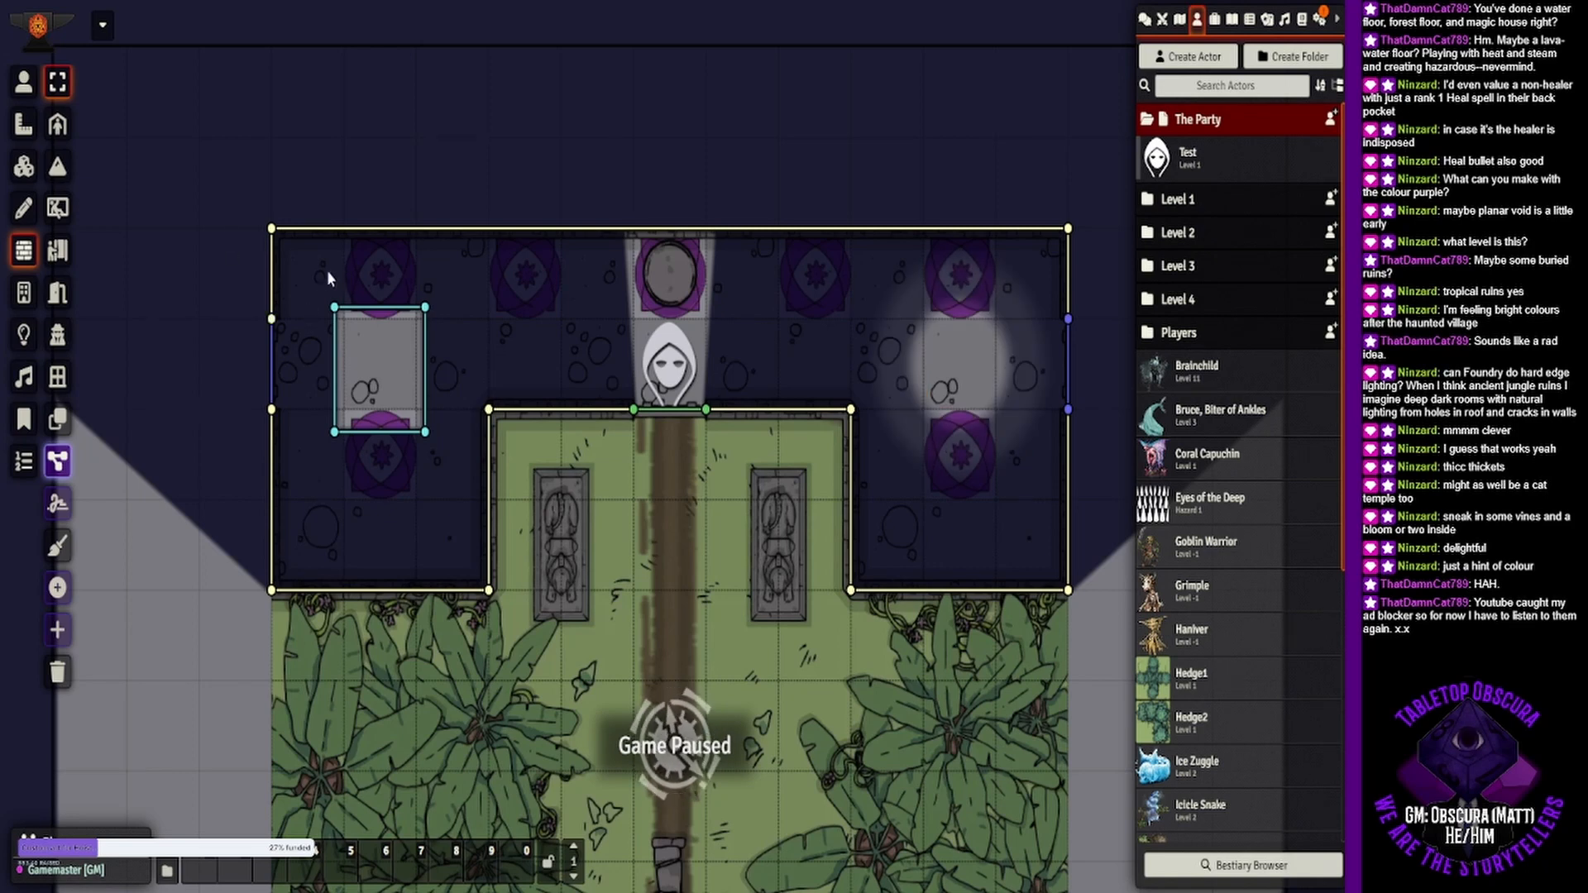
# - Copy the west tile's four enlarged walls and position the pasted copy around the east light
pyautogui.moveTo(326, 270); pyautogui.dragTo(433, 494)
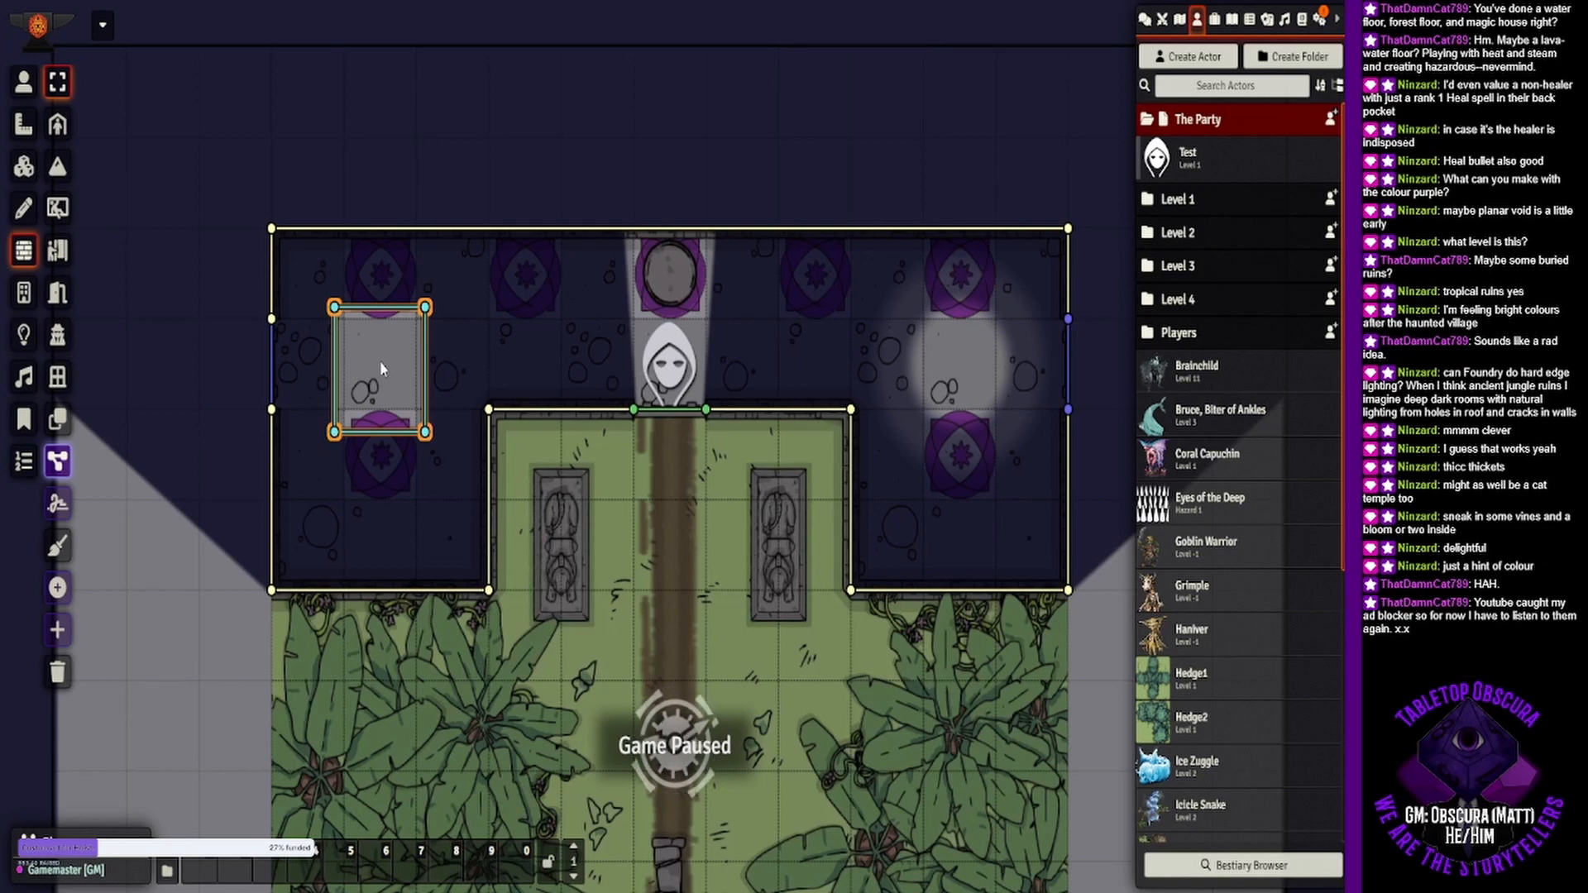
pyautogui.hotkey('ctrl', 'c')
pyautogui.hotkey('ctrl', 'v')
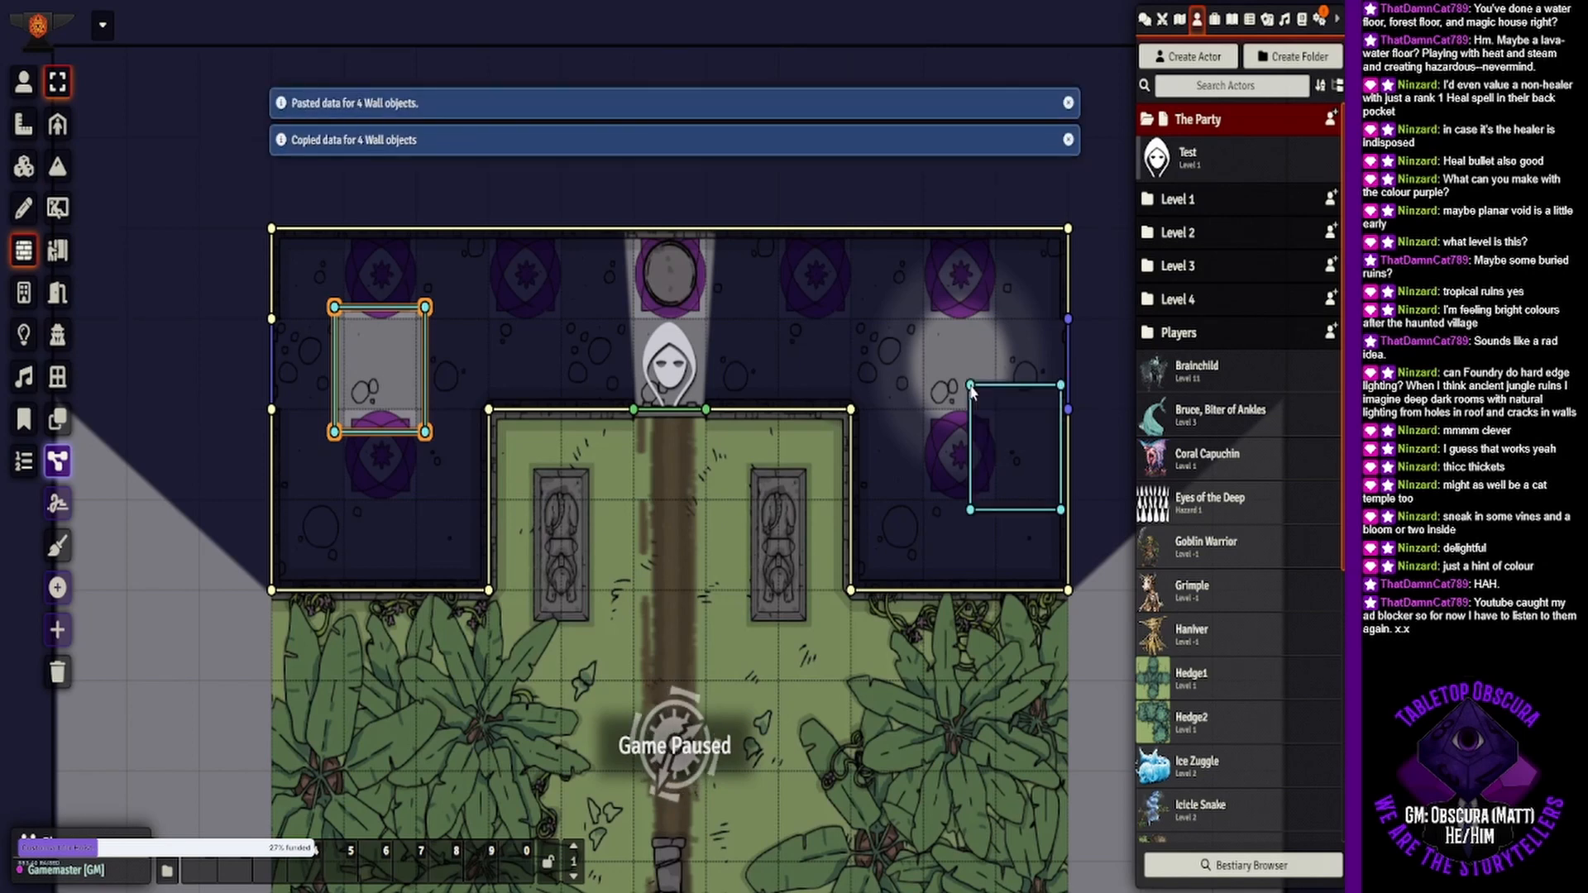
pyautogui.moveTo(943, 348); pyautogui.dragTo(1067, 545)
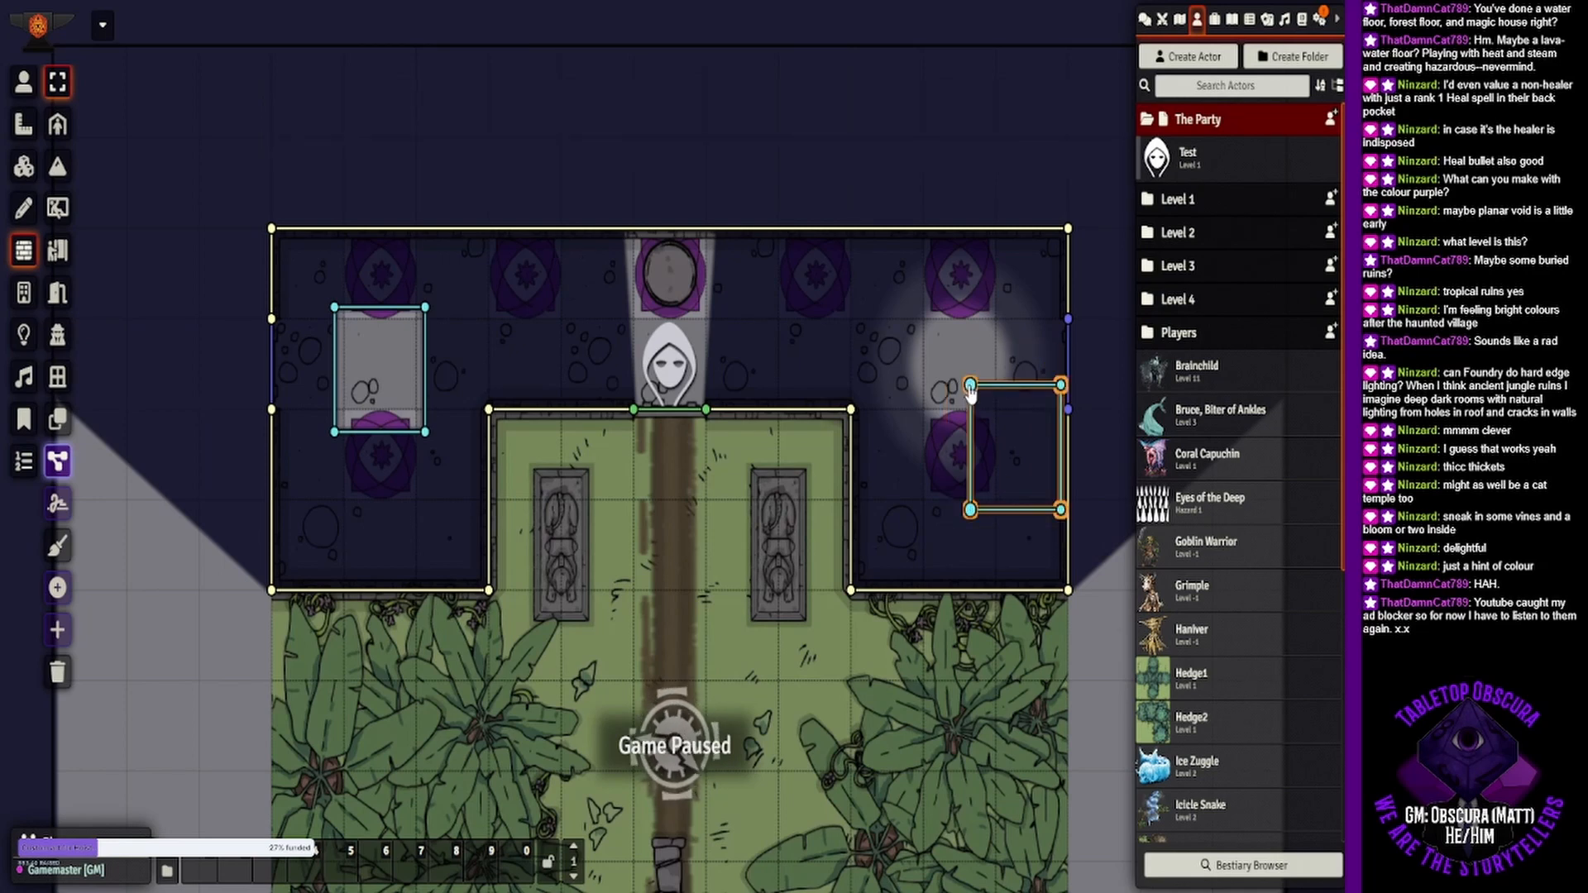
pyautogui.moveTo(960, 387); pyautogui.dragTo(915, 307)
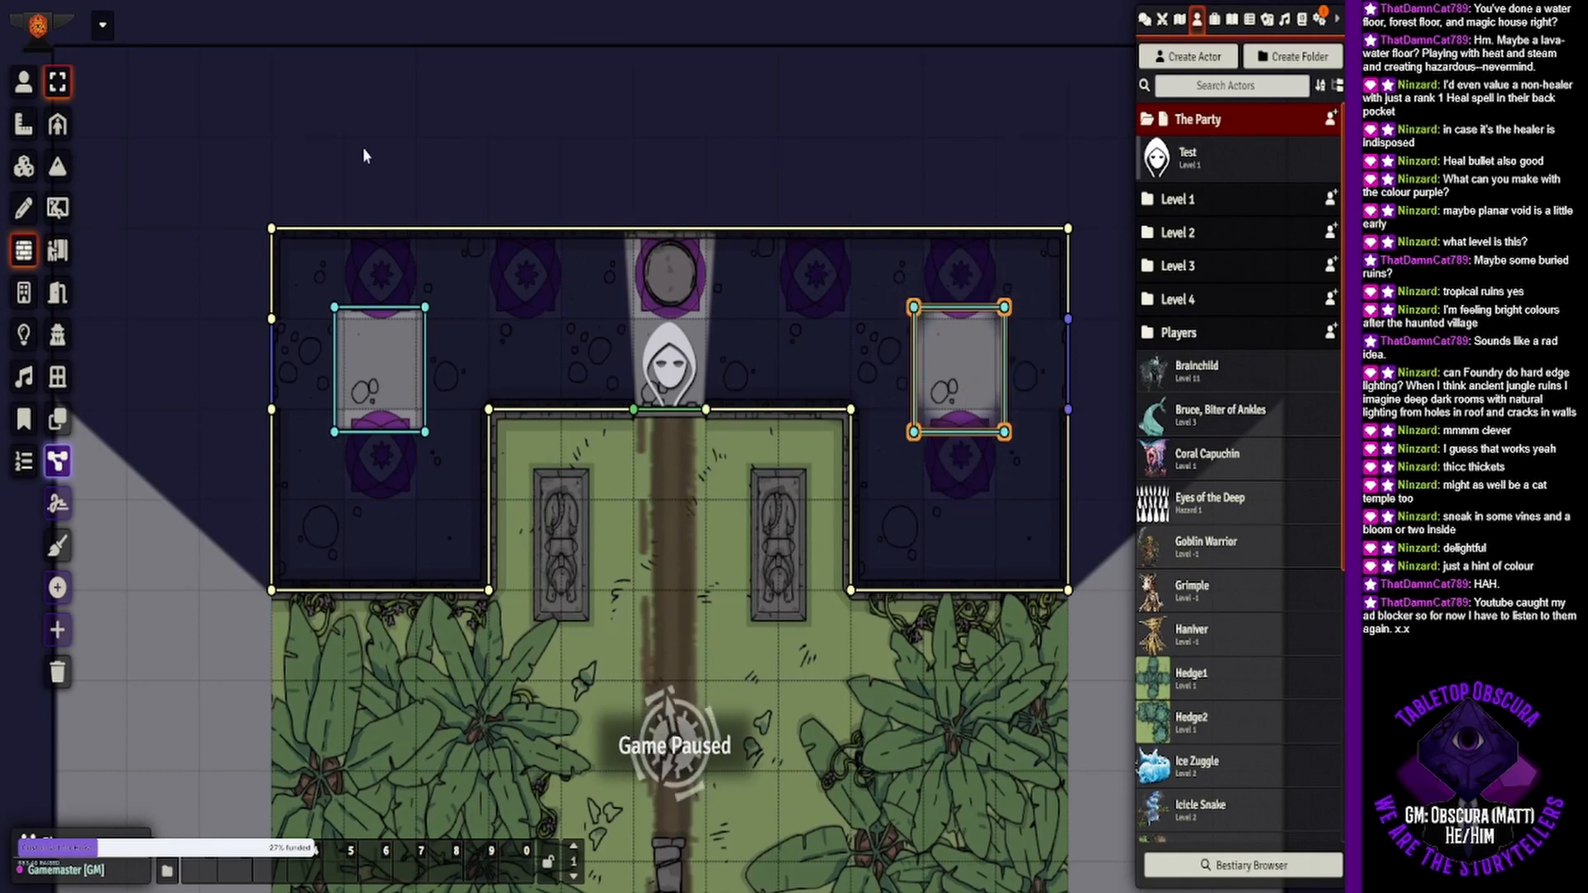
# - Select the hooded token and walk it from the doorway to the enlarged east lit tile, stepping south and back
pyautogui.click(37, 87)
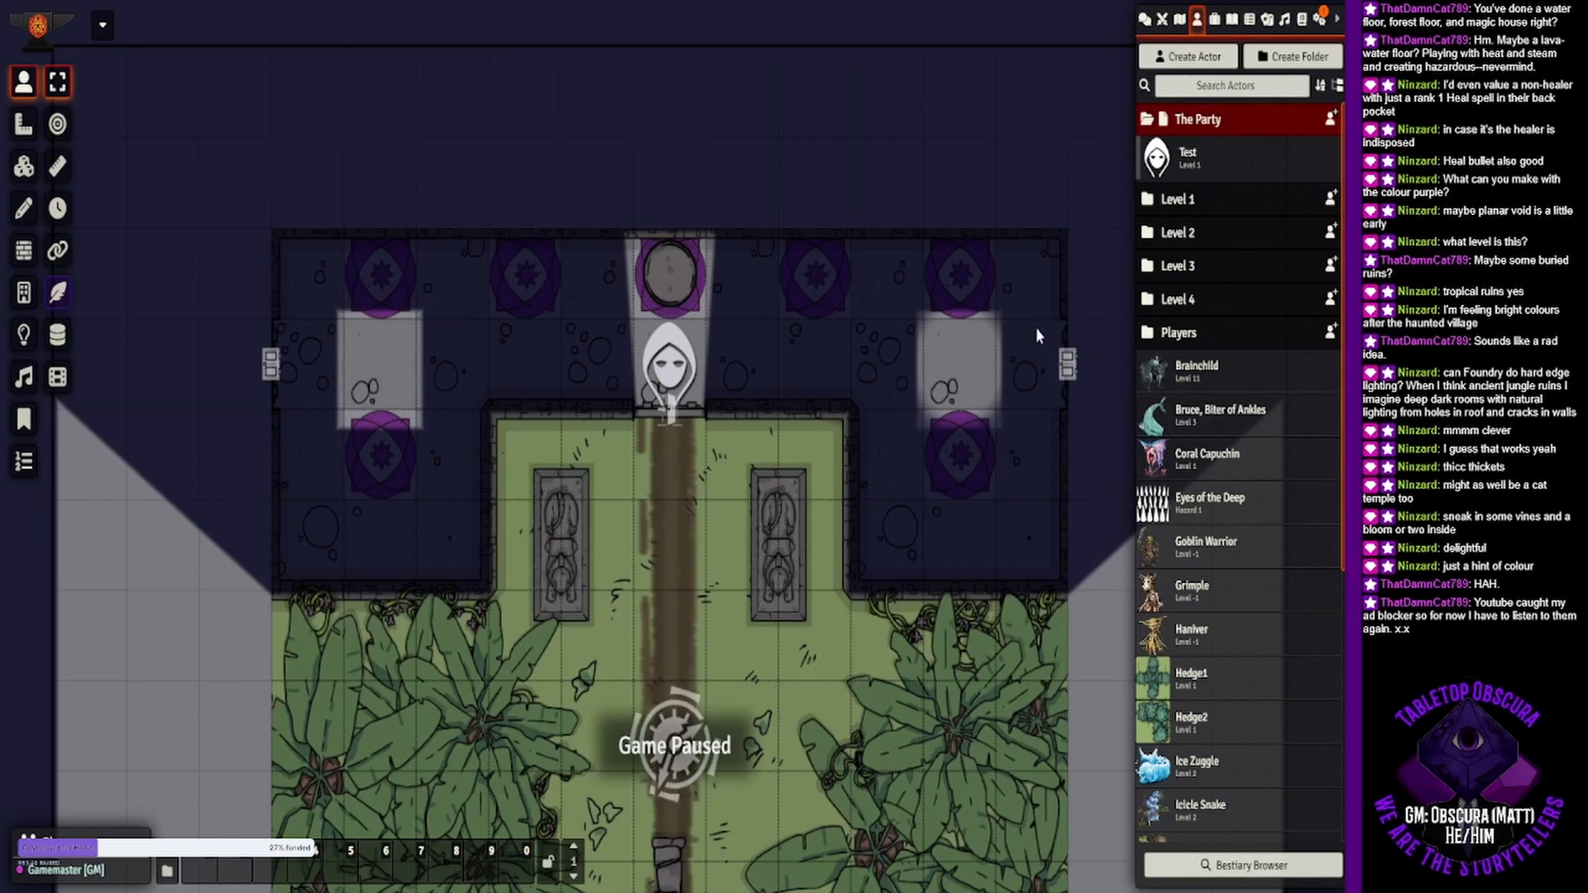
pyautogui.click(667, 371)
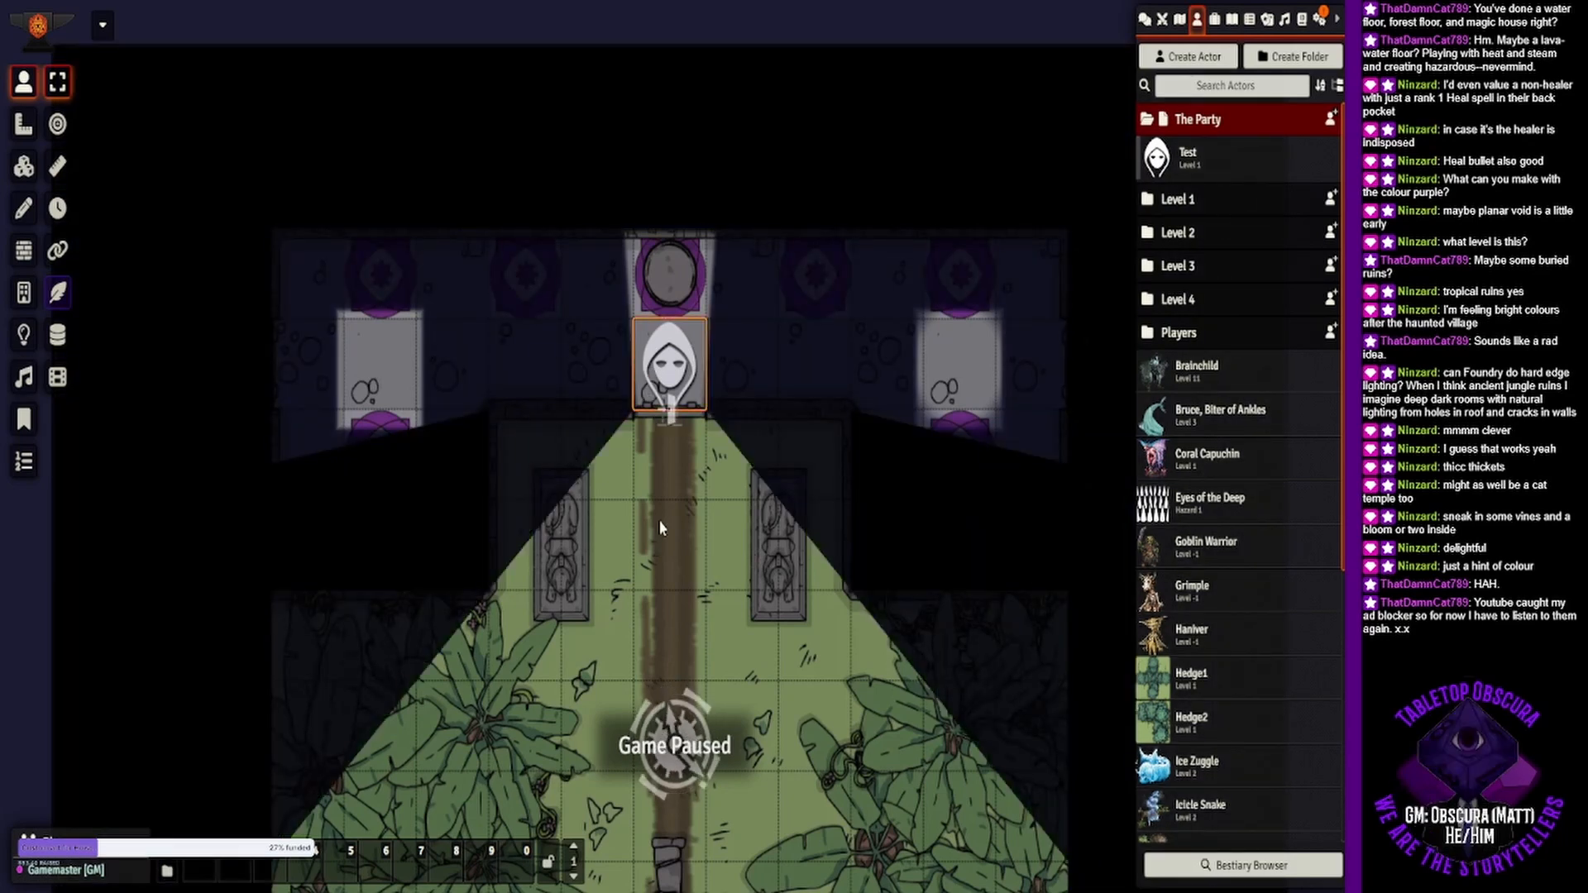
pyautogui.press('Down')
pyautogui.press('Up')
pyautogui.press('Right')
pyautogui.press('Right')
pyautogui.press('Right')
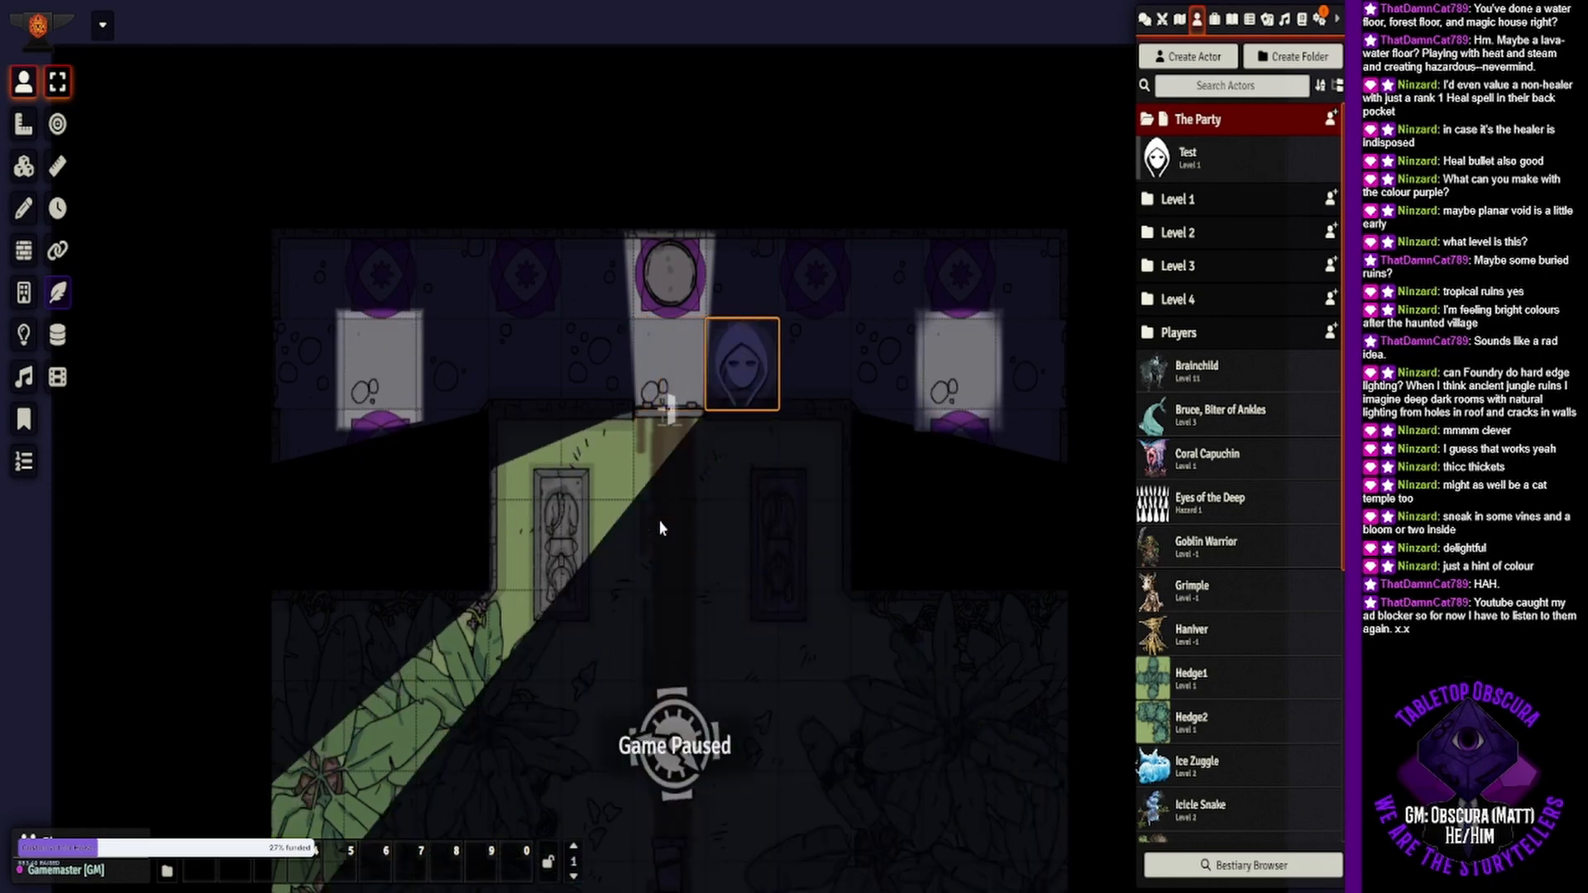
pyautogui.press('Down')
pyautogui.press('Up')
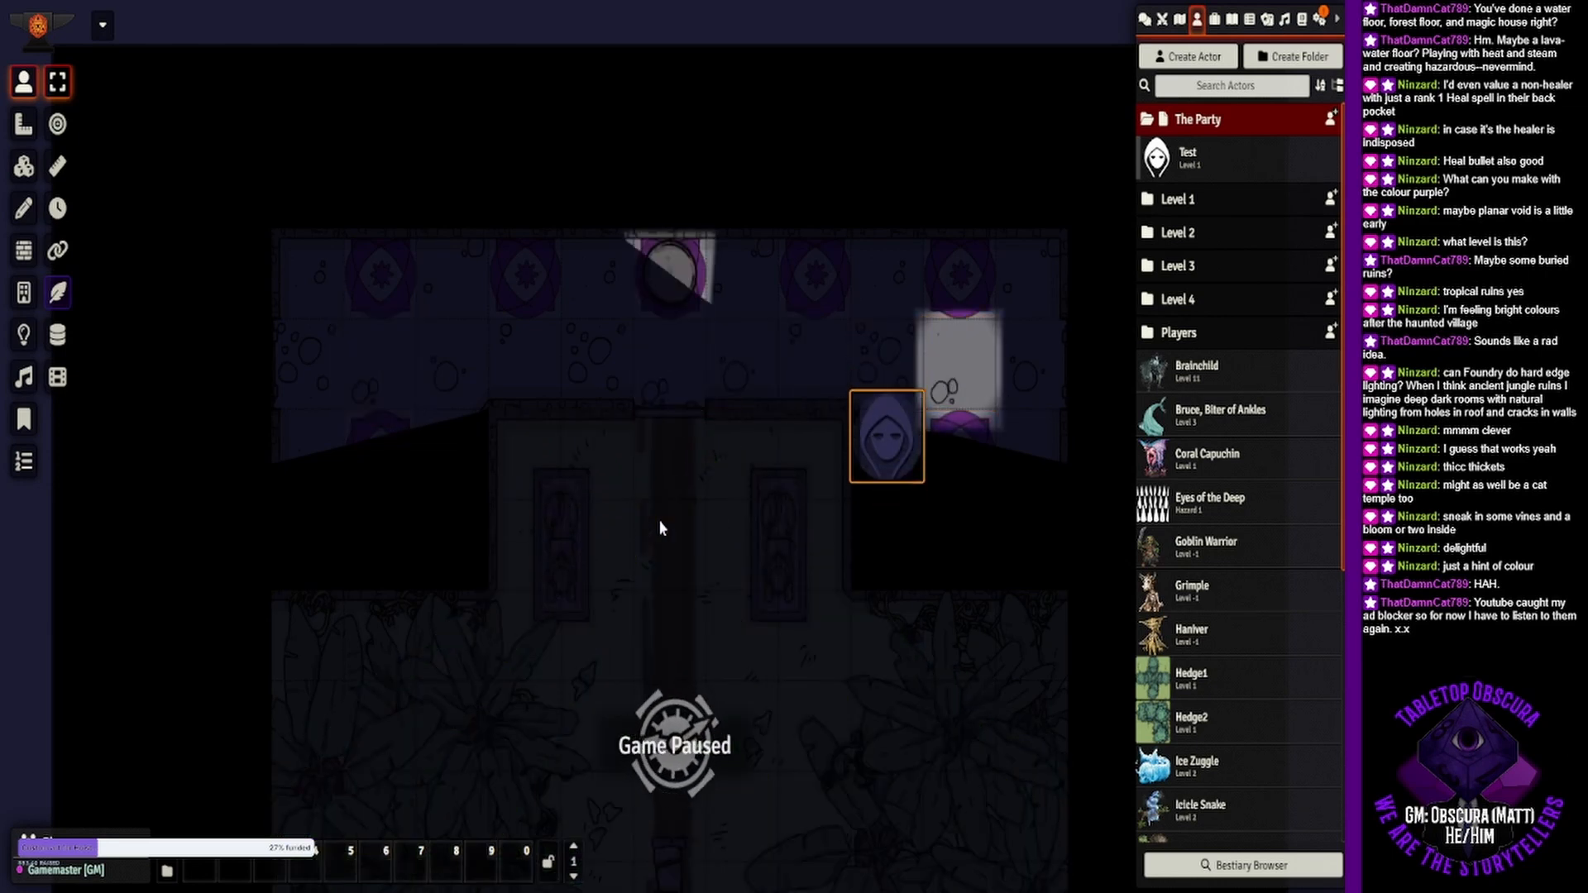
# - Walk the hooded token west past the doorway, back to the centre and south through the open door
pyautogui.press('Left')
pyautogui.press('Left')
pyautogui.press('Left')
pyautogui.press('Left')
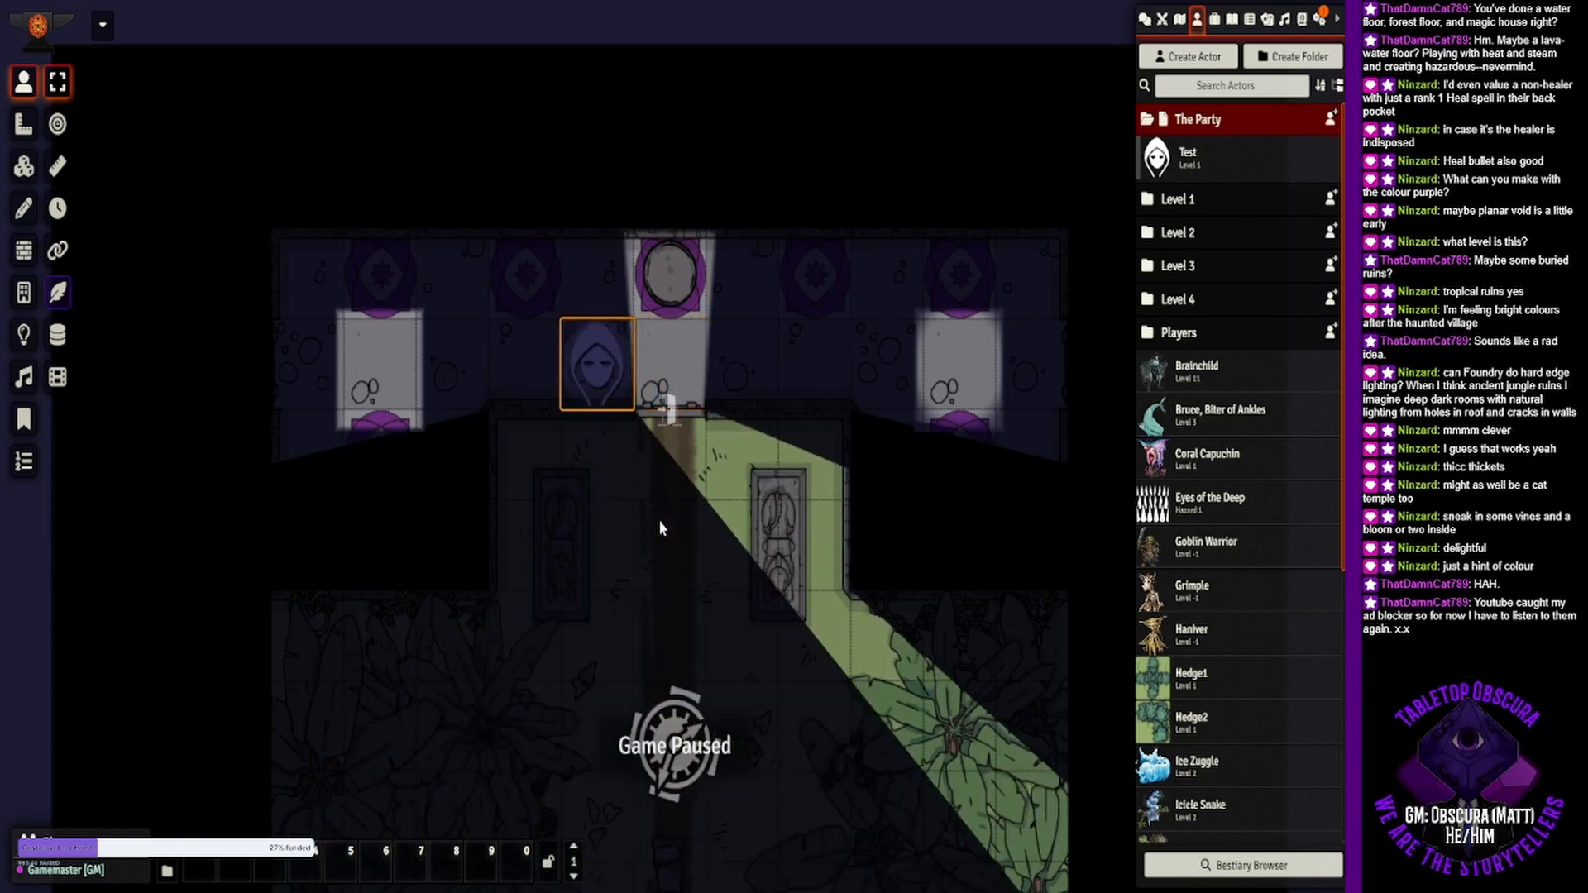
pyautogui.press('Right')
pyautogui.press('Down')
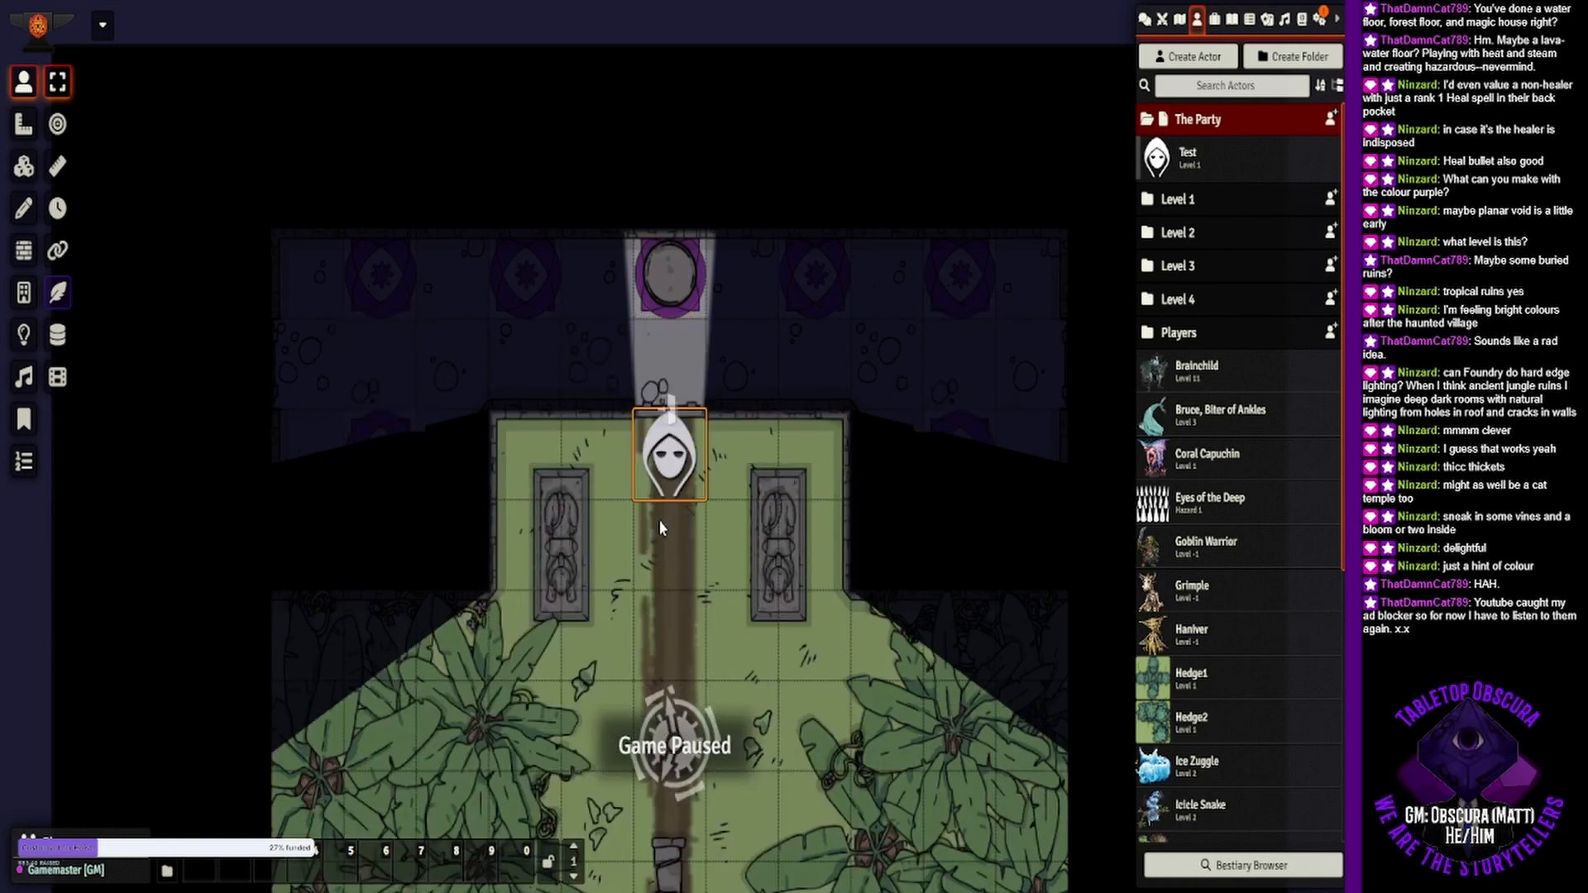
# - Bring the hooded token back inside and walk it across the east lit tile to the hall's east end
pyautogui.press('Up')
pyautogui.press('Right')
pyautogui.press('Right')
pyautogui.press('Right')
pyautogui.press('Right')
pyautogui.press('Right')
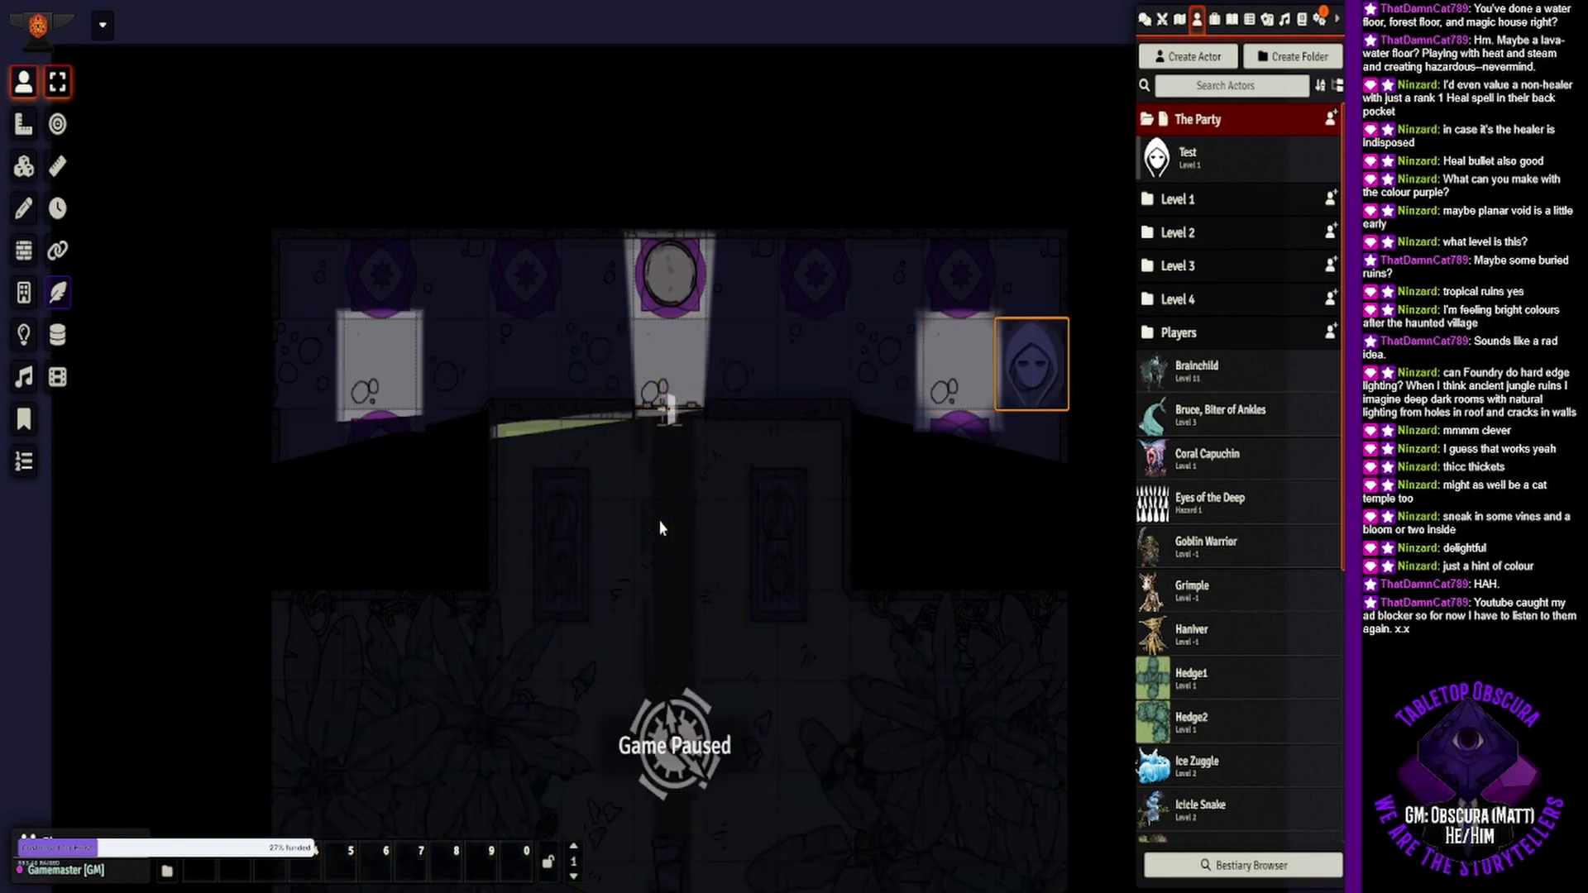
# - Walk the hooded token west along the whole hall to the west lit tile to check the lighting
pyautogui.press('Left')
pyautogui.press('Left')
pyautogui.press('Left')
pyautogui.press('Left')
pyautogui.press('Left')
pyautogui.press('Left')
pyautogui.press('Left')
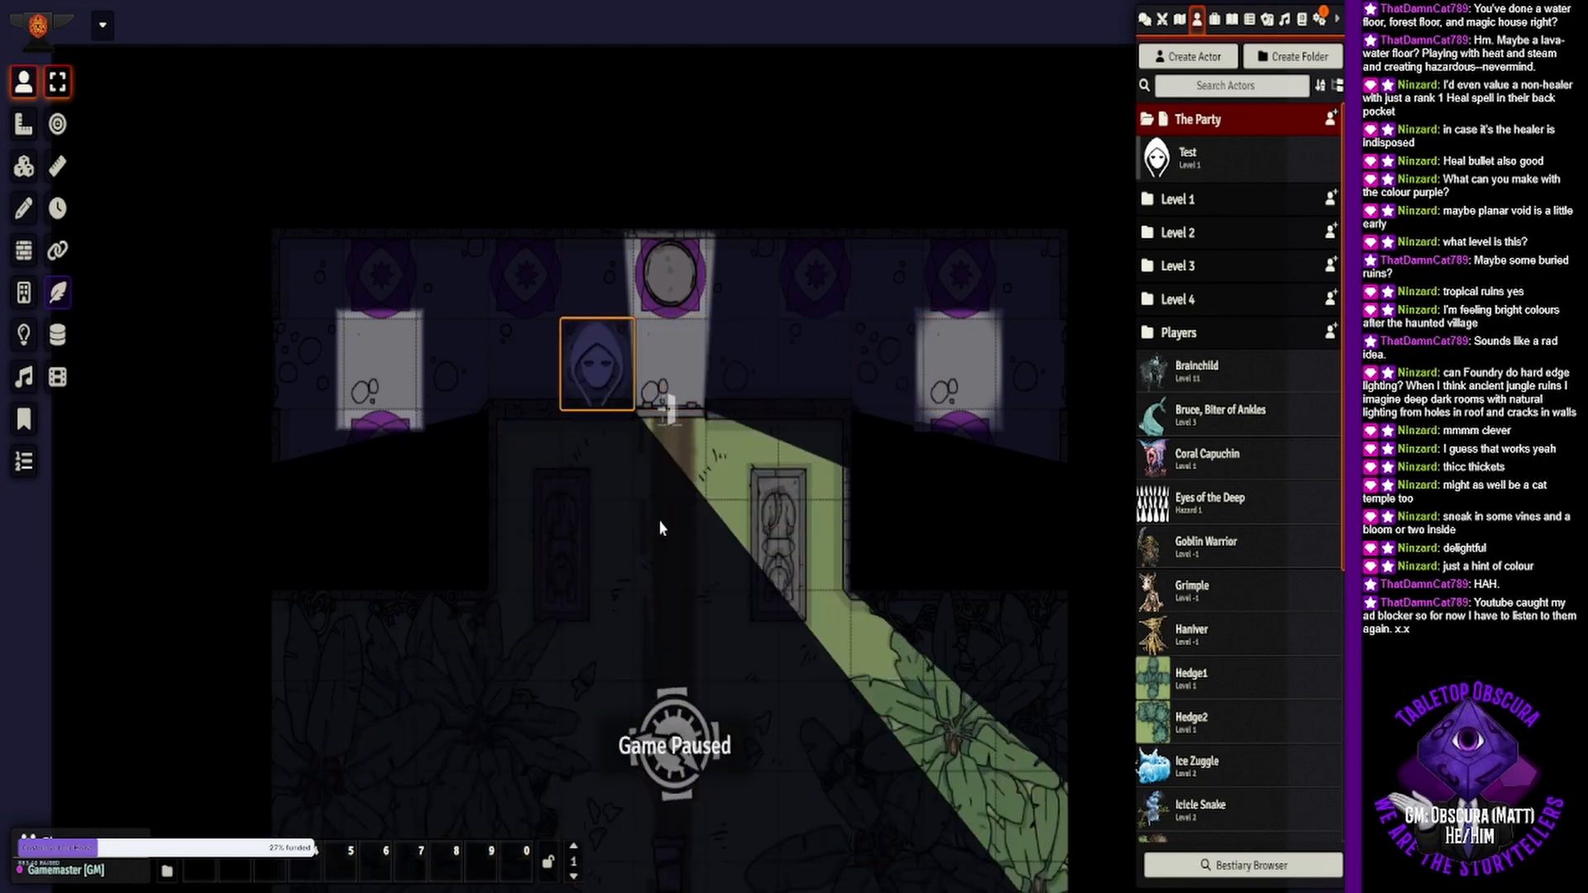
pyautogui.press('Left')
pyautogui.press('Left')
pyautogui.press('Left')
# - Return the hooded token to the square inside the doorway and deselect it
pyautogui.press('Right')
pyautogui.press('Right')
pyautogui.press('Right')
pyautogui.press('Right')
pyautogui.press('Right')
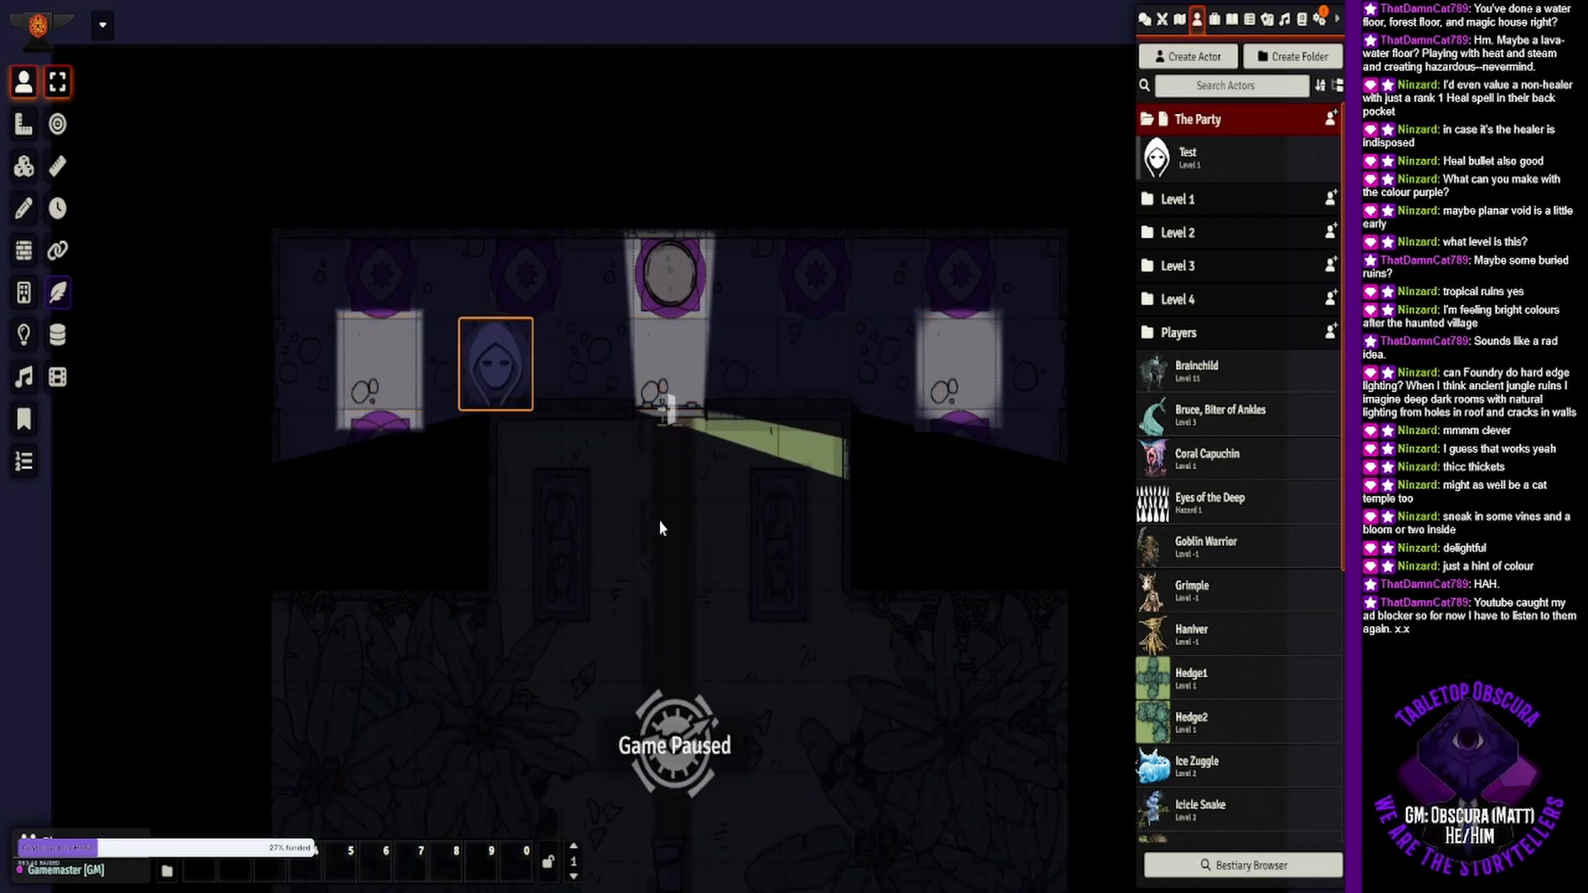
pyautogui.press('Right')
pyautogui.press('Right')
pyautogui.press('Left')
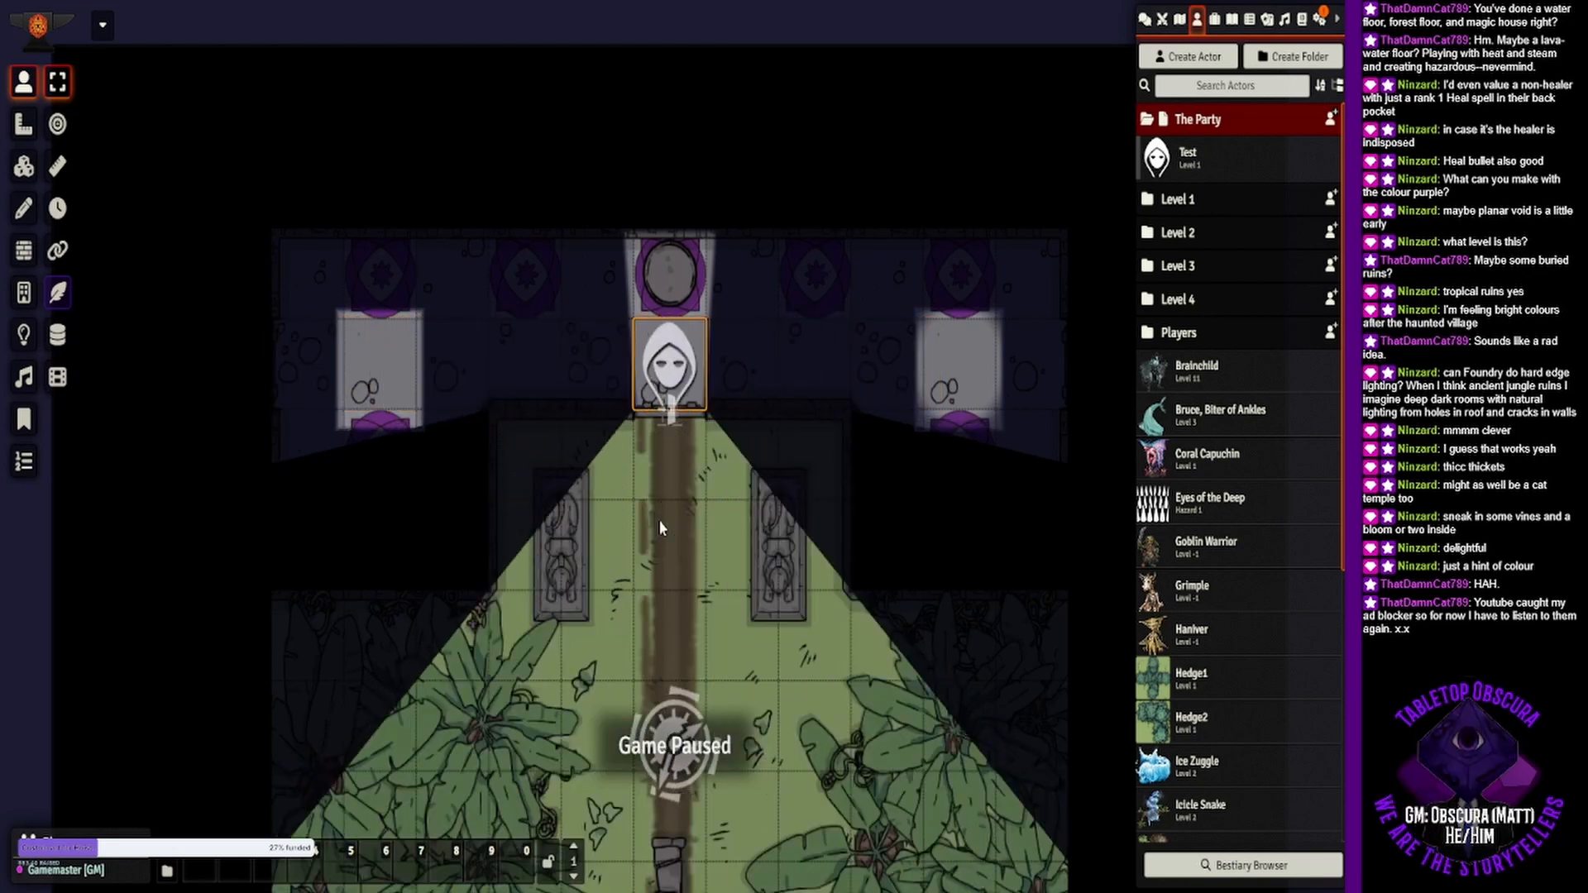
pyautogui.click(831, 374)
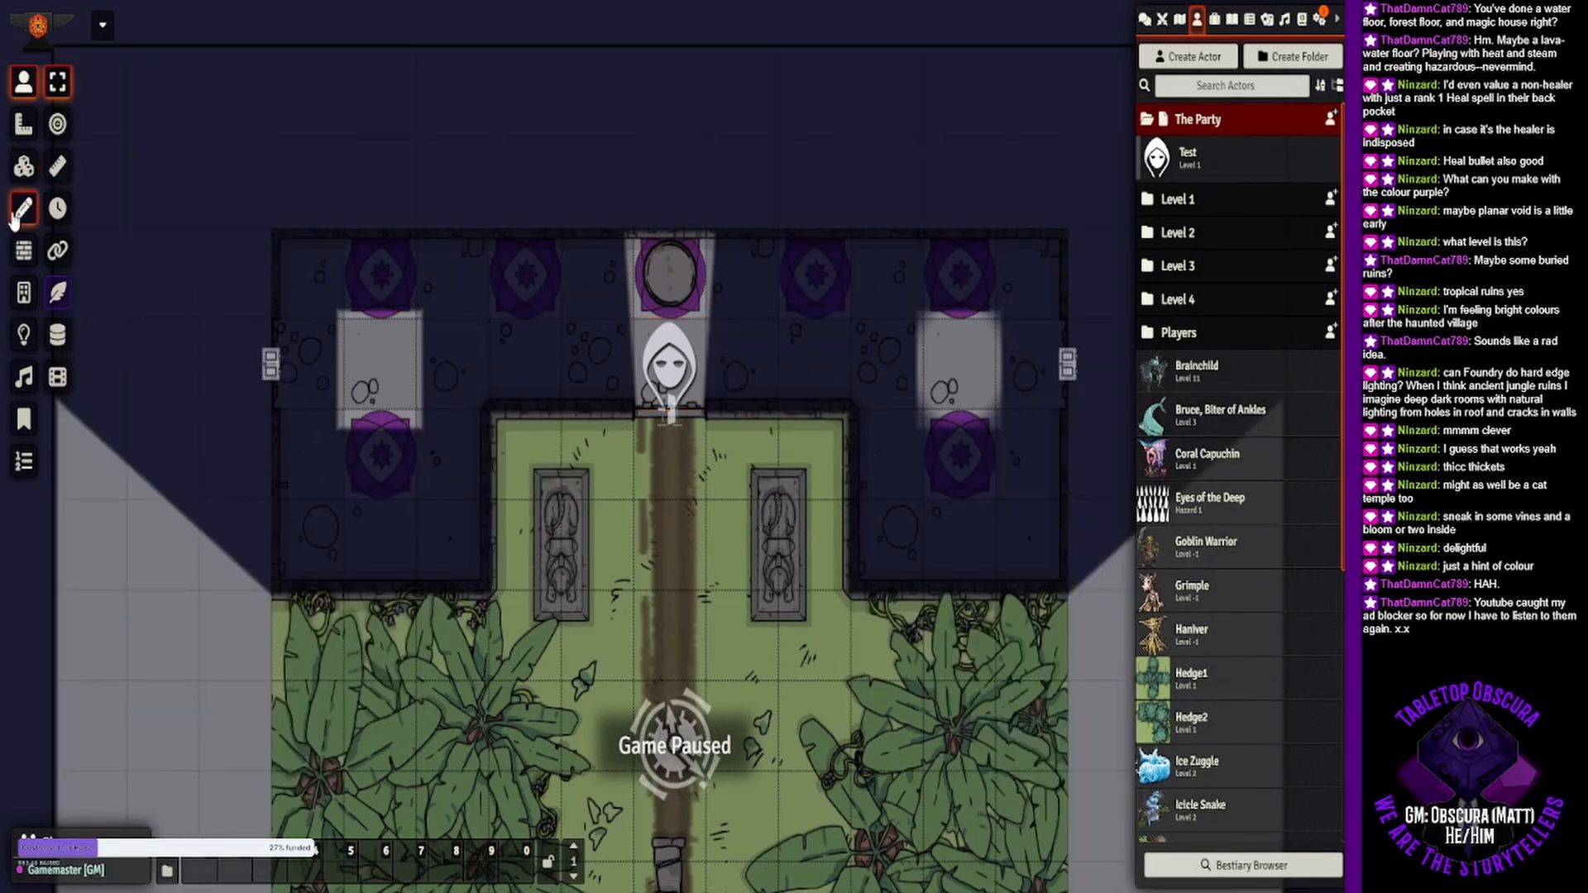
# - Review the wall settings of the west lit patch's west edge, leaving them as they are
pyautogui.click(23, 250)
pyautogui.doubleClick(335, 439)
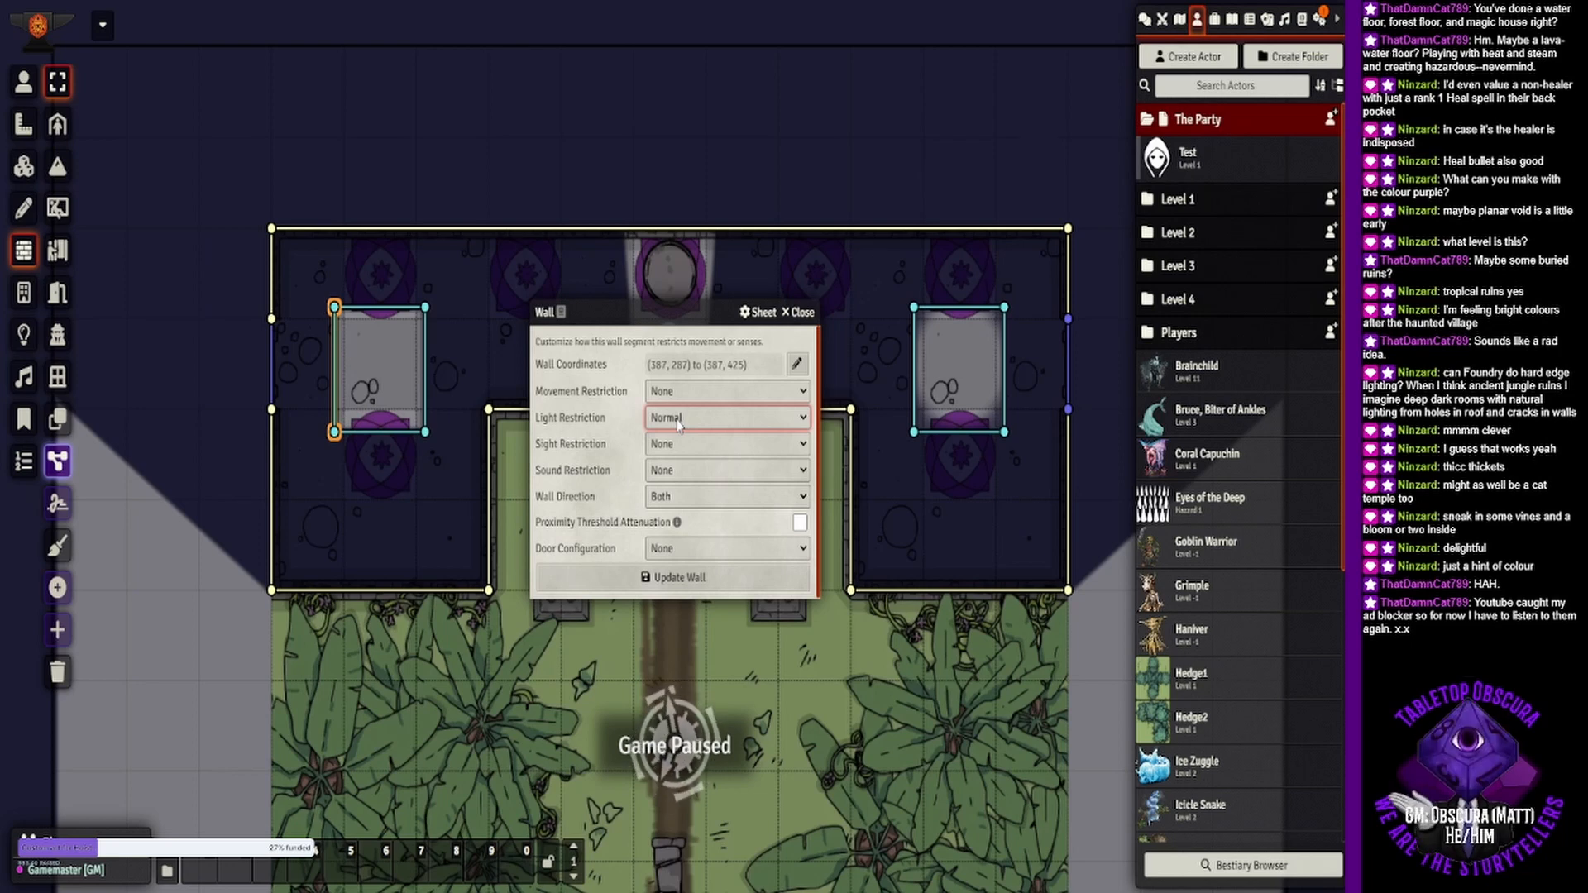
pyautogui.click(801, 312)
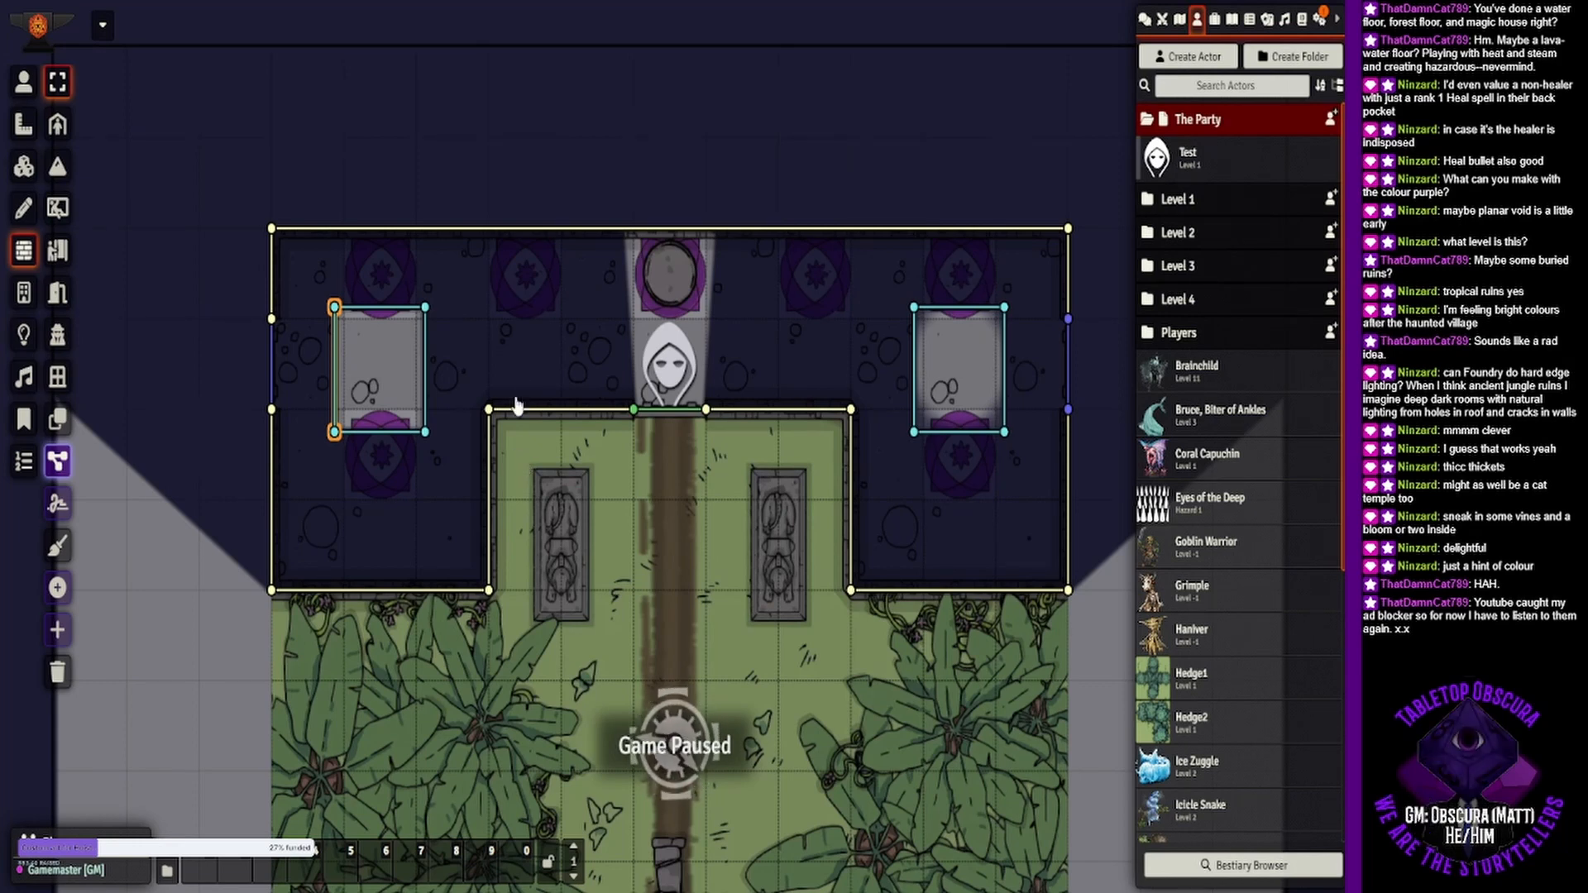
pyautogui.click(577, 302)
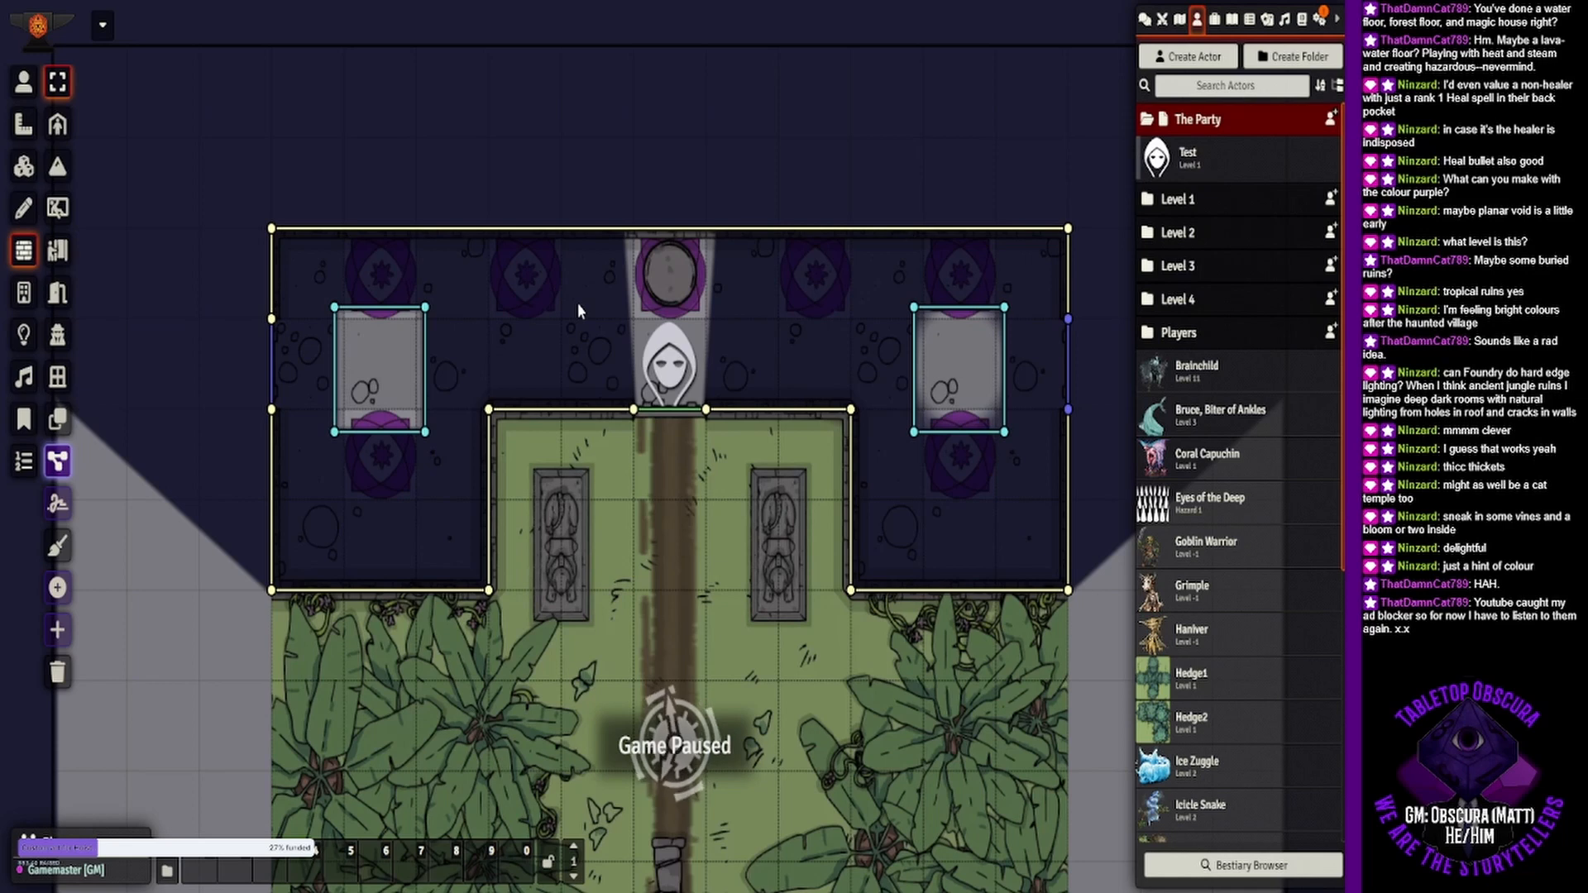
# - Try Proximity as the light restriction on the west lit patch's east wall, restore Normal and update the wall
pyautogui.doubleClick(423, 316)
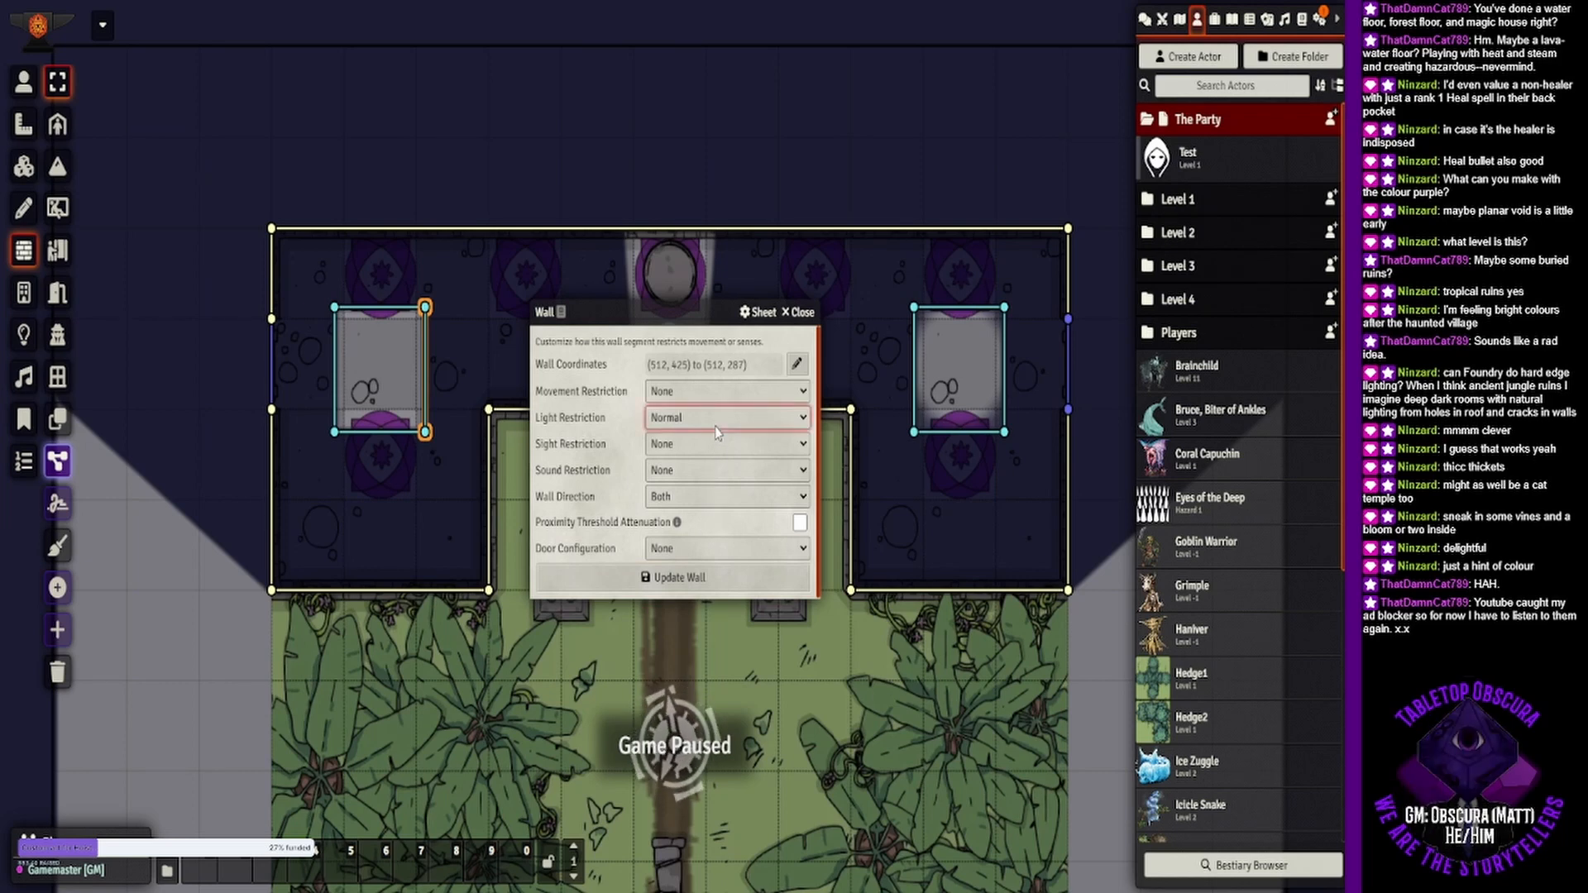
pyautogui.click(719, 495)
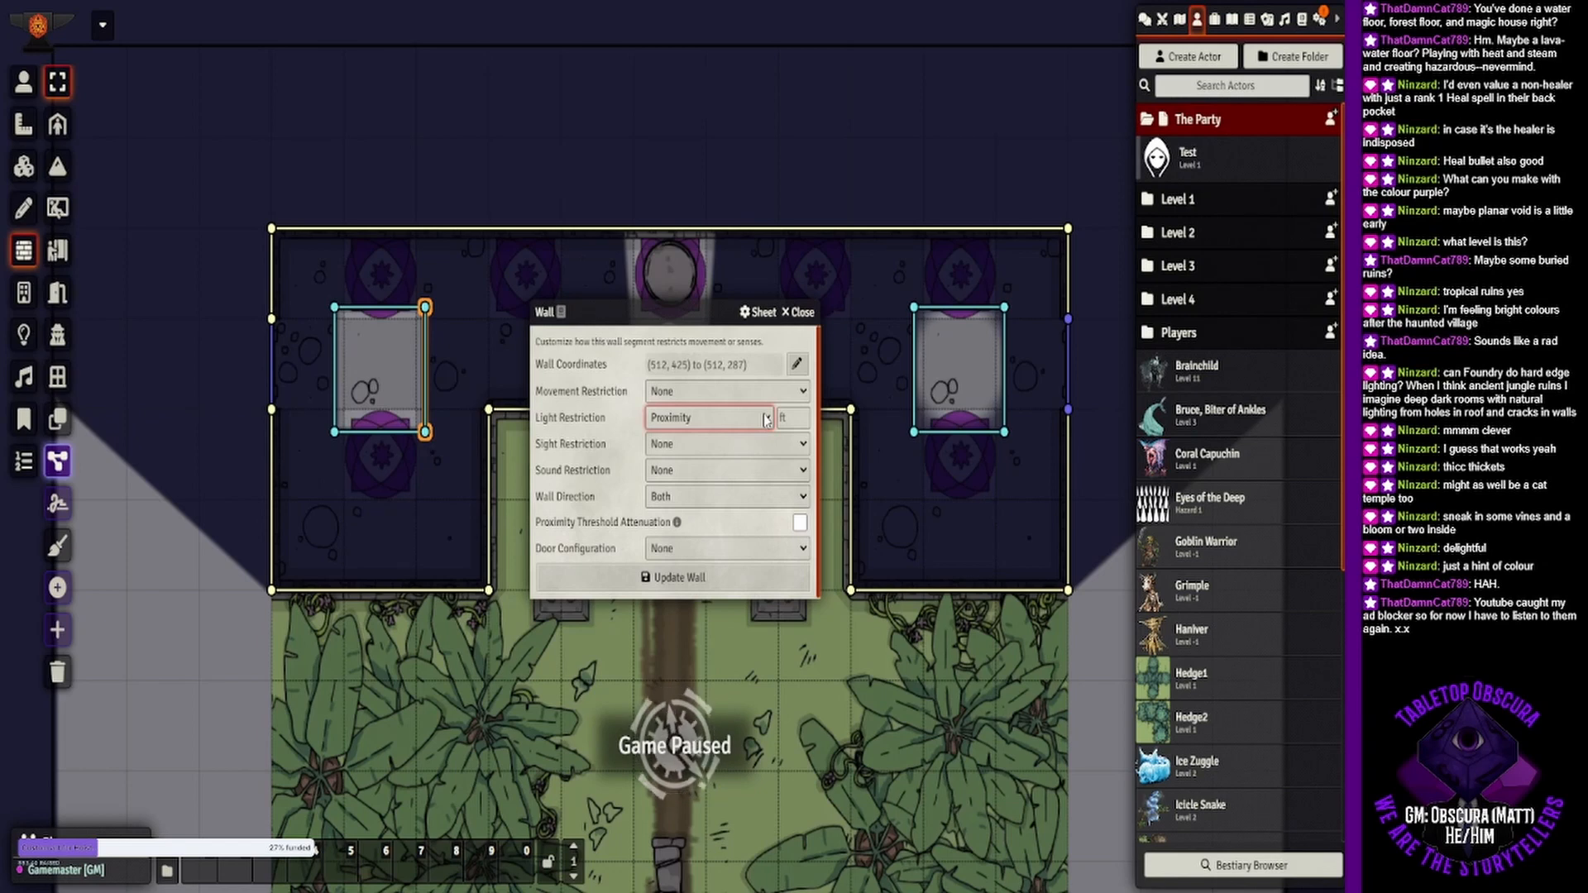
pyautogui.click(739, 474)
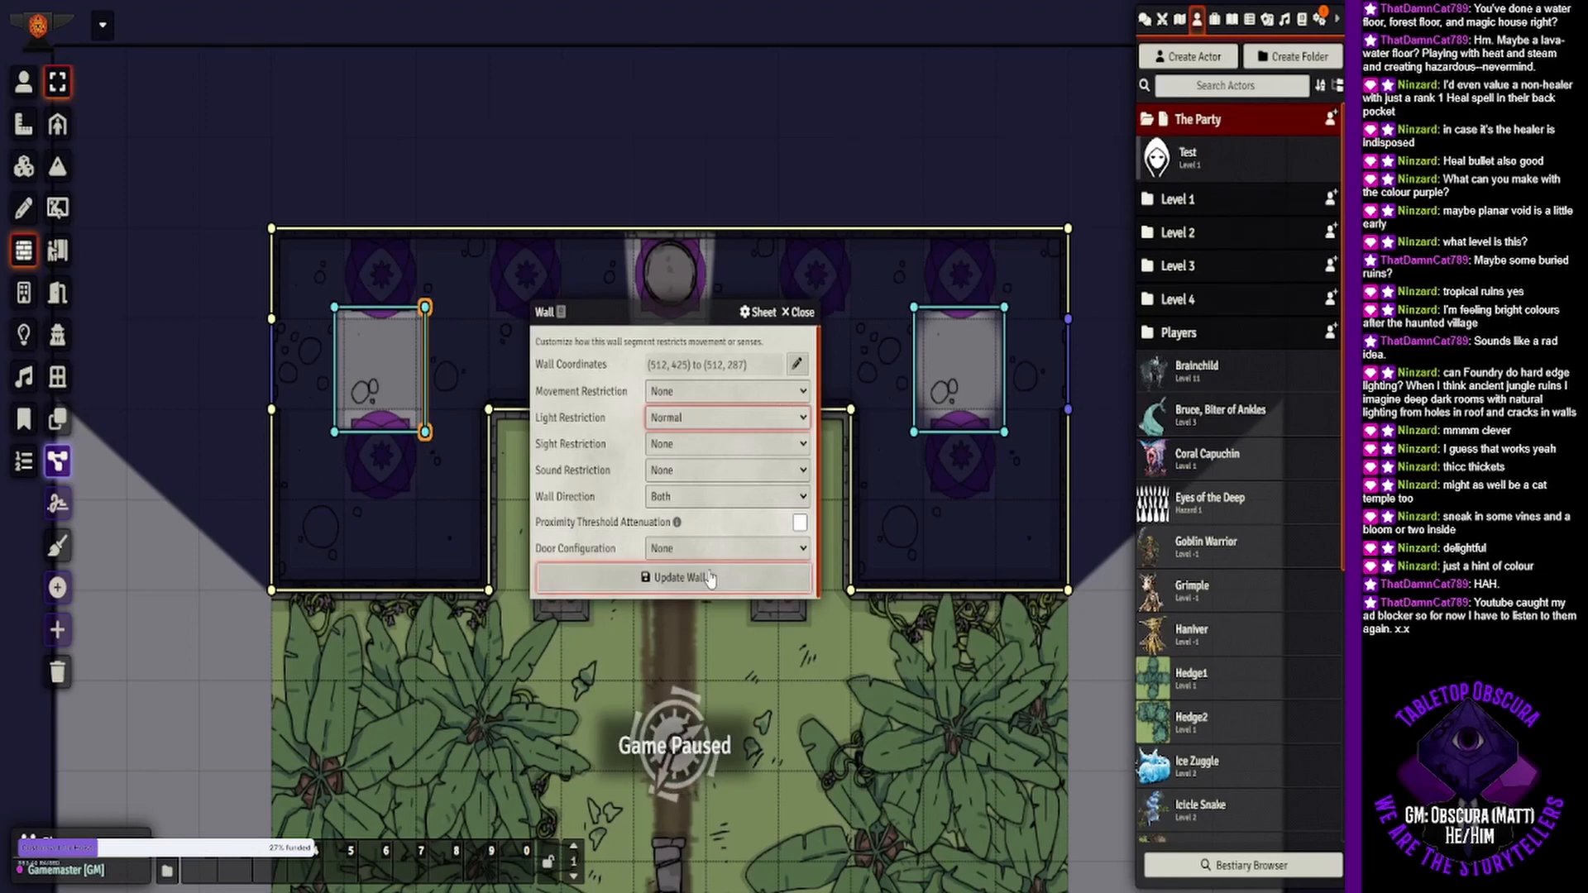
pyautogui.click(708, 577)
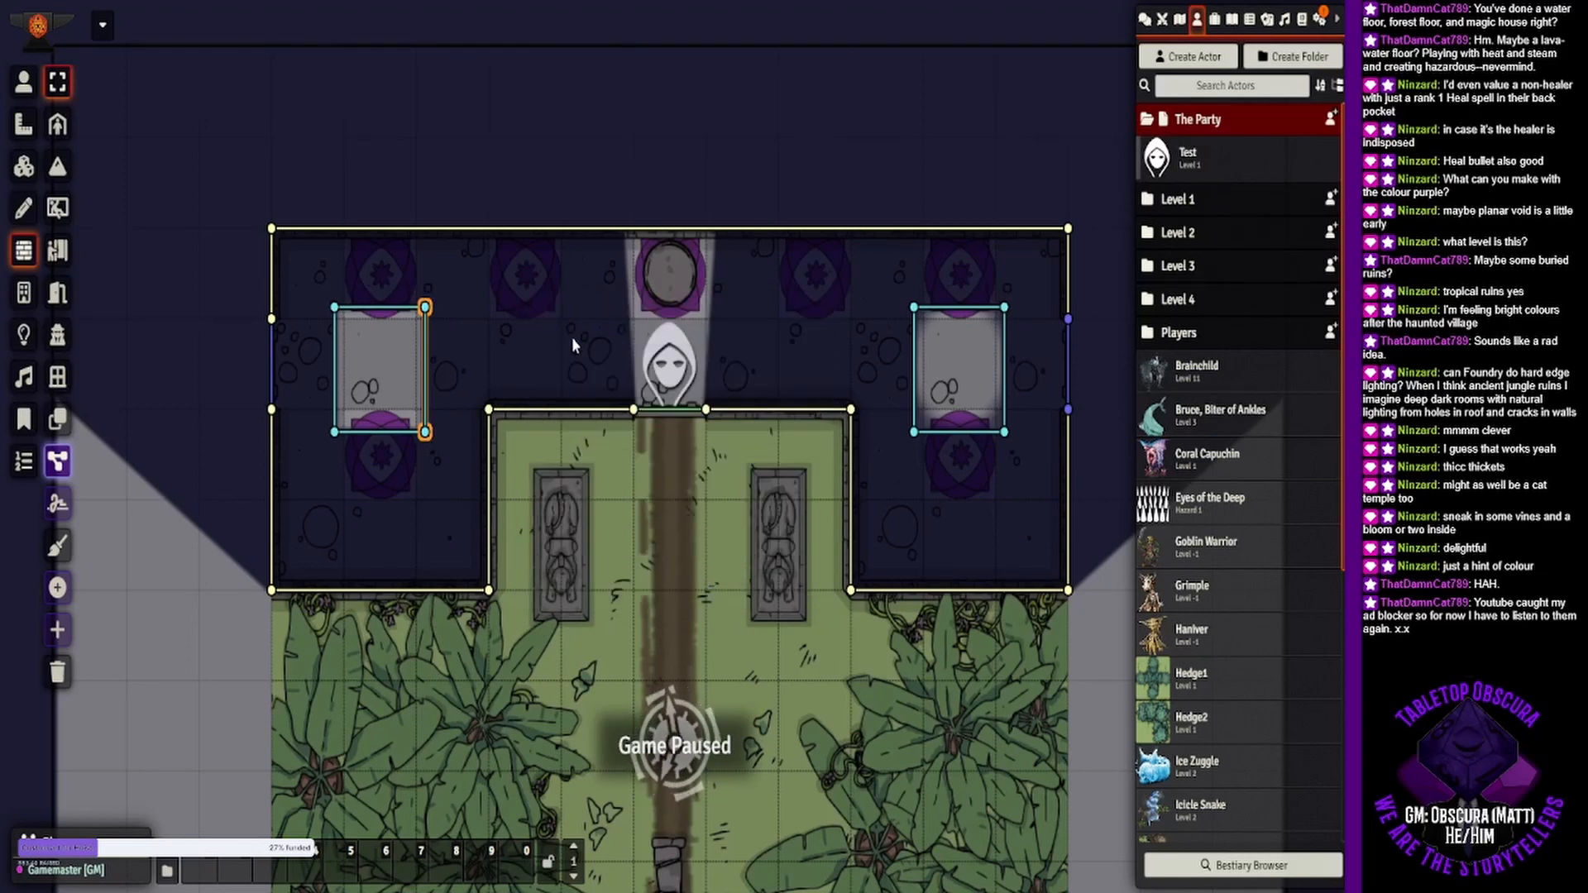
pyautogui.click(515, 356)
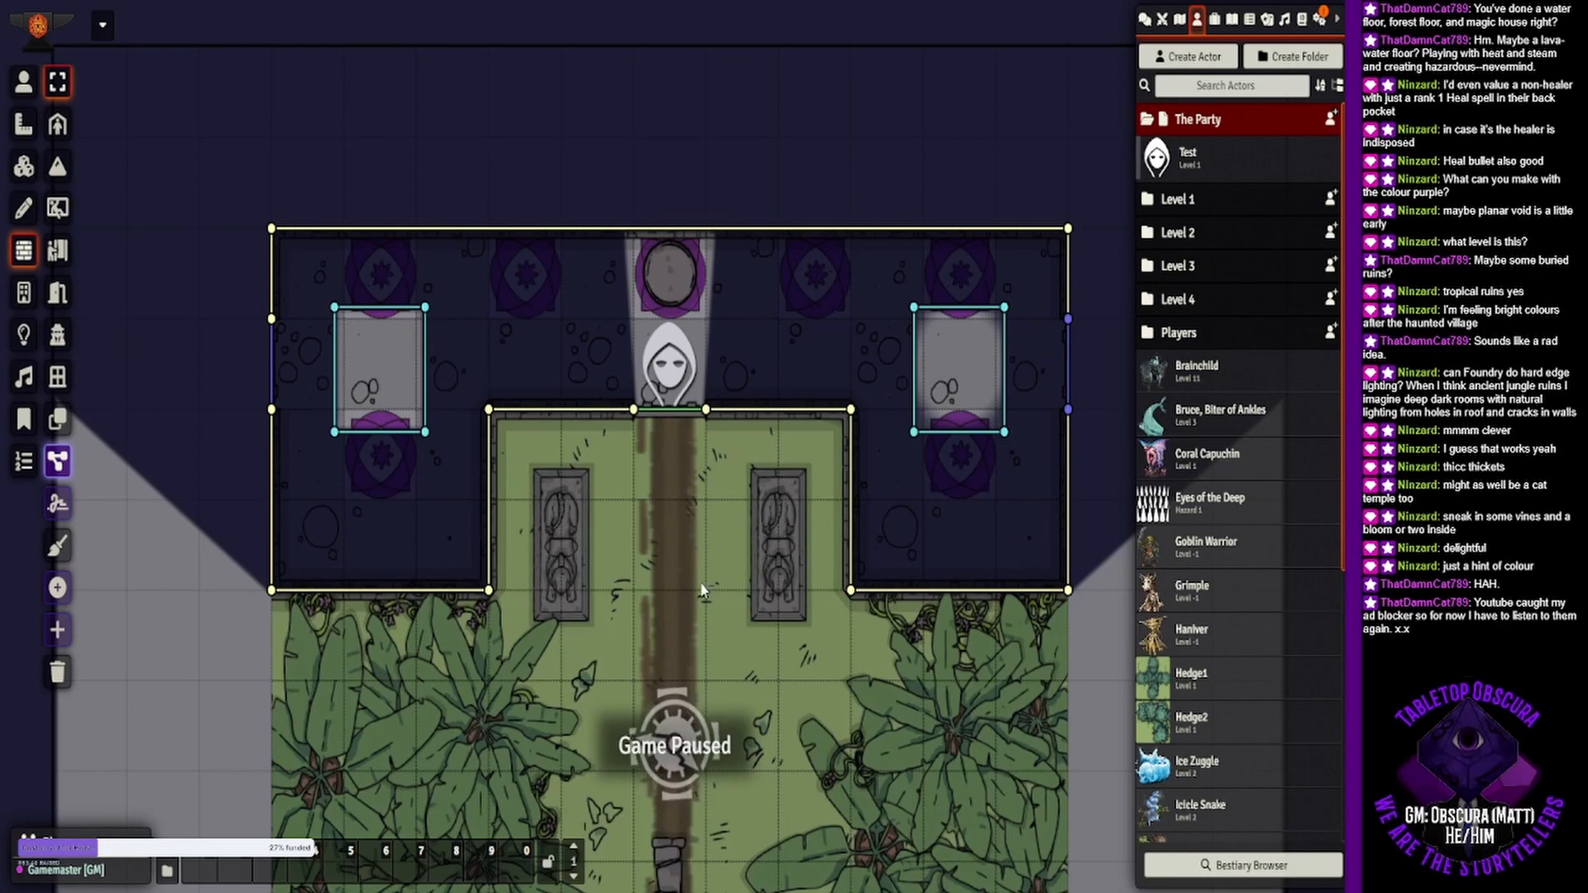
# - Create an actor folder named Level 5
pyautogui.moveTo(701, 589); pyautogui.dragTo(758, 476)
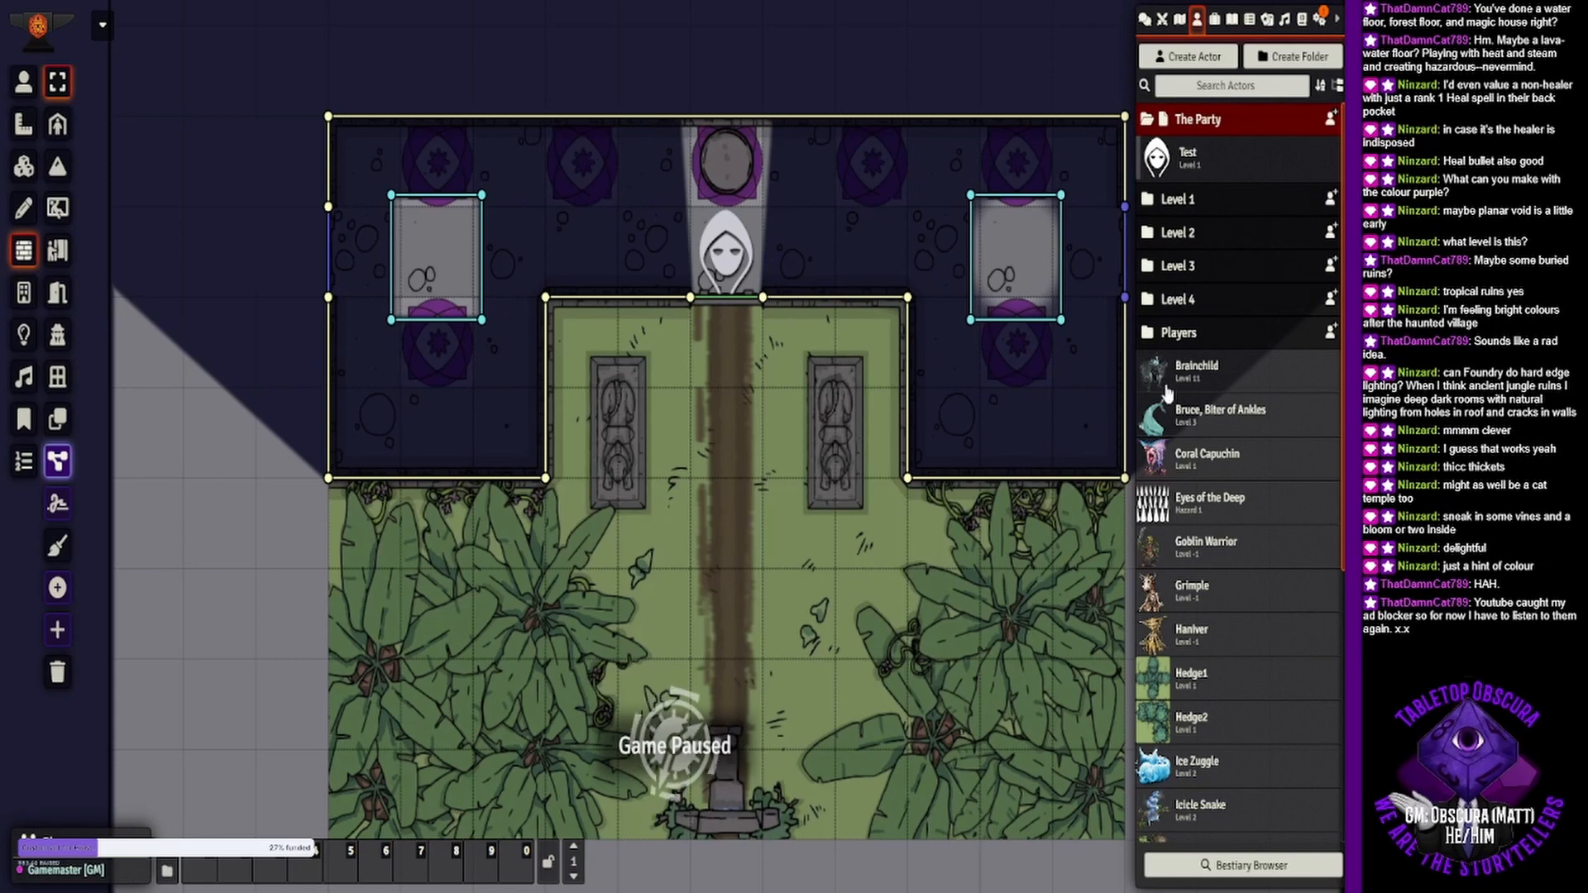
pyautogui.click(1273, 56)
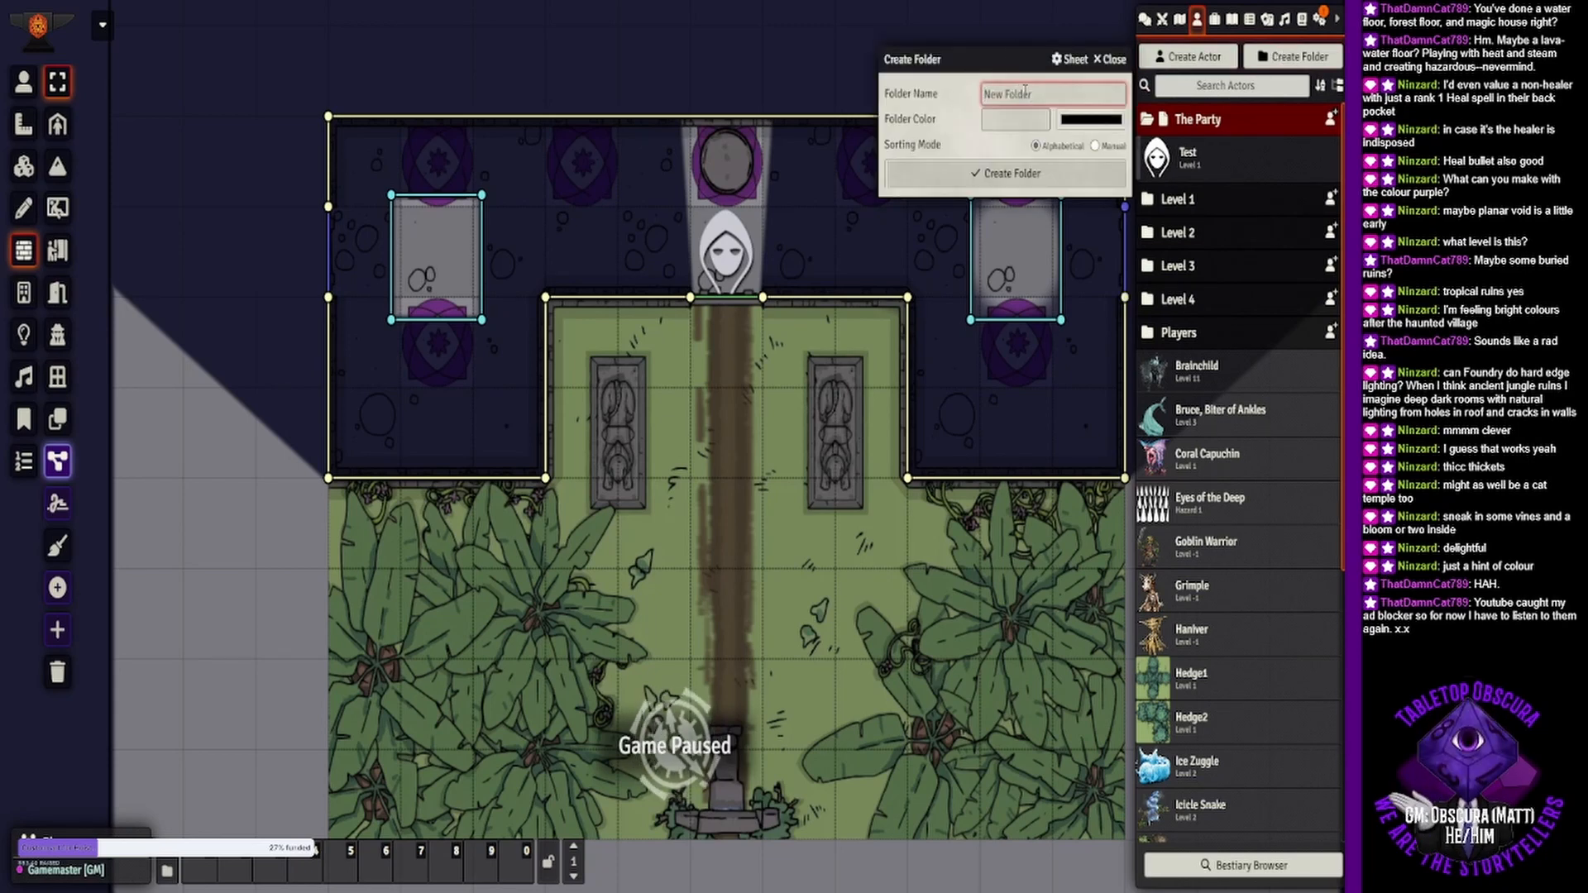
pyautogui.write('L')
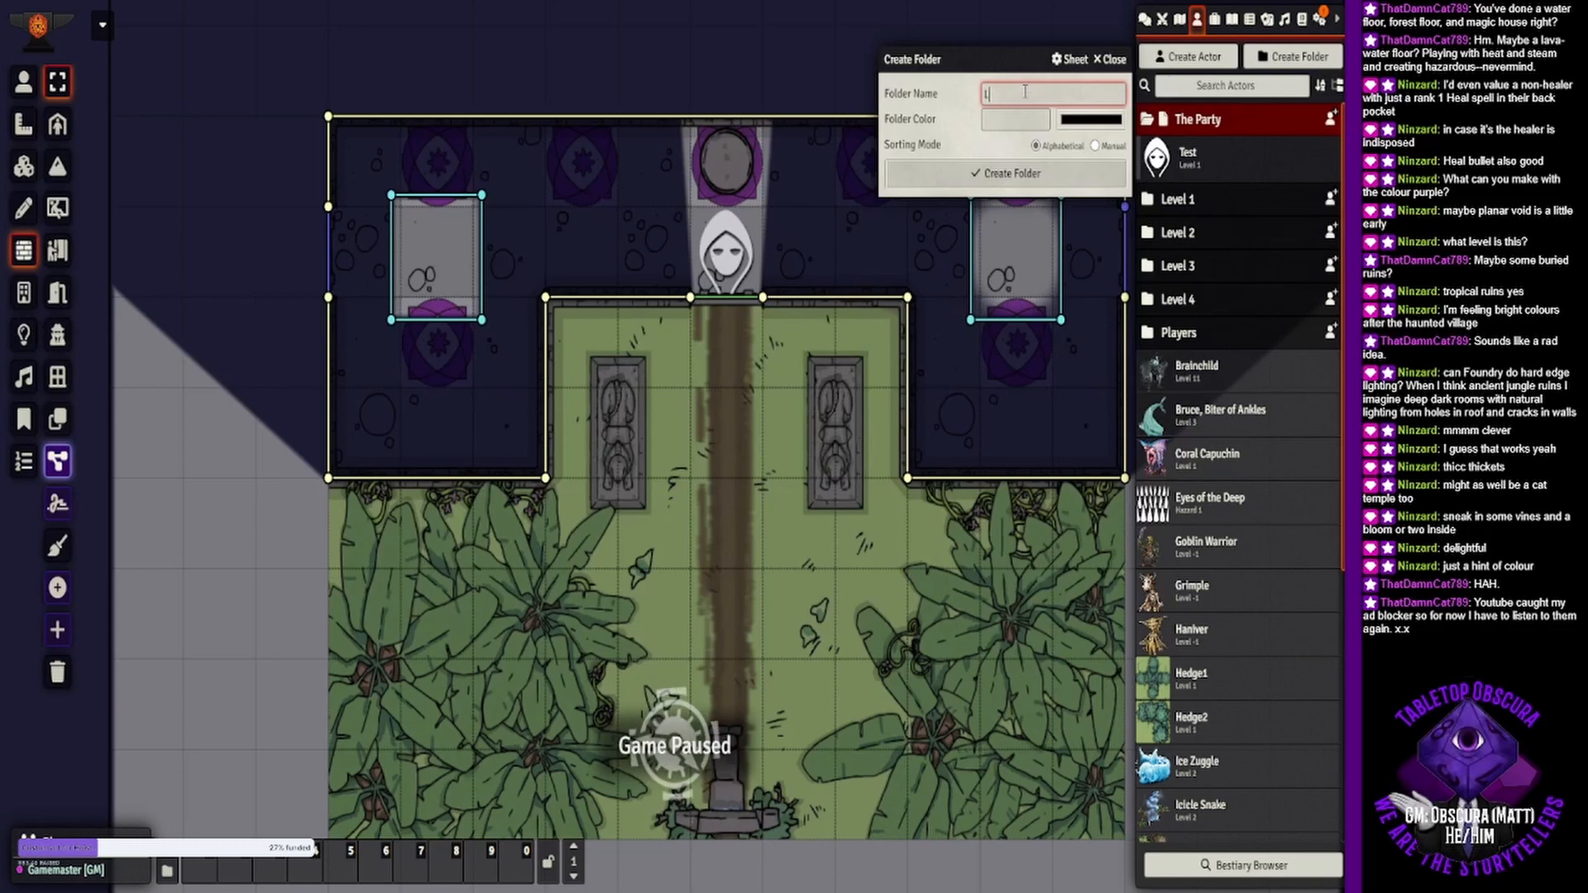
pyautogui.write('evel 5')
pyautogui.press('Return')
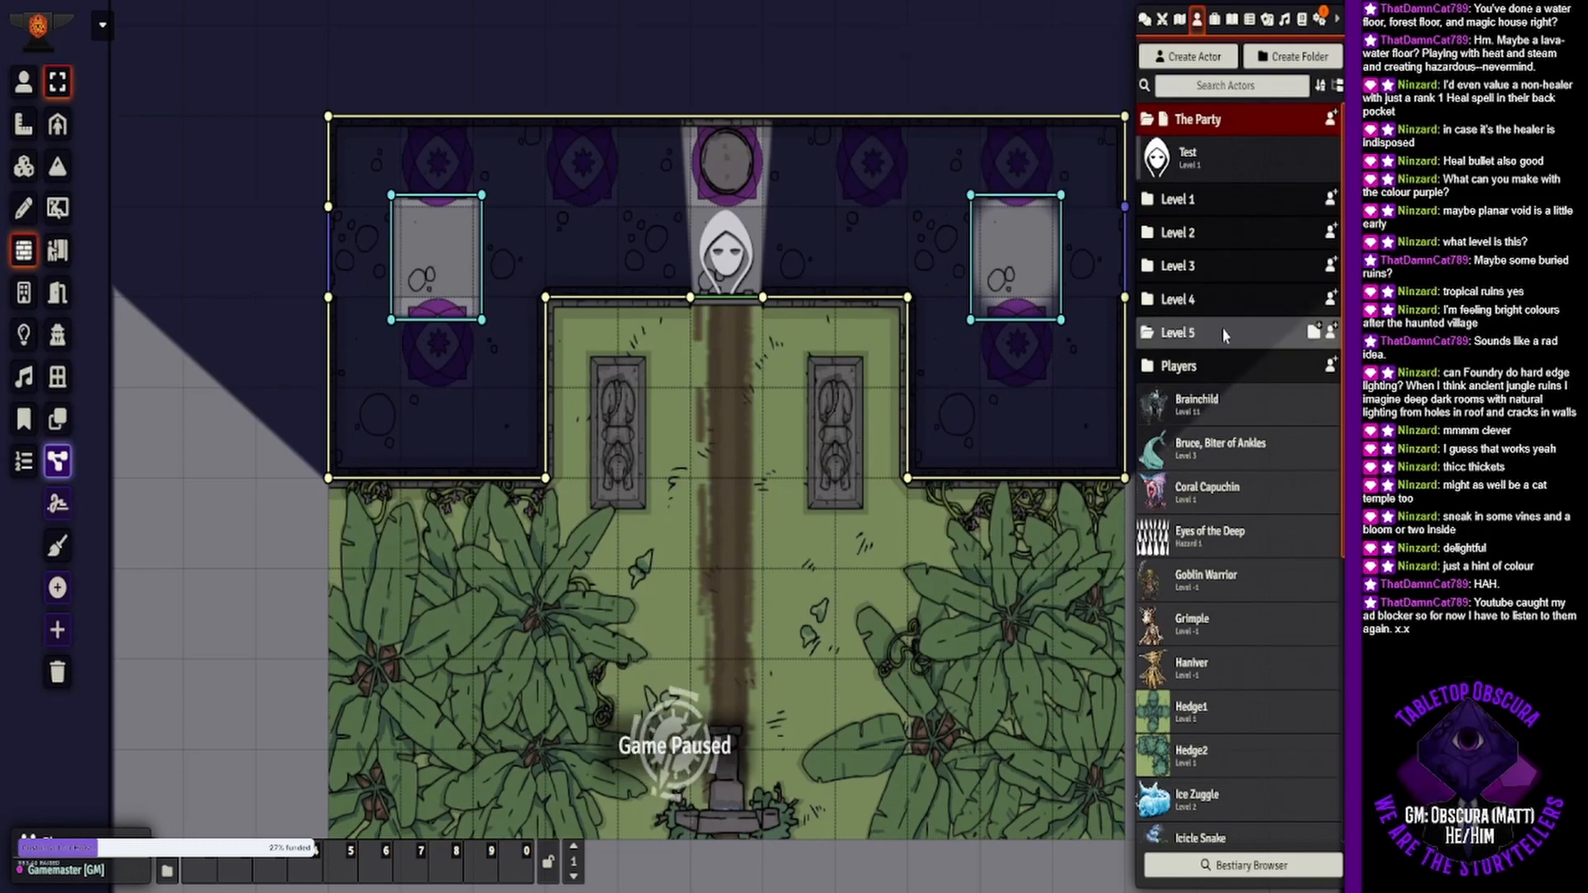
# - Create a subfolder named Maybe inside the Level 5 folder and expand it
pyautogui.click(1313, 331)
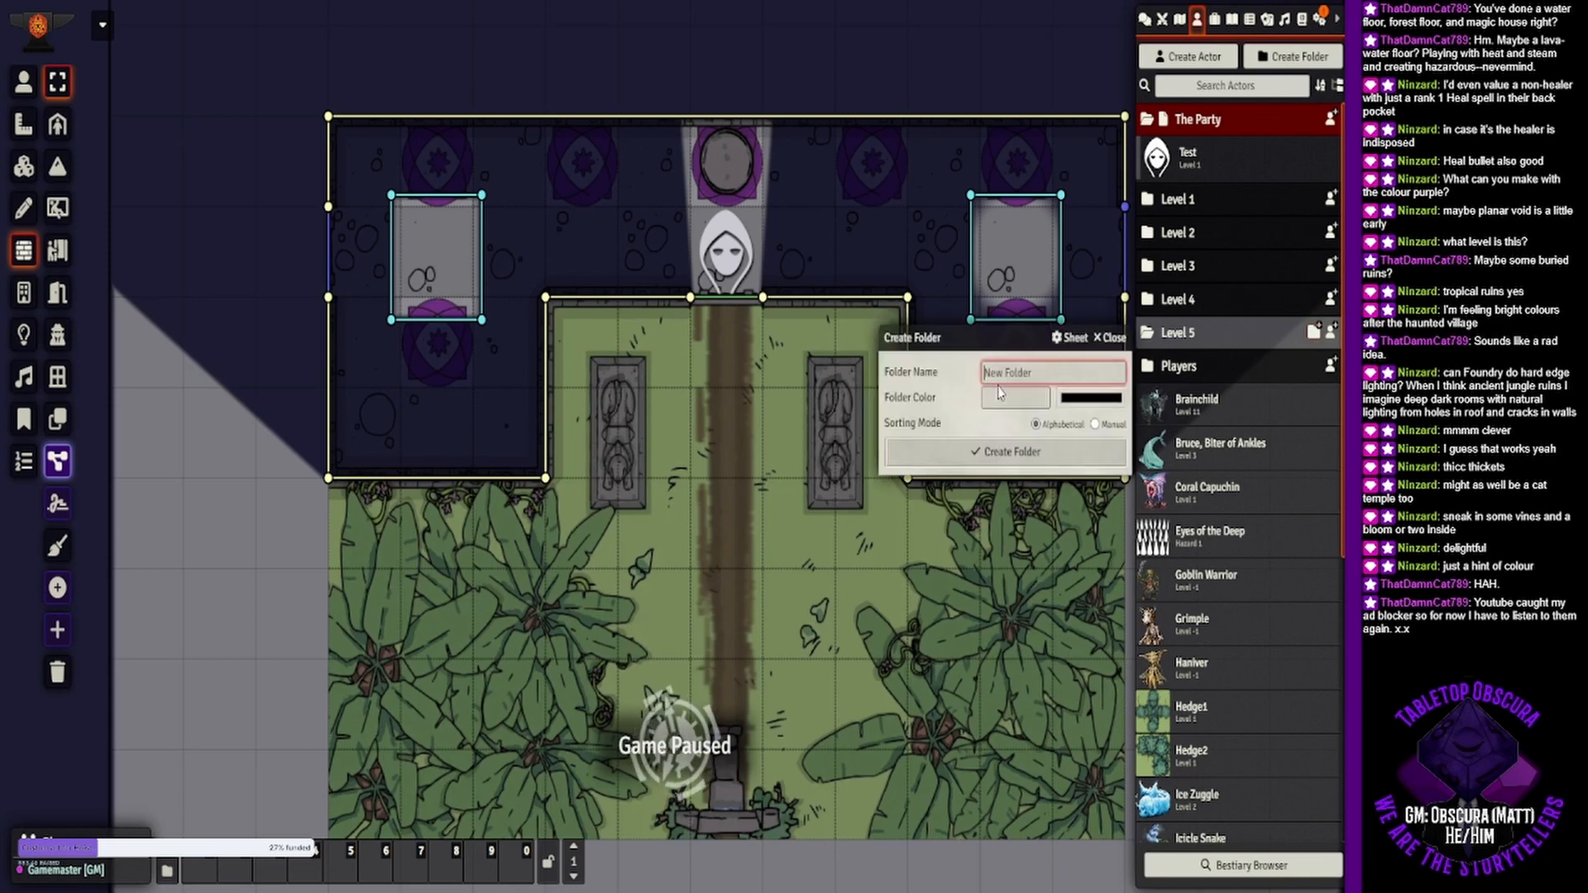
pyautogui.write('Maybe')
pyautogui.press('Return')
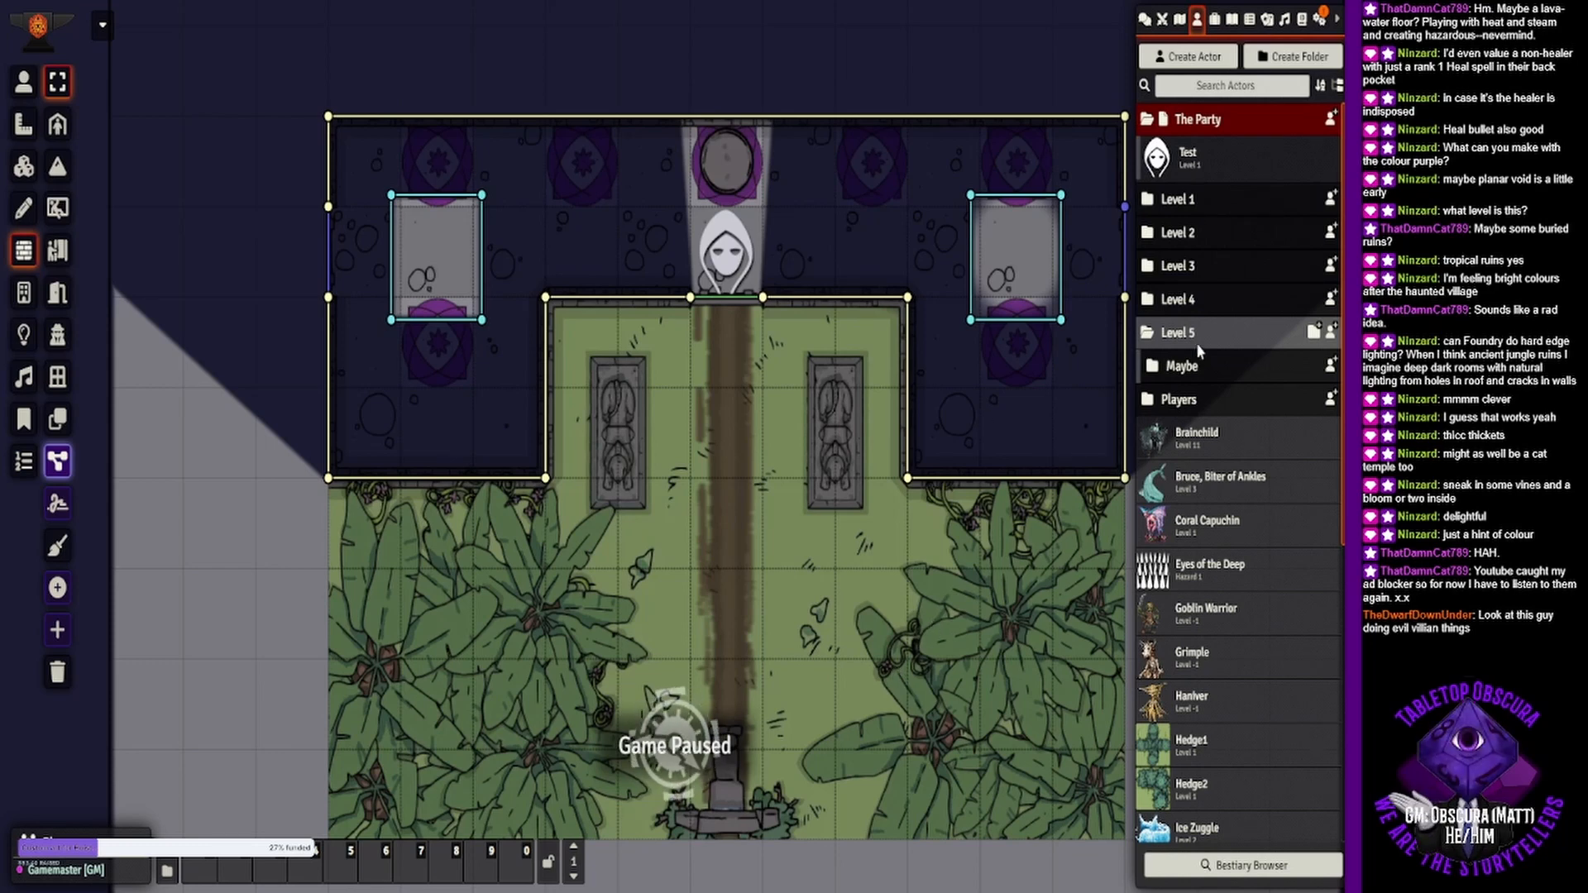
pyautogui.click(1179, 372)
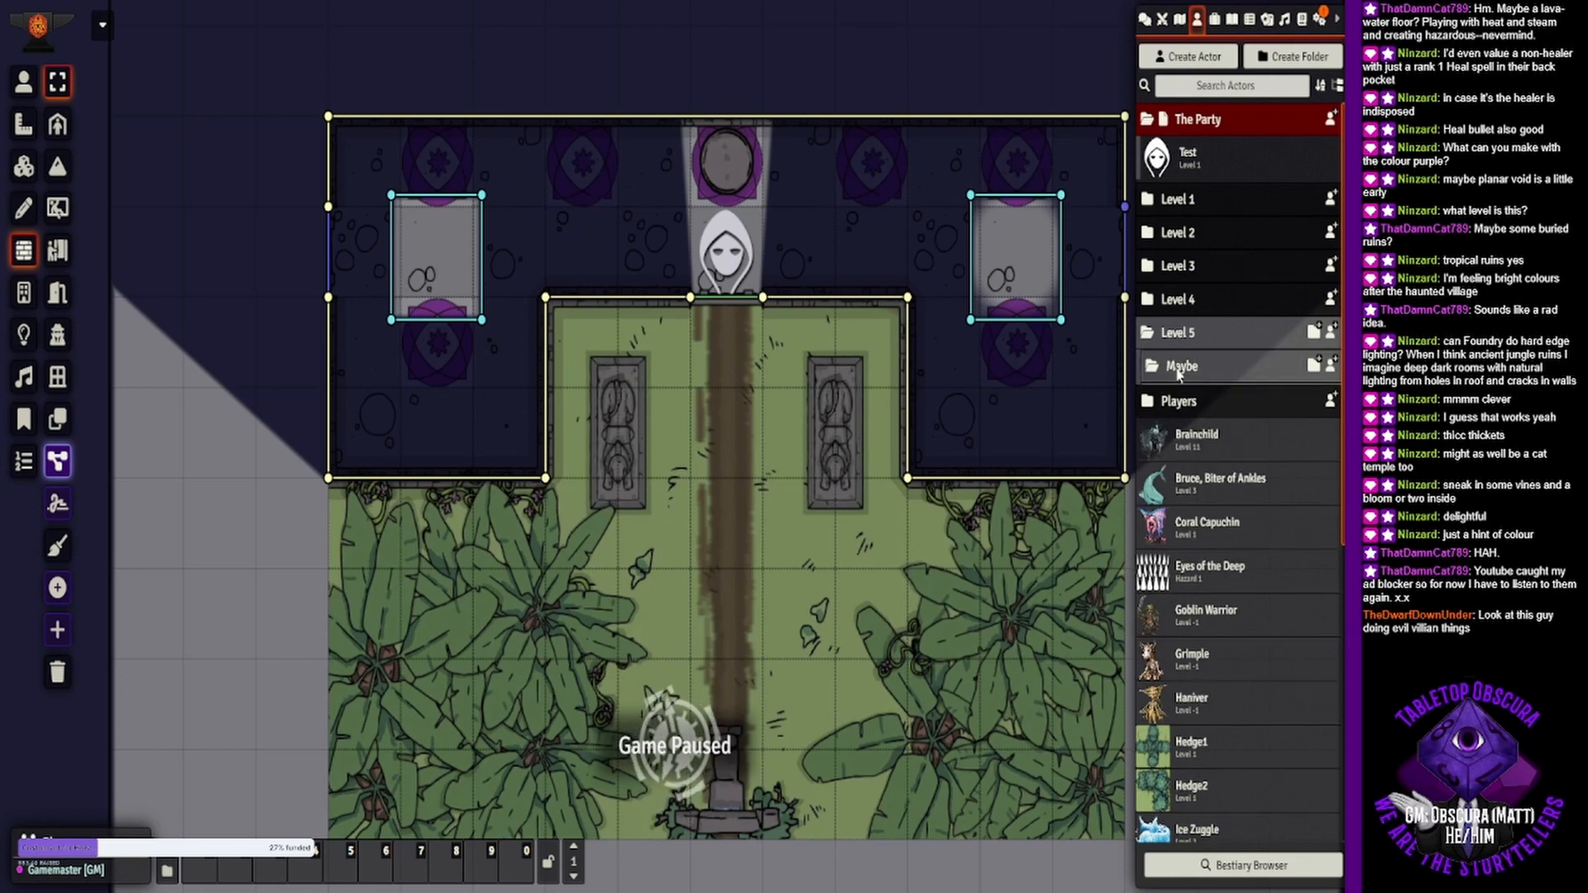
# - Open the bestiary browser and filter its sources to Battlezoo Bestiary, Battlezoo Bestiary: Strange And Unusual, and Botanical Bestiary
pyautogui.click(1241, 865)
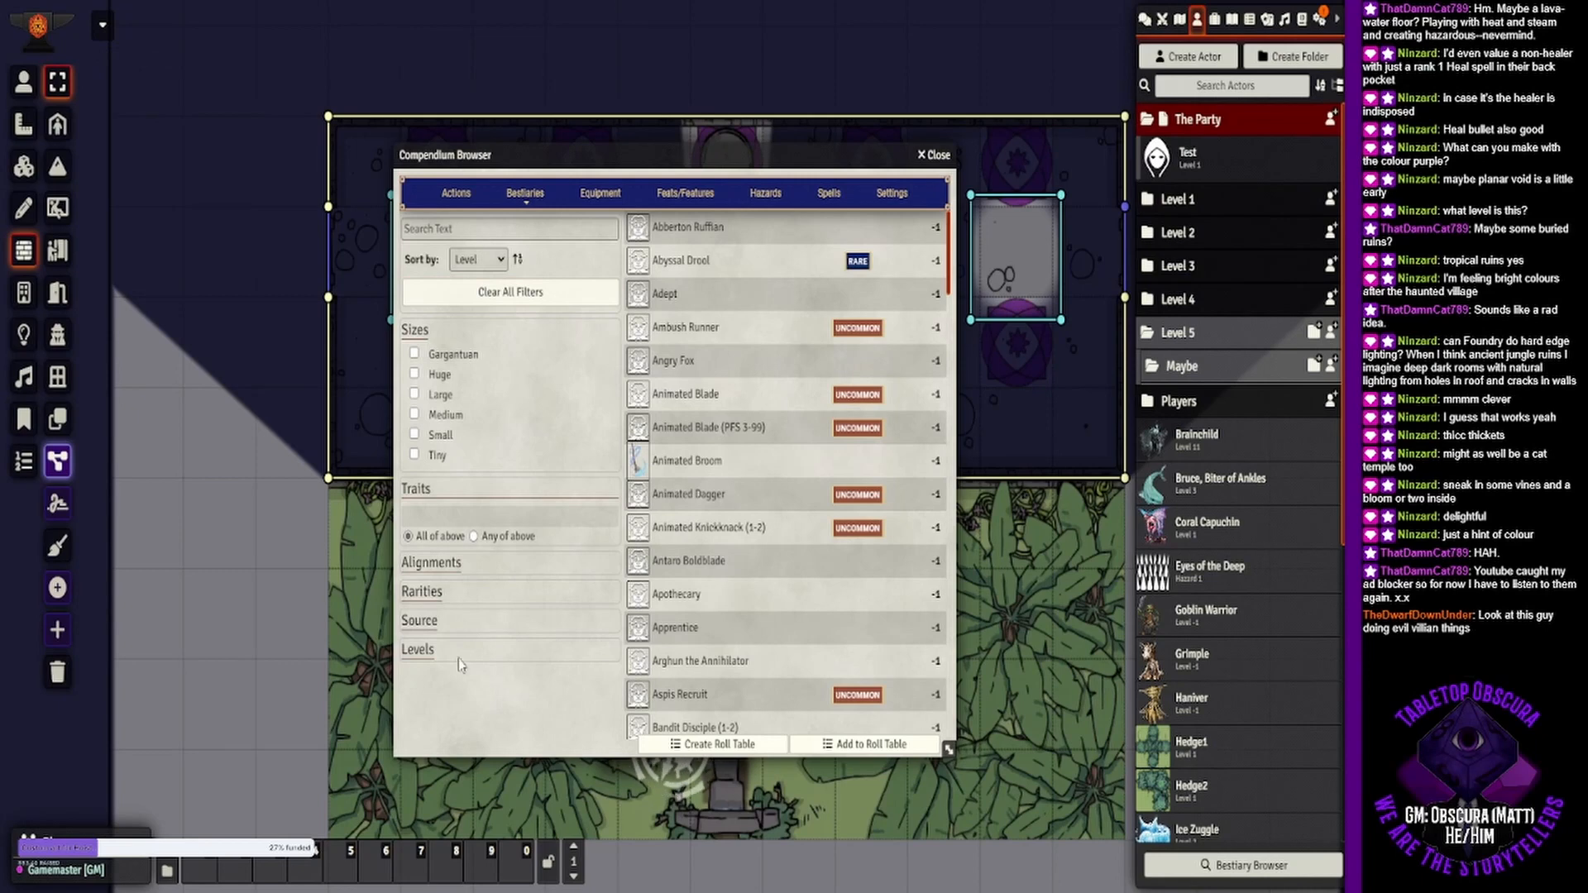
pyautogui.click(419, 620)
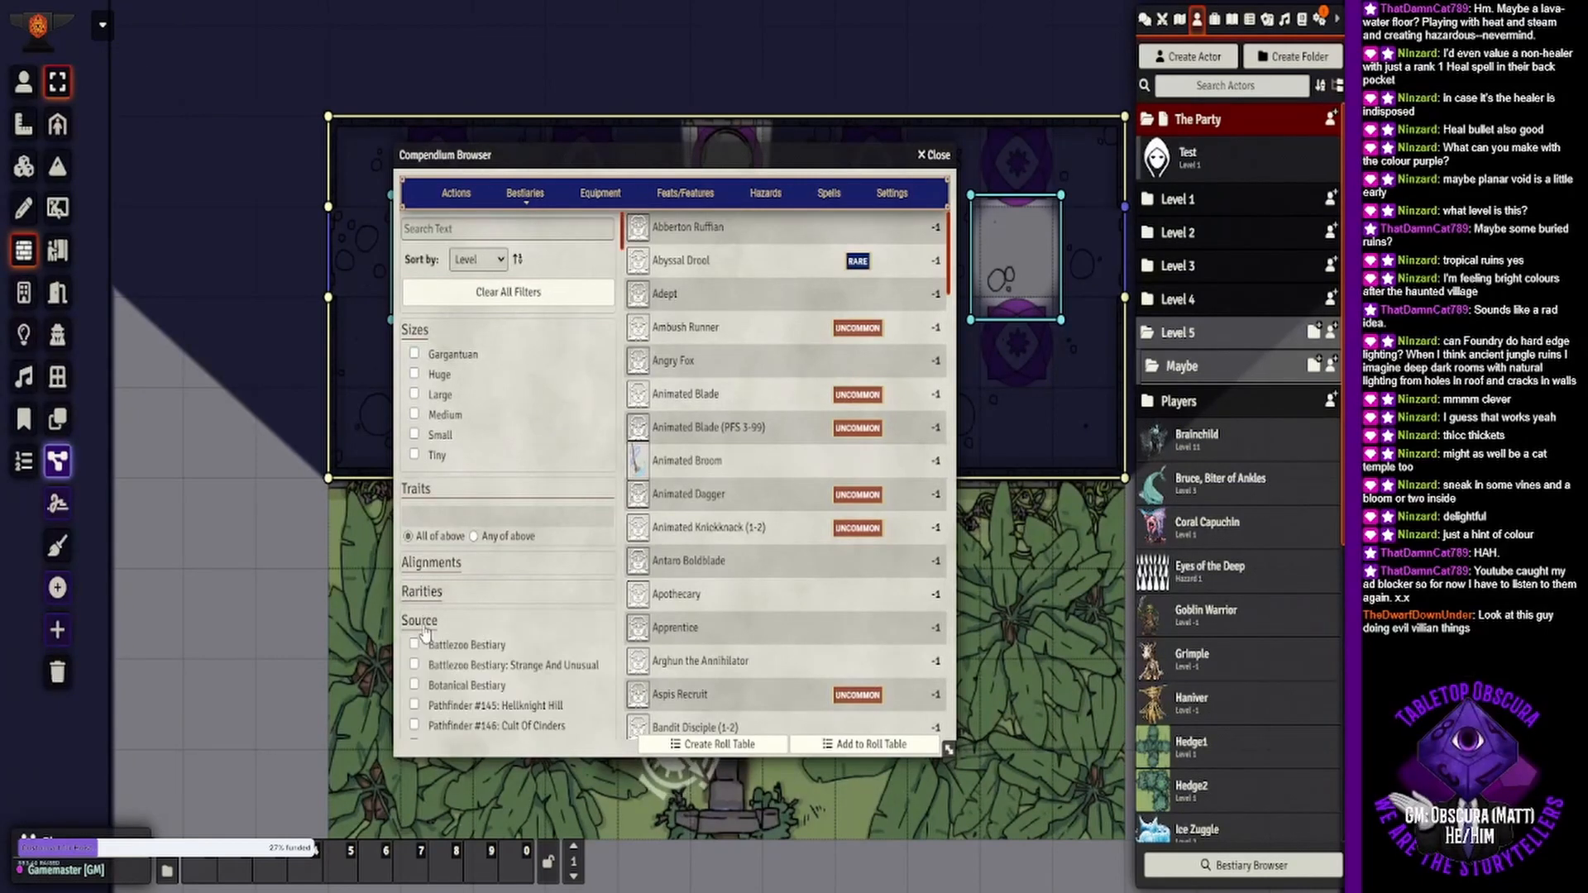
pyautogui.scroll(-1, 409, 608)
pyautogui.click(413, 557)
pyautogui.click(414, 577)
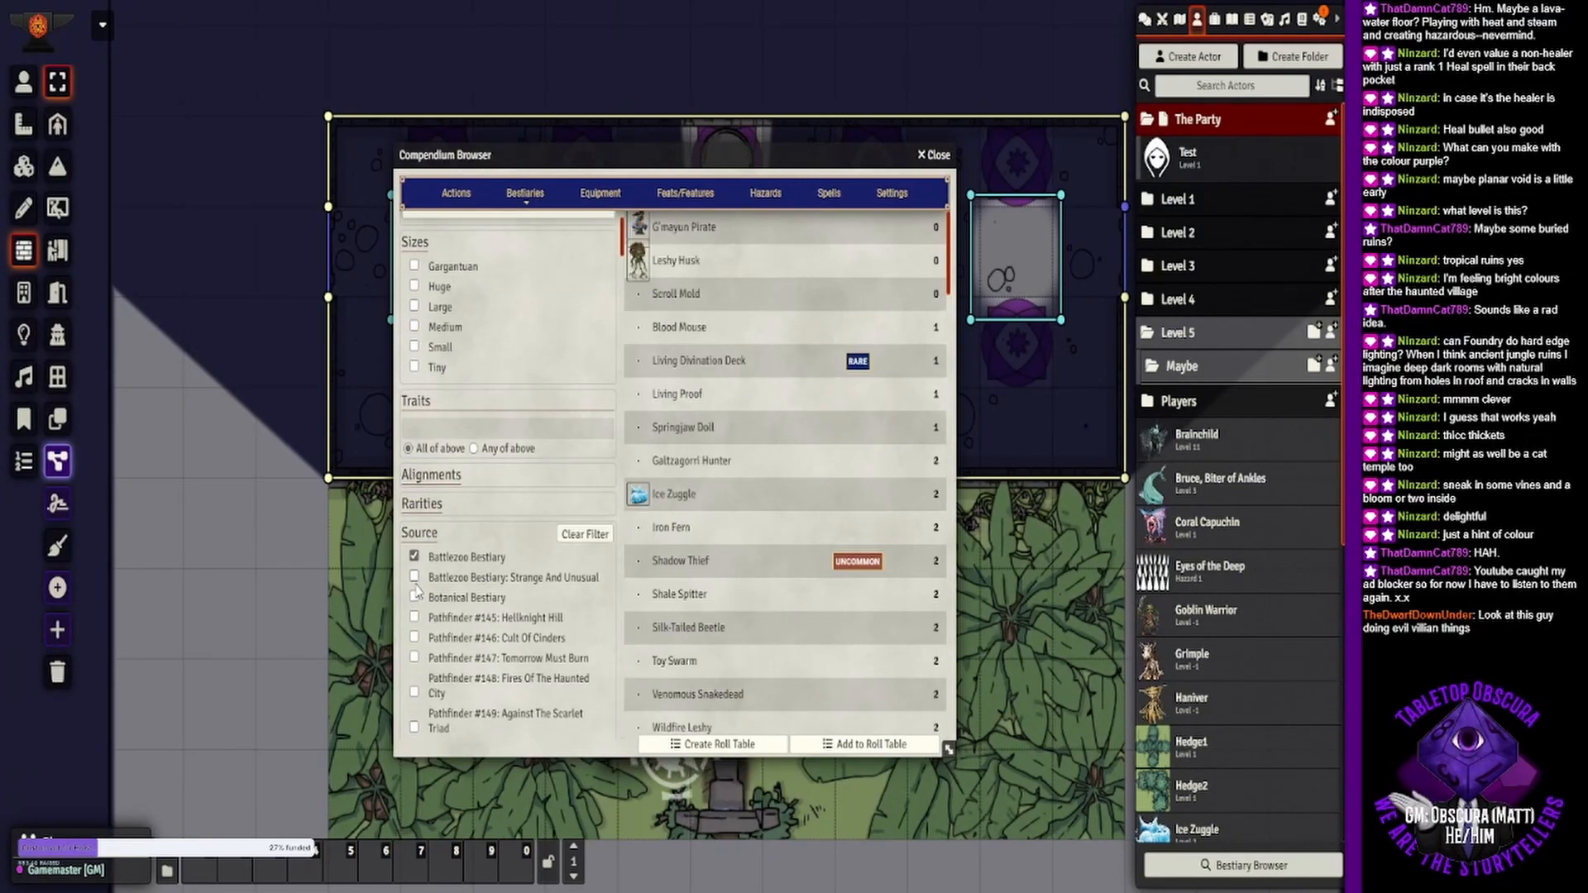
pyautogui.click(414, 597)
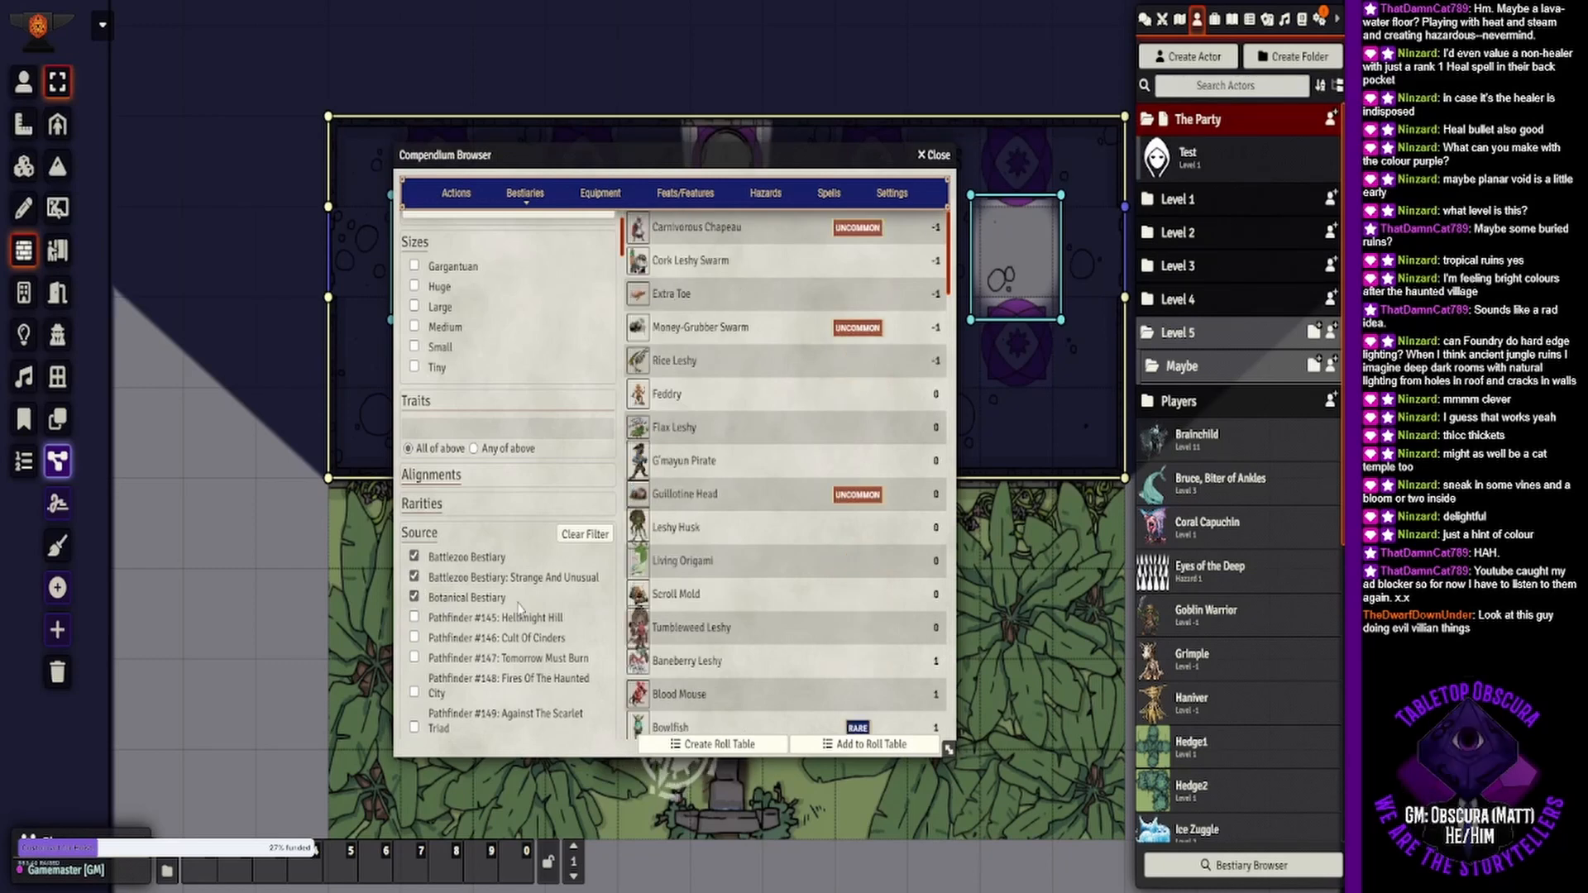
# - Add Pathfinder Bestiary, Pathfinder Bestiary 2 and Pathfinder Bestiary 3 to the source filter, and collapse the source list
pyautogui.scroll(-12, 519, 607)
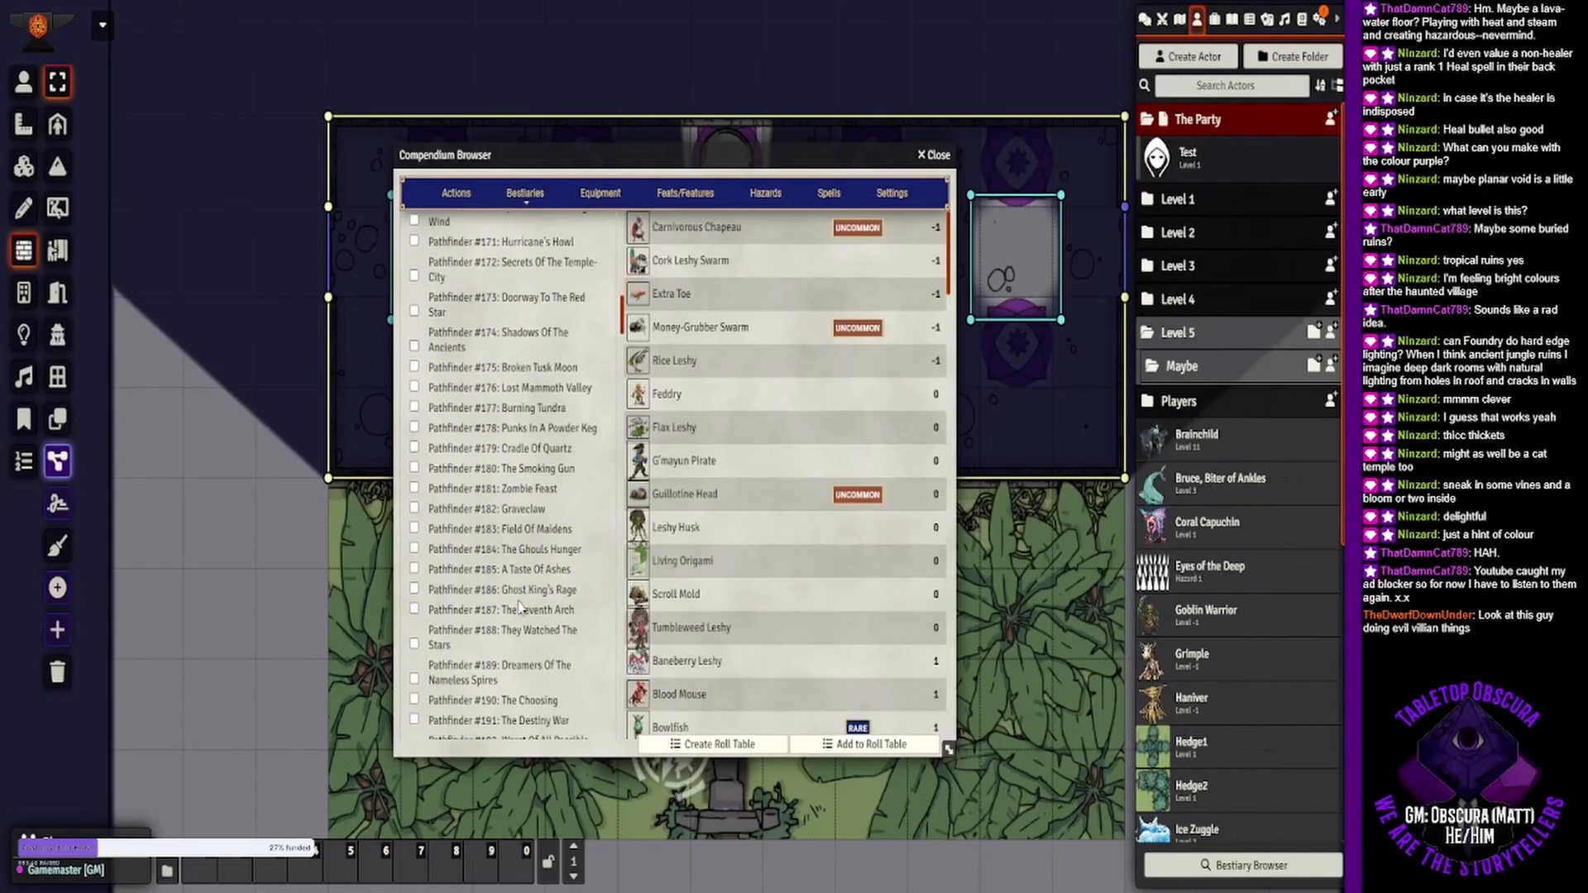
pyautogui.scroll(-8, 519, 608)
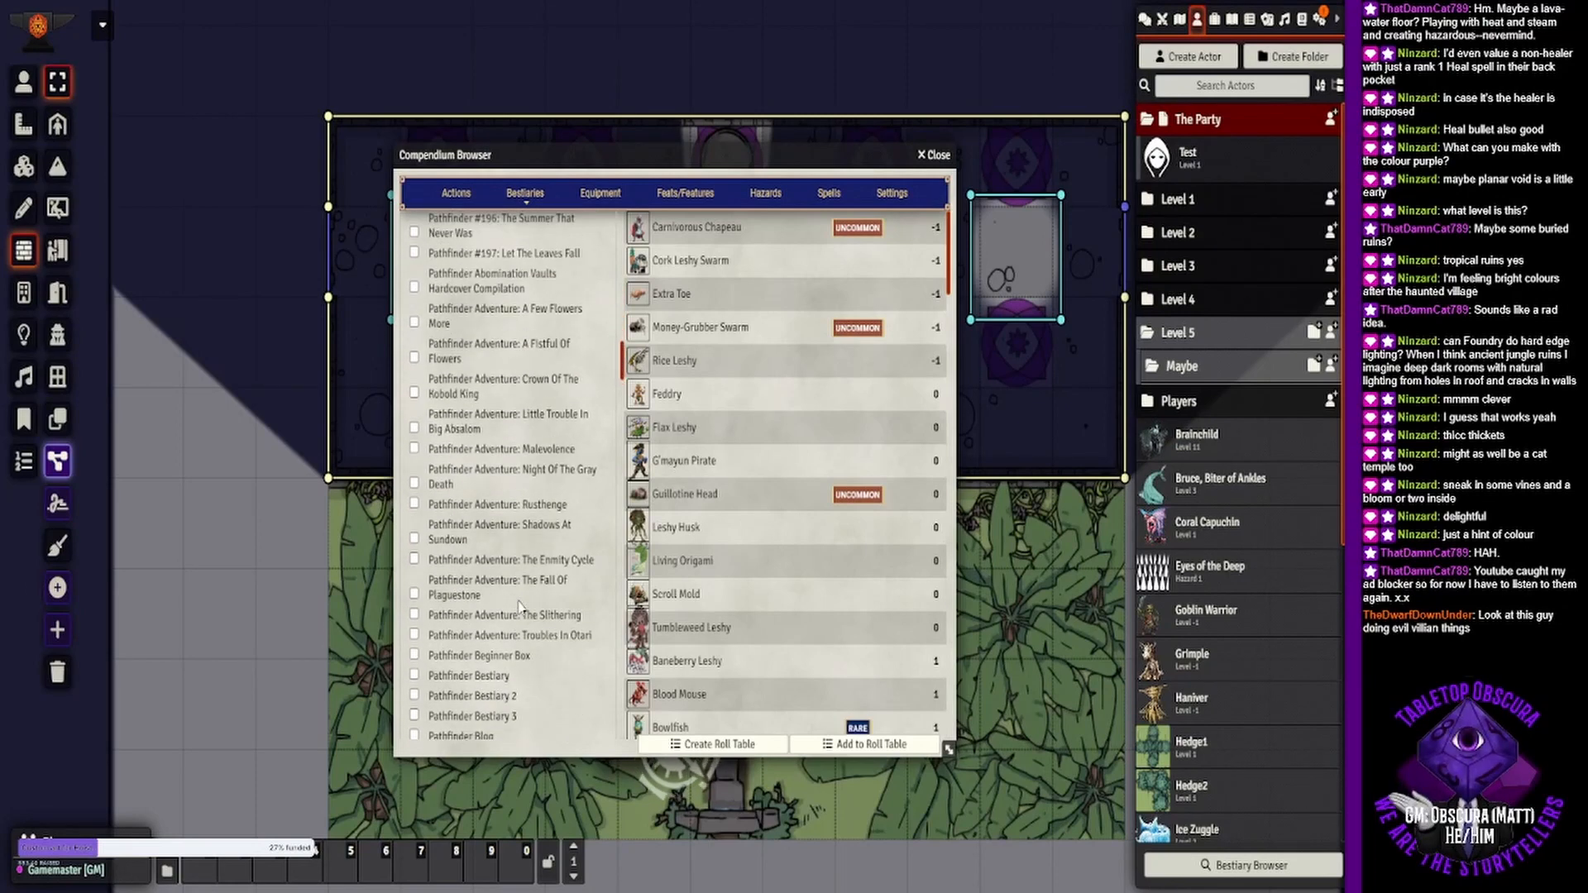
pyautogui.scroll(-3, 519, 607)
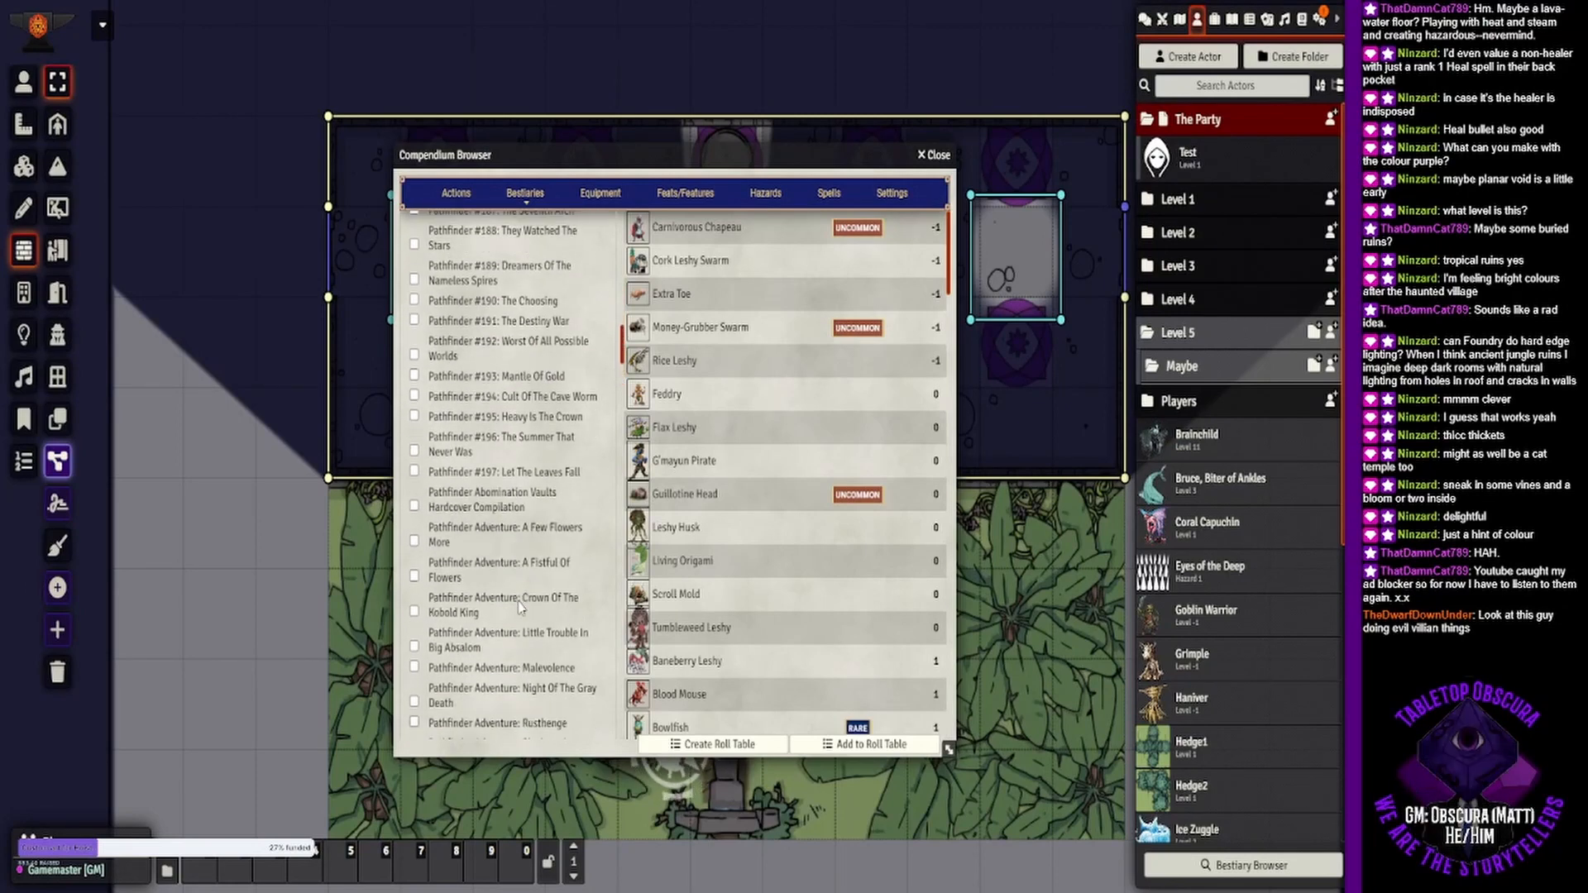
pyautogui.scroll(-9, 519, 607)
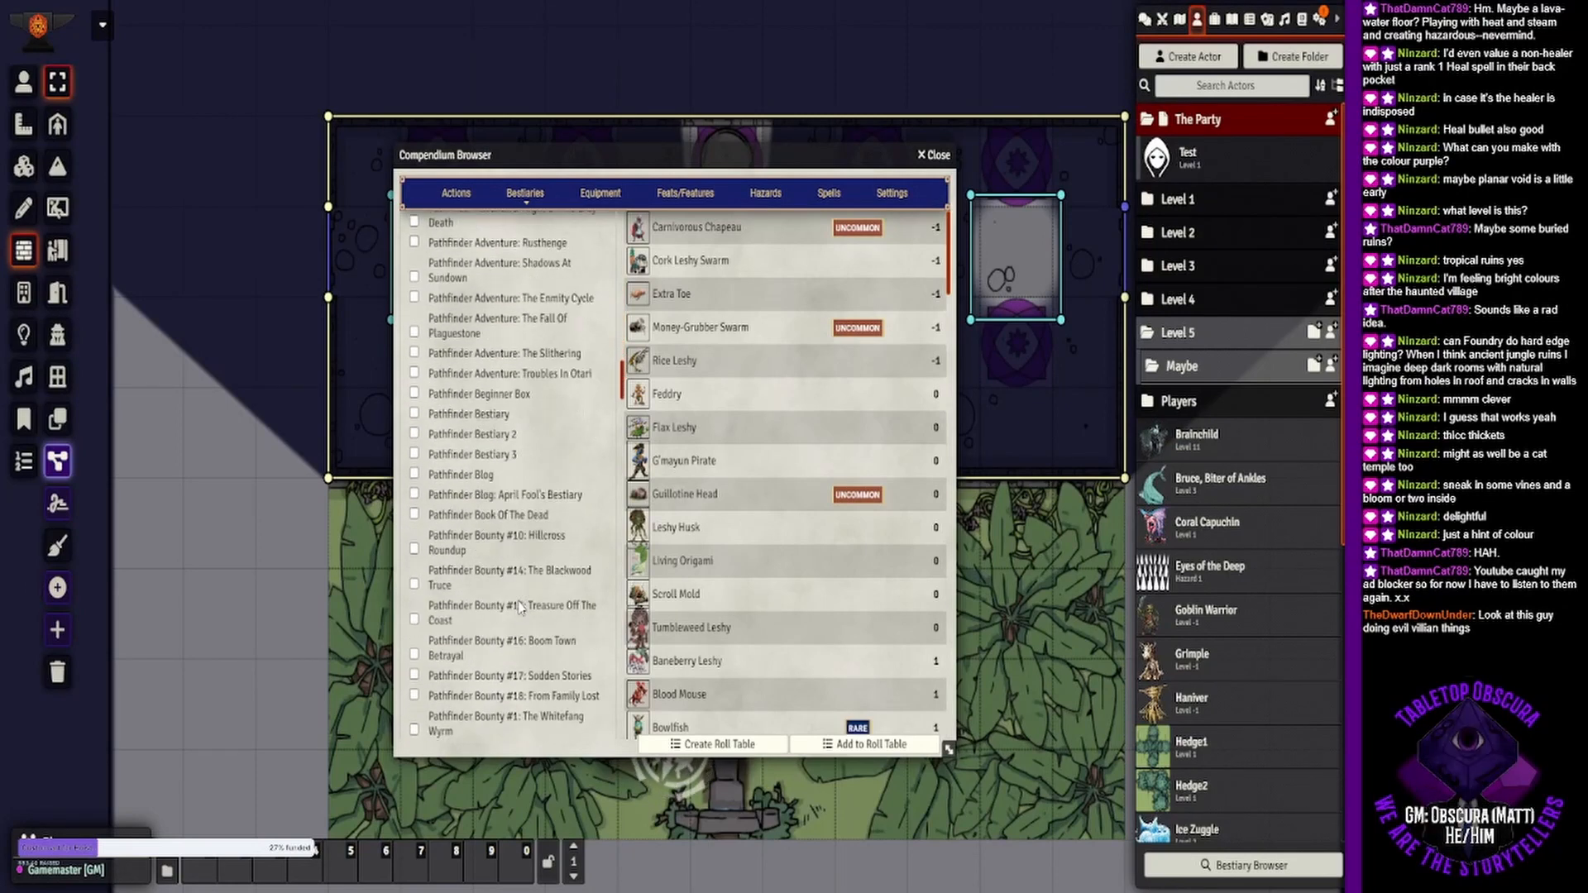
pyautogui.click(413, 411)
pyautogui.click(414, 431)
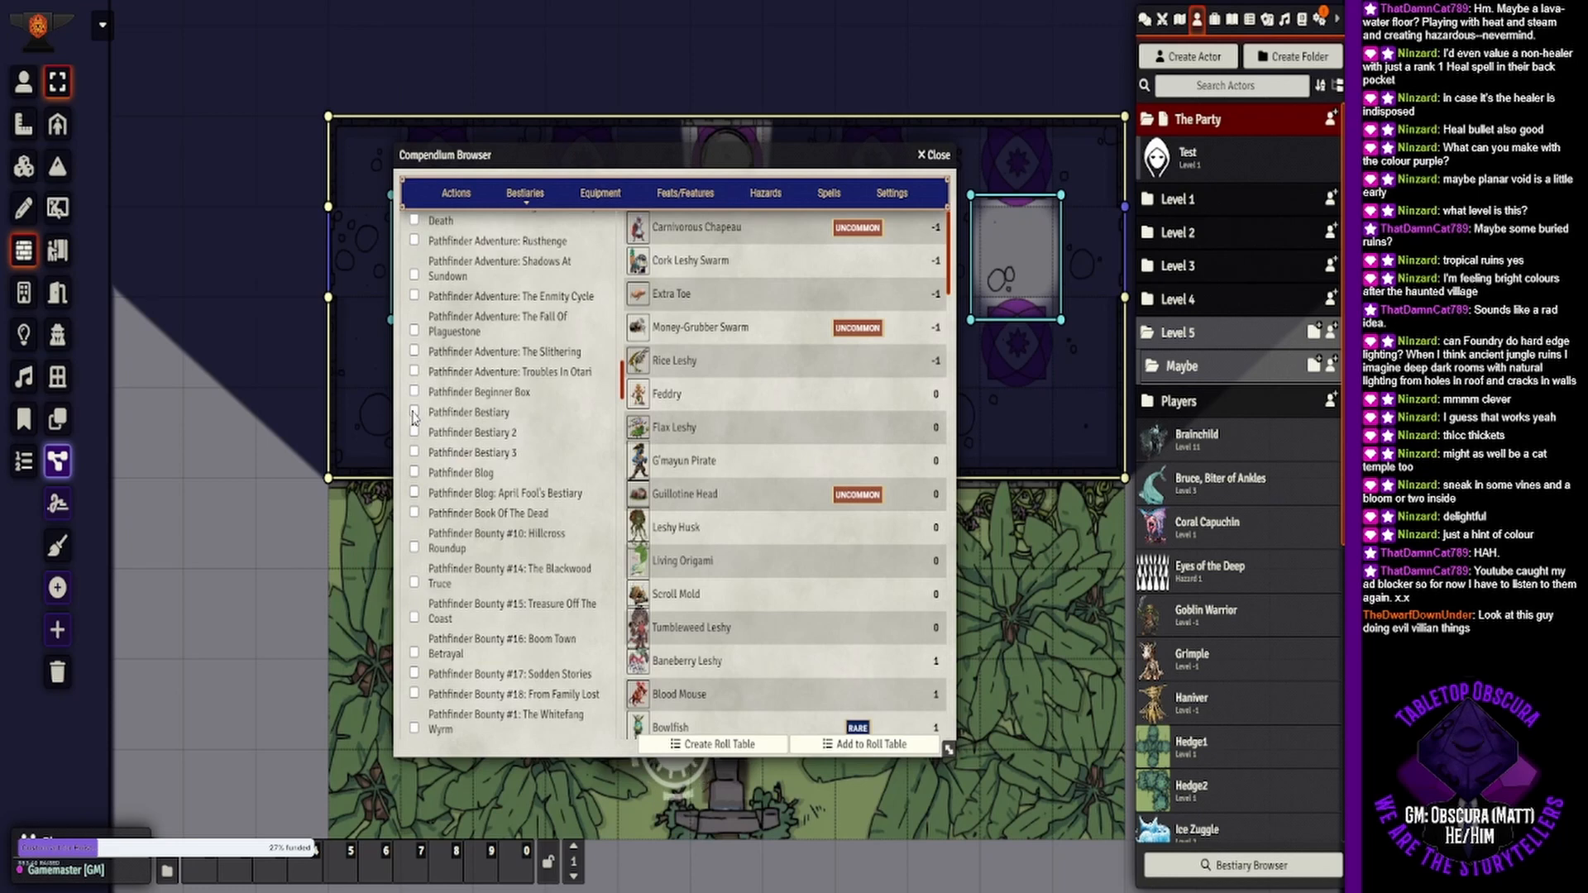
pyautogui.click(413, 452)
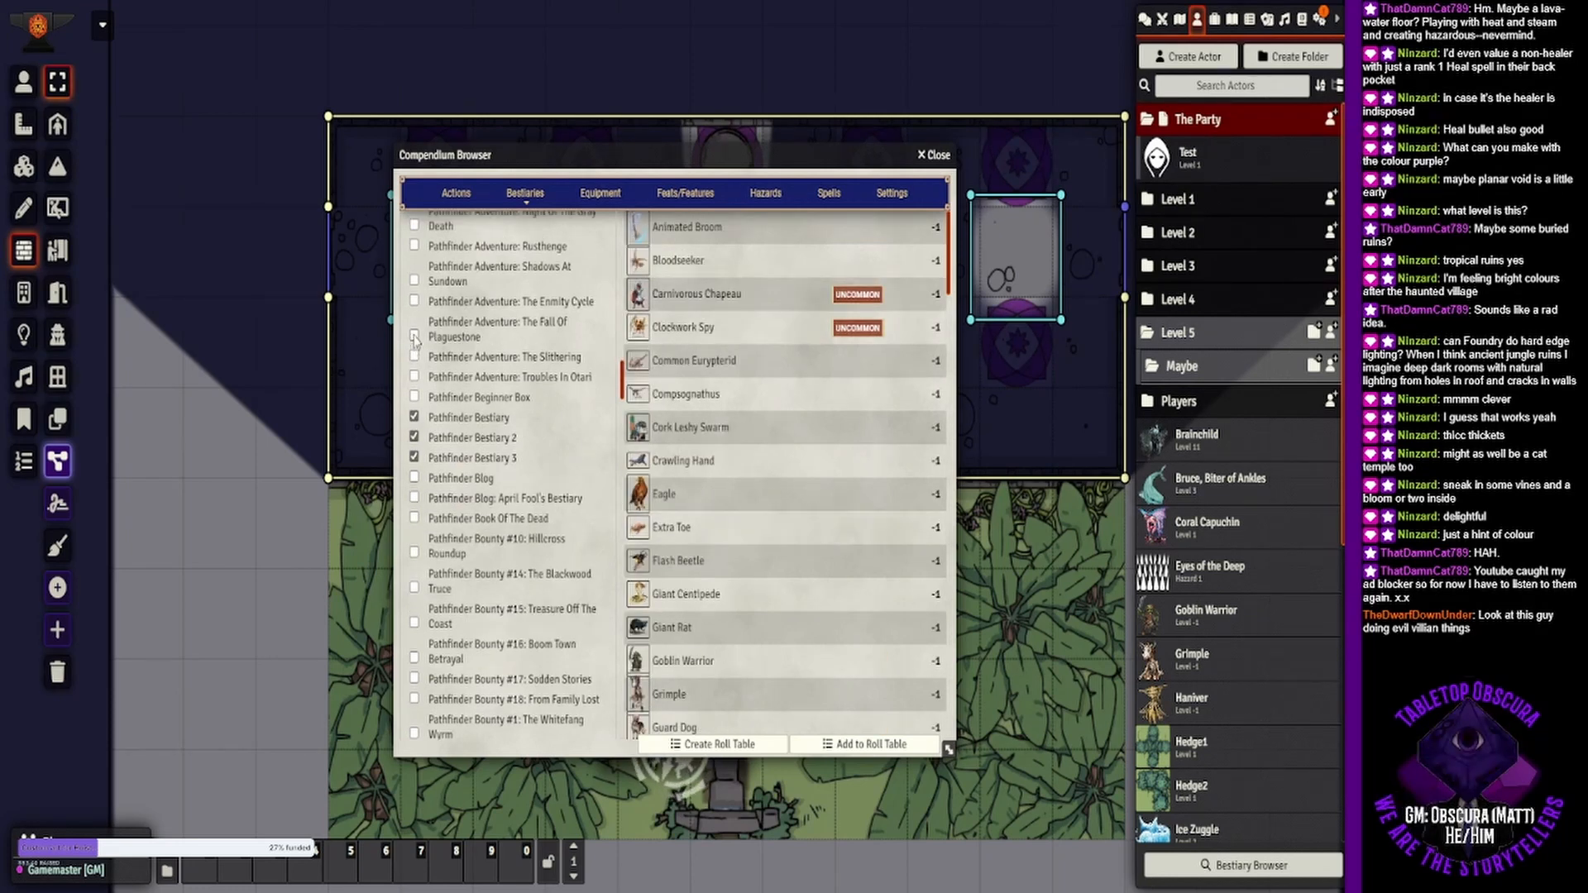
pyautogui.scroll(15, 415, 339)
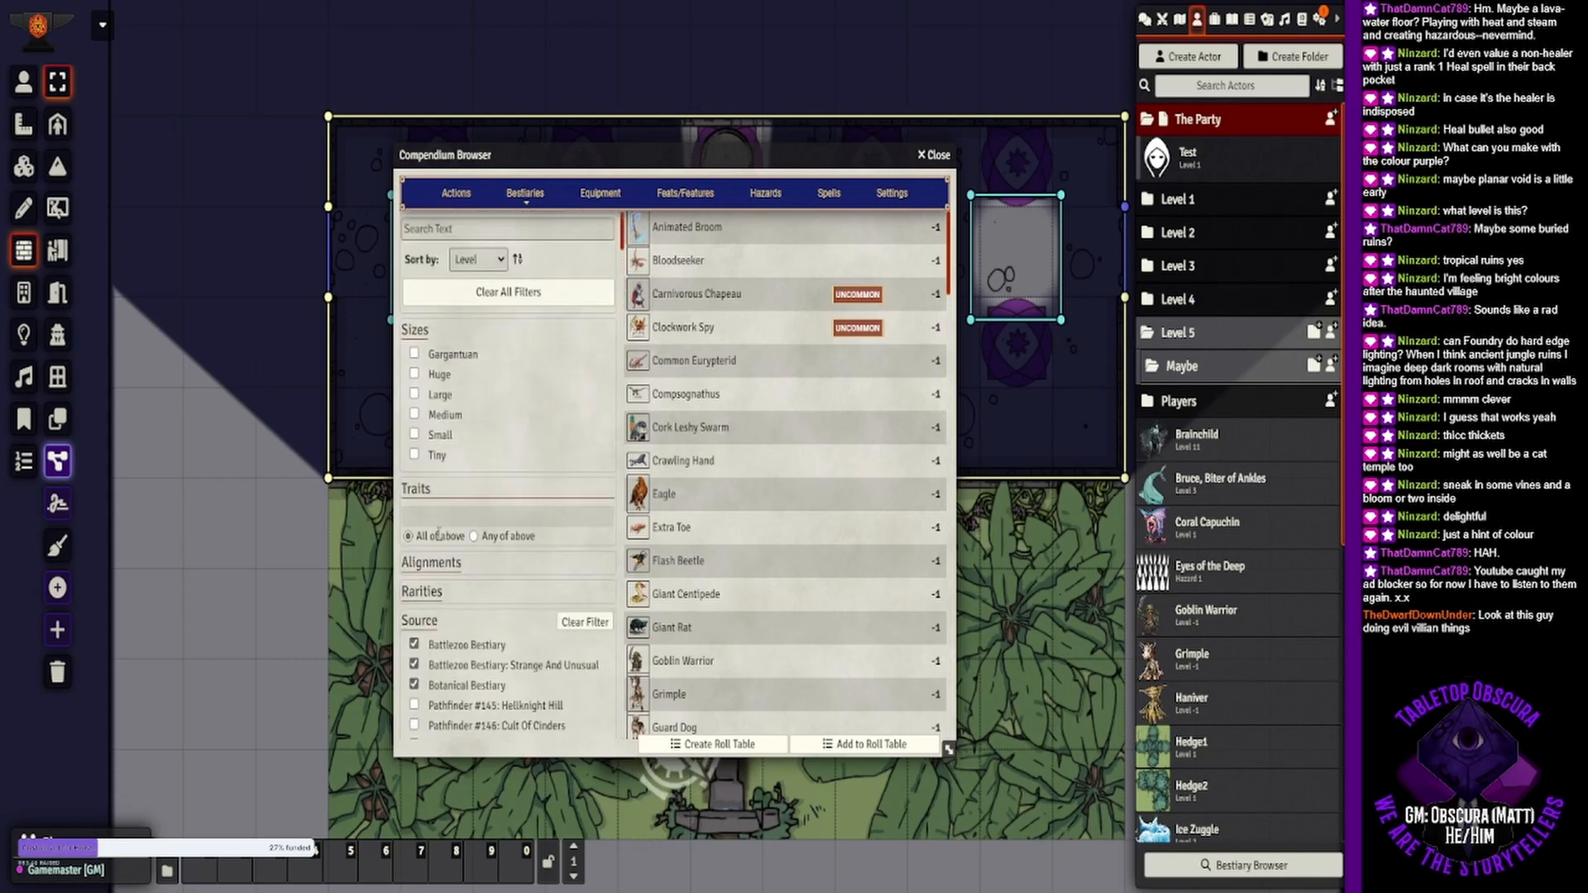
pyautogui.click(434, 621)
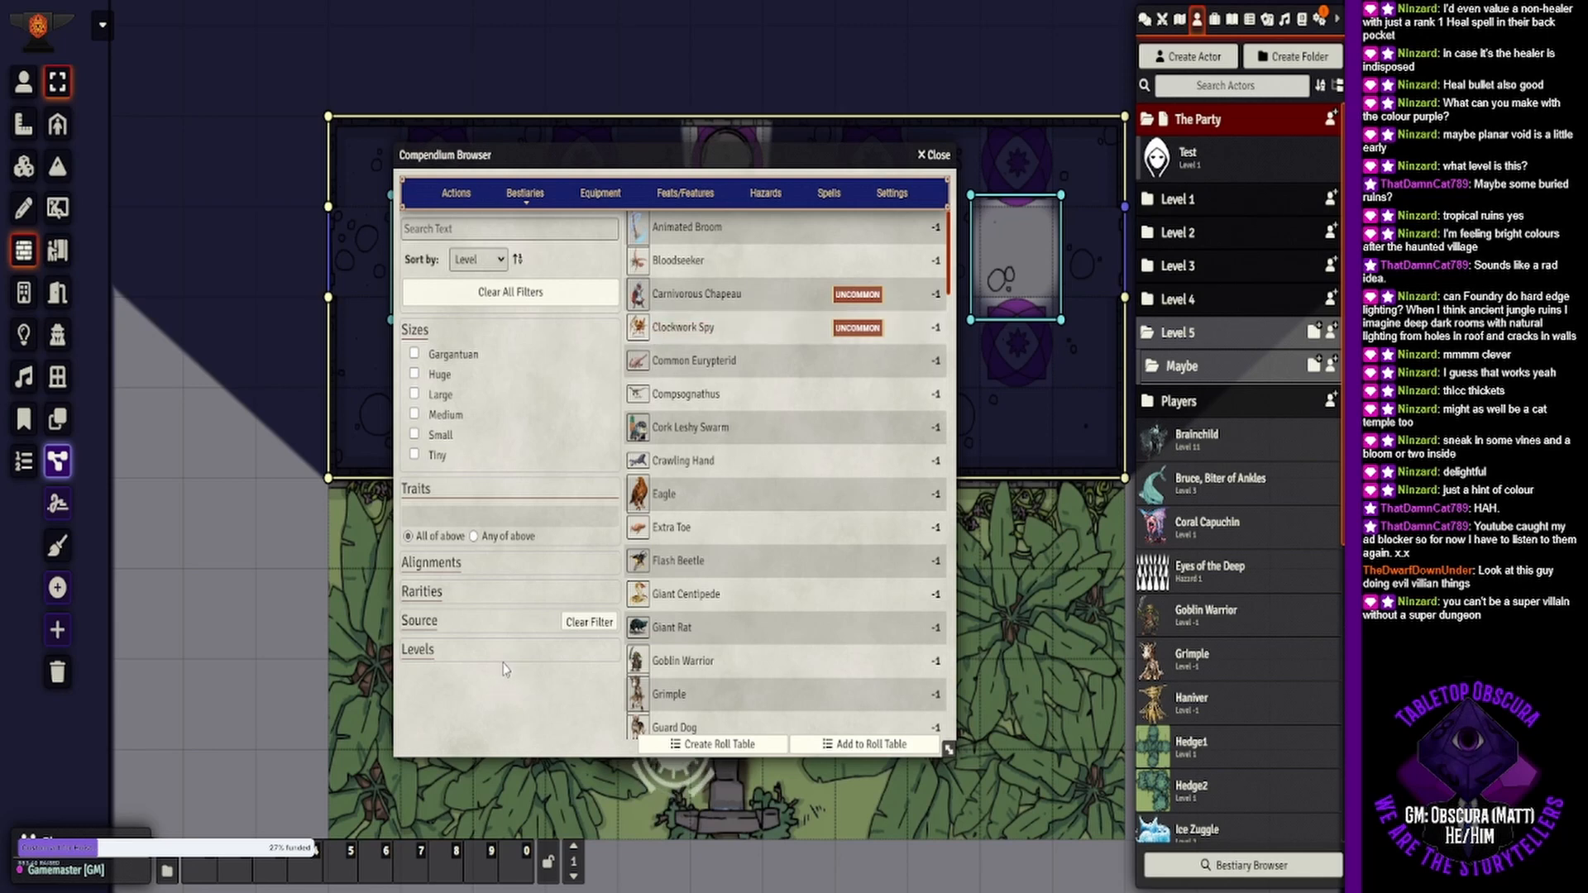
# - Limit the creature list to levels 5 through 7
pyautogui.click(420, 651)
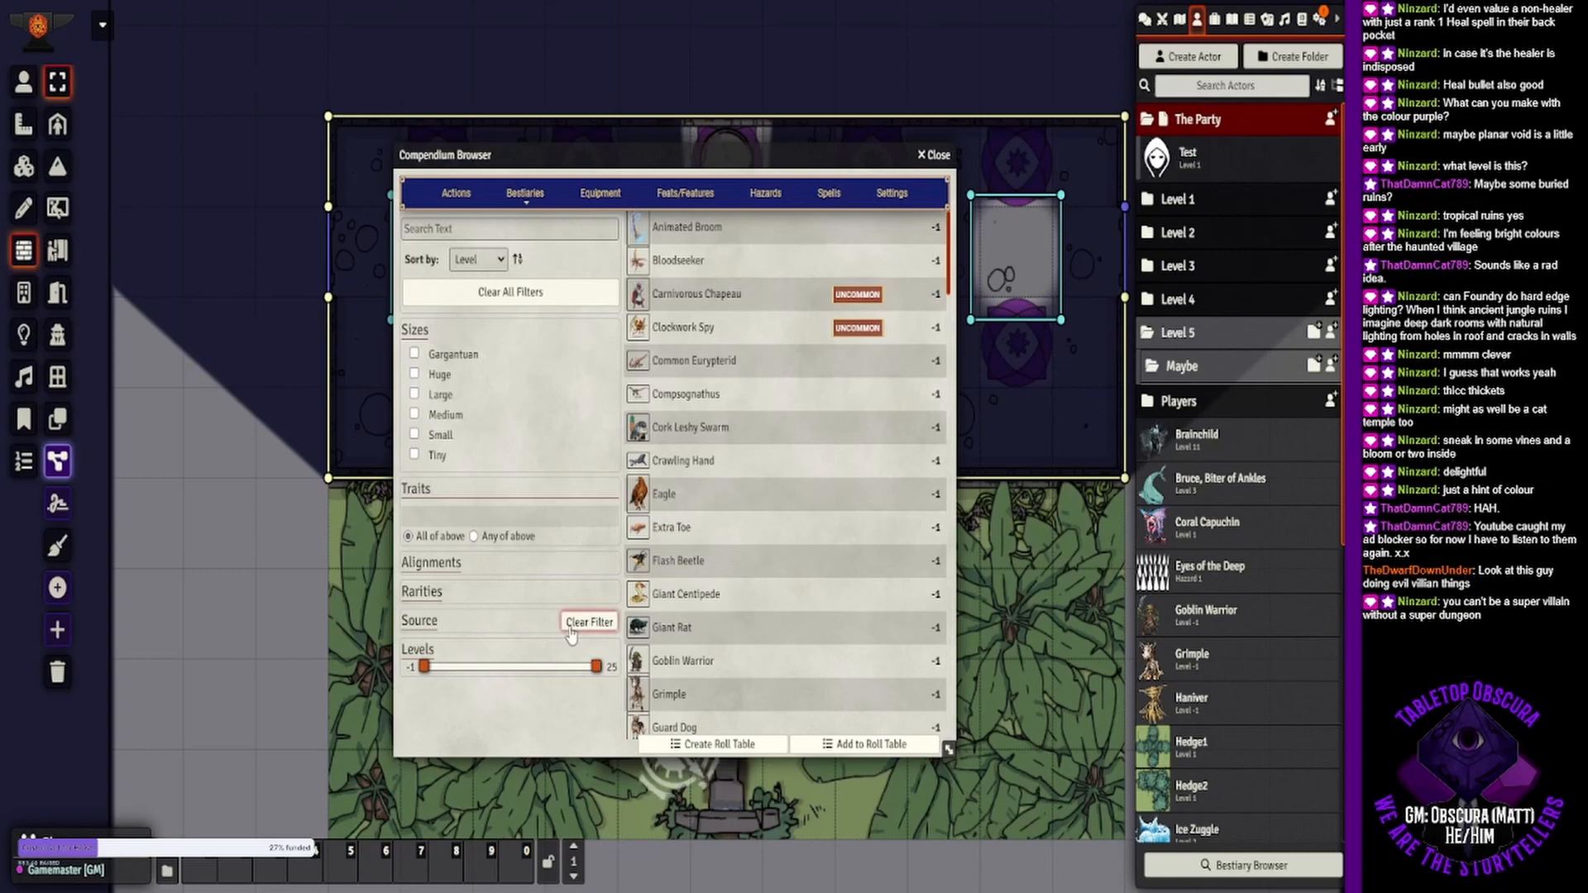
pyautogui.click(459, 668)
pyautogui.moveTo(461, 673); pyautogui.dragTo(465, 671)
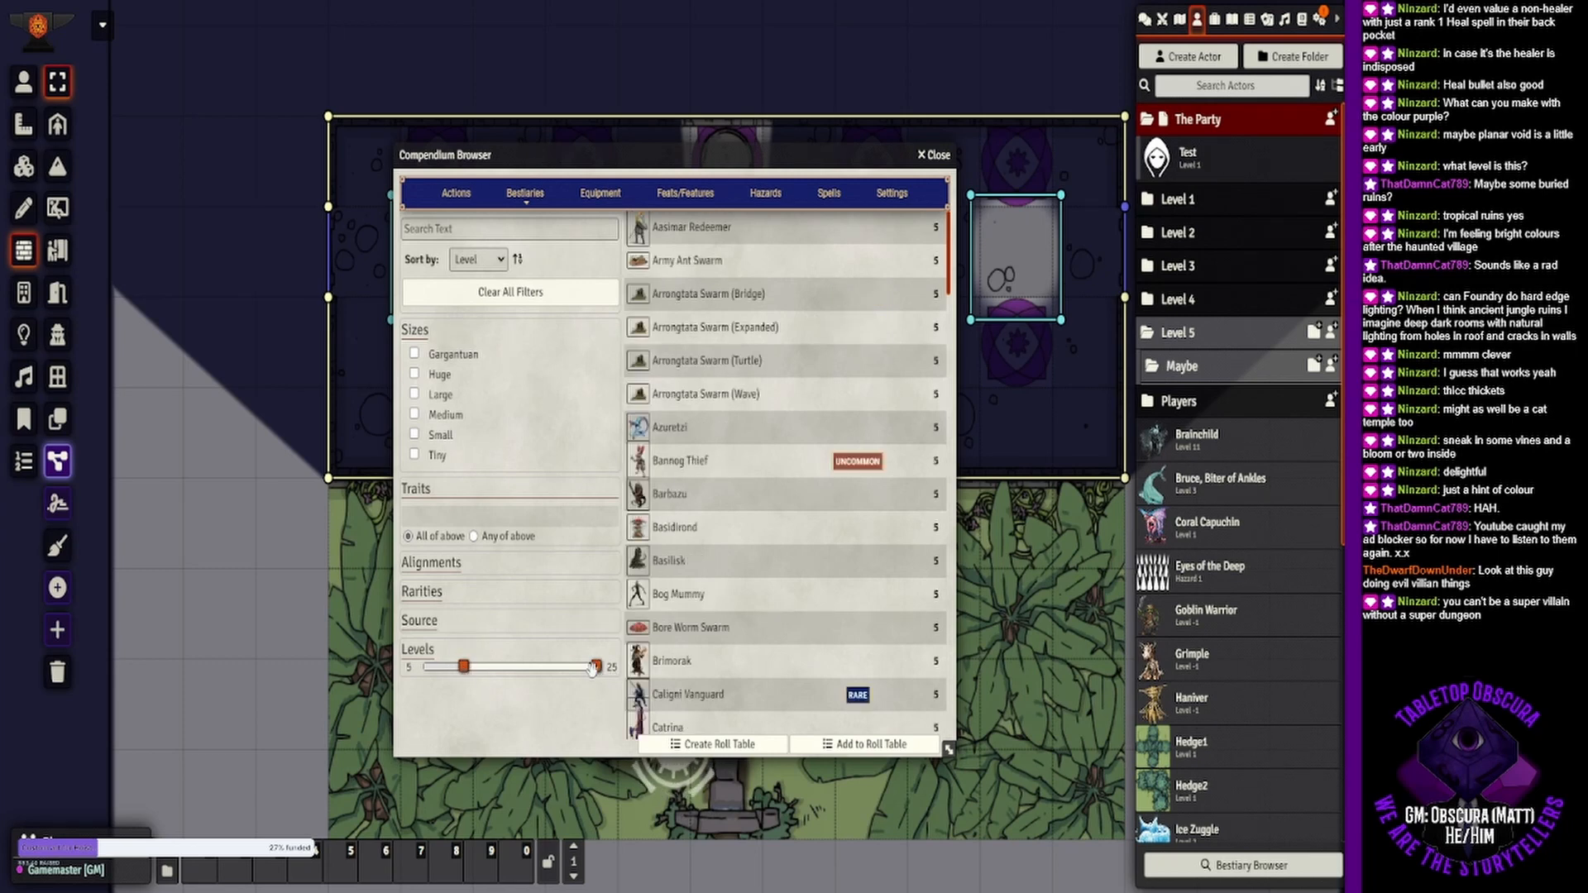
pyautogui.moveTo(593, 678); pyautogui.dragTo(483, 678)
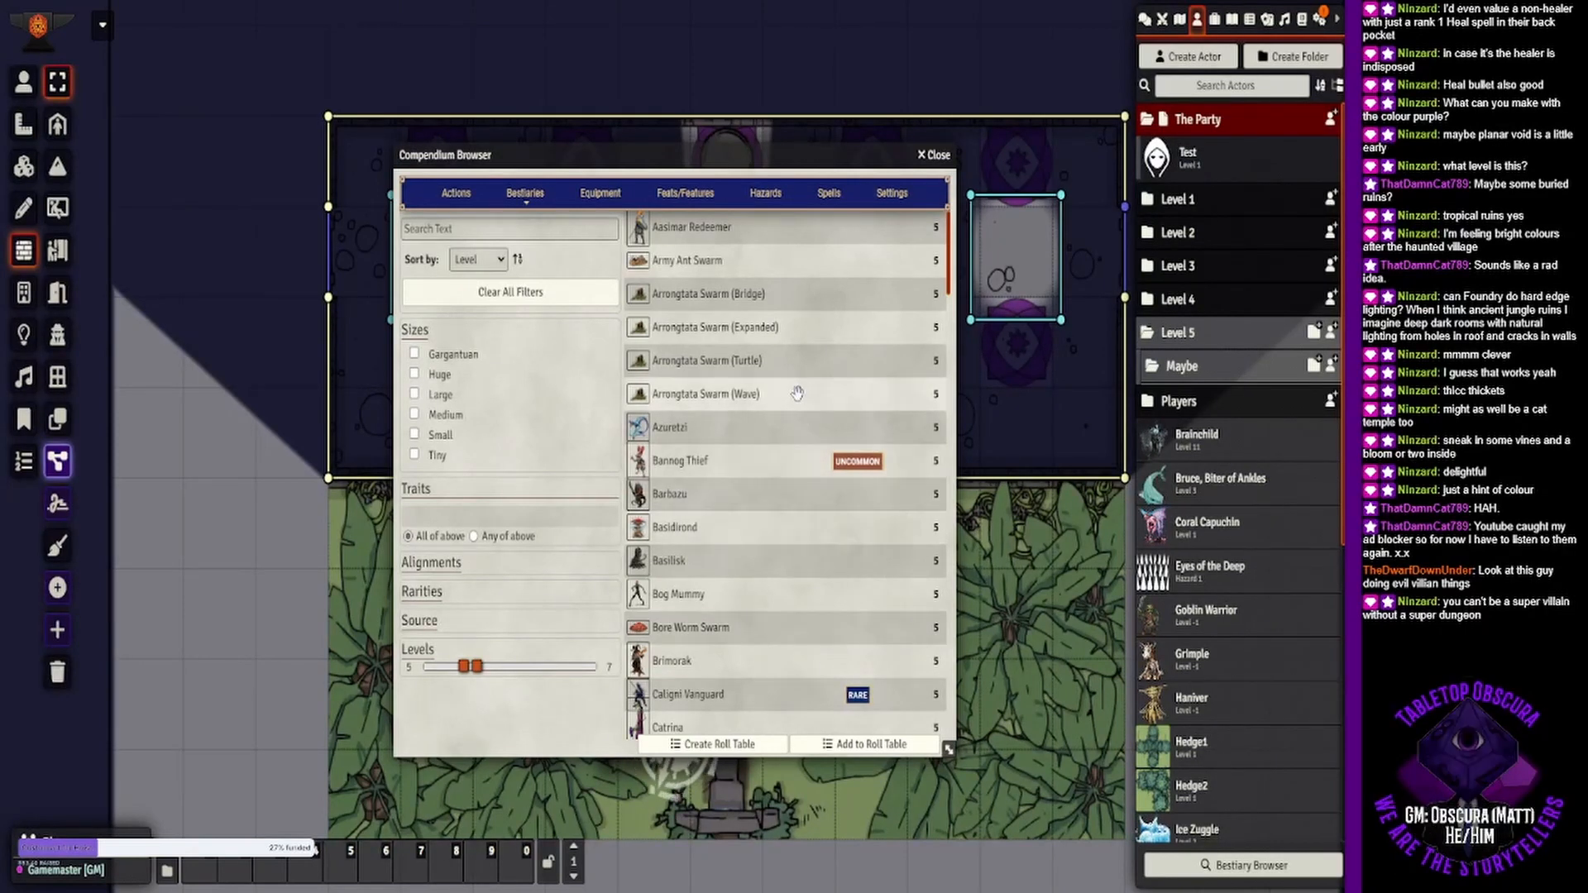
# - Browse the level 5 creatures for ruin inhabitants and review the Cyclops stat sheet
pyautogui.scroll(-3, 796, 393)
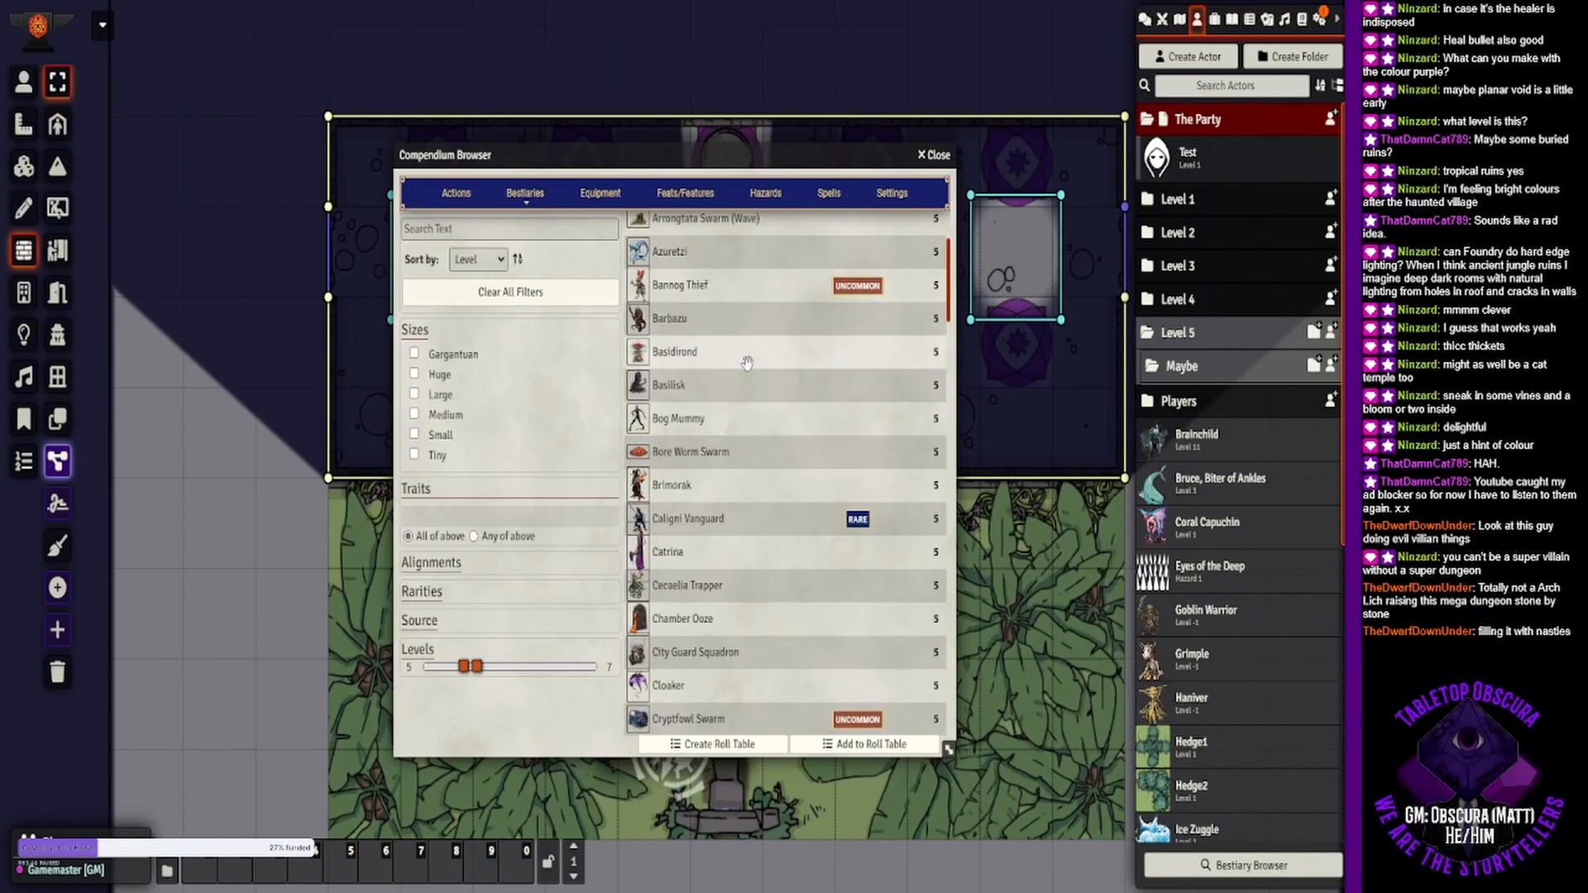
pyautogui.scroll(-5, 747, 362)
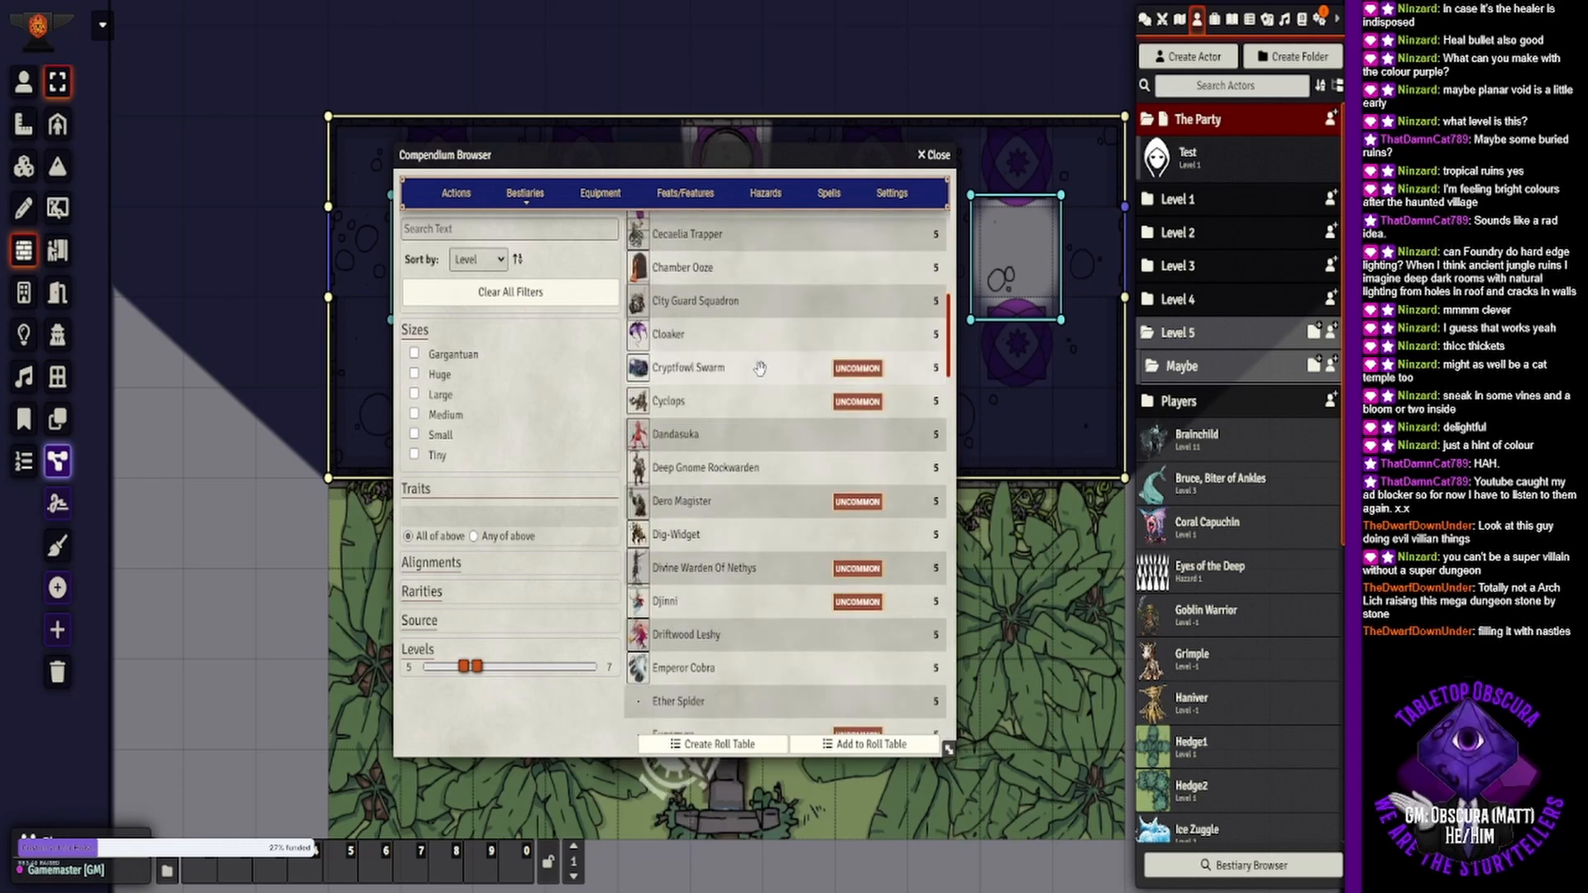
pyautogui.click(666, 402)
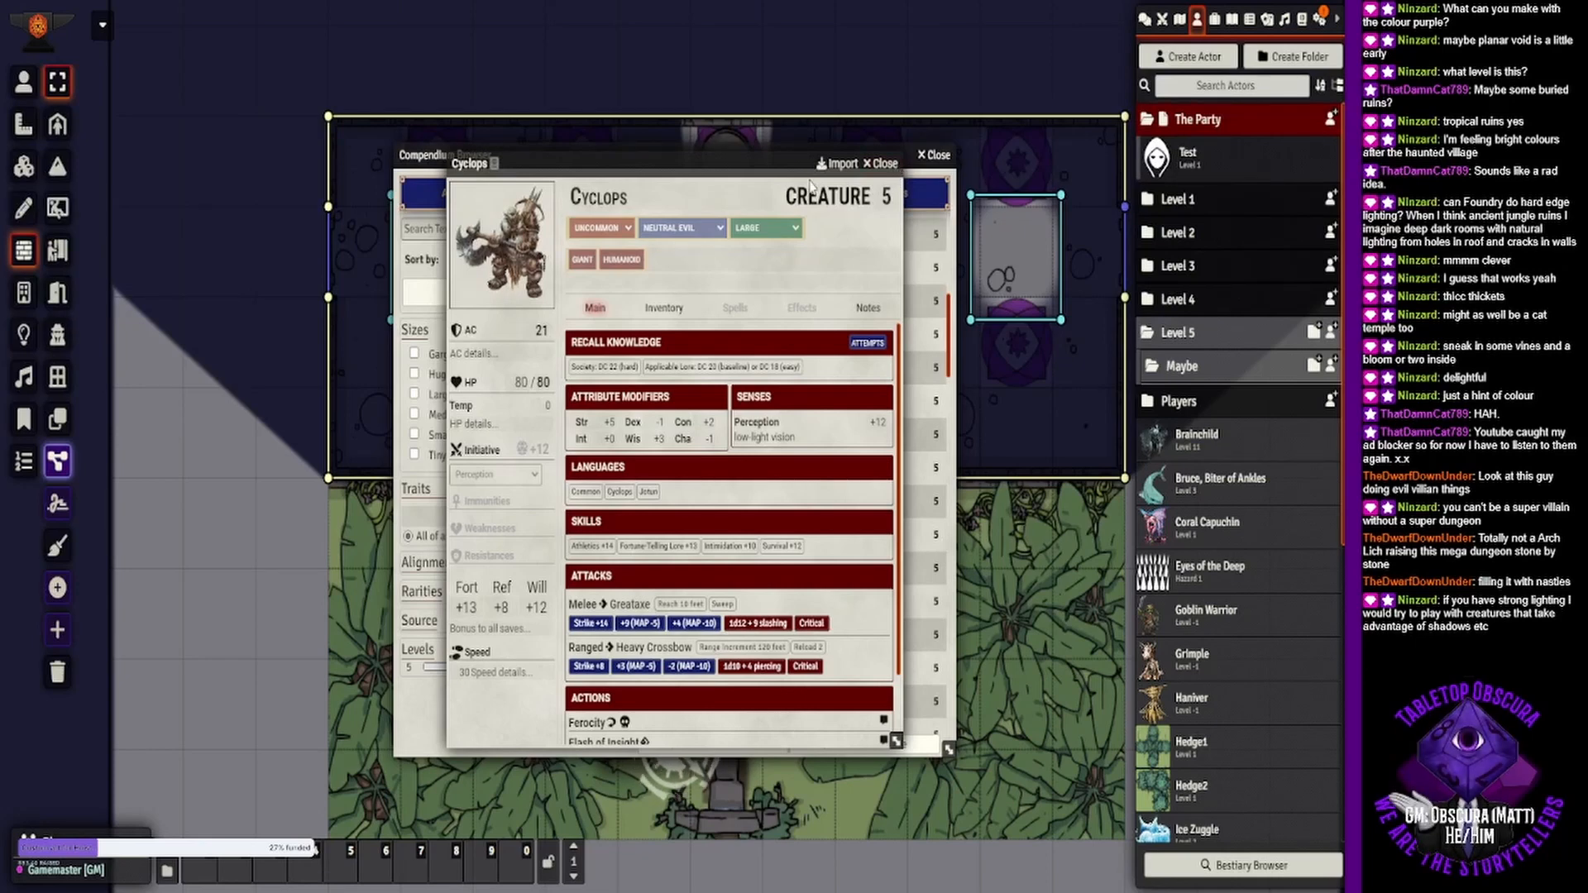
pyautogui.click(883, 164)
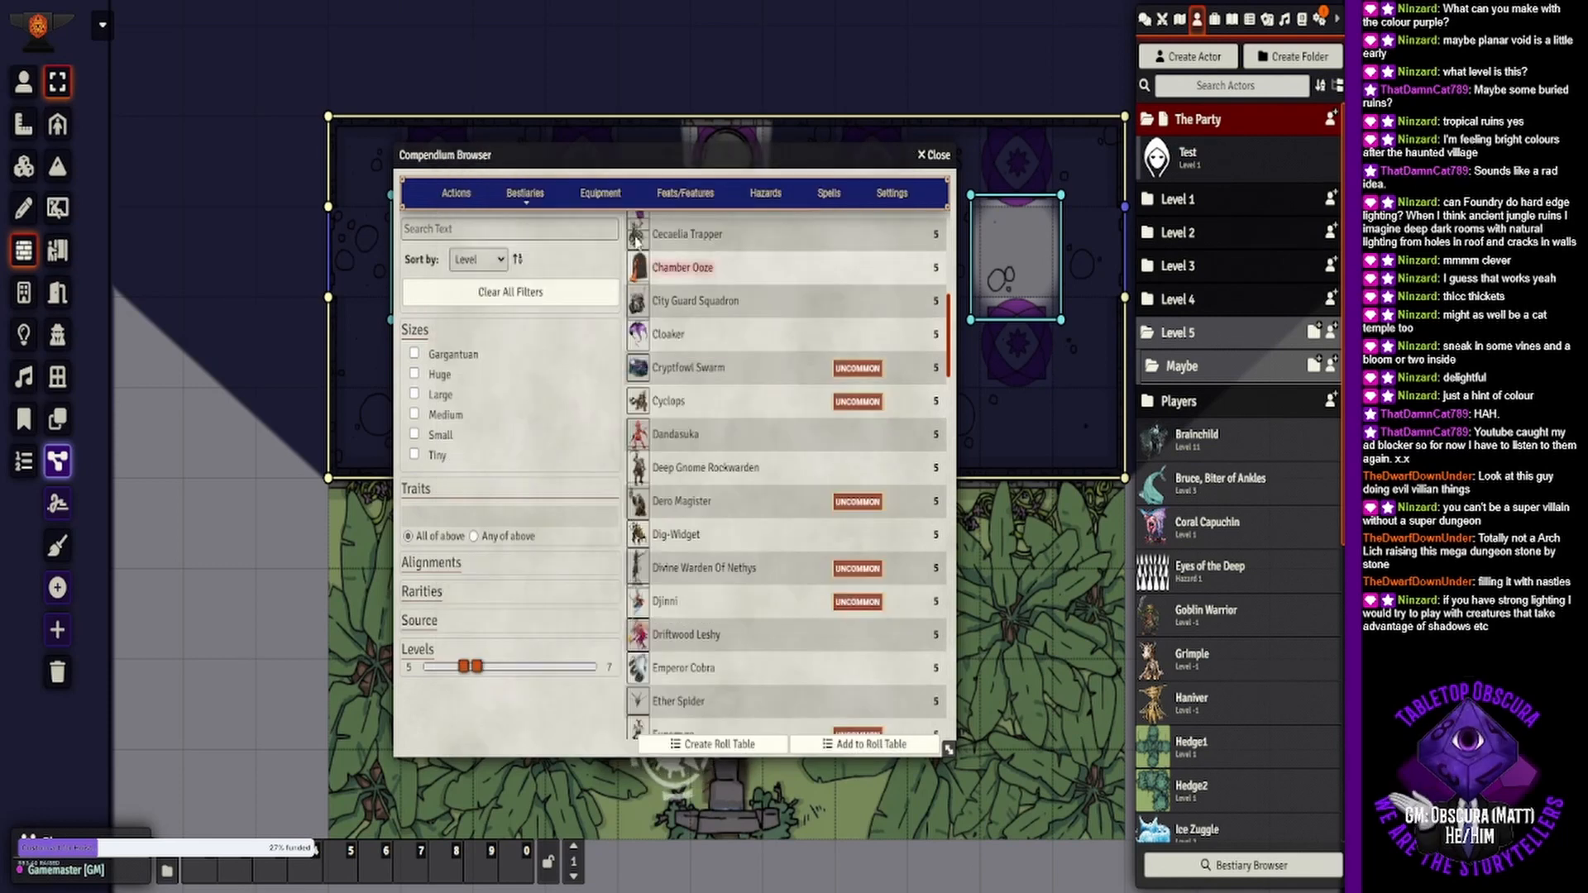
# - Search the bestiary for "lurke" and open the Lurker In Light stat sheet
pyautogui.click(519, 232)
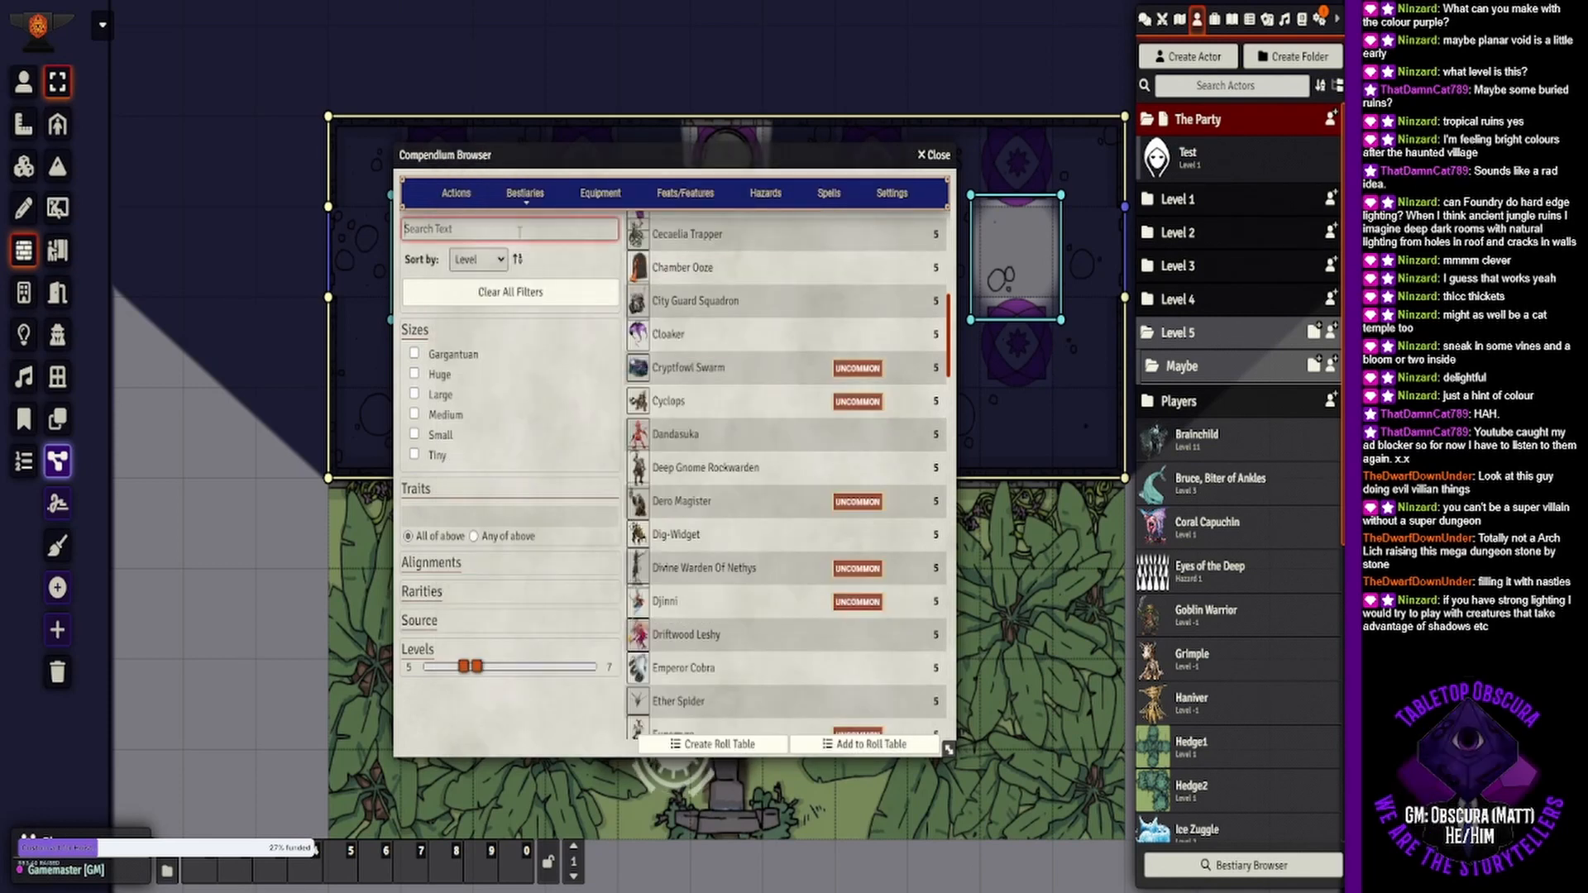
pyautogui.write('lurke')
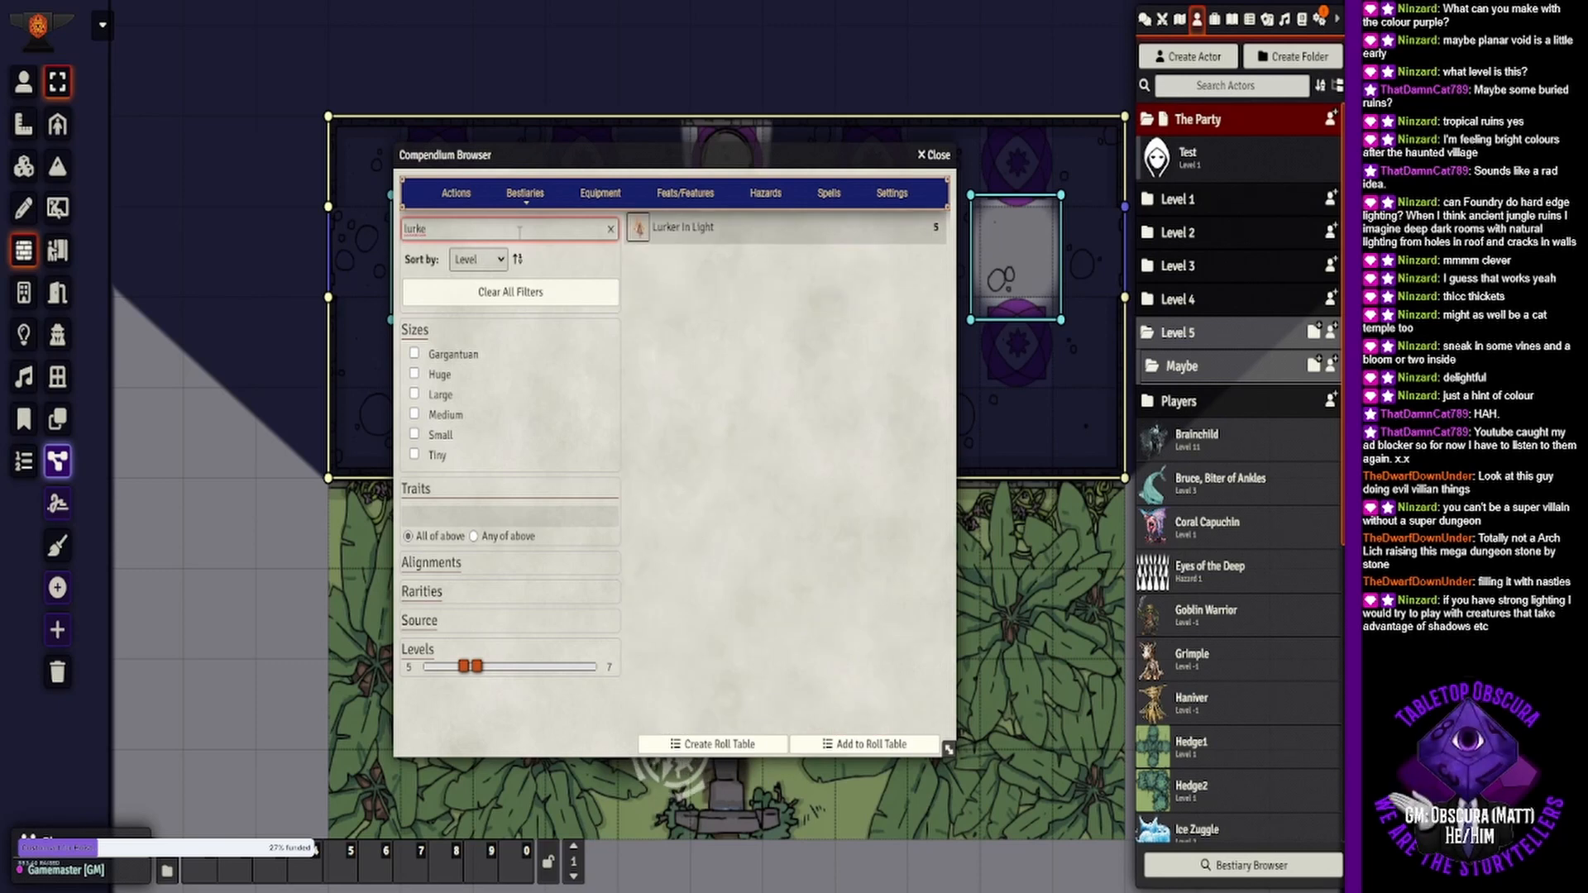
pyautogui.click(691, 226)
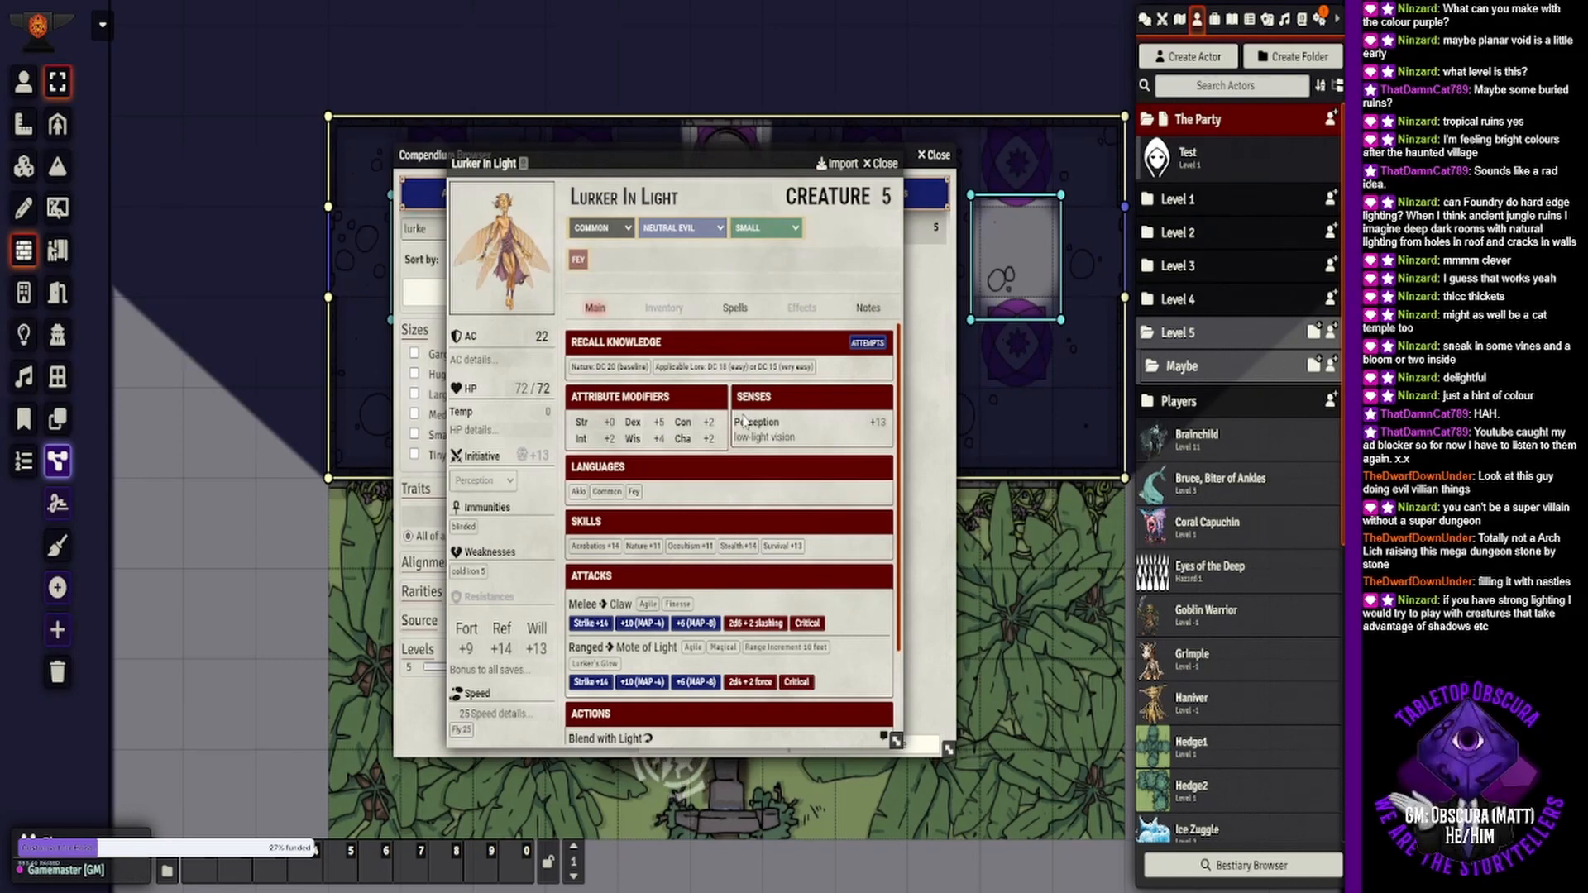
# - Review Lurker's Glow and Blend with Light on the Lurker In Light sheet, and add the creature to the Maybe folder
pyautogui.scroll(-3, 743, 420)
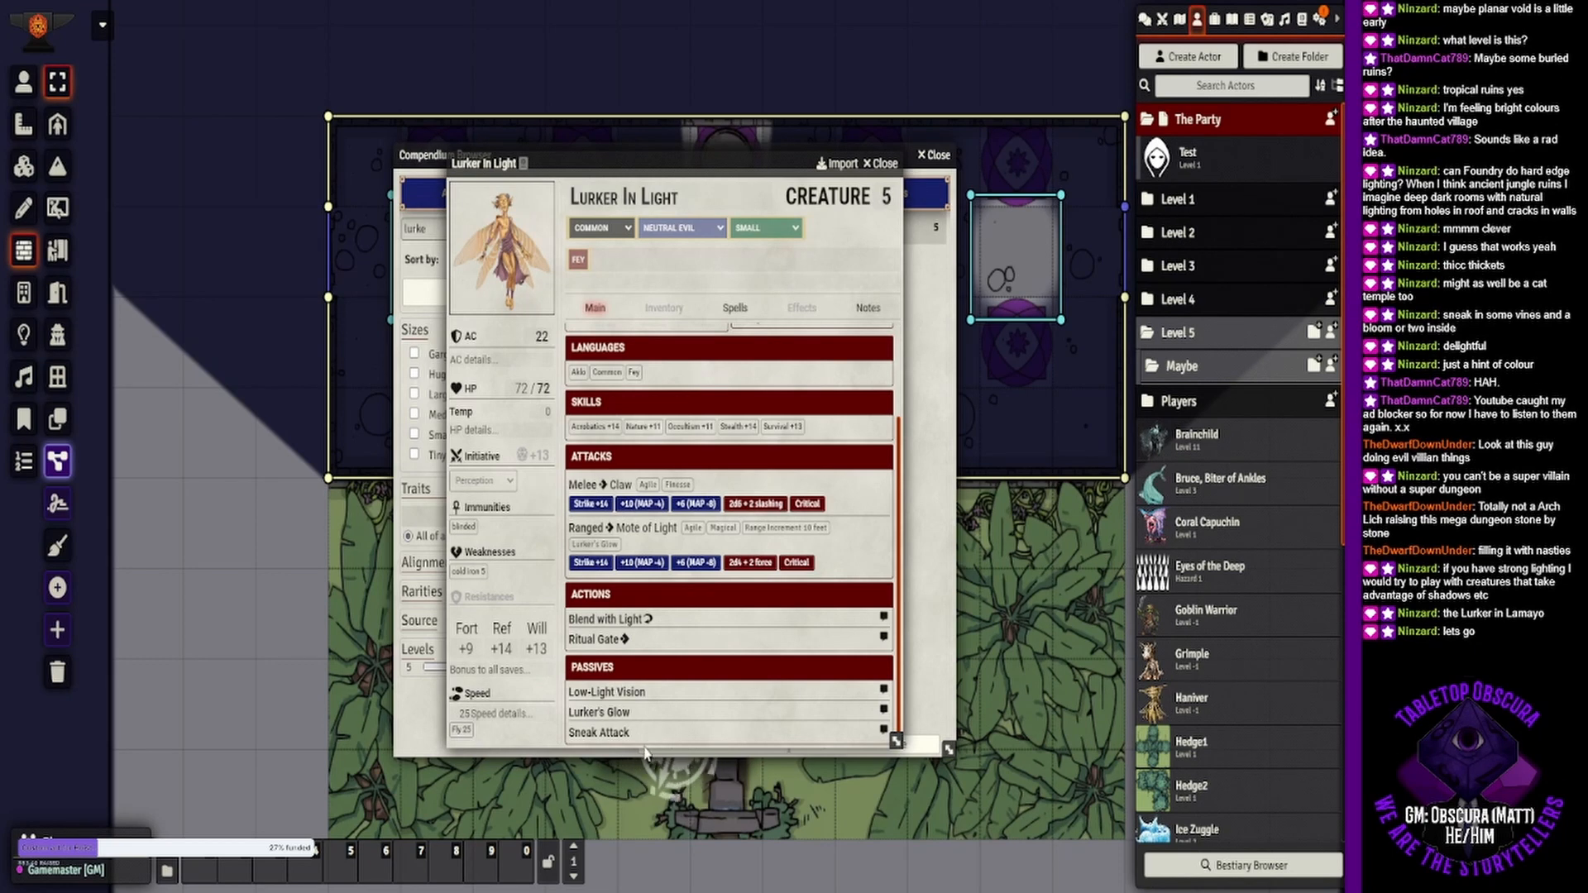
pyautogui.click(610, 713)
pyautogui.scroll(-3, 711, 546)
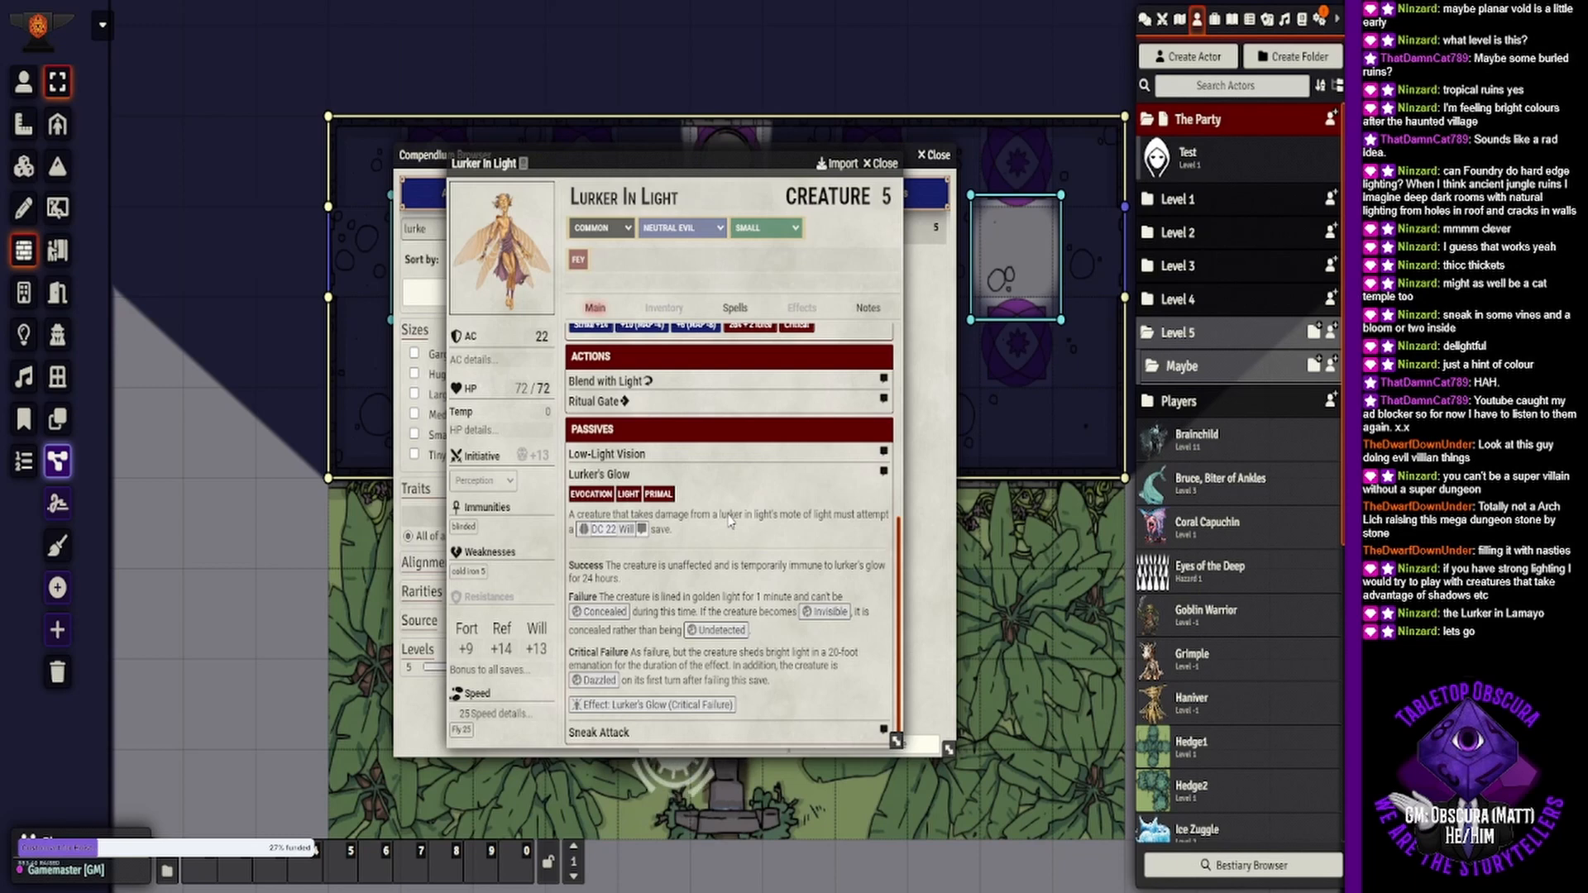
pyautogui.click(600, 480)
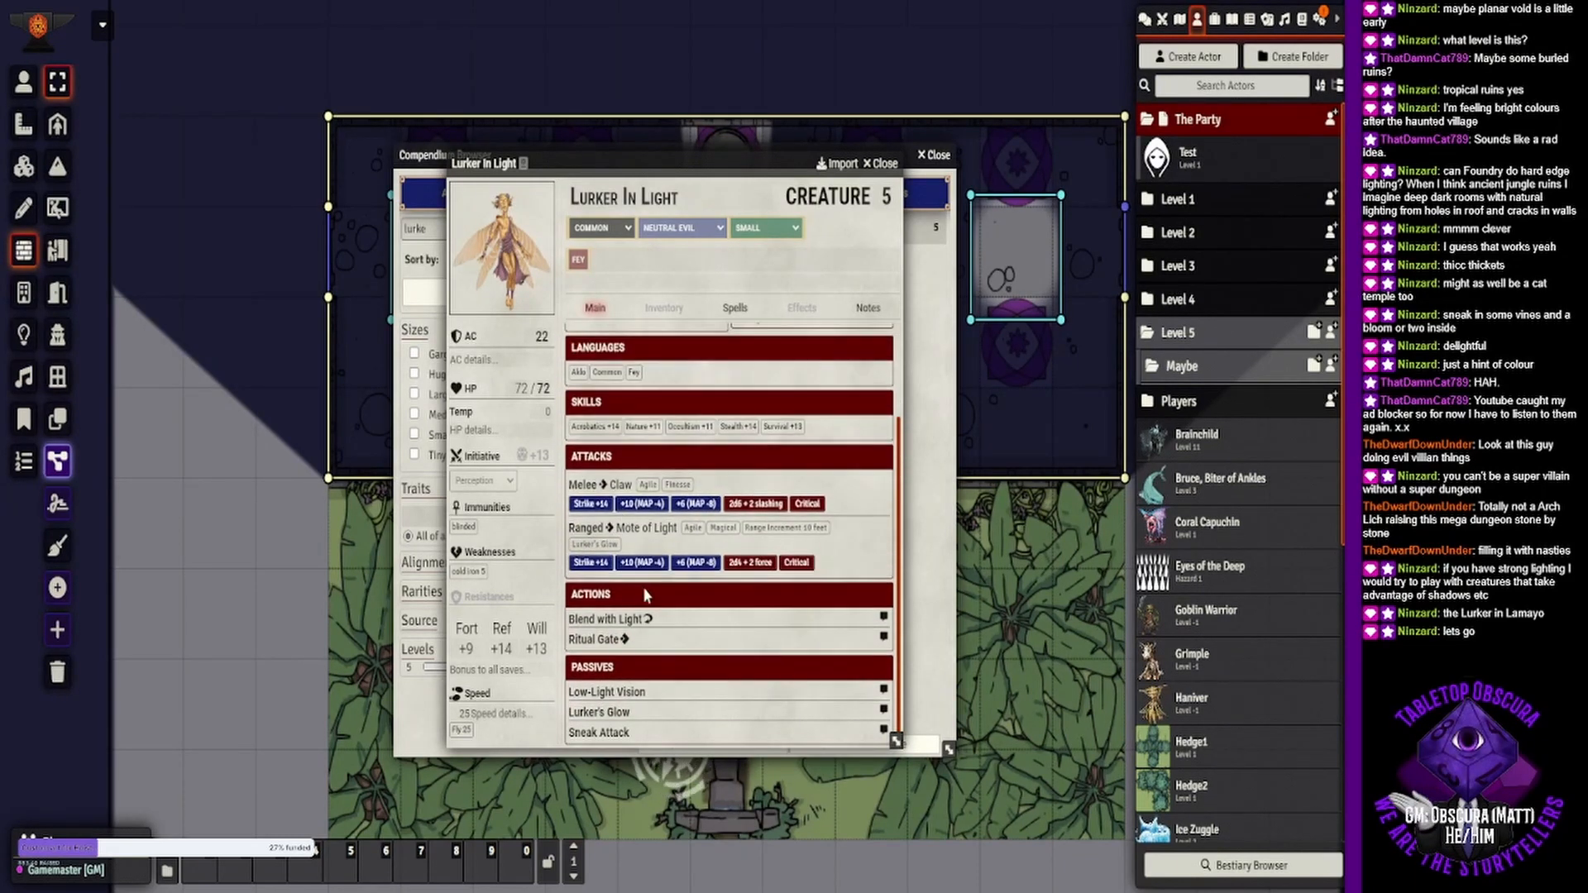
pyautogui.click(614, 619)
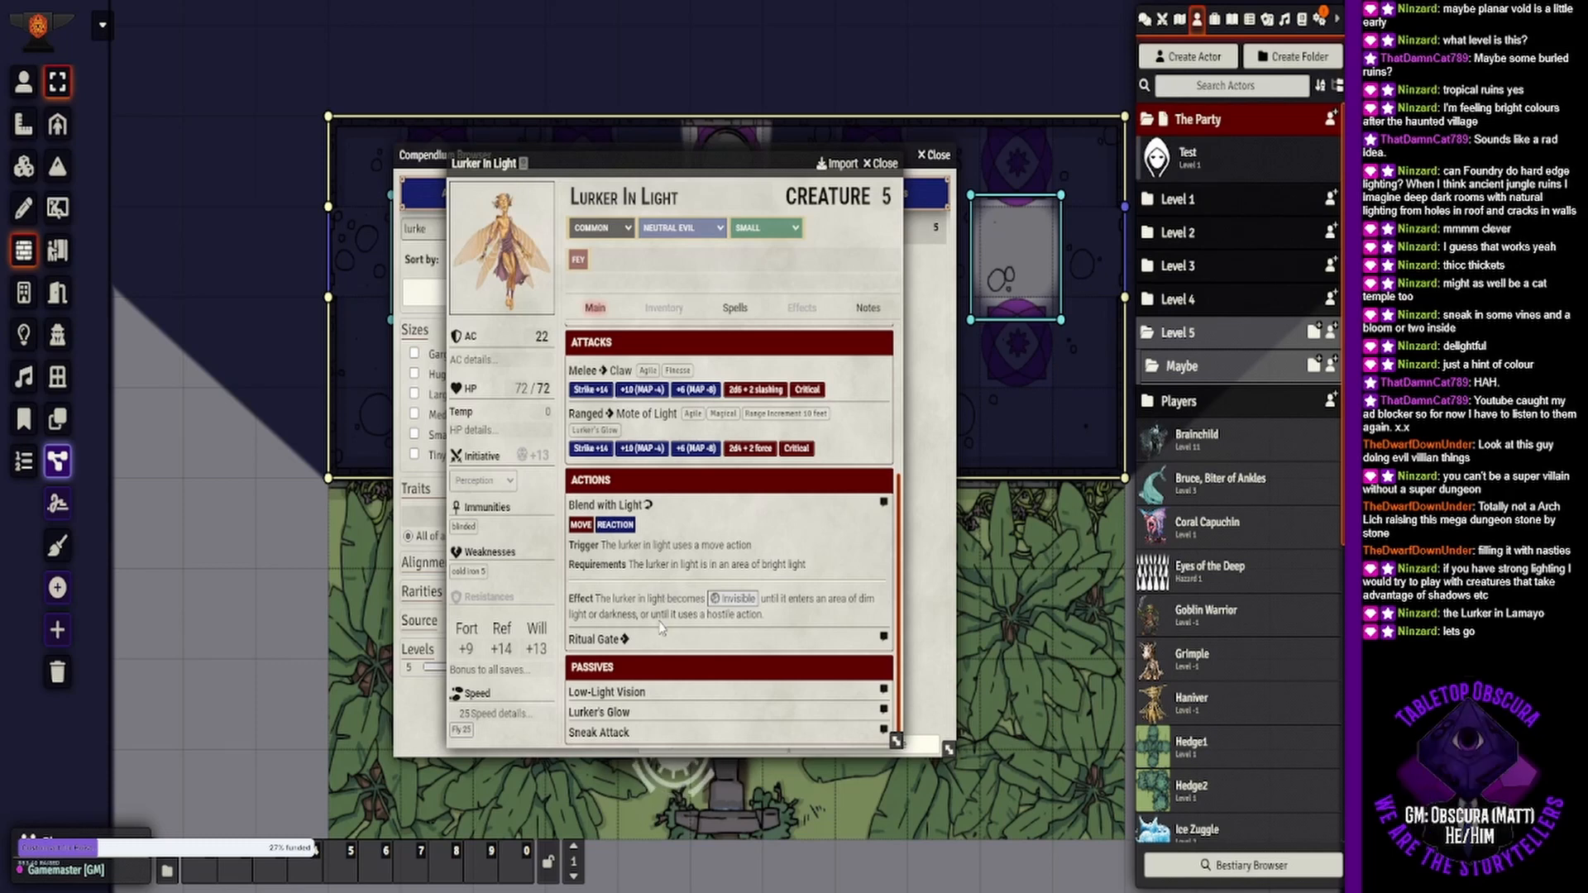
pyautogui.click(883, 164)
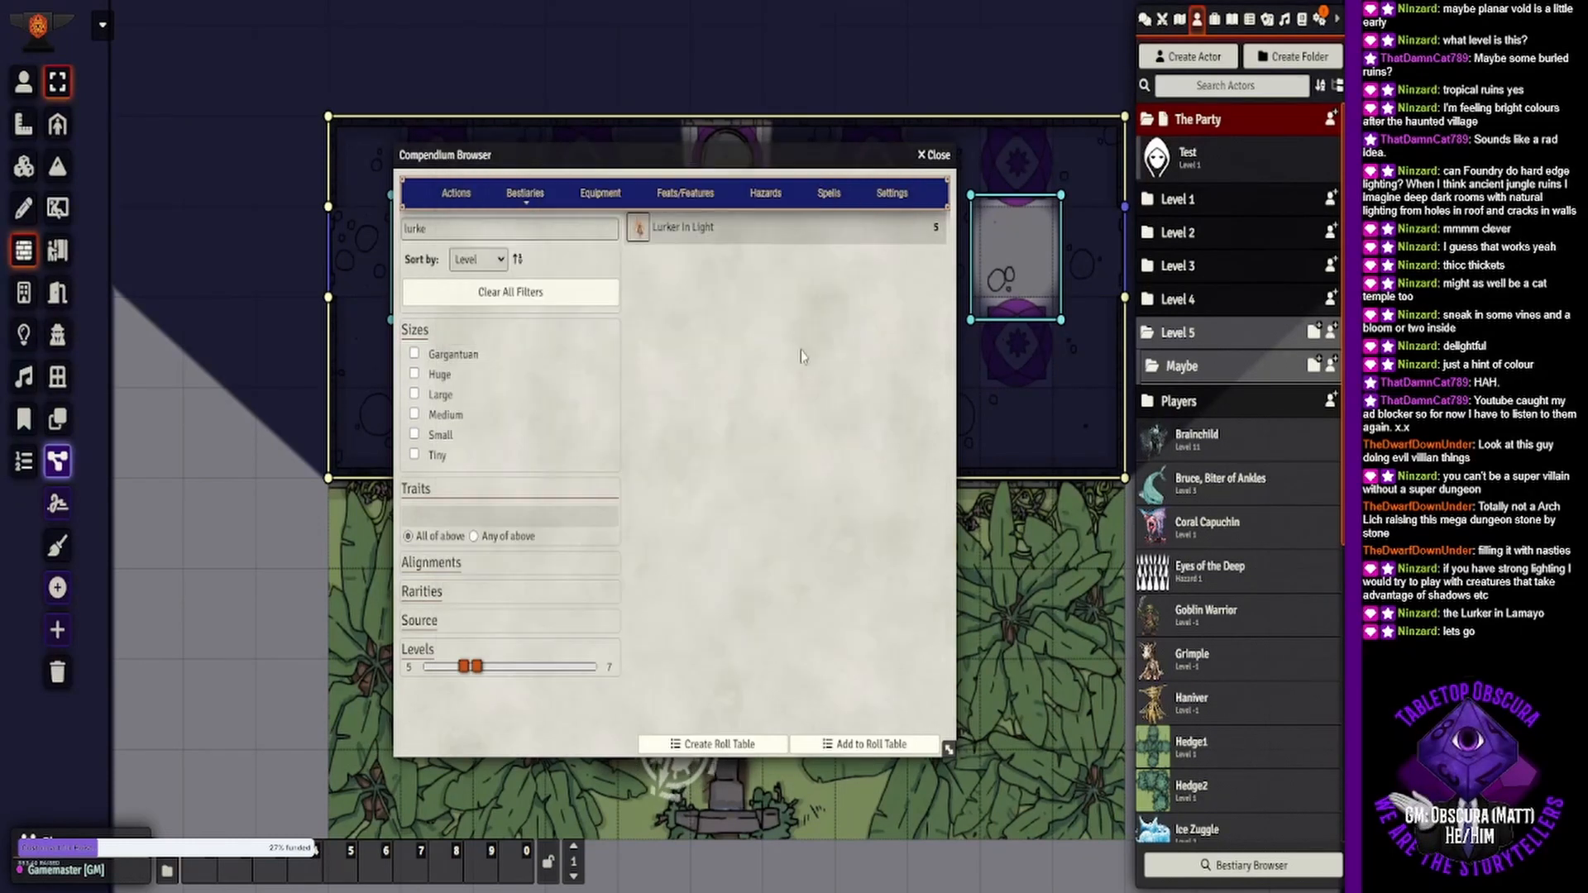
pyautogui.click(934, 154)
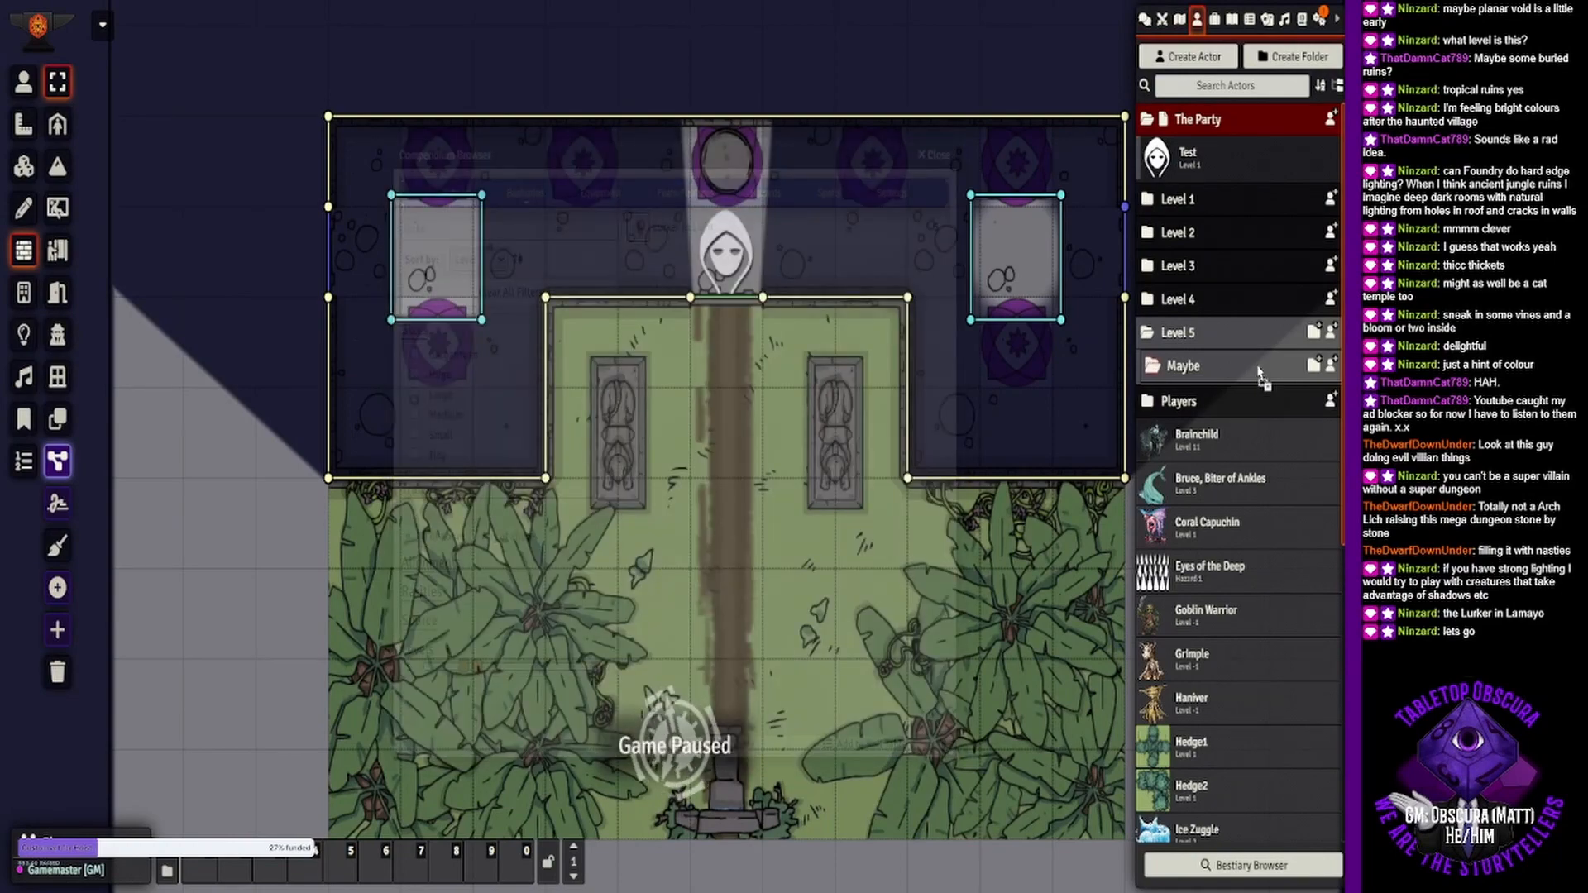
pyautogui.moveTo(1260, 376); pyautogui.dragTo(1259, 372)
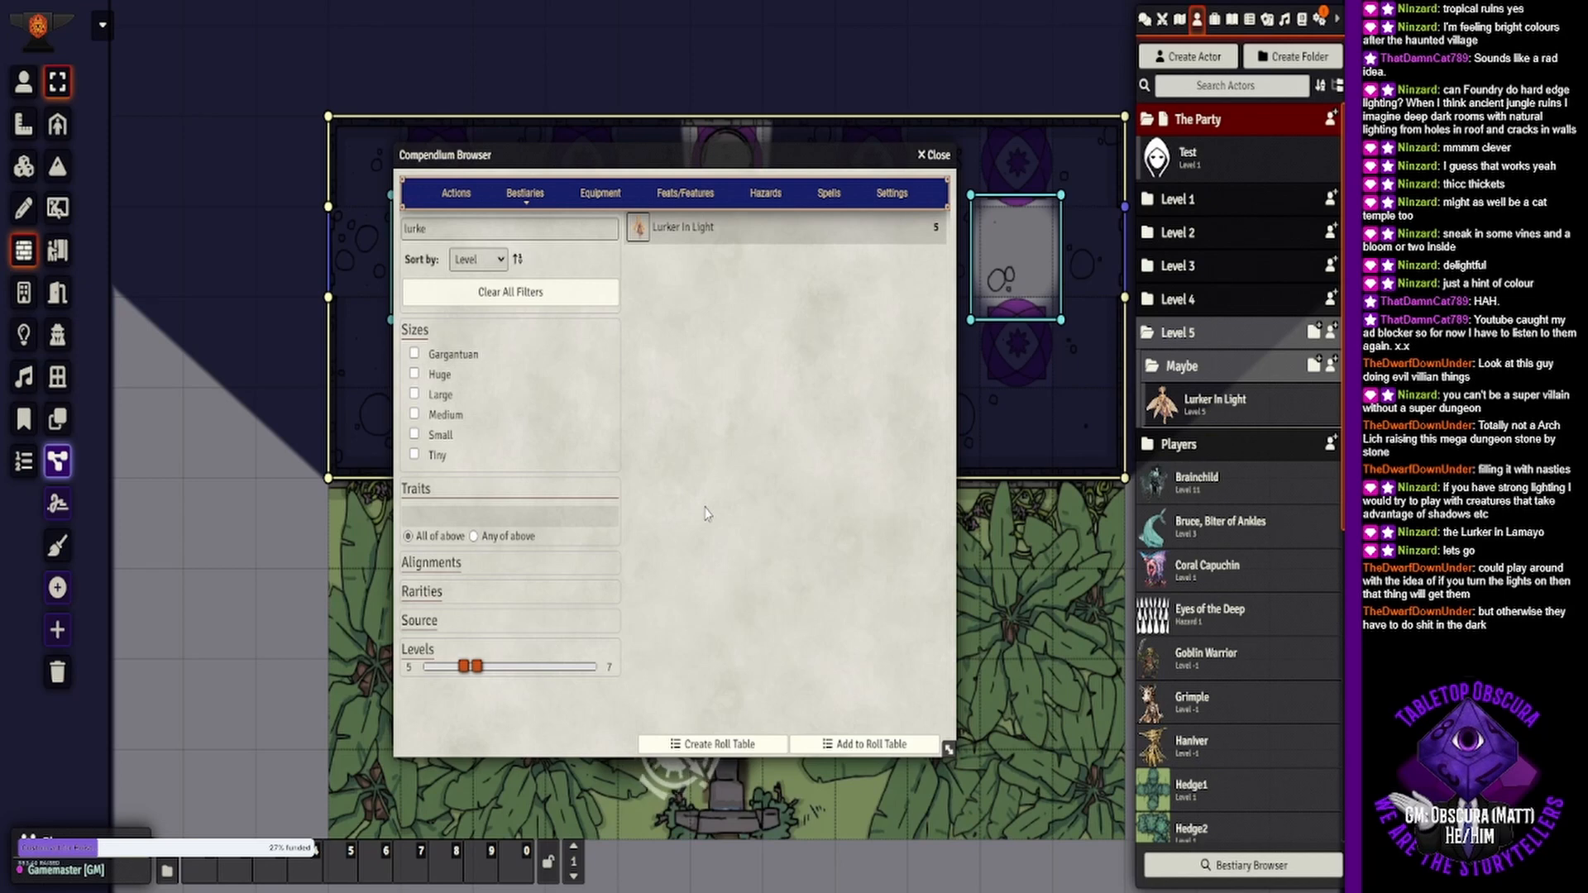
# - Replace the bestiary search text with "shadow"
pyautogui.click(510, 225)
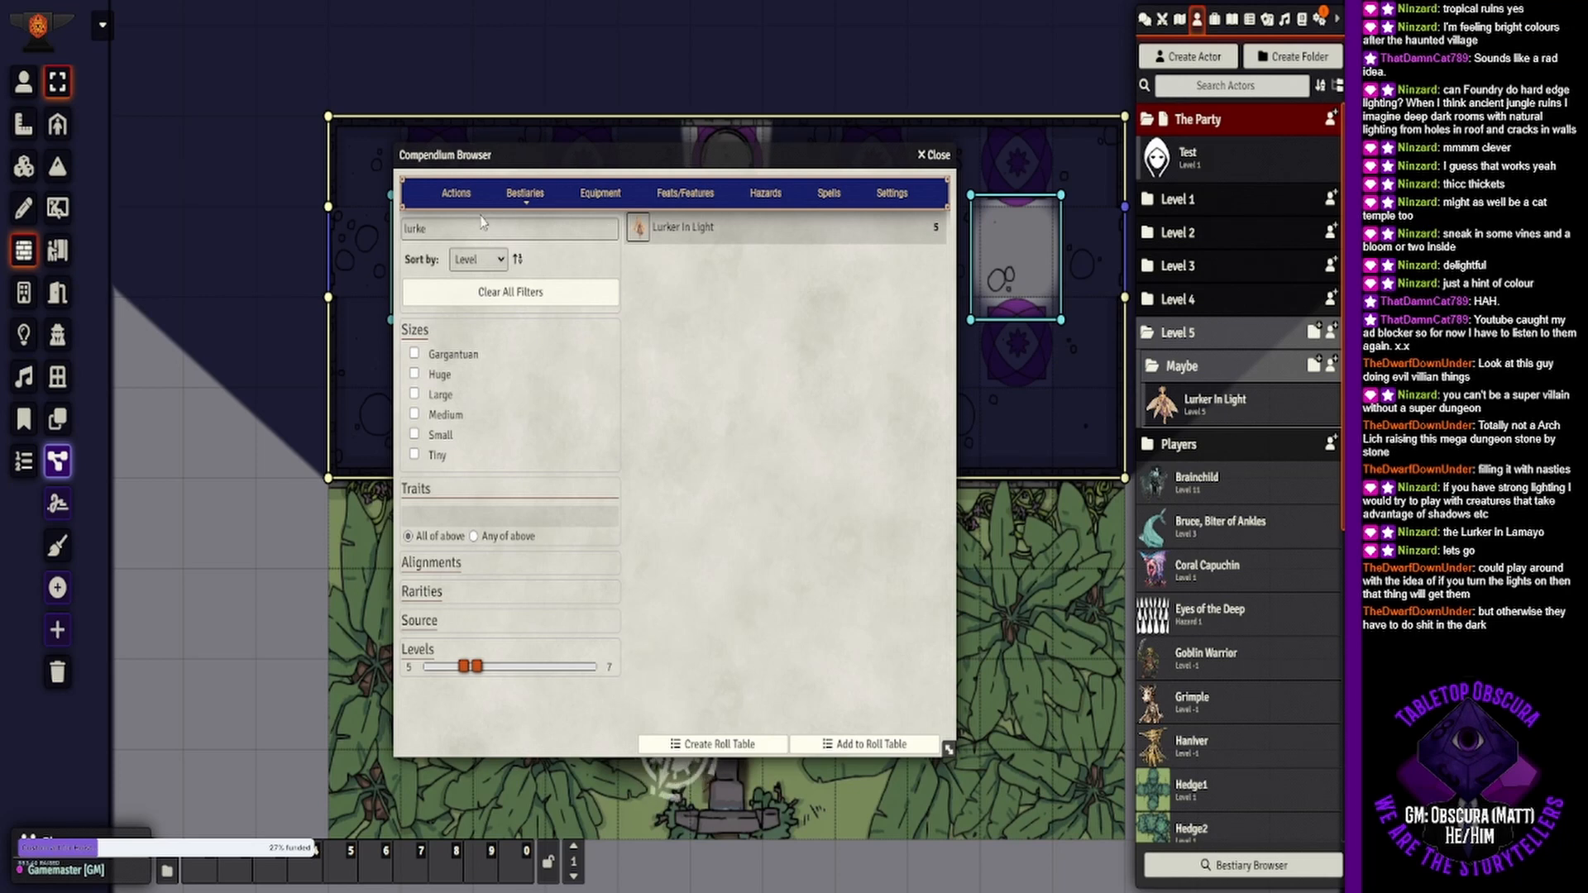
pyautogui.press('BackSpace')
pyautogui.press('BackSpace')
pyautogui.press('BackSpace')
pyautogui.press('BackSpace')
pyautogui.press('BackSpace')
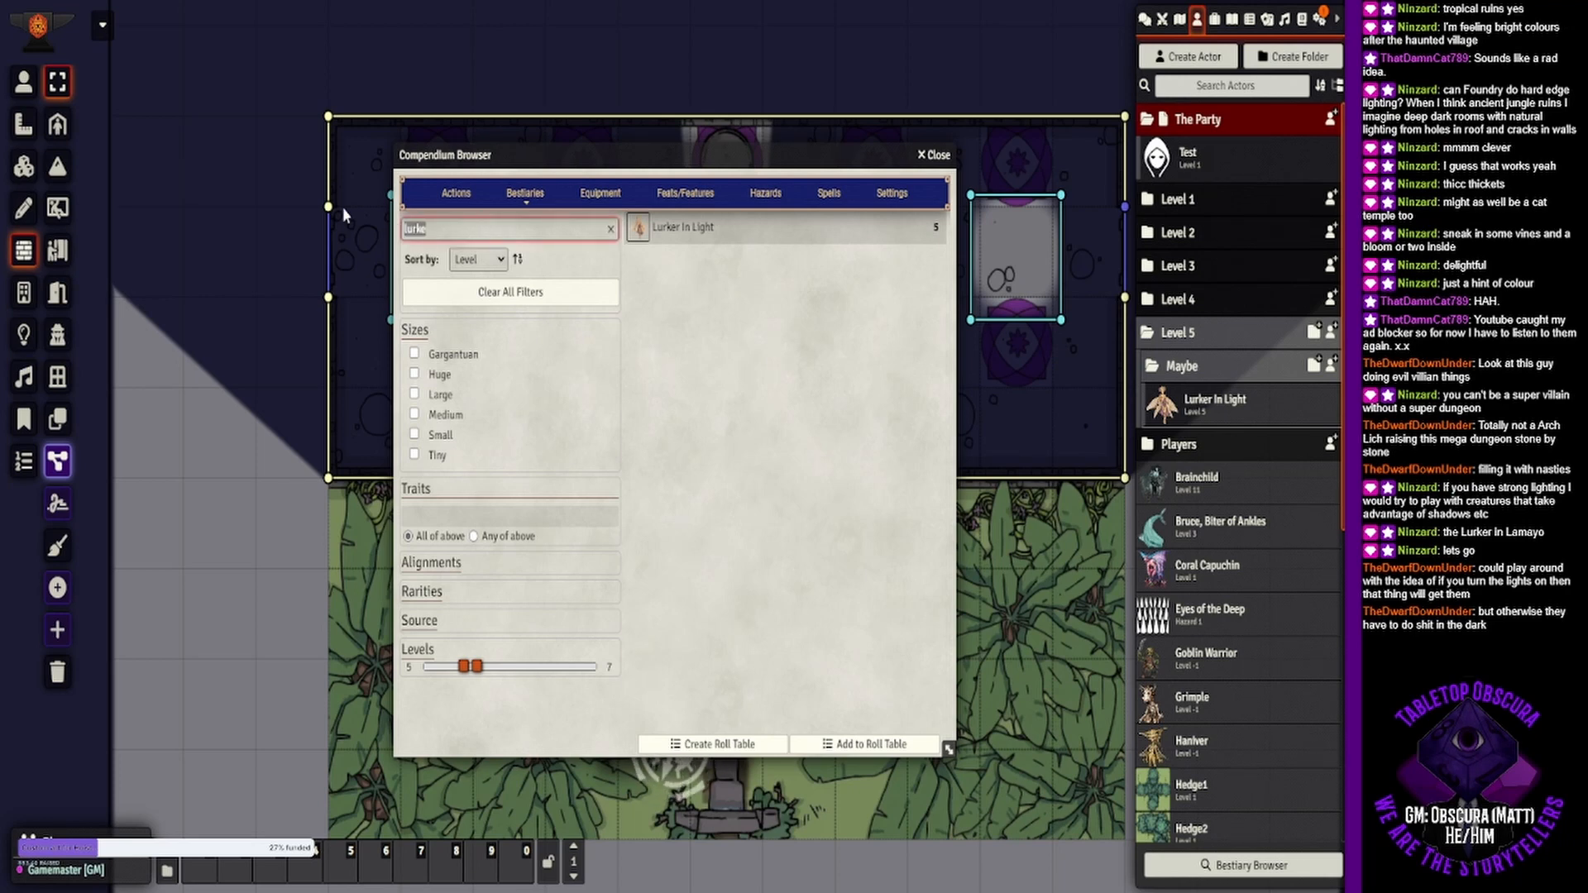
pyautogui.write('shadow')
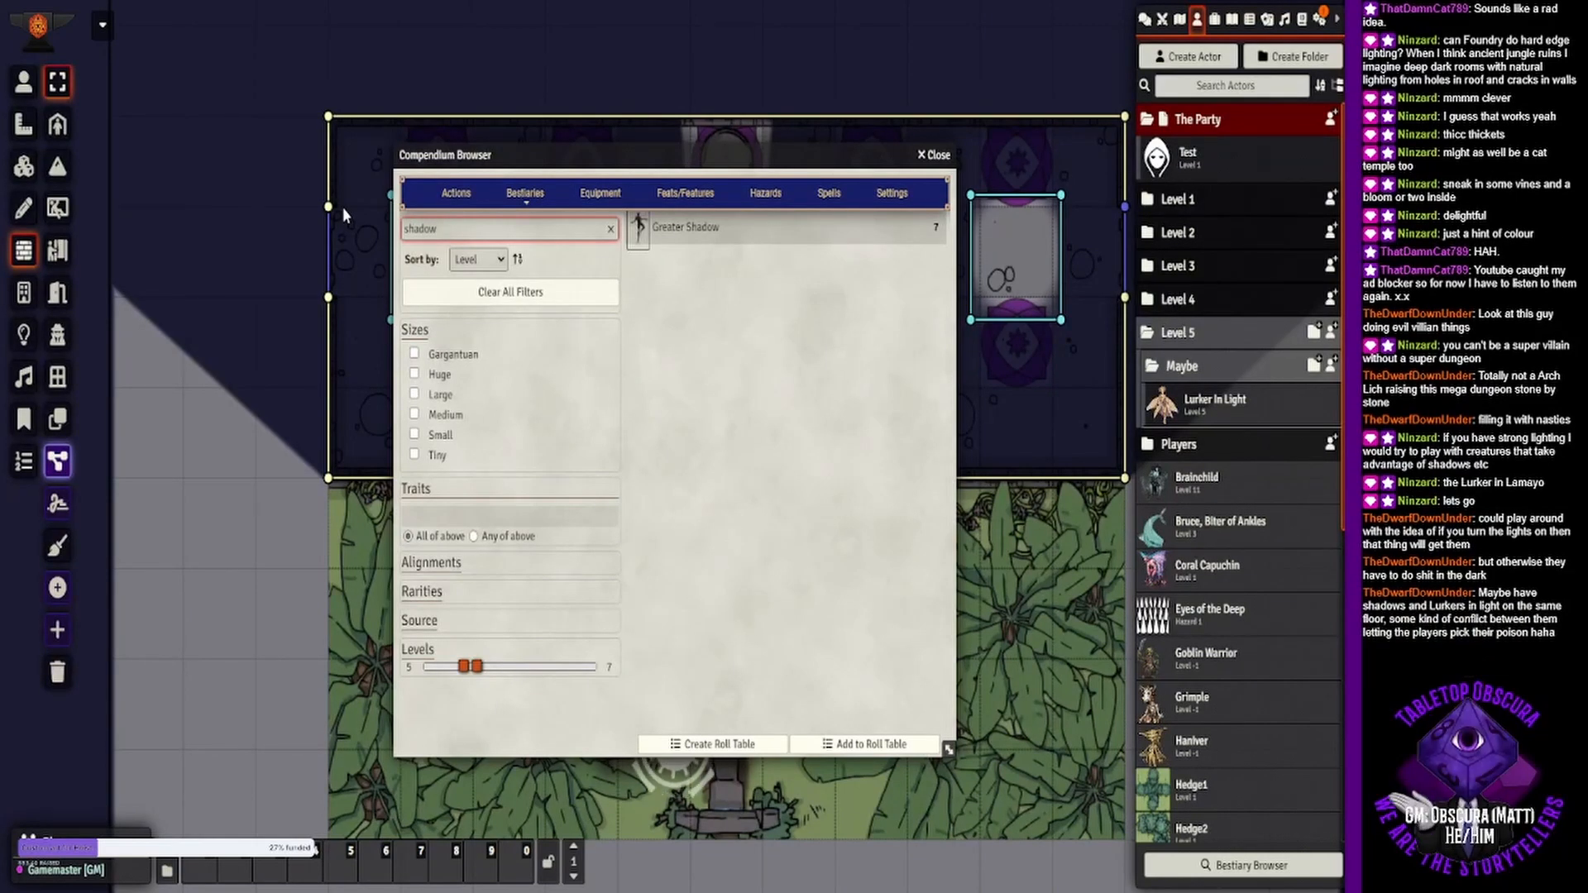
# - Review the Greater Shadow stat sheet and add the creature to the Maybe folder
pyautogui.click(638, 228)
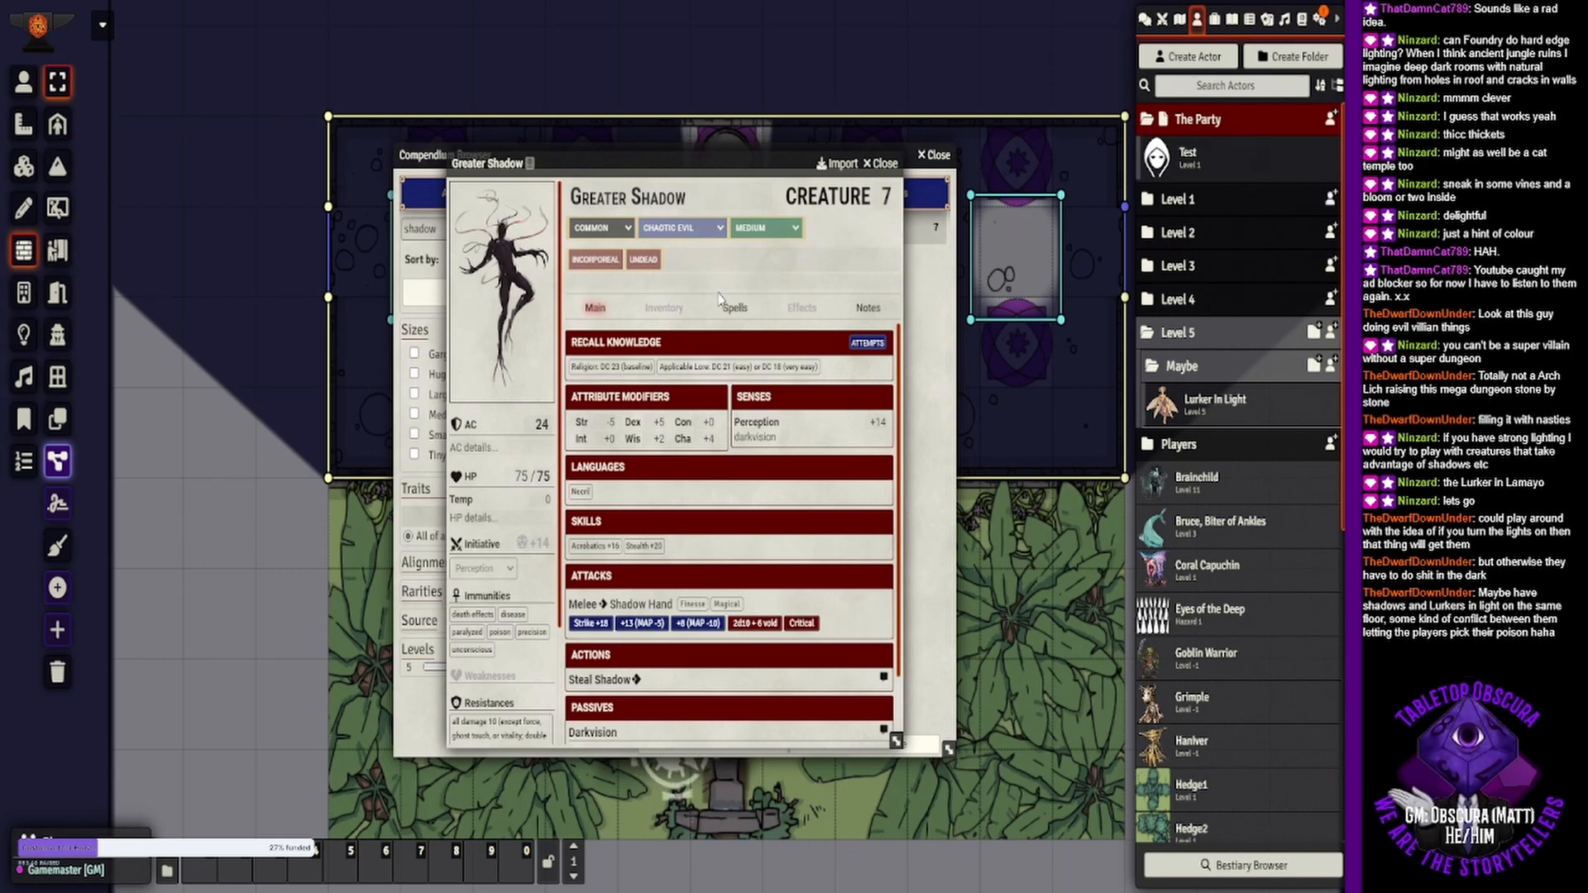
pyautogui.scroll(-1, 799, 498)
pyautogui.scroll(-3, 798, 494)
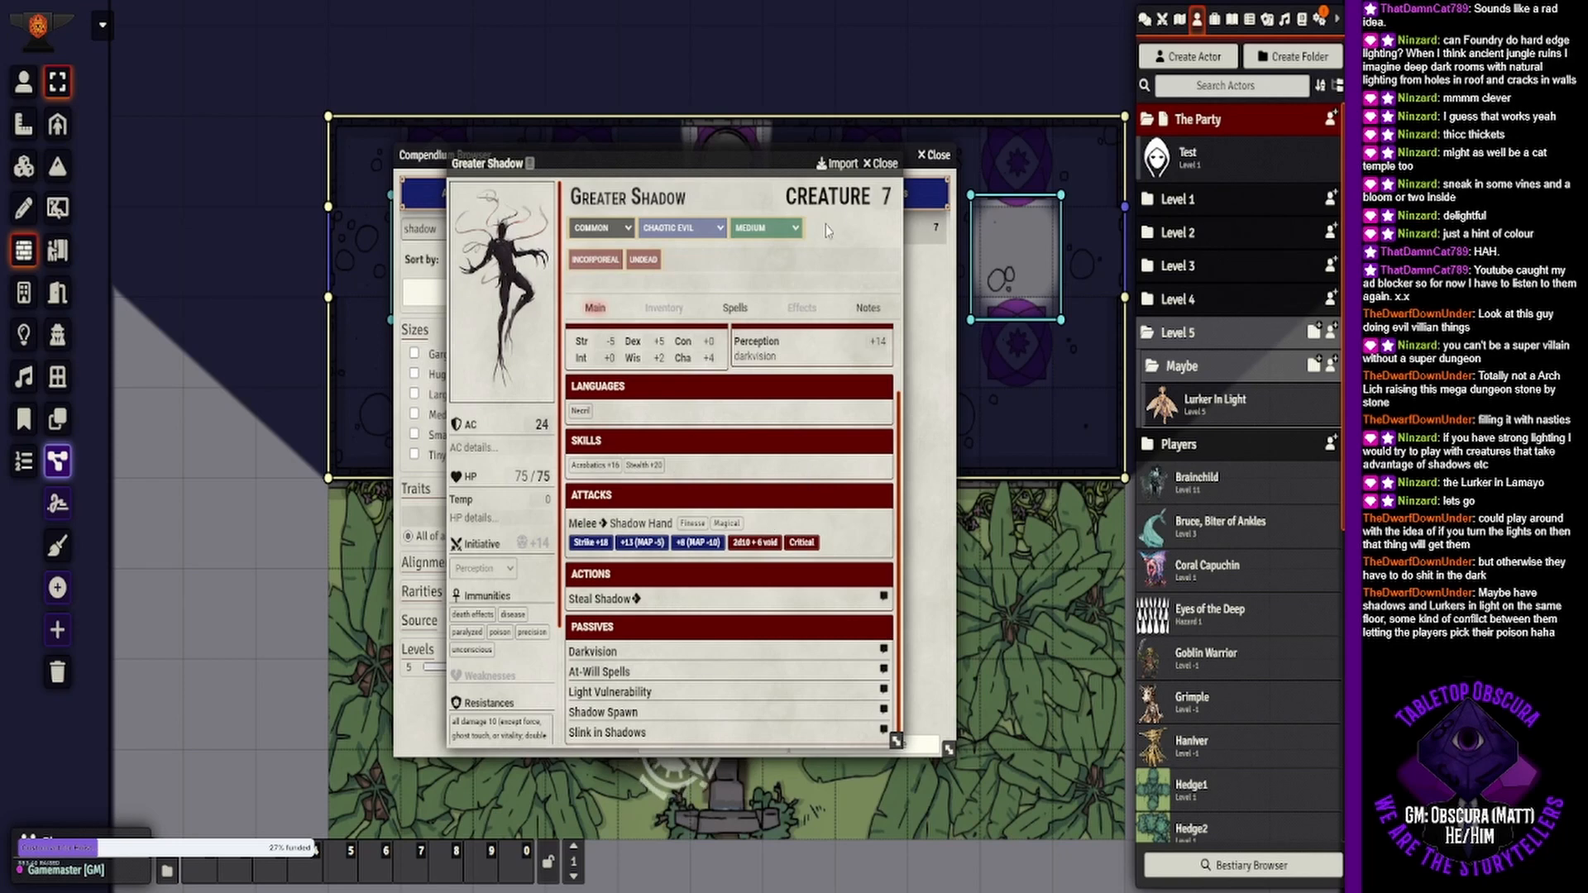
pyautogui.click(880, 163)
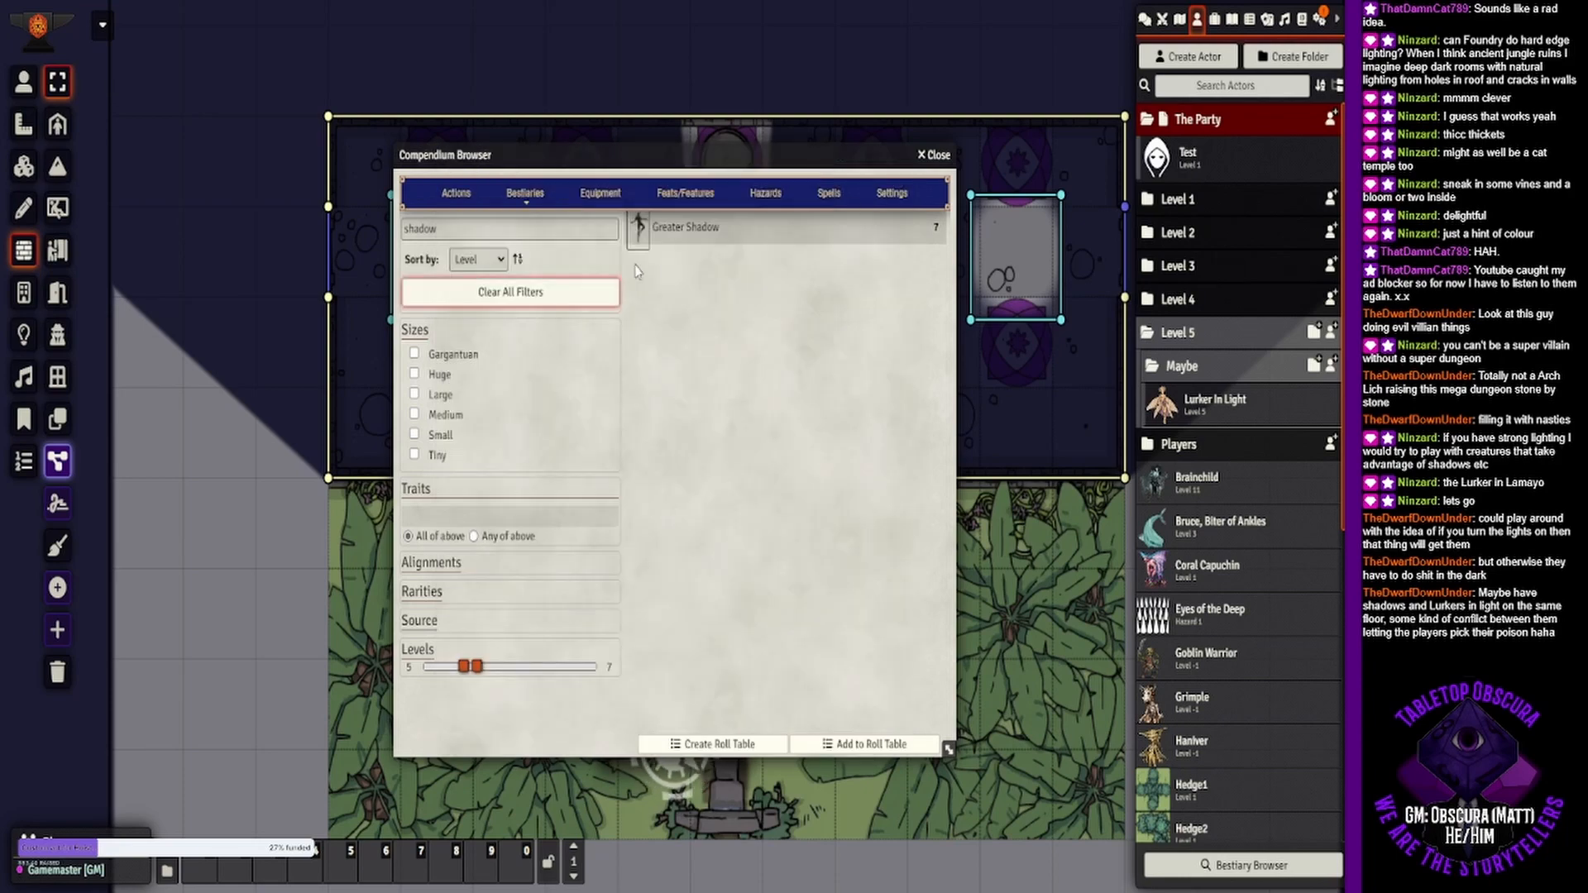
pyautogui.moveTo(726, 224); pyautogui.dragTo(1185, 368)
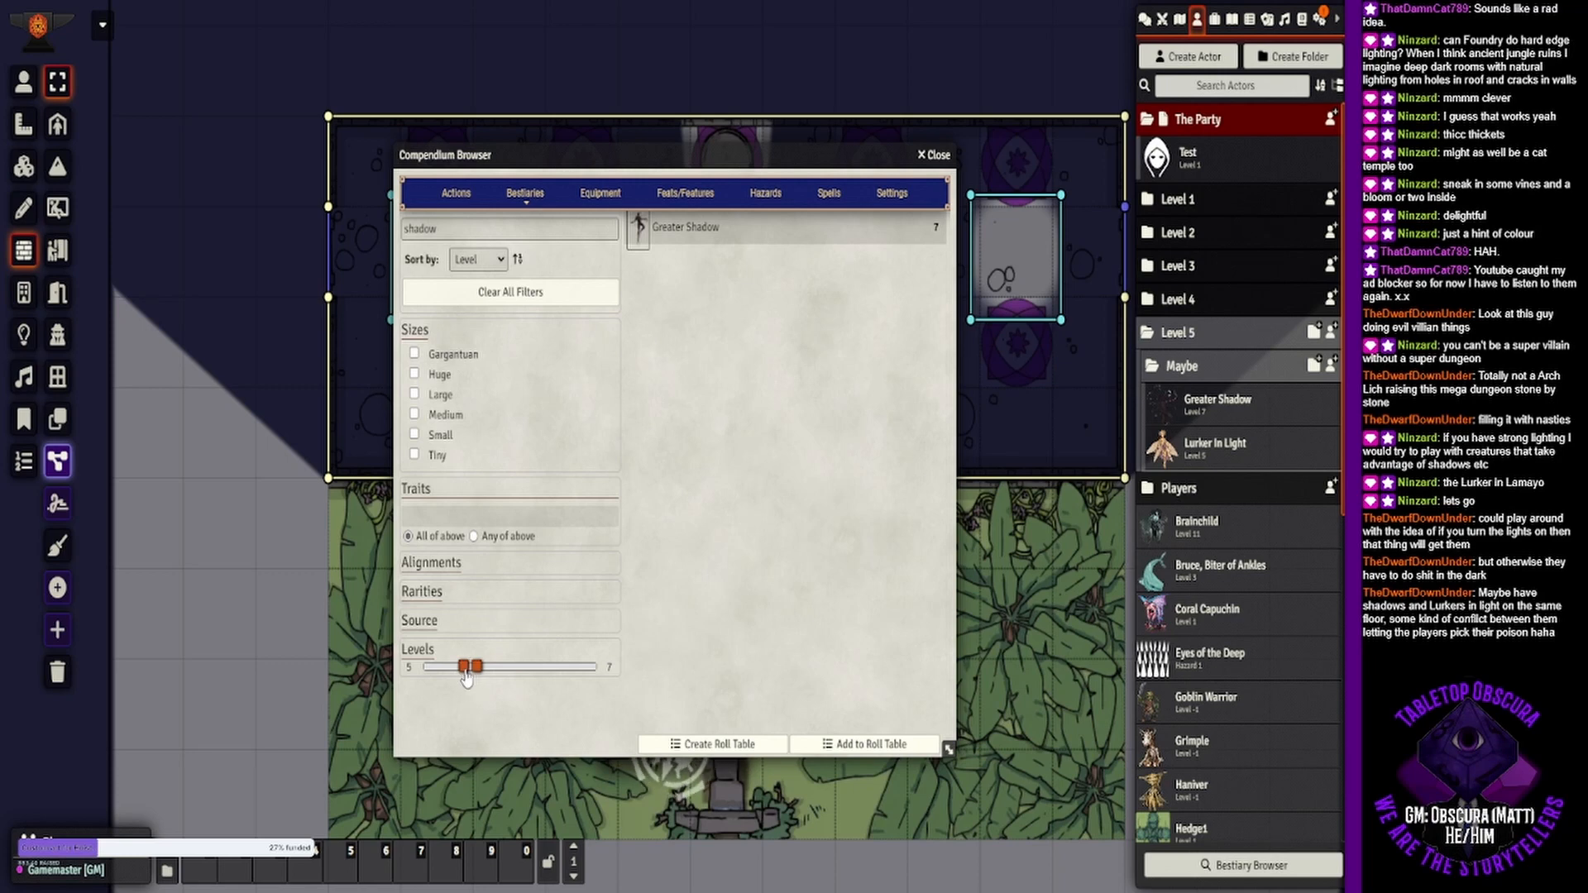
# - Lower the minimum level filter to 3, and add the Shadow creature to the Maybe folder after checking its stat sheet
pyautogui.moveTo(464, 678); pyautogui.dragTo(450, 678)
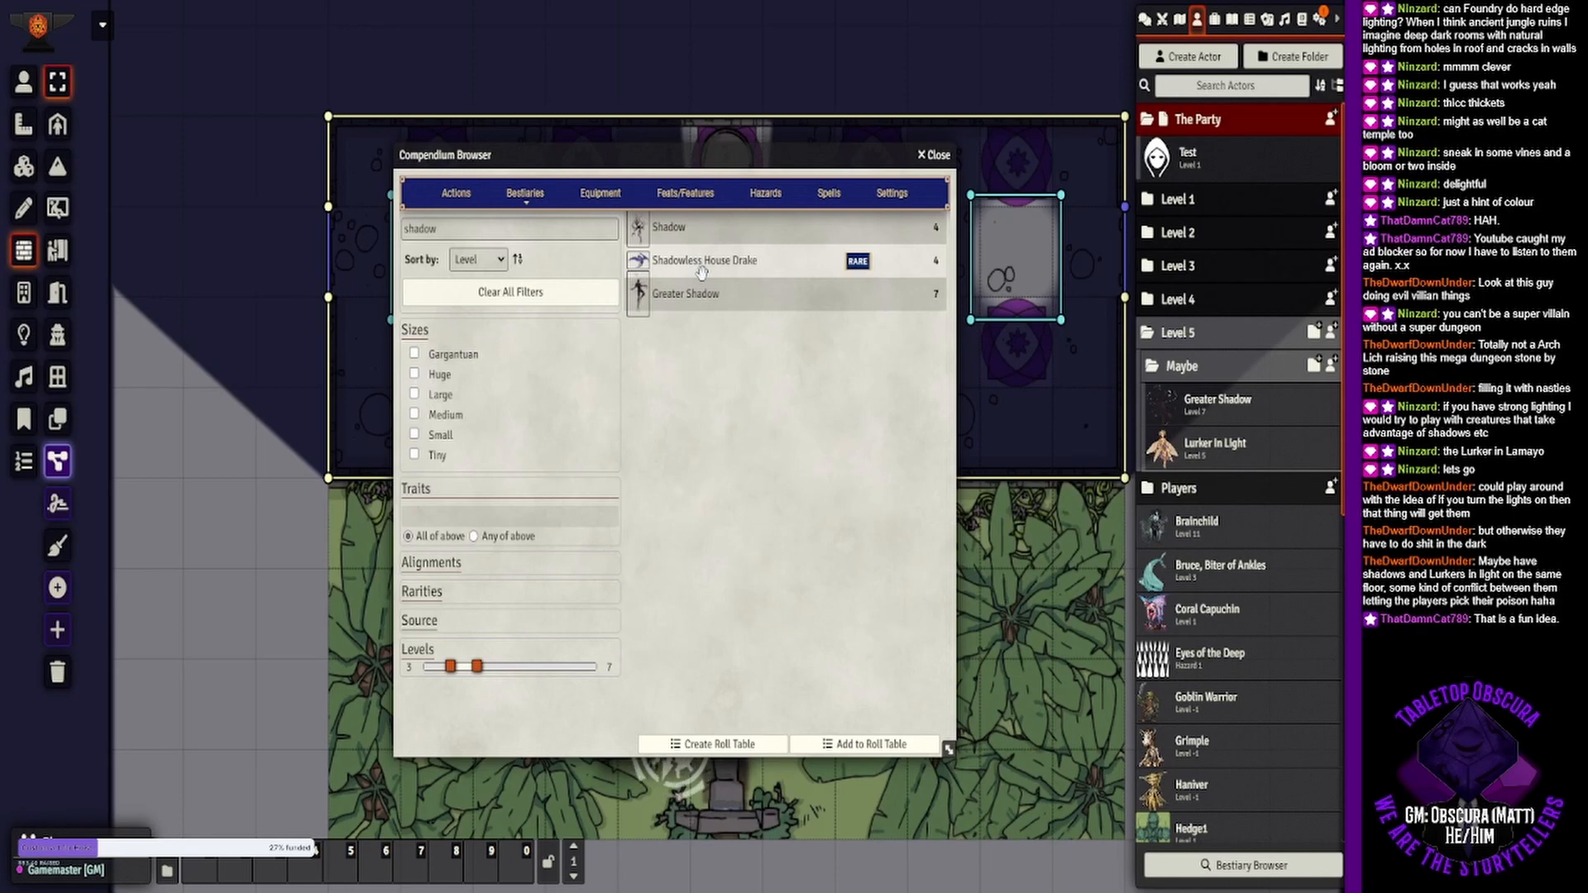
pyautogui.click(660, 229)
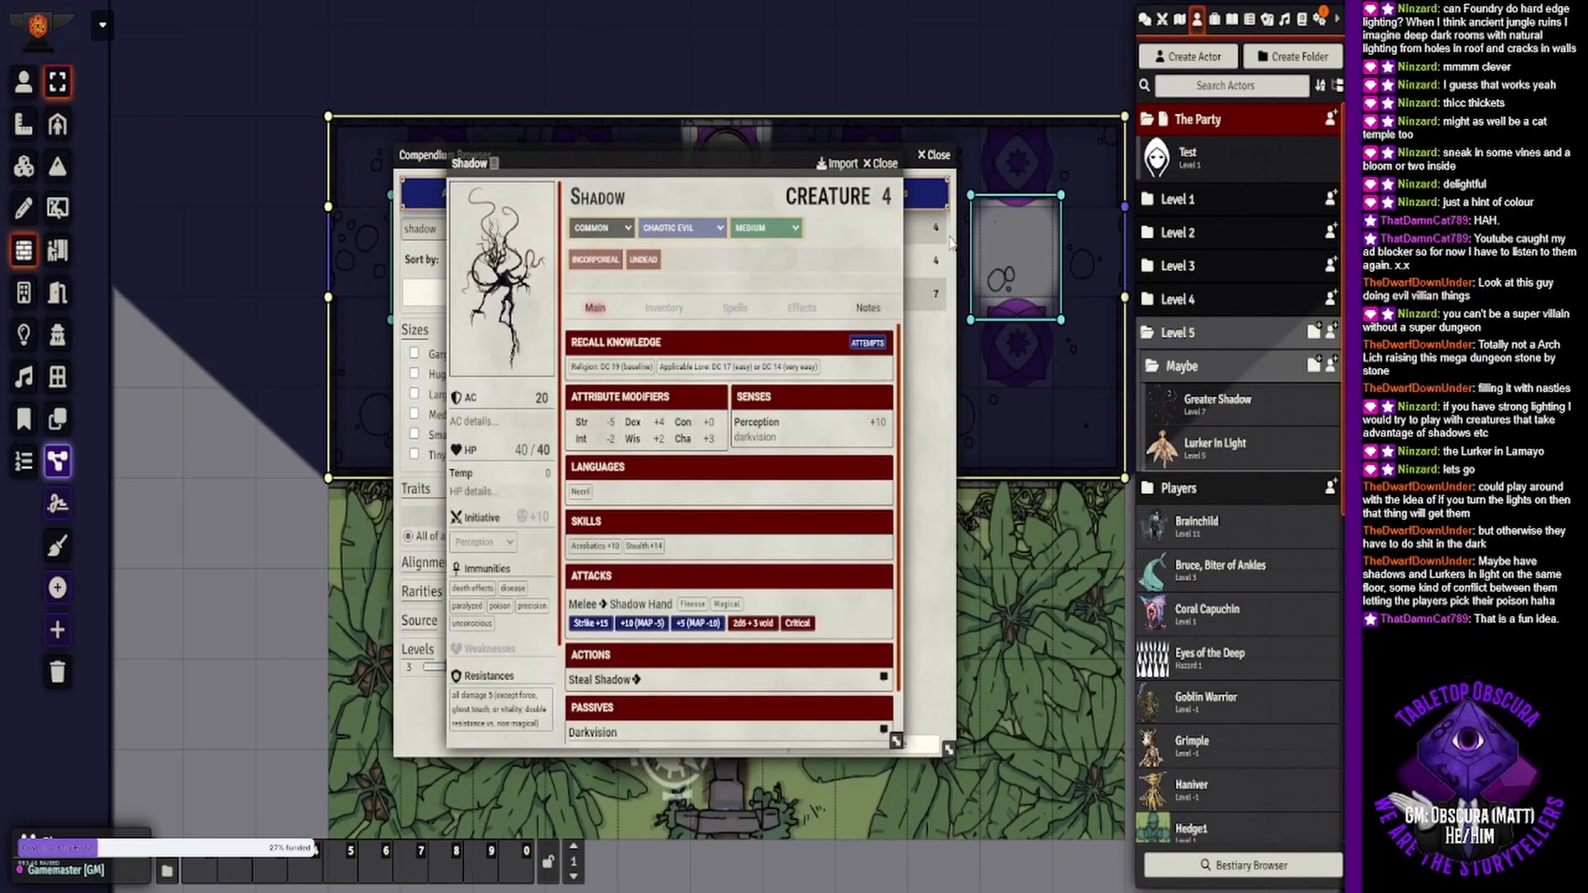
pyautogui.click(883, 164)
pyautogui.moveTo(711, 233); pyautogui.dragTo(1197, 439)
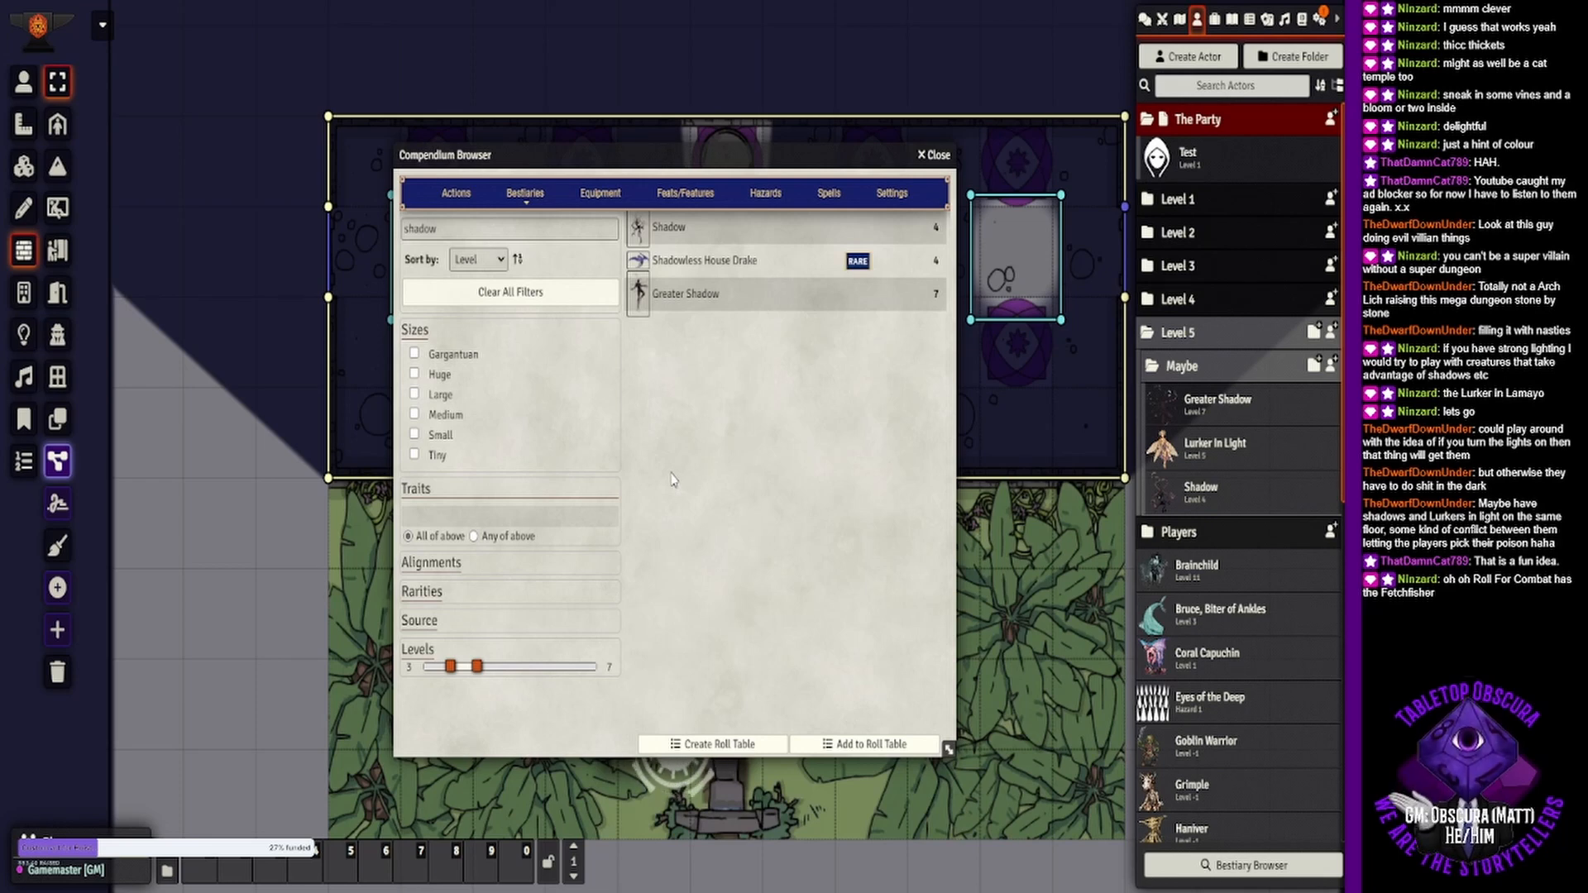
# - Search the bestiary for "fetch" and view the Fetchfisher's full-size artwork from its stat sheet
pyautogui.doubleClick(454, 237)
pyautogui.write('fetch')
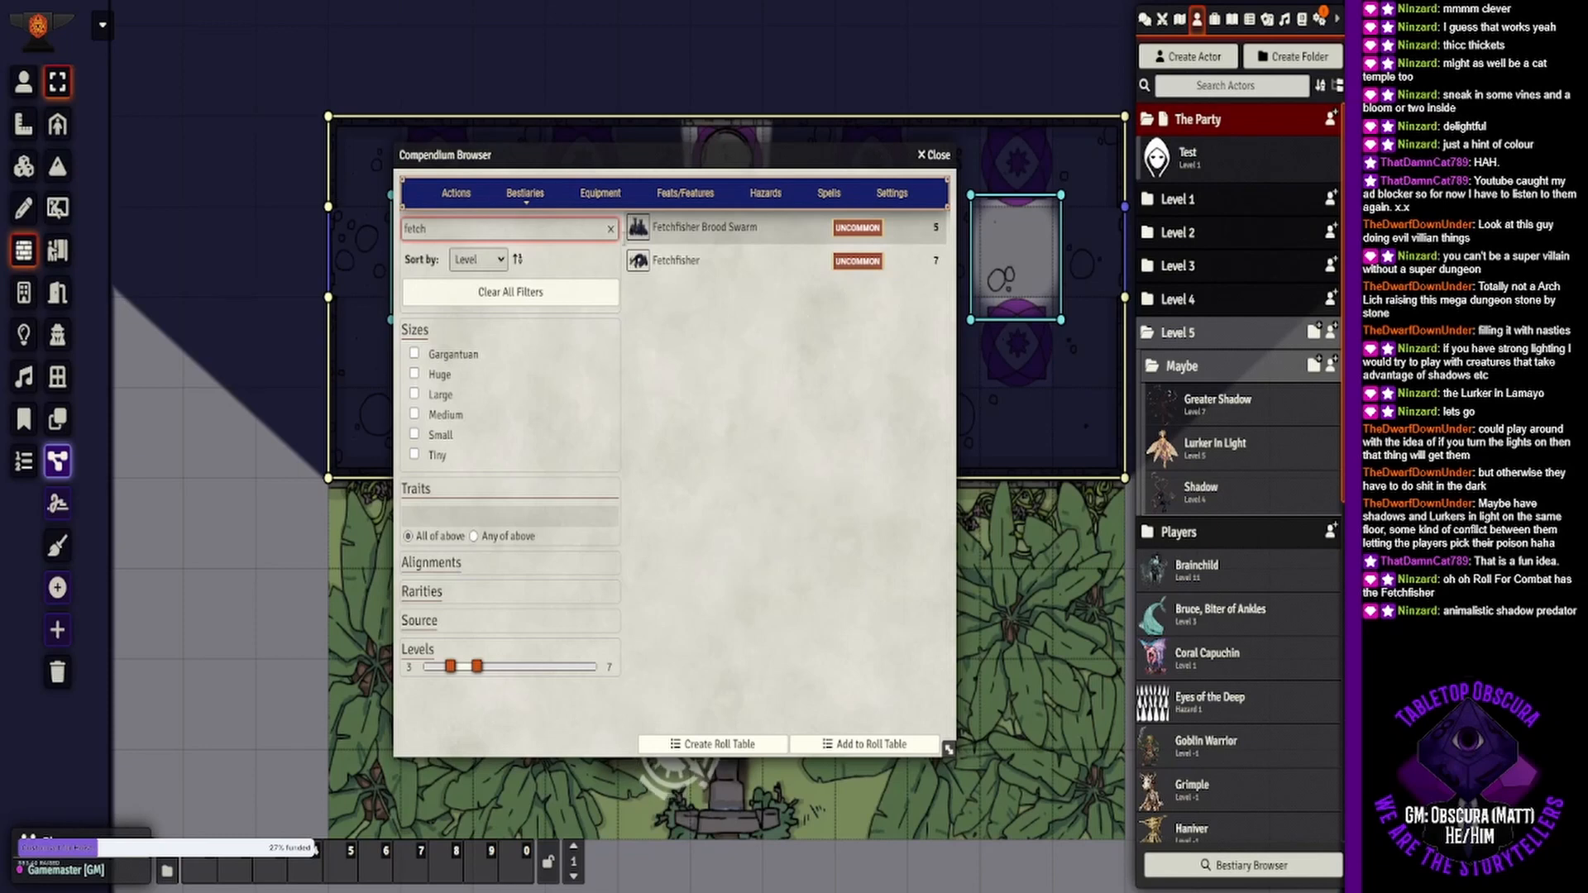
pyautogui.click(678, 268)
pyautogui.click(678, 266)
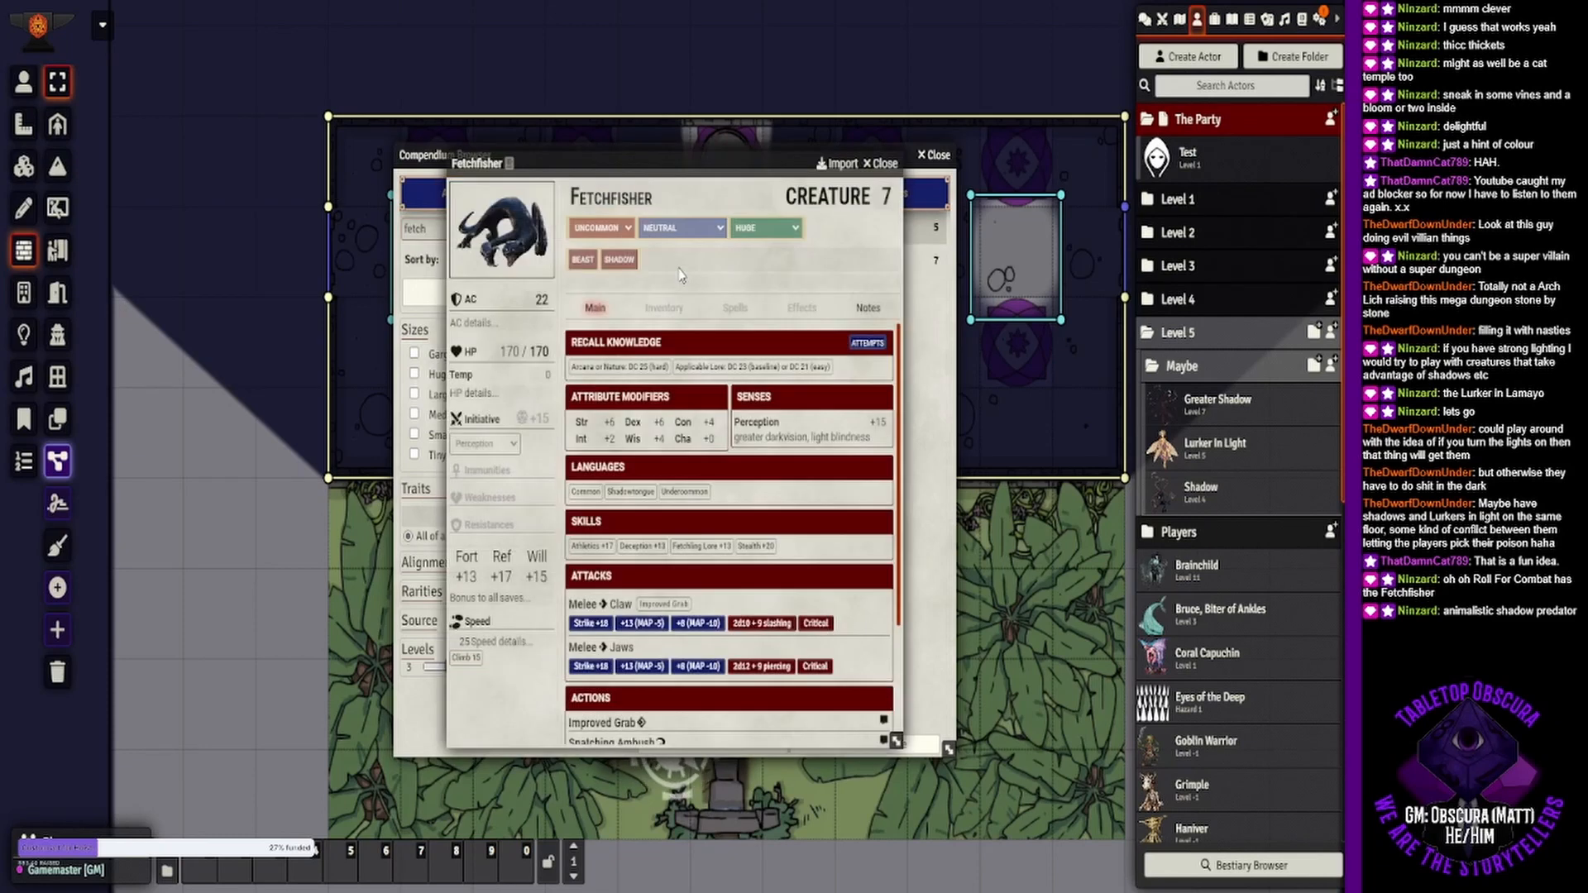
pyautogui.moveTo(524, 234)
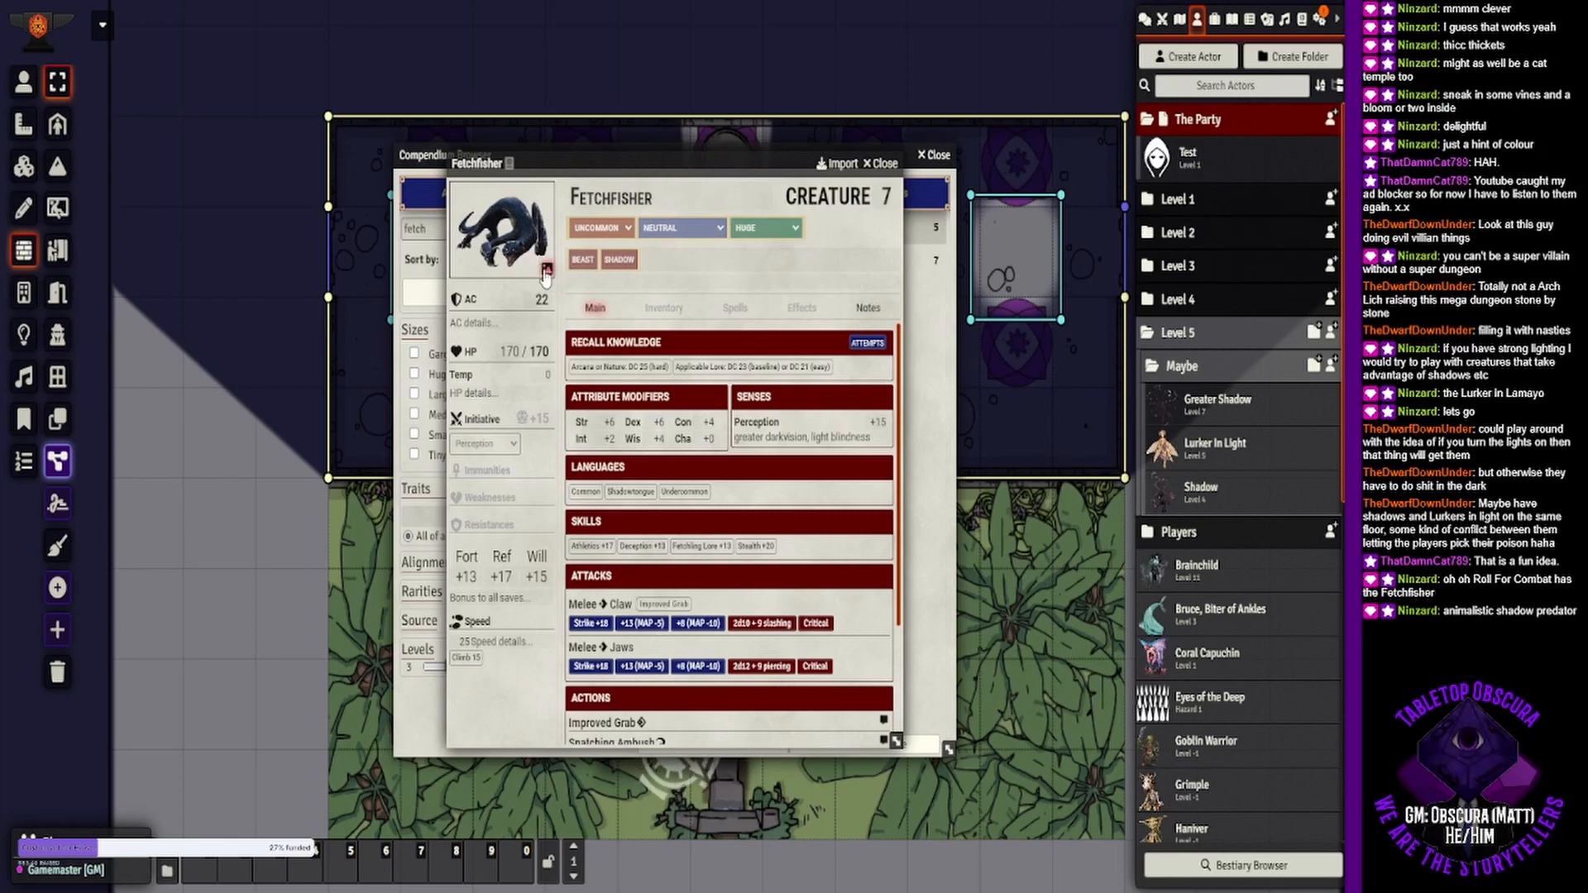
pyautogui.click(545, 269)
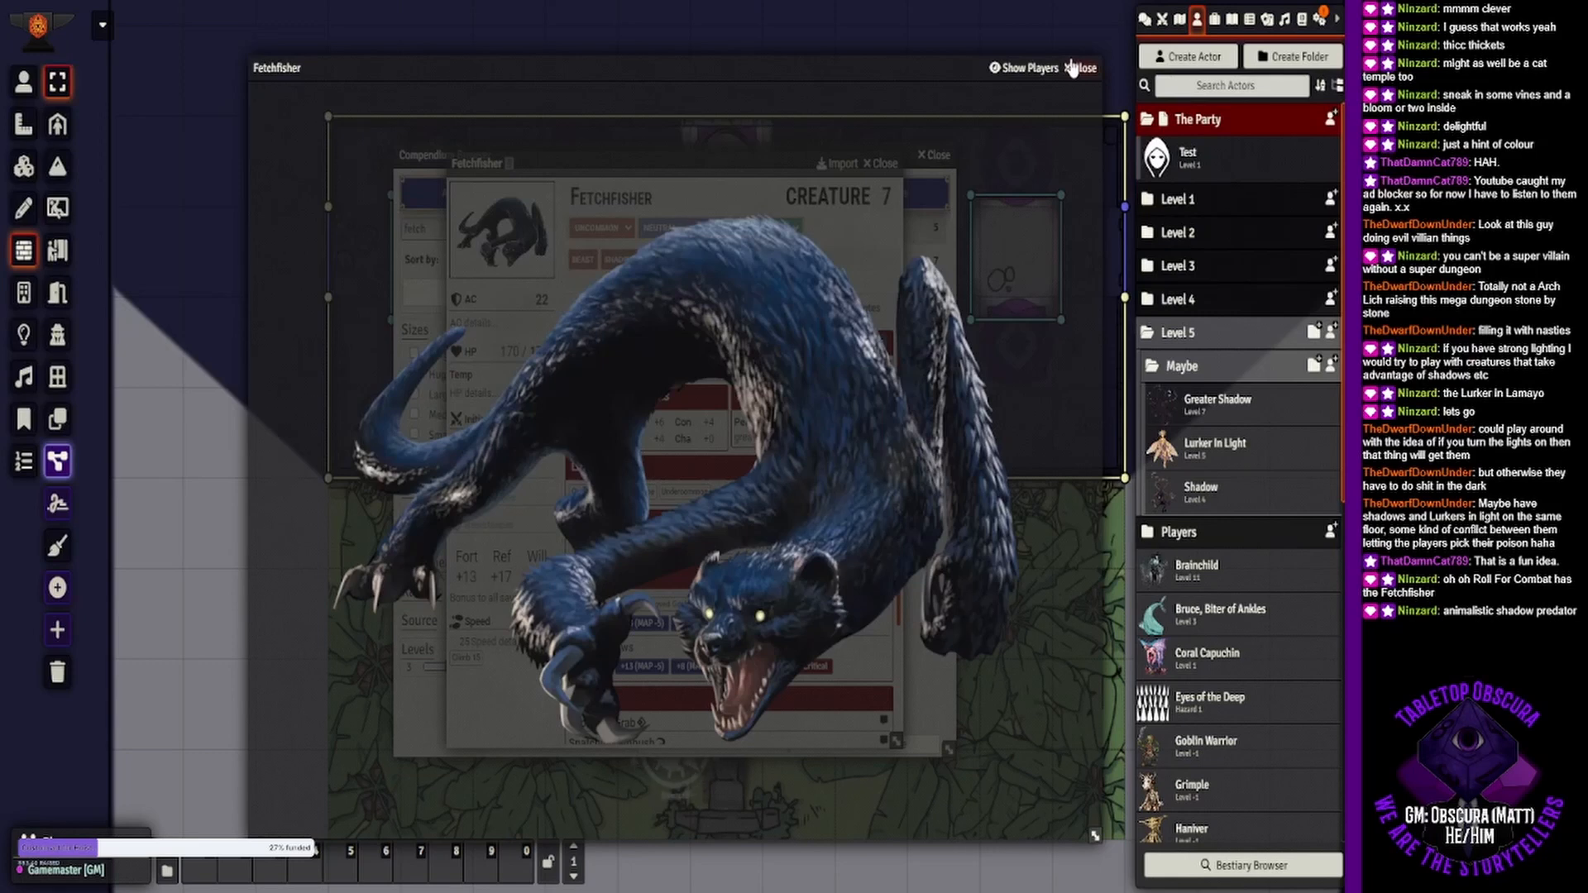
pyautogui.click(1072, 67)
# - Read the Snatching Ambush and Shadow Step action descriptions on the Fetchfisher sheet
pyautogui.scroll(-5, 637, 558)
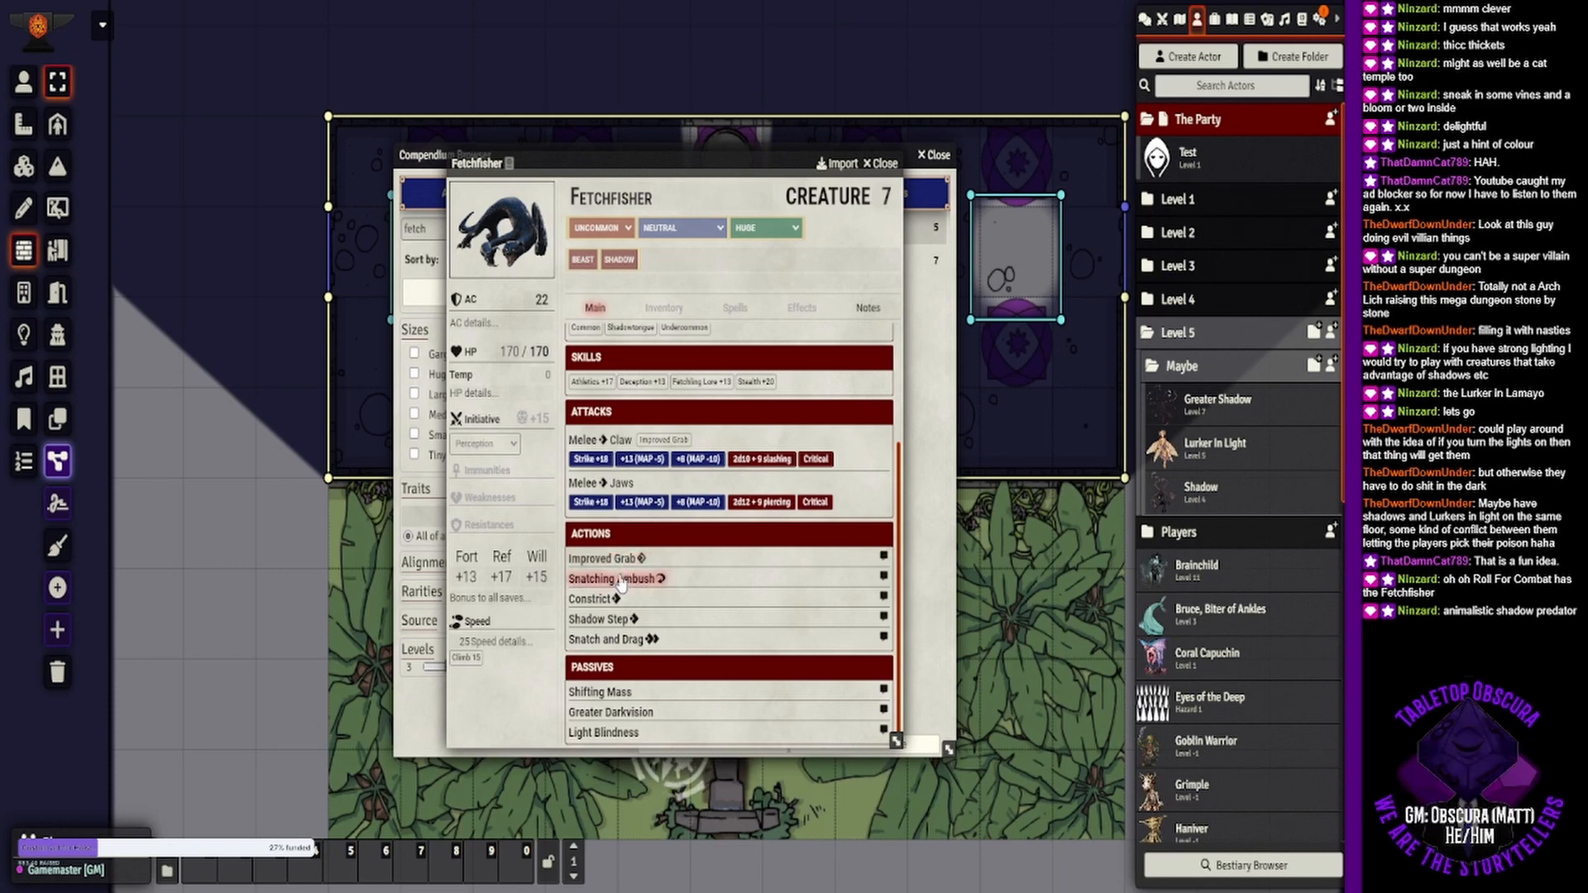
pyautogui.click(622, 581)
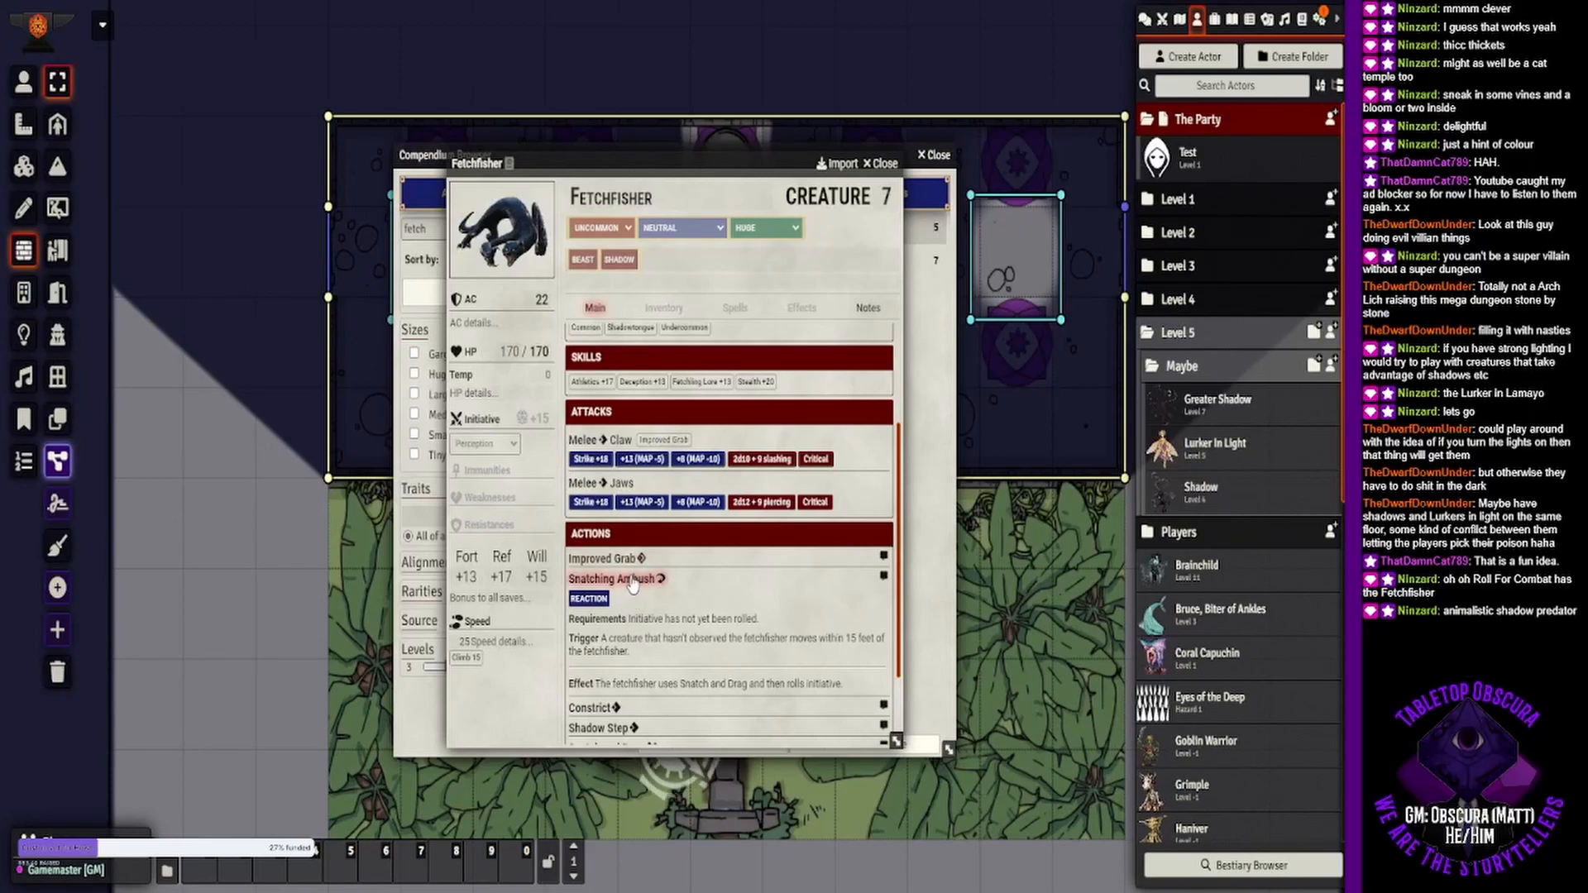
pyautogui.click(628, 581)
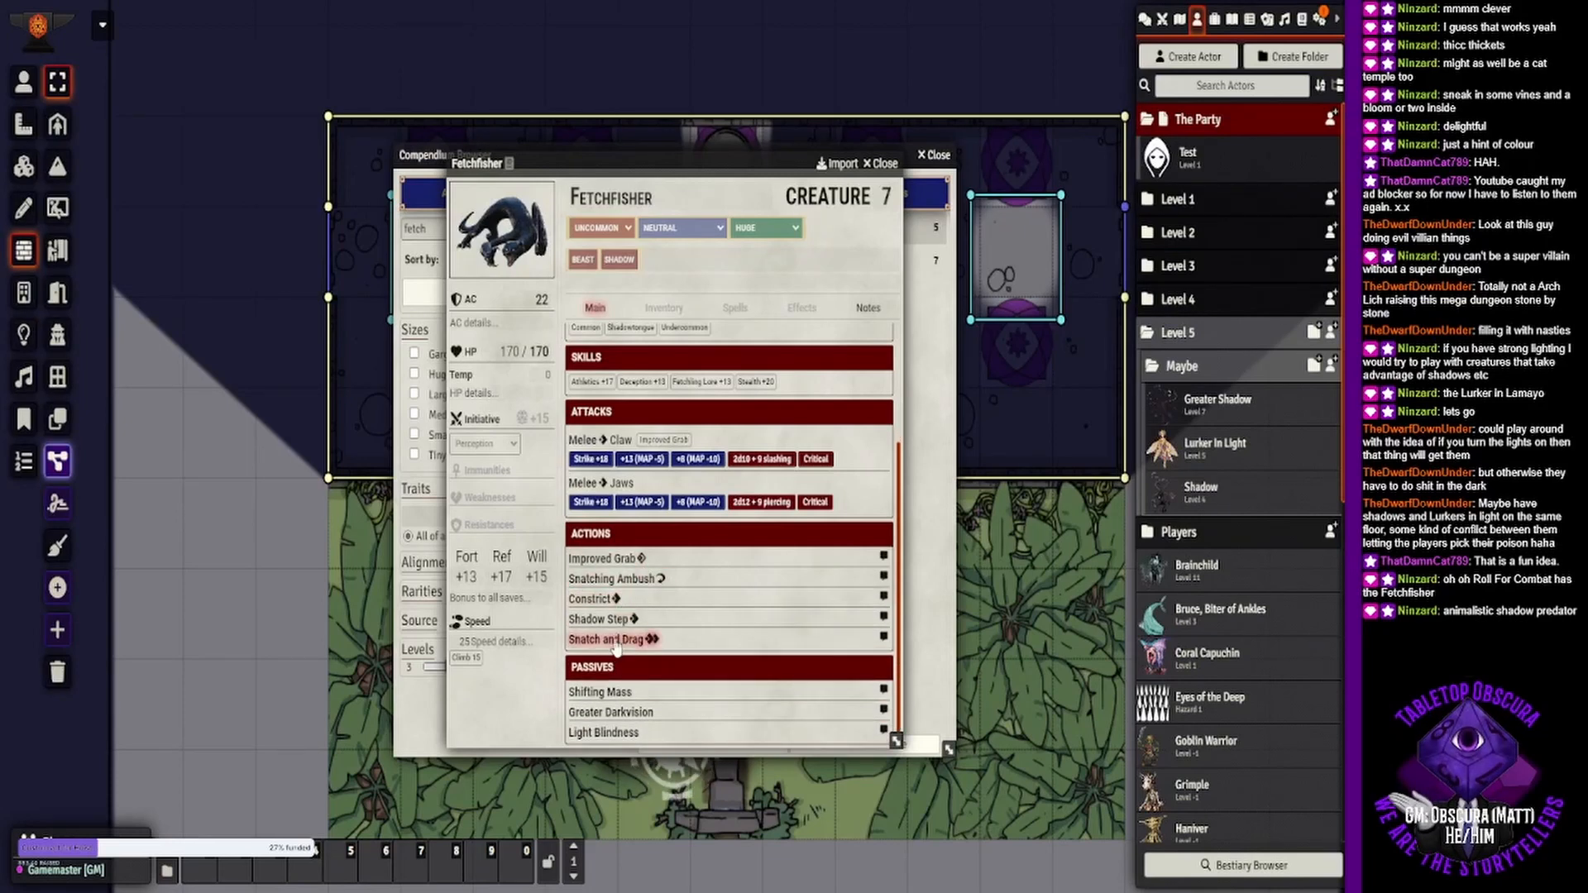
pyautogui.click(613, 620)
pyautogui.scroll(-2, 726, 581)
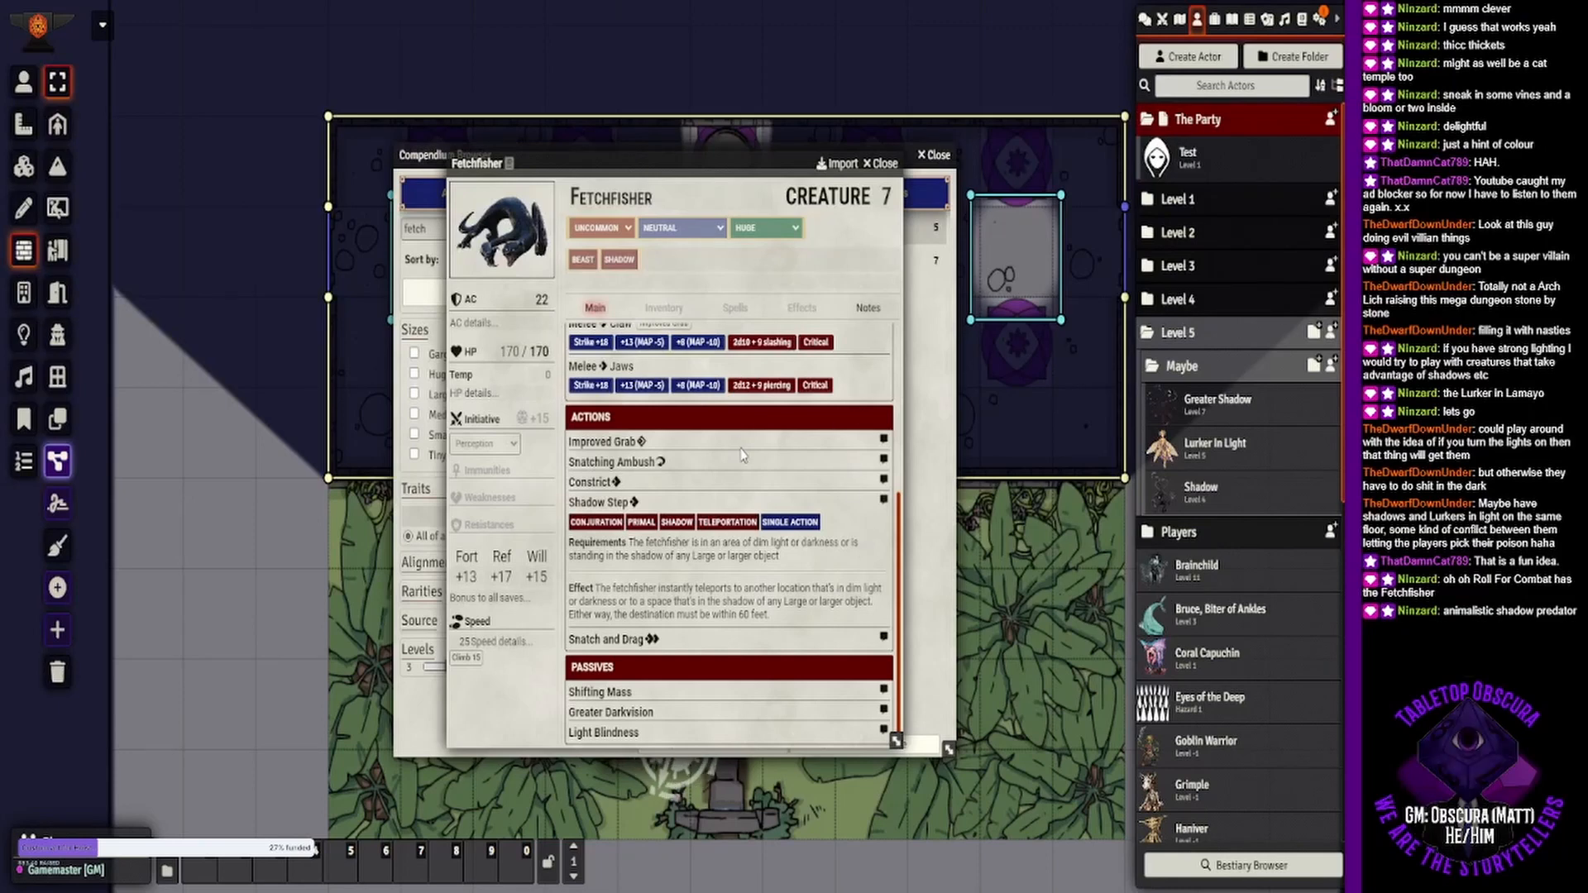
pyautogui.click(628, 502)
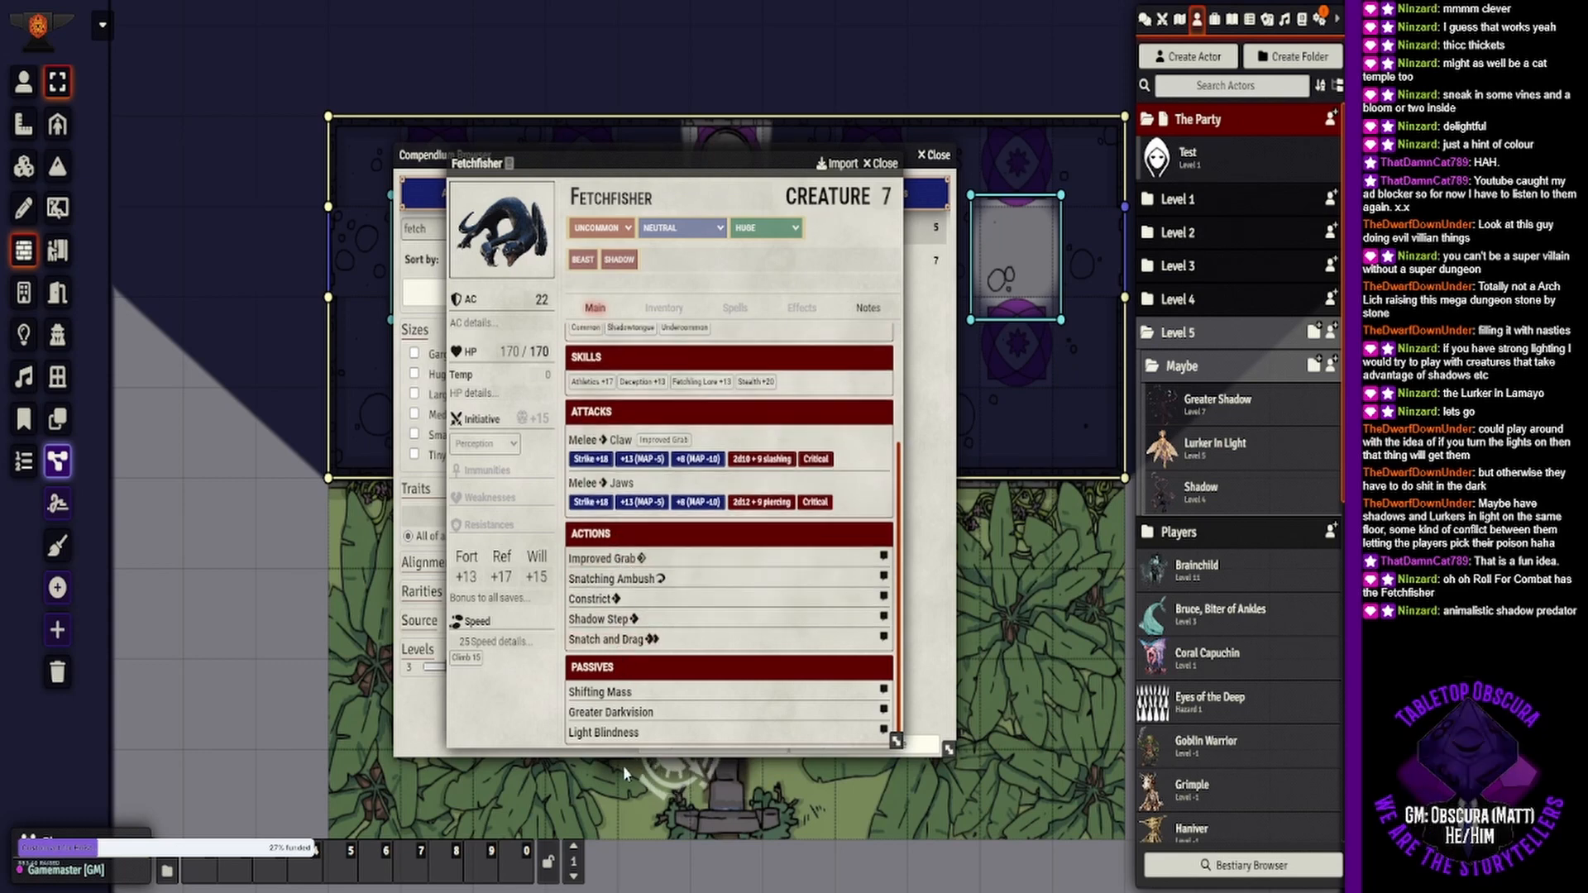
# - Read the Fetchfisher's Light Blindness, Greater Darkvision and Shifting Mass passives, and close its stat sheet
pyautogui.click(621, 742)
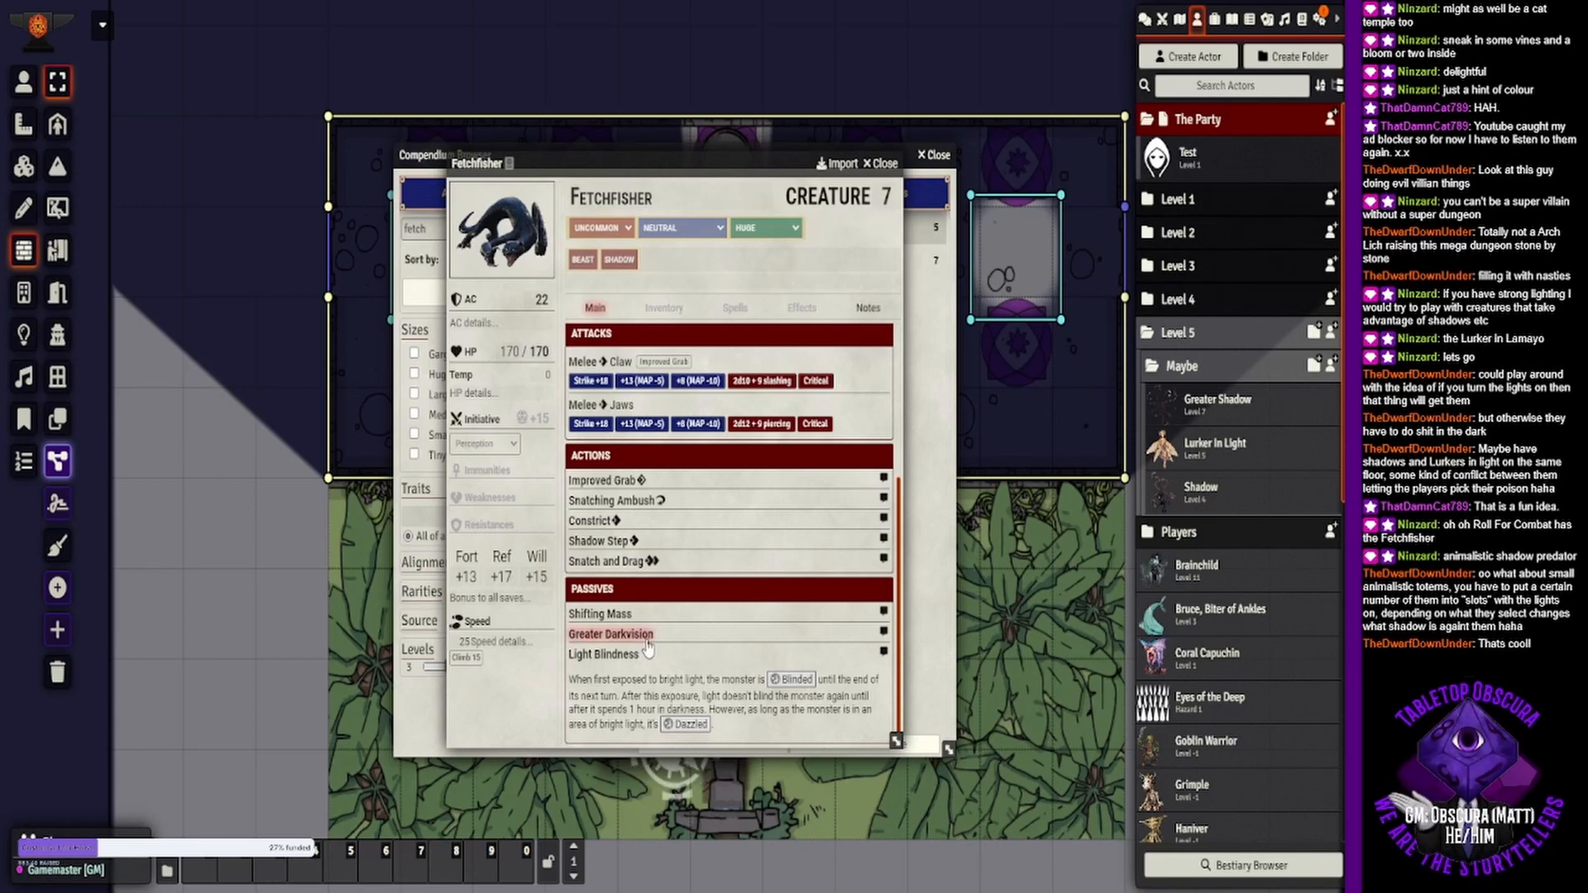
pyautogui.scroll(1, 633, 657)
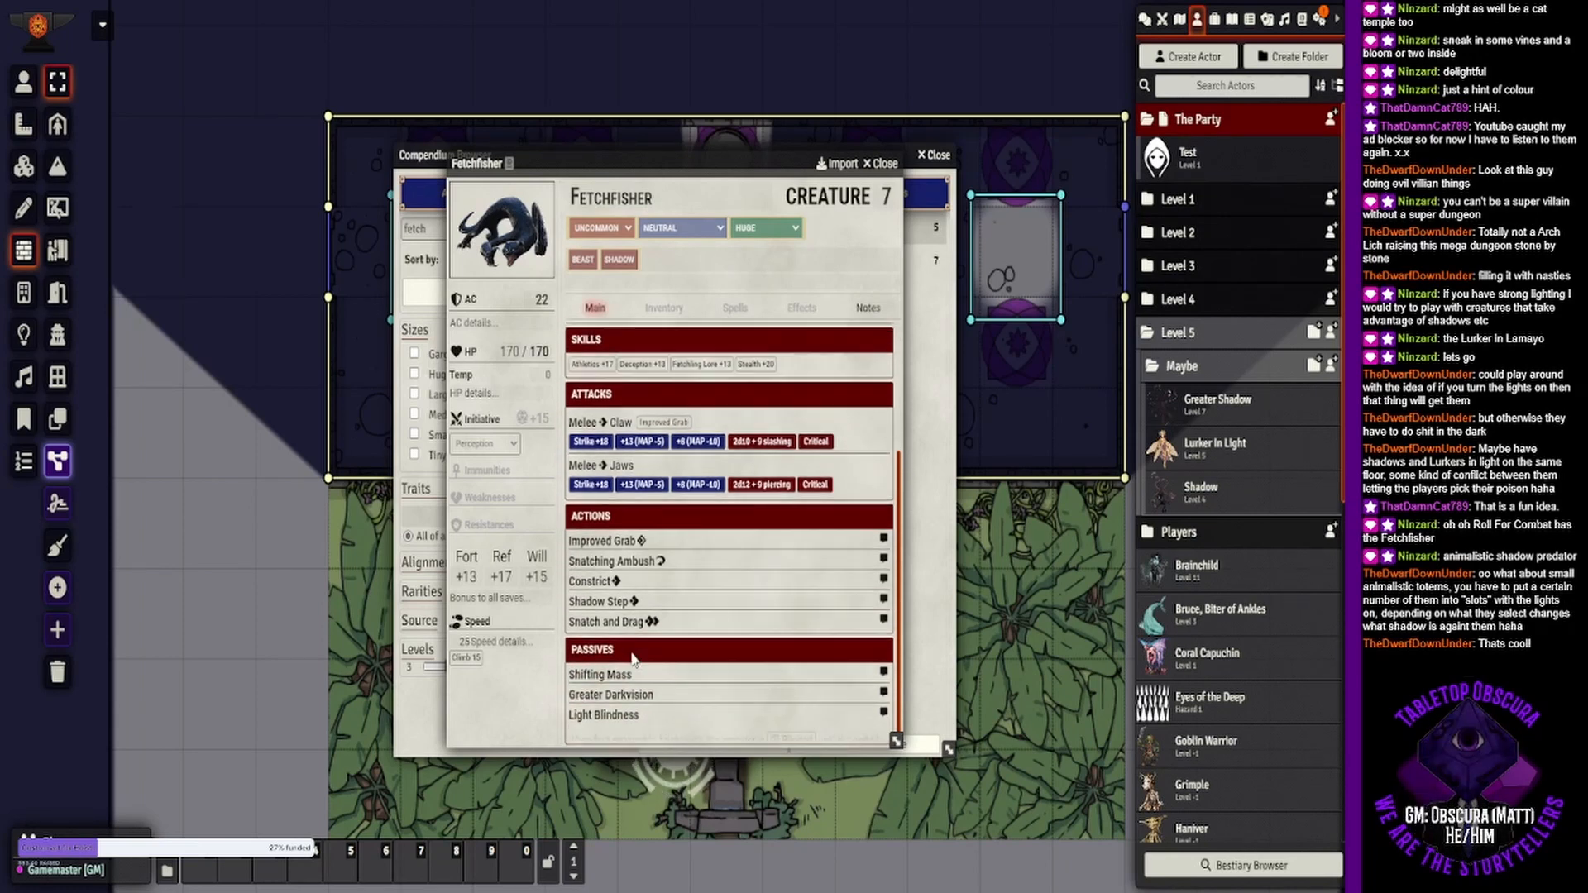
pyautogui.scroll(-1, 629, 645)
pyautogui.click(625, 621)
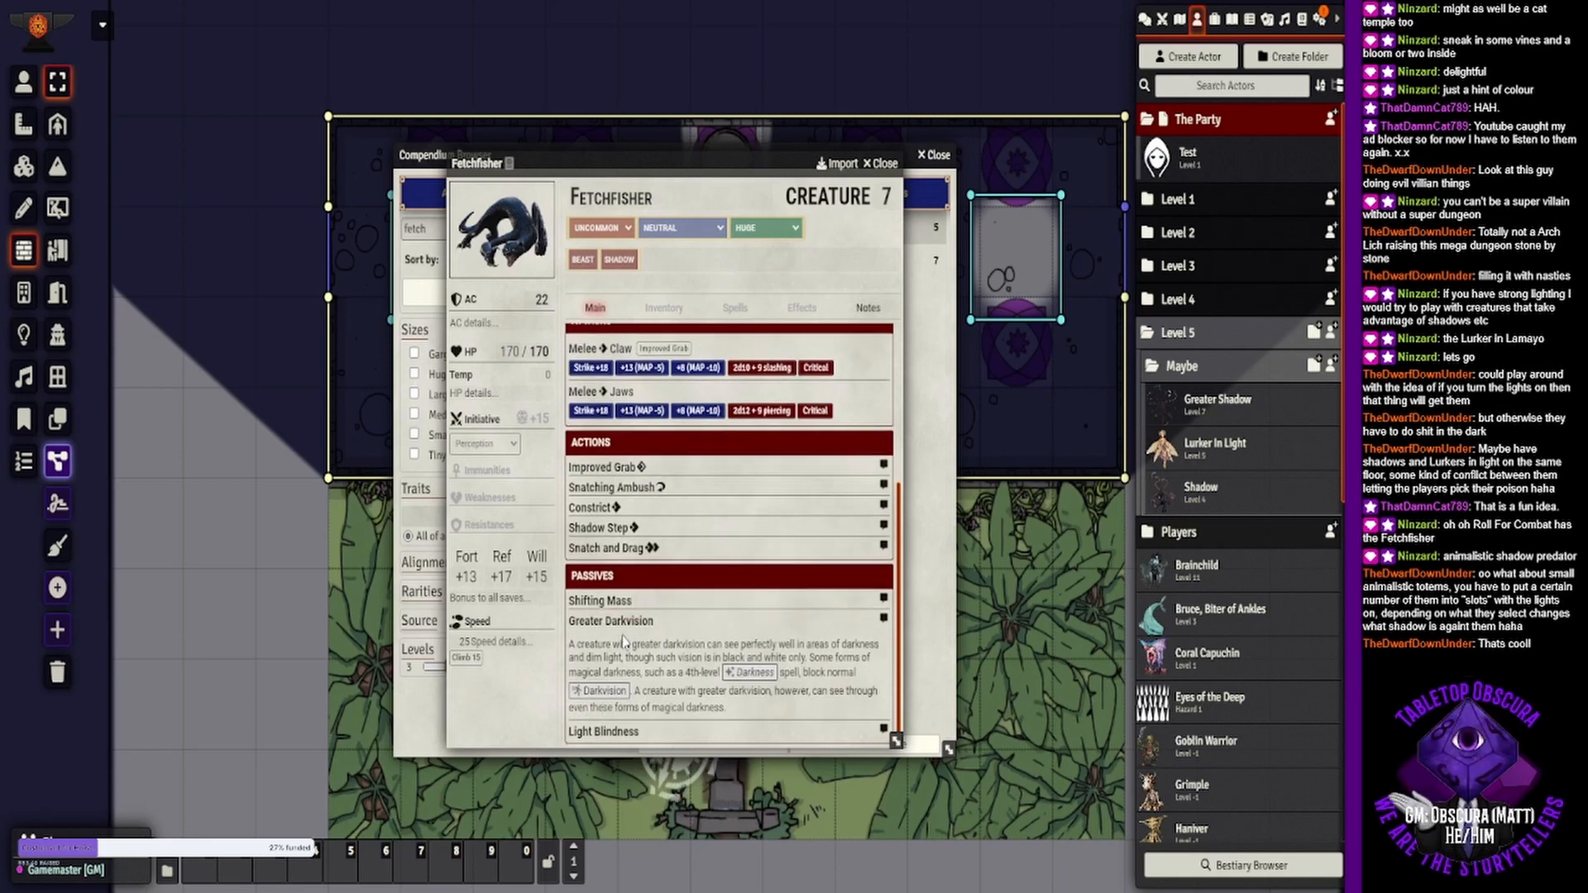
pyautogui.click(629, 622)
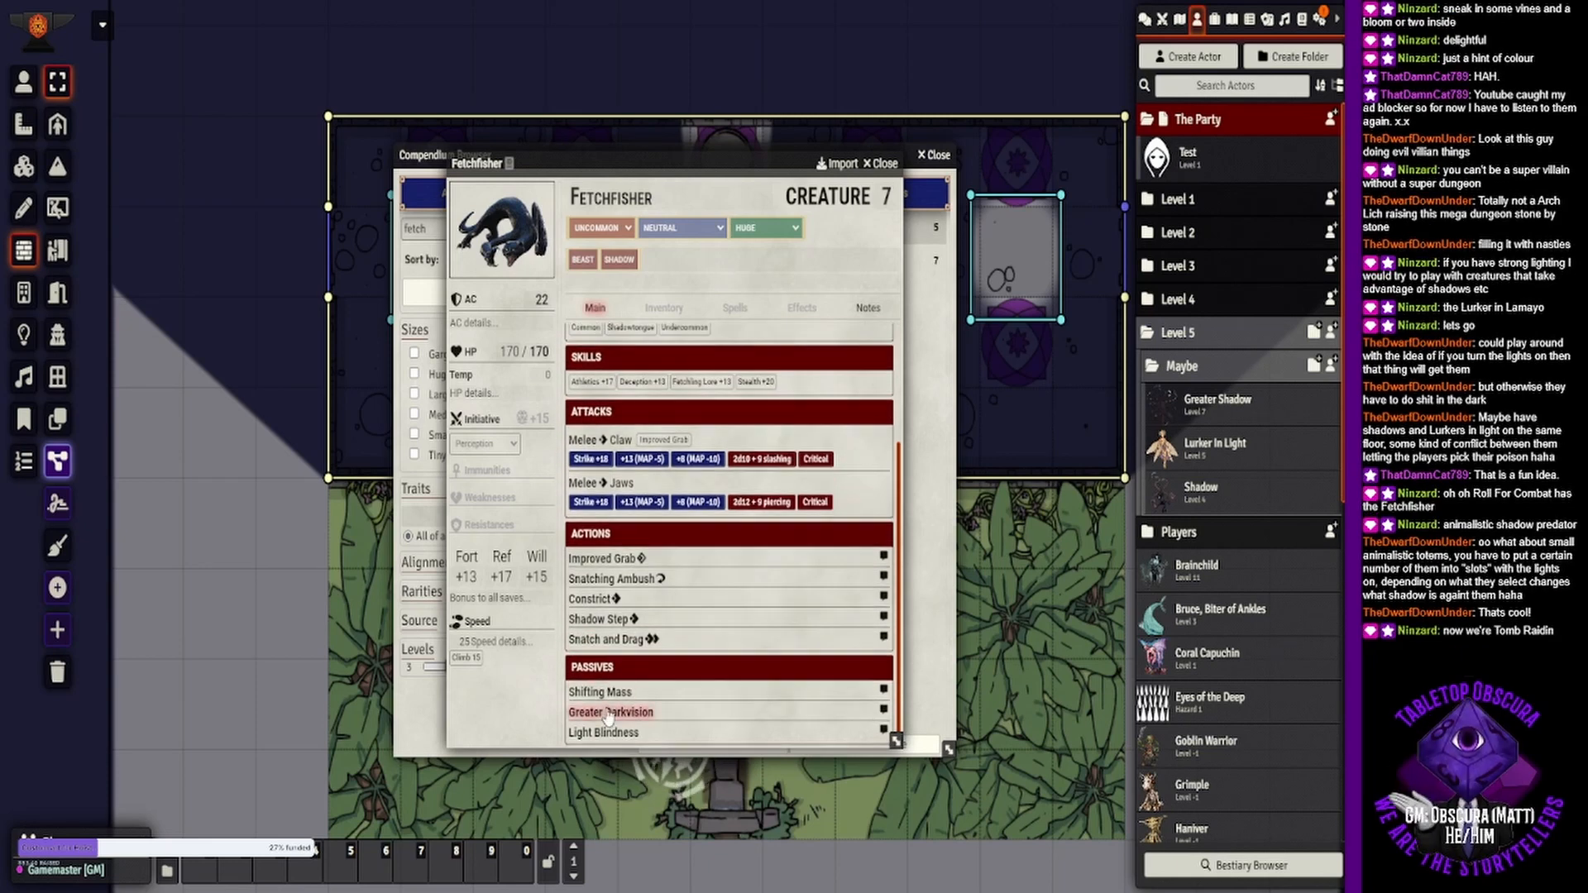
pyautogui.click(628, 691)
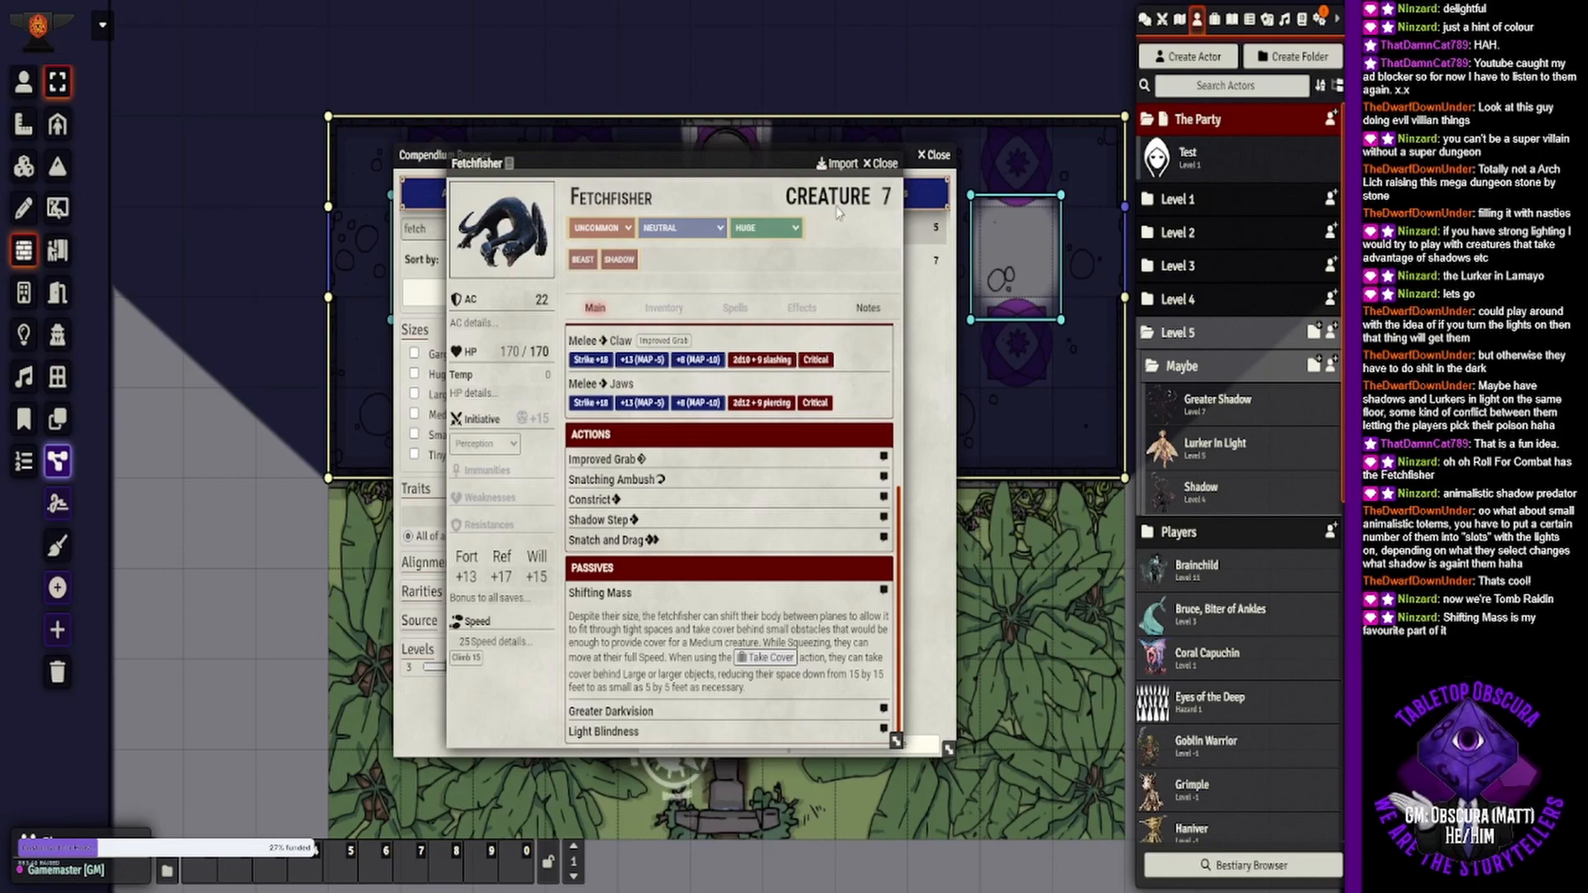
pyautogui.click(890, 162)
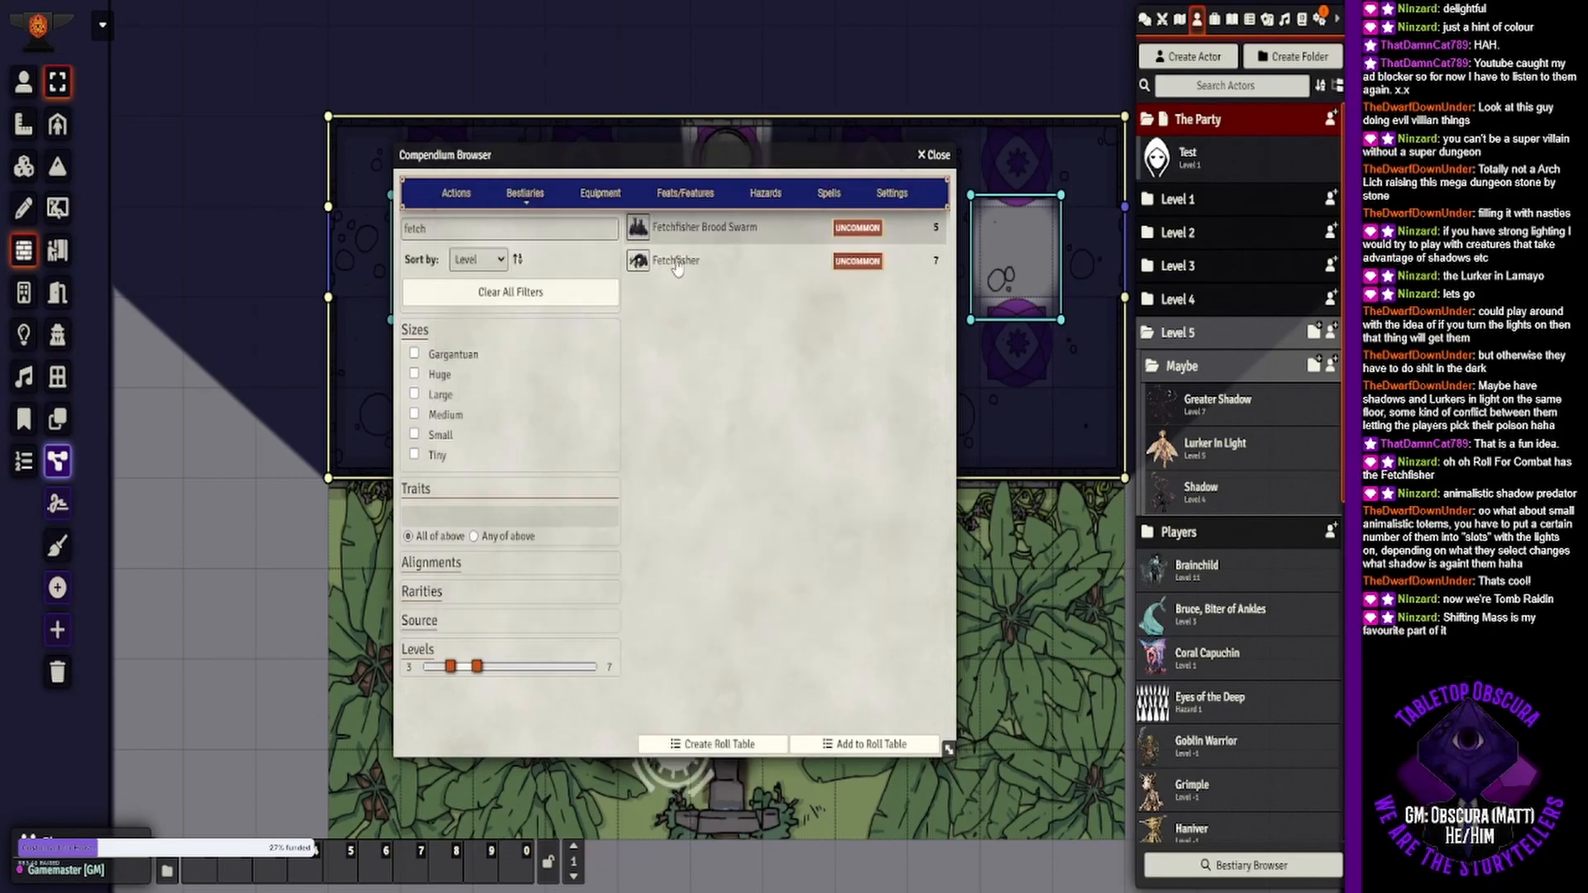
# - Add the Fetchfisher and, after checking its stat sheet, the Fetchfisher Brood Swarm to the Maybe folder, and close the compendium browser
pyautogui.press('Escape')
pyautogui.moveTo(1138, 449); pyautogui.dragTo(1182, 366)
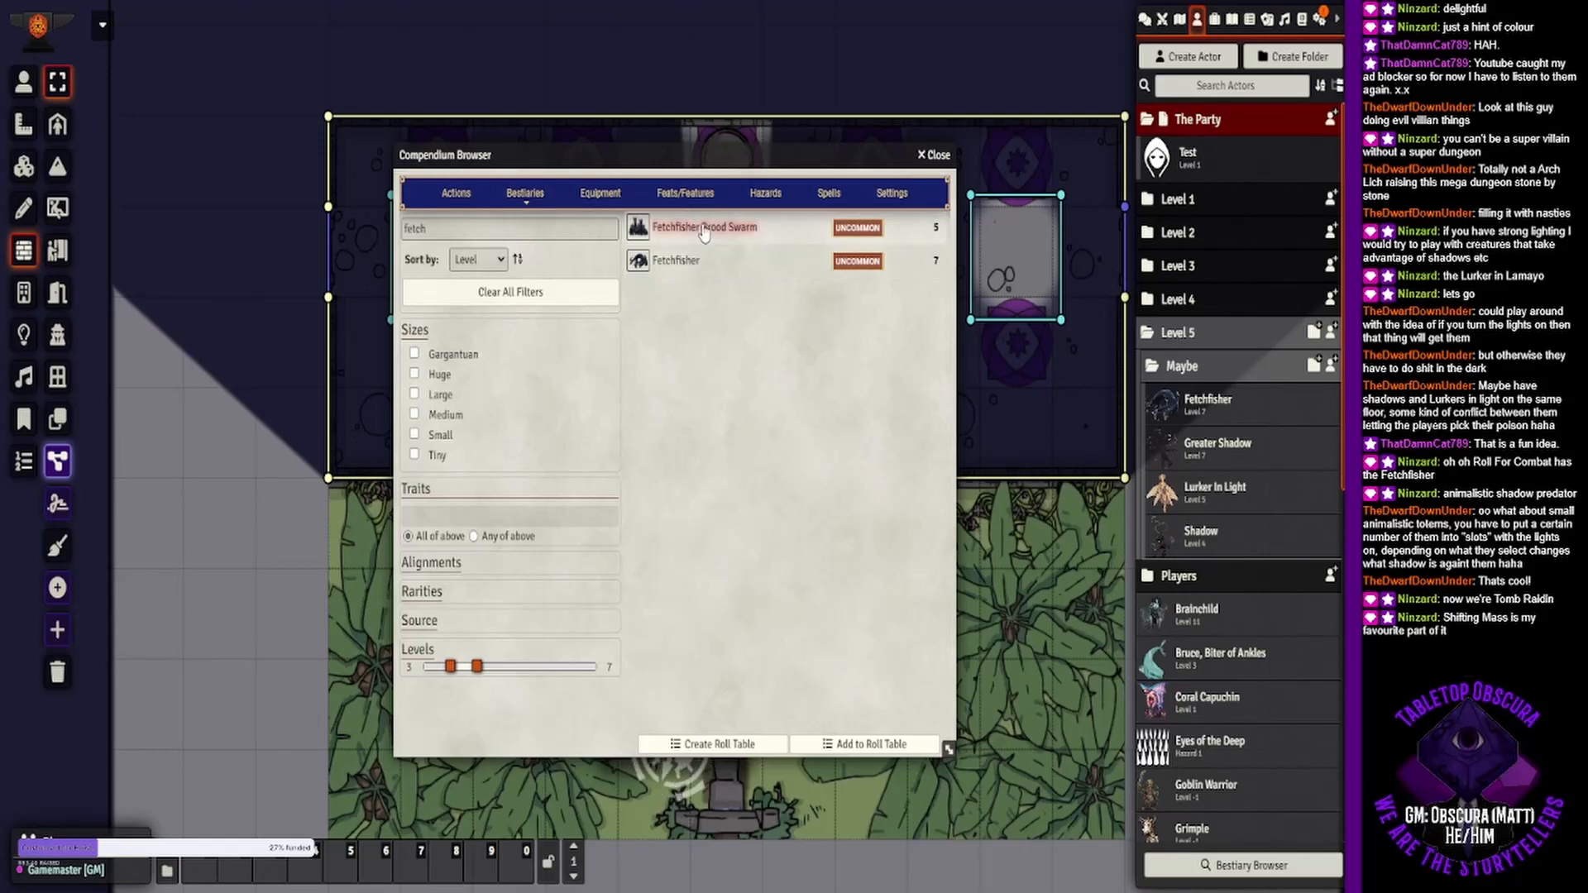
pyautogui.click(703, 228)
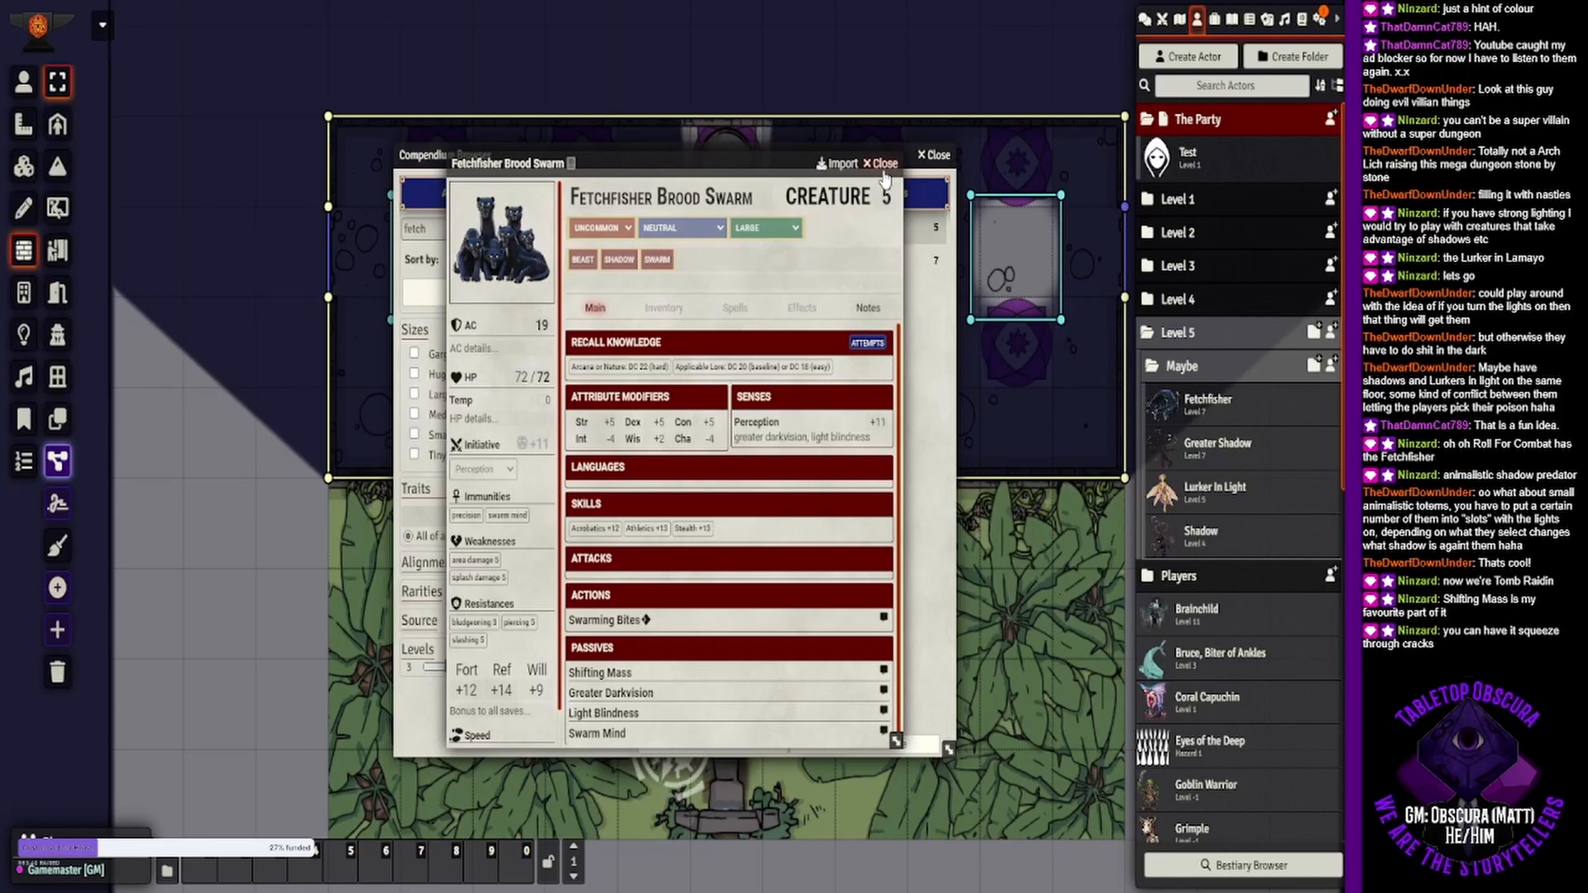
pyautogui.click(881, 165)
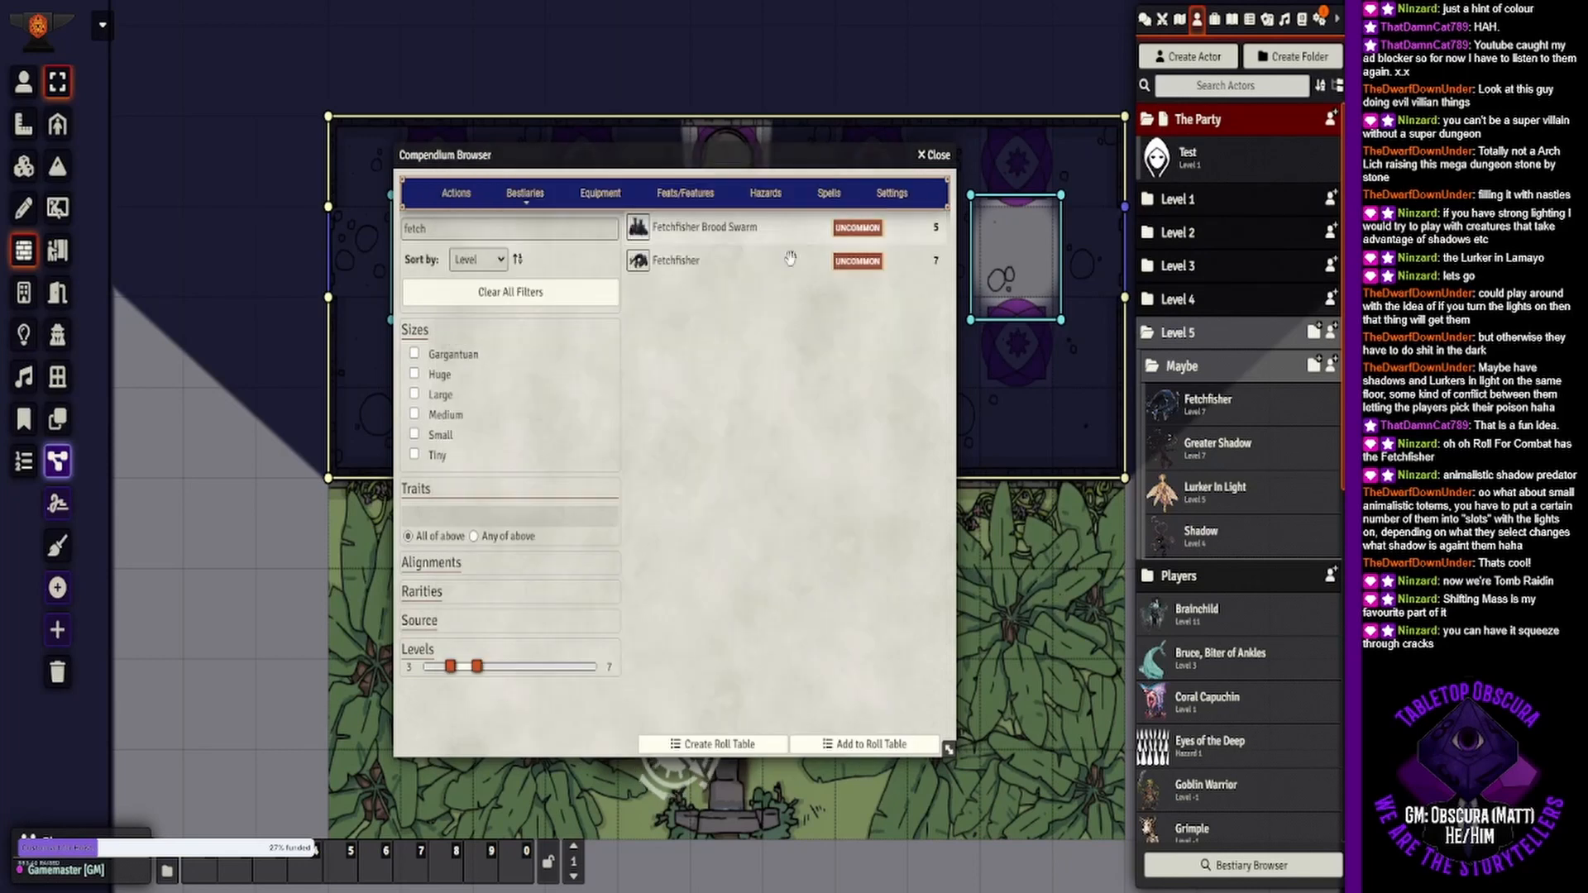
pyautogui.moveTo(694, 240); pyautogui.dragTo(1222, 465)
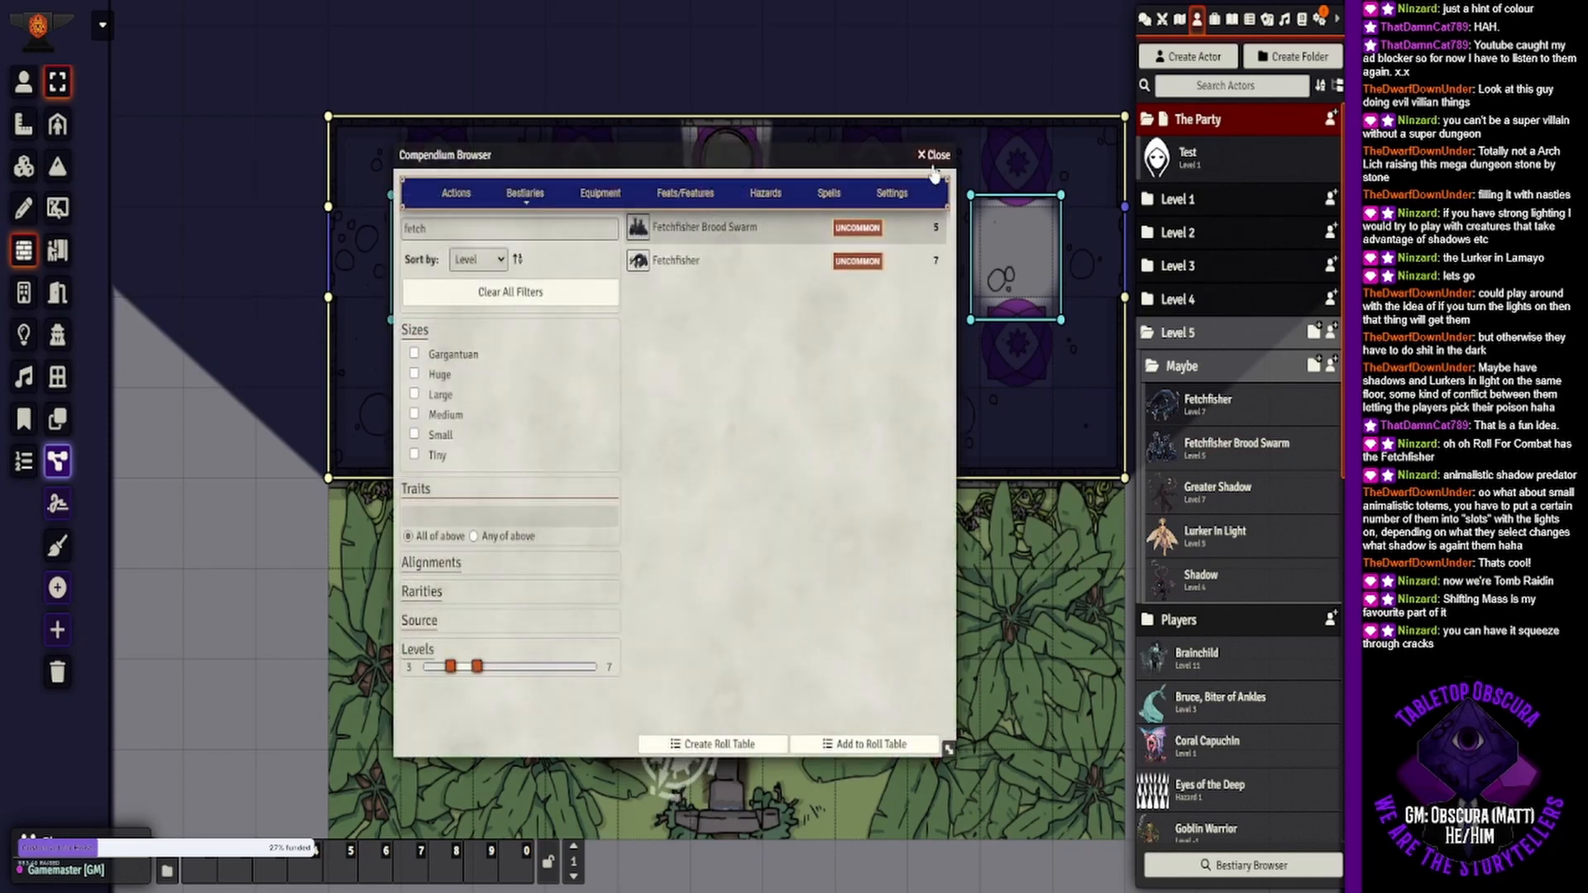
pyautogui.click(933, 156)
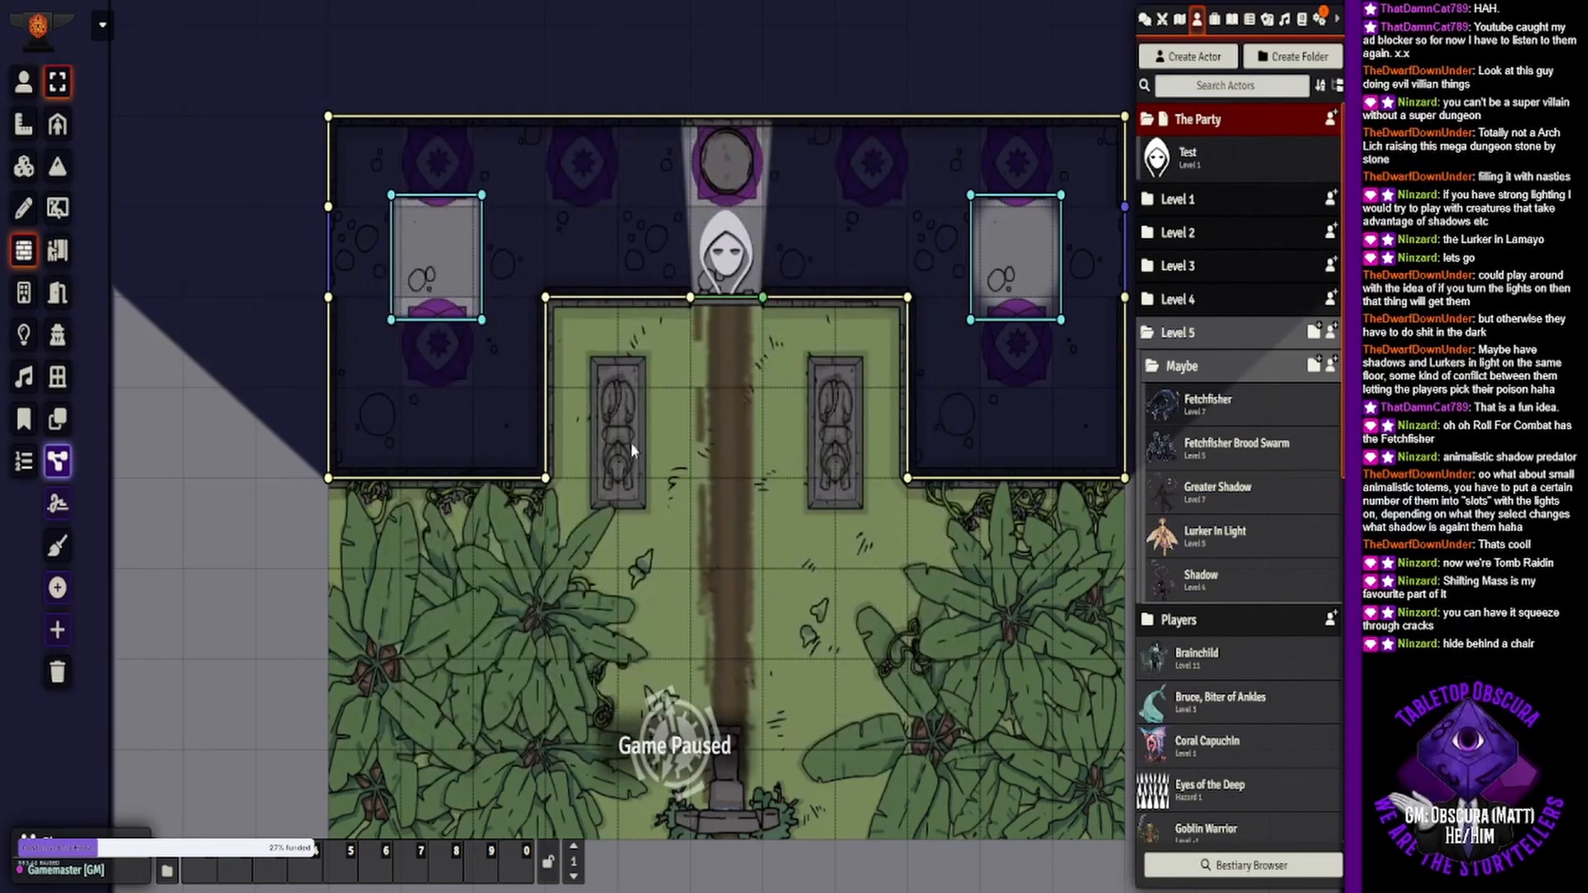
# - Place a Fetchfisher token on the map, centred on the path between the two stone statues below the ruin's entrance
pyautogui.click(25, 81)
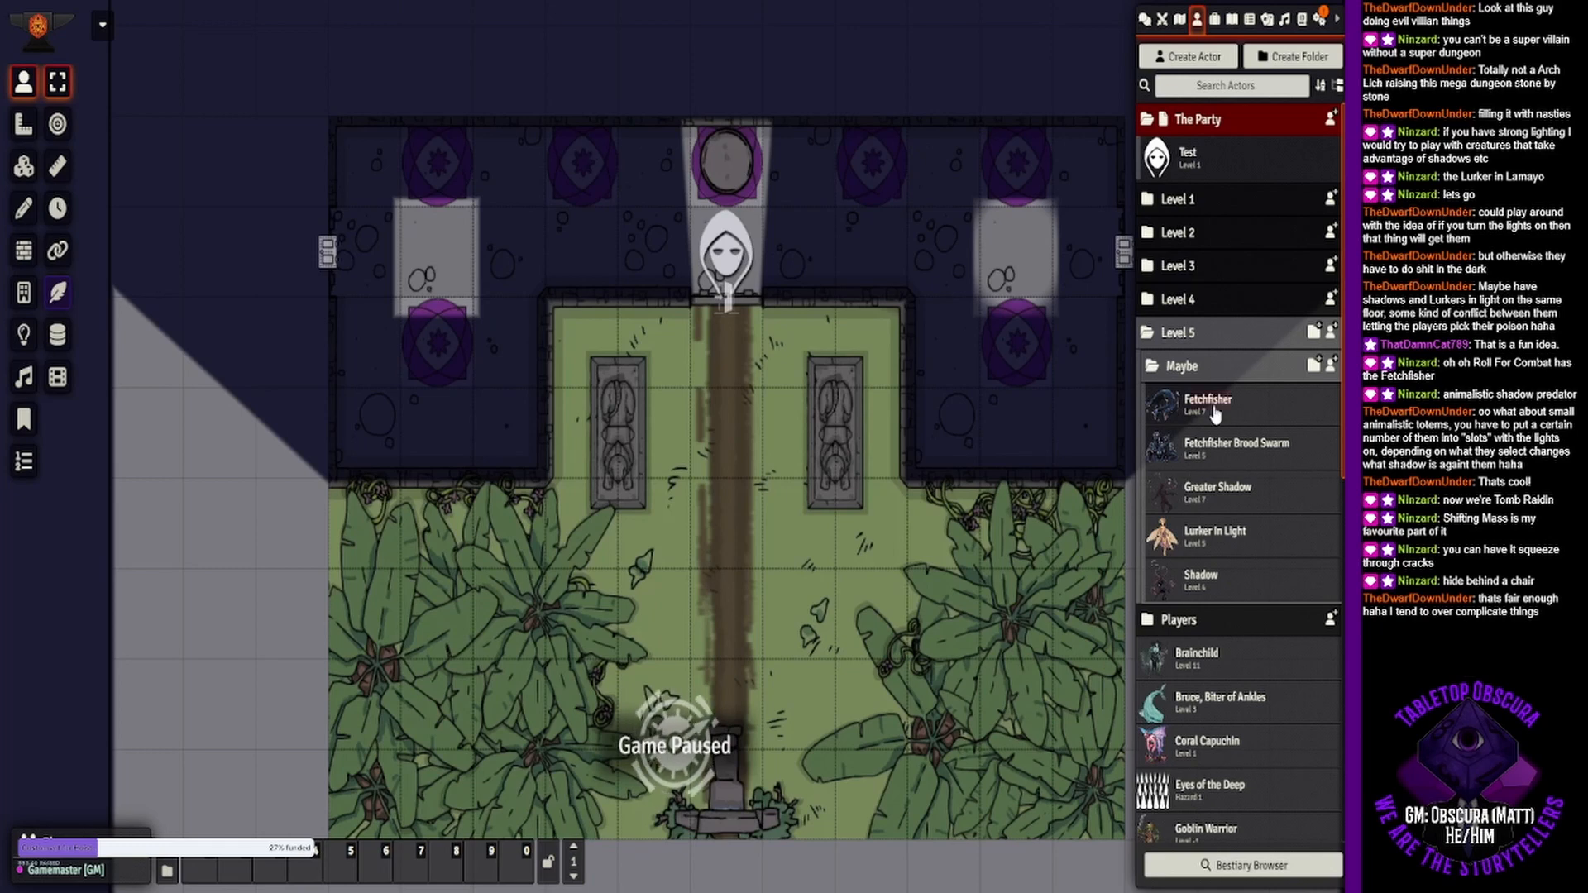
pyautogui.moveTo(1214, 413); pyautogui.dragTo(705, 463)
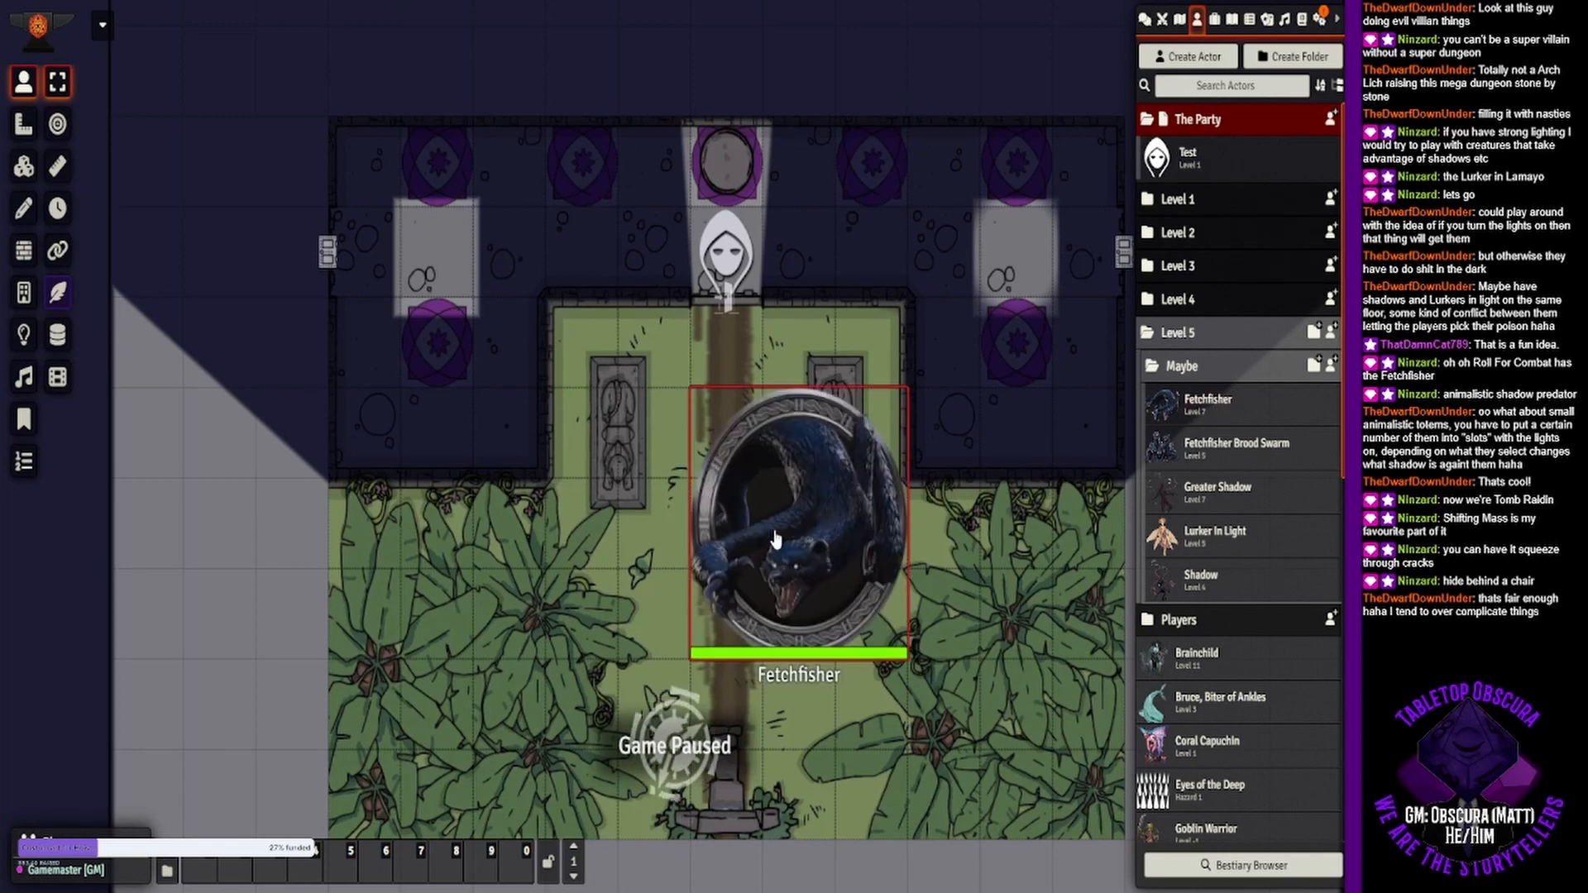
pyautogui.moveTo(776, 540); pyautogui.dragTo(698, 470)
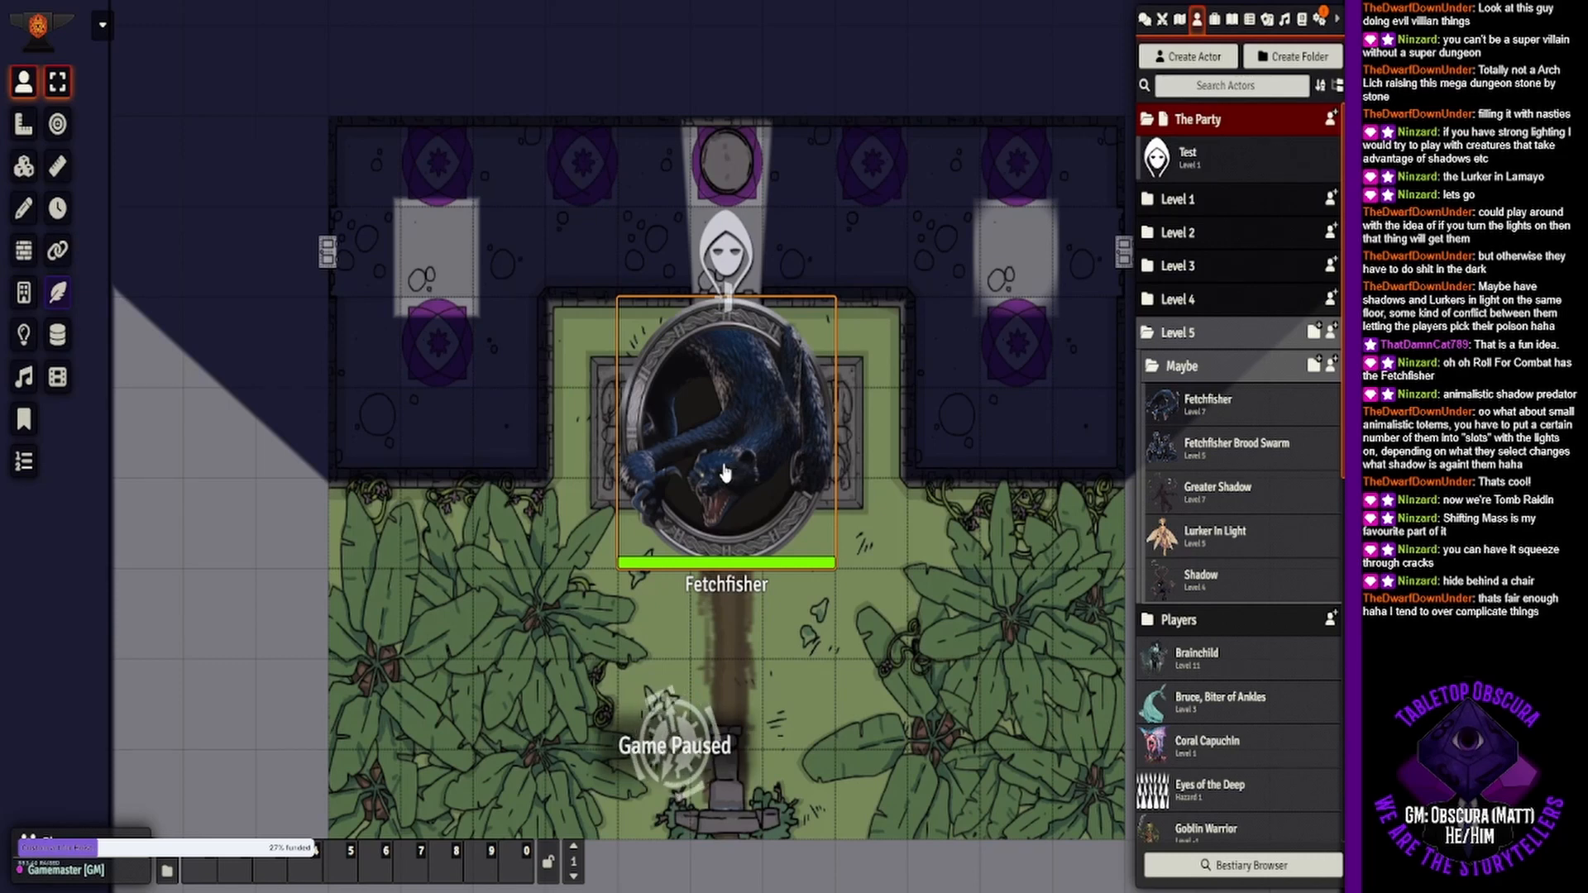
# - Read the Shifting Mass passive on the placed Fetchfisher token's sheet, and close the sheet
pyautogui.doubleClick(726, 471)
pyautogui.scroll(-2, 798, 439)
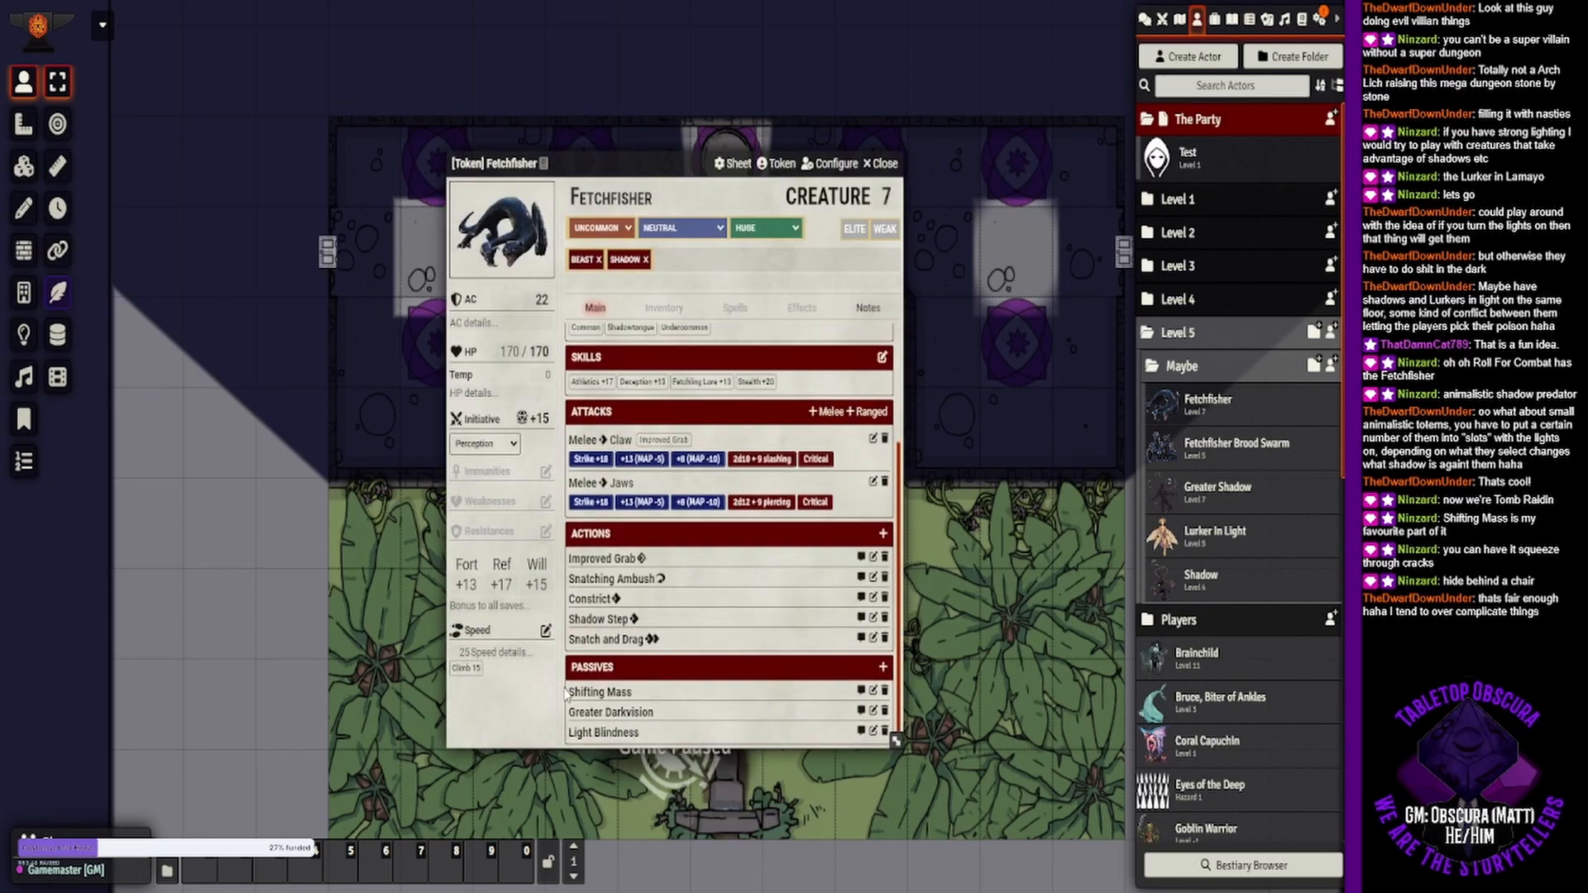
pyautogui.click(608, 691)
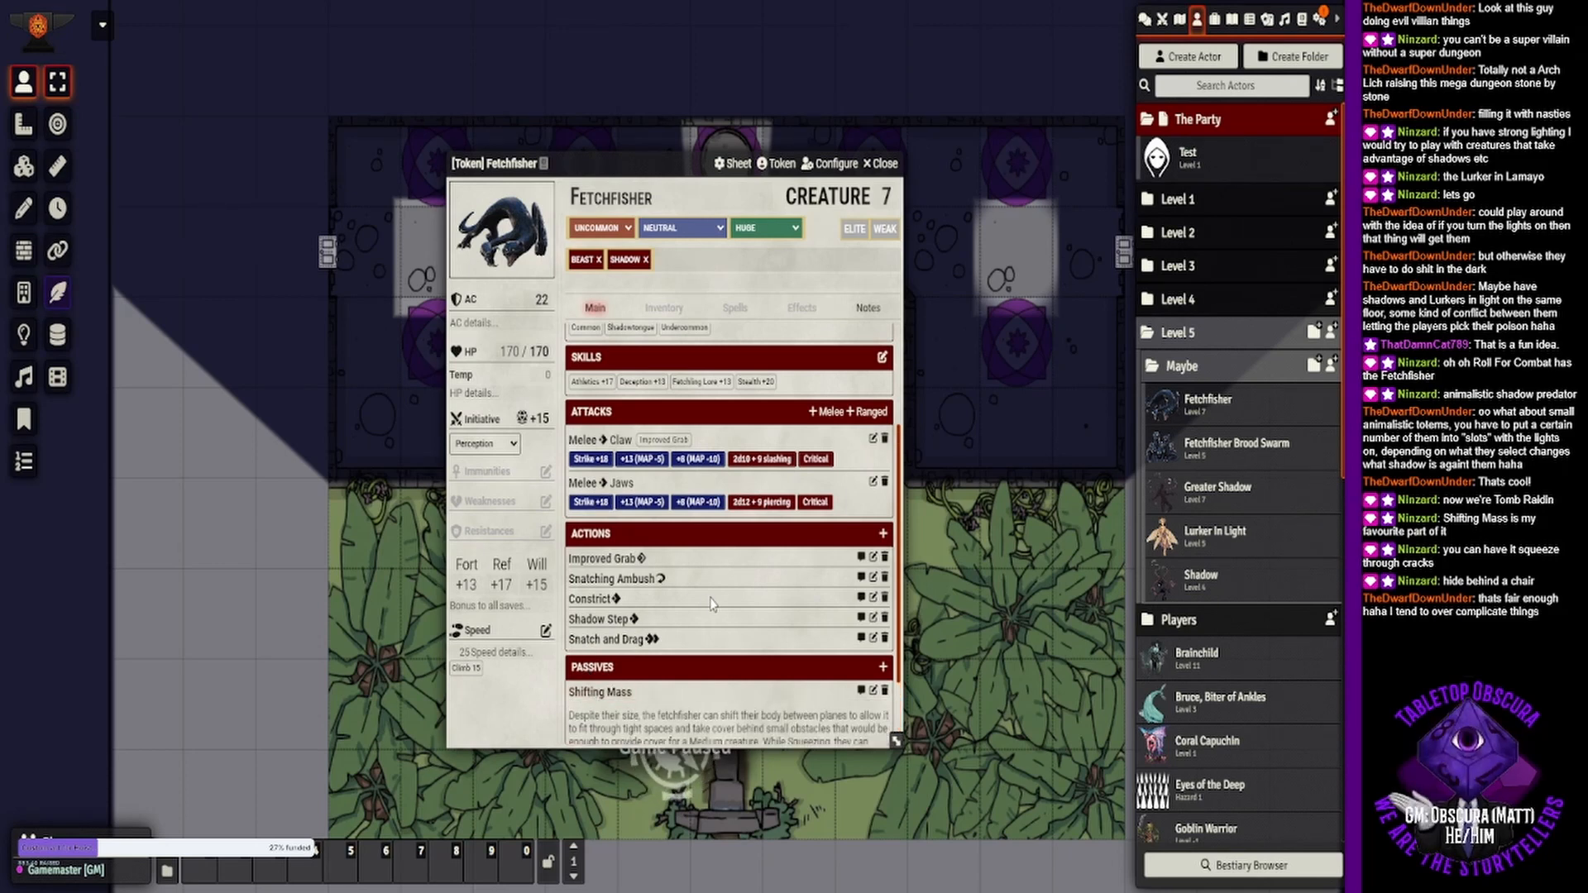
pyautogui.scroll(-1, 714, 612)
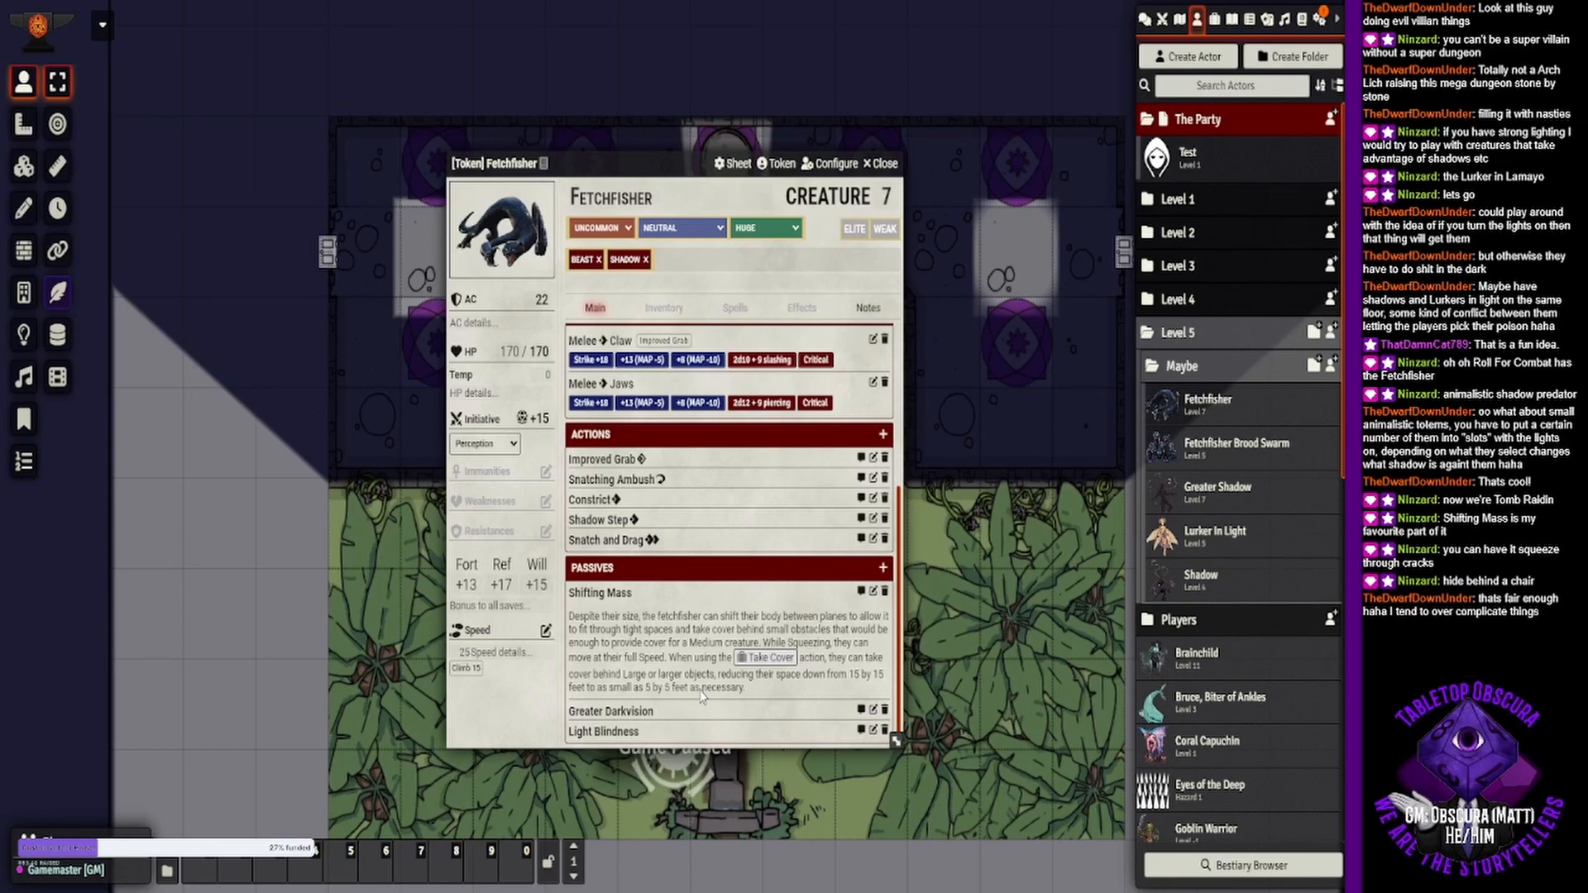
pyautogui.click(882, 165)
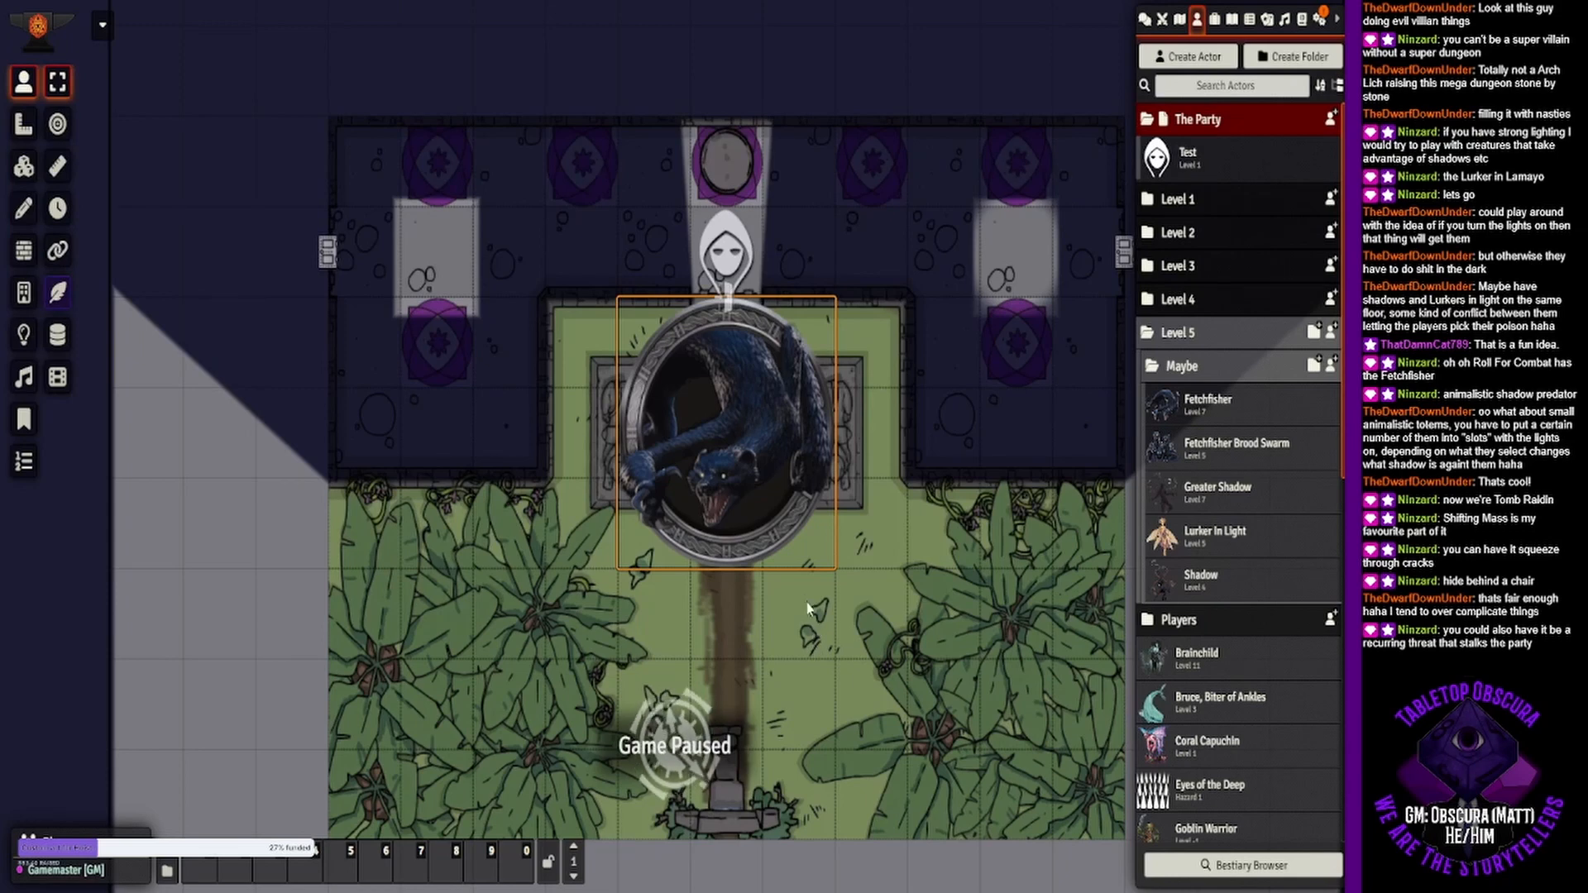
# - Unpause the game, and check the Lurker In Light's stat sheet from the Maybe folder
pyautogui.moveTo(883, 488); pyautogui.dragTo(774, 470)
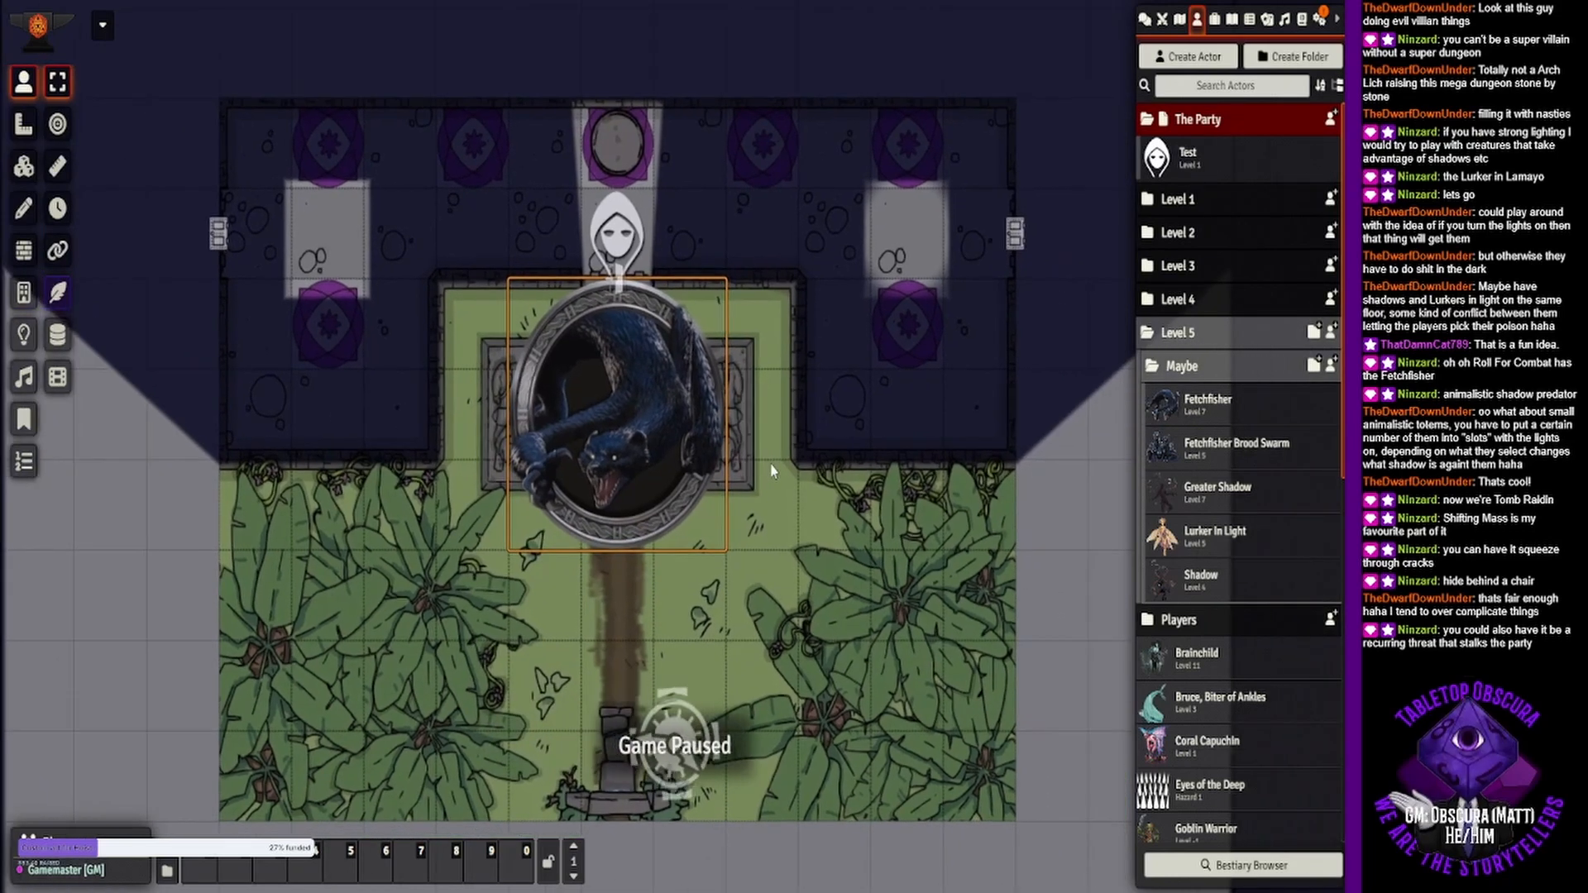
pyautogui.press('space')
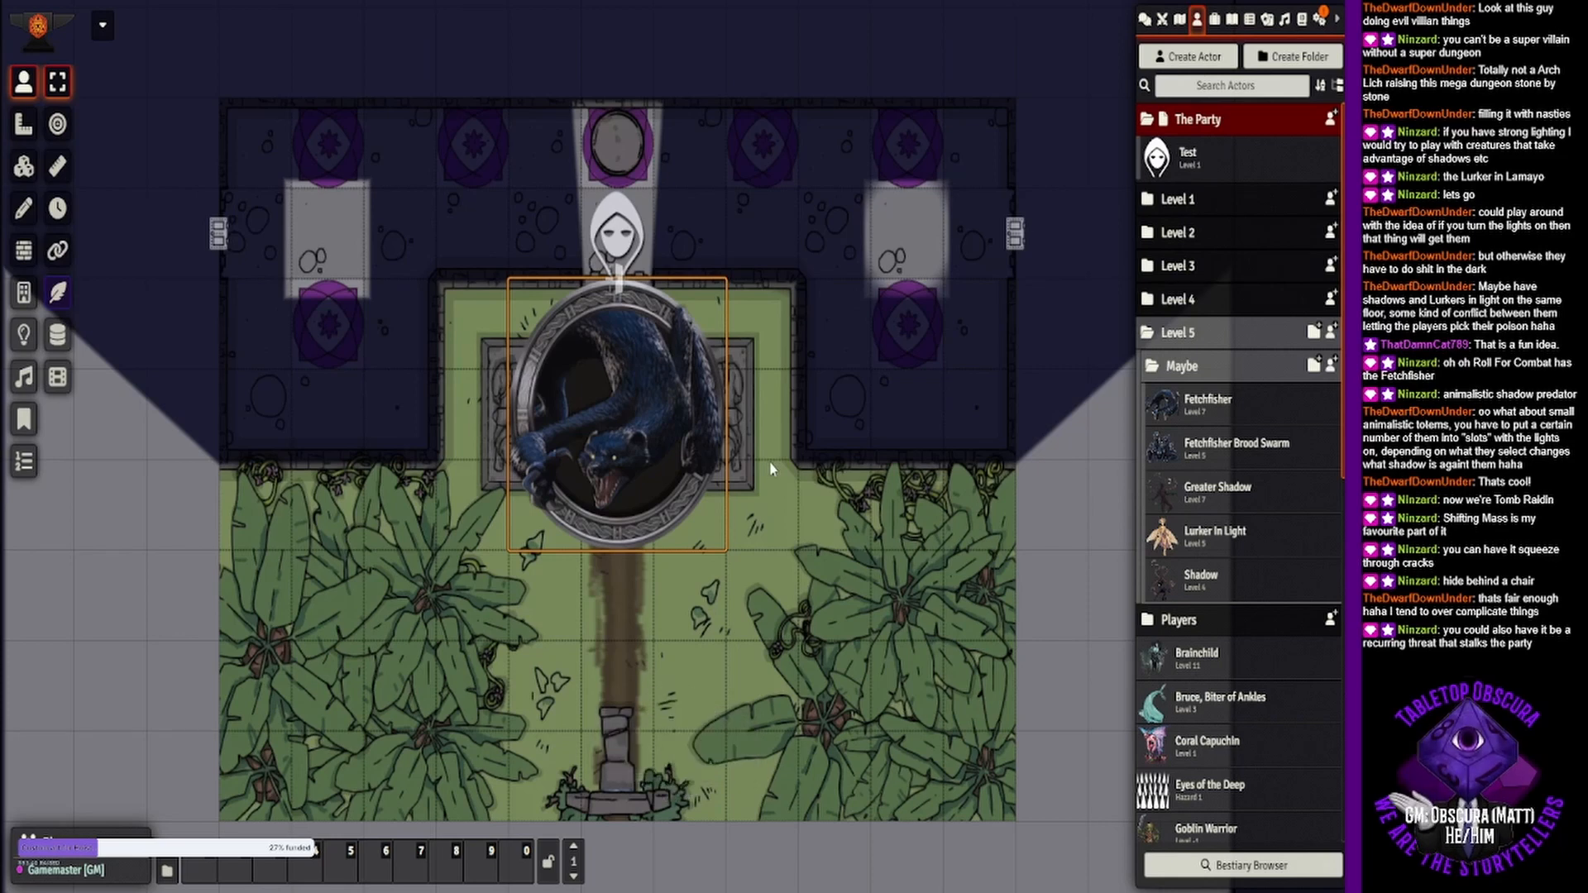
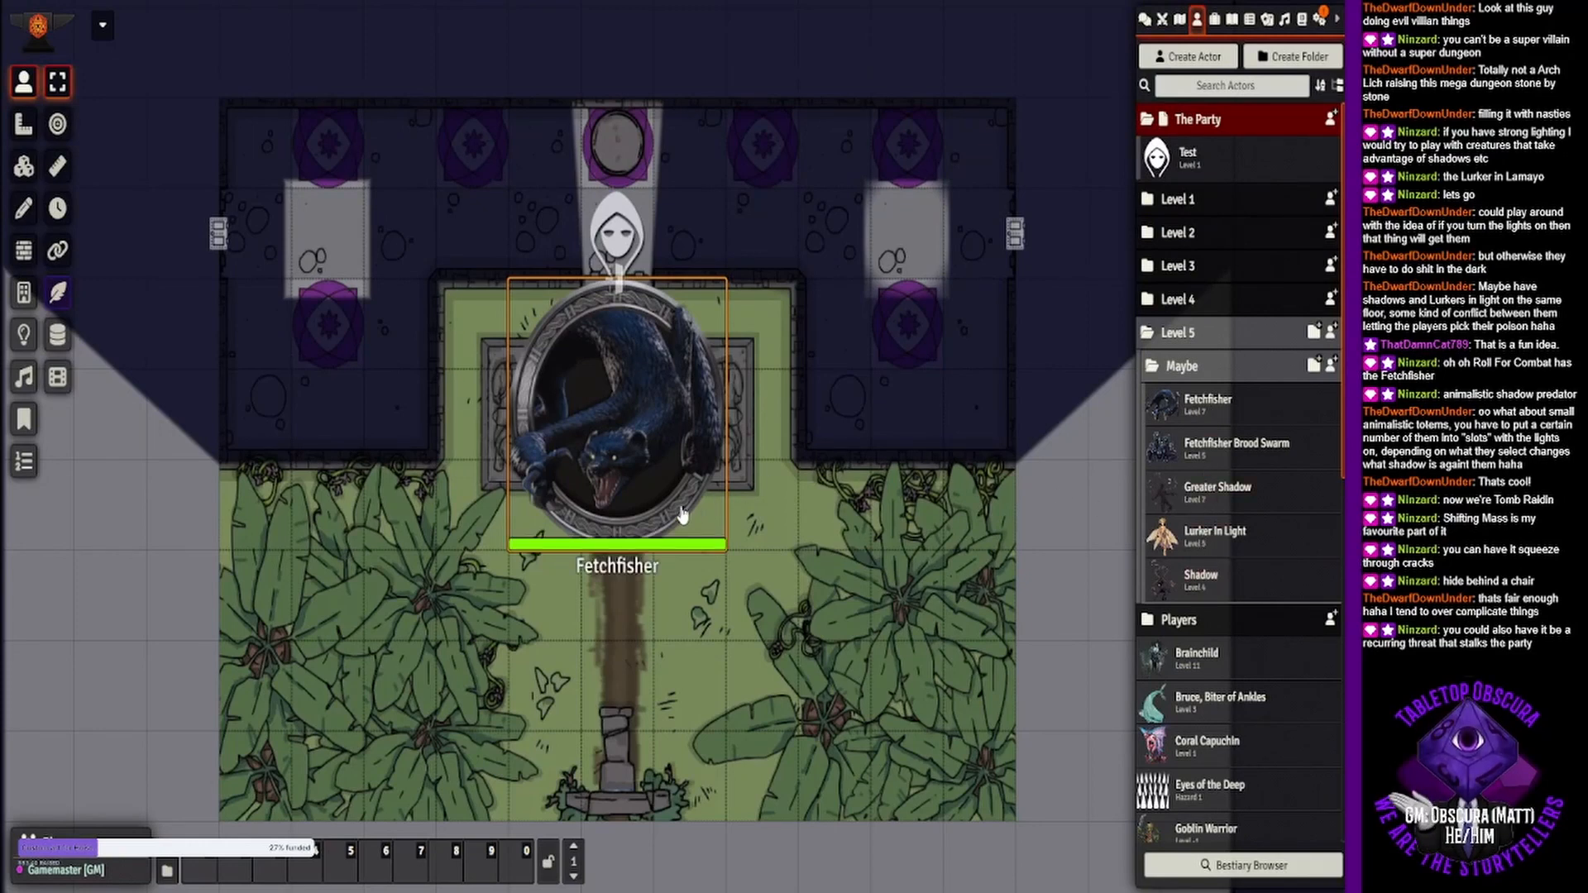
pyautogui.click(1215, 534)
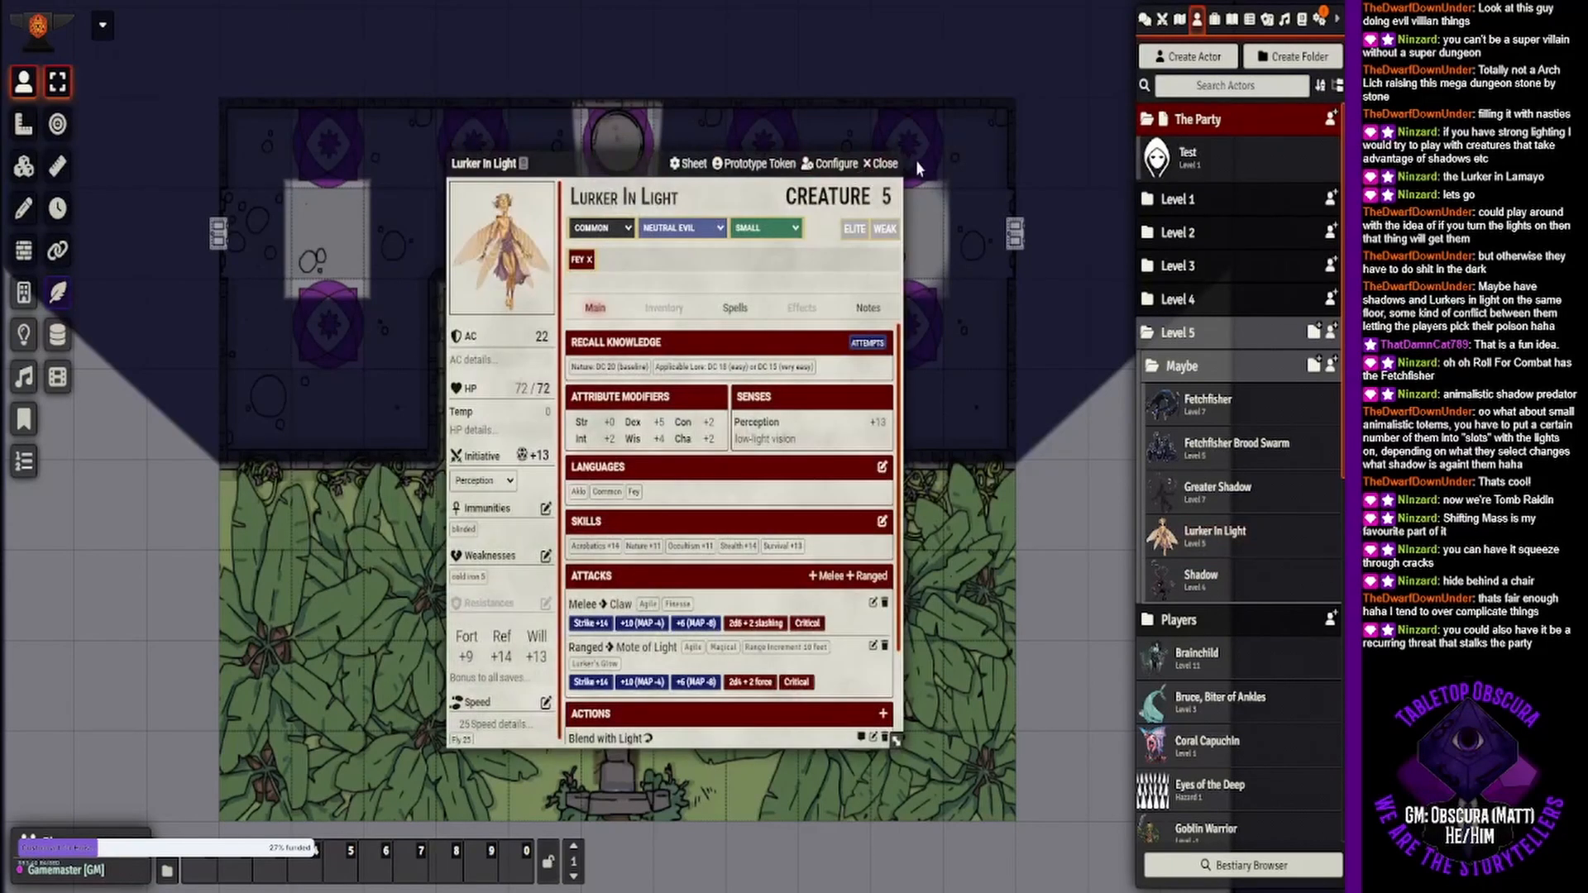
pyautogui.click(881, 164)
# - Open the bestiary browser, try a Light trait filter, and replace it with the Shadow trait
pyautogui.click(1216, 874)
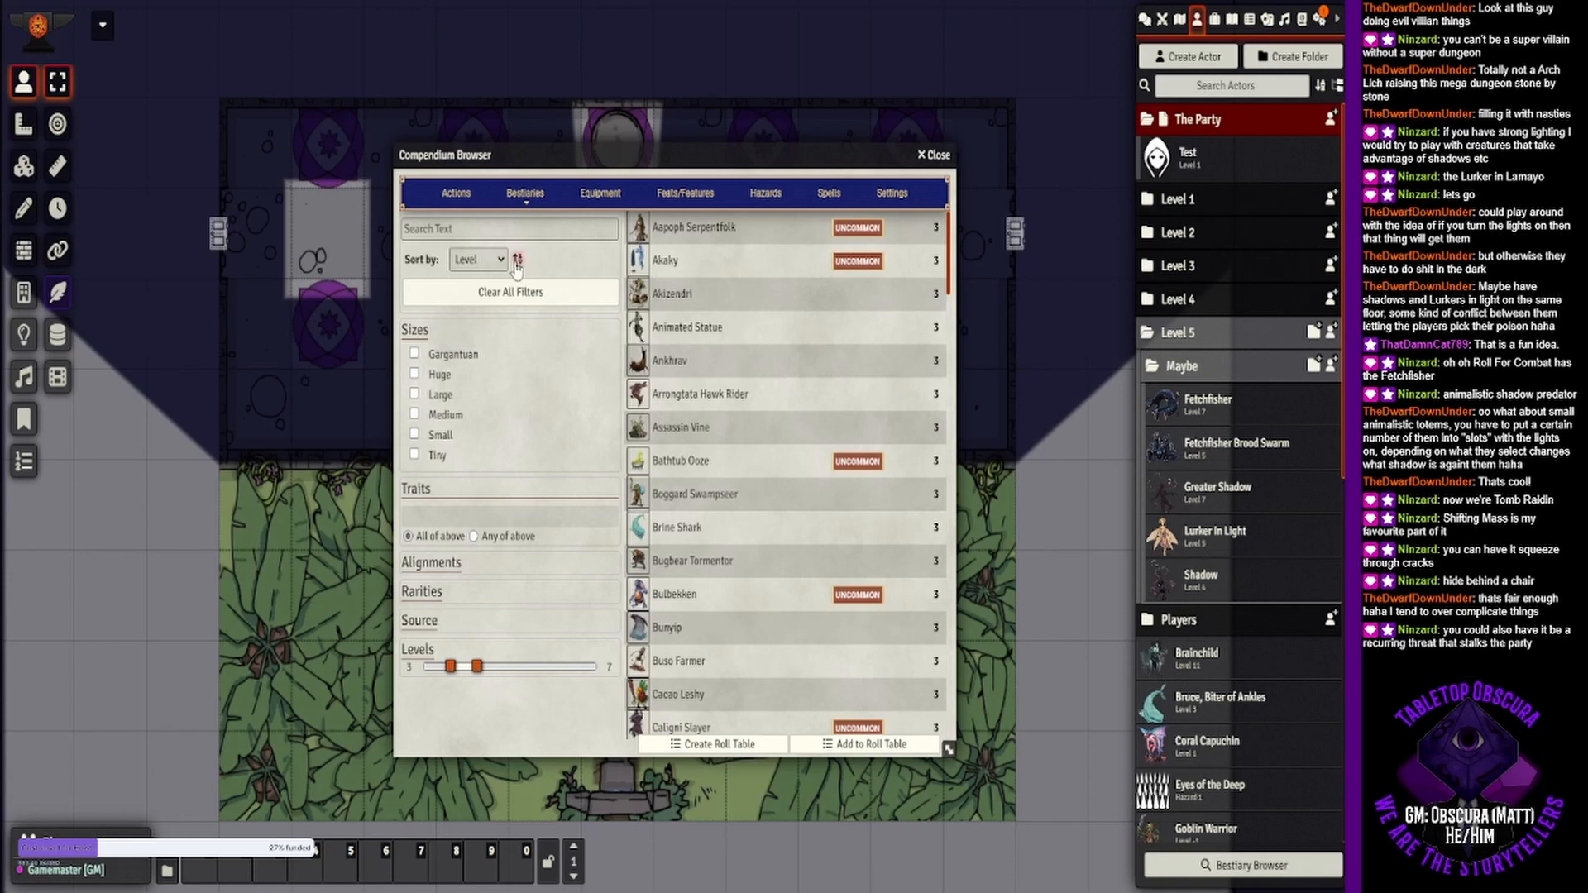
pyautogui.click(526, 515)
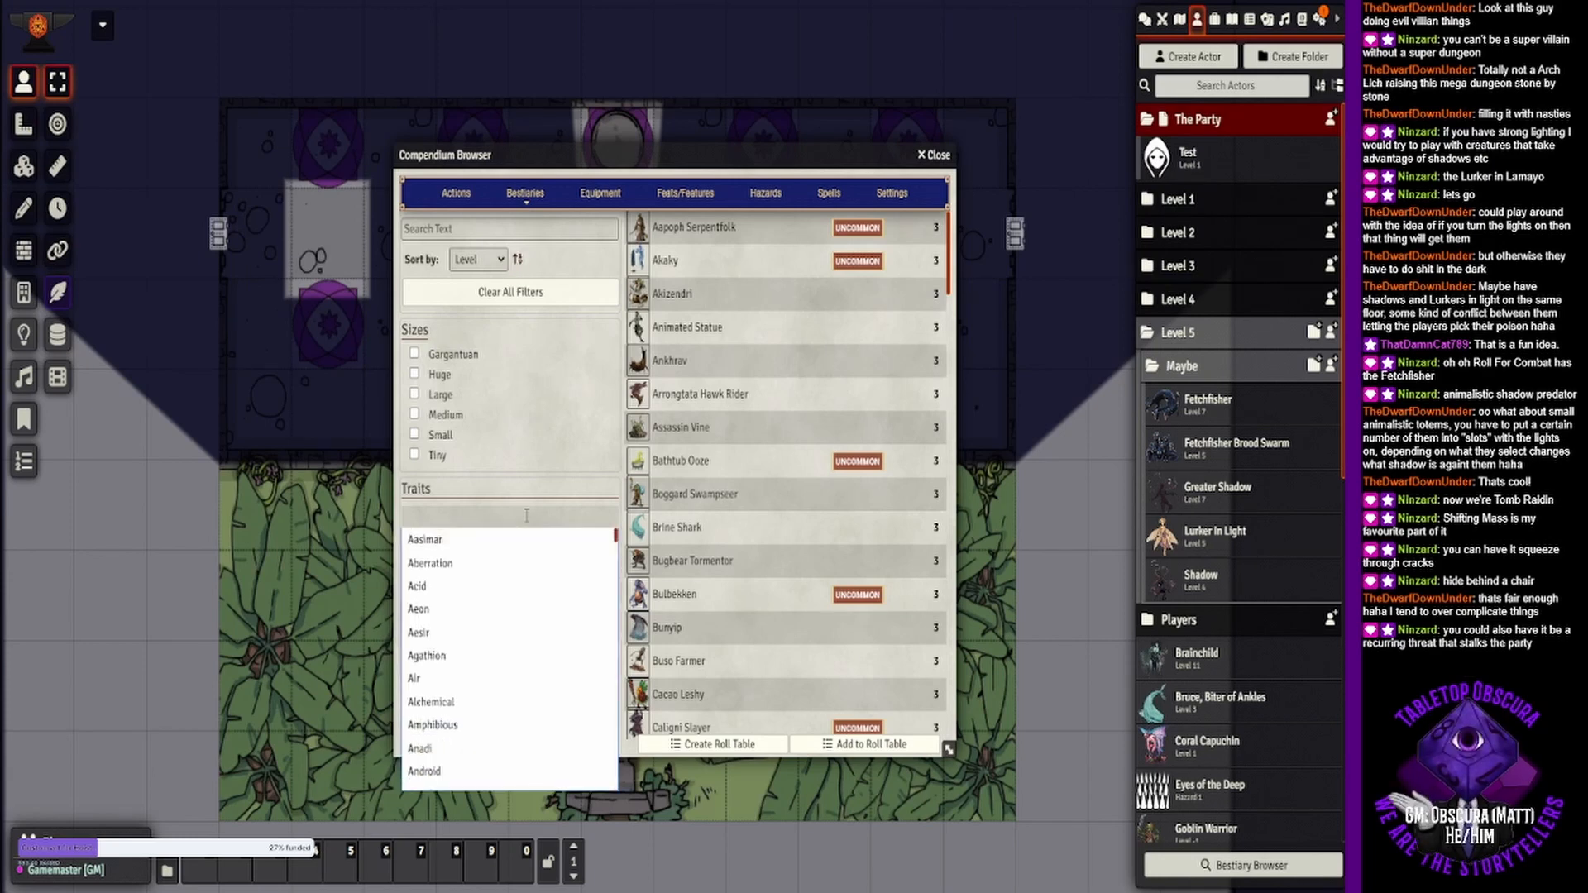
pyautogui.write('light')
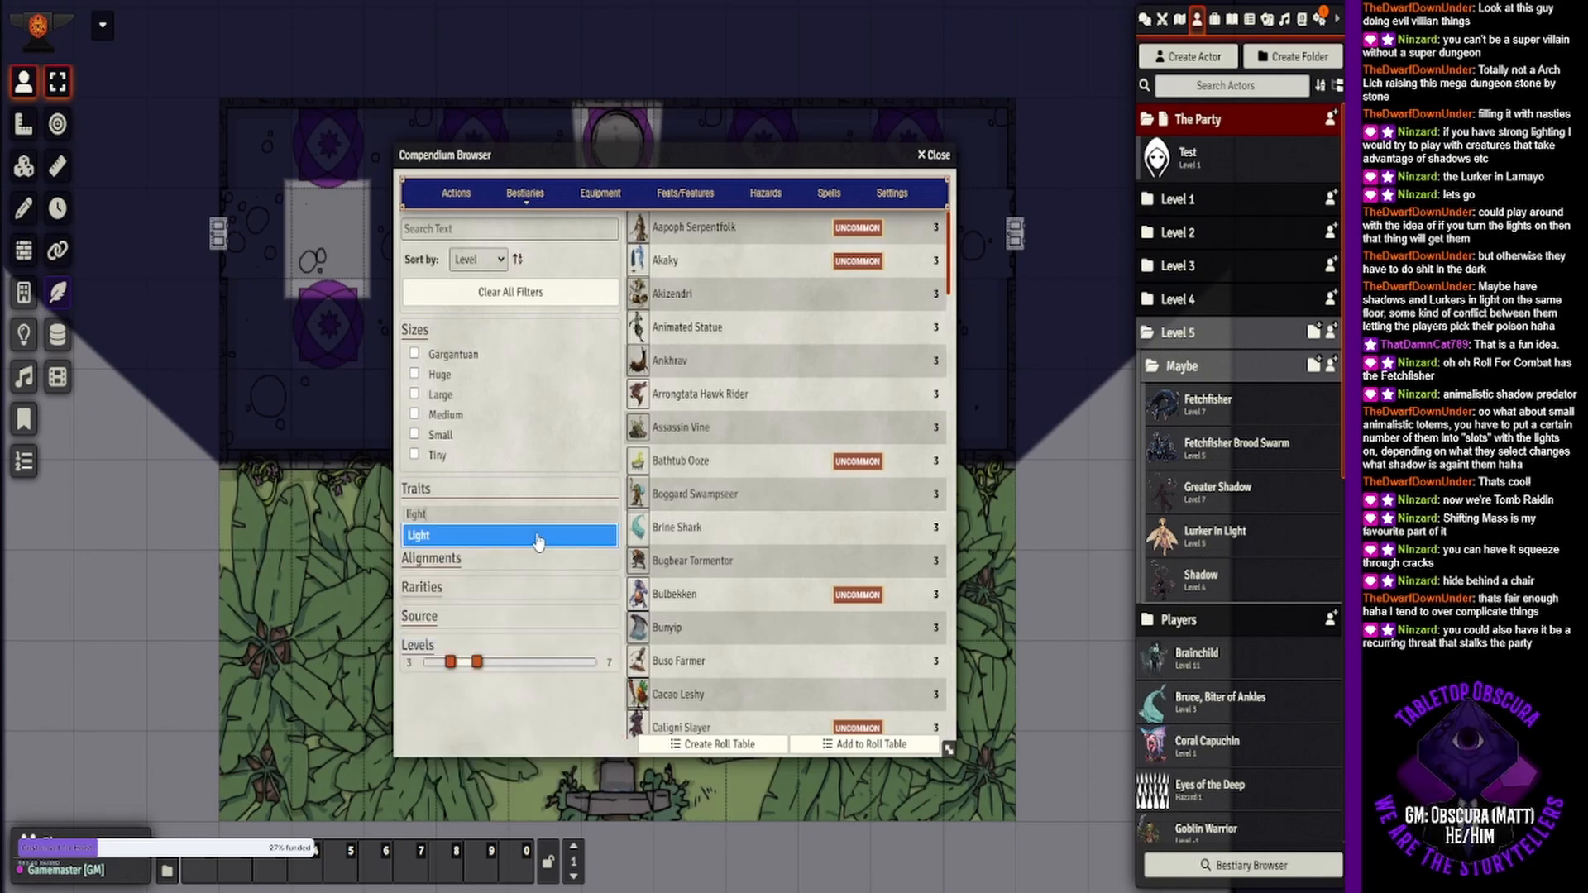
pyautogui.click(548, 536)
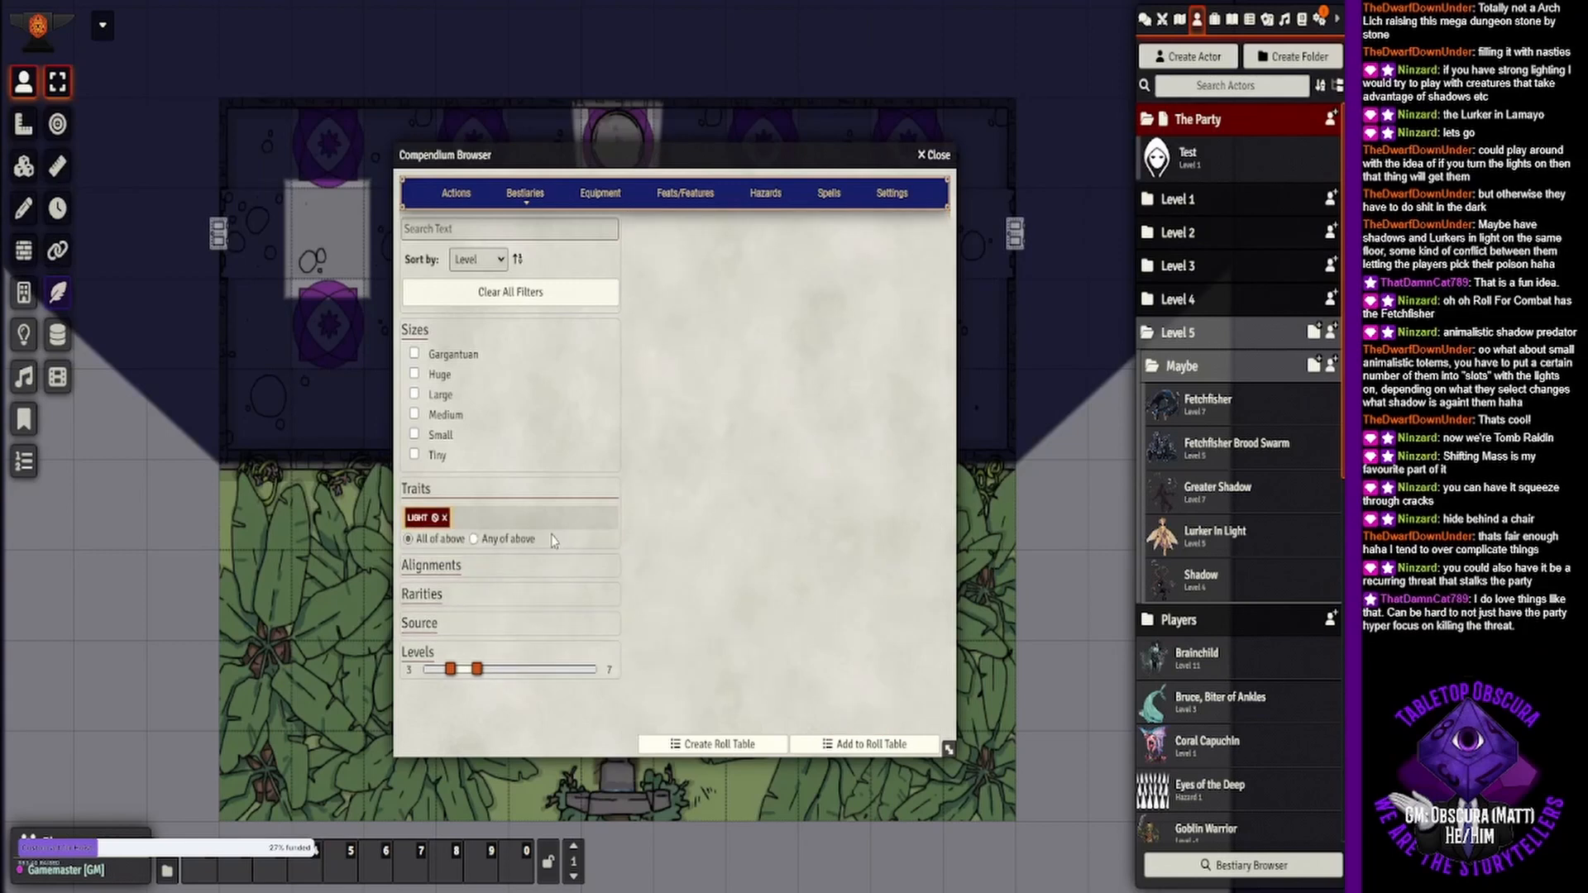
pyautogui.click(444, 517)
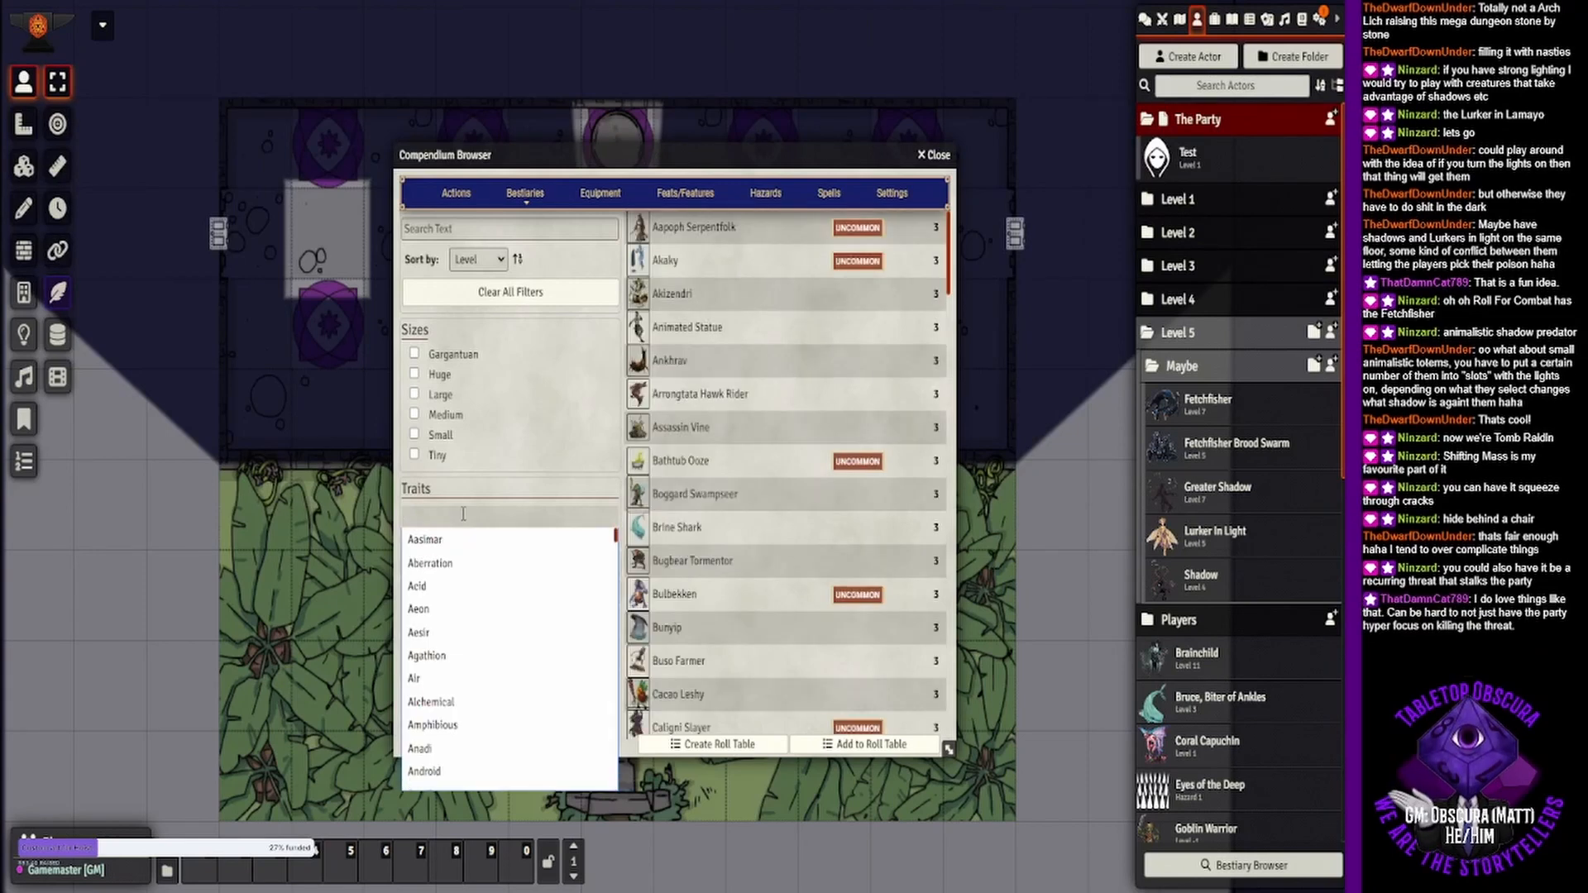
pyautogui.write('shadow')
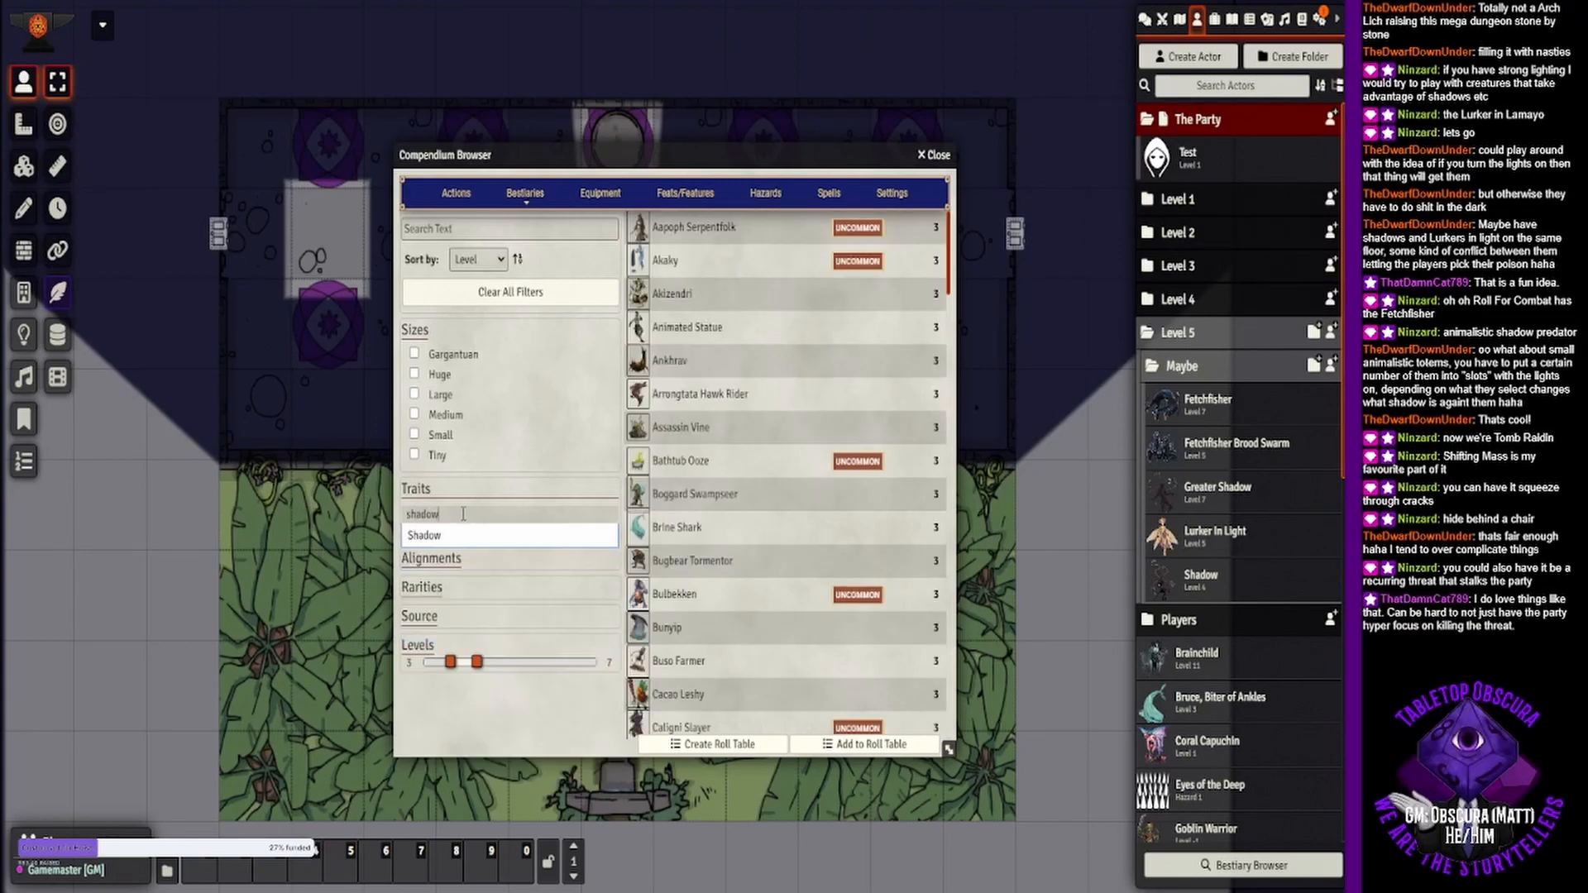
pyautogui.click(519, 538)
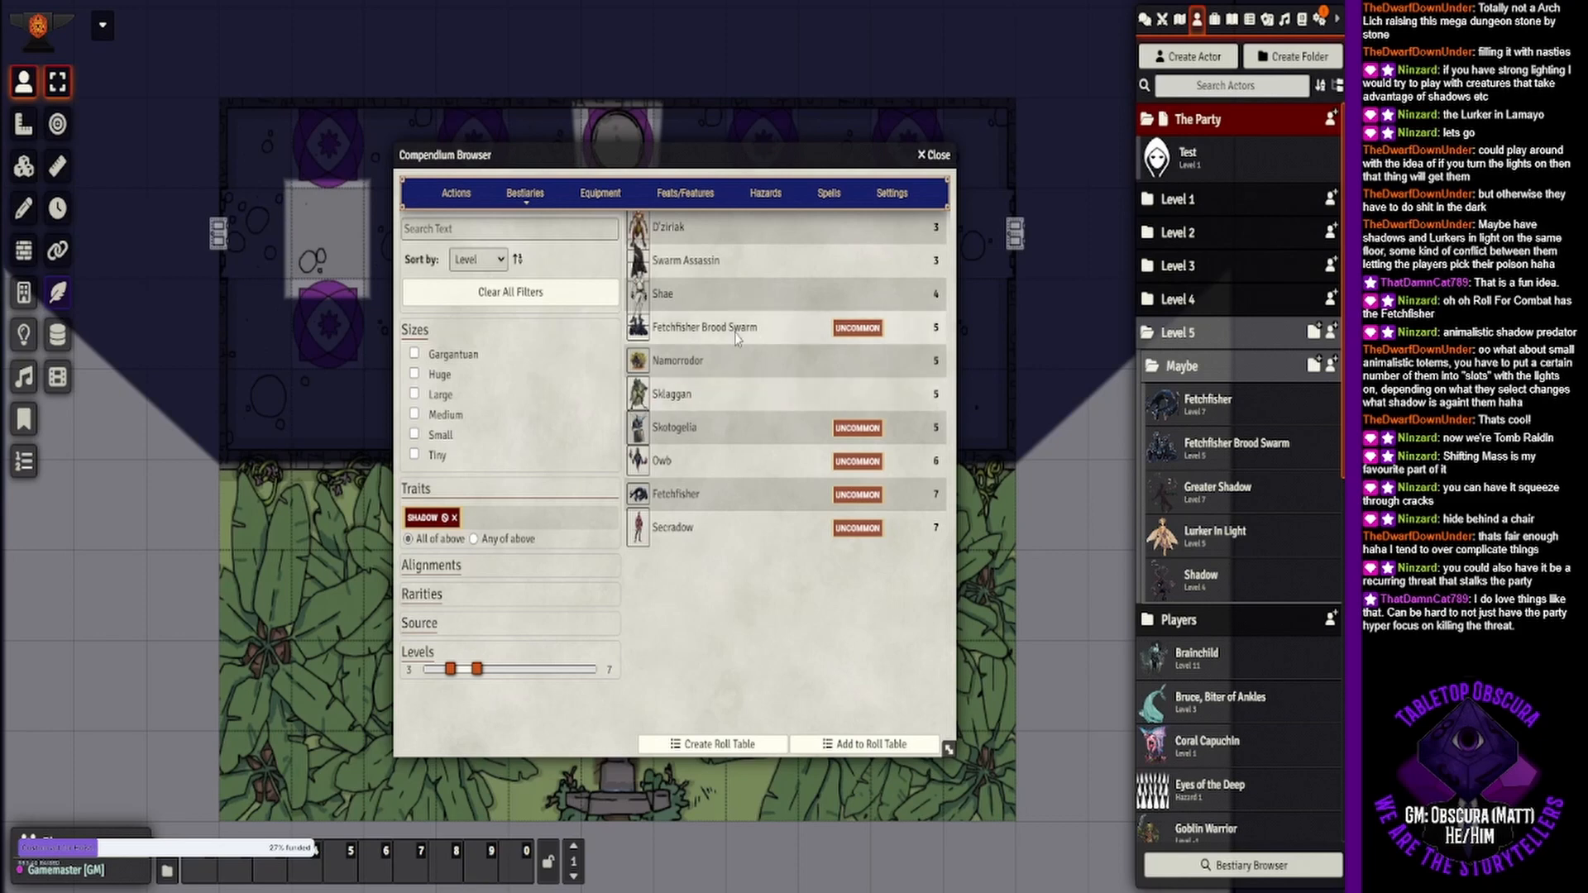
# - Check the Shae and Swarm Assassin stat sheets, and add the Swarm Assassin to the Maybe folder
pyautogui.click(661, 298)
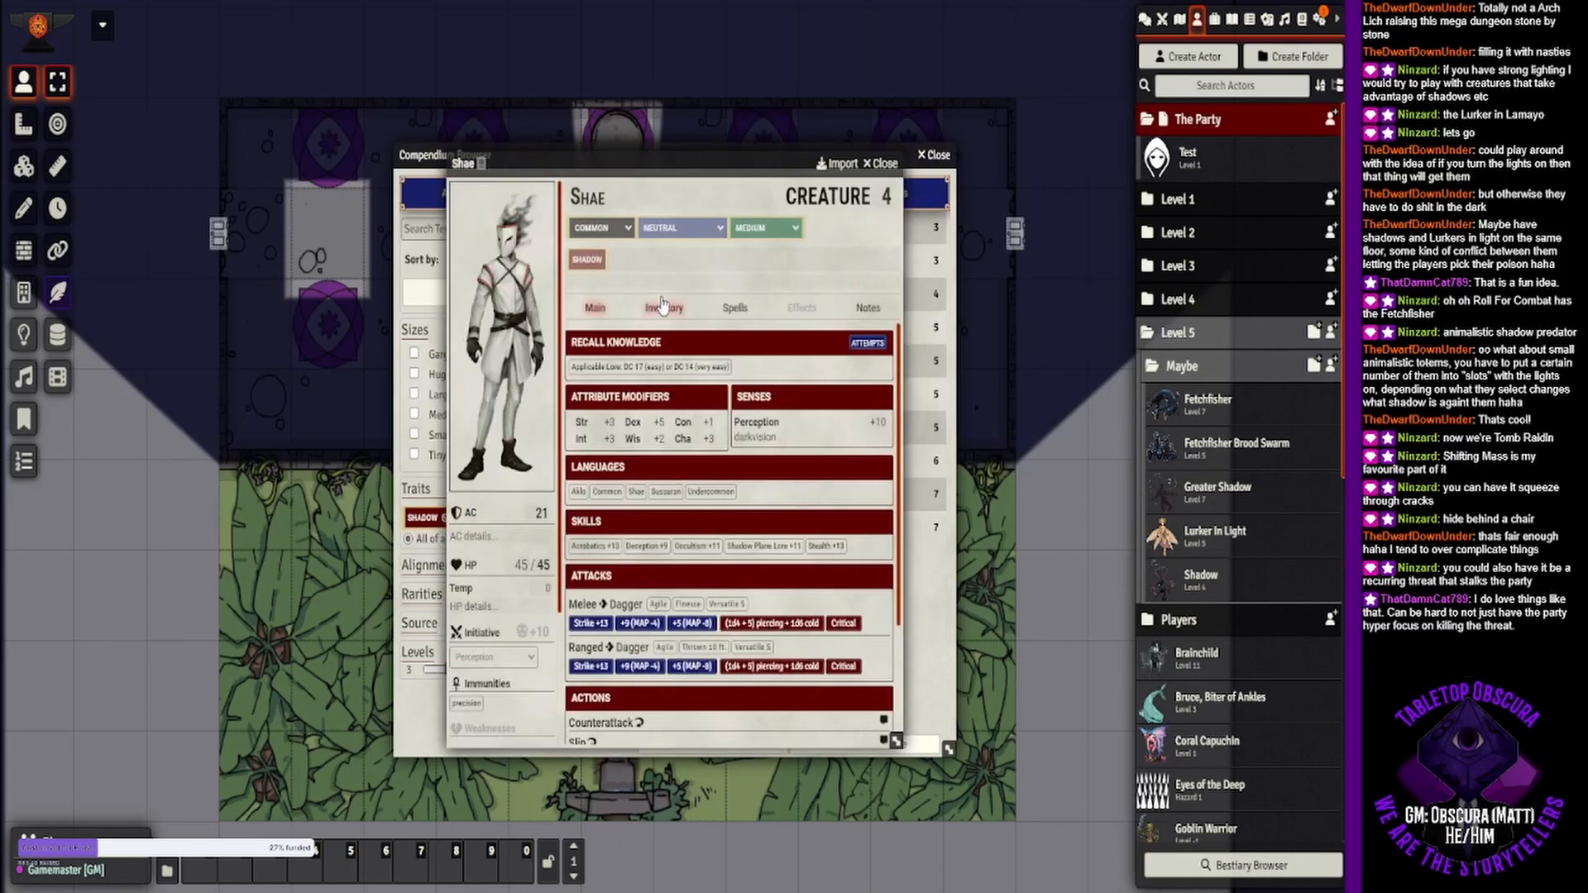
pyautogui.click(885, 163)
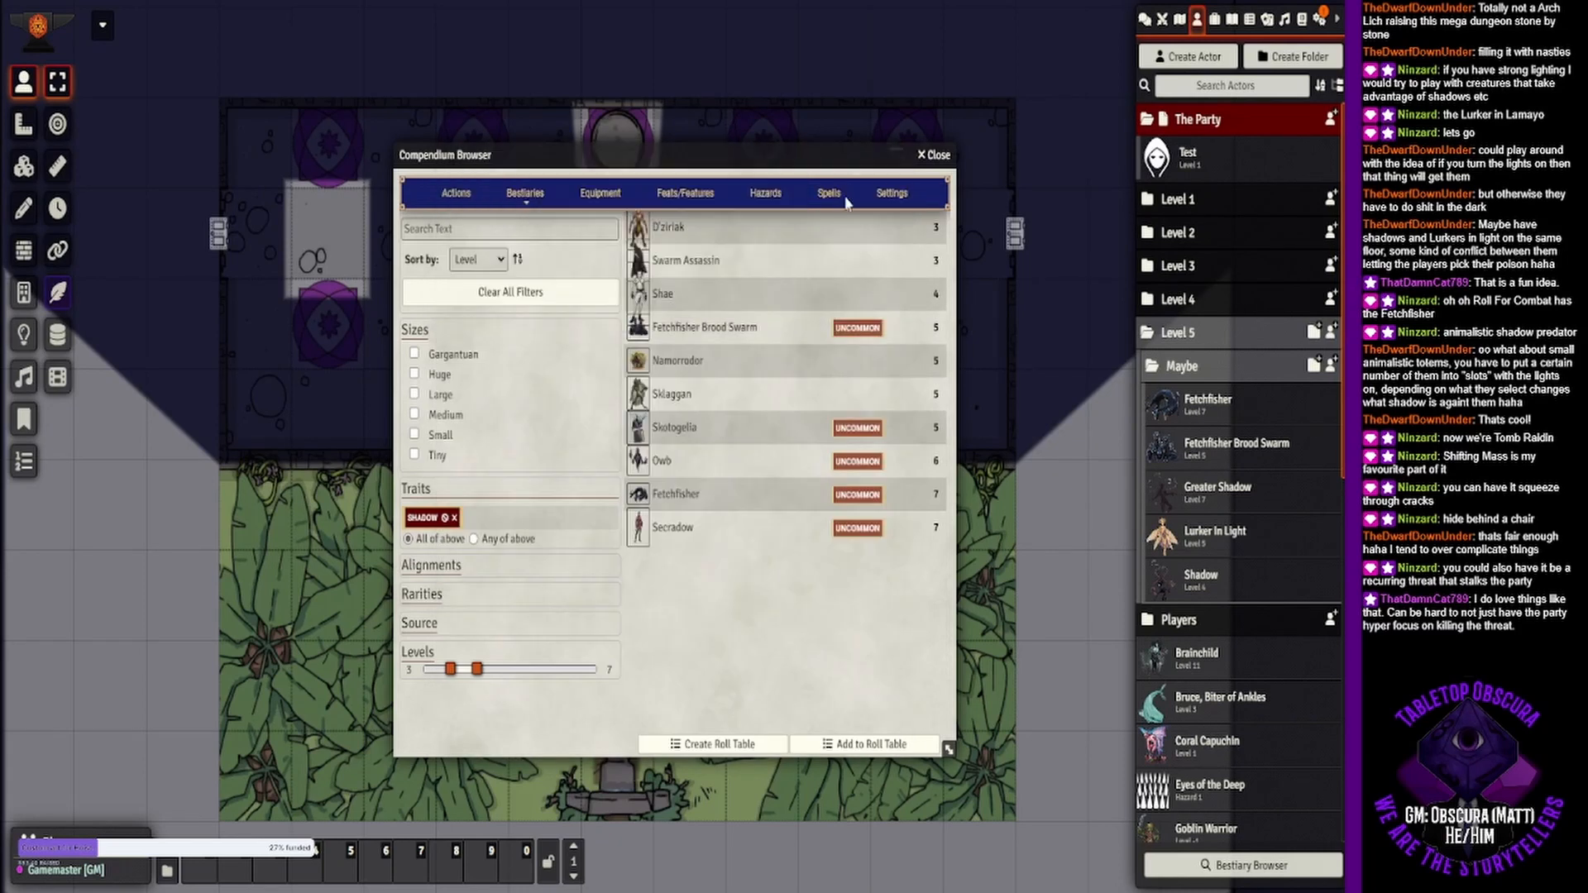
pyautogui.click(691, 264)
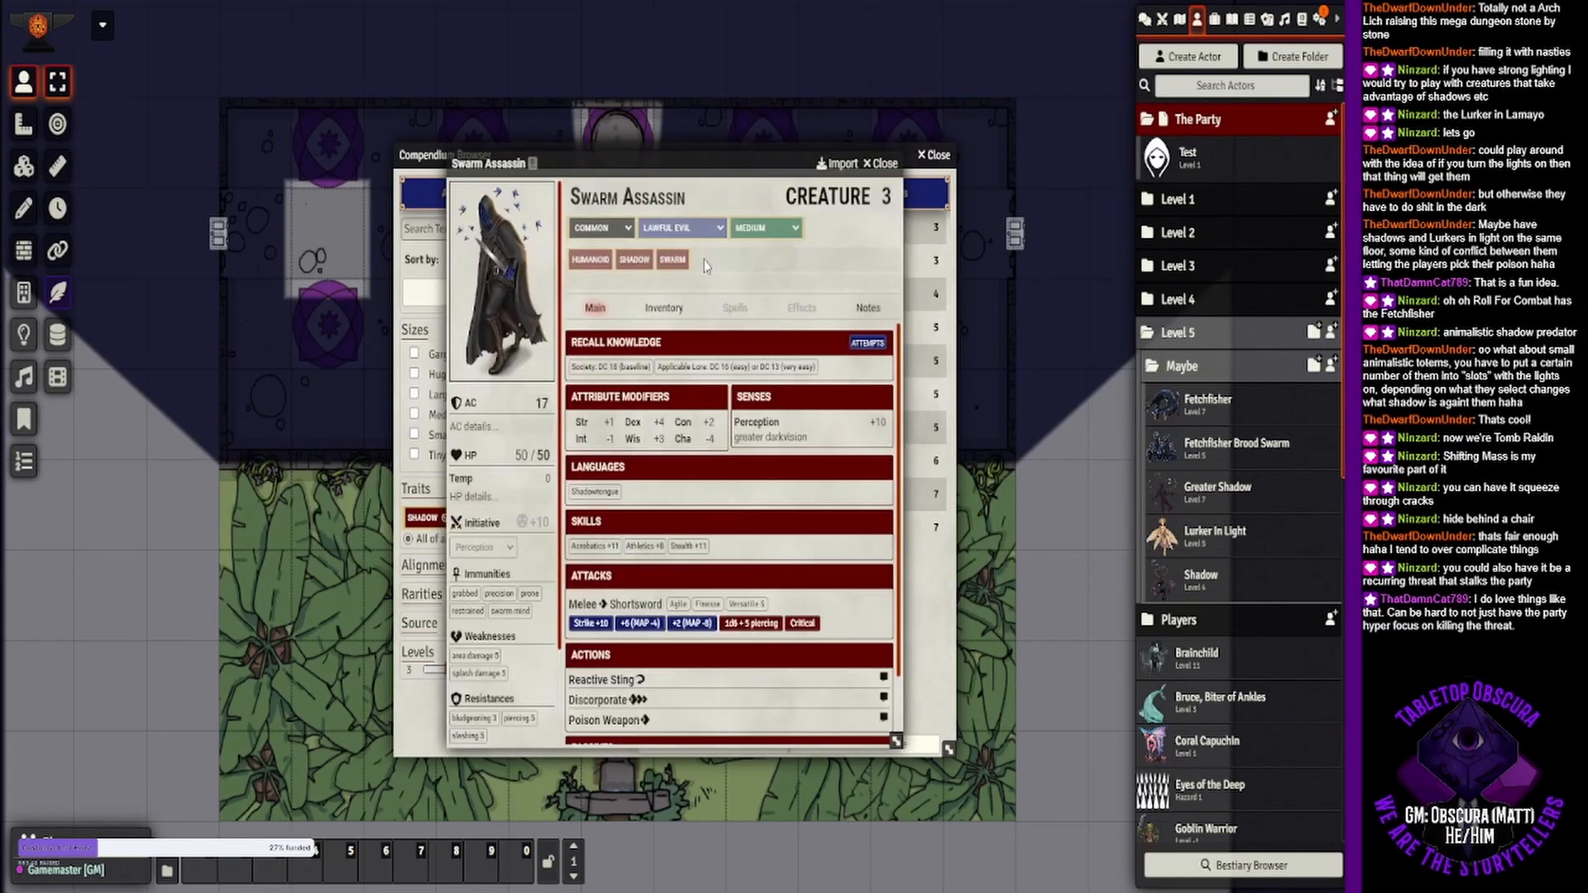
pyautogui.click(885, 163)
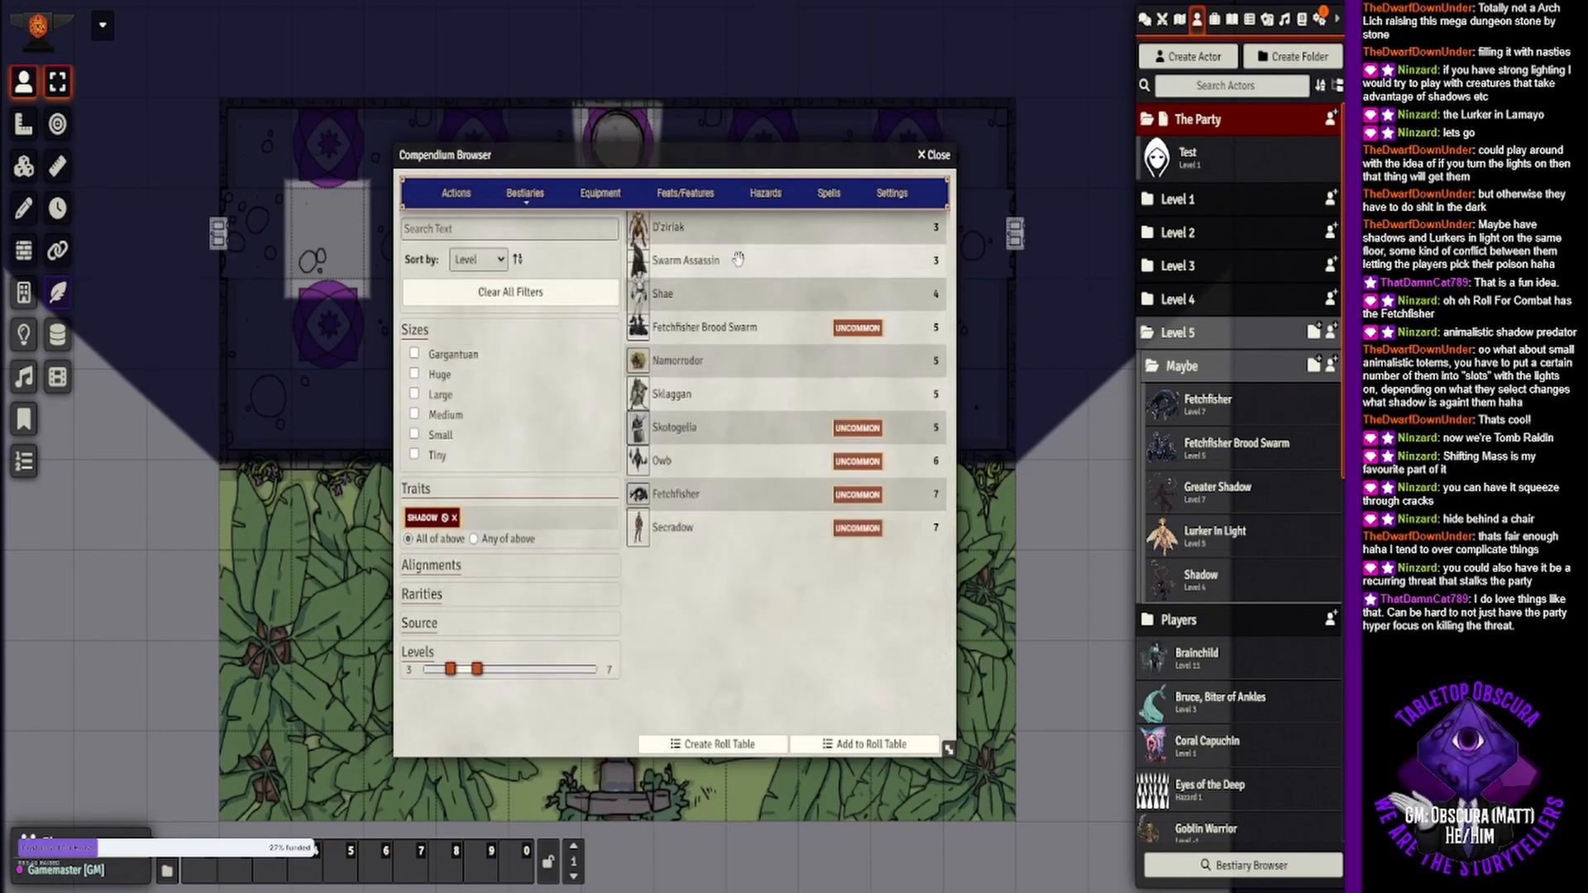
pyautogui.moveTo(683, 263); pyautogui.dragTo(1182, 366)
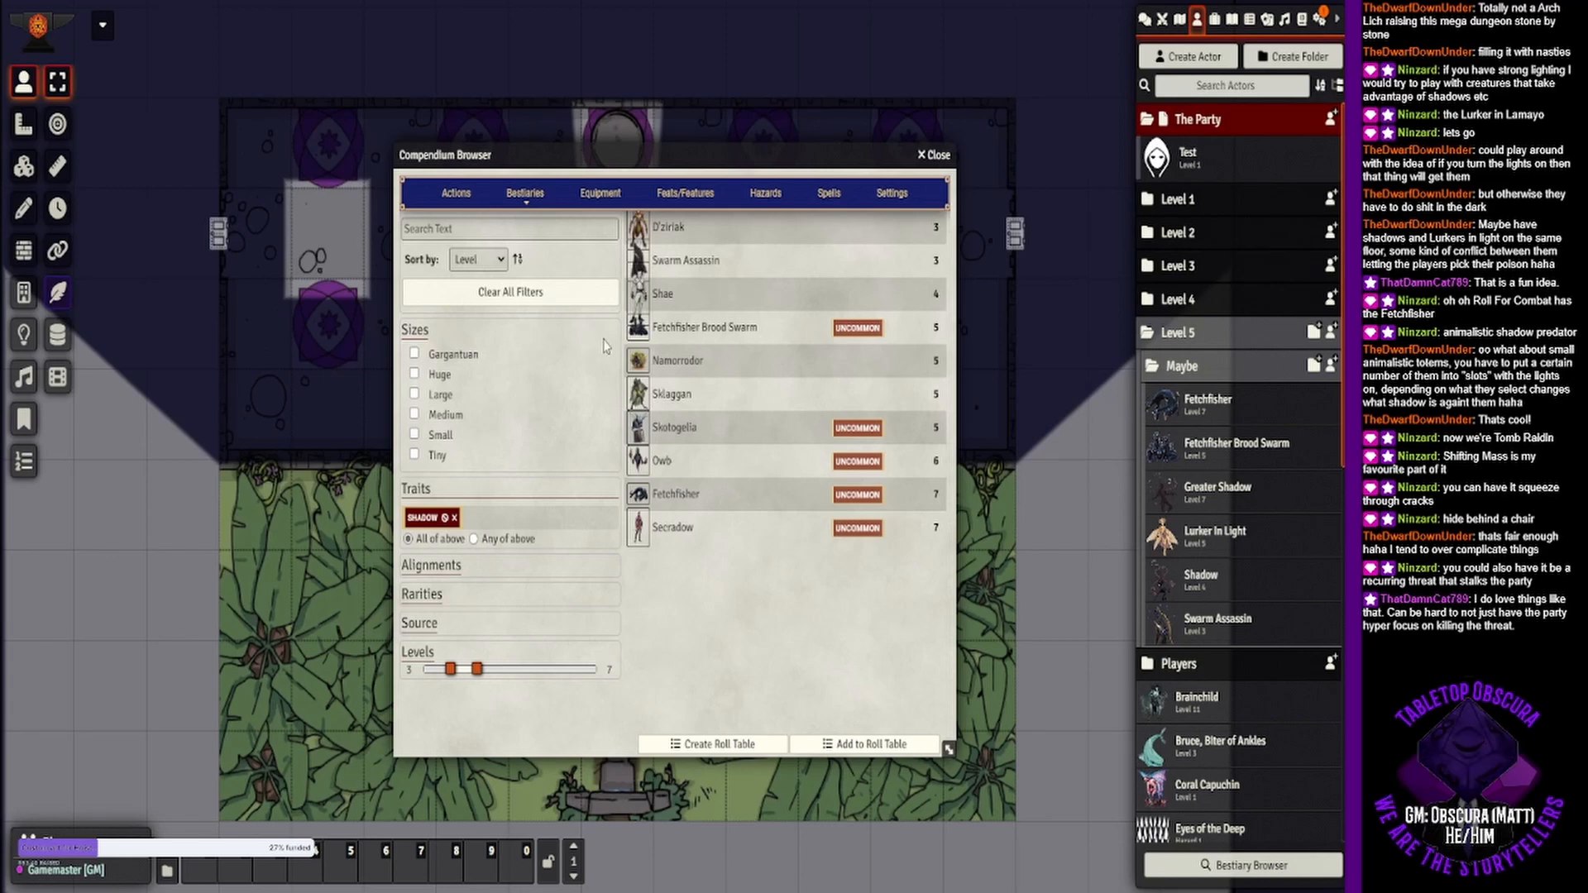
# - Look over the Sklaggan, Secradow and Skotogelia stat sheets, and return to the Sklaggan's
pyautogui.click(671, 394)
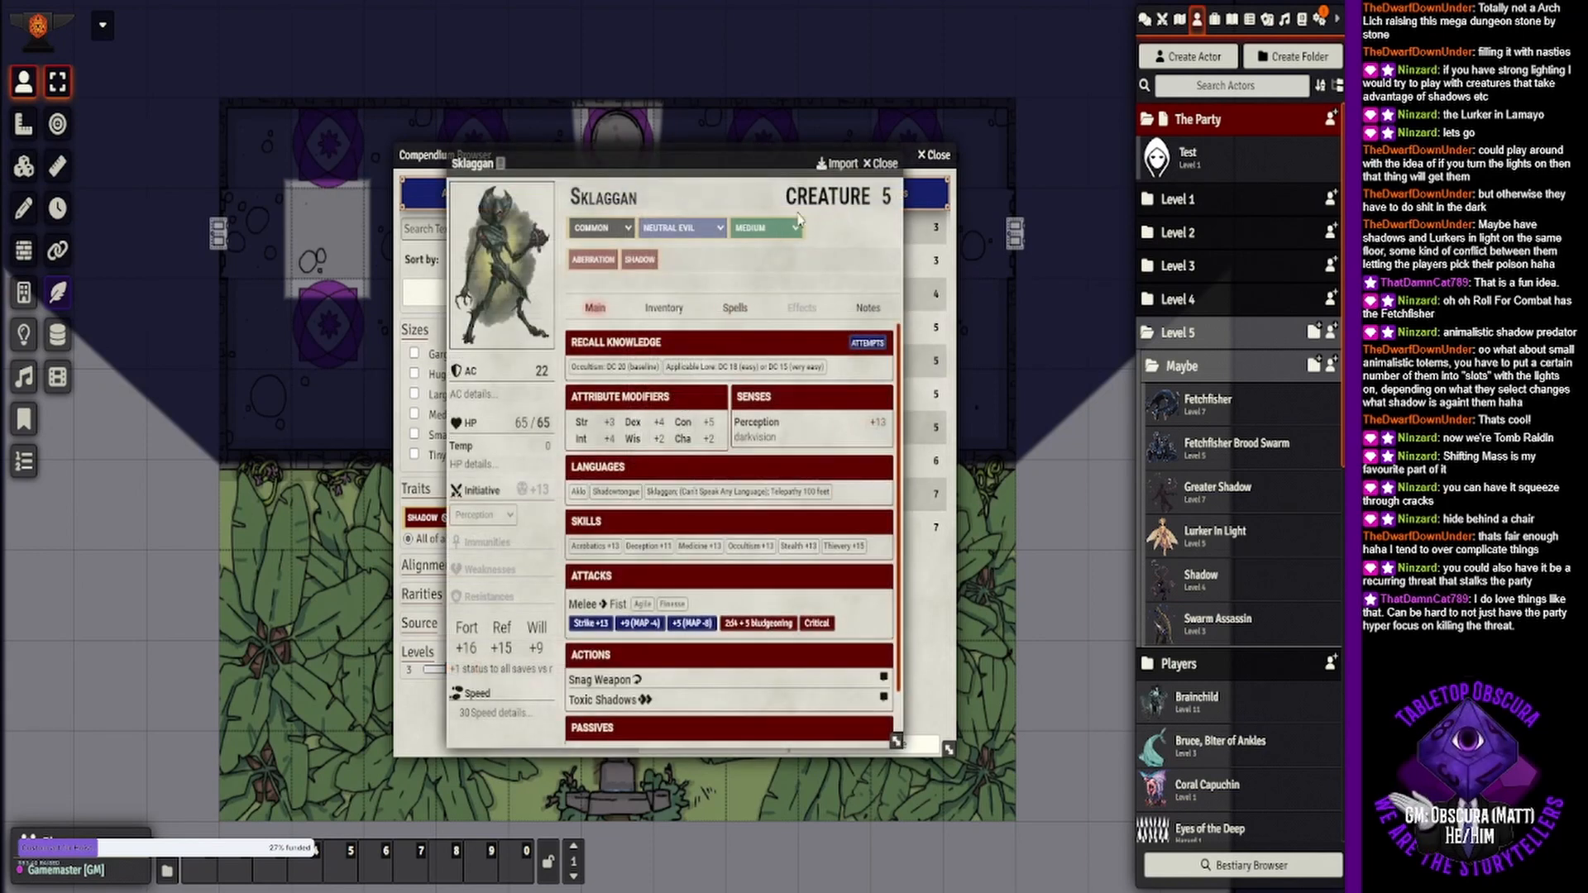
pyautogui.click(883, 164)
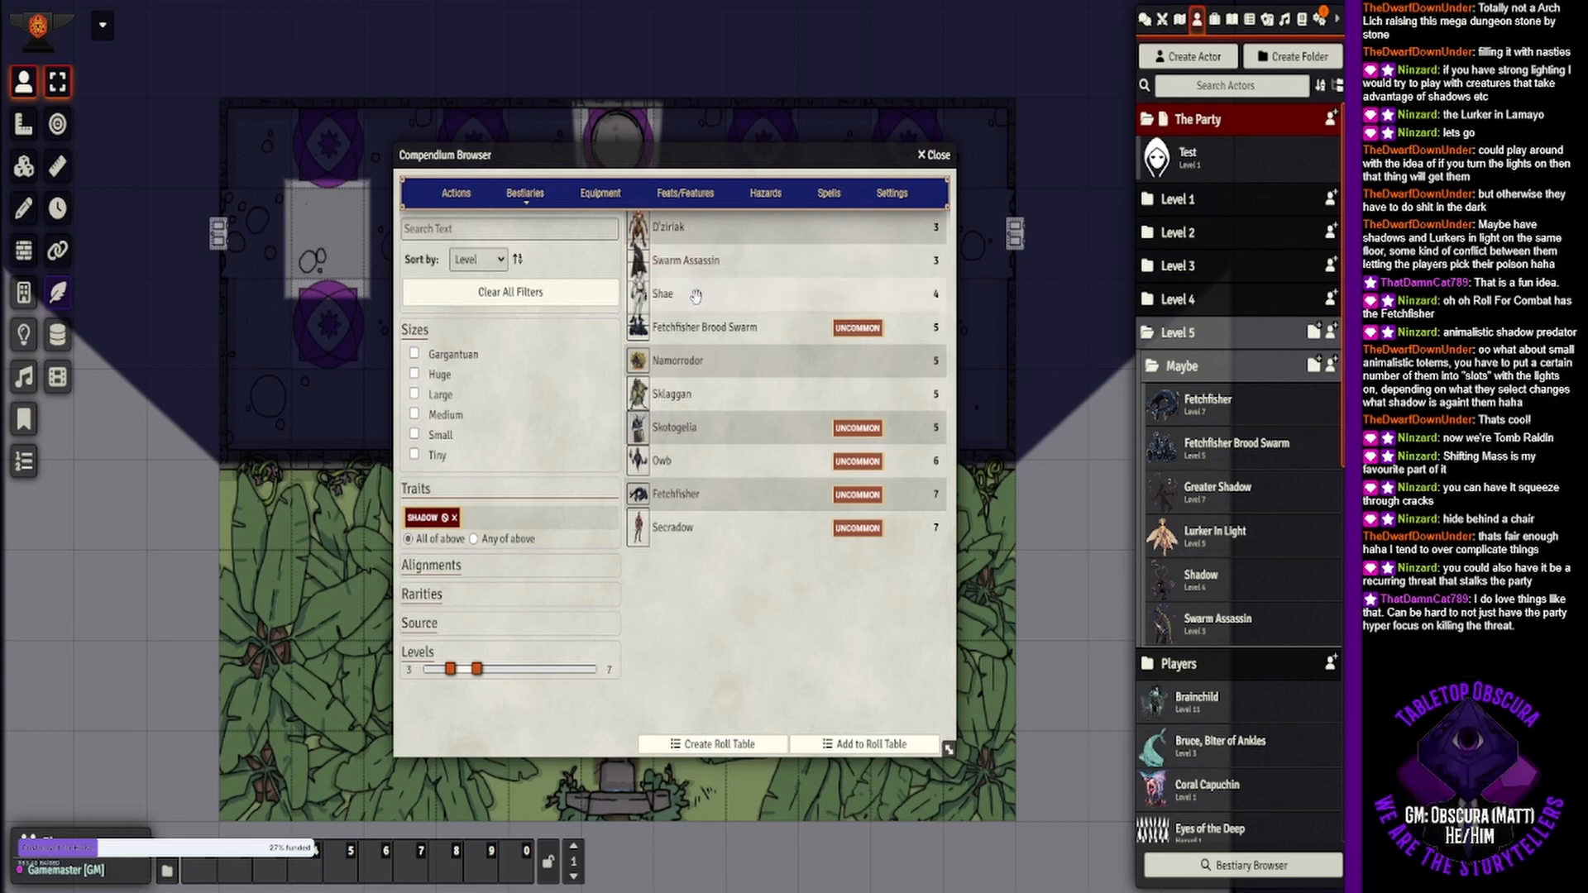
pyautogui.click(693, 533)
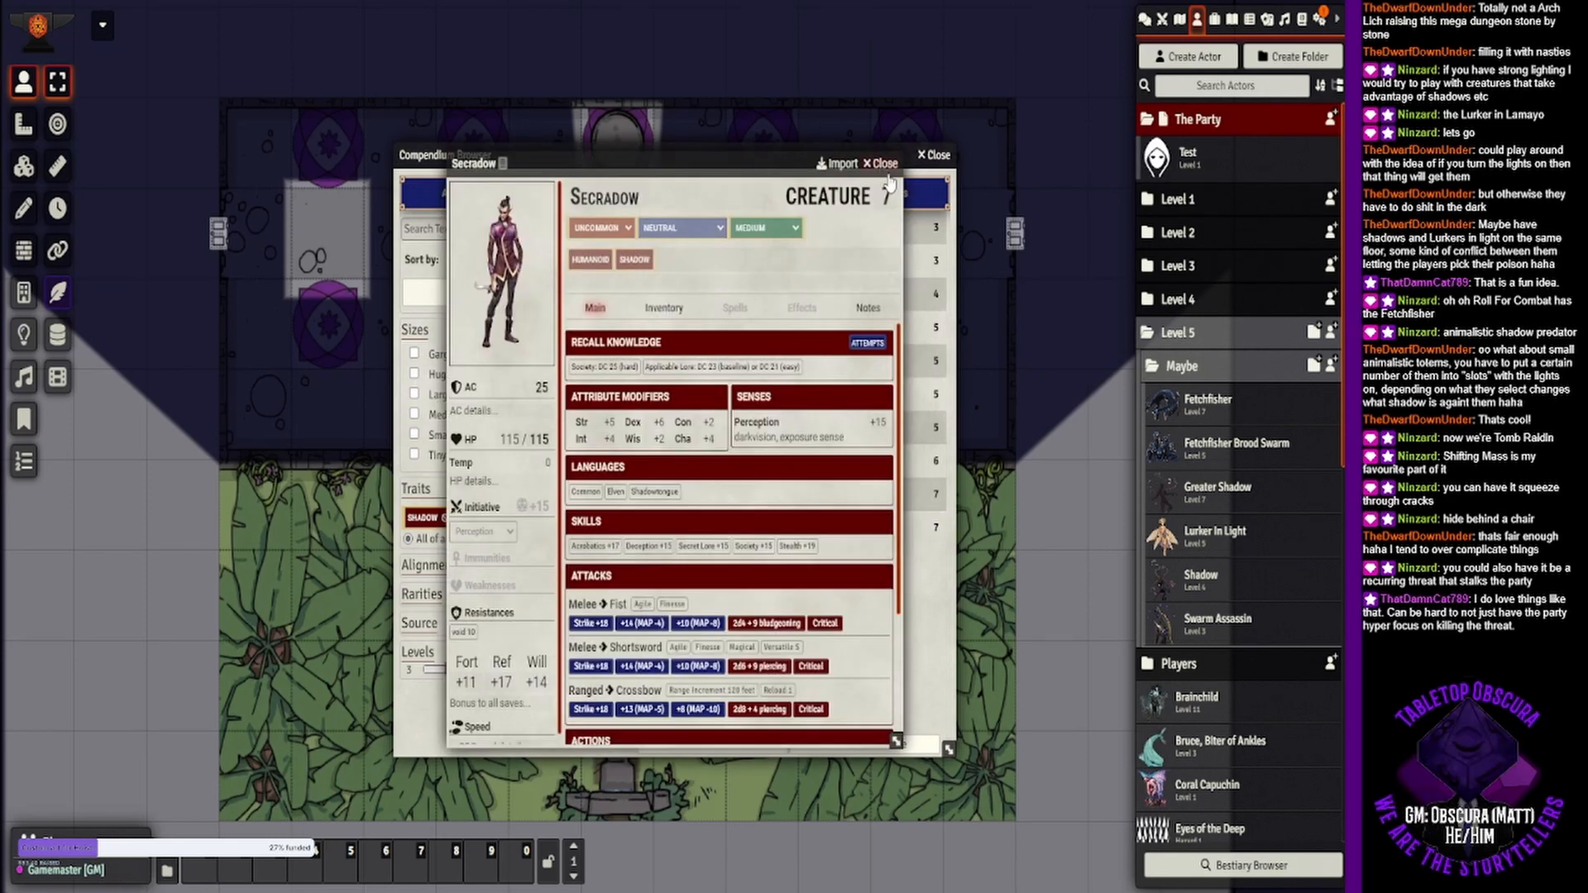
pyautogui.click(882, 164)
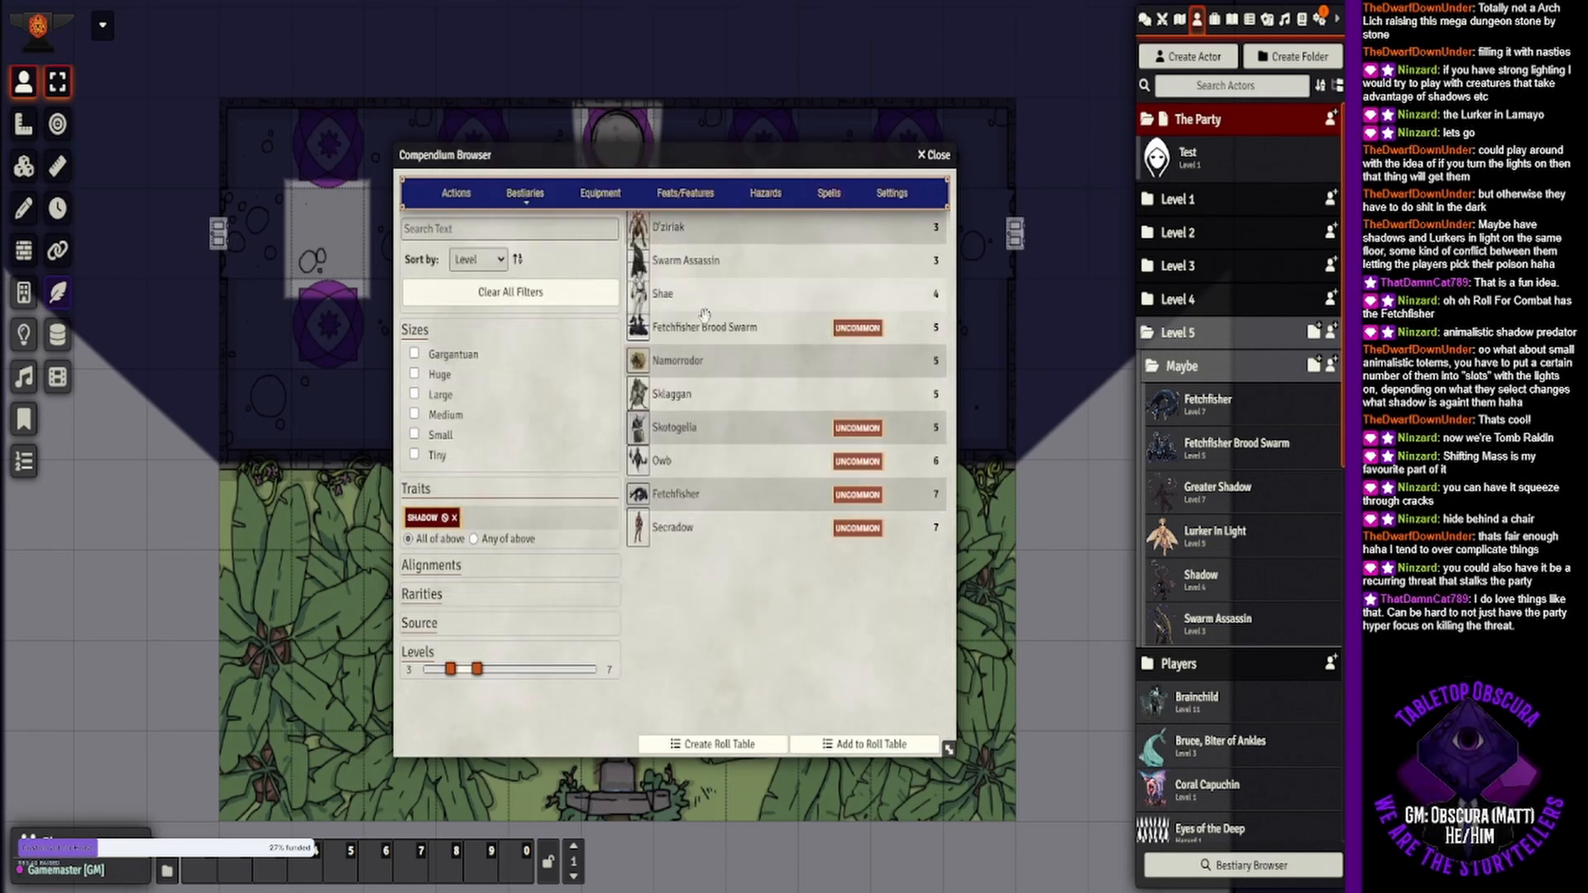
pyautogui.click(675, 428)
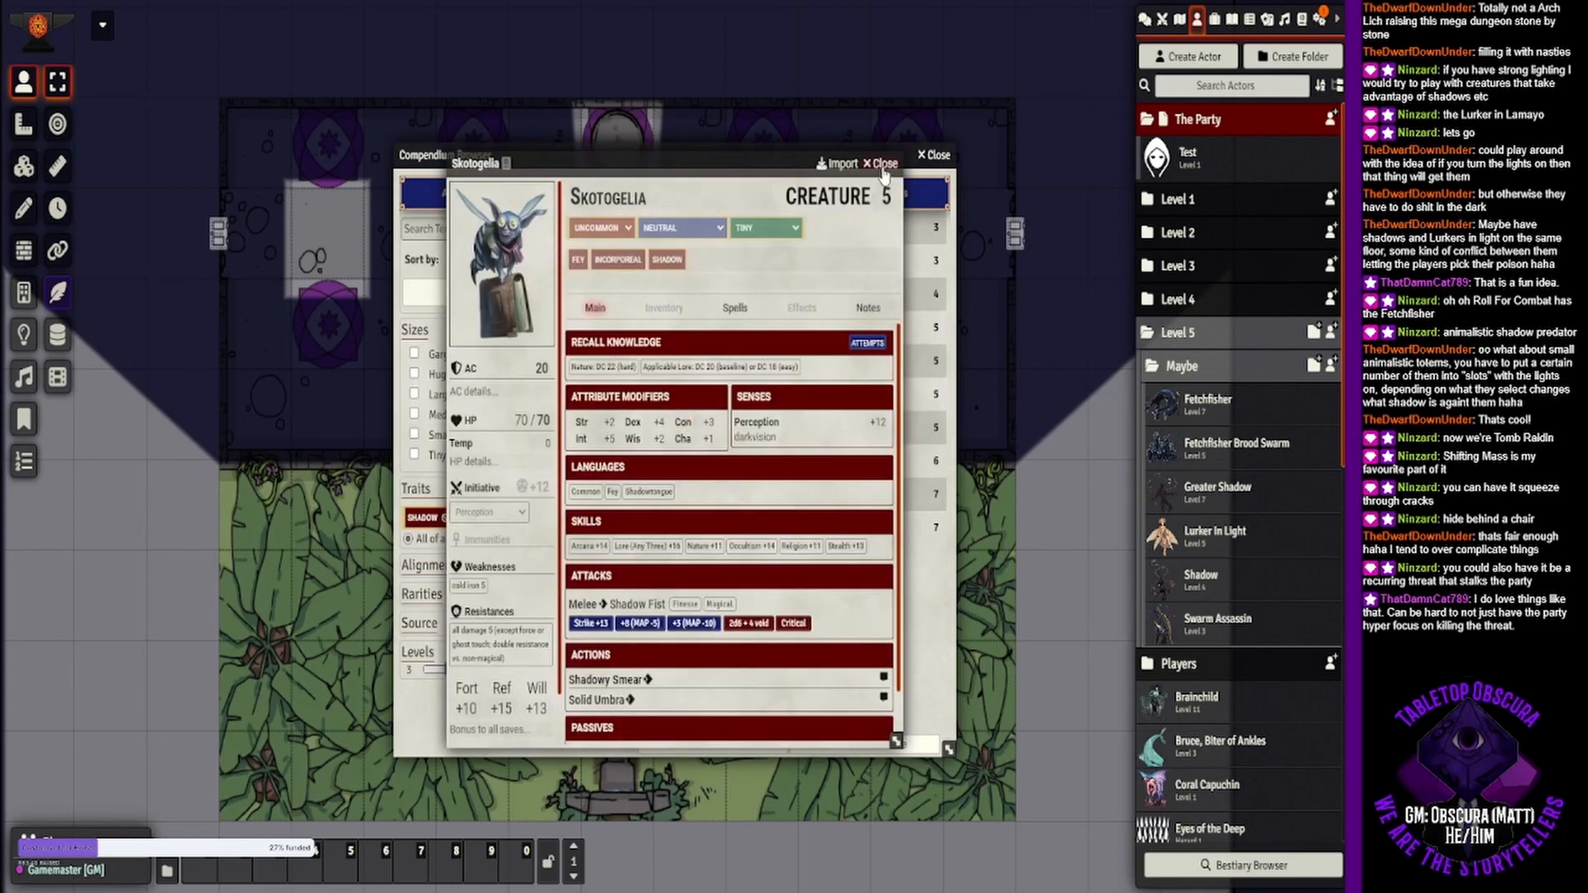
pyautogui.click(881, 163)
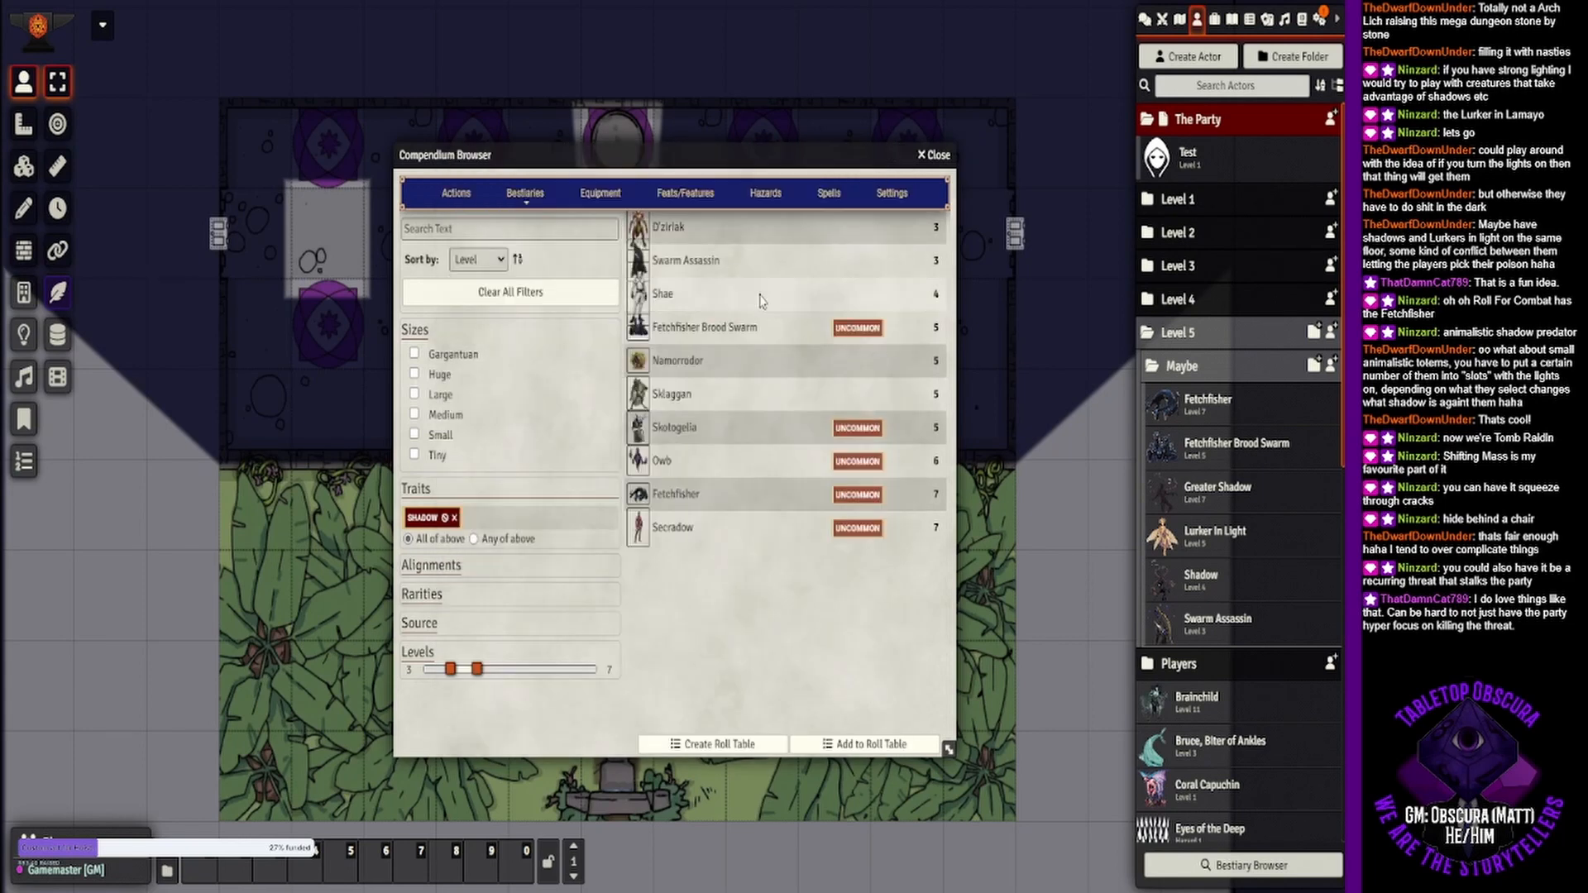
pyautogui.click(668, 395)
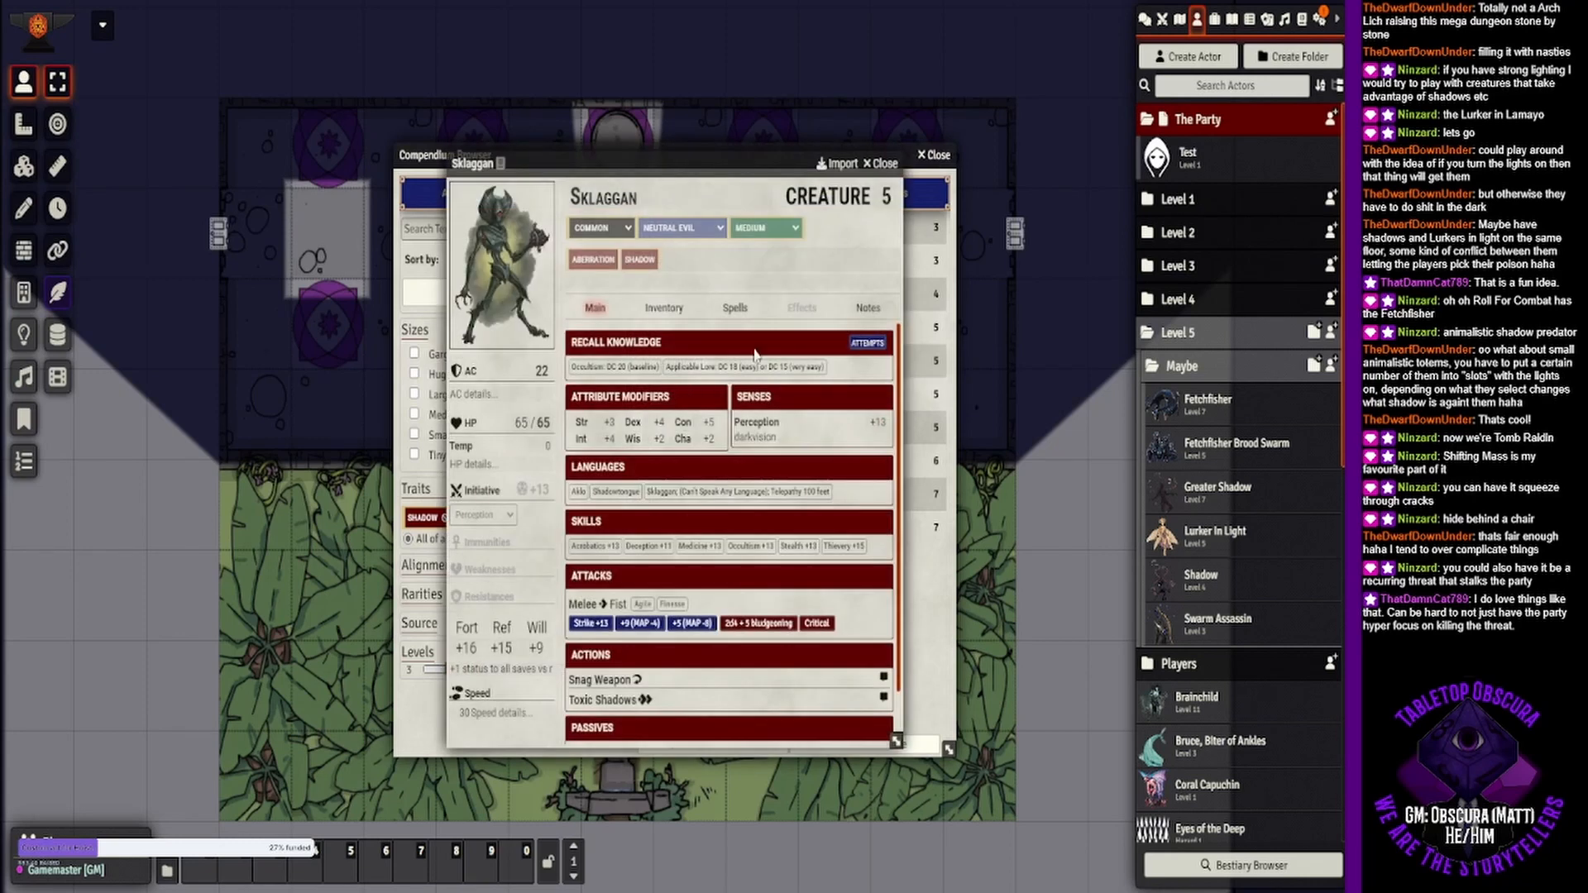
# - Read the Sklaggan's description notes, and check the Namorrodor's stat sheet
pyautogui.click(862, 312)
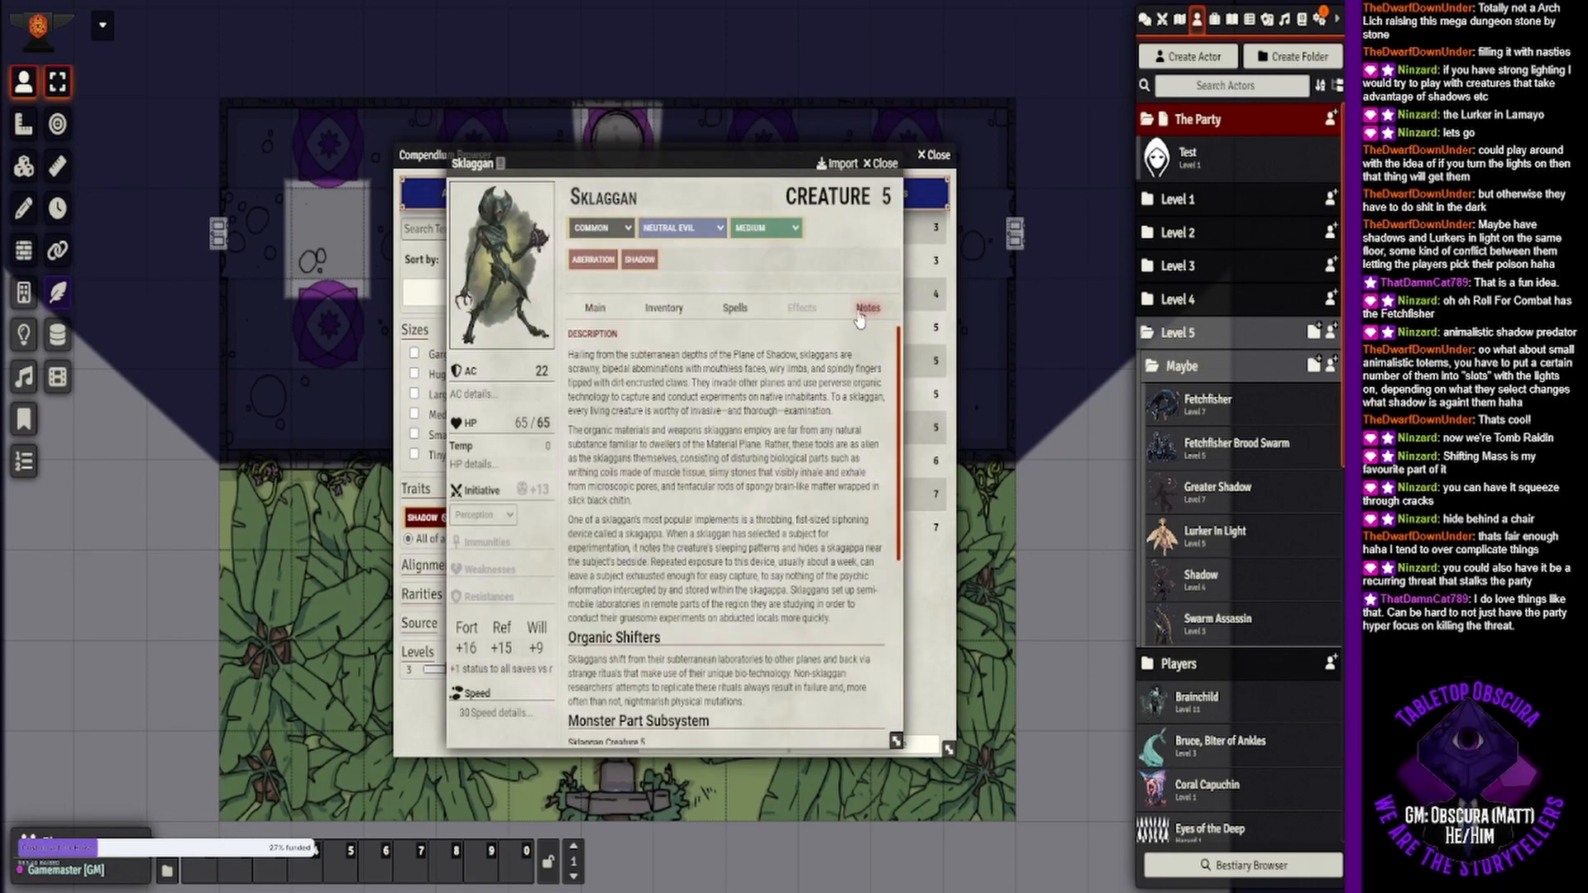
pyautogui.click(883, 164)
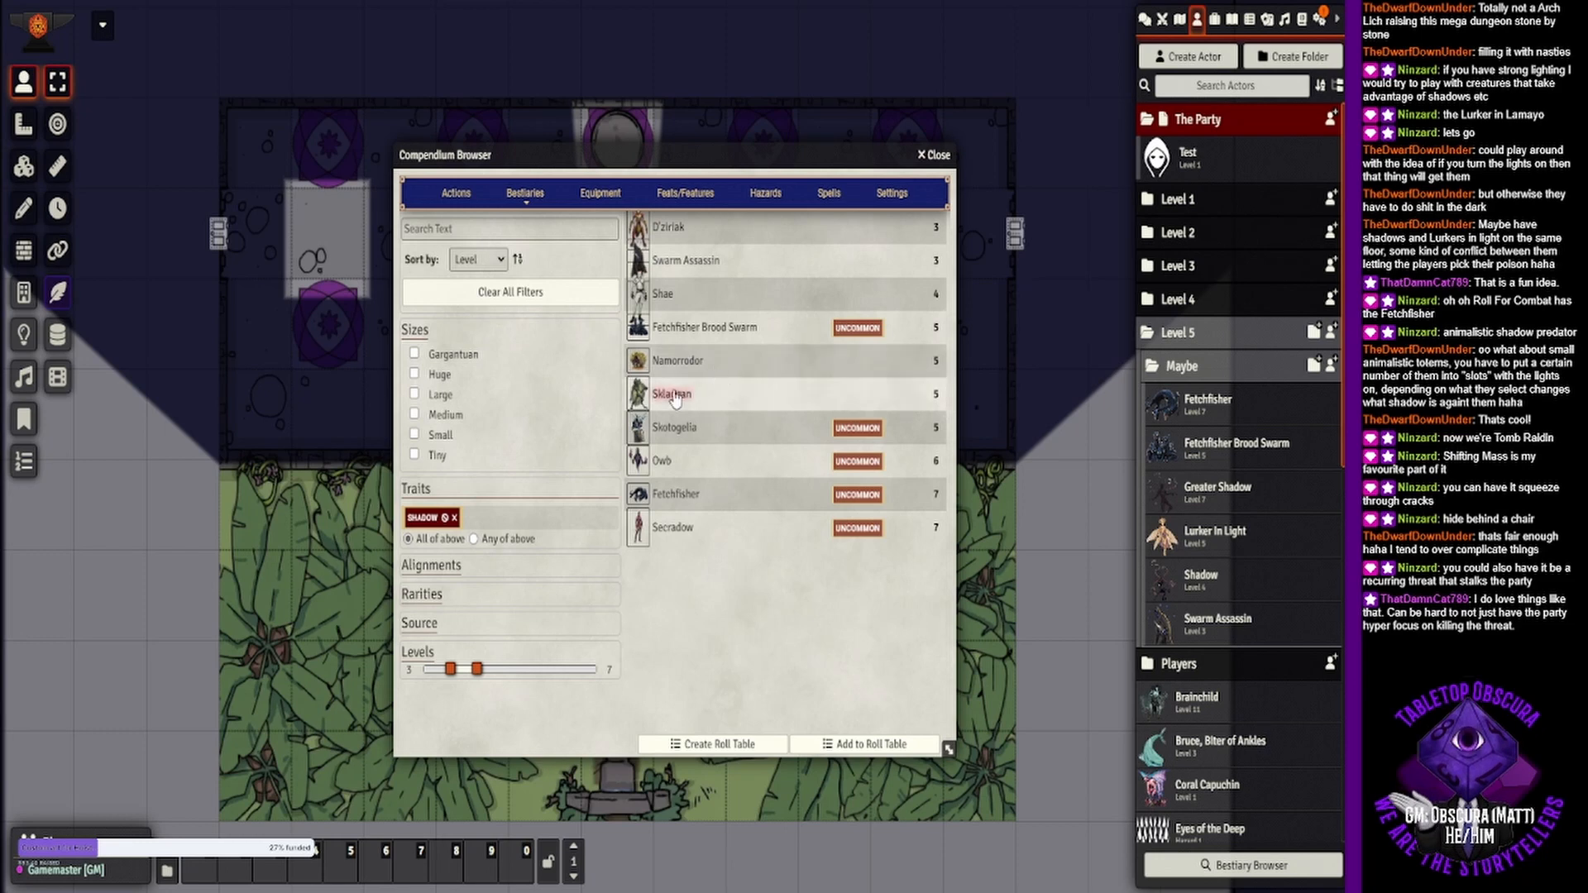
pyautogui.click(678, 360)
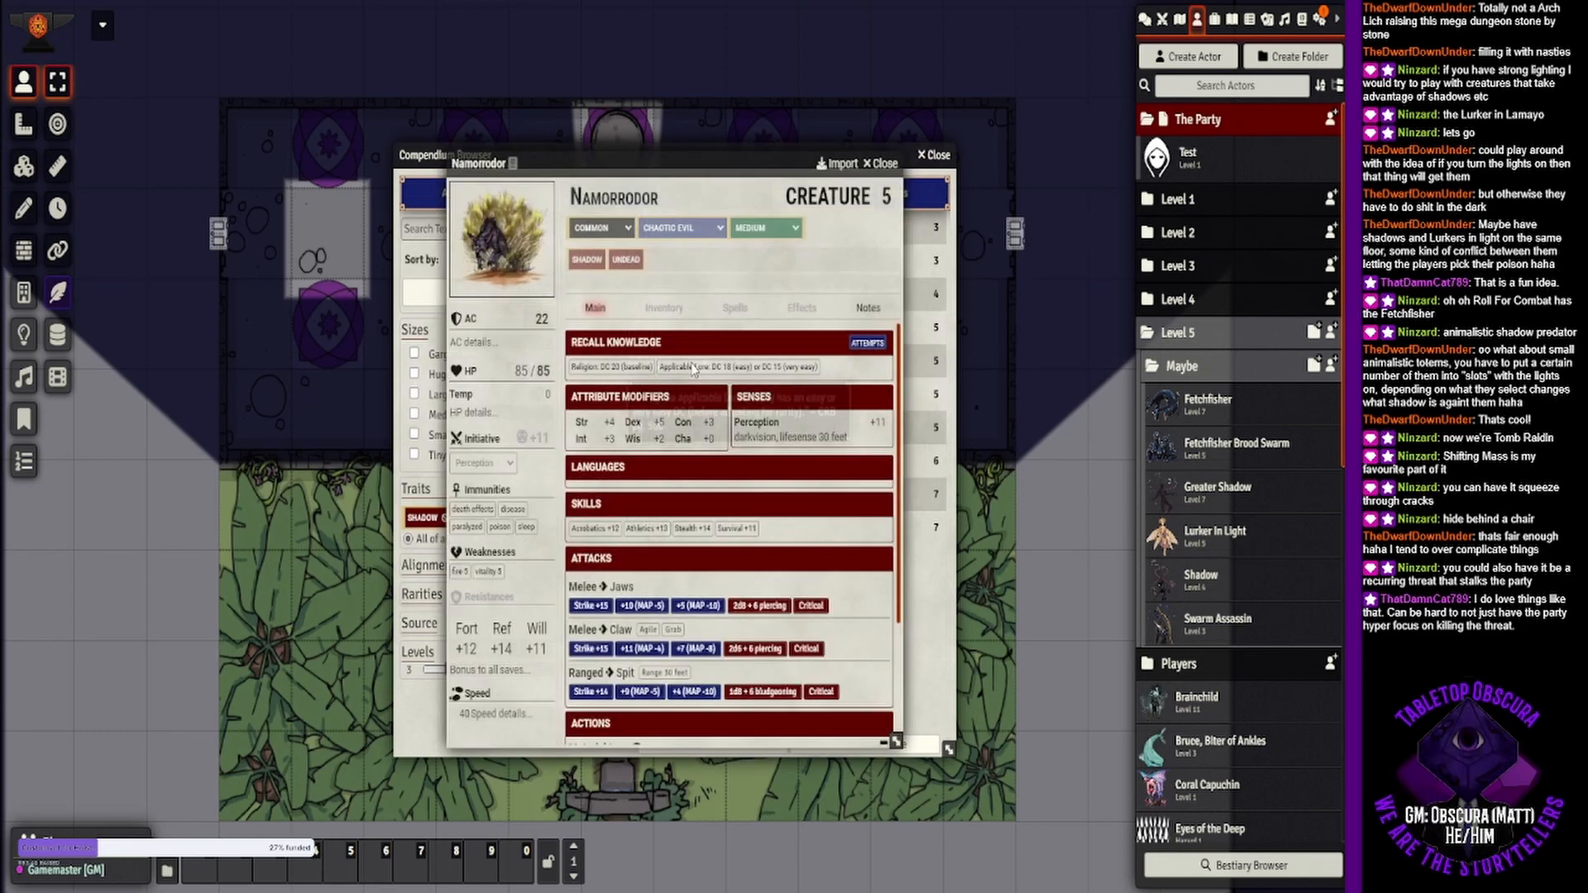
pyautogui.click(880, 163)
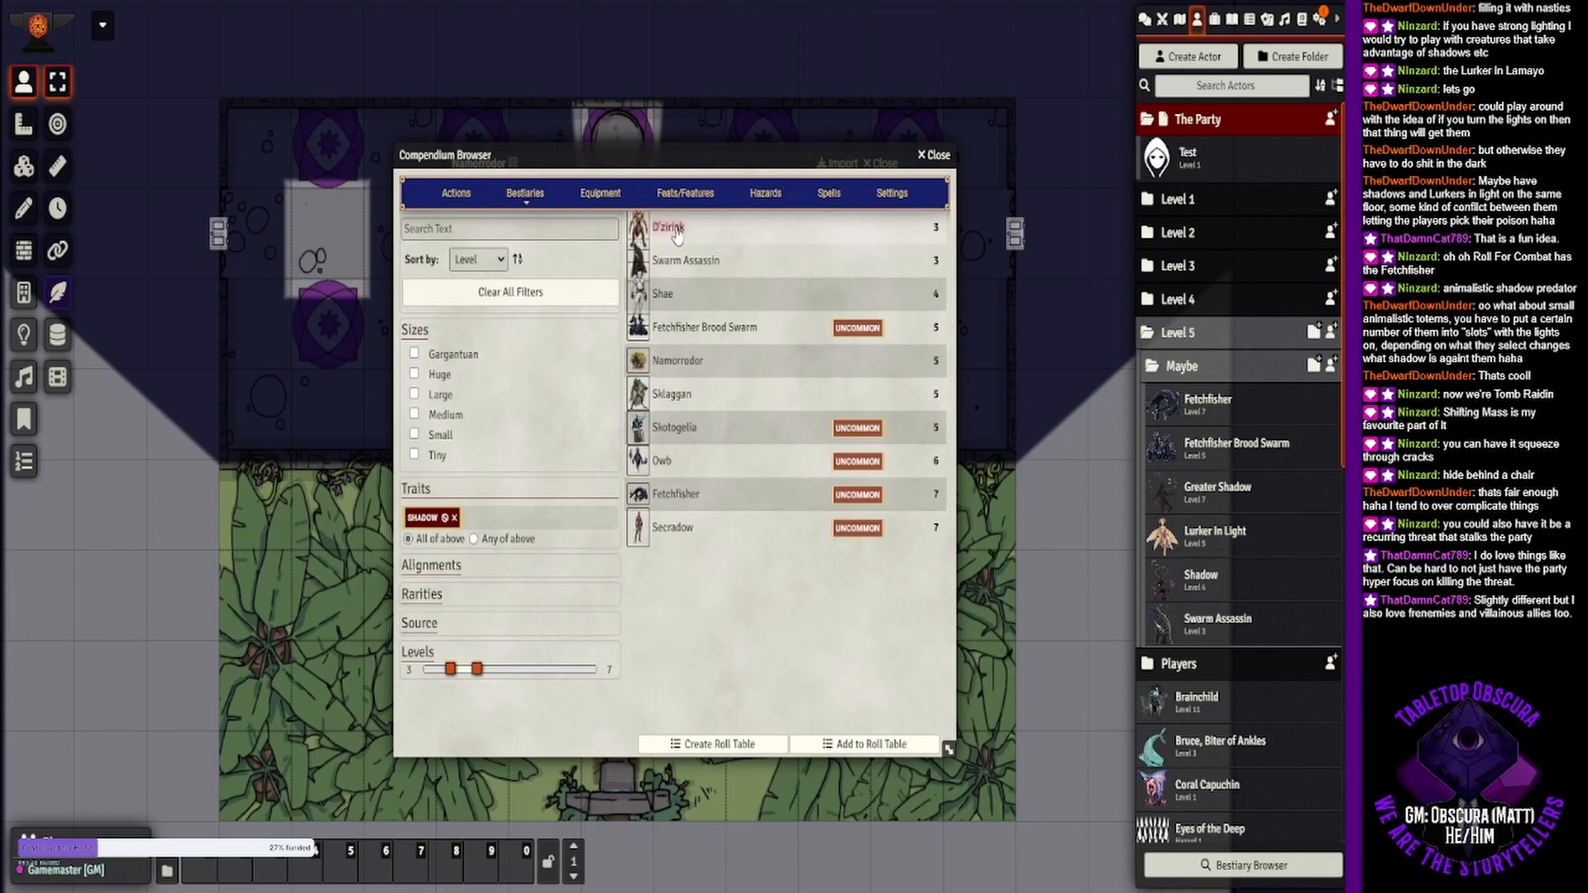
# - Replace the Shadow trait filter with Light, raise the maximum level to 22, and check the Hesperid's stat sheet
pyautogui.click(454, 518)
pyautogui.click(465, 513)
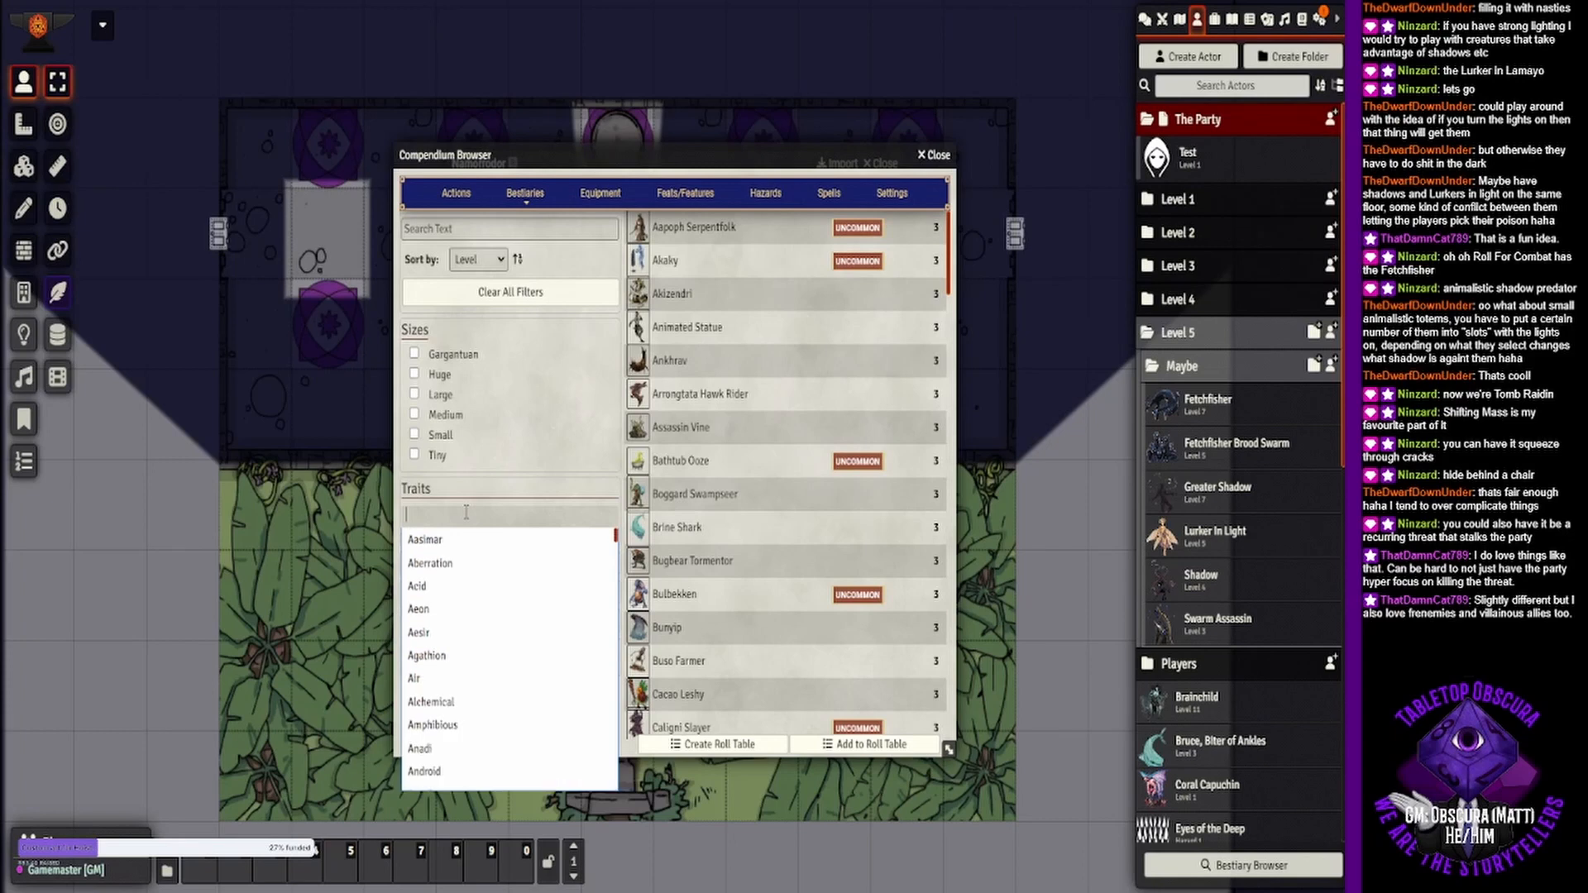
pyautogui.write('light')
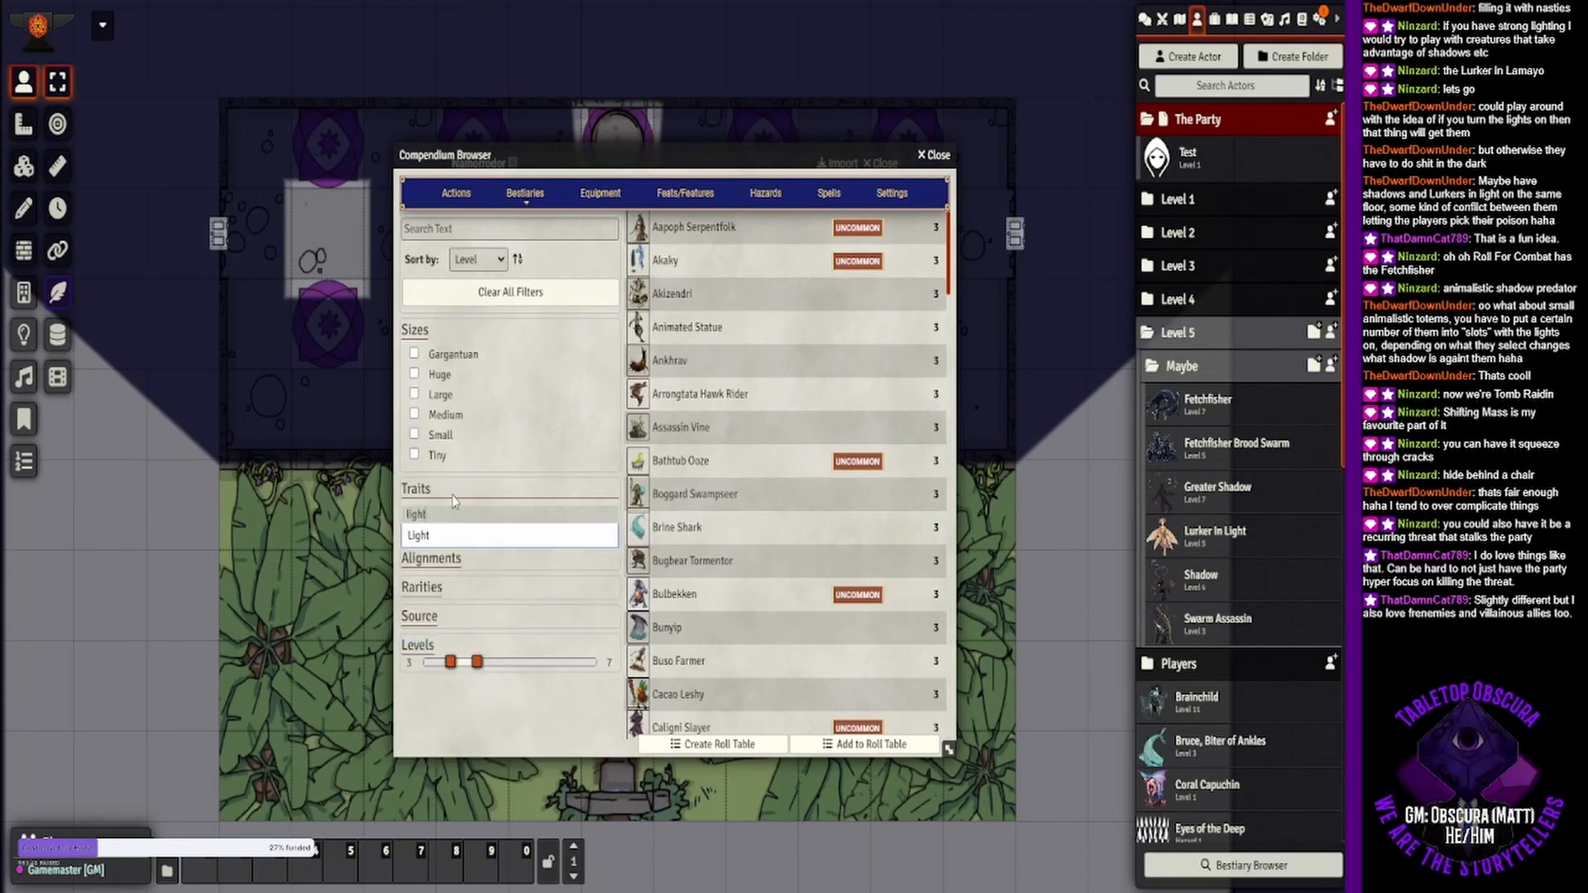
pyautogui.press('Return')
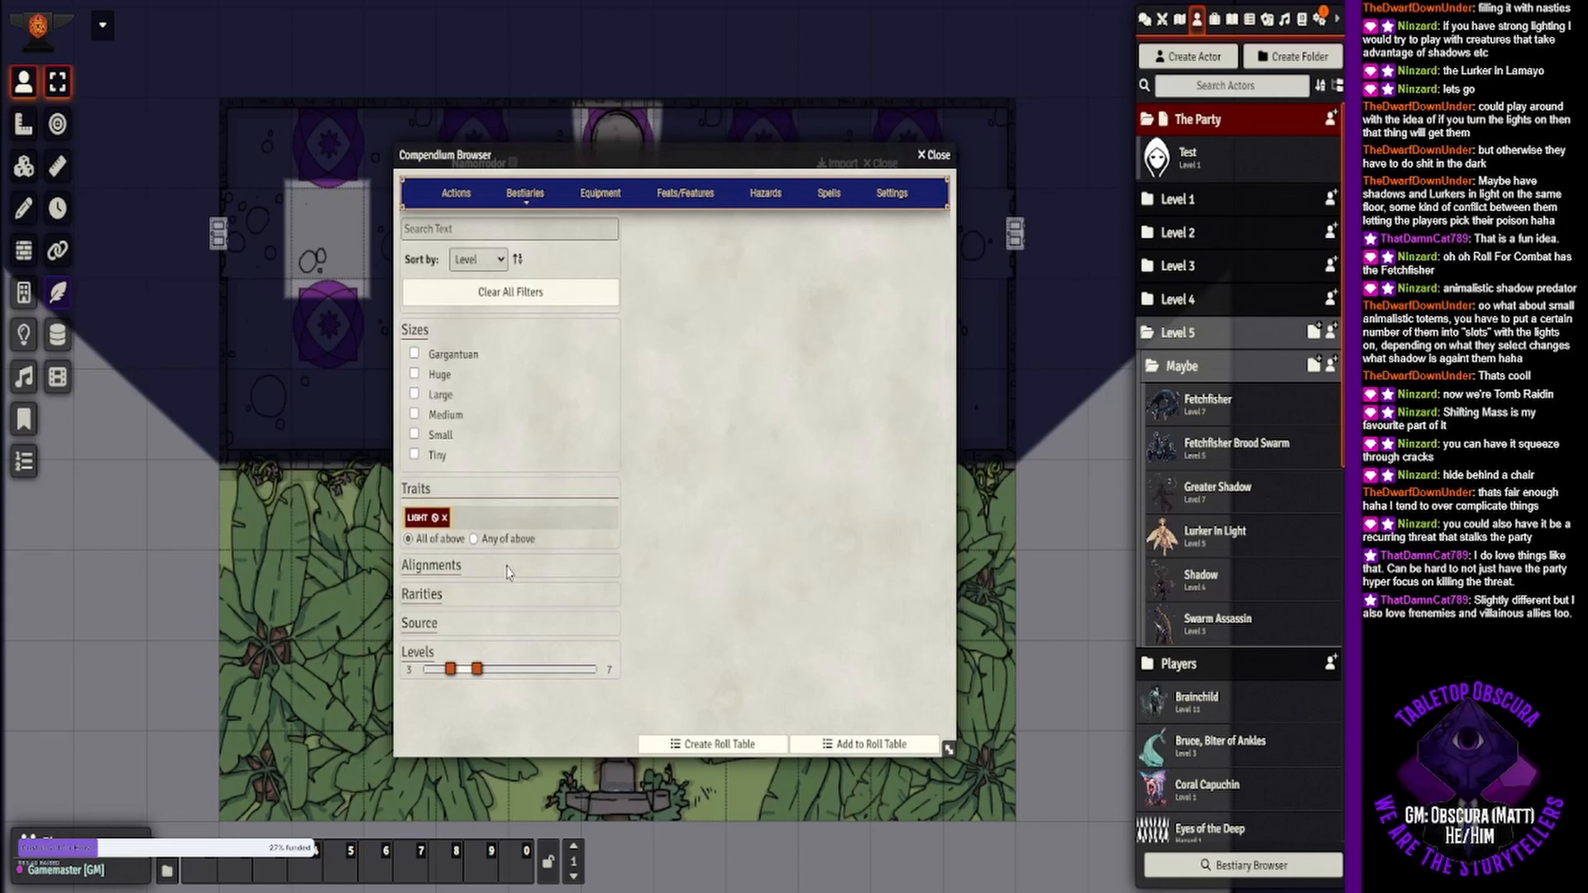
pyautogui.moveTo(477, 669); pyautogui.dragTo(579, 670)
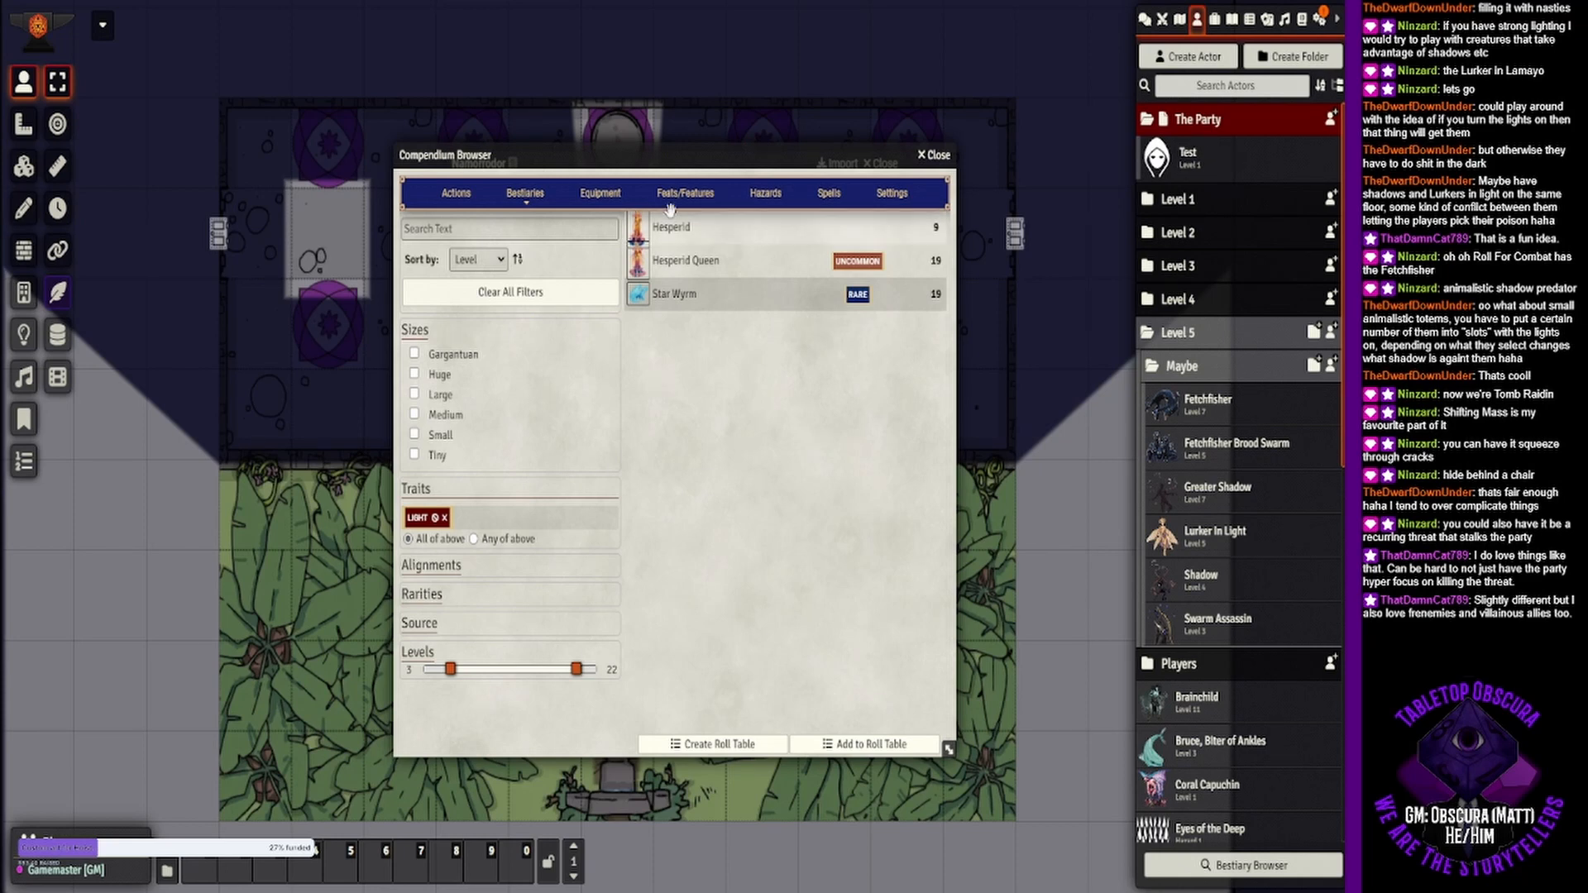
pyautogui.click(680, 238)
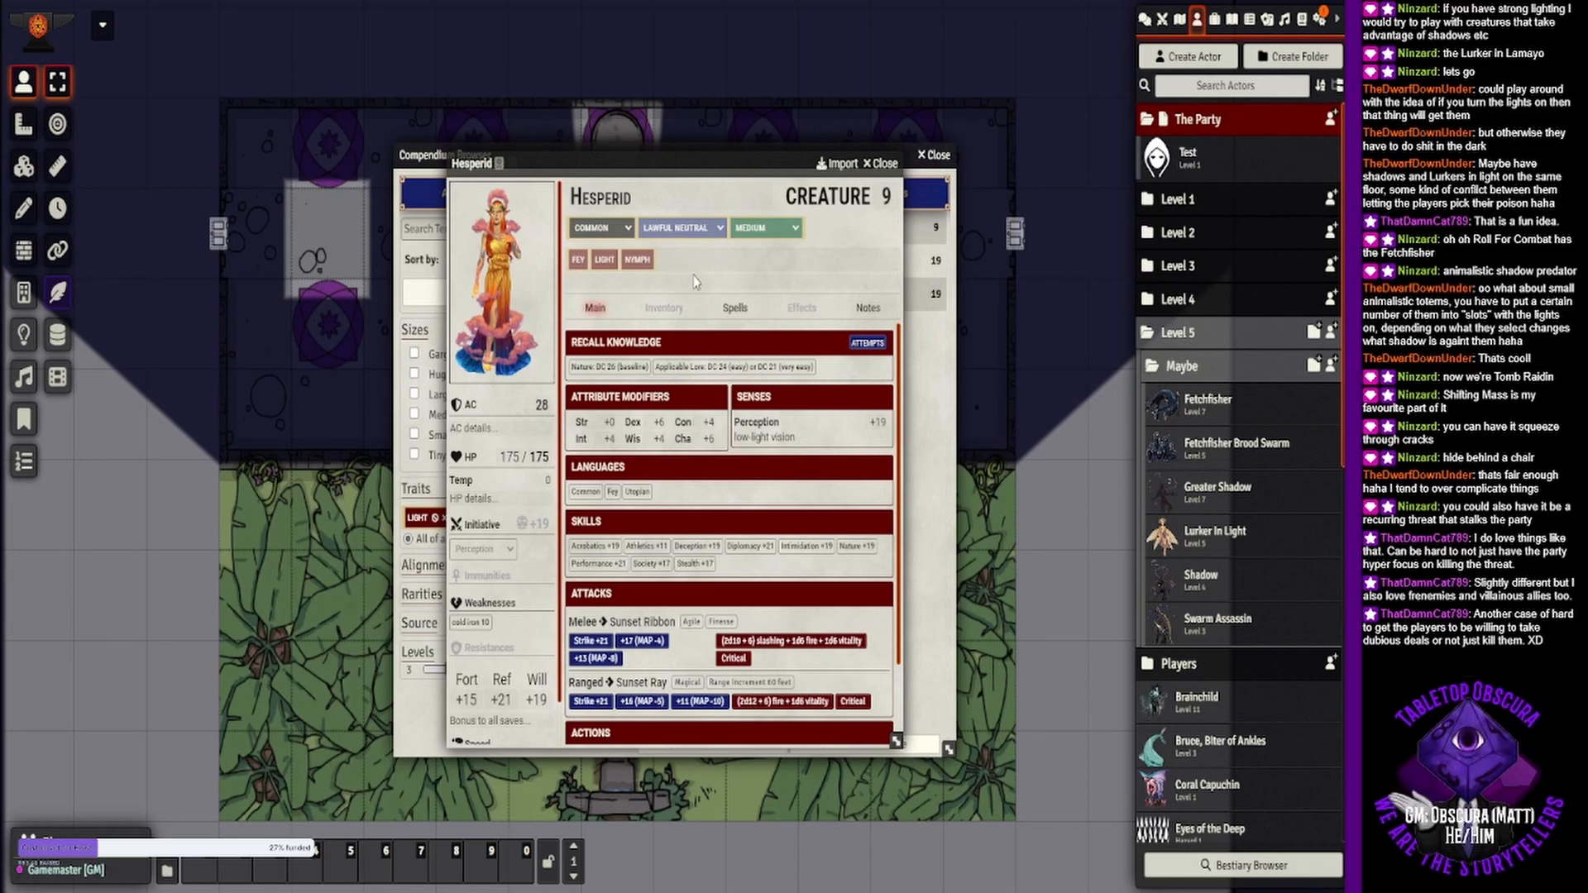
pyautogui.click(881, 163)
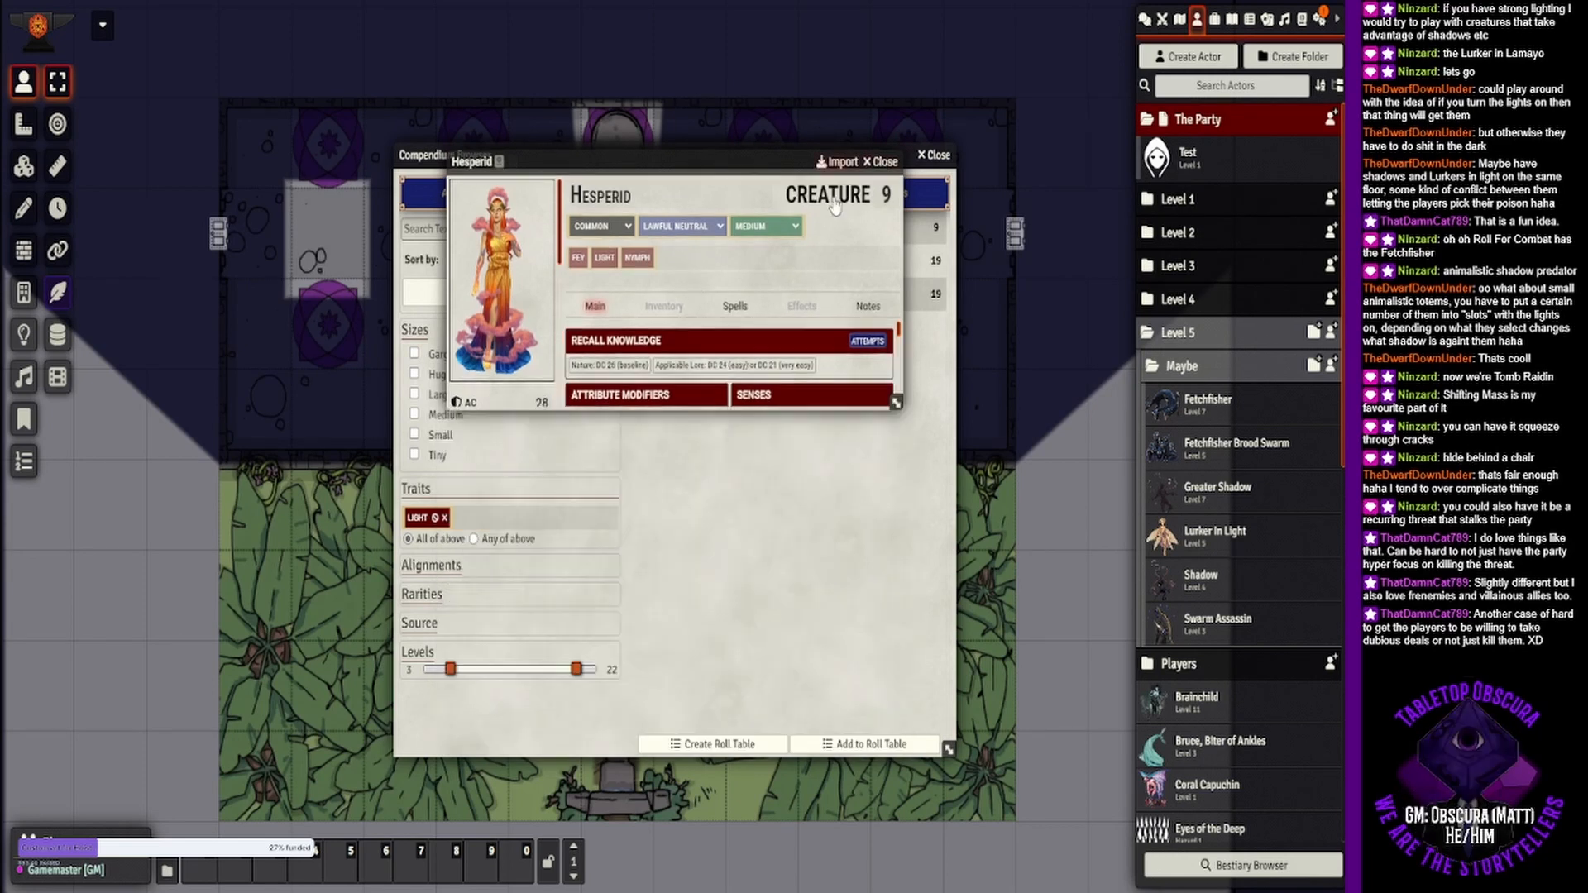
# - Try a minimum level of -1, and restore the level range to 3–7 with the Light trait filter removed
pyautogui.moveTo(450, 668); pyautogui.dragTo(368, 662)
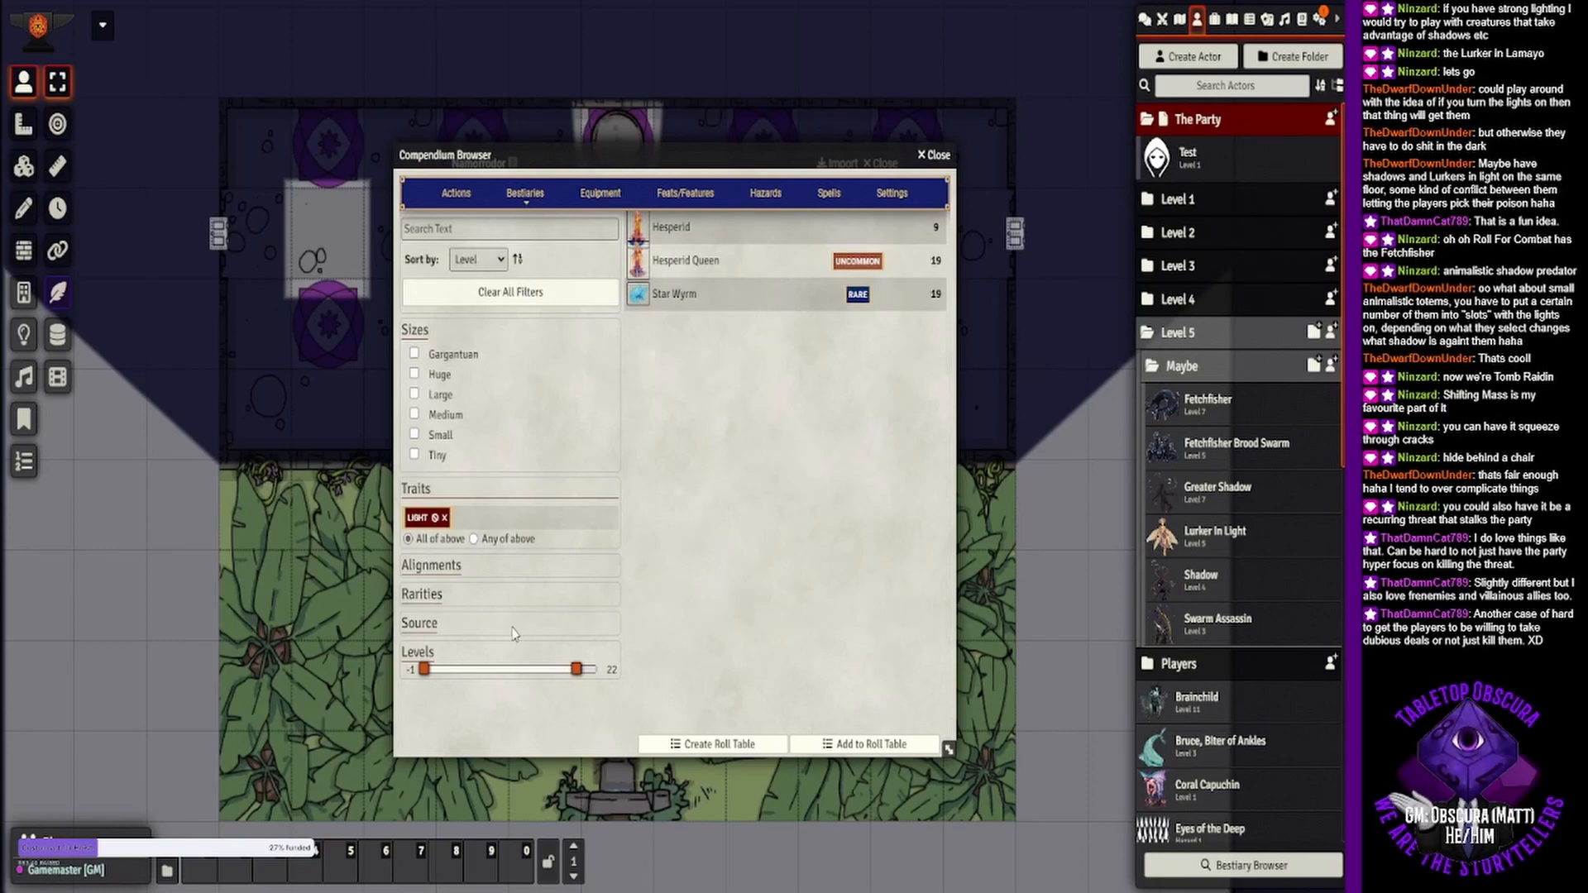
pyautogui.moveTo(423, 669)
pyautogui.mouseDown()
pyautogui.moveTo(468, 677)
pyautogui.moveTo(451, 674)
pyautogui.mouseUp()
pyautogui.moveTo(577, 674); pyautogui.dragTo(480, 682)
pyautogui.click(444, 519)
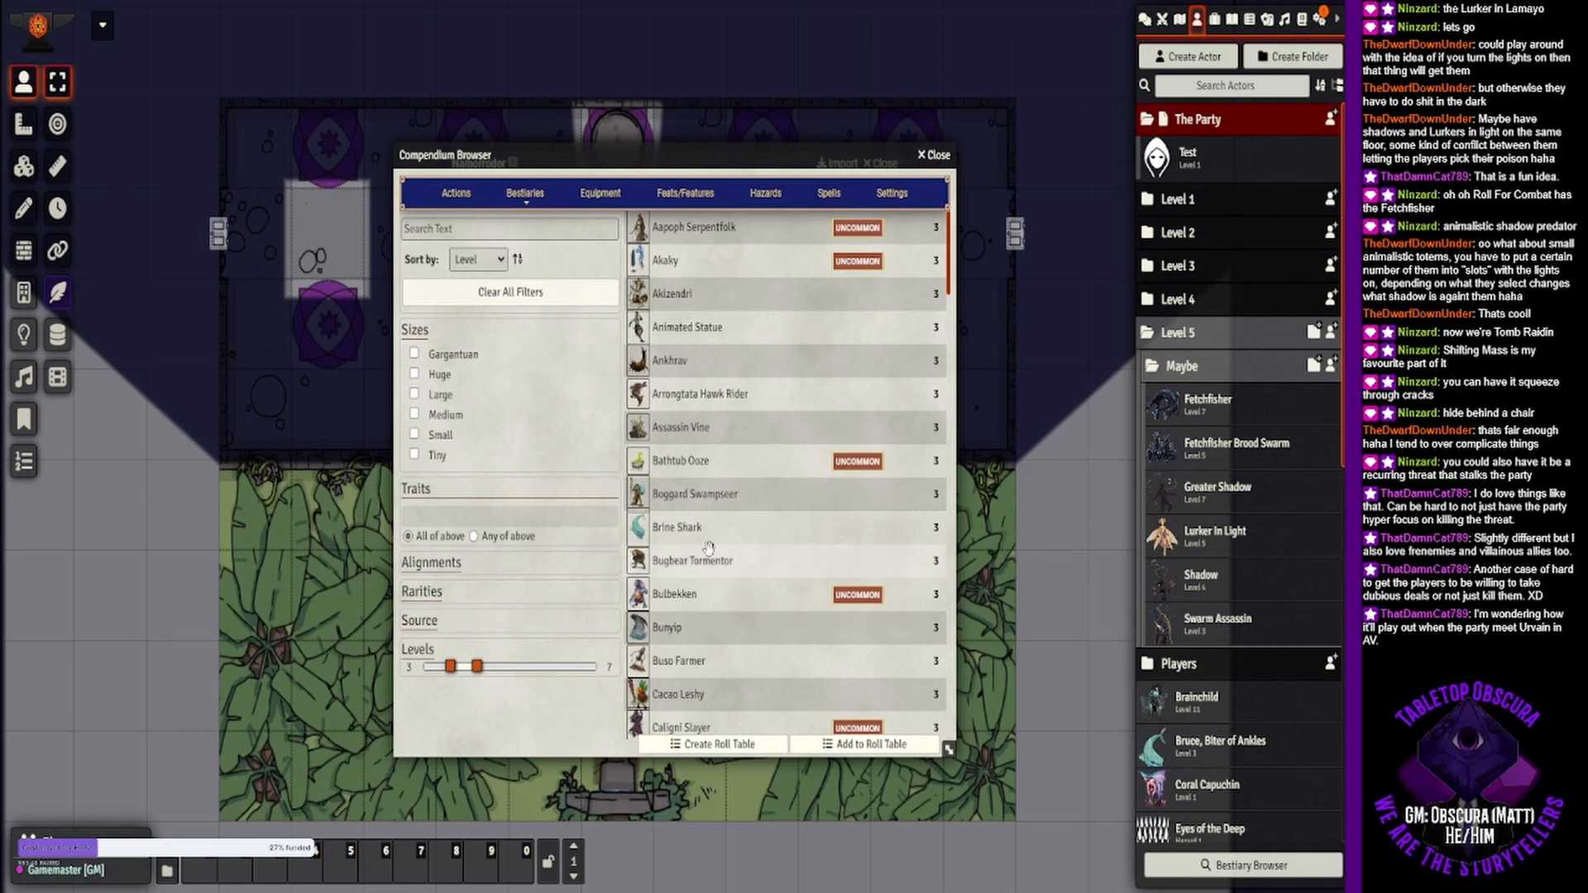
# - Find the Chupacabra in the unfiltered creature list, and read its stat sheet and Chupar action
pyautogui.scroll(-5, 709, 546)
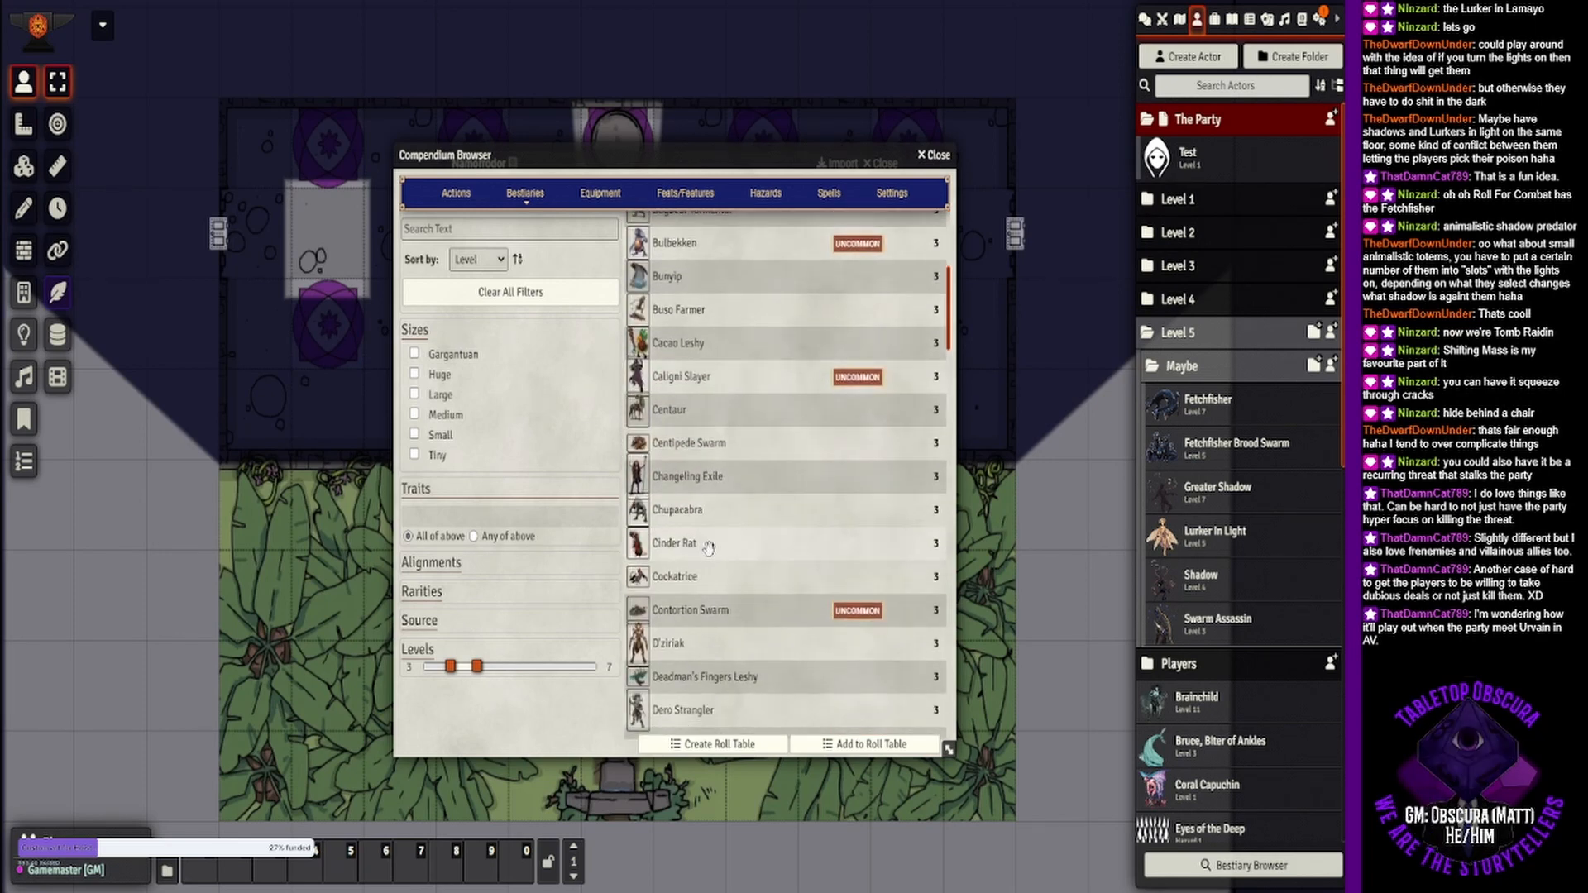
pyautogui.click(695, 513)
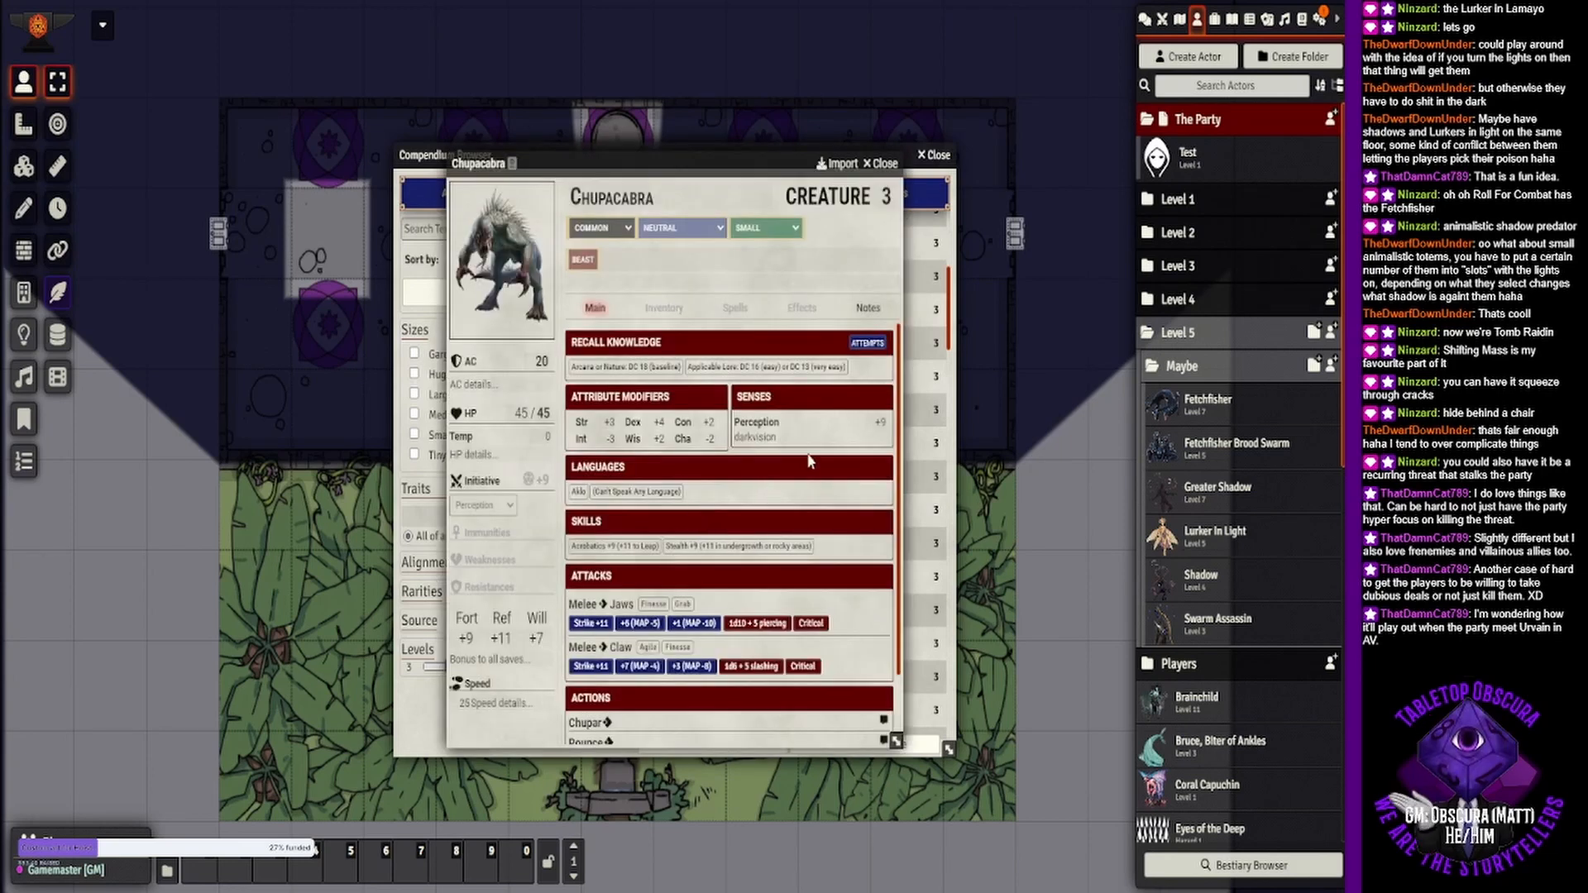
pyautogui.scroll(-1, 836, 426)
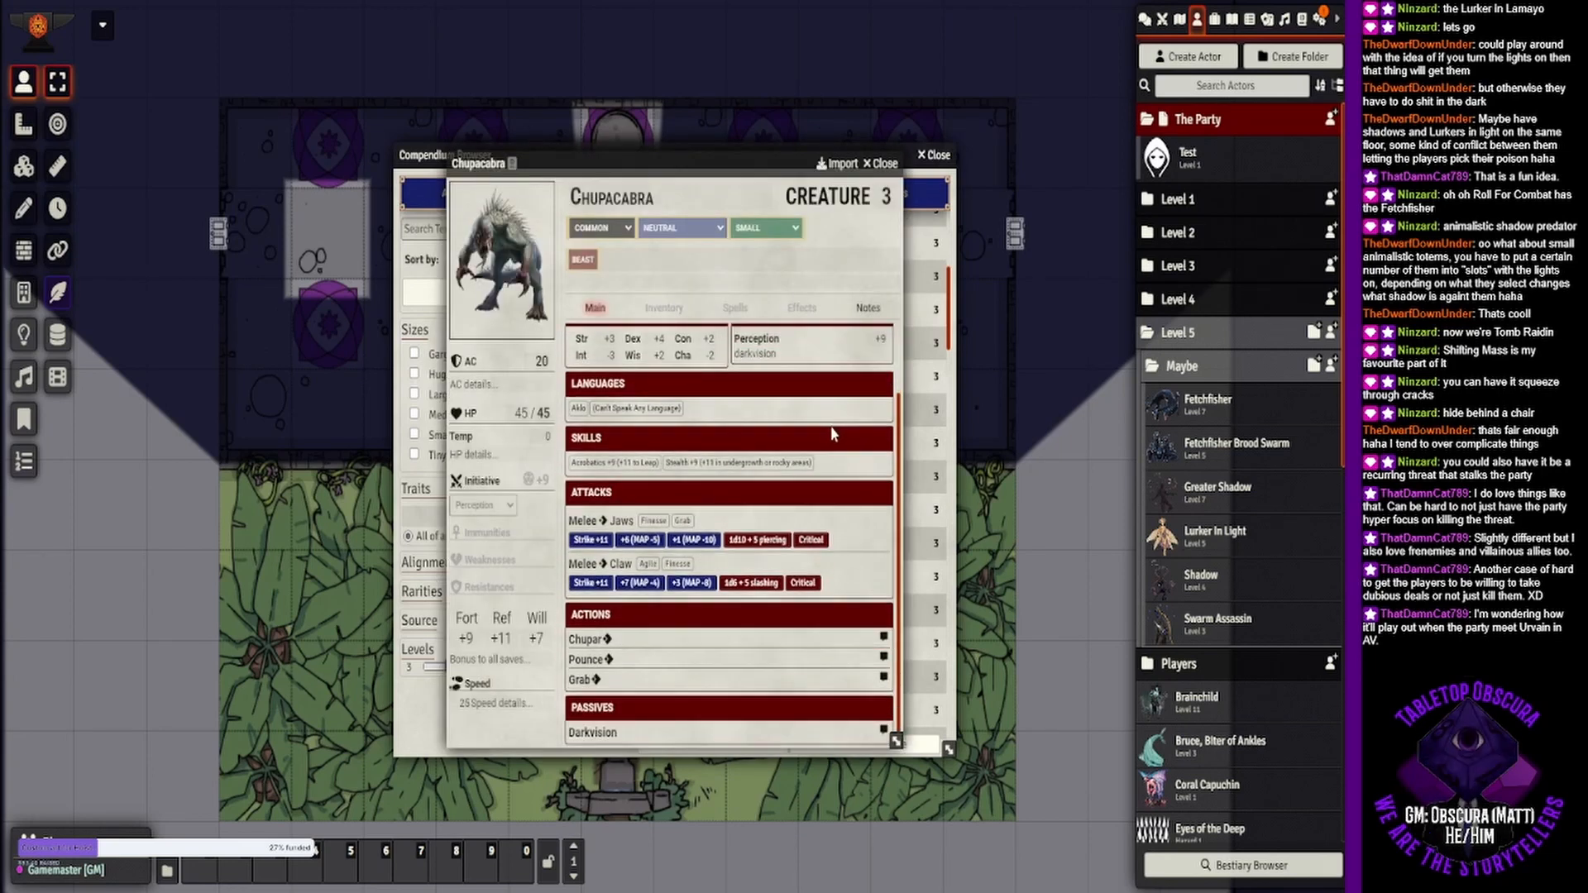
pyautogui.click(882, 163)
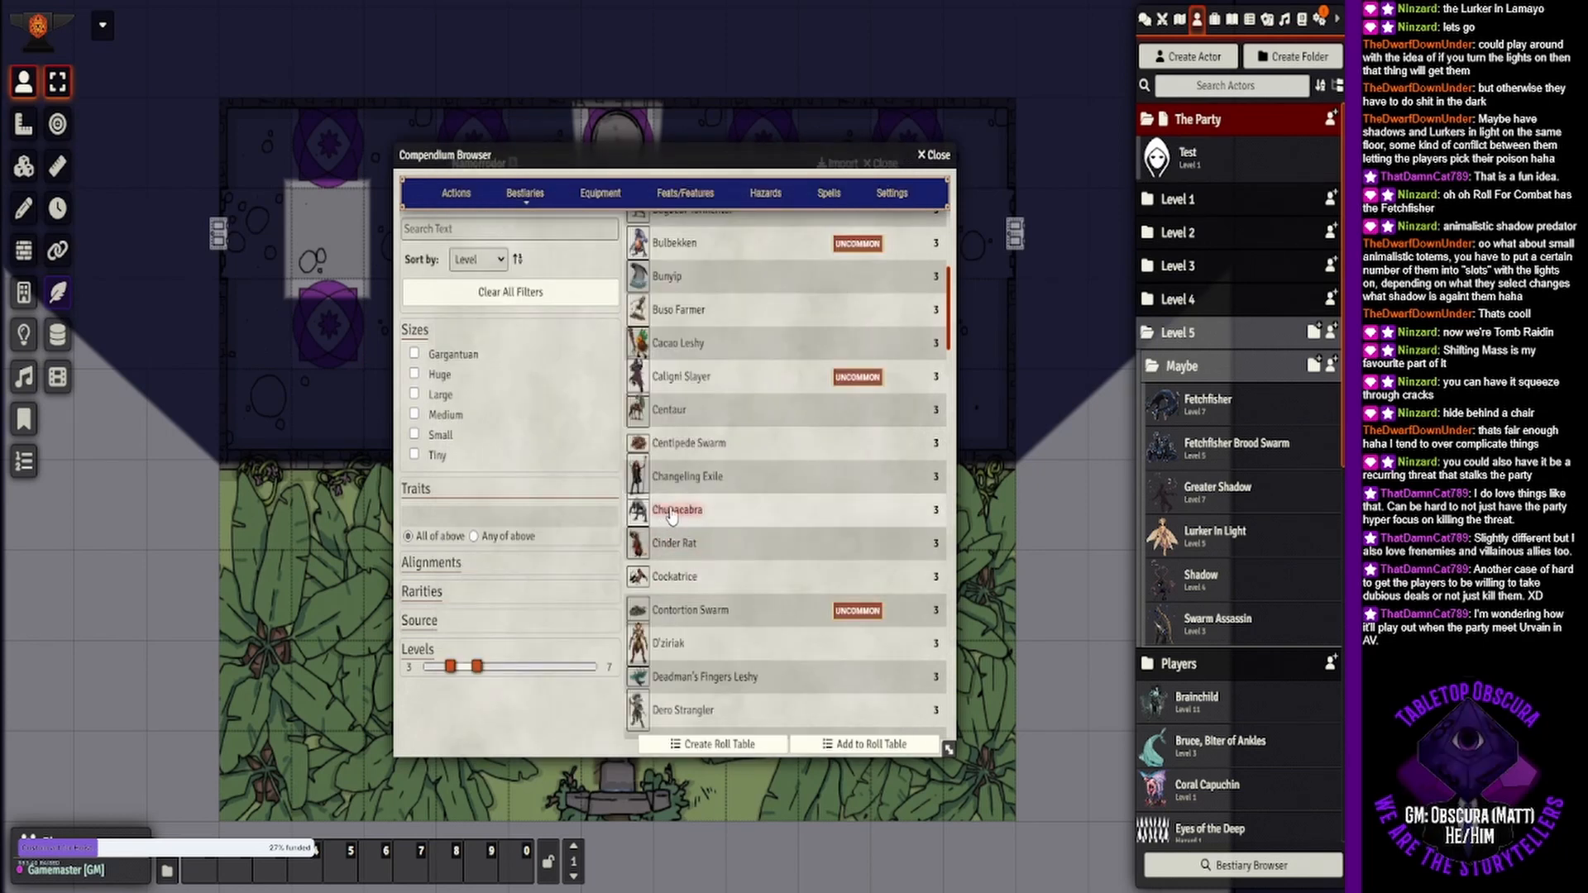
pyautogui.click(672, 511)
pyautogui.scroll(-1, 646, 603)
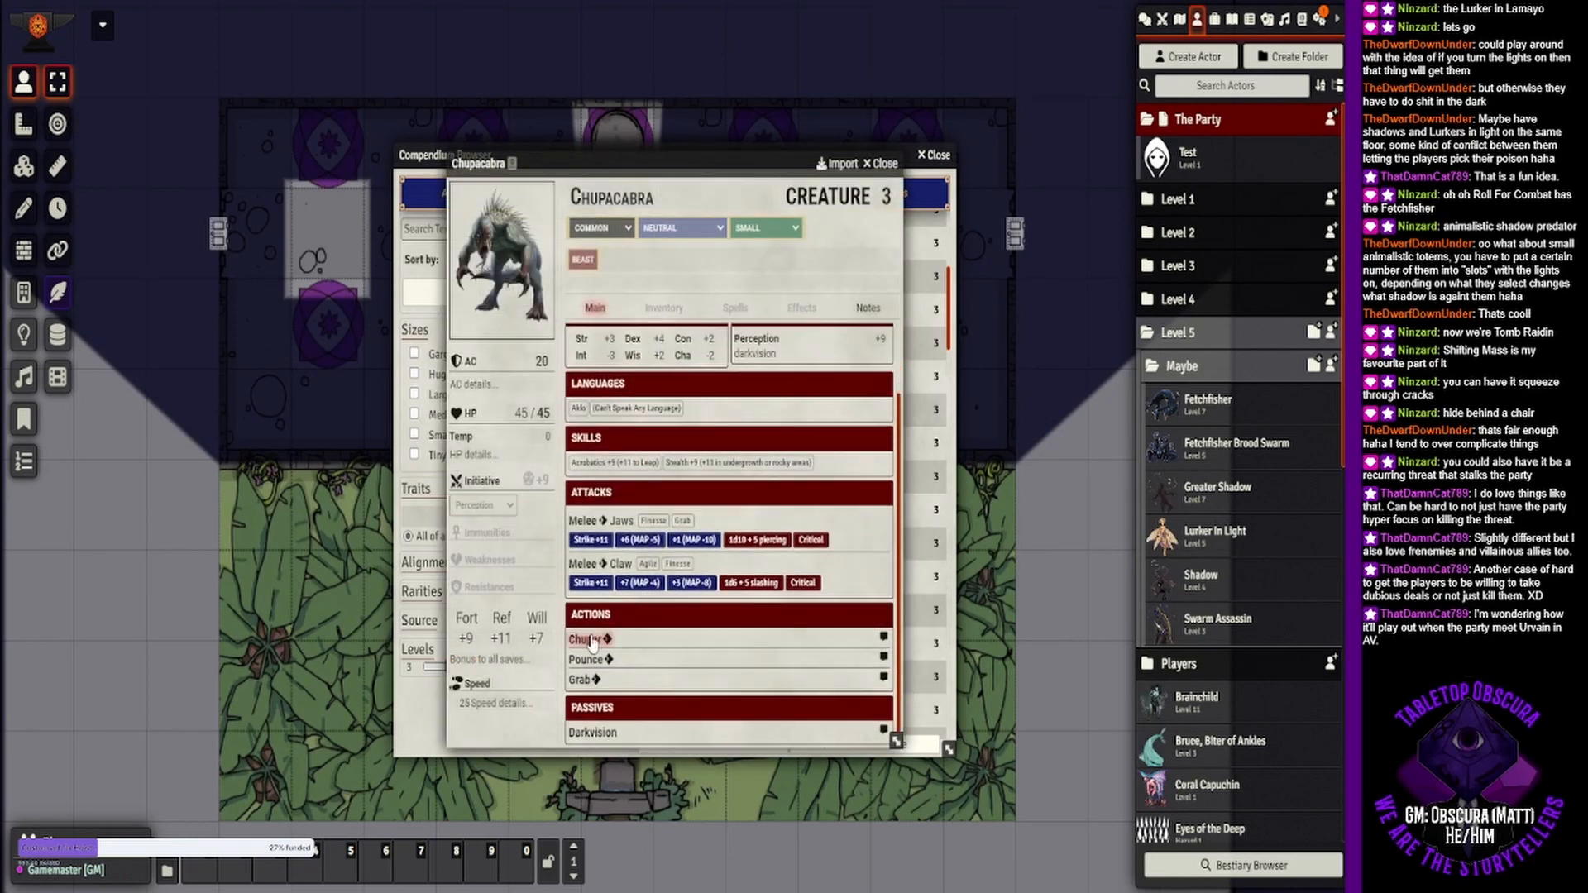
pyautogui.click(616, 631)
pyautogui.scroll(-2, 623, 619)
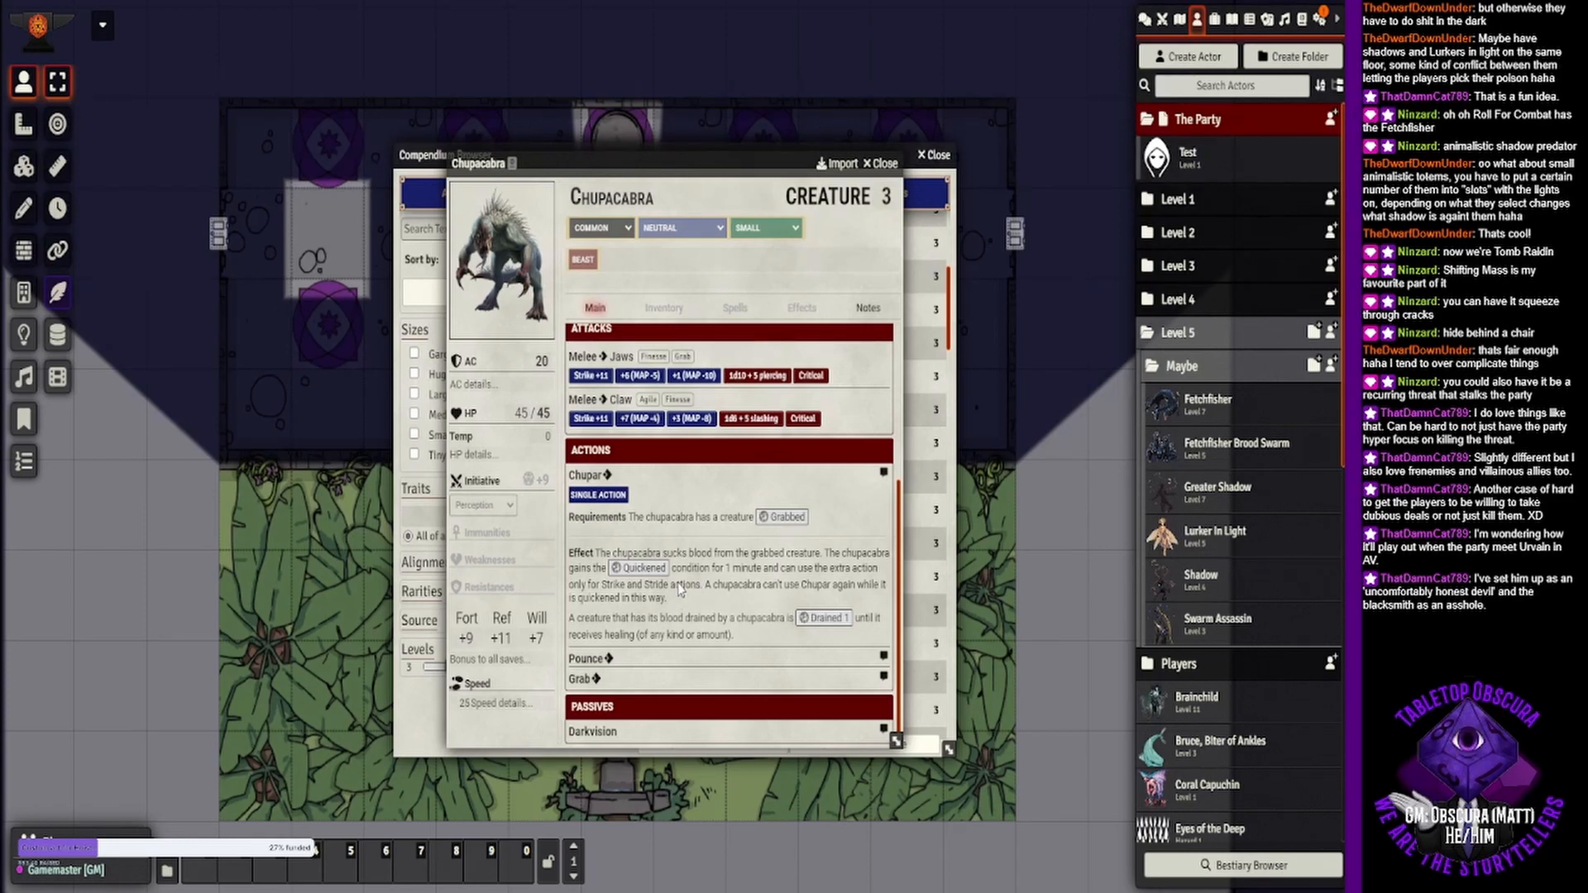
pyautogui.scroll(3, 582, 488)
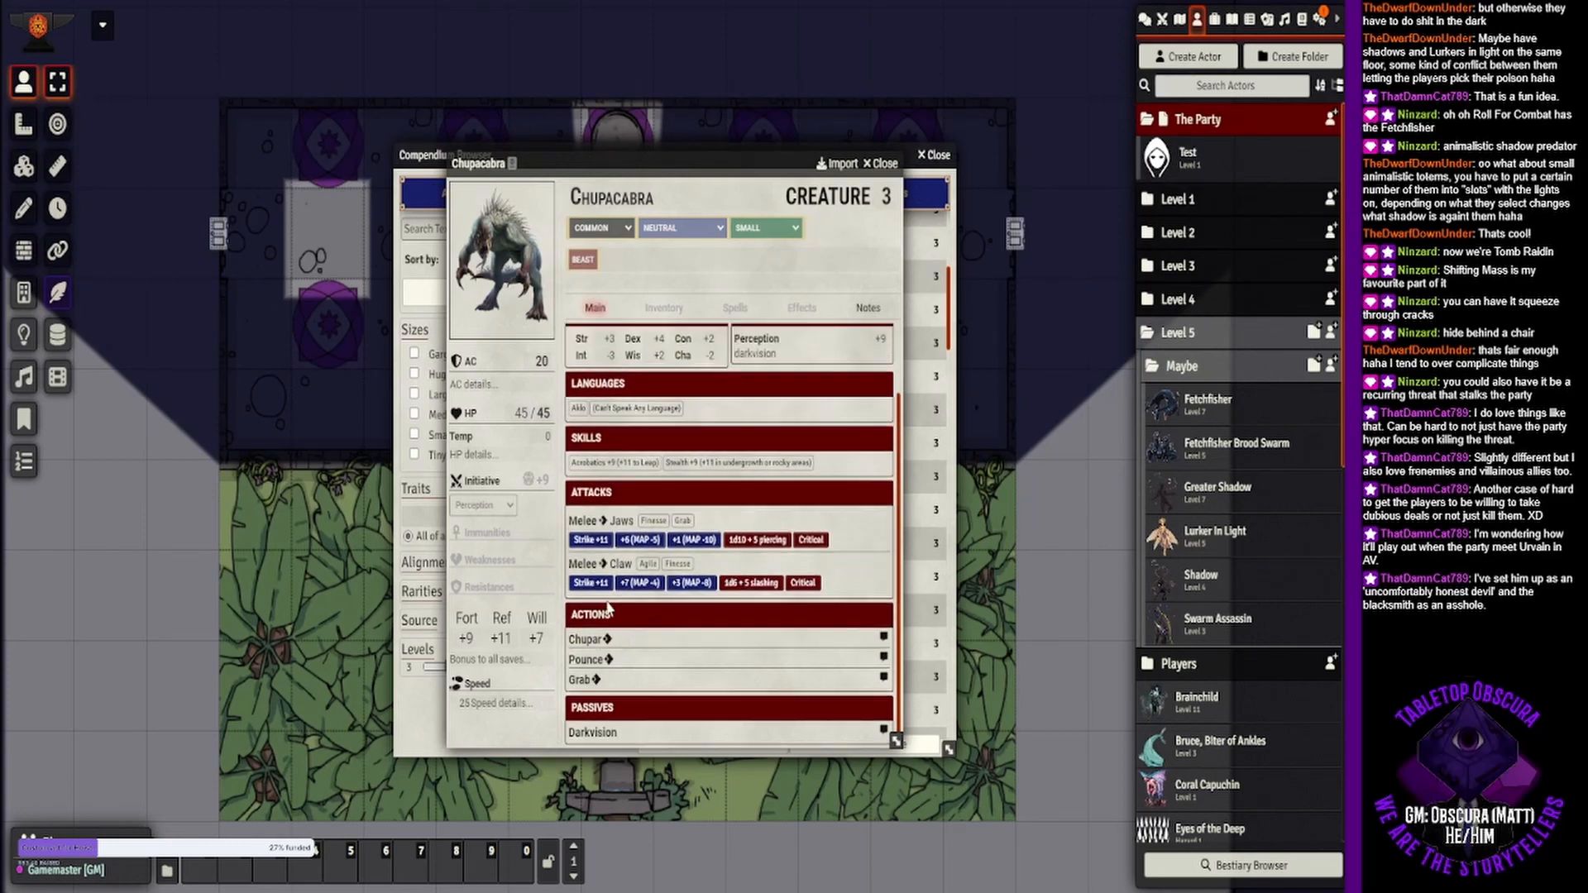
pyautogui.click(881, 163)
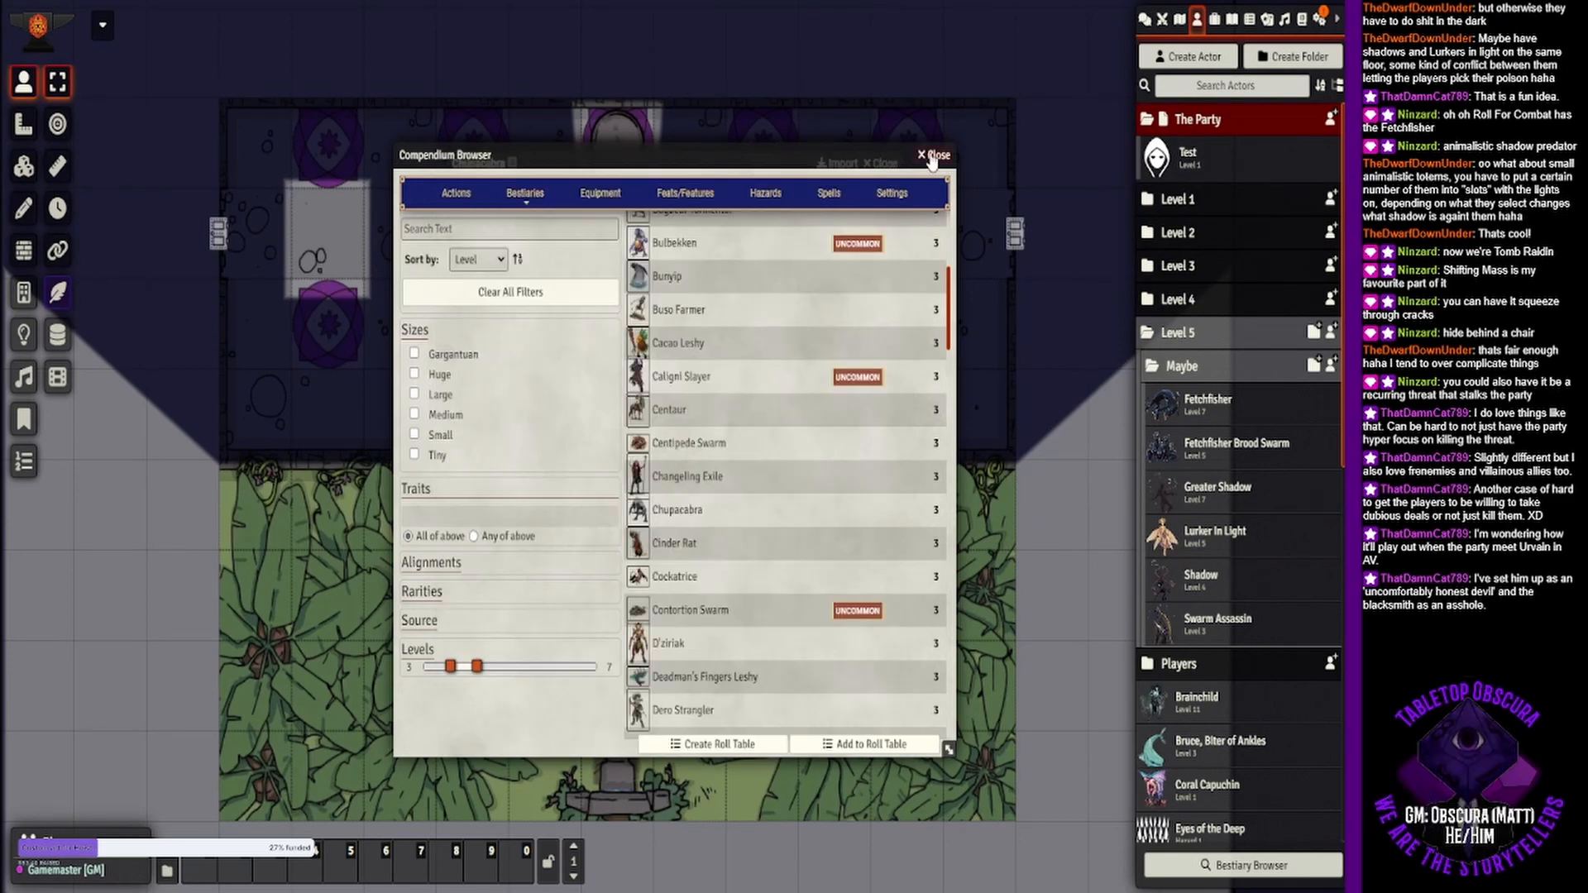
# - Close the reopened Chupacabra sheet, and add the Chupacabra to the Maybe folder
pyautogui.moveTo(823, 154); pyautogui.dragTo(816, 188)
pyautogui.click(768, 160)
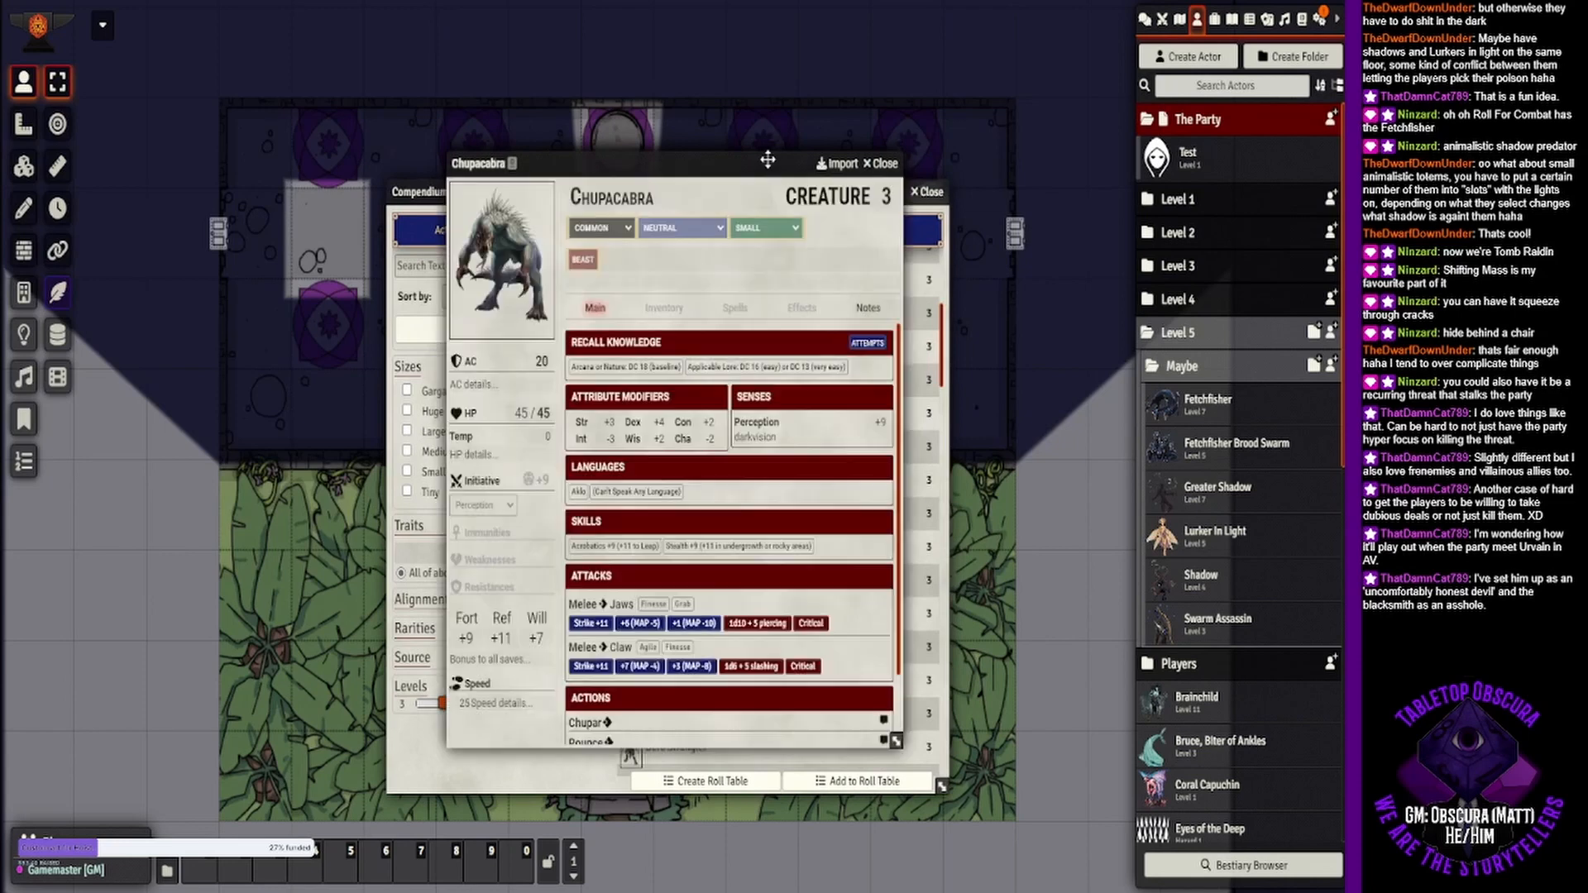
pyautogui.click(882, 163)
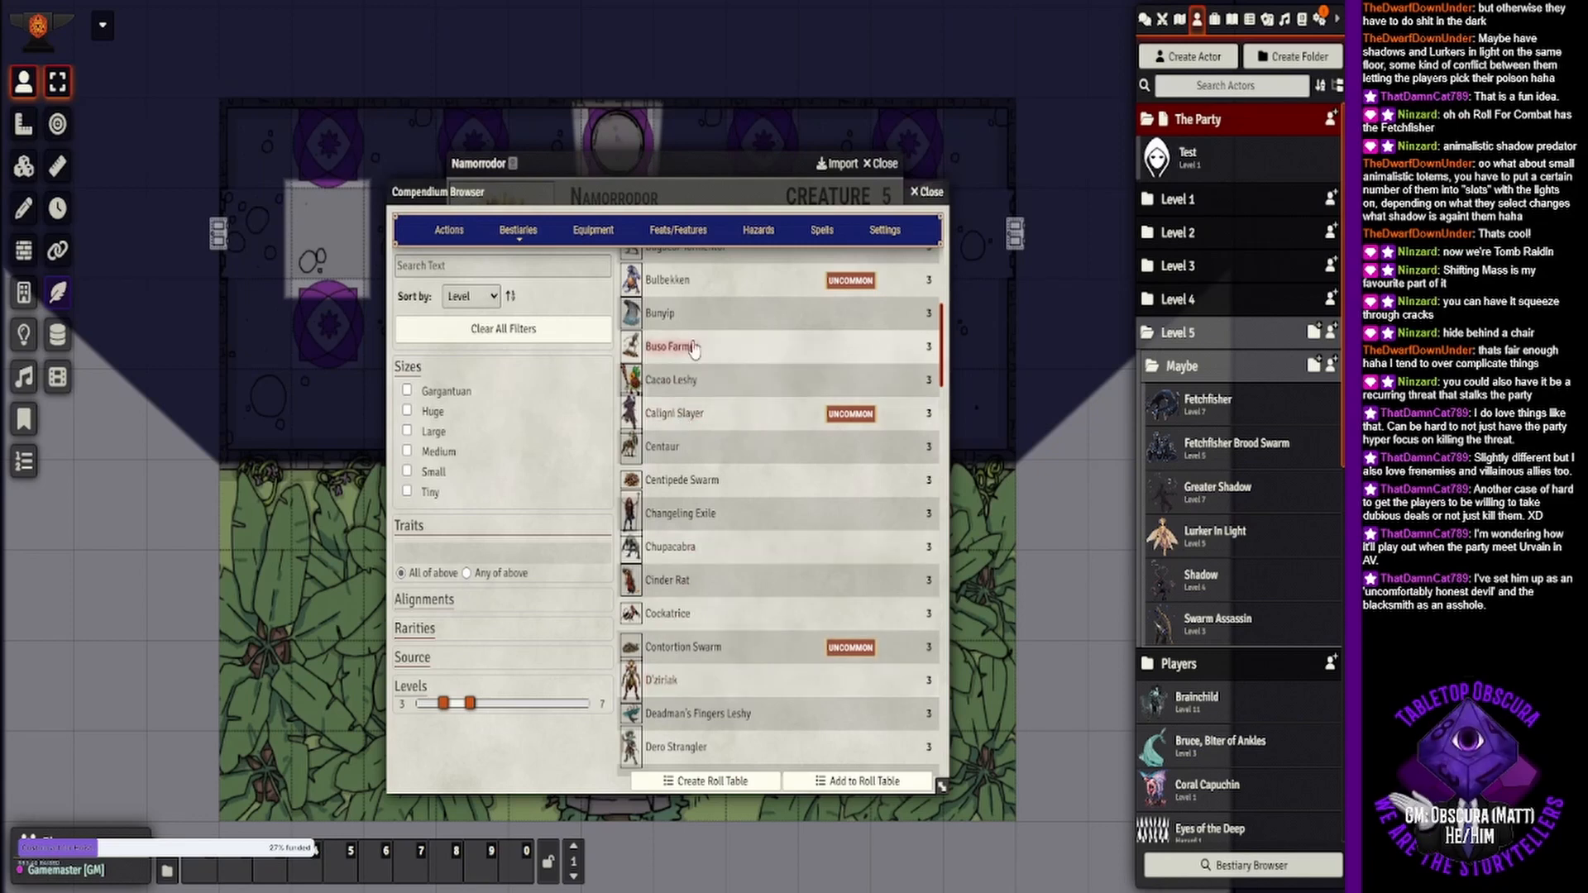
pyautogui.scroll(2, 695, 538)
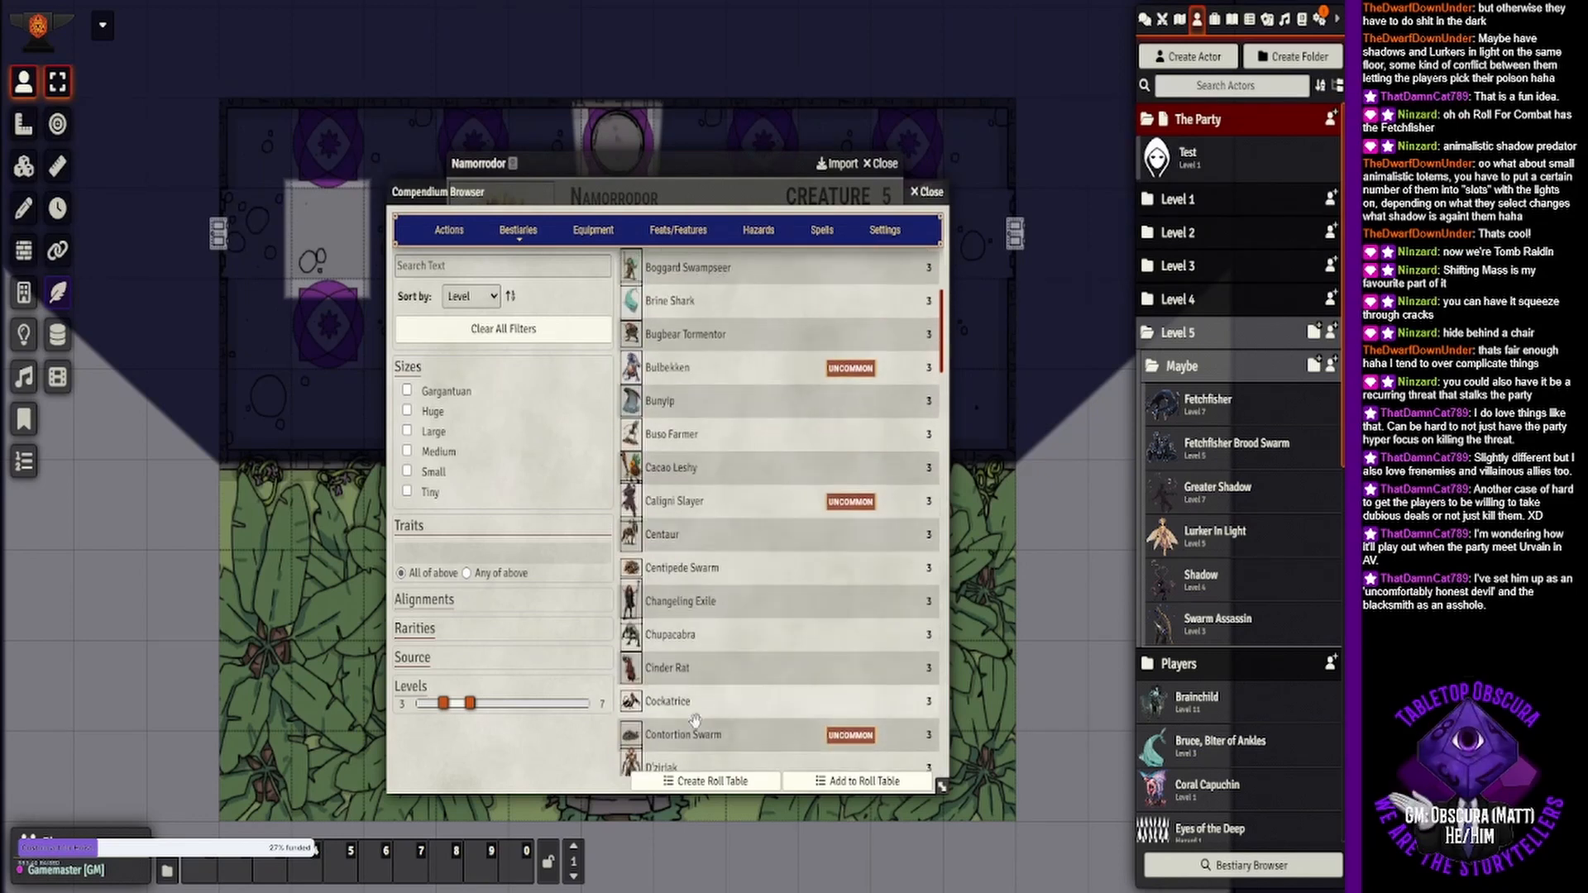
pyautogui.moveTo(669, 634); pyautogui.dragTo(1245, 472)
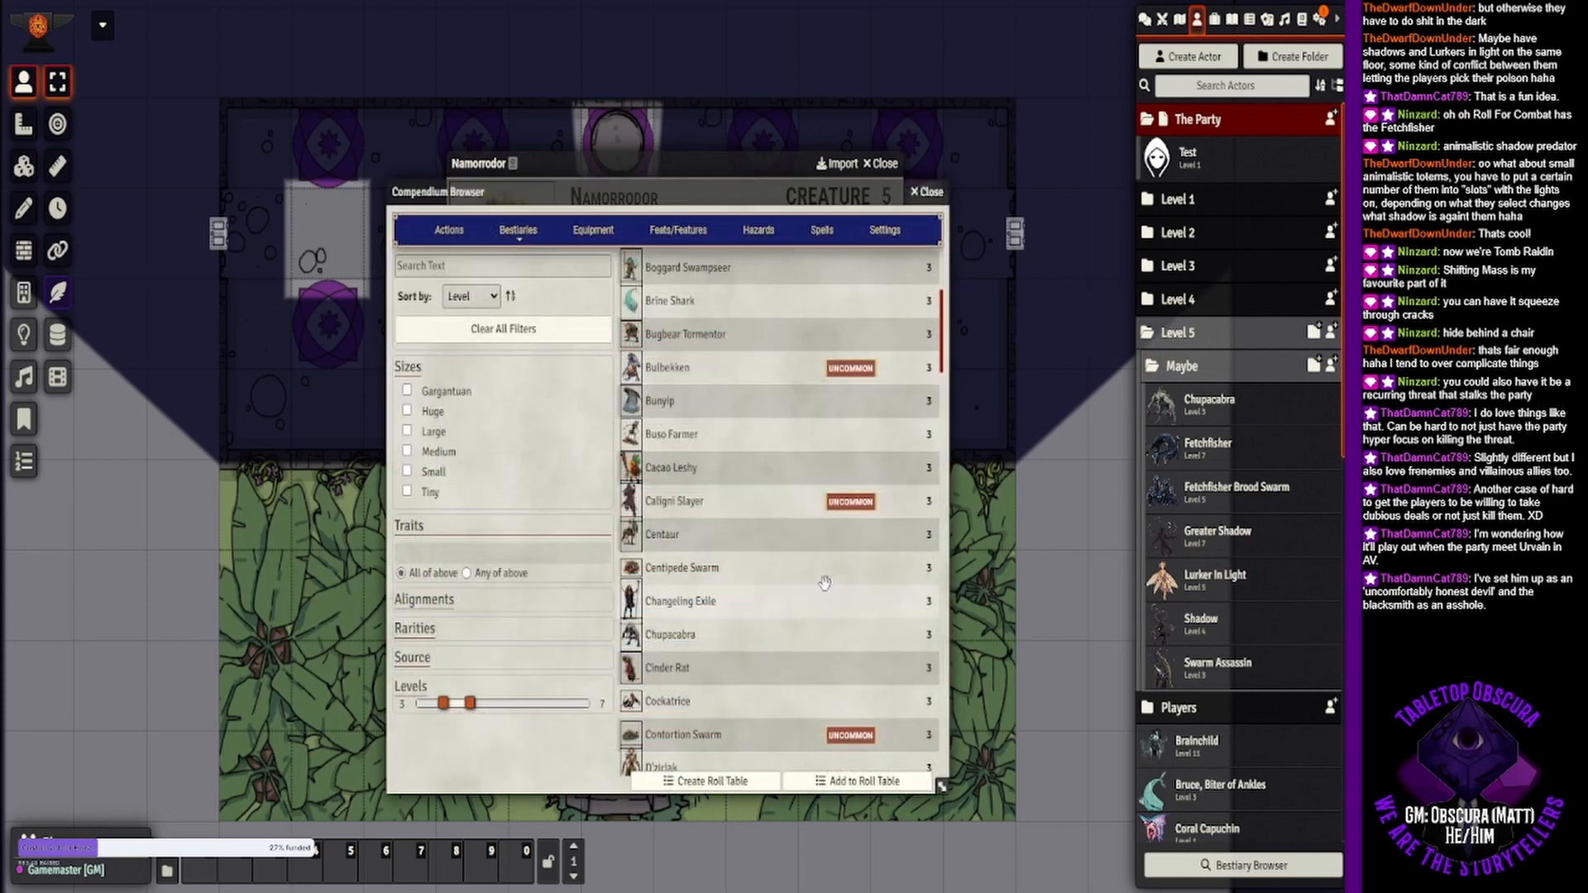
# - Browse further through the level 3 creatures, and try an Angel trait filter before clearing it
pyautogui.scroll(-5, 695, 629)
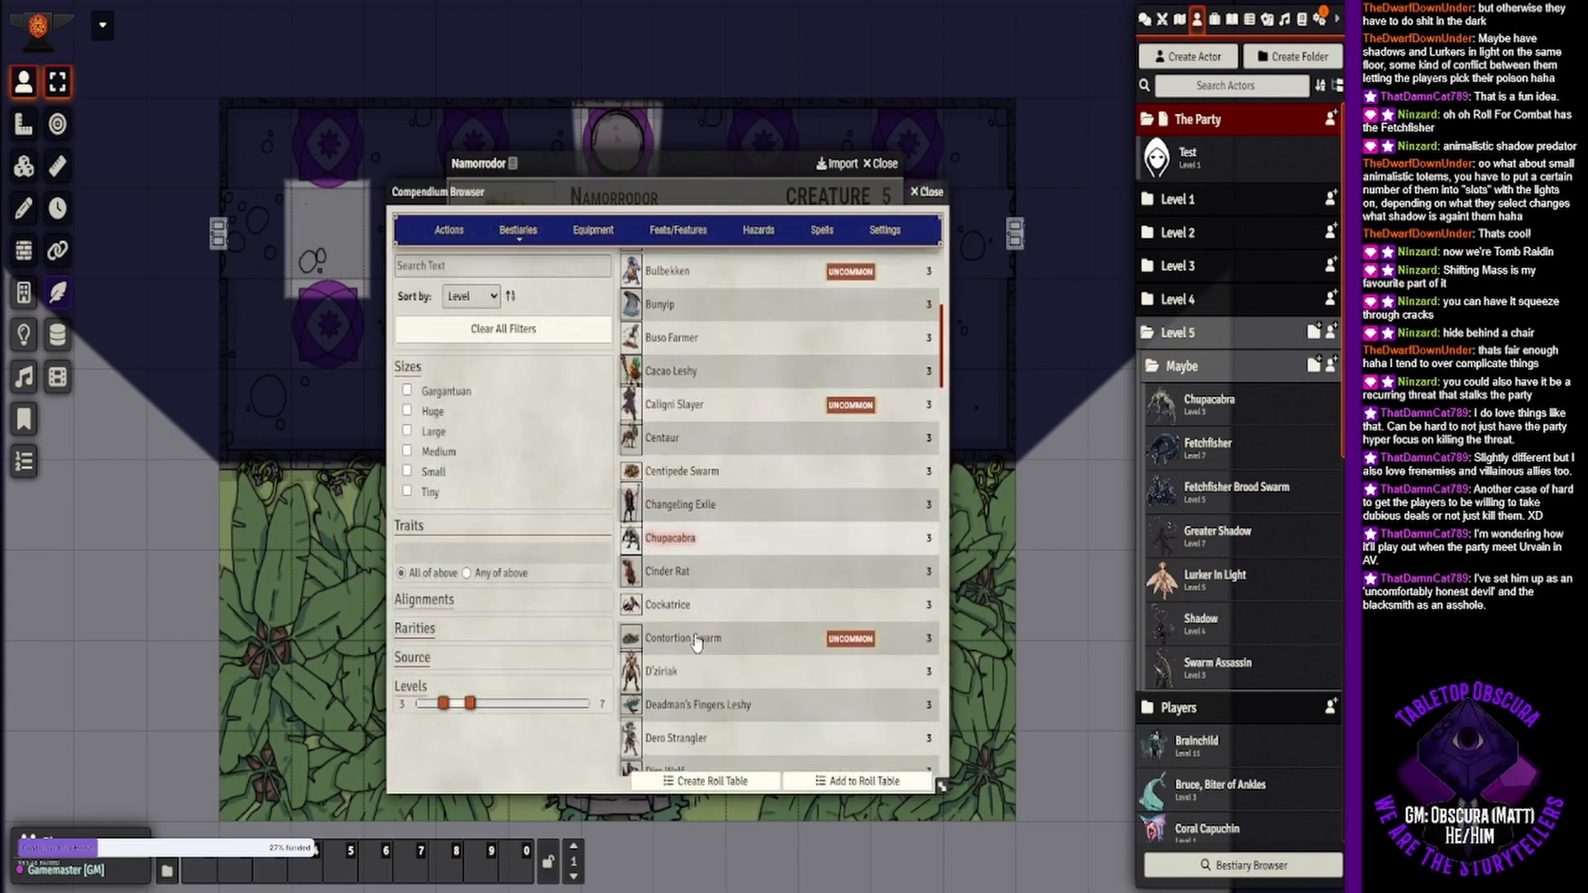
pyautogui.scroll(-3, 695, 632)
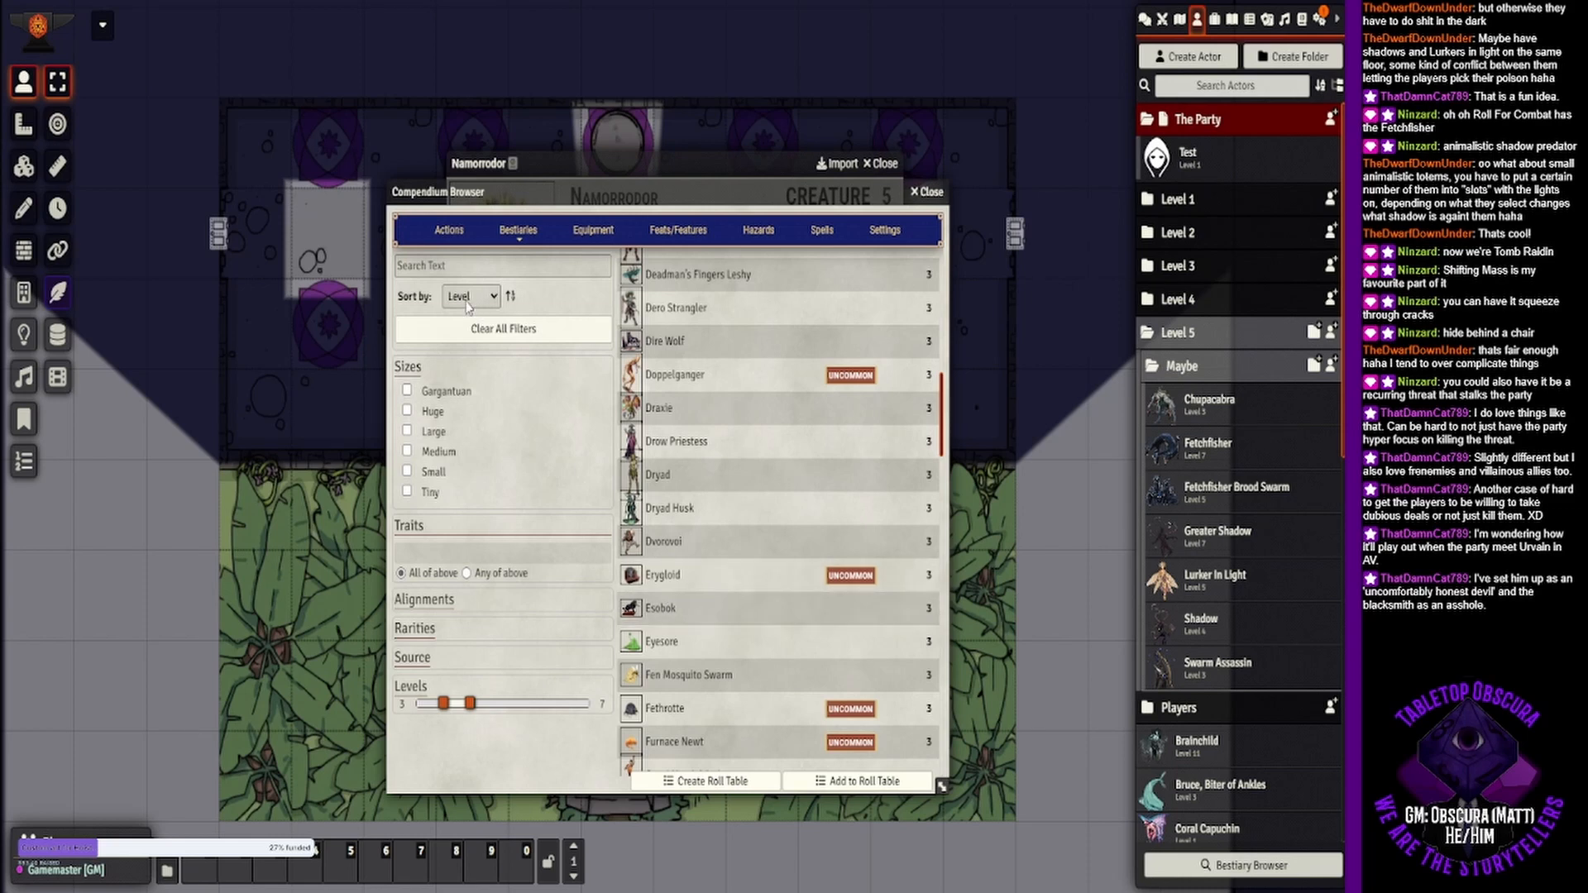
pyautogui.click(442, 547)
pyautogui.write('ang')
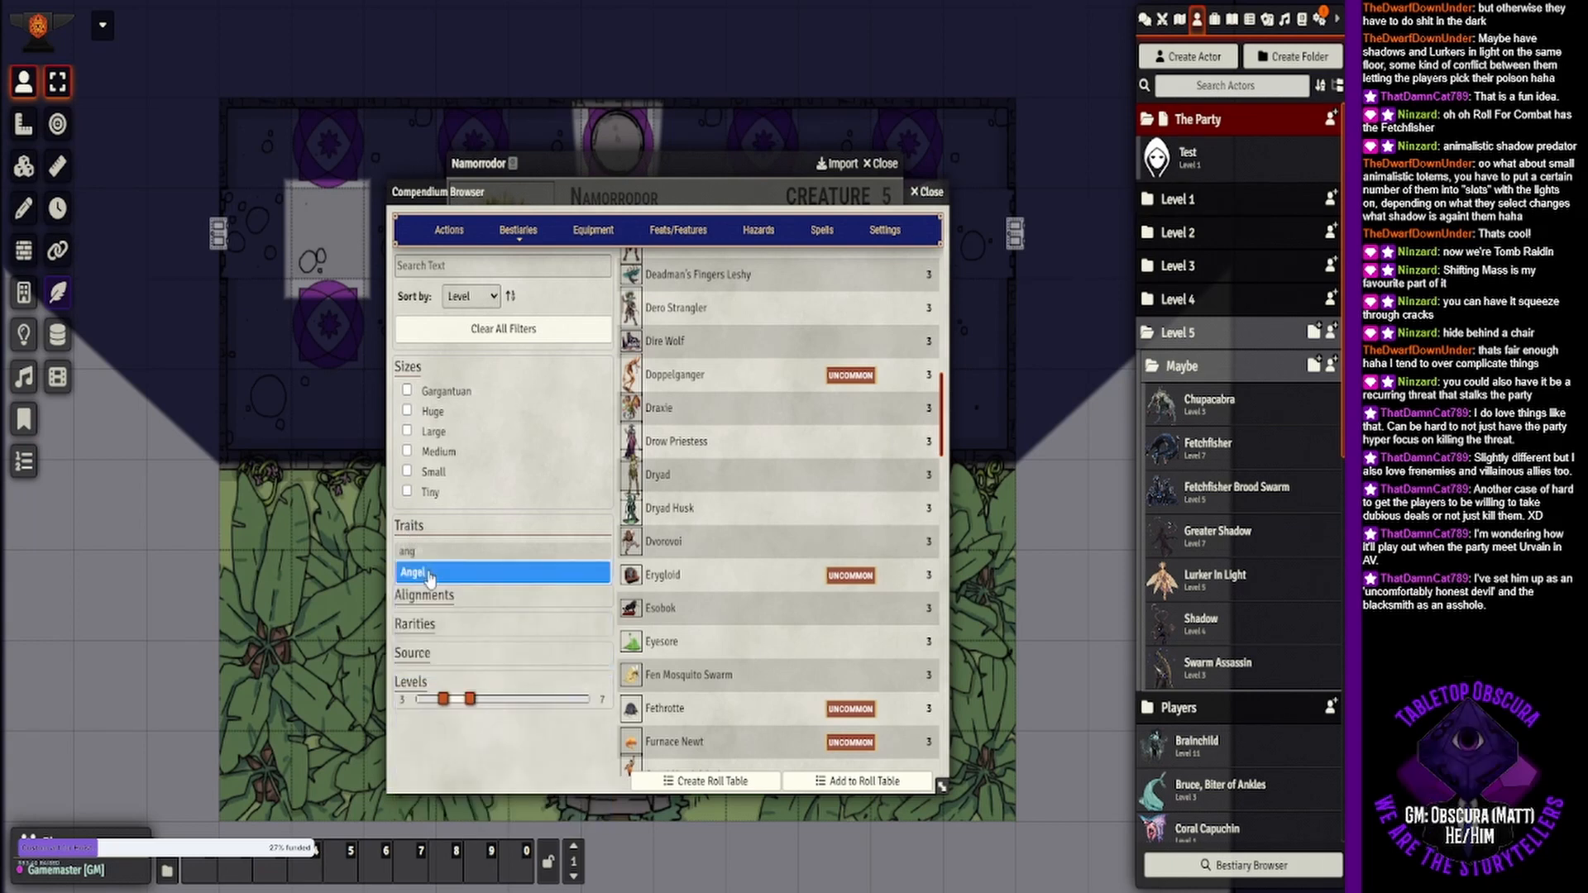
pyautogui.click(429, 573)
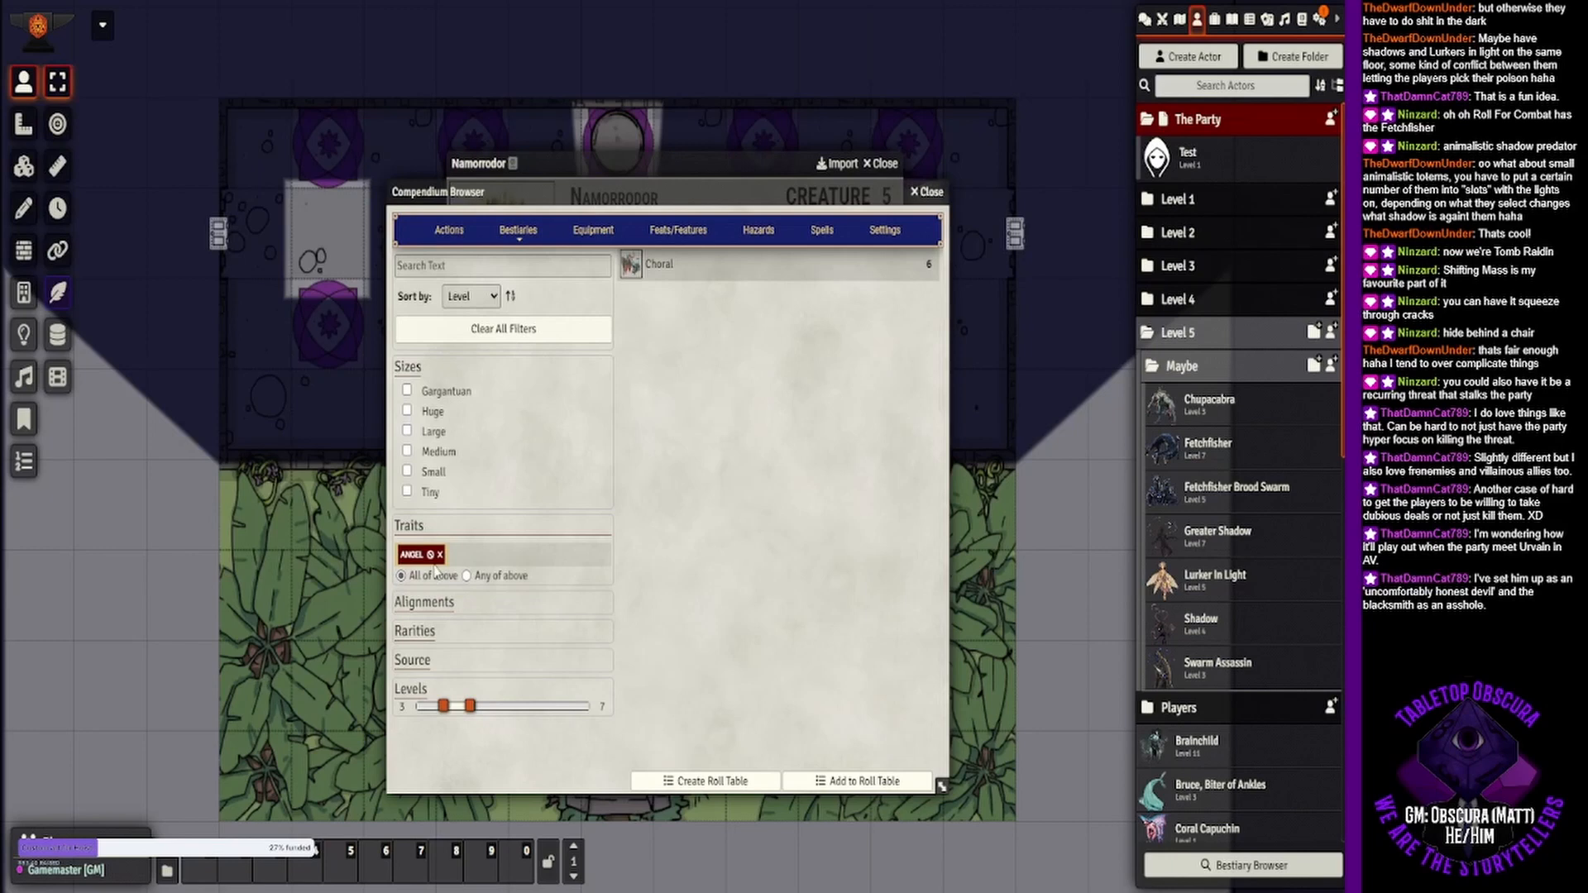
pyautogui.click(439, 554)
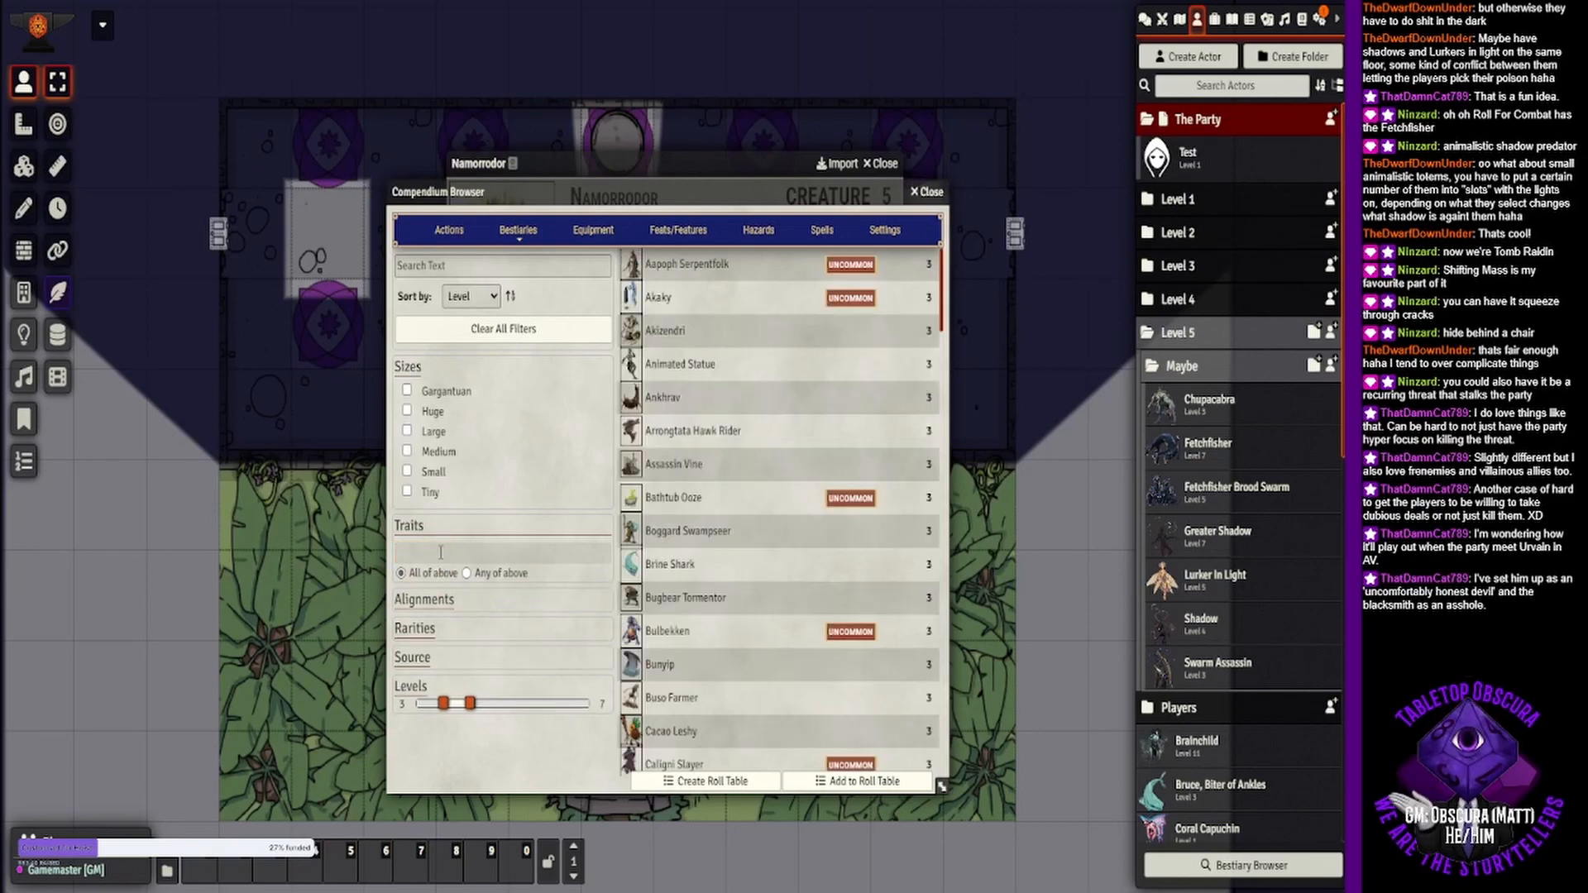
# - Filter the bestiary by the Agathion trait, and clear that filter
pyautogui.click(441, 552)
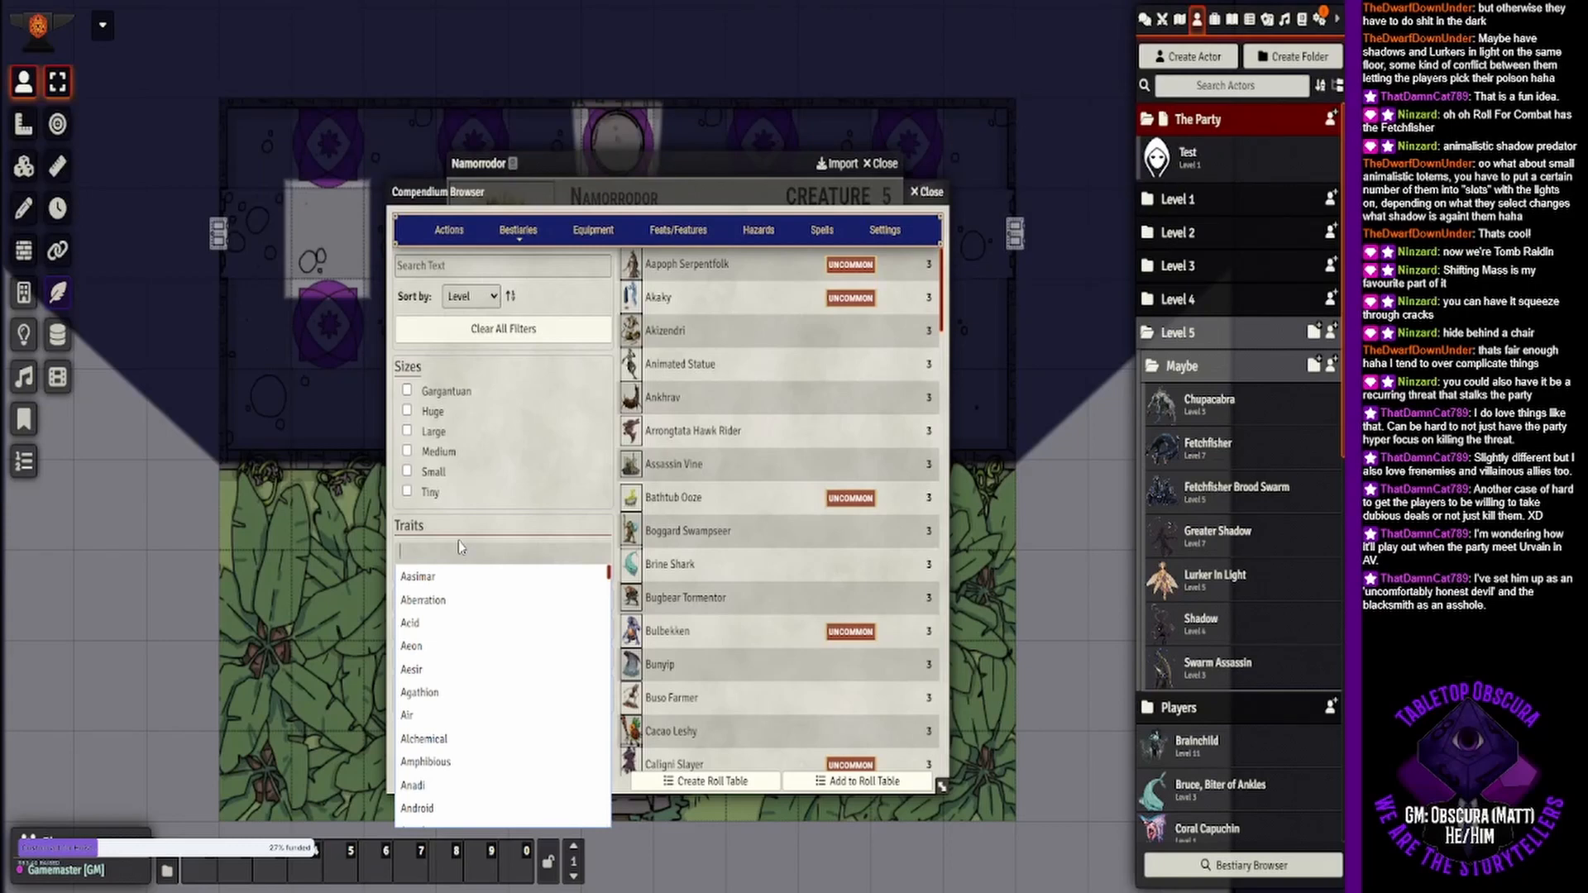
pyautogui.write('a')
pyautogui.press('BackSpace')
pyautogui.write('agat')
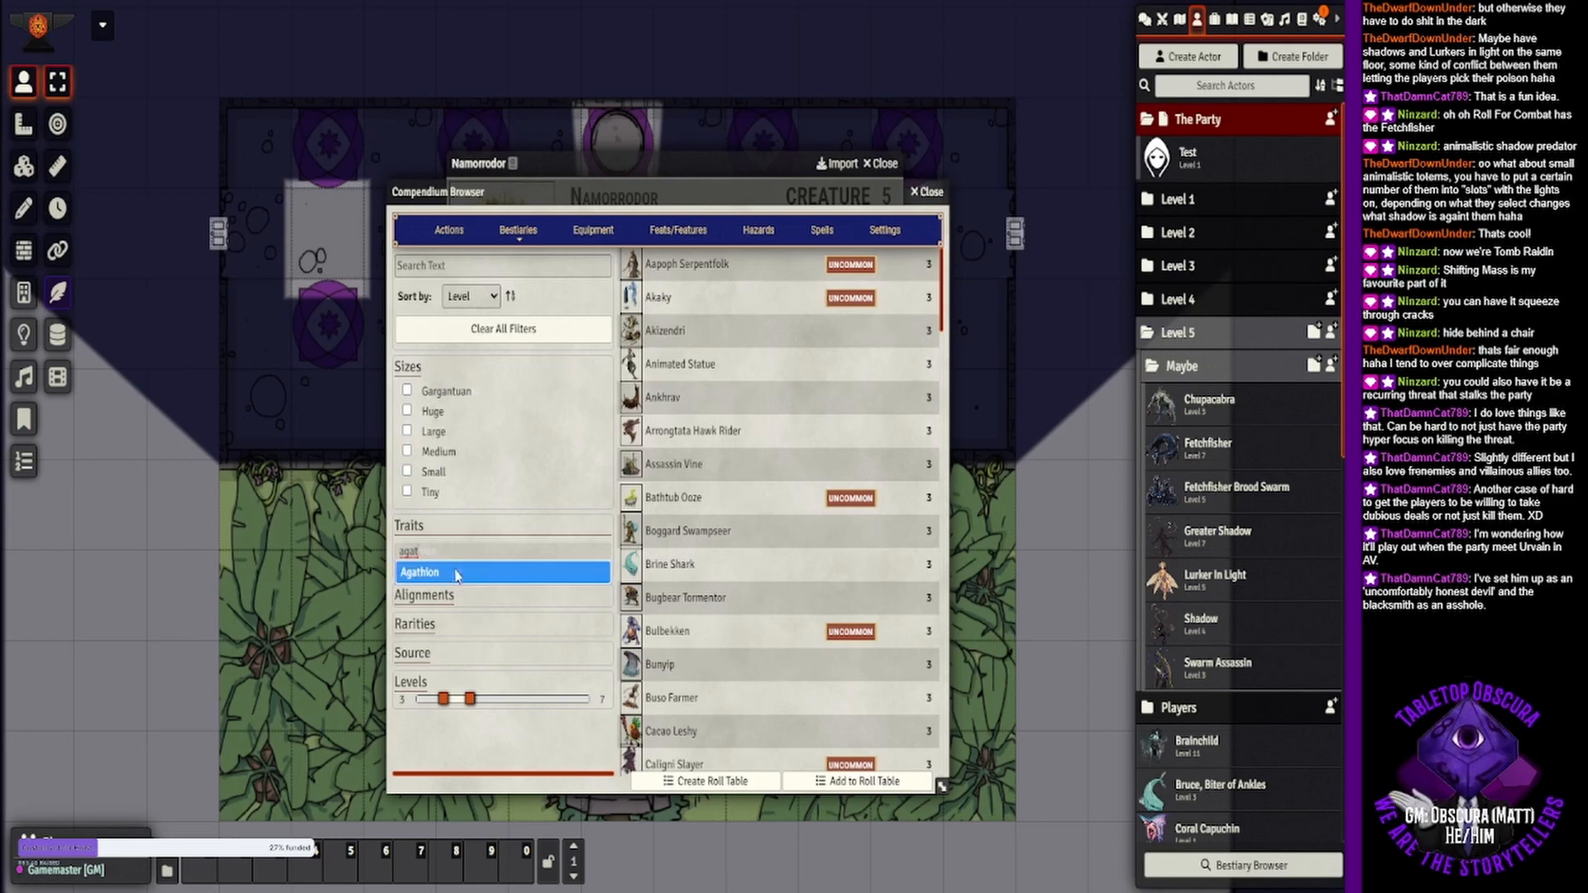
pyautogui.click(458, 575)
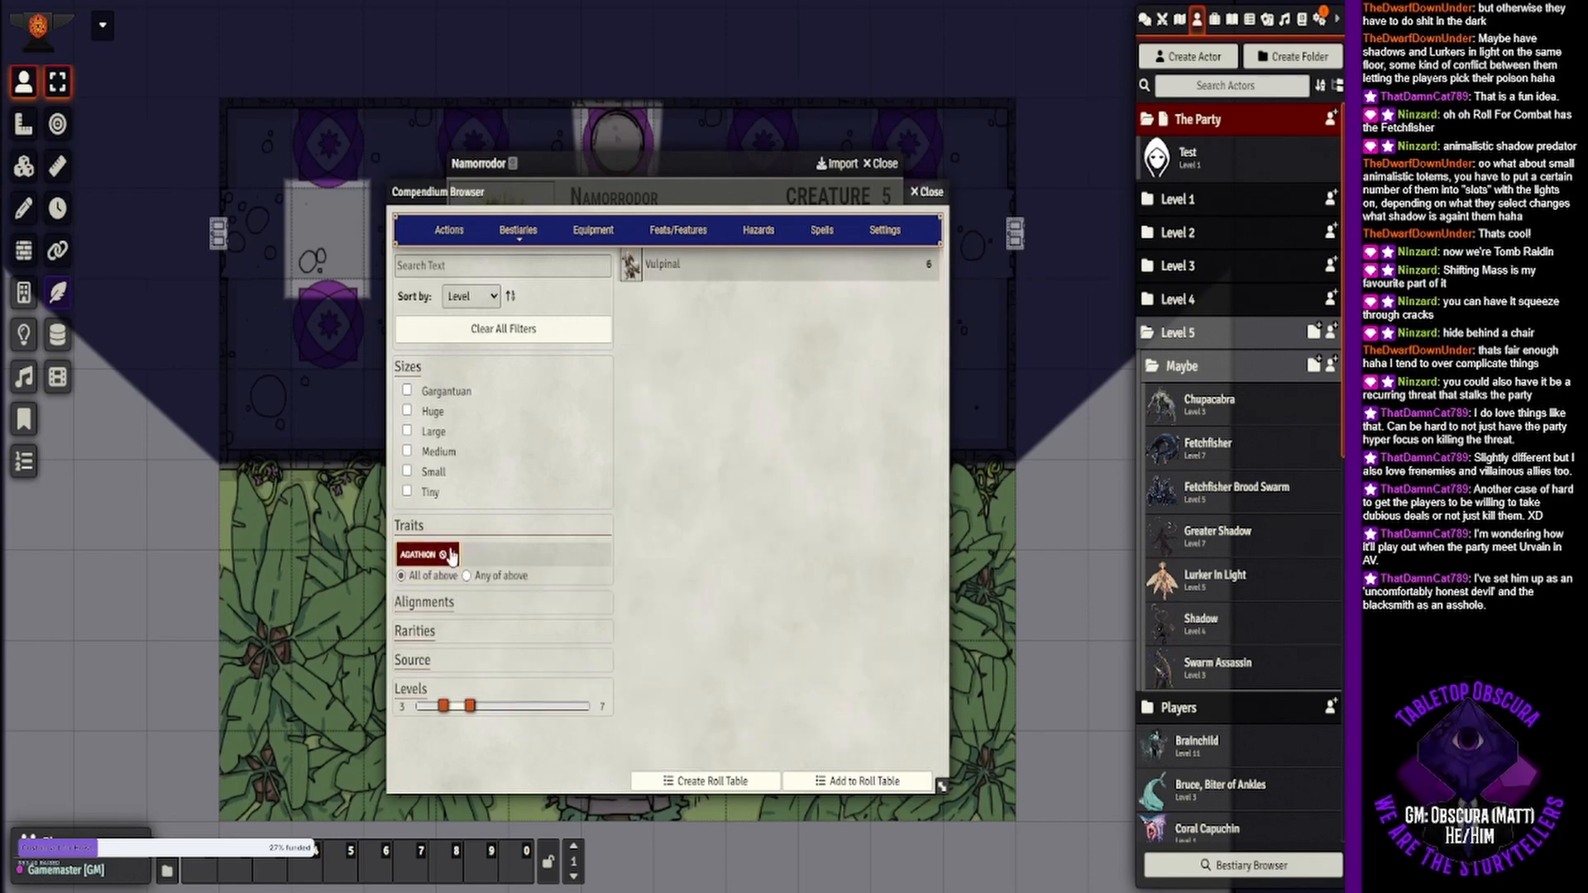
pyautogui.click(452, 554)
# - Filter the bestiary by the Aeon trait, and remove that filter
pyautogui.click(452, 549)
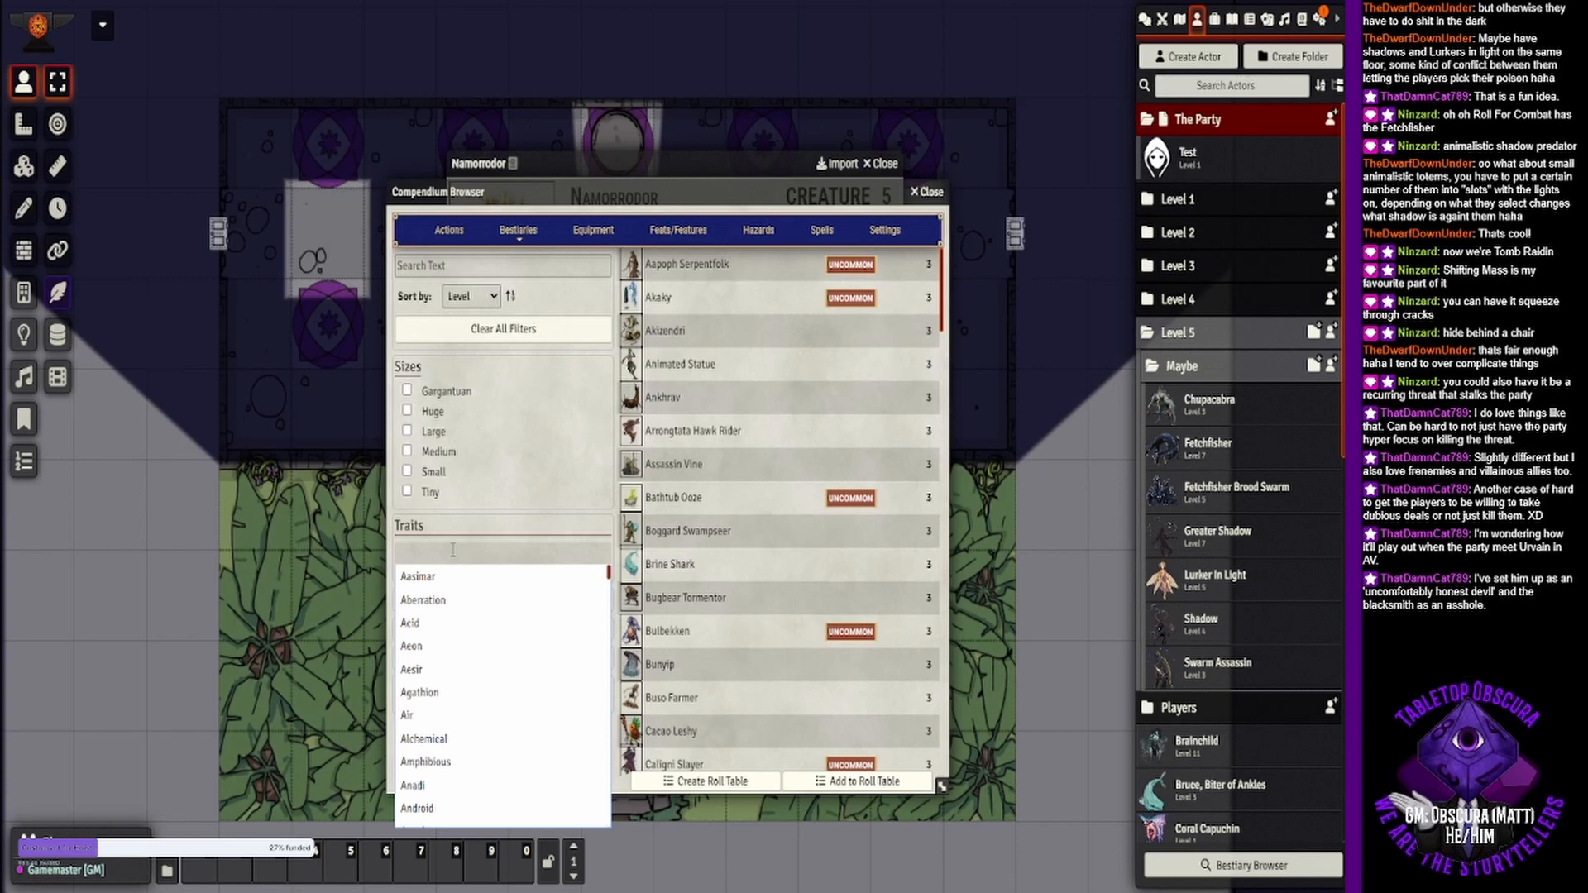
pyautogui.write('aeon')
pyautogui.press('Return')
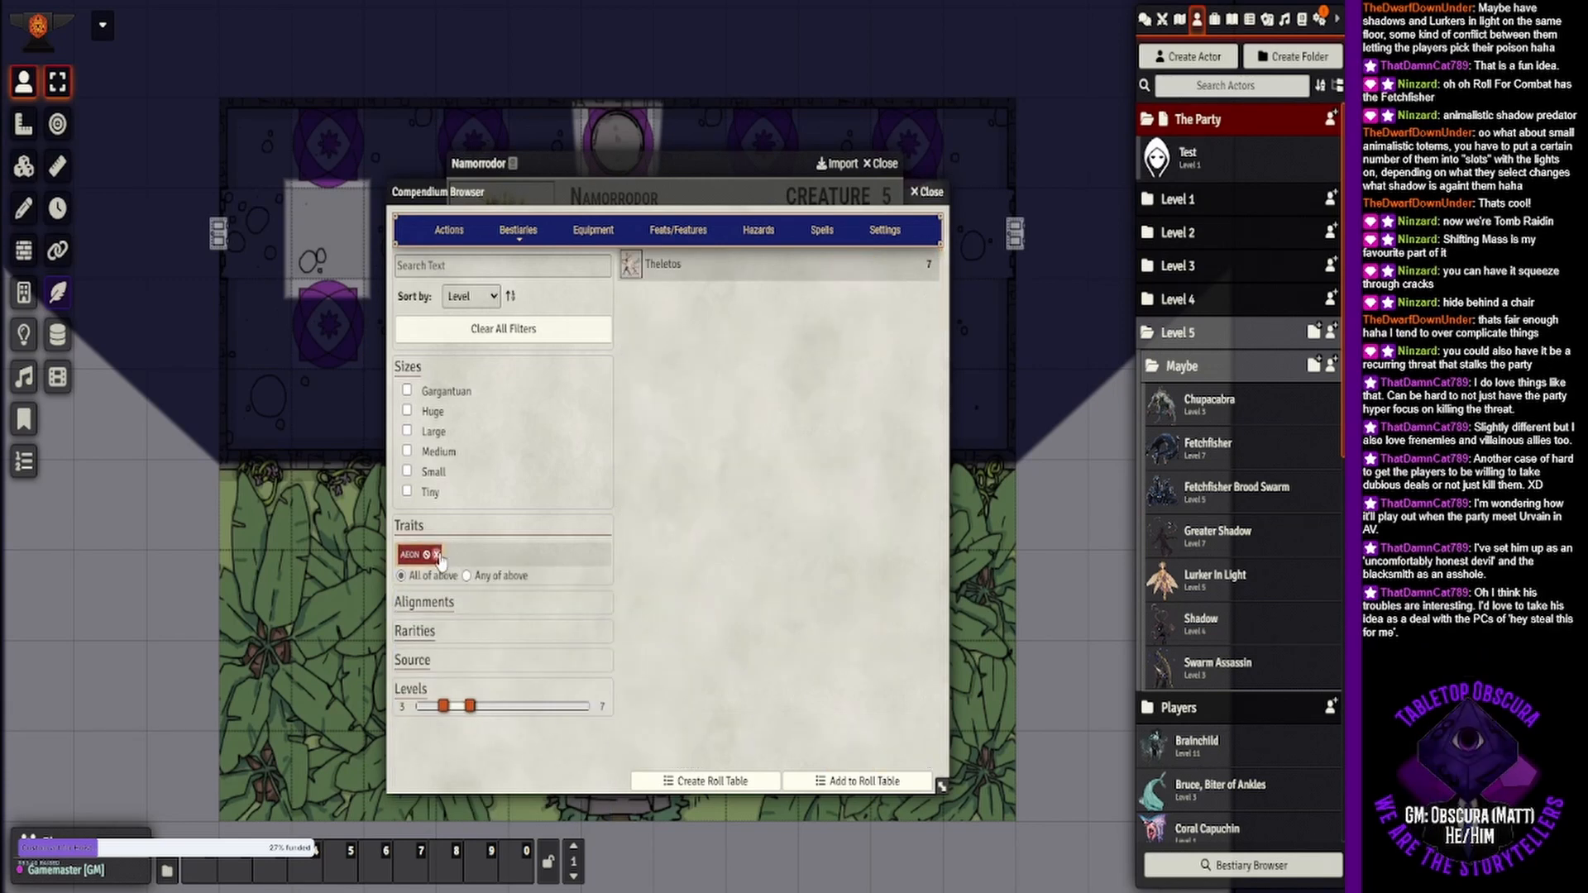
pyautogui.click(436, 554)
# - Filter the bestiary by the Ooze trait
pyautogui.click(468, 554)
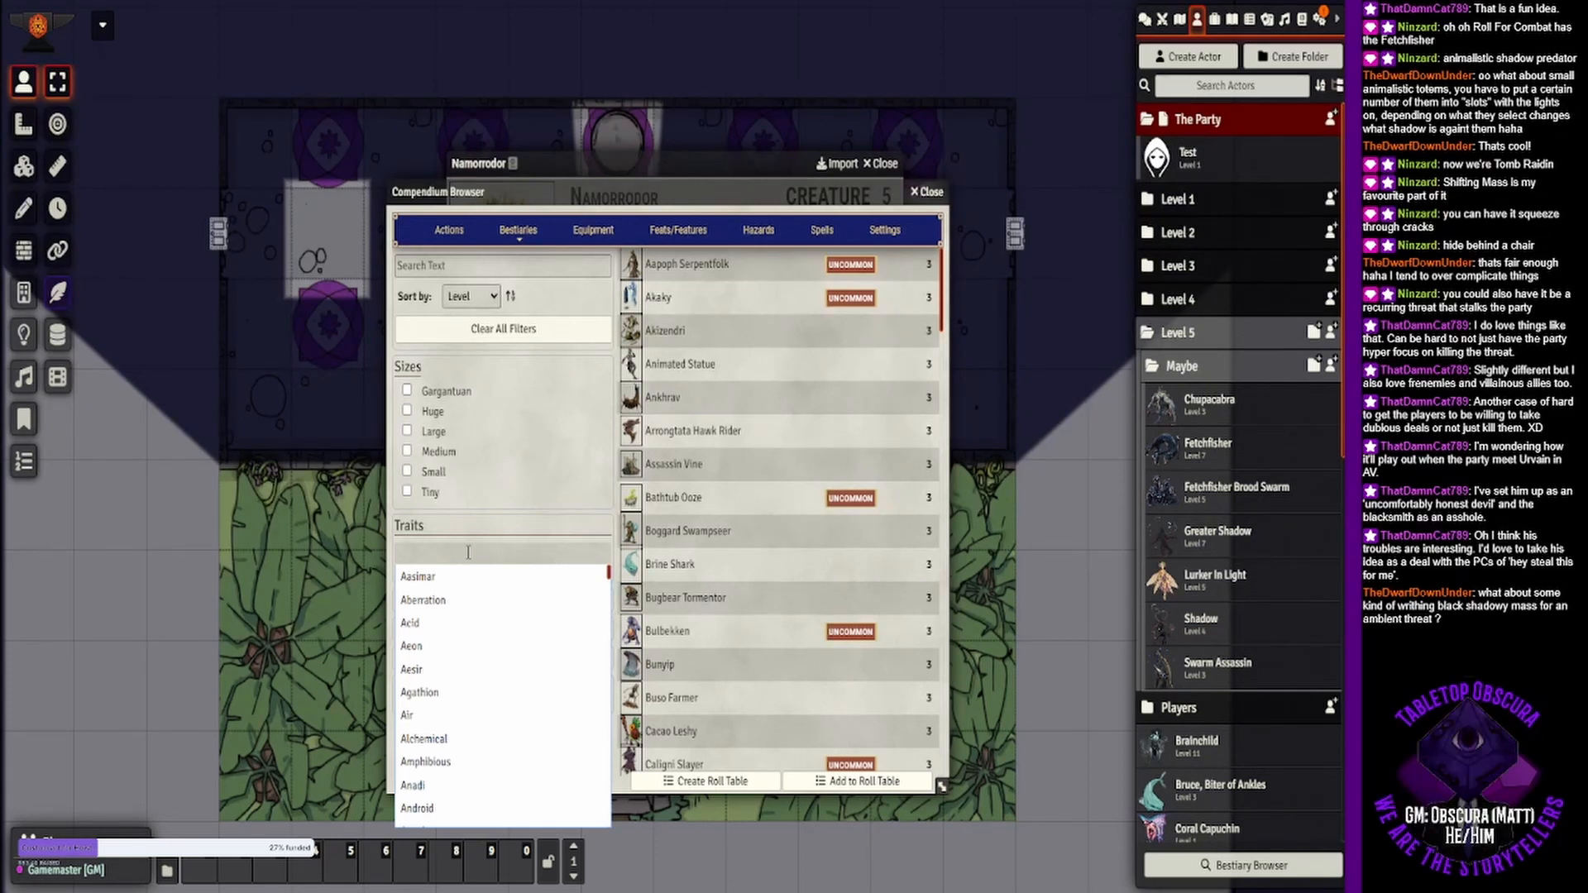
pyautogui.write('ooze')
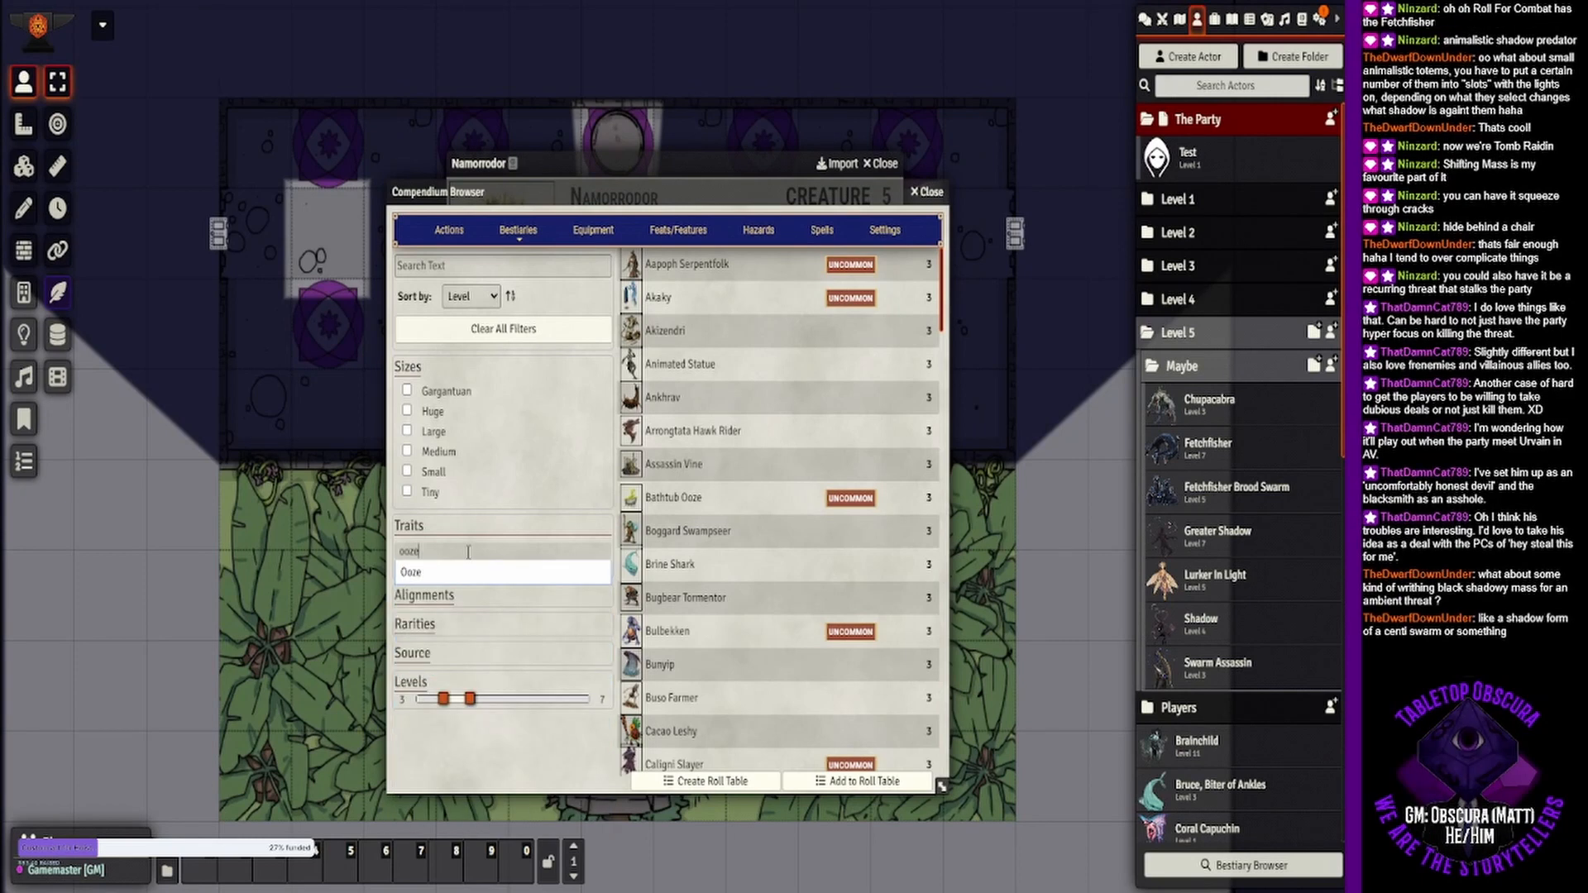
pyautogui.press('Down')
pyautogui.press('Return')
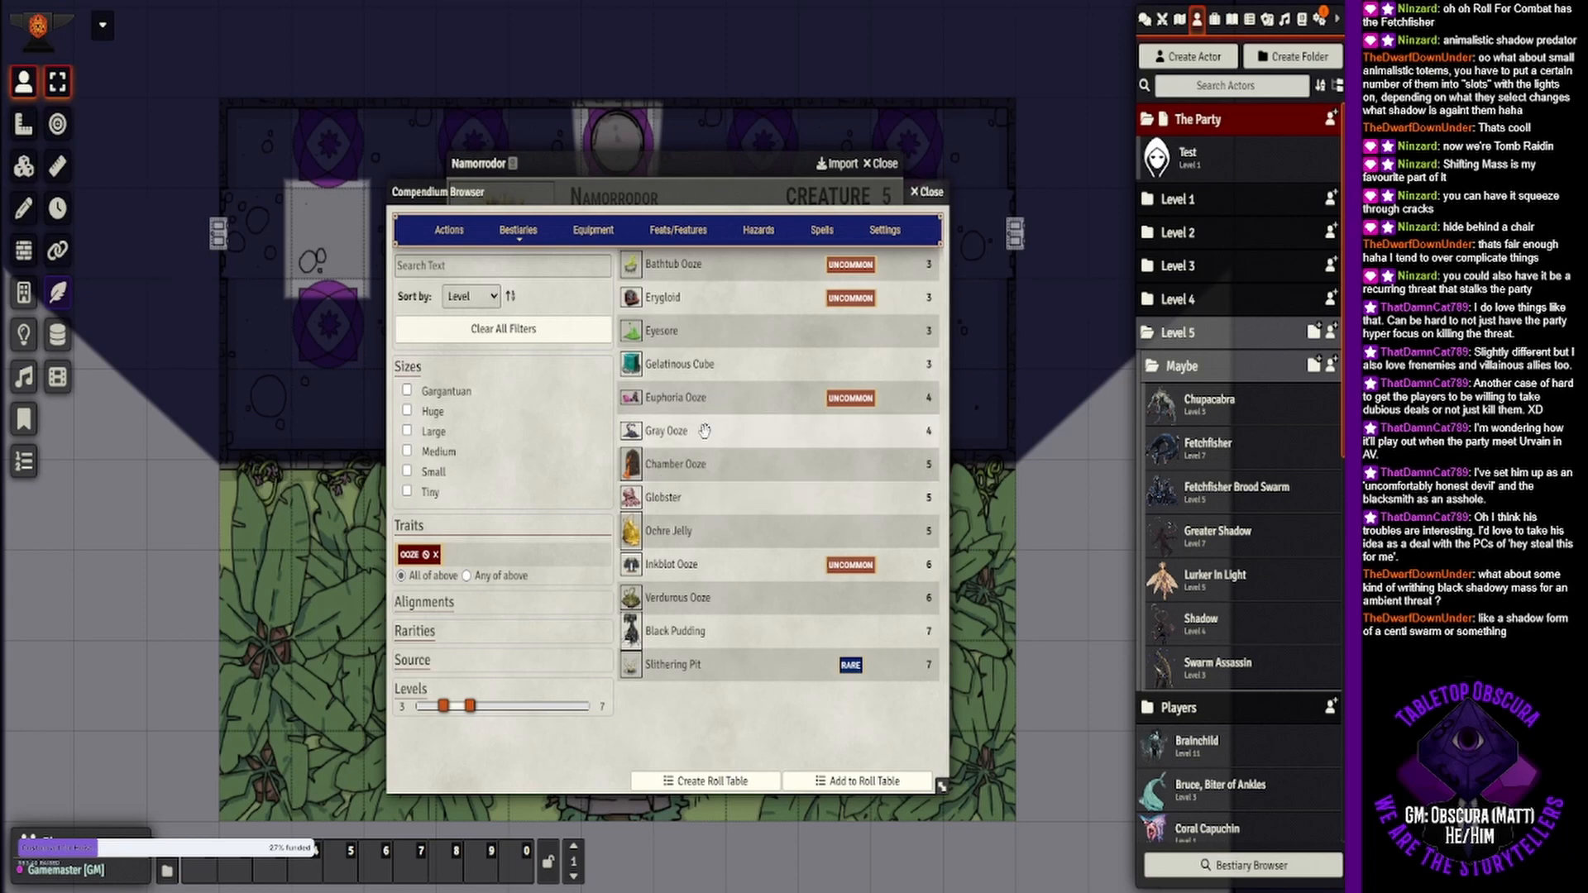
# - Read the Black Pudding's stat sheet, and add the creature to the Maybe folder
pyautogui.click(677, 634)
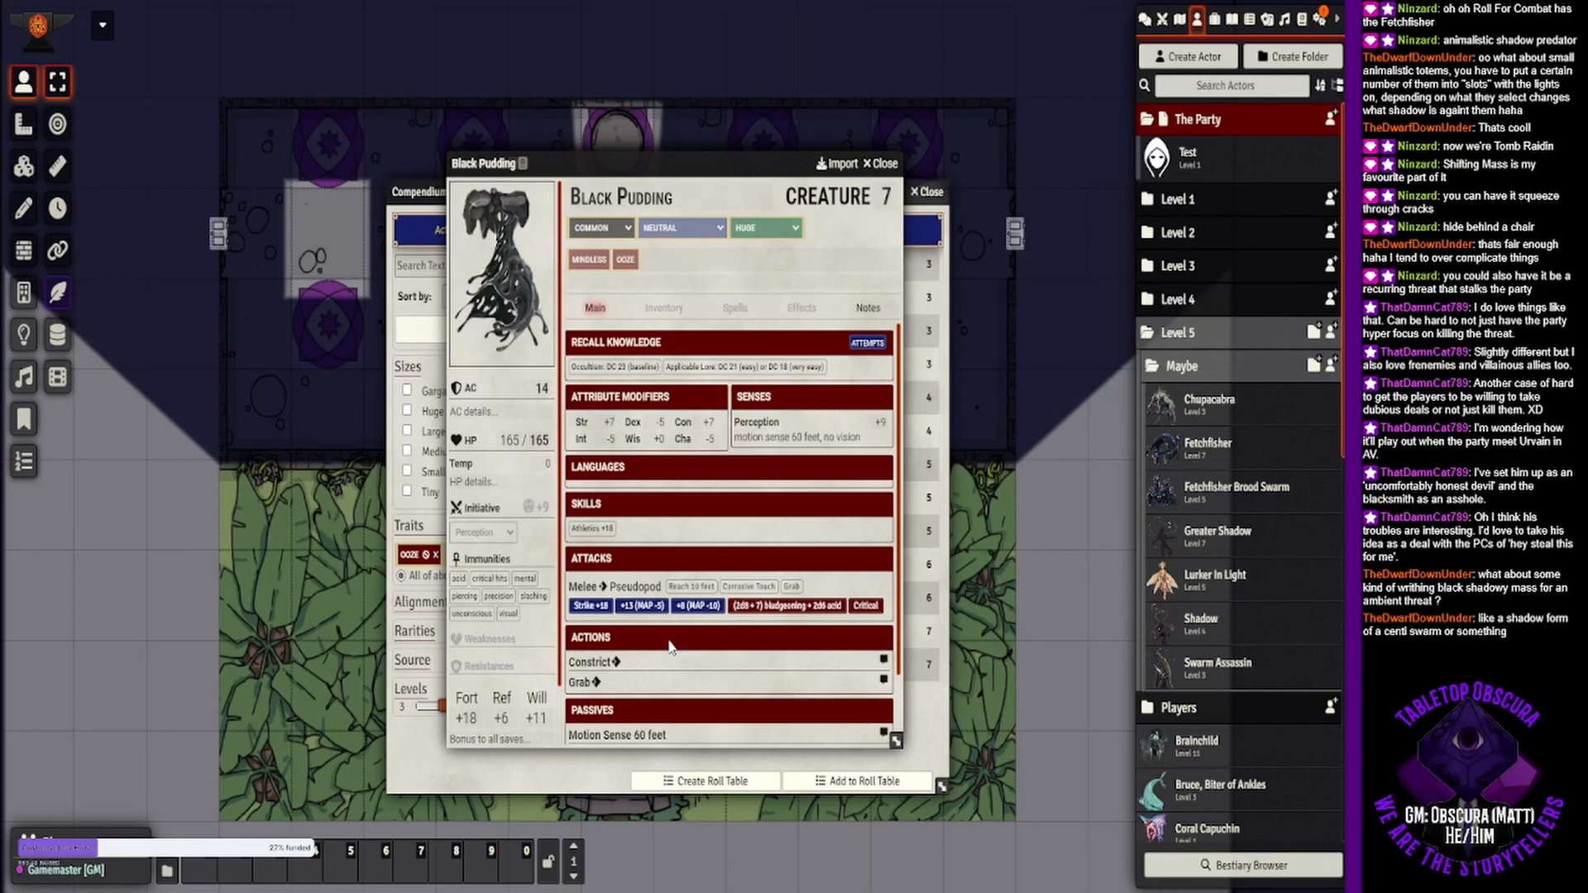
pyautogui.scroll(-1, 716, 579)
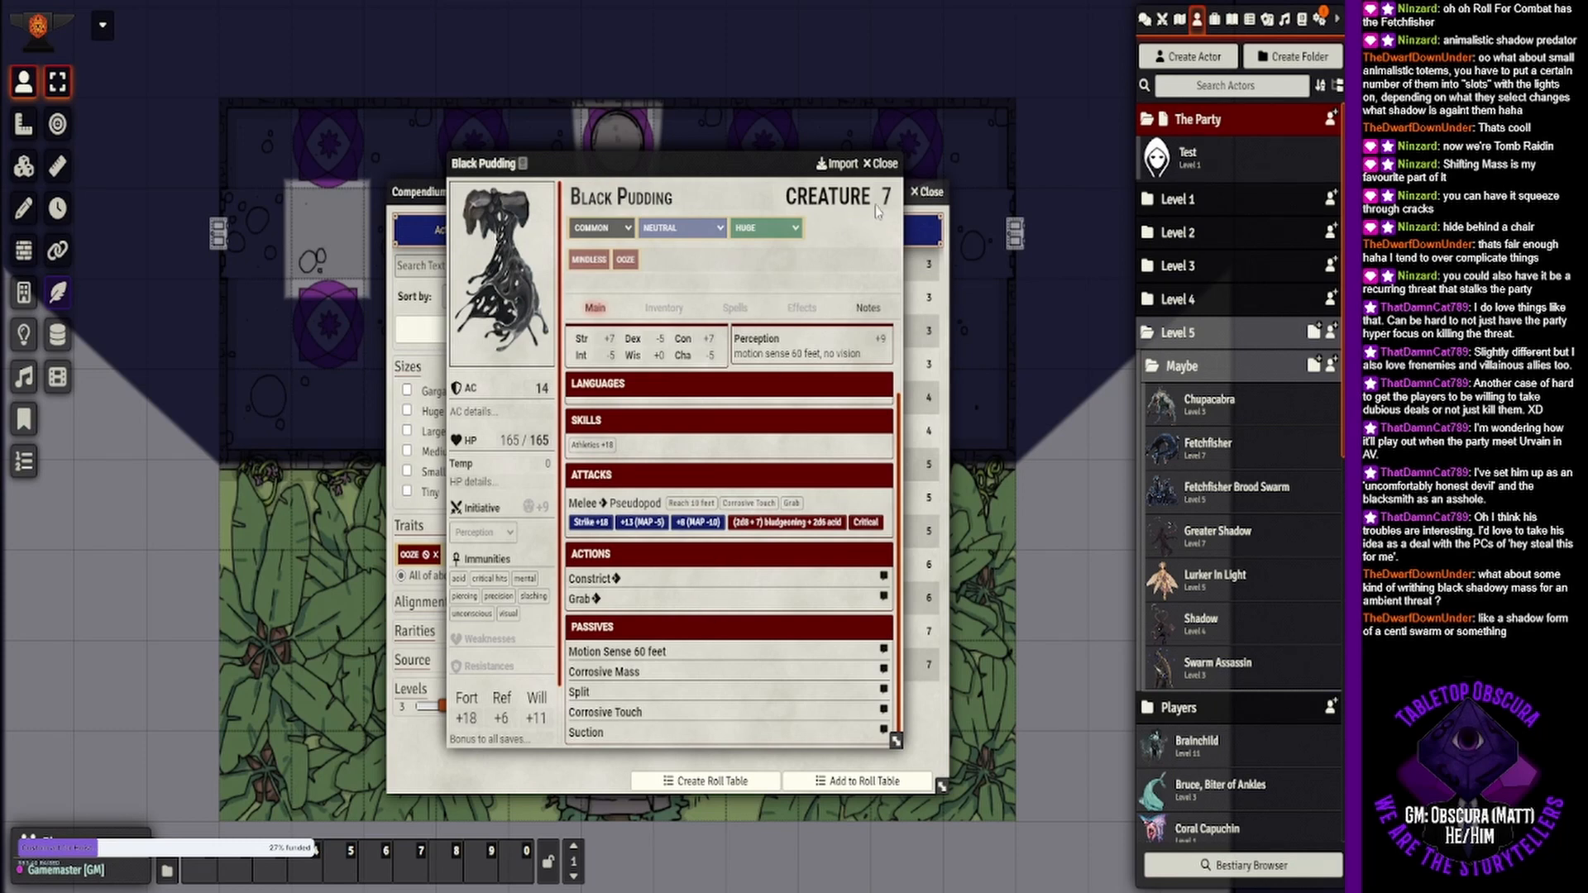
pyautogui.click(896, 166)
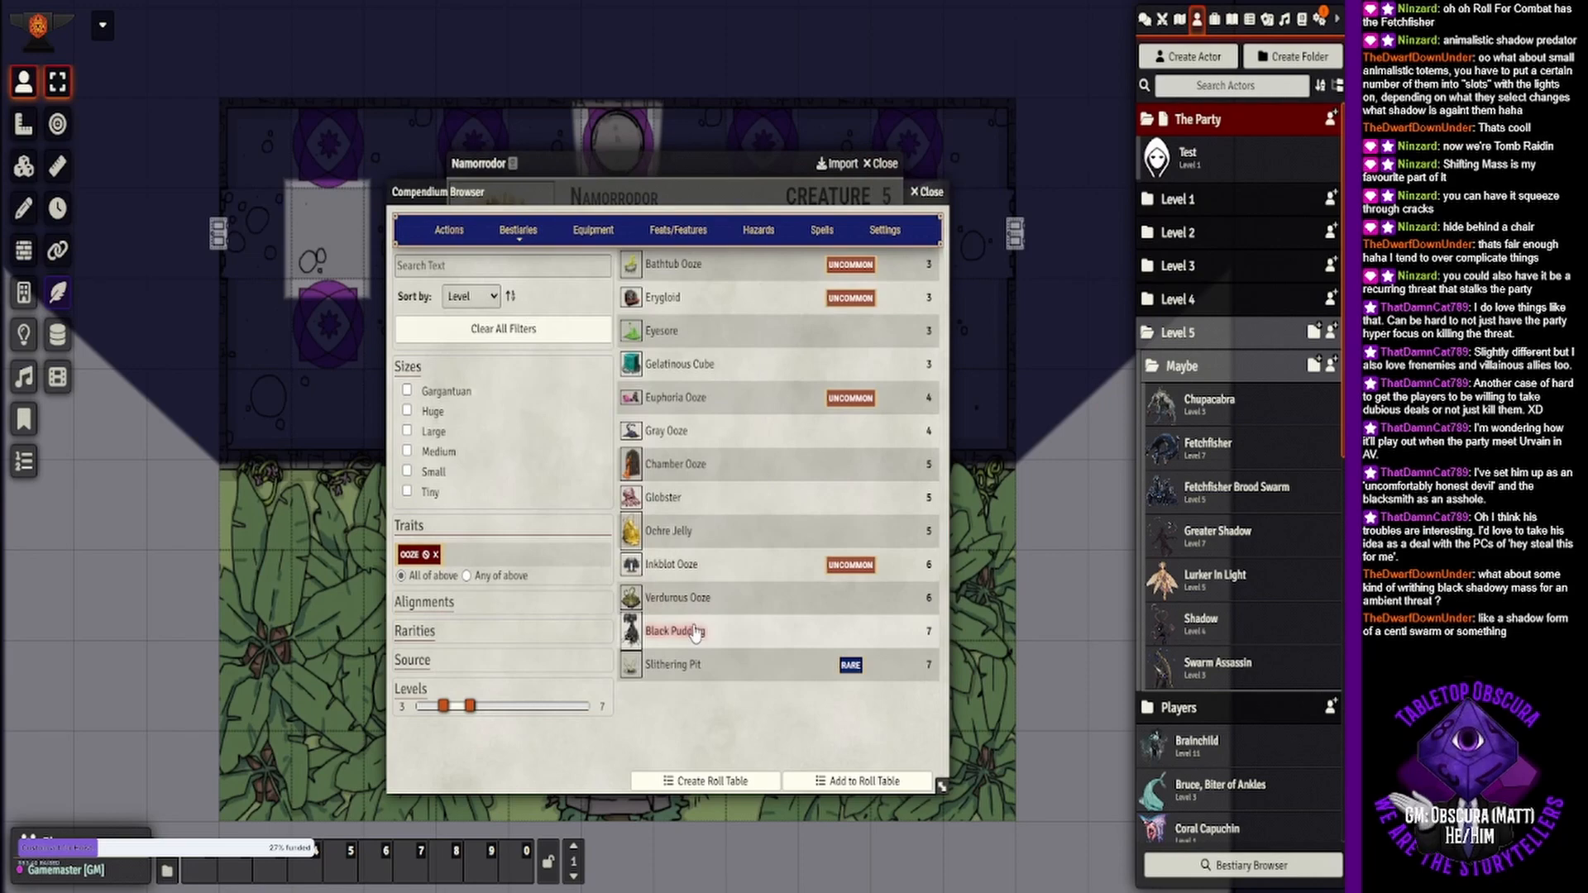
pyautogui.moveTo(698, 630); pyautogui.dragTo(1242, 401)
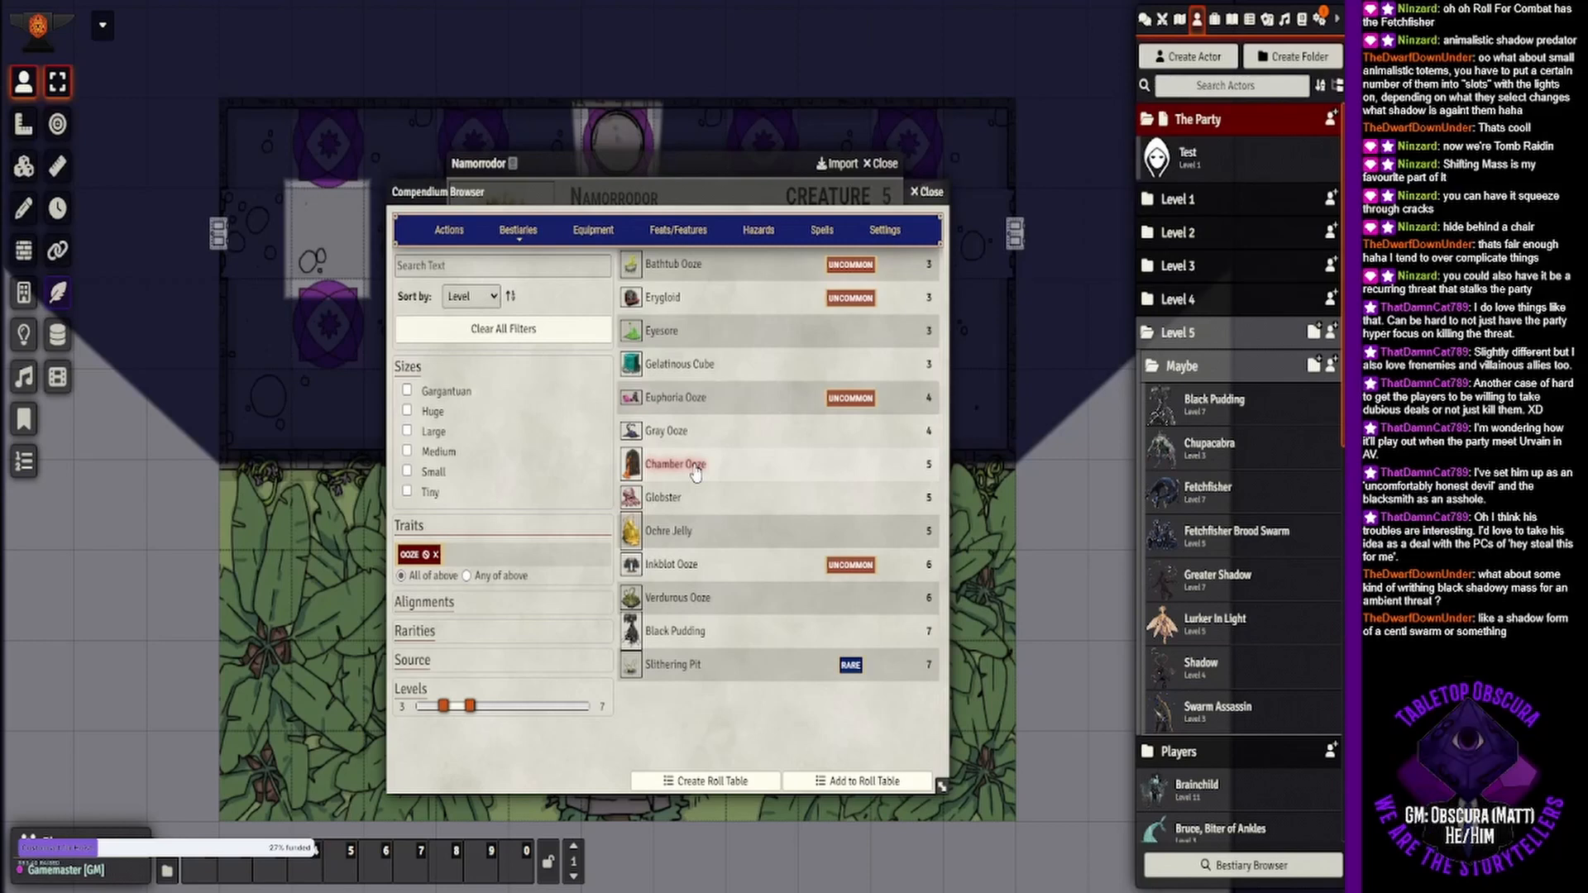
# - Read the Chamber Ooze's actions, passives and description notes, and close its sheet
pyautogui.click(695, 470)
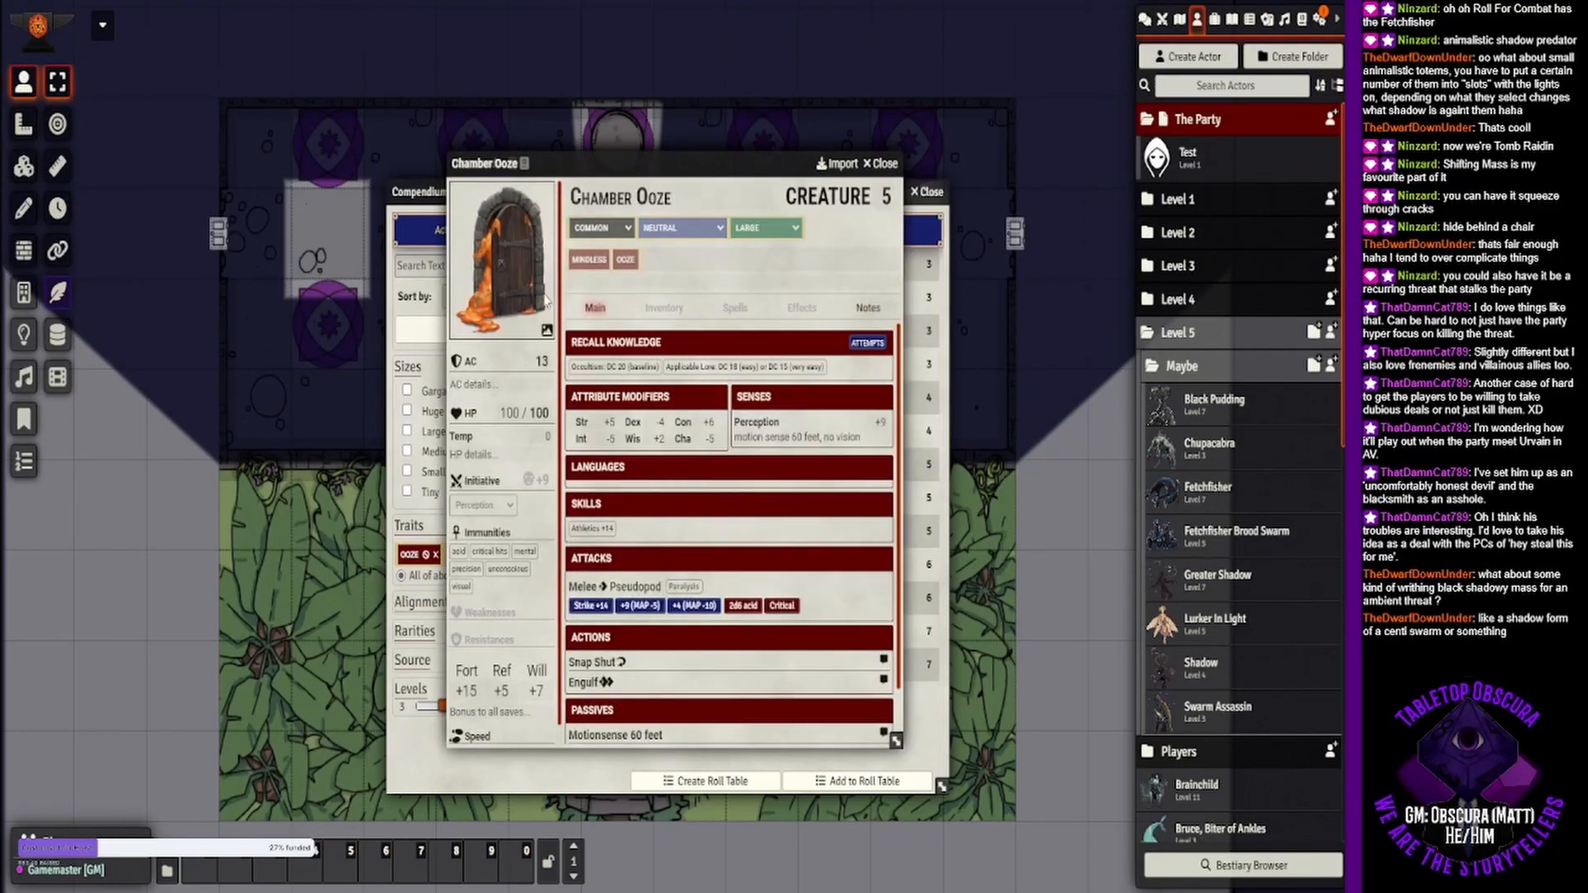
pyautogui.scroll(-1, 690, 601)
pyautogui.scroll(-2, 691, 602)
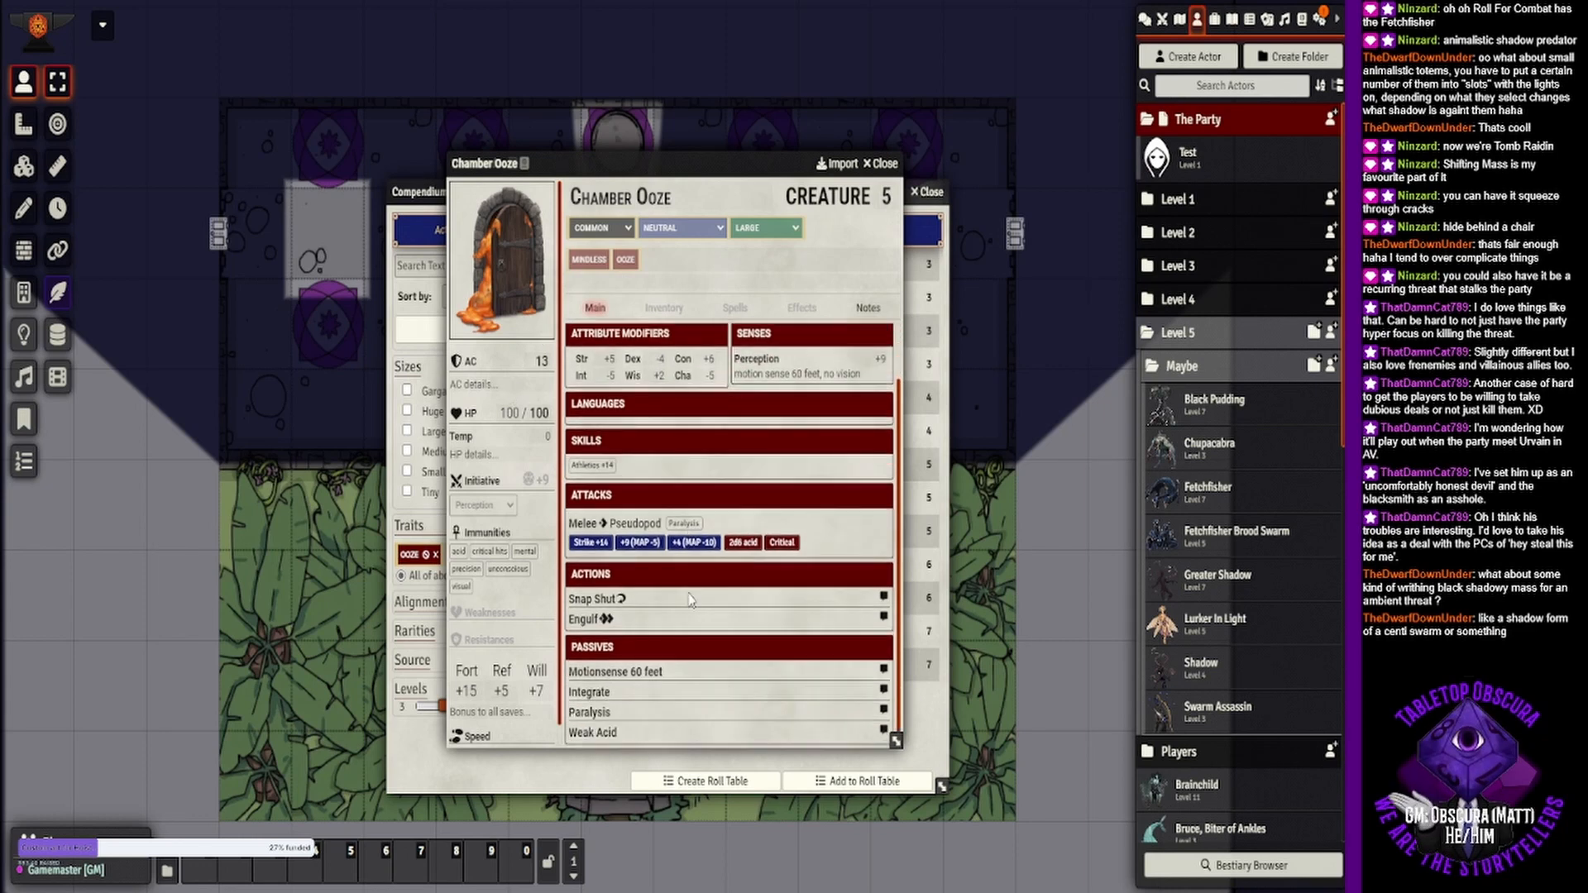
pyautogui.click(867, 308)
pyautogui.scroll(-5, 722, 482)
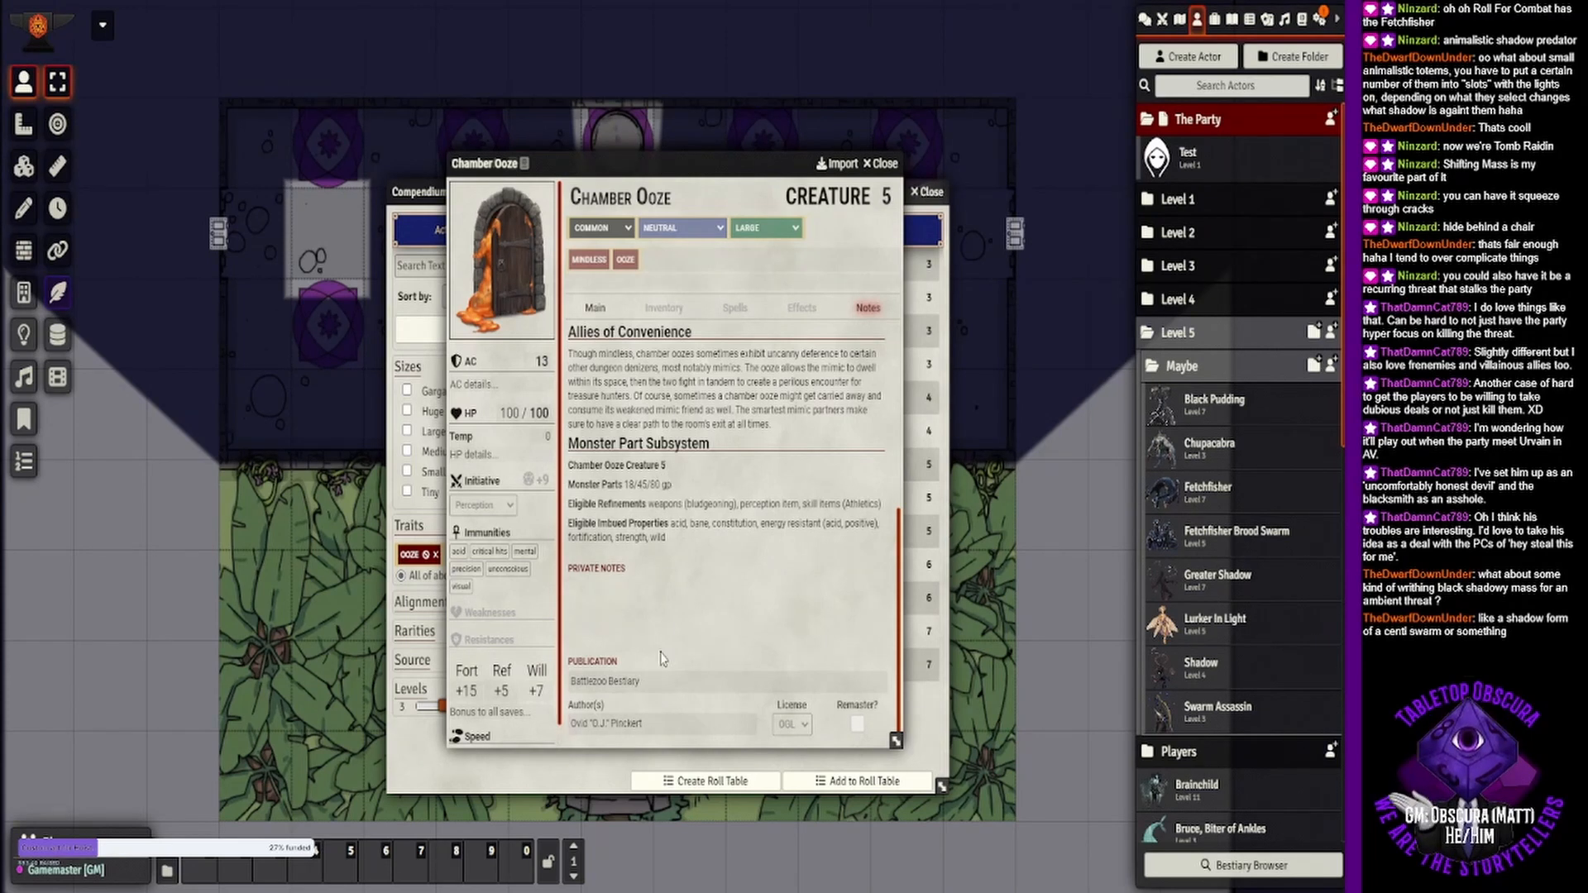
pyautogui.scroll(3, 662, 657)
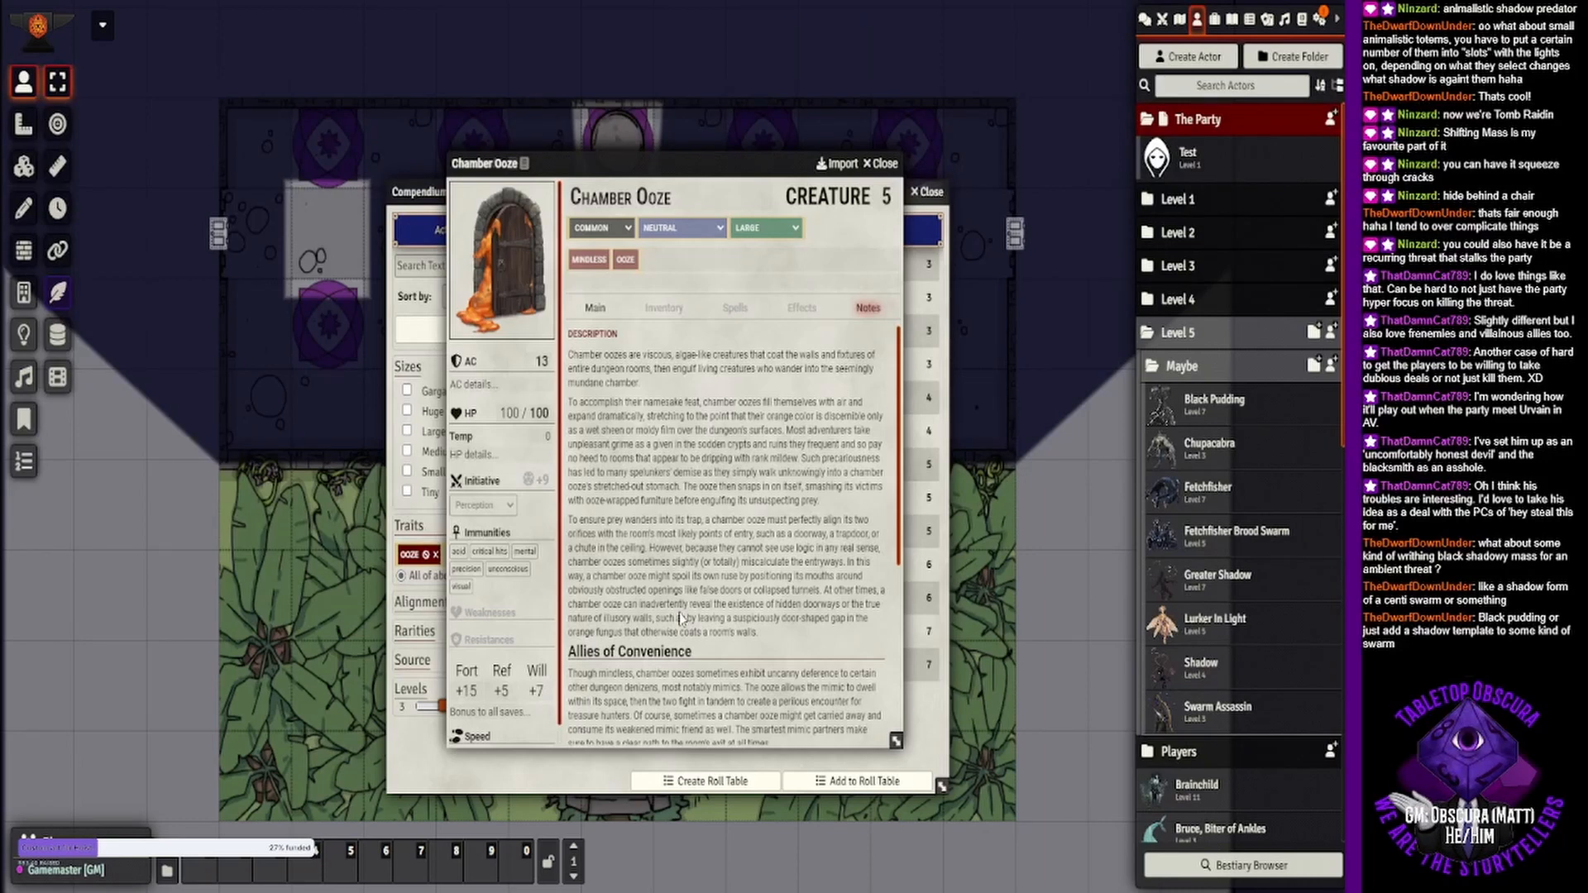
pyautogui.click(881, 163)
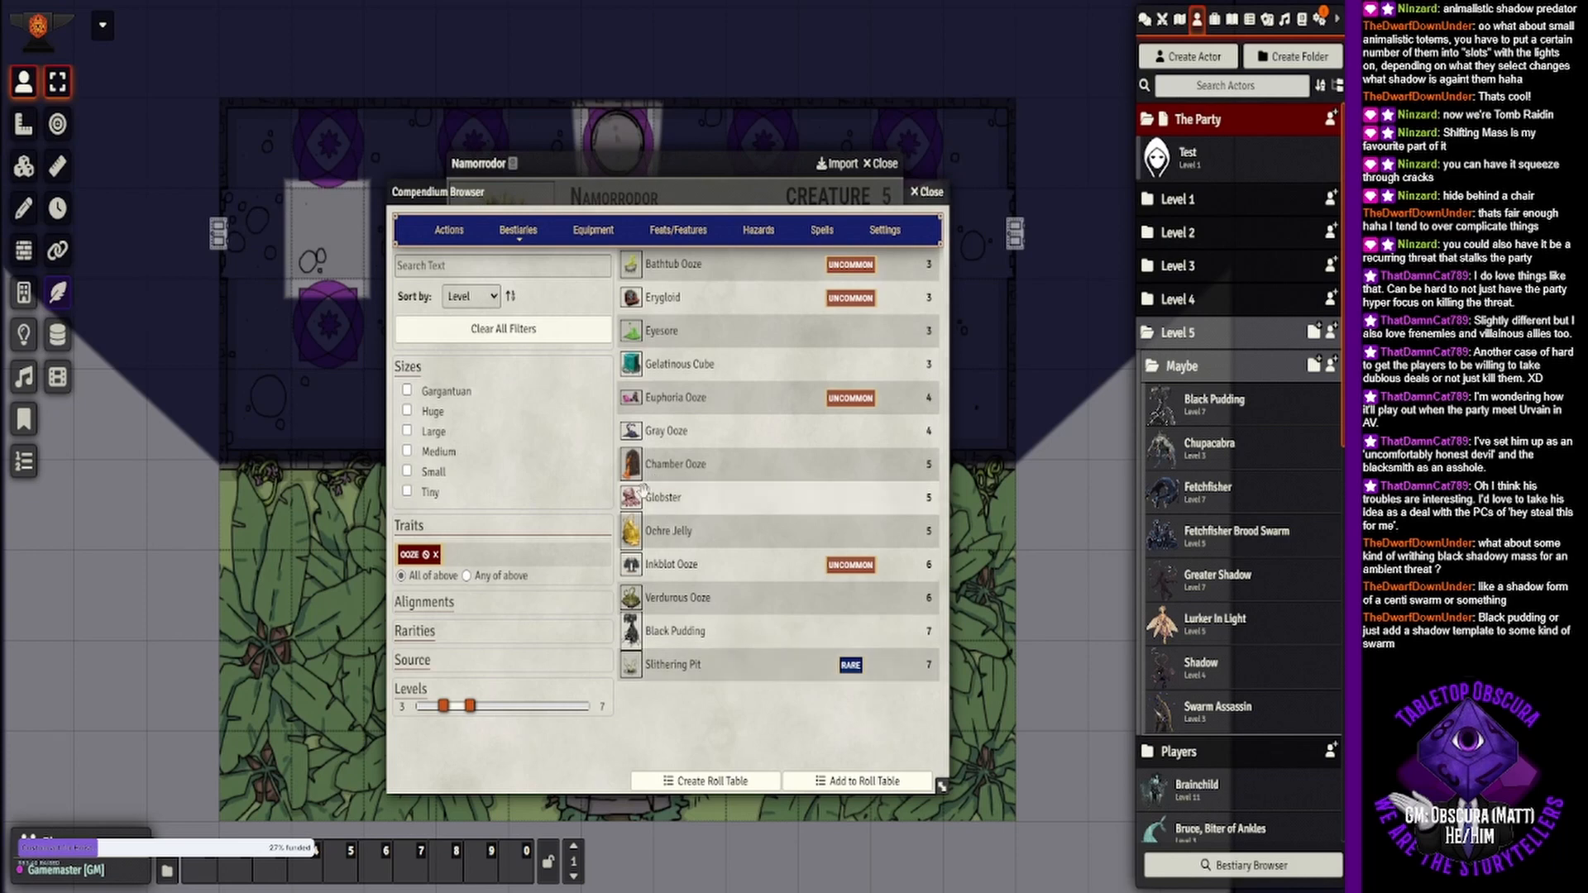
# - View the Fetchfisher Brood Swarm's portrait at full size from its actor sheet, and close both
pyautogui.click(1212, 537)
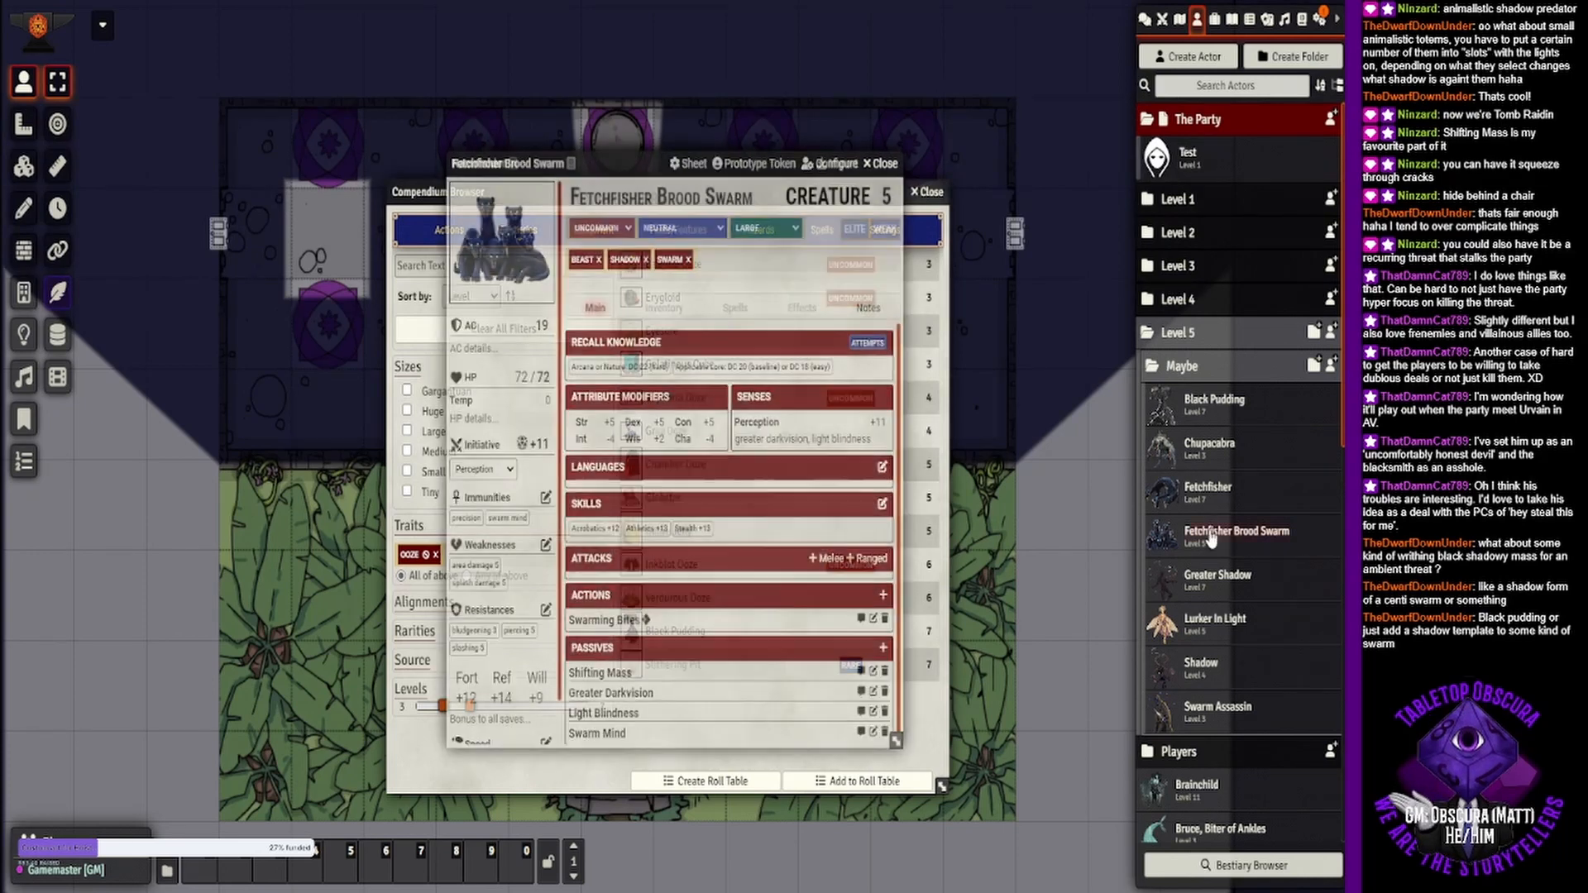
pyautogui.click(527, 248)
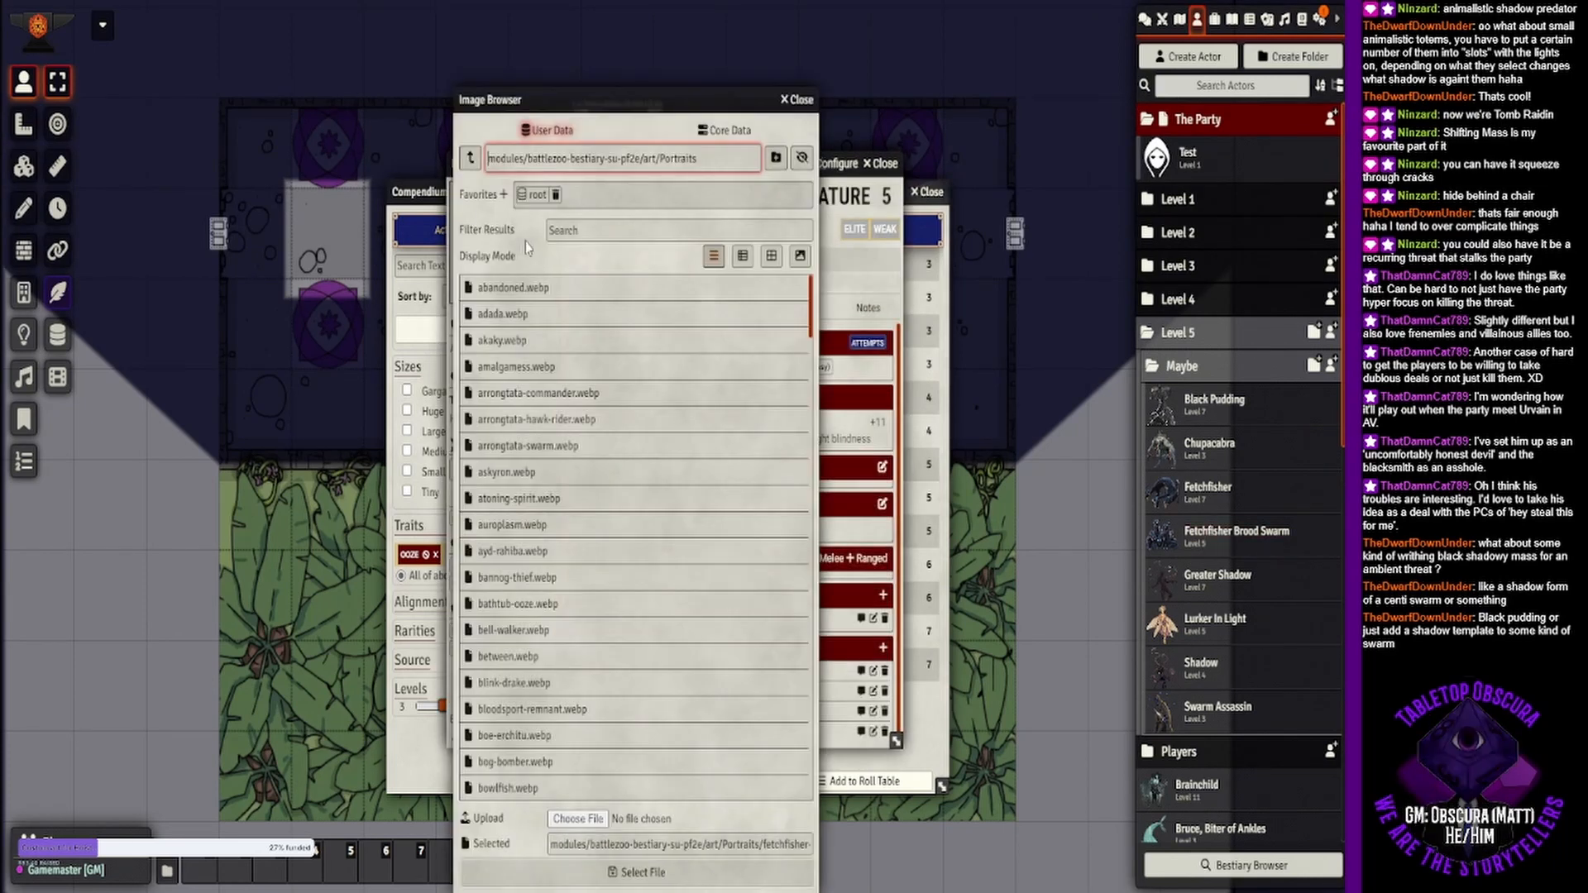
pyautogui.click(800, 100)
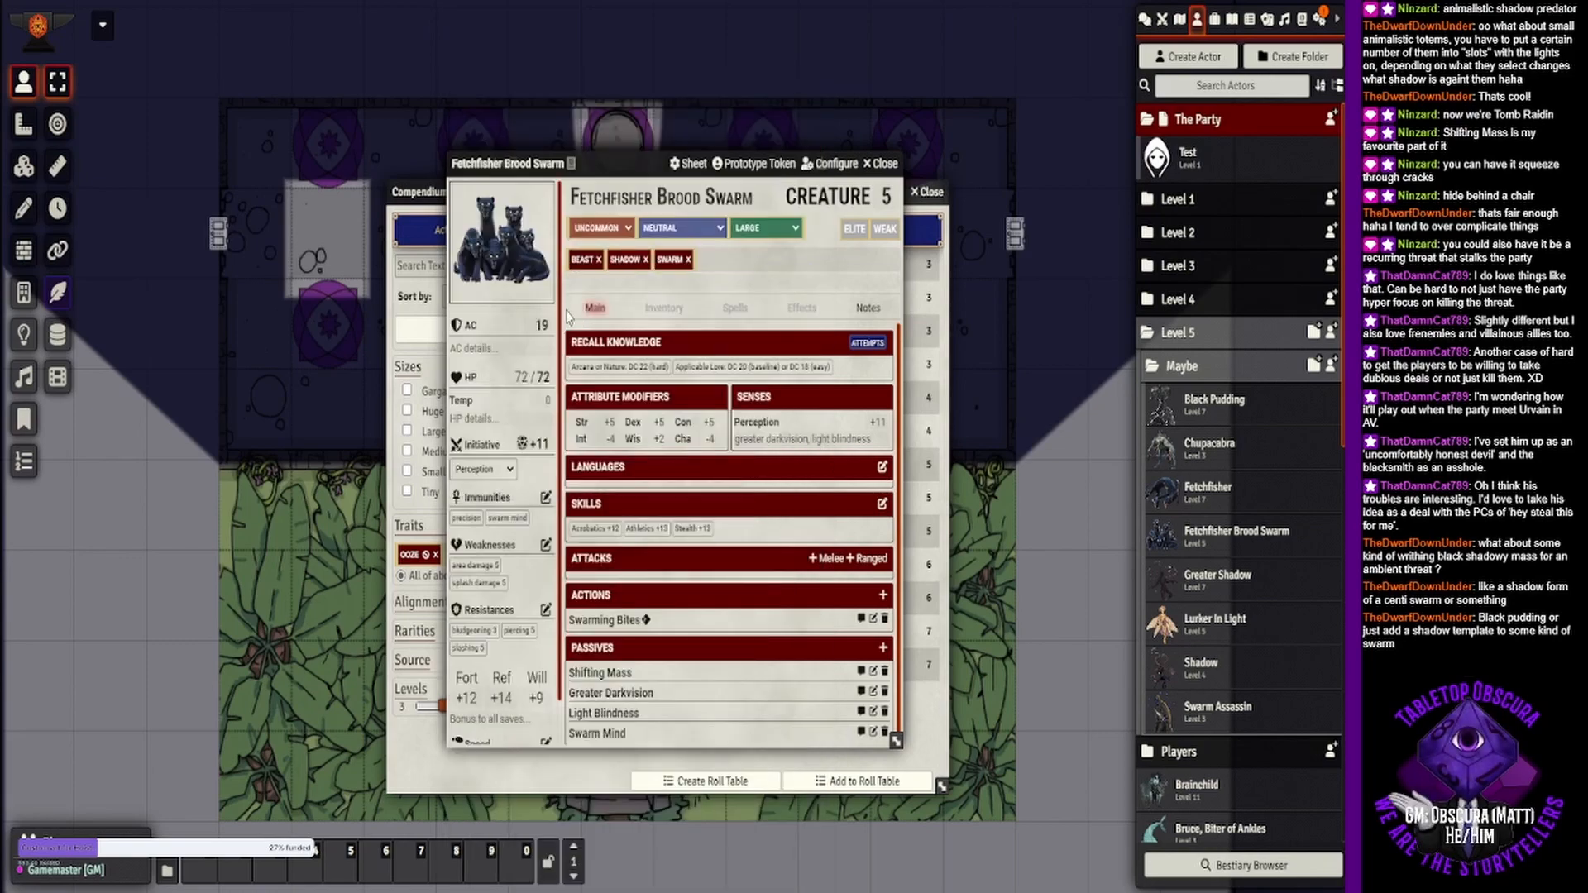
pyautogui.rightClick(546, 294)
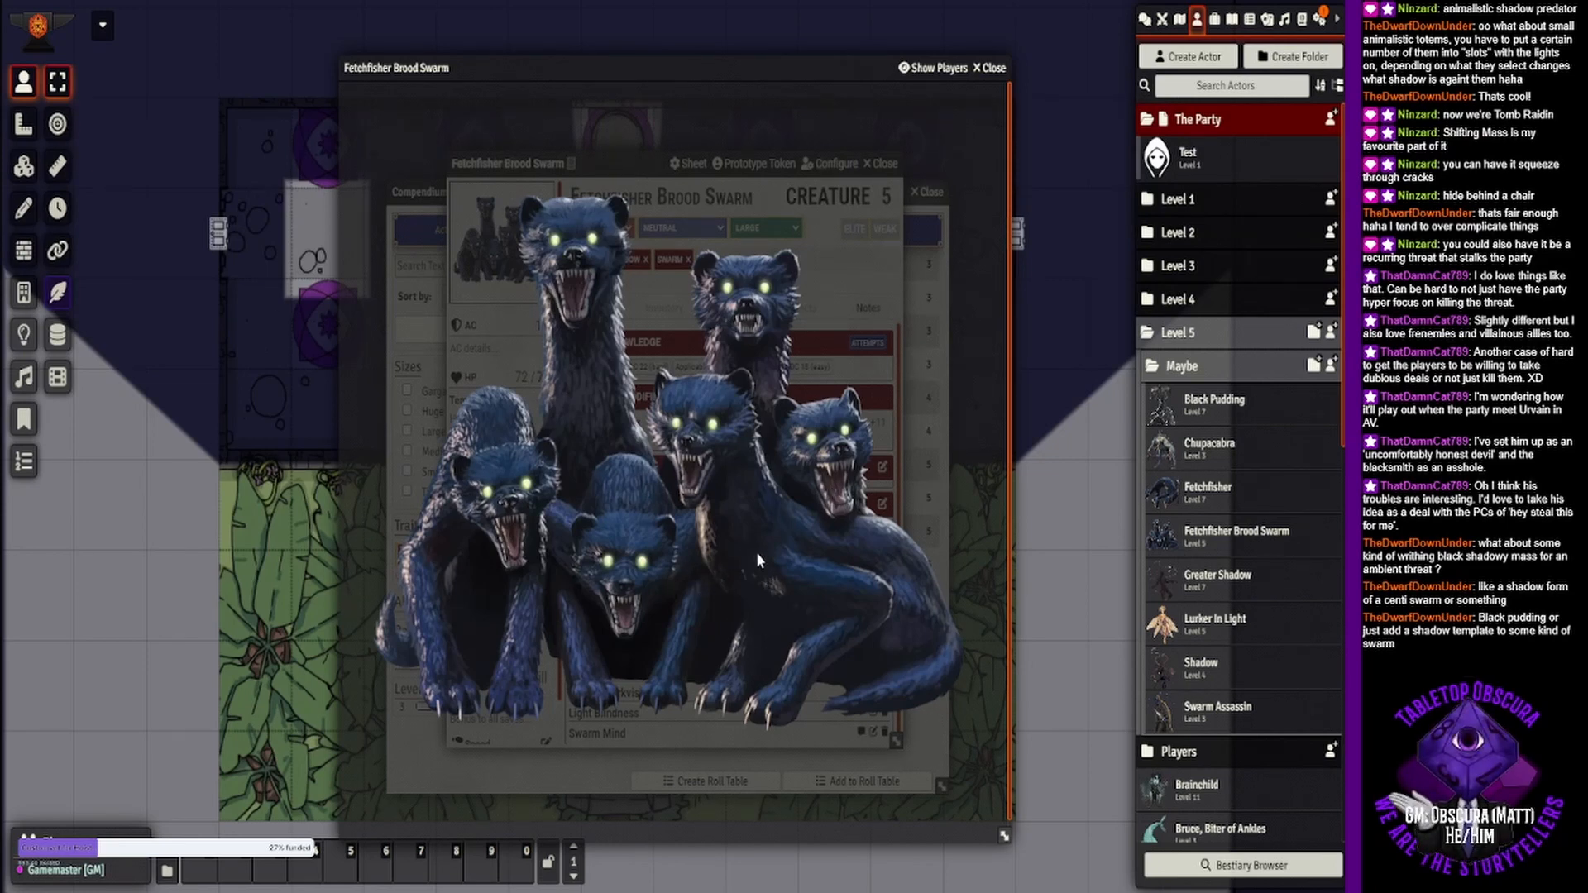
pyautogui.click(989, 70)
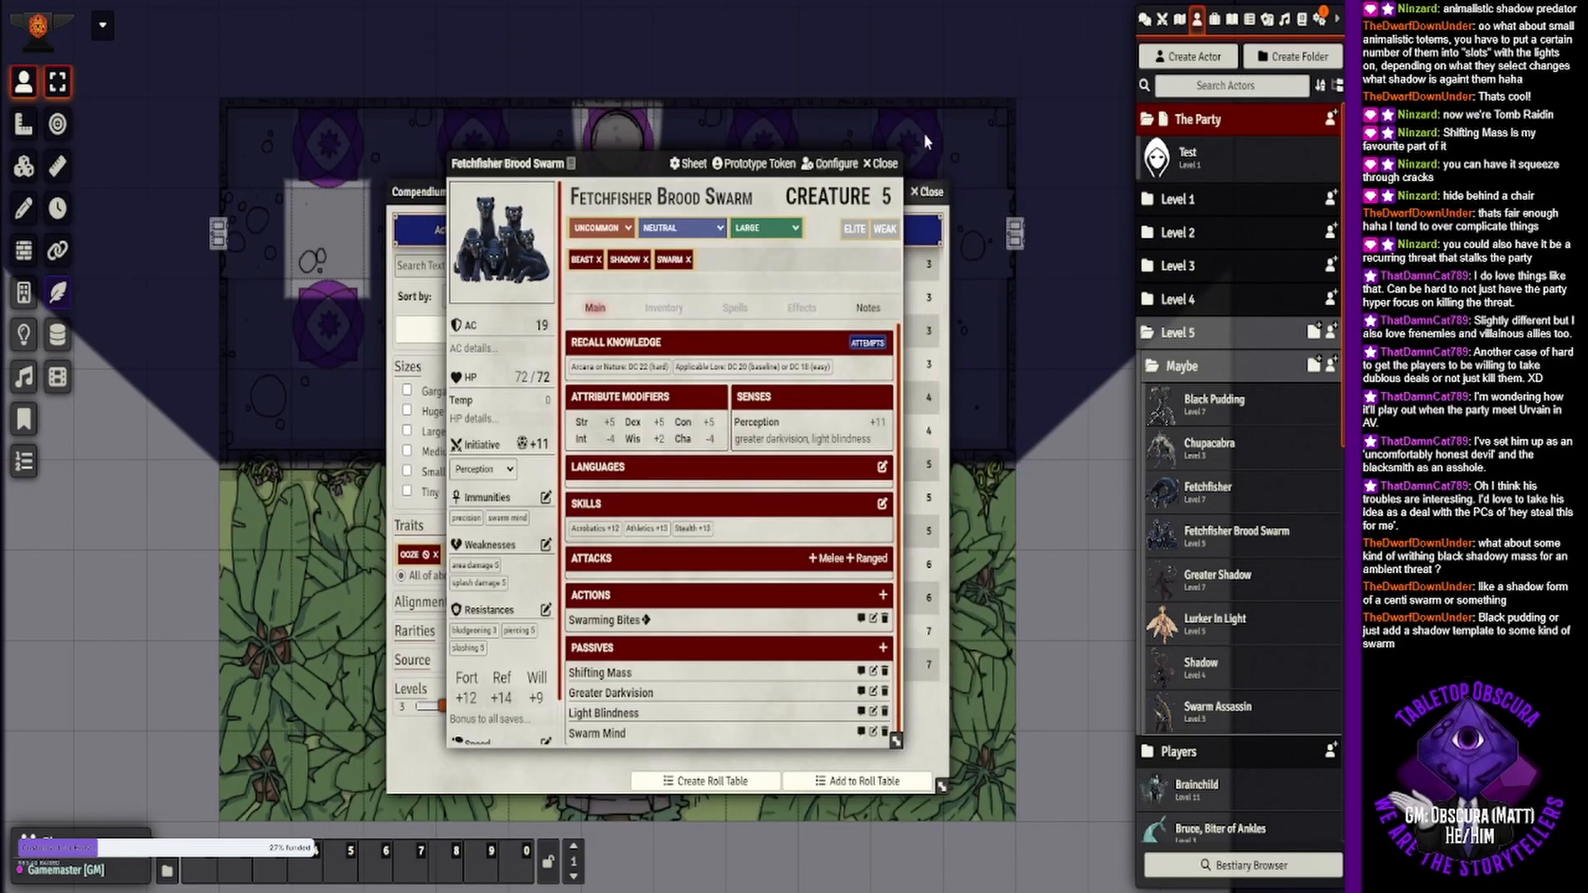
pyautogui.click(880, 165)
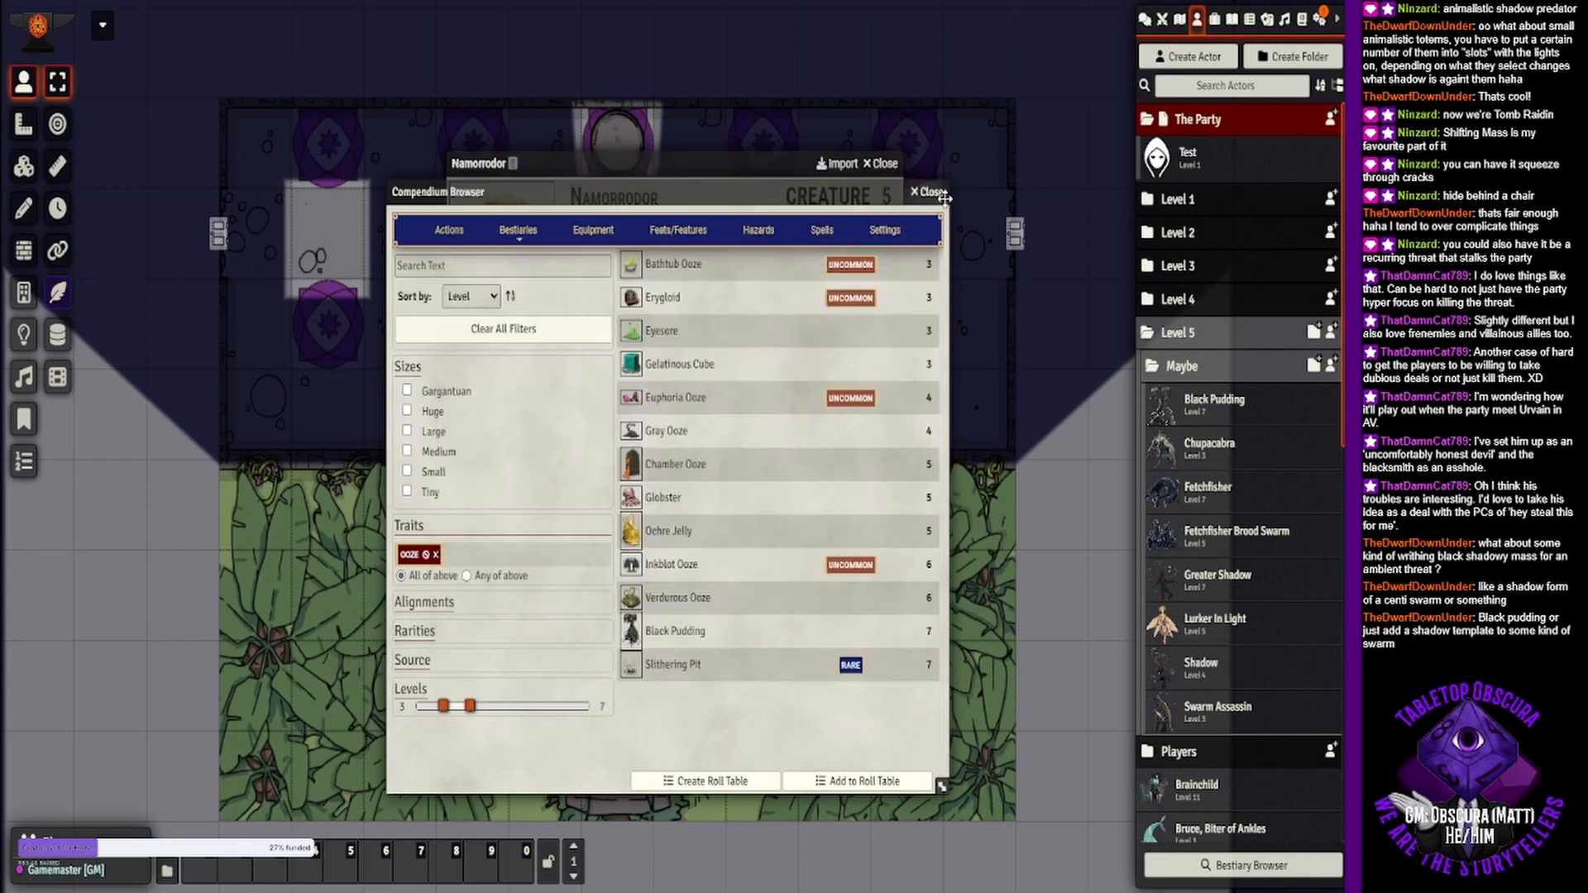
# - Close the compendium windows, and replace the Fetchfisher token with a Fetchfisher Brood Swarm token on the dirt path south of the carved slabs
pyautogui.click(926, 191)
pyautogui.click(890, 165)
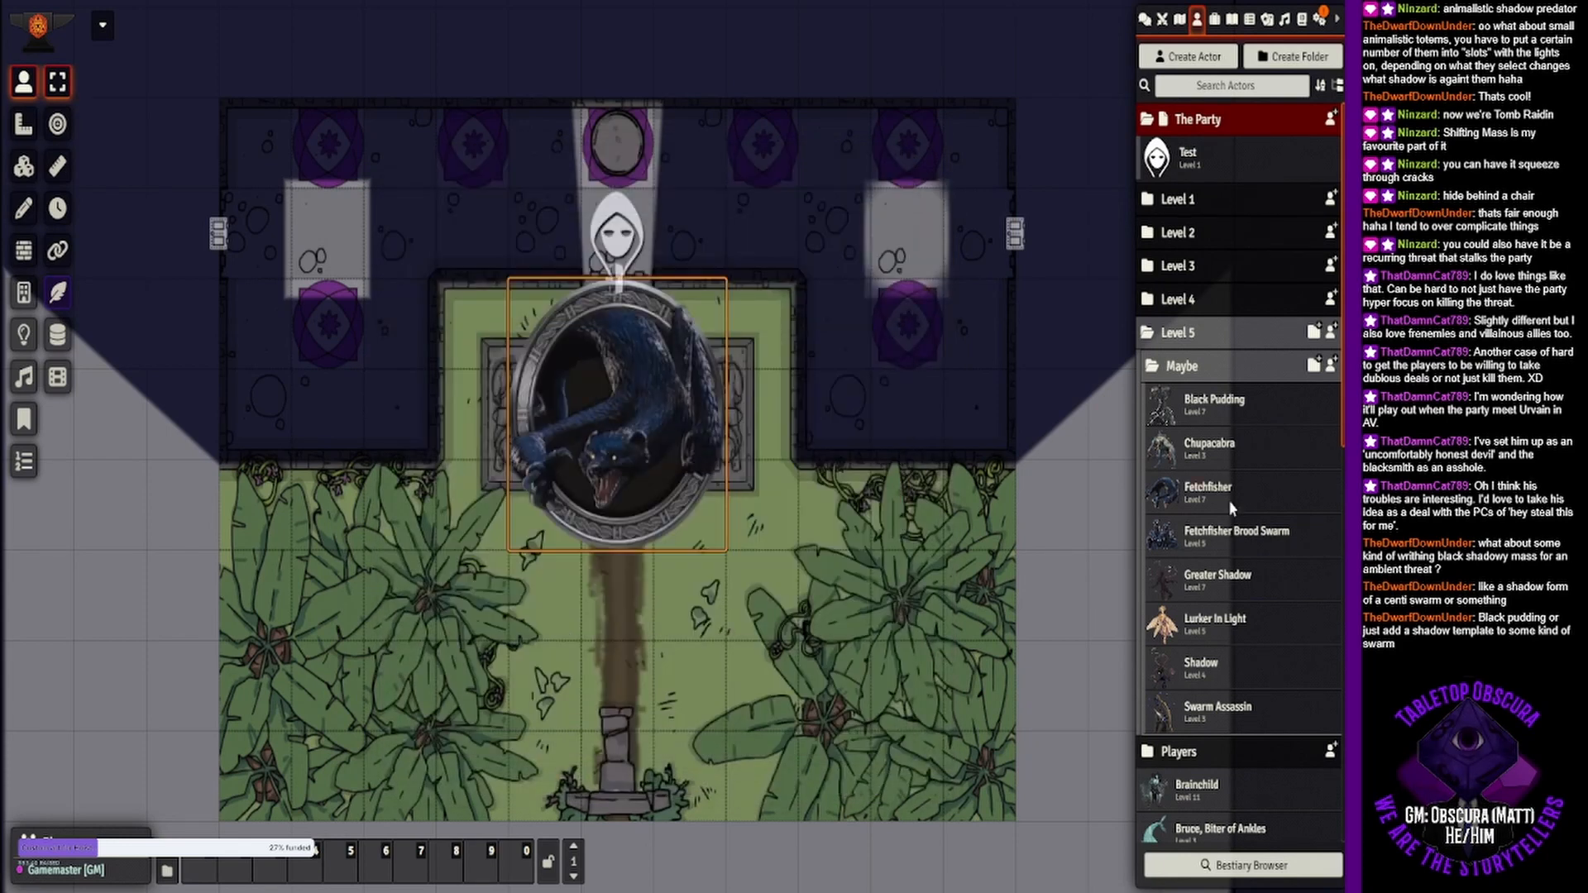
pyautogui.press('Delete')
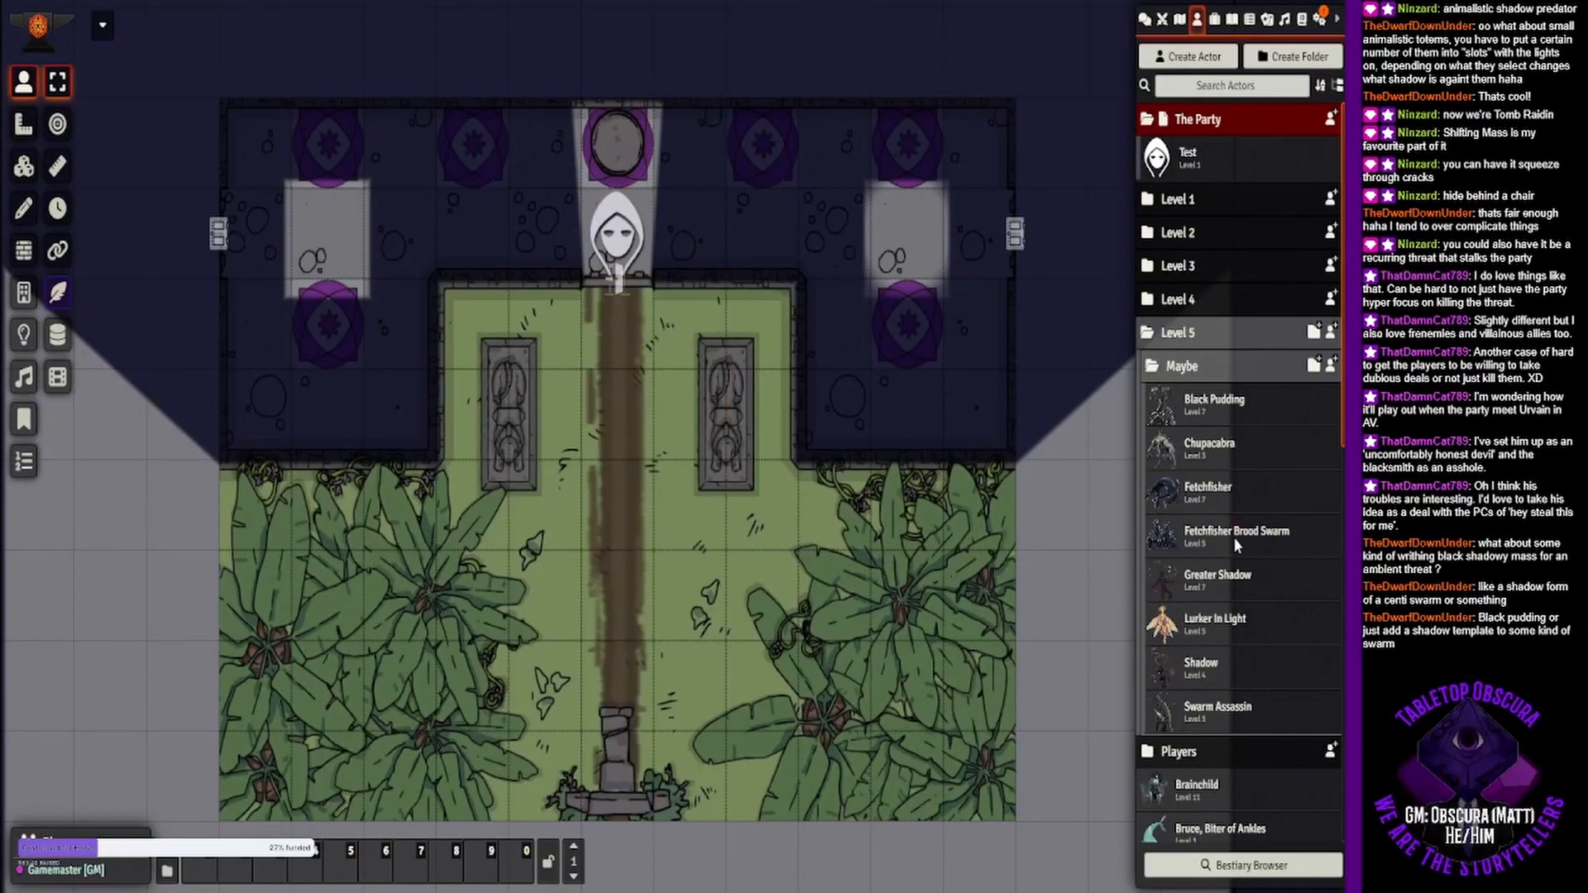
pyautogui.moveTo(1233, 537); pyautogui.dragTo(655, 559)
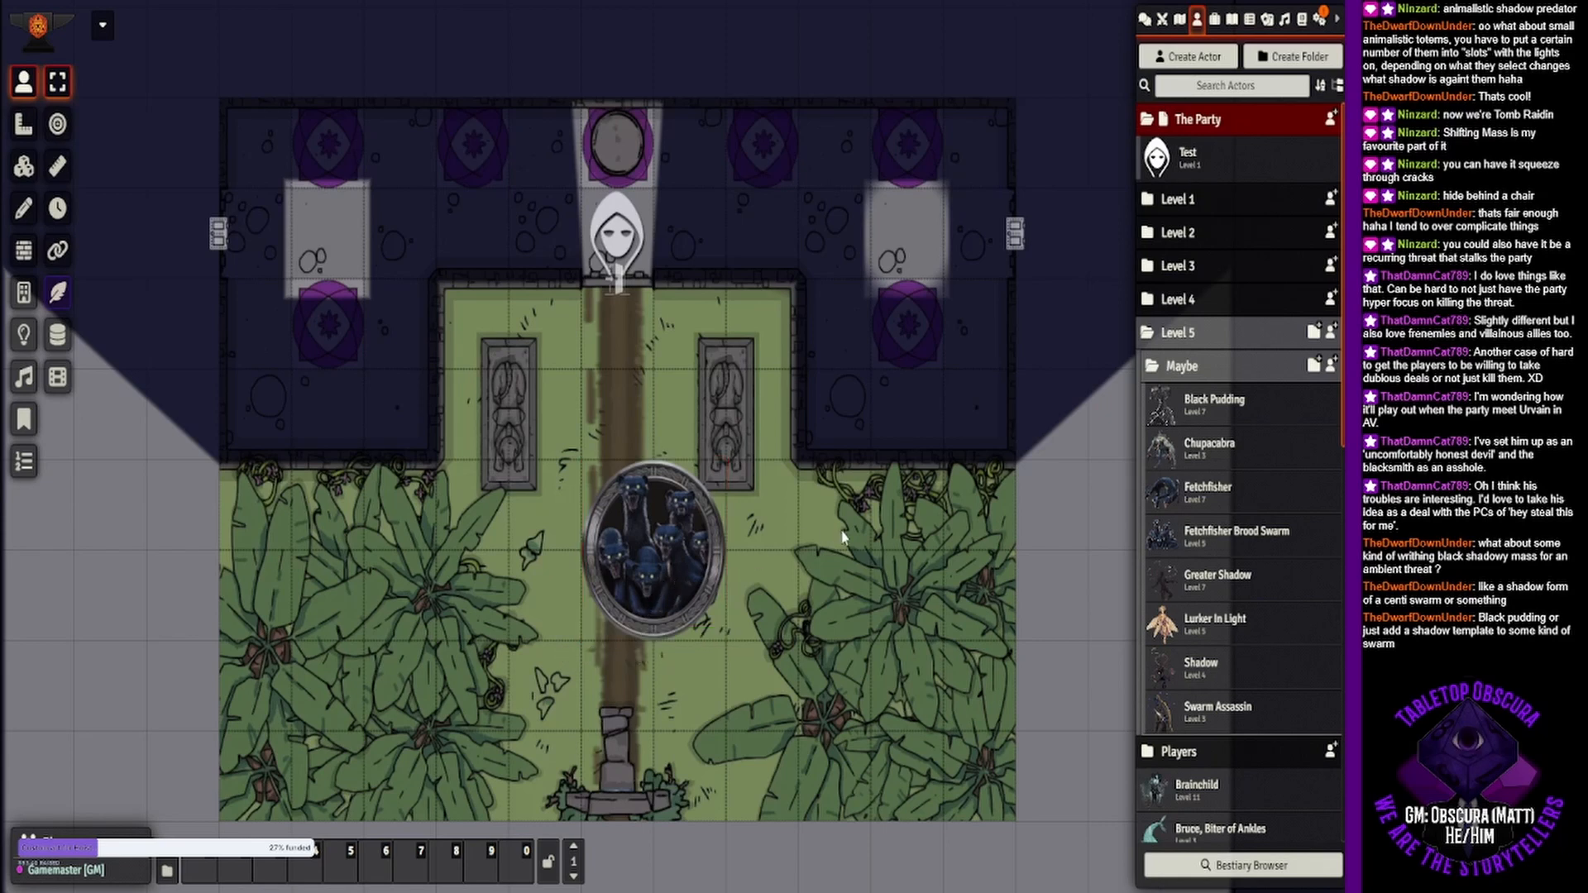
pyautogui.moveTo(810, 525); pyautogui.dragTo(742, 500)
pyautogui.scroll(2, 743, 506)
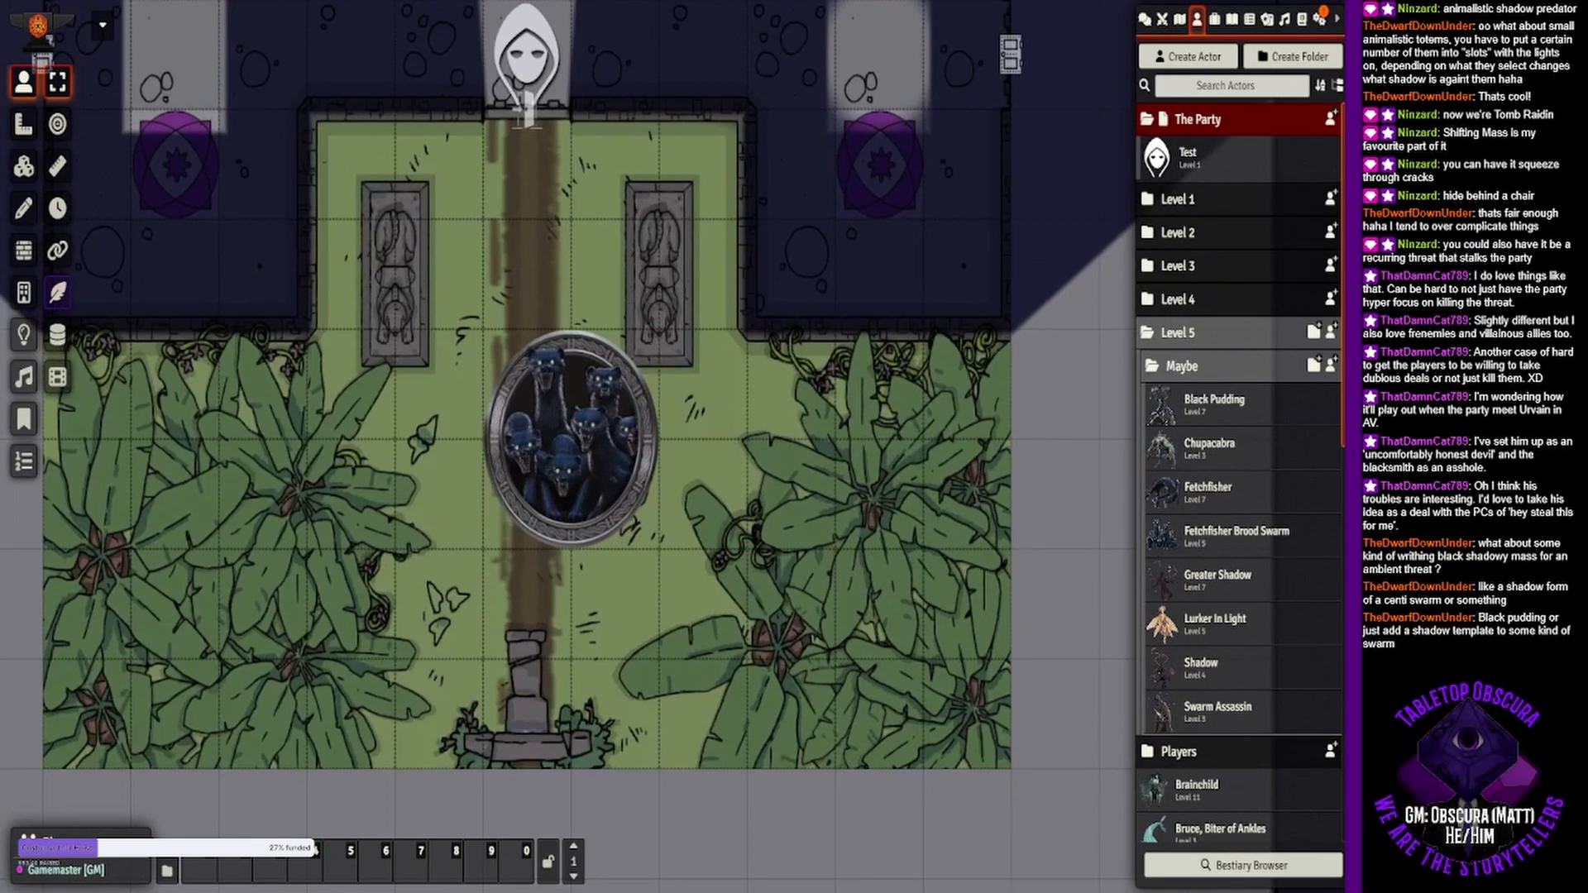
# - Place an ambient light with a dim radius of about 5 ft on the brood swarm token, and set its animation to Rolling Mass
pyautogui.click(33, 333)
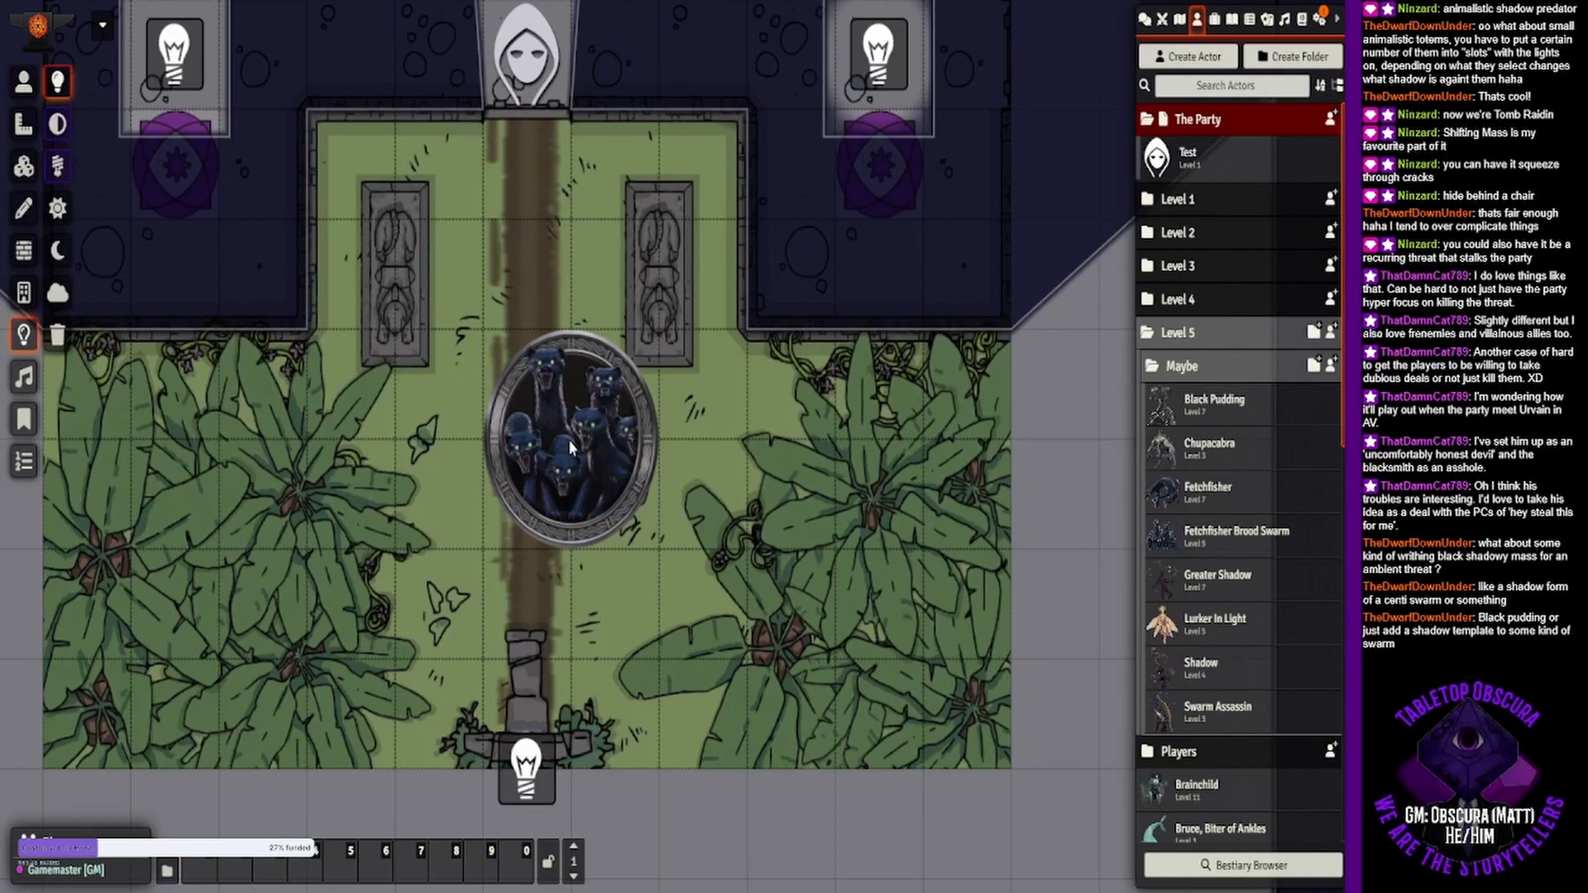
pyautogui.moveTo(568, 439); pyautogui.dragTo(486, 470)
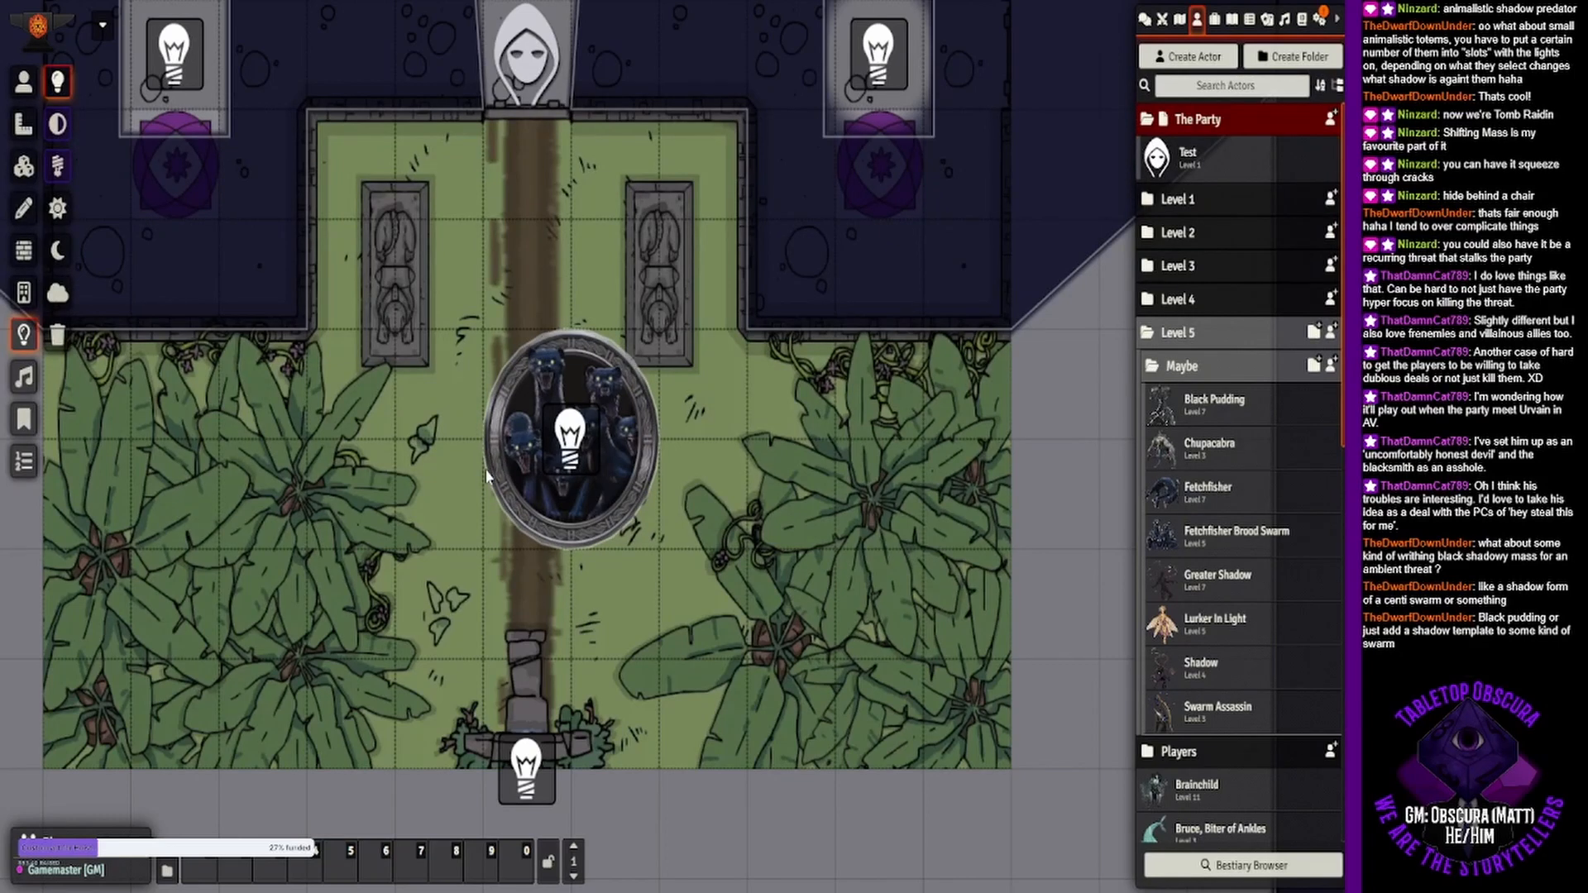
pyautogui.doubleClick(562, 451)
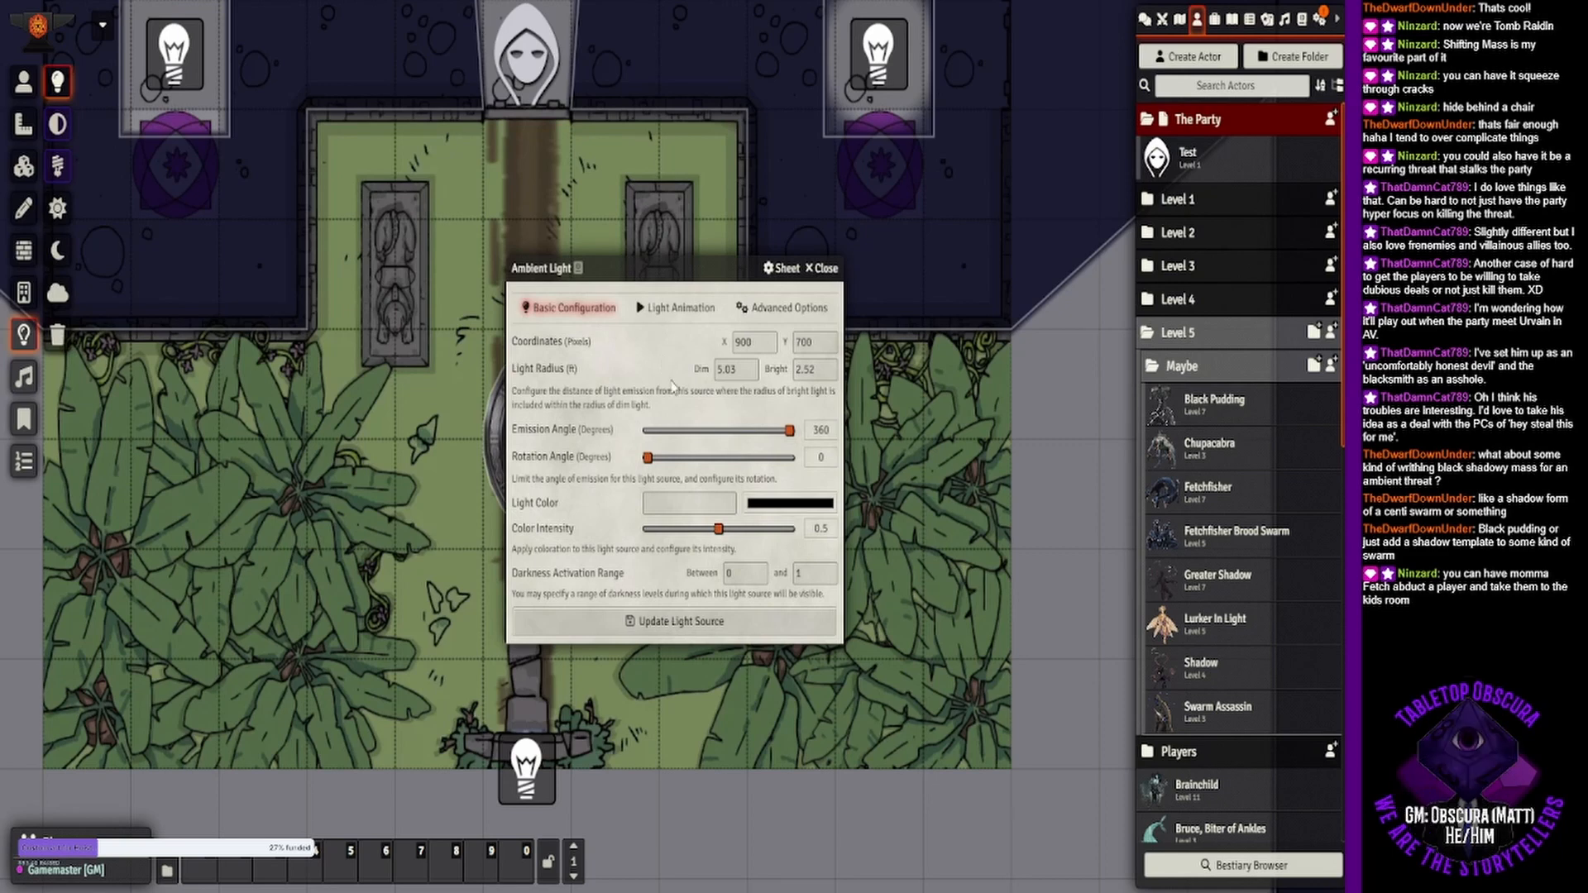
pyautogui.click(681, 307)
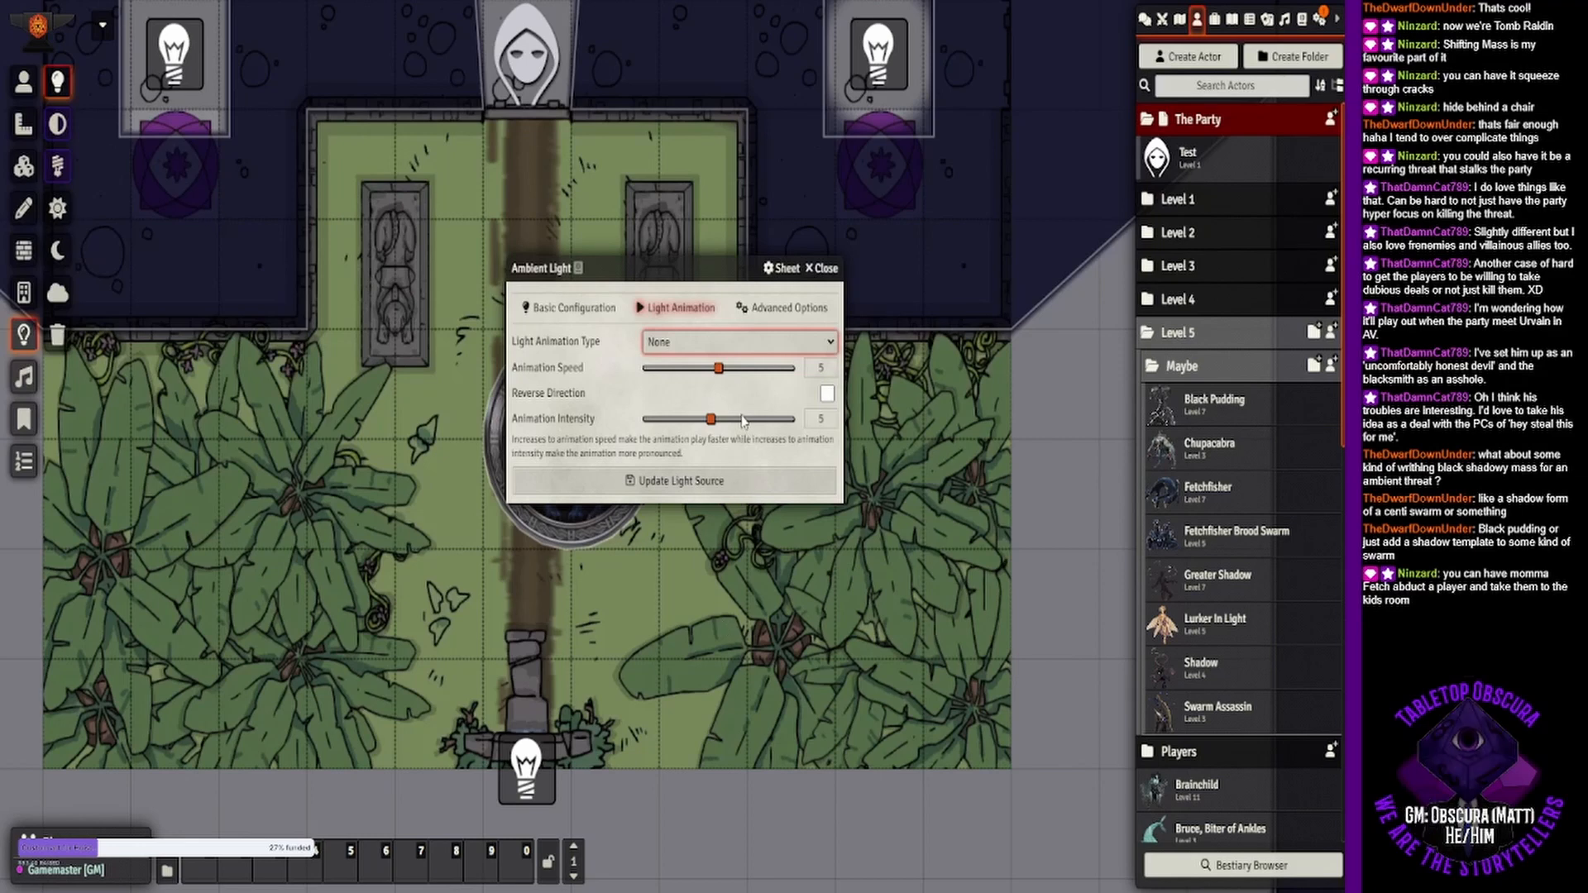
pyautogui.click(718, 399)
pyautogui.click(738, 616)
pyautogui.click(676, 479)
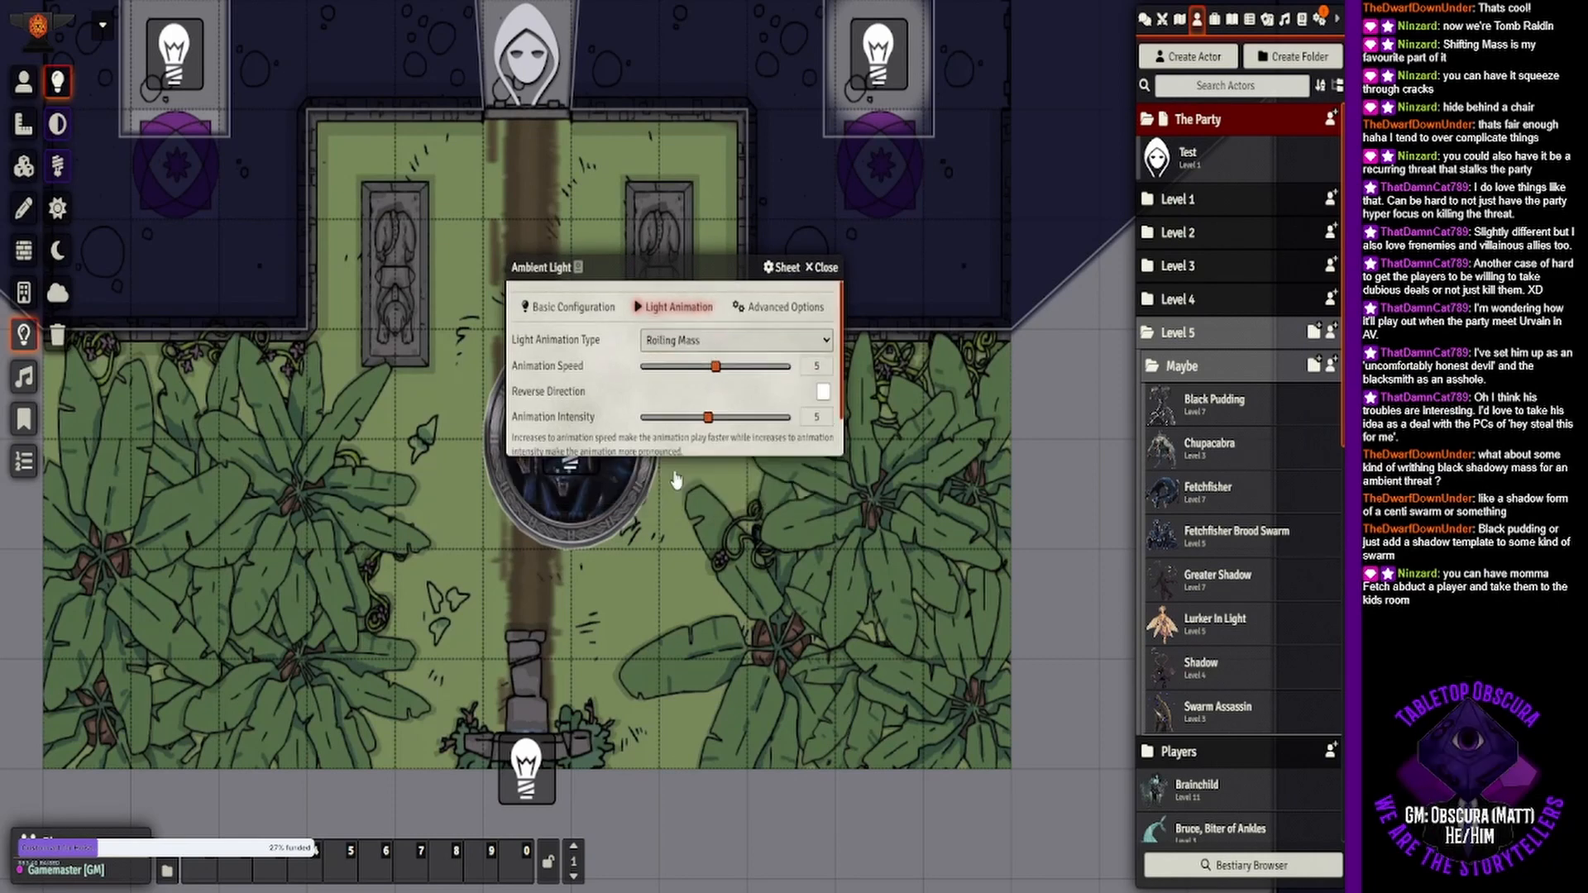
# - Raise the color intensity of the ambient light on the brood swarm token to 1
pyautogui.doubleClick(582, 446)
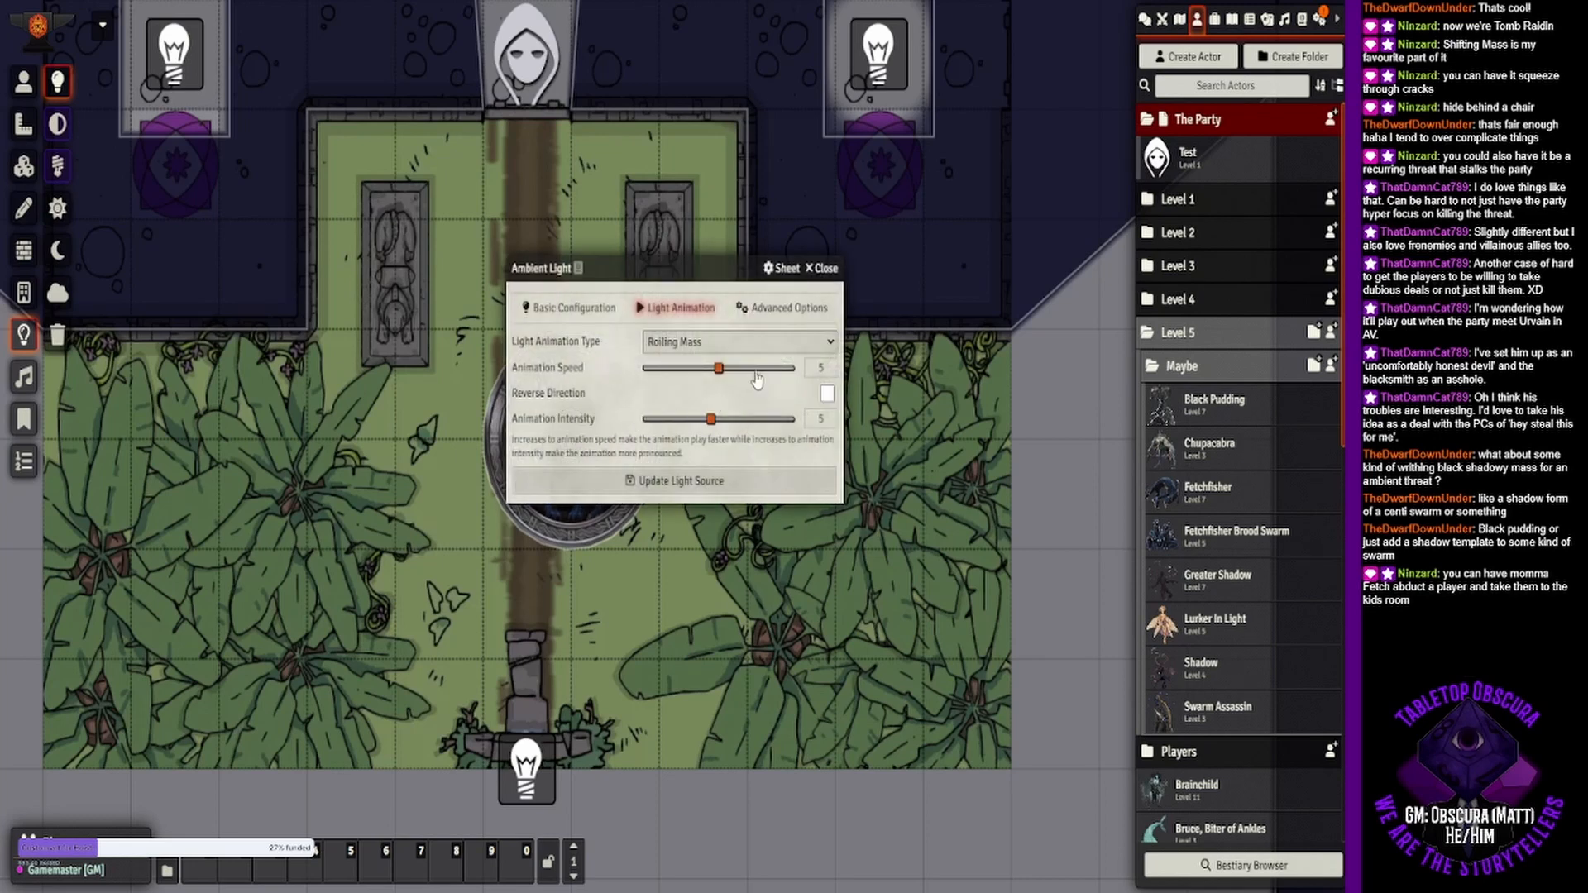
pyautogui.click(608, 308)
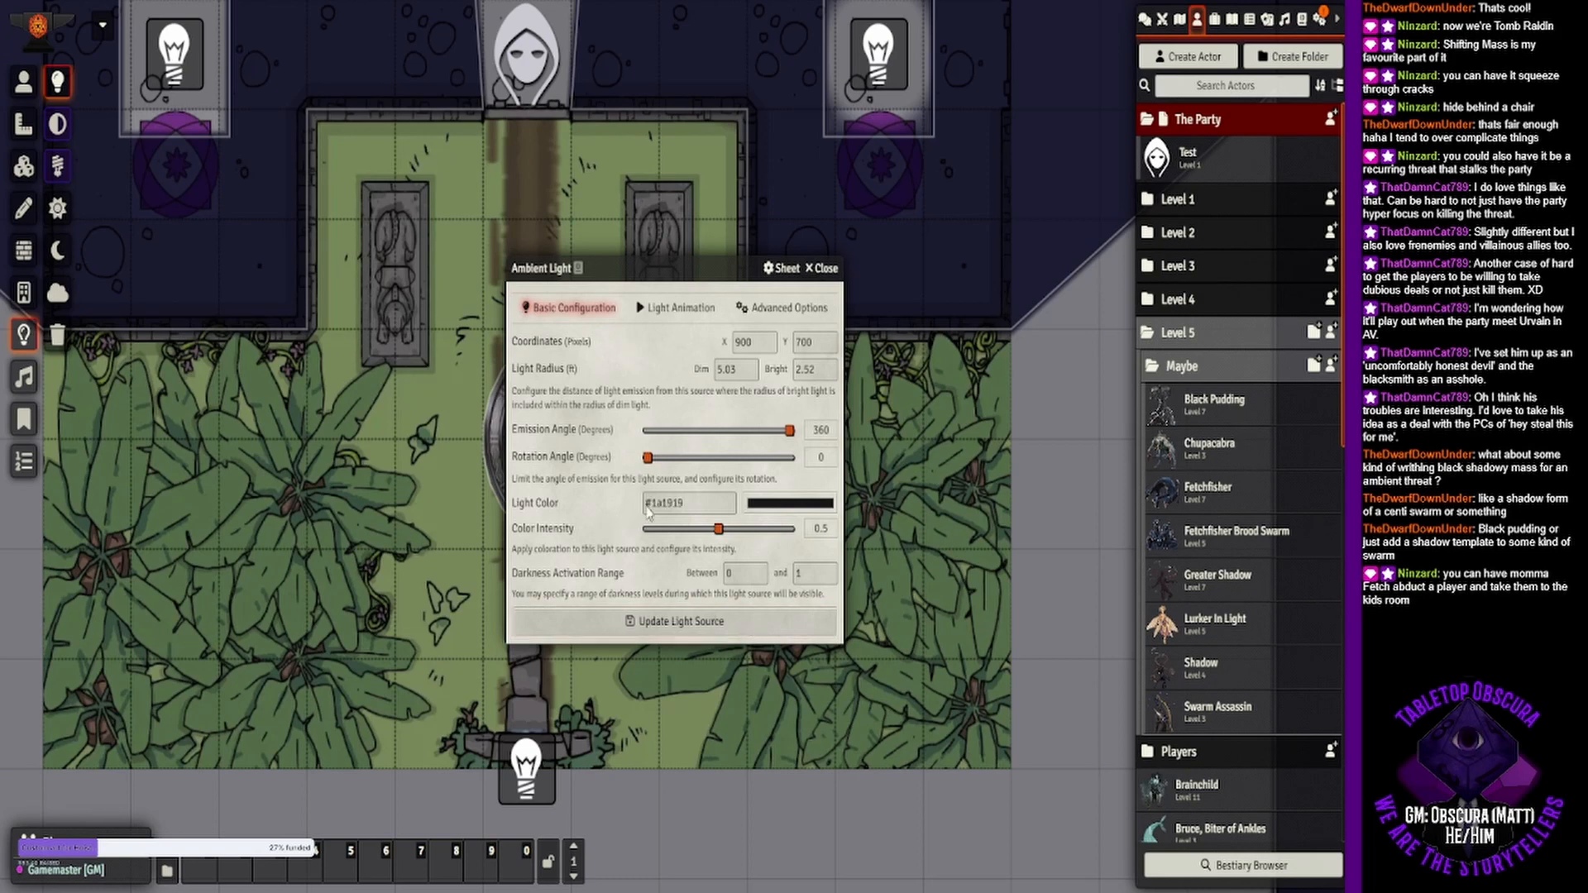
pyautogui.click(669, 618)
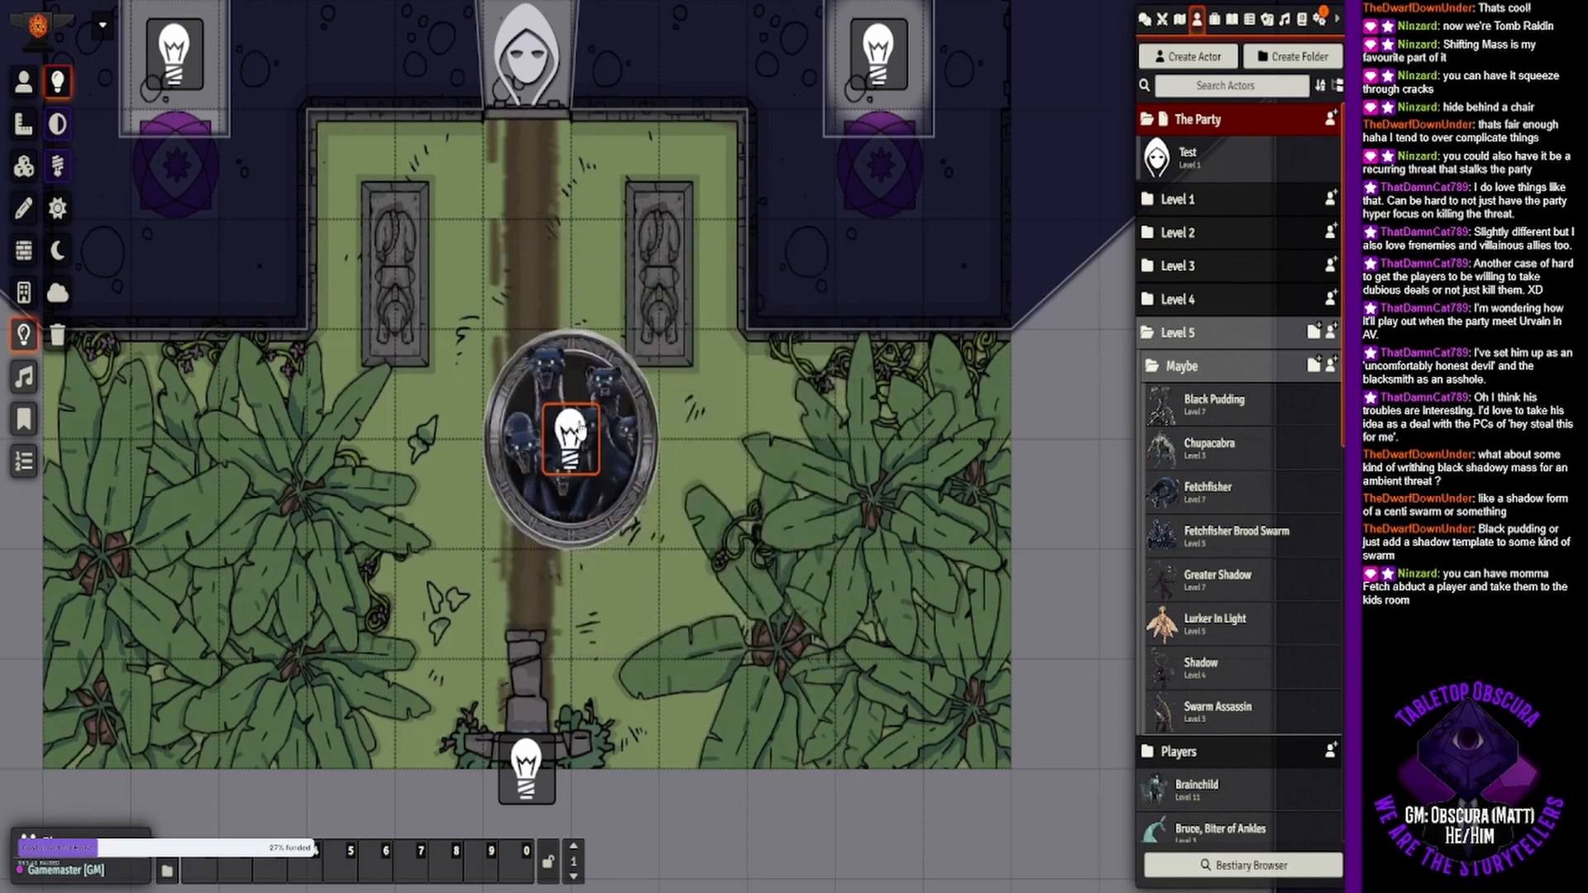
pyautogui.doubleClick(581, 430)
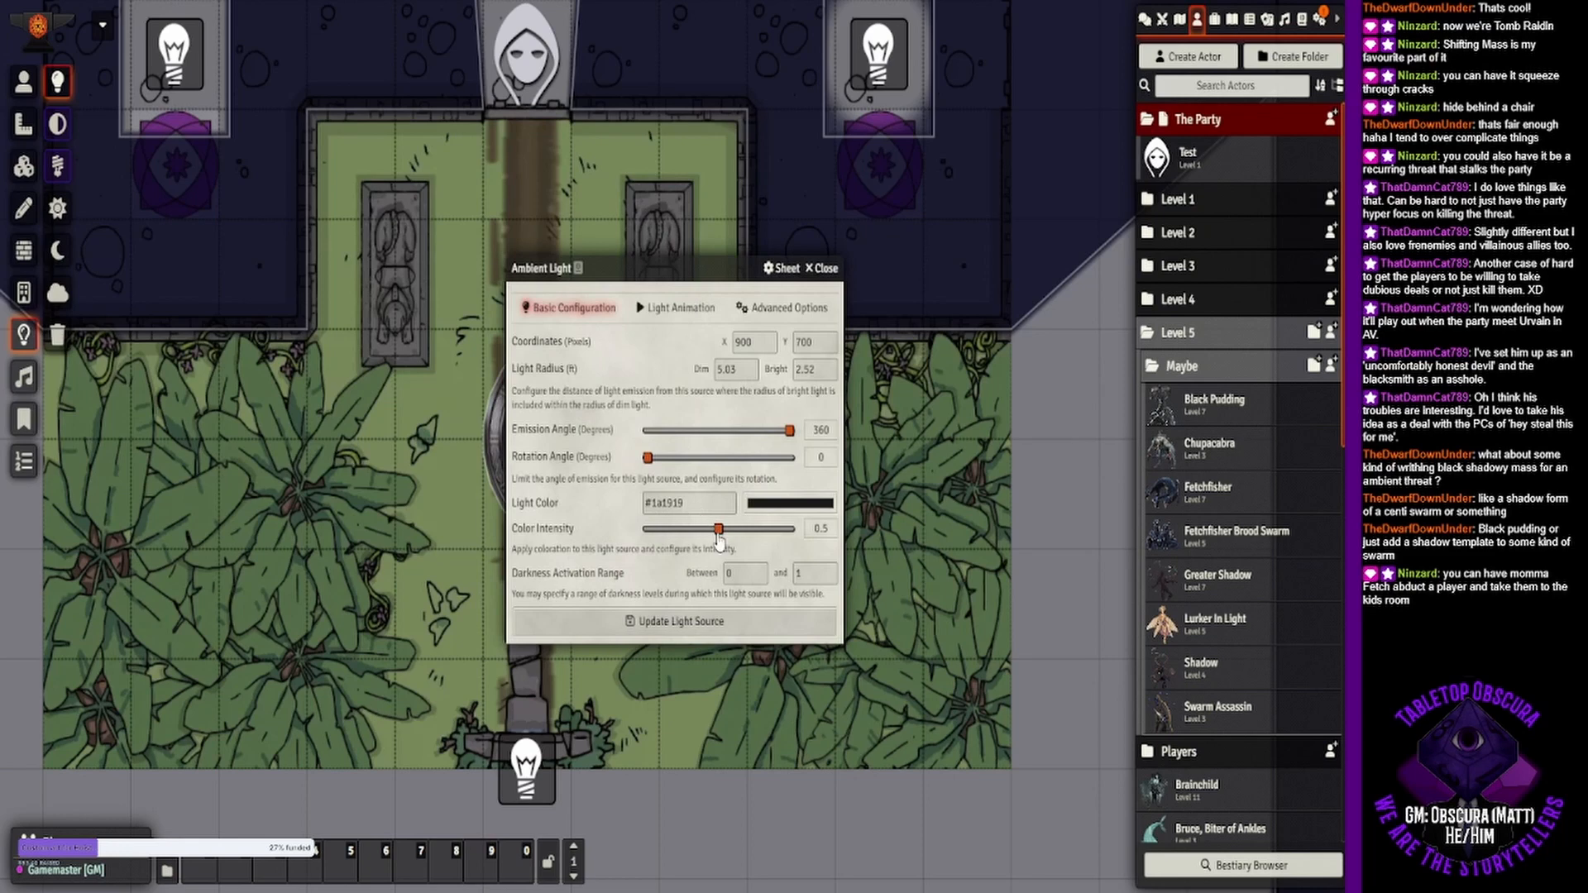
pyautogui.click(745, 622)
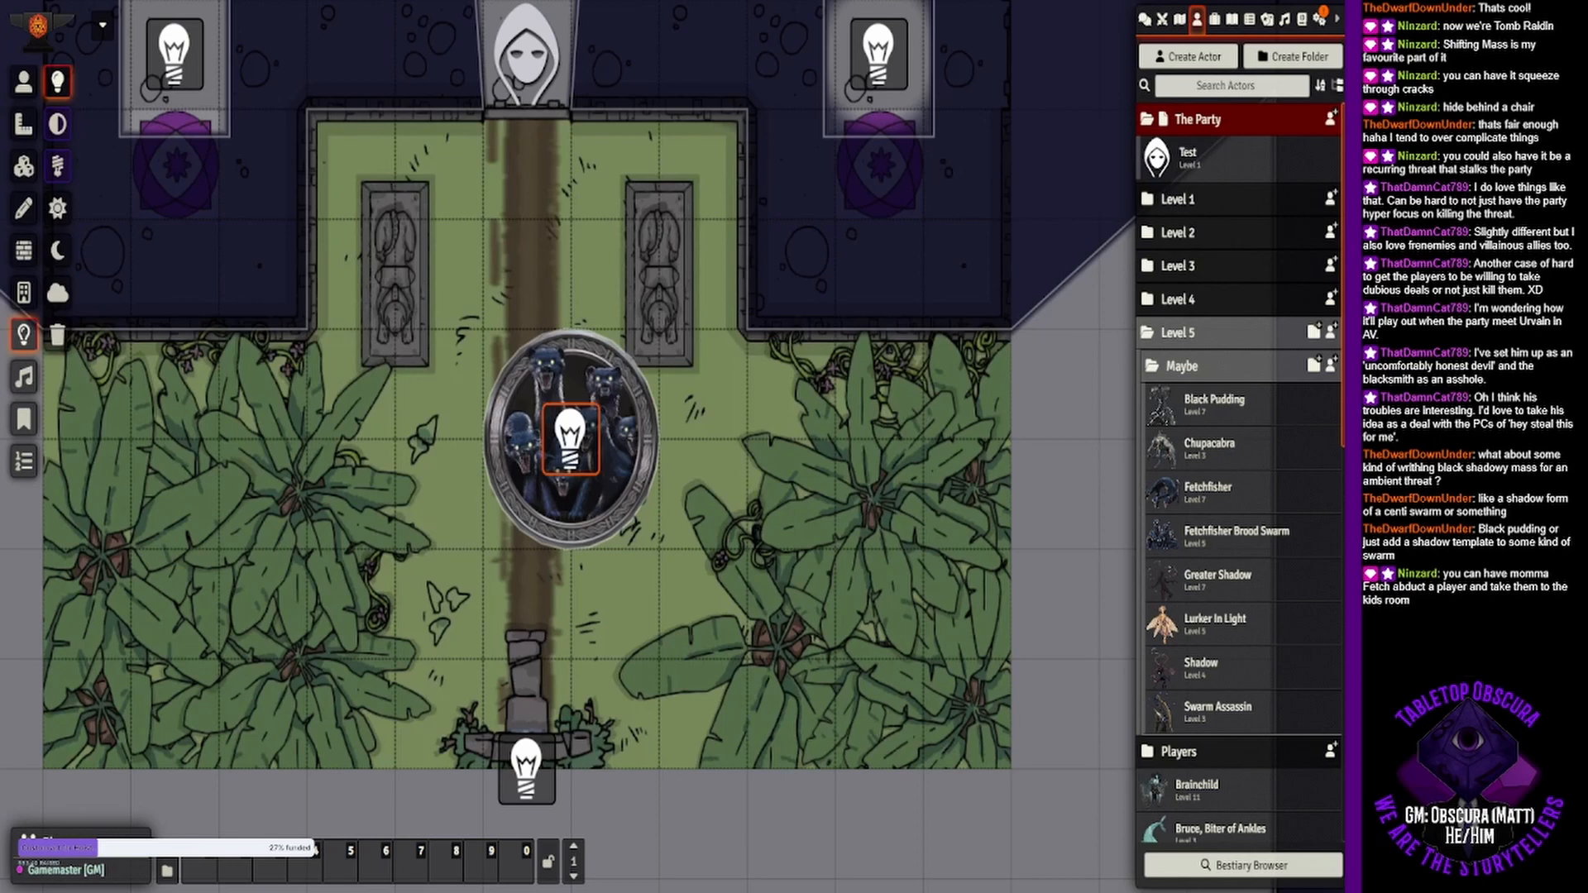
# - Set the swarm light's animation intensity to 10 and update the light source
pyautogui.doubleClick(588, 457)
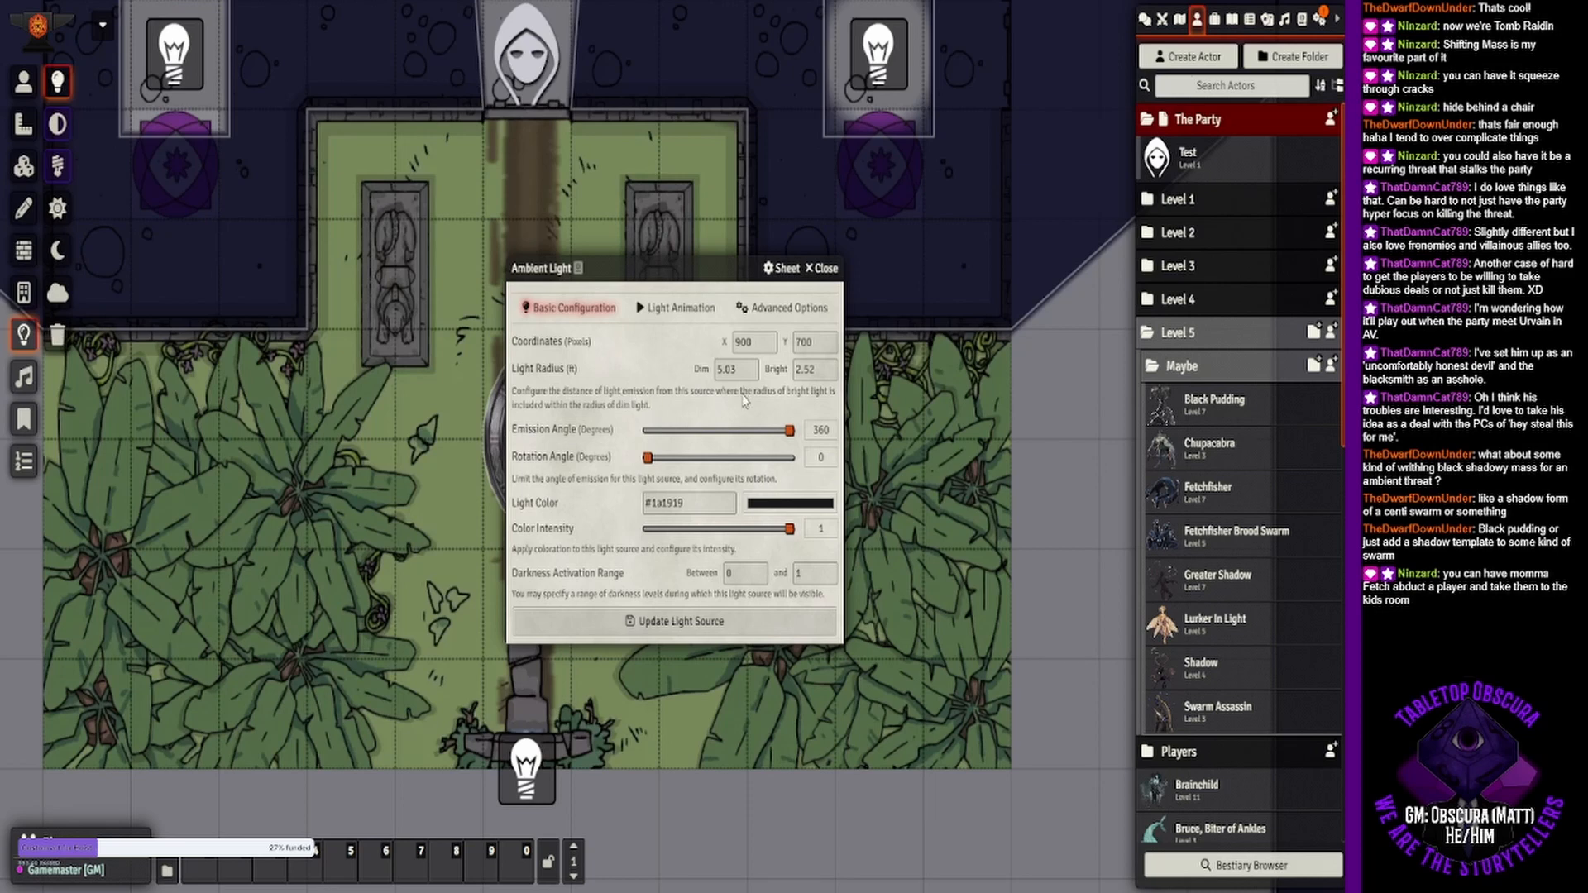
pyautogui.click(650, 311)
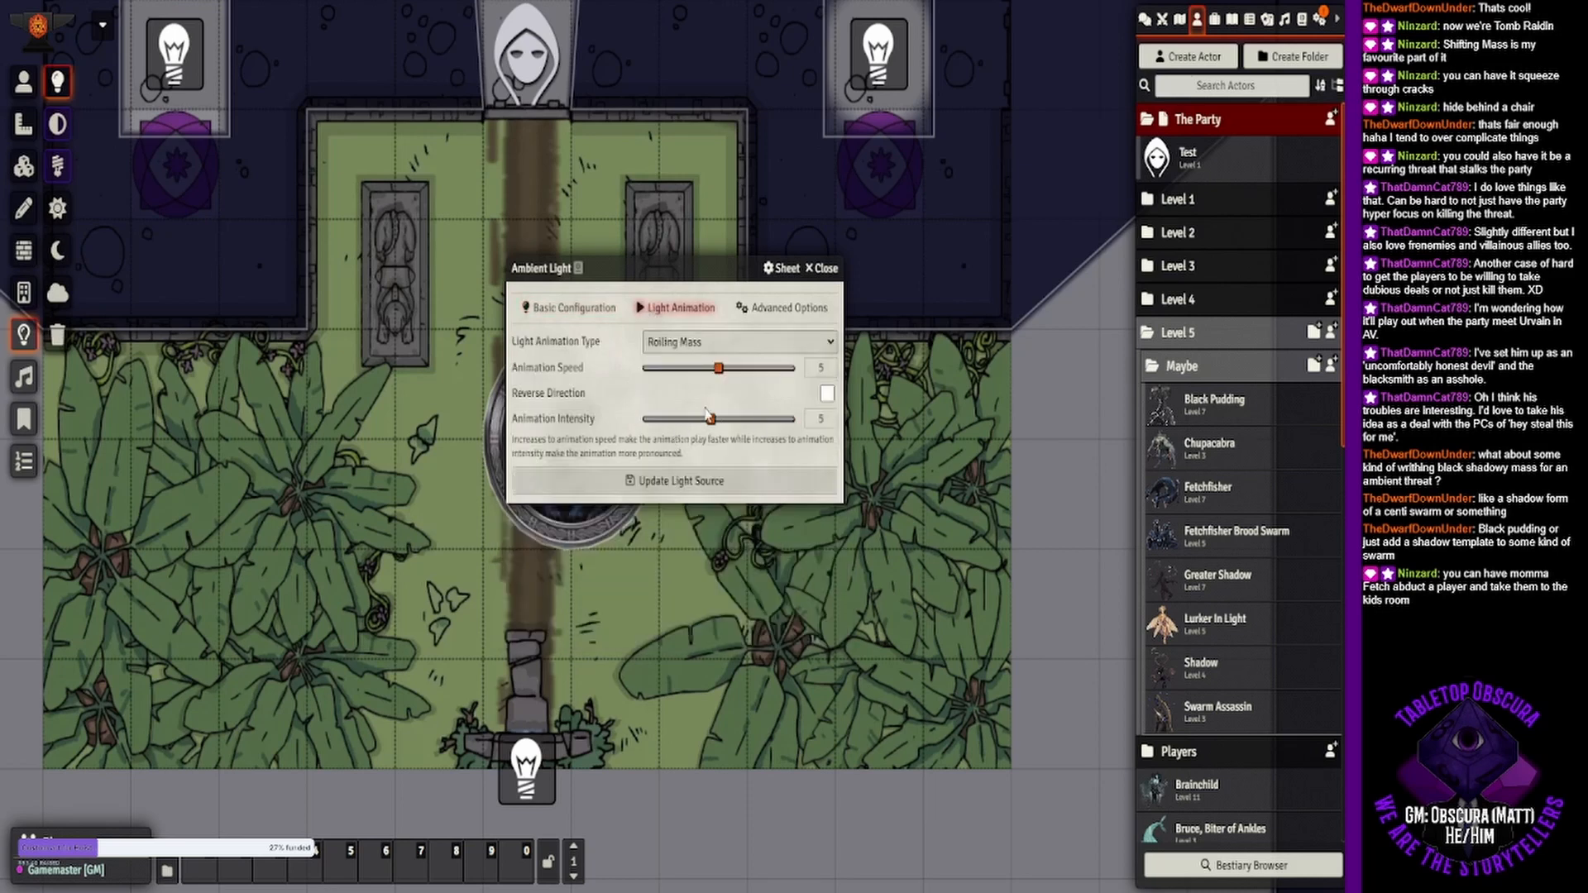
pyautogui.moveTo(709, 416); pyautogui.dragTo(785, 419)
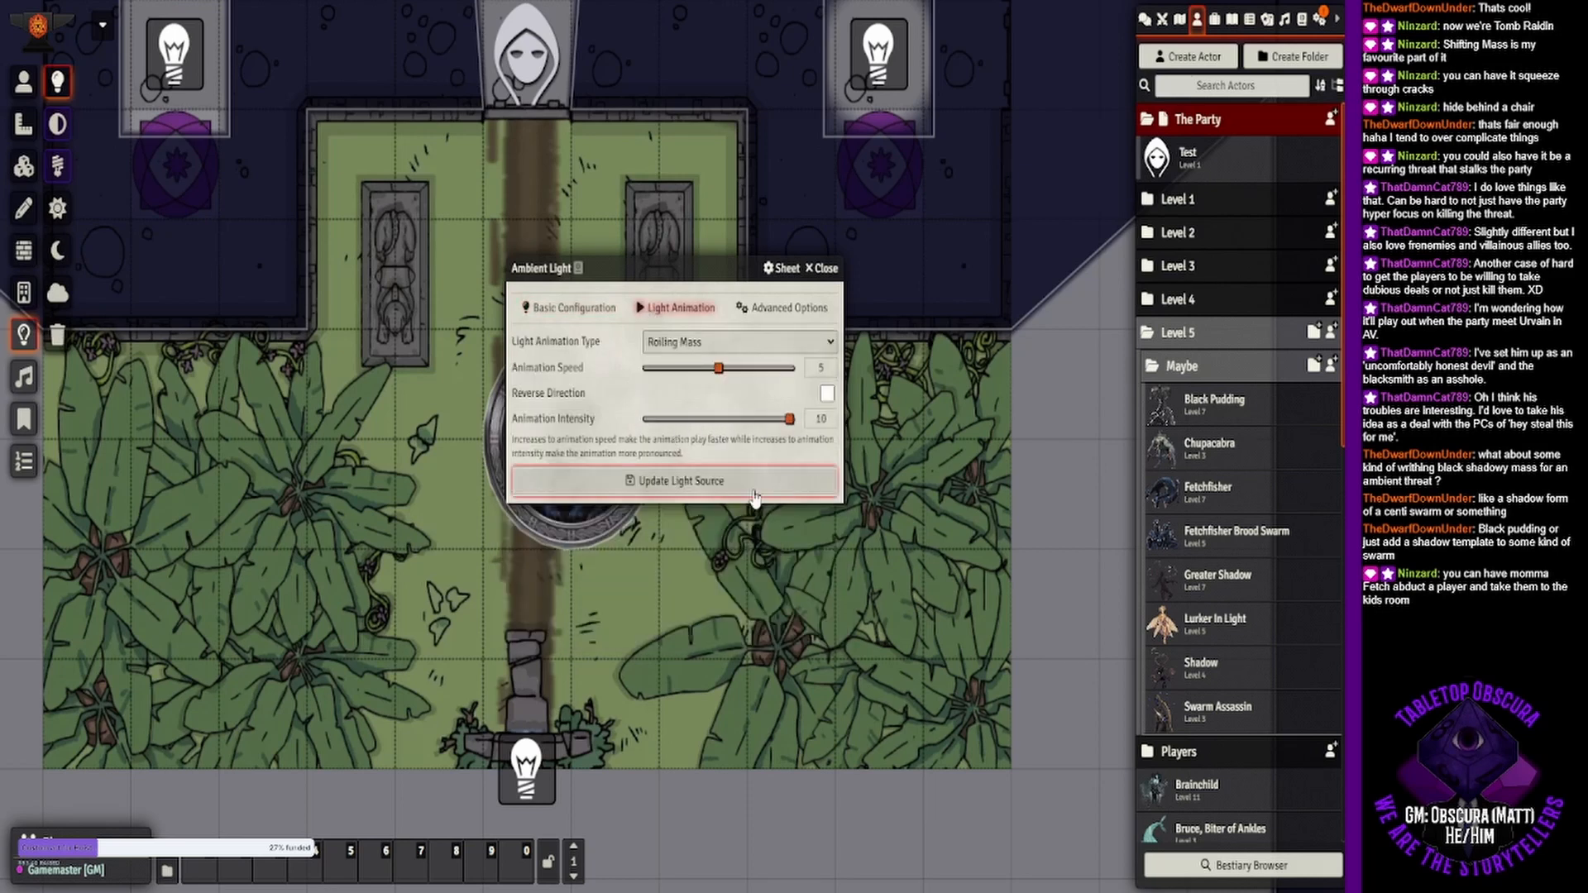
pyautogui.click(747, 490)
# - Set the swarm light's bright radius to 20 ft and update the light source
pyautogui.doubleClick(569, 434)
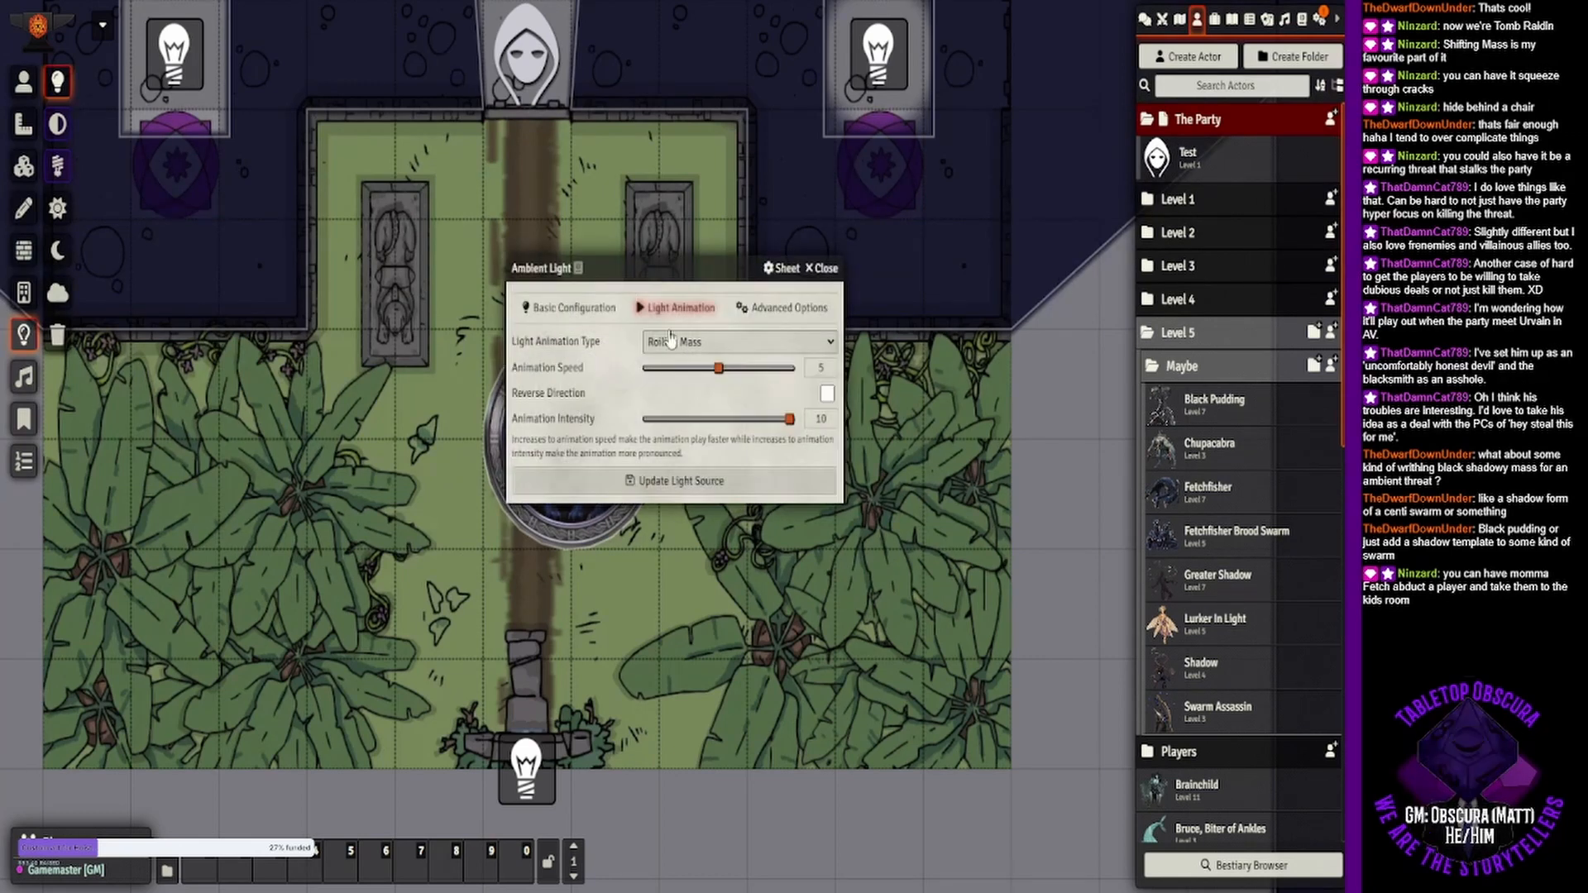
pyautogui.click(569, 307)
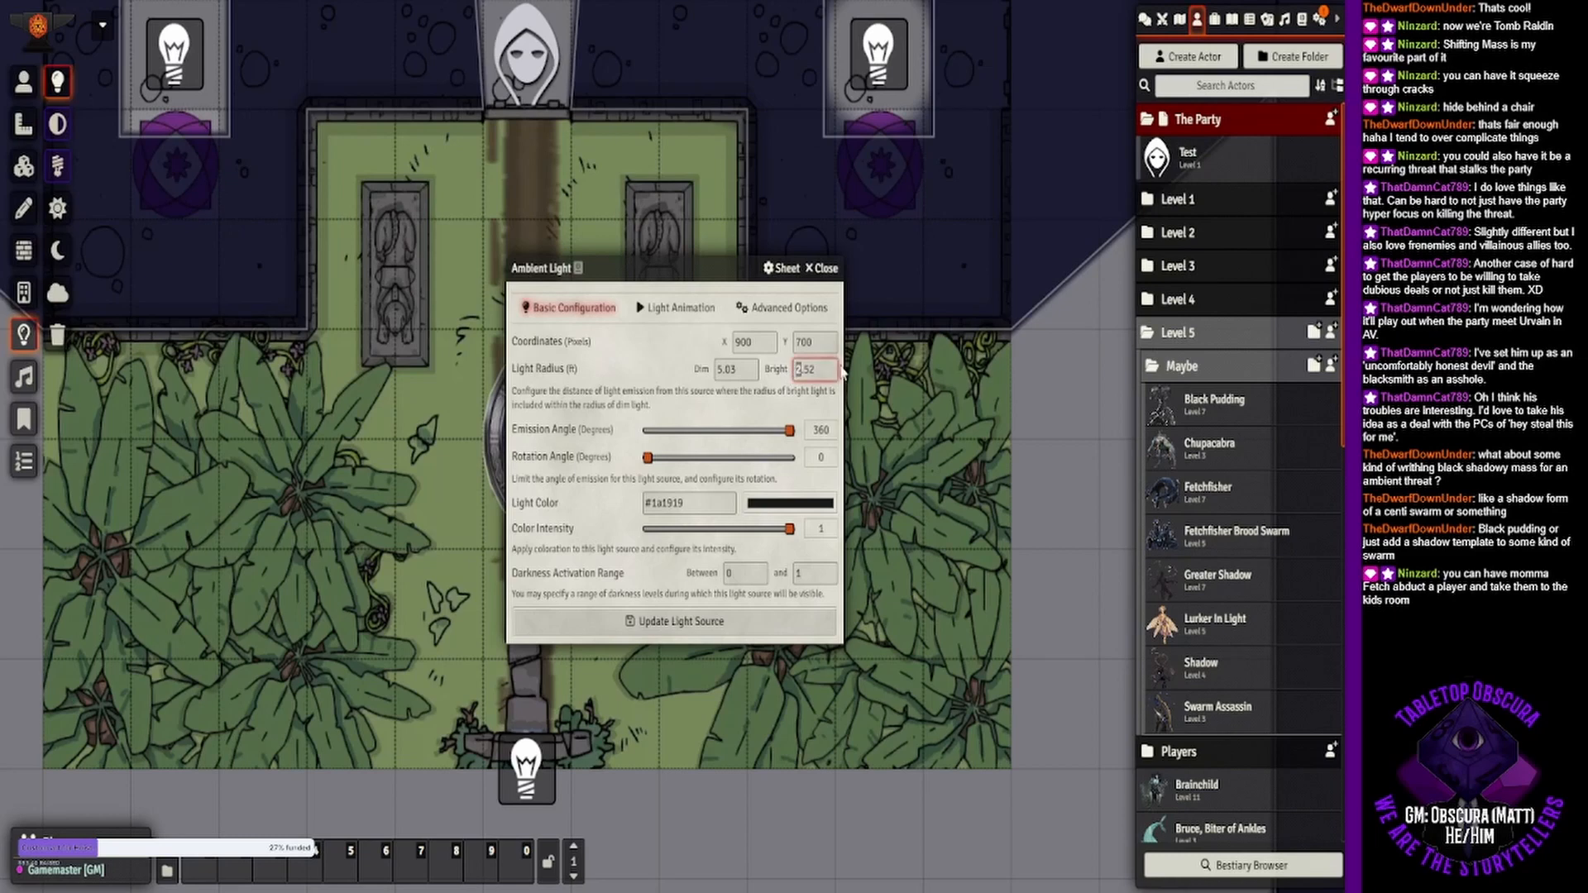
pyautogui.doubleClick(800, 366)
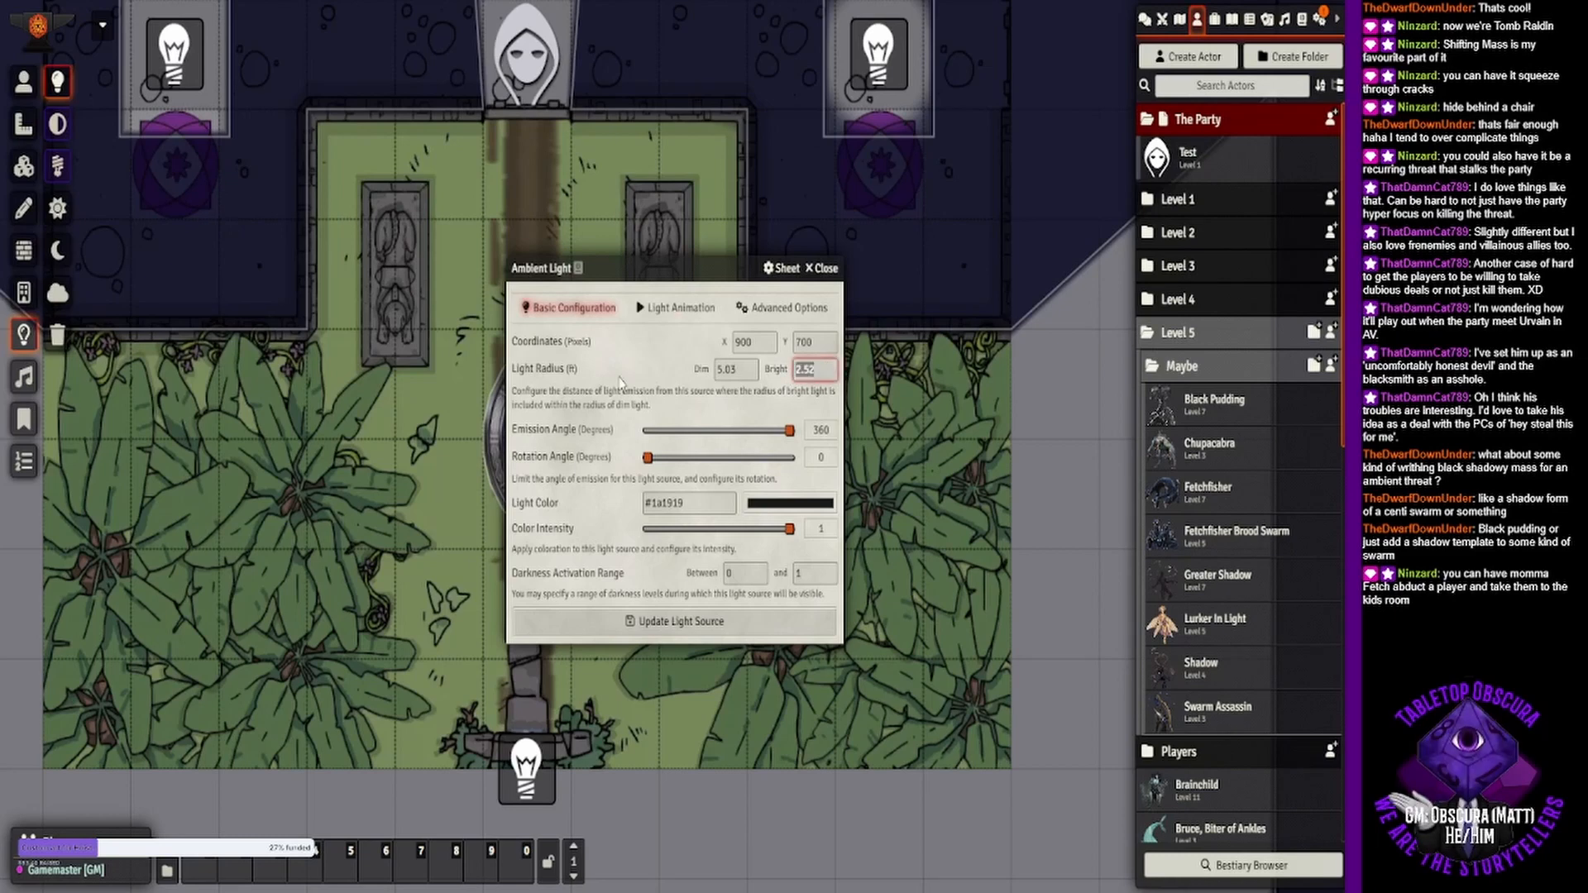
pyautogui.write('20')
pyautogui.click(634, 562)
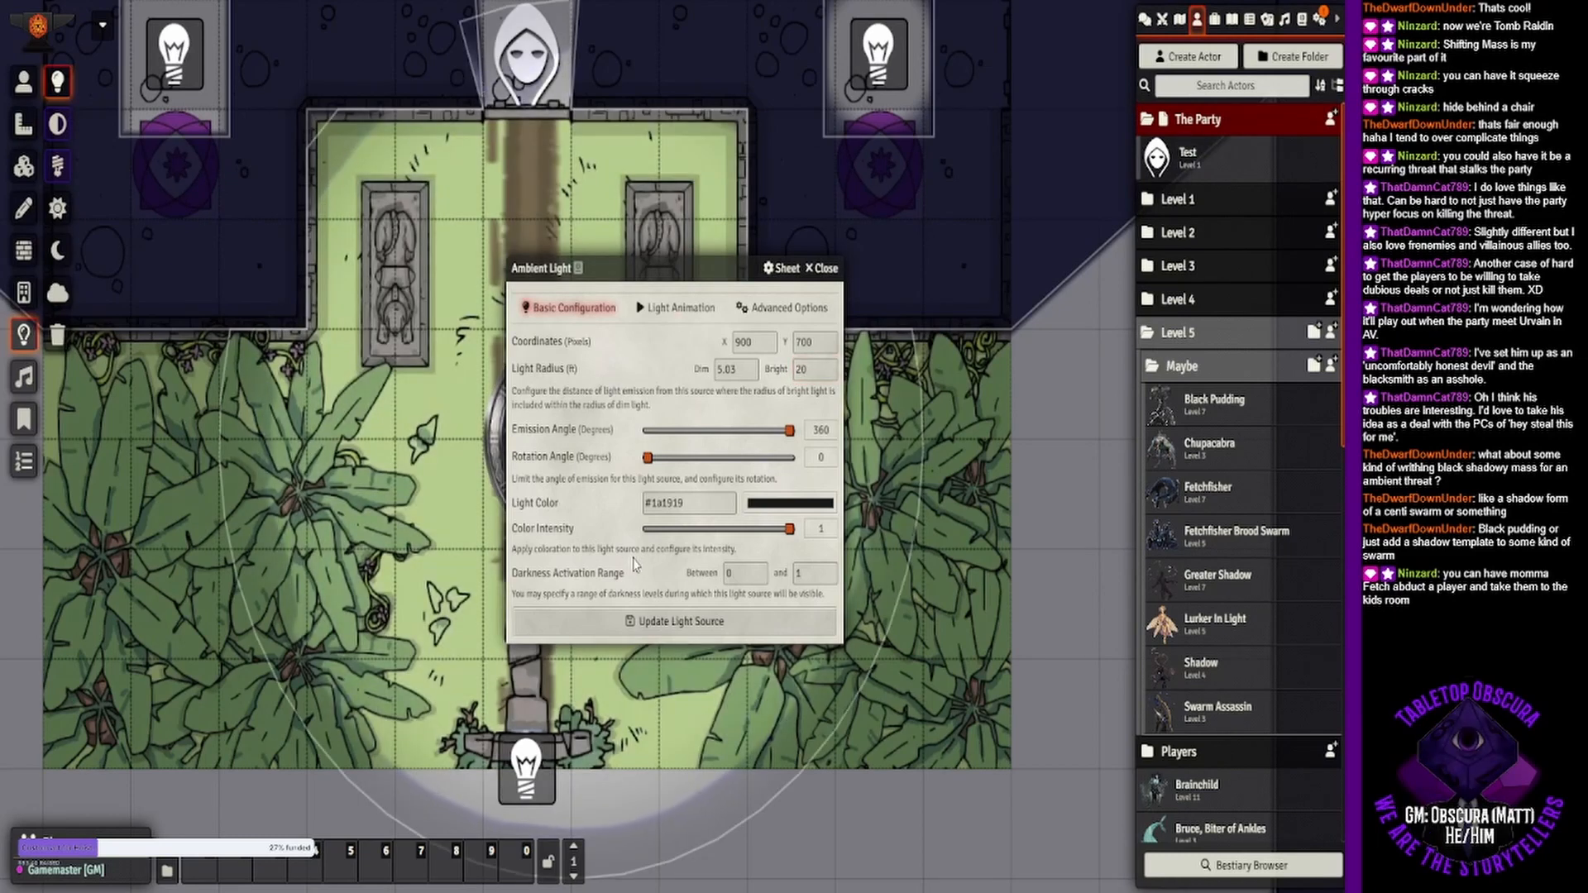
pyautogui.click(651, 627)
# - Try red (#cc0000) as the swarm light's color, and set the color to black (#000000)
pyautogui.doubleClick(581, 453)
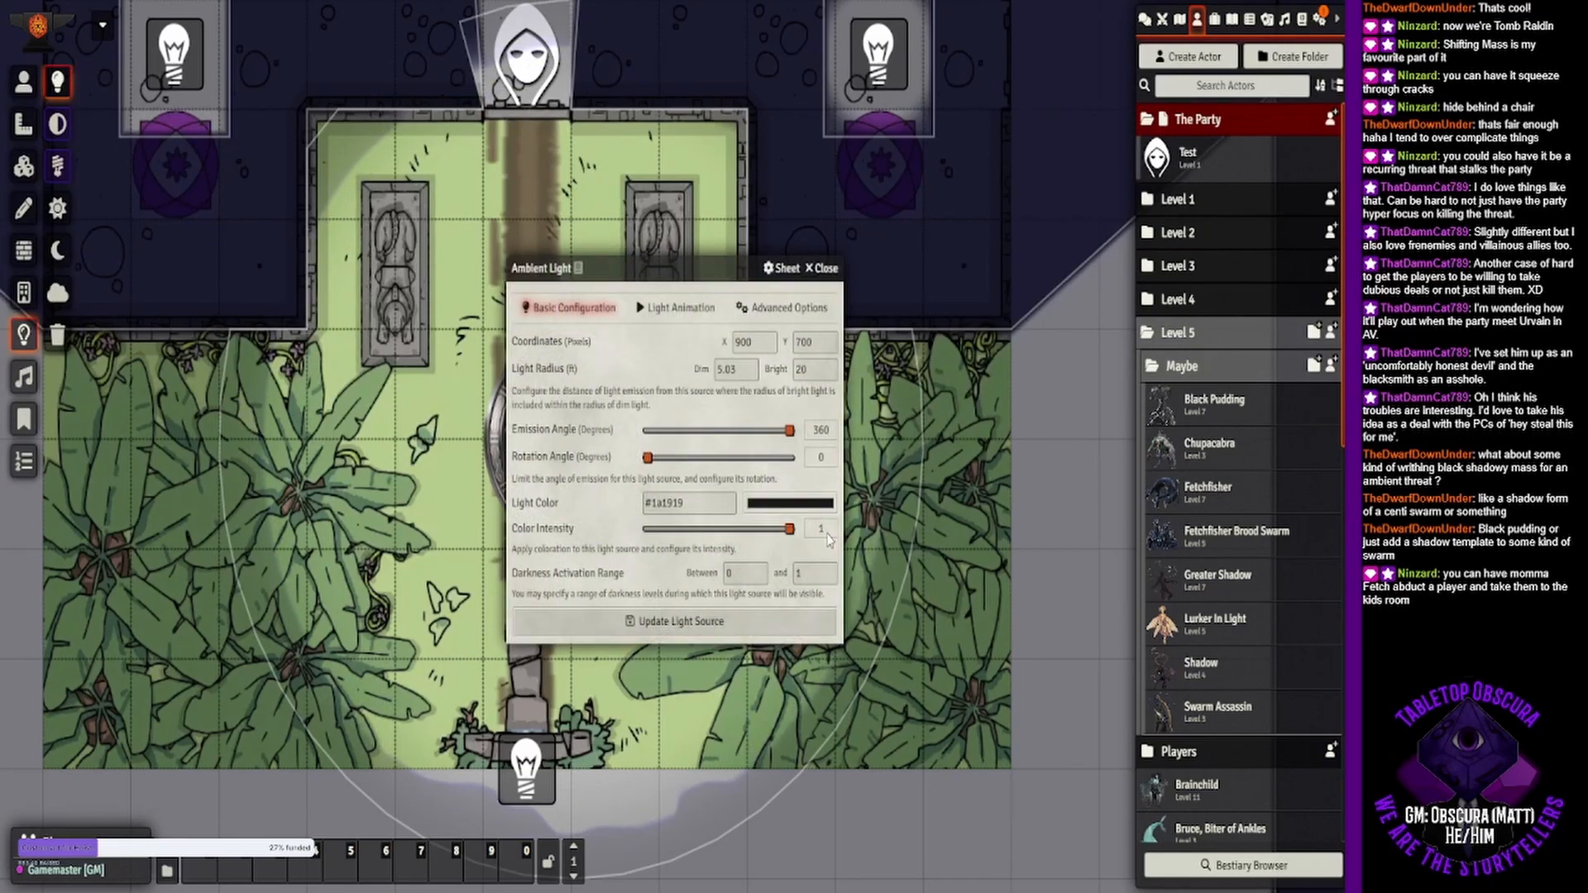
pyautogui.click(777, 503)
pyautogui.click(909, 555)
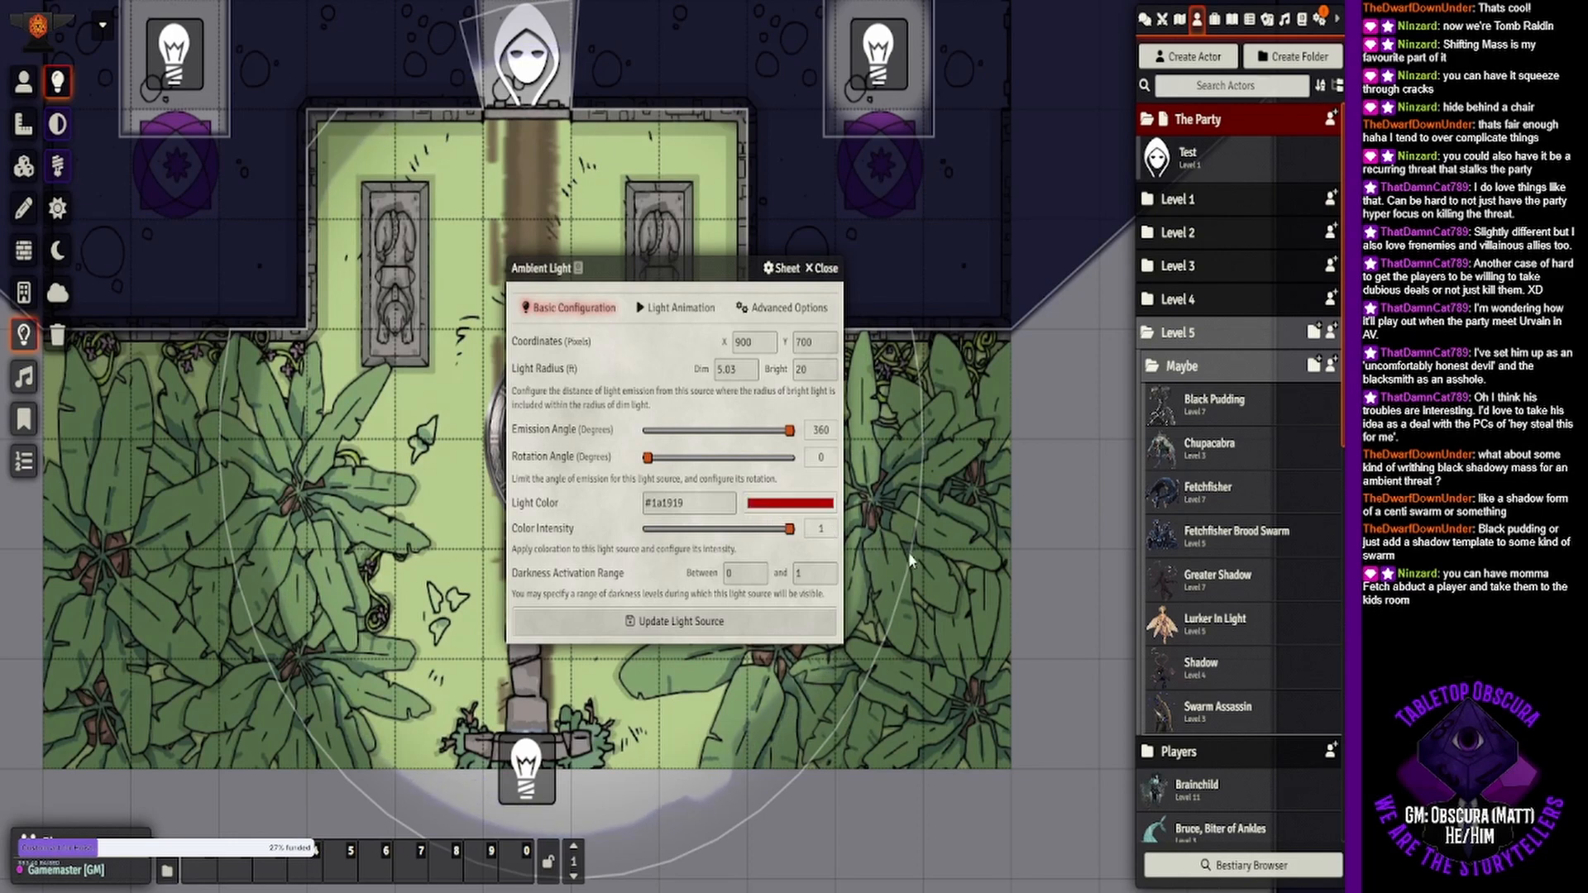
pyautogui.click(530, 511)
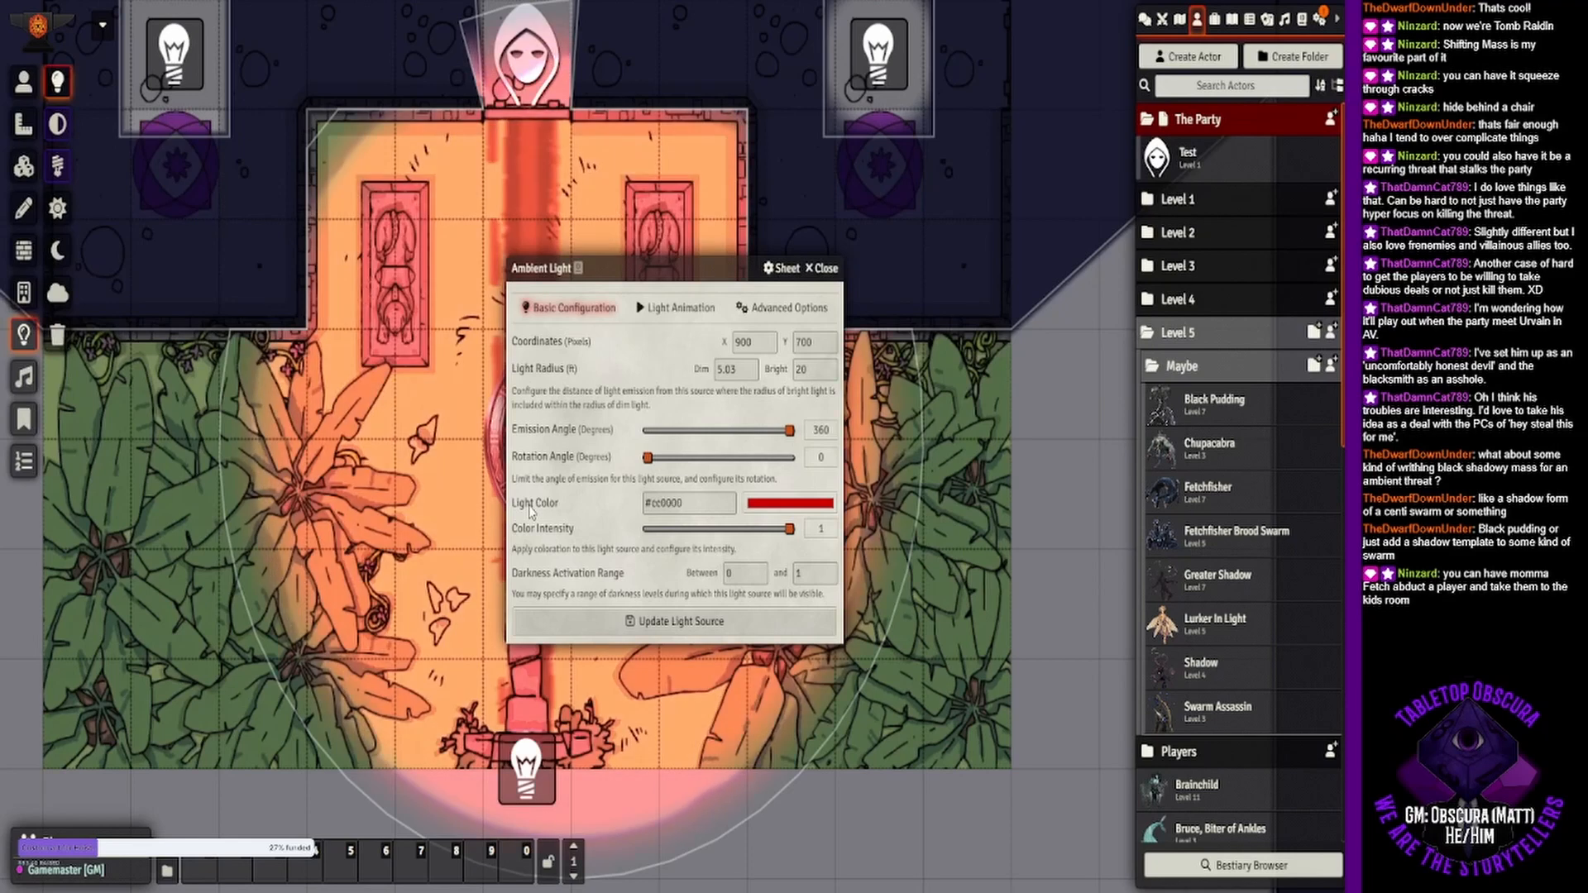
pyautogui.click(776, 505)
pyautogui.click(770, 603)
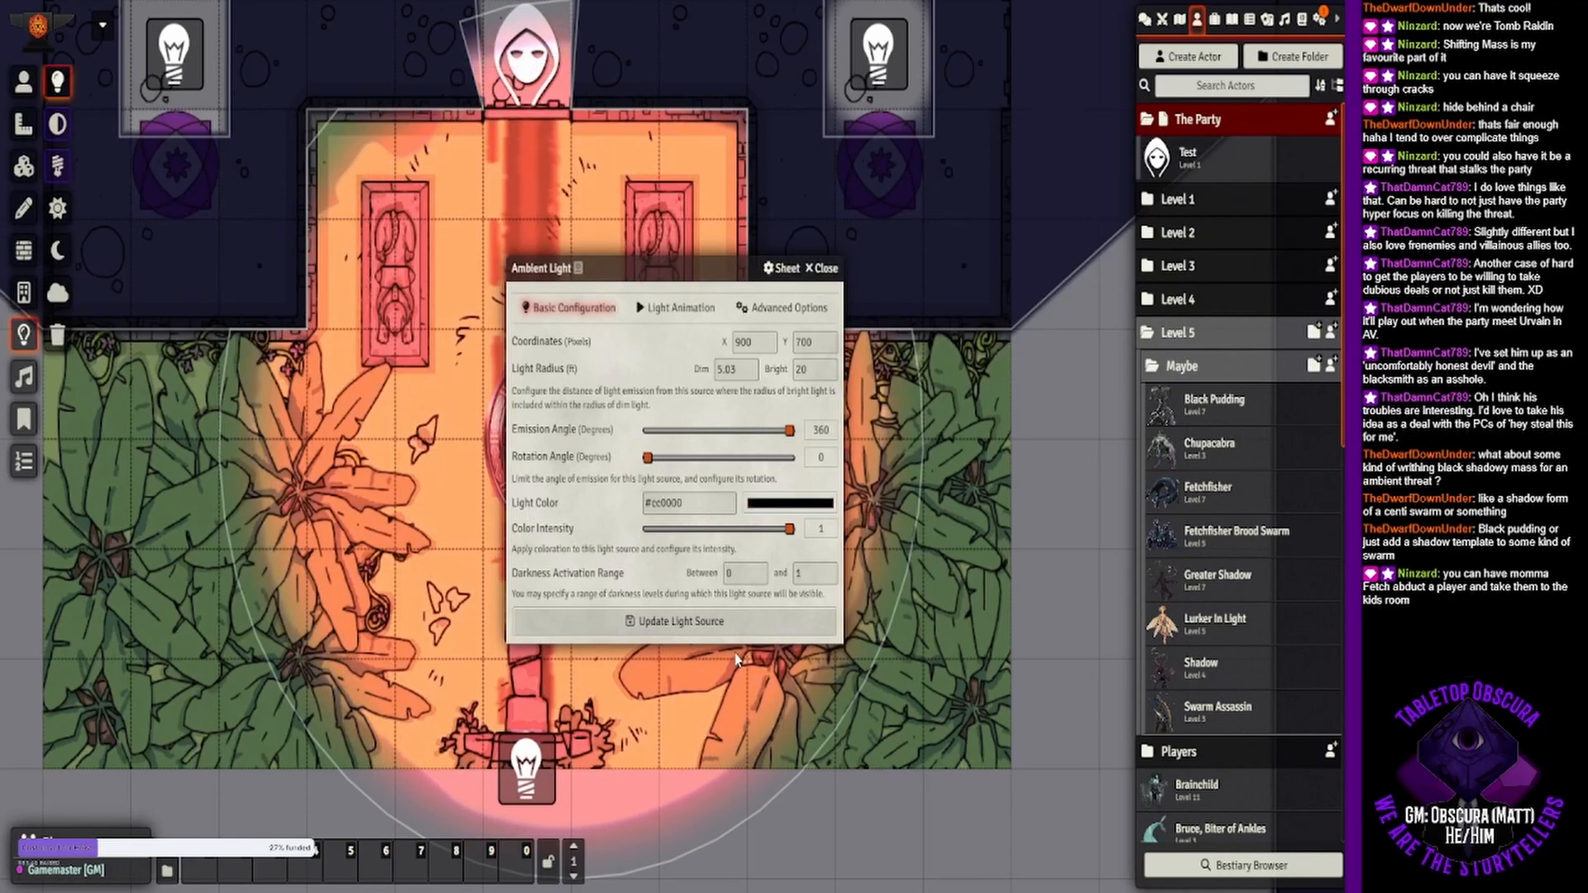
pyautogui.click(616, 480)
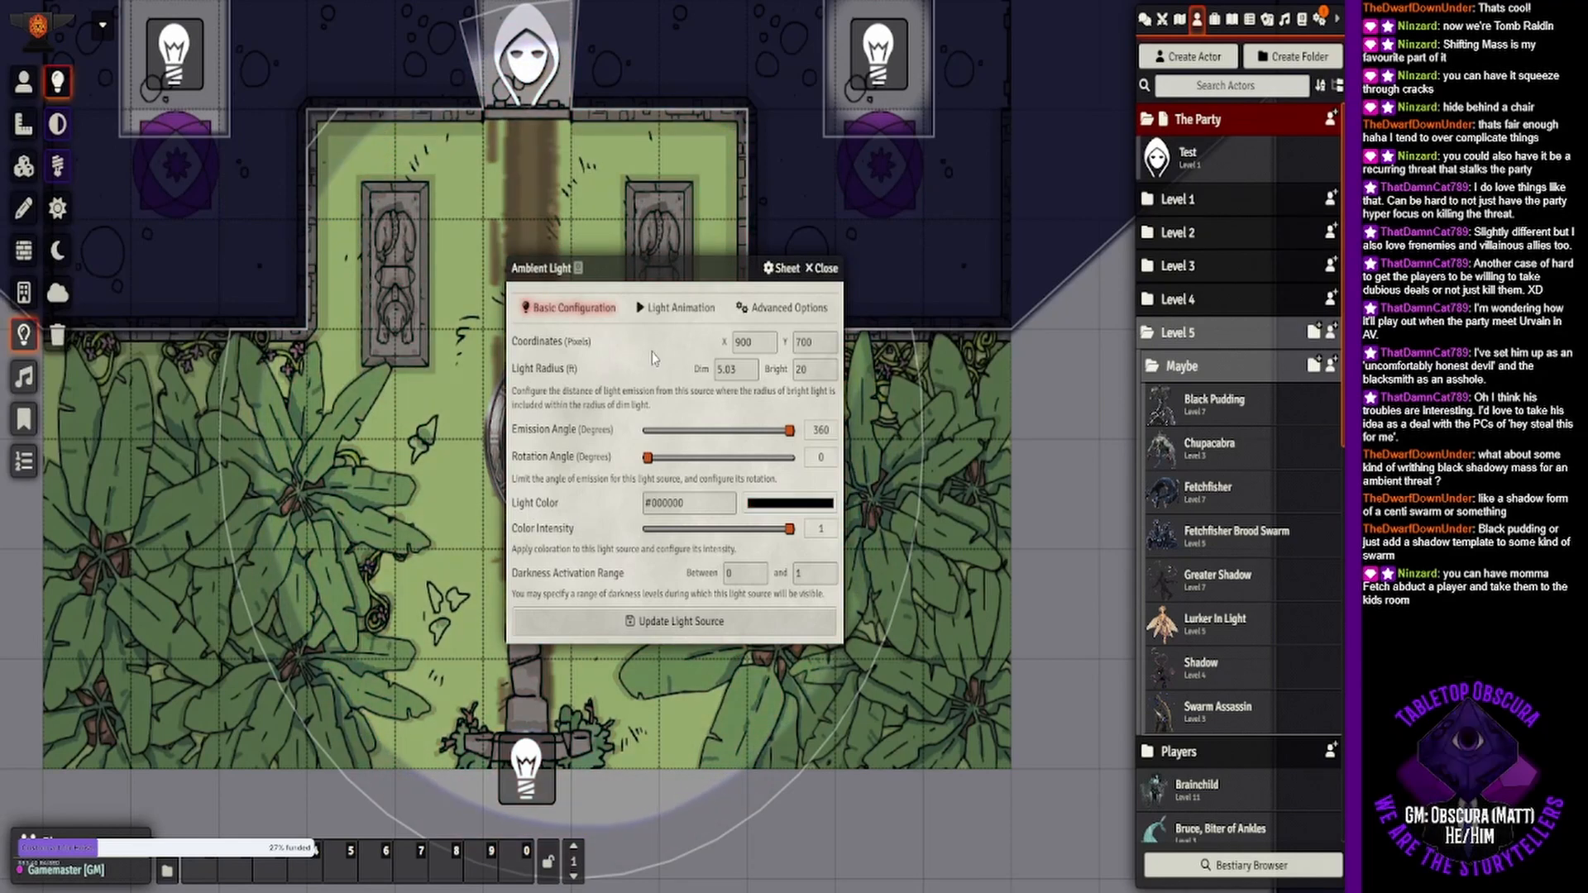
# - Change the swarm light's animation type to Smoke Patch and update the light source
pyautogui.click(676, 307)
pyautogui.click(725, 347)
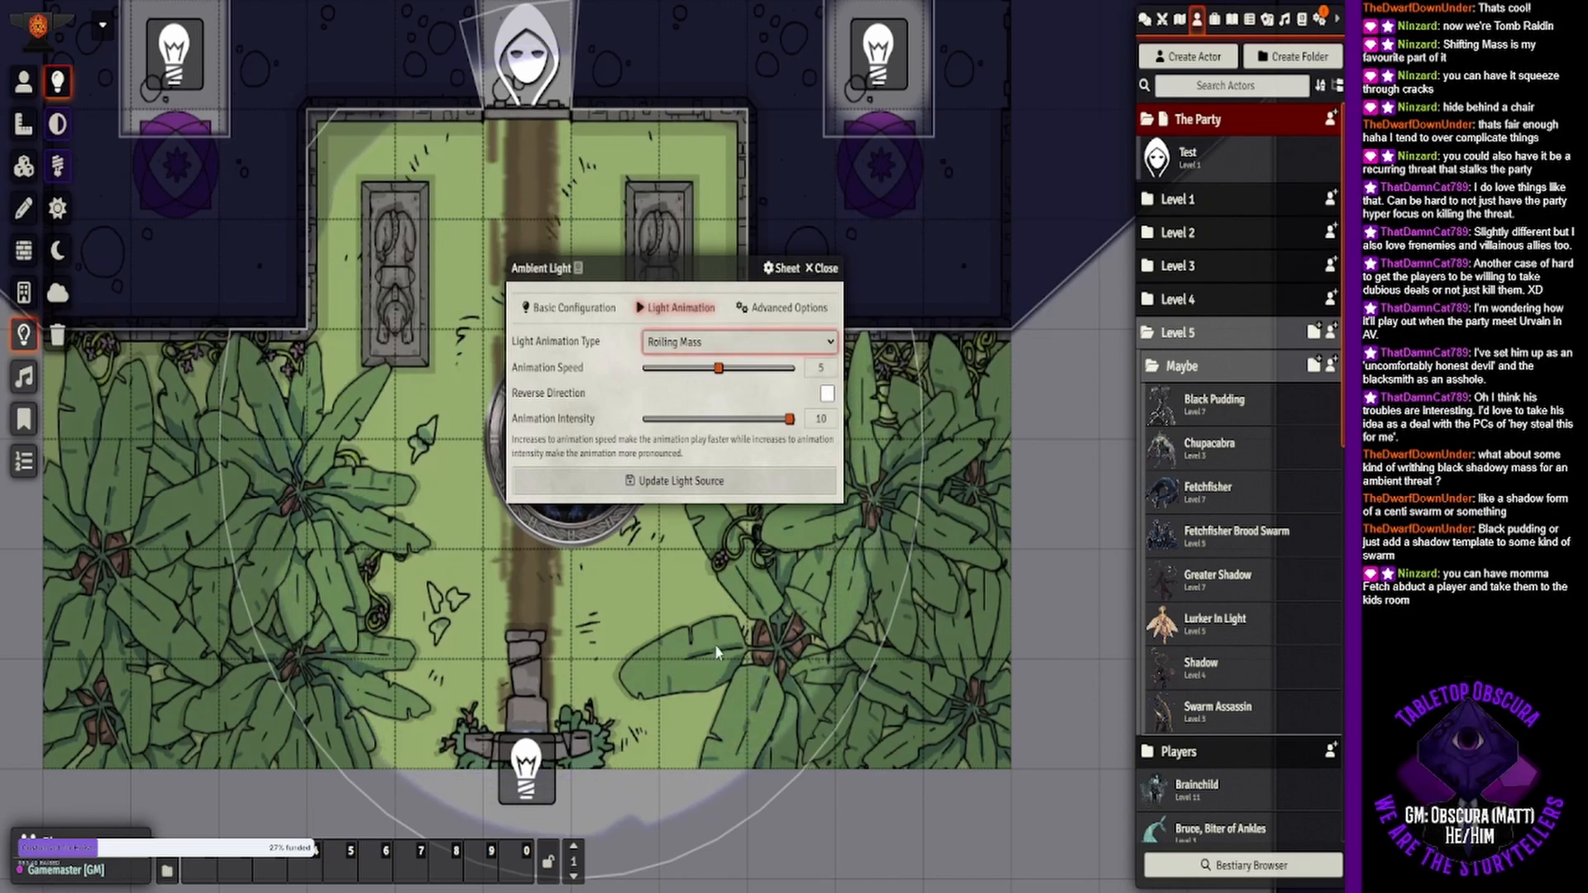
pyautogui.press('Down')
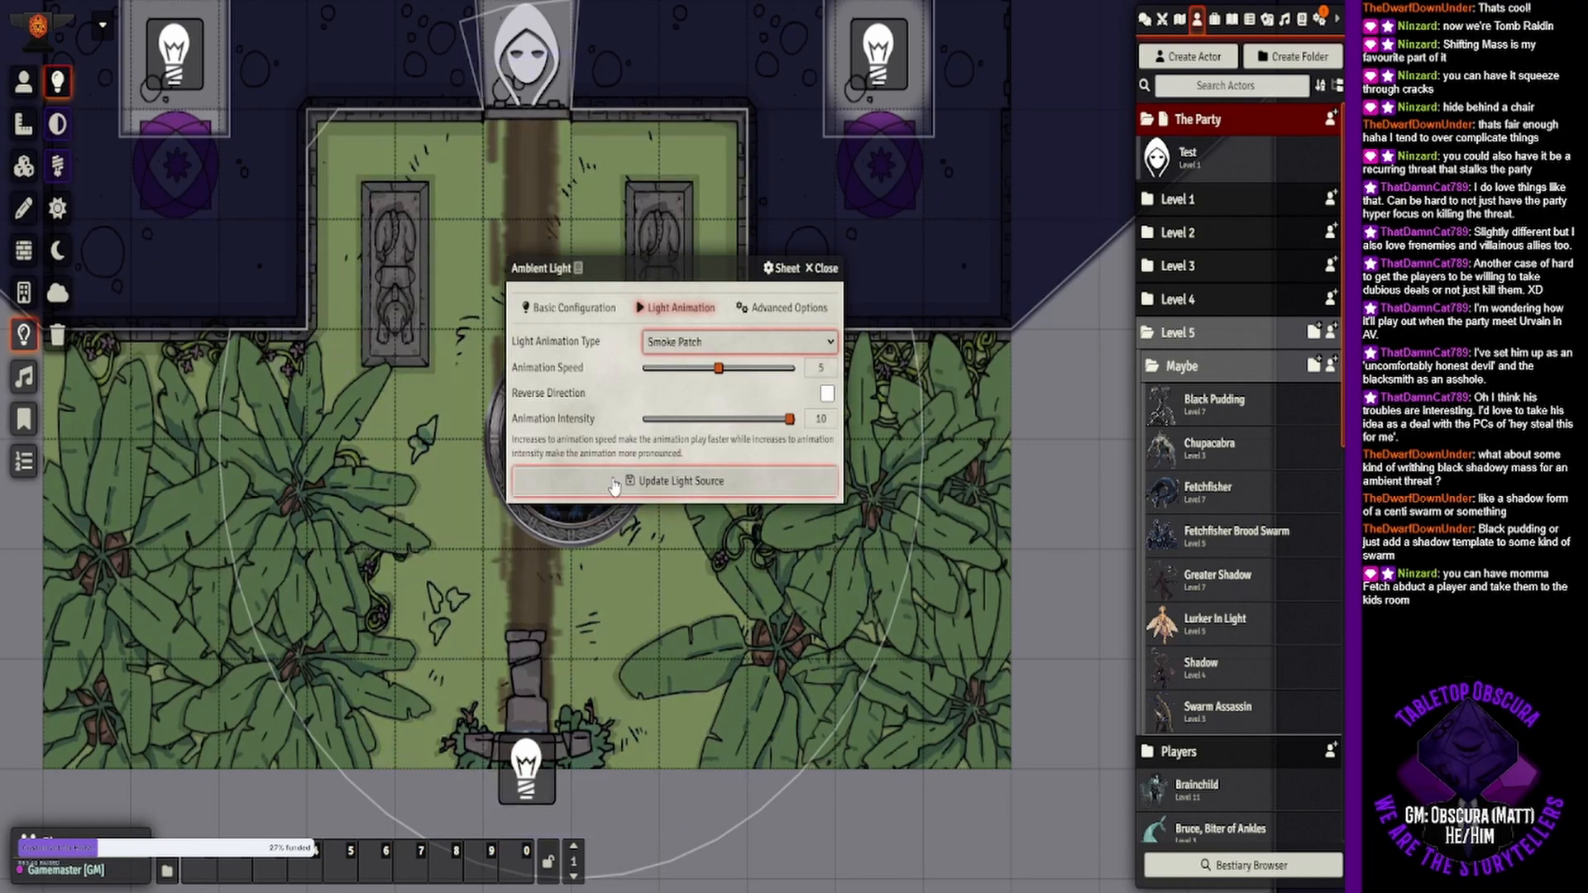
pyautogui.click(613, 483)
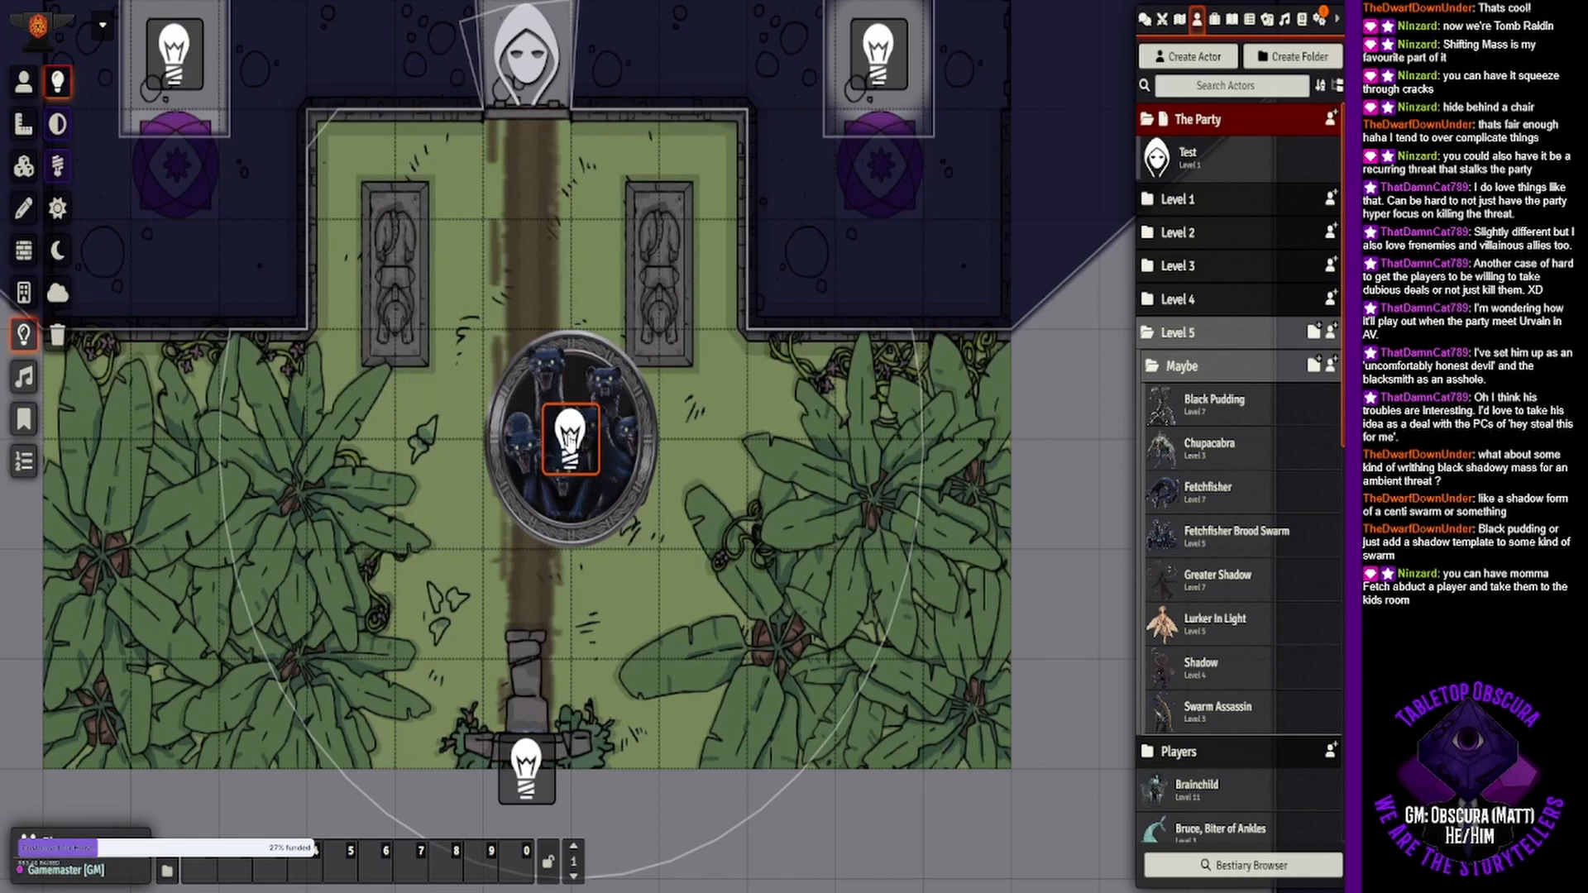
# - Try the swarm light's saturation, shadows and contrast at 1 each, and return the contrast to 0
pyautogui.doubleClick(570, 438)
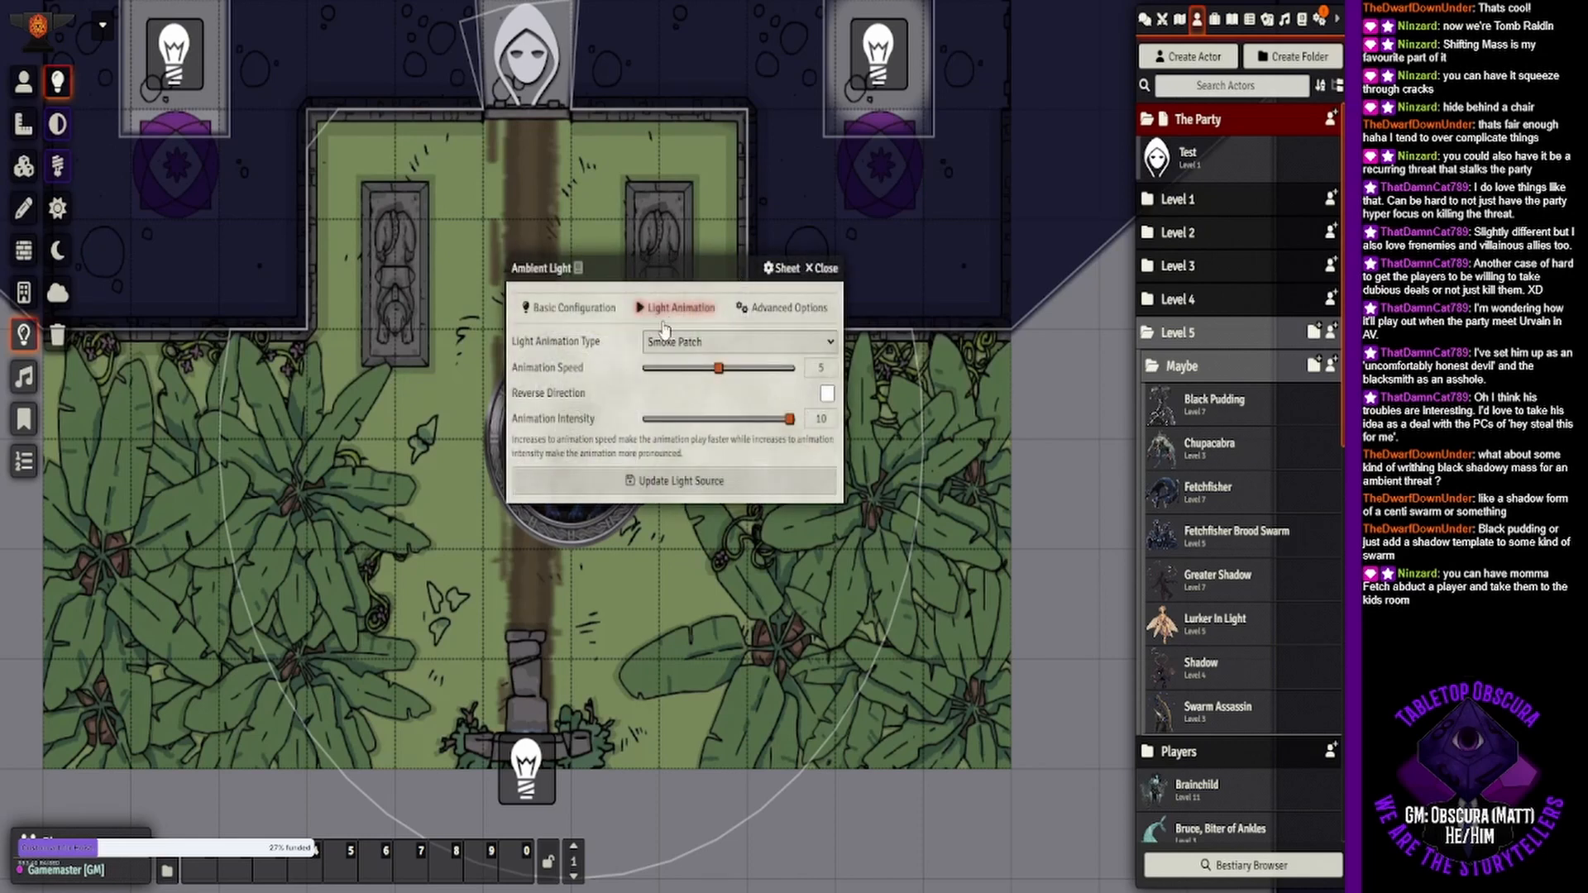
pyautogui.click(785, 307)
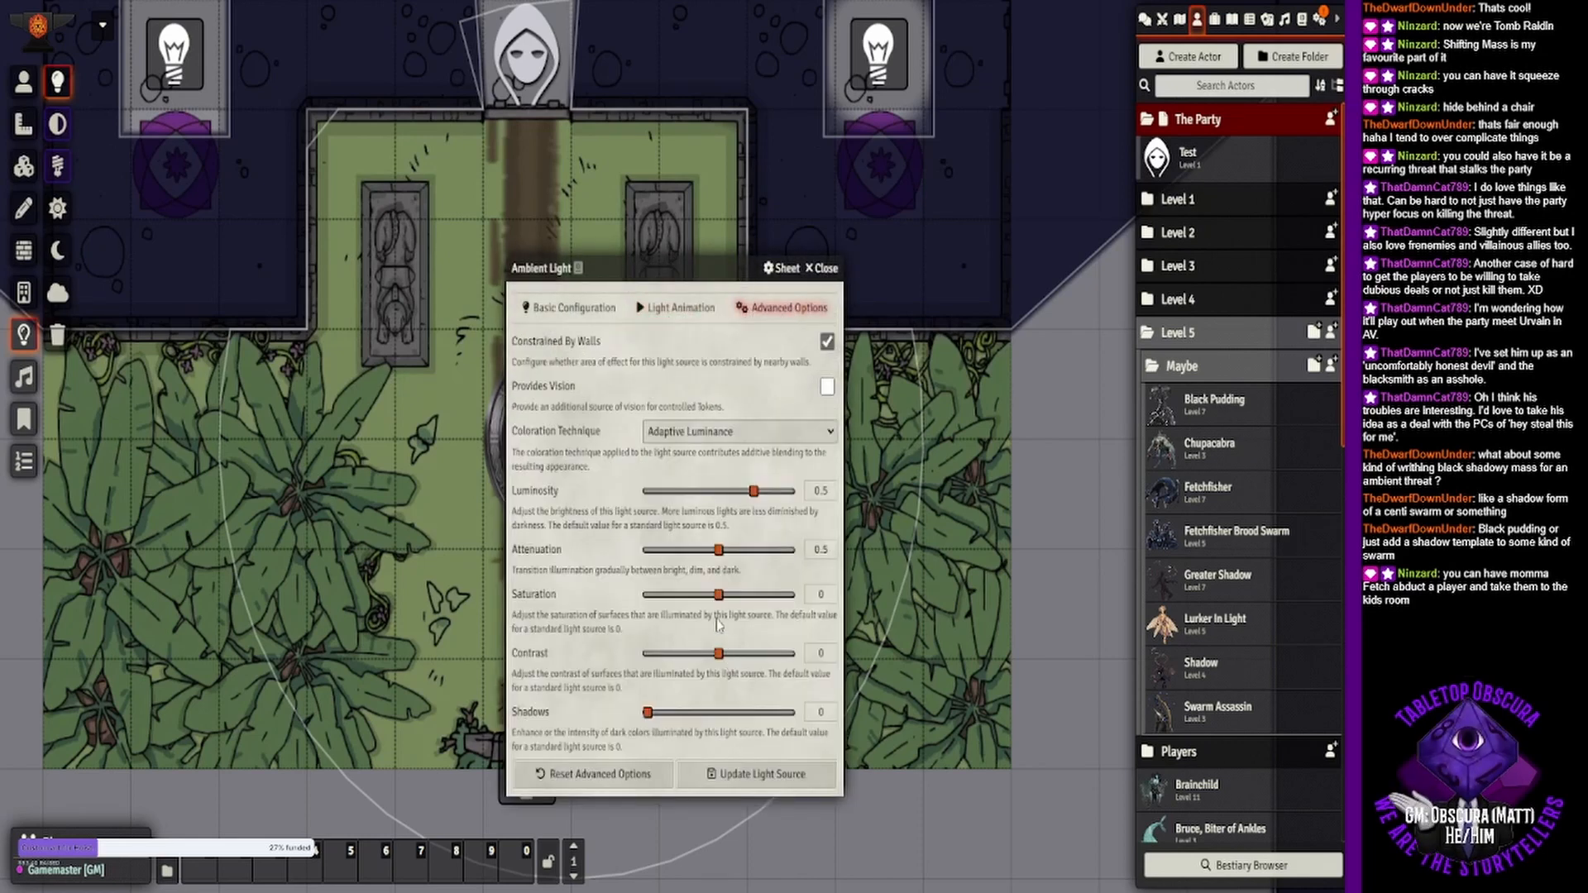
pyautogui.moveTo(719, 601); pyautogui.dragTo(901, 616)
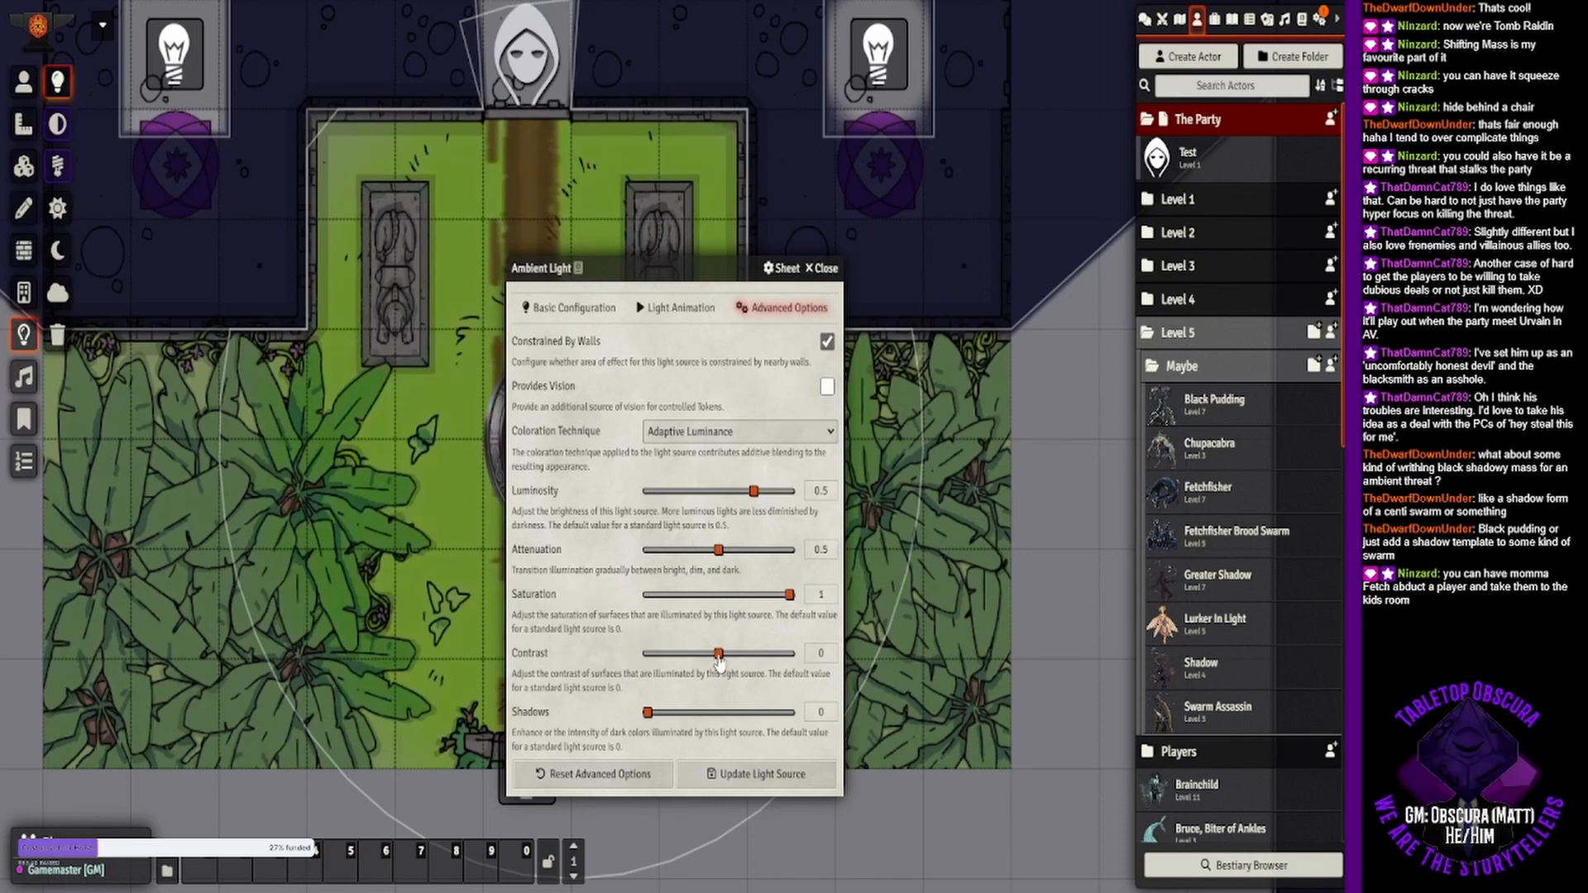
pyautogui.moveTo(649, 718); pyautogui.dragTo(841, 723)
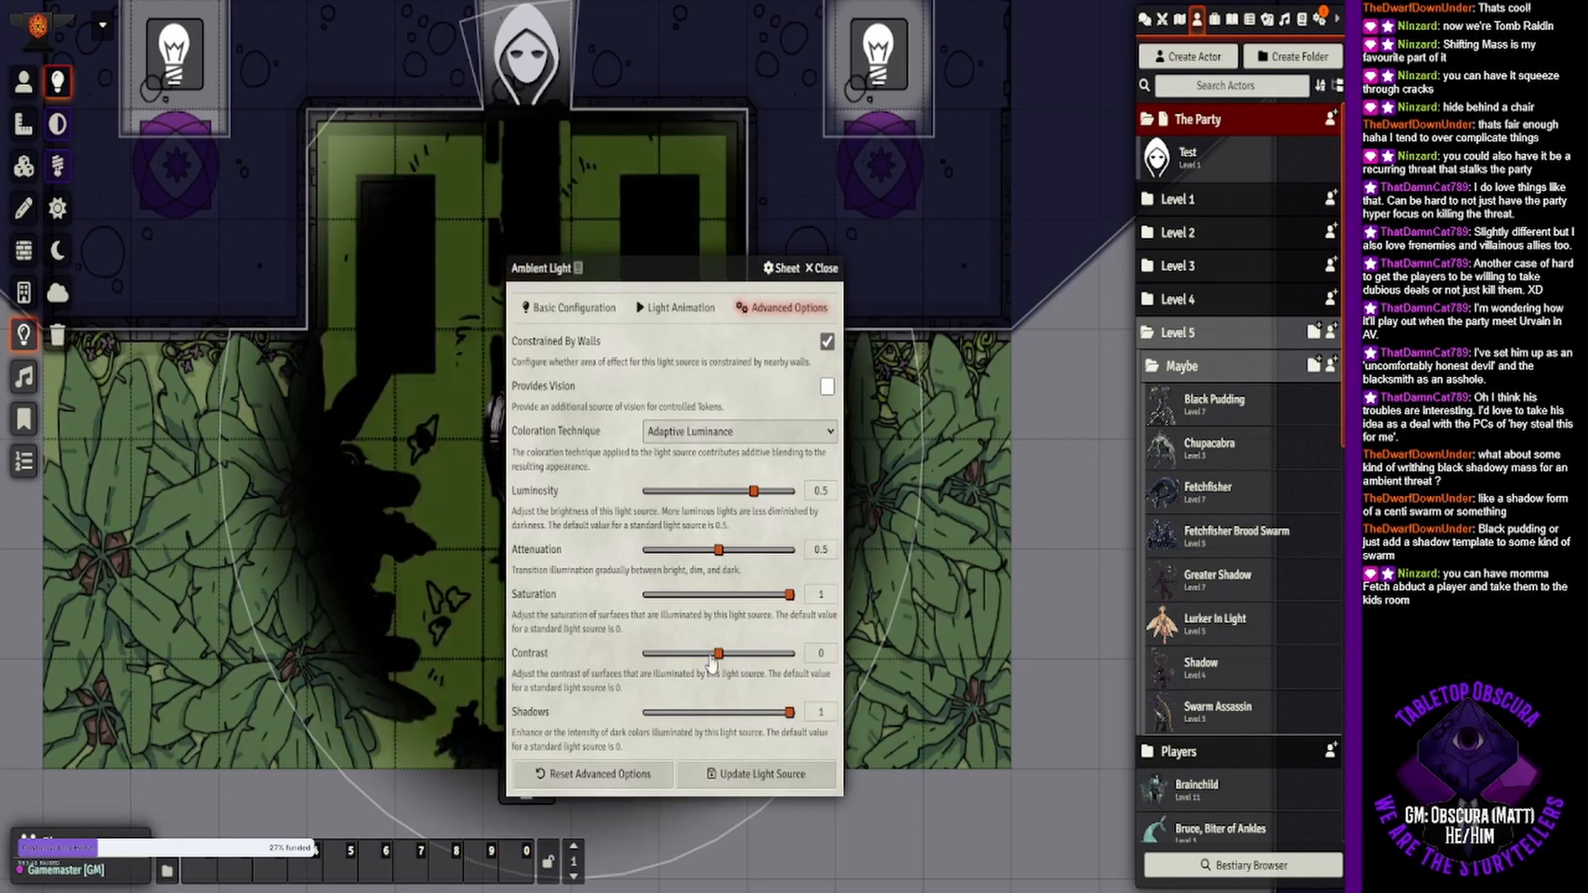
pyautogui.moveTo(719, 655); pyautogui.dragTo(881, 671)
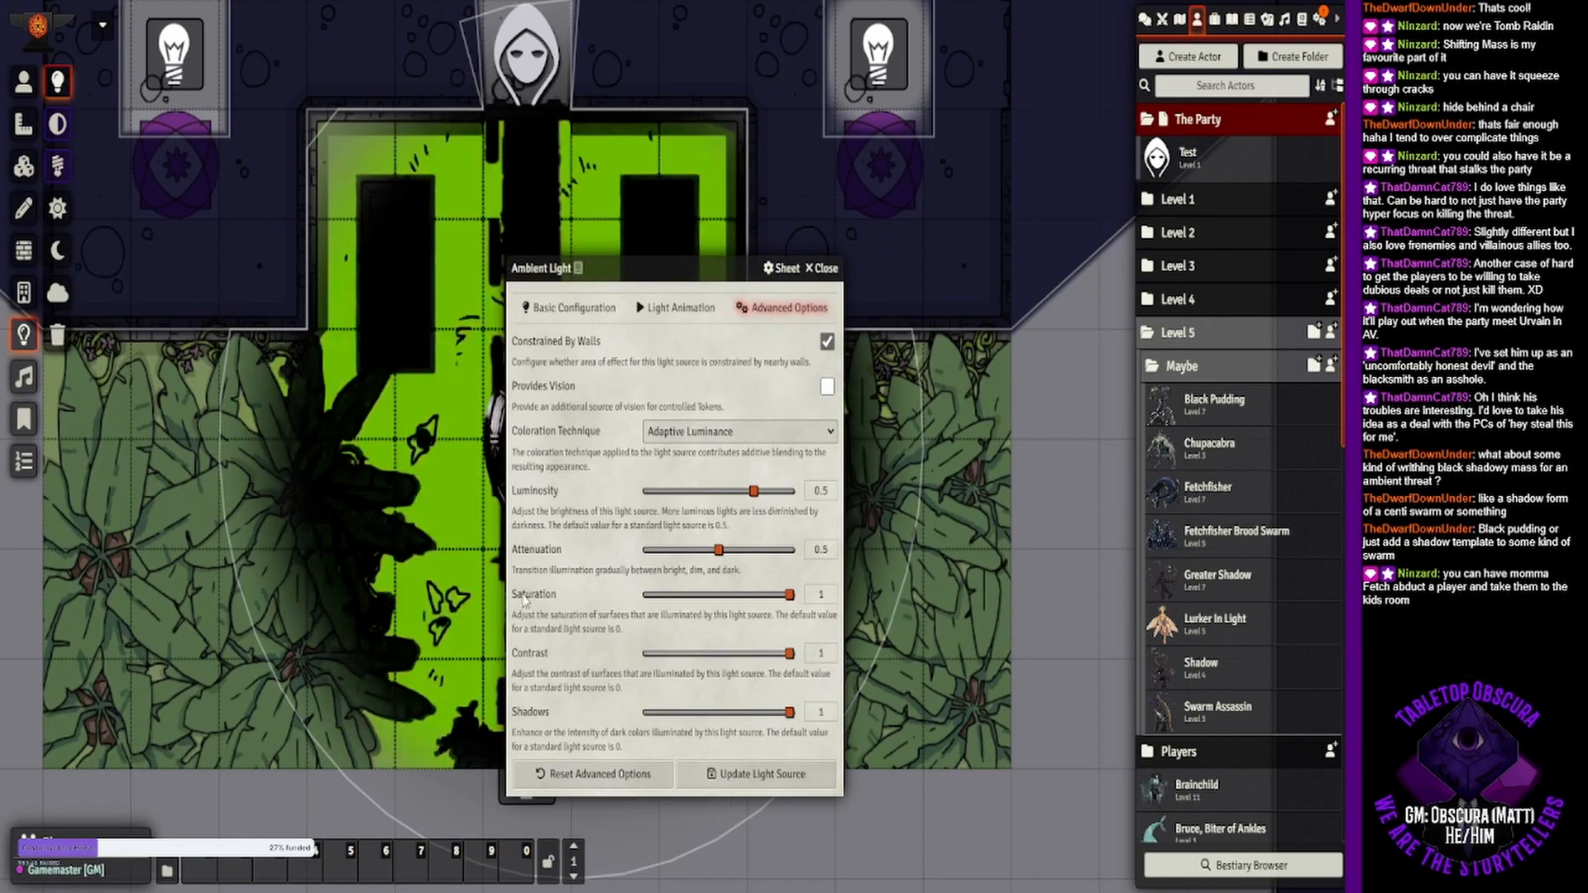
pyautogui.moveTo(729, 652)
pyautogui.mouseDown()
pyautogui.moveTo(640, 658)
pyautogui.moveTo(719, 660)
pyautogui.mouseUp()
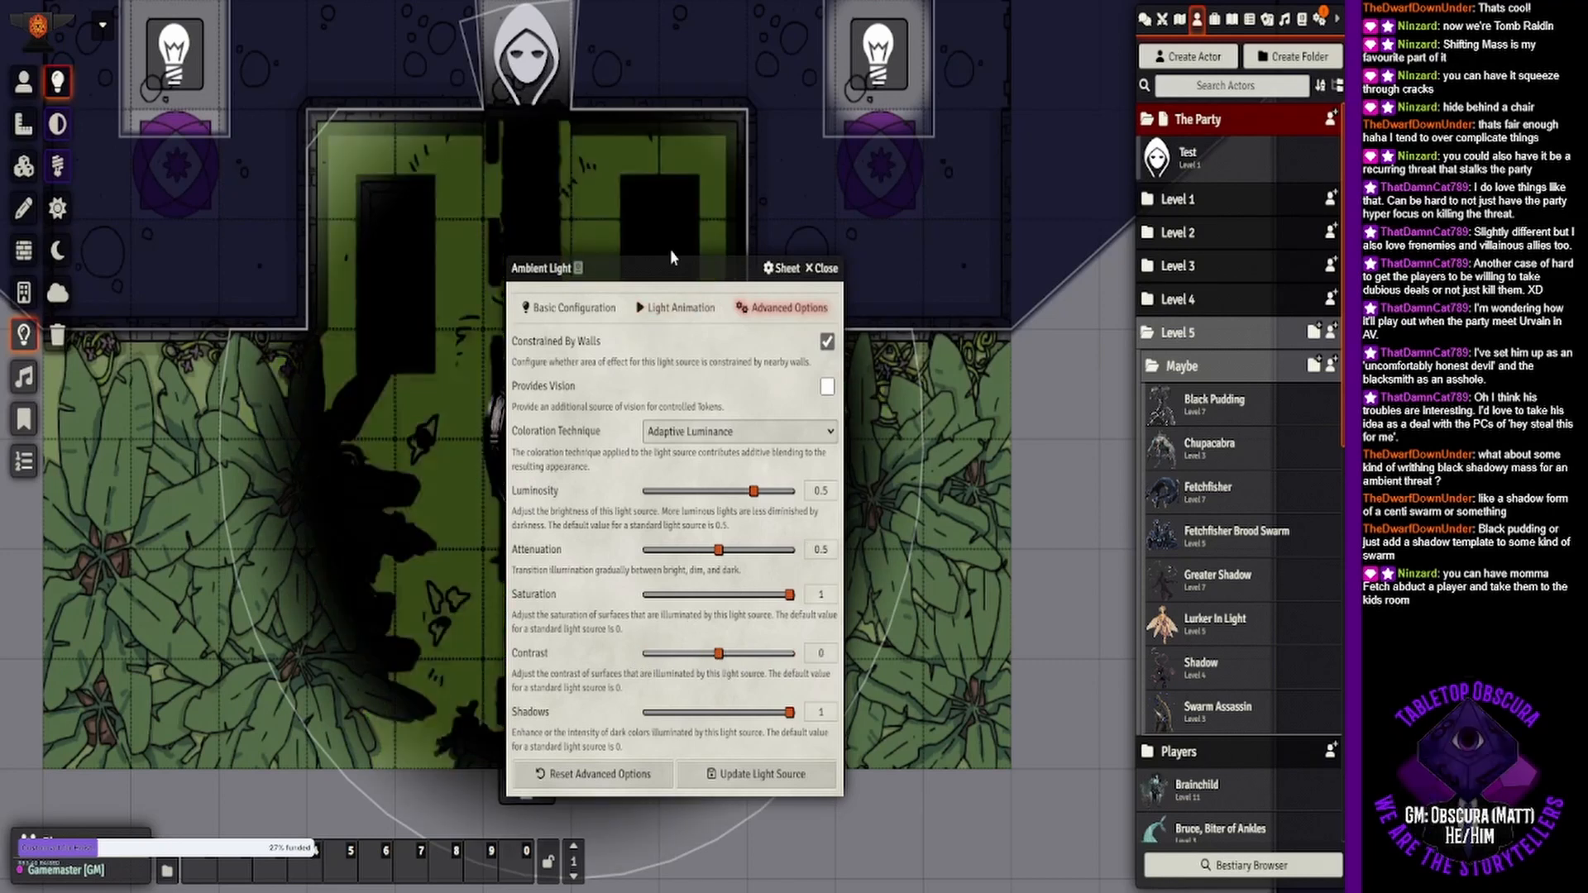
# - Move the light's settings clear of the swarm token, and set saturation to 0.05, shadows to 0.5 and luminosity to -1
pyautogui.moveTo(706, 264); pyautogui.dragTo(888, 206)
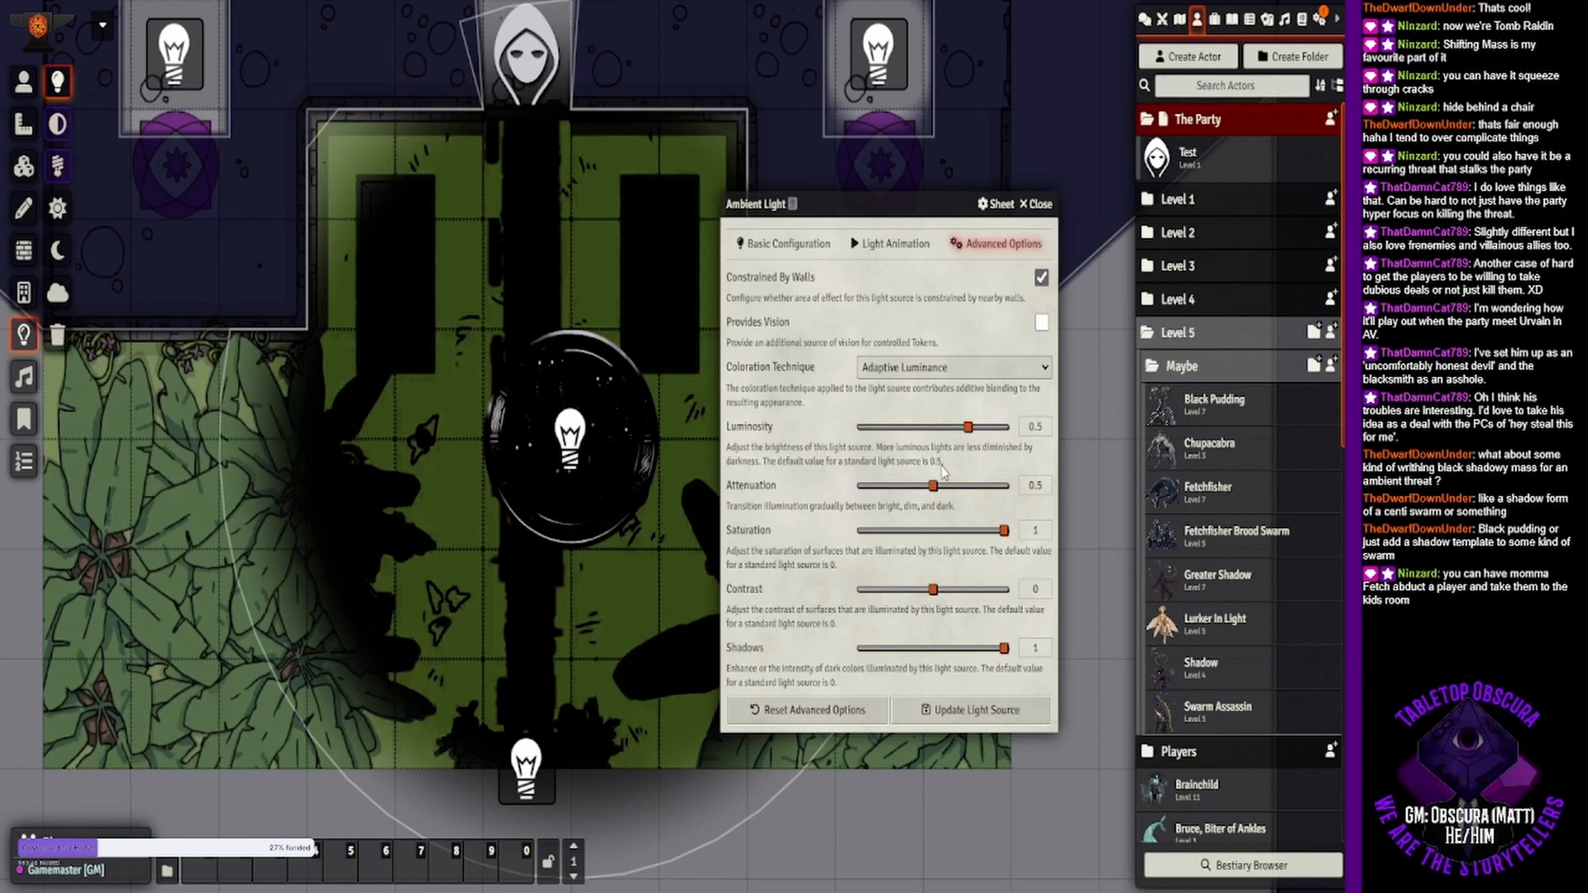
pyautogui.moveTo(1004, 533); pyautogui.dragTo(935, 540)
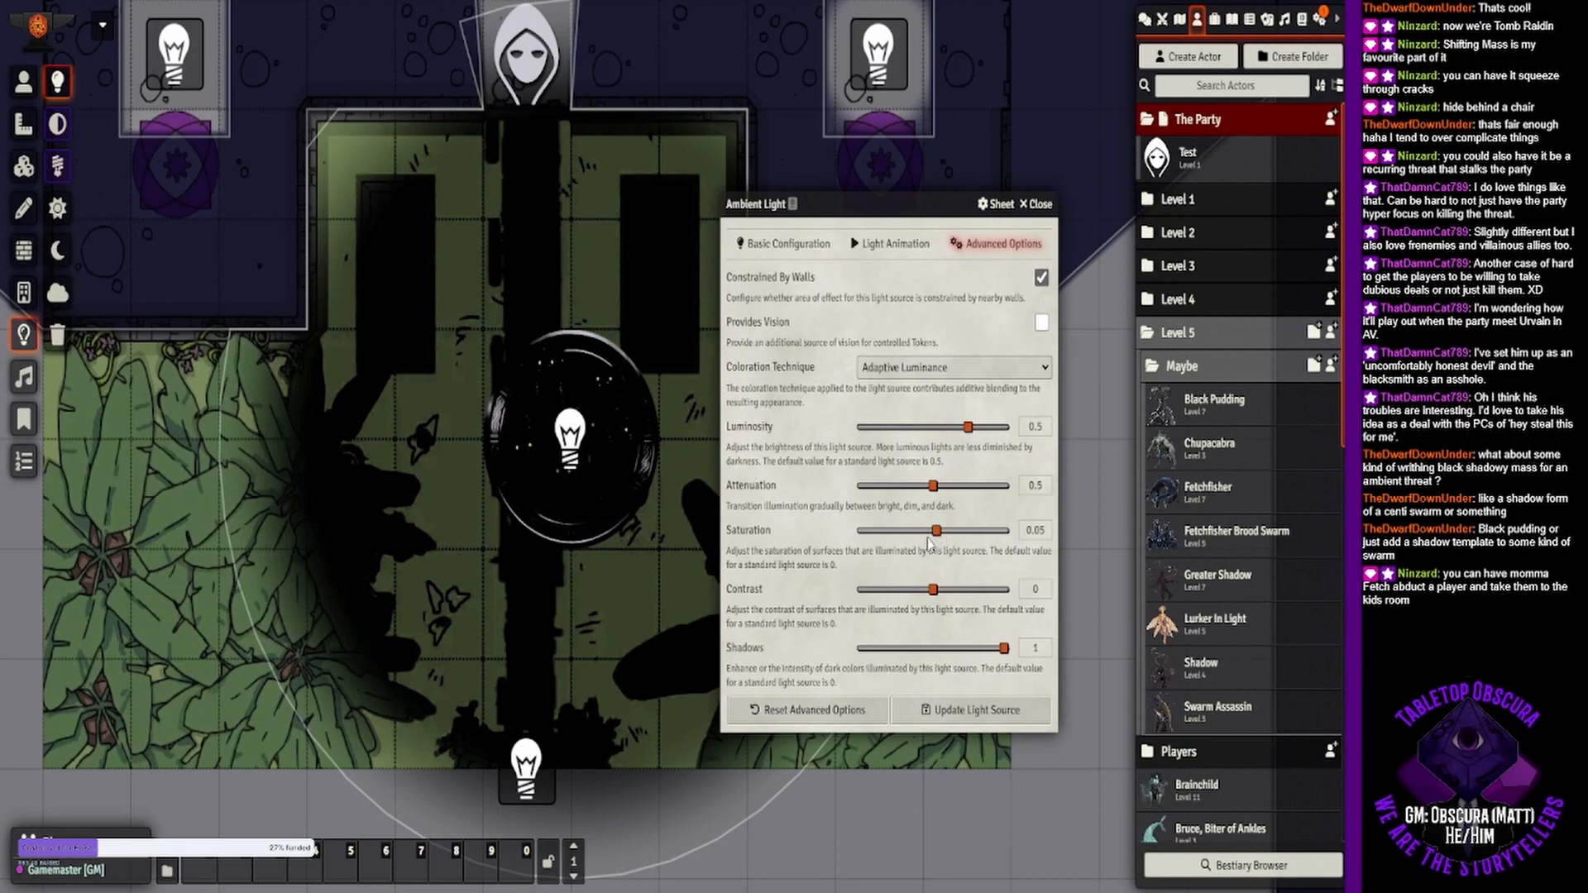
pyautogui.moveTo(1003, 649); pyautogui.dragTo(940, 653)
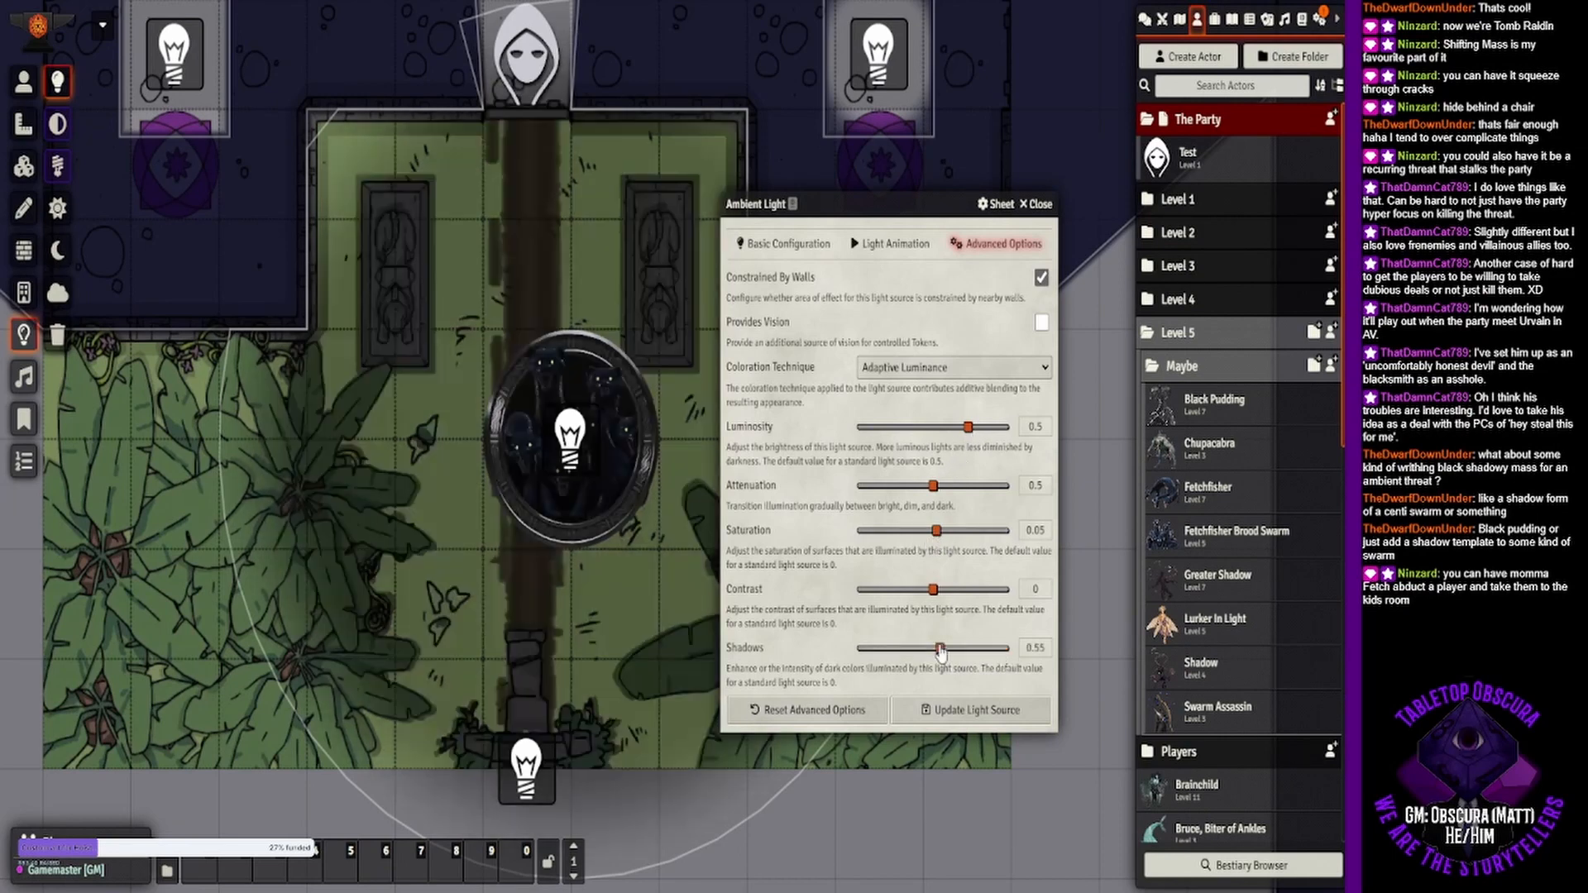
pyautogui.click(935, 652)
pyautogui.moveTo(957, 436); pyautogui.dragTo(785, 460)
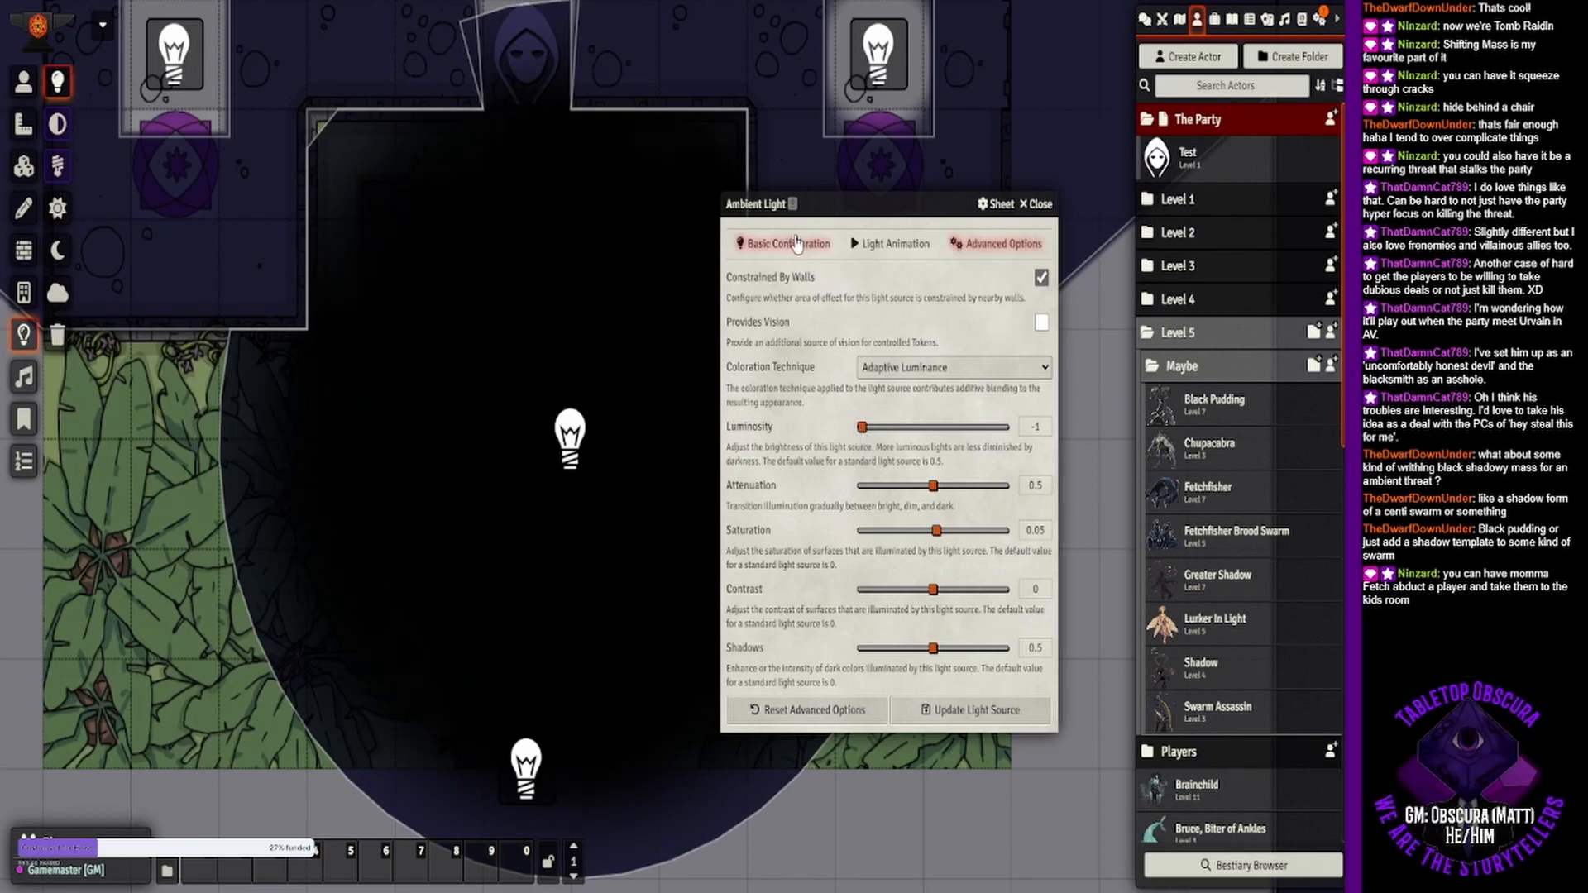
# - Switch the swarm light's animation to Rolling Mass, and reduce its bright radius to 10 ft and finally to 5 ft
pyautogui.click(890, 243)
pyautogui.click(951, 278)
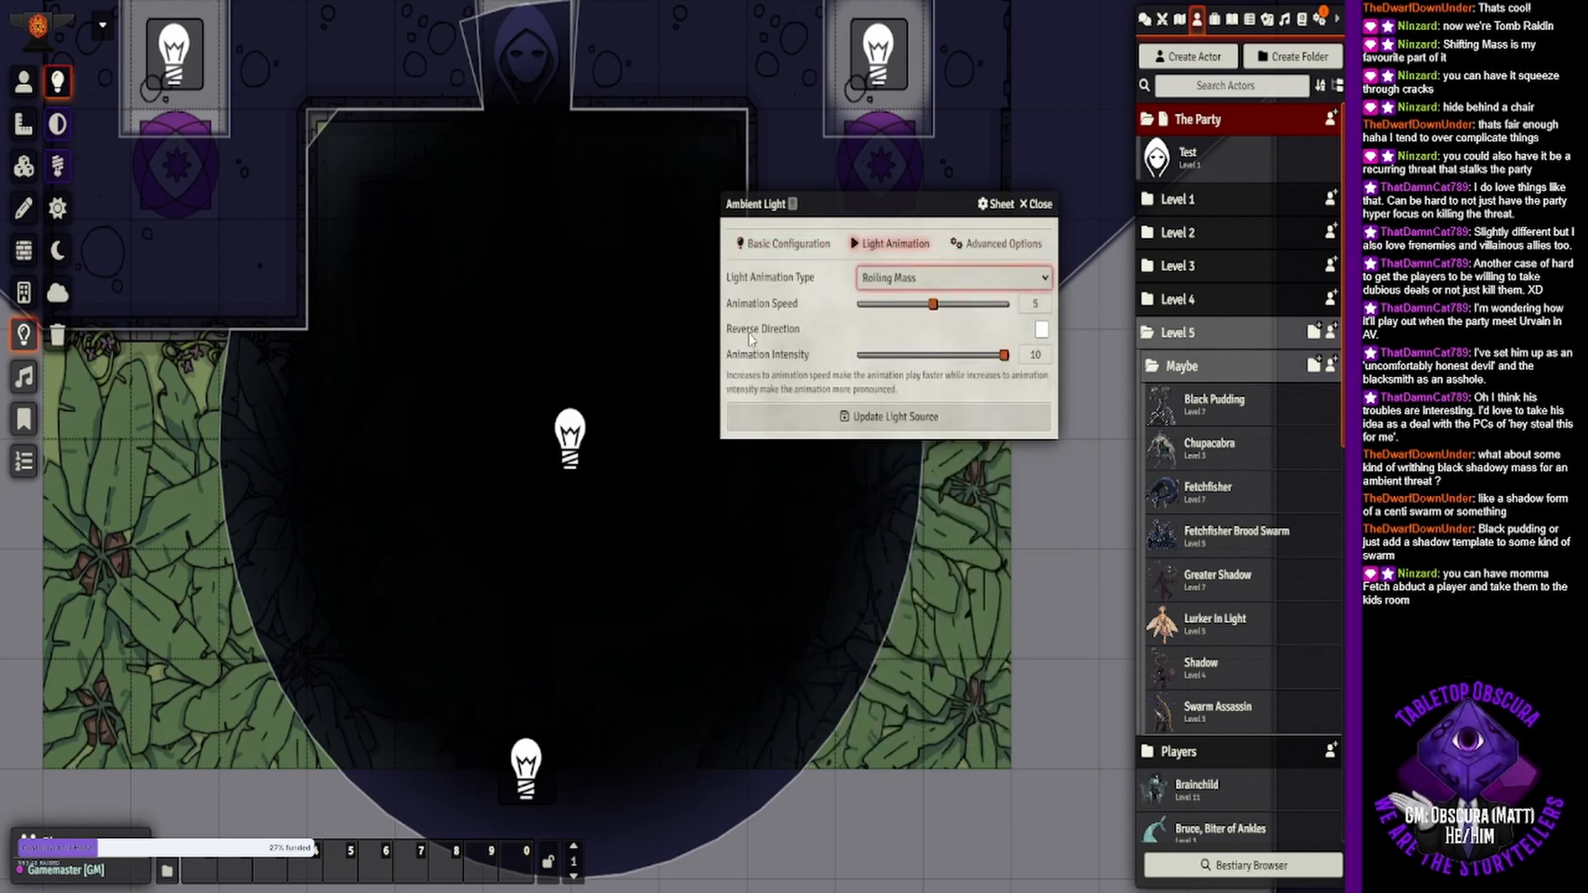
pyautogui.click(805, 253)
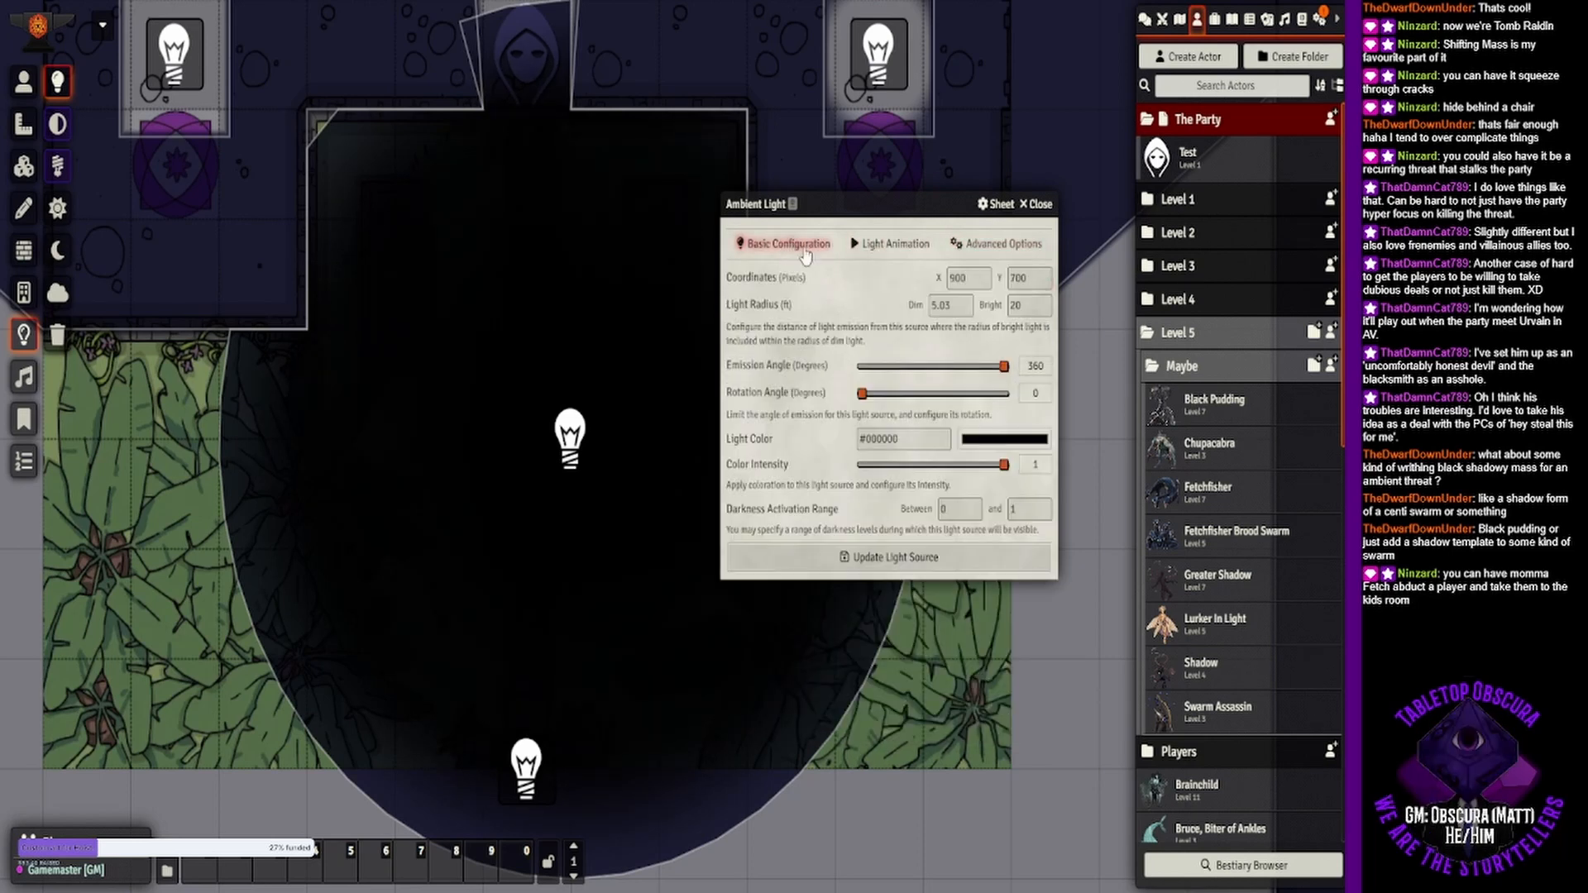
pyautogui.doubleClick(1030, 303)
pyautogui.write('10')
pyautogui.click(854, 301)
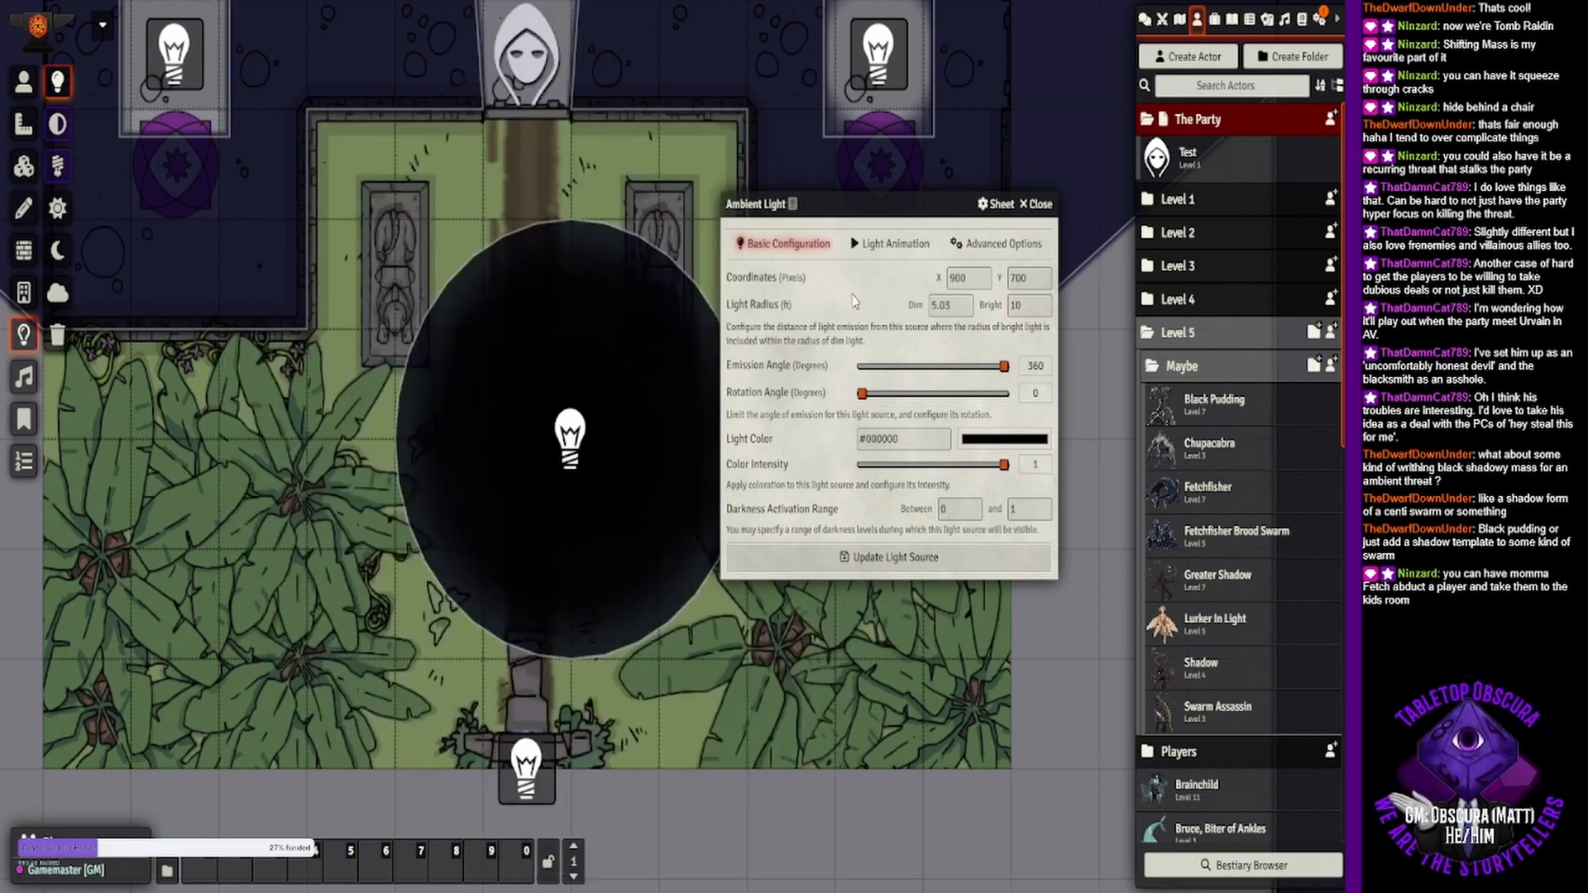
pyautogui.doubleClick(1030, 304)
pyautogui.write('5')
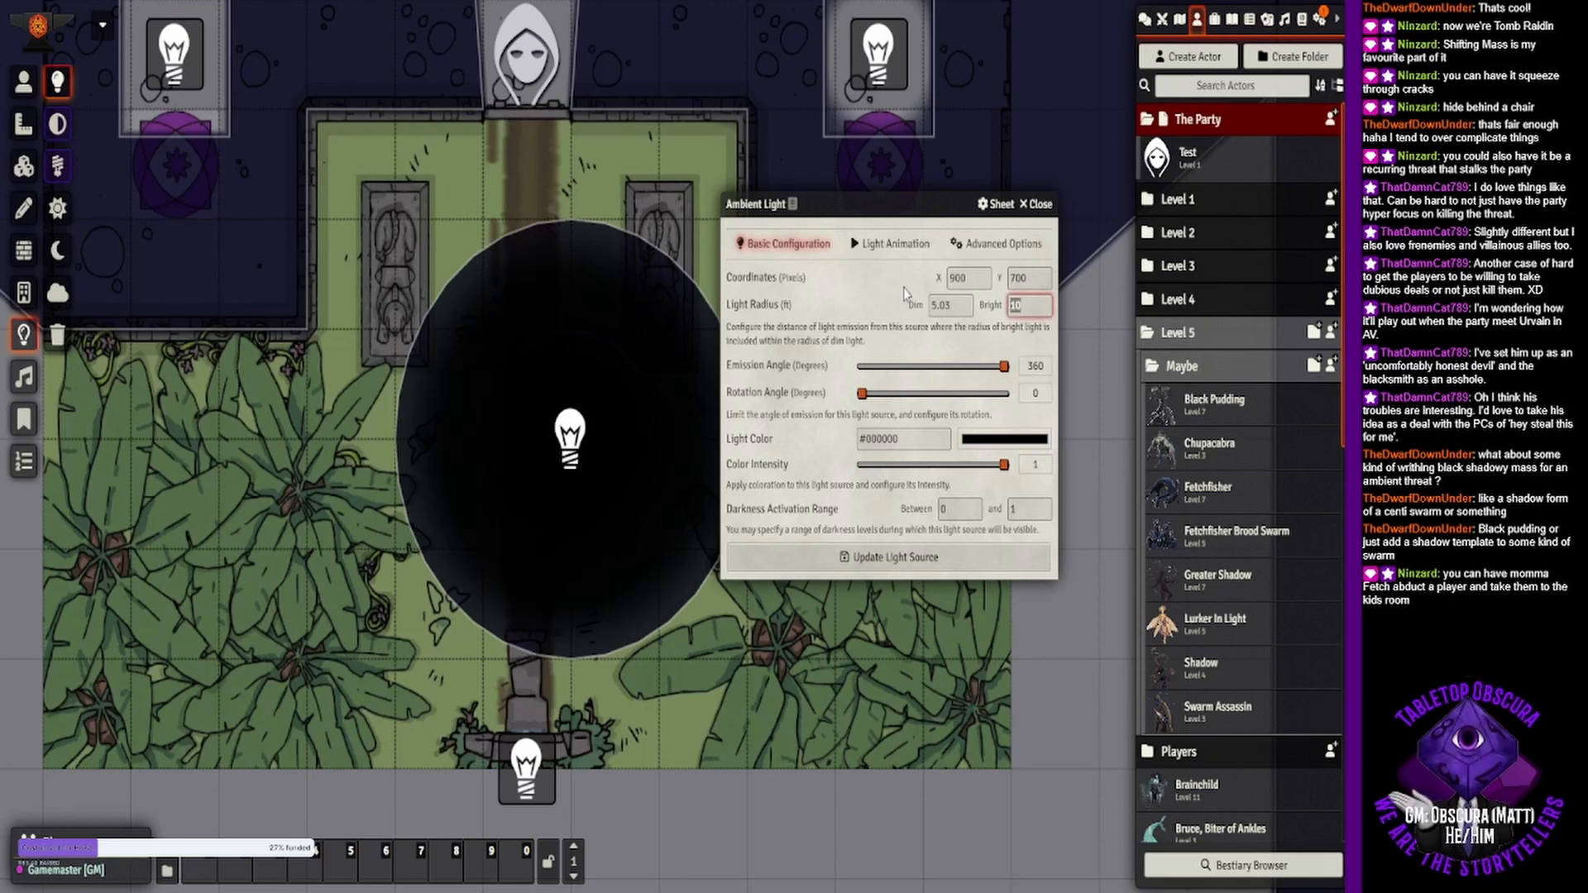
pyautogui.click(852, 339)
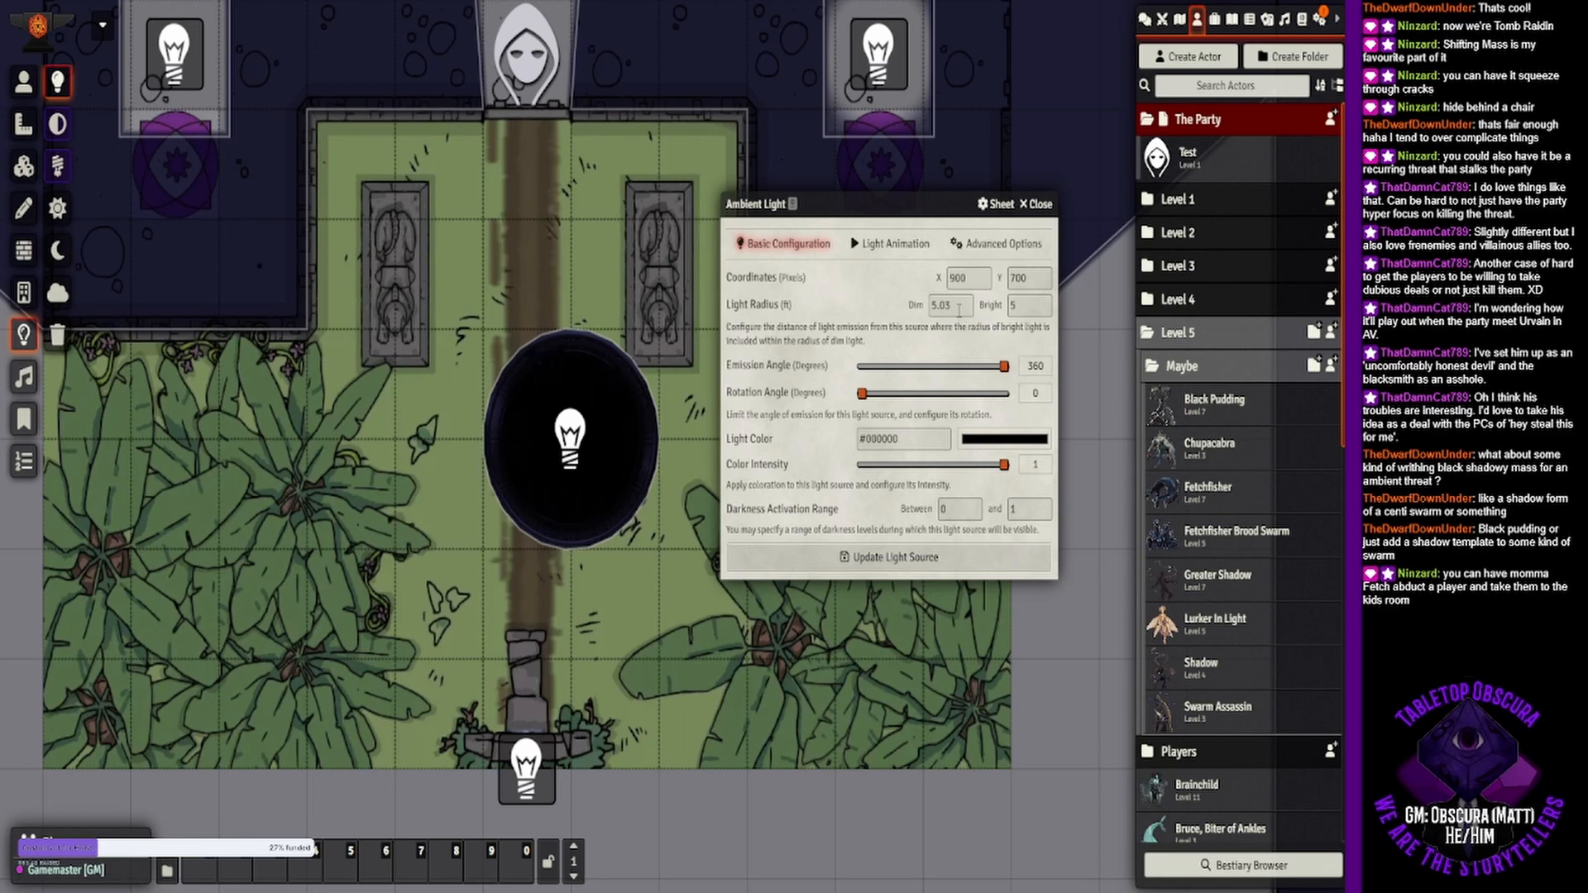
# - Try the swarm light's dim radius at 10 ft, set it to 5 ft, and update the light source
pyautogui.moveTo(964, 305); pyautogui.dragTo(903, 312)
pyautogui.write('10')
pyautogui.click(875, 323)
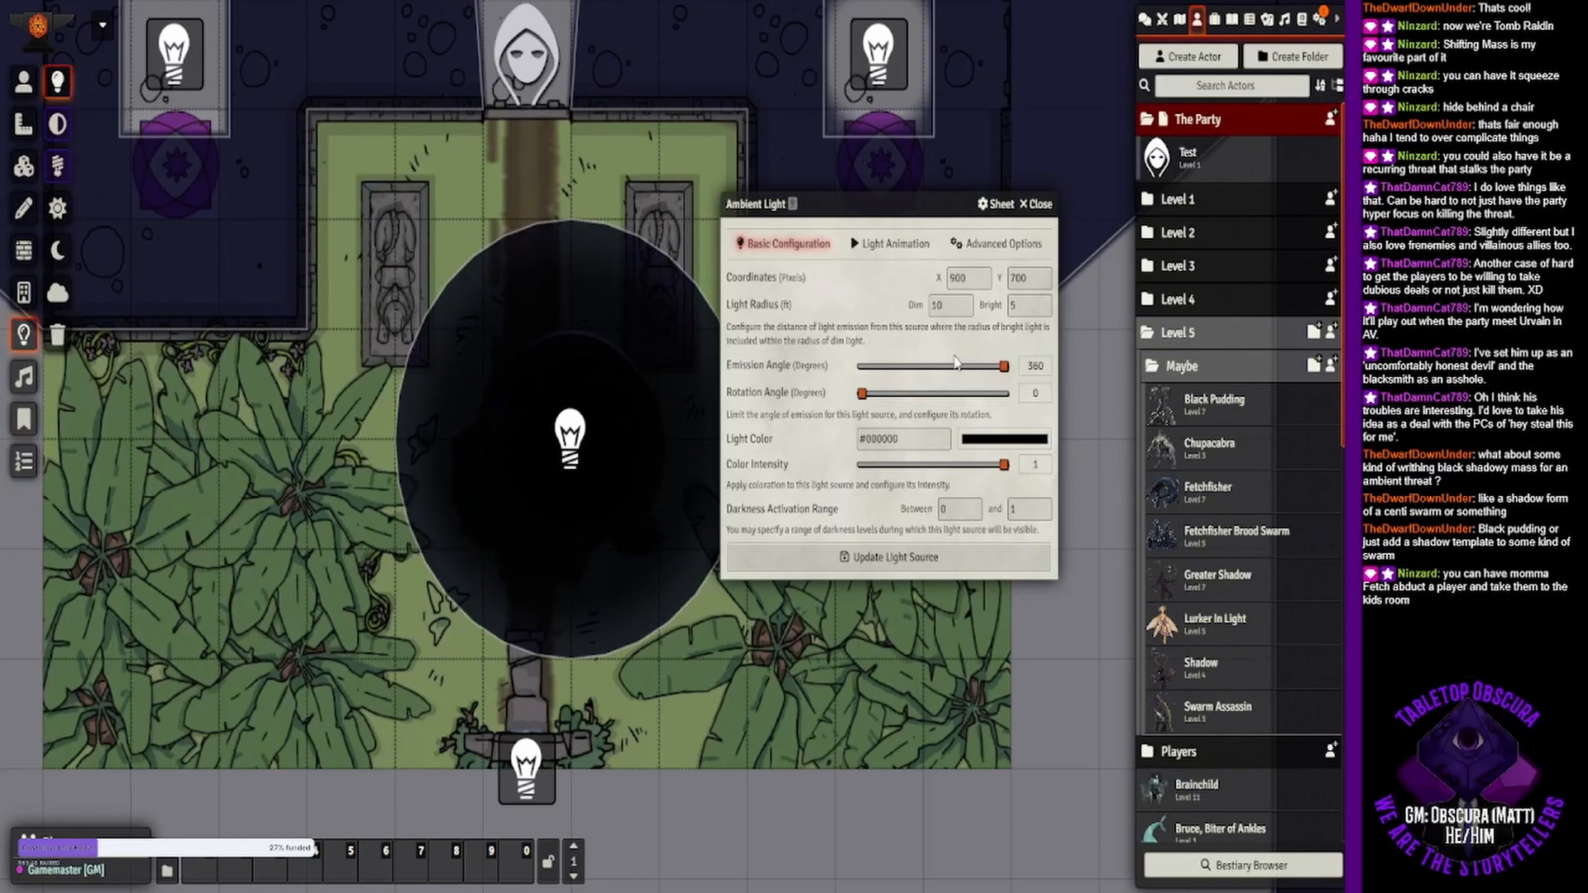
pyautogui.moveTo(964, 305); pyautogui.dragTo(905, 319)
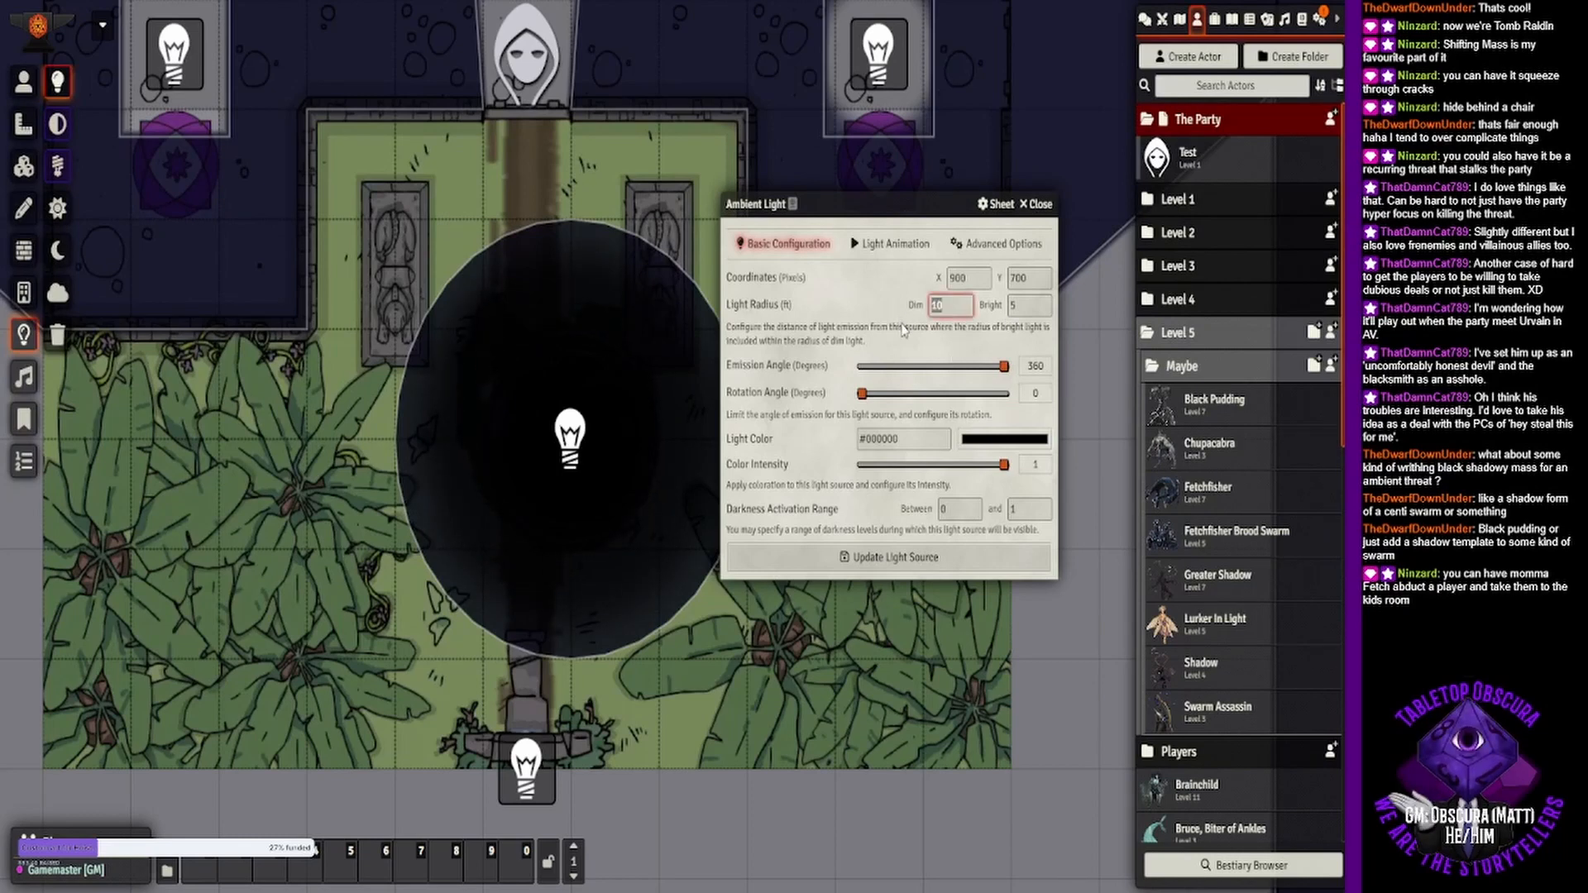
pyautogui.write('5')
pyautogui.click(894, 349)
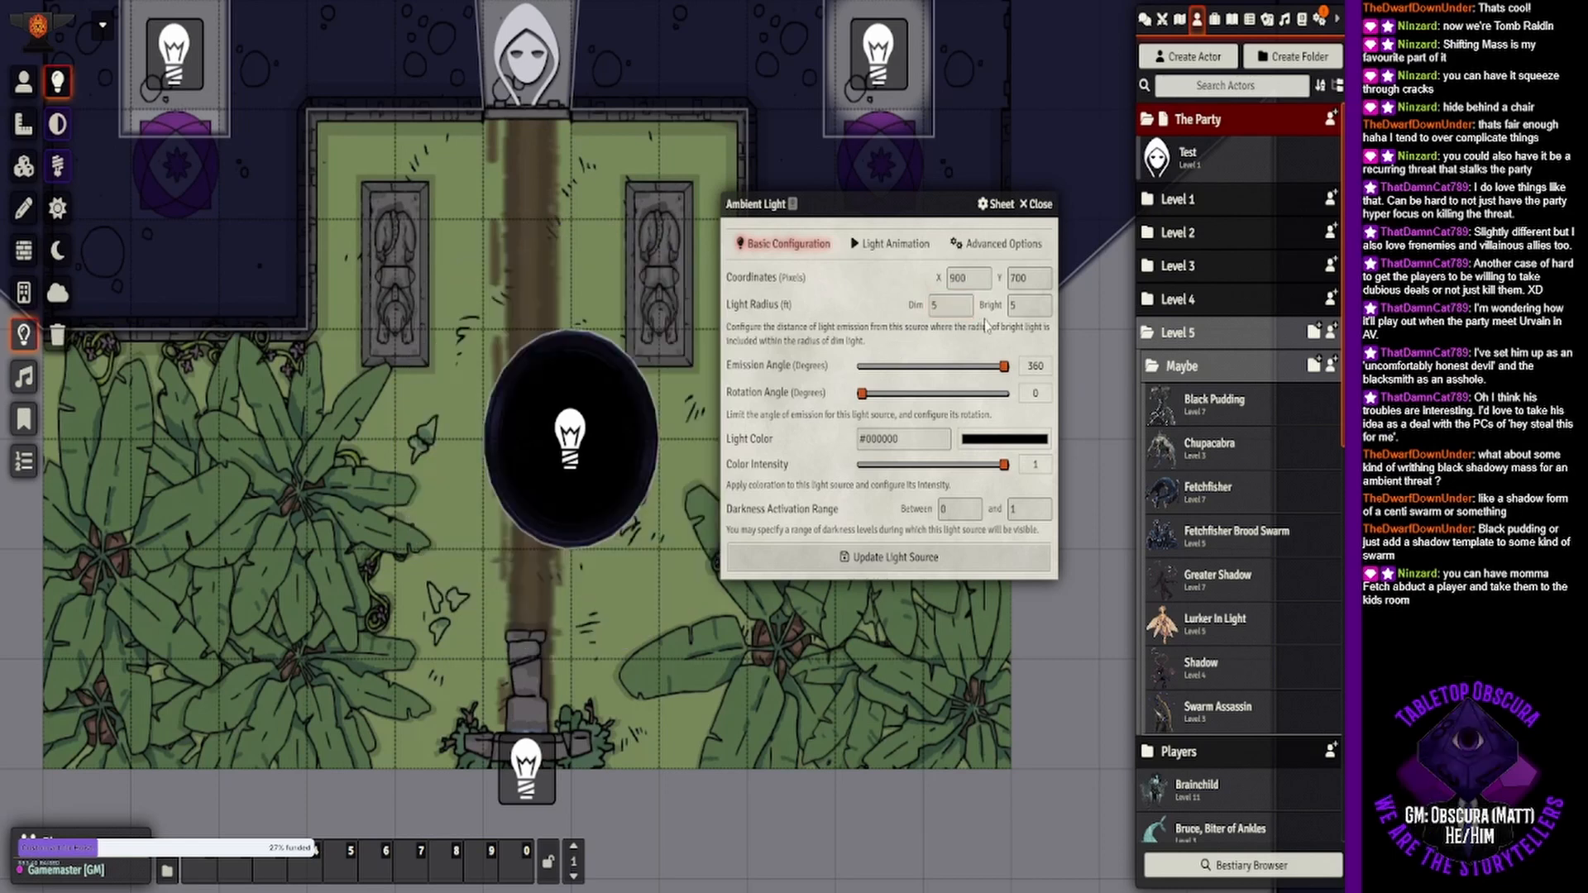
pyautogui.moveTo(1016, 310); pyautogui.dragTo(991, 318)
pyautogui.click(856, 303)
pyautogui.click(863, 559)
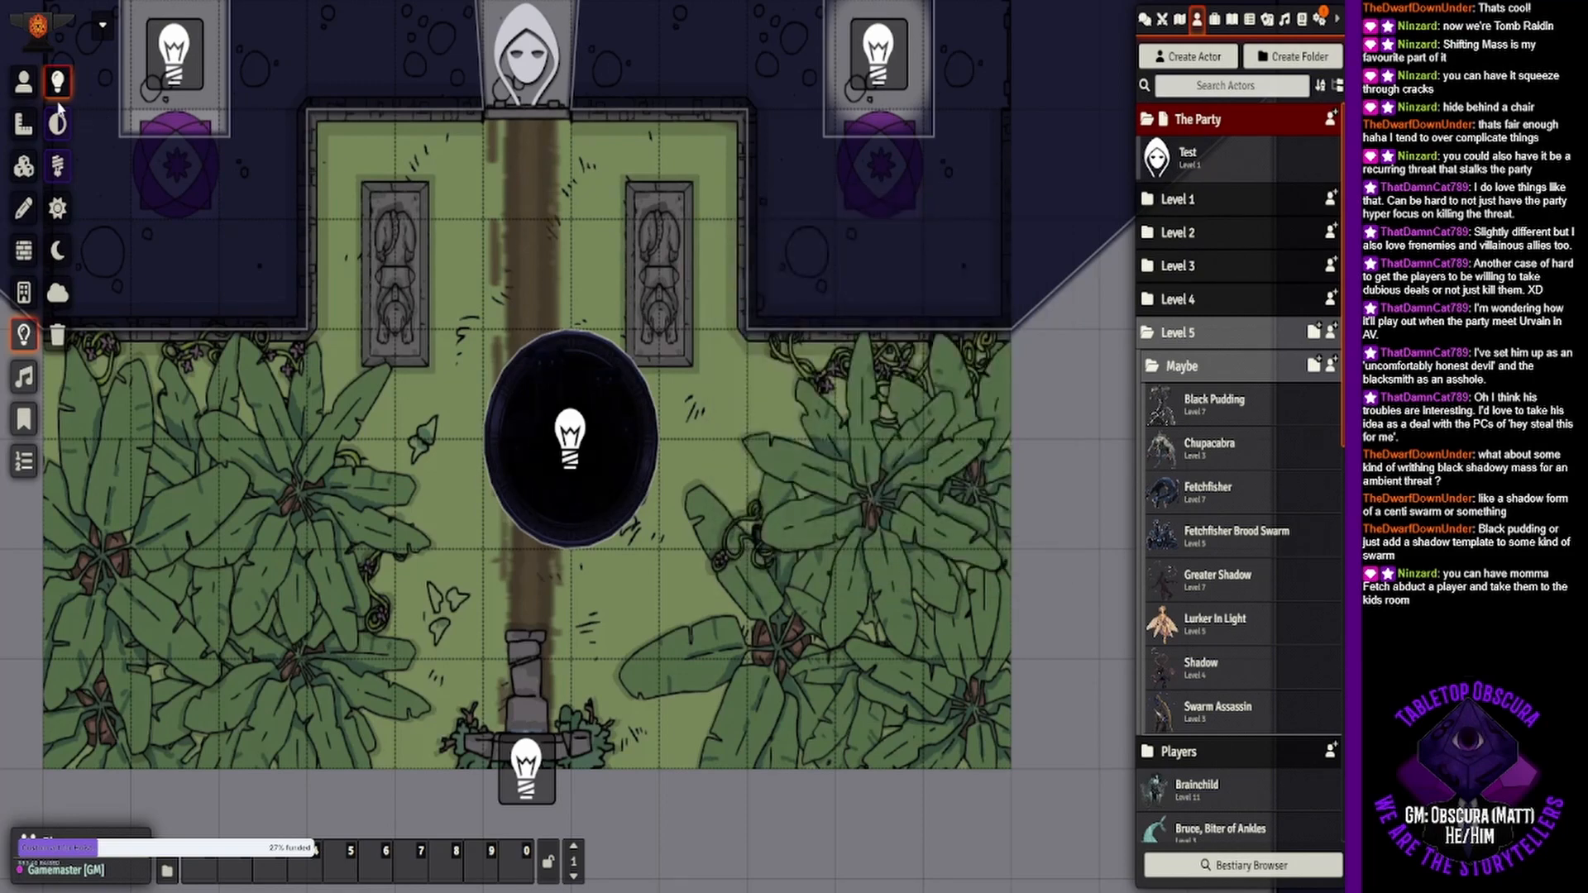
# - Select the Fetchfisher Brood Swarm token beneath the black light and open its attachment controls
pyautogui.click(23, 81)
pyautogui.click(638, 476)
pyautogui.scroll(1, 638, 476)
pyautogui.scroll(1, 641, 478)
pyautogui.click(865, 545)
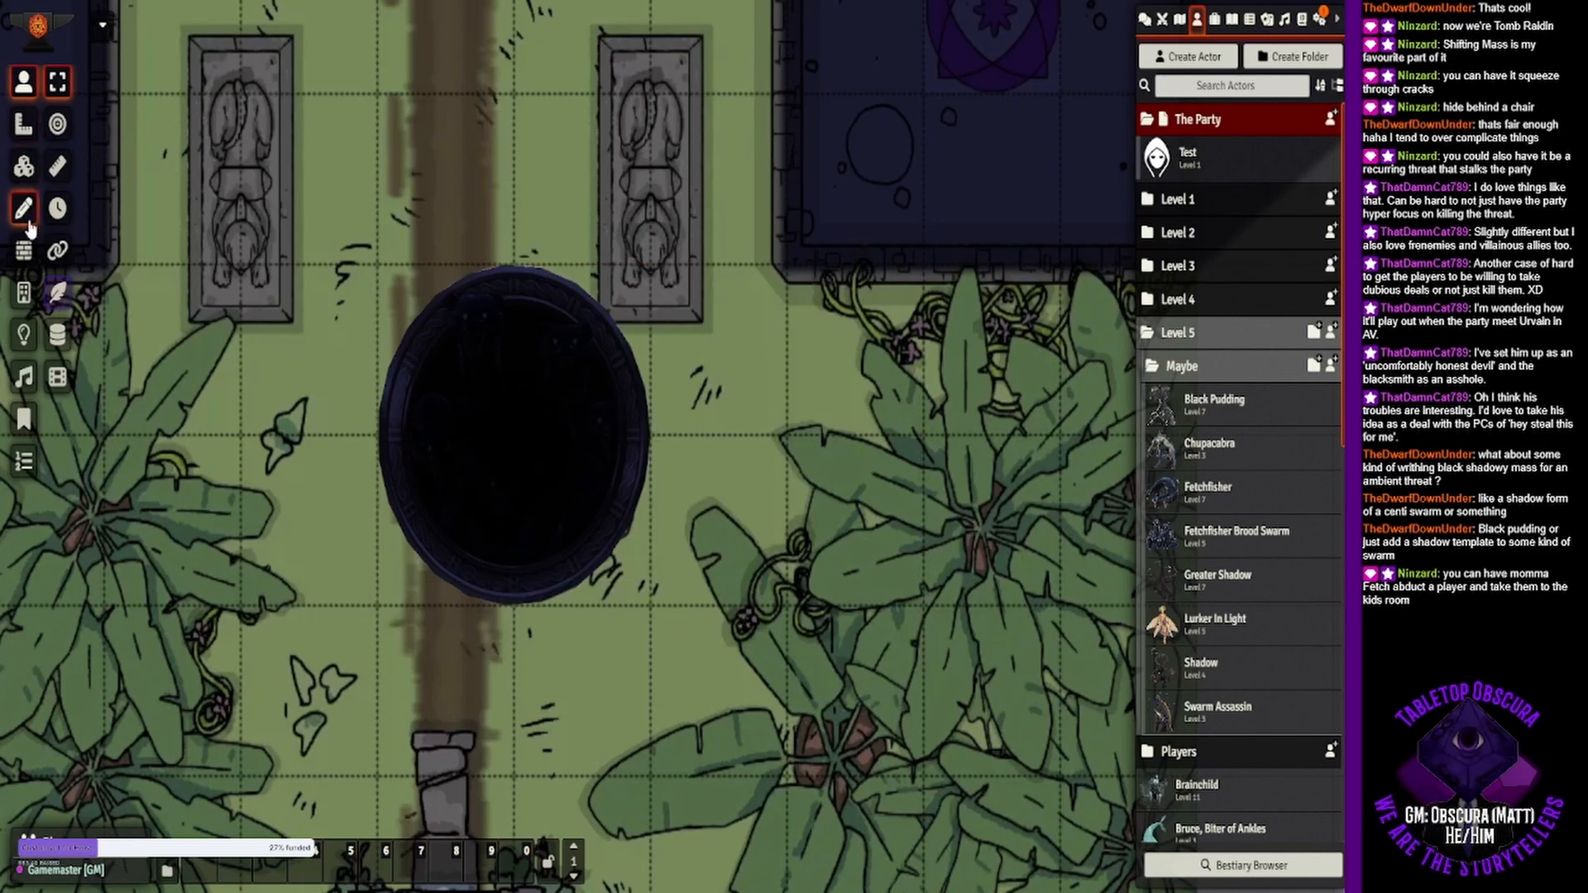
pyautogui.click(408, 449)
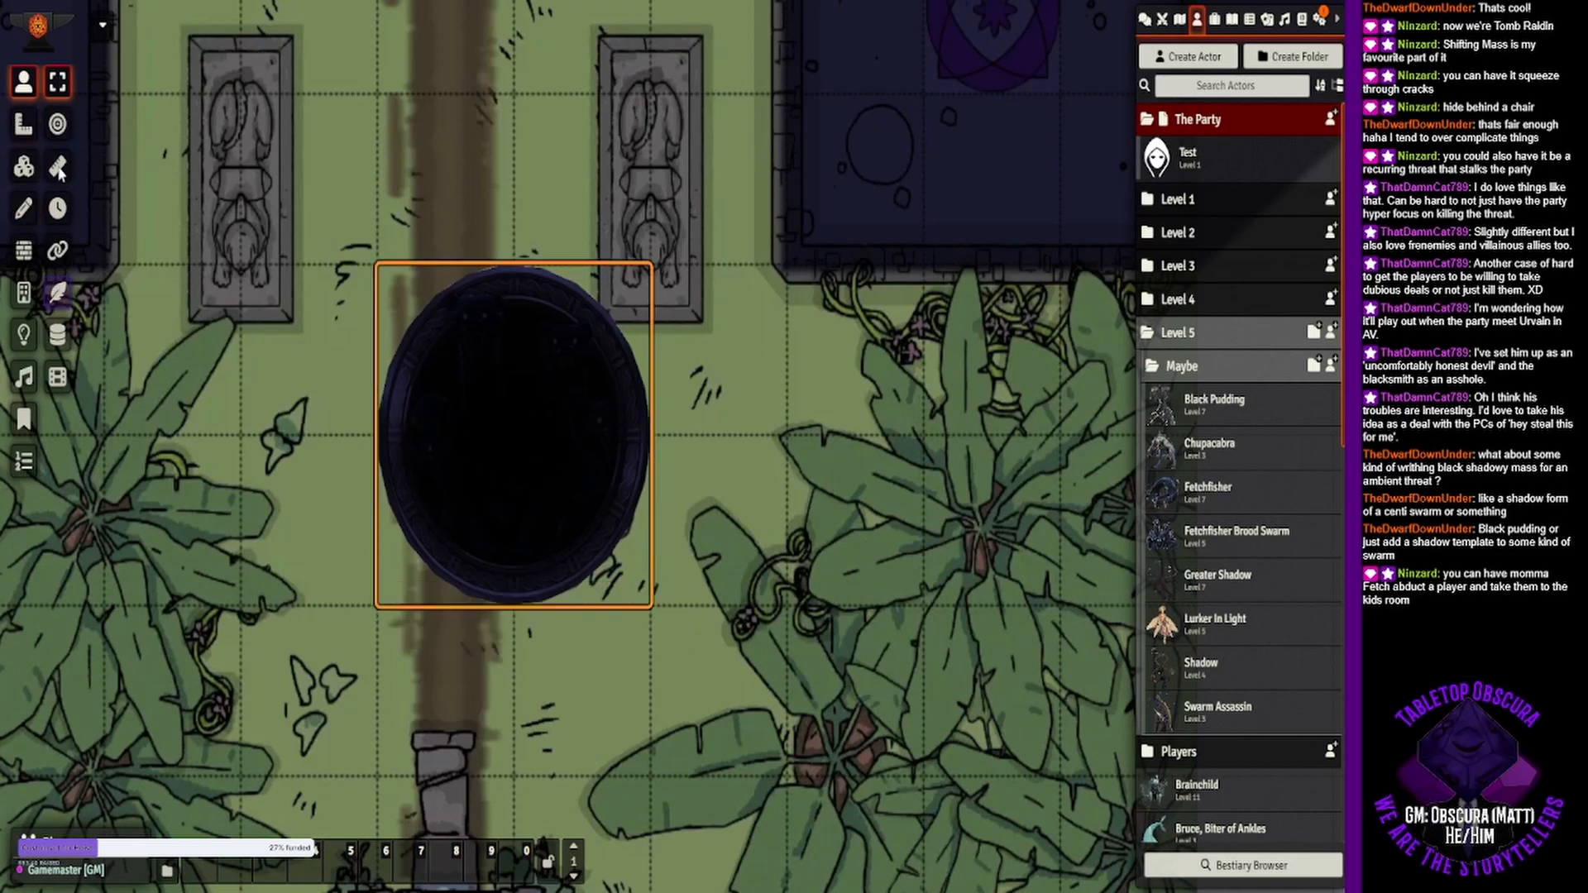
pyautogui.click(54, 291)
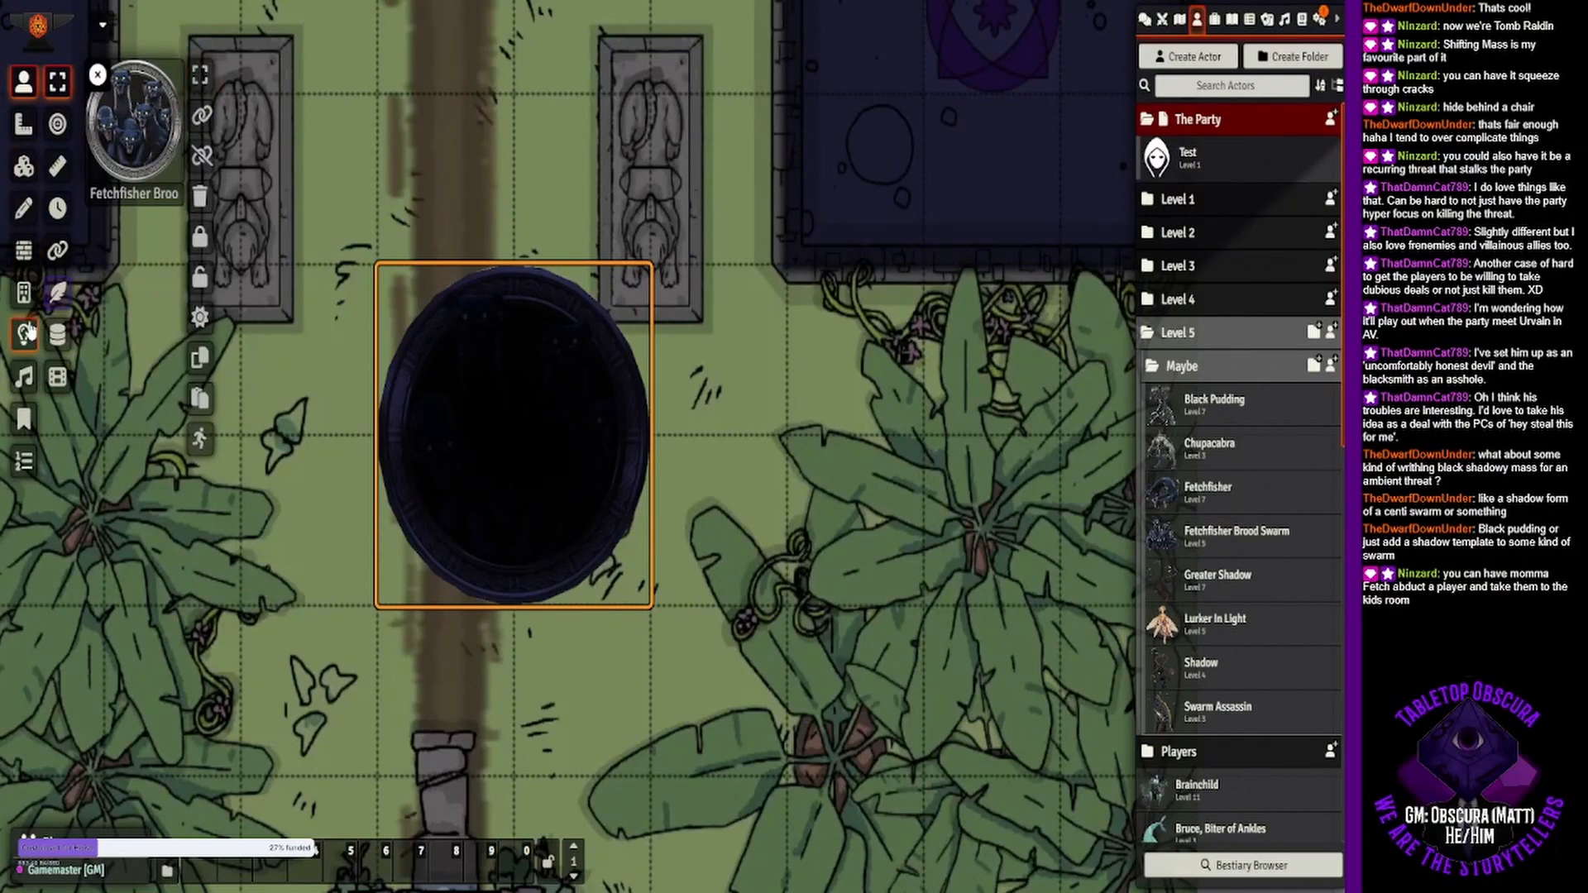
# - Try to attach the black shadow light to the swarm token, and delete the stray light placed over the token
pyautogui.click(24, 334)
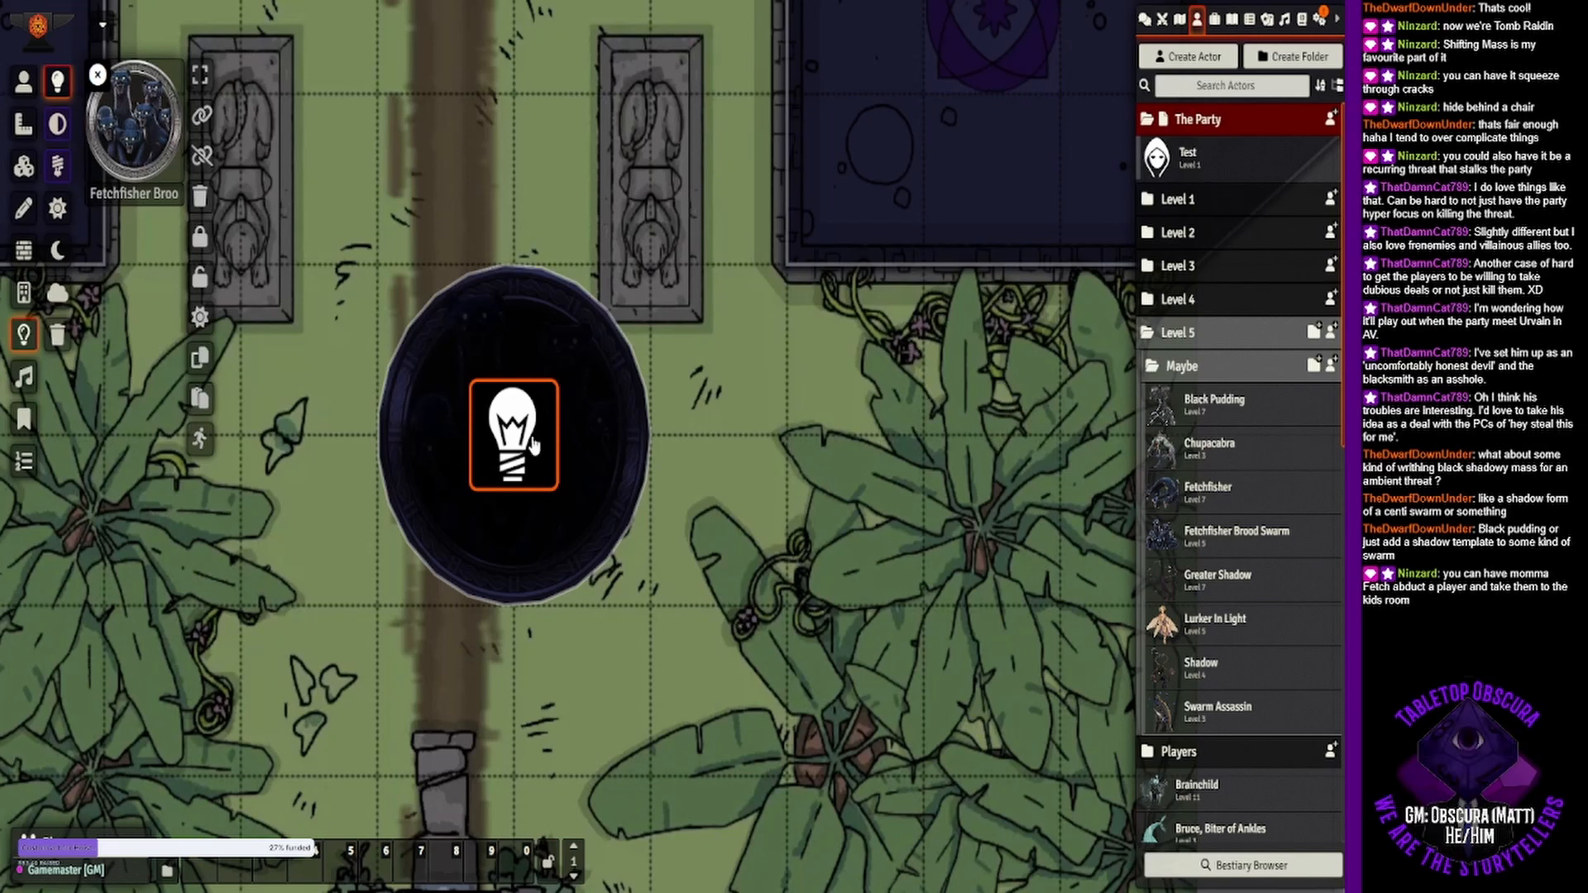
pyautogui.click(203, 118)
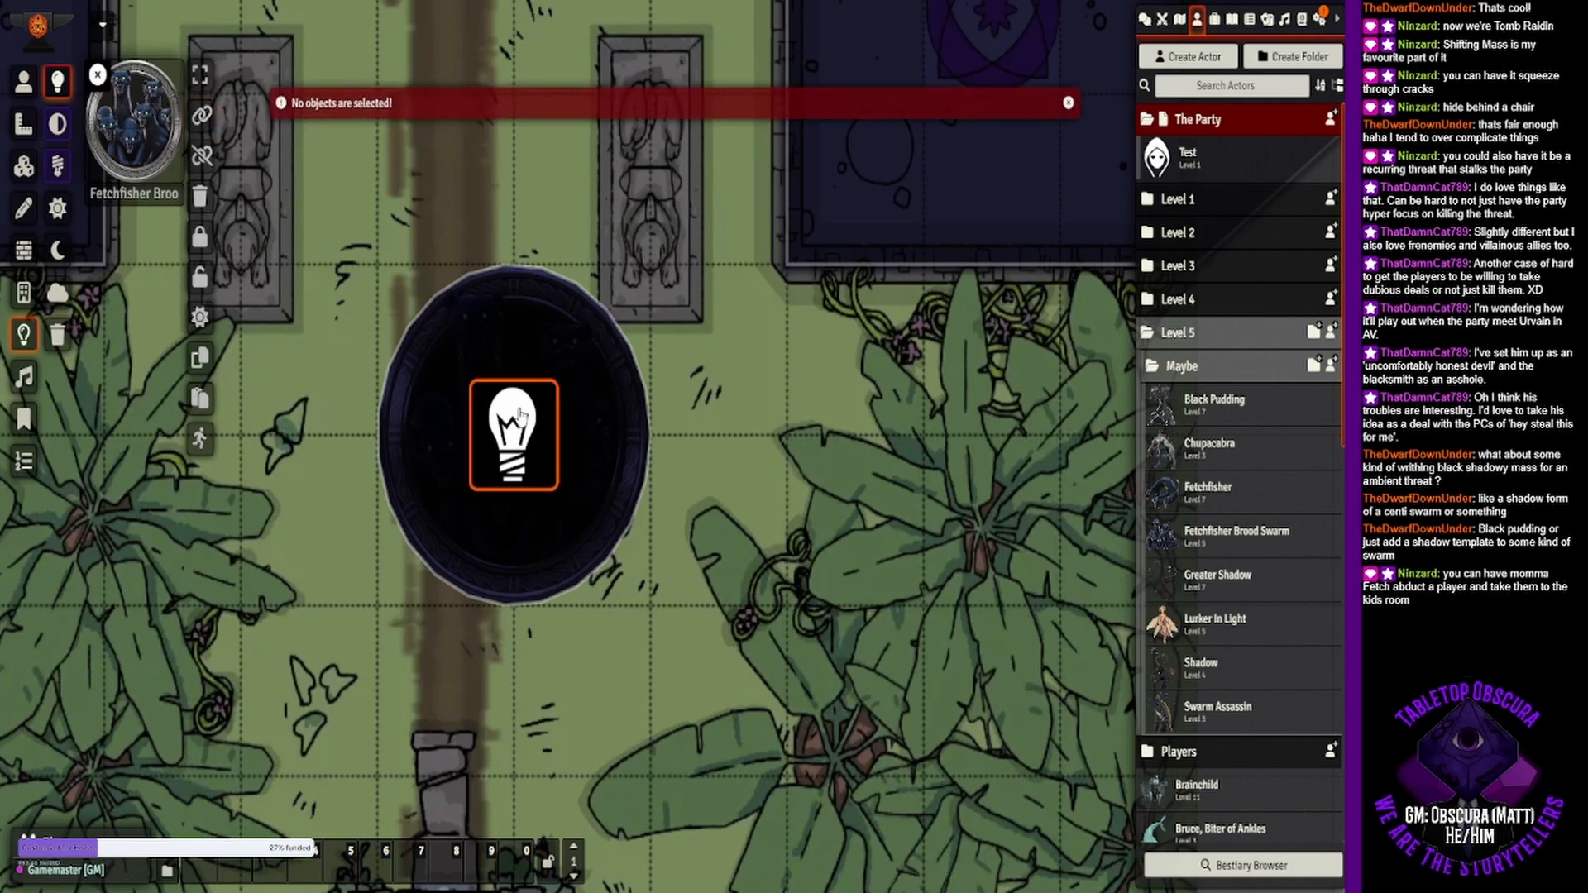
pyautogui.click(200, 74)
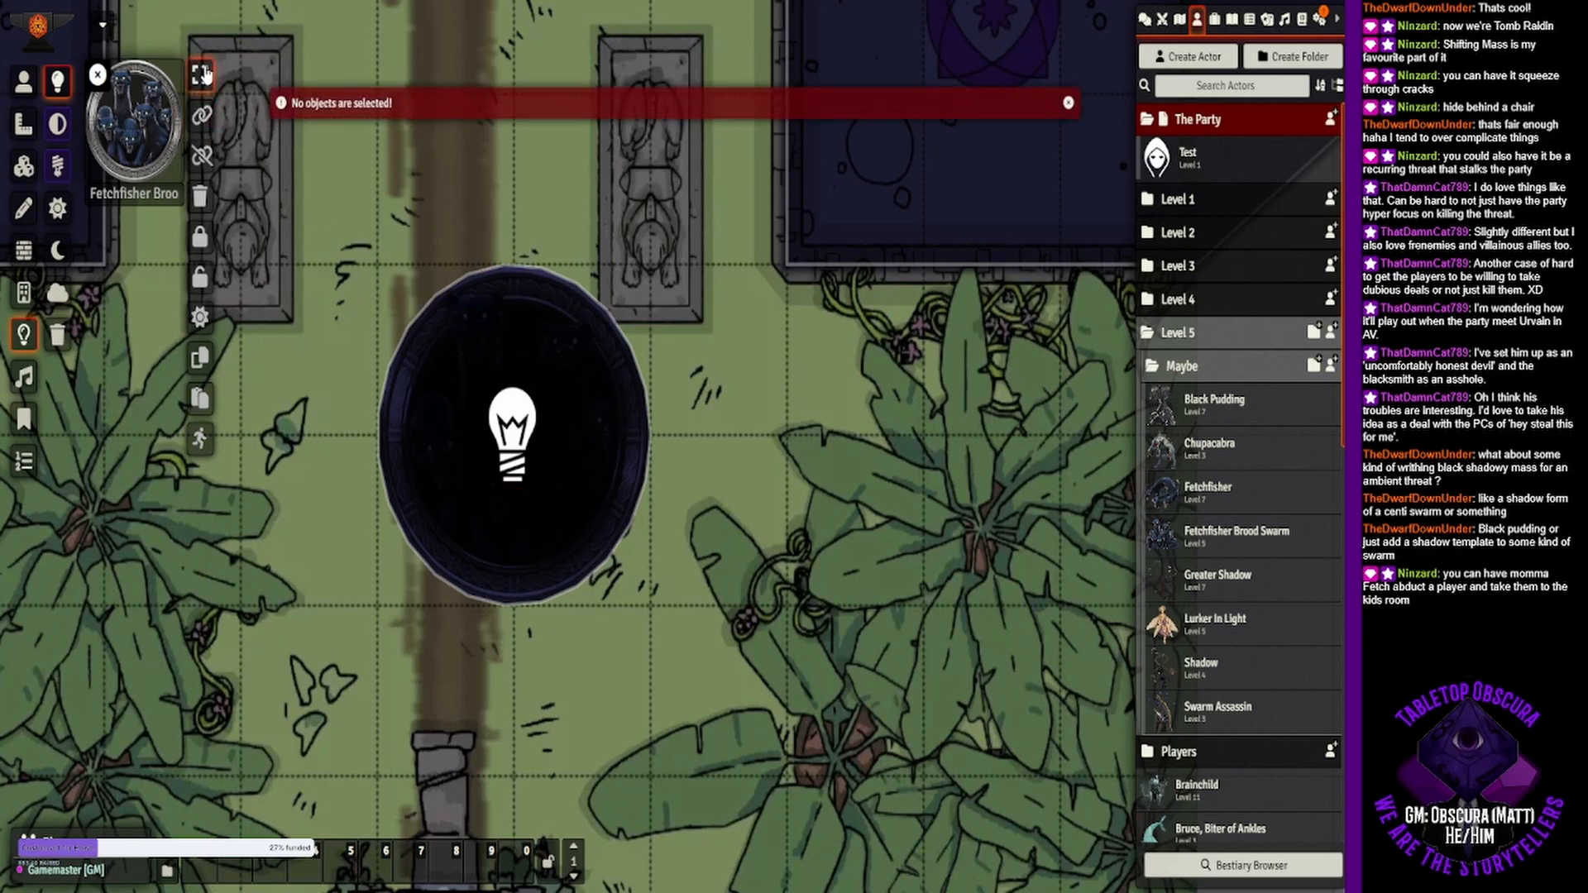
pyautogui.click(444, 346)
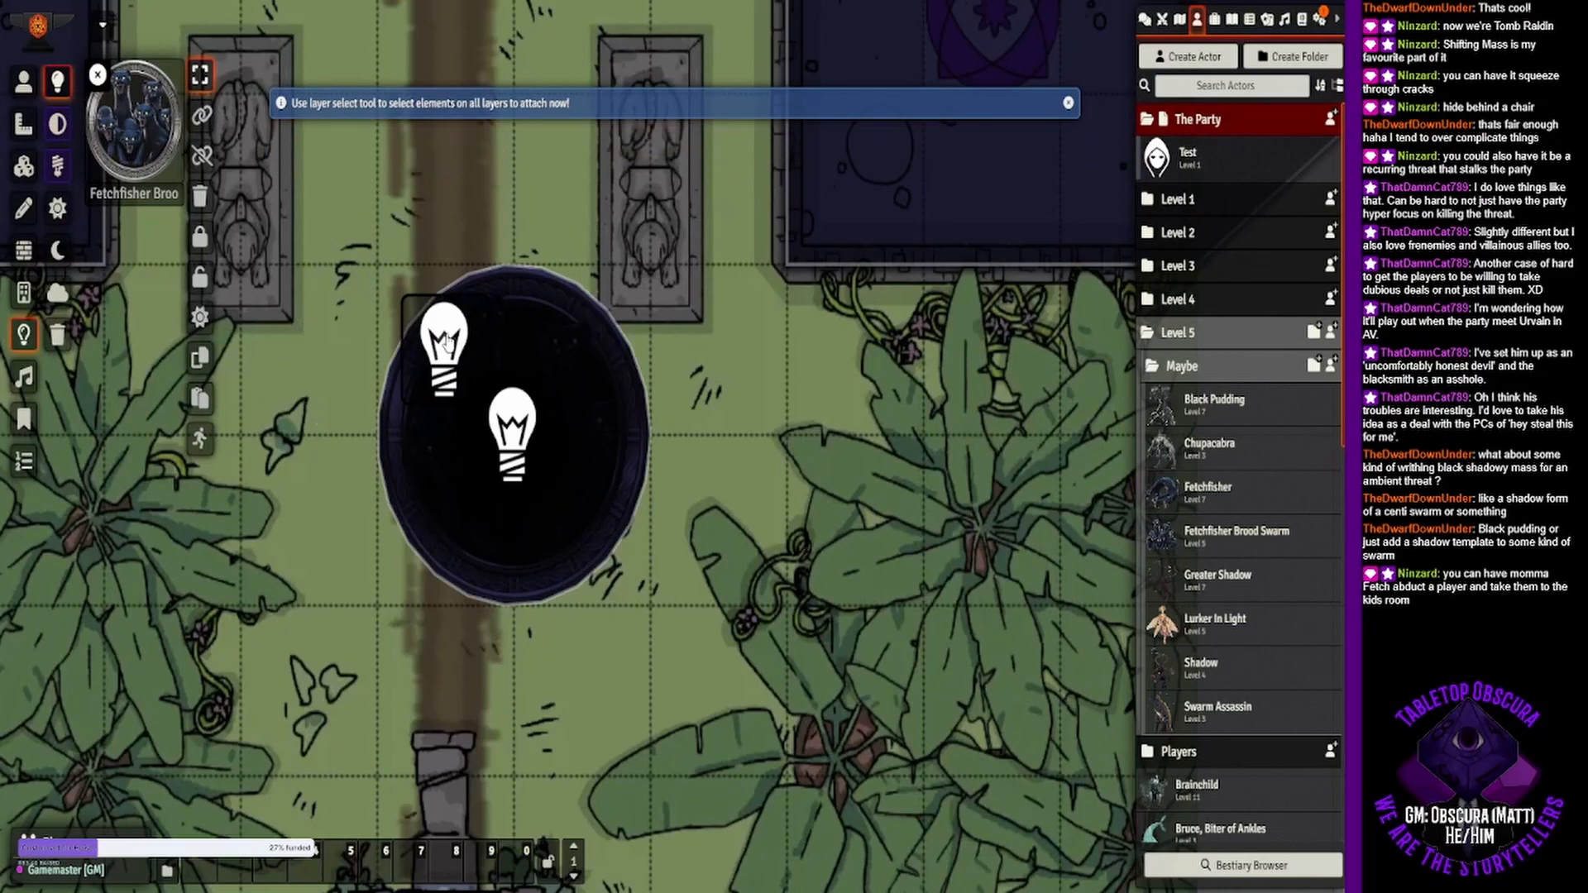
pyautogui.press('Delete')
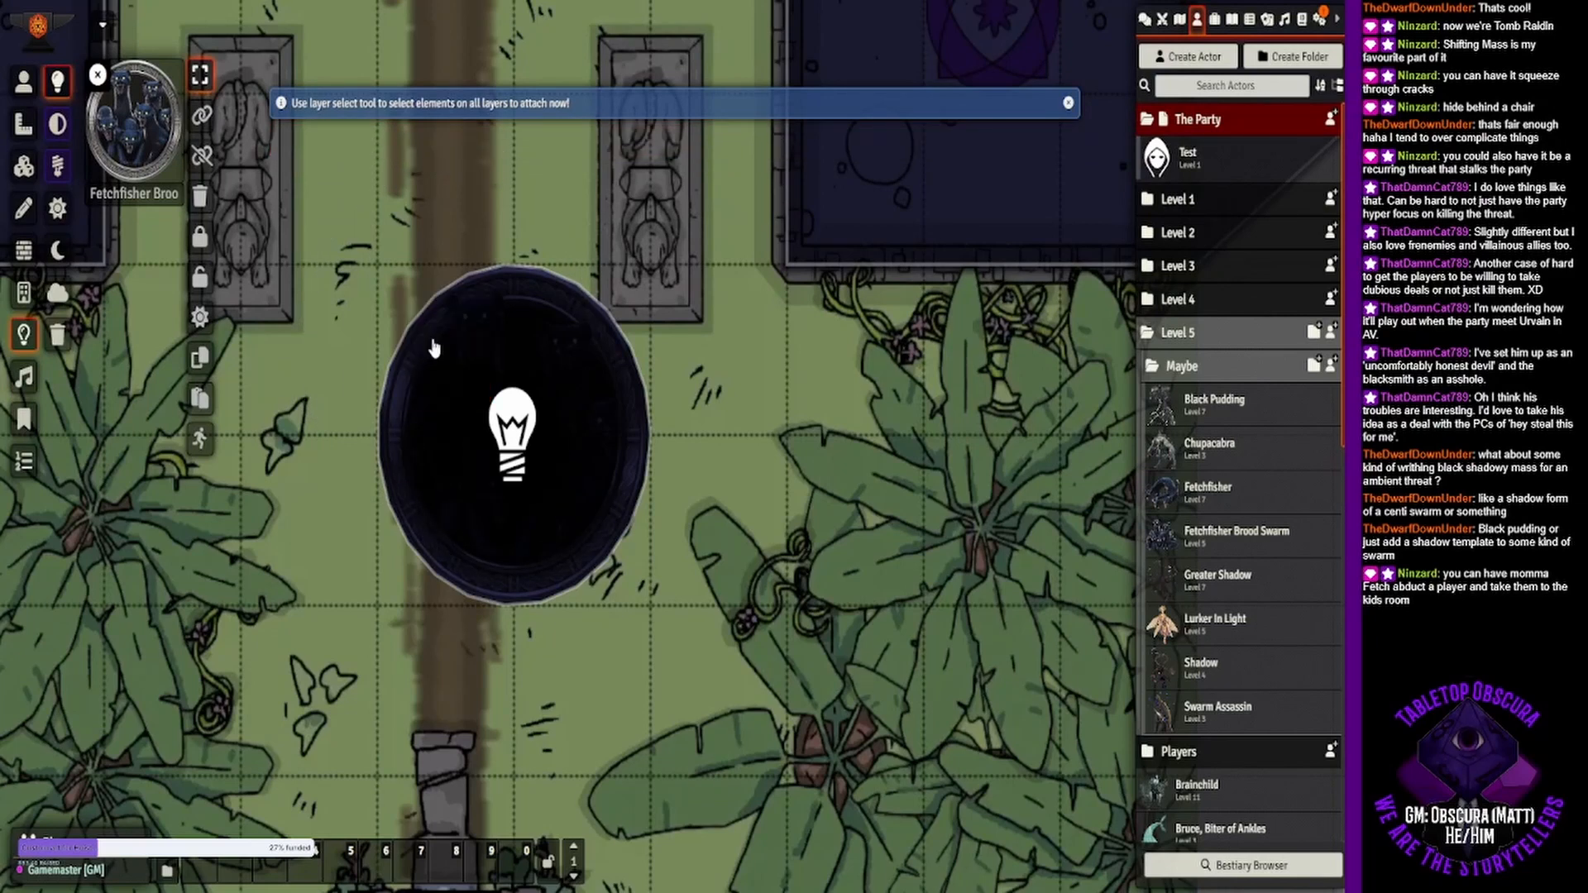
# - Try linking with the swarm token itself selected, and restart the selection of elements to attach
pyautogui.click(23, 83)
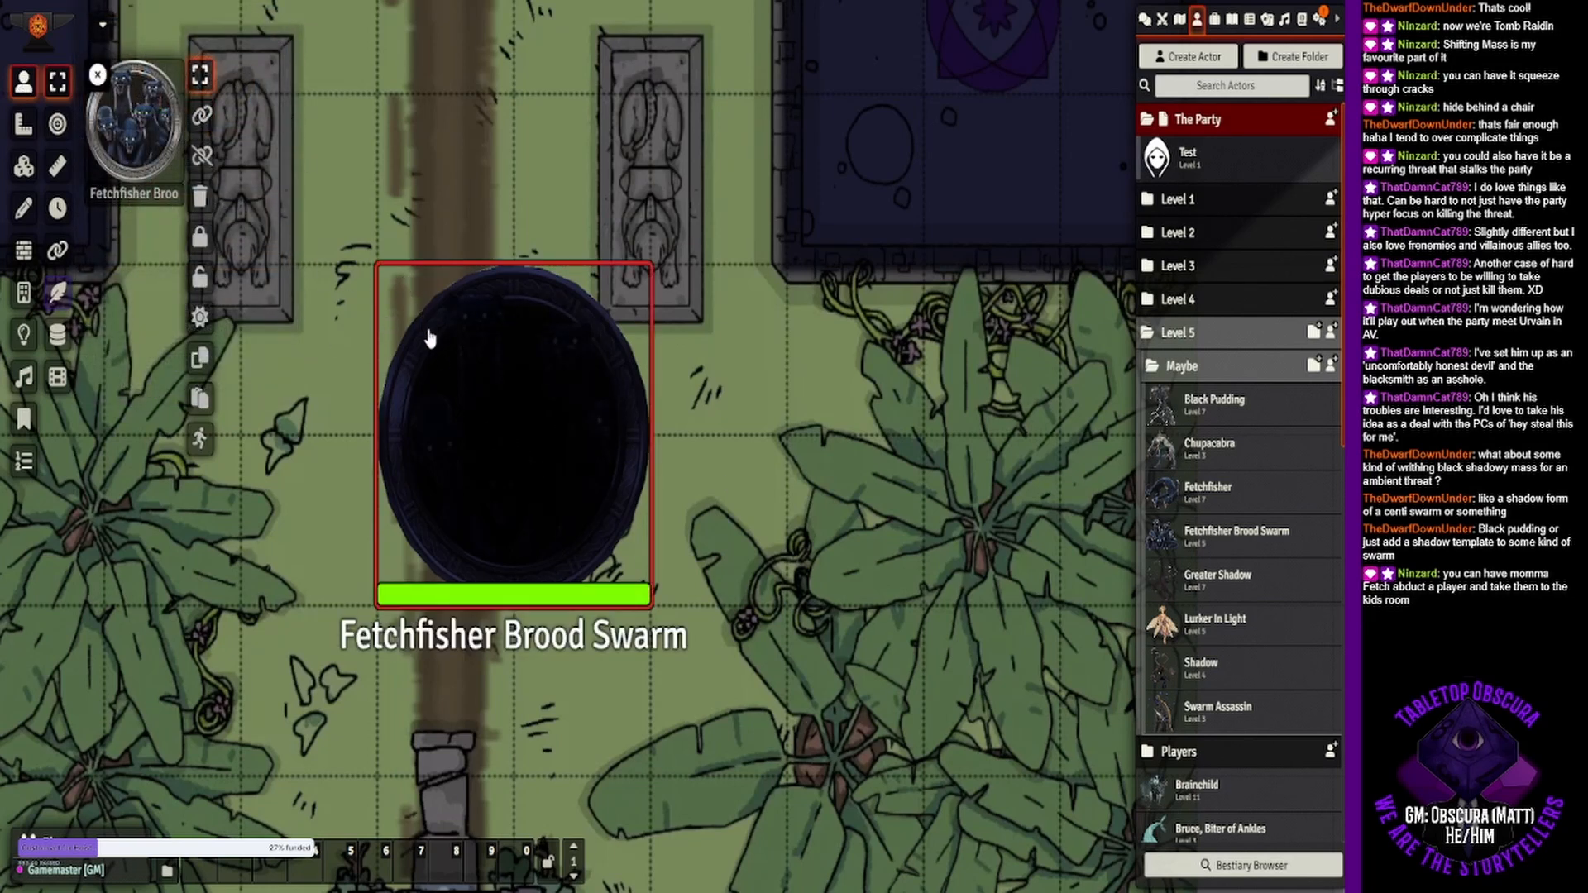
pyautogui.moveTo(428, 338); pyautogui.dragTo(468, 425)
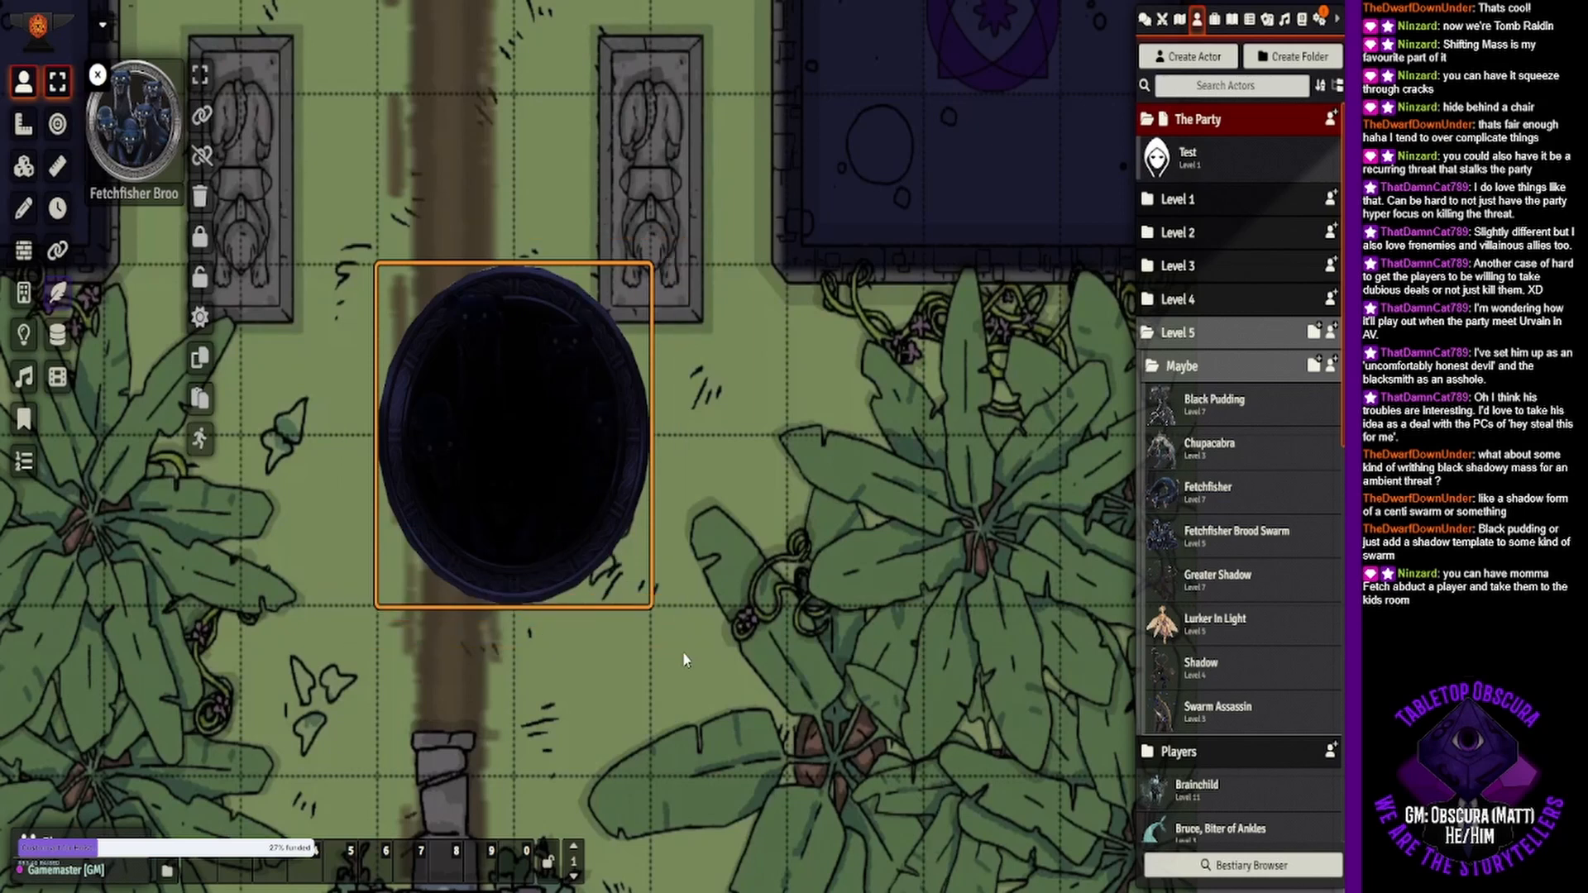
pyautogui.click(201, 115)
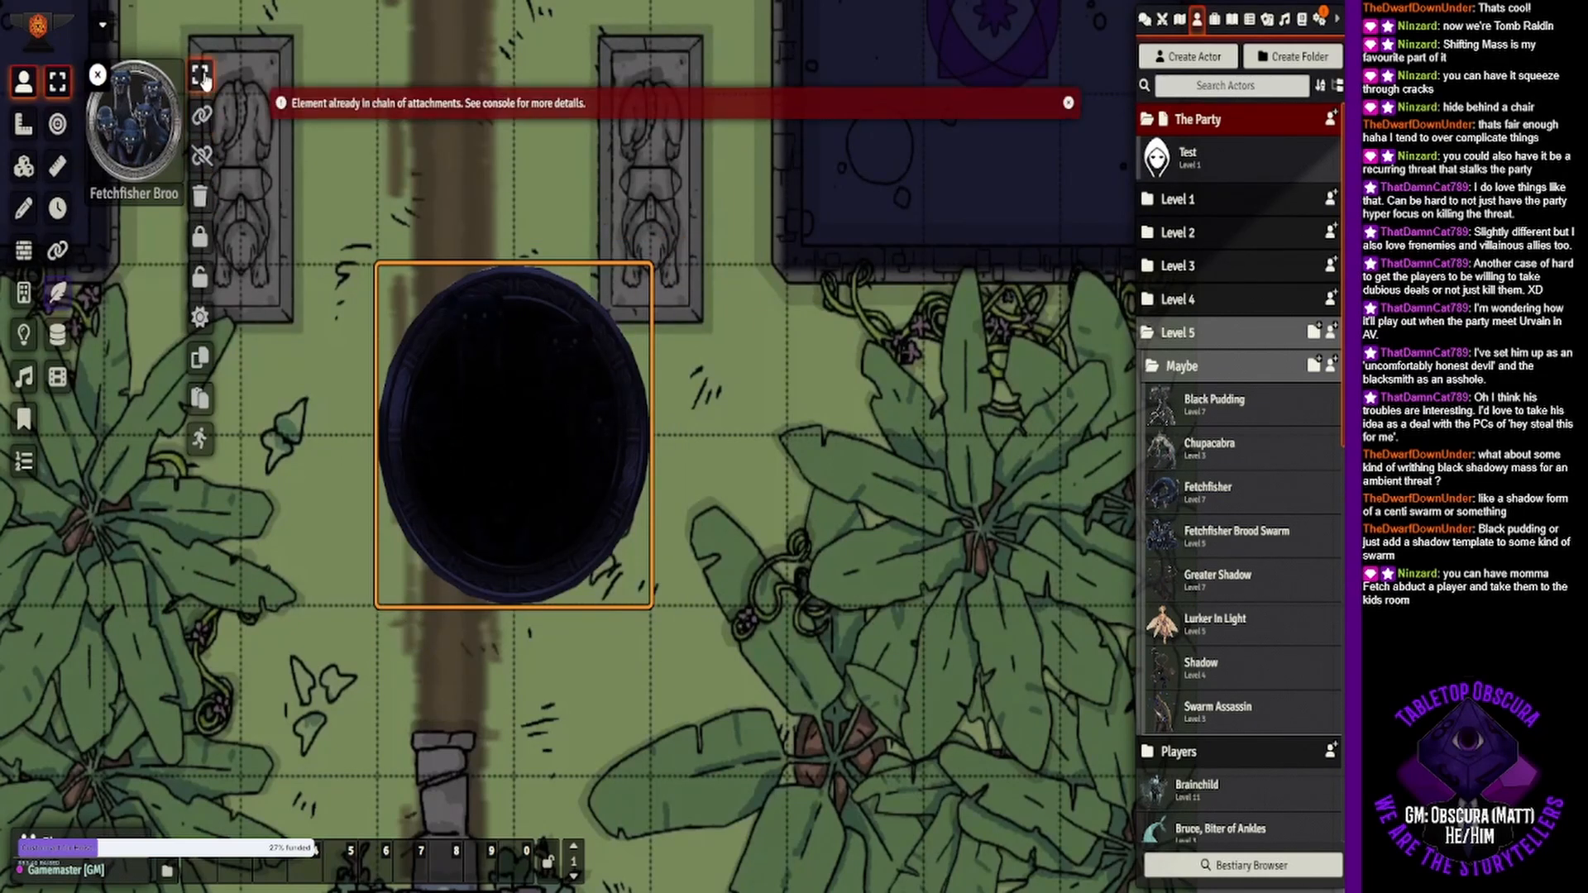
pyautogui.click(199, 75)
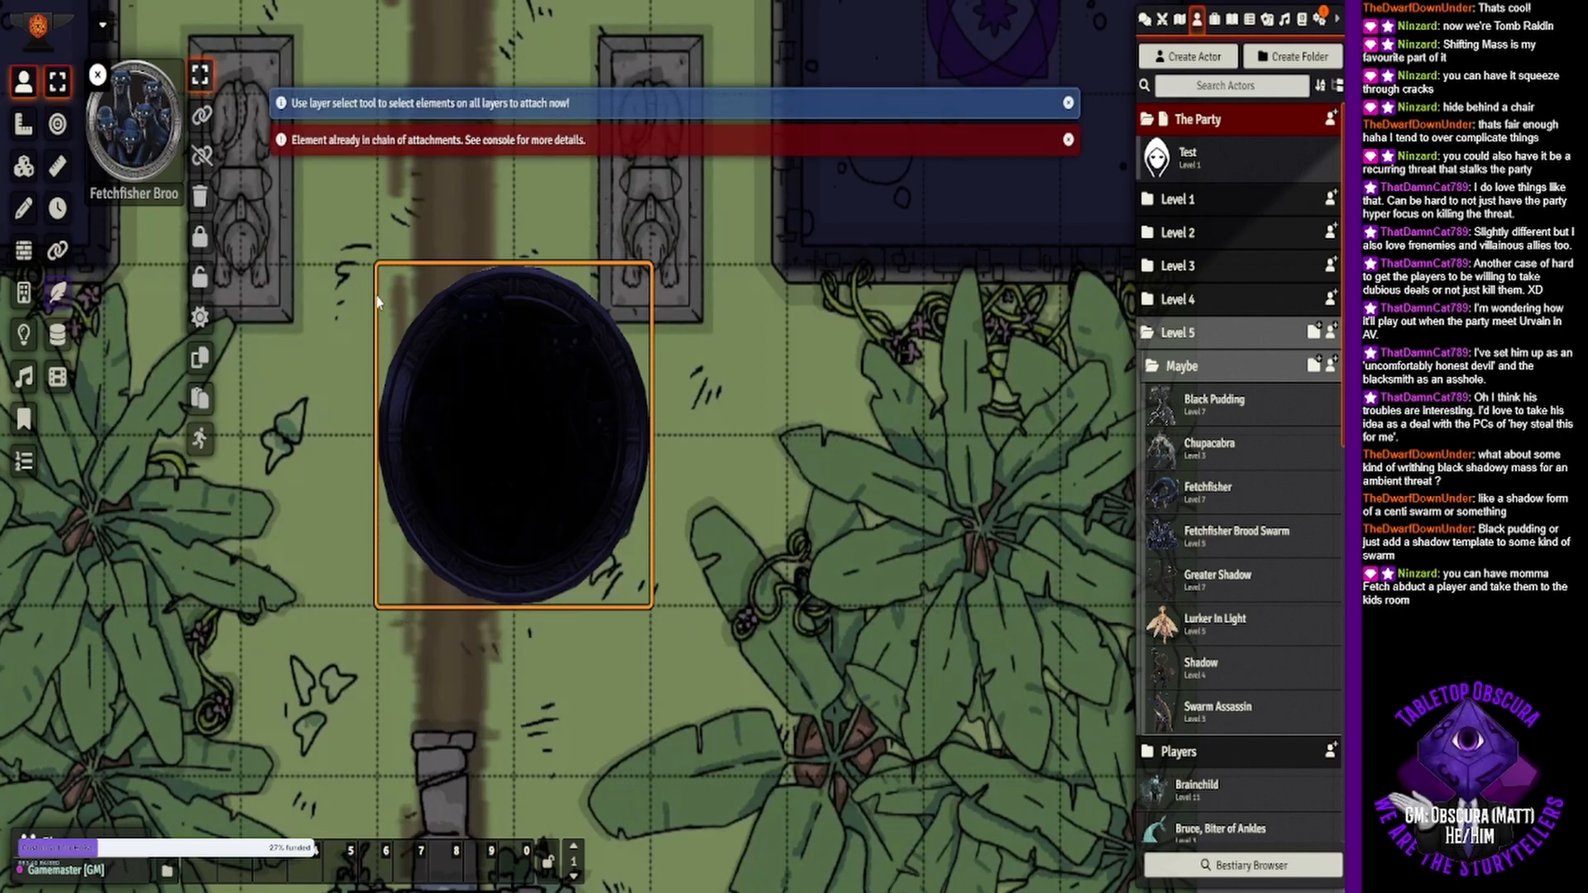
pyautogui.moveTo(433, 344)
pyautogui.mouseDown()
pyautogui.moveTo(417, 183)
pyautogui.moveTo(425, 371)
pyautogui.moveTo(410, 351)
pyautogui.mouseUp()
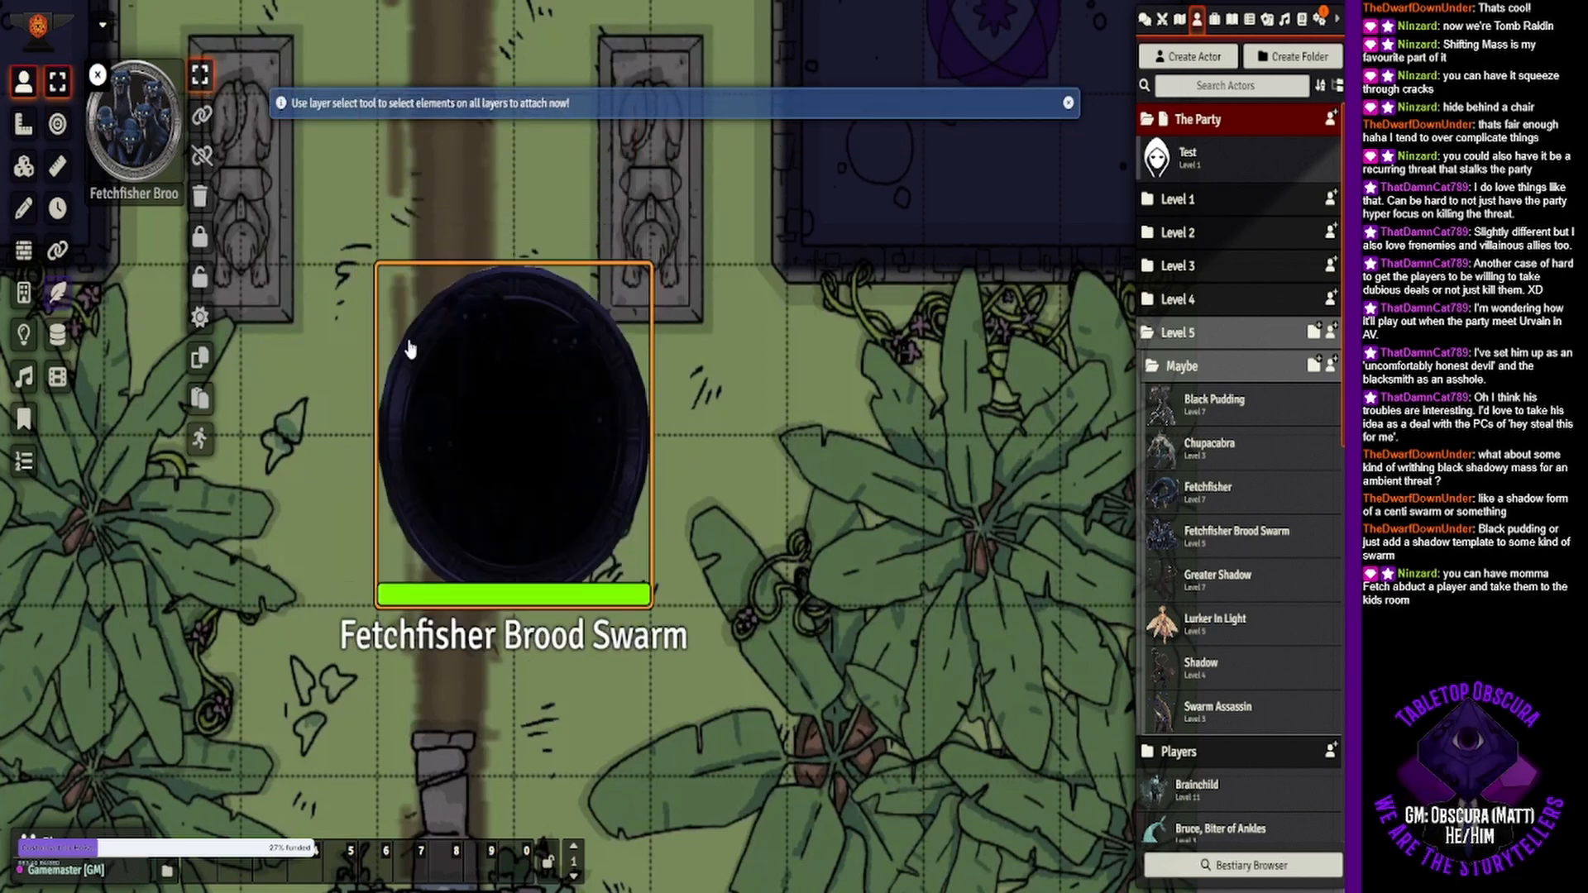
# - Switch the shadow light off and back on, and try again to attach it to the swarm token
pyautogui.click(33, 335)
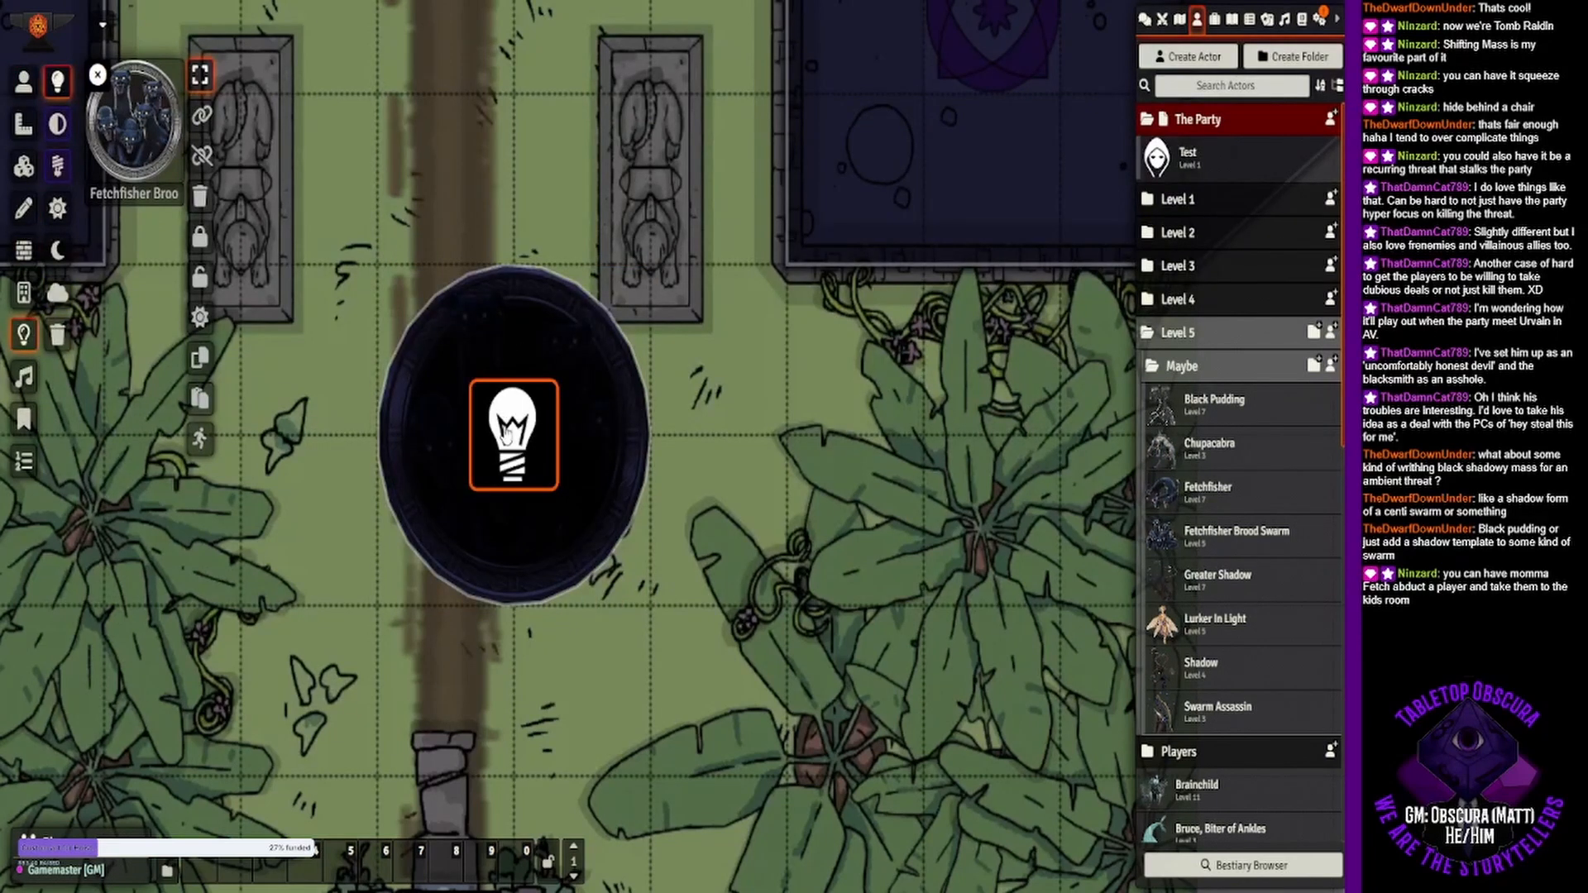
pyautogui.rightClick(495, 441)
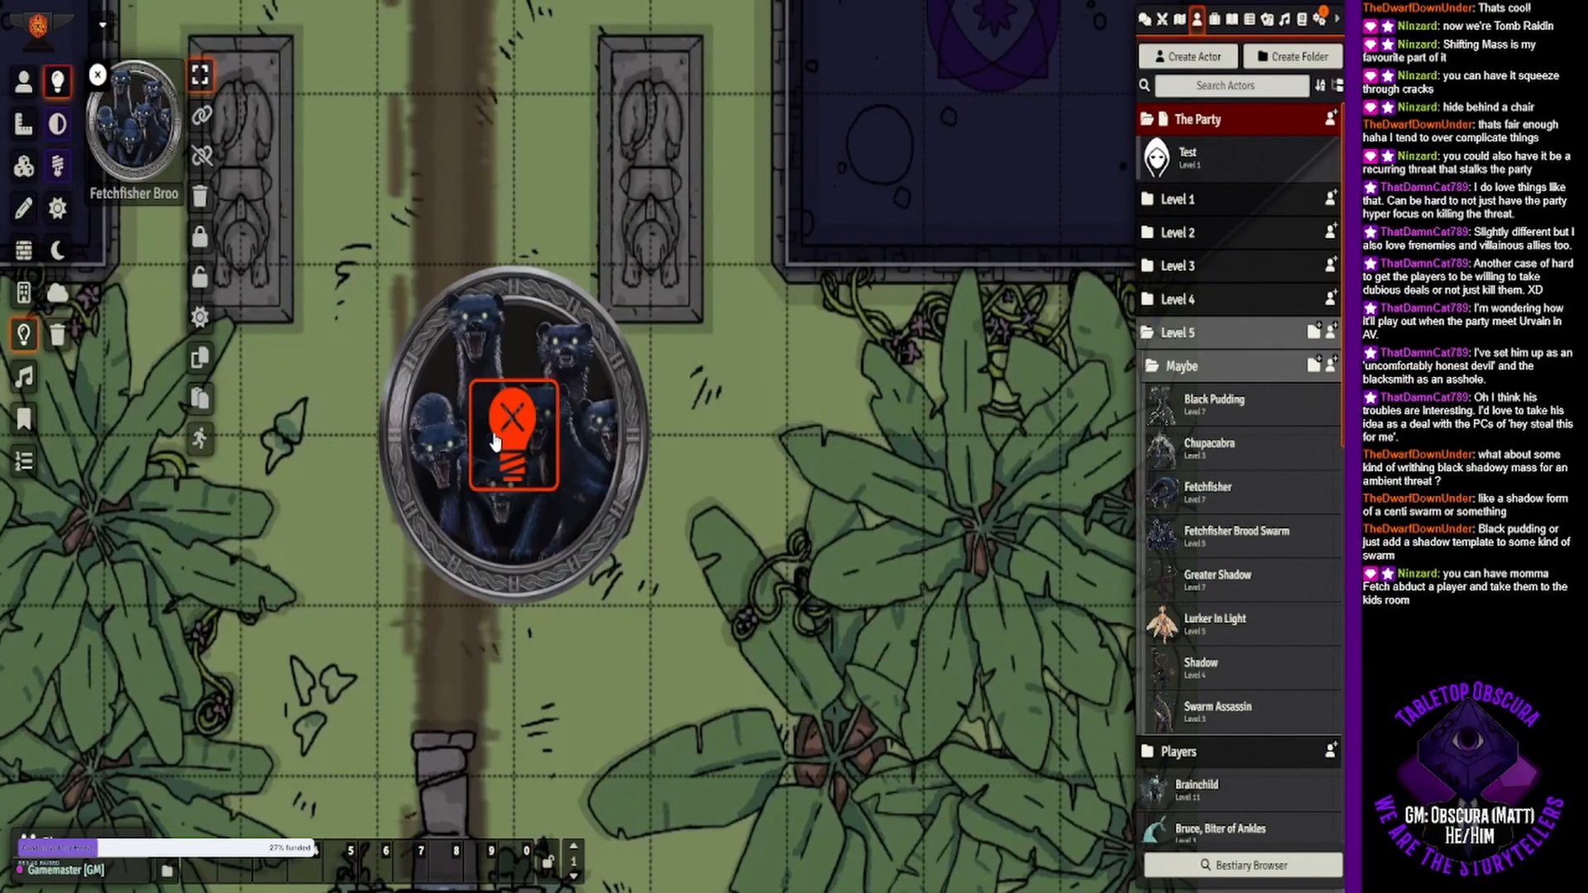
pyautogui.rightClick(495, 442)
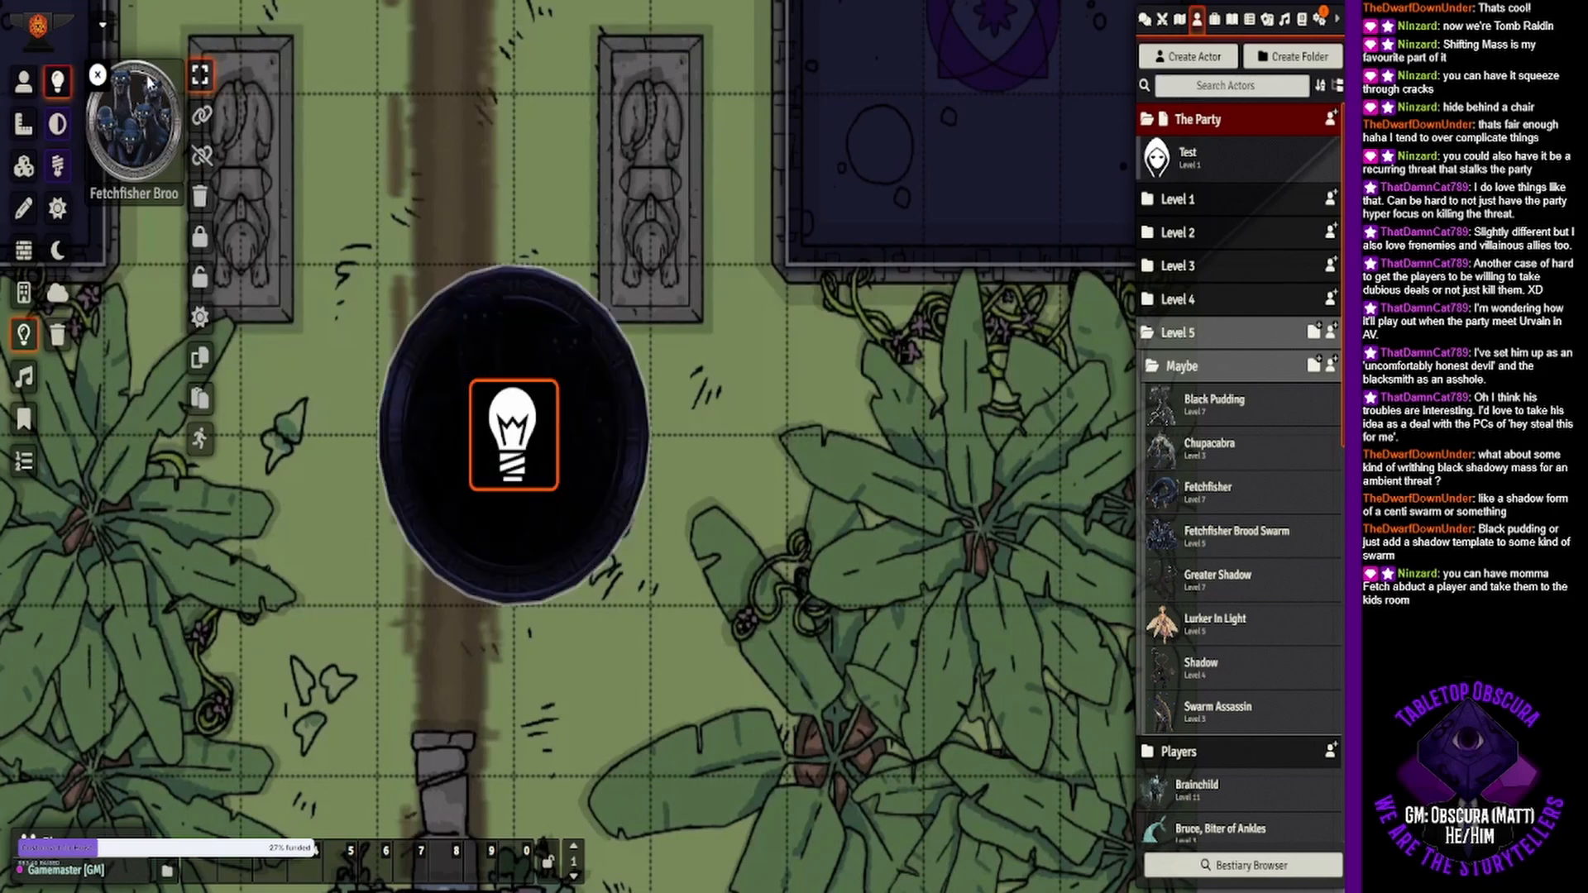
pyautogui.click(203, 117)
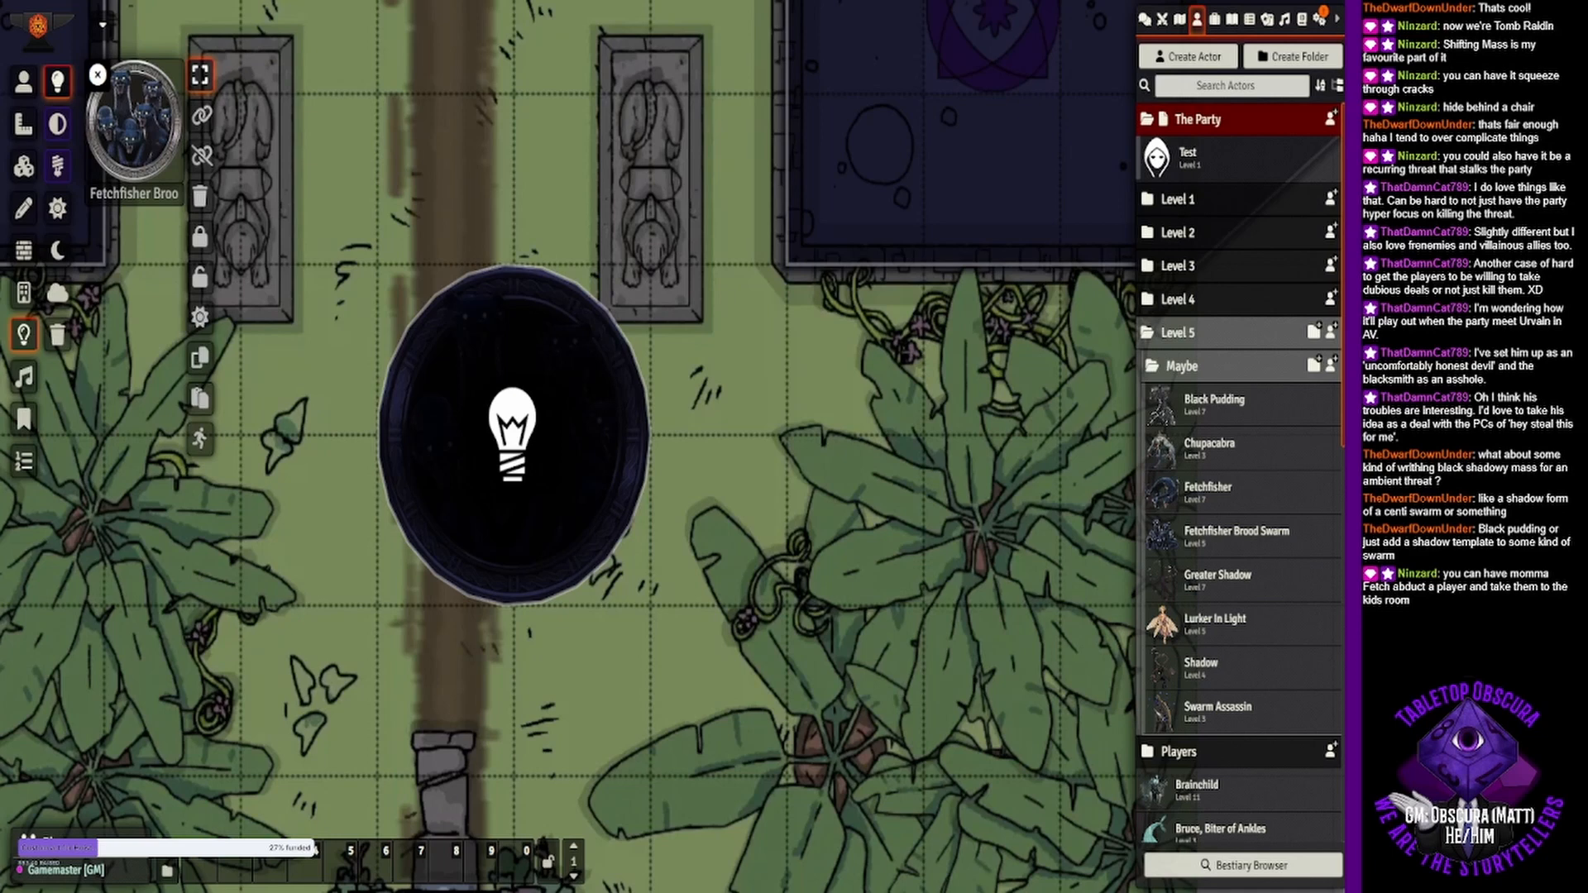
# - Examine the swarm token under its rolling shadow light up close, and close the attachment controls
pyautogui.click(24, 81)
pyautogui.click(582, 385)
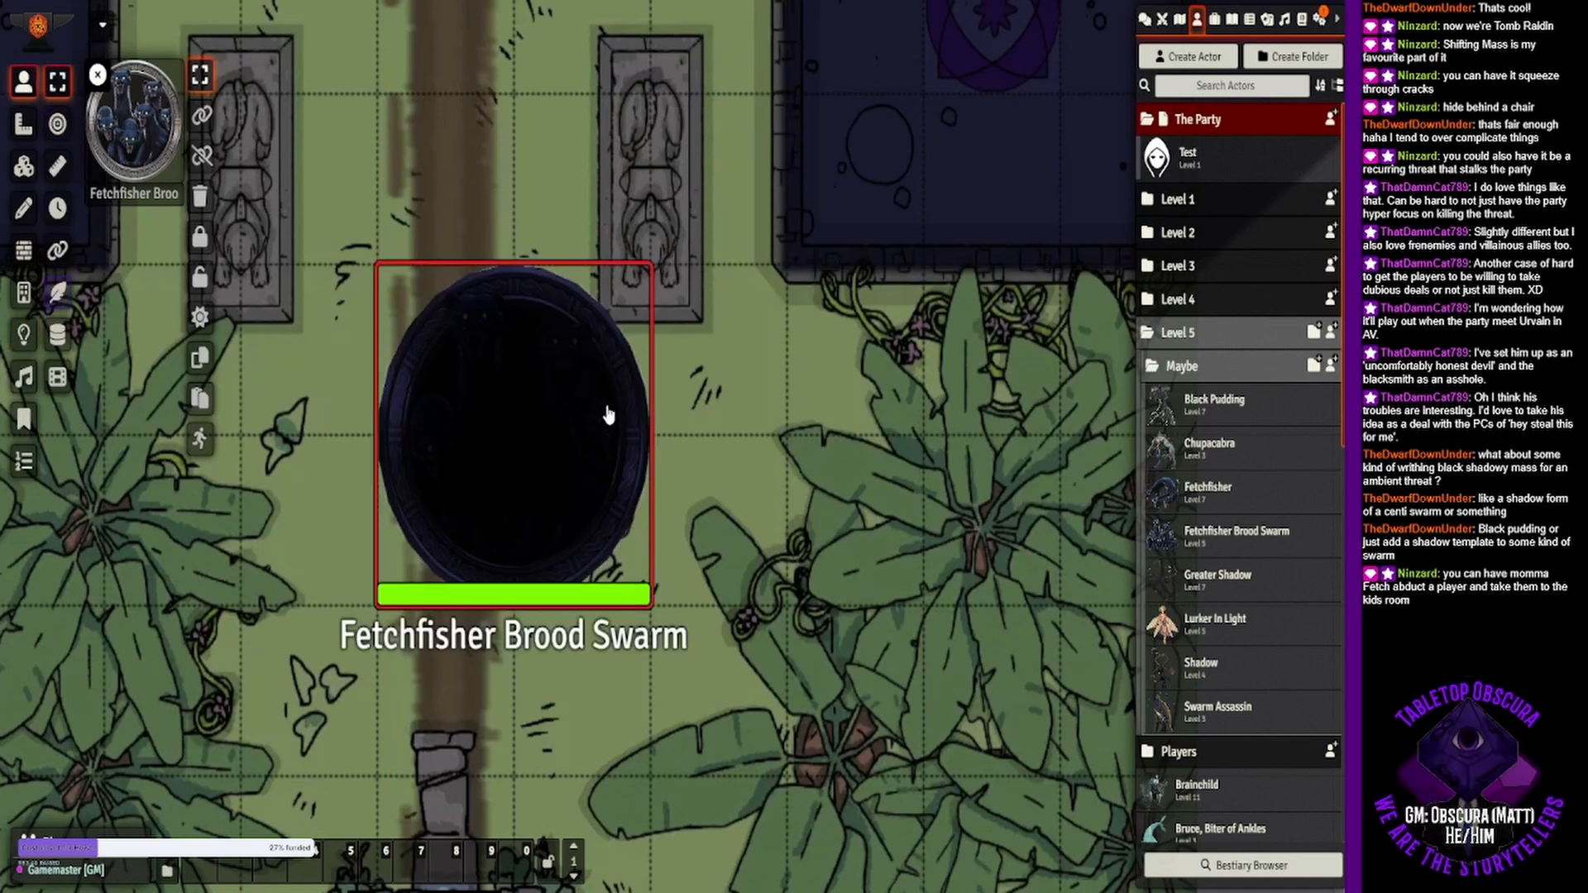
pyautogui.scroll(3, 608, 413)
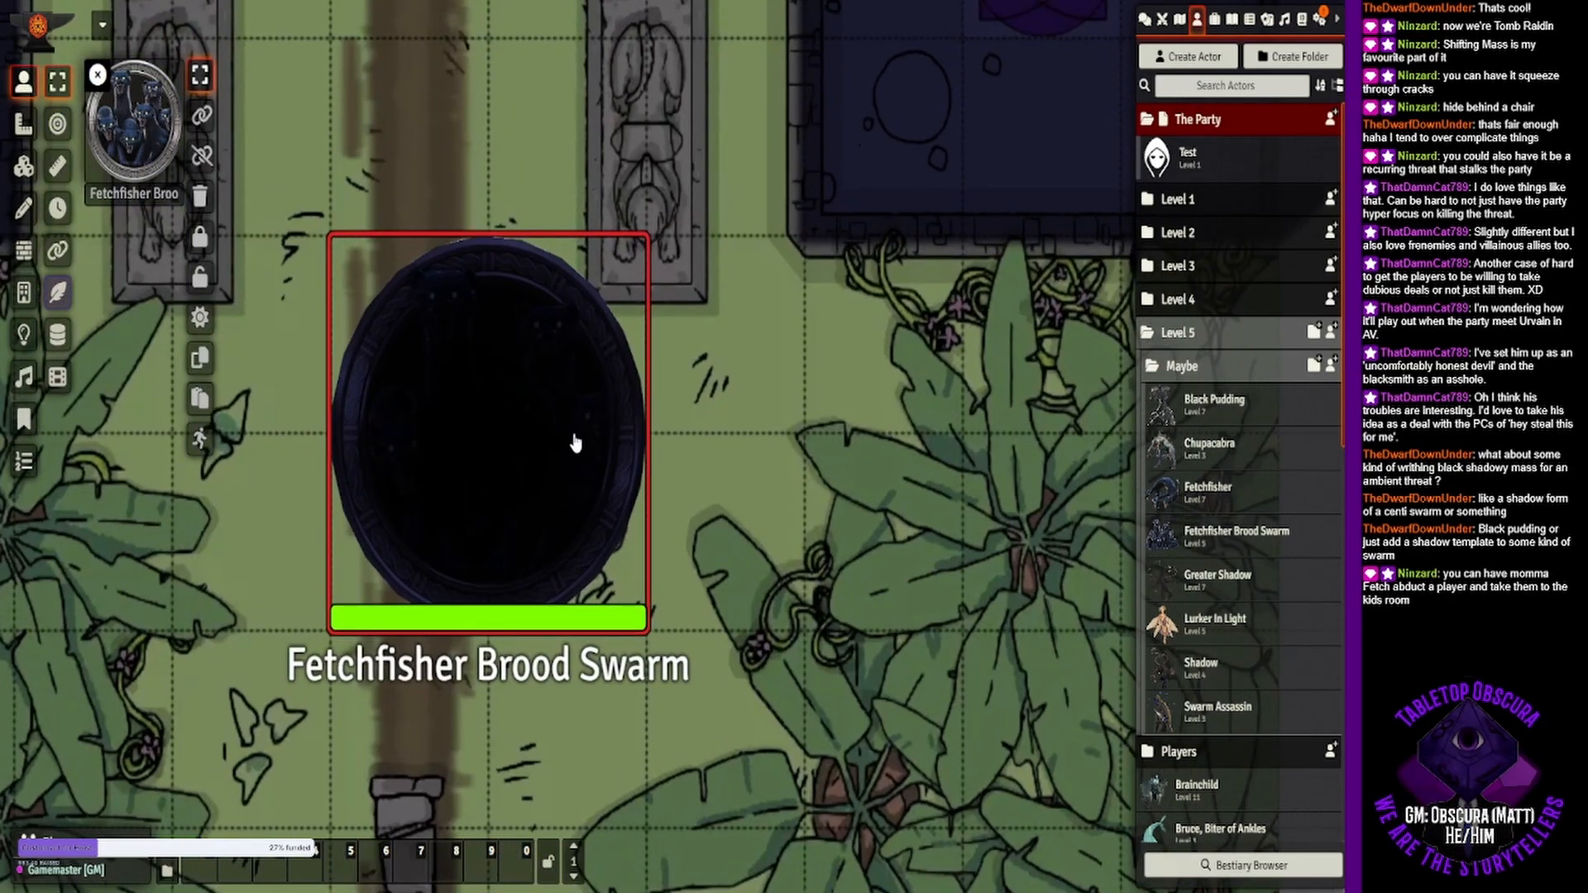
pyautogui.moveTo(576, 443); pyautogui.dragTo(550, 466)
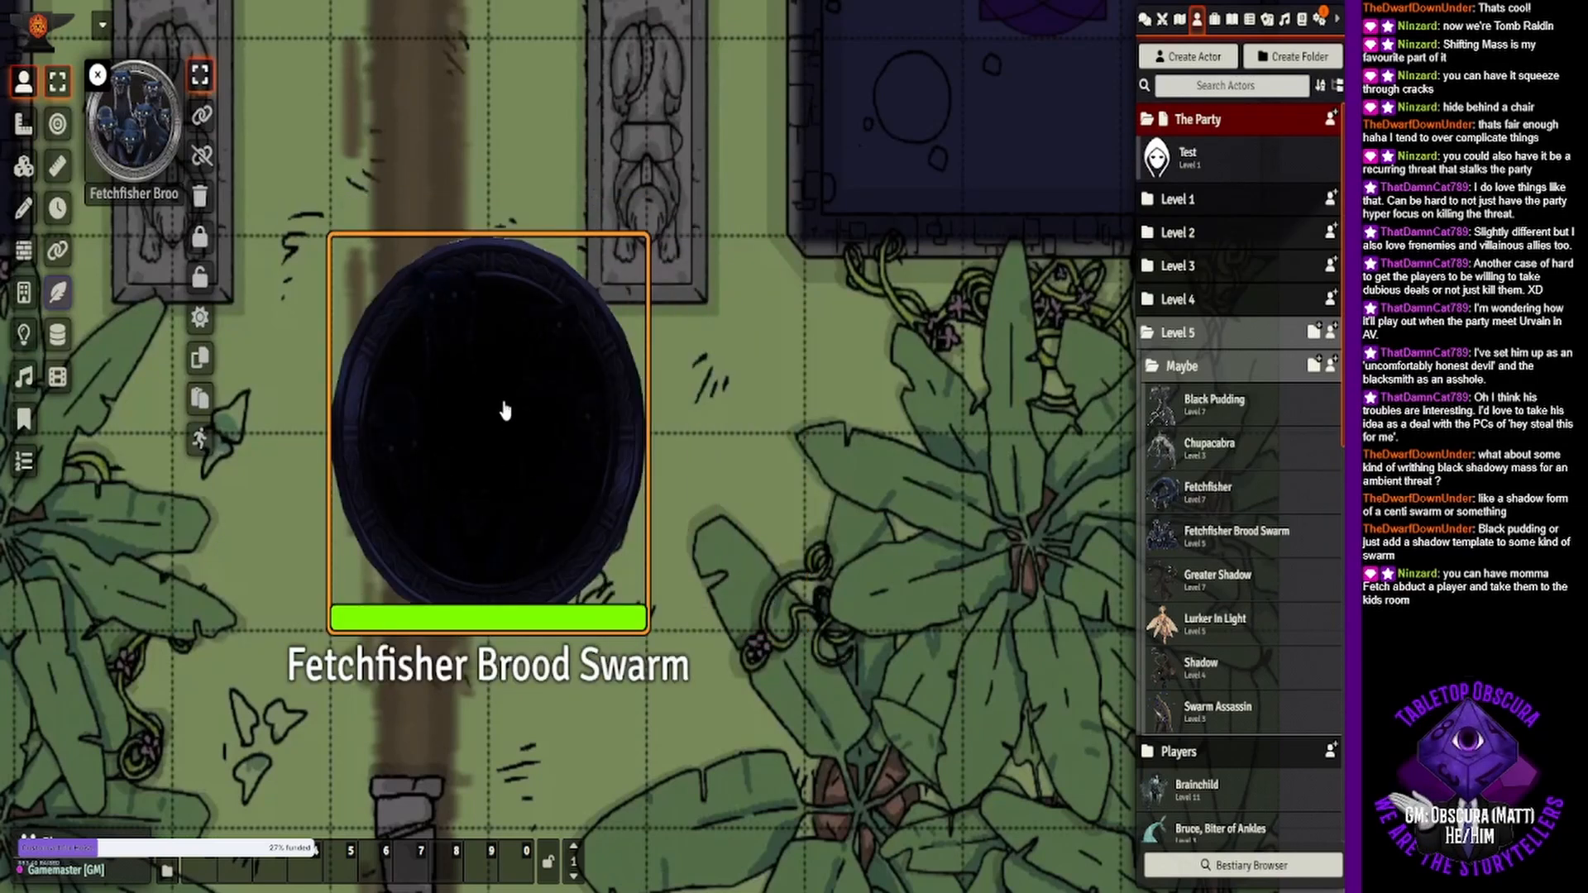
pyautogui.moveTo(720, 406); pyautogui.dragTo(865, 410)
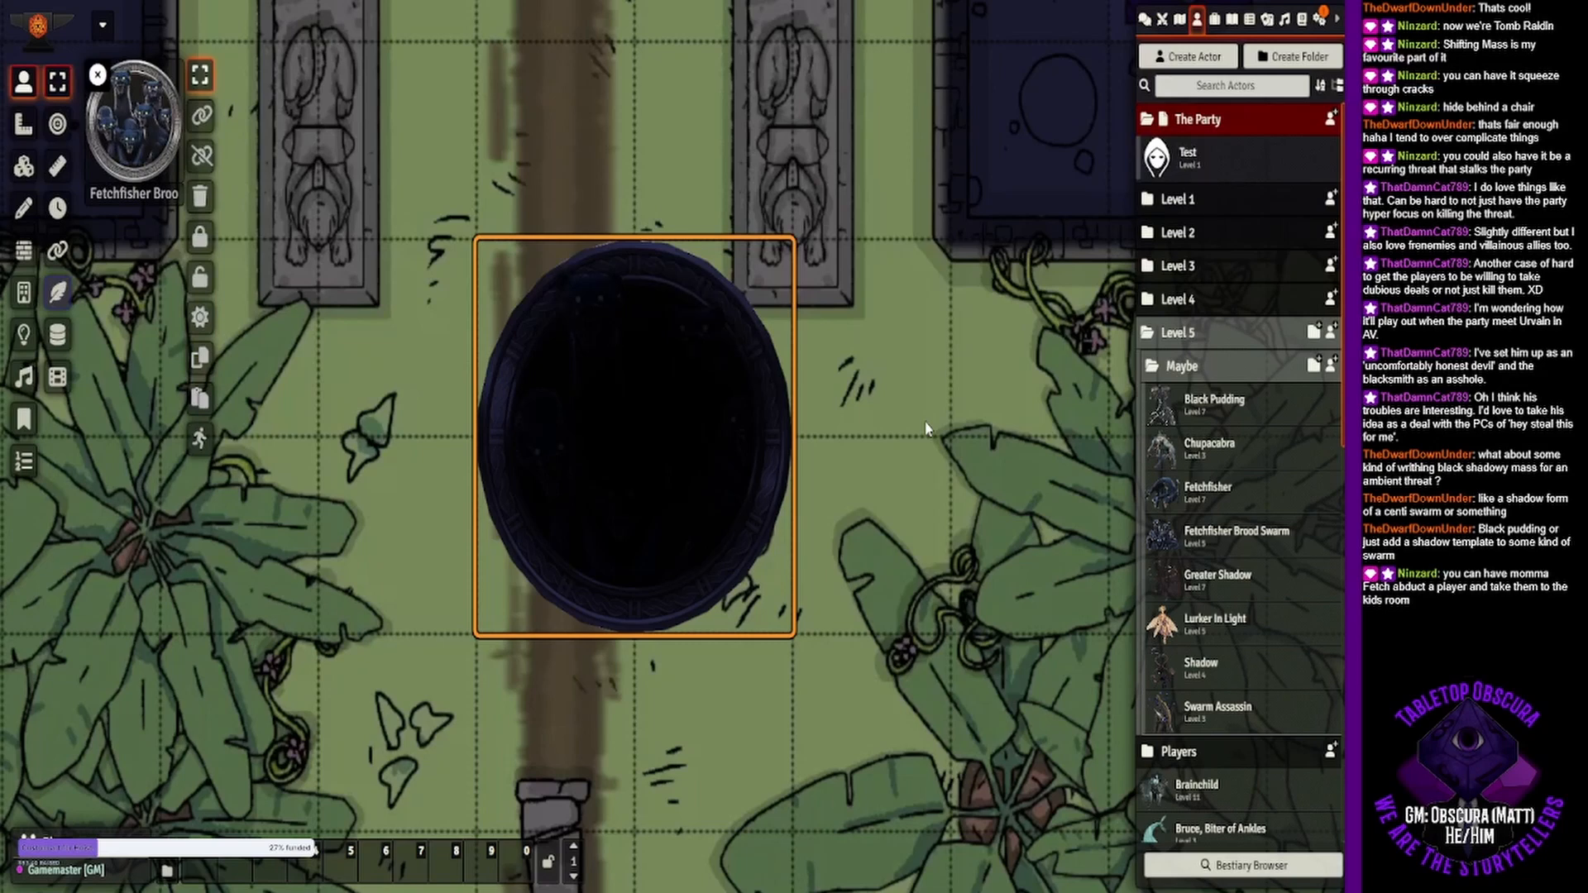
pyautogui.moveTo(940, 301); pyautogui.dragTo(898, 425)
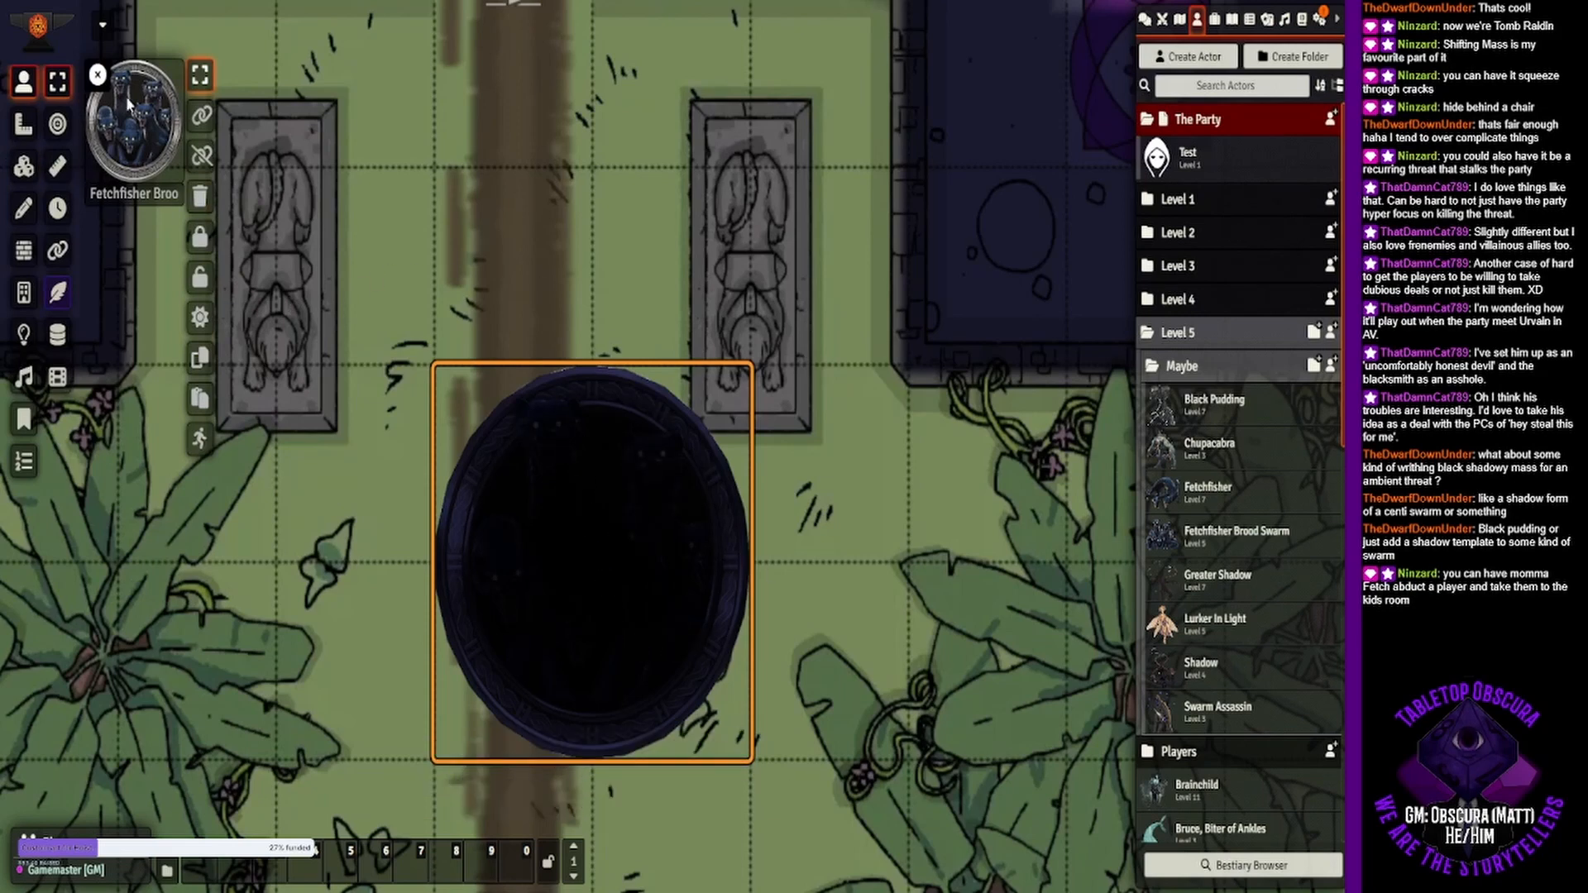
pyautogui.click(97, 76)
# - Delete the Fetchfisher Brood Swarm token and move its black shadow light off the map beyond the lower-left jungle
pyautogui.scroll(-5, 615, 630)
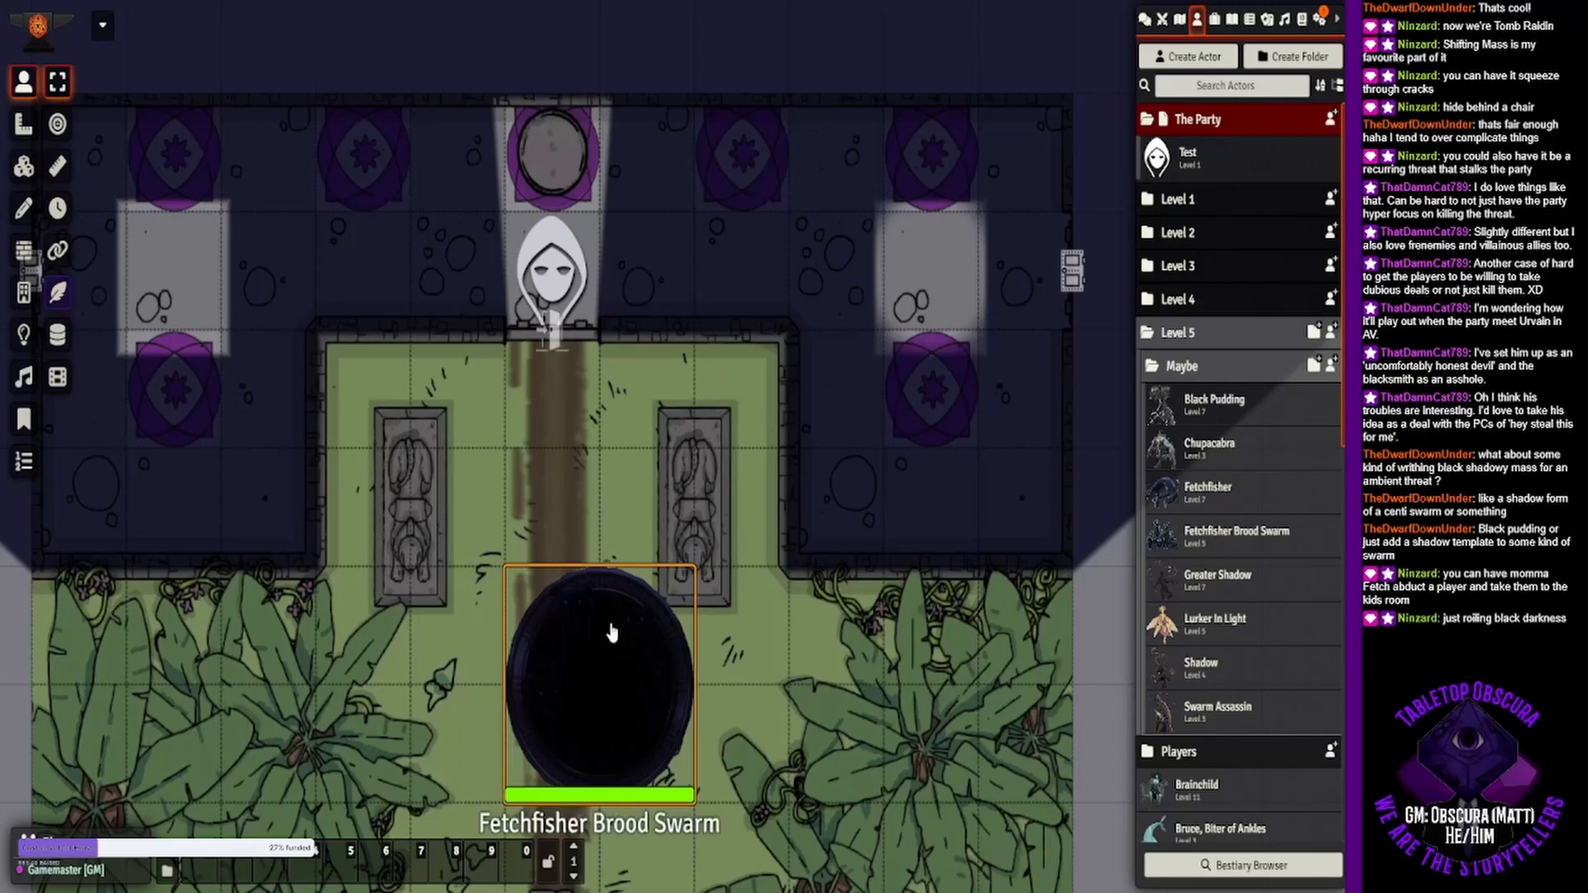
pyautogui.moveTo(612, 632); pyautogui.dragTo(602, 658)
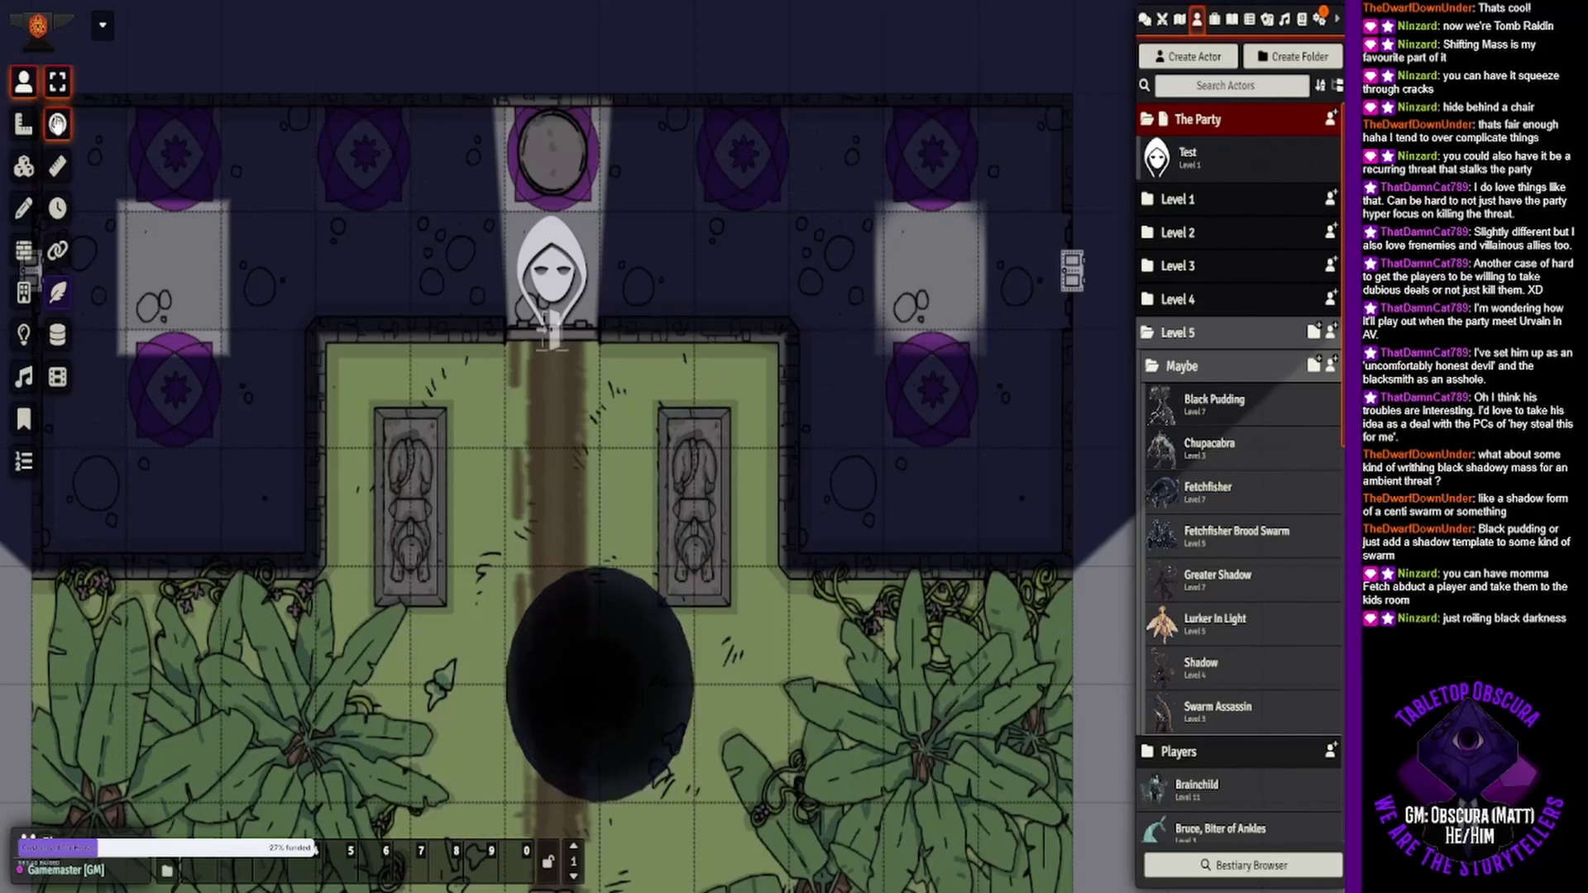
pyautogui.click(23, 334)
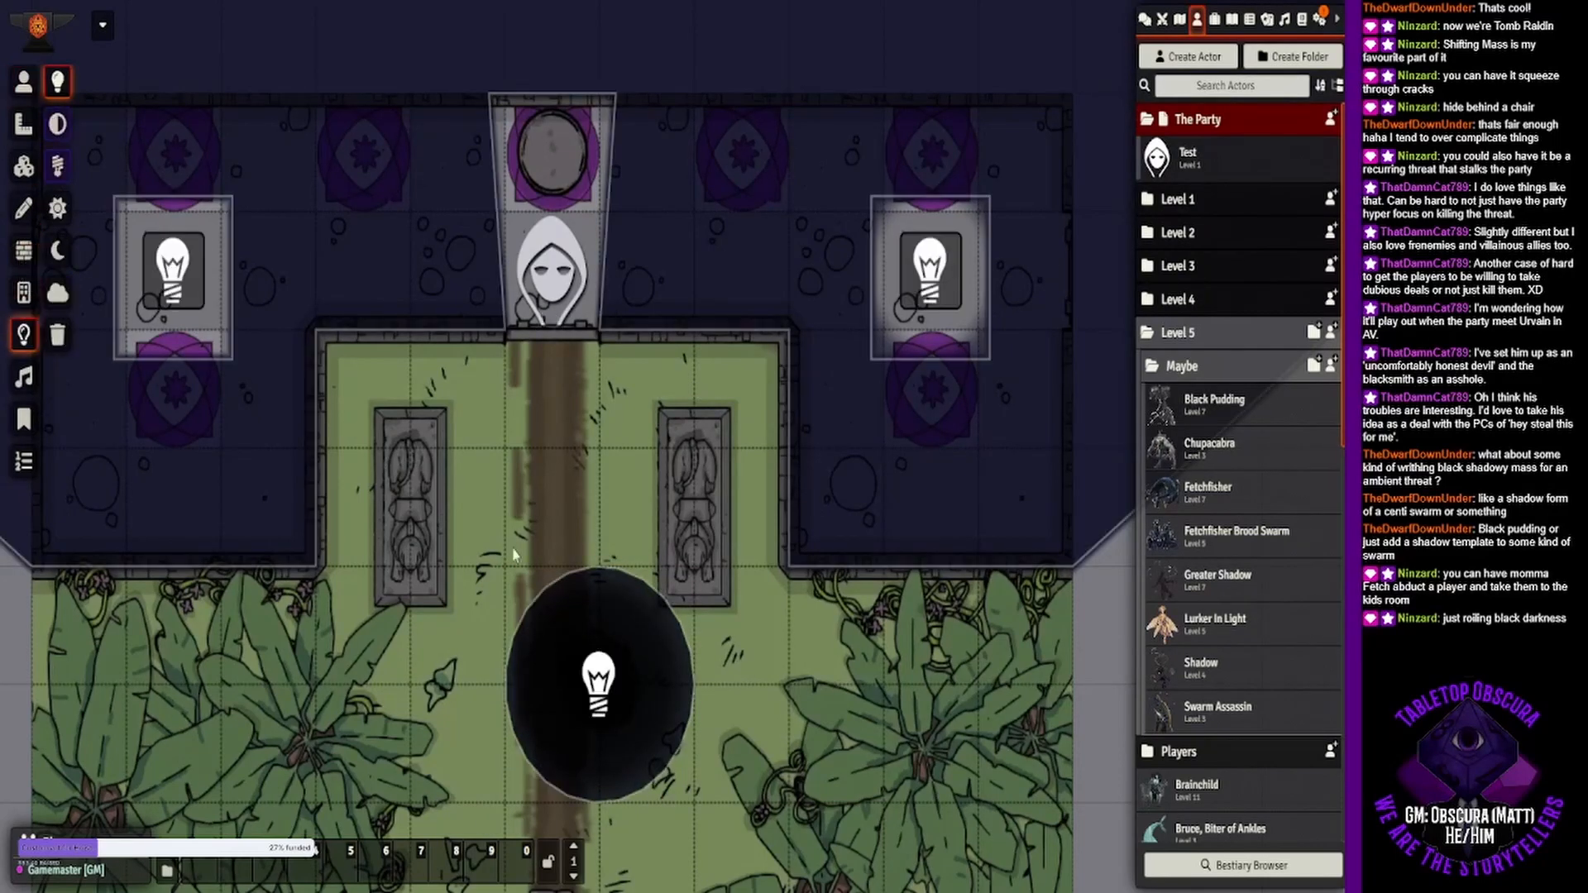
pyautogui.moveTo(589, 574); pyautogui.dragTo(619, 399)
pyautogui.moveTo(634, 476); pyautogui.dragTo(66, 765)
pyautogui.moveTo(438, 101); pyautogui.dragTo(430, 536)
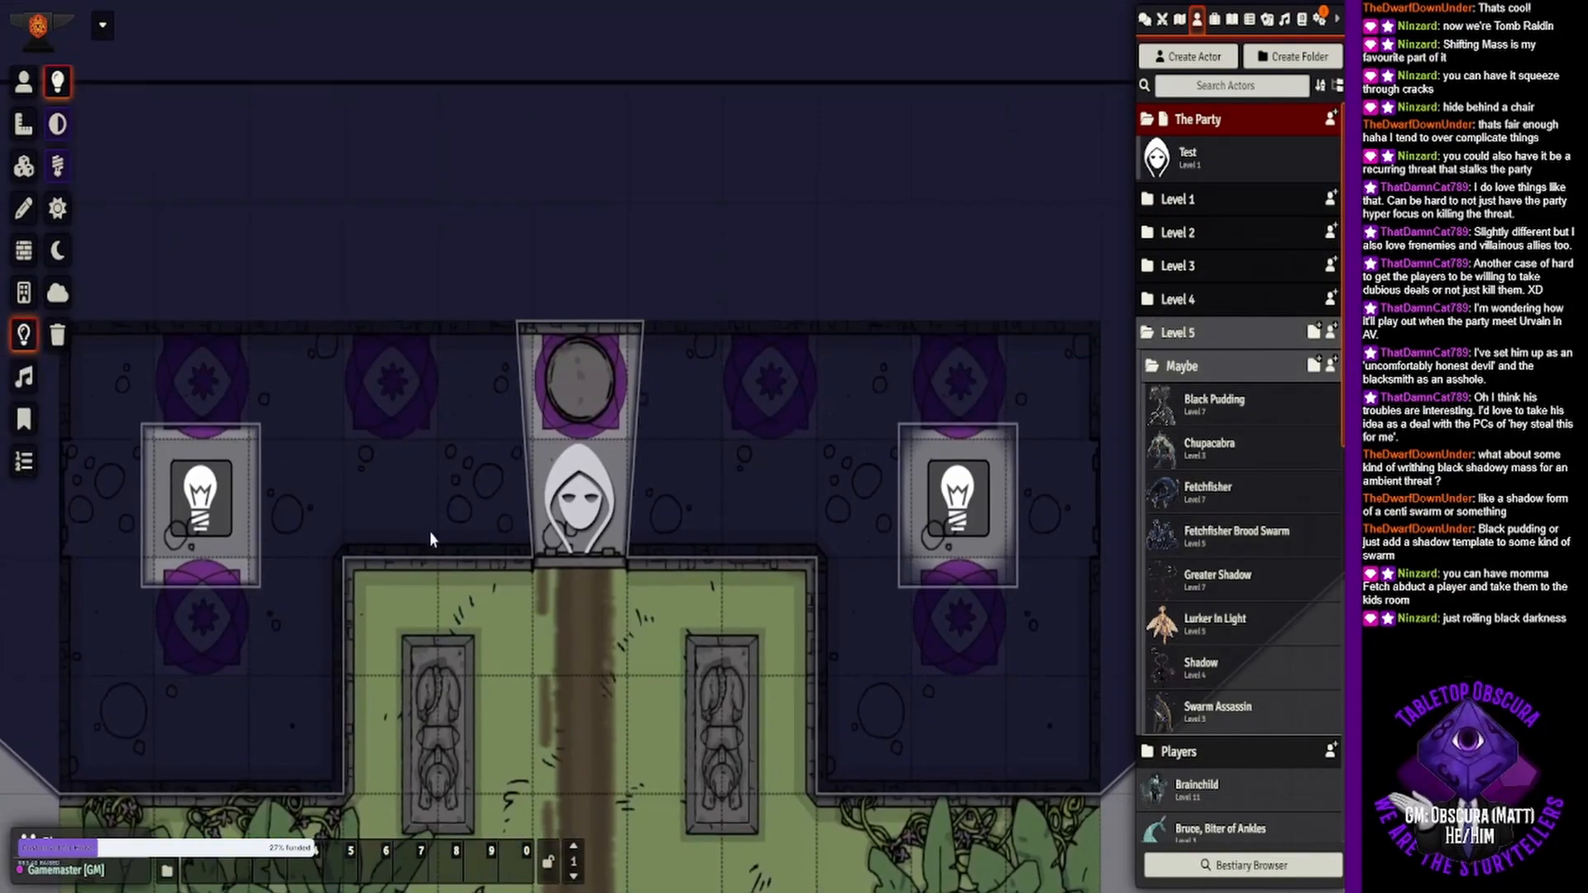
pyautogui.click(23, 82)
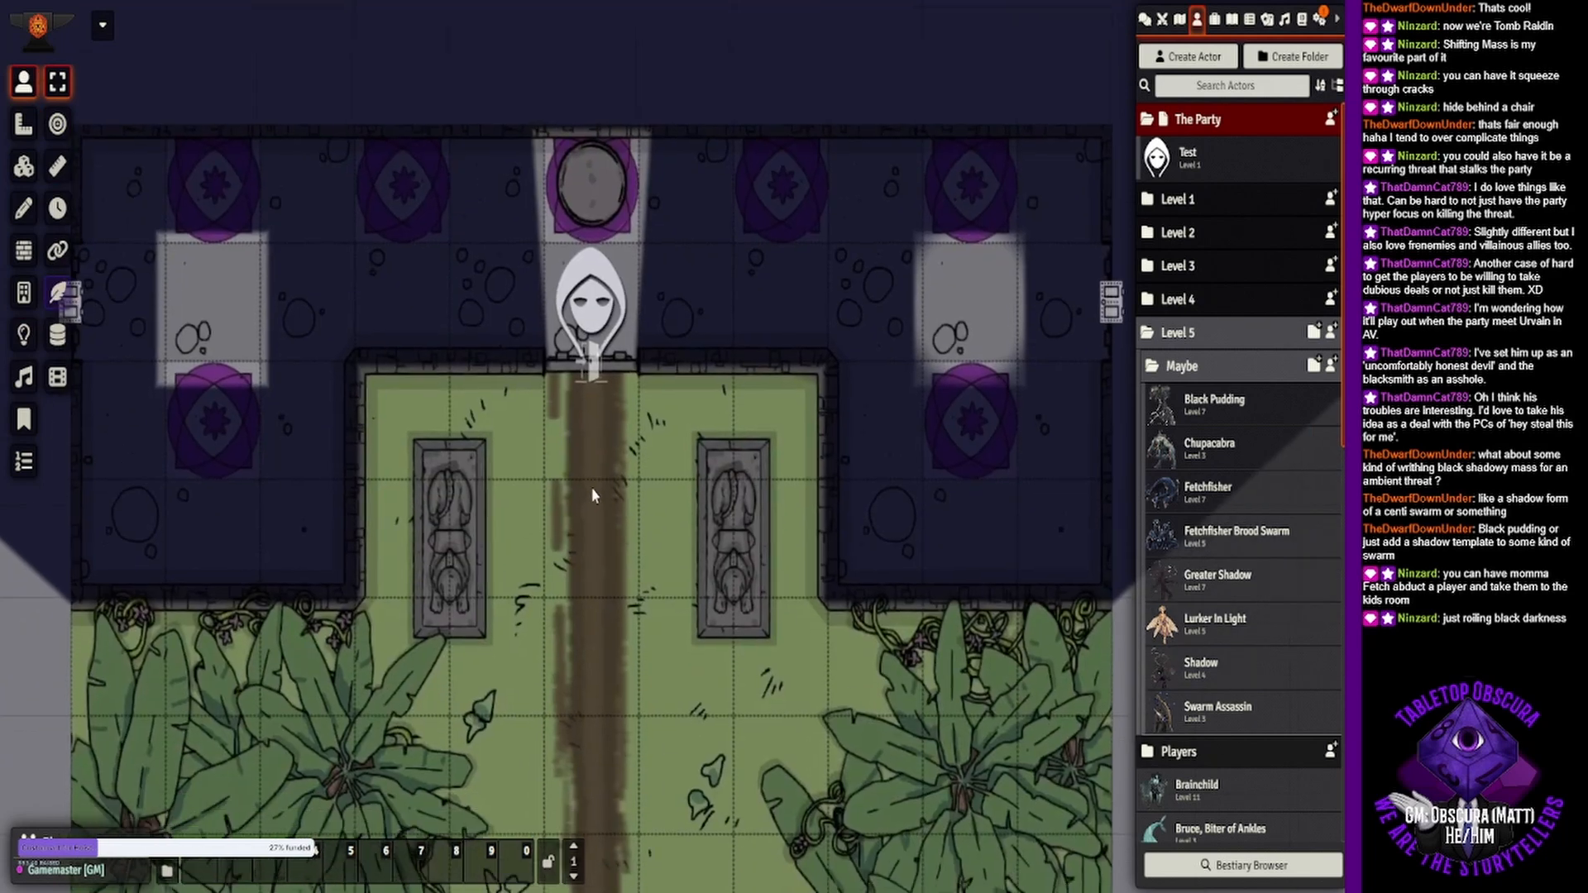
pyautogui.moveTo(581, 678); pyautogui.dragTo(592, 488)
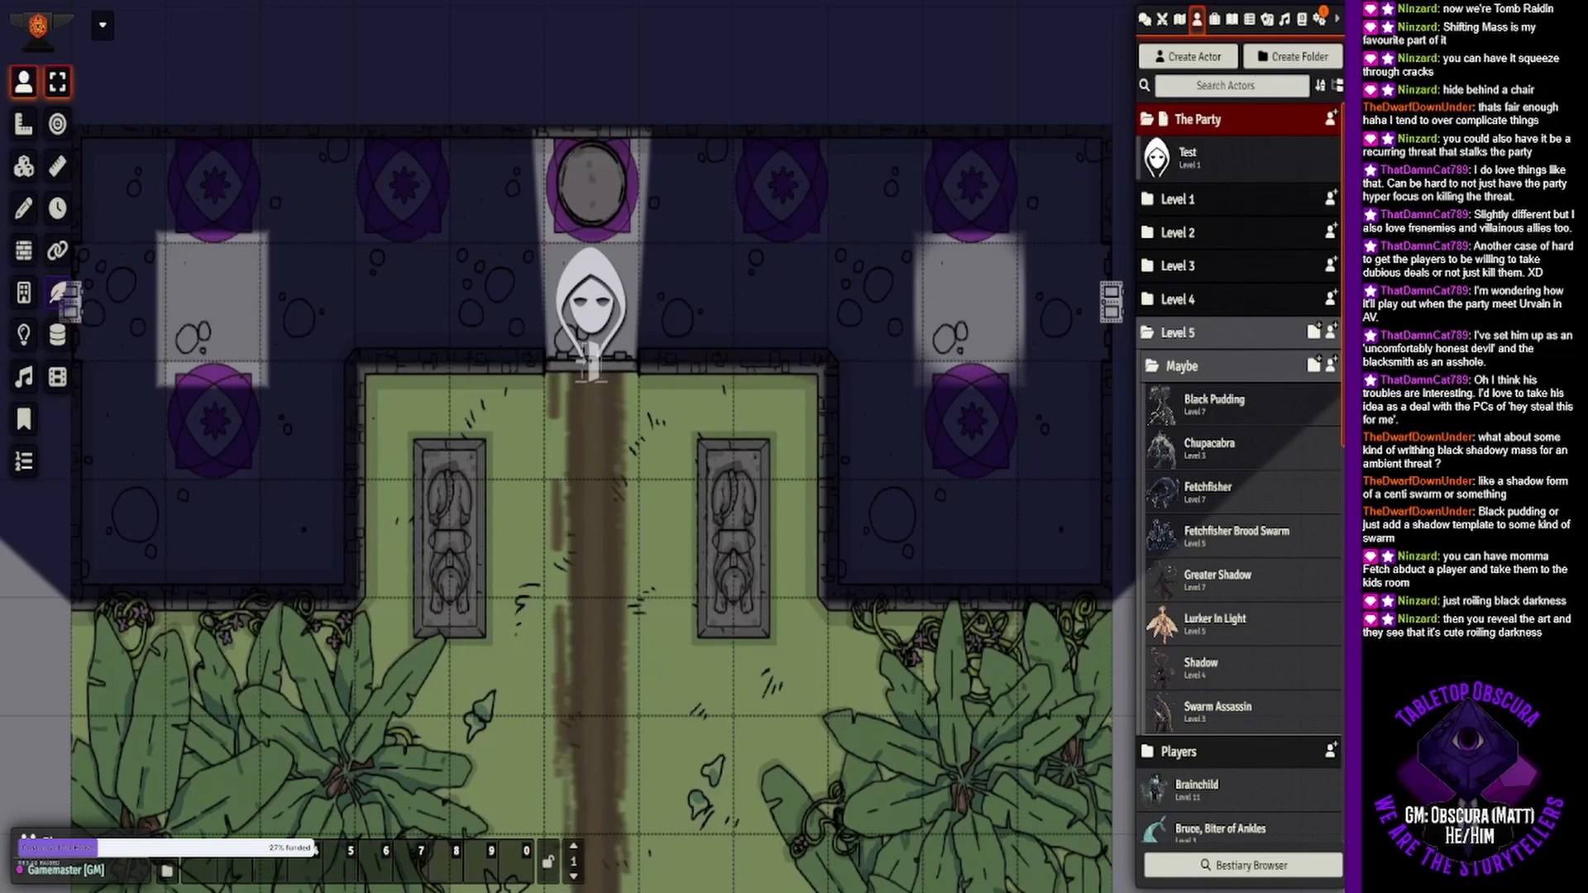
pyautogui.scroll(-3, 626, 521)
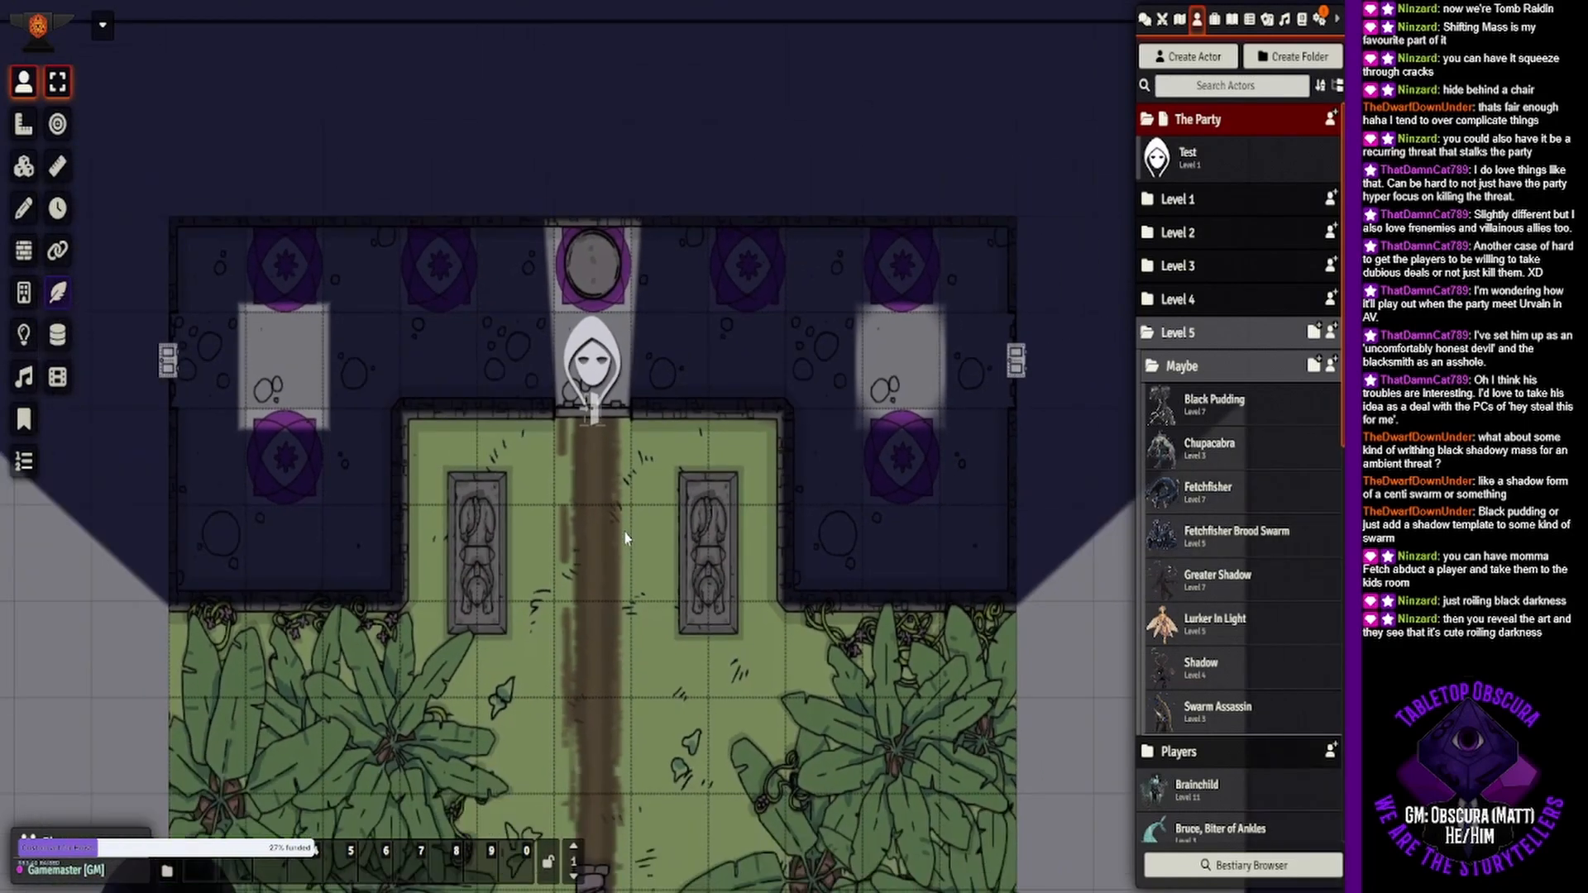
pyautogui.scroll(2, 626, 538)
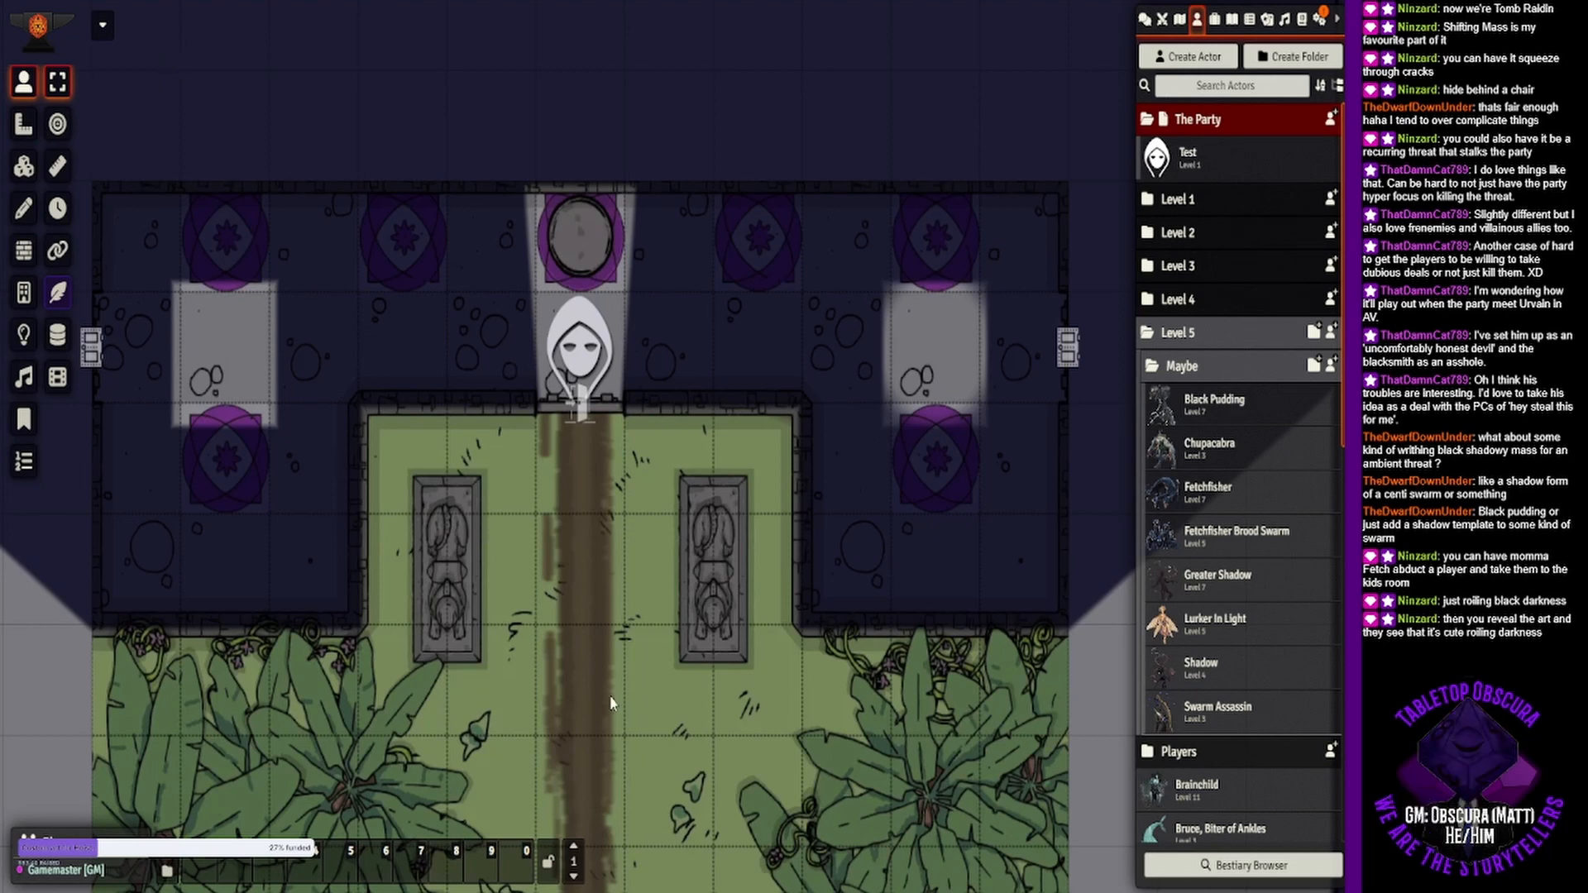
pyautogui.moveTo(611, 703); pyautogui.dragTo(616, 610)
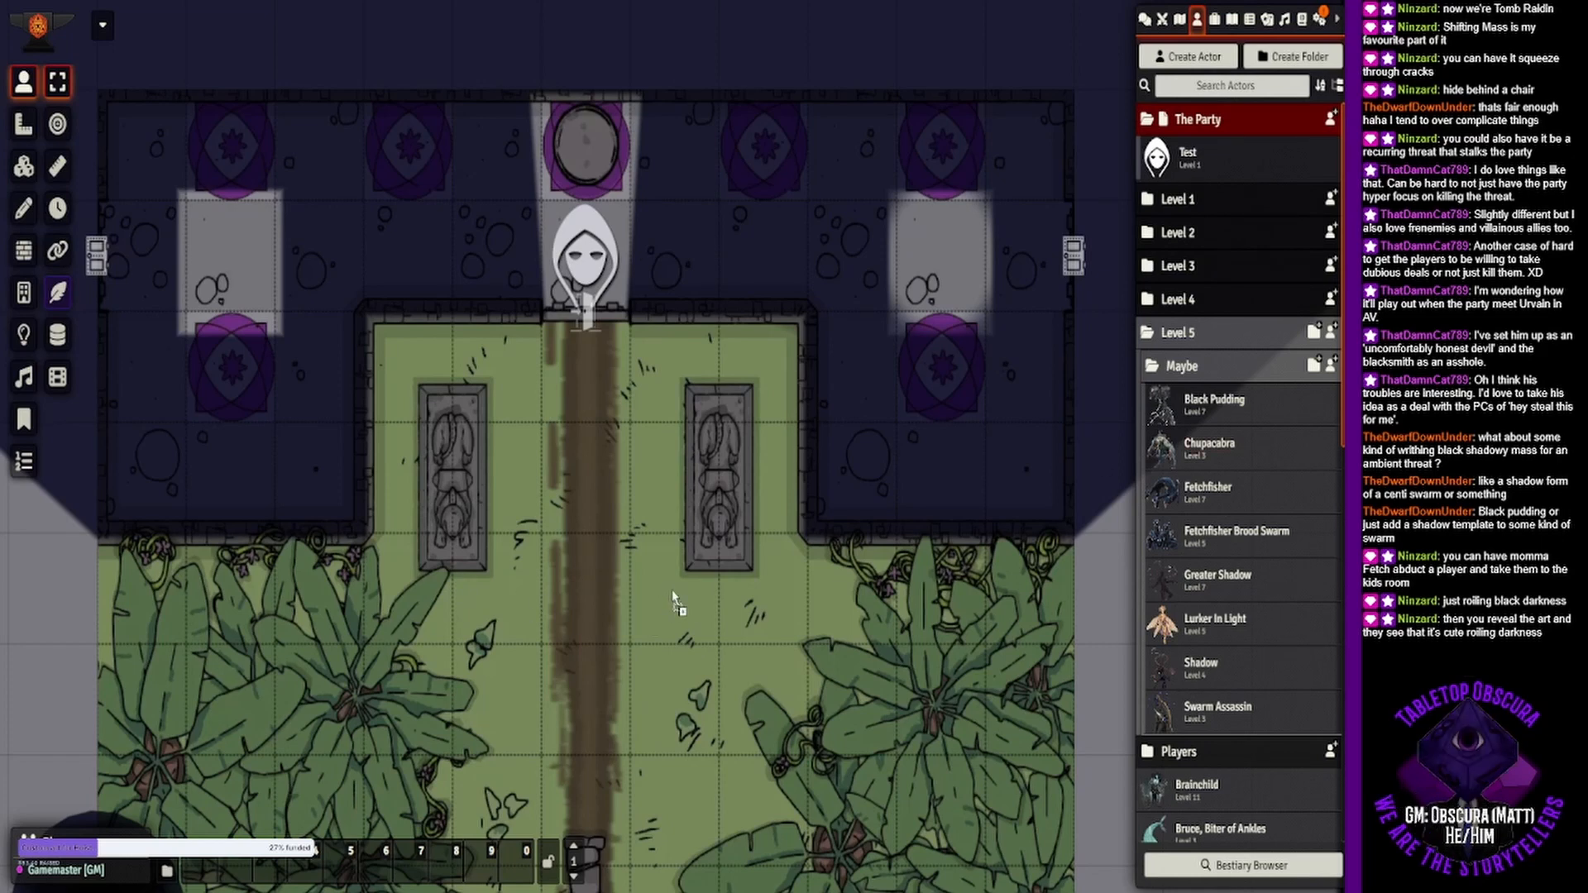
# - Place a Chupacabra token at the upper edge of the right-hand jungle and check its creature sheet
pyautogui.hotkey('ctrl', 'v')
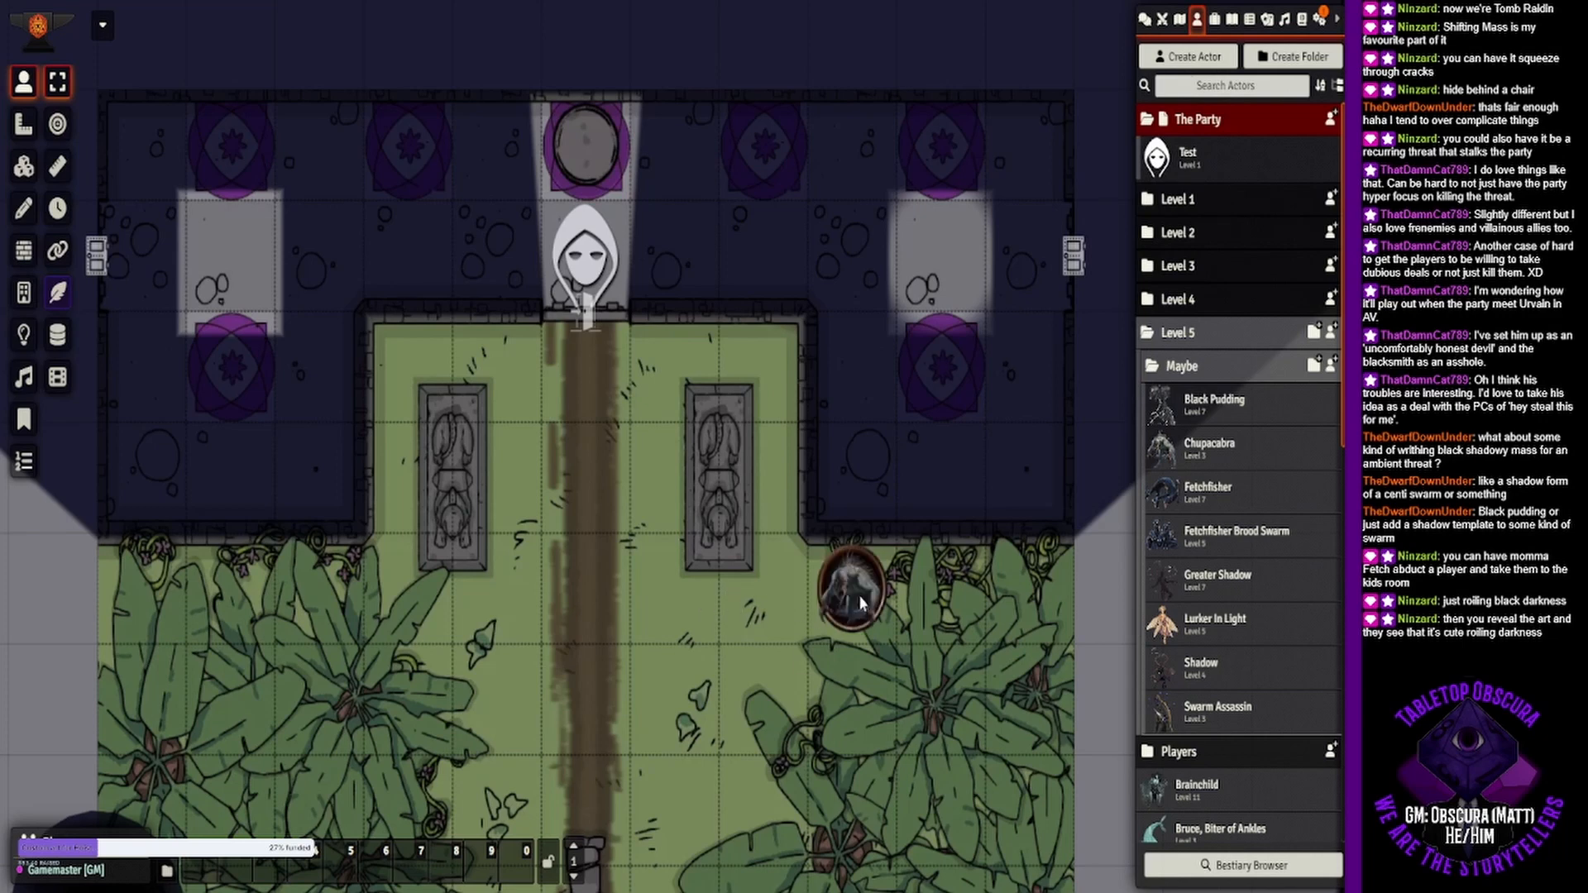
pyautogui.doubleClick(851, 594)
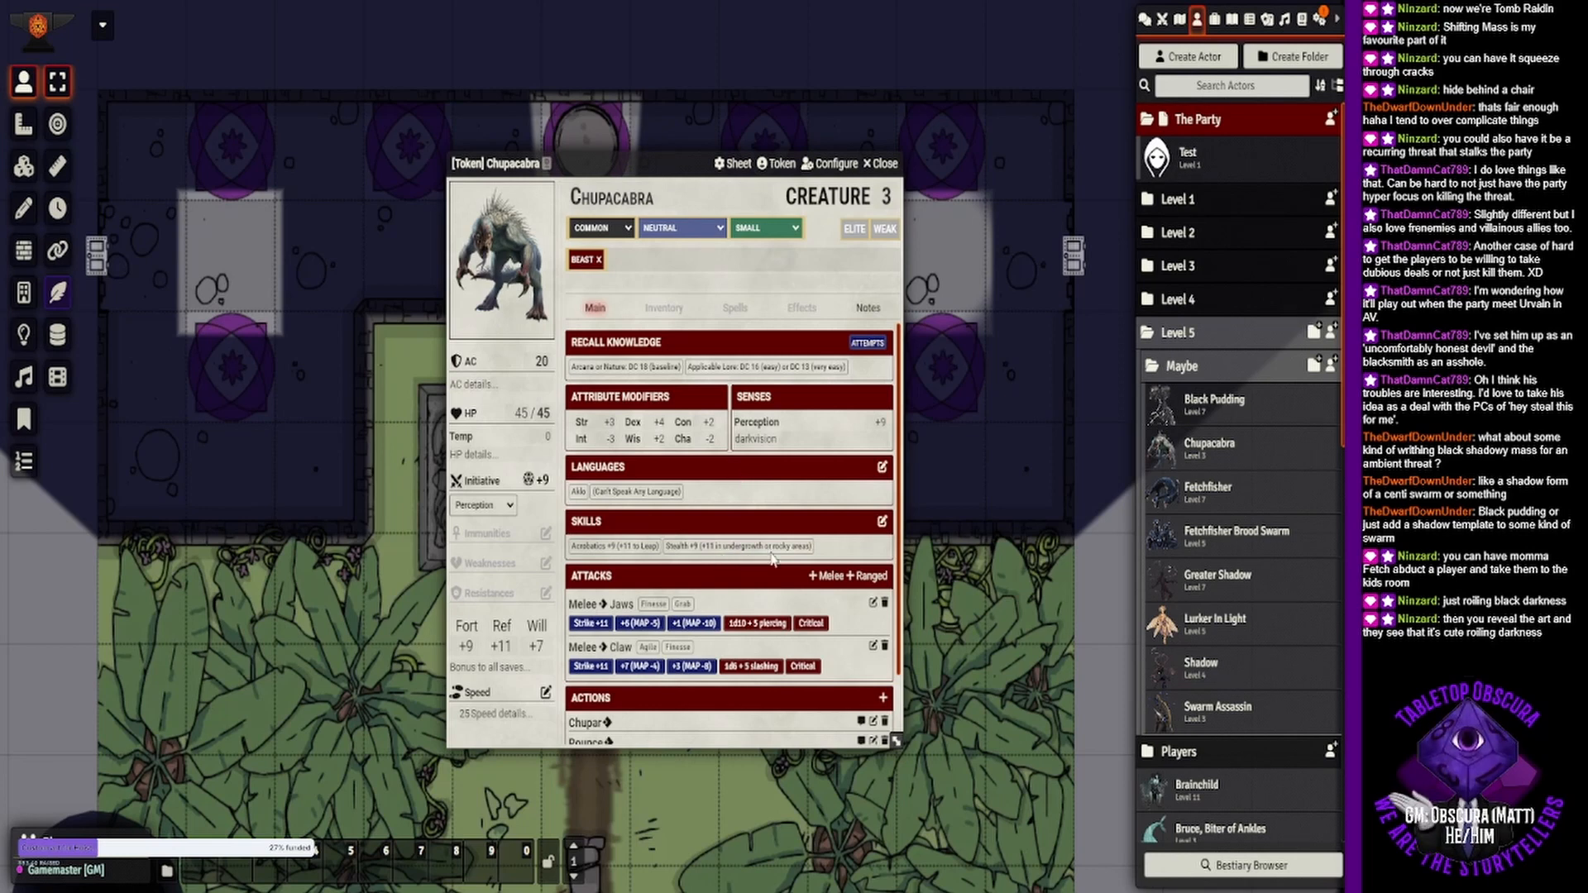
pyautogui.click(878, 164)
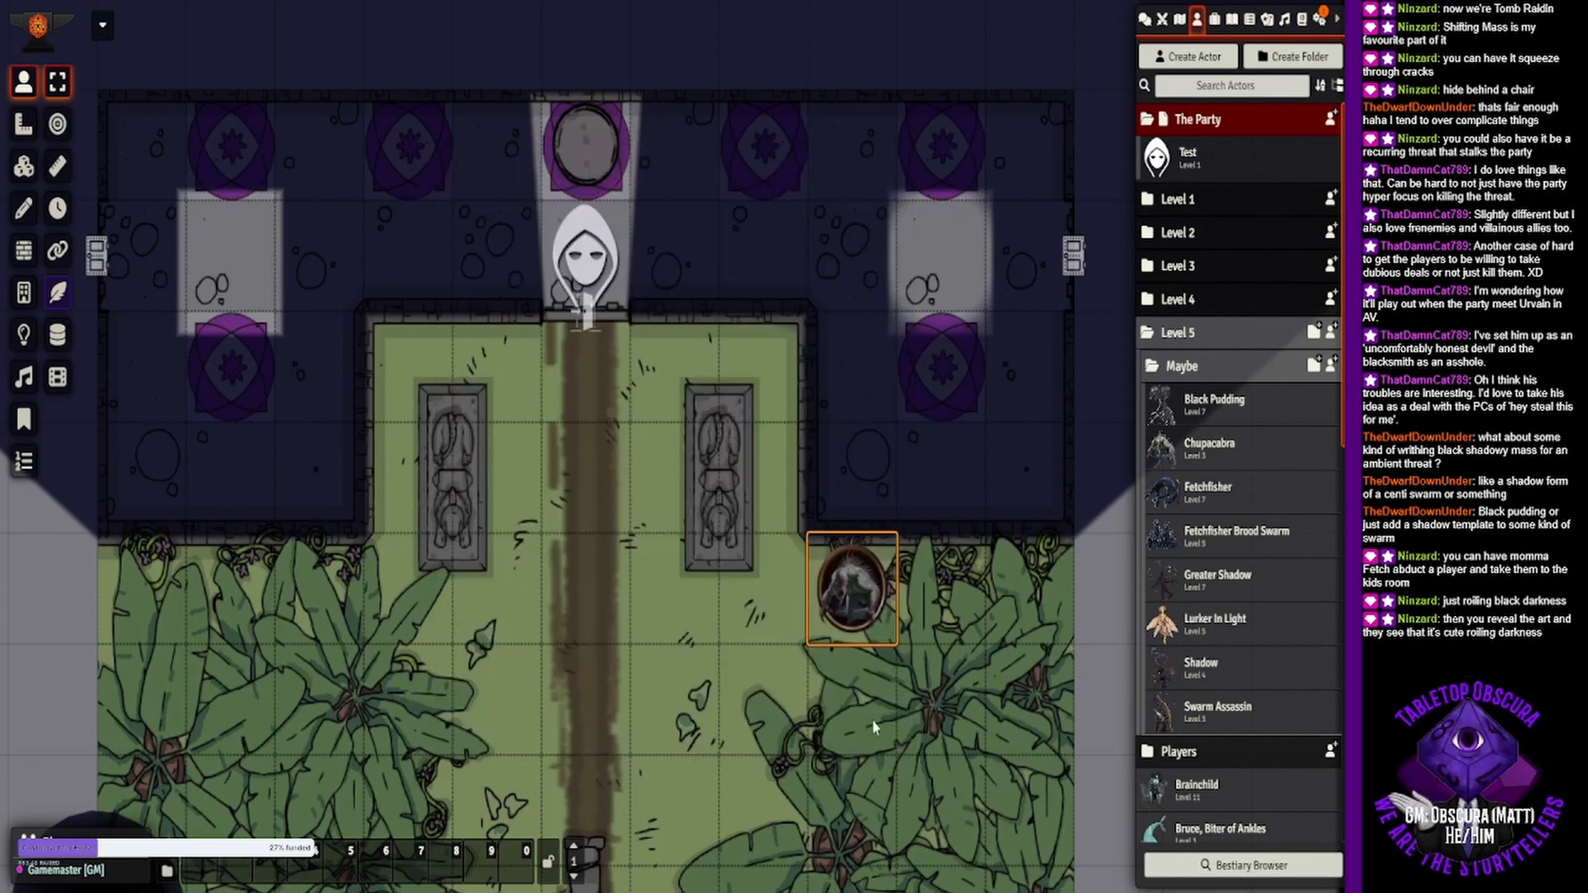
pyautogui.scroll(2, 841, 458)
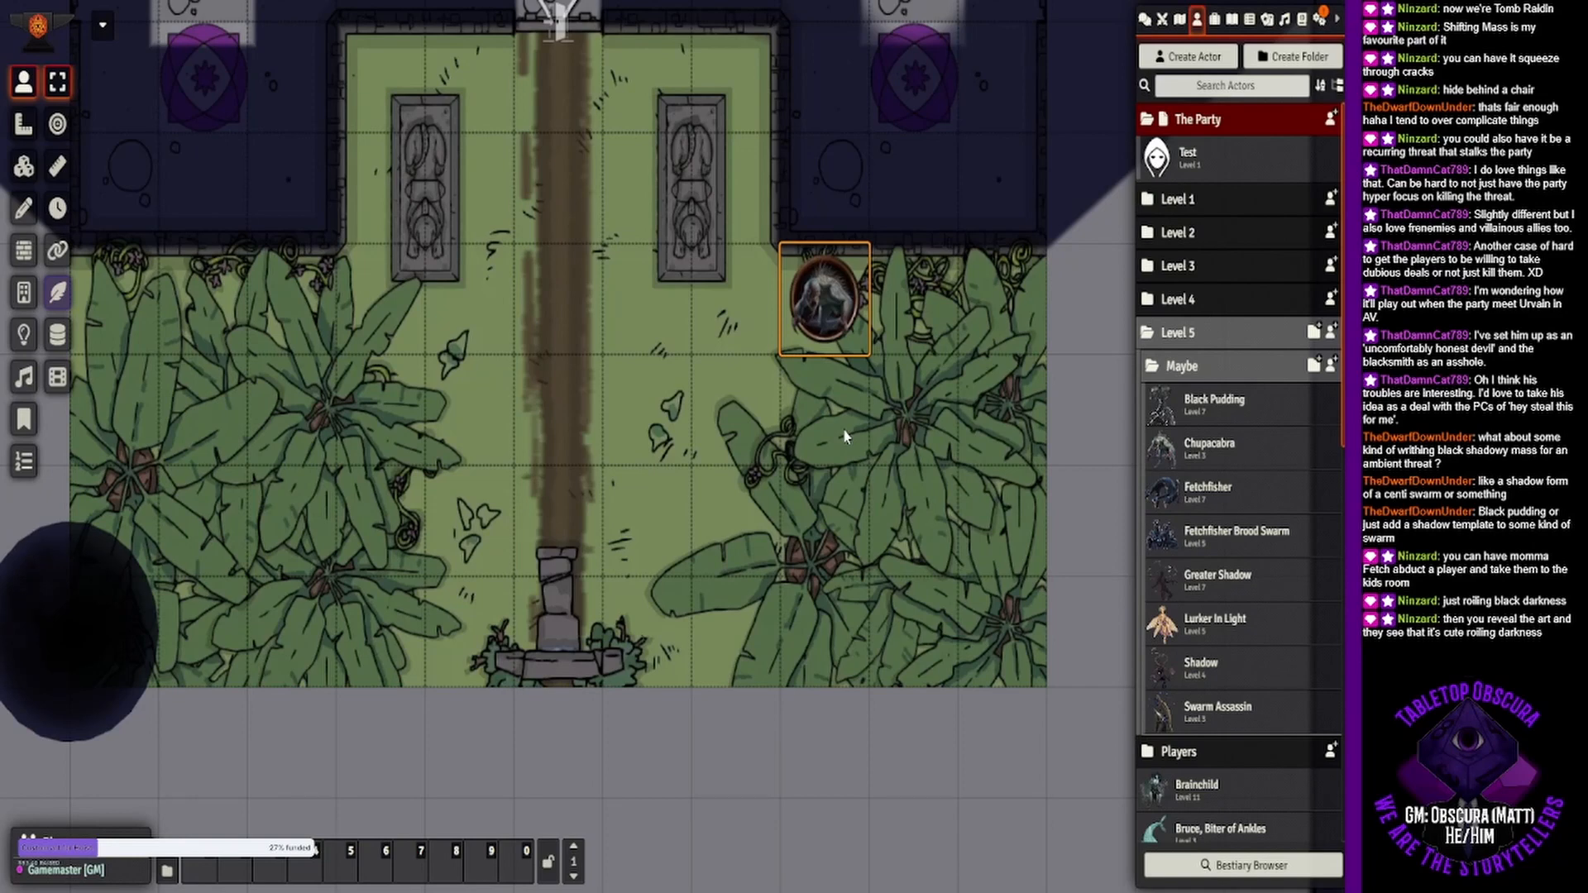
# - Place two more Chupacabra tokens, one in the upper-left jungle and one in the lower-right jungle
pyautogui.moveTo(1199, 446); pyautogui.dragTo(291, 301)
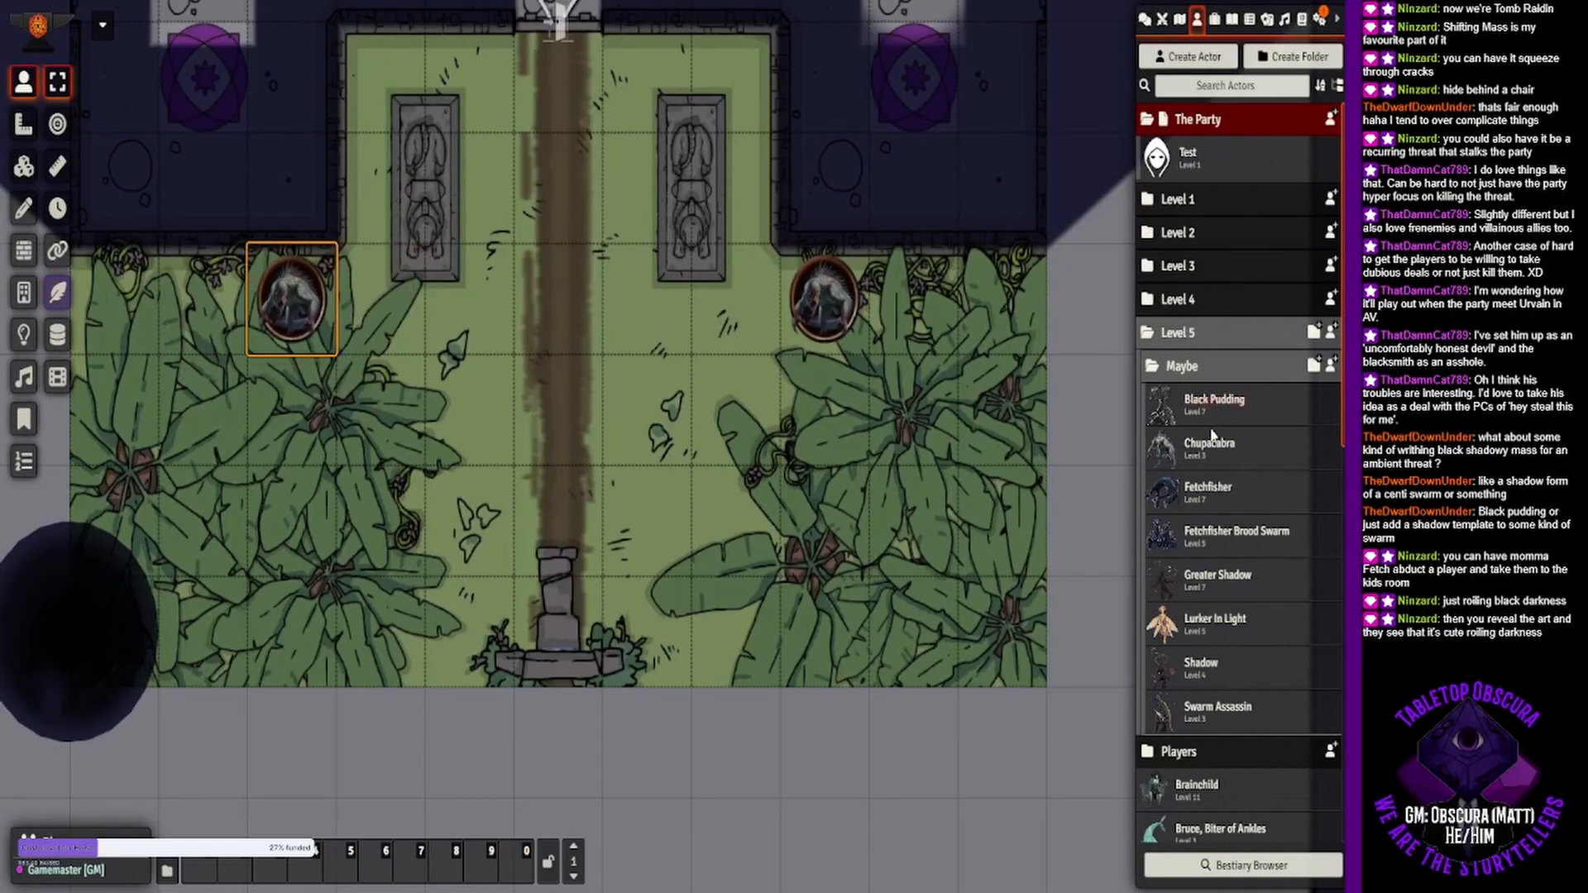
pyautogui.moveTo(1212, 457); pyautogui.dragTo(824, 641)
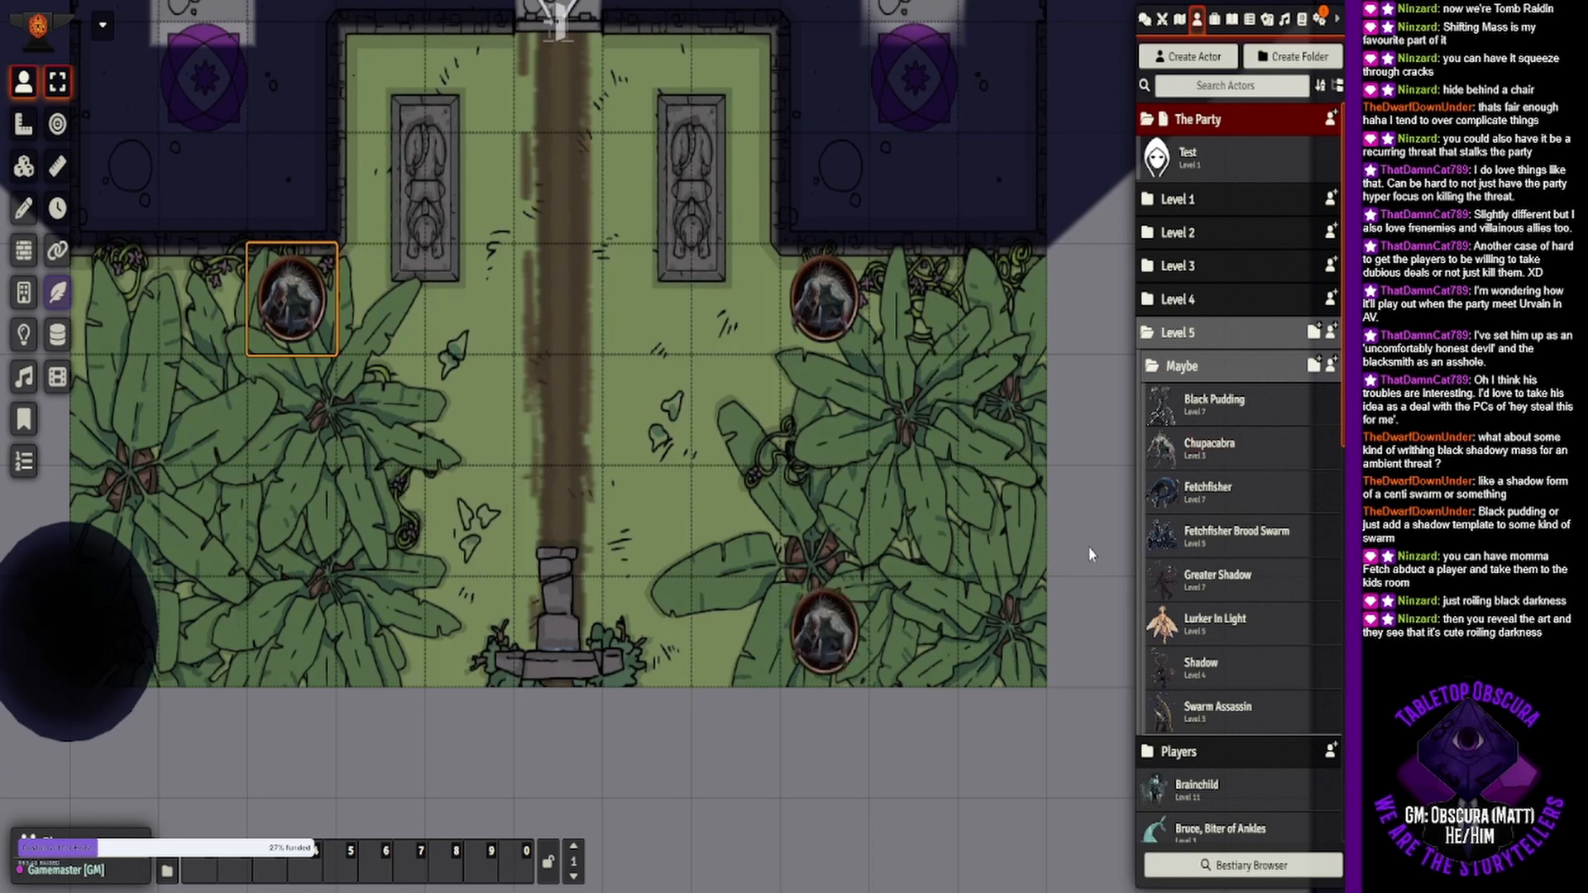
pyautogui.moveTo(657, 156); pyautogui.dragTo(679, 265)
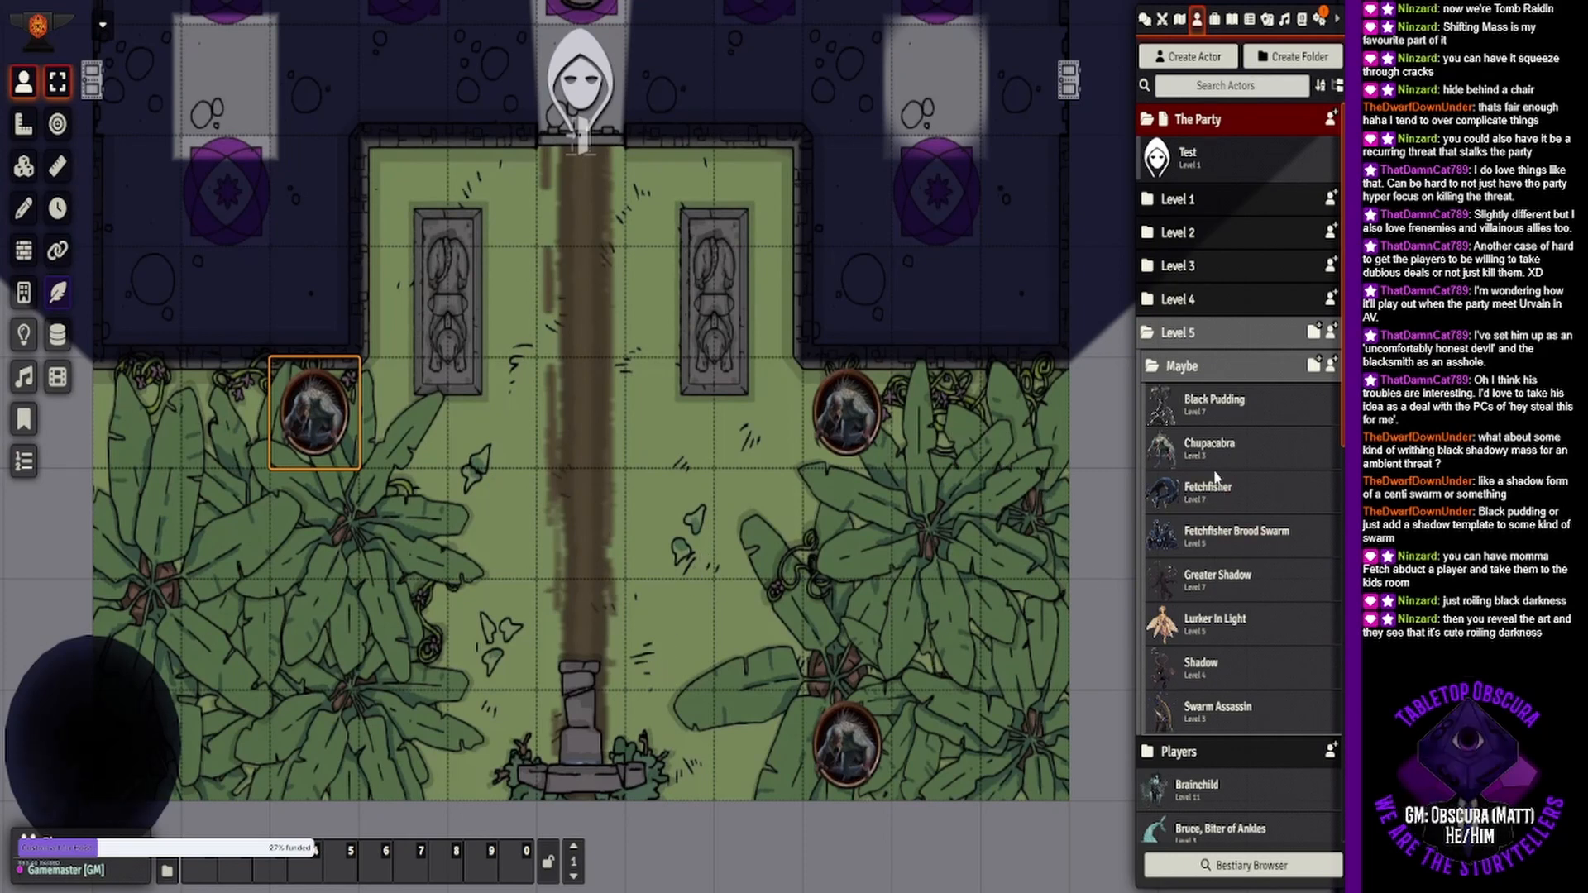
# - Move Chupacabra, Fetchfisher and Fetchfisher Brood Swarm out of the Maybe folder into the Level 5 folder
pyautogui.moveTo(1209, 453); pyautogui.dragTo(1216, 348)
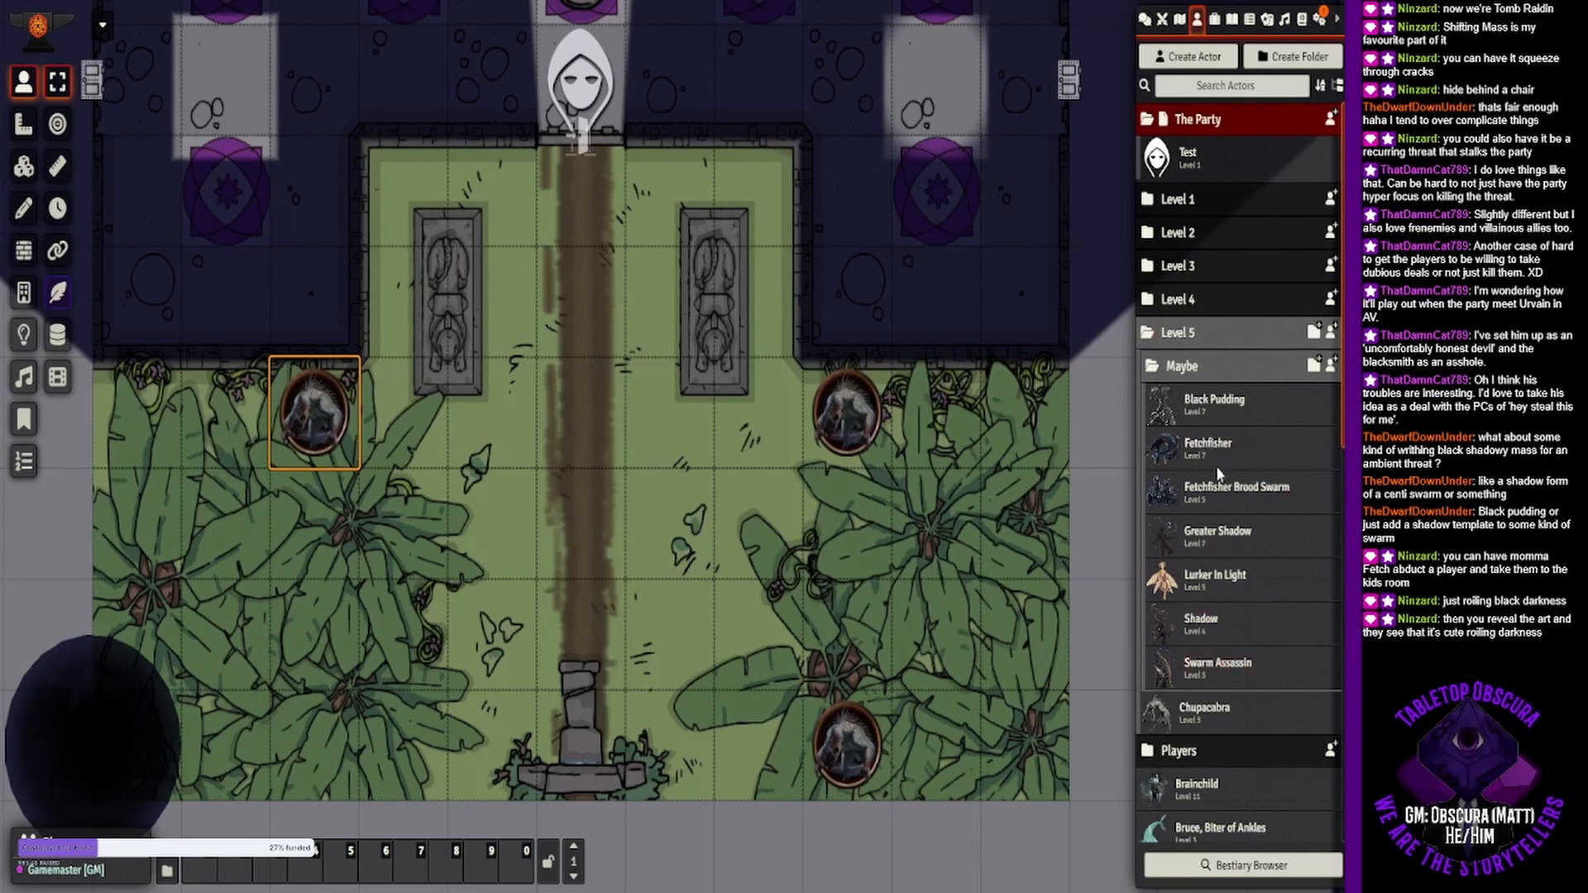
pyautogui.moveTo(1209, 450); pyautogui.dragTo(1203, 323)
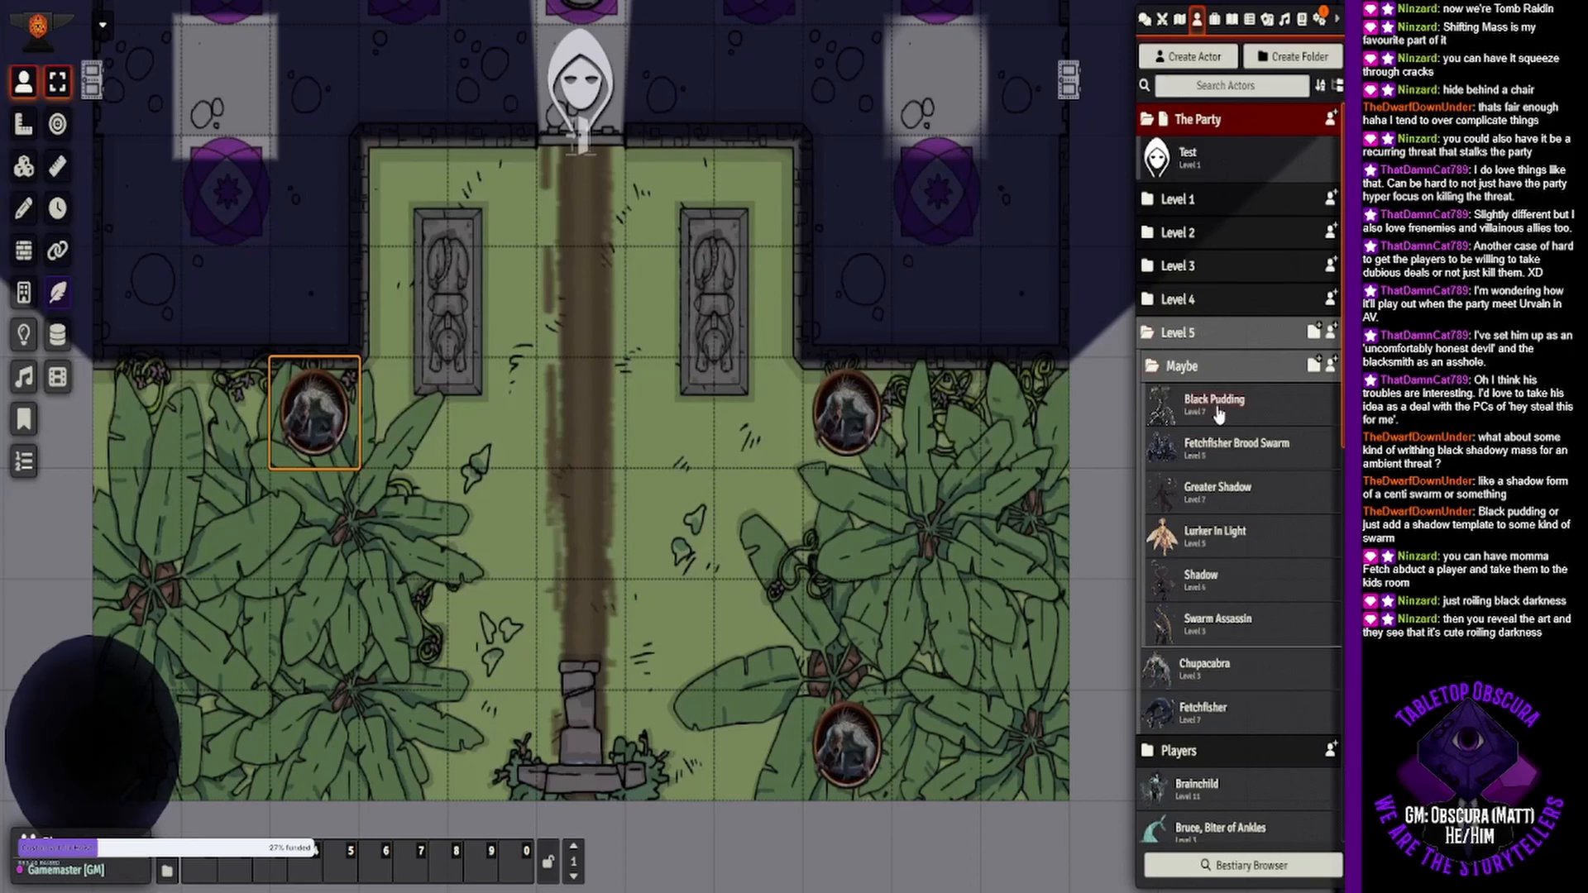
pyautogui.moveTo(1218, 453); pyautogui.dragTo(1203, 332)
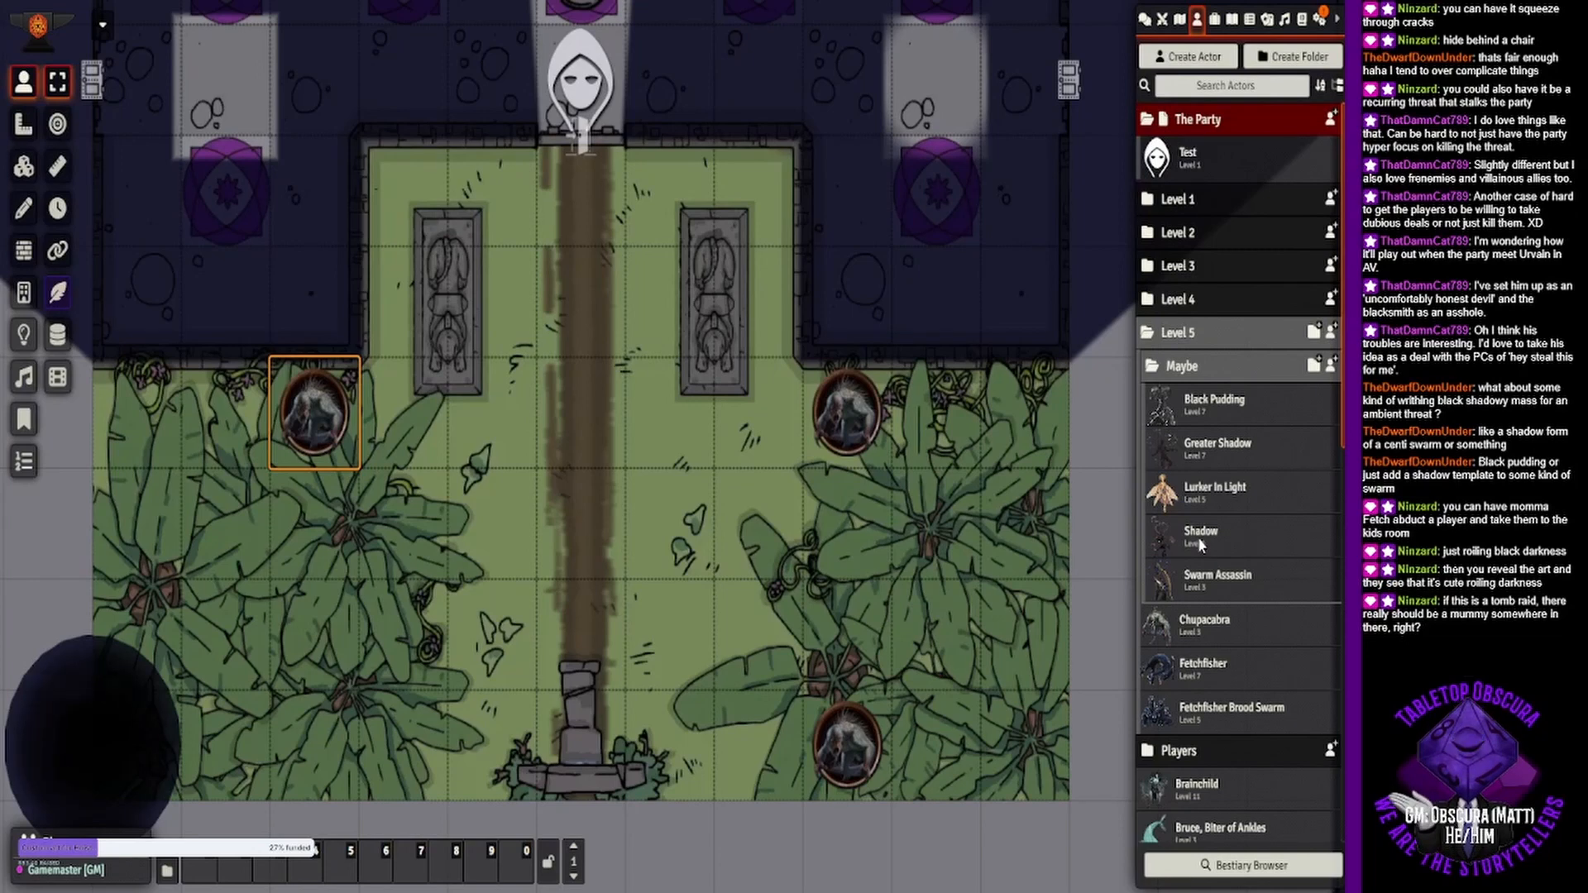
# - Open the Inkblot Ooze from the bestiary and examine its description and full-size artwork
pyautogui.click(1266, 865)
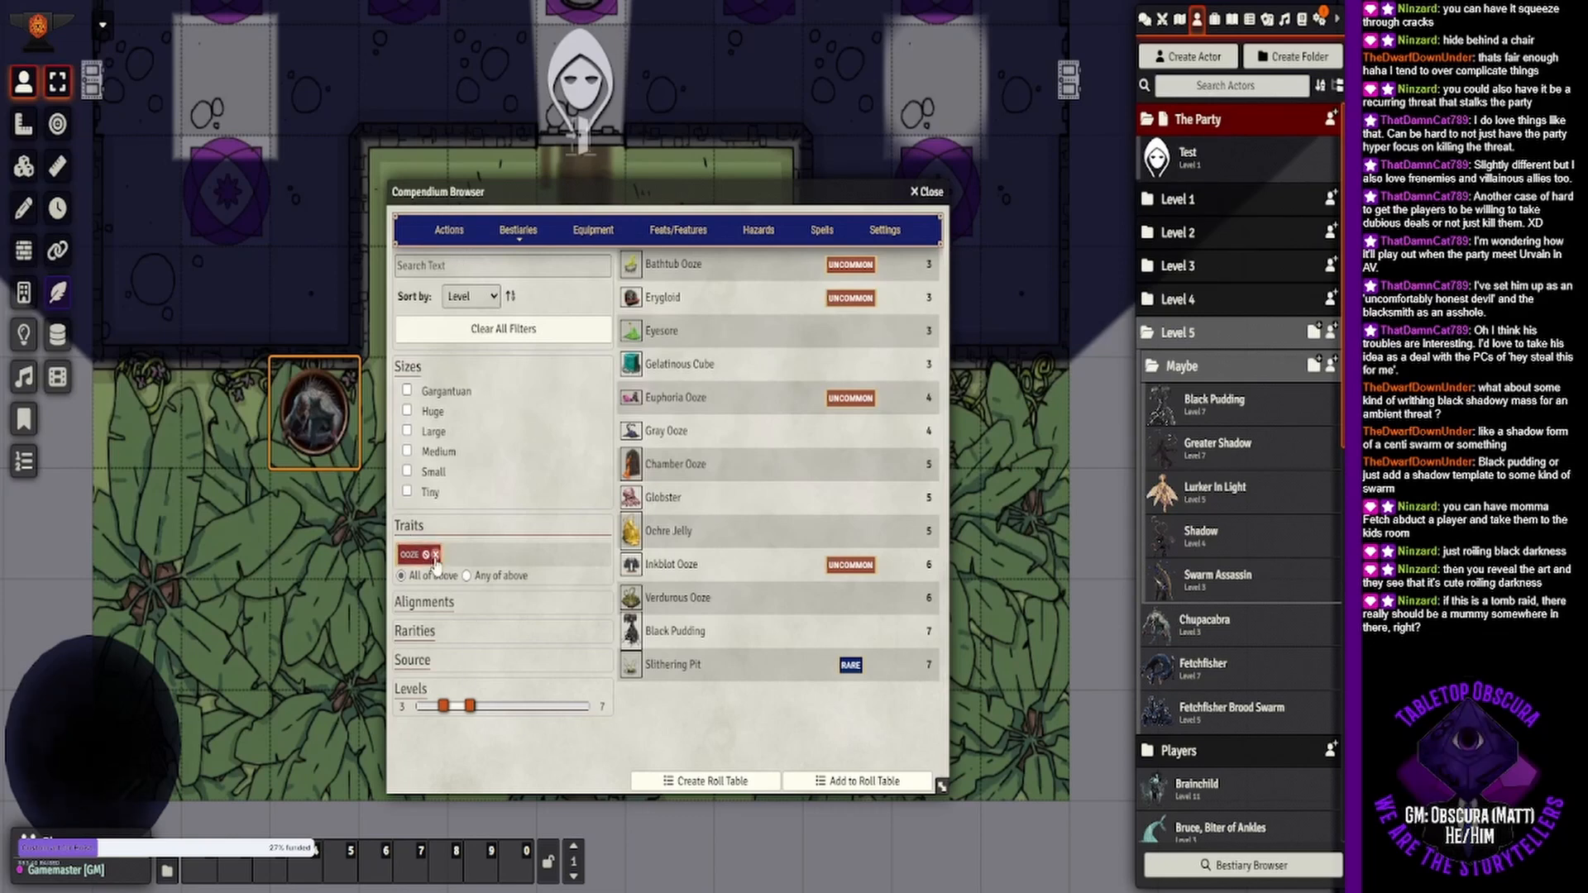
pyautogui.click(671, 565)
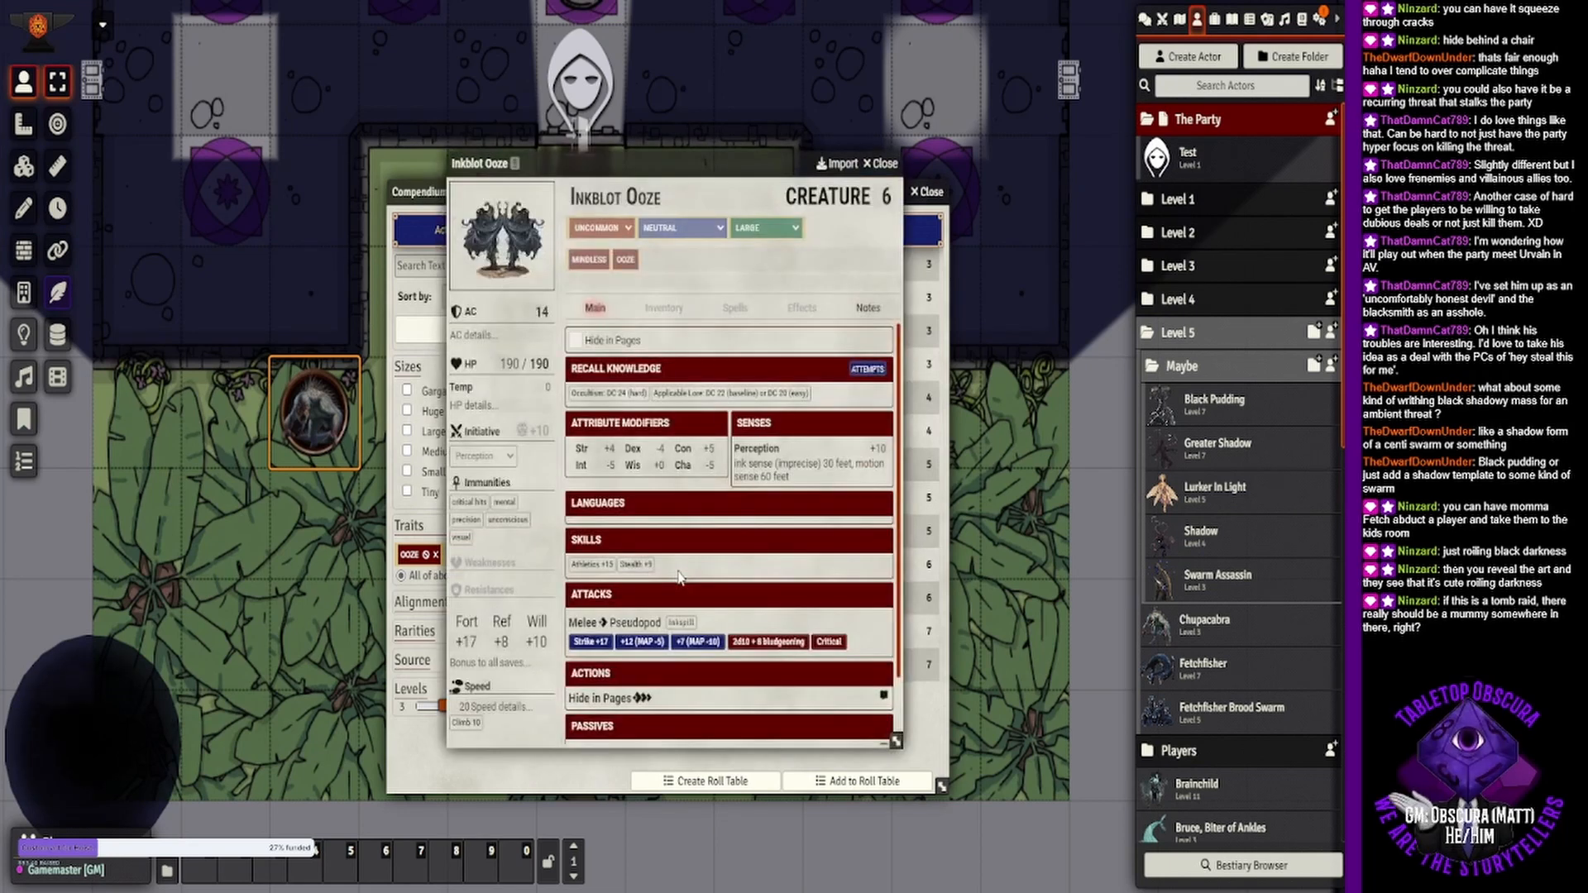
pyautogui.click(867, 308)
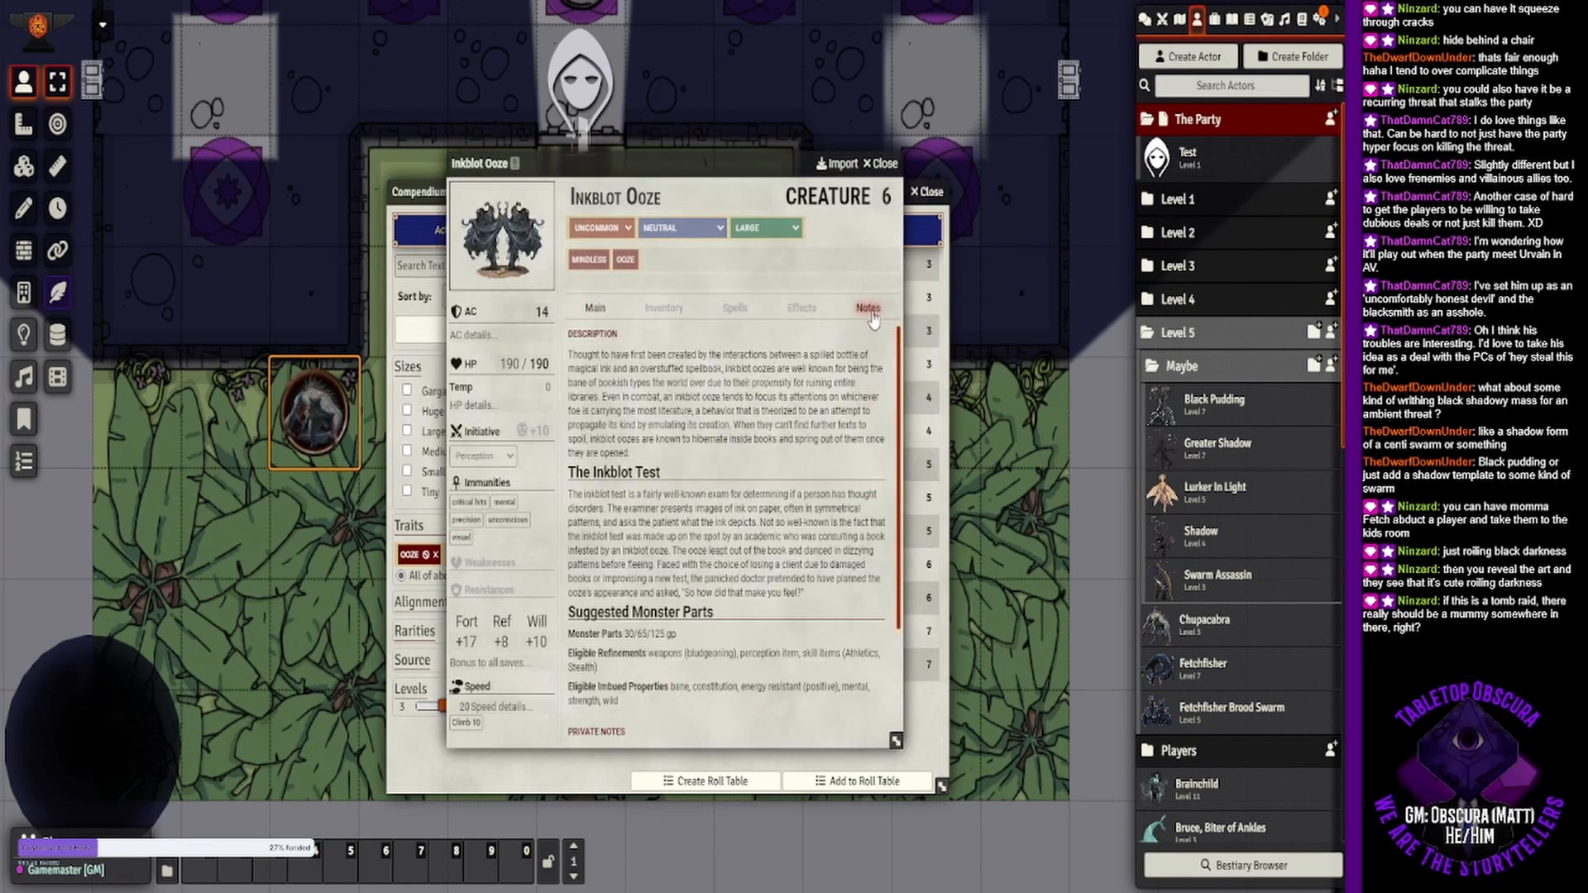
pyautogui.scroll(-3, 703, 531)
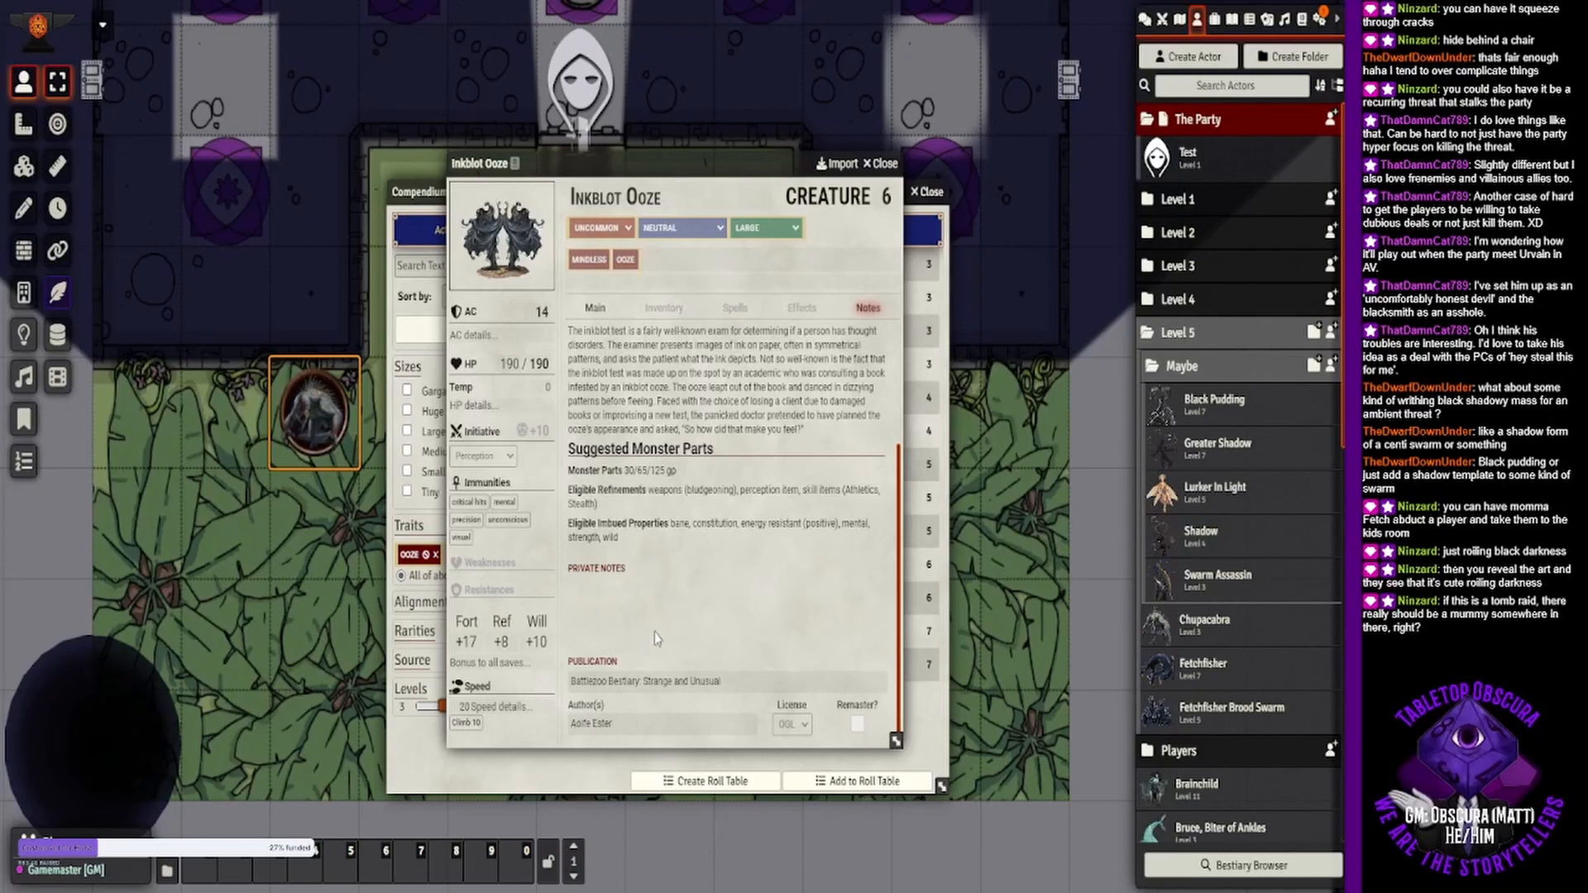
pyautogui.scroll(3, 658, 636)
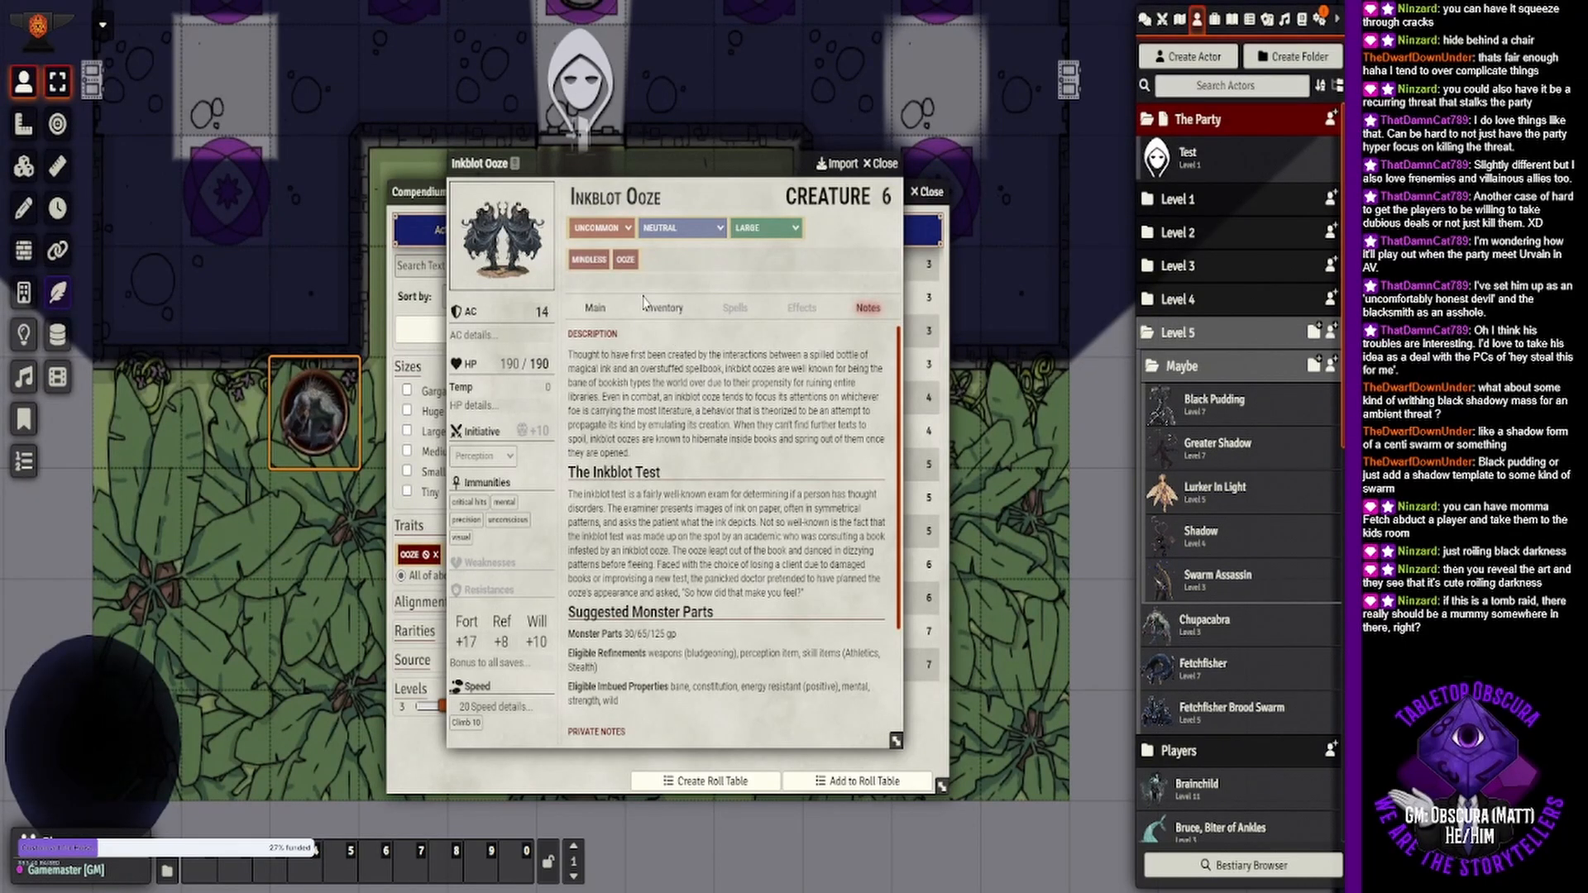
pyautogui.click(548, 291)
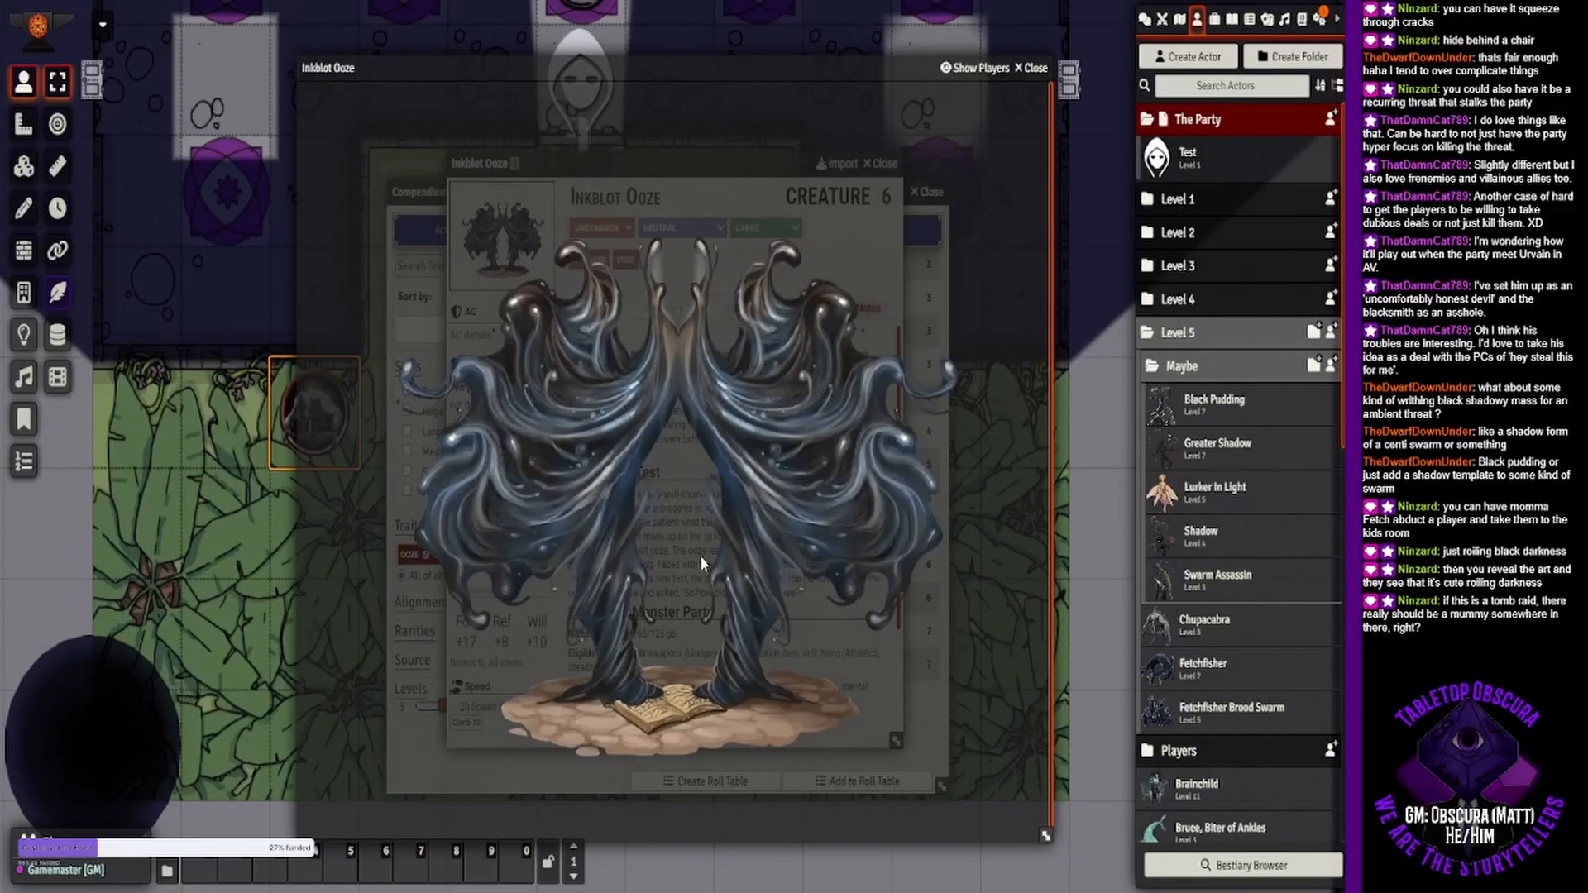
pyautogui.click(1046, 68)
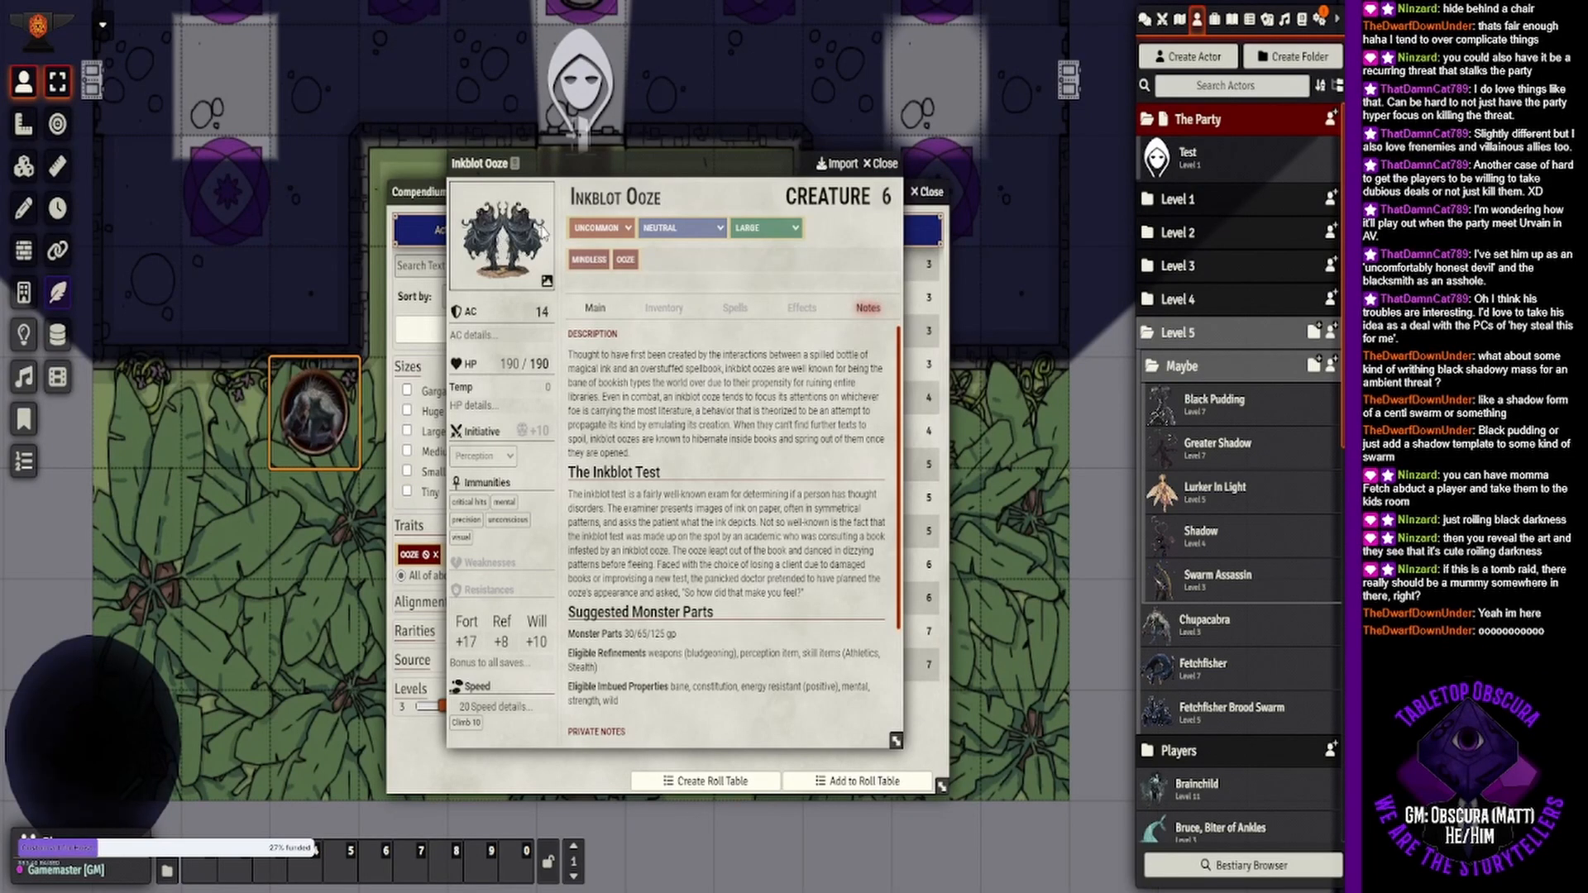
pyautogui.click(545, 281)
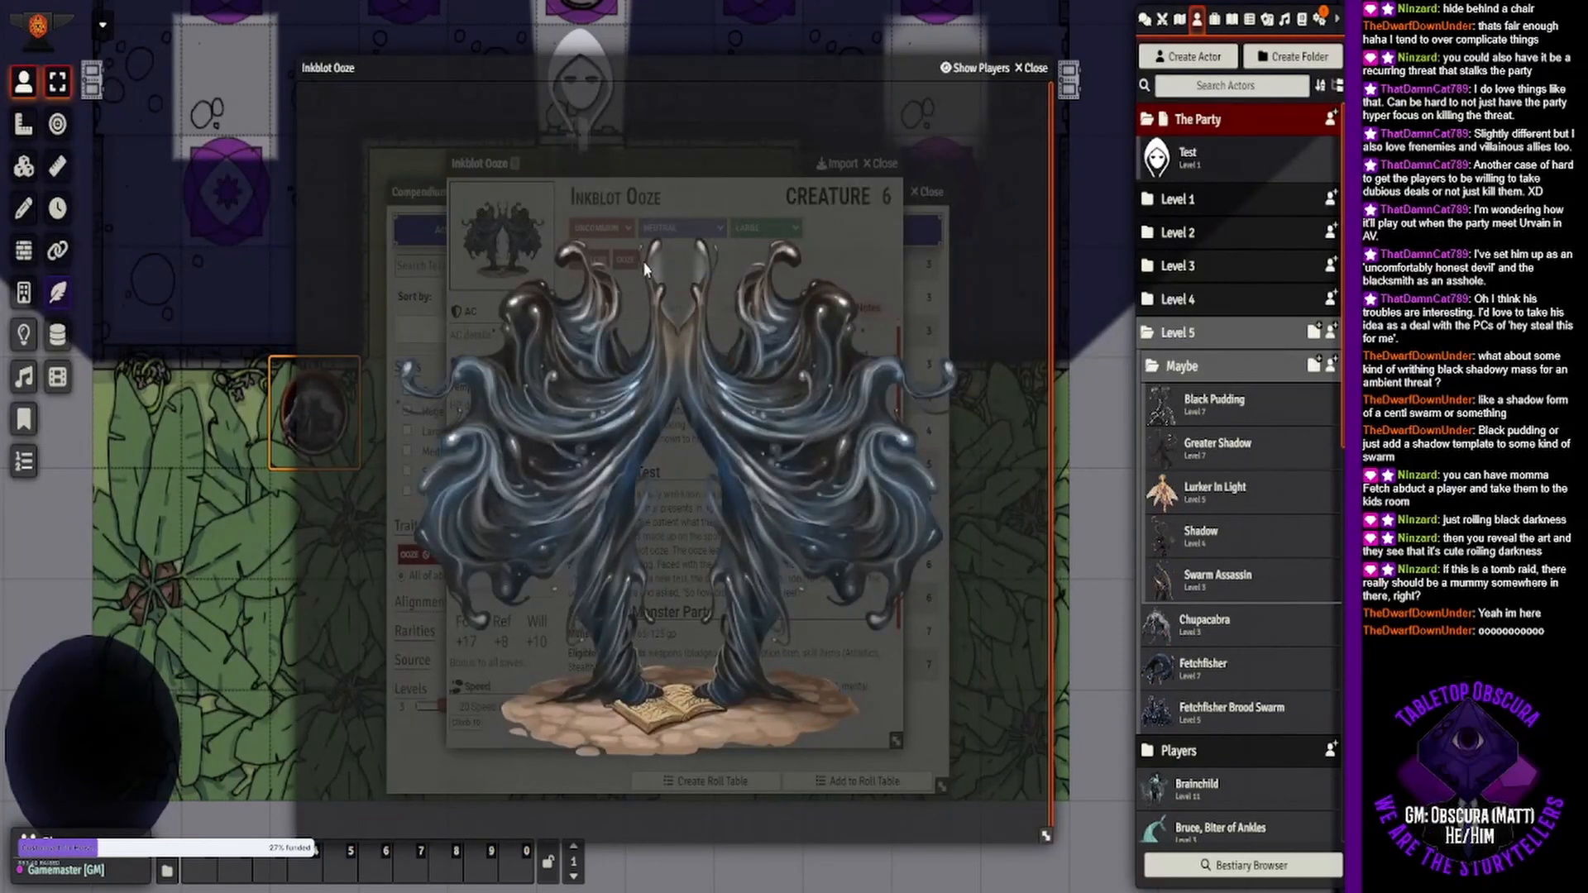
pyautogui.click(1034, 70)
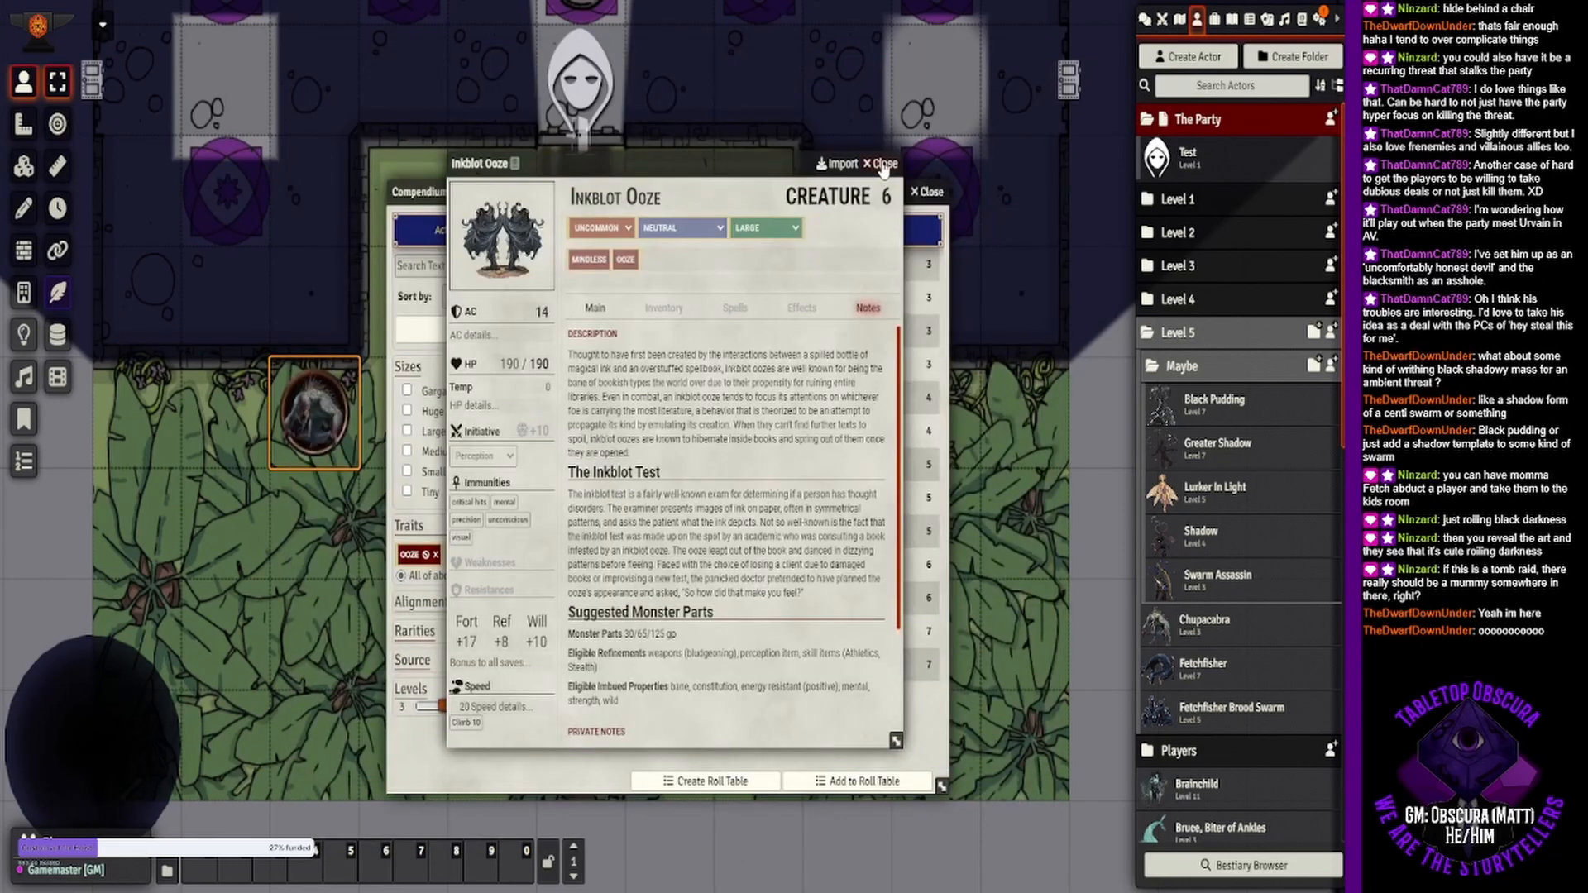
# - Read the Inkblot Ooze's main statistics and its Hide in Pages action, and close the sheet
pyautogui.click(590, 309)
pyautogui.scroll(-1, 688, 492)
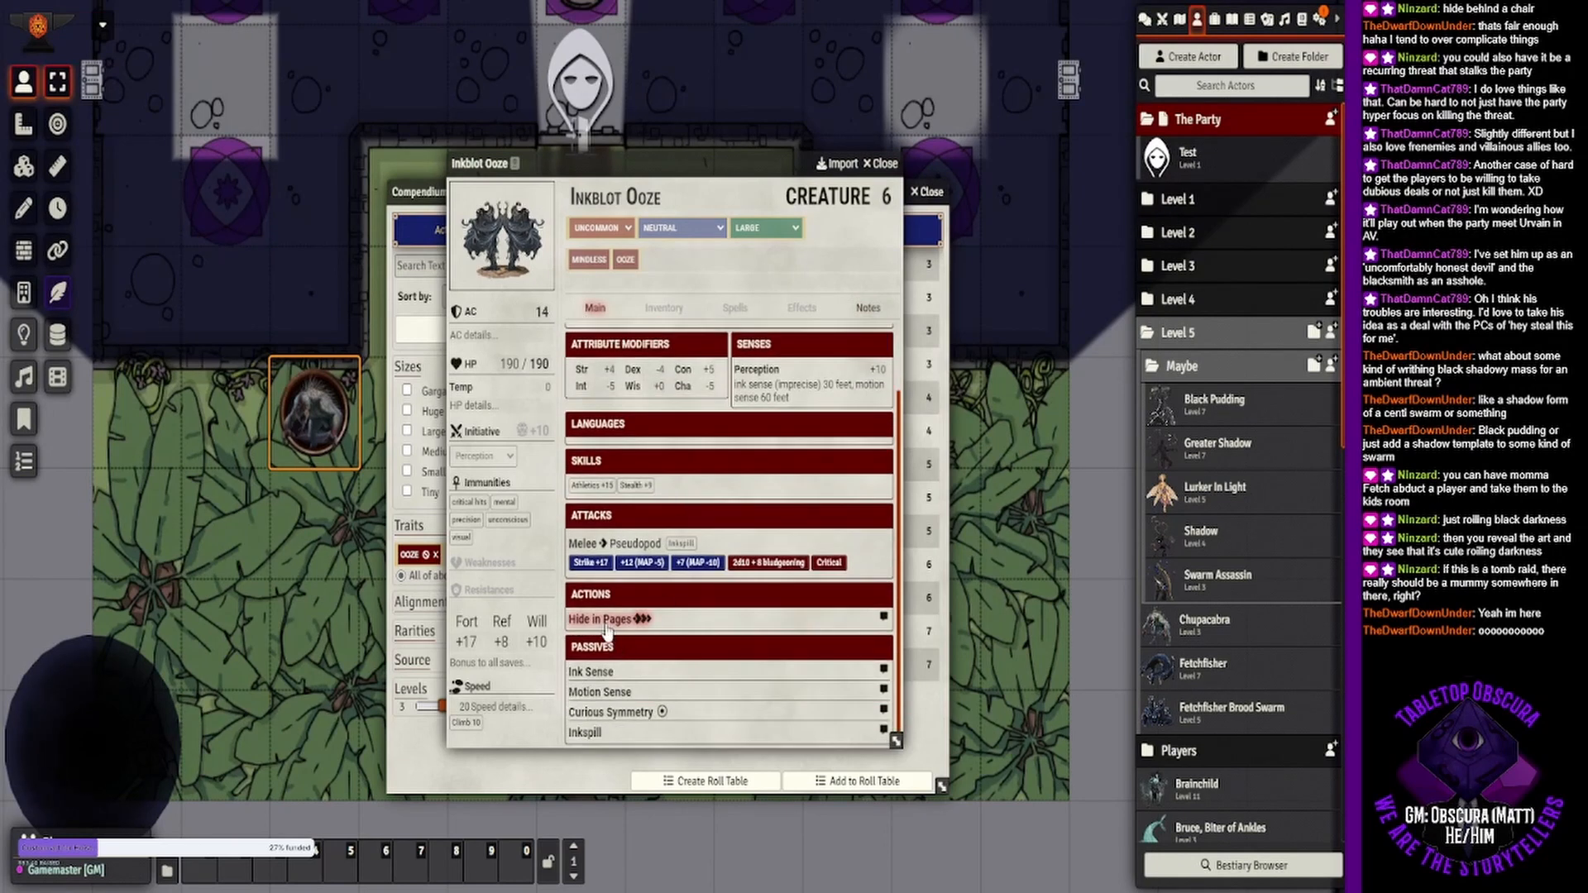
pyautogui.click(604, 626)
pyautogui.scroll(-2, 606, 630)
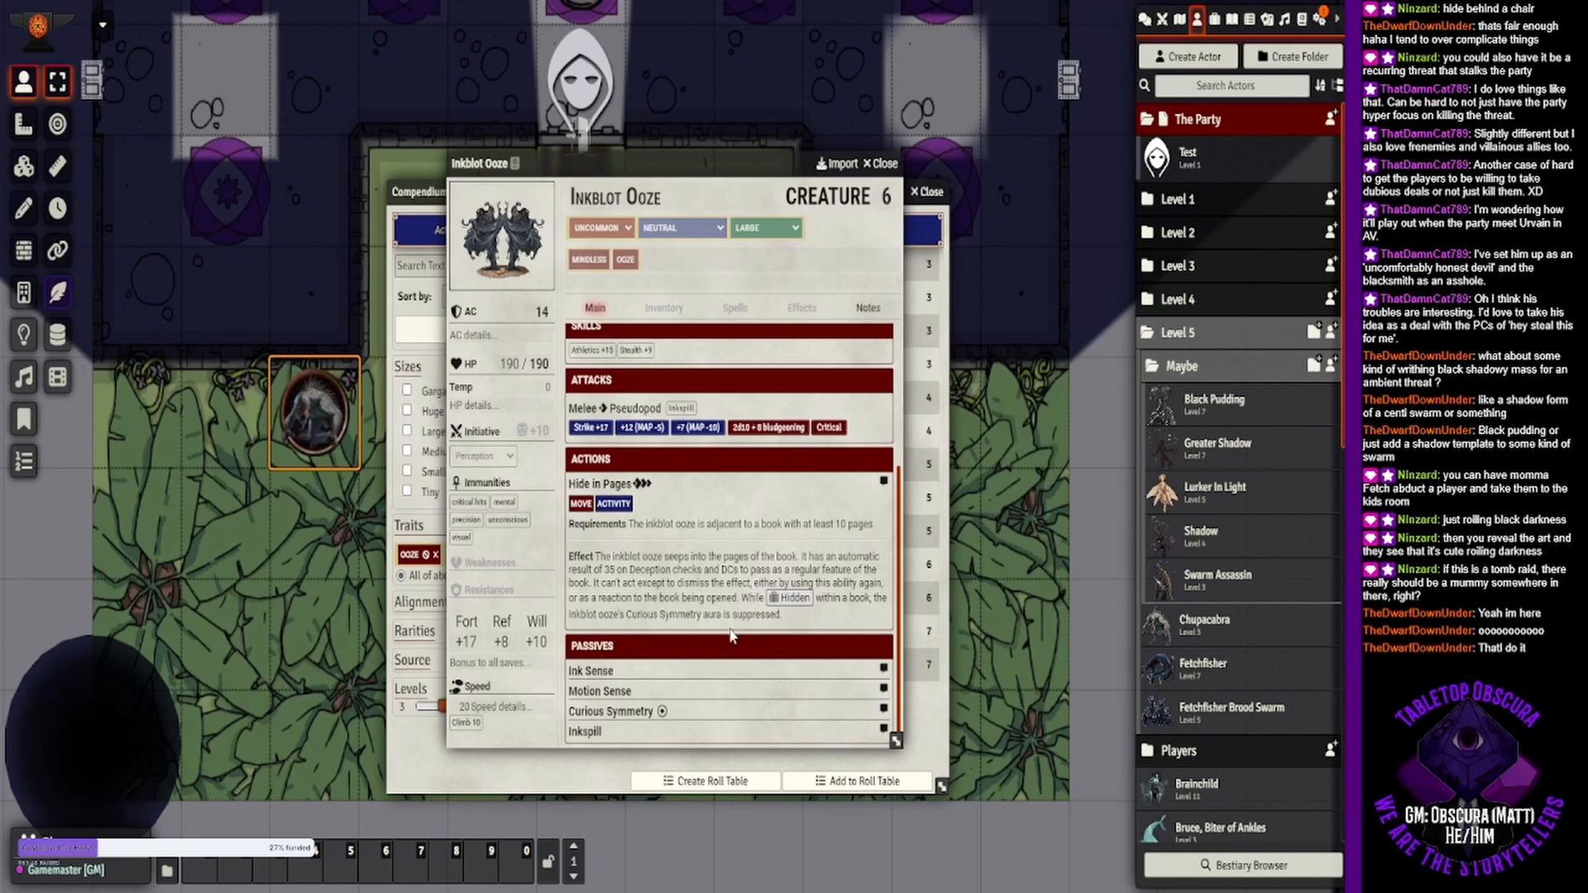
pyautogui.click(888, 163)
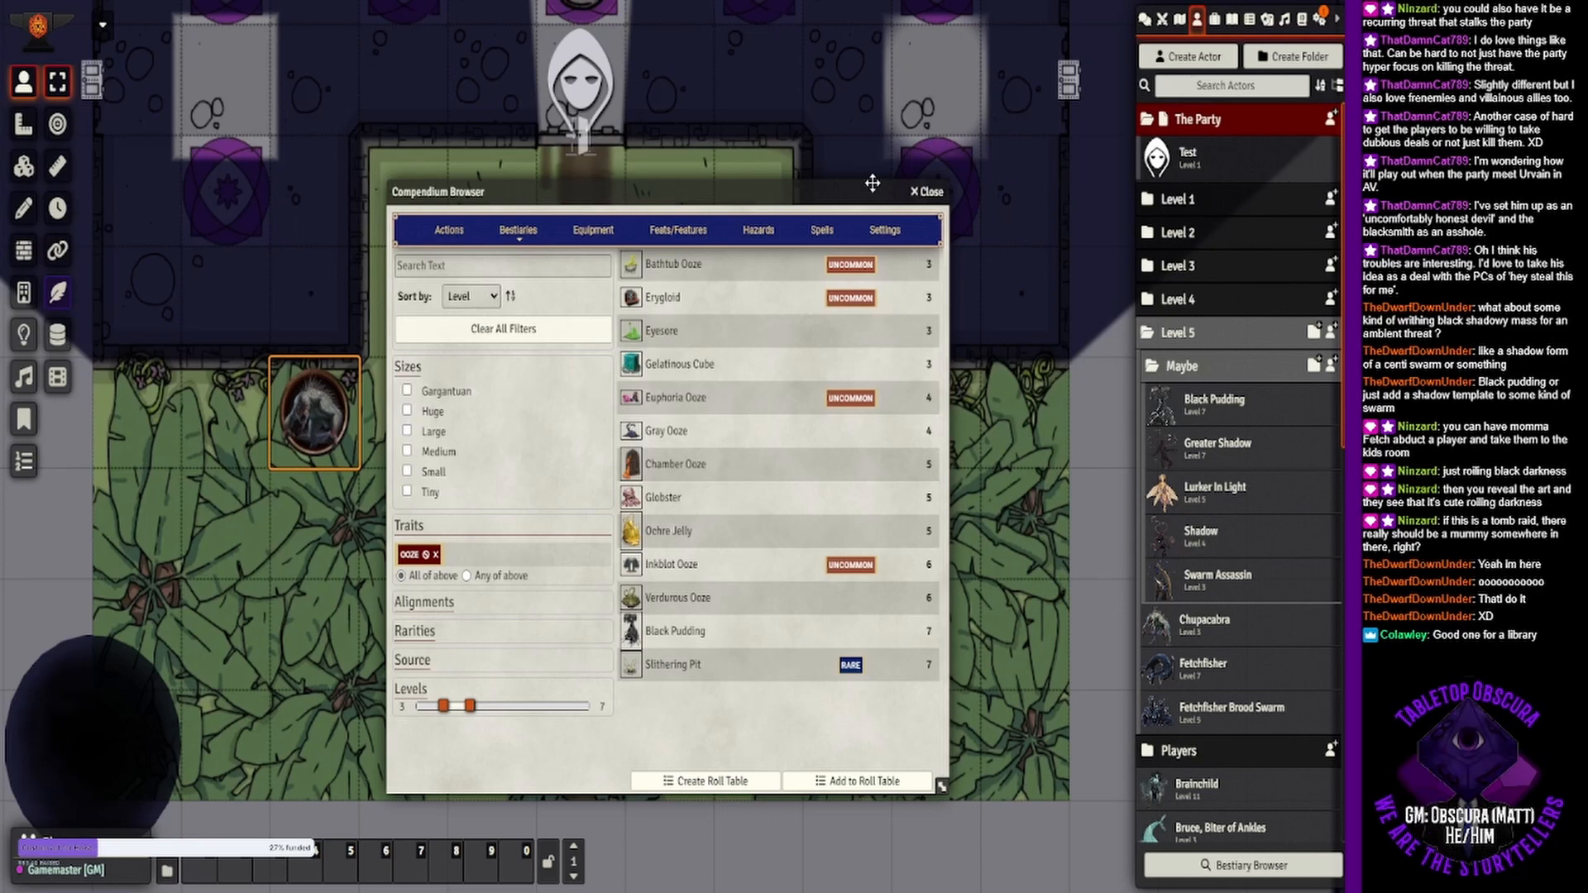
# - Remove the ooze trait filter and search the bestiary for "mummy"
pyautogui.click(436, 268)
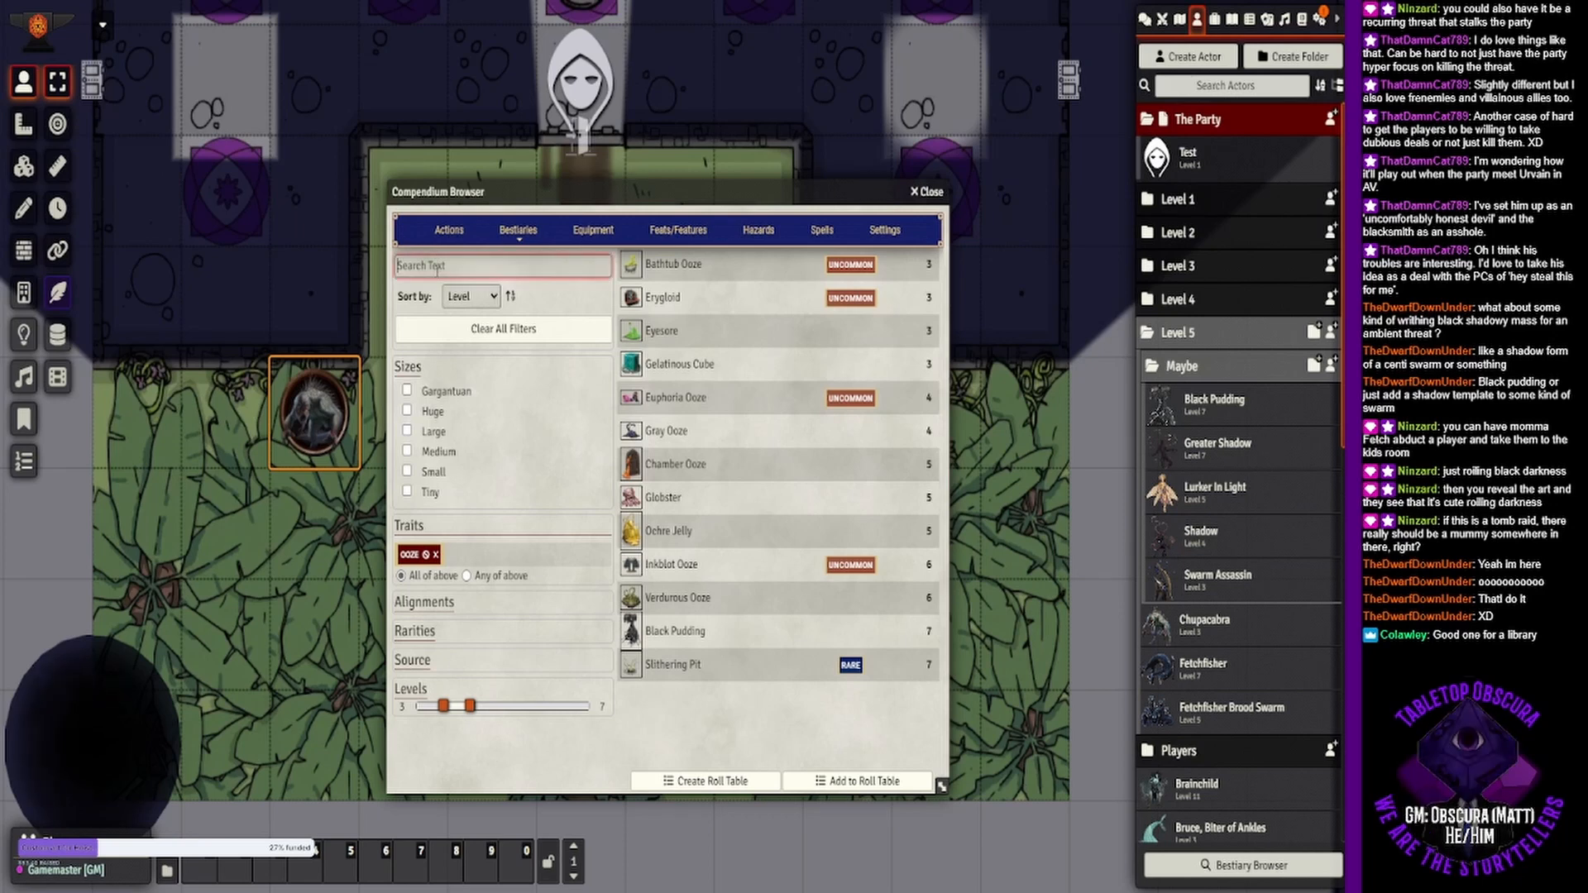
pyautogui.click(436, 554)
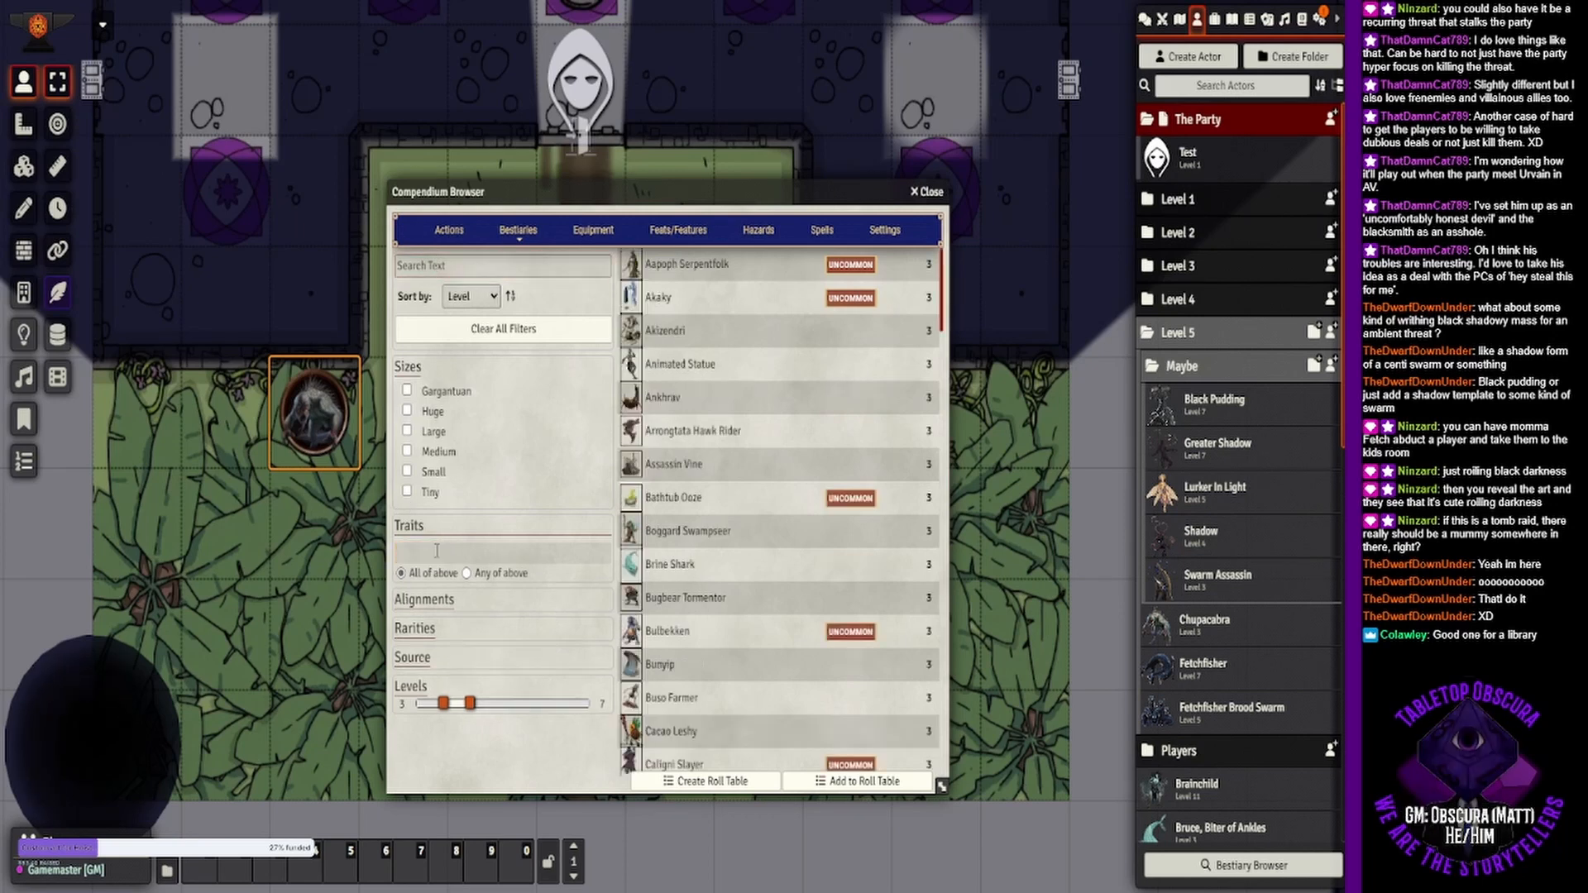
pyautogui.click(467, 261)
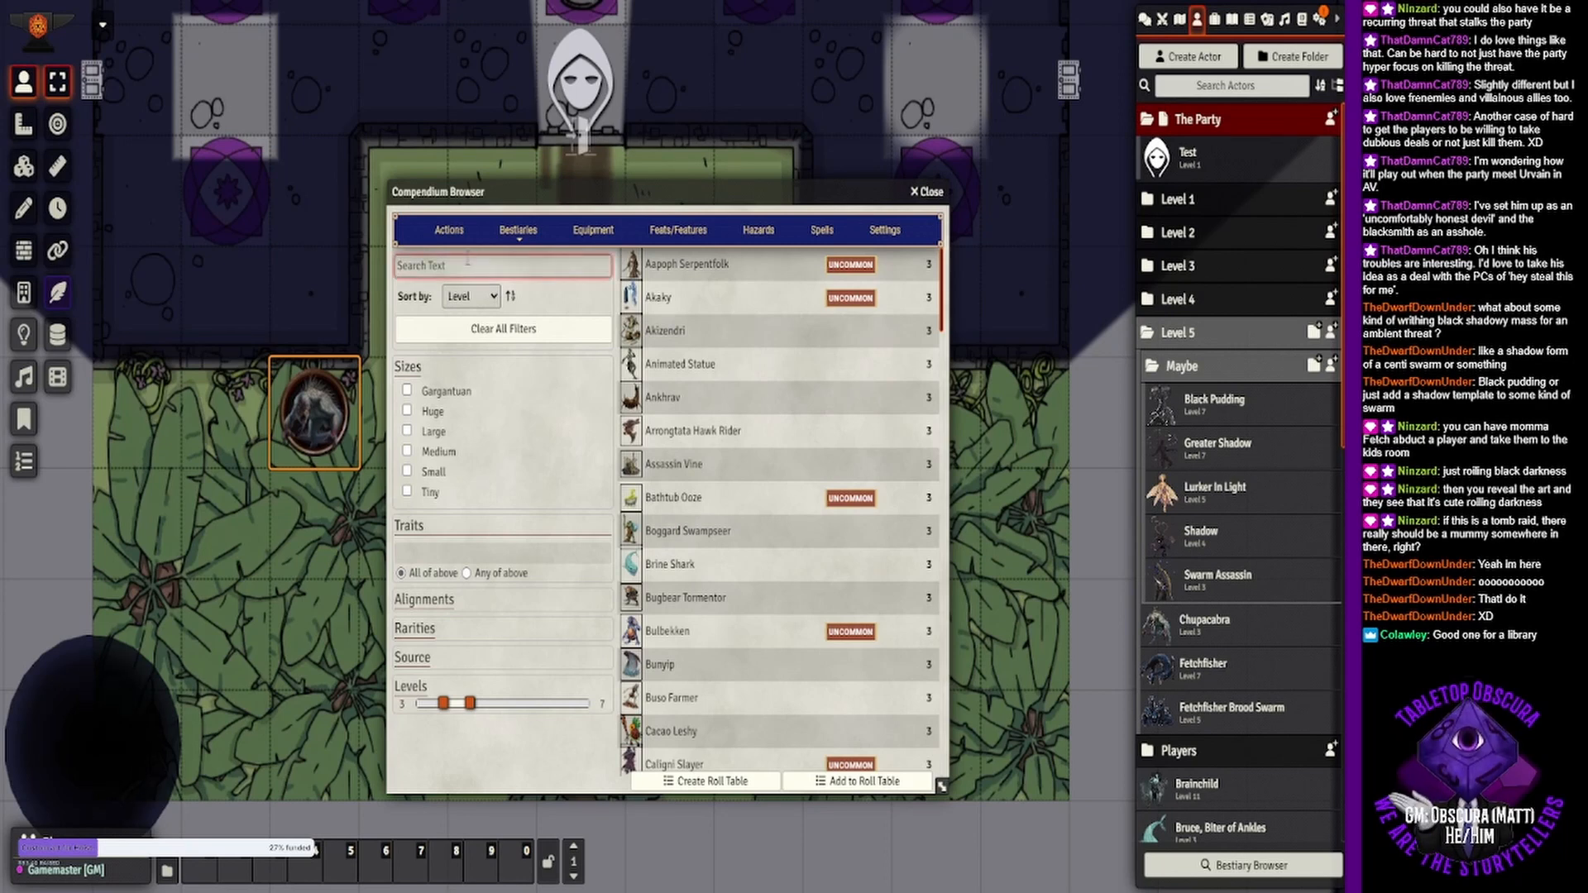
pyautogui.write('mummy')
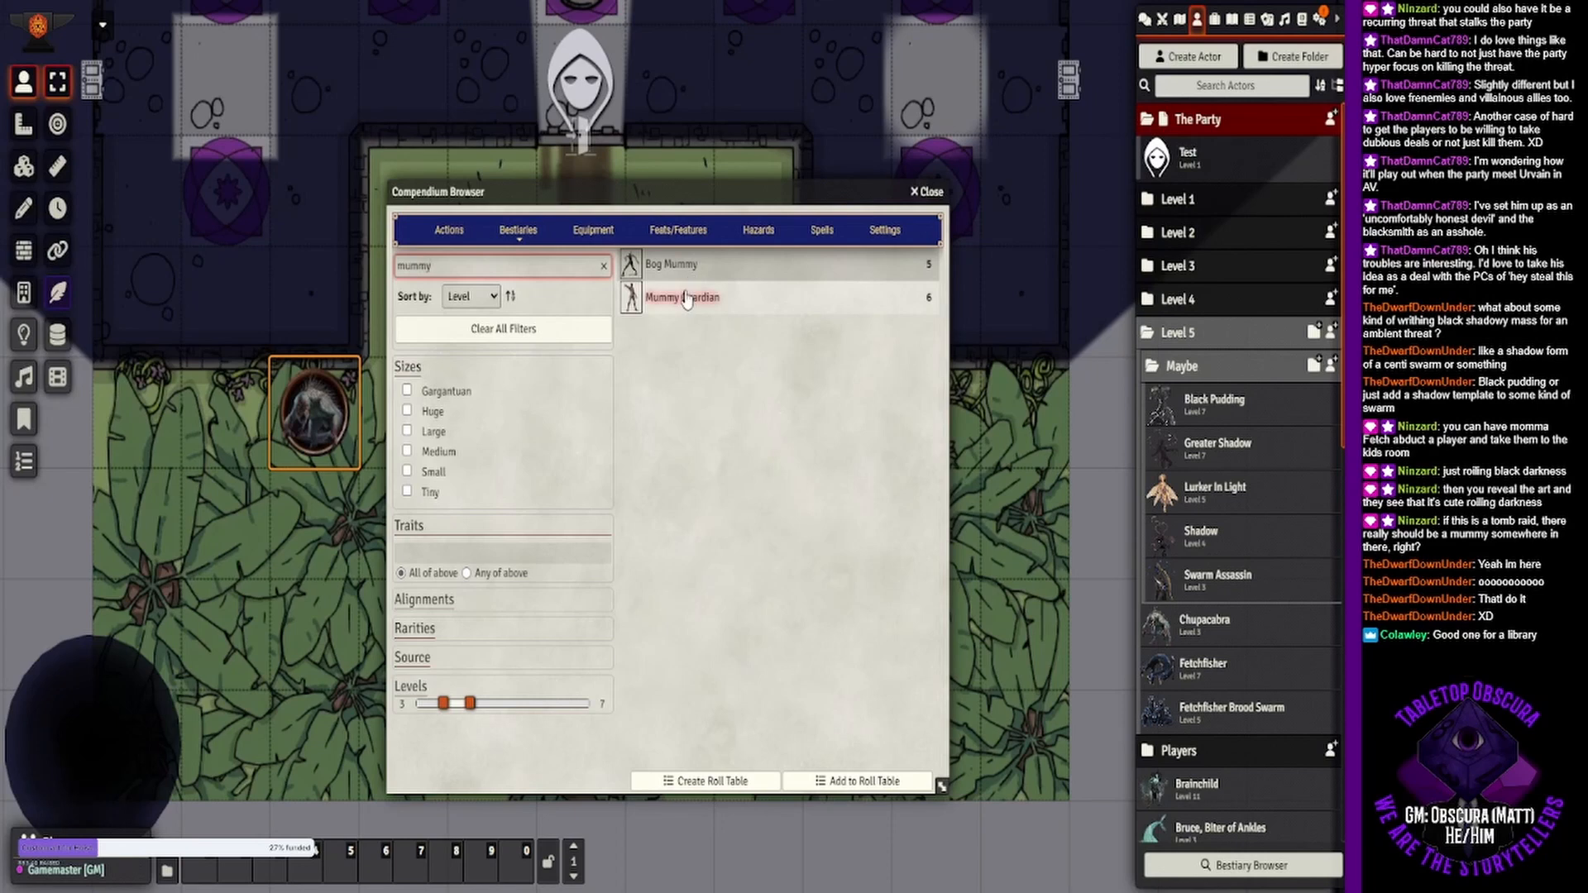
# - Review the Bog Mummy and Mummy Guardian sheets, and add the Mummy Guardian to the Maybe folder
pyautogui.click(687, 264)
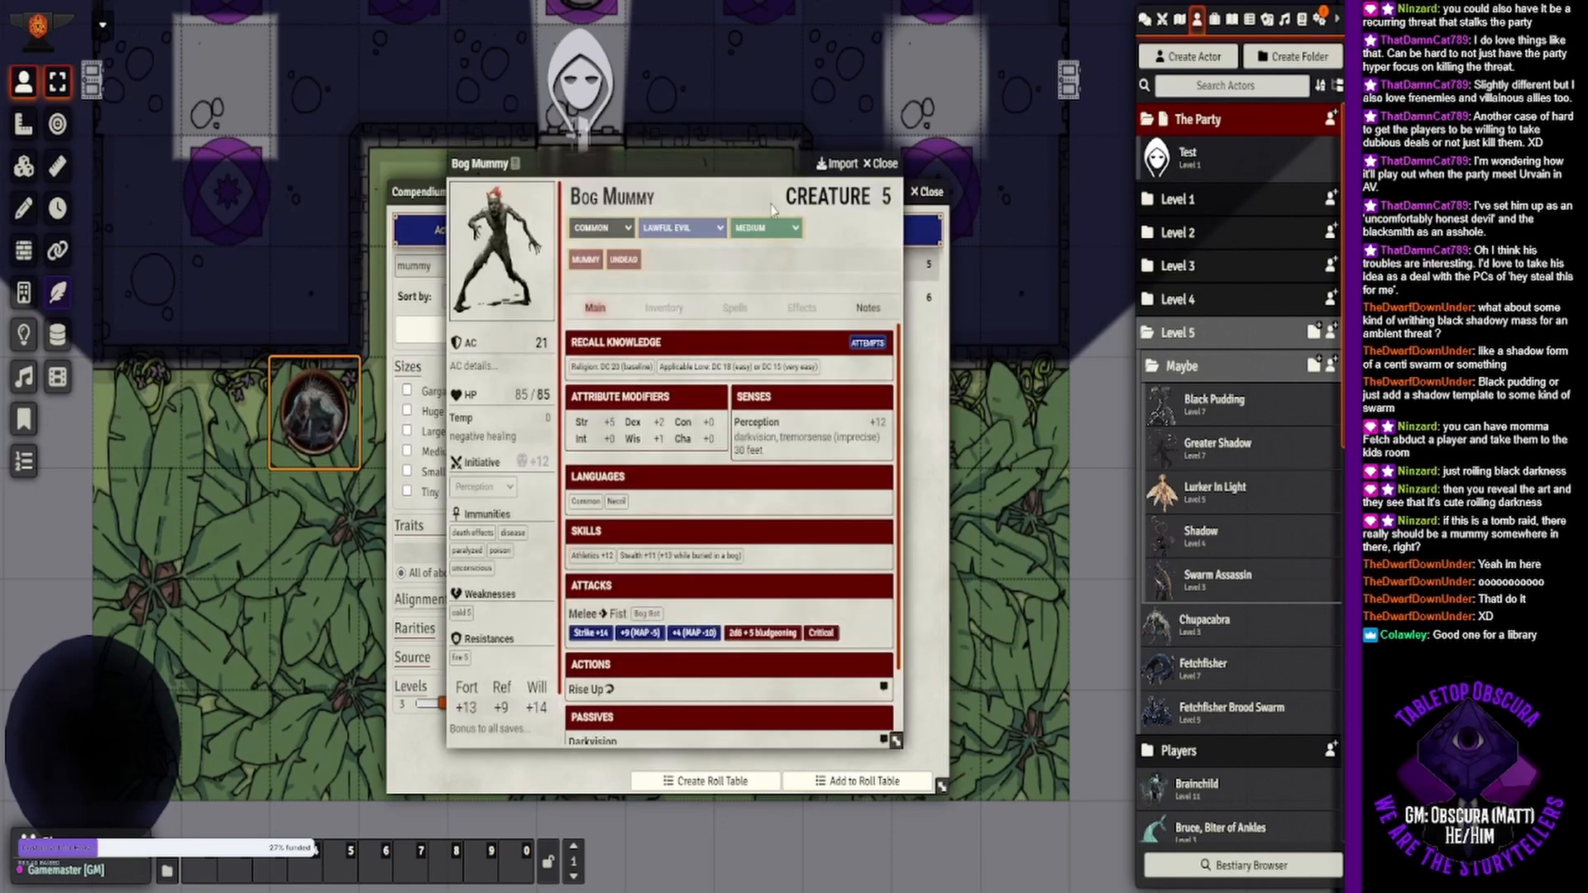
pyautogui.click(883, 164)
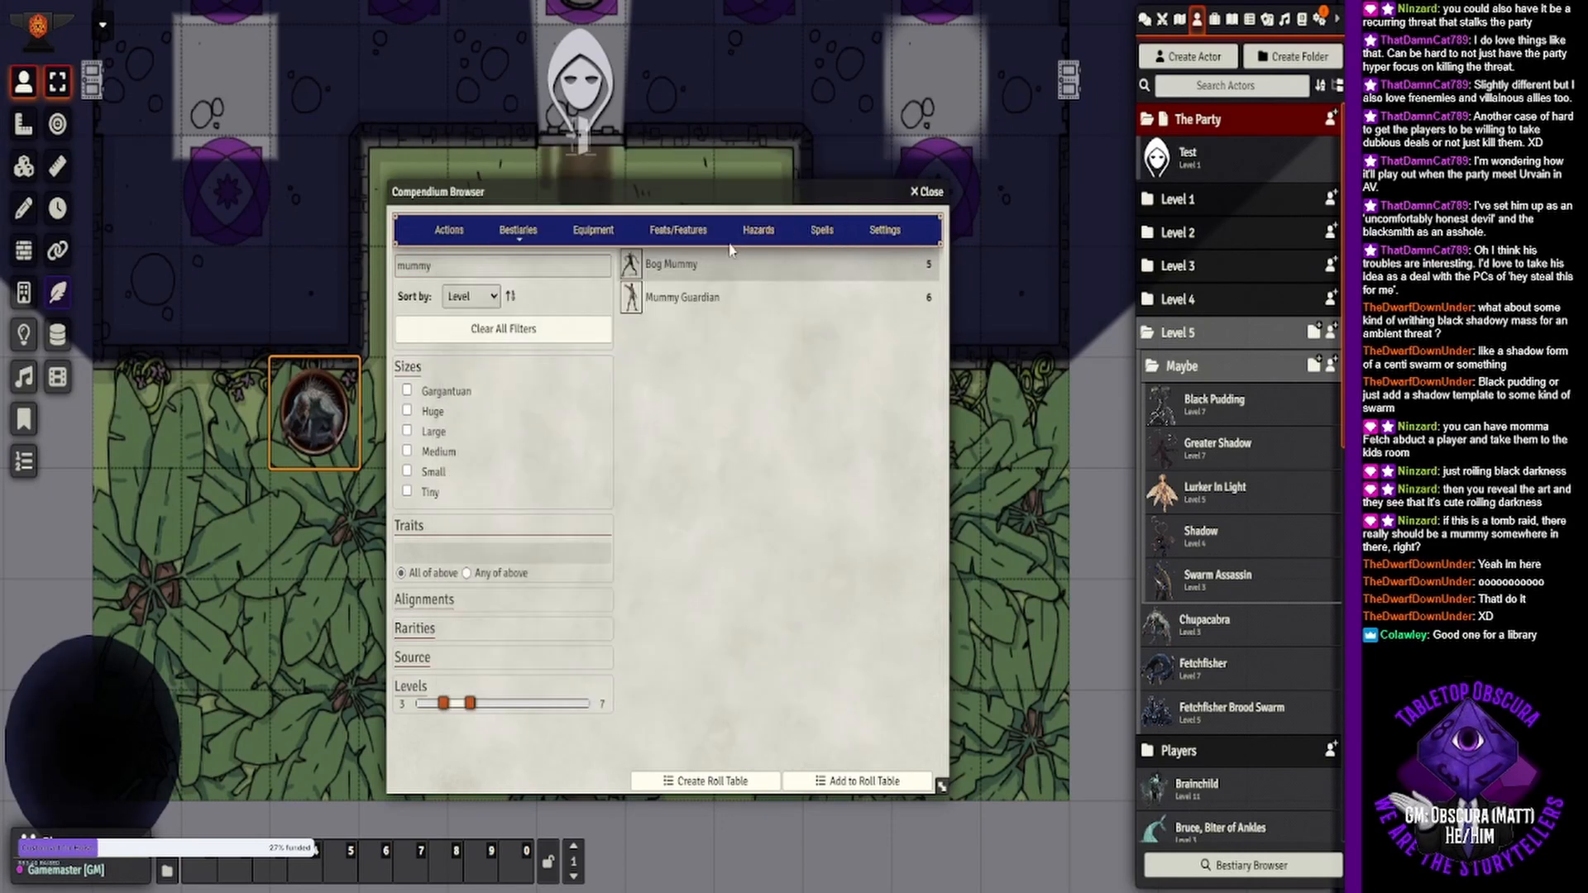
pyautogui.click(683, 299)
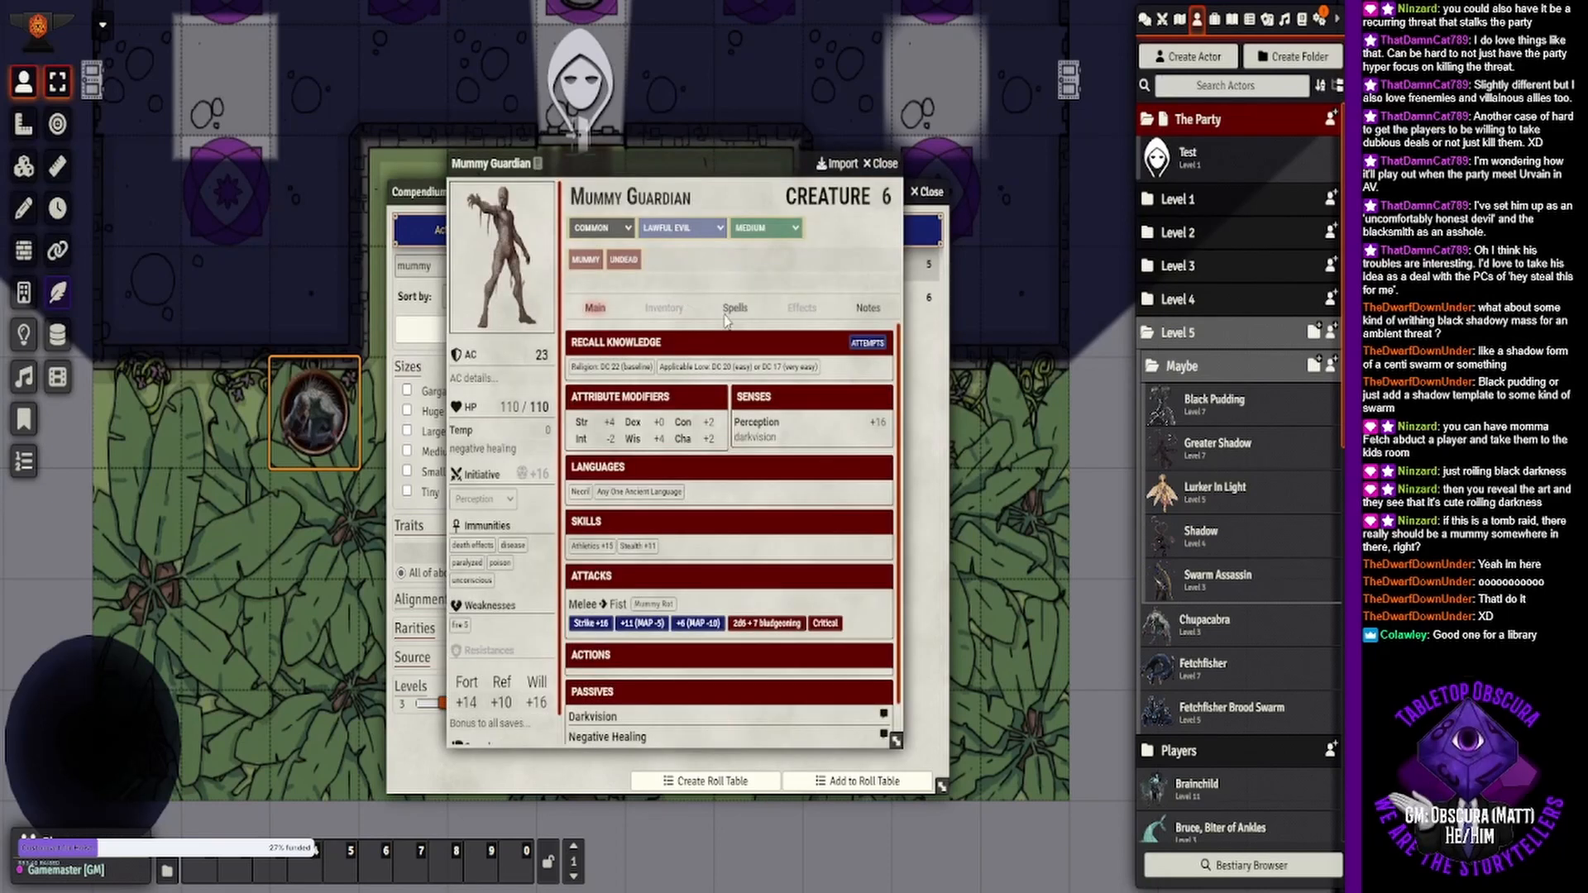
pyautogui.scroll(-1, 730, 414)
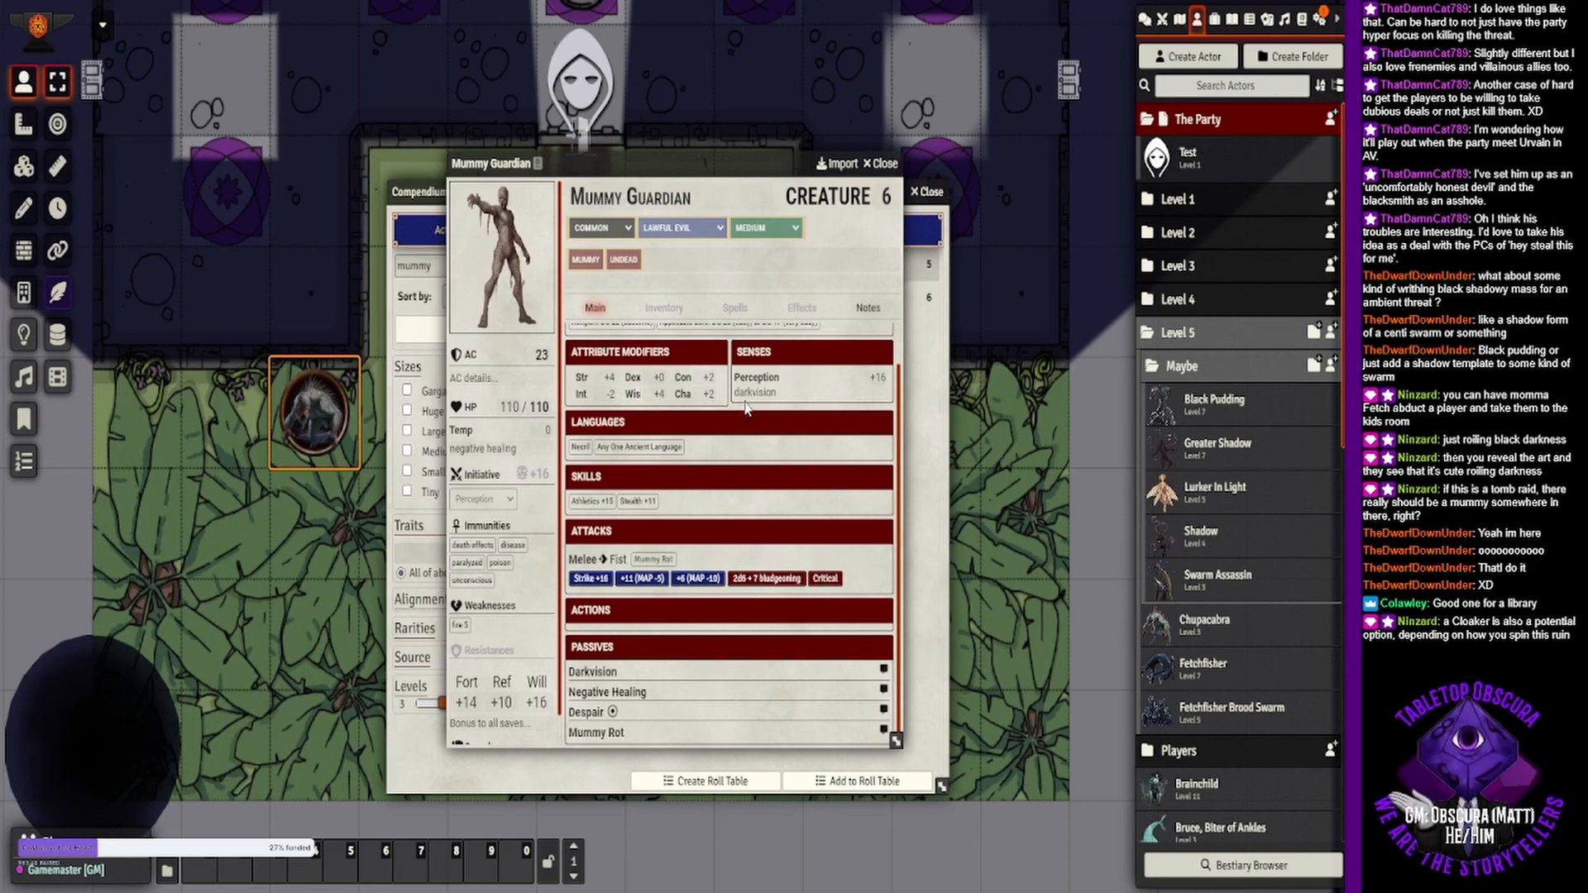
pyautogui.click(881, 163)
pyautogui.moveTo(705, 302); pyautogui.dragTo(1223, 537)
# - Search the bestiary for "cloaker", check the Cloaker's sheet, and add the creature to the Maybe folder
pyautogui.moveTo(435, 266); pyautogui.dragTo(369, 277)
pyautogui.write('cloaker')
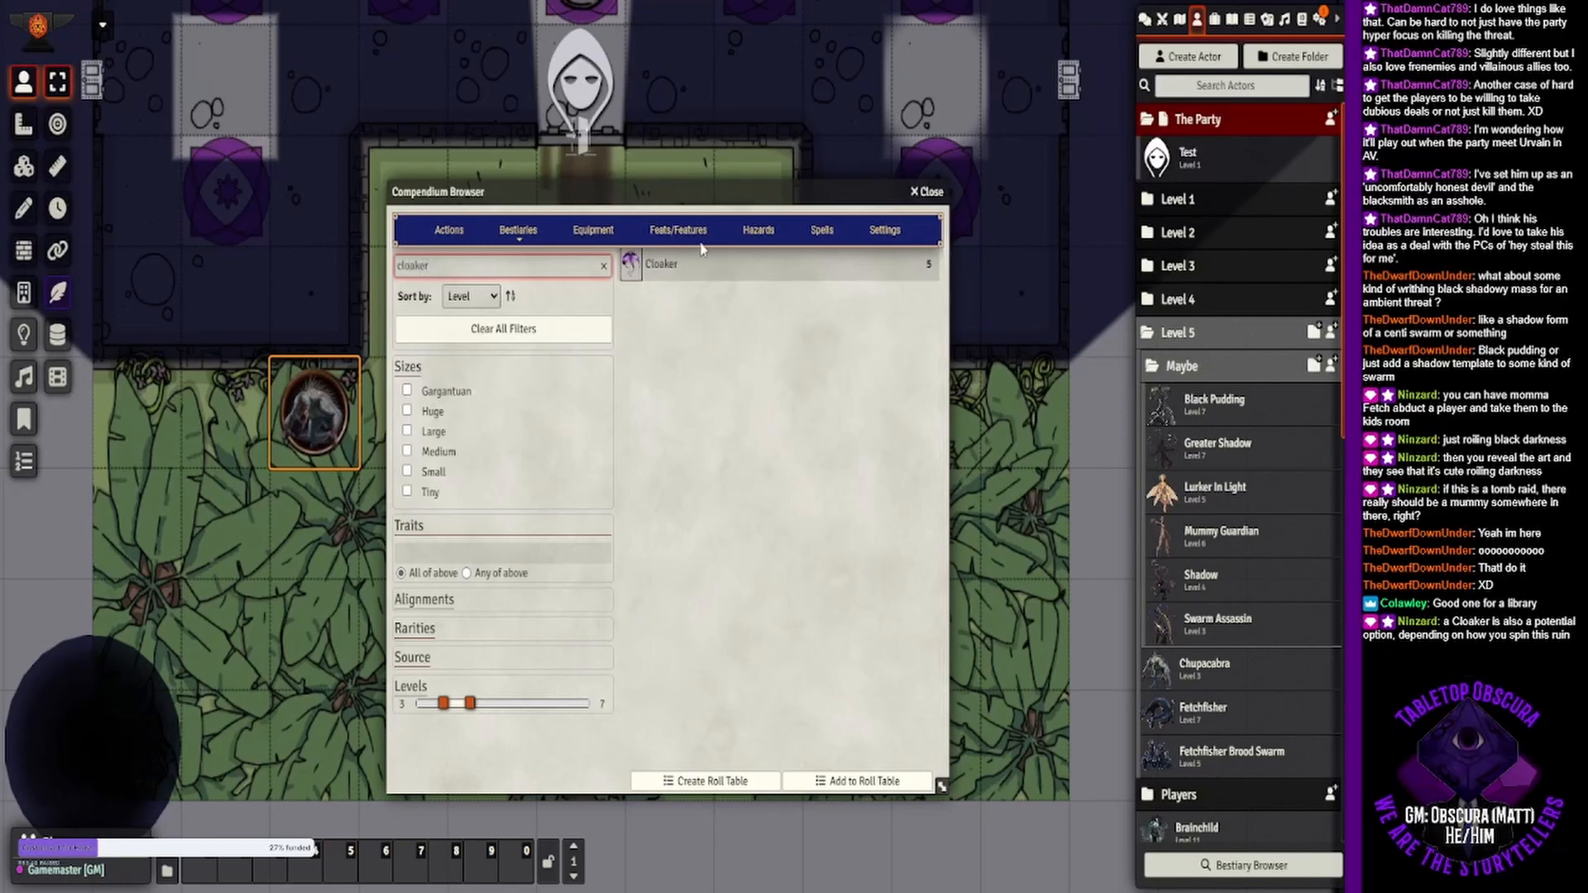
pyautogui.click(668, 273)
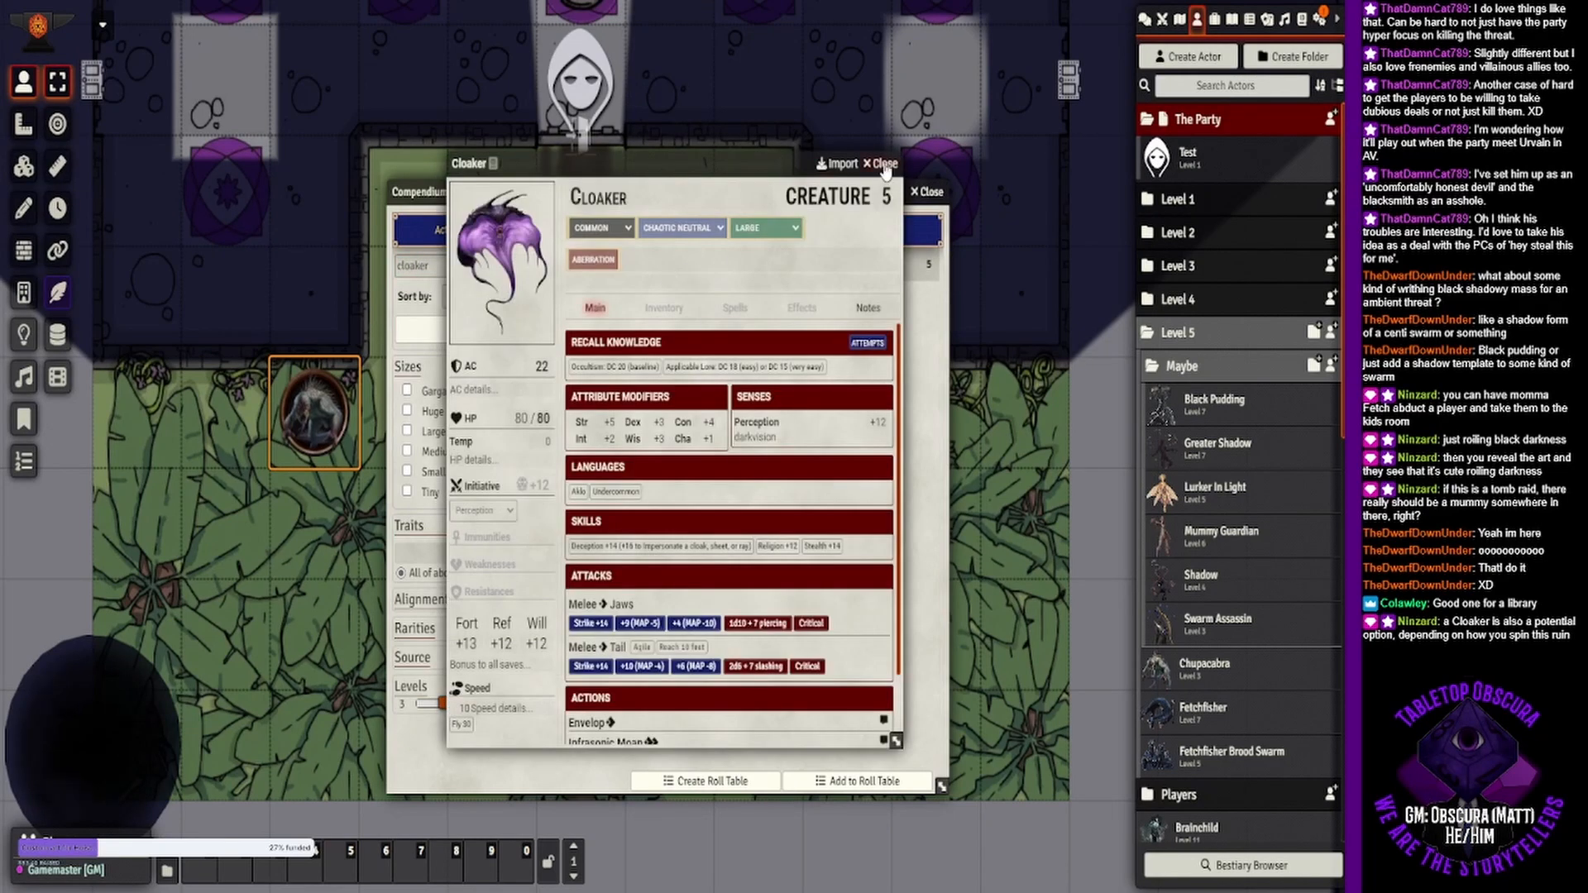
pyautogui.click(884, 164)
pyautogui.press('Escape')
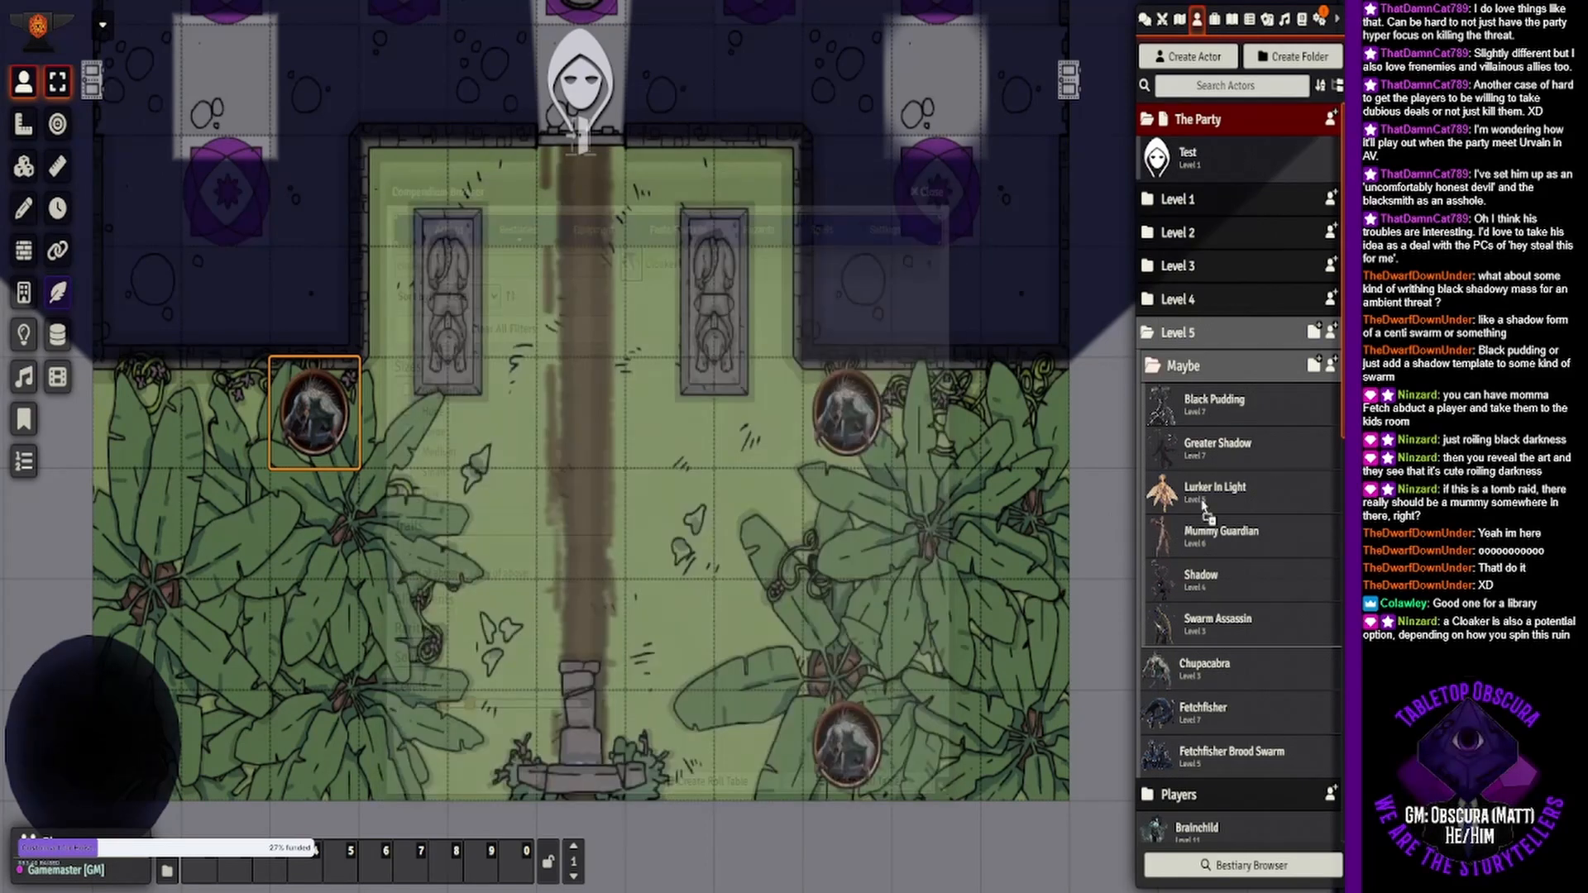
pyautogui.moveTo(1208, 508); pyautogui.dragTo(1209, 506)
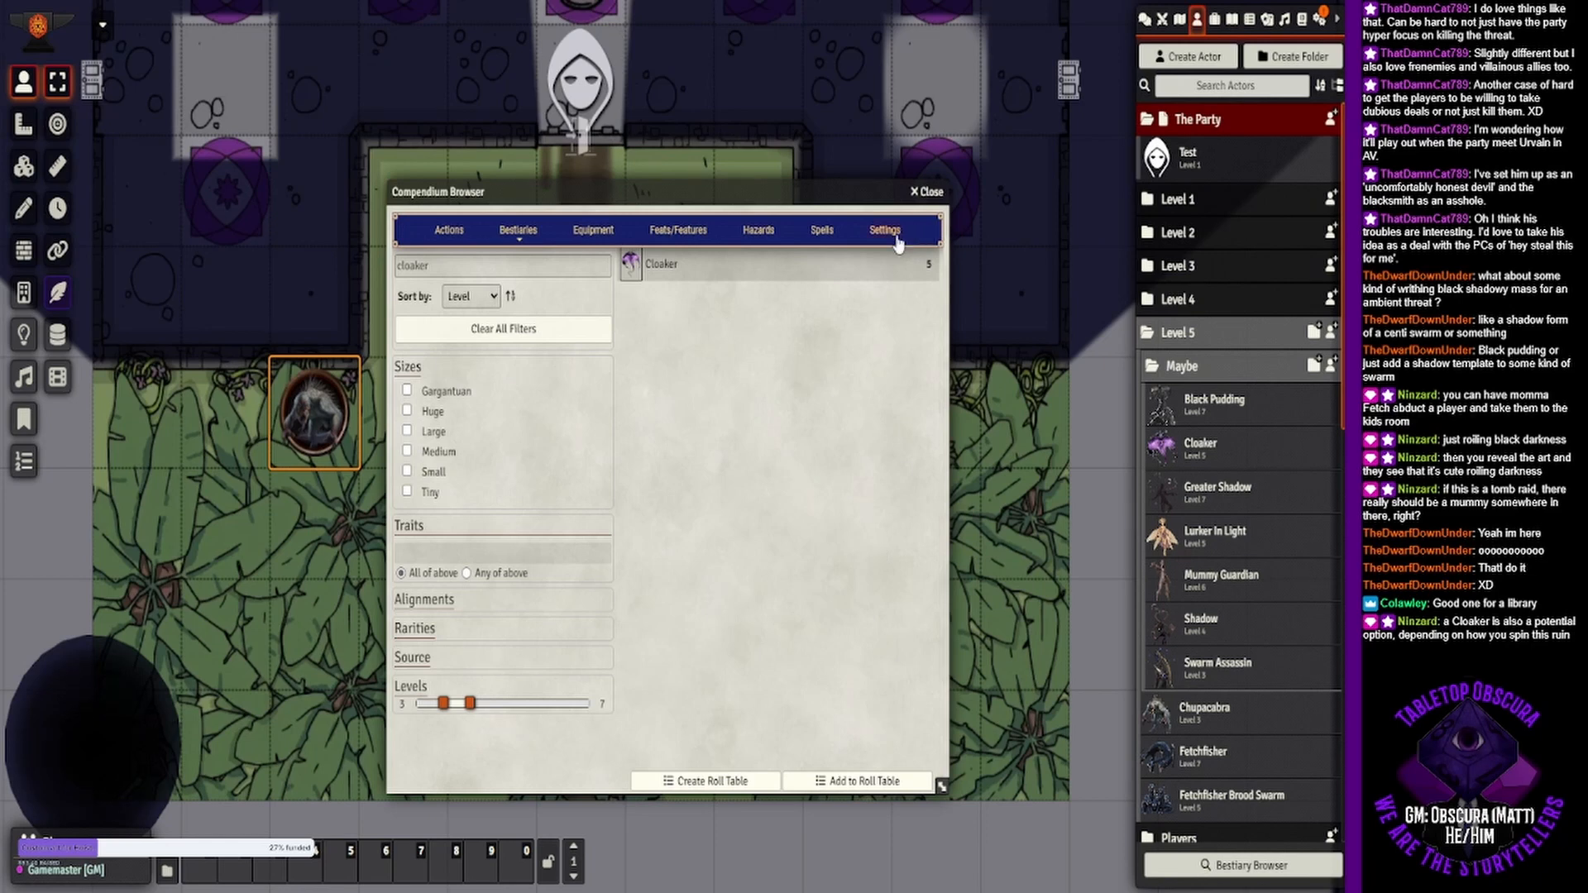
# - Search the bestiary for "scroll" in place of the cloaker search, and clear the search text
pyautogui.doubleClick(446, 263)
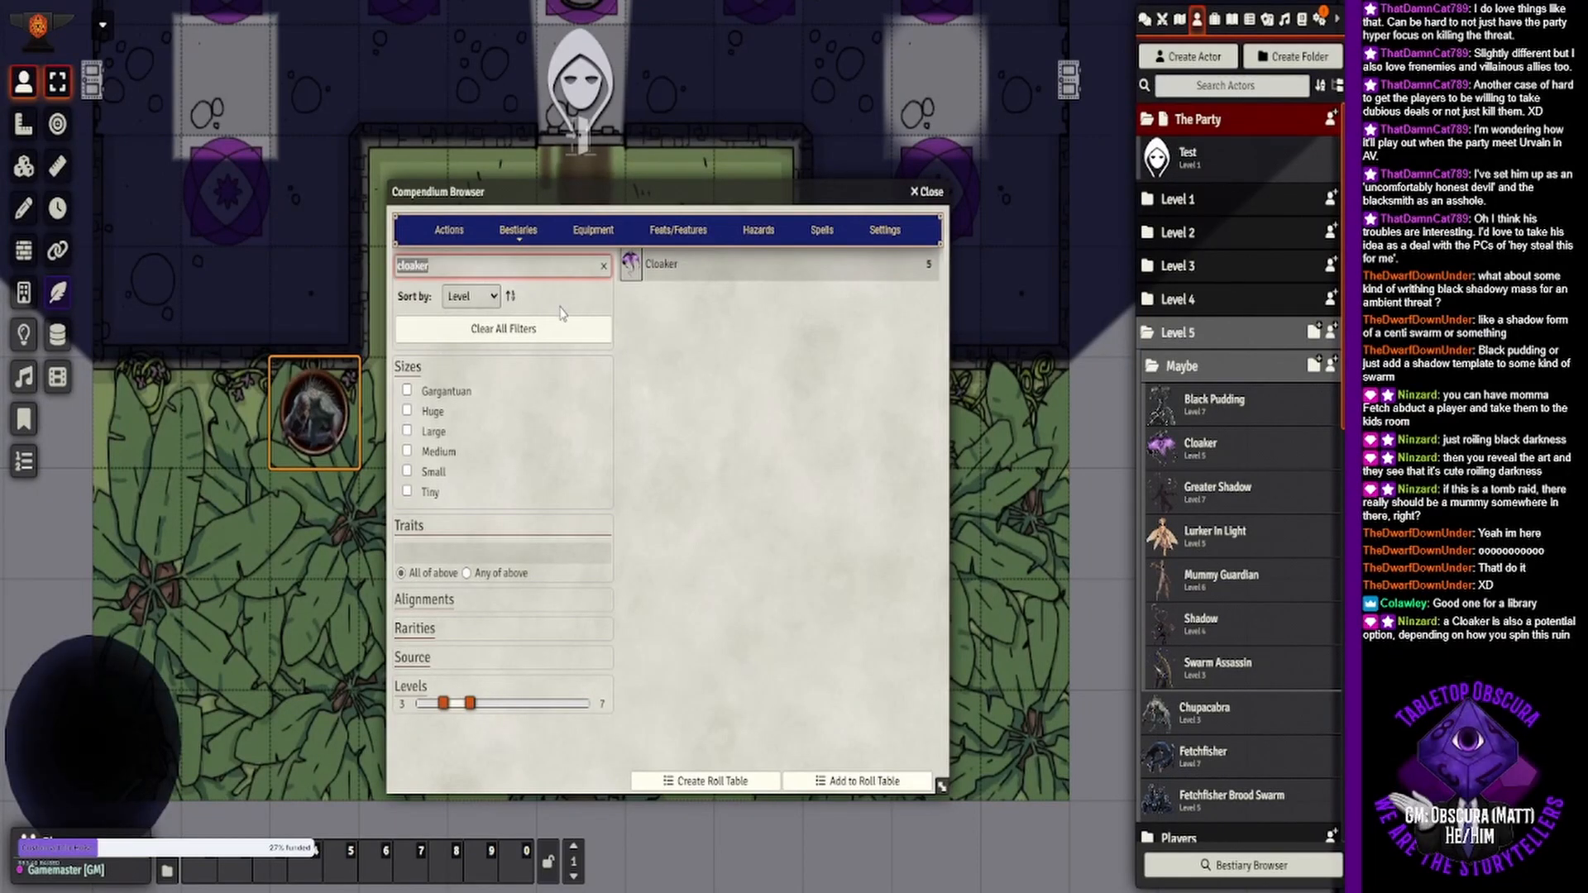
pyautogui.write('scro')
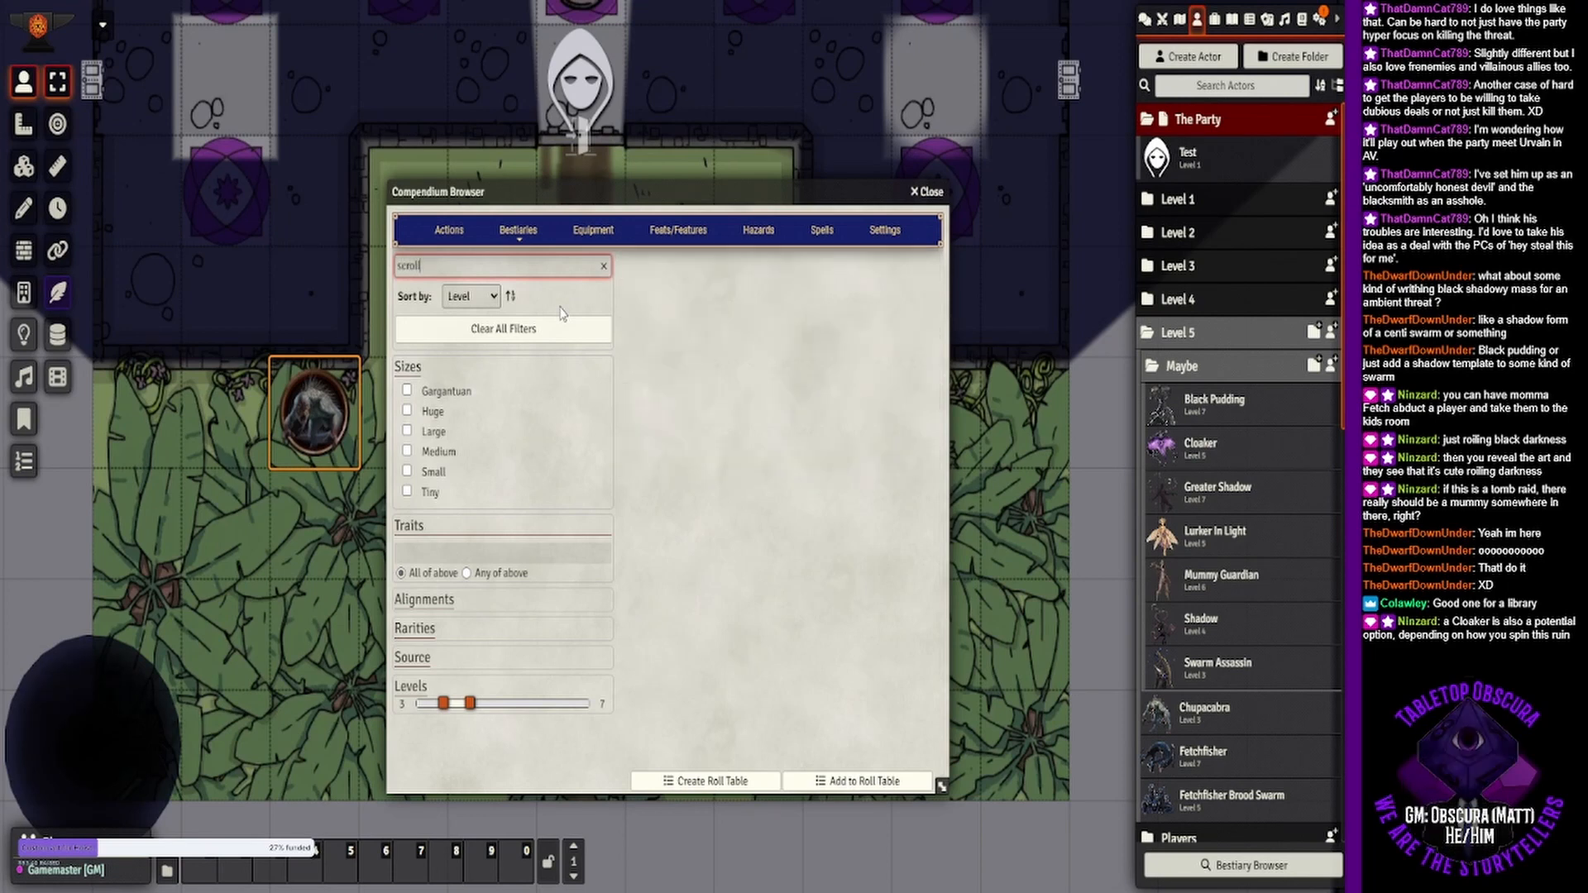
pyautogui.write('ll')
pyautogui.press('BackSpace')
pyautogui.press('BackSpace')
pyautogui.press('BackSpace')
pyautogui.press('BackSpace')
pyautogui.press('BackSpace')
pyautogui.press('BackSpace')
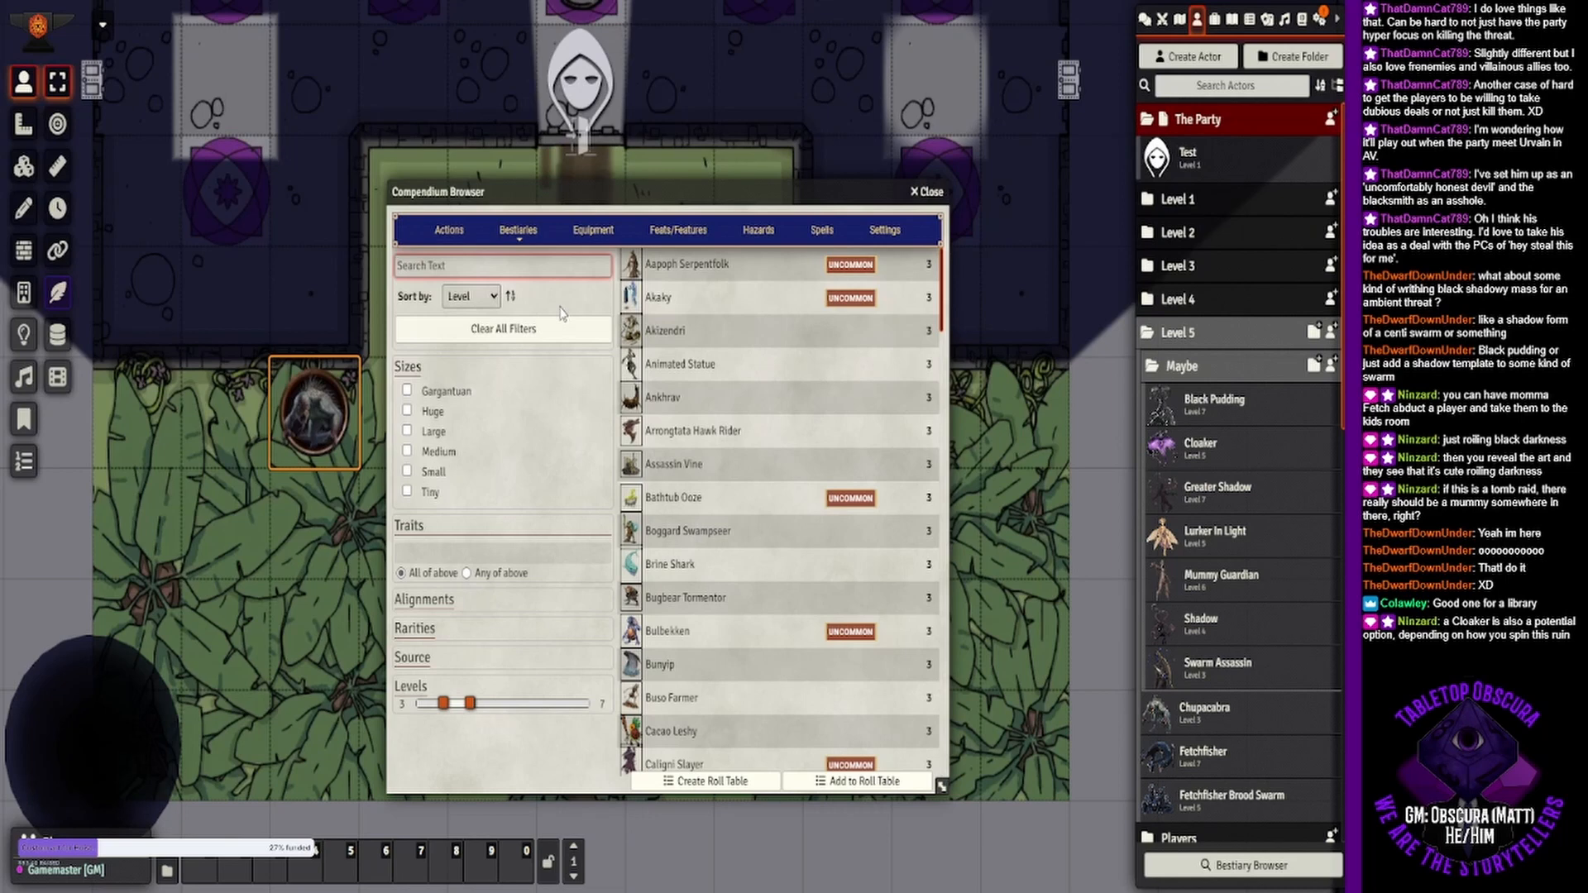
# - Search the bestiary for "living", check the listed creatures, and clear the search text
pyautogui.write('living')
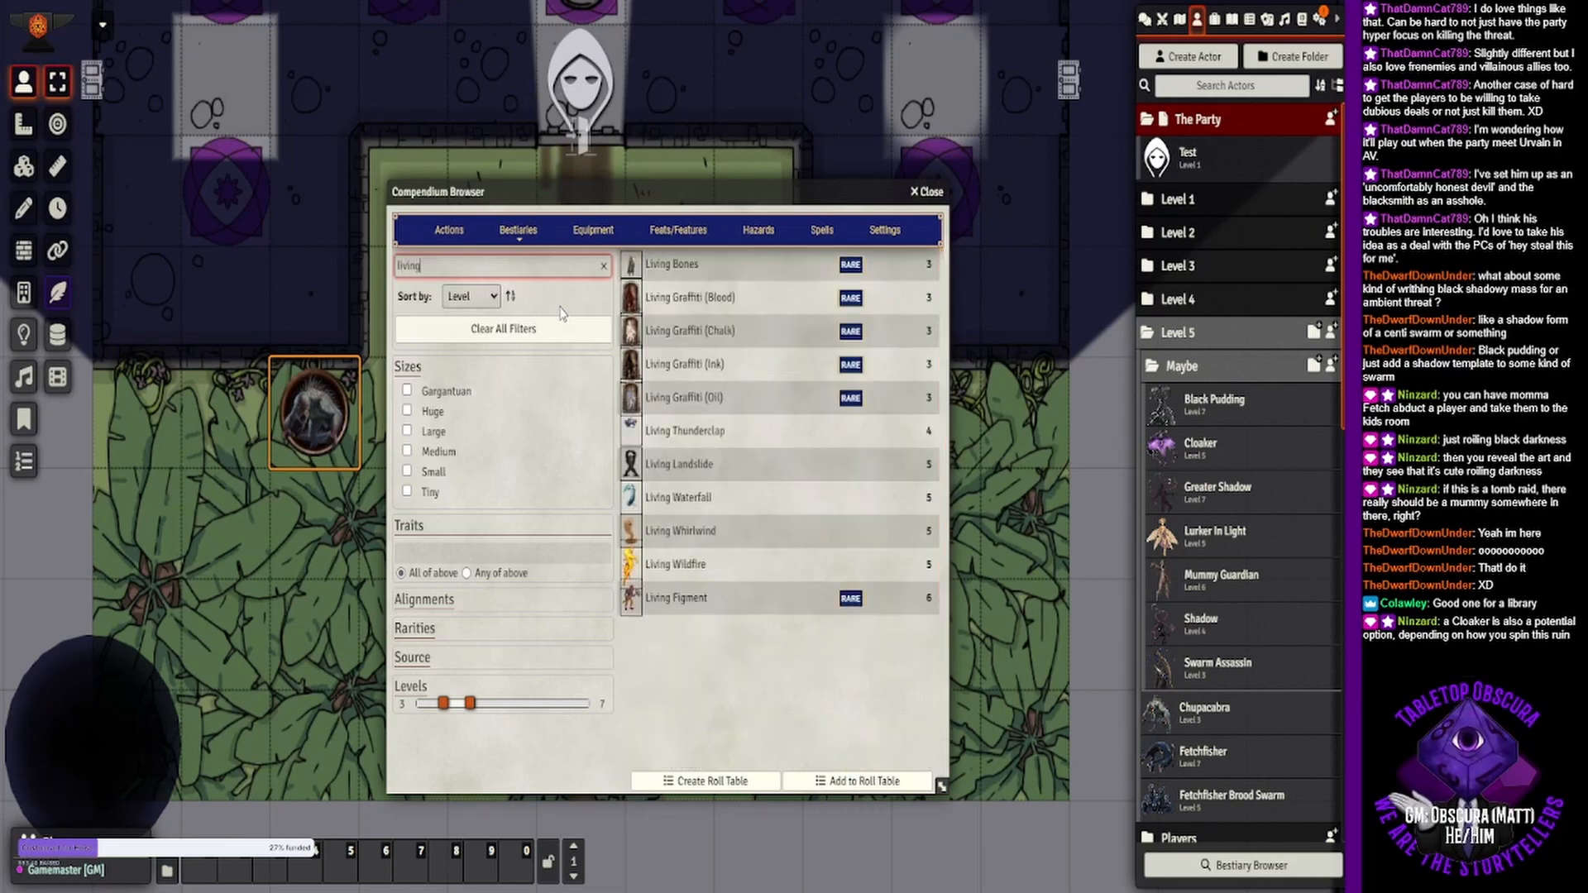
pyautogui.press('BackSpace')
pyautogui.press('BackSpace')
pyautogui.press('BackSpace')
pyautogui.press('BackSpace')
pyautogui.press('BackSpace')
pyautogui.press('BackSpace')
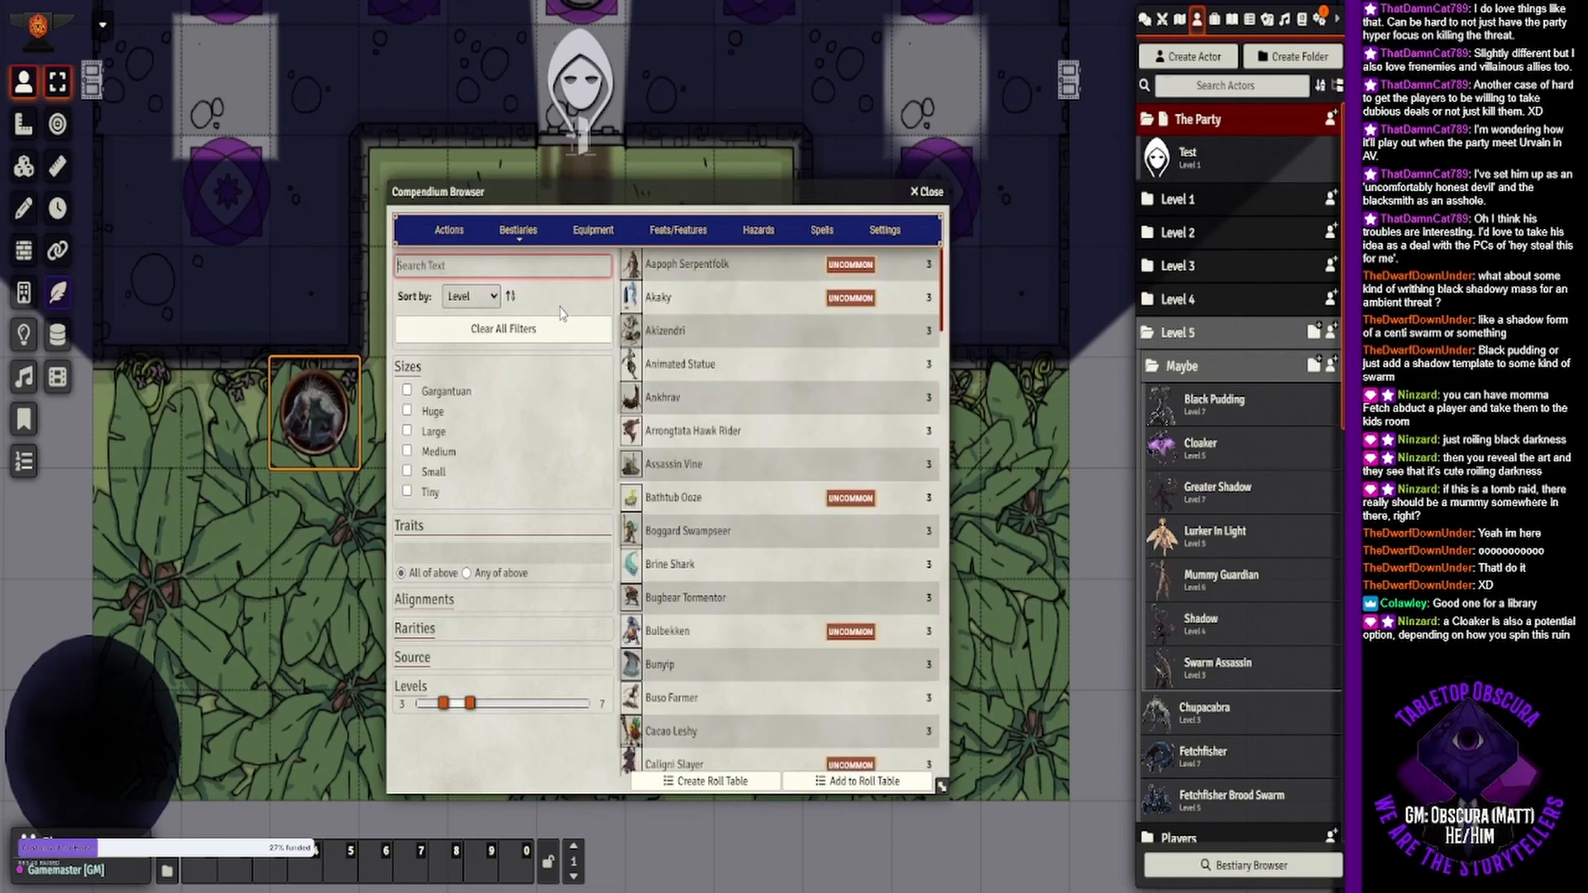
# - Search the bestiary for "library", clearing all filters so that creatures of every level are included
pyautogui.write('libra')
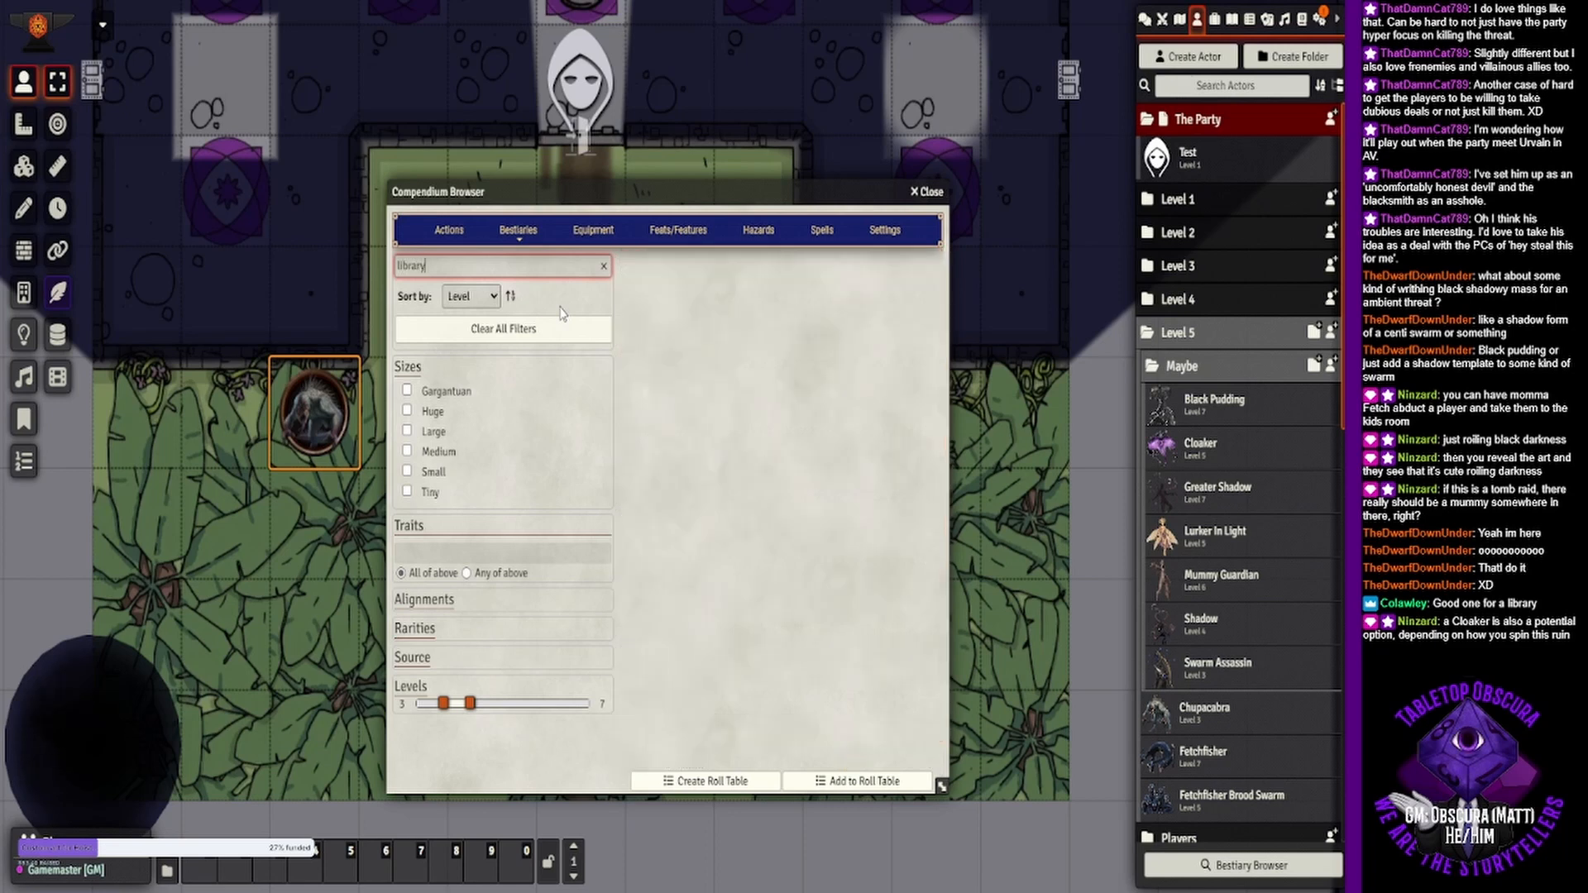
pyautogui.write('ry')
pyautogui.click(529, 329)
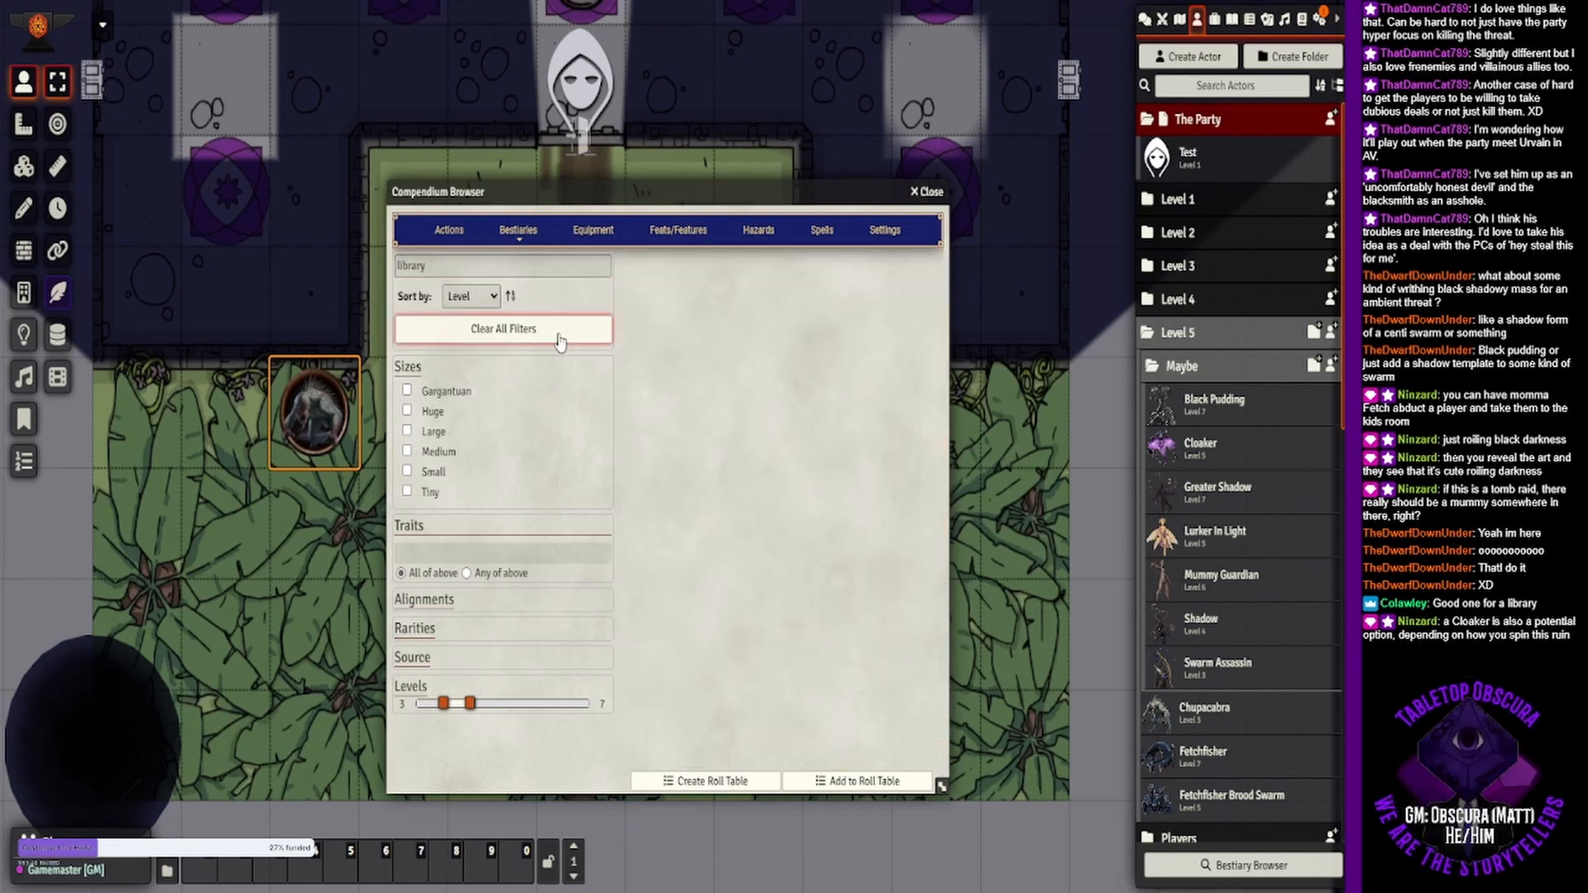
pyautogui.click(444, 263)
pyautogui.write('li')
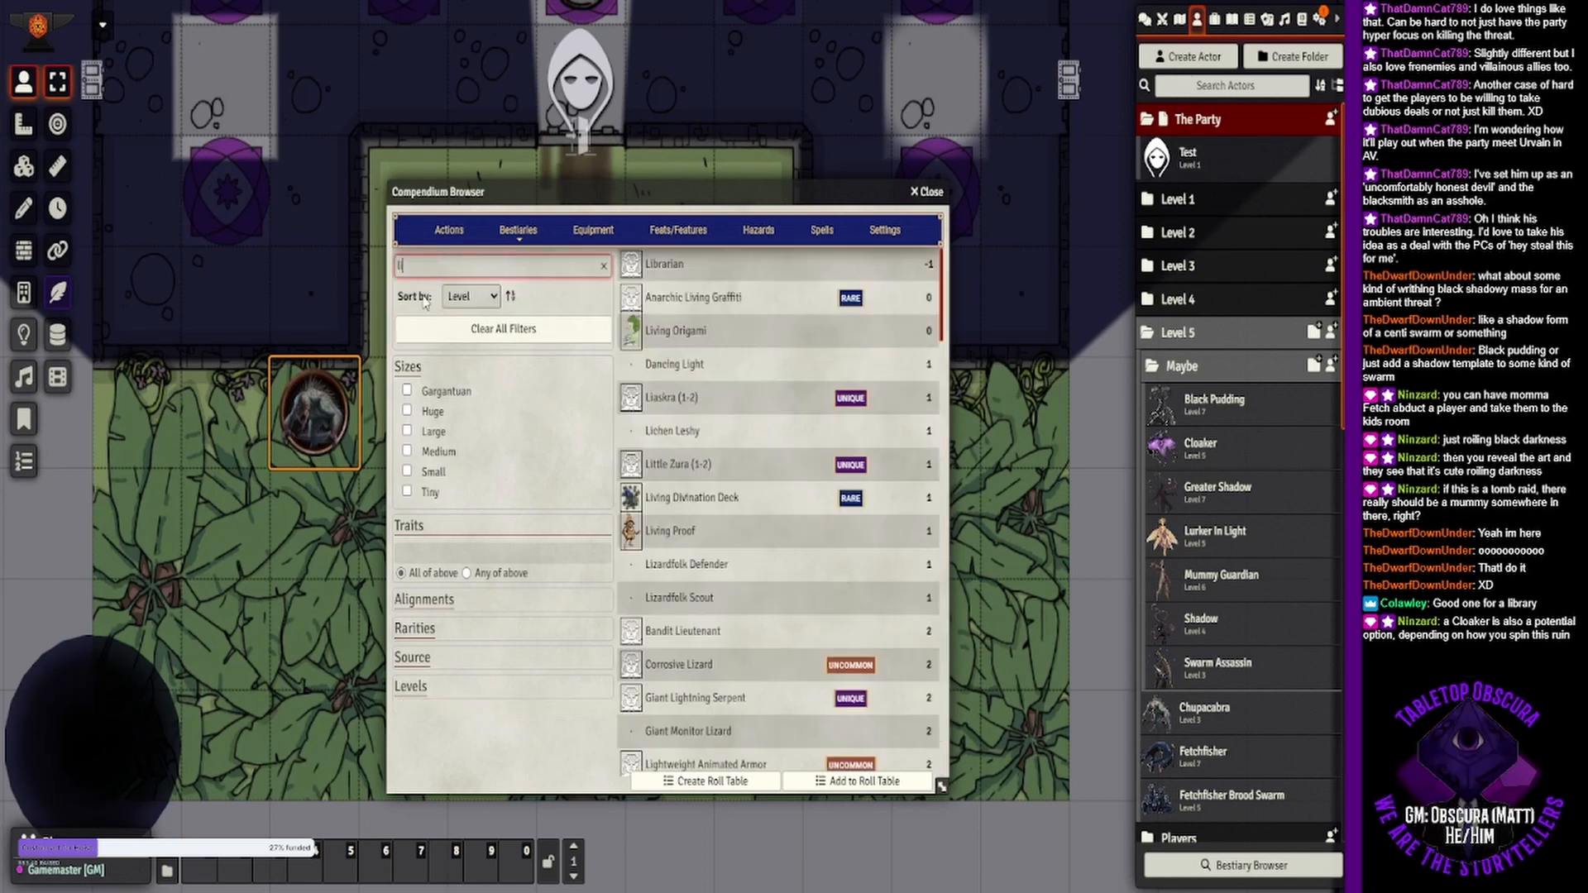
pyautogui.write('brary')
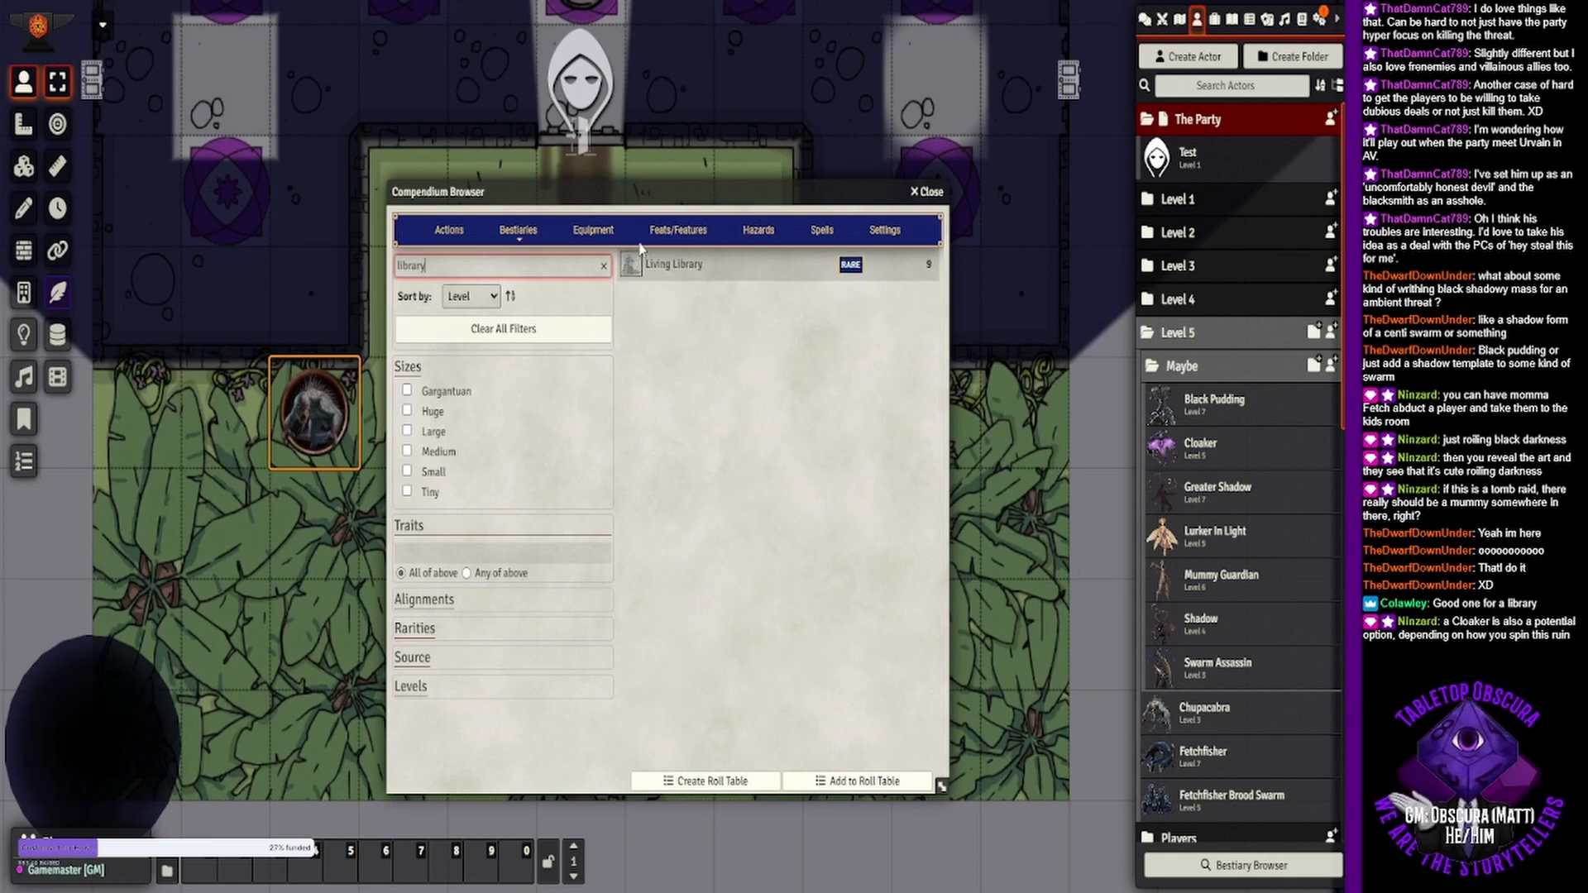
# - Review the Living Library's sheet and full-size artwork, and close both
pyautogui.click(668, 265)
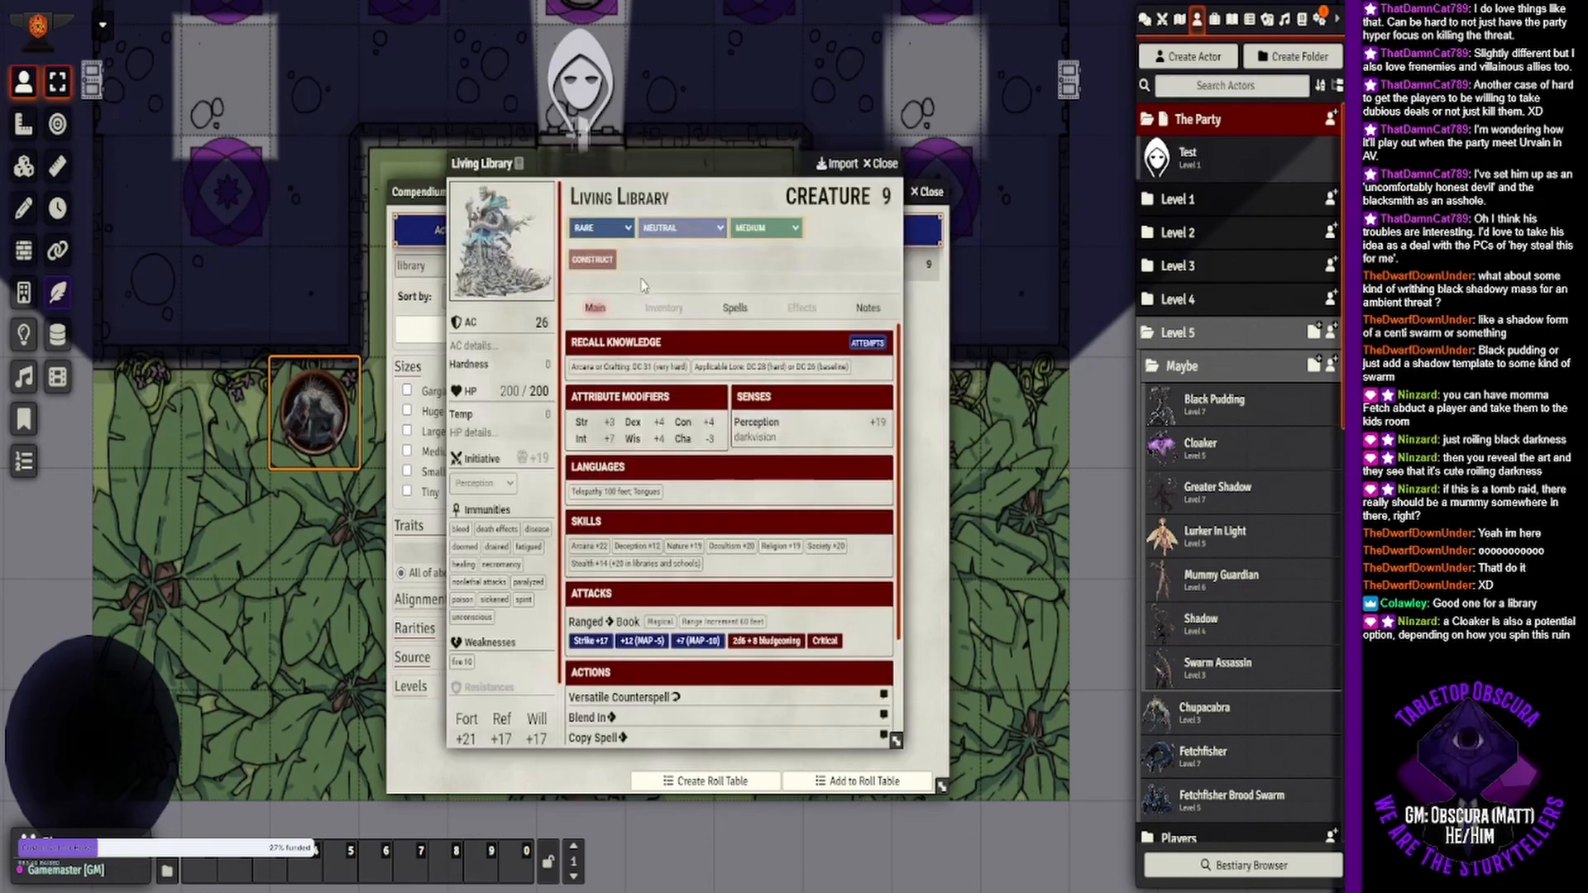
pyautogui.click(542, 284)
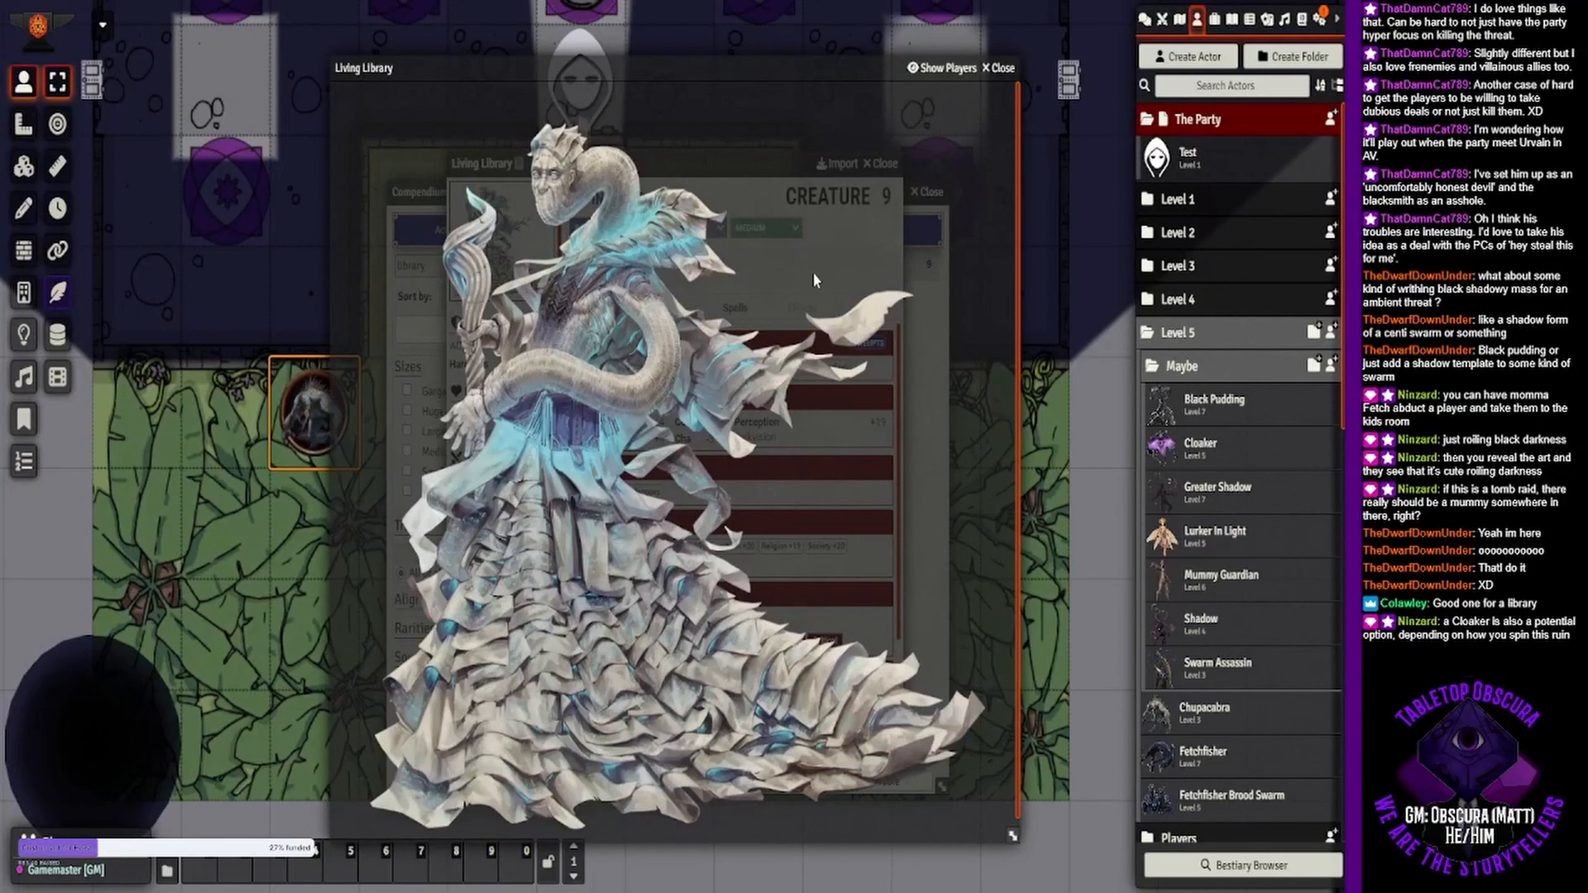
pyautogui.click(995, 75)
pyautogui.click(883, 164)
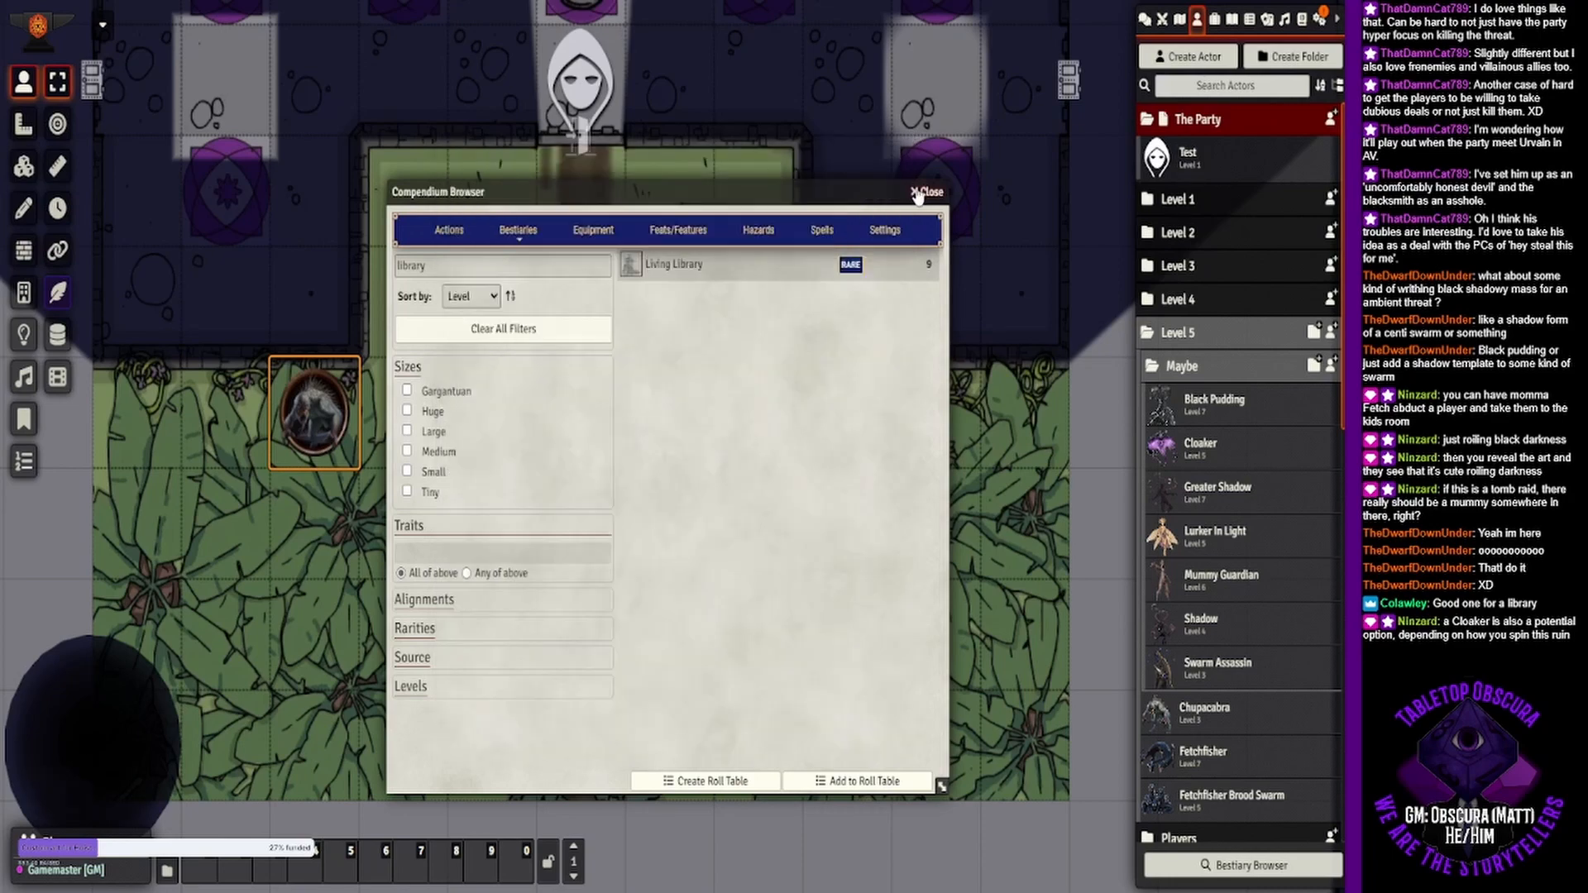
# - Close the compendium browser, select the three Chupacabra tokens around the jungle entrance, and hide them from the players
pyautogui.click(923, 193)
pyautogui.moveTo(602, 292); pyautogui.dragTo(701, 368)
pyautogui.click(715, 554)
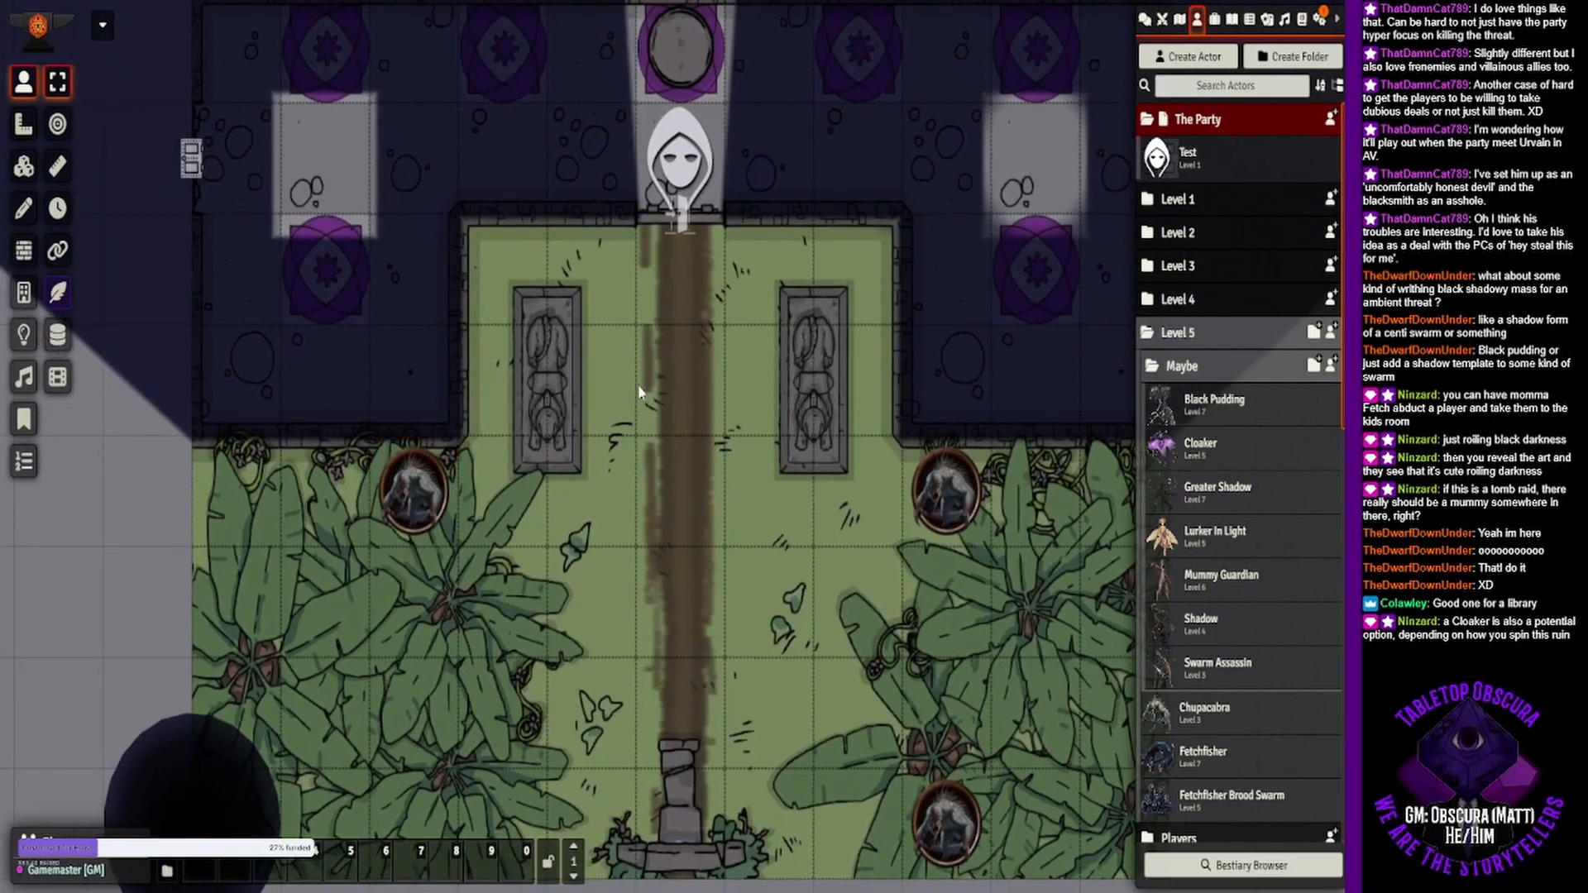
pyautogui.moveTo(725, 546); pyautogui.dragTo(695, 395)
pyautogui.moveTo(329, 241); pyautogui.dragTo(965, 746)
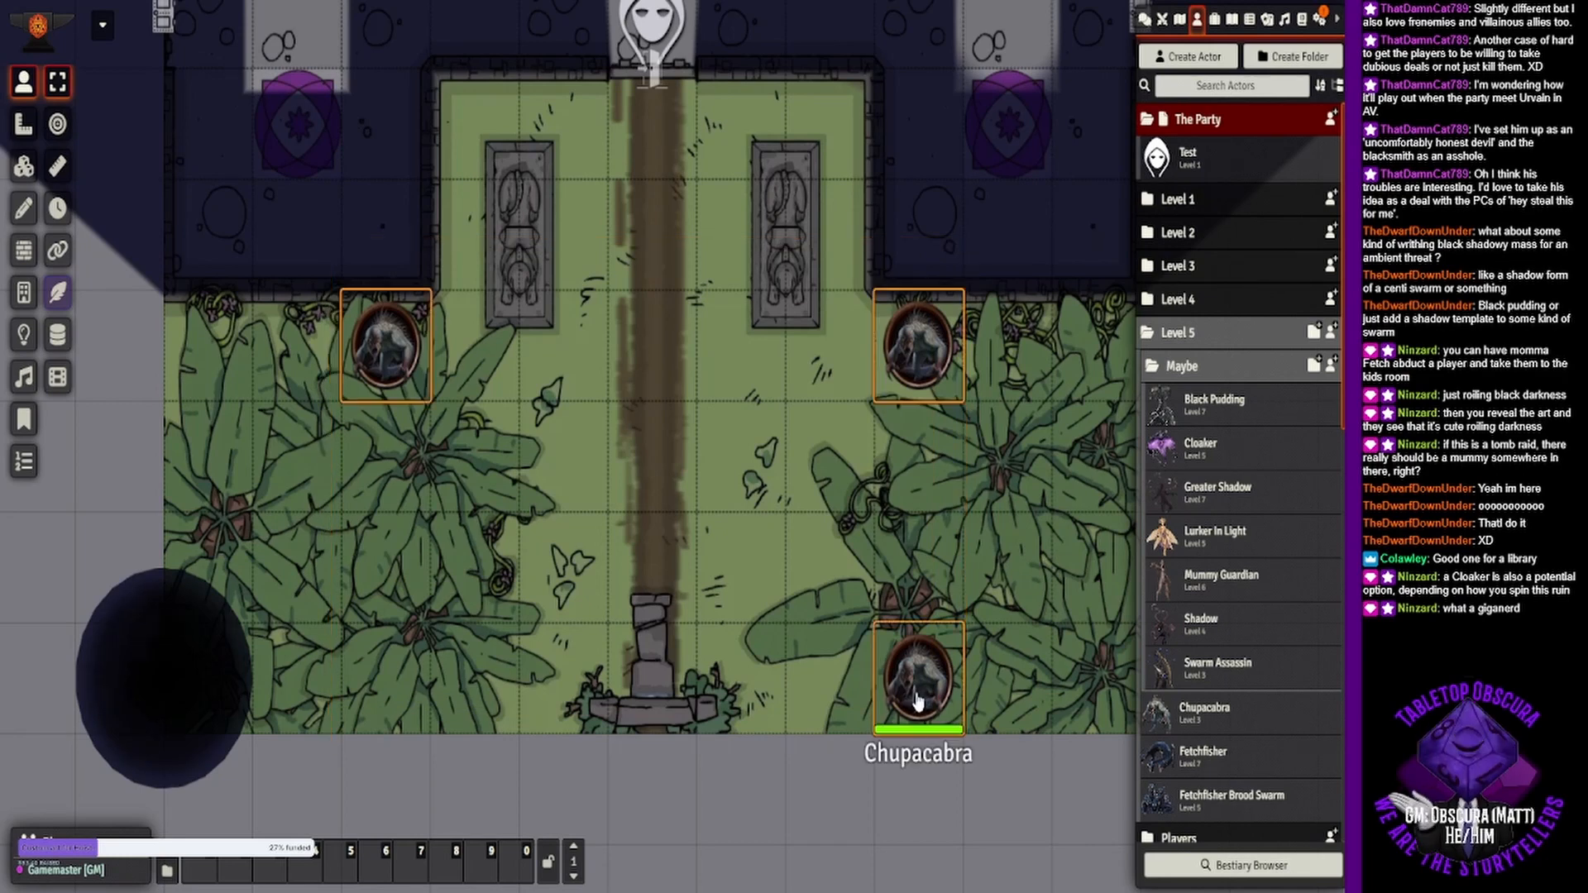
pyautogui.rightClick(918, 678)
pyautogui.click(994, 613)
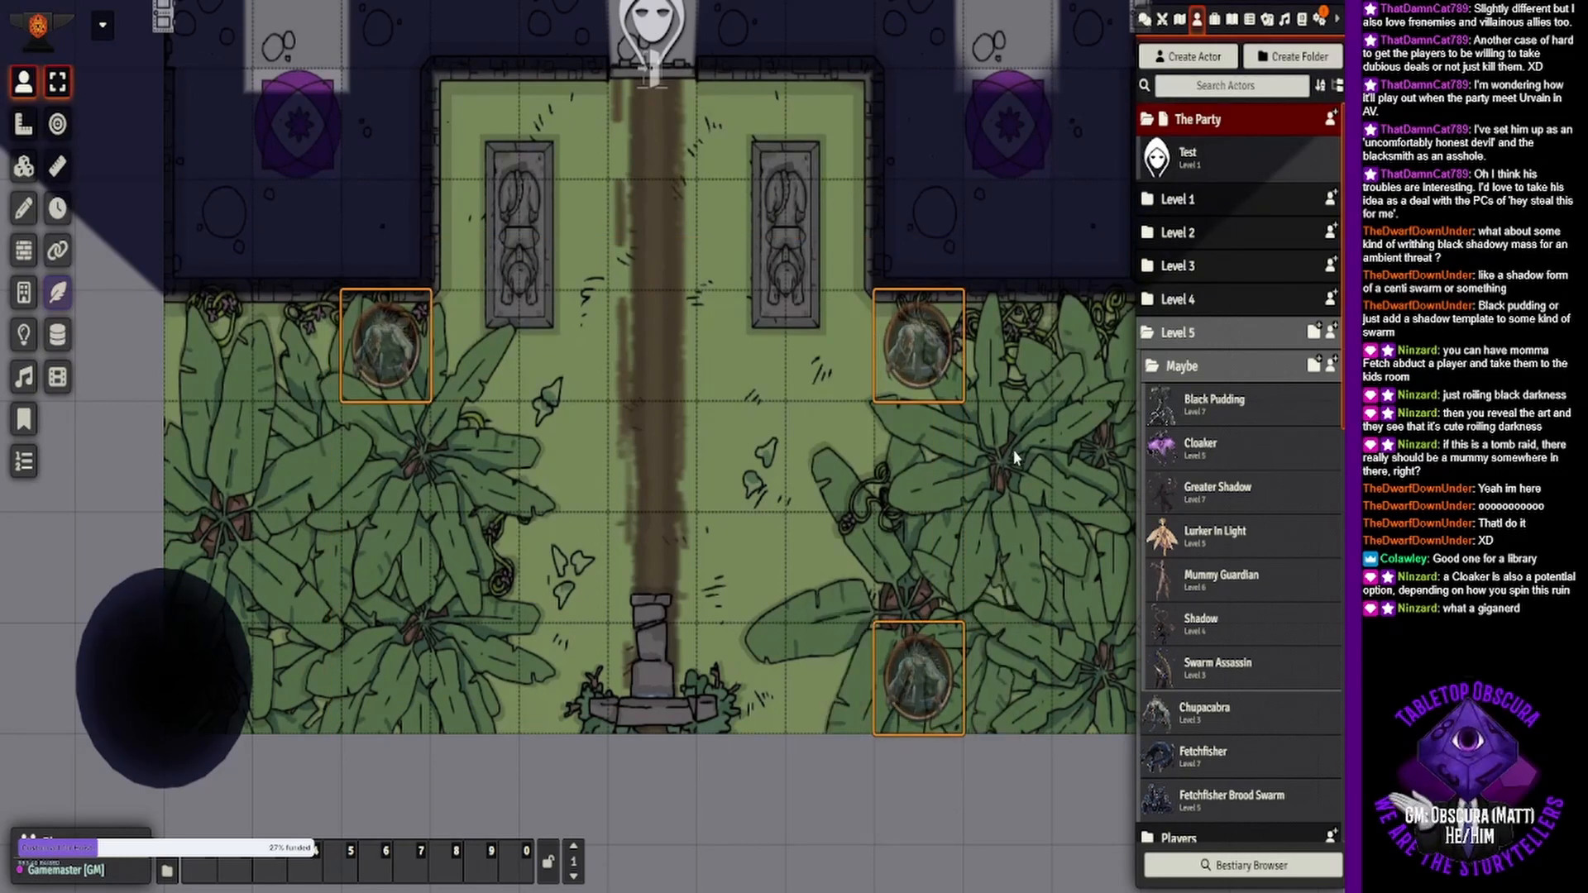
pyautogui.moveTo(792, 454); pyautogui.dragTo(910, 546)
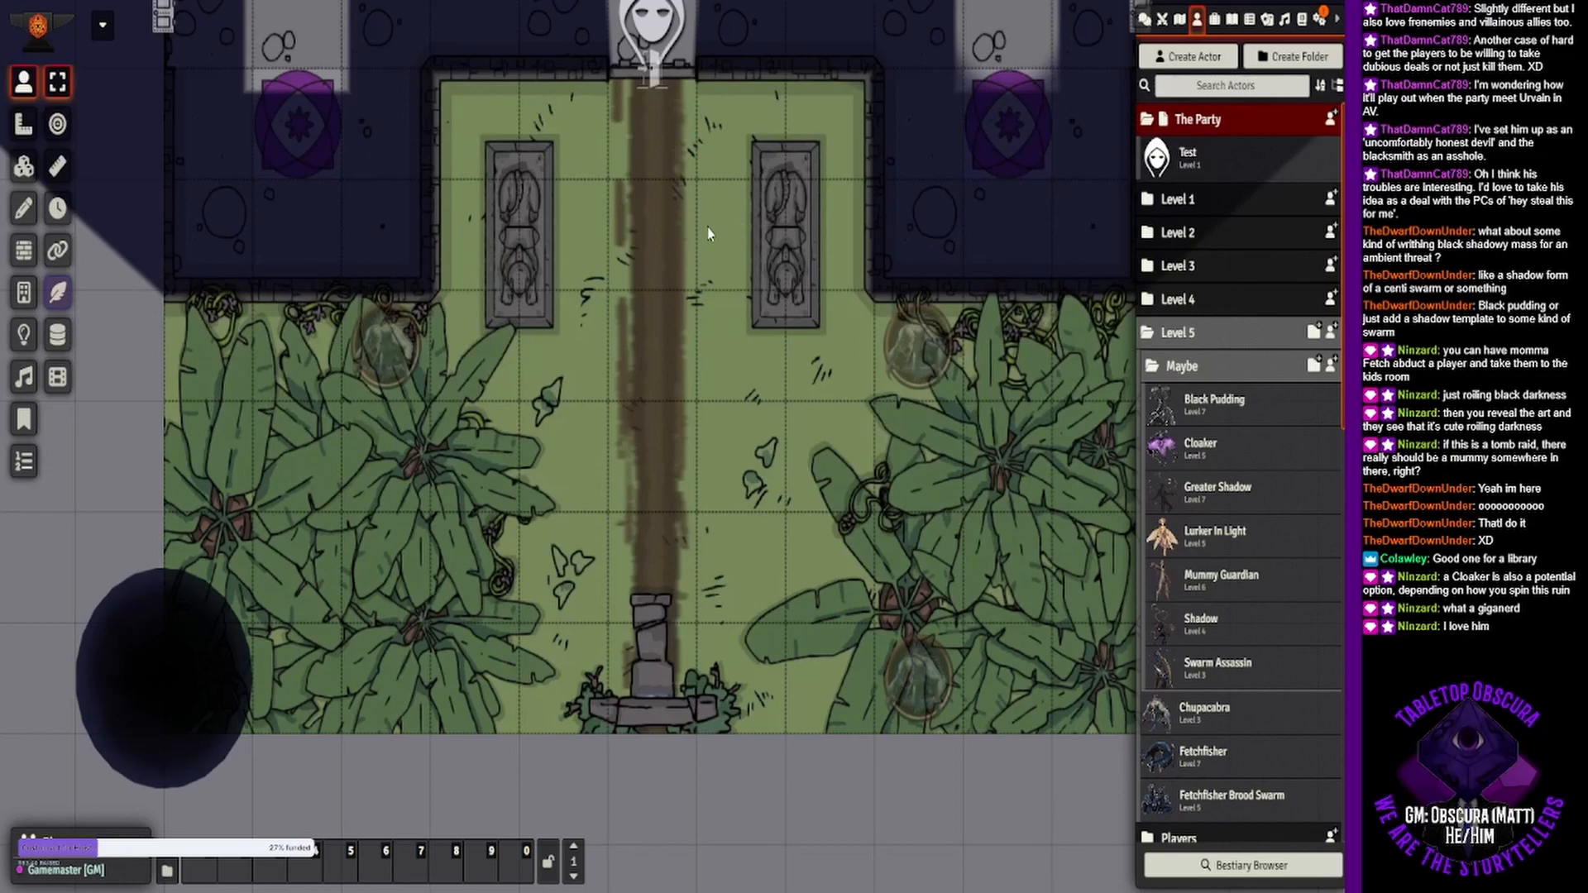
pyautogui.scroll(-2, 708, 234)
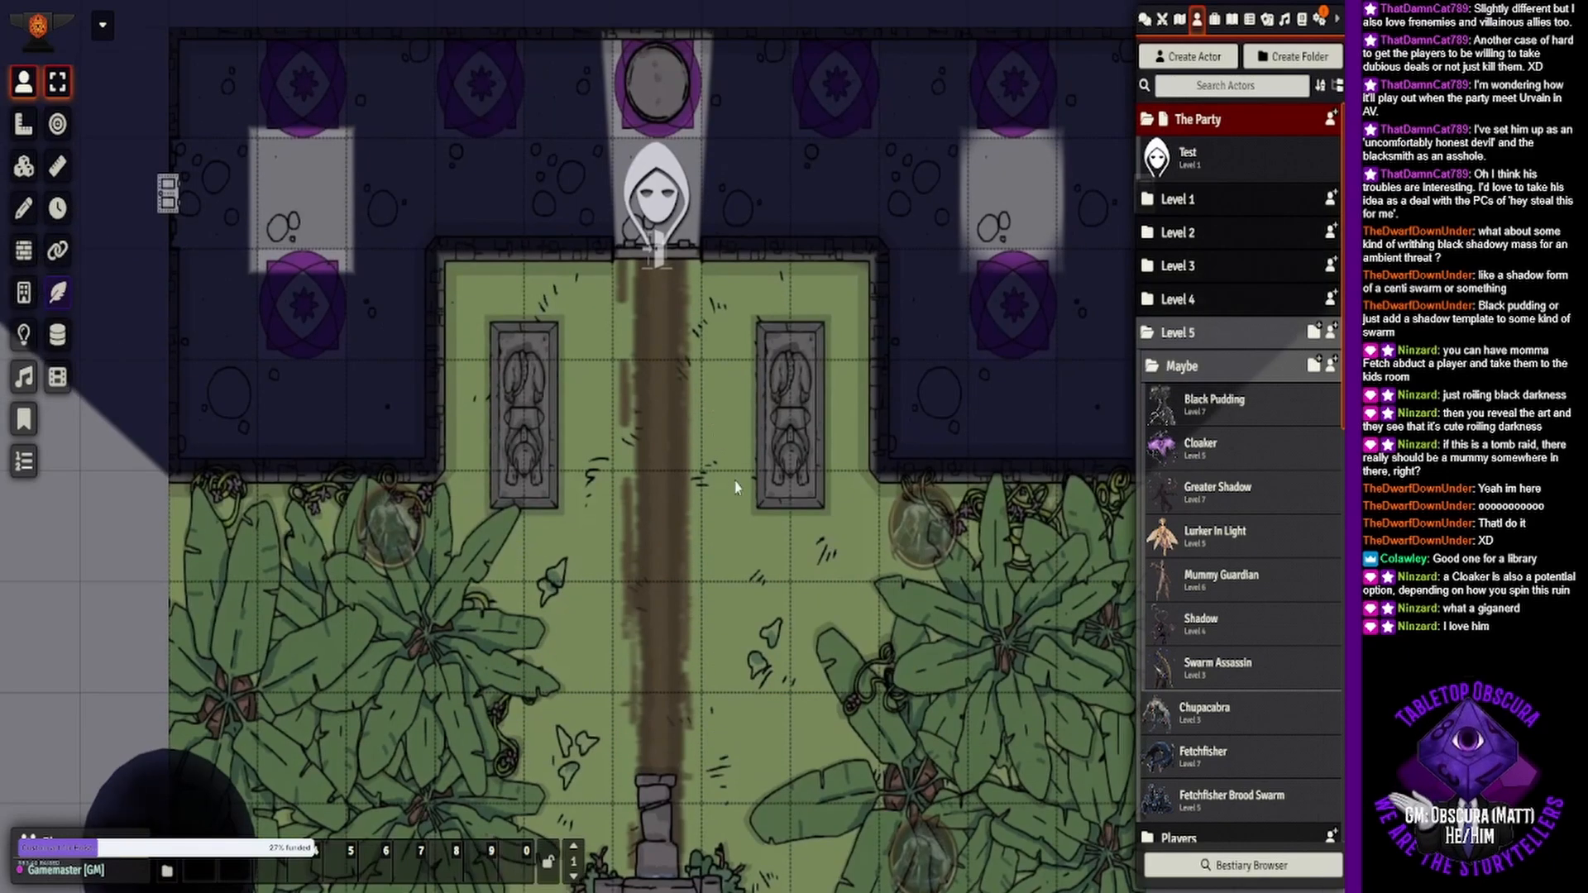
pyautogui.scroll(2, 750, 403)
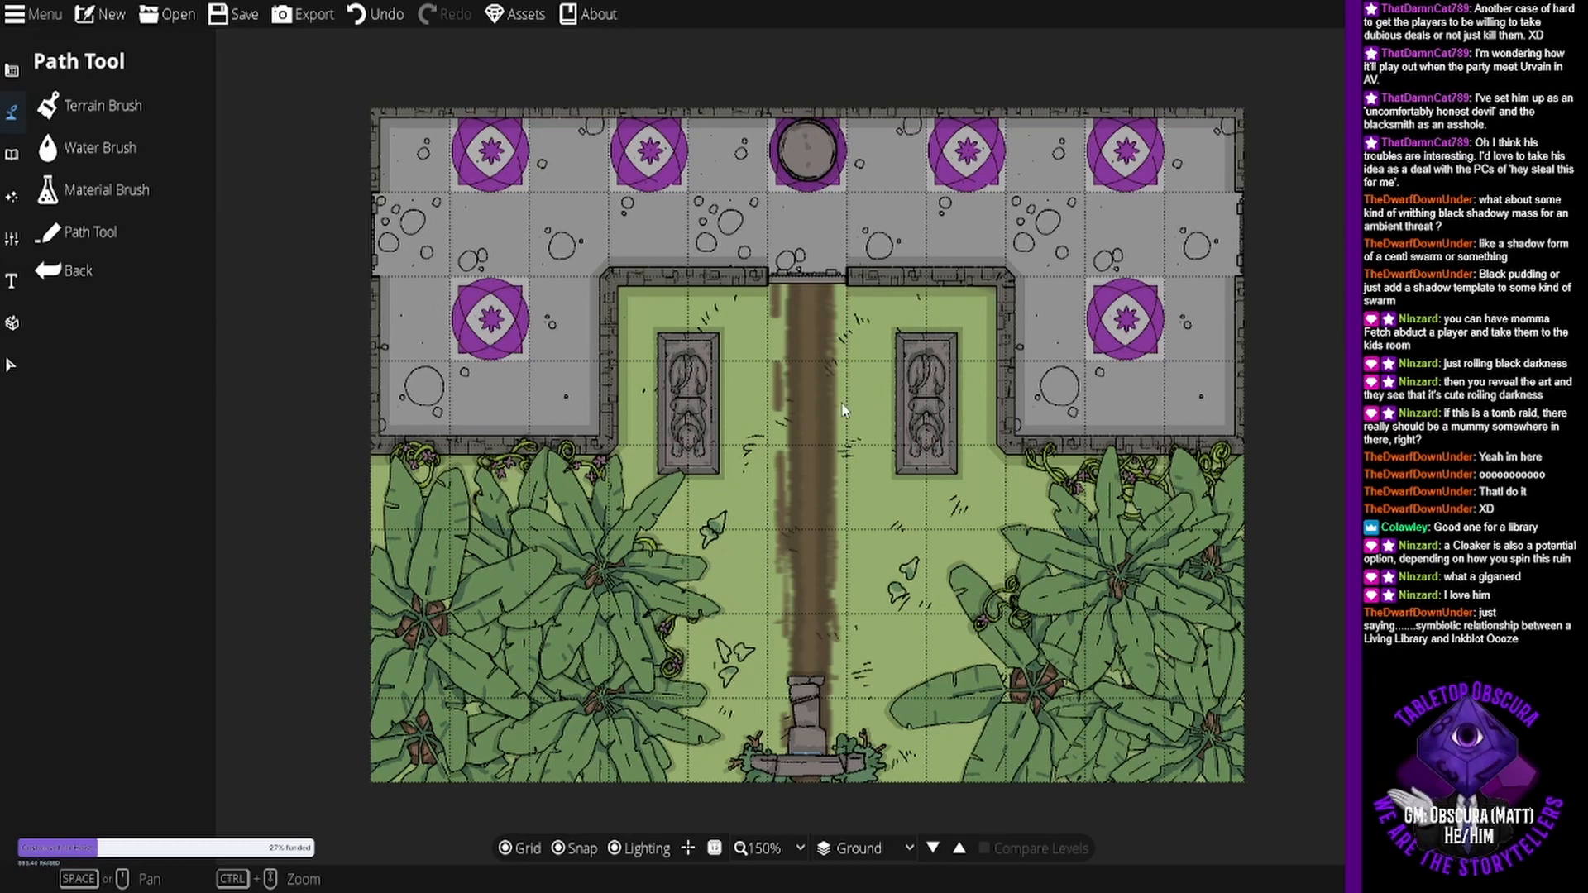
# - Switch to Dungeondraft and create a new map 8 tiles wide and 11 tiles high
pyautogui.click(97, 15)
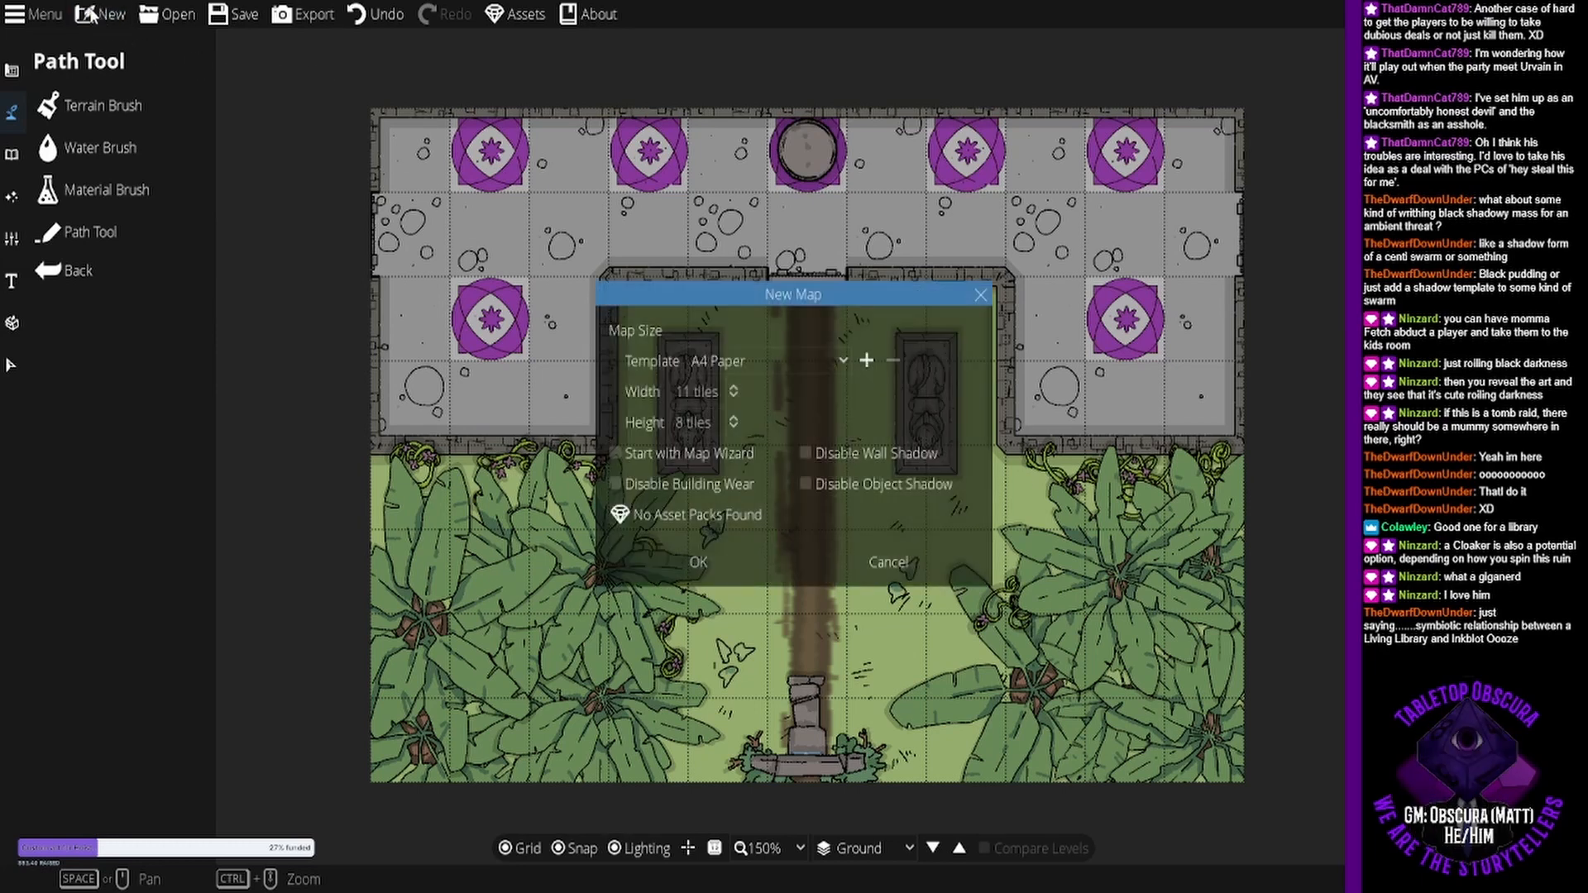
pyautogui.doubleClick(692, 389)
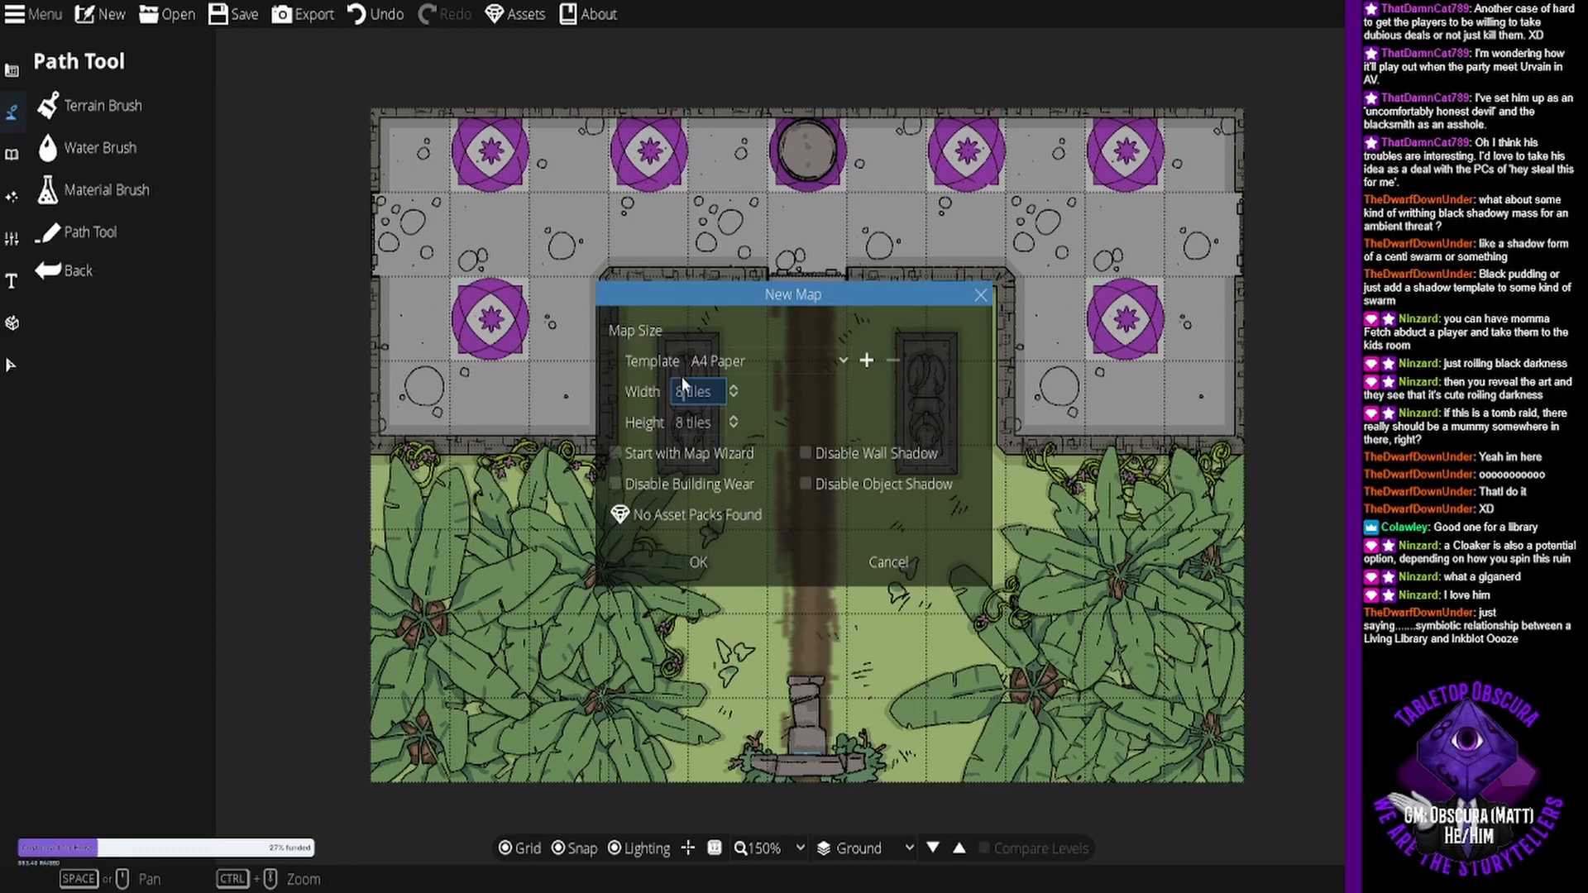
pyautogui.write('8')
pyautogui.doubleClick(686, 422)
pyautogui.write('11')
pyautogui.click(699, 563)
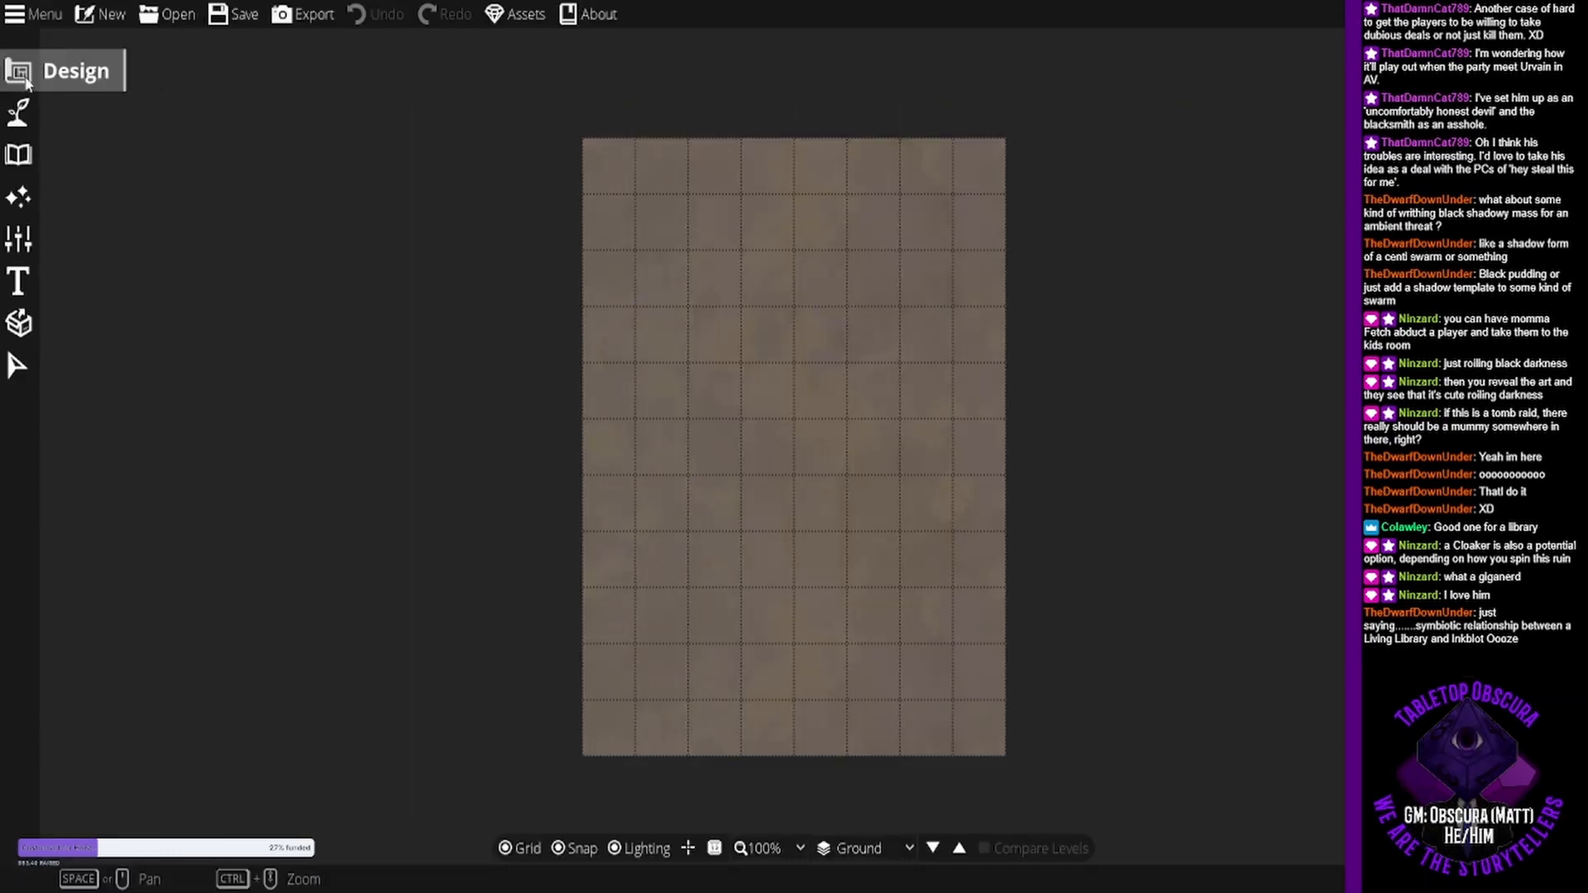
# - Build a rectangular room covering the whole 8 by 11 tile map, with the grey pebbled stone floor and Cobble walls
pyautogui.click(29, 83)
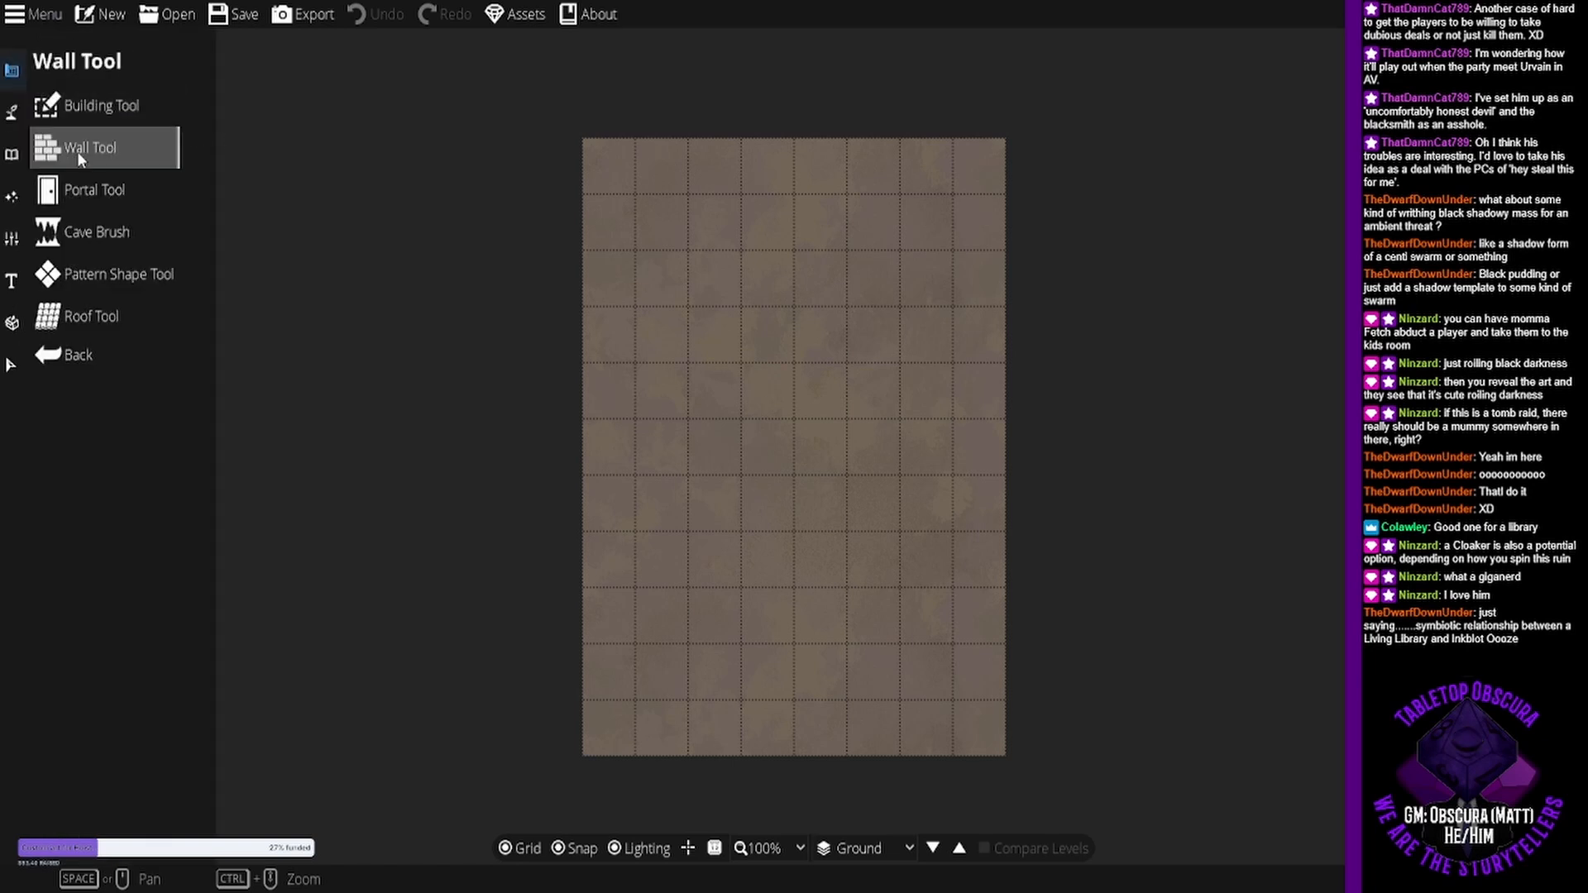
pyautogui.click(91, 107)
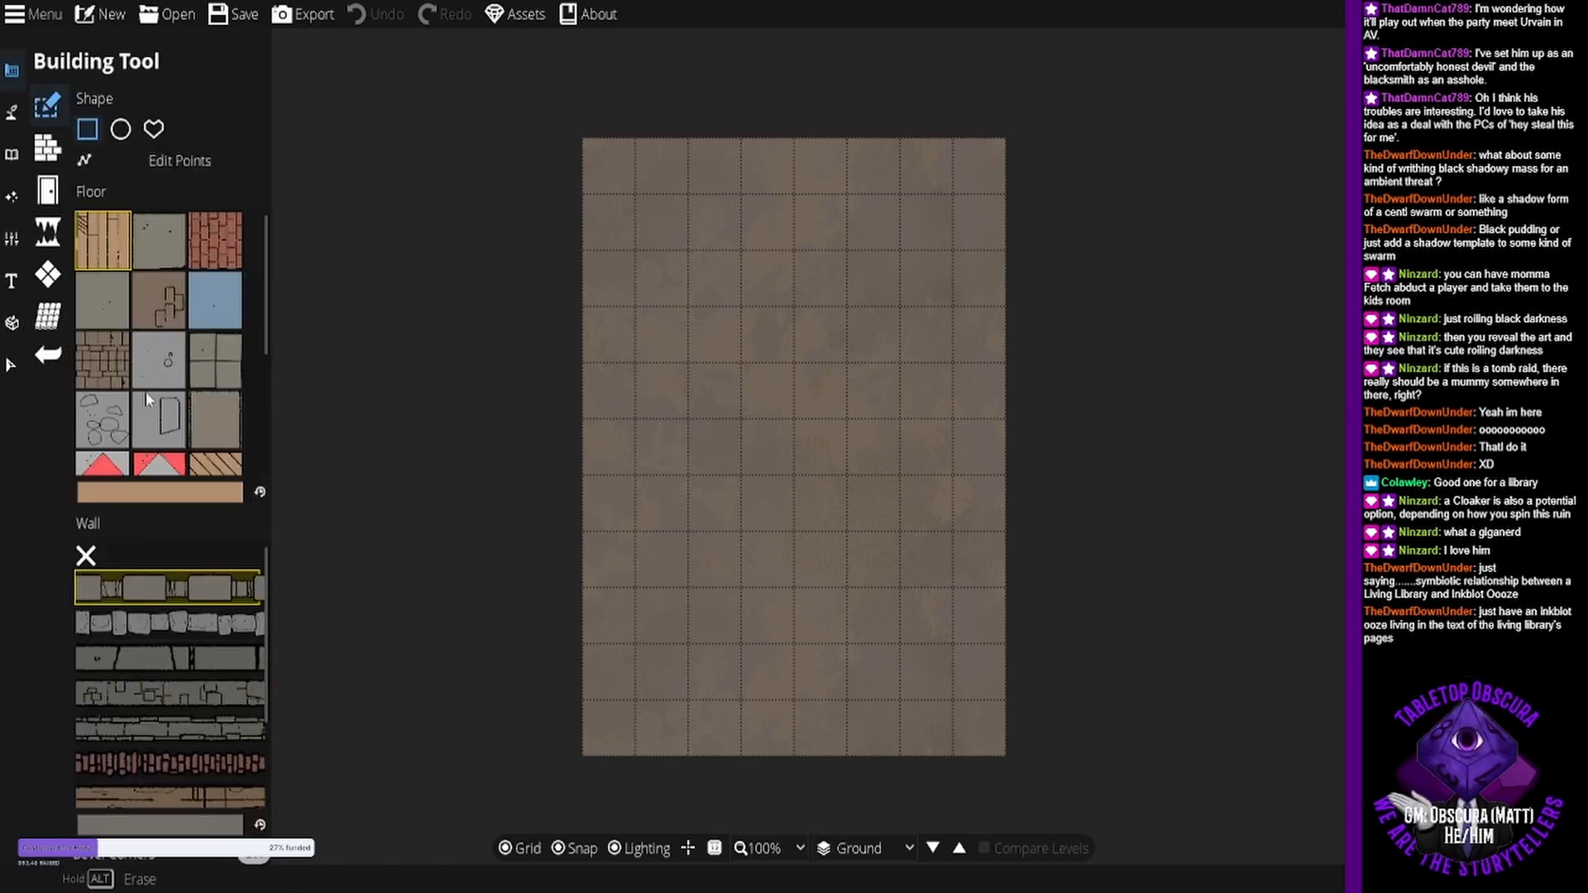
pyautogui.scroll(-1, 153, 423)
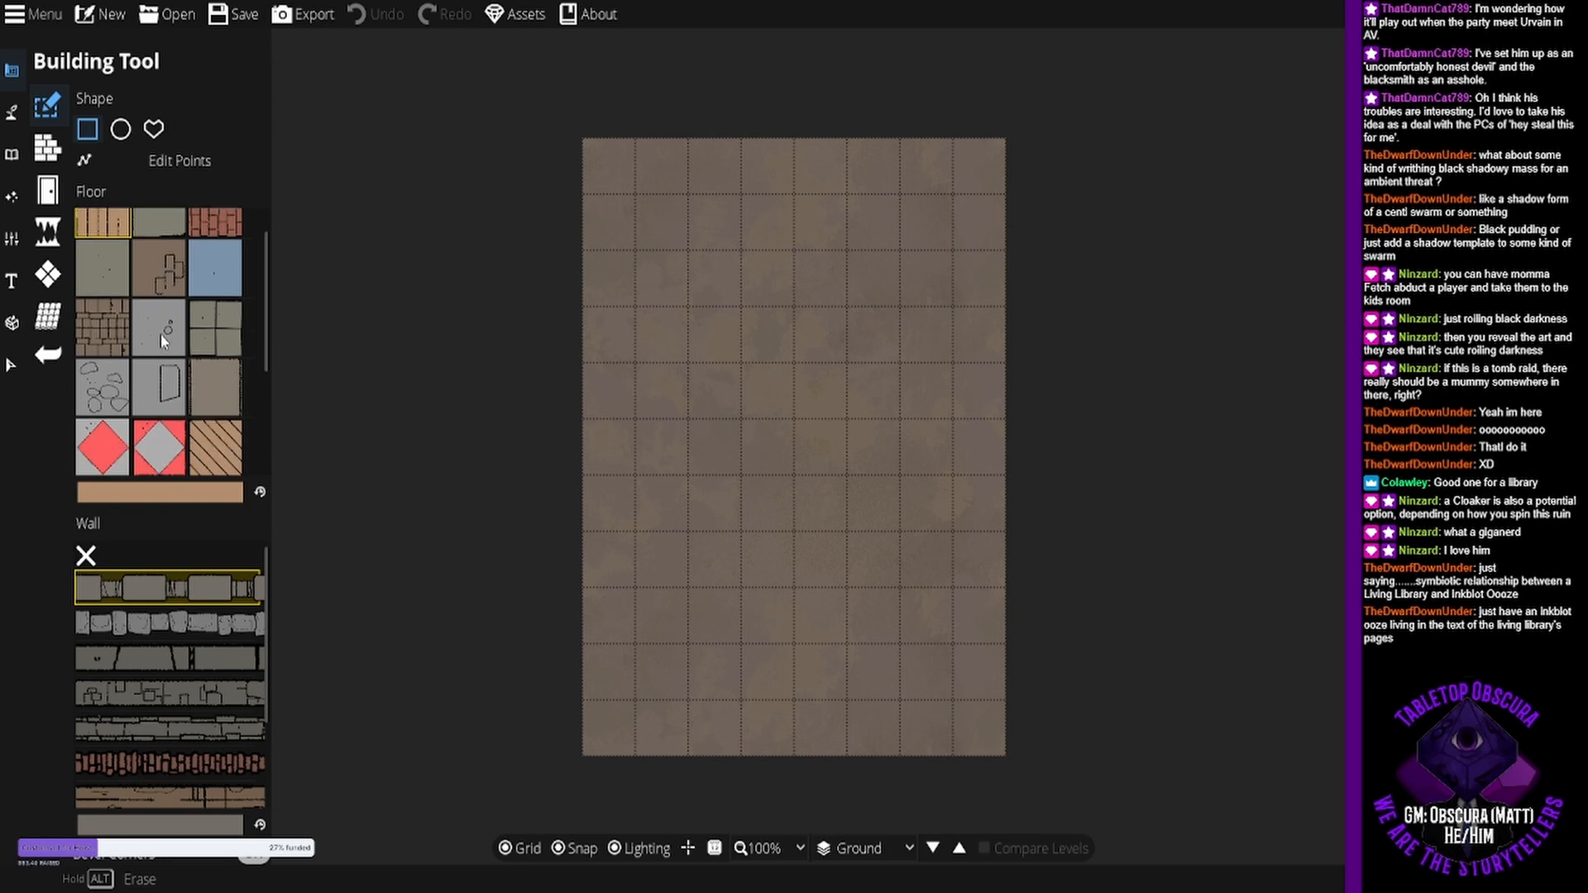
pyautogui.click(162, 339)
pyautogui.moveTo(169, 621)
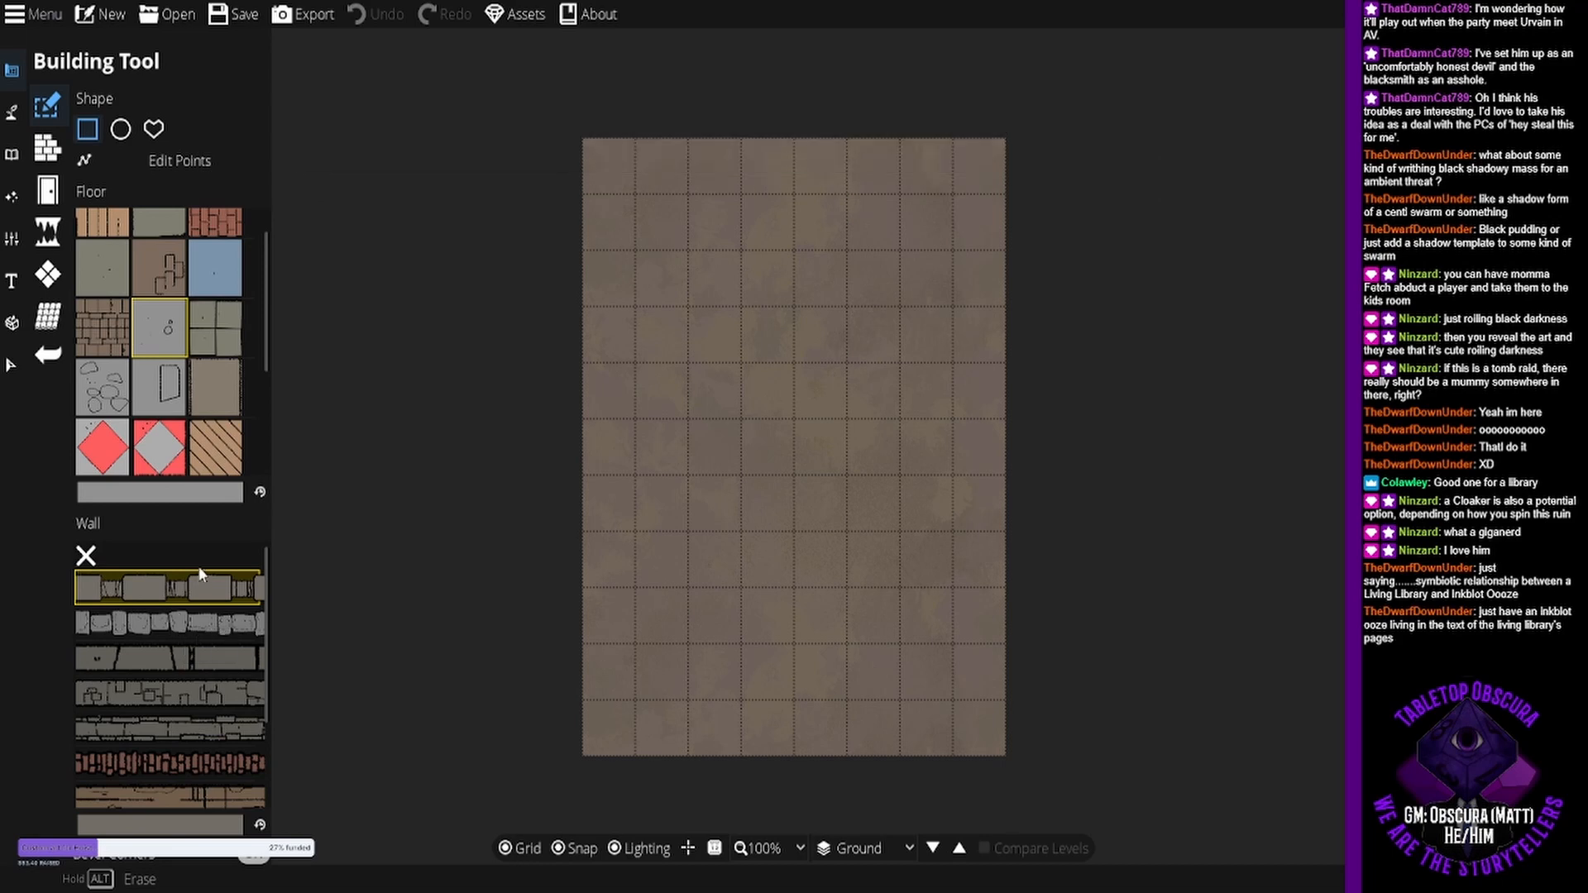
pyautogui.moveTo(198, 574)
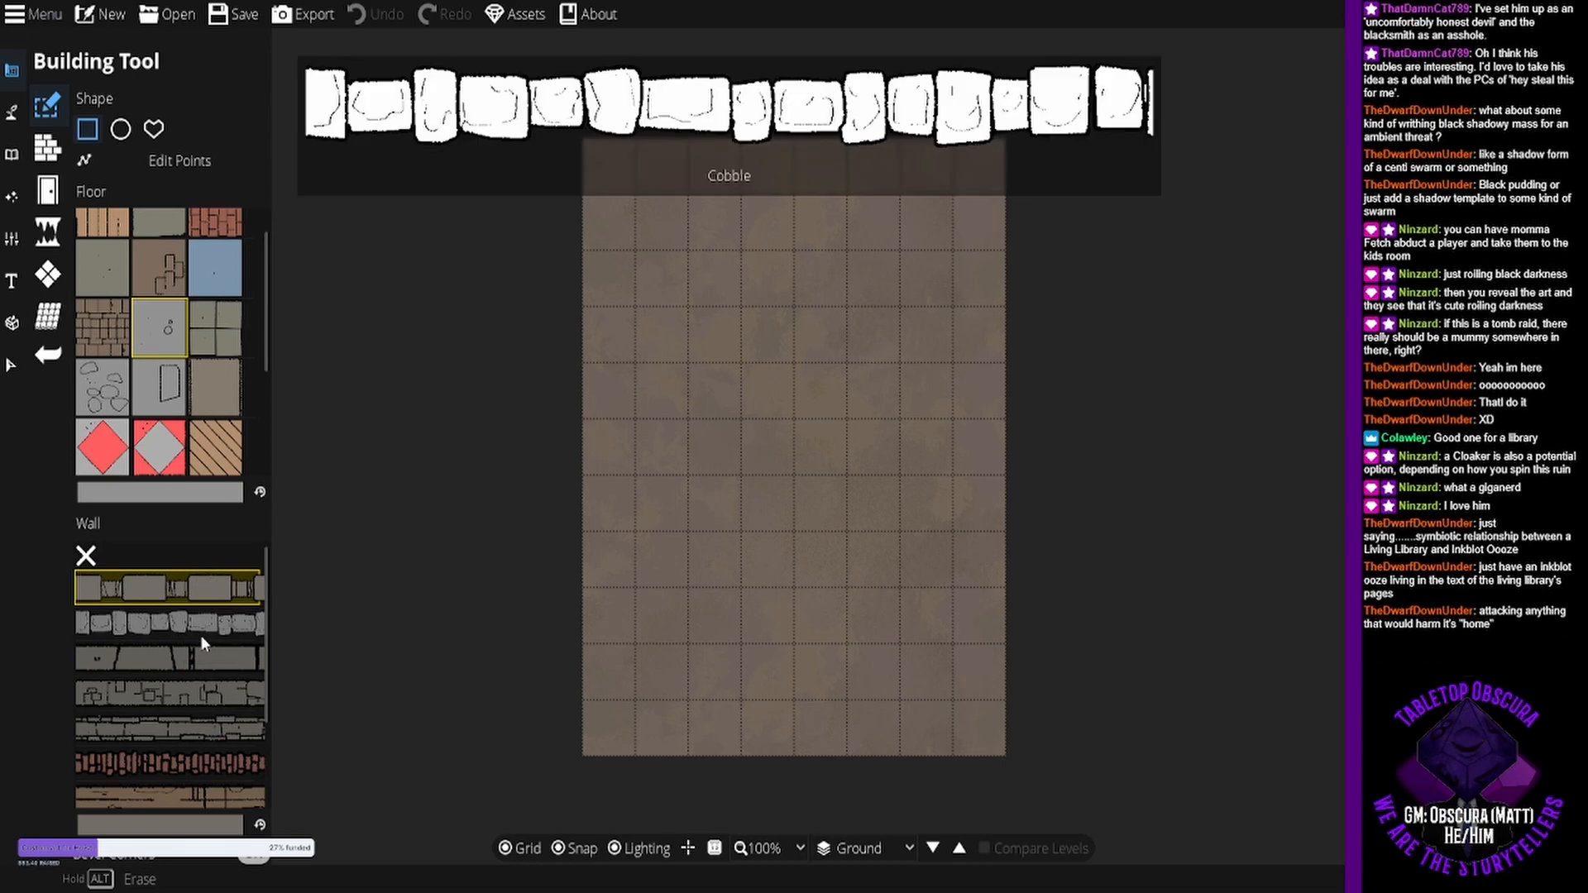
pyautogui.click(201, 633)
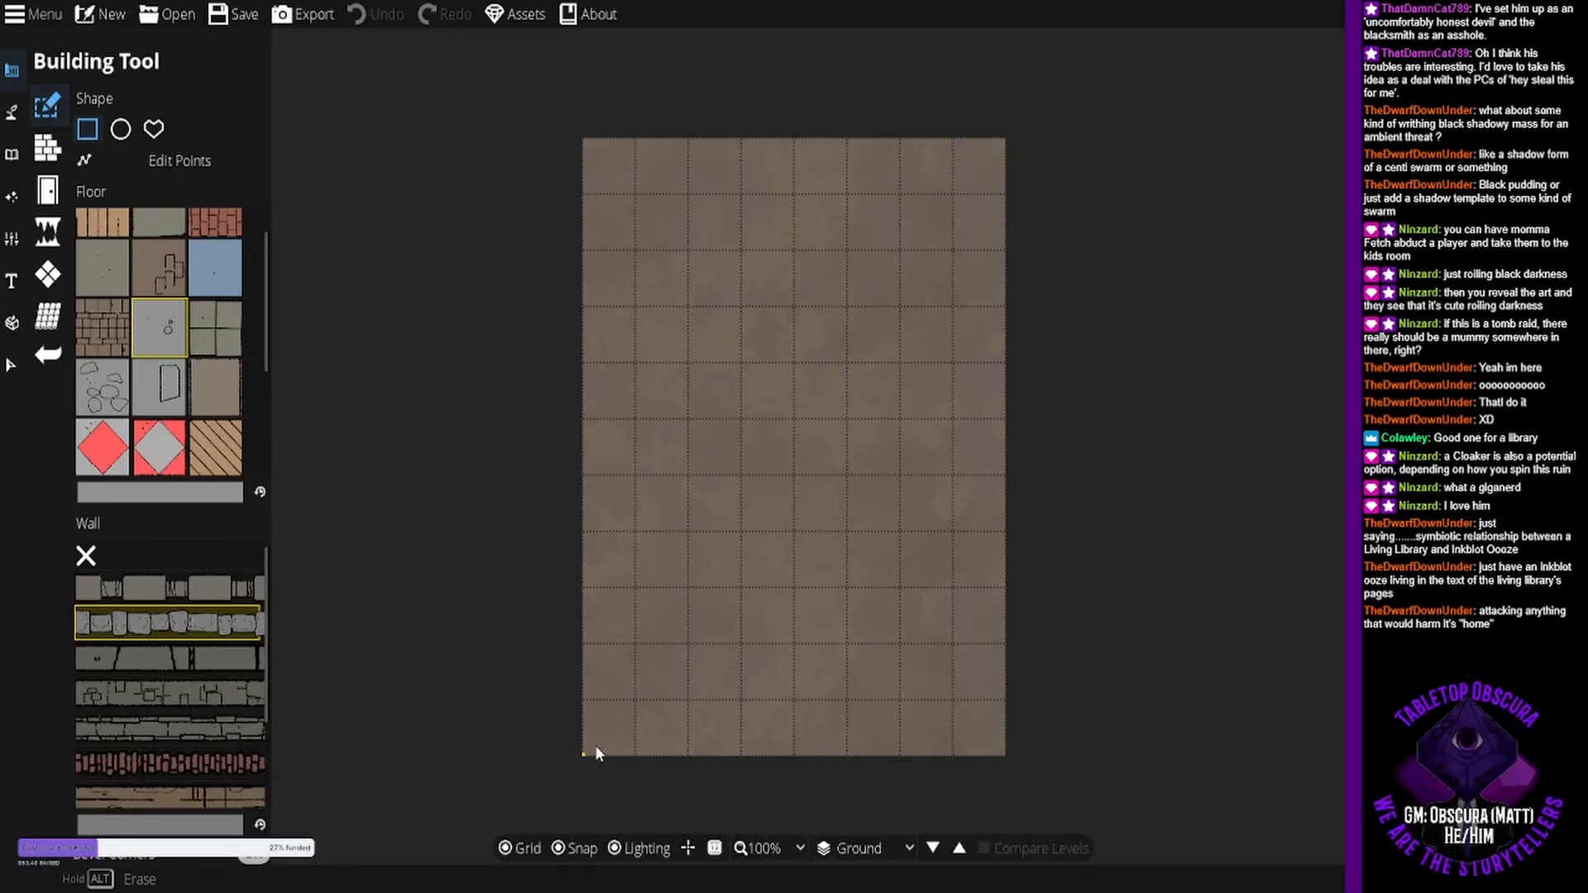
pyautogui.moveTo(595, 746); pyautogui.dragTo(986, 150)
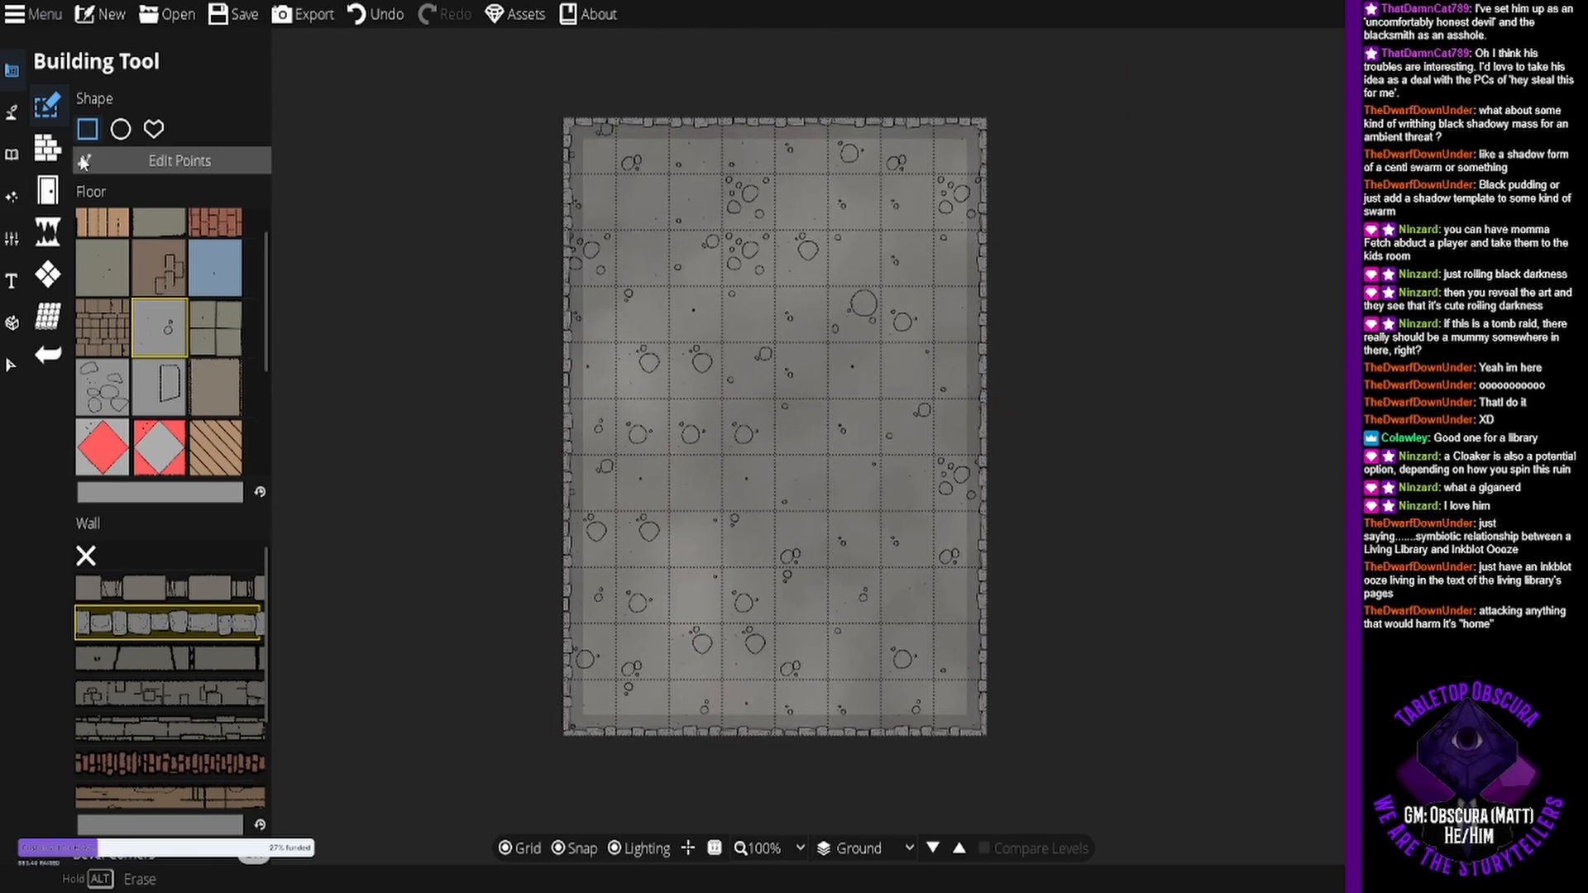
# - Place a Door 09 portal in the room's west wall, at the third tile row from the south
pyautogui.click(48, 191)
pyautogui.click(168, 428)
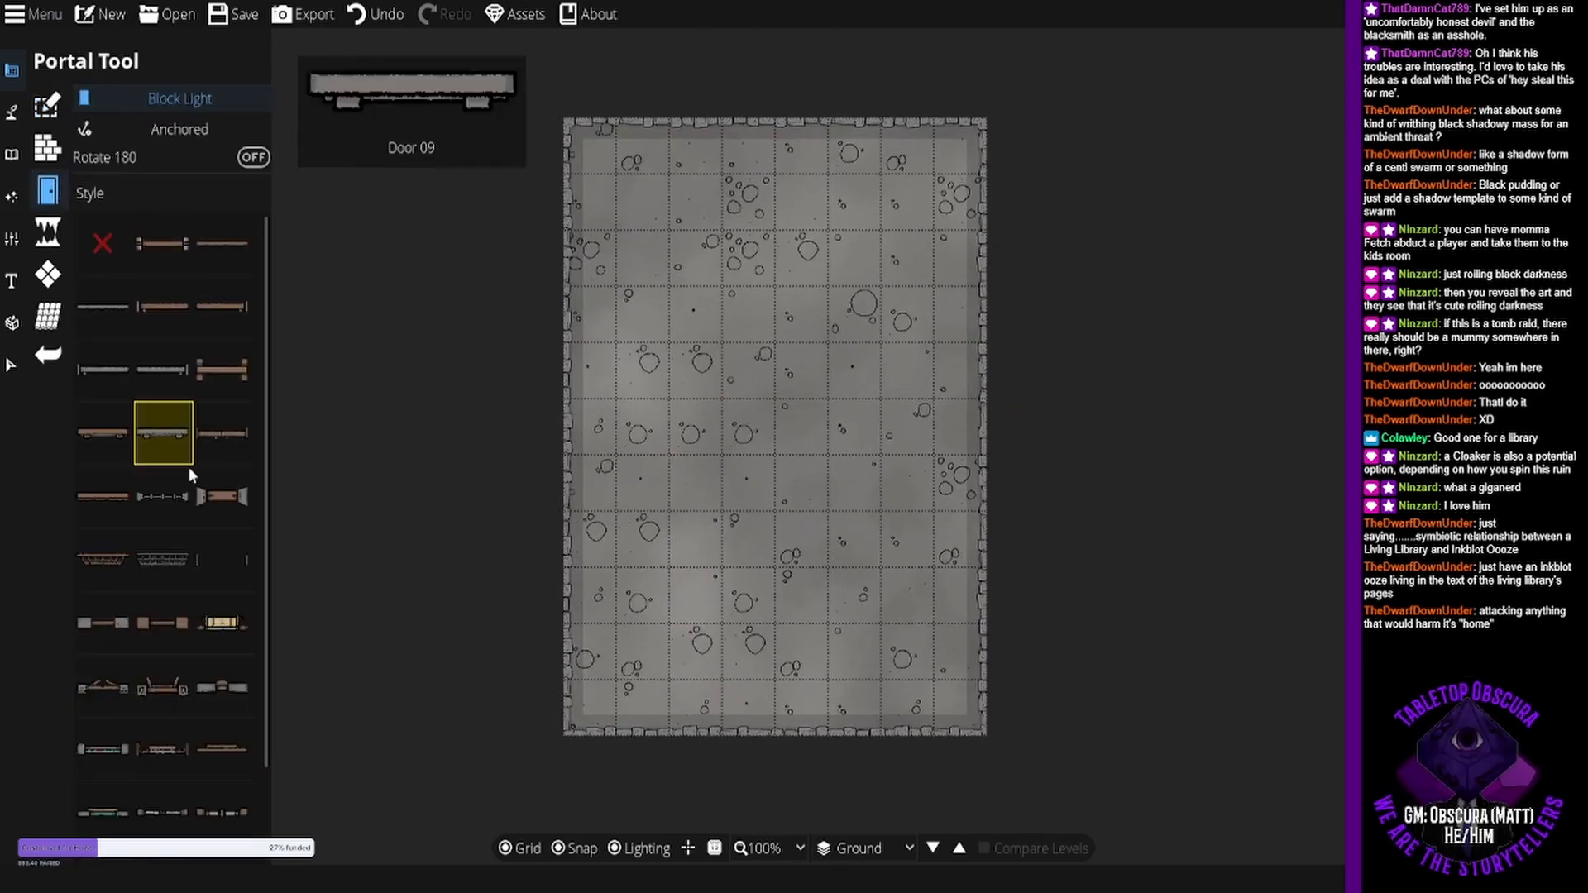
pyautogui.click(566, 604)
pyautogui.moveTo(787, 548)
pyautogui.mouseDown()
pyautogui.moveTo(825, 409)
pyautogui.moveTo(779, 562)
pyautogui.mouseUp()
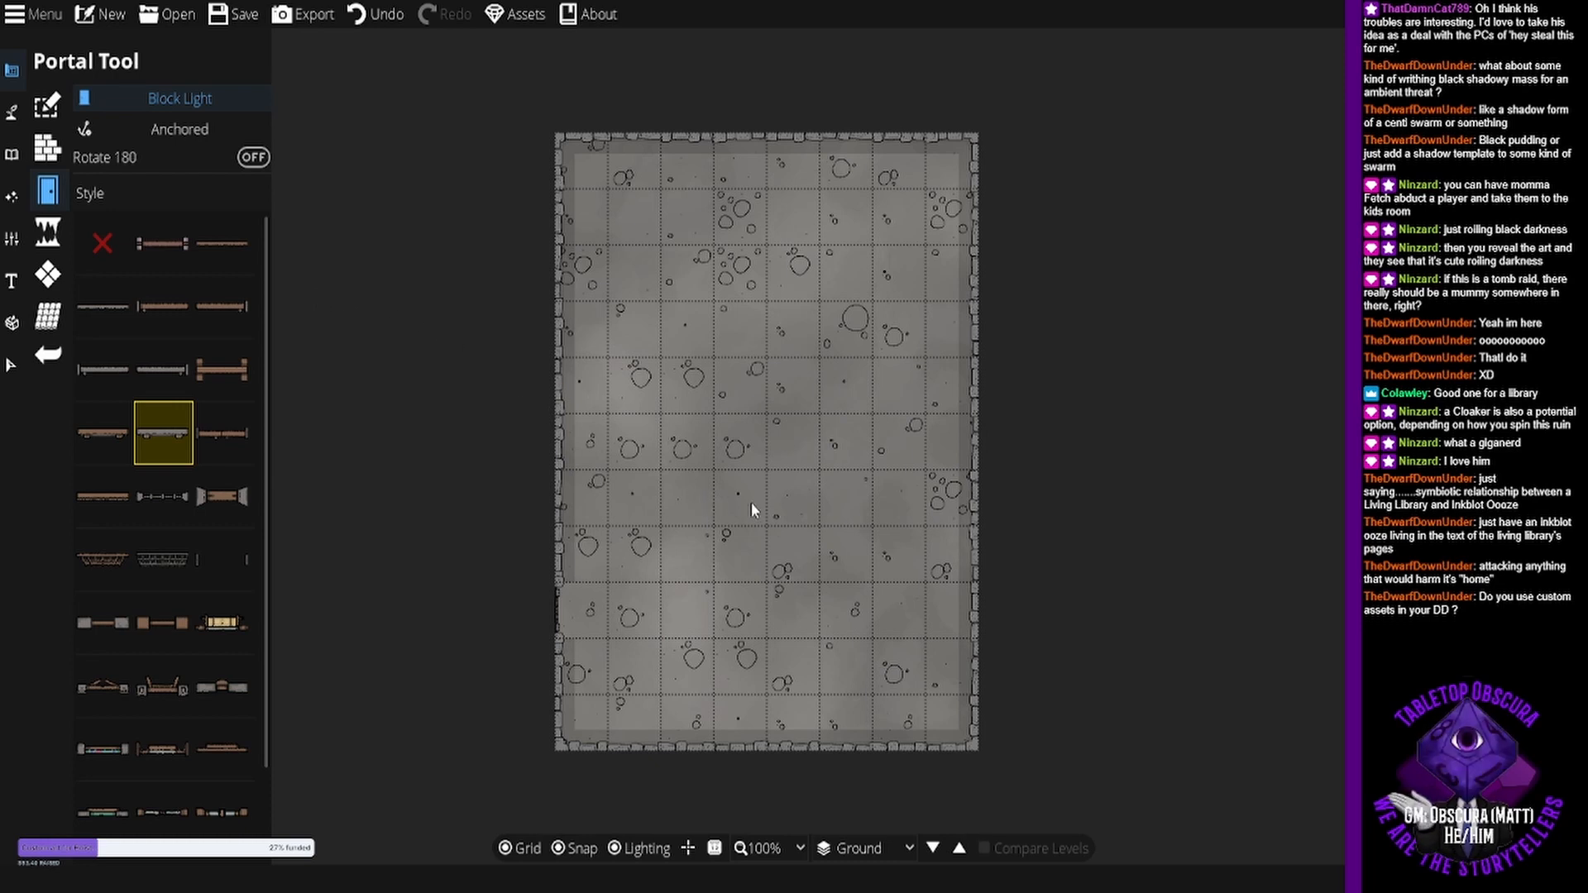
pyautogui.moveTo(781, 499); pyautogui.dragTo(866, 455)
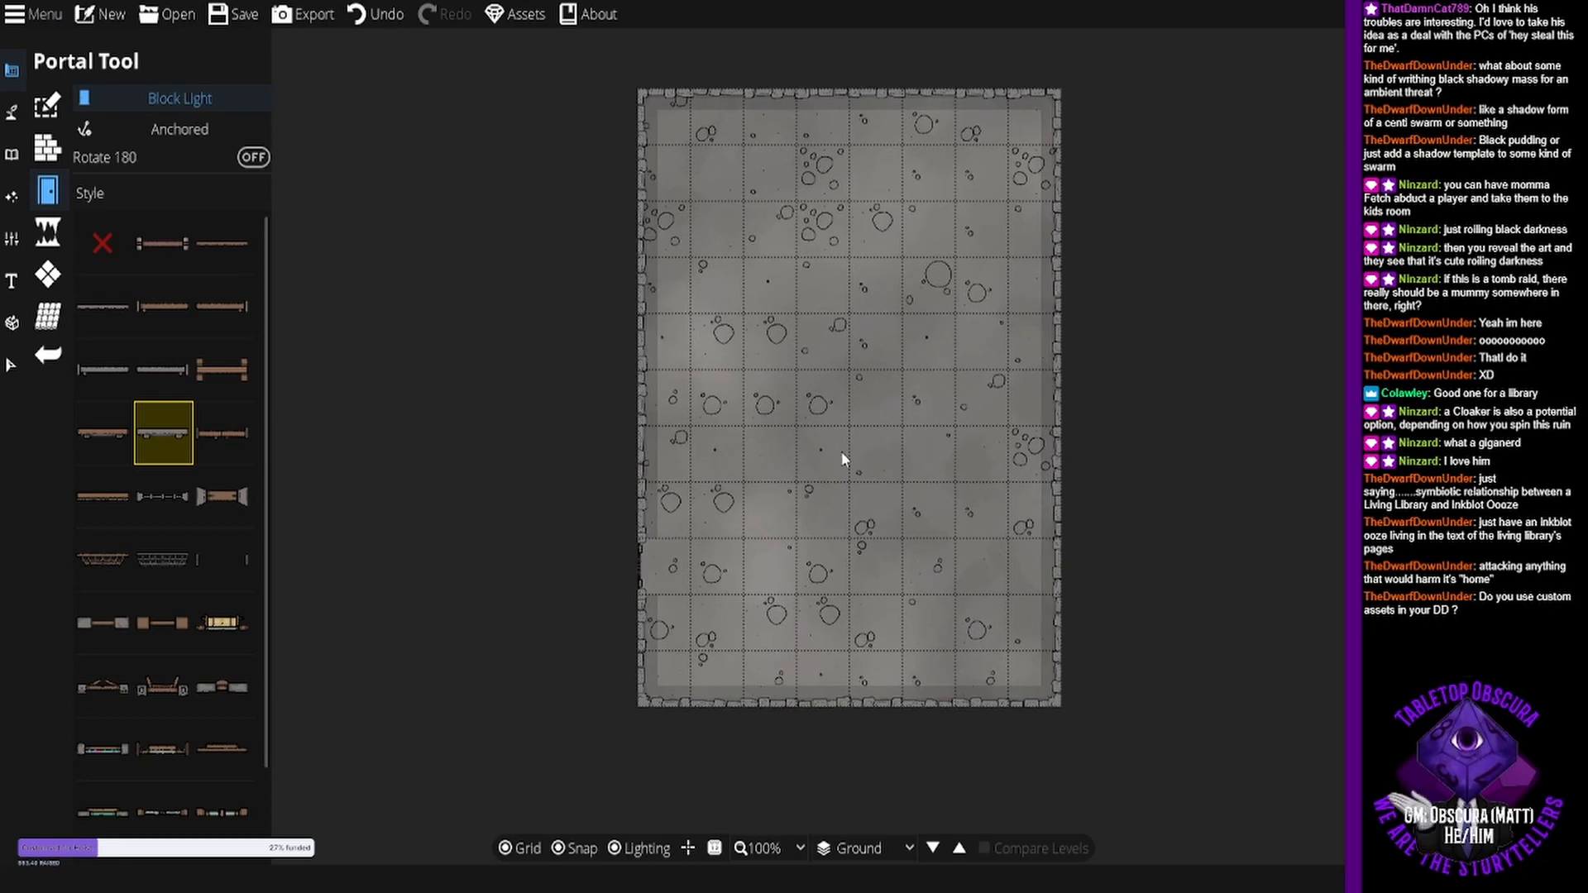
pyautogui.scroll(2, 841, 457)
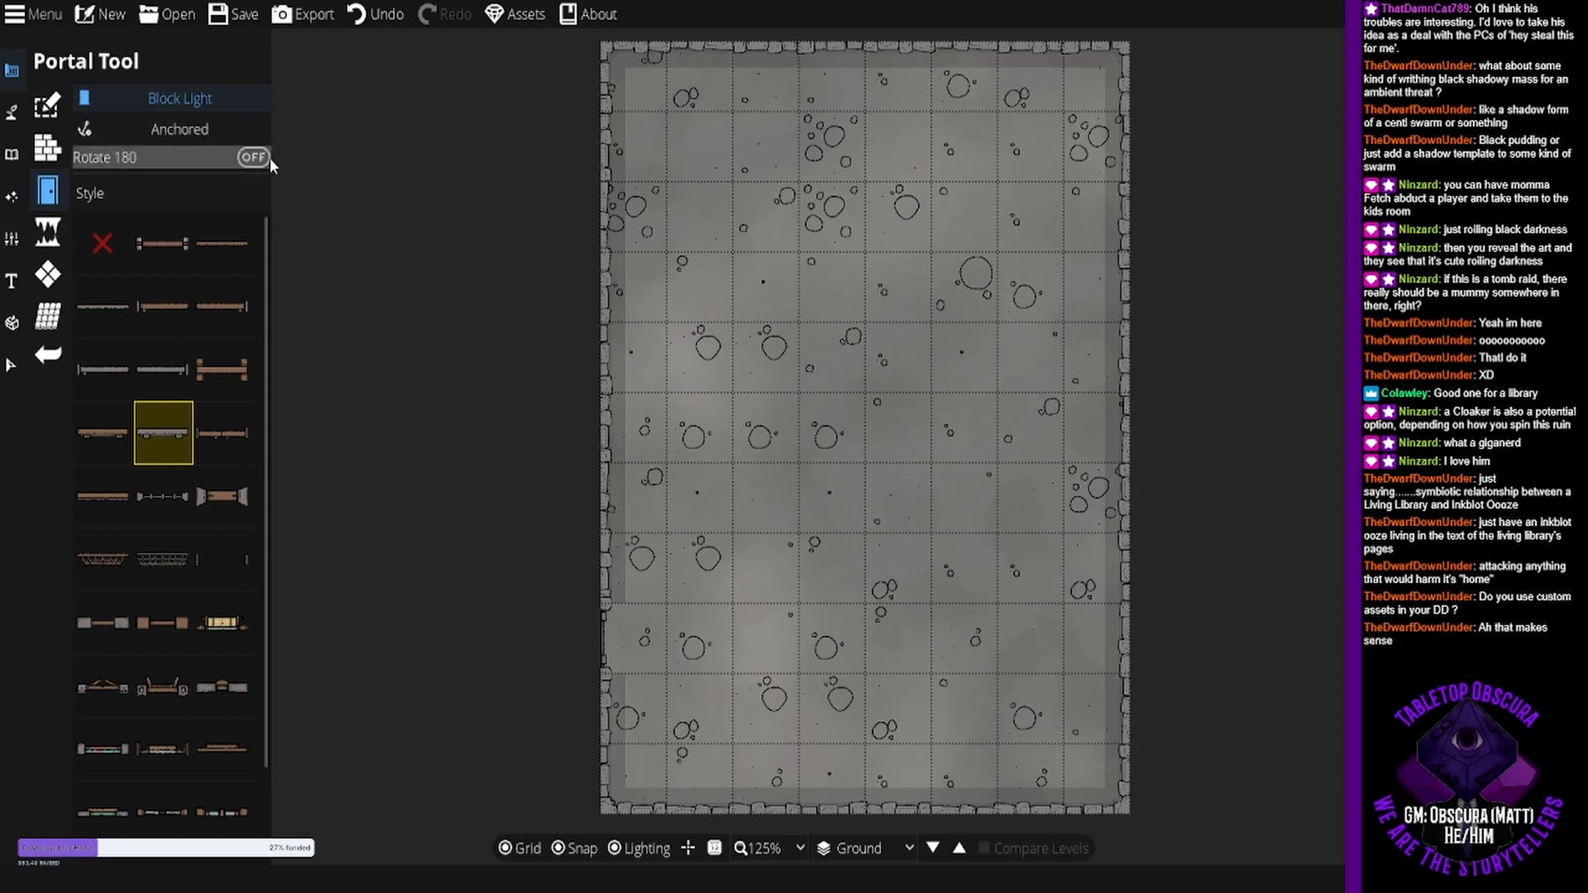
pyautogui.moveTo(877, 588); pyautogui.dragTo(859, 568)
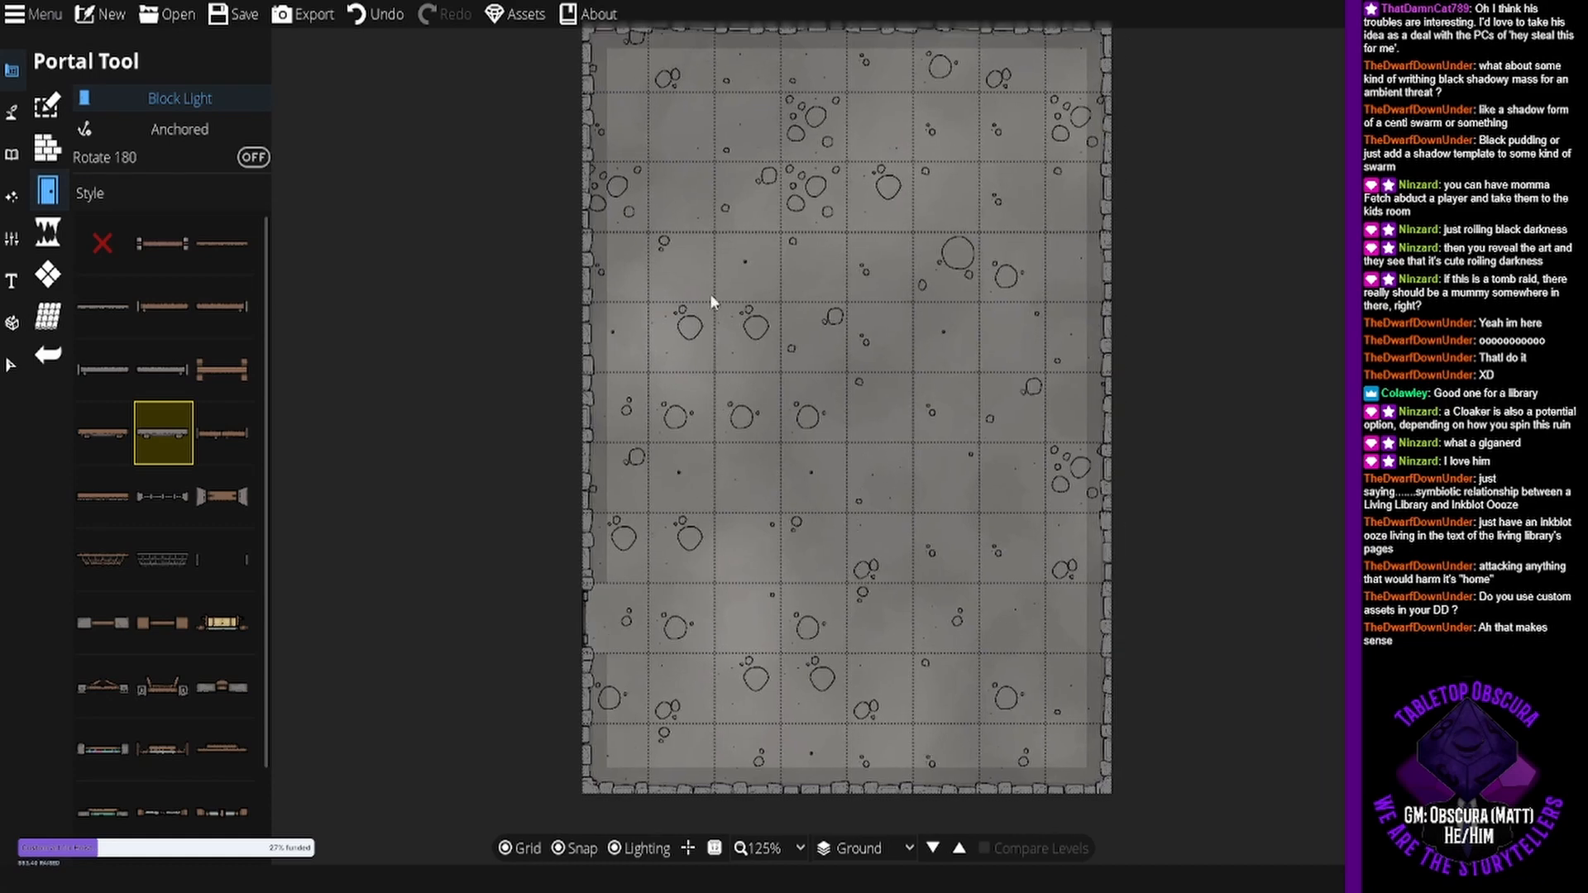
pyautogui.click(48, 147)
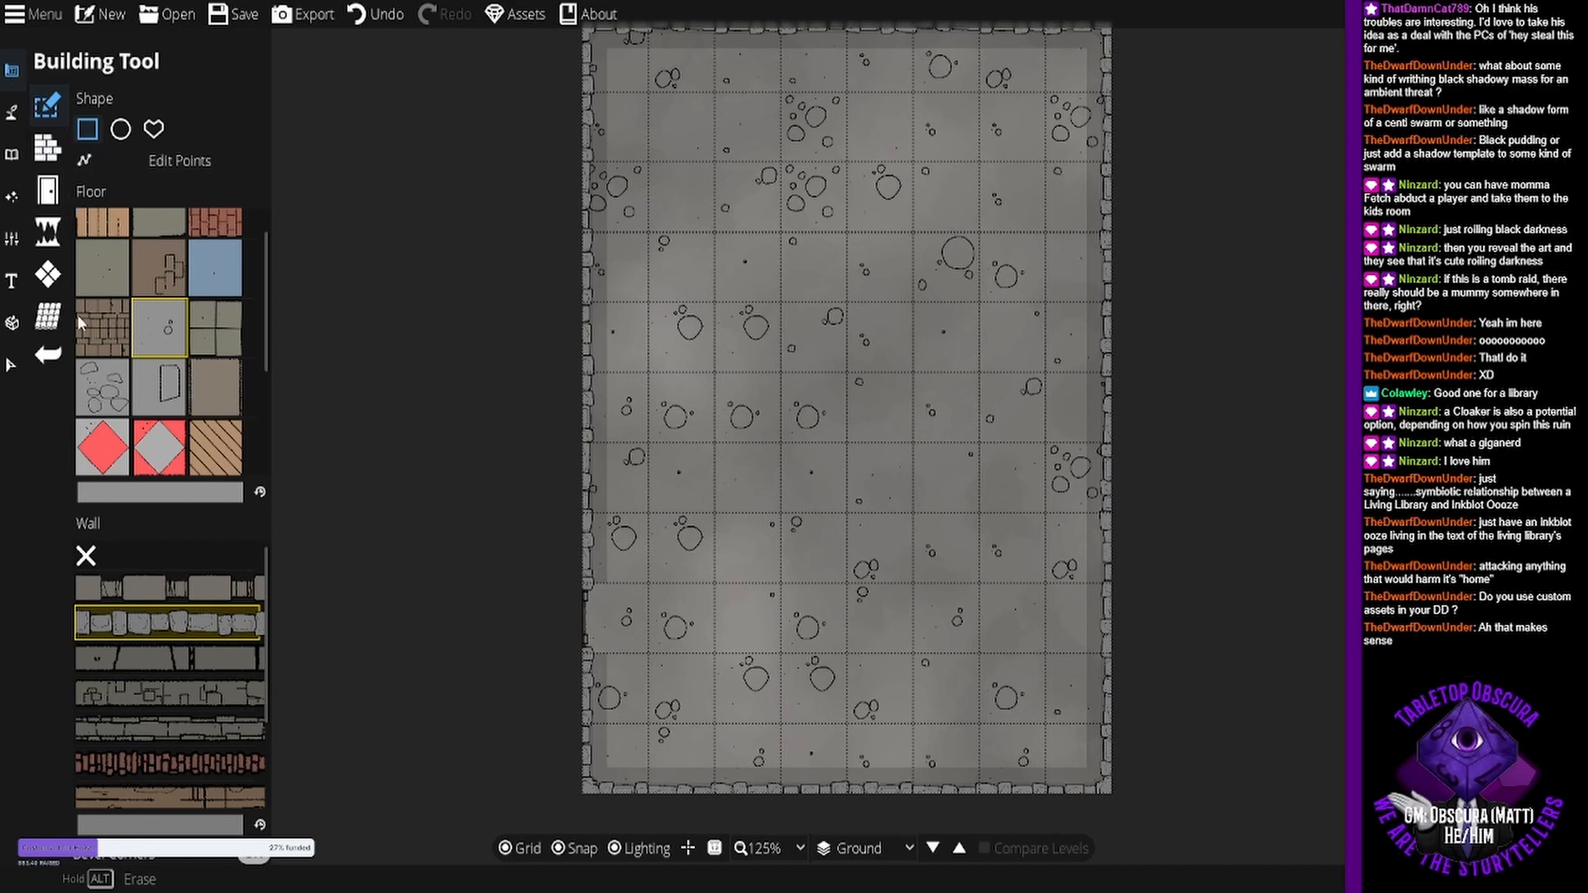
pyautogui.moveTo(899, 444); pyautogui.dragTo(858, 452)
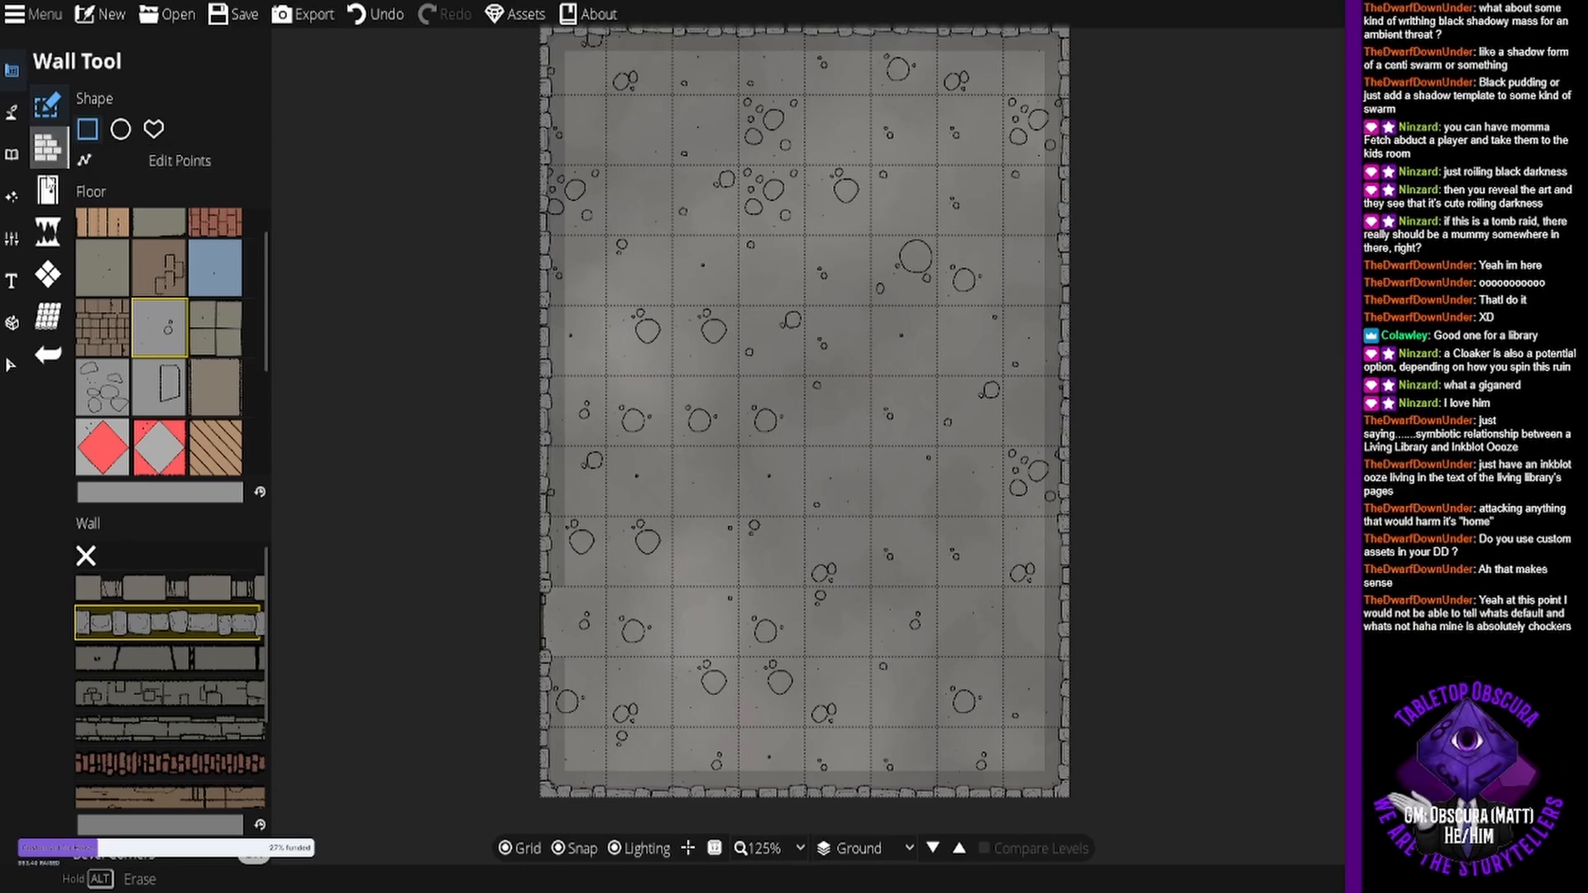
pyautogui.click(12, 112)
pyautogui.click(174, 387)
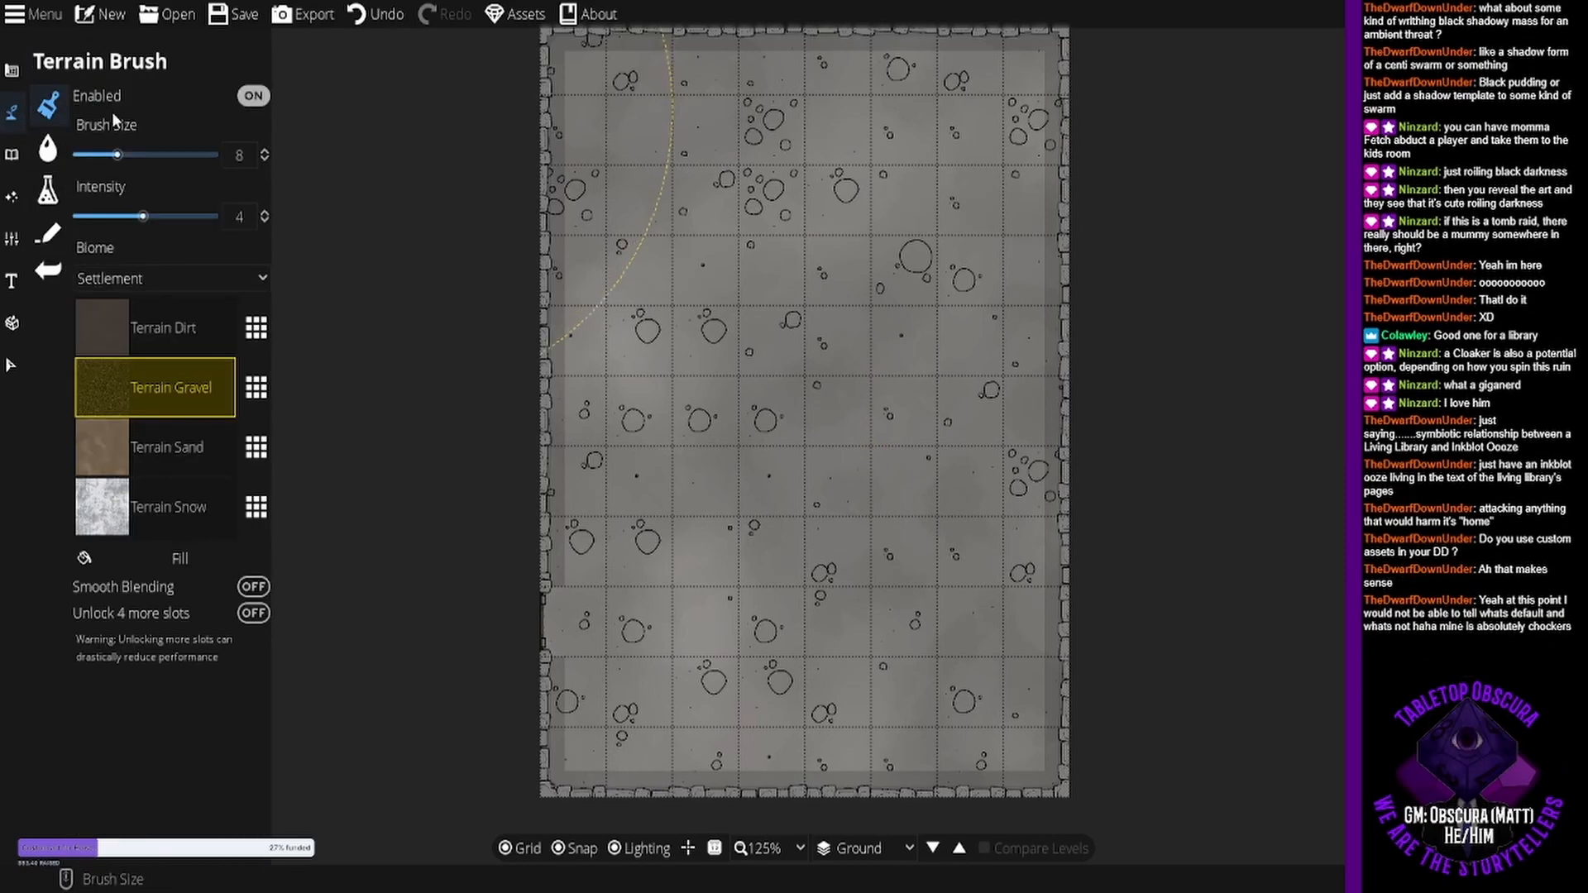
pyautogui.click(165, 328)
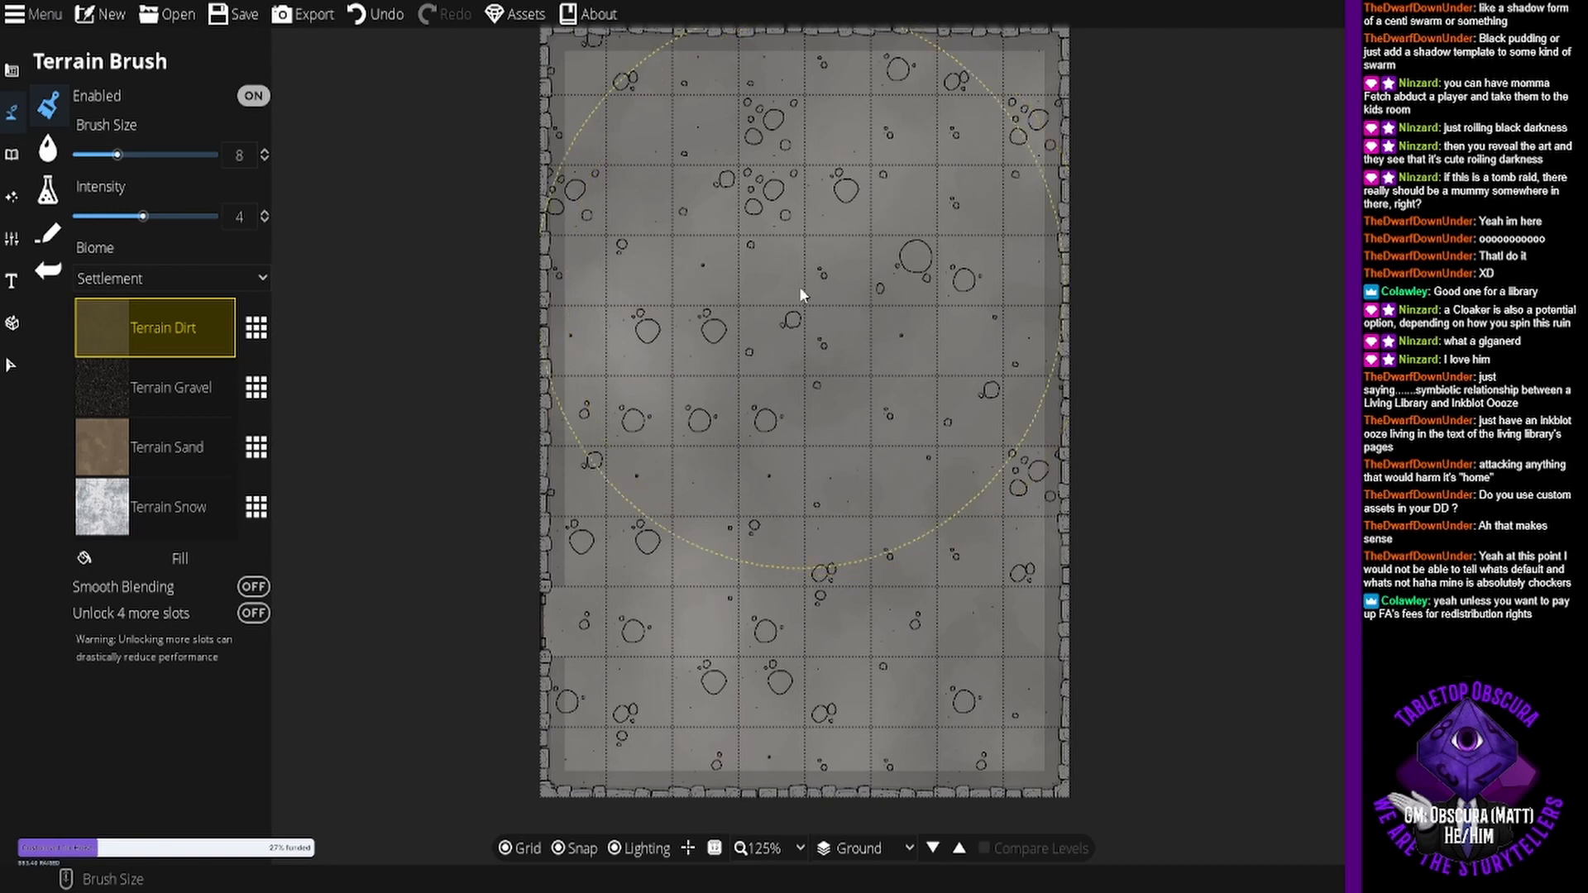
pyautogui.moveTo(800, 288); pyautogui.dragTo(799, 299)
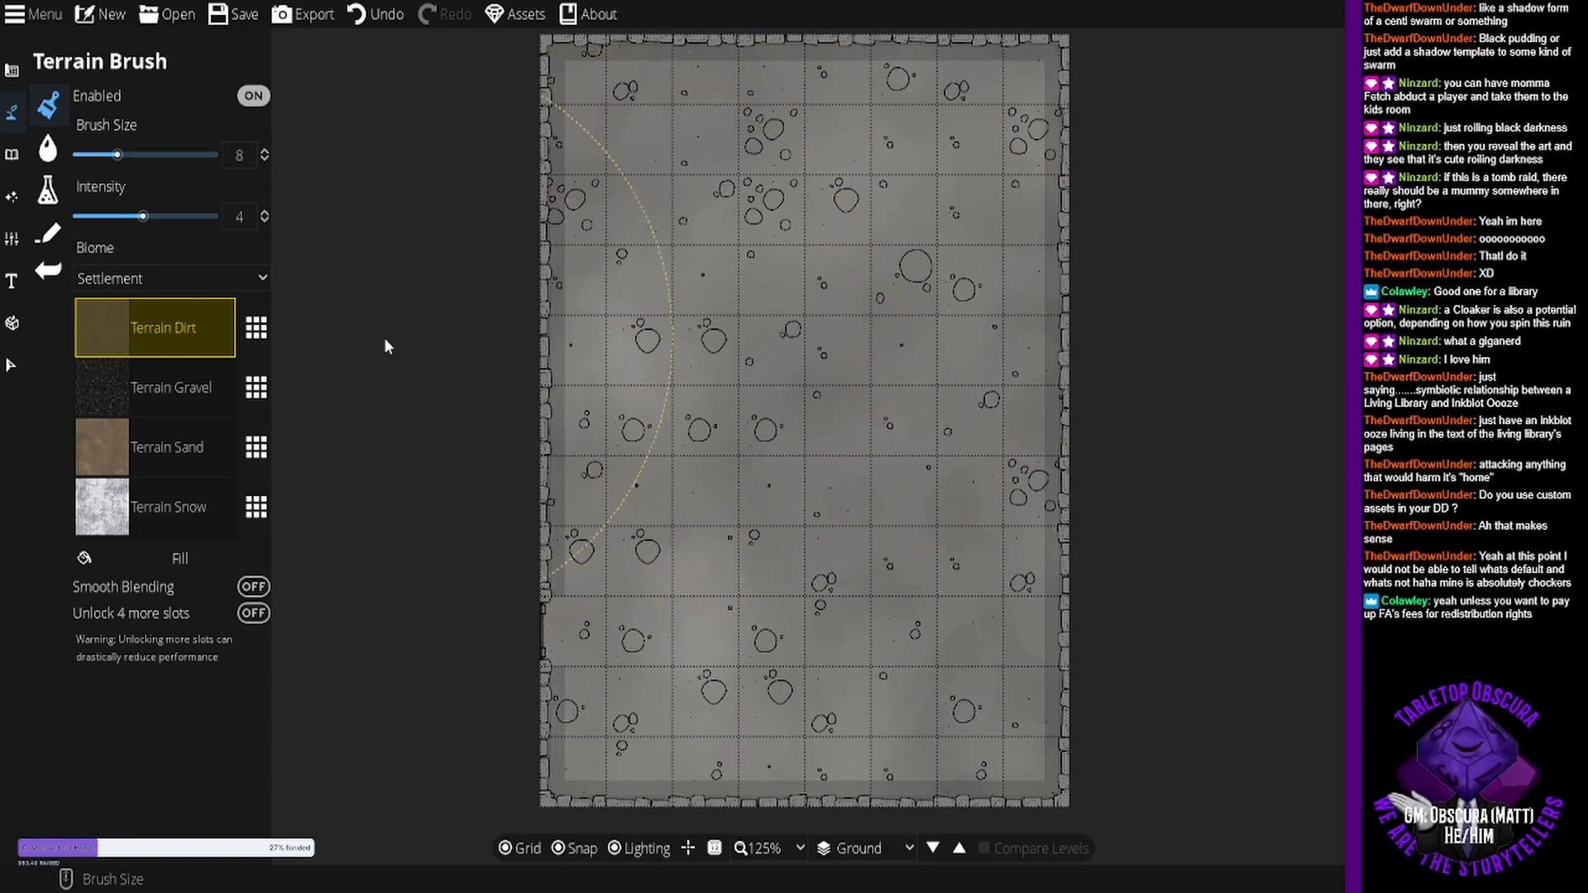
pyautogui.click(47, 147)
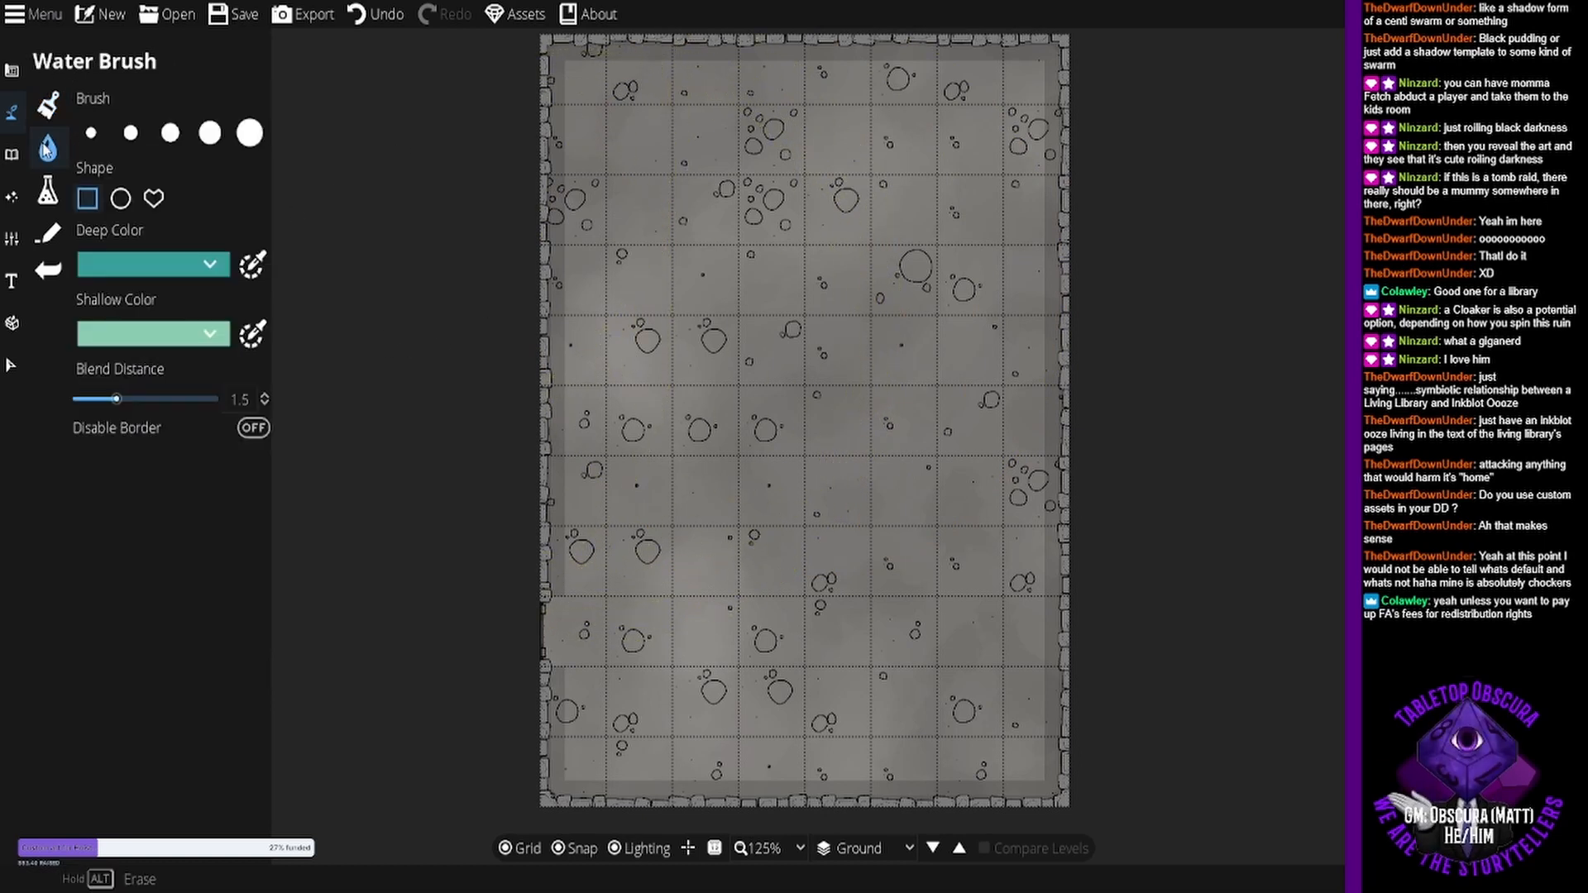
pyautogui.click(47, 190)
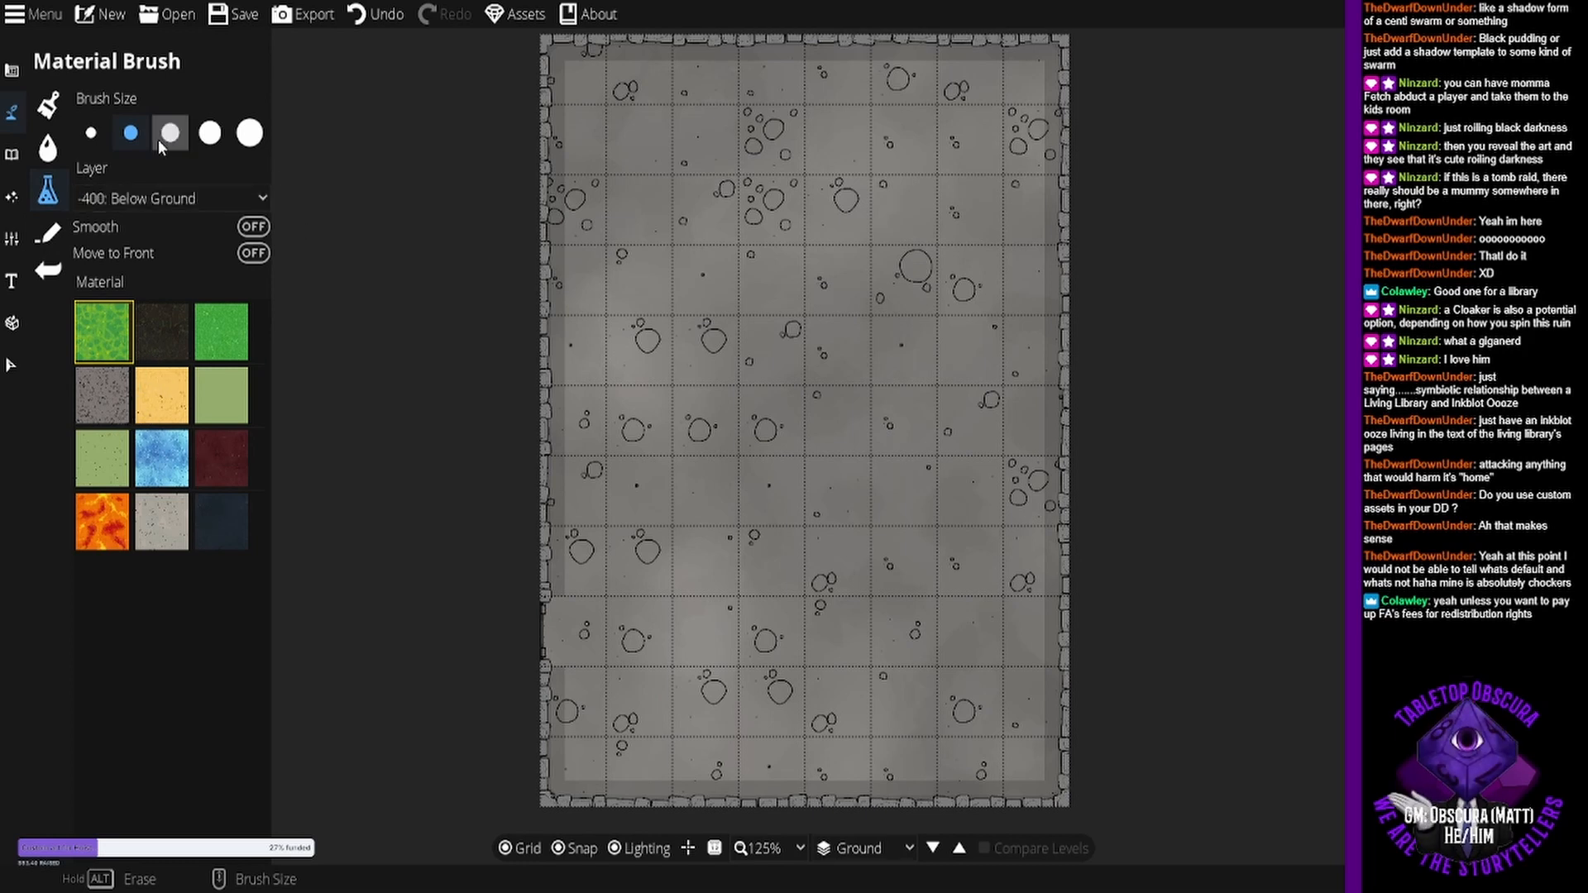
# - Undo the full-map room so that its pebbled stone floor and Cobble walls are removed
pyautogui.click(12, 70)
pyautogui.click(62, 107)
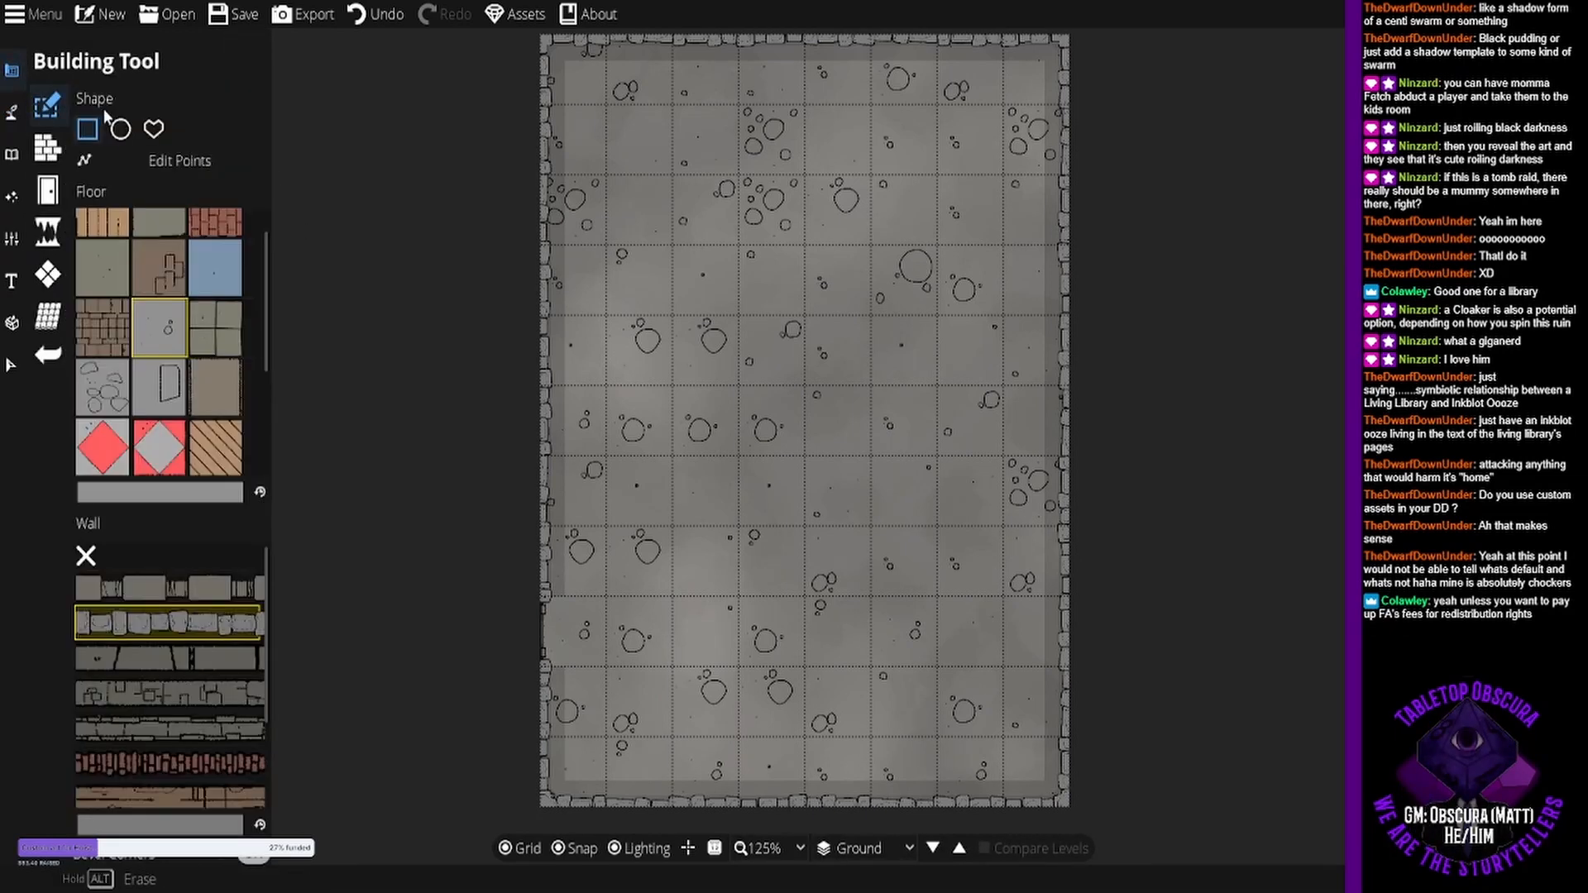
pyautogui.click(87, 160)
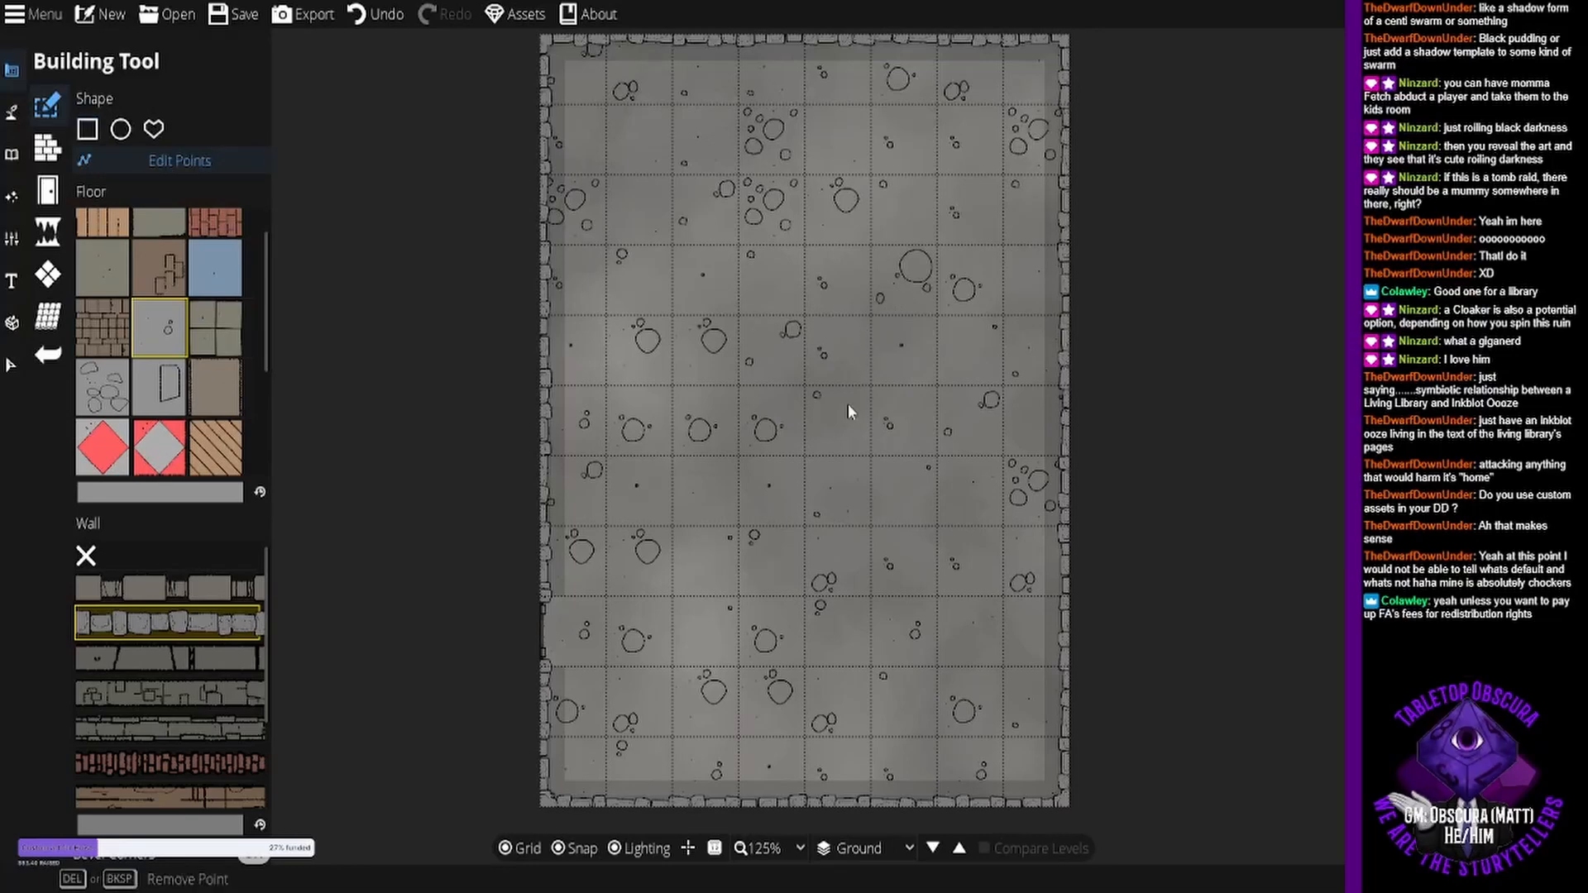
pyautogui.hotkey('ctrl', 'z')
pyautogui.hotkey('ctrl', 'z')
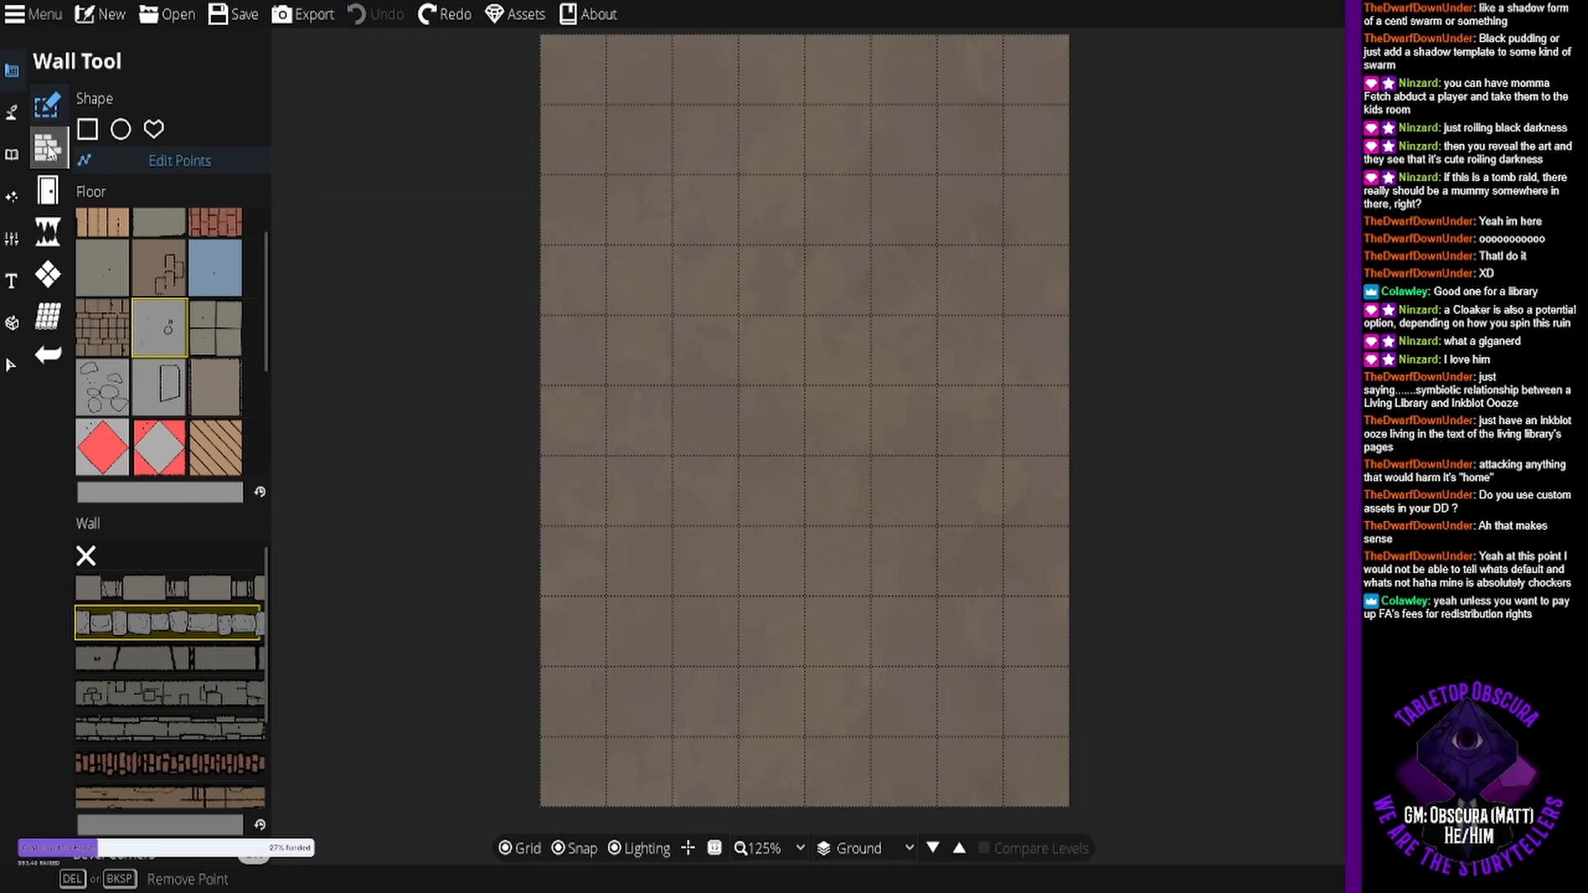
# - Draw a closed Cobble wall along all four edges of the 8 by 11 tile map, without adding a floor
pyautogui.click(62, 276)
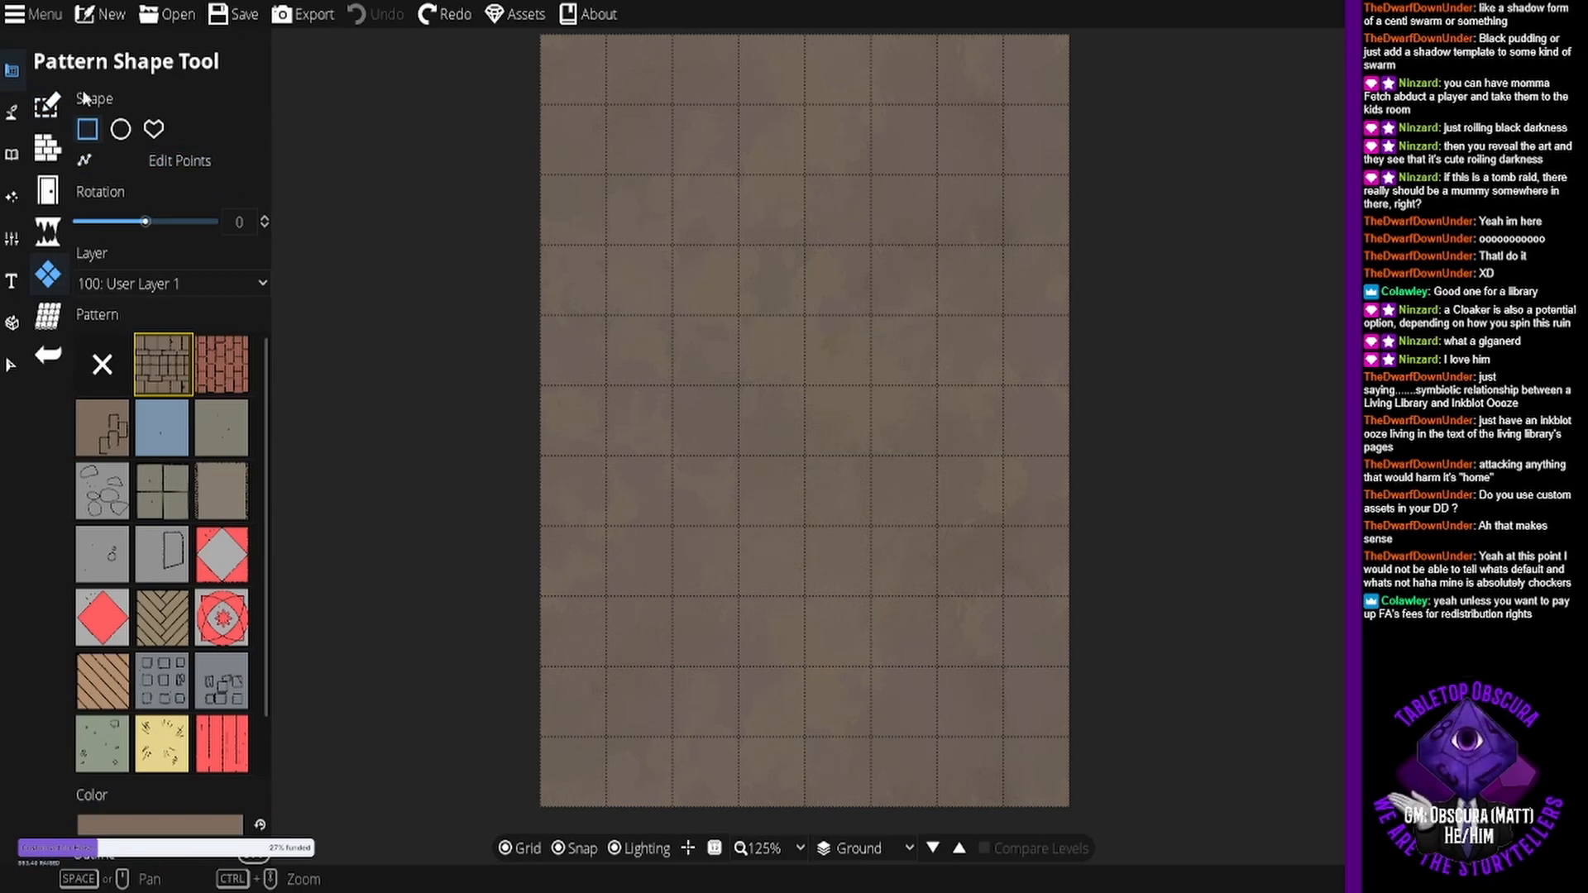
pyautogui.click(52, 103)
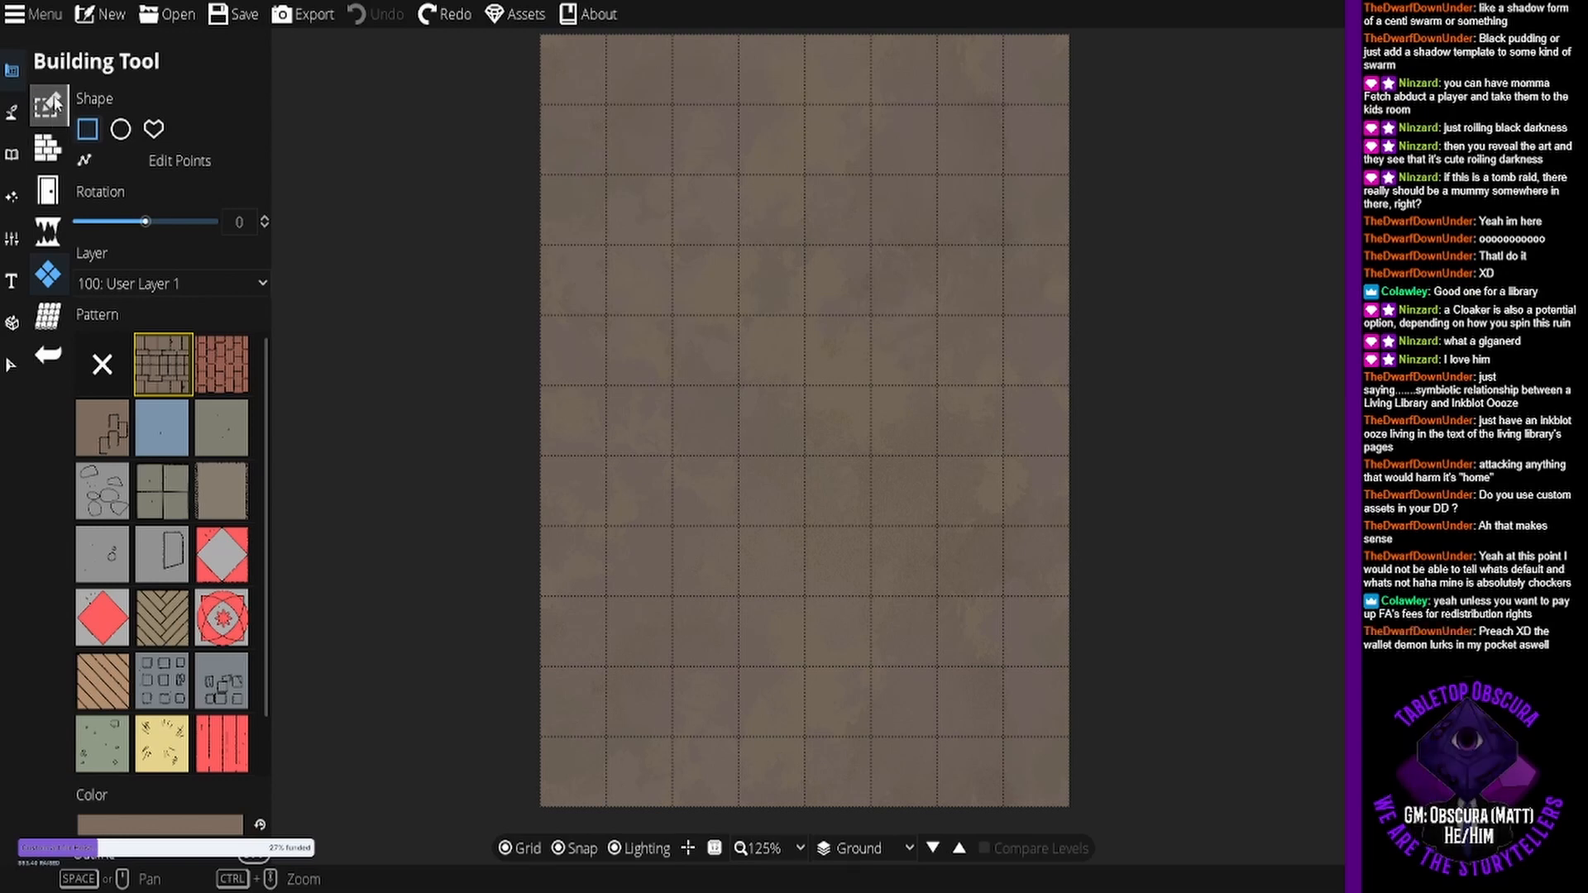
pyautogui.click(48, 149)
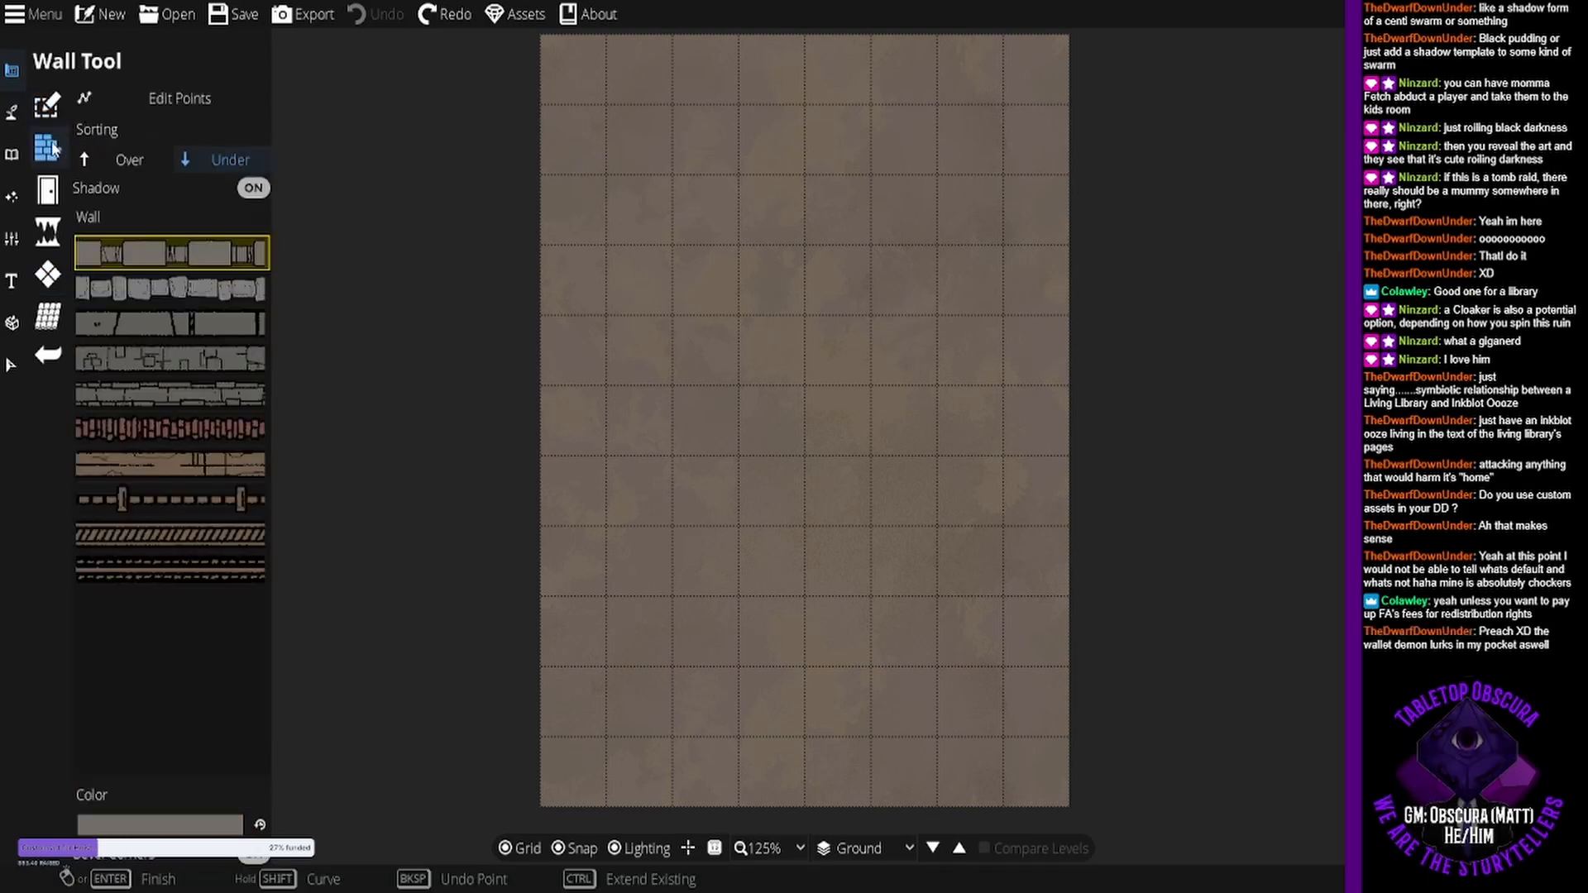
pyautogui.click(176, 285)
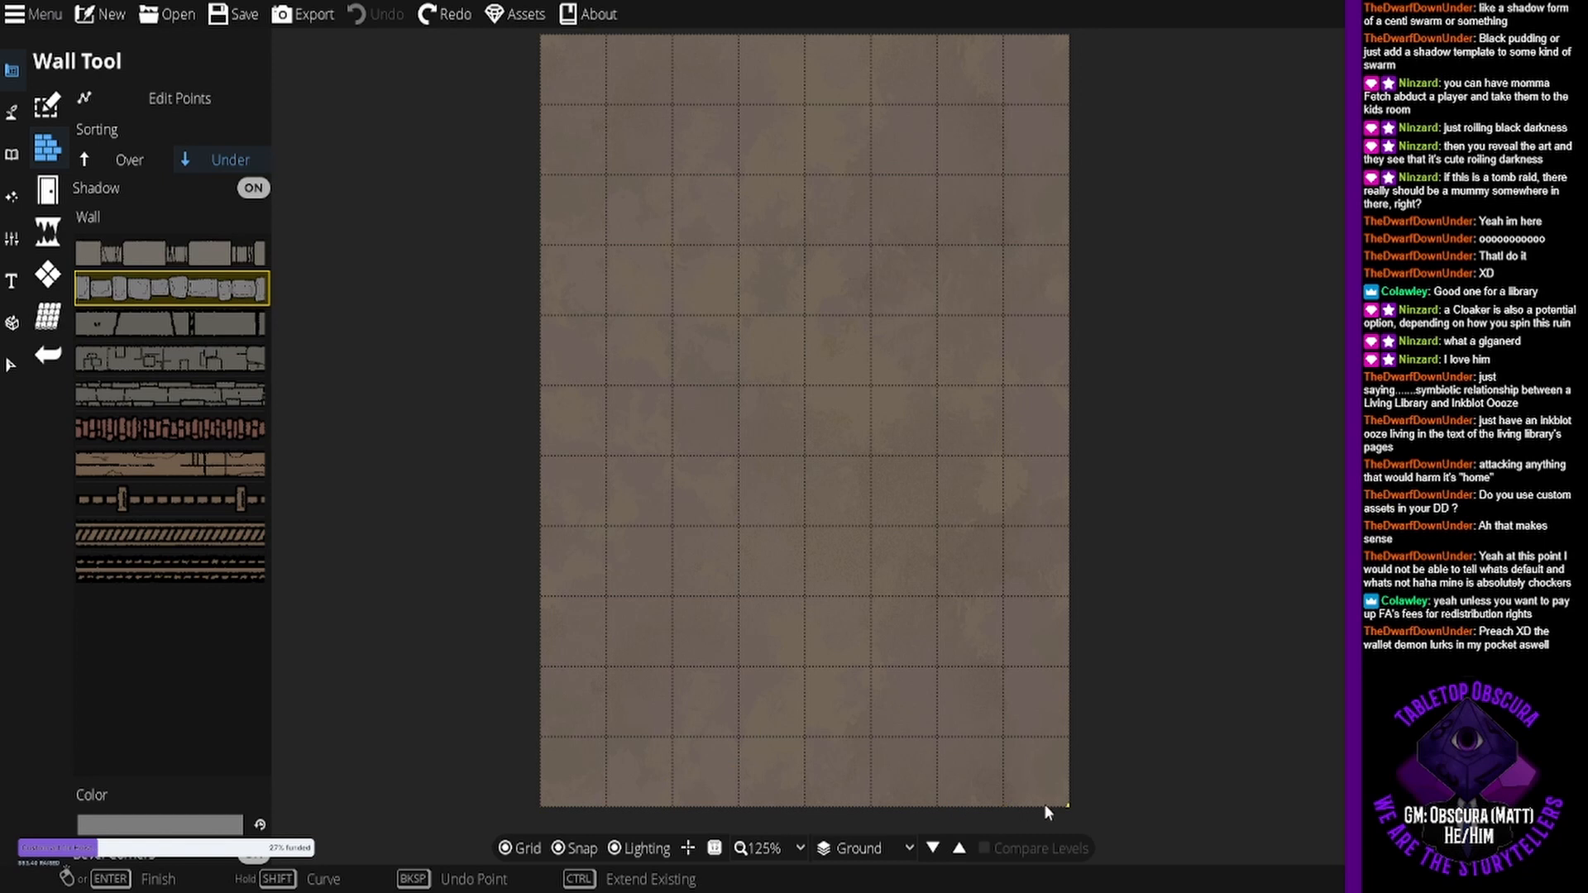
pyautogui.click(1070, 797)
pyautogui.click(1053, 43)
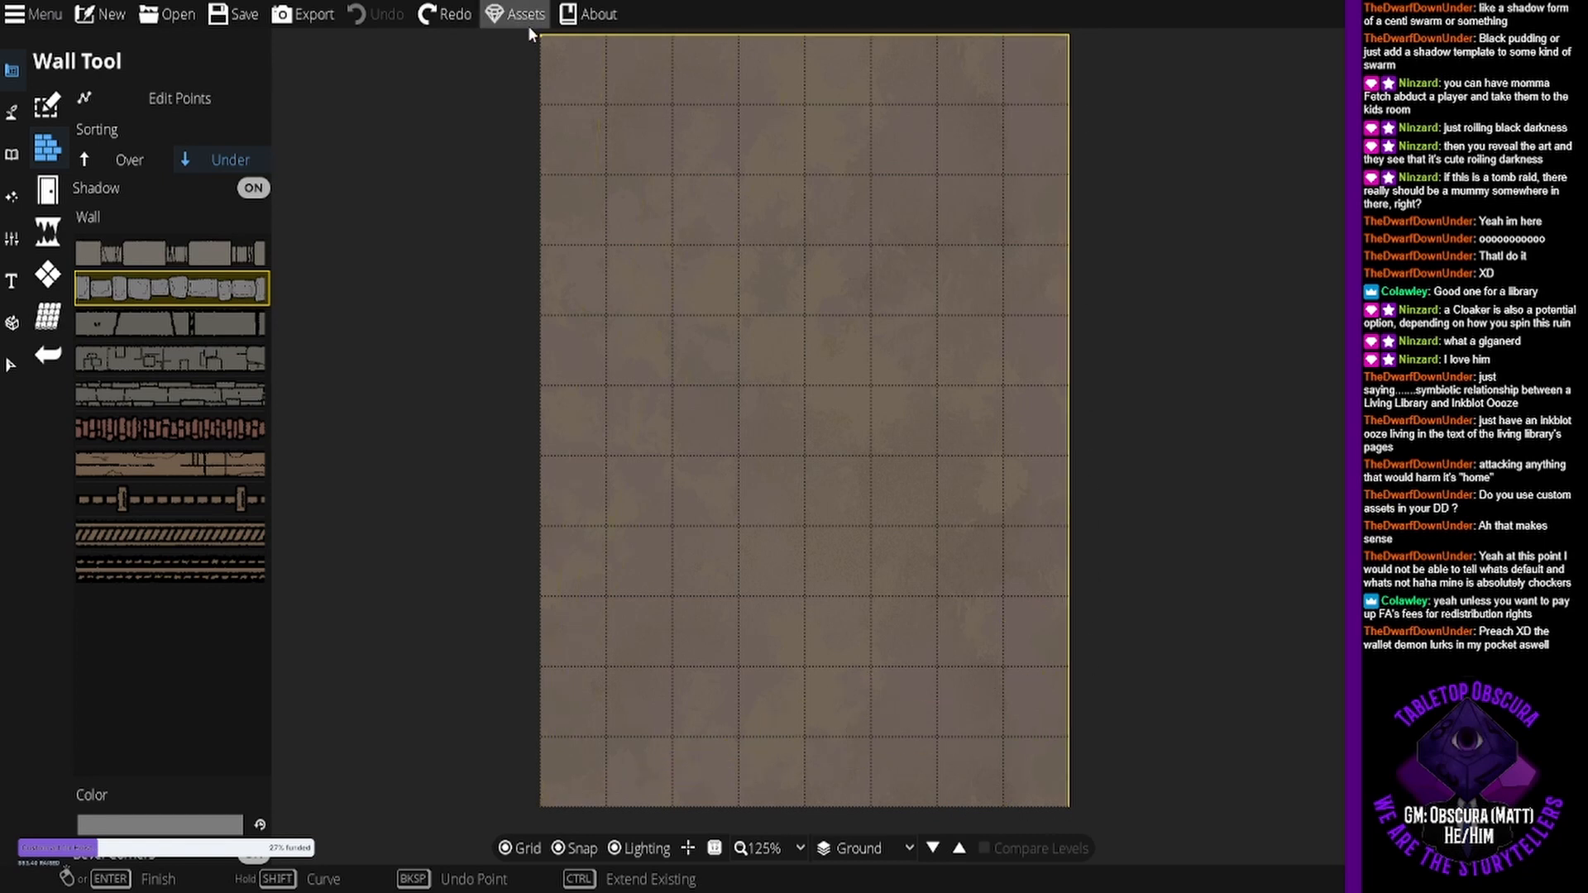
pyautogui.click(539, 800)
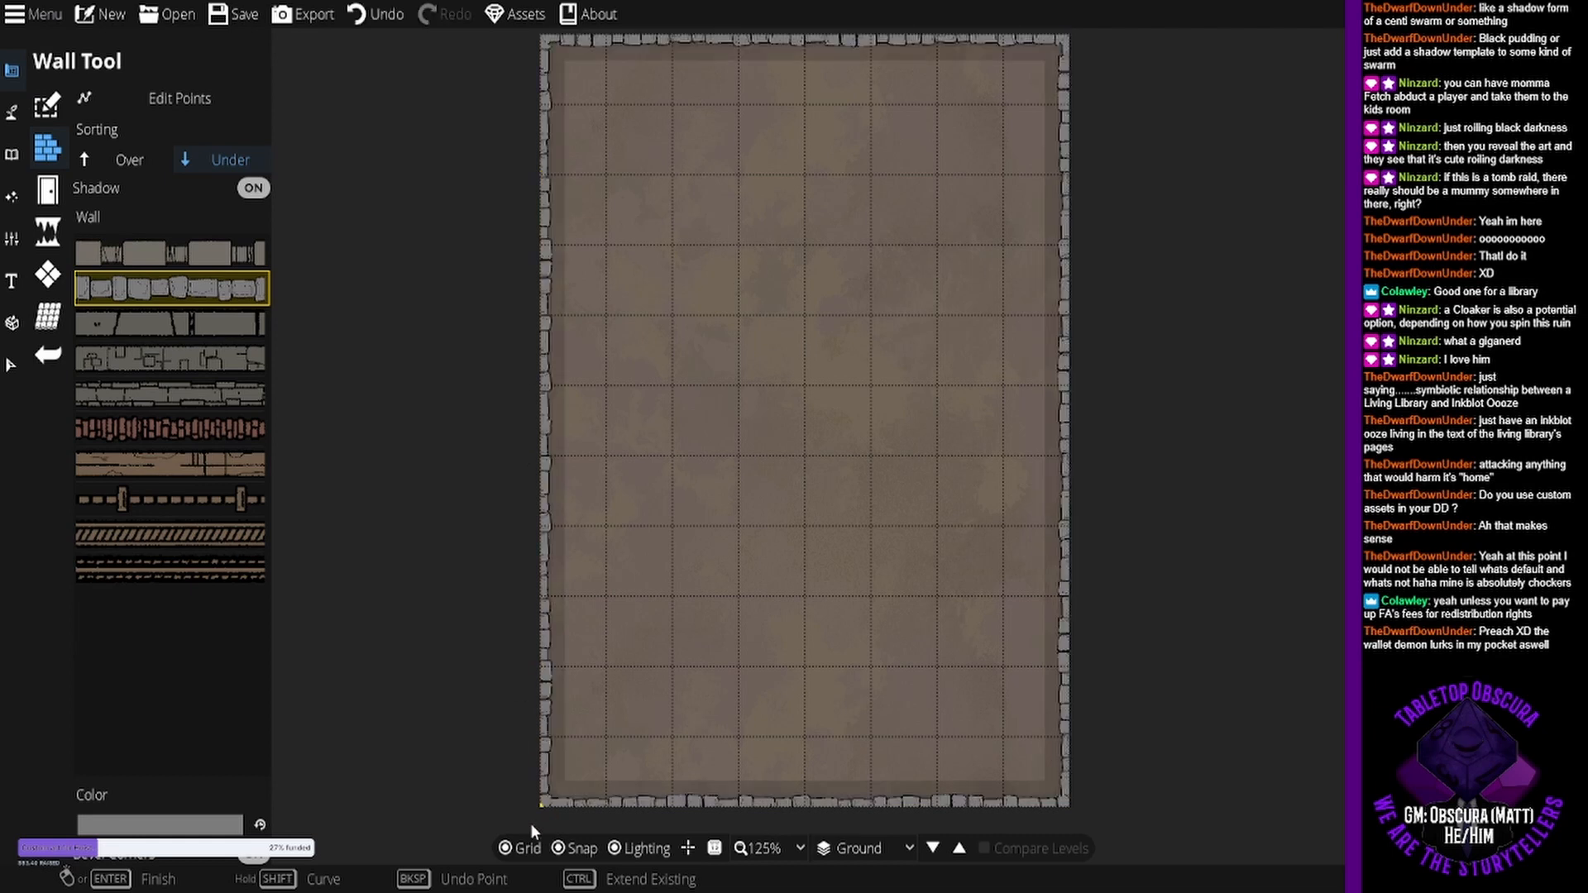
pyautogui.click(738, 595)
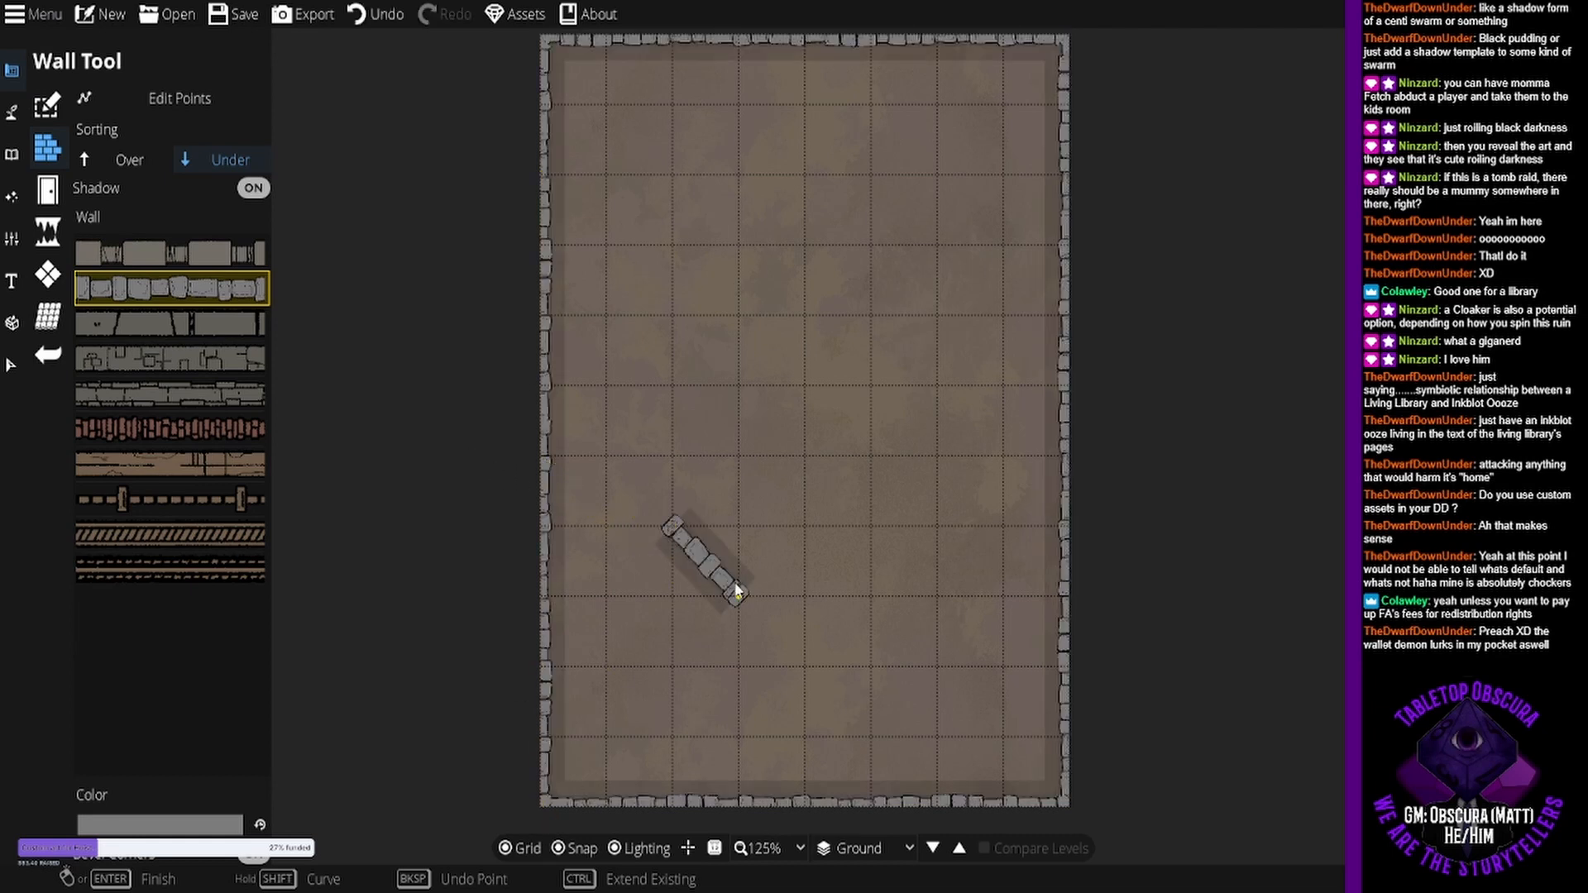
pyautogui.hotkey('ctrl', 'z')
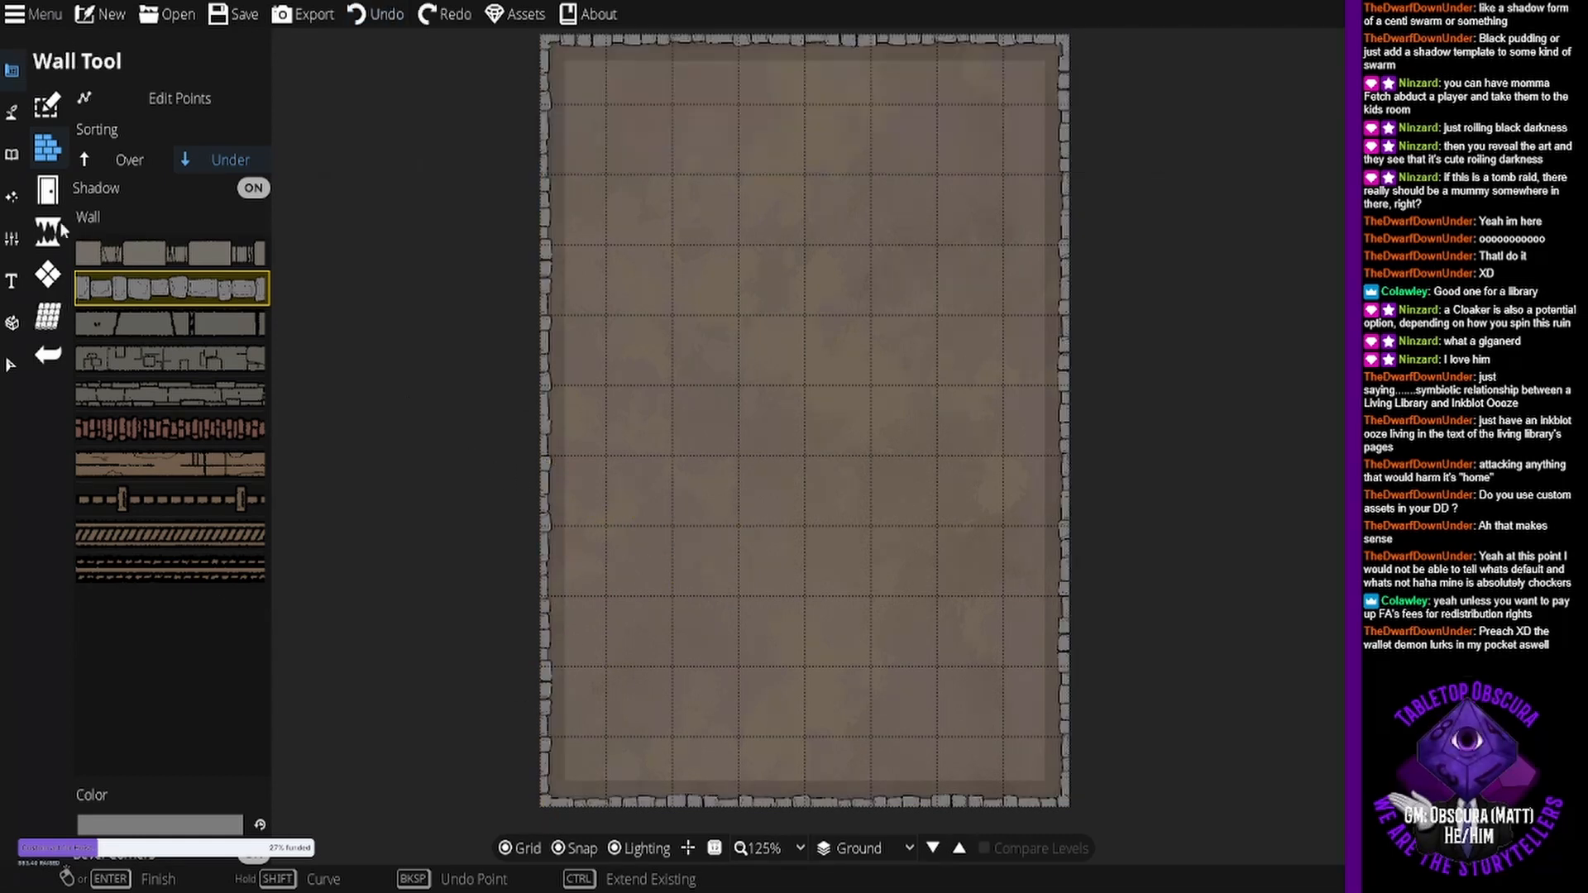
# - Place a door in the room's west wall, in the third grid square up from the south wall
pyautogui.click(48, 190)
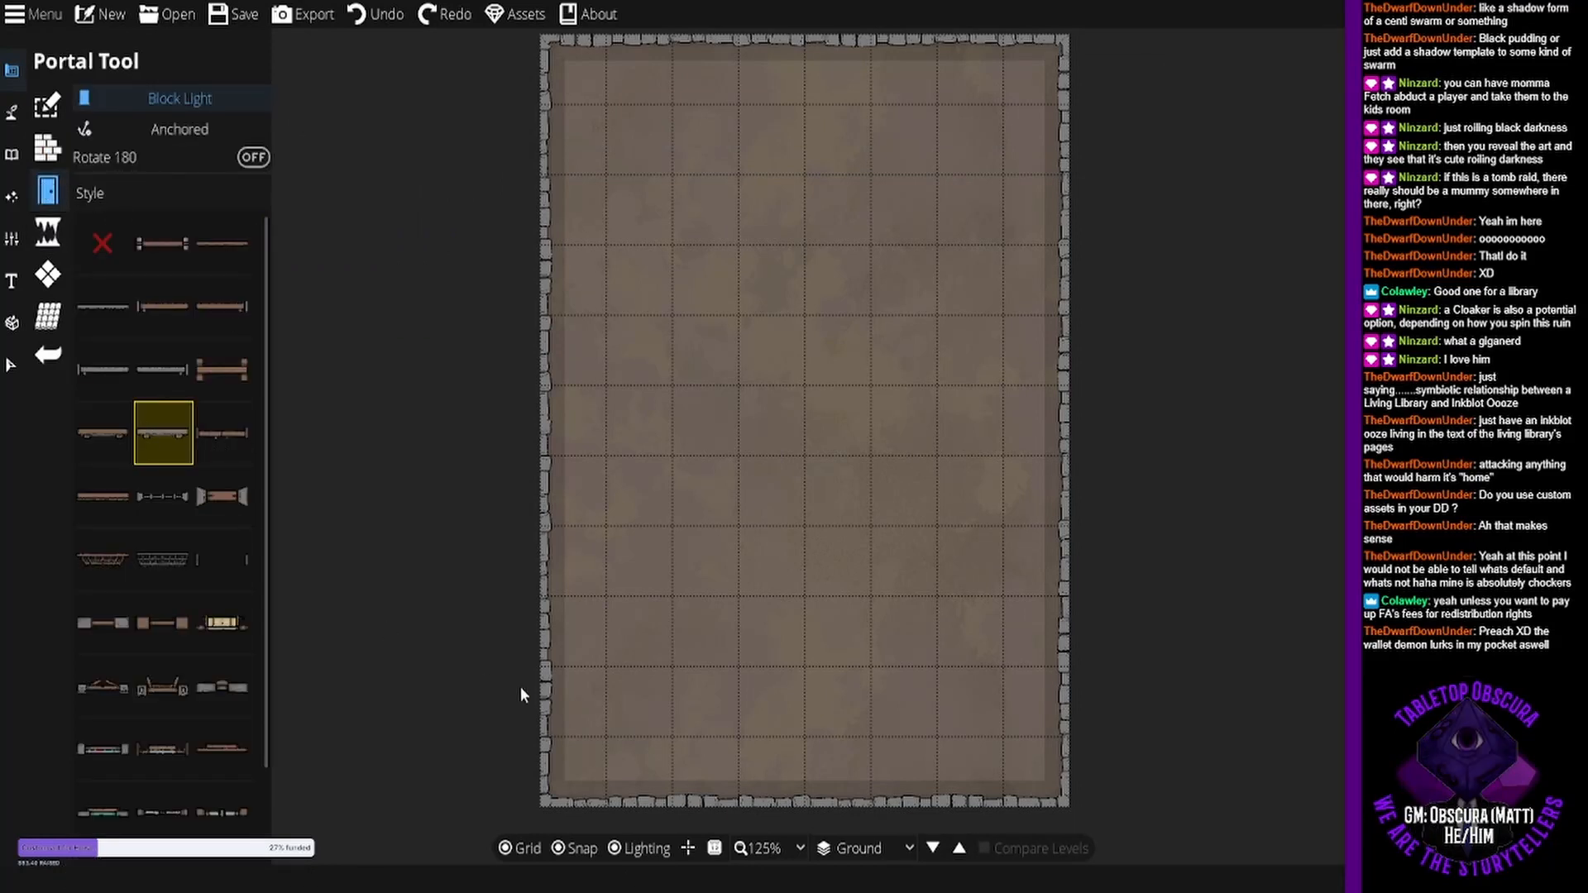
pyautogui.click(544, 645)
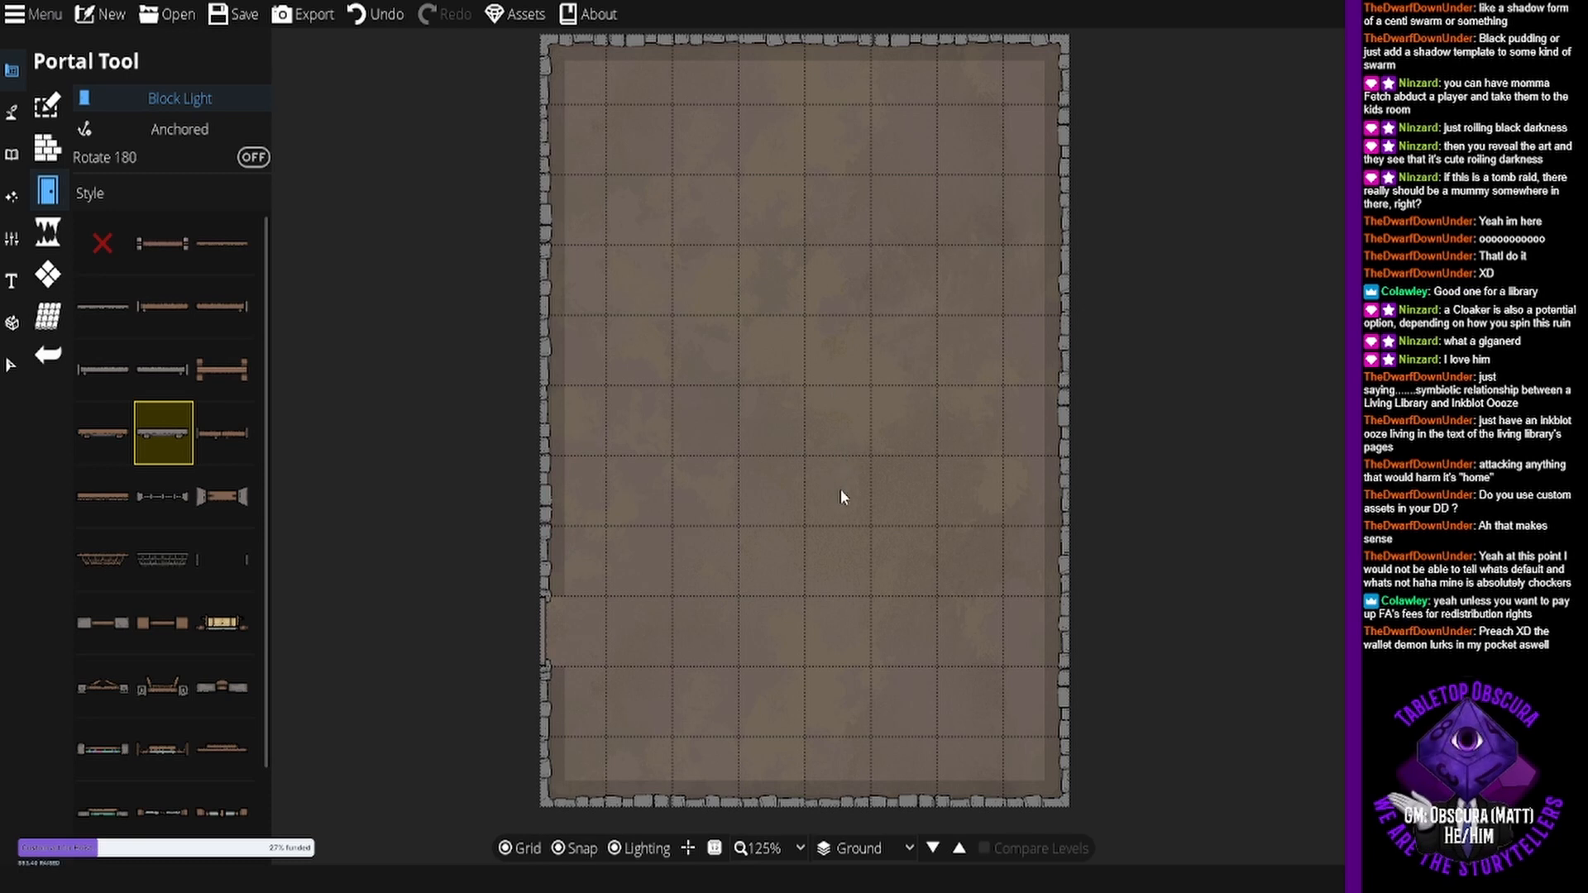
pyautogui.moveTo(847, 514); pyautogui.dragTo(804, 504)
# - Draw a rectangular grey pebbled-stone floor pattern across the room's full width, covering the southern four grid rows
pyautogui.click(47, 147)
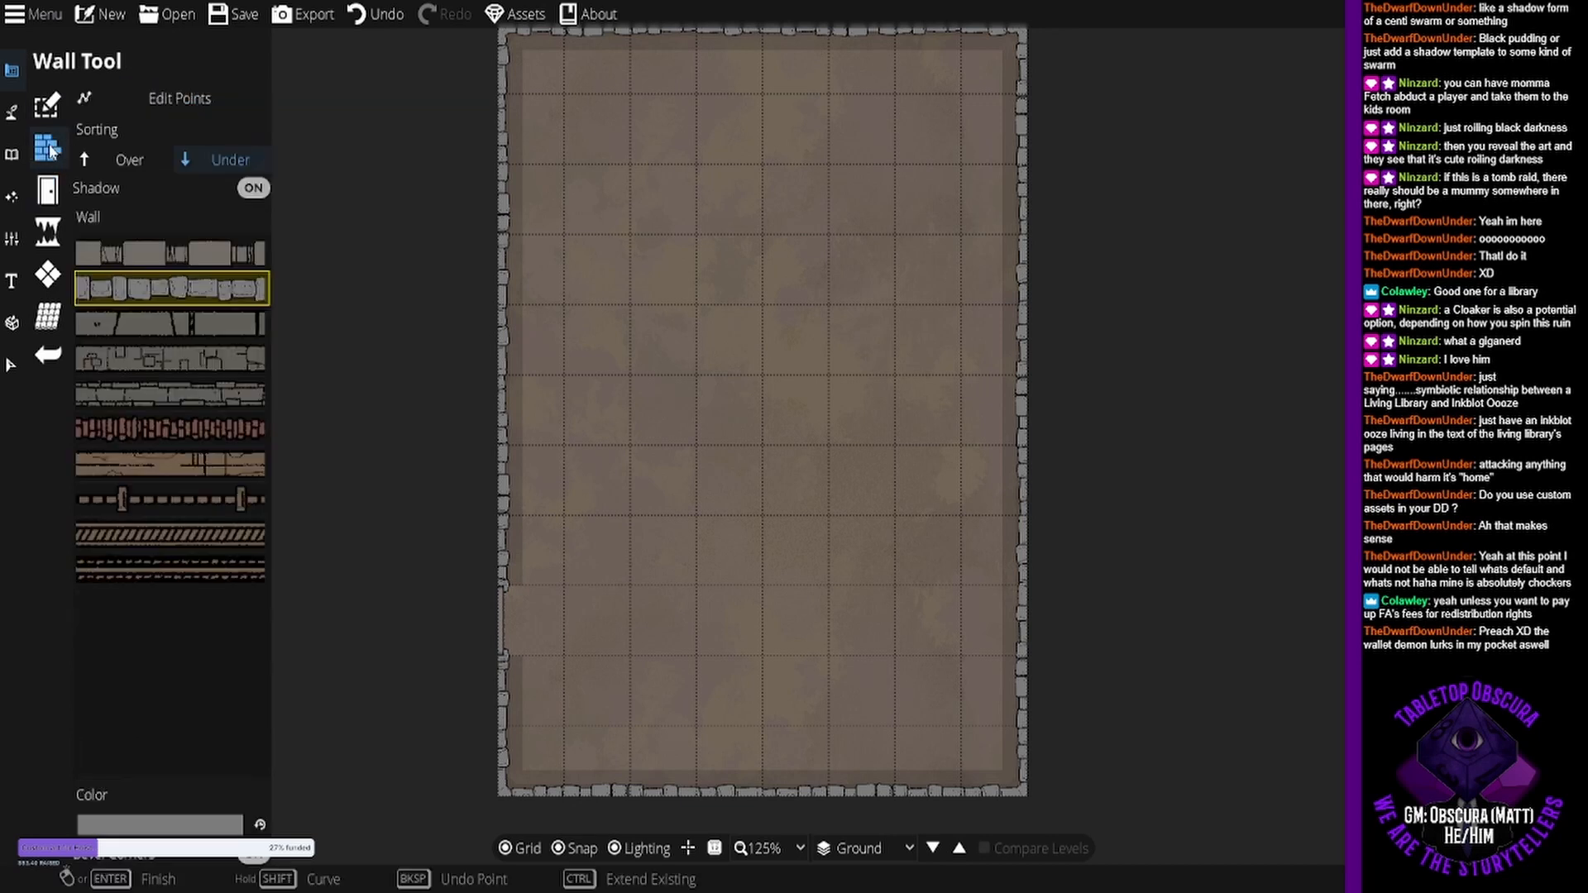
pyautogui.click(47, 274)
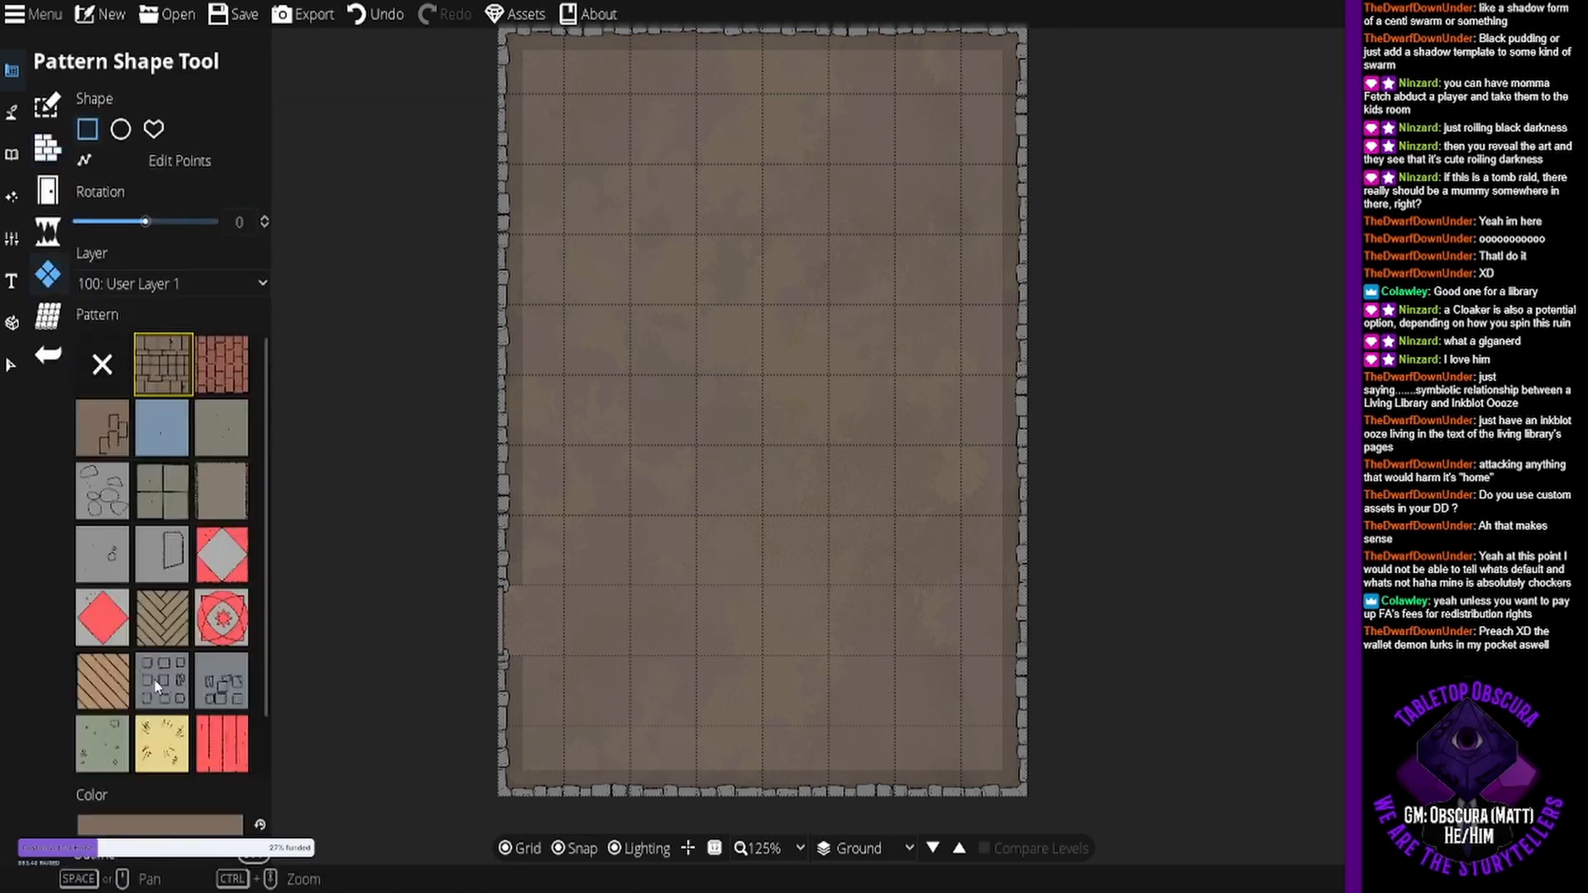
pyautogui.click(121, 560)
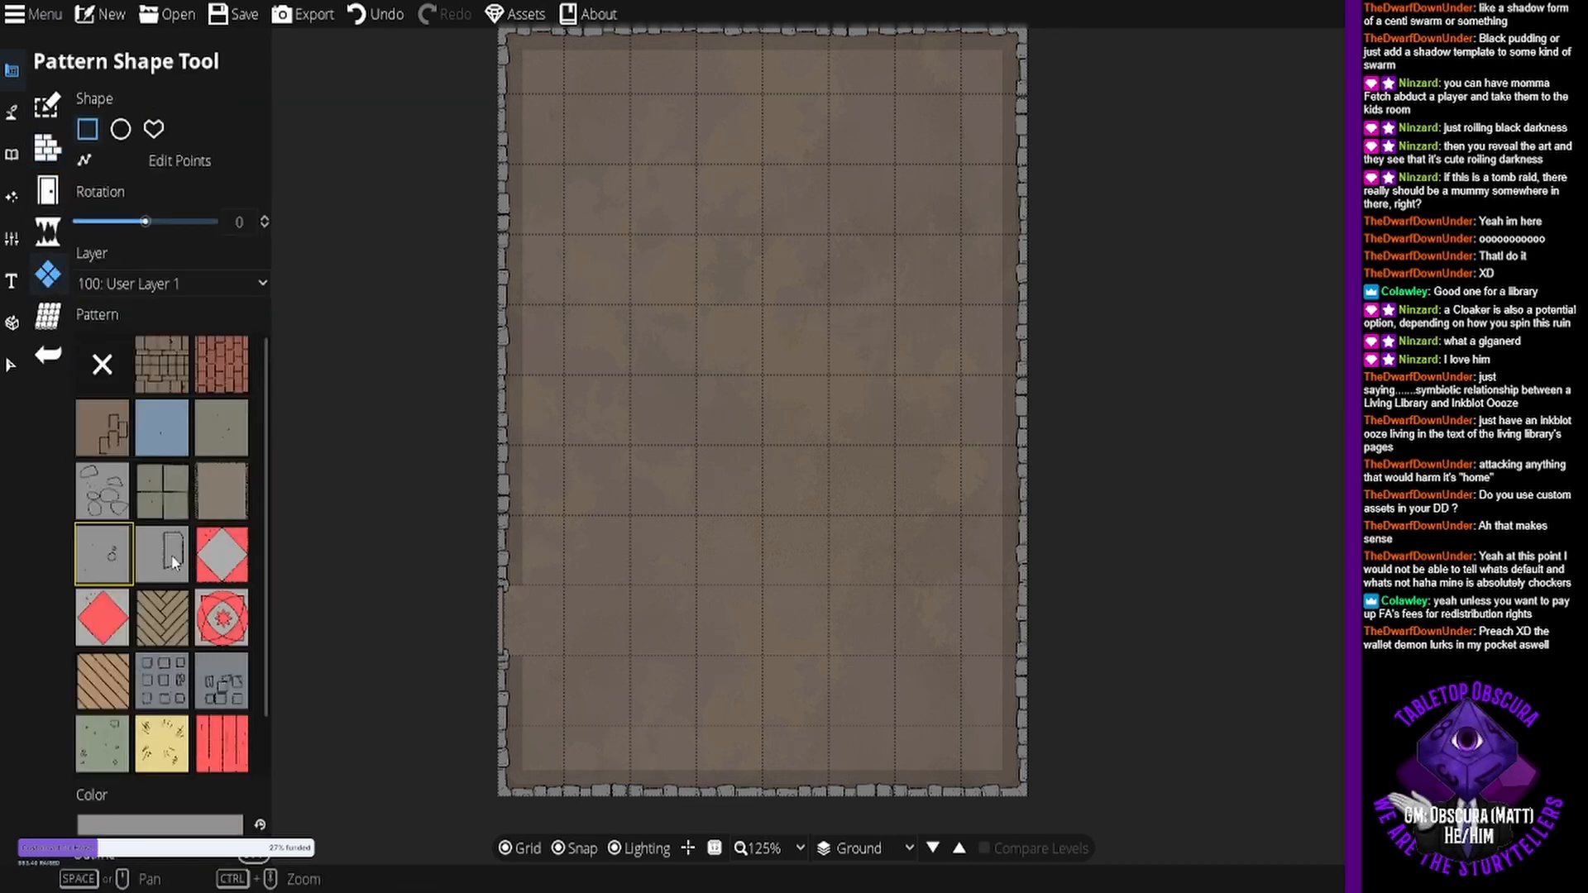
pyautogui.scroll(-1, 174, 637)
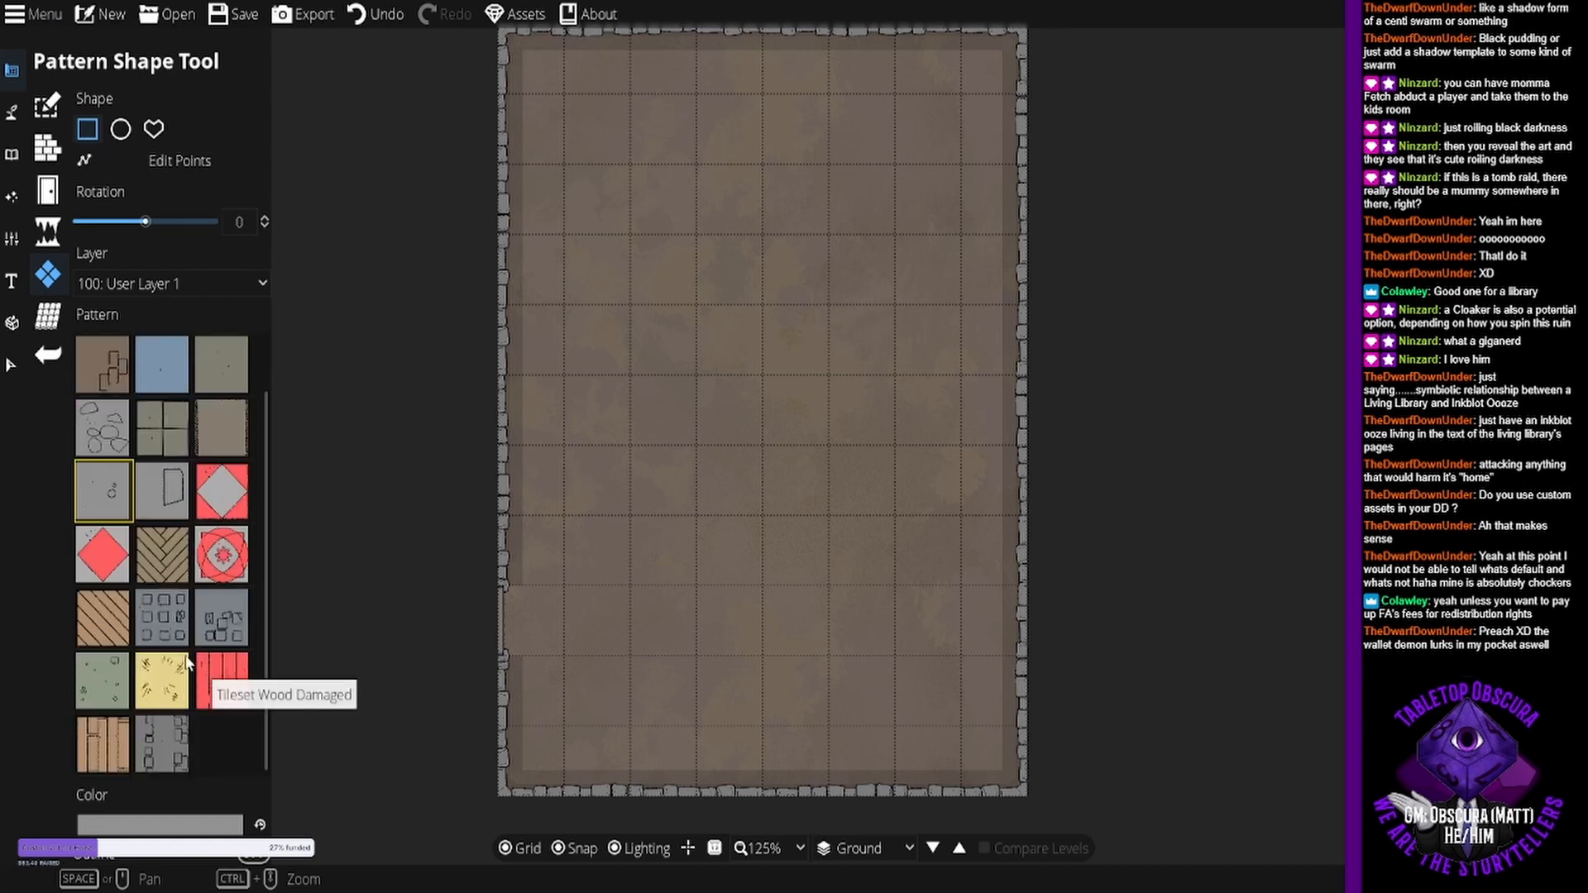
pyautogui.scroll(1, 204, 670)
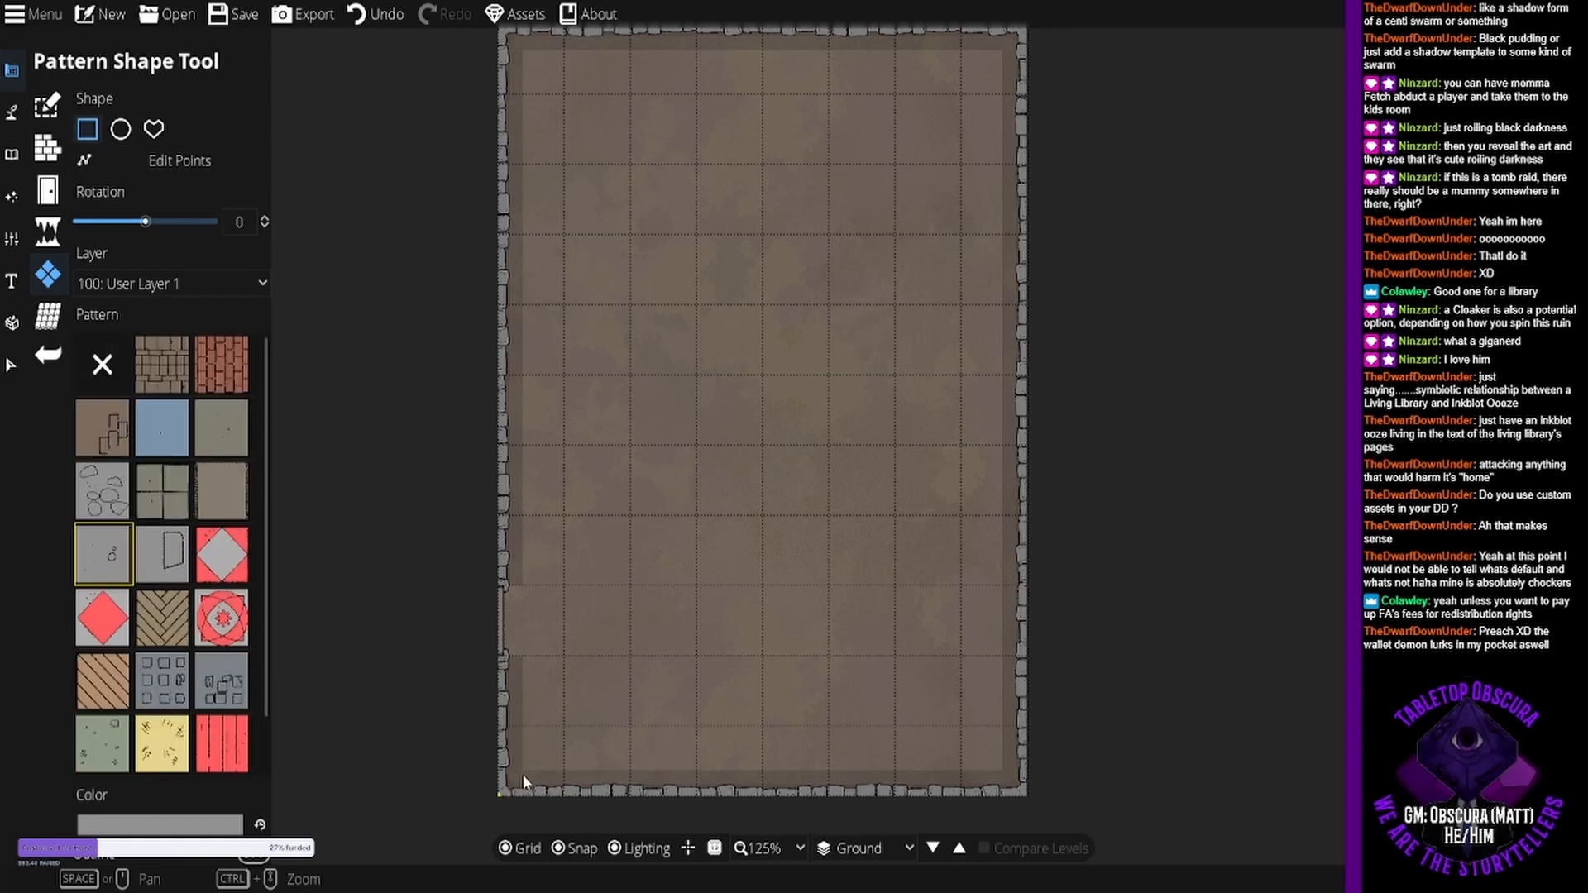
pyautogui.moveTo(523, 781); pyautogui.dragTo(685, 507)
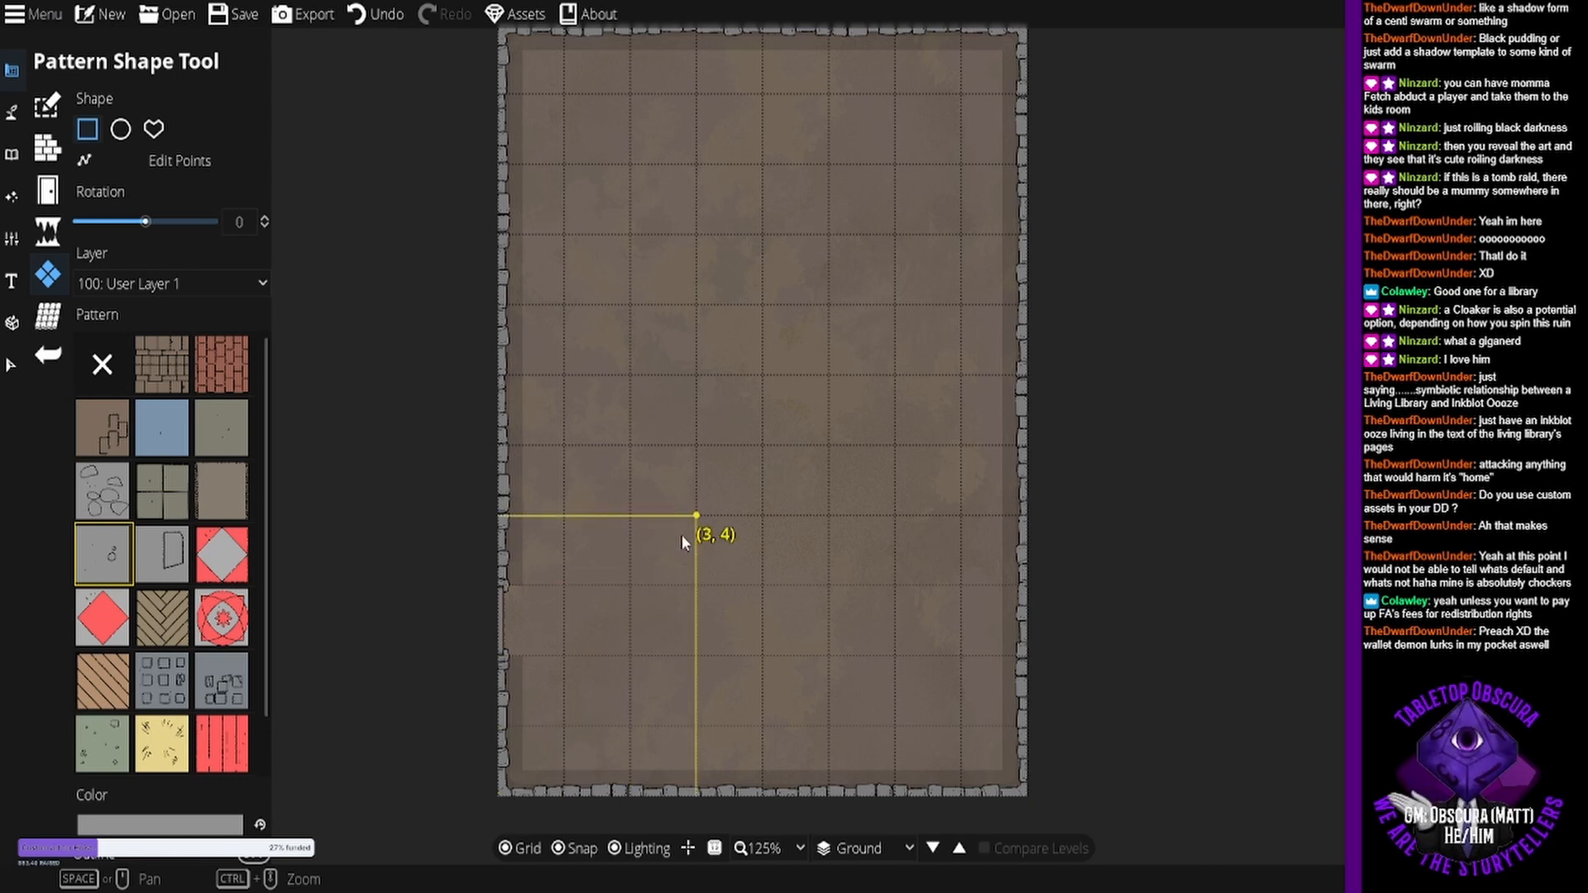
pyautogui.moveTo(680, 543); pyautogui.dragTo(1018, 527)
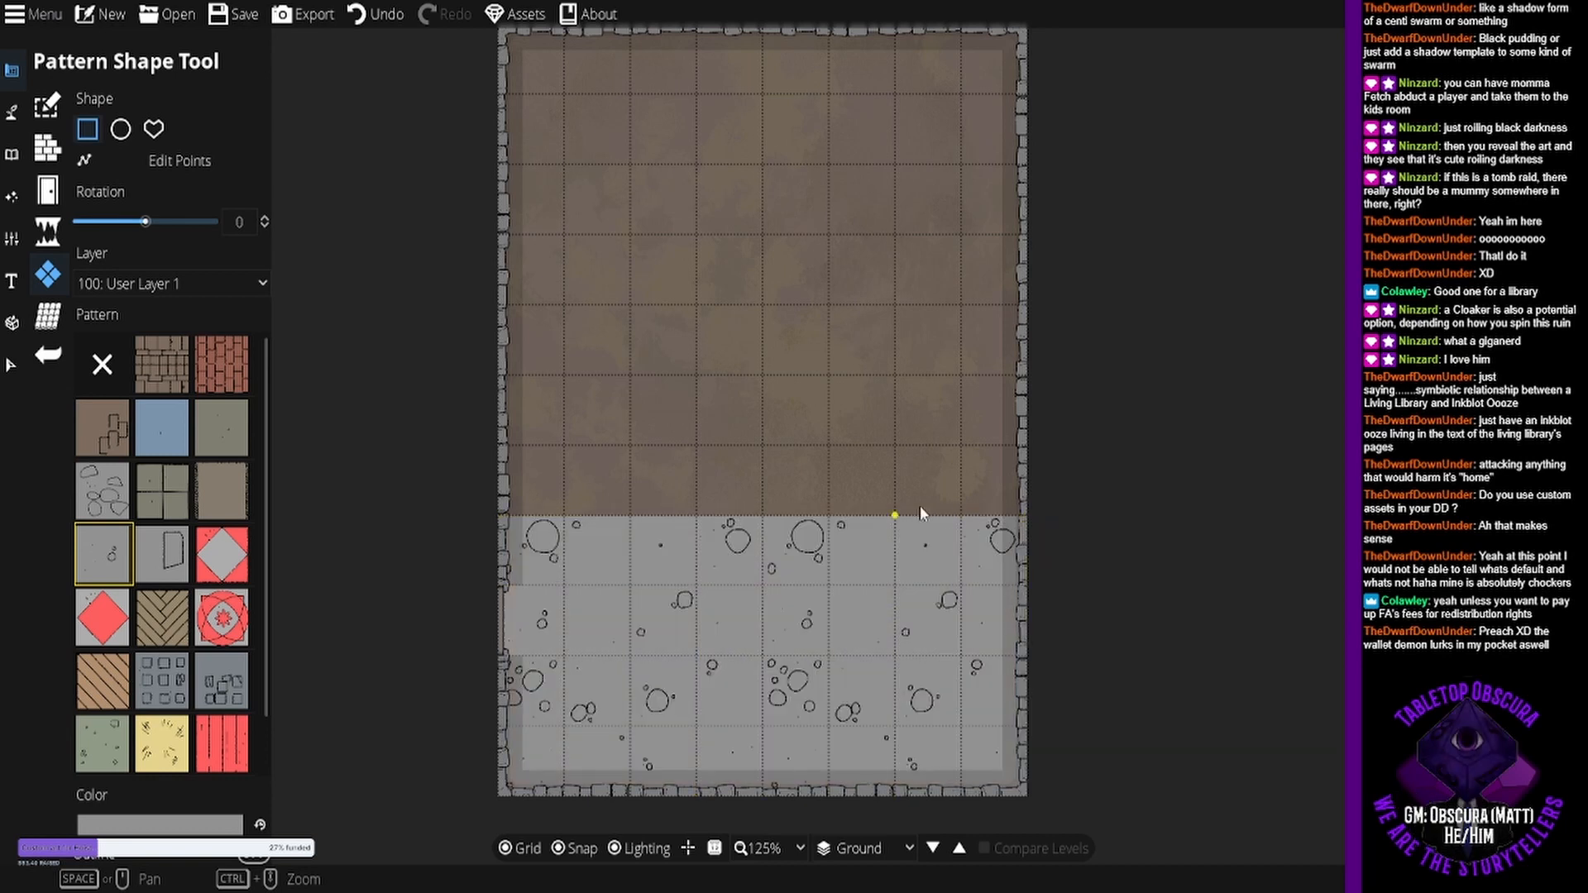
# - Edit the stone floor's points to extend it two squares wide up the east side and along the north wall to the northwest corner
pyautogui.click(198, 161)
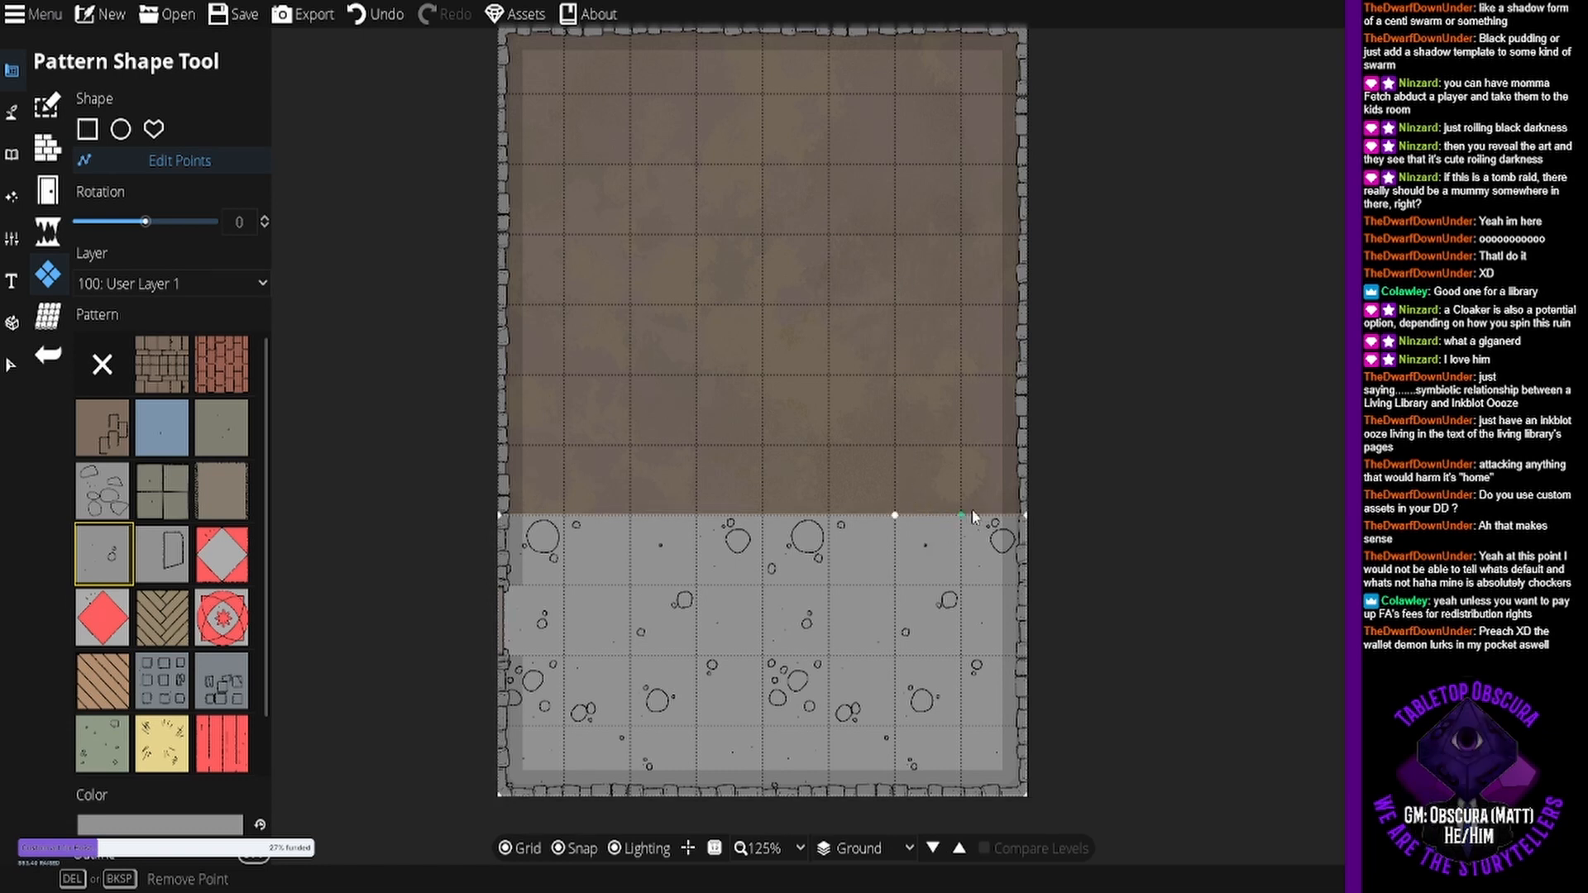
pyautogui.moveTo(961, 517); pyautogui.dragTo(894, 237)
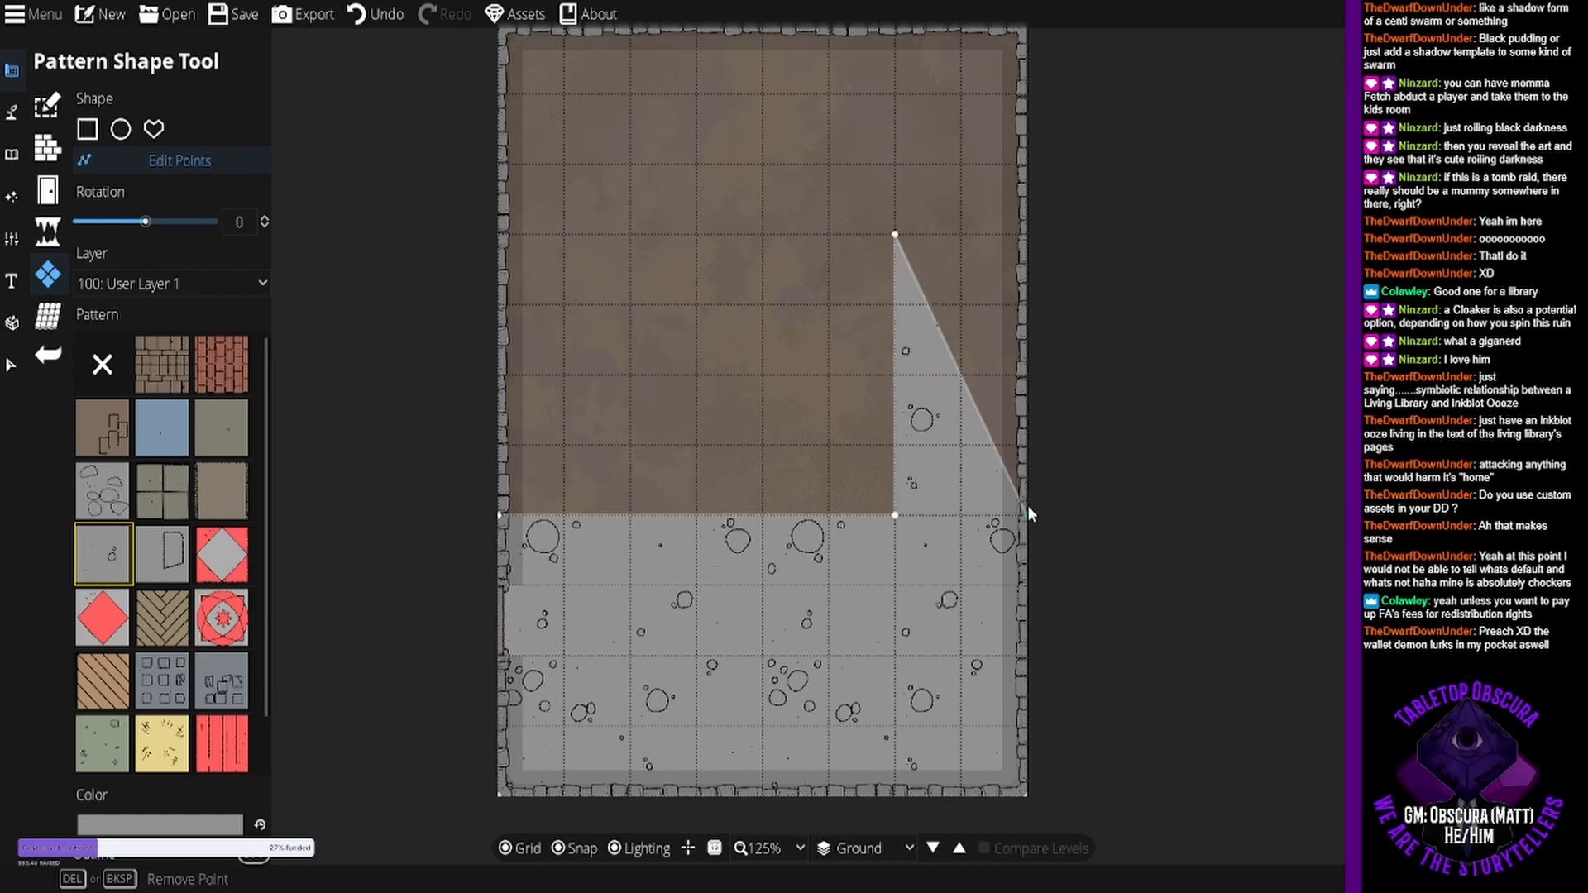
pyautogui.moveTo(1025, 483); pyautogui.dragTo(1021, 33)
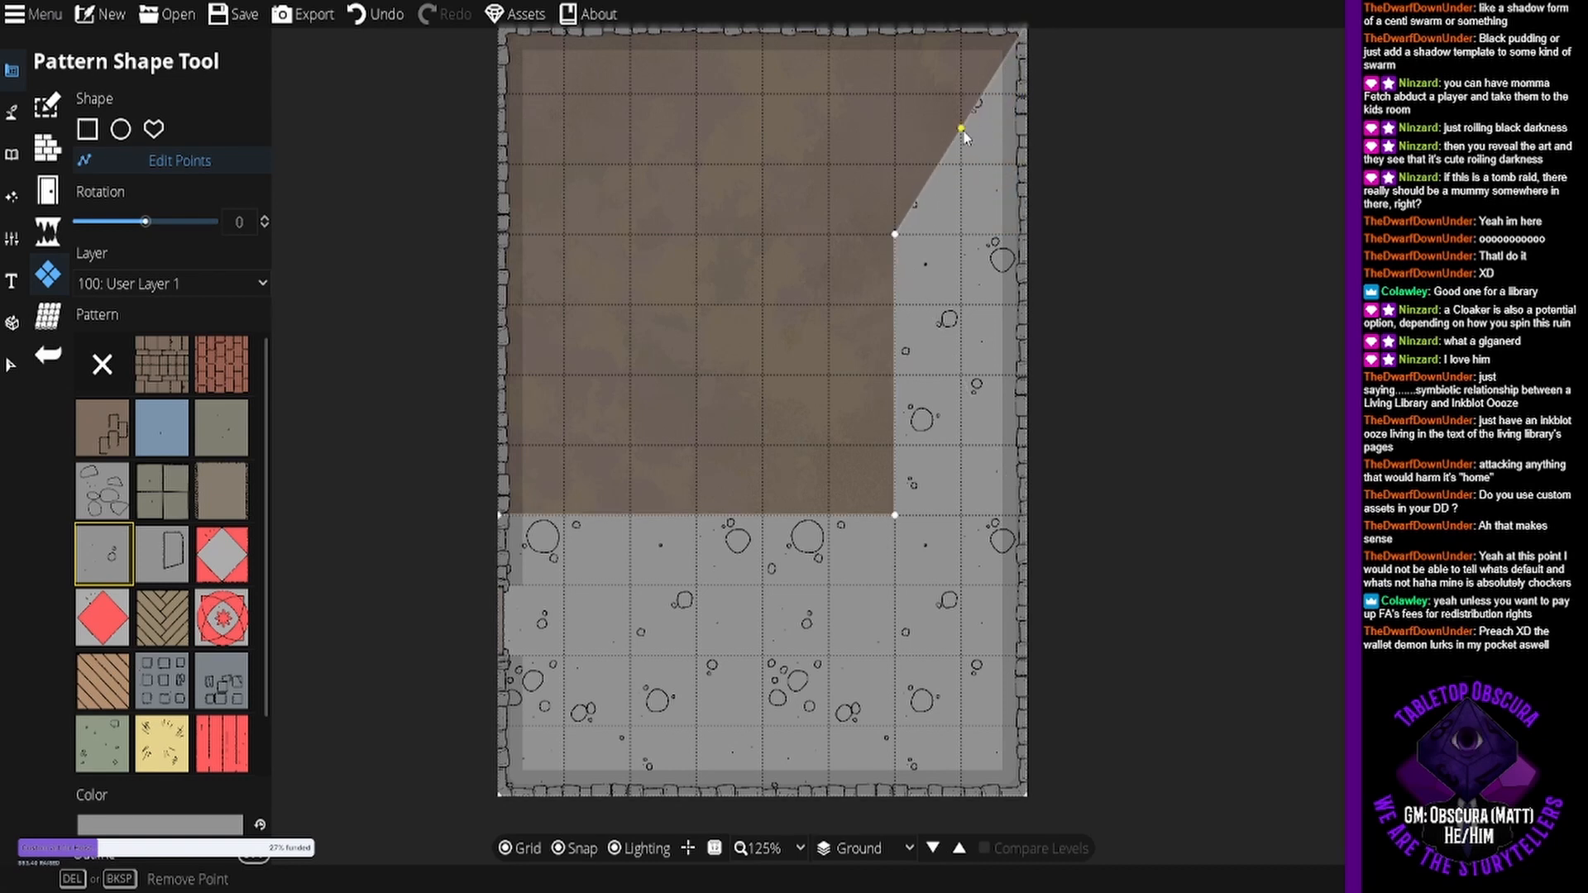
pyautogui.moveTo(961, 129); pyautogui.dragTo(508, 35)
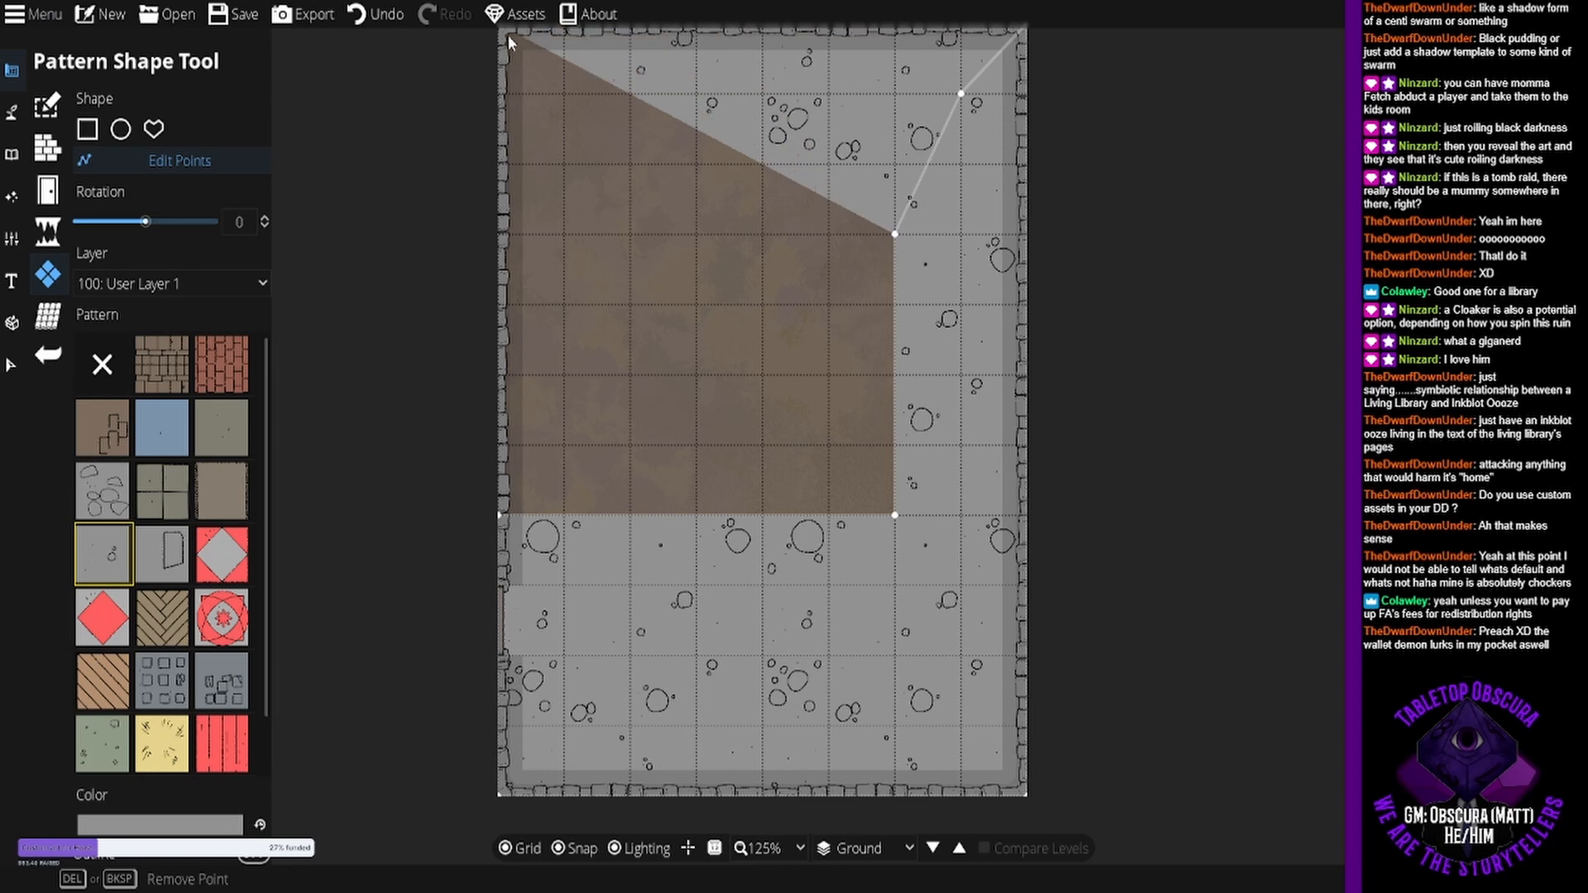
# - Reshape the stone floor's remaining points into a closed ring around a 4 by 4 square of bare dirt
pyautogui.click(701, 144)
pyautogui.moveTo(694, 162); pyautogui.dragTo(657, 247)
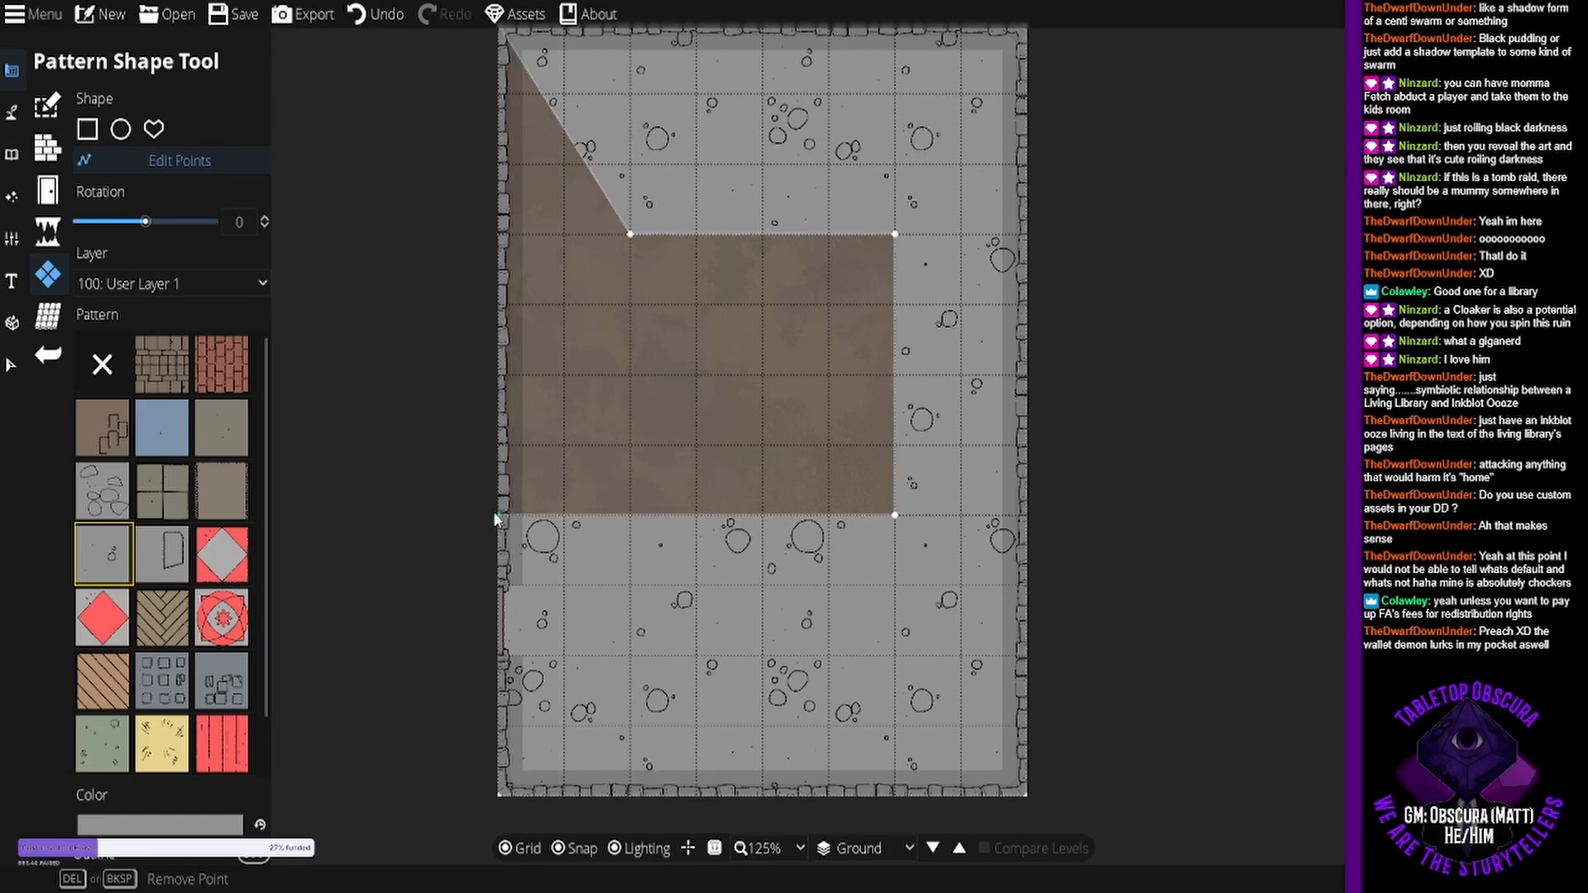
pyautogui.click(630, 514)
pyautogui.moveTo(496, 516); pyautogui.dragTo(496, 31)
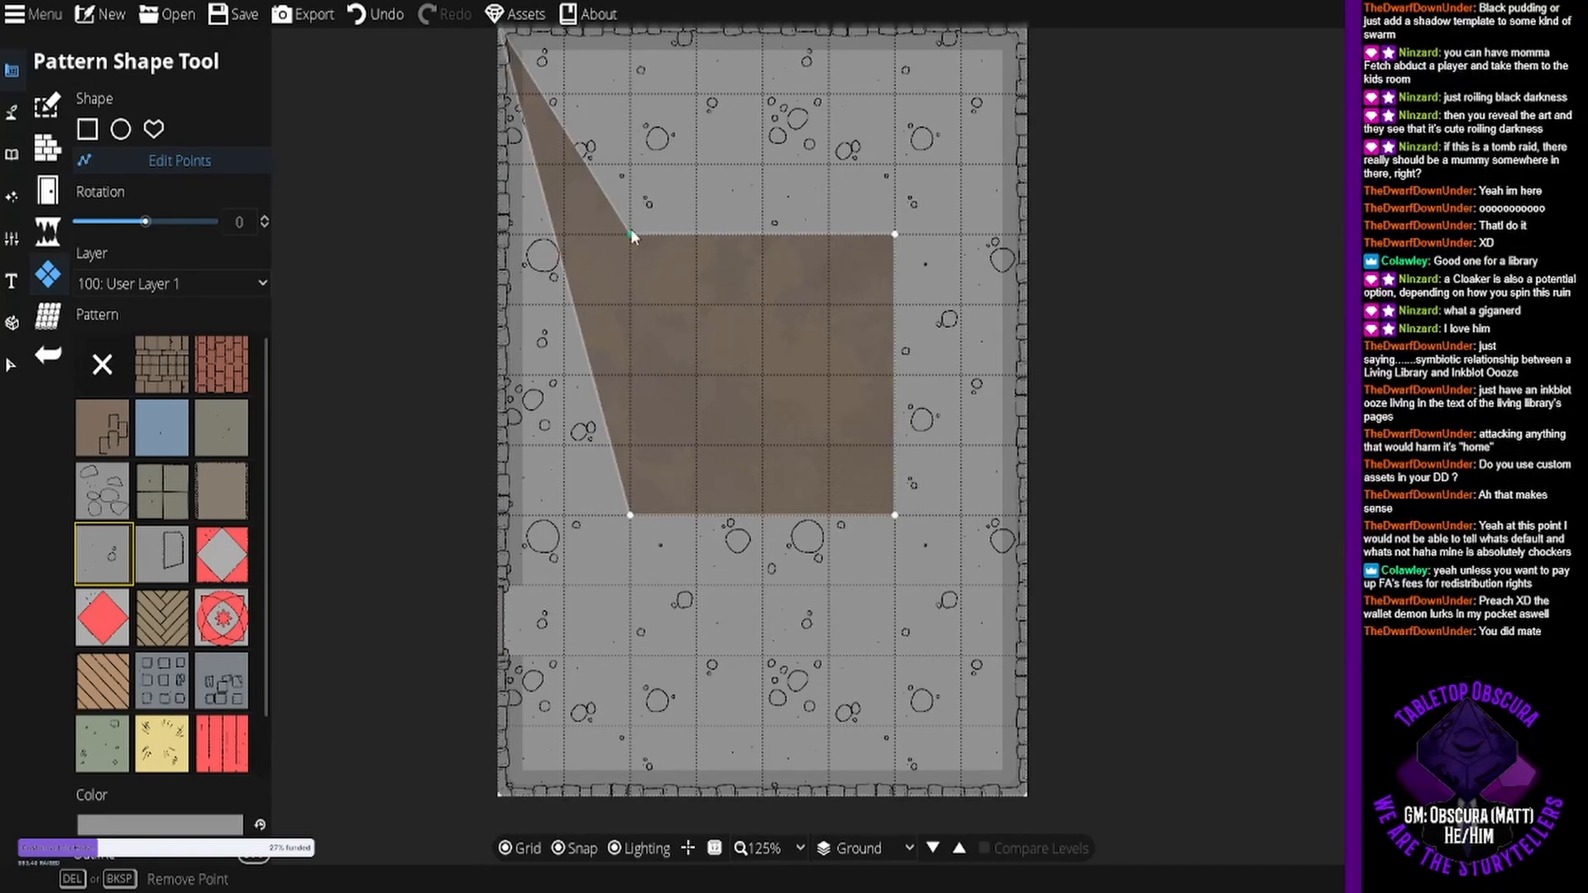
pyautogui.click(590, 370)
pyautogui.moveTo(563, 369); pyautogui.dragTo(639, 245)
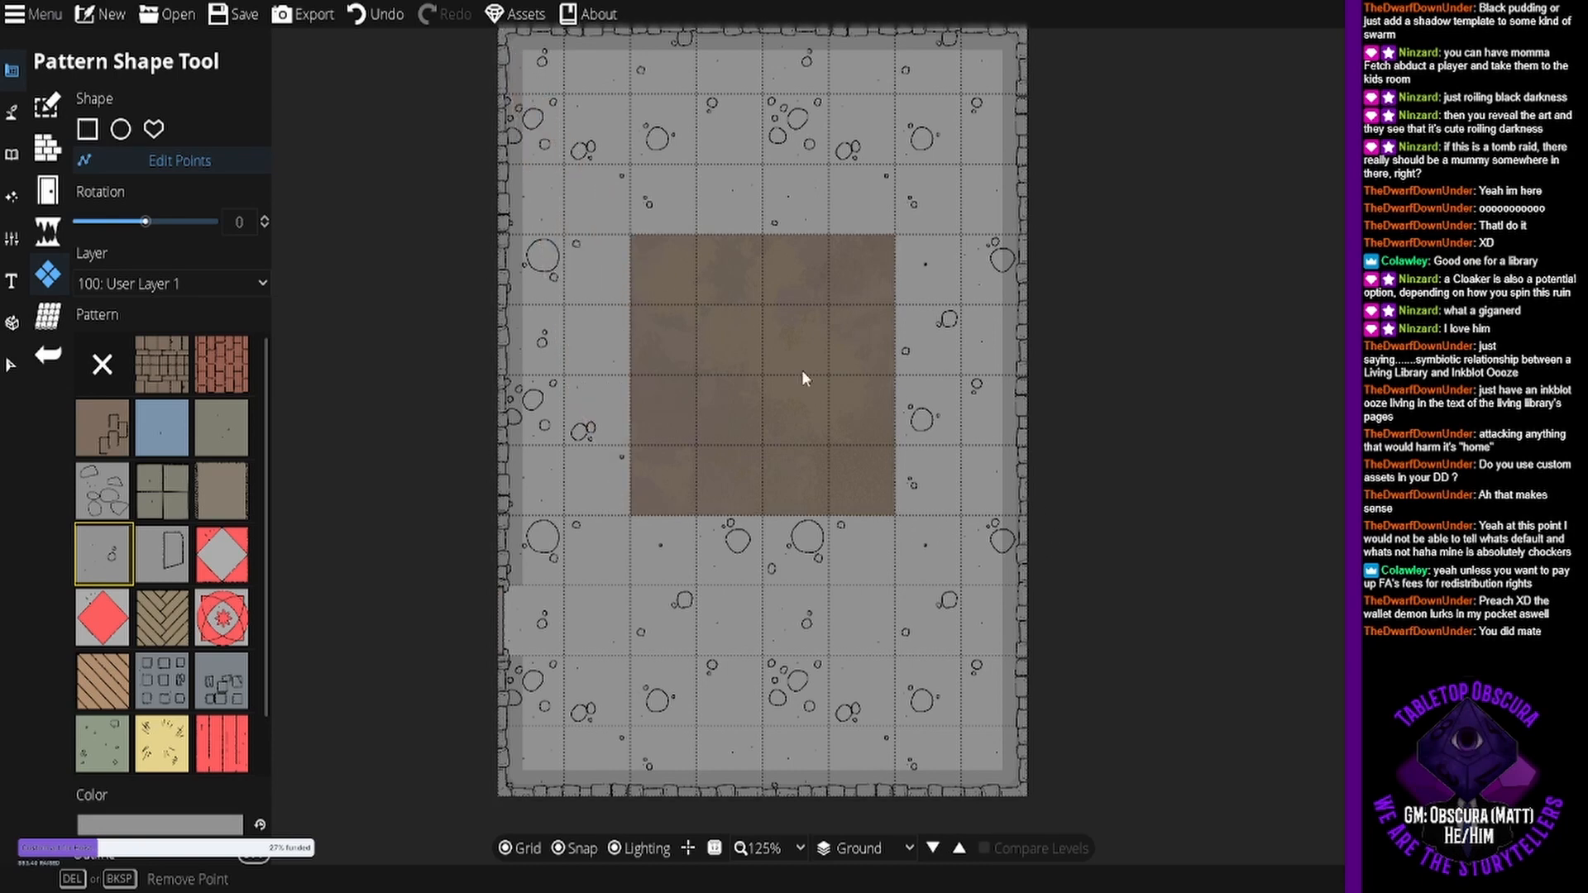
# - Try Terrain Dry Grass in the first terrain slot and switch it back to Terrain Dirt
pyautogui.moveTo(826, 398); pyautogui.dragTo(867, 427)
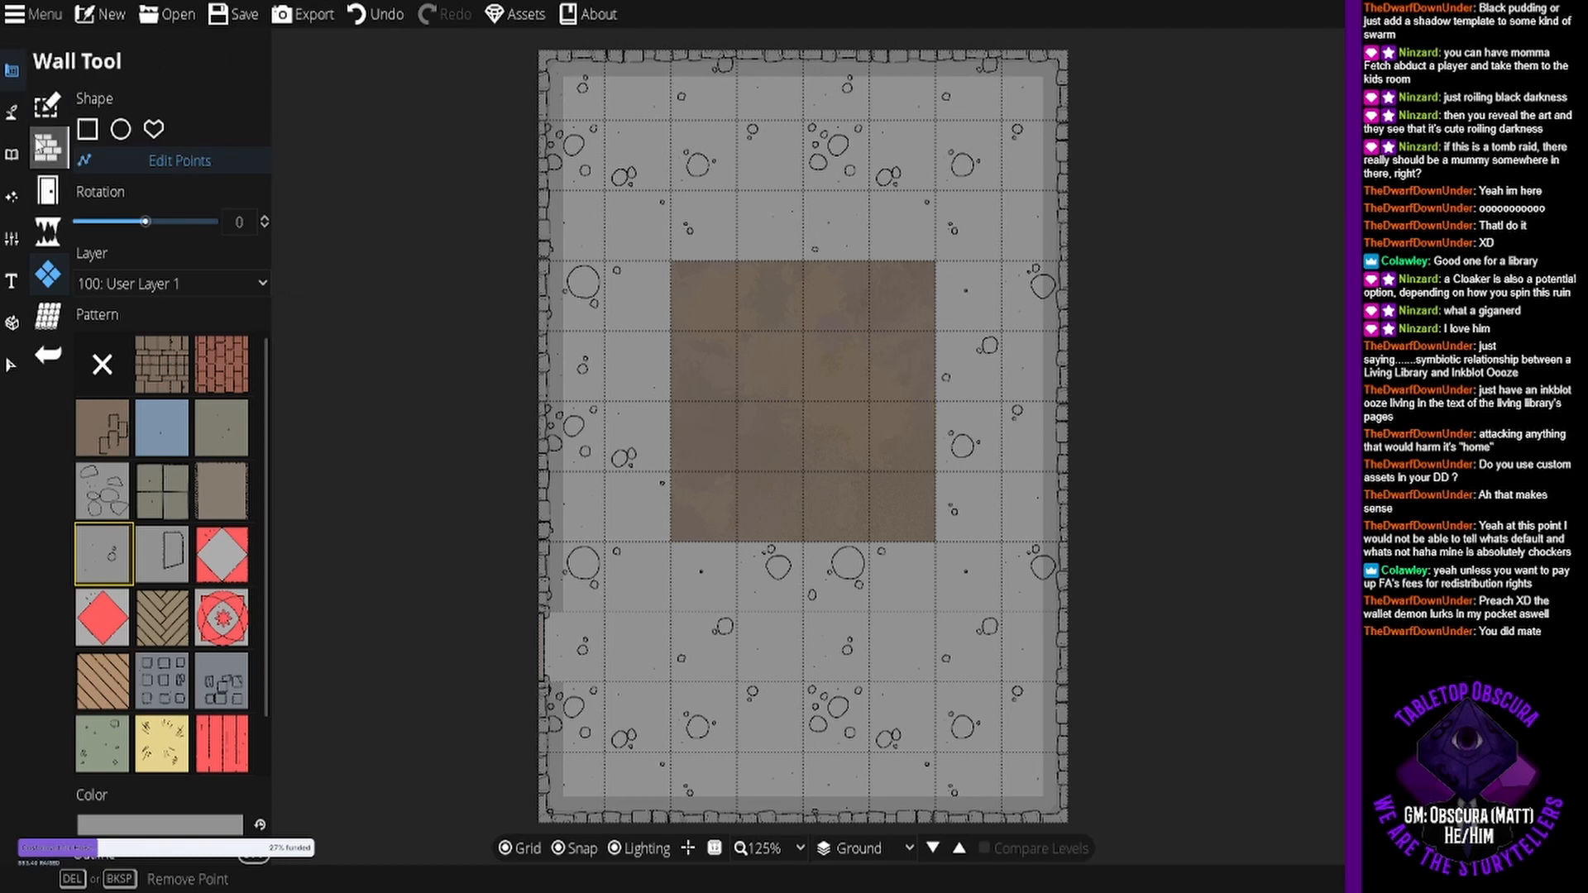
pyautogui.click(14, 116)
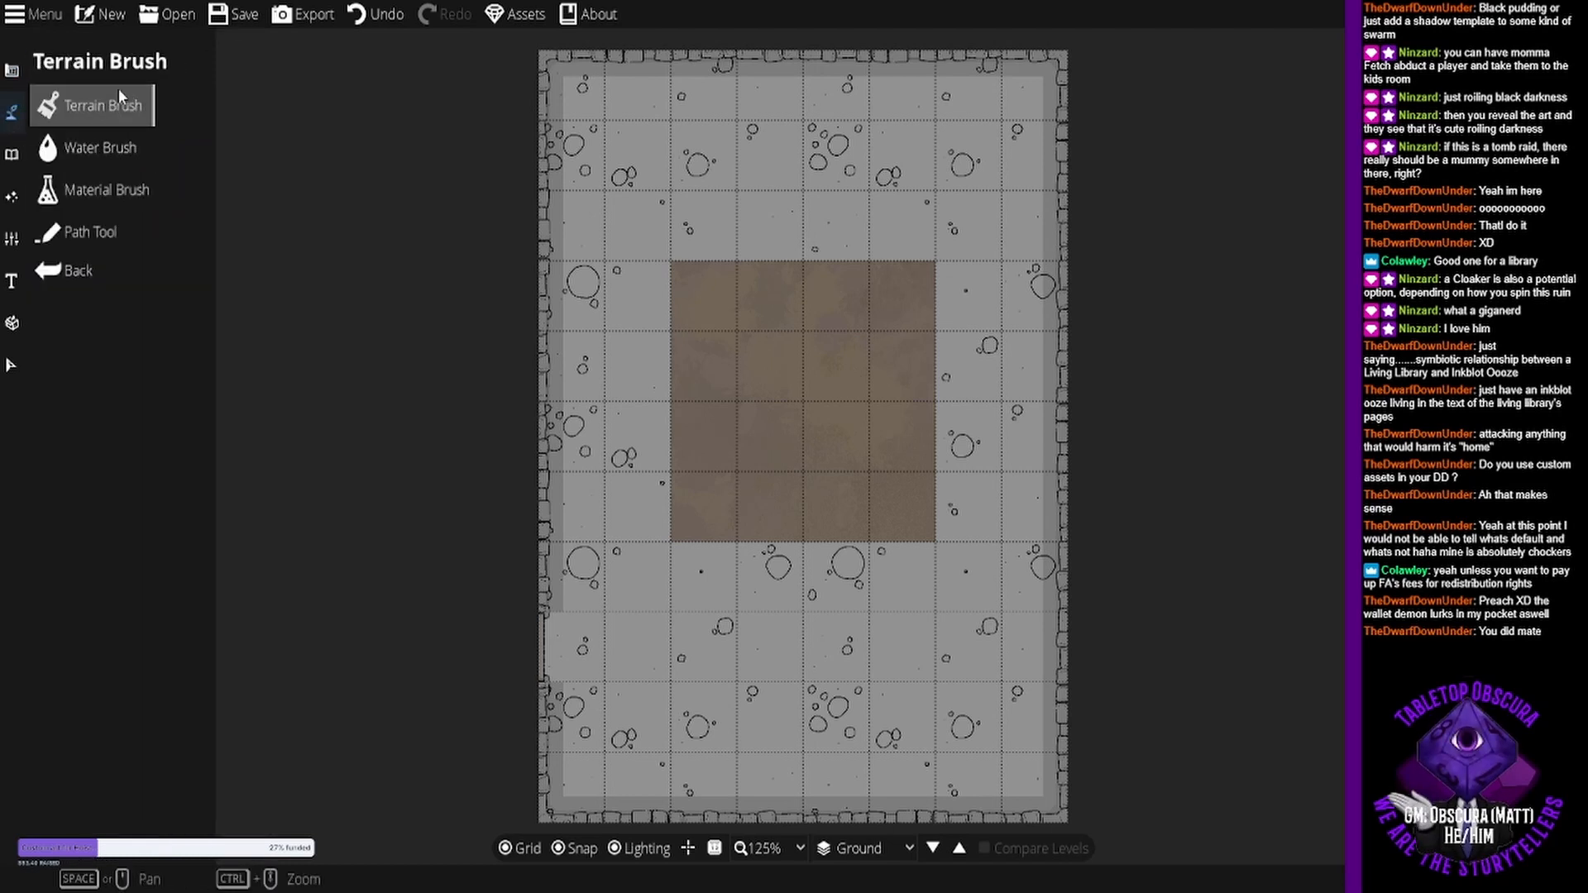
pyautogui.click(117, 92)
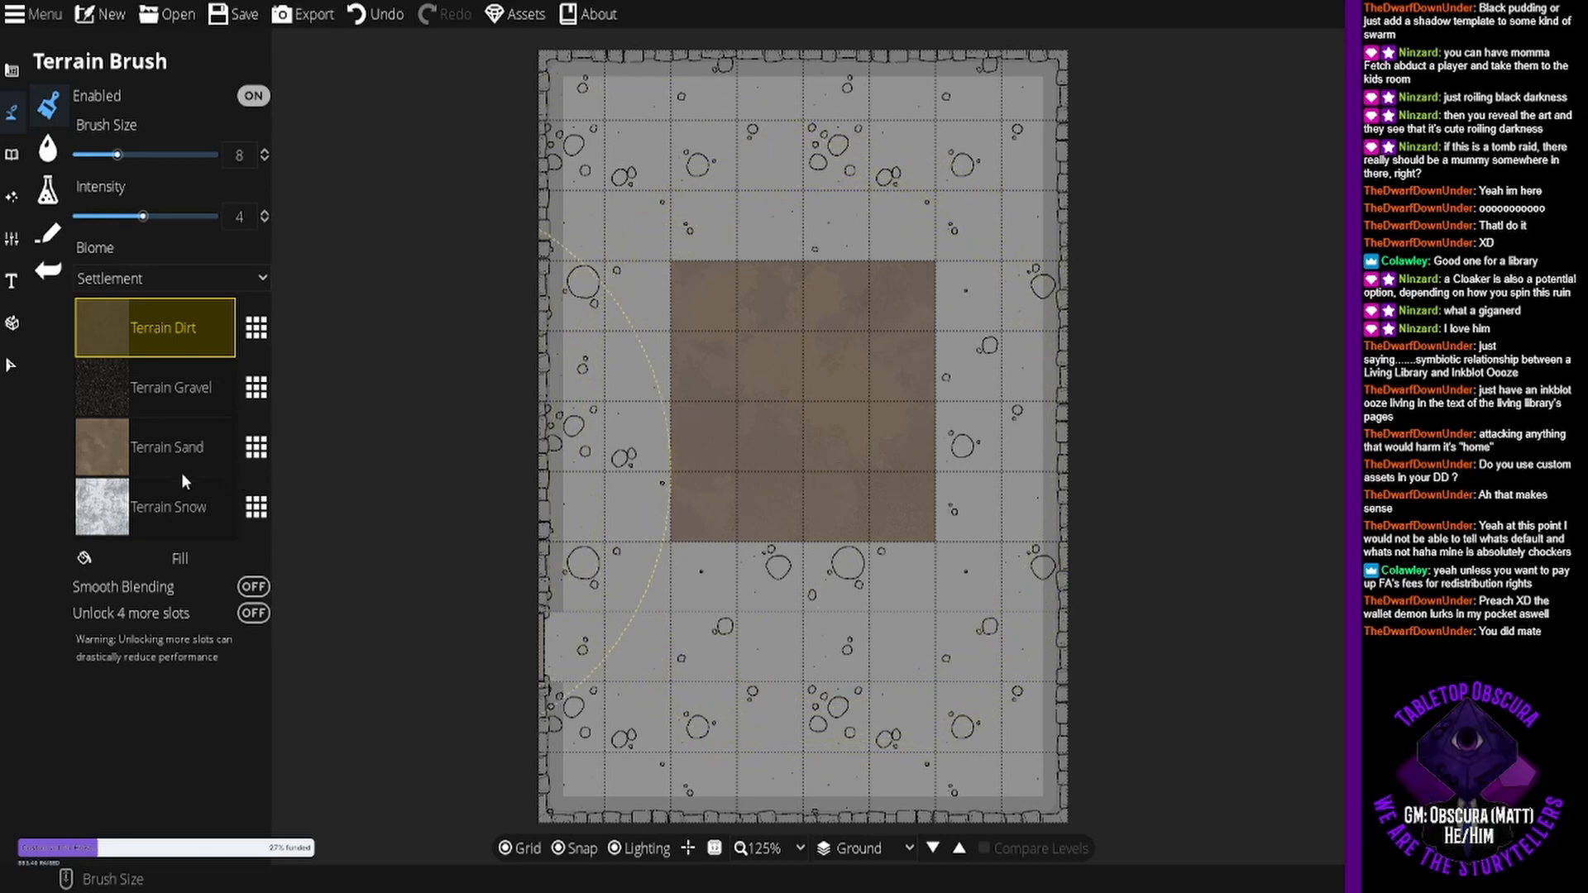
pyautogui.click(256, 328)
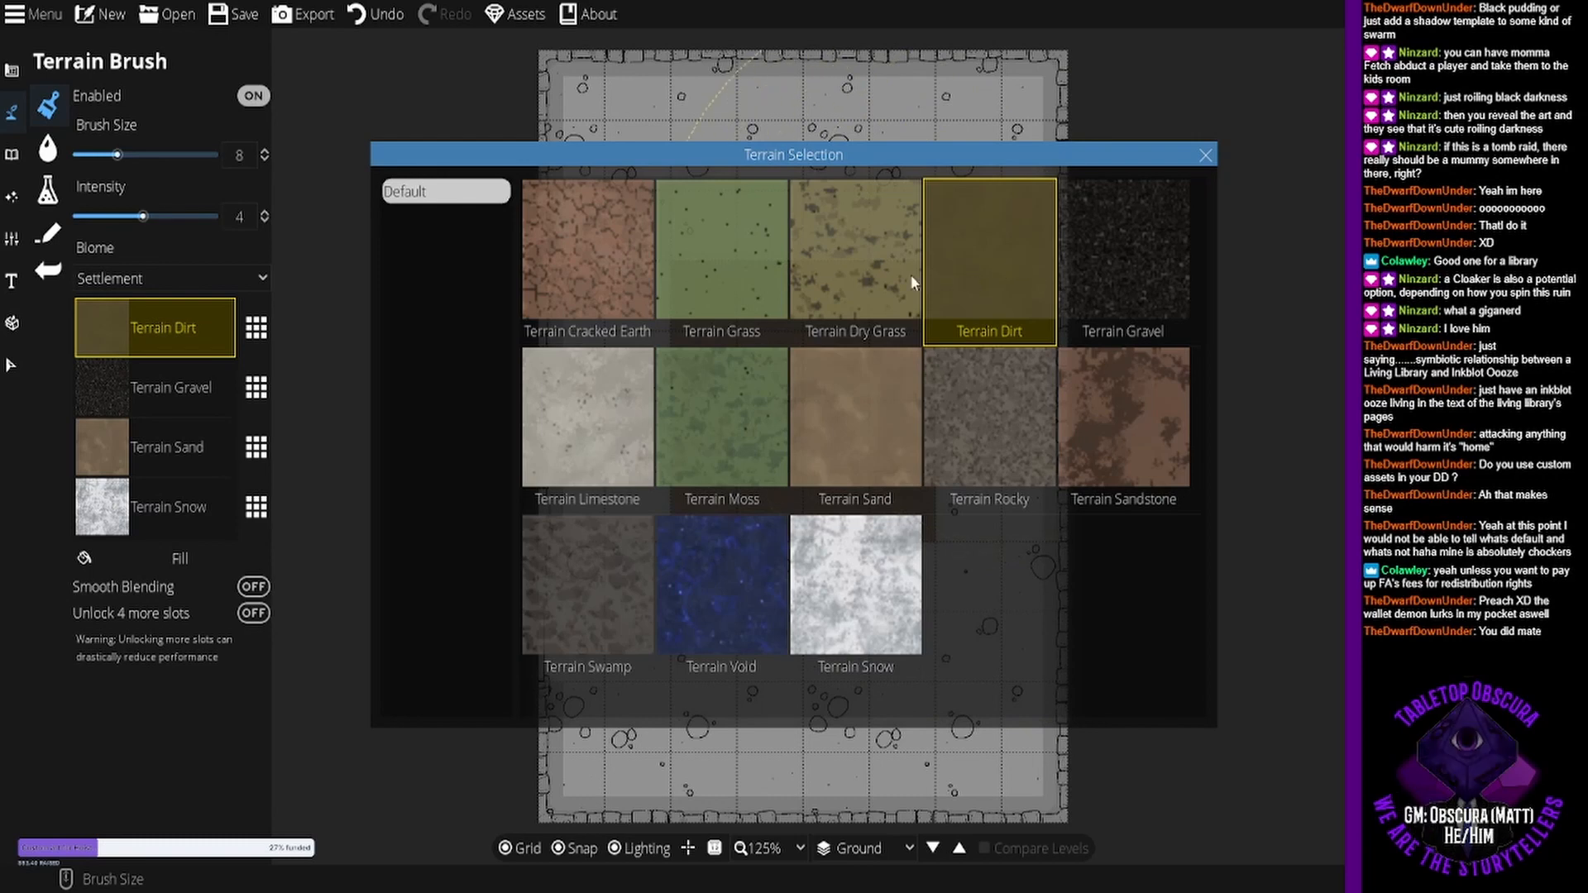
pyautogui.click(875, 262)
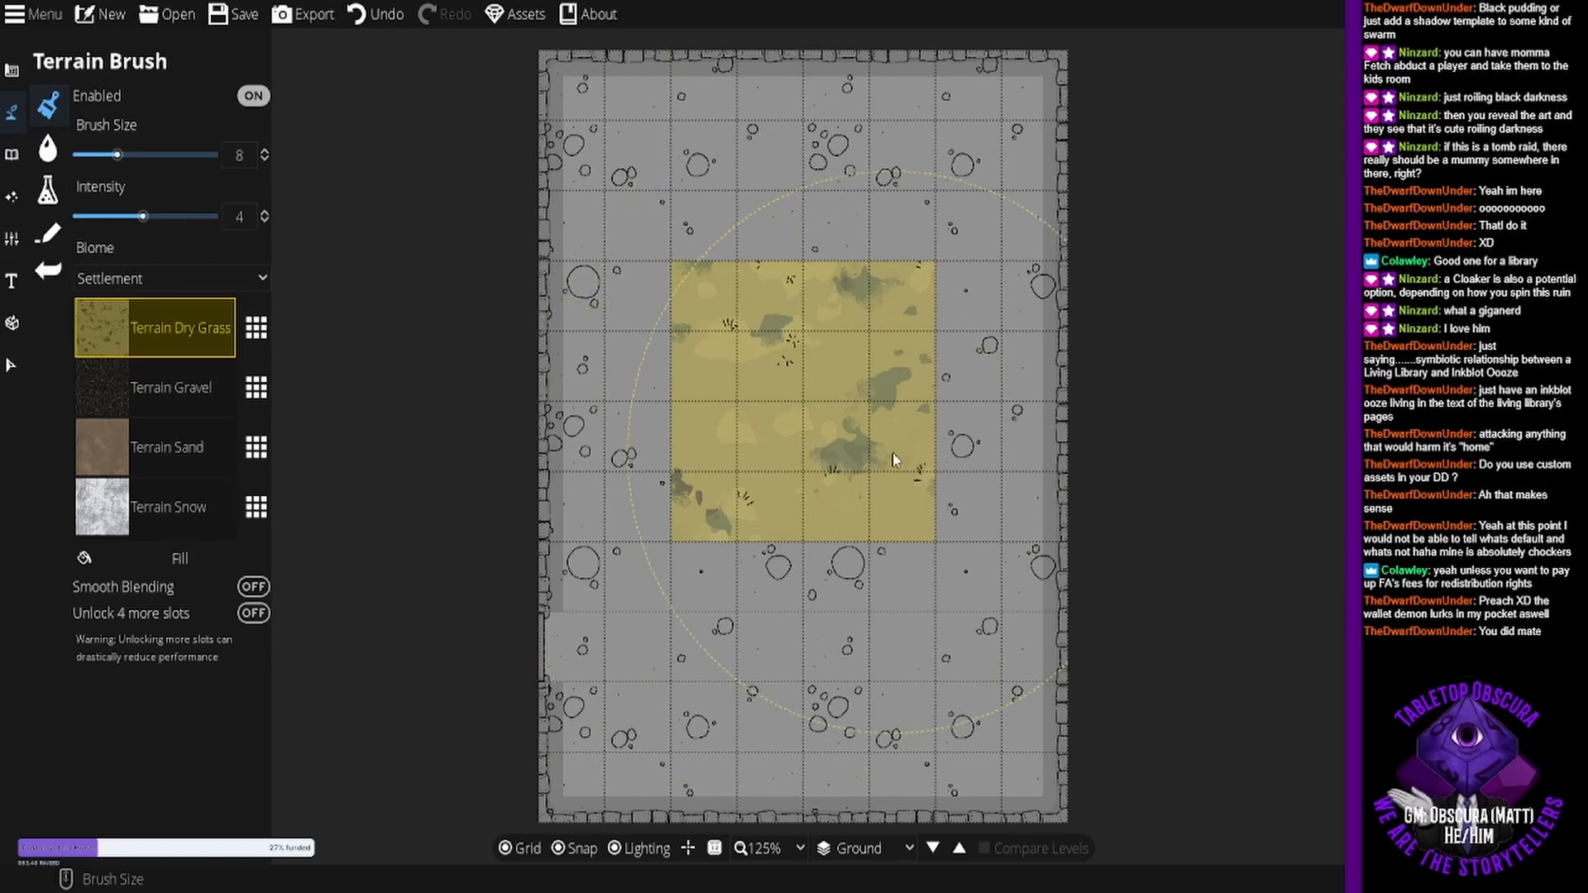
pyautogui.moveTo(868, 468); pyautogui.dragTo(845, 492)
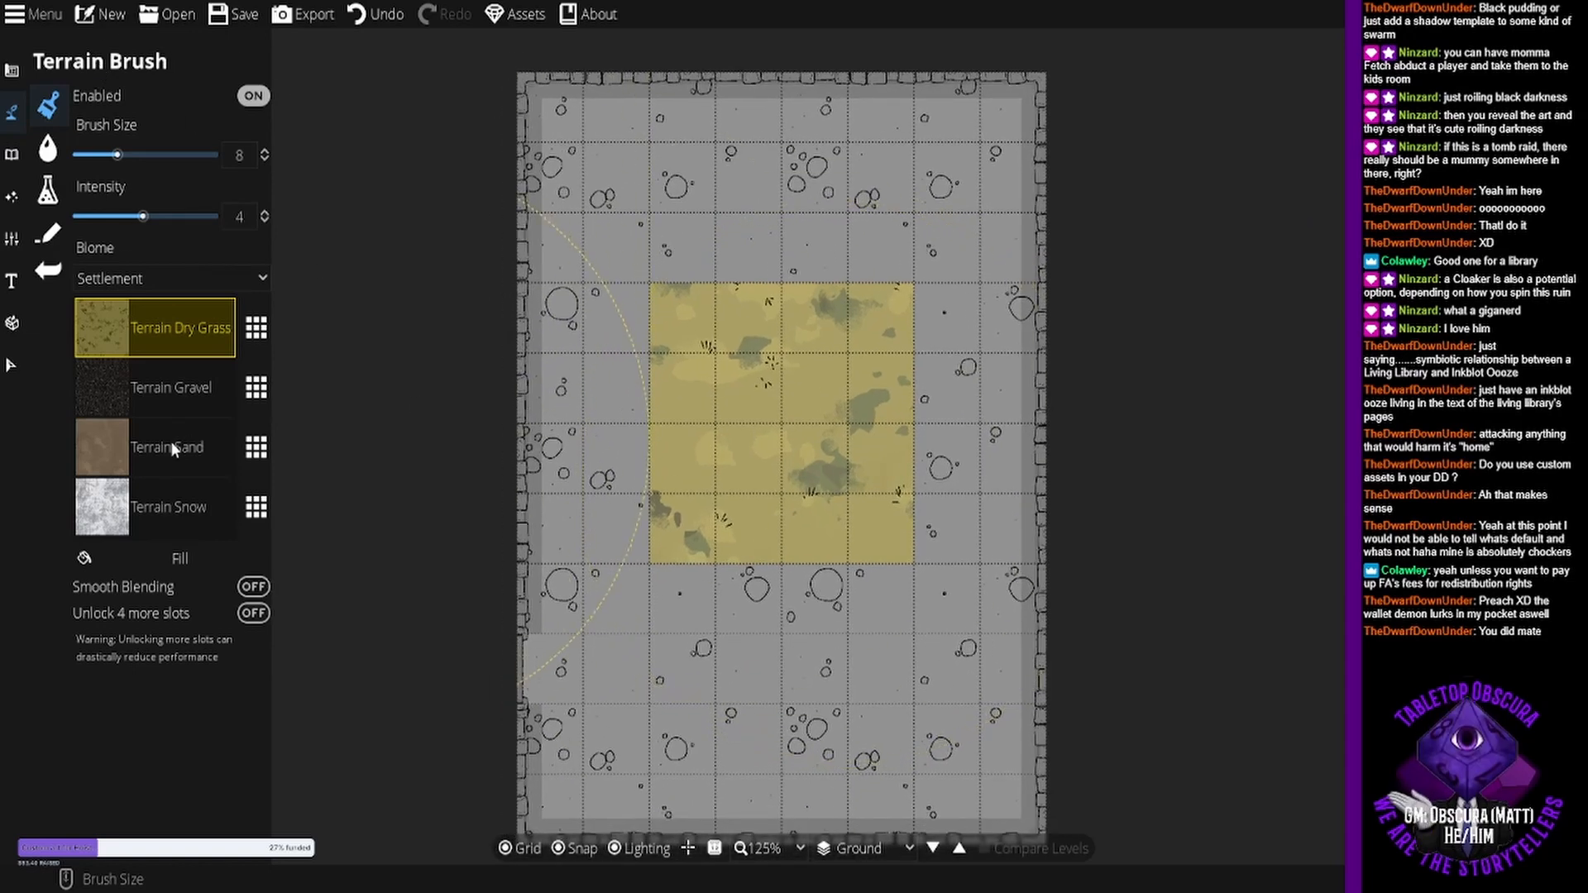
pyautogui.click(255, 328)
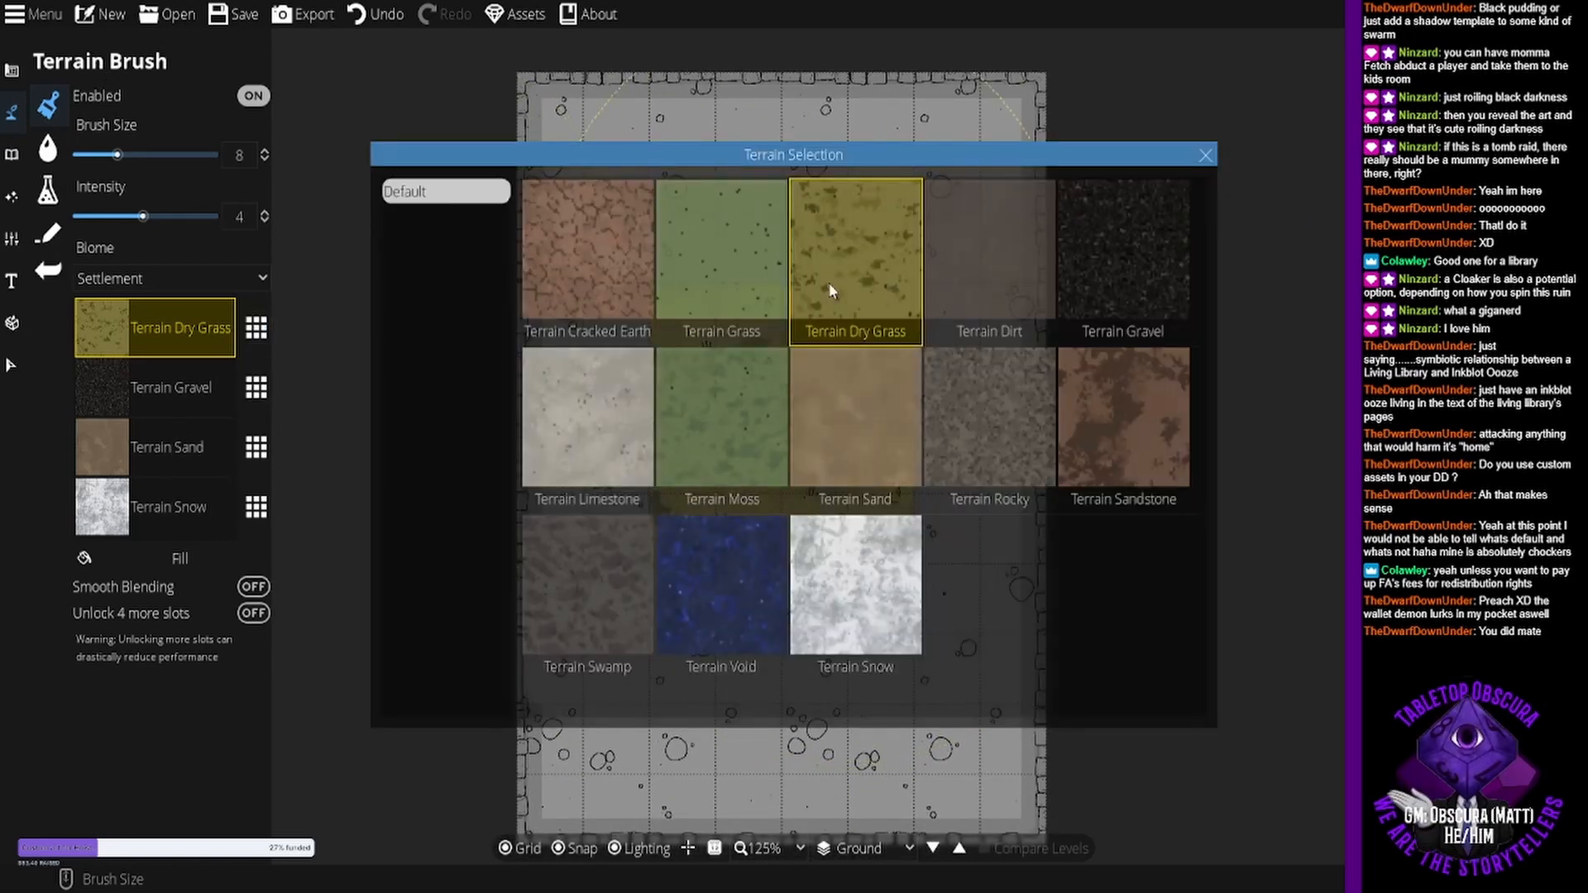
pyautogui.click(980, 261)
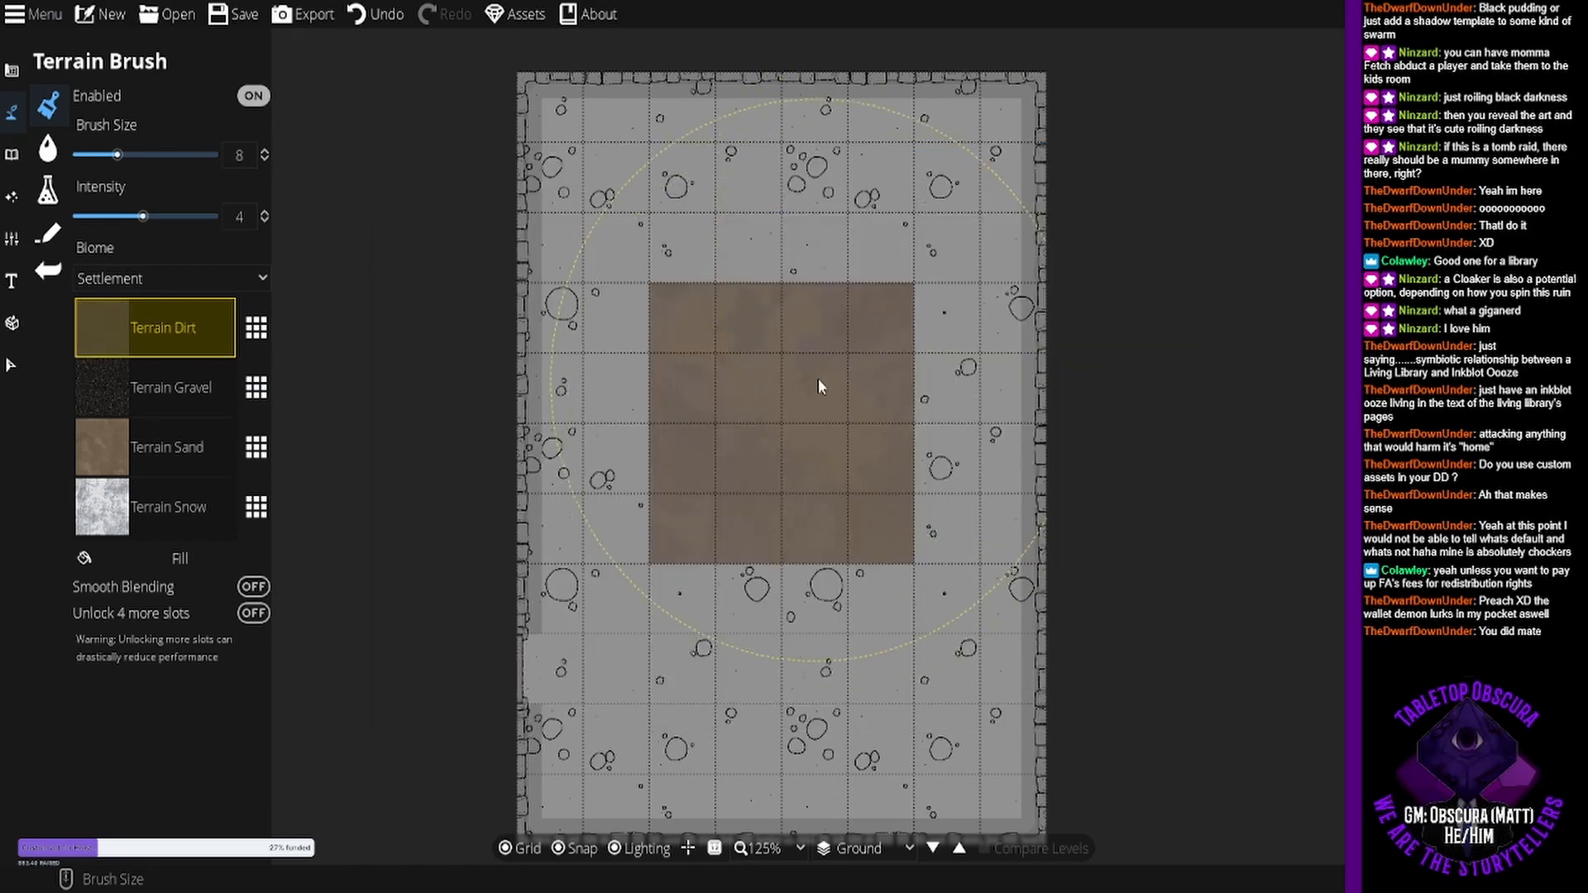
pyautogui.click(16, 74)
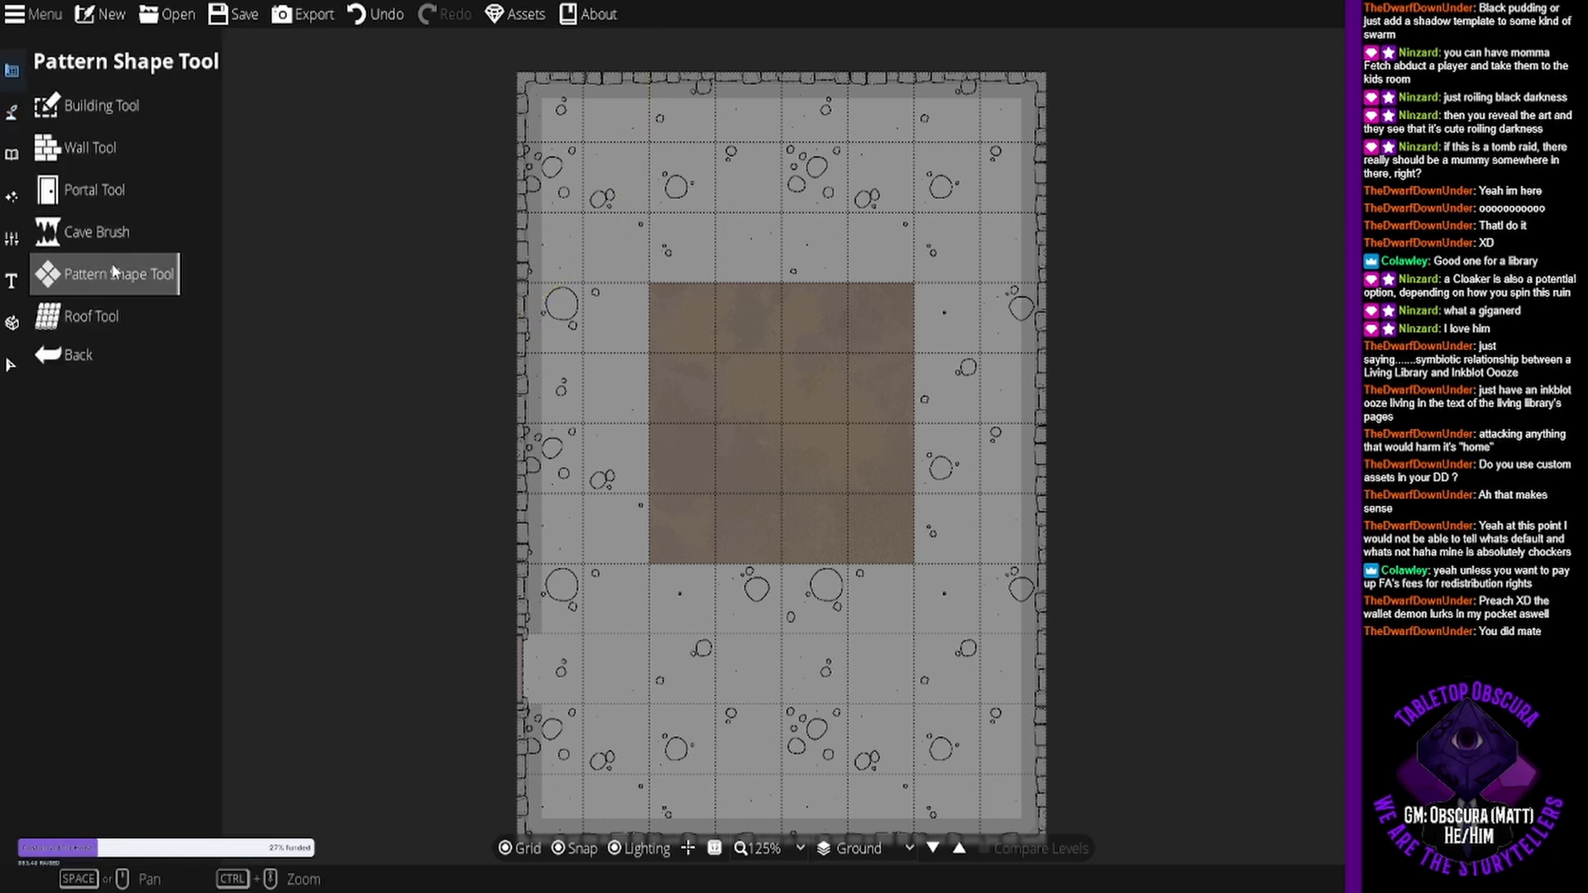
pyautogui.click(111, 191)
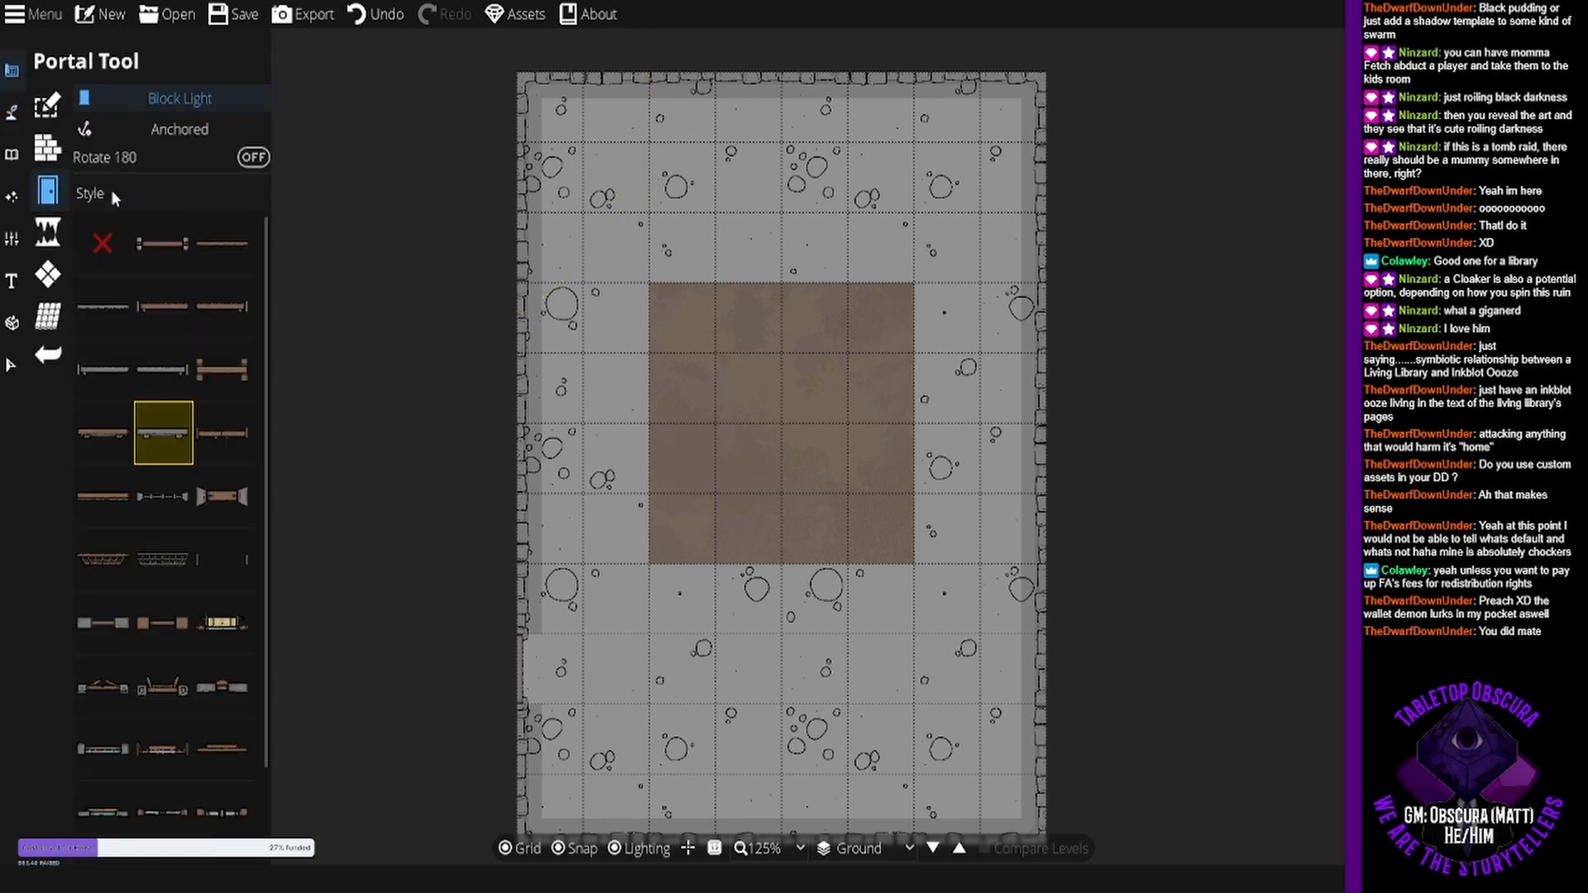
pyautogui.click(48, 275)
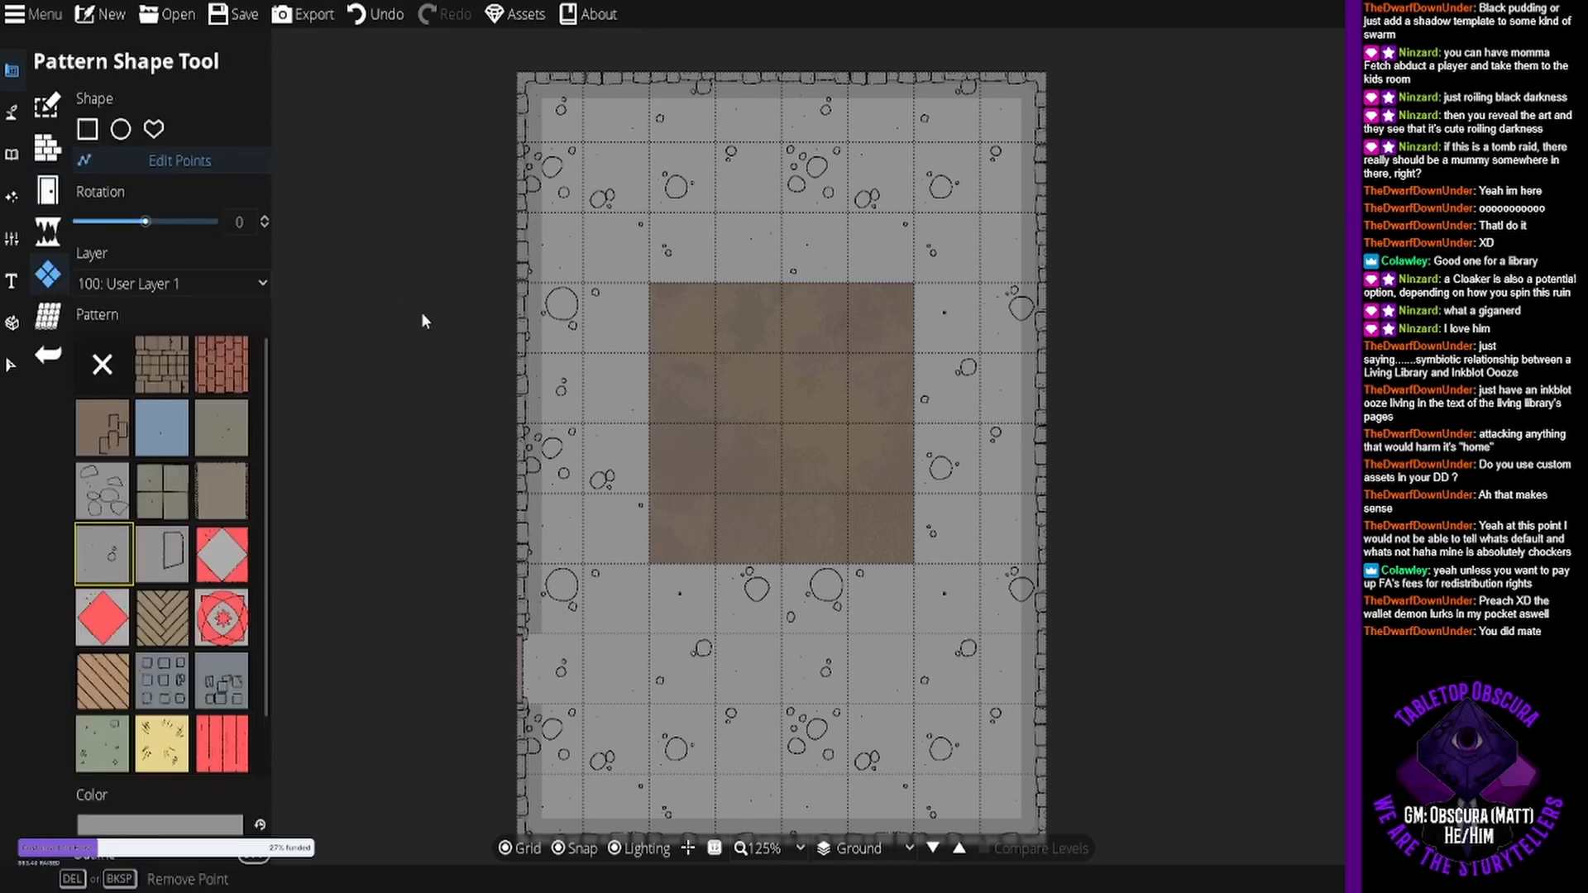
pyautogui.click(123, 134)
# - Place a broken-wood debris object, rotated 75 with its shadow off, on the dirt square's west edge near the northwest corner
pyautogui.click(11, 154)
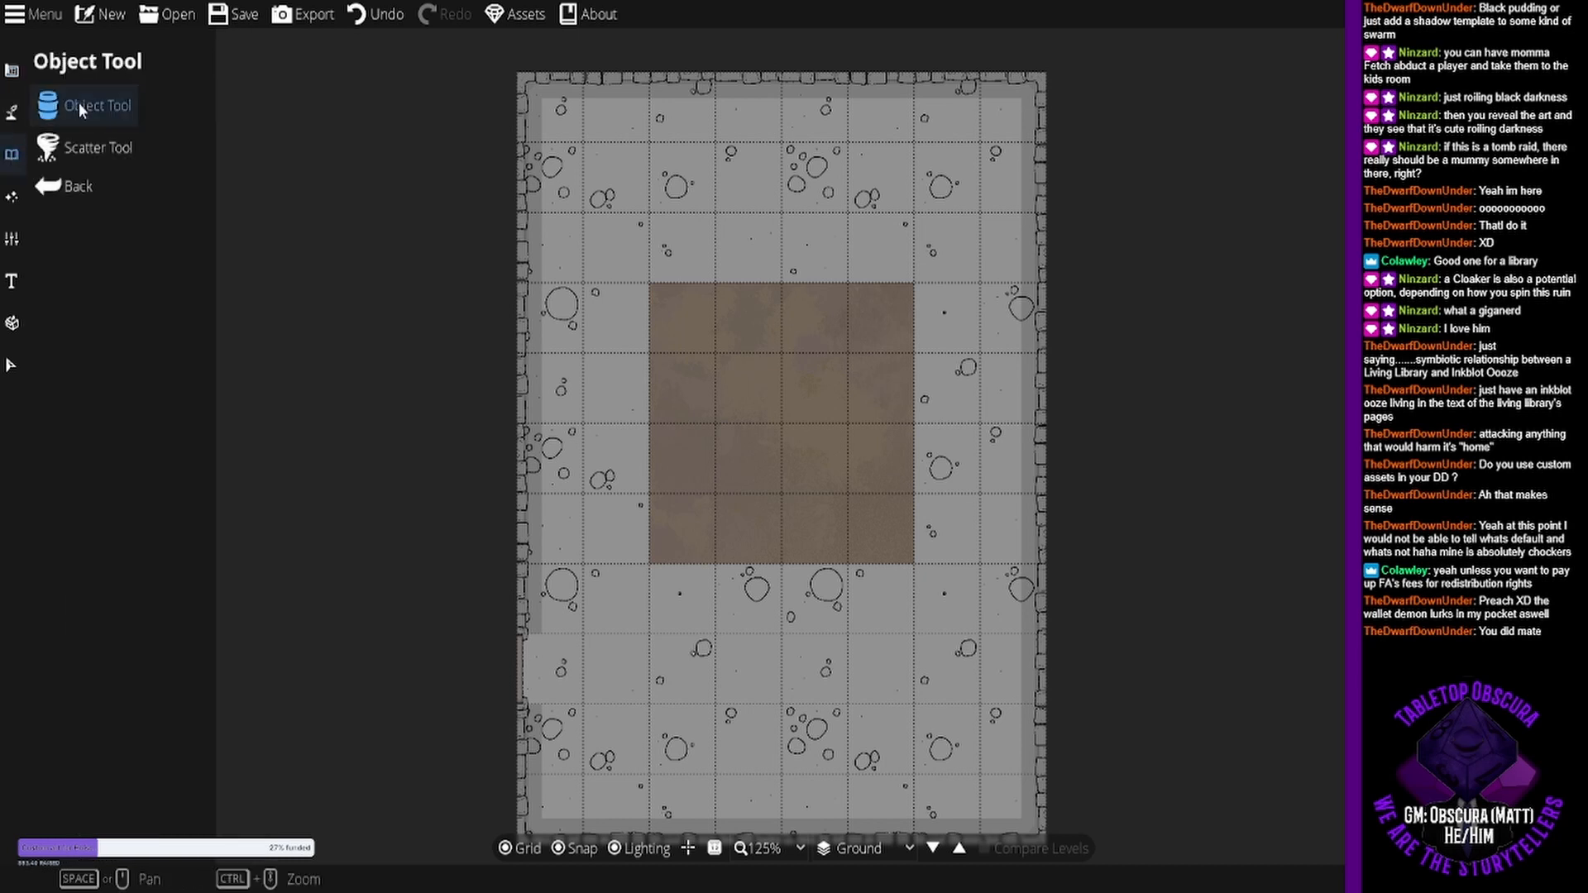
pyautogui.click(83, 105)
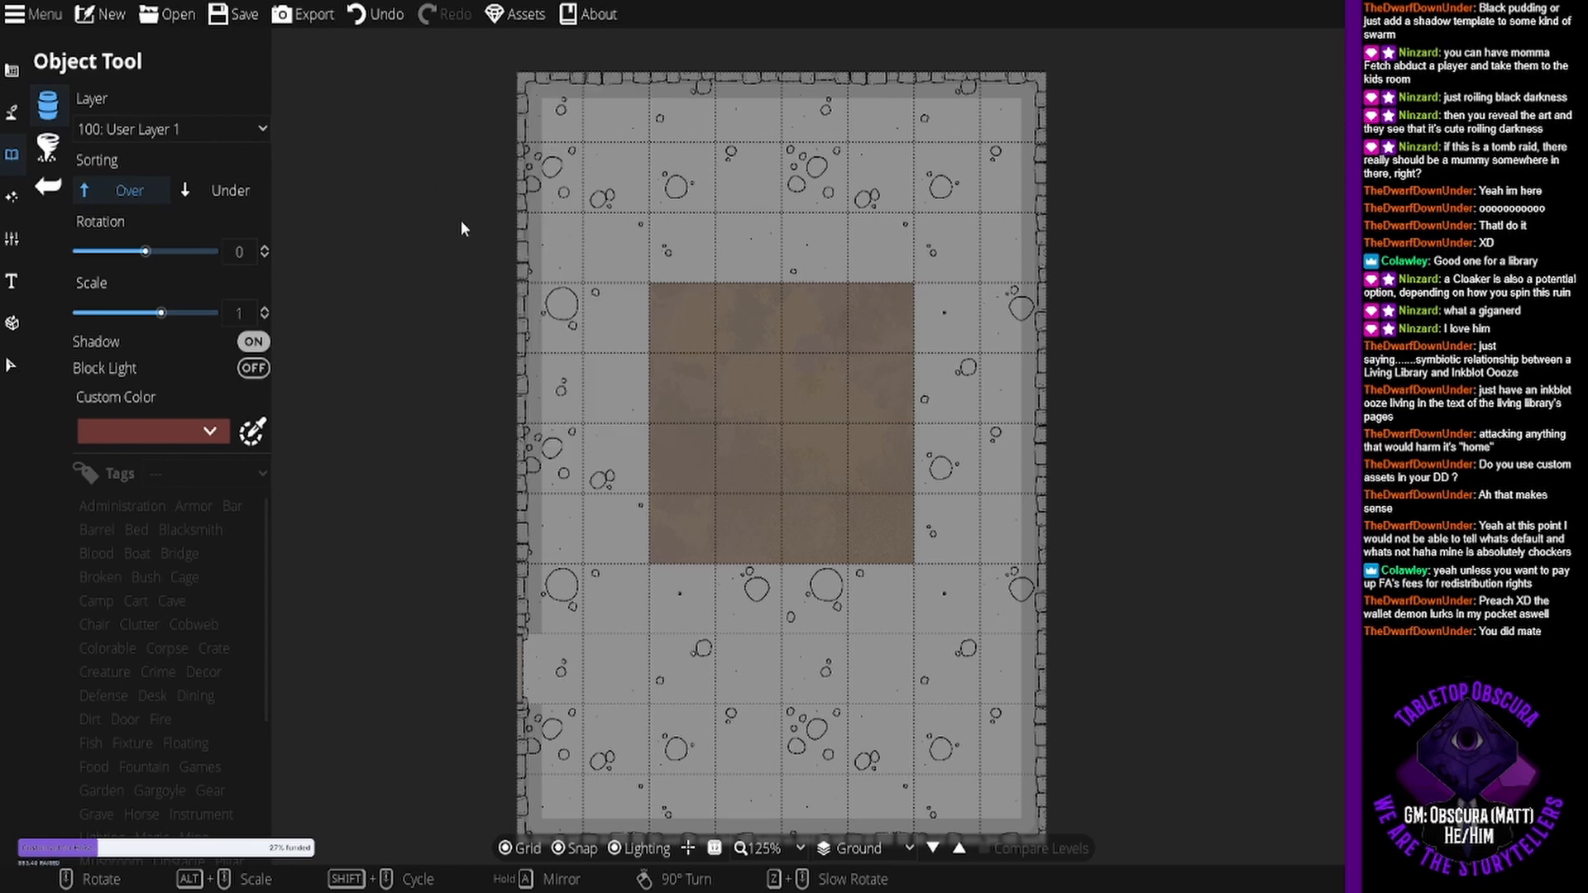
pyautogui.scroll(5, 692, 291)
pyautogui.click(254, 341)
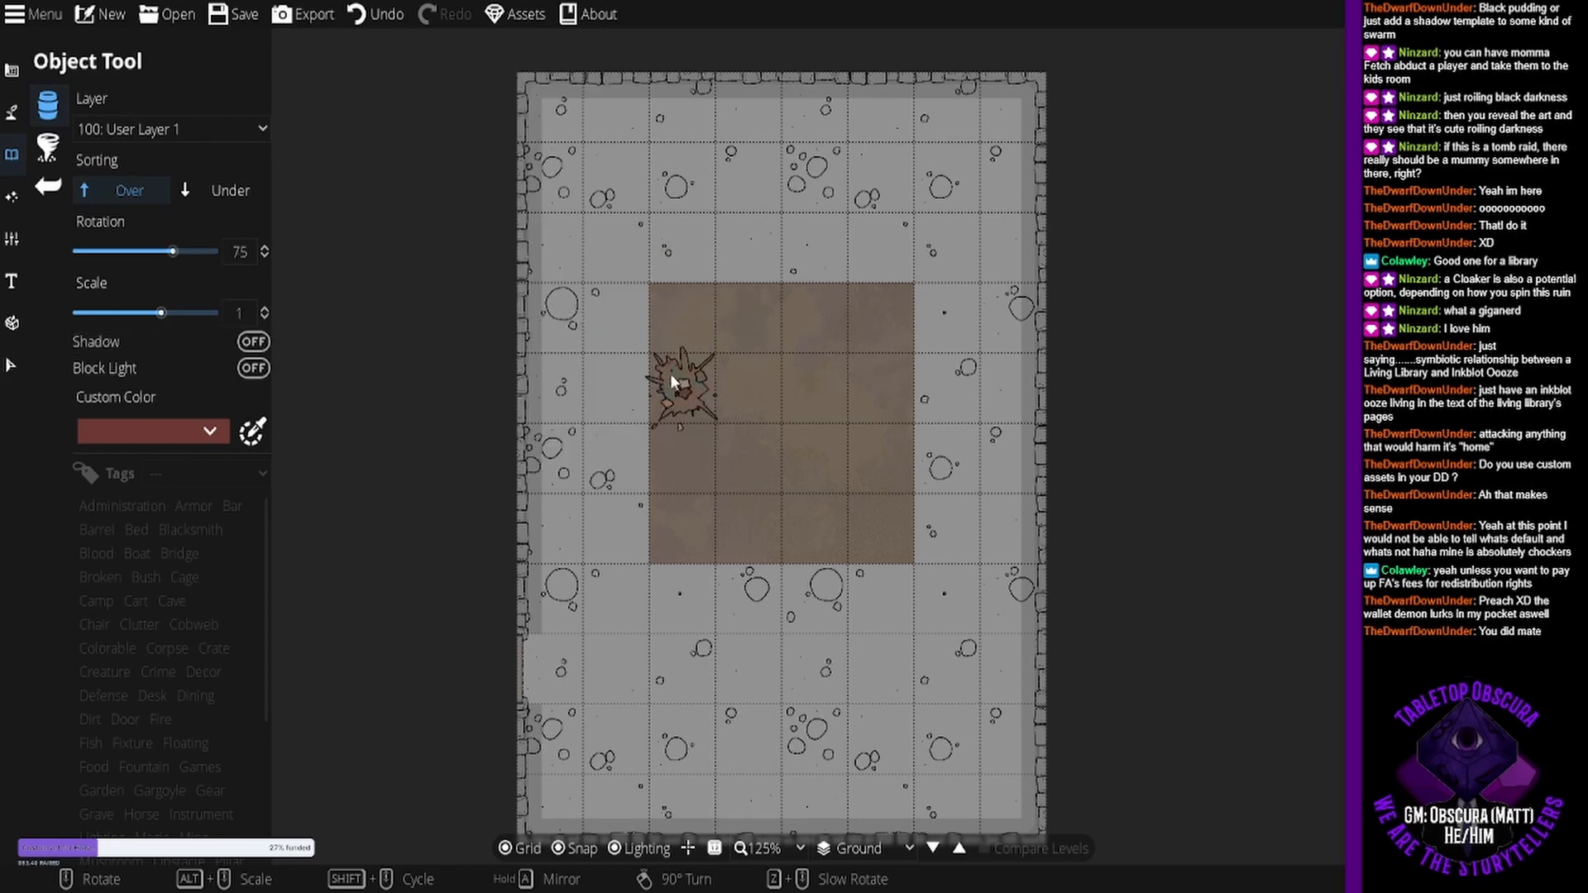
pyautogui.click(654, 352)
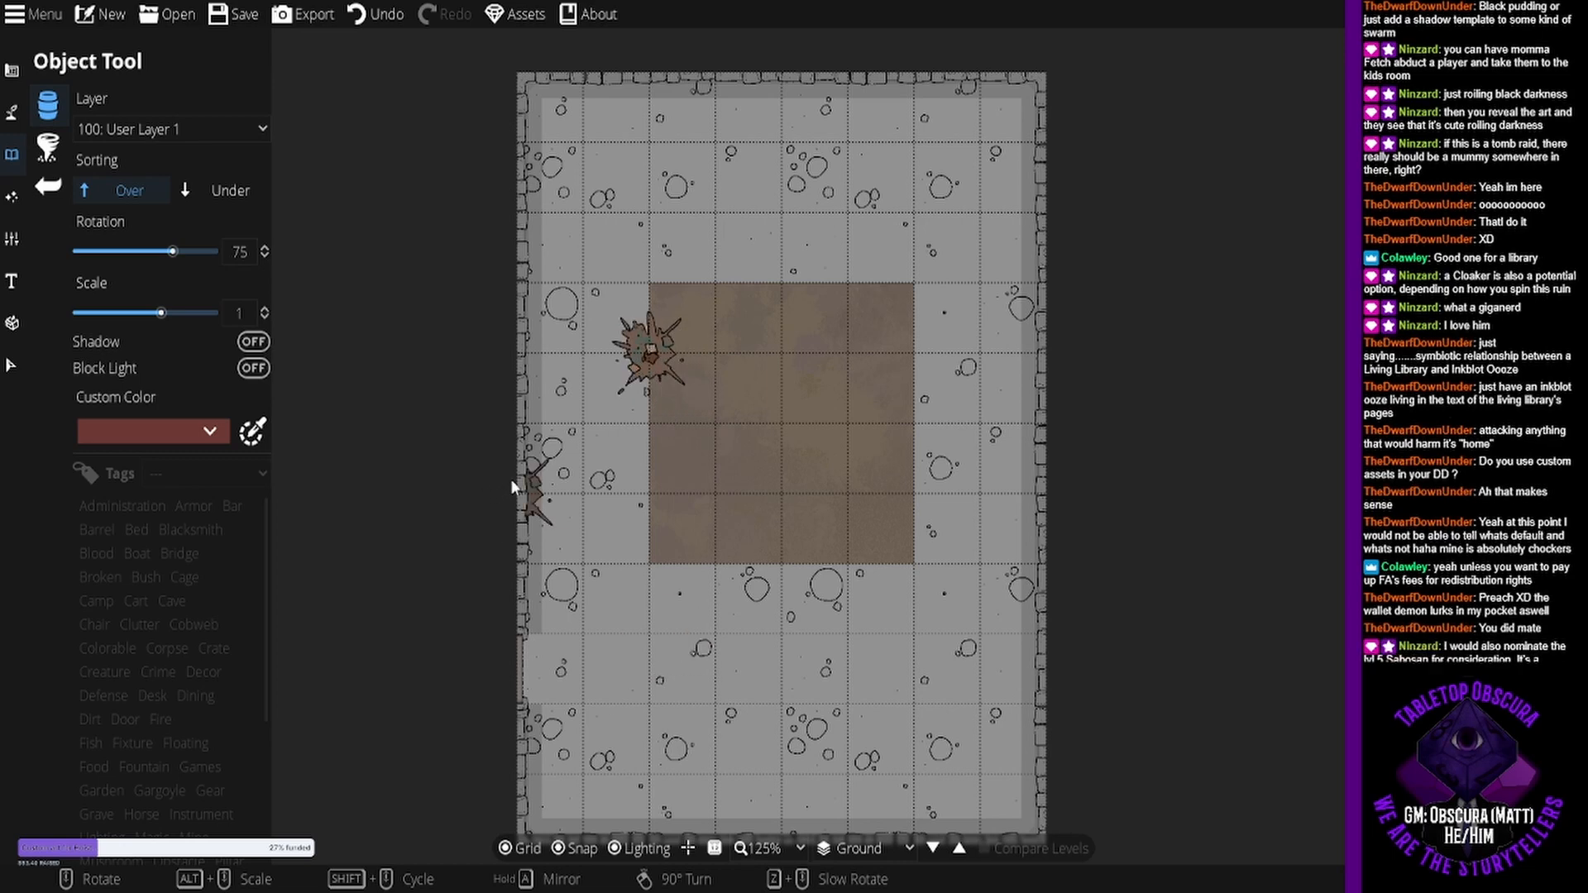
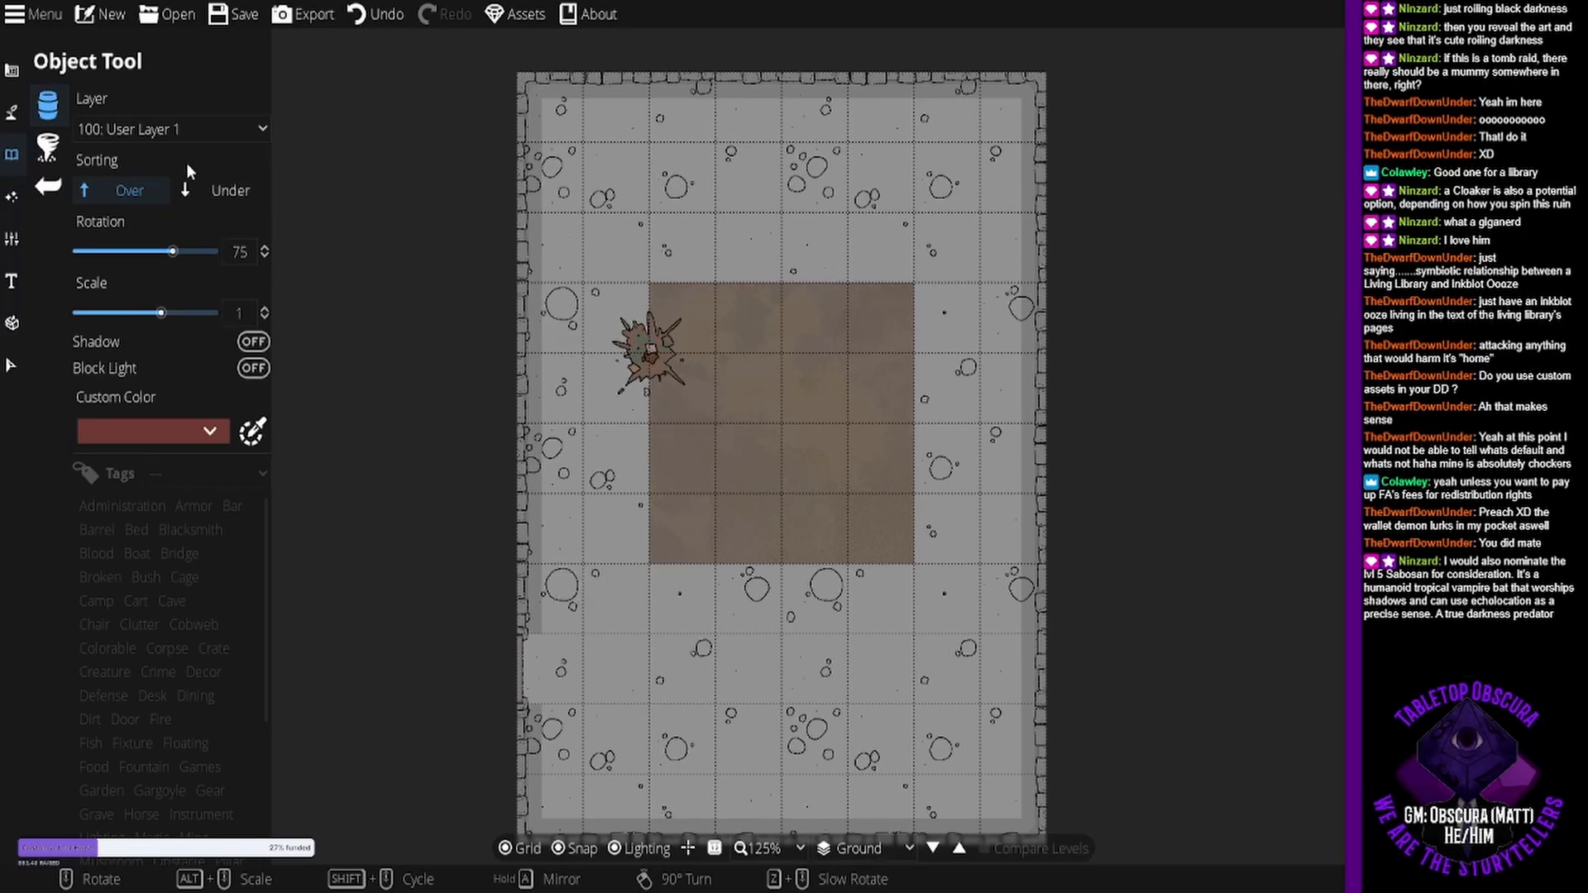
# - Paint light green grass with the Material Brush on layer -400: Below Ground, in the dirt square's southwest corner
pyautogui.click(13, 113)
pyautogui.click(106, 190)
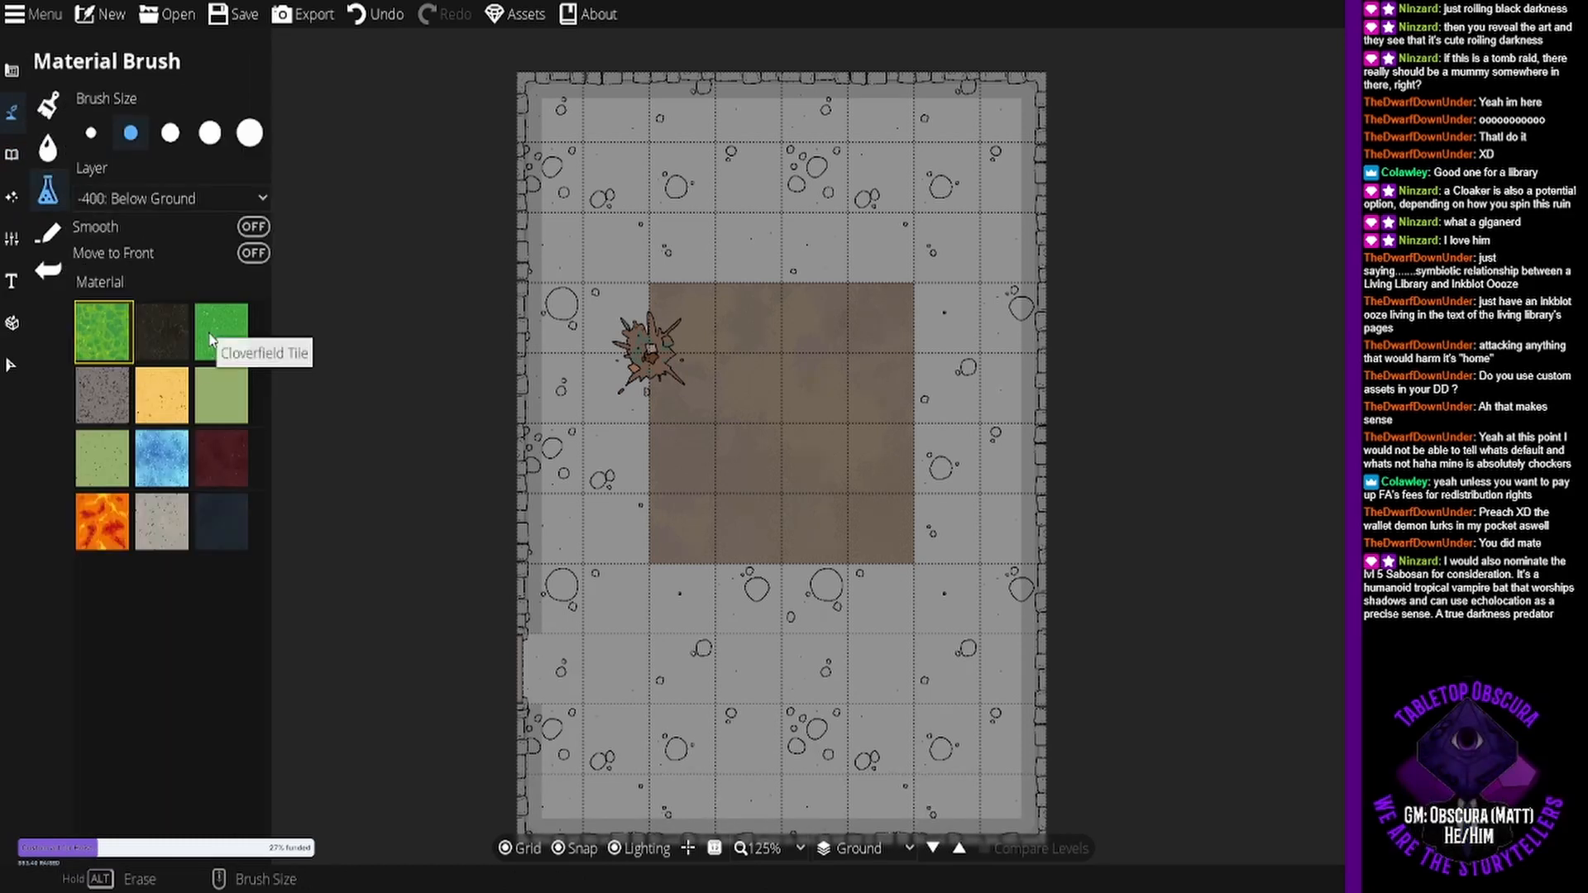
pyautogui.click(119, 482)
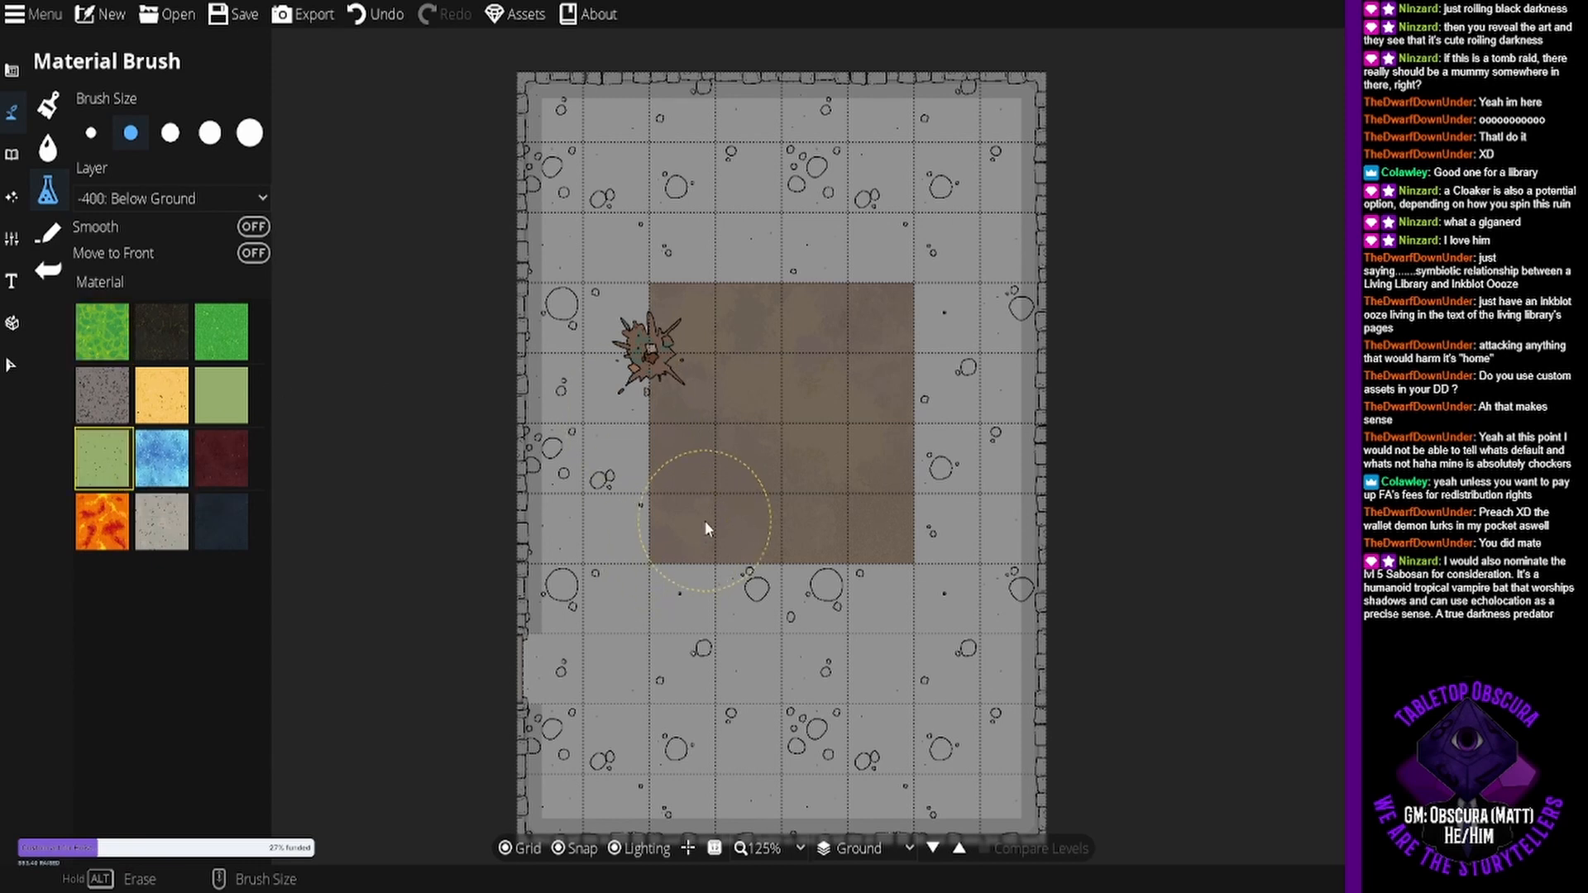
pyautogui.moveTo(705, 525)
pyautogui.mouseDown()
pyautogui.moveTo(668, 546)
pyautogui.moveTo(679, 530)
pyautogui.mouseUp()
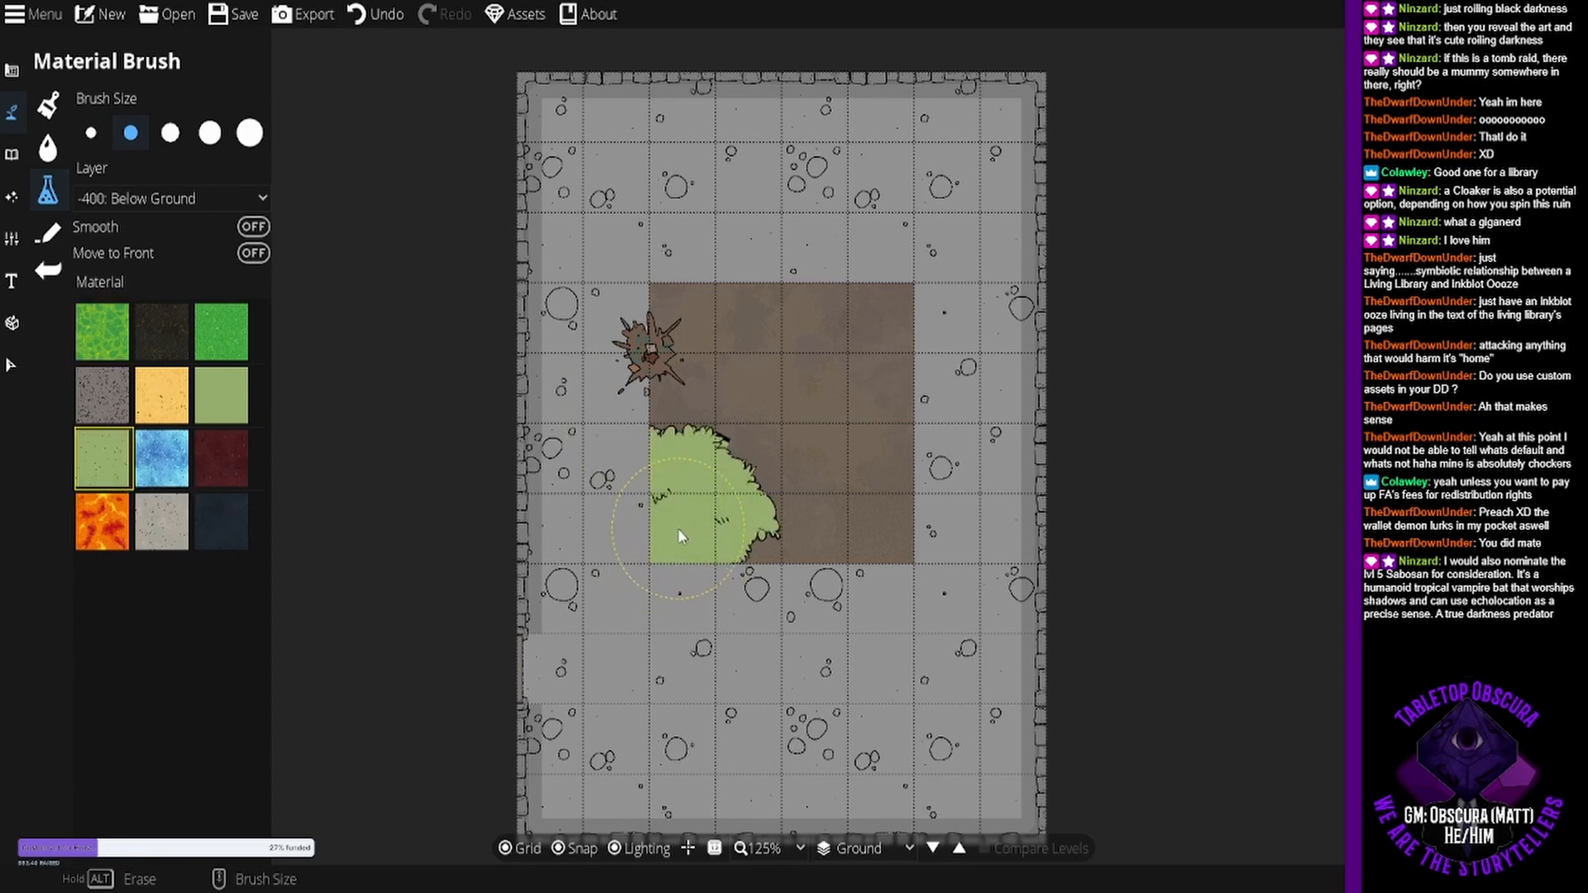
# - Undo the below-ground grass and the broken-wood debris, and set the Material Brush layer to 100: User Layer 1
pyautogui.hotkey('ctrl', 'z')
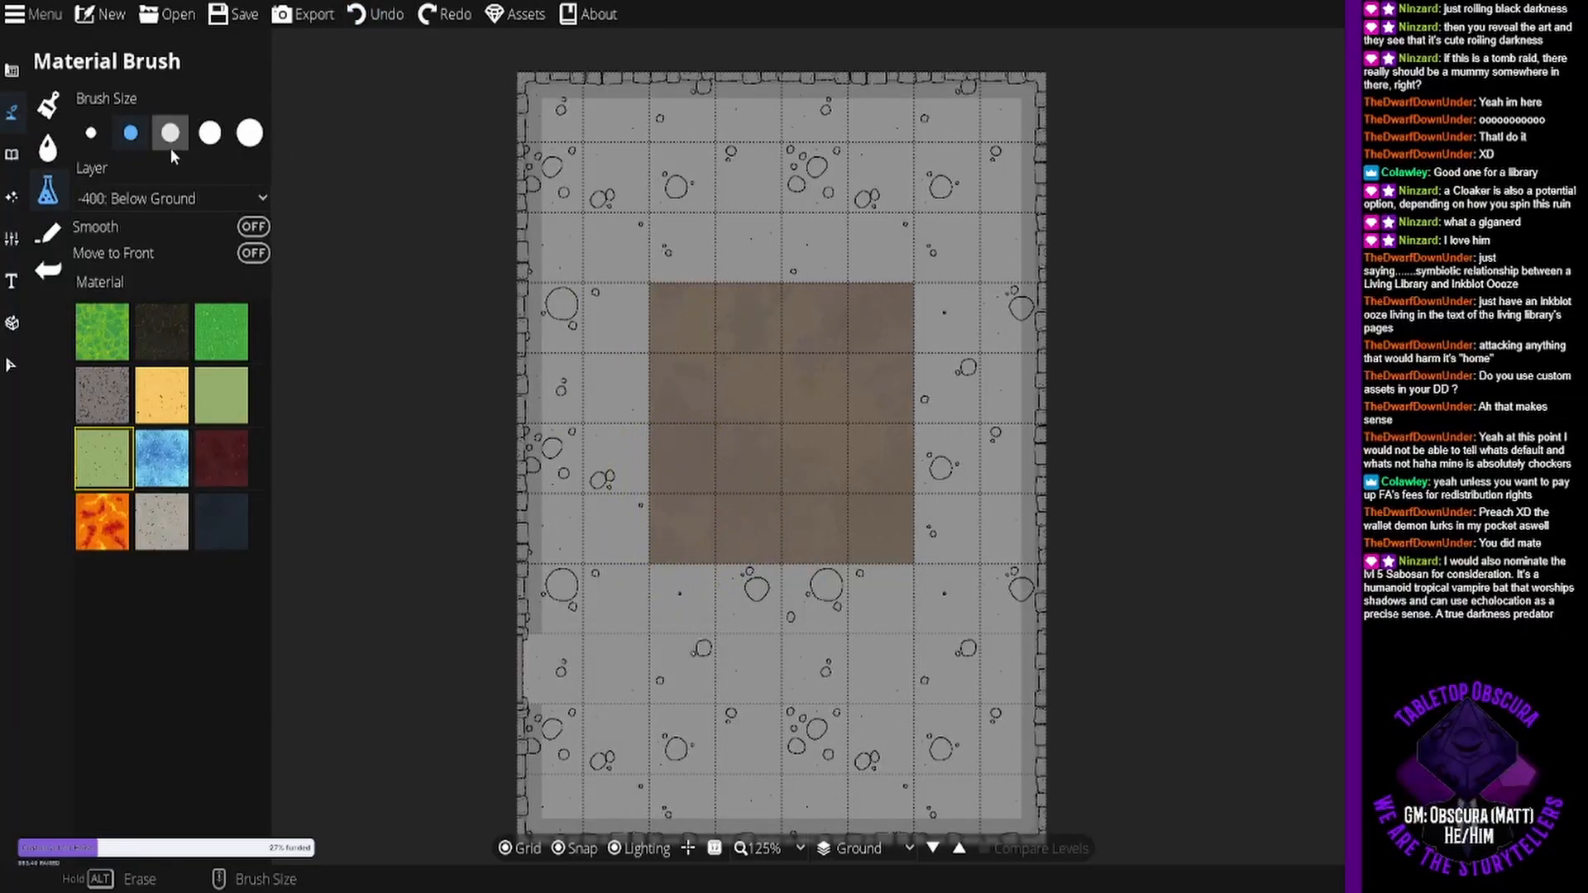
pyautogui.click(154, 202)
pyautogui.click(176, 385)
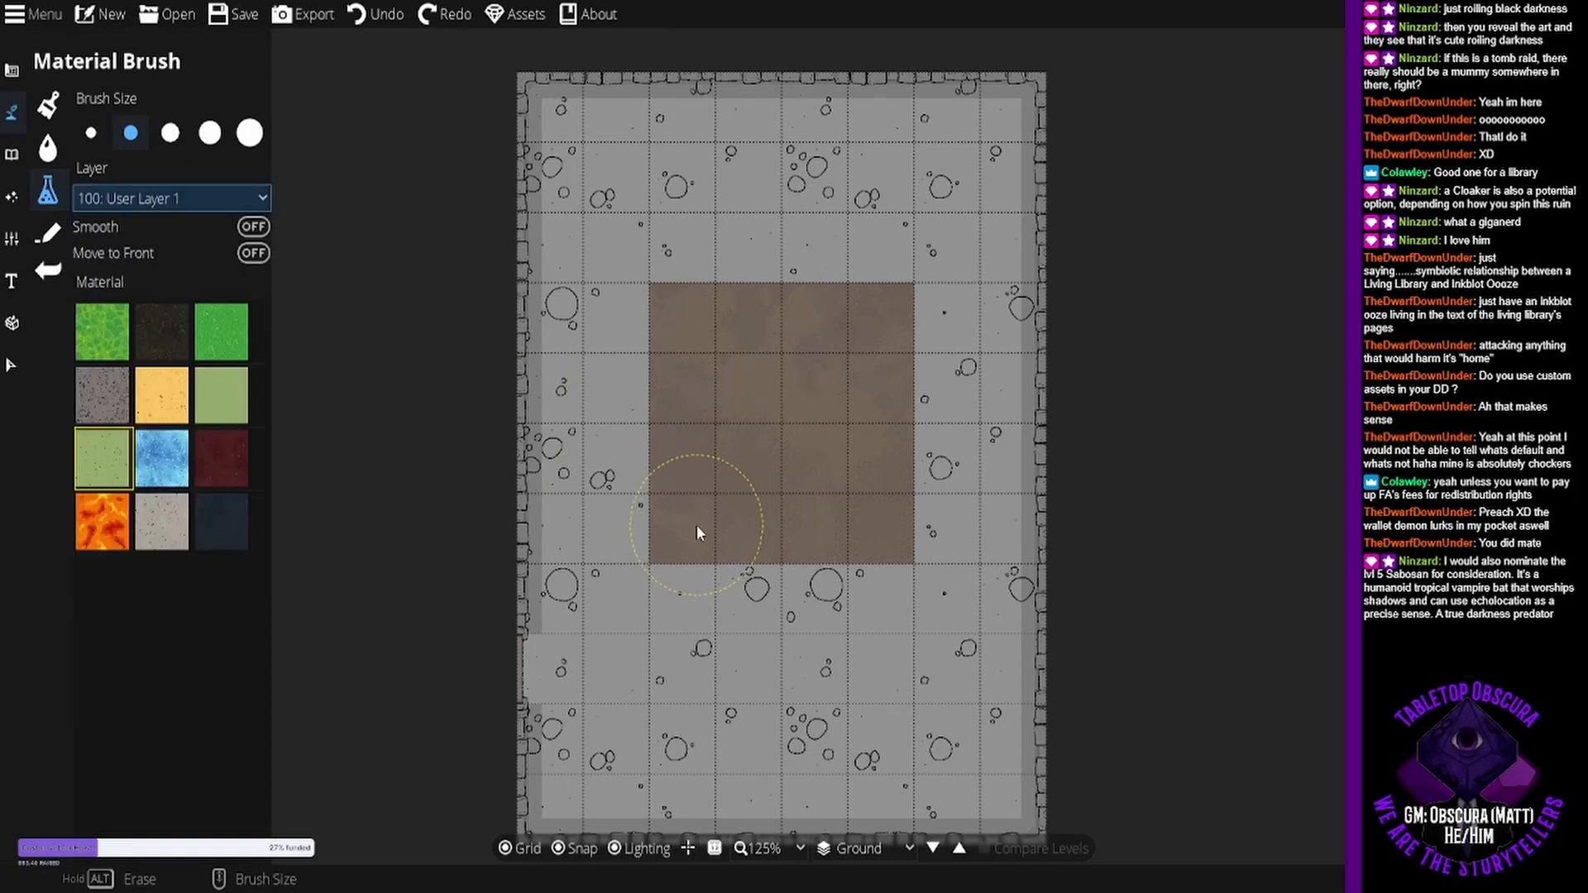
# - Try light green grass over the dirt square with the second-smallest brush, undo it, and switch to the smallest brush size
pyautogui.moveTo(696, 524)
pyautogui.mouseDown()
pyautogui.moveTo(682, 493)
pyautogui.moveTo(691, 337)
pyautogui.moveTo(670, 312)
pyautogui.moveTo(773, 331)
pyautogui.moveTo(887, 323)
pyautogui.mouseUp()
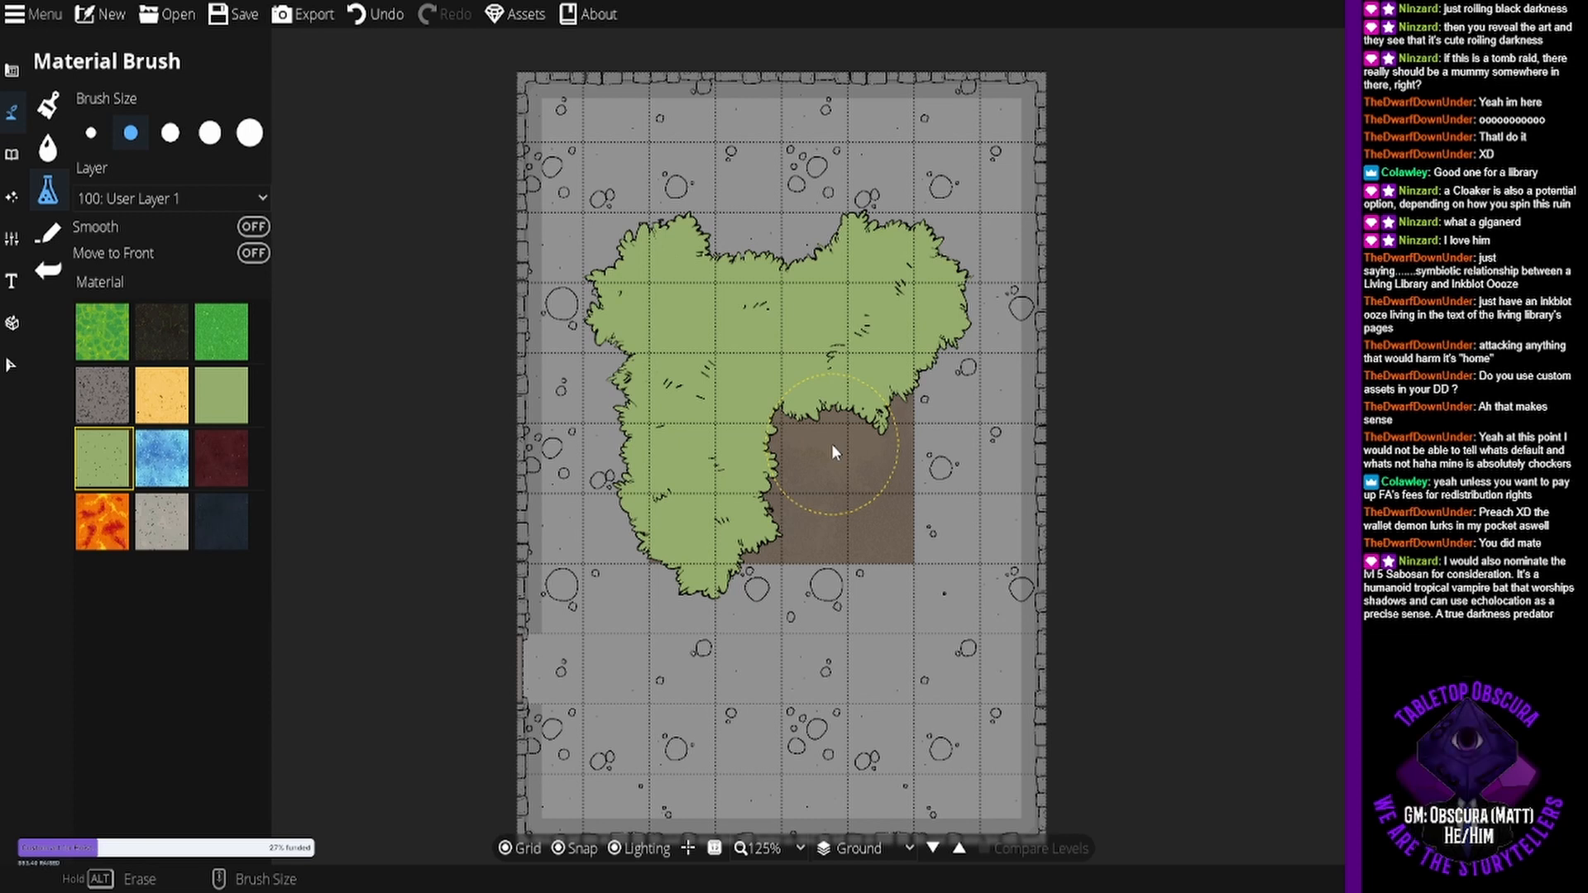
pyautogui.hotkey('ctrl', 'z')
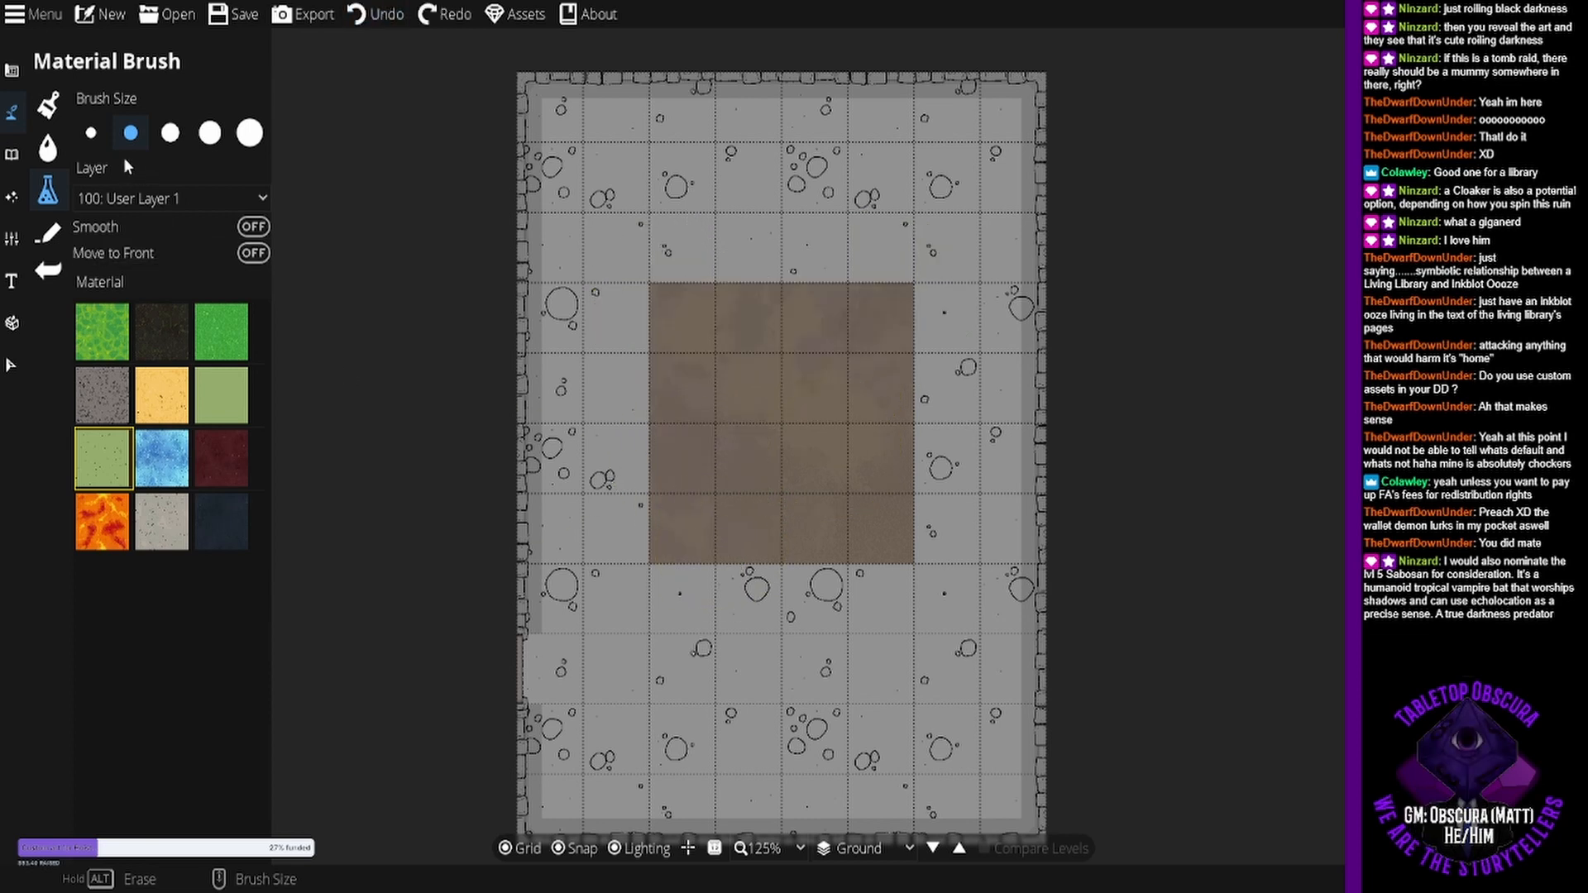
pyautogui.click(91, 132)
# - Try covering the whole dirt square with light green grass on 100: User Layer 1, and undo the strokes
pyautogui.moveTo(780, 338)
pyautogui.mouseDown()
pyautogui.moveTo(727, 311)
pyautogui.moveTo(670, 310)
pyautogui.moveTo(683, 555)
pyautogui.moveTo(737, 538)
pyautogui.moveTo(886, 547)
pyautogui.moveTo(893, 488)
pyautogui.moveTo(871, 397)
pyautogui.moveTo(886, 349)
pyautogui.mouseUp()
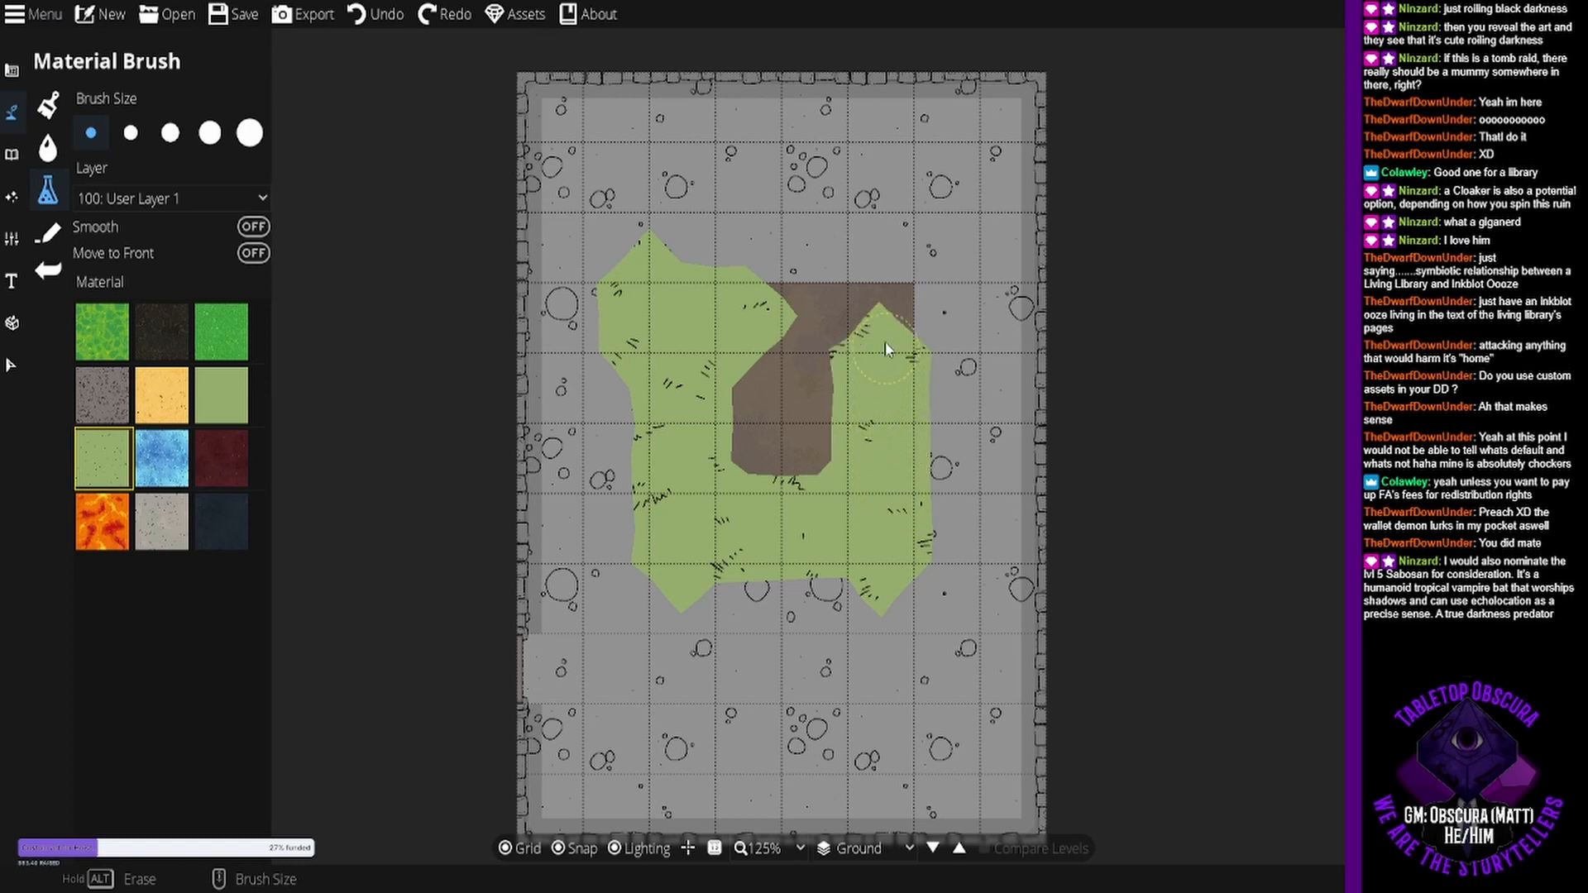
pyautogui.moveTo(798, 314)
pyautogui.mouseDown()
pyautogui.moveTo(776, 459)
pyautogui.moveTo(818, 463)
pyautogui.moveTo(810, 442)
pyautogui.moveTo(813, 481)
pyautogui.mouseUp()
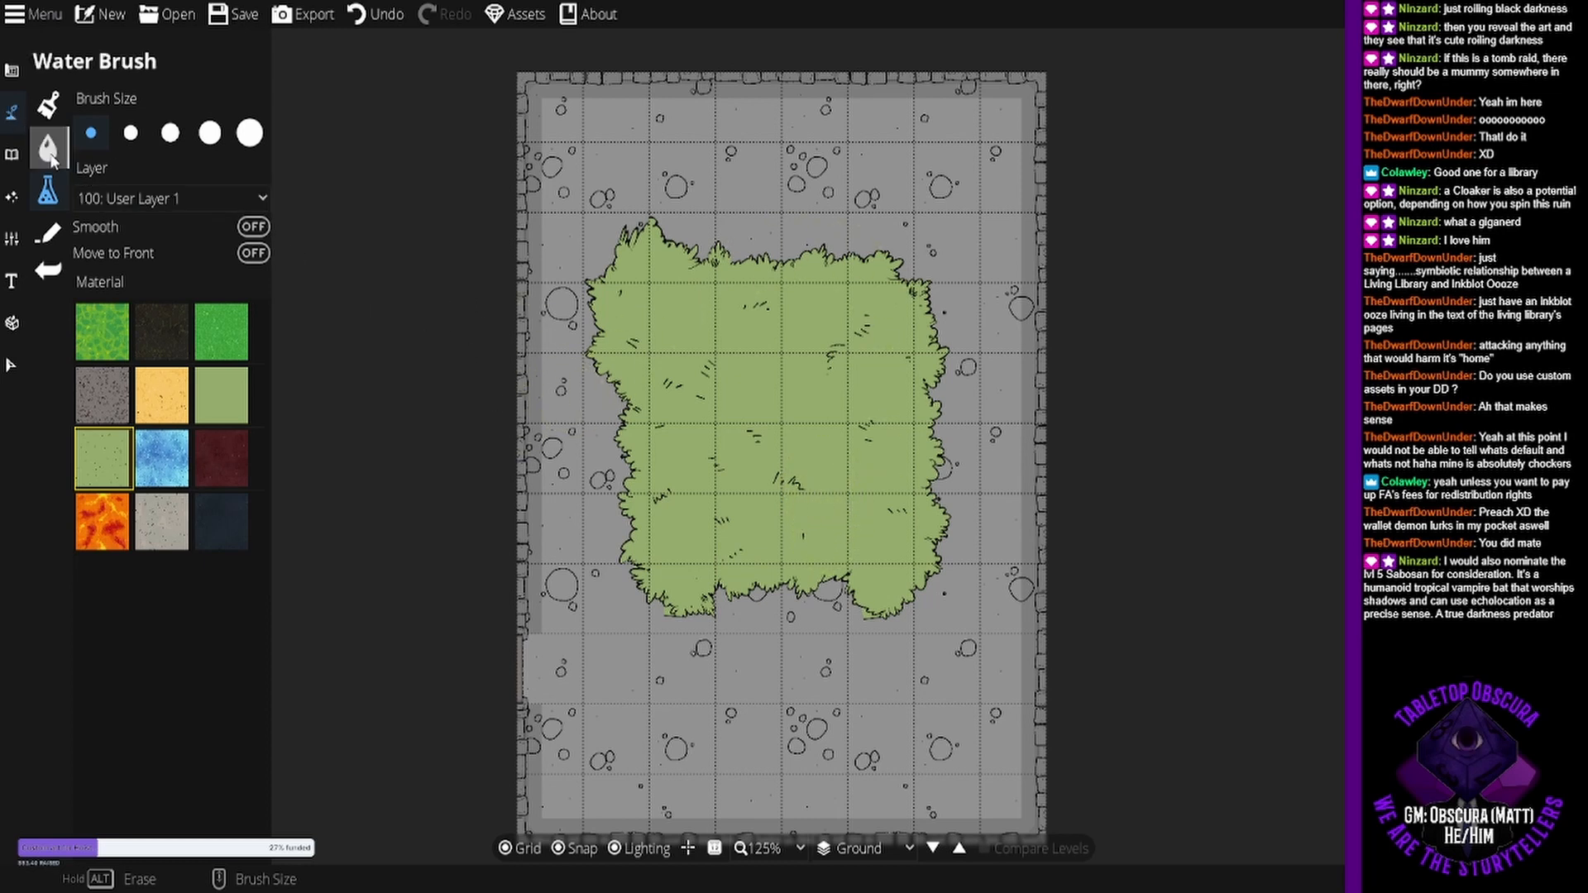
pyautogui.click(127, 199)
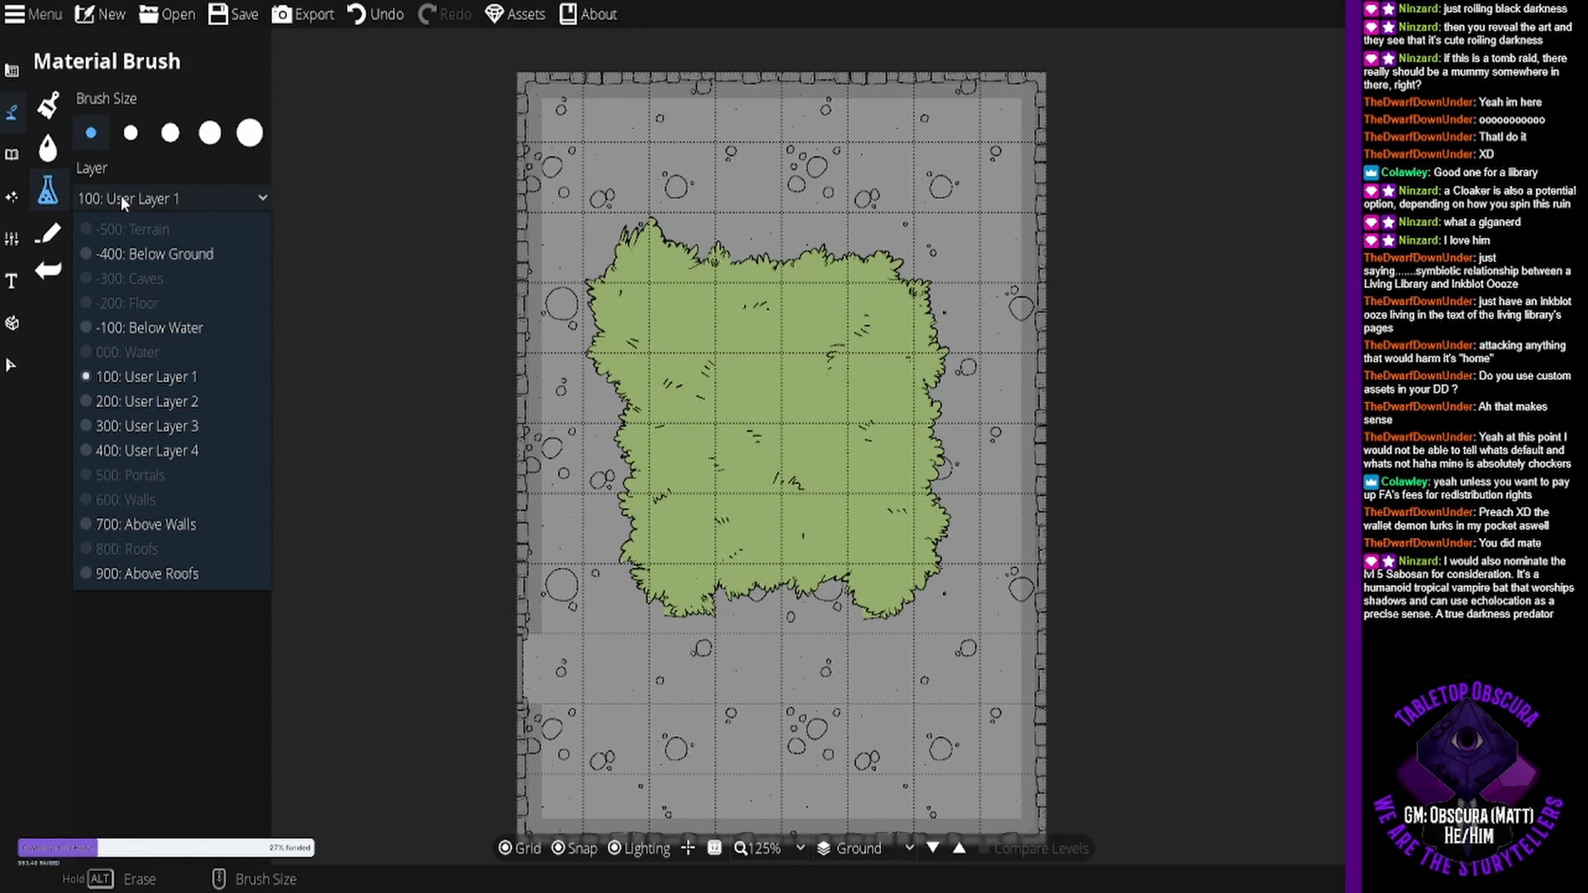
pyautogui.click(119, 197)
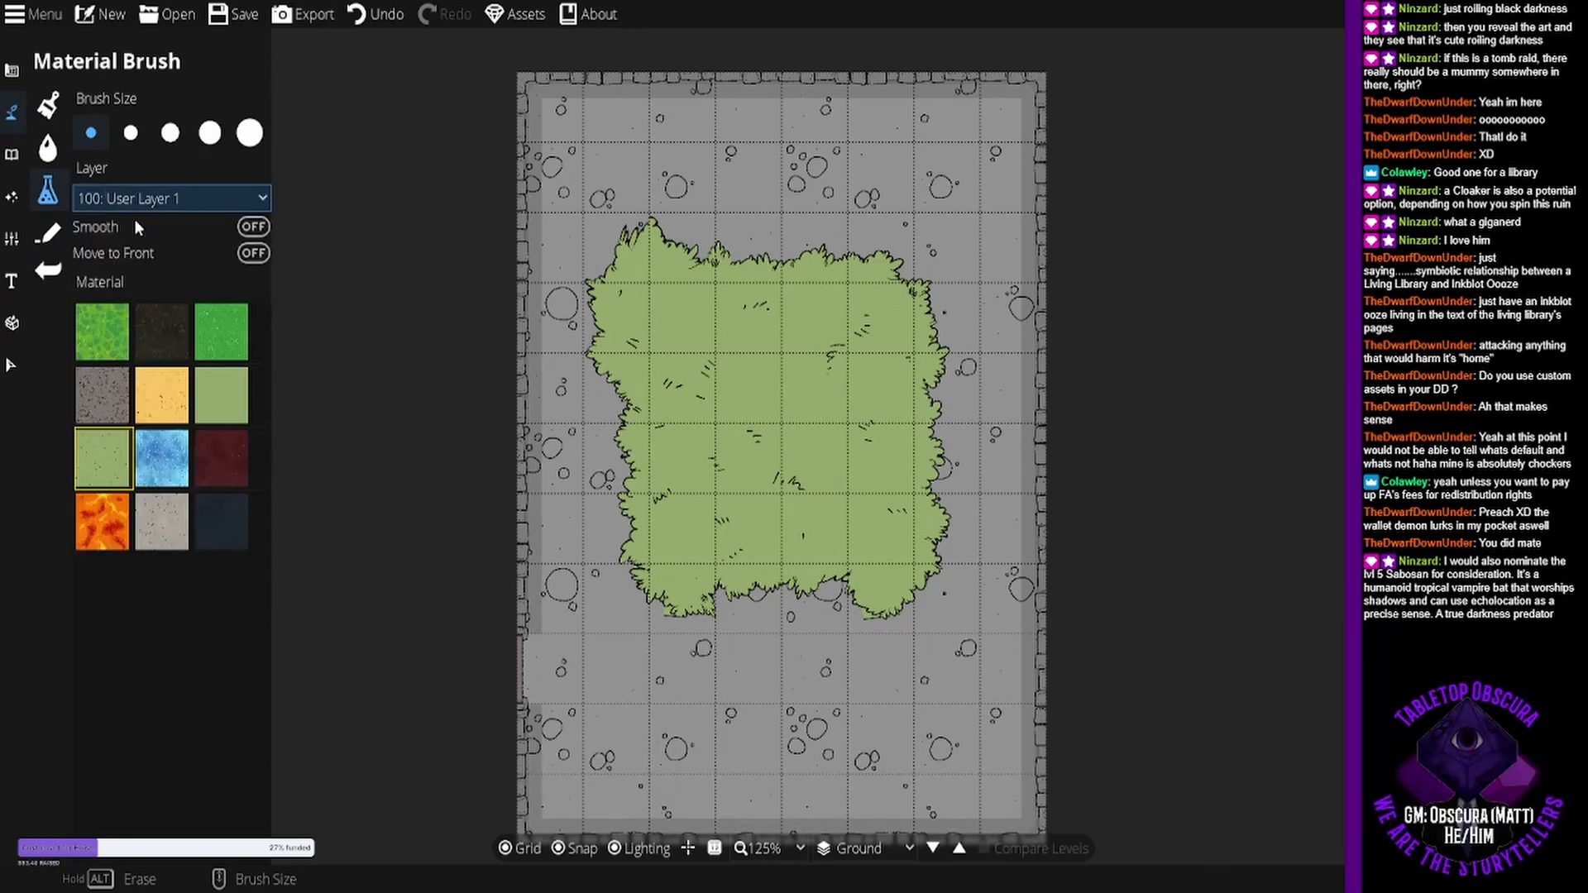
pyautogui.hotkey('ctrl', 'z')
pyautogui.click(155, 199)
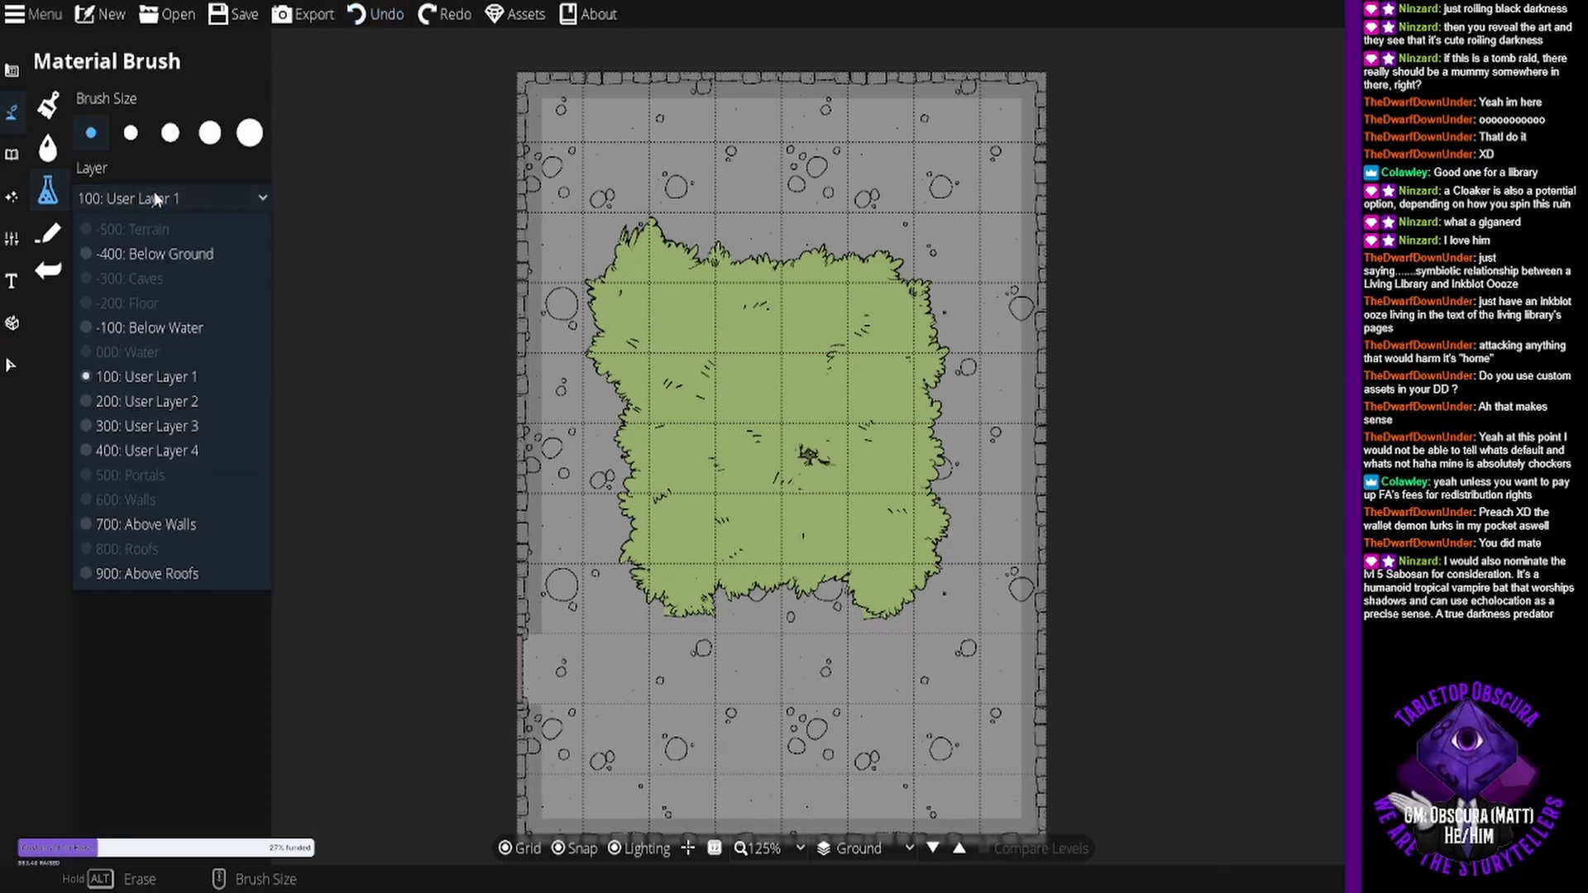
pyautogui.click(174, 200)
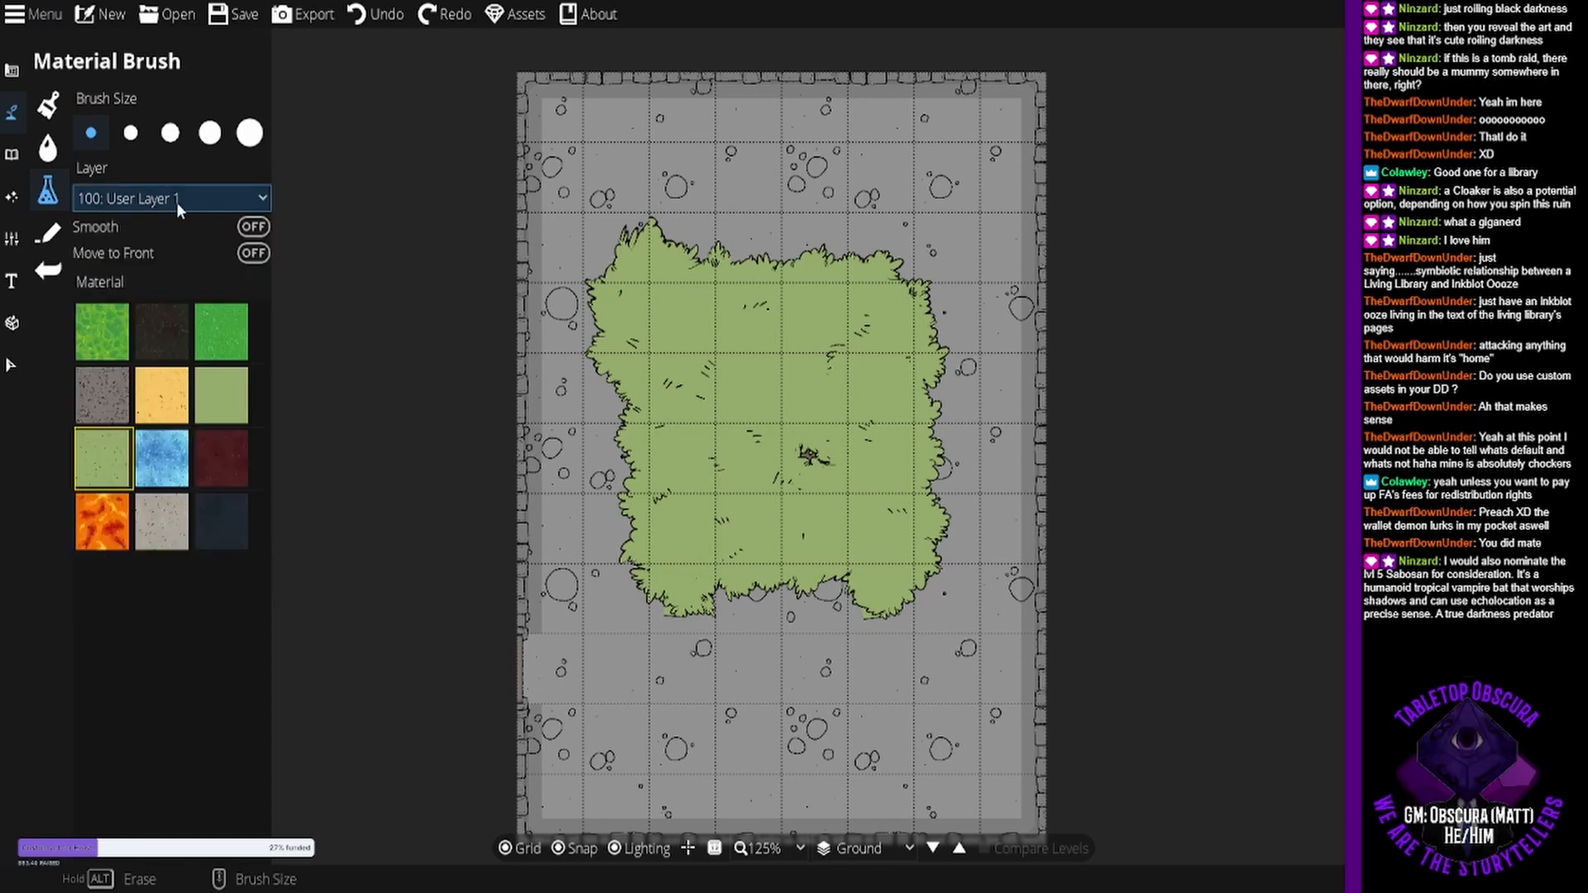
pyautogui.hotkey('ctrl', 'z')
pyautogui.hotkey('ctrl', 'z')
# - Try painting light green grass inside the dirt square on layer -100: Below Water, and undo the strokes
pyautogui.click(176, 202)
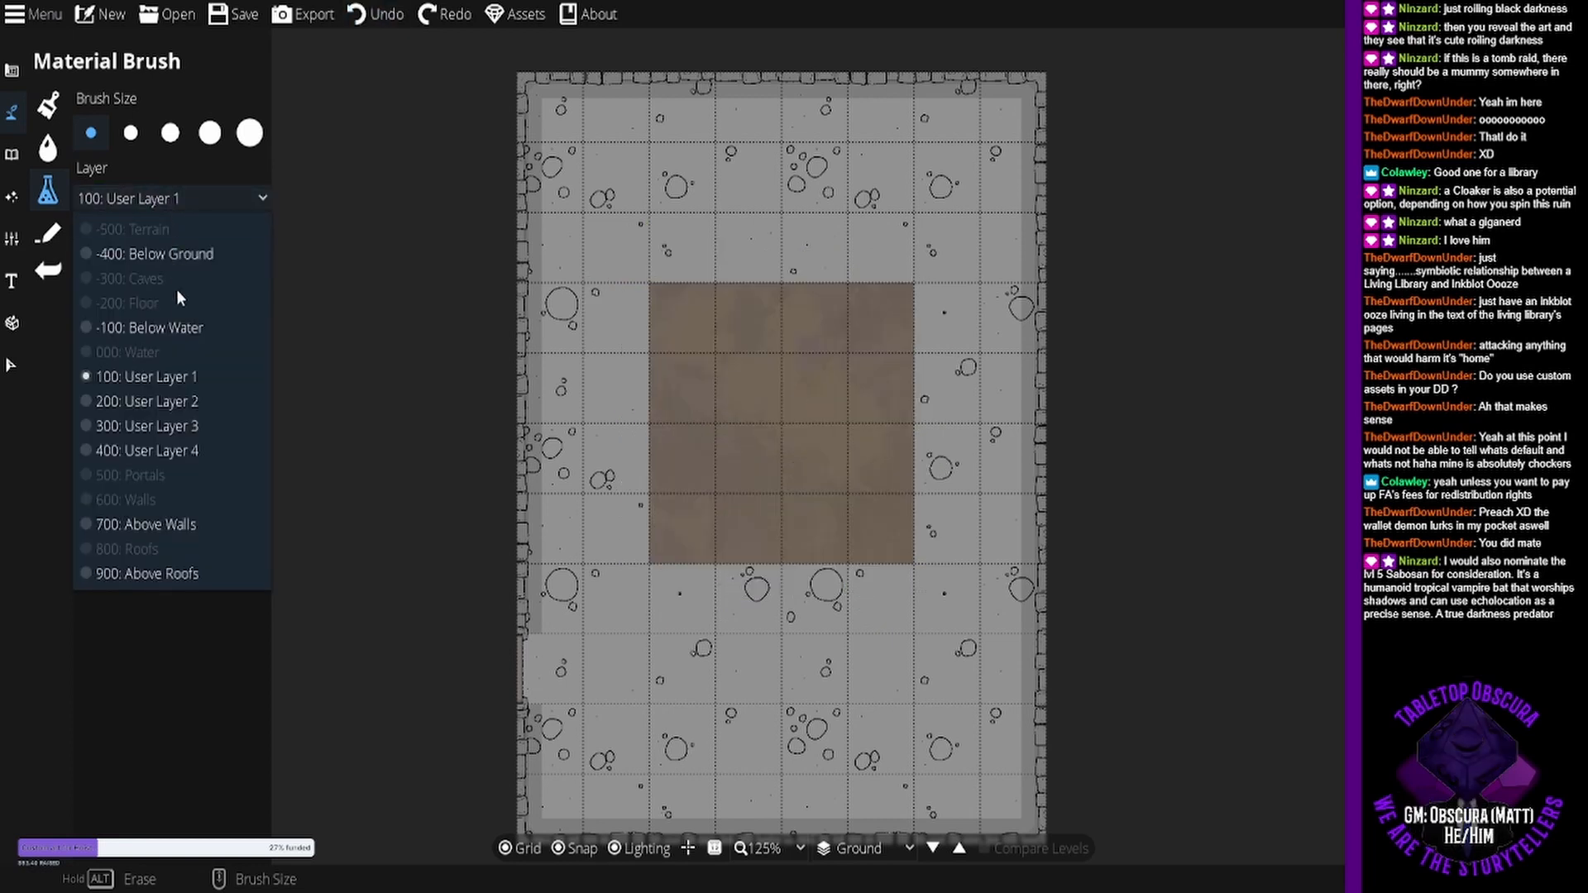
pyautogui.click(187, 330)
pyautogui.moveTo(674, 543)
pyautogui.mouseDown()
pyautogui.moveTo(738, 584)
pyautogui.moveTo(892, 554)
pyautogui.moveTo(762, 543)
pyautogui.moveTo(807, 585)
pyautogui.moveTo(897, 566)
pyautogui.moveTo(843, 330)
pyautogui.moveTo(828, 493)
pyautogui.moveTo(882, 367)
pyautogui.moveTo(855, 288)
pyautogui.moveTo(771, 299)
pyautogui.mouseUp()
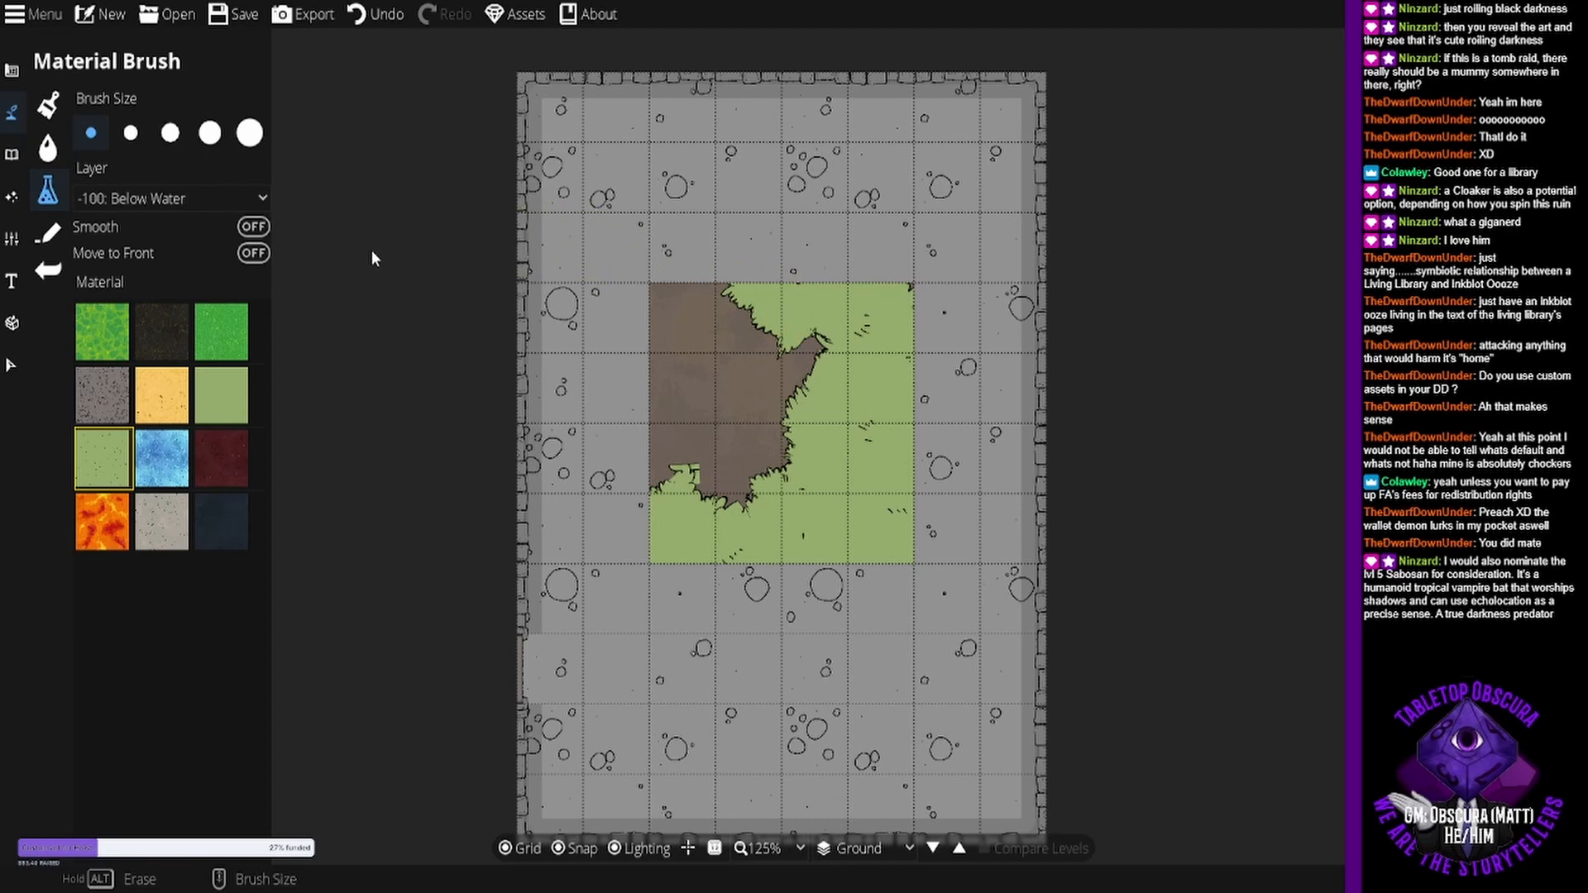
pyautogui.hotkey('ctrl', 'z')
pyautogui.hotkey('ctrl', 'z')
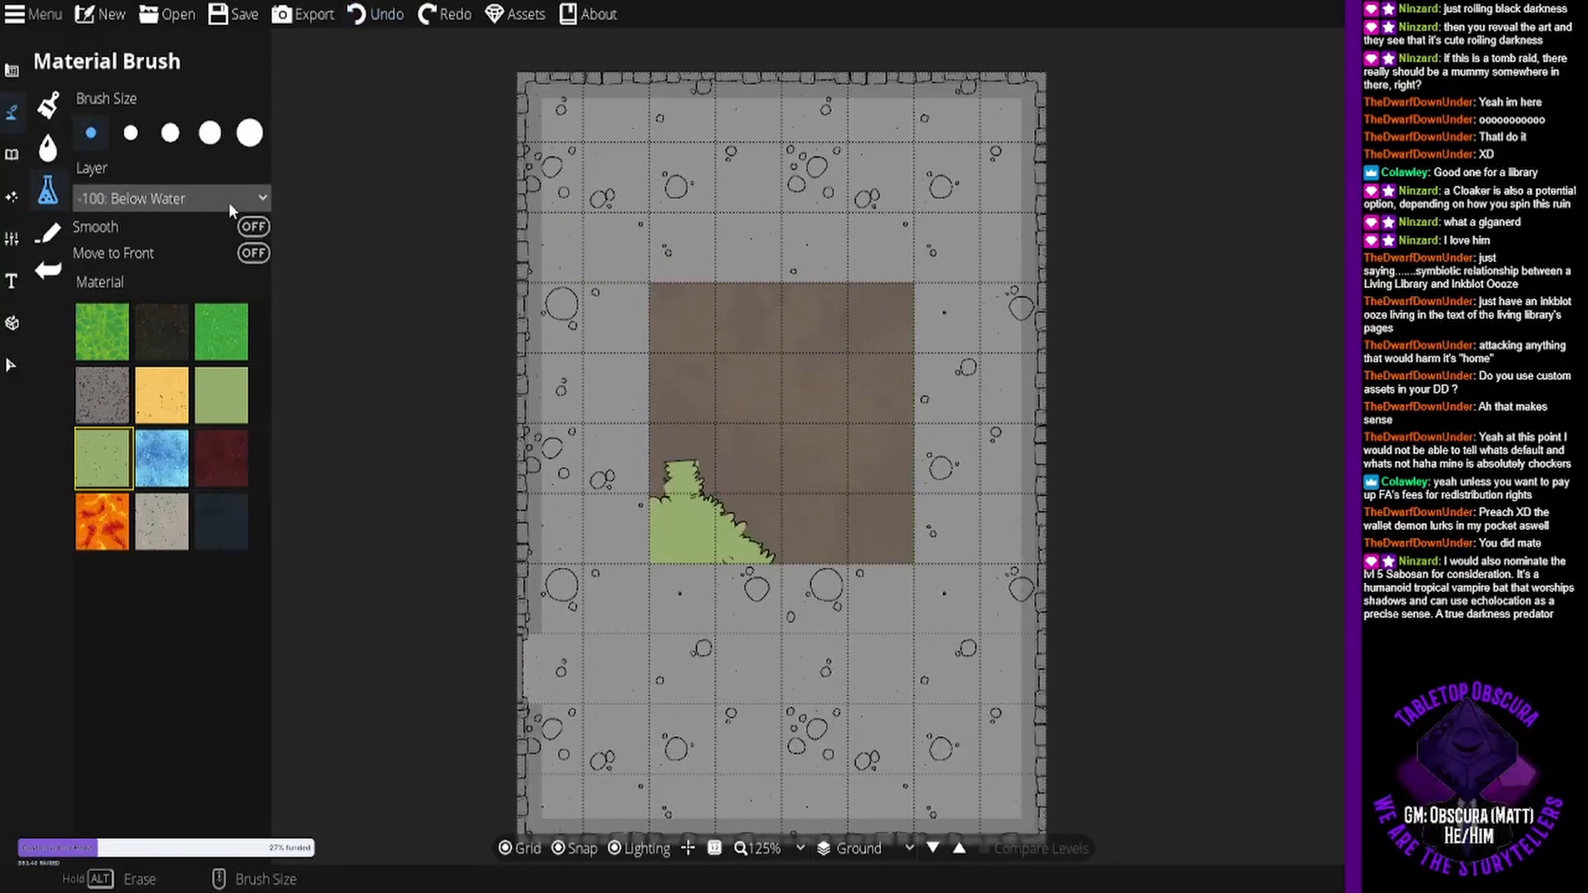
pyautogui.hotkey('ctrl', 'z')
# - Paint light green grass on 100: User Layer 1 over the entire dirt square, overlapping the surrounding stone floor edges
pyautogui.click(229, 202)
pyautogui.click(203, 377)
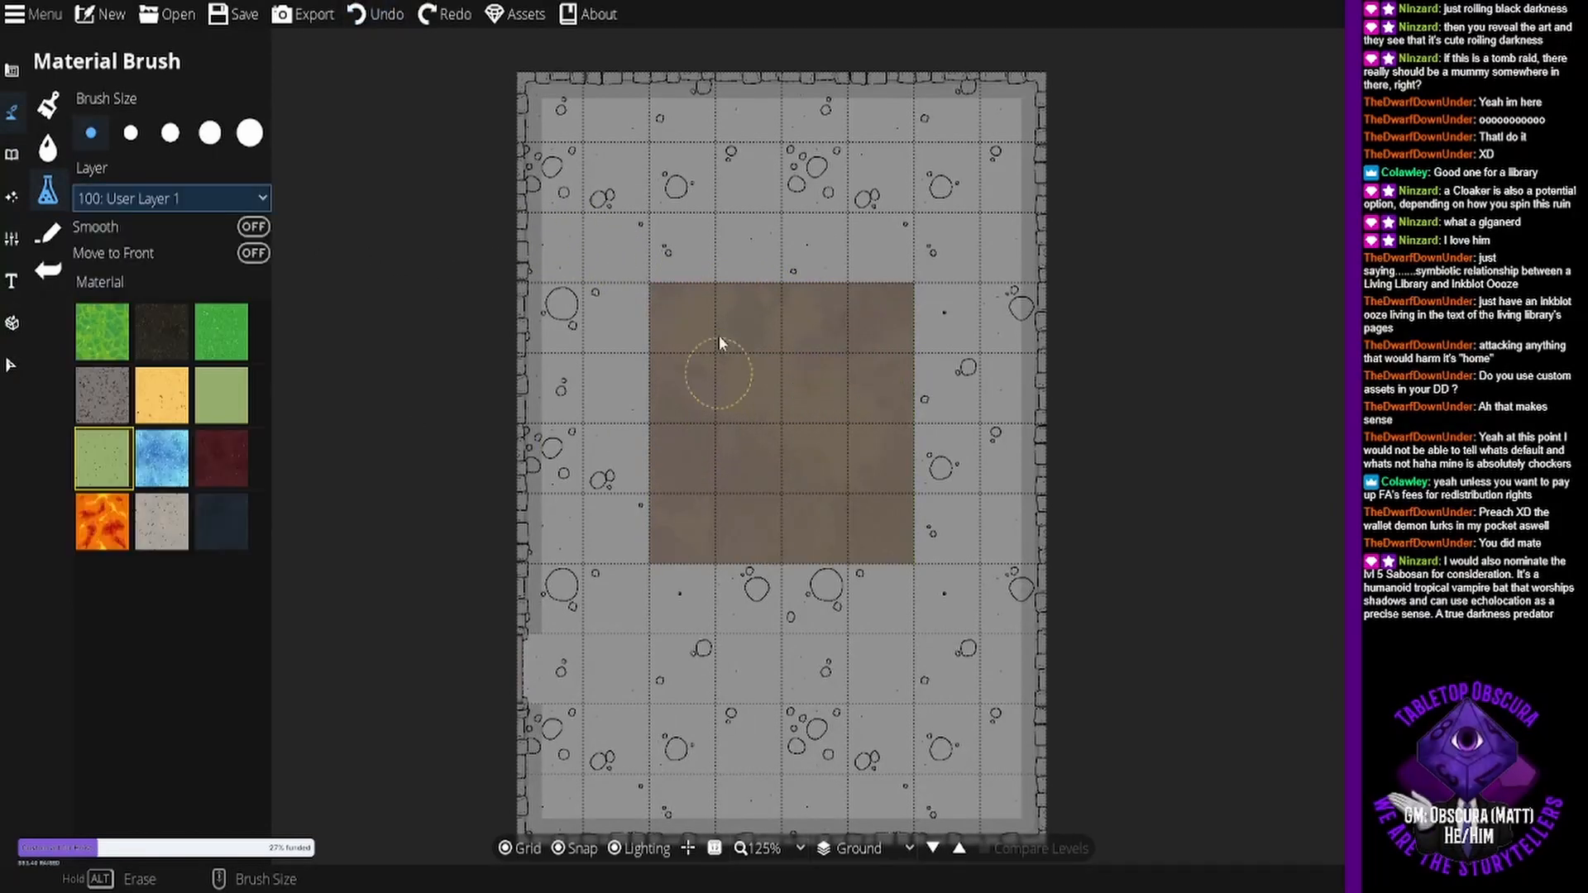
pyautogui.moveTo(649, 248)
pyautogui.mouseDown()
pyautogui.moveTo(687, 573)
pyautogui.moveTo(871, 566)
pyautogui.moveTo(885, 308)
pyautogui.moveTo(728, 307)
pyautogui.mouseUp()
pyautogui.moveTo(767, 420)
pyautogui.mouseDown()
pyautogui.moveTo(821, 503)
pyautogui.moveTo(804, 430)
pyautogui.mouseUp()
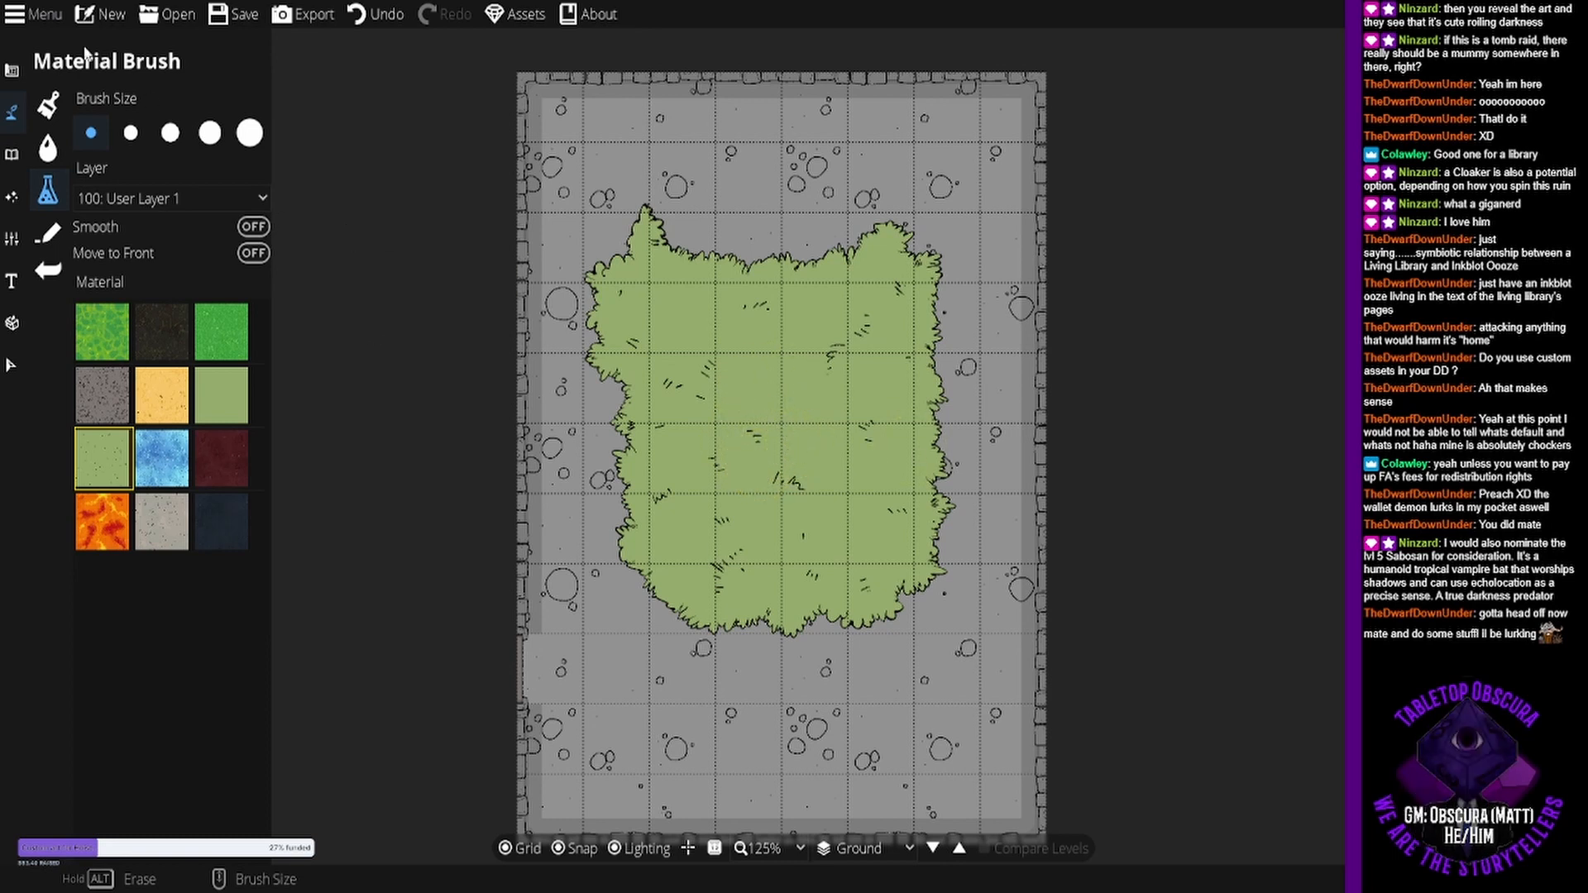
# - Place a large broad-leafed green plant object at the center of the grass, rotated 165 at scale 1.4
pyautogui.click(17, 72)
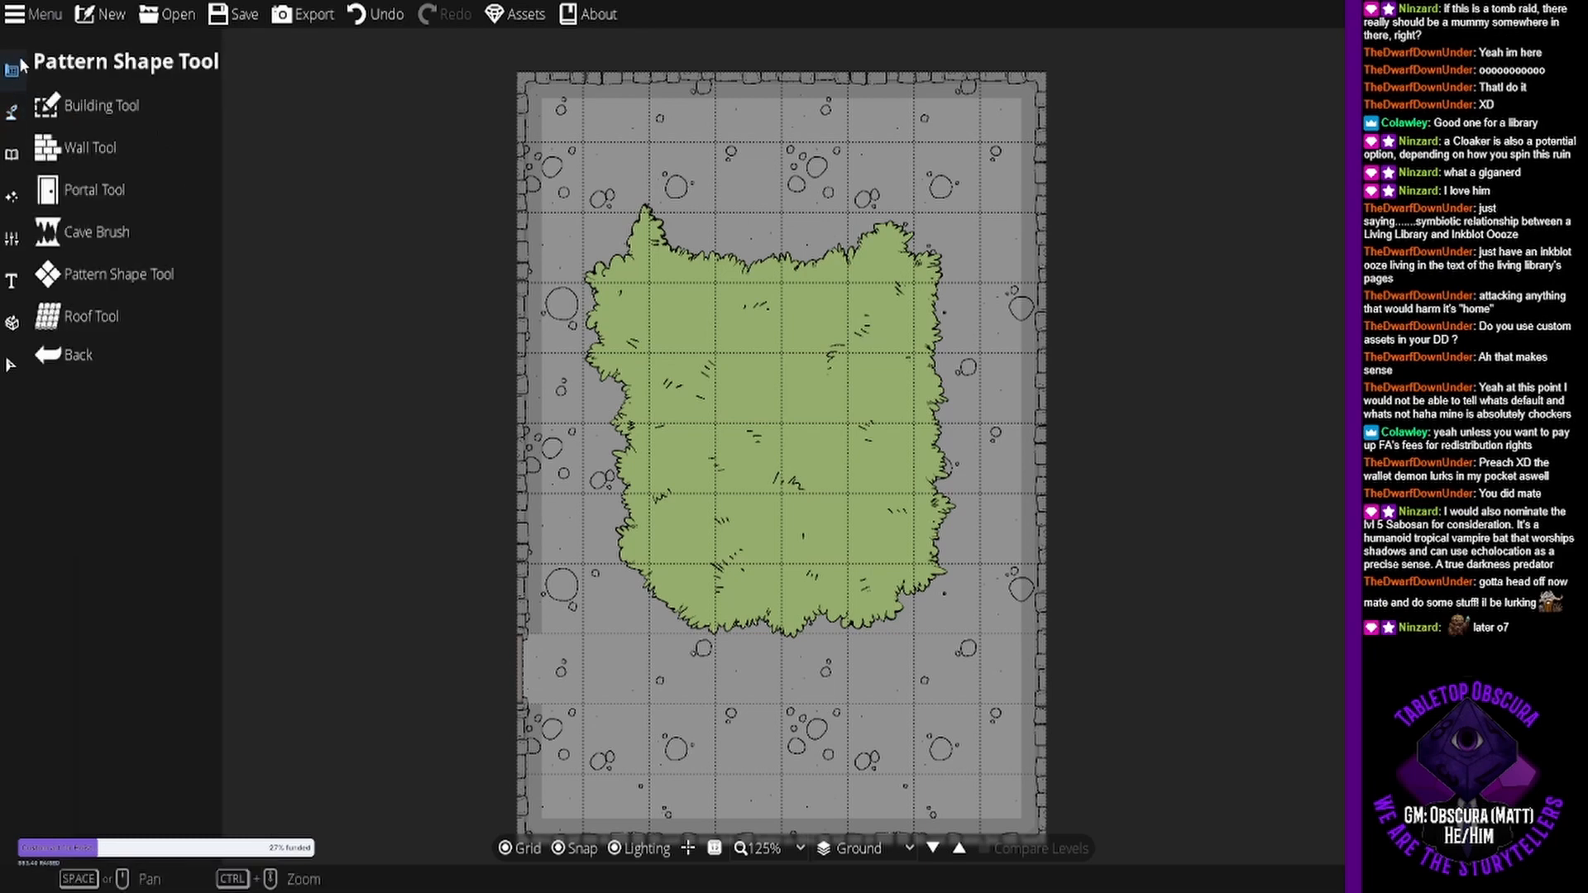
pyautogui.click(11, 113)
pyautogui.click(11, 156)
pyautogui.click(95, 108)
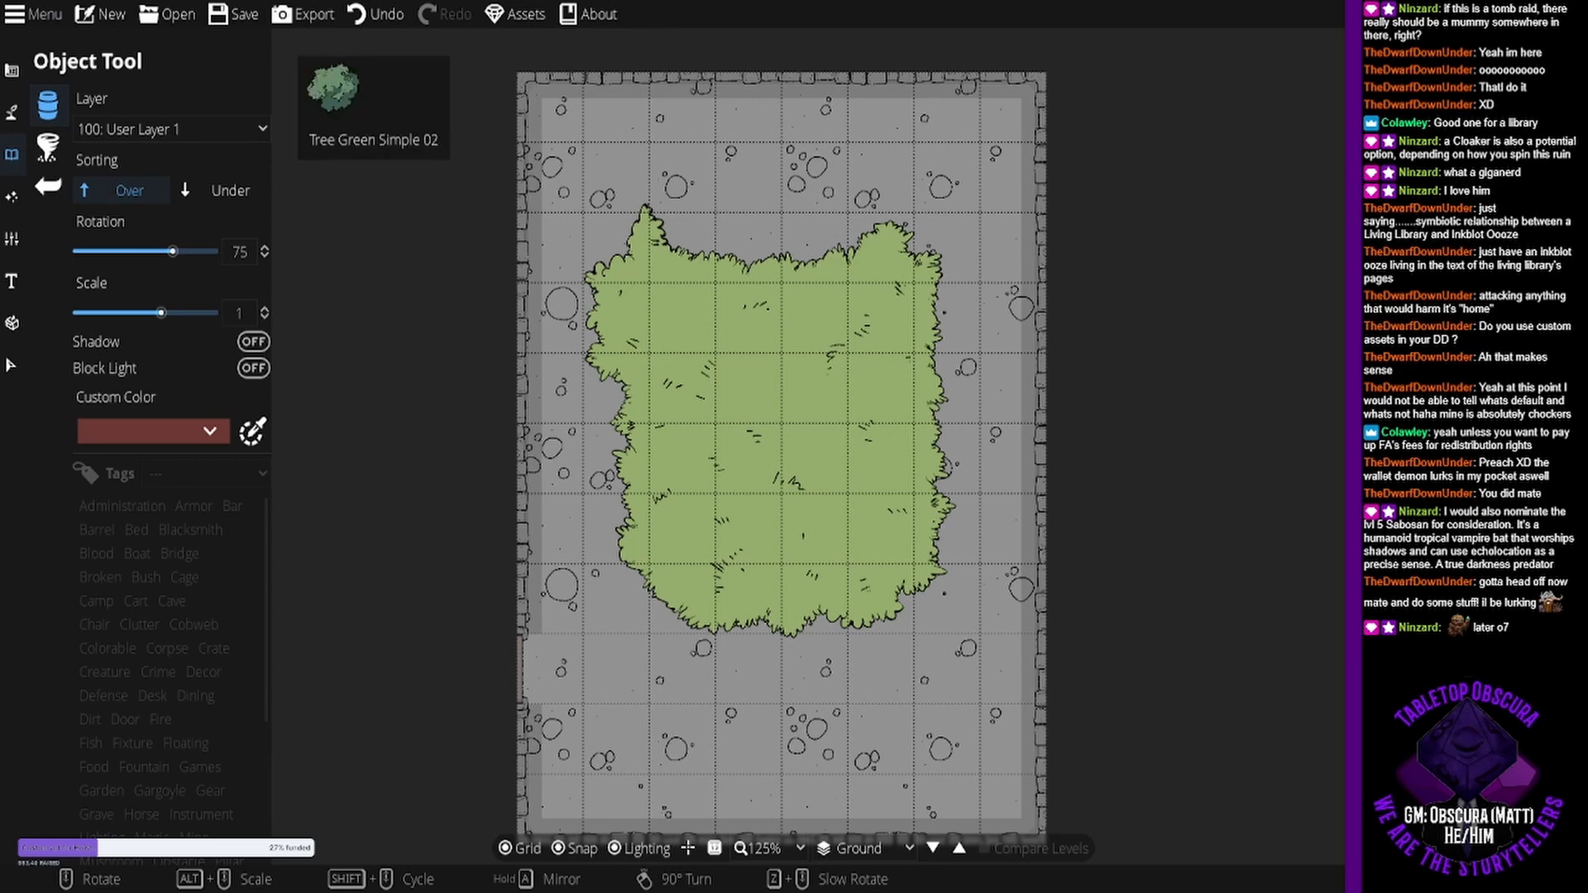
pyautogui.click(1405, 236)
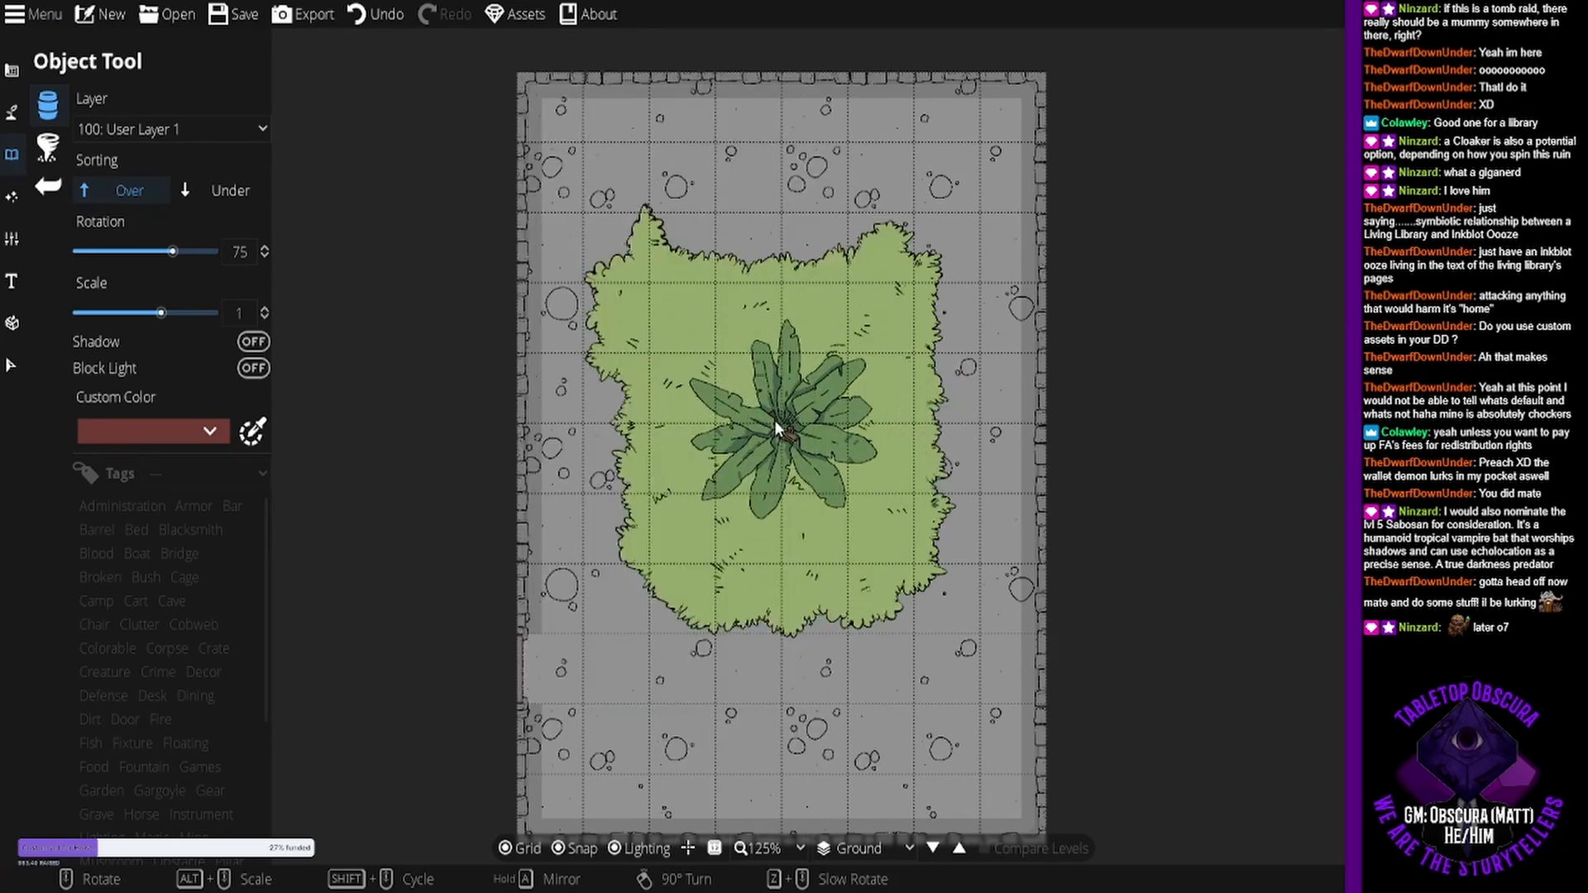
pyautogui.scroll(6, 774, 420)
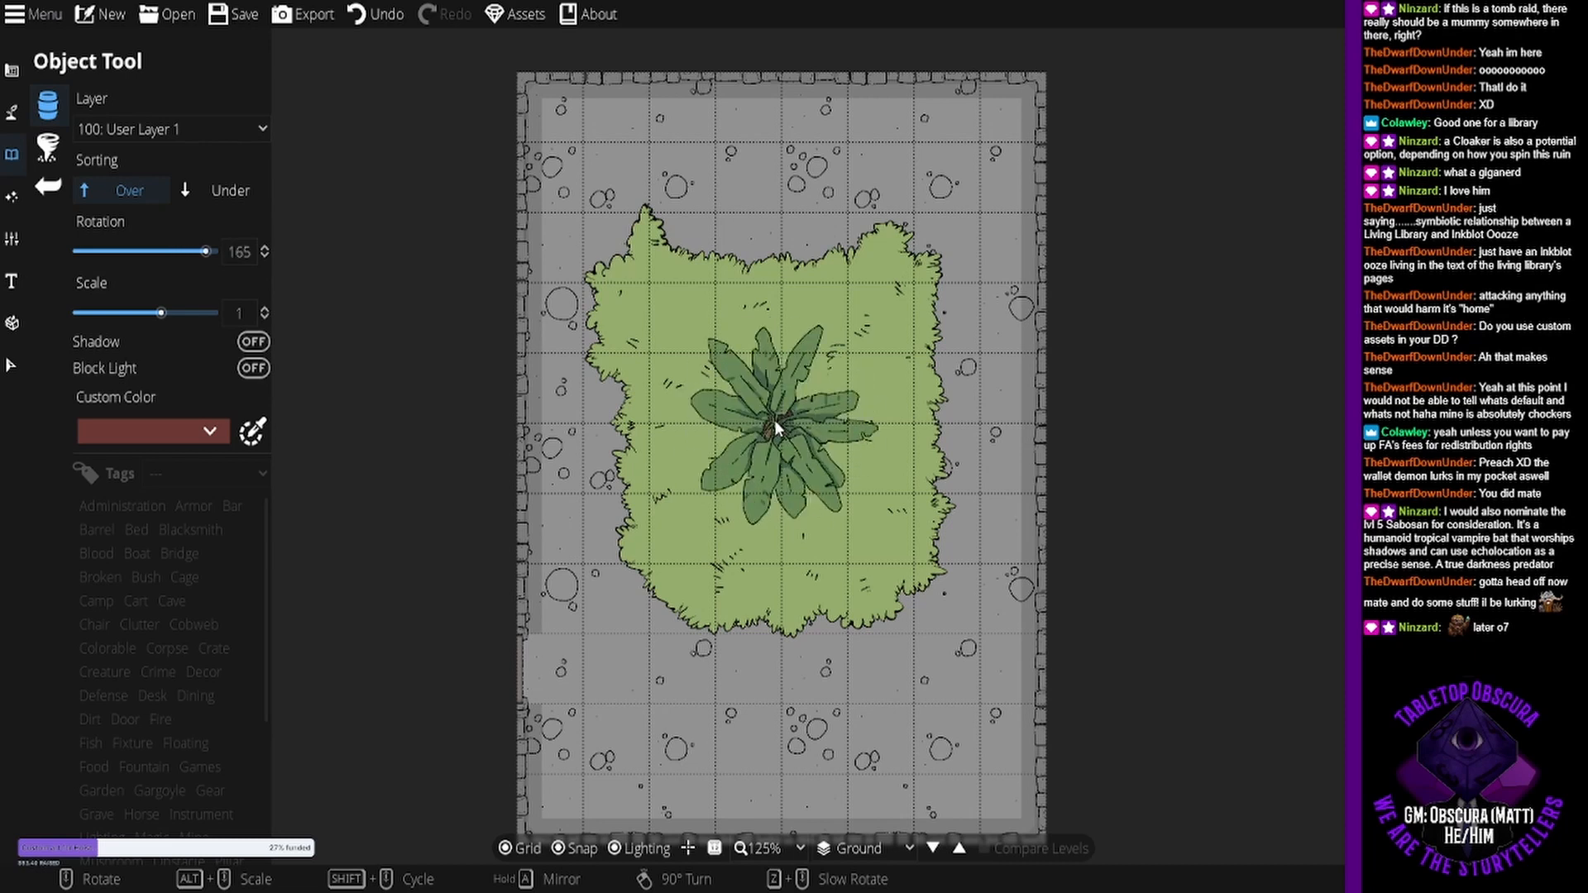
pyautogui.scroll(3, 774, 421)
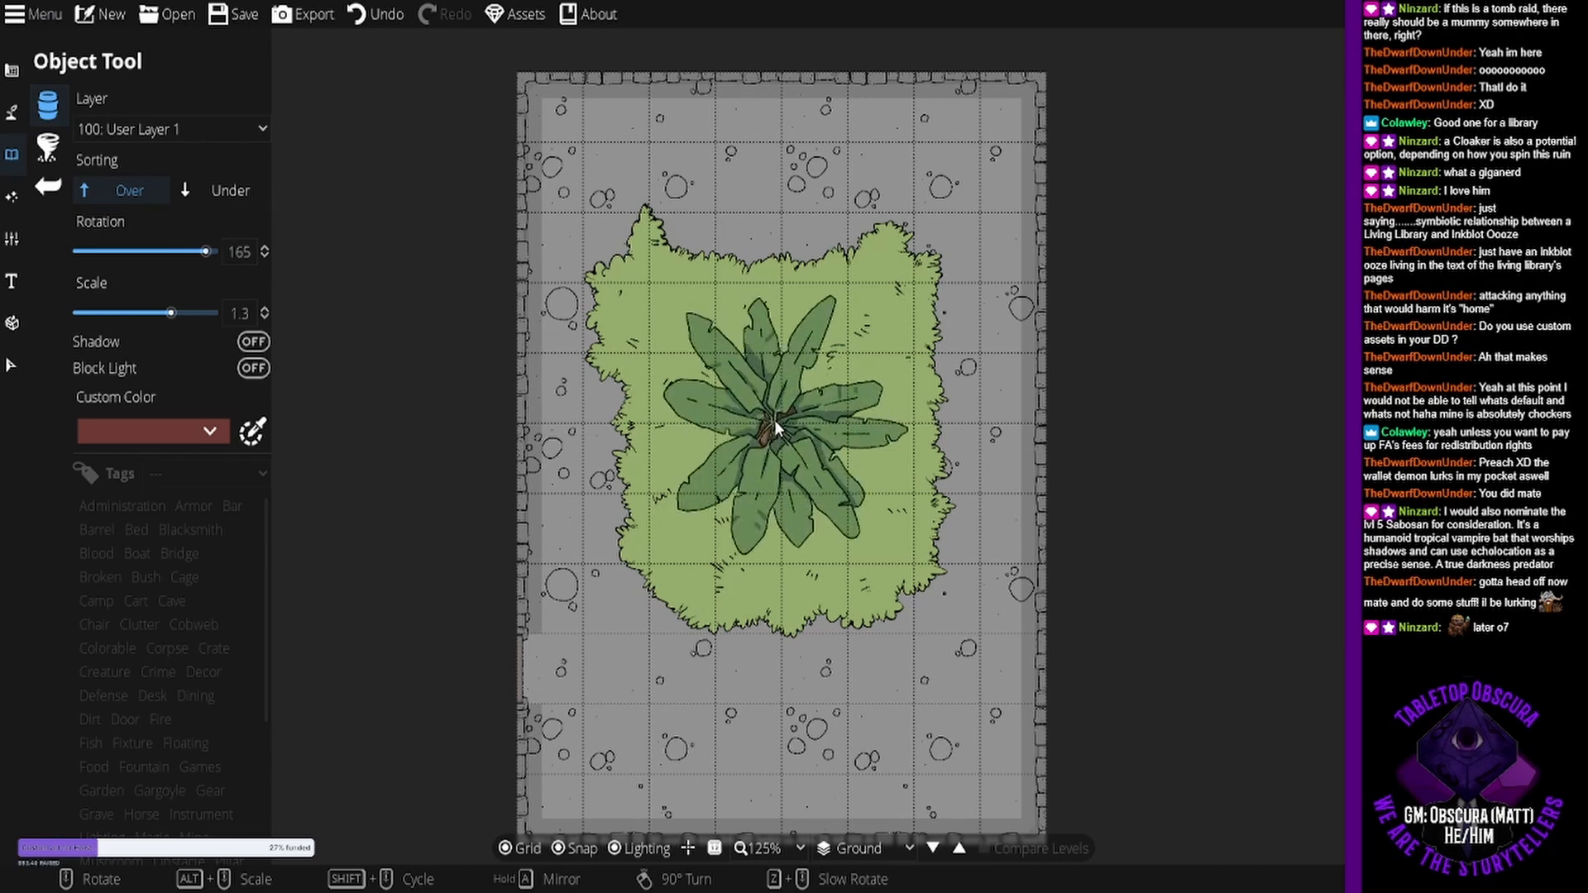
pyautogui.scroll(1, 774, 419)
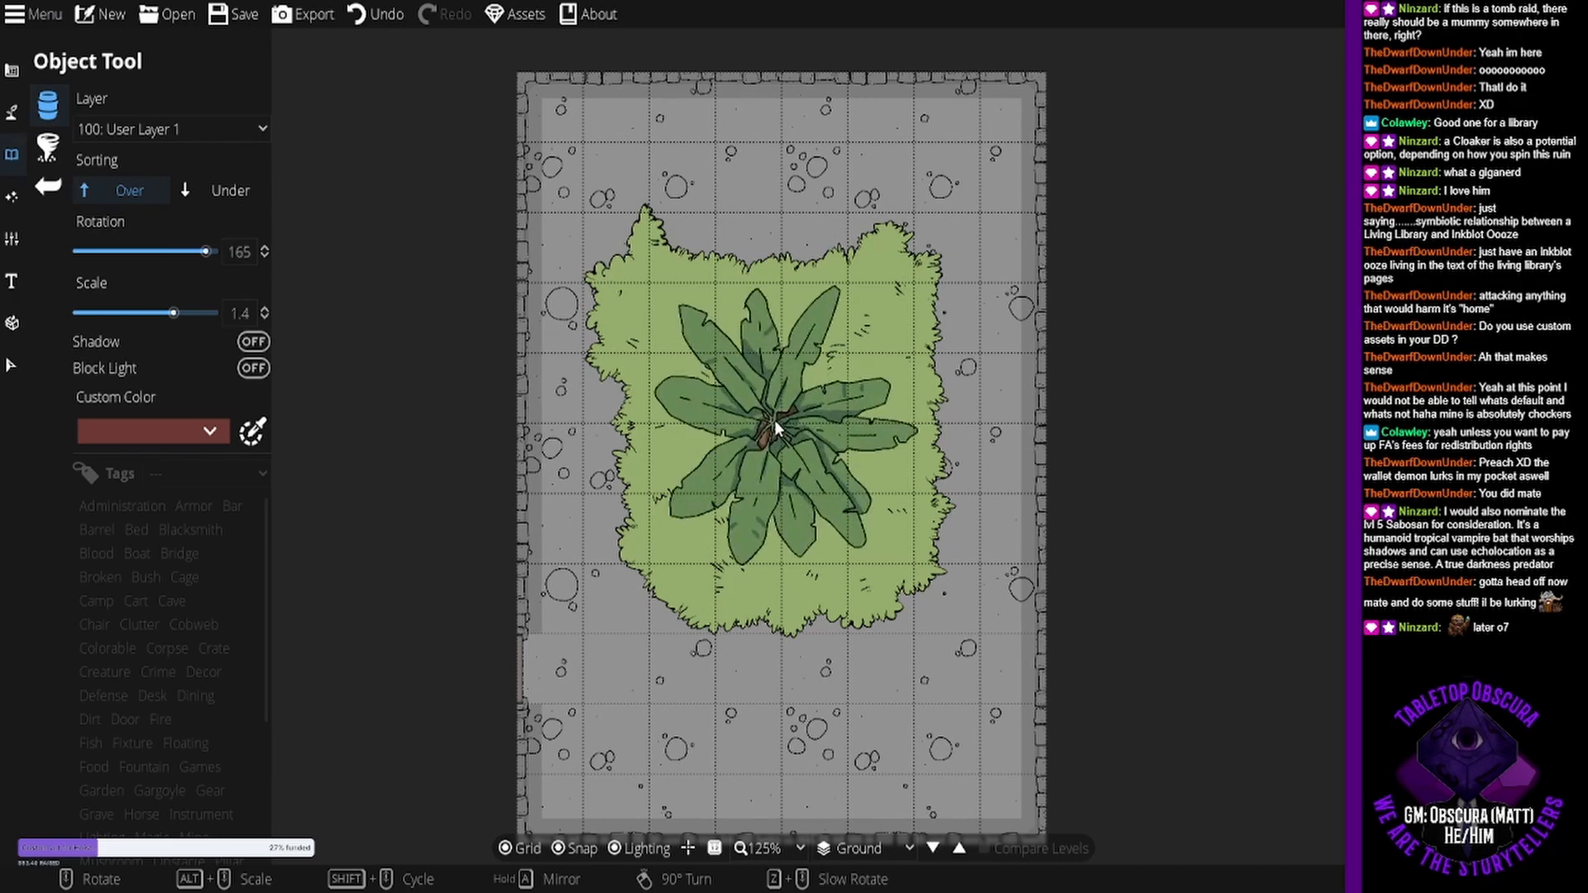
pyautogui.click(774, 421)
pyautogui.rightClick(842, 434)
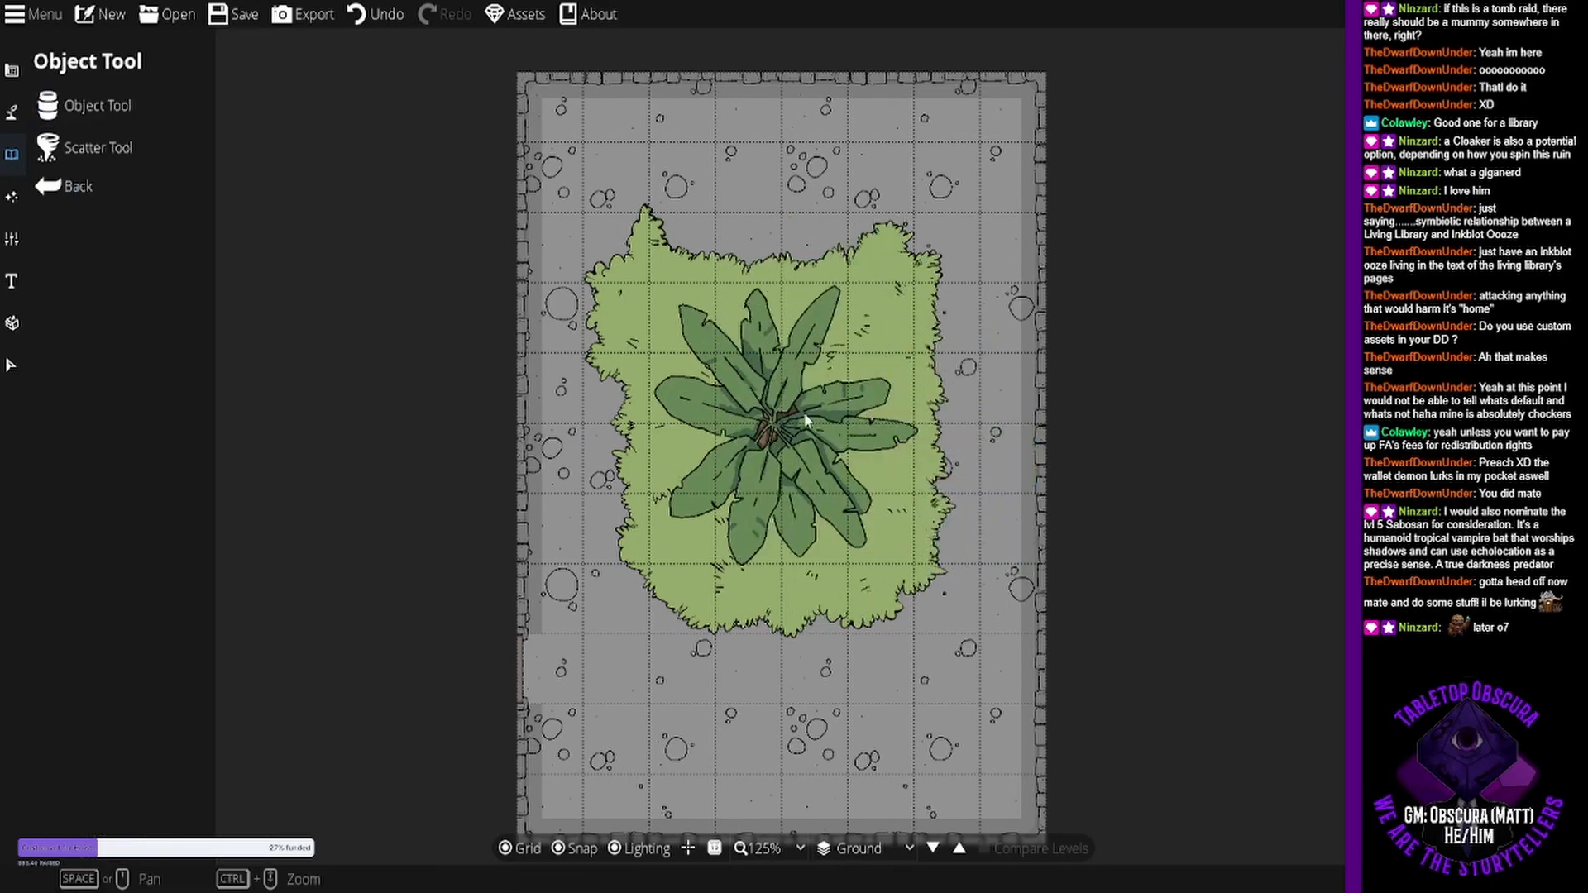
# - Place a green tendril object at scale 1 over the plant's southeast leaf tips
pyautogui.click(149, 110)
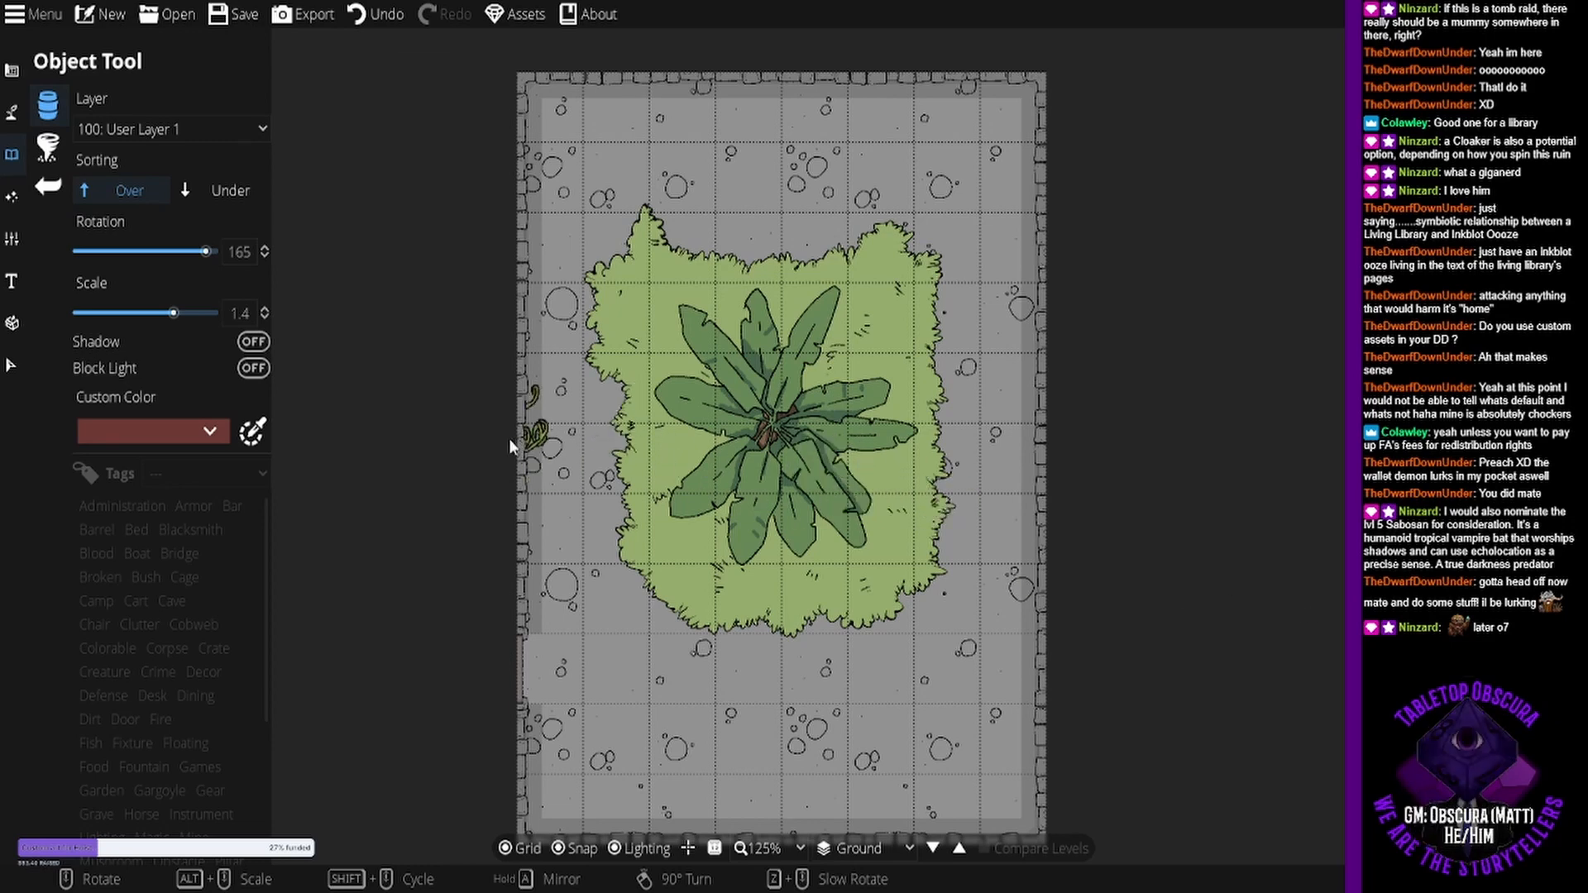
pyautogui.keyDown('alt'); pyautogui.scroll(-3, 800, 456); pyautogui.keyUp('alt')
pyautogui.keyDown('alt'); pyautogui.scroll(-1, 800, 457); pyautogui.keyUp('alt')
pyautogui.scroll(3, 866, 506)
pyautogui.click(865, 498)
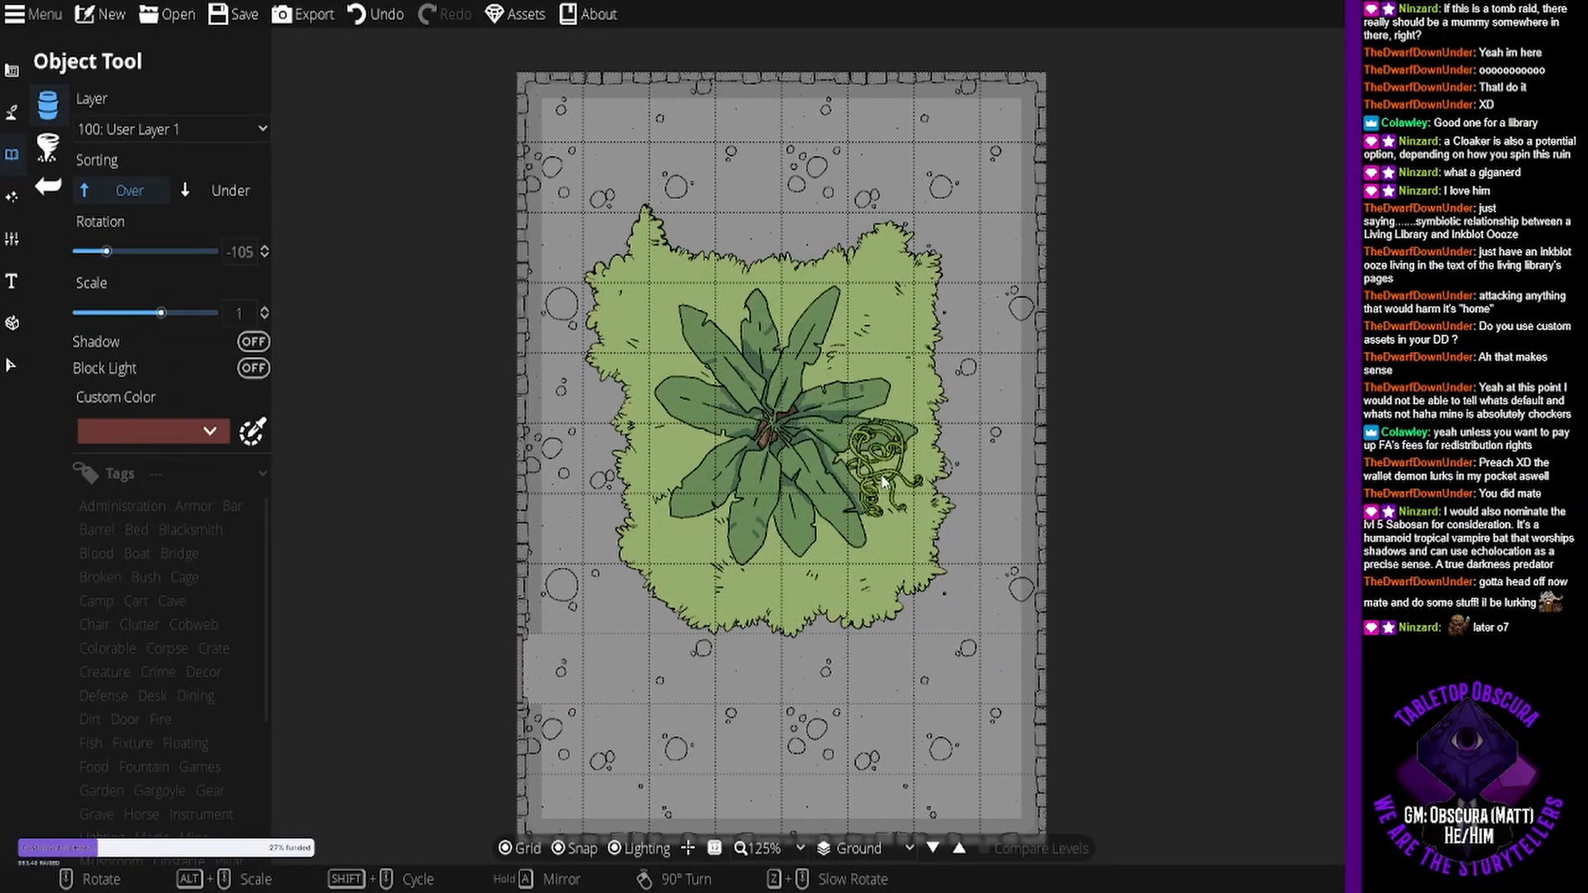
# - Add more tendrils along the plant's east side, with one rotated -90 over the east leaf tip
pyautogui.scroll(4, 868, 468)
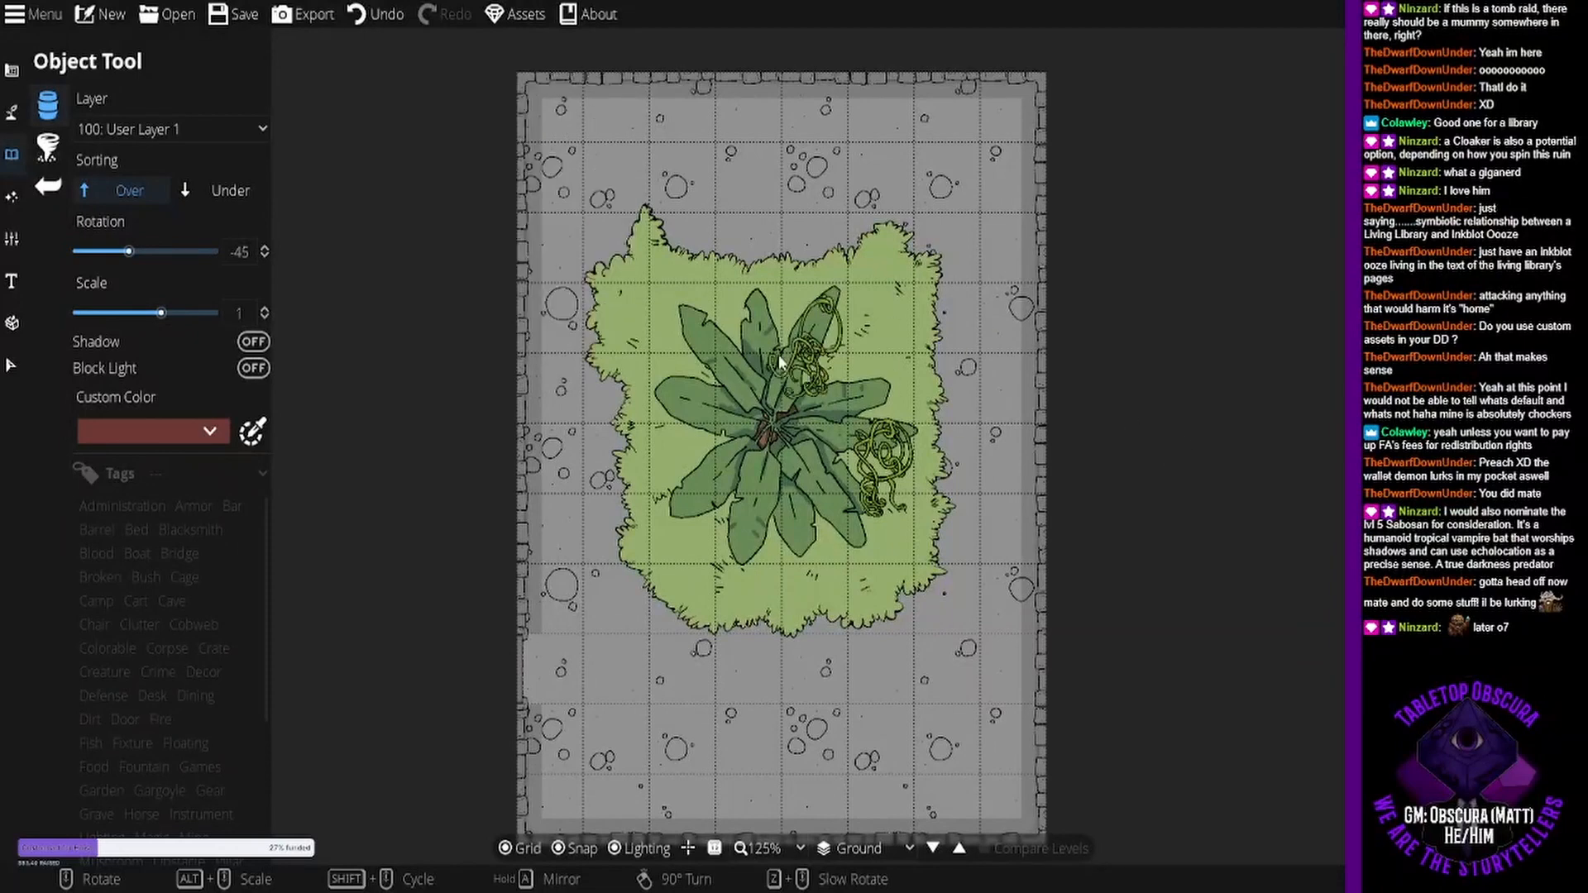
pyautogui.scroll(-1, 870, 405)
pyautogui.scroll(-2, 861, 377)
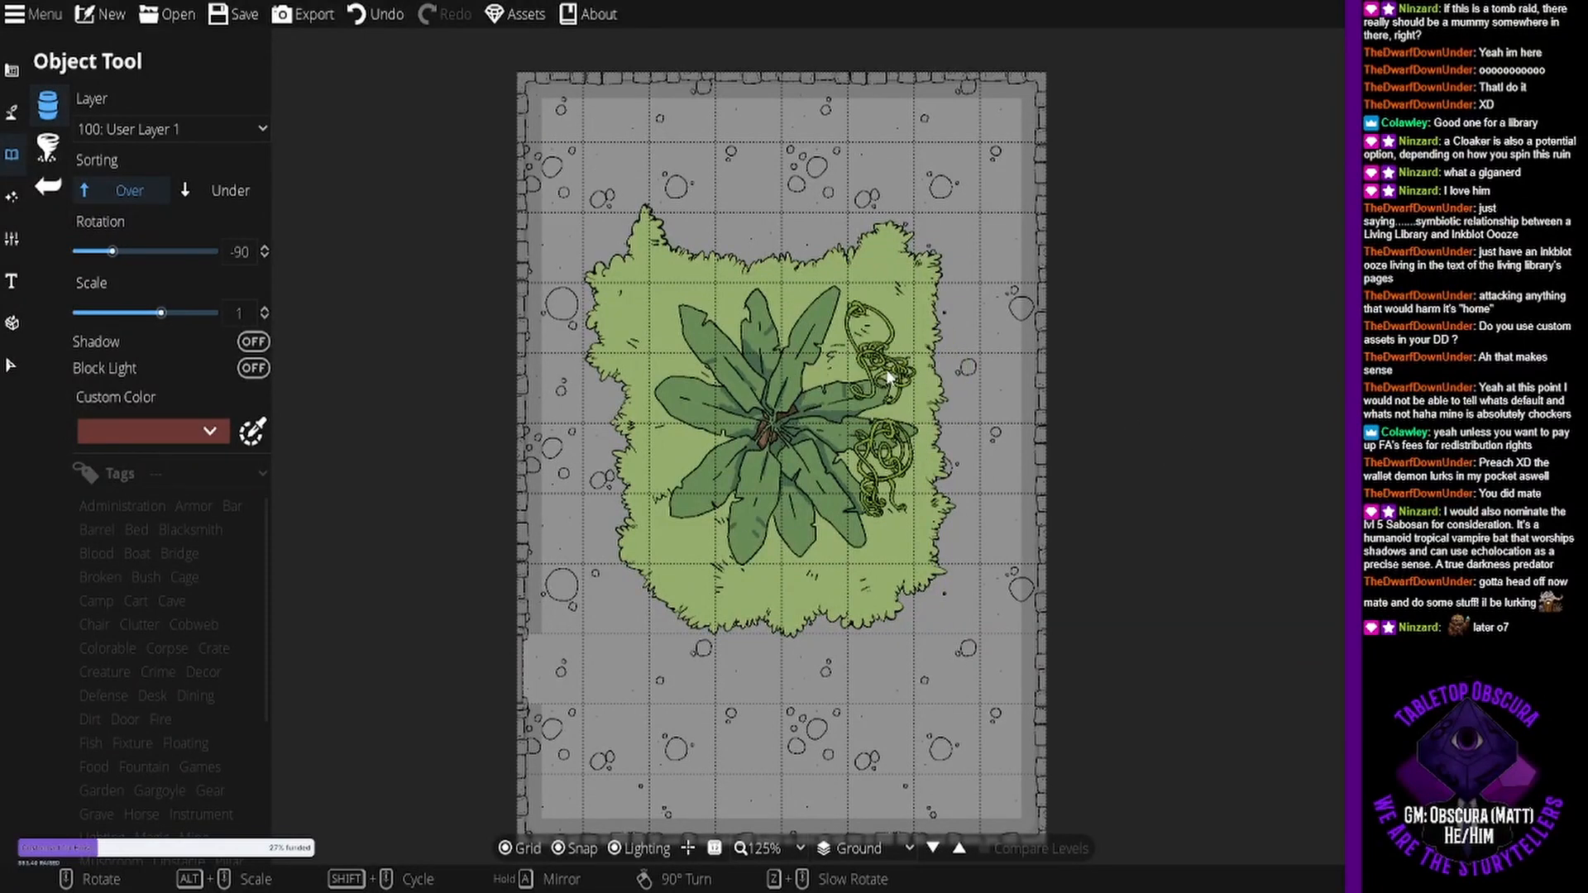
pyautogui.click(883, 392)
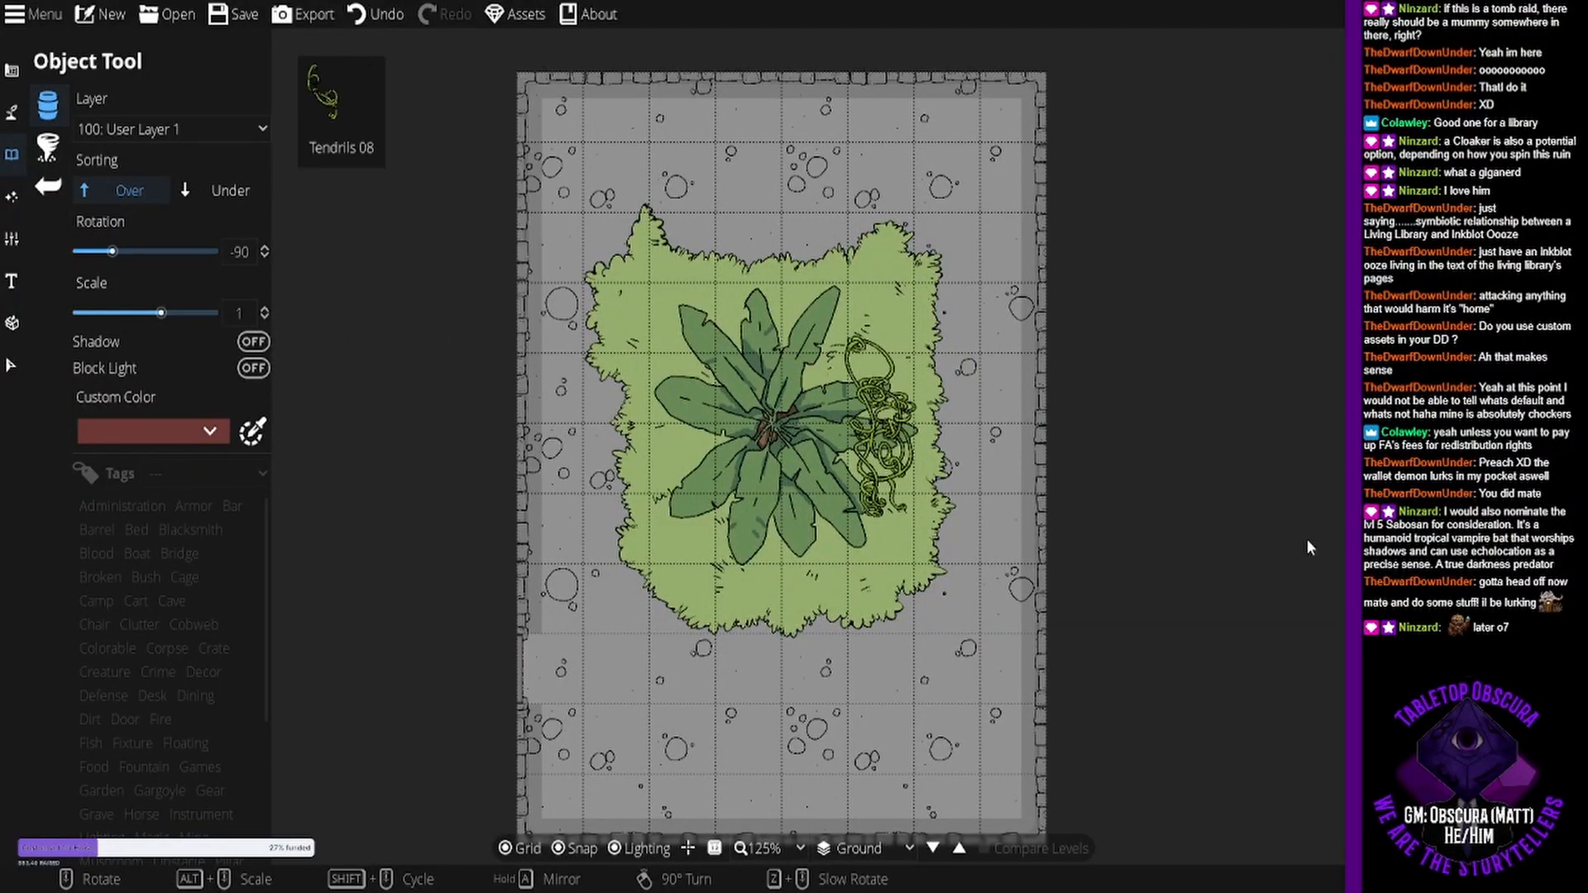
# - Place Tendrils 06 rotated -90 northeast of the plant's center, and another tendril over the northeast leaf
pyautogui.scroll(-1, 853, 367)
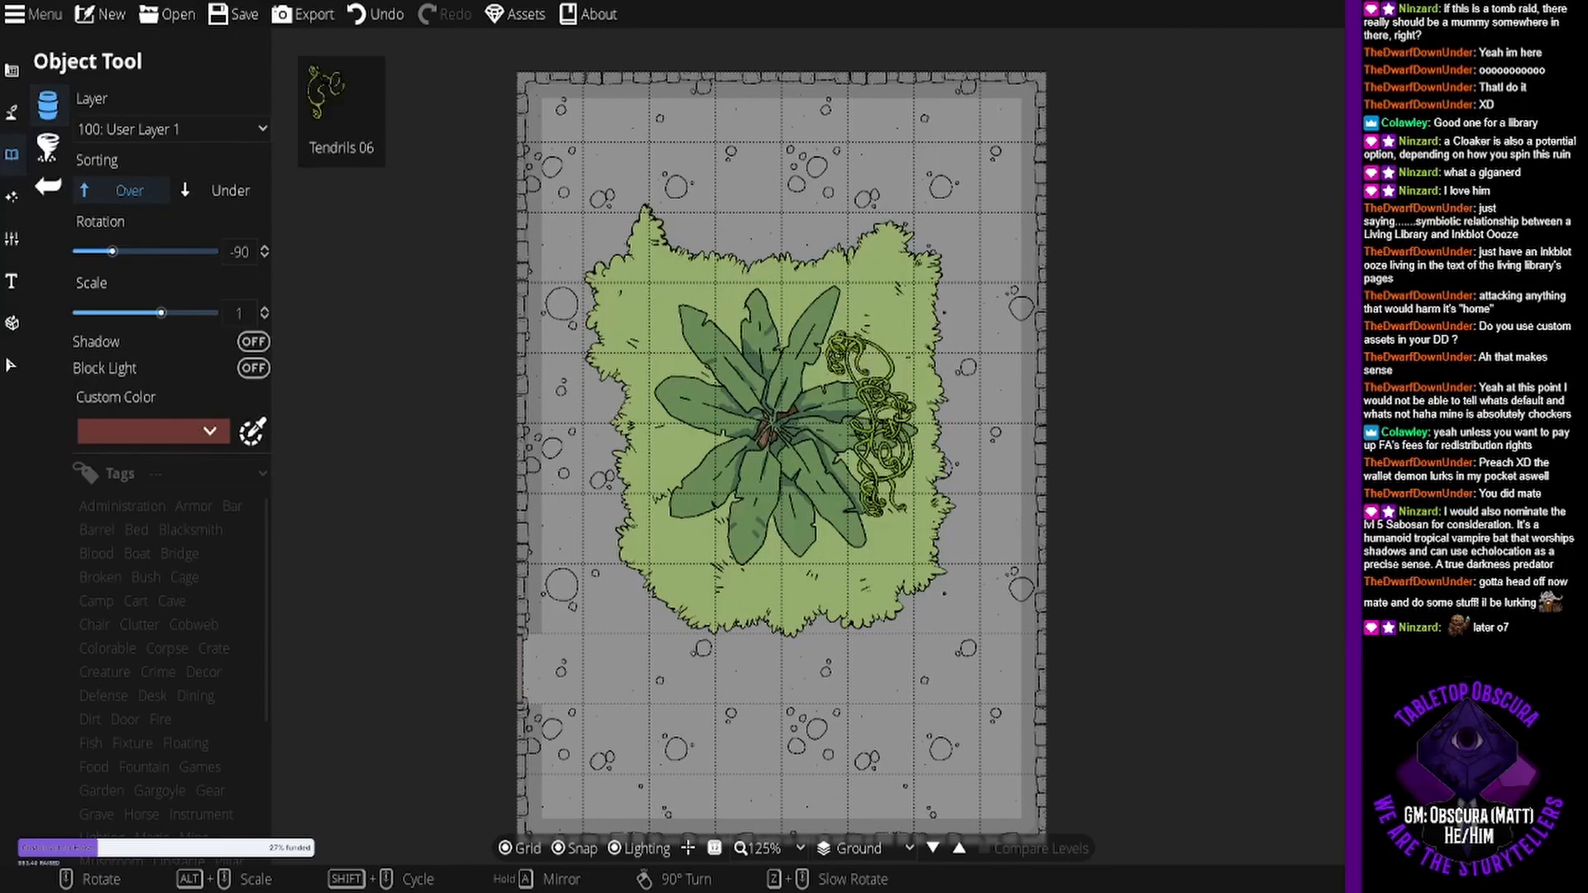
pyautogui.click(853, 366)
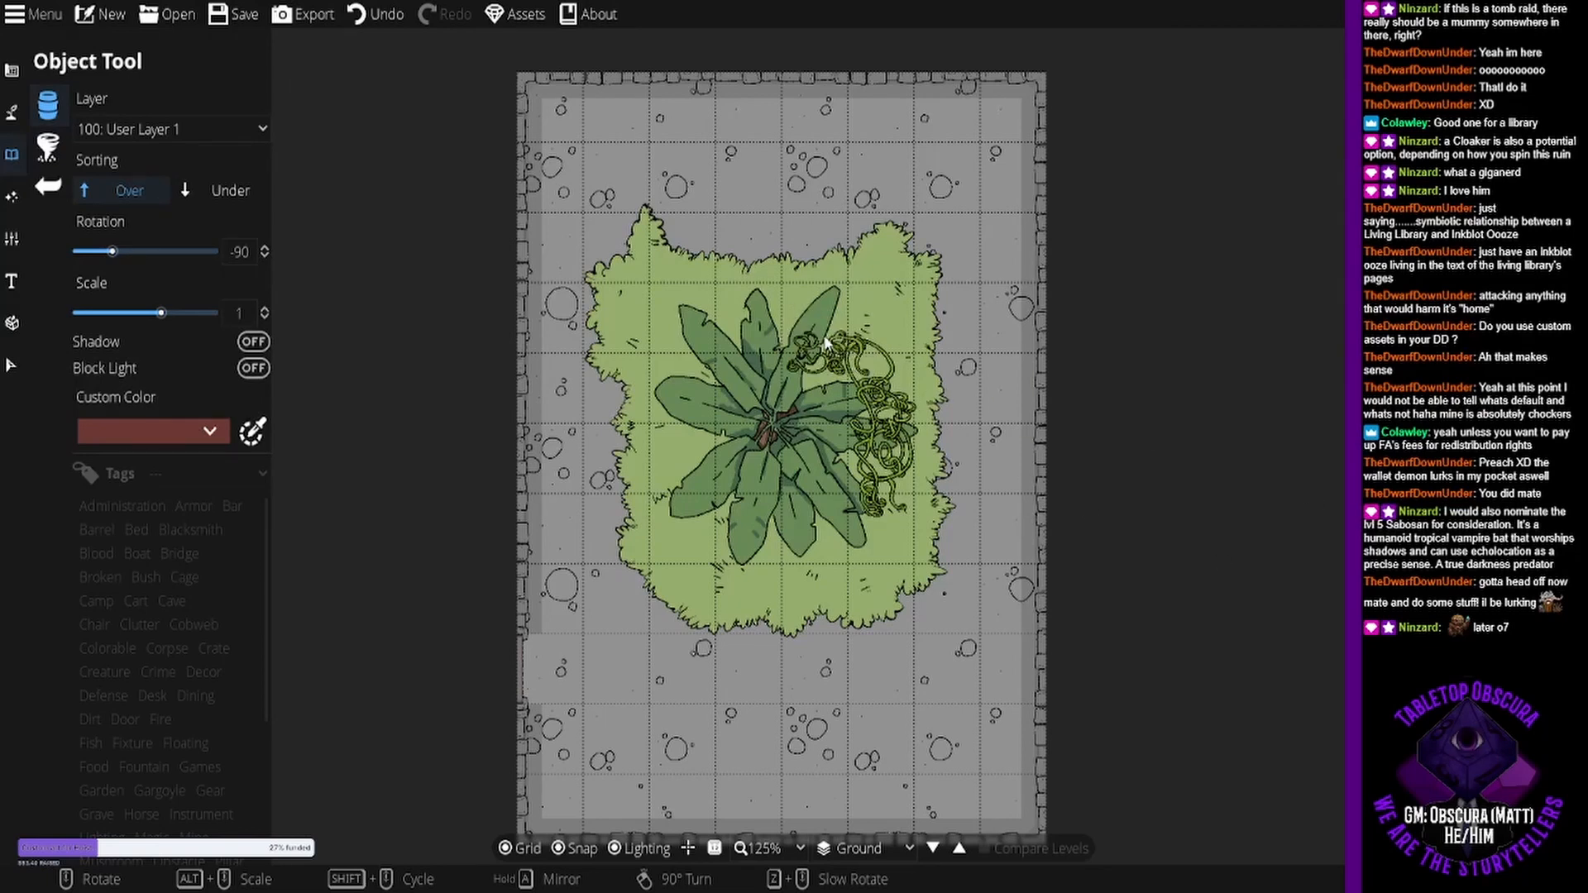
pyautogui.scroll(4, 826, 339)
pyautogui.click(825, 337)
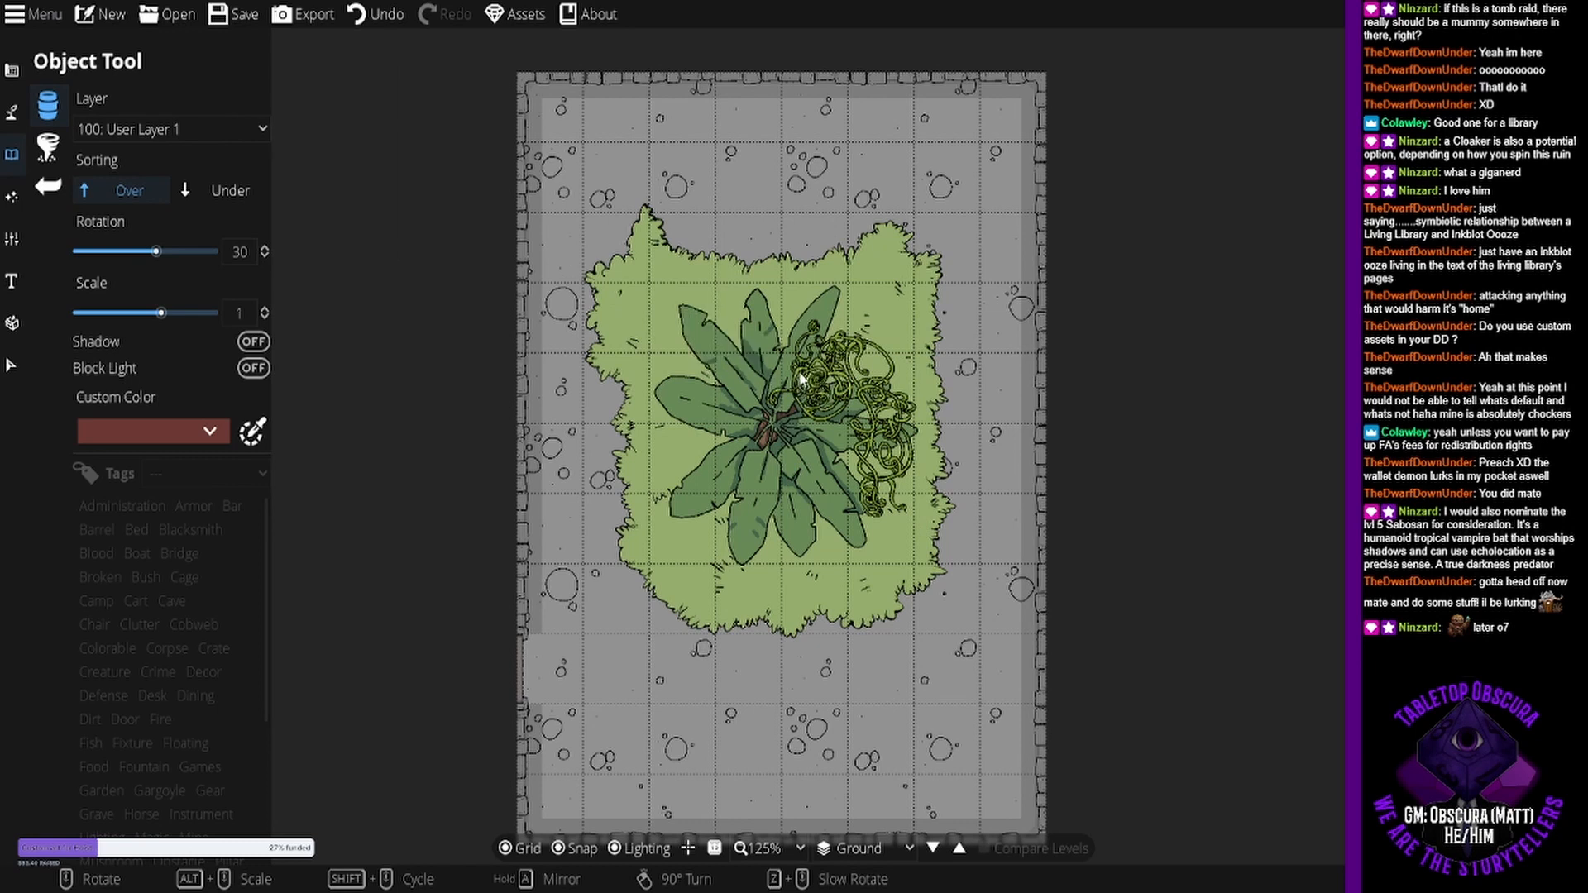
# - Place green tendrils over the plant's north and northwest leaves, rotated 120 and 150 at scale 1
pyautogui.scroll(6, 734, 380)
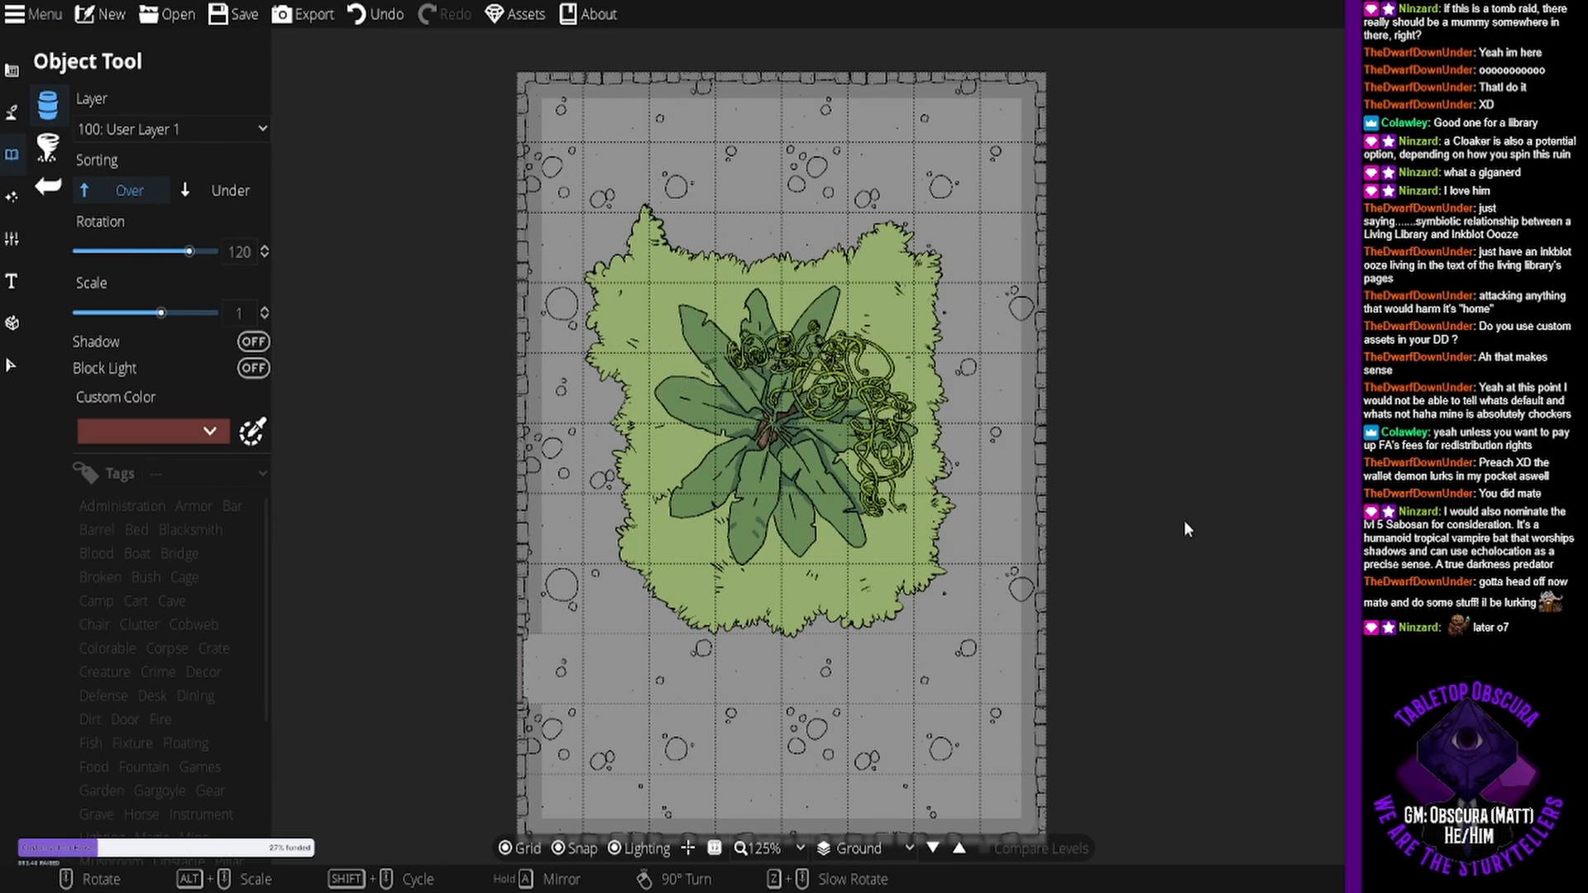
pyautogui.scroll(3, 738, 372)
pyautogui.scroll(-1, 734, 378)
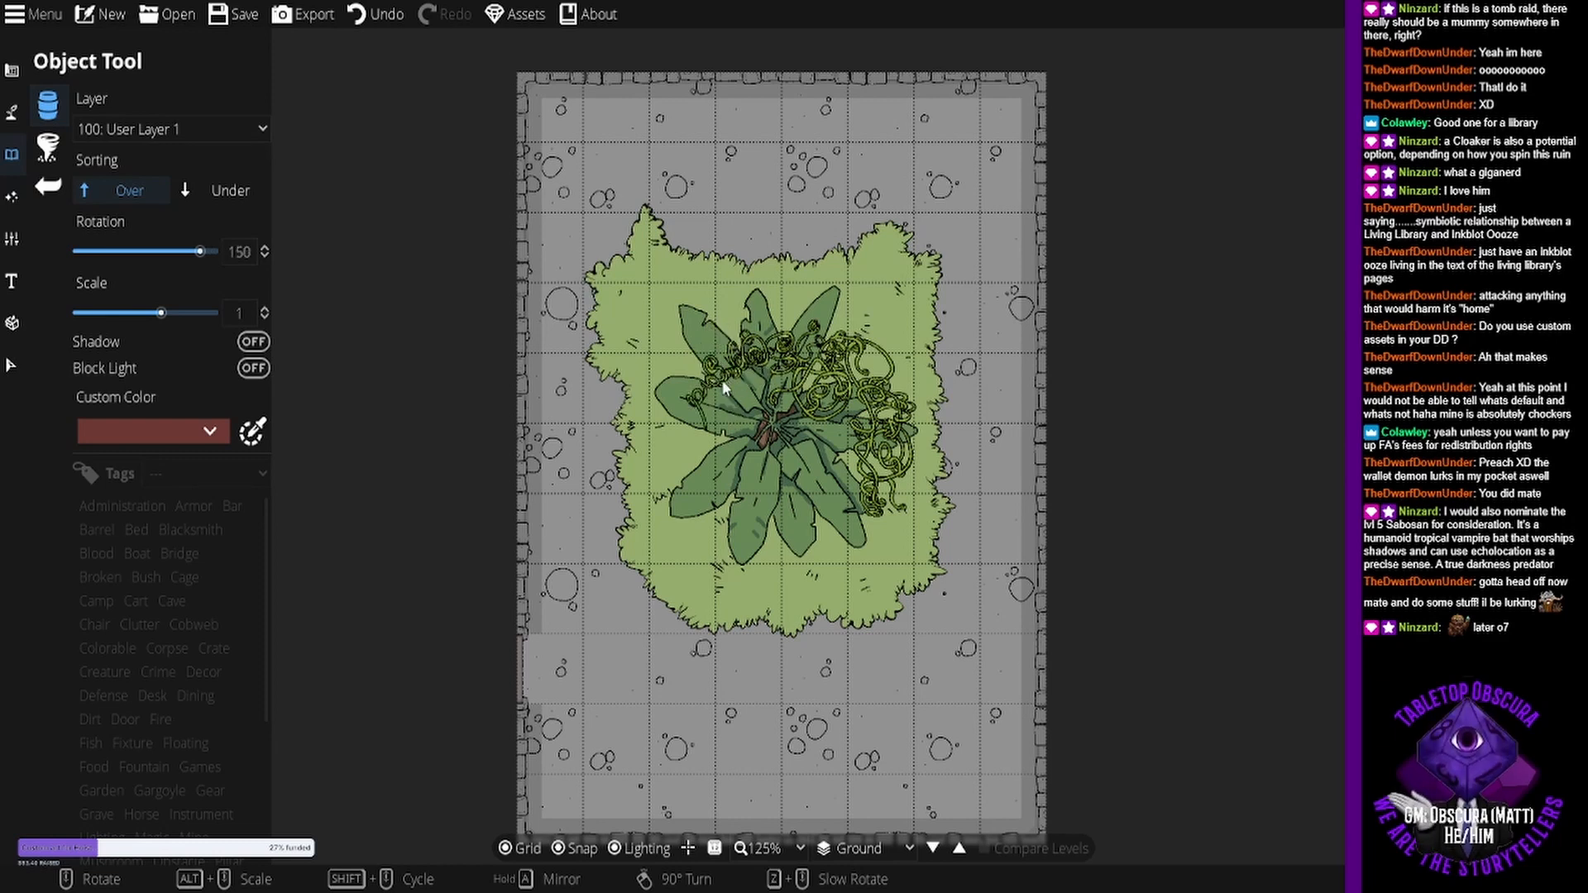
# - Turn off grid snapping and place tendrils over the northwest leaf tip and the west leaf, rotated -75 and -15
pyautogui.scroll(3, 723, 387)
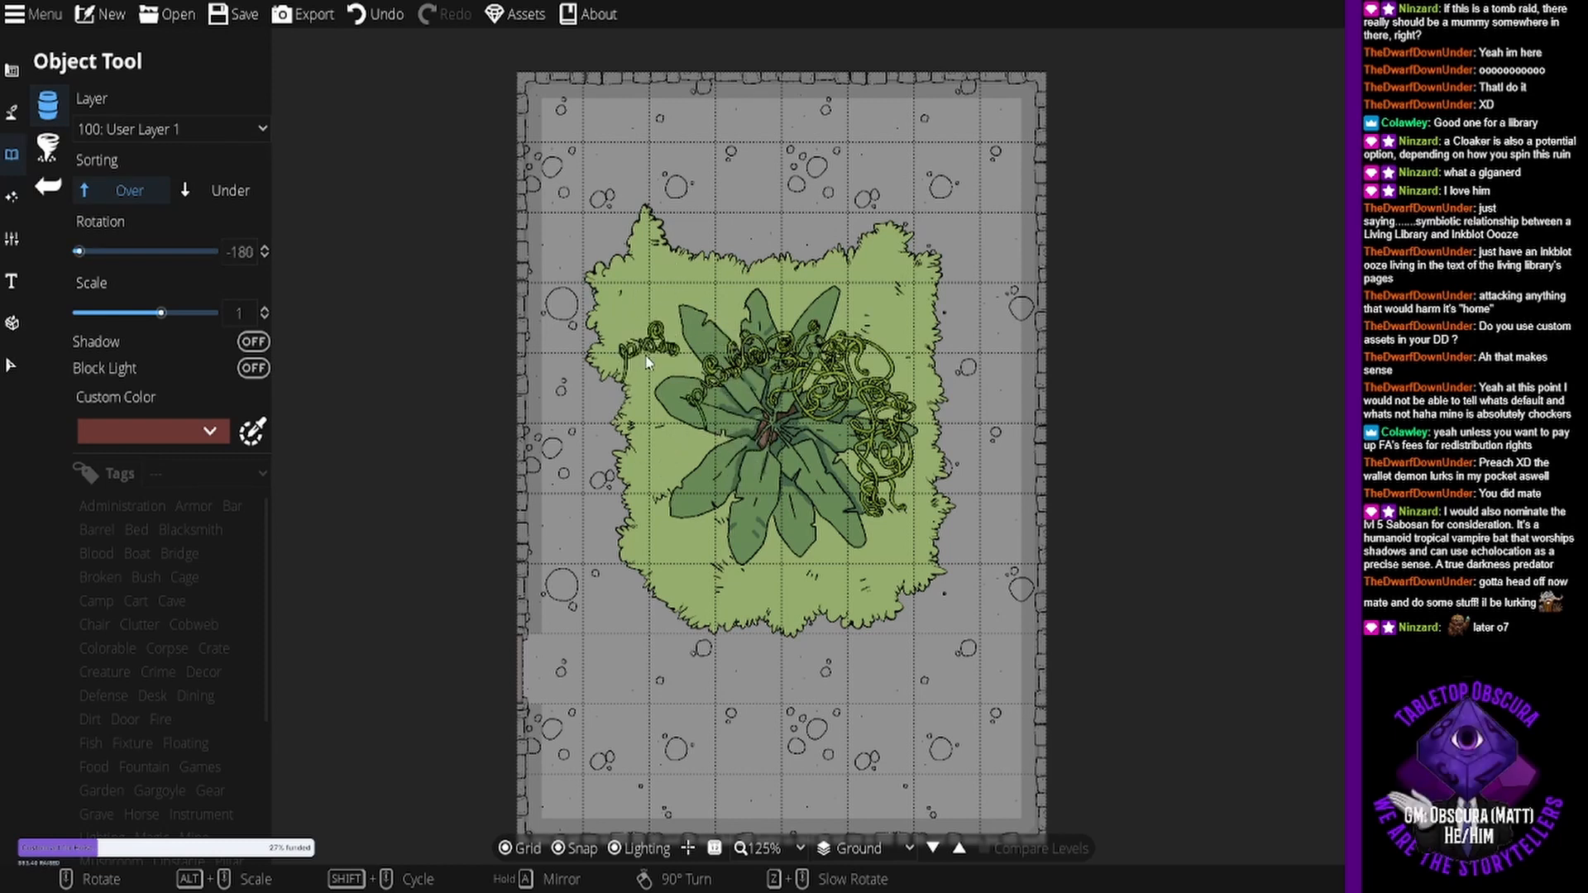
pyautogui.scroll(-1, 695, 372)
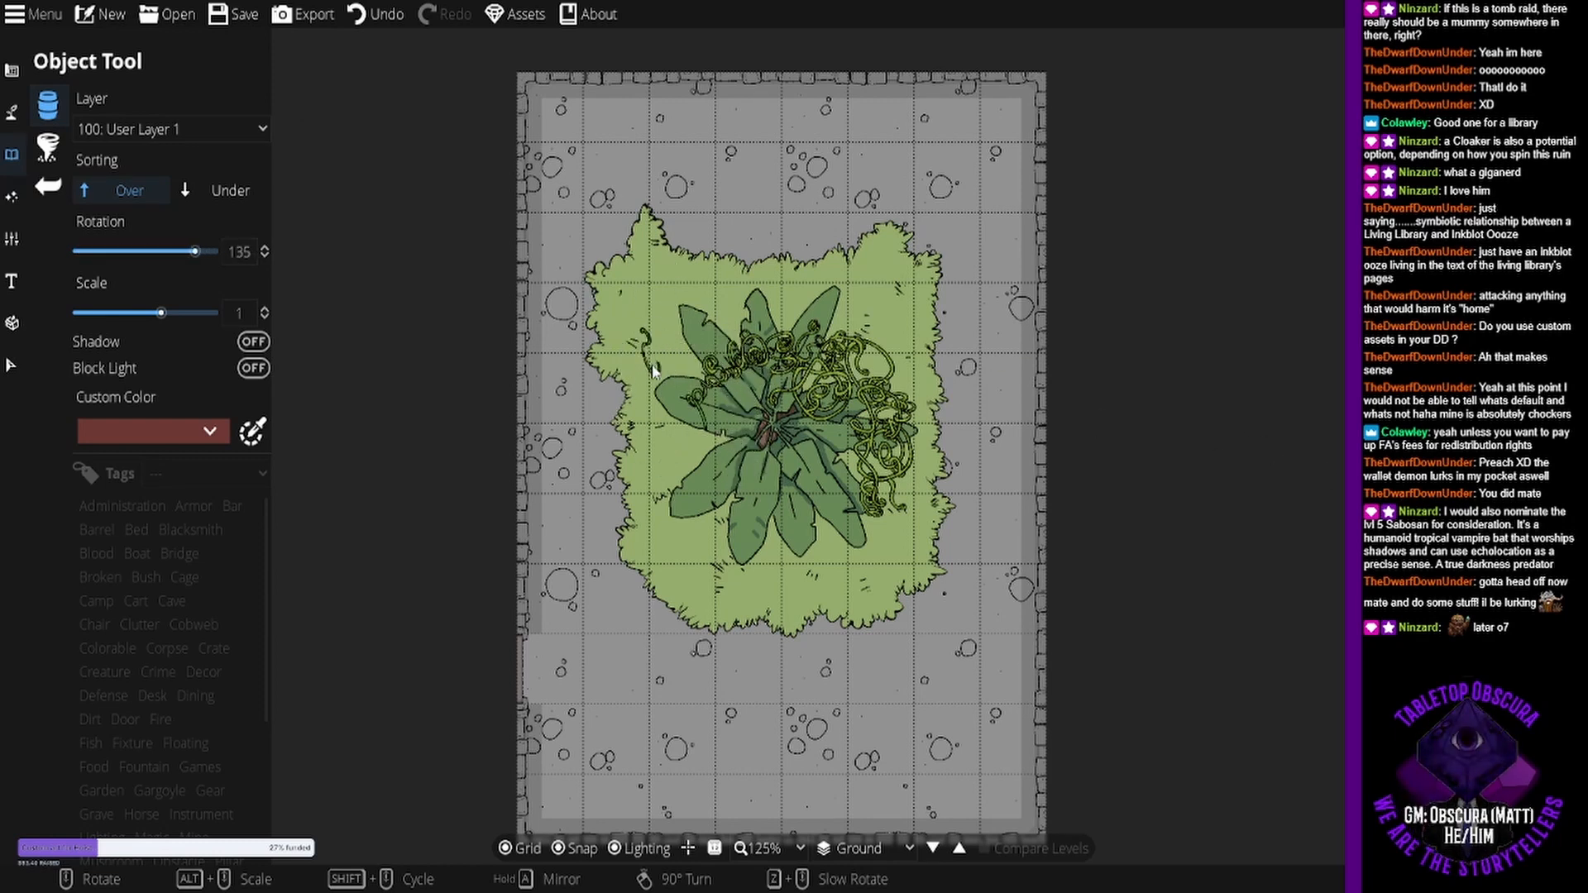
pyautogui.scroll(7, 718, 377)
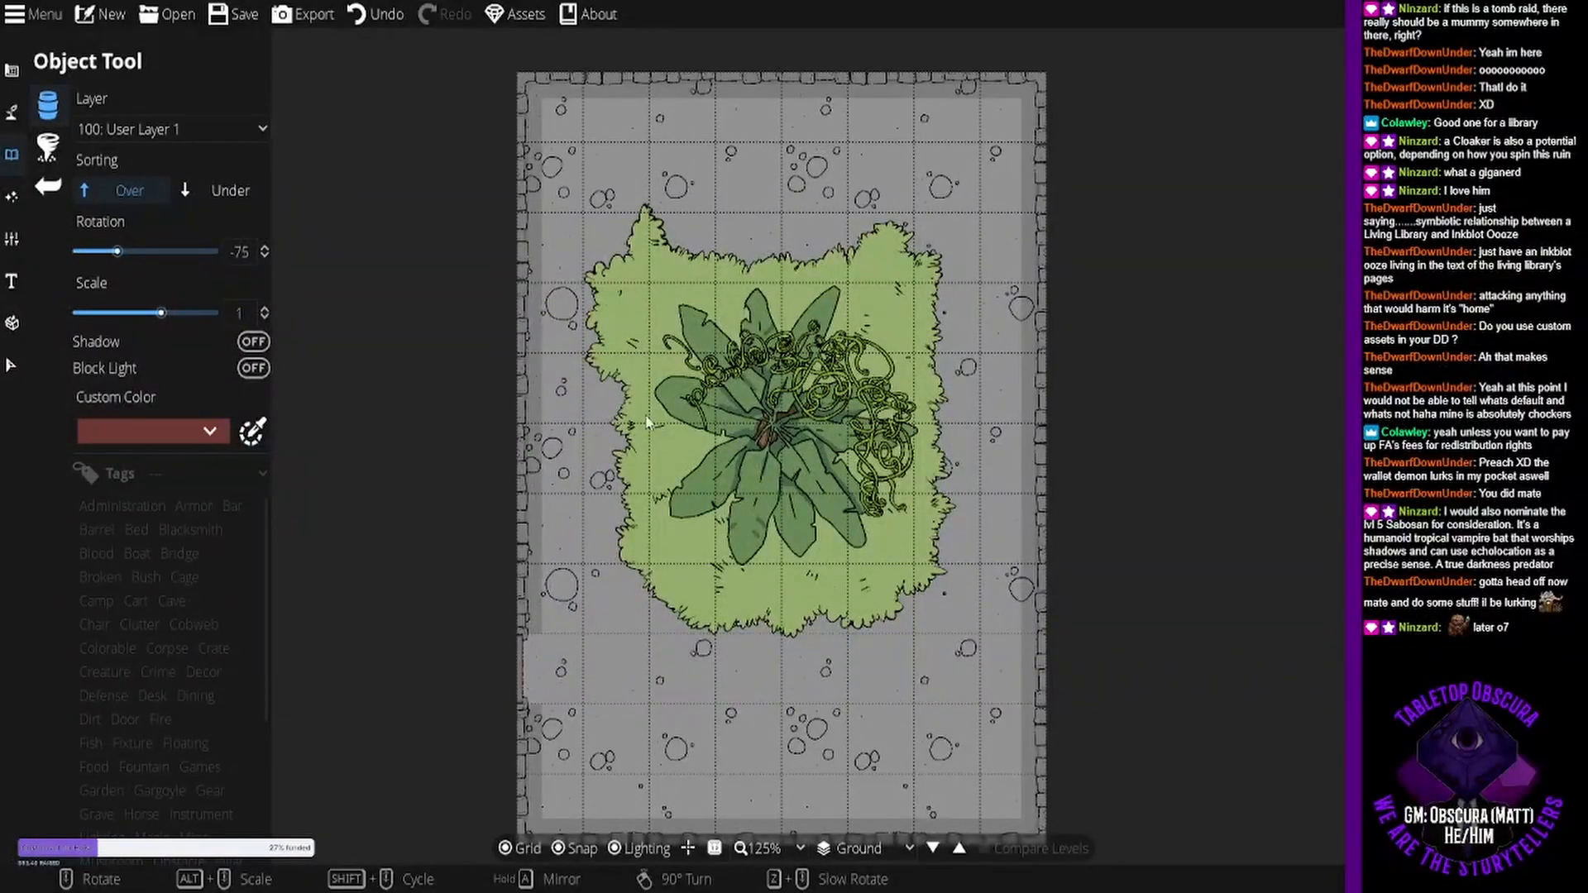
pyautogui.click(560, 847)
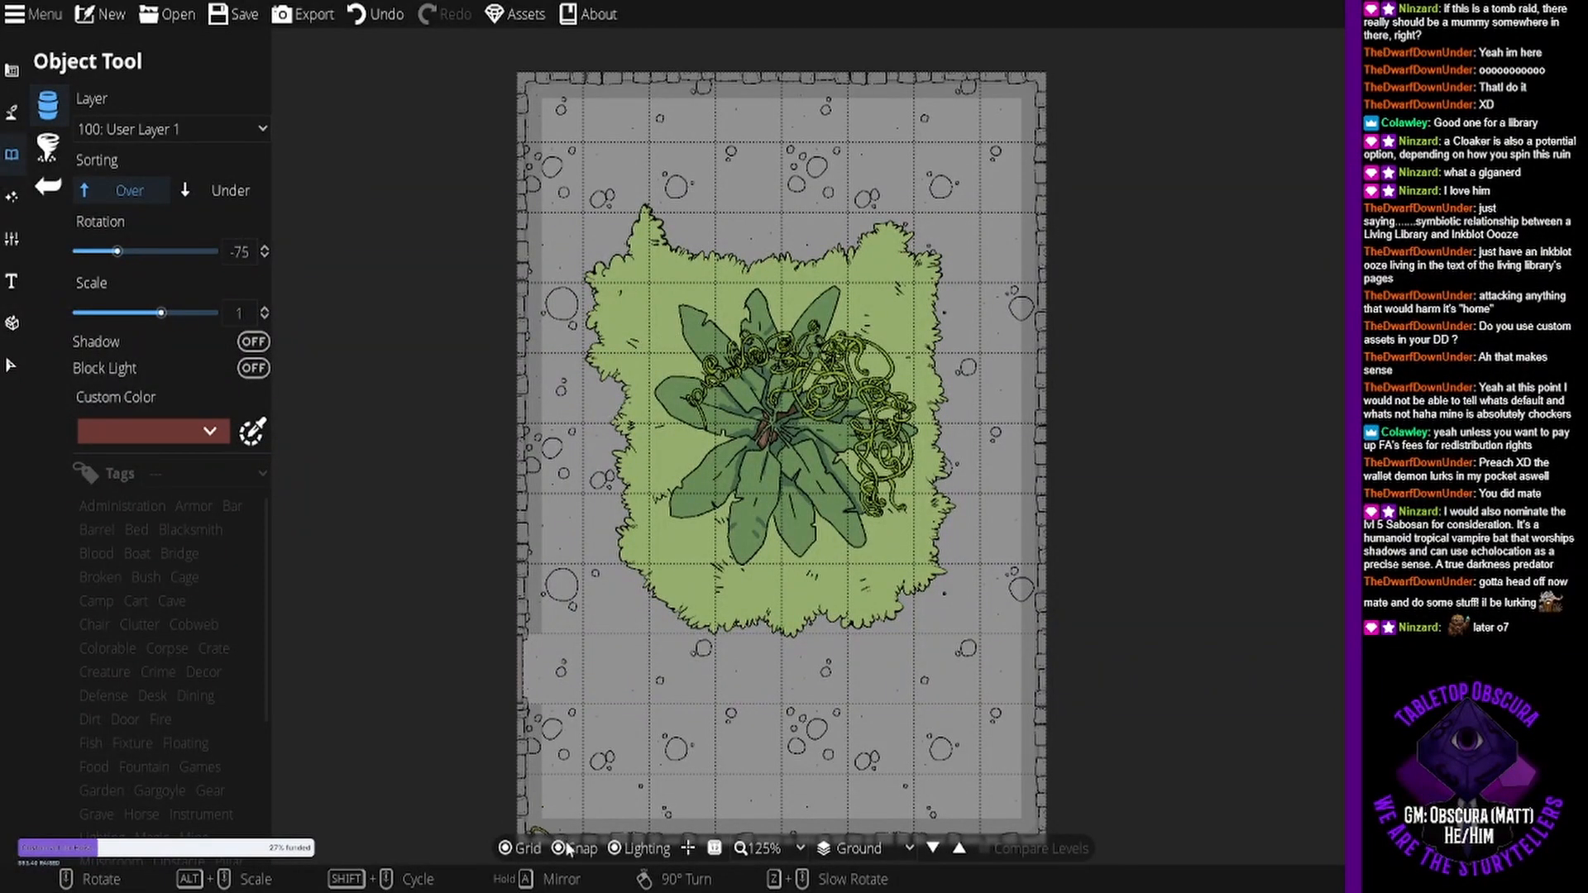
pyautogui.click(689, 350)
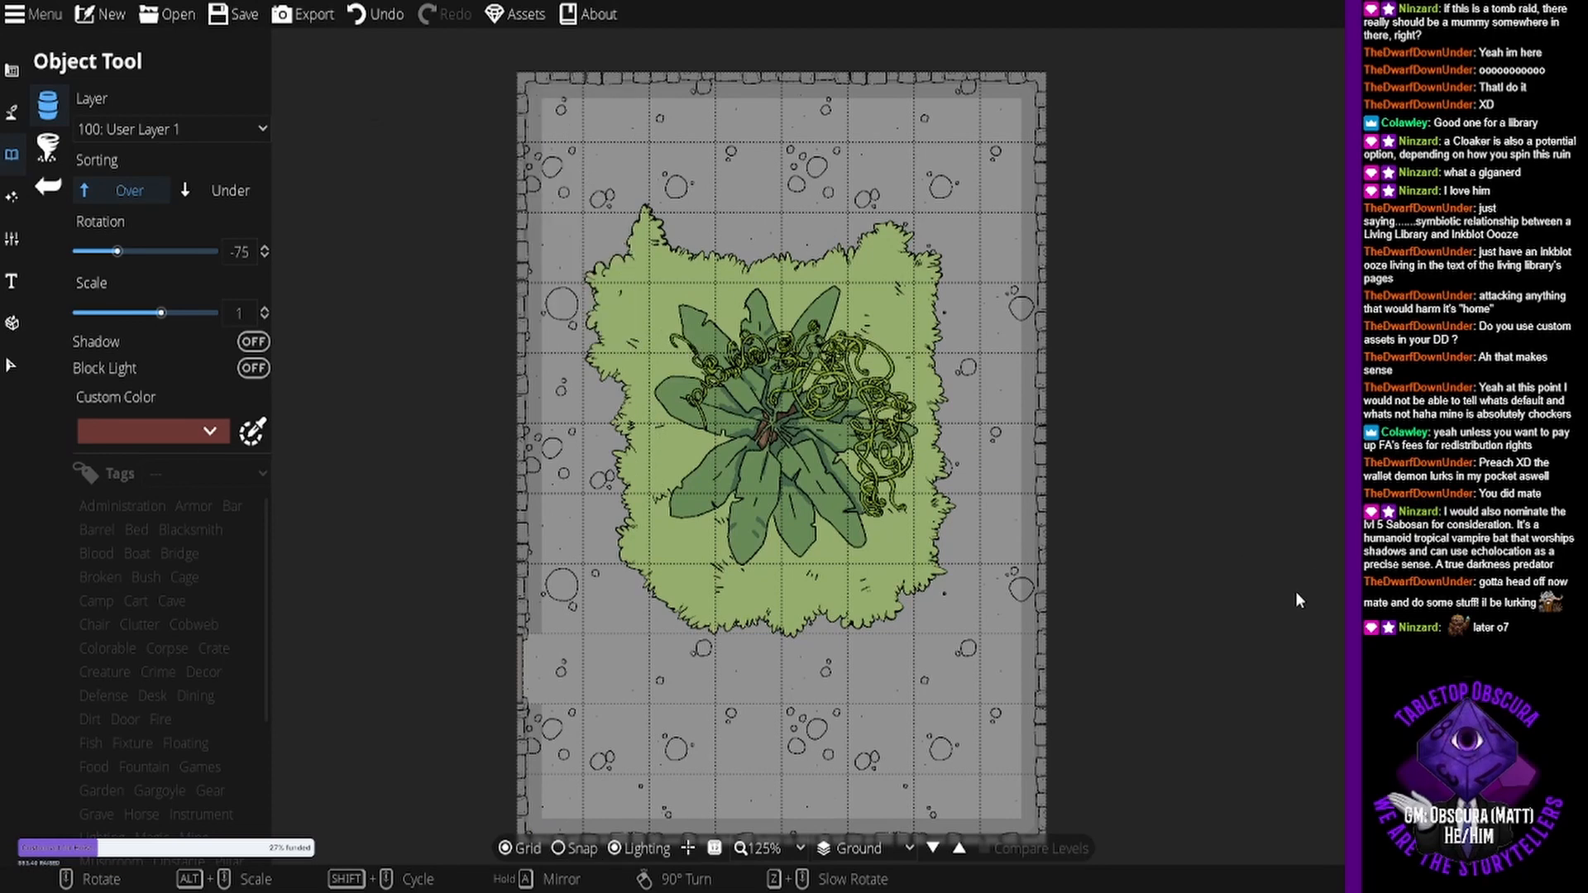
pyautogui.scroll(4, 687, 461)
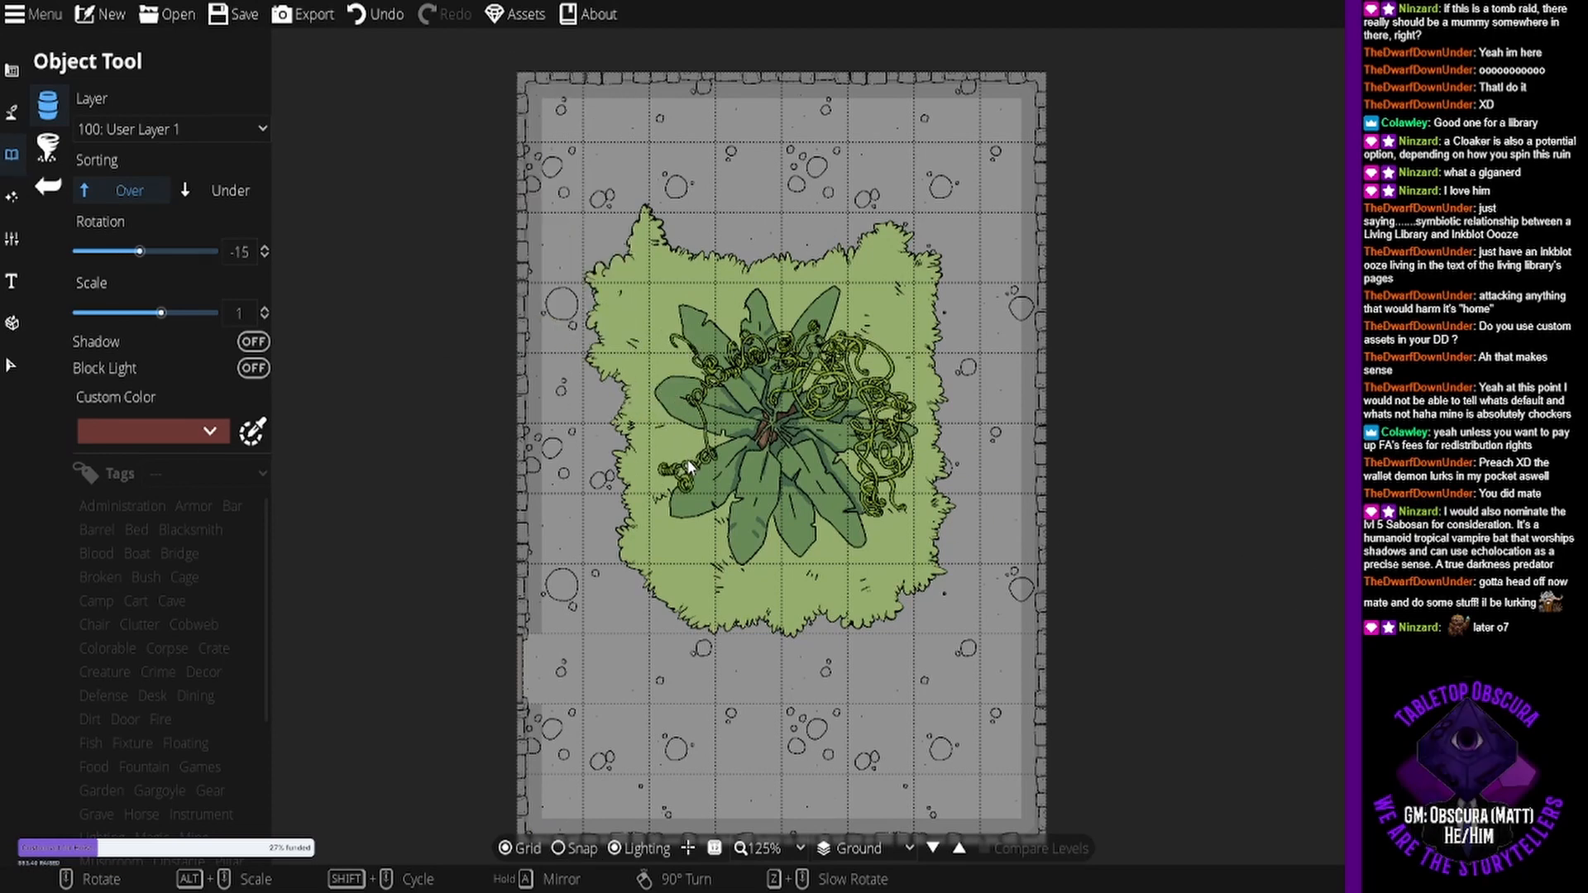
pyautogui.click(690, 425)
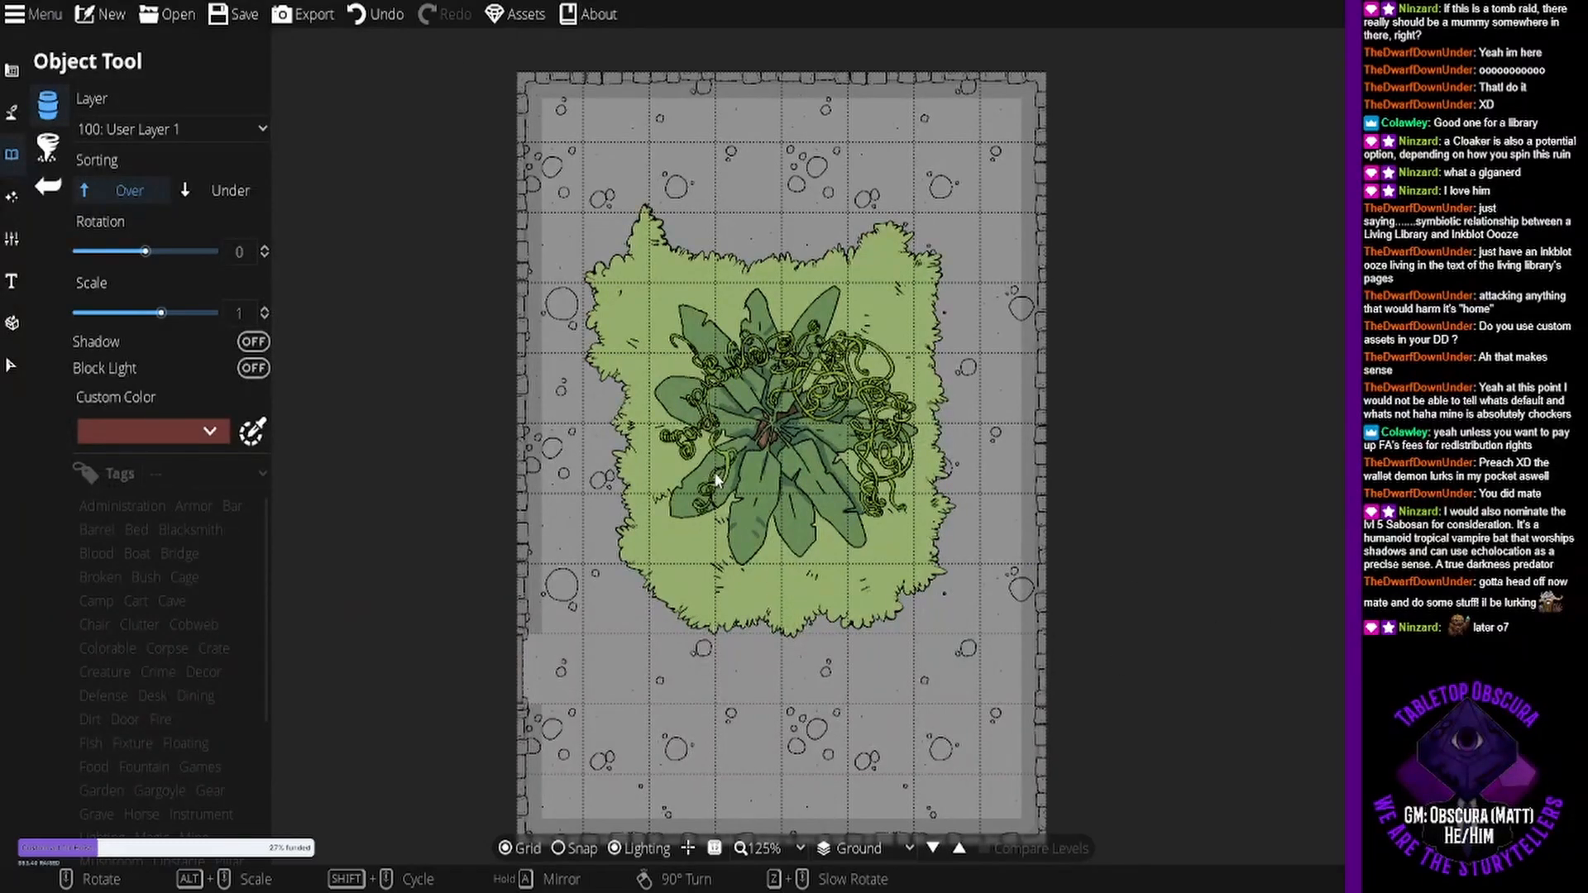
# - Place a tendril over the southeast leaves and another rotated -45 over the plant's east side
pyautogui.scroll(-5, 716, 479)
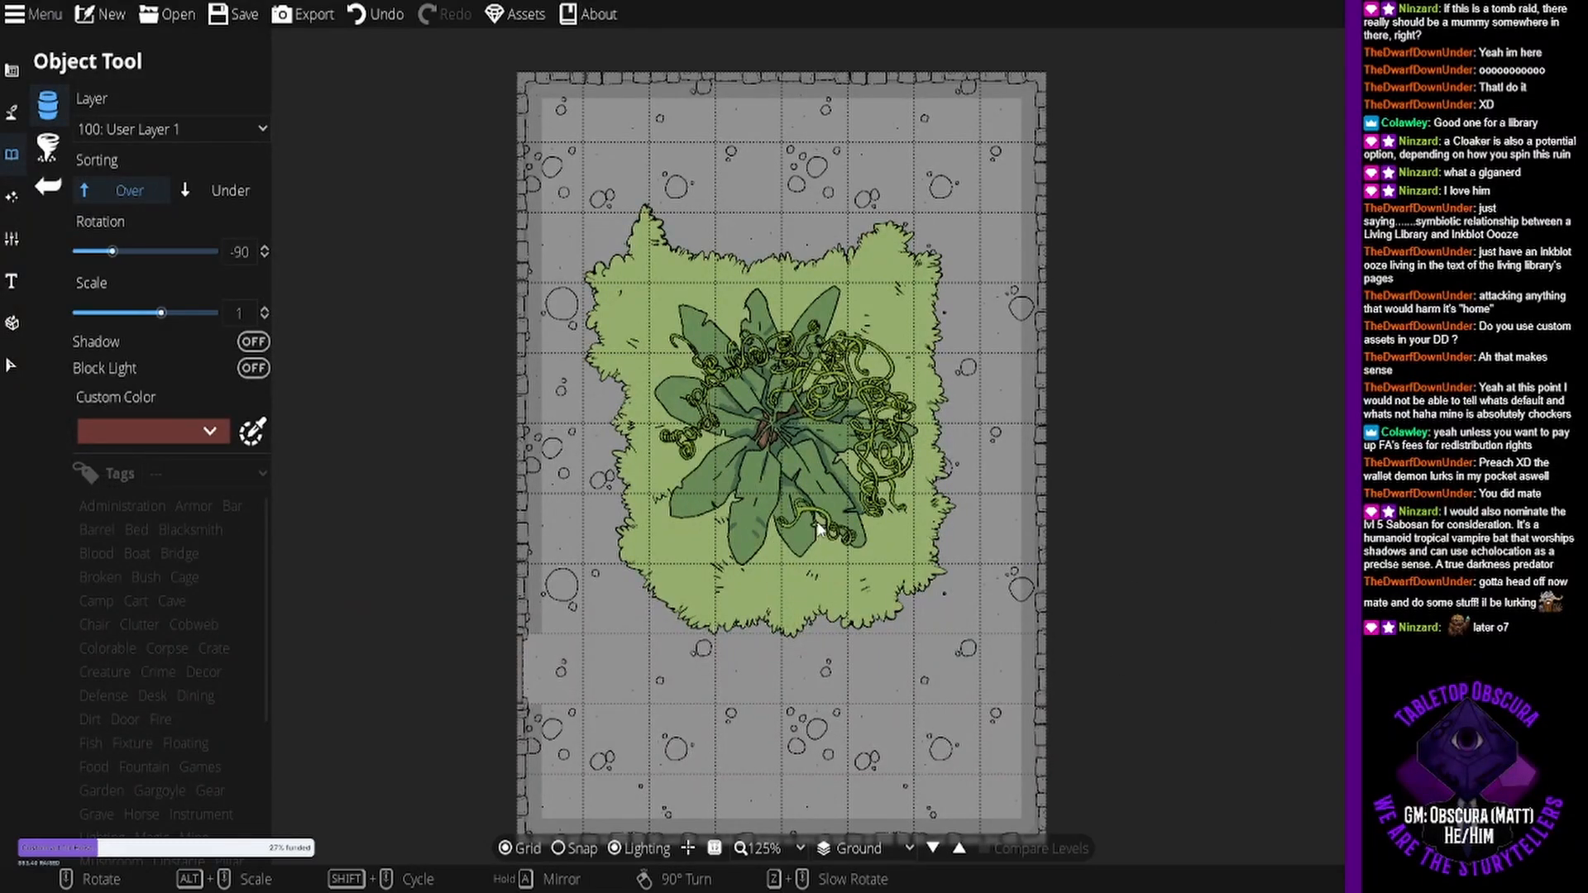
pyautogui.scroll(-2, 835, 509)
pyautogui.scroll(5, 863, 446)
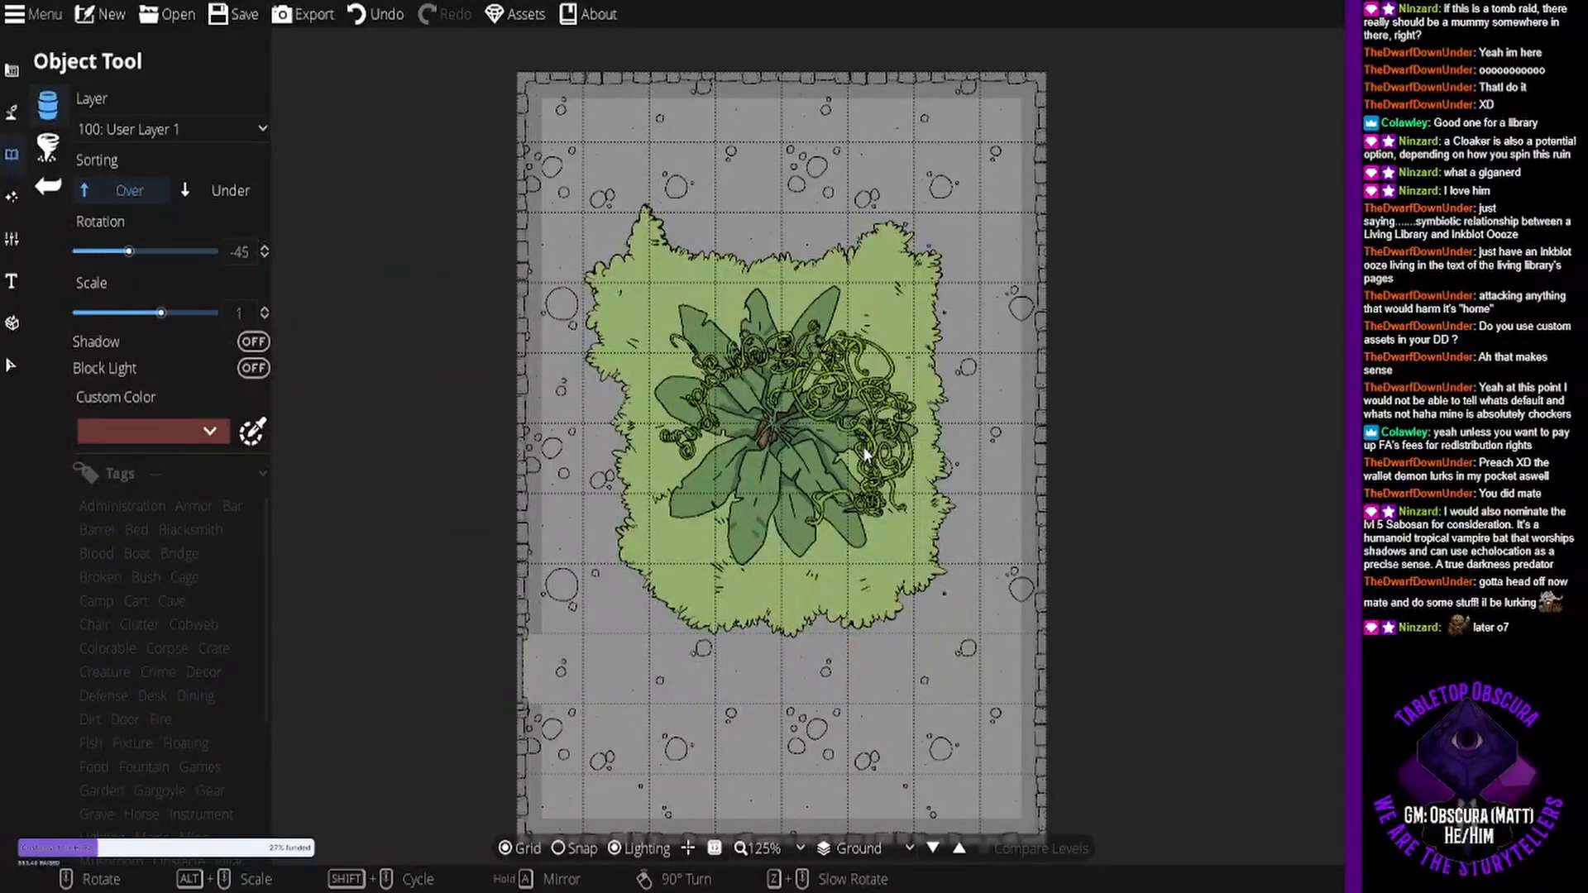
# - Add tendrils across the plant's west, southwest and south leaves to continue the wrapping ring
pyautogui.scroll(7, 851, 447)
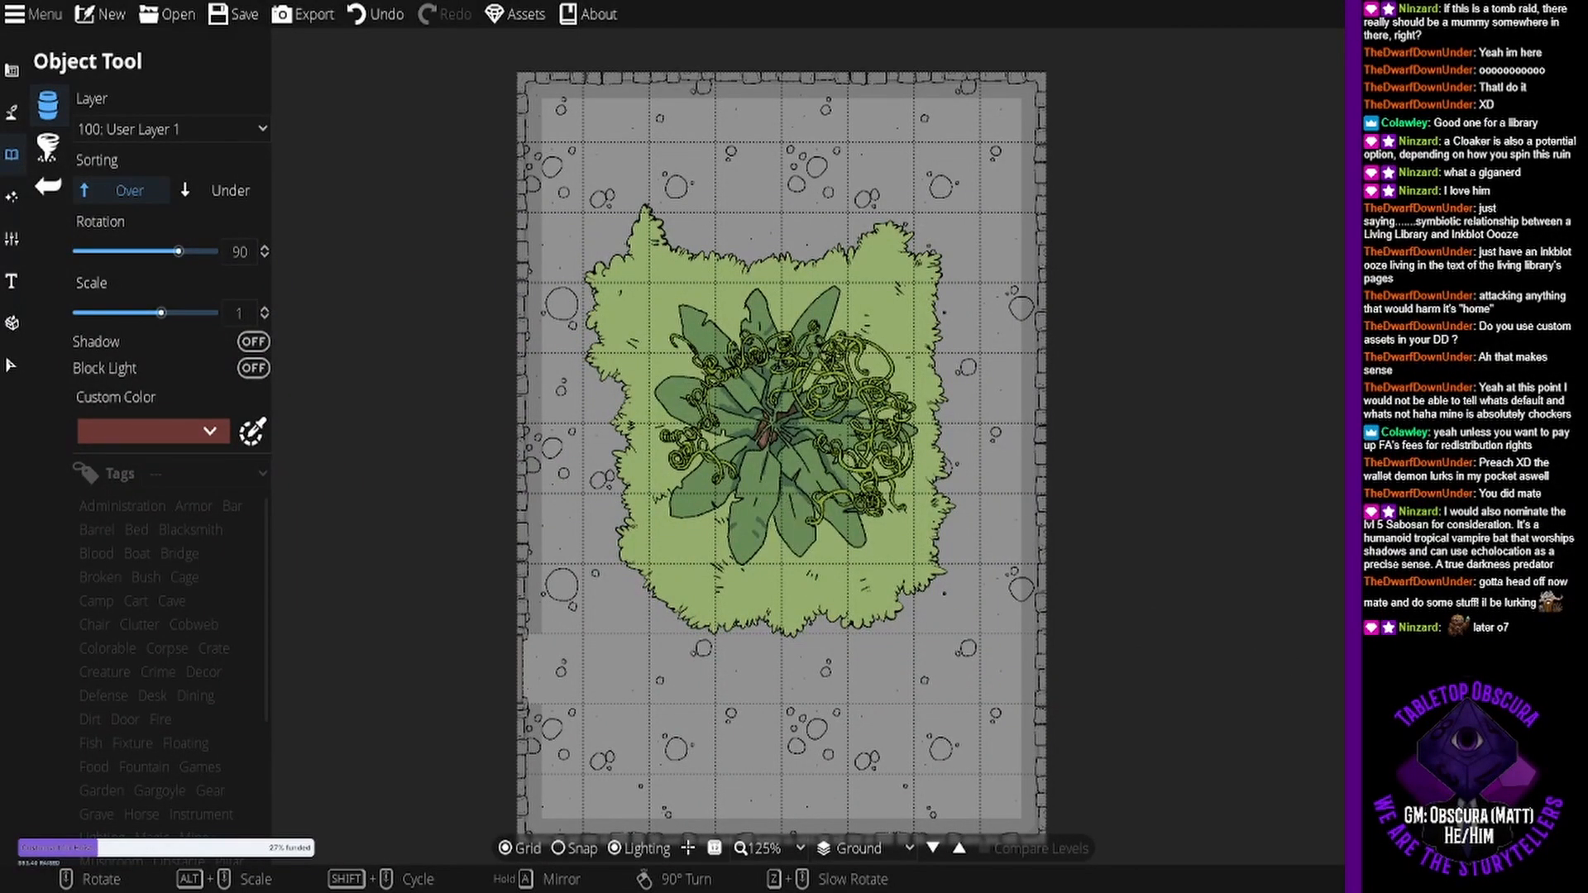
pyautogui.scroll(-5, 731, 513)
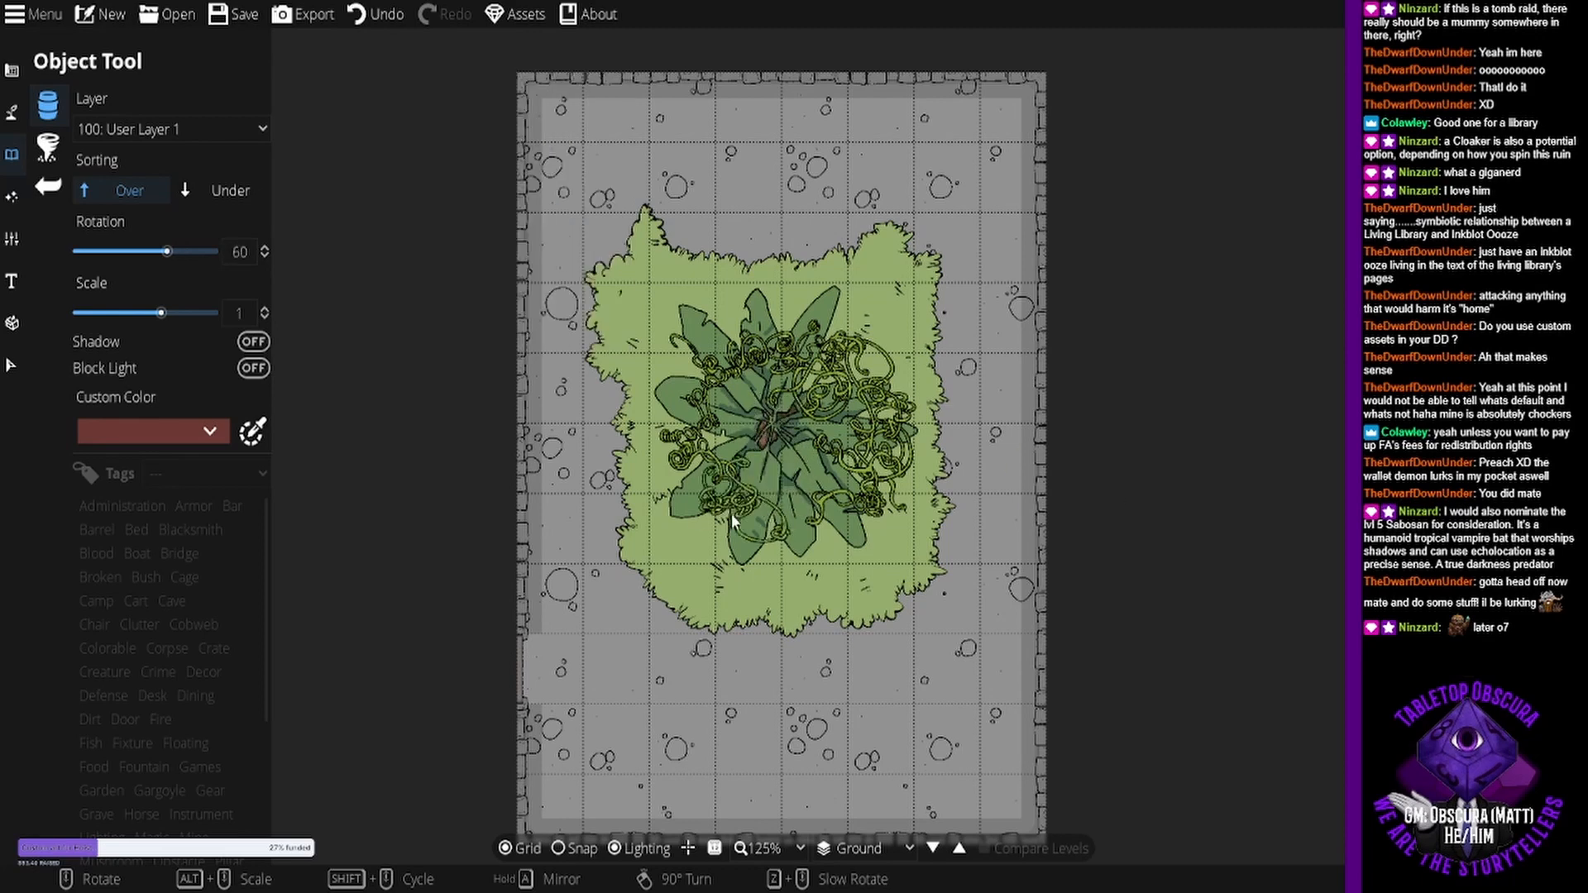
pyautogui.scroll(1, 740, 515)
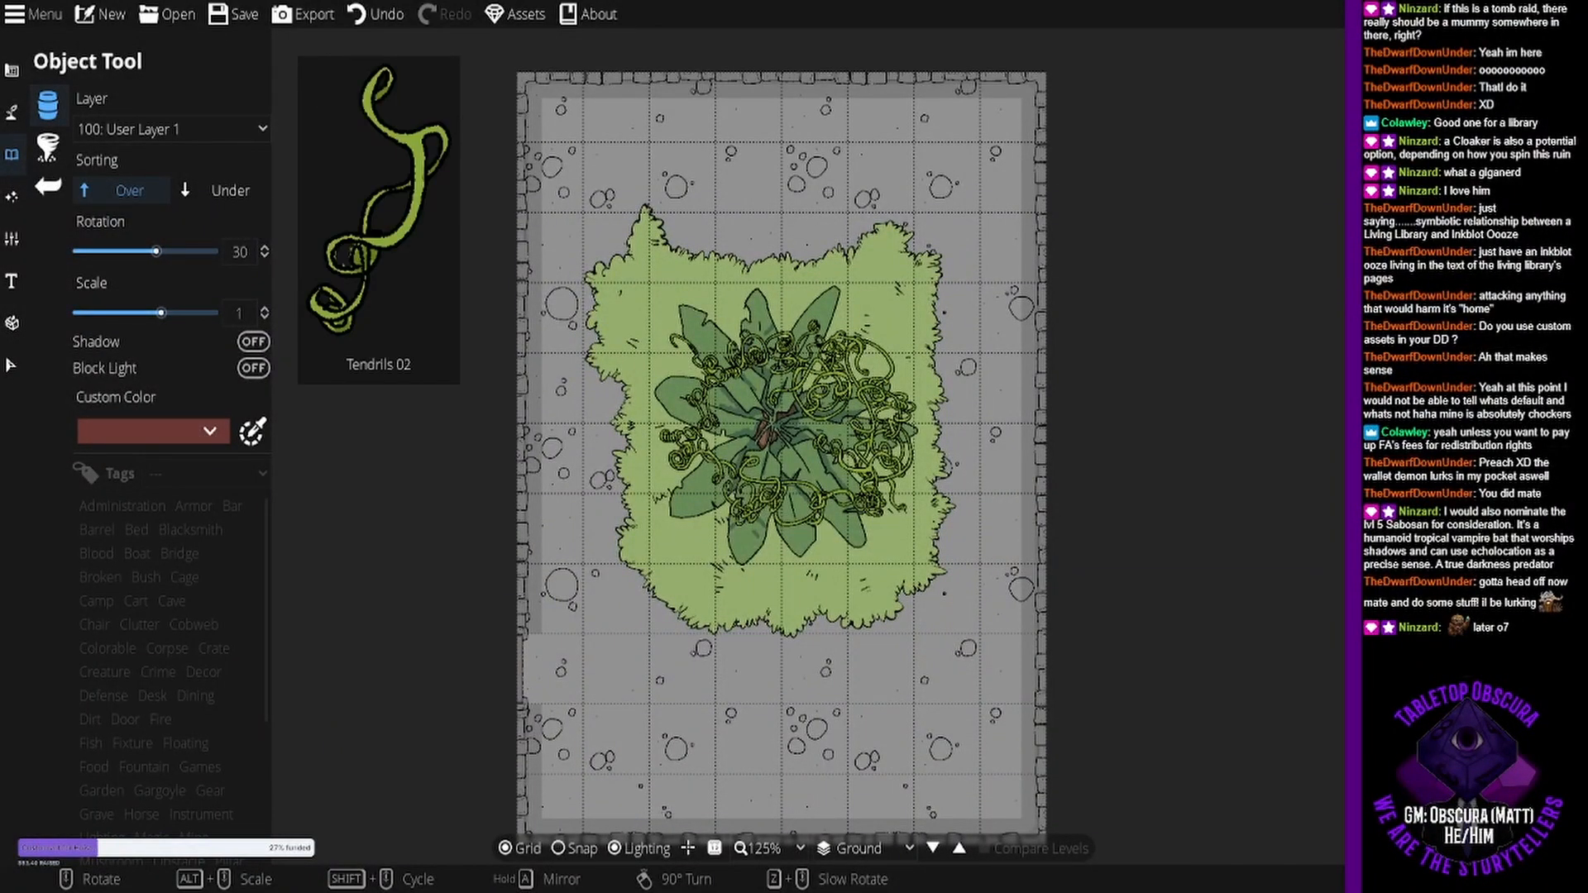
# - Extend tendrils onto the grass southeast and northeast of the plant, rotated -30 and -150
pyautogui.scroll(-4, 898, 550)
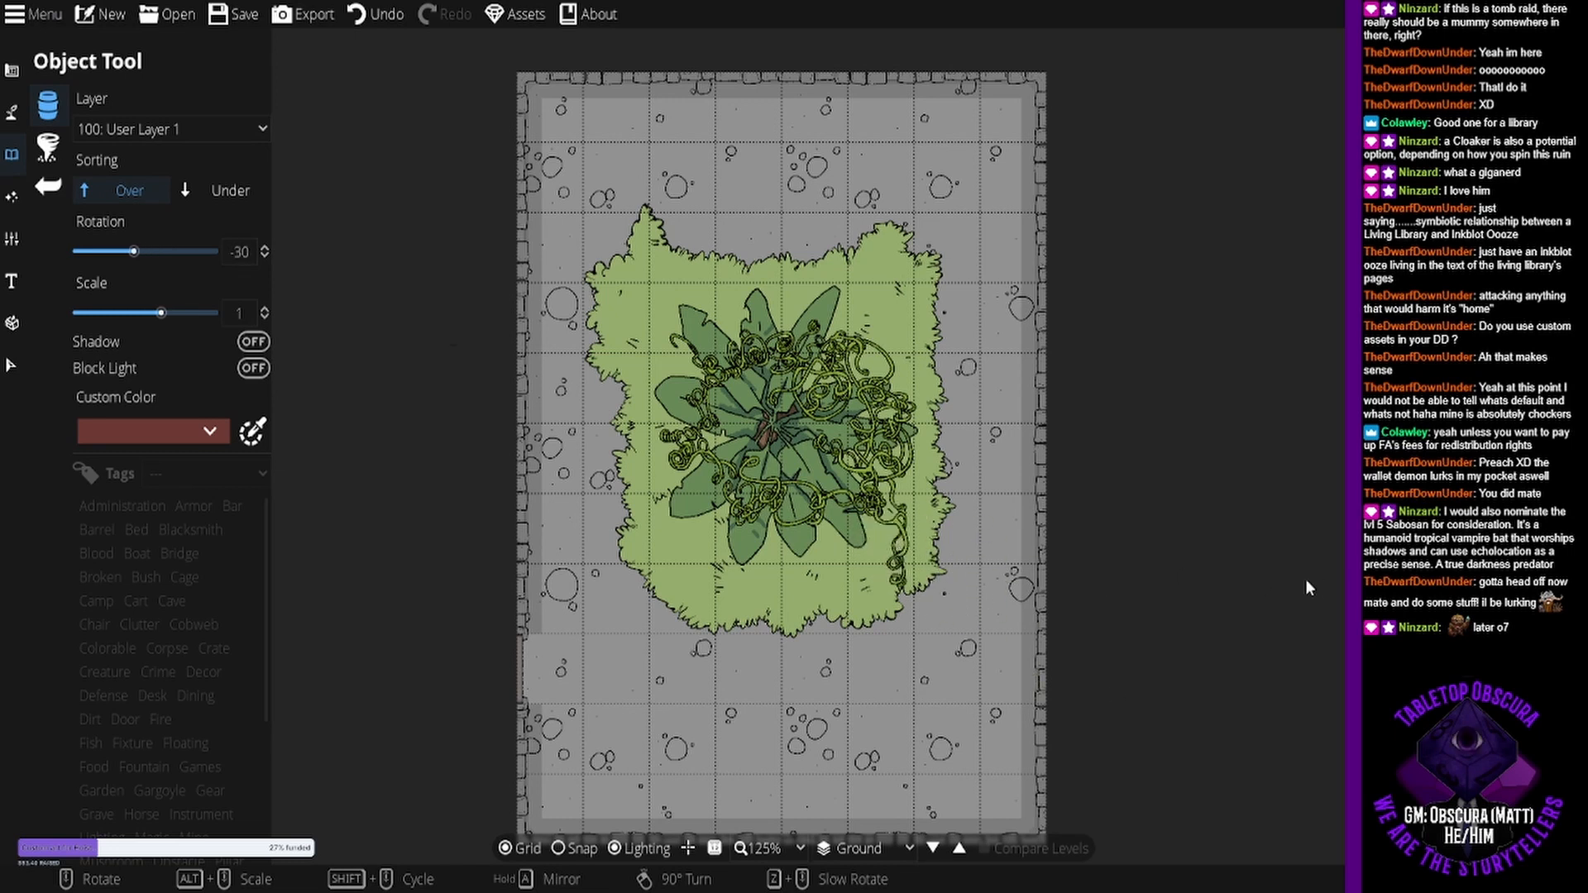
pyautogui.scroll(-1, 885, 352)
pyautogui.scroll(-7, 885, 352)
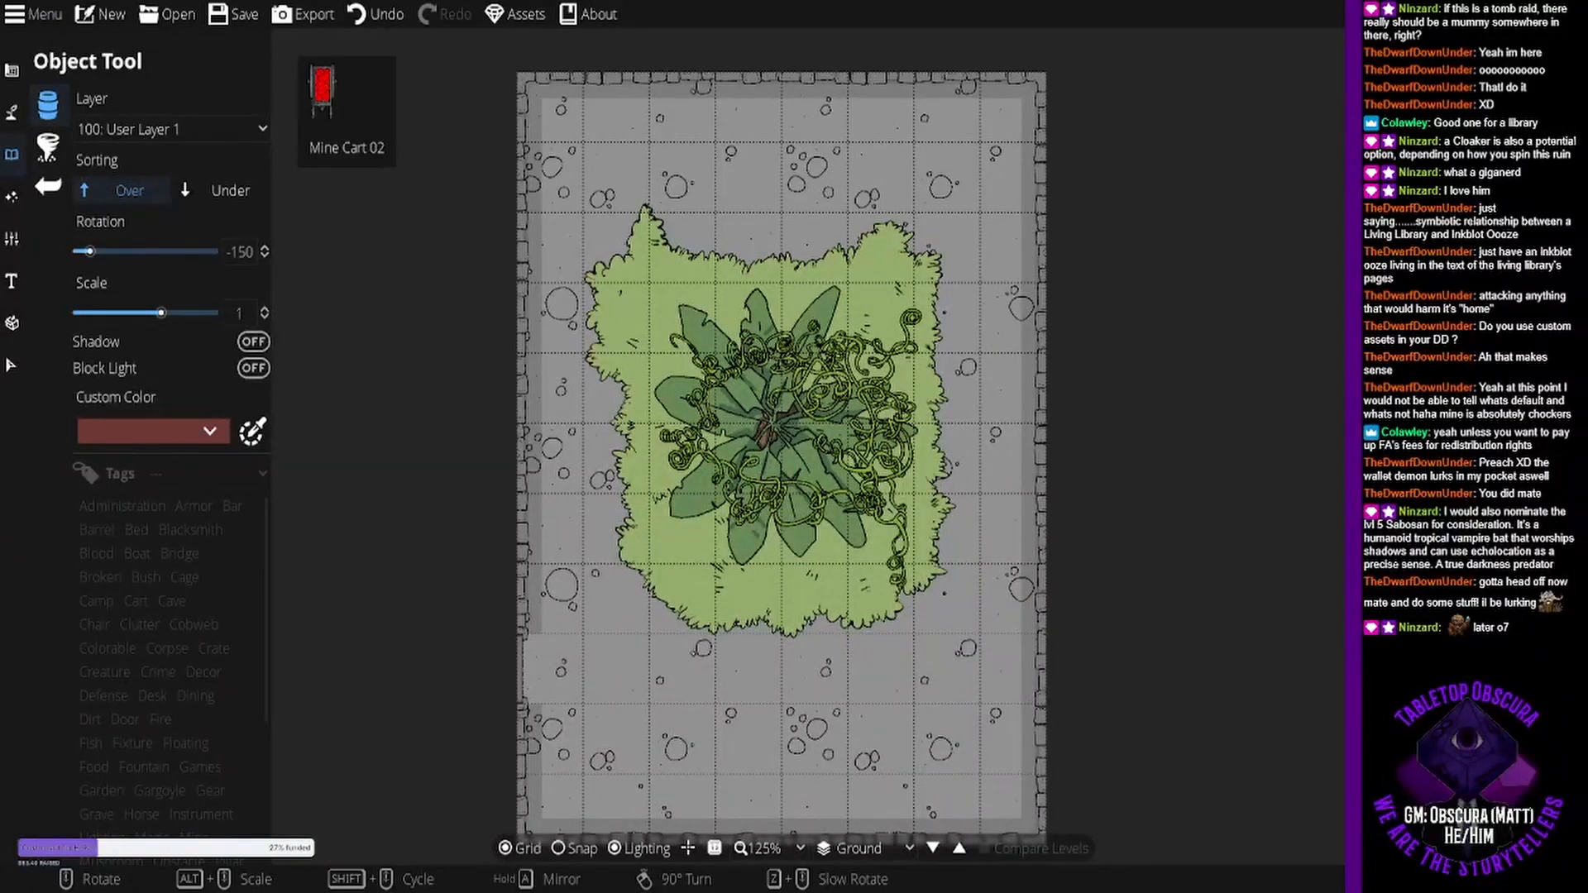
# - Place tendrils on the grass northwest and southwest of the plant, rotated -120 and -180
pyautogui.scroll(2, 672, 354)
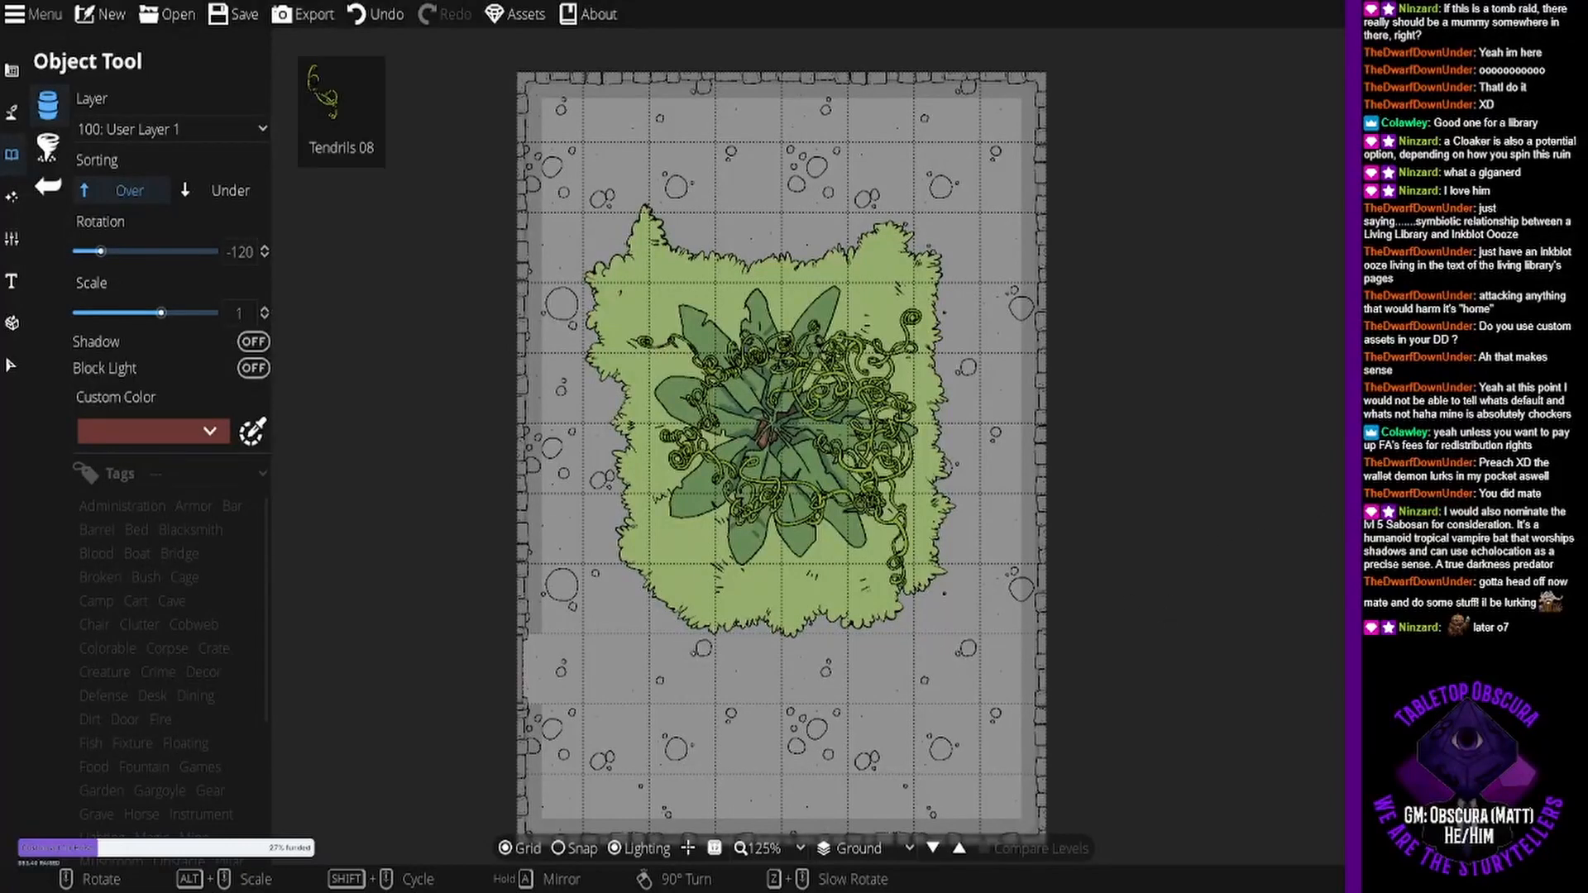
pyautogui.click(1406, 546)
pyautogui.scroll(-4, 661, 505)
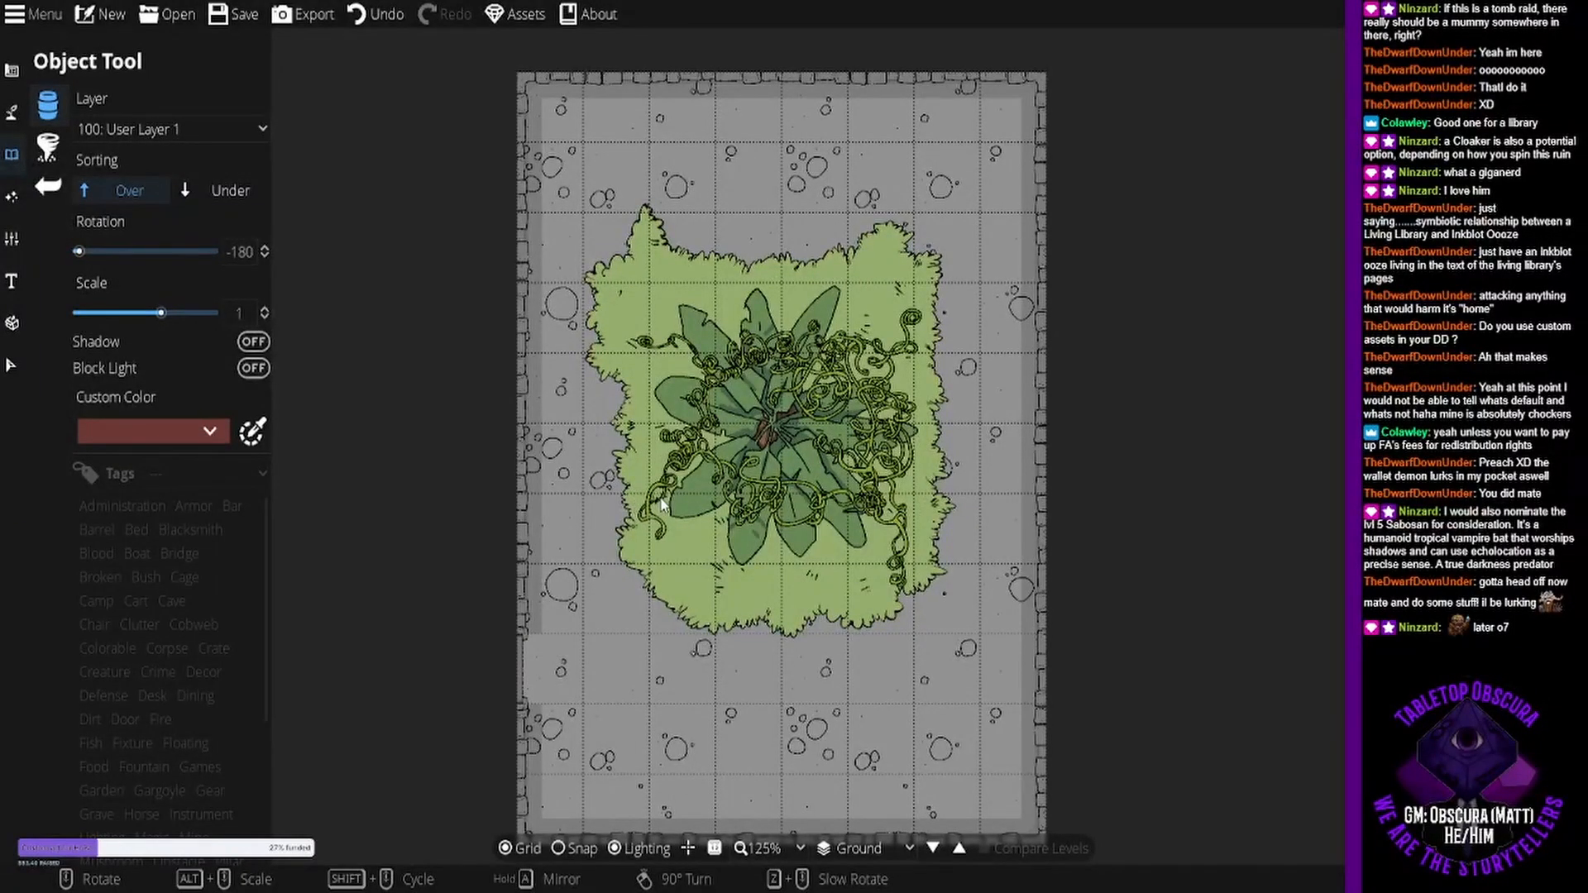
pyautogui.click(660, 498)
# - Place tendrils beyond the plant's south and north leaf tips, rotated -165 and 165
pyautogui.scroll(1, 755, 549)
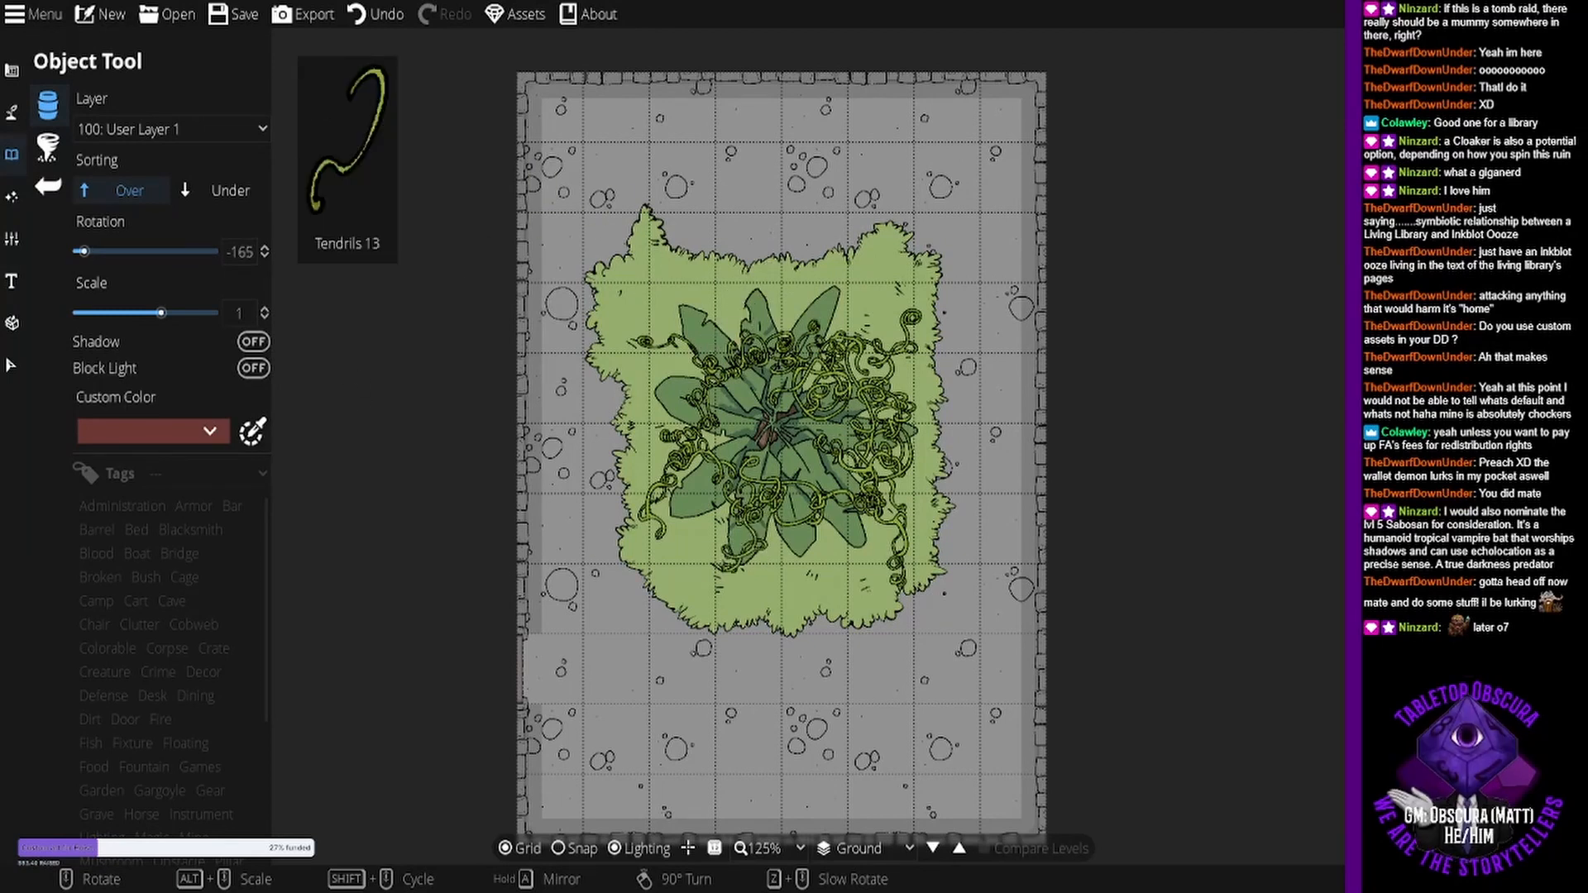
pyautogui.scroll(-2, 790, 319)
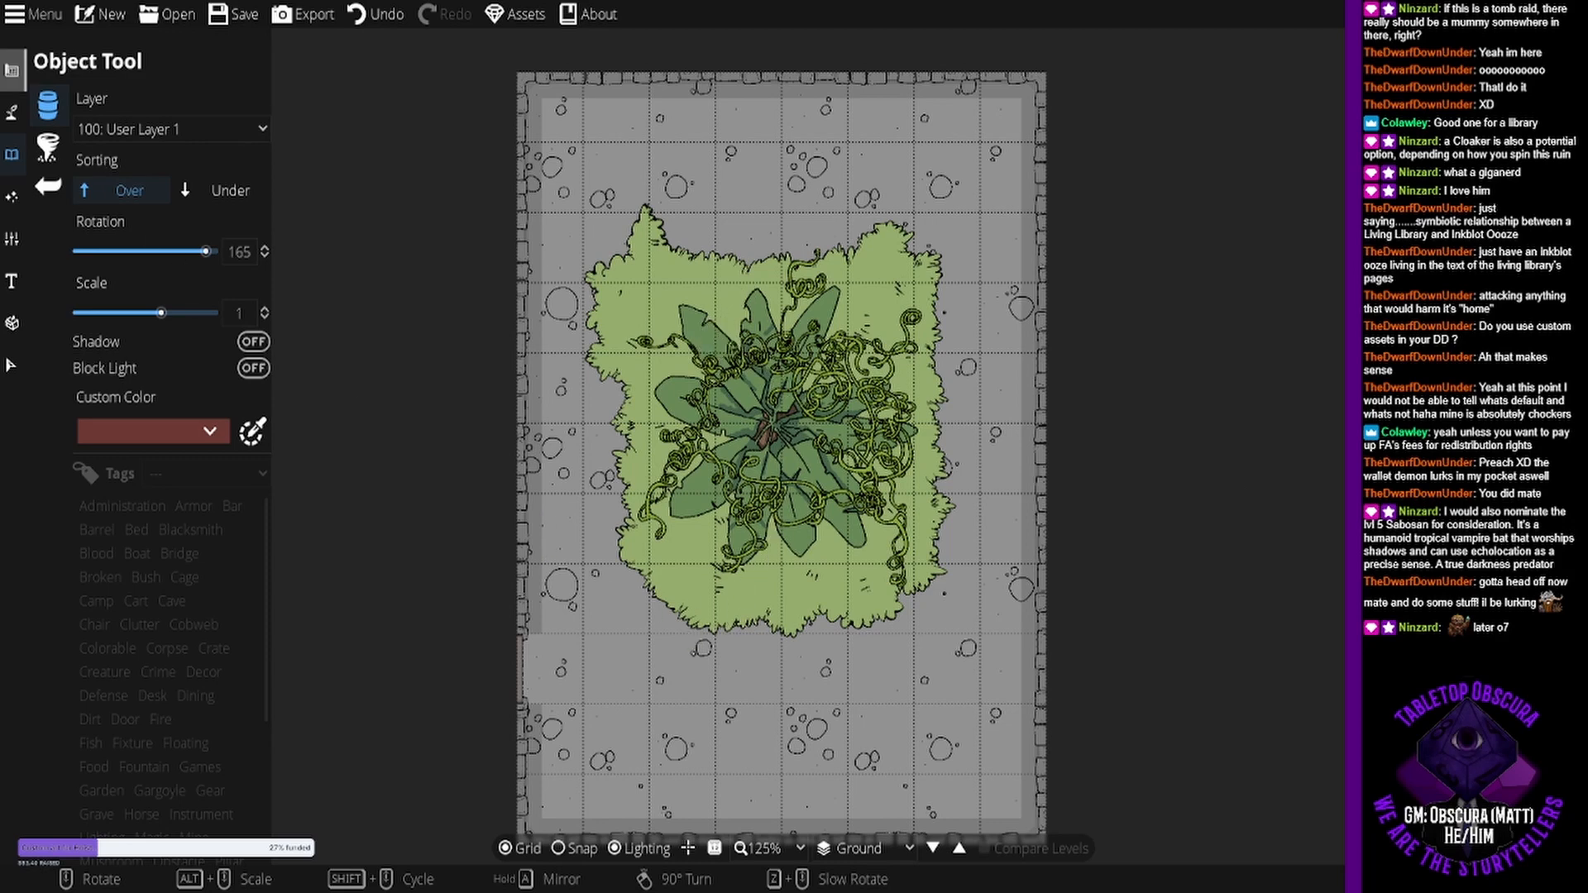
# - Select the large broad-leafed plant and bring it in front of the tendrils
pyautogui.click(12, 70)
pyautogui.click(14, 366)
pyautogui.click(773, 435)
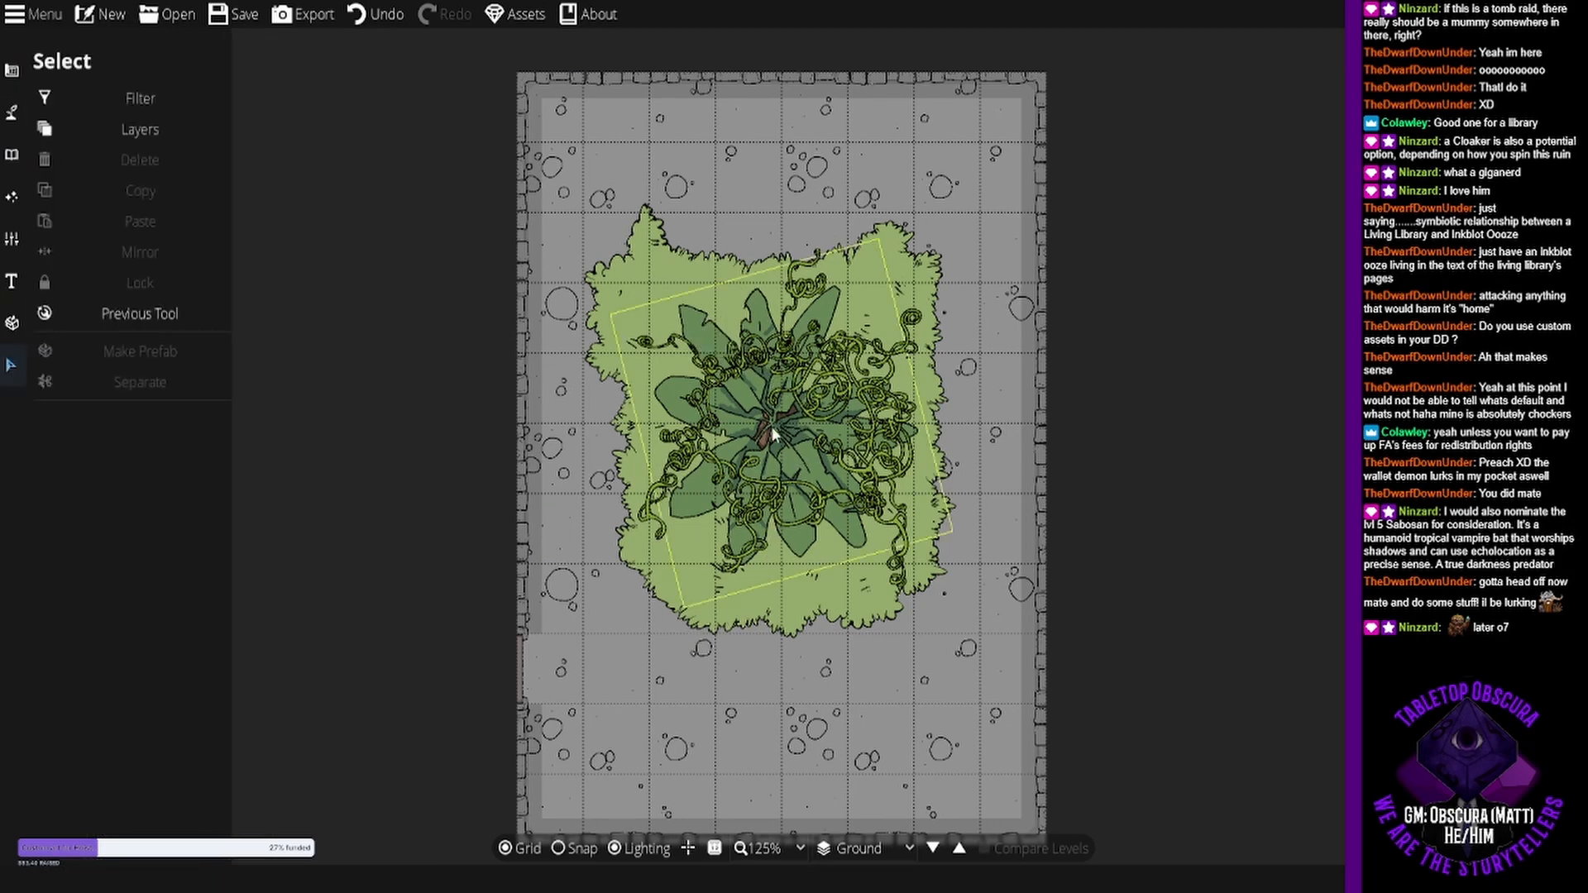
pyautogui.click(736, 426)
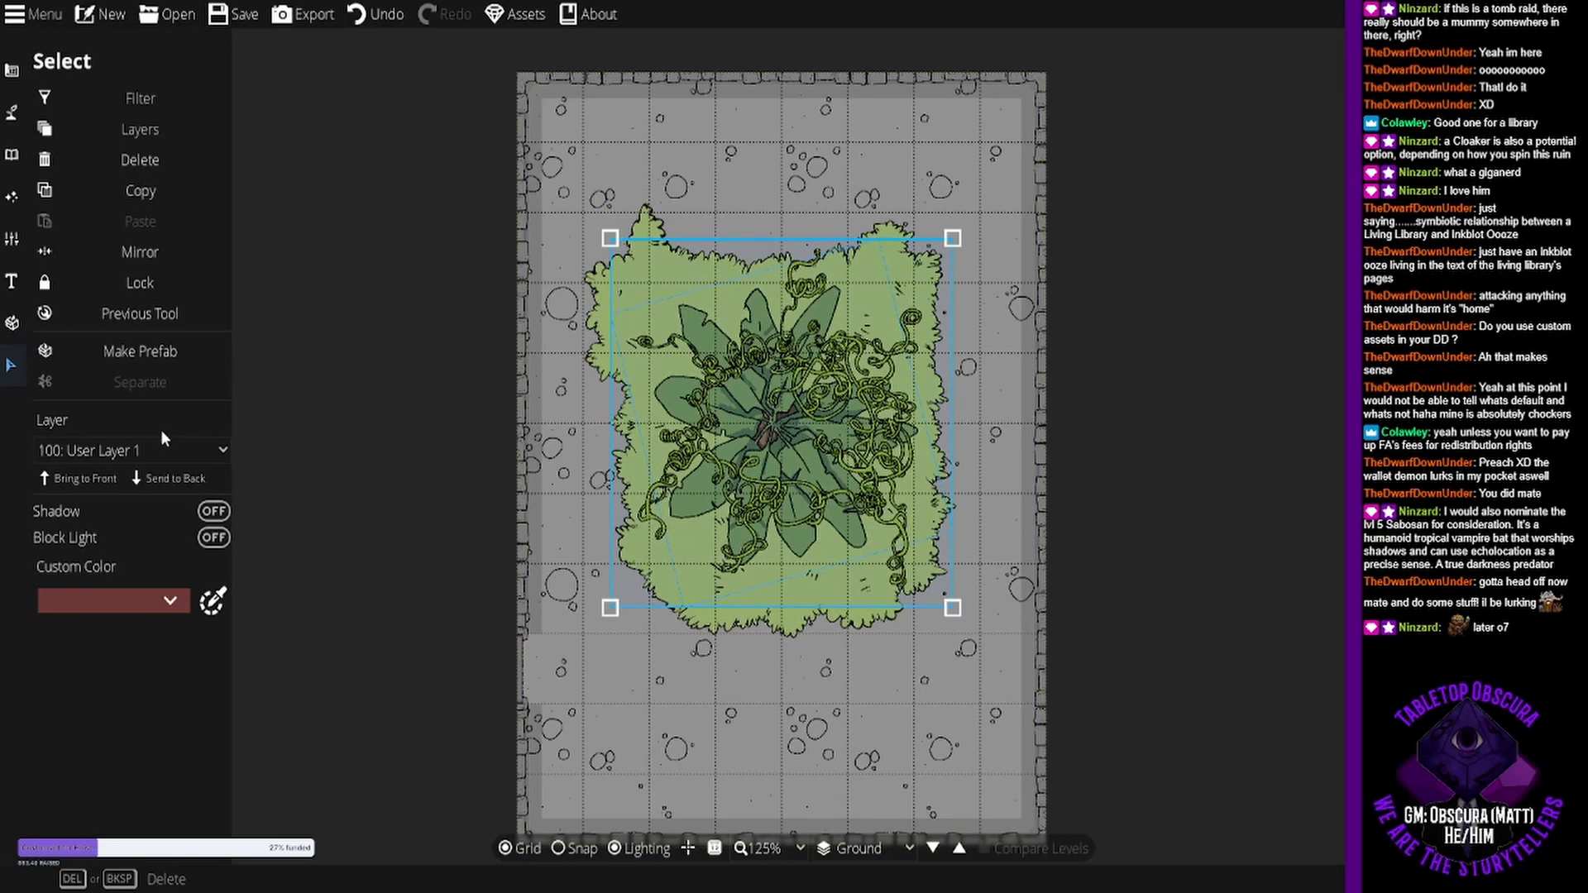
pyautogui.click(86, 473)
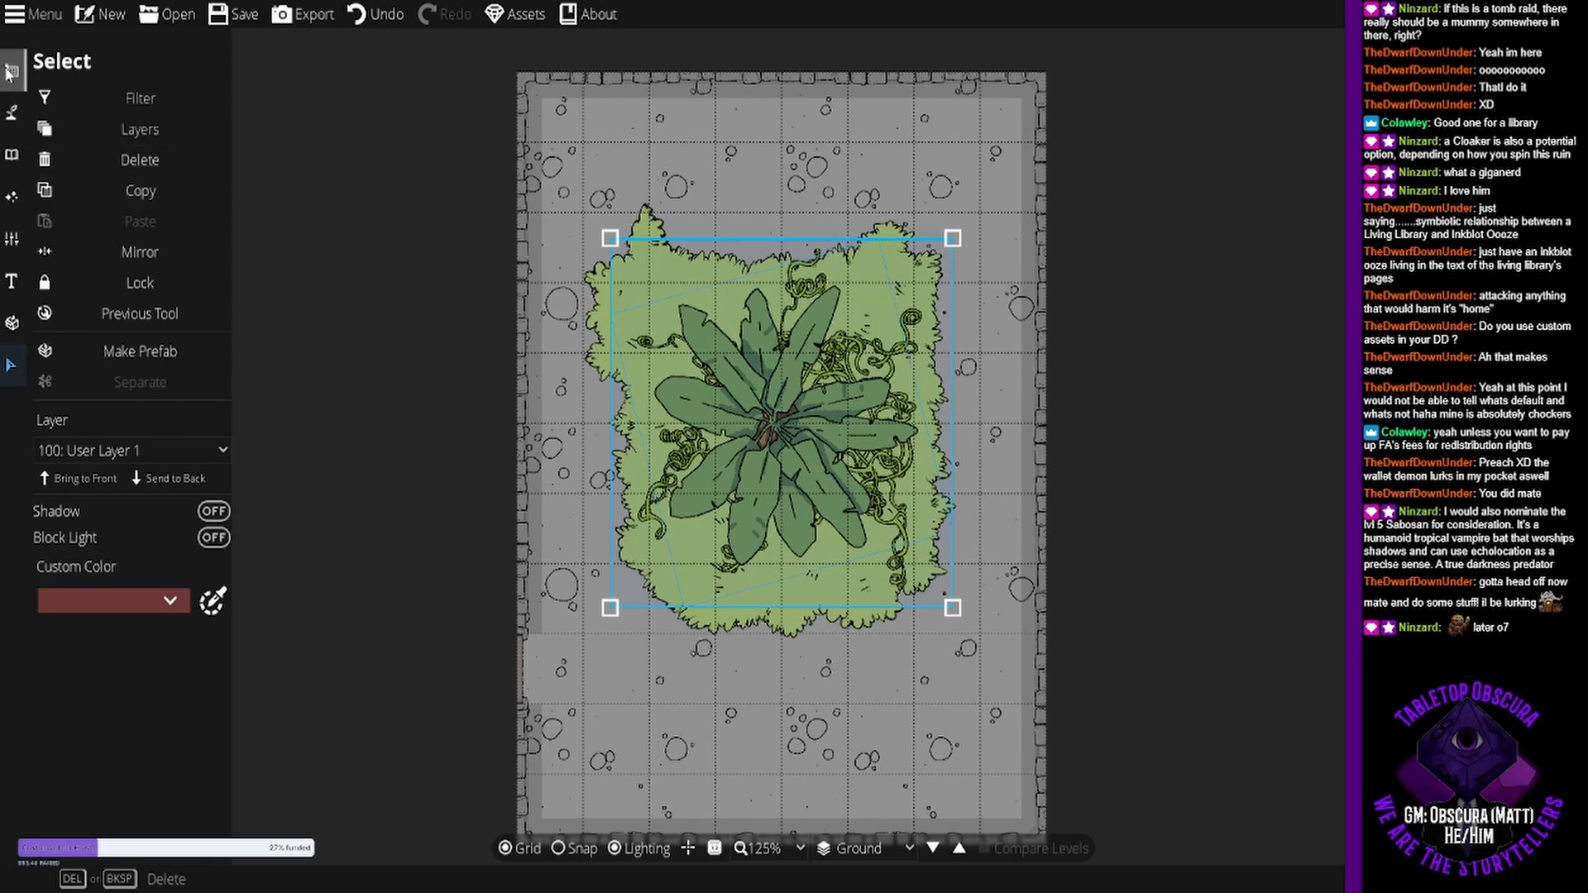
pyautogui.click(12, 112)
pyautogui.click(90, 232)
pyautogui.click(107, 189)
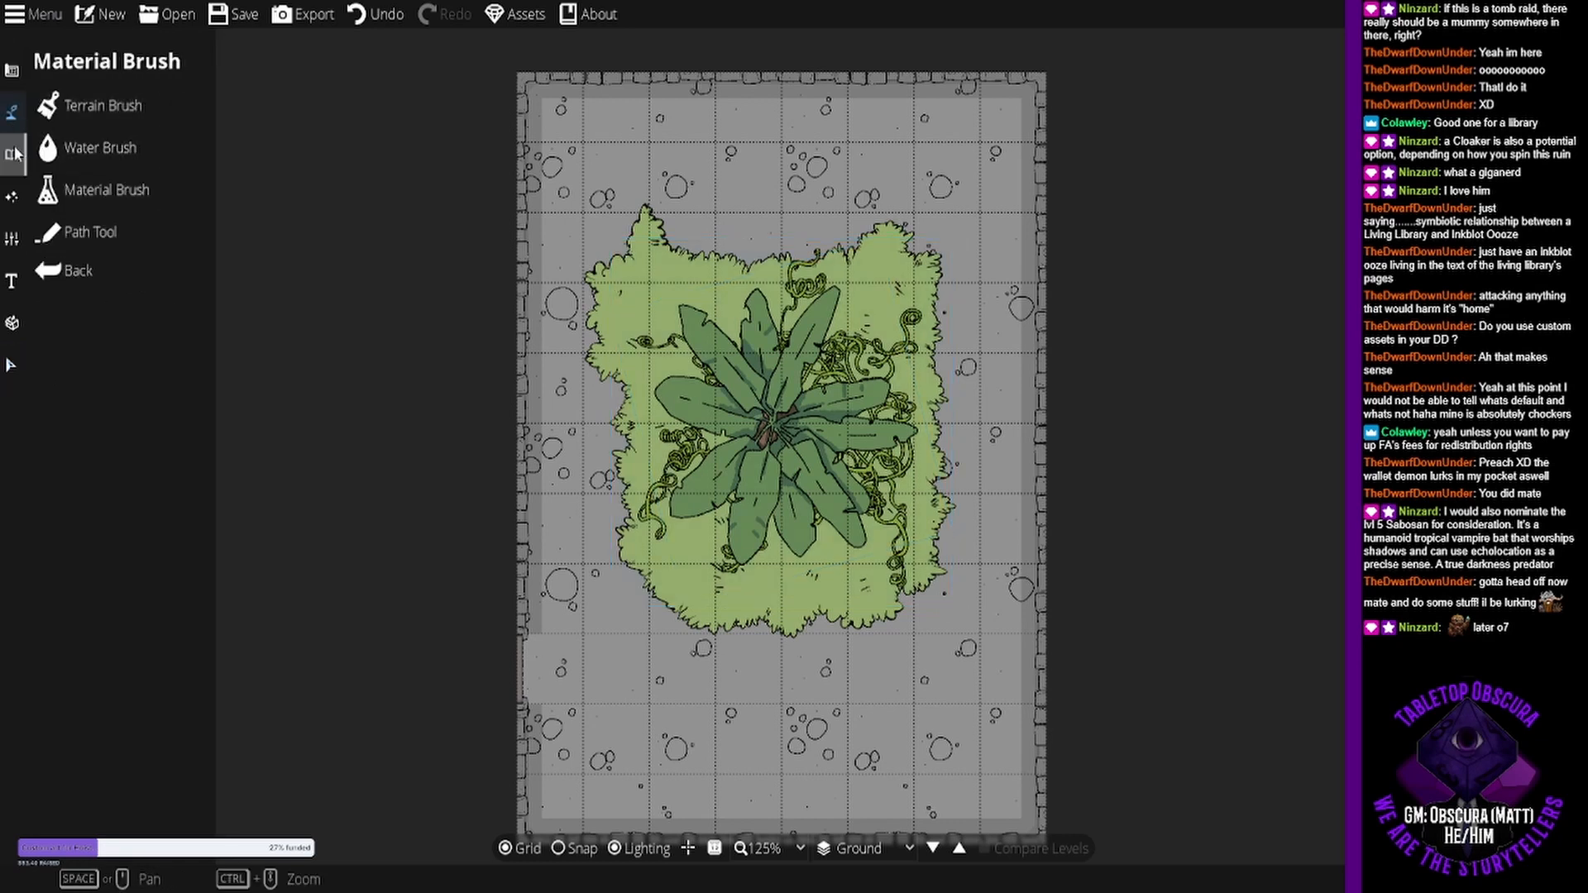
# - Set the object layer to 700: Above Walls and place tendrils rotated -105 over the west wall and the northeast corner
pyautogui.click(12, 154)
pyautogui.click(95, 103)
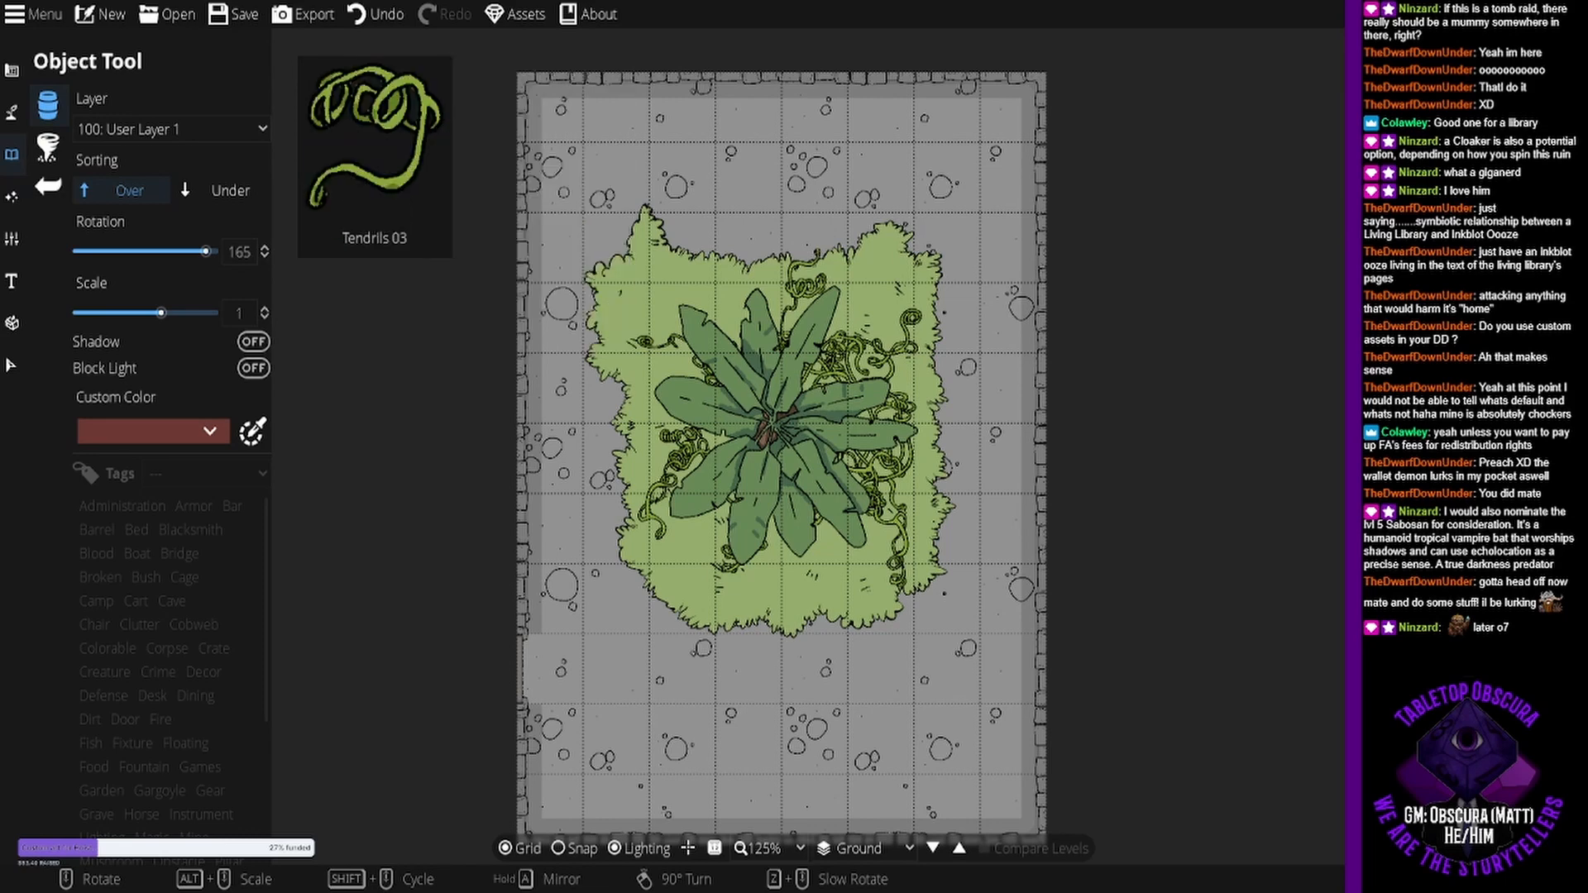
pyautogui.click(1422, 376)
pyautogui.scroll(3, 1028, 327)
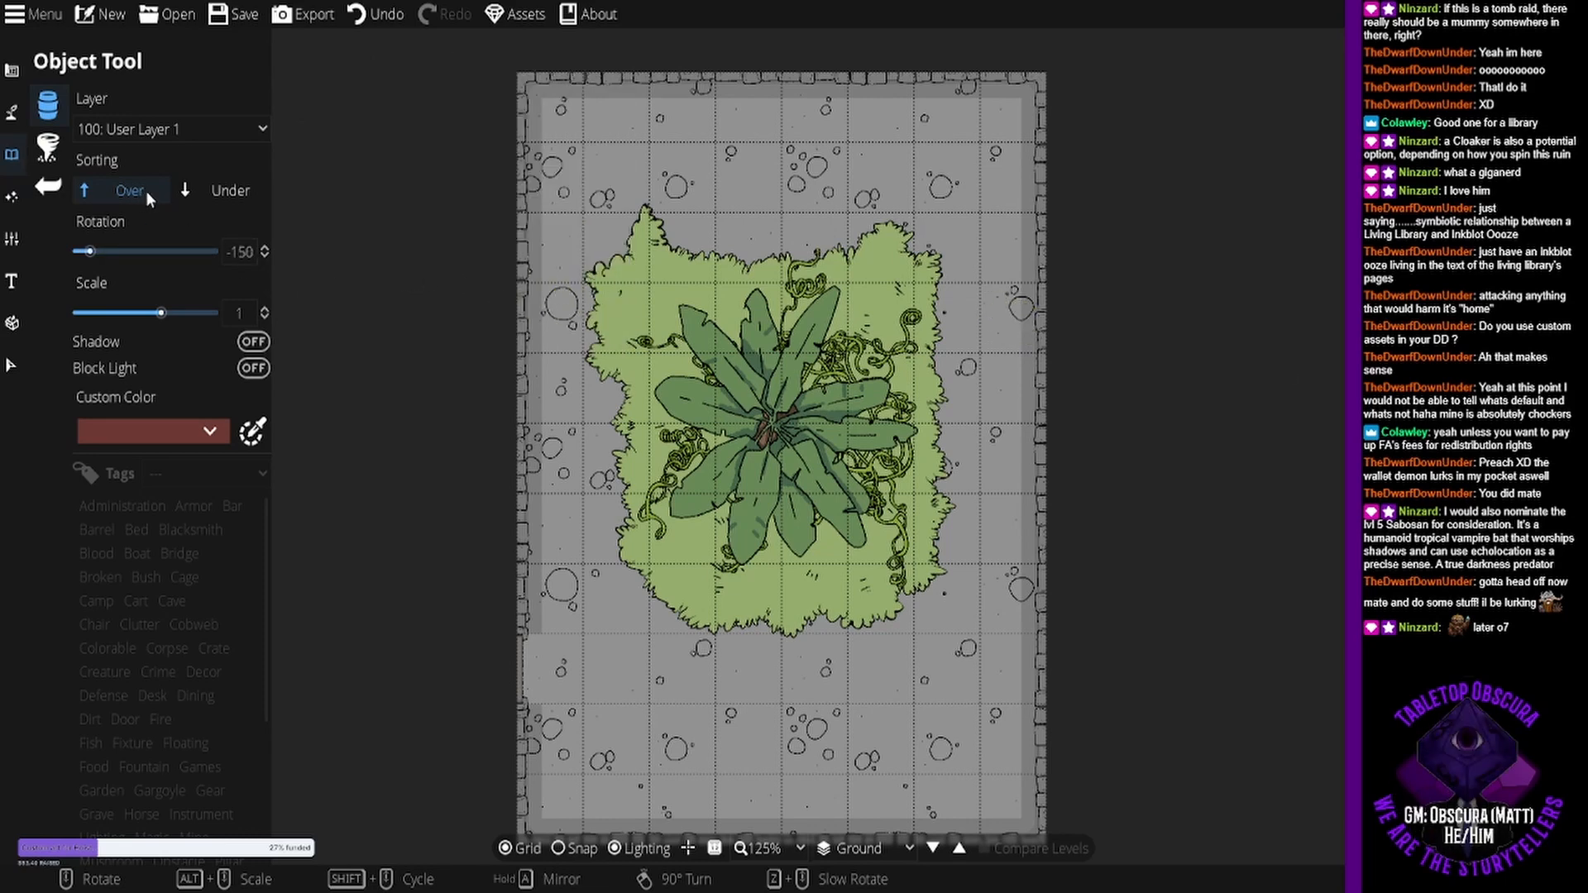
pyautogui.click(205, 137)
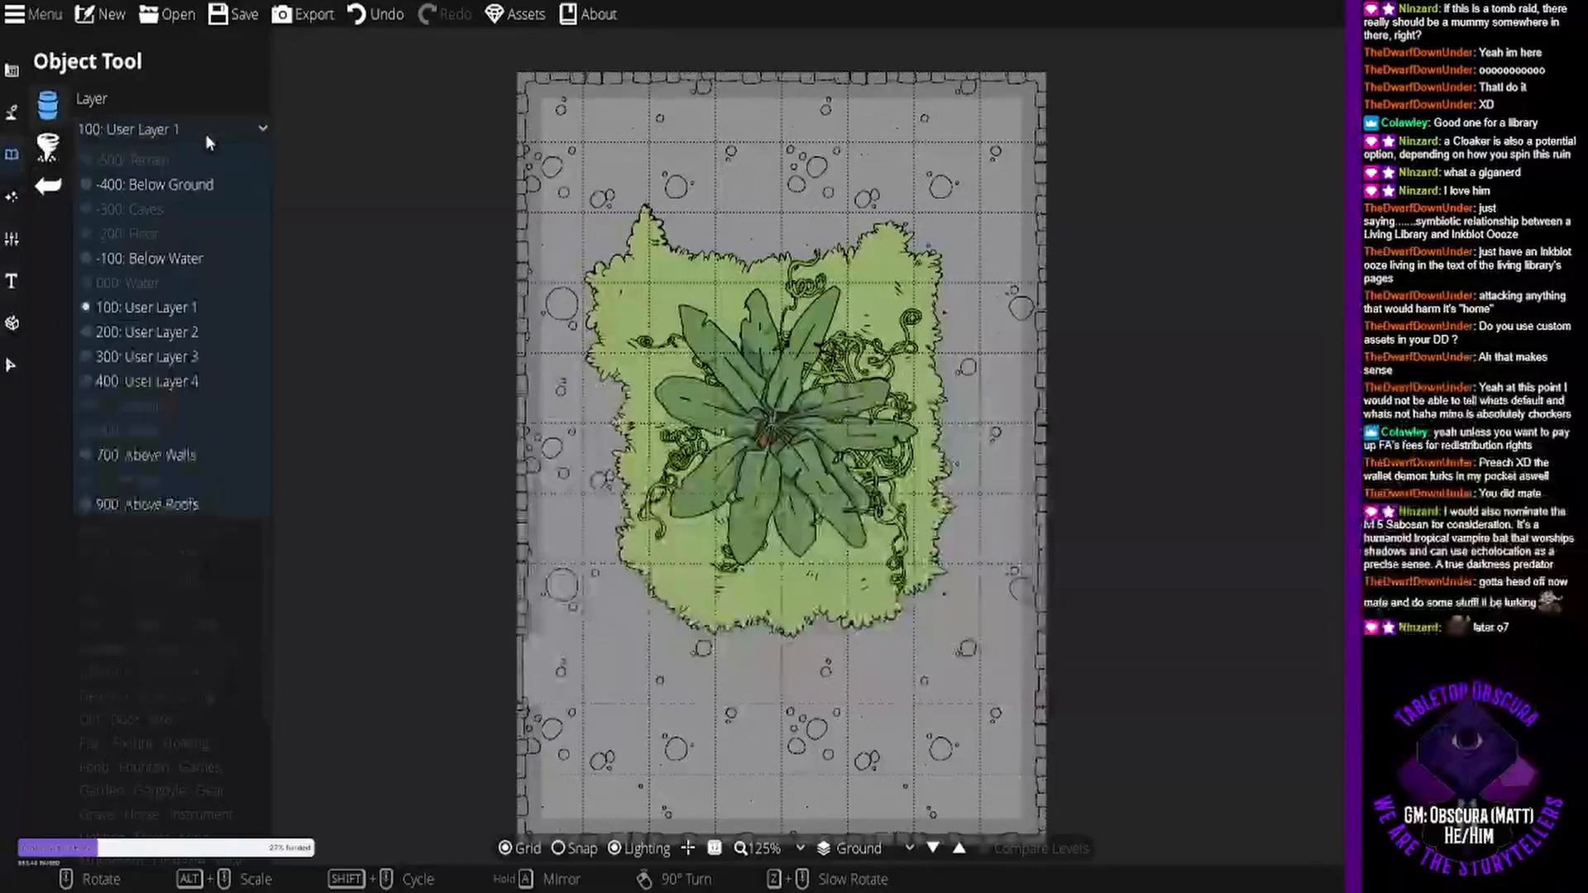
pyautogui.click(165, 456)
pyautogui.scroll(3, 523, 429)
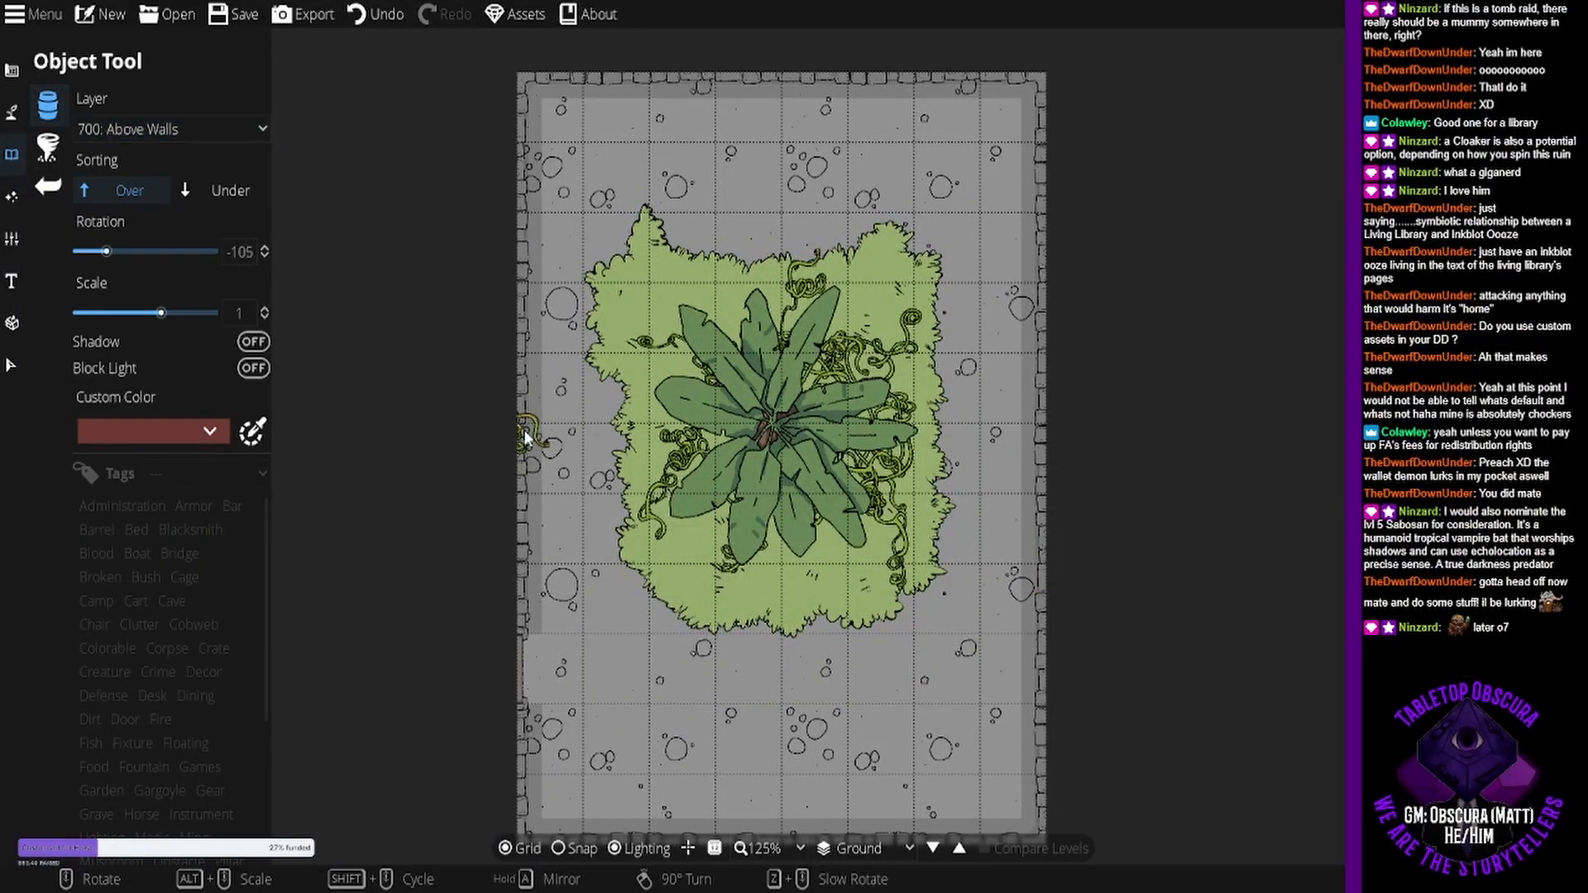
pyautogui.click(523, 429)
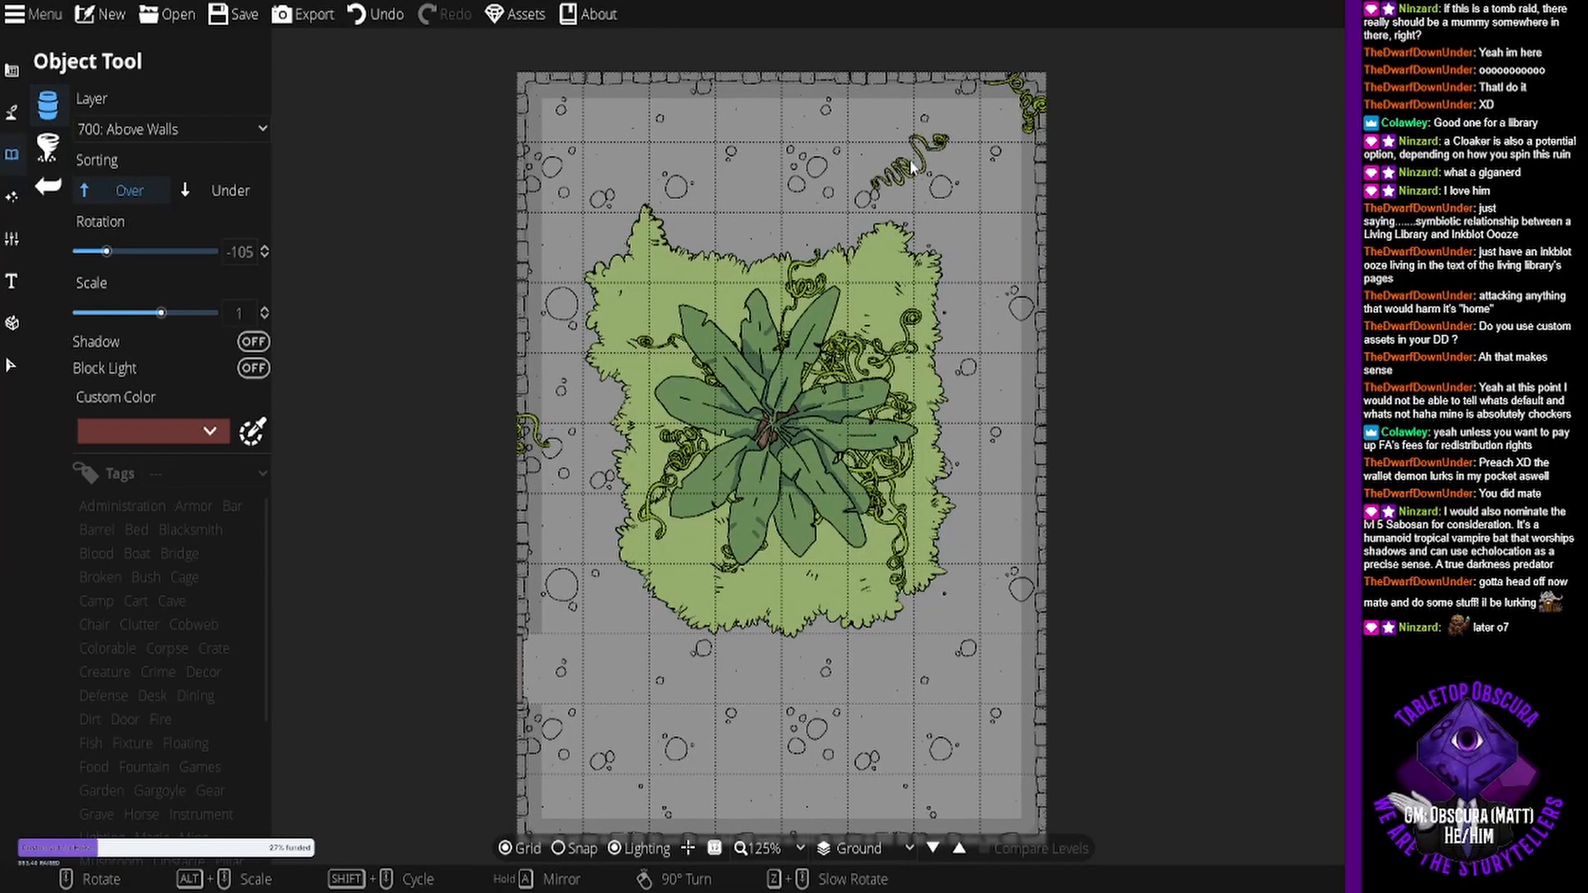
# - Place tendrils rotated -60 over the middle of the north wall and the northern part of the west wall
pyautogui.scroll(3, 864, 91)
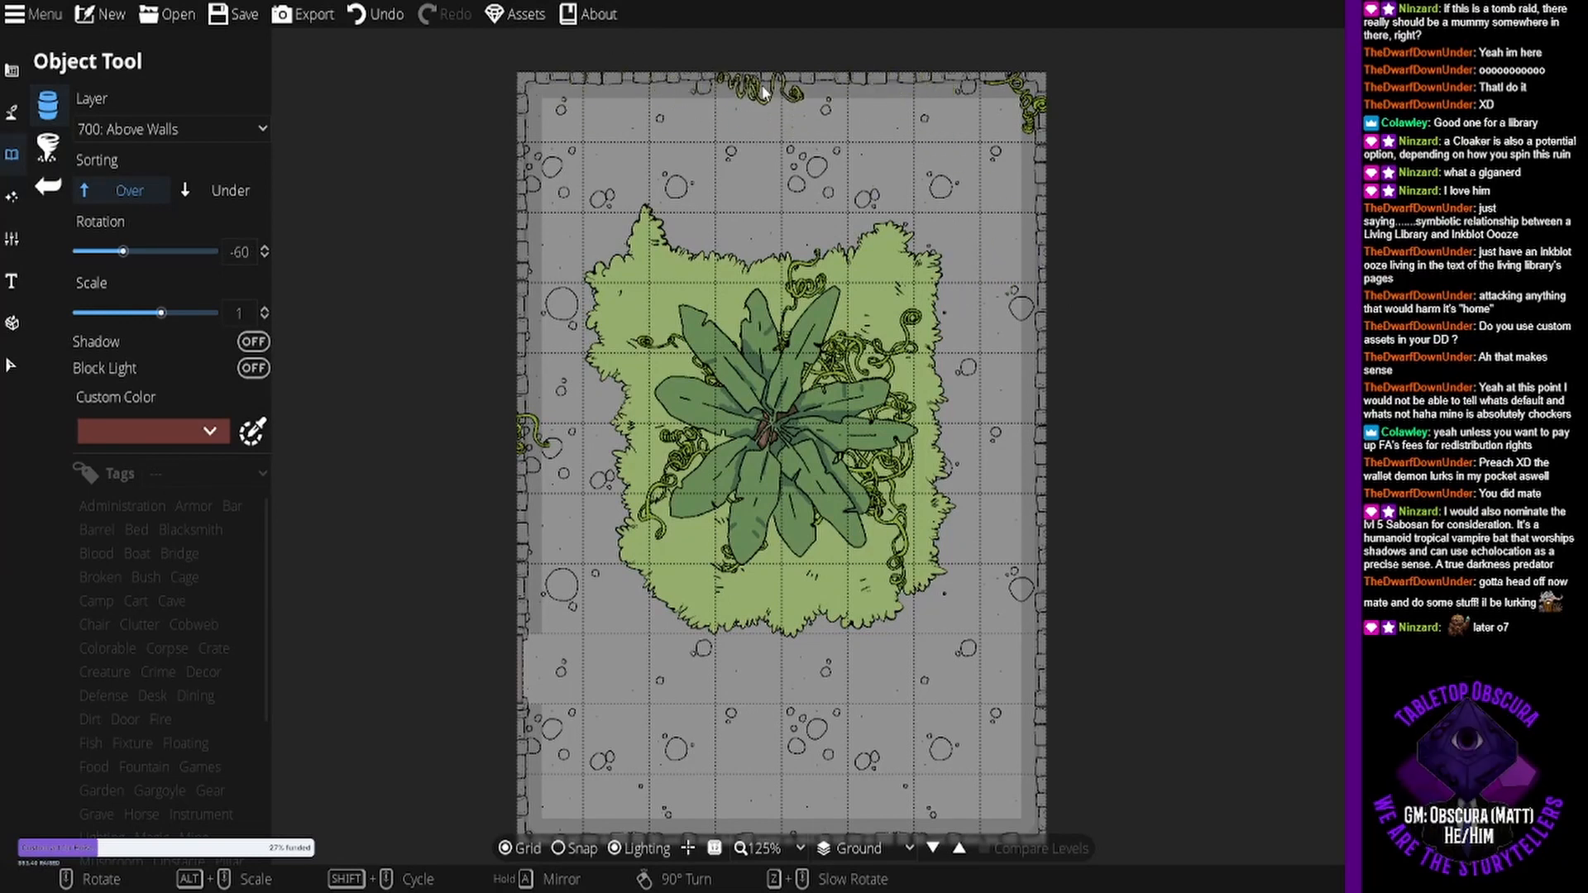
pyautogui.scroll(-3, 767, 82)
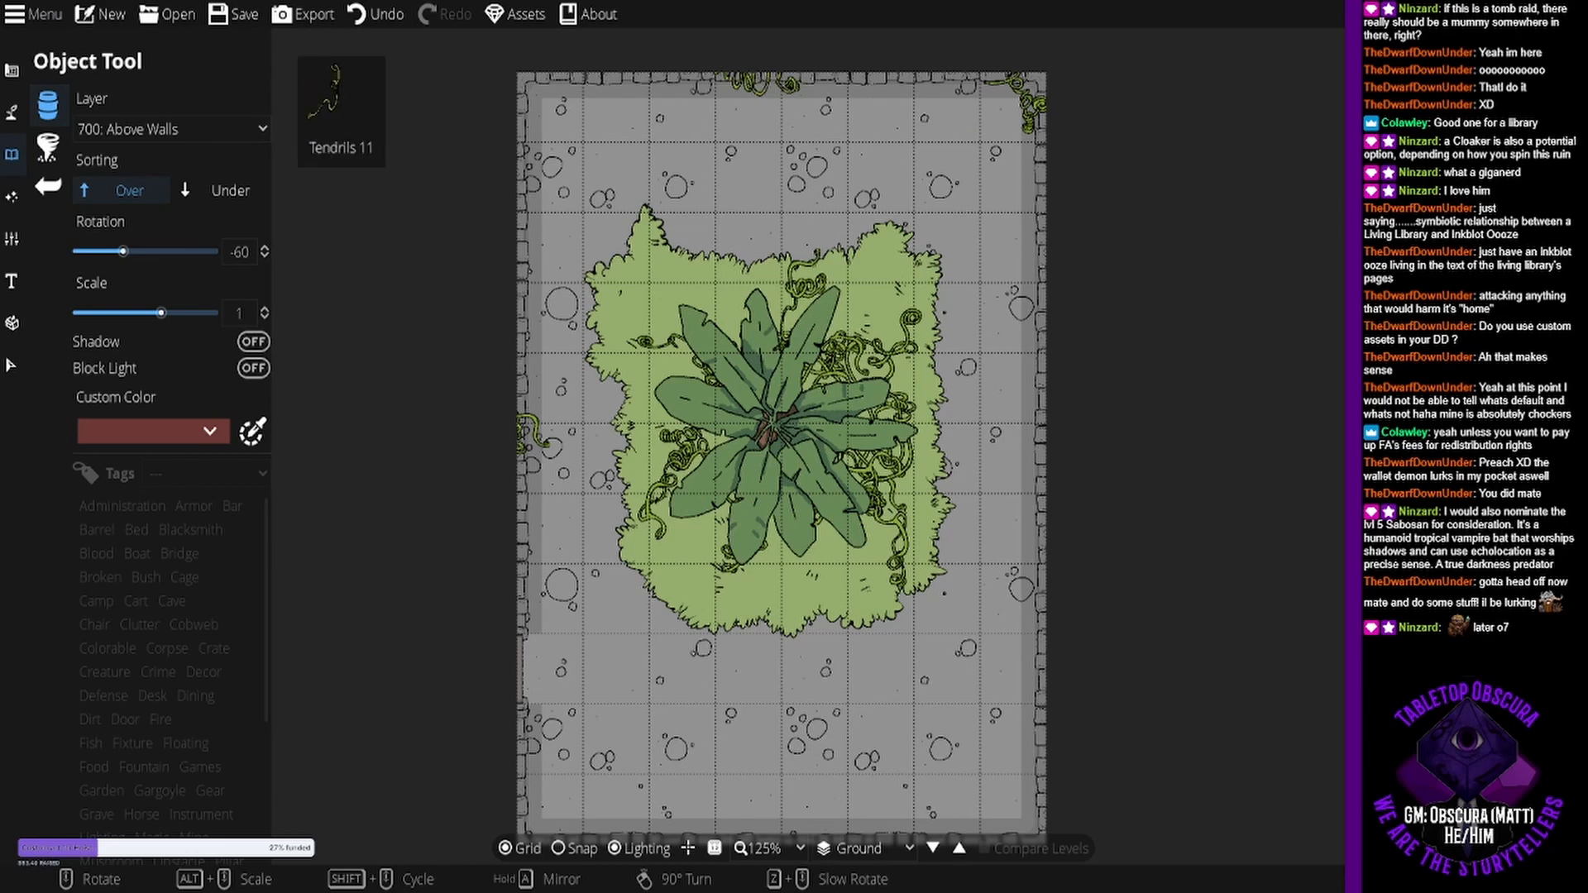
pyautogui.scroll(-1, 434, 266)
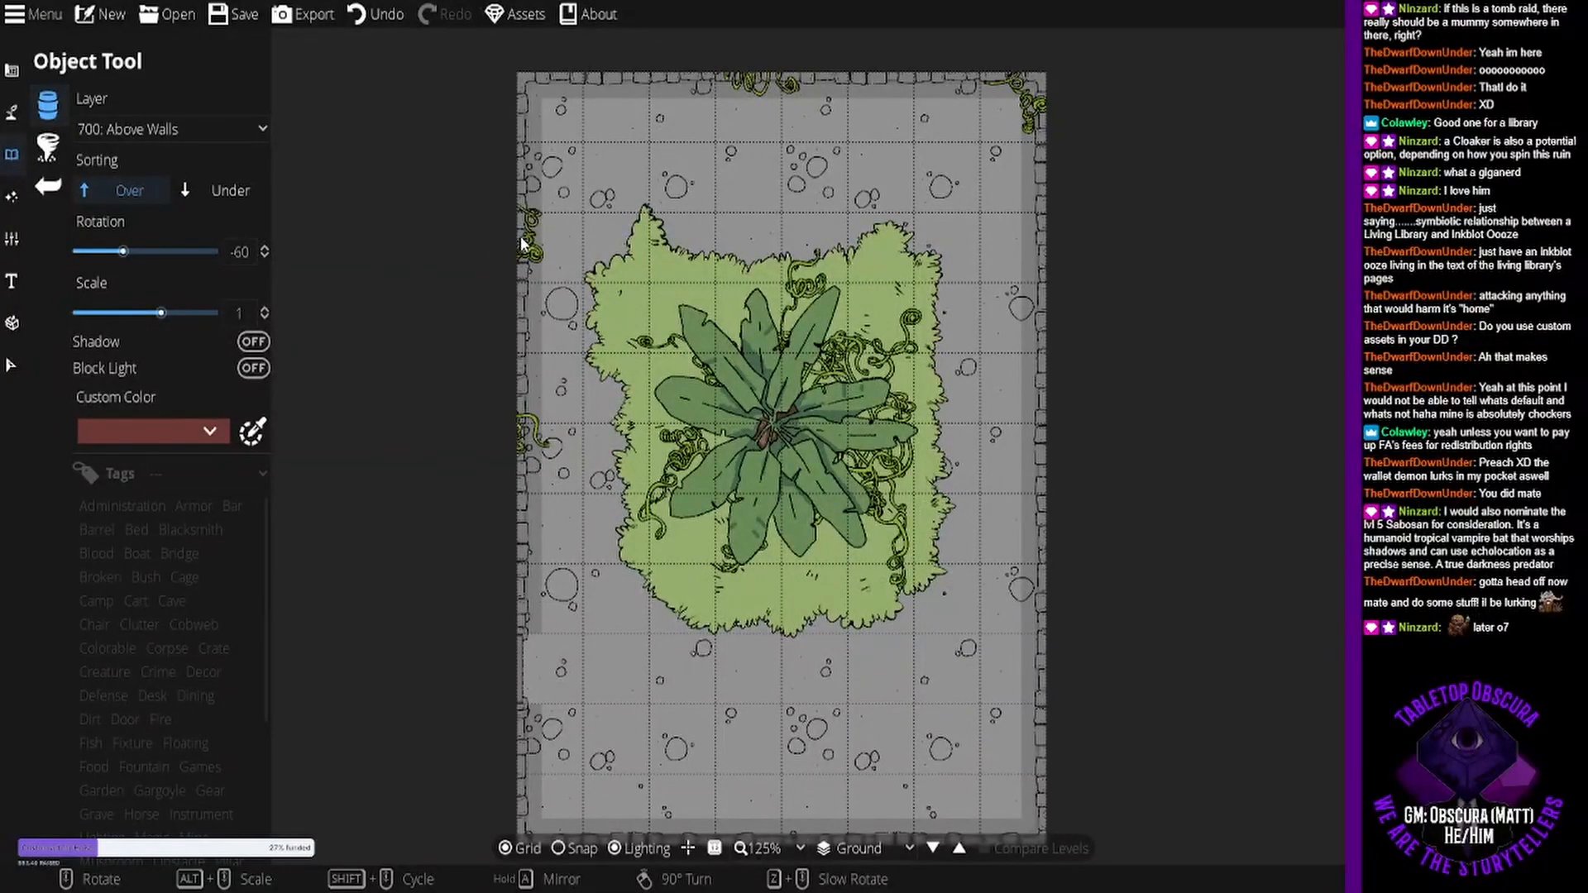
# - Place tendrils rotated 105 over the southwest corner of the walls
pyautogui.scroll(-1, 1234, 538)
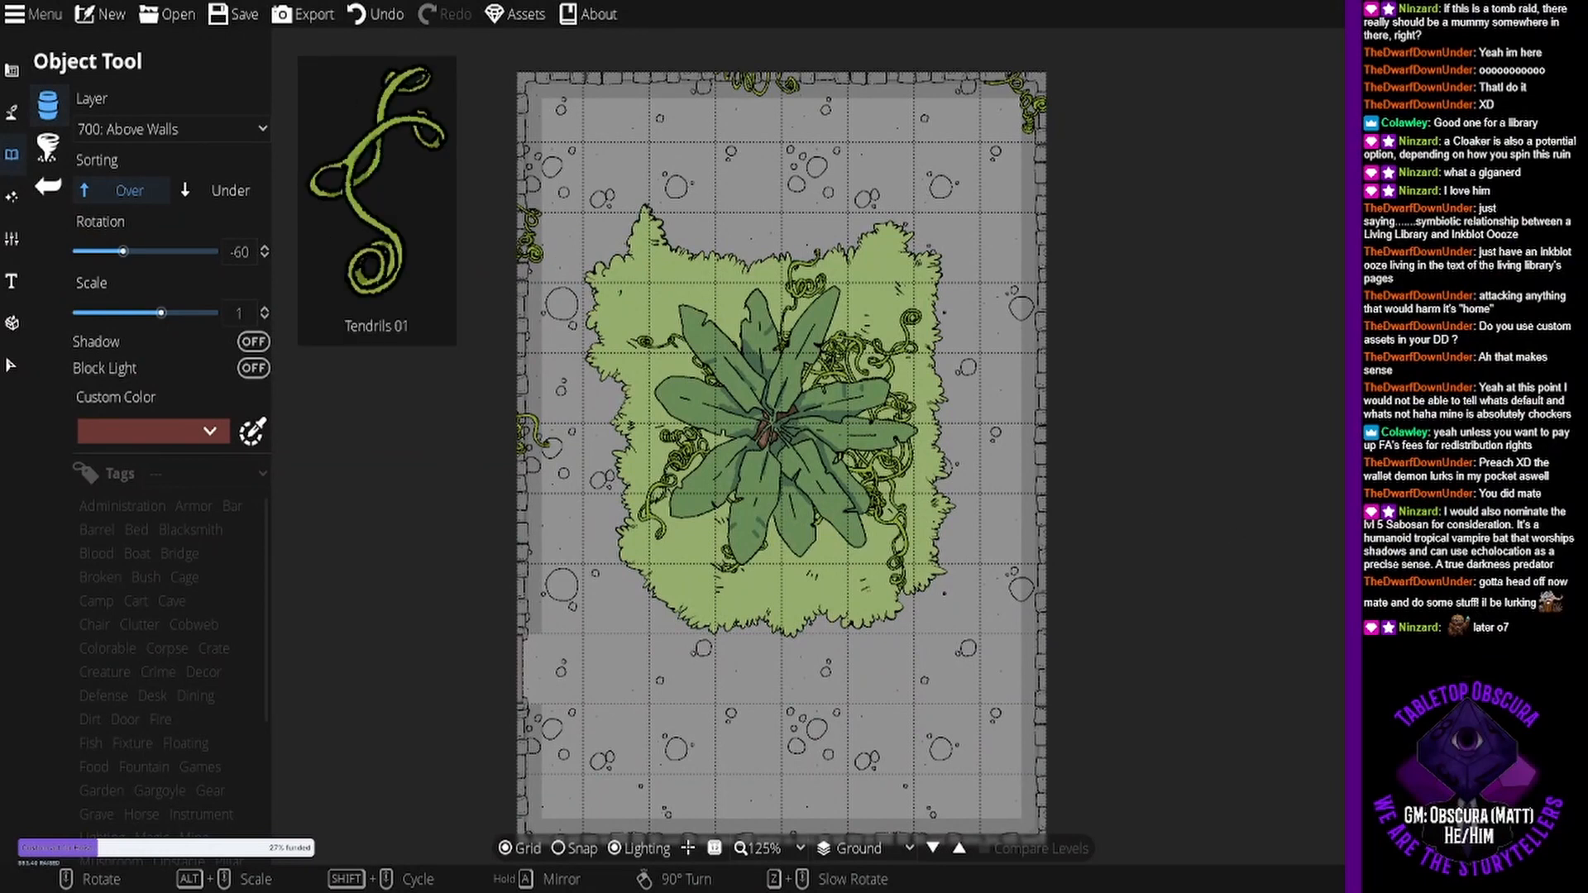
pyautogui.scroll(5, 1020, 814)
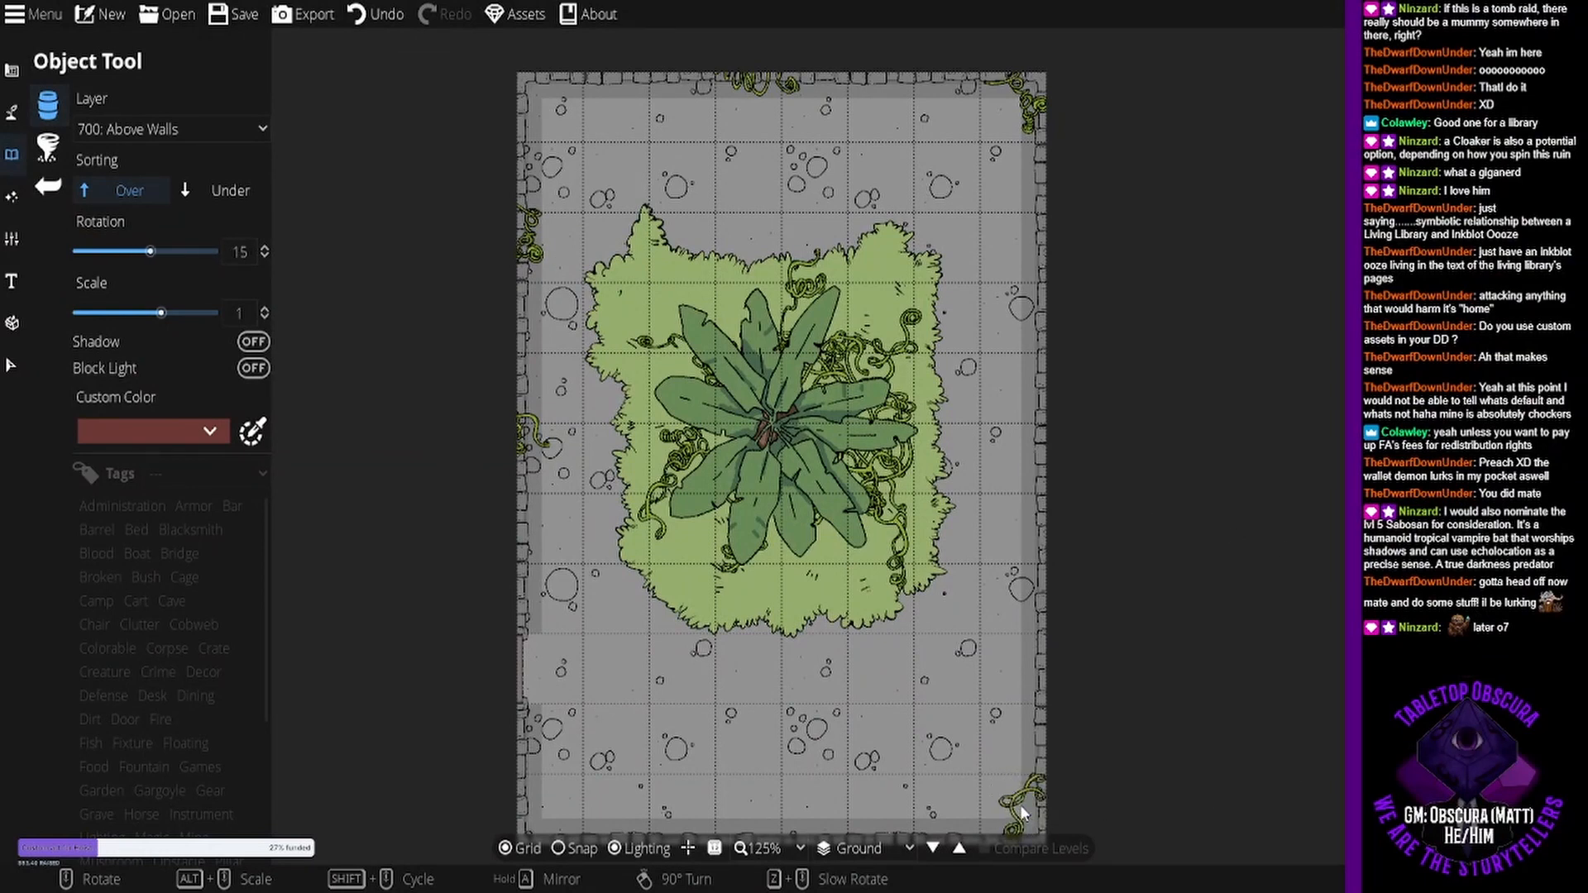
pyautogui.scroll(6, 579, 794)
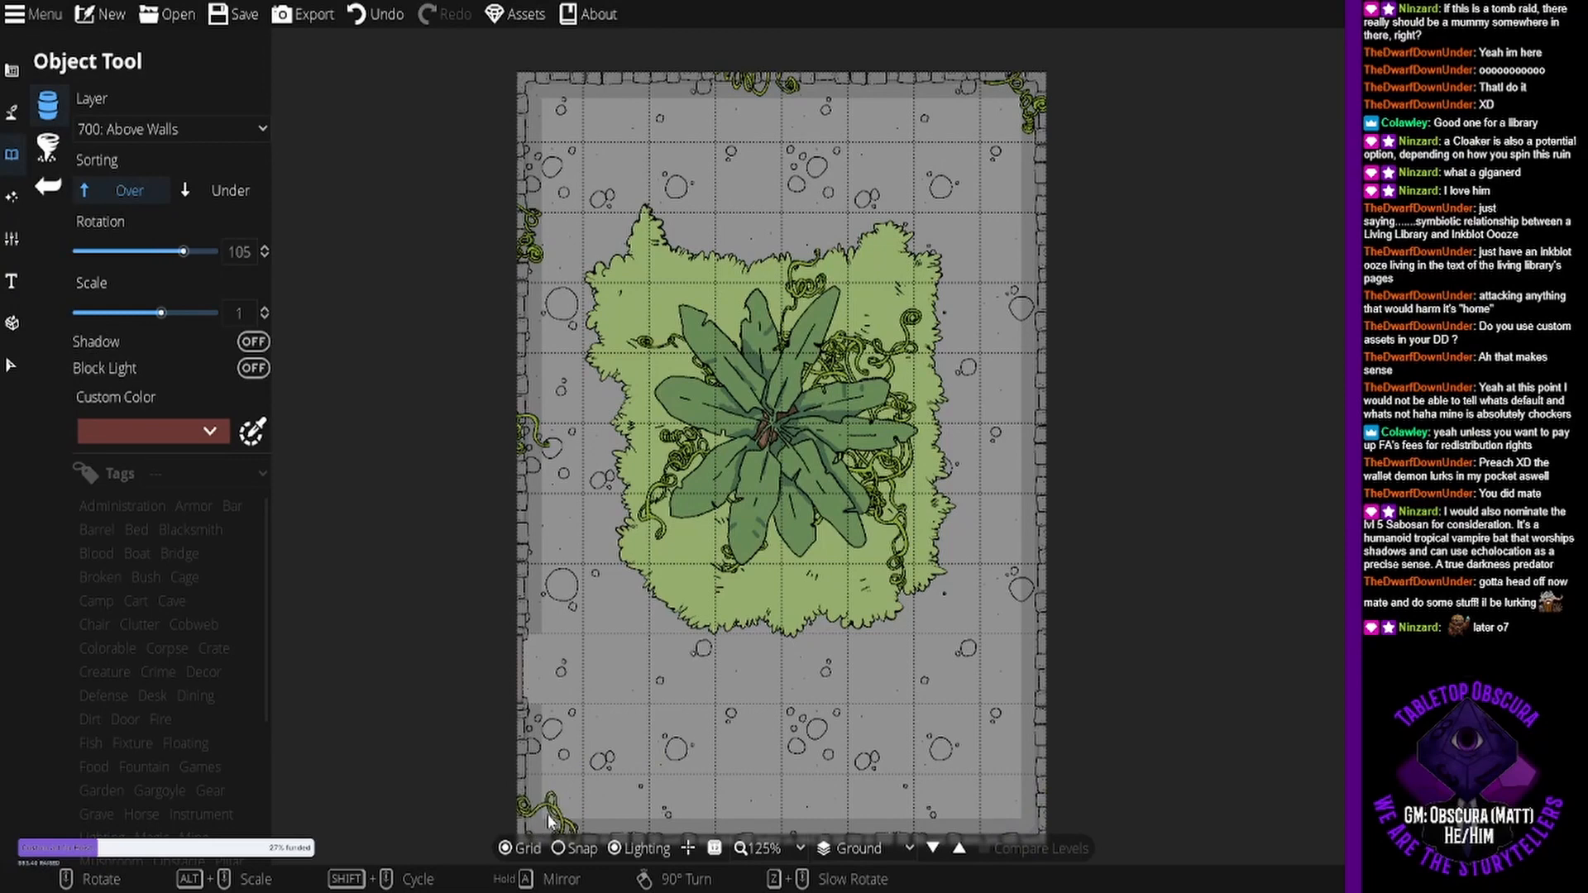
pyautogui.click(534, 824)
# - Place tendrils rotated 90 over the southern part of the east wall
pyautogui.scroll(1, 630, 675)
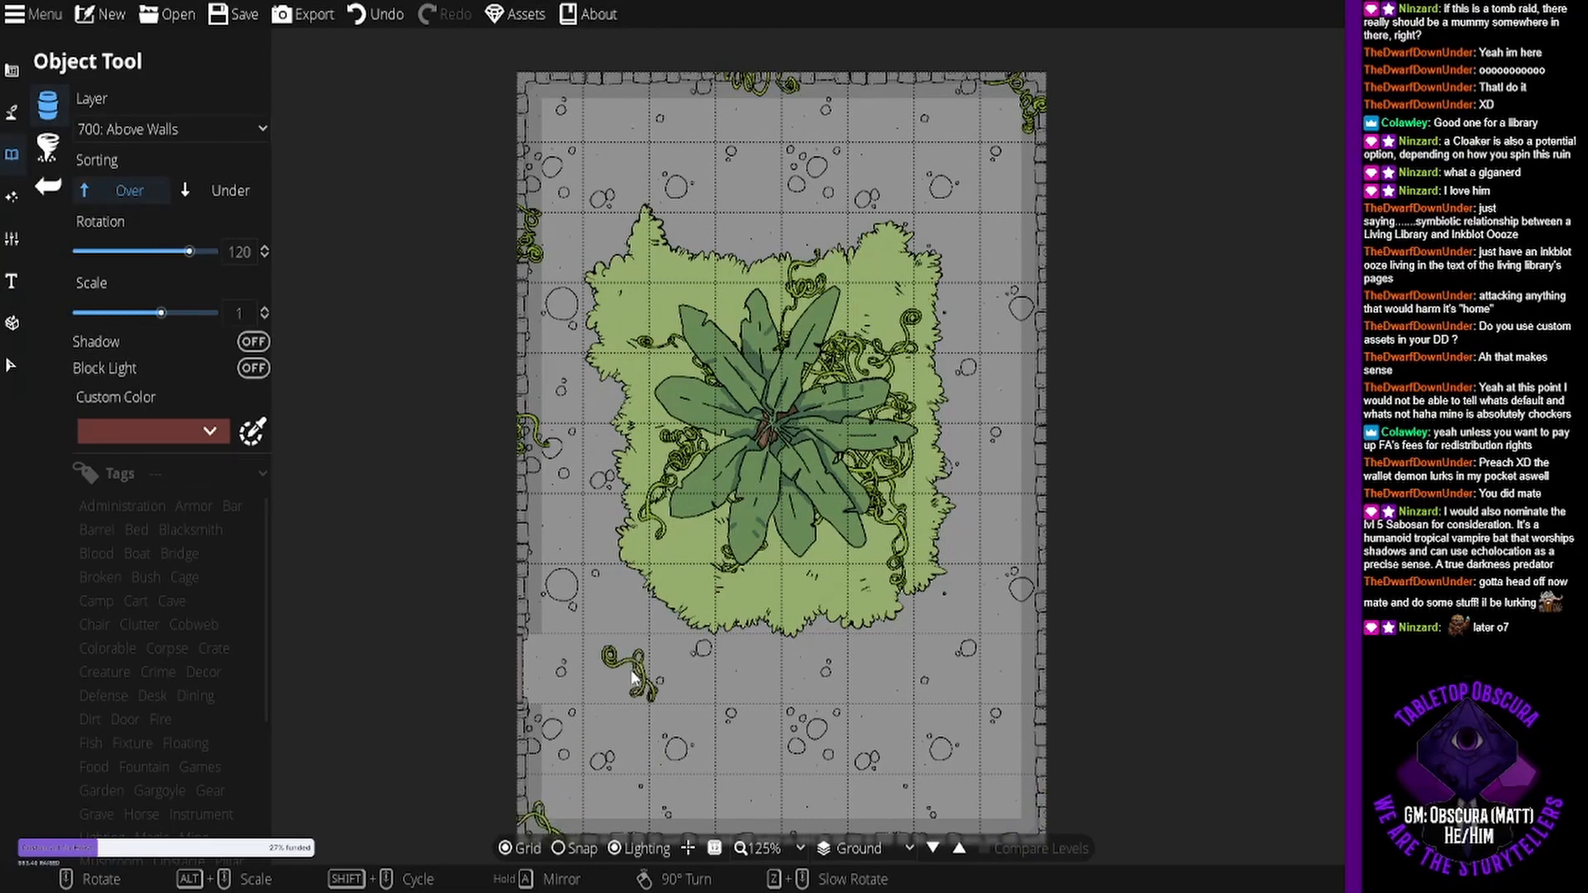
pyautogui.moveTo(630, 675); pyautogui.dragTo(646, 653)
pyautogui.scroll(-1, 1108, 562)
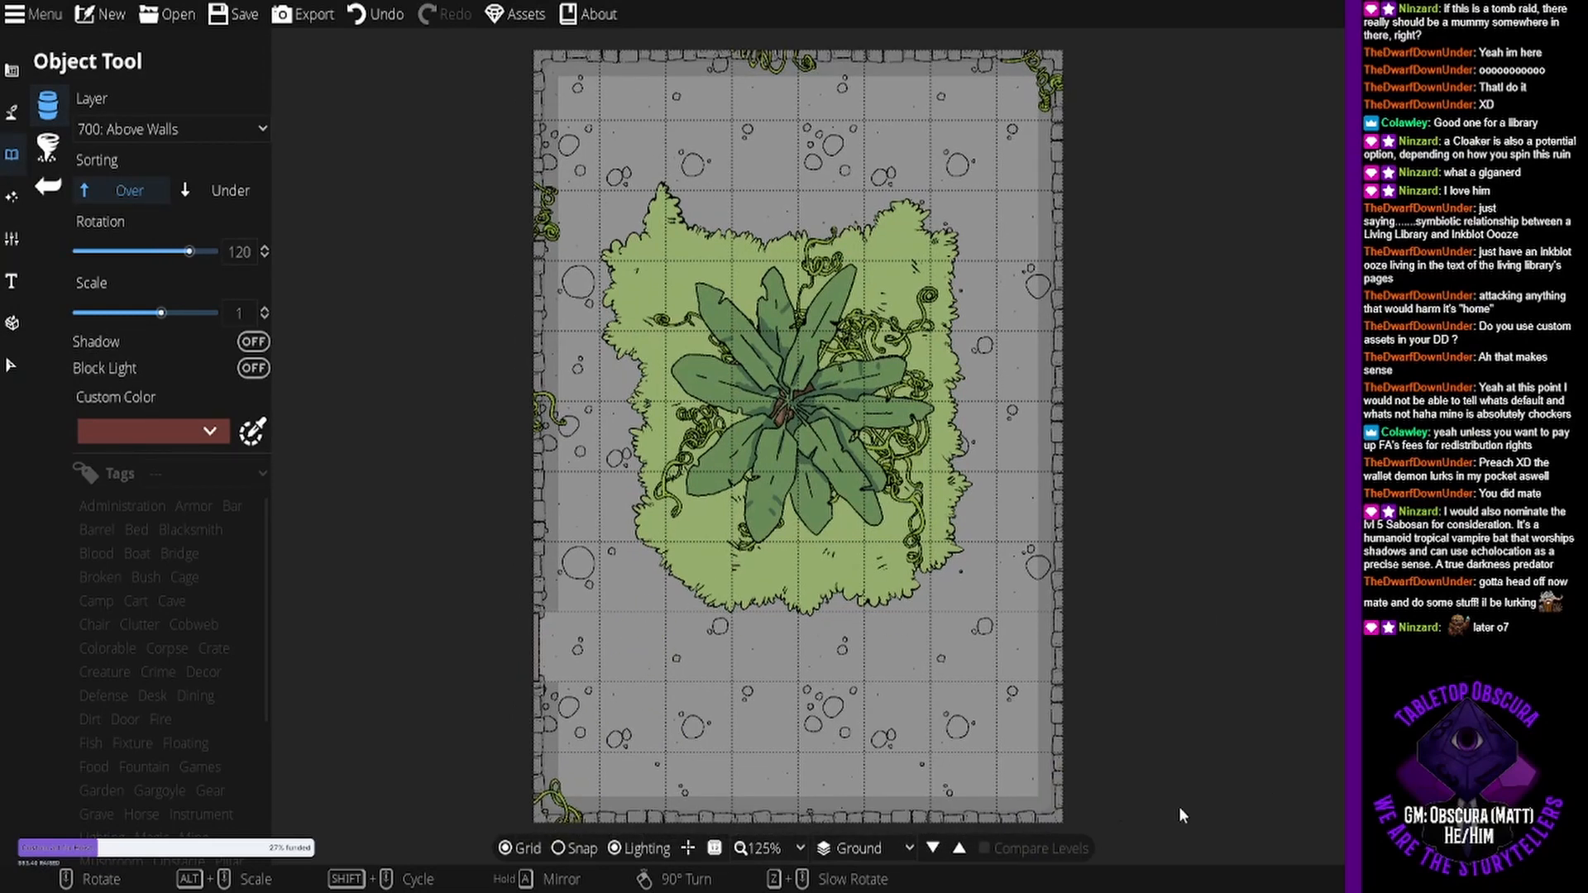
pyautogui.scroll(-1, 1060, 738)
pyautogui.scroll(-1, 1046, 730)
pyautogui.scroll(-1, 1046, 729)
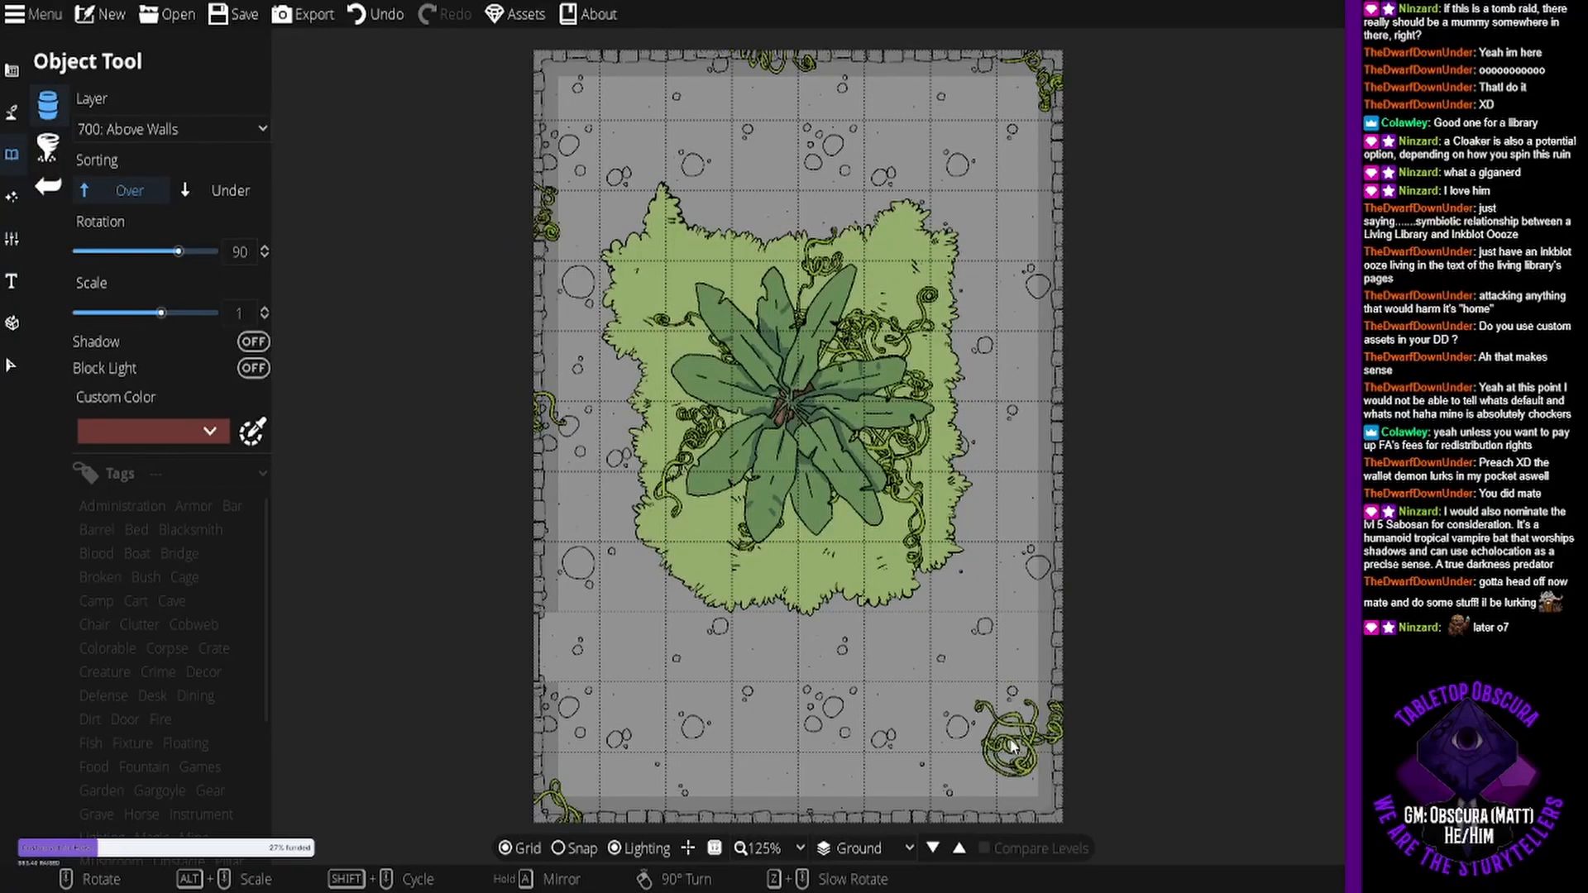
# - Choose another tendril variant and place it rotated -165 over the middle of the south wall
pyautogui.scroll(4, 801, 802)
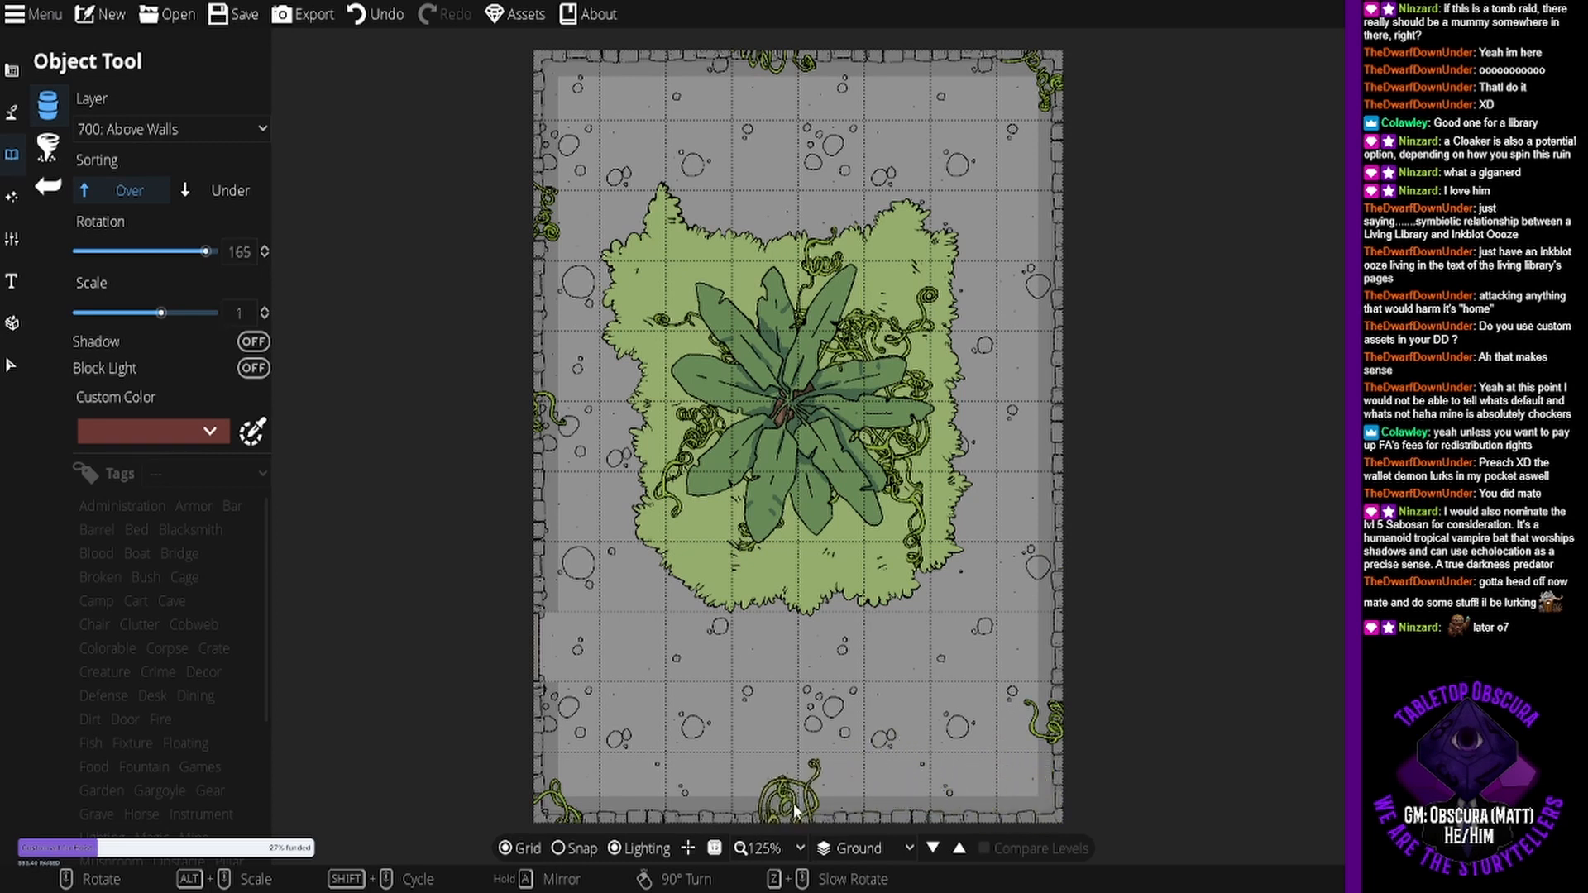
pyautogui.scroll(-3, 792, 802)
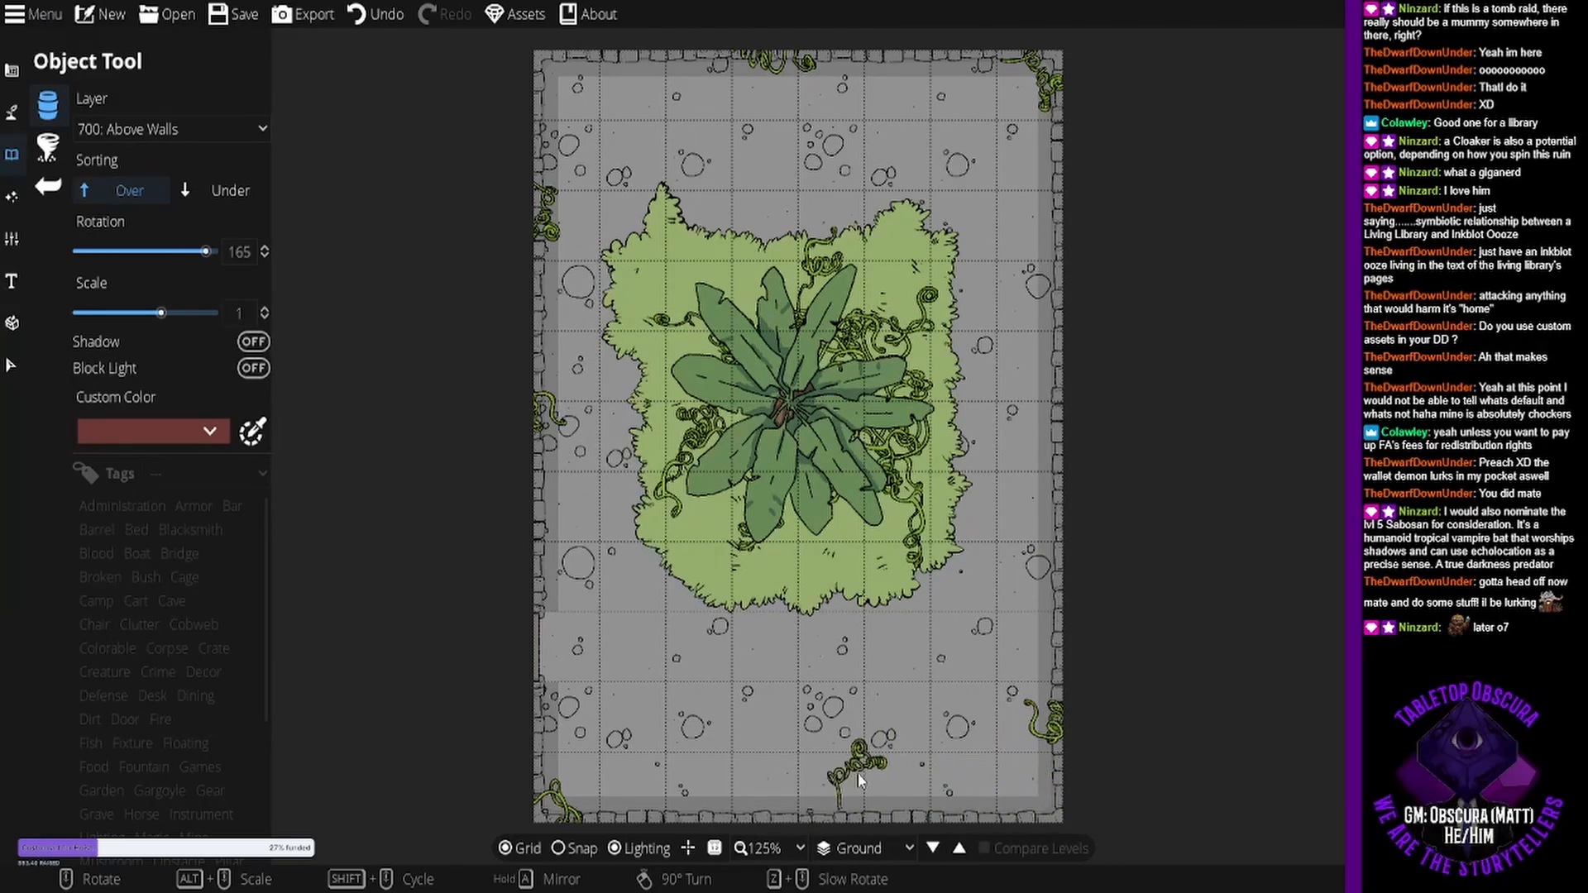
pyautogui.scroll(2, 860, 779)
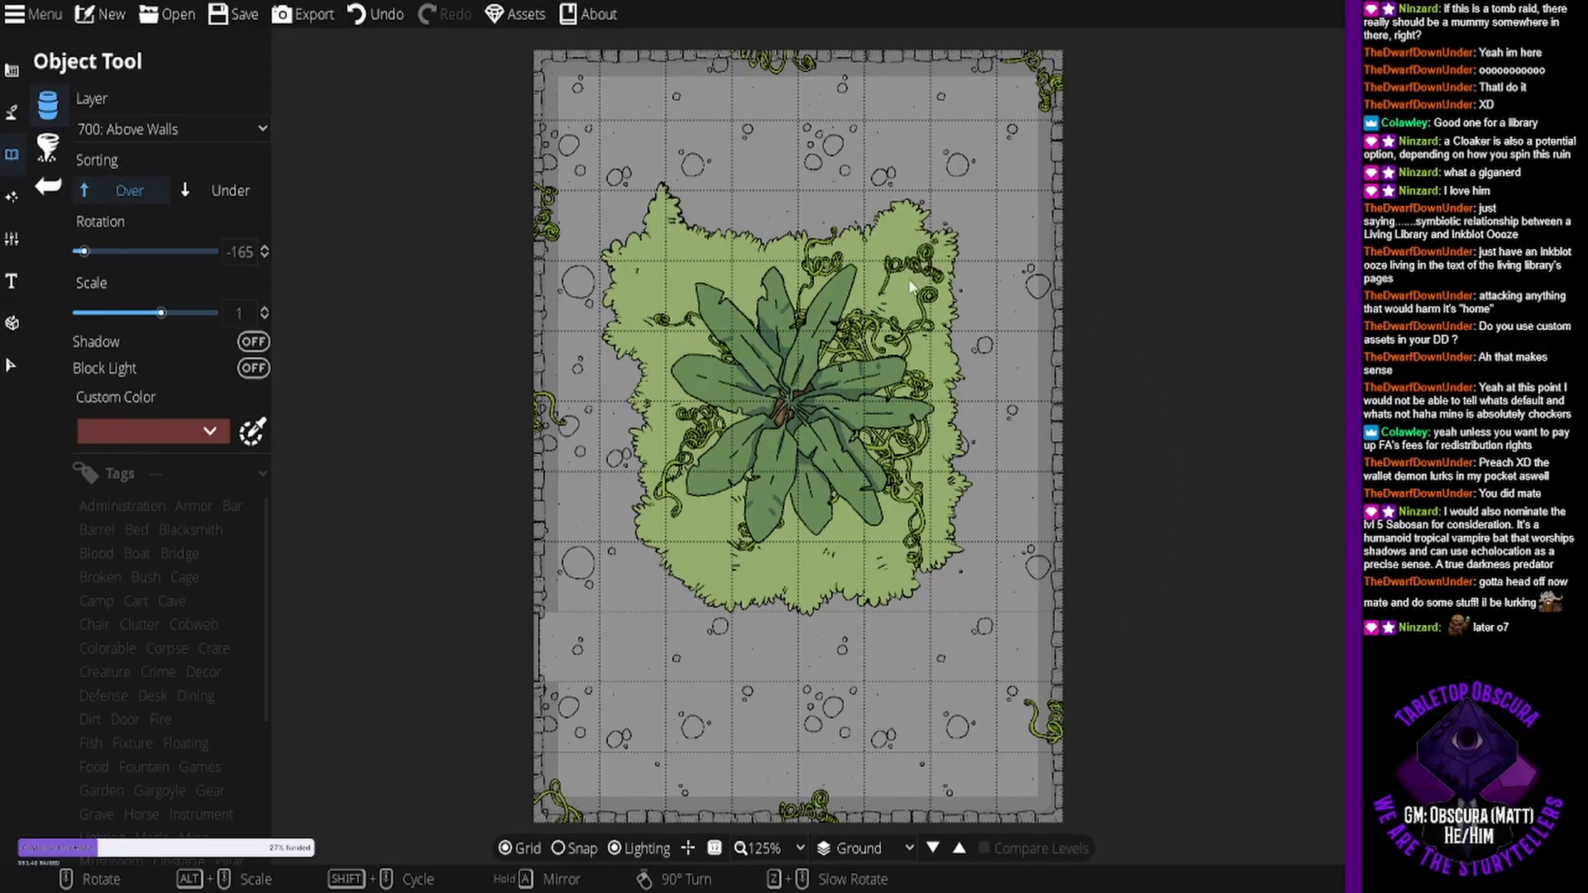
# - Set the object's custom color to blue, turn its shadow on, and change the color to muted purple
pyautogui.moveTo(905, 278)
pyautogui.mouseDown()
pyautogui.moveTo(898, 304)
pyautogui.moveTo(891, 273)
pyautogui.mouseUp()
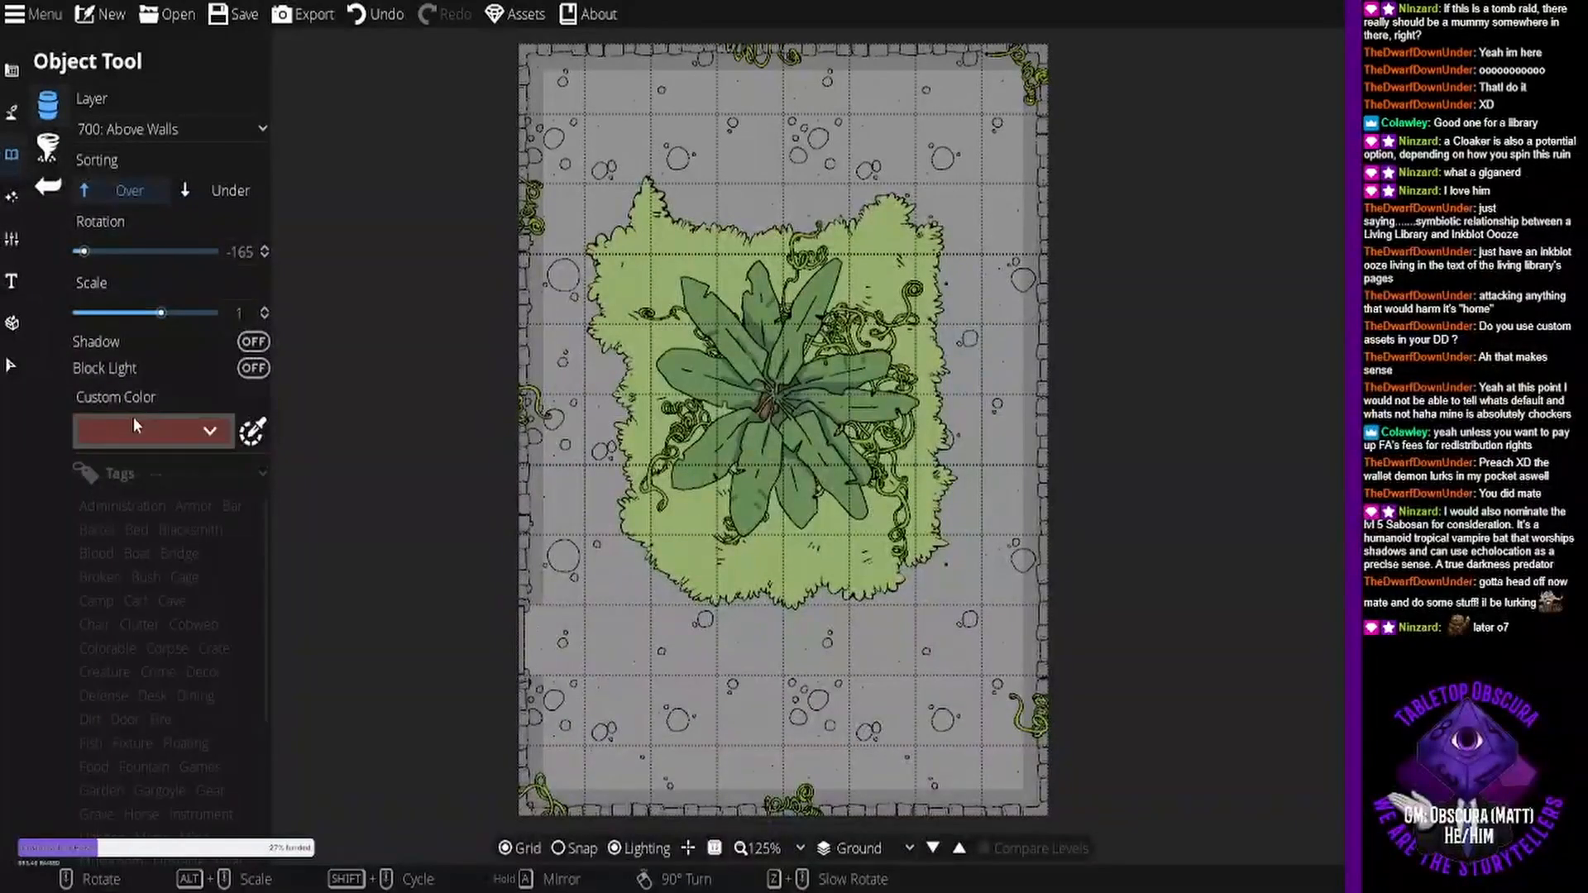
pyautogui.click(132, 426)
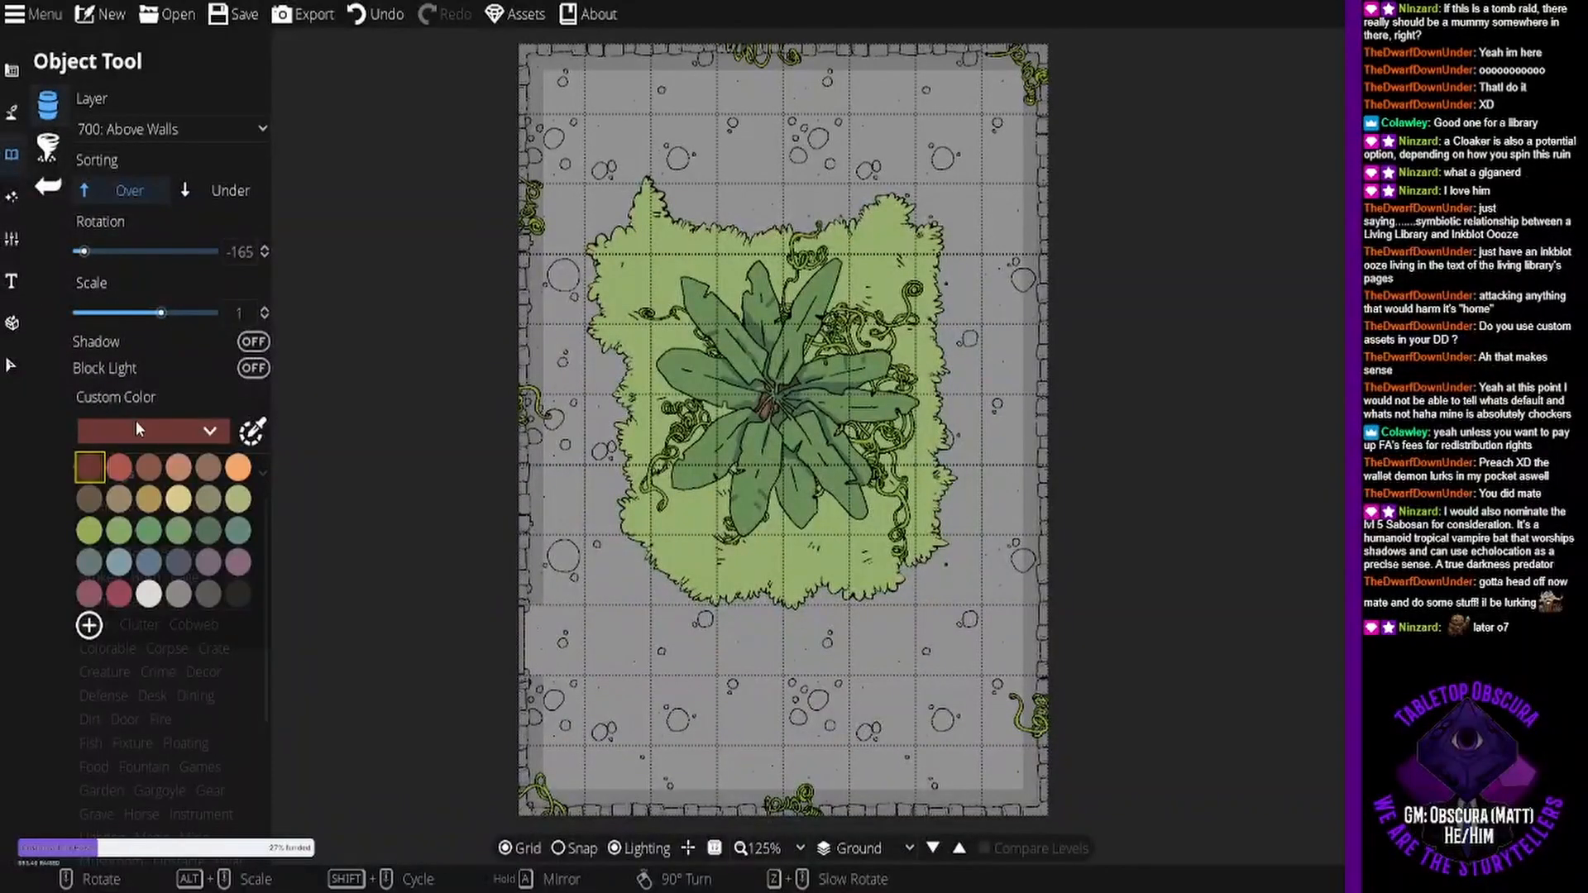
pyautogui.click(151, 563)
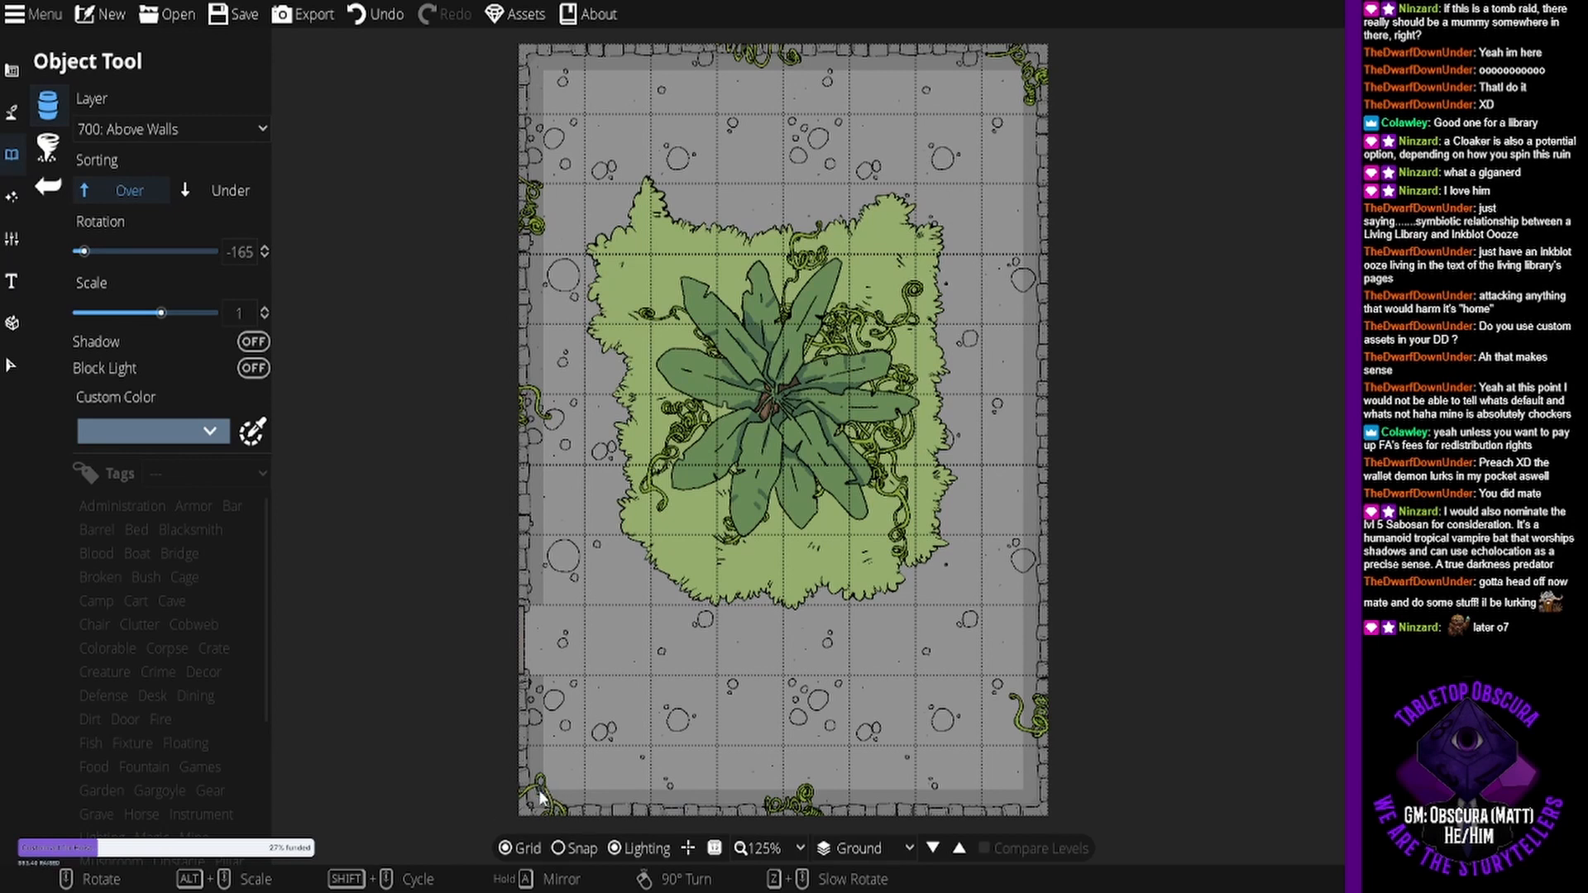
pyautogui.click(250, 343)
pyautogui.click(116, 430)
pyautogui.click(195, 564)
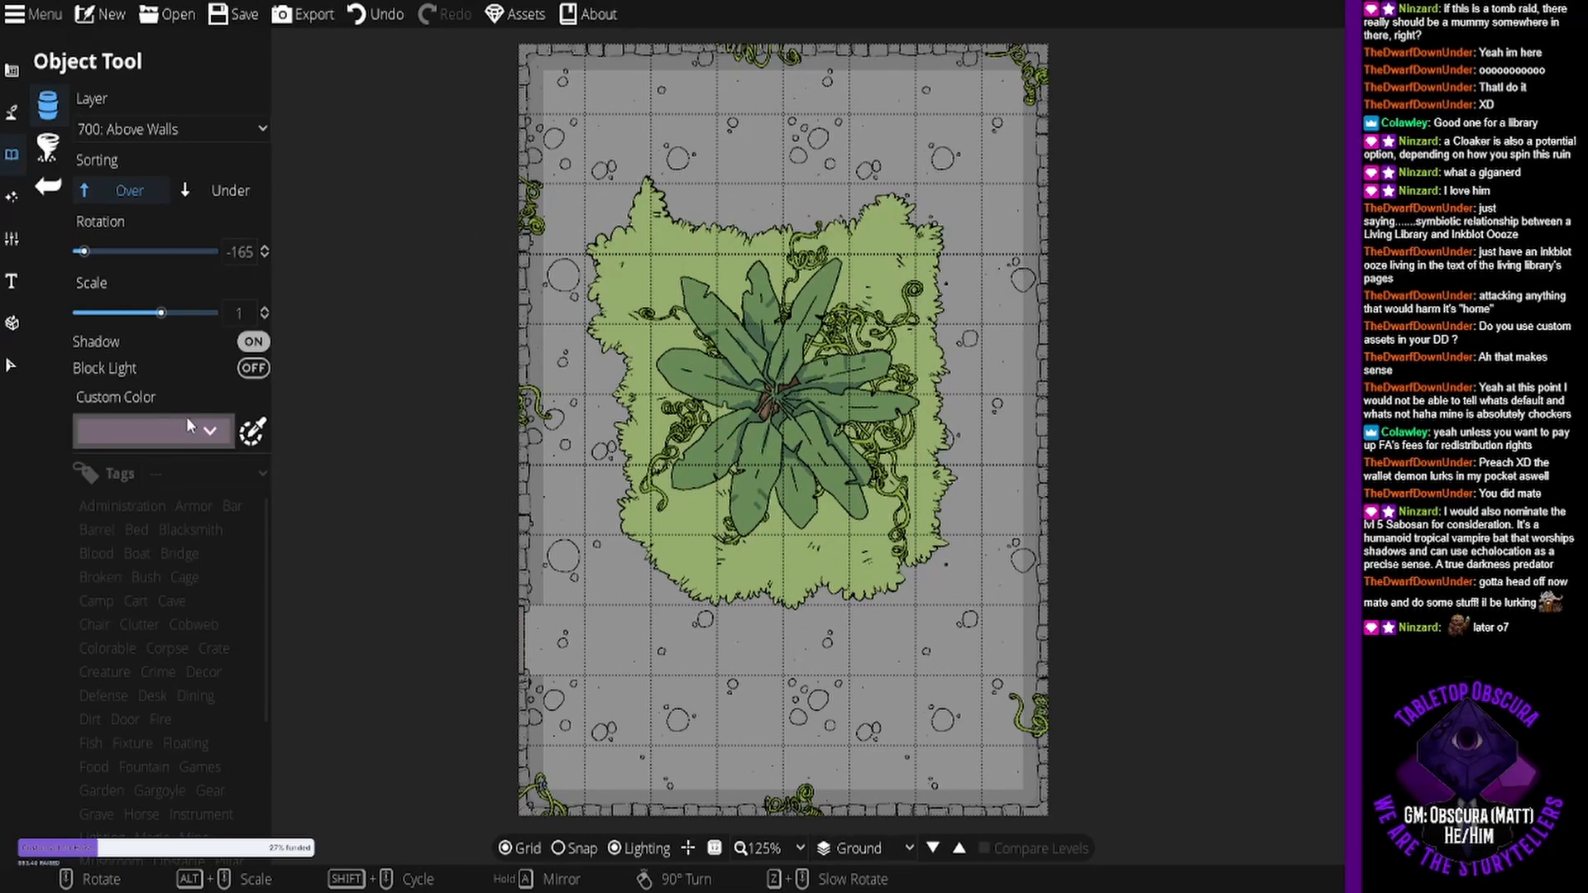
# - Change the small object's custom color to yellow-green and to gray-teal for details along the wall tendrils
pyautogui.click(215, 431)
pyautogui.click(240, 498)
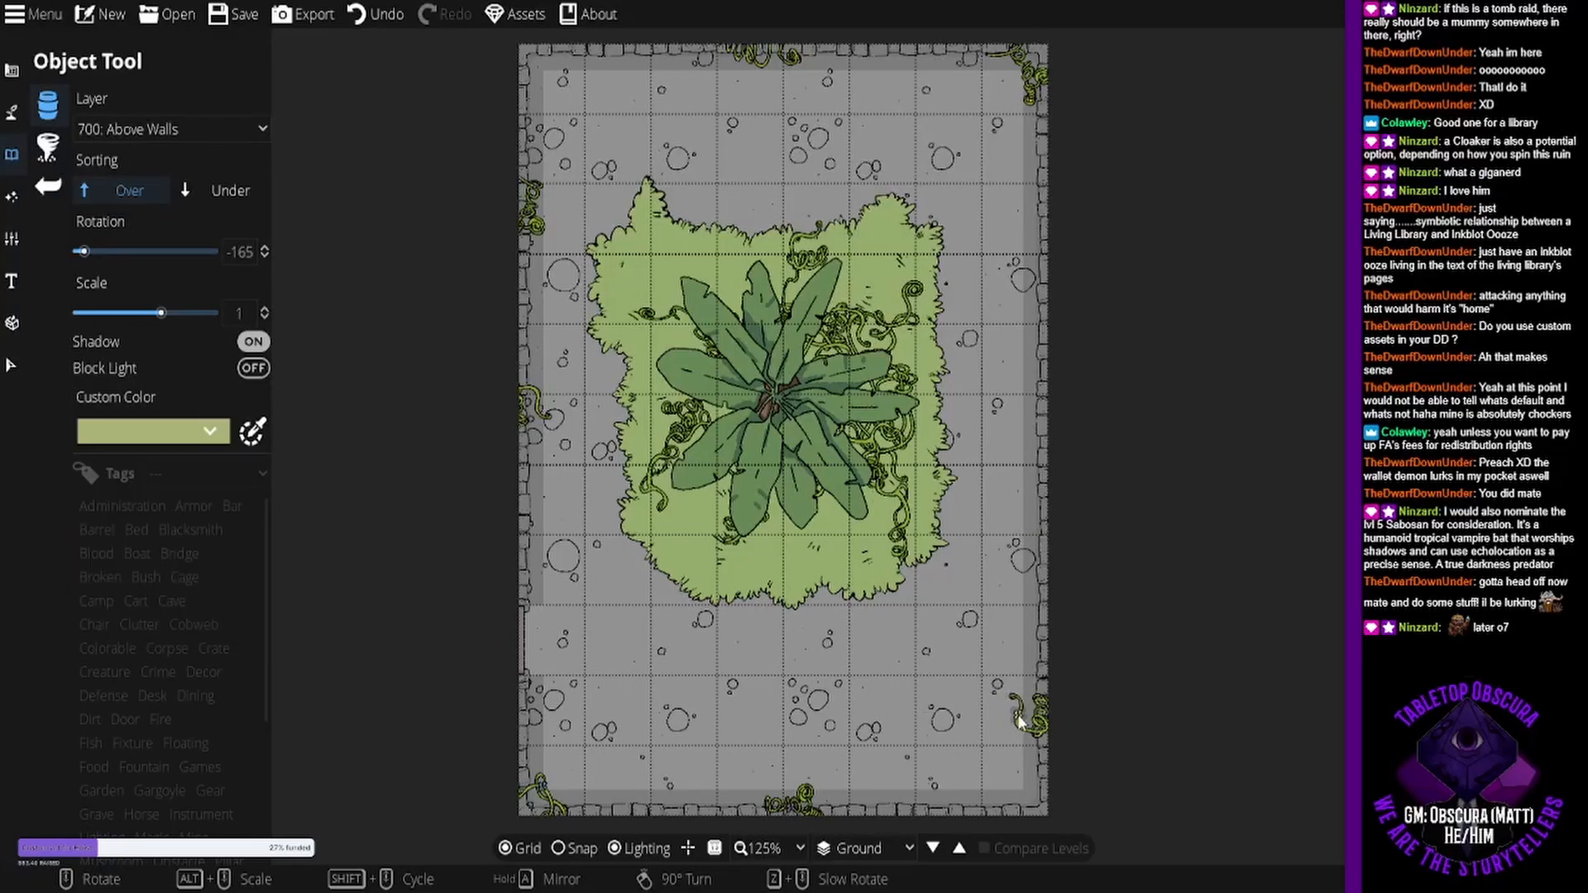
pyautogui.click(157, 438)
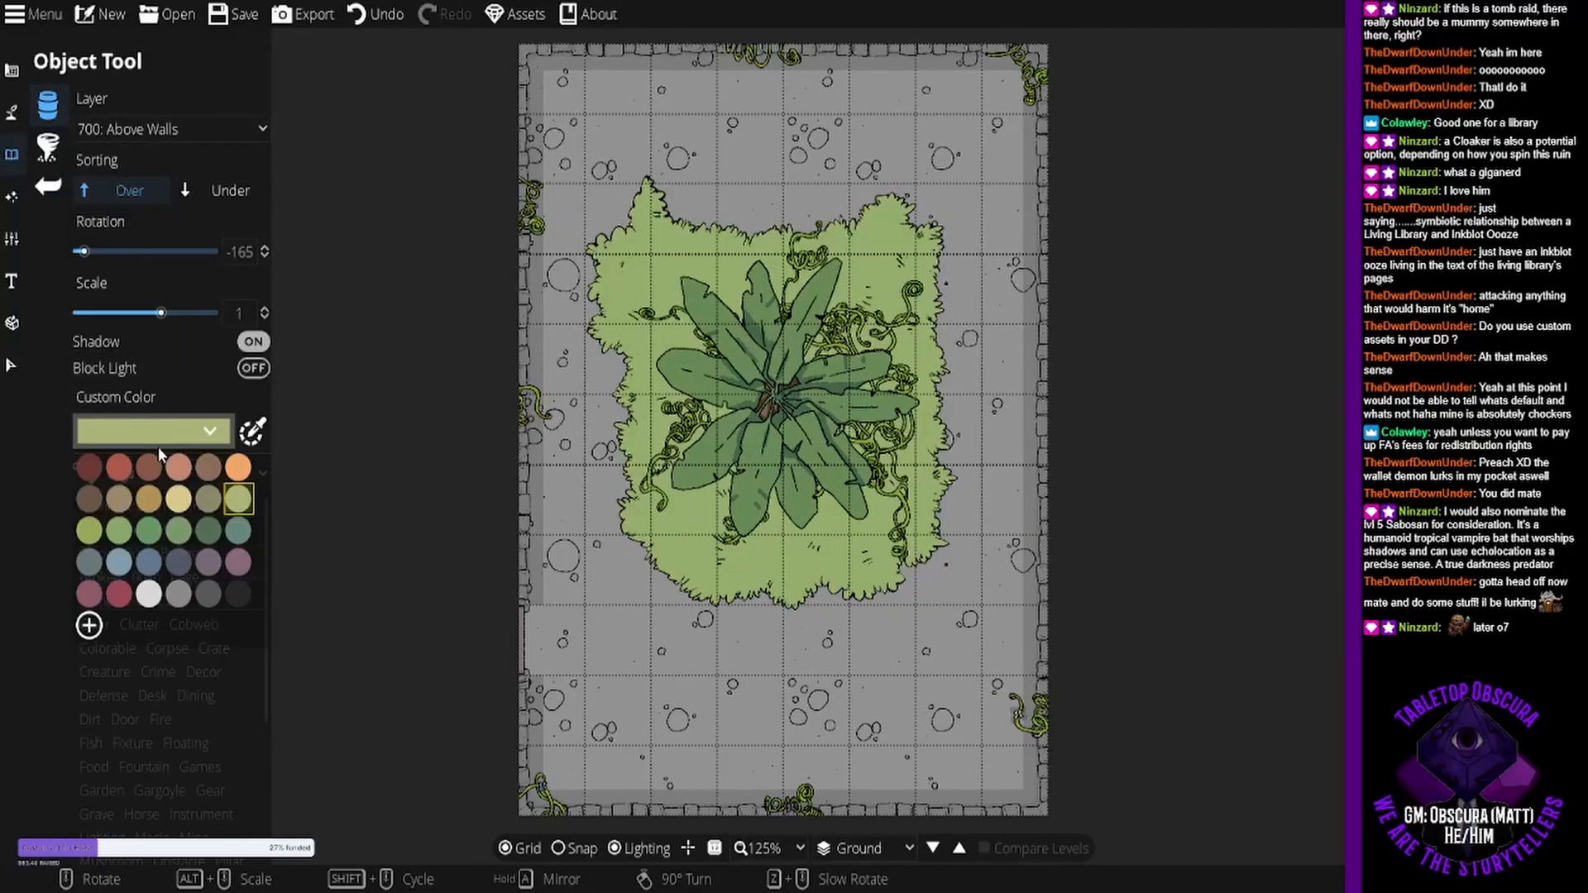
pyautogui.click(89, 569)
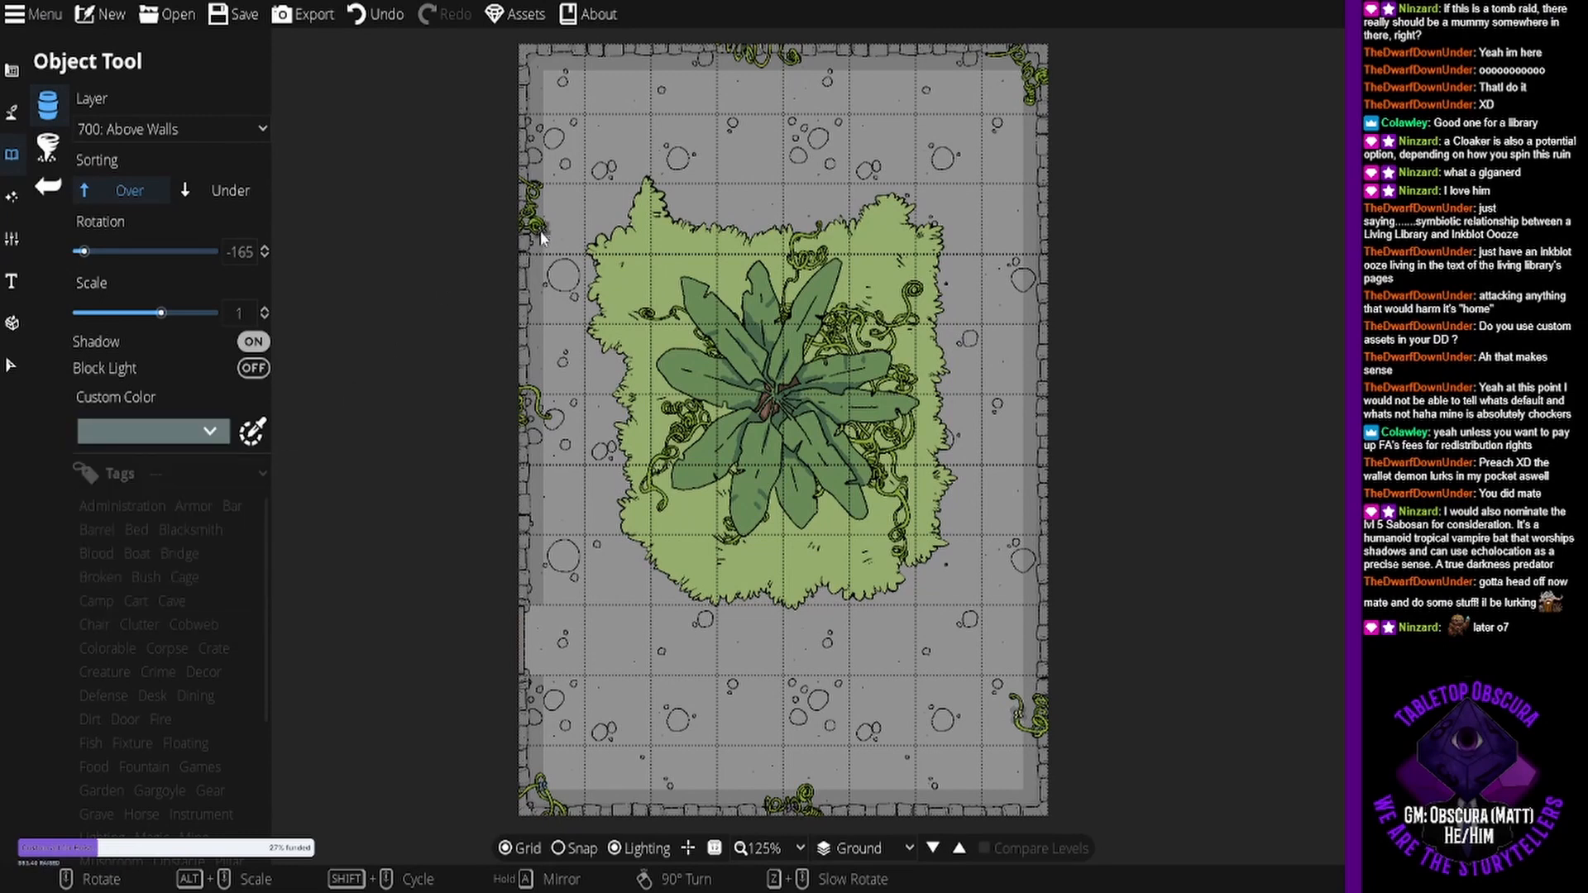
# - Place a crimson detail on the north wall's tendrils and a pale yellow one beside the west wall's tendrils
pyautogui.click(213, 428)
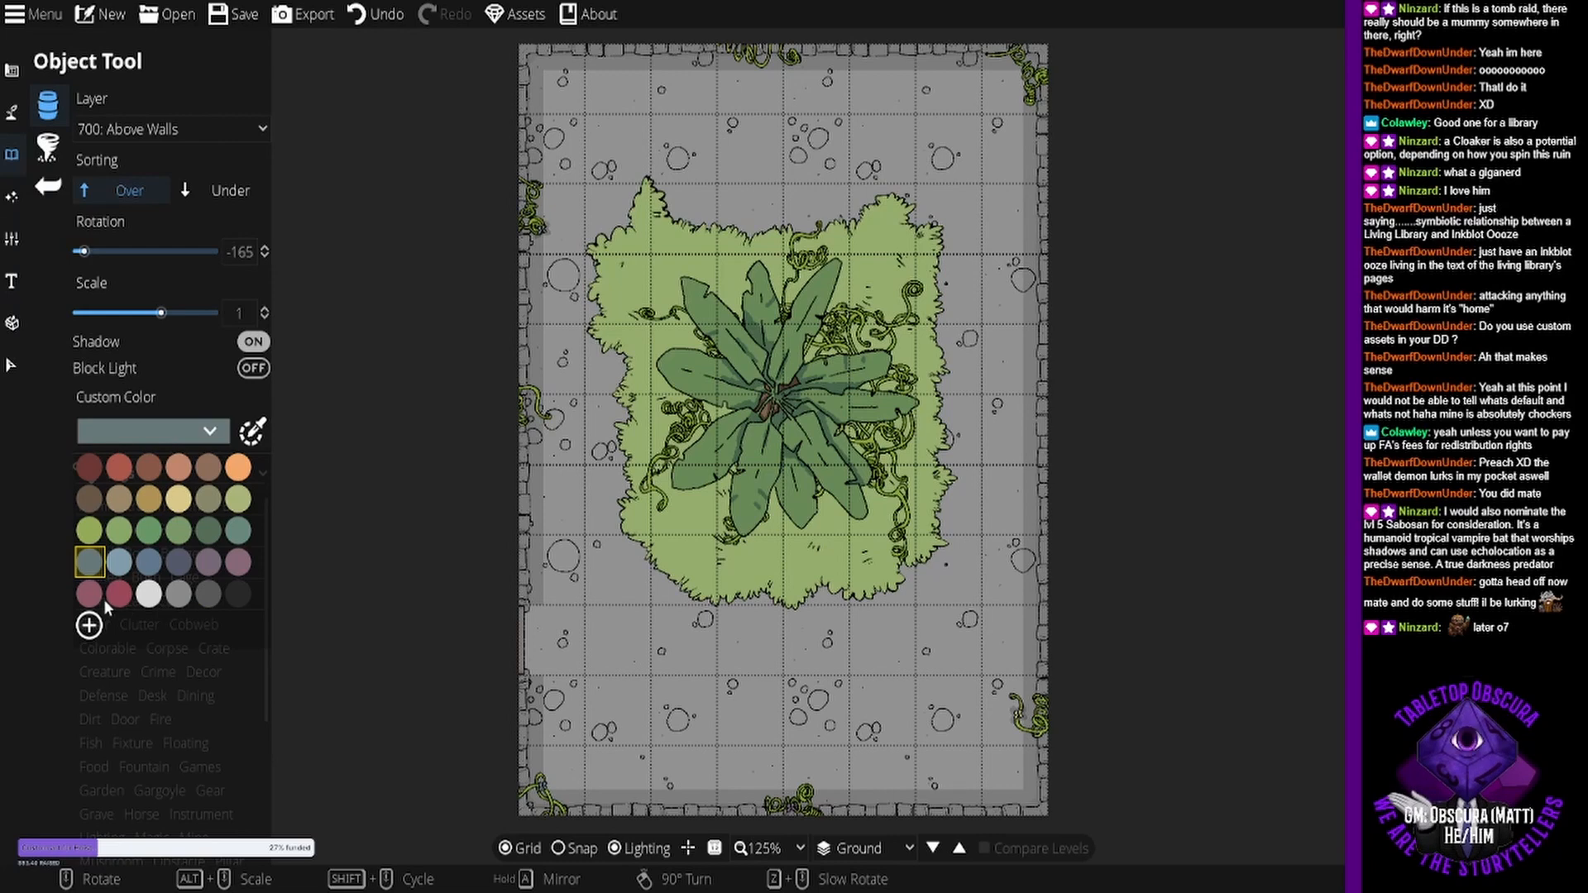
pyautogui.click(131, 588)
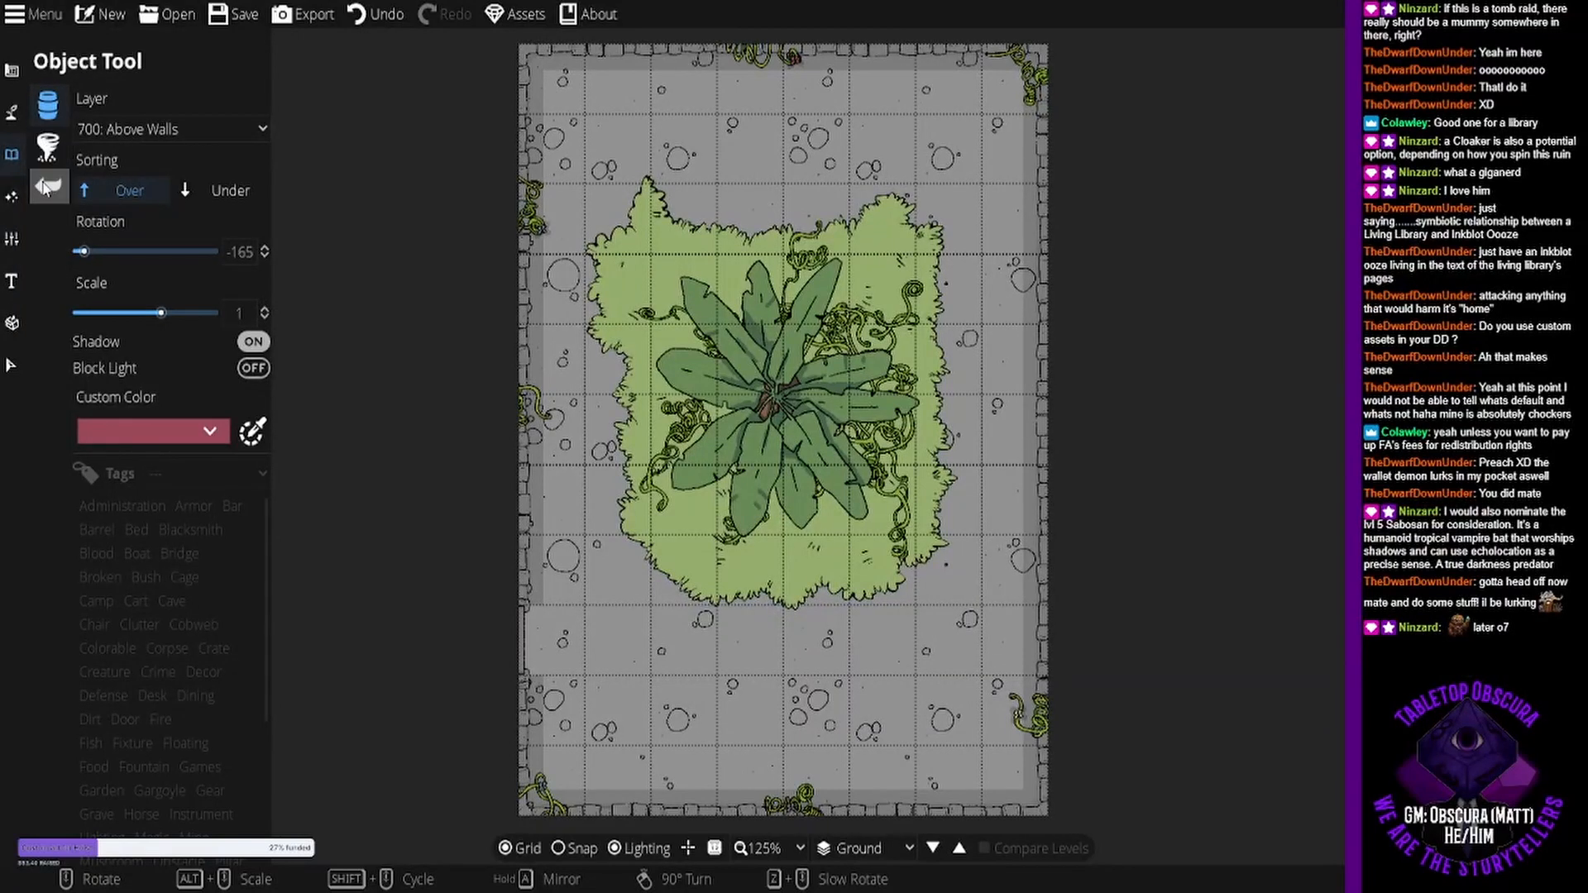
pyautogui.click(158, 429)
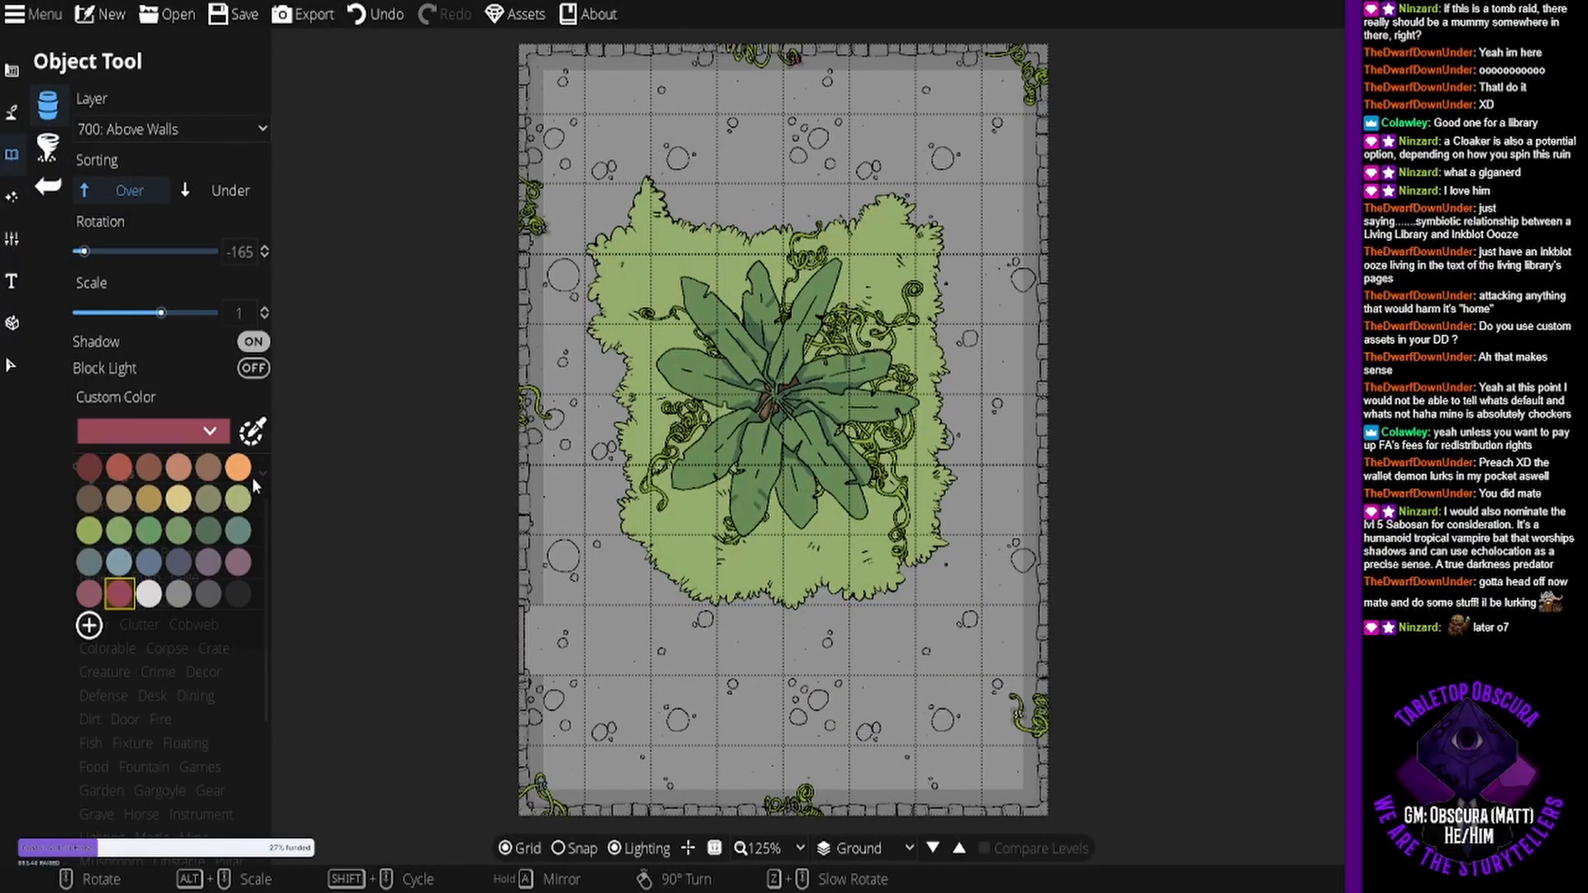
pyautogui.click(185, 501)
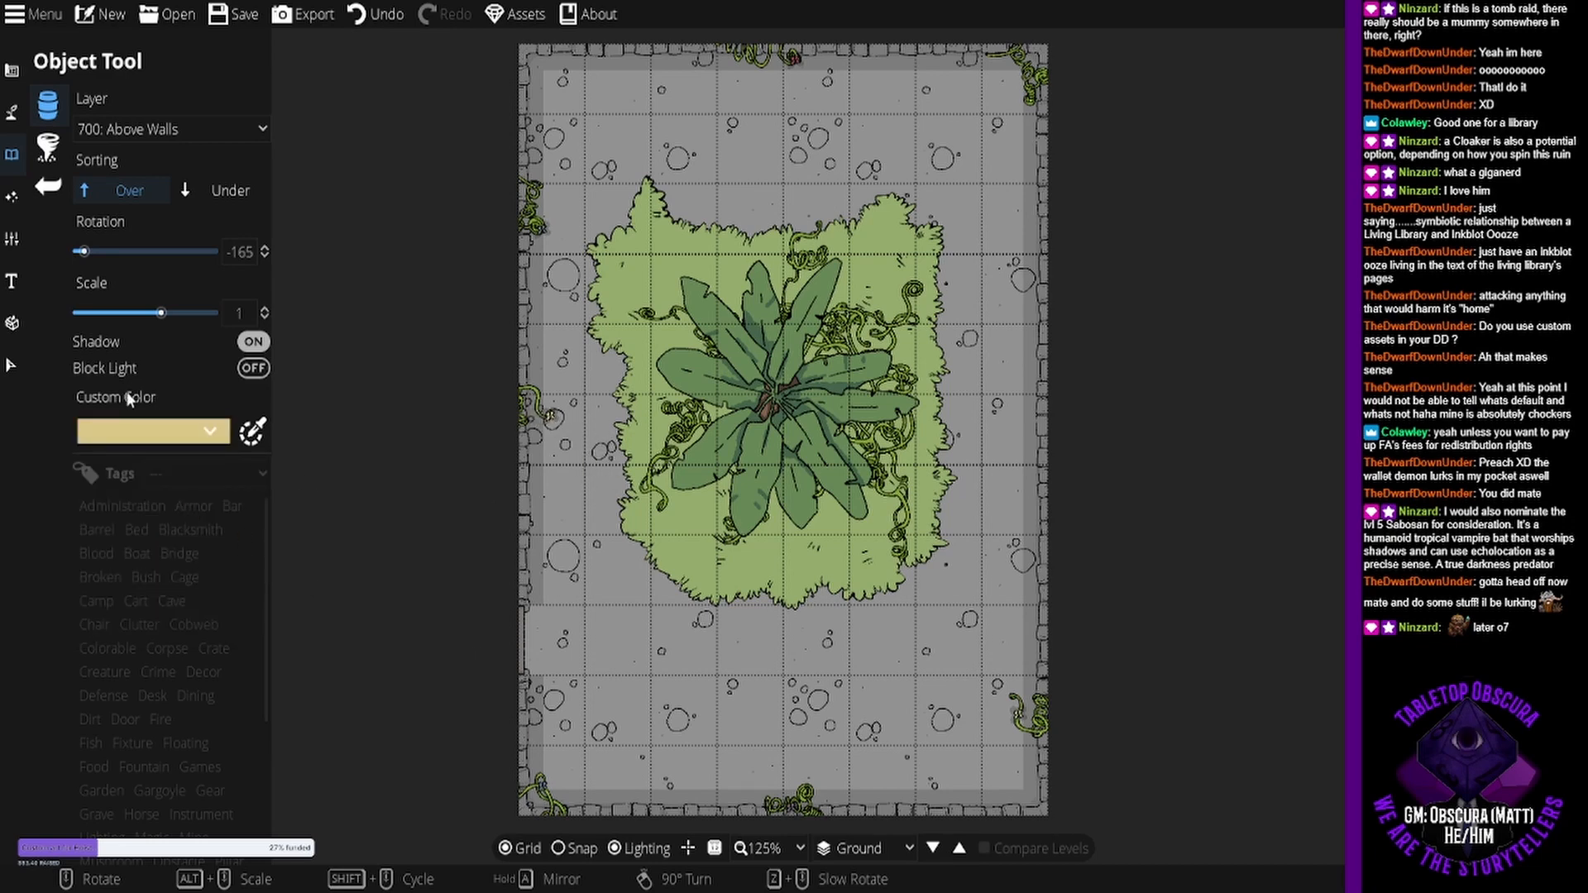
# - Set the object's custom color in turn to crimson, olive green and mauve for more small details on the map
pyautogui.click(167, 440)
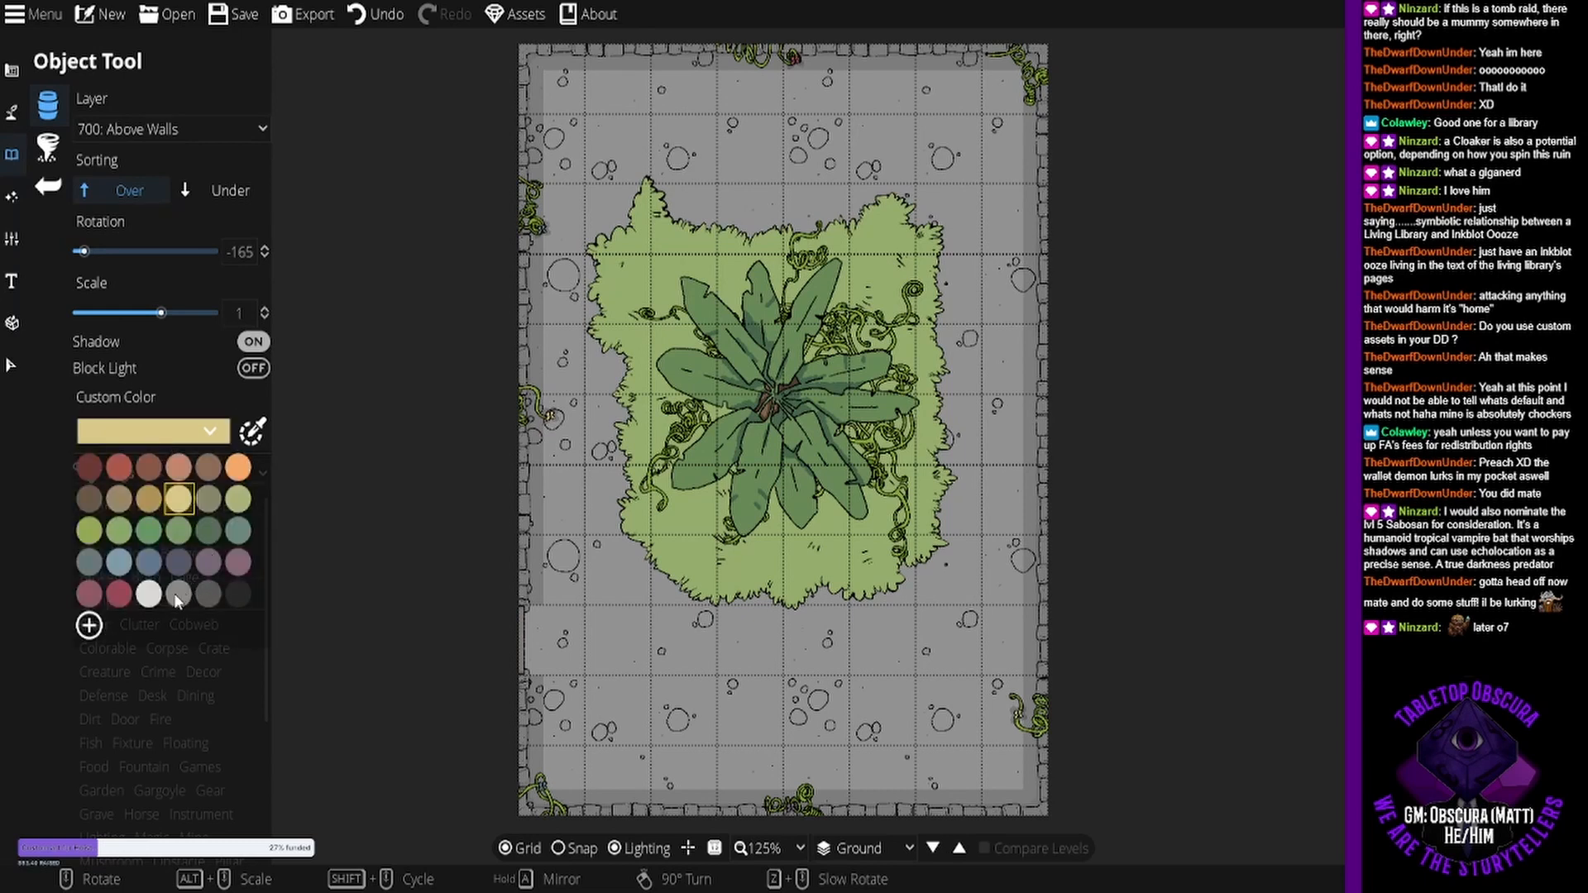
pyautogui.click(116, 595)
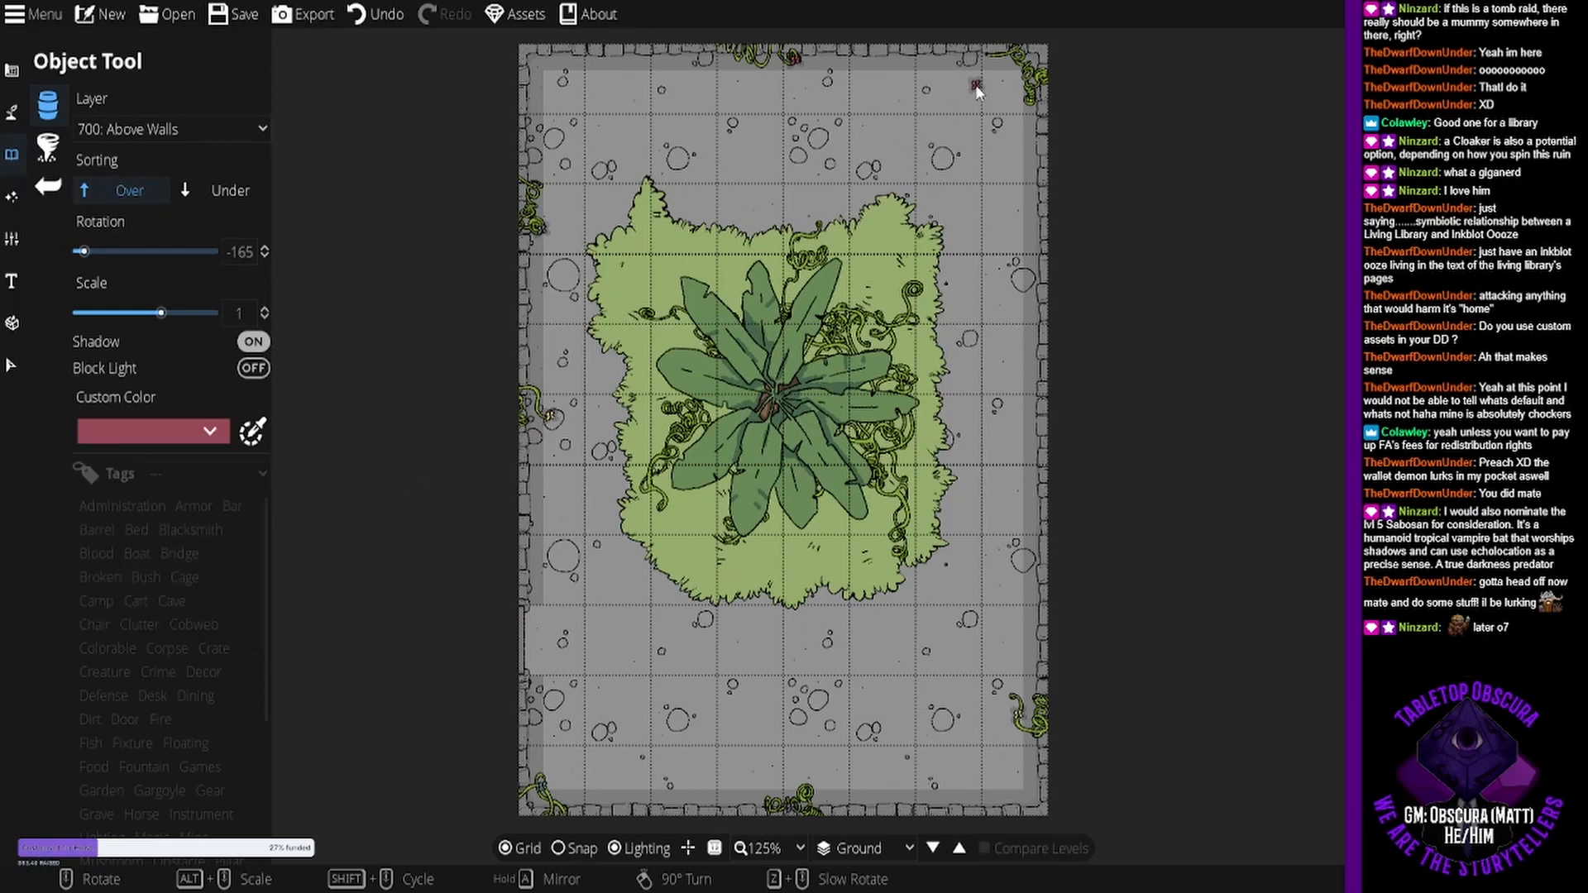
pyautogui.click(116, 433)
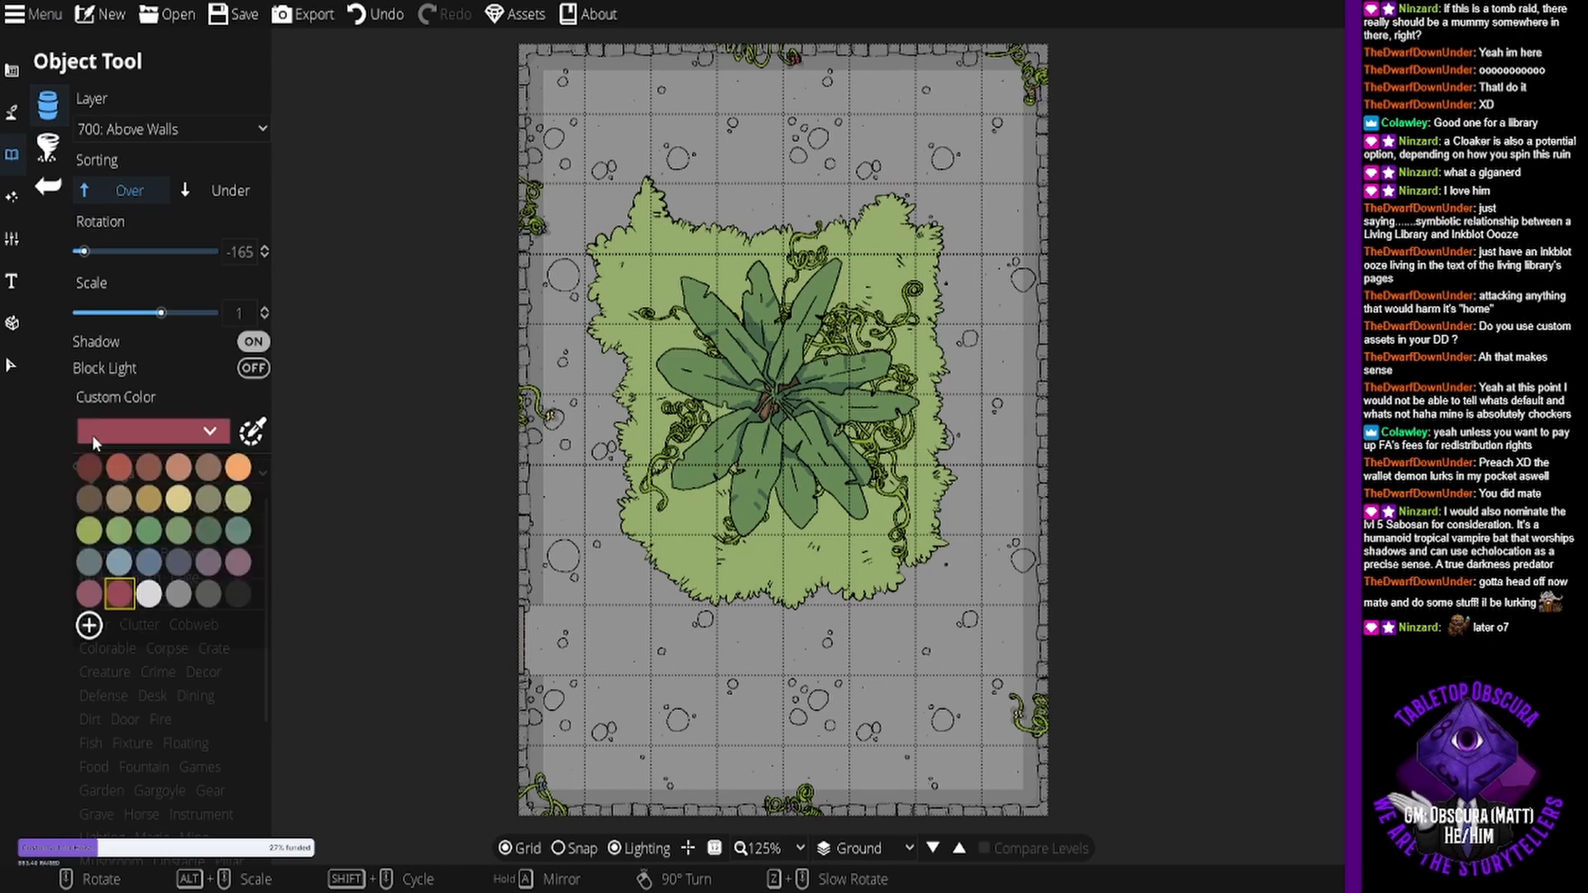
pyautogui.click(90, 532)
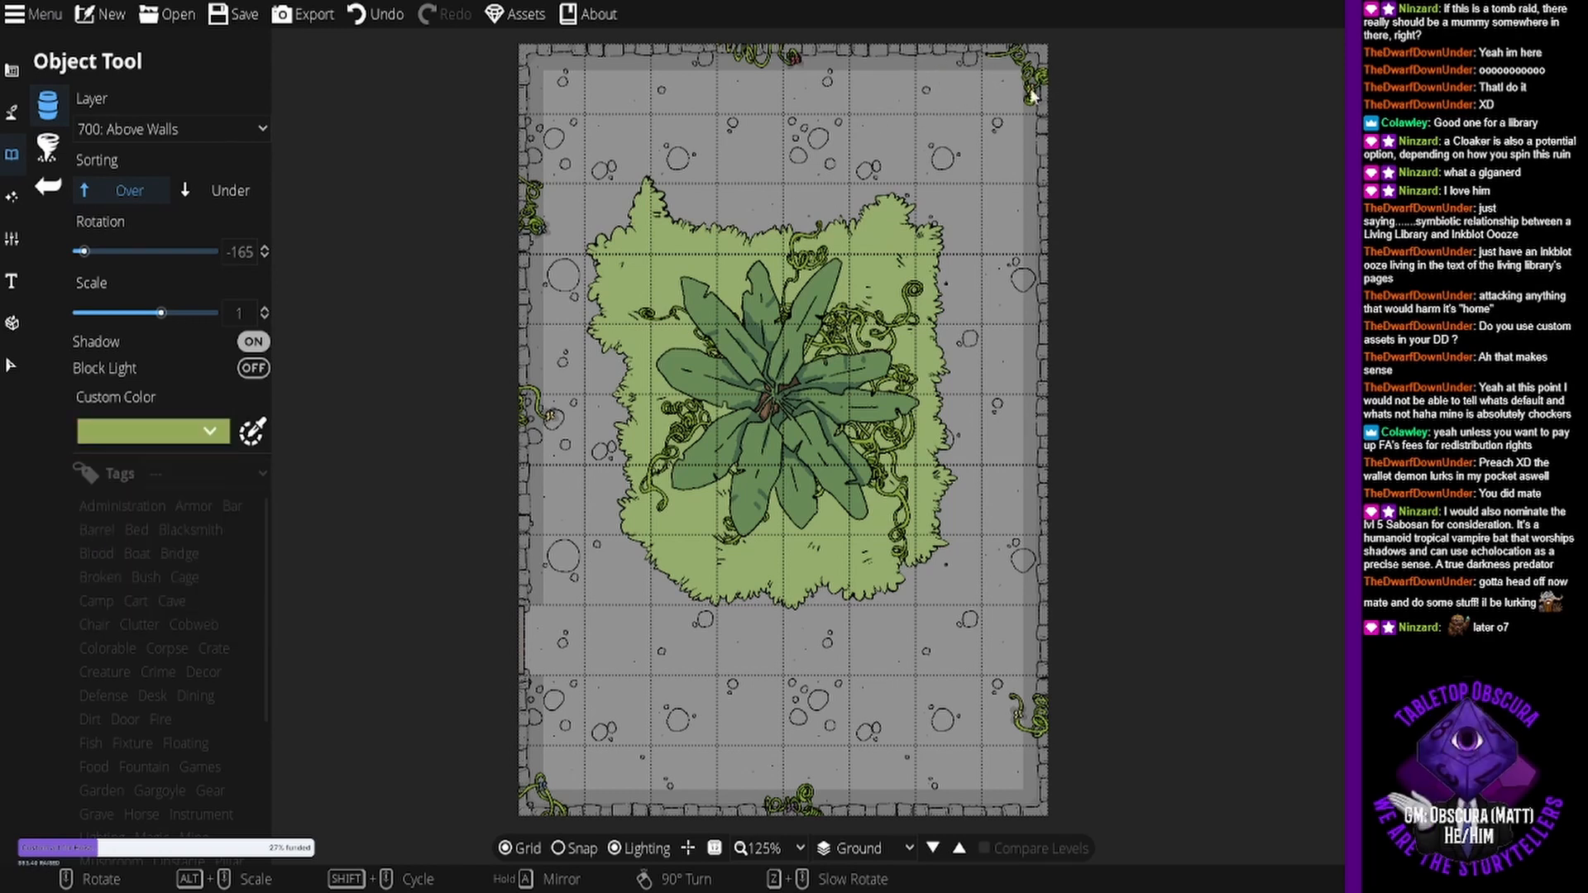
pyautogui.click(158, 443)
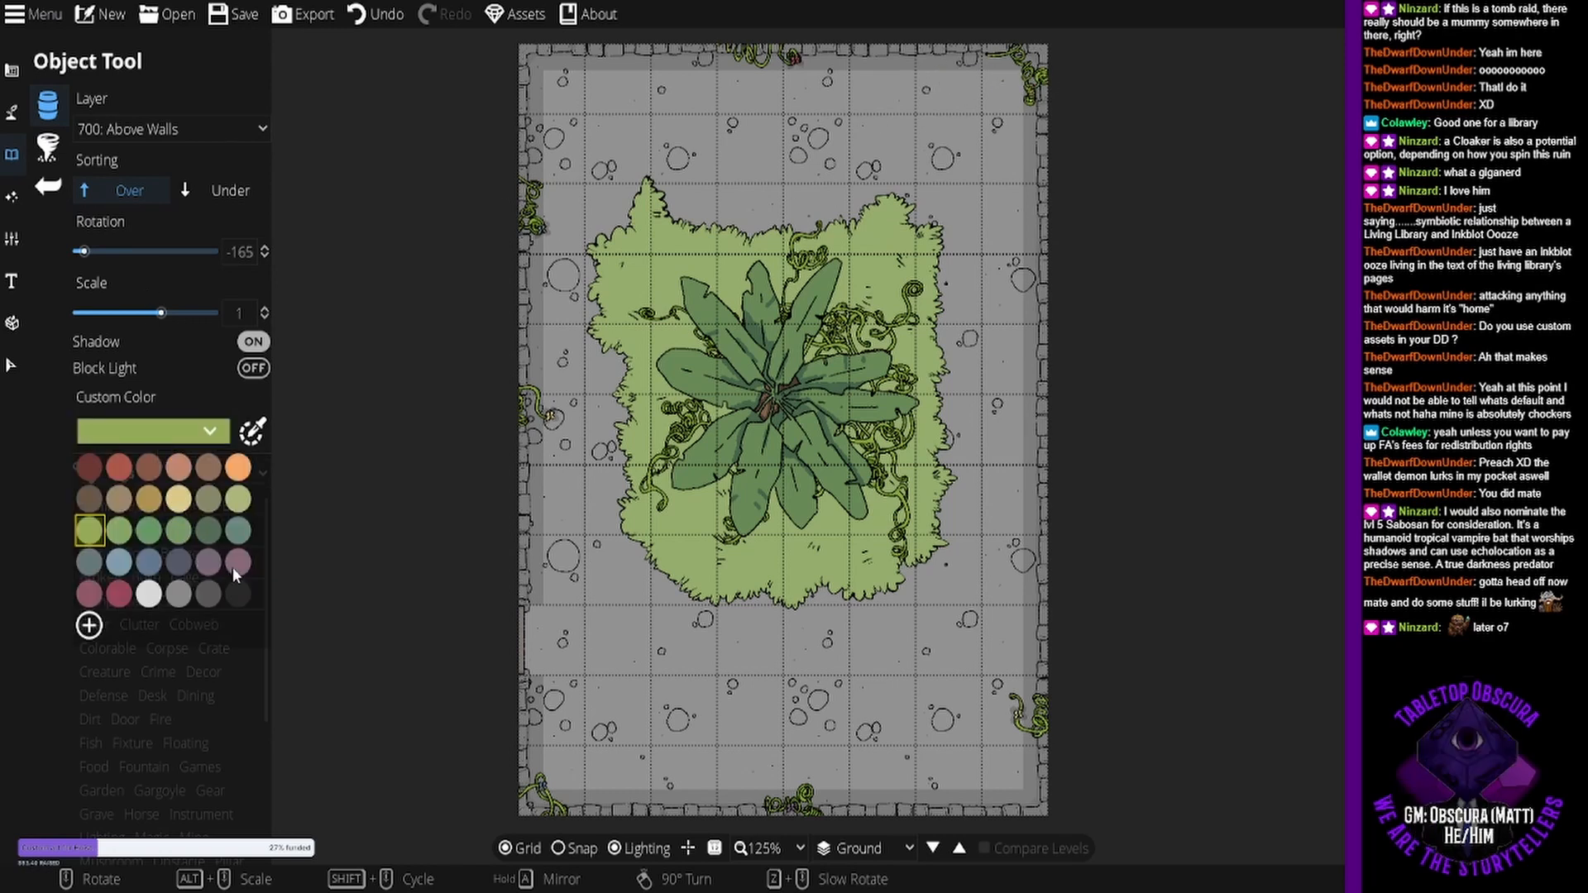
pyautogui.click(116, 596)
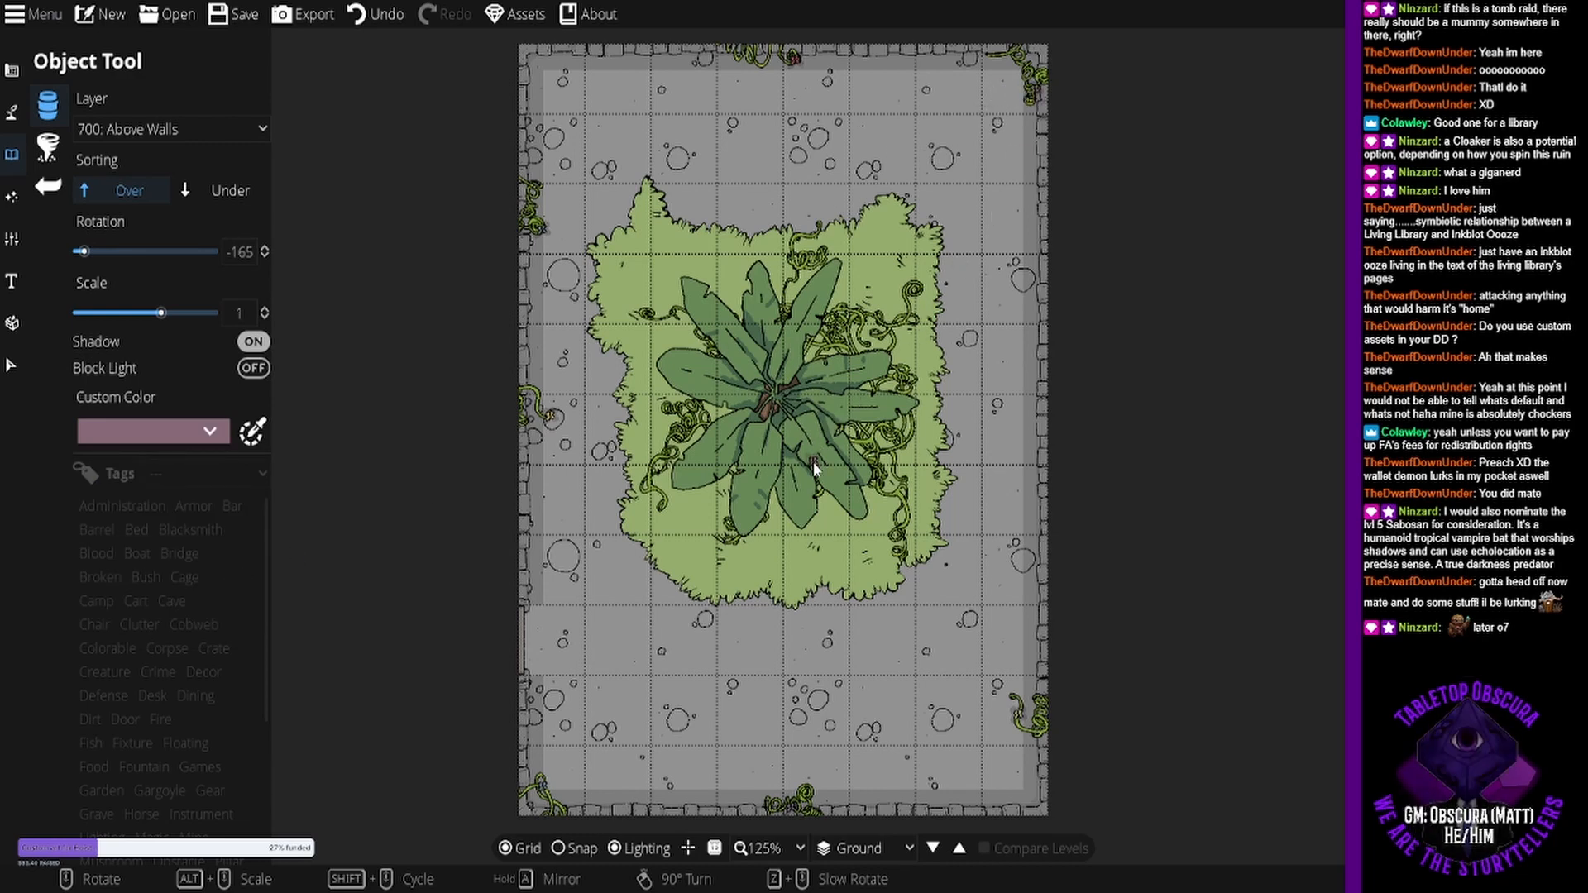
# - Using a snapped rectangle pattern shape, draw a 1 by 1 purple rosette tile near the southwest corner of the floor
pyautogui.click(51, 137)
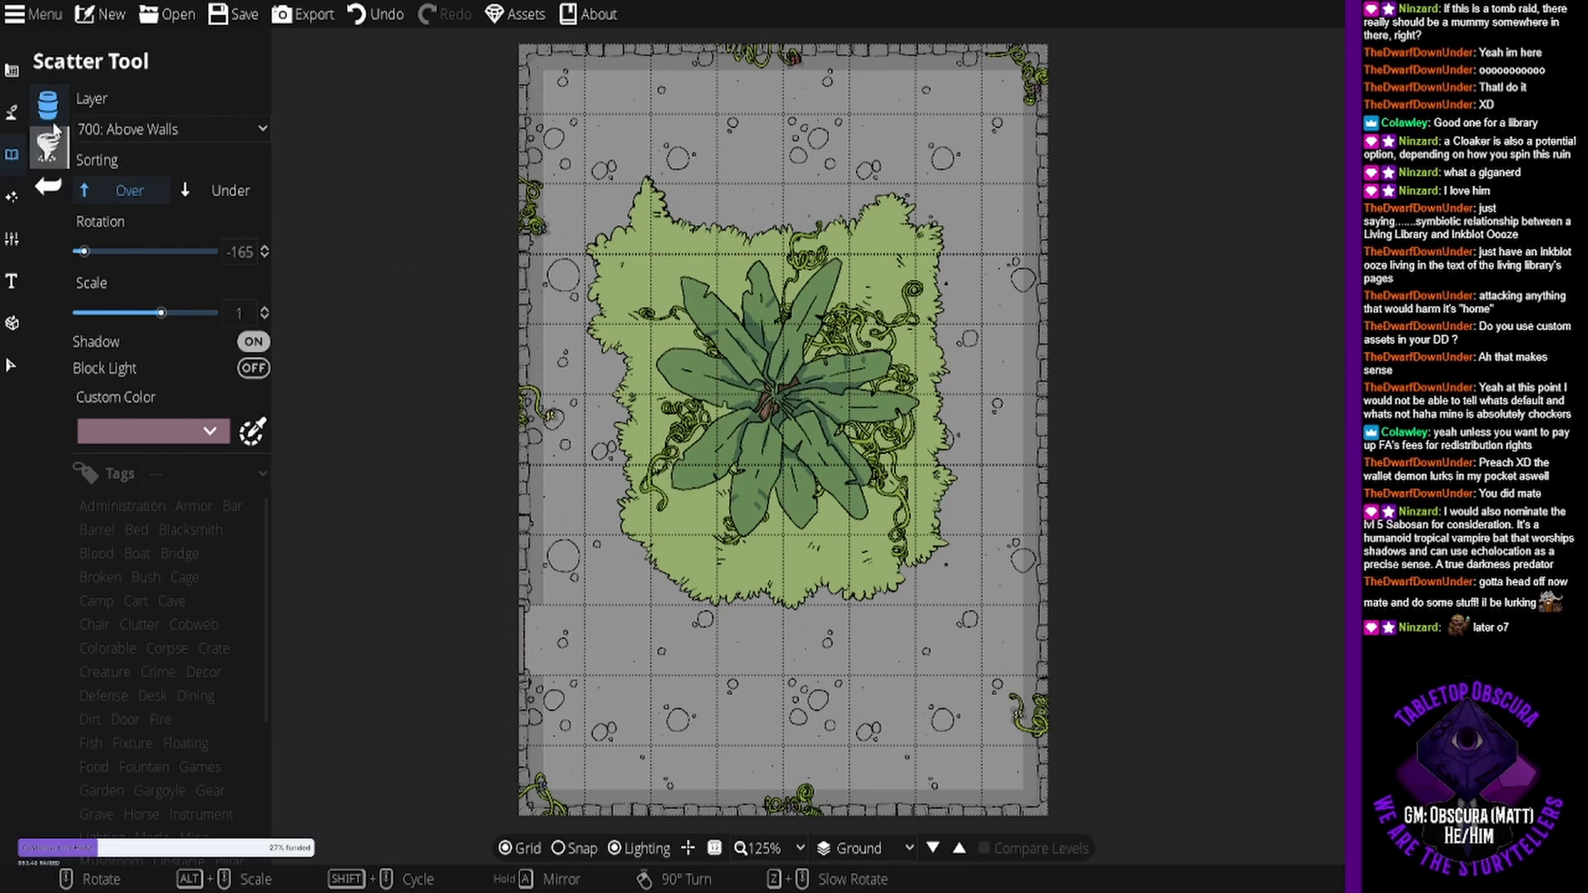
pyautogui.click(12, 72)
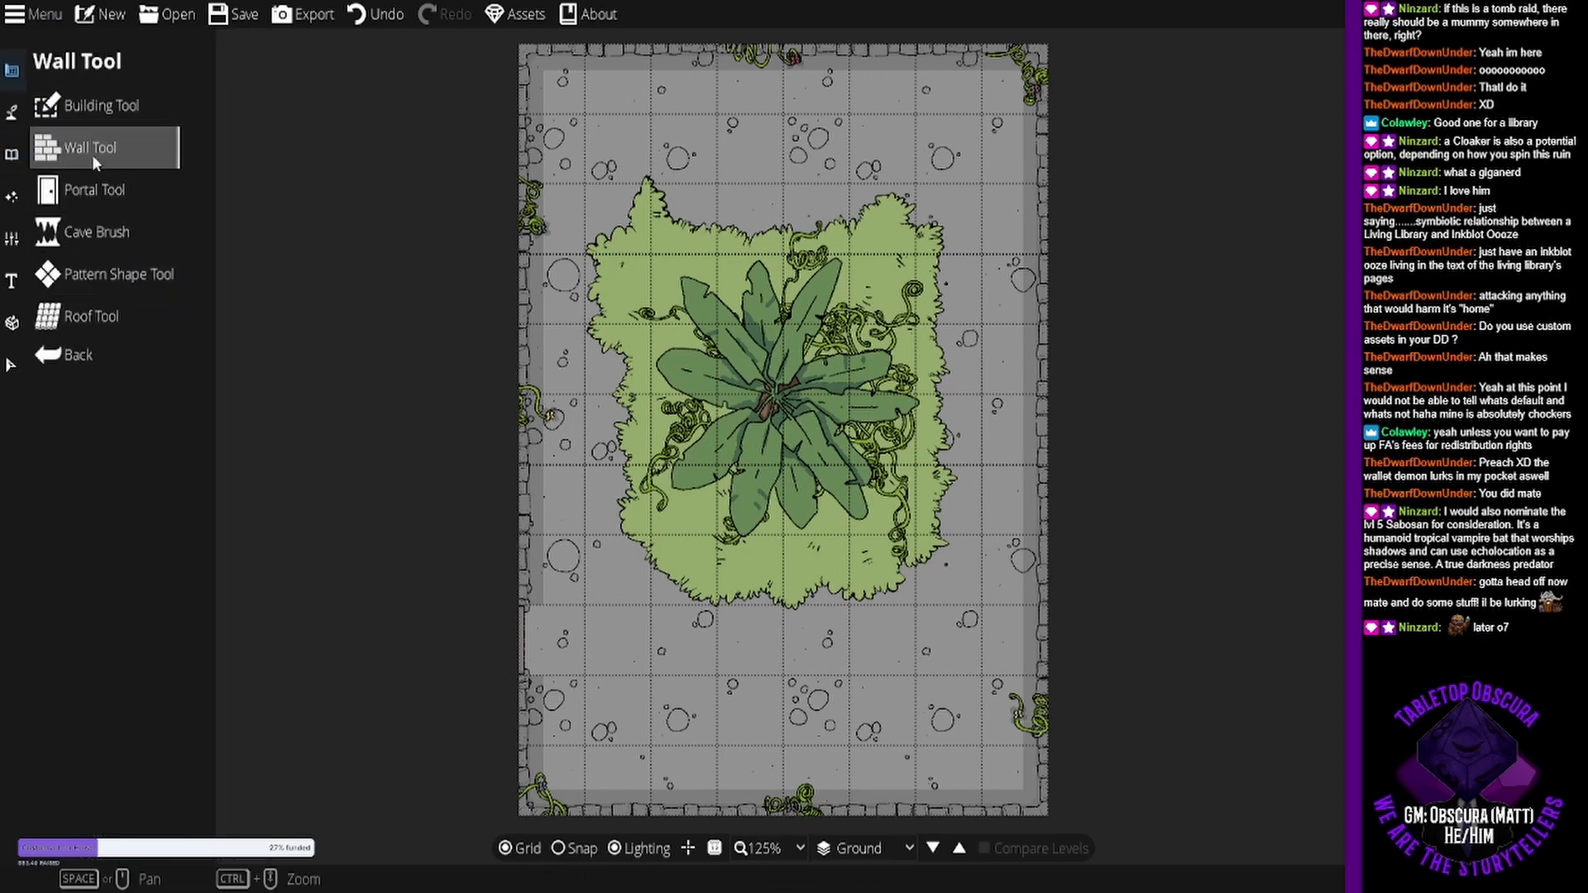
pyautogui.click(116, 274)
pyautogui.click(219, 634)
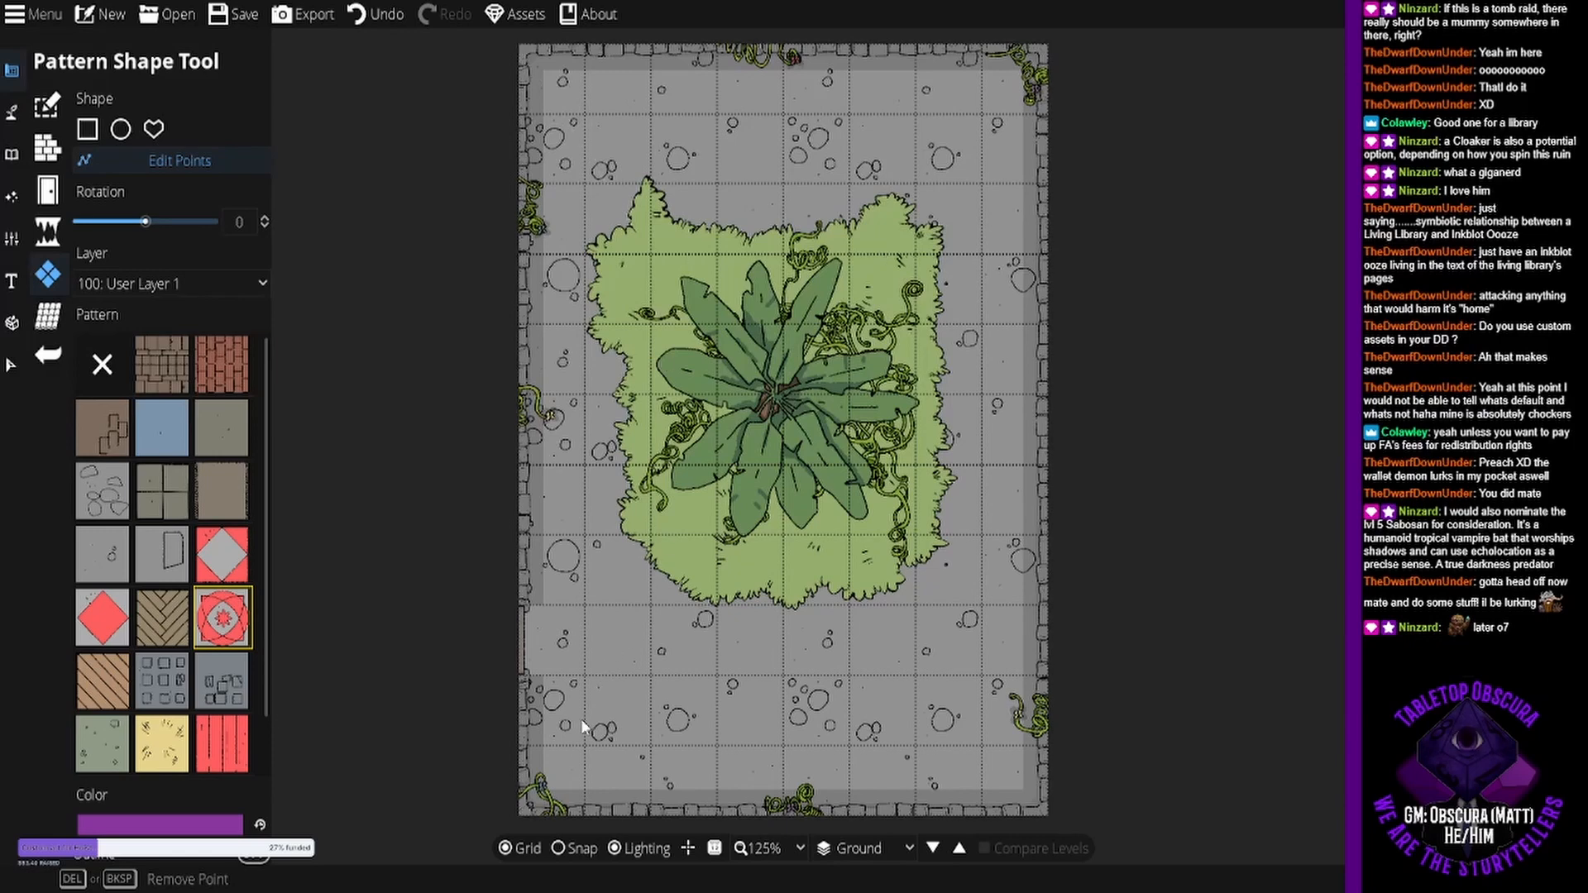
pyautogui.click(87, 129)
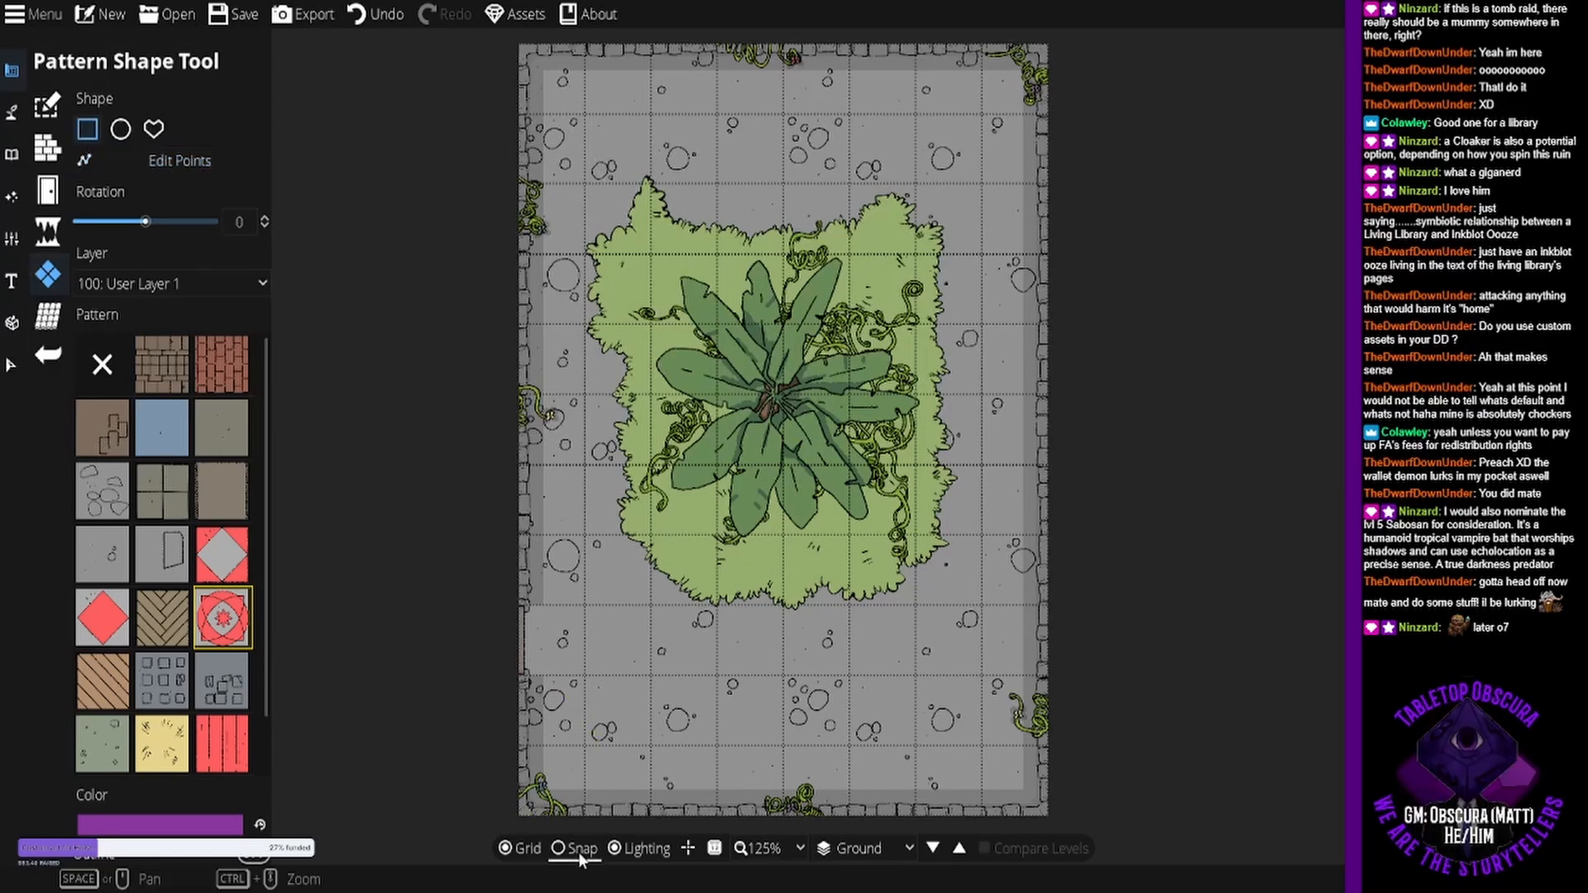
pyautogui.moveTo(597, 739); pyautogui.dragTo(645, 679)
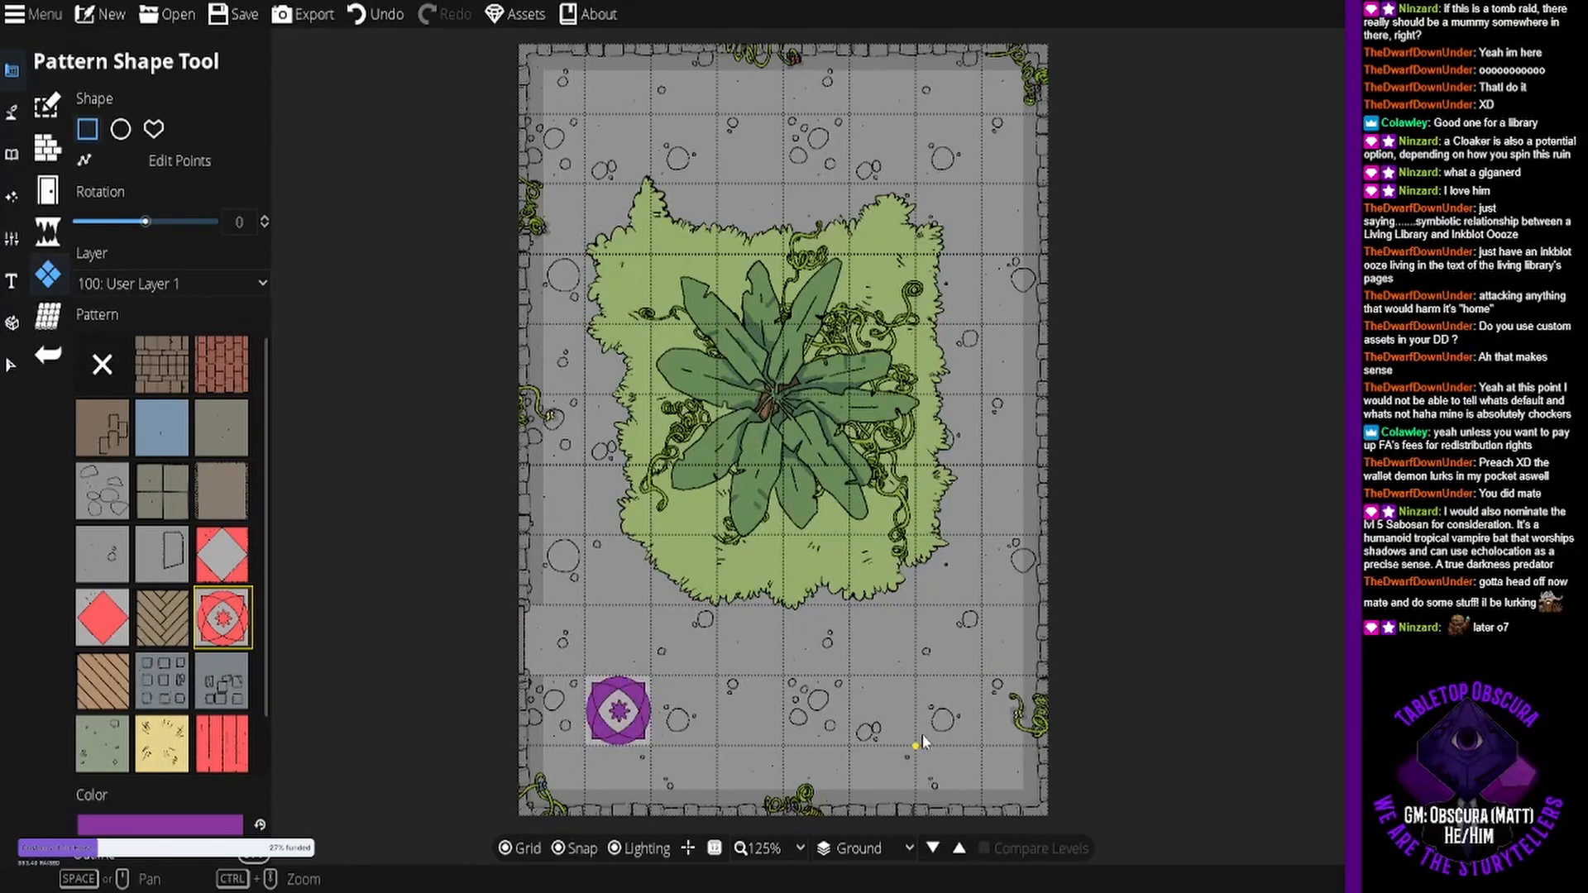
# - Draw matching 1 by 1 rosette tiles near the southeast, northeast and northwest corners, and one at the grass patch's western edge
pyautogui.moveTo(921, 739); pyautogui.dragTo(984, 675)
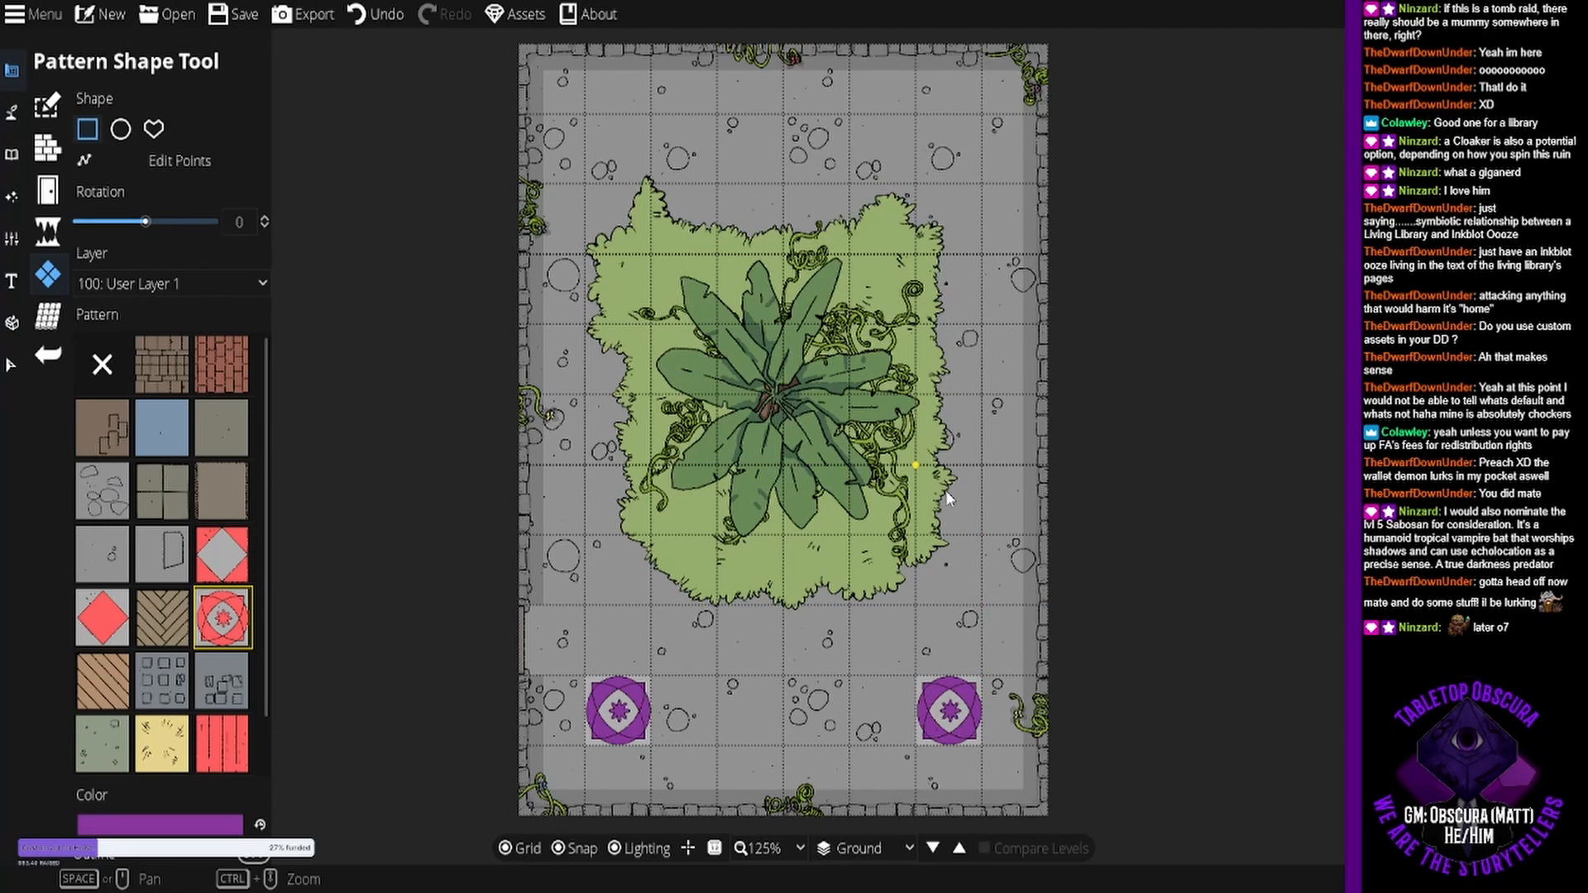
pyautogui.moveTo(933, 155); pyautogui.dragTo(914, 293)
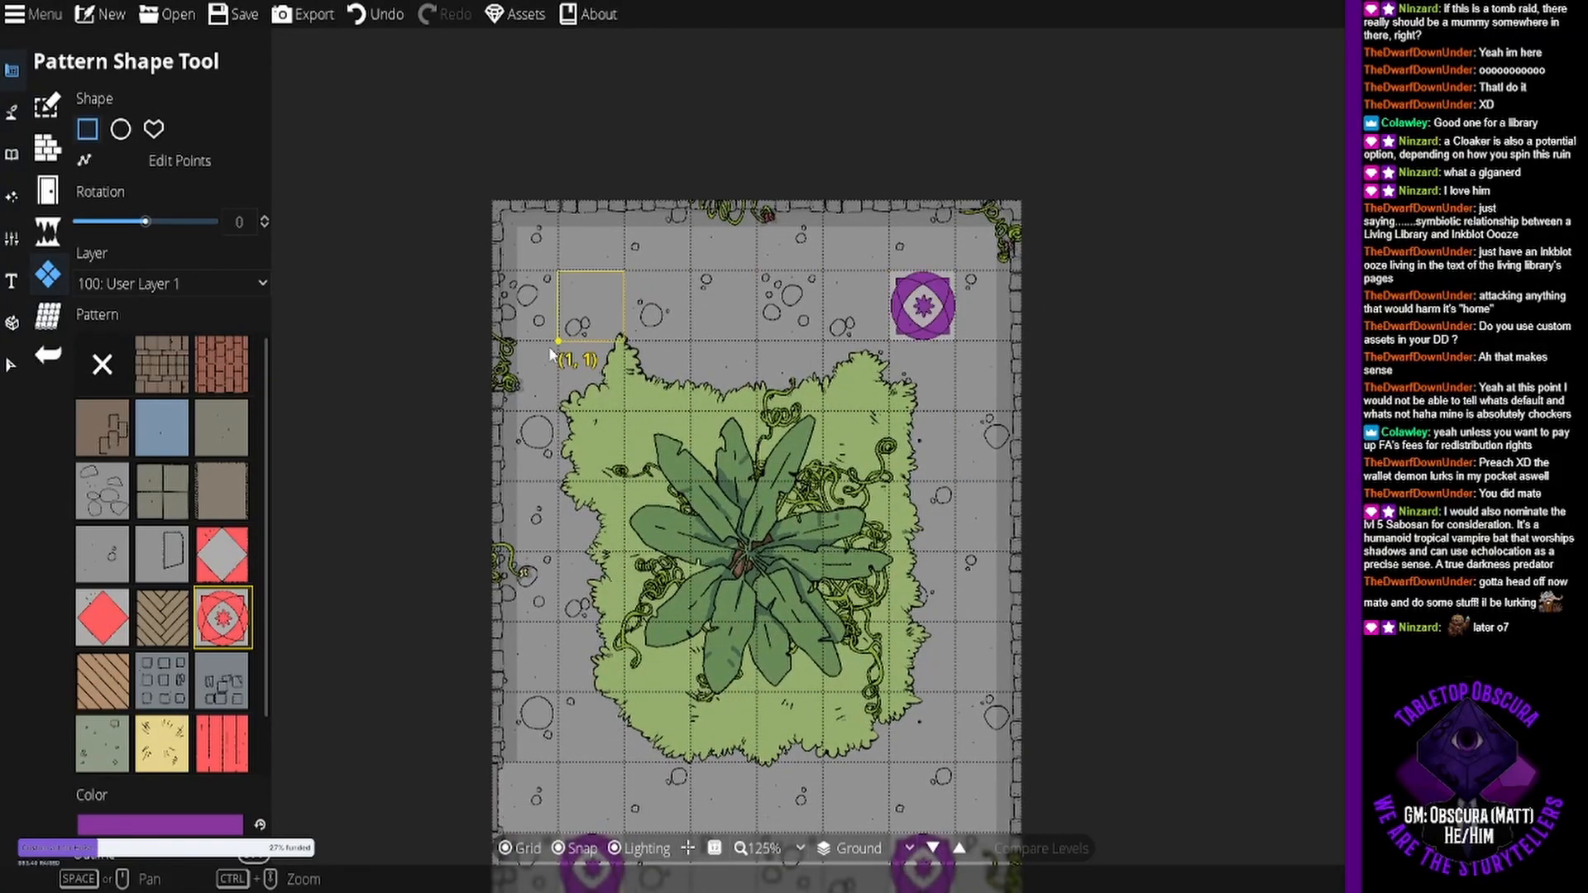
pyautogui.moveTo(548, 346); pyautogui.dragTo(625, 269)
pyautogui.moveTo(813, 546); pyautogui.dragTo(817, 369)
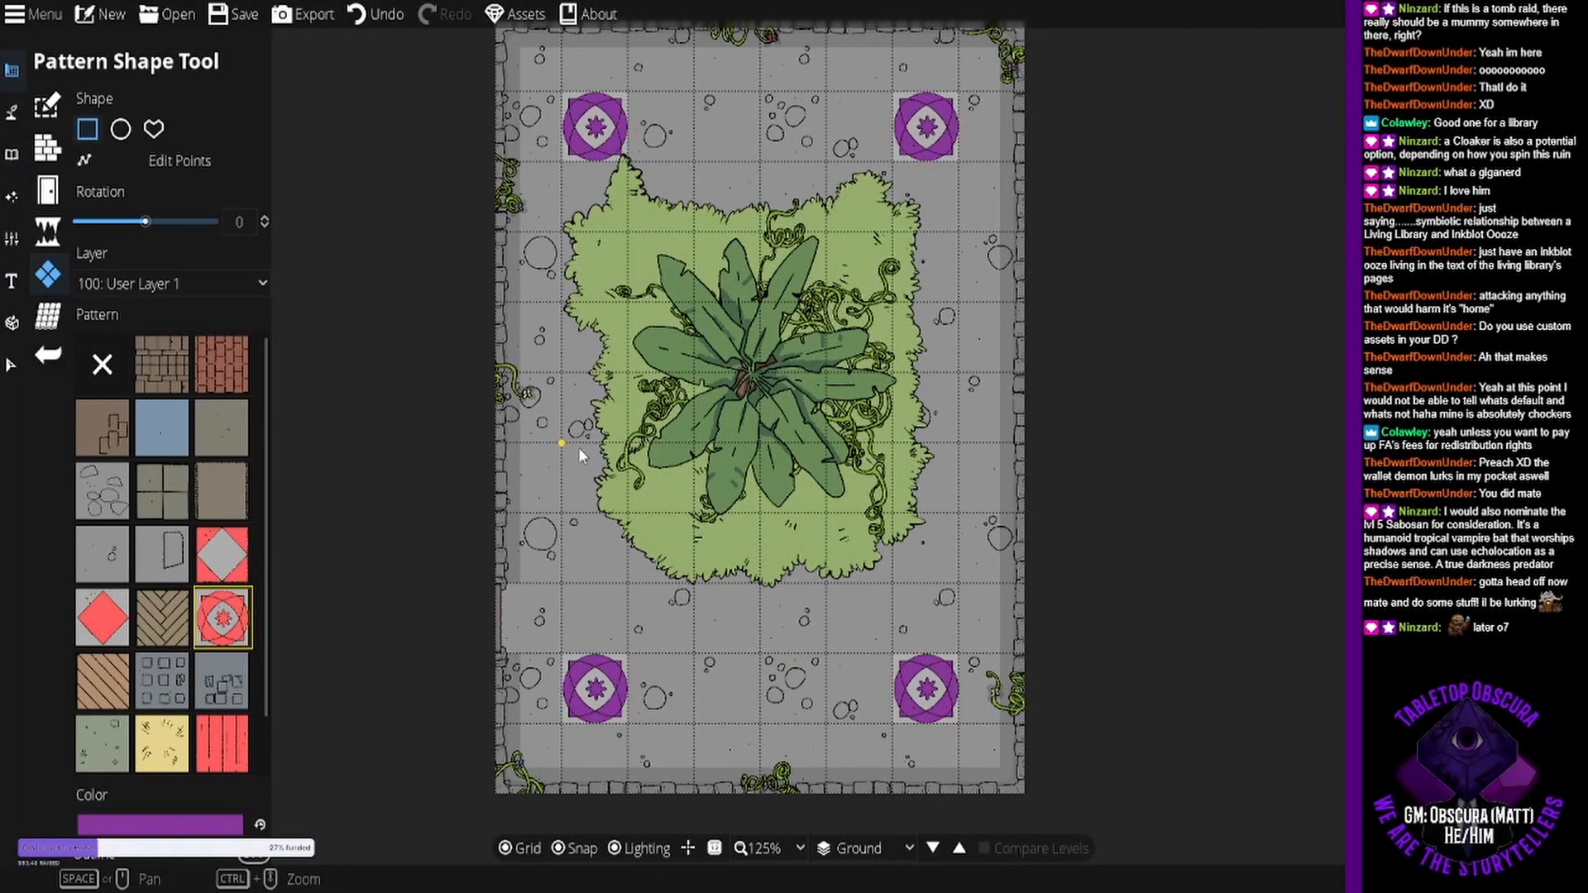
pyautogui.moveTo(578, 446); pyautogui.dragTo(606, 518)
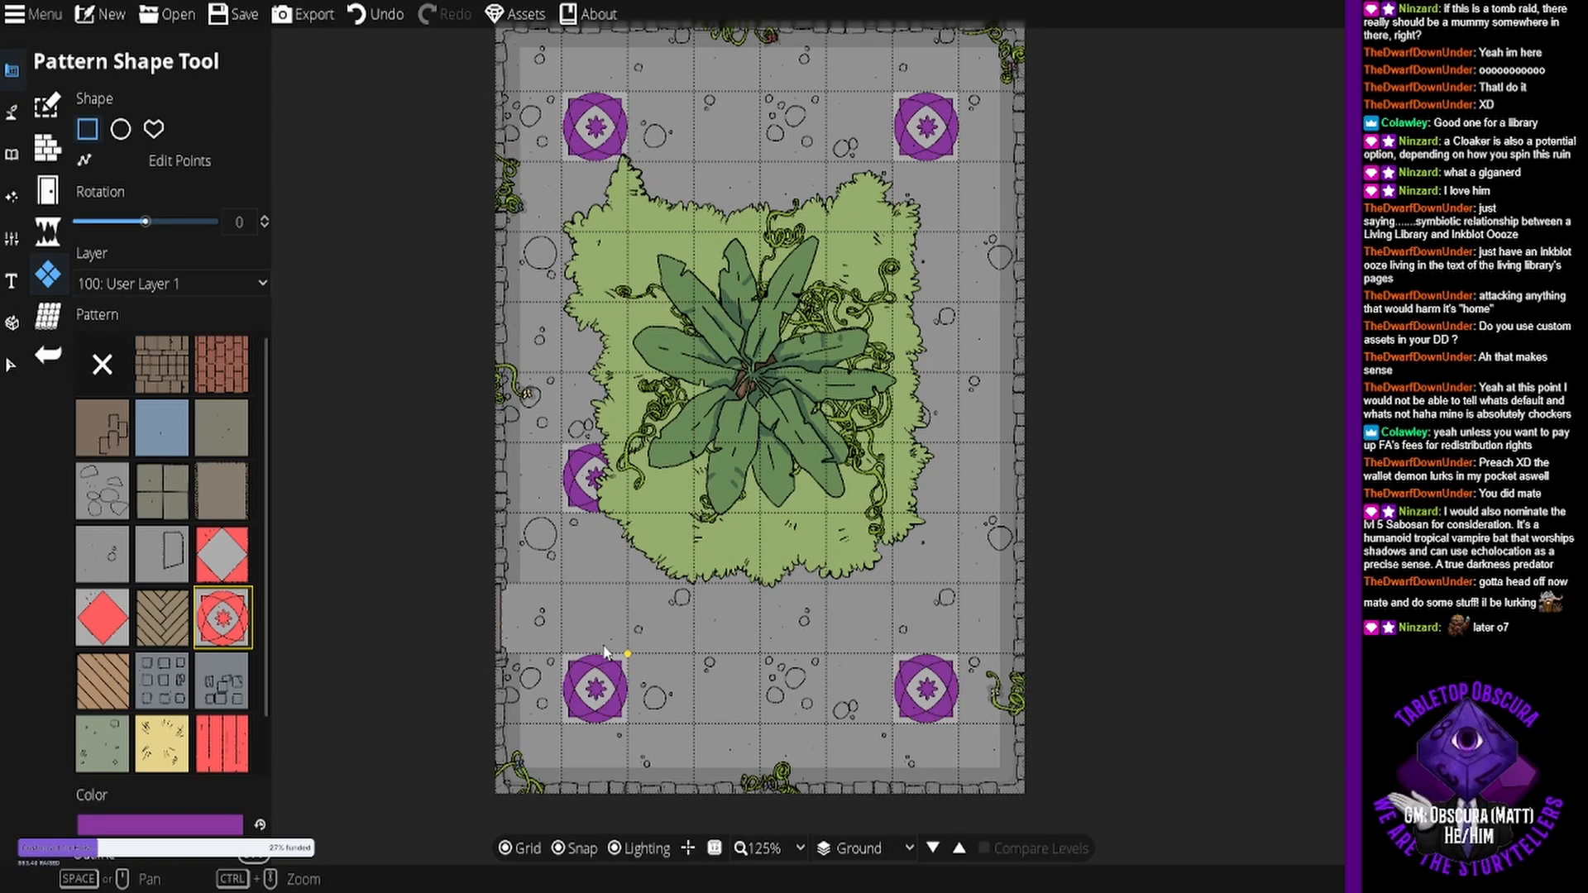
# - Undo the last tile and draw three 1 by 1 rosette tiles along the grass patch's western edge, one square apart
pyautogui.hotkey('ctrl', 'z')
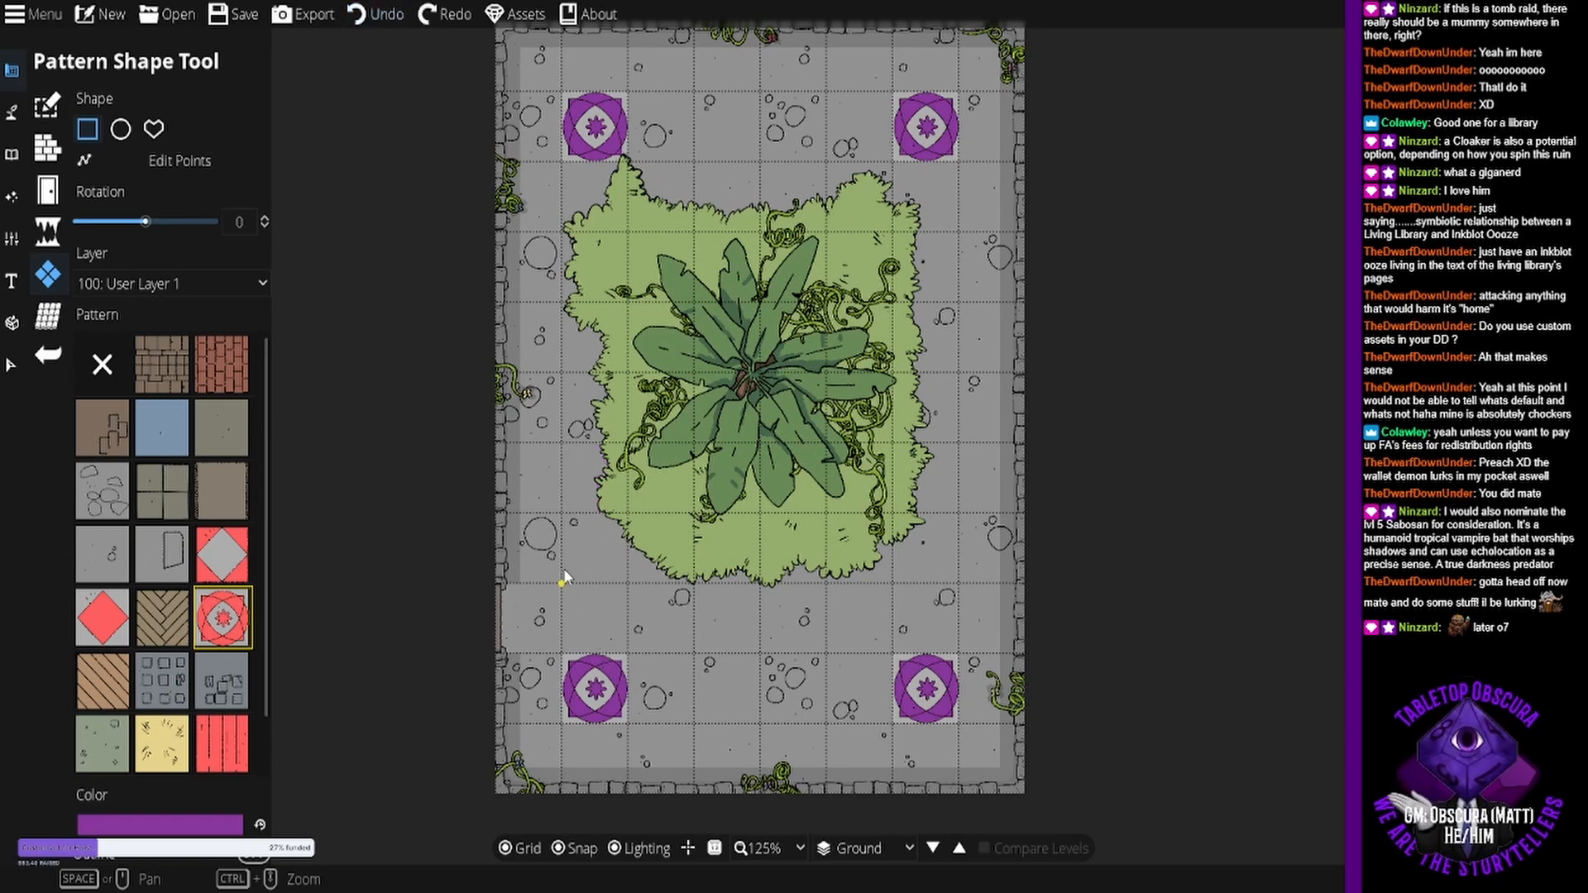
pyautogui.moveTo(564, 573); pyautogui.dragTo(620, 516)
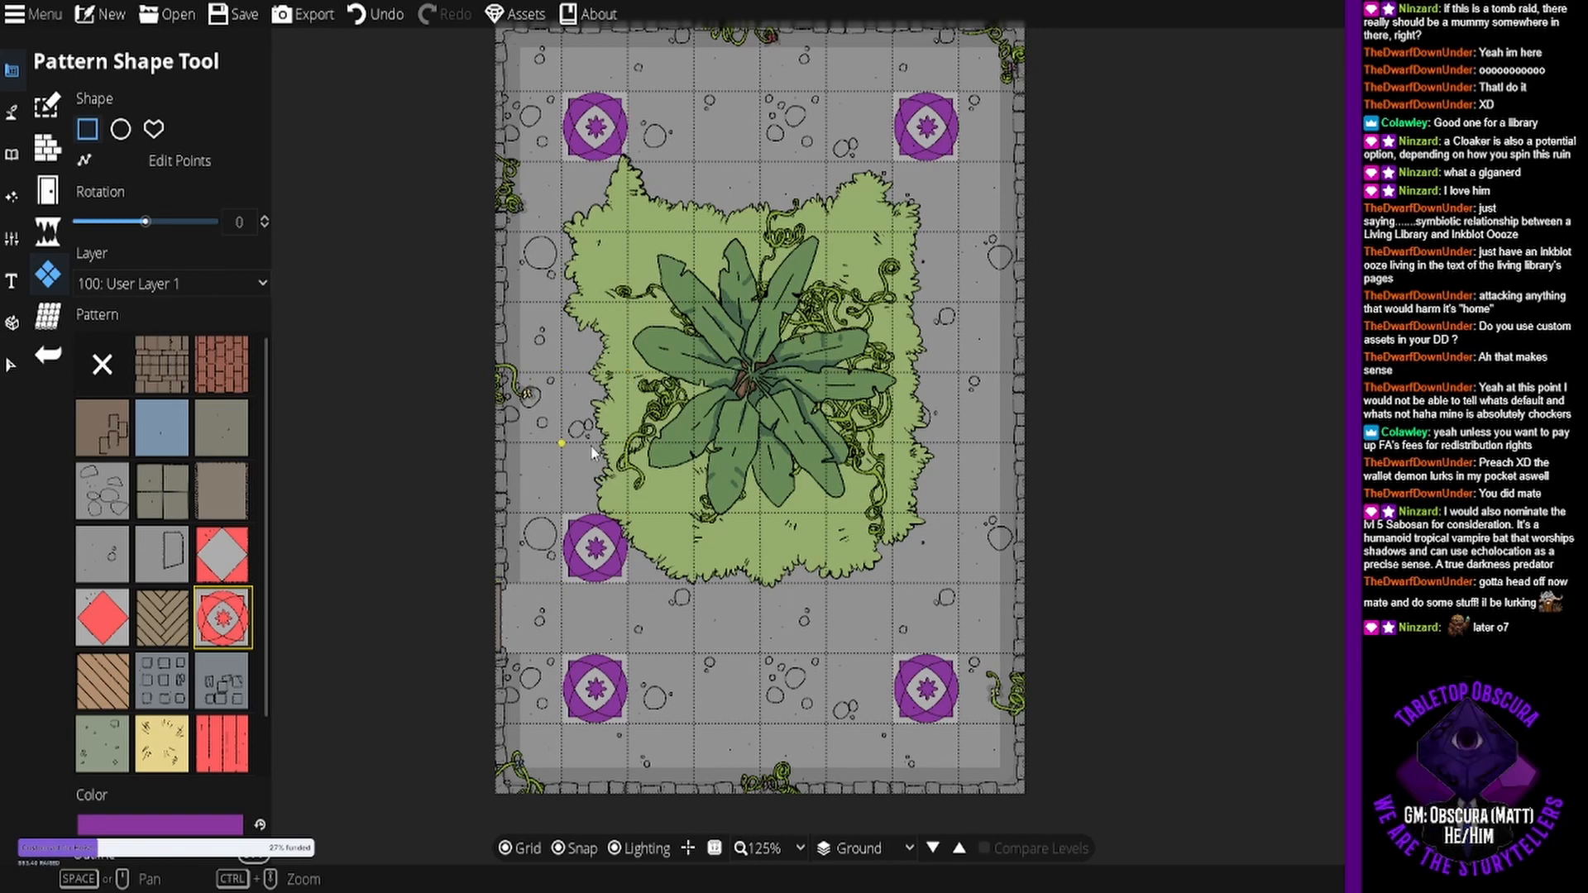
pyautogui.moveTo(592, 451); pyautogui.dragTo(627, 374)
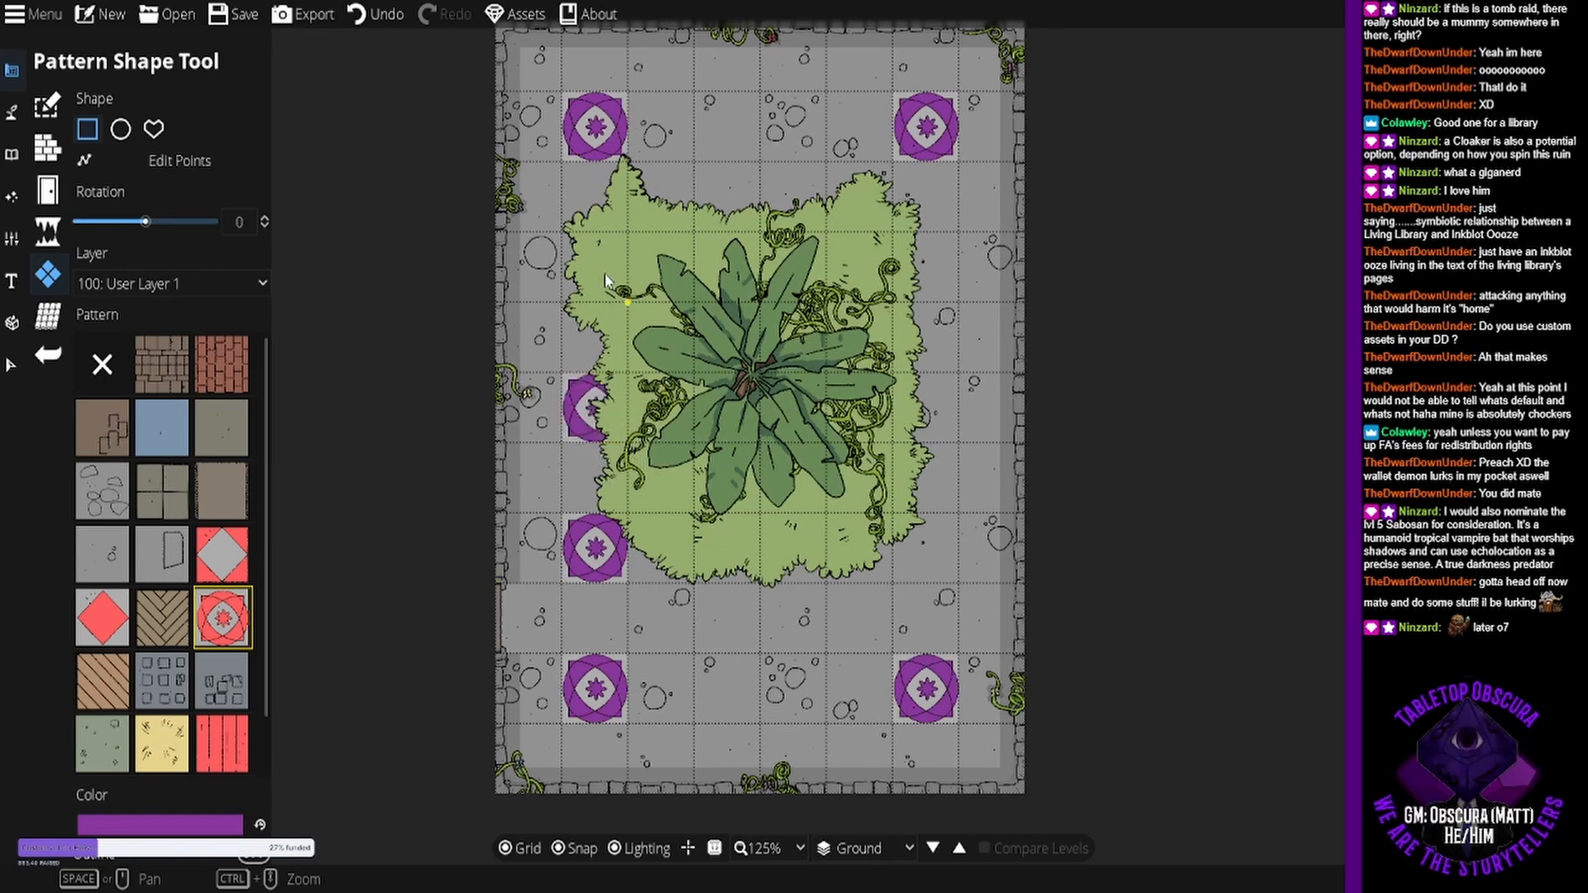
pyautogui.moveTo(606, 281); pyautogui.dragTo(570, 241)
# - Draw three matching 1 by 1 rosette tiles along the grass patch's eastern edge, level with the western ones
pyautogui.moveTo(914, 559); pyautogui.dragTo(955, 518)
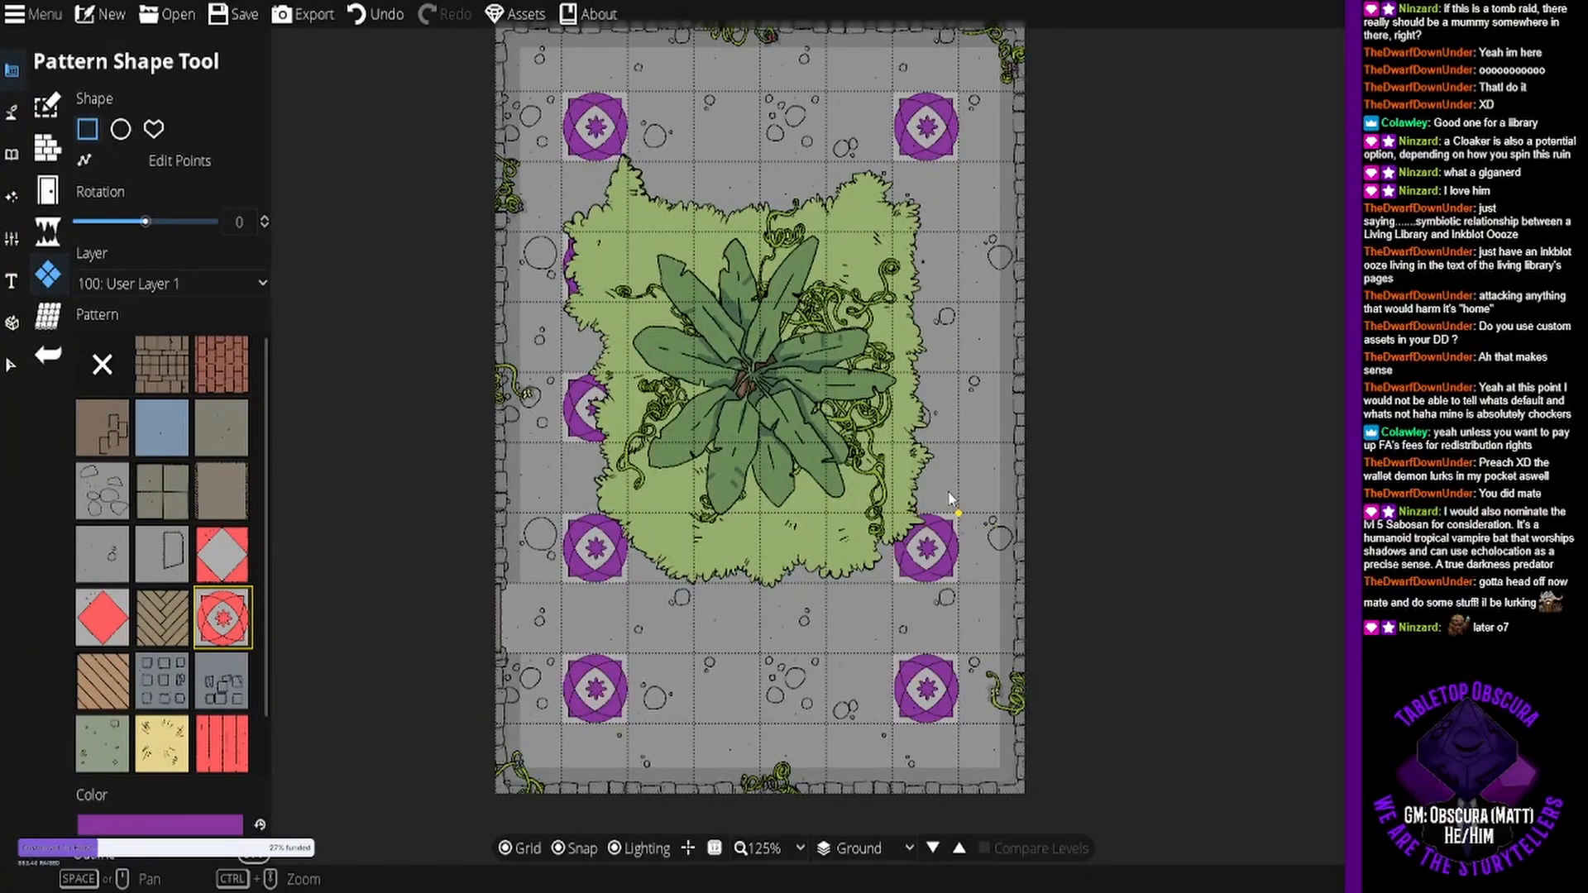
pyautogui.moveTo(949, 452); pyautogui.dragTo(905, 371)
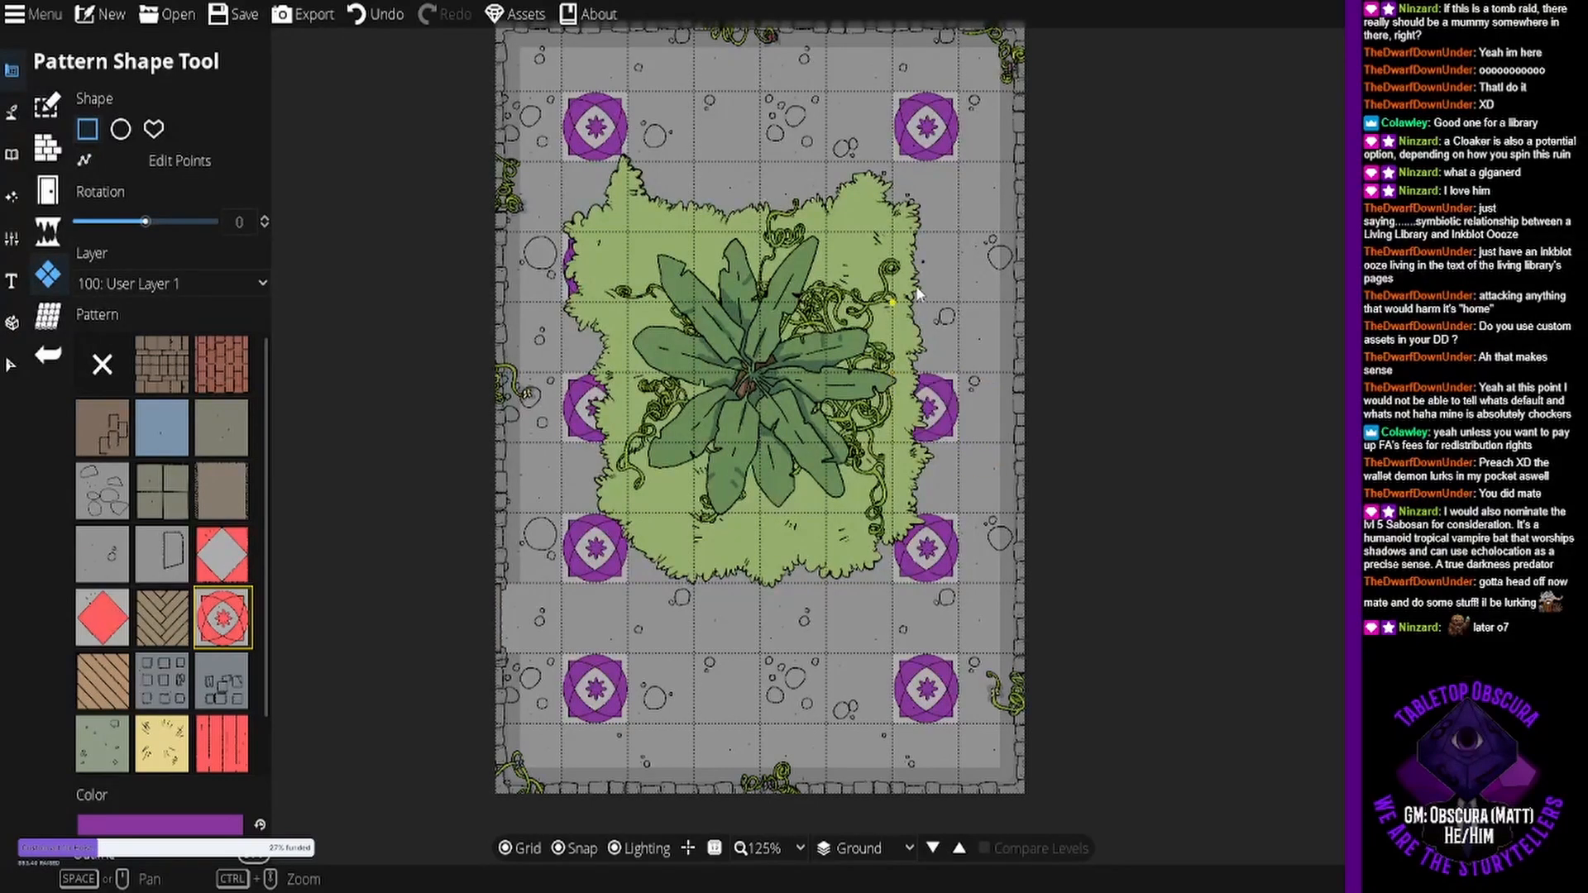
pyautogui.moveTo(899, 316)
pyautogui.mouseDown()
pyautogui.moveTo(970, 221)
pyautogui.moveTo(983, 269)
pyautogui.mouseUp()
pyautogui.scroll(1, 980, 224)
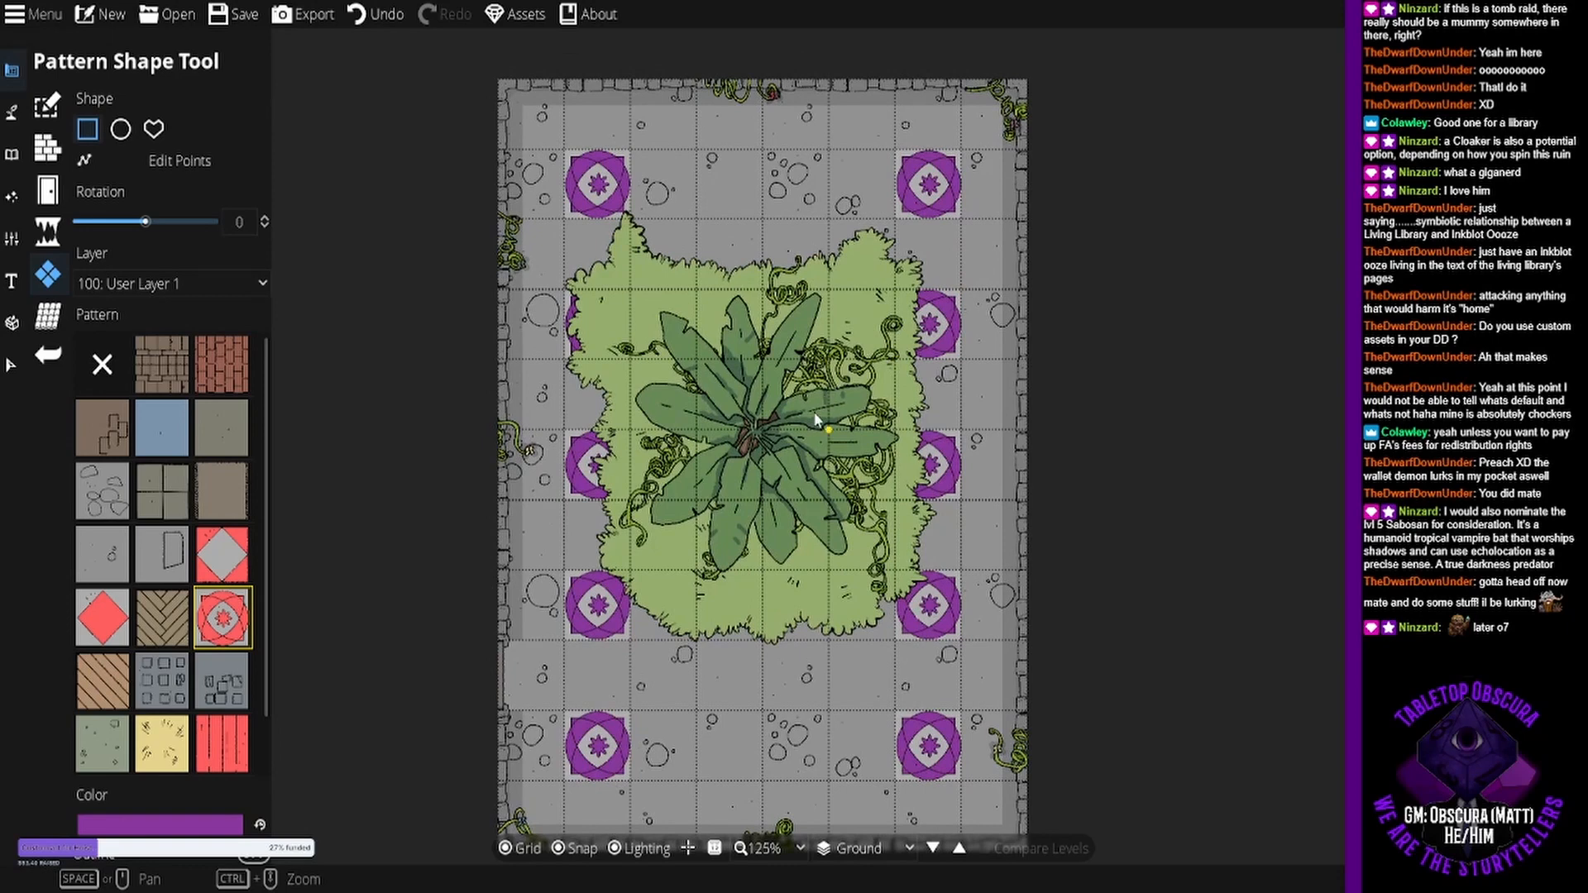
pyautogui.moveTo(724, 378); pyautogui.dragTo(756, 305)
# - Select the large central plant and turn on its shadow
pyautogui.click(12, 112)
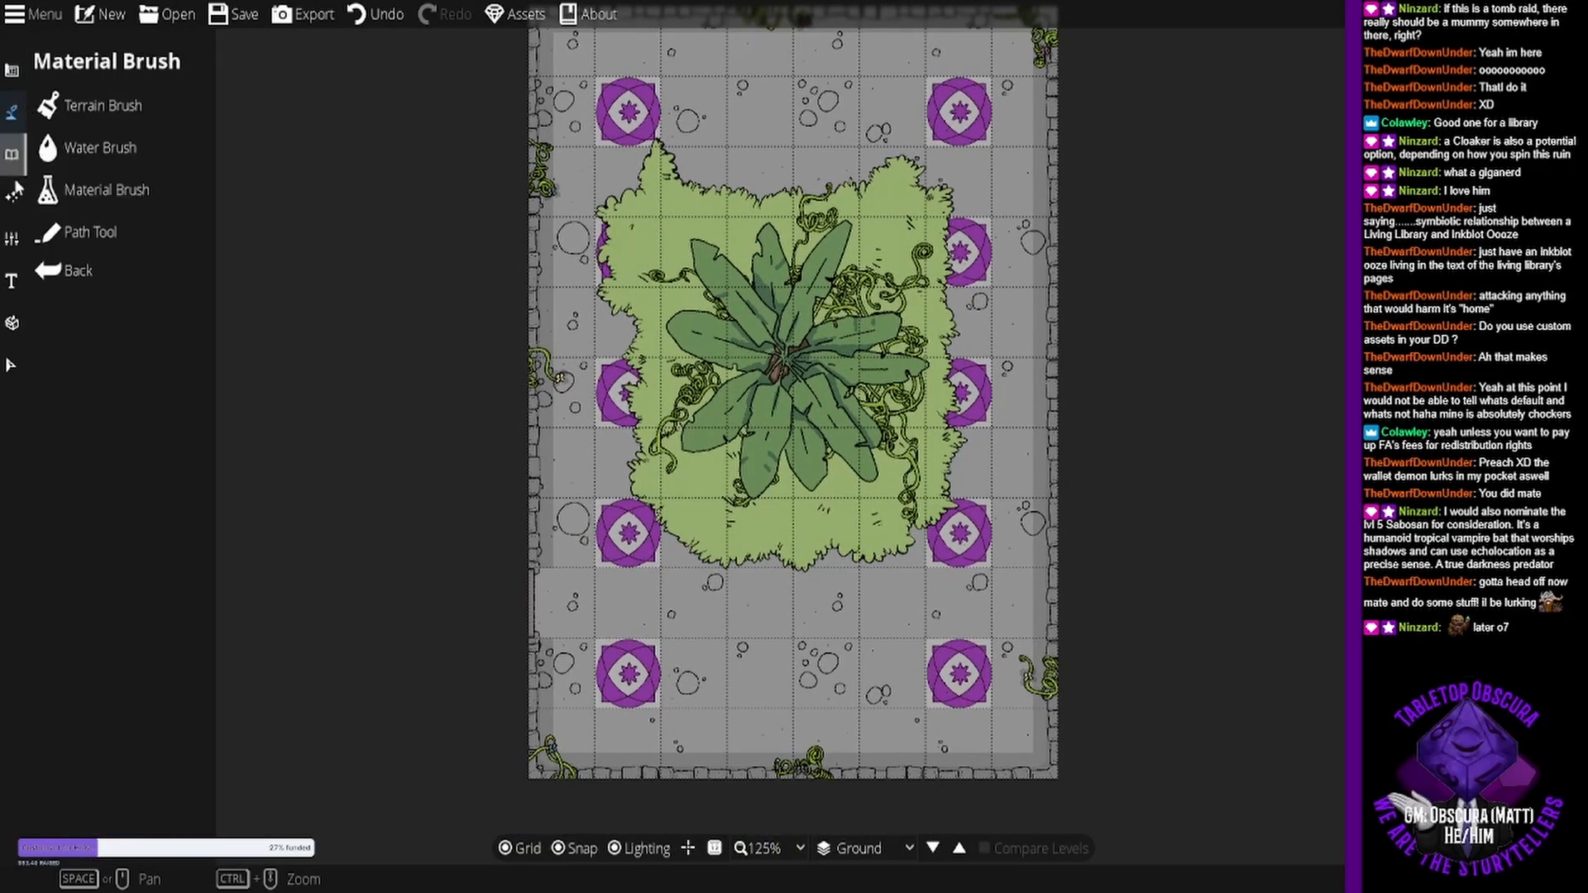
pyautogui.click(10, 364)
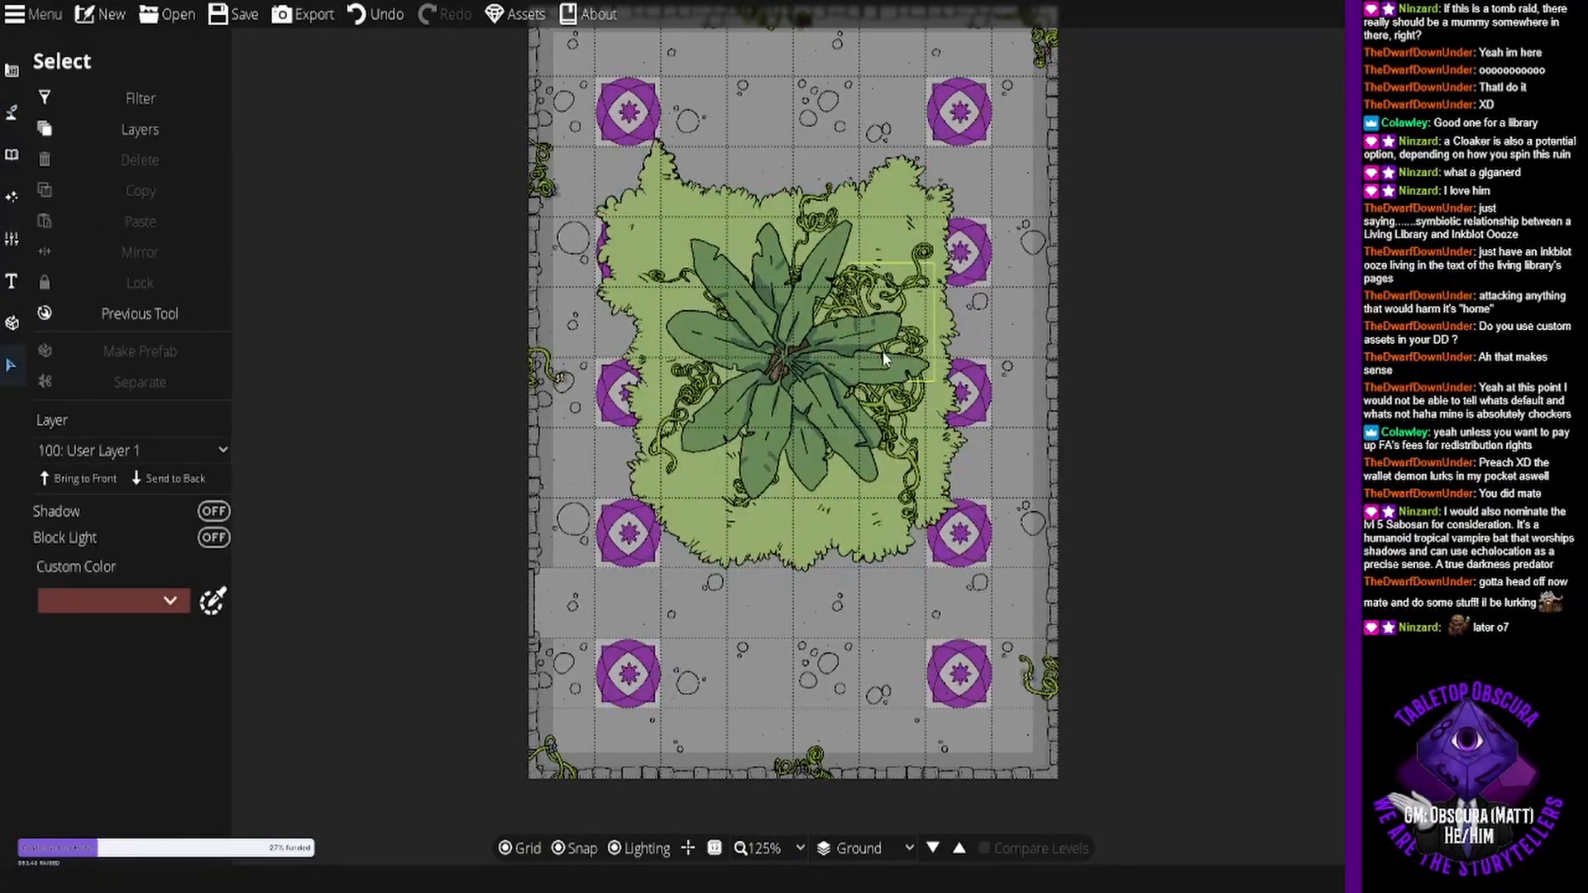
pyautogui.click(800, 365)
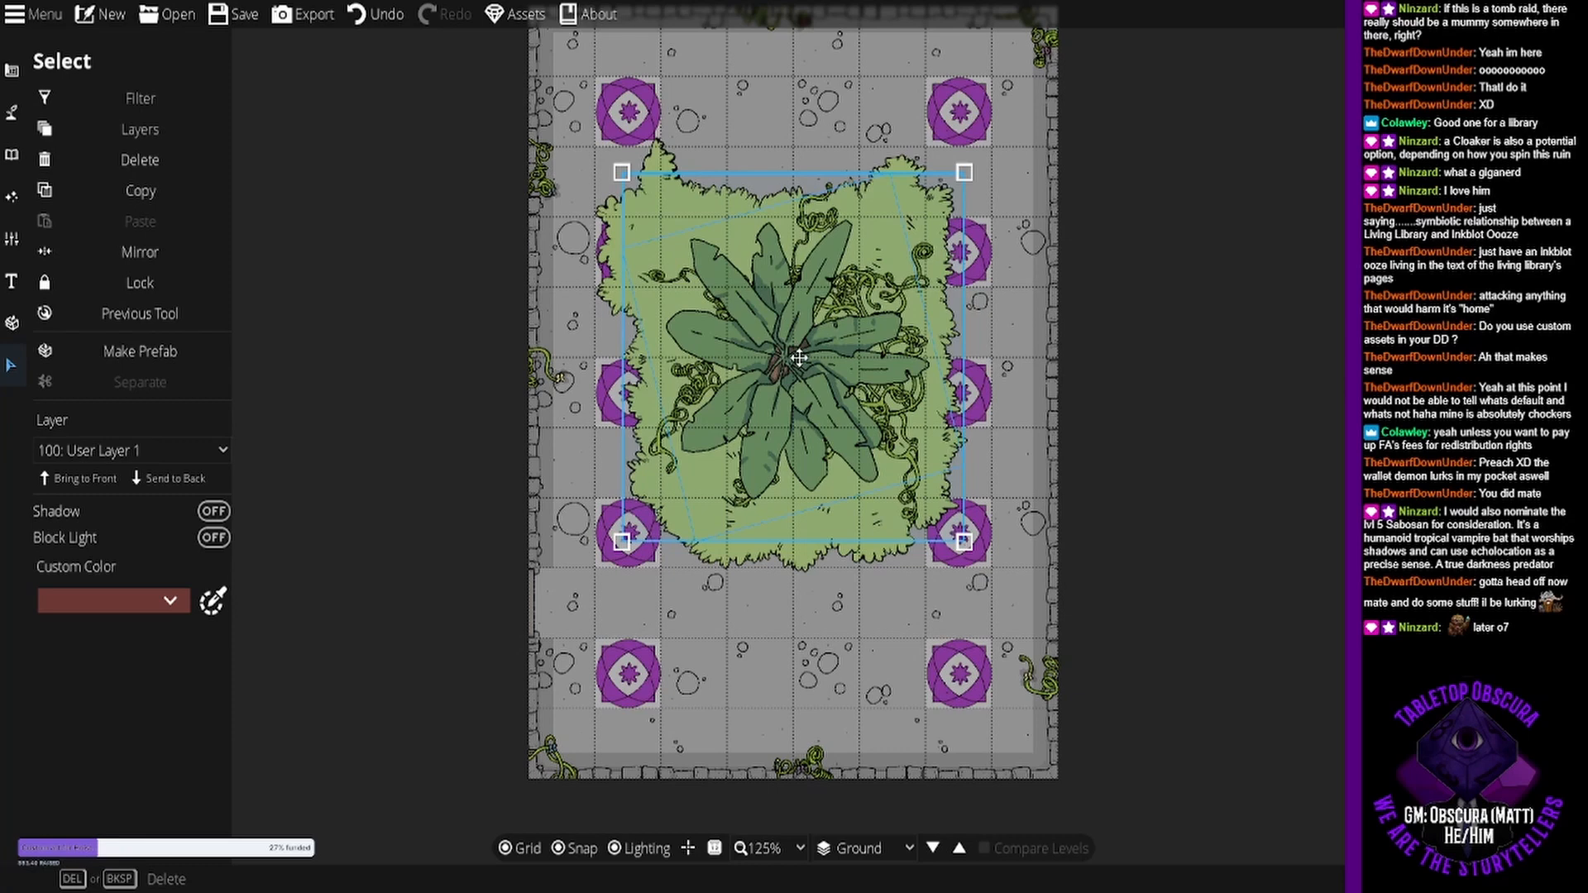
pyautogui.click(211, 511)
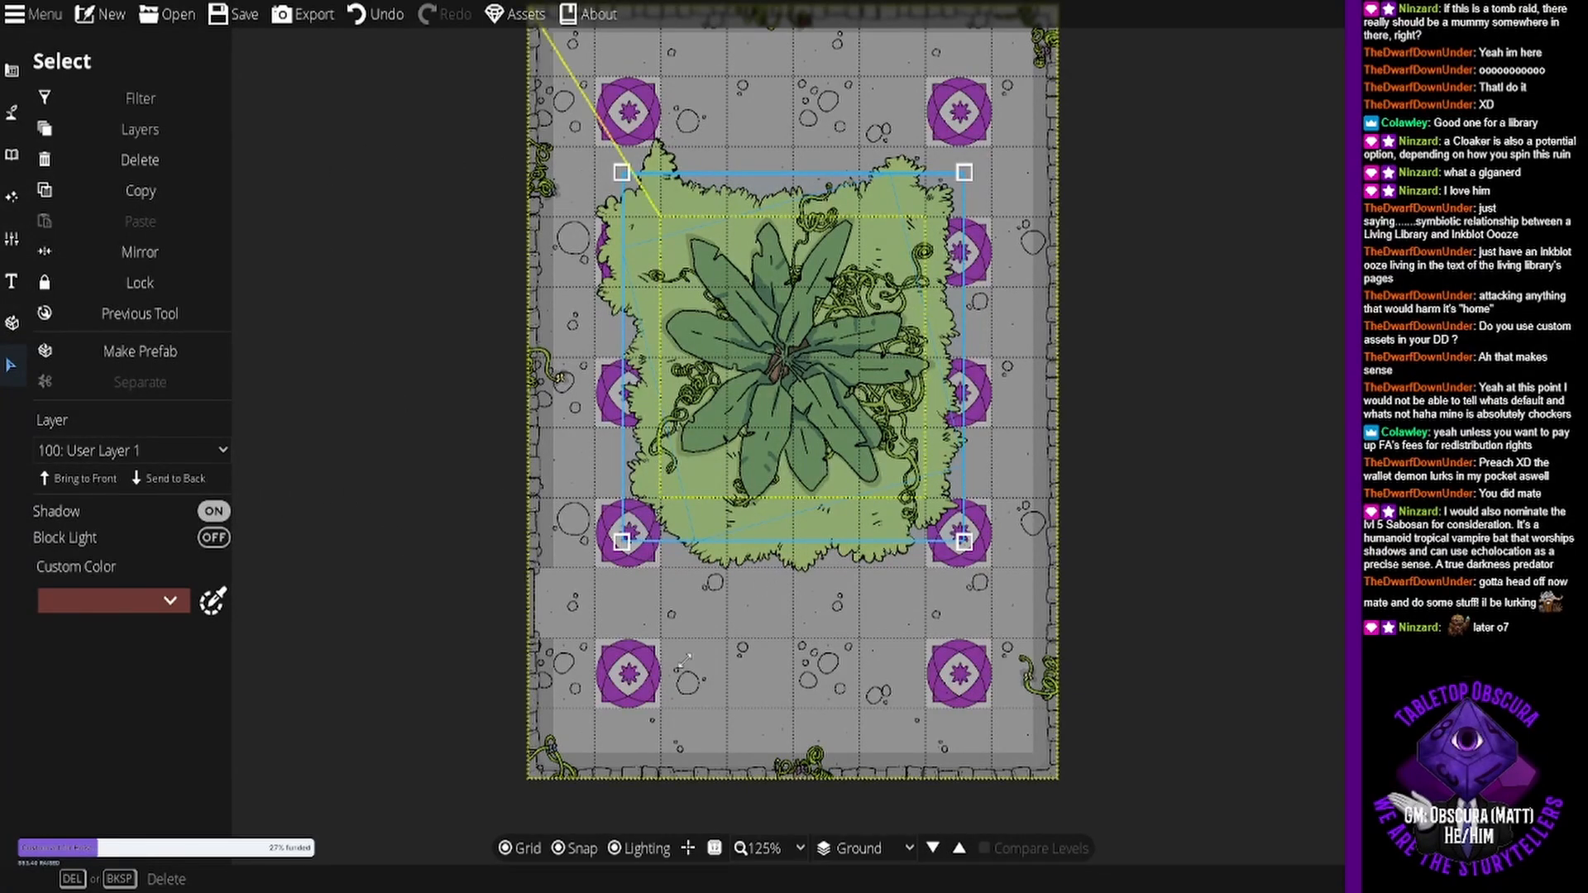
pyautogui.click(740, 618)
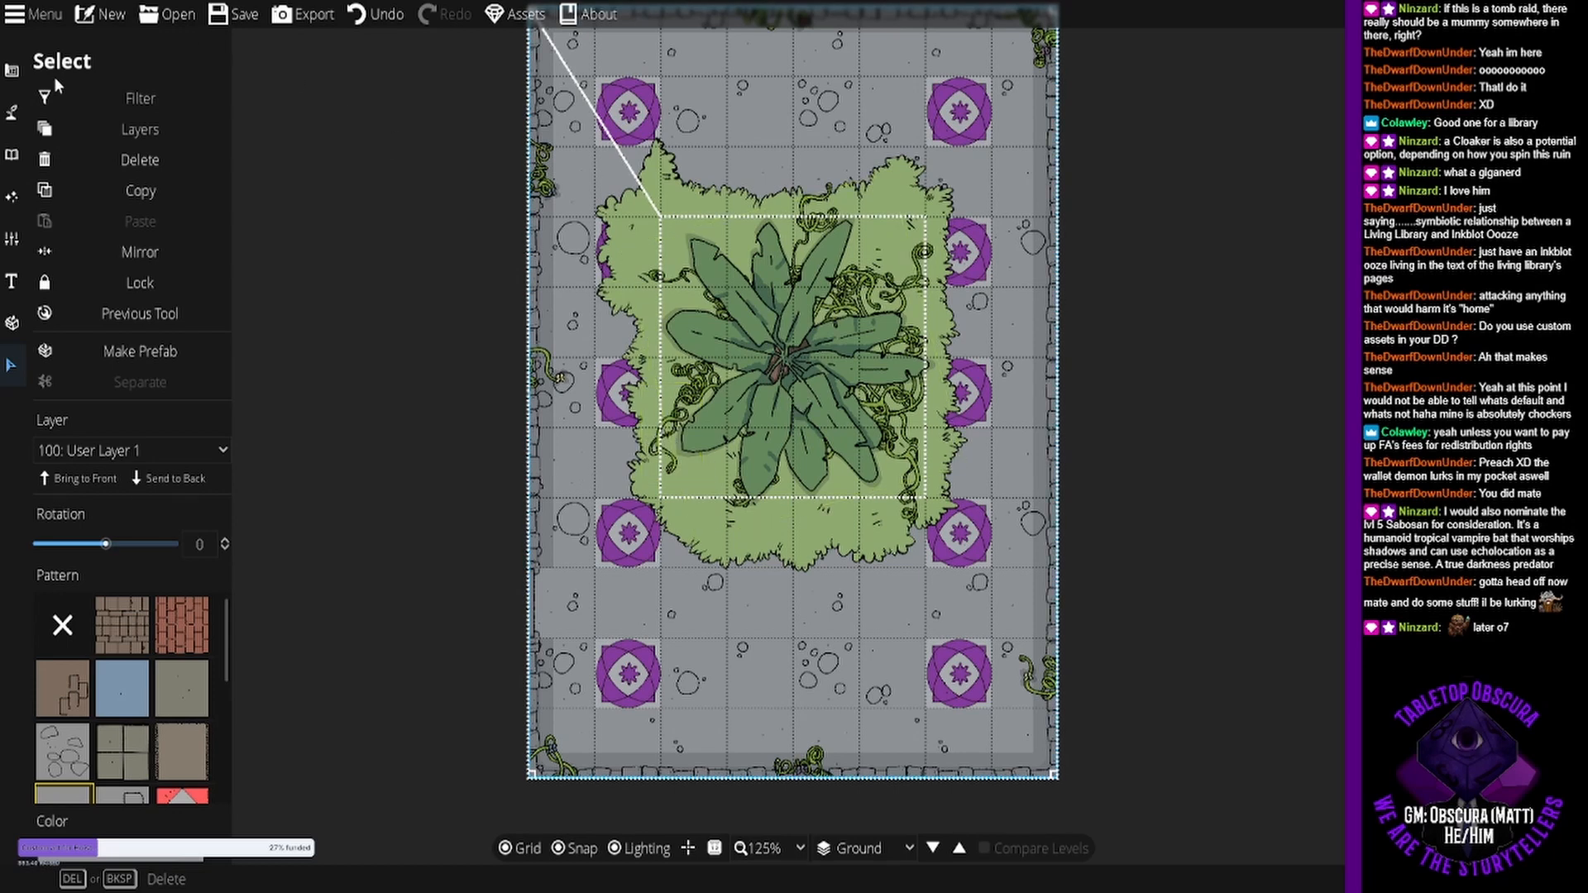
pyautogui.click(11, 69)
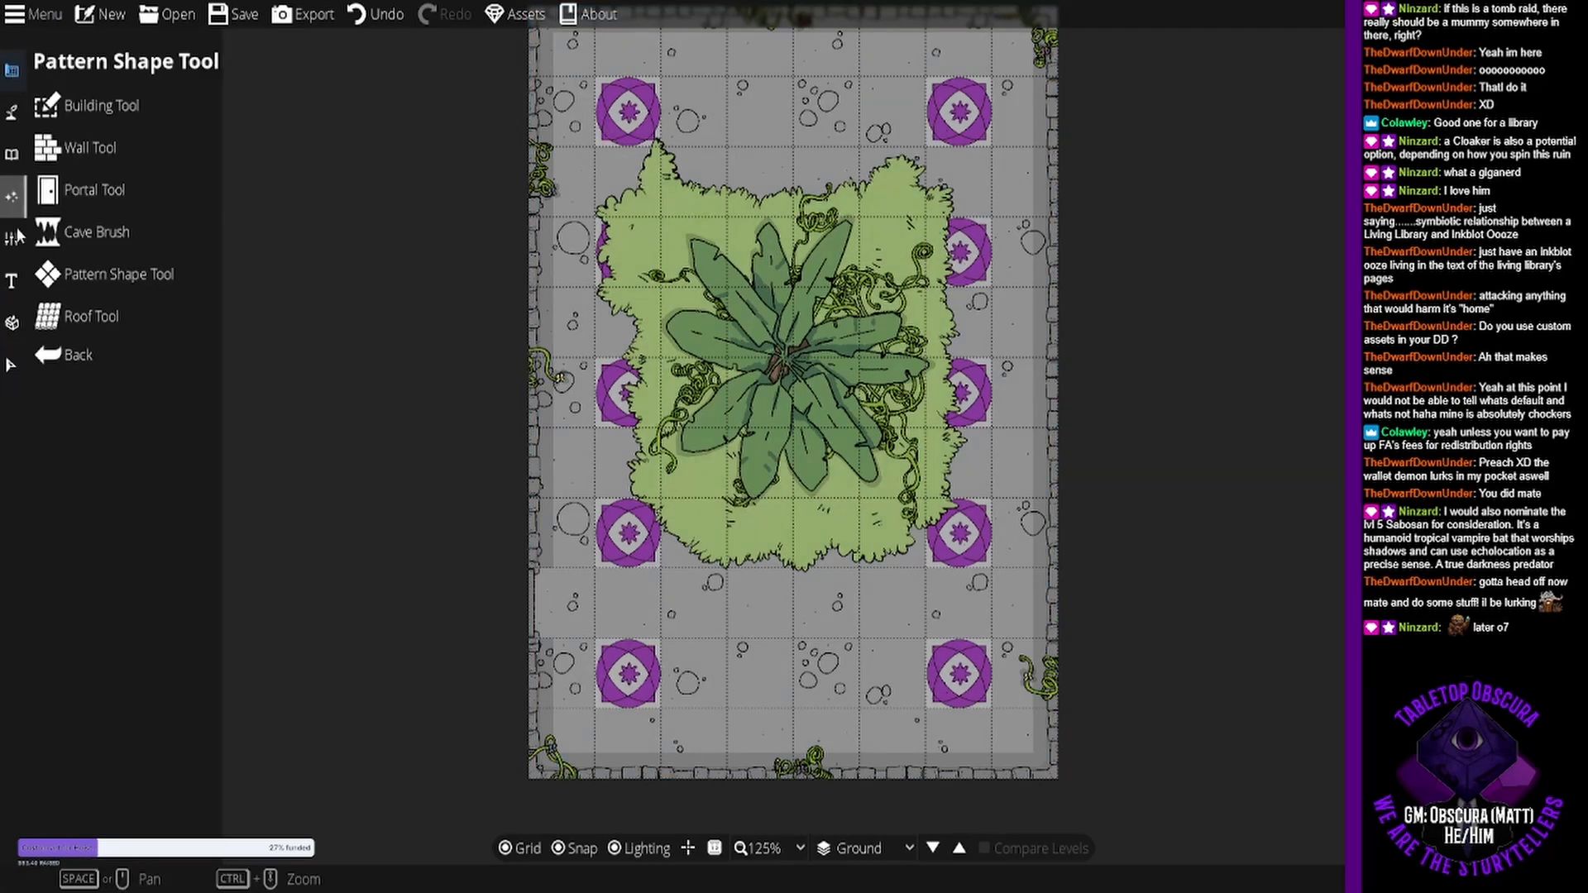
pyautogui.click(11, 365)
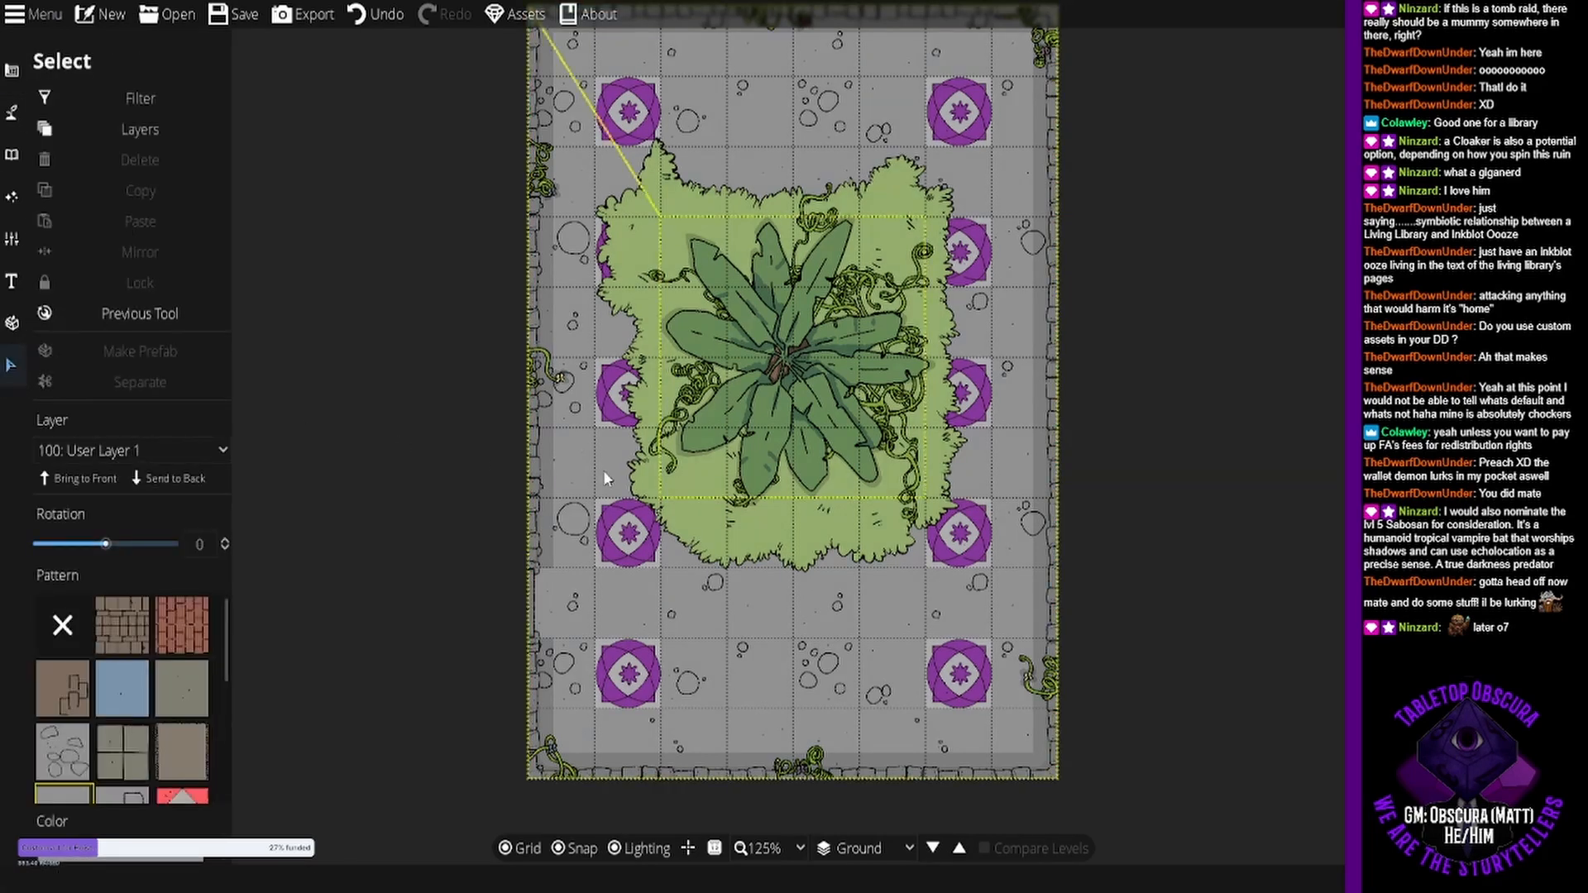
pyautogui.click(670, 450)
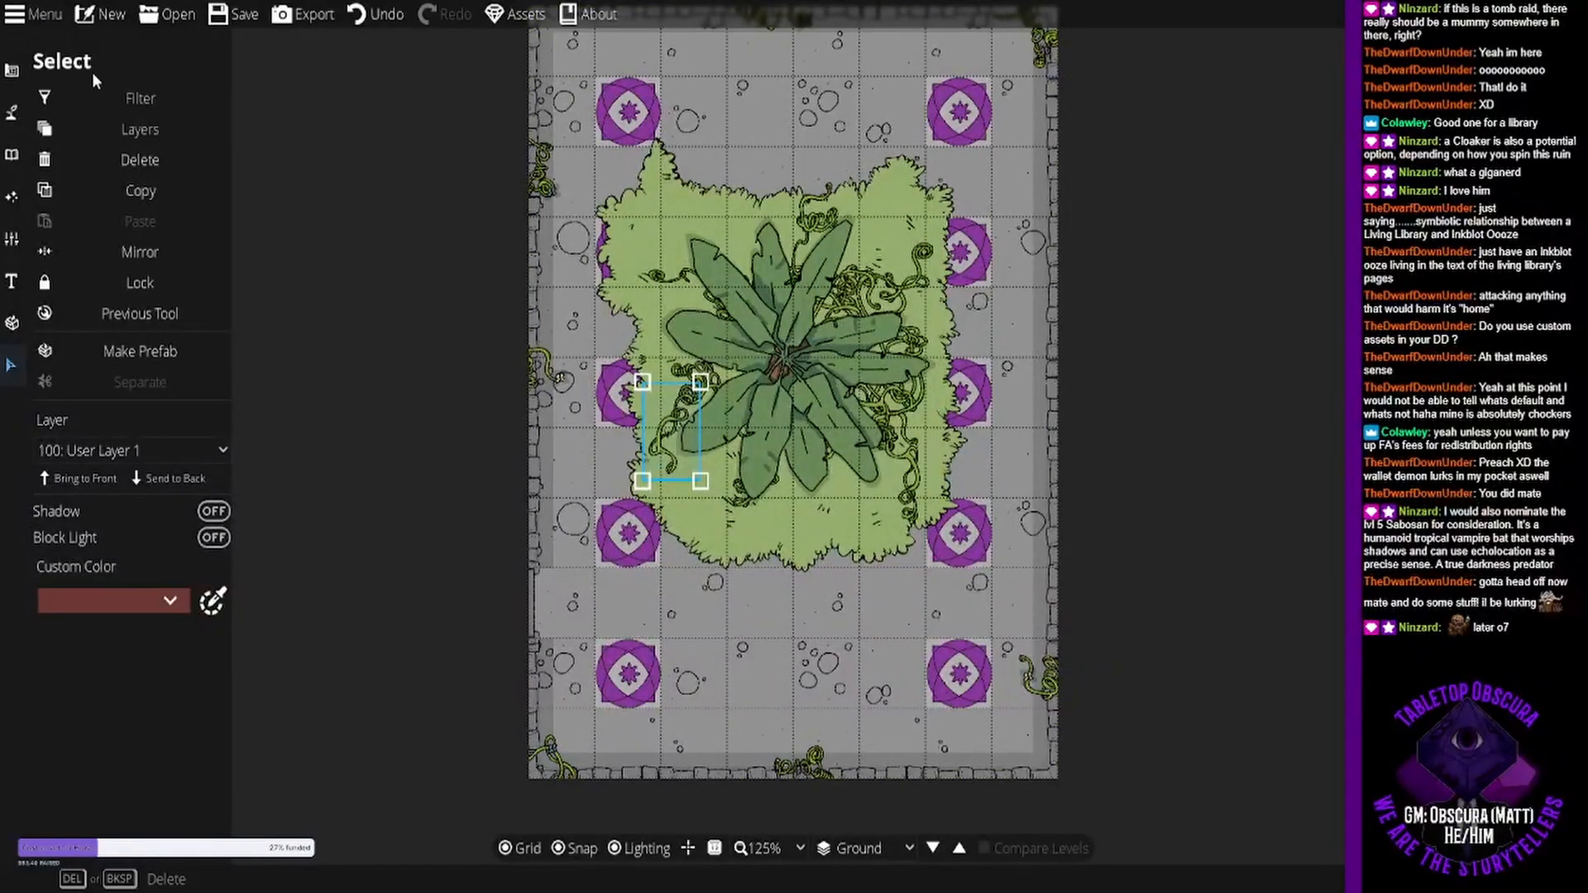
pyautogui.moveTo(515, 329); pyautogui.dragTo(497, 381)
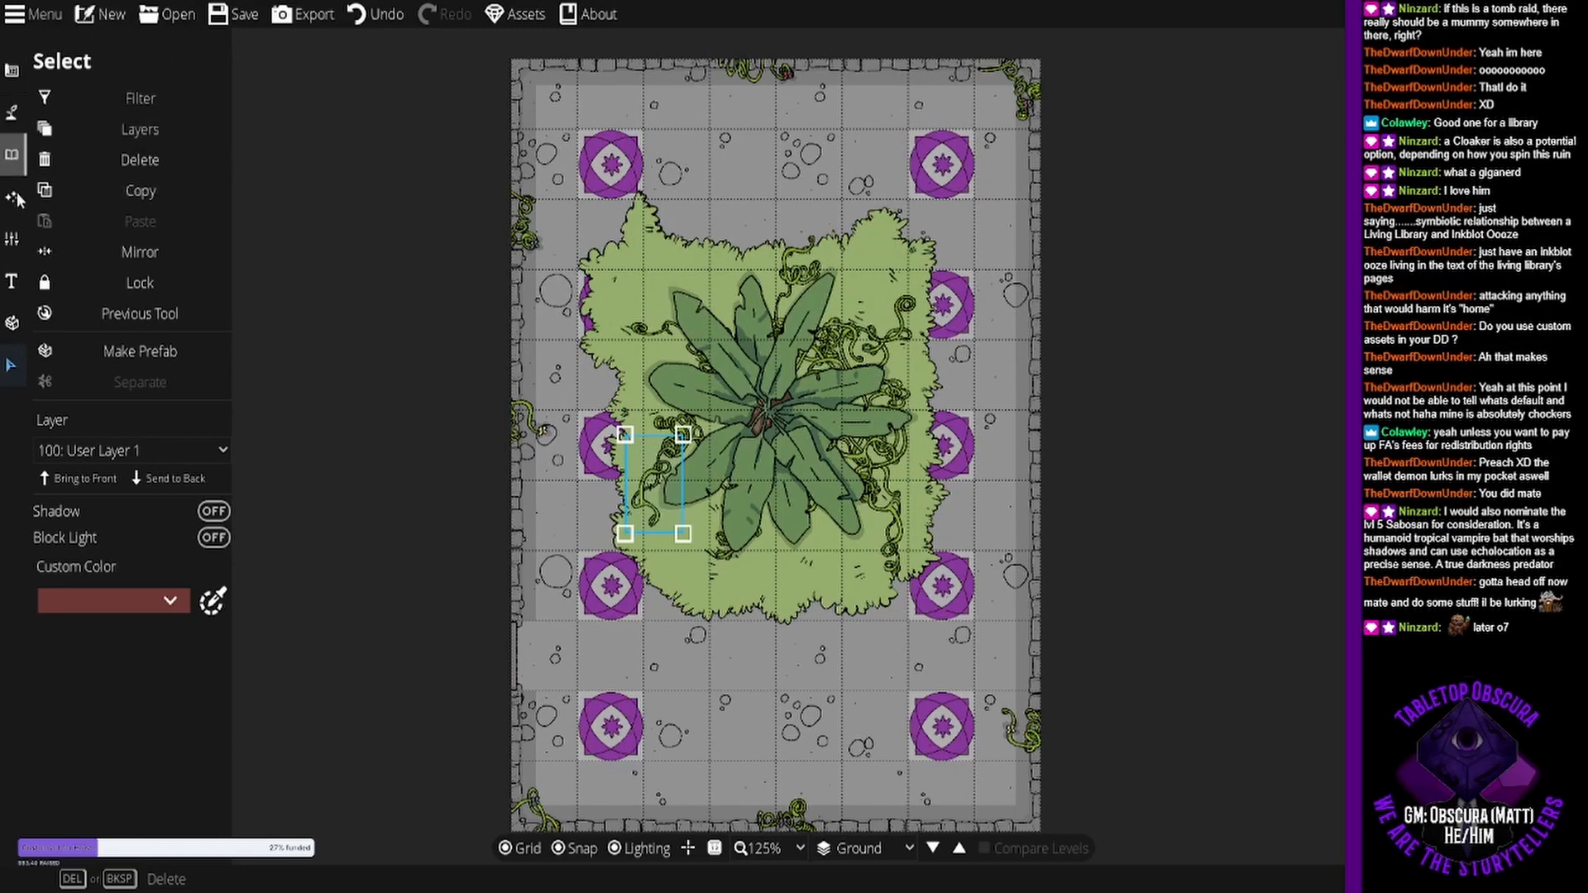
pyautogui.click(12, 76)
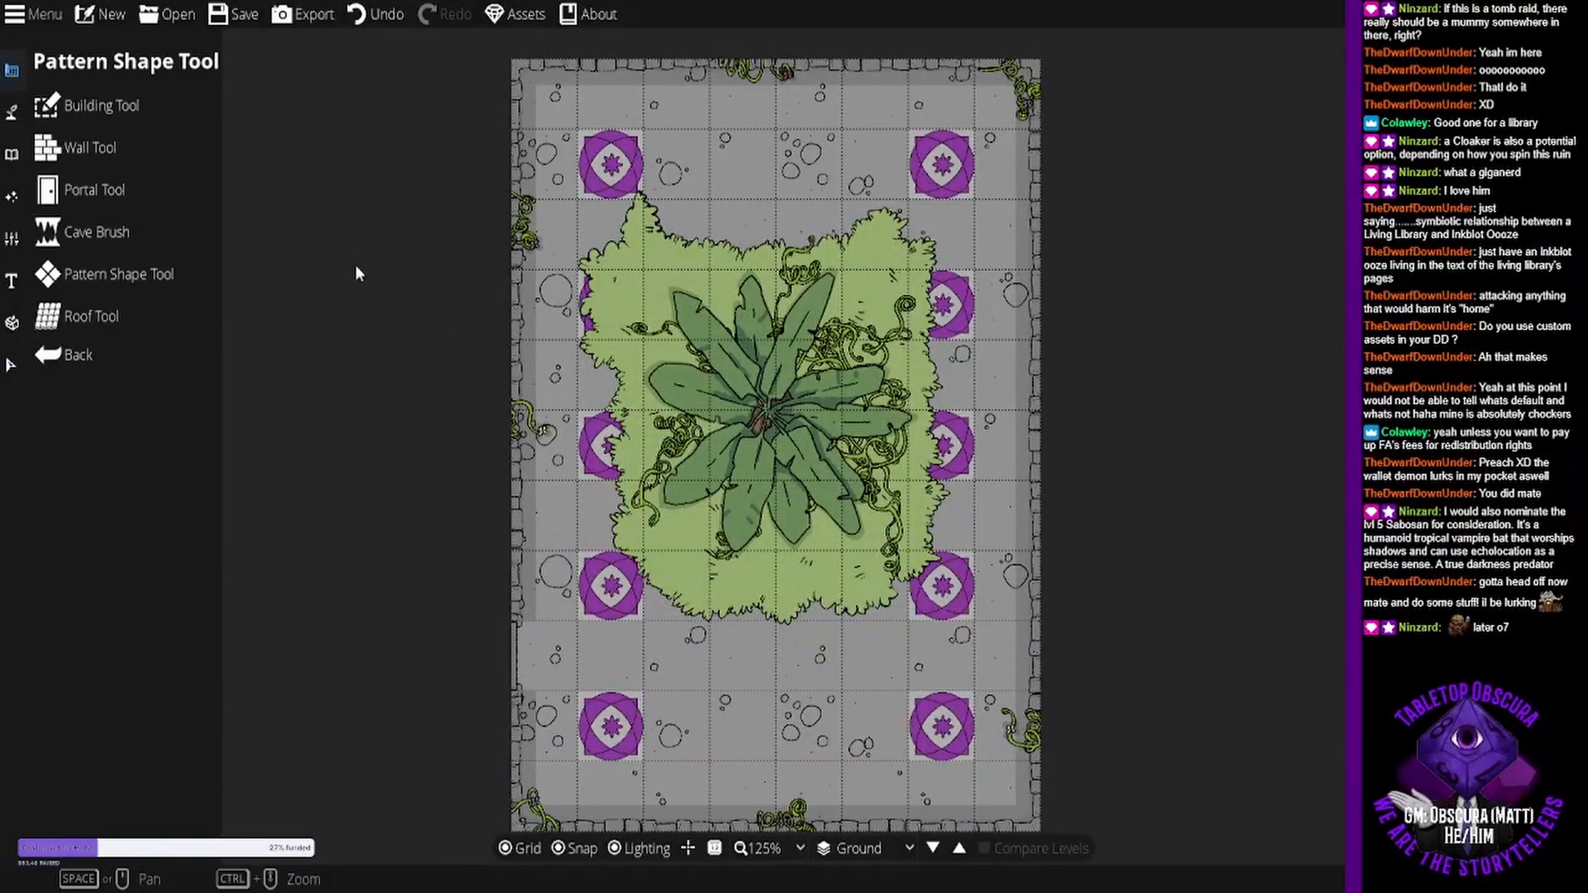
pyautogui.moveTo(822, 515); pyautogui.dragTo(869, 469)
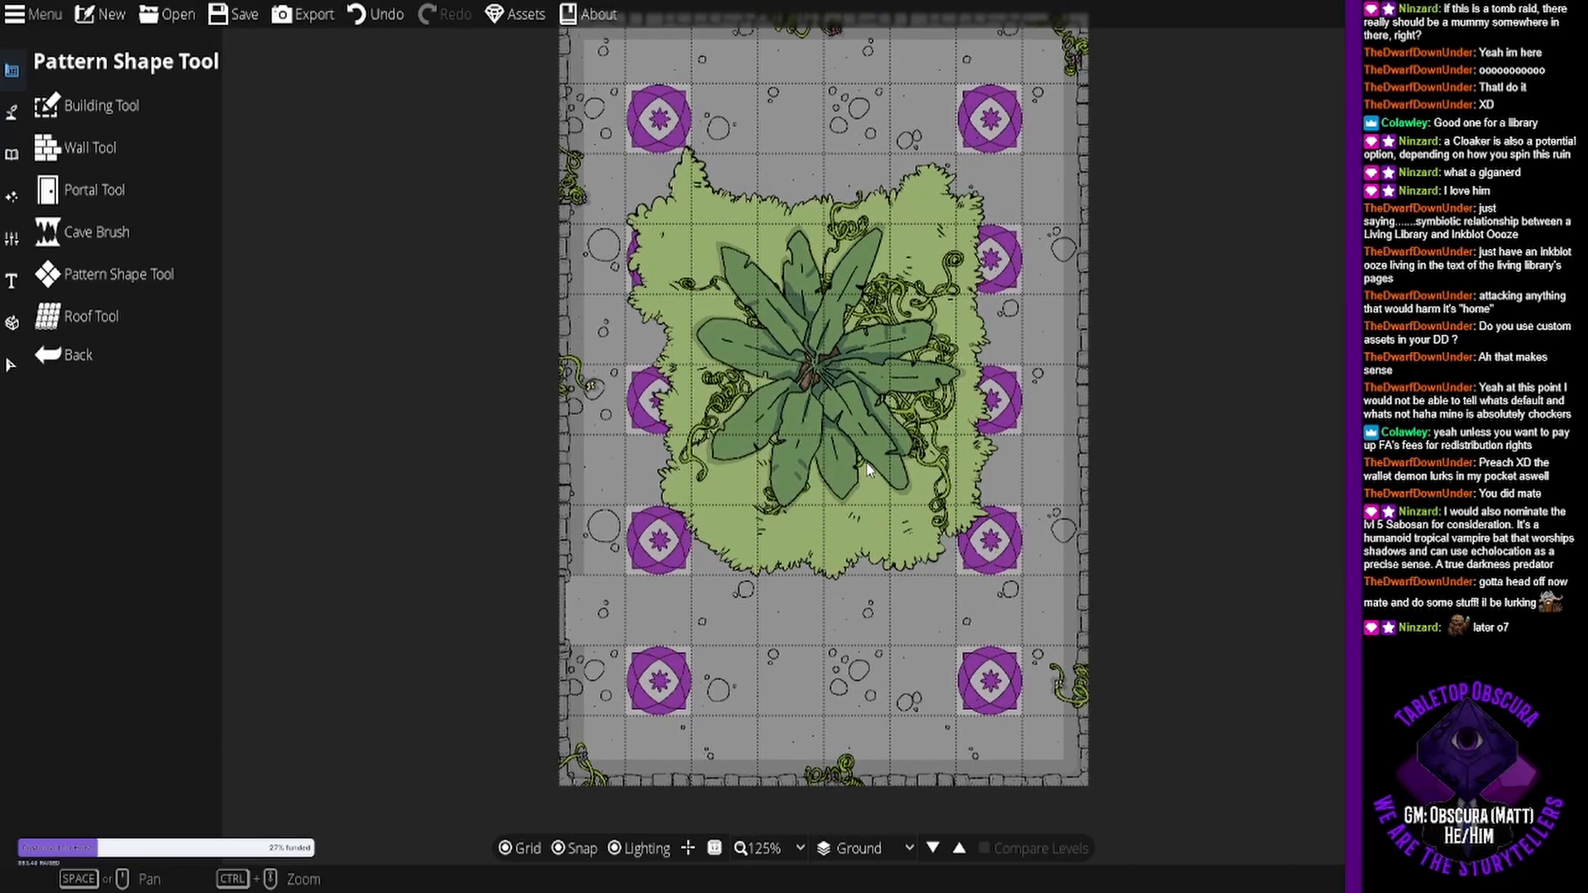
pyautogui.moveTo(906, 376); pyautogui.dragTo(899, 390)
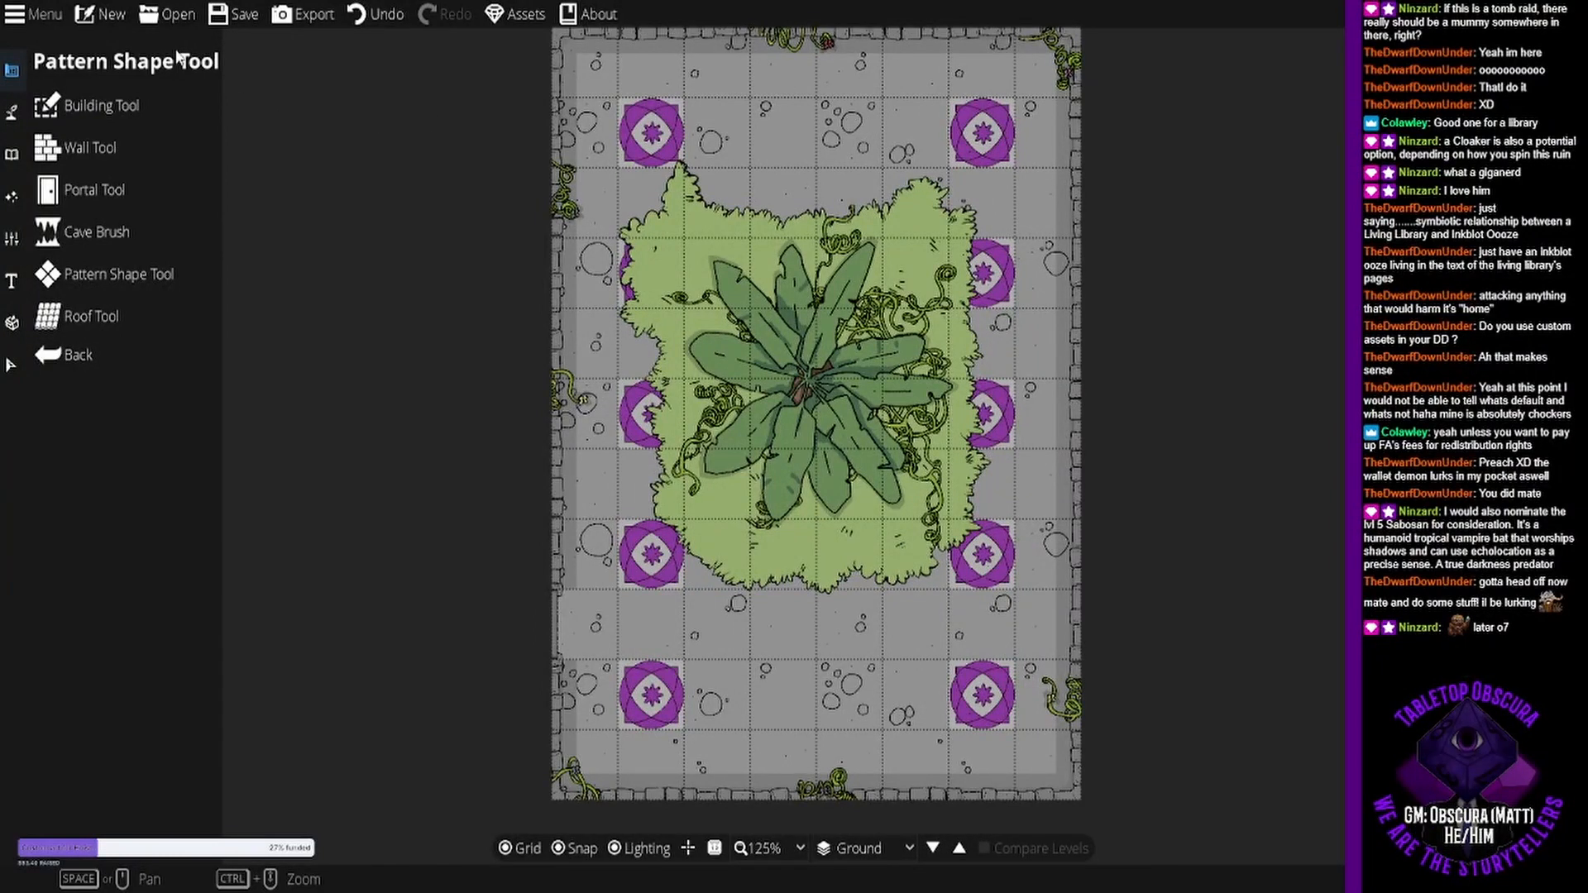
# - Save the map and export it in Universal VTT mode
pyautogui.click(225, 12)
pyautogui.click(291, 16)
pyautogui.click(811, 678)
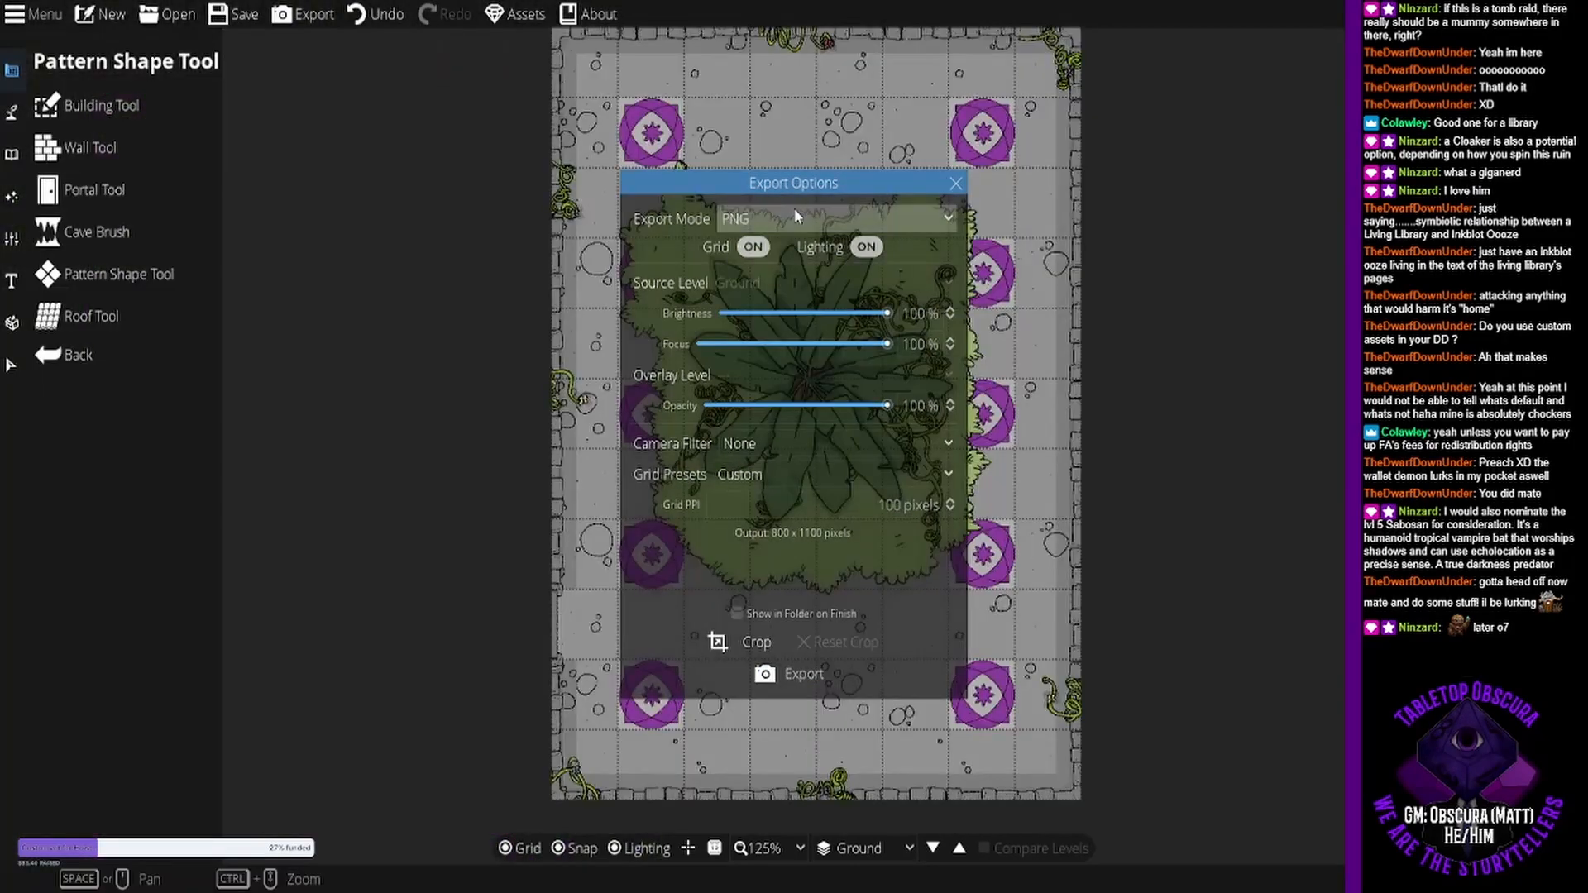
pyautogui.click(793, 209)
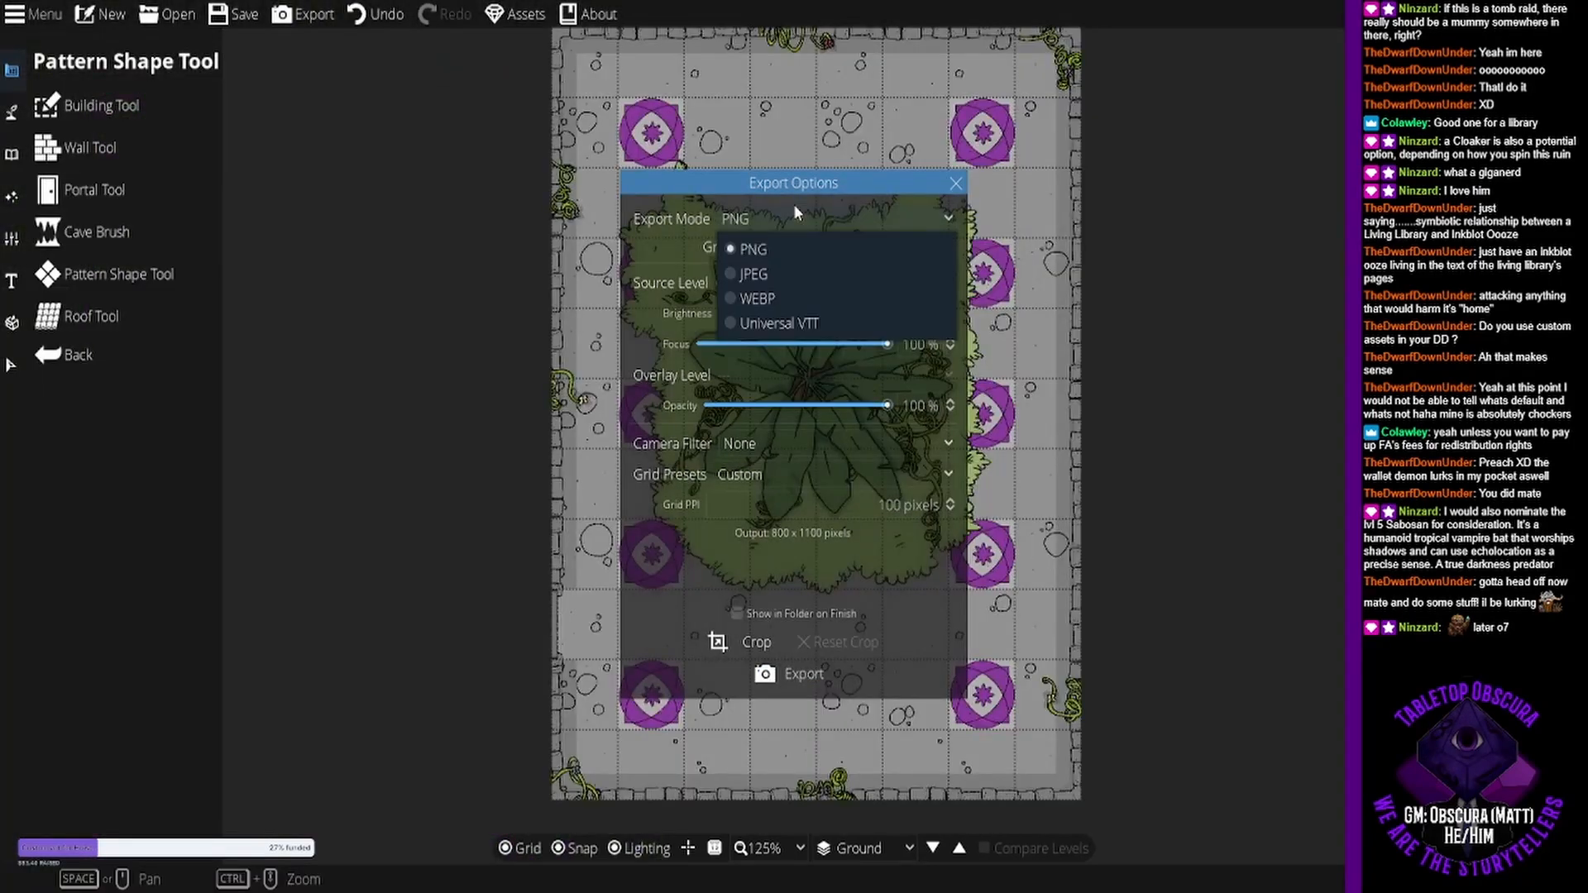
pyautogui.click(784, 323)
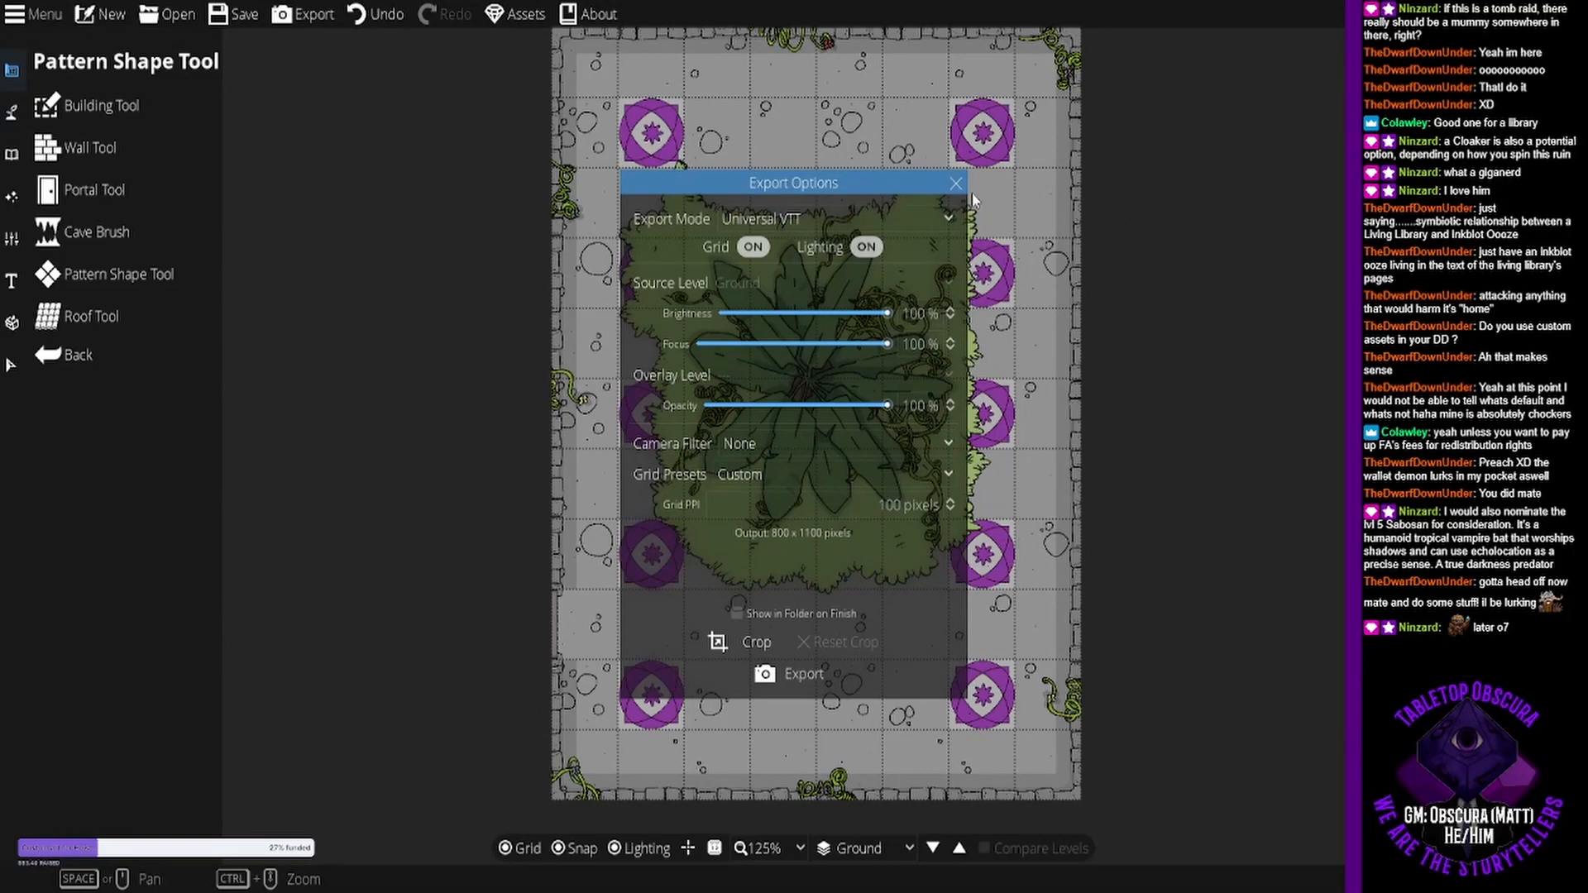
pyautogui.click(956, 183)
# - Switch to Foundry VTT and import the exported battle map as the scene Room 2 - The Lonely Tree - Moderate 5
pyautogui.moveTo(757, 380); pyautogui.dragTo(750, 395)
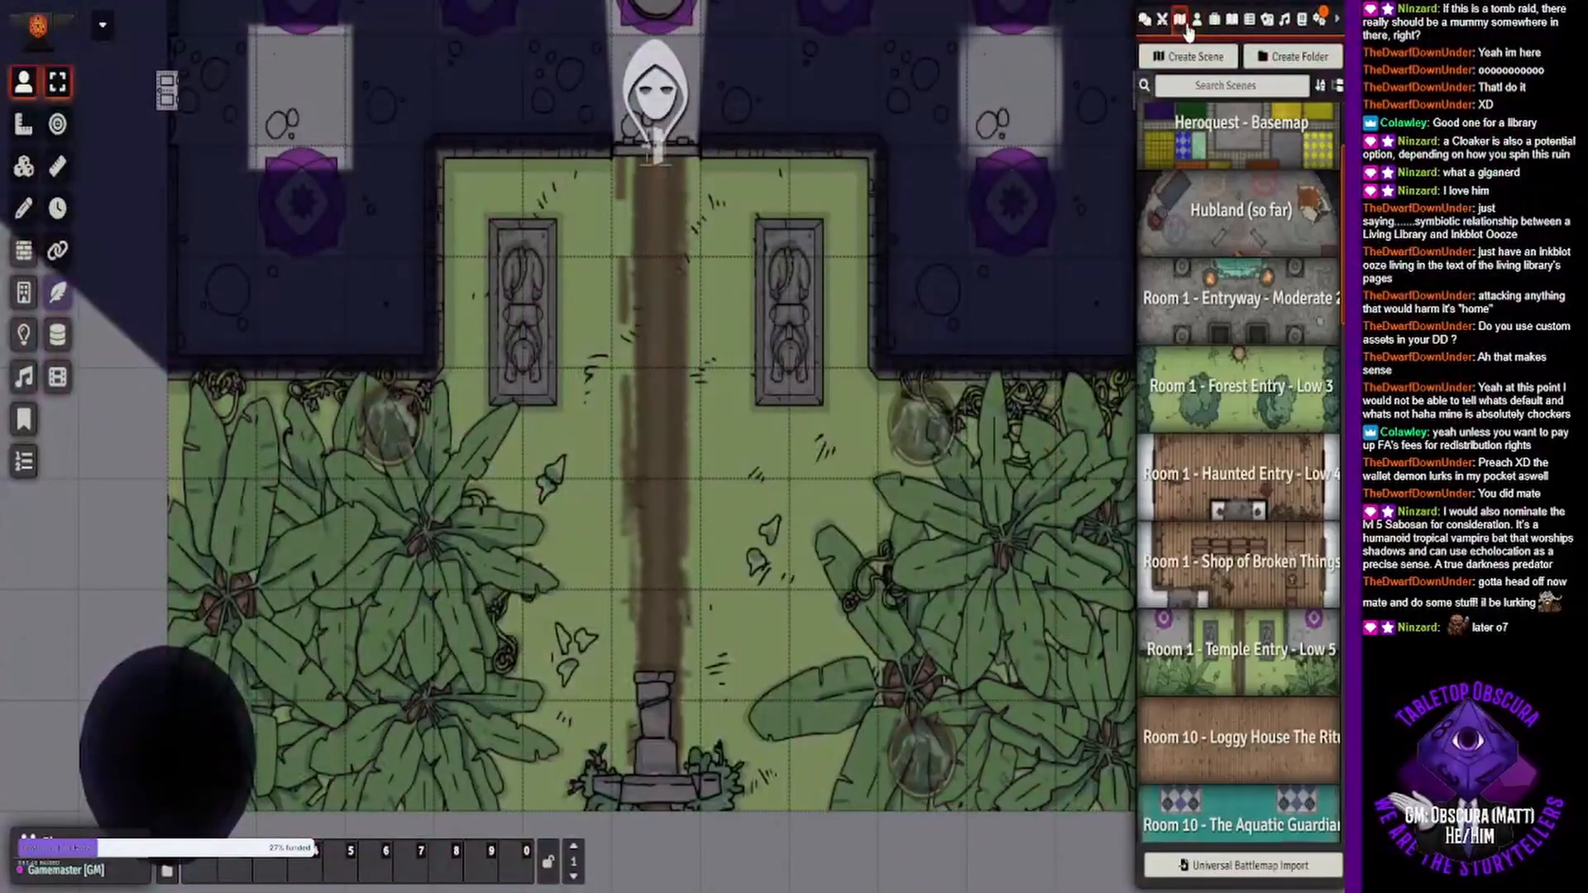
pyautogui.click(1231, 867)
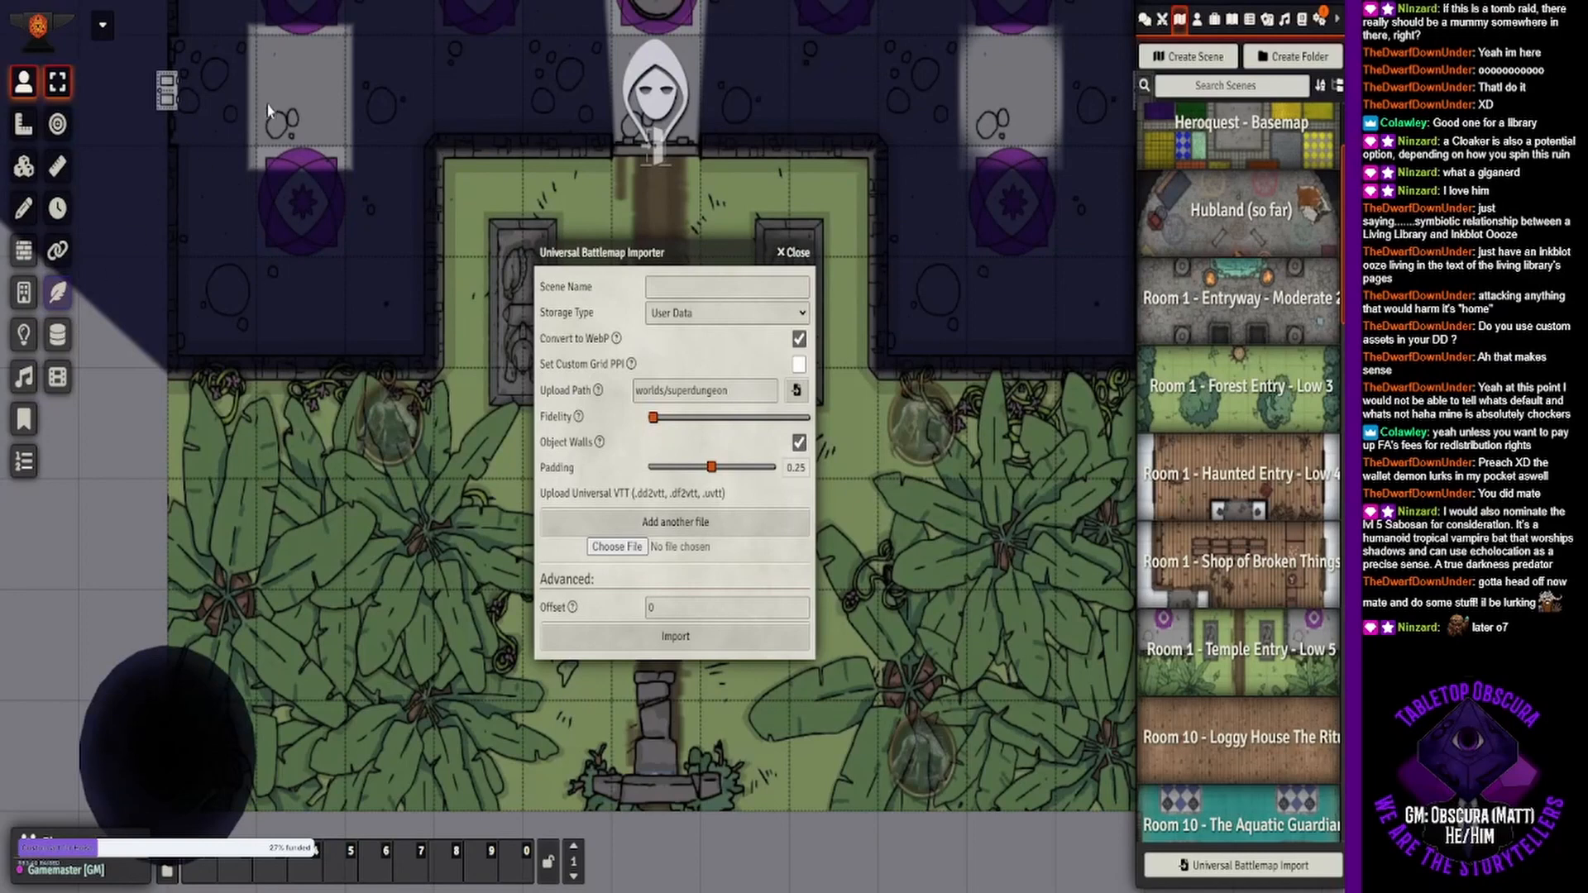
pyautogui.click(567, 457)
pyautogui.click(666, 636)
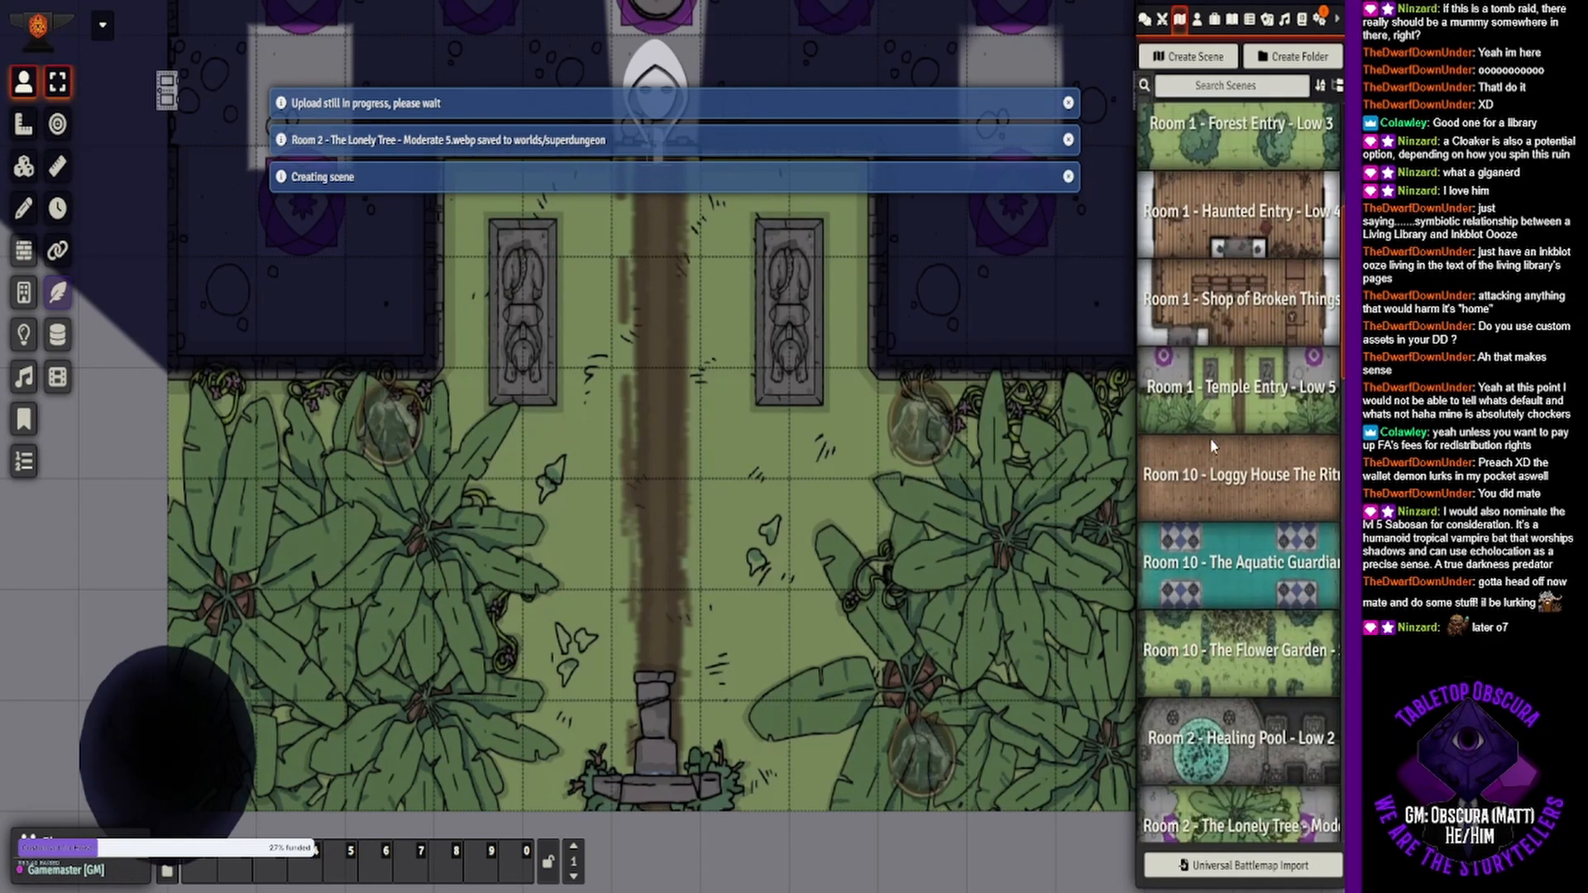
# - Find the Room 2 - The Lonely Tree scene in the scene list and open it
pyautogui.scroll(-4, 1212, 447)
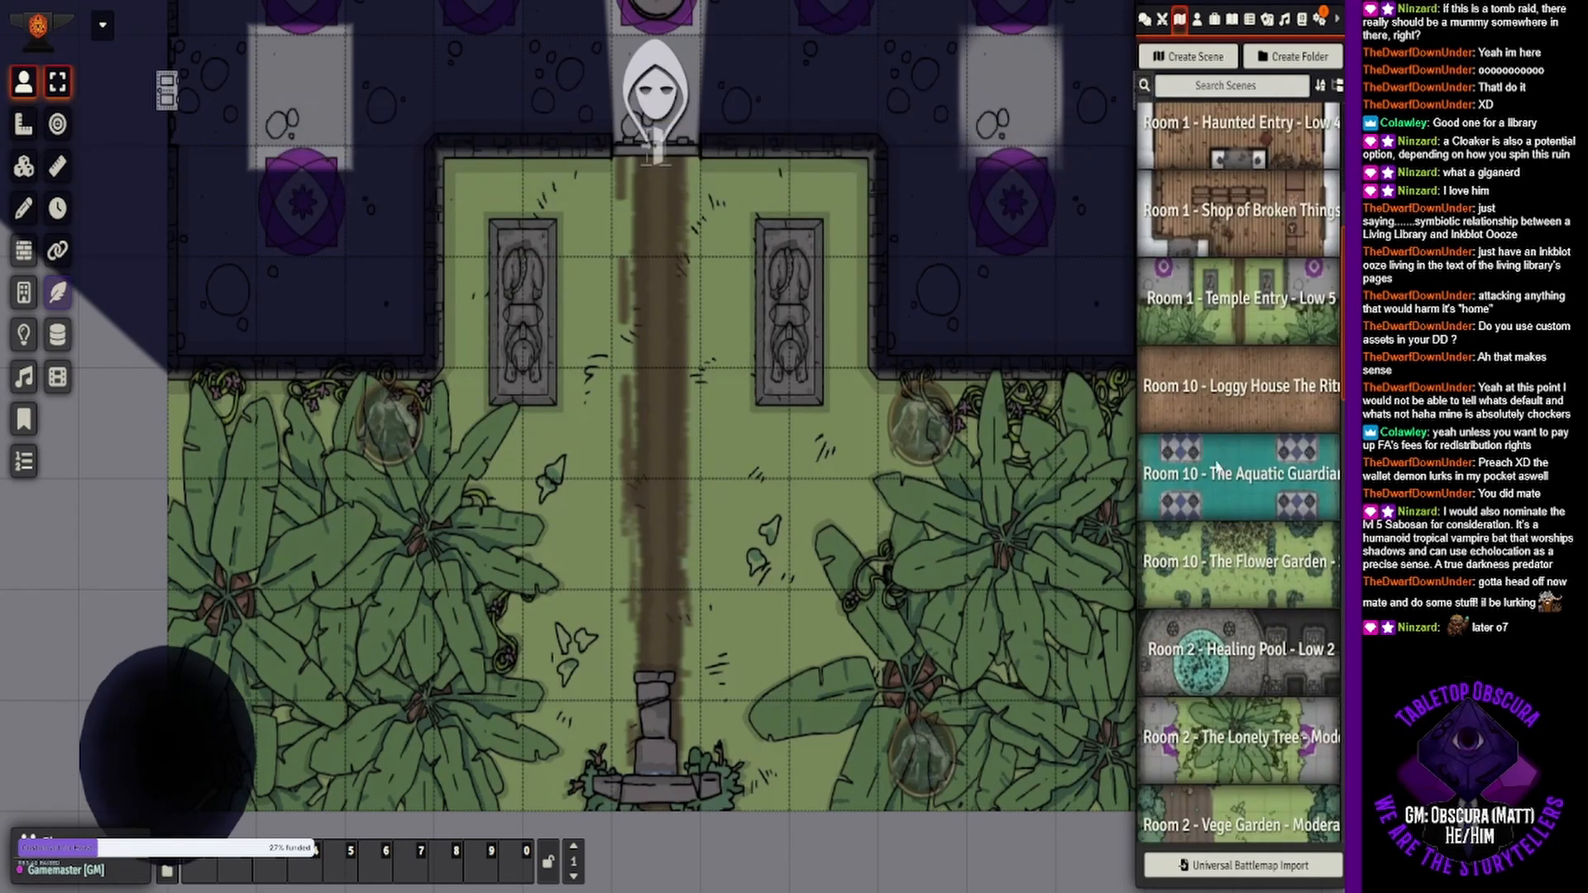
pyautogui.rightClick(1249, 758)
pyautogui.click(1175, 549)
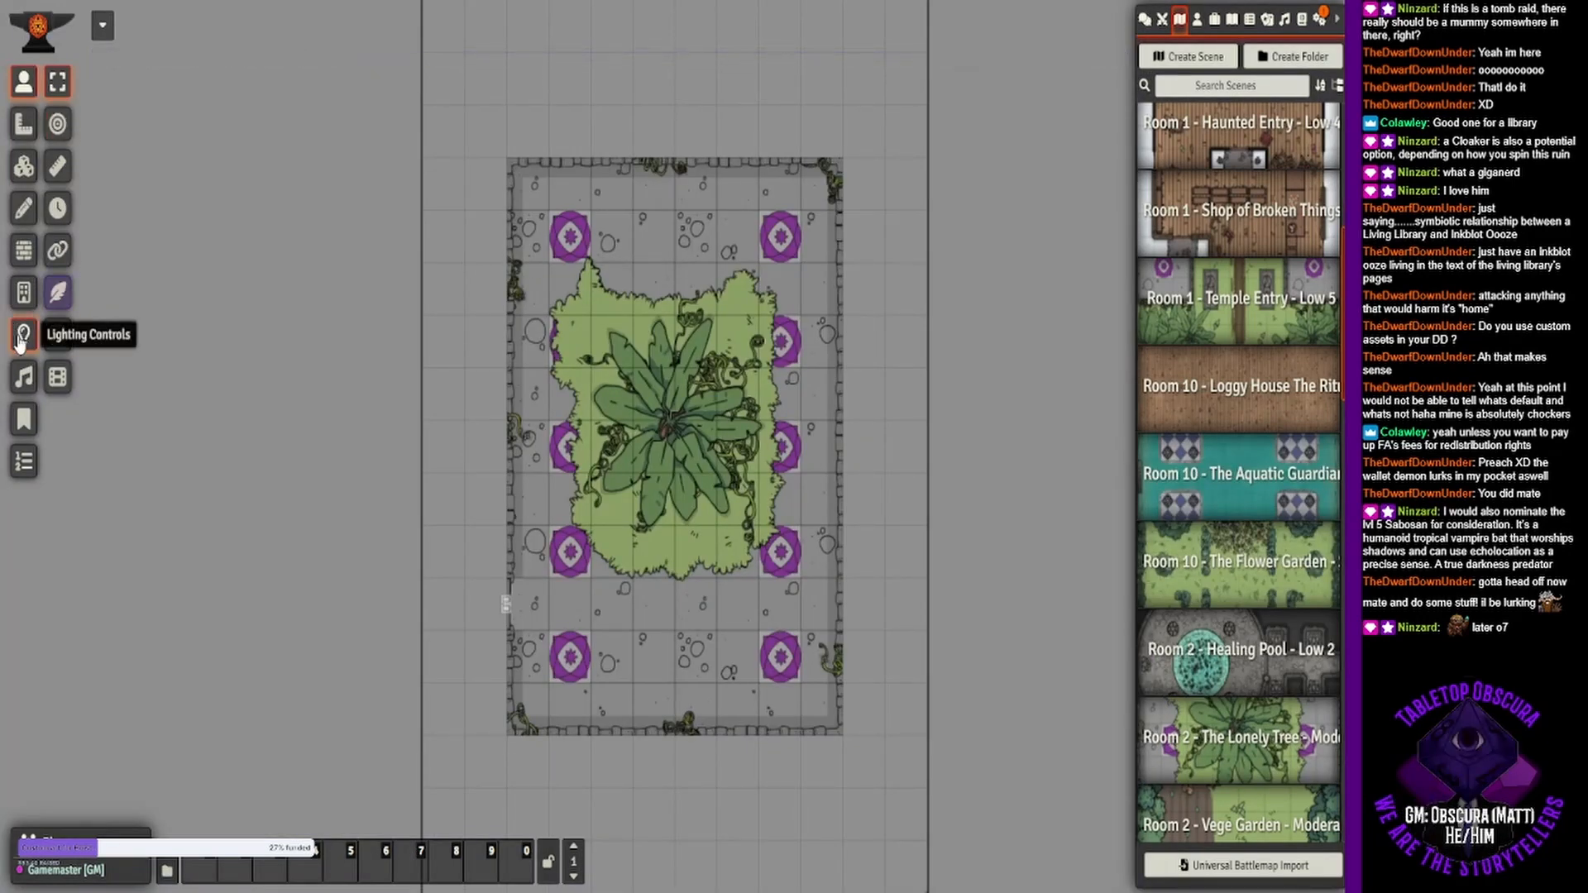
# - Draw a closed rectangle of window walls around the large plant, inside the grass patch
pyautogui.click(22, 337)
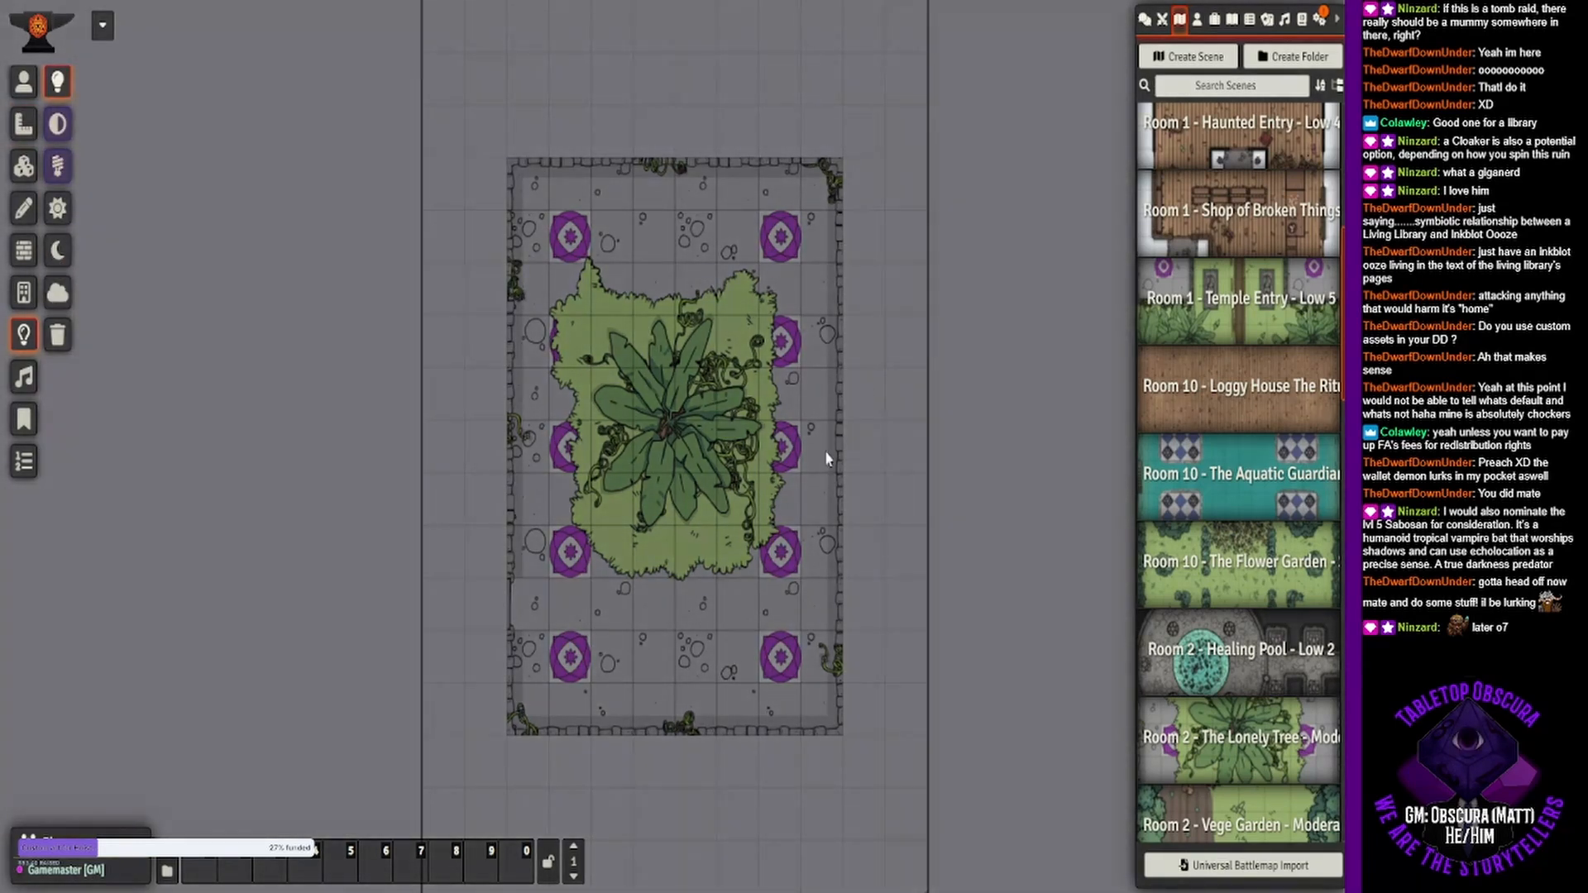
pyautogui.scroll(5, 757, 489)
pyautogui.scroll(1, 759, 492)
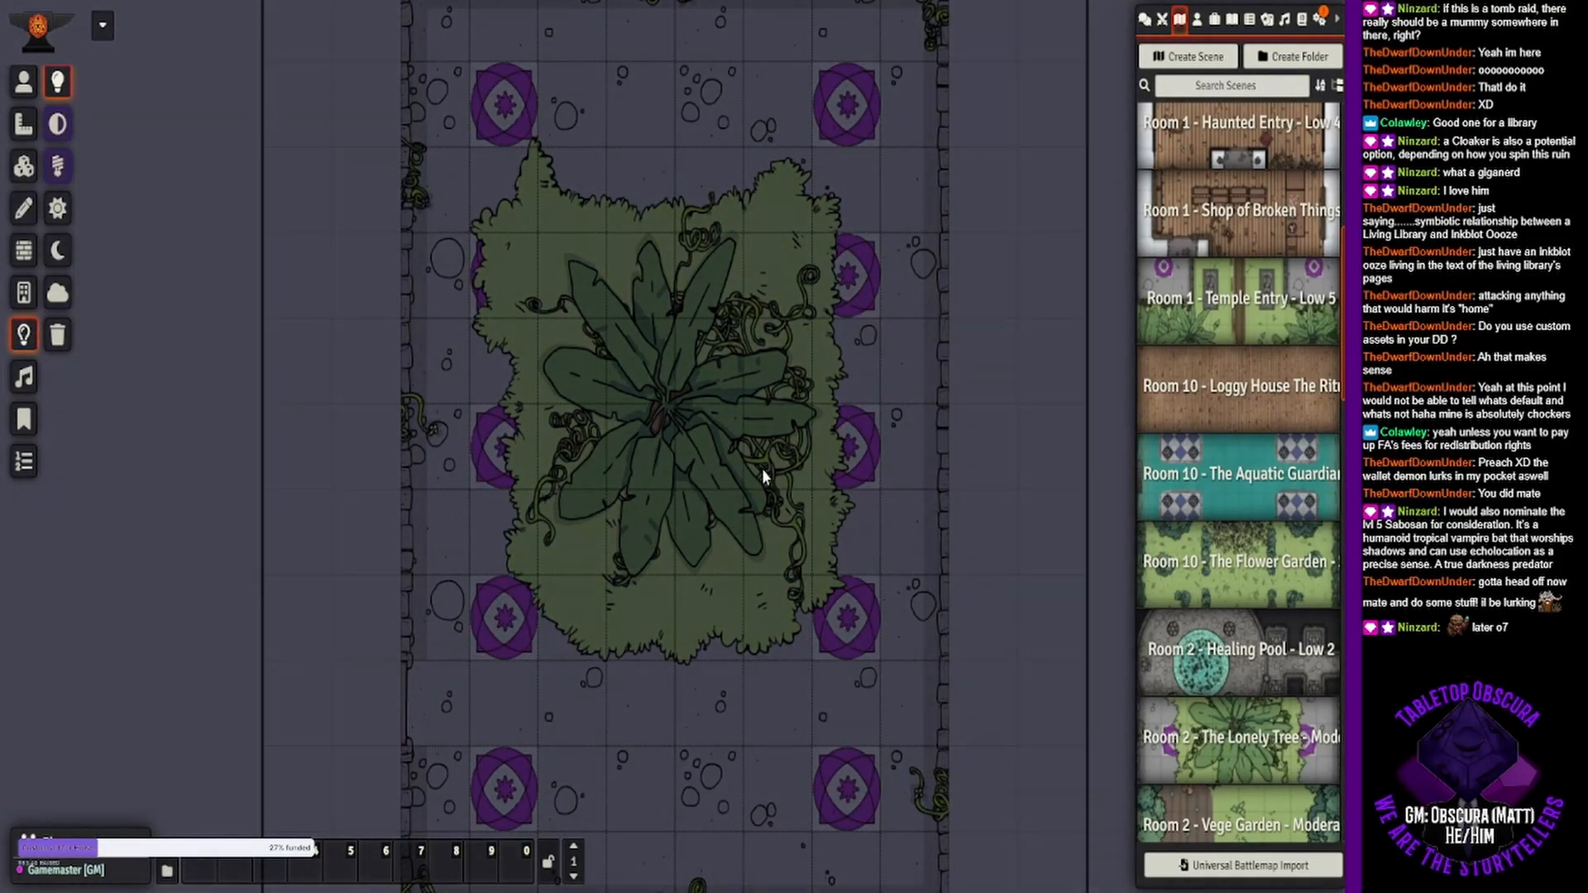
pyautogui.click(20, 254)
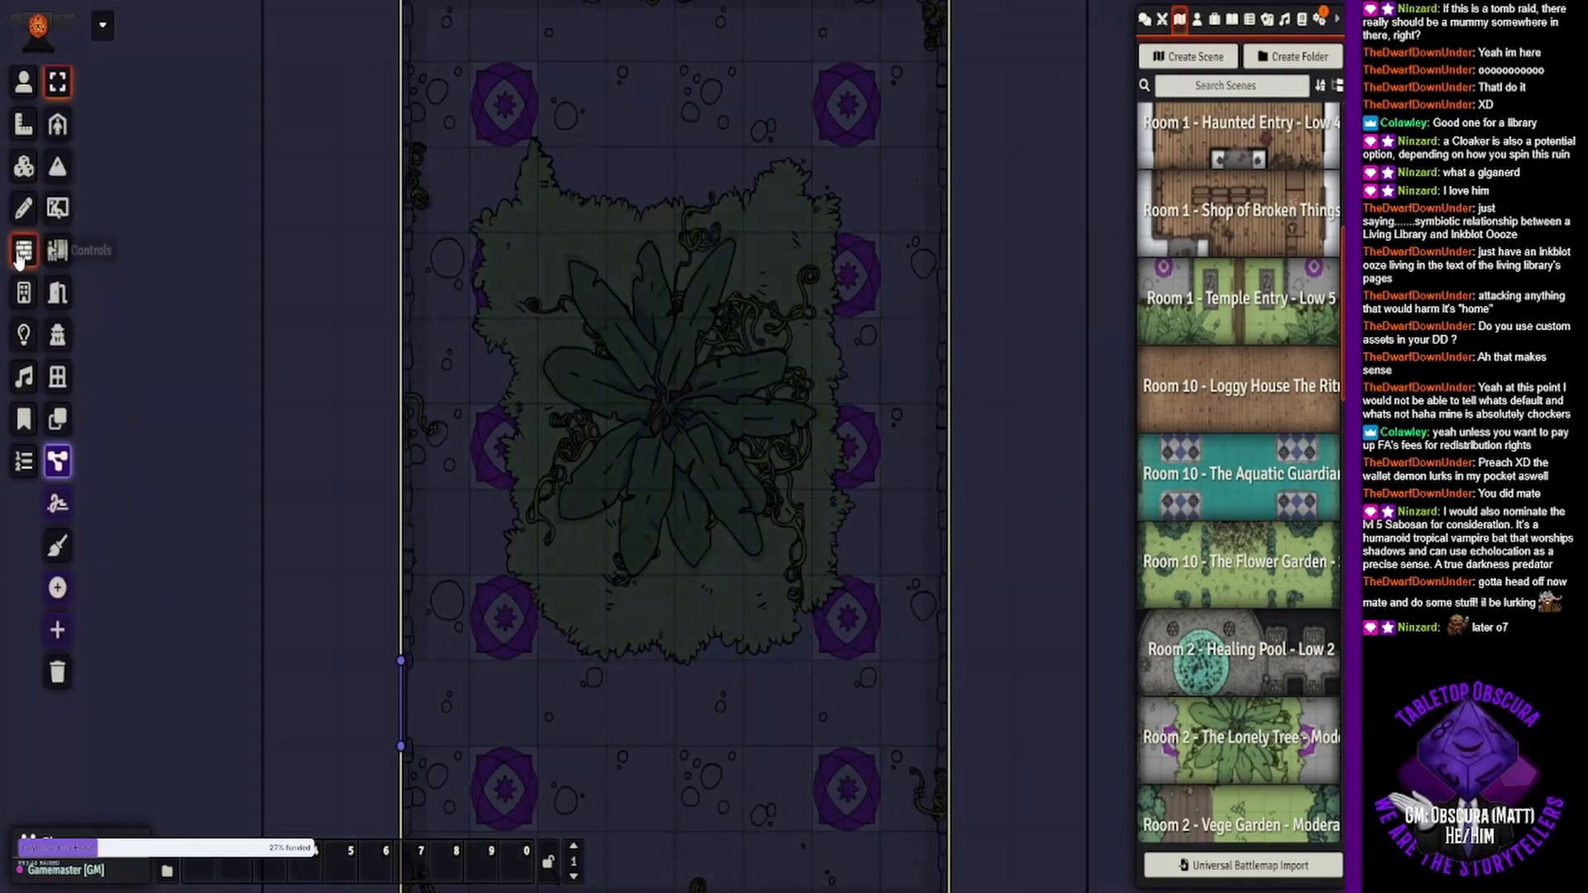
pyautogui.click(60, 263)
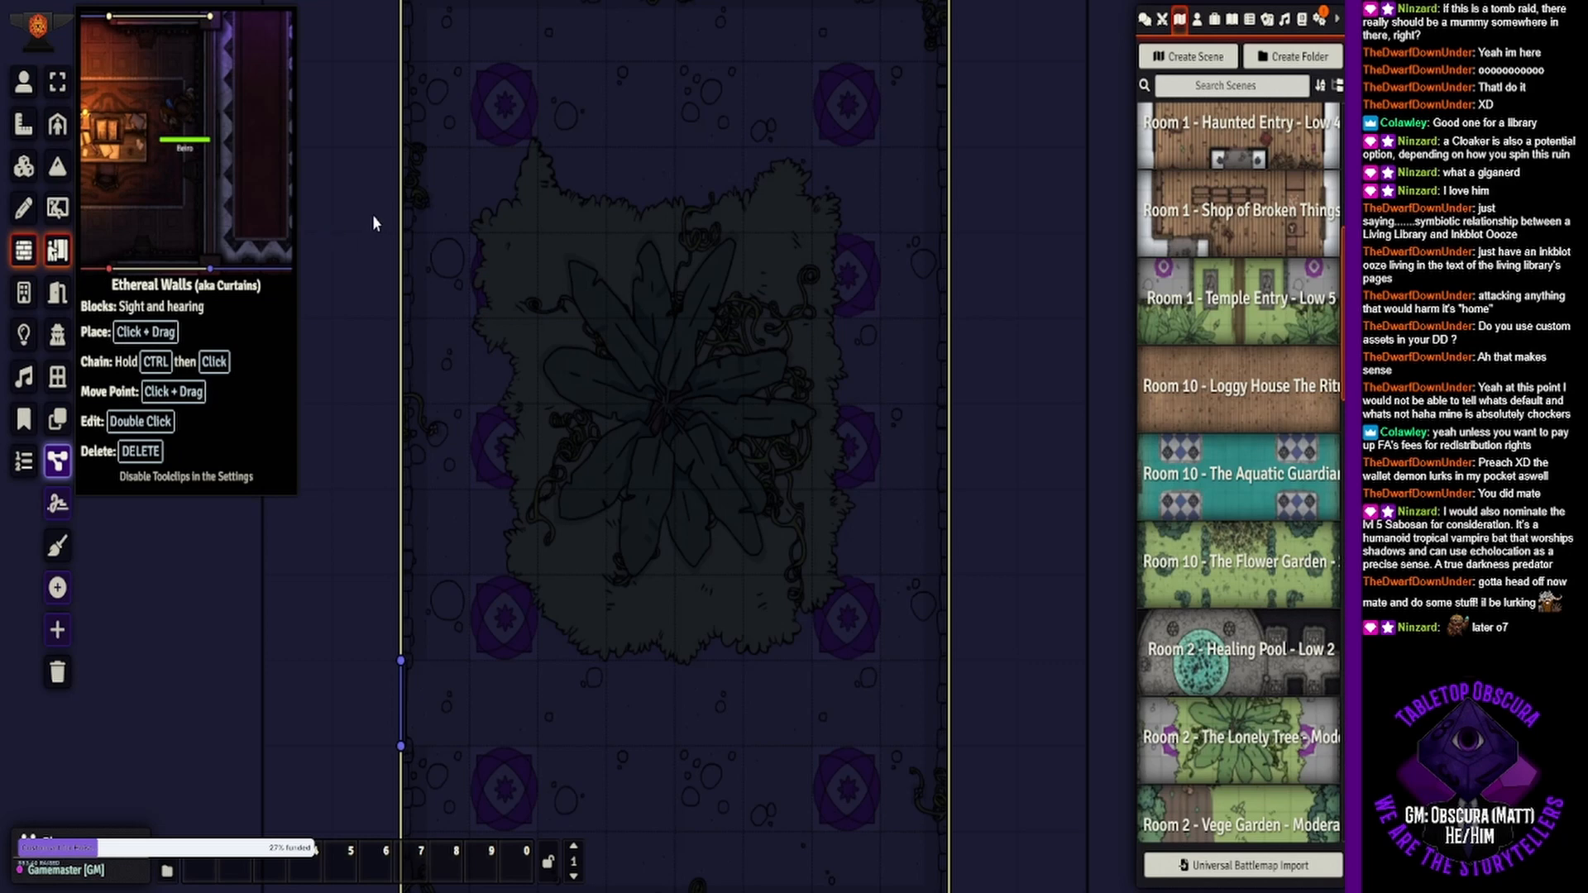
pyautogui.click(65, 385)
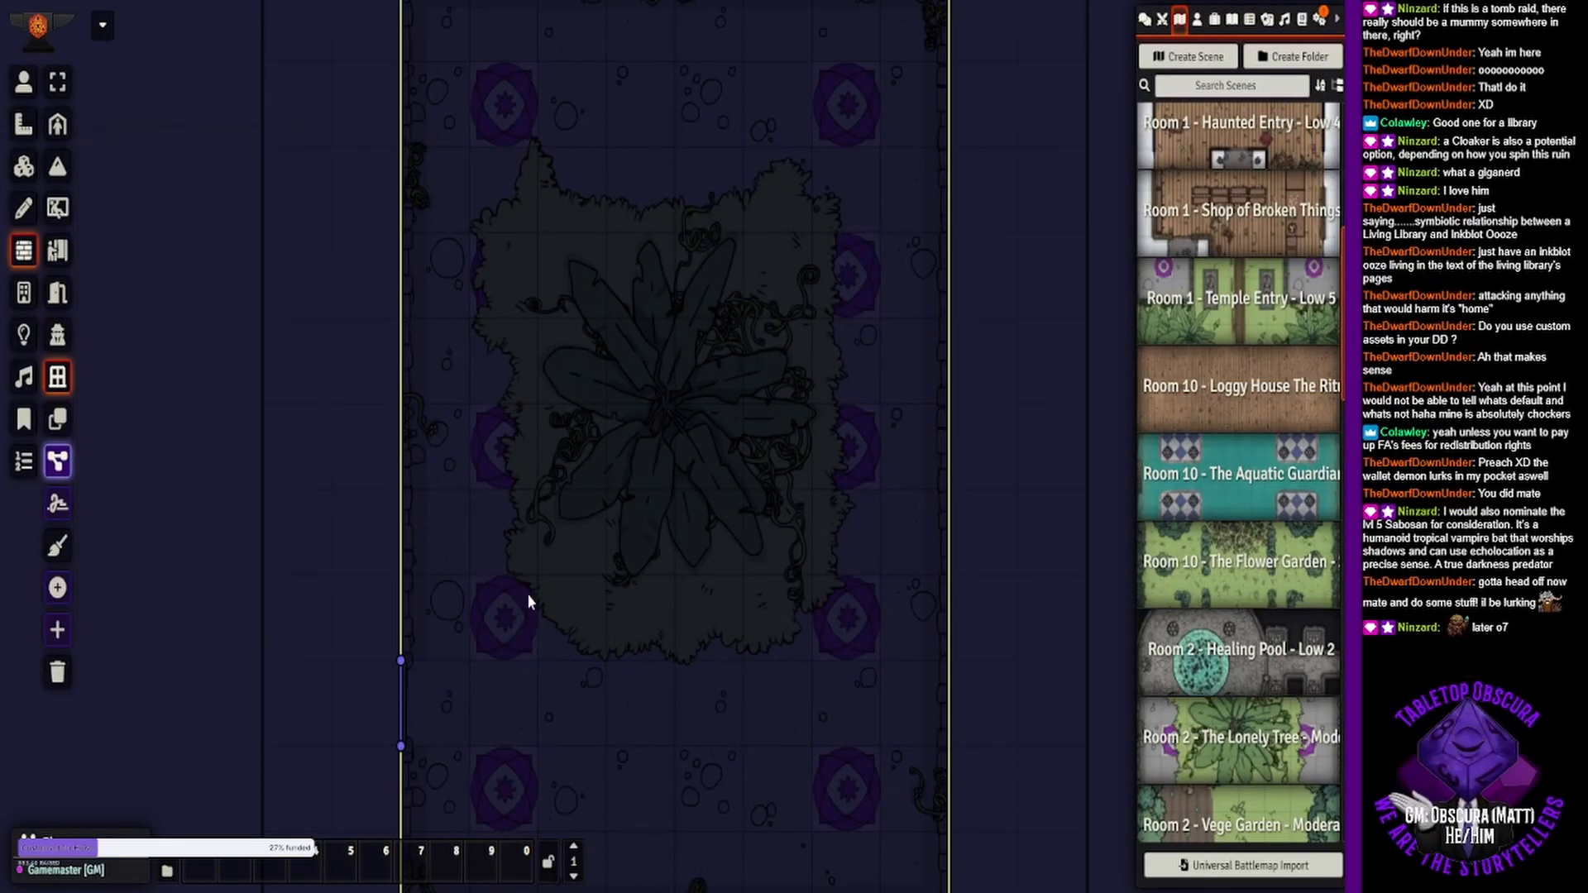
pyautogui.moveTo(528, 595); pyautogui.dragTo(819, 597)
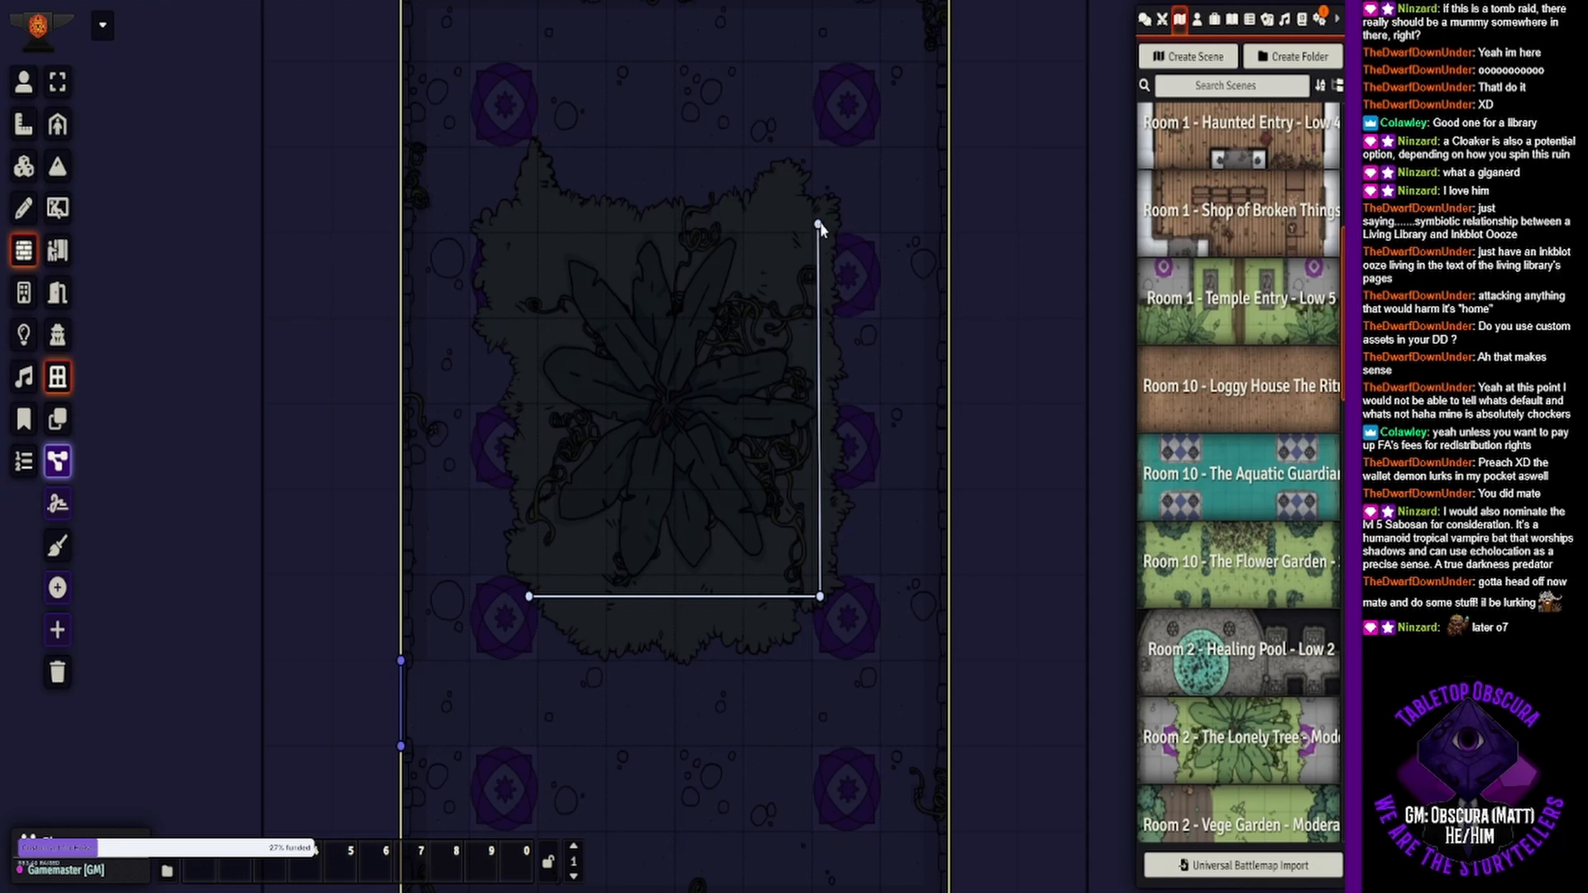
pyautogui.moveTo(821, 228); pyautogui.dragTo(820, 224)
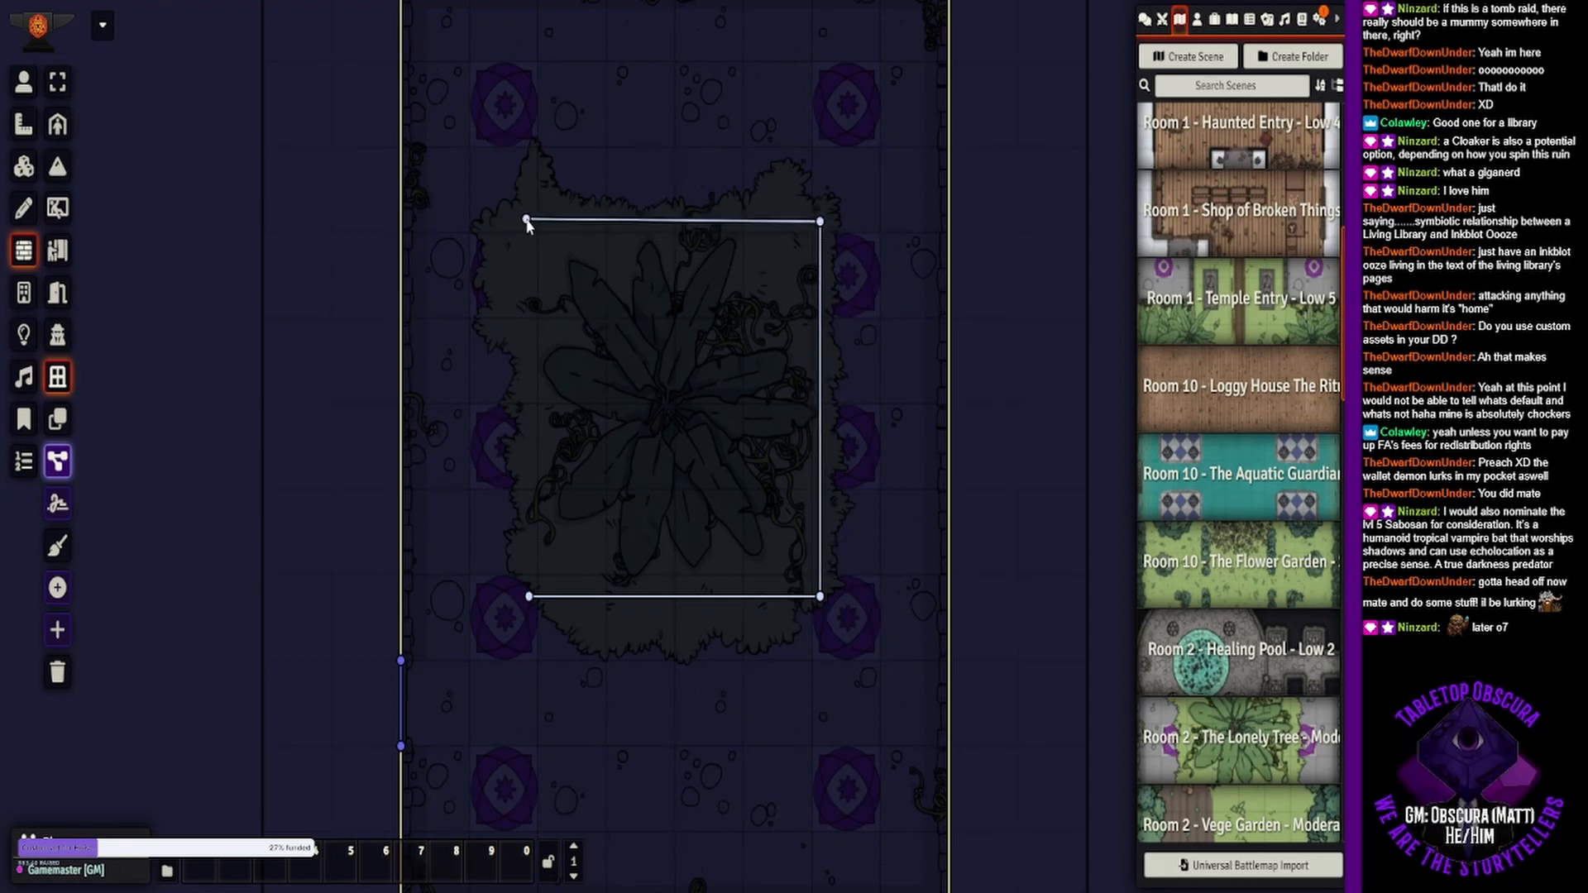
pyautogui.click(528, 222)
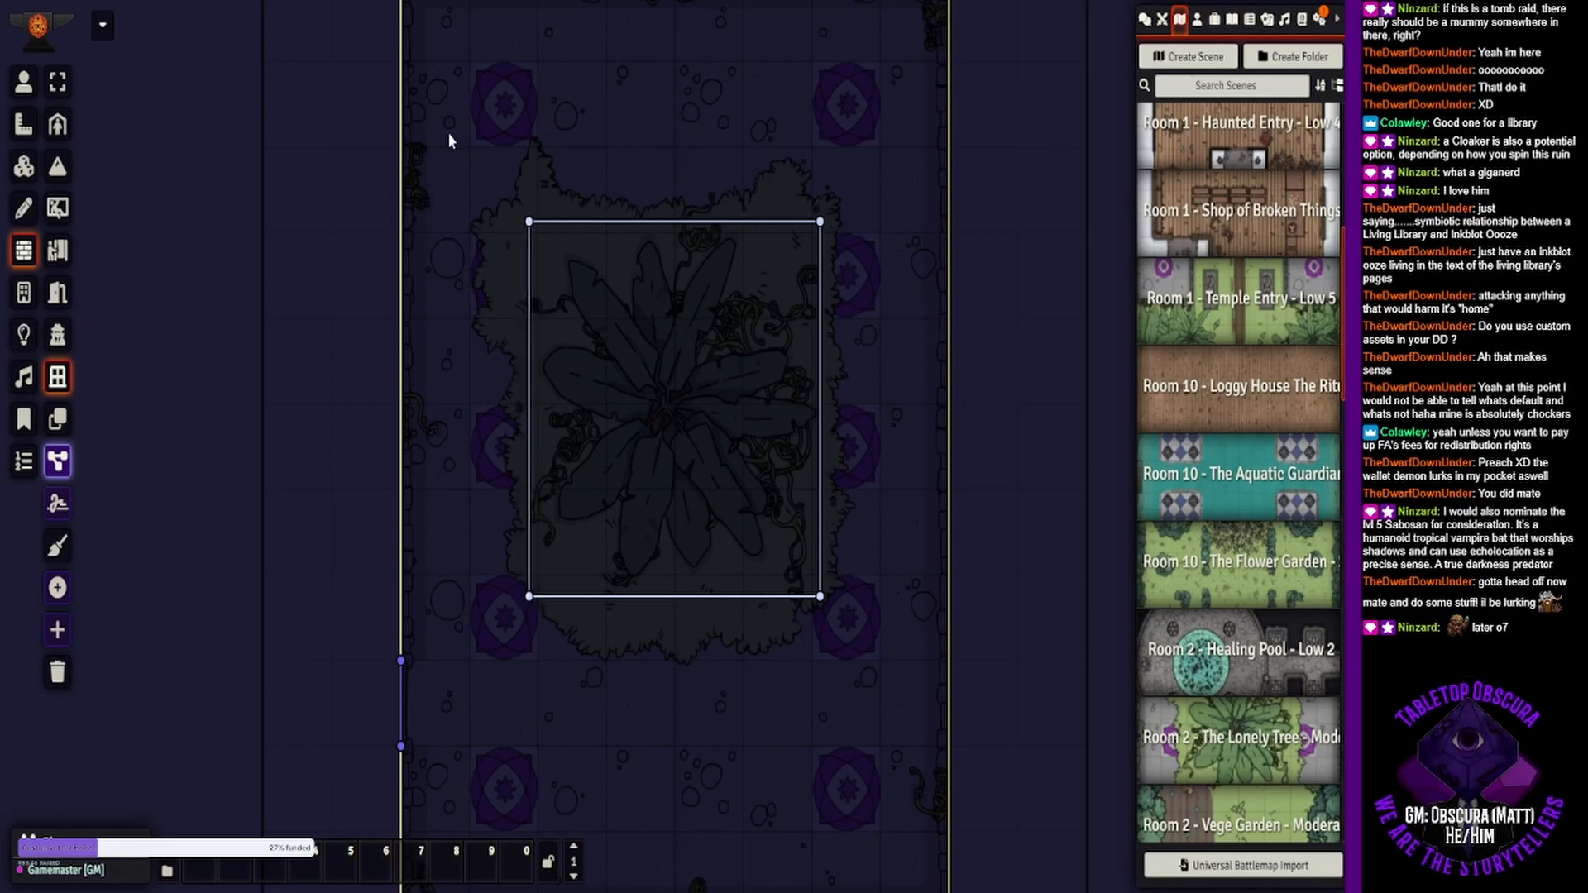
# - Place a light source at the centre of the large plant, within the window walls
pyautogui.click(24, 334)
pyautogui.moveTo(680, 413); pyautogui.dragTo(571, 455)
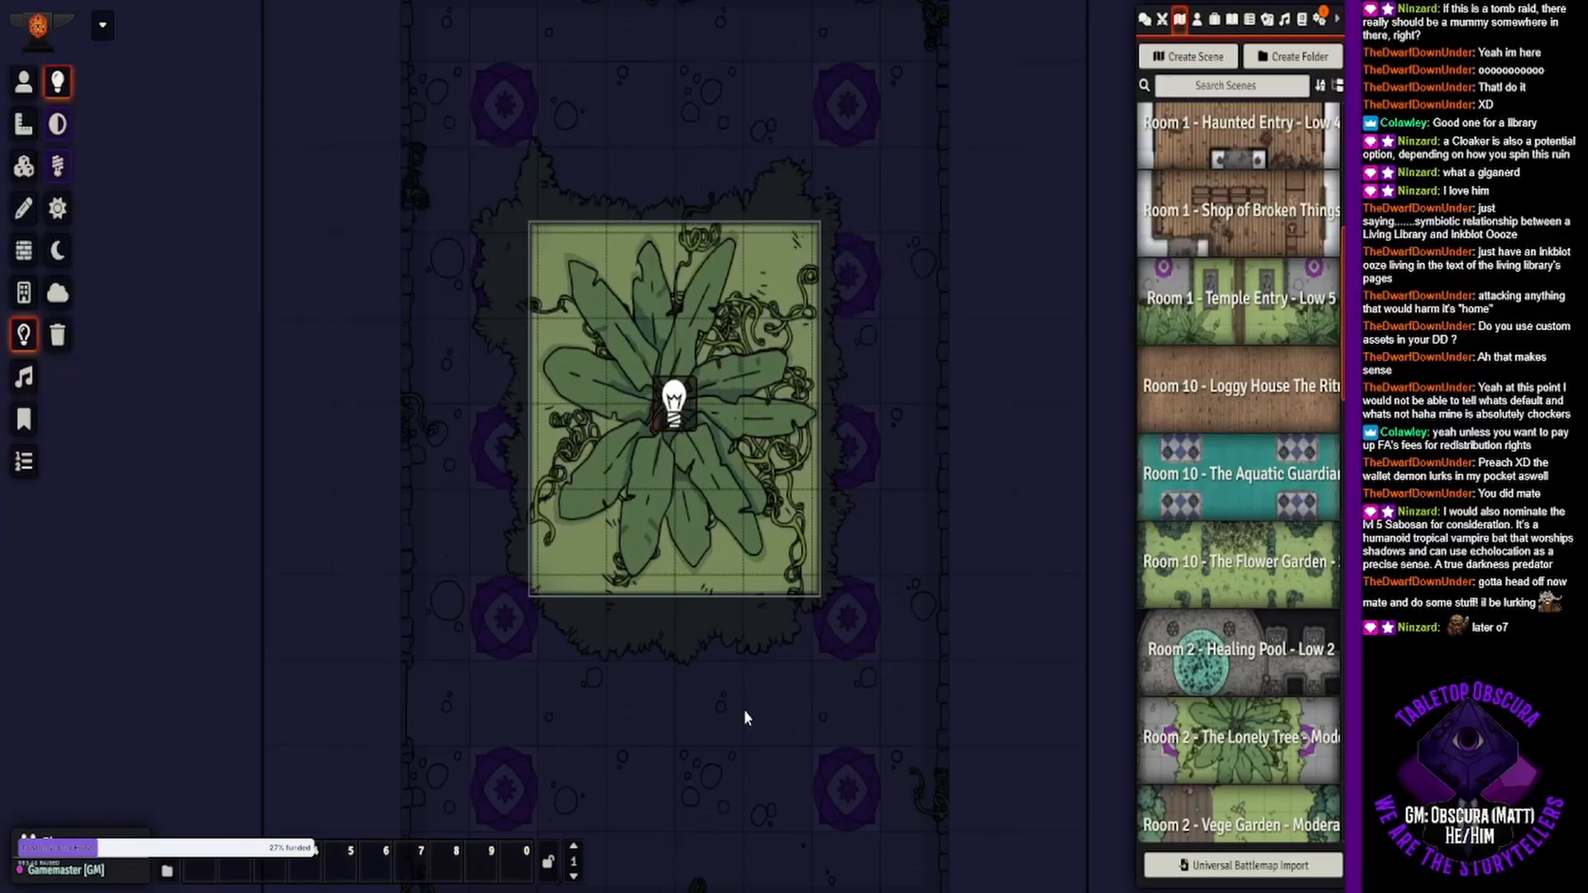
# - Place the Test actor's token in the room, directly beside the door in the west wall
pyautogui.click(31, 80)
pyautogui.moveTo(754, 662); pyautogui.dragTo(812, 593)
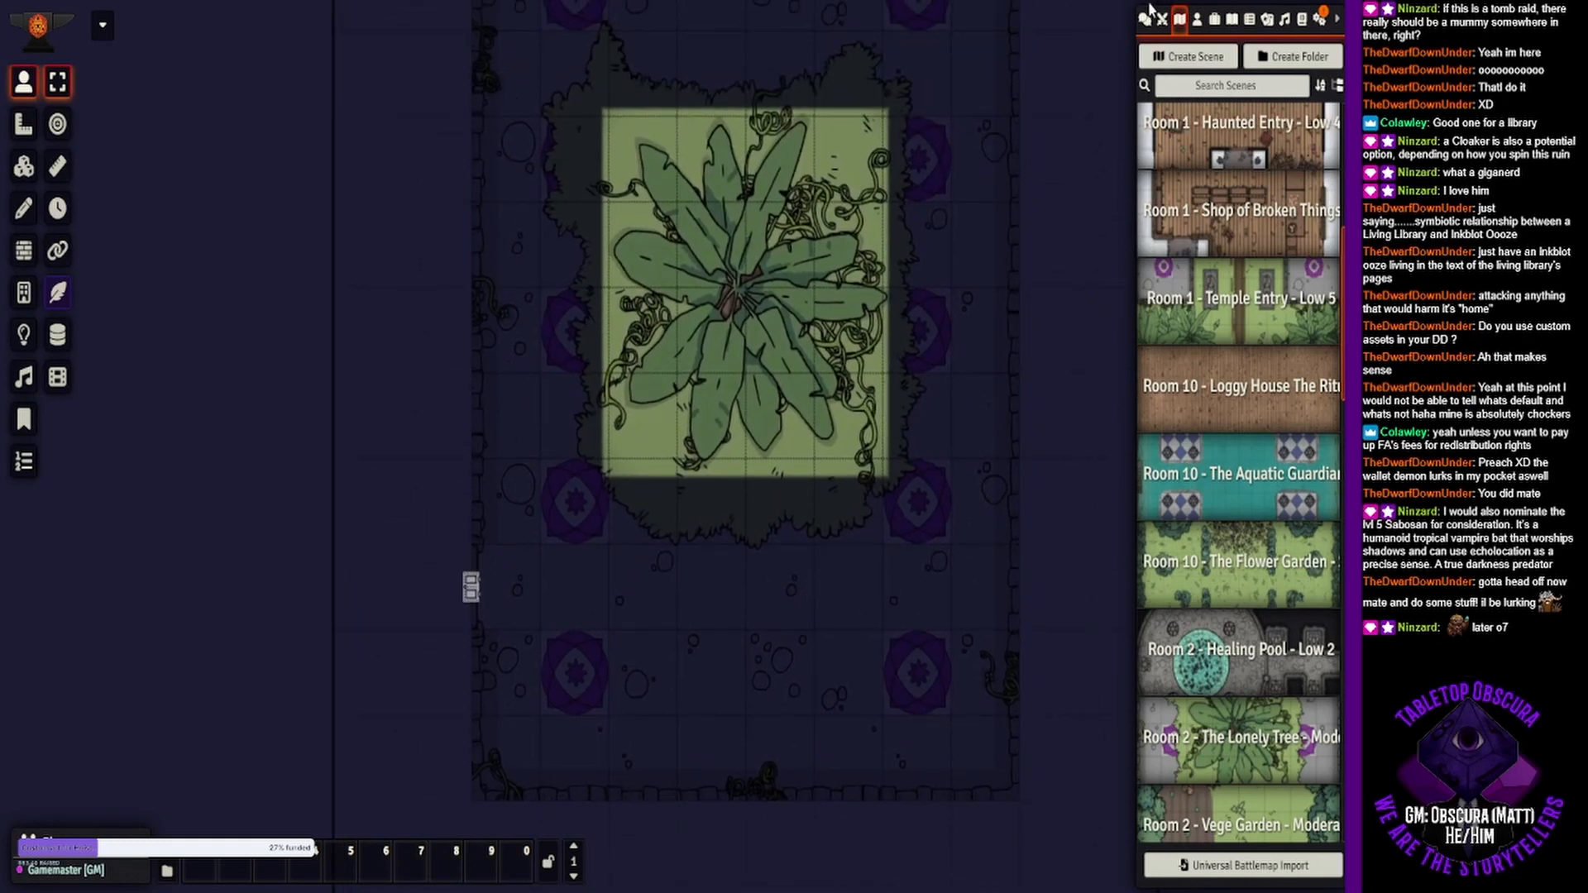
pyautogui.click(1197, 18)
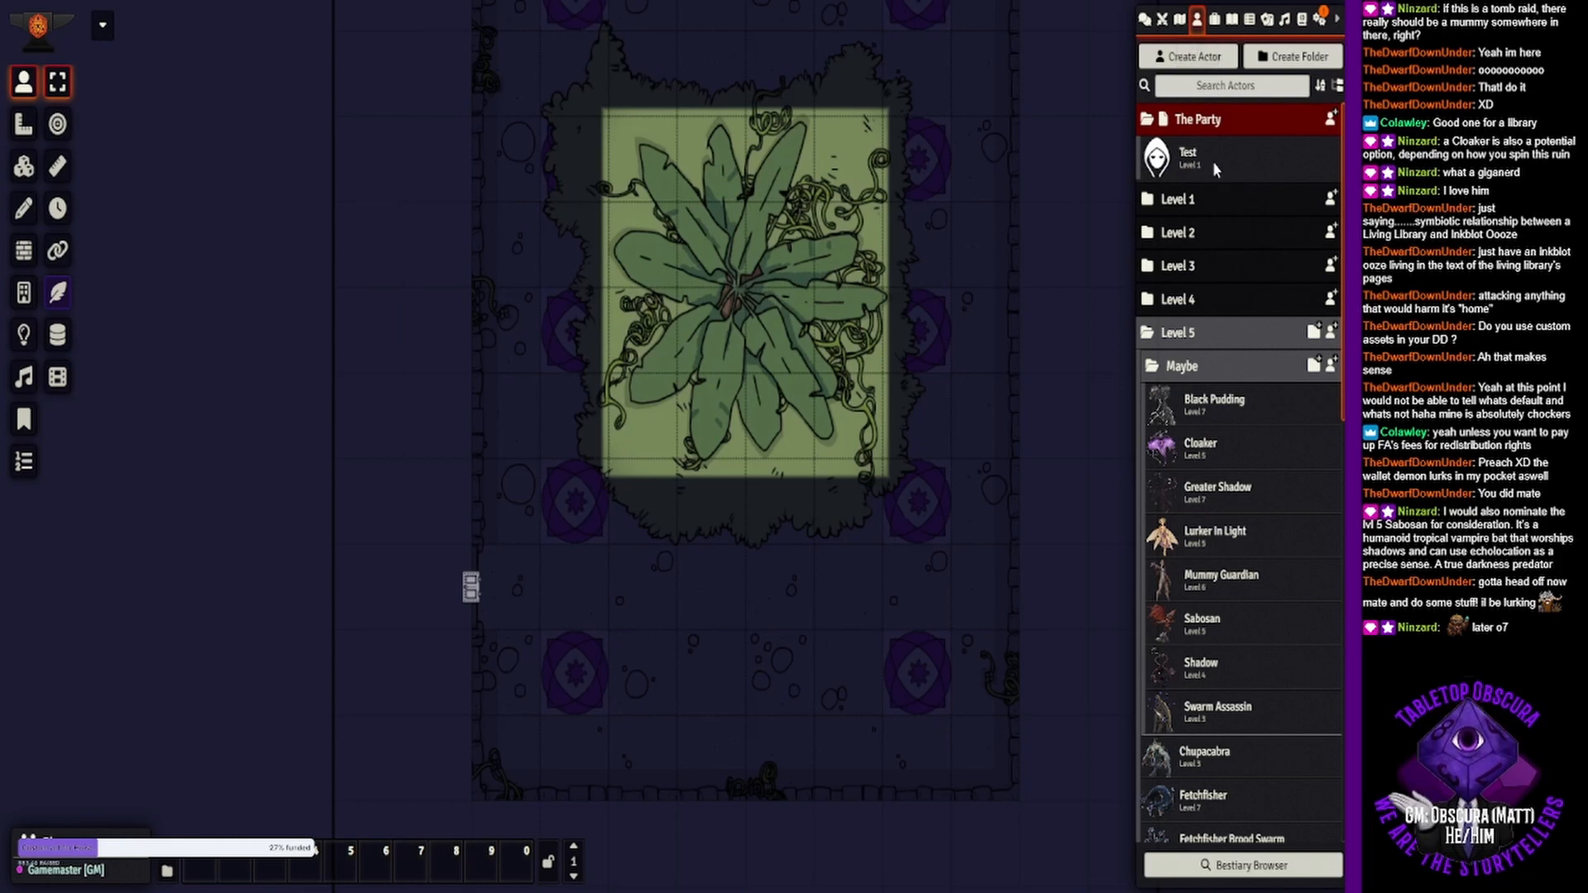
pyautogui.moveTo(522, 587)
pyautogui.mouseDown()
pyautogui.moveTo(570, 556)
pyautogui.moveTo(616, 593)
pyautogui.moveTo(511, 602)
pyautogui.mouseUp()
pyautogui.click(521, 610)
pyautogui.click(786, 645)
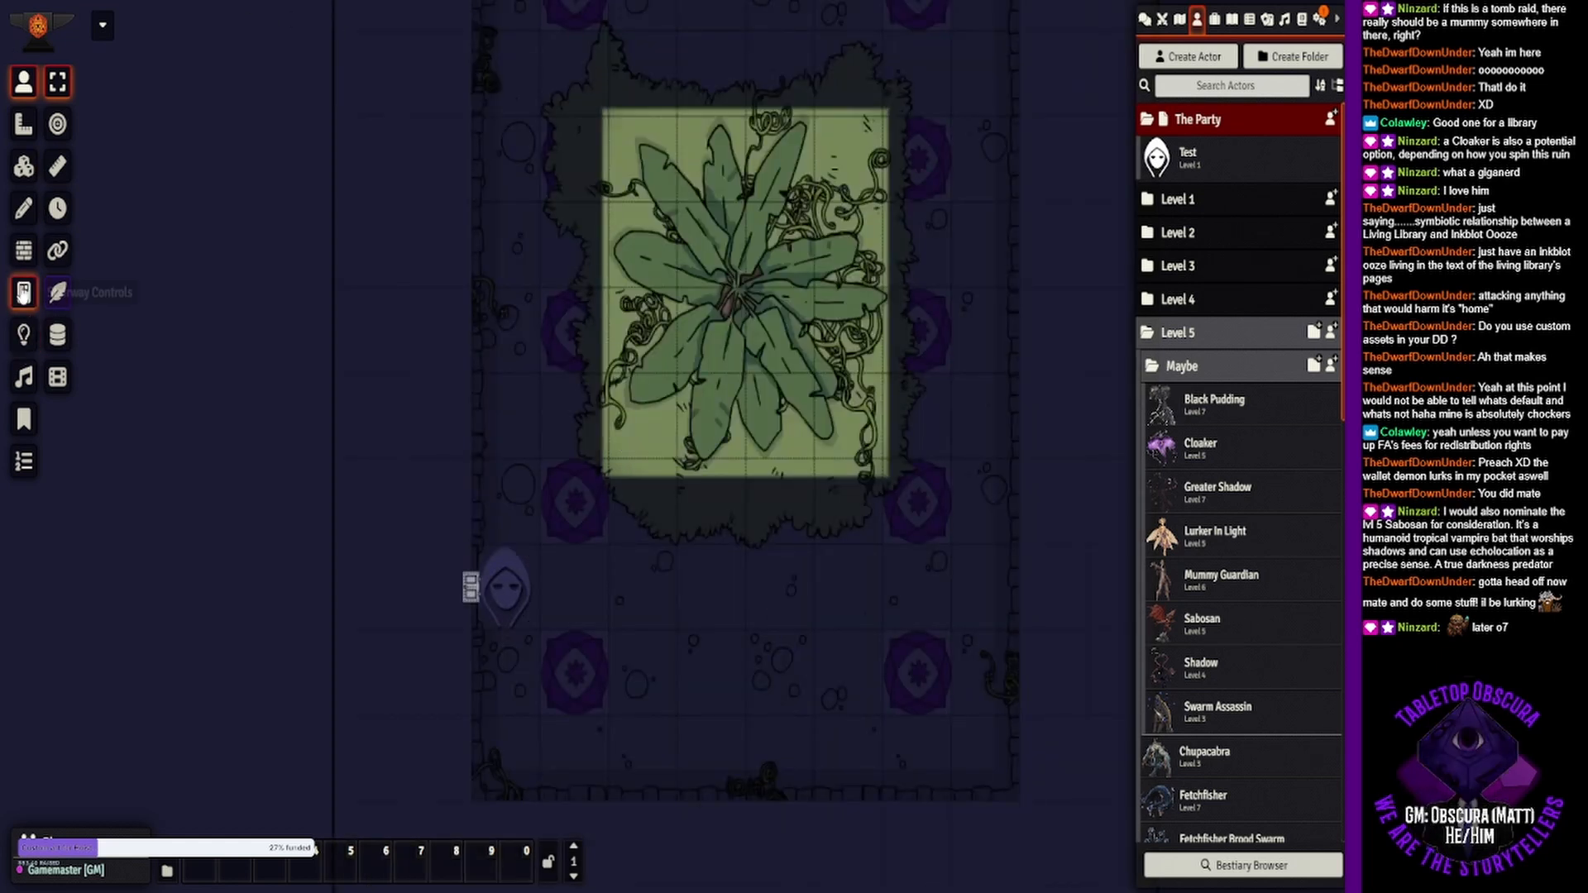
# - Set the sight, light and sound restrictions of all four walls around the plant to None
pyautogui.click(24, 250)
pyautogui.moveTo(574, 51); pyautogui.dragTo(905, 759)
pyautogui.click(57, 82)
pyautogui.doubleClick(890, 745)
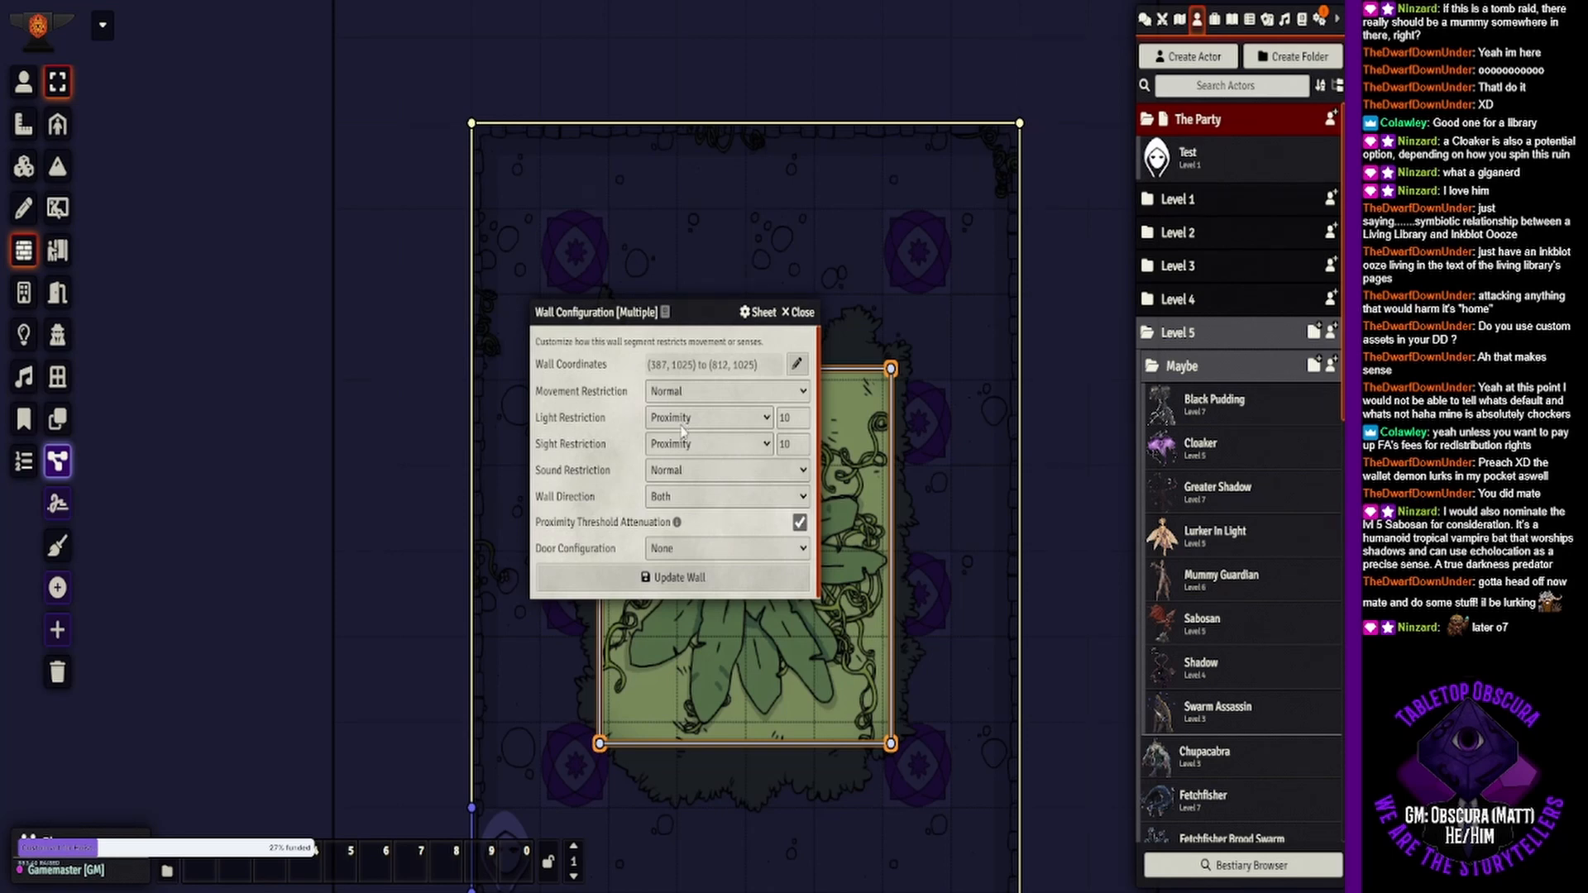
pyautogui.click(705, 447)
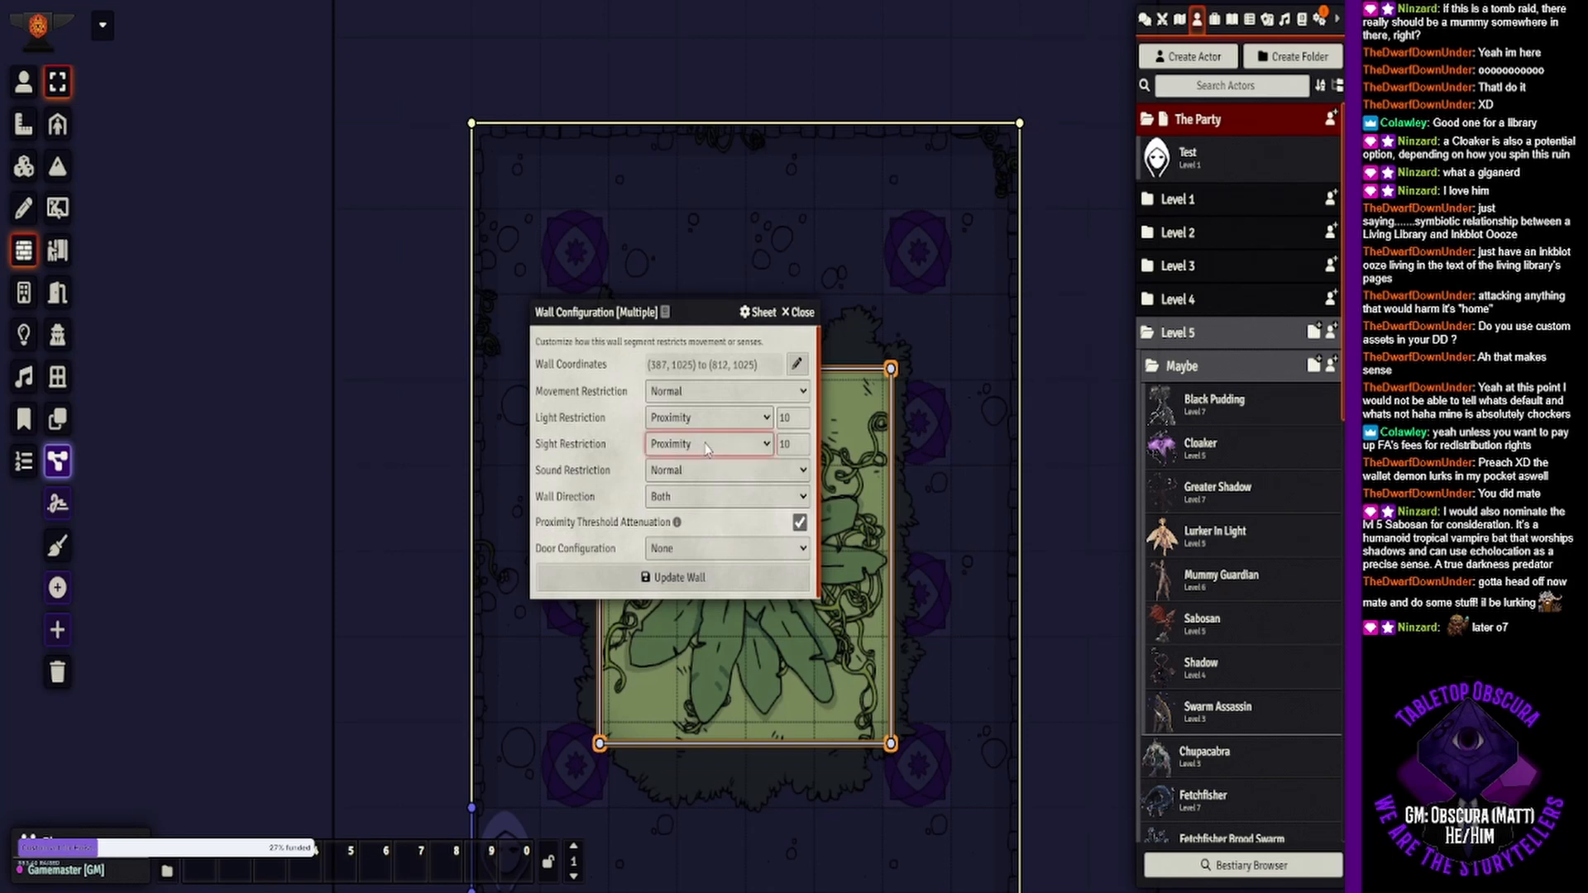
pyautogui.click(689, 468)
pyautogui.click(693, 418)
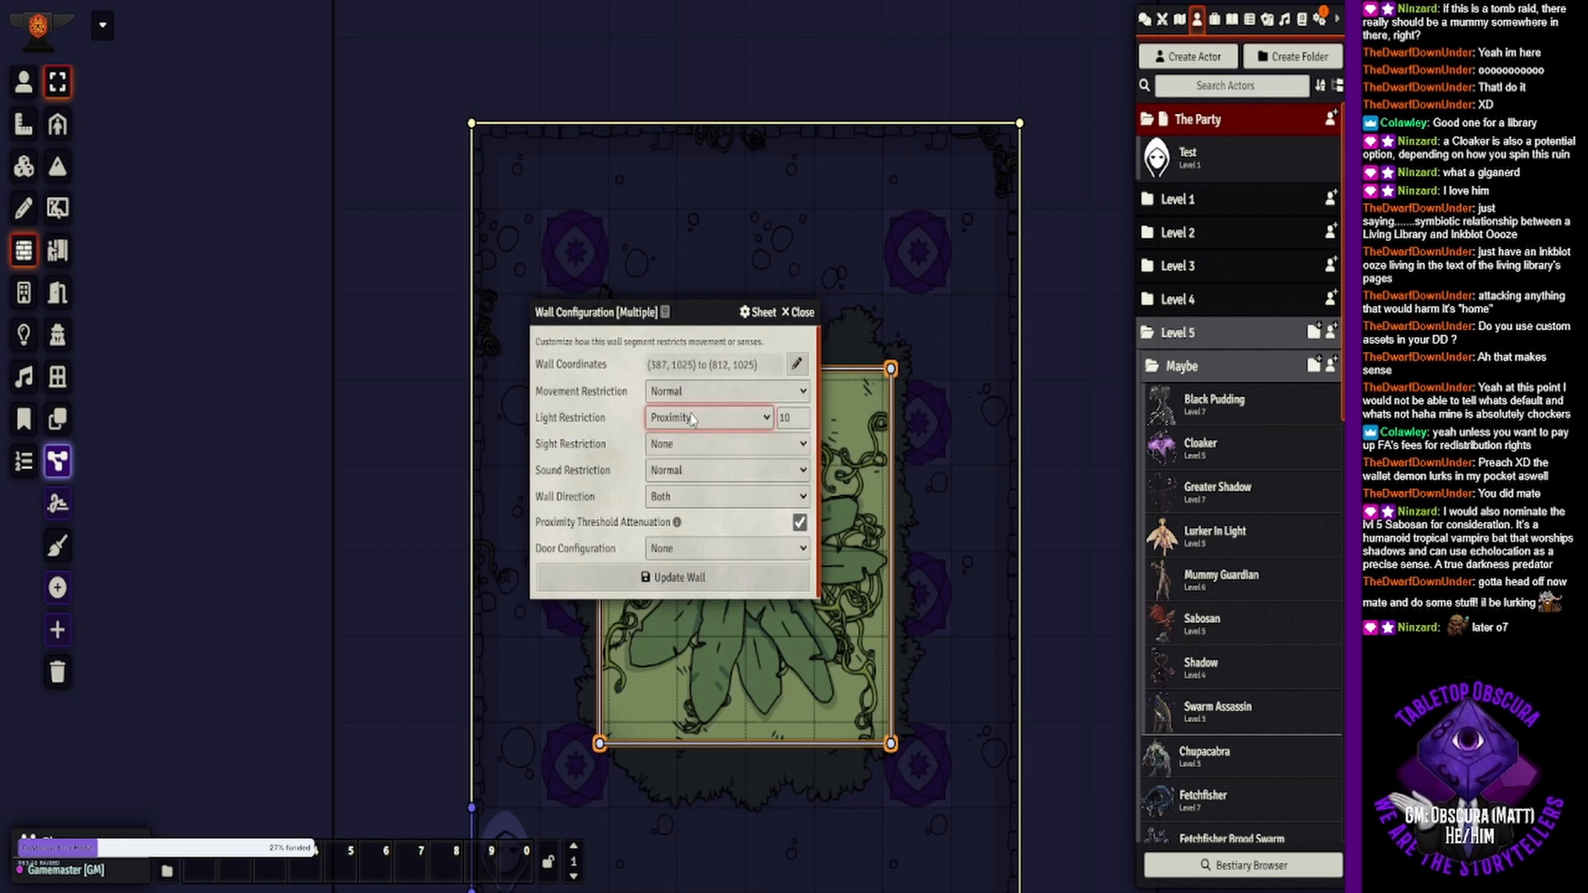
pyautogui.click(688, 453)
pyautogui.click(699, 471)
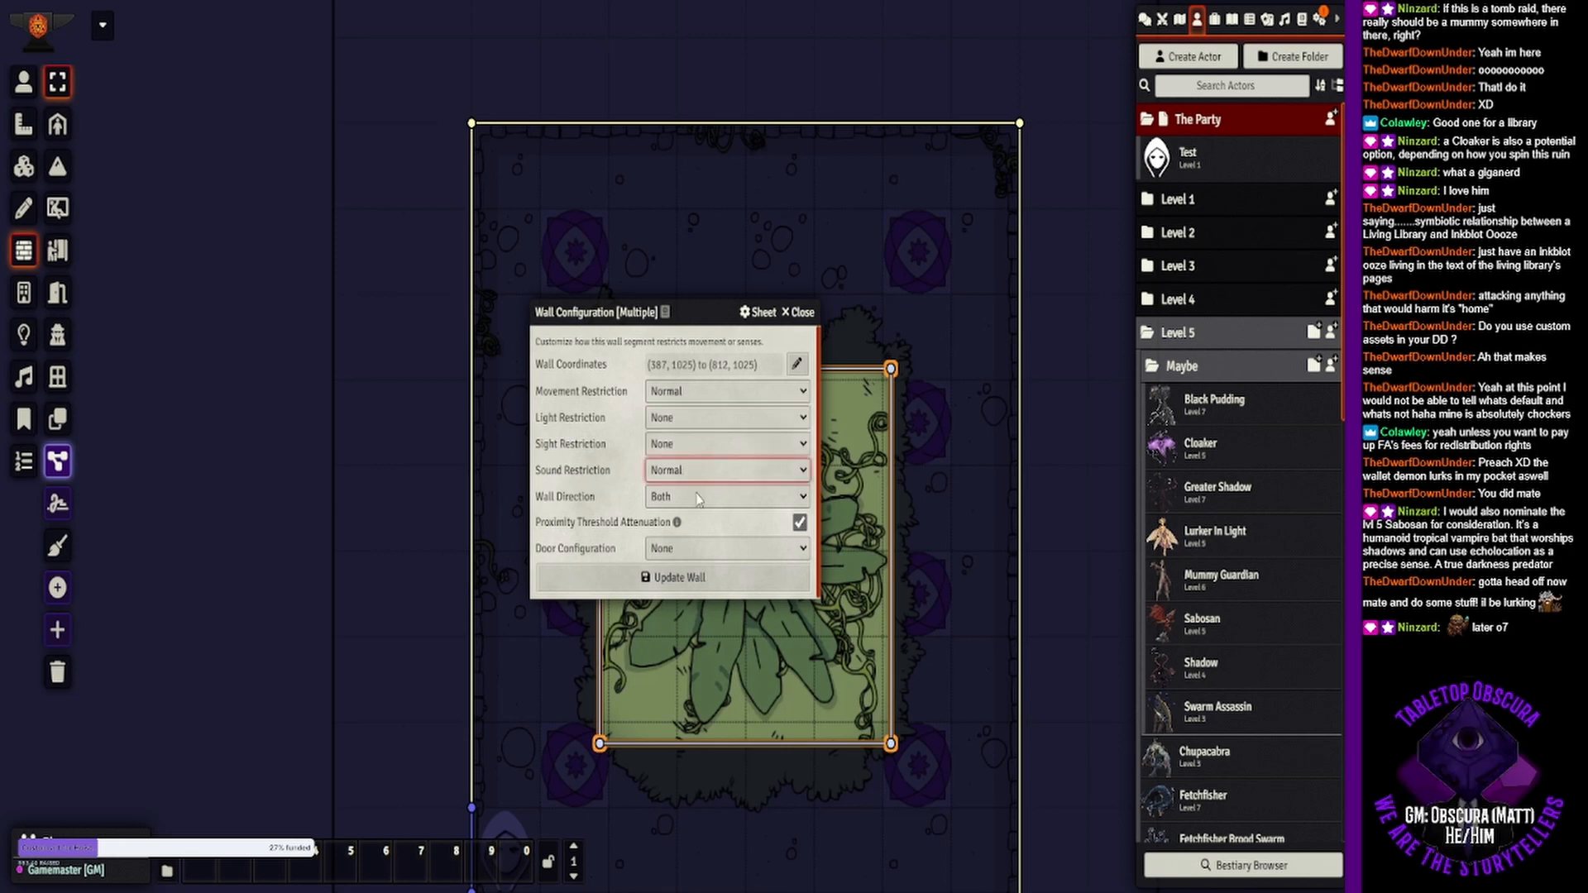
pyautogui.click(705, 486)
# - Set the same walls' movement restriction to None and light restriction to Normal, and update the walls
pyautogui.click(699, 398)
pyautogui.click(693, 420)
pyautogui.click(692, 418)
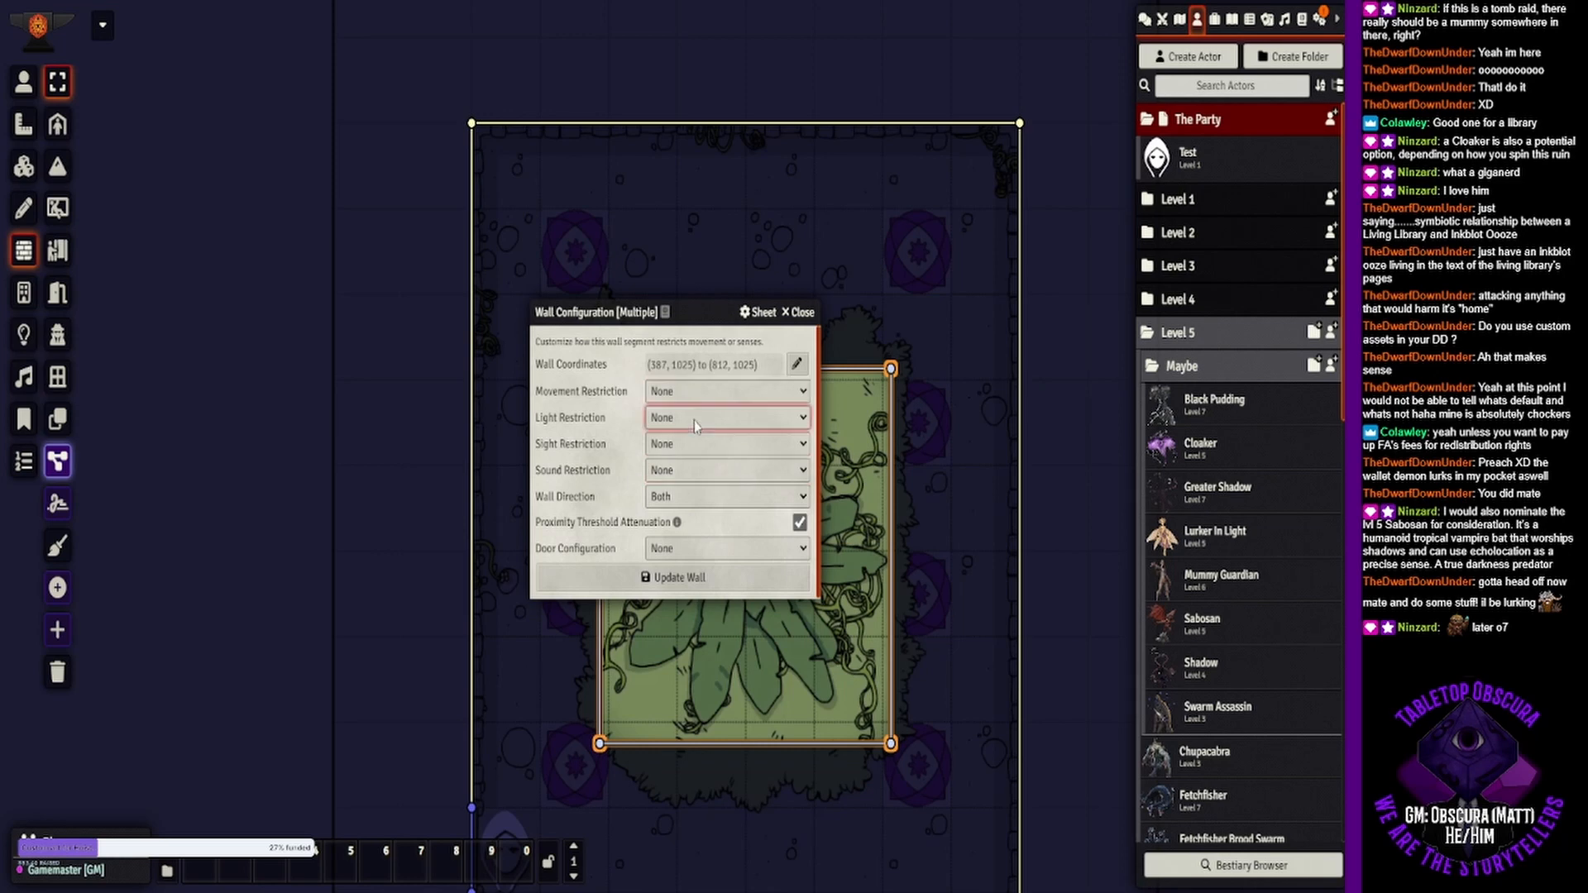
pyautogui.click(691, 474)
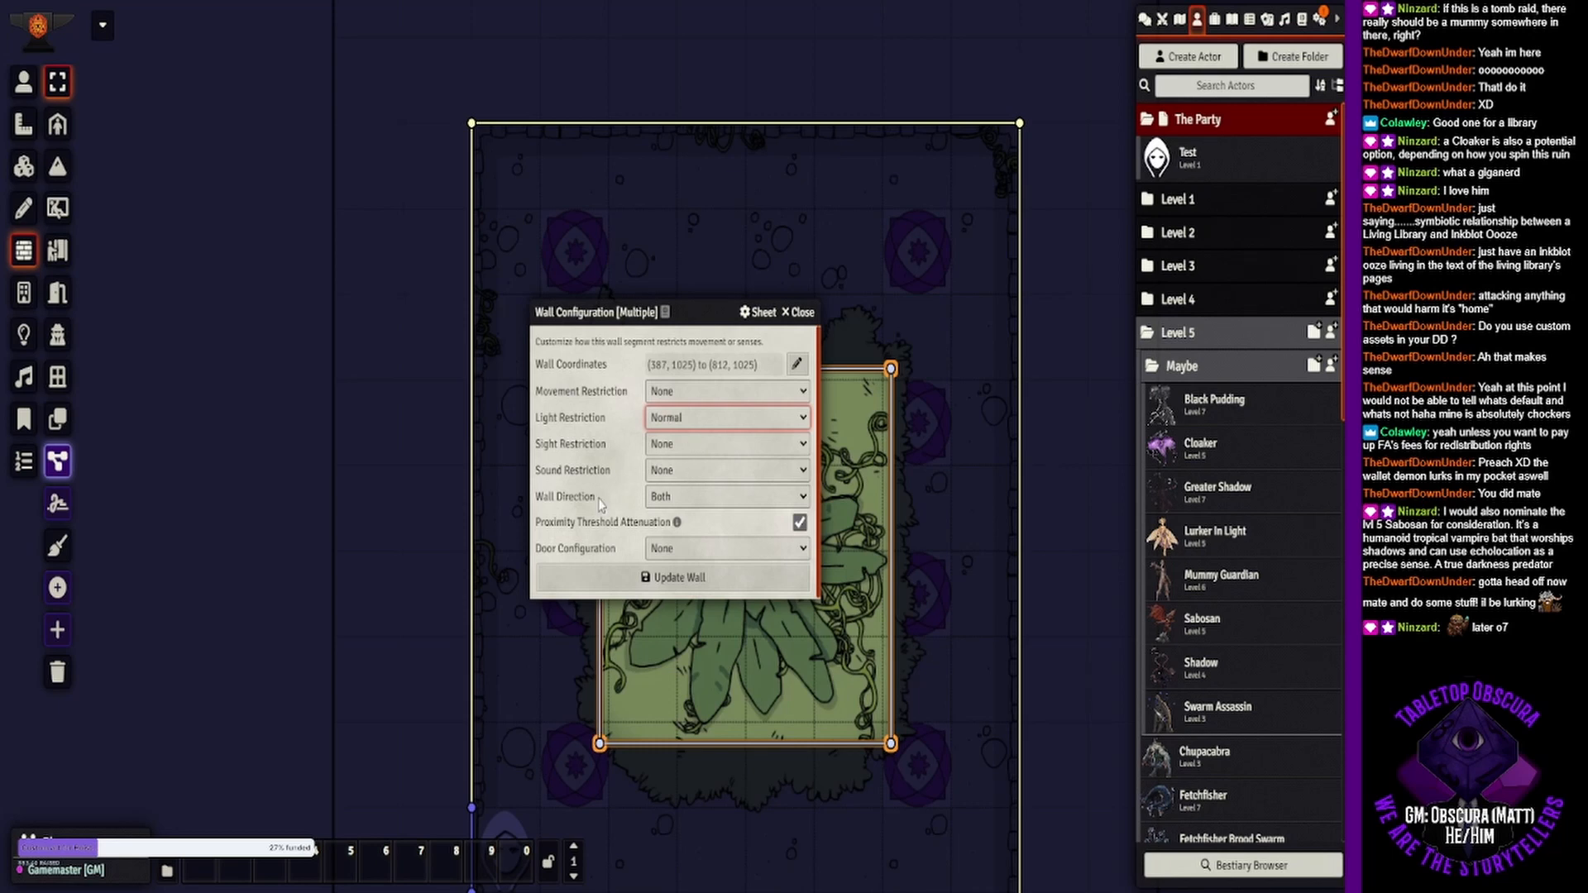
pyautogui.click(646, 585)
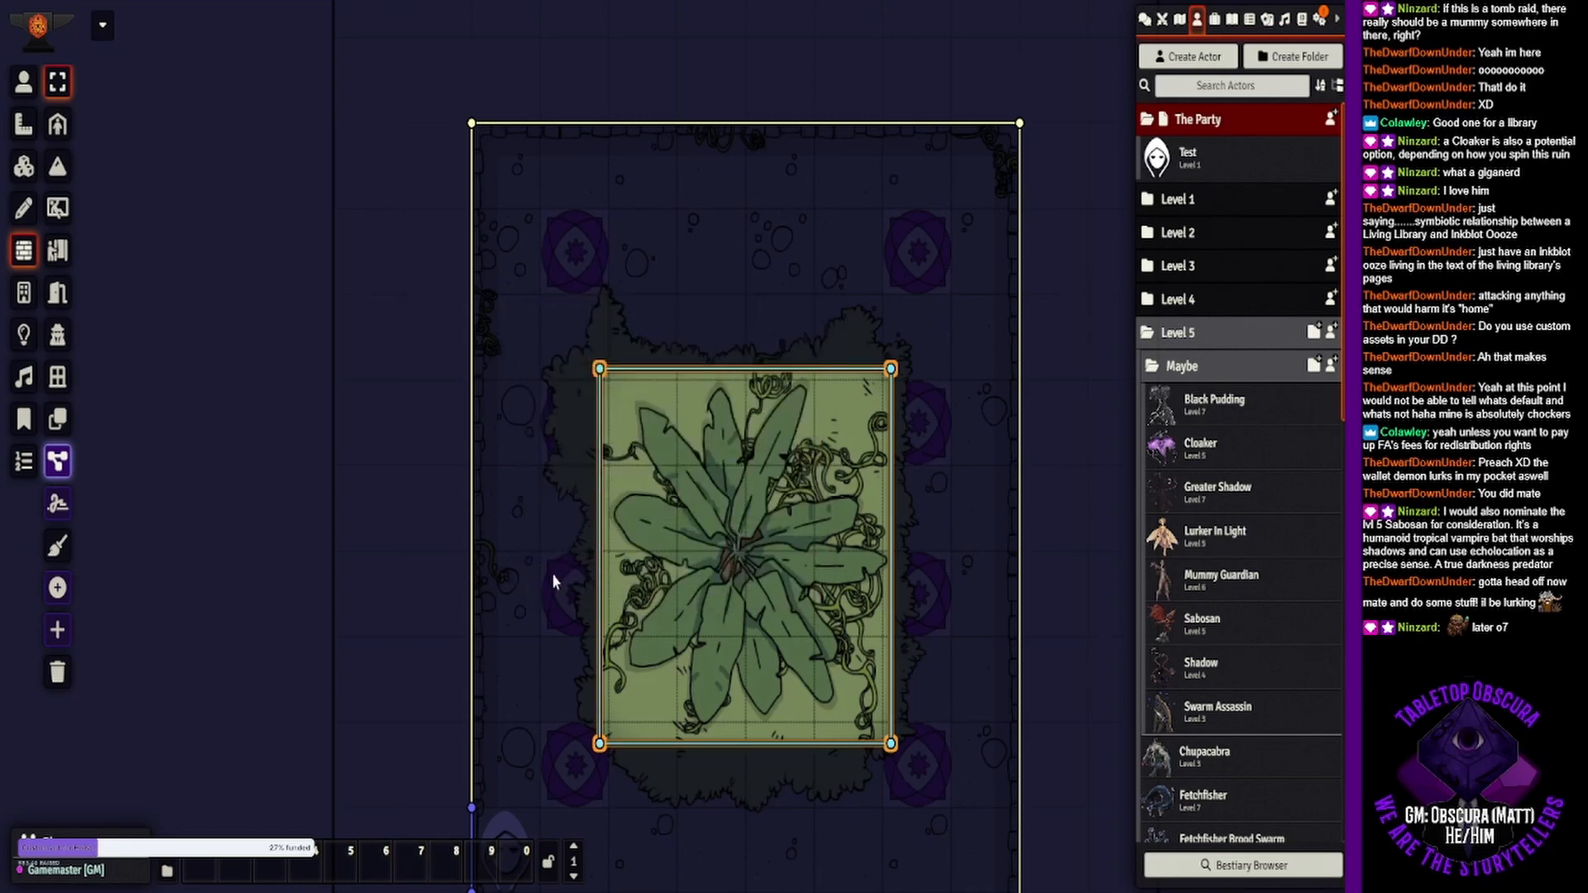
# - Check the lit plant area from the Test token's vision and review the plant light's basic configuration
pyautogui.moveTo(534, 603); pyautogui.dragTo(538, 387)
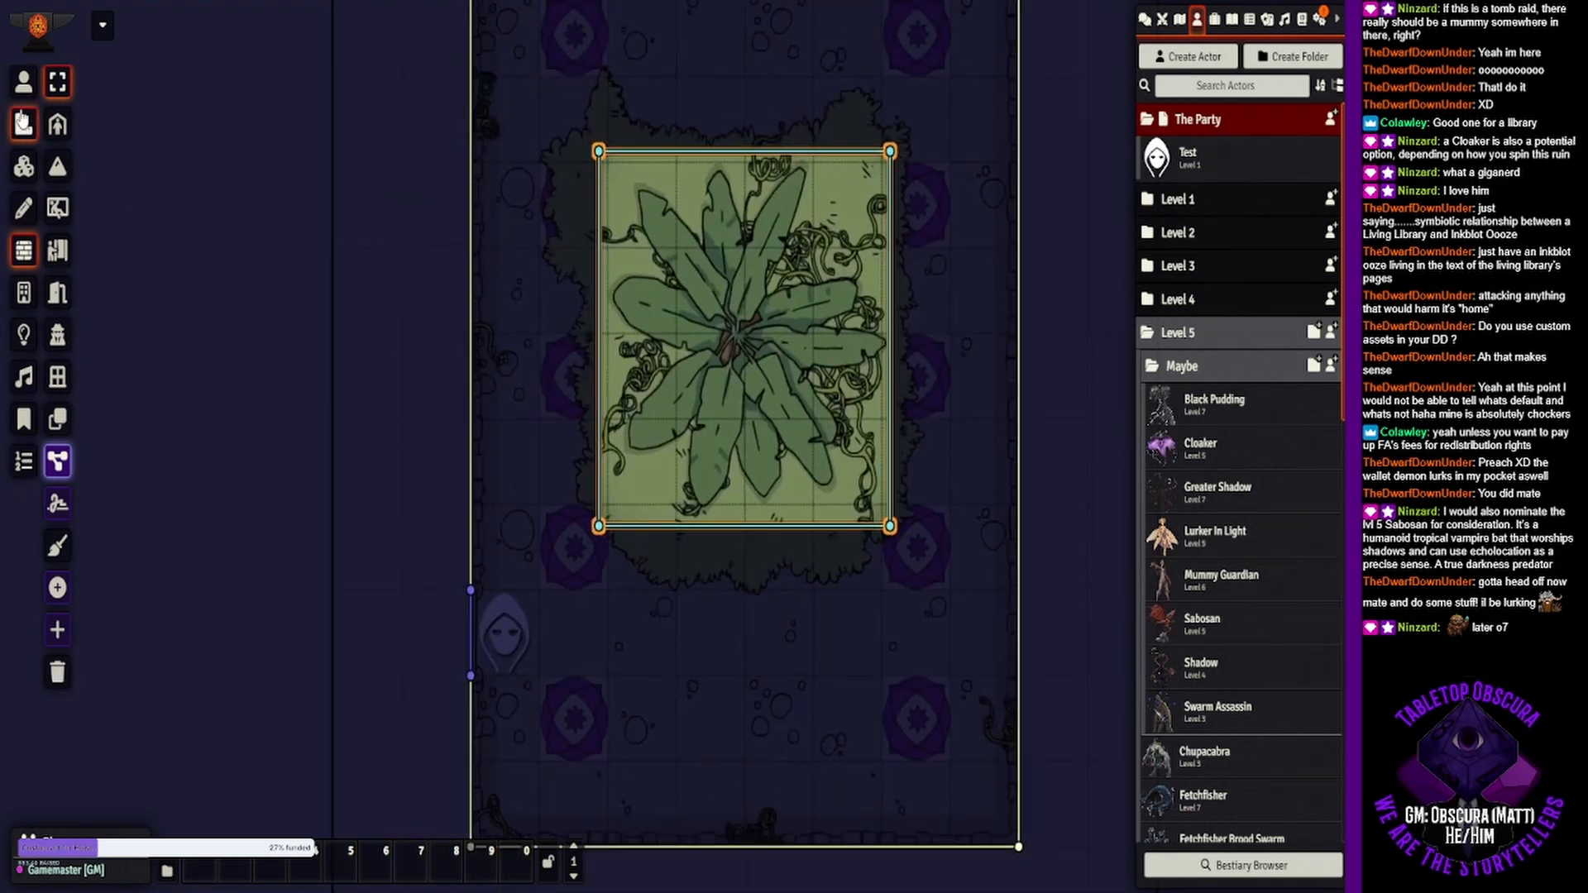
pyautogui.click(23, 85)
pyautogui.click(504, 634)
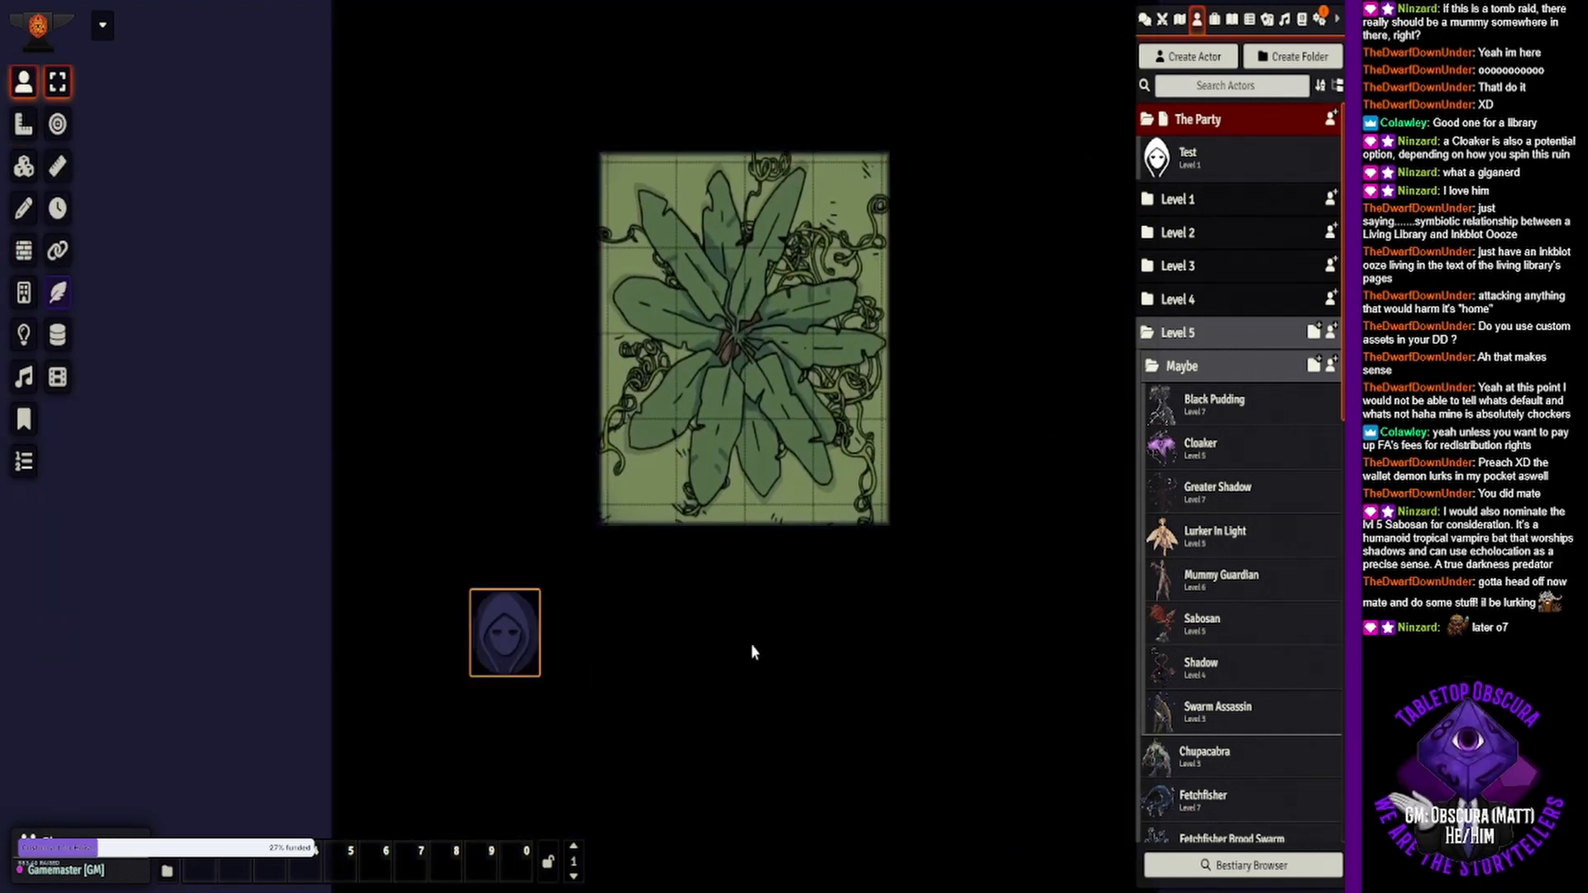
pyautogui.moveTo(506, 637)
pyautogui.mouseDown()
pyautogui.moveTo(641, 653)
pyautogui.moveTo(549, 687)
pyautogui.moveTo(568, 653)
pyautogui.moveTo(508, 661)
pyautogui.mouseUp()
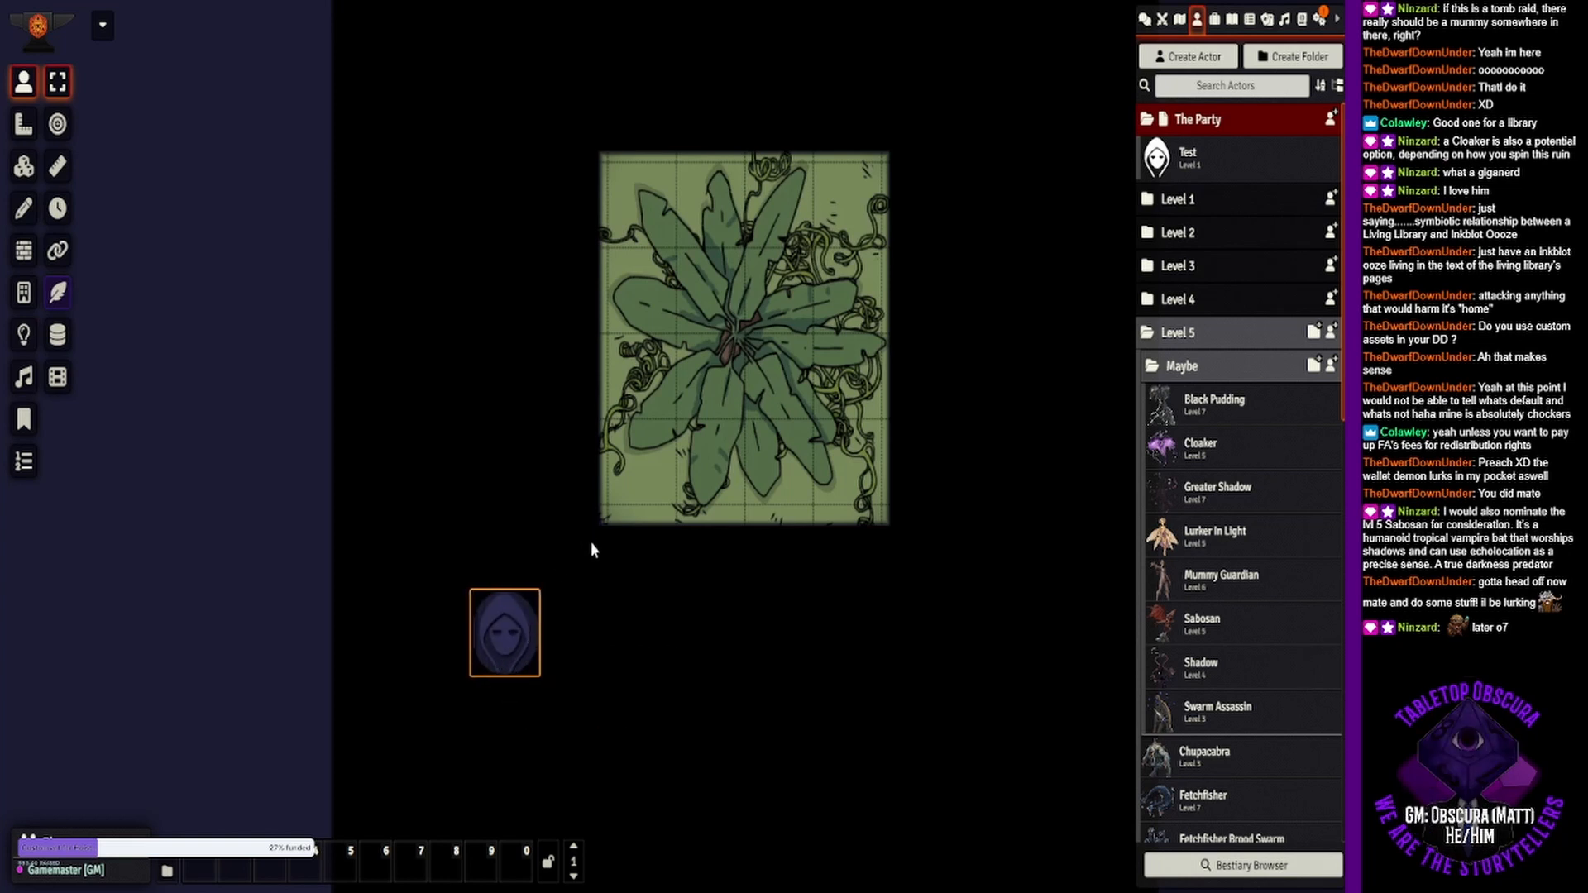
pyautogui.click(25, 335)
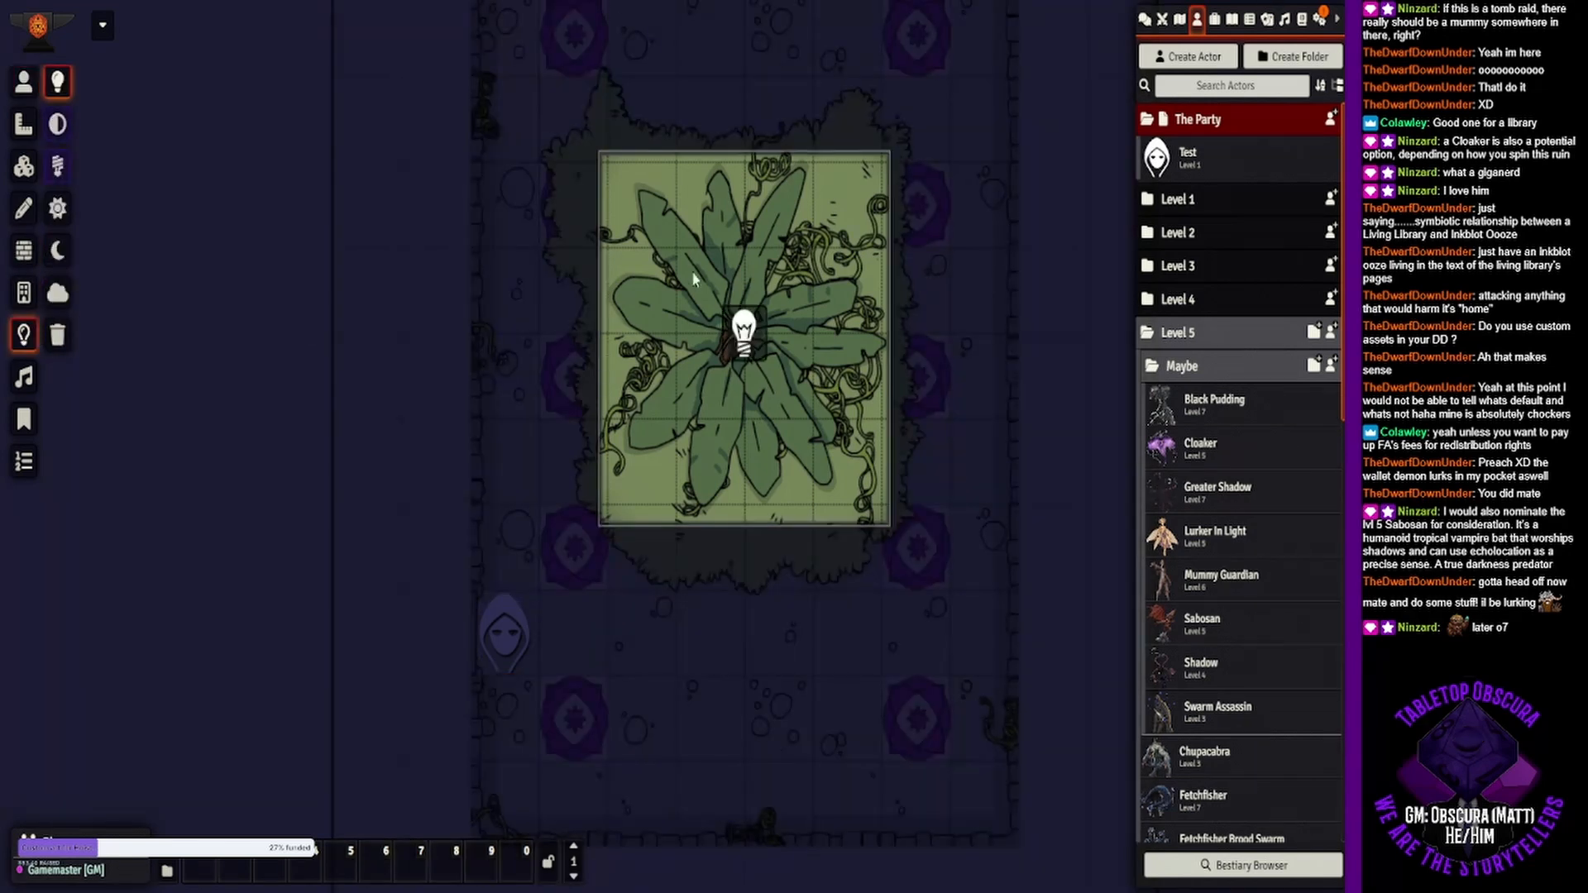
pyautogui.doubleClick(742, 331)
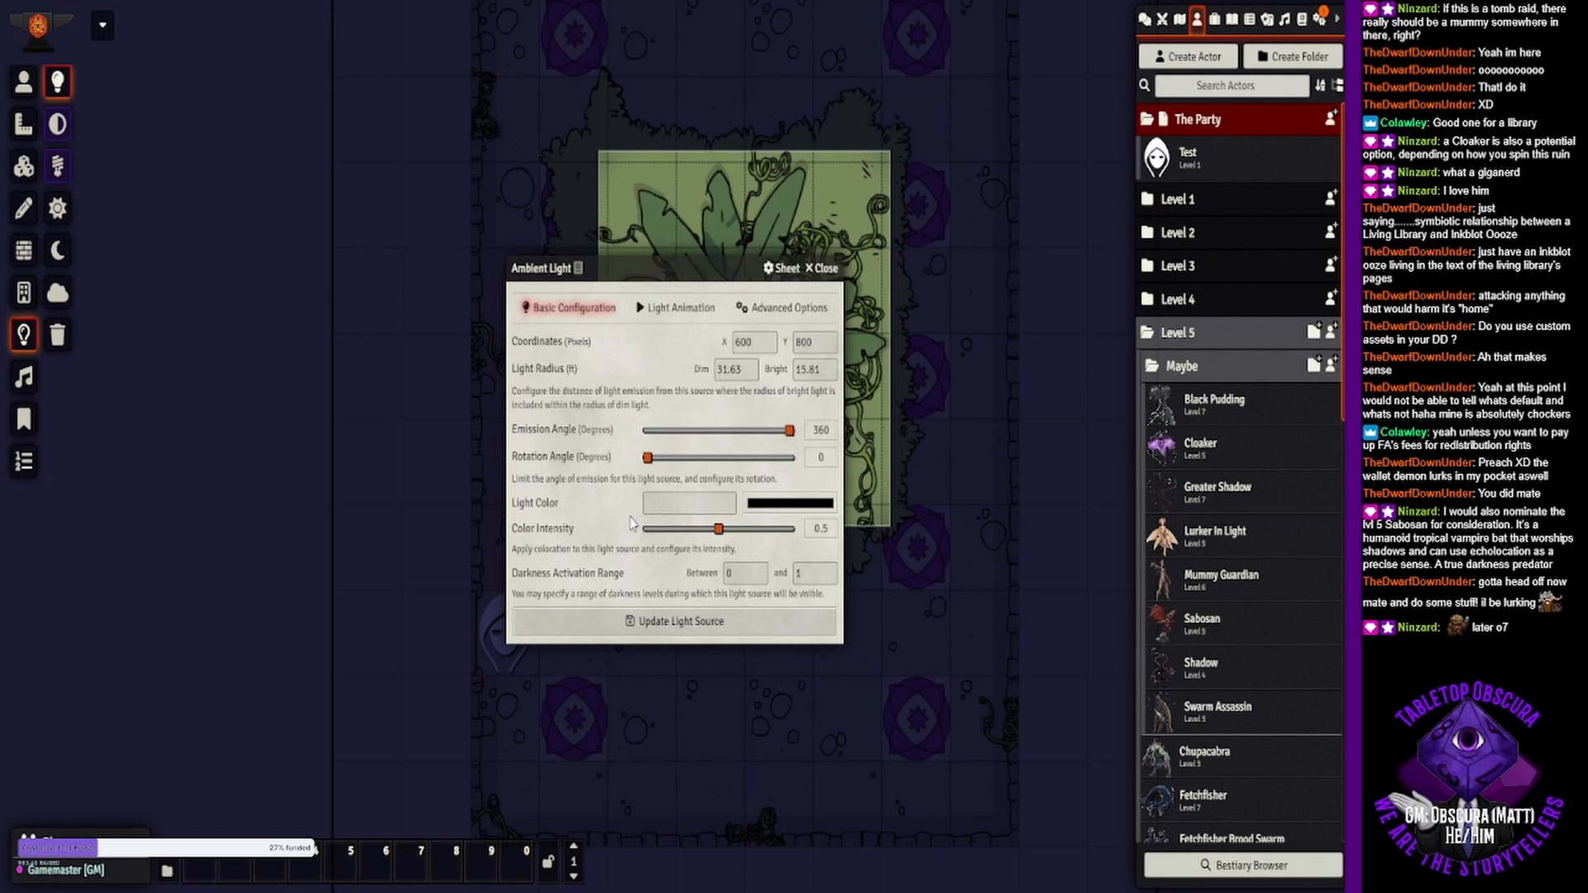
pyautogui.click(824, 269)
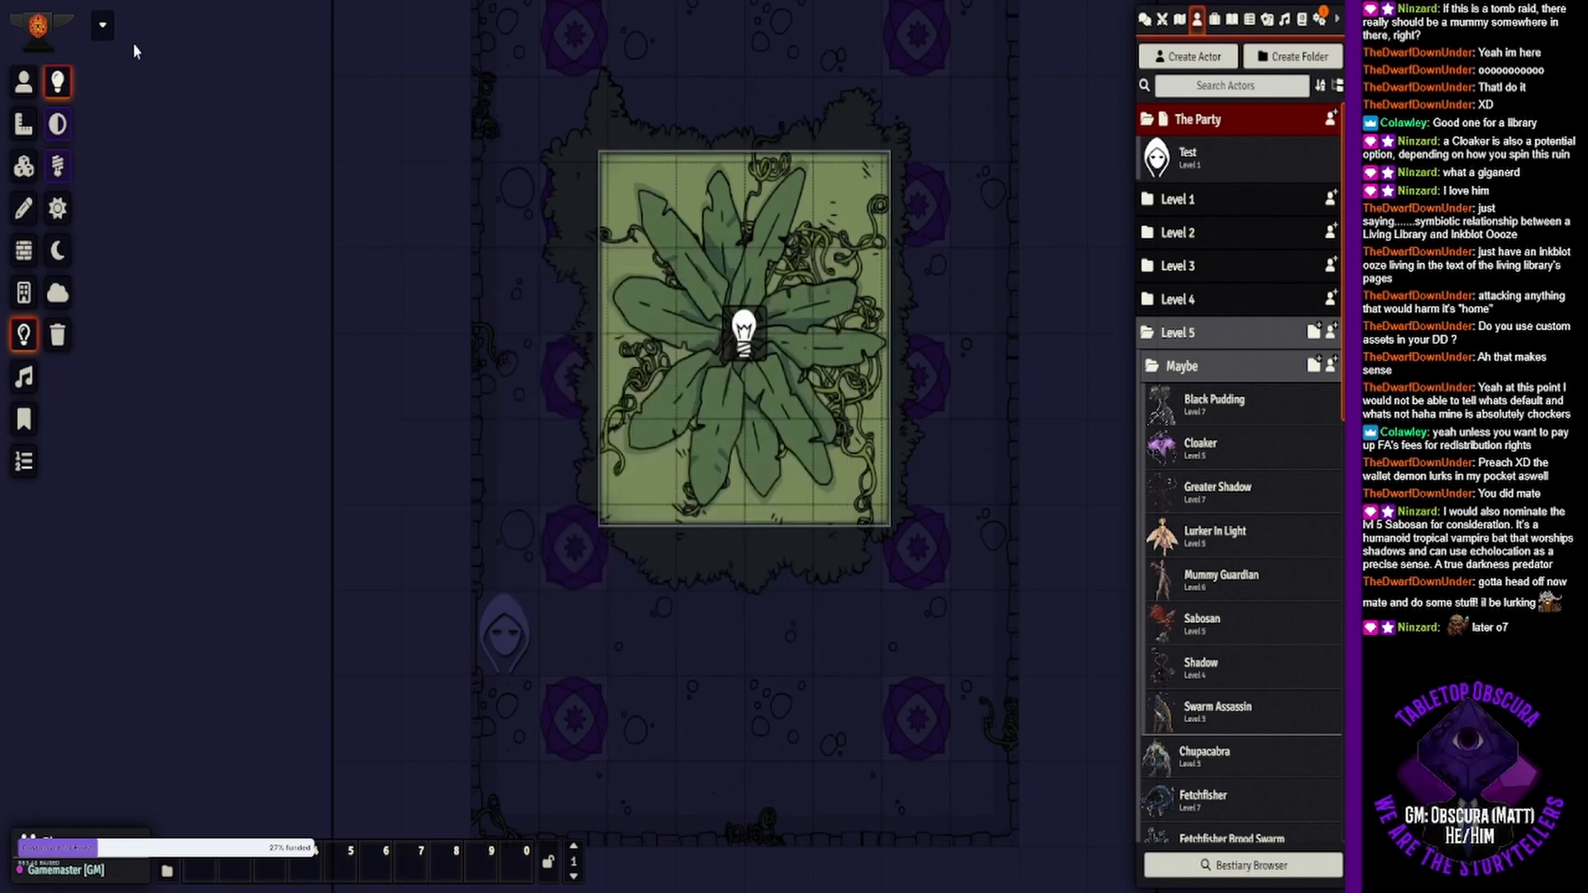
# - Change the light restriction of the four walls around the plant to Proximity with a distance of 10
pyautogui.click(24, 250)
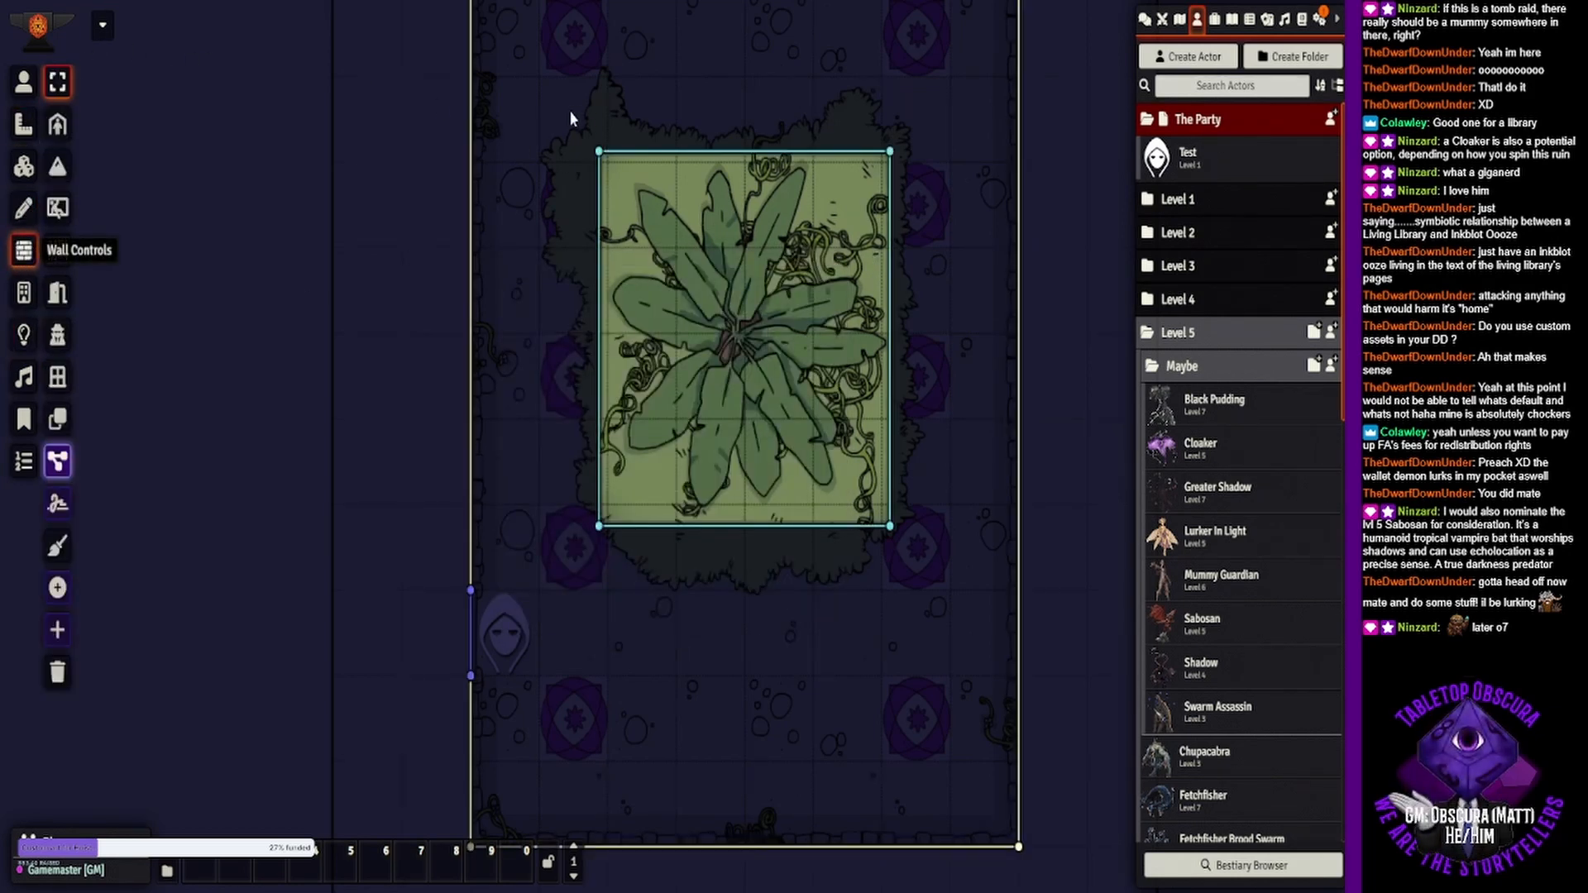
pyautogui.moveTo(569, 111); pyautogui.dragTo(895, 549)
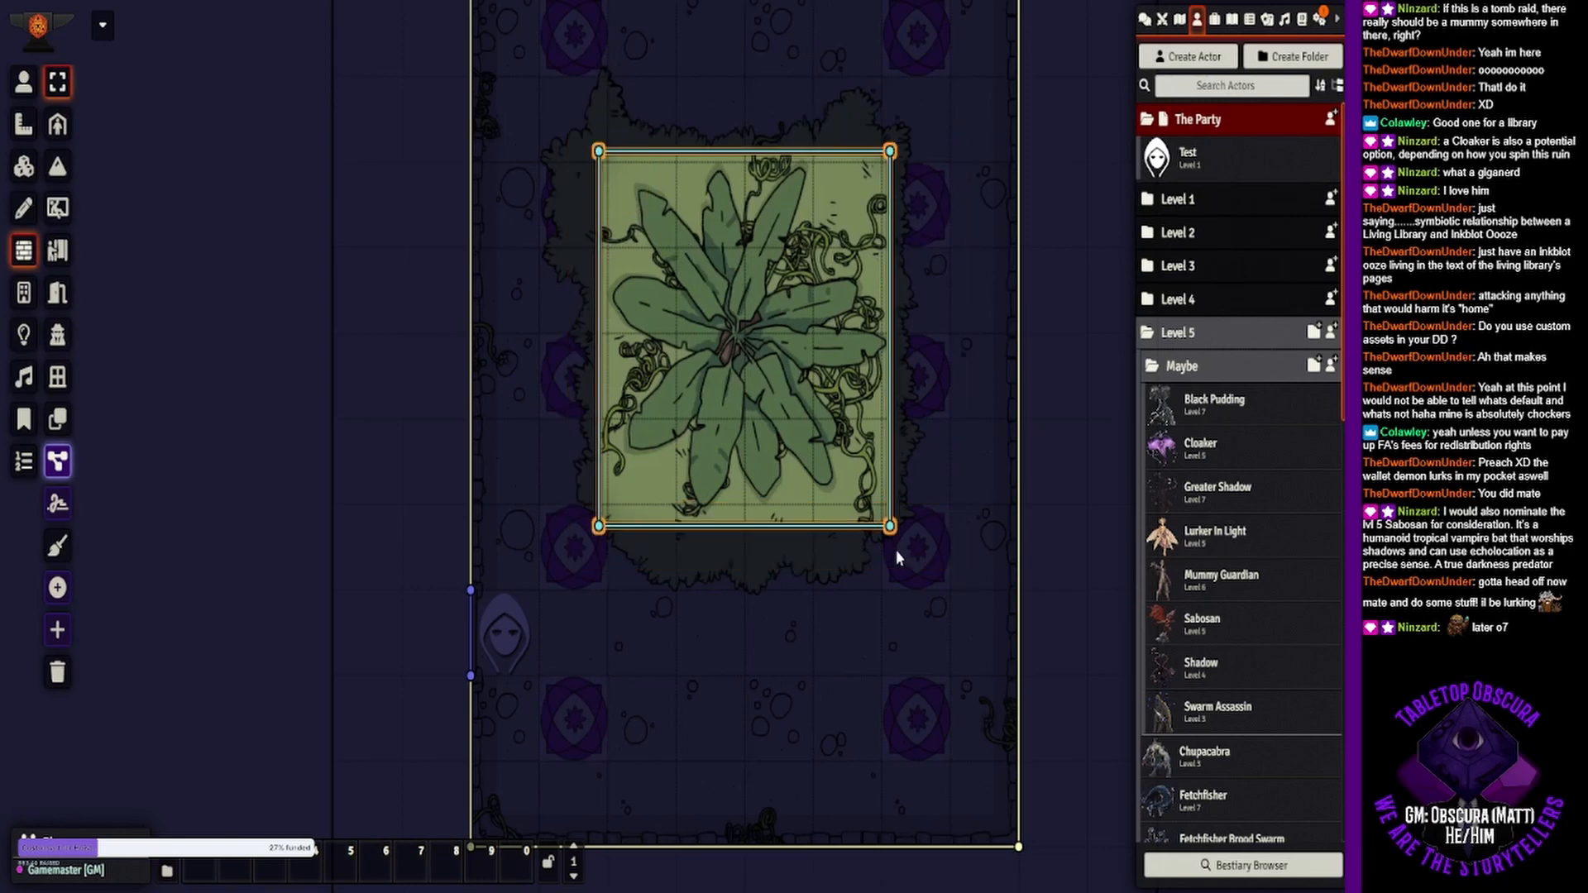
pyautogui.doubleClick(889, 527)
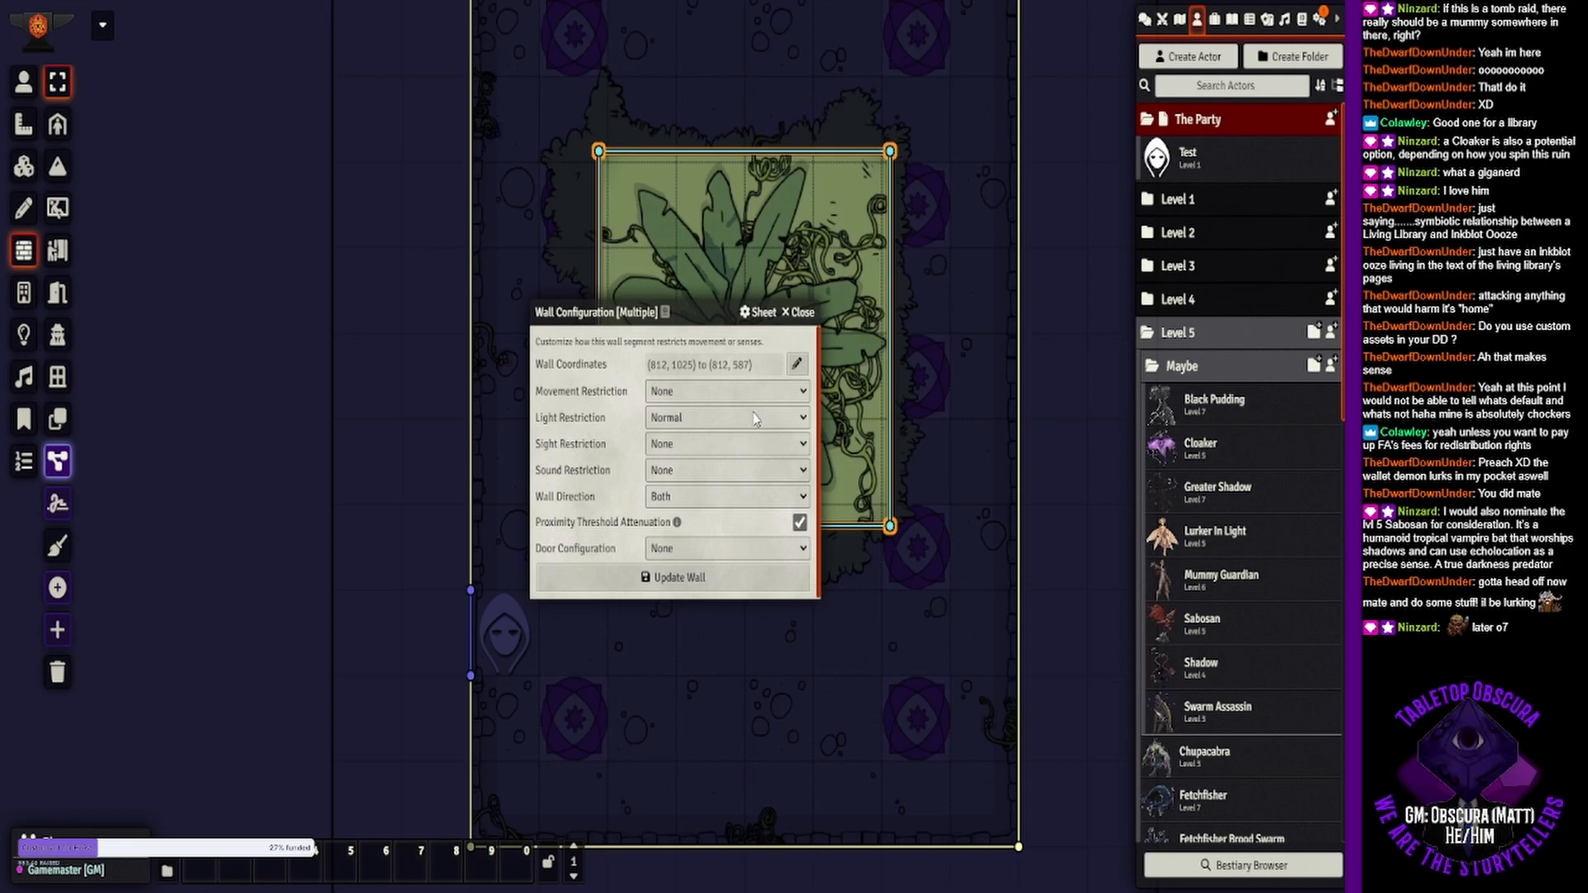
pyautogui.click(749, 423)
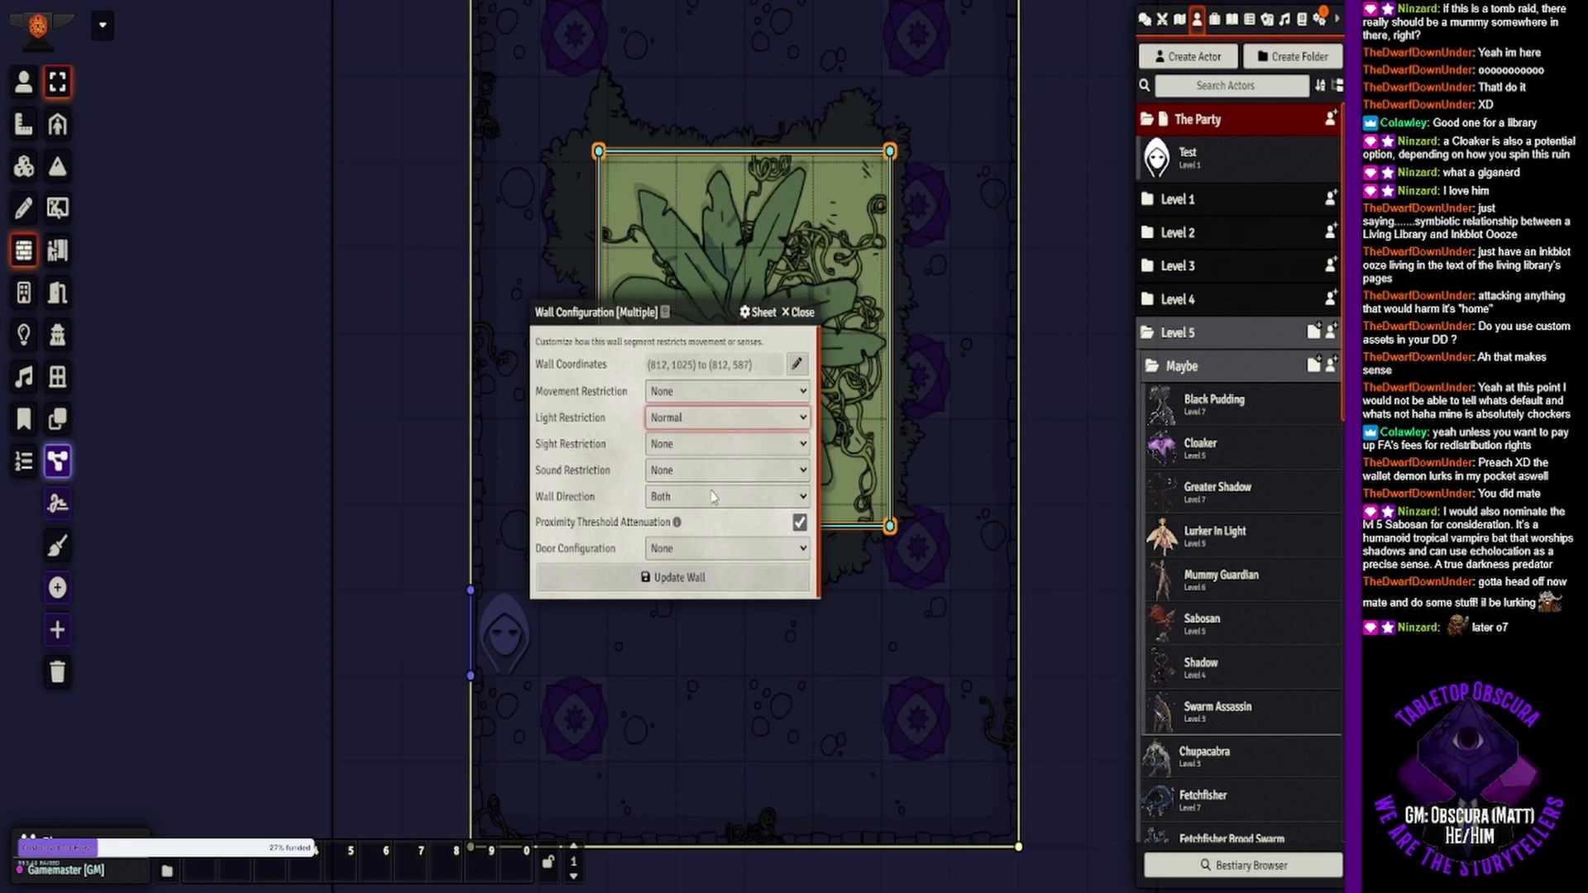
pyautogui.click(713, 497)
pyautogui.click(787, 410)
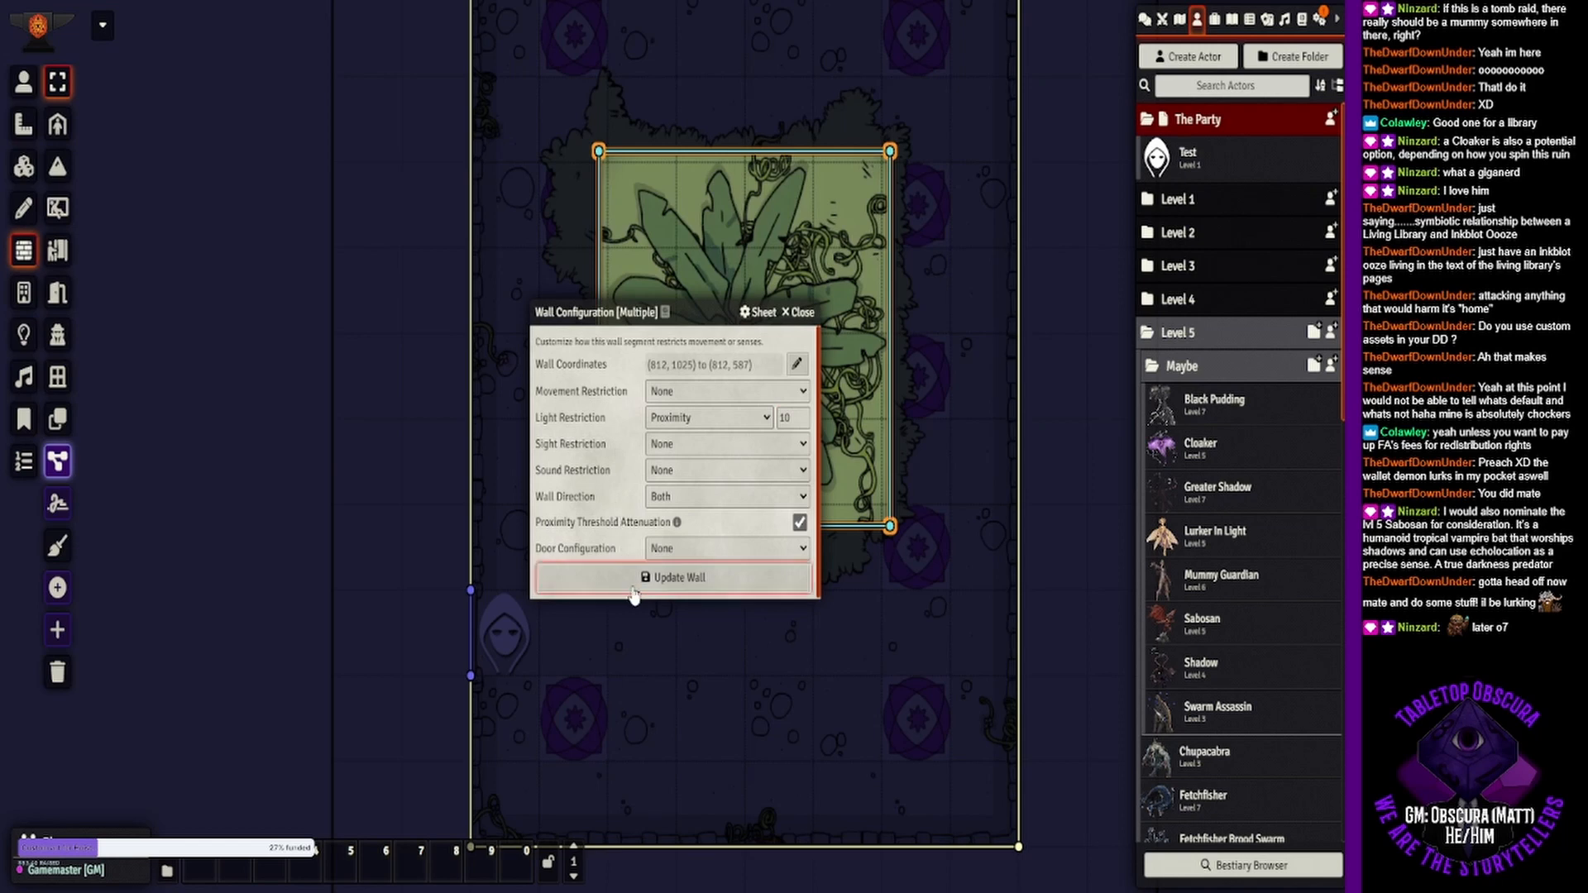
pyautogui.click(632, 579)
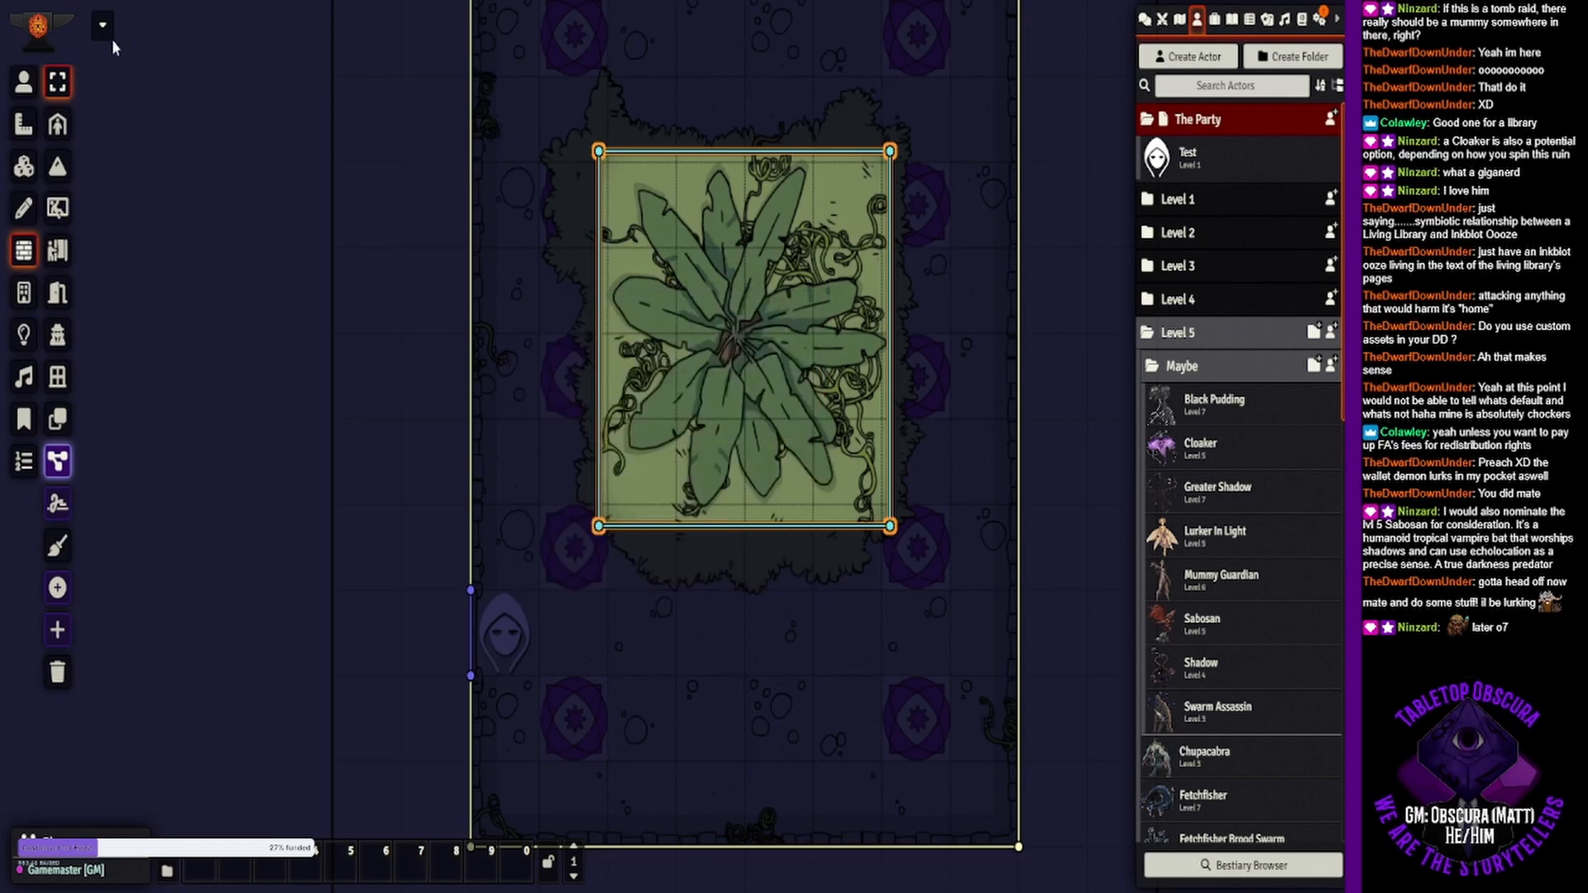
# - Move the Test token one square east to check its view, and review the plant light's configuration
pyautogui.click(23, 81)
pyautogui.moveTo(497, 633); pyautogui.dragTo(556, 626)
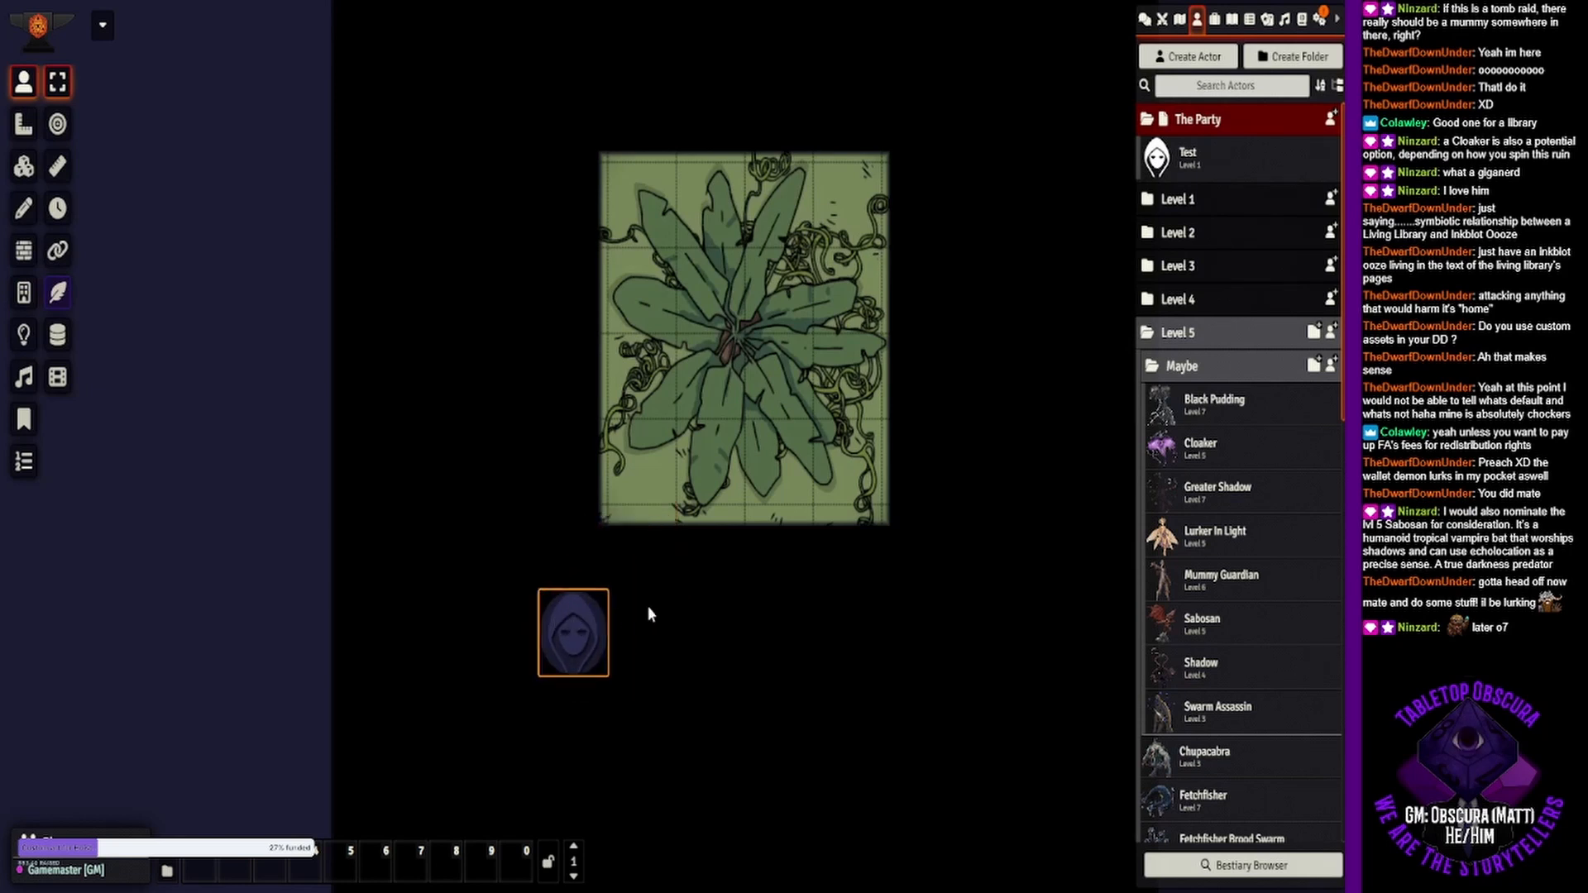
pyautogui.click(23, 334)
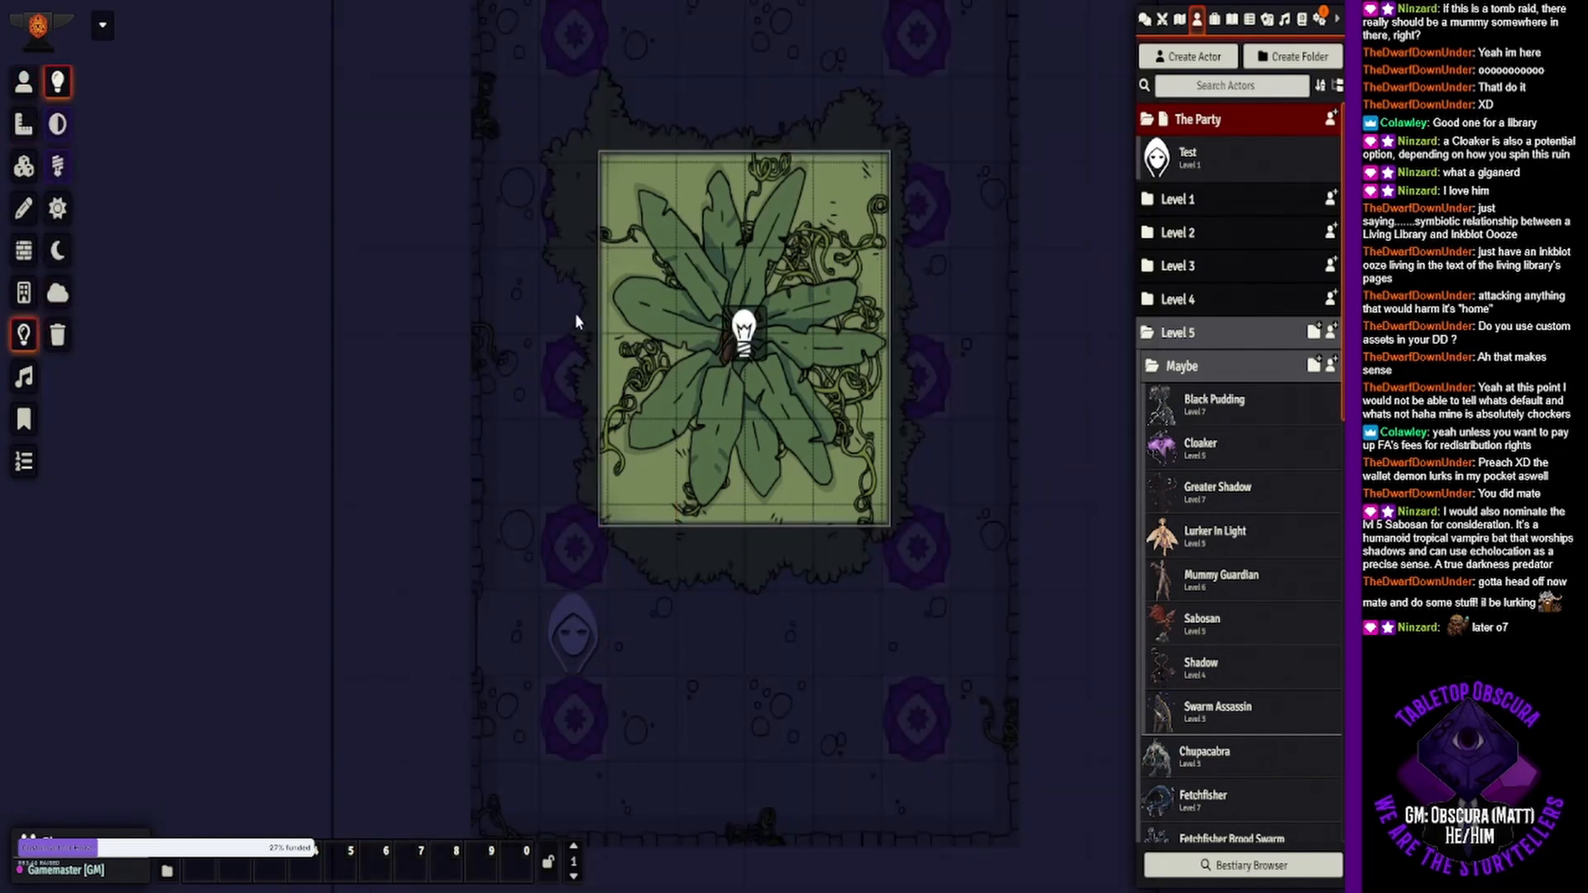
pyautogui.doubleClick(744, 341)
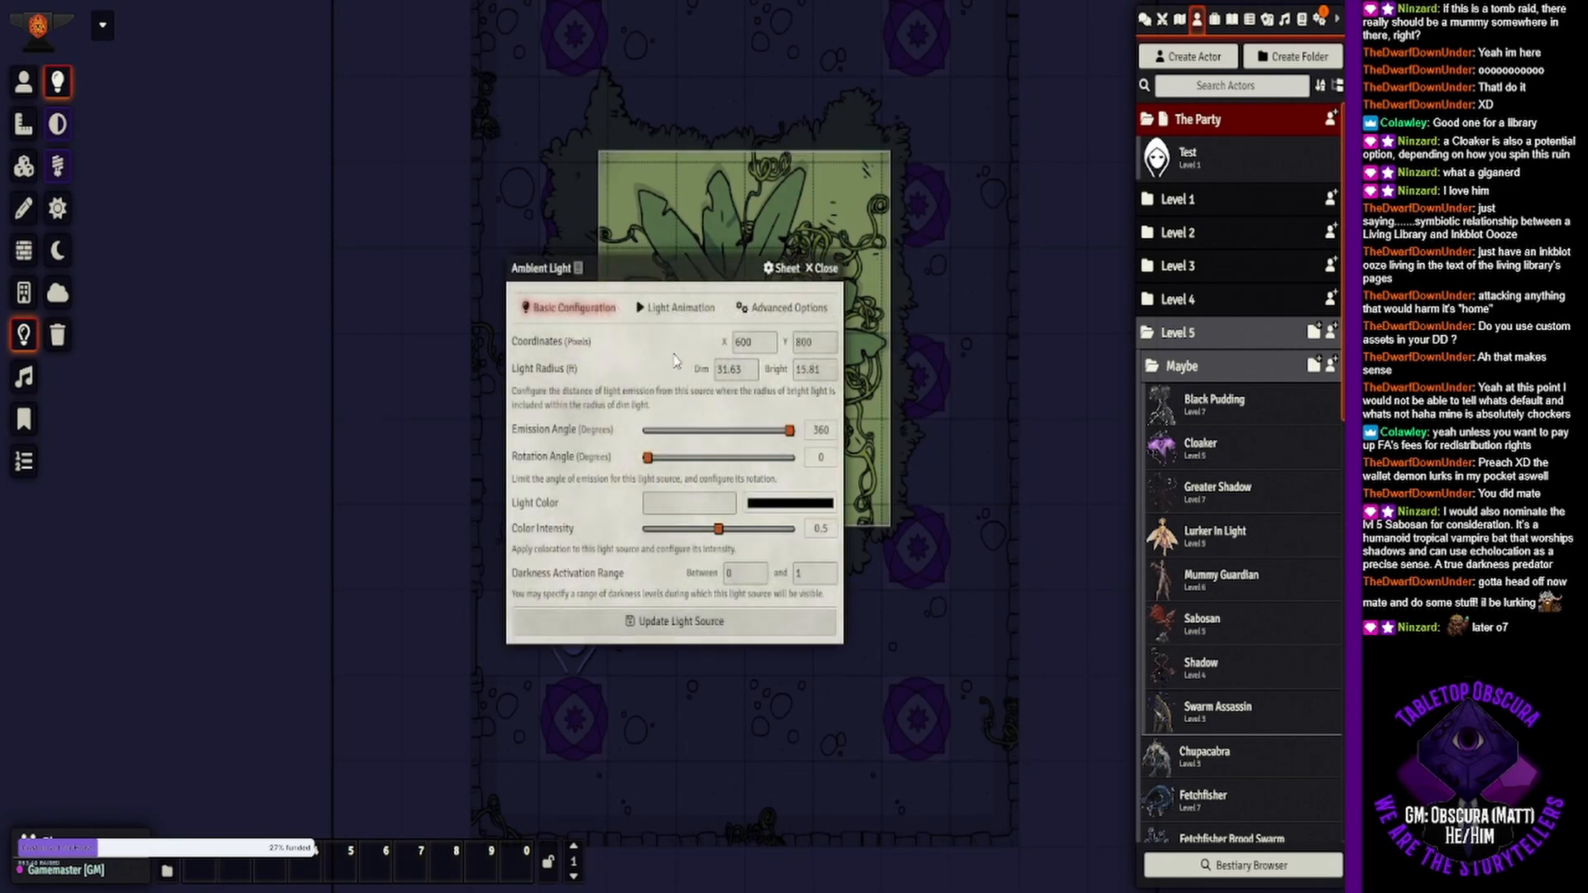
pyautogui.click(675, 307)
pyautogui.click(575, 307)
pyautogui.click(824, 268)
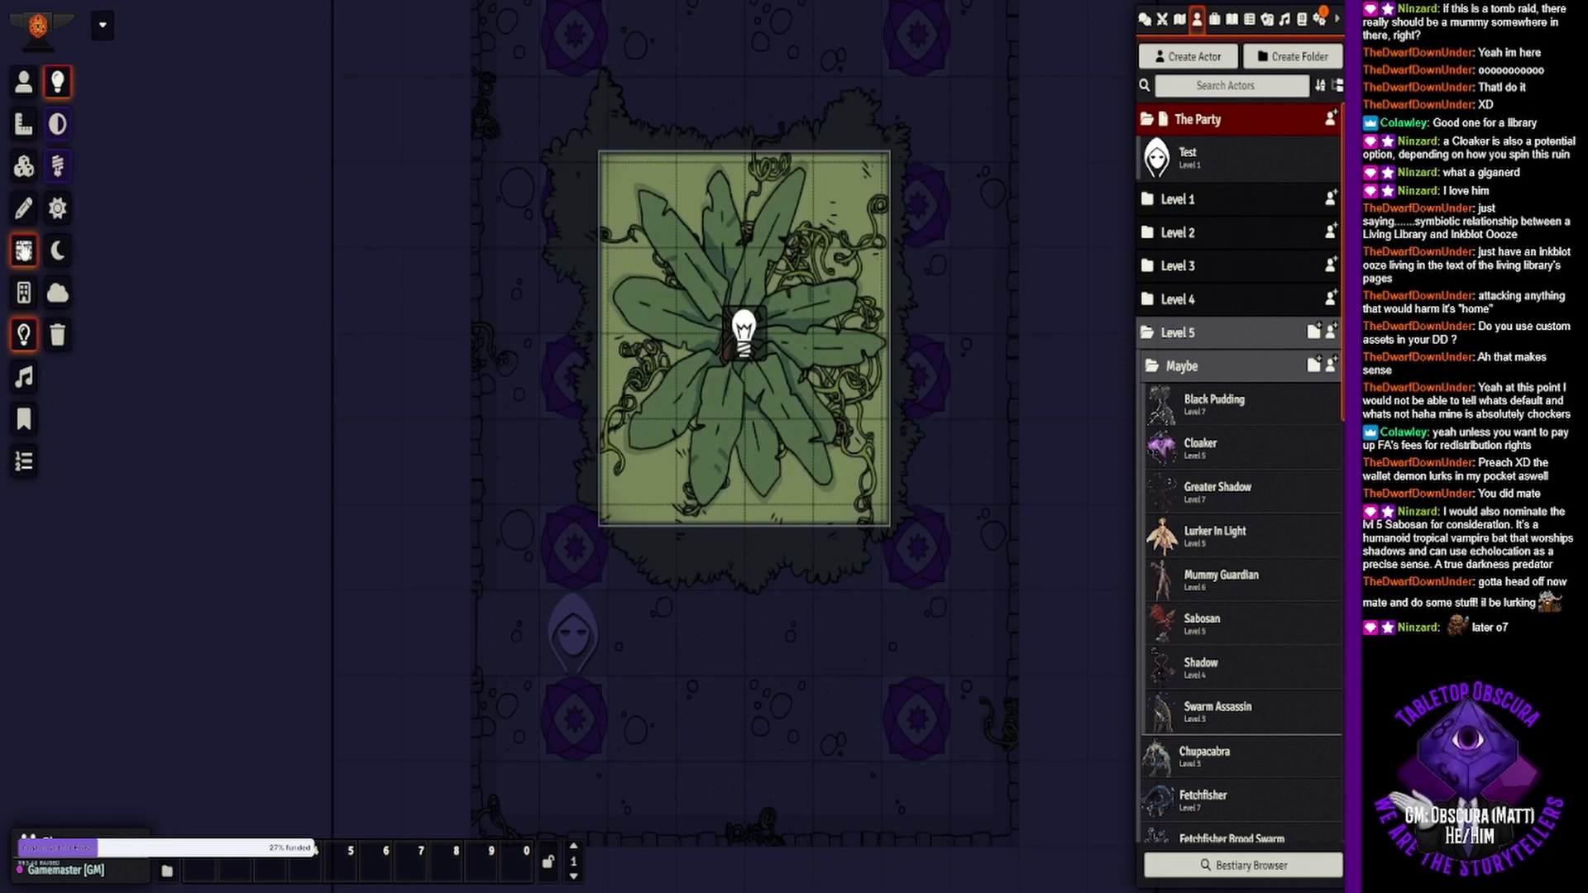
# - Change the light restriction of the four walls around the plant so the plant's light passes through them
pyautogui.click(24, 251)
pyautogui.moveTo(560, 132); pyautogui.dragTo(915, 540)
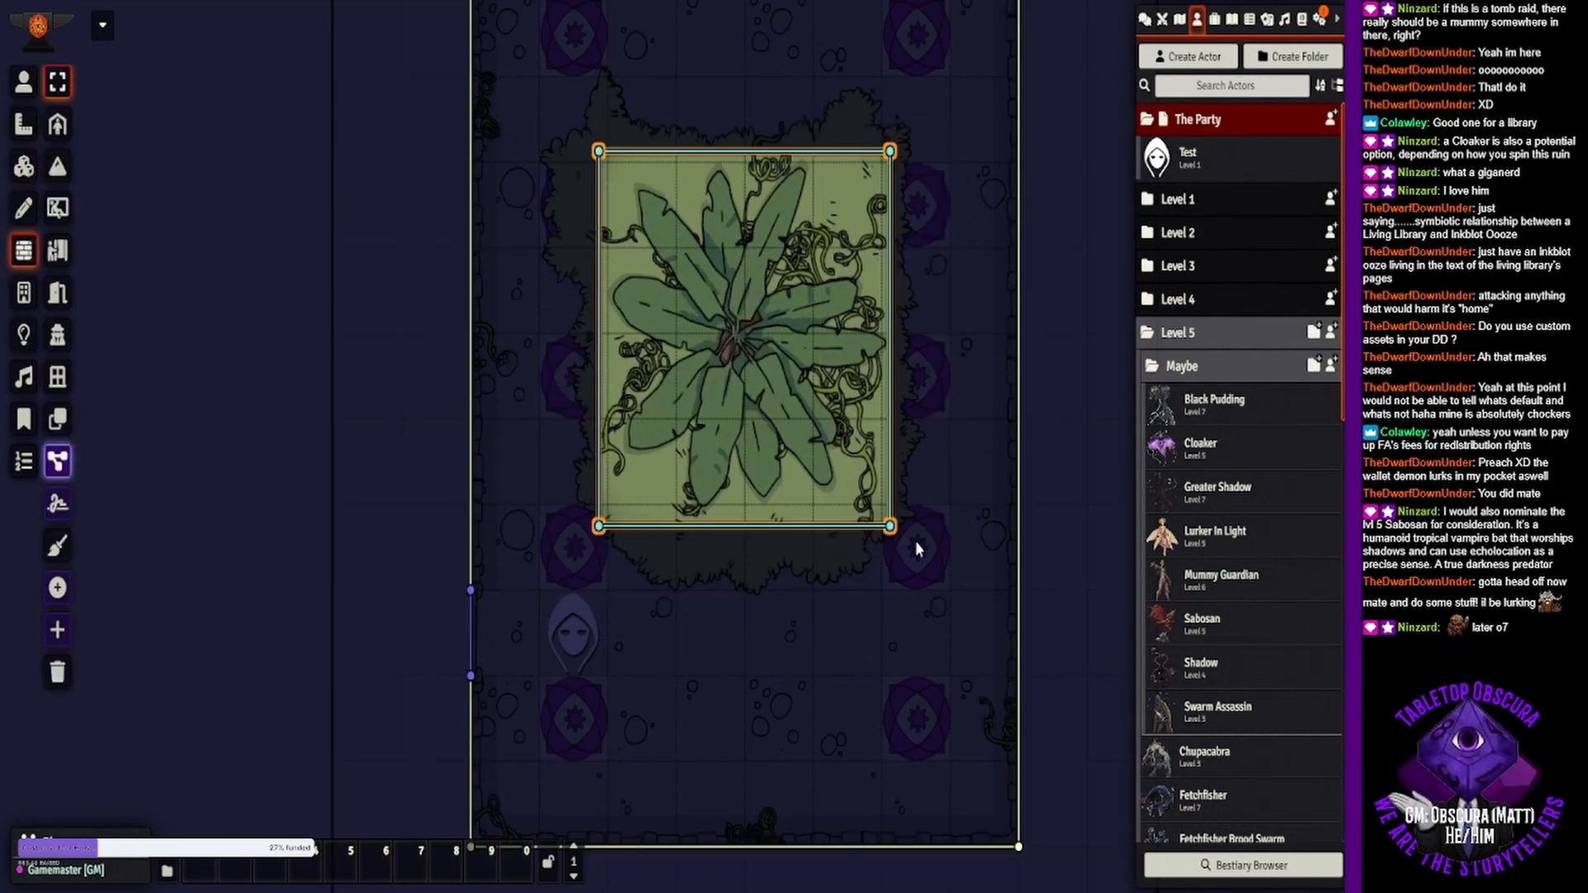
pyautogui.doubleClick(889, 530)
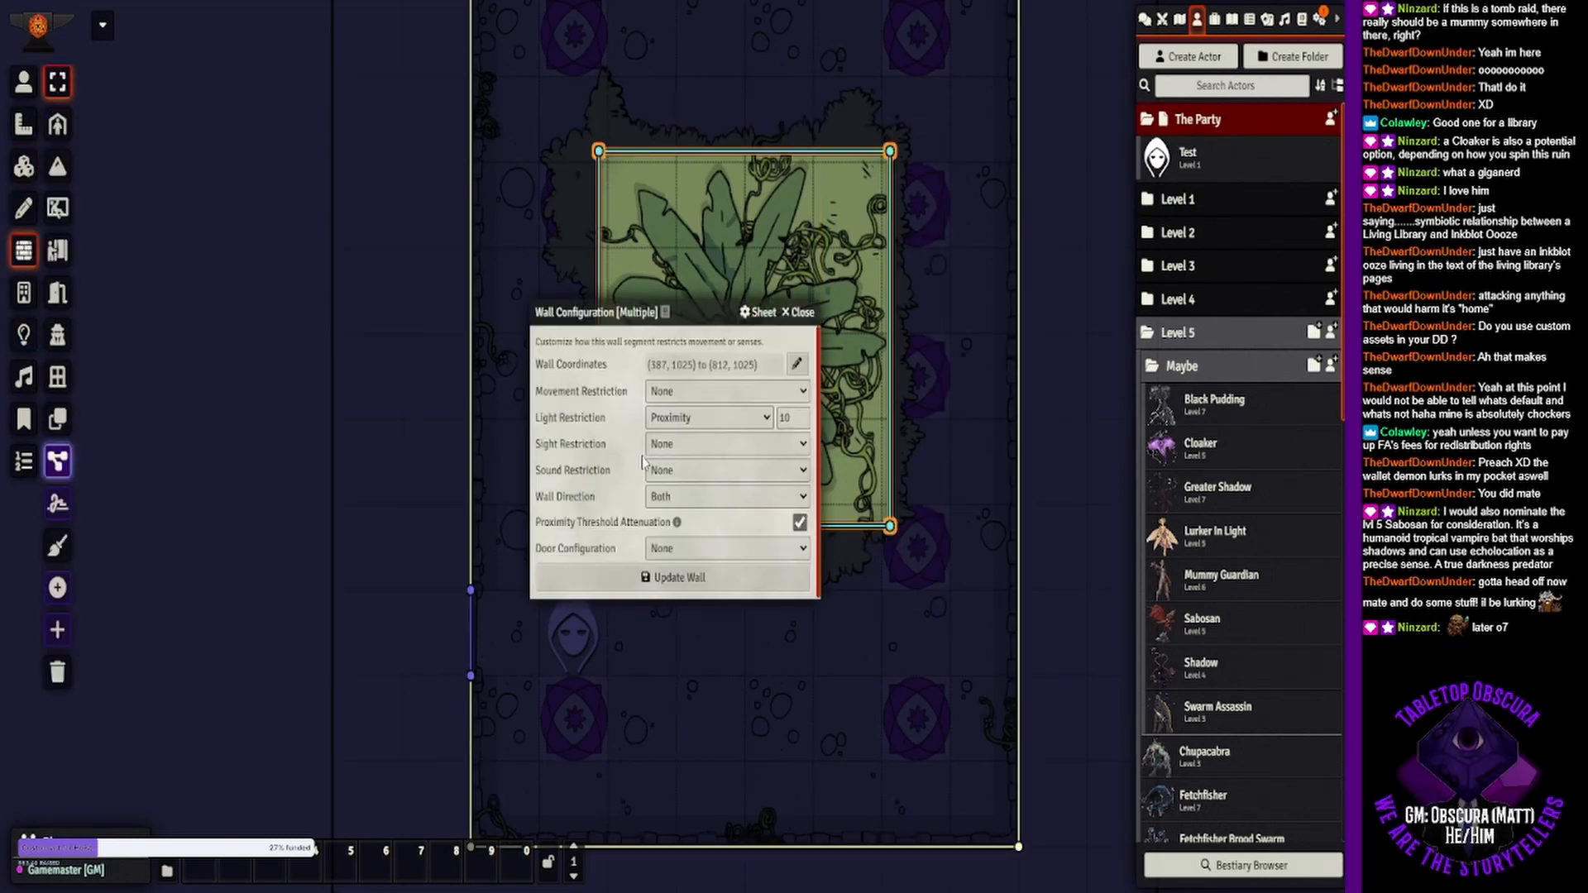
pyautogui.click(685, 420)
pyautogui.click(645, 582)
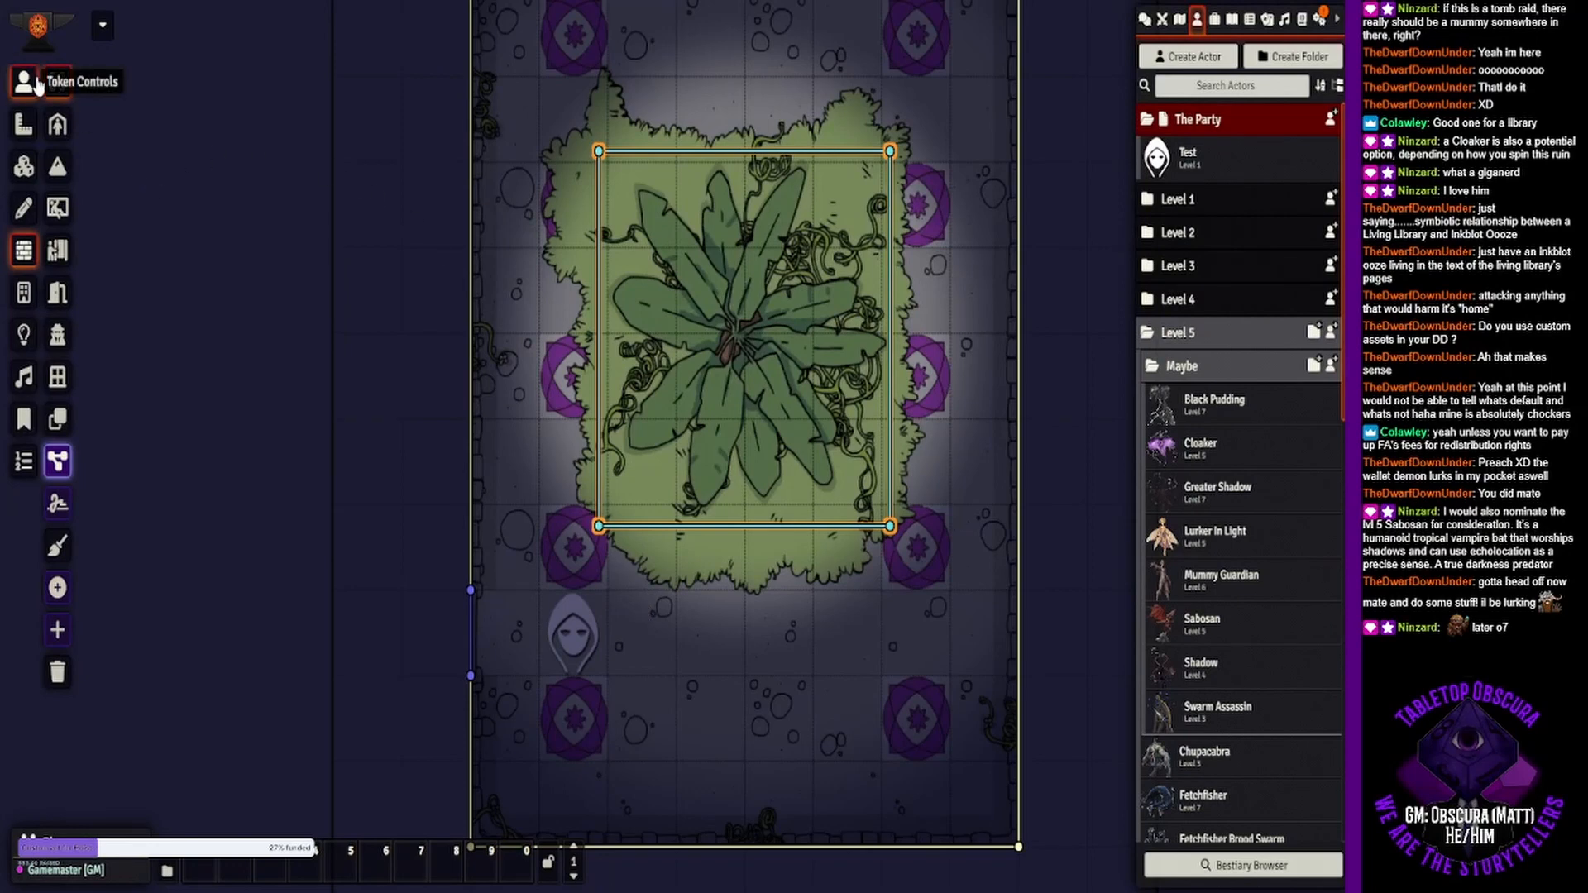
# - Check from the Test token's vision how the light spreads around the plant
pyautogui.click(37, 82)
pyautogui.click(573, 637)
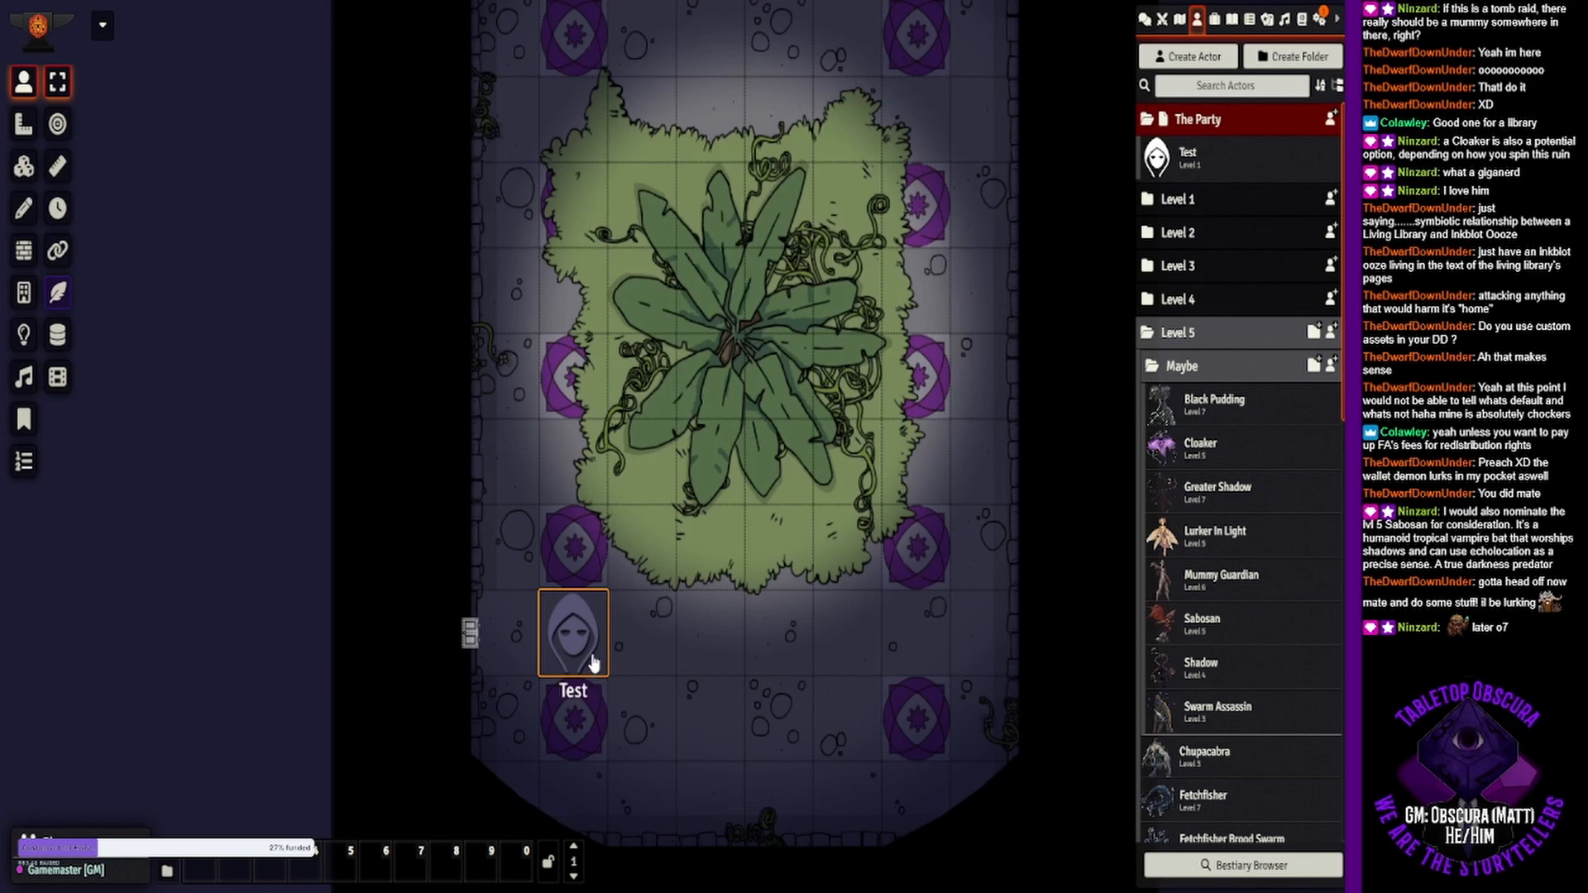
pyautogui.moveTo(589, 637)
pyautogui.mouseDown()
pyautogui.moveTo(662, 698)
pyautogui.moveTo(587, 636)
pyautogui.mouseUp()
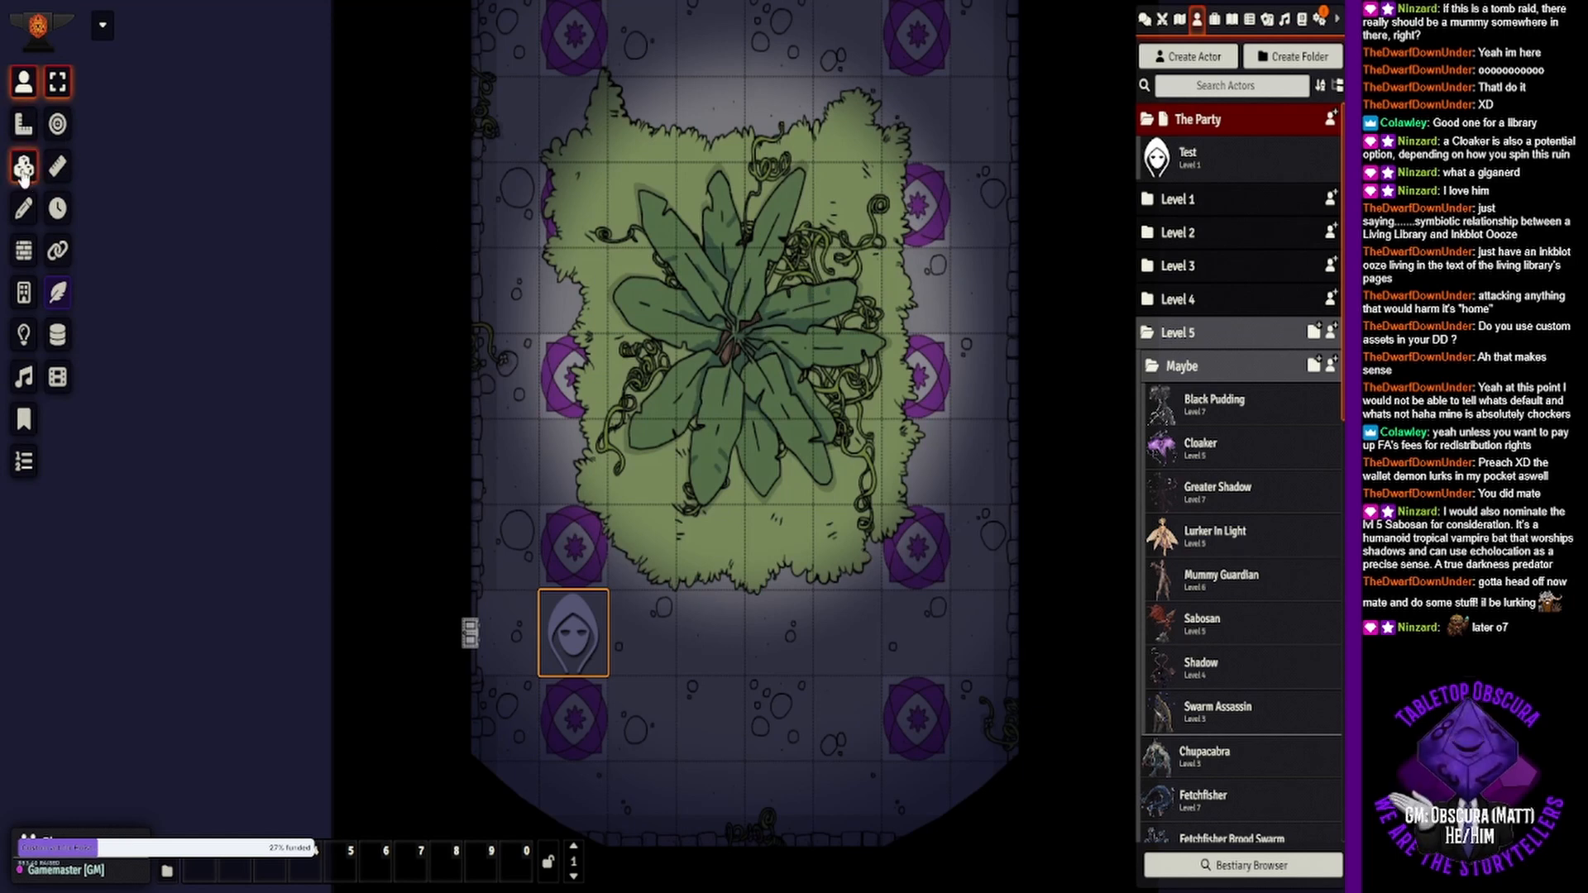
# - Try a bright radius of 10 ft on the plant's light source, and settle on 15 ft
pyautogui.click(23, 334)
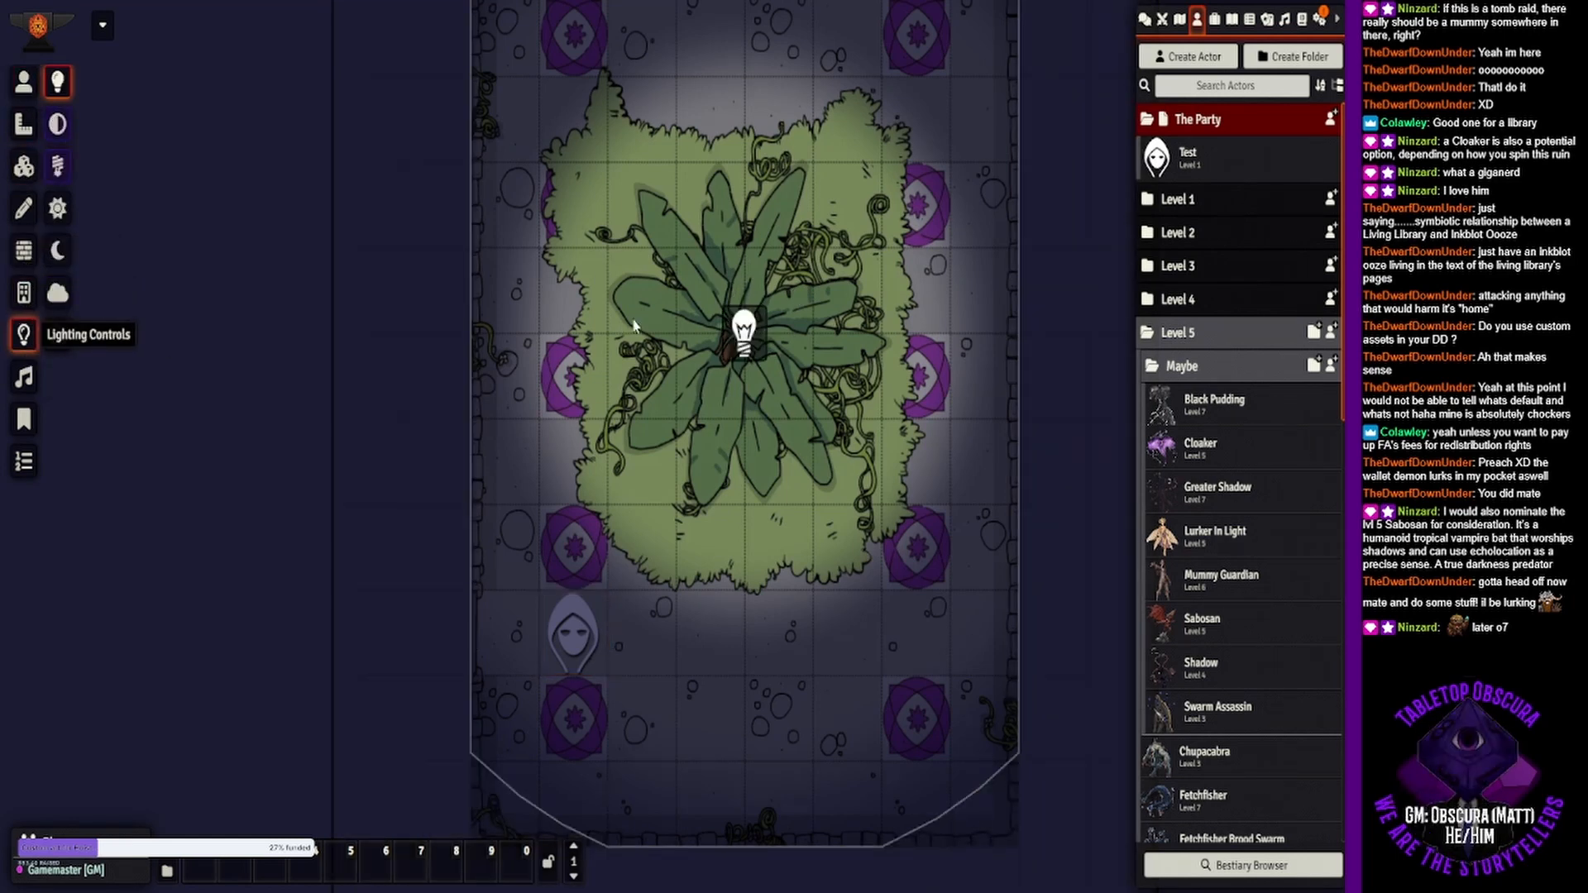
pyautogui.doubleClick(758, 321)
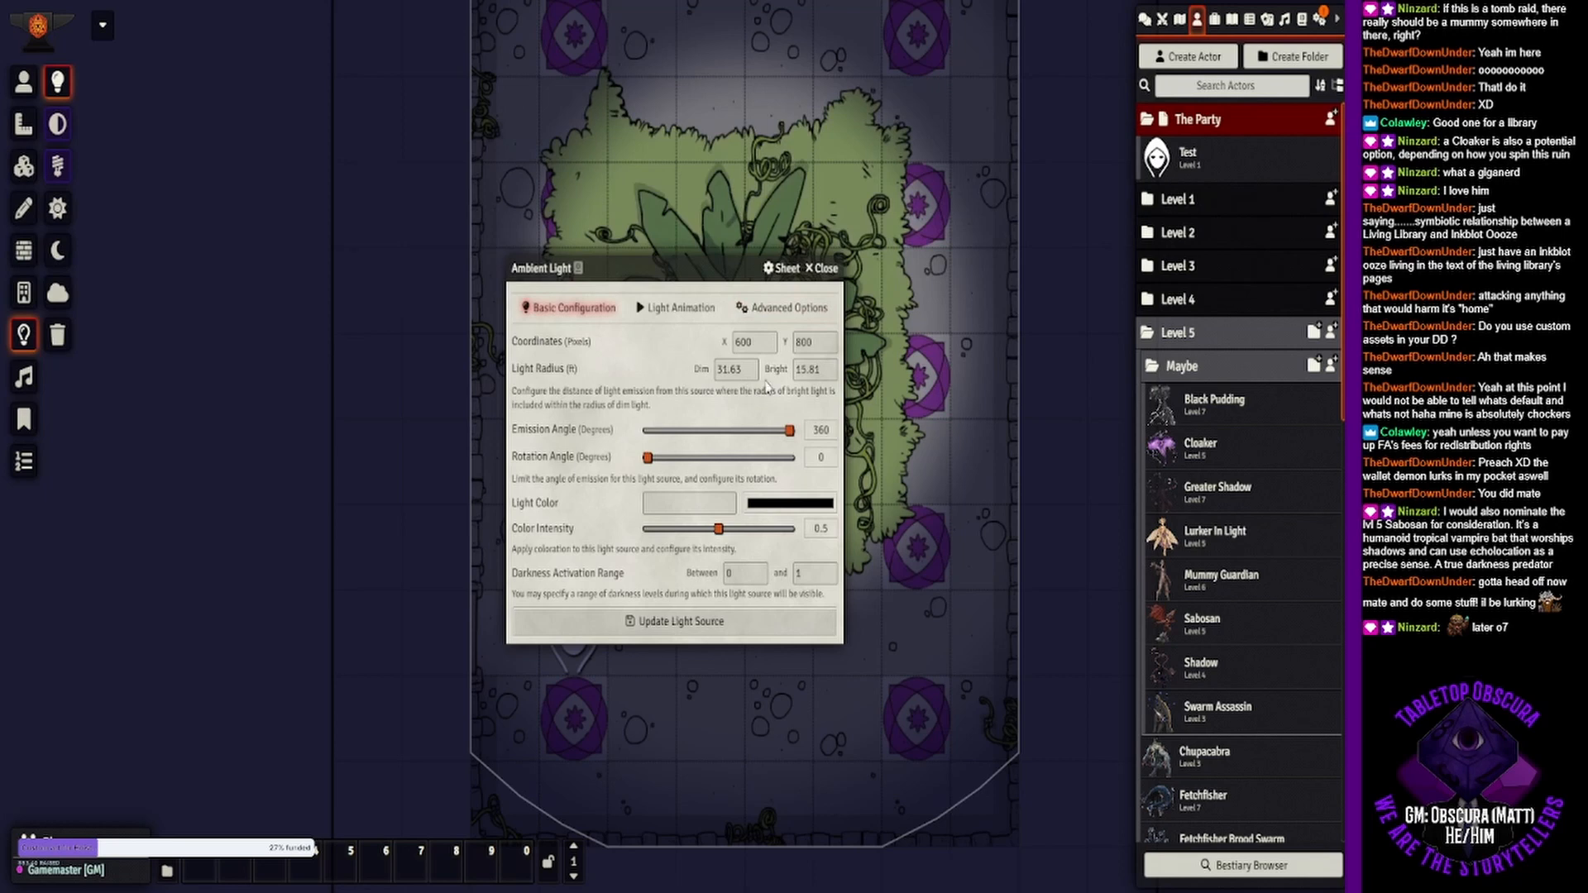
pyautogui.doubleClick(806, 369)
pyautogui.write('10')
pyautogui.click(769, 393)
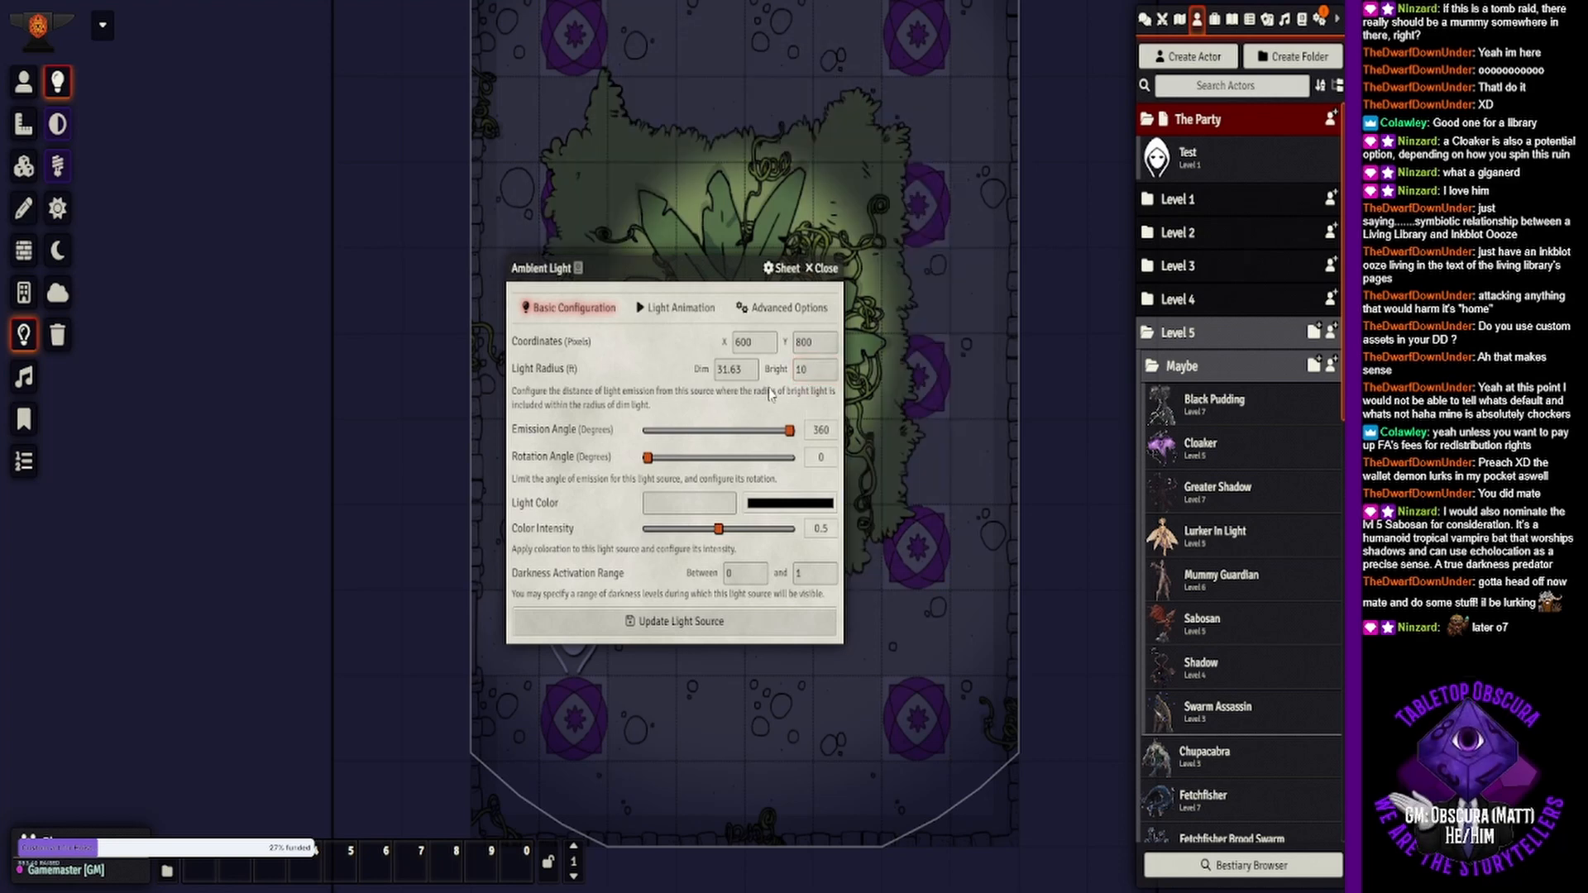
pyautogui.doubleClick(809, 369)
pyautogui.click(597, 340)
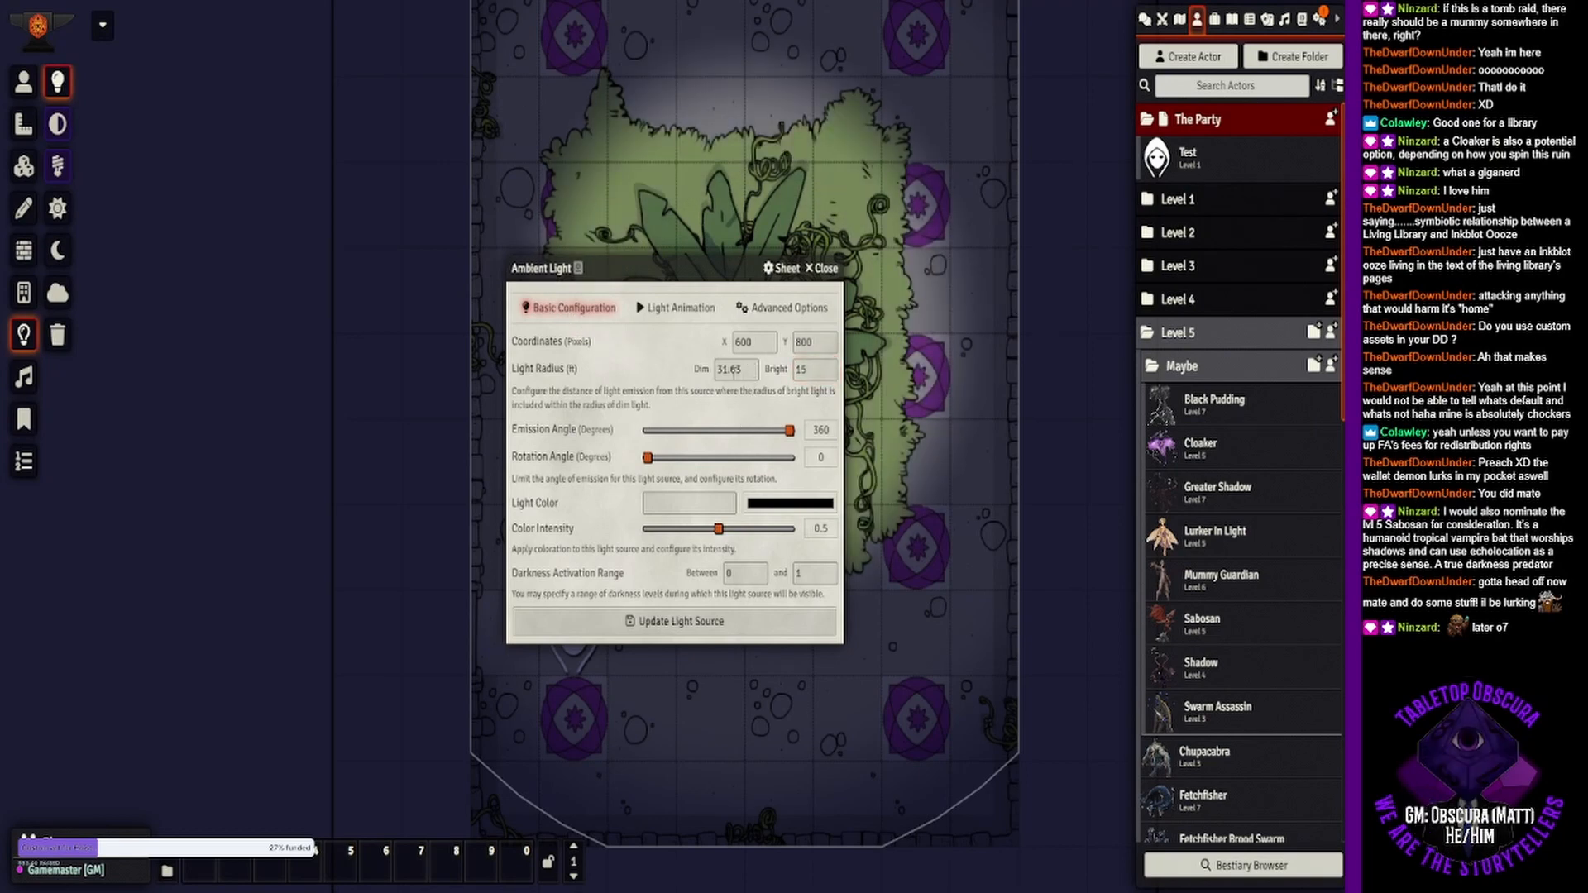
# - Set the dim radius of the plant's light source to 20 ft and apply the update
pyautogui.doubleClick(743, 374)
pyautogui.write('20')
pyautogui.click(610, 376)
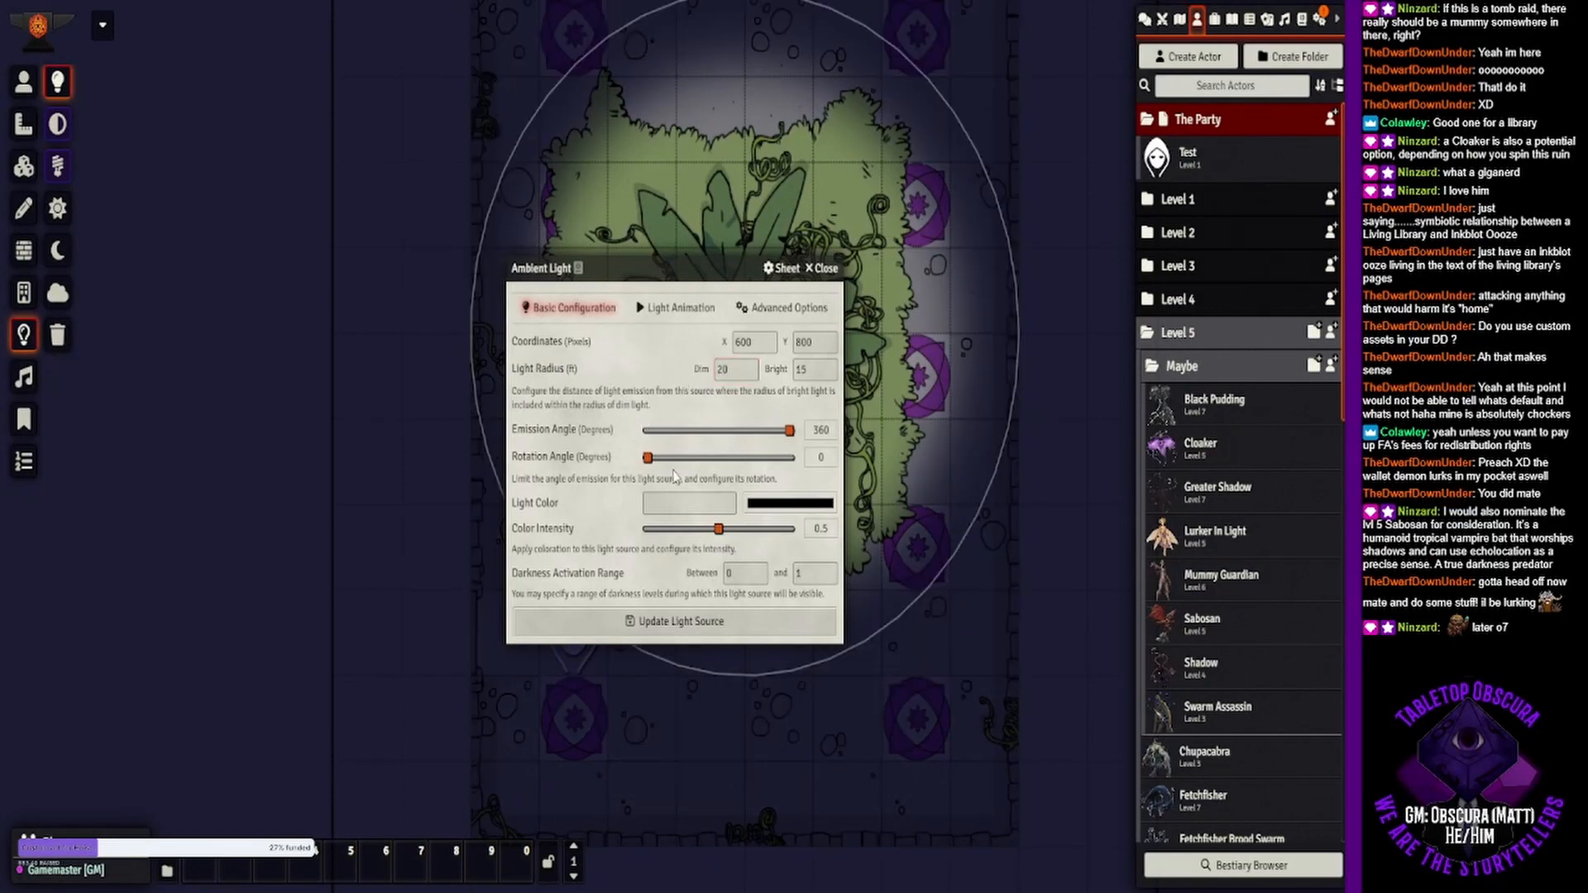
pyautogui.click(662, 616)
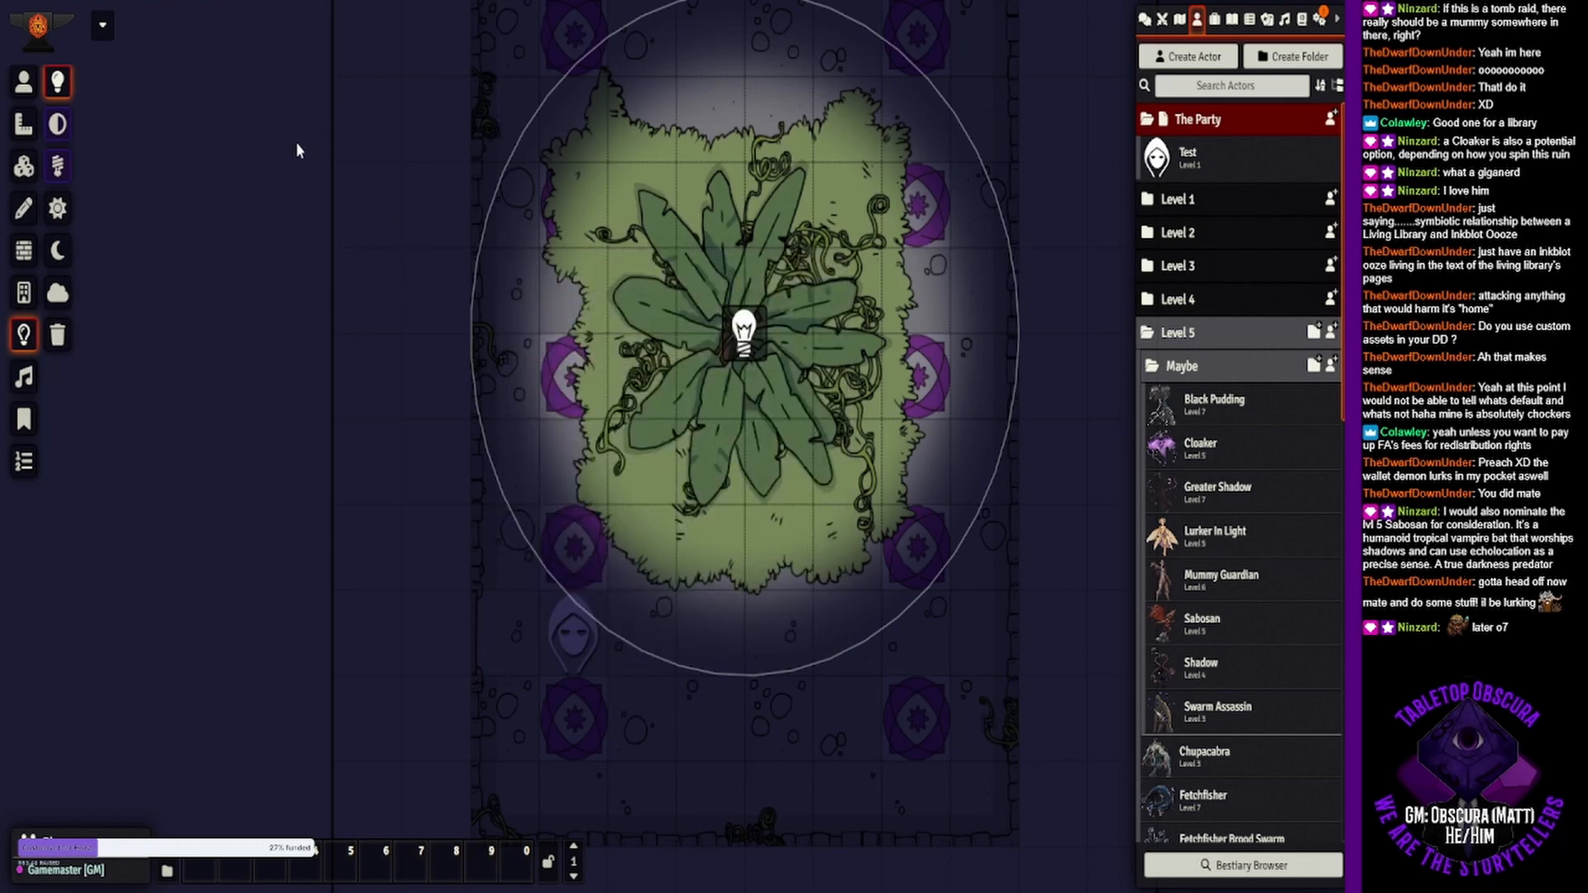
# - Move the Test token one square east below the plant, trying the next square east and back to check its view
pyautogui.click(24, 81)
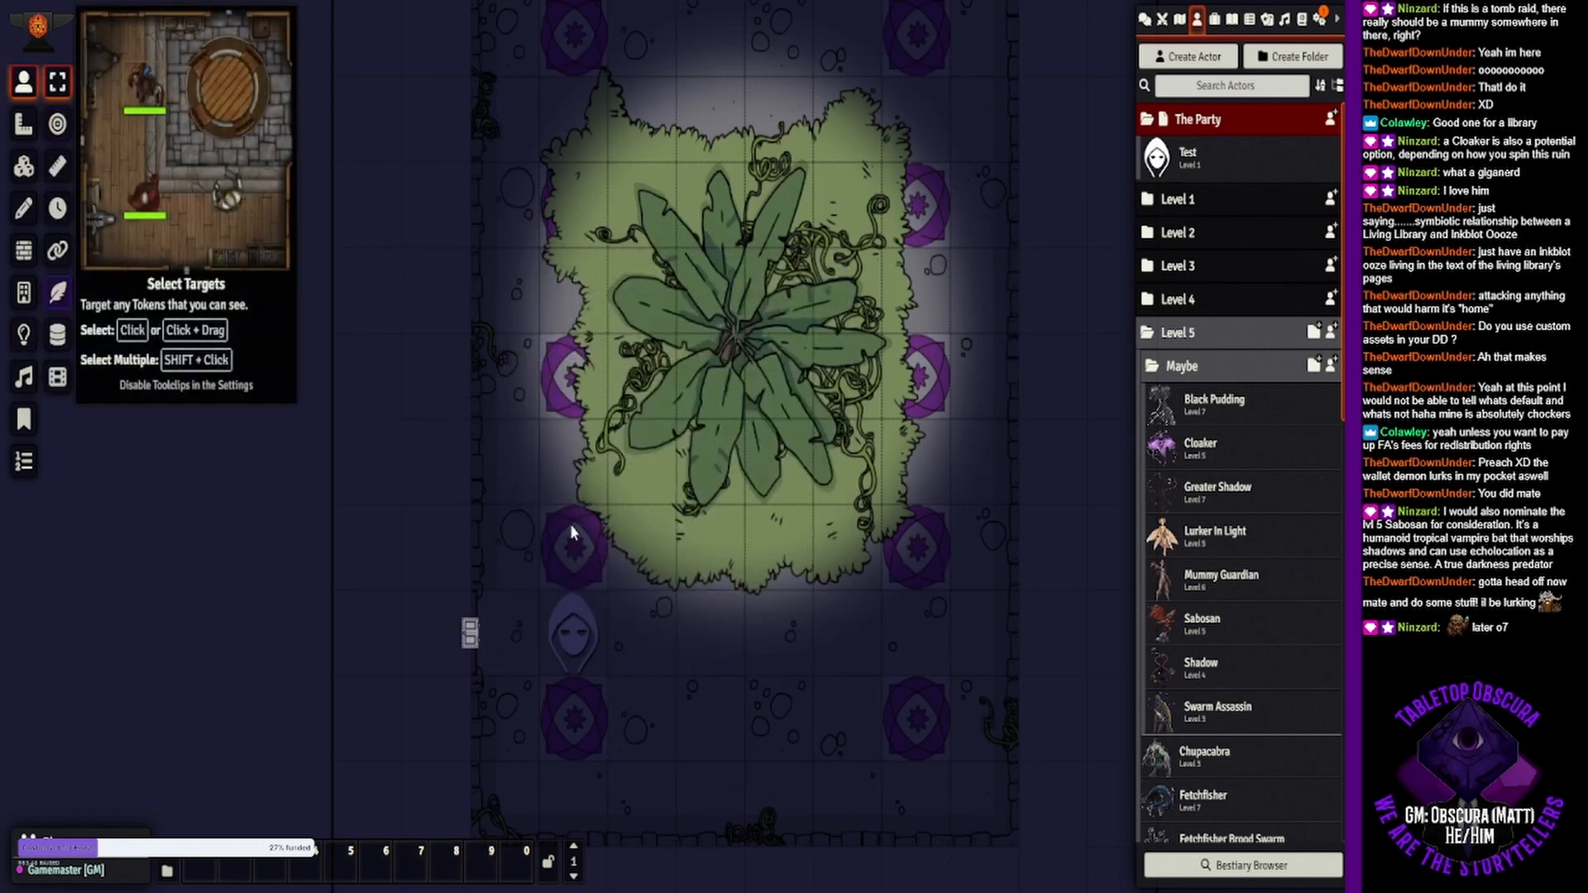
pyautogui.moveTo(572, 635); pyautogui.dragTo(646, 683)
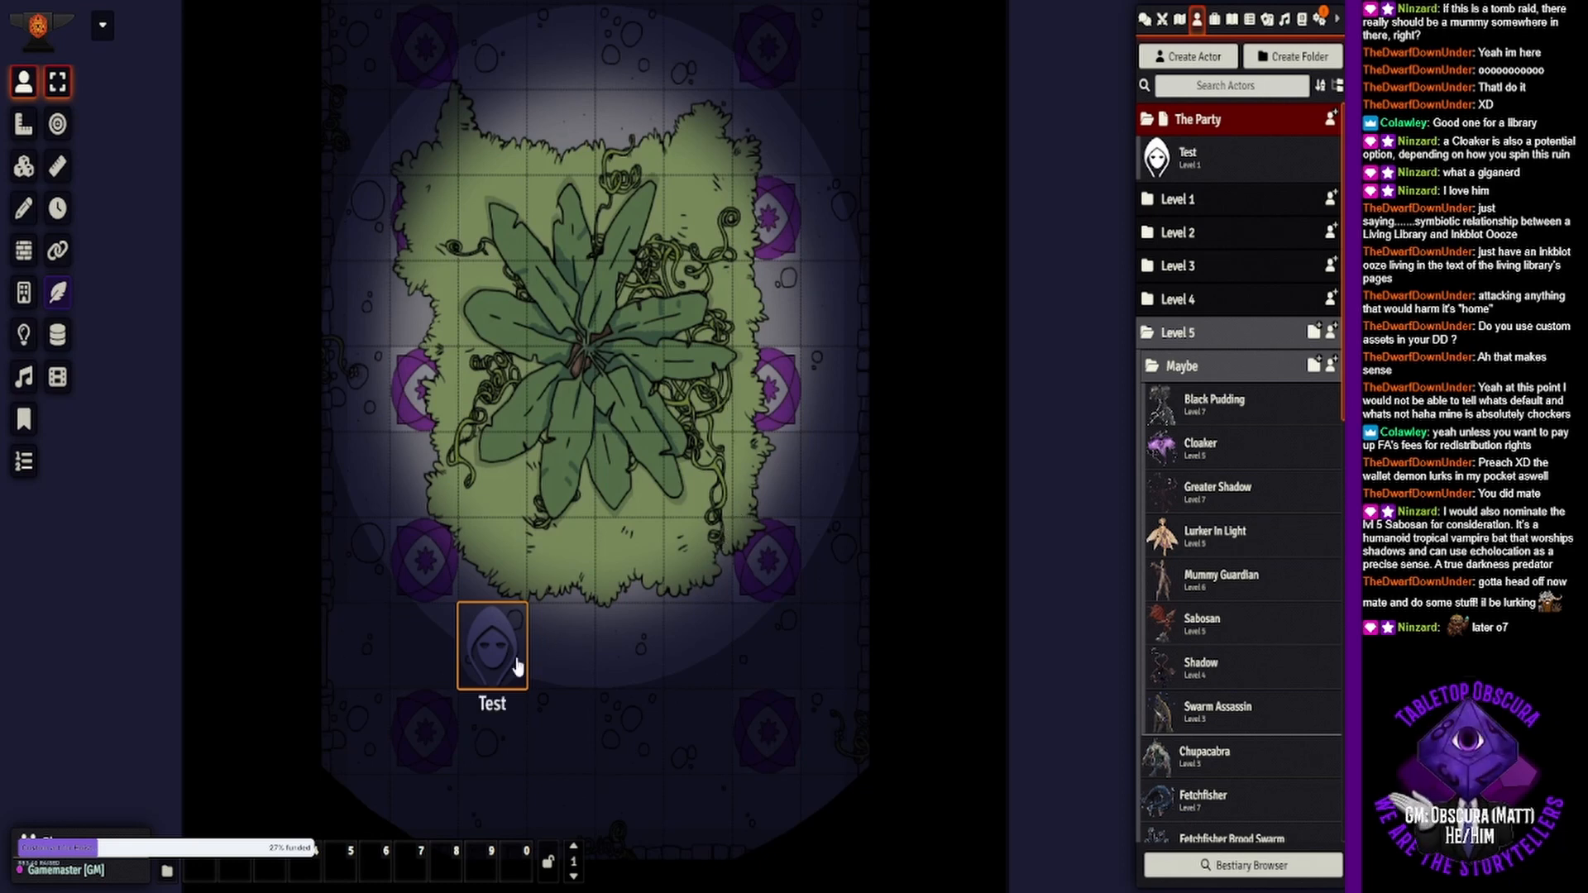
pyautogui.moveTo(526, 661); pyautogui.dragTo(617, 633)
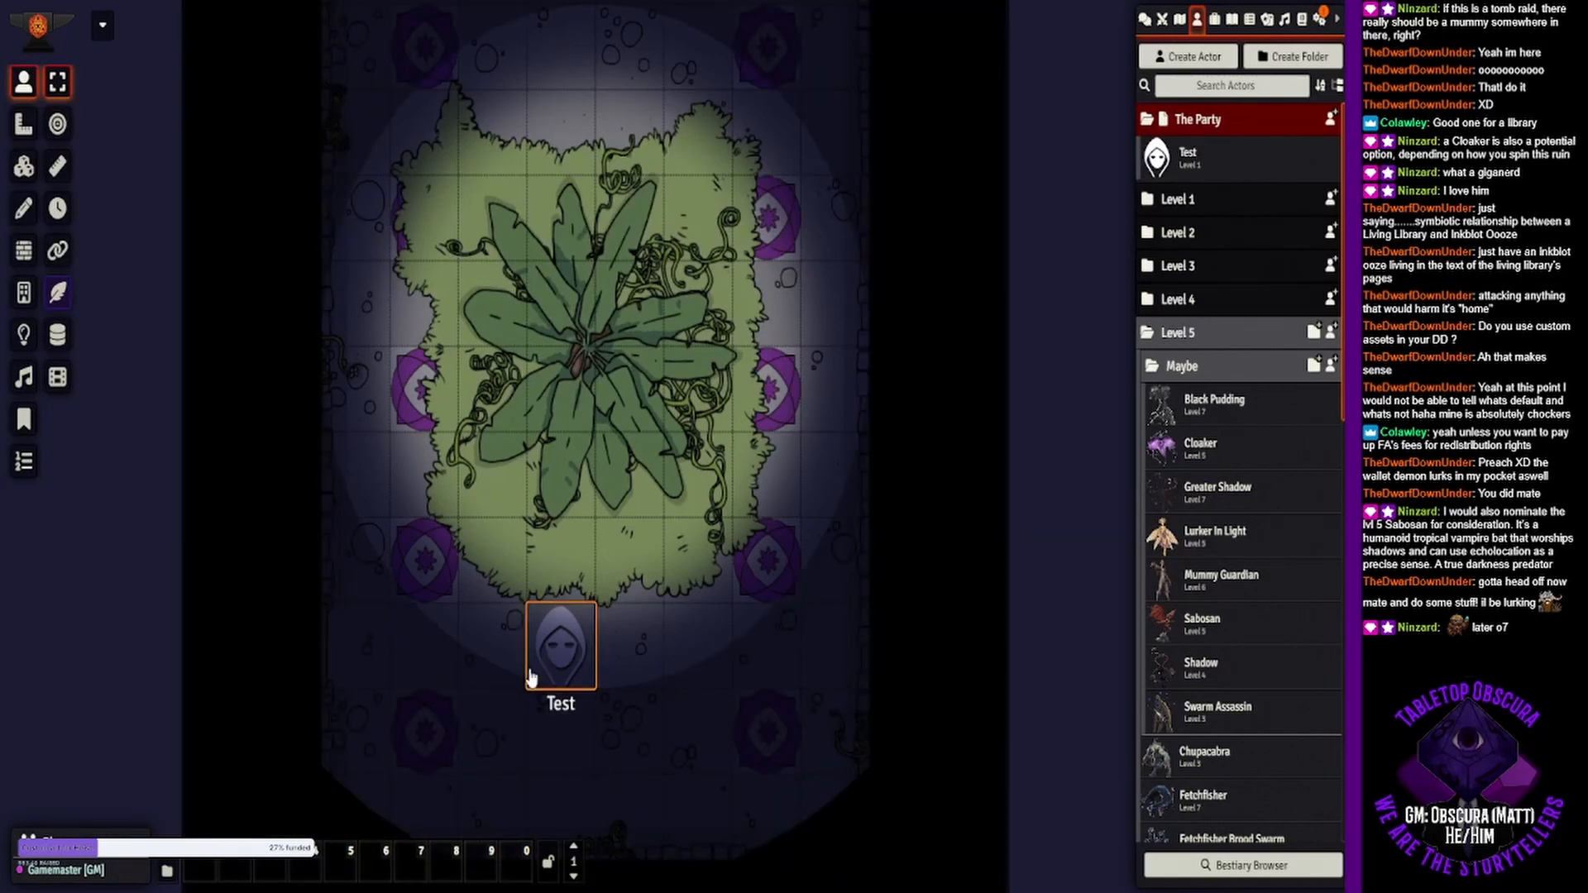
pyautogui.moveTo(530, 674); pyautogui.dragTo(479, 690)
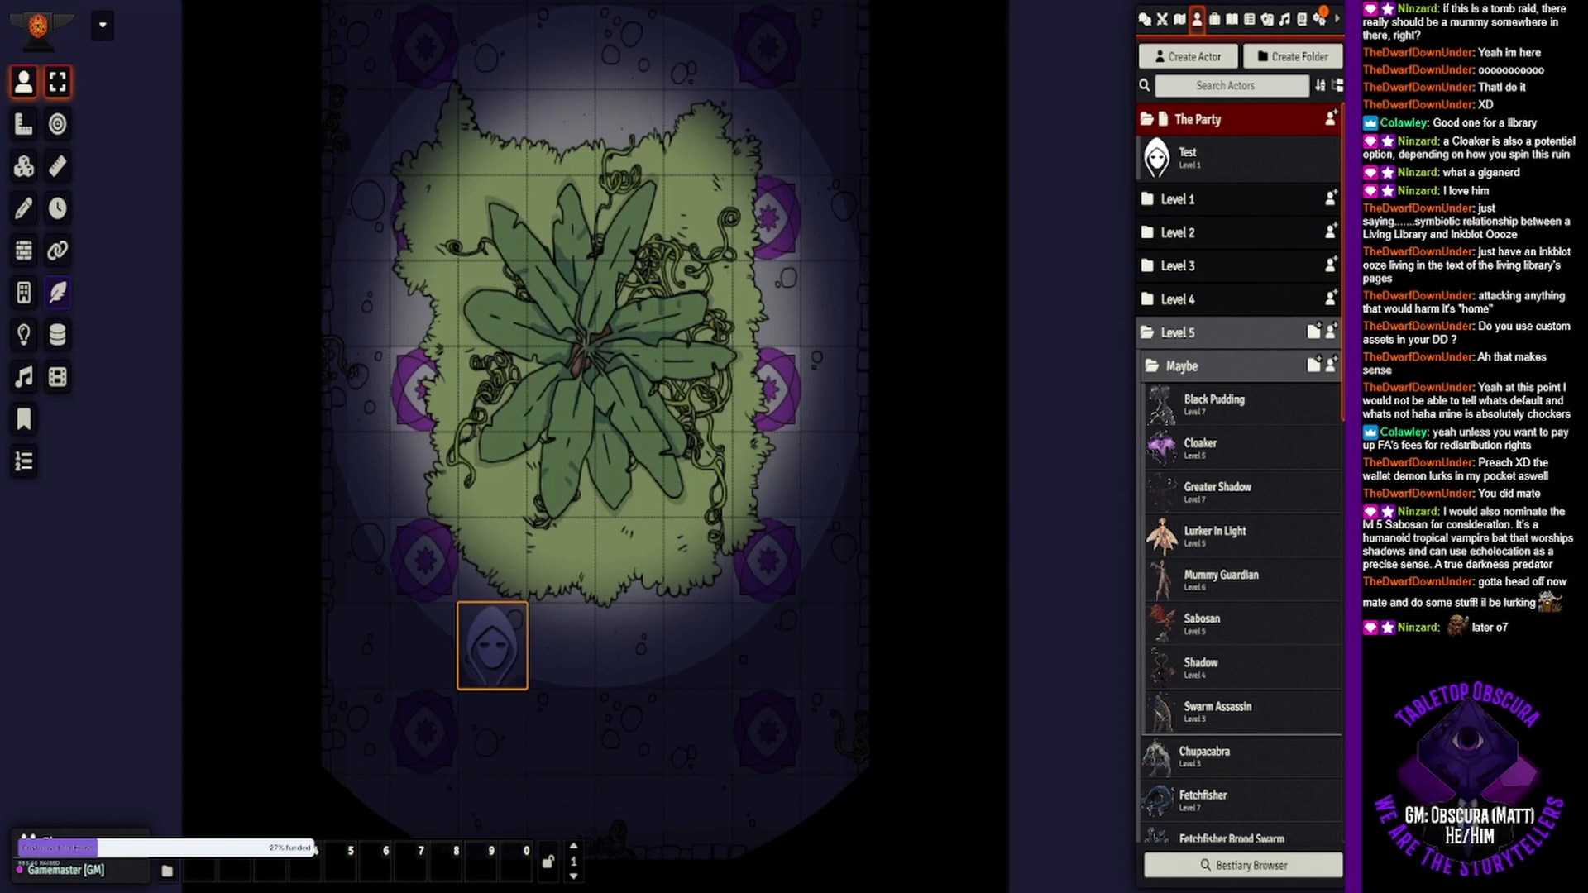
# - Place two Lurker In Light tokens on the grass flanking the plant, and move that actor from the Maybe folder into Level 5
pyautogui.click(1179, 19)
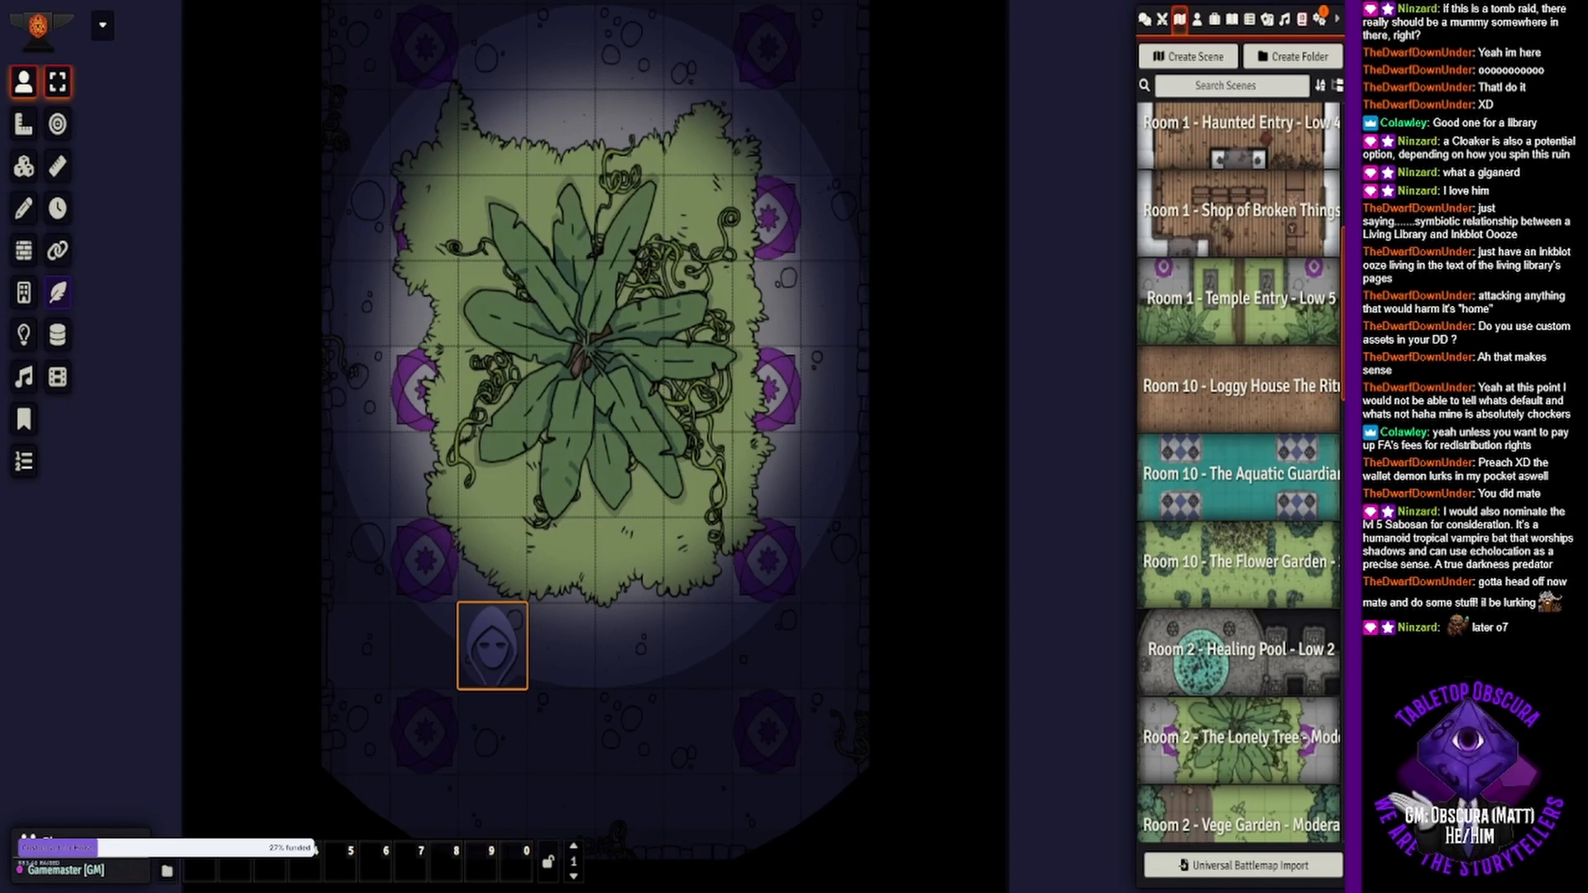
pyautogui.click(1197, 19)
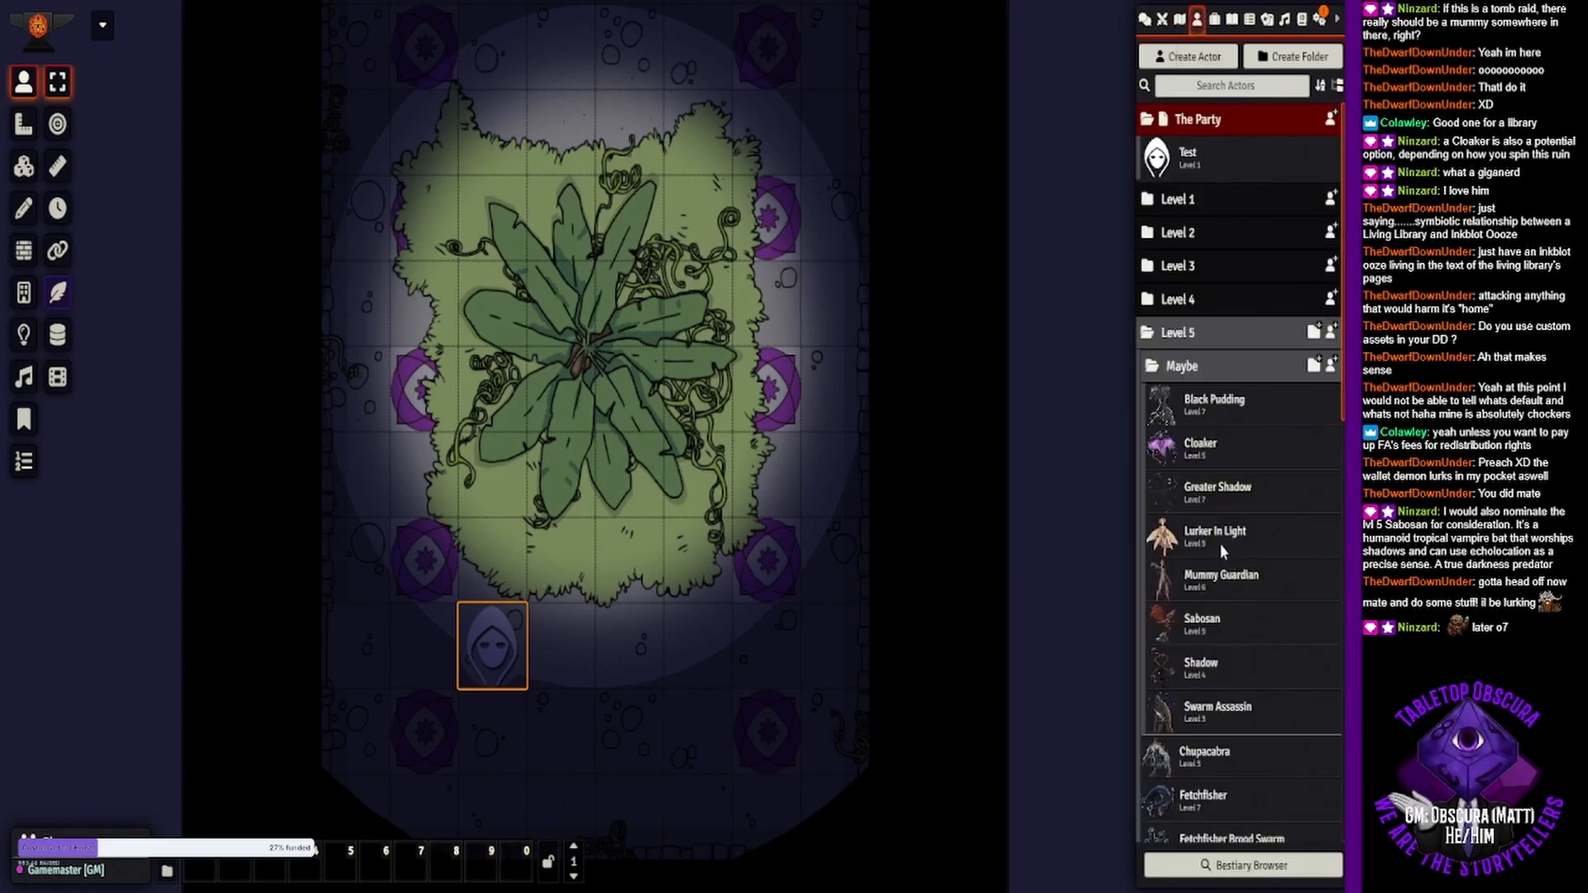
pyautogui.moveTo(483, 444); pyautogui.dragTo(507, 465)
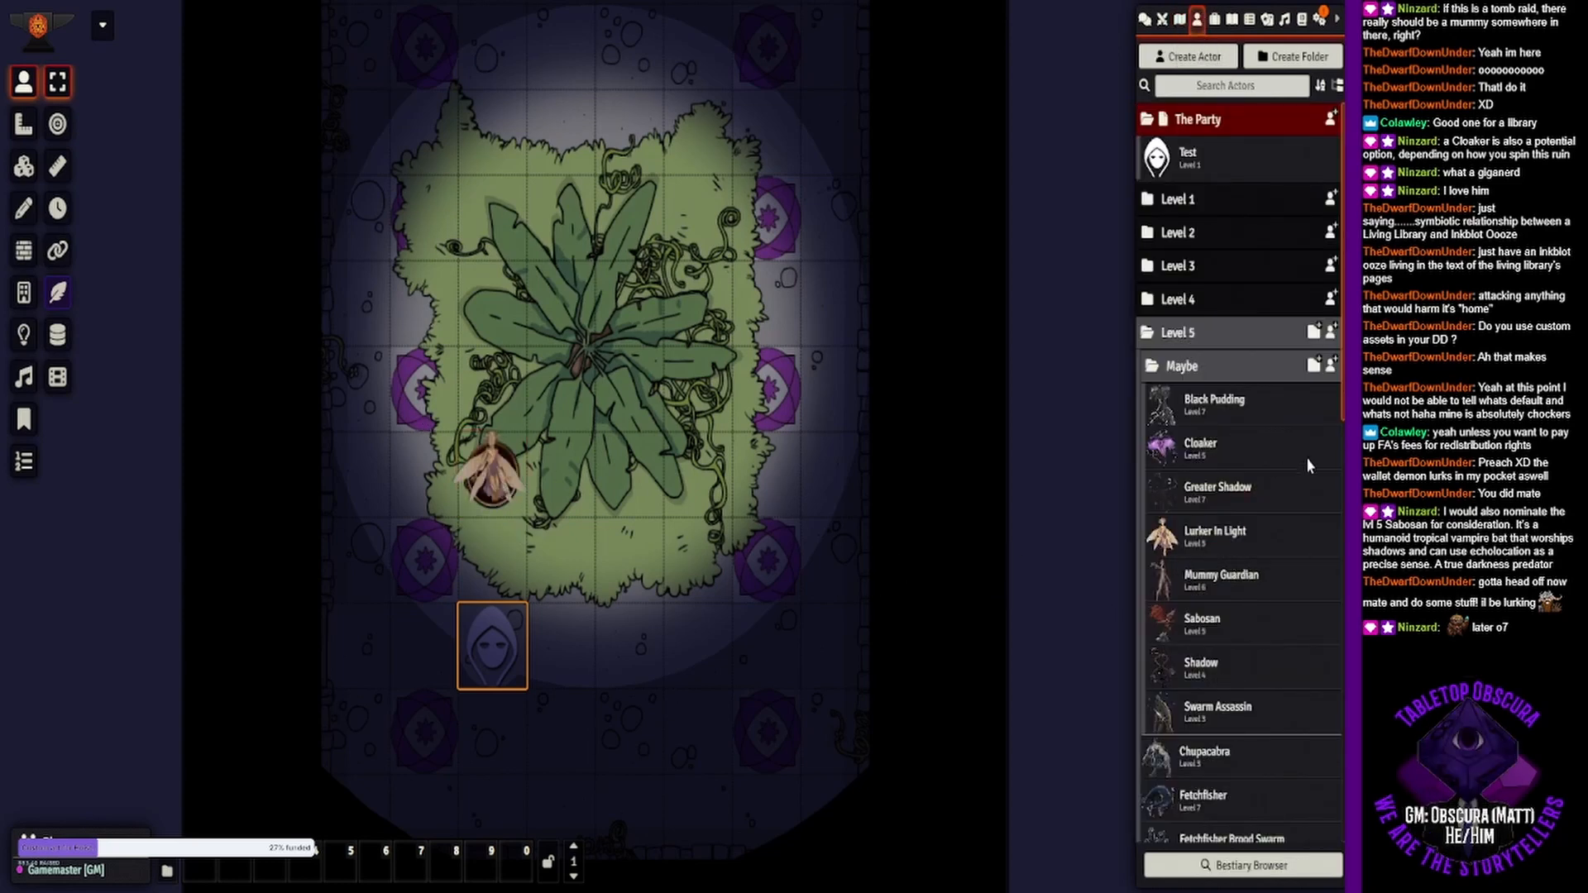
pyautogui.moveTo(1223, 536); pyautogui.dragTo(693, 471)
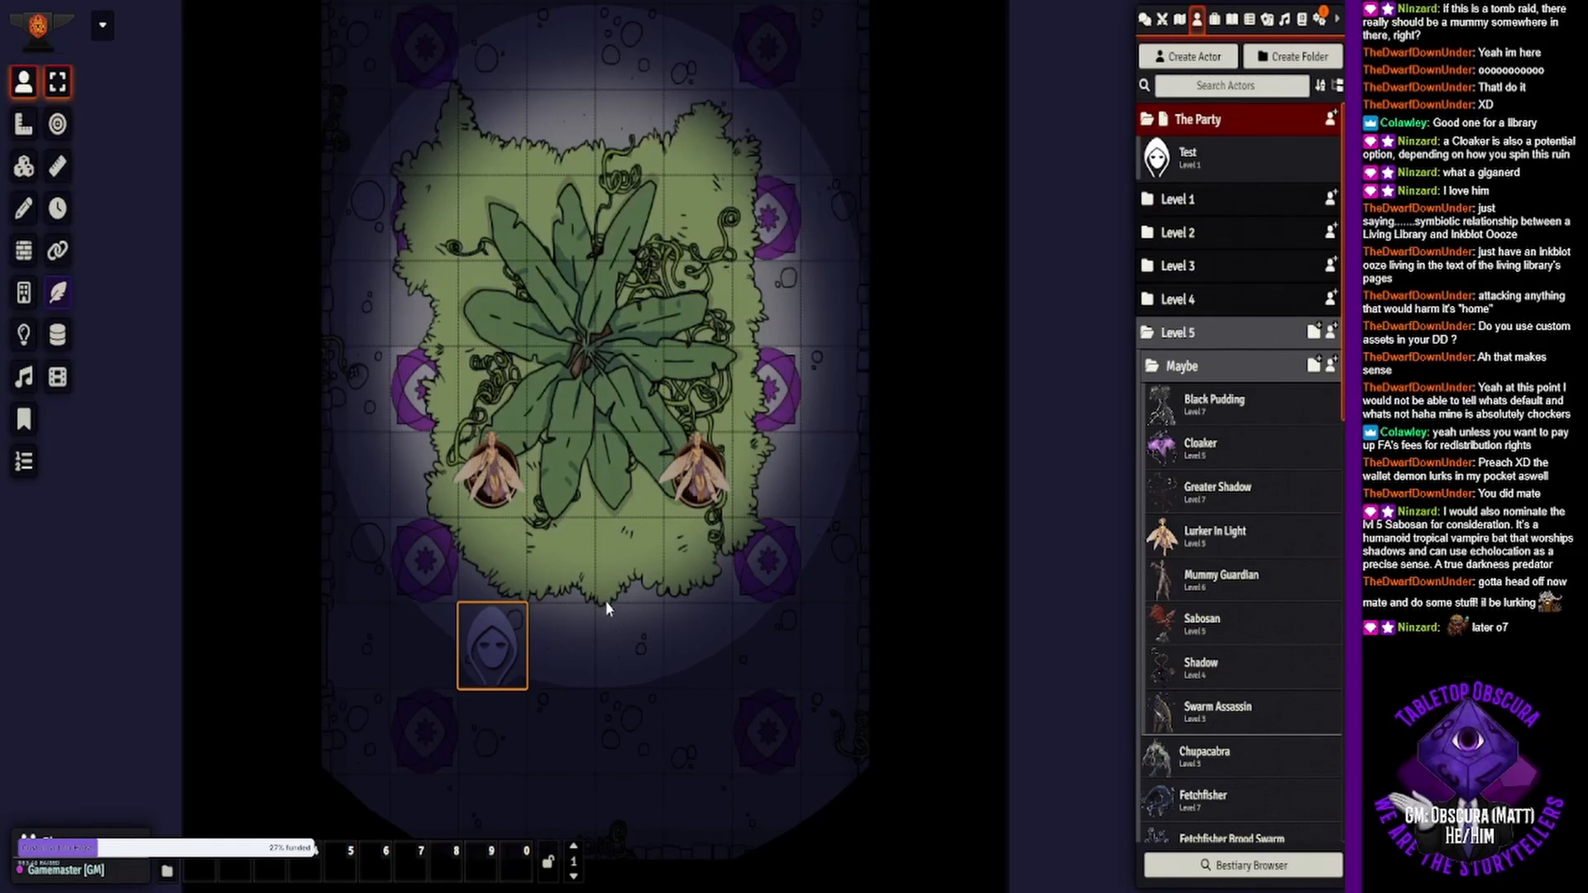
pyautogui.moveTo(1215, 364); pyautogui.dragTo(1215, 364)
pyautogui.scroll(-2, 1199, 634)
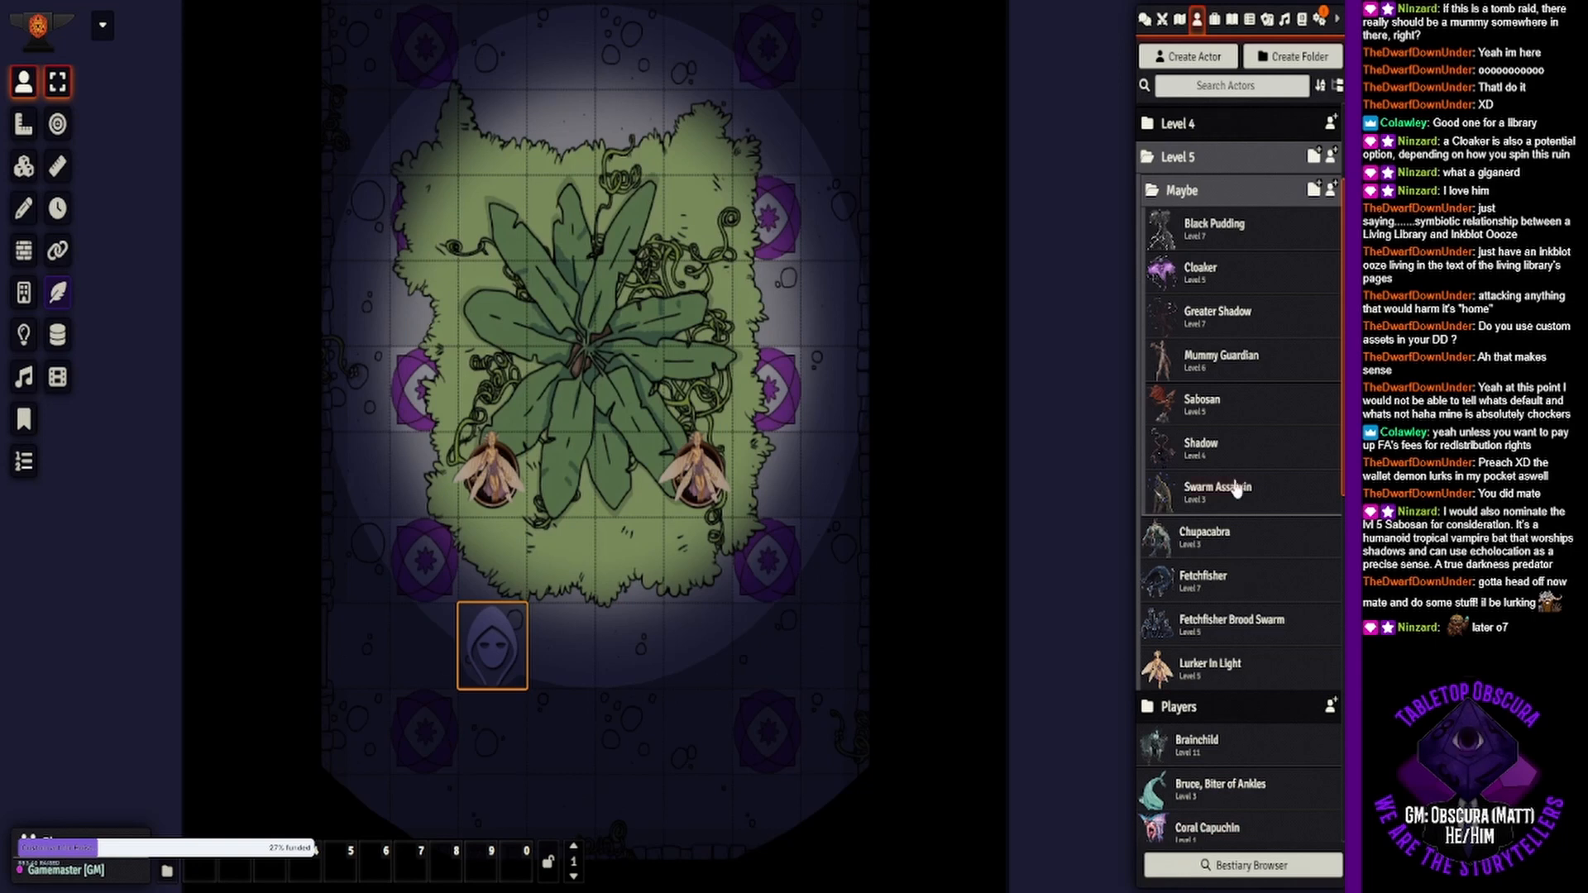
# - Filter the bestiary compendium by the Celestial trait and examine the Petitioner (Heaven) sheet
pyautogui.click(1241, 875)
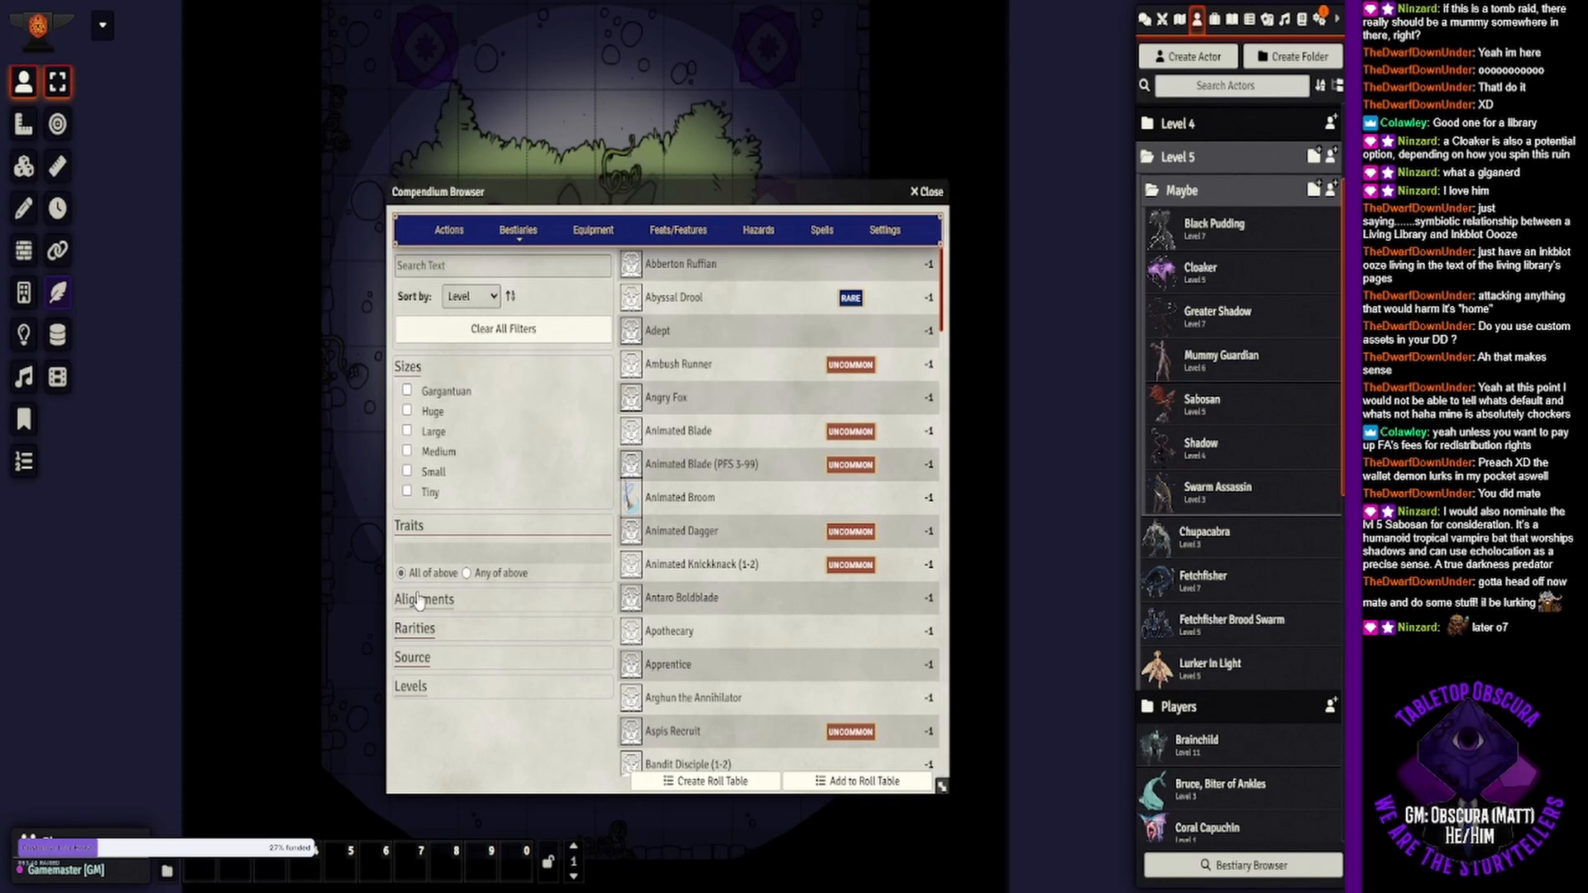
pyautogui.click(461, 553)
pyautogui.write('cele')
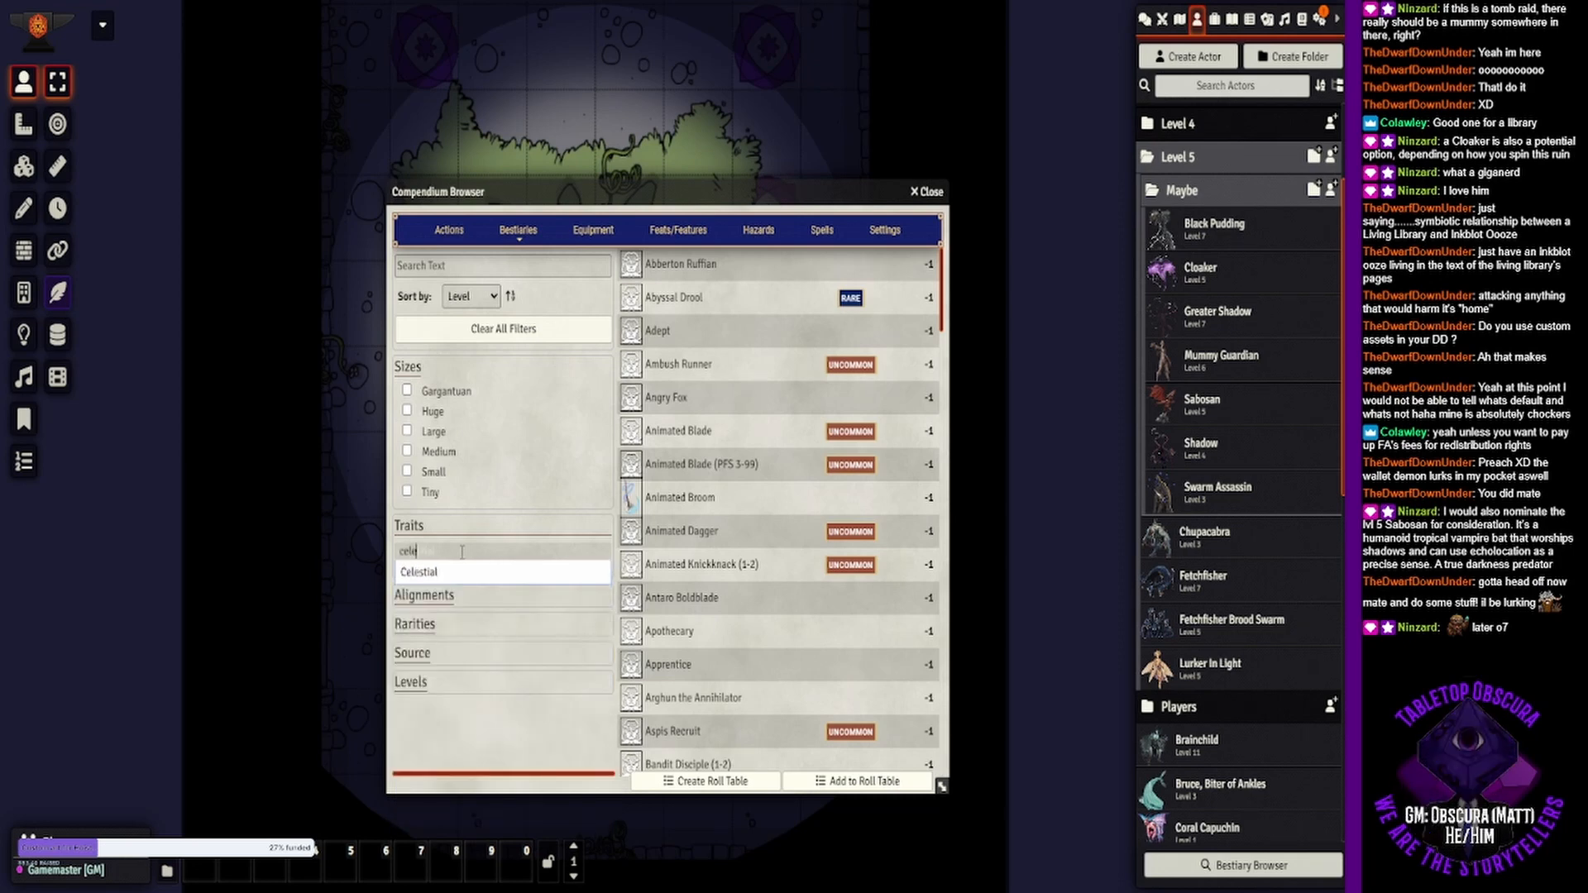
pyautogui.click(496, 574)
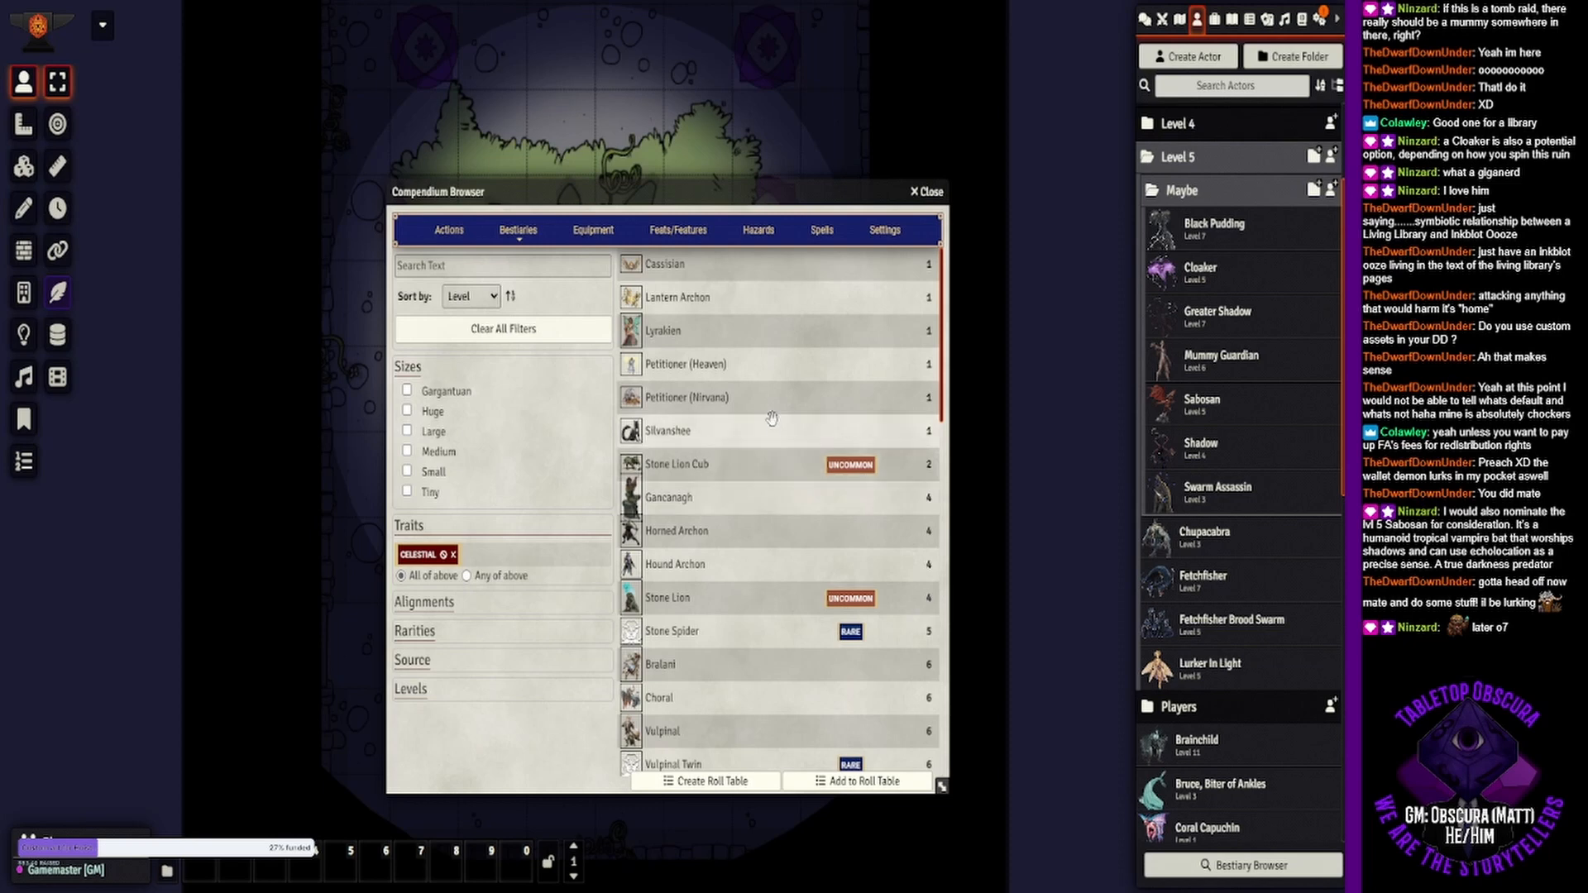
pyautogui.click(723, 372)
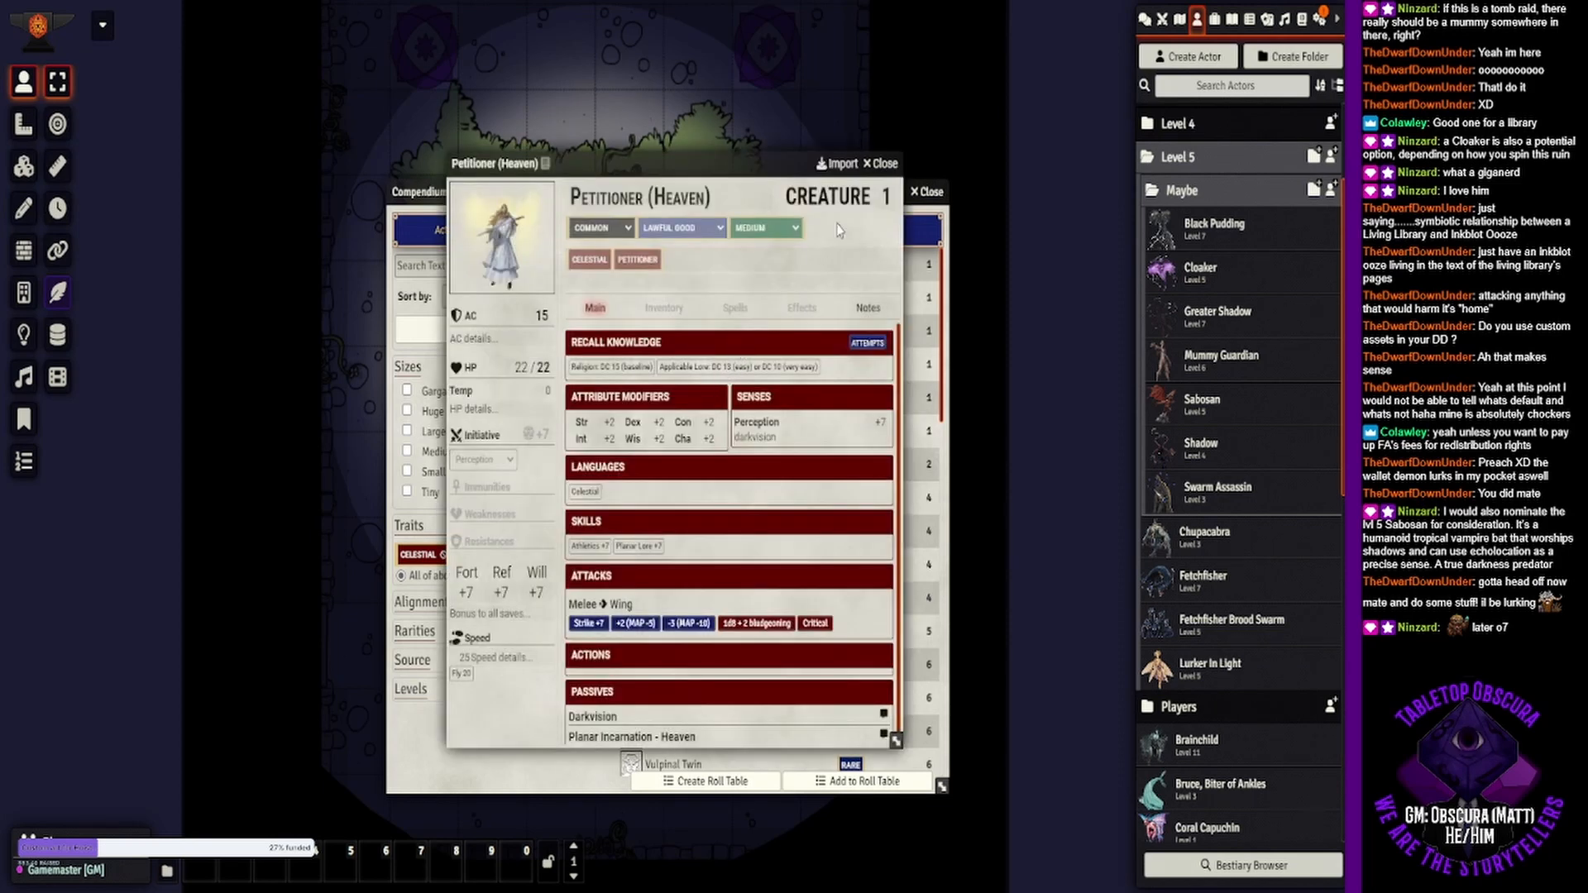
pyautogui.click(868, 165)
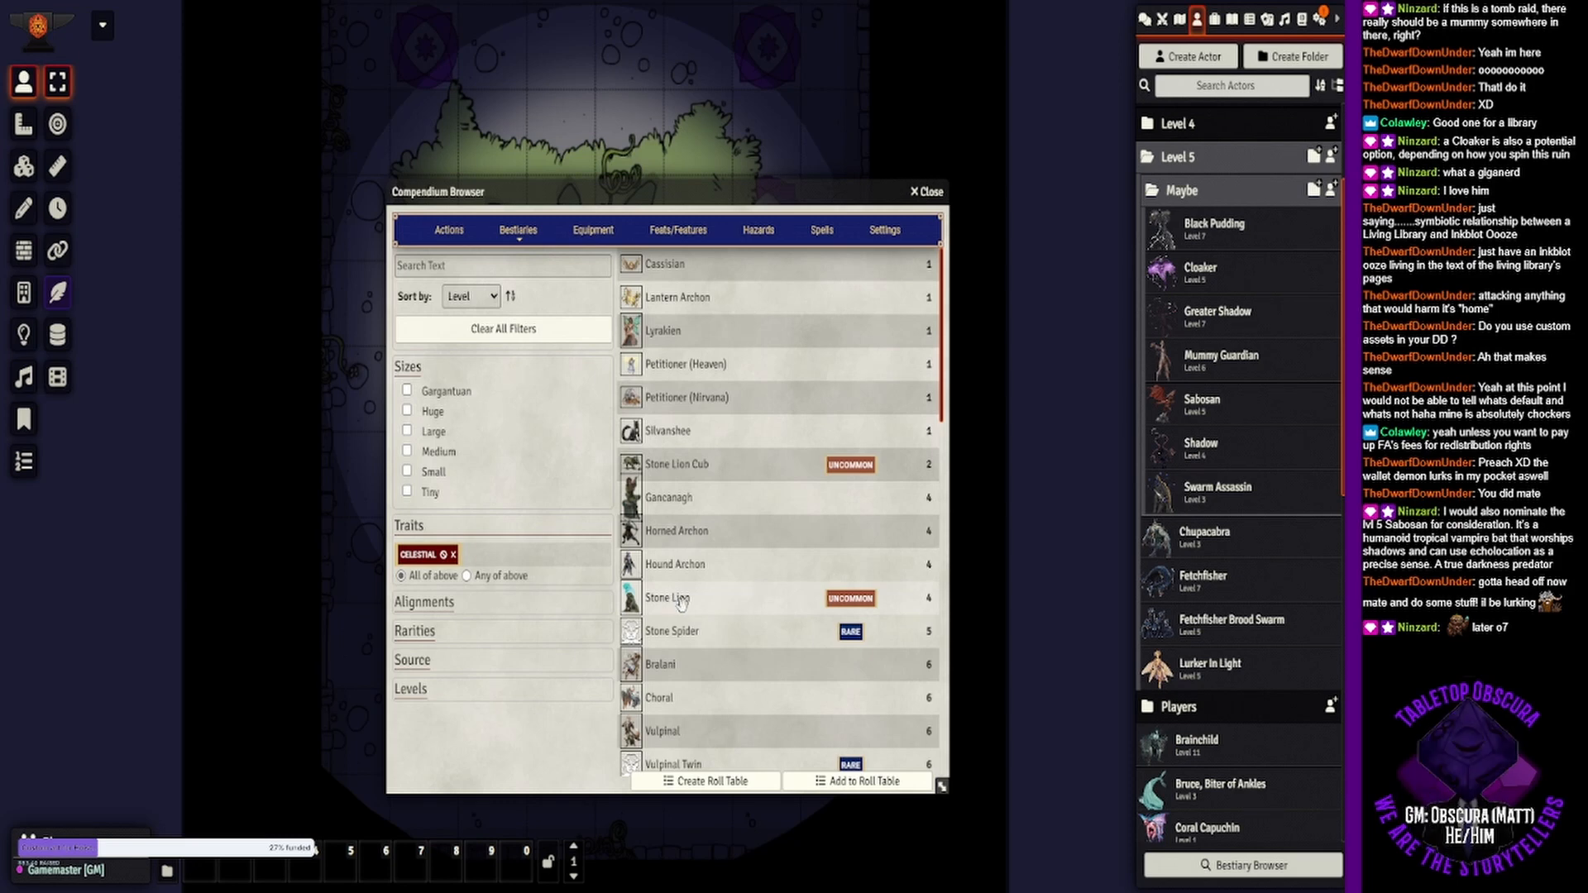
# - Examine the Legion Archon's sheet and full-size artwork among the celestial creatures
pyautogui.scroll(-2, 754, 489)
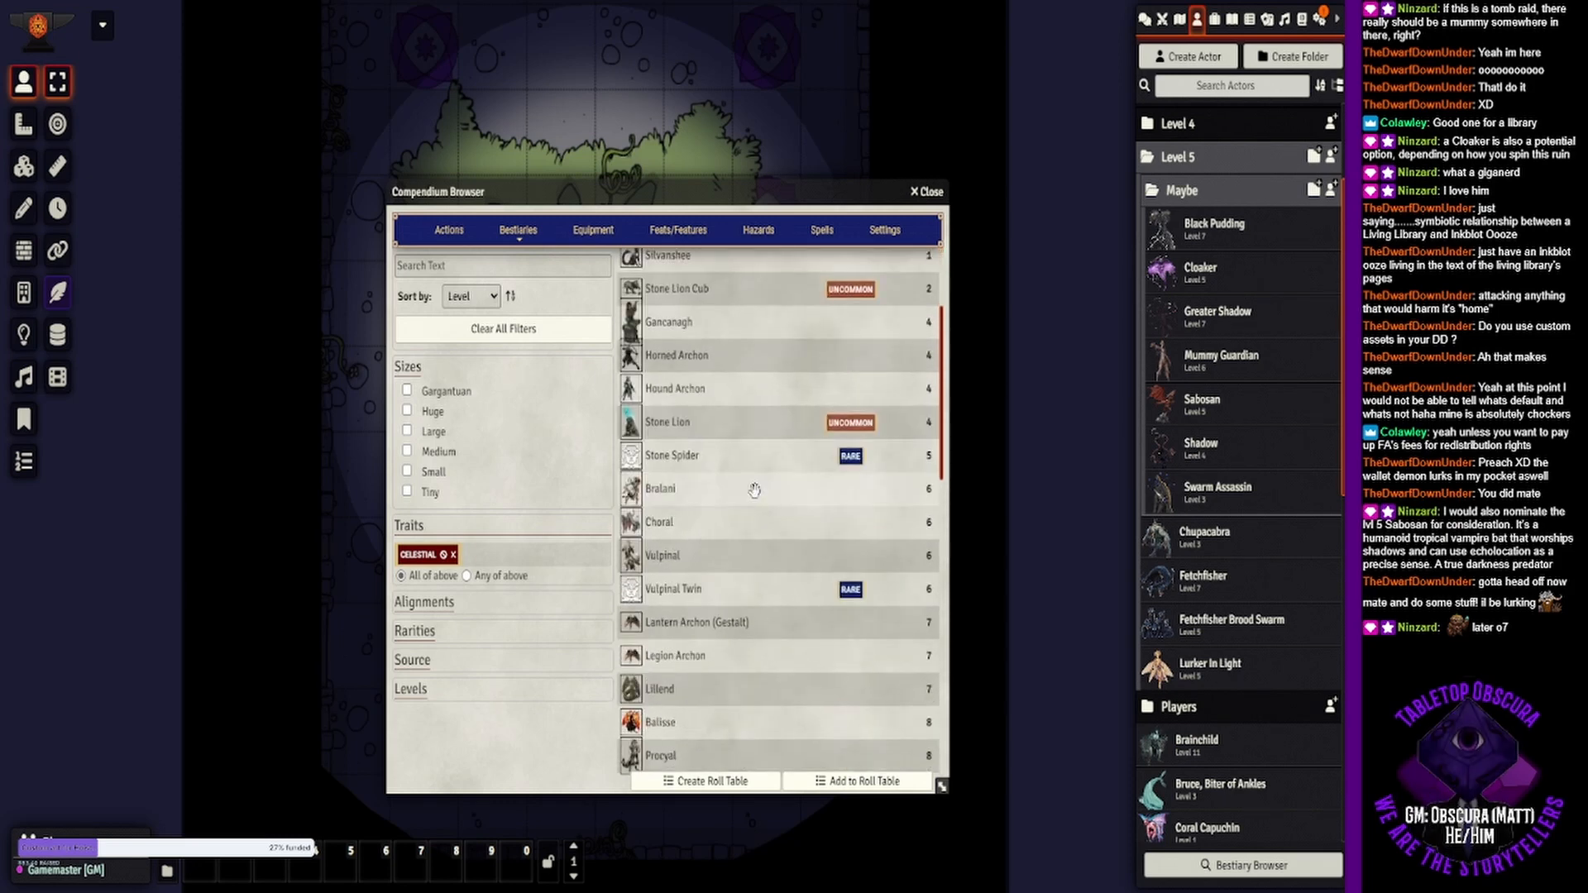
pyautogui.scroll(-1, 754, 489)
pyautogui.click(692, 573)
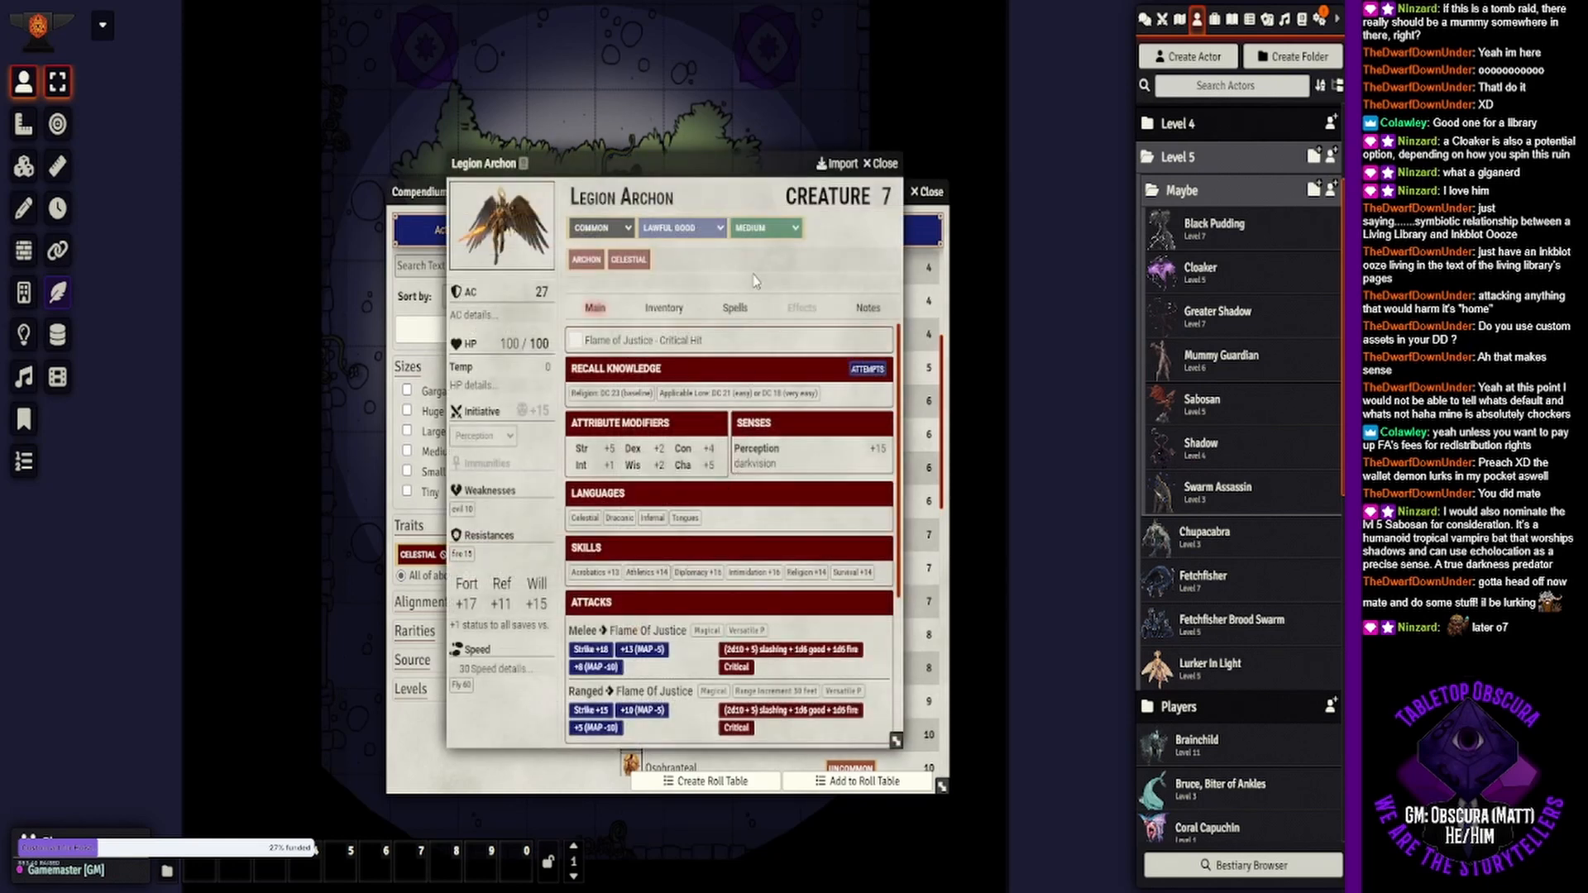
pyautogui.click(547, 262)
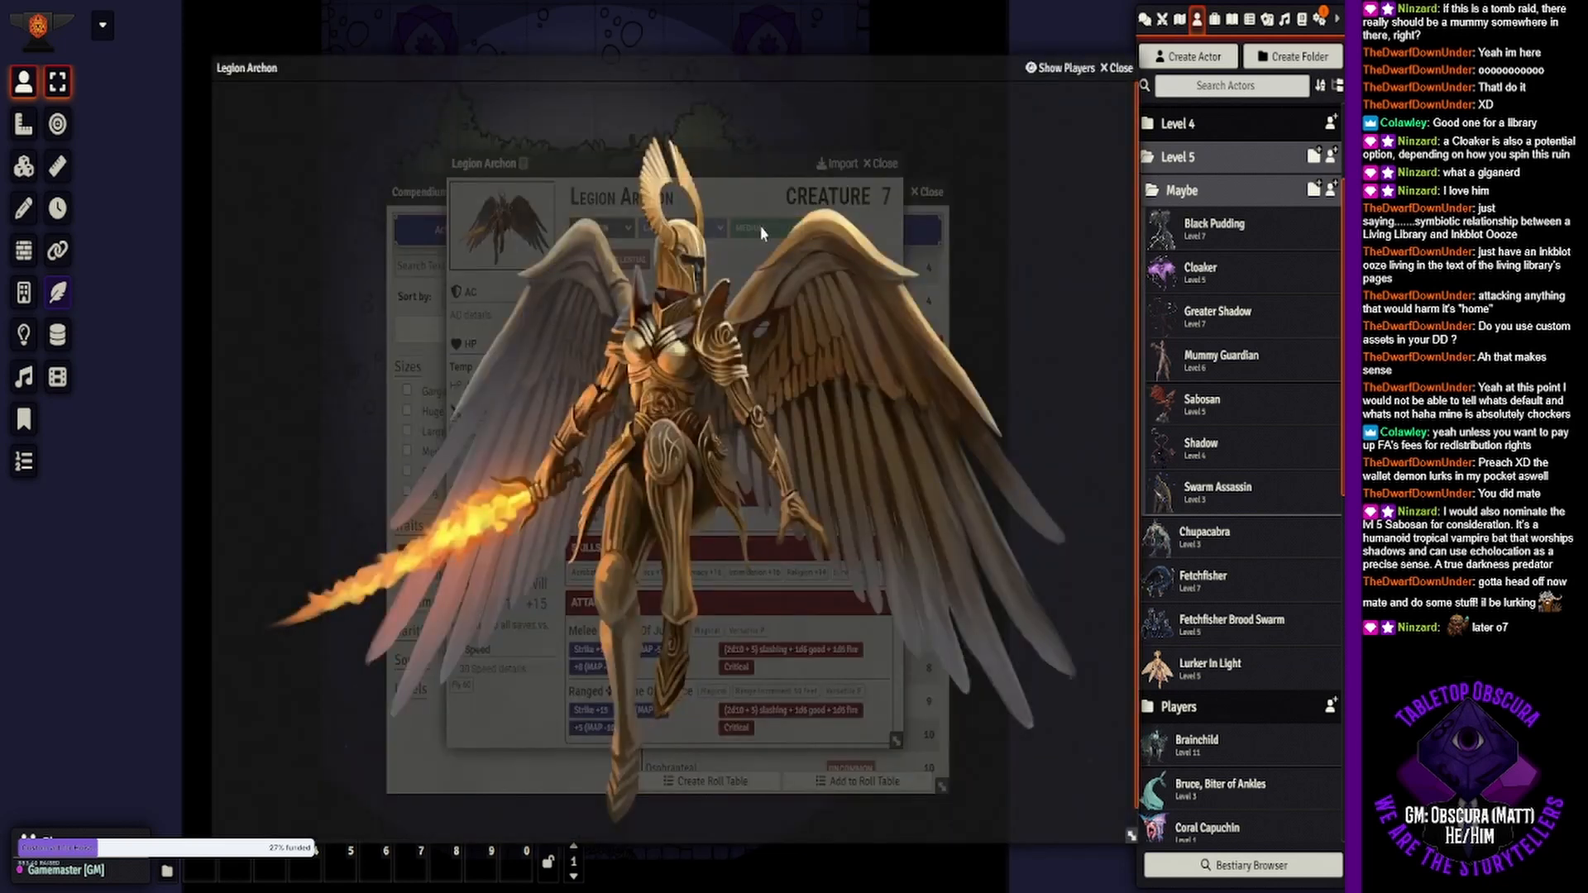
pyautogui.click(1120, 75)
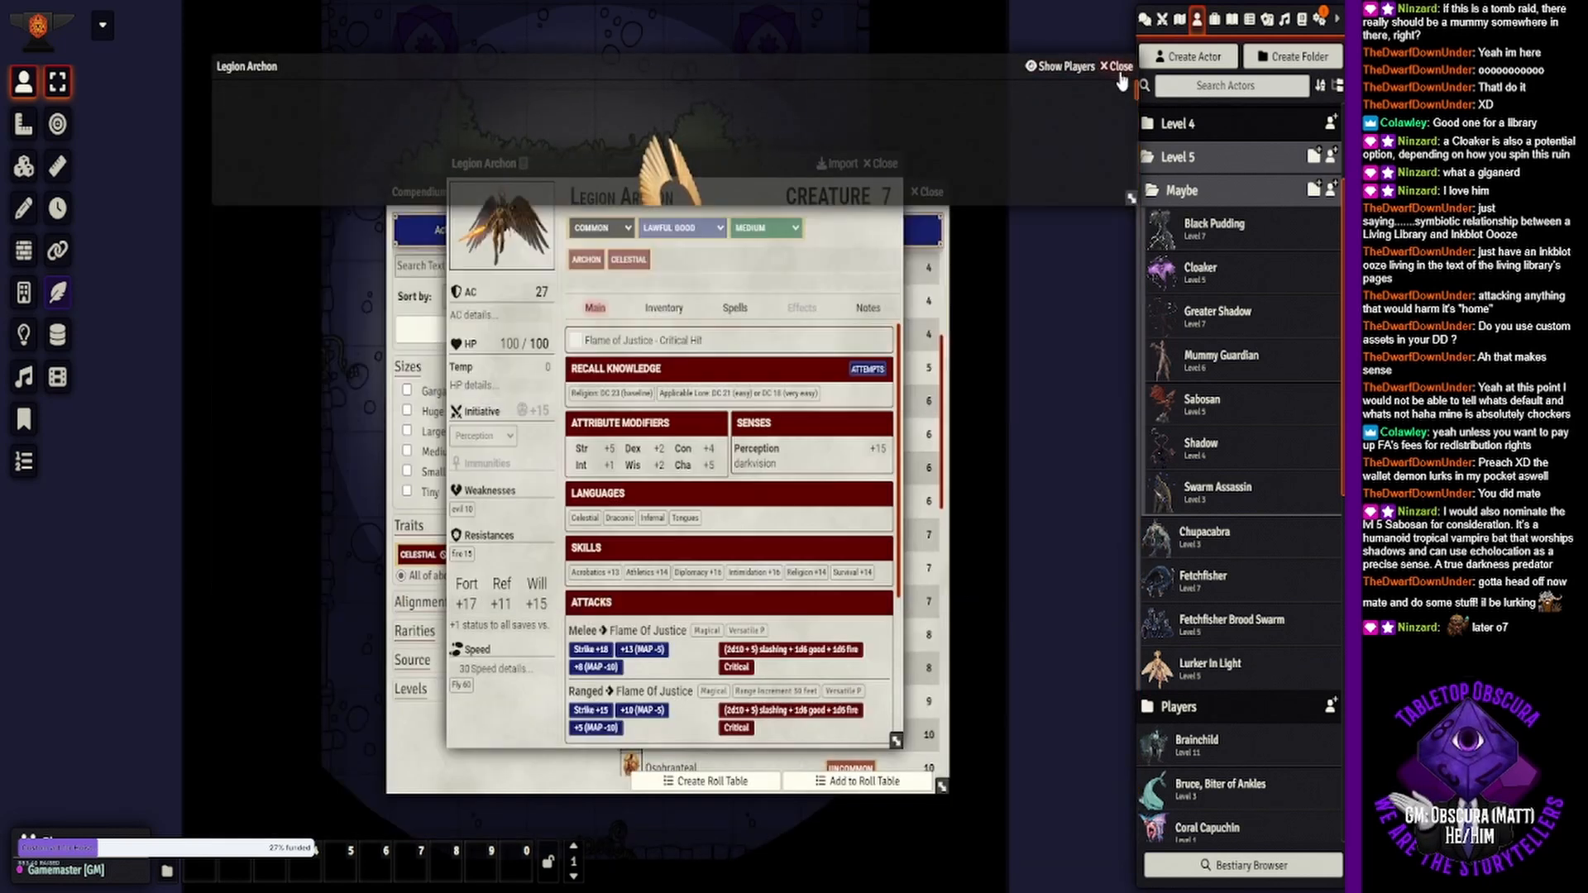
pyautogui.click(882, 163)
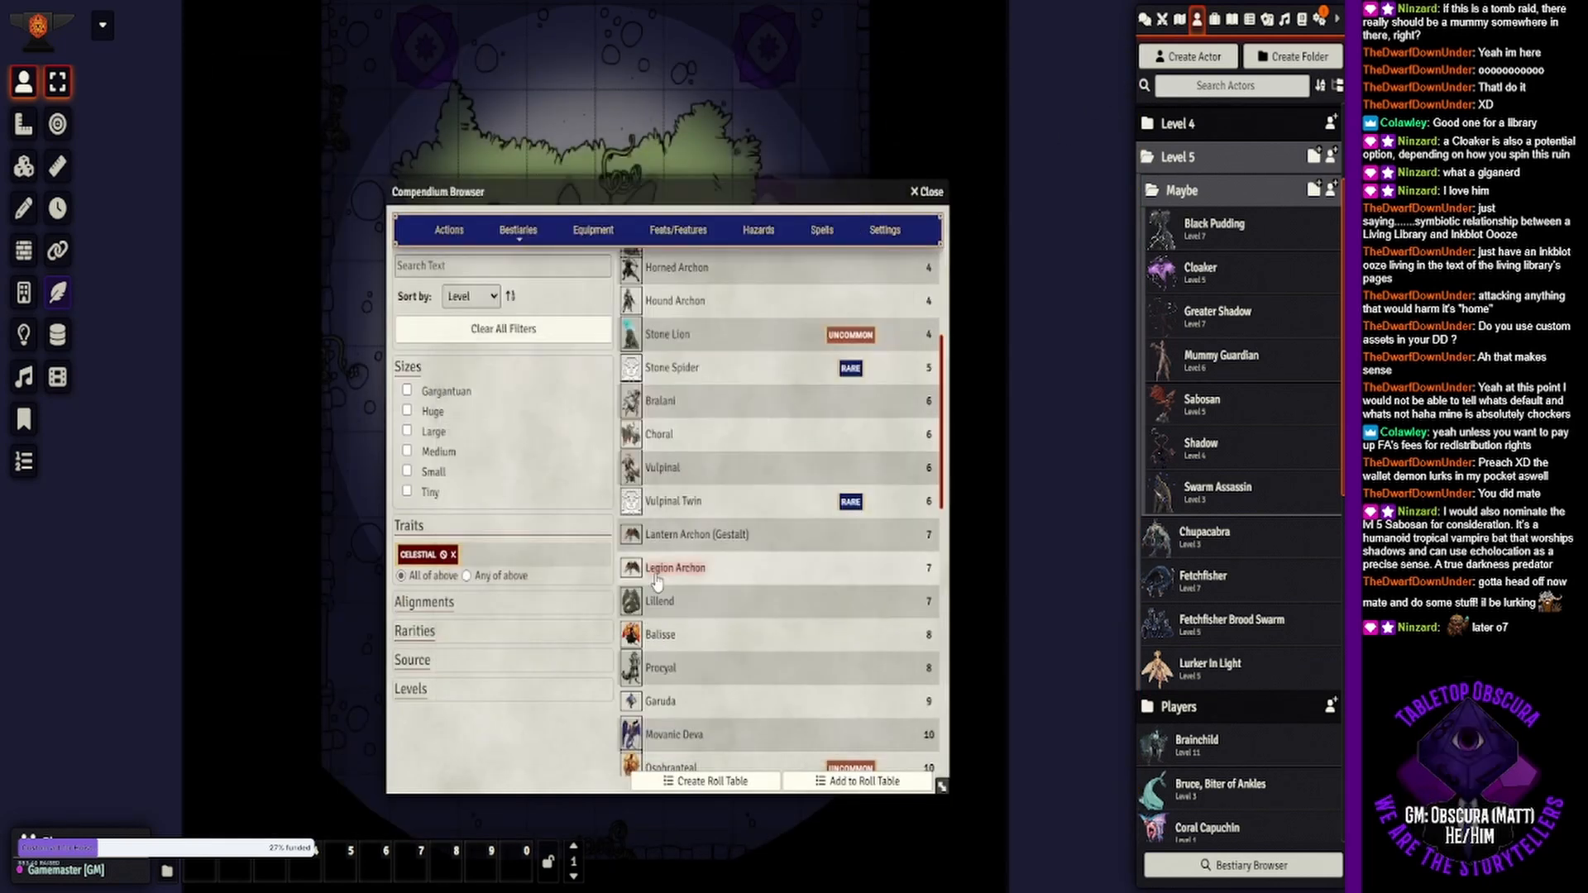
# - Look through the higher-level celestials and examine the Bralani's attacks, actions and passives
pyautogui.scroll(-1, 657, 581)
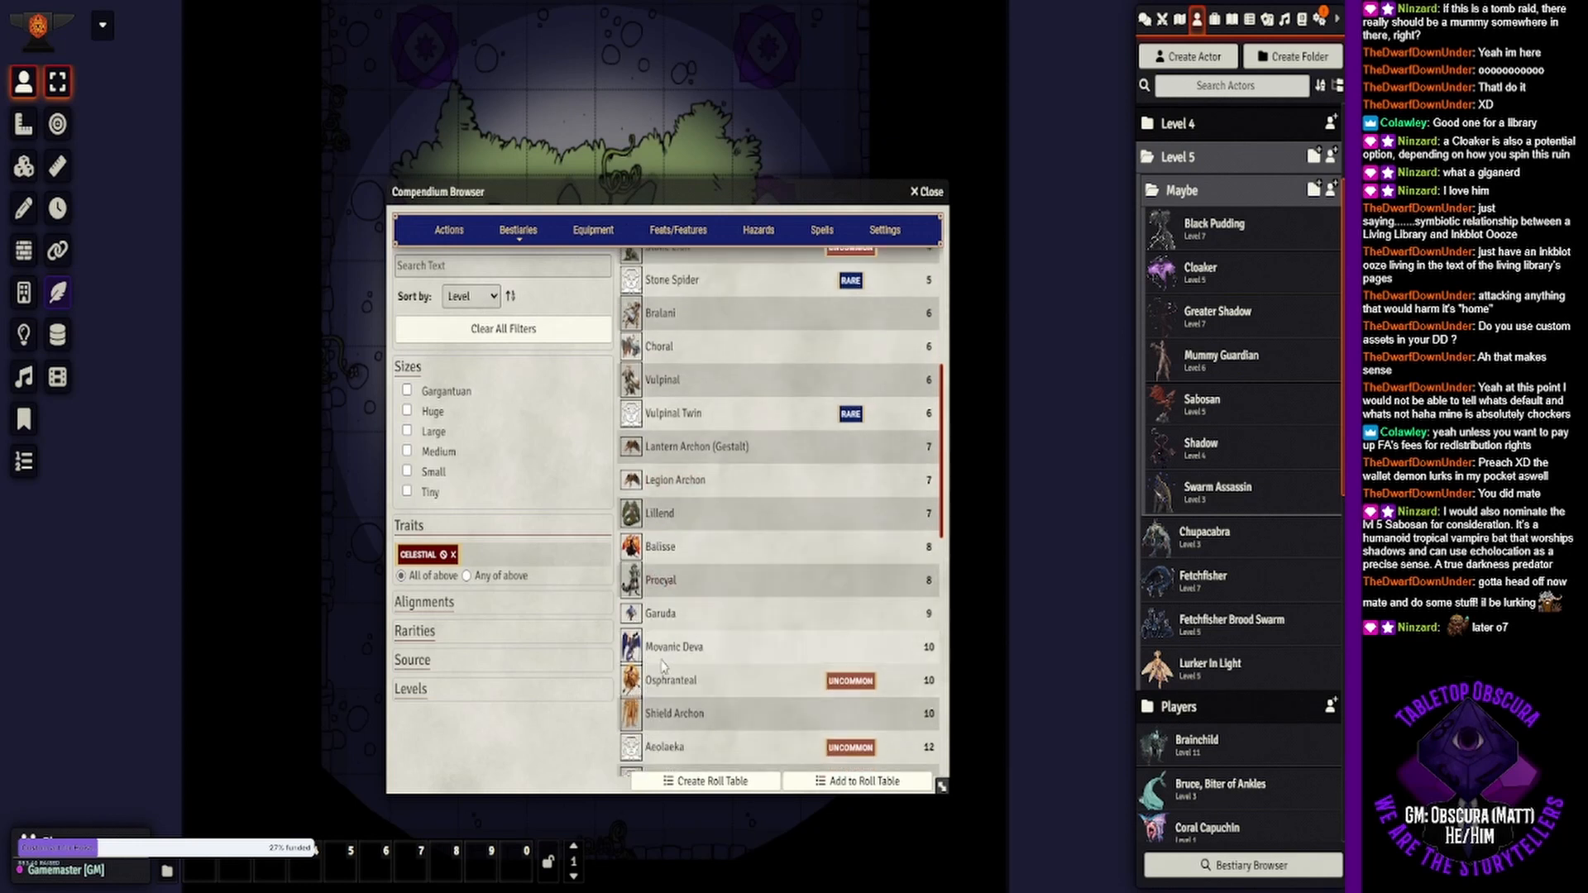
pyautogui.scroll(2, 673, 638)
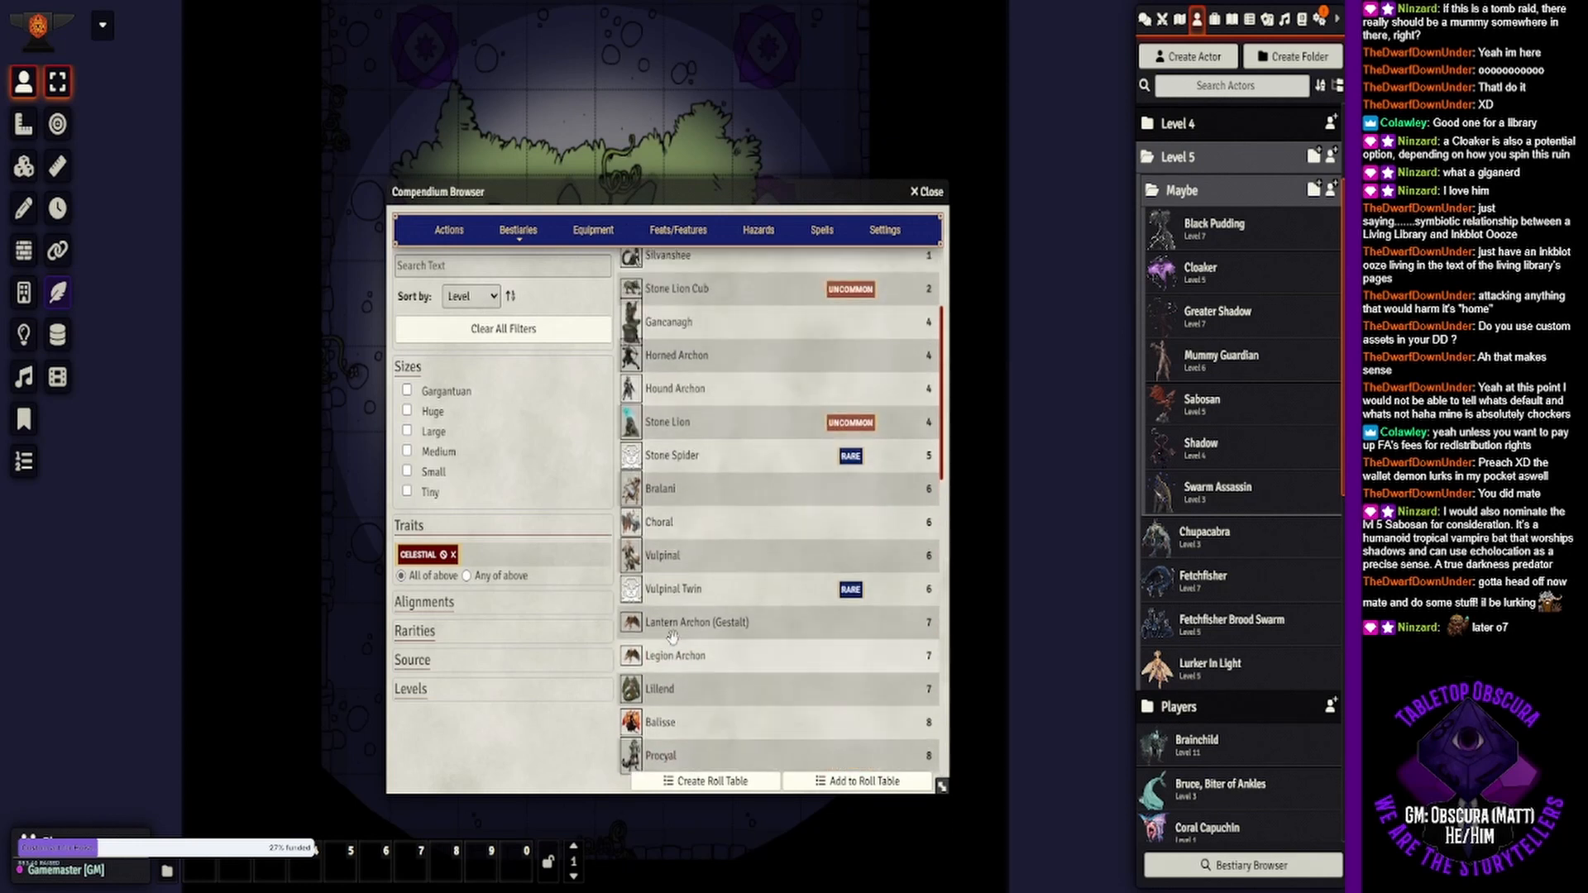
pyautogui.click(658, 494)
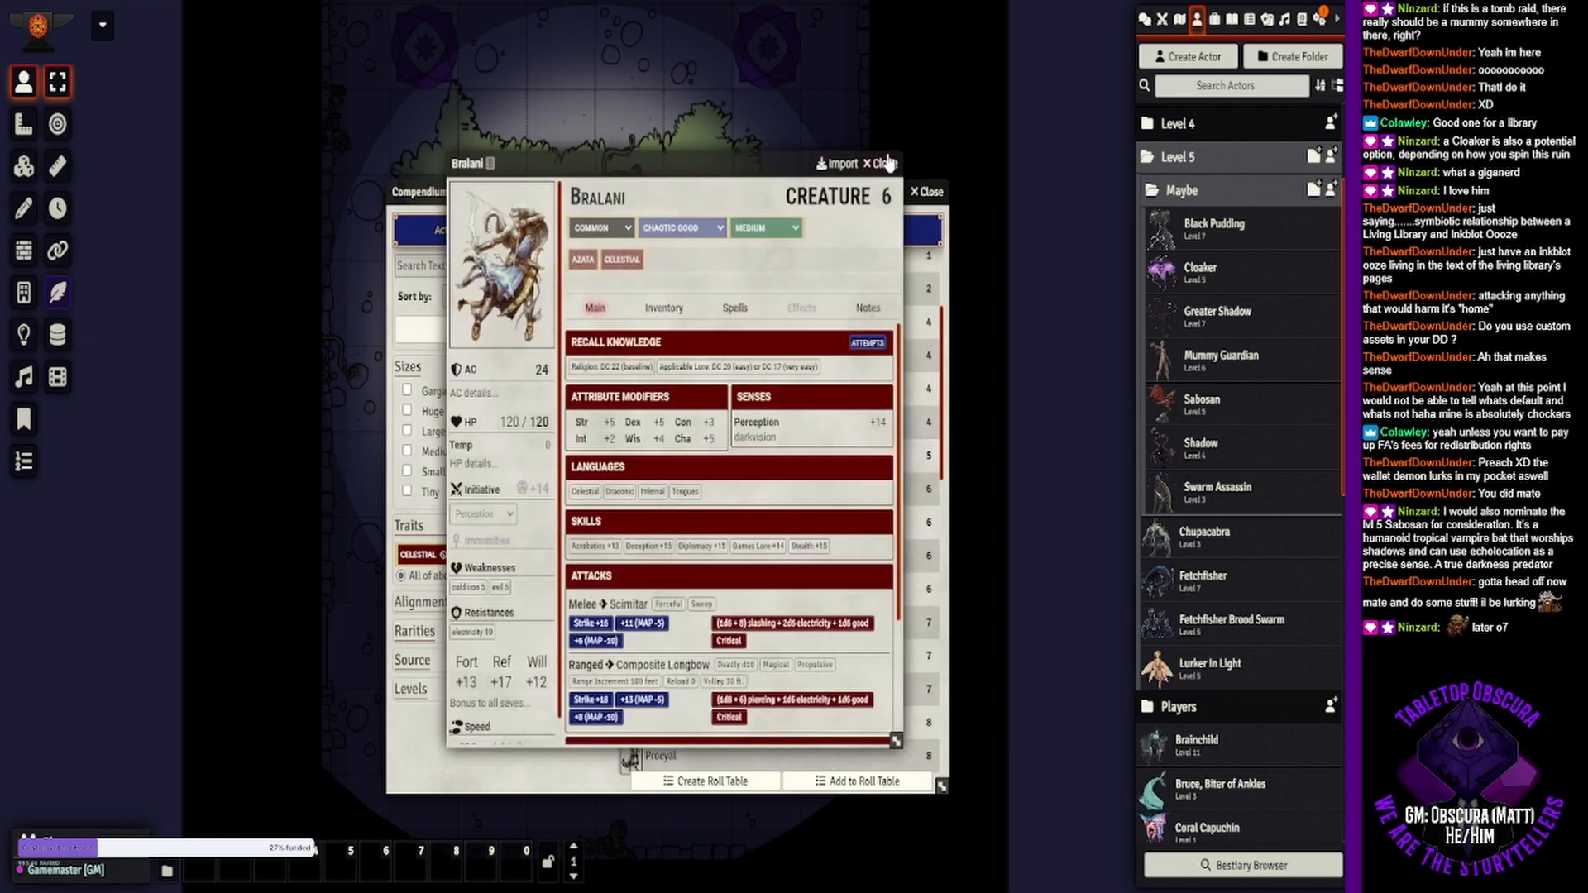
pyautogui.scroll(-2, 823, 486)
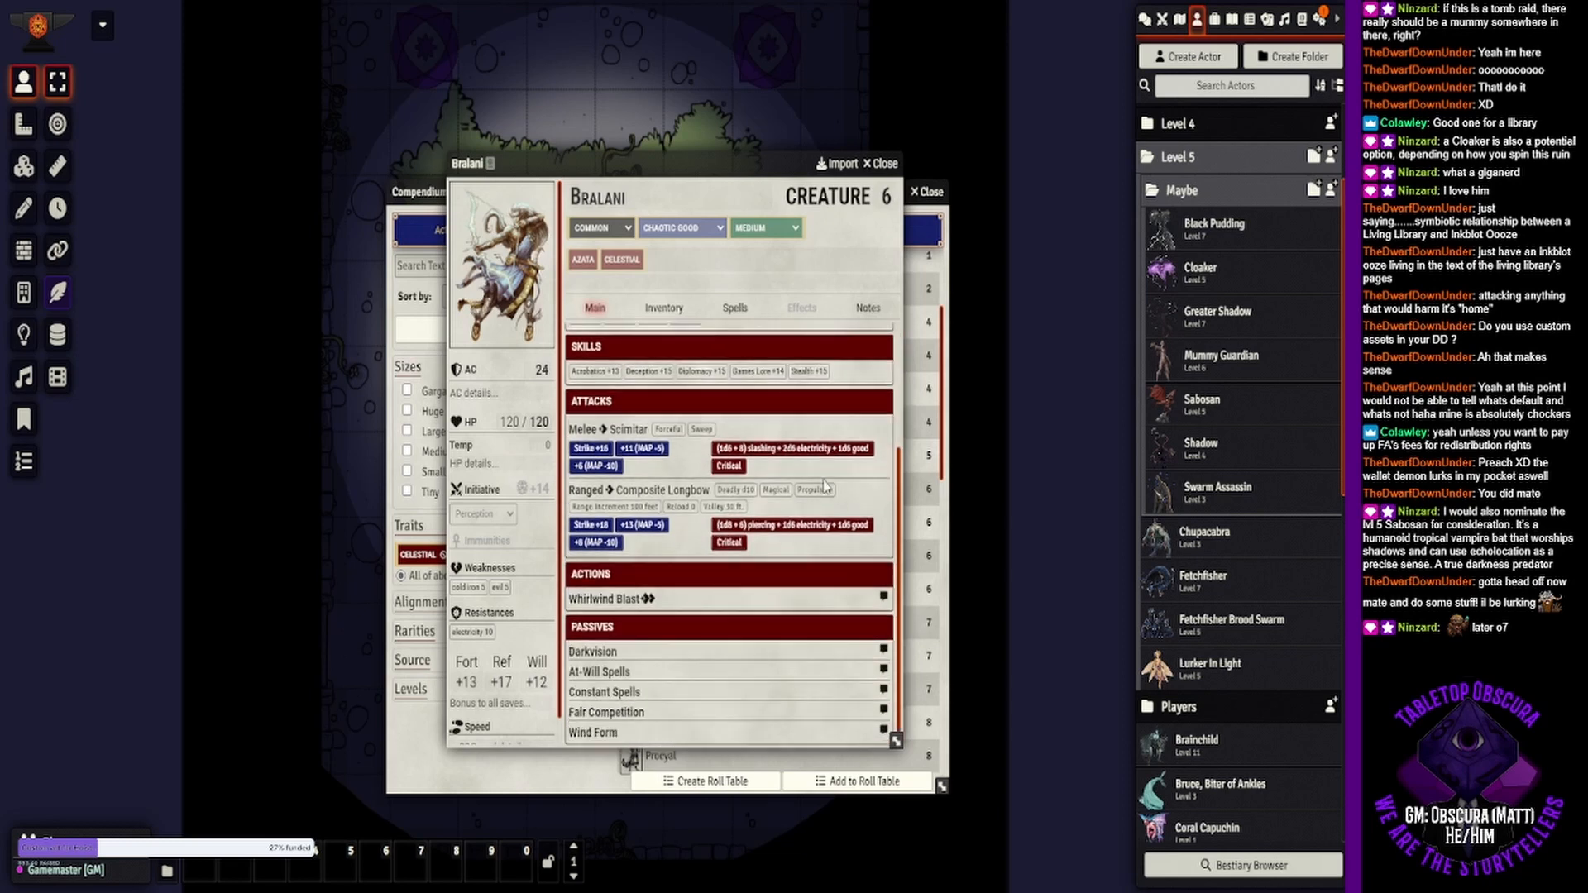
pyautogui.click(882, 163)
# - Examine the Petitioner (Nirvana) sheet and its full-size artwork, and move the sheet aside to uncover the bestiary filters
pyautogui.scroll(1, 751, 411)
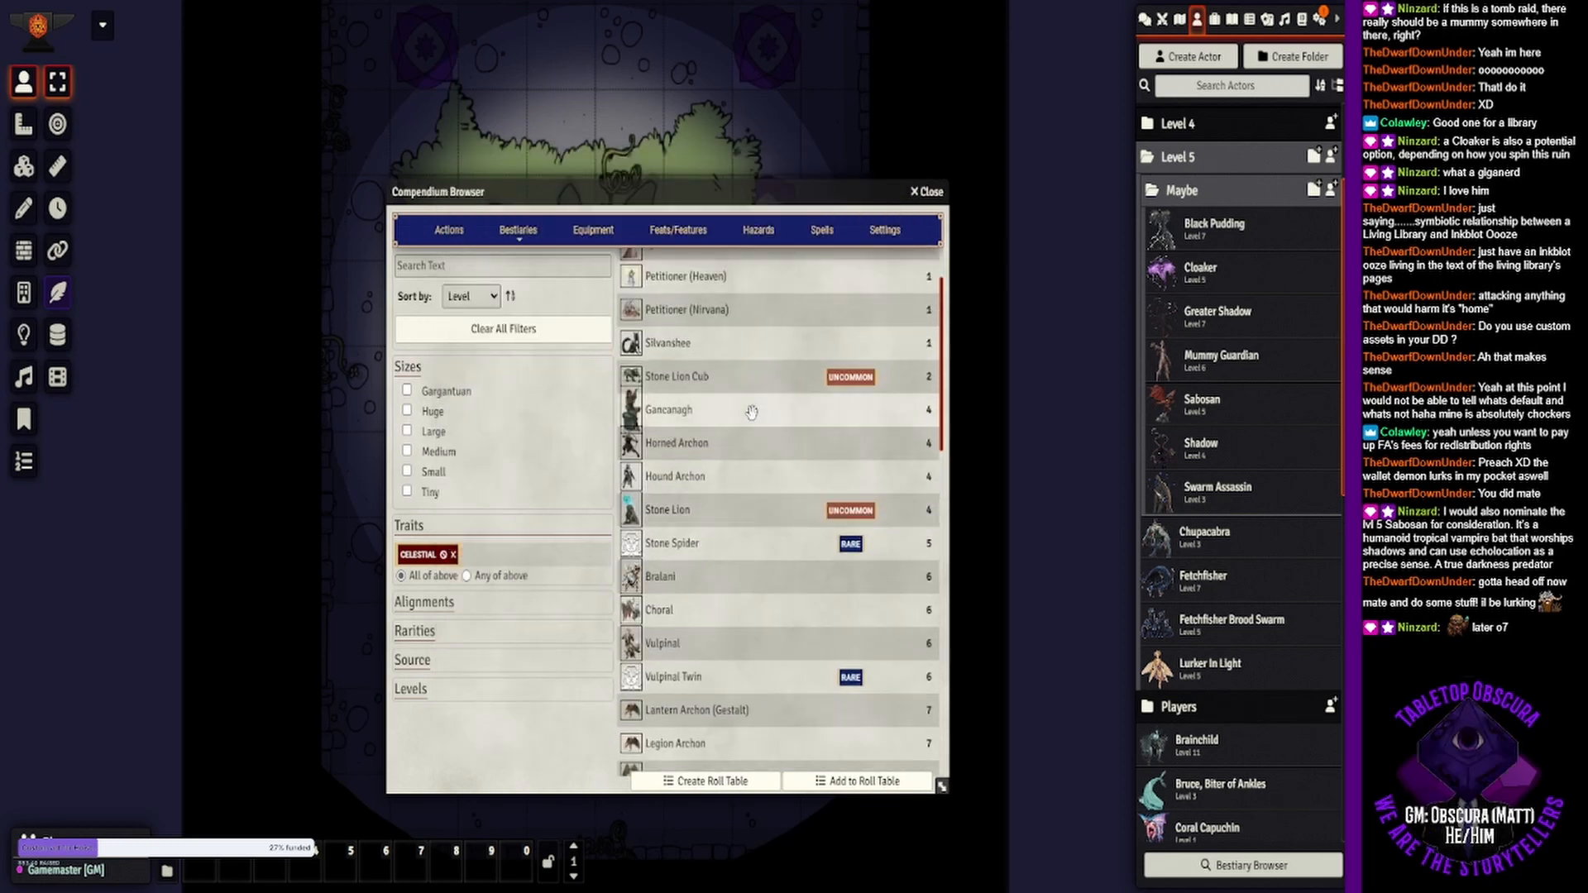
pyautogui.scroll(1, 751, 412)
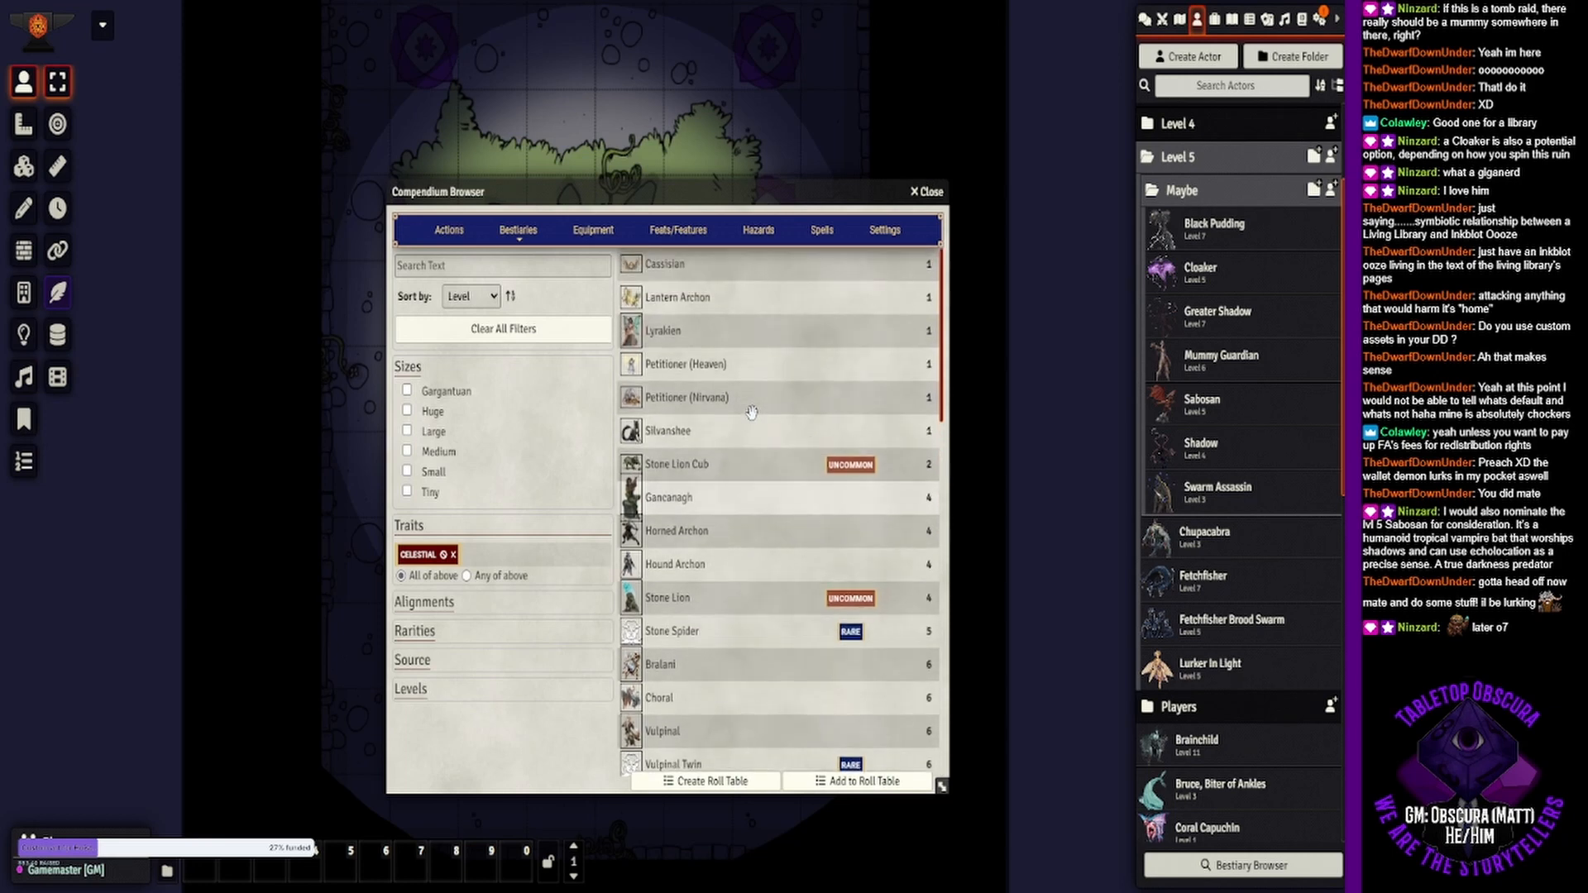
pyautogui.click(686, 401)
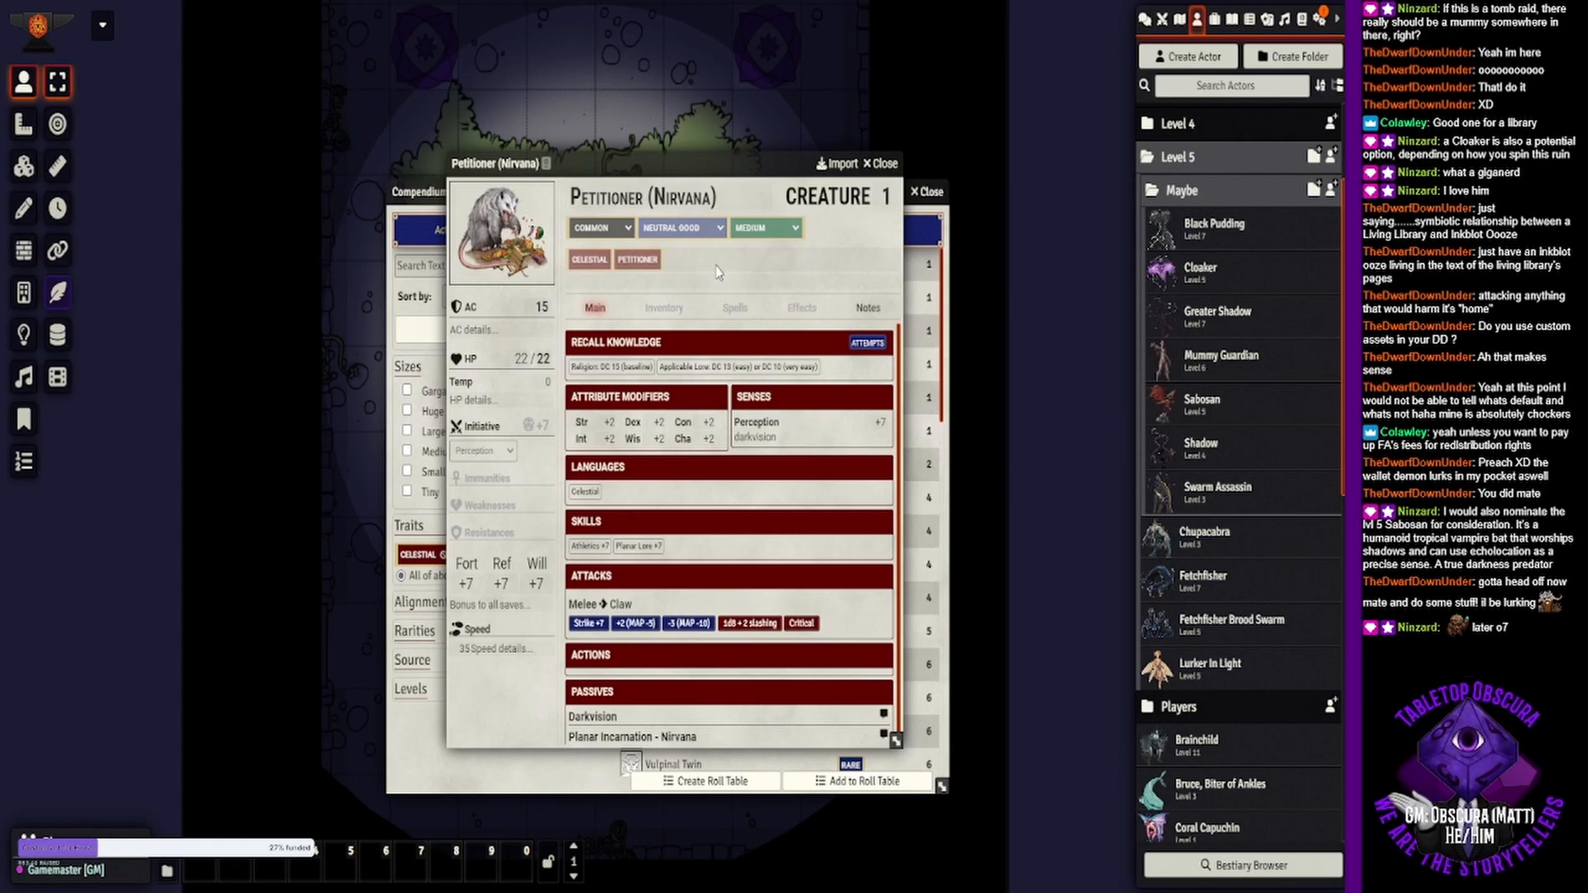
pyautogui.click(546, 276)
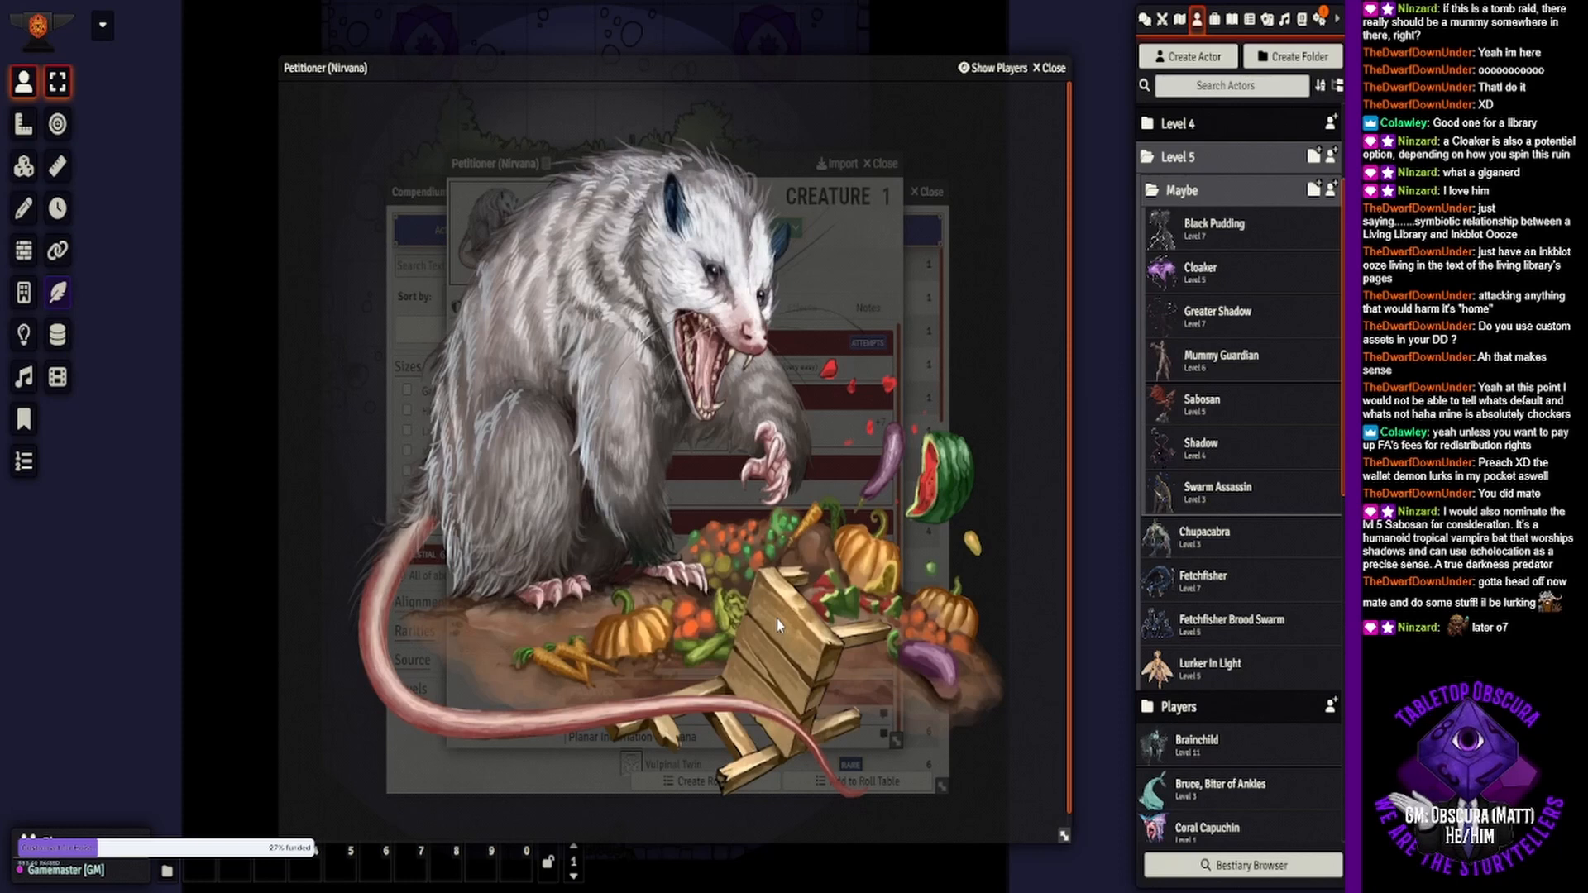
pyautogui.click(1049, 68)
pyautogui.moveTo(603, 170); pyautogui.dragTo(787, 141)
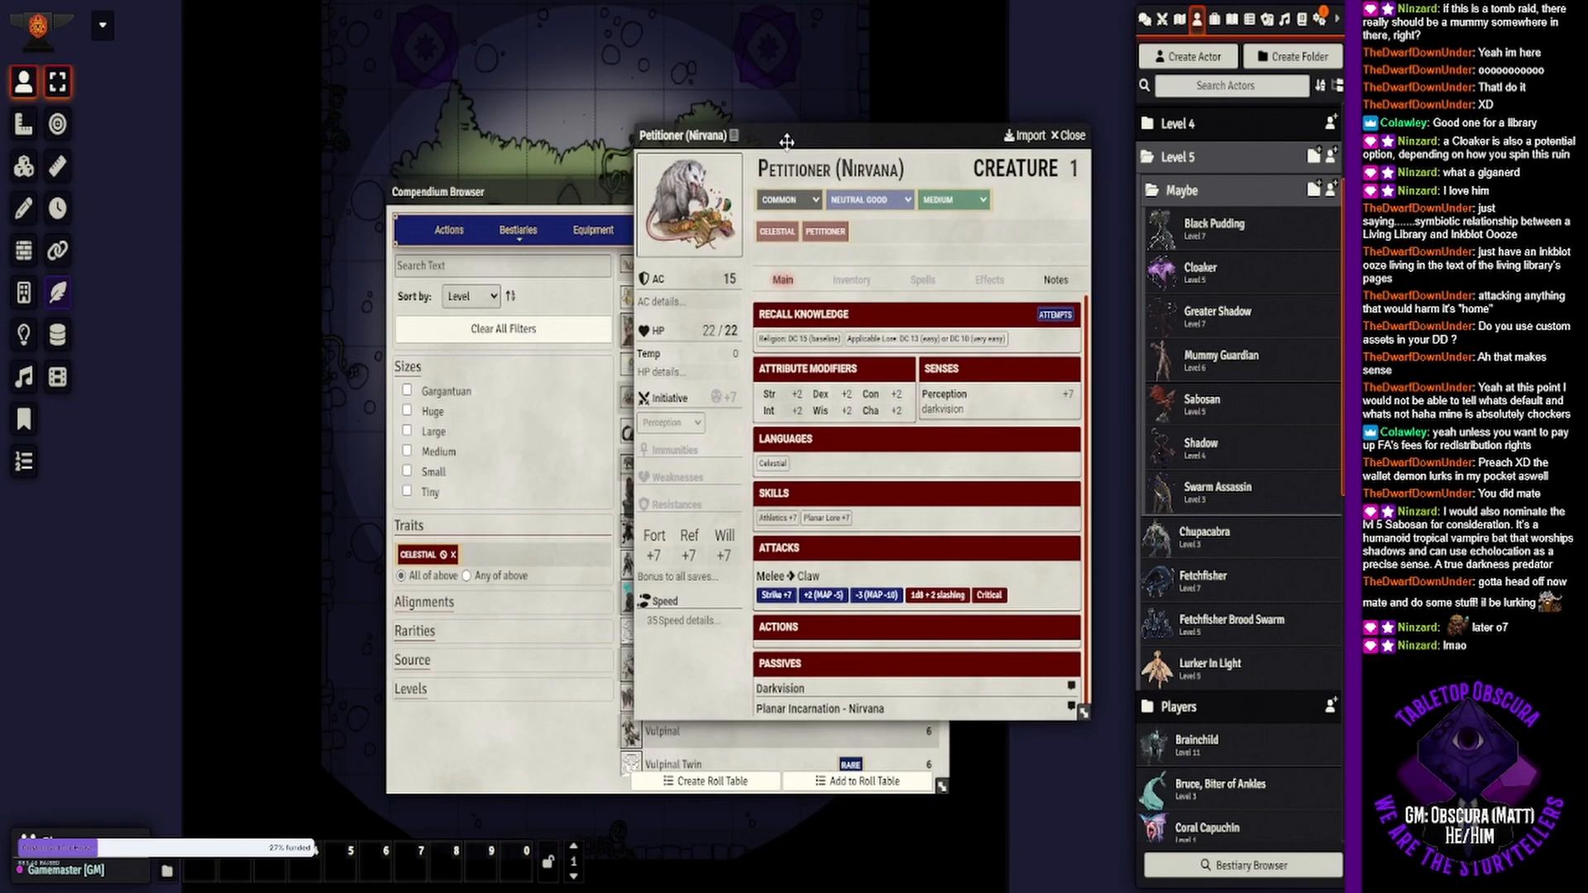
# - Remove the Celestial trait filter and search the bestiary for "poss"
pyautogui.click(472, 263)
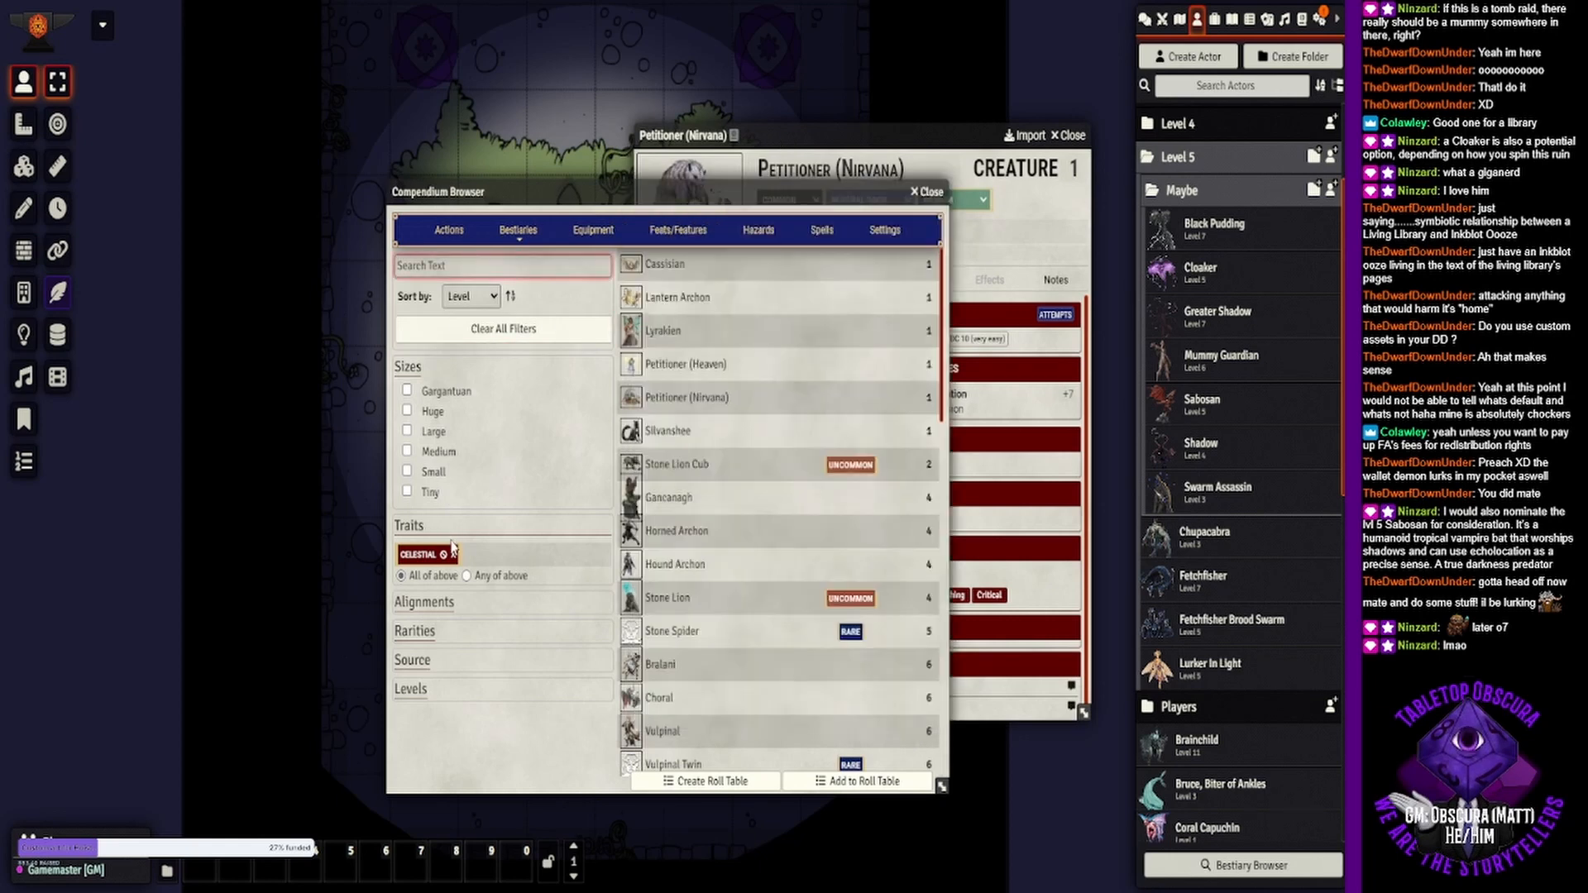
pyautogui.click(444, 554)
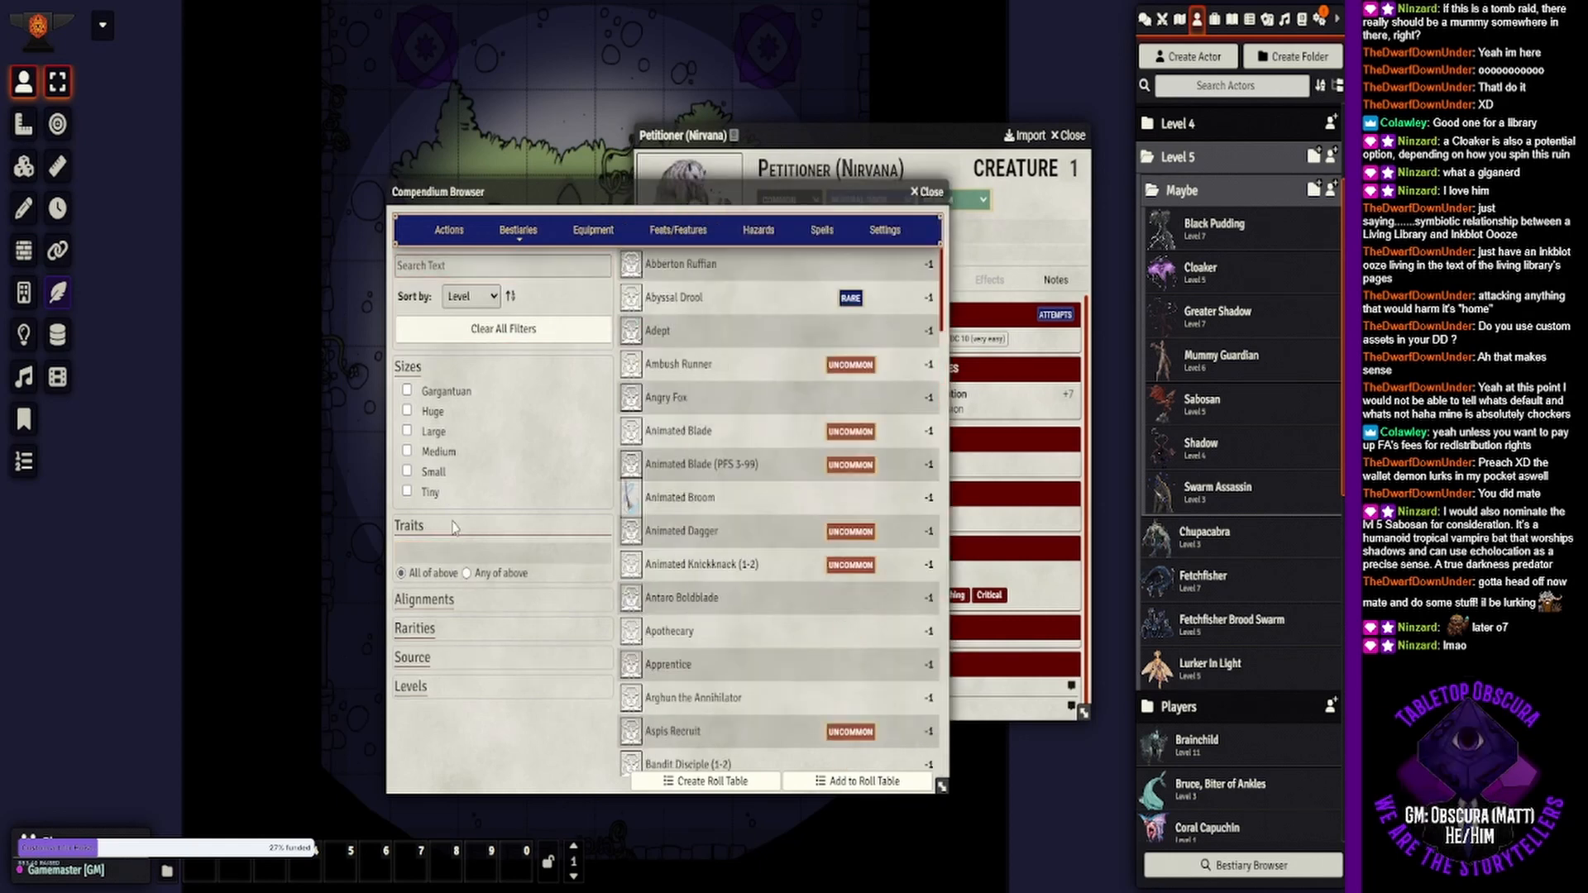
pyautogui.click(481, 271)
pyautogui.write('poss')
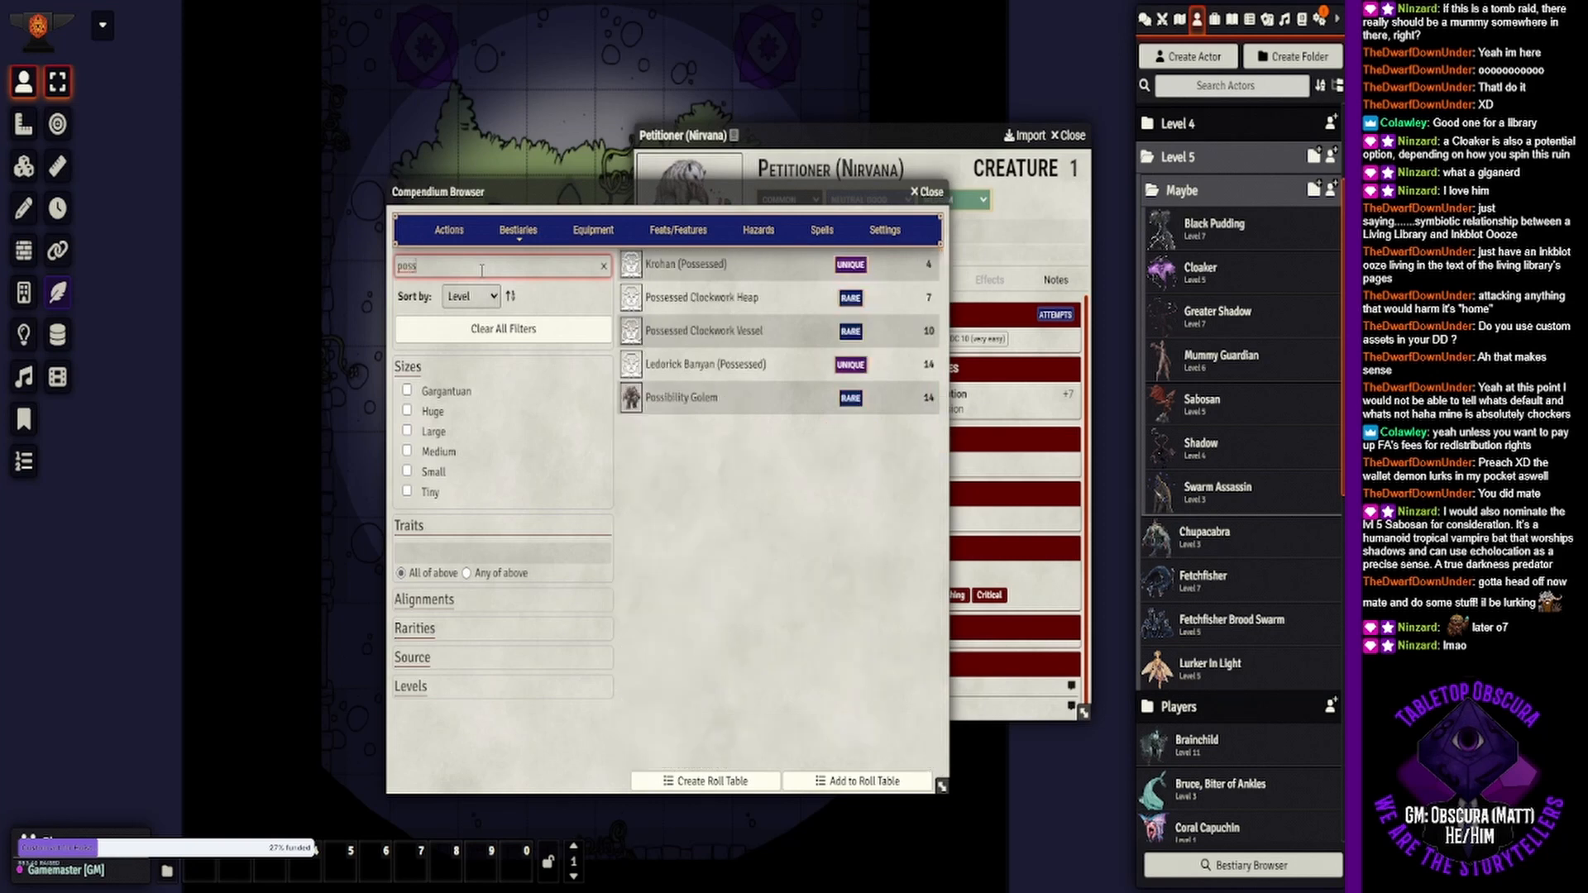
# - Replace the bestiary search text with "op" to look for opossum creatures
pyautogui.press('BackSpace')
pyautogui.press('BackSpace')
pyautogui.press('BackSpace')
pyautogui.press('BackSpace')
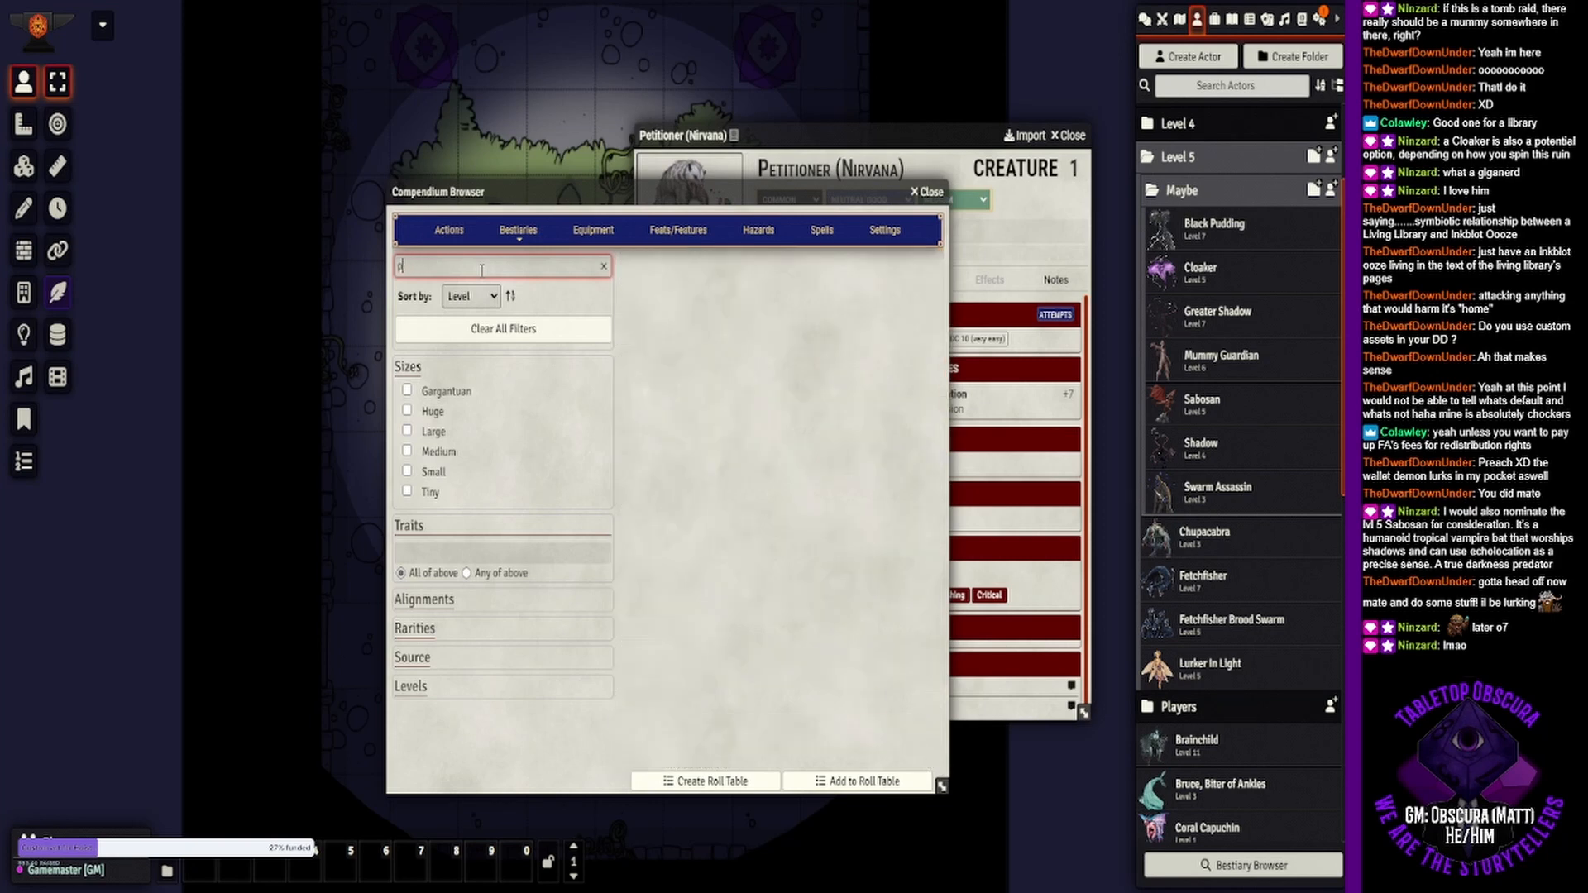
pyautogui.write('op')
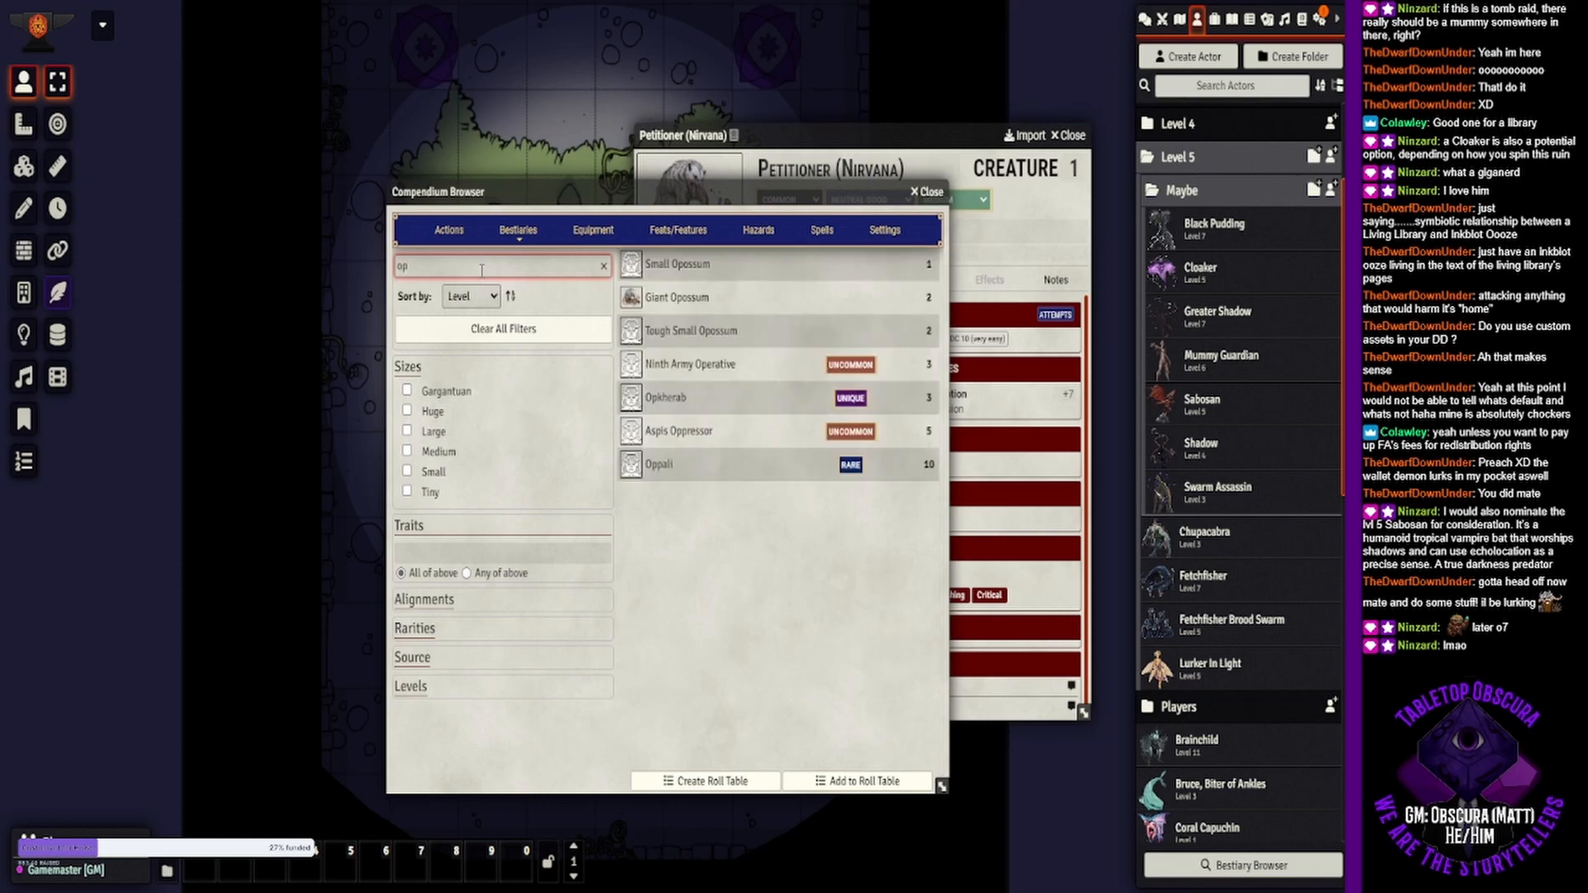
# - Compare the Giant Opossum sheet with the Petitioner (Nirvana) sheet, read the Petitioner's notes, and close both sheets
pyautogui.click(683, 301)
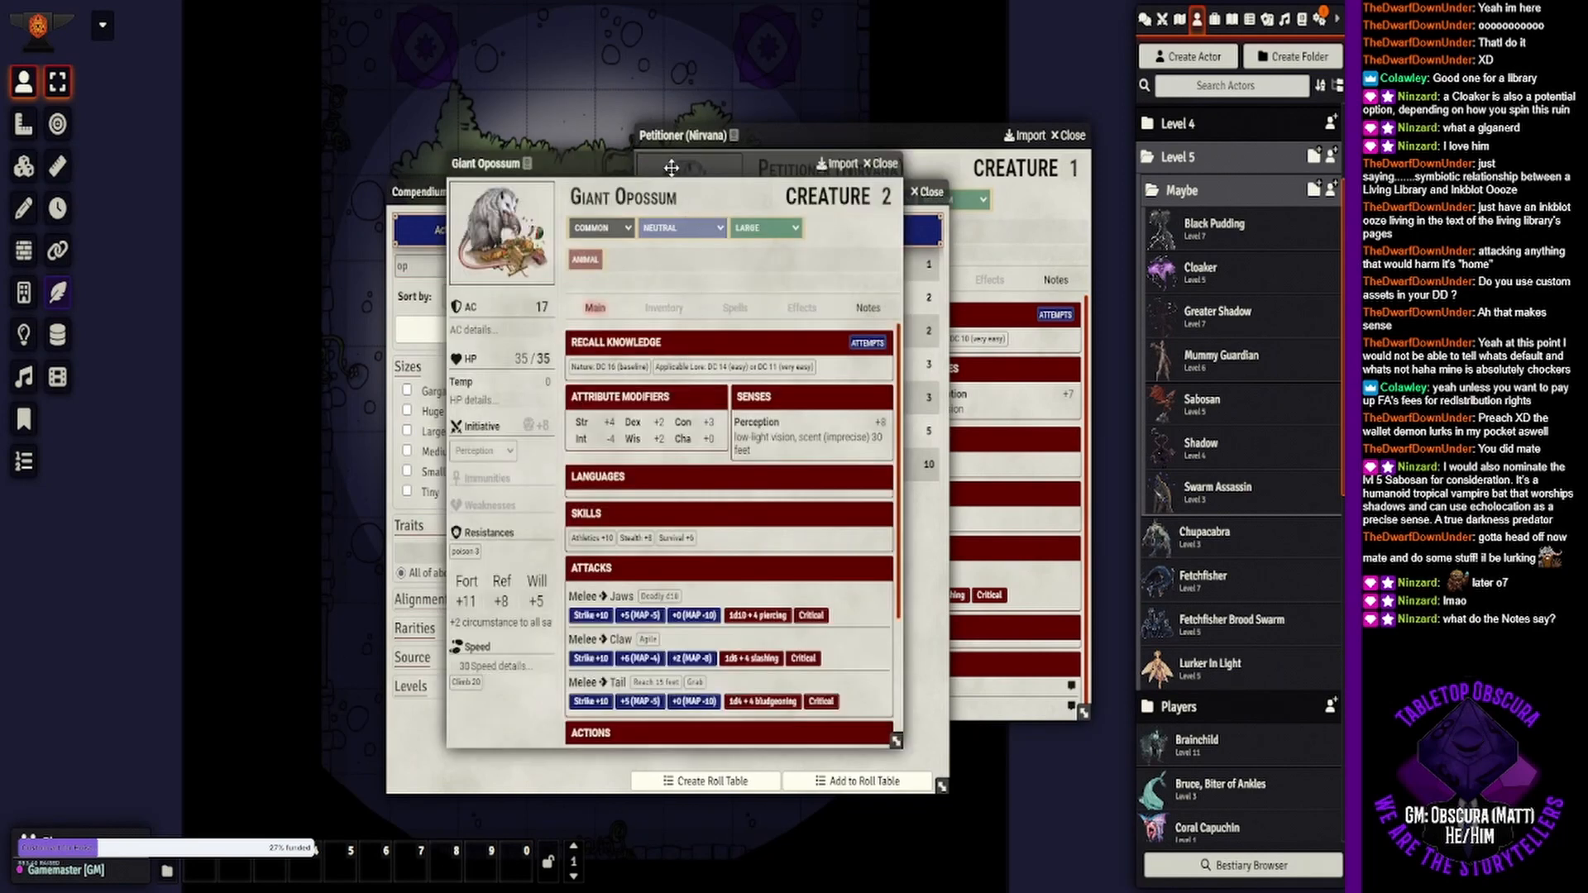
pyautogui.moveTo(663, 154); pyautogui.dragTo(339, 157)
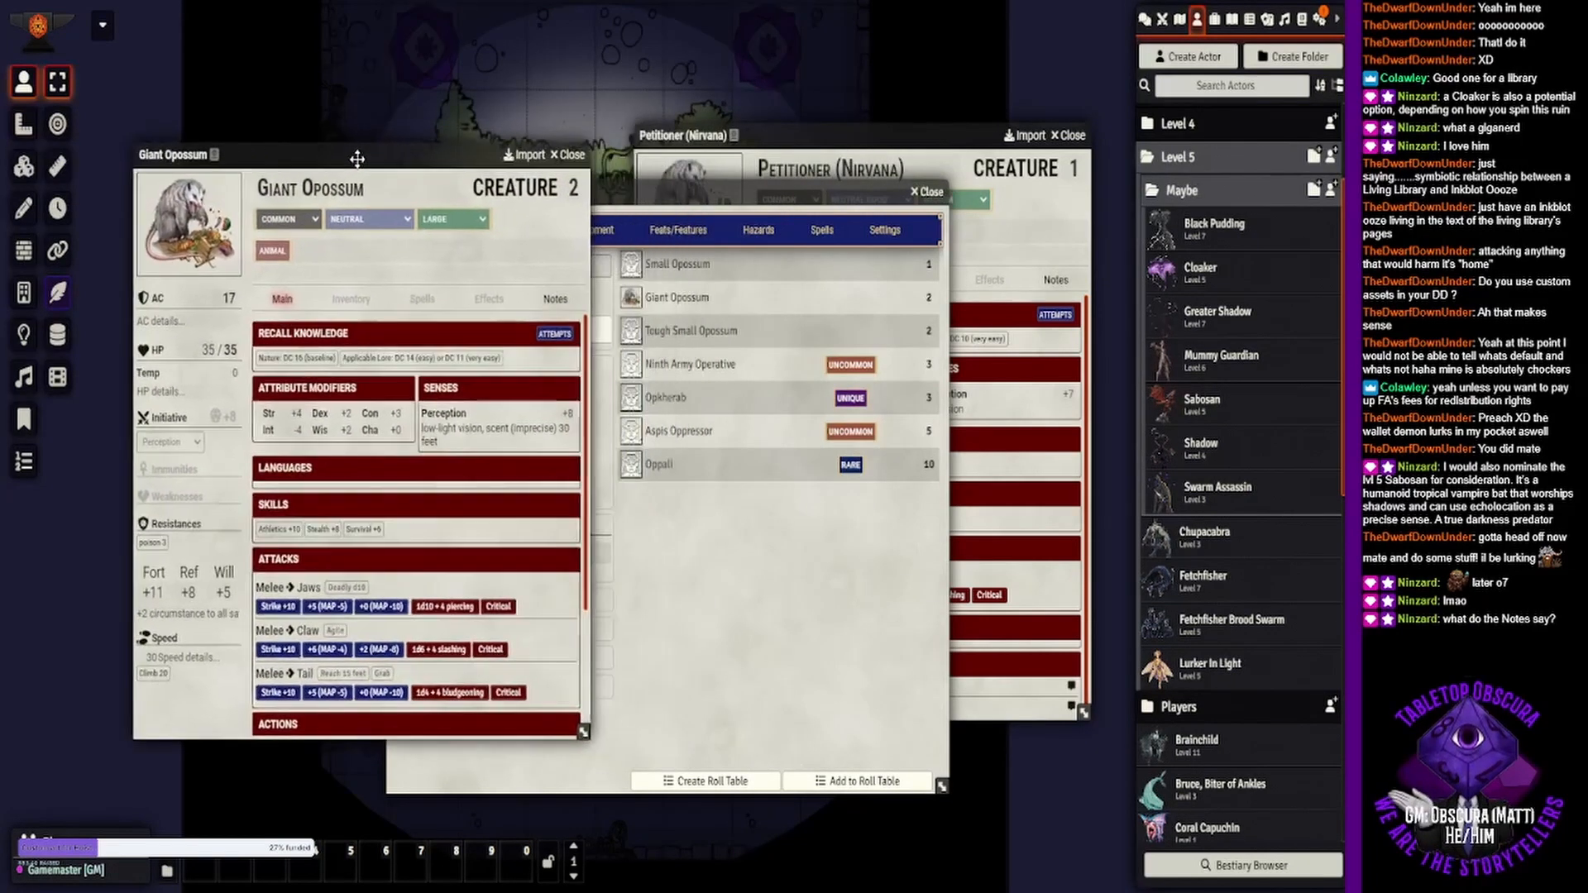
pyautogui.click(769, 135)
pyautogui.moveTo(766, 138); pyautogui.dragTo(738, 158)
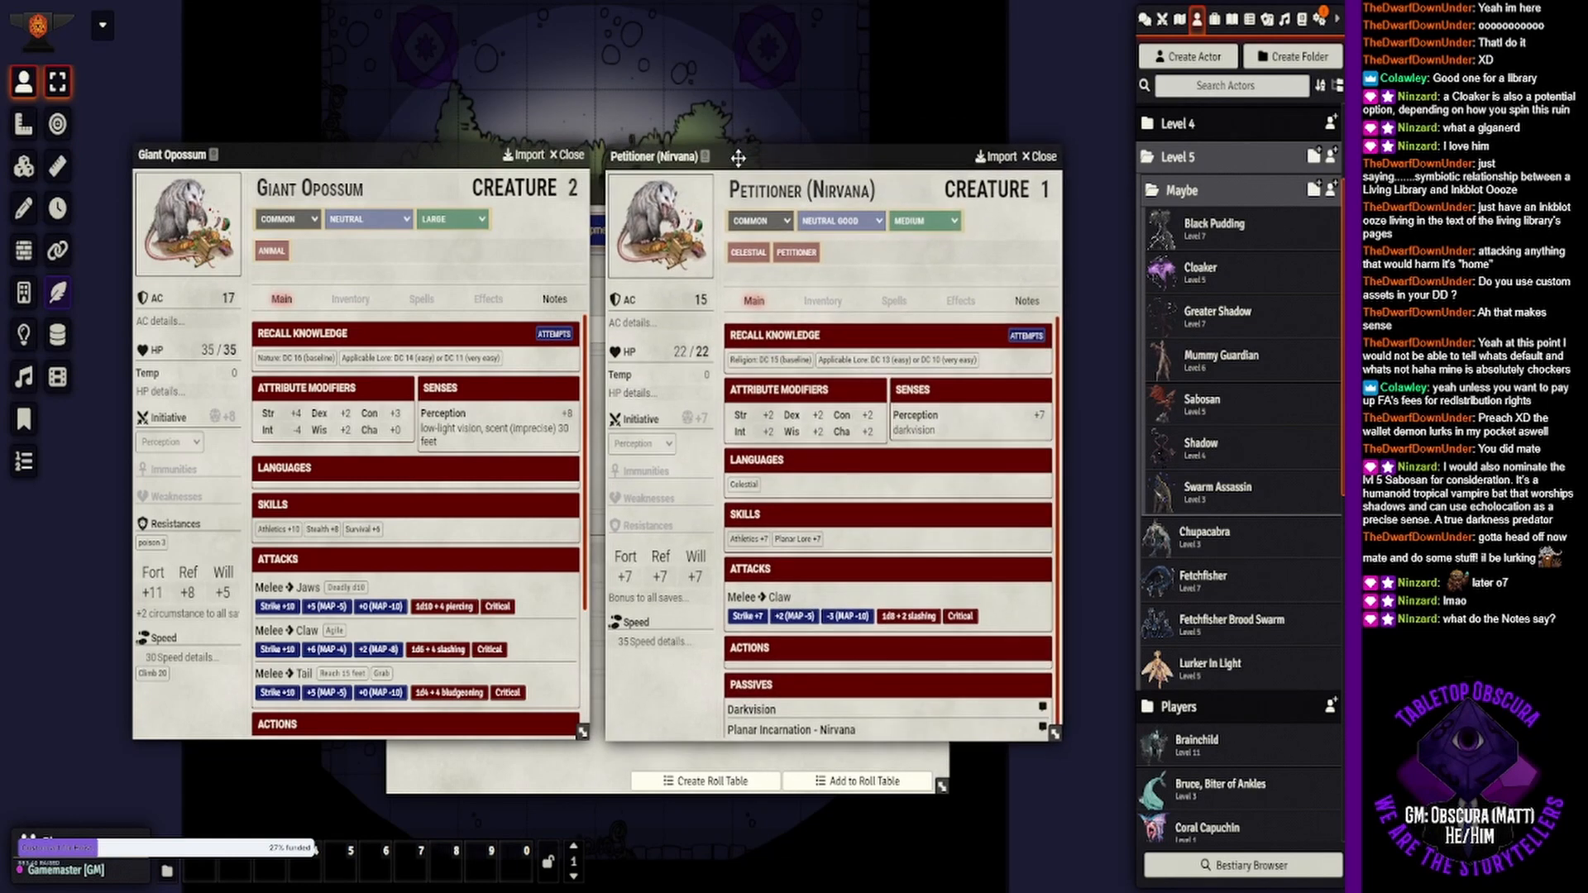
pyautogui.click(1028, 301)
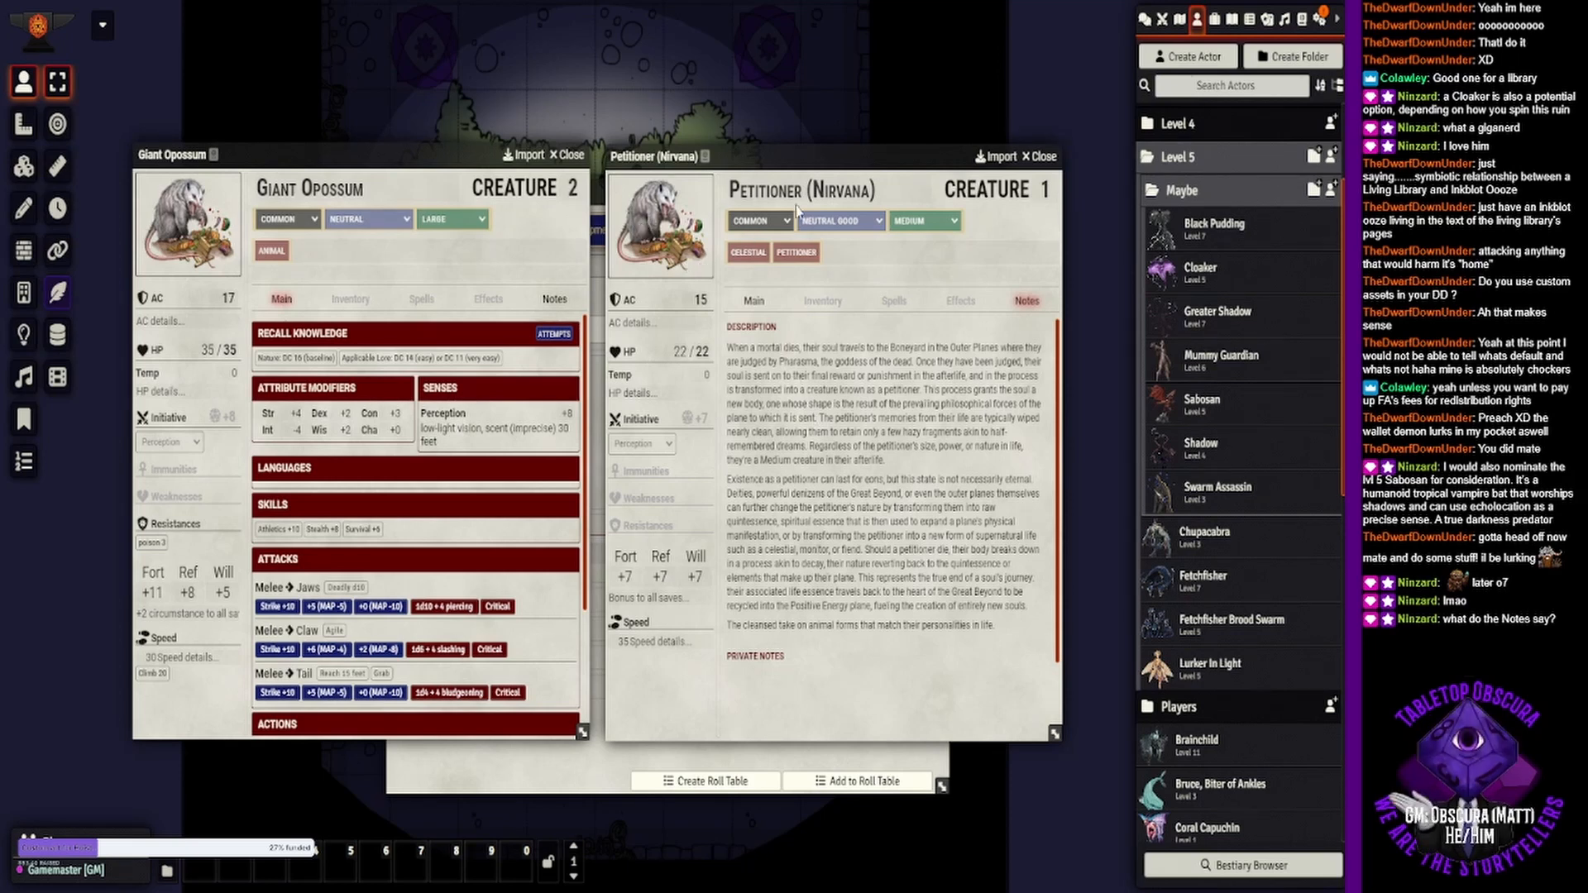
pyautogui.click(1044, 157)
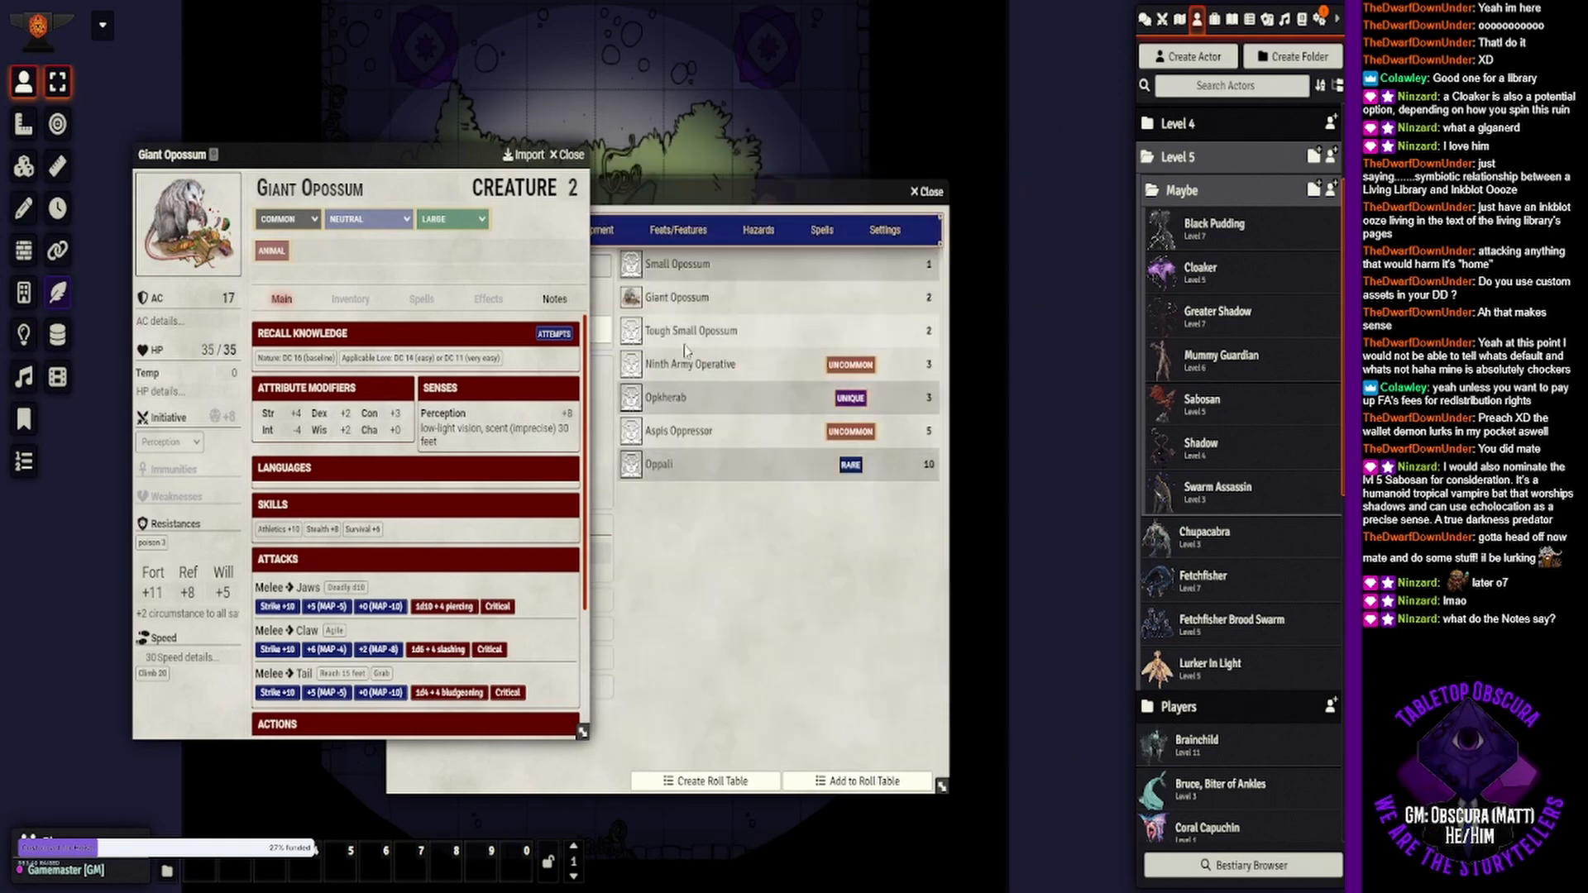
pyautogui.click(581, 164)
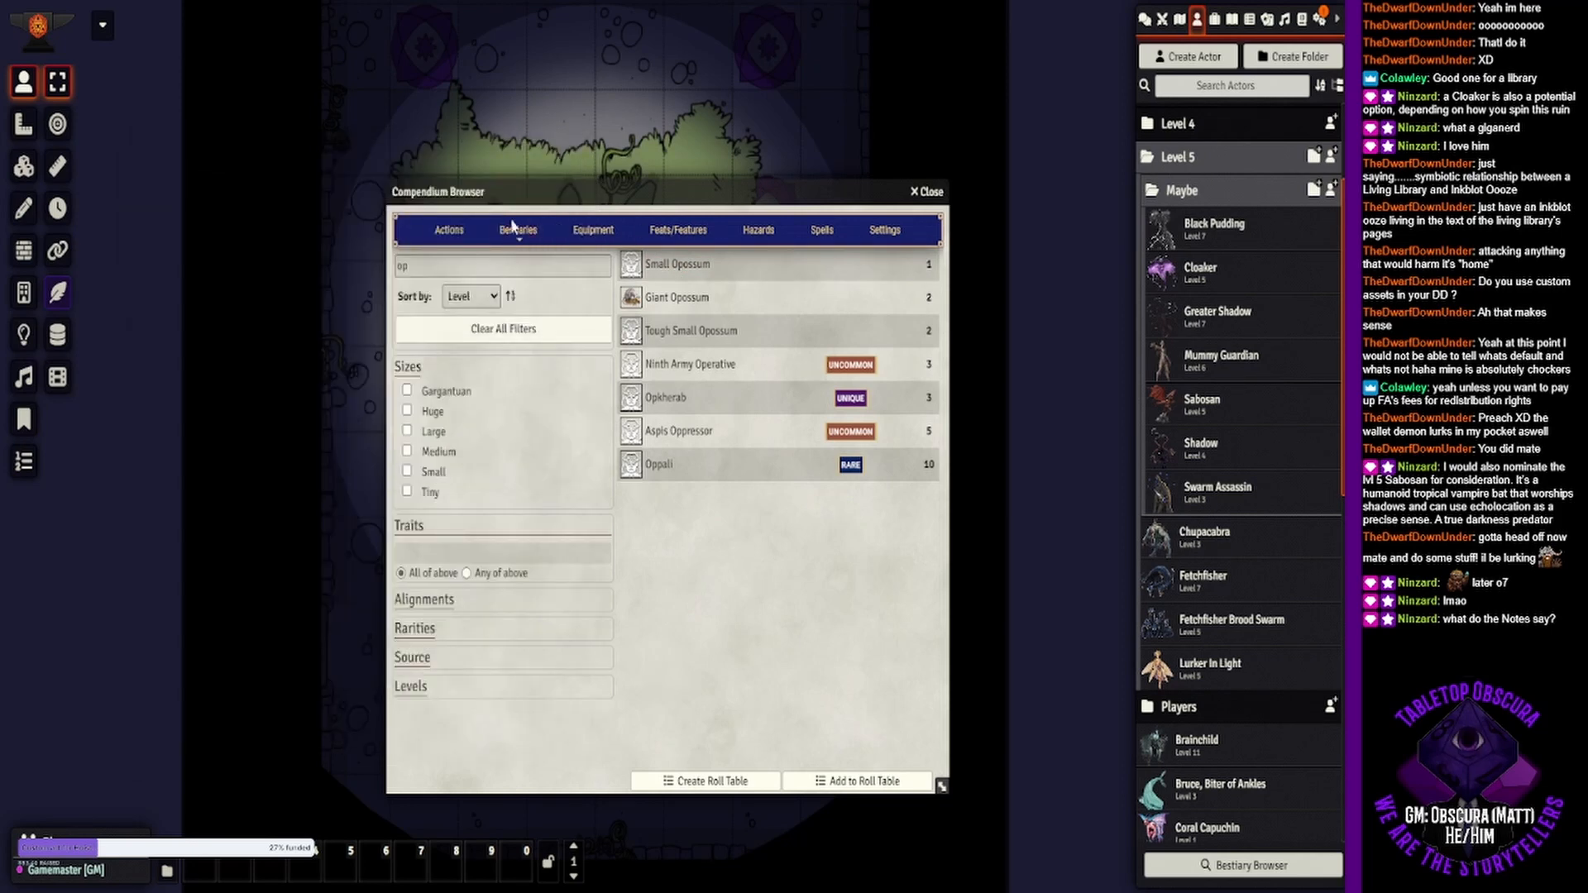
# - Replace the bestiary search text with "petition" to find the petitioner creatures
pyautogui.doubleClick(464, 266)
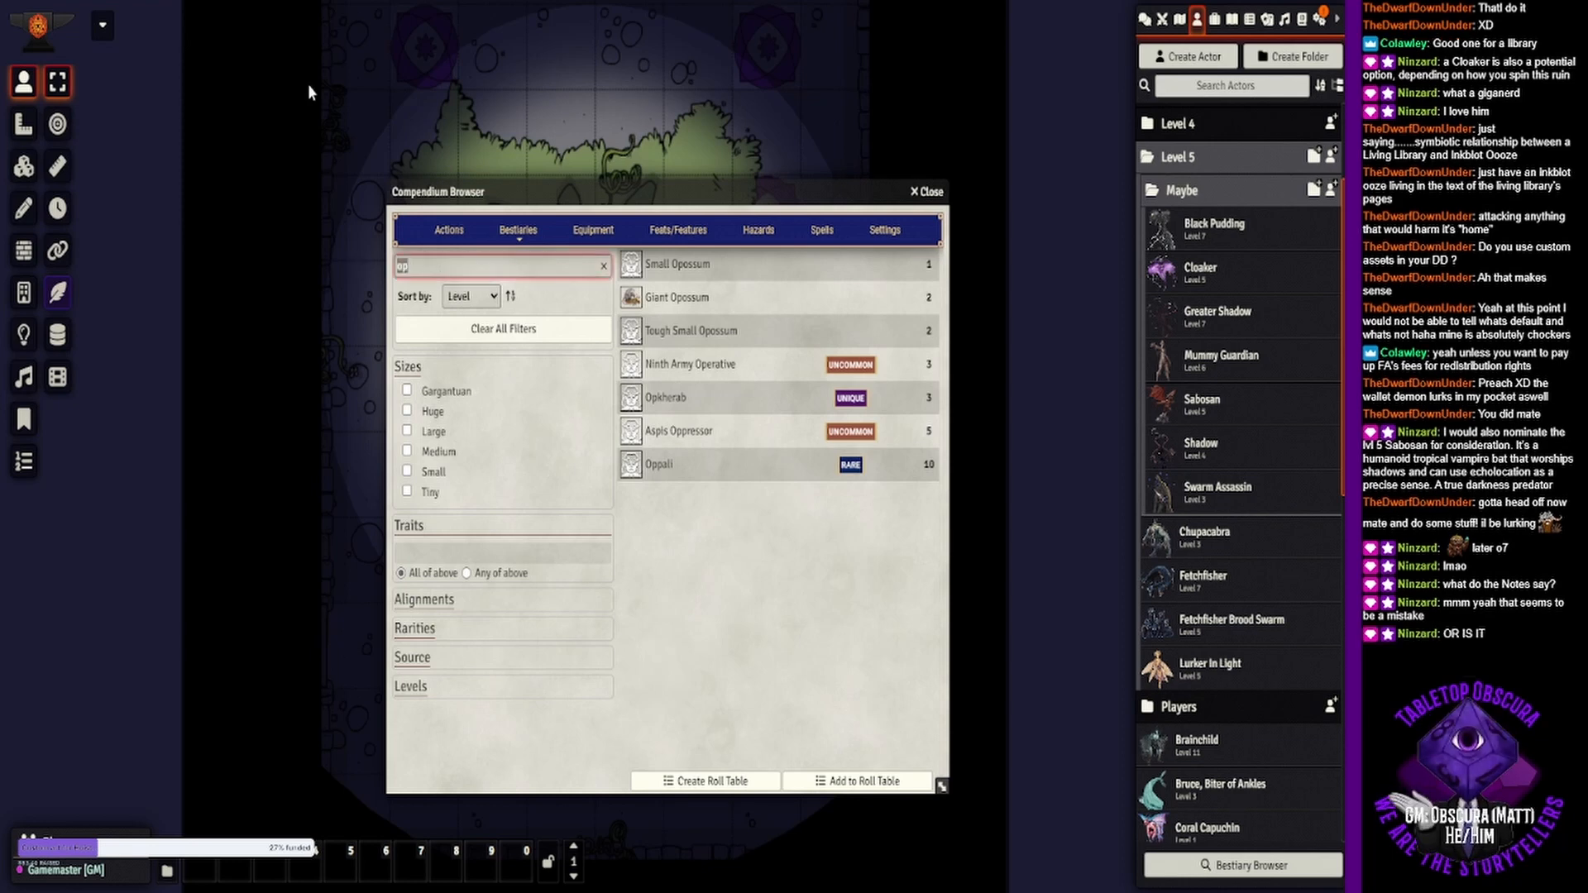
pyautogui.write('petit')
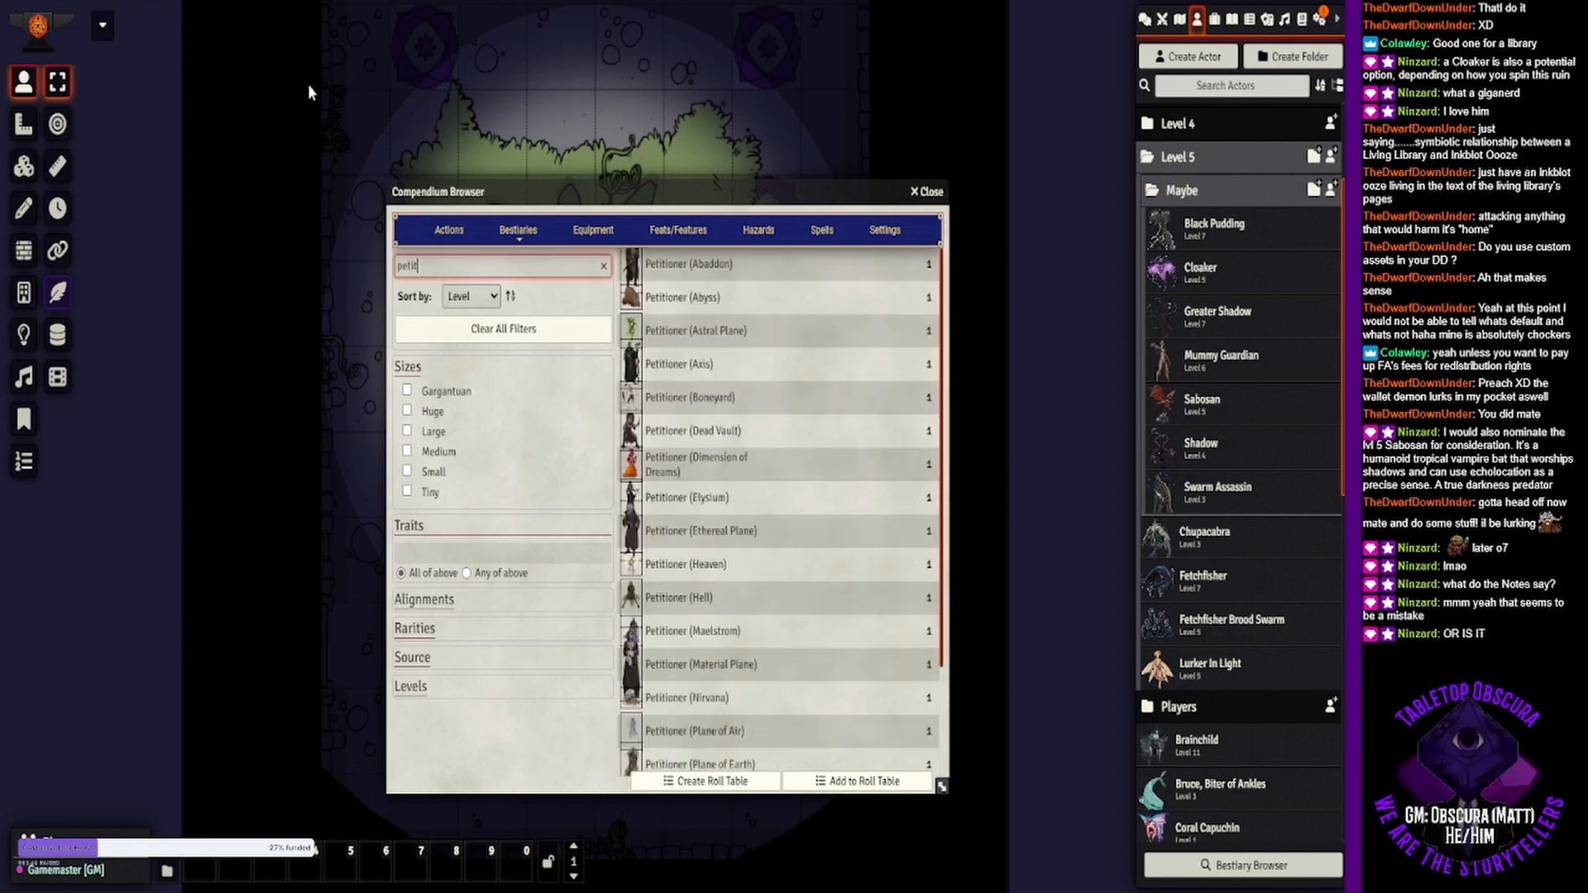
pyautogui.write('o')
pyautogui.press('BackSpace')
pyautogui.press('BackSpace')
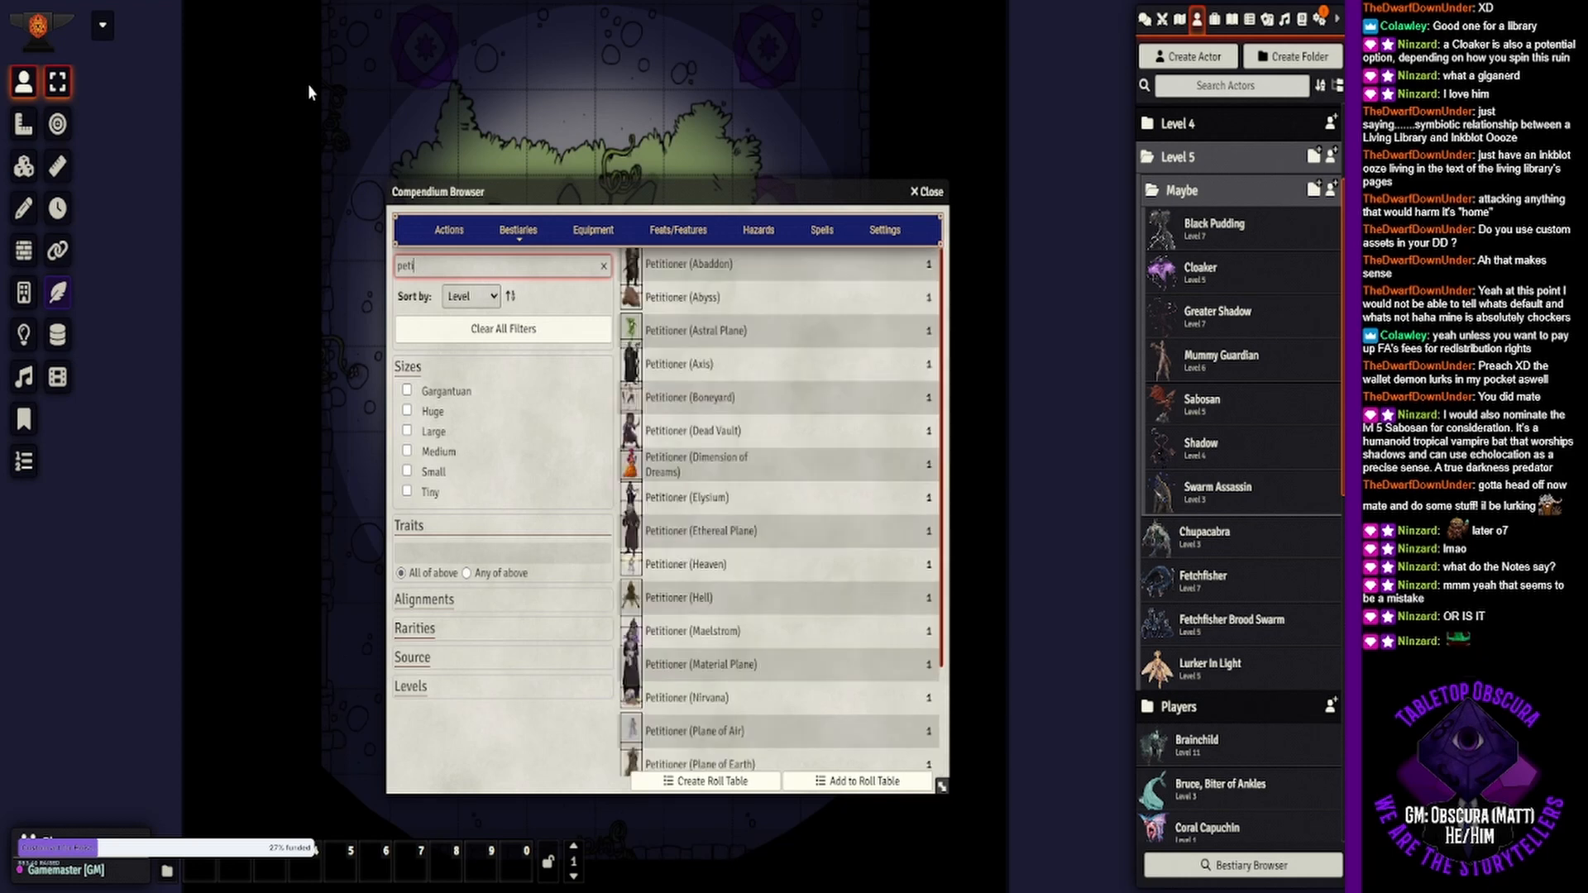
pyautogui.write('tion')
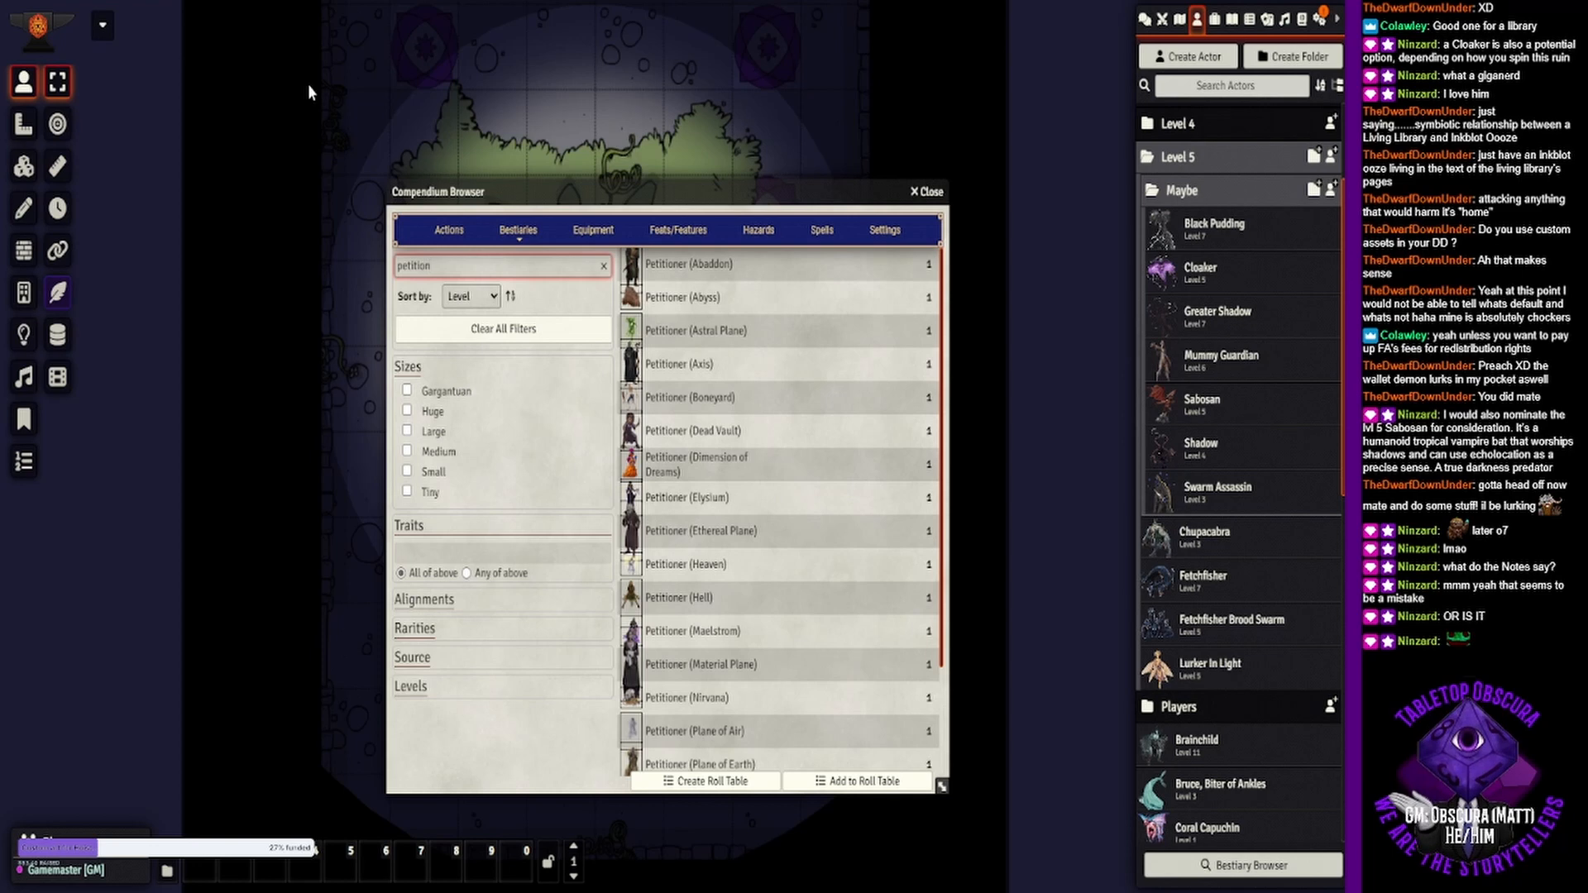
# - Review the Petitioner (Nirvana) notes and main statistics again, and close its sheet
pyautogui.click(671, 699)
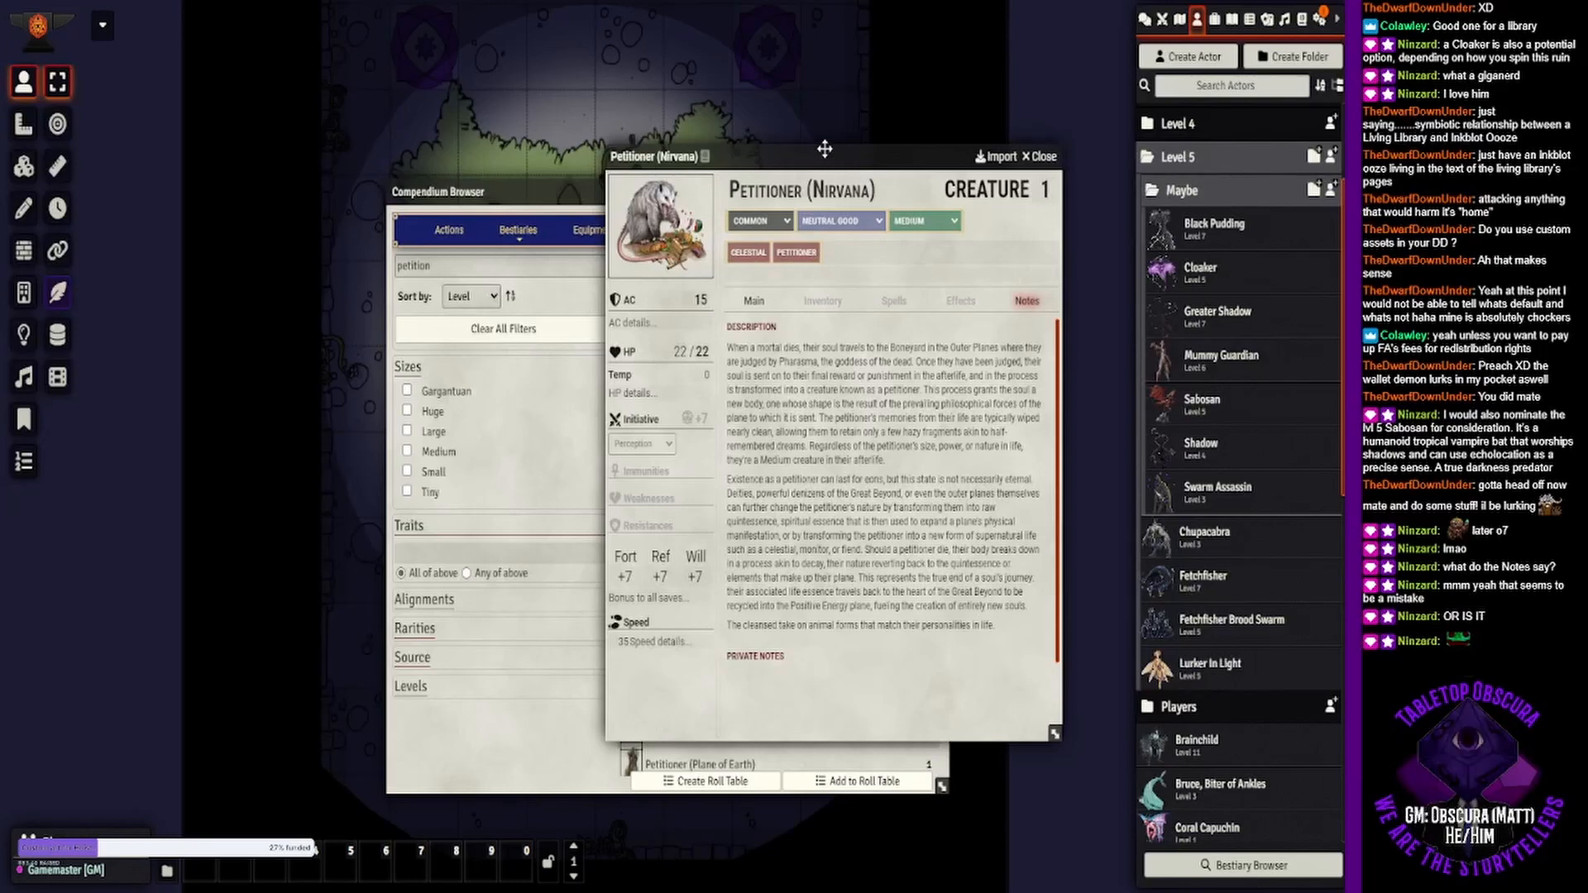
pyautogui.moveTo(823, 149); pyautogui.dragTo(613, 177)
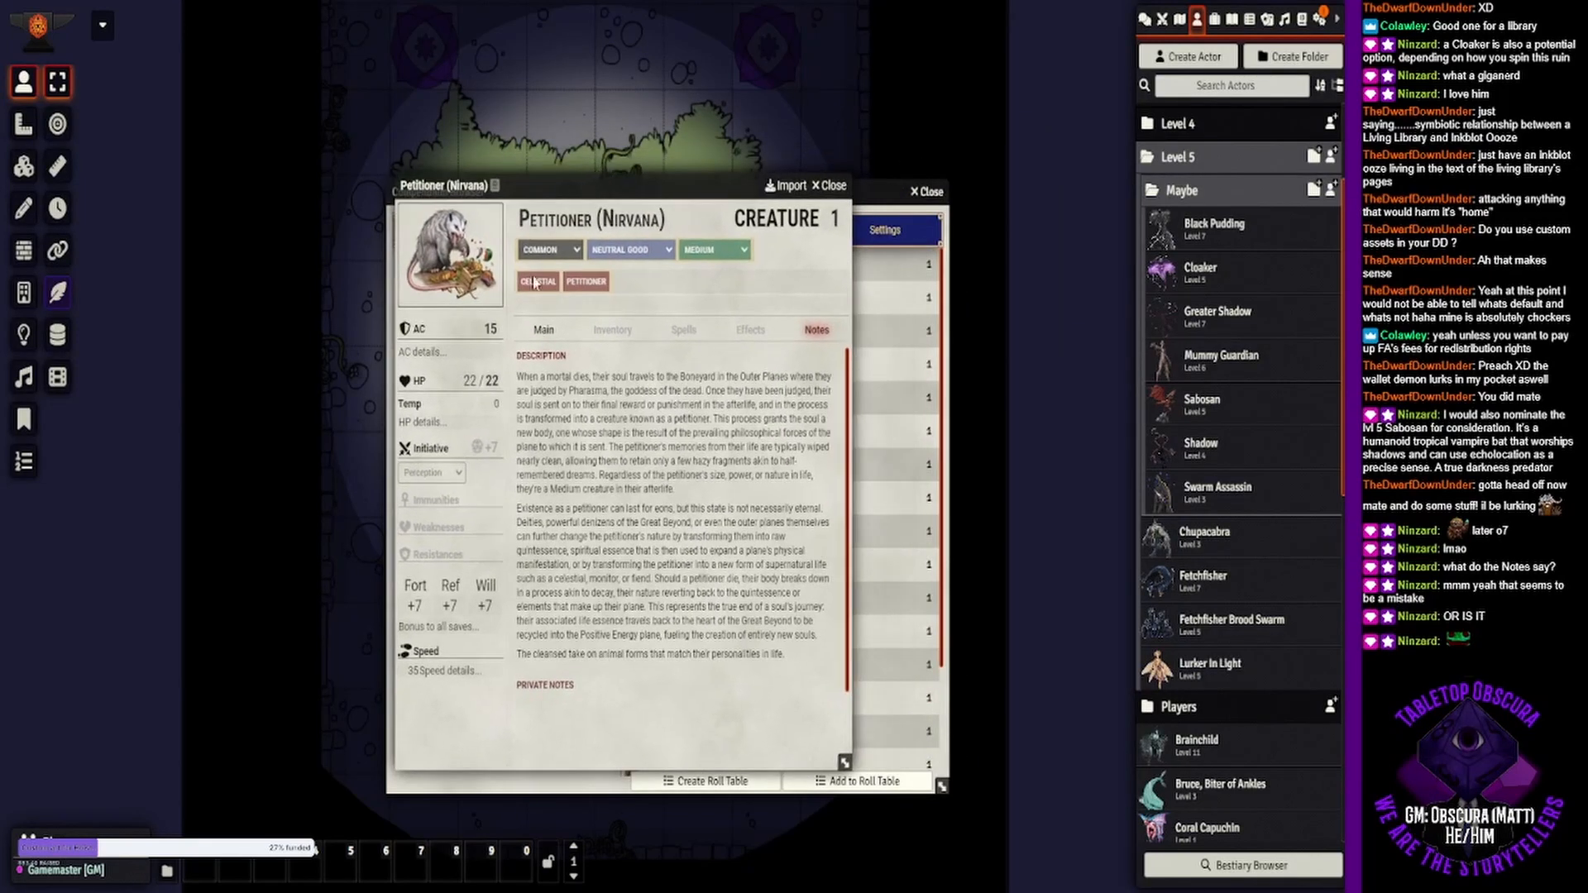
pyautogui.click(543, 329)
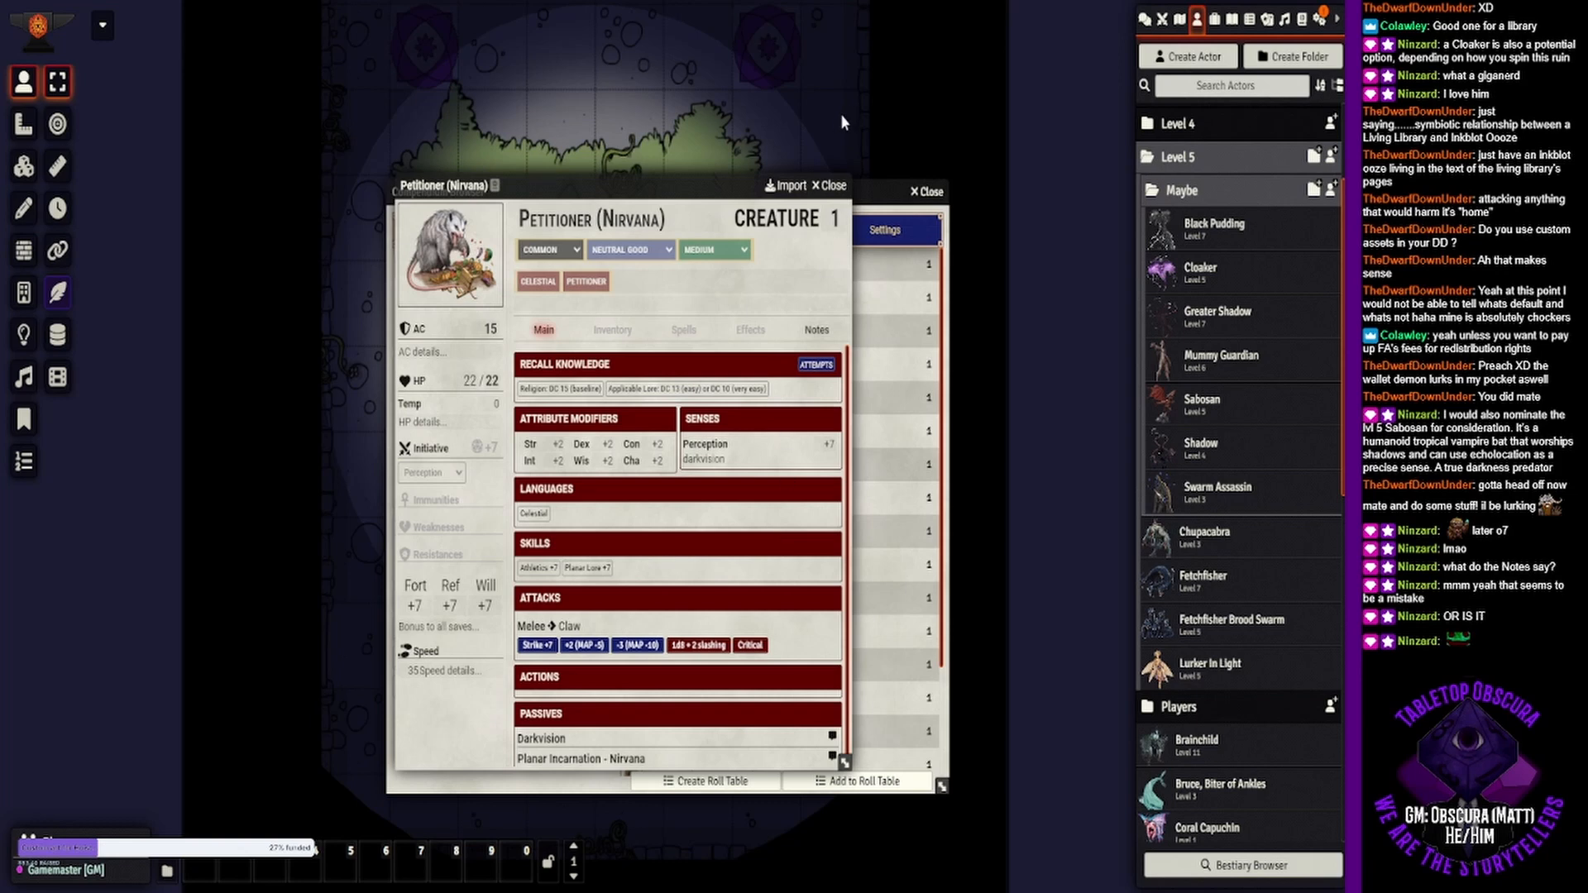
pyautogui.click(834, 185)
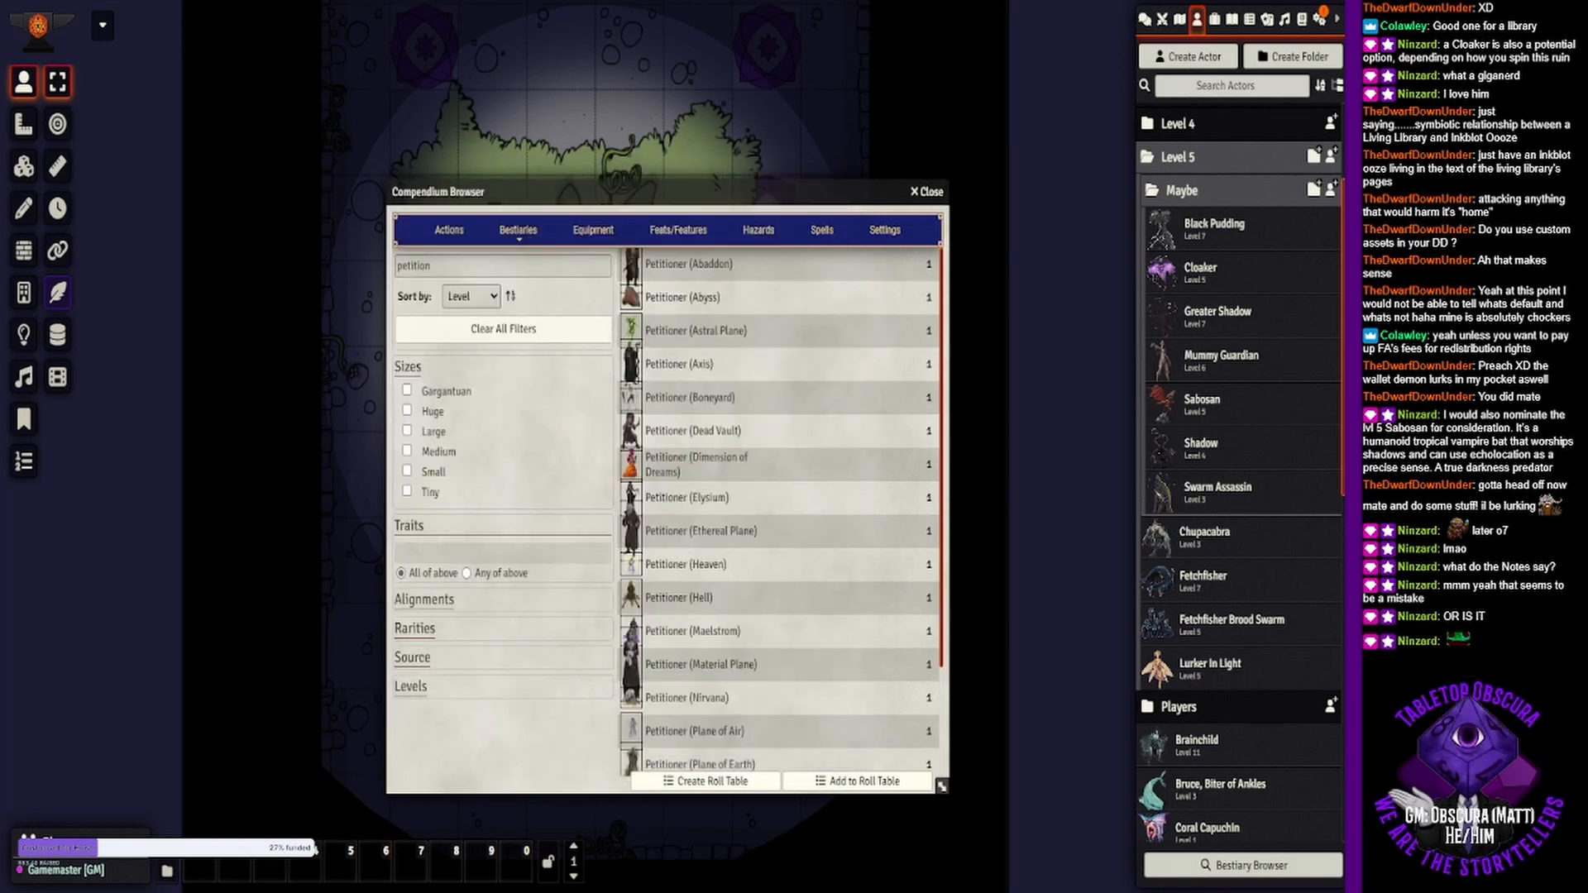
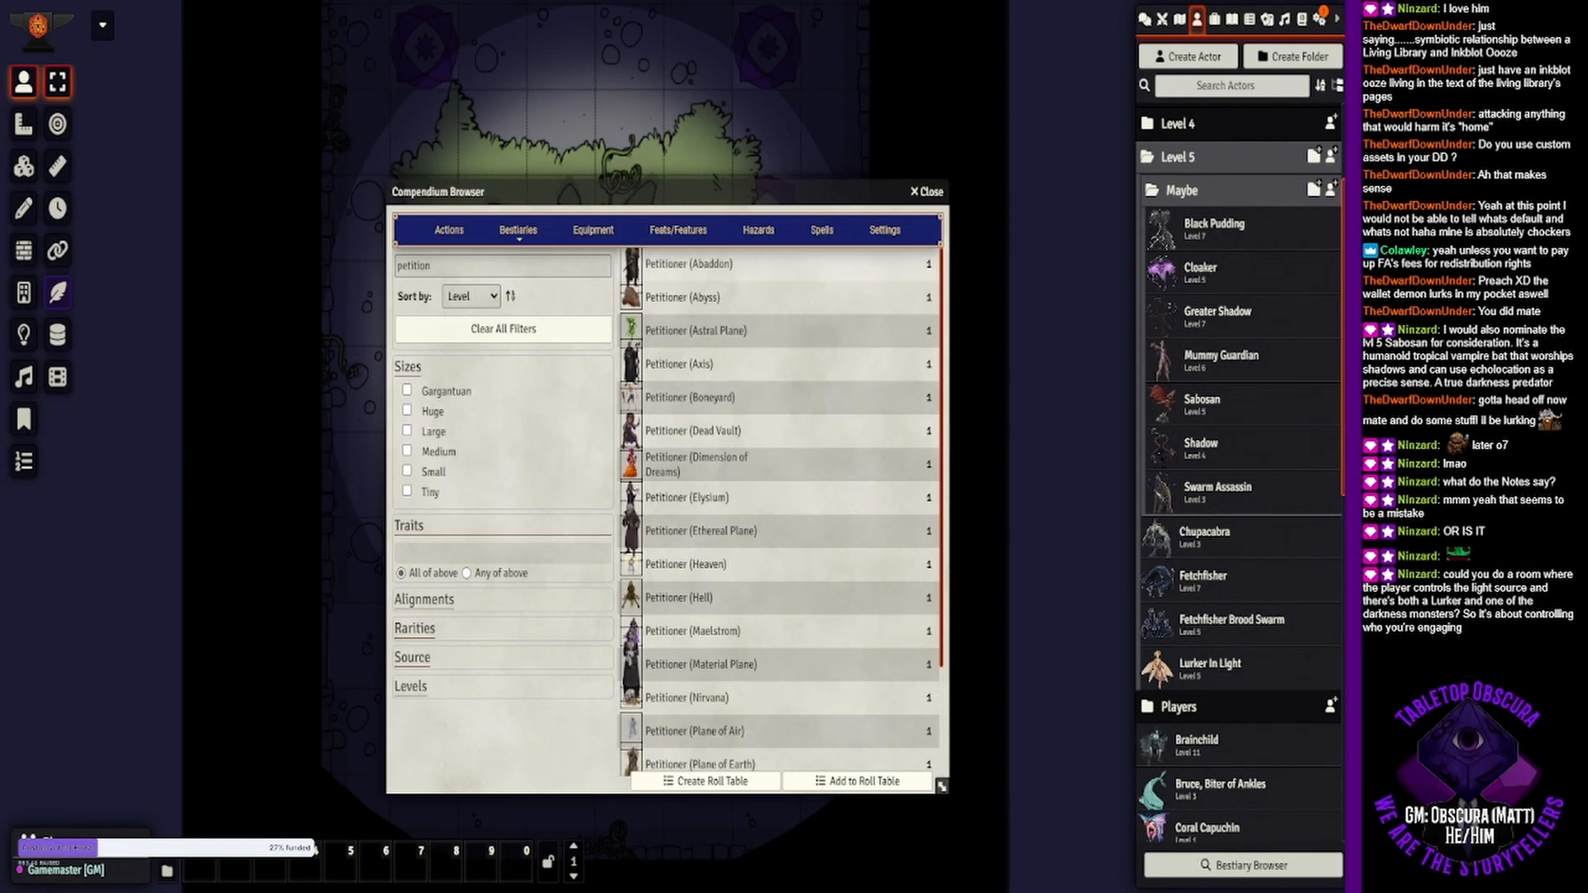
# - Close the Compendium Browser and move the Test token one square east along the lower edge of the grass
pyautogui.click(927, 192)
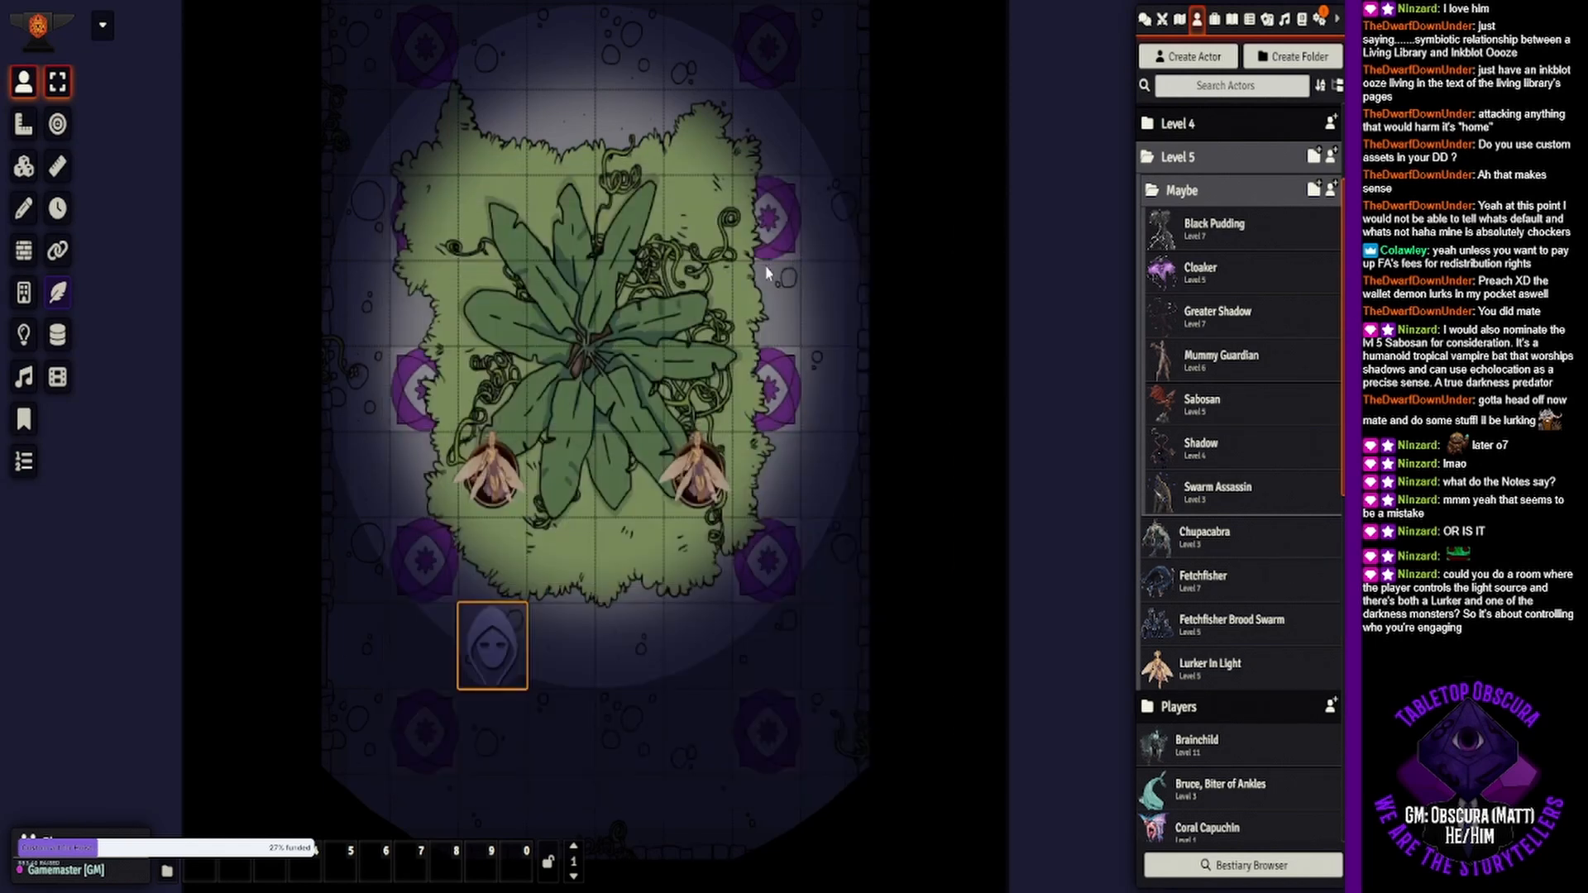
pyautogui.moveTo(770, 275); pyautogui.dragTo(795, 347)
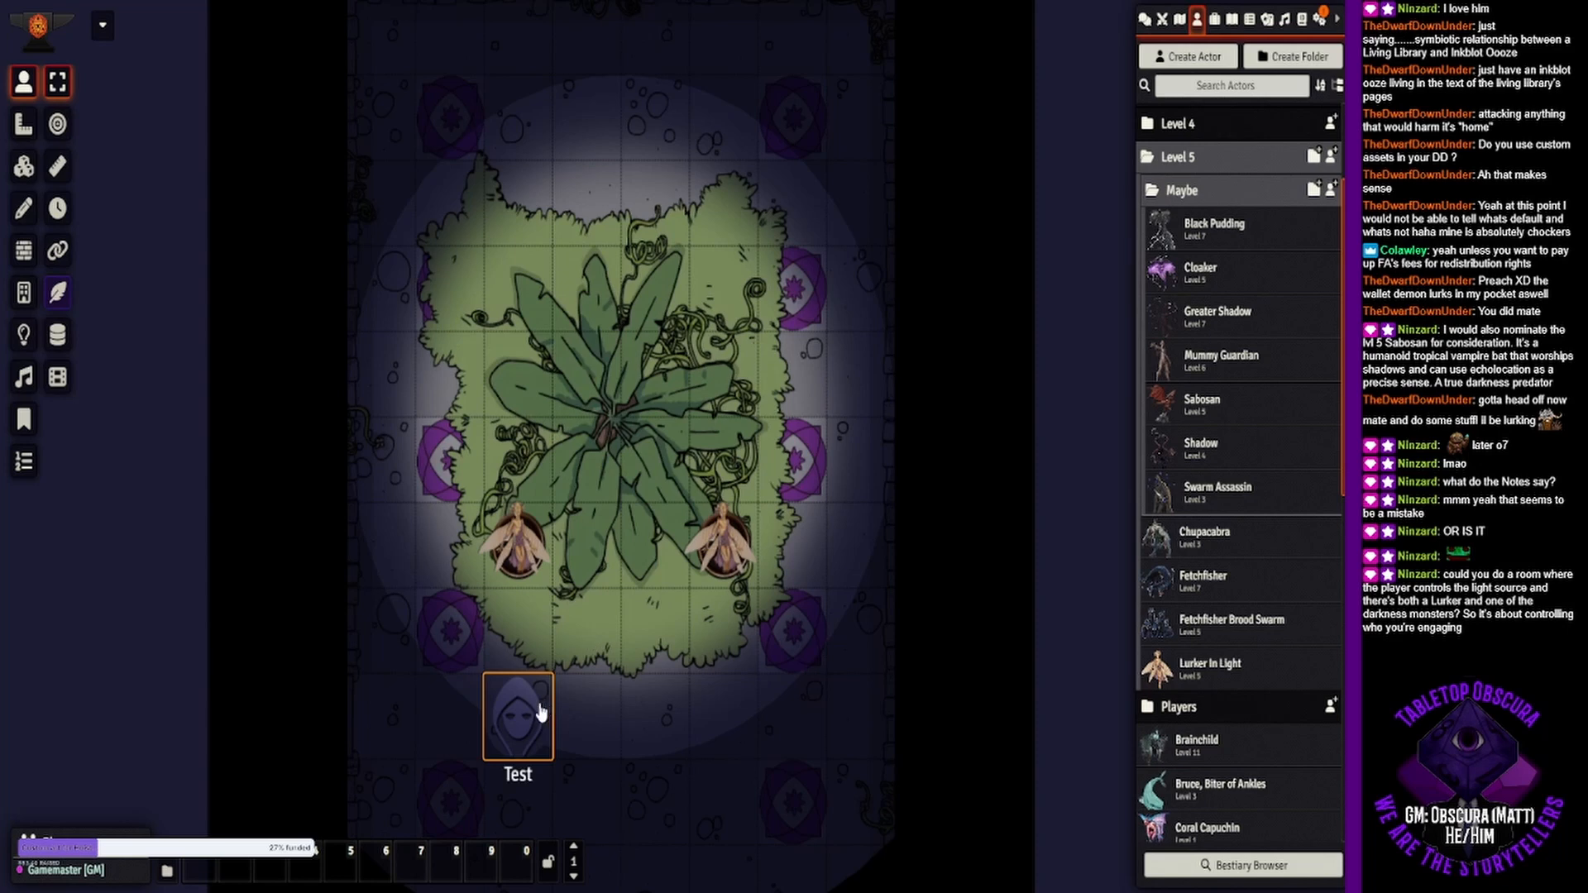
pyautogui.moveTo(570, 678); pyautogui.dragTo(645, 594)
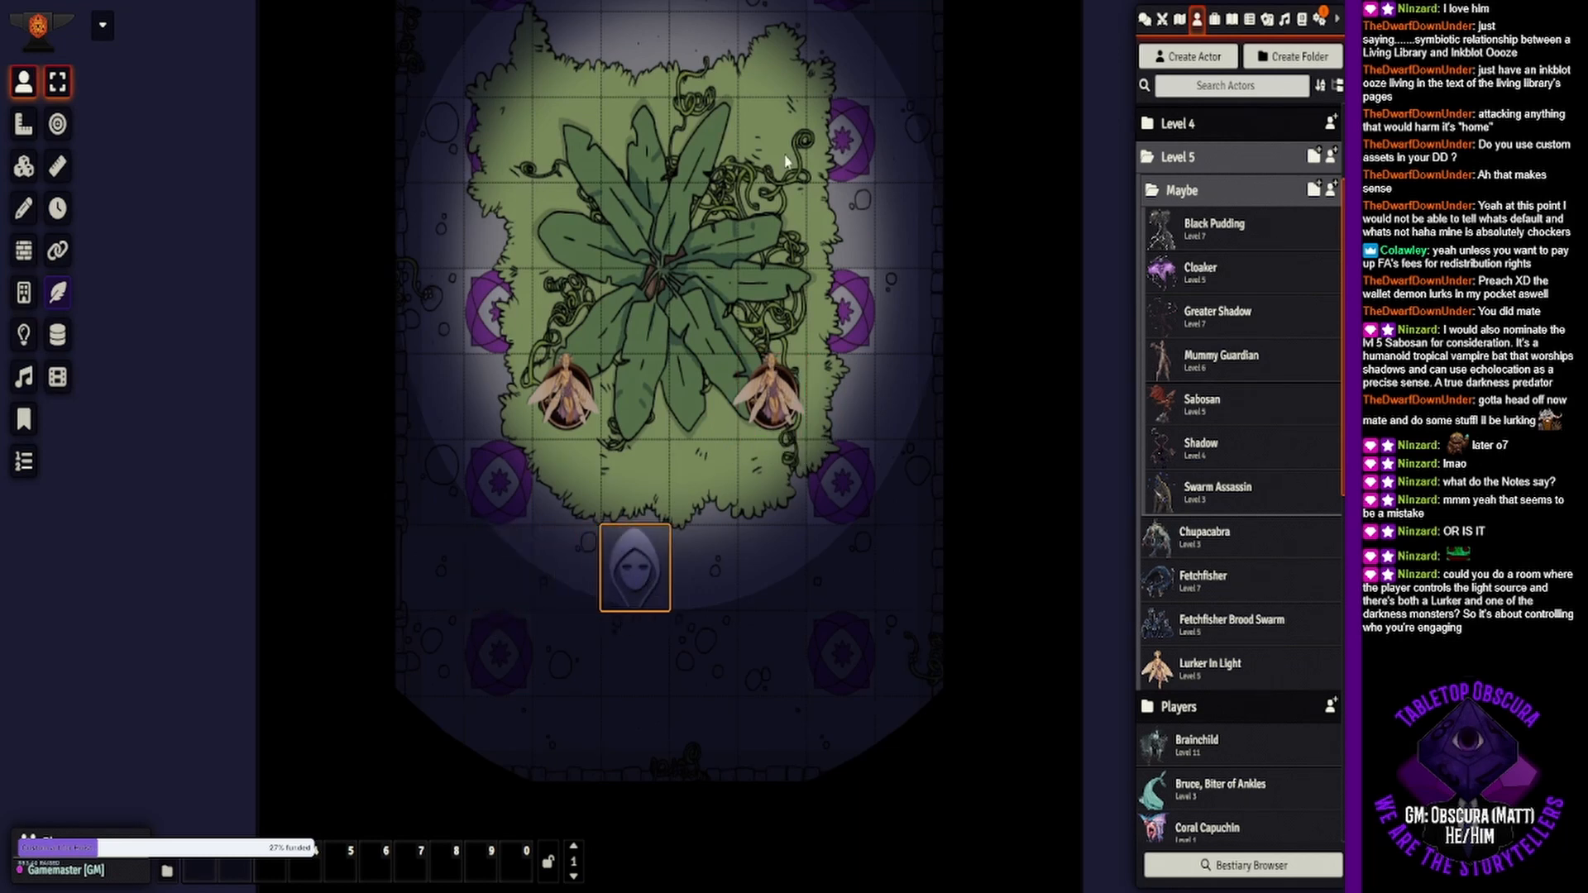
pyautogui.moveTo(784, 155); pyautogui.dragTo(676, 262)
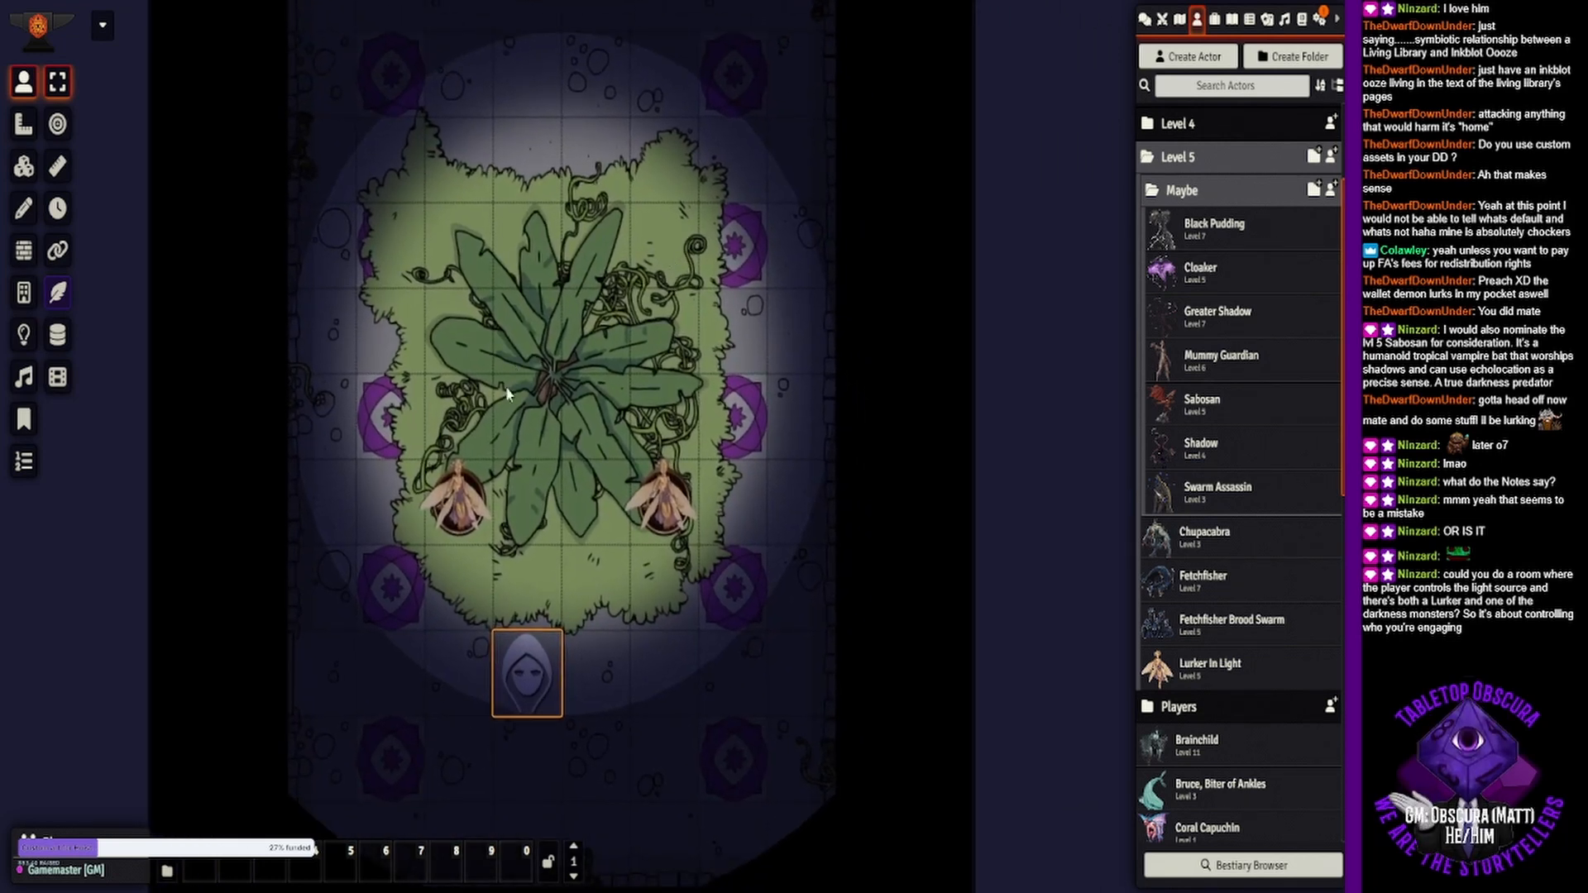
pyautogui.moveTo(507, 392); pyautogui.dragTo(538, 431)
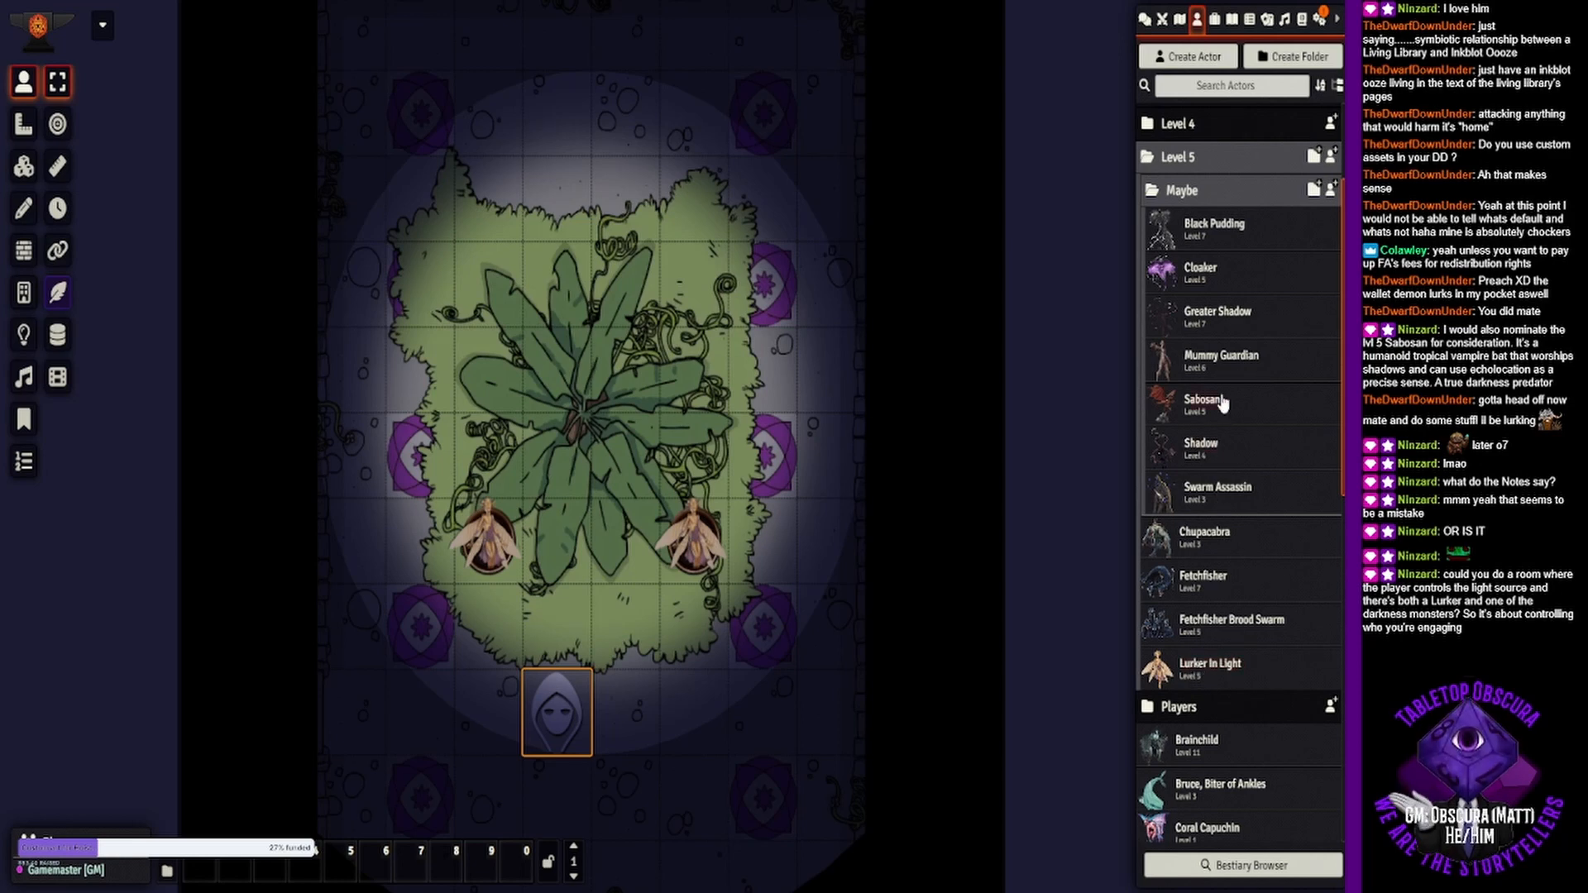
# - Apply the Elite adjustment to the Shadow from the Level 5 Maybe folder and close its sheet
pyautogui.click(1210, 452)
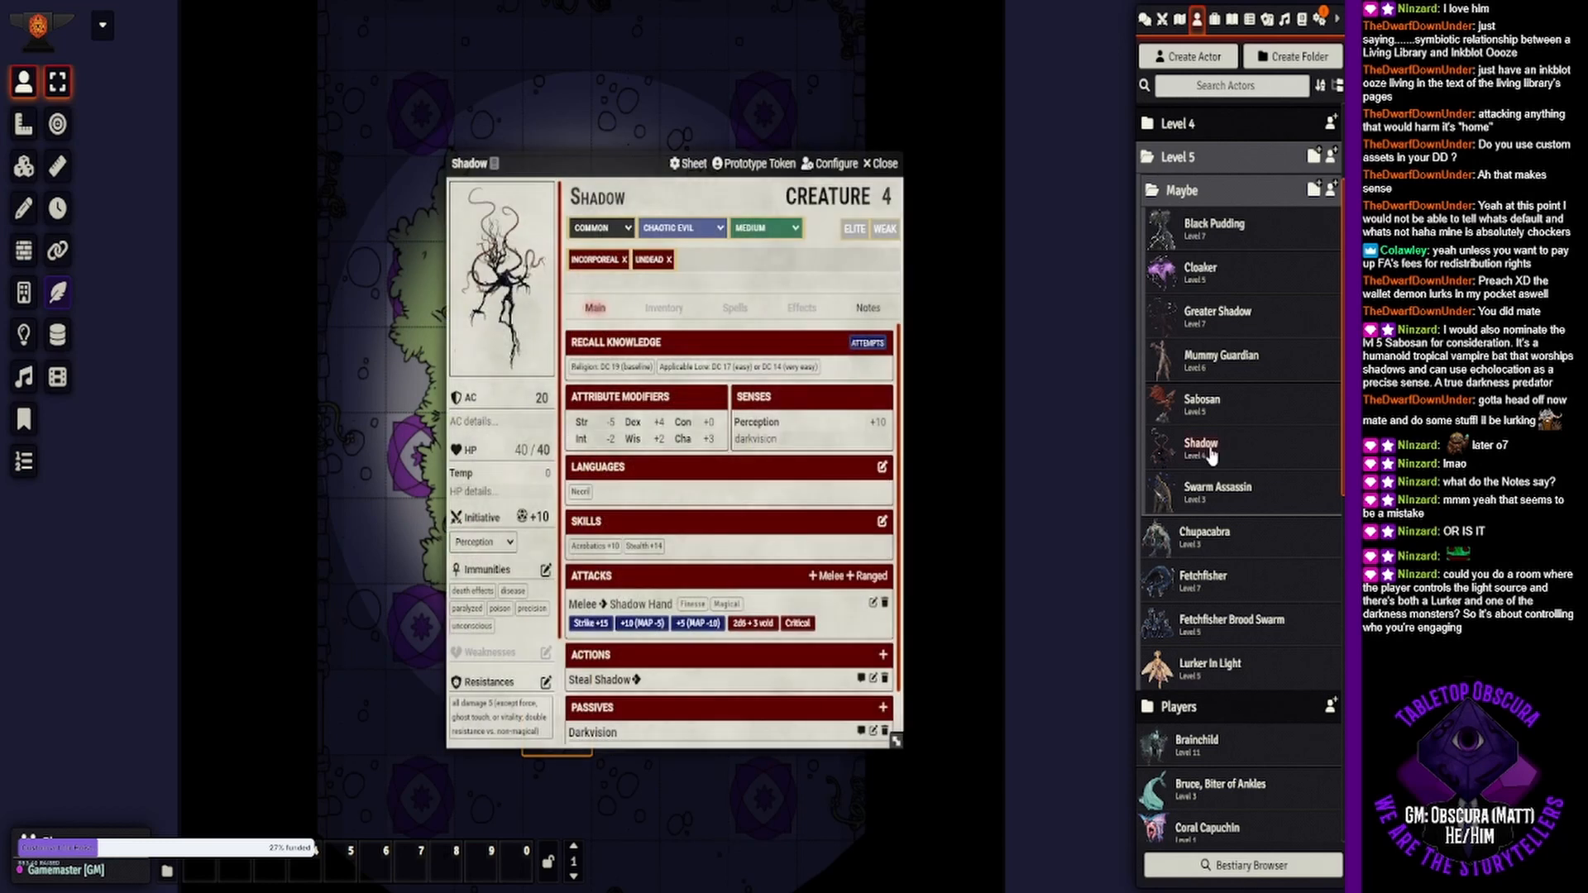
pyautogui.click(851, 229)
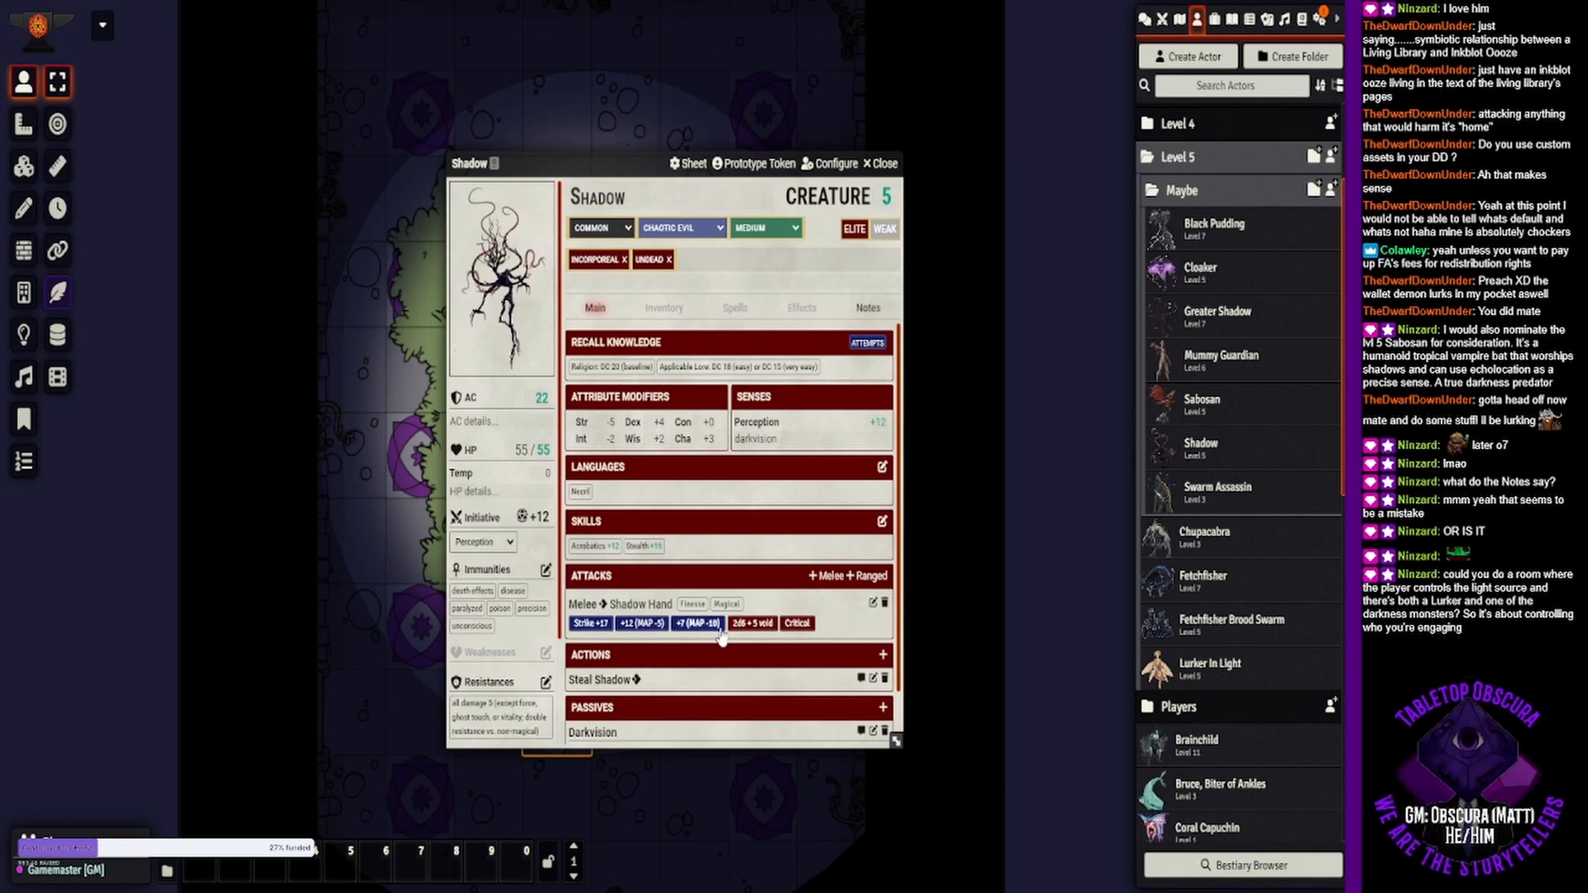
pyautogui.click(896, 168)
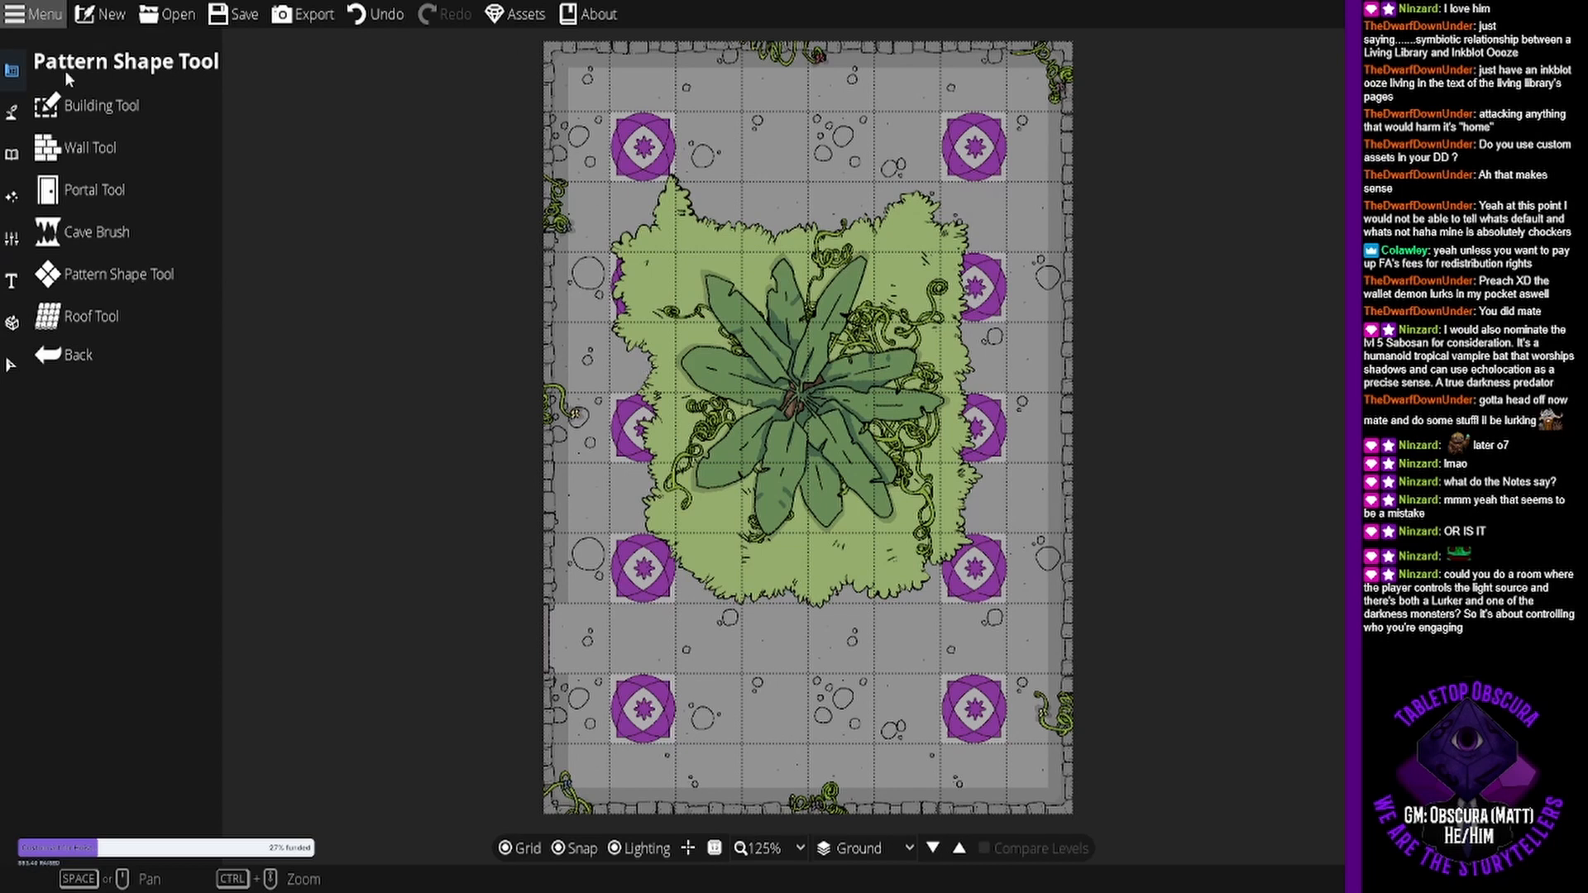
# - Switch to Dungeondraft, create a new 8 by 11 tile A4 Paper map, and cover it with a grey stone-floored room with Cobble walls
pyautogui.click(102, 14)
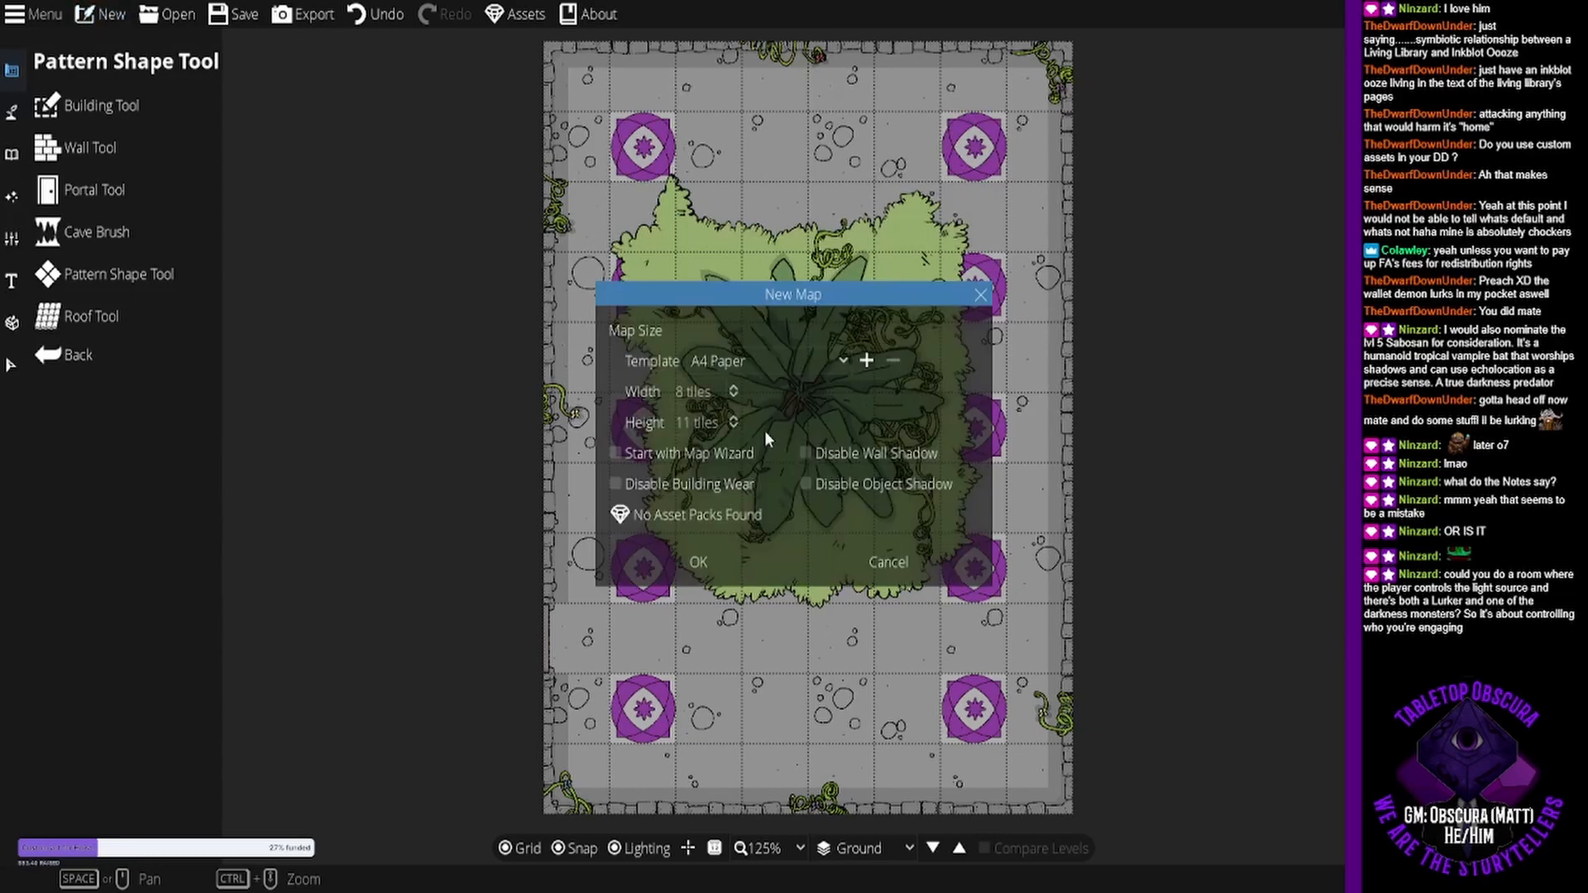
pyautogui.click(714, 561)
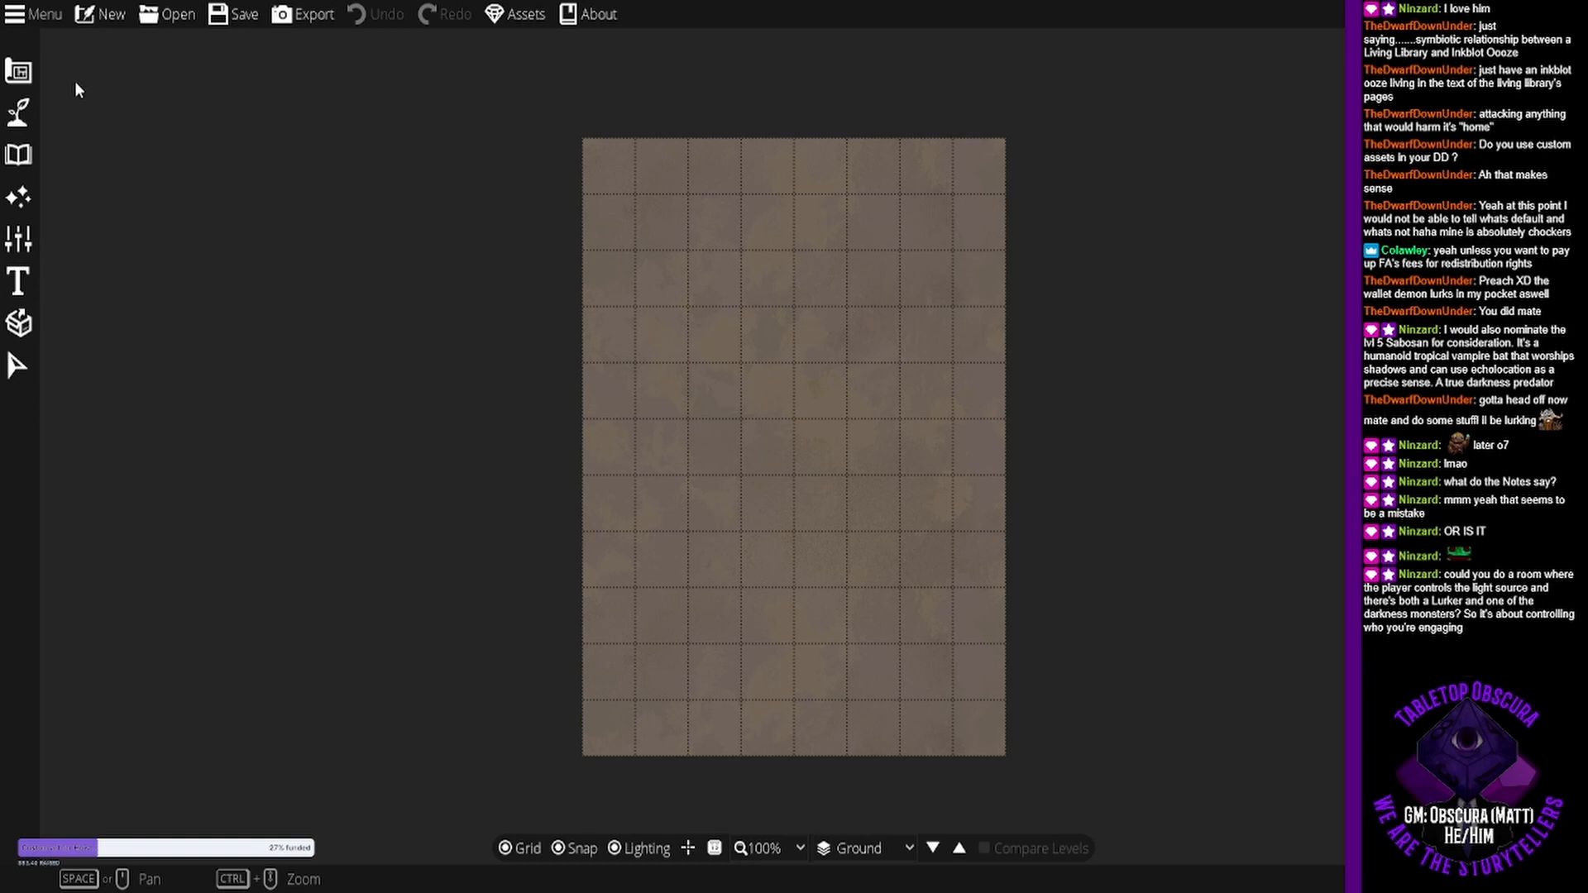
pyautogui.click(18, 72)
pyautogui.click(104, 145)
pyautogui.click(47, 105)
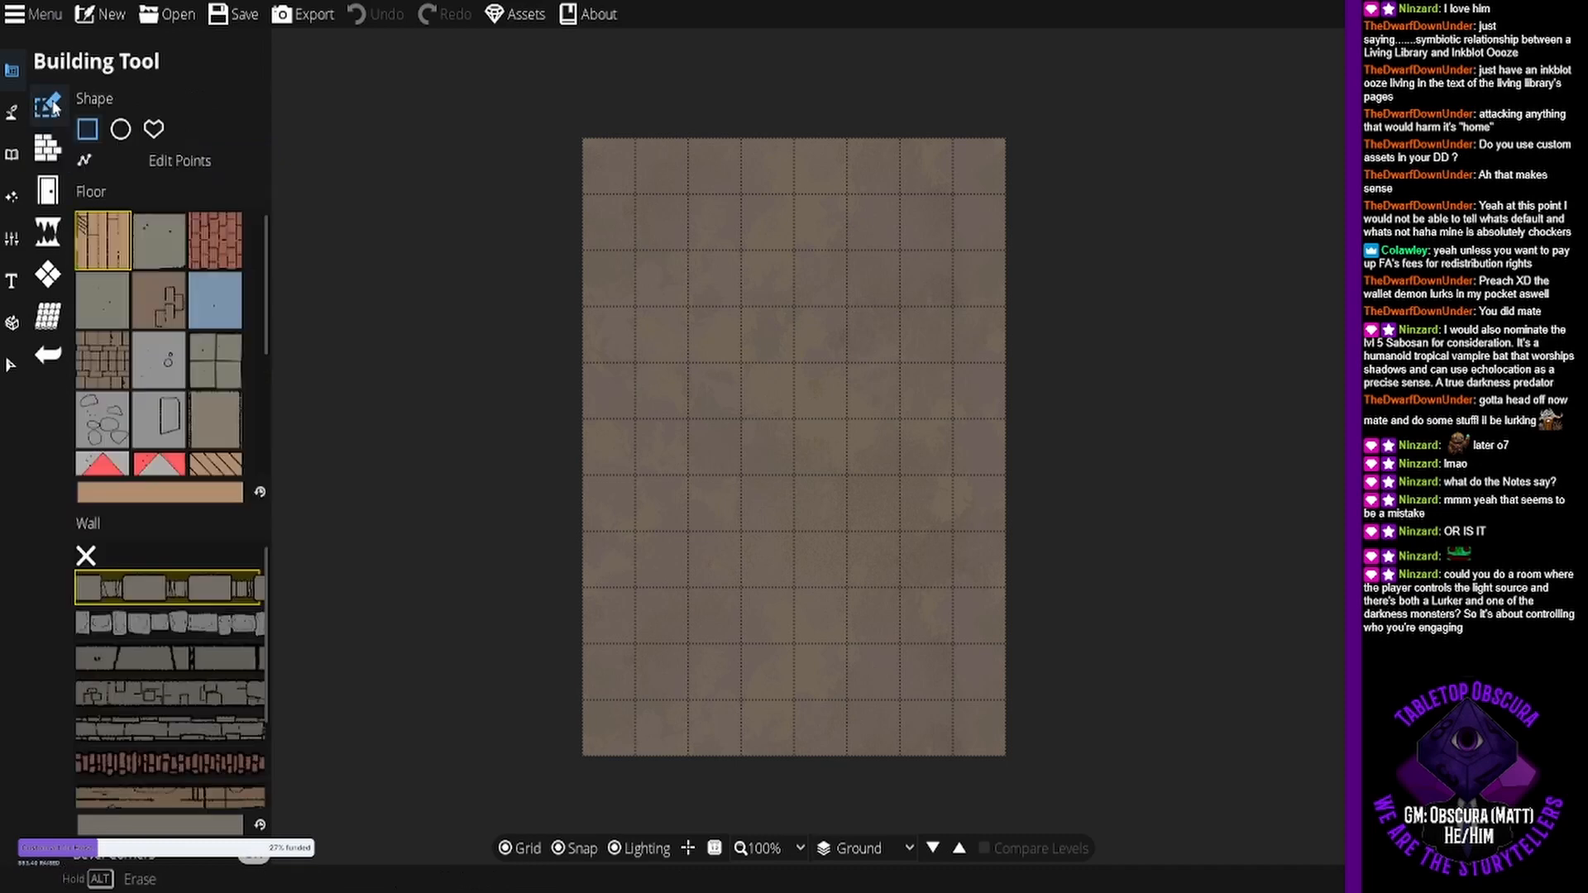
pyautogui.click(151, 348)
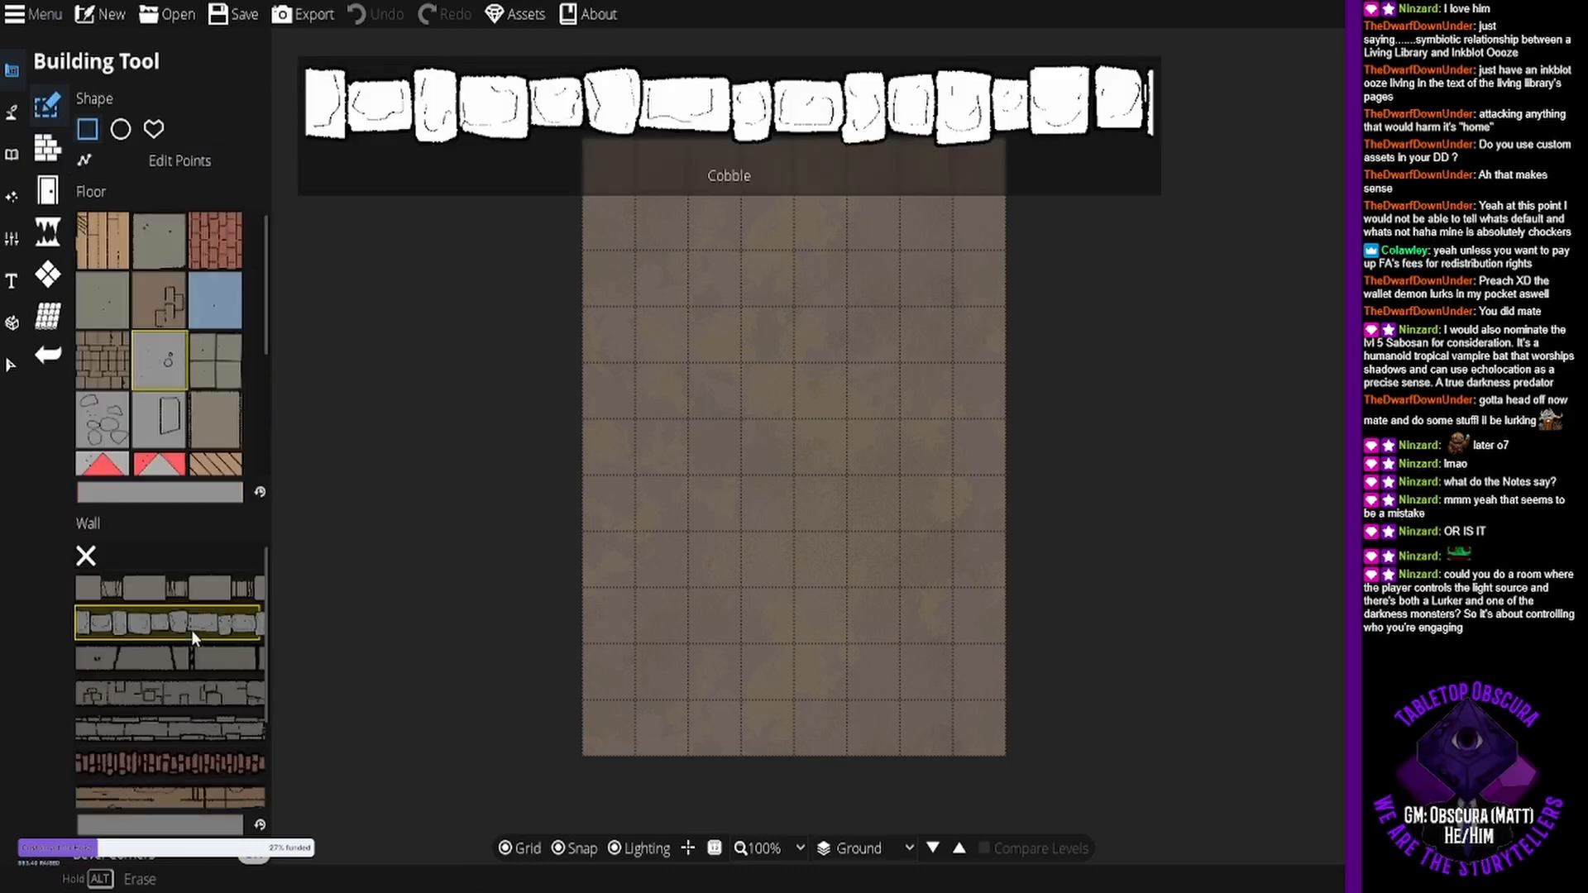
pyautogui.click(191, 630)
pyautogui.moveTo(585, 755); pyautogui.dragTo(1002, 140)
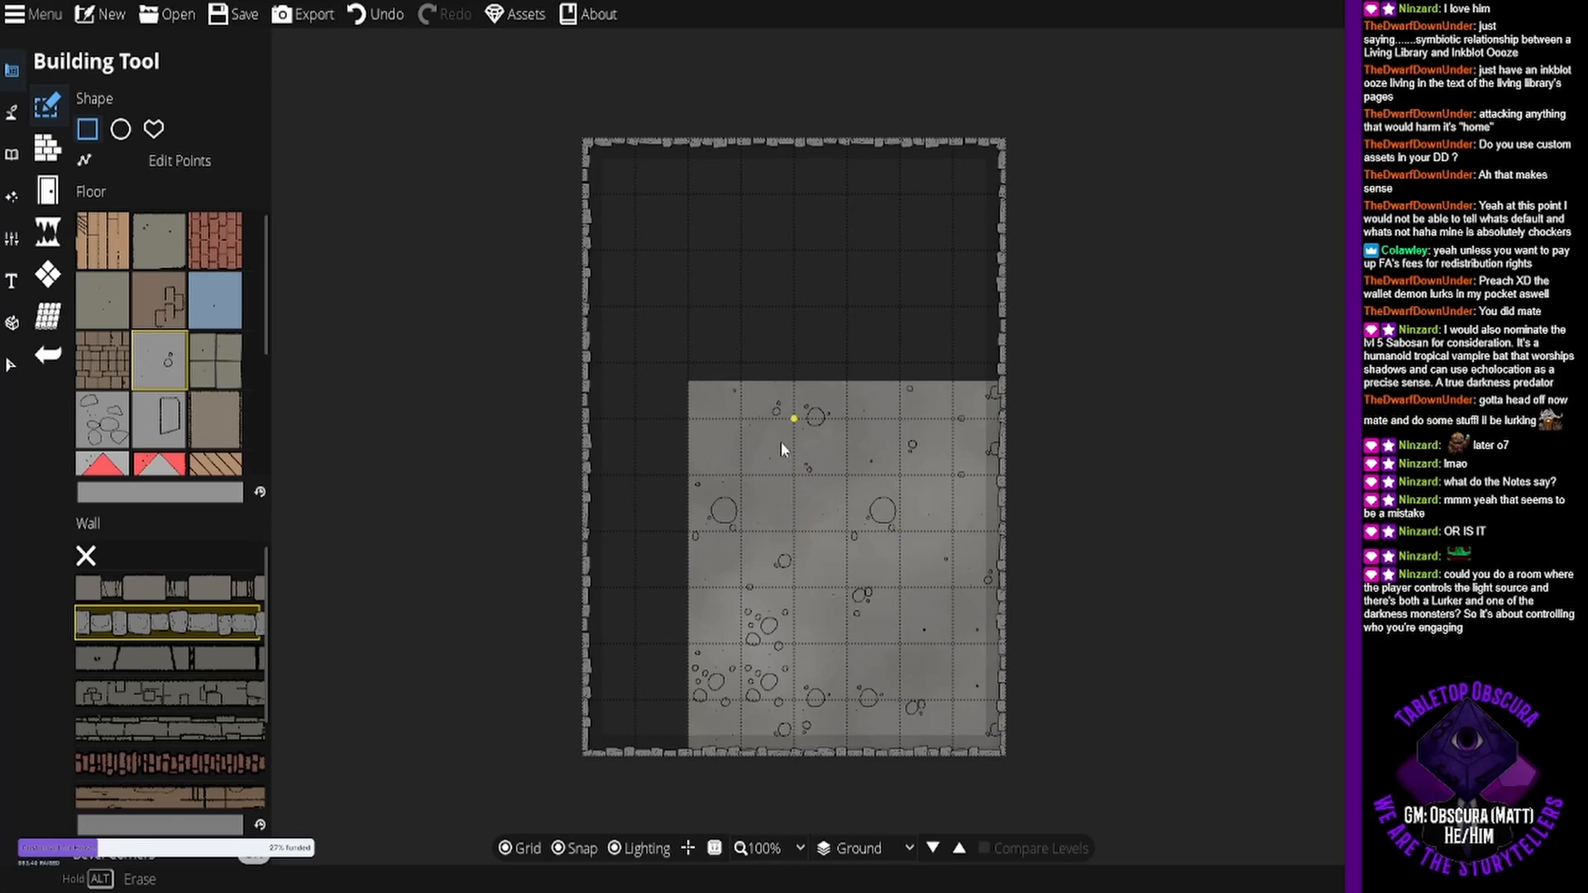
pyautogui.moveTo(780, 442); pyautogui.dragTo(815, 446)
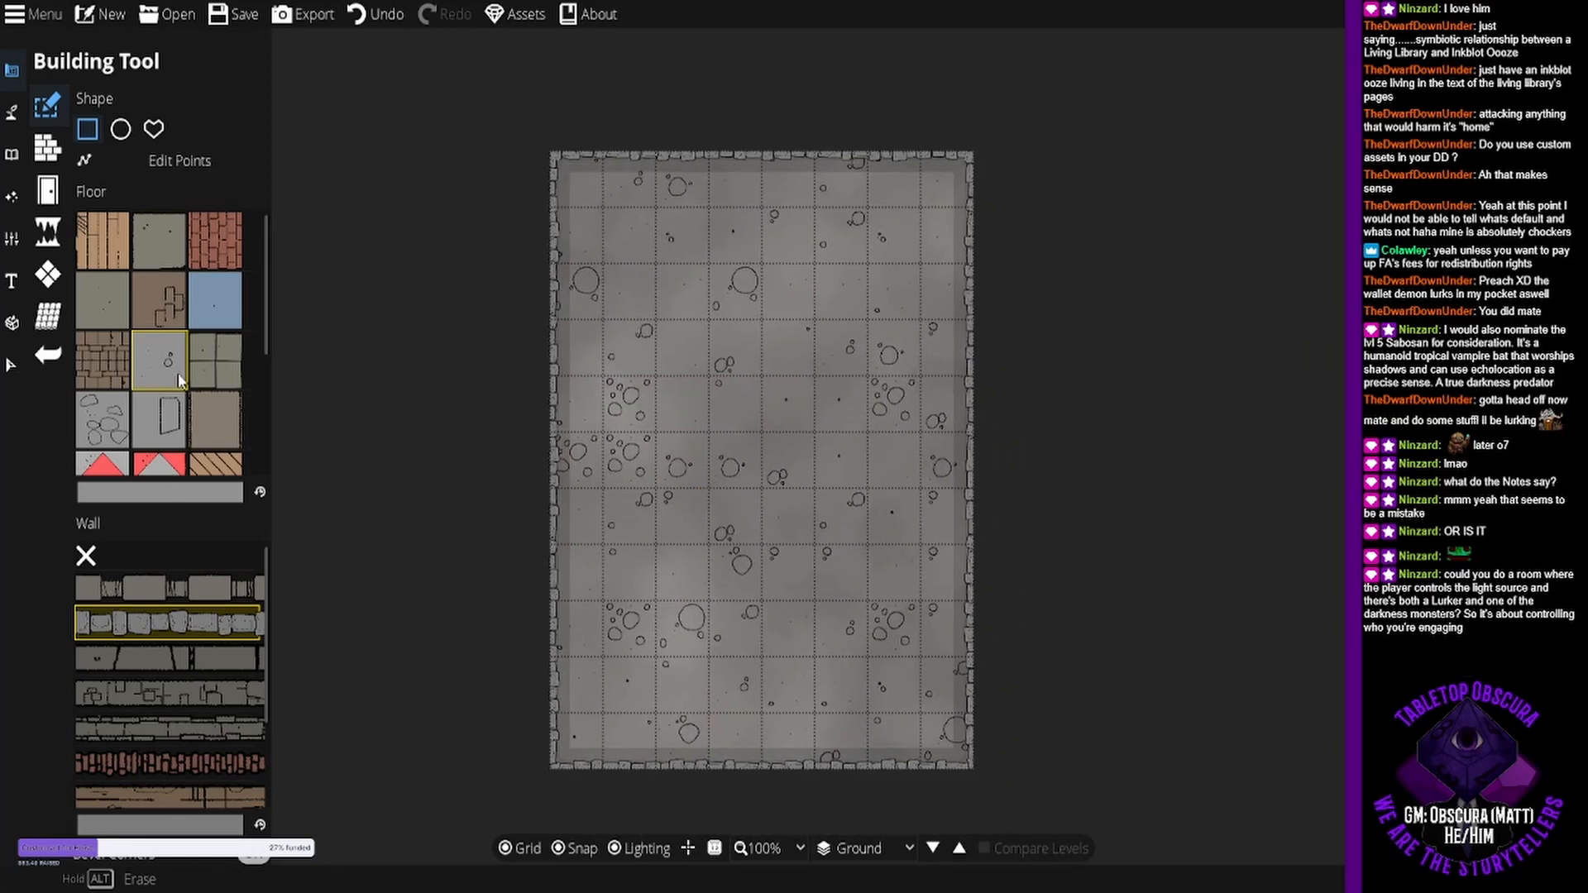
# - Choose the red rosette floor pattern, try it on one tile near the room's lower-left corner, and undo that tile
pyautogui.scroll(-5, 180, 377)
pyautogui.click(160, 329)
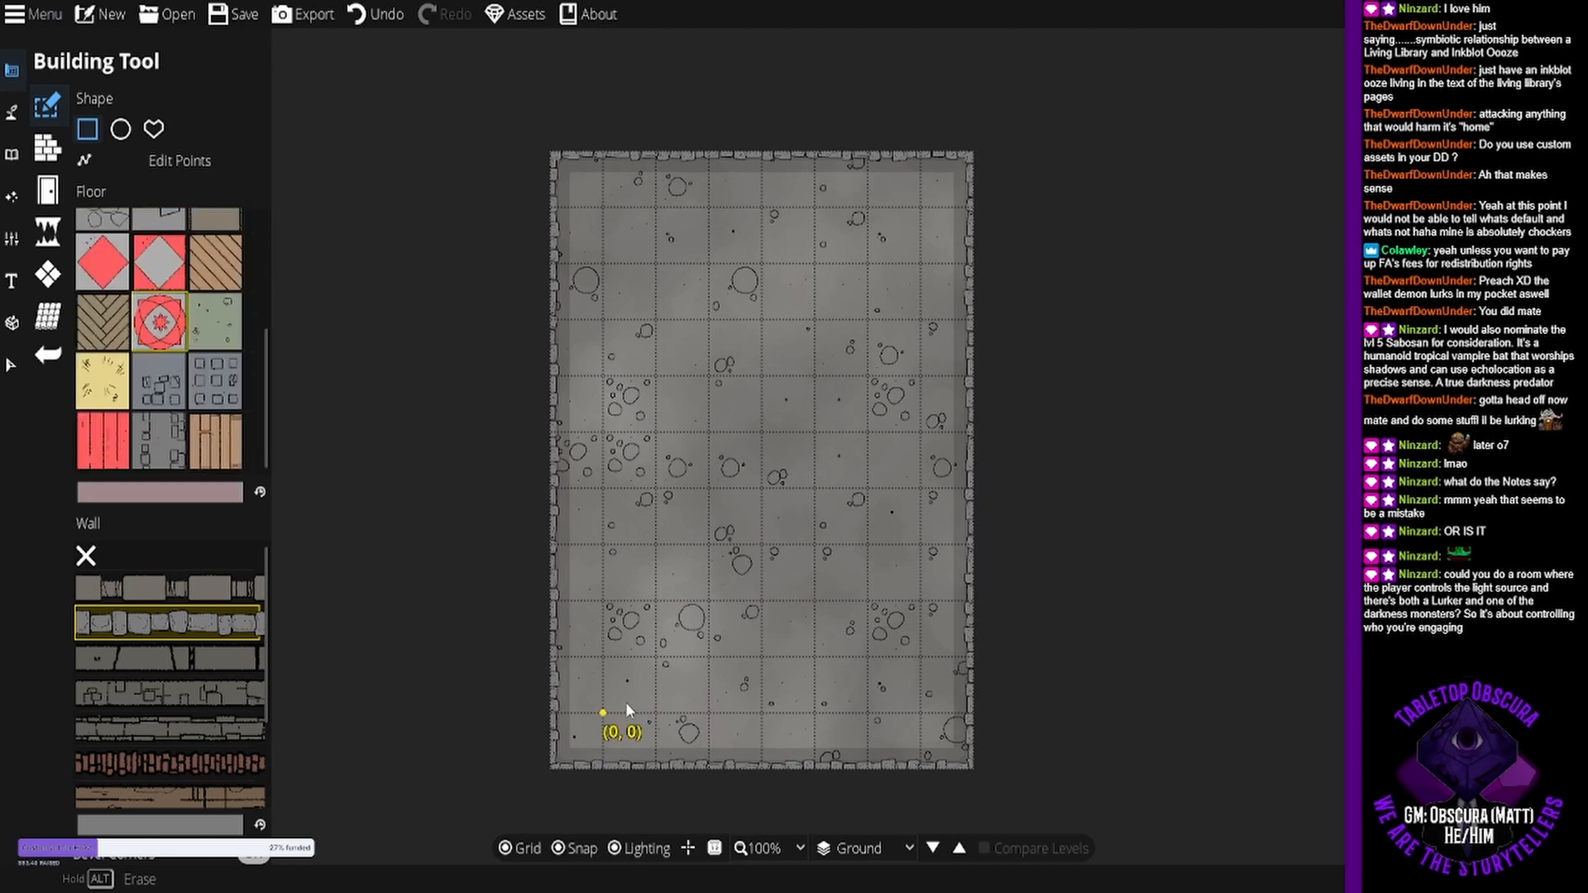
pyautogui.moveTo(626, 702); pyautogui.dragTo(652, 675)
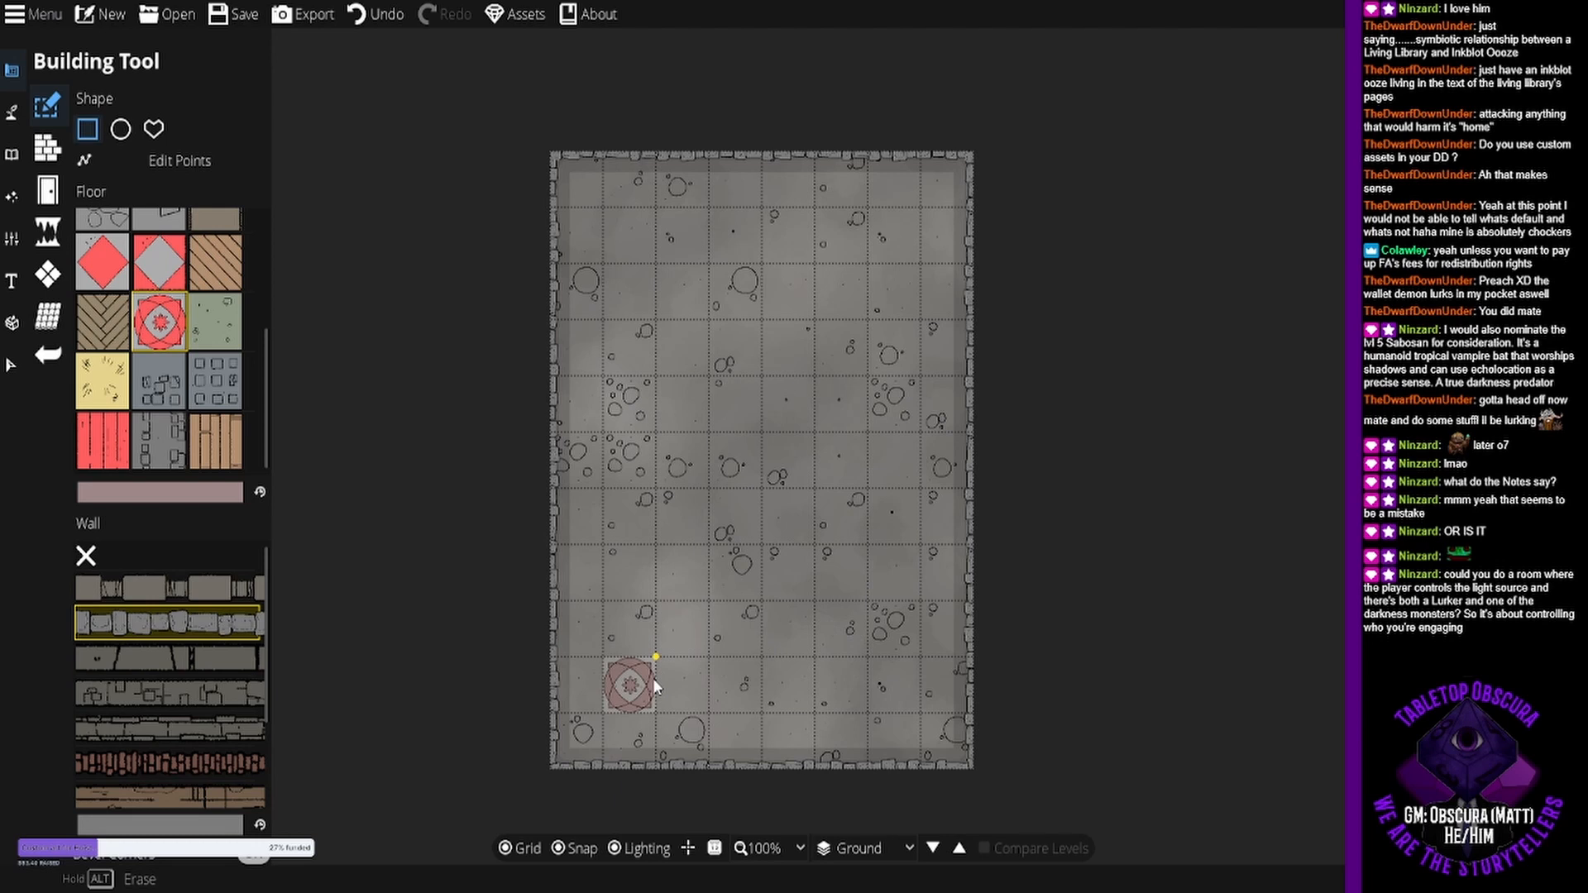
pyautogui.hotkey('ctrl', 'z')
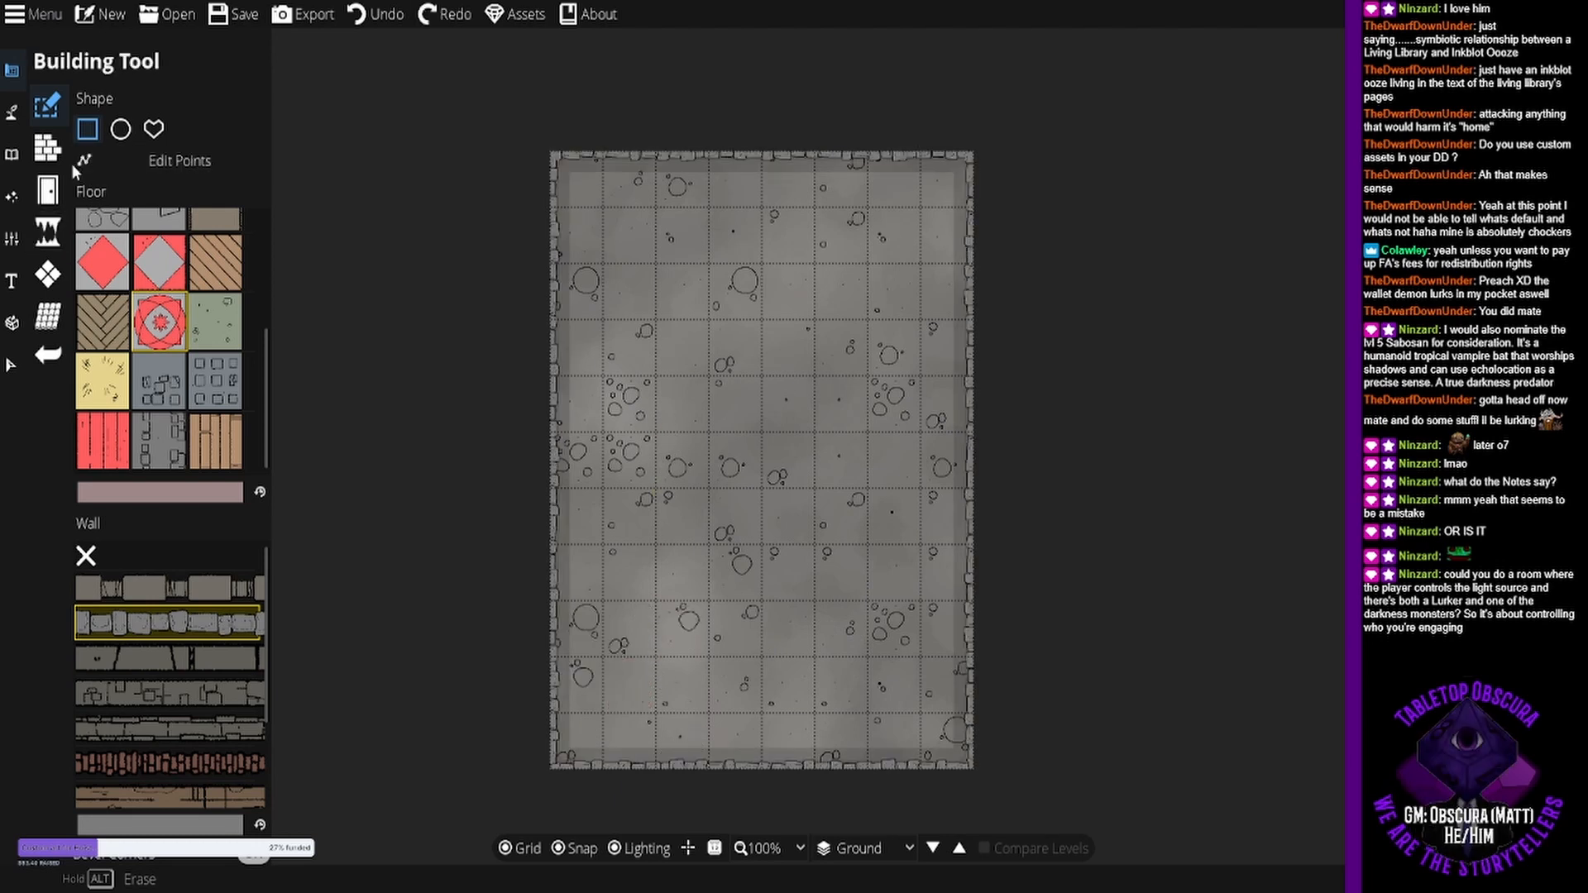
# - Set the colour of the rosette floor pattern to bright green
pyautogui.click(42, 154)
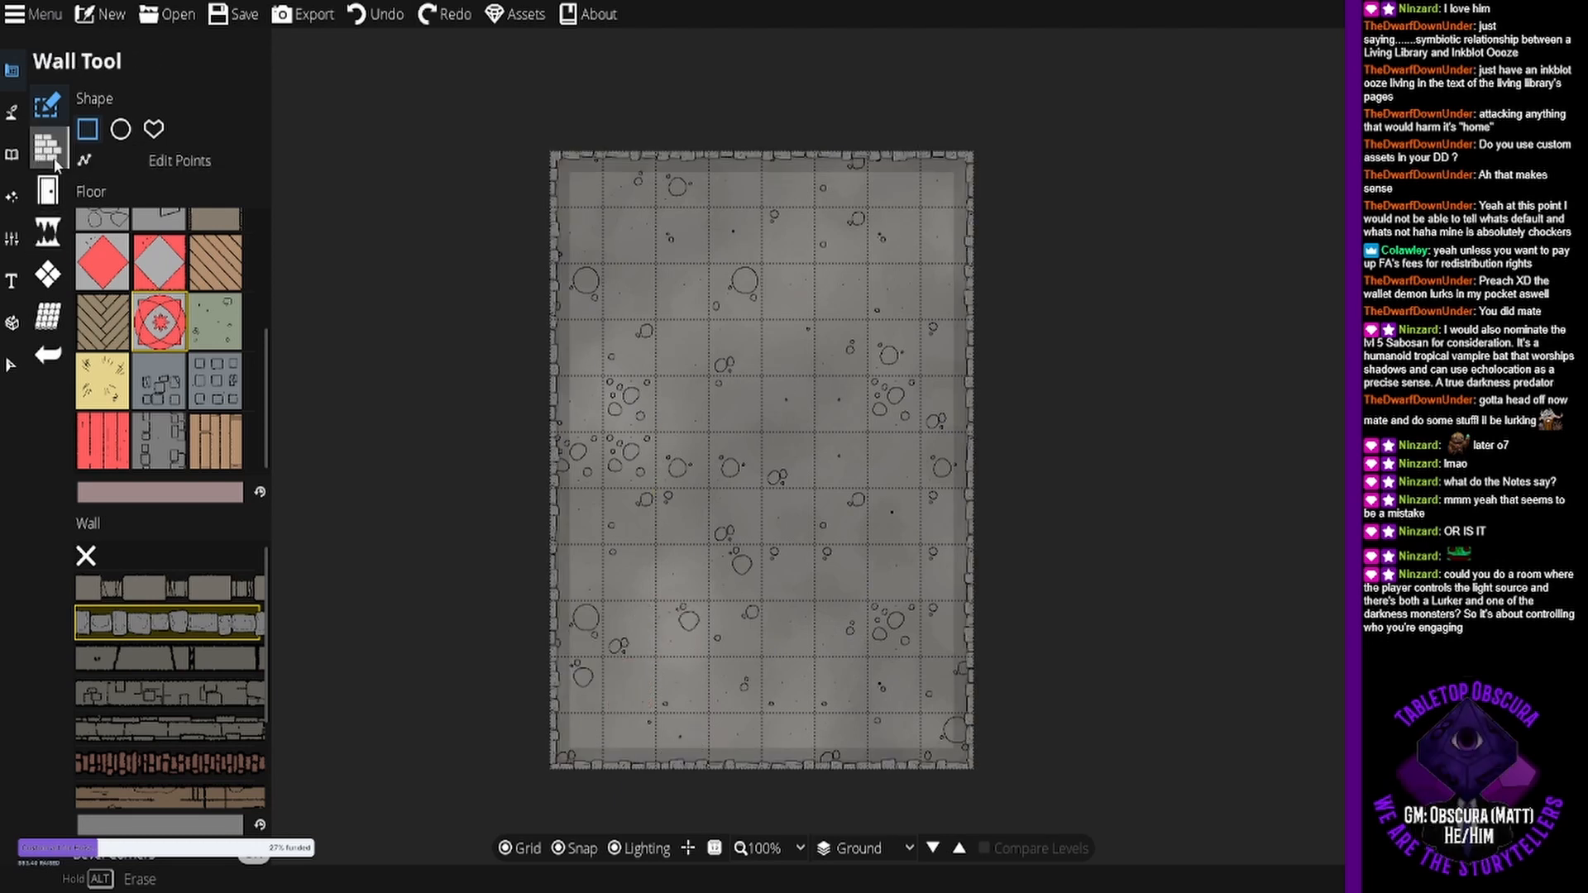
pyautogui.click(182, 495)
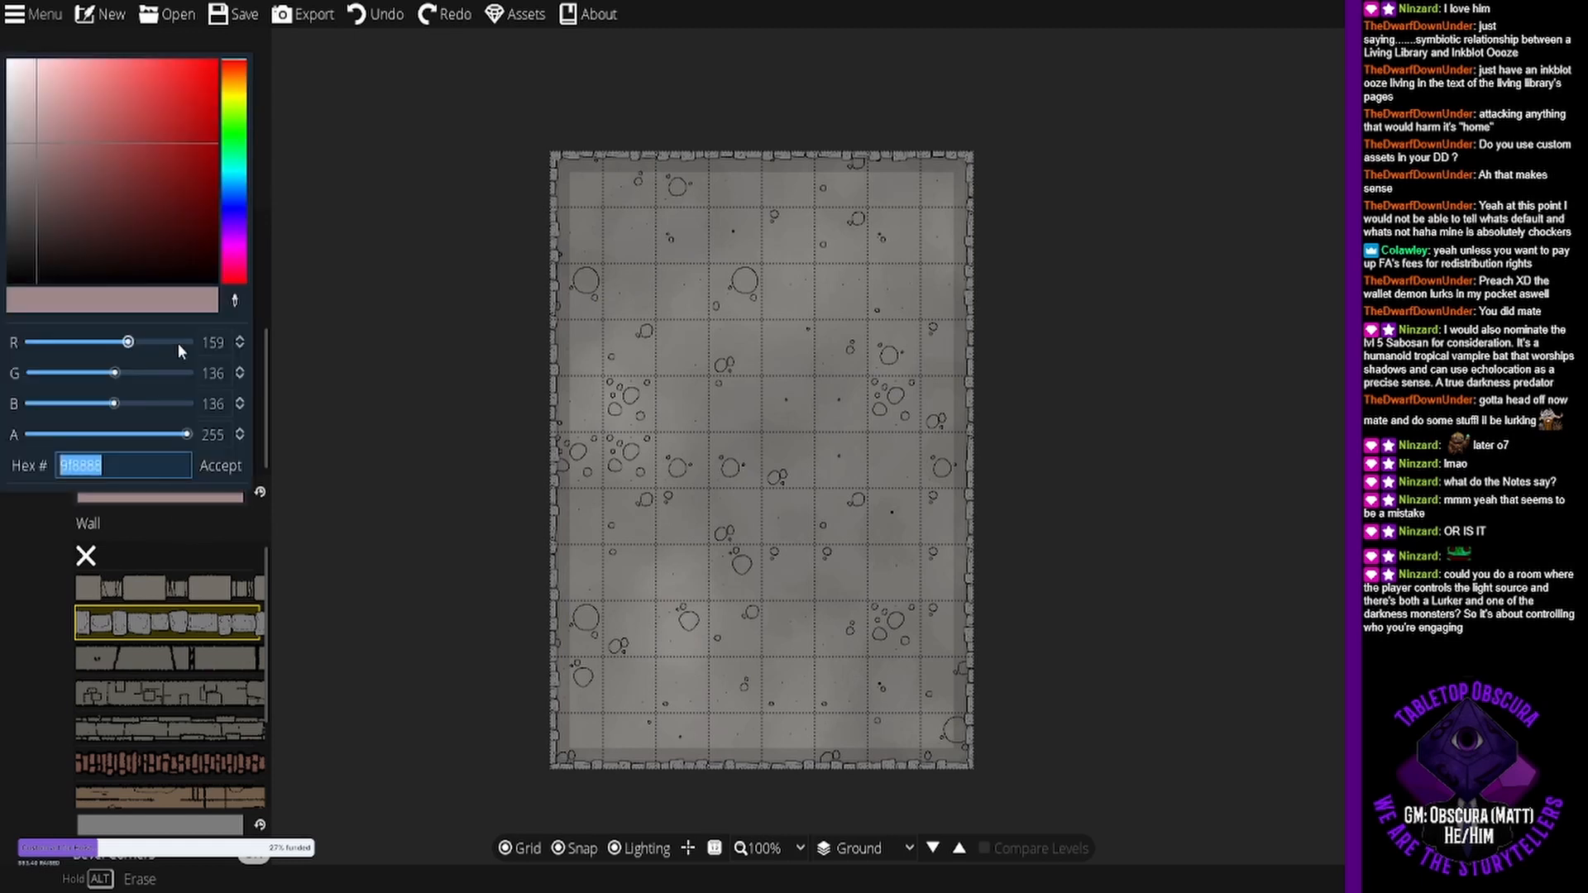
pyautogui.click(185, 201)
pyautogui.click(240, 241)
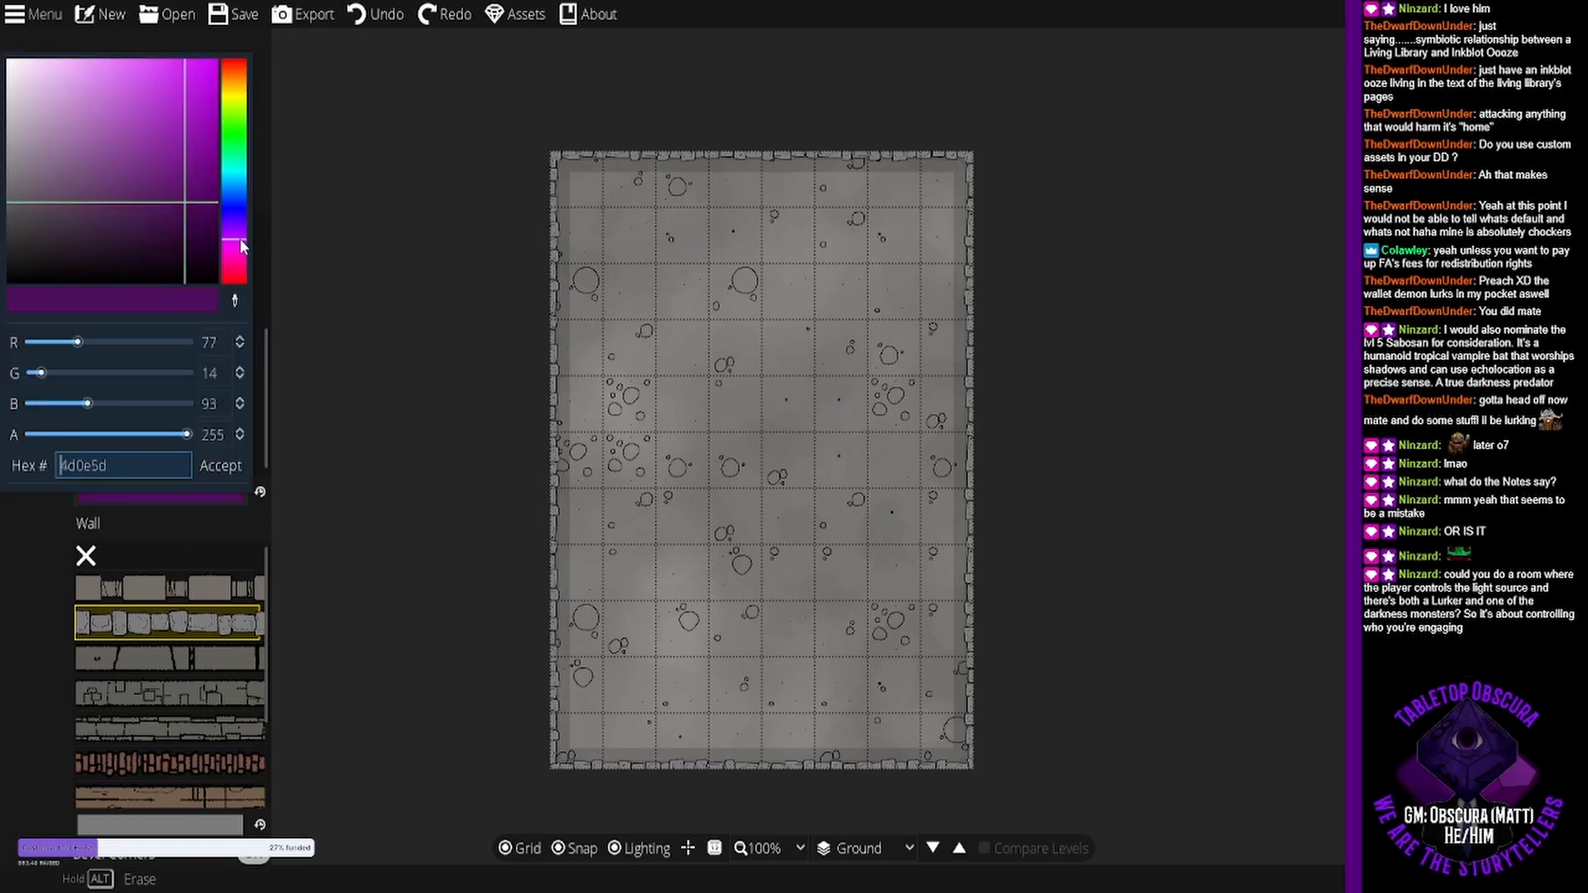
pyautogui.moveTo(240, 242)
pyautogui.mouseDown()
pyautogui.moveTo(234, 140)
pyautogui.moveTo(176, 129)
pyautogui.moveTo(190, 110)
pyautogui.mouseUp()
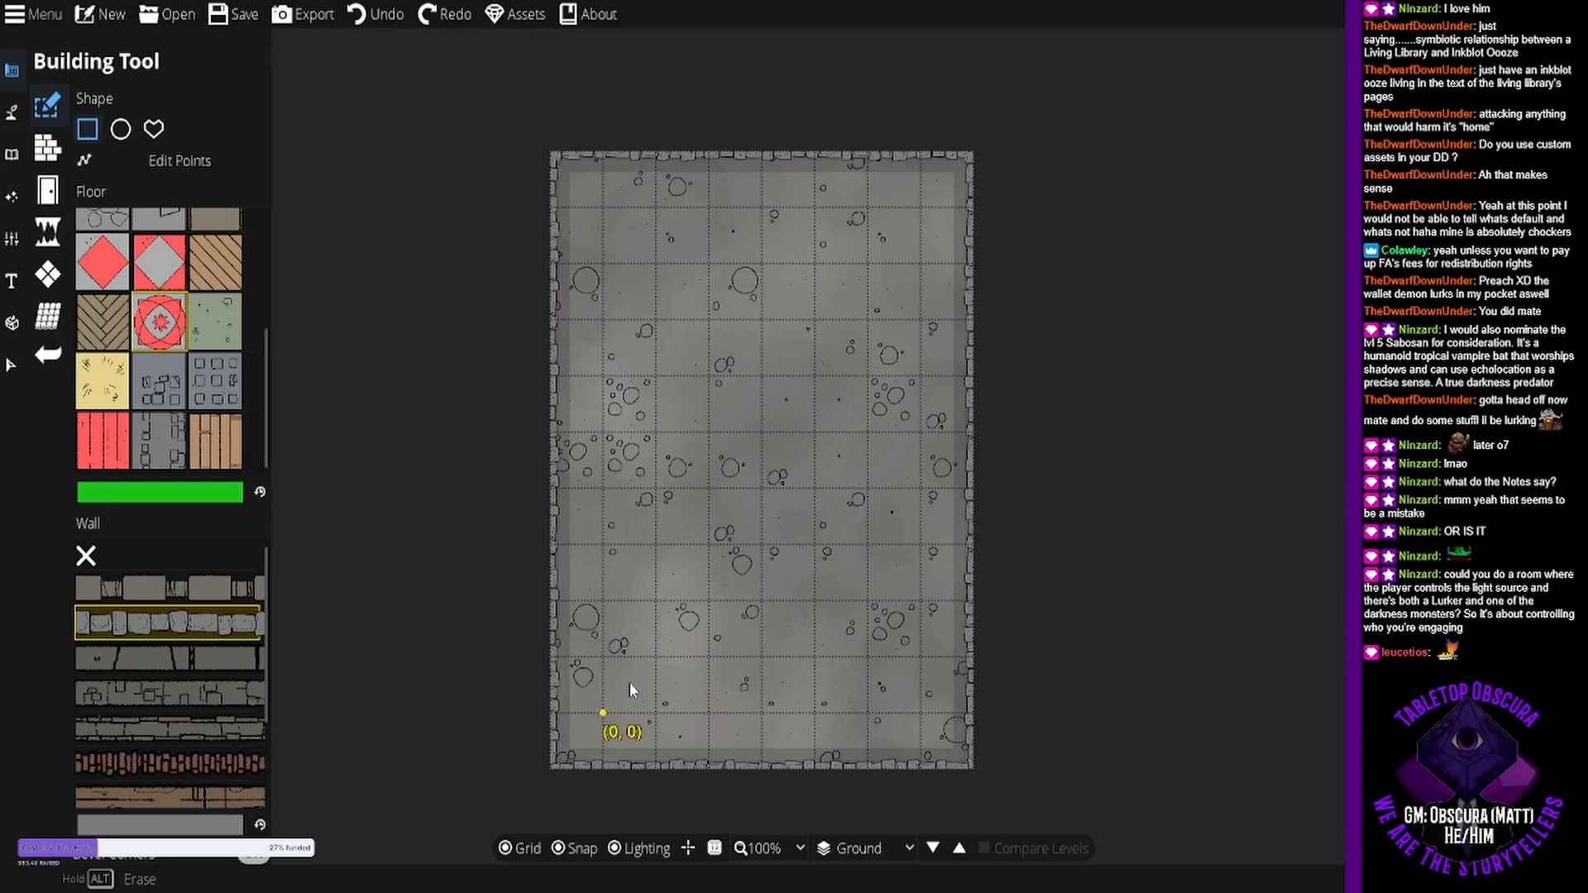
# - Lay a single green rosette floor tile one square in from each of the room's four corners
pyautogui.moveTo(628, 682); pyautogui.dragTo(658, 659)
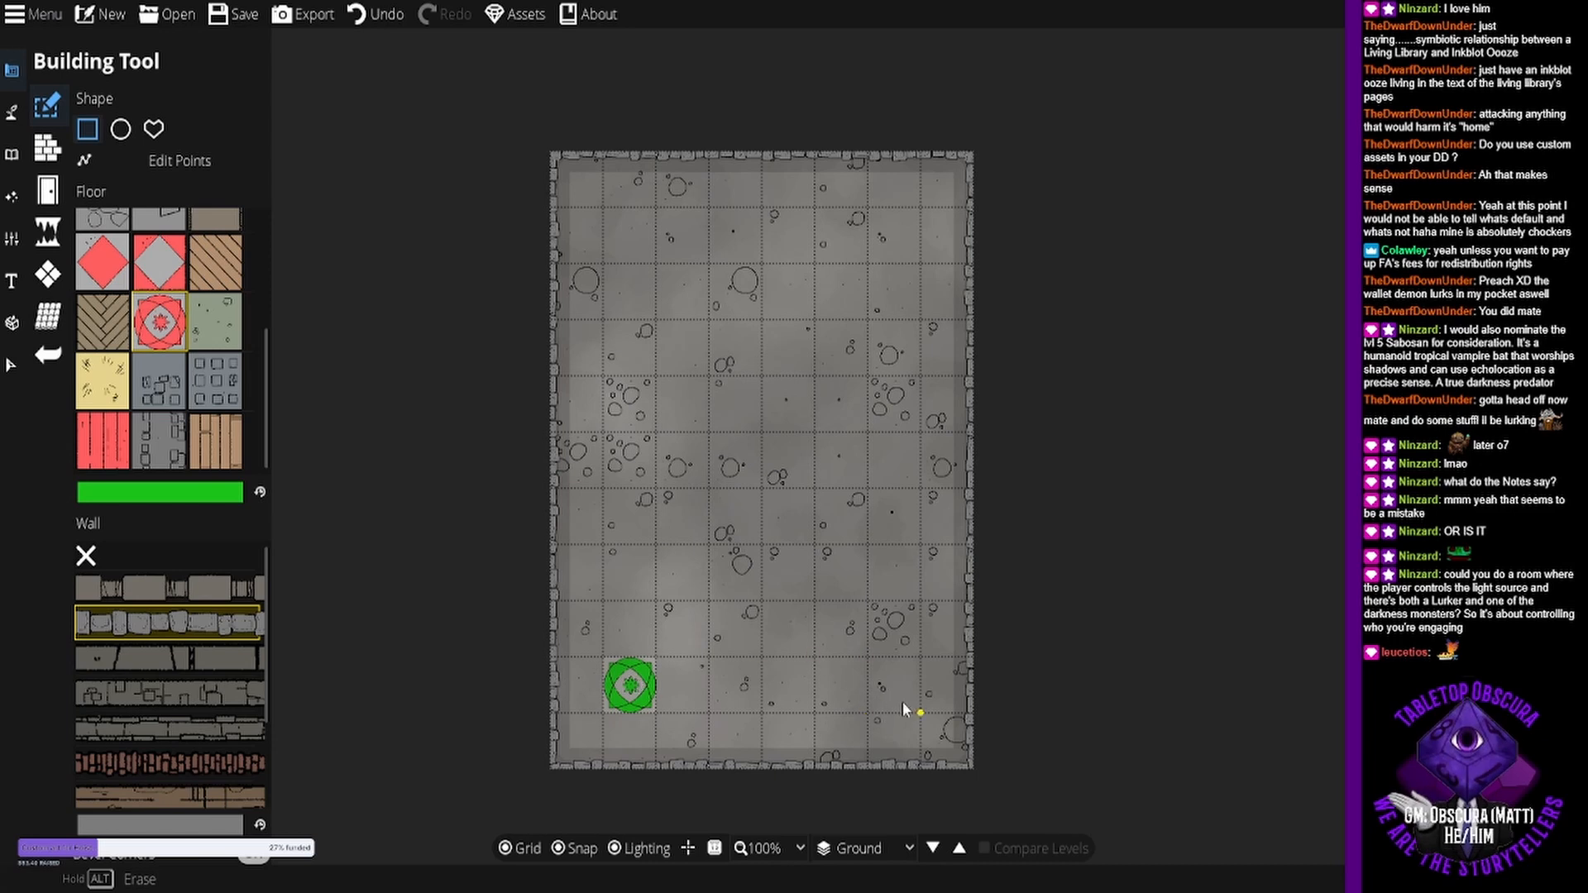
pyautogui.moveTo(902, 701); pyautogui.dragTo(868, 658)
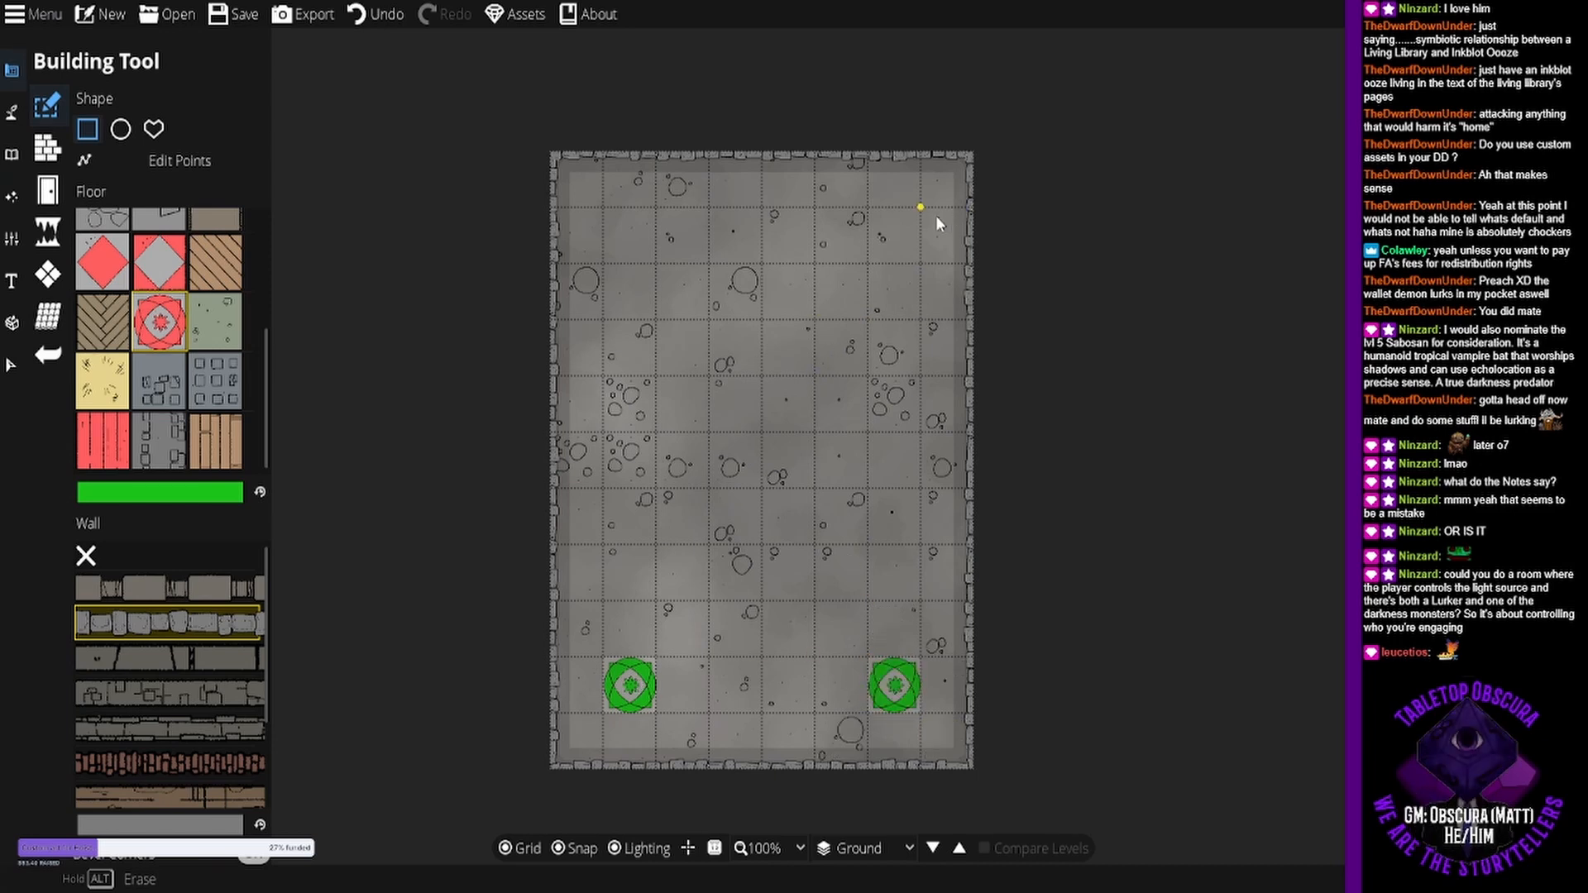
pyautogui.moveTo(937, 216); pyautogui.dragTo(868, 263)
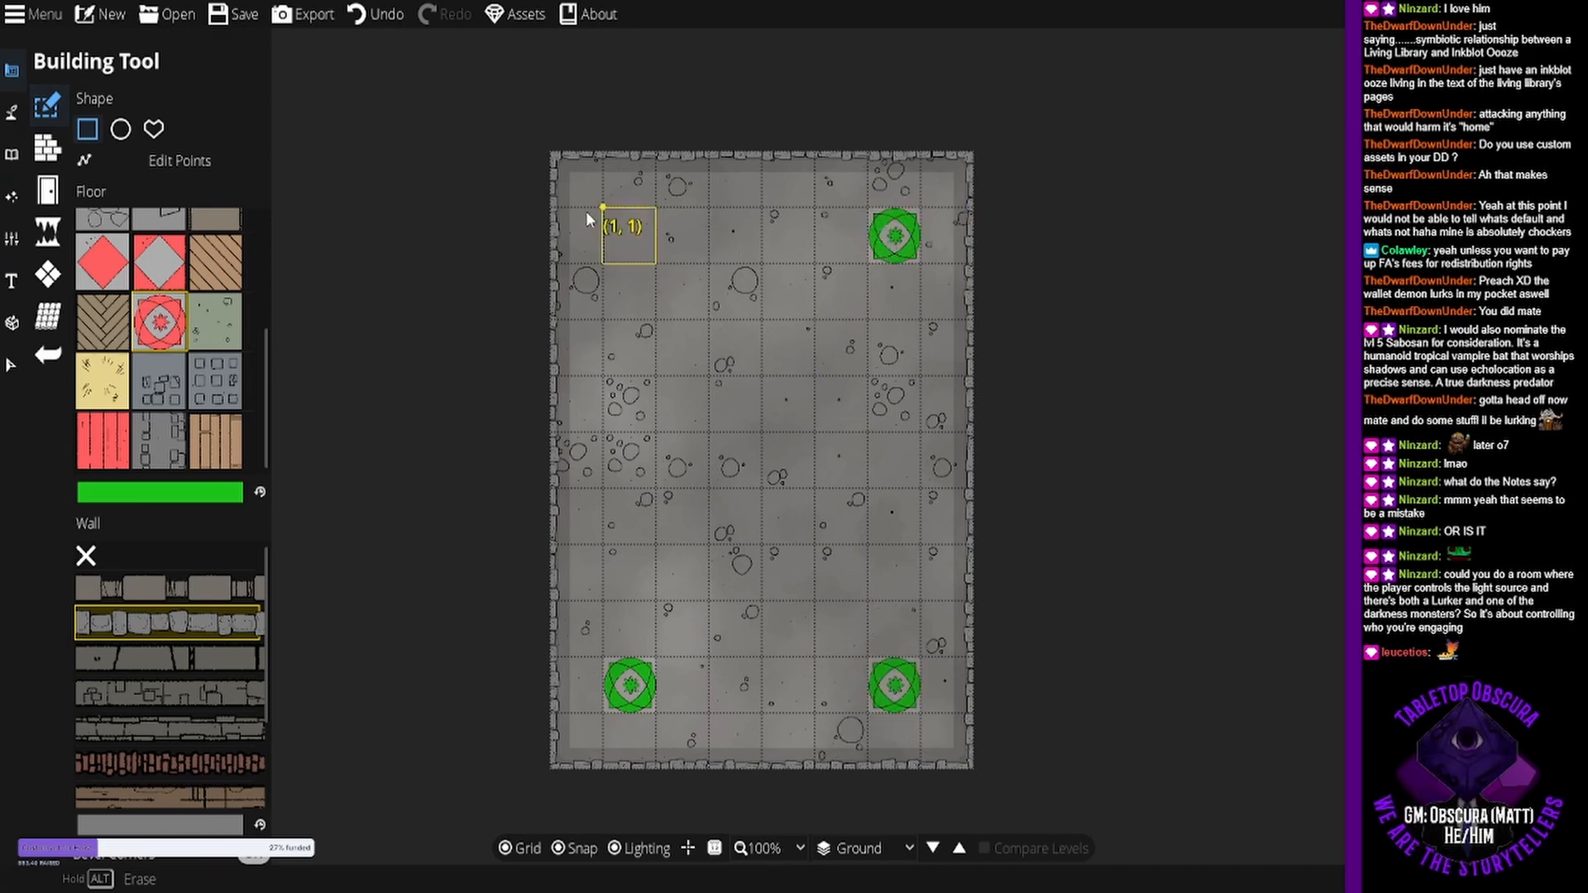
pyautogui.moveTo(585, 211); pyautogui.dragTo(584, 211)
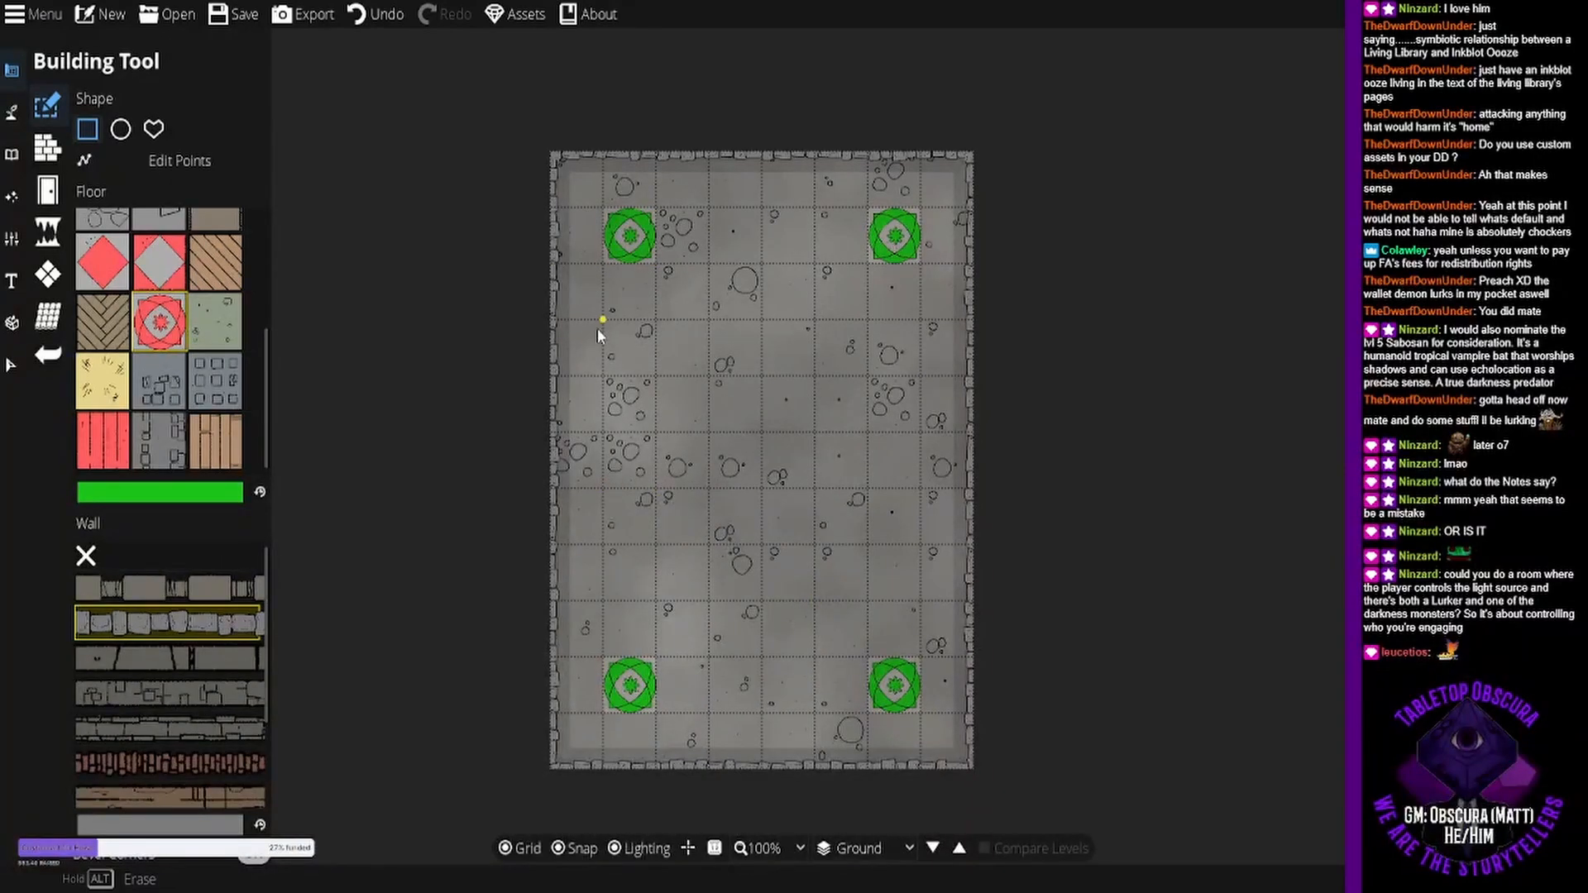
# - Lay six more green rosette tiles on alternate squares between the corner tiles, three along each long side of the room
pyautogui.moveTo(598, 323); pyautogui.dragTo(659, 378)
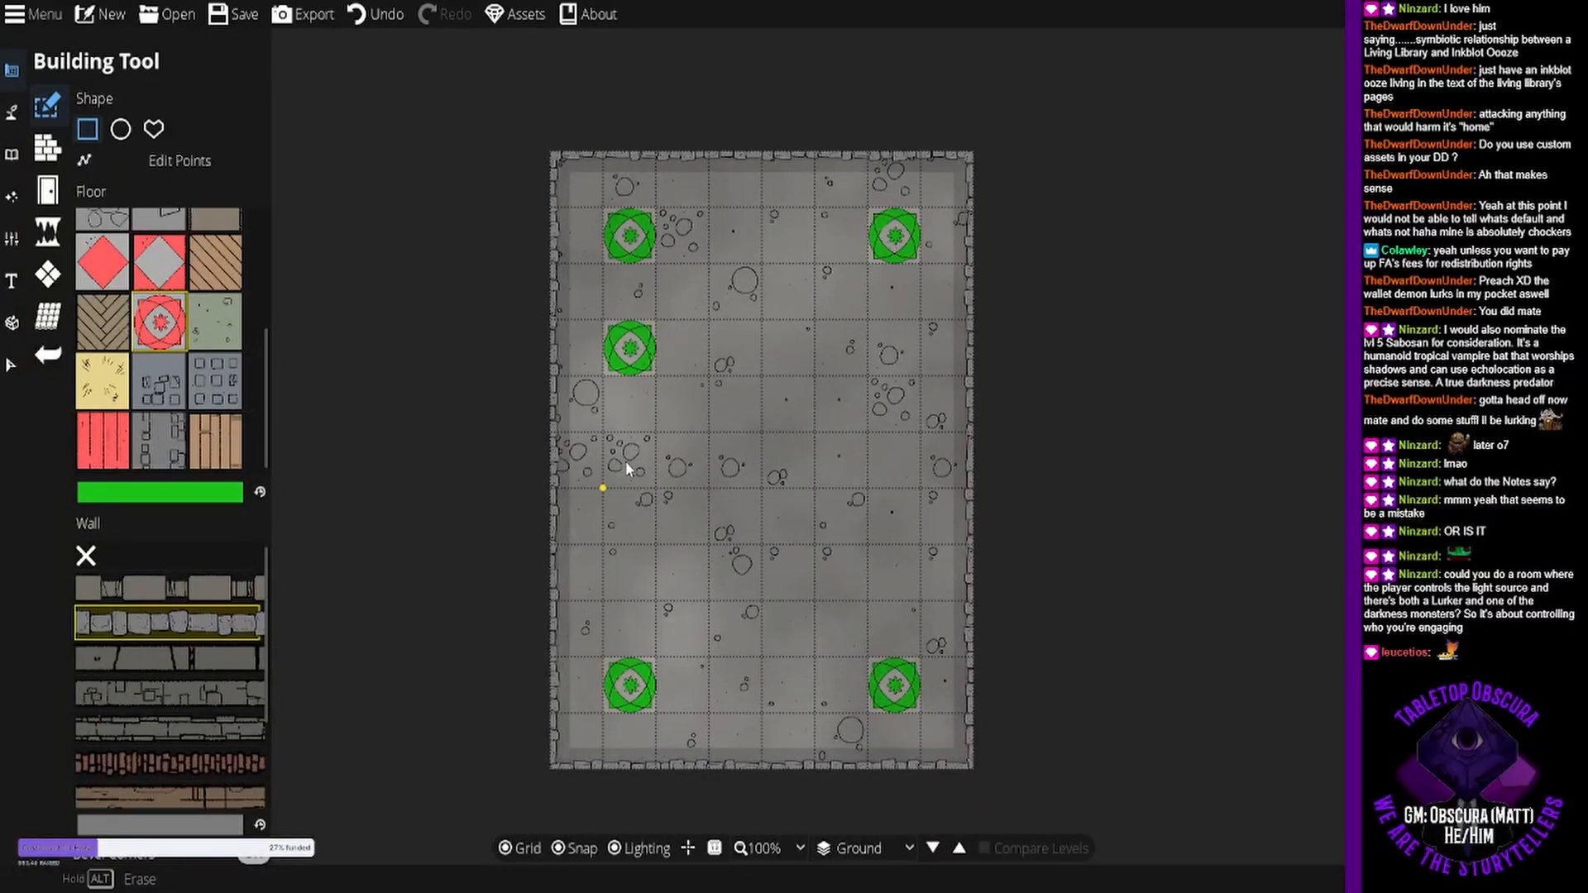
pyautogui.moveTo(627, 616); pyautogui.dragTo(653, 547)
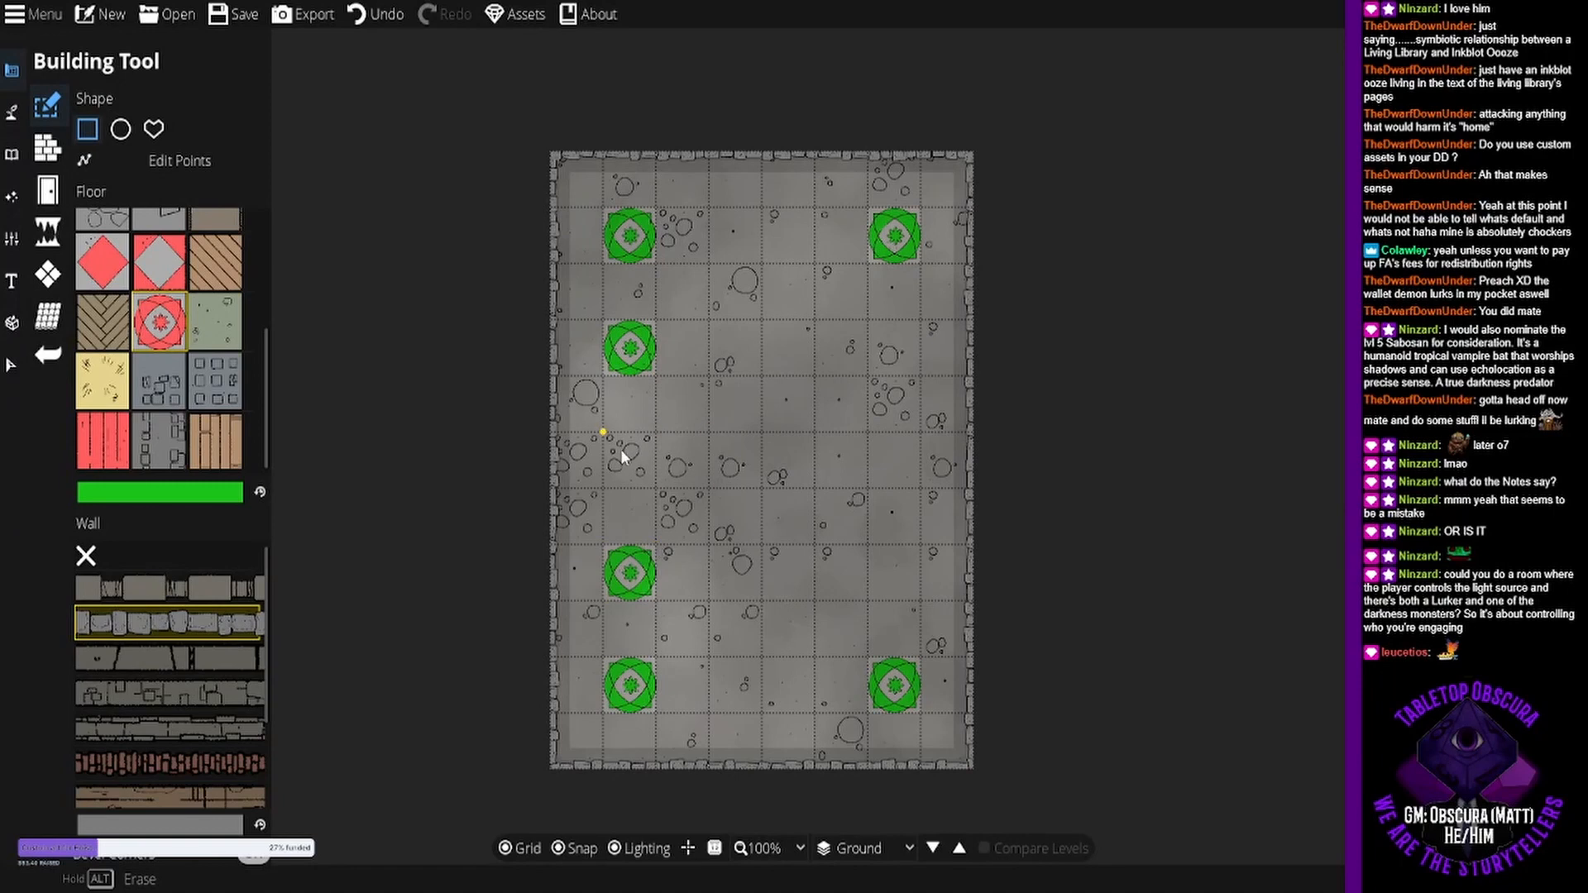
pyautogui.moveTo(620, 451); pyautogui.dragTo(658, 488)
pyautogui.moveTo(893, 608); pyautogui.dragTo(927, 550)
pyautogui.moveTo(915, 475); pyautogui.dragTo(918, 351)
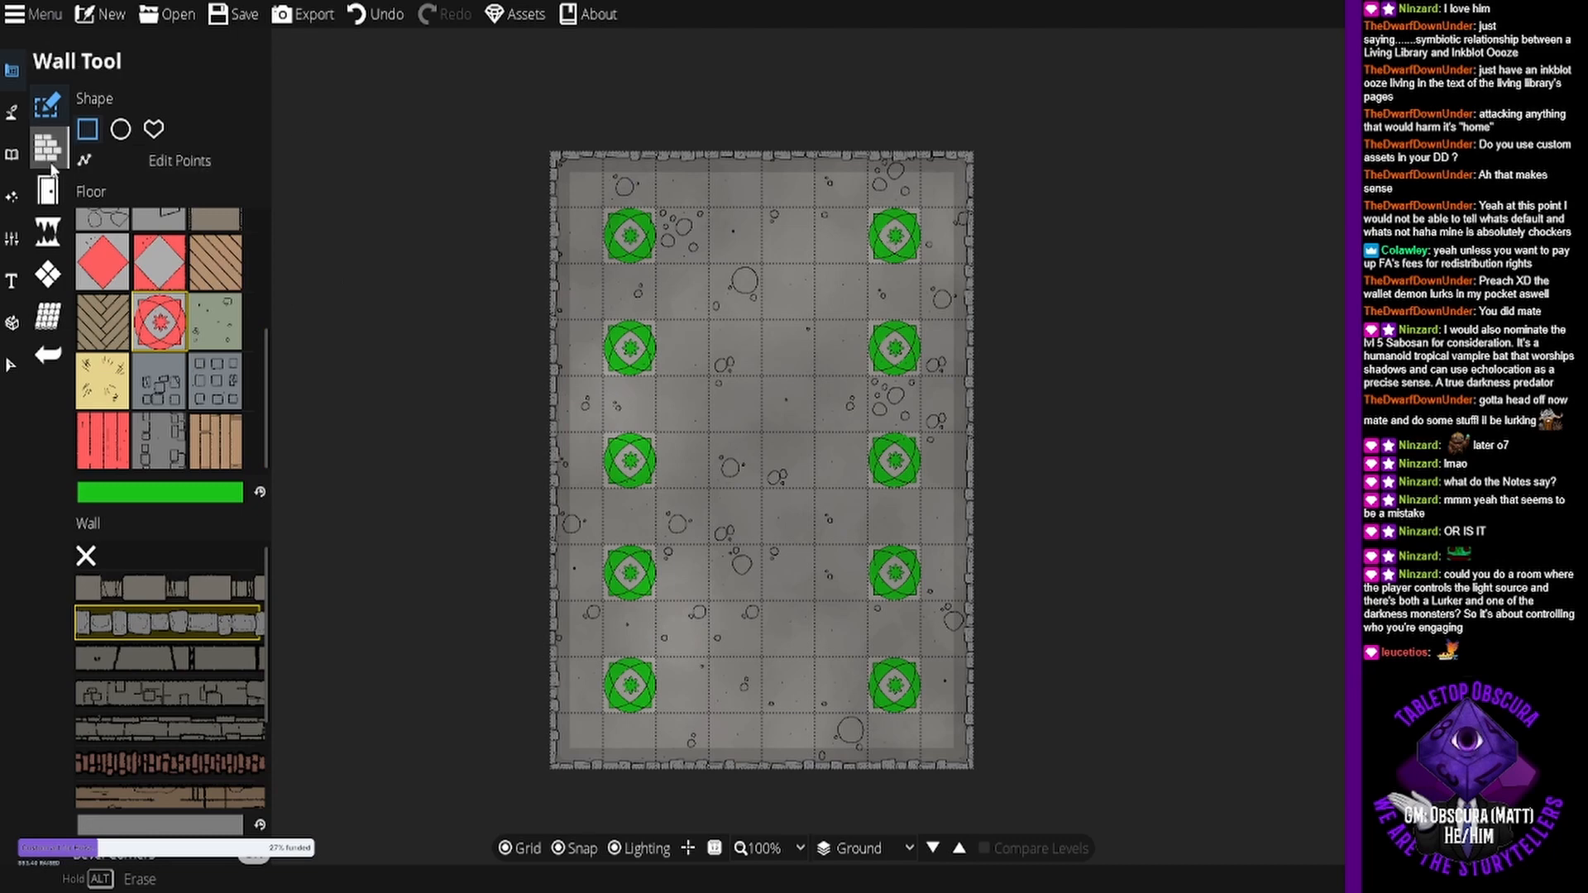
# - Choose the spiked round Pillar Stone 33 object for placement and rotate it to 45 degrees
pyautogui.click(11, 115)
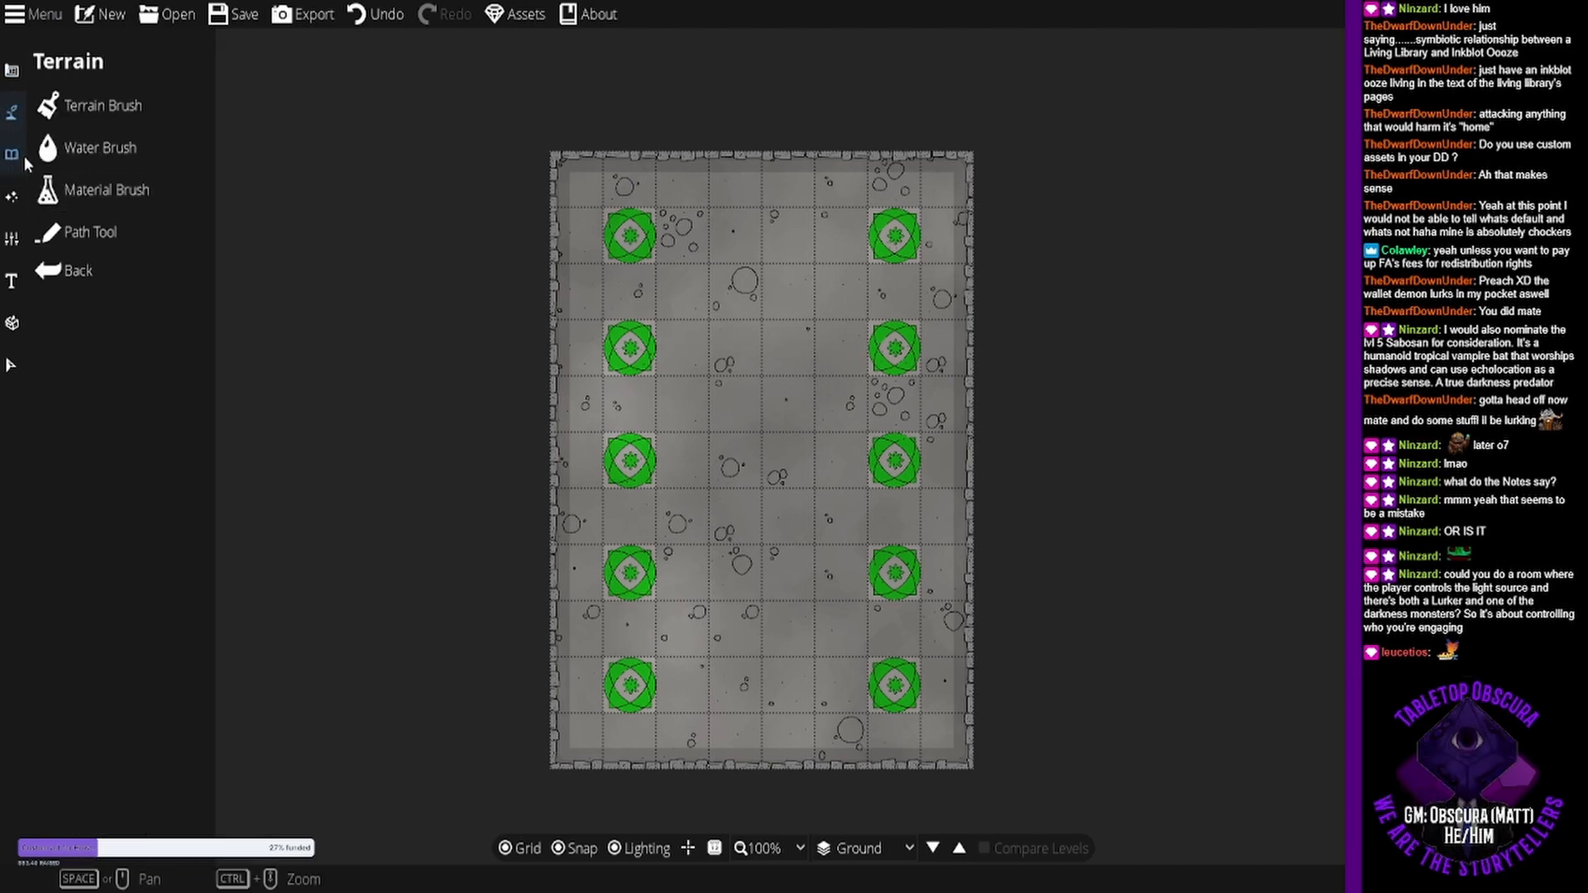
pyautogui.click(23, 155)
pyautogui.click(93, 116)
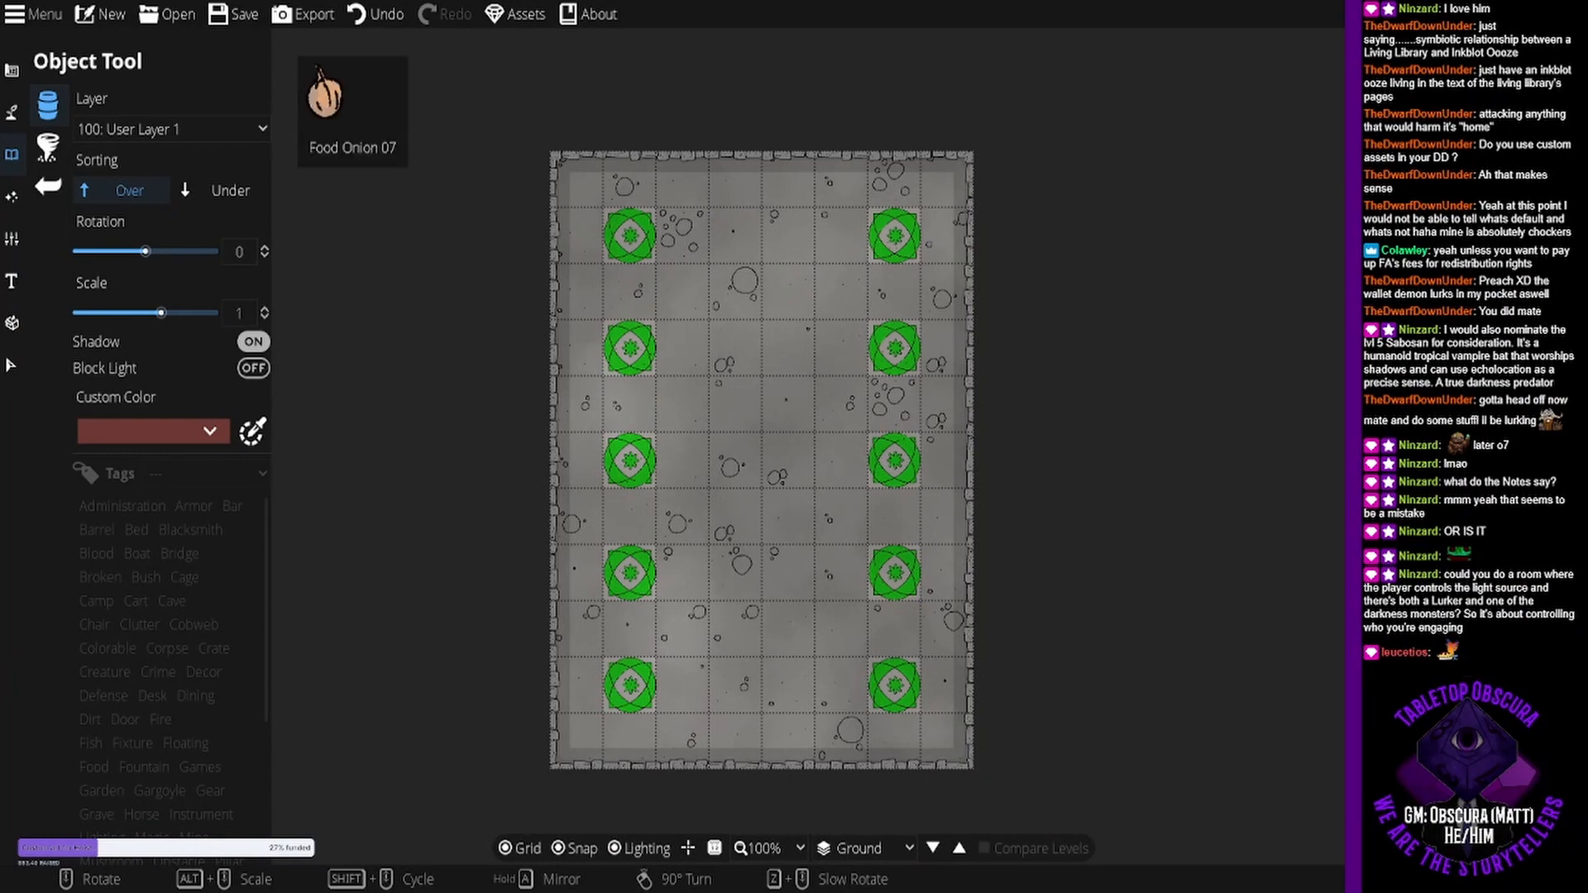
pyautogui.scroll(-10, 1463, 414)
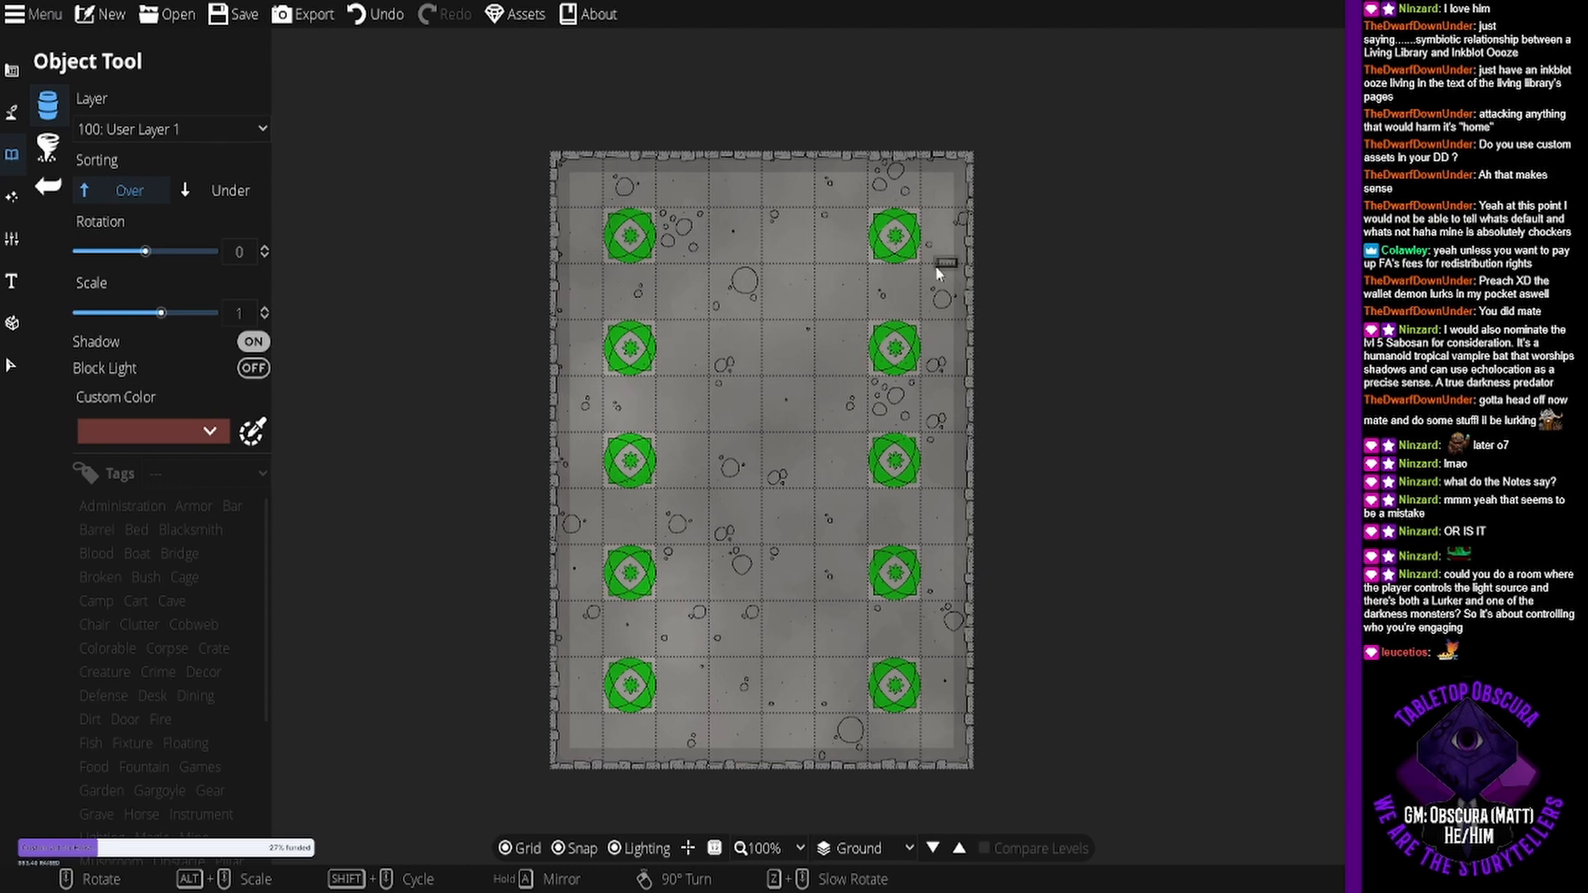
pyautogui.scroll(-6, 899, 236)
pyautogui.scroll(3, 900, 236)
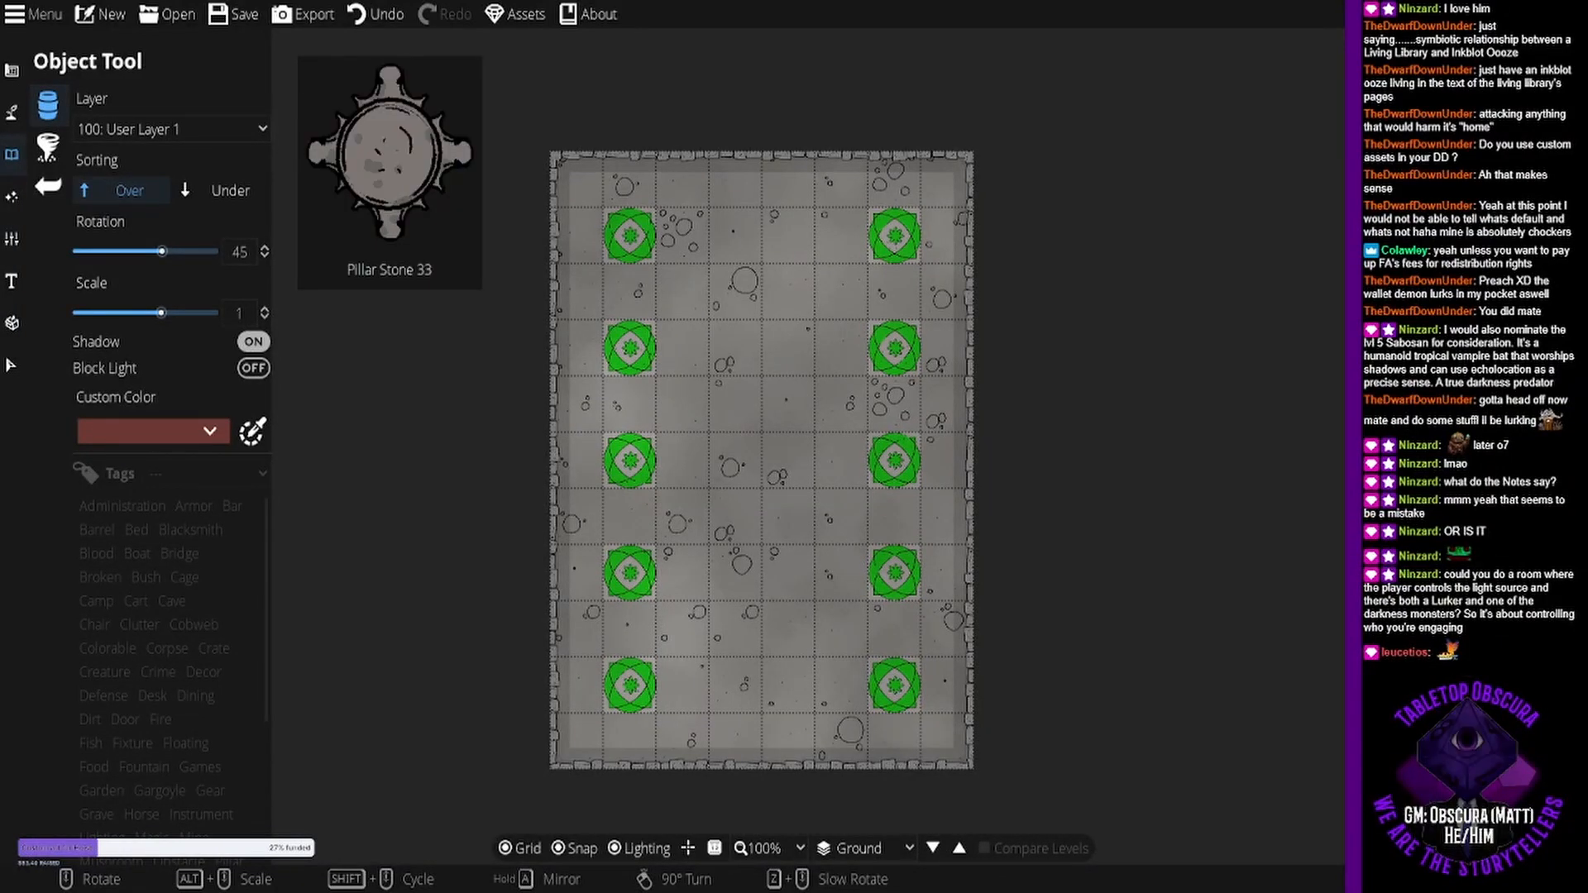
# - Try Pillar Stone 33 on the four corner rosette tiles and undo all four placements
pyautogui.click(888, 234)
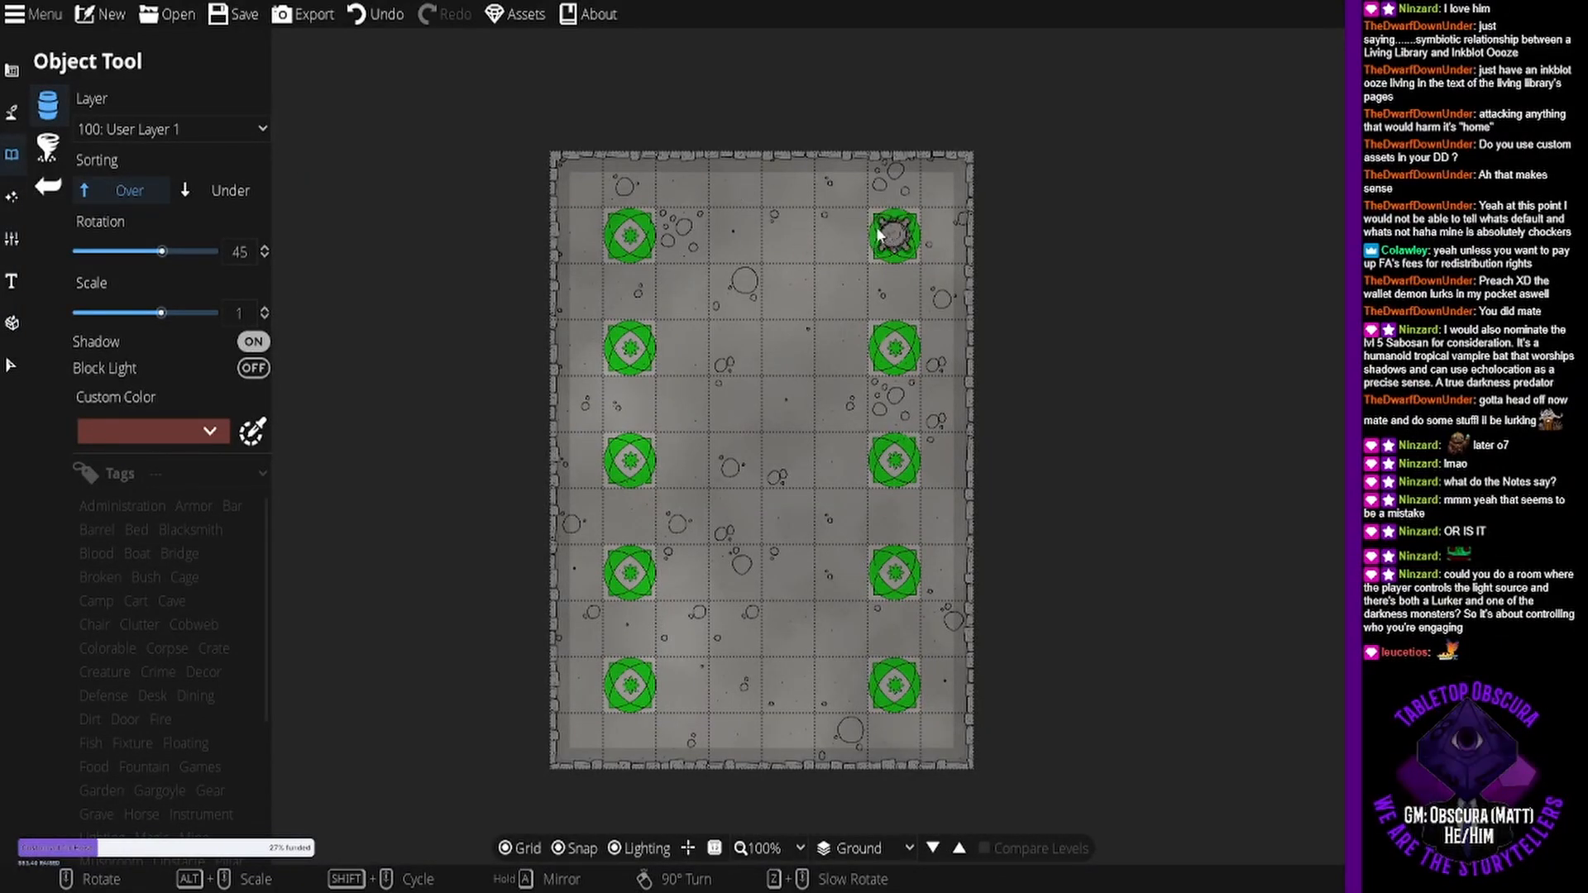
pyautogui.click(629, 235)
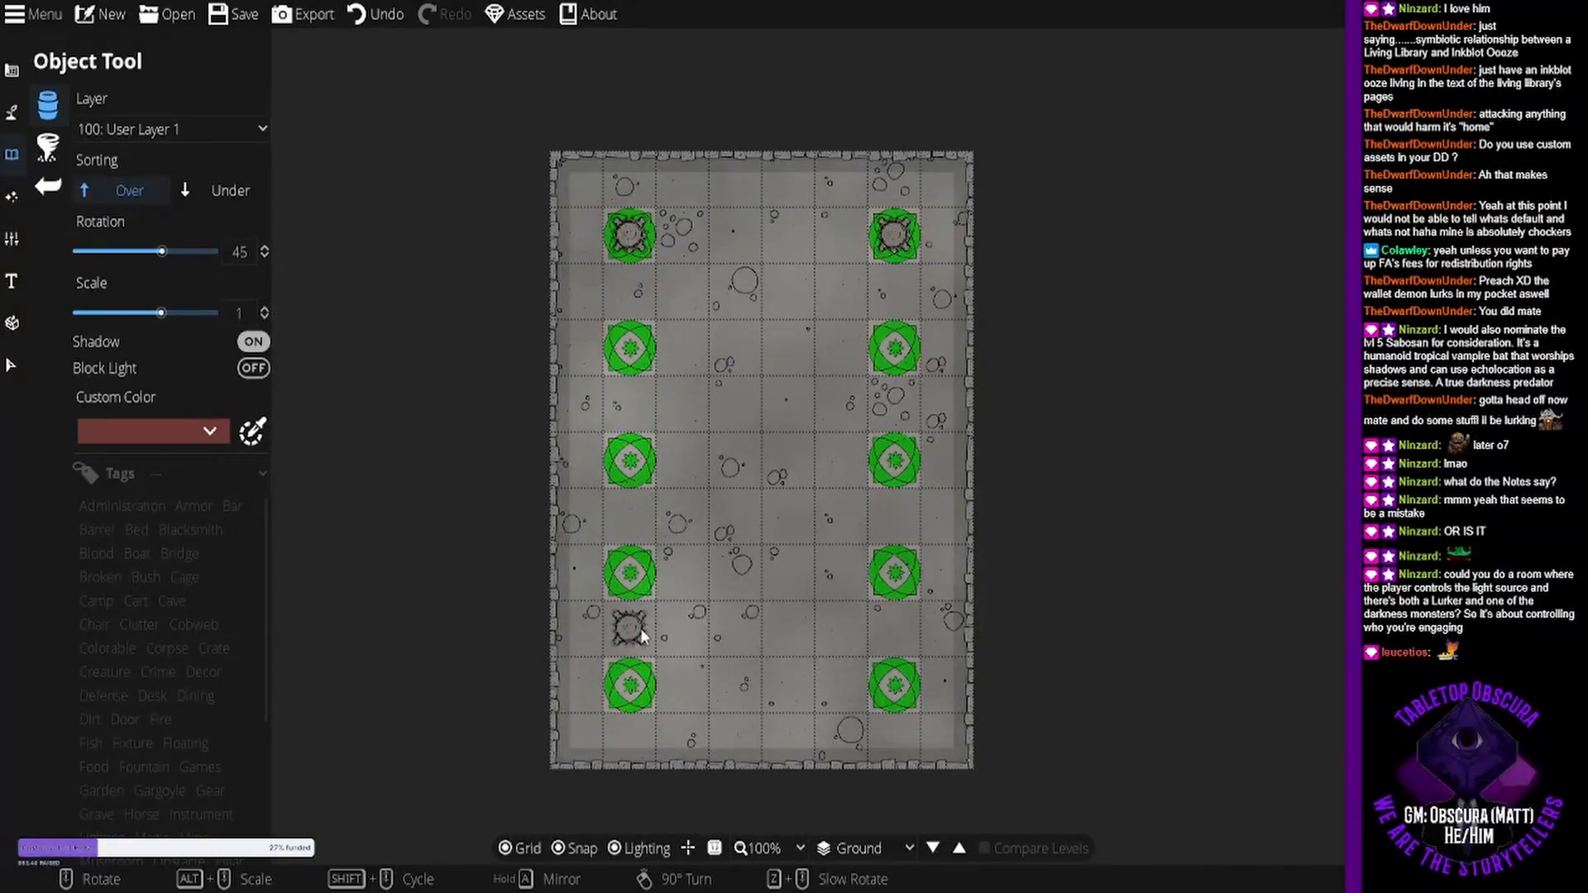
pyautogui.click(627, 682)
pyautogui.click(899, 690)
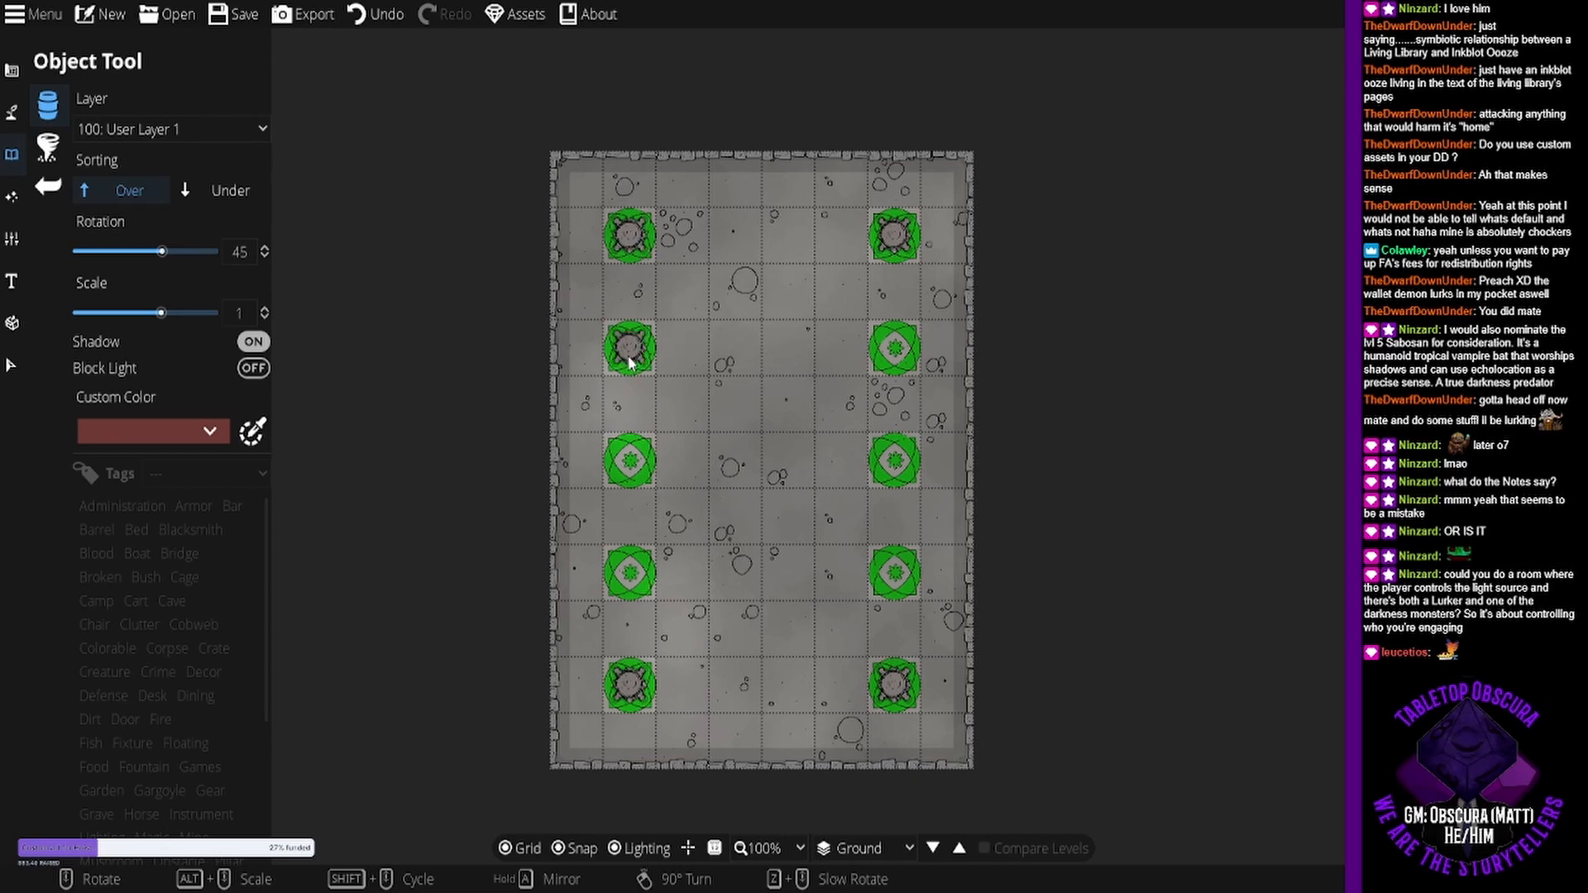
pyautogui.press('Escape')
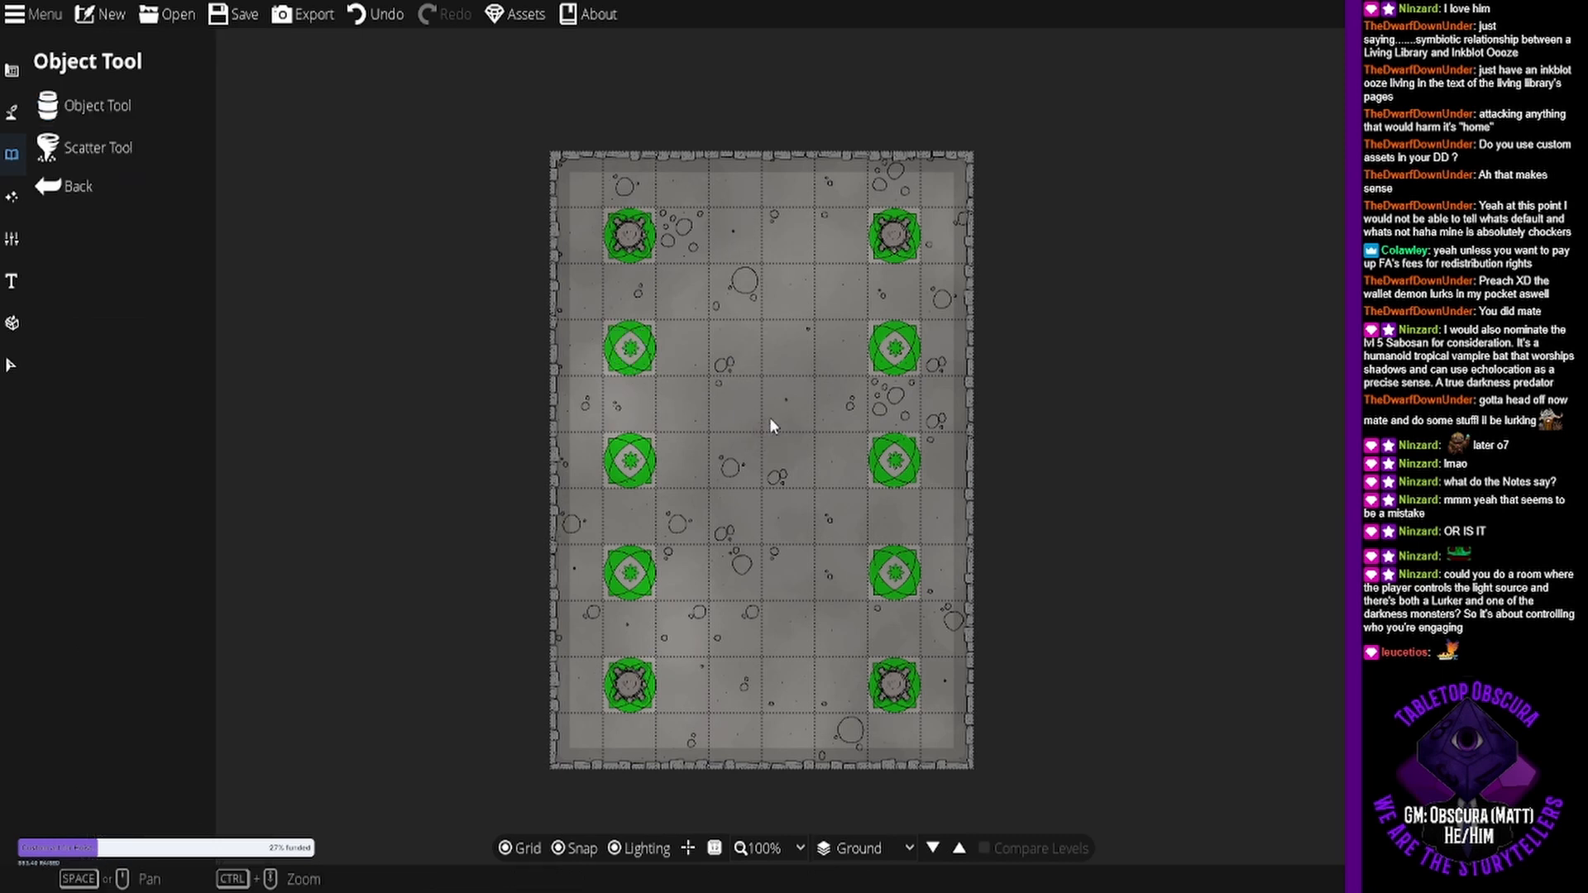
pyautogui.hotkey('ctrl', 'z')
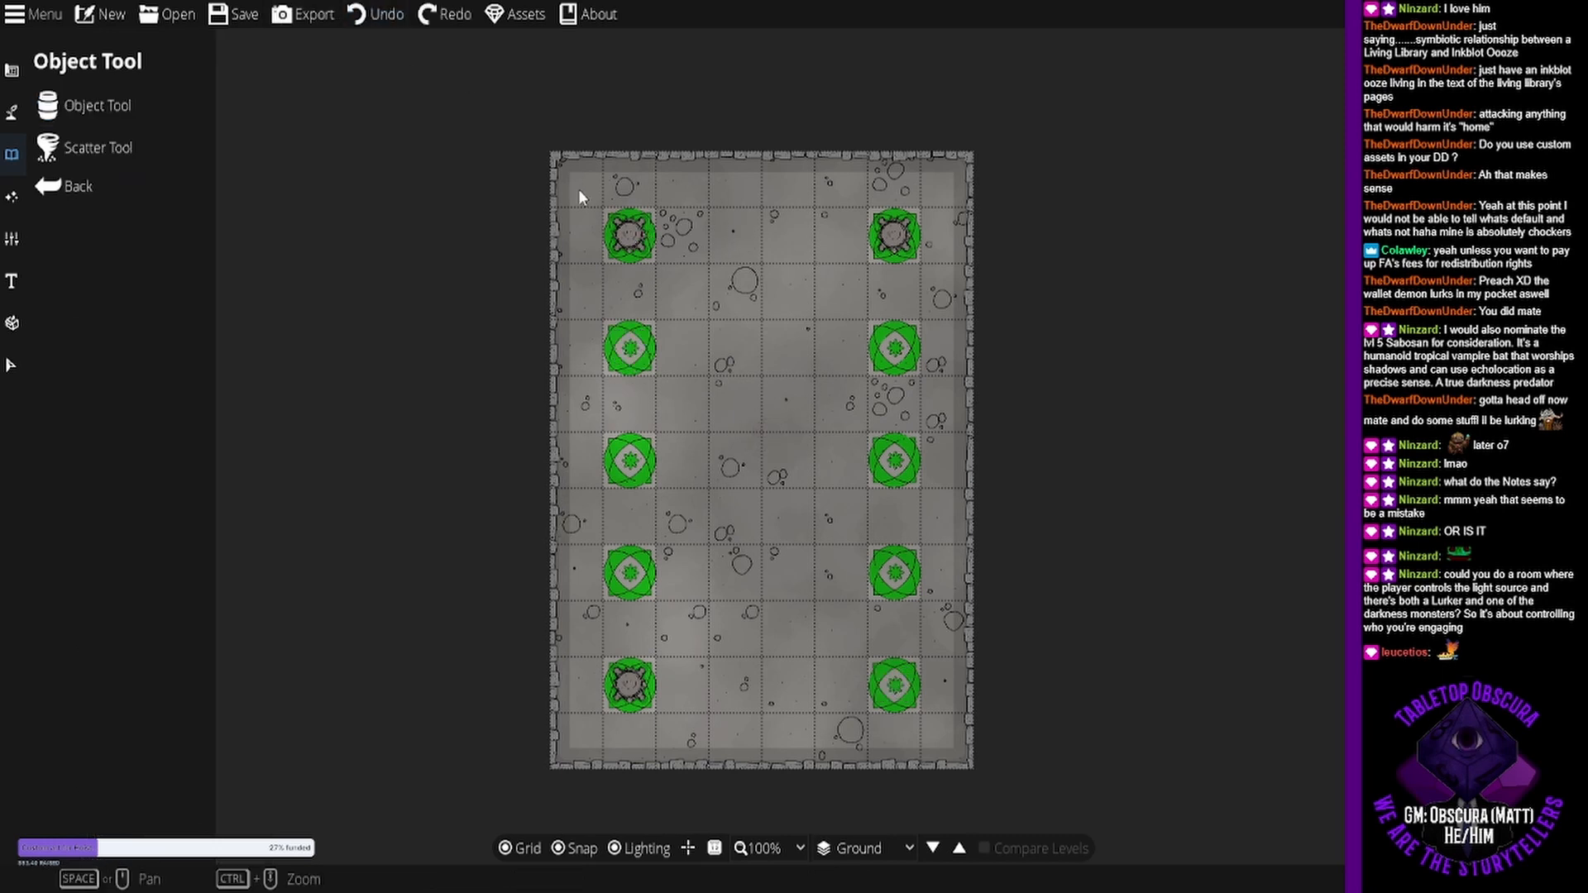
pyautogui.hotkey('ctrl', 'z')
pyautogui.click(377, 14)
pyautogui.click(376, 14)
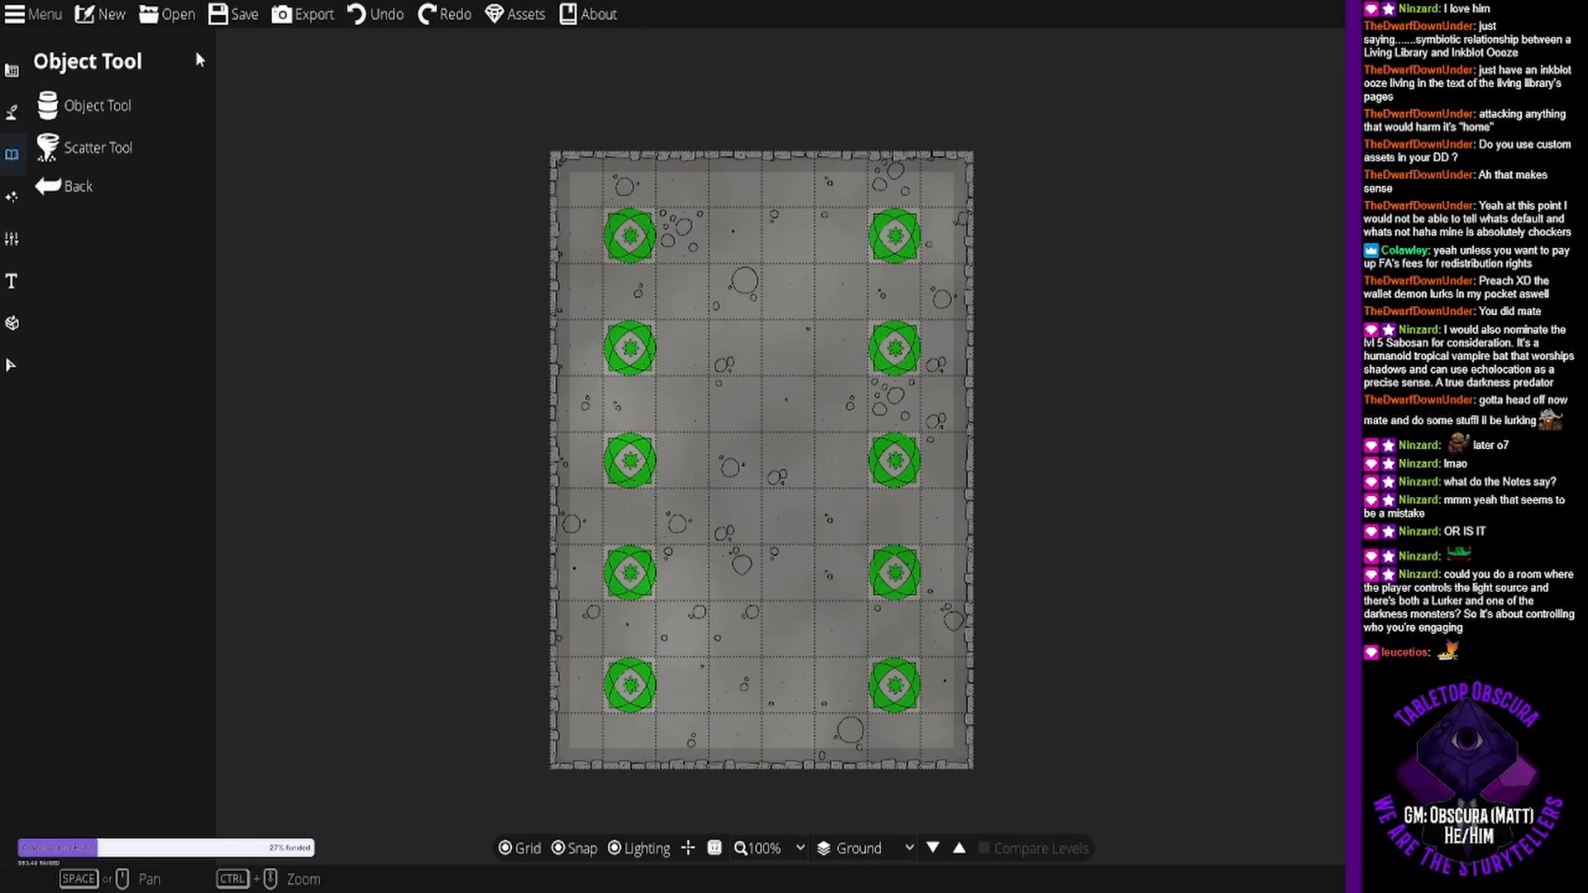
# - Place Pillar Stone 33 on the second and fourth rosette tiles of both columns, rotated 45 degrees
pyautogui.click(91, 105)
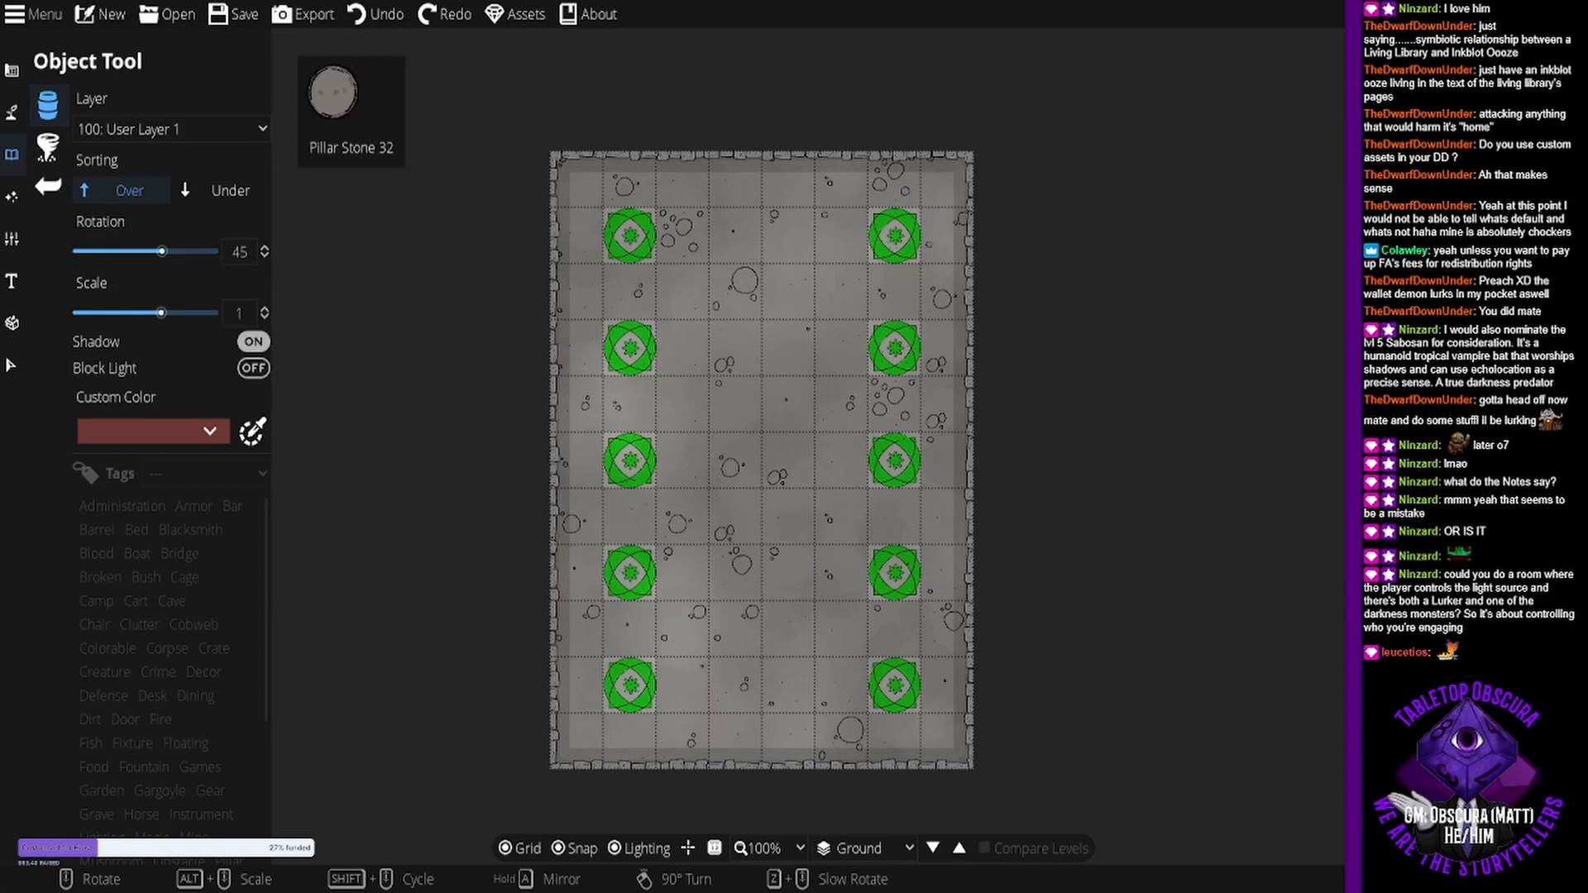
pyautogui.click(1431, 467)
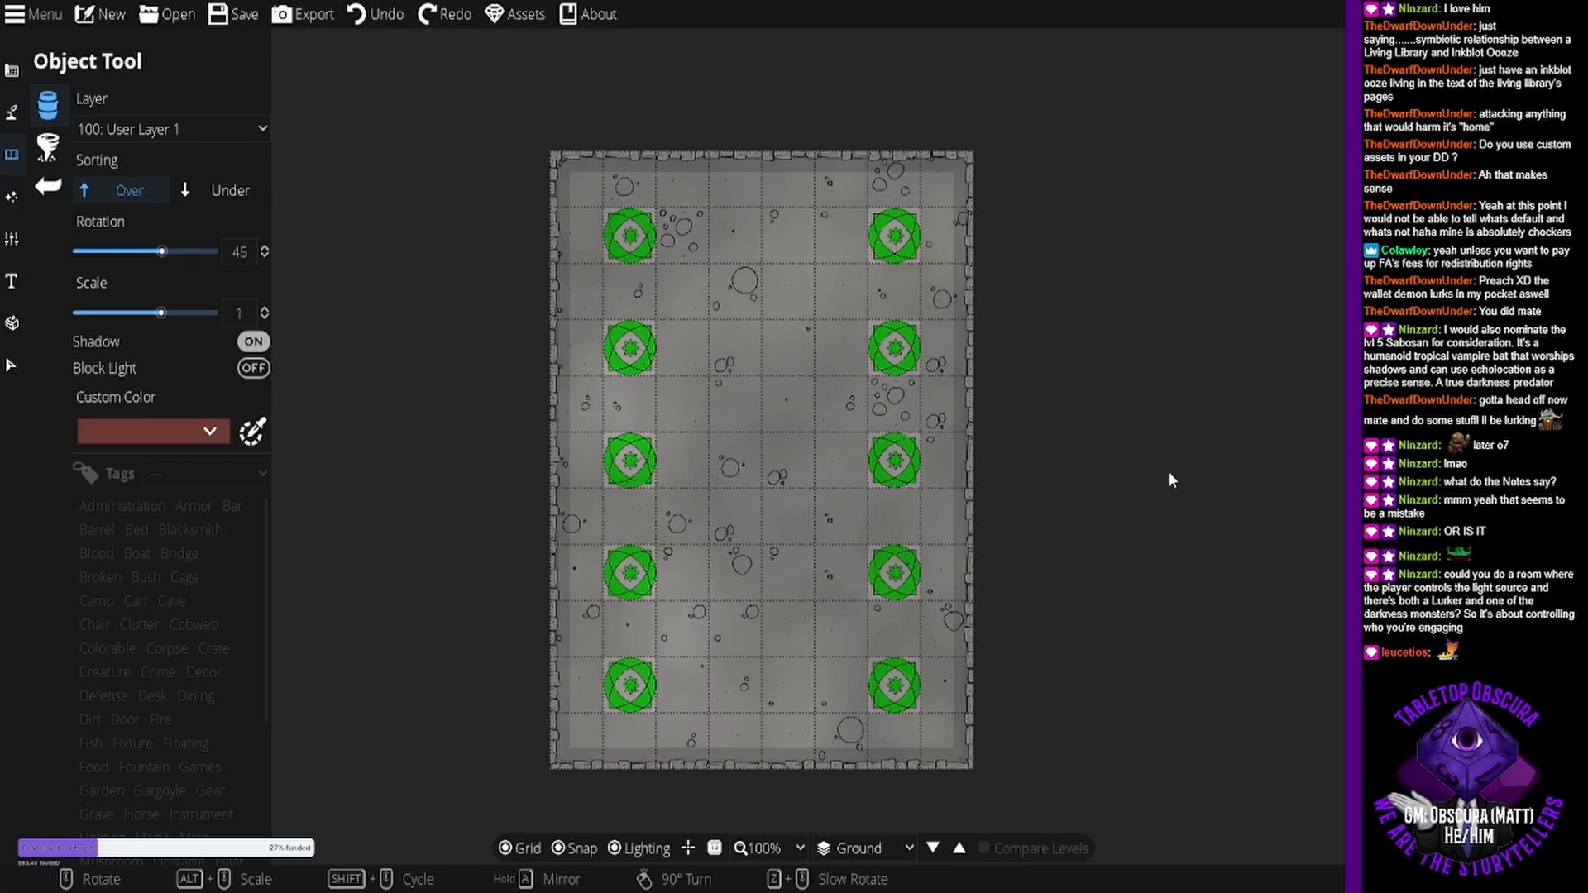
pyautogui.click(890, 346)
pyautogui.click(900, 569)
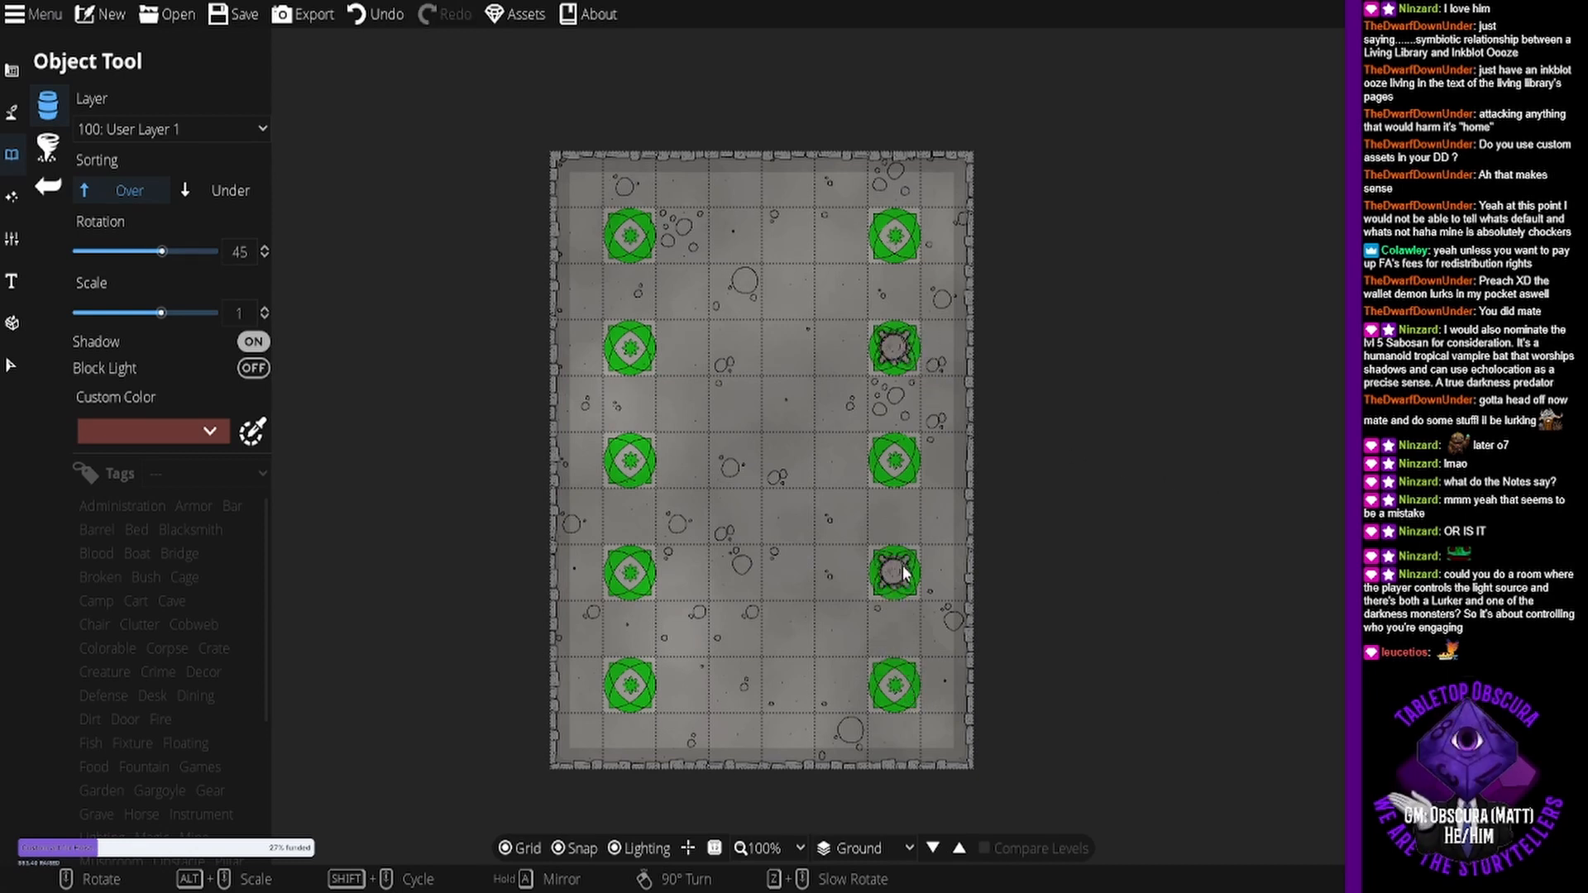
pyautogui.click(630, 572)
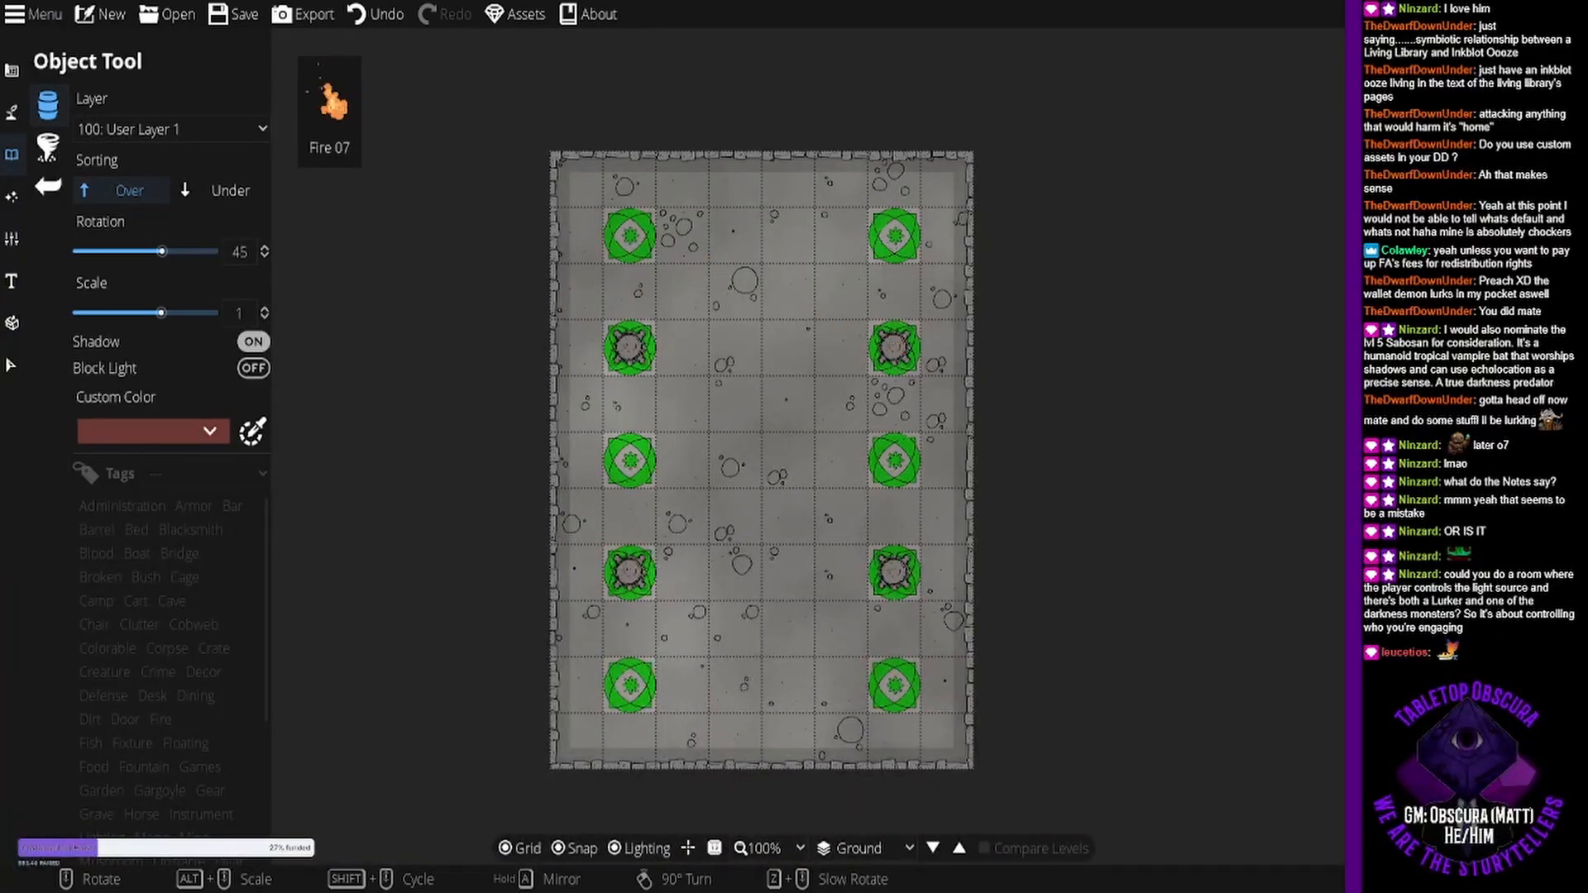
# - Place a fire object on each of the four pillars, turning grid snapping off for the lower two
pyautogui.click(891, 339)
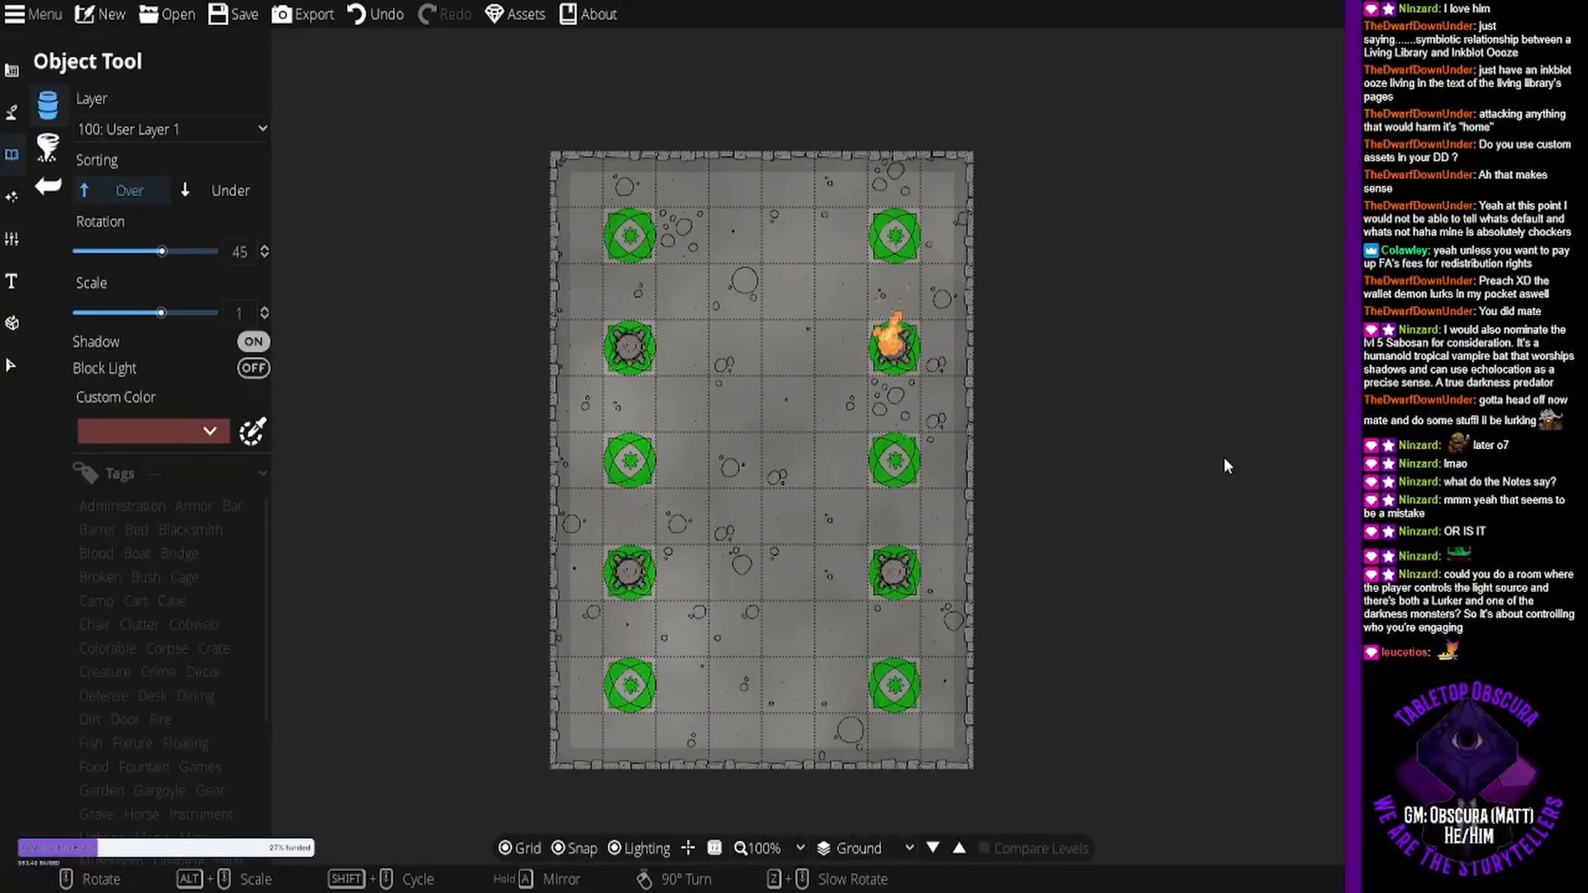
pyautogui.click(635, 333)
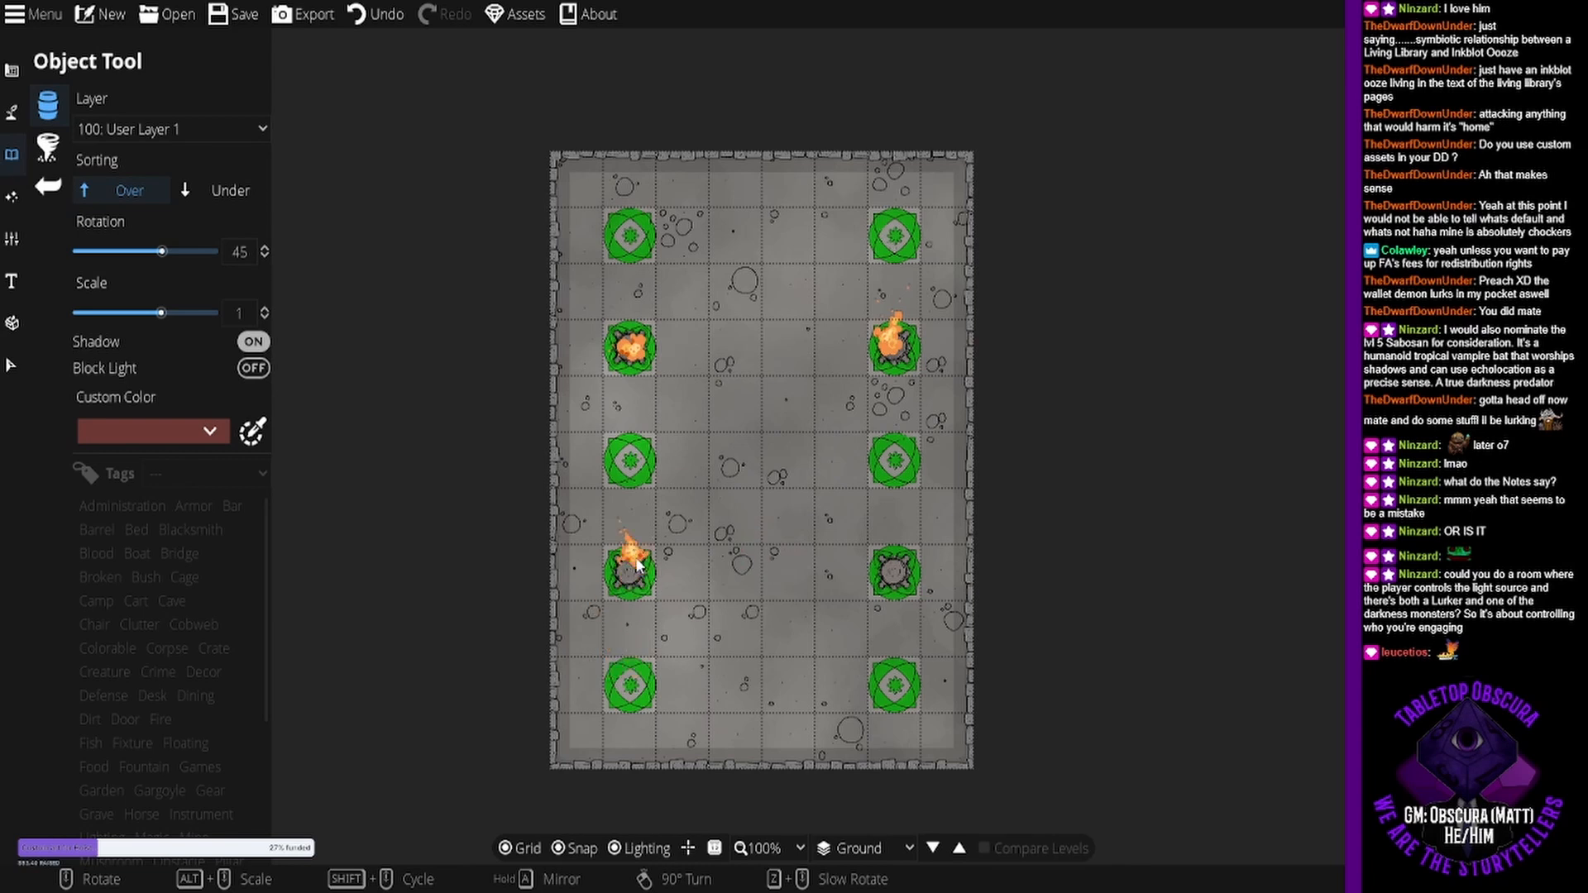
pyautogui.click(583, 848)
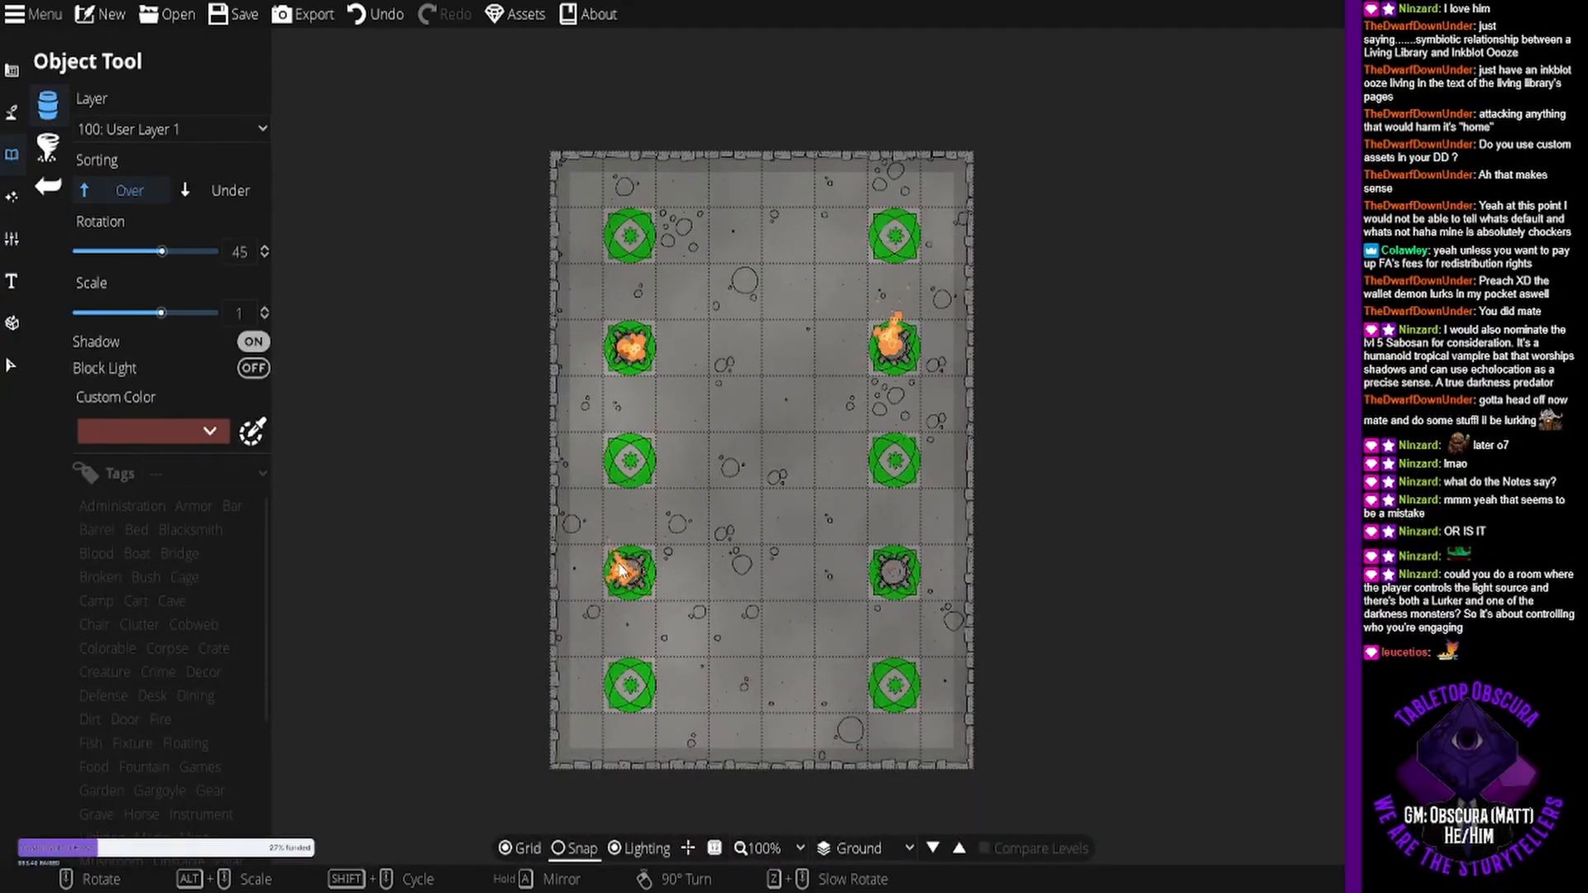
pyautogui.click(626, 571)
pyautogui.click(894, 565)
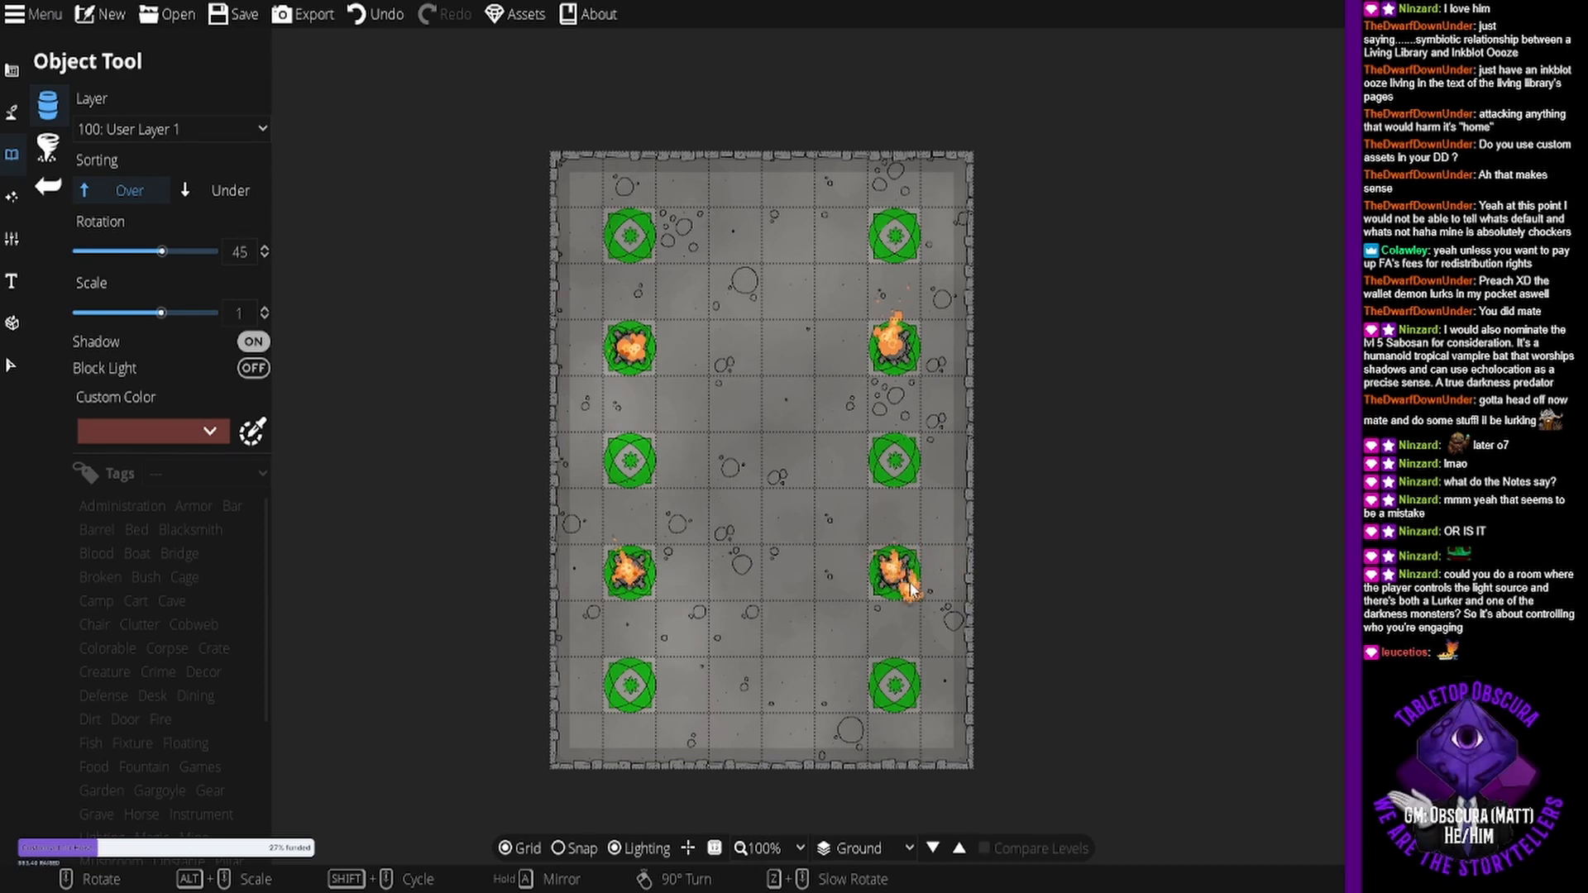
# - Place grey door portals on the lower east wall and at two spots along the north wall, with grid snapping turned on
pyautogui.scroll(4, 772, 415)
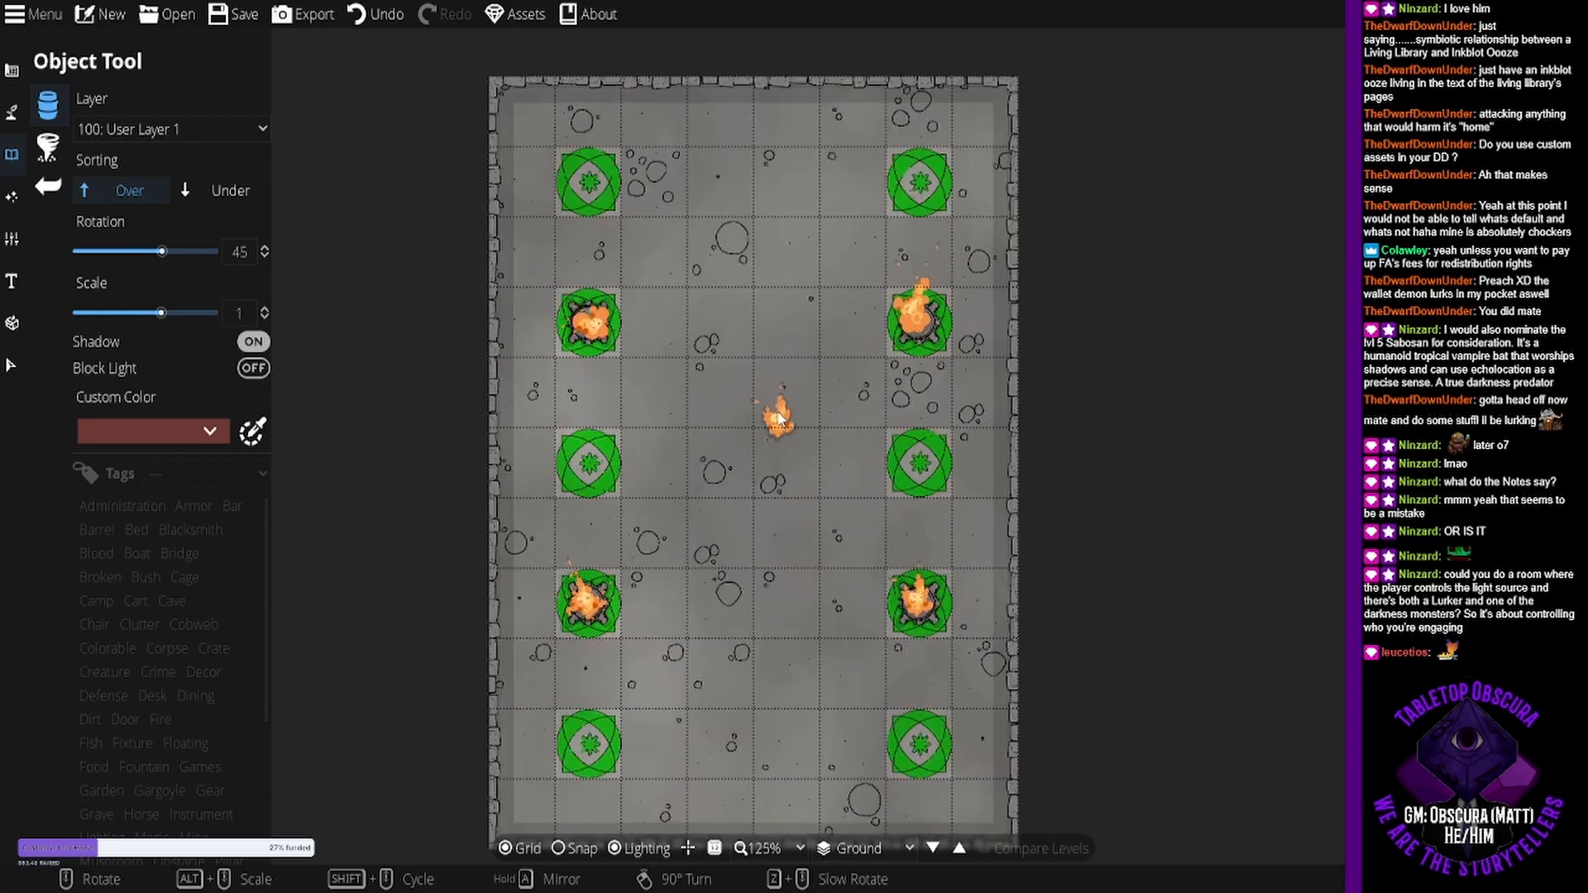
pyautogui.moveTo(720, 460); pyautogui.dragTo(765, 409)
pyautogui.scroll(-3, 802, 395)
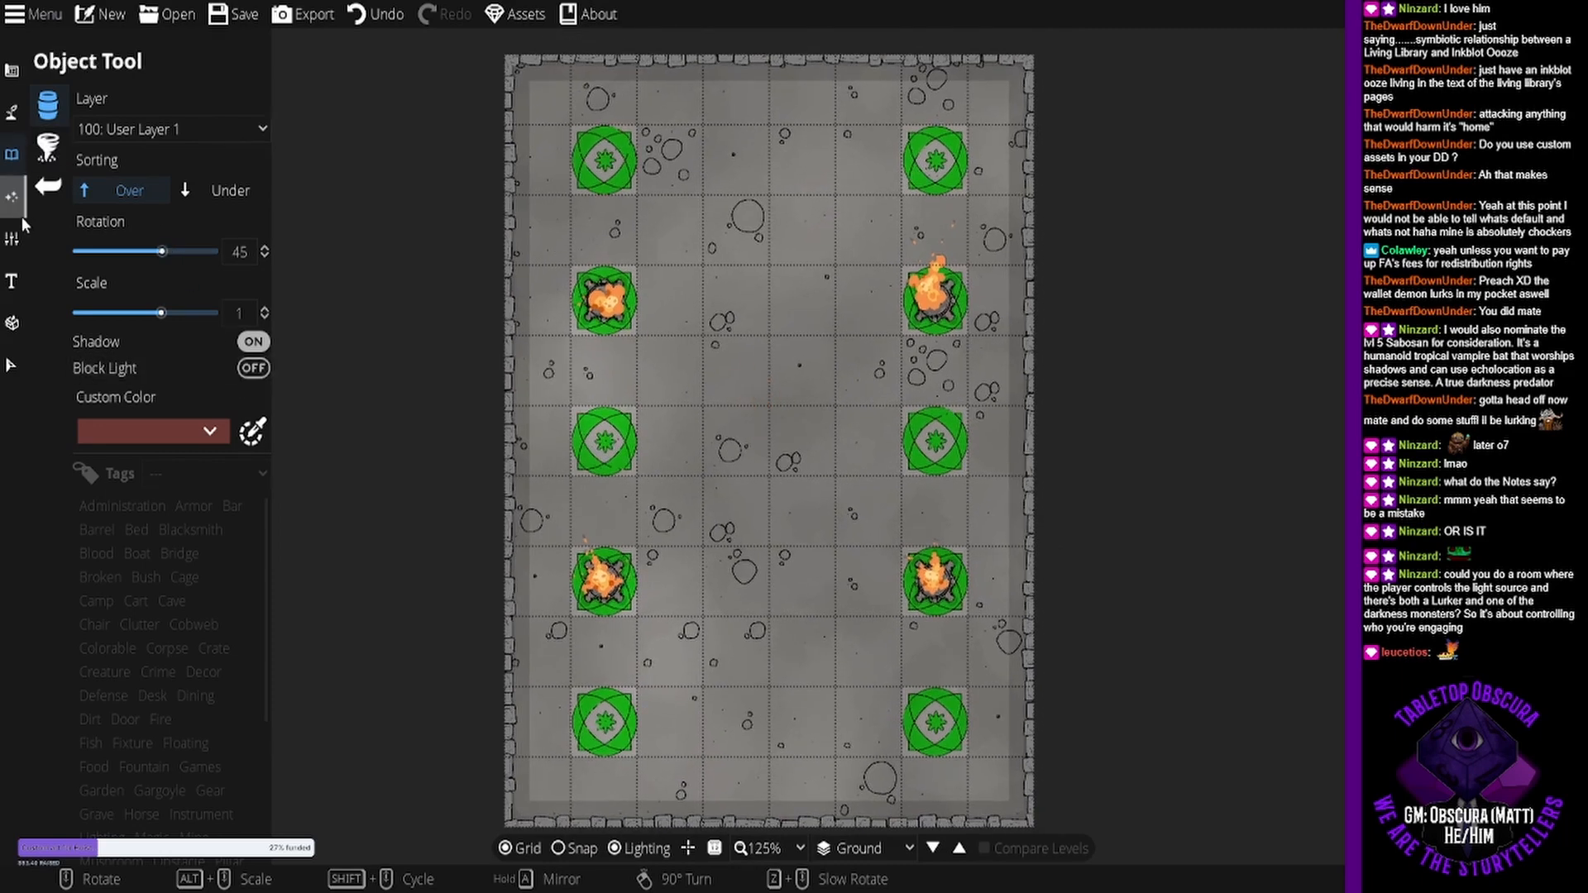
pyautogui.click(12, 76)
pyautogui.click(94, 190)
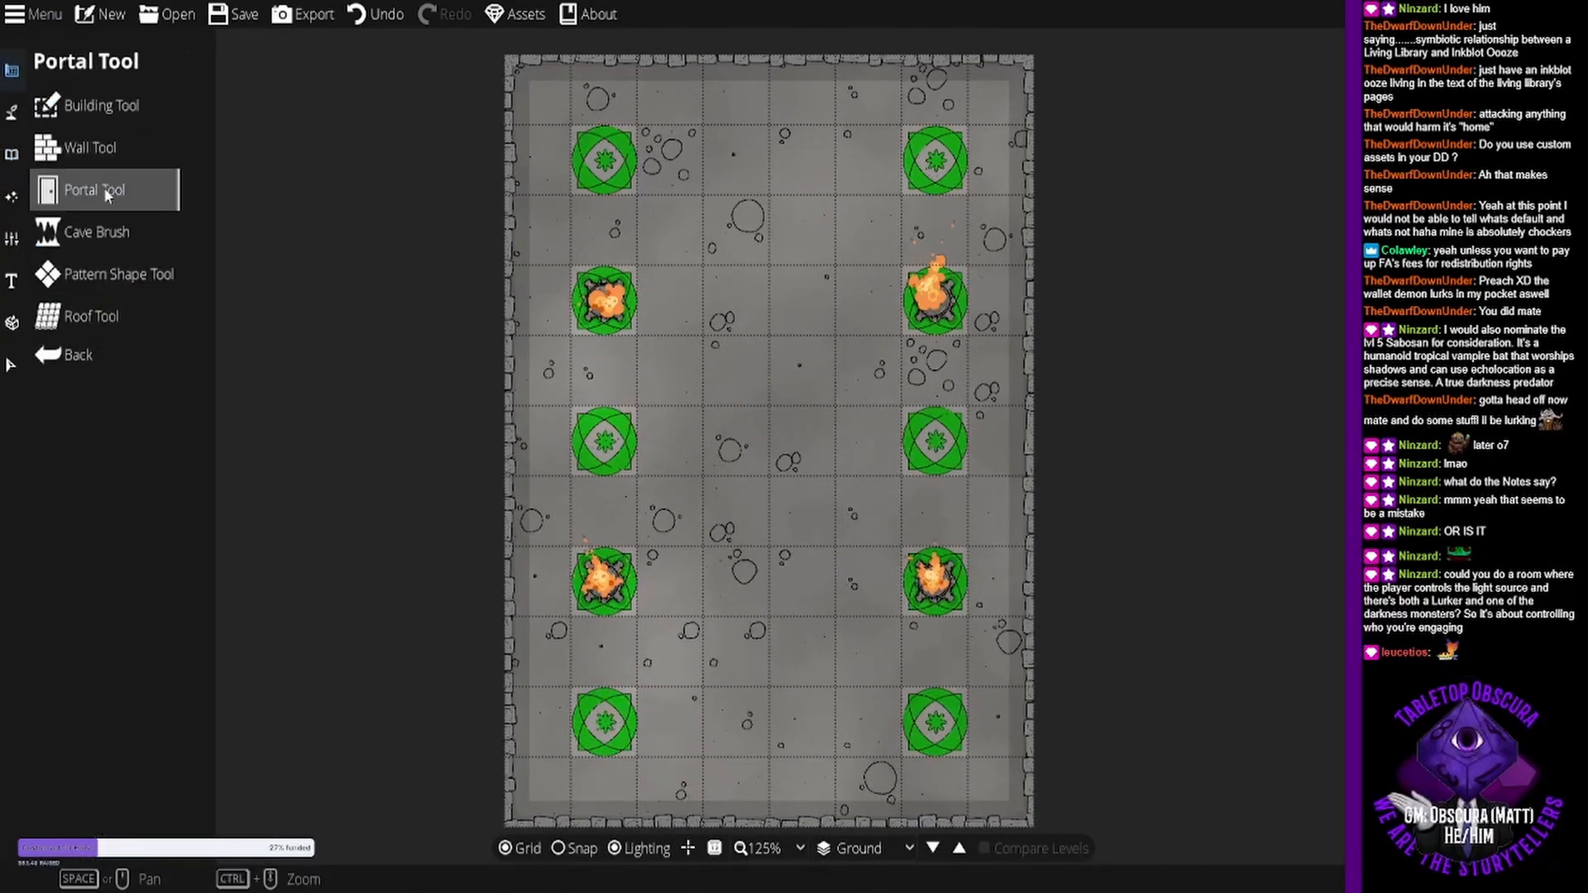
pyautogui.click(182, 434)
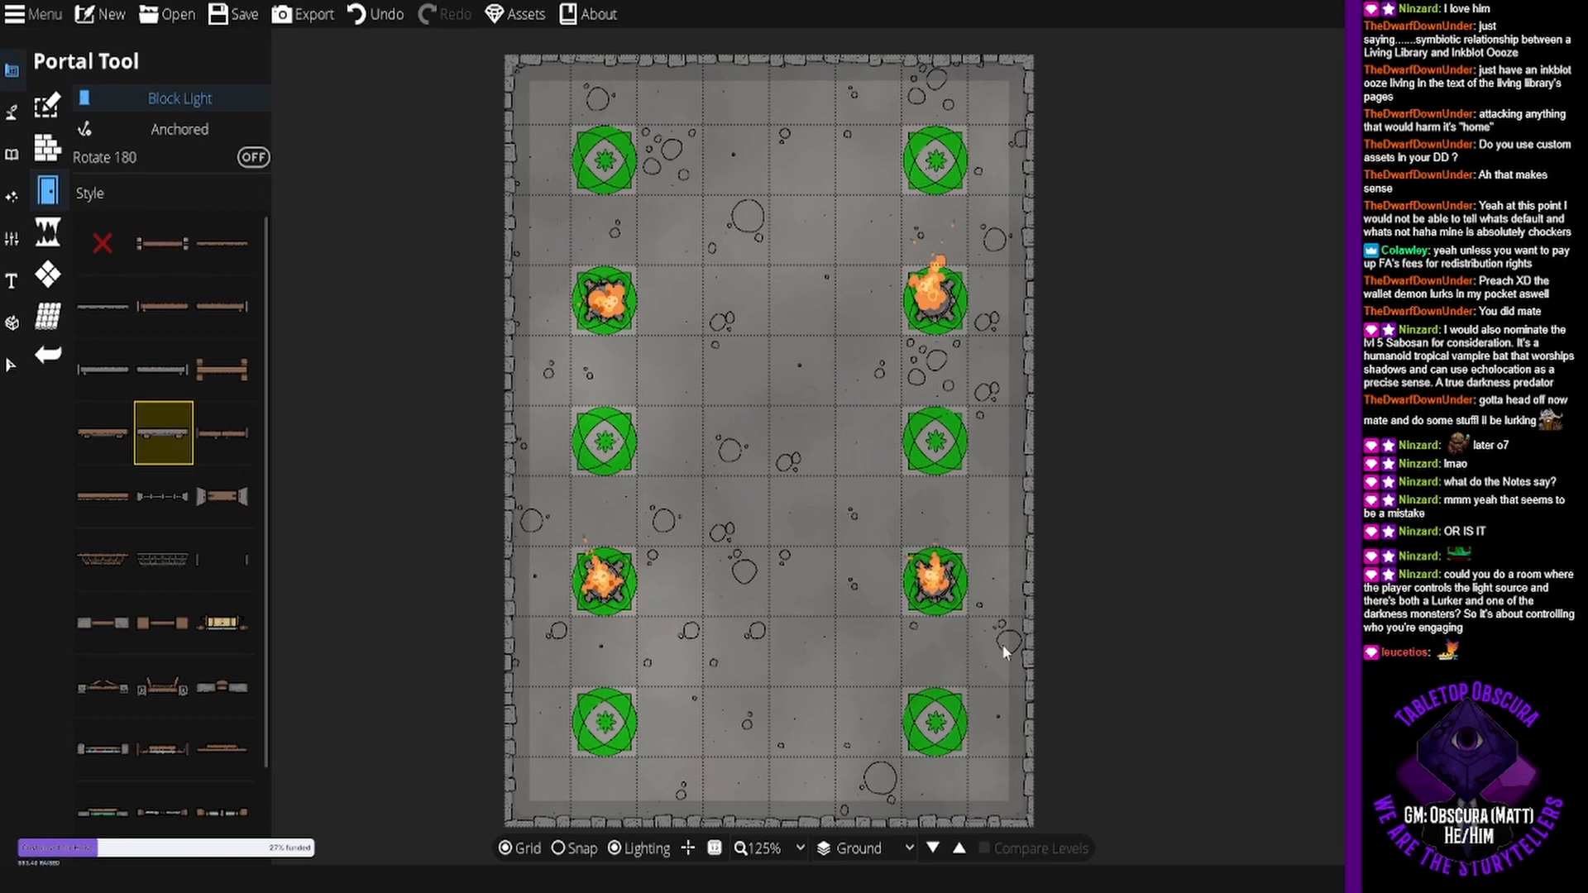
pyautogui.hotkey('ctrl', 'z')
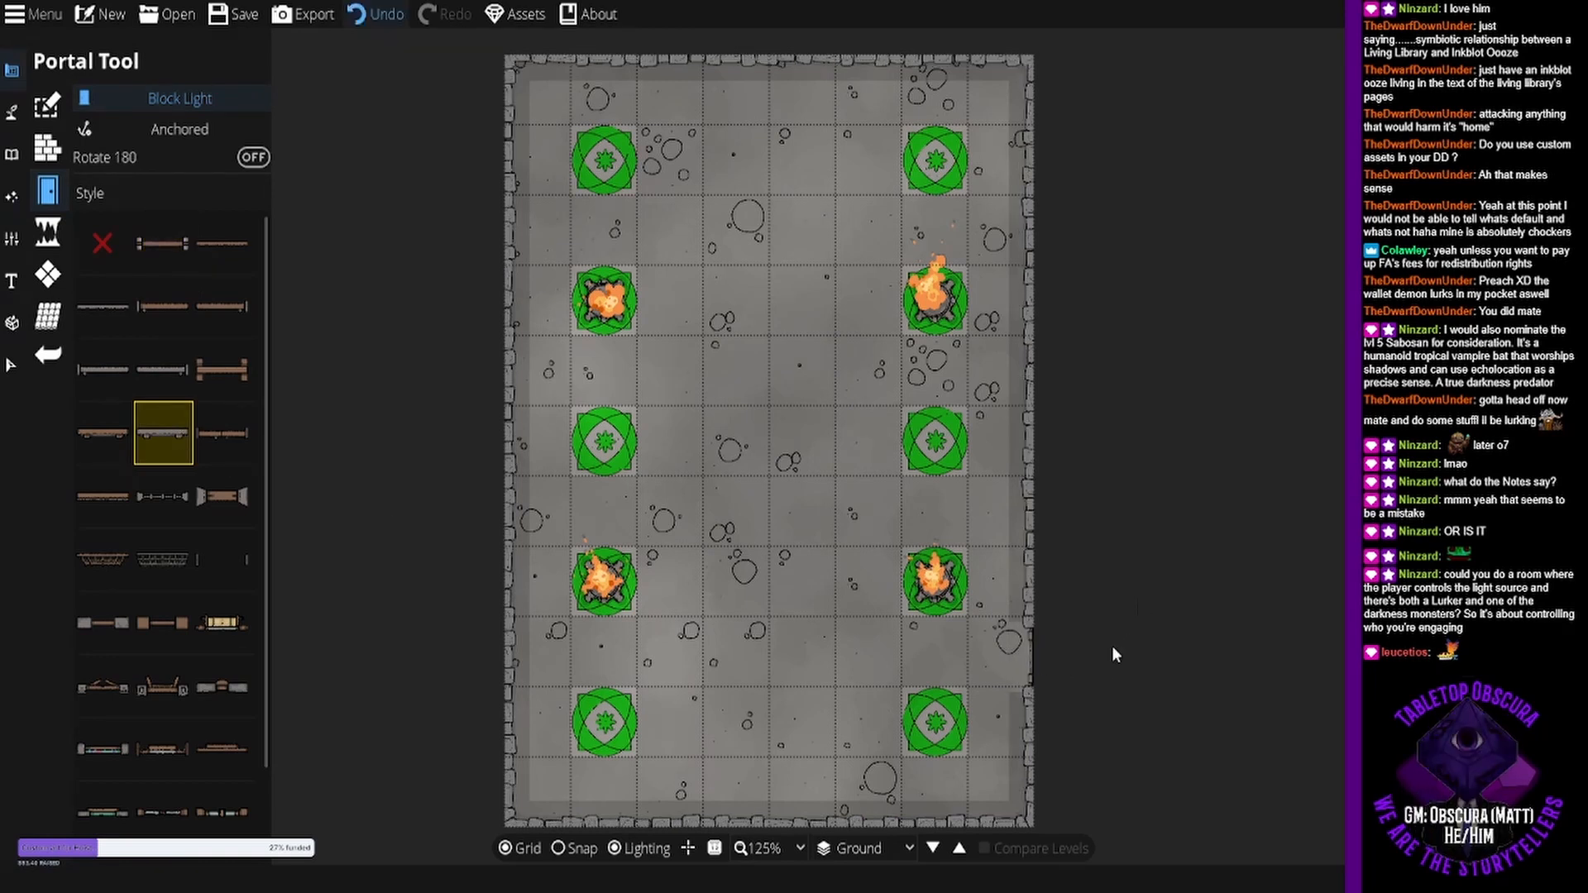
pyautogui.click(573, 848)
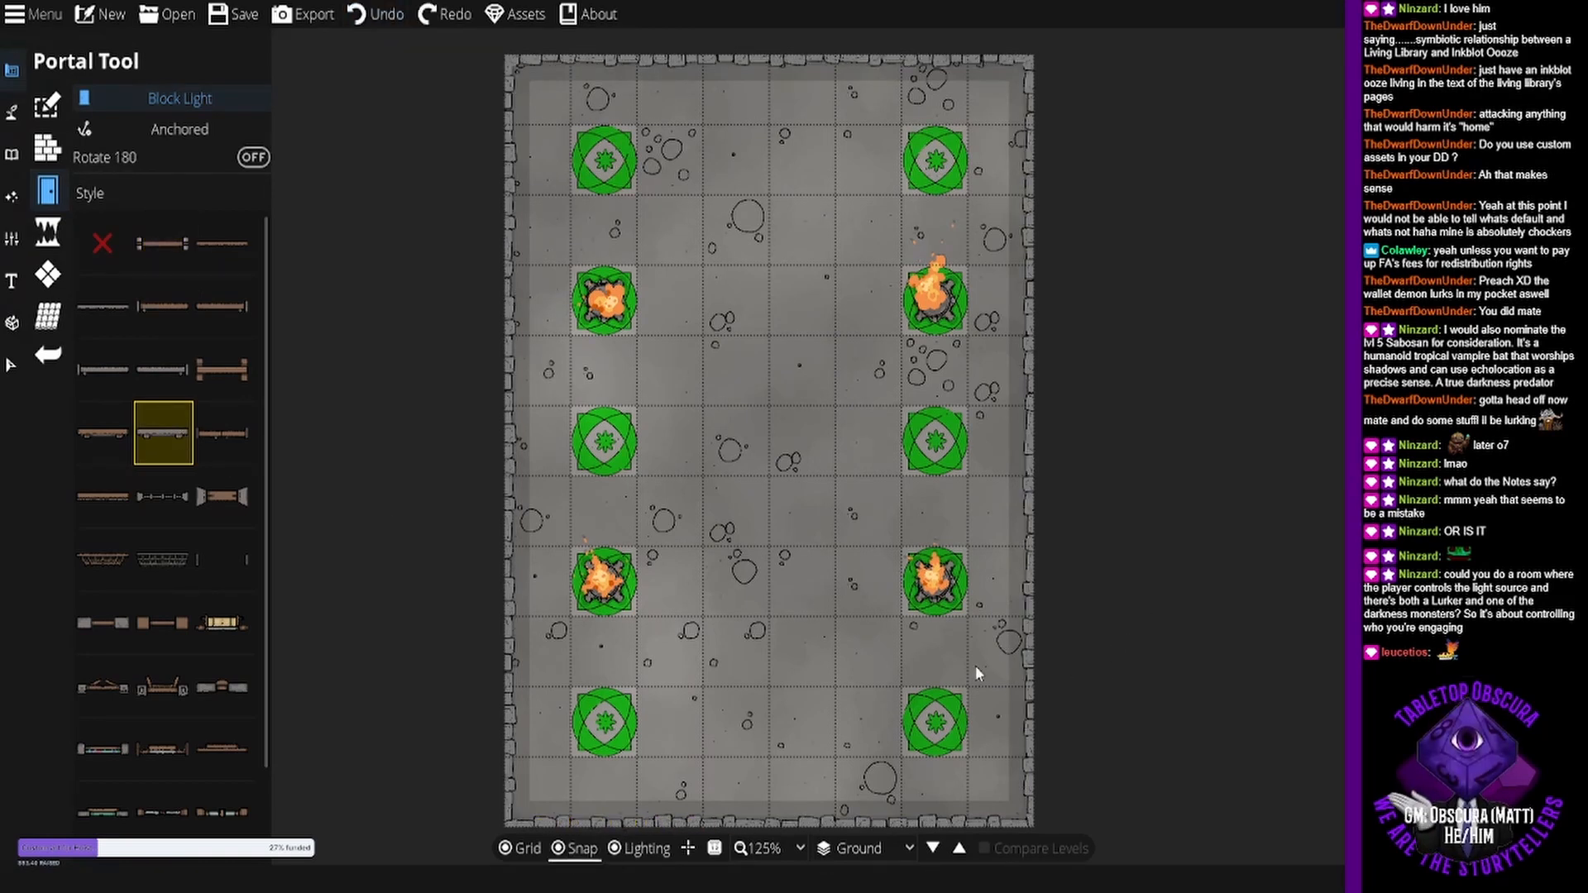
pyautogui.click(1035, 668)
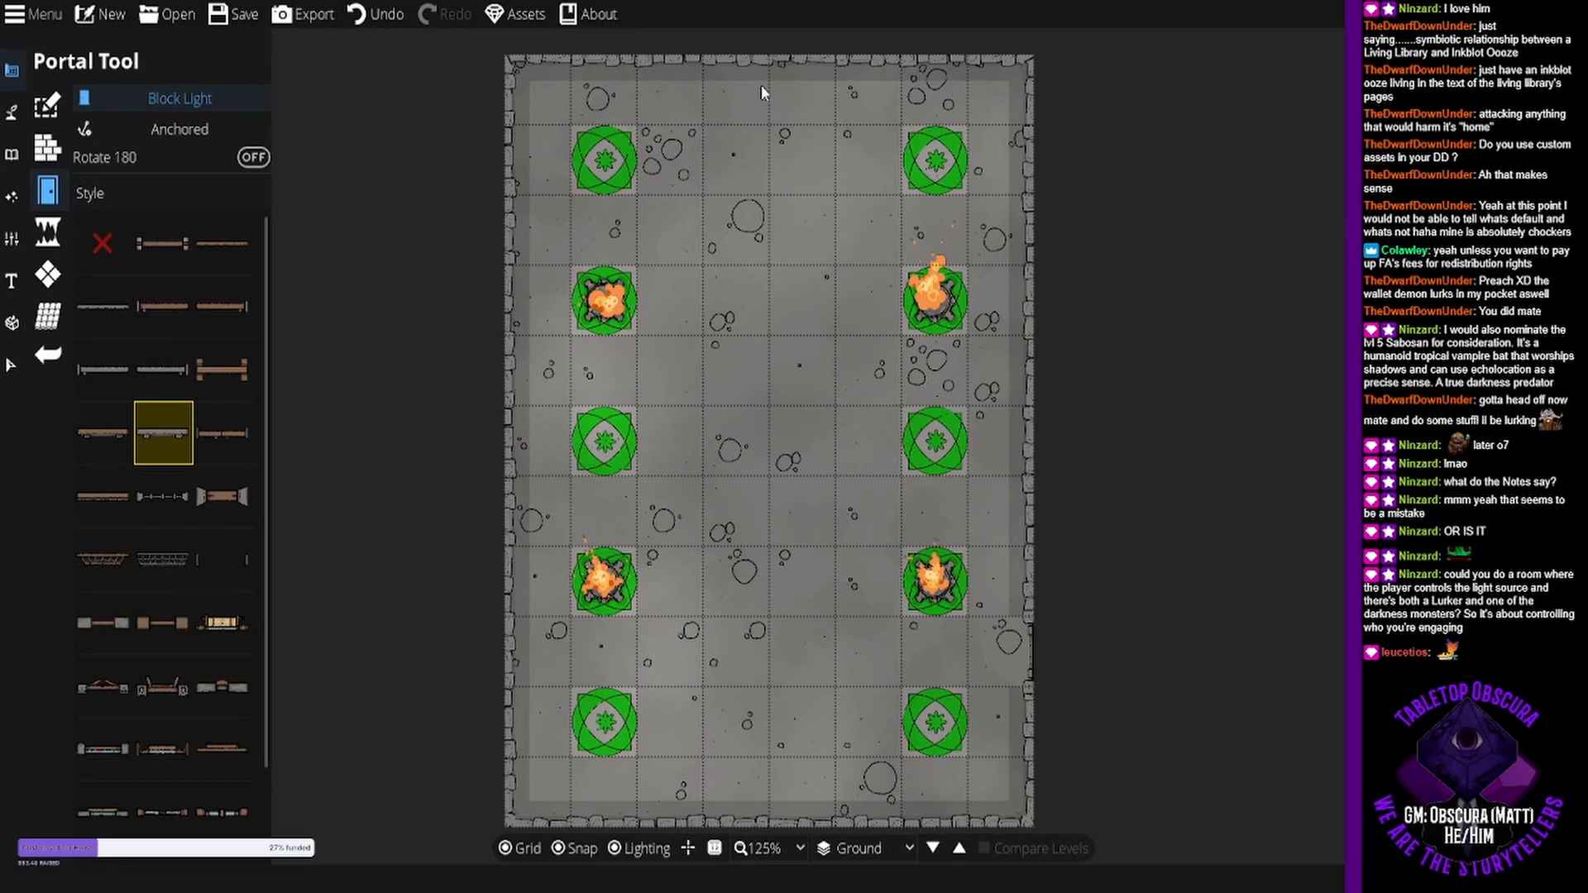
pyautogui.moveTo(762, 86); pyautogui.dragTo(772, 207)
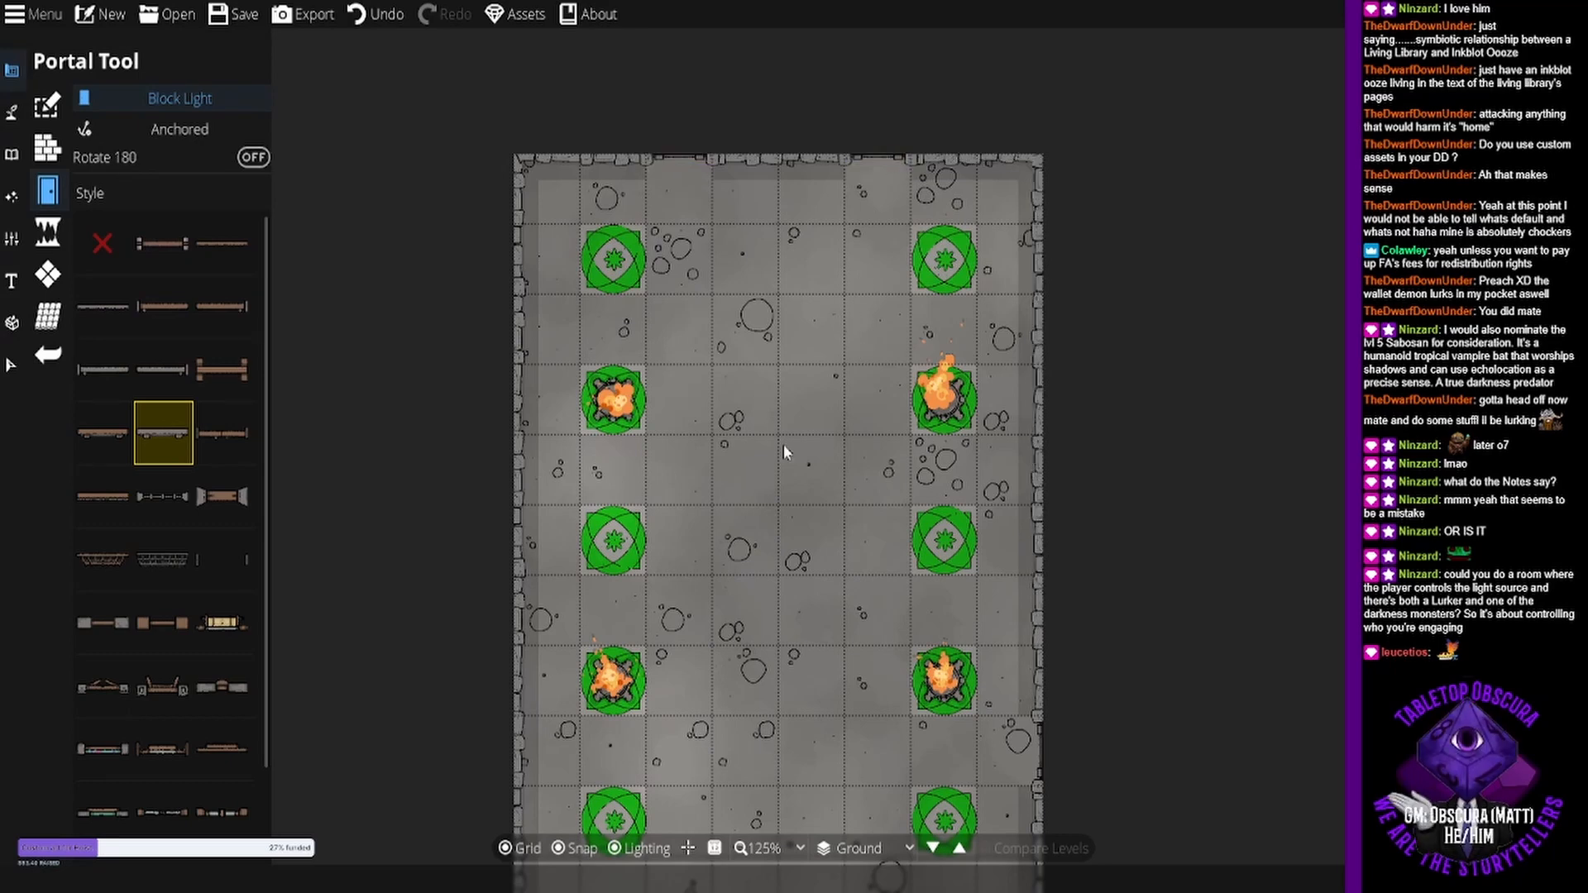
pyautogui.moveTo(790, 459); pyautogui.dragTo(797, 384)
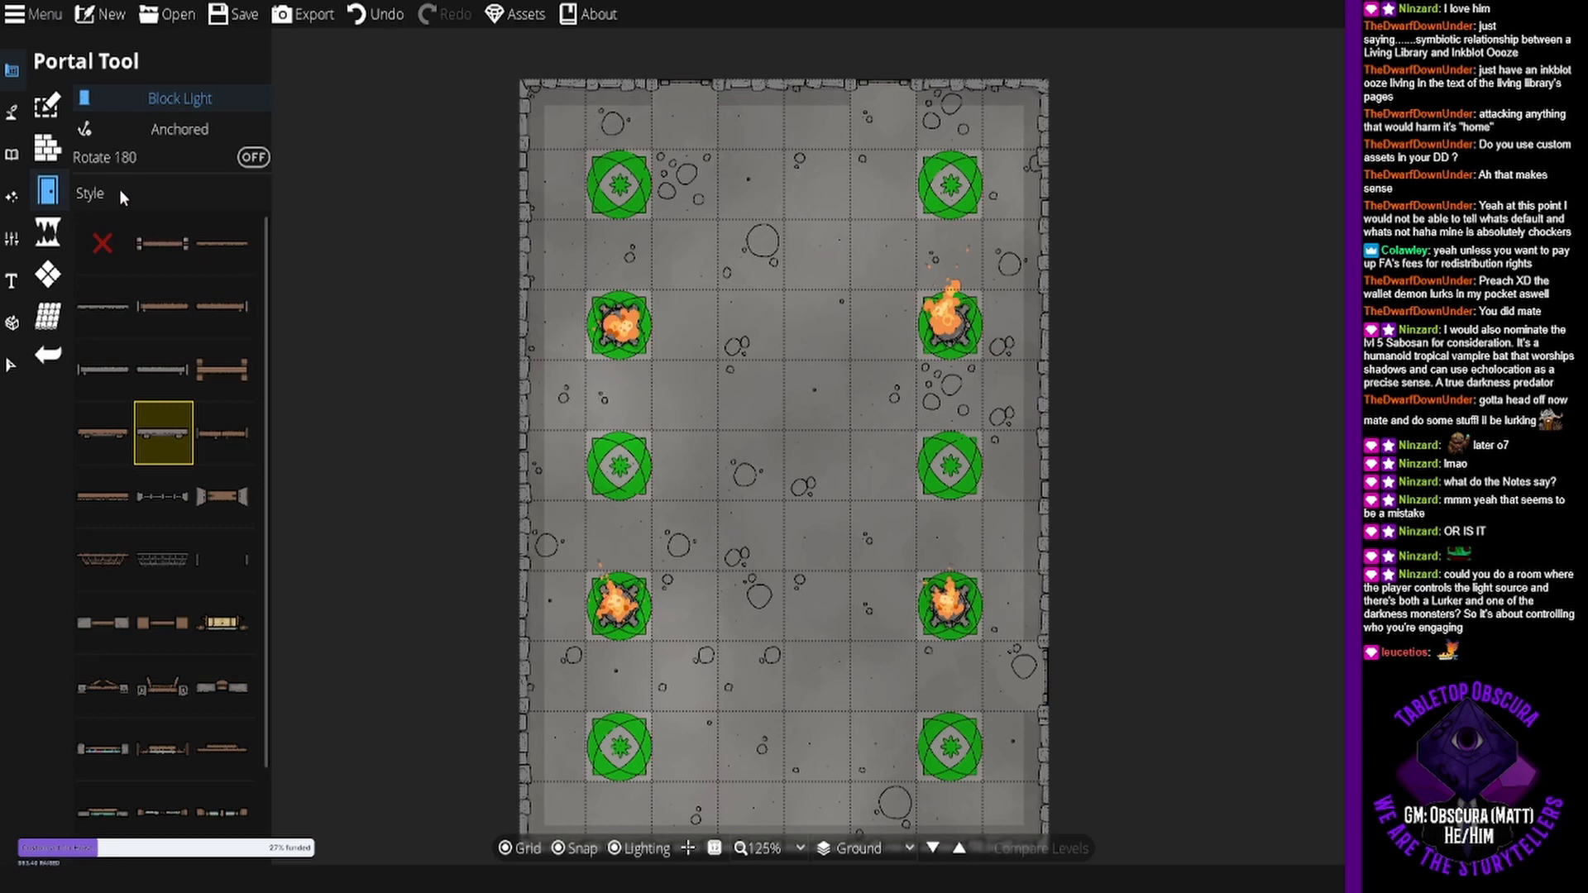
# - Place a stone altar unrotated in the centre of the room and put a small dark red object on top of it
pyautogui.click(11, 115)
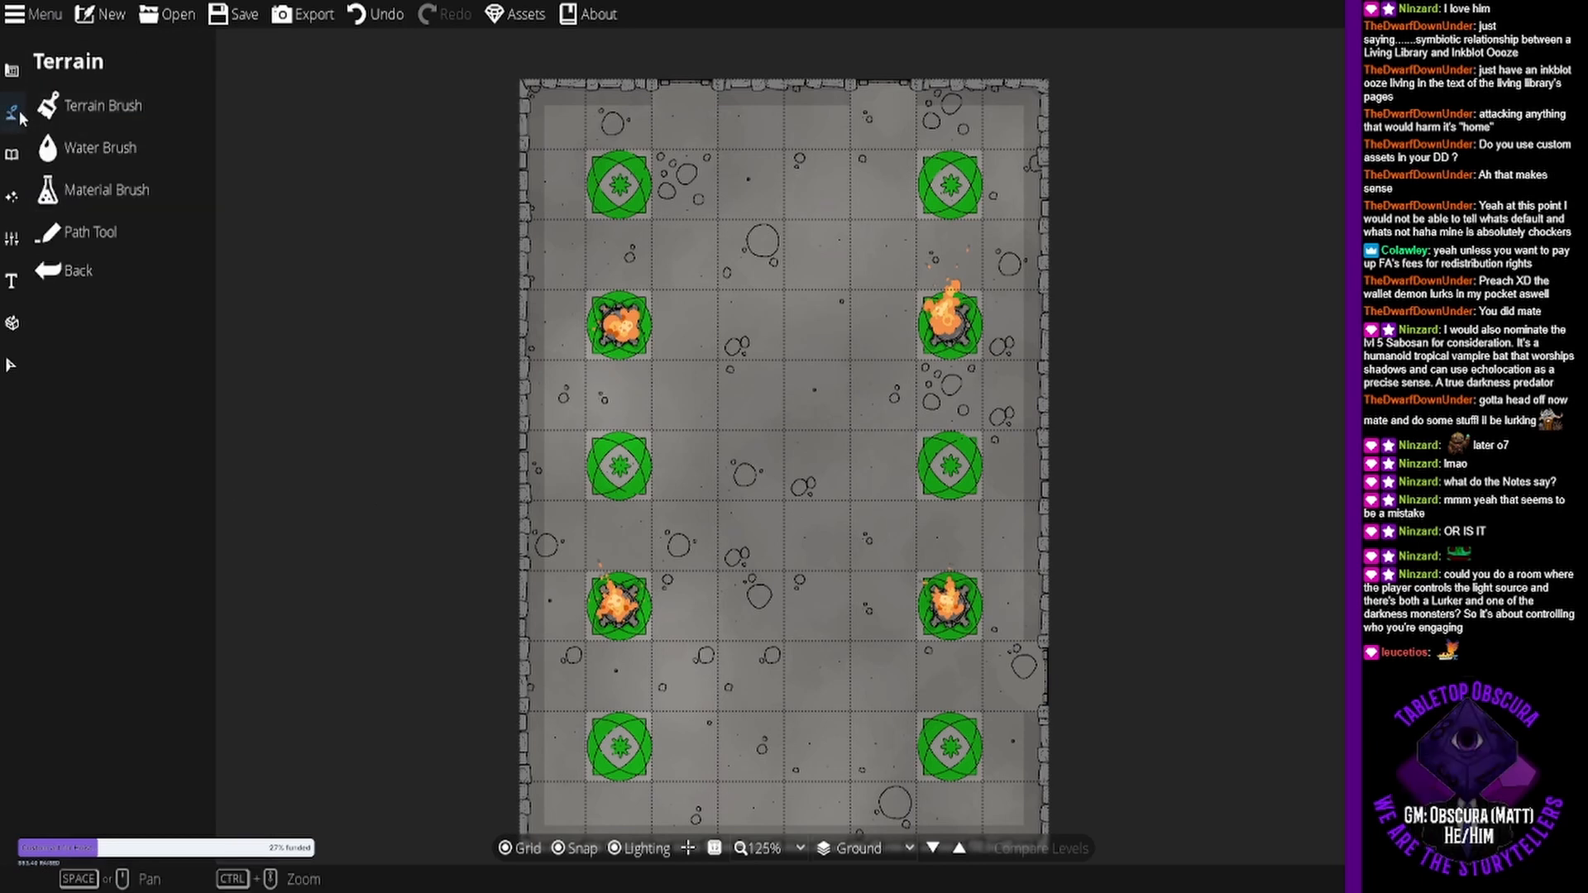
pyautogui.click(16, 154)
pyautogui.click(50, 103)
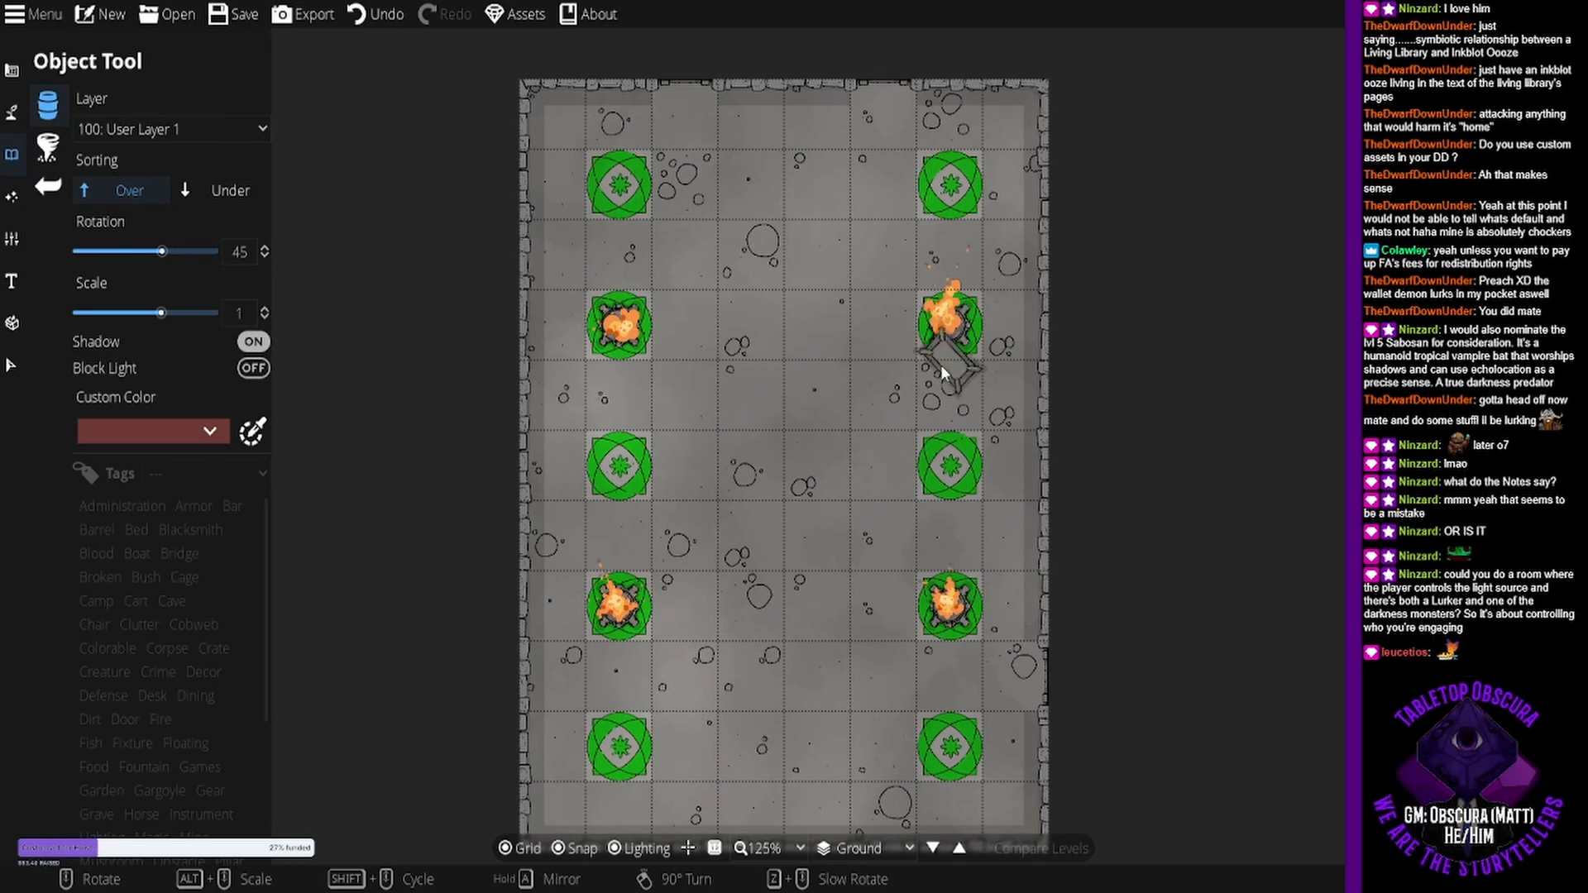
pyautogui.scroll(-3, 787, 438)
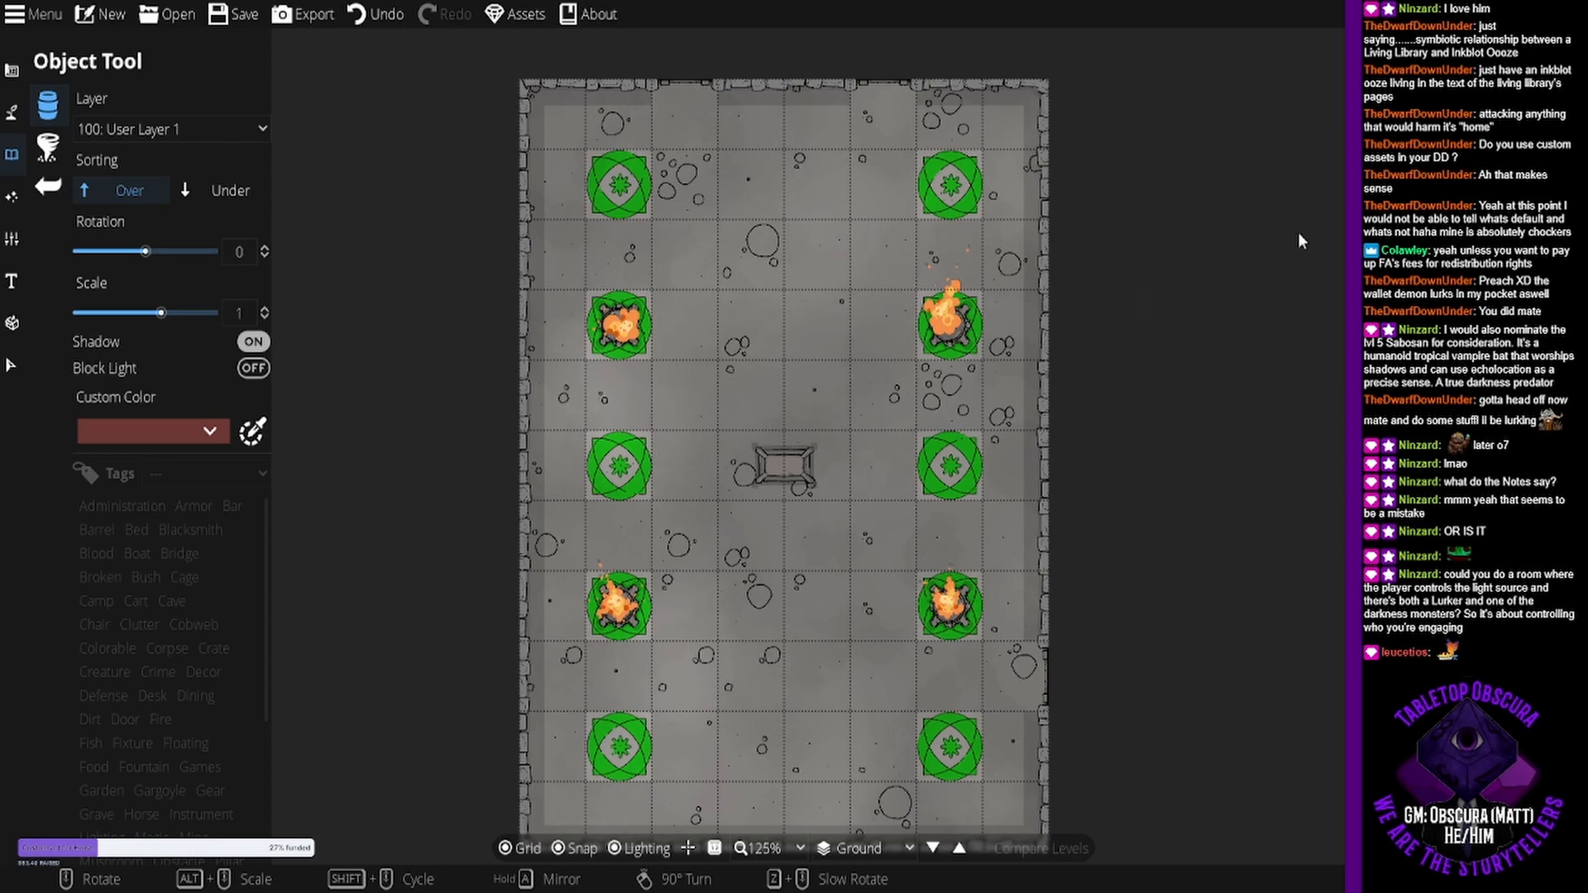
pyautogui.click(784, 463)
# - Examine the altar arrangement up close and against the rest of the room
pyautogui.moveTo(848, 578); pyautogui.dragTo(933, 479)
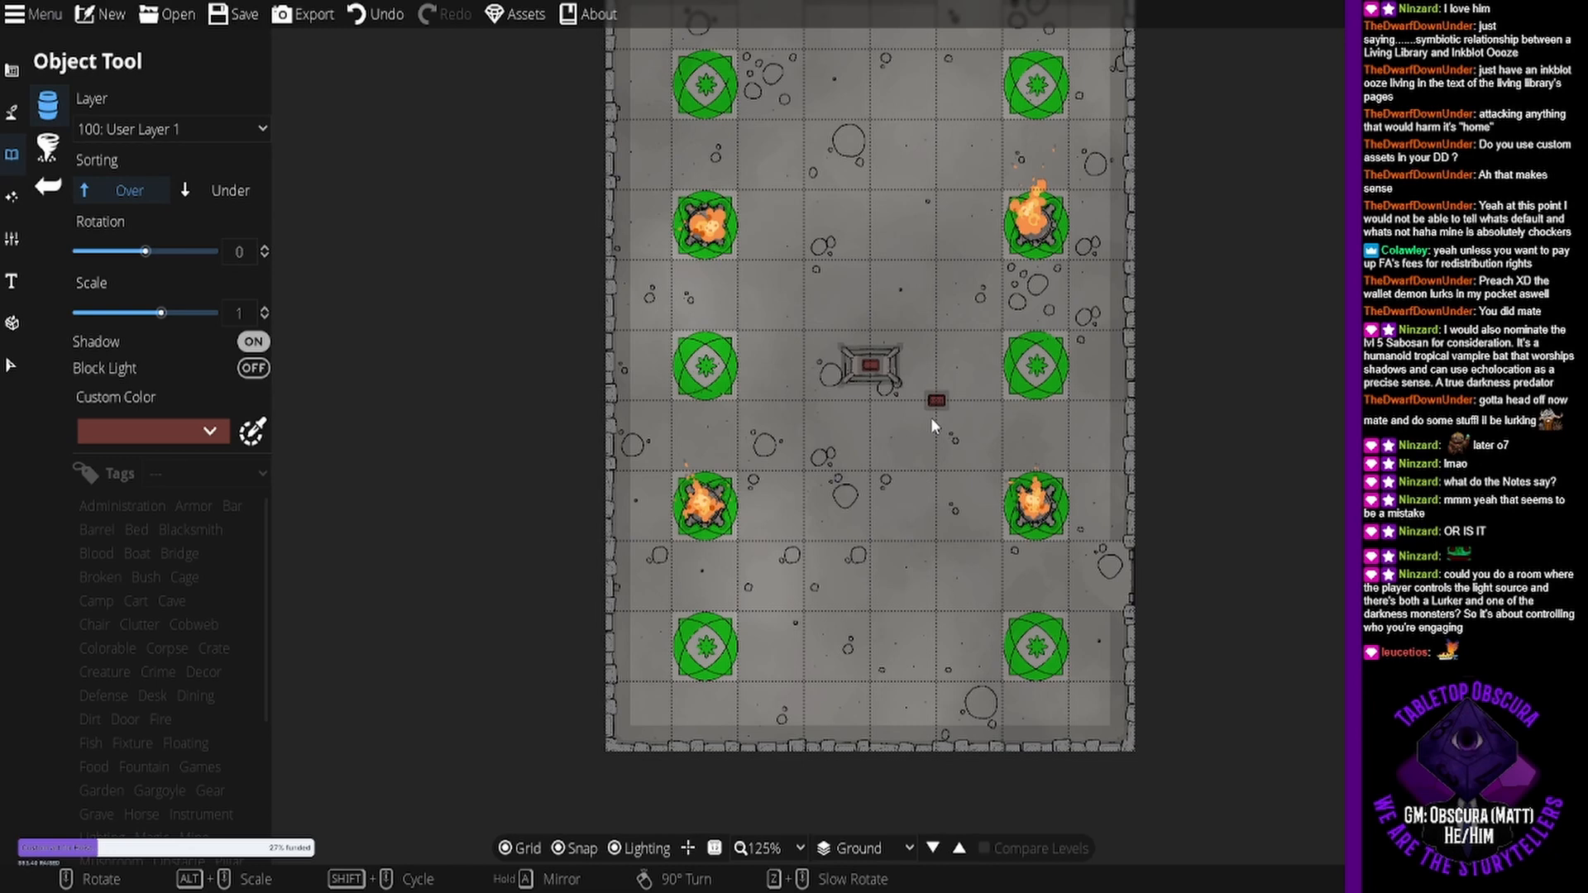
pyautogui.scroll(3, 930, 417)
pyautogui.moveTo(952, 390); pyautogui.dragTo(804, 520)
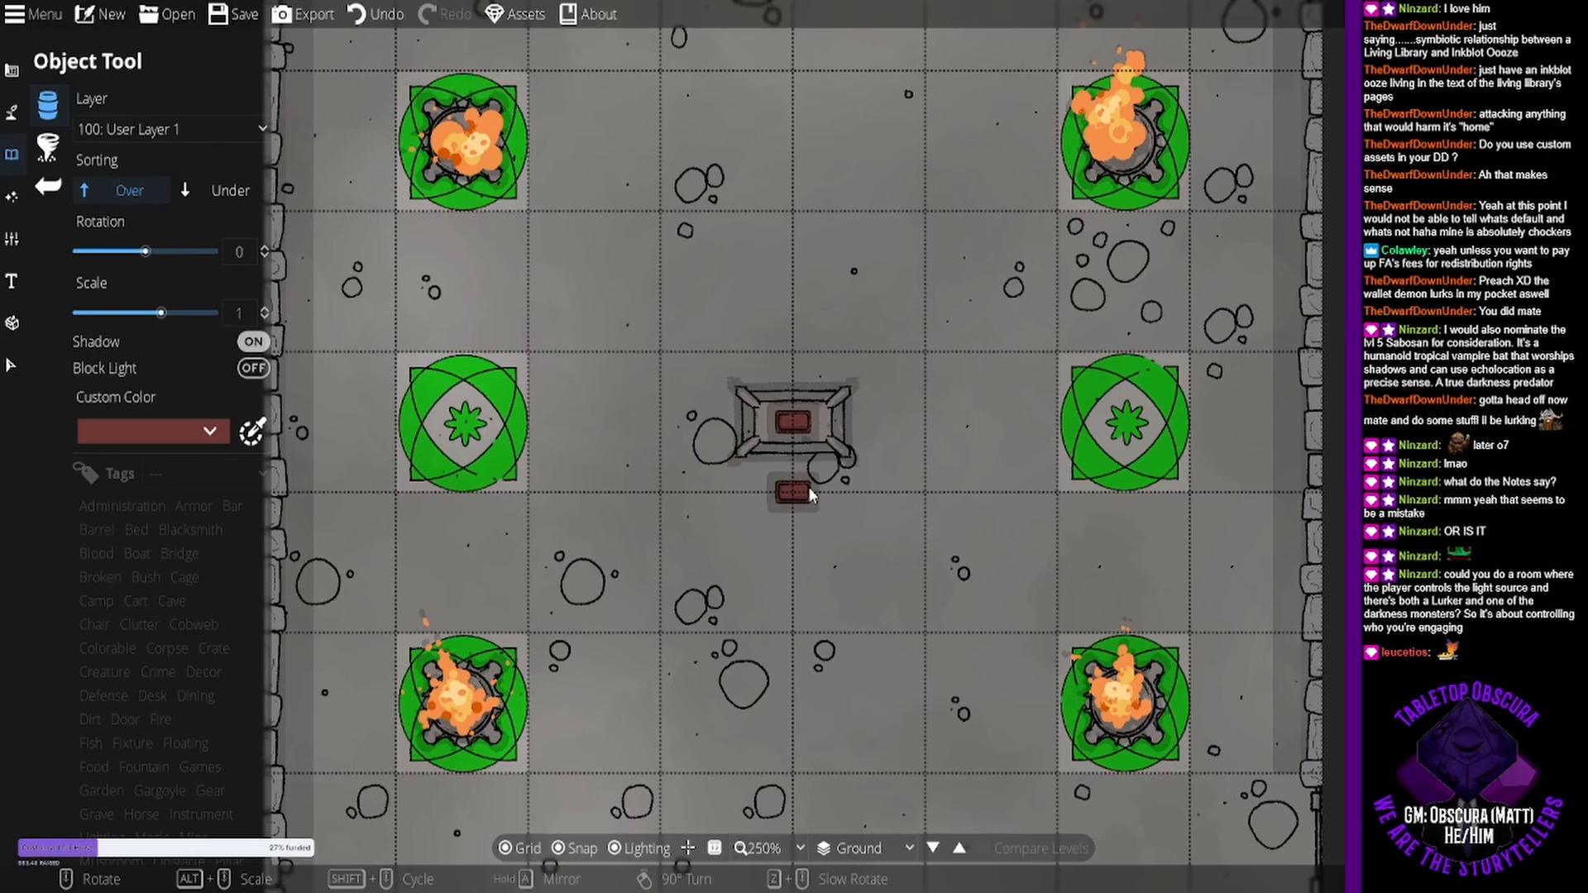
pyautogui.scroll(-2, 807, 486)
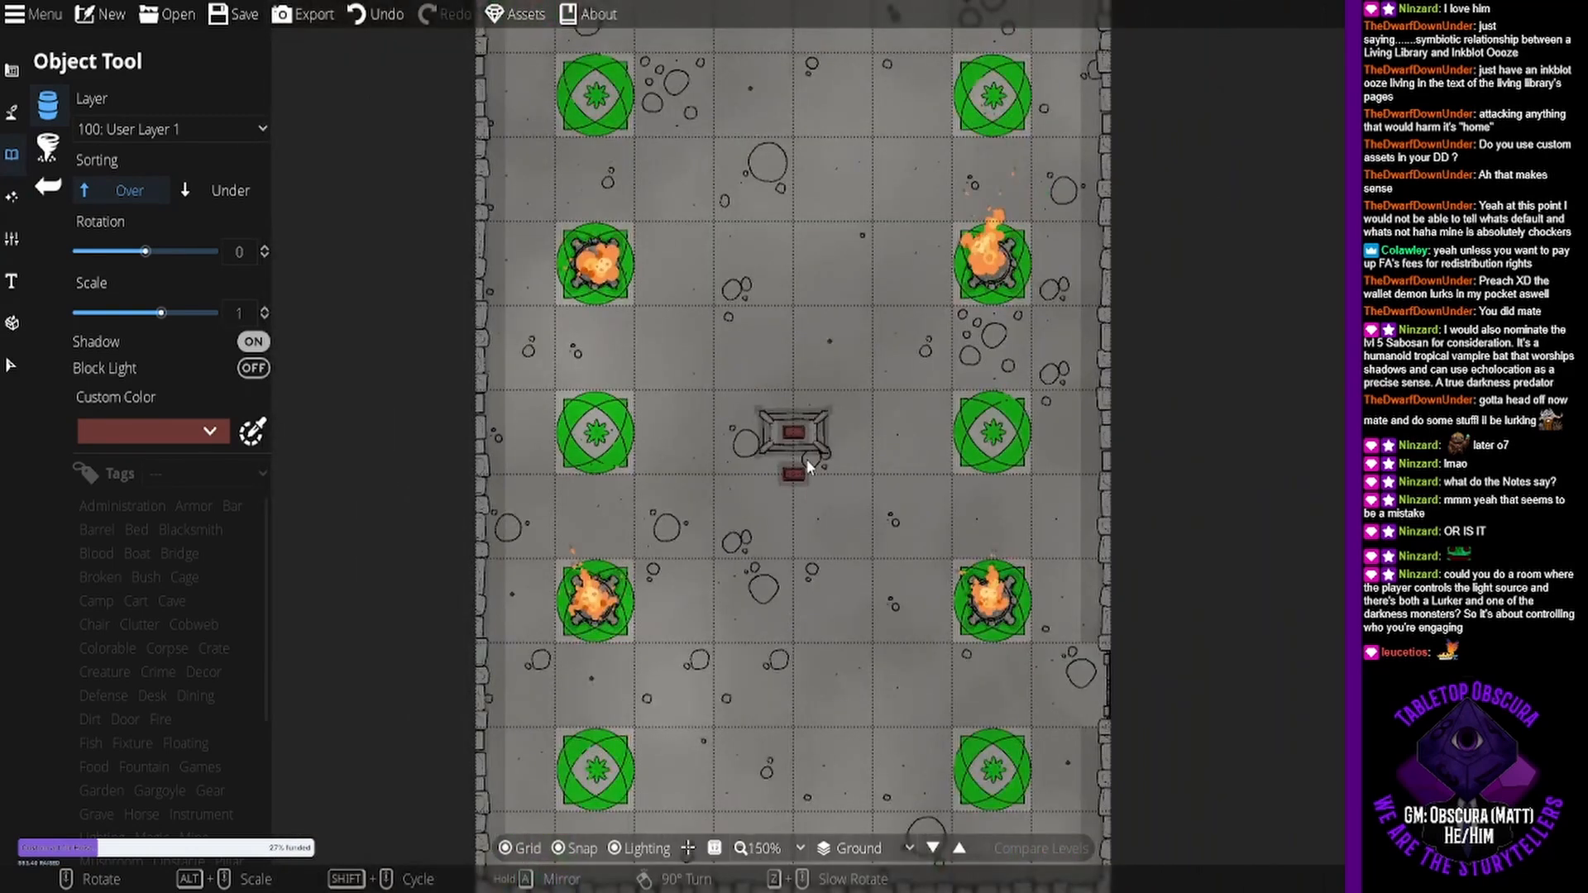
pyautogui.moveTo(806, 458); pyautogui.dragTo(798, 489)
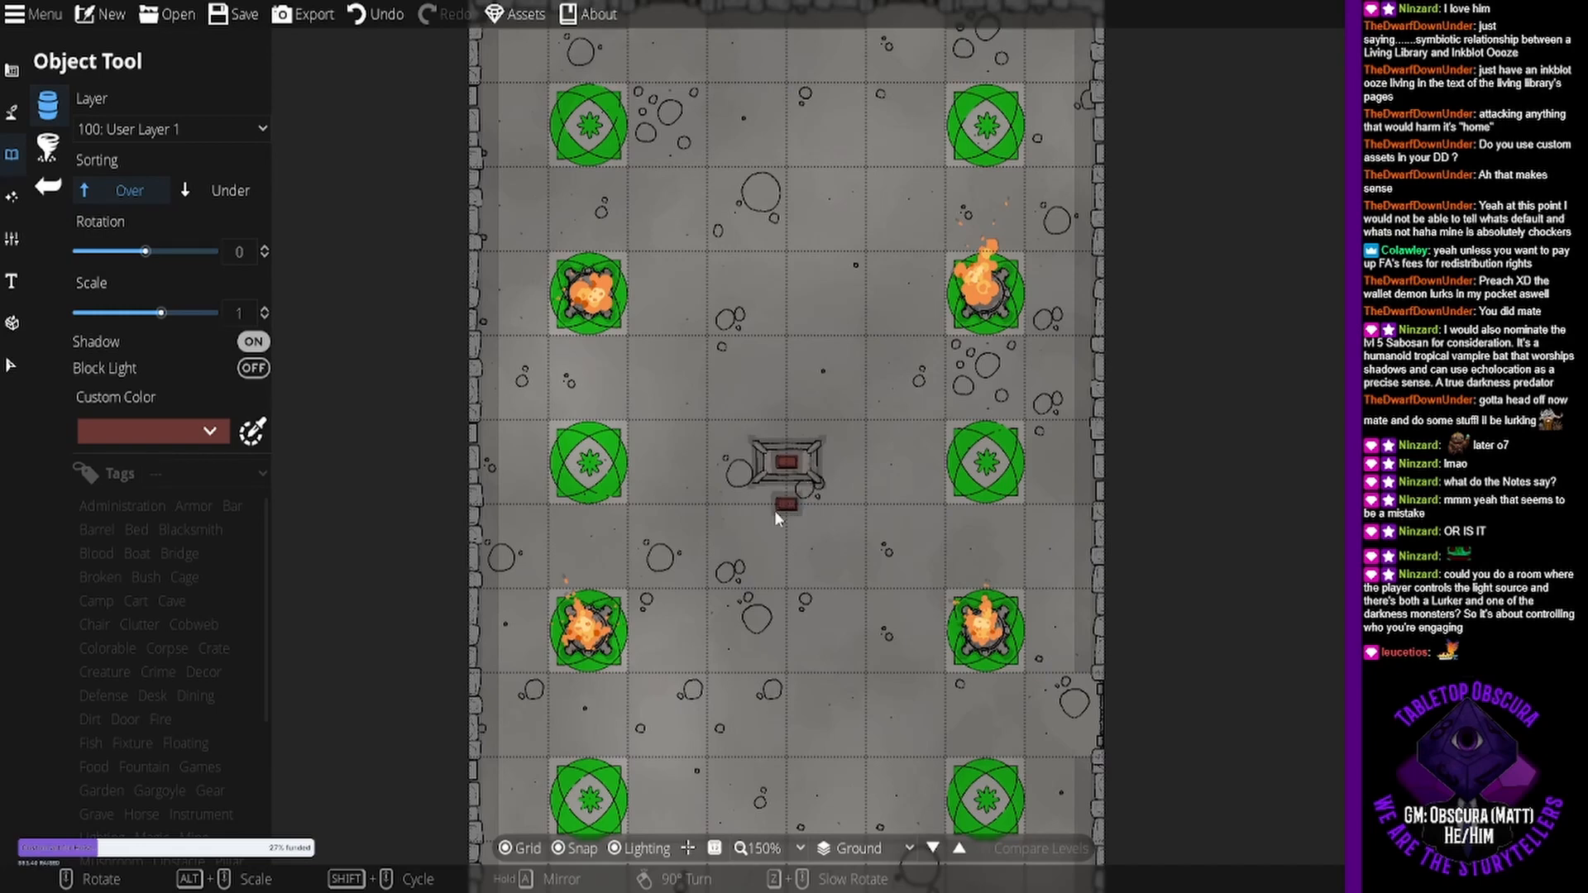
pyautogui.moveTo(777, 516); pyautogui.dragTo(780, 550)
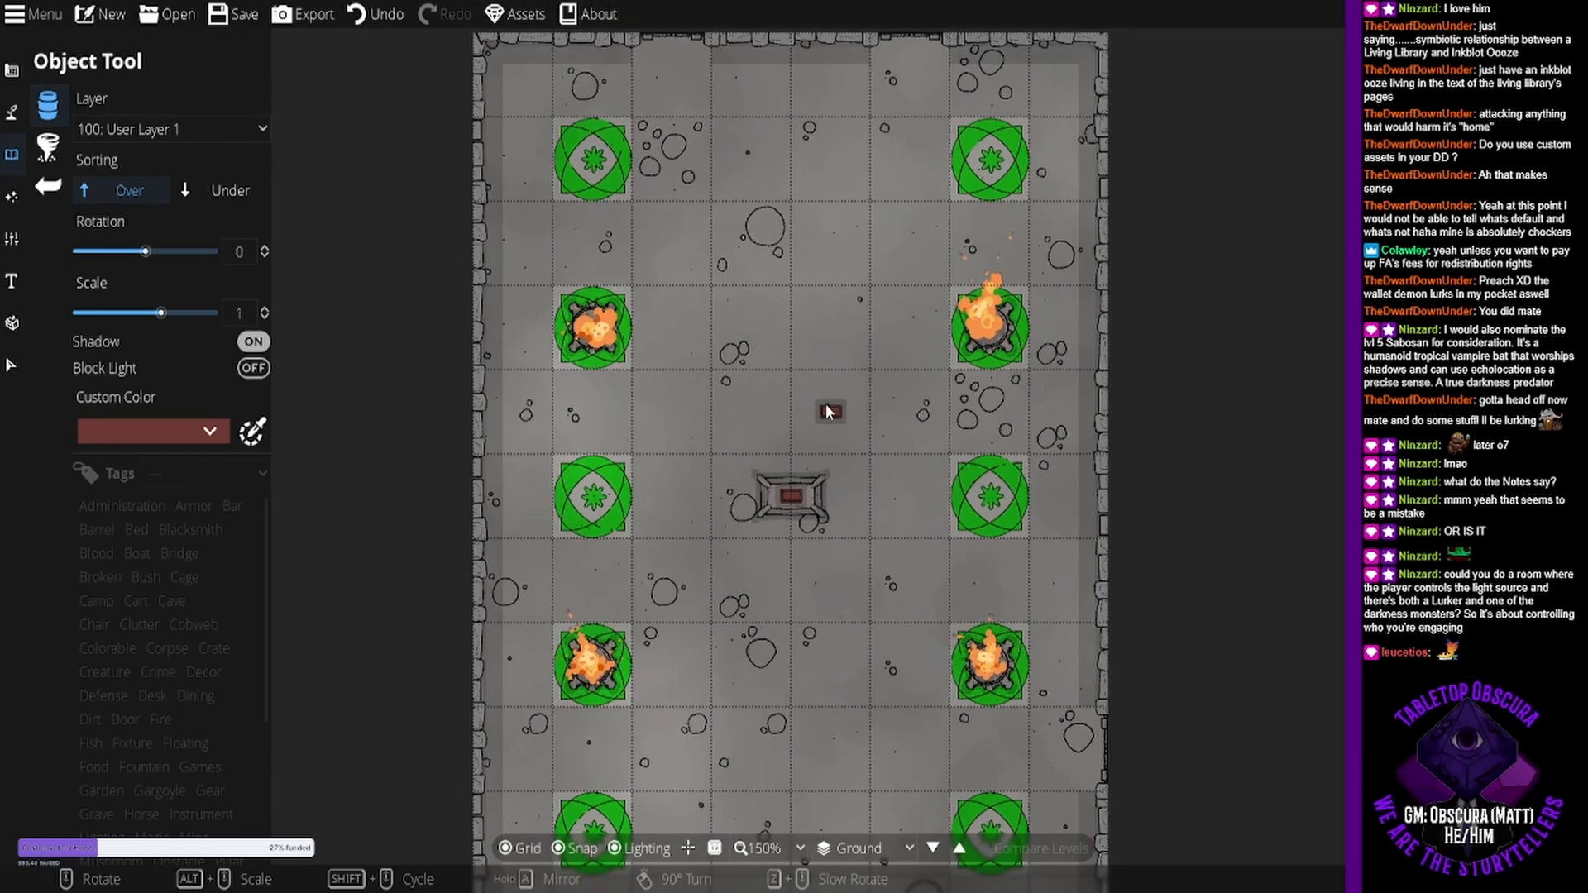
pyautogui.moveTo(827, 411); pyautogui.dragTo(828, 449)
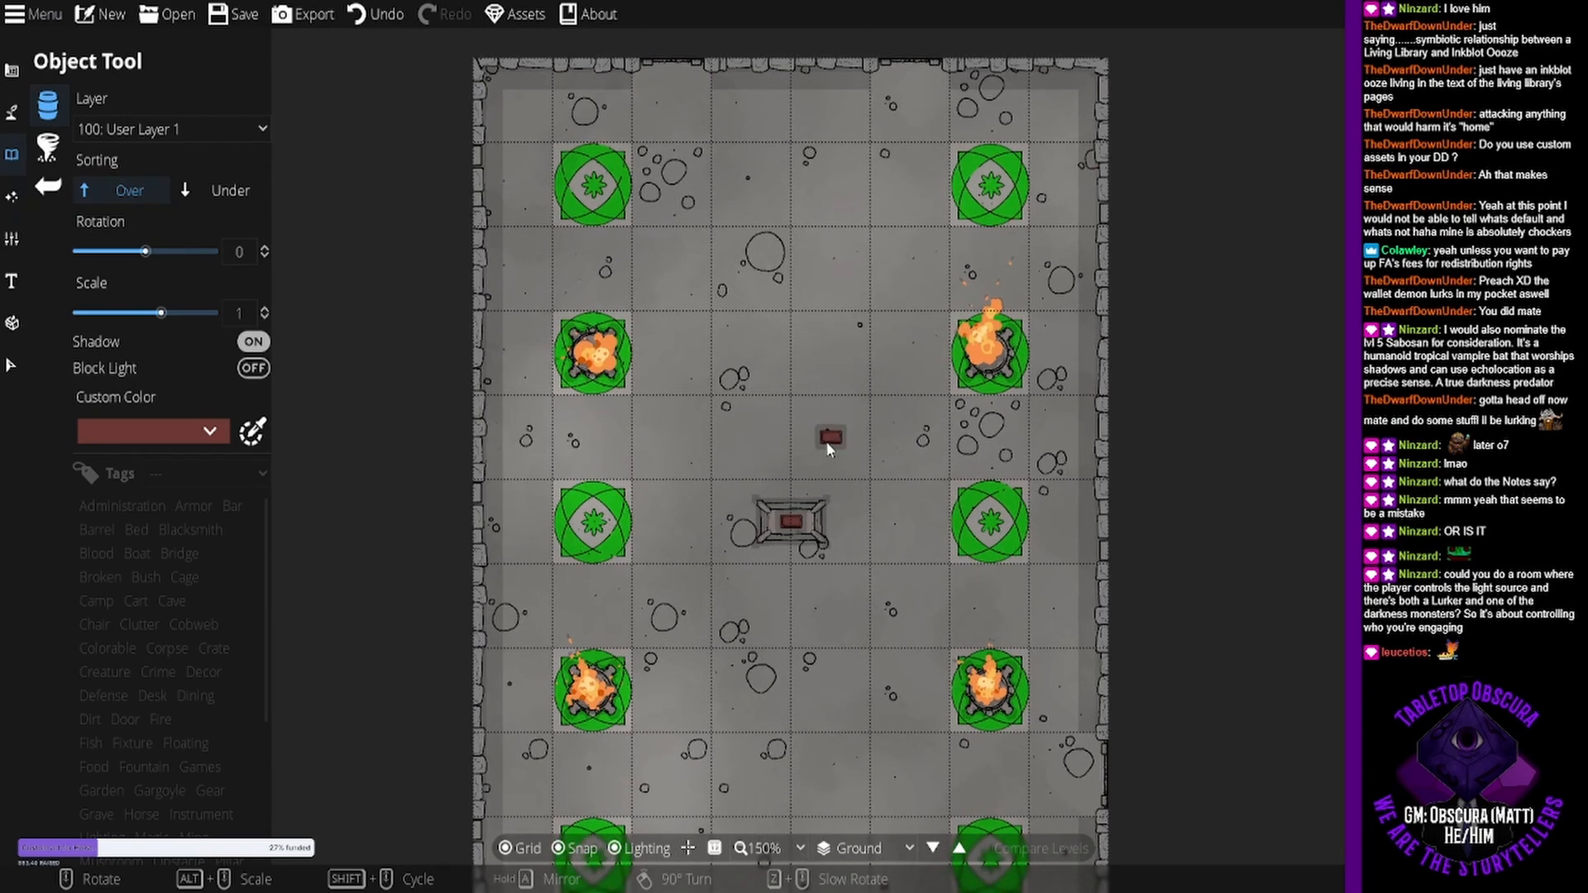
pyautogui.scroll(-1, 828, 446)
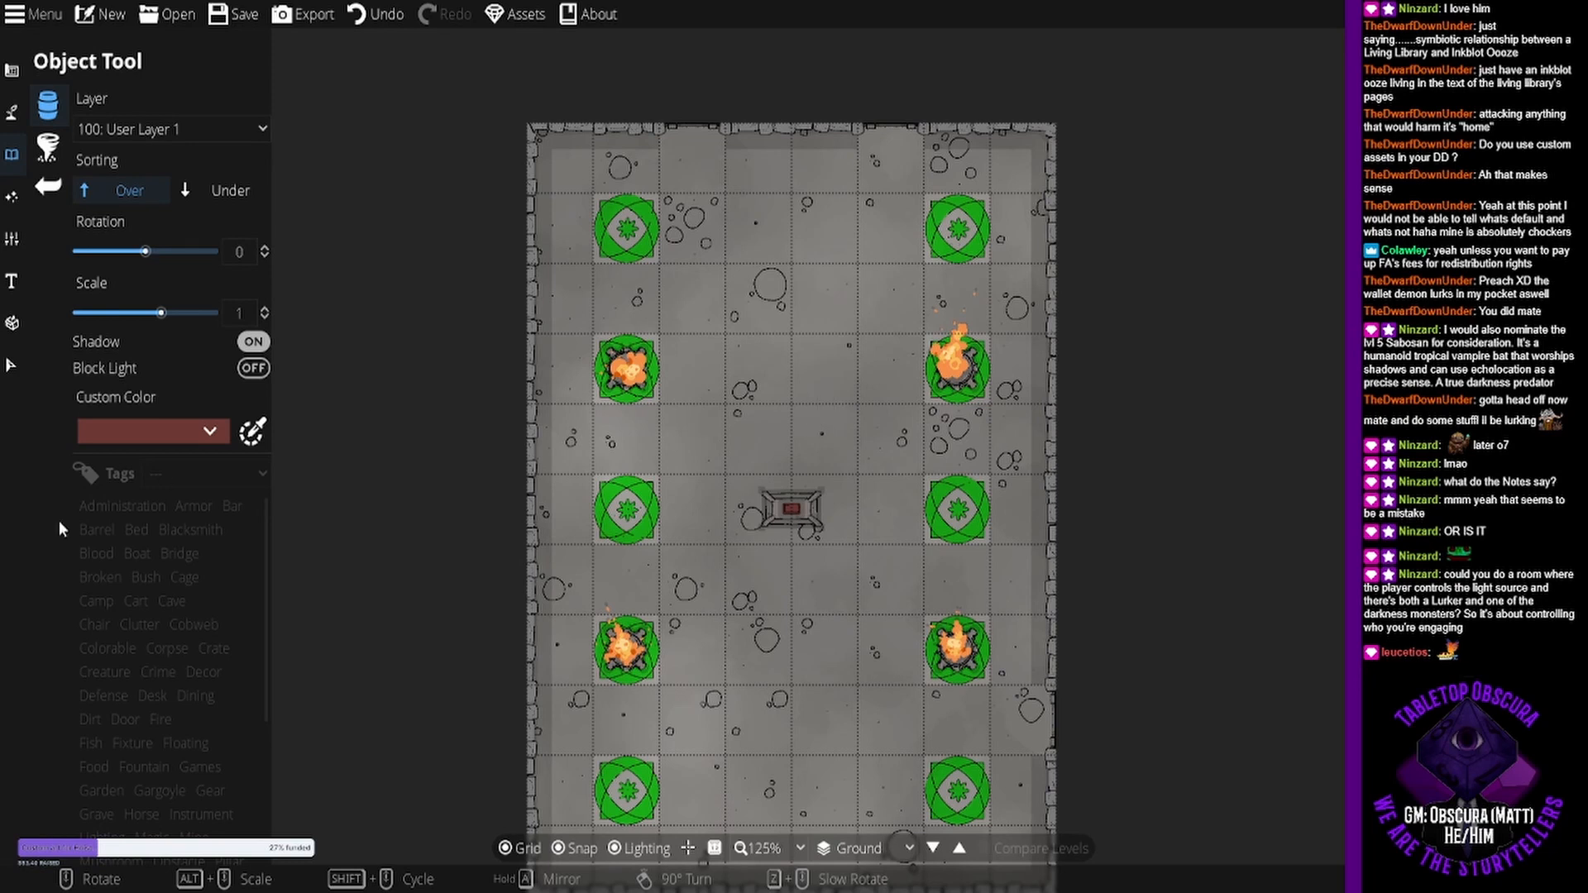
# - Delete the fire objects from all four pillars, leaving the bare pillars in place
pyautogui.click(12, 365)
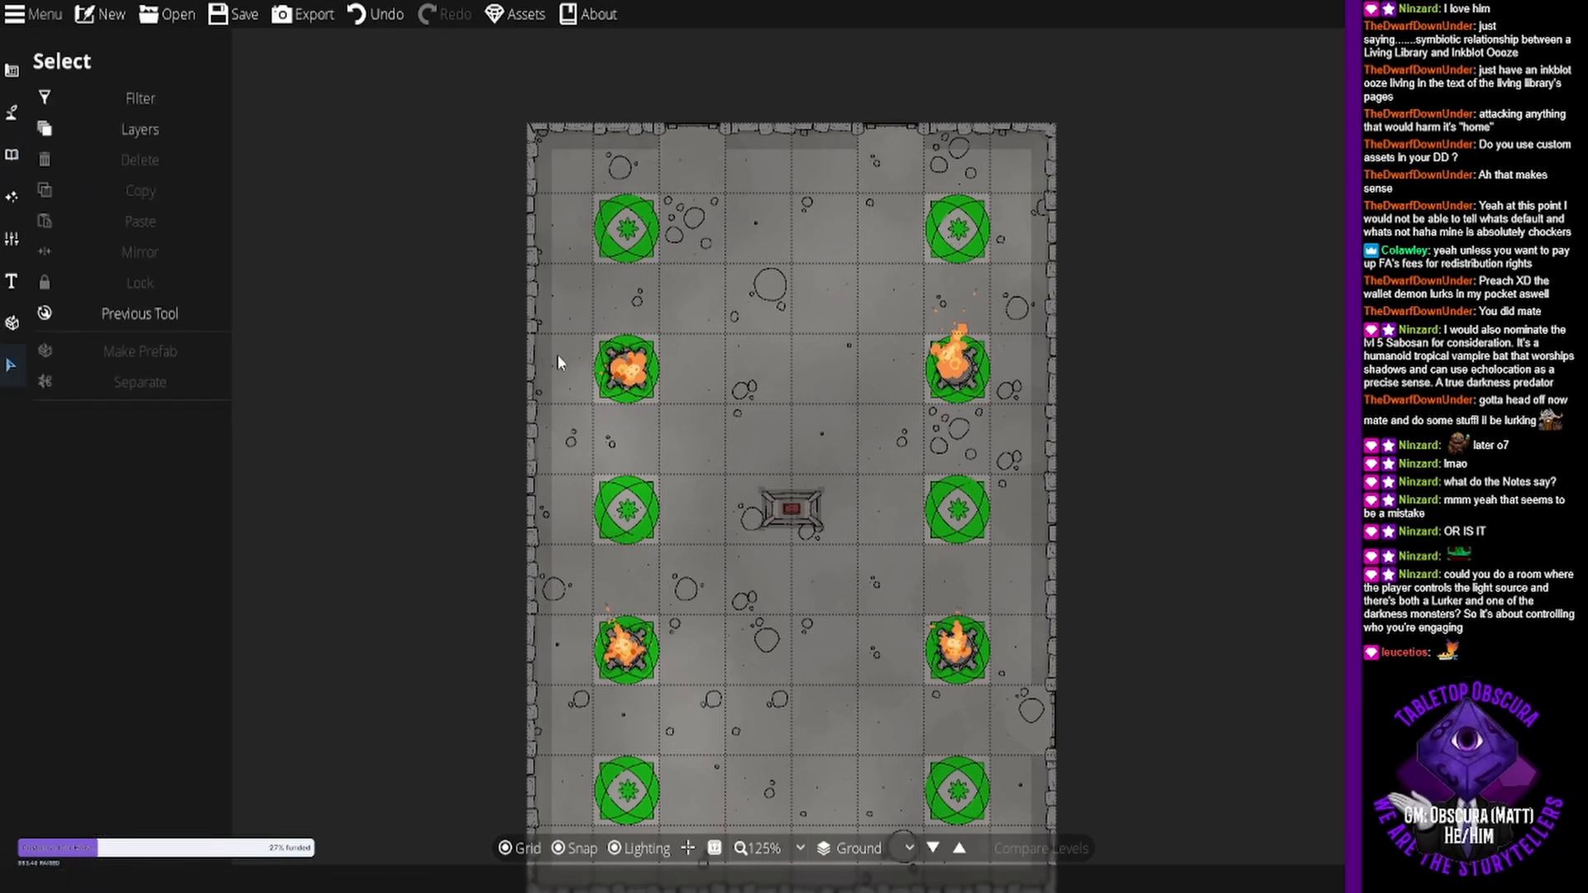
pyautogui.click(630, 370)
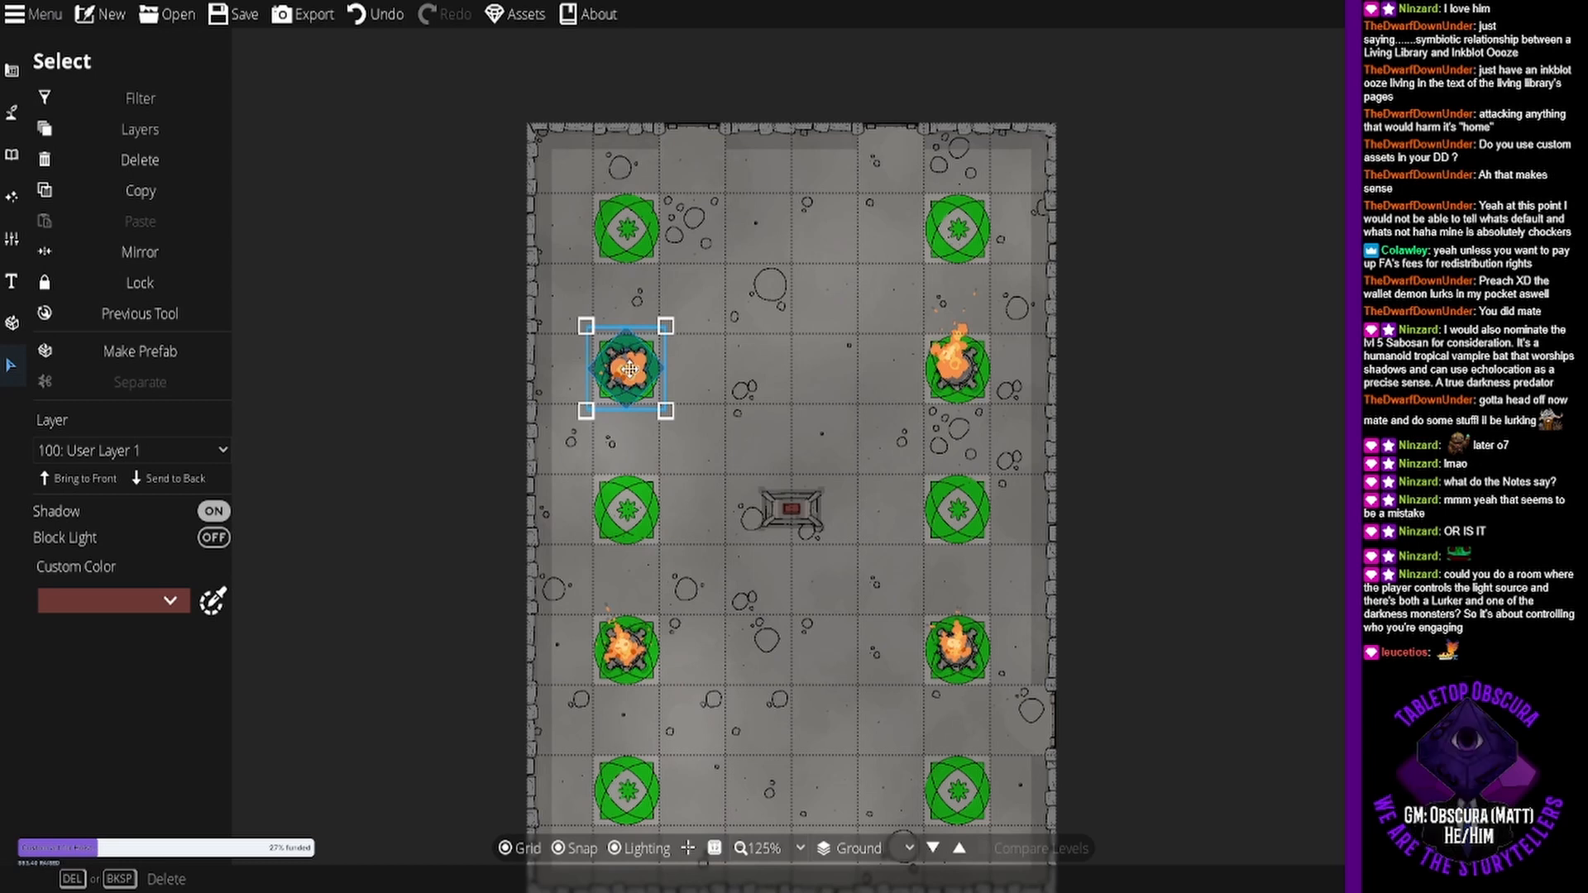
pyautogui.press('Delete')
pyautogui.click(955, 376)
pyautogui.press('Delete')
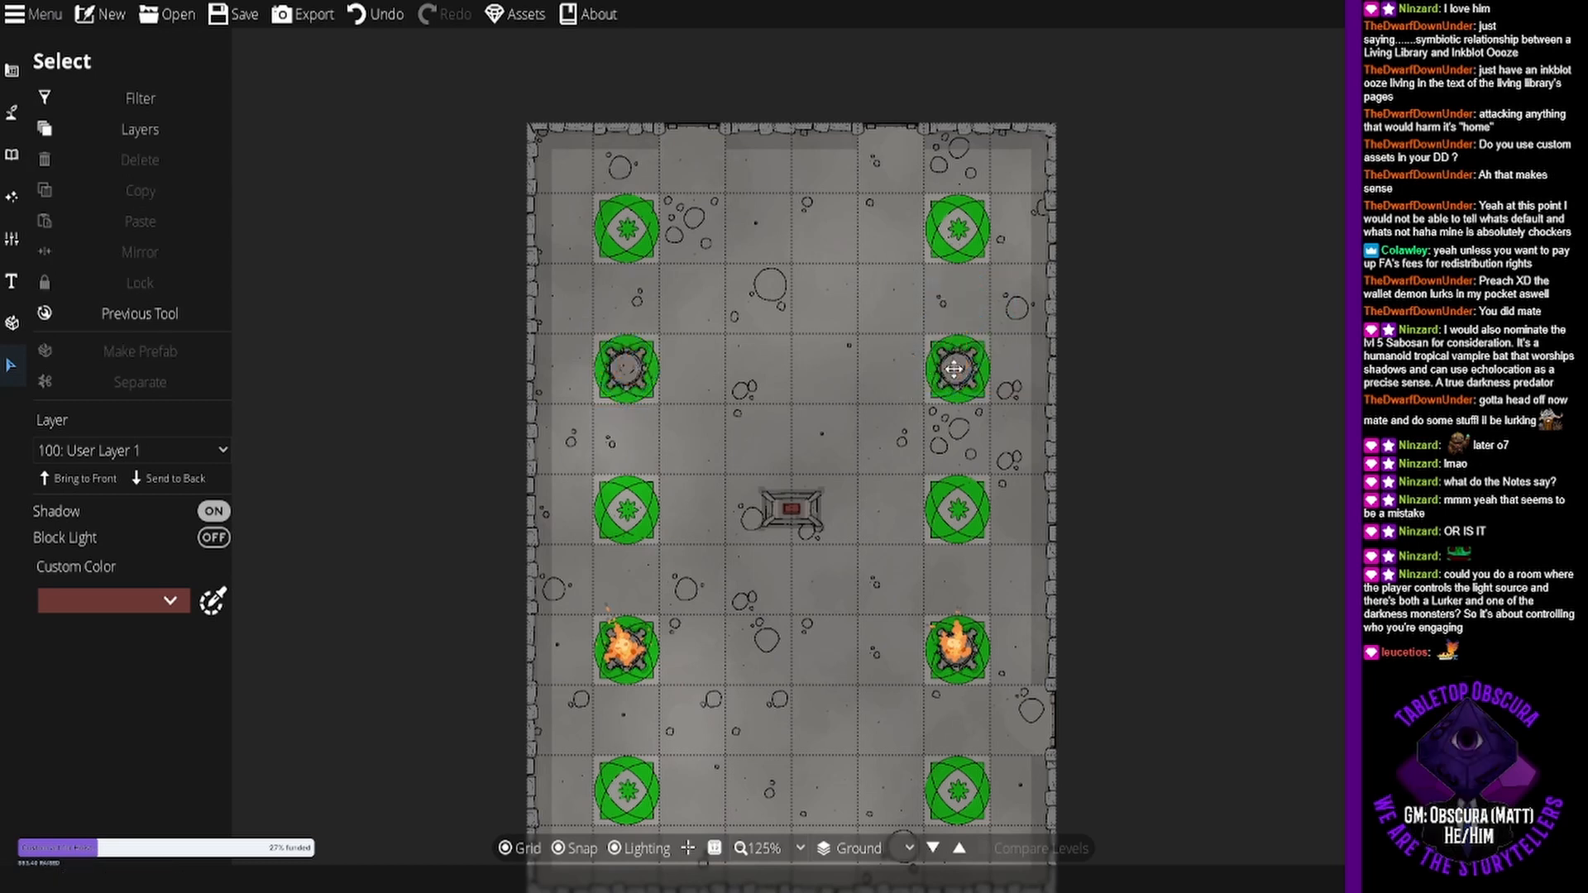
pyautogui.click(951, 643)
pyautogui.press('Delete')
pyautogui.click(626, 644)
pyautogui.press('Delete')
pyautogui.moveTo(814, 692); pyautogui.dragTo(835, 606)
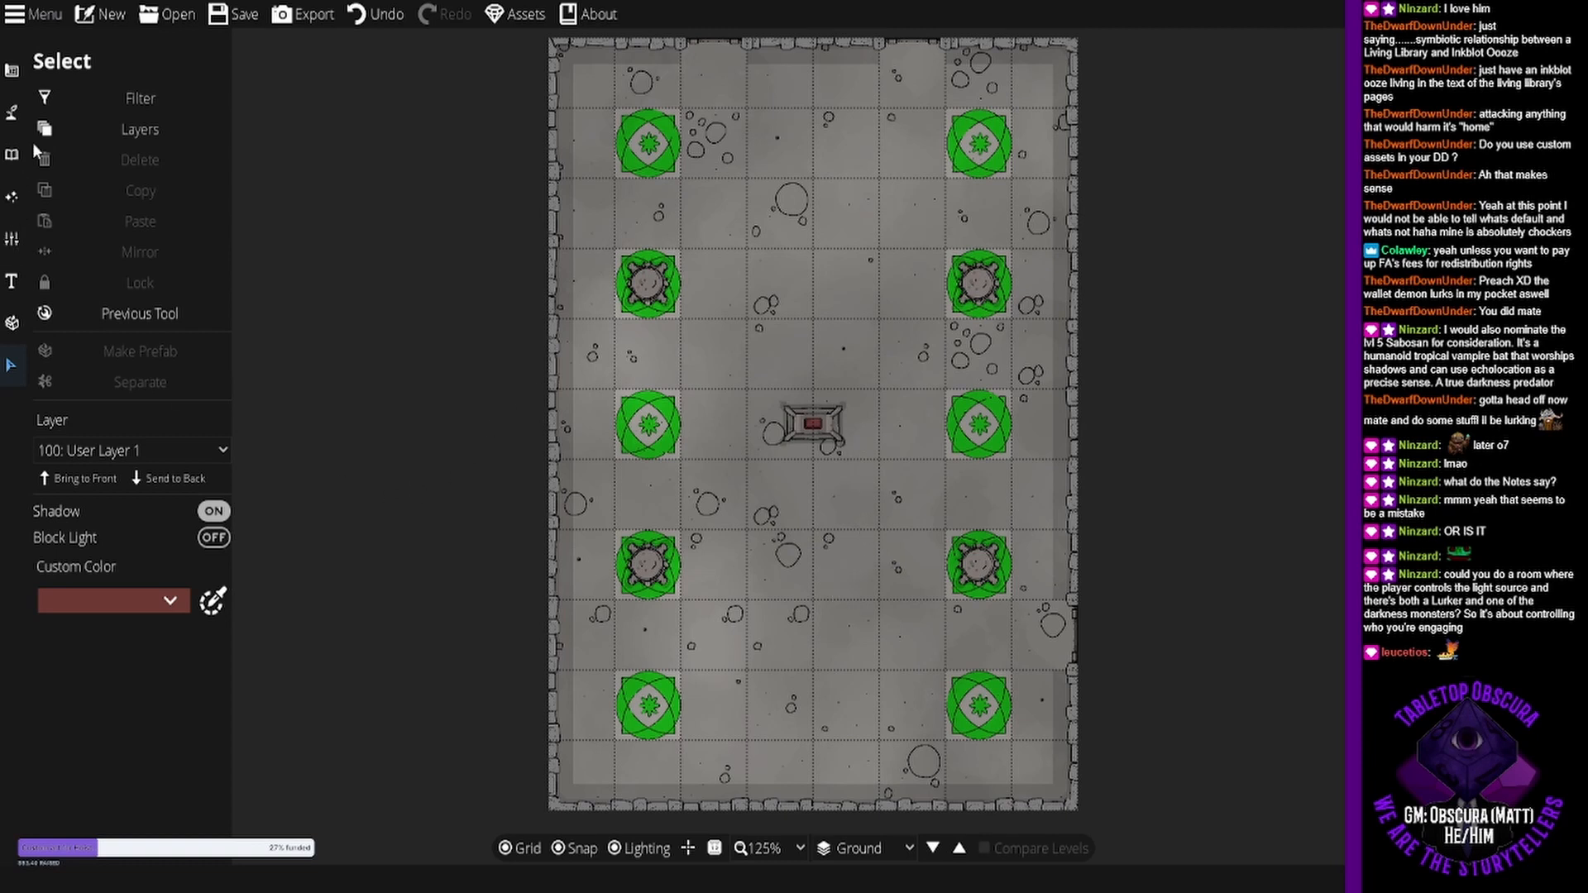
# - Set up a rectangular pattern shape with the solid diamond tile pattern and a crimson red colour
pyautogui.click(11, 67)
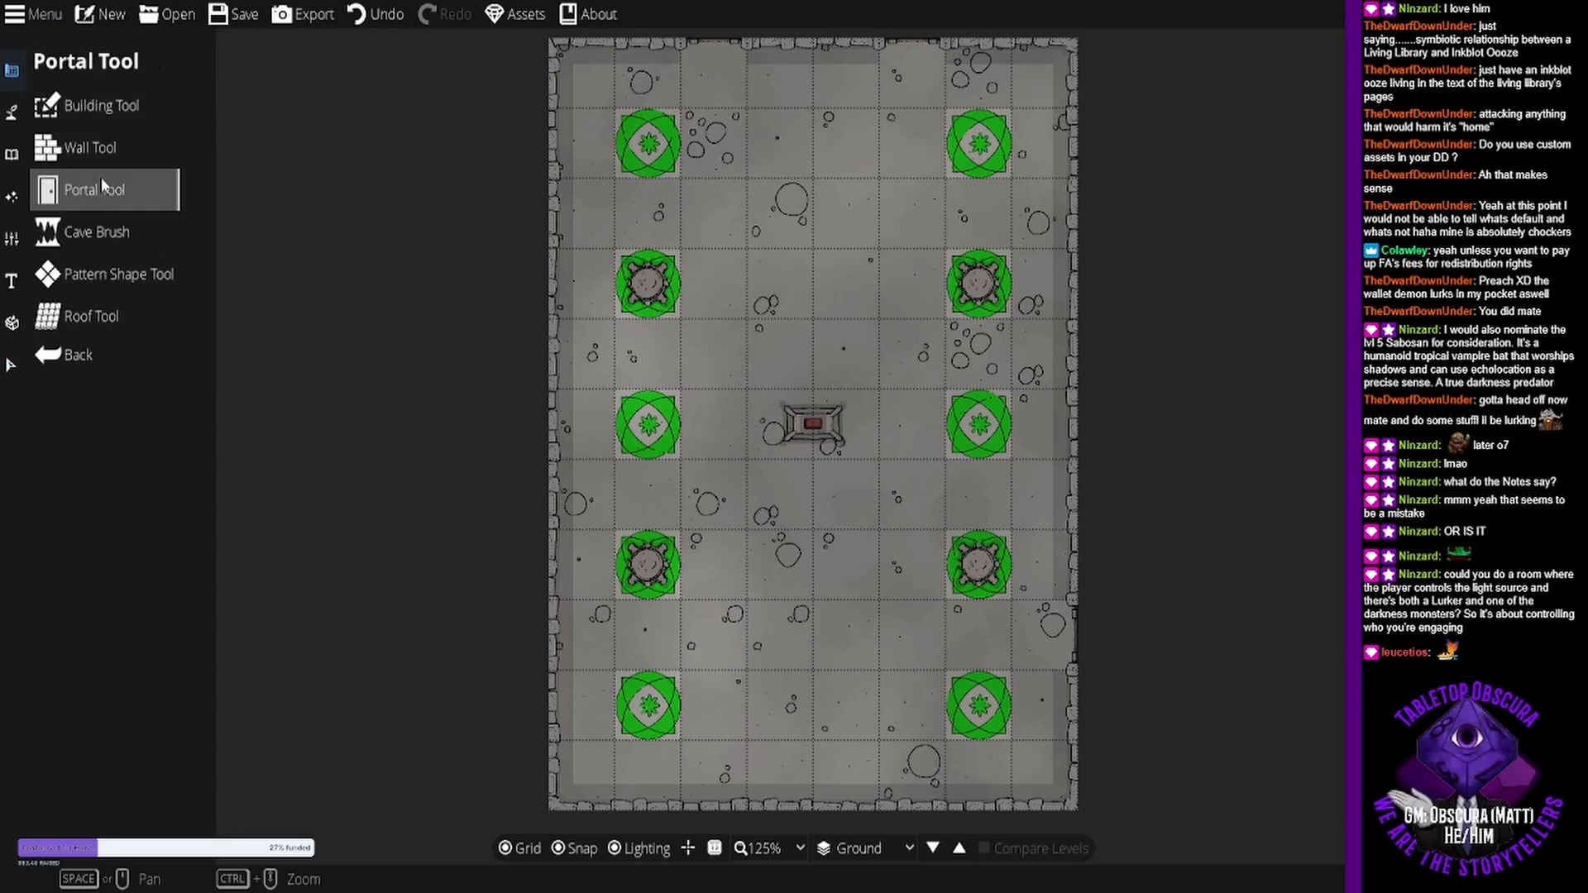
pyautogui.click(103, 275)
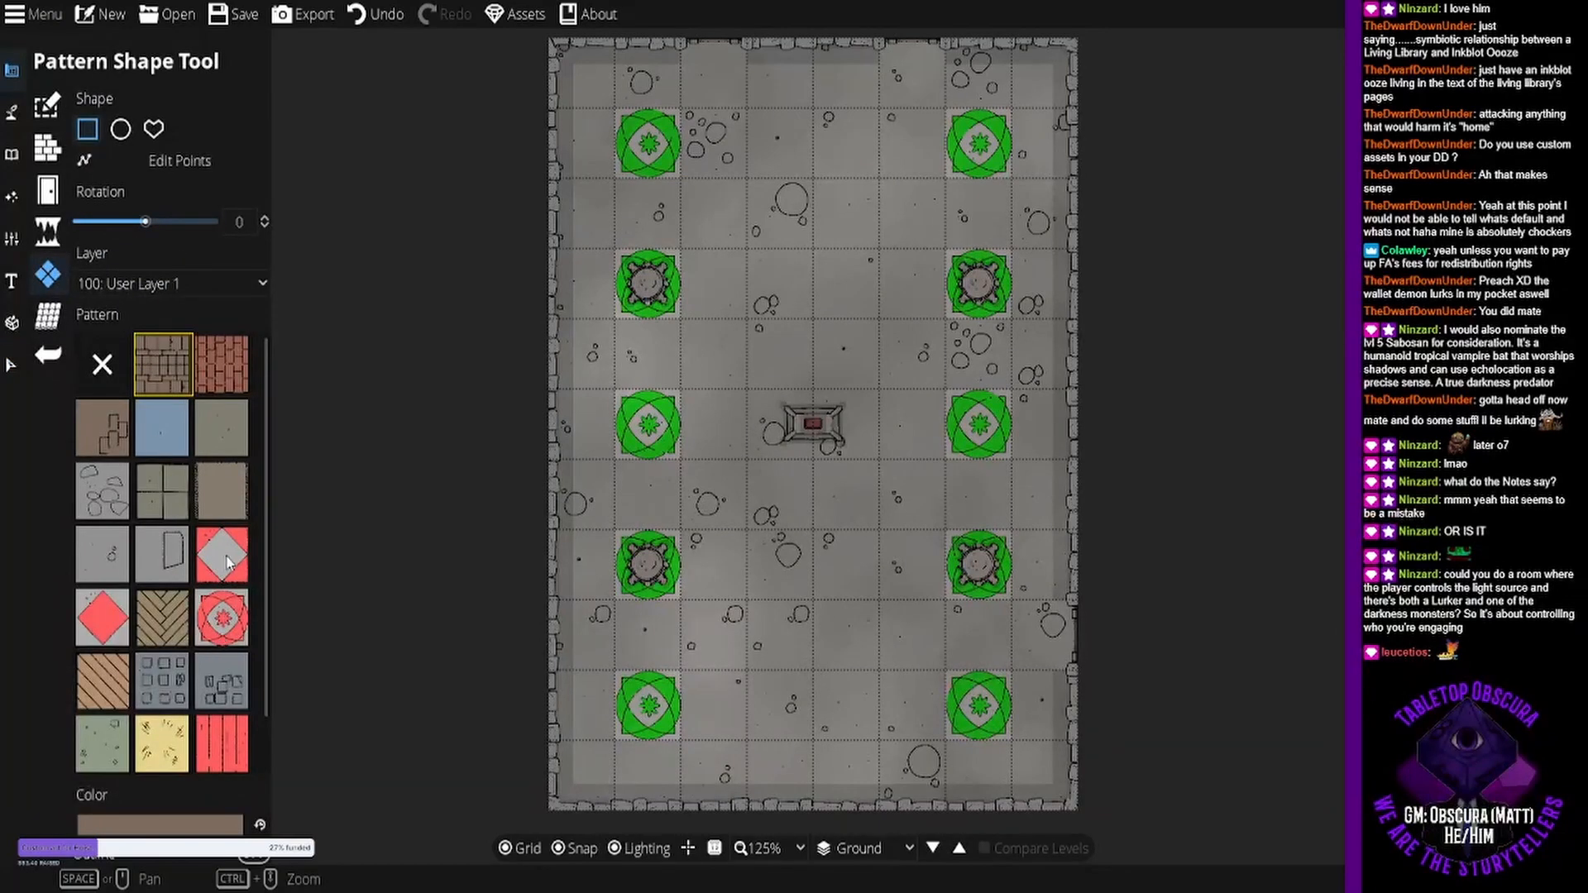
pyautogui.click(119, 637)
pyautogui.click(178, 824)
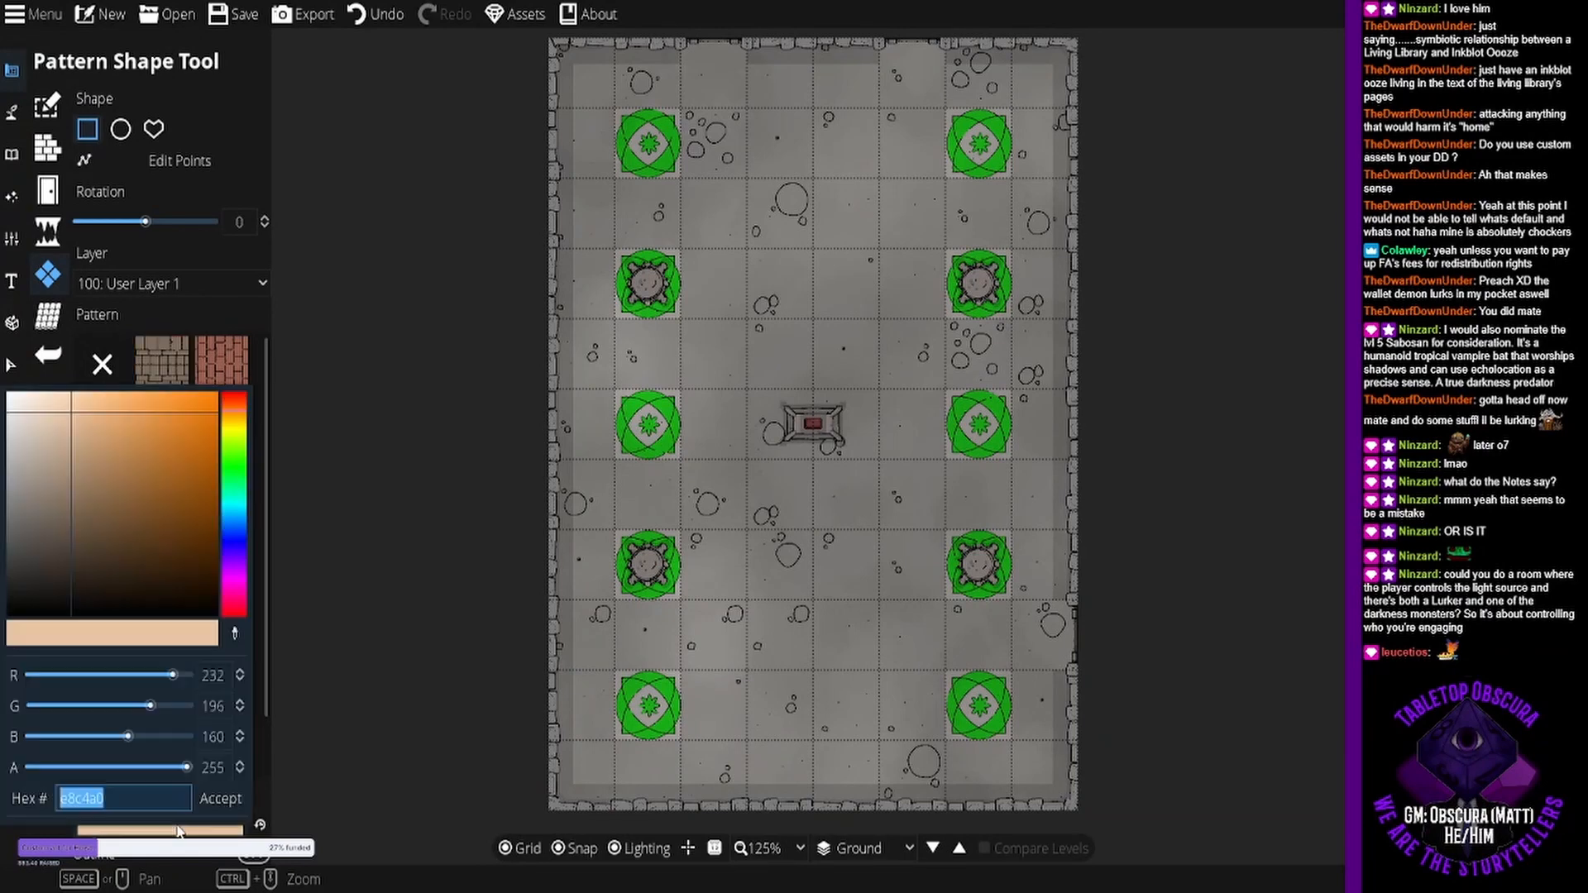
pyautogui.moveTo(240, 480); pyautogui.dragTo(238, 613)
pyautogui.click(135, 486)
pyautogui.moveTo(136, 490); pyautogui.dragTo(186, 426)
pyautogui.click(221, 797)
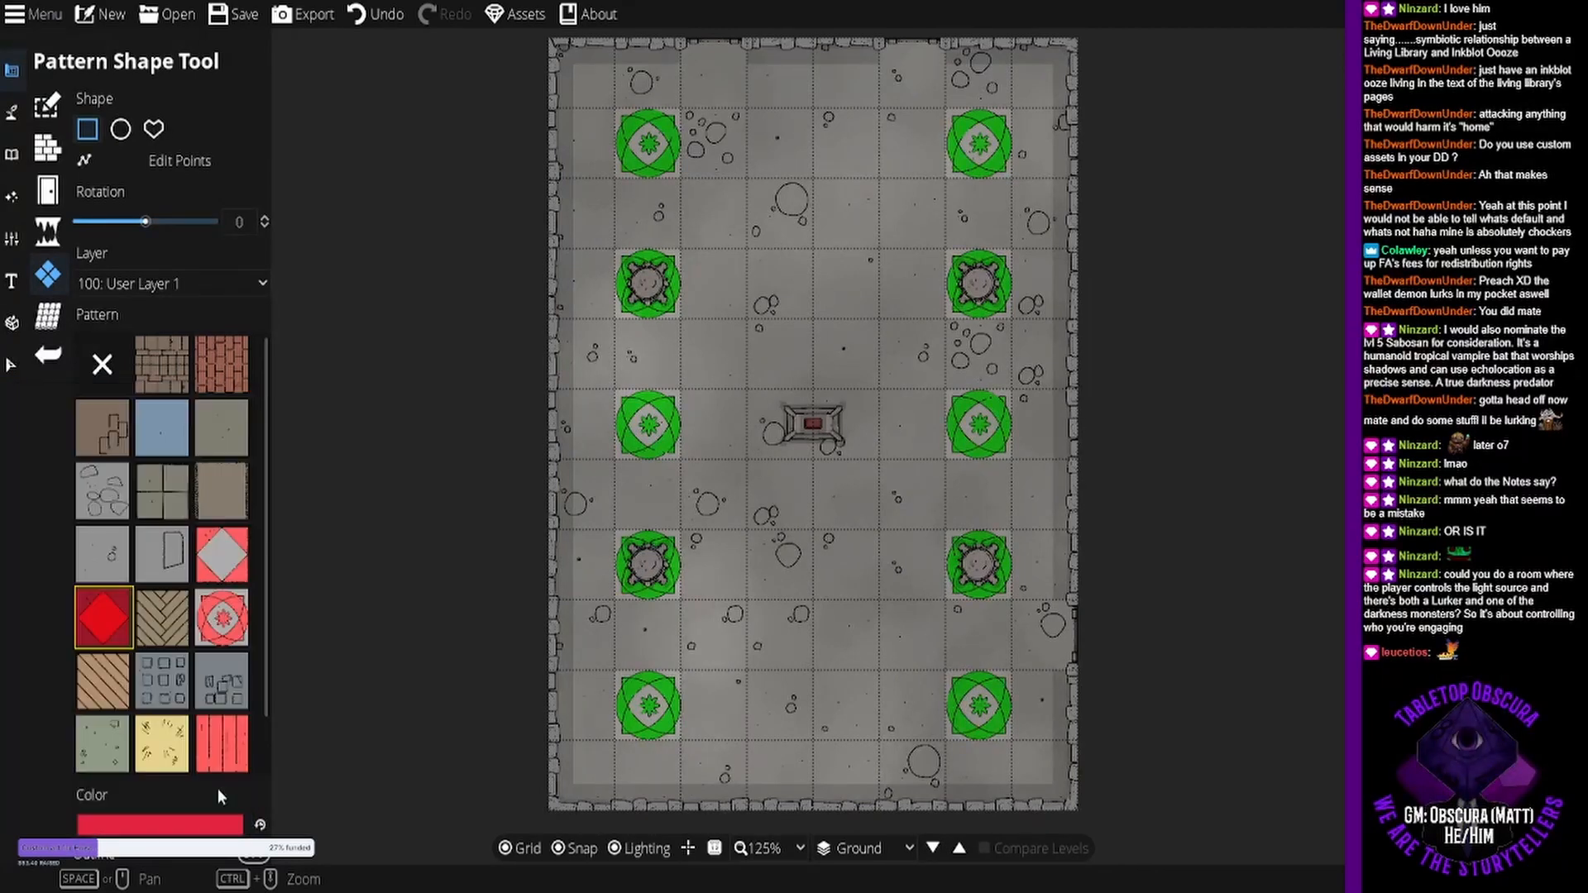
# - Draw the red diamond pattern over a block two squares wide and three high around the central altar
pyautogui.moveTo(771, 503); pyautogui.dragTo(807, 429)
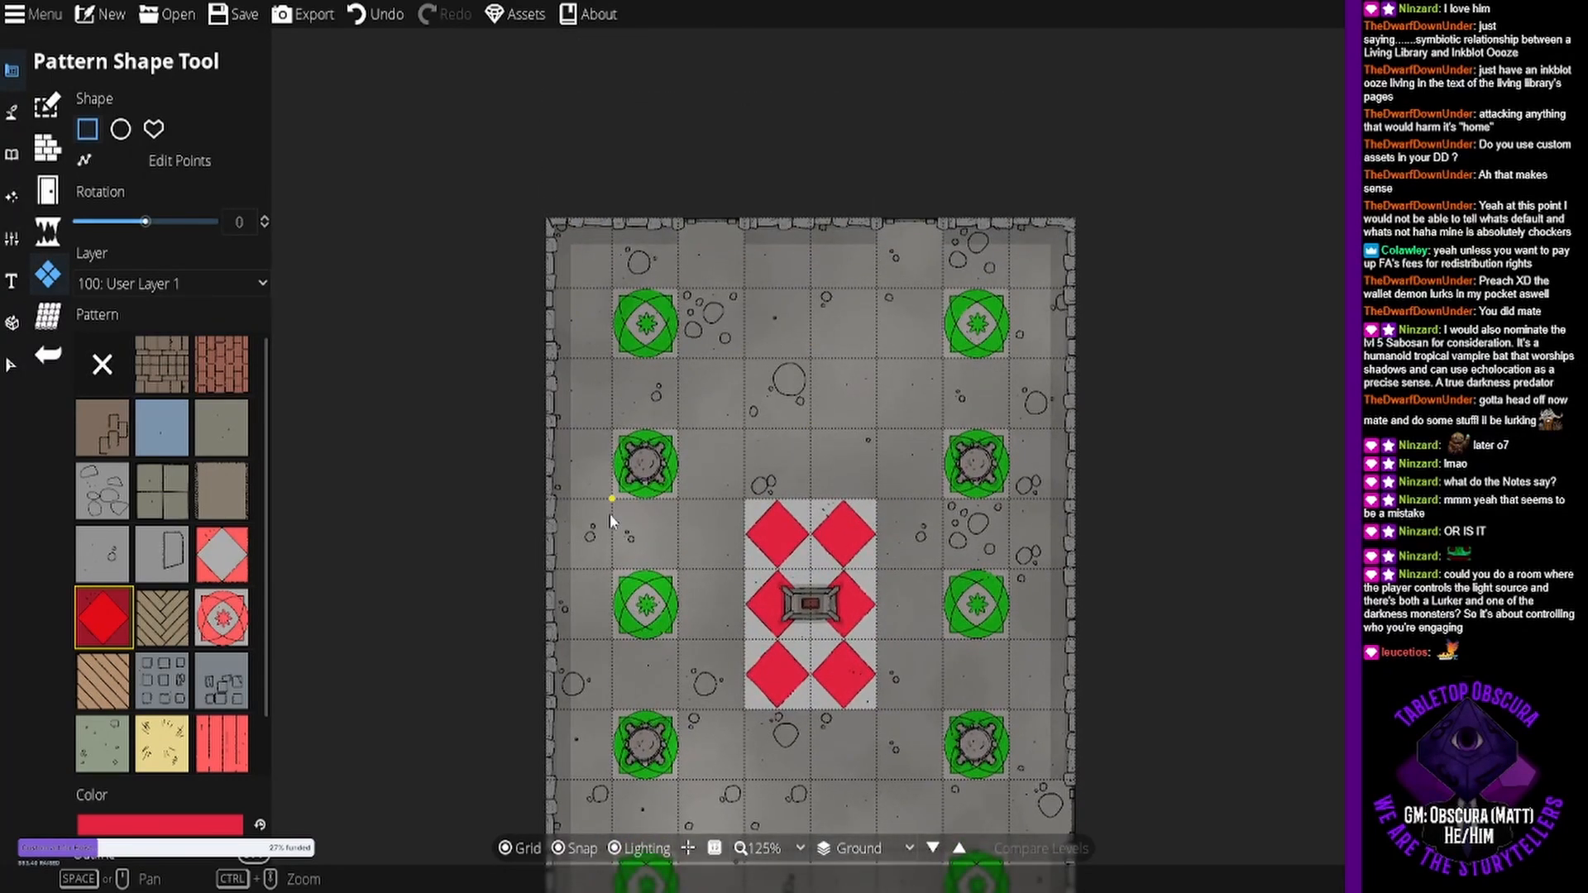
pyautogui.moveTo(628, 613); pyautogui.dragTo(628, 383)
pyautogui.moveTo(681, 330); pyautogui.dragTo(634, 402)
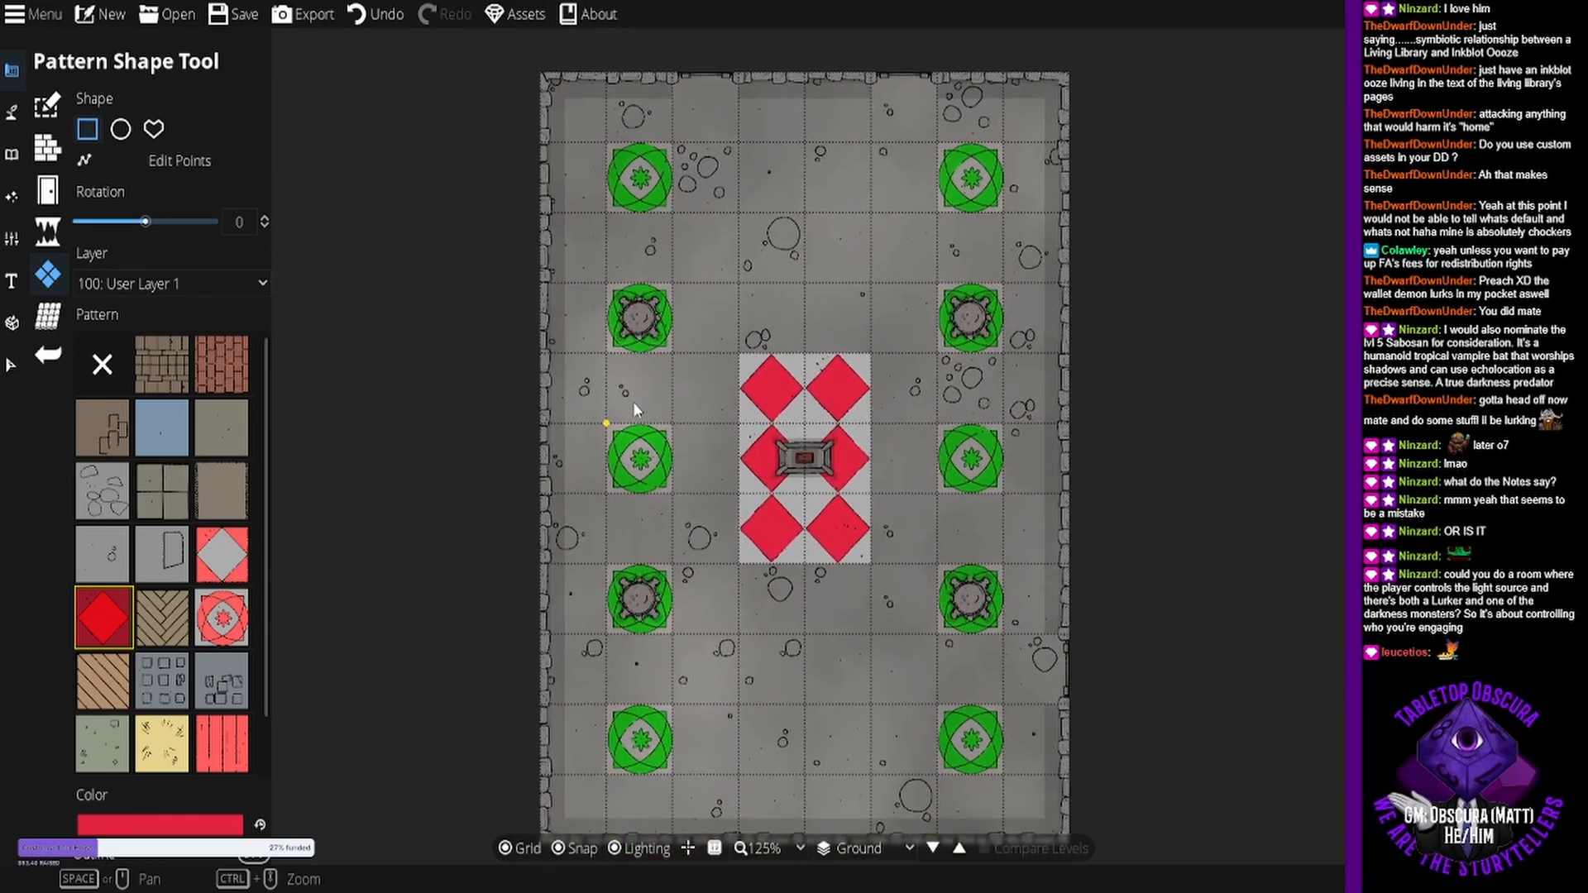
# - Place a cracked stone slab at scale 2 midway between the top pair of rosettes and another between the bottom pair
pyautogui.click(16, 120)
pyautogui.click(95, 147)
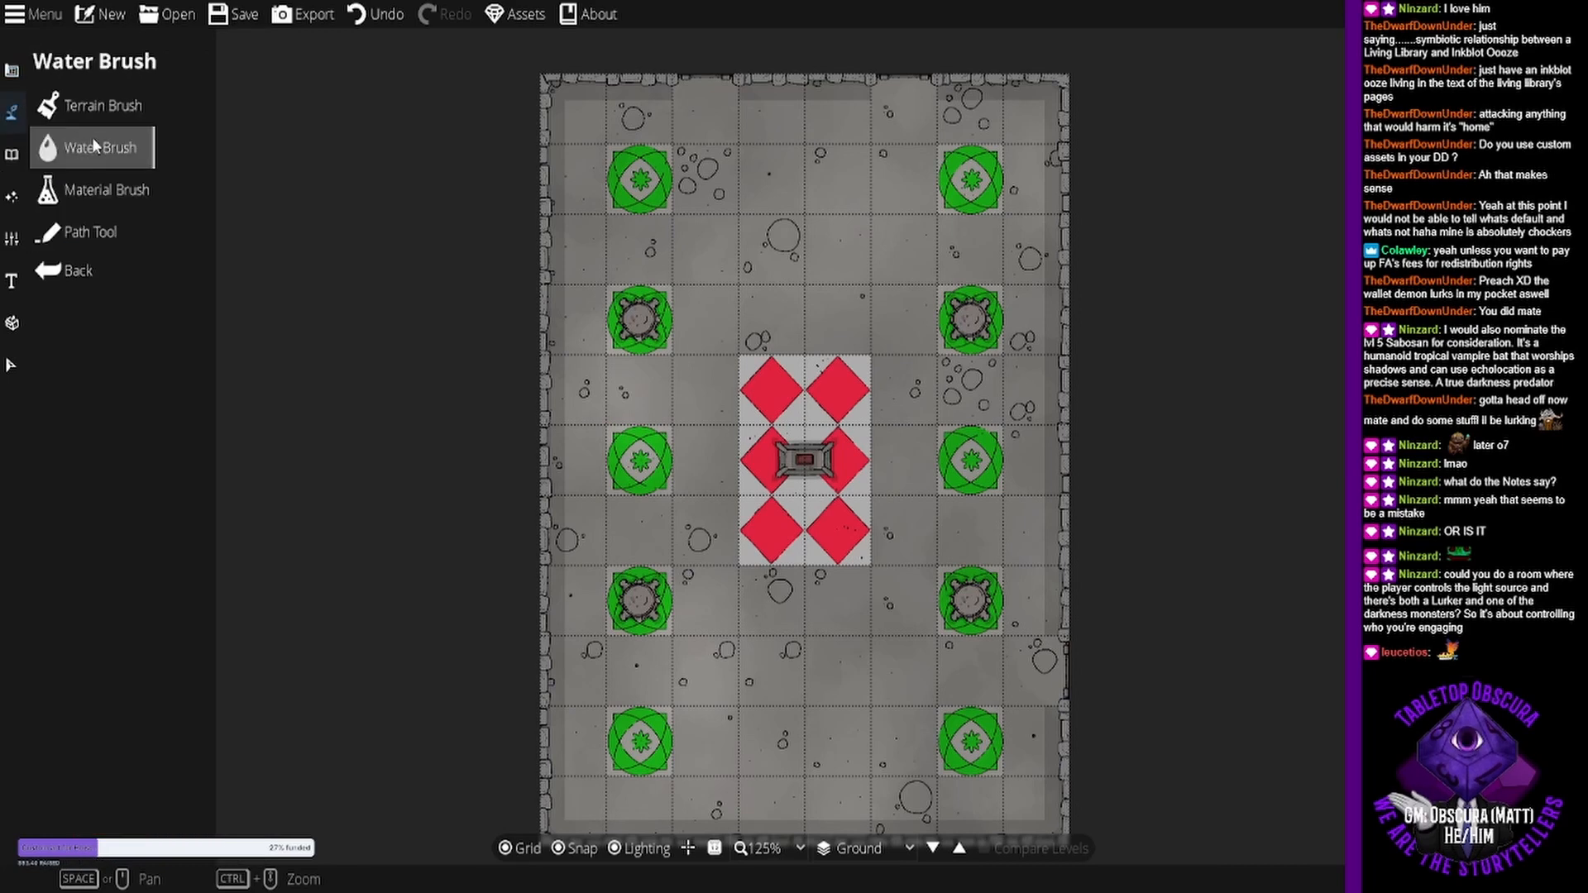
pyautogui.click(13, 155)
pyautogui.click(61, 114)
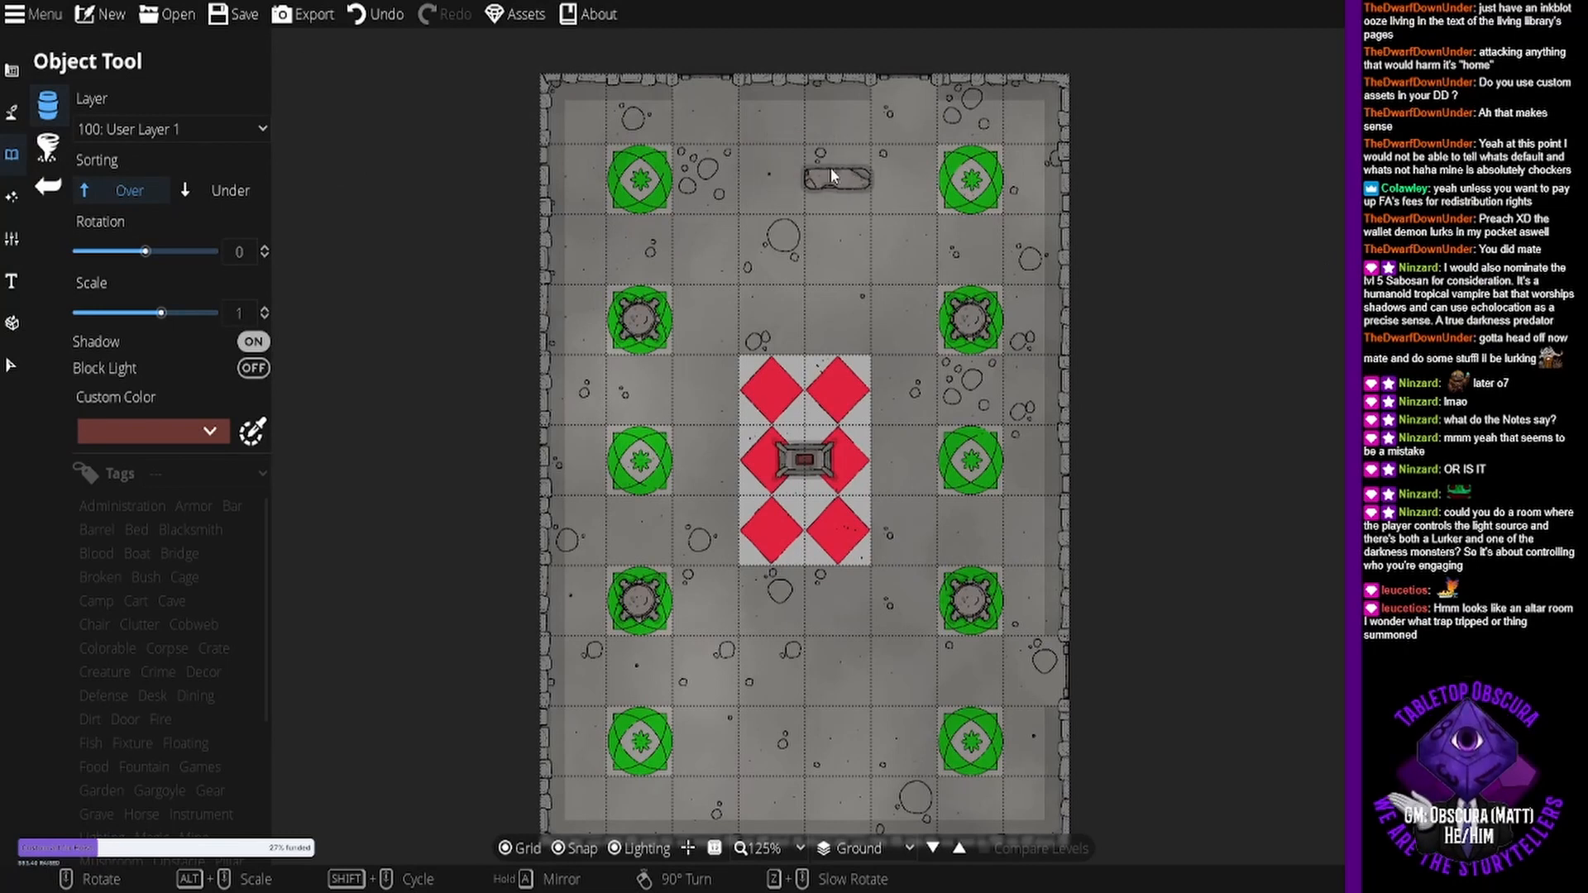
pyautogui.keyDown('alt'); pyautogui.scroll(5, 808, 180); pyautogui.keyUp('alt')
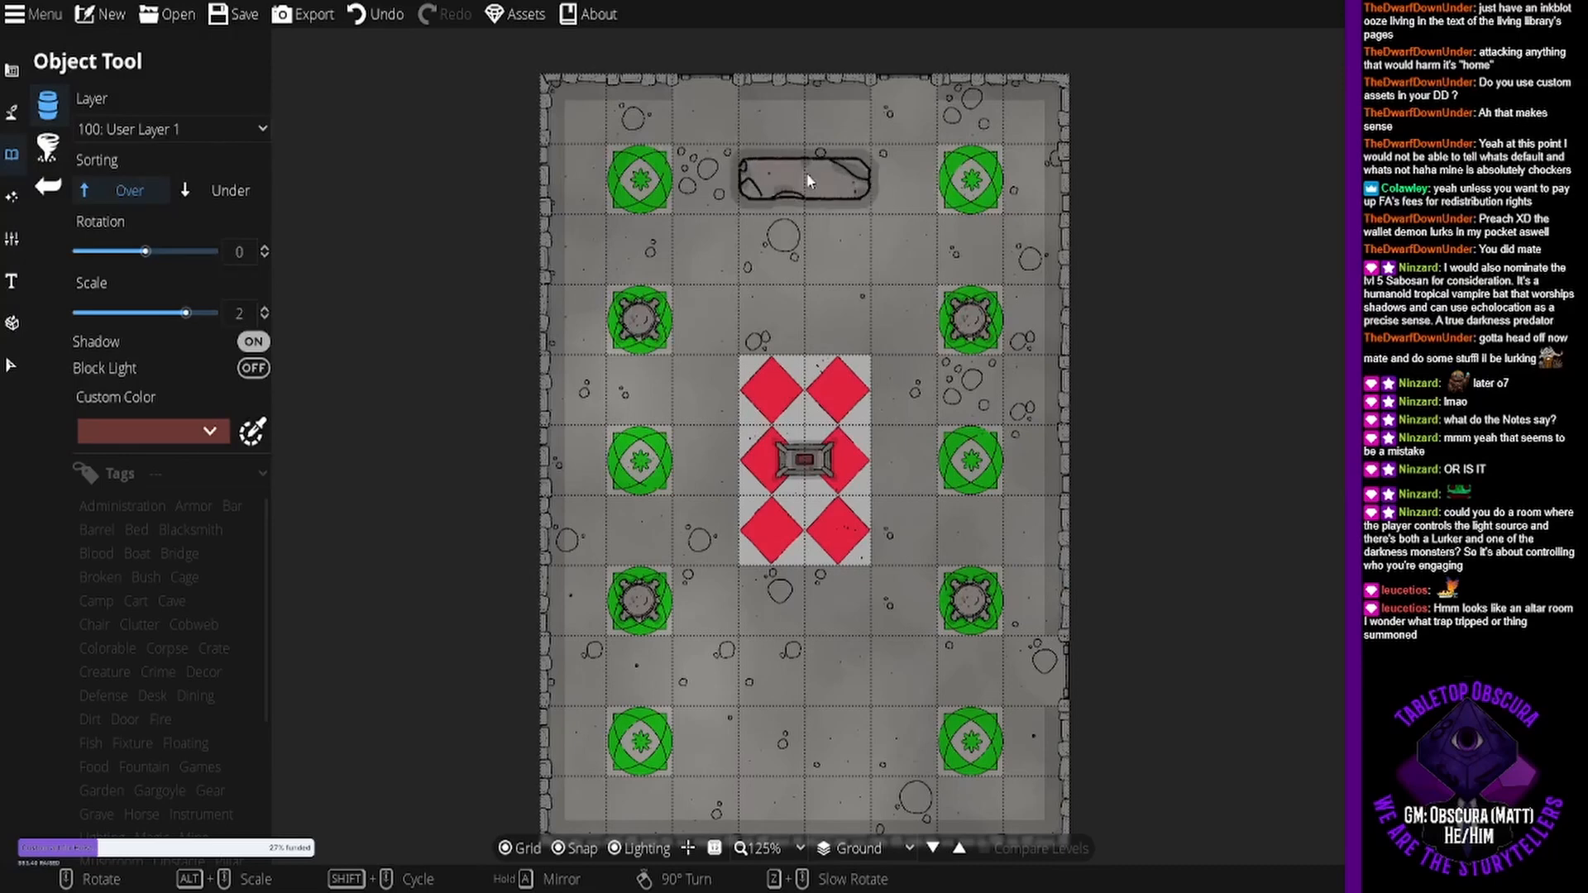
pyautogui.click(808, 180)
pyautogui.moveTo(798, 479); pyautogui.dragTo(801, 304)
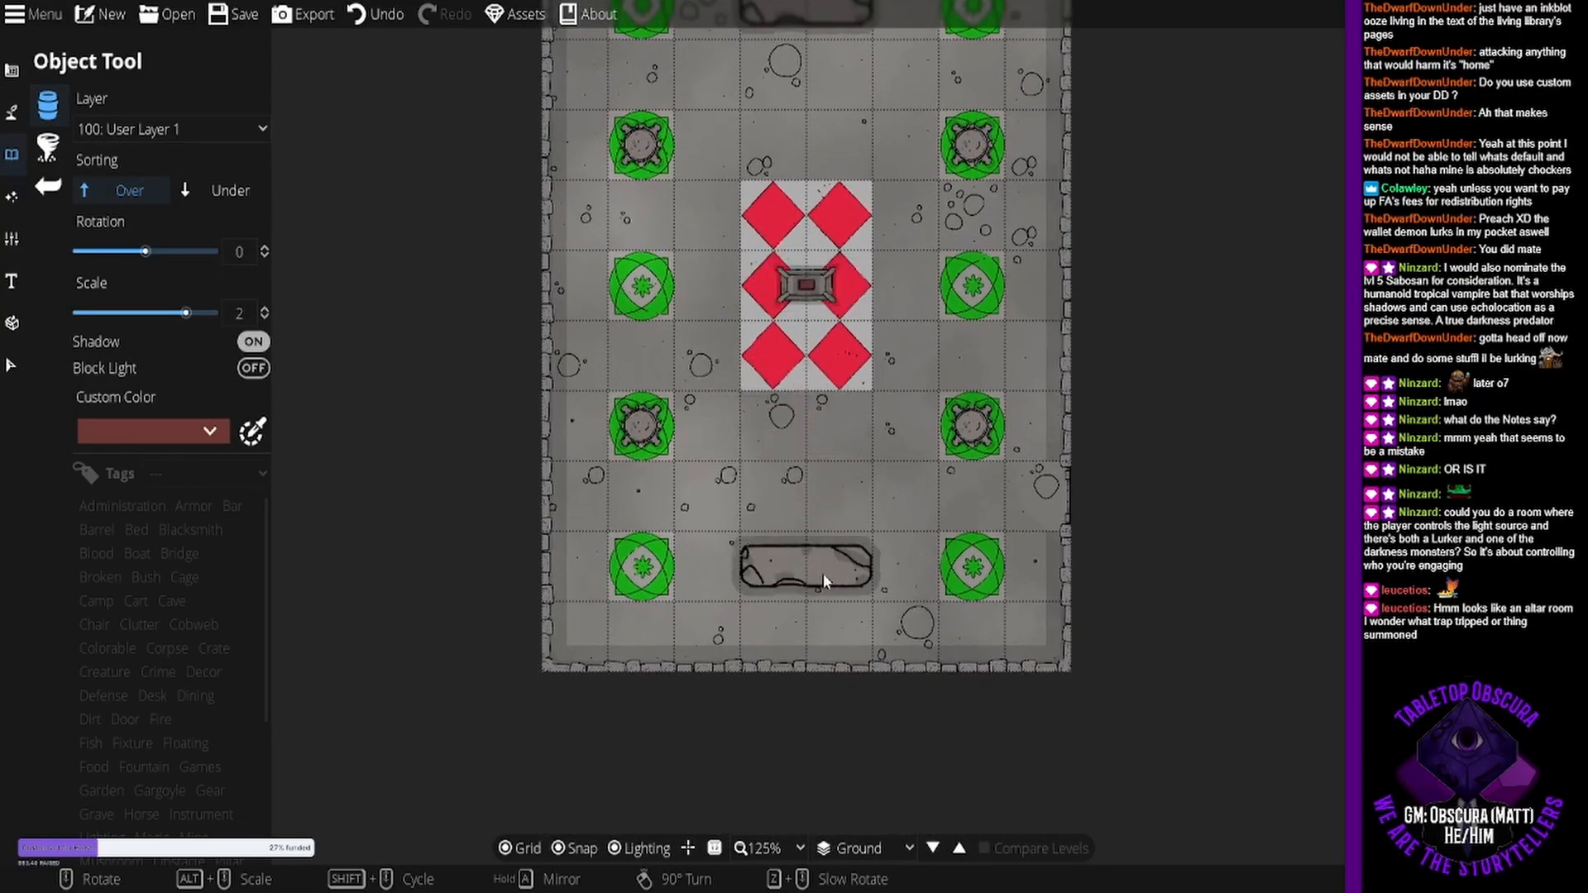
pyautogui.click(801, 570)
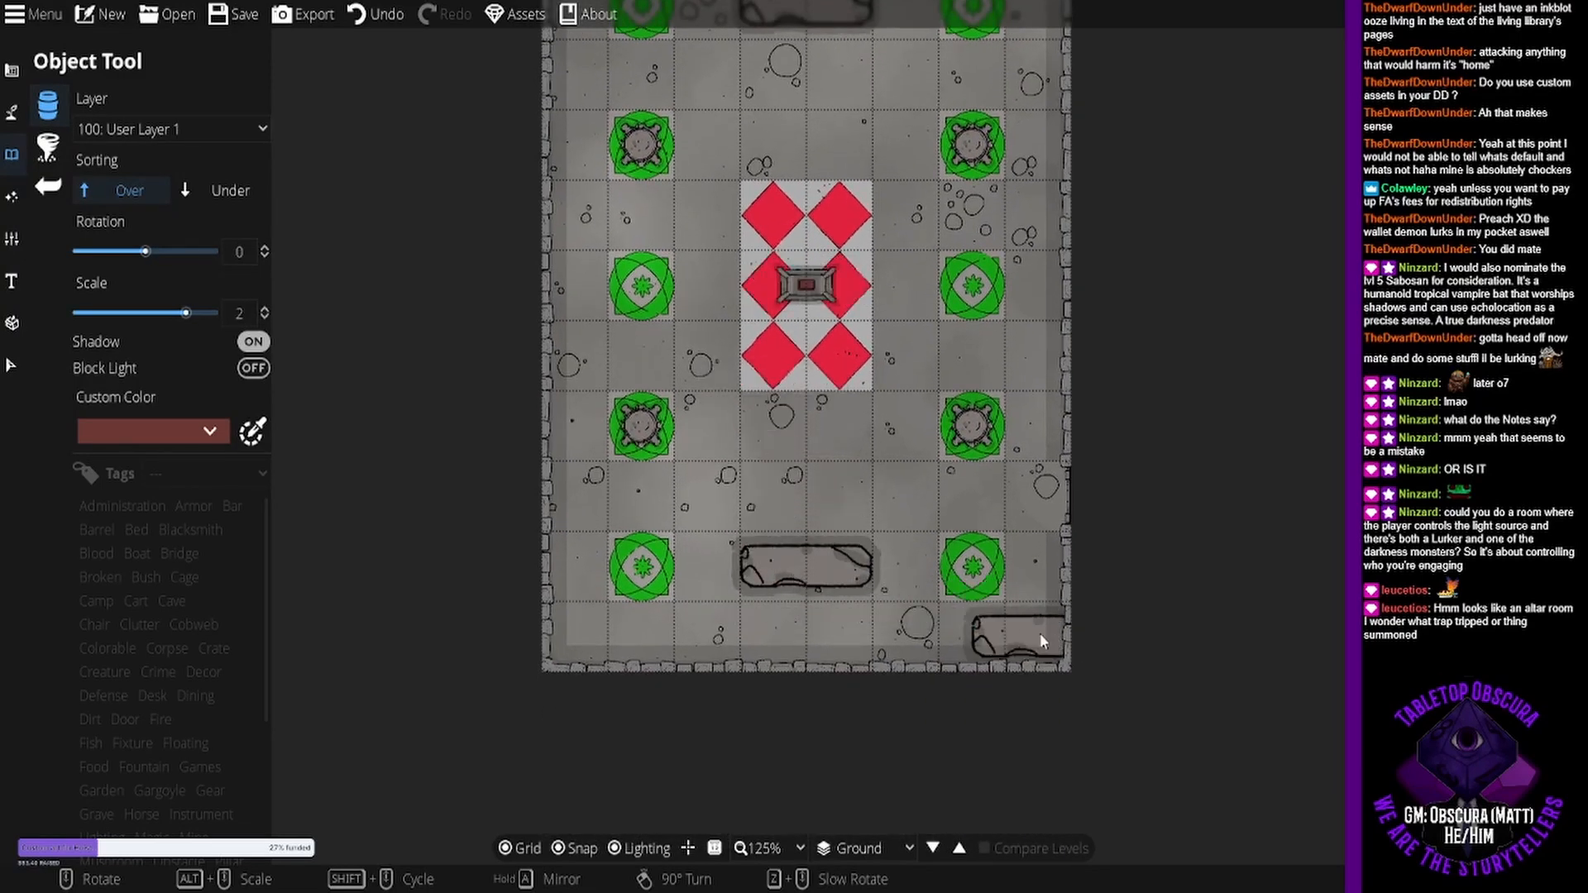
pyautogui.moveTo(917, 385); pyautogui.dragTo(883, 469)
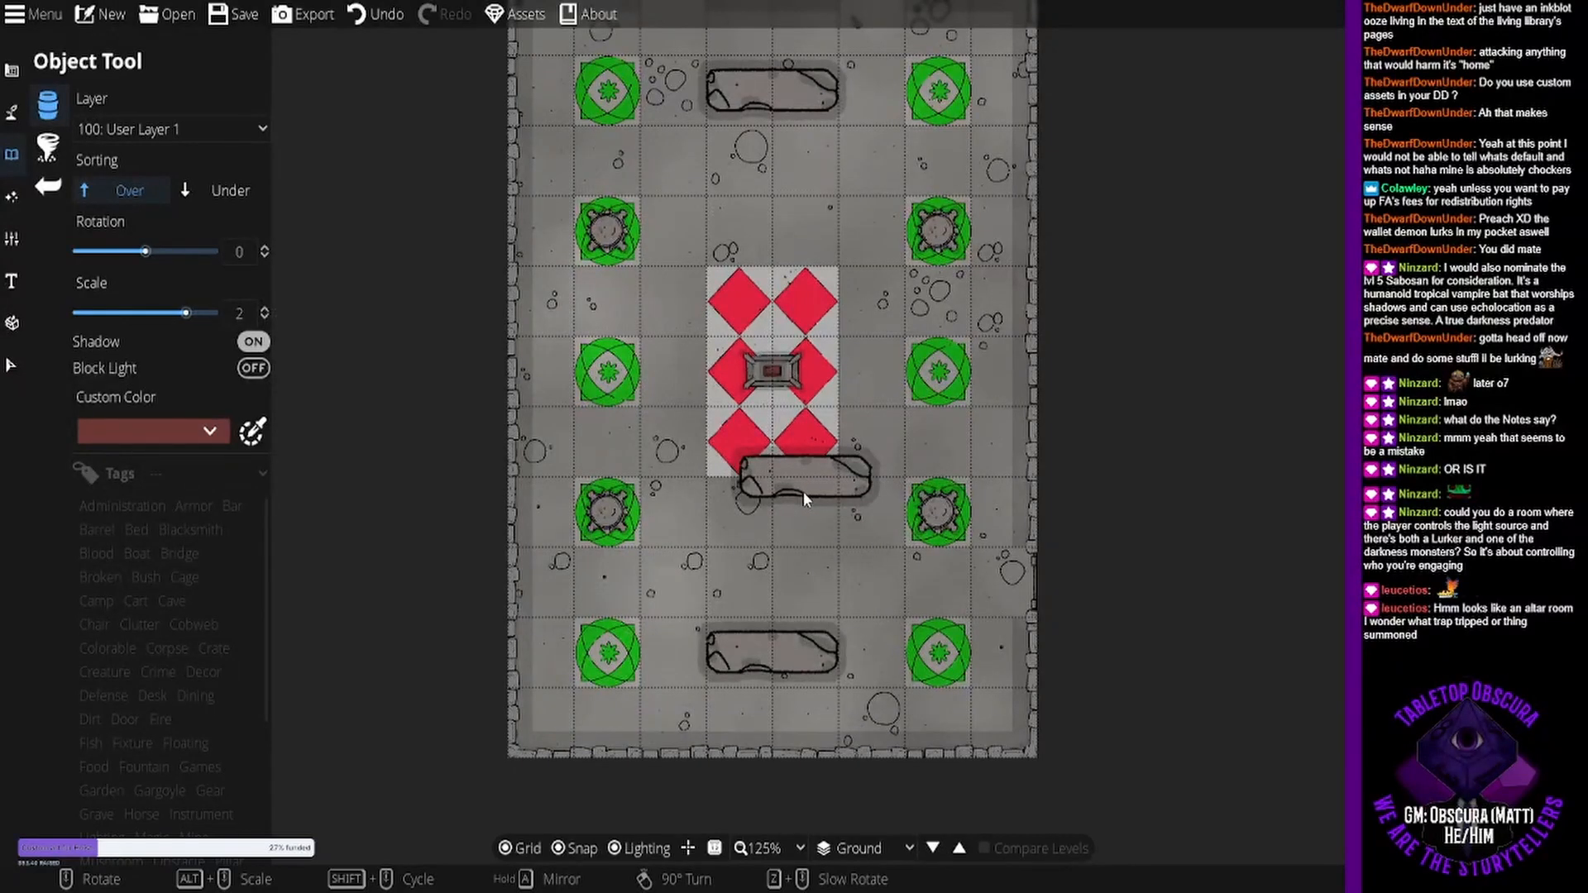
# - Save the altar room map and export it as a PNG
pyautogui.press('Escape')
pyautogui.moveTo(814, 308); pyautogui.dragTo(817, 370)
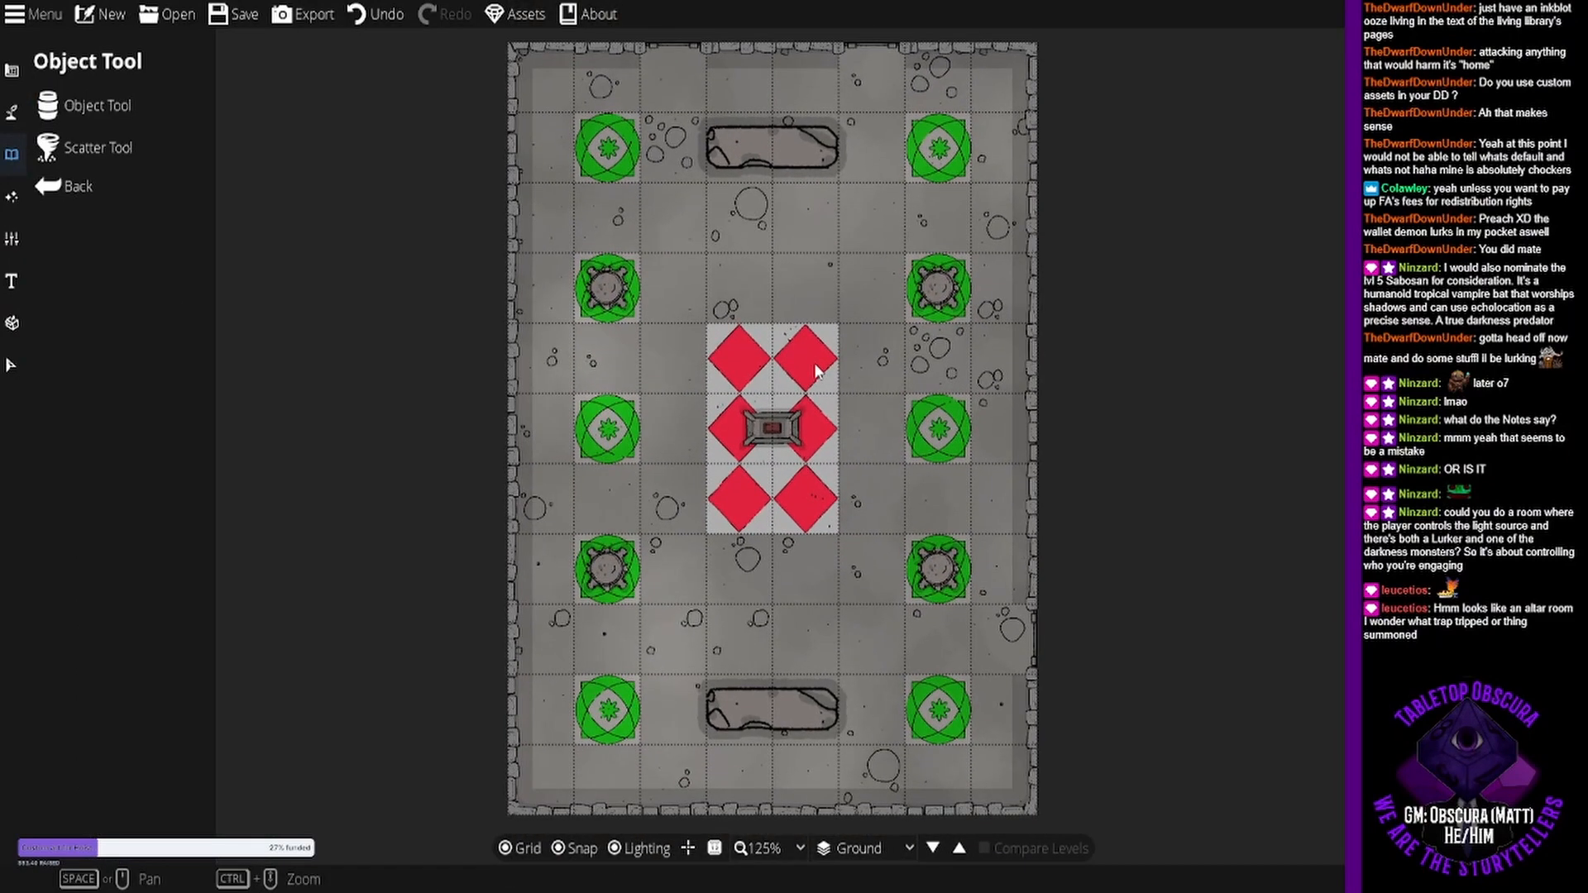
pyautogui.click(248, 13)
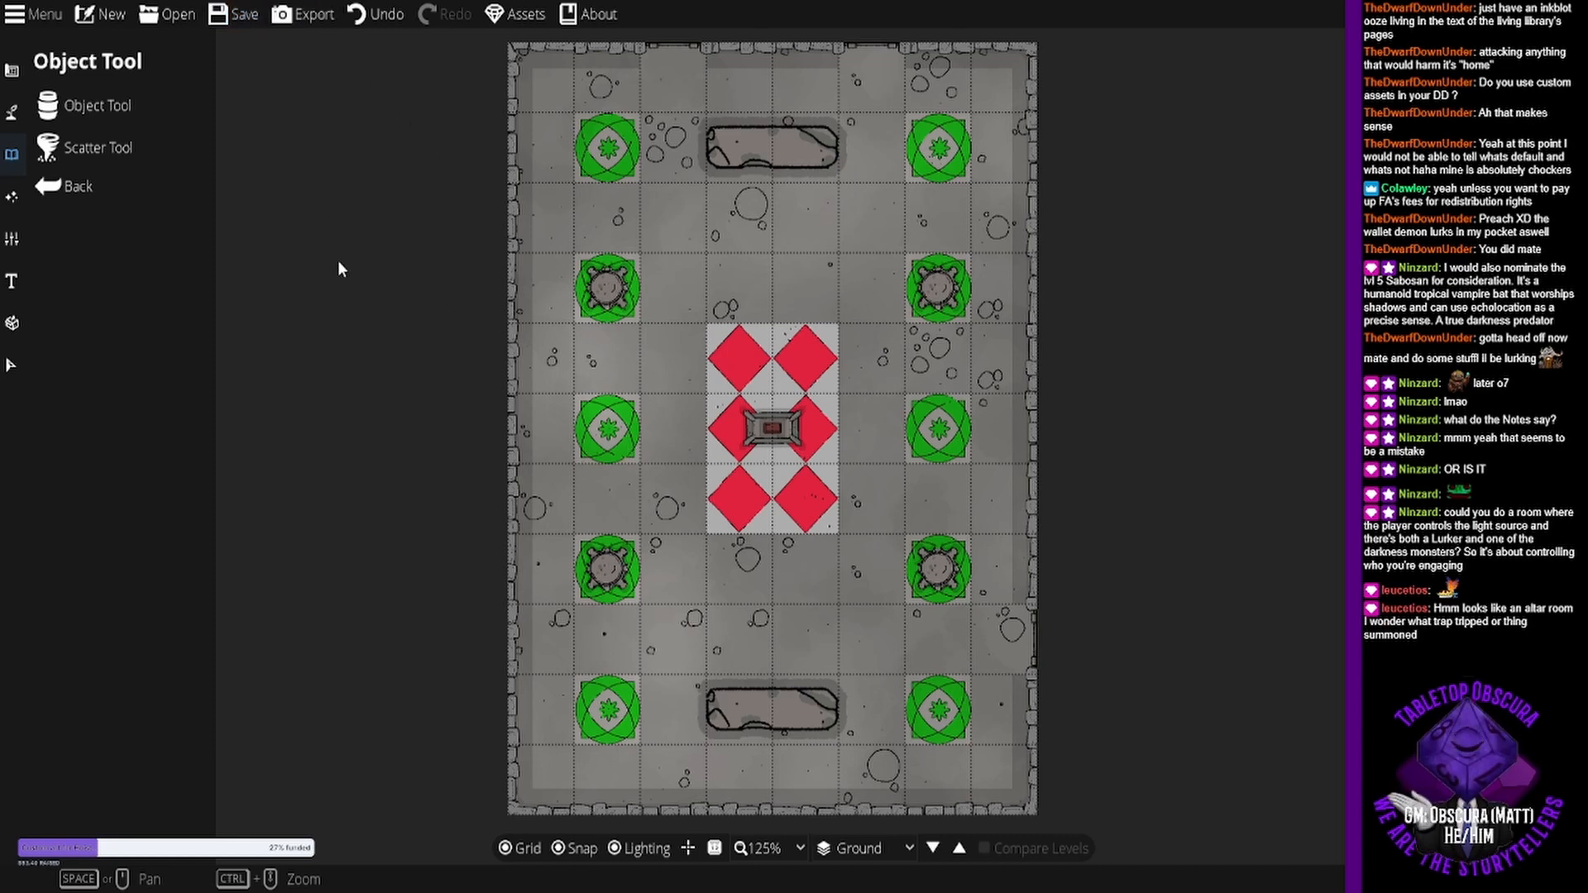
pyautogui.click(313, 15)
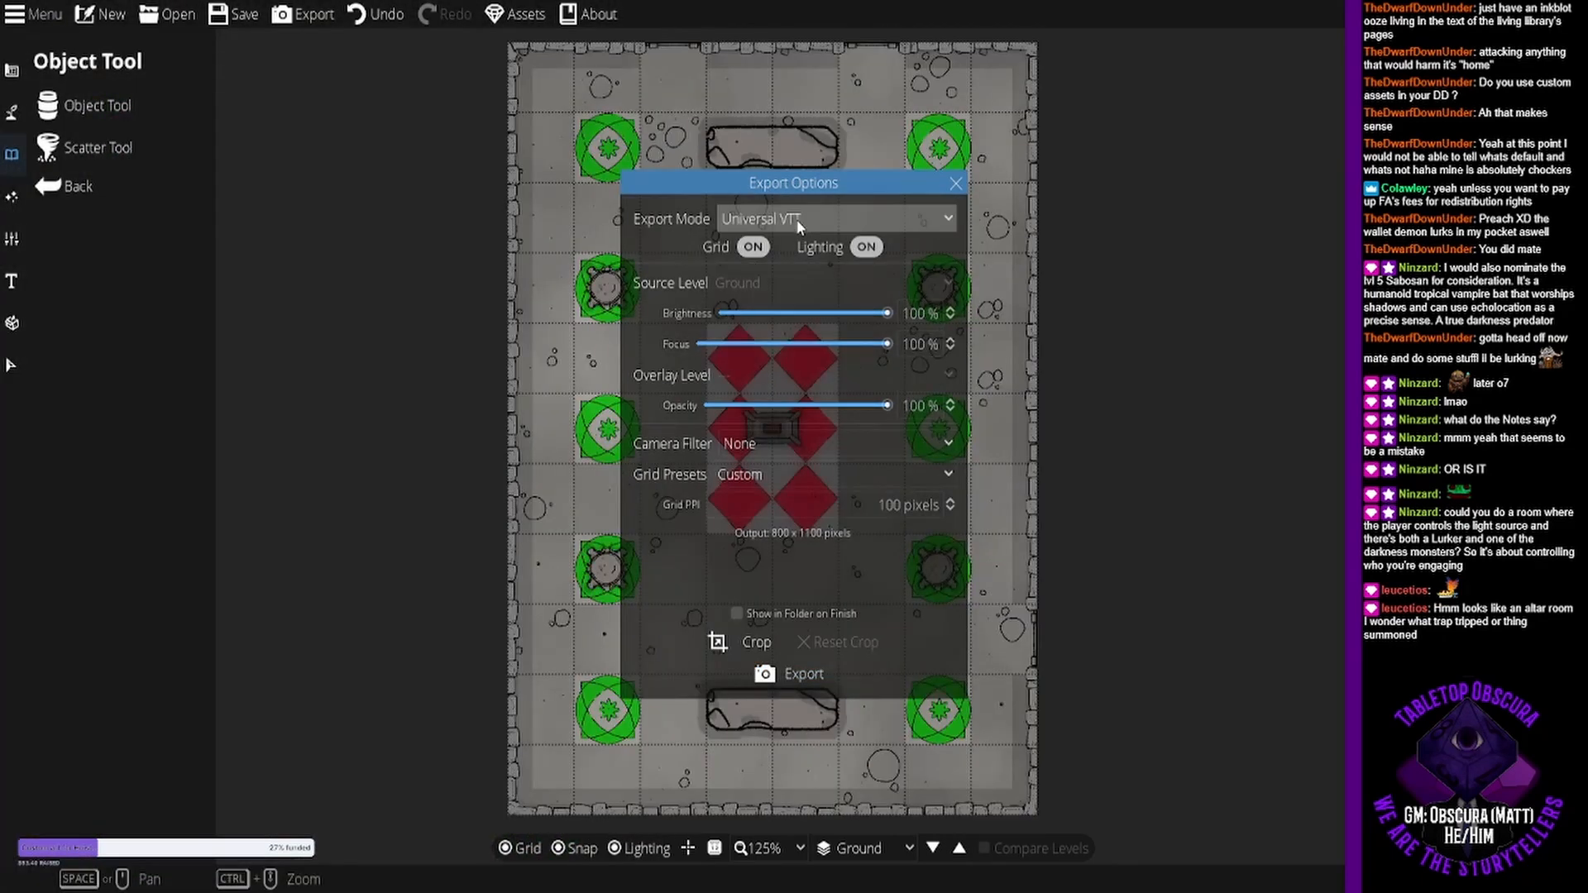
pyautogui.click(786, 220)
pyautogui.click(791, 250)
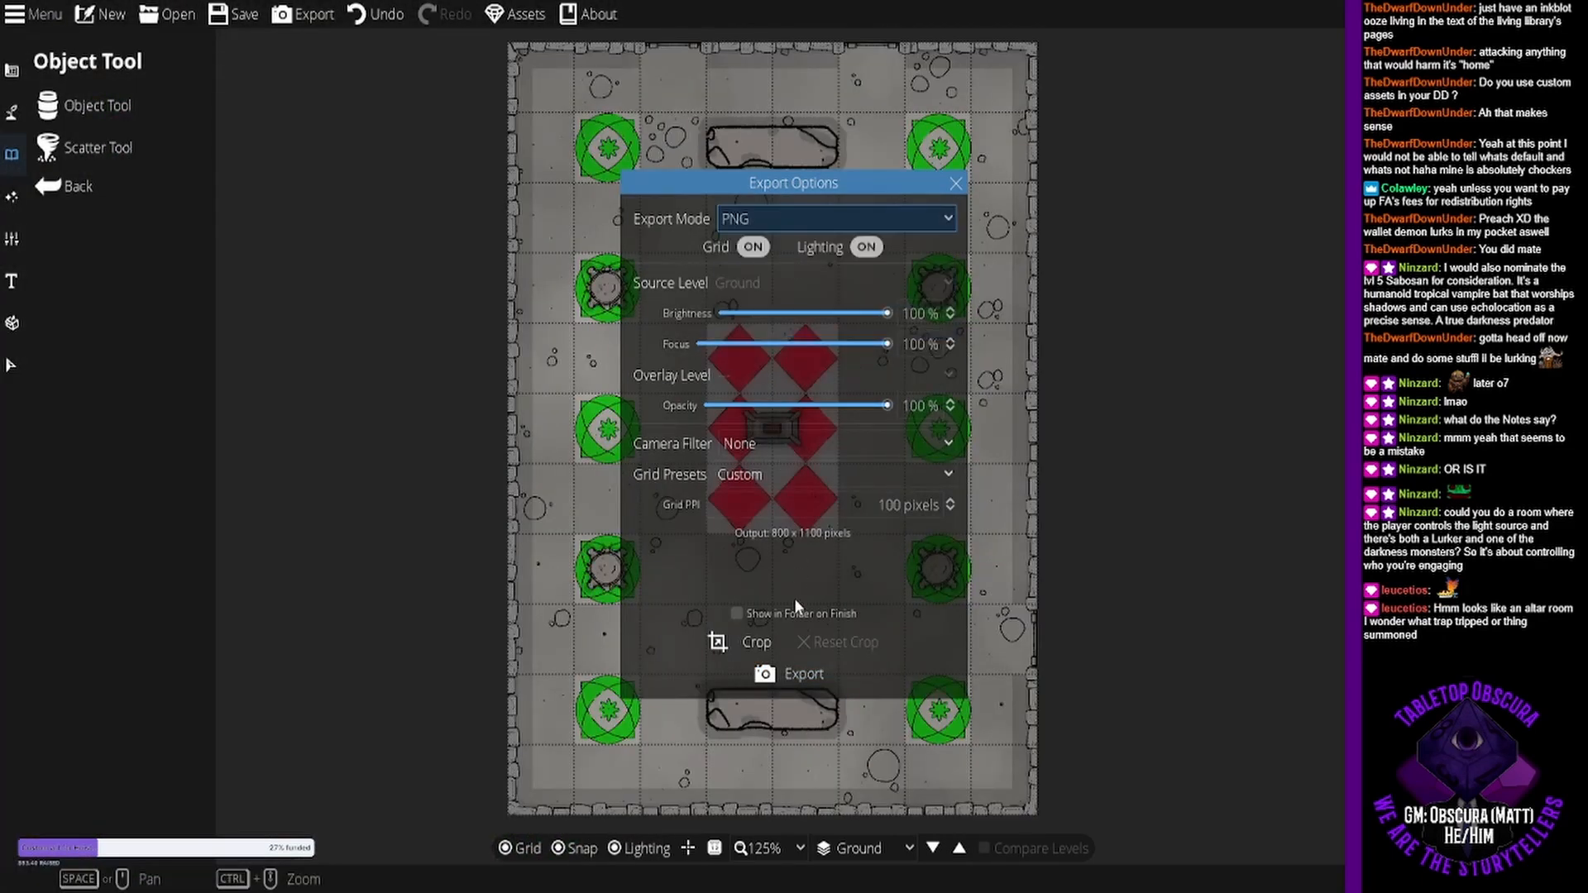
pyautogui.click(804, 674)
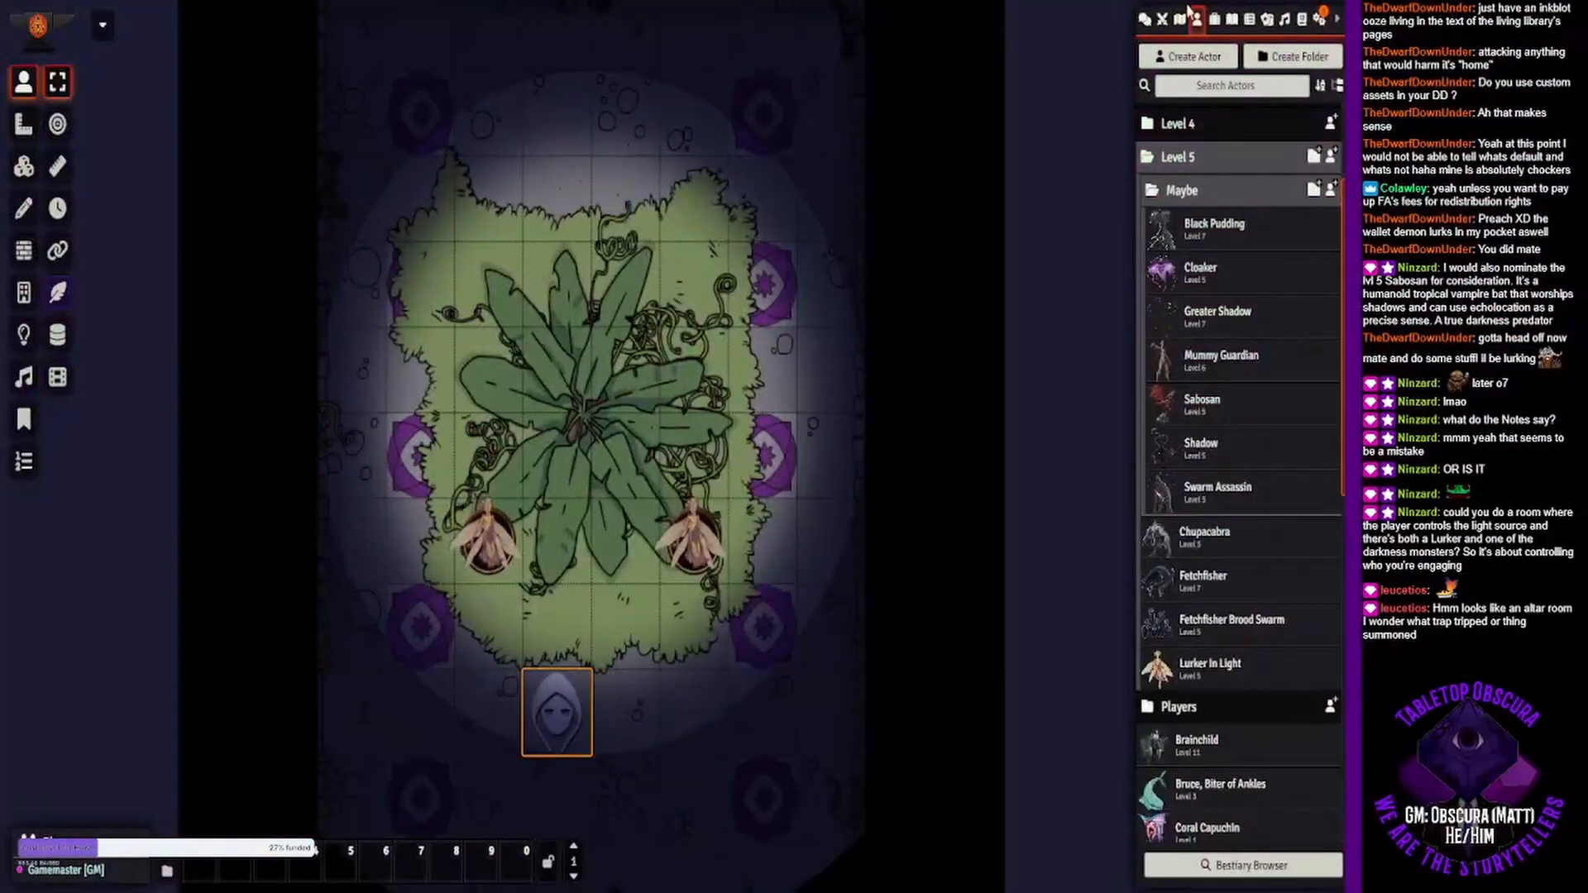
# - In Foundry VTT, import the exported altar room map as a new scene with the Universal Battlemap Importer
pyautogui.click(1179, 19)
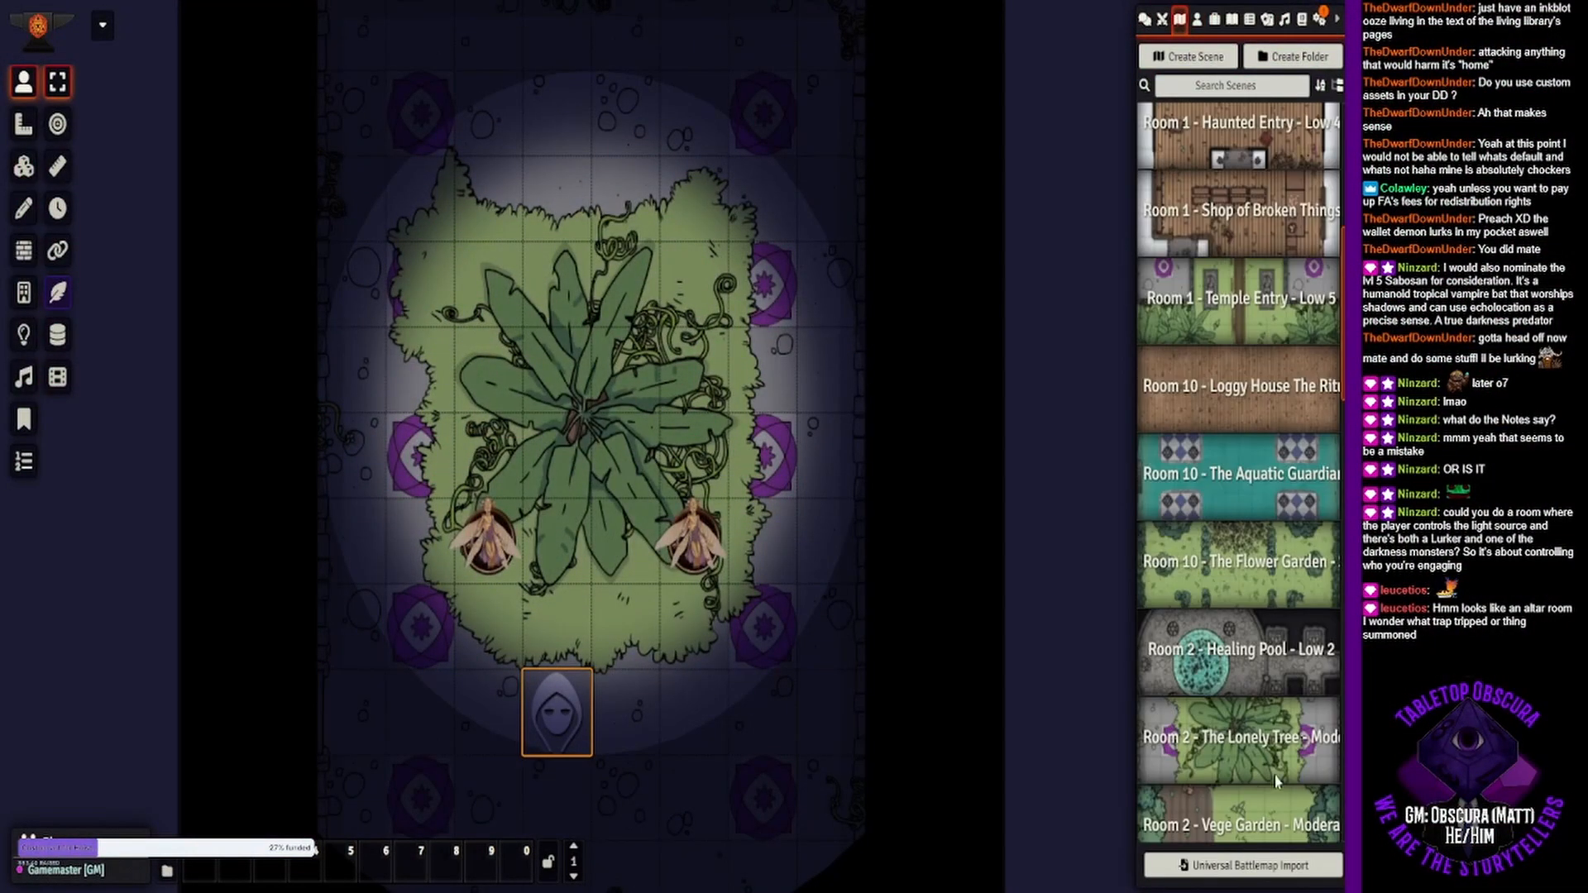
pyautogui.click(1223, 866)
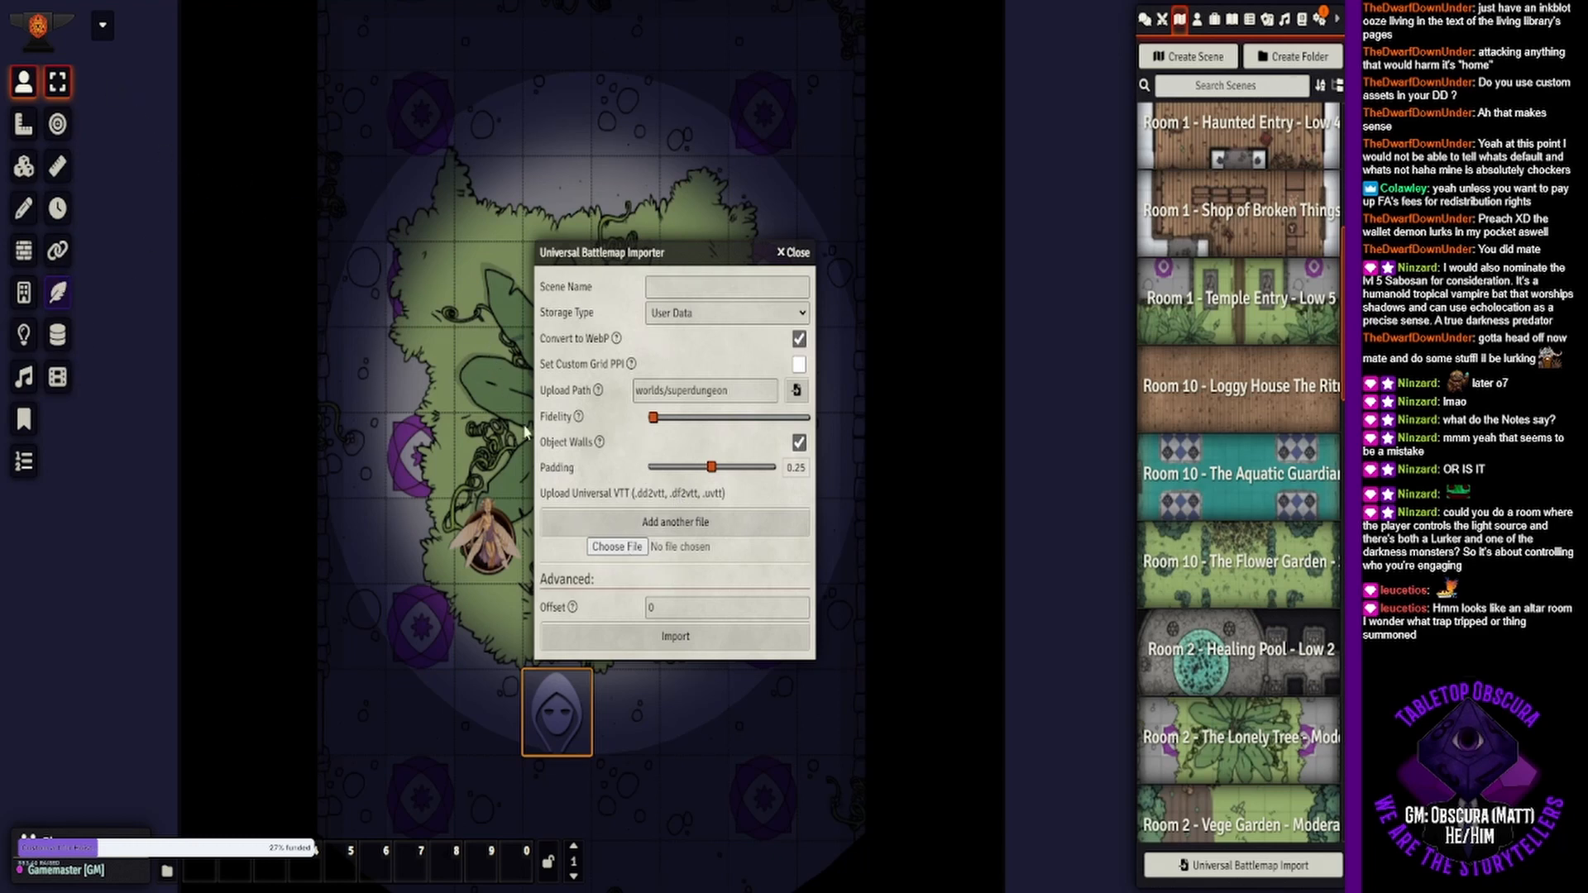
pyautogui.click(642, 636)
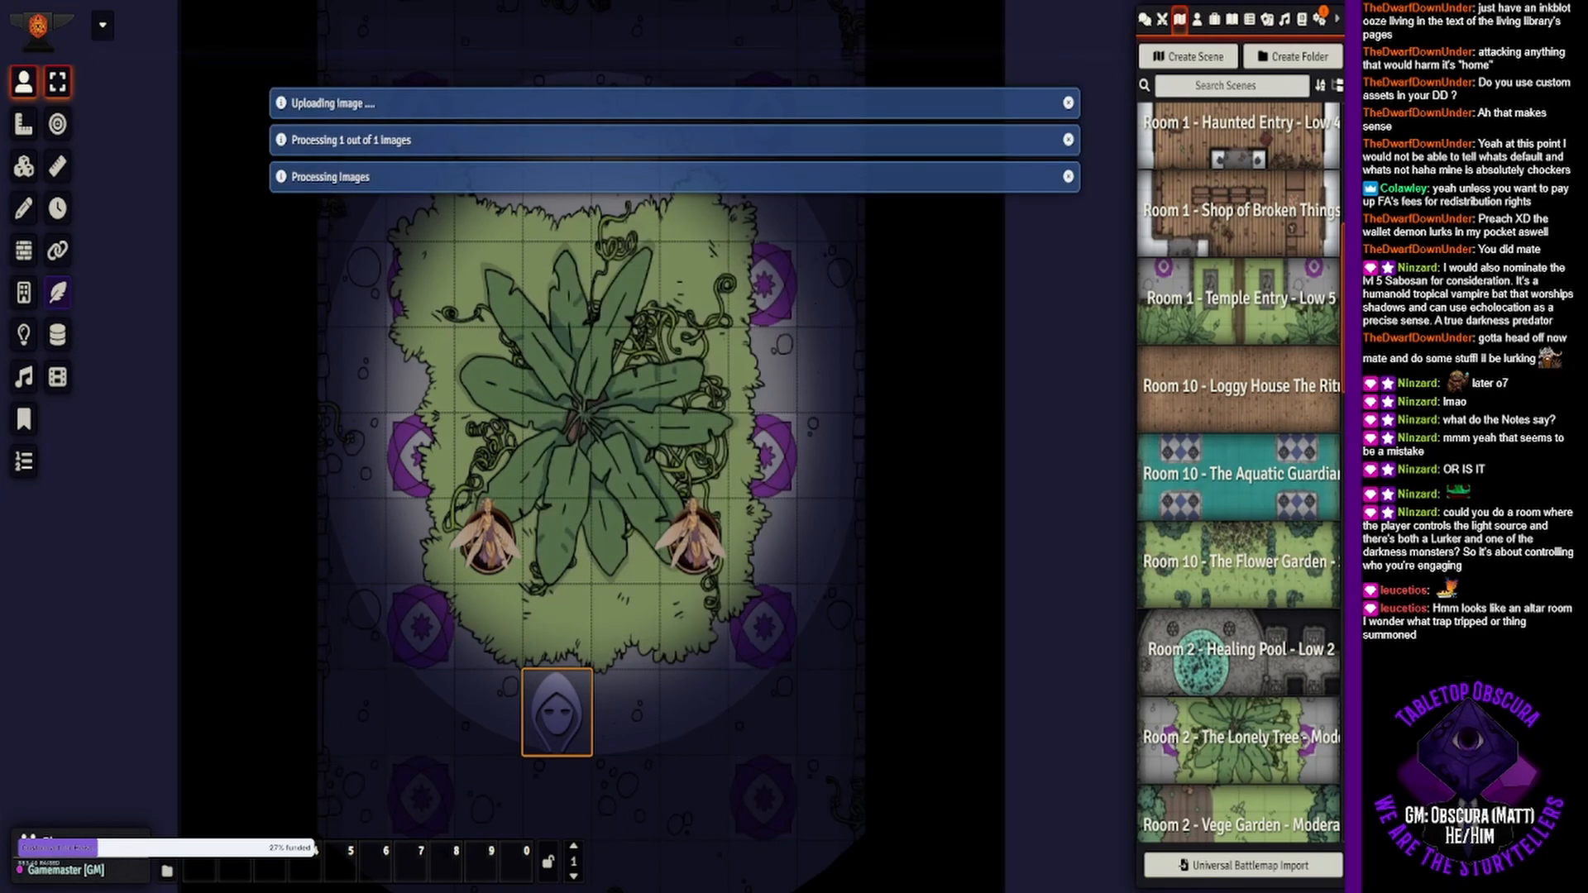
# - Open the Room 3 - The Altar of Light scene from the scene list
pyautogui.scroll(-3, 1148, 716)
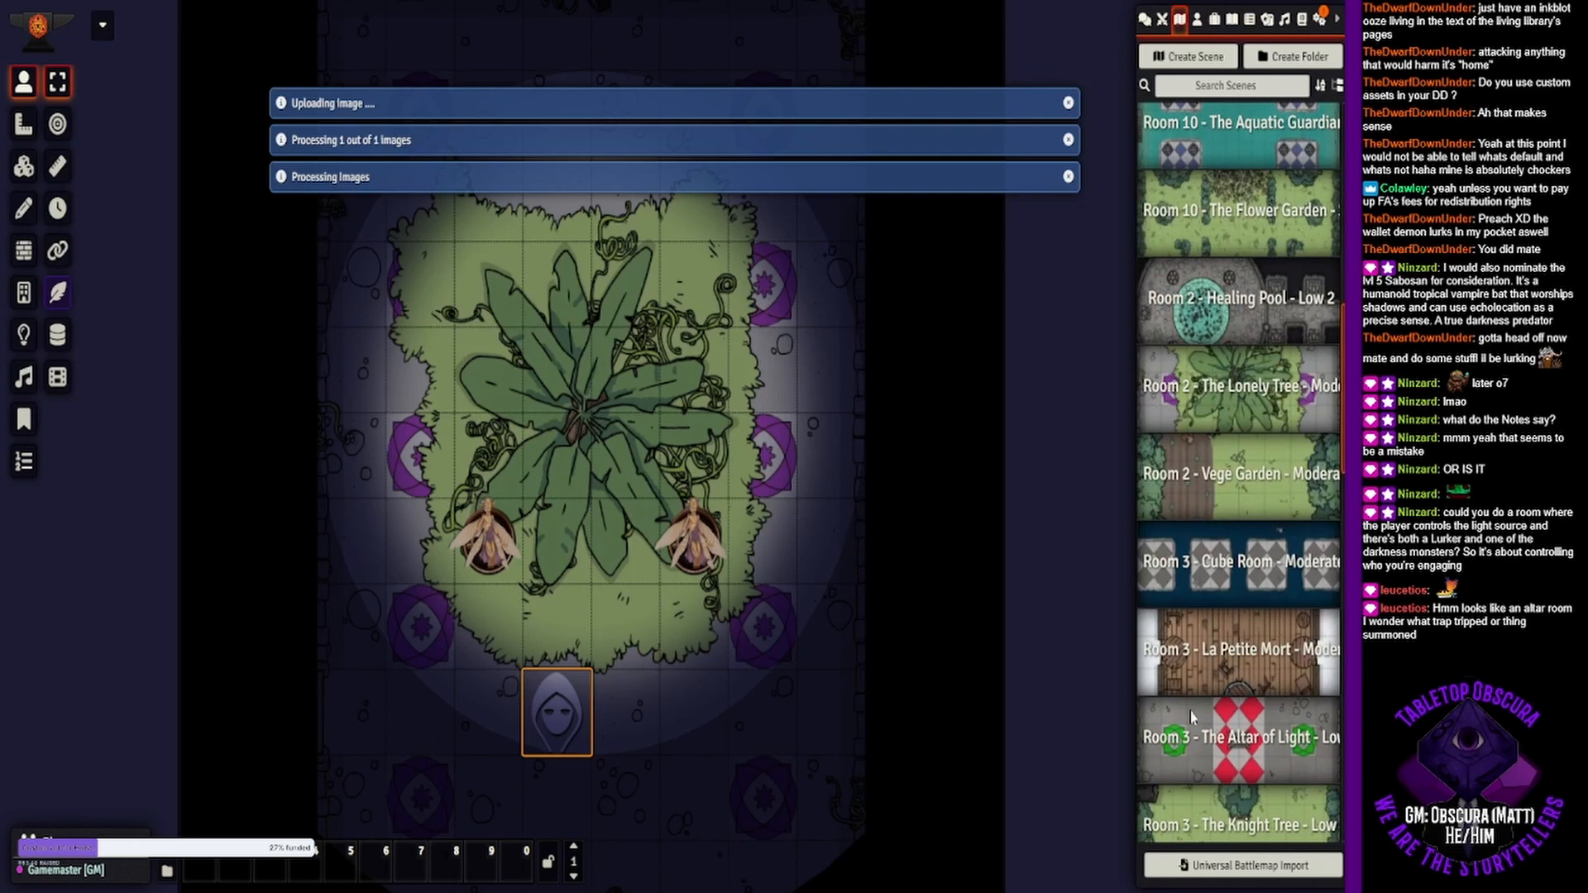
pyautogui.rightClick(1193, 717)
pyautogui.click(1175, 485)
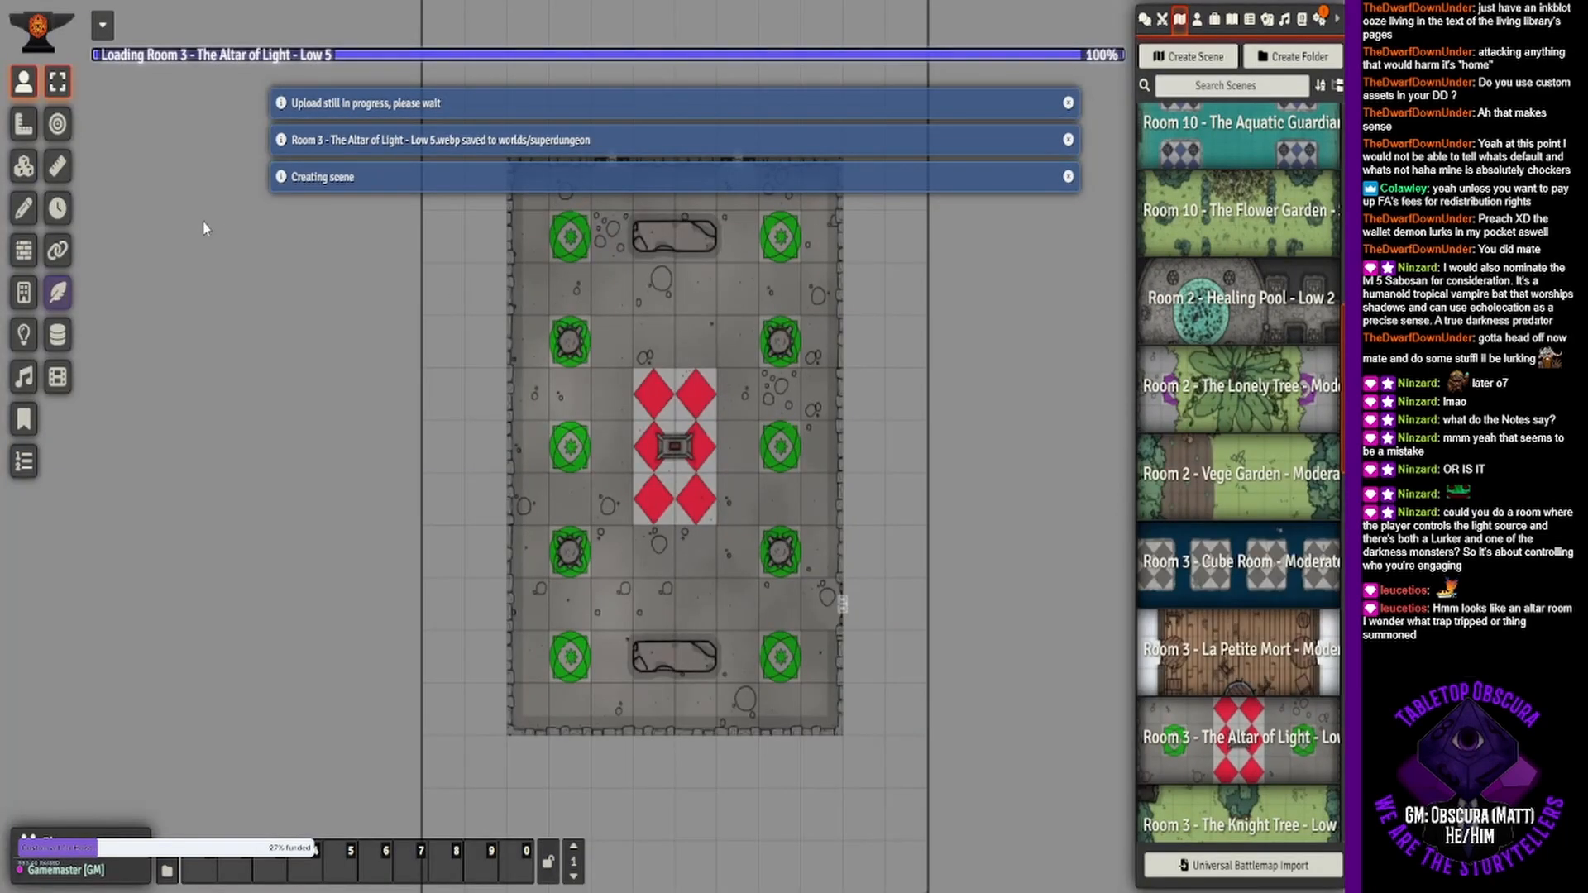
# - Switch the altar room scene's lighting to full night-time darkness
pyautogui.click(24, 331)
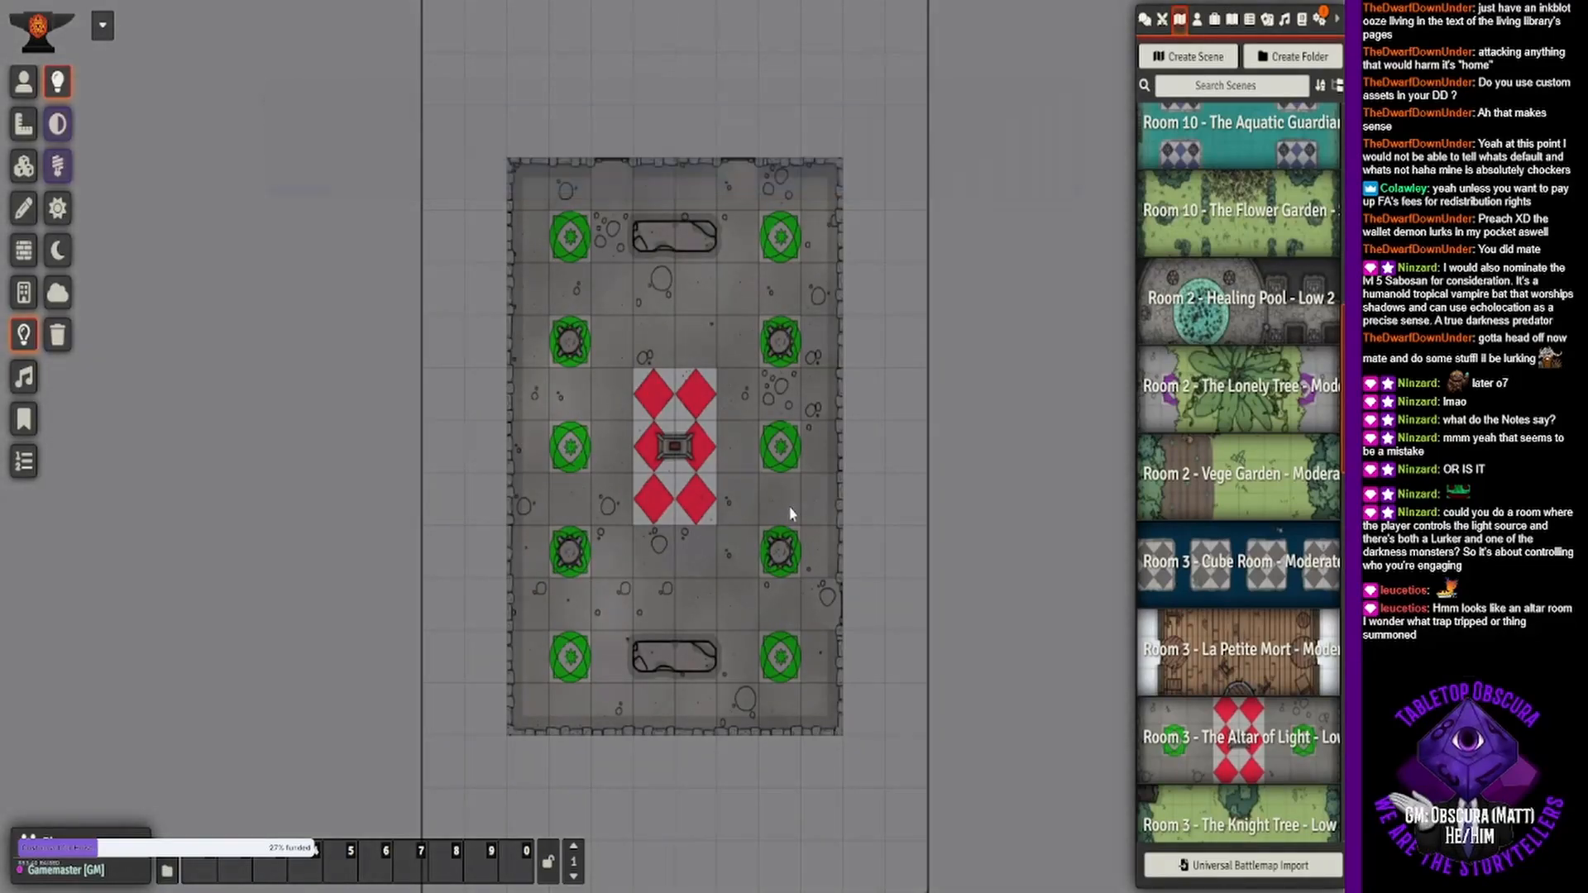
pyautogui.scroll(2, 787, 506)
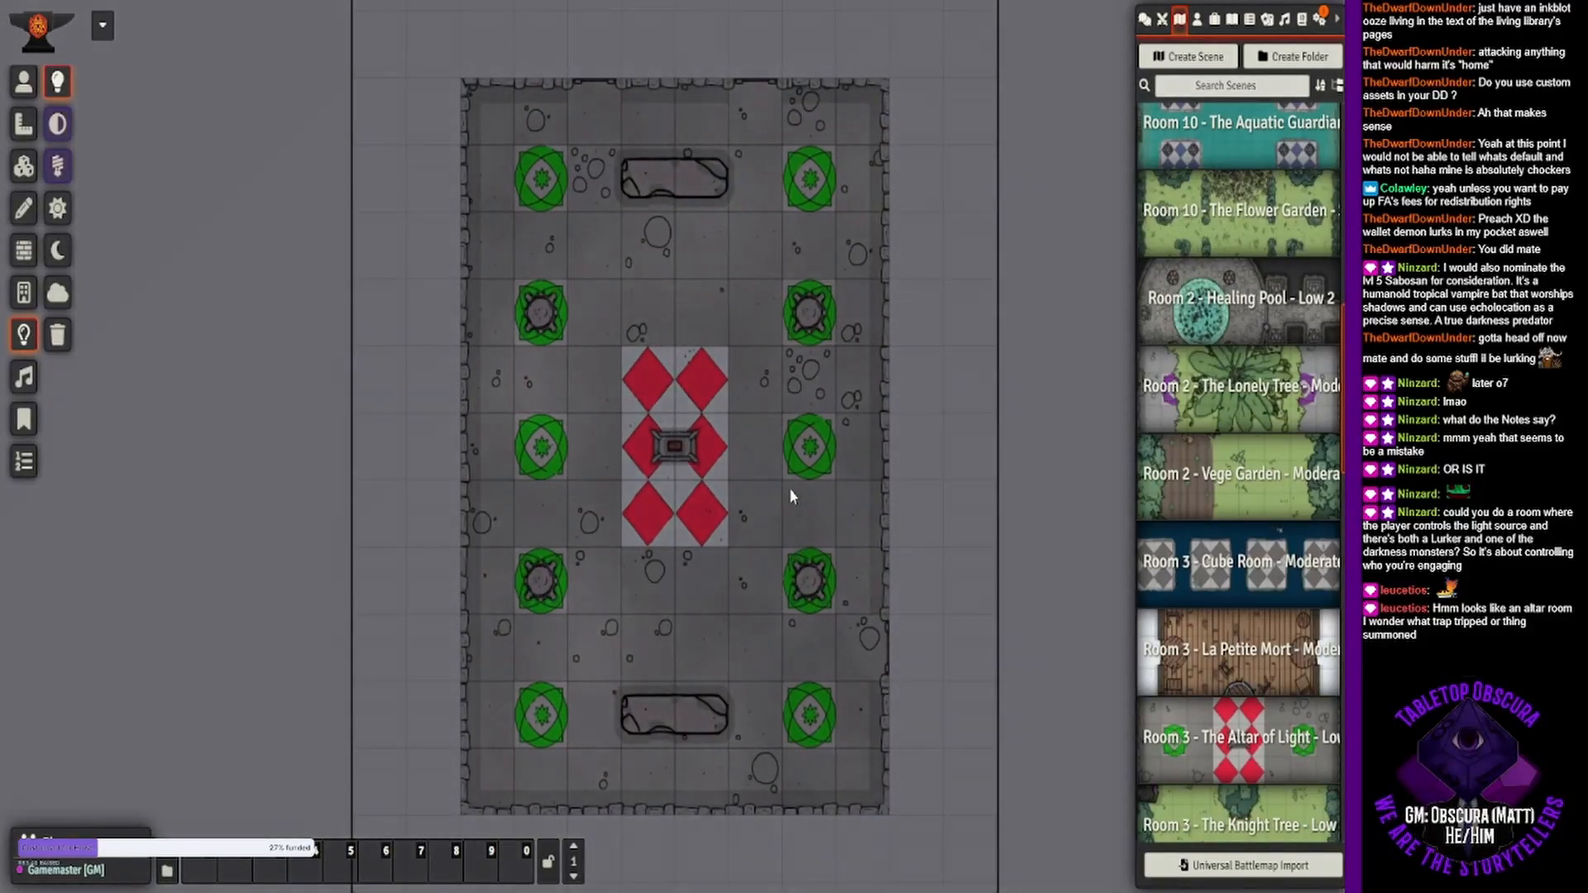
pyautogui.scroll(1, 789, 487)
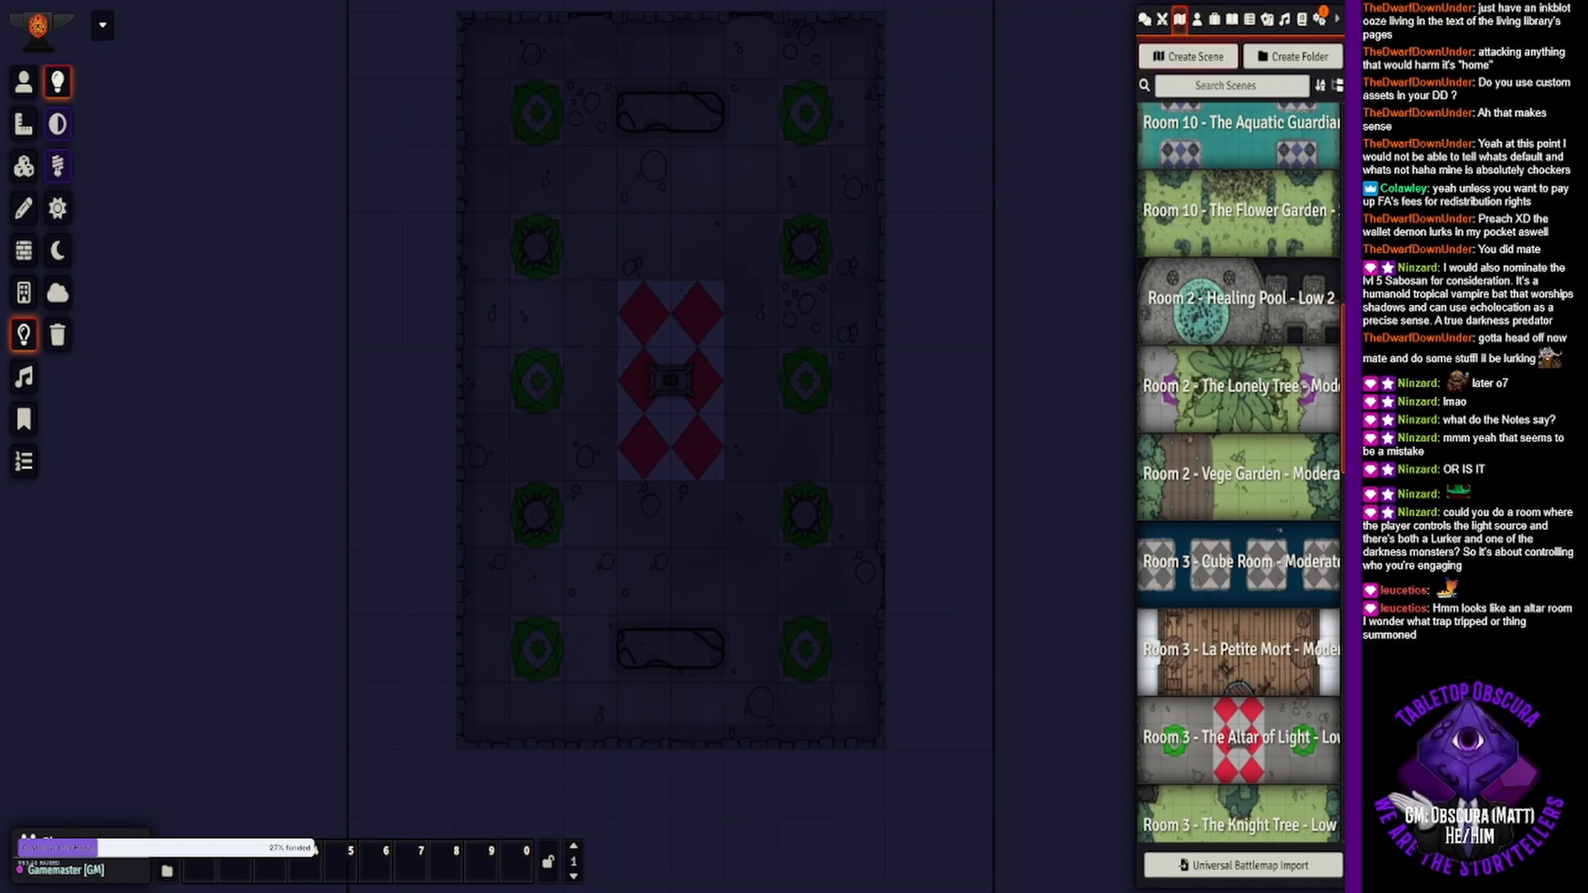
# - Add a Lurker In Light token to the room and move it onto the left half of the central altar
pyautogui.click(1196, 18)
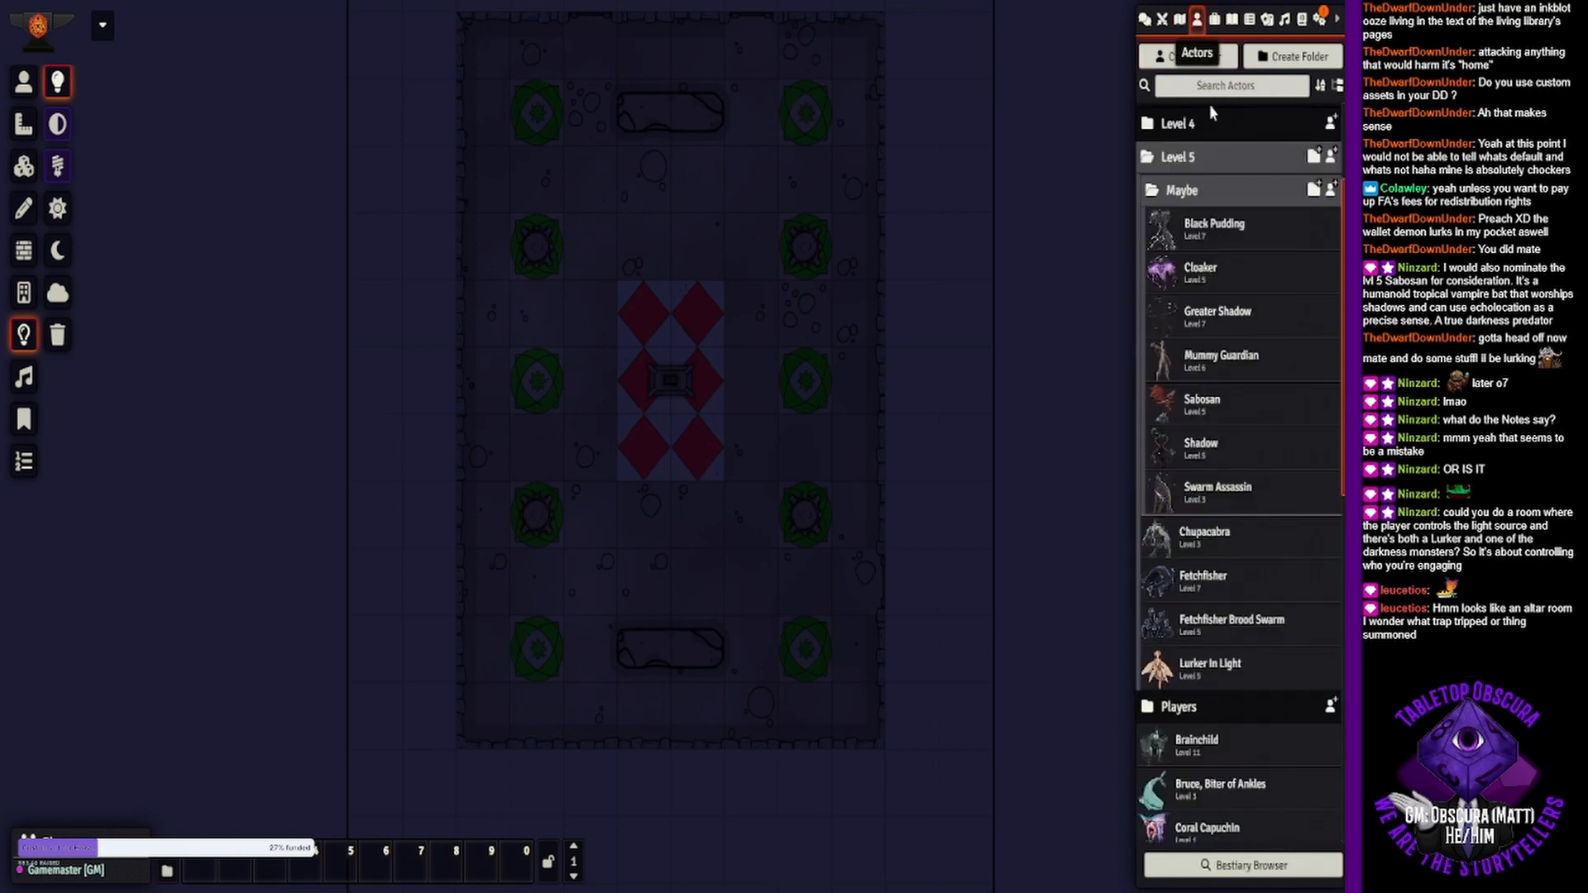
pyautogui.moveTo(1191, 672); pyautogui.dragTo(589, 389)
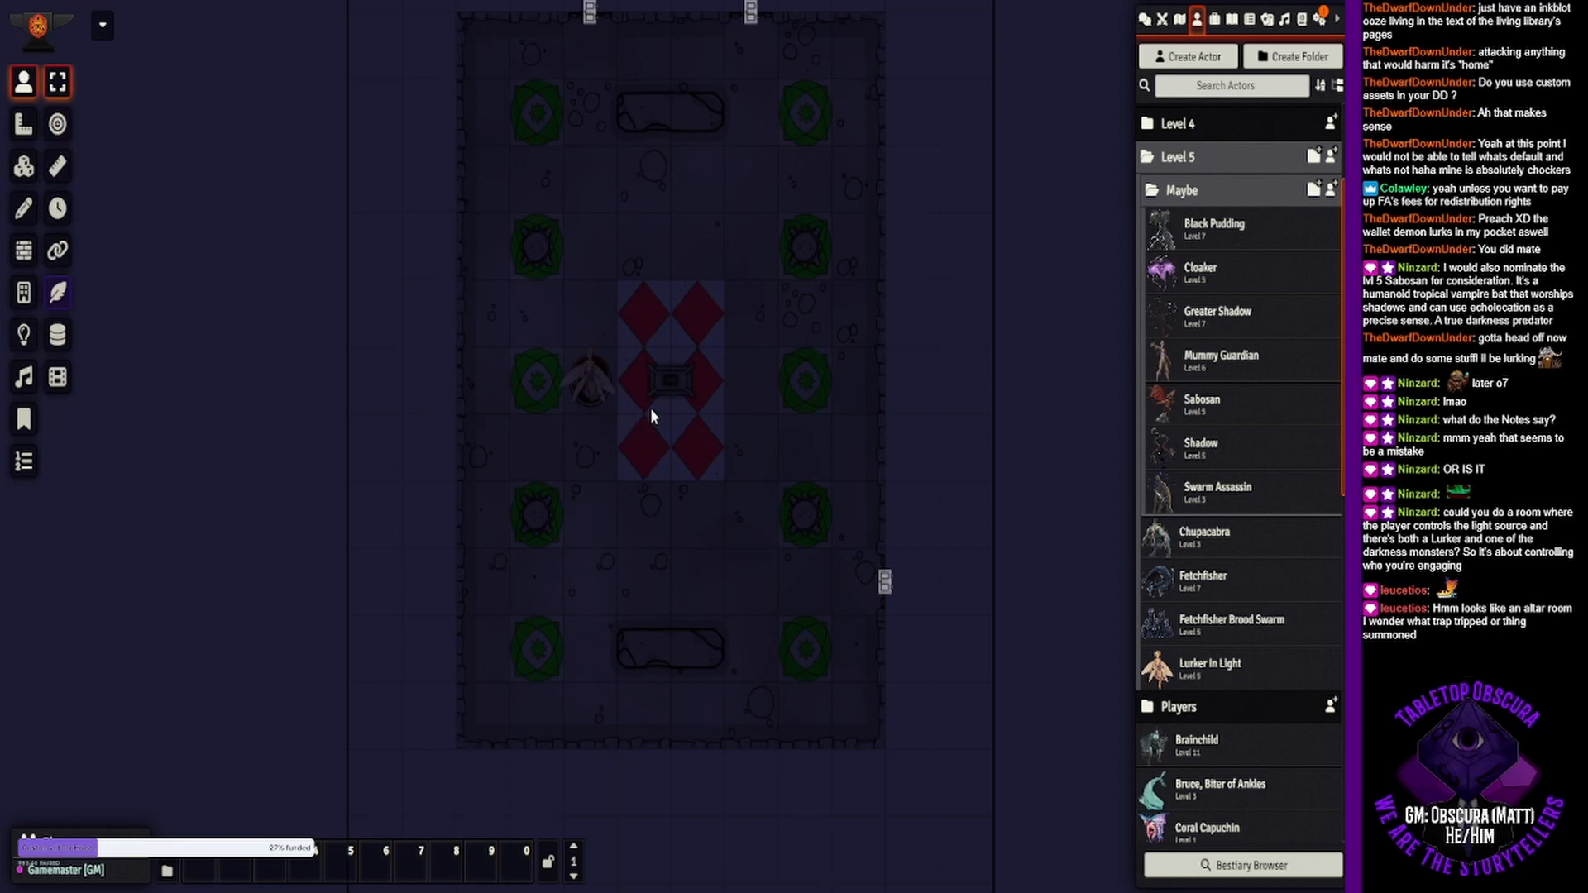
pyautogui.scroll(3, 650, 409)
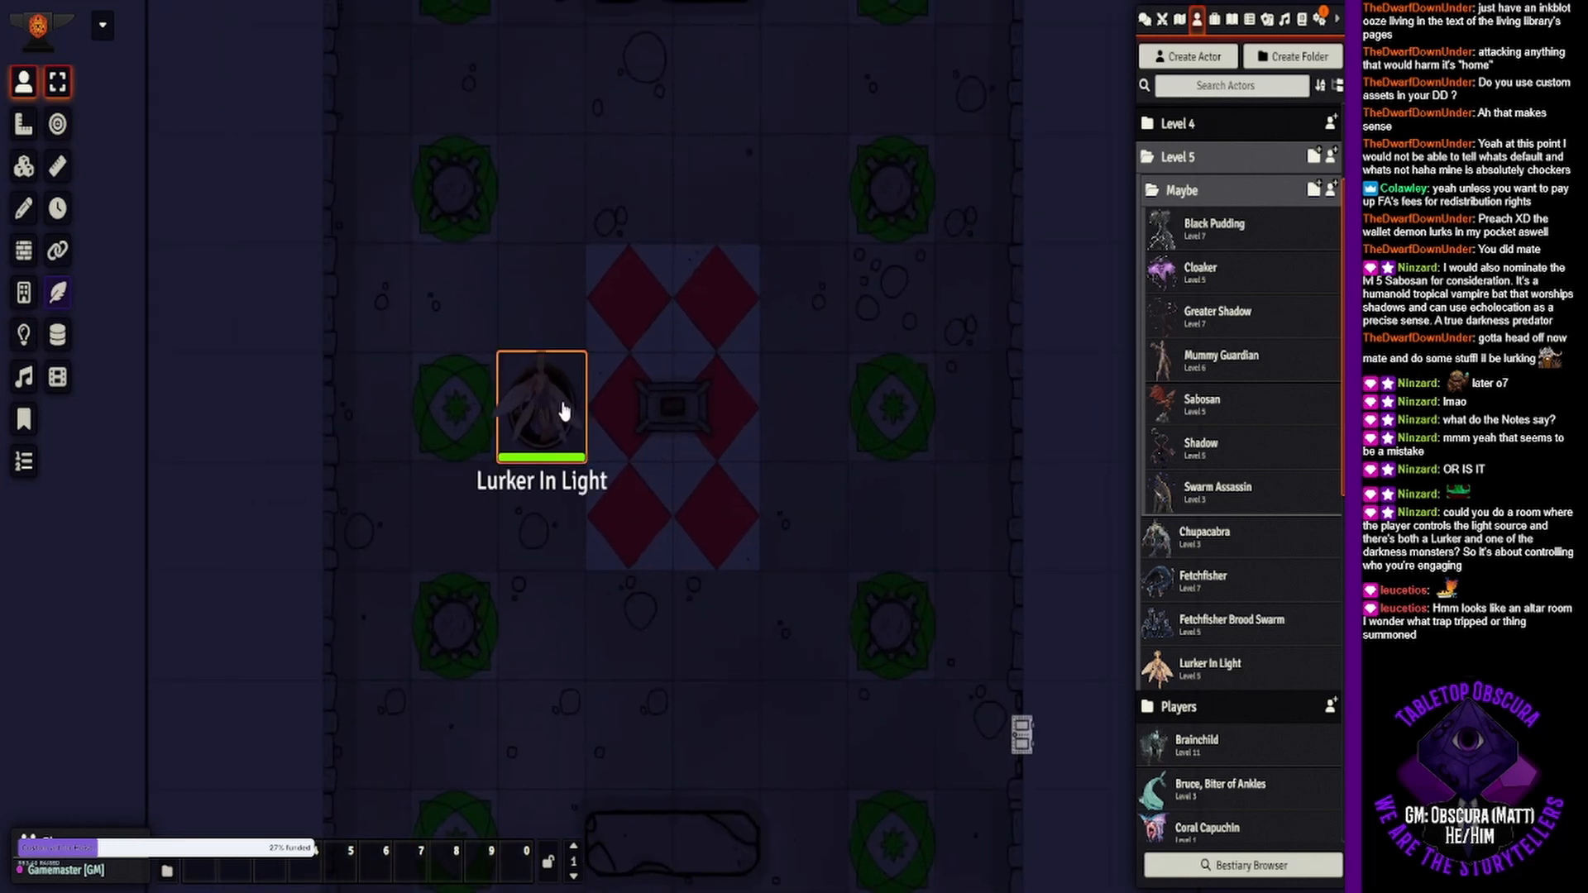
pyautogui.moveTo(543, 407); pyautogui.dragTo(628, 406)
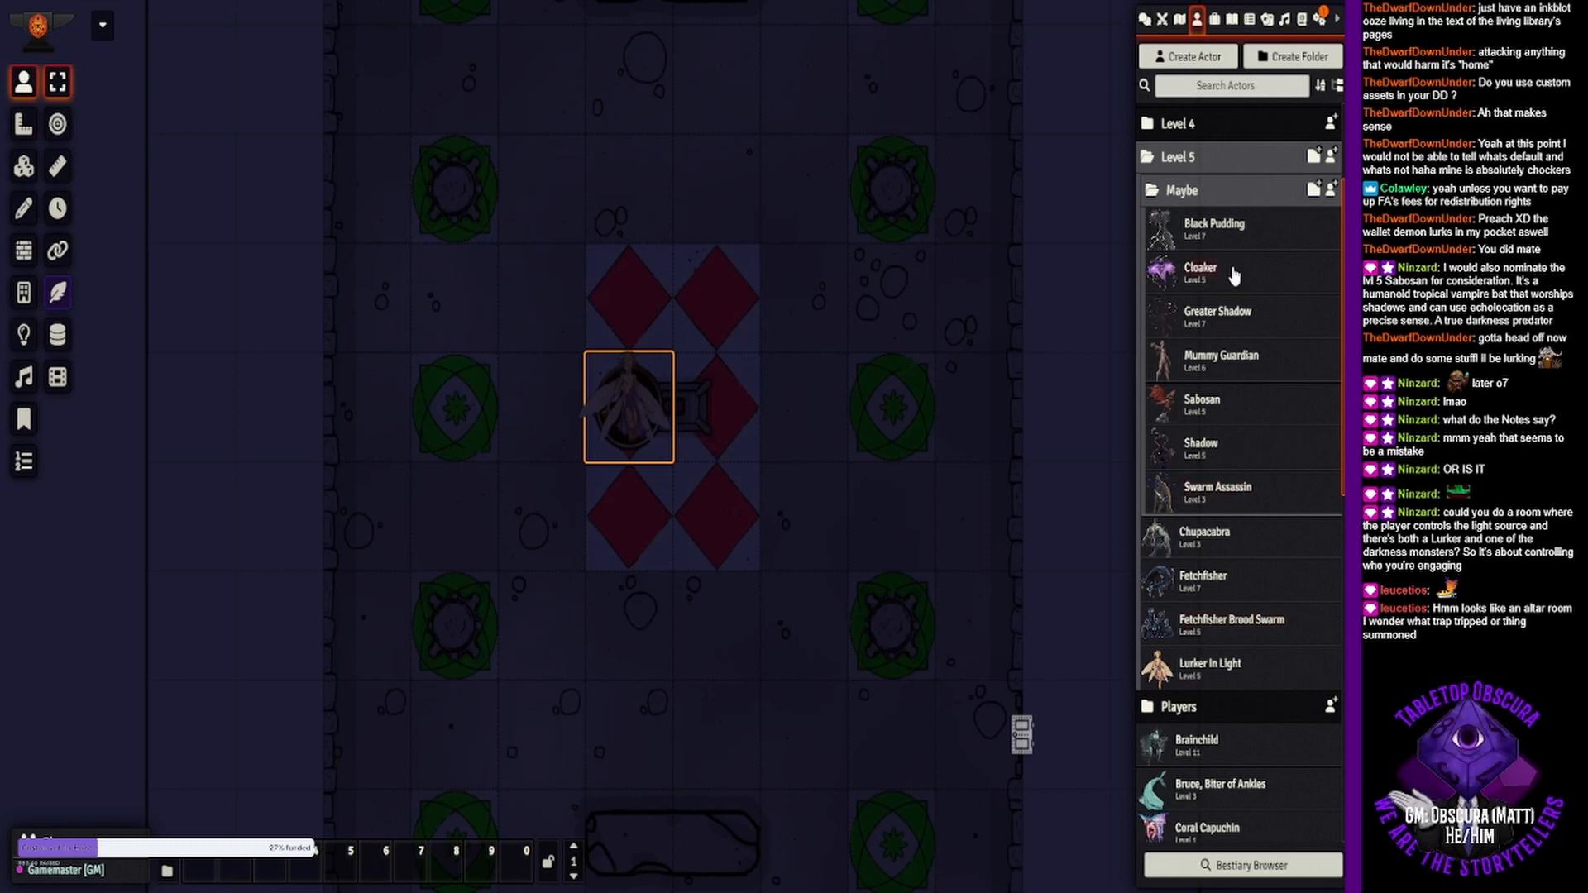
# - Add a Shadow token on the right half of the altar, then view and close its creature sheet
pyautogui.moveTo(1212, 444); pyautogui.dragTo(719, 419)
pyautogui.click(756, 432)
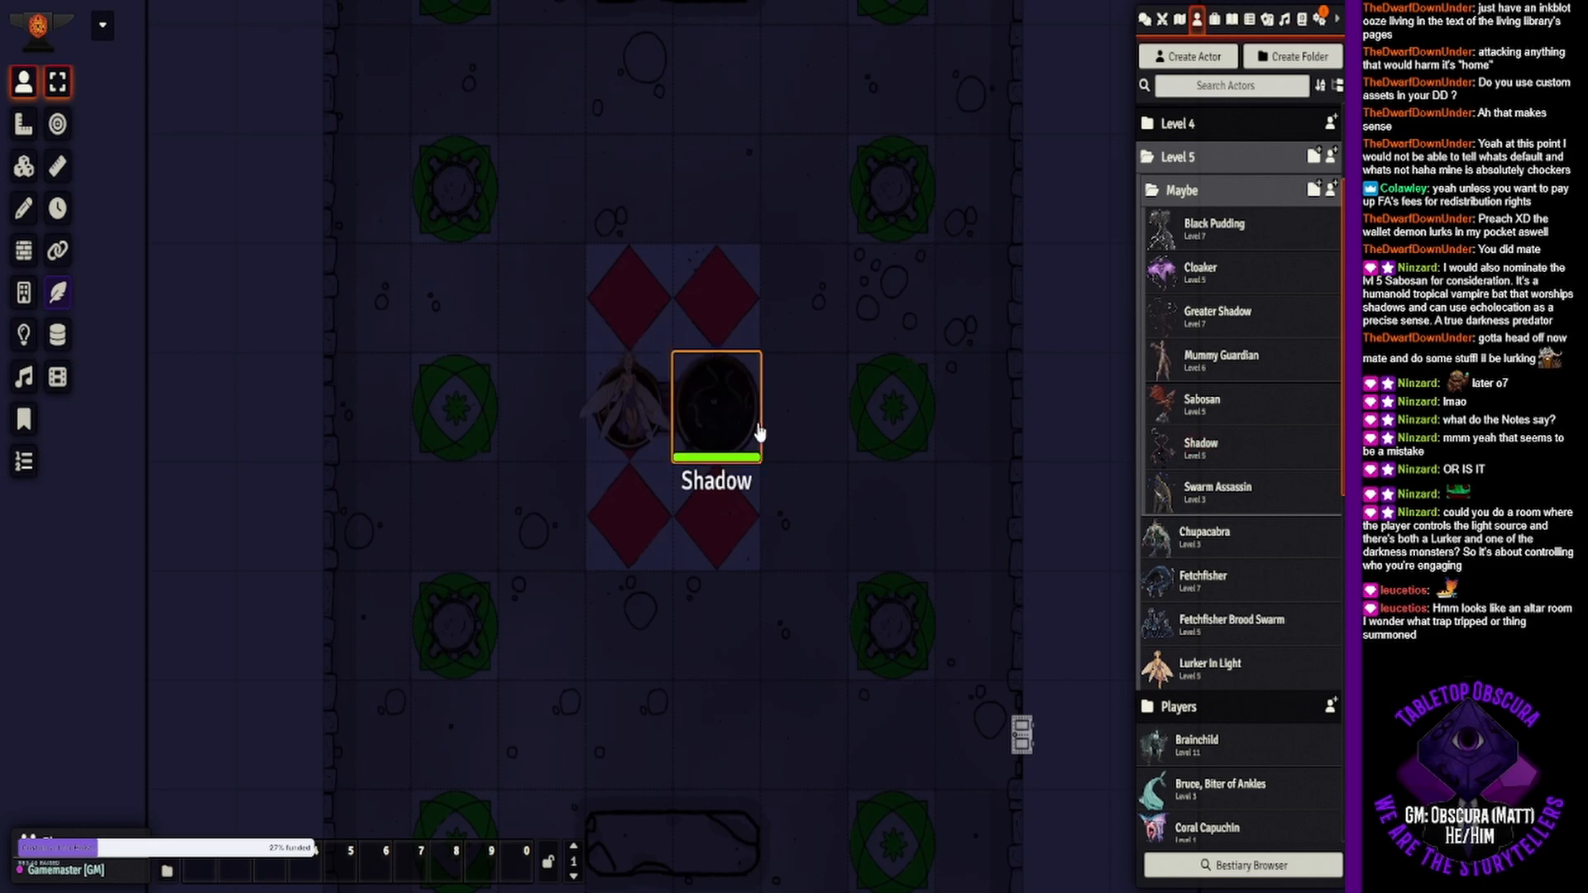
pyautogui.doubleClick(759, 431)
pyautogui.click(888, 164)
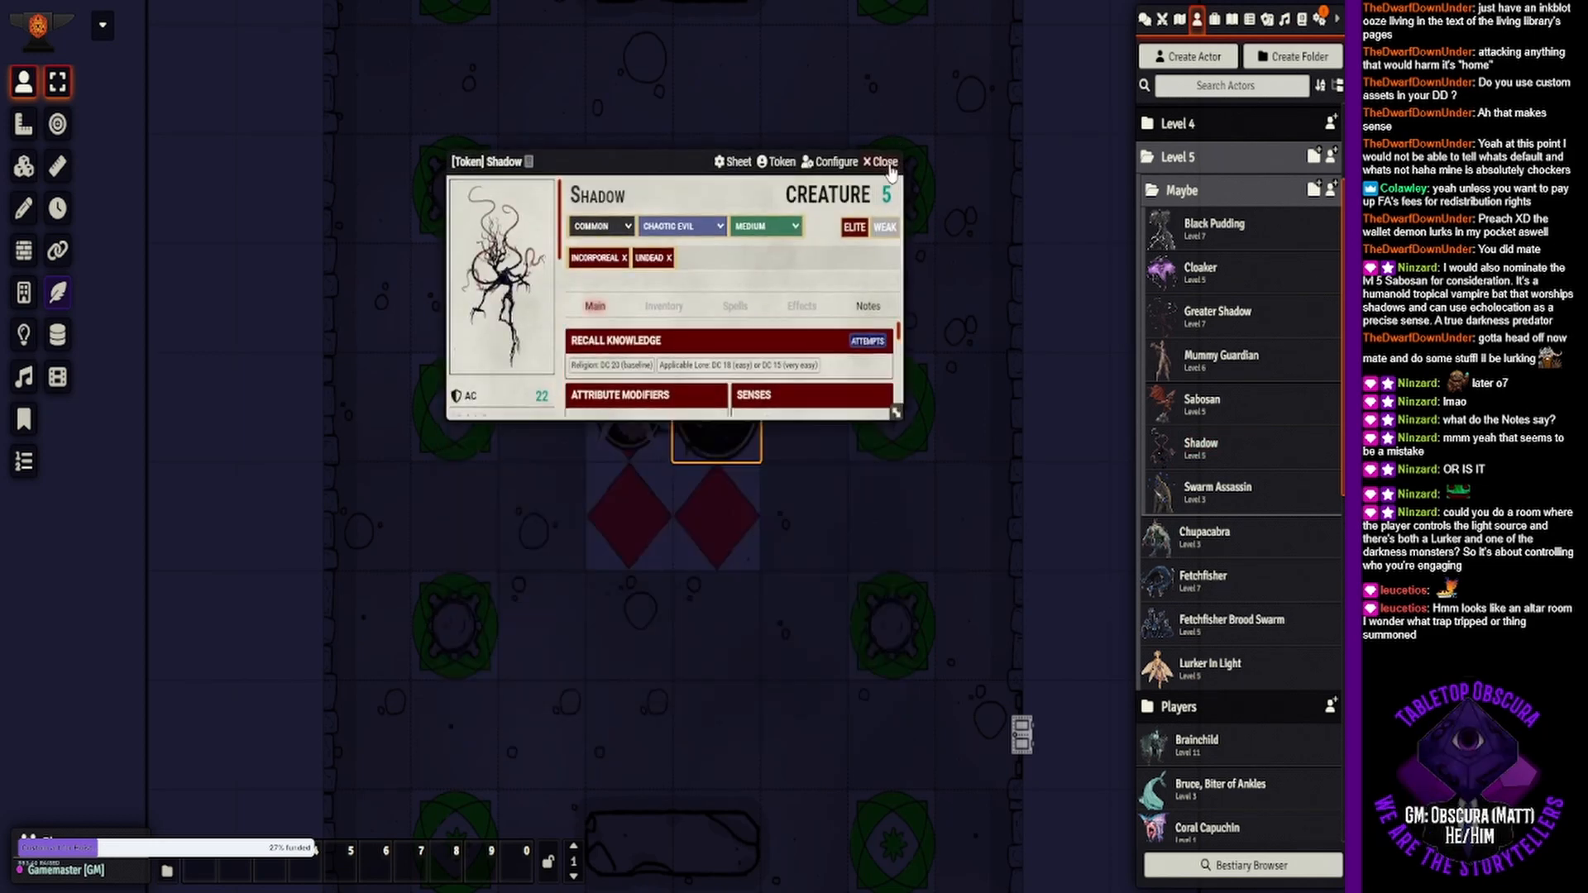
pyautogui.click(752, 220)
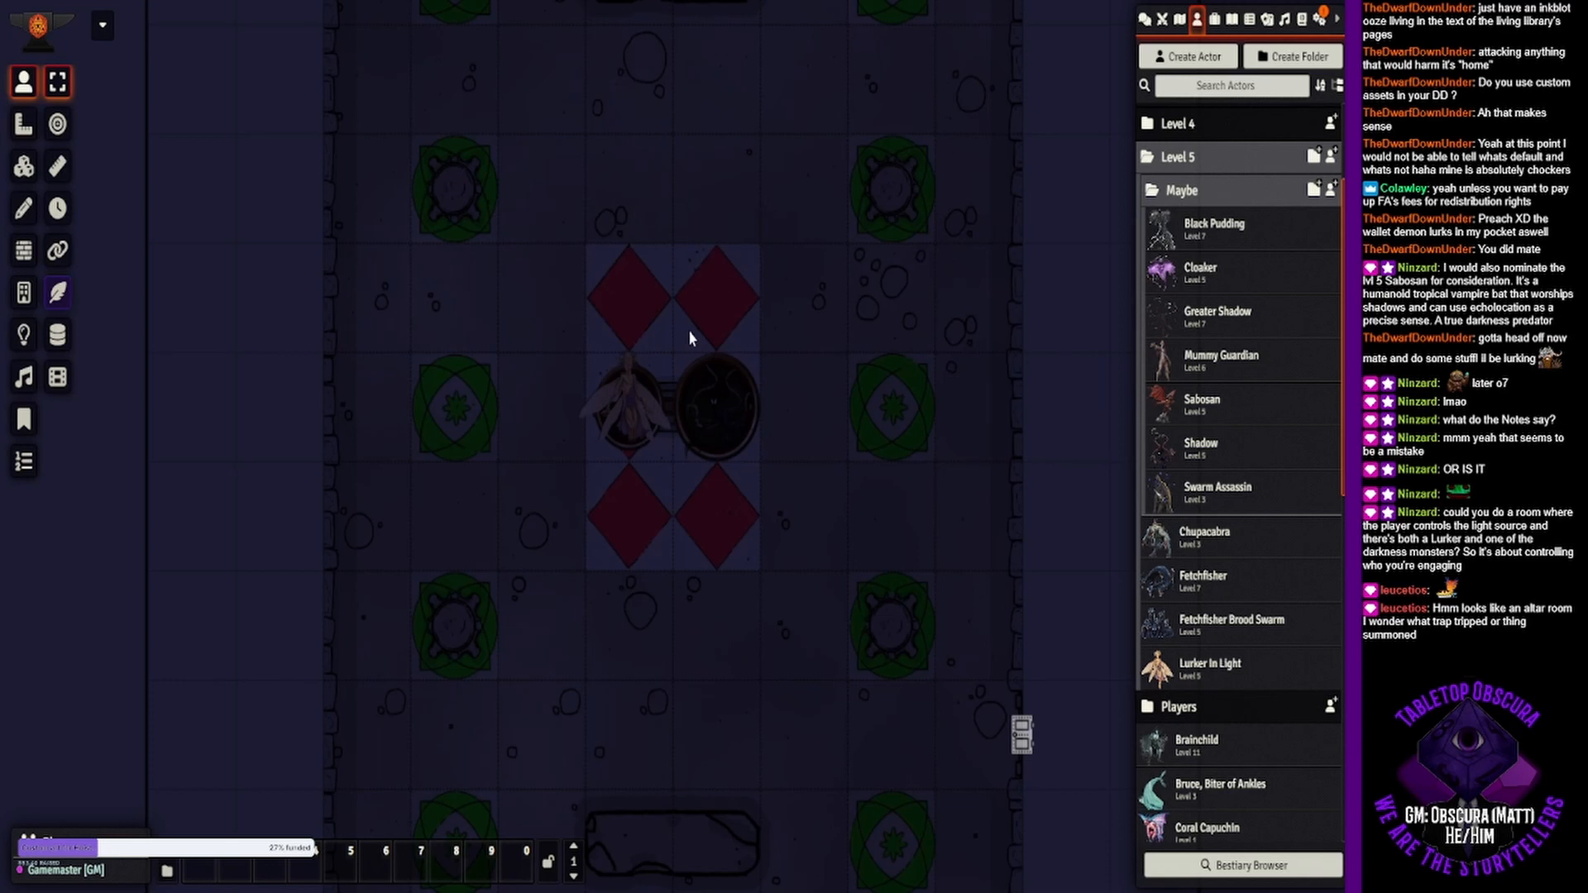
# - Move the Shadow one square right and the Lurker In Light one square left so they flank the altar
pyautogui.click(713, 409)
pyautogui.moveTo(713, 409); pyautogui.dragTo(804, 413)
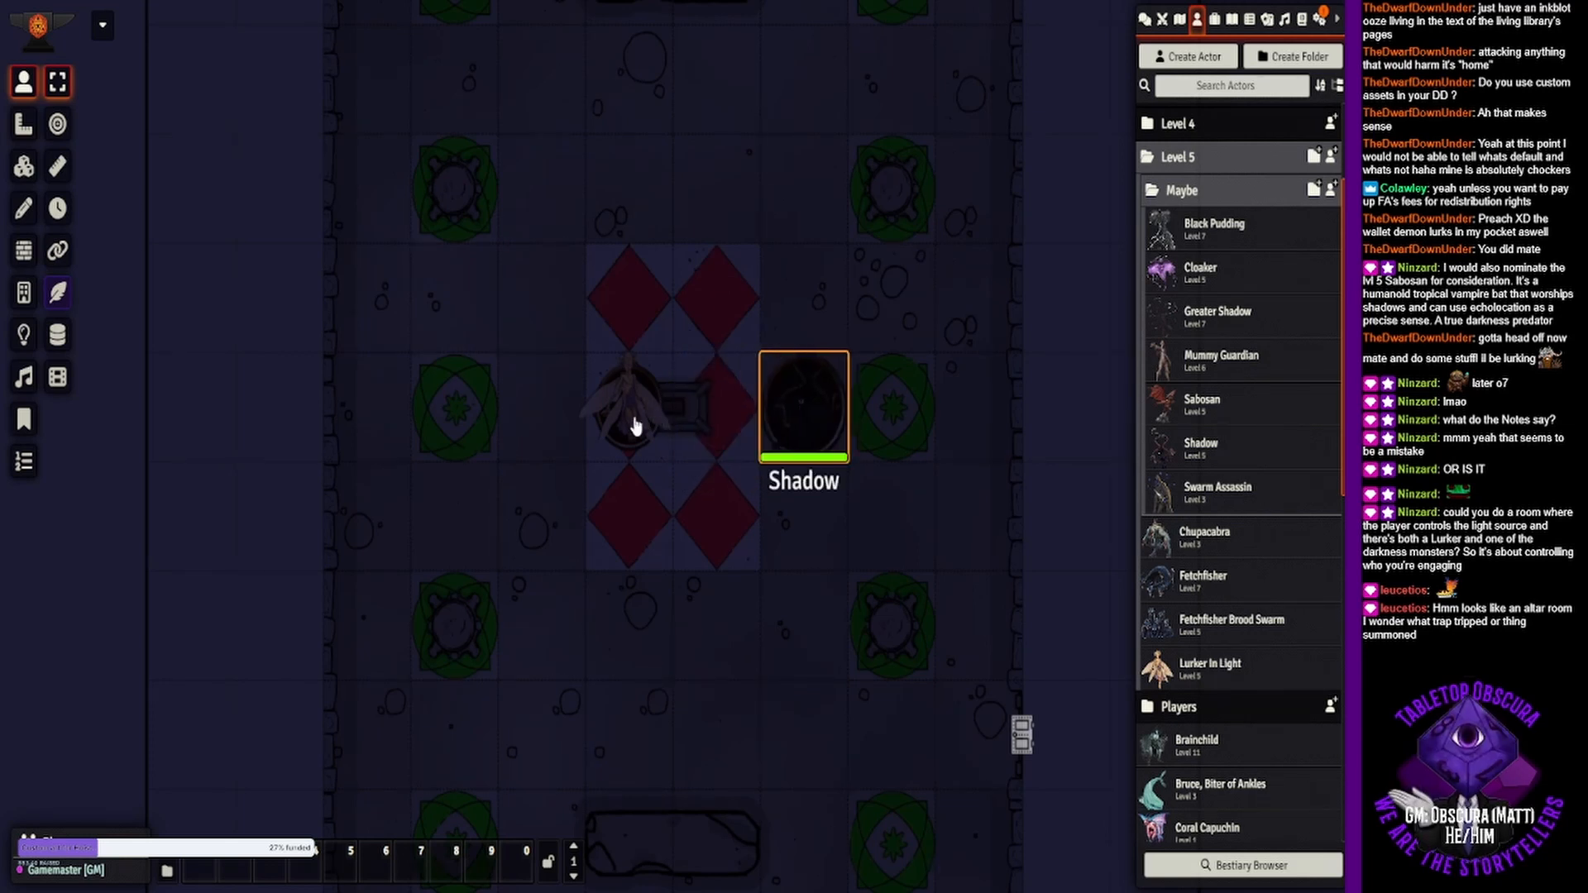
pyautogui.moveTo(635, 426); pyautogui.dragTo(571, 429)
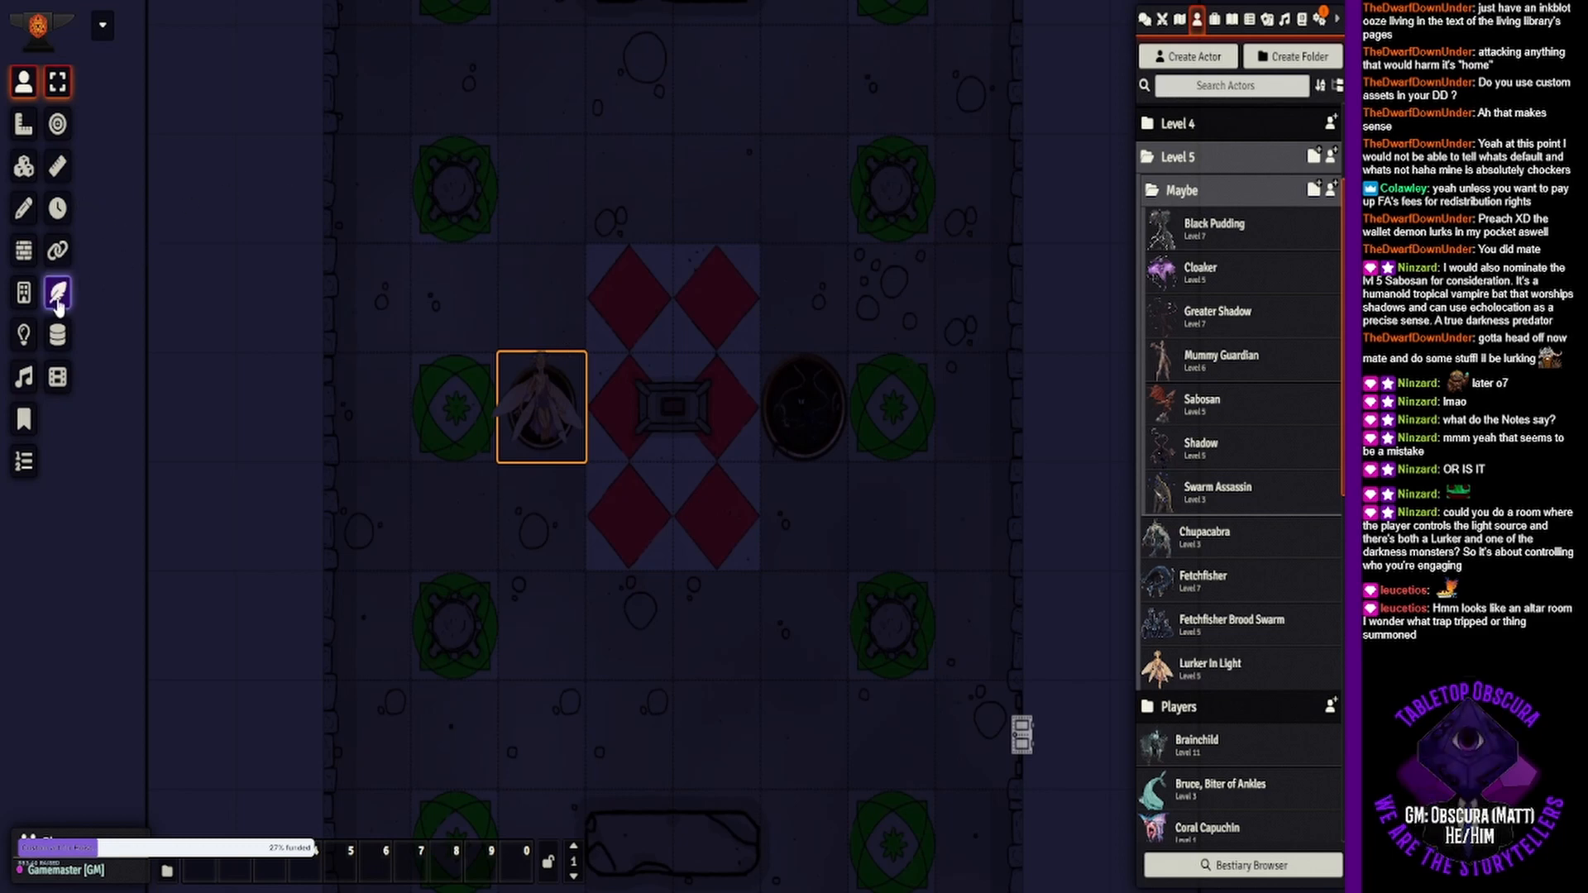
# - Draw an ambient light centred on the lower-left pillar, large enough to illuminate most of the room
pyautogui.click(23, 334)
pyautogui.scroll(-3, 564, 535)
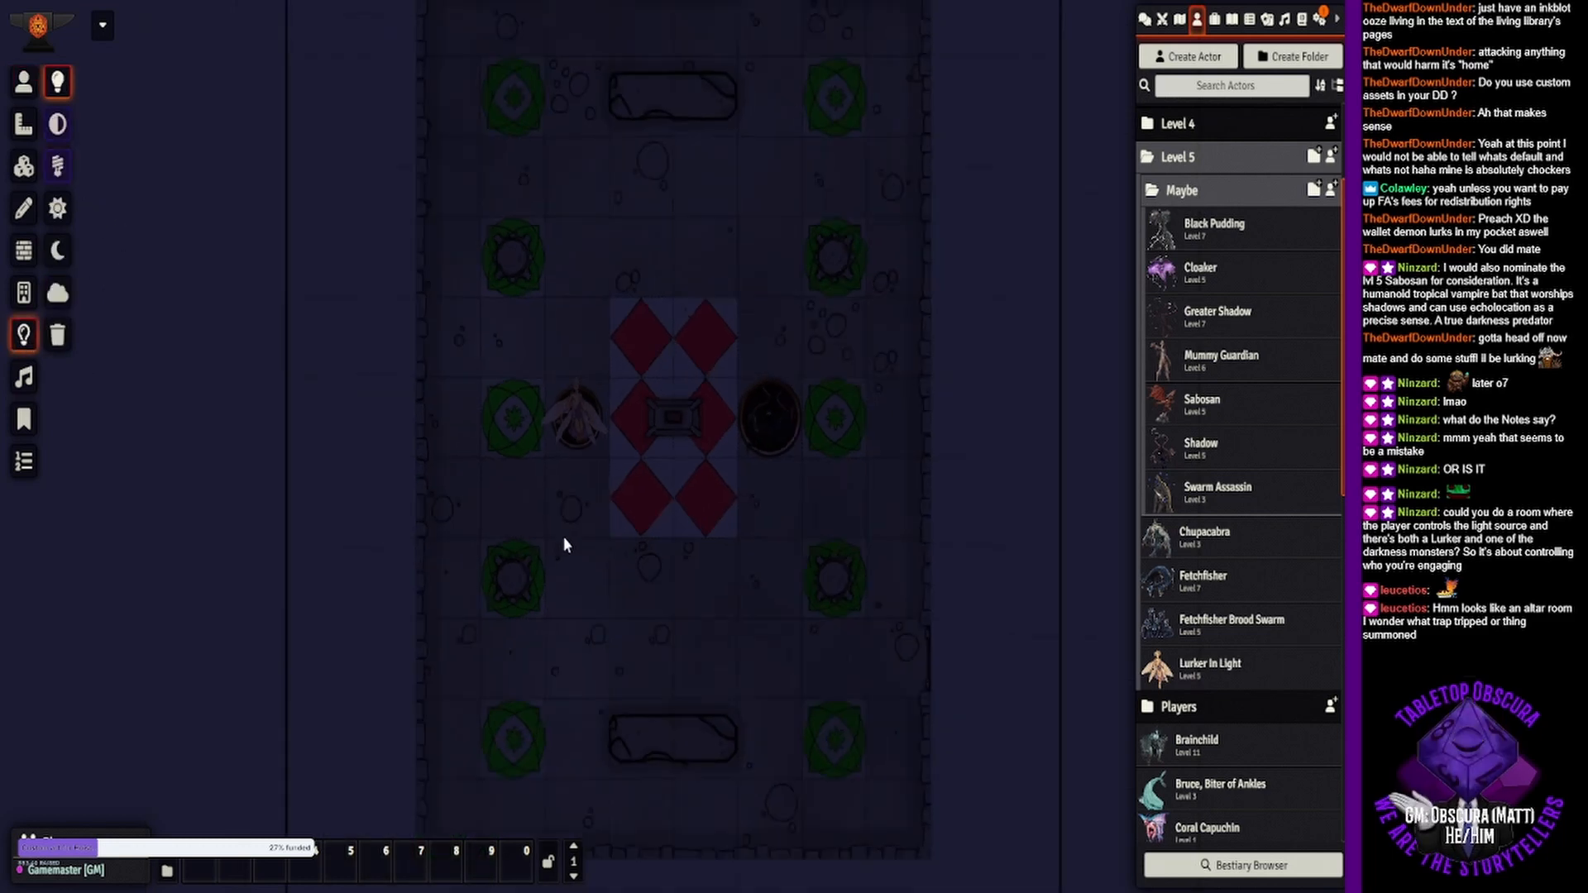
pyautogui.moveTo(551, 589); pyautogui.dragTo(854, 738)
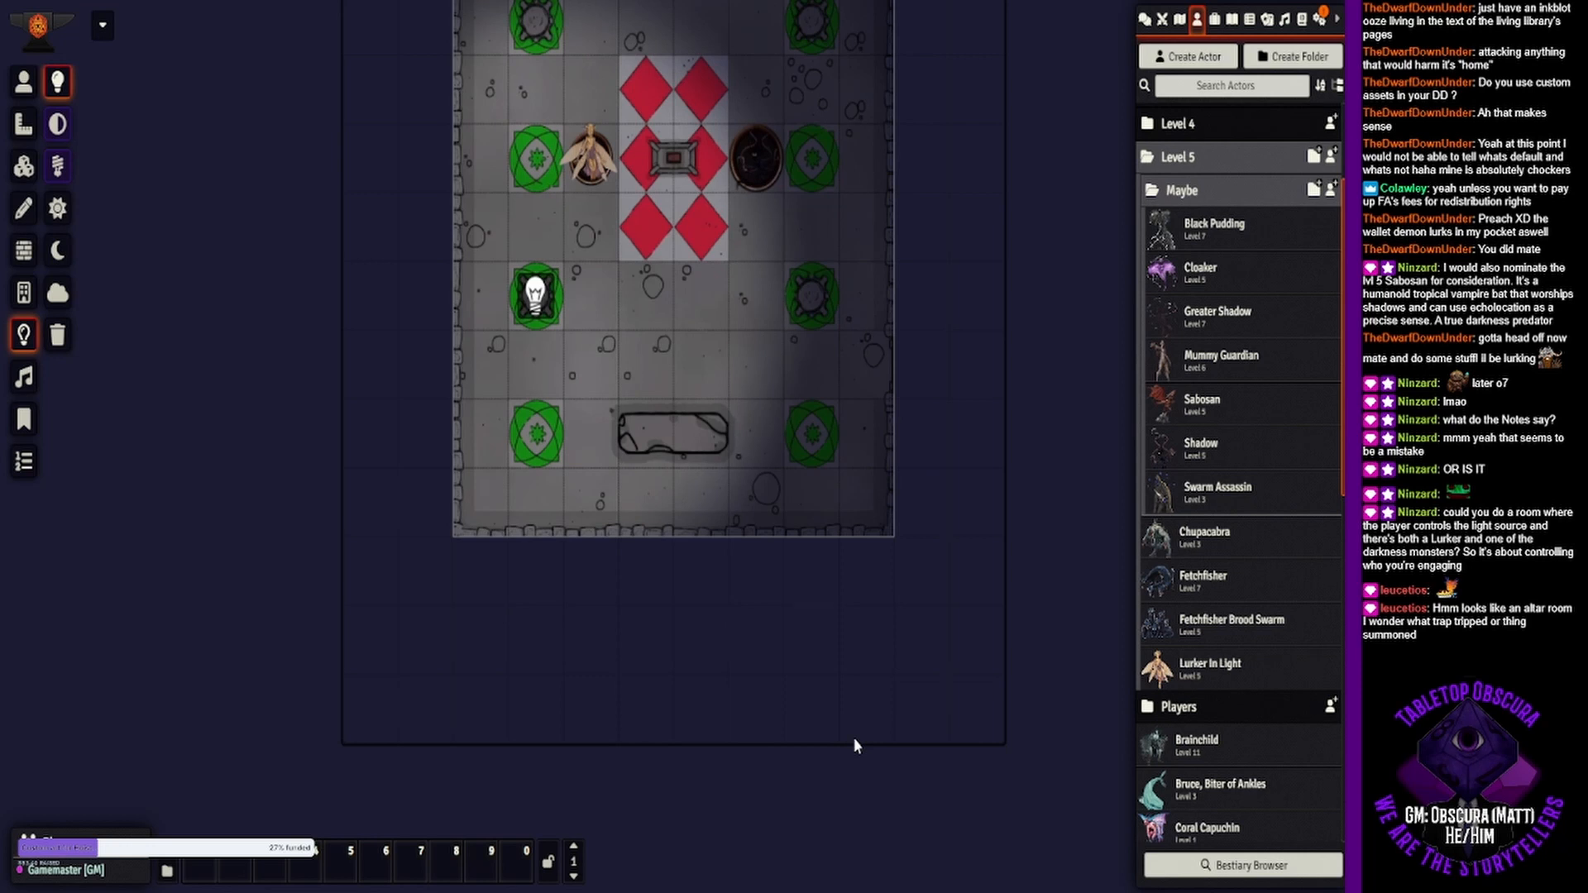
# - Copy the lower-left pillar's light and paste one copy near each of the other three pillars
pyautogui.moveTo(783, 277); pyautogui.dragTo(802, 476)
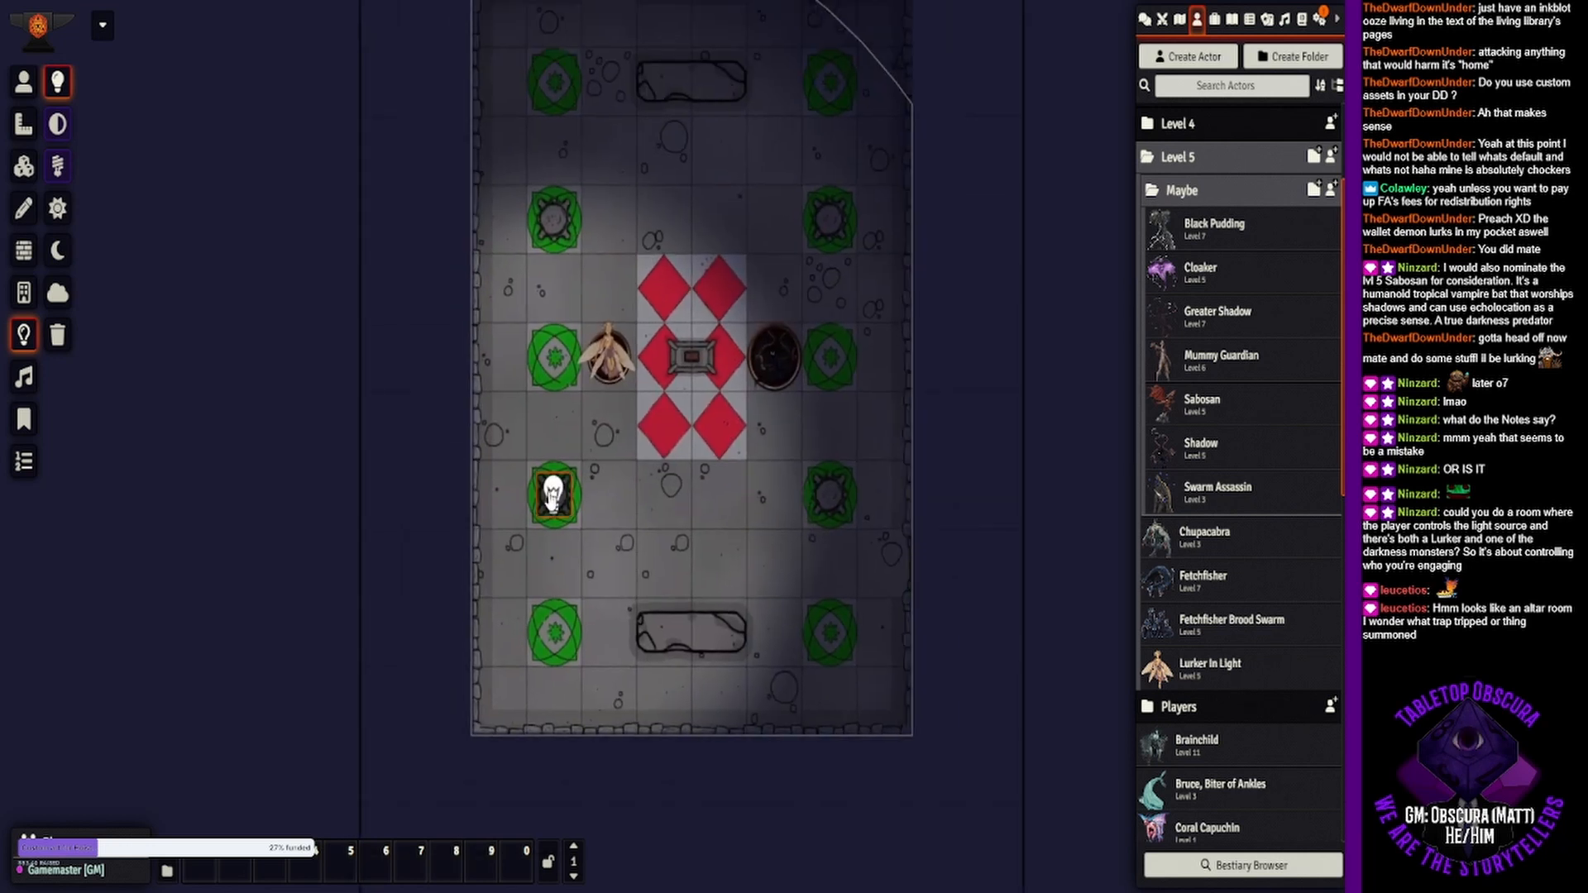
pyautogui.hotkey('ctrl', 'c')
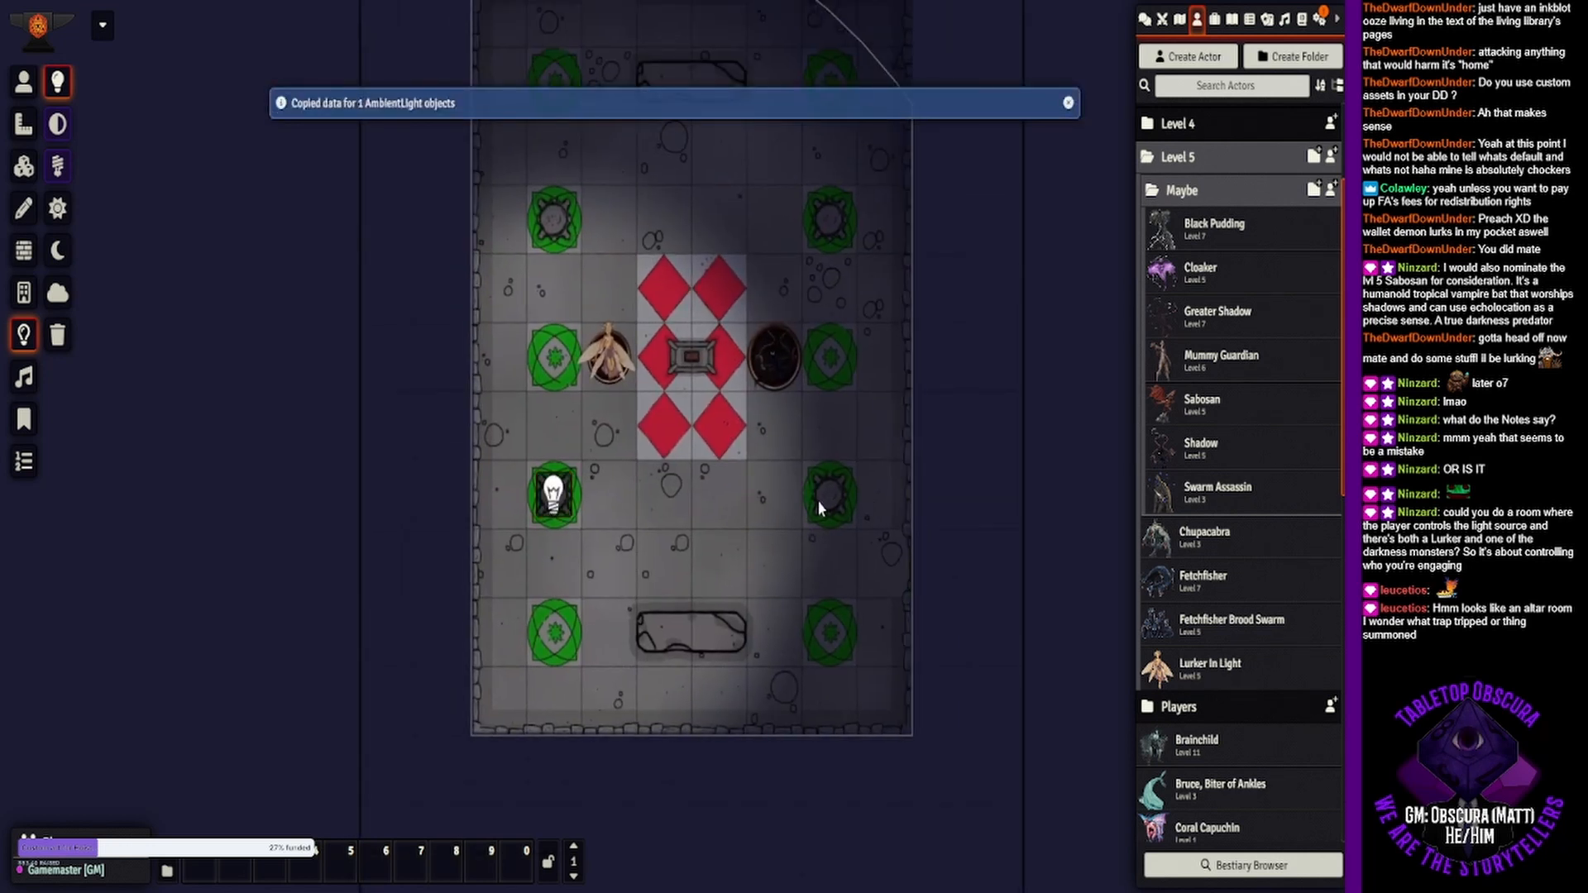
pyautogui.hotkey('ctrl', 'v')
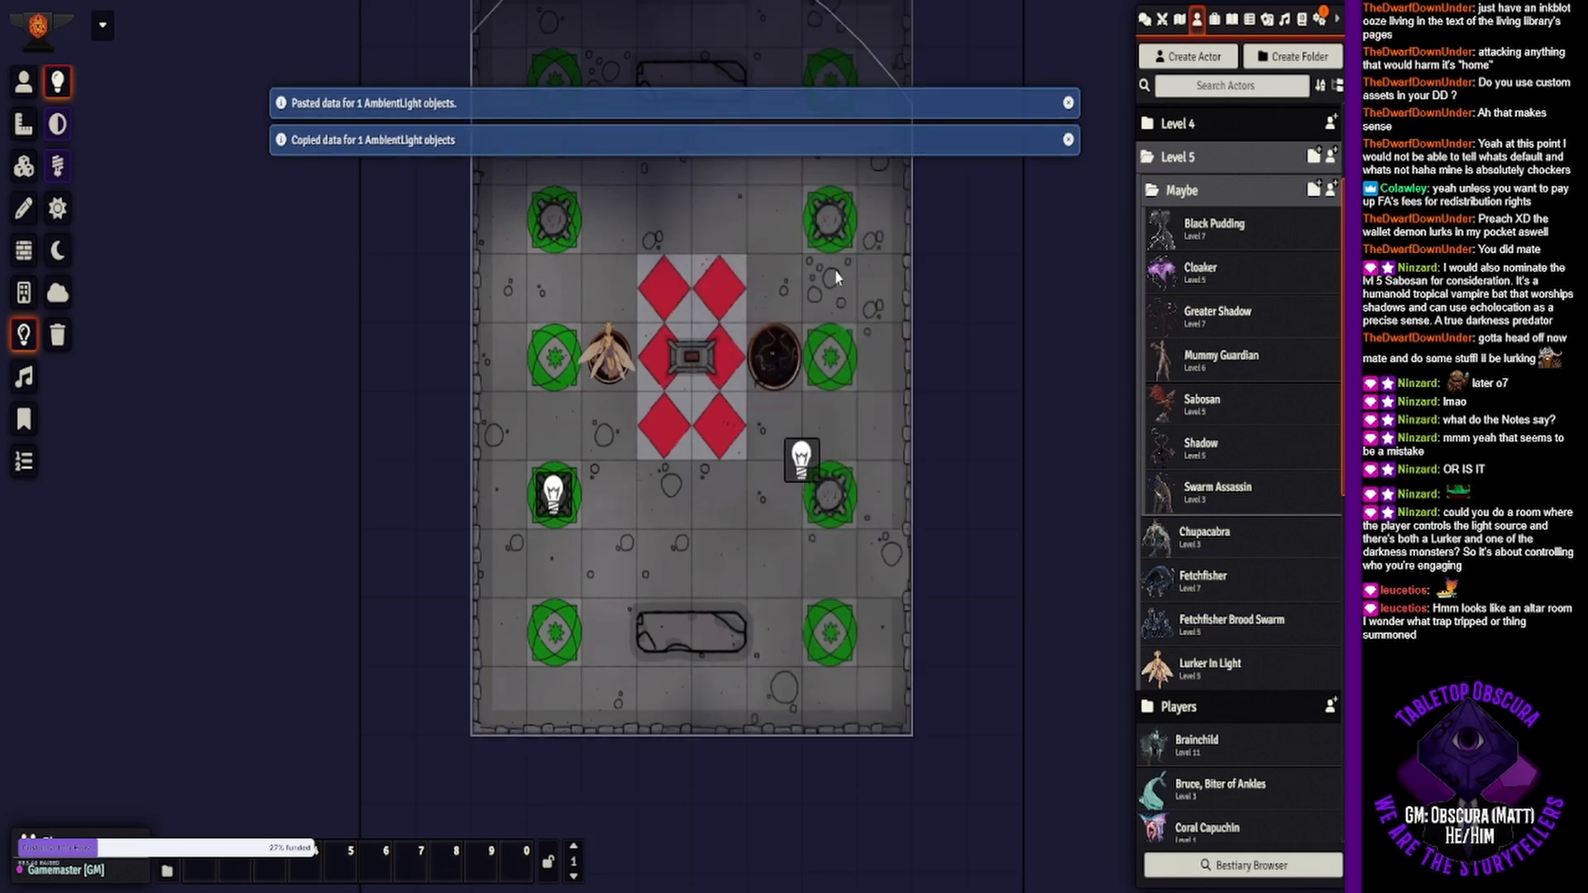
pyautogui.hotkey('ctrl', 'v')
pyautogui.hotkey('ctrl', 'v')
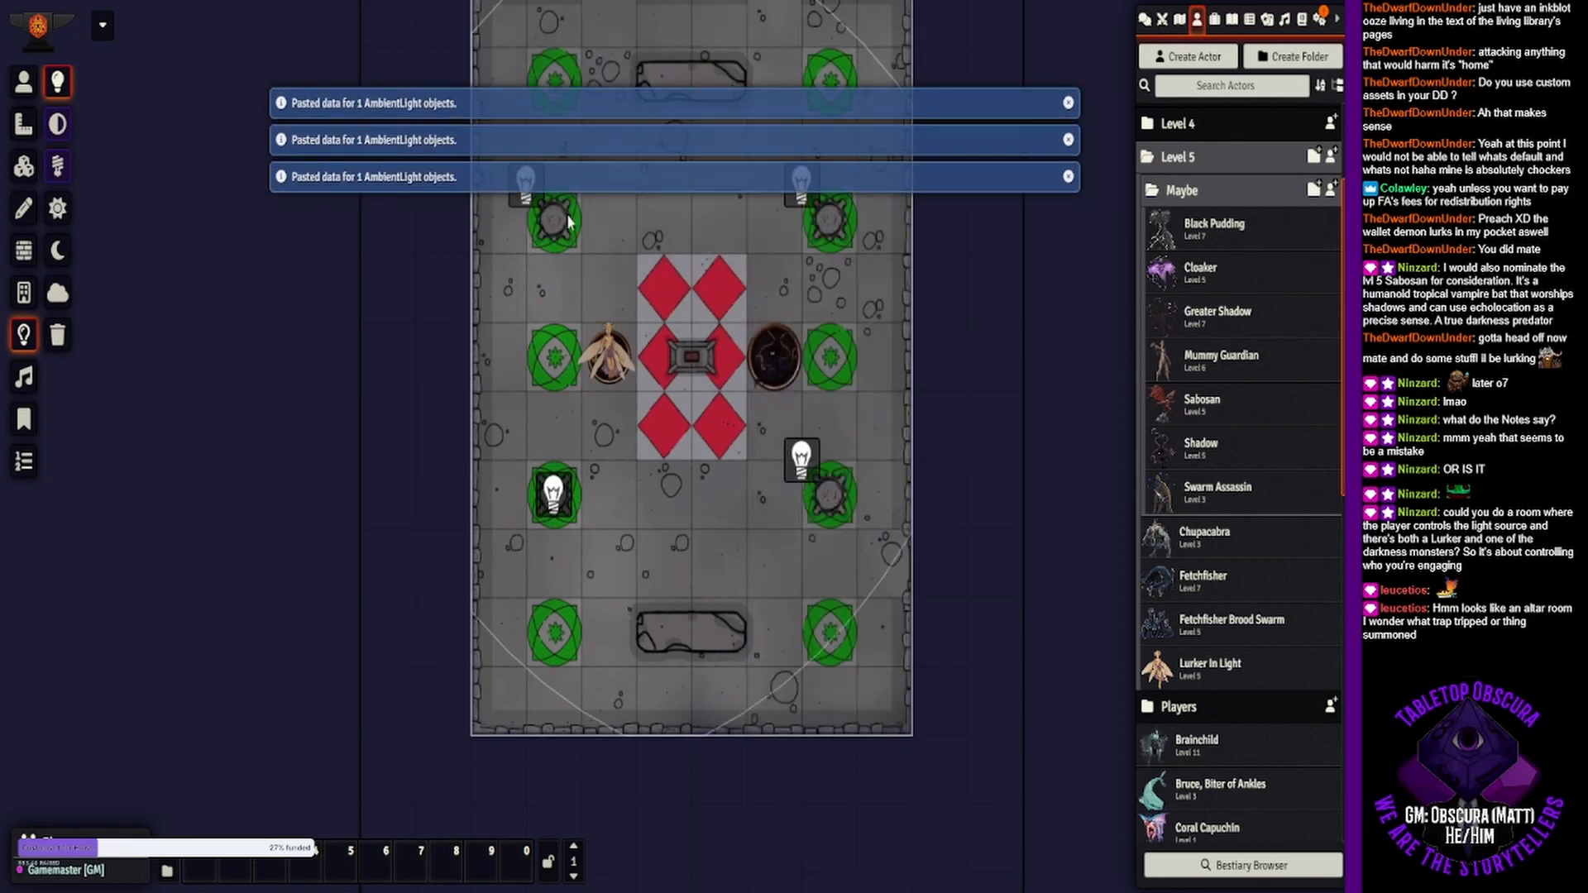
# - Centre the three pasted lights on the lower-right, upper-right and upper-left pillars
pyautogui.moveTo(826, 287); pyautogui.dragTo(824, 415)
pyautogui.moveTo(800, 588); pyautogui.dragTo(829, 621)
pyautogui.moveTo(800, 313); pyautogui.dragTo(828, 346)
pyautogui.moveTo(524, 312); pyautogui.dragTo(561, 353)
pyautogui.moveTo(702, 393); pyautogui.dragTo(644, 302)
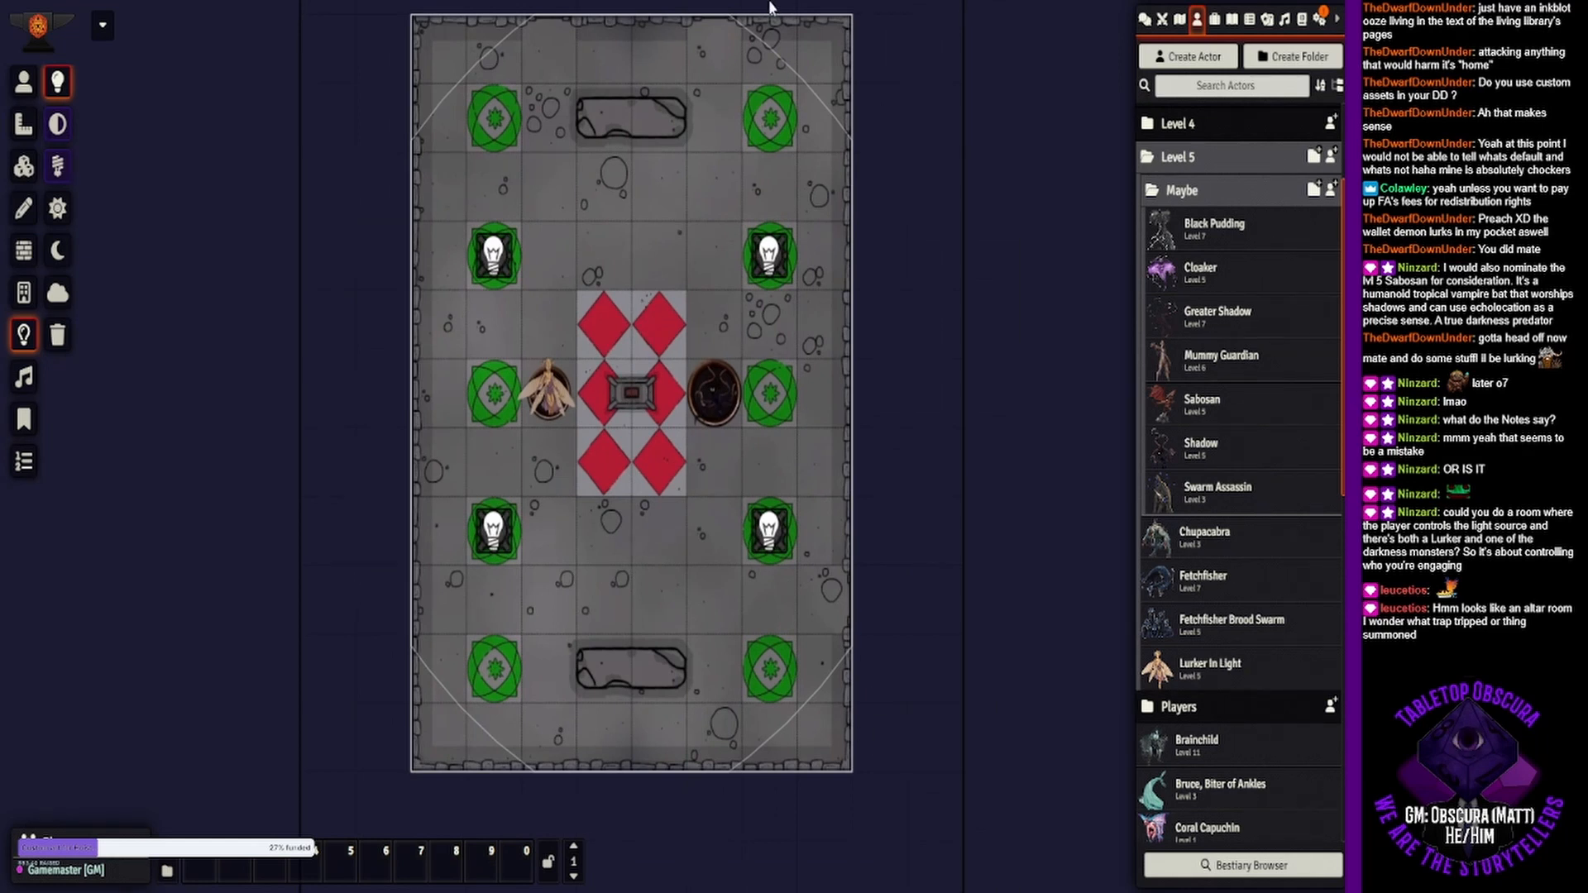
# - Turn off the ambient lights on all four pillars
pyautogui.rightClick(494, 530)
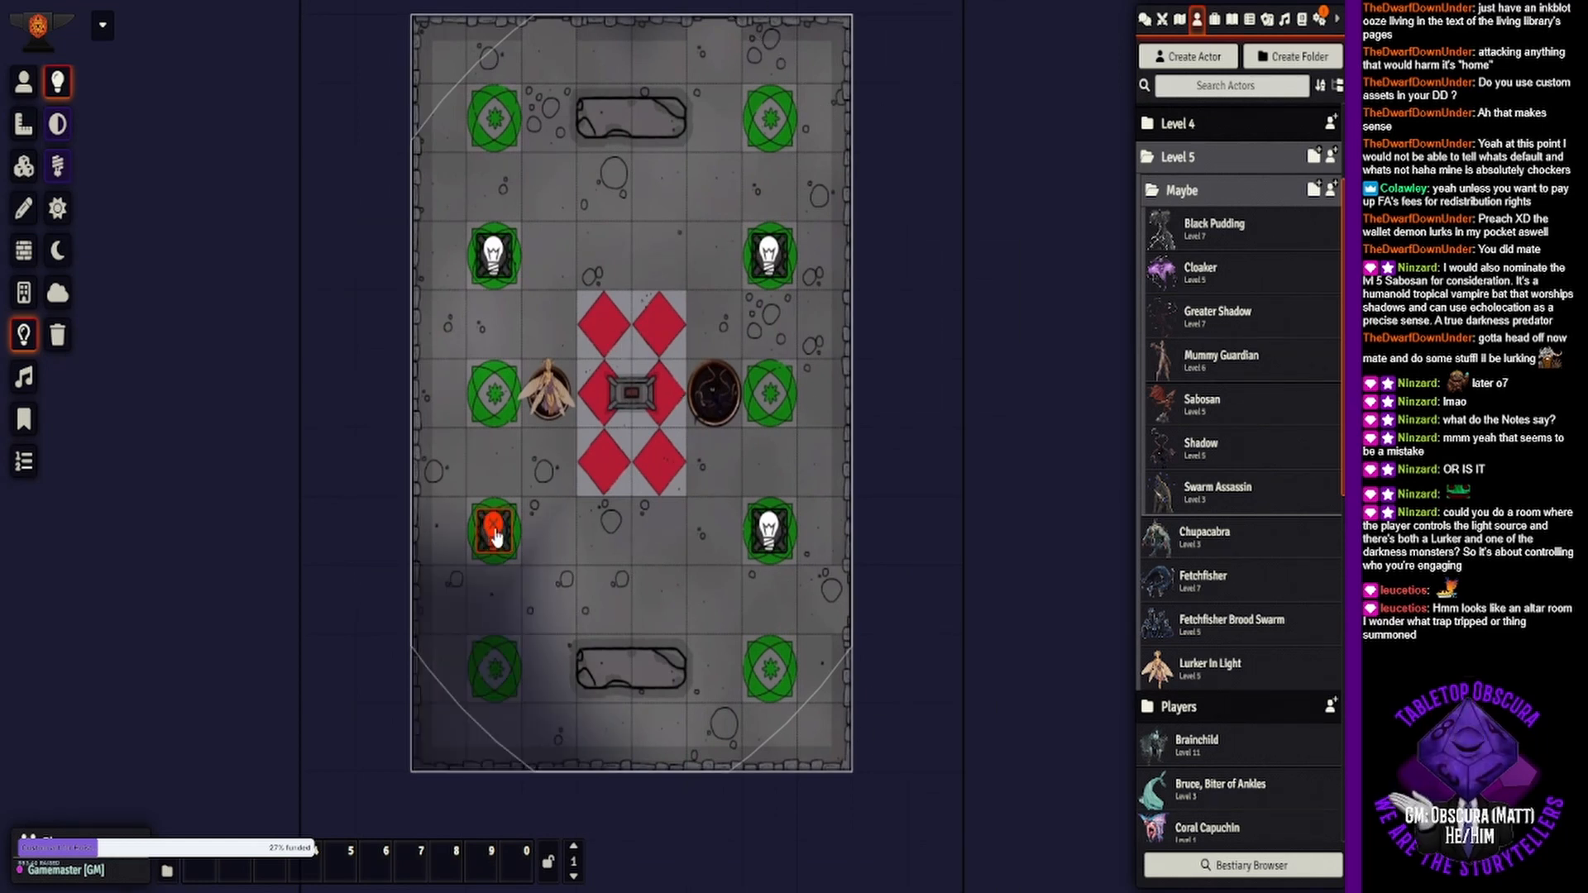
pyautogui.rightClick(493, 265)
pyautogui.rightClick(769, 252)
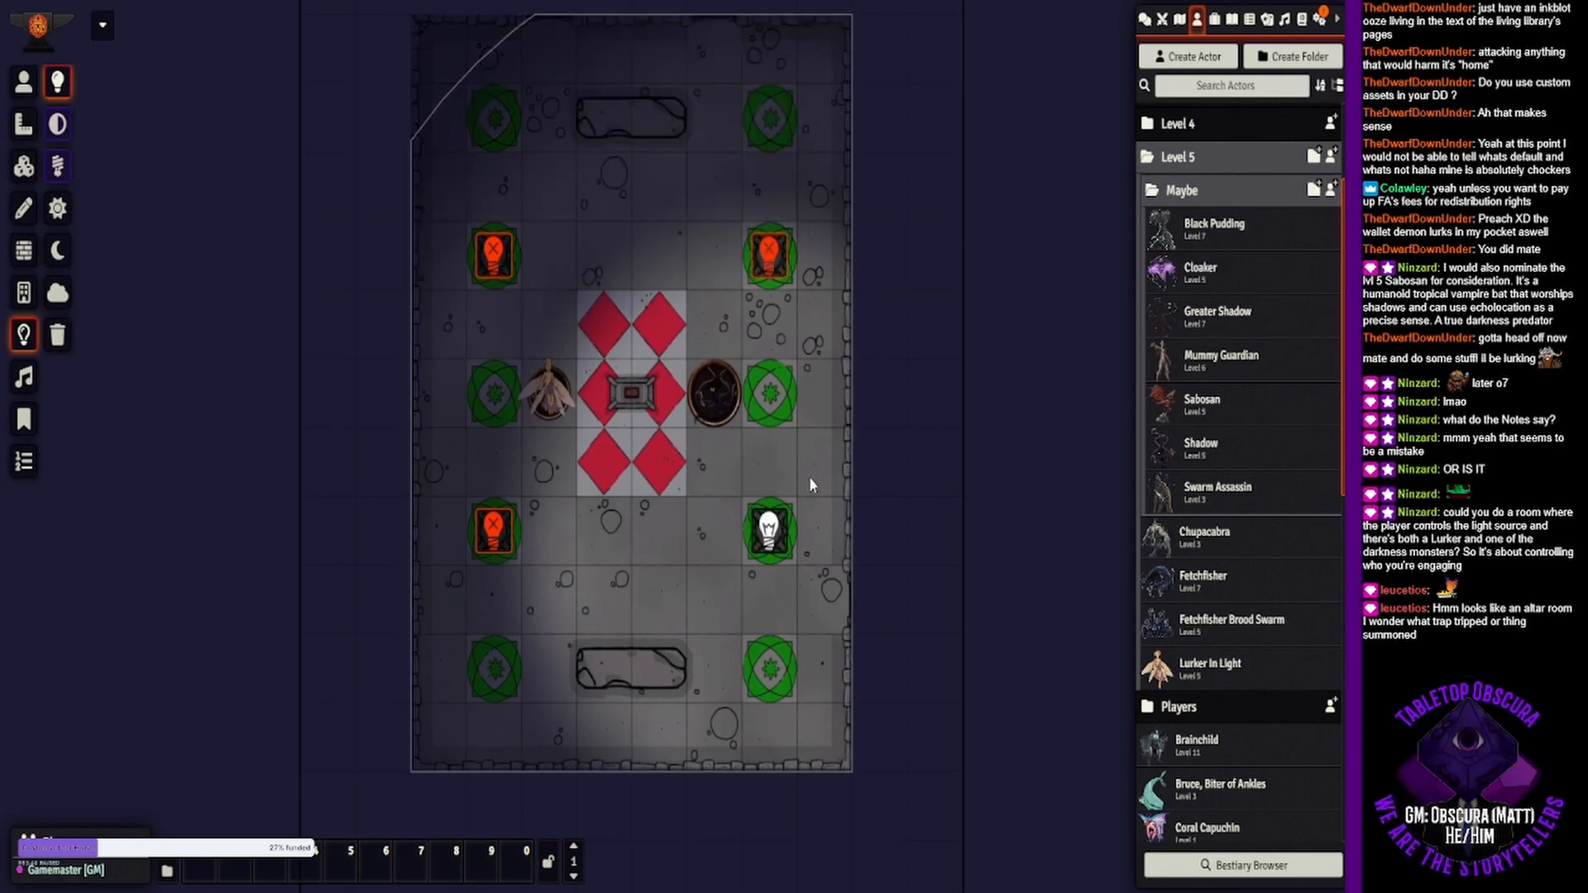
pyautogui.rightClick(779, 533)
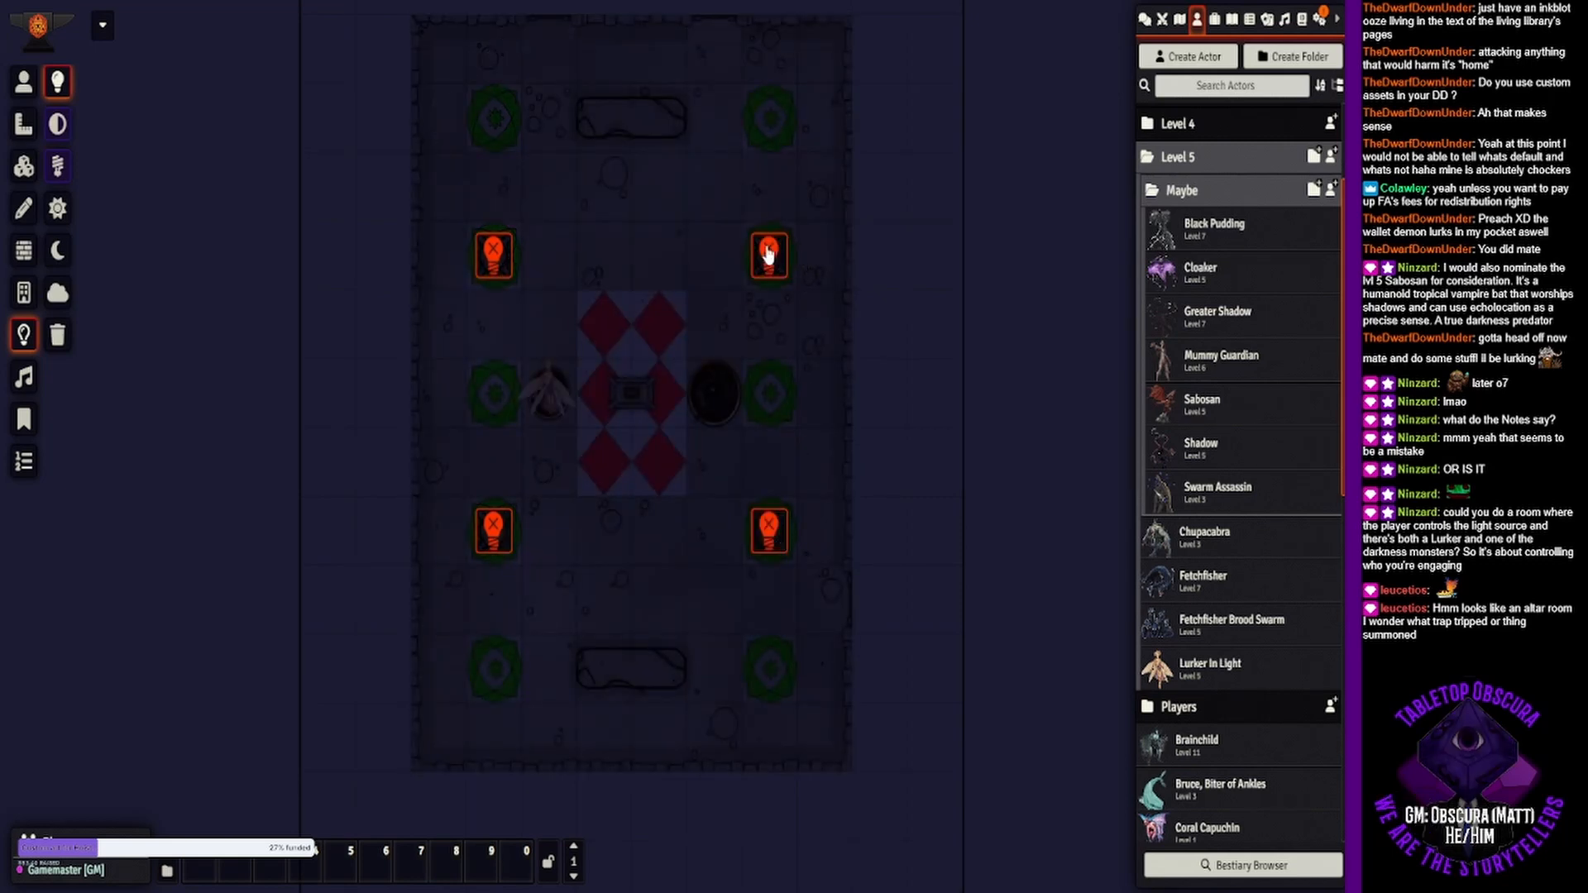
pyautogui.scroll(5, 691, 348)
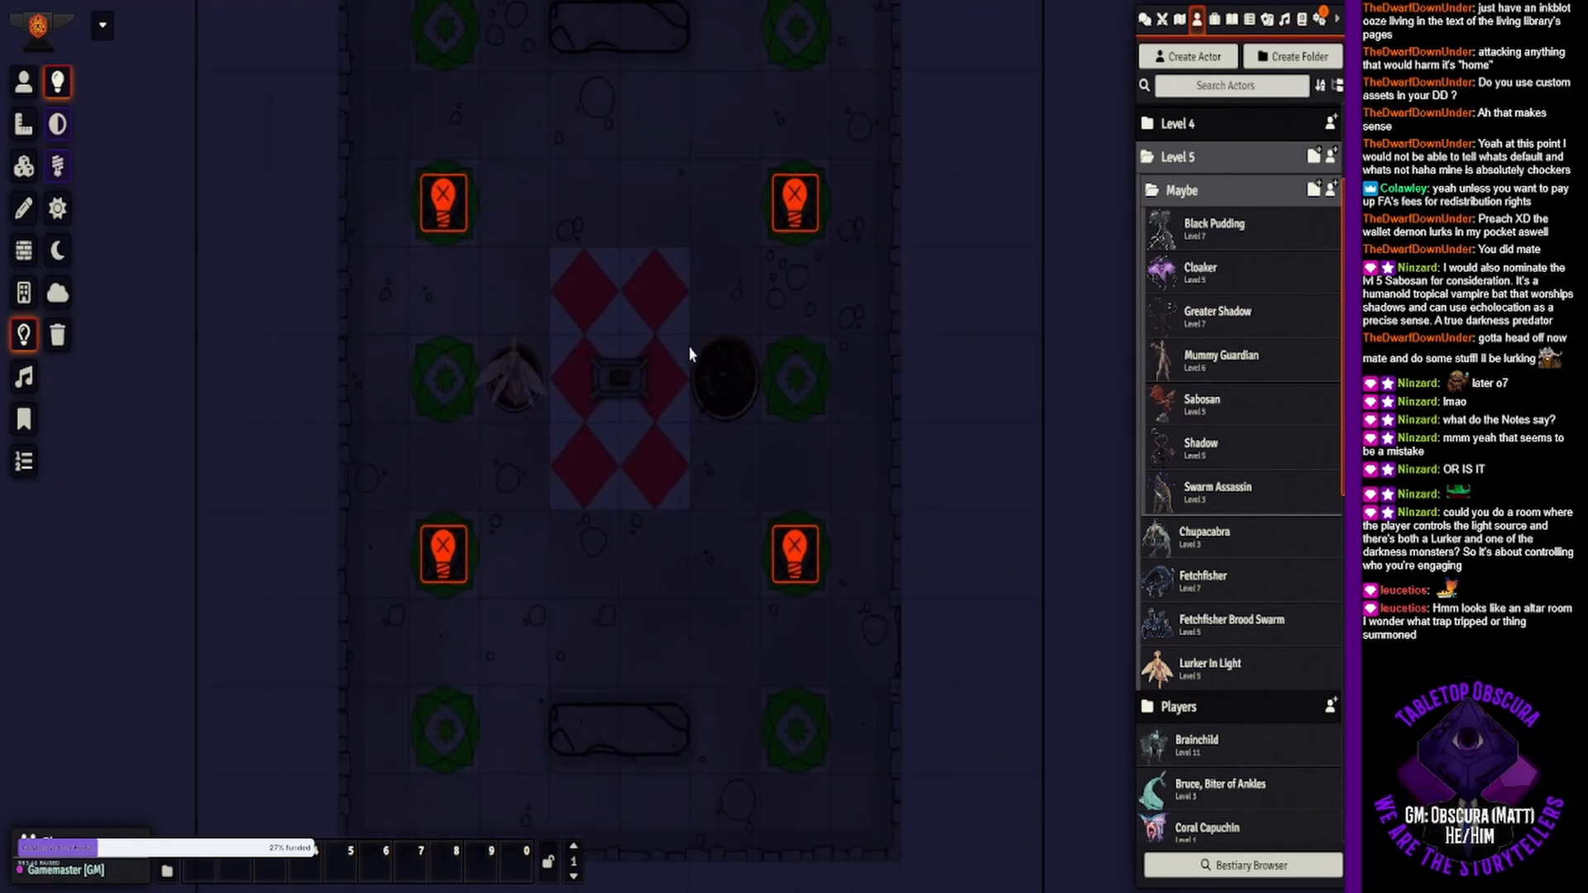
pyautogui.click(690, 486)
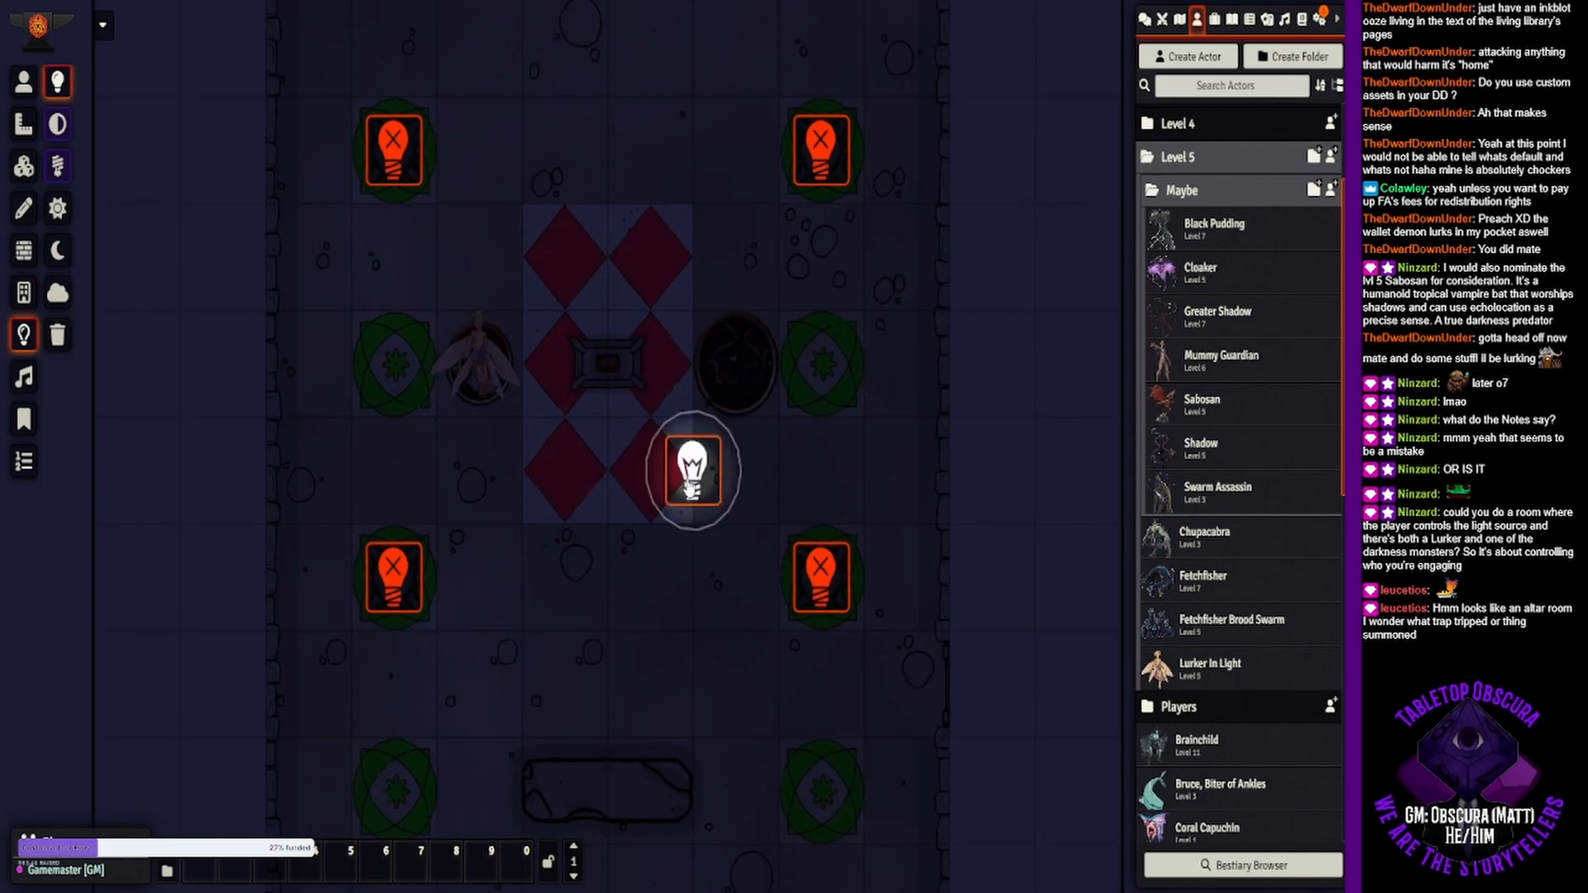
pyautogui.press('Delete')
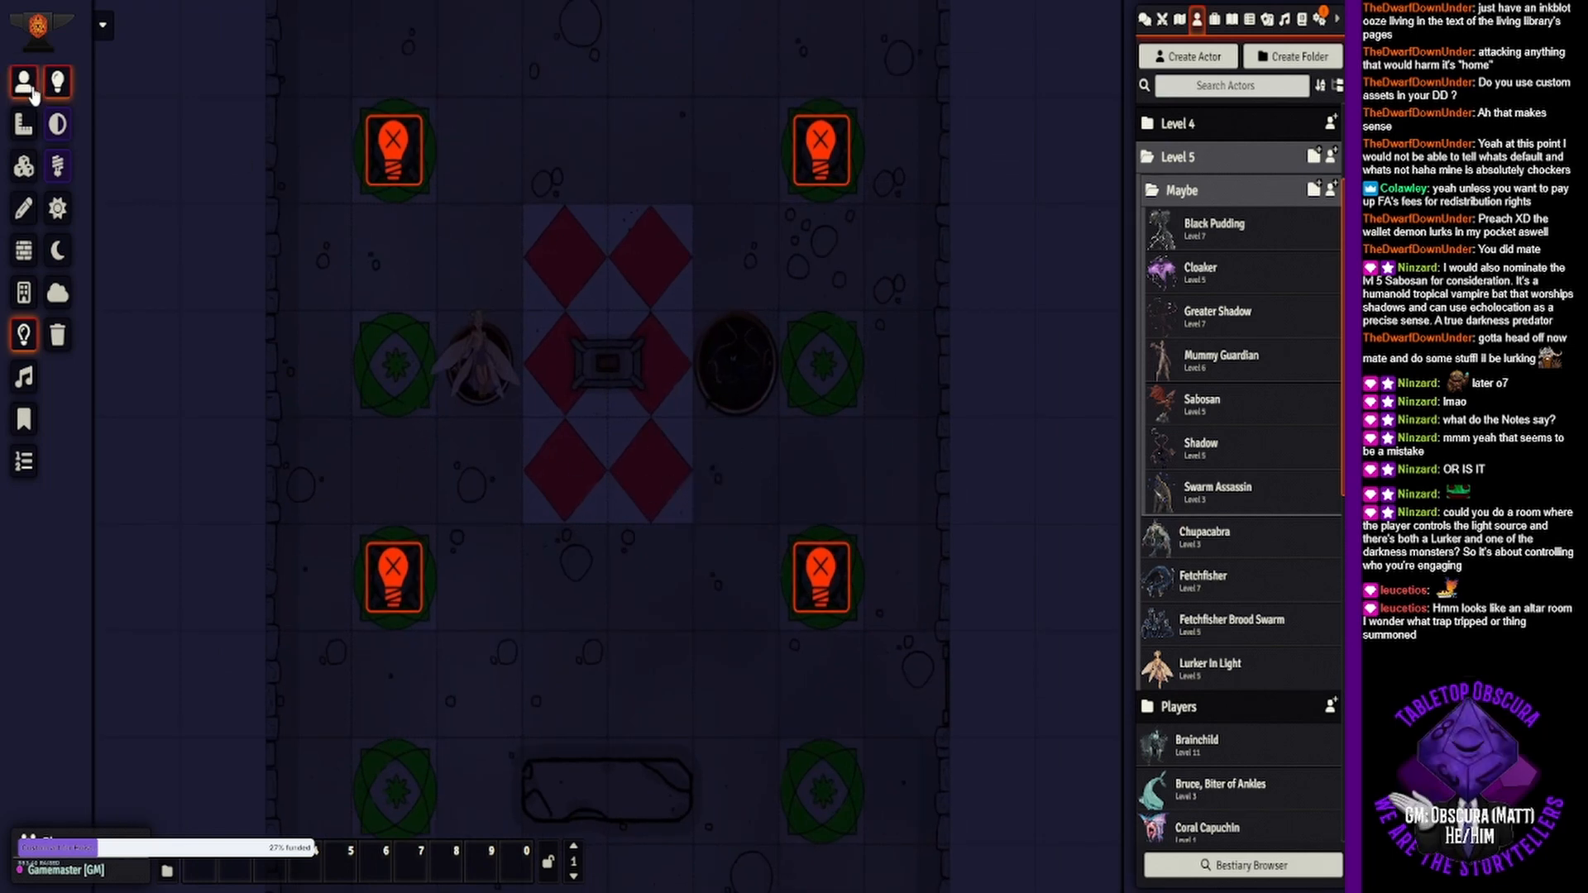
# - Review the Shadow token's passive abilities on its sheet, expanding Light Vulnerability, Slink in Shadows and Darkvision, and close the sheet
pyautogui.click(37, 87)
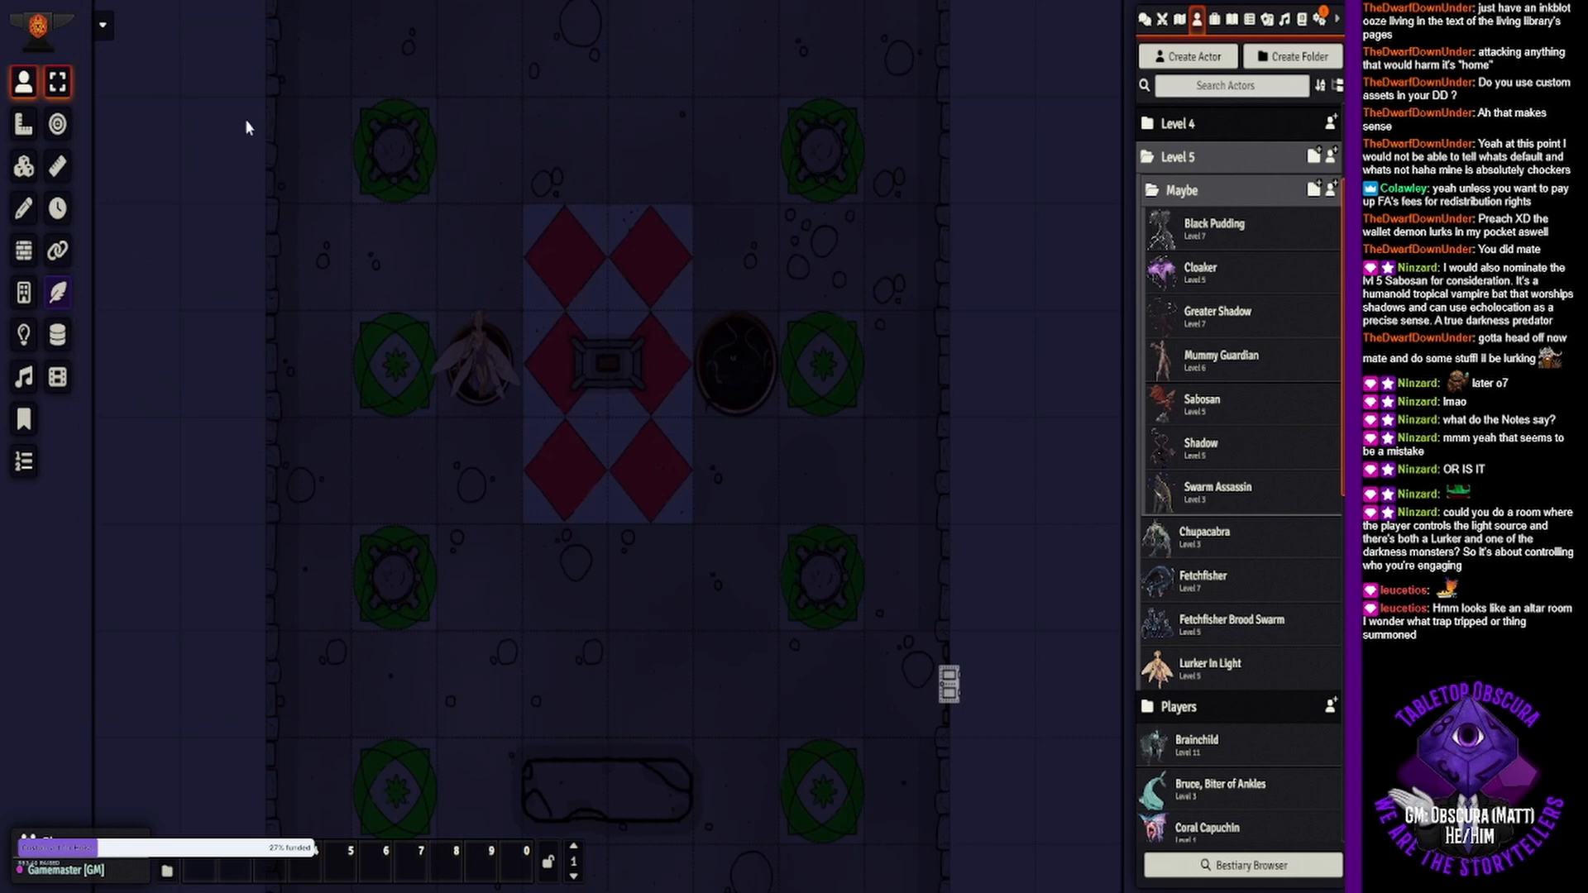
pyautogui.moveTo(568, 372); pyautogui.dragTo(681, 592)
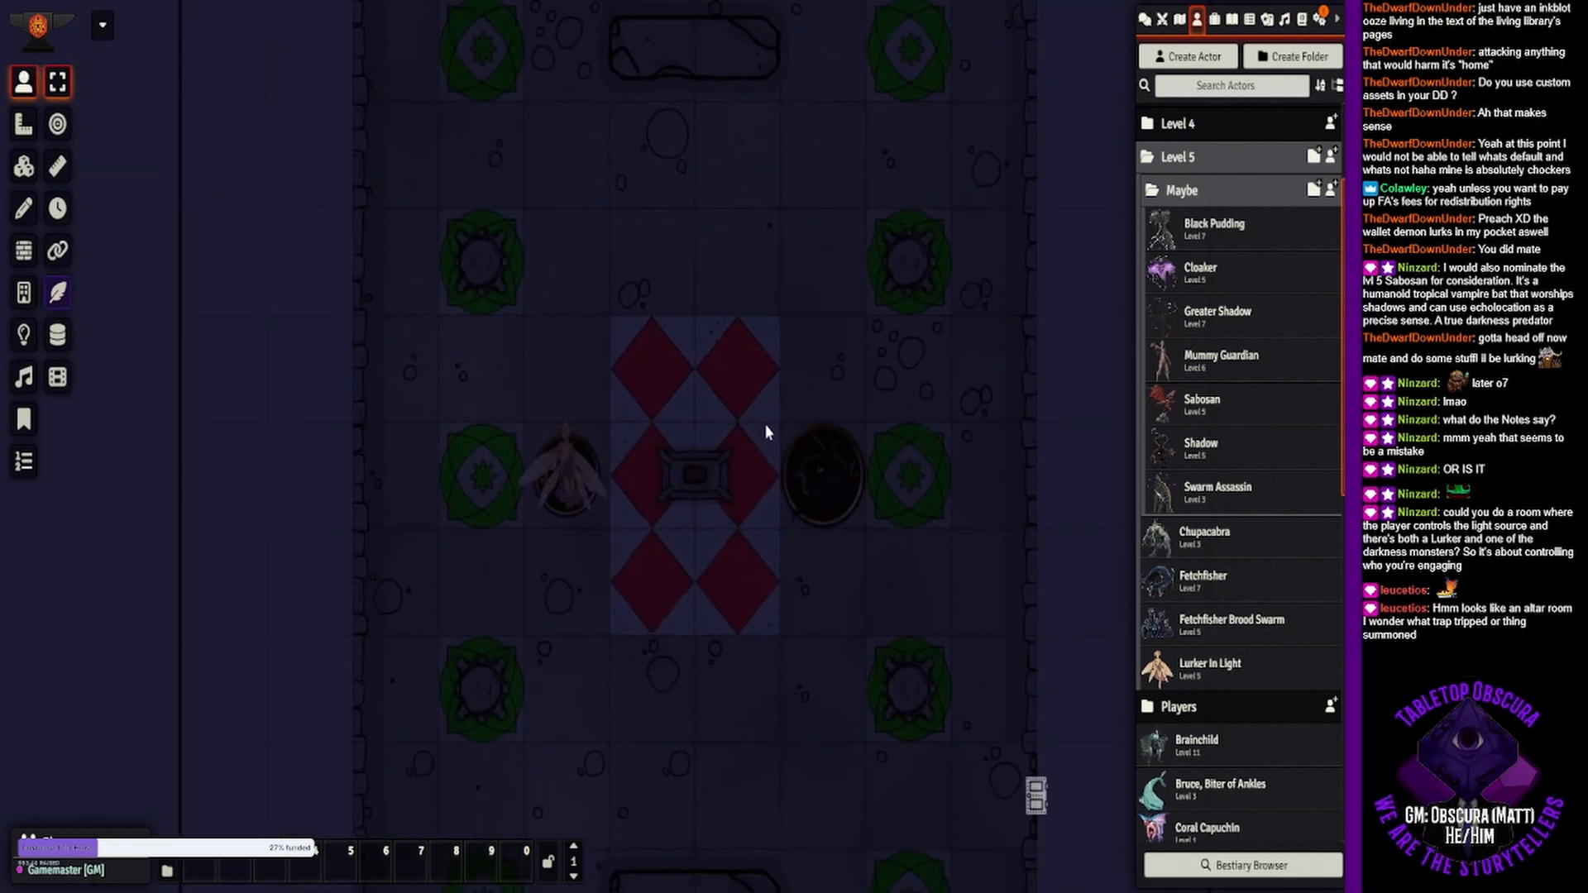
pyautogui.doubleClick(837, 463)
pyautogui.scroll(-1, 830, 500)
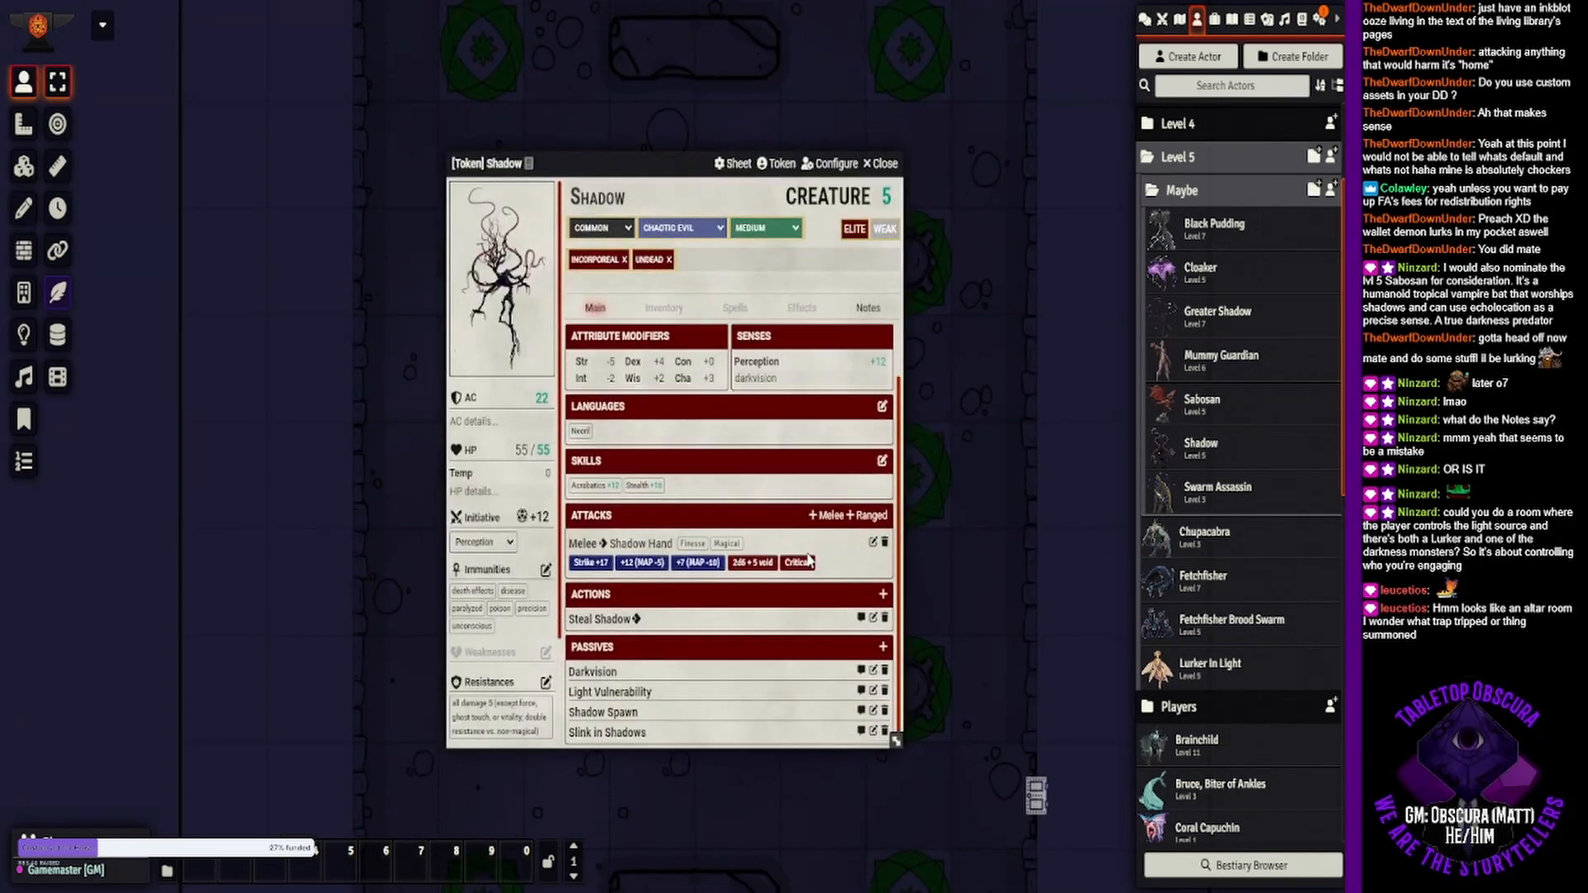
pyautogui.click(628, 693)
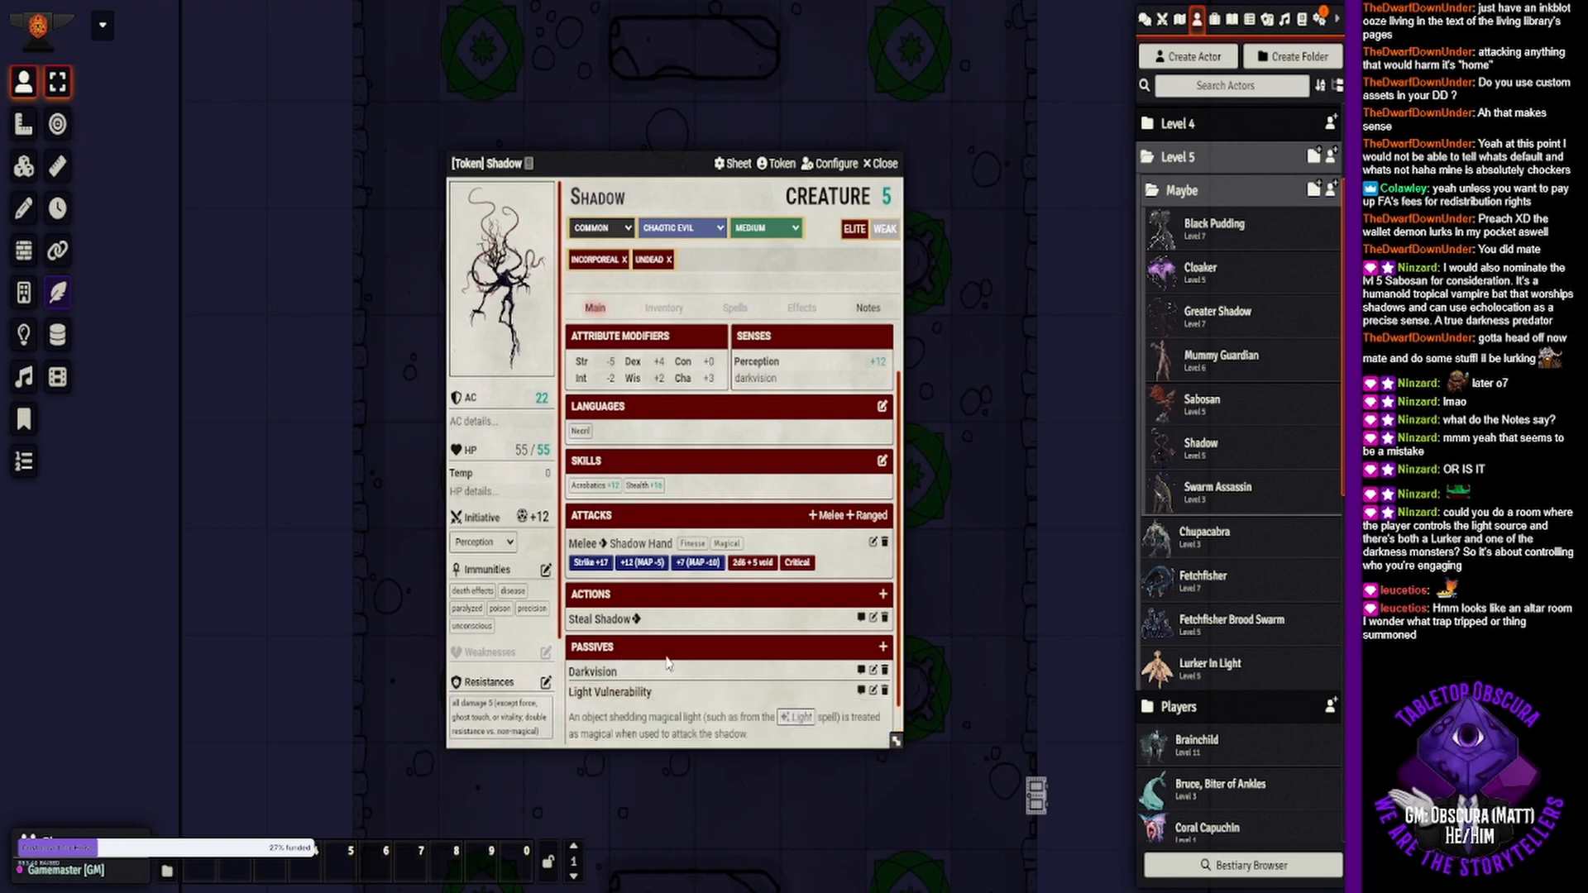
pyautogui.scroll(-1, 628, 697)
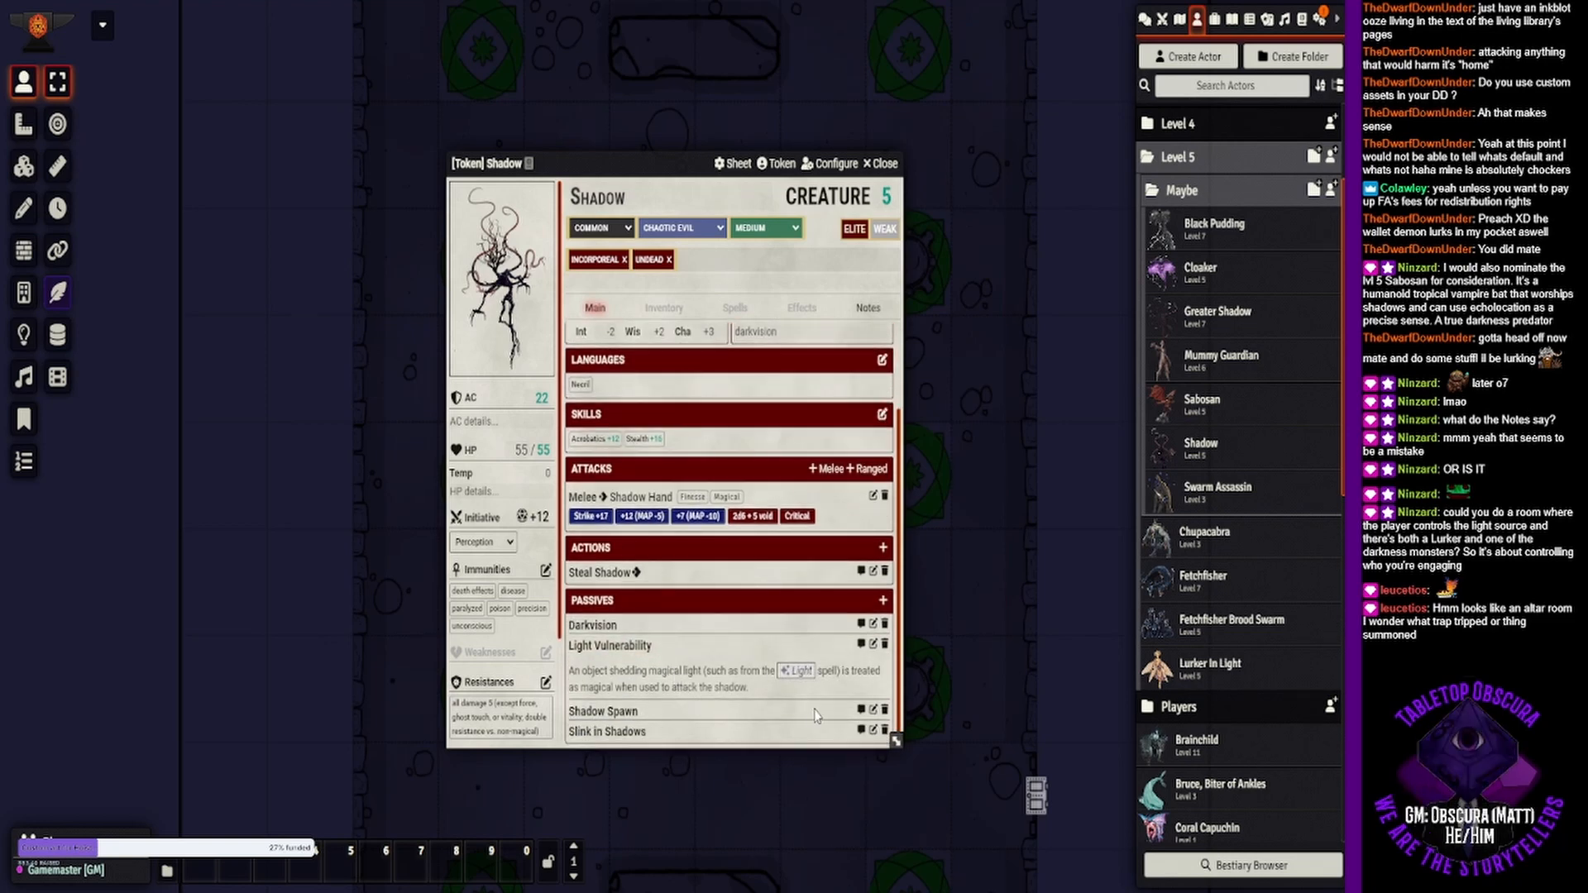
pyautogui.click(632, 646)
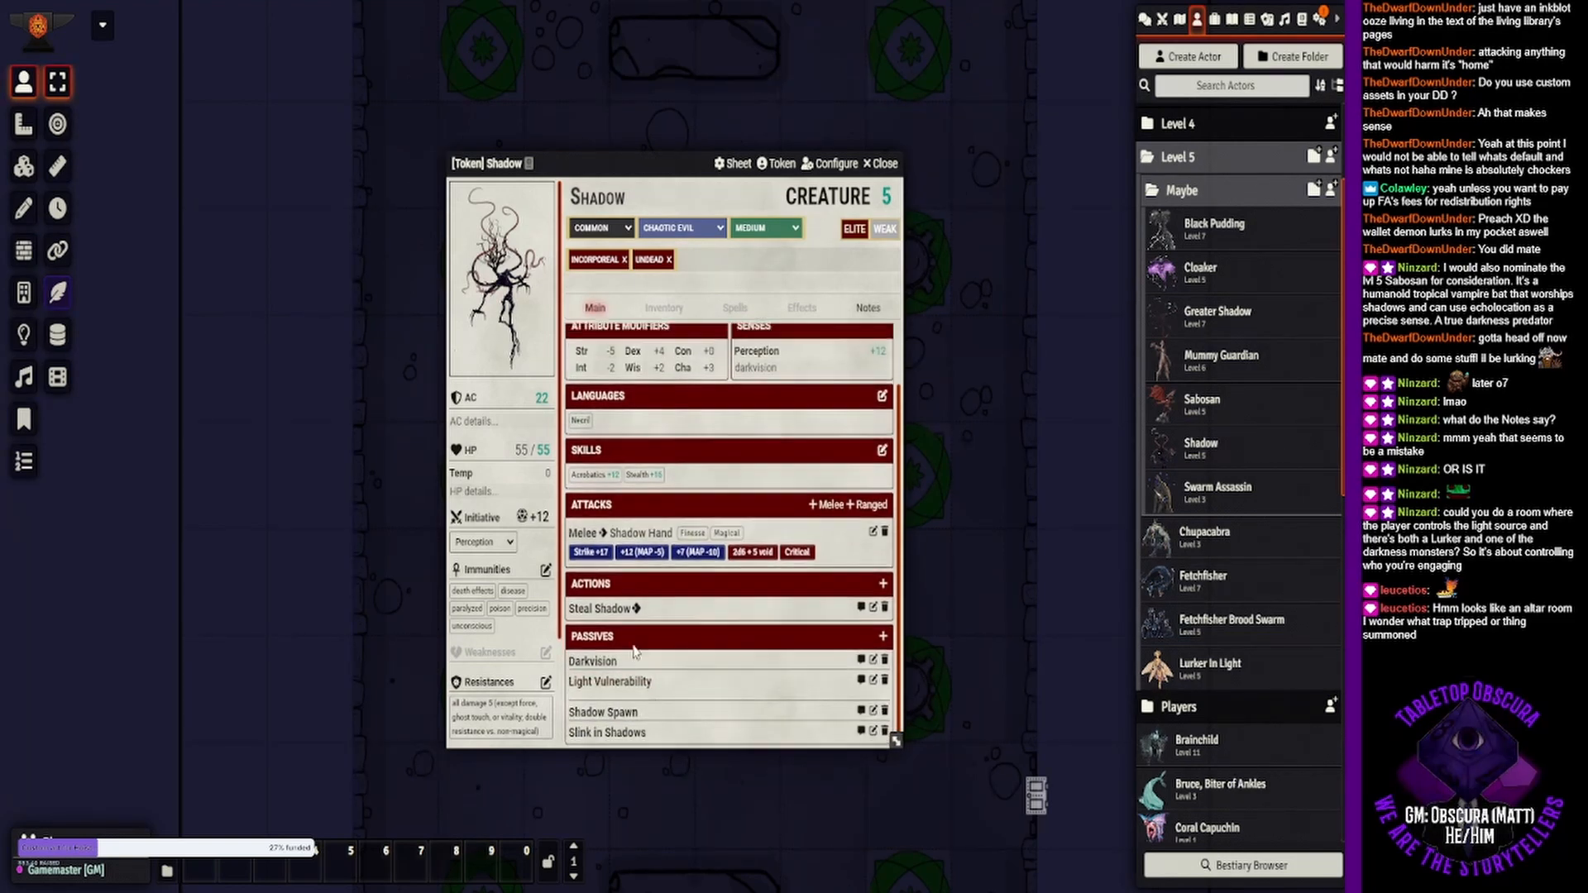
pyautogui.click(628, 734)
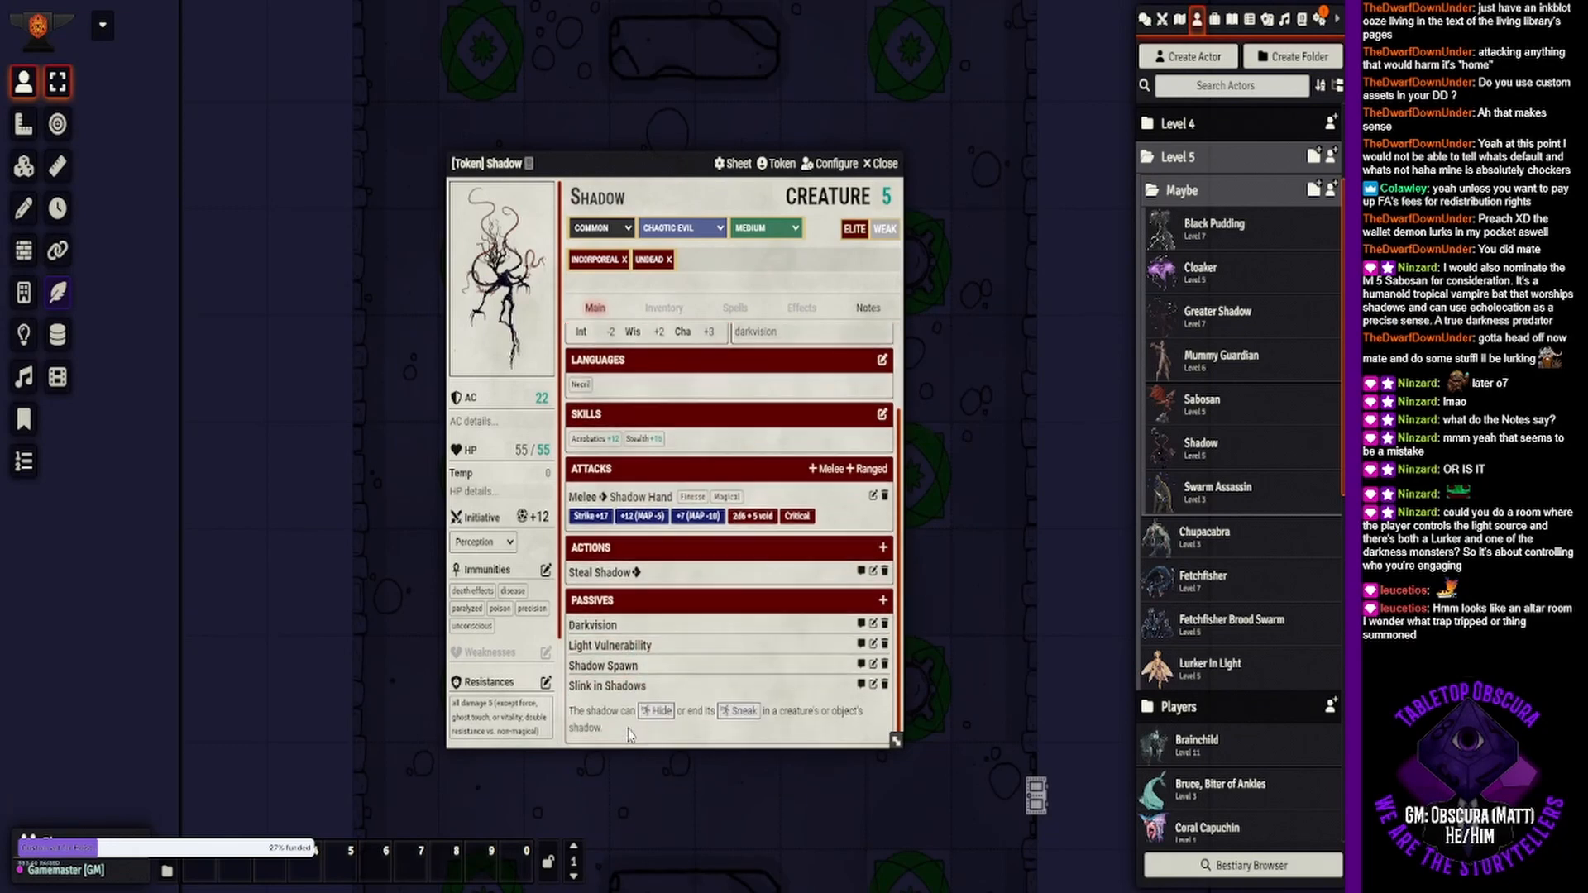
pyautogui.click(622, 692)
pyautogui.click(620, 675)
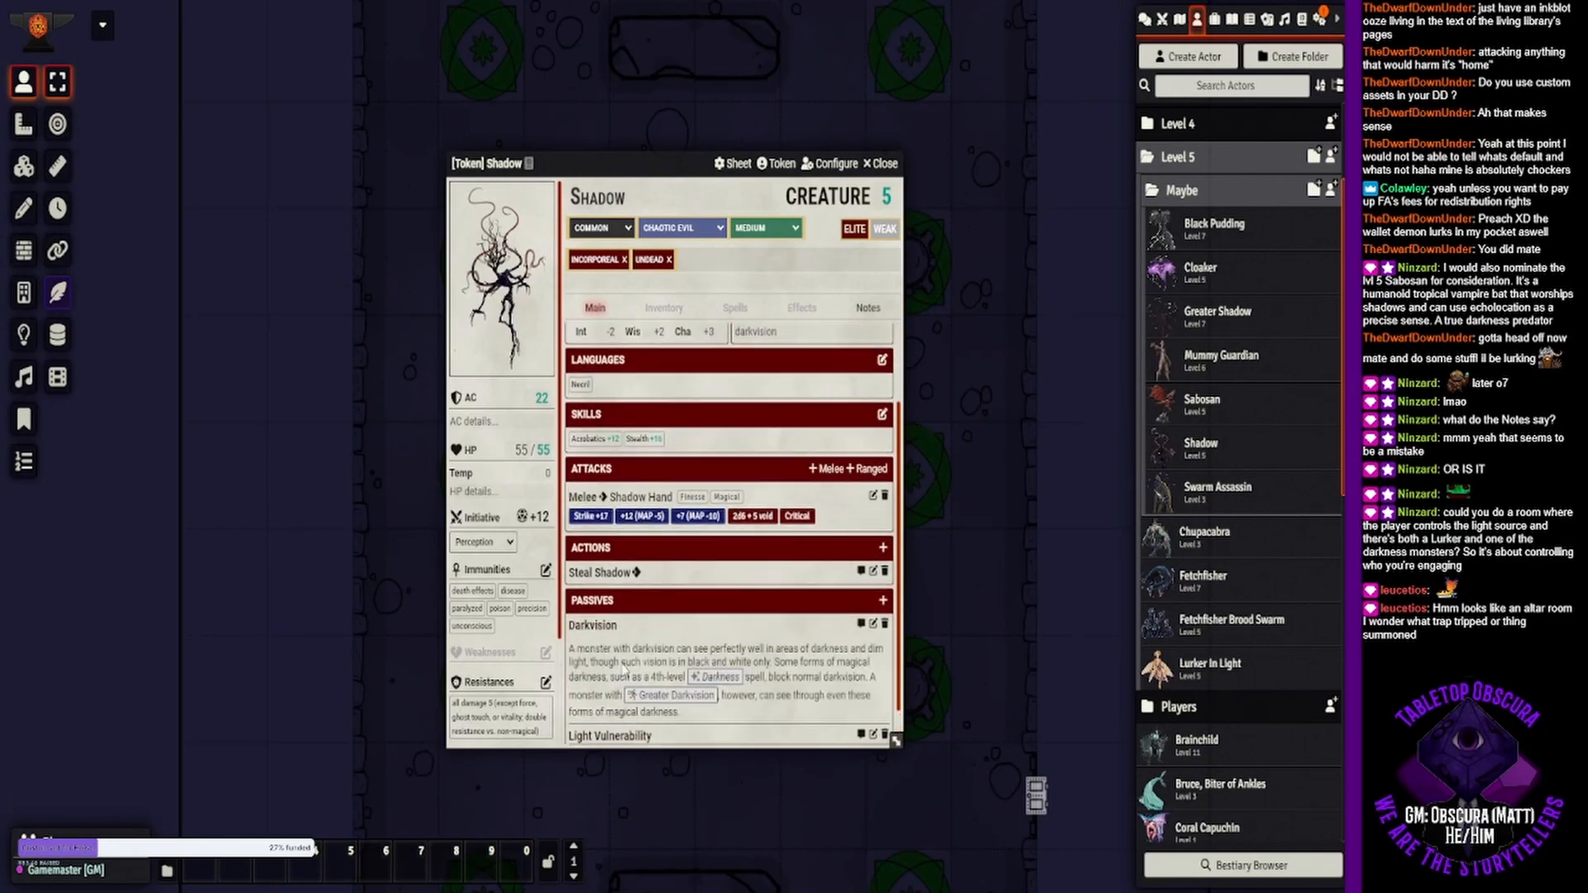
pyautogui.click(604, 626)
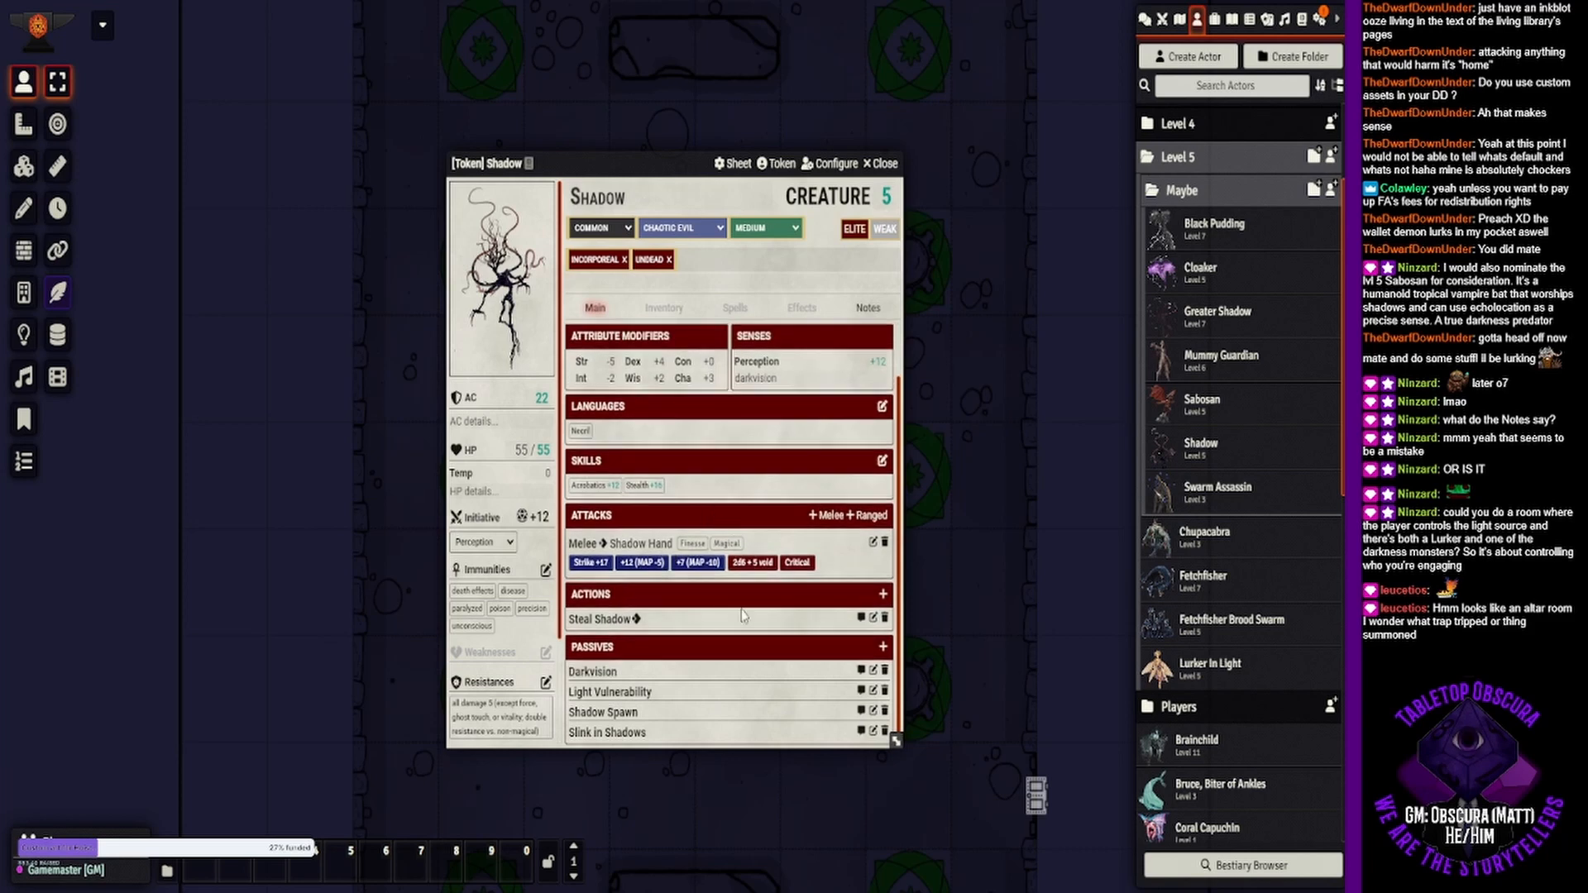
pyautogui.click(616, 690)
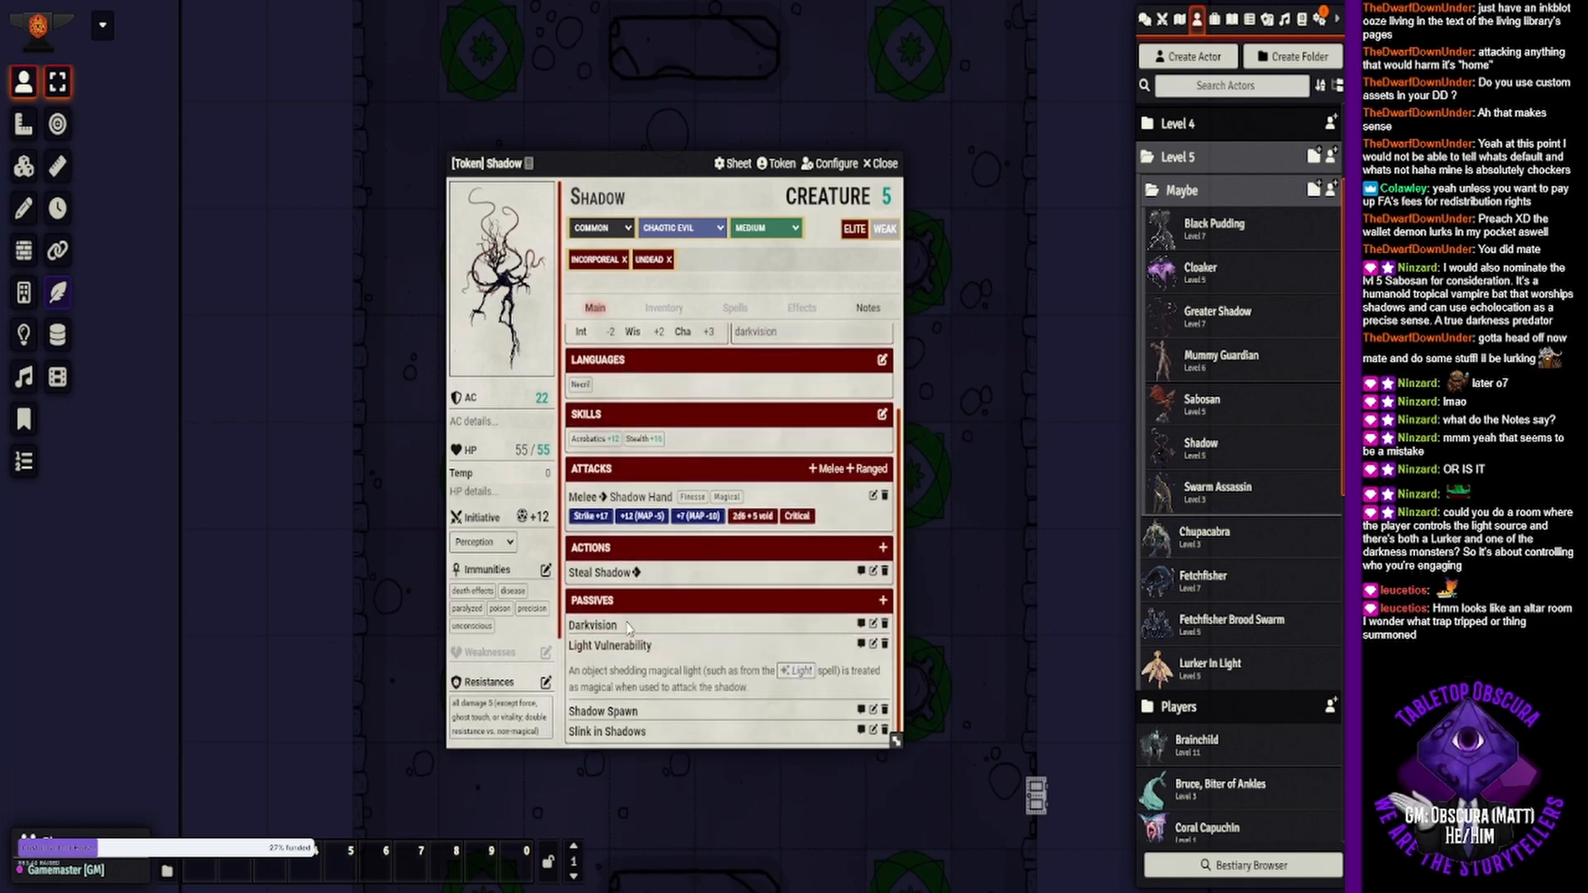
pyautogui.click(635, 645)
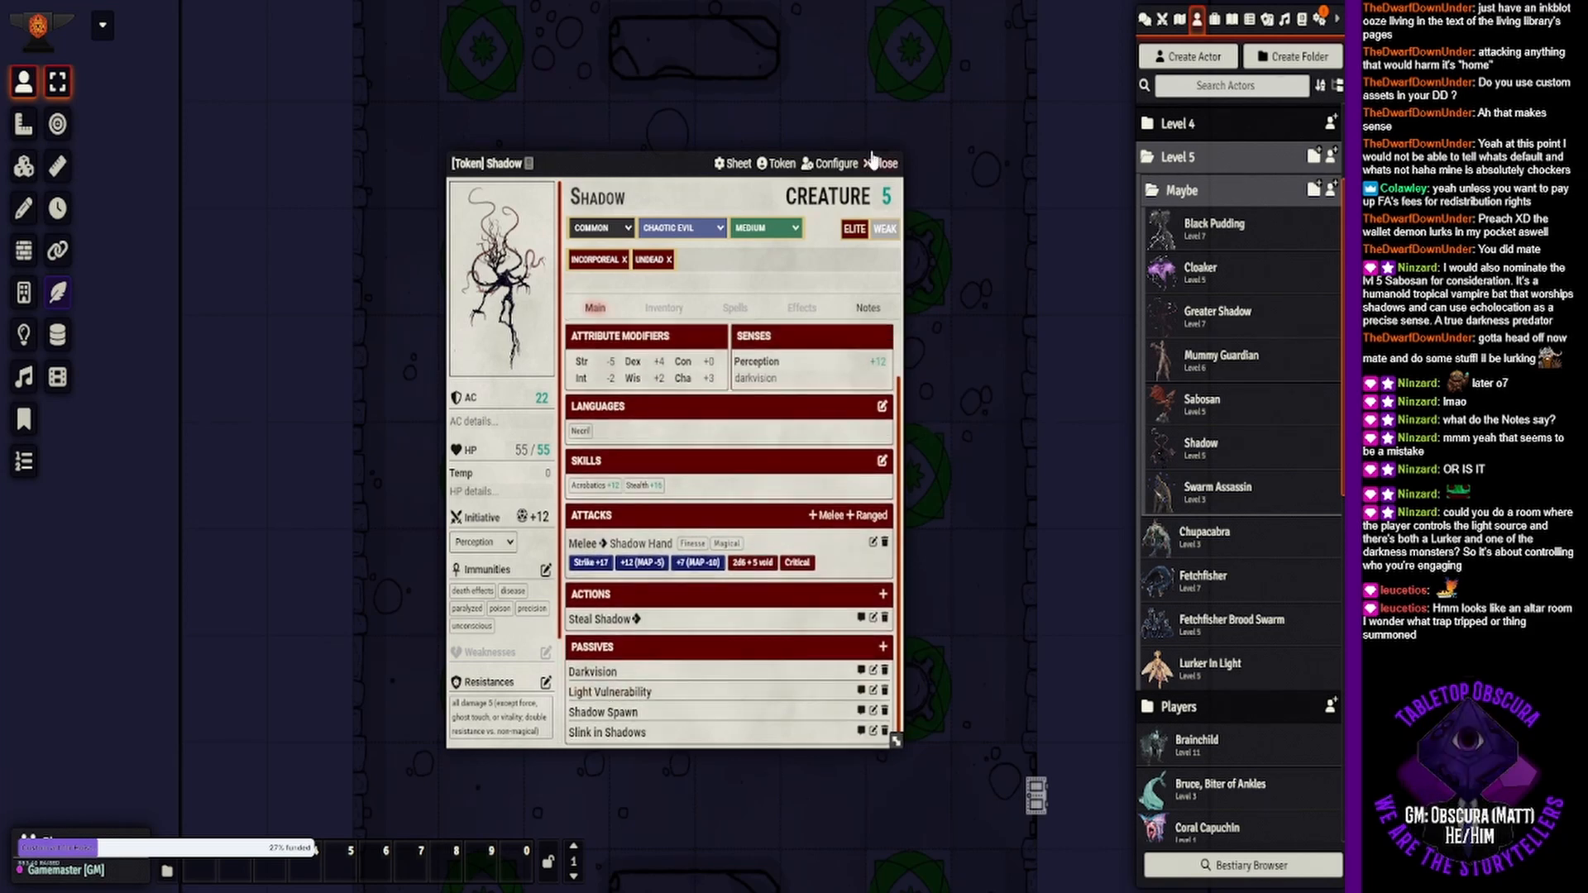
pyautogui.click(879, 163)
# - Review the Lurker In Light token's attacks, actions and passives on its character sheet and close the sheet
pyautogui.click(551, 480)
pyautogui.doubleClick(551, 480)
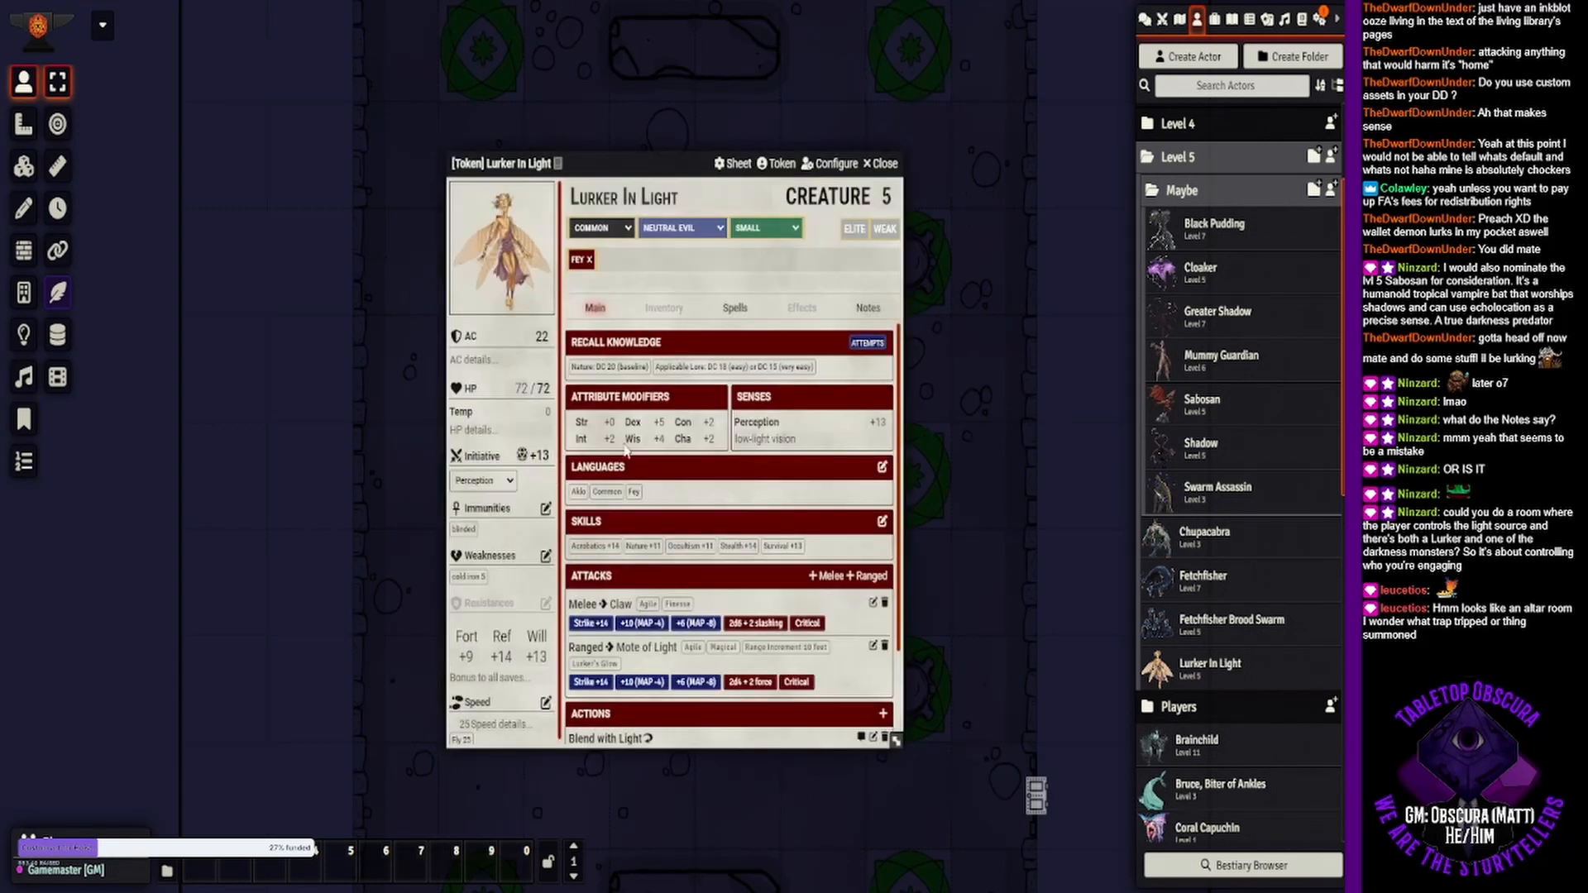
pyautogui.scroll(-3, 729, 624)
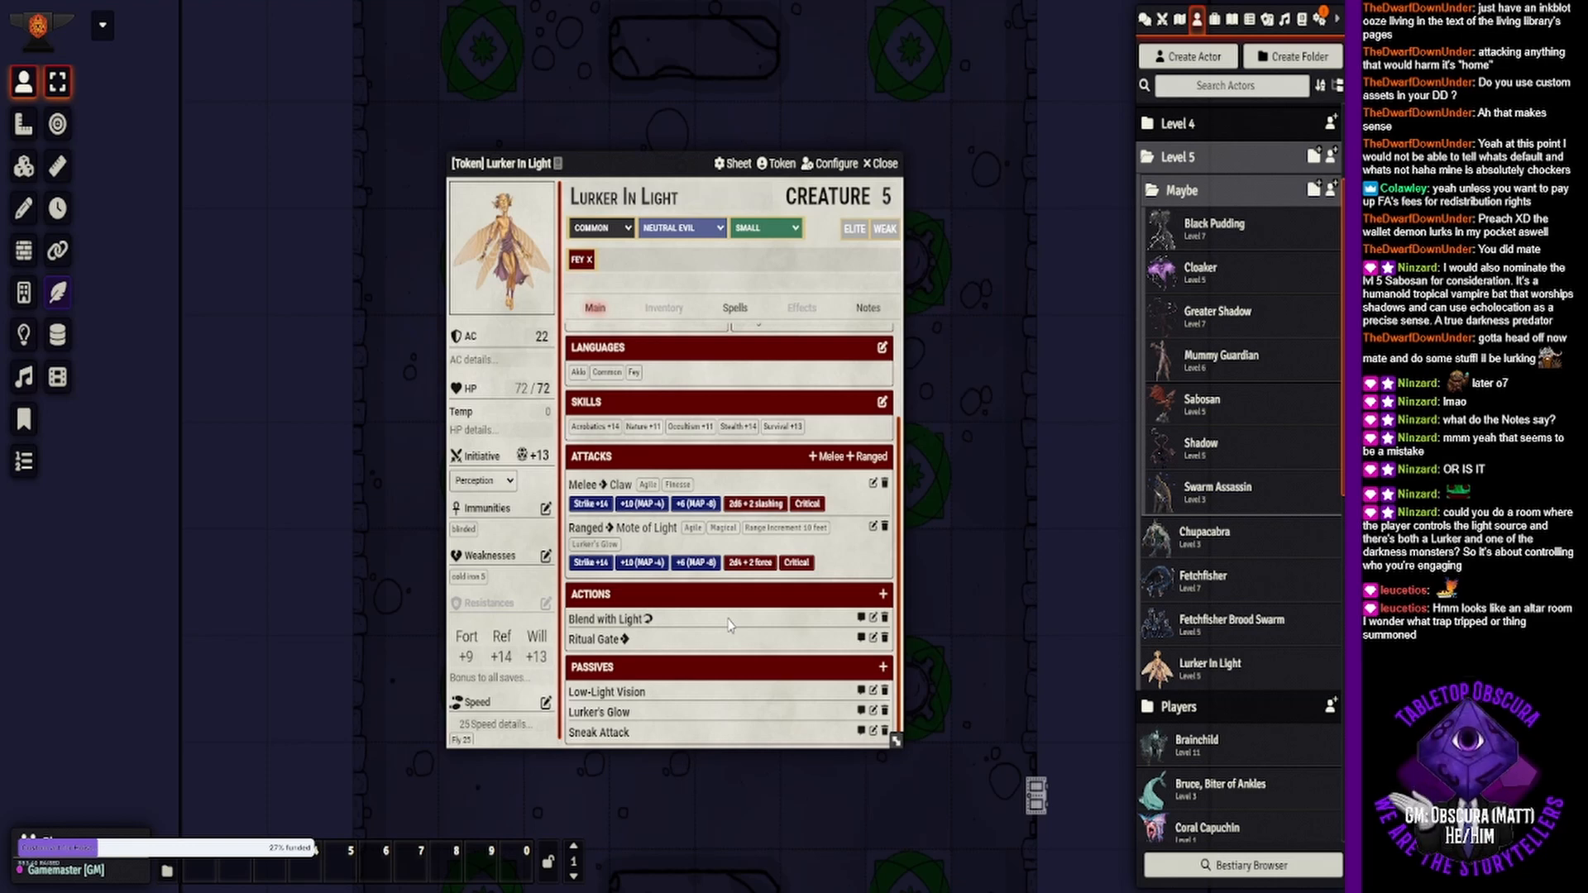
pyautogui.click(878, 163)
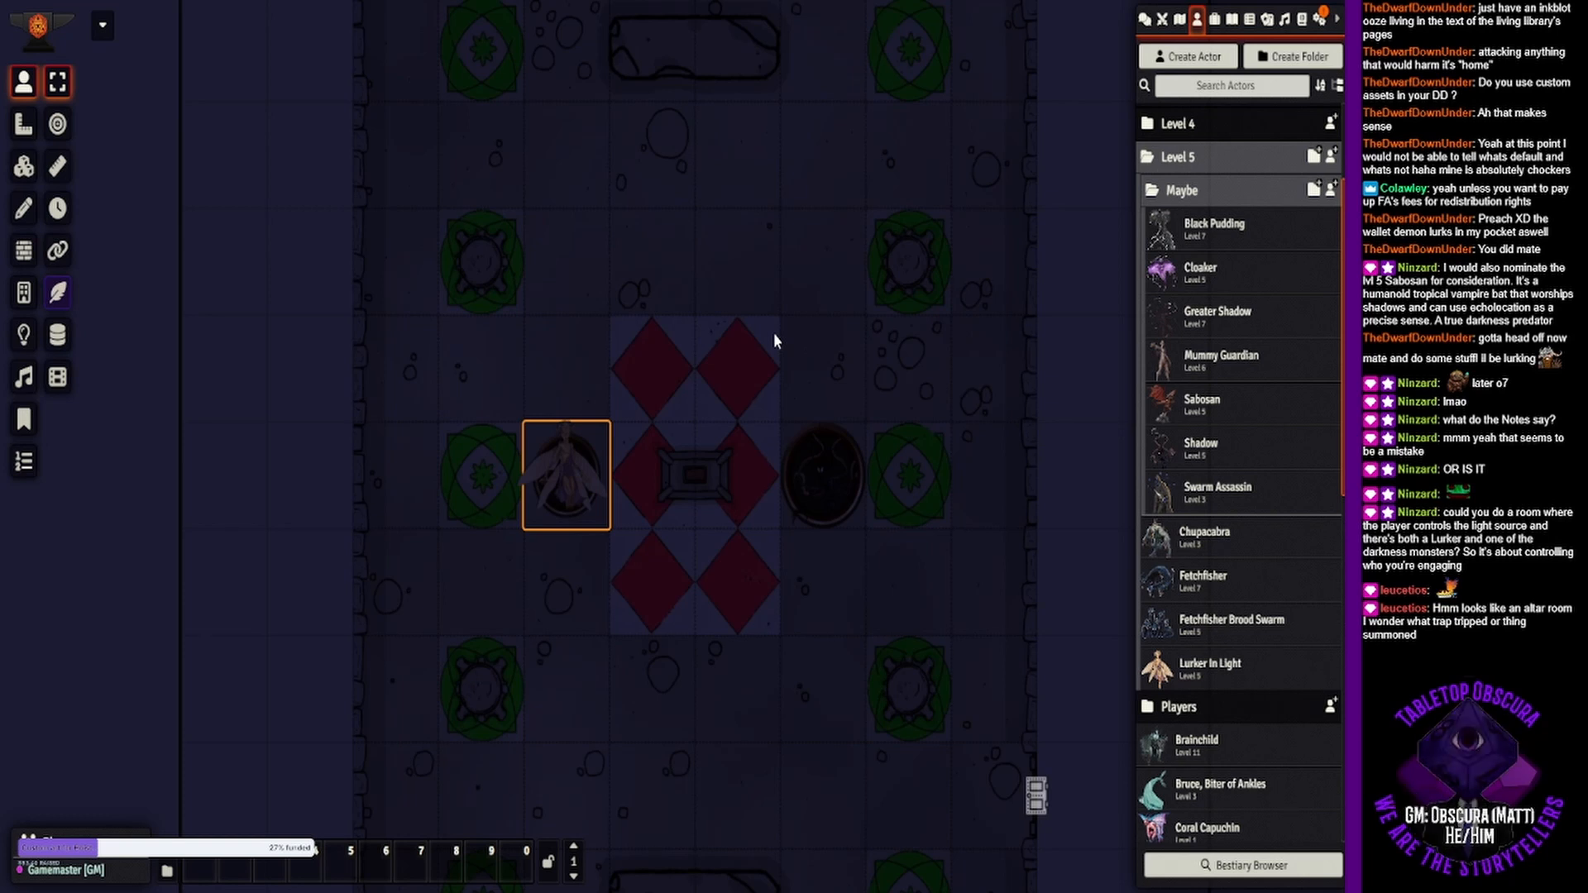
pyautogui.moveTo(723, 335); pyautogui.dragTo(640, 362)
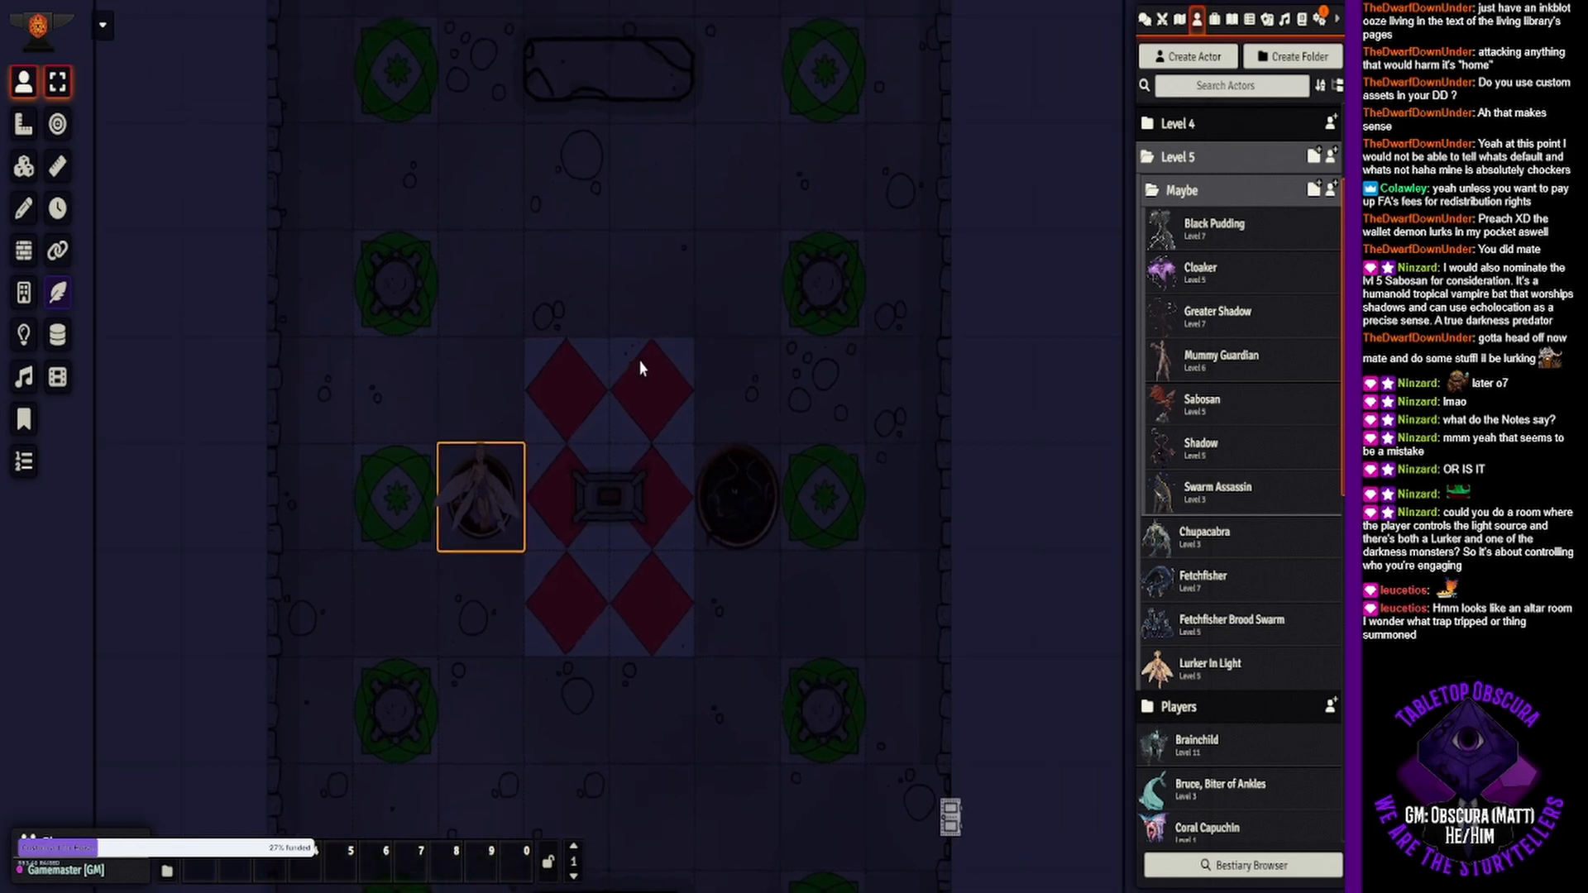
pyautogui.scroll(-2, 640, 364)
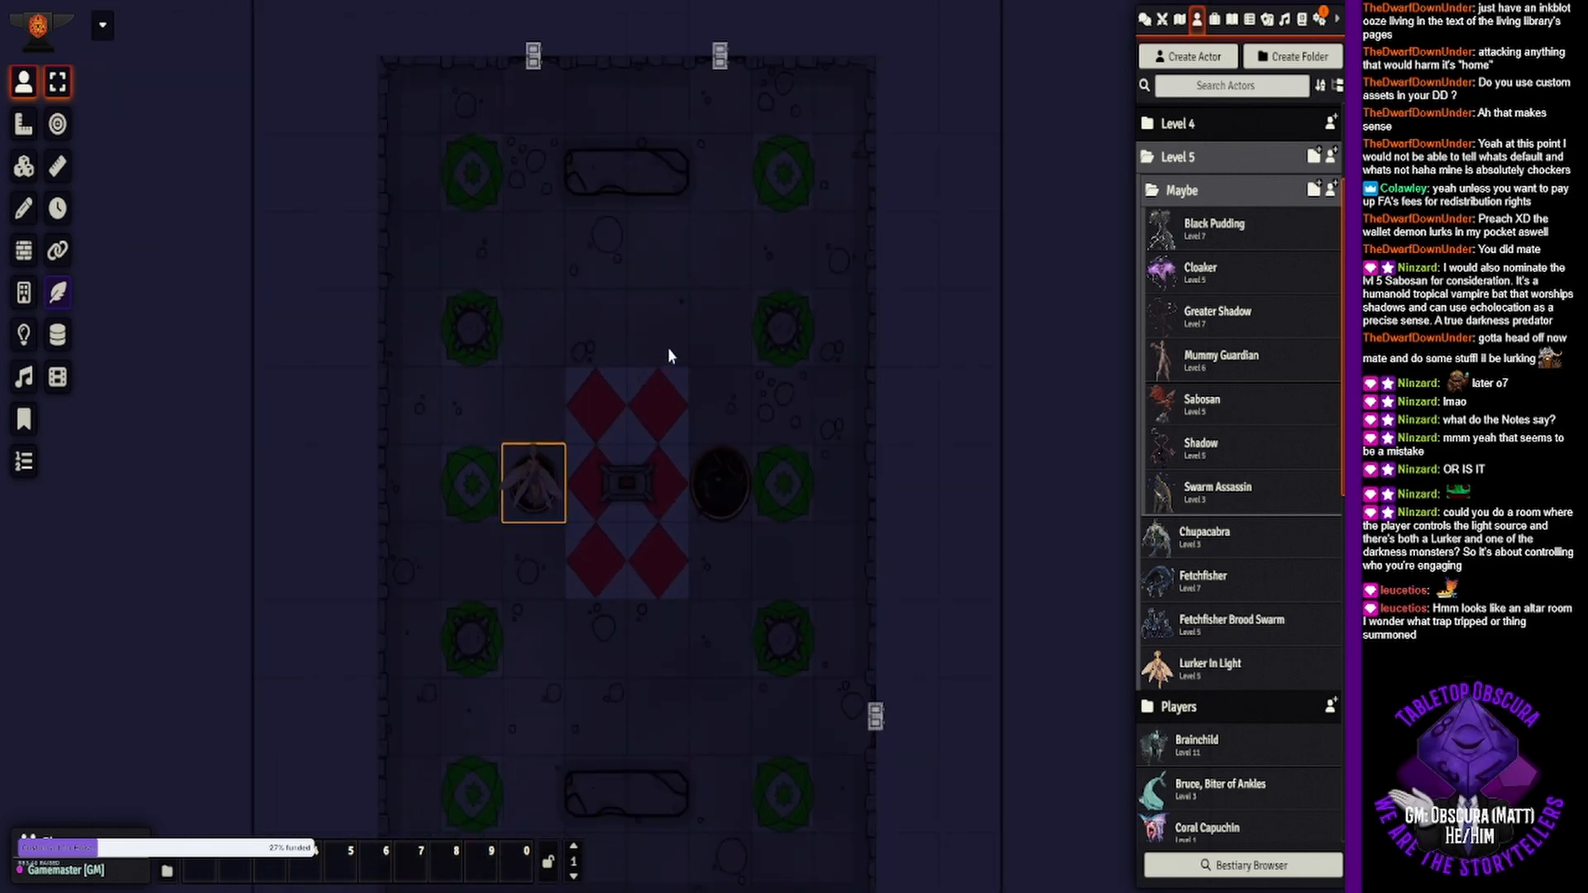
pyautogui.moveTo(669, 350); pyautogui.dragTo(699, 269)
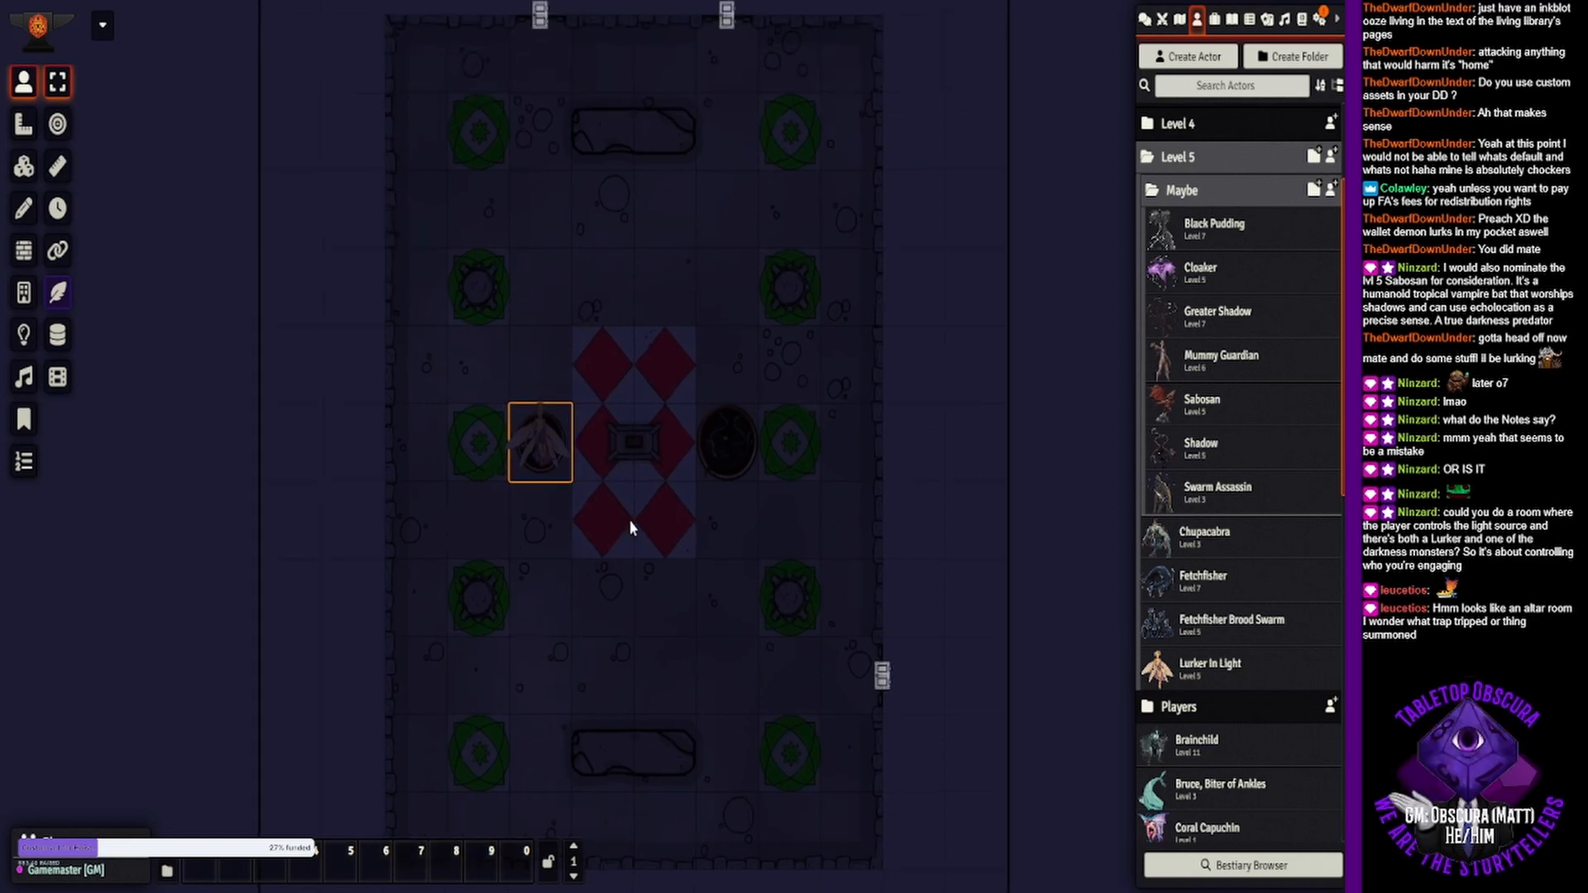
pyautogui.moveTo(631, 524); pyautogui.dragTo(642, 448)
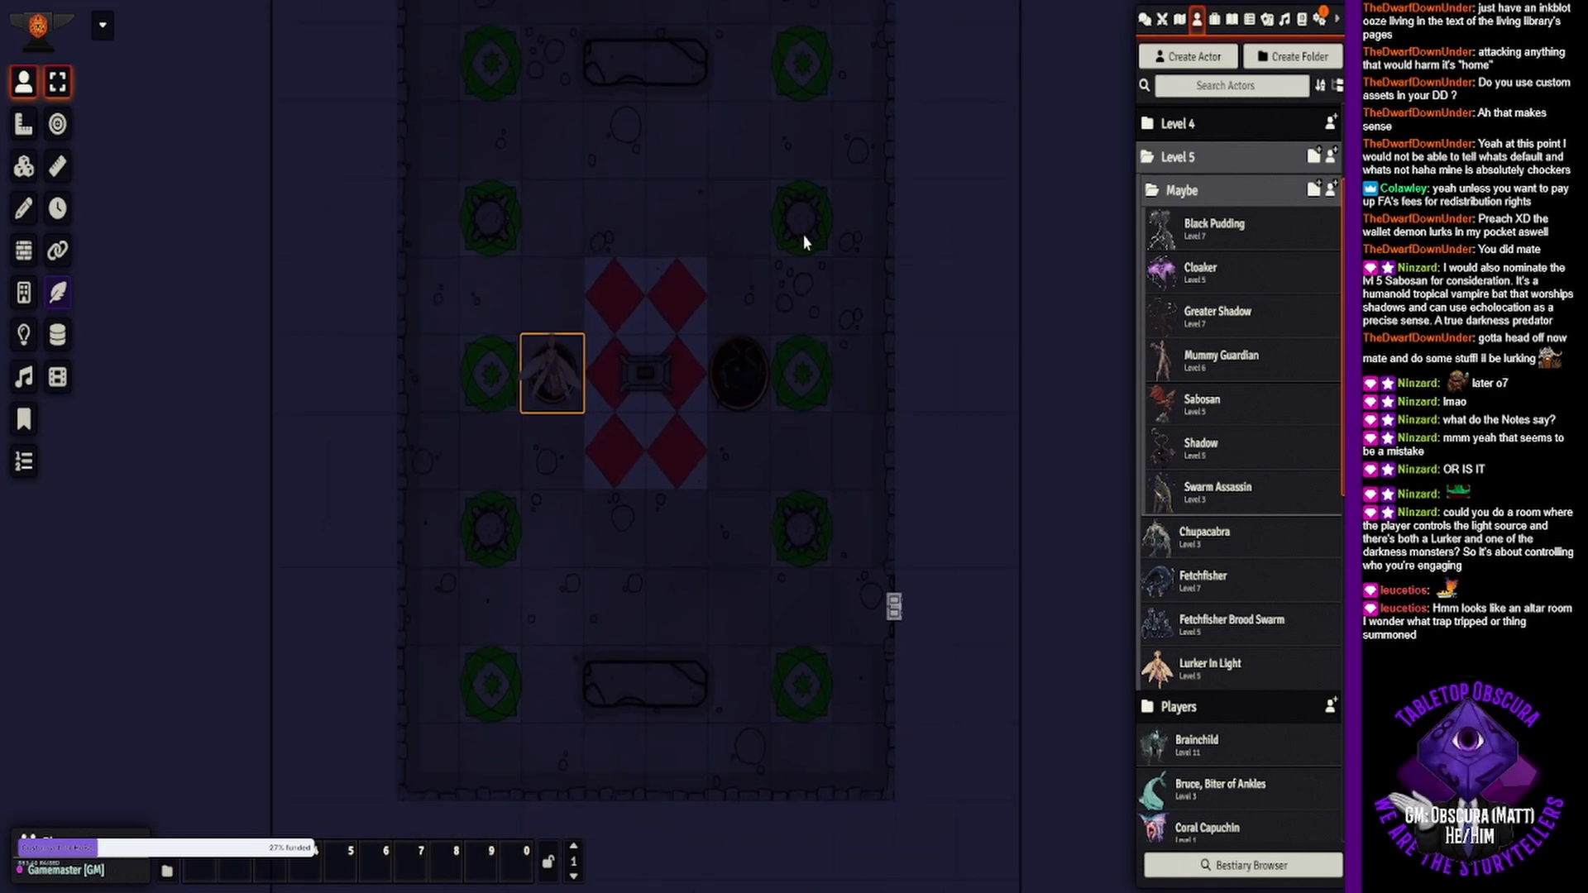
pyautogui.moveTo(802, 235); pyautogui.dragTo(796, 374)
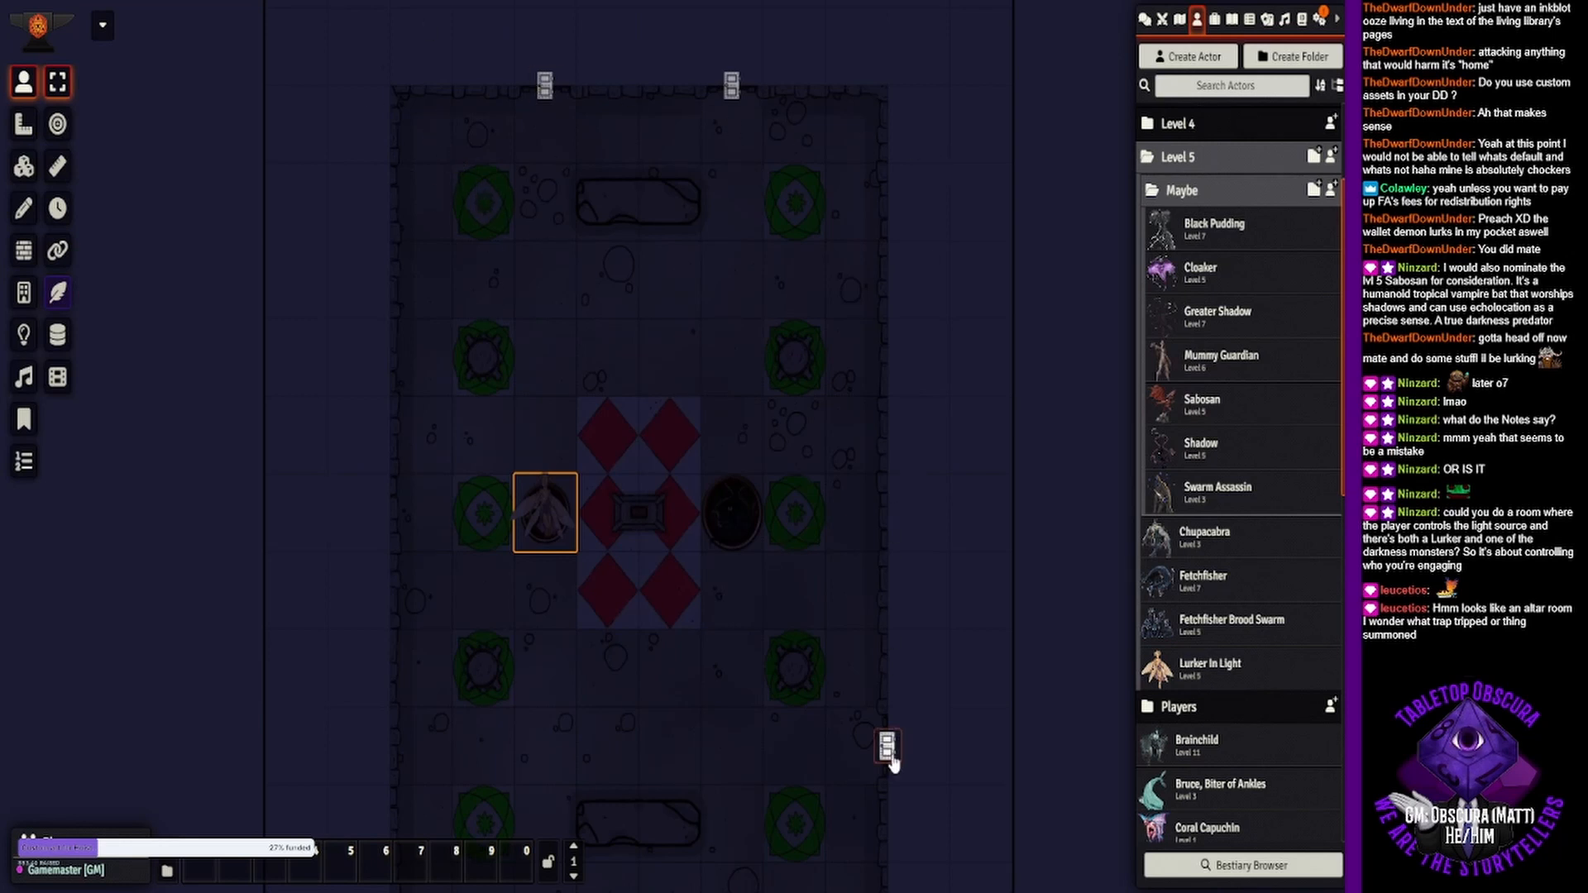
pyautogui.moveTo(813, 547); pyautogui.dragTo(765, 480)
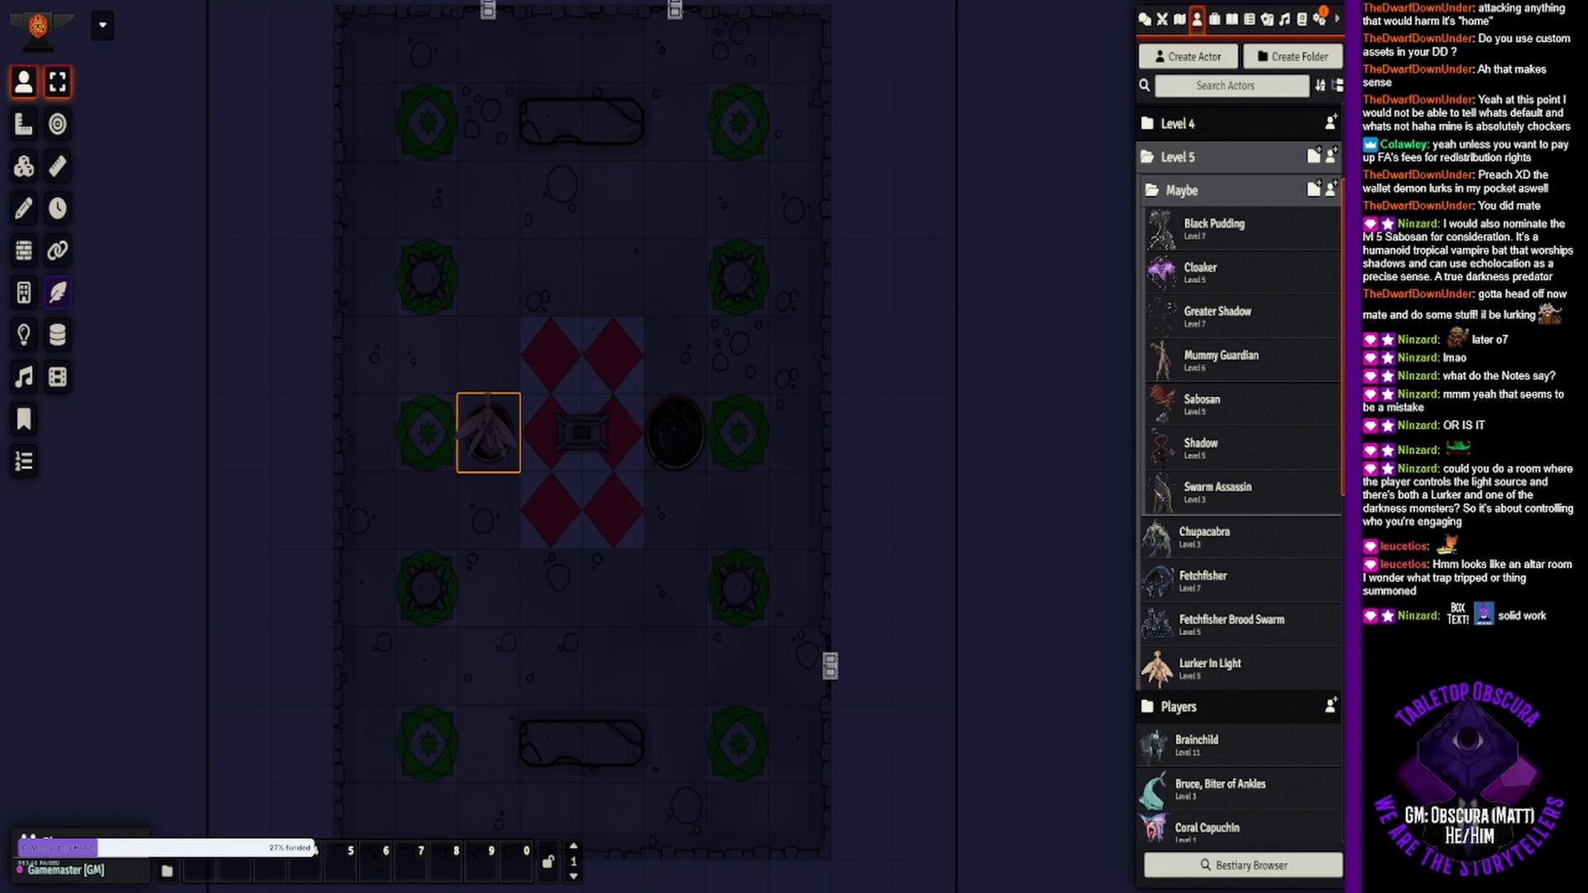
pyautogui.moveTo(546, 330); pyautogui.dragTo(633, 276)
pyautogui.scroll(-1, 633, 276)
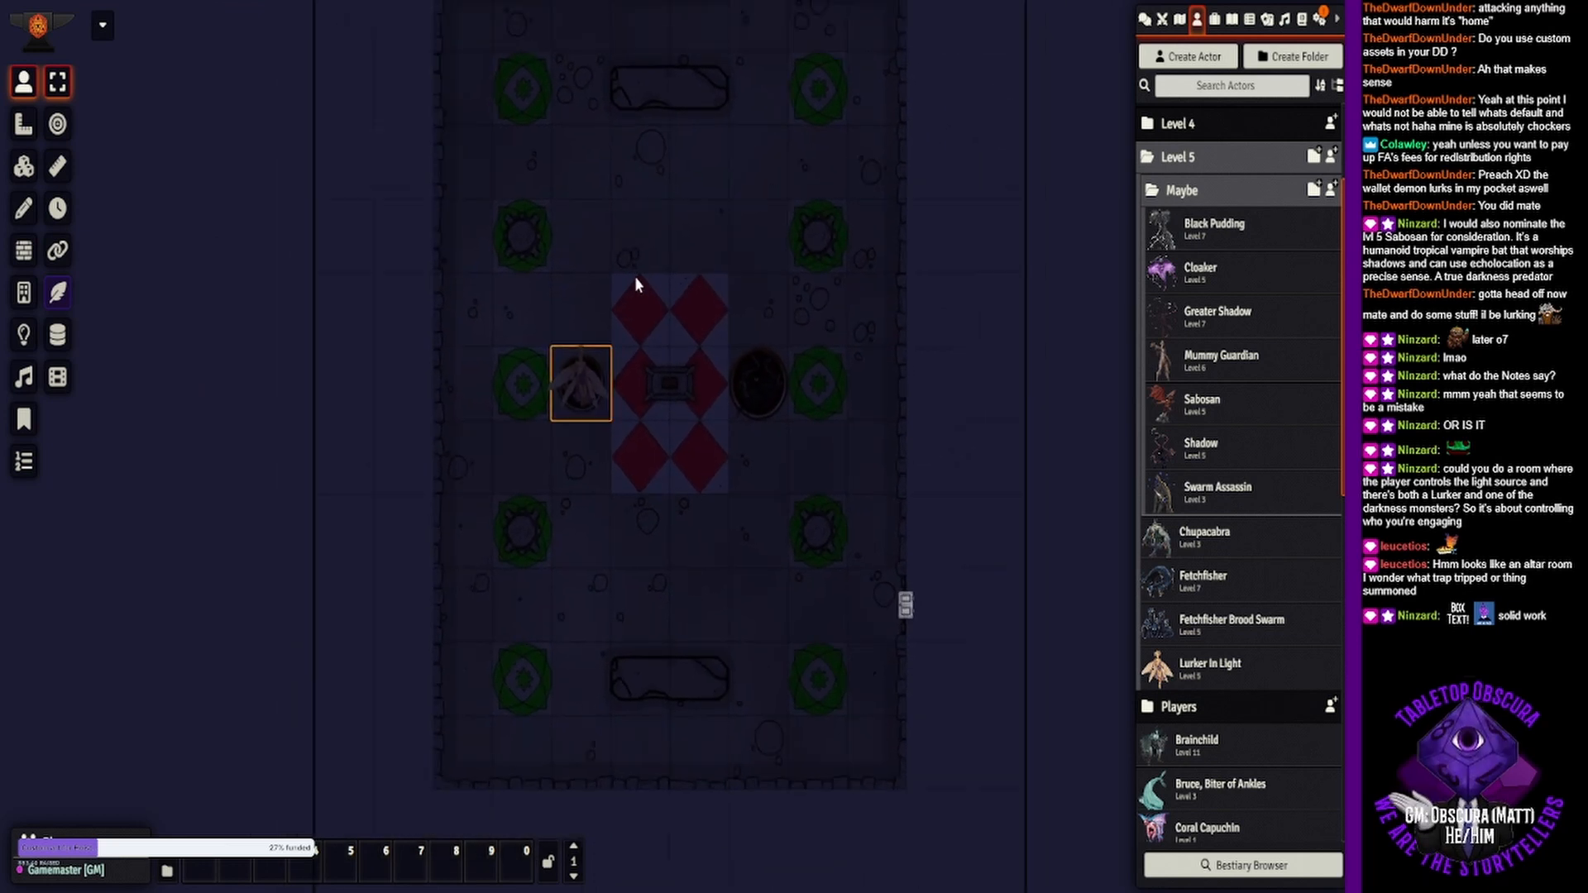